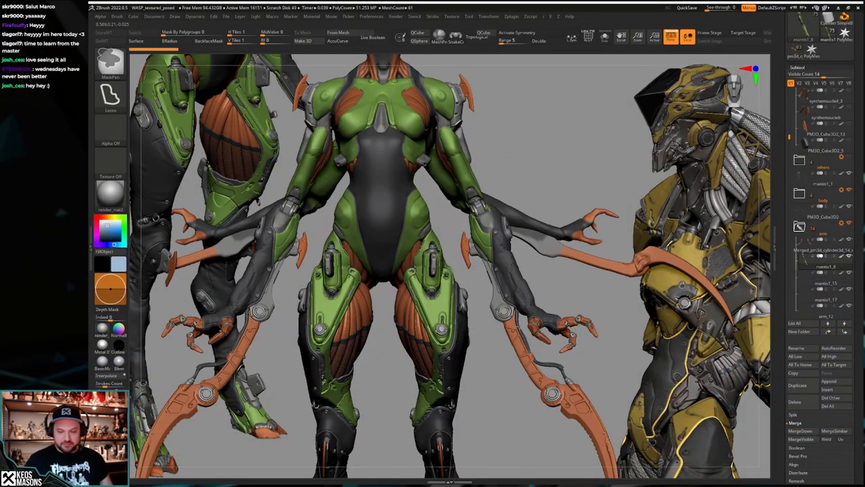
Step: Examine the mantis character's torso, arms and legs from the front and from several angles
{"action": "right_click_drag", "start_coordinate": [365, 370], "coordinate": [484, 373], "text": "alt"}
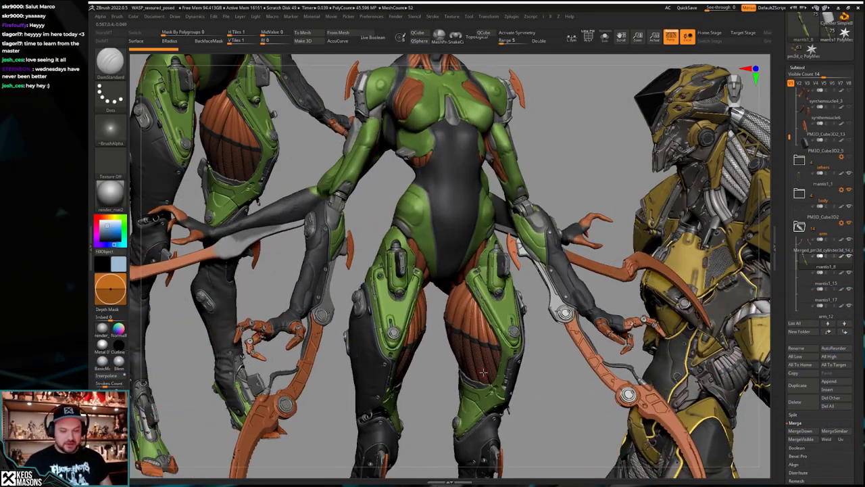
{"action": "left_click_drag", "start_coordinate": [484, 371], "coordinate": [371, 242]}
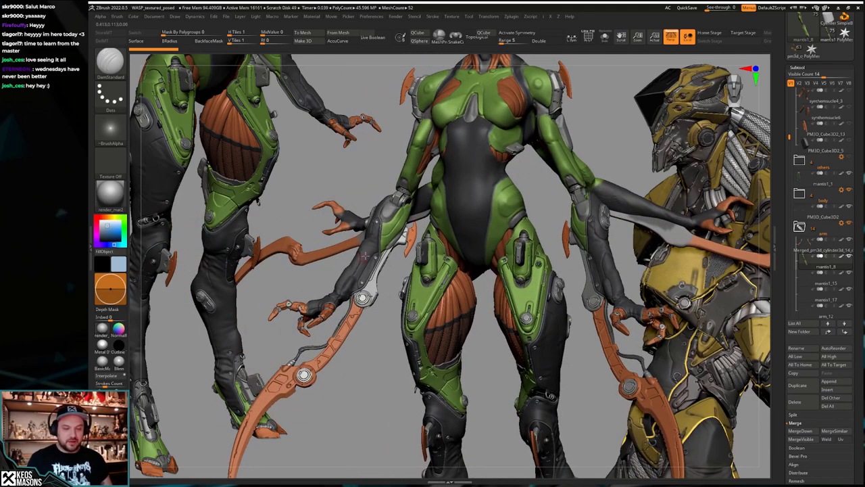
{"action": "left_click_drag", "start_coordinate": [485, 338], "coordinate": [517, 333]}
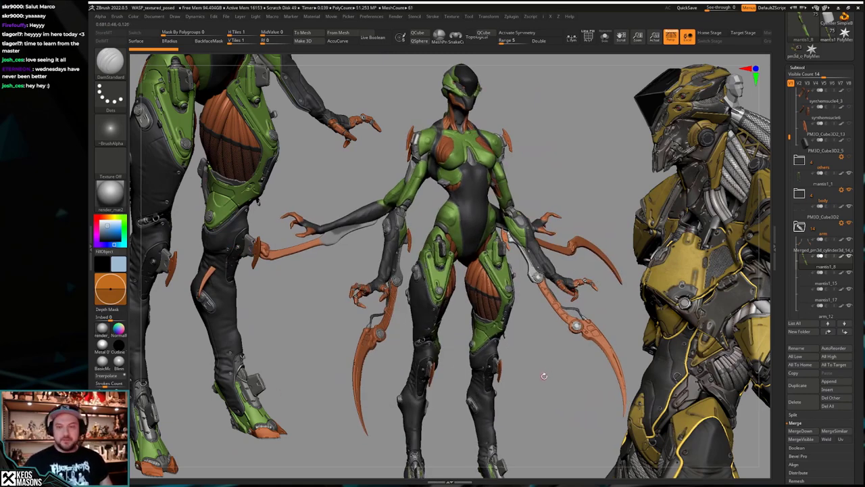
{"action": "left_click_drag", "start_coordinate": [544, 331], "coordinate": [526, 356]}
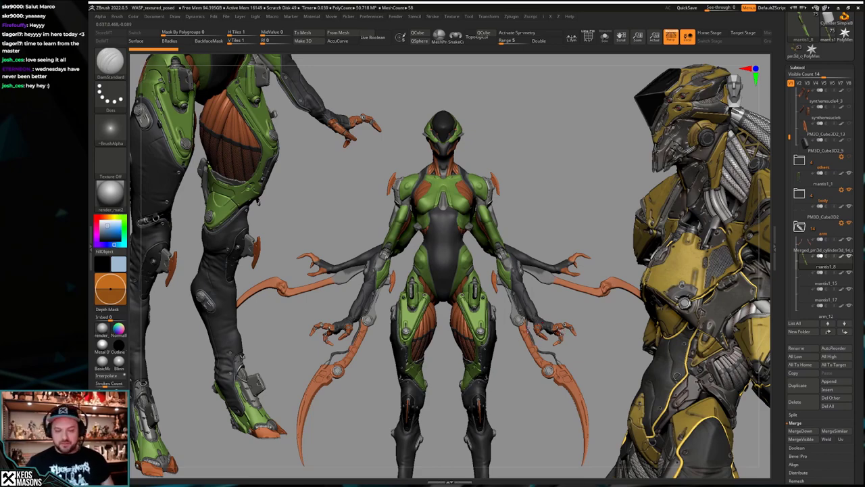
{"action": "mouse_move", "coordinate": [527, 318]}
{"action": "right_mouse_down", "text": "alt"}
{"action": "mouse_move", "coordinate": [529, 361]}
{"action": "mouse_move", "coordinate": [489, 327]}
{"action": "mouse_move", "coordinate": [491, 341]}
{"action": "mouse_move", "coordinate": [427, 357]}
{"action": "mouse_move", "coordinate": [429, 312]}
{"action": "right_mouse_up", "text": "alt"}
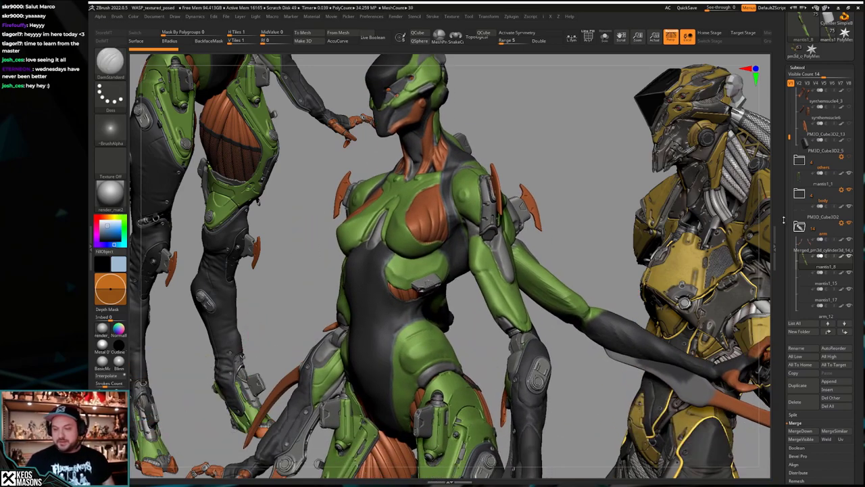
Step: Toggle the main body mesh off and back on, and hide the extra pair of rear arms
{"action": "left_click_drag", "start_coordinate": [783, 219], "coordinate": [781, 238]}
{"action": "scroll", "coordinate": [796, 174], "scroll_direction": "down", "scroll_amount": 2}
{"action": "mouse_move", "coordinate": [850, 164]}
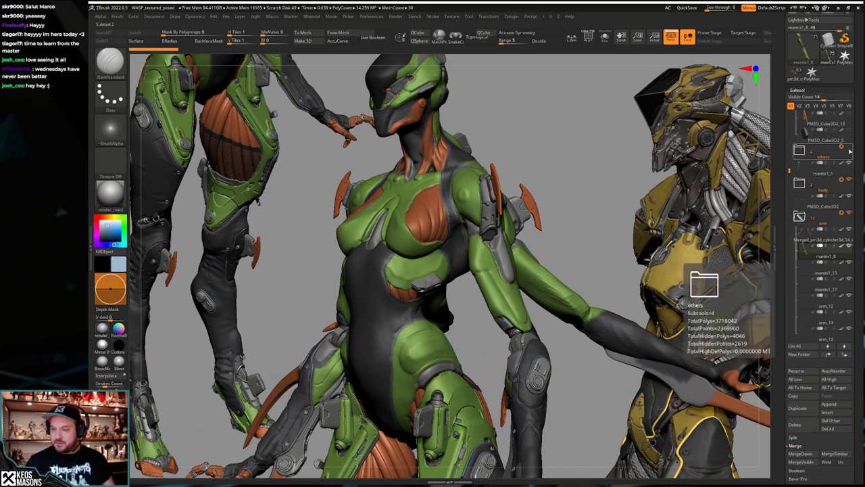
{"action": "left_click", "coordinate": [850, 163]}
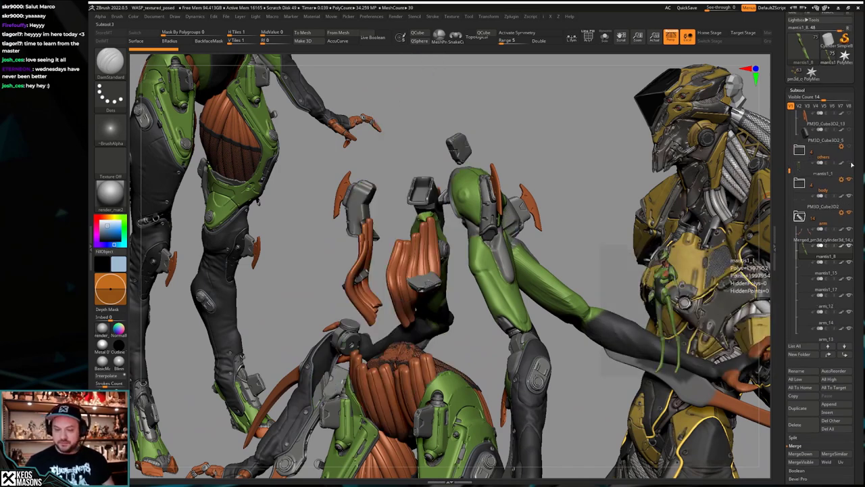
{"action": "left_click", "coordinate": [850, 163]}
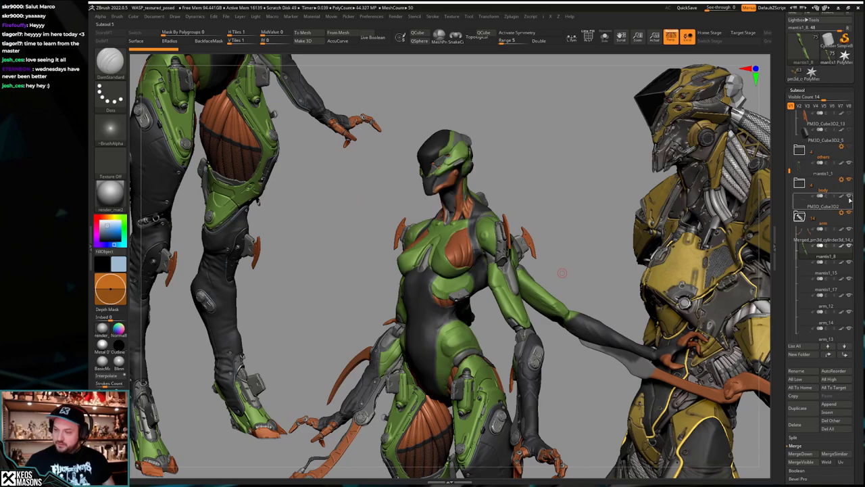
{"action": "left_click_drag", "start_coordinate": [541, 265], "coordinate": [561, 259], "text": "shift"}
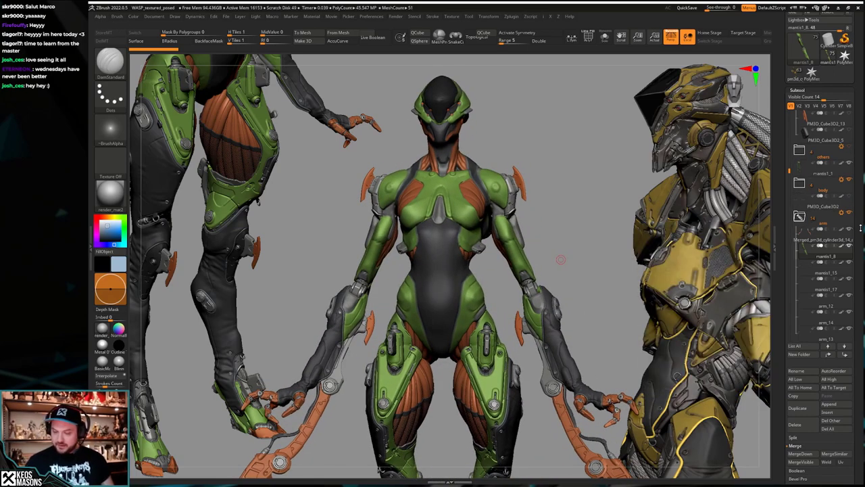
Step: Hide the legs folder's armour parts and make the main body mesh mantis1_1 the active subtool
{"action": "left_click", "coordinate": [812, 216]}
{"action": "left_click", "coordinate": [849, 230]}
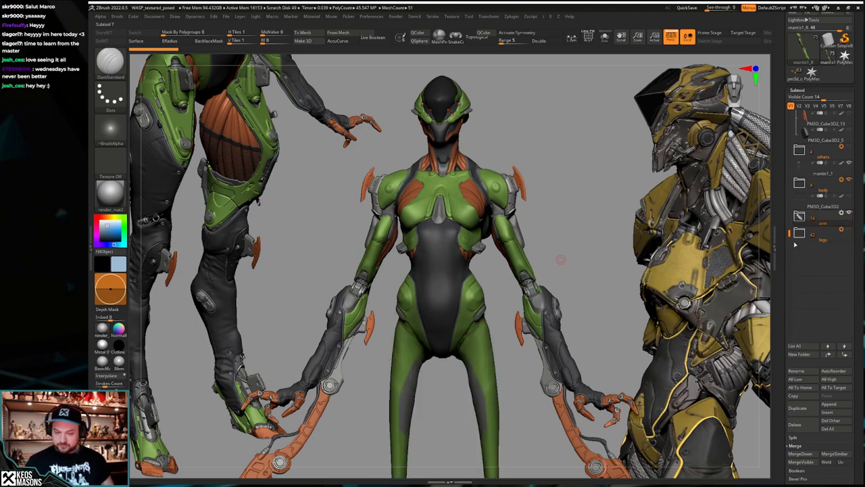
{"action": "left_click_drag", "start_coordinate": [567, 284], "coordinate": [547, 334]}
{"action": "right_click_drag", "start_coordinate": [547, 334], "coordinate": [506, 339], "text": "alt"}
{"action": "left_click", "coordinate": [471, 258], "text": "alt"}
{"action": "key", "text": "alt+s"}
{"action": "key", "text": "alt+s"}
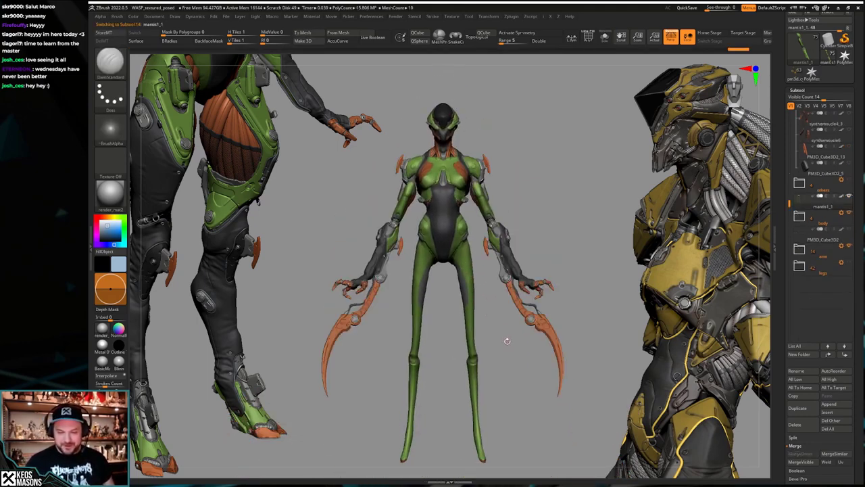
Step: Add a new layer to the body mesh, activate symmetry and mask everything except the legs
{"action": "scroll", "coordinate": [802, 317], "scroll_direction": "down", "scroll_amount": 6}
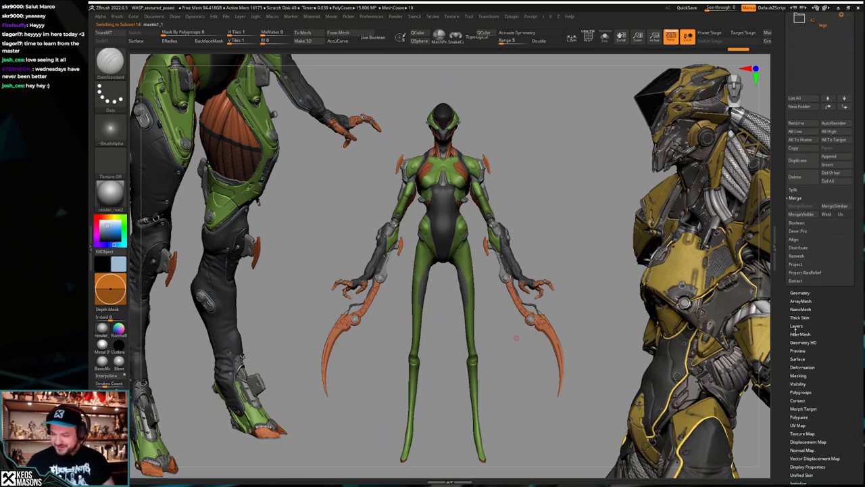
{"action": "left_click", "coordinate": [796, 327]}
{"action": "scroll", "coordinate": [801, 344], "scroll_direction": "down", "scroll_amount": 1}
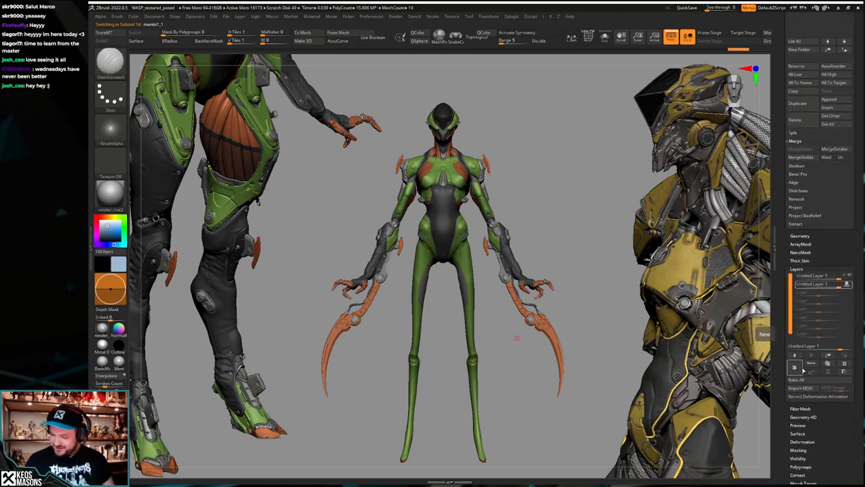
{"action": "mouse_move", "coordinate": [473, 236]}
{"action": "left_mouse_down", "text": "ctrl"}
{"action": "mouse_move", "coordinate": [438, 331]}
{"action": "mouse_move", "coordinate": [502, 471]}
{"action": "mouse_move", "coordinate": [512, 448]}
{"action": "left_mouse_up", "text": "ctrl"}
{"action": "key", "text": "x"}
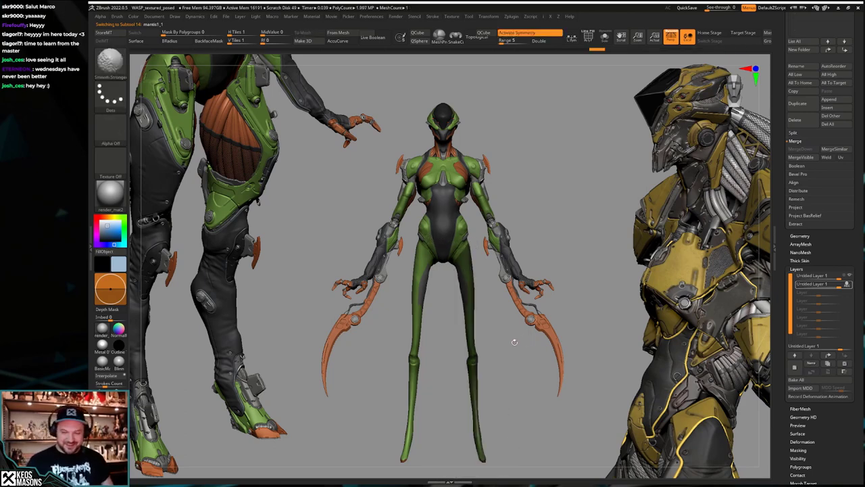
{"action": "mouse_move", "coordinate": [471, 239]}
{"action": "left_mouse_down", "text": "ctrl"}
{"action": "mouse_move", "coordinate": [469, 465]}
{"action": "mouse_move", "coordinate": [523, 457]}
{"action": "left_mouse_up", "text": "ctrl"}
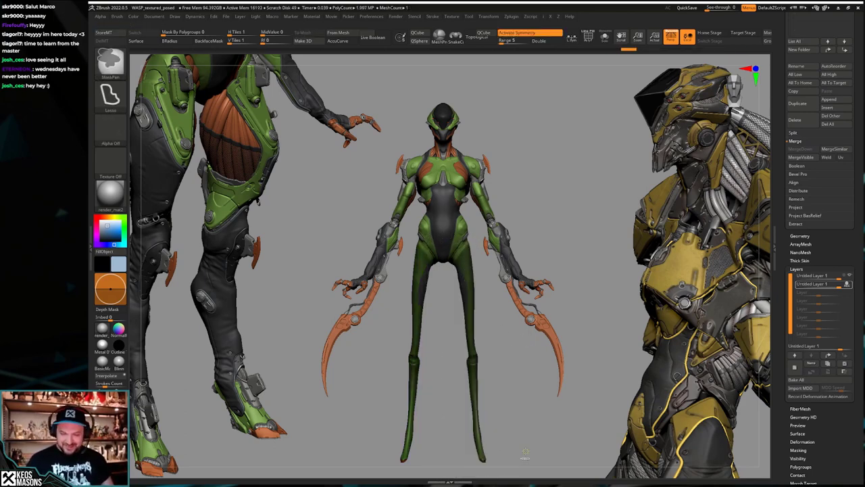
{"action": "left_click", "coordinate": [586, 248], "text": "ctrl"}
{"action": "key", "text": "w"}
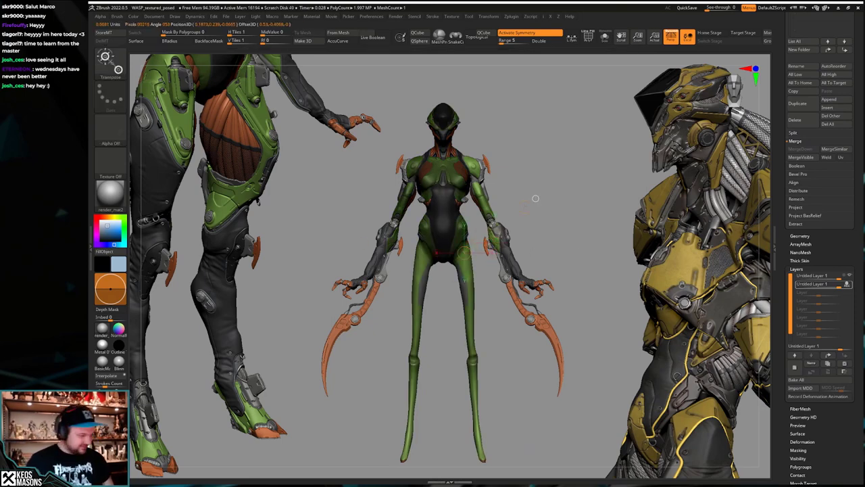
Step: Shrink the unmasked legs upward into the hips with Transpose lines
{"action": "mouse_move", "coordinate": [538, 191]}
{"action": "left_mouse_down"}
{"action": "mouse_move", "coordinate": [518, 219]}
{"action": "mouse_move", "coordinate": [503, 220]}
{"action": "mouse_move", "coordinate": [510, 215]}
{"action": "left_mouse_up"}
{"action": "key", "text": "q"}
{"action": "key", "text": "w"}
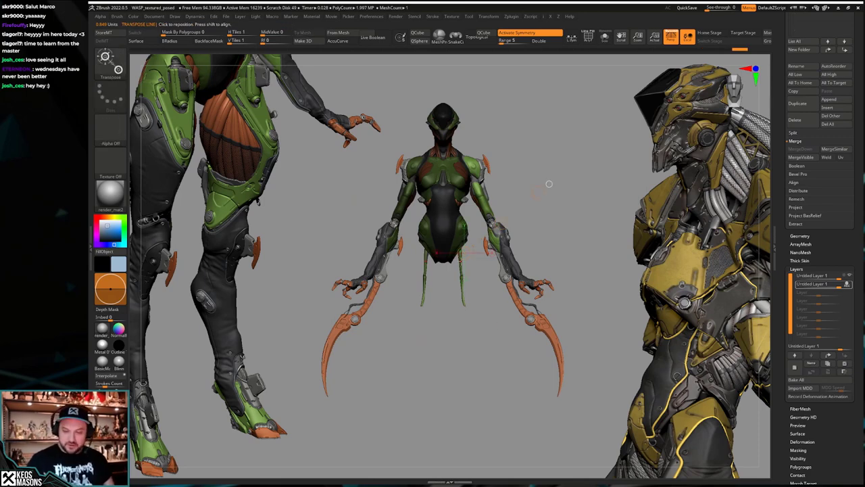
{"action": "left_click_drag", "start_coordinate": [461, 252], "coordinate": [469, 347]}
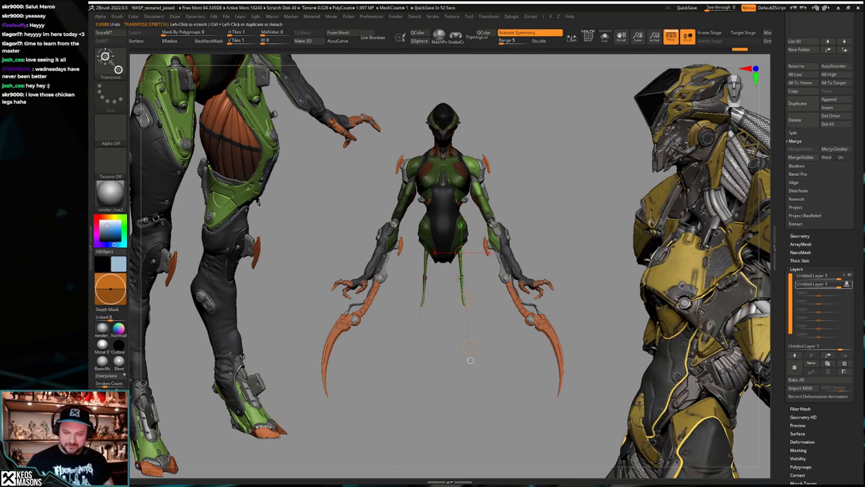
{"action": "left_click_drag", "start_coordinate": [460, 252], "coordinate": [462, 279]}
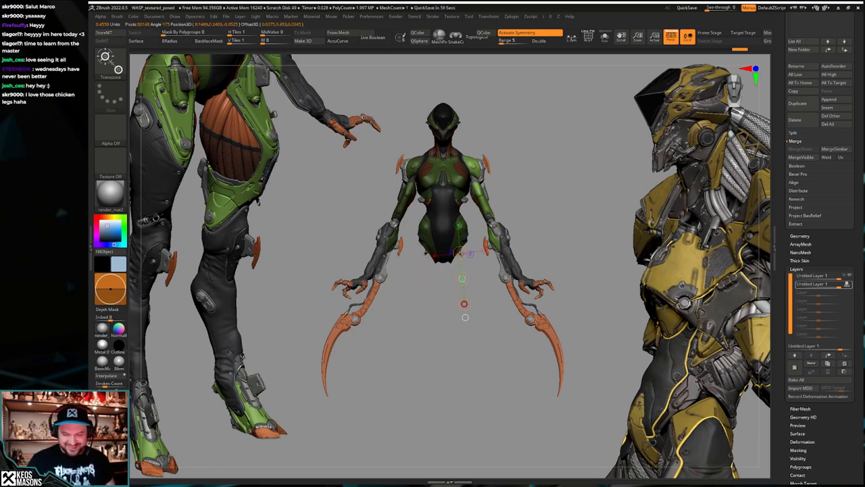
{"action": "key", "text": "q"}
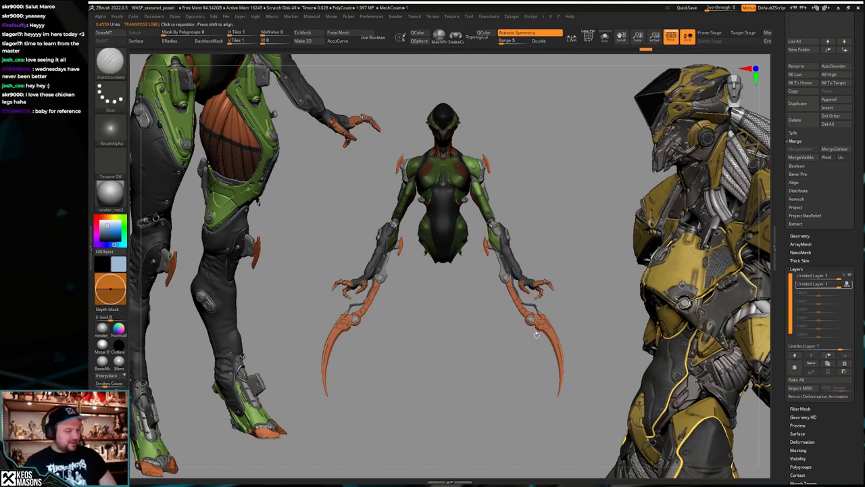
Step: Smooth the shrunken leg stubs under the hips on both sides
{"action": "key", "text": "space"}
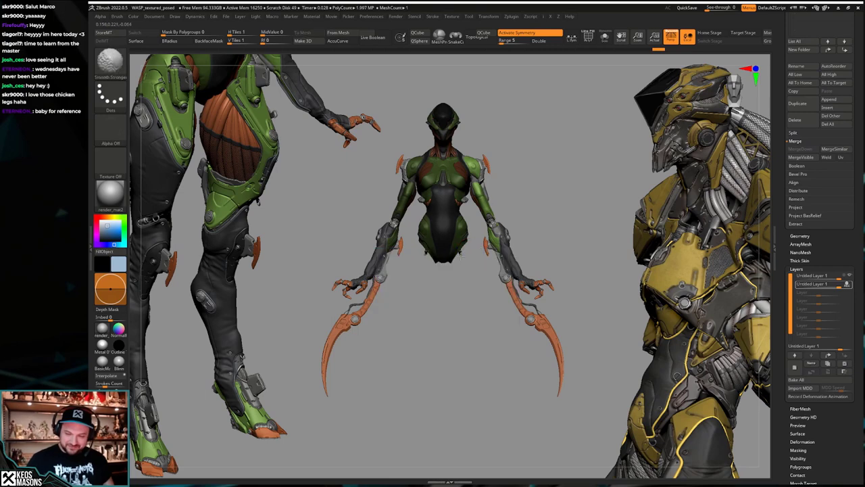
{"action": "left_click_drag", "start_coordinate": [461, 256], "coordinate": [460, 252], "text": "shift"}
{"action": "left_click_drag", "start_coordinate": [551, 247], "coordinate": [512, 265]}
{"action": "left_click_drag", "start_coordinate": [462, 249], "coordinate": [464, 254], "text": "shift"}
Step: Move the remaining leg stubs further into the hips with Transpose from a side view
{"action": "mouse_move", "coordinate": [554, 270]}
{"action": "left_mouse_down"}
{"action": "mouse_move", "coordinate": [510, 265]}
{"action": "mouse_move", "coordinate": [521, 308]}
{"action": "mouse_move", "coordinate": [519, 297]}
{"action": "left_mouse_up"}
{"action": "key", "text": "w"}
{"action": "mouse_move", "coordinate": [460, 273]}
{"action": "left_mouse_down"}
{"action": "mouse_move", "coordinate": [530, 291]}
{"action": "mouse_move", "coordinate": [541, 284]}
{"action": "mouse_move", "coordinate": [520, 272]}
{"action": "mouse_move", "coordinate": [451, 297]}
{"action": "mouse_move", "coordinate": [558, 292]}
{"action": "left_mouse_up"}
{"action": "key", "text": "q"}
{"action": "key", "text": "w"}
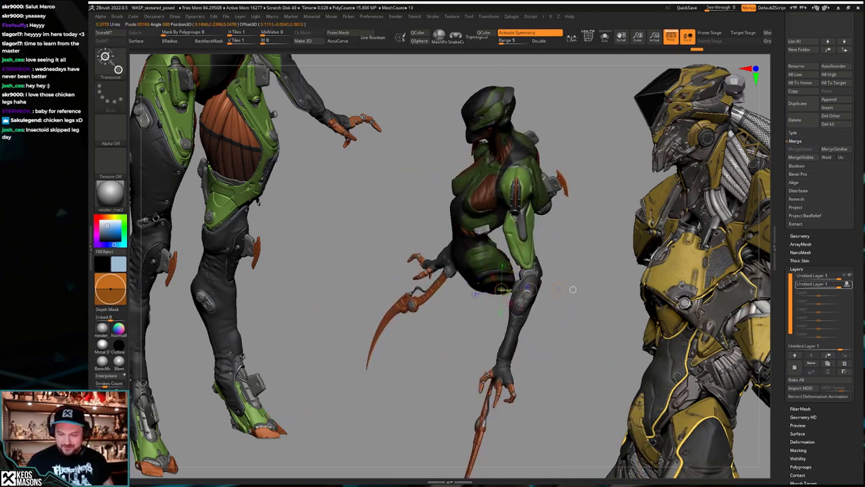
{"action": "key", "text": "q"}
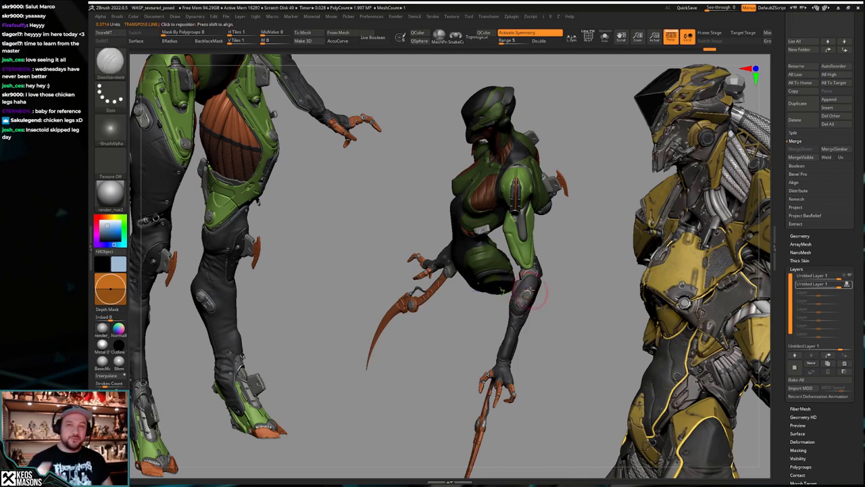
Step: Try the Orb_Cracks brush with a short stroke on the green upper-arm panel of mantis1_8
{"action": "mouse_move", "coordinate": [531, 290]}
{"action": "right_mouse_down"}
{"action": "mouse_move", "coordinate": [512, 317]}
{"action": "mouse_move", "coordinate": [525, 303]}
{"action": "right_mouse_up"}
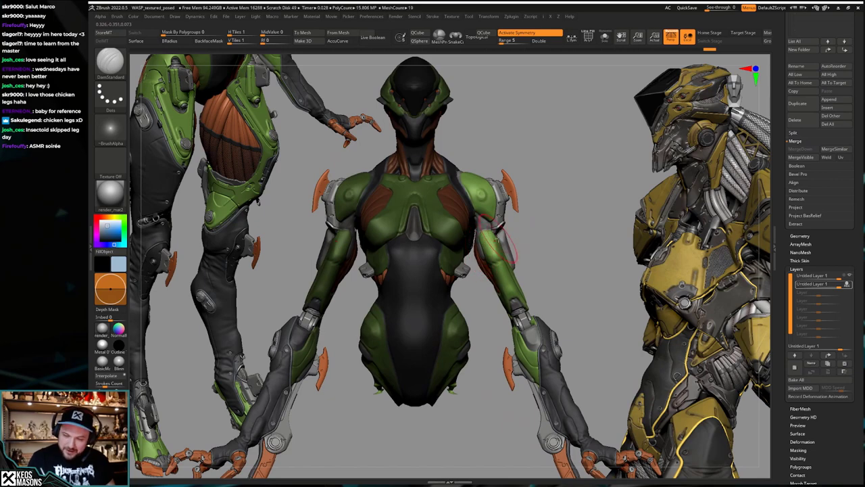
{"action": "right_click_drag", "start_coordinate": [515, 218], "coordinate": [492, 301], "text": "alt"}
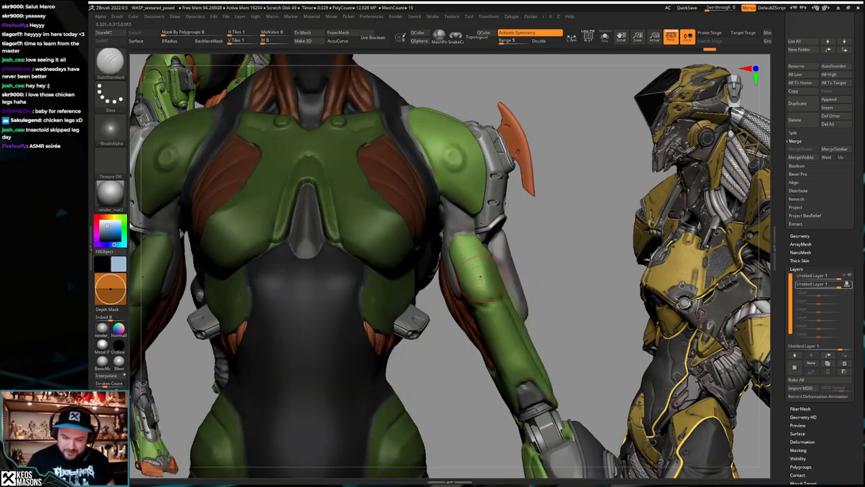
{"action": "left_click", "coordinate": [484, 281], "text": "alt"}
{"action": "key", "text": "b"}
{"action": "left_click", "coordinate": [466, 278]}
{"action": "key", "text": "space"}
{"action": "left_click", "coordinate": [473, 279]}
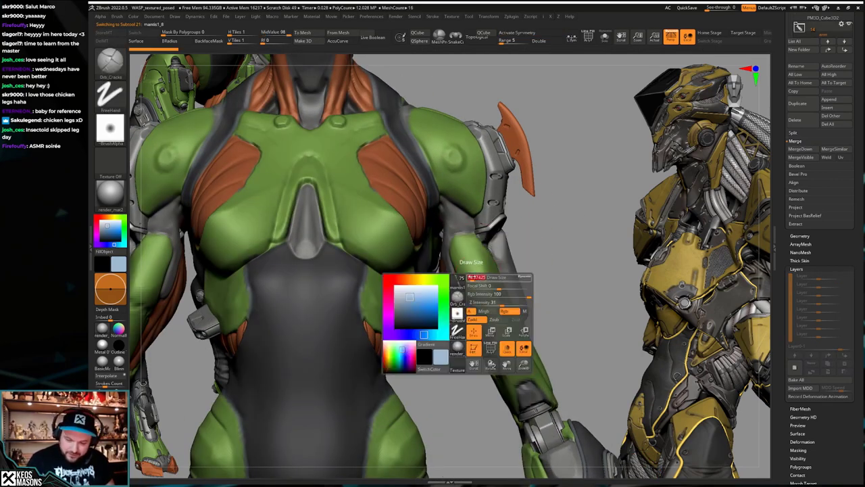
{"action": "left_click_drag", "start_coordinate": [475, 262], "coordinate": [469, 273]}
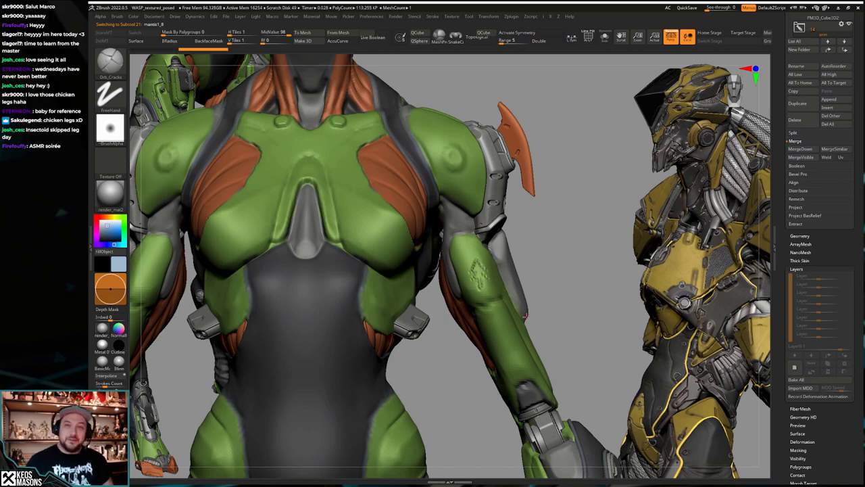
{"action": "right_click_drag", "start_coordinate": [525, 334], "coordinate": [534, 260], "text": "ctrl"}
{"action": "right_click_drag", "start_coordinate": [554, 376], "coordinate": [543, 323], "text": "alt"}
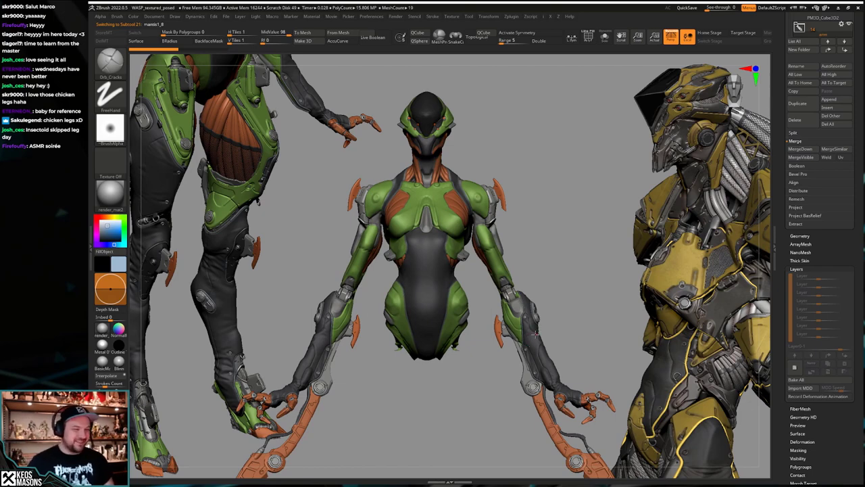
Step: Reselect the body mesh and trim the leftover leg bits below the hips with the ClipCurve brush
{"action": "right_click_drag", "start_coordinate": [564, 341], "coordinate": [534, 364]}
{"action": "right_click_drag", "start_coordinate": [534, 364], "coordinate": [544, 299], "text": "alt"}
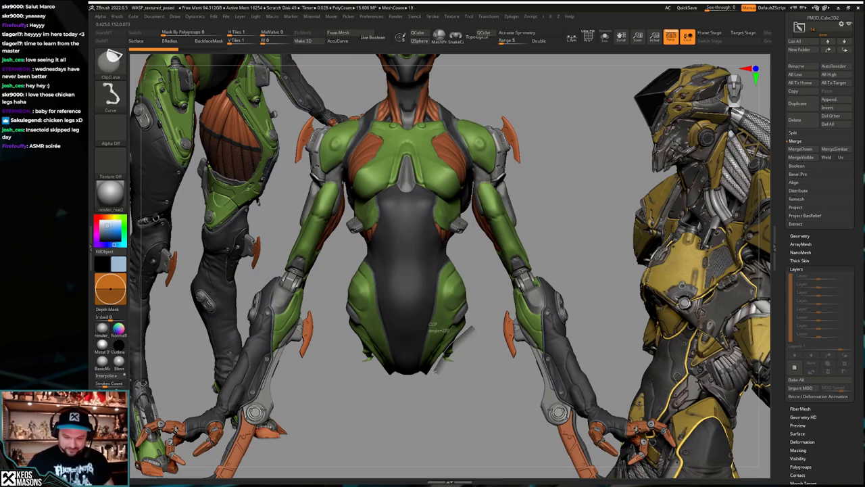
{"action": "key", "text": "alt+s"}
{"action": "right_click_drag", "start_coordinate": [471, 330], "coordinate": [464, 287], "text": "alt"}
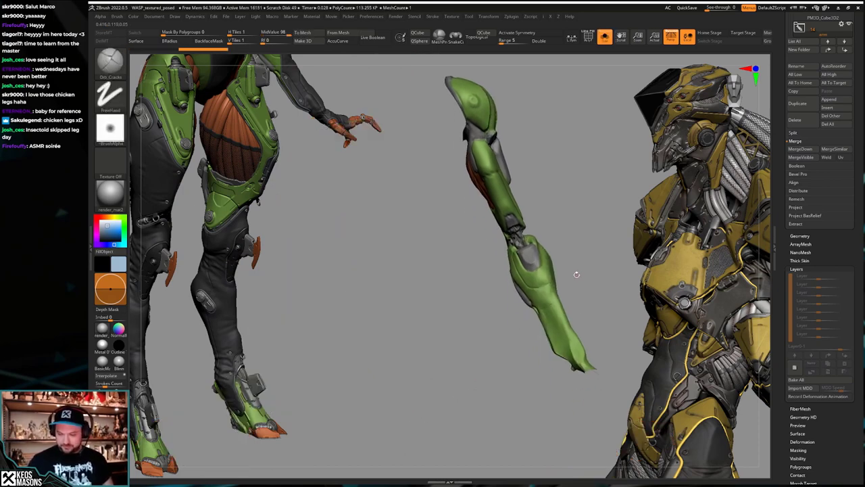
{"action": "key", "text": "ctrl+shift+s"}
{"action": "left_click", "coordinate": [459, 309], "text": "alt"}
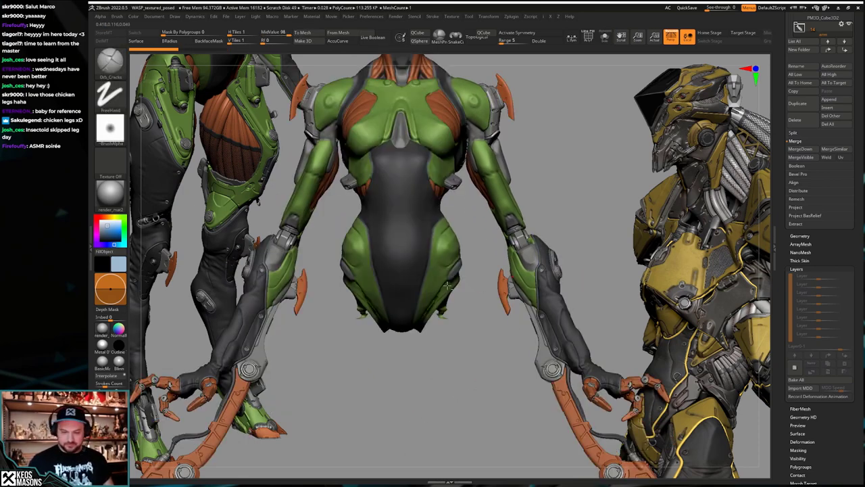
{"action": "left_click_drag", "start_coordinate": [439, 309], "coordinate": [425, 334], "text": "ctrl+shift"}
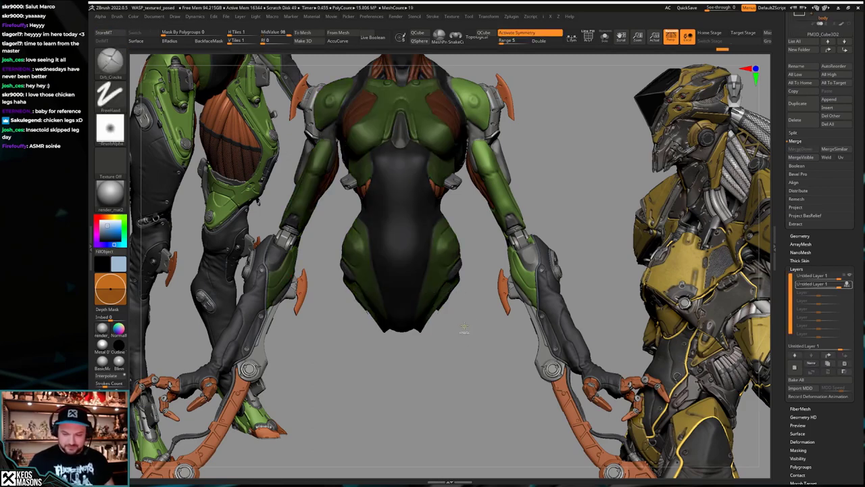
Step: Clear the body's mask and inspect the trimmed hip openings from the front and side
{"action": "right_click_drag", "start_coordinate": [465, 331], "coordinate": [452, 321], "text": "ctrl"}
{"action": "right_click_drag", "start_coordinate": [451, 321], "coordinate": [437, 336], "text": "alt"}
{"action": "right_click_drag", "start_coordinate": [515, 355], "coordinate": [518, 369], "text": "ctrl"}
{"action": "right_click_drag", "start_coordinate": [518, 368], "coordinate": [497, 325], "text": "alt"}
{"action": "left_click_drag", "start_coordinate": [497, 324], "coordinate": [531, 341]}
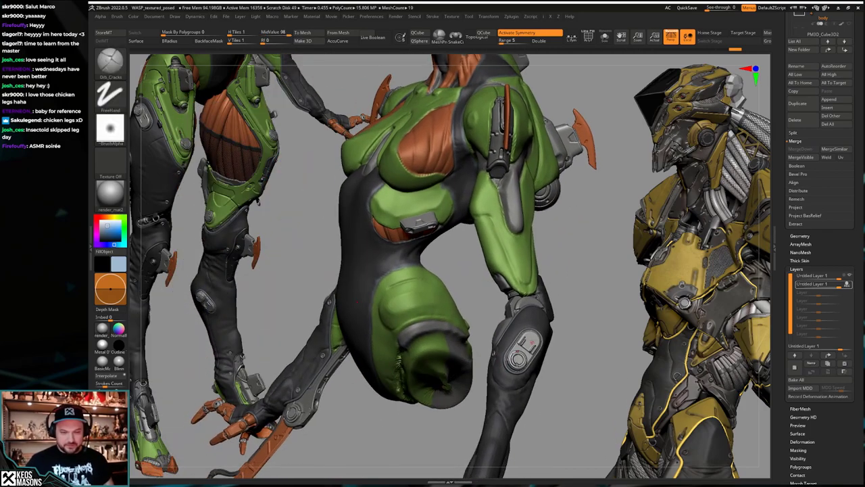
{"action": "right_click_drag", "start_coordinate": [516, 359], "coordinate": [534, 351]}
Step: Make the arm mesh mantis1_8 the active subtool and view the legless torso from the front
{"action": "left_click", "coordinate": [507, 342], "text": "alt"}
{"action": "left_click_drag", "start_coordinate": [534, 352], "coordinate": [536, 359], "text": "shift"}
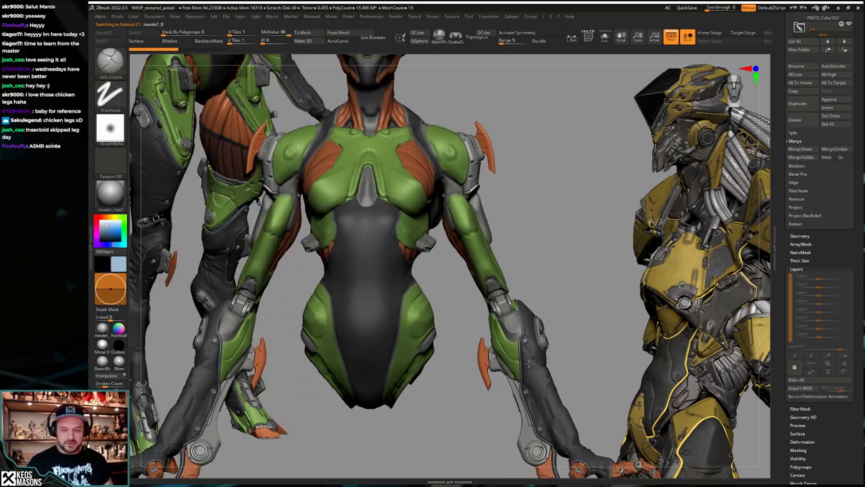
{"action": "left_click_drag", "start_coordinate": [531, 372], "coordinate": [531, 367]}
{"action": "right_click_drag", "start_coordinate": [534, 365], "coordinate": [530, 351], "text": "alt"}
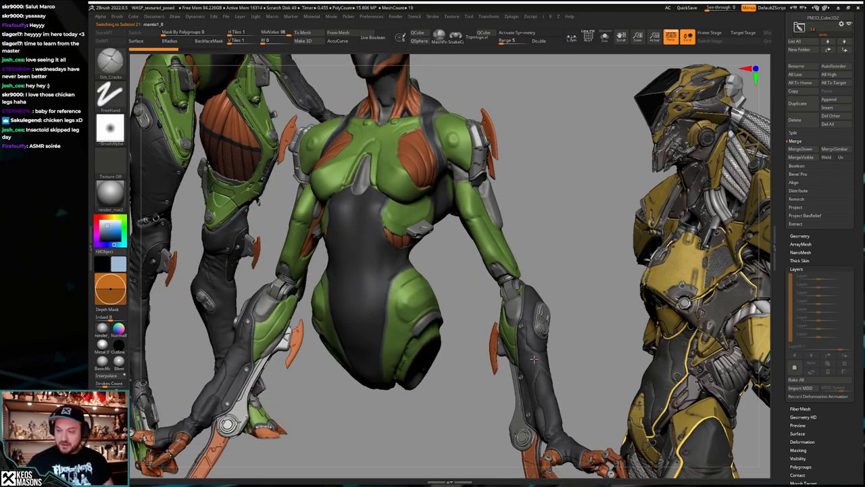
Step: Hide the others and body subtool folders so only the arm pieces remain in view
{"action": "left_click_drag", "start_coordinate": [808, 63], "coordinate": [808, 350]}
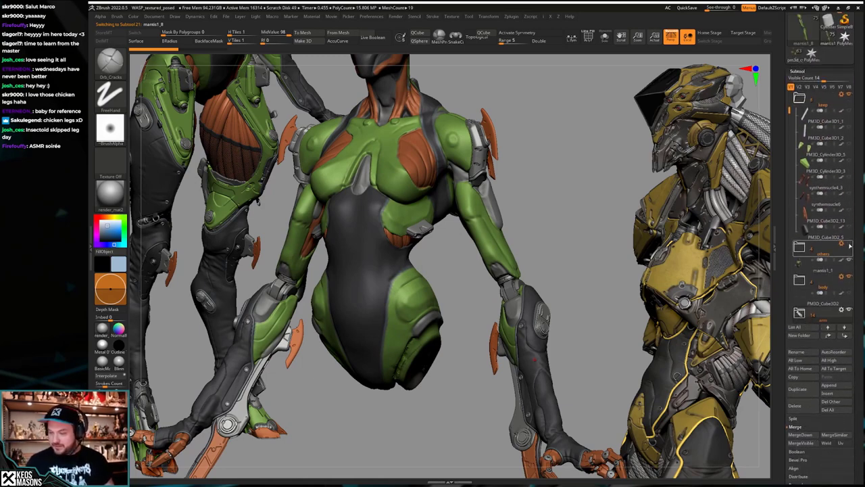
{"action": "left_click", "coordinate": [849, 260]}
{"action": "left_click_drag", "start_coordinate": [626, 293], "coordinate": [572, 297]}
{"action": "left_click", "coordinate": [849, 260]}
{"action": "left_click", "coordinate": [849, 261]}
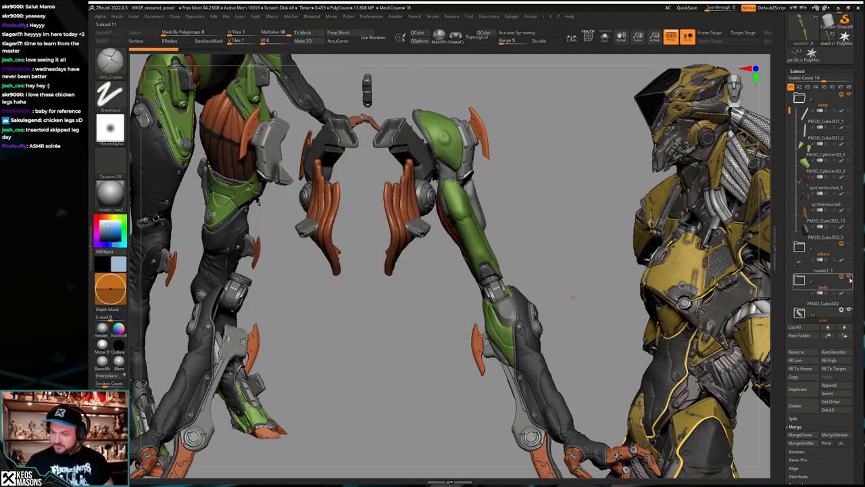
{"action": "left_click", "coordinate": [849, 276]}
Step: Examine the isolated arm's elbow and forearm from the front, side and back
{"action": "mouse_move", "coordinate": [569, 336]}
{"action": "left_mouse_down"}
{"action": "mouse_move", "coordinate": [556, 327]}
{"action": "mouse_move", "coordinate": [571, 349]}
{"action": "mouse_move", "coordinate": [581, 347]}
{"action": "mouse_move", "coordinate": [560, 341]}
{"action": "left_mouse_up"}
{"action": "right_click_drag", "start_coordinate": [559, 341], "coordinate": [482, 331], "text": "ctrl"}
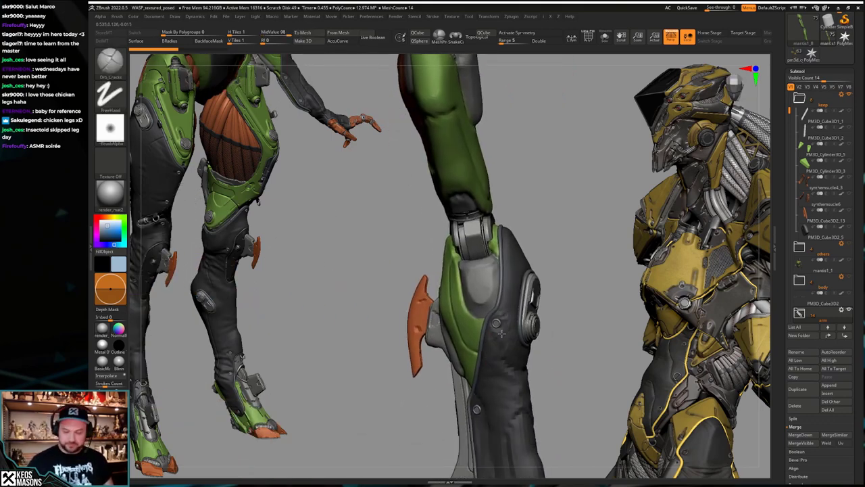
{"action": "right_click_drag", "start_coordinate": [501, 333], "coordinate": [515, 349]}
{"action": "key", "text": "s"}
{"action": "key", "text": "s"}
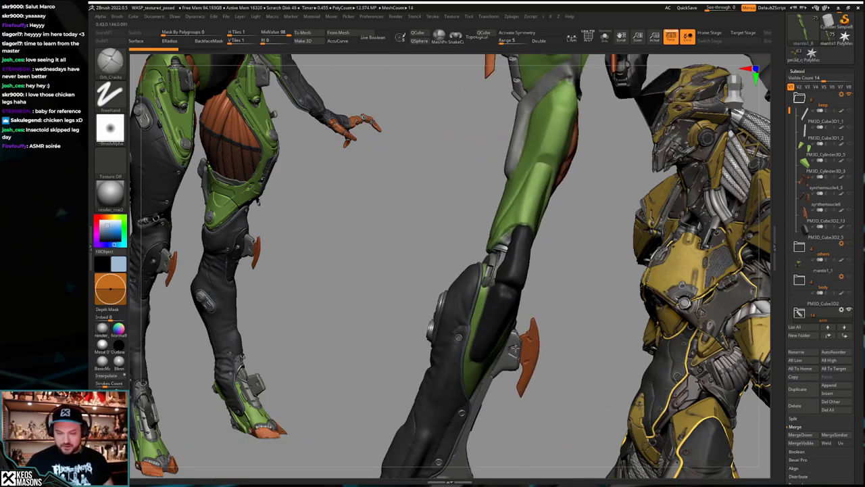
{"action": "key", "text": "ctrl+z"}
{"action": "key", "text": "ctrl+z"}
{"action": "key", "text": "ctrl+z"}
{"action": "key", "text": "ctrl+z"}
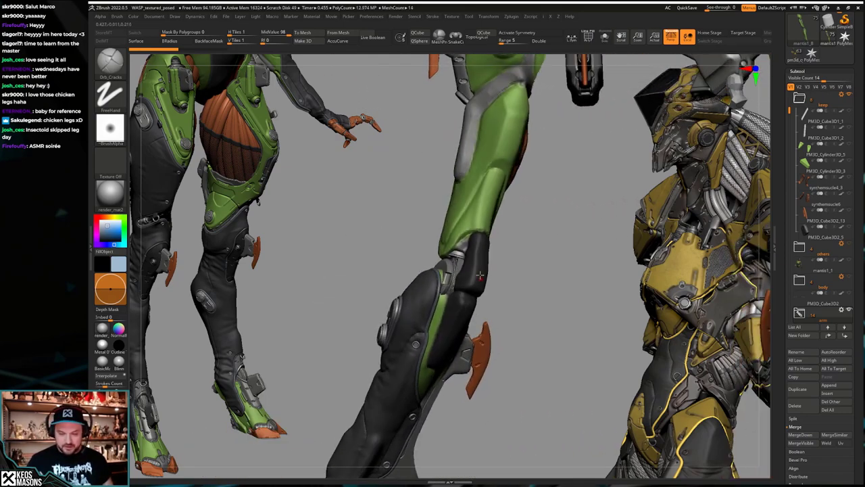
{"action": "key", "text": "ctrl+z"}
{"action": "key", "text": "ctrl+z"}
{"action": "key", "text": "ctrl+z"}
{"action": "key", "text": "ctrl+z"}
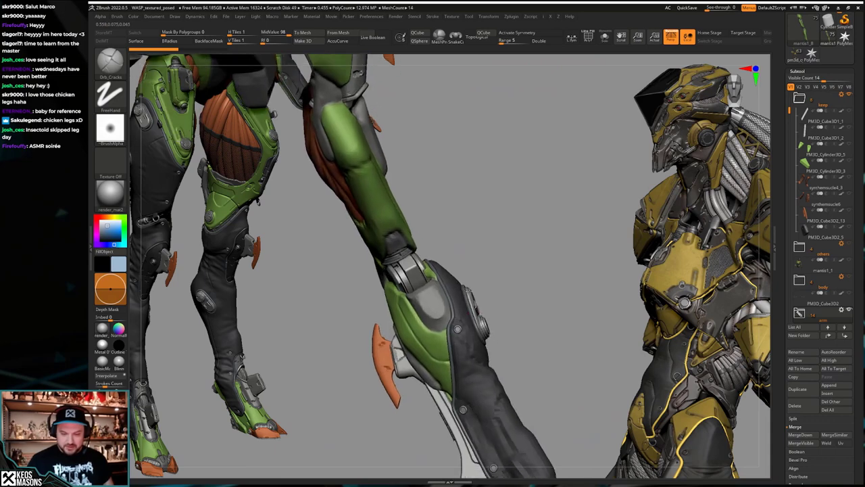
{"action": "key", "text": "ctrl+z"}
{"action": "key", "text": "ctrl+z"}
{"action": "key", "text": "ctrl+z"}
{"action": "key", "text": "ctrl+z"}
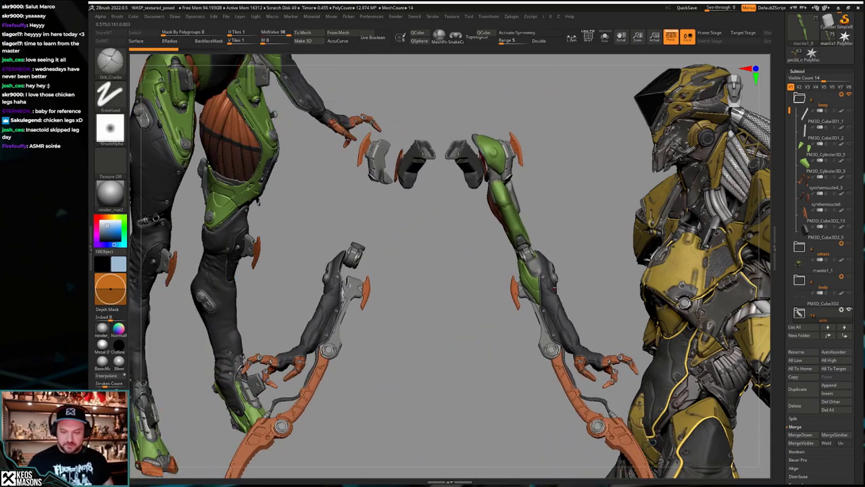
Step: Isolate the black forearm sleeve mantis1_15 and delete its copy on the character's right arm
{"action": "key", "text": "ctrl+z"}
{"action": "key", "text": "ctrl+z"}
{"action": "key", "text": "ctrl+z"}
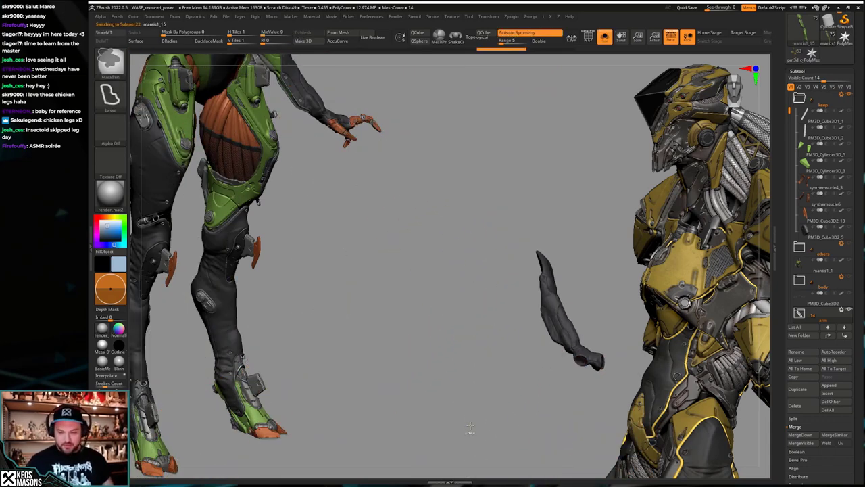
{"action": "key", "text": "ctrl+z"}
{"action": "key", "text": "ctrl+z"}
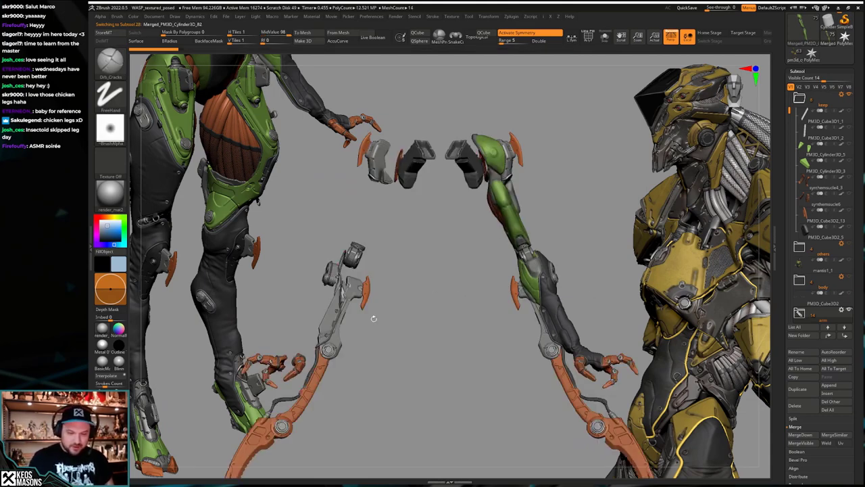
Step: Delete the character's right-side copies of the hand and finger pieces, including arm_12, arm_13 and arm_14
{"action": "key", "text": "ctrl+z"}
{"action": "key", "text": "ctrl+z"}
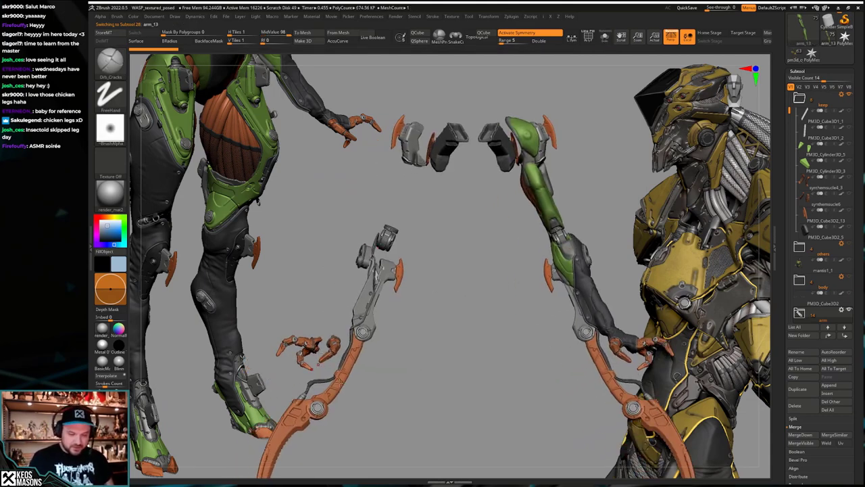
{"action": "key", "text": "ctrl+z"}
{"action": "key", "text": "ctrl+z"}
{"action": "key", "text": "ctrl+z"}
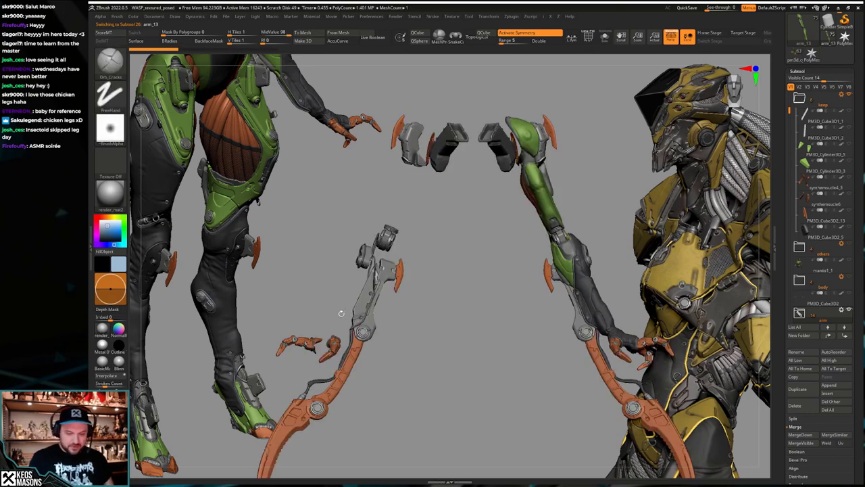
{"action": "key", "text": "ctrl+z"}
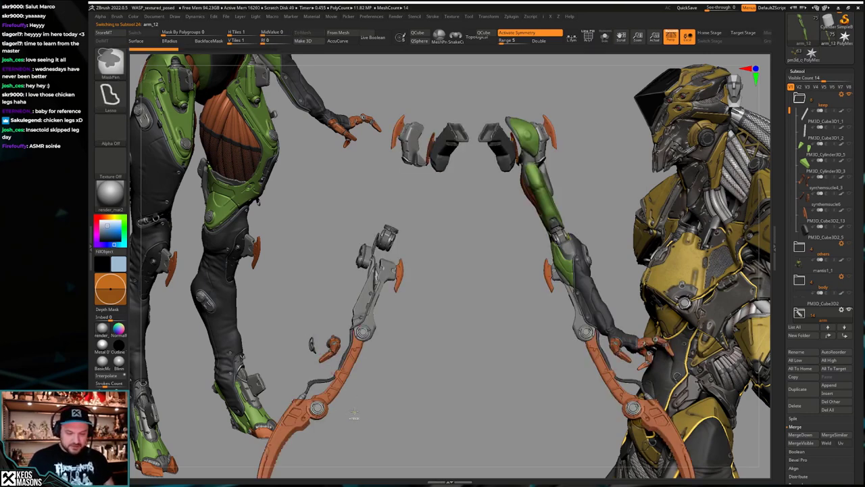
{"action": "key", "text": "ctrl+z"}
{"action": "key", "text": "ctrl+z"}
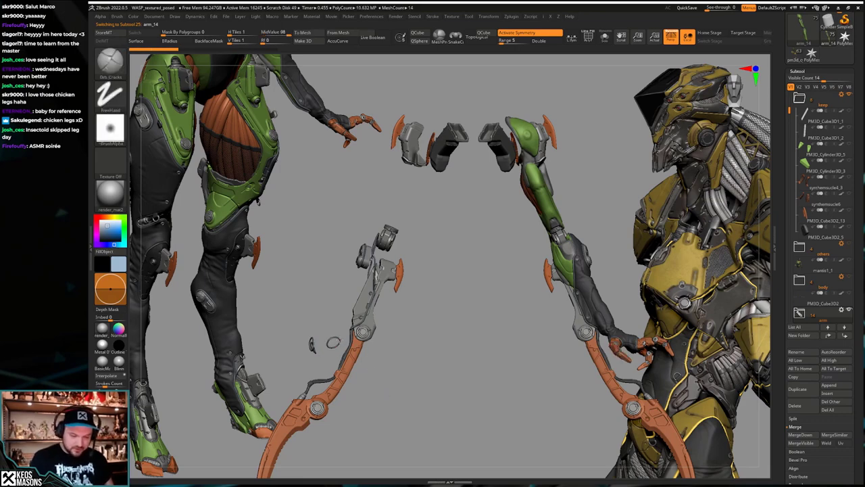
{"action": "key", "text": "ctrl+z"}
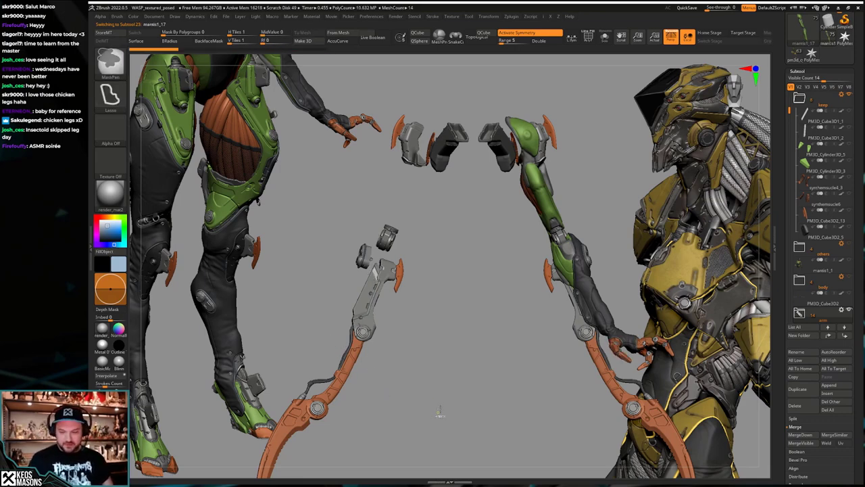
Step: Isolate the orange-and-grey forearm fin PM3D_Cube3D2_16 and delete its copy on the character's right side
{"action": "key", "text": "ctrl+z"}
{"action": "key", "text": "alt+s"}
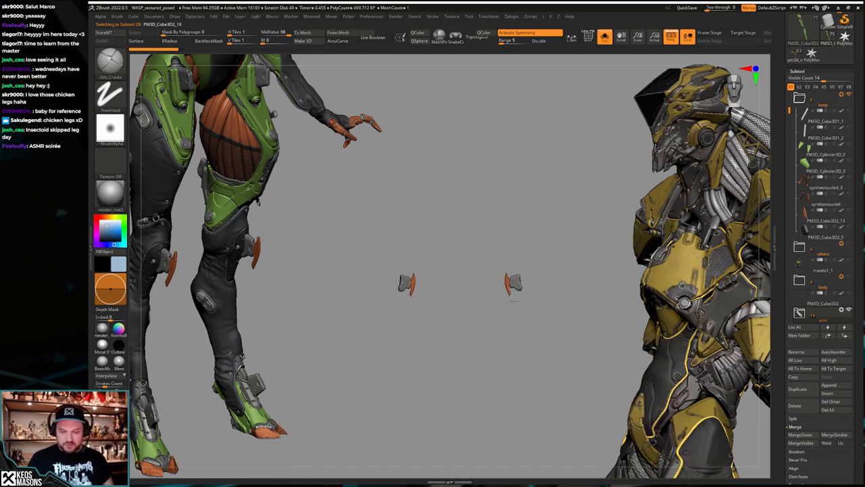
{"action": "mouse_move", "coordinate": [422, 325]}
{"action": "left_mouse_down", "text": "shift"}
{"action": "mouse_move", "coordinate": [513, 289]}
{"action": "mouse_move", "coordinate": [377, 306]}
{"action": "left_mouse_up", "text": "shift"}
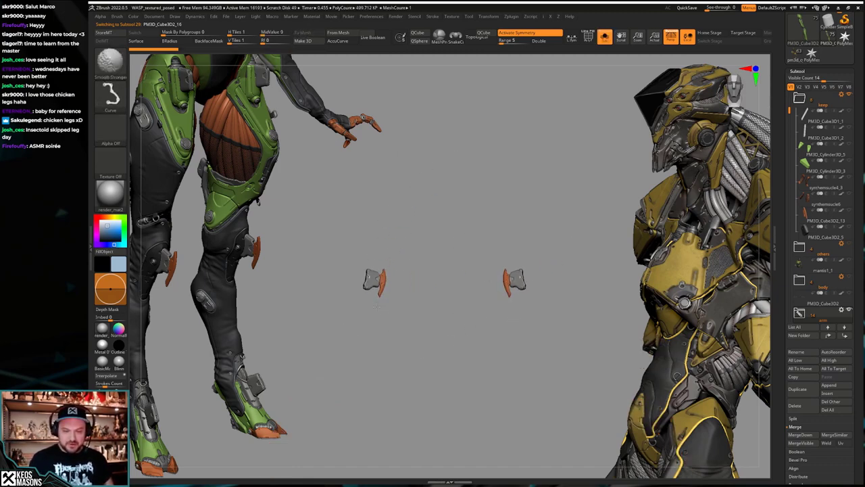
{"action": "left_click_drag", "start_coordinate": [390, 259], "coordinate": [411, 230], "text": "ctrl+shift"}
{"action": "key", "text": "space"}
{"action": "left_click", "coordinate": [455, 295]}
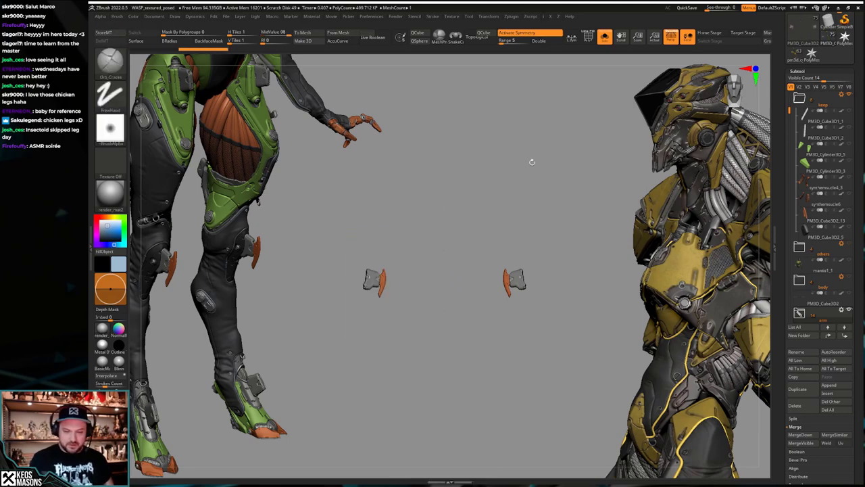
{"action": "left_click_drag", "start_coordinate": [343, 322], "coordinate": [336, 345], "text": "ctrl+shift"}
Step: Isolate the forearm blade piece, turn symmetry off and hide its copy on the character's right side
{"action": "key", "text": "s"}
{"action": "left_click_drag", "start_coordinate": [431, 369], "coordinate": [443, 304], "text": "alt"}
{"action": "left_click", "coordinate": [360, 323], "text": "alt"}
{"action": "key", "text": "s"}
{"action": "left_click_drag", "start_coordinate": [361, 391], "coordinate": [468, 191], "text": "ctrl+shift"}
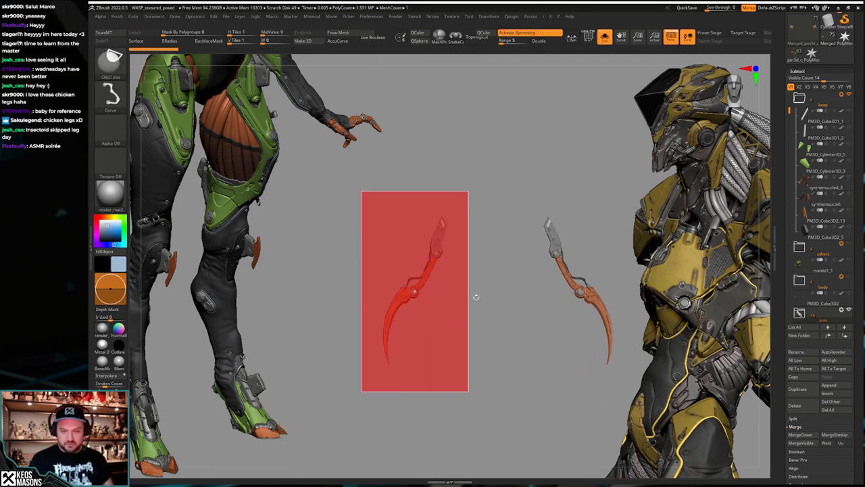
{"action": "key", "text": "x"}
{"action": "left_click_drag", "start_coordinate": [361, 398], "coordinate": [470, 182], "text": "ctrl+alt+shift"}
{"action": "key", "text": "ctrl+shift+d"}
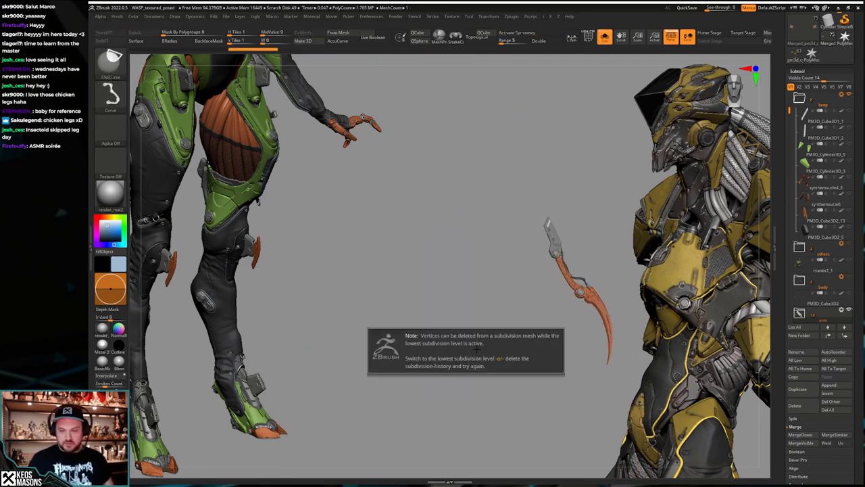
Step: Delete the hidden blade copy, reconstruct the blade's lower subdivision levels and show the other arm pieces again
{"action": "key", "text": "space"}
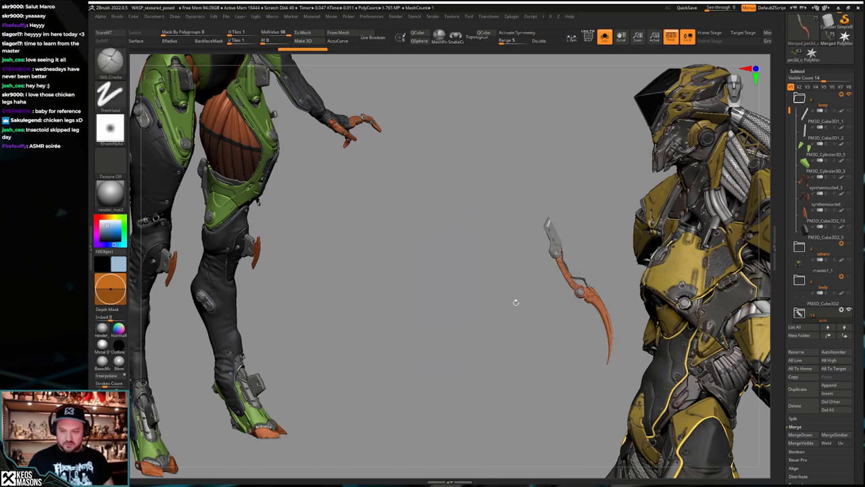
{"action": "key", "text": "space"}
{"action": "key", "text": "space"}
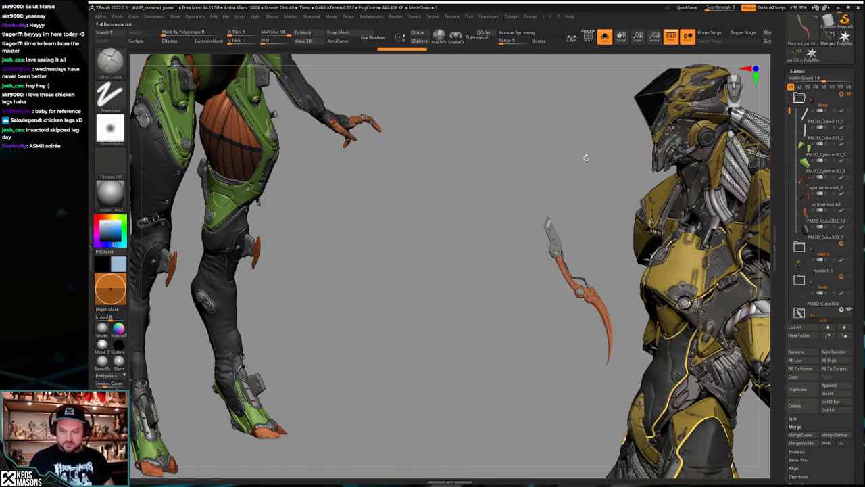
{"action": "key", "text": "shift+s"}
{"action": "left_click_drag", "start_coordinate": [453, 330], "coordinate": [450, 360], "text": "alt"}
{"action": "left_click_drag", "start_coordinate": [455, 275], "coordinate": [446, 346], "text": "alt"}
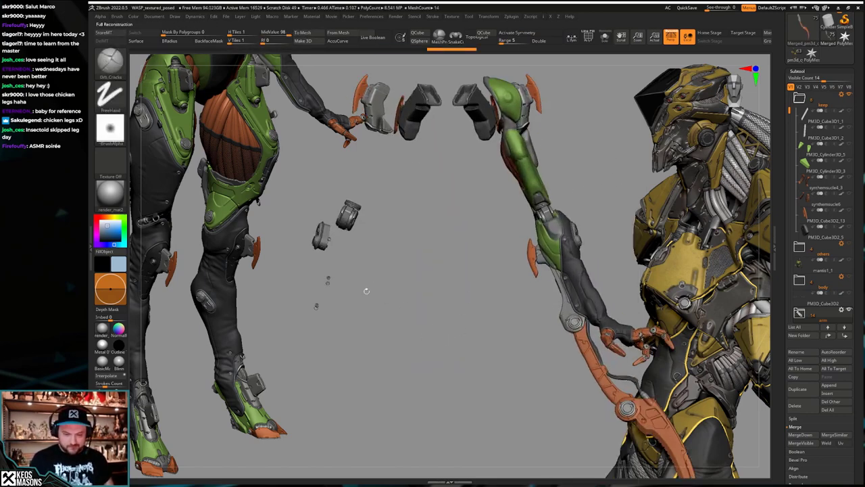
Step: Delete the small forearm bolts of arm_15 on the character's right side
{"action": "key", "text": "ctrl"}
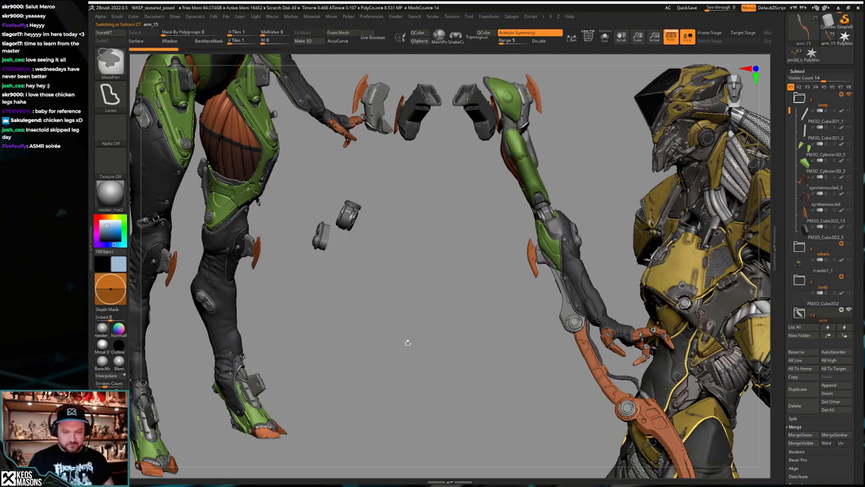
{"action": "mouse_move", "coordinate": [402, 316]}
{"action": "left_mouse_down", "text": "alt"}
{"action": "mouse_move", "coordinate": [392, 378]}
{"action": "mouse_move", "coordinate": [406, 371]}
{"action": "left_mouse_up", "text": "alt"}
{"action": "mouse_move", "coordinate": [447, 333]}
{"action": "left_mouse_down"}
{"action": "mouse_move", "coordinate": [534, 323]}
{"action": "mouse_move", "coordinate": [521, 319]}
{"action": "left_mouse_up"}
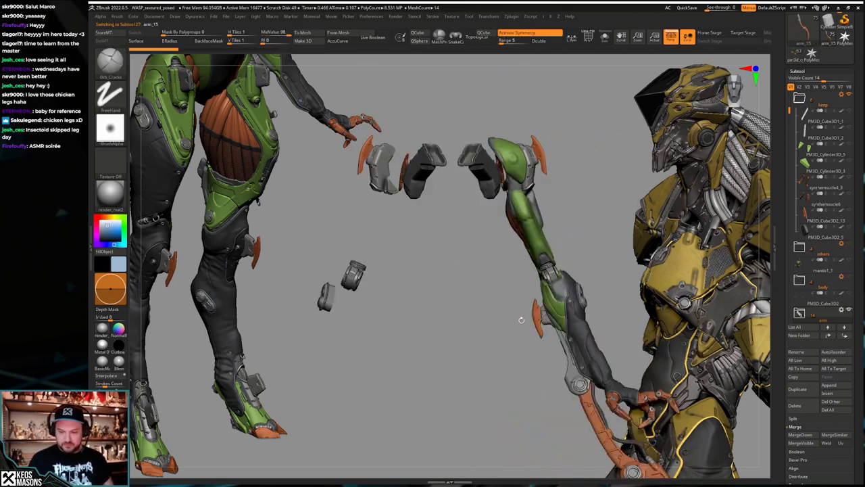
Step: Isolate the elbow hinge piece and delete its copy on the character's right side
{"action": "key", "text": "ctrl+z"}
{"action": "key", "text": "ctrl+z"}
{"action": "key", "text": "ctrl+z"}
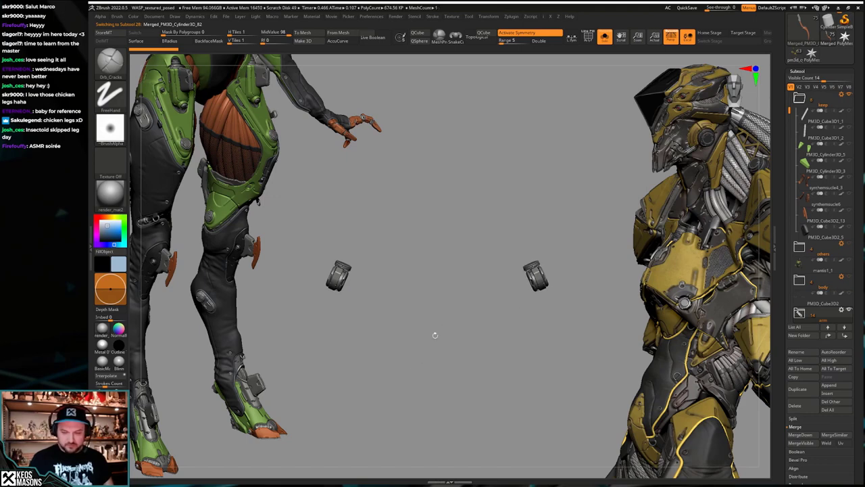
{"action": "key", "text": "ctrl+z"}
{"action": "key", "text": "ctrl+z"}
{"action": "key", "text": "ctrl+z"}
{"action": "key", "text": "ctrl+z"}
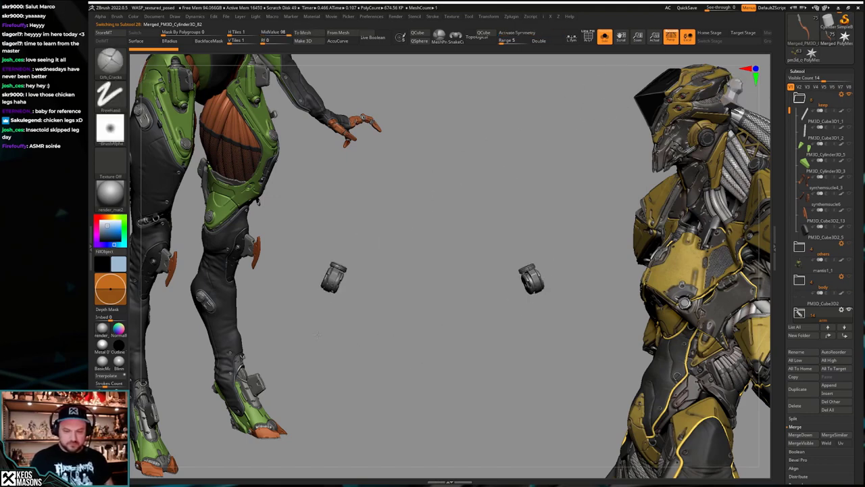
{"action": "key", "text": "space"}
{"action": "left_click", "coordinate": [413, 215]}
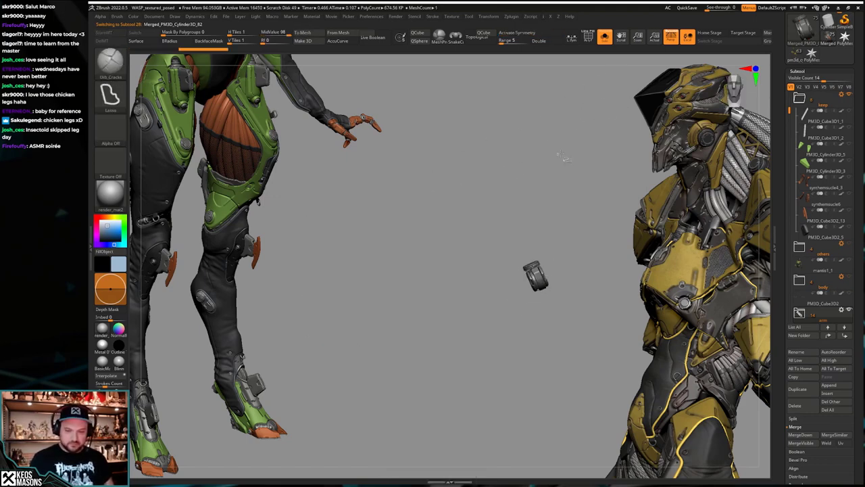
Step: Isolate the forearm side cap, hide its right-side copy with symmetry off, and remove its lower subdivision levels
{"action": "key", "text": "s"}
{"action": "key", "text": "ctrl+z"}
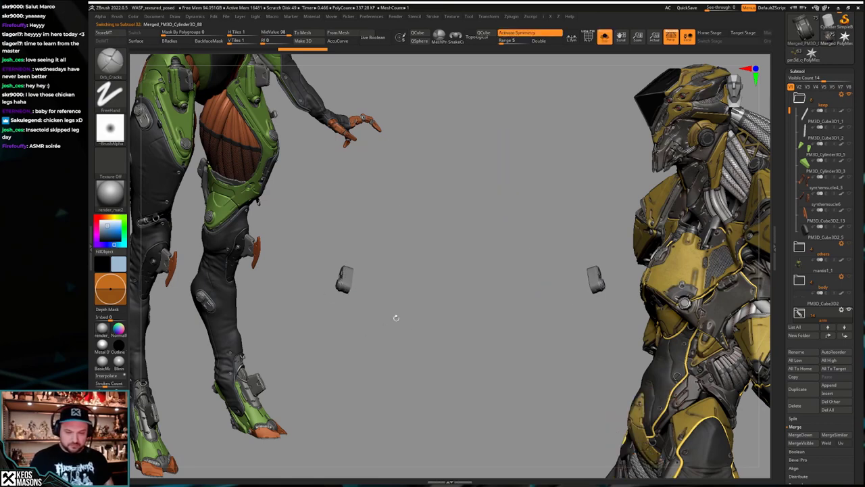
{"action": "key", "text": "x"}
{"action": "left_click_drag", "start_coordinate": [333, 349], "coordinate": [417, 239], "text": "ctrl+alt+shift"}
{"action": "key", "text": "space"}
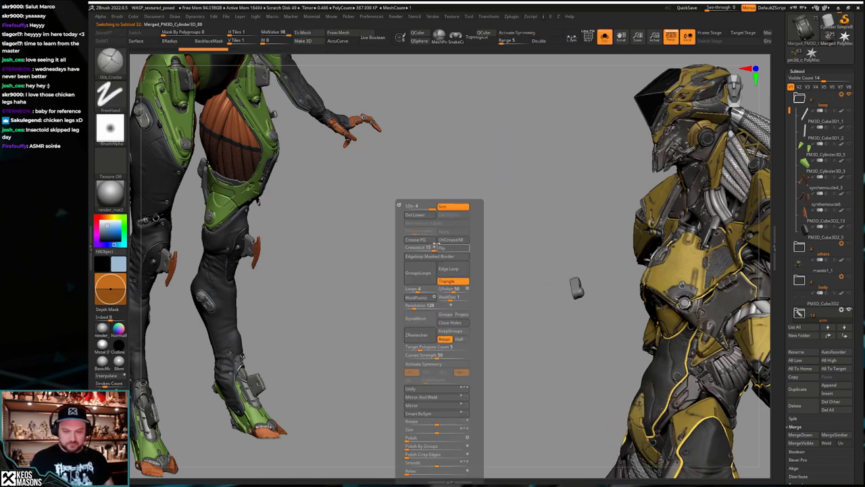
{"action": "left_click", "coordinate": [419, 216]}
Step: Isolate the thin oval ring and delete its copy on the character's right side
{"action": "key", "text": "s"}
{"action": "key", "text": "ctrl+z"}
{"action": "key", "text": "ctrl+z"}
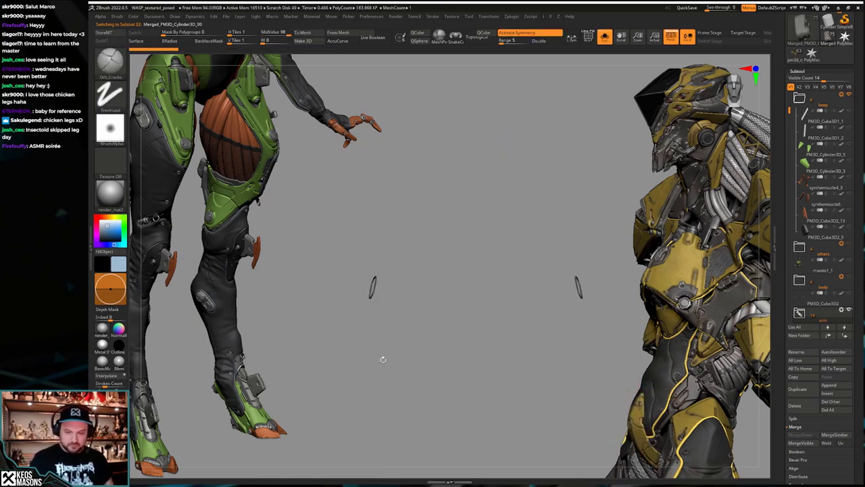
{"action": "key", "text": "ctrl+shift+z"}
{"action": "key", "text": "ctrl+shift+z"}
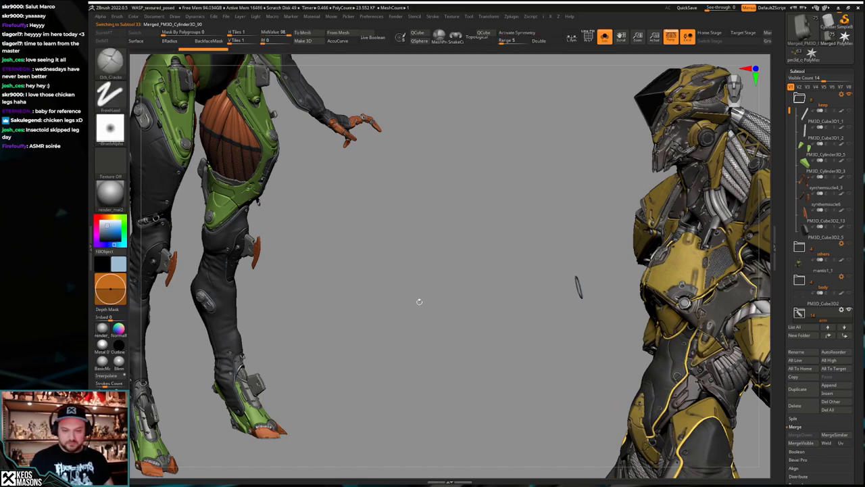
Step: Show all arm pieces again and examine the remaining arm around the elbow, forearm and hand
{"action": "left_click_drag", "start_coordinate": [513, 401], "coordinate": [473, 397]}
{"action": "left_click_drag", "start_coordinate": [570, 300], "coordinate": [514, 268], "text": "alt"}
{"action": "key", "text": "ctrl+shift+z"}
{"action": "key", "text": "ctrl+shift+z"}
{"action": "key", "text": "ctrl+shift+z"}
{"action": "key", "text": "ctrl+shift+z"}
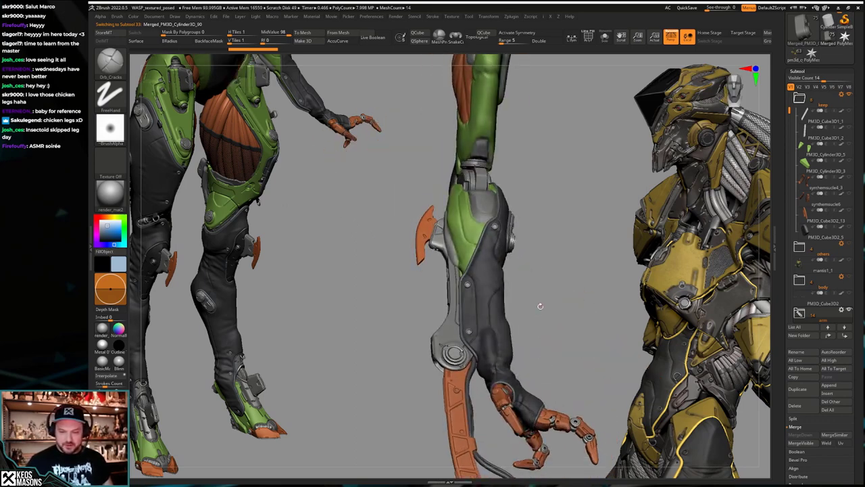
{"action": "key", "text": "ctrl+shift+z"}
{"action": "key", "text": "ctrl+shift+z"}
{"action": "key", "text": "ctrl+shift+z"}
{"action": "key", "text": "ctrl+shift+z"}
{"action": "key", "text": "ctrl+shift+z"}
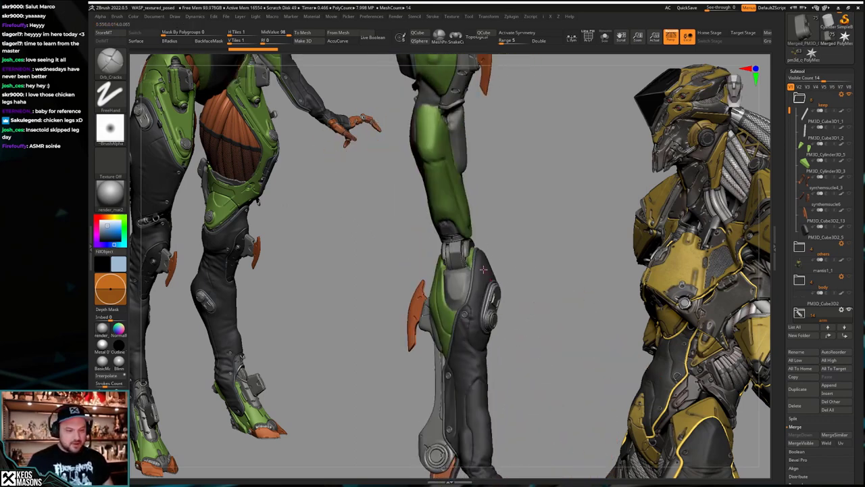
Step: Make the arm mesh mantis1_8 the active subtool and examine the elbow from the front and back
{"action": "key", "text": "ctrl+shift+z"}
{"action": "key", "text": "ctrl+shift+z"}
{"action": "key", "text": "ctrl+shift+z"}
{"action": "key", "text": "ctrl+shift+z"}
{"action": "key", "text": "ctrl+shift+z"}
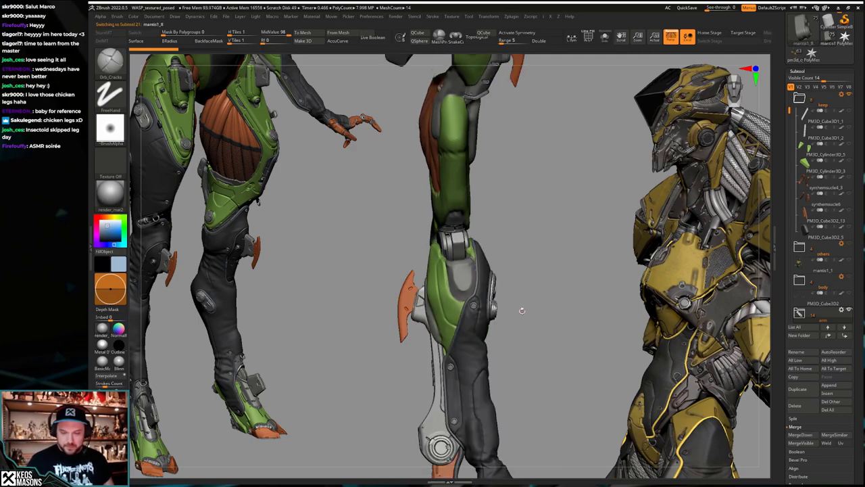
{"action": "key", "text": "ctrl+shift+z"}
{"action": "key", "text": "ctrl+shift+z"}
{"action": "key", "text": "ctrl+shift+z"}
{"action": "key", "text": "ctrl+shift+z"}
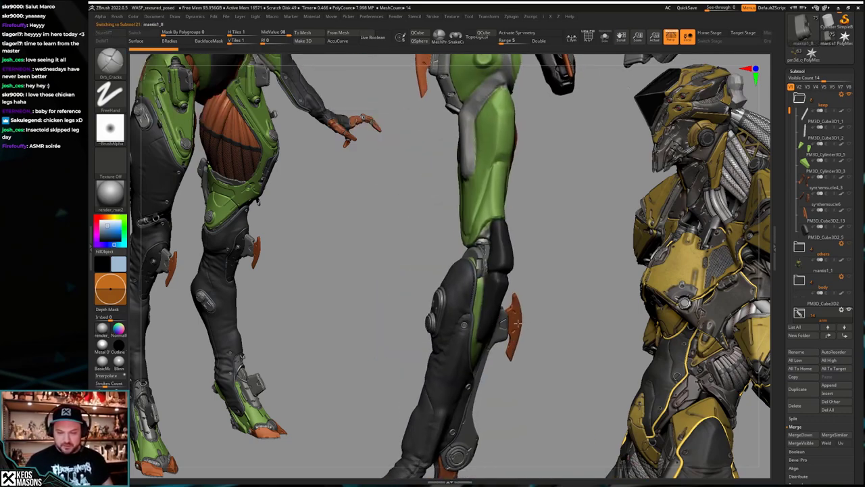
Step: Examine the elbow joint, upper arm and forearm pieces from the front, back and sides
{"action": "key", "text": "ctrl+shift+z"}
{"action": "key", "text": "ctrl+shift+z"}
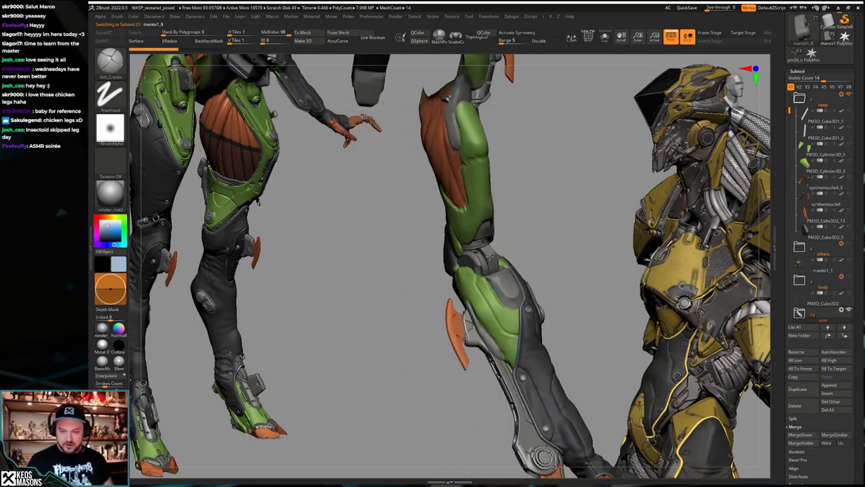
{"action": "key", "text": "ctrl+shift+z"}
{"action": "key", "text": "ctrl+shift+z"}
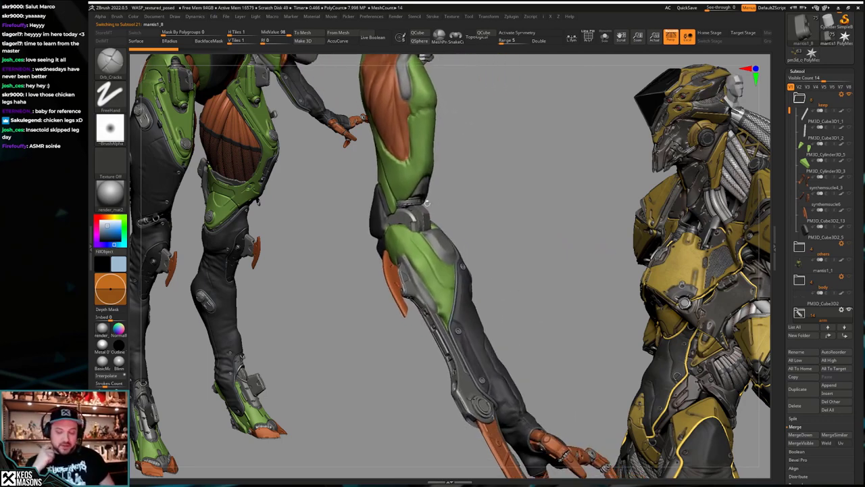
{"action": "key", "text": "ctrl+shift+z"}
{"action": "key", "text": "ctrl+shift+z"}
{"action": "key", "text": "ctrl+shift+z"}
{"action": "key", "text": "ctrl+shift+z"}
{"action": "key", "text": "ctrl+shift+z"}
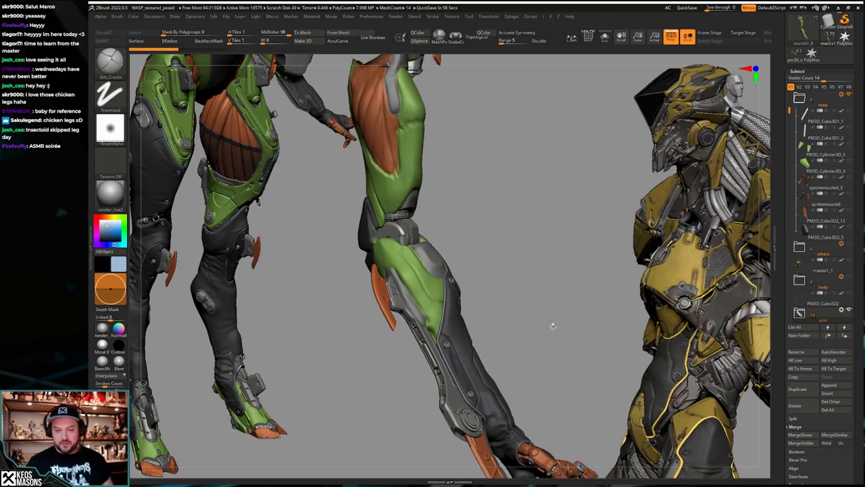
{"action": "key", "text": "ctrl+shift+z"}
{"action": "key", "text": "ctrl+shift+z"}
{"action": "key", "text": "ctrl+shift+z"}
{"action": "key", "text": "ctrl+shift+z"}
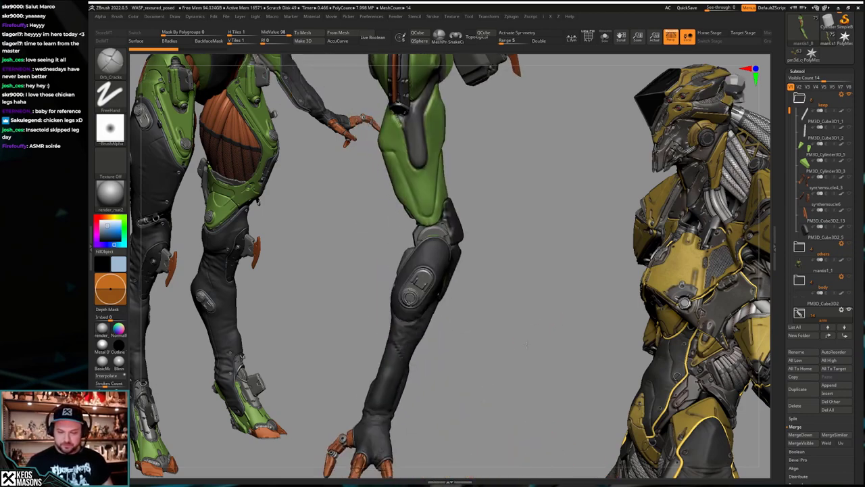
{"action": "key", "text": "ctrl+shift+z"}
{"action": "key", "text": "ctrl+shift+z"}
{"action": "key", "text": "ctrl+shift+z"}
{"action": "key", "text": "ctrl+shift+z"}
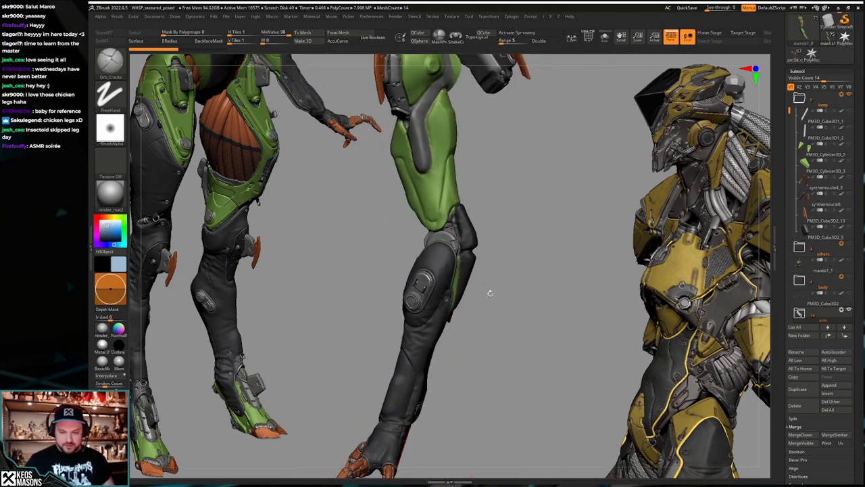
{"action": "key", "text": "ctrl+shift+z"}
{"action": "key", "text": "ctrl+shift+z"}
{"action": "key", "text": "ctrl+shift+z"}
{"action": "key", "text": "ctrl+shift+z"}
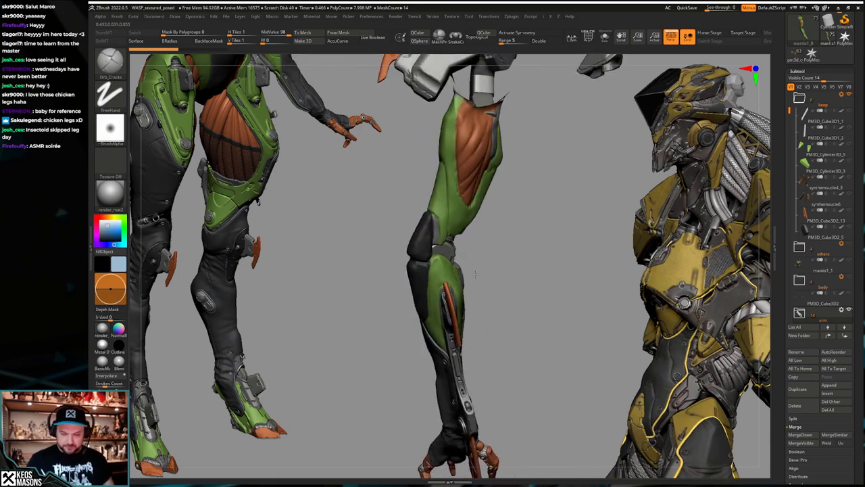
{"action": "key", "text": "ctrl+shift+z"}
{"action": "key", "text": "ctrl+shift+z"}
{"action": "key", "text": "ctrl+shift+z"}
{"action": "key", "text": "ctrl+shift+z"}
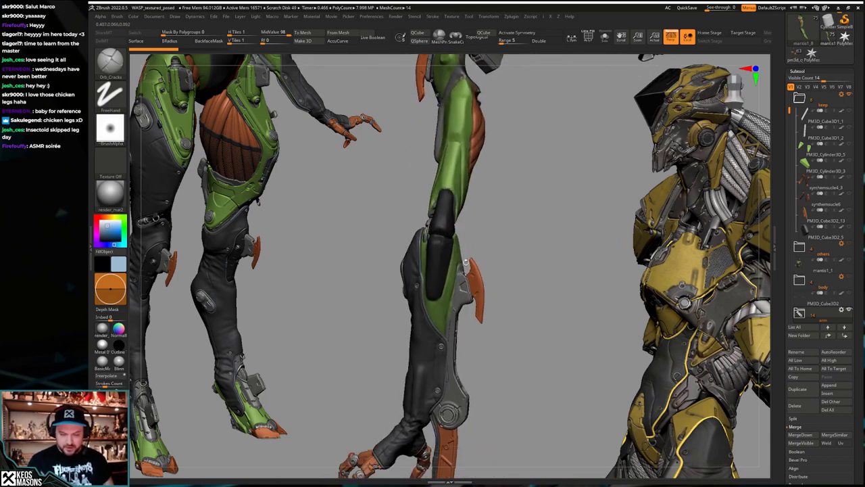
{"action": "key", "text": "ctrl+shift+z"}
{"action": "key", "text": "ctrl+shift+z"}
{"action": "key", "text": "ctrl+shift+z"}
{"action": "key", "text": "ctrl+shift+z"}
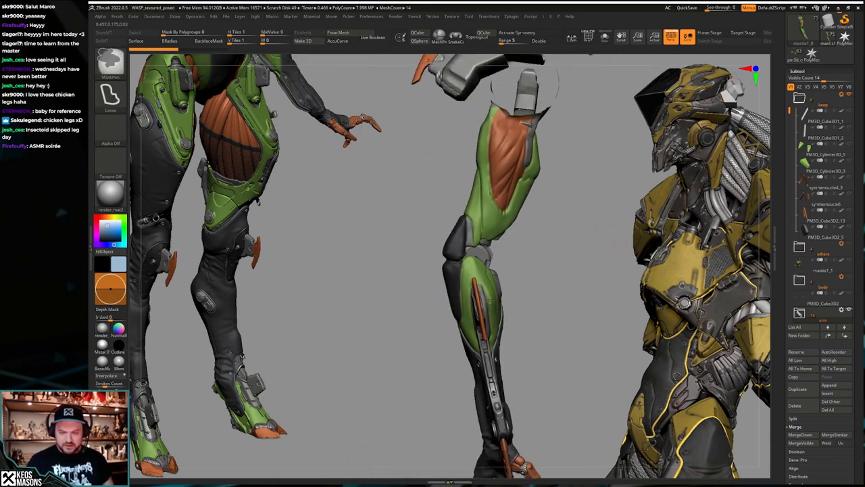
{"action": "key", "text": "ctrl+shift+z"}
{"action": "key", "text": "ctrl+shift+z"}
{"action": "key", "text": "ctrl+shift+z"}
{"action": "key", "text": "ctrl+shift+z"}
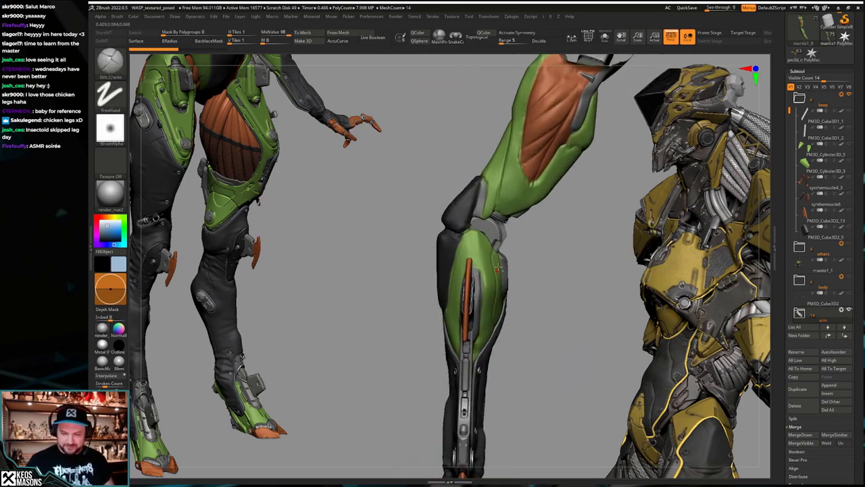
{"action": "key", "text": "ctrl+shift+z"}
Step: Select the Move brush and check the arm mesh mantis1_8 on its own before showing all arm pieces again
{"action": "key", "text": "b"}
{"action": "key", "text": "m"}
{"action": "key", "text": "v"}
{"action": "key", "text": "space"}
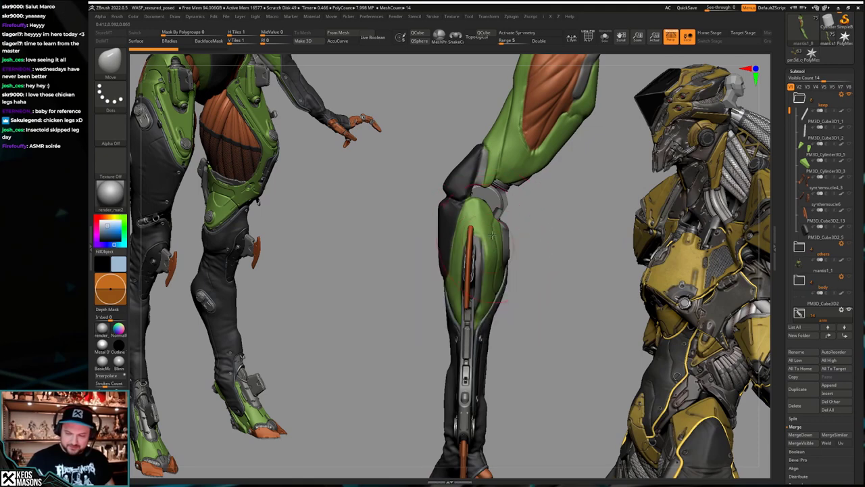
{"action": "key", "text": "ctrl+shift+z"}
{"action": "key", "text": "space"}
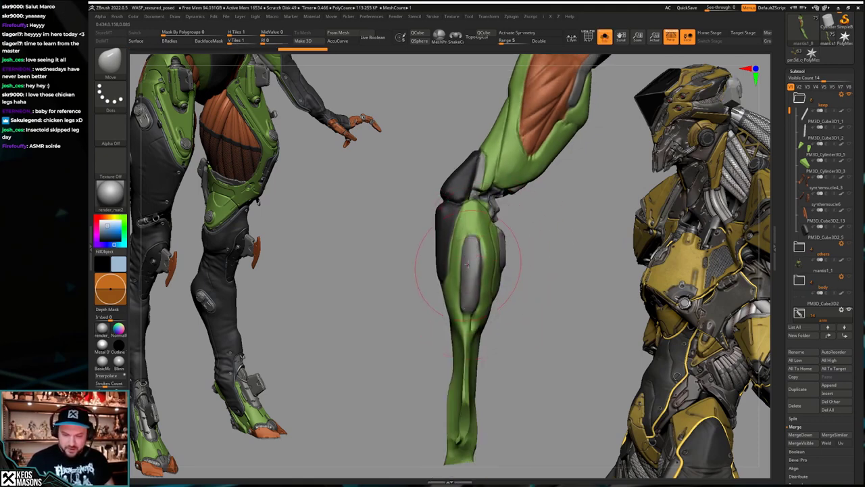
{"action": "right_click_drag", "start_coordinate": [475, 285], "coordinate": [486, 253]}
{"action": "key", "text": "ctrl+shift+z"}
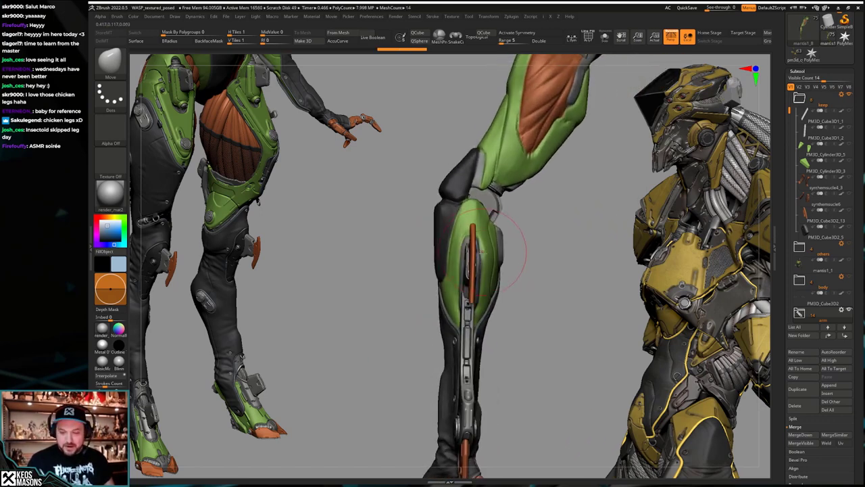
Step: Examine how the elbow guard, forearm shell and orange blade fit together around the elbow from all sides
{"action": "key", "text": "ctrl+shift+z"}
{"action": "key", "text": "ctrl+shift+z"}
{"action": "key", "text": "ctrl+shift+z"}
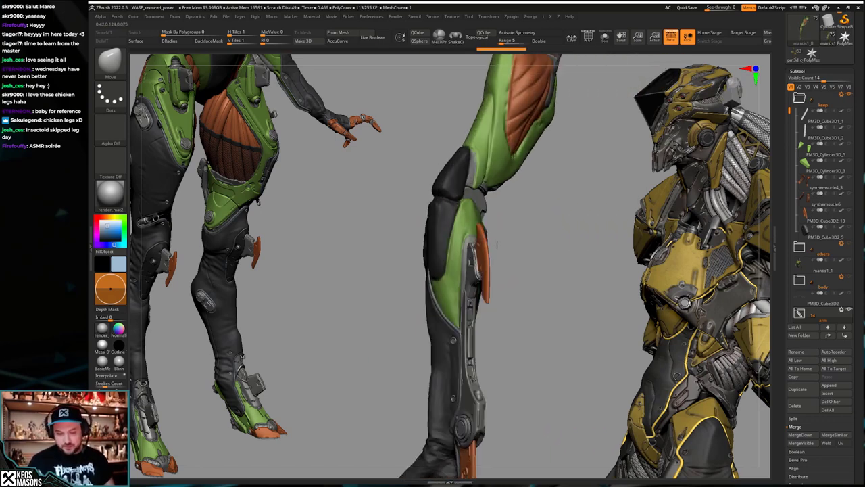
{"action": "key", "text": "ctrl+shift+z"}
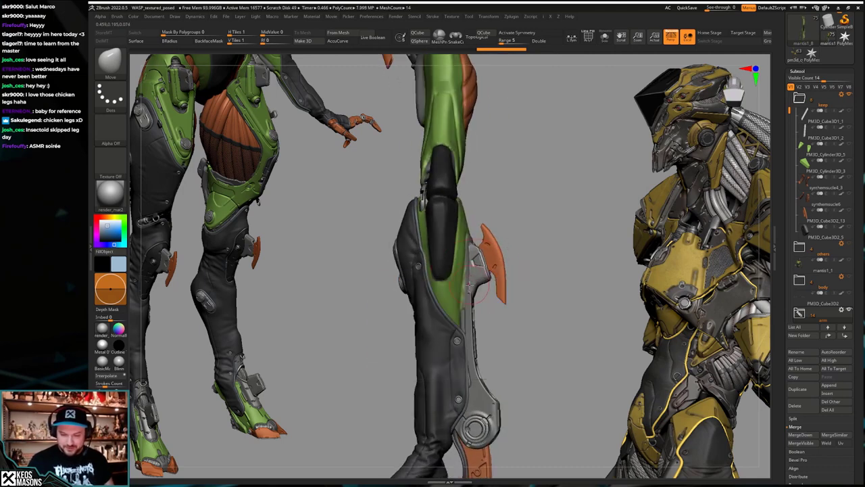
{"action": "key", "text": "ctrl+shift+z"}
{"action": "key", "text": "ctrl+shift+z"}
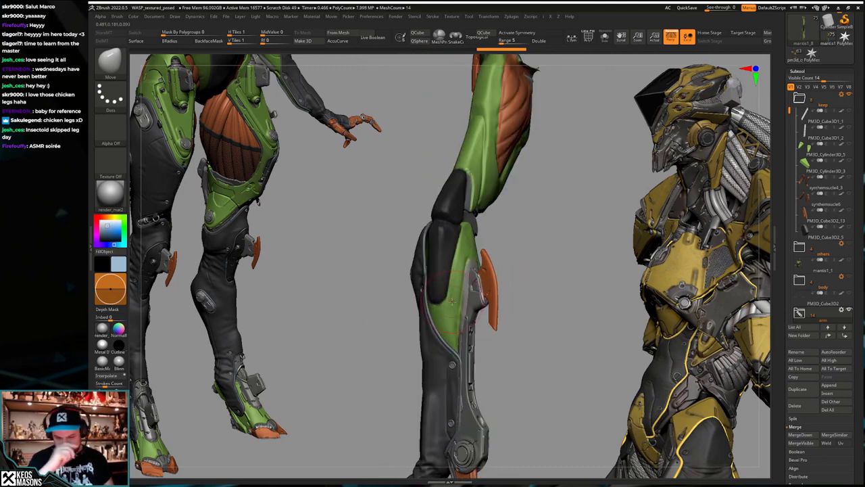
{"action": "key", "text": "ctrl+shift+z"}
{"action": "key", "text": "ctrl+shift+z"}
{"action": "key", "text": "ctrl+shift+z"}
{"action": "key", "text": "ctrl+shift+z"}
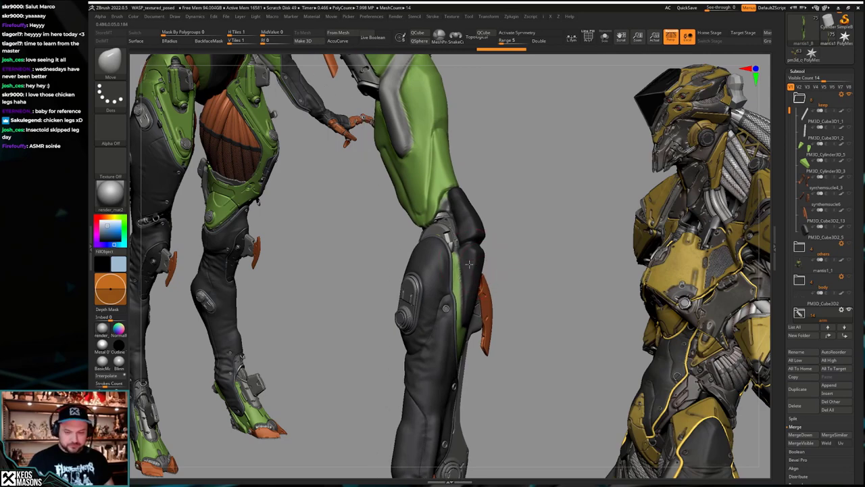
{"action": "key", "text": "ctrl+shift+z"}
{"action": "key", "text": "ctrl+shift+z"}
{"action": "key", "text": "ctrl+shift+z"}
{"action": "key", "text": "ctrl+shift+z"}
{"action": "key", "text": "space"}
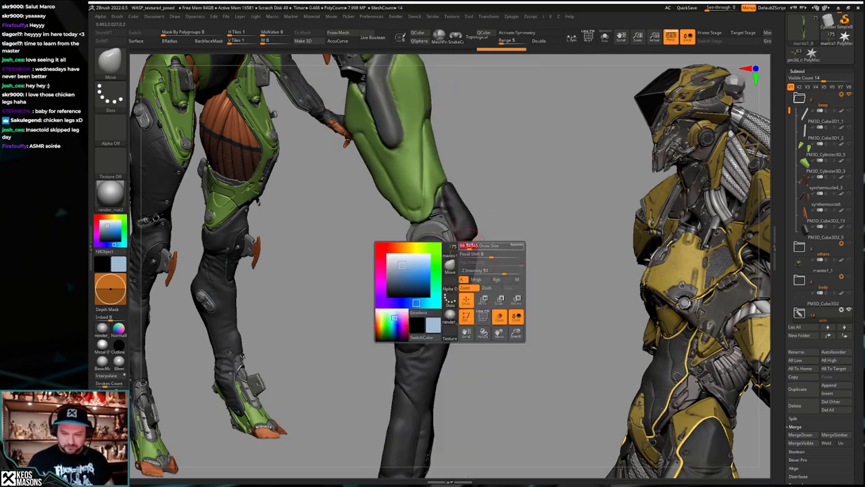
{"action": "key", "text": "ctrl+shift+z"}
{"action": "key", "text": "ctrl+shift+z"}
{"action": "key", "text": "ctrl+shift+z"}
{"action": "key", "text": "ctrl+shift+z"}
{"action": "key", "text": "ctrl+shift+z"}
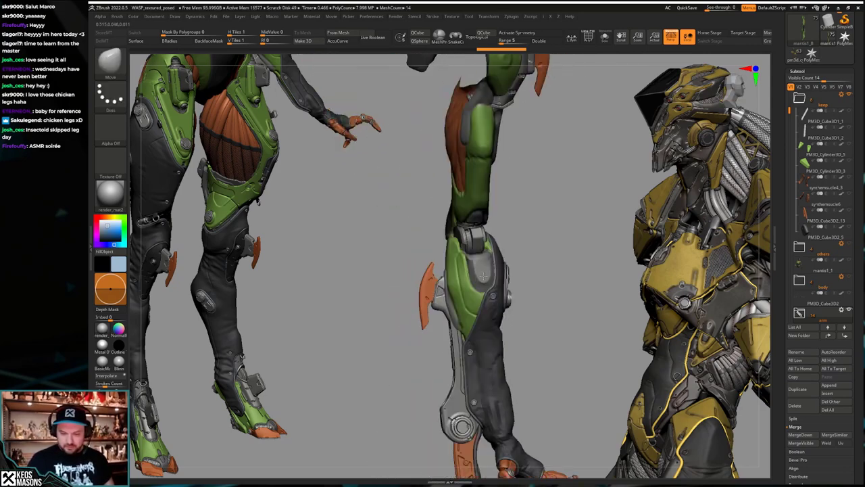
{"action": "key", "text": "ctrl+shift+z"}
{"action": "key", "text": "ctrl+shift+z"}
{"action": "key", "text": "ctrl+shift+z"}
{"action": "key", "text": "ctrl+shift+z"}
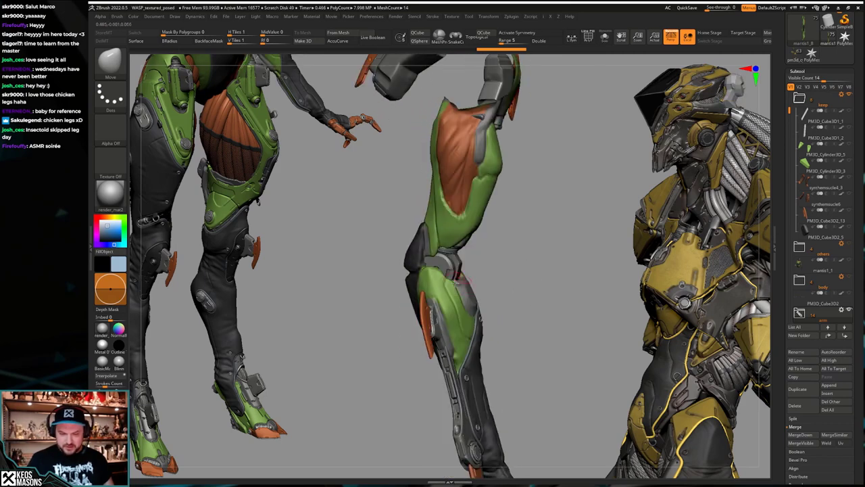
{"action": "key", "text": "ctrl+shift+z"}
{"action": "key", "text": "ctrl+shift+z"}
{"action": "key", "text": "ctrl+shift+z"}
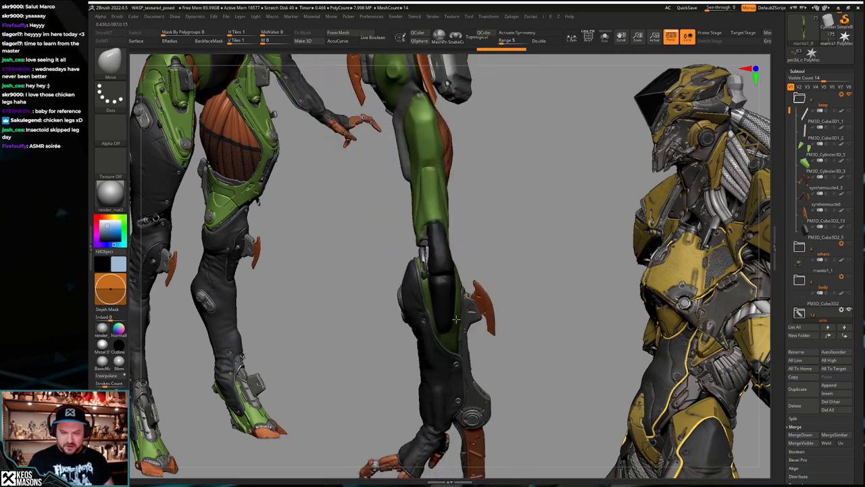
{"action": "key", "text": "ctrl+shift+z"}
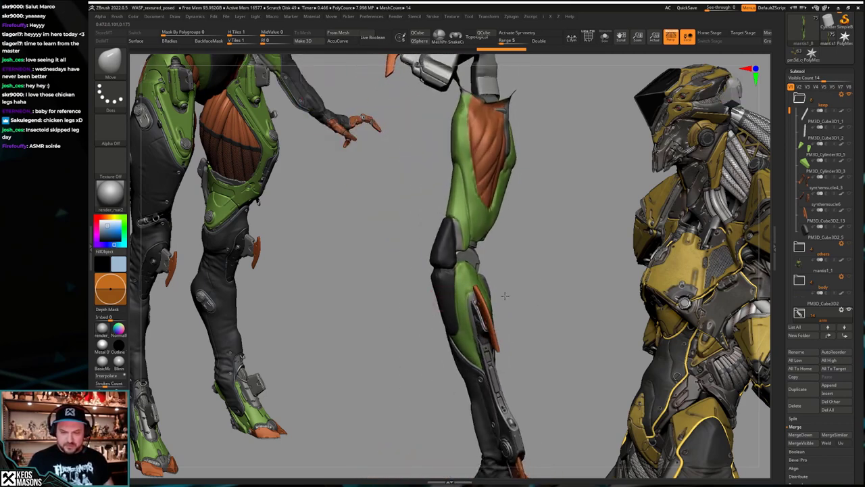
Step: Isolate the arm mesh mantis1_8, check its polygroups with the polyframe display and hide the polyframe
{"action": "key", "text": "ctrl+shift+z"}
{"action": "key", "text": "ctrl+shift+z"}
{"action": "key", "text": "ctrl+shift+z"}
{"action": "key", "text": "ctrl+shift+z"}
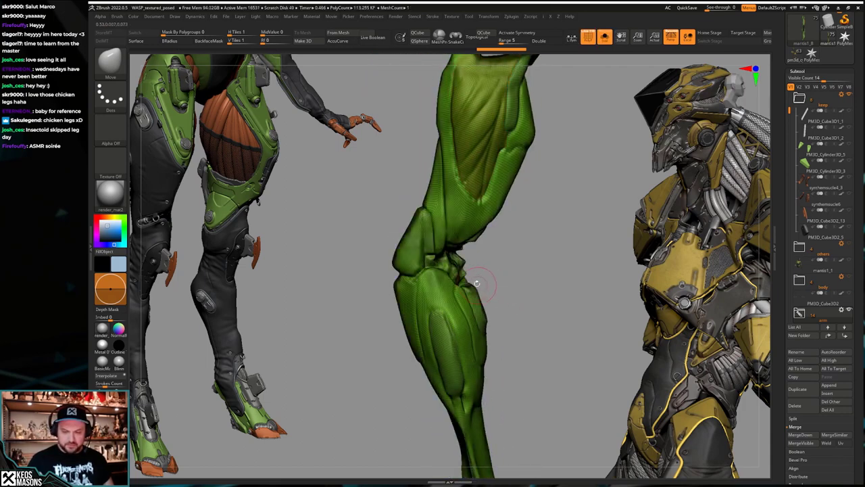
{"action": "key", "text": "shift+f"}
{"action": "mouse_move", "coordinate": [476, 283]}
{"action": "right_mouse_down"}
{"action": "mouse_move", "coordinate": [494, 288]}
{"action": "mouse_move", "coordinate": [469, 289]}
{"action": "right_mouse_up"}
{"action": "key", "text": "ctrl+shift+z"}
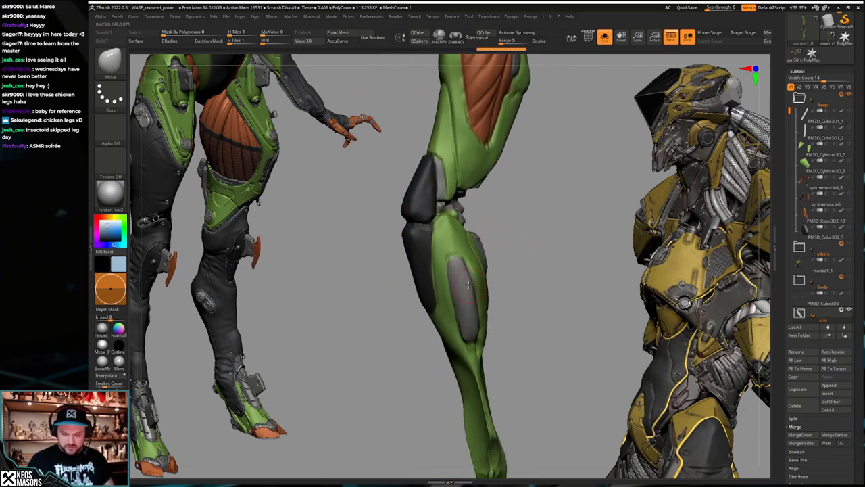
{"action": "key", "text": "alt+shift+s"}
{"action": "right_click_drag", "start_coordinate": [448, 255], "coordinate": [485, 346]}
{"action": "key", "text": "ctrl+shift+z"}
{"action": "key", "text": "ctrl+shift+z"}
{"action": "key", "text": "ctrl+shift+z"}
{"action": "key", "text": "ctrl+shift+z"}
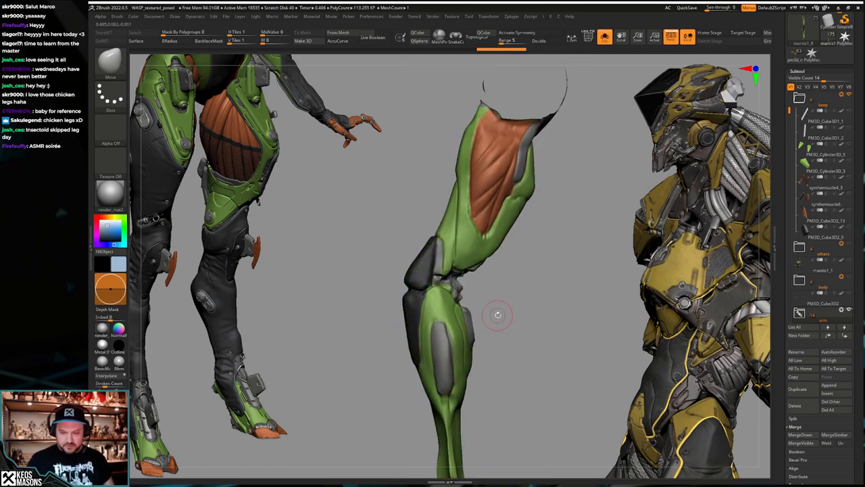
Step: Mask the forearm below the elbow with a lasso and turn off the arm mesh's painted colour
{"action": "key", "text": "ctrl+shift+z"}
{"action": "key", "text": "ctrl+shift+z"}
{"action": "key", "text": "ctrl+shift+z"}
{"action": "key", "text": "ctrl+shift+z"}
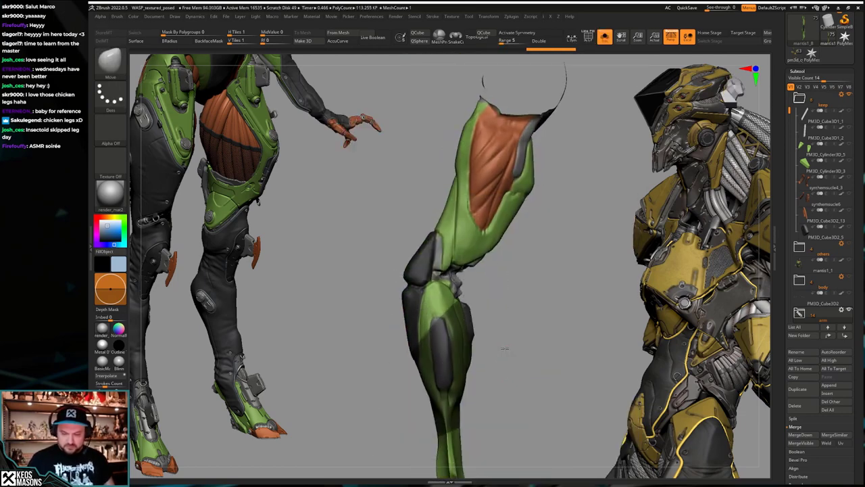
{"action": "key", "text": "ctrl+shift+z"}
{"action": "key", "text": "ctrl+shift+z"}
{"action": "key", "text": "ctrl+shift+z"}
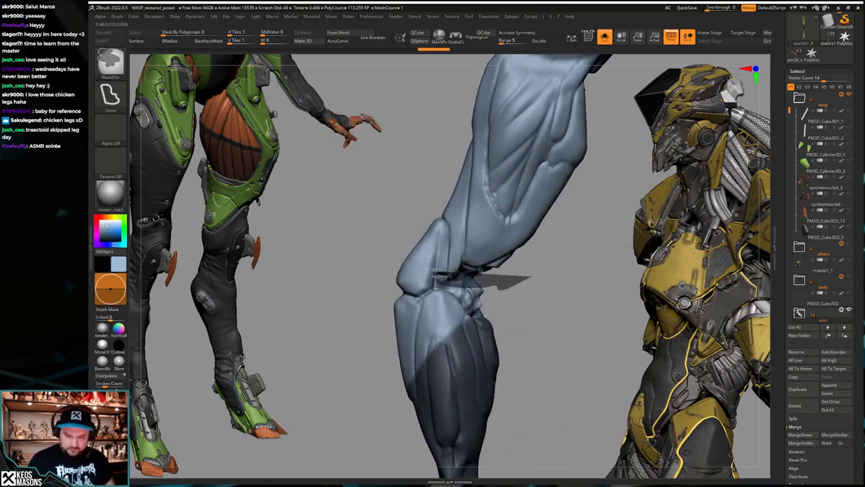
Step: Refine the lasso mask around the elbow so it covers the whole forearm and the elbow guard
{"action": "key", "text": "ctrl+shift+z"}
{"action": "key", "text": "ctrl+shift+z"}
{"action": "key", "text": "ctrl+shift+z"}
{"action": "key", "text": "ctrl+shift+z"}
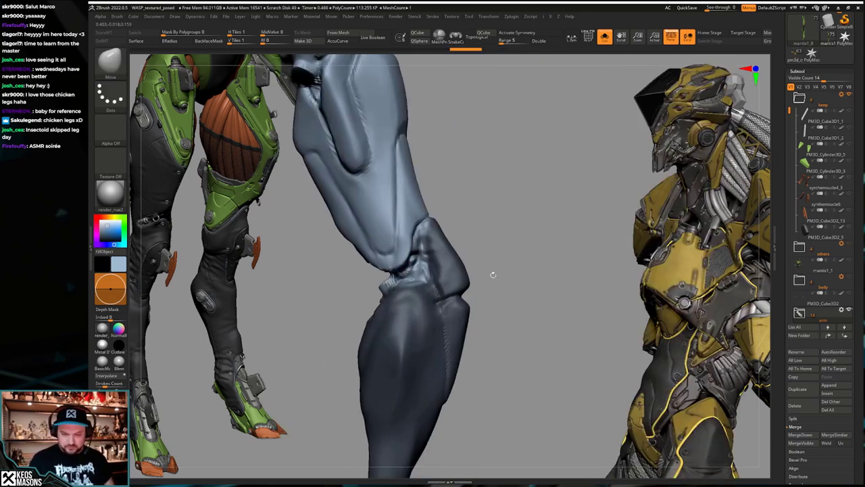
{"action": "key", "text": "ctrl+shift+z"}
{"action": "key", "text": "ctrl+shift+z"}
{"action": "key", "text": "ctrl+shift+z"}
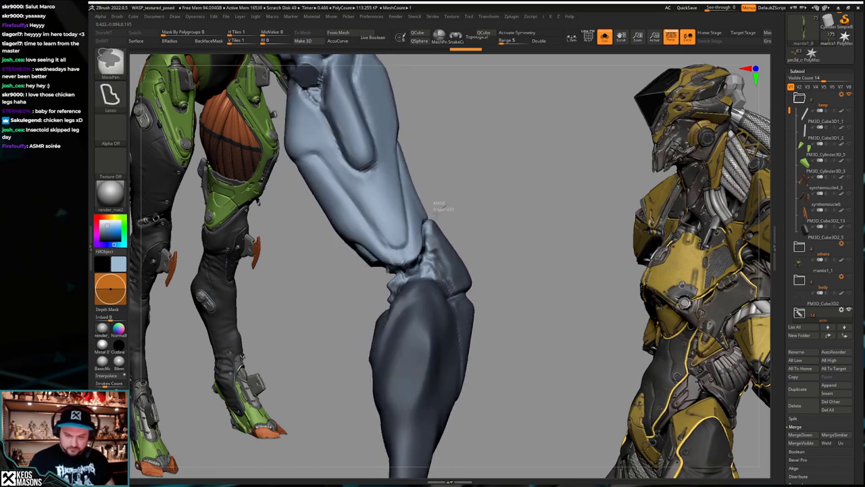
{"action": "key", "text": "ctrl+shift+z"}
{"action": "key", "text": "ctrl+shift+z"}
{"action": "key", "text": "ctrl+shift+z"}
{"action": "key", "text": "ctrl+shift+z"}
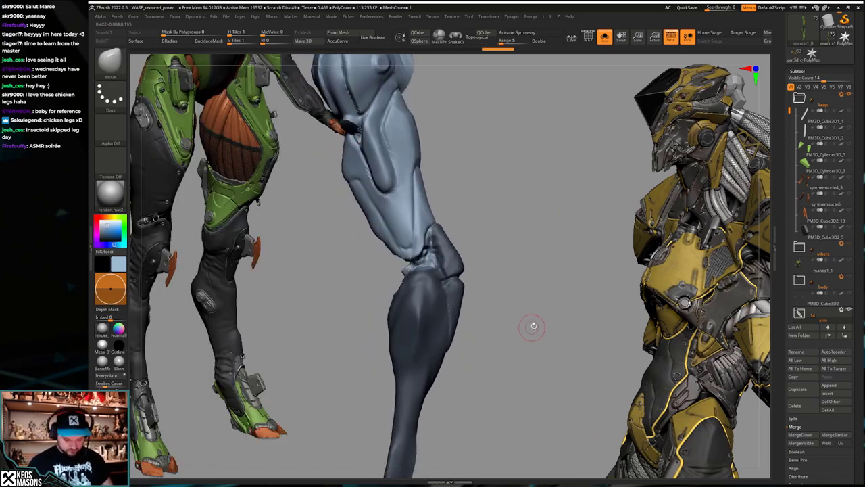
Step: Split the masked forearm and elbow guard from the upper arm into a separate subtool
{"action": "key", "text": "ctrl+shift+z"}
{"action": "key", "text": "ctrl+shift+z"}
{"action": "key", "text": "ctrl+shift+z"}
{"action": "key", "text": "ctrl+shift+z"}
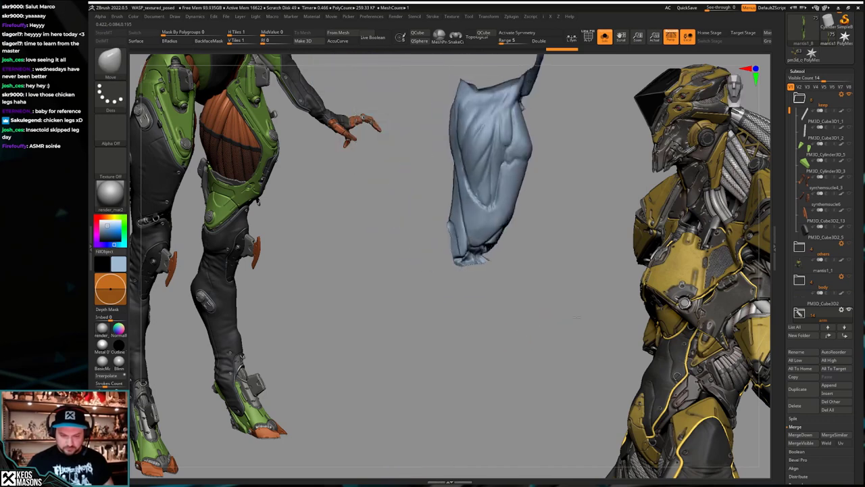
{"action": "key", "text": "ctrl+shift+z"}
{"action": "key", "text": "ctrl+shift+z"}
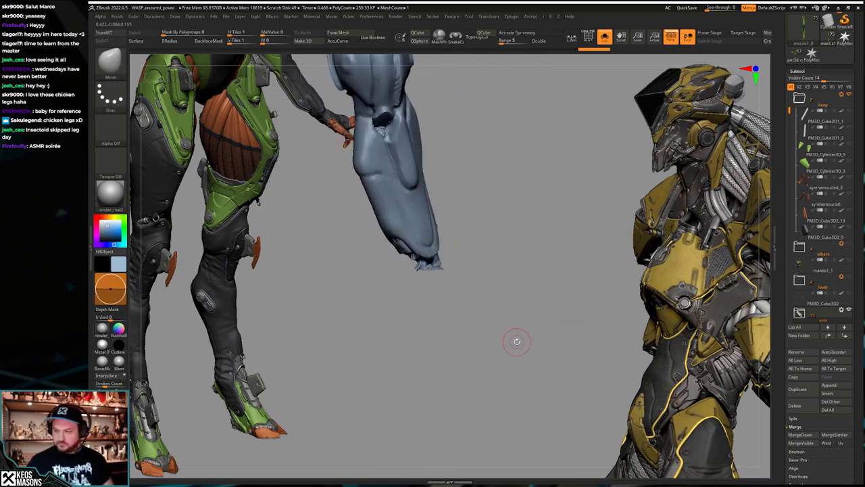
Step: Make the split forearm mesh mantis1_10 the active subtool and check it against the other arm pieces
{"action": "left_click_drag", "start_coordinate": [790, 110], "coordinate": [791, 146]}
{"action": "key", "text": "ctrl+shift+z"}
{"action": "key", "text": "ctrl+shift+z"}
{"action": "key", "text": "ctrl+shift+z"}
{"action": "key", "text": "ctrl+shift+z"}
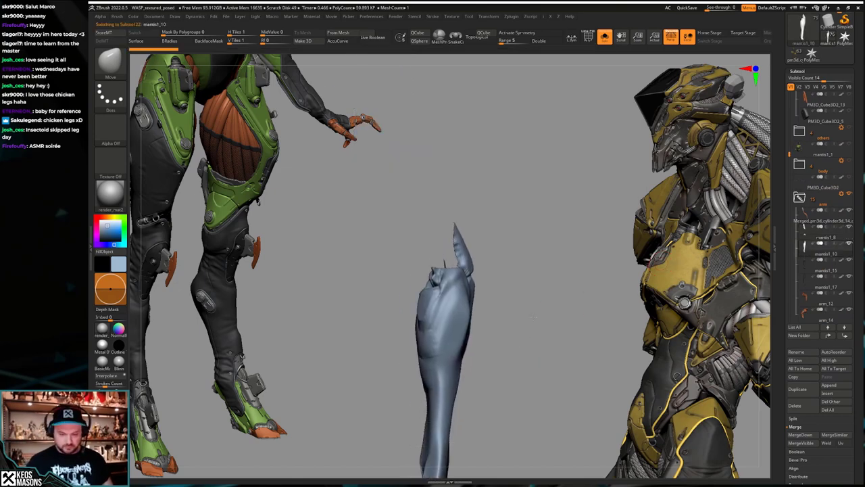
{"action": "key", "text": "ctrl+shift+z"}
{"action": "key", "text": "ctrl+shift+z"}
{"action": "key", "text": "ctrl+shift+z"}
{"action": "key", "text": "ctrl+shift+z"}
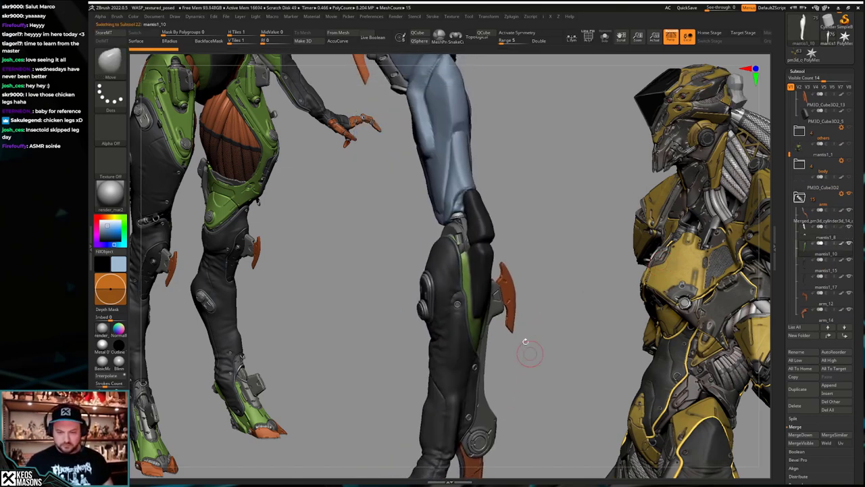
Step: Isolate the forearm mesh mantis1_10 and mask the pointed upper piece of the elbow guard
{"action": "key", "text": "ctrl+shift+z"}
{"action": "key", "text": "ctrl+shift+z"}
{"action": "key", "text": "ctrl+shift+z"}
{"action": "key", "text": "ctrl+shift+z"}
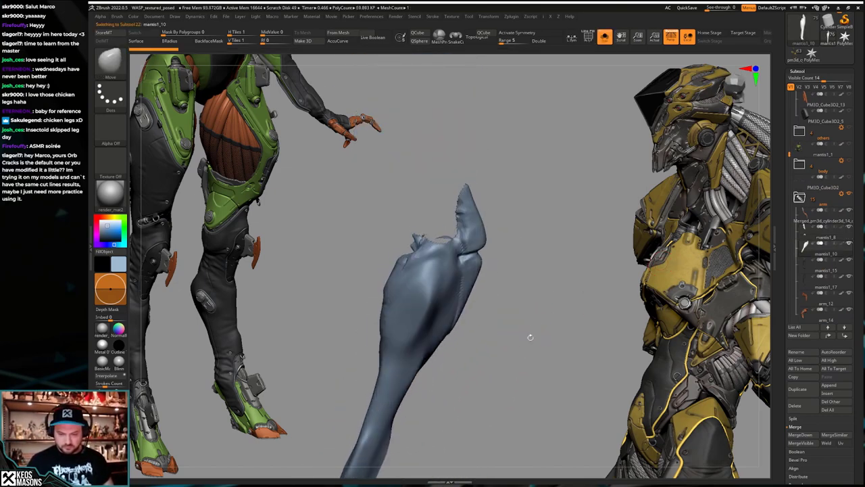
{"action": "key", "text": "ctrl+shift+z"}
{"action": "key", "text": "space"}
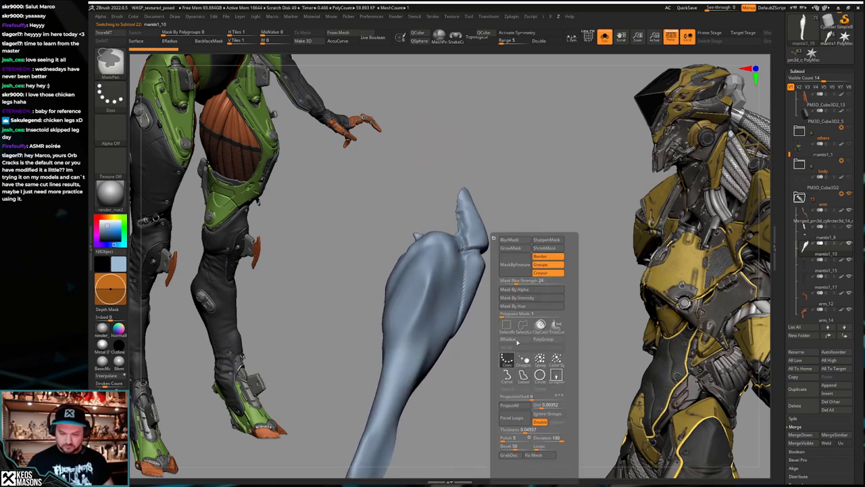
{"action": "key", "text": "space"}
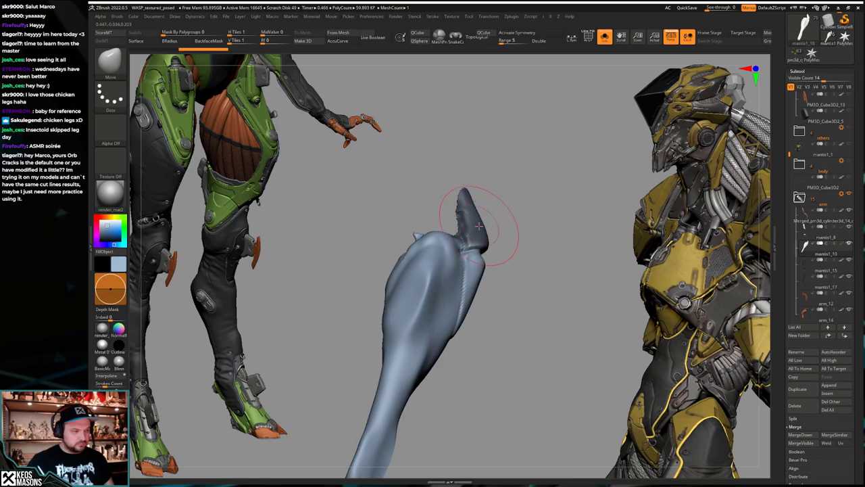
{"action": "key", "text": "space"}
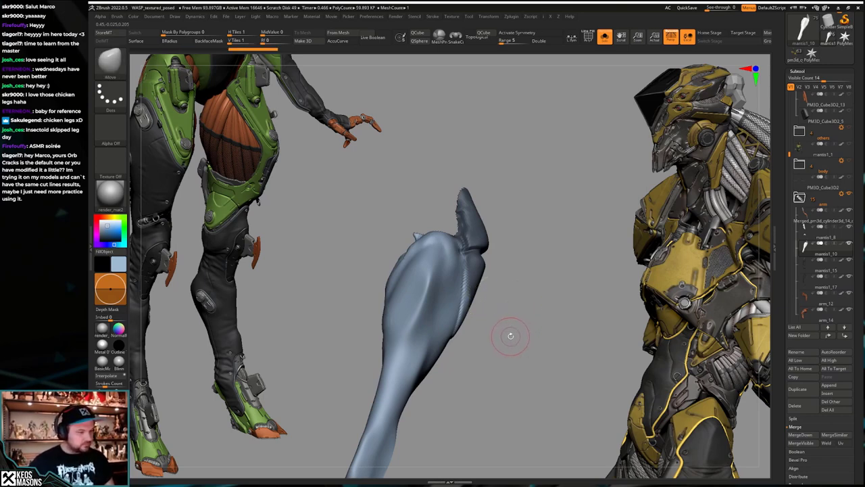
Step: Extend the mask over the elongated lower plate of the elbow guard and clean it up around both pieces
{"action": "right_click_drag", "start_coordinate": [510, 339], "coordinate": [462, 294]}
{"action": "right_click", "coordinate": [444, 320]}
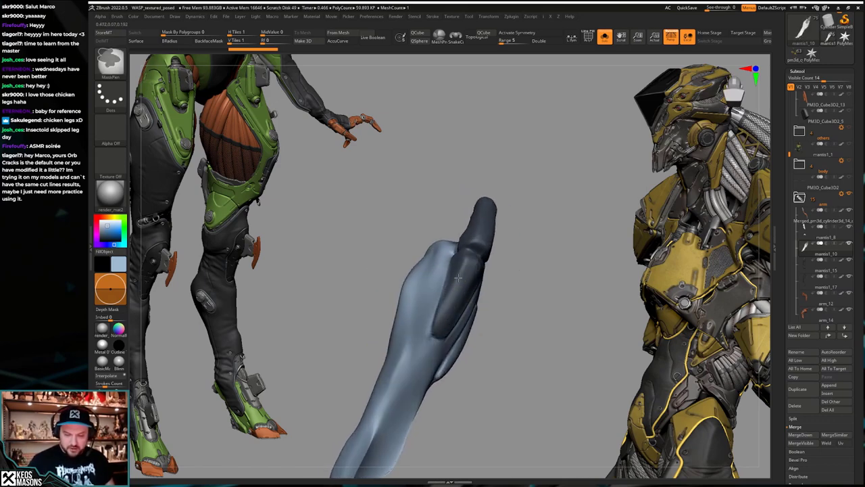
{"action": "key", "text": "ctrl+z"}
{"action": "key", "text": "ctrl+z"}
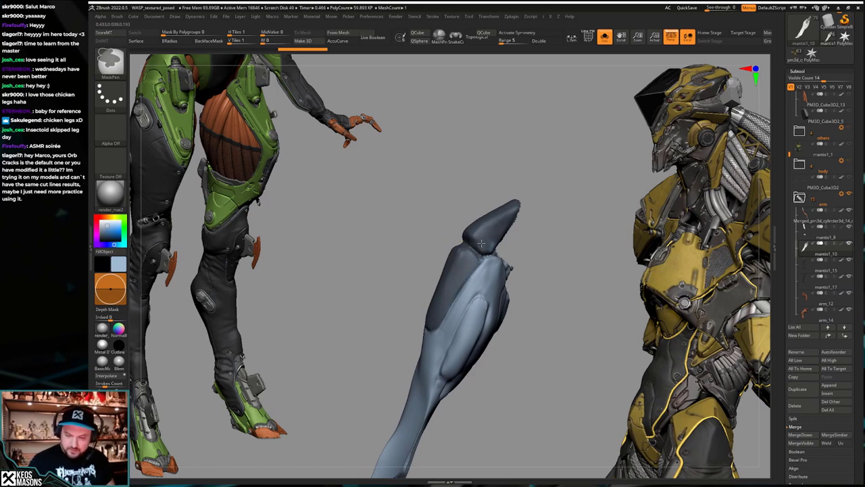
{"action": "left_click_drag", "start_coordinate": [511, 203], "coordinate": [514, 204], "text": "ctrl"}
{"action": "mouse_move", "coordinate": [492, 234]}
{"action": "right_mouse_down"}
{"action": "mouse_move", "coordinate": [506, 248]}
{"action": "mouse_move", "coordinate": [501, 234]}
{"action": "right_mouse_up"}
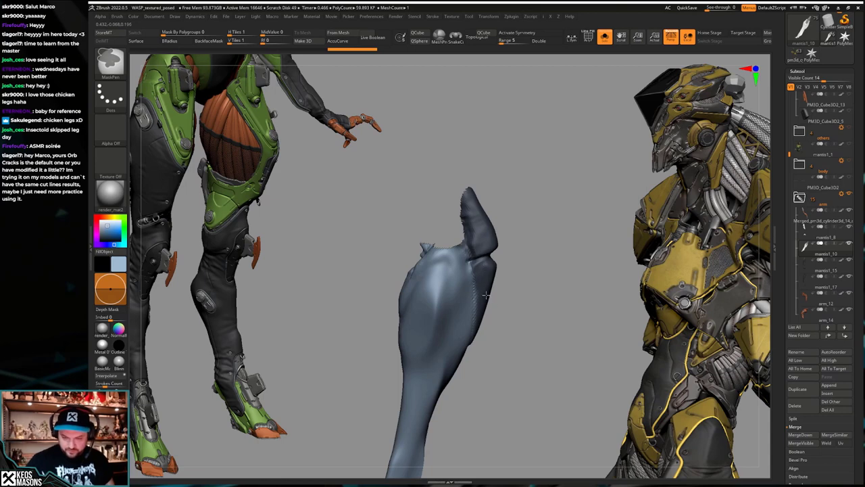
Step: Split the masked elbow guard pieces from the forearm into a separate subtool and make the remaining forearm mesh mantis1_19 active
{"action": "key", "text": "ctrl+shift+z"}
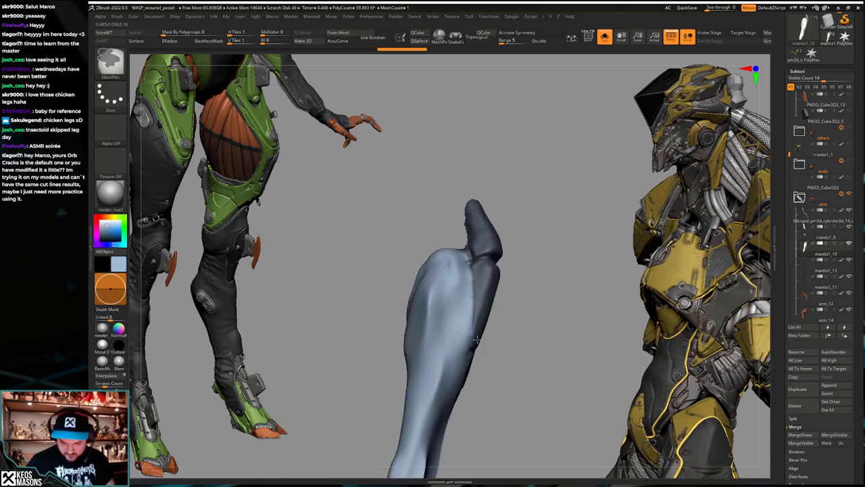
{"action": "key", "text": "ctrl+shift+z"}
{"action": "key", "text": "ctrl+shift+z"}
{"action": "key", "text": "ctrl+shift+z"}
{"action": "key", "text": "ctrl+shift+z"}
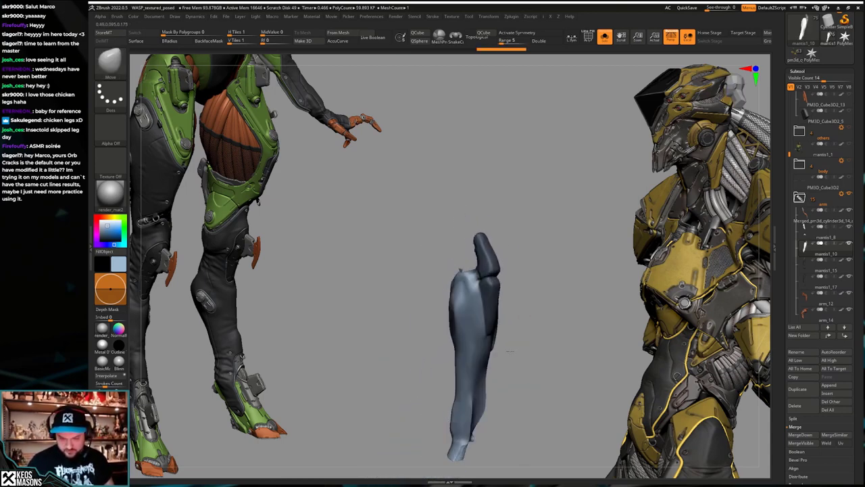
{"action": "key", "text": "ctrl+shift+z"}
{"action": "key", "text": "ctrl+shift+z"}
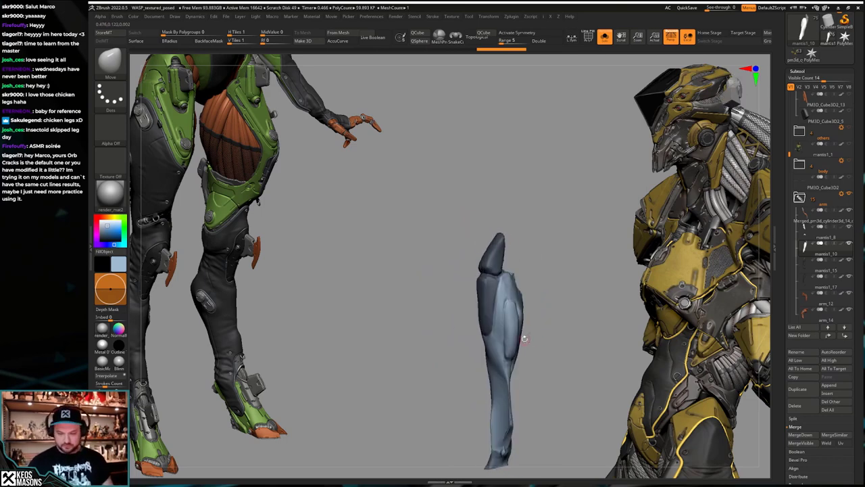
{"action": "key", "text": "ctrl+shift+z"}
{"action": "key", "text": "ctrl+shift+z"}
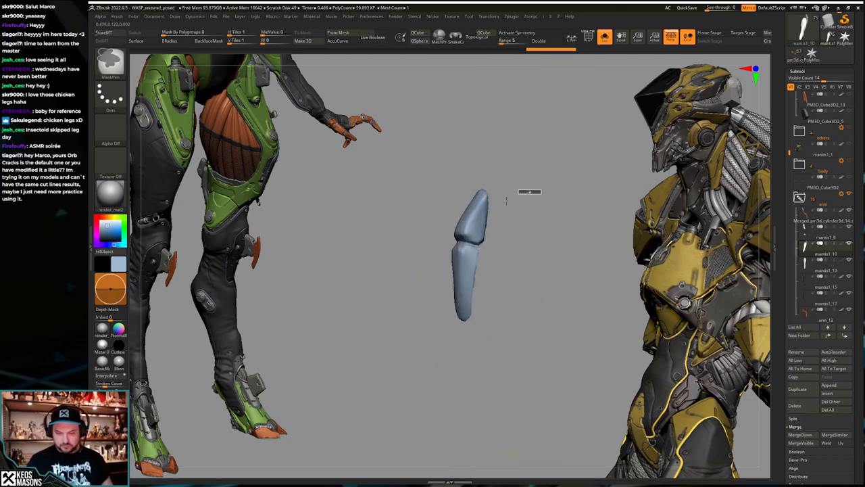
{"action": "key", "text": "ctrl+z"}
{"action": "key", "text": "ctrl+z"}
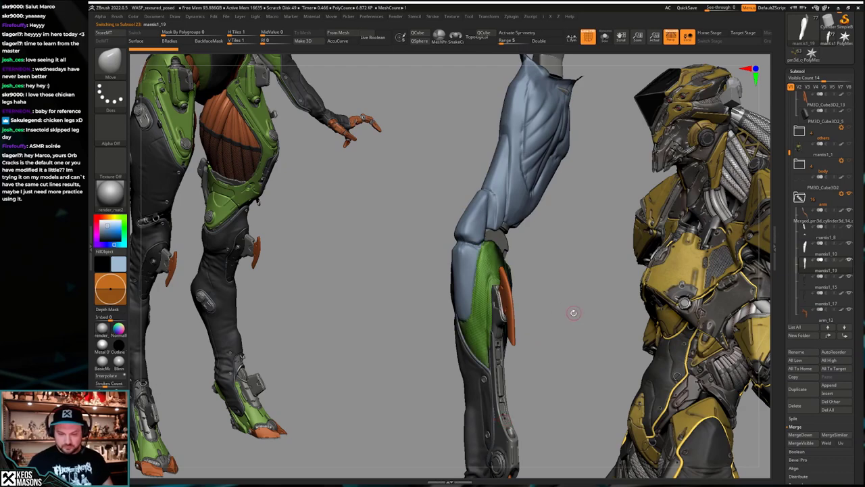
Step: Examine the forearm mesh mantis1_19, both isolated and with the arm, where the elbow guard was split off
{"action": "left_click_drag", "start_coordinate": [573, 312], "coordinate": [527, 318]}
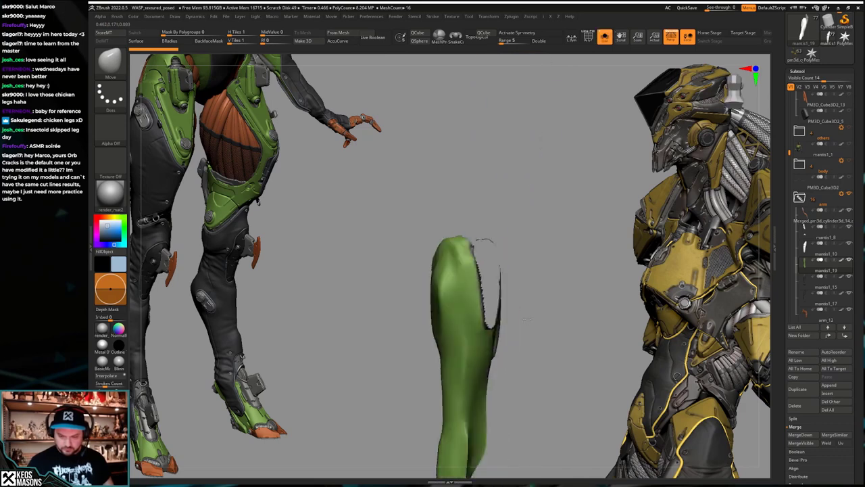
{"action": "left_click_drag", "start_coordinate": [506, 348], "coordinate": [513, 350]}
{"action": "key", "text": "ctrl+shift+z"}
{"action": "key", "text": "ctrl+shift+z"}
{"action": "key", "text": "ctrl+shift+z"}
{"action": "key", "text": "ctrl+shift+z"}
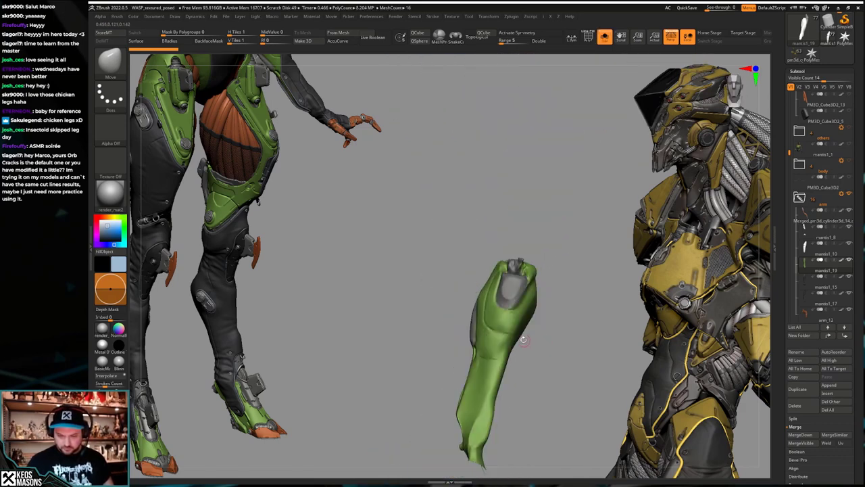
{"action": "key", "text": "ctrl+z"}
{"action": "key", "text": "ctrl+z"}
{"action": "key", "text": "ctrl+z"}
{"action": "key", "text": "ctrl+z"}
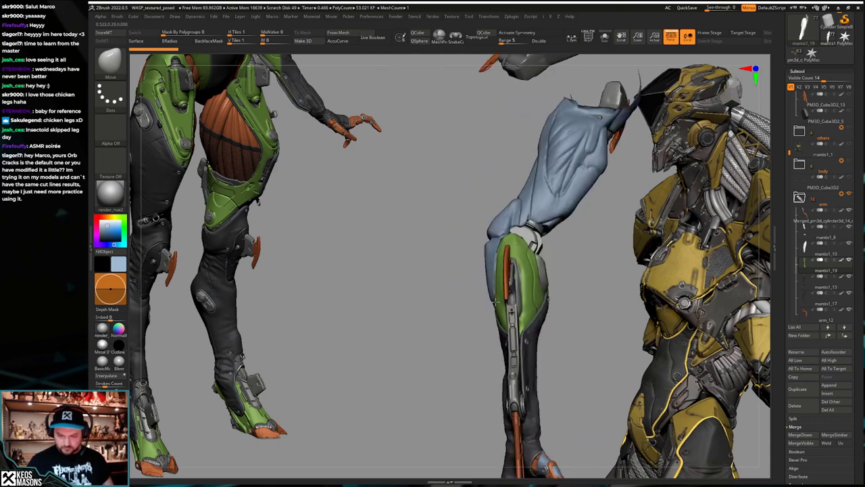
{"action": "key", "text": "ctrl+z"}
{"action": "key", "text": "ctrl+z"}
{"action": "key", "text": "ctrl+z"}
{"action": "key", "text": "ctrl+z"}
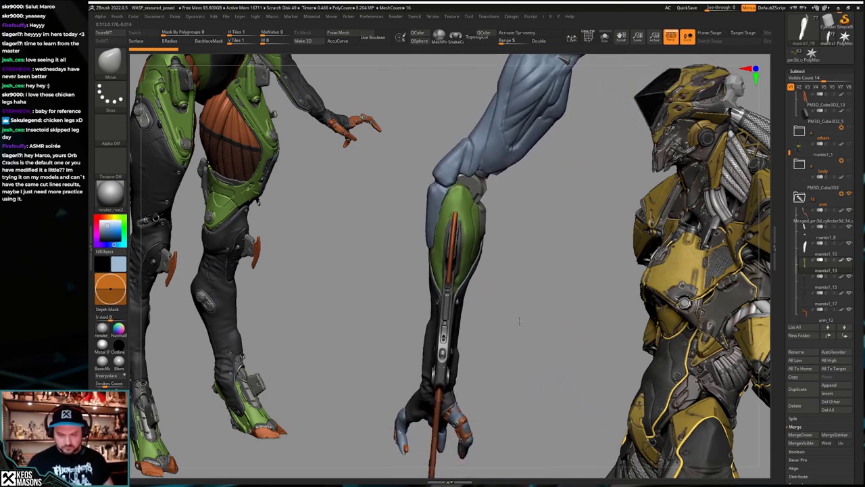
{"action": "key", "text": "ctrl+shift+z"}
{"action": "key", "text": "ctrl+shift+z"}
{"action": "key", "text": "ctrl+shift+z"}
{"action": "key", "text": "ctrl+shift+z"}
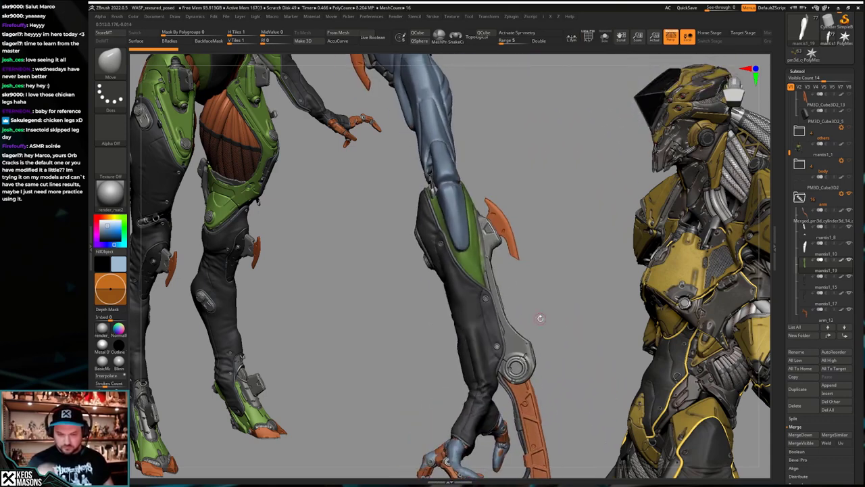
{"action": "key", "text": "ctrl+shift+z"}
{"action": "key", "text": "ctrl+shift+z"}
{"action": "key", "text": "ctrl+shift+z"}
{"action": "key", "text": "ctrl+shift+z"}
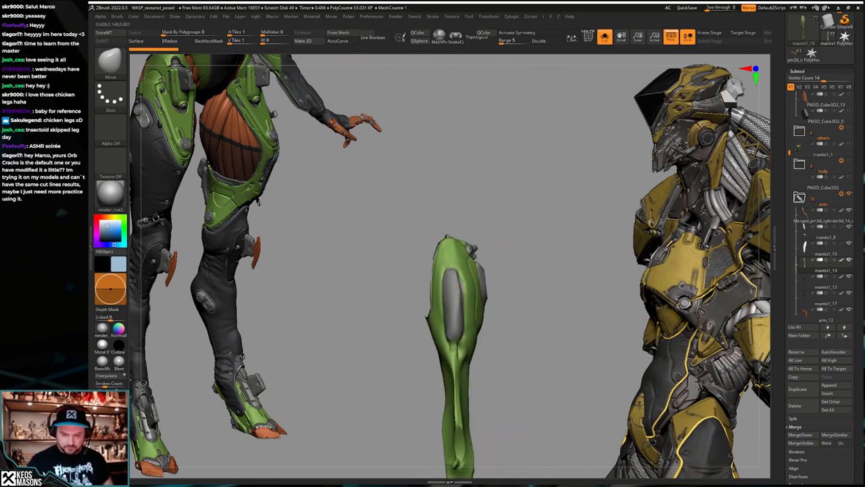
Step: Examine the elbow joint and the surrounding forearm armour from all sides with the whole arm shown
{"action": "key", "text": "ctrl+shift+z"}
{"action": "key", "text": "ctrl+shift+z"}
{"action": "key", "text": "ctrl+shift+z"}
{"action": "key", "text": "ctrl+shift+z"}
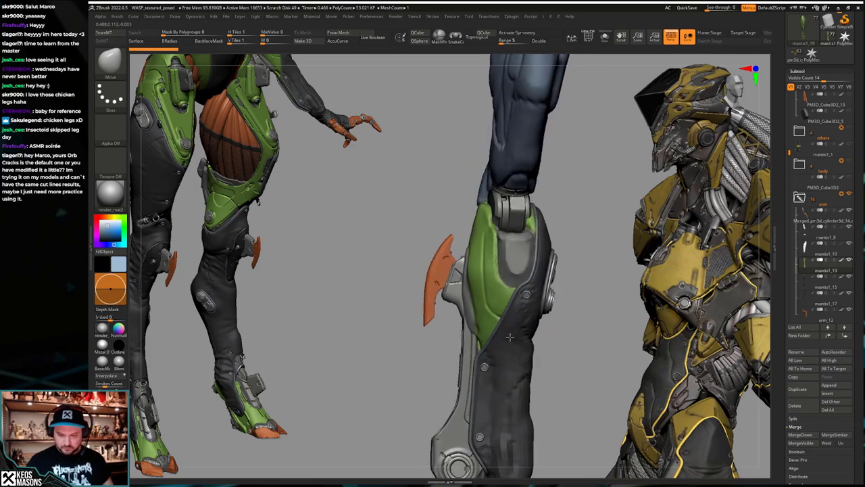
{"action": "key", "text": "ctrl+shift+z"}
{"action": "key", "text": "ctrl+shift+z"}
{"action": "key", "text": "ctrl+shift+z"}
{"action": "key", "text": "ctrl+shift+z"}
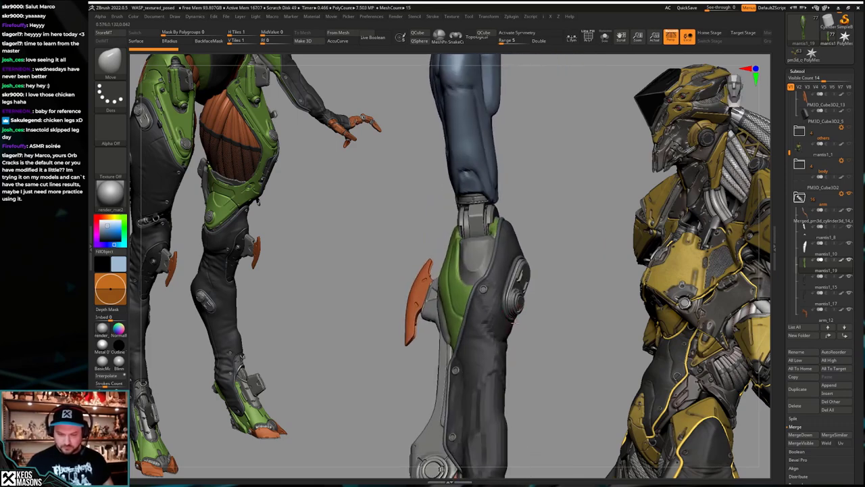
{"action": "key", "text": "ctrl+shift+z"}
{"action": "key", "text": "ctrl+shift+z"}
{"action": "key", "text": "ctrl+shift+z"}
{"action": "key", "text": "ctrl+shift+z"}
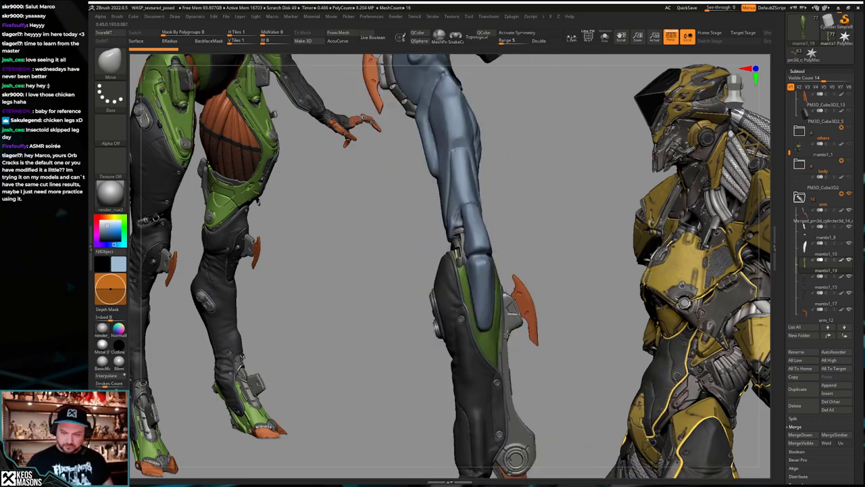
{"action": "key", "text": "ctrl+shift+z"}
{"action": "key", "text": "ctrl+shift+z"}
{"action": "key", "text": "ctrl+shift+z"}
{"action": "key", "text": "ctrl+shift+z"}
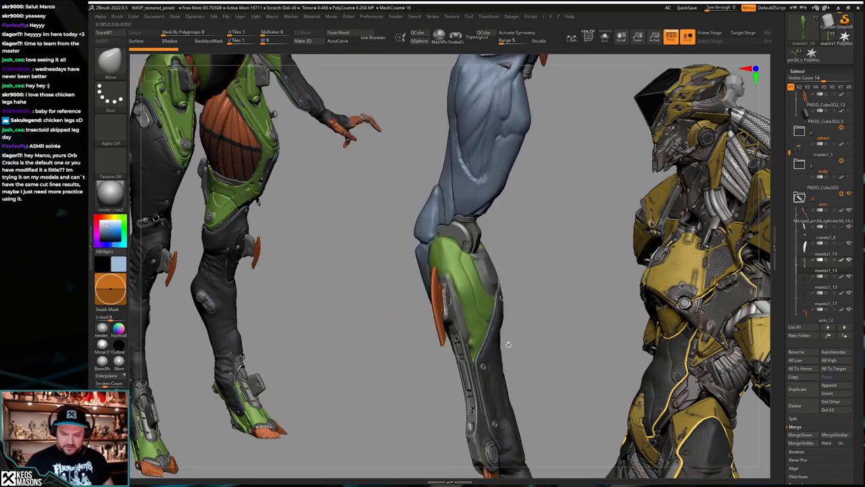
{"action": "key", "text": "ctrl+shift+z"}
{"action": "key", "text": "ctrl+shift+z"}
{"action": "key", "text": "ctrl+shift+z"}
{"action": "key", "text": "ctrl+shift+z"}
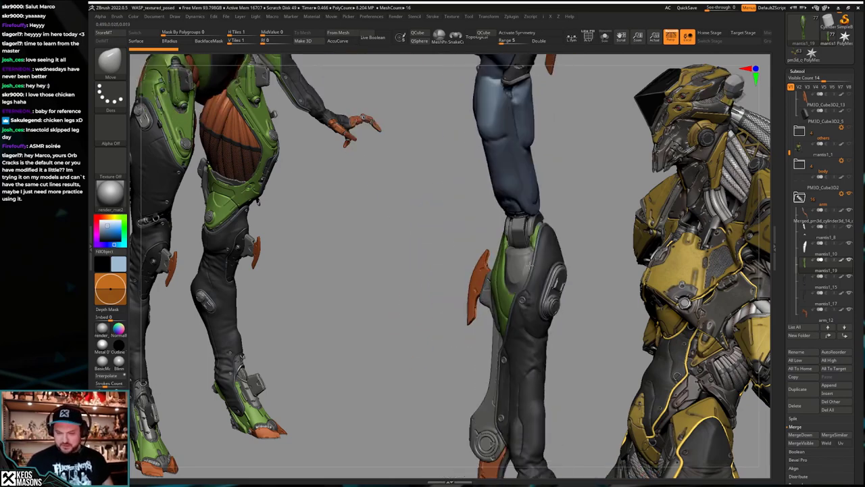
{"action": "key", "text": "ctrl+shift+z"}
{"action": "key", "text": "ctrl+shift+z"}
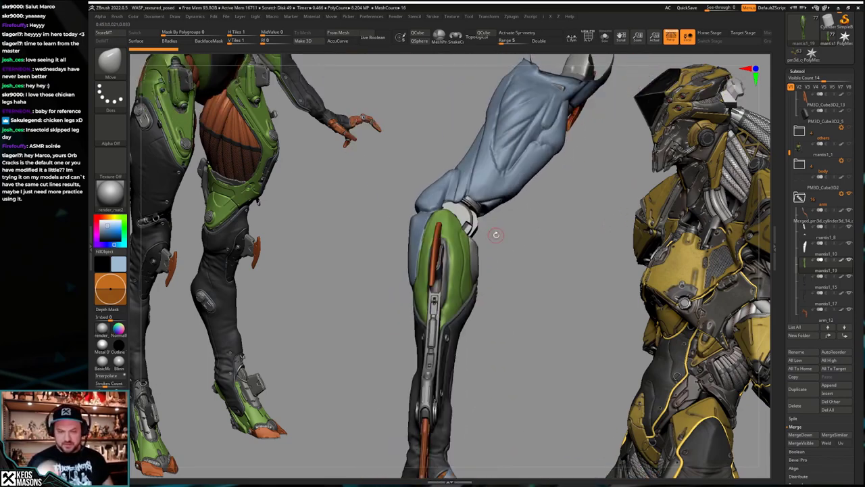
{"action": "key", "text": "ctrl+shift+z"}
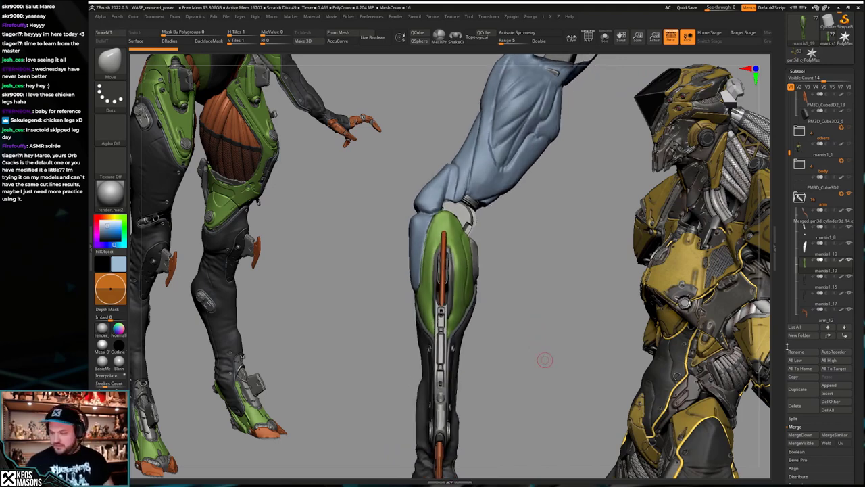
{"action": "scroll", "coordinate": [784, 307], "scroll_direction": "down", "scroll_amount": 5}
{"action": "left_click", "coordinate": [838, 286]}
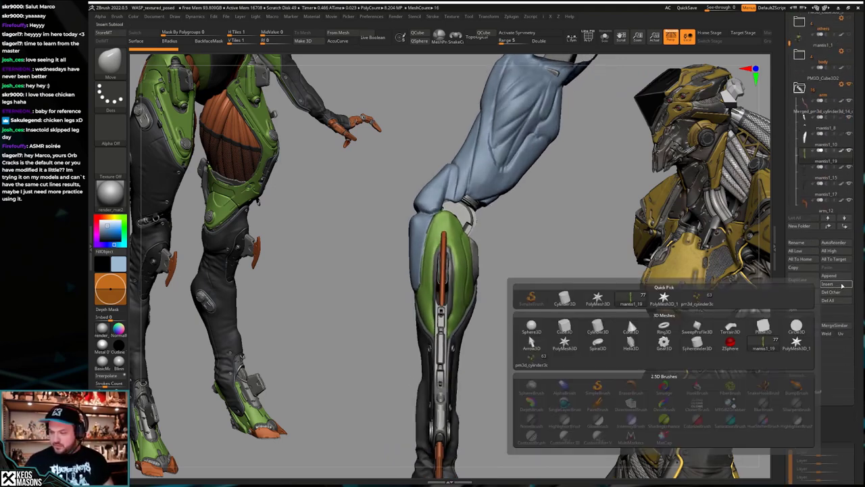
{"action": "mouse_move", "coordinate": [588, 336]}
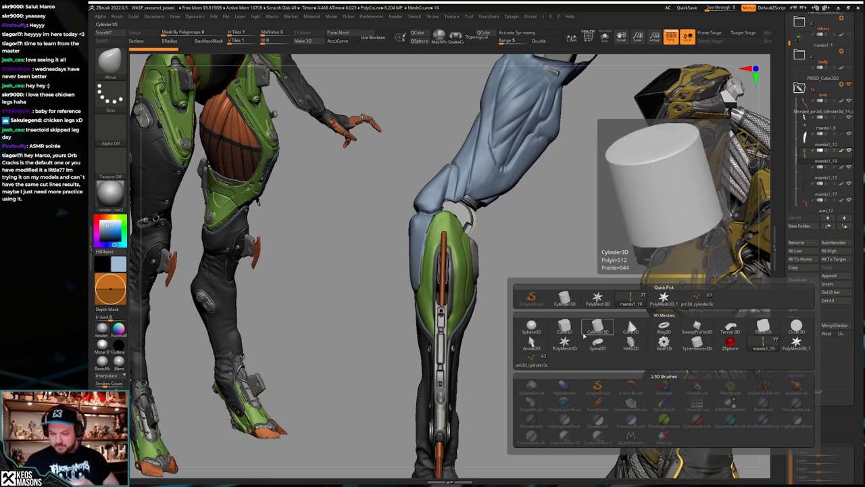
{"action": "left_click", "coordinate": [584, 336]}
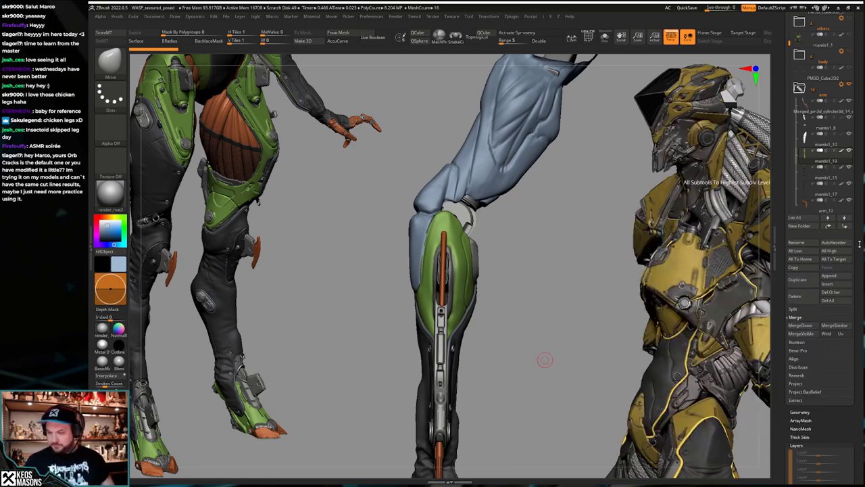
Step: Insert a Cylinder Extend shape from the IMM Primitives brush at the elbow end of the forearm mesh
{"action": "left_click_drag", "start_coordinate": [545, 359], "coordinate": [522, 338]}
{"action": "key", "text": "b"}
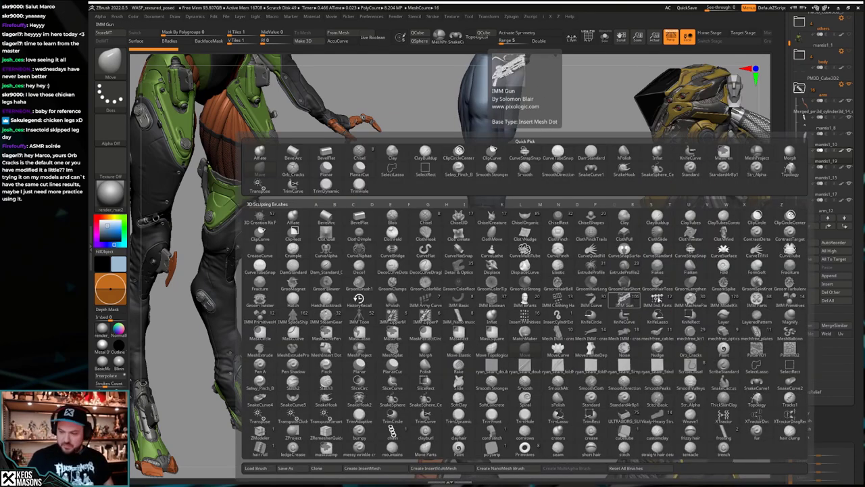
{"action": "left_click", "coordinate": [259, 317]}
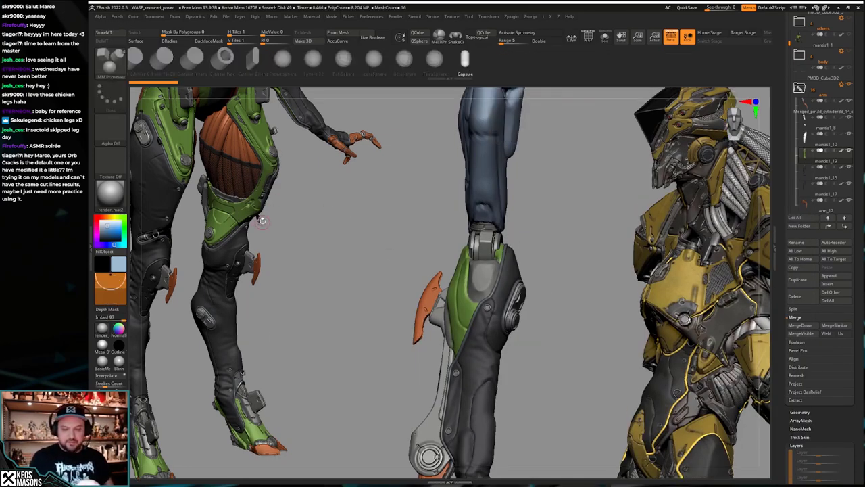
{"action": "mouse_move", "coordinate": [338, 383]}
{"action": "right_mouse_down"}
{"action": "mouse_move", "coordinate": [327, 376]}
{"action": "mouse_move", "coordinate": [331, 398]}
{"action": "mouse_move", "coordinate": [331, 385]}
{"action": "right_mouse_up"}
{"action": "left_click_drag", "start_coordinate": [480, 258], "coordinate": [481, 214]}
{"action": "right_click_drag", "start_coordinate": [477, 217], "coordinate": [499, 259]}
{"action": "key", "text": "ctrl+shift+z"}
{"action": "key", "text": "ctrl+shift+z"}
{"action": "key", "text": "ctrl+shift+z"}
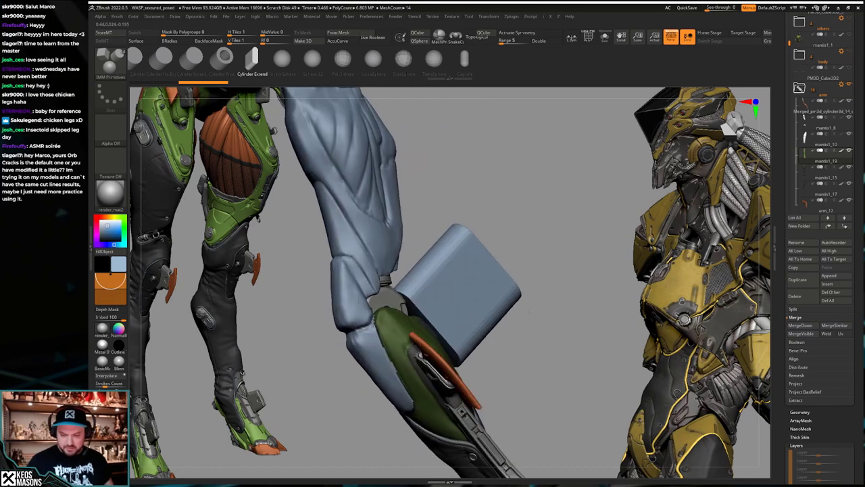
Step: Move the inserted Cylinder Extend shape with Transpose so that it lies over the front of the elbow joint
{"action": "key", "text": "w"}
{"action": "right_click_drag", "start_coordinate": [538, 315], "coordinate": [523, 313]}
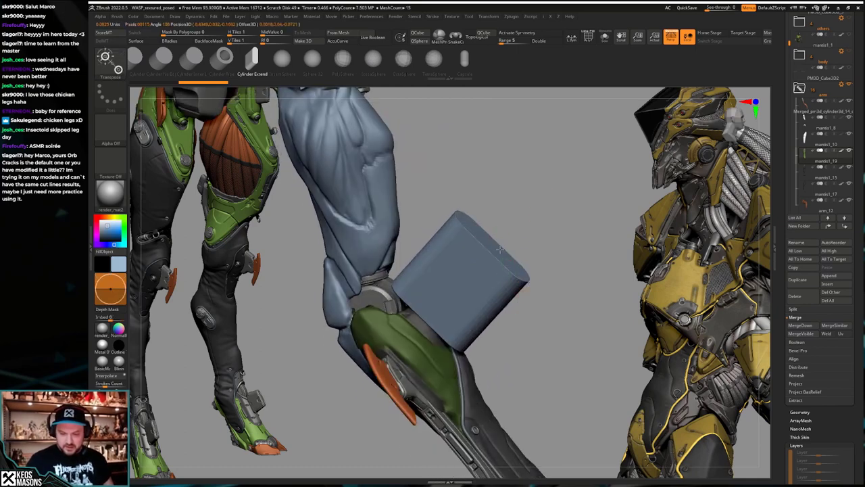
{"action": "mouse_move", "coordinate": [498, 250]}
{"action": "left_mouse_down"}
{"action": "mouse_move", "coordinate": [533, 215]}
{"action": "mouse_move", "coordinate": [465, 347]}
{"action": "mouse_move", "coordinate": [466, 250]}
{"action": "left_mouse_up"}
{"action": "key", "text": "ctrl+shift+z"}
{"action": "key", "text": "ctrl+shift+z"}
{"action": "key", "text": "ctrl+shift+z"}
{"action": "key", "text": "ctrl+shift+z"}
{"action": "left_click_drag", "start_coordinate": [469, 281], "coordinate": [466, 267]}
{"action": "key", "text": "ctrl+shift+z"}
{"action": "key", "text": "ctrl+shift+z"}
{"action": "key", "text": "ctrl+shift+z"}
{"action": "key", "text": "ctrl+shift+z"}
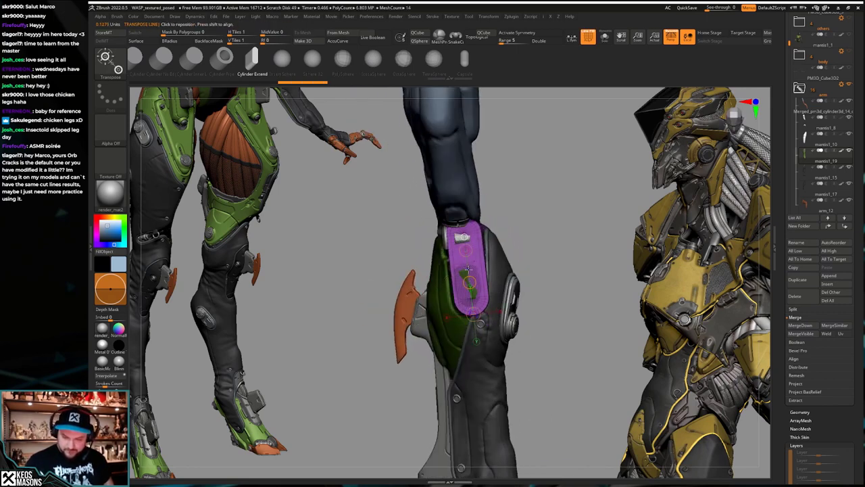
Step: Shift the inserted Cylinder Extend shape with Transpose so that it sits against the front of the elbow joint
{"action": "key", "text": "ctrl+shift+z"}
{"action": "key", "text": "ctrl+shift+z"}
{"action": "key", "text": "ctrl+shift+z"}
{"action": "key", "text": "ctrl+shift+z"}
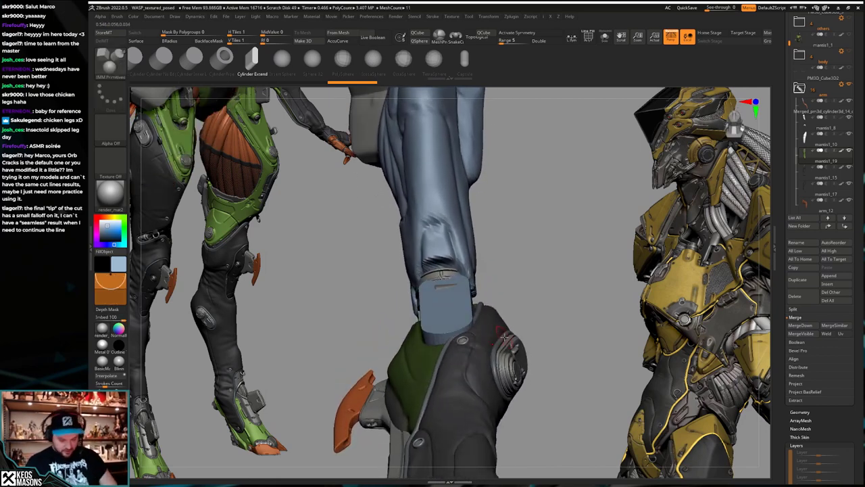
{"action": "key", "text": "ctrl+shift+z"}
{"action": "key", "text": "ctrl+shift+z"}
{"action": "key", "text": "ctrl+shift+z"}
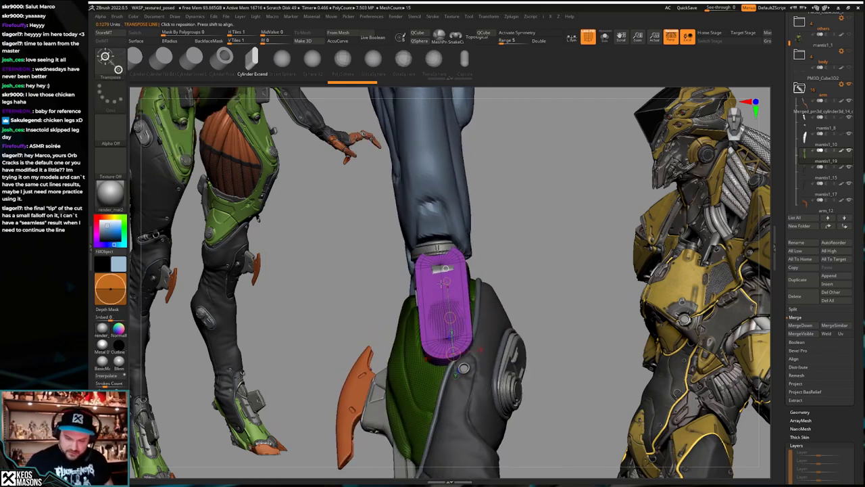
{"action": "key", "text": "ctrl+shift+z"}
{"action": "key", "text": "ctrl+shift+z"}
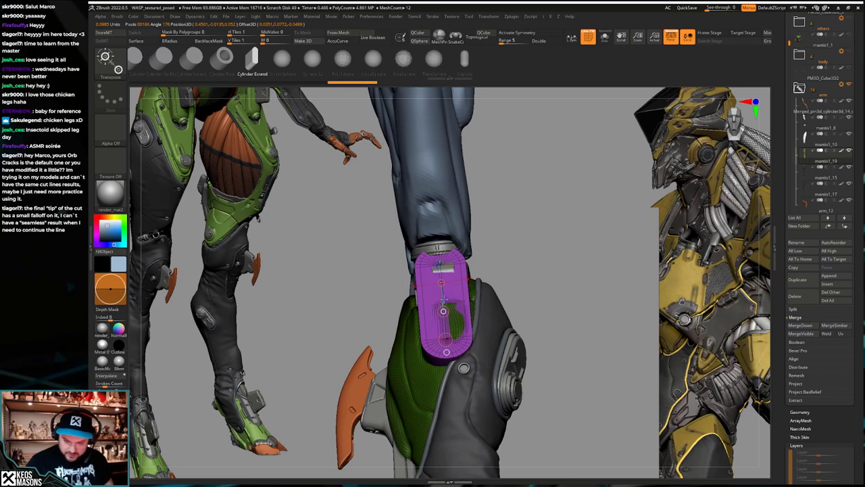
Step: Adjust the tilt of the Cylinder Extend shape with Transpose so that it follows the front surface of the forearm
{"action": "key", "text": "ctrl+shift+z"}
{"action": "key", "text": "ctrl+shift+z"}
{"action": "key", "text": "ctrl+shift+z"}
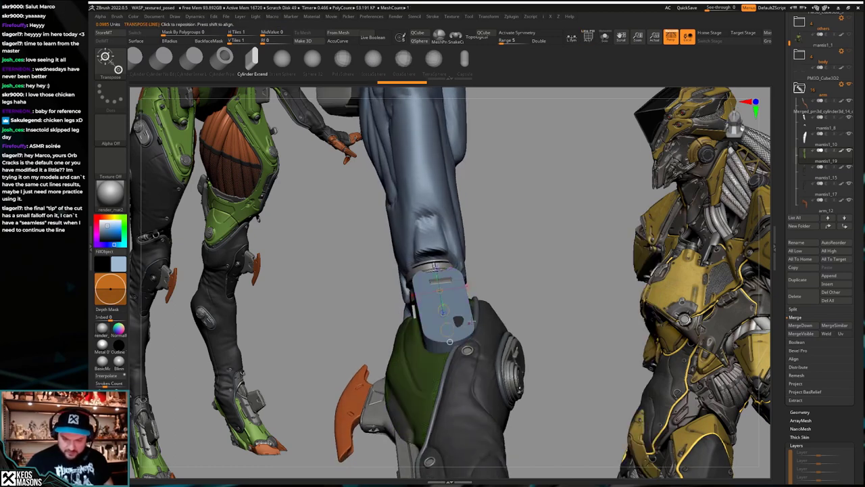
{"action": "key", "text": "ctrl+shift+z"}
{"action": "key", "text": "ctrl+shift+z"}
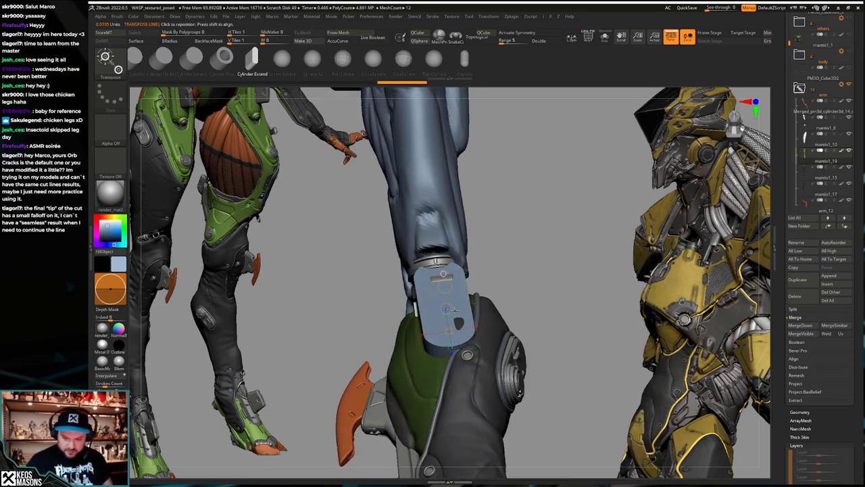
{"action": "key", "text": "ctrl+shift+z"}
{"action": "key", "text": "ctrl+shift+z"}
{"action": "key", "text": "ctrl+shift+z"}
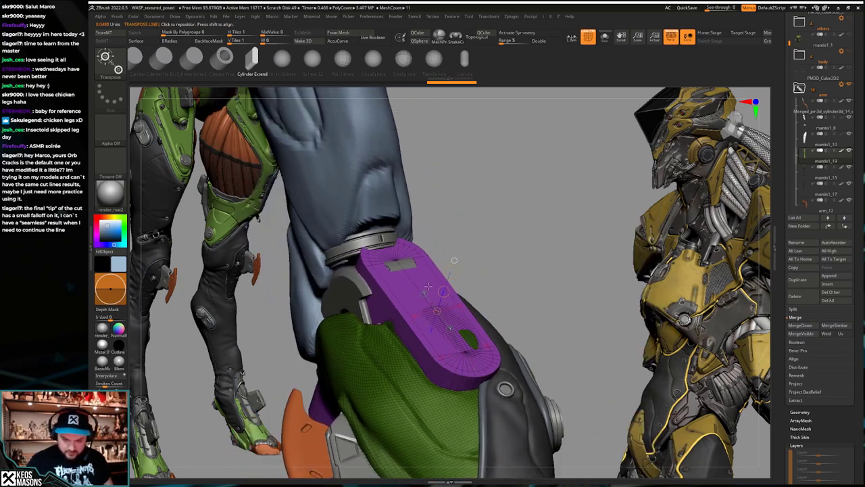
Step: Fine-tune the depth of the Cylinder Extend shape against the green forearm armour and the elbow joint with Transpose
{"action": "key", "text": "ctrl+shift+z"}
{"action": "key", "text": "ctrl+shift+z"}
{"action": "key", "text": "ctrl+shift+z"}
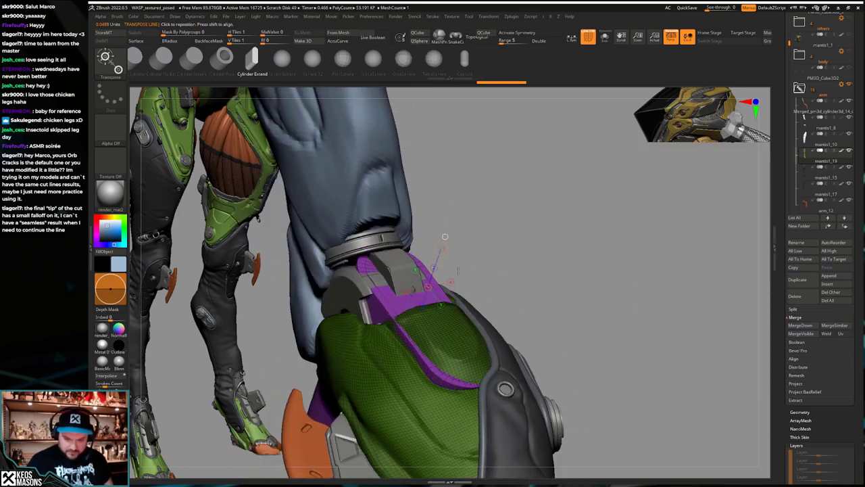
{"action": "left_click_drag", "start_coordinate": [421, 277], "coordinate": [423, 281]}
{"action": "key", "text": "ctrl+shift+z"}
{"action": "key", "text": "ctrl+shift+z"}
{"action": "key", "text": "ctrl+shift+z"}
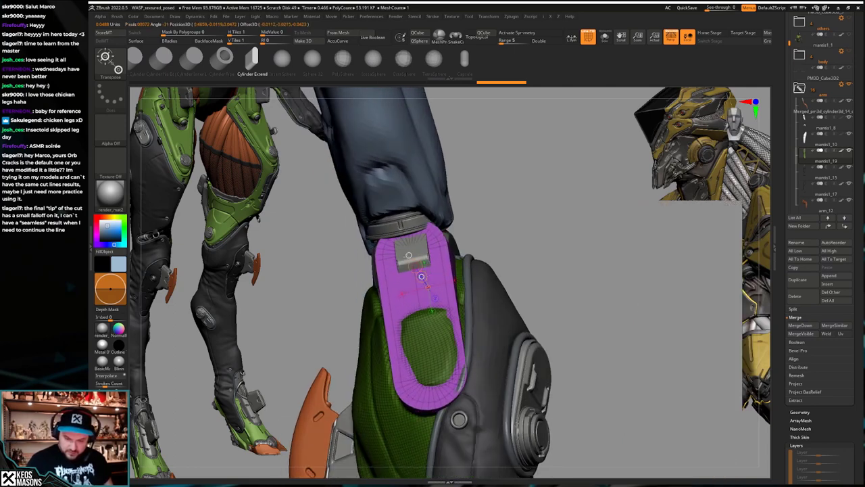
{"action": "key", "text": "ctrl+shift+z"}
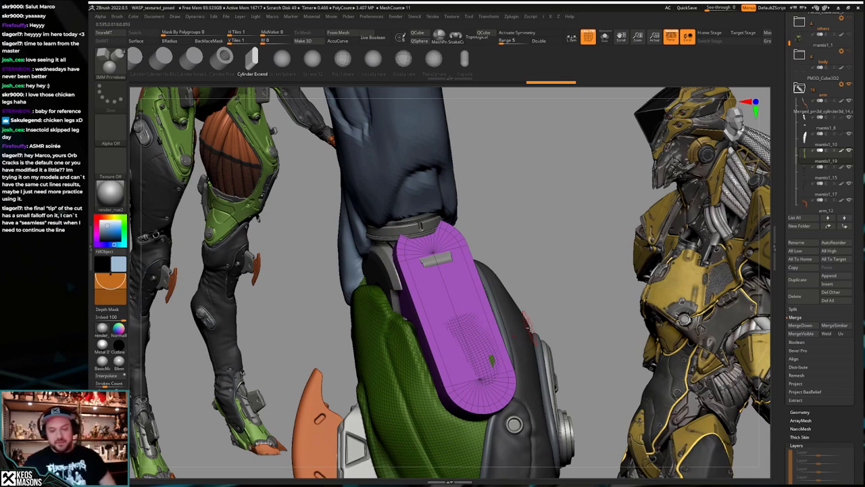
Step: Turn off the polygroup display, make the dark forearm sleeve mesh mantis1_15 active and choose the Orb_Cracks brush
{"action": "key", "text": "shift+f"}
{"action": "mouse_move", "coordinate": [525, 351]}
{"action": "right_mouse_down", "text": "alt"}
{"action": "mouse_move", "coordinate": [523, 302]}
{"action": "mouse_move", "coordinate": [500, 284]}
{"action": "mouse_move", "coordinate": [547, 315]}
{"action": "mouse_move", "coordinate": [483, 327]}
{"action": "mouse_move", "coordinate": [489, 304]}
{"action": "mouse_move", "coordinate": [475, 412]}
{"action": "mouse_move", "coordinate": [472, 308]}
{"action": "mouse_move", "coordinate": [482, 343]}
{"action": "mouse_move", "coordinate": [488, 296]}
{"action": "right_mouse_up", "text": "alt"}
{"action": "left_click", "coordinate": [491, 345], "text": "alt"}
{"action": "right_click_drag", "start_coordinate": [487, 296], "coordinate": [501, 320], "text": "ctrl"}
{"action": "key", "text": "space"}
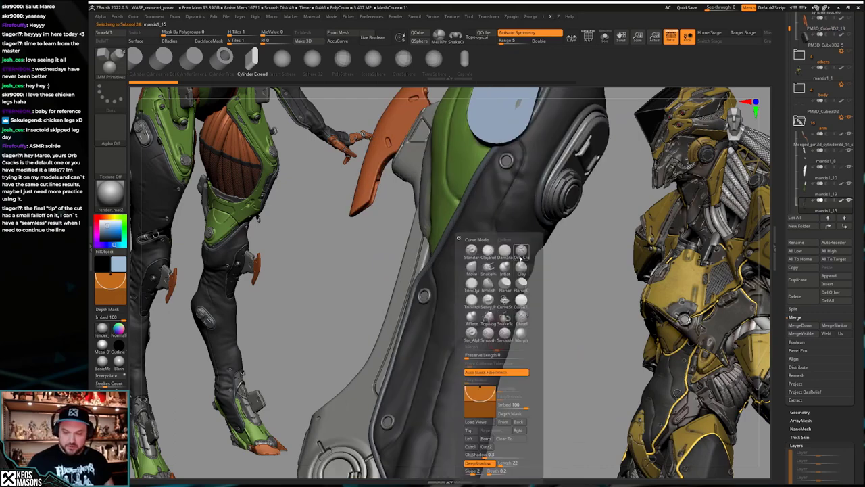
{"action": "left_click", "coordinate": [521, 252]}
Step: Raise the LazyRadius of the brush's Lazy Mouse stroke to about 14
{"action": "right_click_drag", "start_coordinate": [483, 277], "coordinate": [468, 263], "text": "ctrl"}
{"action": "key", "text": "space"}
{"action": "left_click", "coordinate": [465, 257]}
{"action": "key", "text": "space"}
{"action": "key", "text": "space"}
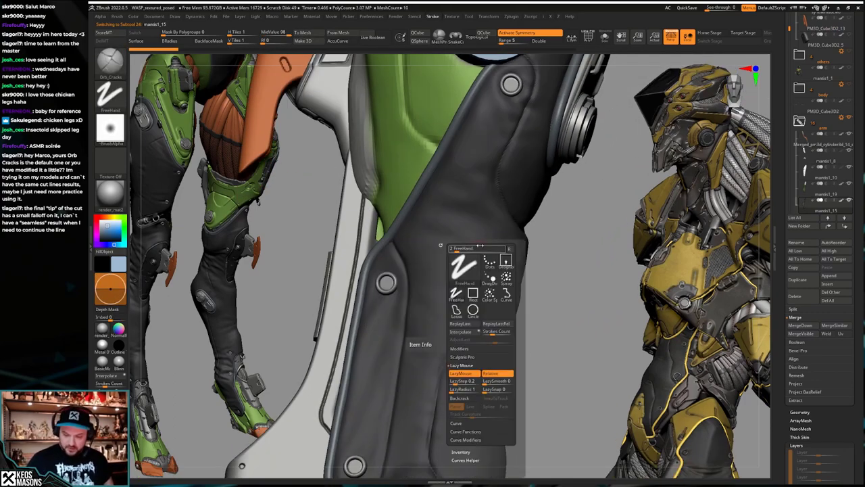
{"action": "key", "text": "space"}
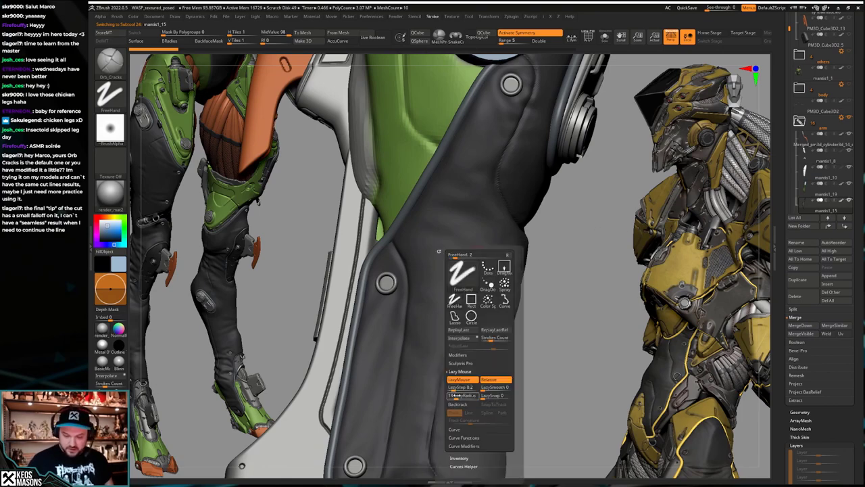
Step: Try to engrave a long seam line down the front of the dark forearm sleeve with the Orb_Cracks brush
{"action": "right_click_drag", "start_coordinate": [464, 242], "coordinate": [478, 223]}
{"action": "left_click_drag", "start_coordinate": [423, 380], "coordinate": [422, 383]}
{"action": "mouse_move", "coordinate": [491, 232]}
{"action": "right_mouse_down", "text": "ctrl"}
{"action": "mouse_move", "coordinate": [435, 215]}
{"action": "mouse_move", "coordinate": [469, 268]}
{"action": "right_mouse_up", "text": "ctrl"}
{"action": "key", "text": "space"}
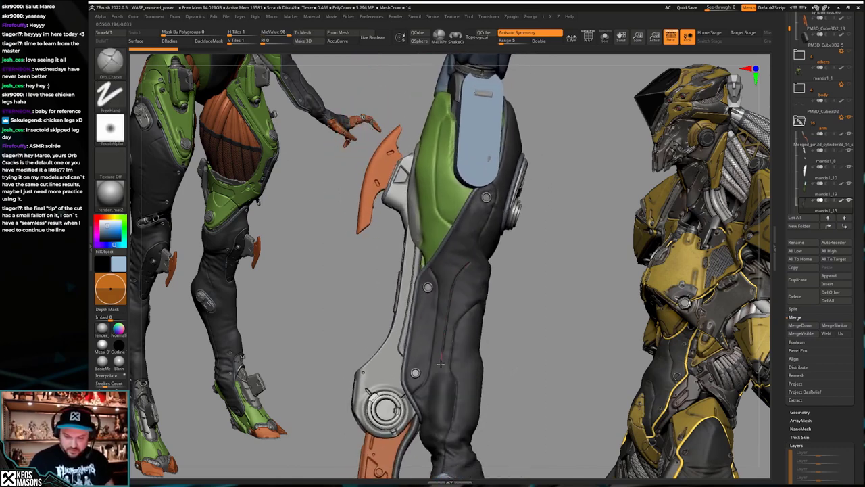
{"action": "right_click_drag", "start_coordinate": [440, 363], "coordinate": [460, 263]}
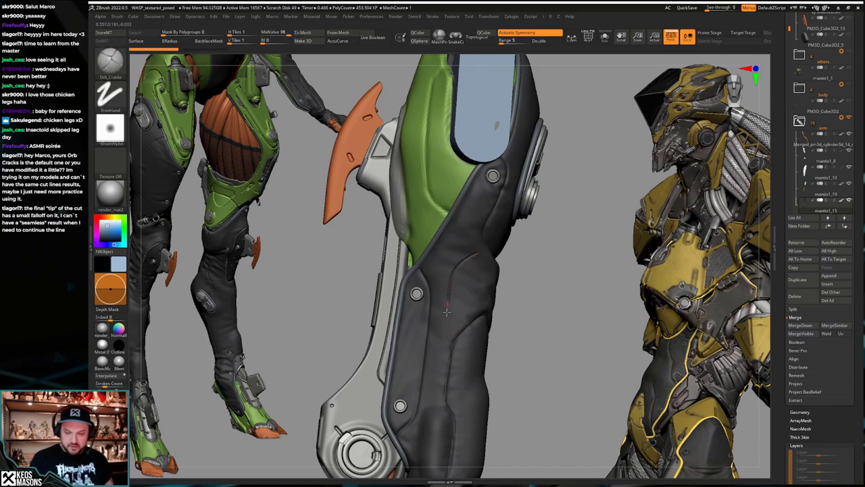
{"action": "left_click_drag", "start_coordinate": [446, 312], "coordinate": [443, 396]}
{"action": "key", "text": "ctrl+z"}
{"action": "key", "text": "ctrl+z"}
{"action": "key", "text": "ctrl+z"}
{"action": "key", "text": "ctrl+z"}
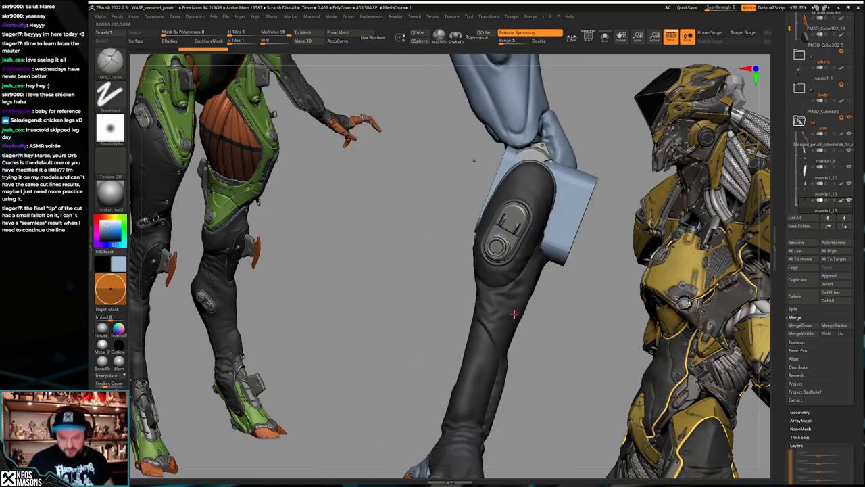
{"action": "key", "text": "ctrl+z"}
{"action": "key", "text": "ctrl+z"}
{"action": "key", "text": "ctrl+z"}
{"action": "key", "text": "ctrl+z"}
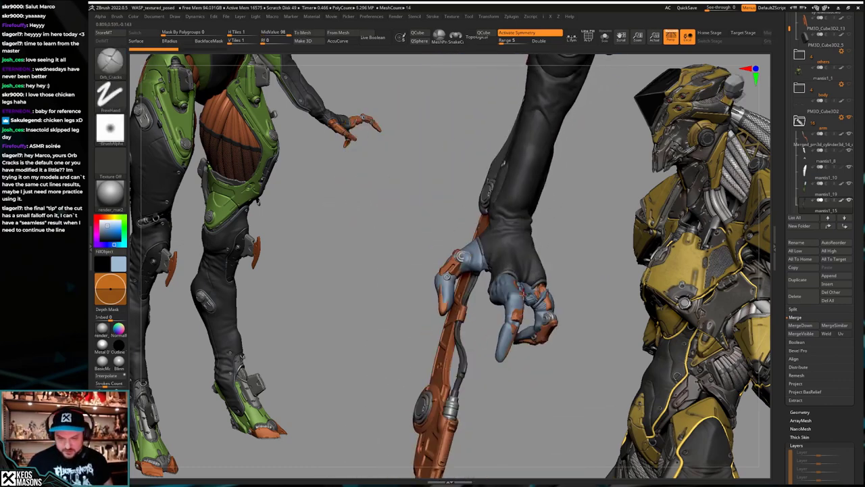
Step: Examine the forearm sleeve from the outer side round to the inner side below the elbow
{"action": "key", "text": "ctrl+z"}
{"action": "key", "text": "ctrl+z"}
{"action": "key", "text": "ctrl+z"}
{"action": "key", "text": "ctrl+z"}
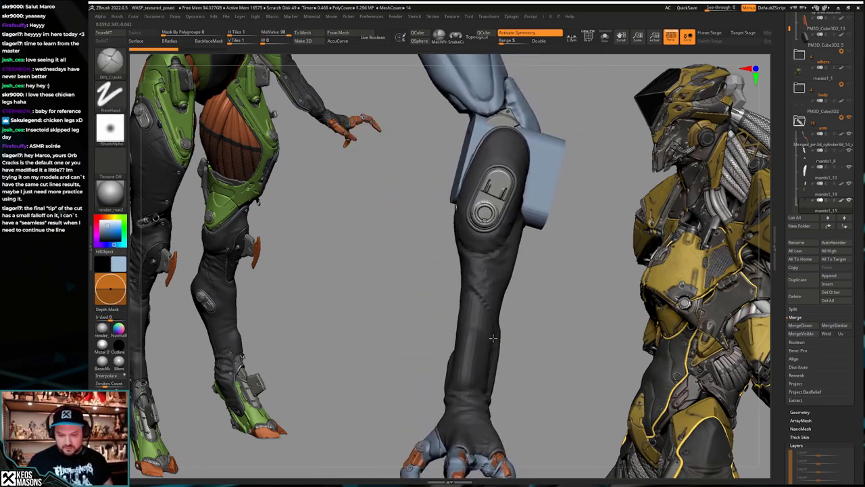
{"action": "key", "text": "ctrl+z"}
{"action": "key", "text": "ctrl+z"}
{"action": "key", "text": "ctrl+z"}
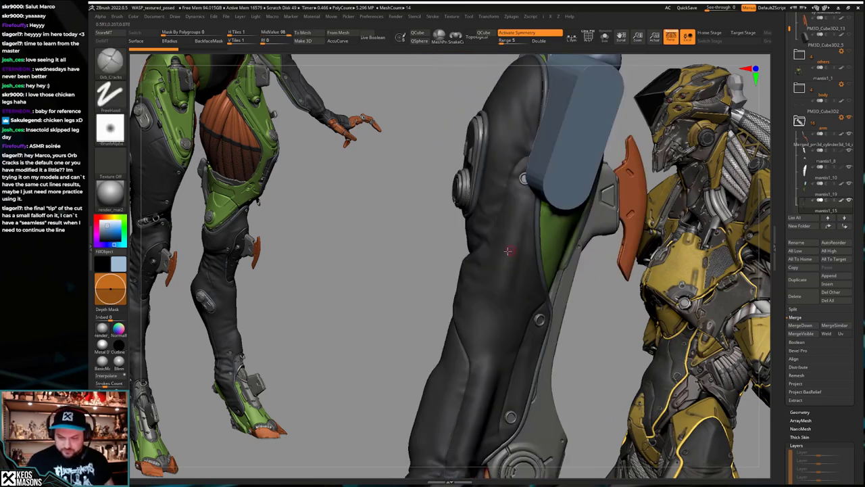
{"action": "key", "text": "ctrl+z"}
{"action": "key", "text": "ctrl+z"}
{"action": "key", "text": "ctrl+z"}
{"action": "key", "text": "ctrl+z"}
{"action": "key", "text": "ctrl+z"}
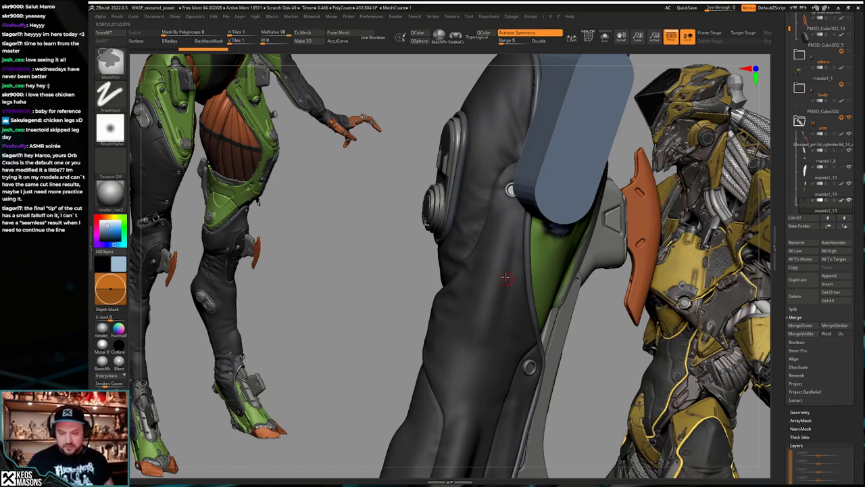
Step: Engrave a slightly curved seam line down the side of the forearm sleeve below the elbow with Orb_Cracks
{"action": "left_click_drag", "start_coordinate": [478, 328], "coordinate": [466, 409]}
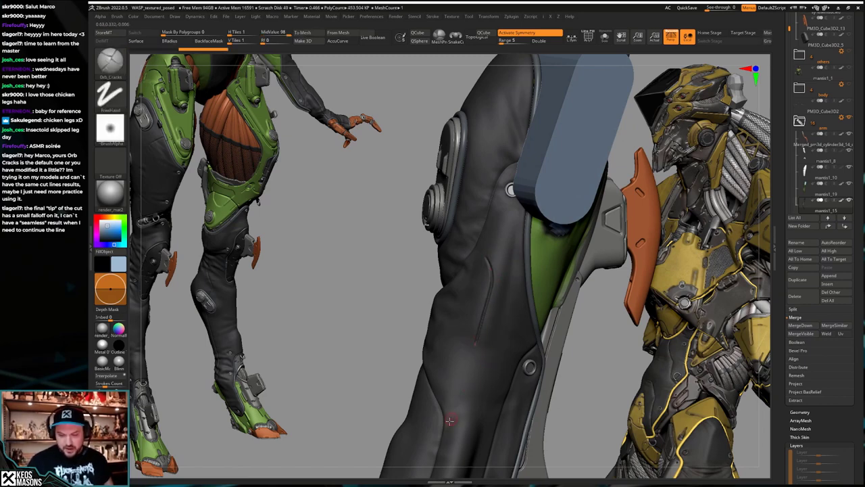
{"action": "right_click_drag", "start_coordinate": [449, 421], "coordinate": [500, 365], "text": "alt"}
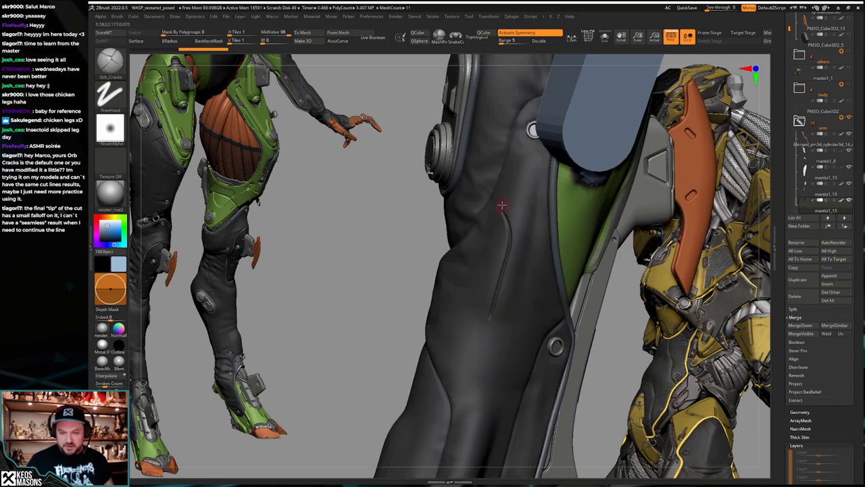
{"action": "right_click_drag", "start_coordinate": [512, 311], "coordinate": [493, 350]}
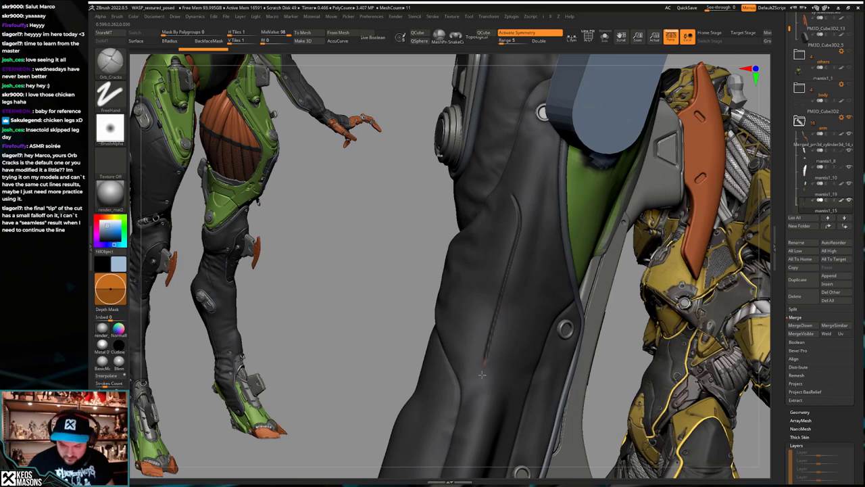
Step: Try to continue the engraved seam further down the forearm sleeve with strokes that overlap its faded lower tip
{"action": "left_click_drag", "start_coordinate": [482, 374], "coordinate": [481, 377]}
{"action": "key", "text": "ctrl+z"}
{"action": "left_click_drag", "start_coordinate": [501, 300], "coordinate": [480, 386]}
{"action": "mouse_move", "coordinate": [491, 346]}
{"action": "right_mouse_down"}
{"action": "mouse_move", "coordinate": [493, 319]}
{"action": "mouse_move", "coordinate": [505, 319]}
{"action": "right_mouse_up"}
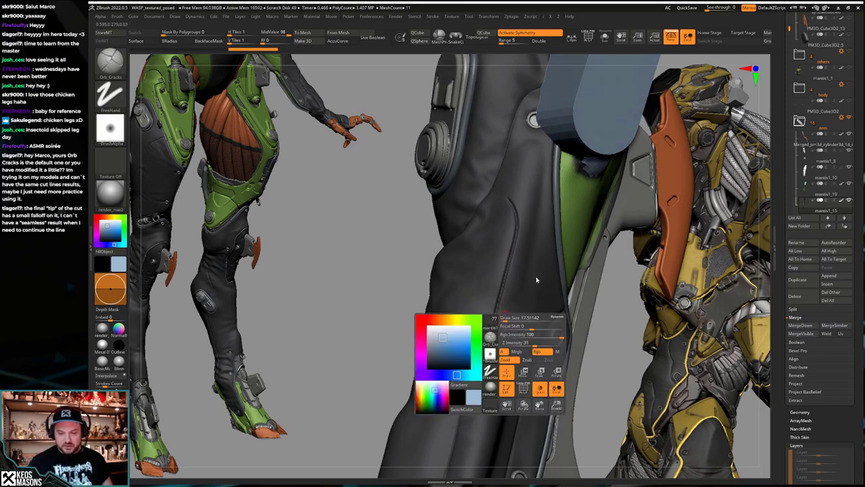
{"action": "right_click_drag", "start_coordinate": [537, 279], "coordinate": [515, 323]}
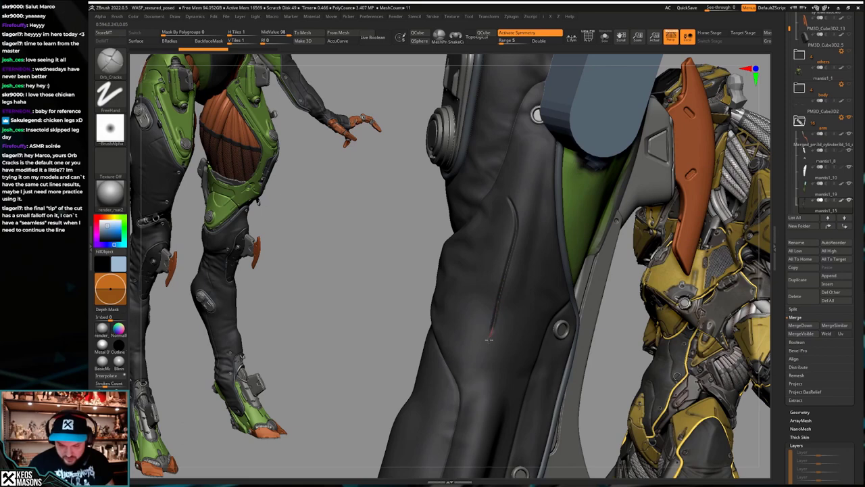
{"action": "left_click_drag", "start_coordinate": [476, 388], "coordinate": [475, 390]}
{"action": "mouse_move", "coordinate": [494, 356]}
{"action": "right_mouse_down"}
{"action": "mouse_move", "coordinate": [513, 303]}
{"action": "mouse_move", "coordinate": [521, 305]}
{"action": "mouse_move", "coordinate": [513, 304]}
{"action": "mouse_move", "coordinate": [518, 273]}
{"action": "right_mouse_up"}
{"action": "key", "text": "ctrl+z"}
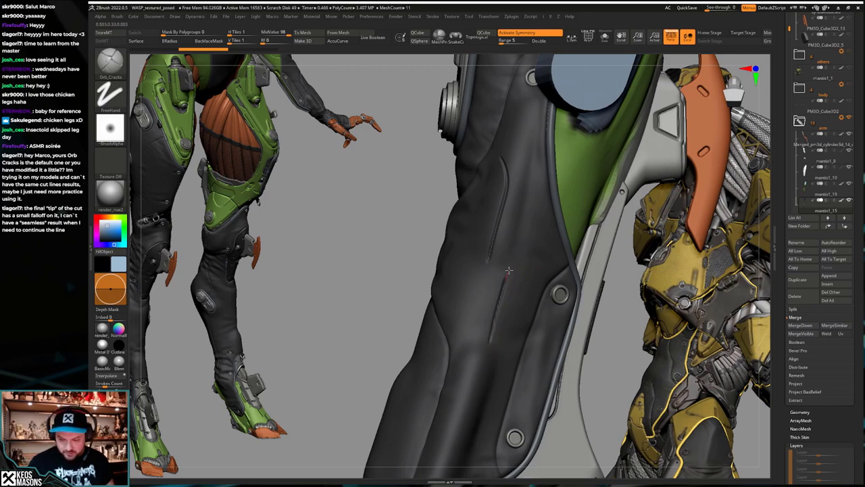
Step: Try to engrave a second line with a sharp corner below the first seam, beside the upper rivet
{"action": "key", "text": "ctrl+z"}
{"action": "left_click_drag", "start_coordinate": [527, 272], "coordinate": [534, 291]}
{"action": "right_click_drag", "start_coordinate": [525, 294], "coordinate": [518, 325], "text": "ctrl"}
{"action": "key", "text": "ctrl+z"}
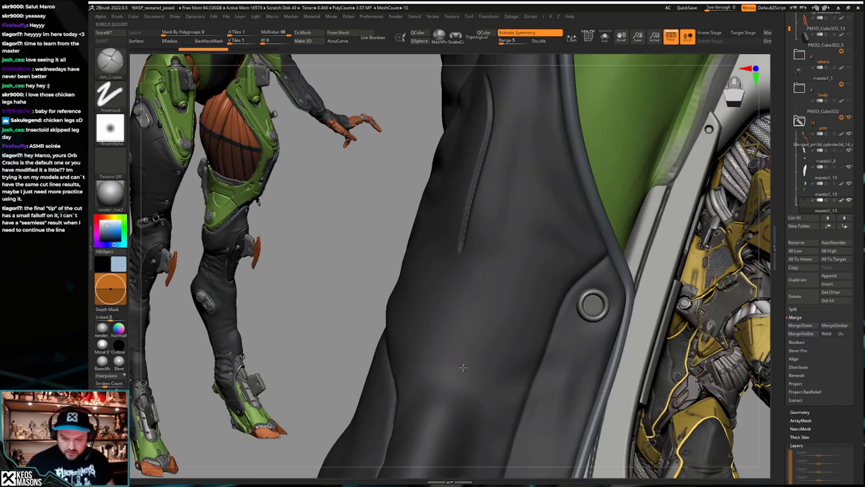
{"action": "mouse_move", "coordinate": [463, 367]}
{"action": "left_mouse_down"}
{"action": "mouse_move", "coordinate": [484, 283]}
{"action": "mouse_move", "coordinate": [526, 299]}
{"action": "left_mouse_up"}
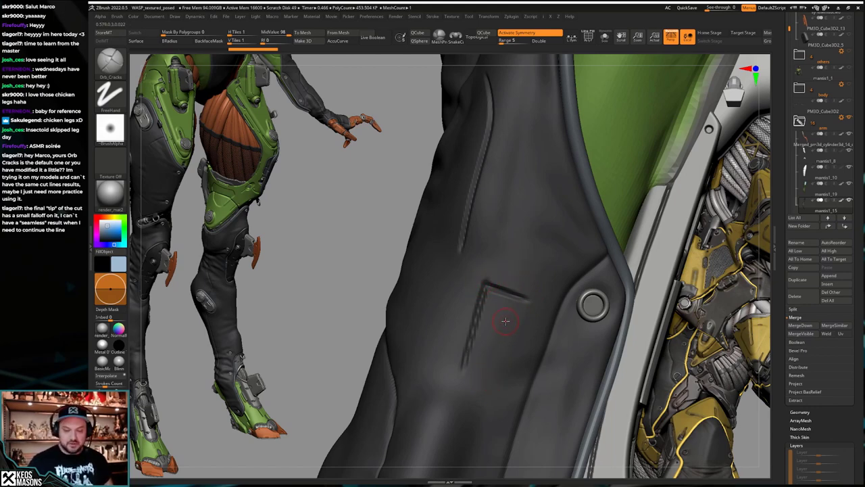
{"action": "key", "text": "ctrl+z"}
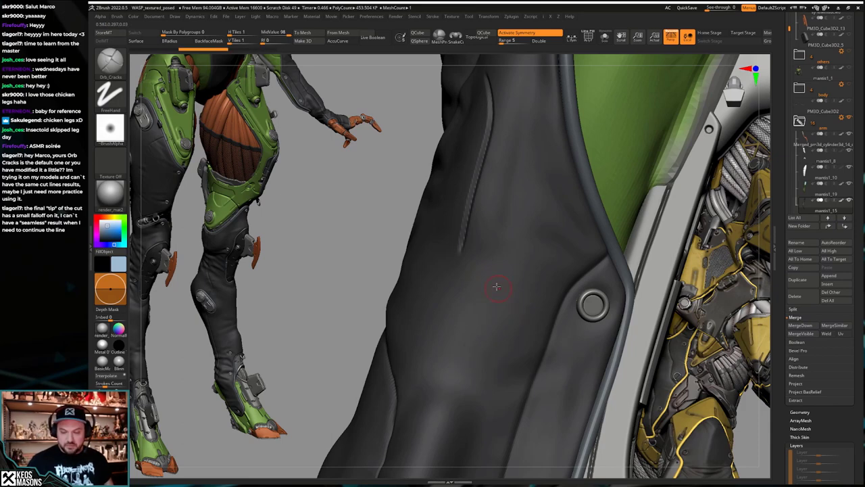
Step: Engrave a short line below the first seam and test a branch running from its upper end towards the rivet
{"action": "left_click_drag", "start_coordinate": [464, 359], "coordinate": [483, 296]}
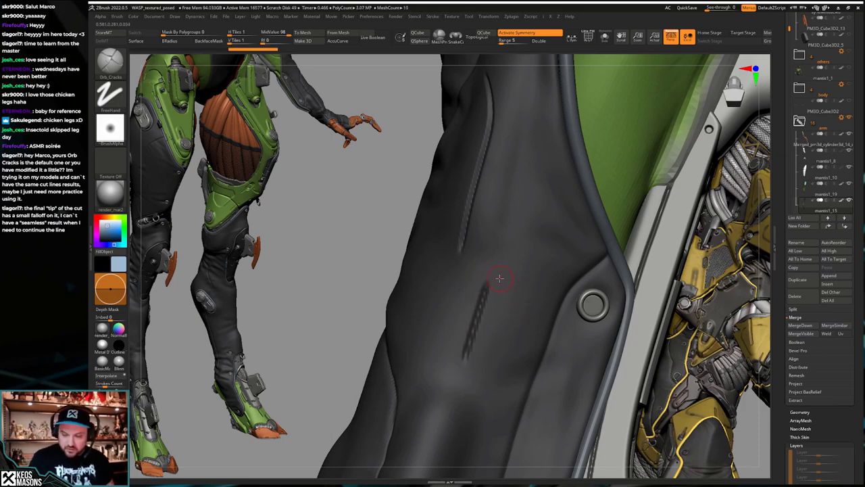
{"action": "left_click_drag", "start_coordinate": [523, 285], "coordinate": [553, 295]}
{"action": "key", "text": "F3"}
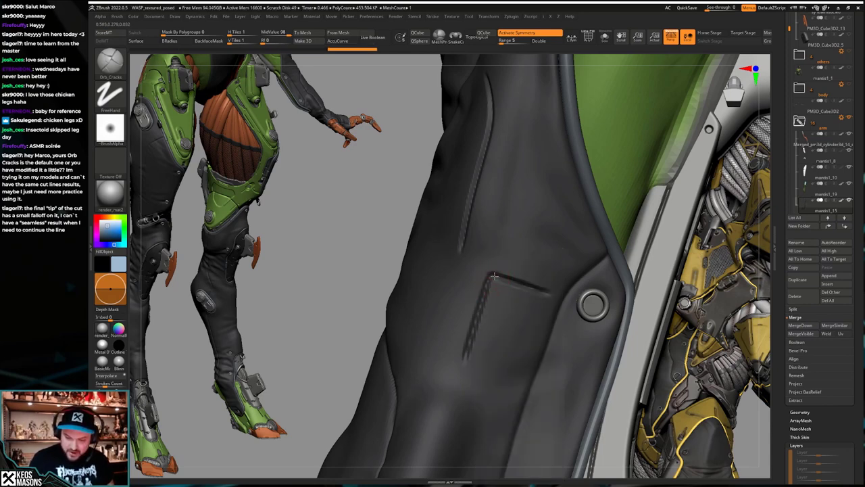
{"action": "right_click_drag", "start_coordinate": [493, 268], "coordinate": [511, 261], "text": "ctrl"}
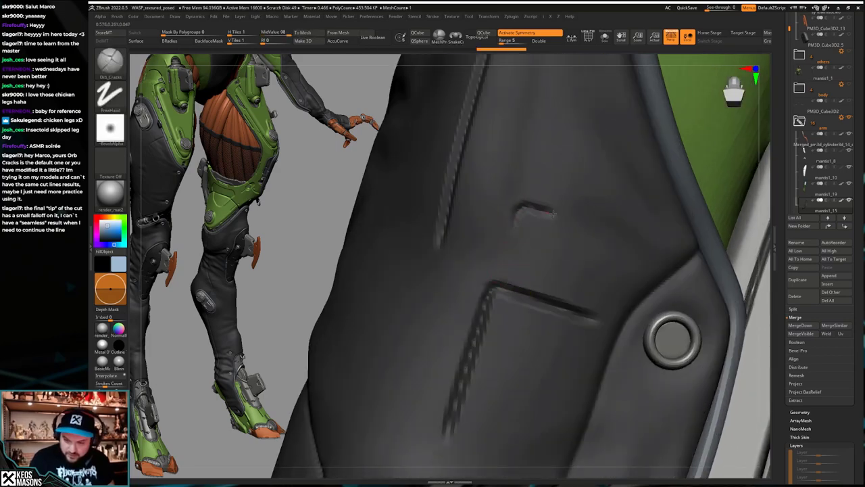
{"action": "mouse_move", "coordinate": [552, 213]}
{"action": "right_mouse_down", "text": "ctrl"}
{"action": "mouse_move", "coordinate": [510, 283]}
{"action": "mouse_move", "coordinate": [520, 288]}
{"action": "mouse_move", "coordinate": [526, 370]}
{"action": "right_mouse_up", "text": "ctrl"}
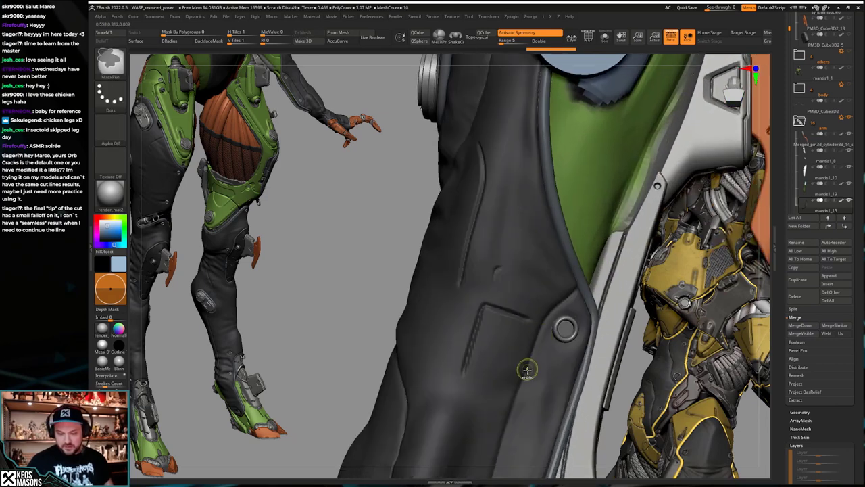
{"action": "key", "text": "ctrl+z"}
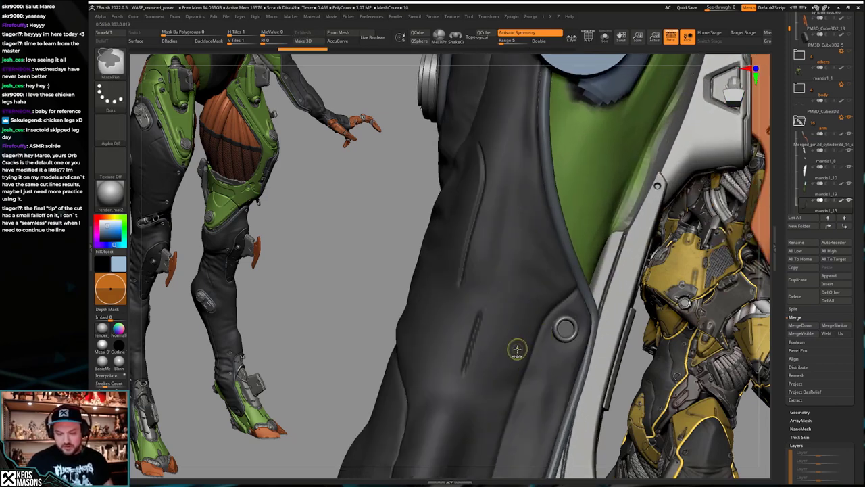
Step: Redraw the branch from the short line's upper end towards the rivet so that the two cuts meet in a corner
{"action": "right_click_drag", "start_coordinate": [489, 301], "coordinate": [500, 307], "text": "ctrl"}
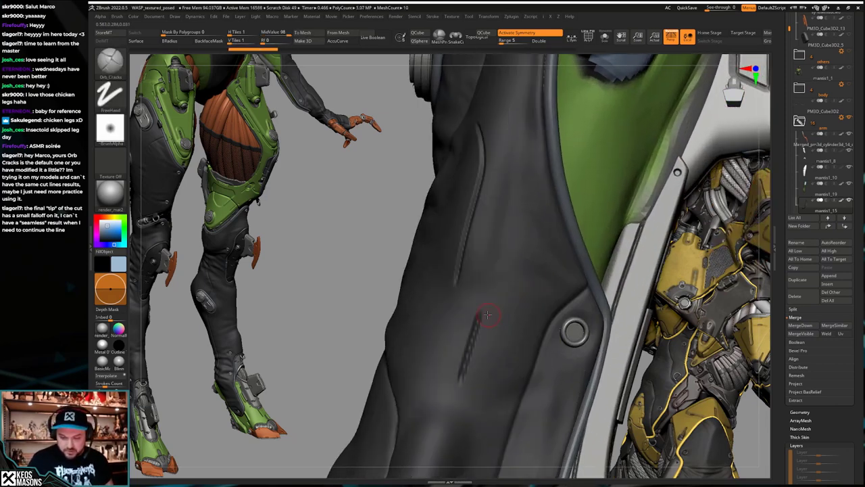
{"action": "mouse_move", "coordinate": [500, 317]}
{"action": "left_mouse_down"}
{"action": "mouse_move", "coordinate": [508, 319]}
{"action": "mouse_move", "coordinate": [484, 311]}
{"action": "mouse_move", "coordinate": [531, 313]}
{"action": "left_mouse_up"}
{"action": "key", "text": "ctrl+z"}
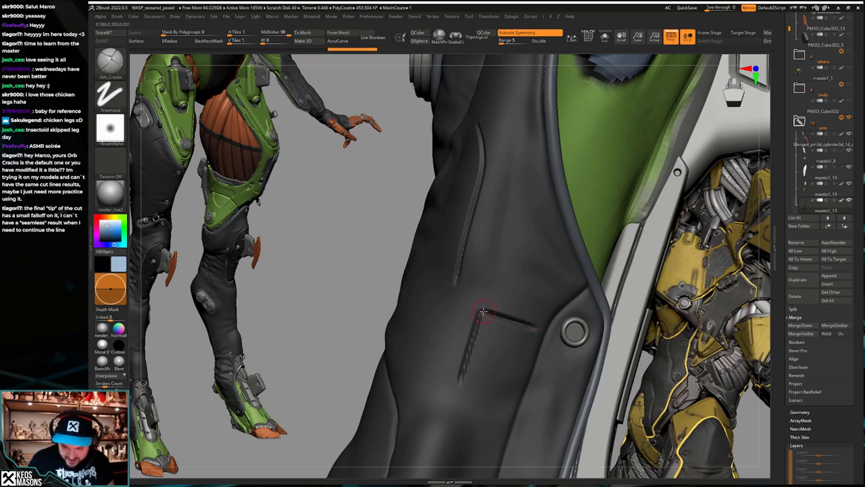
Step: Undo the last two demonstration cuts on the forearm sleeve and switch back to the ClayBuildup brush
{"action": "mouse_move", "coordinate": [482, 310]}
{"action": "right_mouse_down", "text": "ctrl"}
{"action": "mouse_move", "coordinate": [491, 414]}
{"action": "mouse_move", "coordinate": [514, 302]}
{"action": "mouse_move", "coordinate": [500, 344]}
{"action": "mouse_move", "coordinate": [535, 304]}
{"action": "mouse_move", "coordinate": [508, 338]}
{"action": "mouse_move", "coordinate": [496, 330]}
{"action": "mouse_move", "coordinate": [506, 259]}
{"action": "right_mouse_up", "text": "ctrl"}
{"action": "key", "text": "ctrl+z"}
{"action": "key", "text": "ctrl+z"}
{"action": "key", "text": "space"}
{"action": "left_click", "coordinate": [502, 258]}
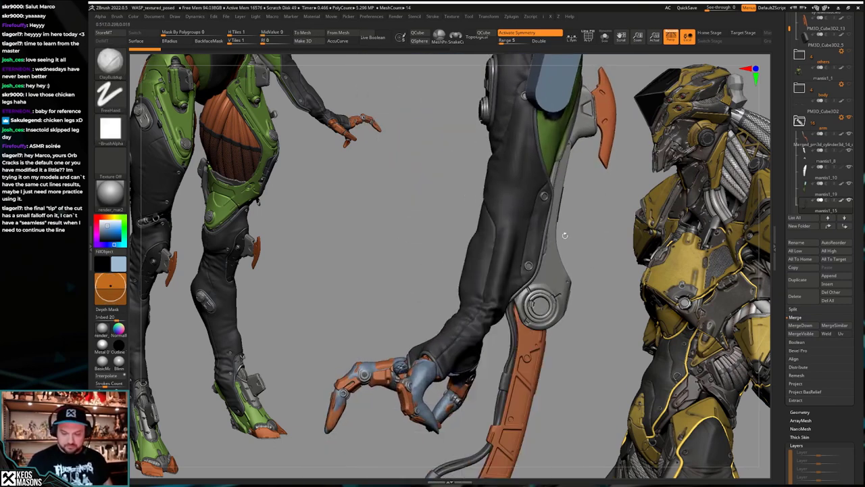
Step: Select the elbow mesh that contains the pill-shaped plate (mantis1_19), facing the elbow from the outside
{"action": "right_click_drag", "start_coordinate": [460, 343], "coordinate": [490, 307], "text": "alt"}
{"action": "left_click", "coordinate": [457, 341], "text": "alt"}
{"action": "key", "text": "alt+s"}
{"action": "right_click_drag", "start_coordinate": [457, 341], "coordinate": [487, 332]}
{"action": "left_click_drag", "start_coordinate": [410, 448], "coordinate": [513, 322], "text": "ctrl+alt+shift"}
{"action": "key", "text": "alt+s"}
{"action": "right_click_drag", "start_coordinate": [502, 299], "coordinate": [445, 406]}
{"action": "left_click", "coordinate": [496, 302], "text": "alt"}
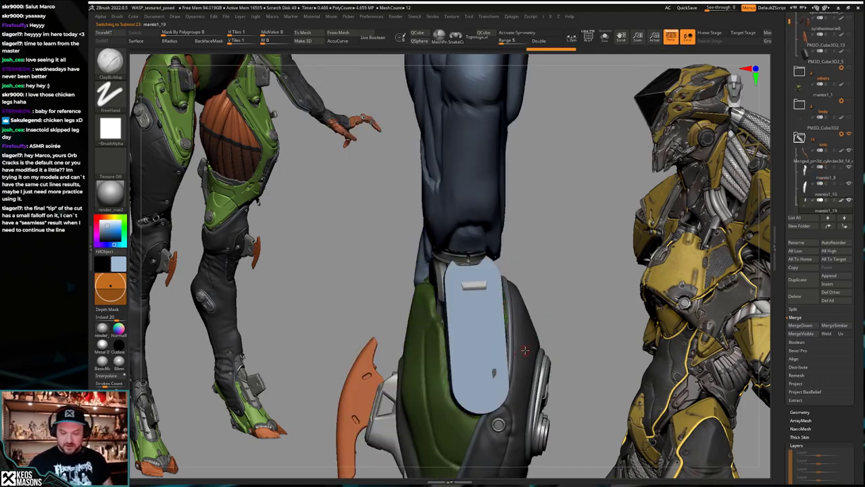
Step: Move the pill-shaped plate slightly deeper into the elbow with the Transpose line
{"action": "right_click_drag", "start_coordinate": [525, 349], "coordinate": [481, 293]}
{"action": "key", "text": "shift+f"}
{"action": "key", "text": "w"}
{"action": "left_click_drag", "start_coordinate": [499, 276], "coordinate": [494, 279]}
{"action": "key", "text": "q"}
{"action": "key", "text": "shift+f"}
Step: Isolate the elbow mesh and split the pill-shaped plate off from it into a separate subtool
{"action": "mouse_move", "coordinate": [554, 334]}
{"action": "right_mouse_down"}
{"action": "mouse_move", "coordinate": [509, 326]}
{"action": "mouse_move", "coordinate": [506, 337]}
{"action": "right_mouse_up"}
{"action": "key", "text": "alt+s"}
{"action": "key", "text": "shift+f"}
{"action": "key", "text": "w"}
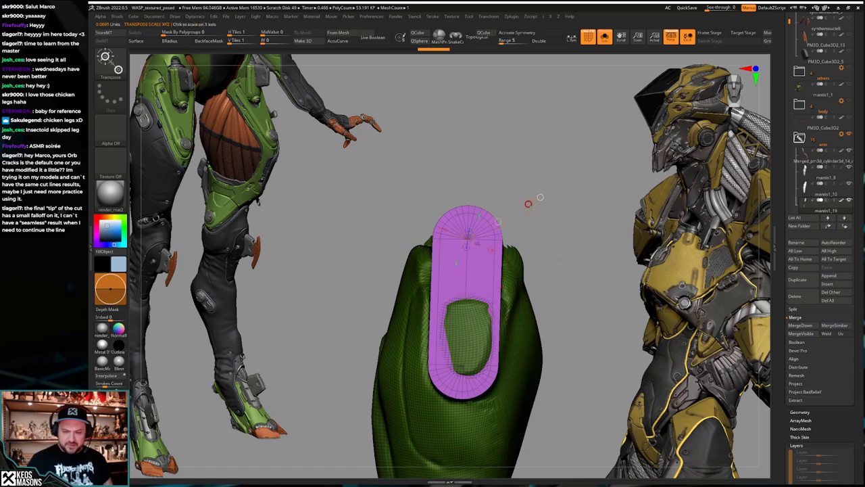
{"action": "right_click_drag", "start_coordinate": [559, 258], "coordinate": [553, 321], "text": "ctrl"}
{"action": "key", "text": "ctrl+shift+s"}
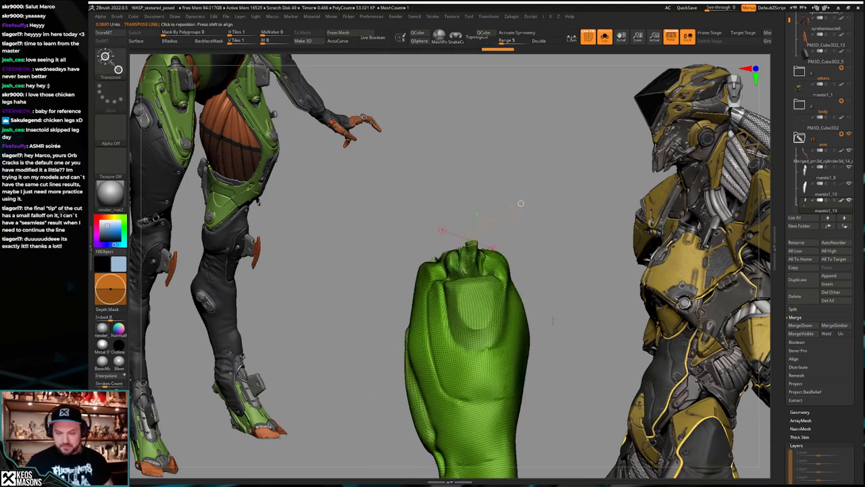
Step: Make the split-off pill-shaped plate, mantis1_20, the active subtool
{"action": "key", "text": "q"}
{"action": "mouse_move", "coordinate": [553, 320]}
{"action": "left_mouse_down"}
{"action": "mouse_move", "coordinate": [538, 323]}
{"action": "mouse_move", "coordinate": [543, 304]}
{"action": "left_mouse_up"}
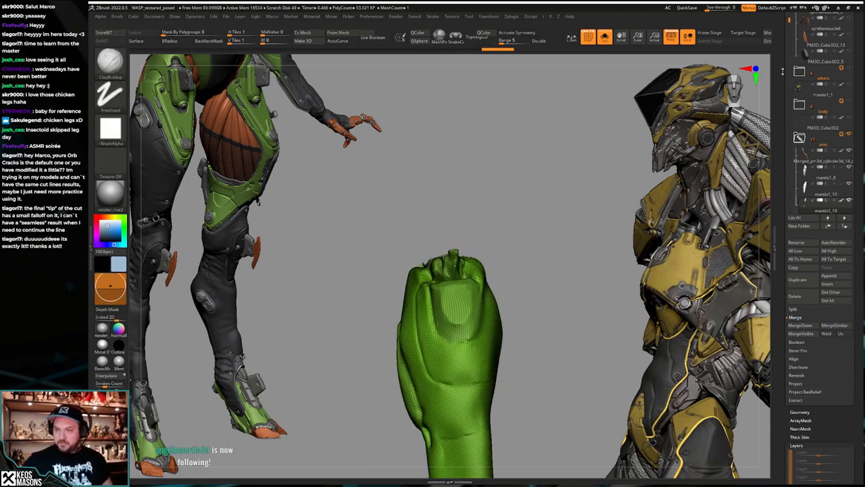
{"action": "left_click_drag", "start_coordinate": [783, 71], "coordinate": [784, 96]}
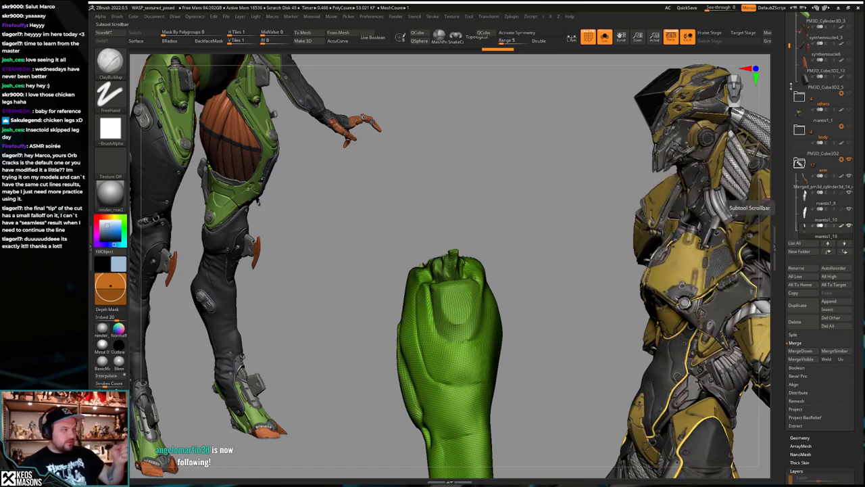
{"action": "scroll", "coordinate": [788, 81], "scroll_direction": "down", "scroll_amount": 4}
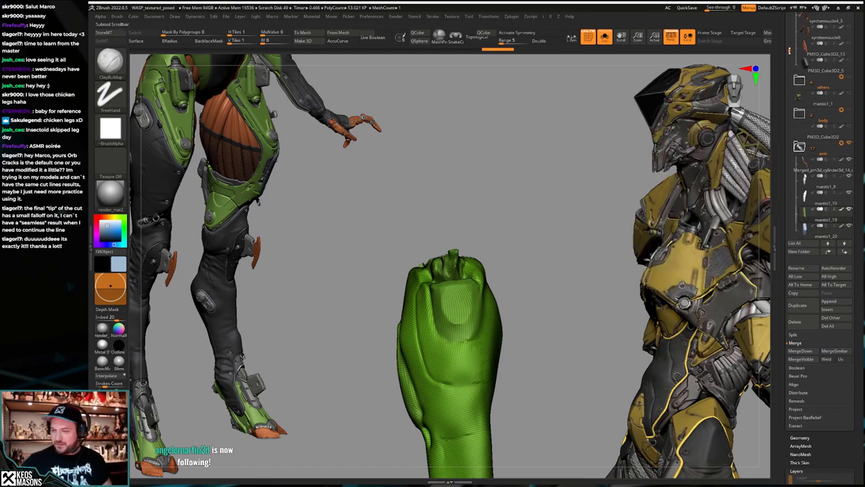
{"action": "left_click", "coordinate": [821, 201]}
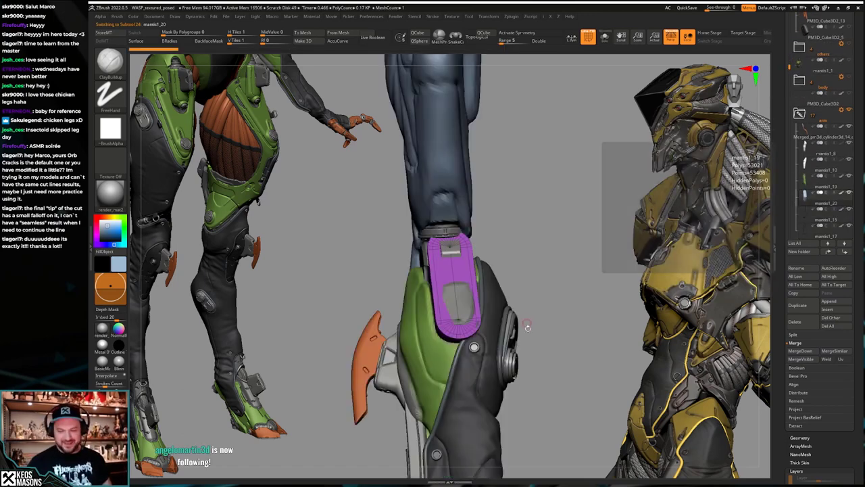
Step: Switch to the ZModeler brush and isolate the pill-shaped plate with its polygon wireframe shown
{"action": "key", "text": "shift+s"}
{"action": "left_click_drag", "start_coordinate": [521, 336], "coordinate": [485, 339]}
{"action": "key", "text": "shift+s"}
{"action": "key", "text": "b"}
{"action": "key", "text": "z"}
{"action": "key", "text": "m"}
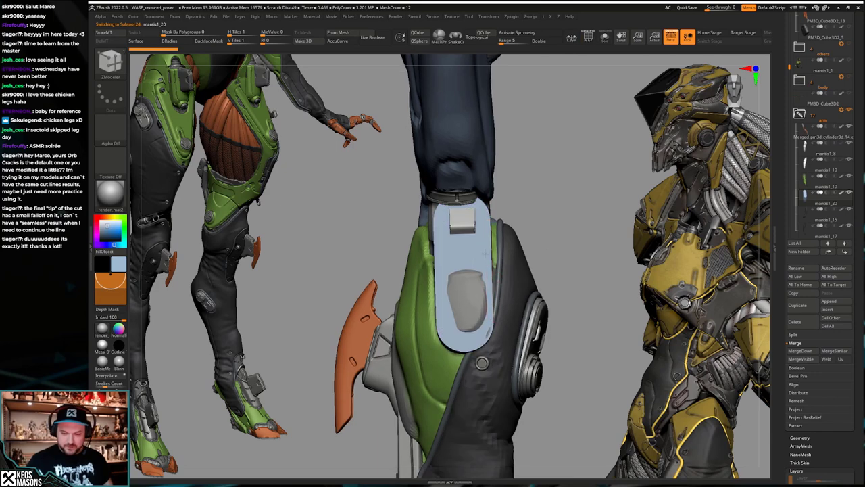
{"action": "key", "text": "alt+s"}
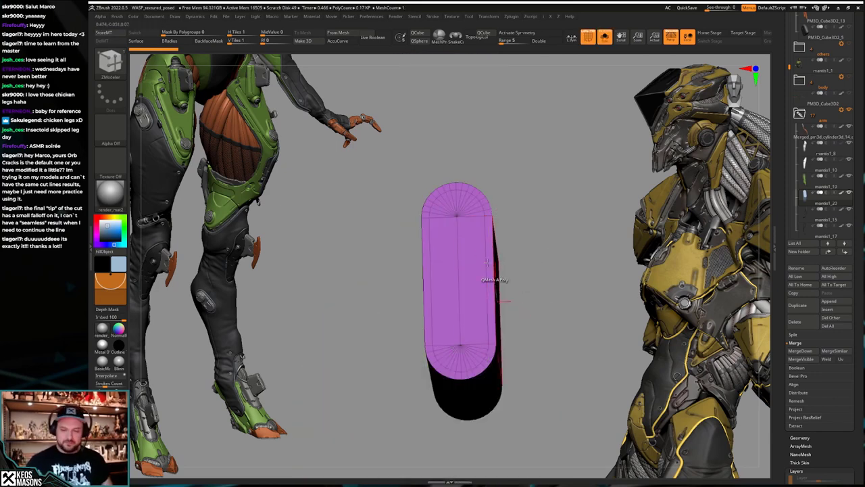
{"action": "right_click_drag", "start_coordinate": [482, 268], "coordinate": [485, 257]}
{"action": "mouse_move", "coordinate": [488, 328]}
{"action": "right_mouse_down", "text": "alt"}
{"action": "mouse_move", "coordinate": [488, 304]}
{"action": "mouse_move", "coordinate": [492, 336]}
{"action": "right_mouse_up", "text": "alt"}
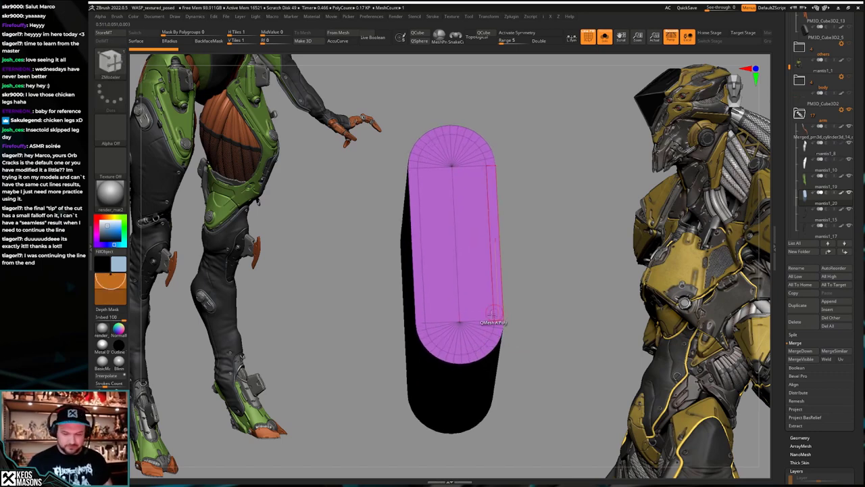
Step: Show the surrounding arm as transparent and try an extra edge loop around the pill's front face
{"action": "key", "text": "space"}
{"action": "key", "text": "alt+s"}
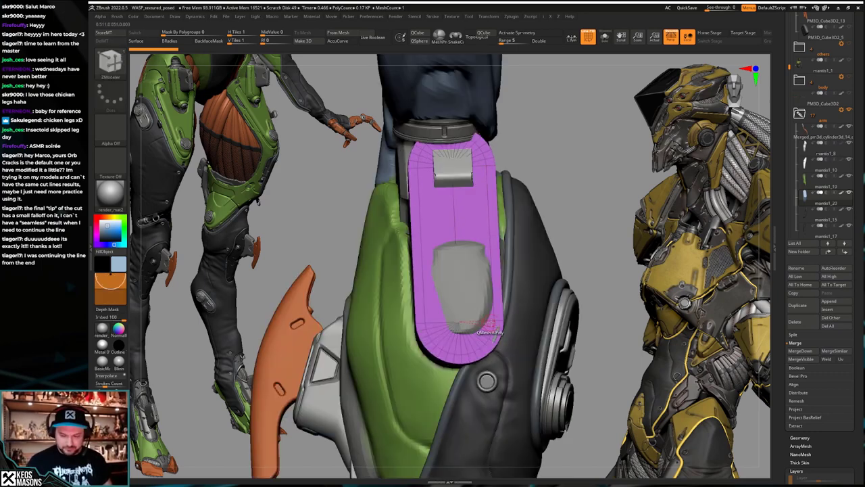
{"action": "key", "text": "alt+t"}
{"action": "right_click_drag", "start_coordinate": [492, 326], "coordinate": [488, 317]}
{"action": "key", "text": "ctrl+t"}
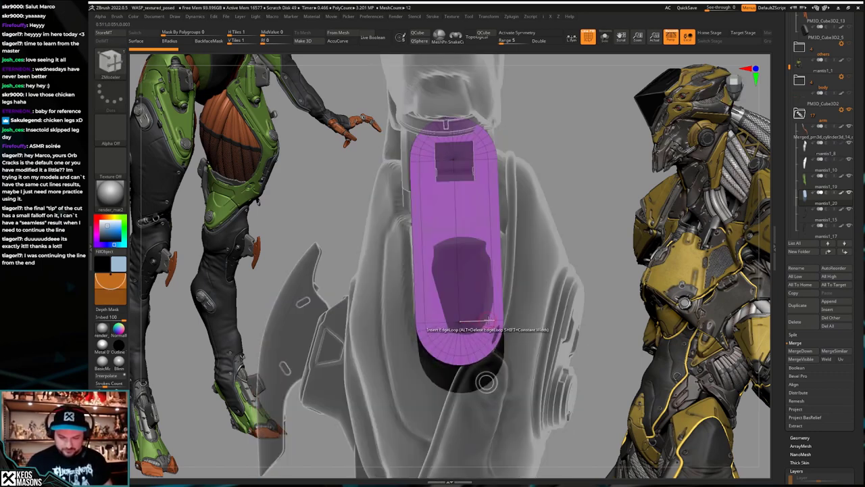
{"action": "left_click", "coordinate": [494, 312], "text": "alt"}
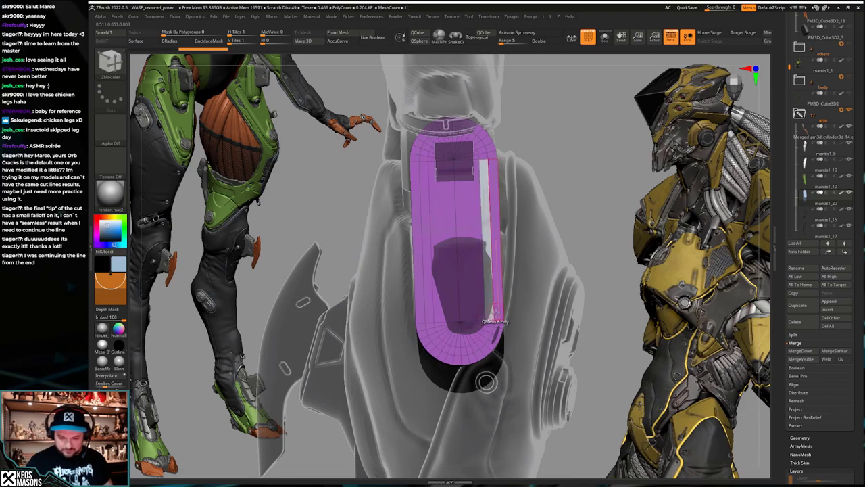
{"action": "right_click_drag", "start_coordinate": [495, 314], "coordinate": [510, 297]}
{"action": "left_click", "coordinate": [489, 274]}
{"action": "key", "text": "space"}
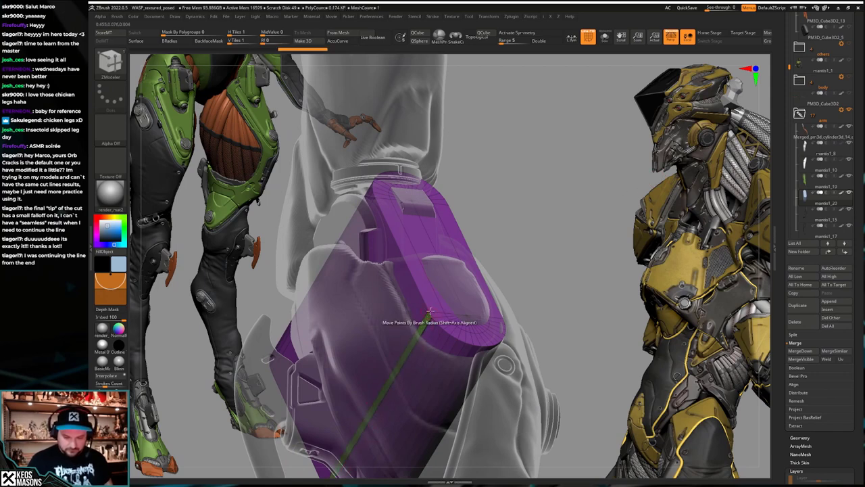
Step: Reduce the deep pill block to a thin slab by masking one end and moving the other towards it
{"action": "right_click_drag", "start_coordinate": [430, 312], "coordinate": [345, 379]}
{"action": "key", "text": "alt+s"}
{"action": "left_click_drag", "start_coordinate": [341, 429], "coordinate": [404, 283], "text": "ctrl"}
{"action": "left_click_drag", "start_coordinate": [351, 454], "coordinate": [451, 327], "text": "ctrl"}
{"action": "right_click_drag", "start_coordinate": [473, 318], "coordinate": [487, 346], "text": "ctrl"}
{"action": "key", "text": "w"}
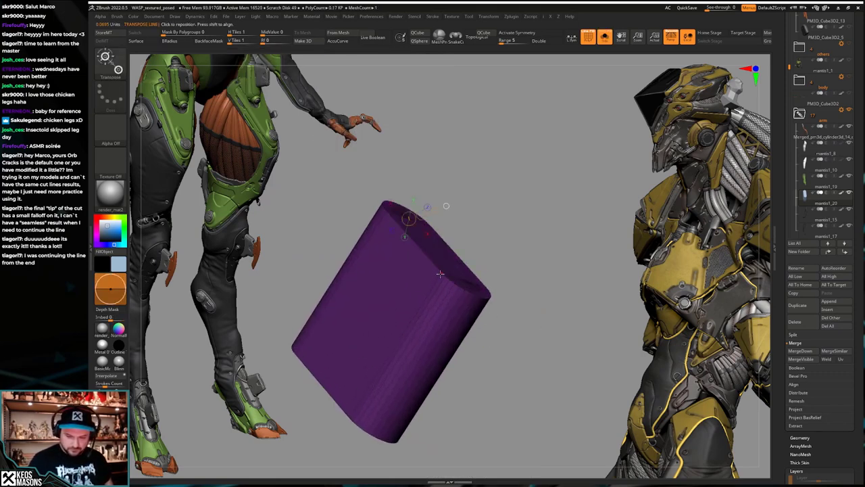
{"action": "mouse_move", "coordinate": [440, 273]}
{"action": "left_mouse_down"}
{"action": "mouse_move", "coordinate": [342, 428]}
{"action": "mouse_move", "coordinate": [448, 277]}
{"action": "left_mouse_up"}
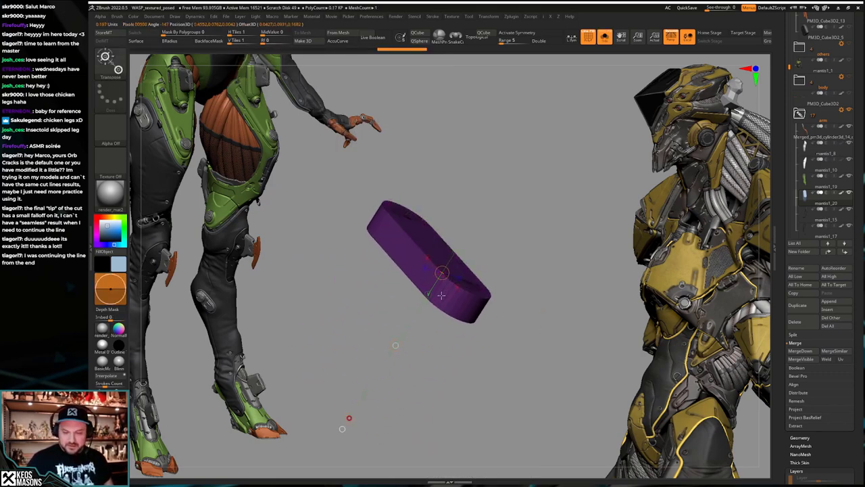
Step: Give the slab's front rim a wide chamfer so that the flat front face becomes narrower
{"action": "key", "text": "alt+s"}
{"action": "mouse_move", "coordinate": [441, 296]}
{"action": "right_mouse_down"}
{"action": "mouse_move", "coordinate": [450, 307]}
{"action": "mouse_move", "coordinate": [497, 312]}
{"action": "mouse_move", "coordinate": [510, 333]}
{"action": "mouse_move", "coordinate": [437, 296]}
{"action": "mouse_move", "coordinate": [473, 311]}
{"action": "right_mouse_up"}
{"action": "key", "text": "q"}
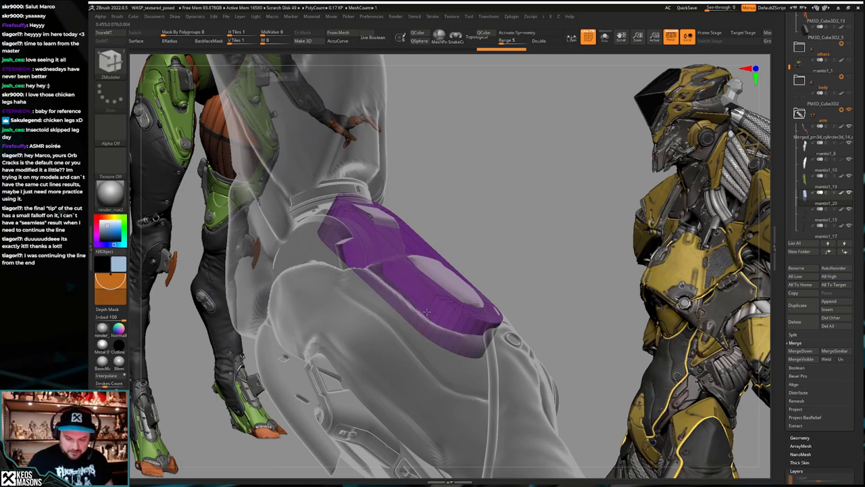
{"action": "right_click_drag", "start_coordinate": [436, 302], "coordinate": [436, 292]}
{"action": "left_click_drag", "start_coordinate": [436, 295], "coordinate": [440, 292]}
{"action": "right_click_drag", "start_coordinate": [443, 294], "coordinate": [545, 301]}
Step: Turn off the transparency, examine the chamfered plate against the neighbouring elbow parts, and isolate it again
{"action": "key", "text": "shift+t"}
{"action": "key", "text": "shift+s"}
{"action": "key", "text": "Up"}
{"action": "key", "text": "shift+s"}
{"action": "left_click", "coordinate": [806, 193]}
{"action": "left_click", "coordinate": [849, 192]}
{"action": "key", "text": "shift+s"}
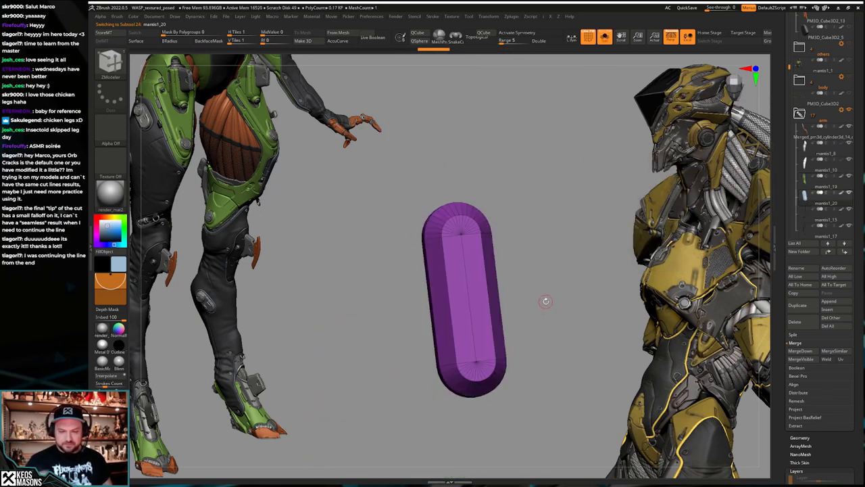
Step: Shorten the plate by masking everything except its upper cap and moving that cap down towards the lower end
{"action": "left_click_drag", "start_coordinate": [553, 167], "coordinate": [359, 275], "text": "ctrl"}
{"action": "left_click", "coordinate": [554, 260], "text": "ctrl"}
{"action": "key", "text": "w"}
{"action": "left_click_drag", "start_coordinate": [462, 234], "coordinate": [476, 364]}
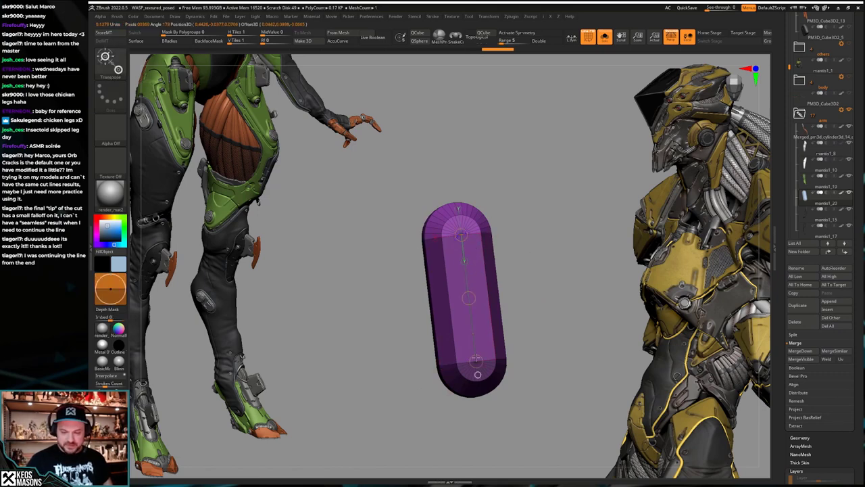
{"action": "key", "text": "shift+s"}
{"action": "left_click_drag", "start_coordinate": [468, 297], "coordinate": [476, 353]}
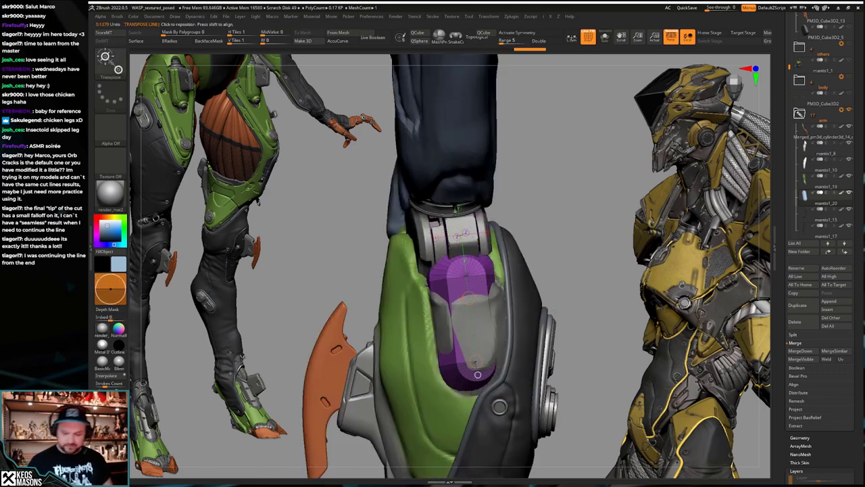
Step: Examine the shortened plate from several sides, both isolated and in place below the elbow joint
{"action": "key", "text": "q"}
{"action": "left_click_drag", "start_coordinate": [553, 274], "coordinate": [545, 298]}
{"action": "key", "text": "shift+s"}
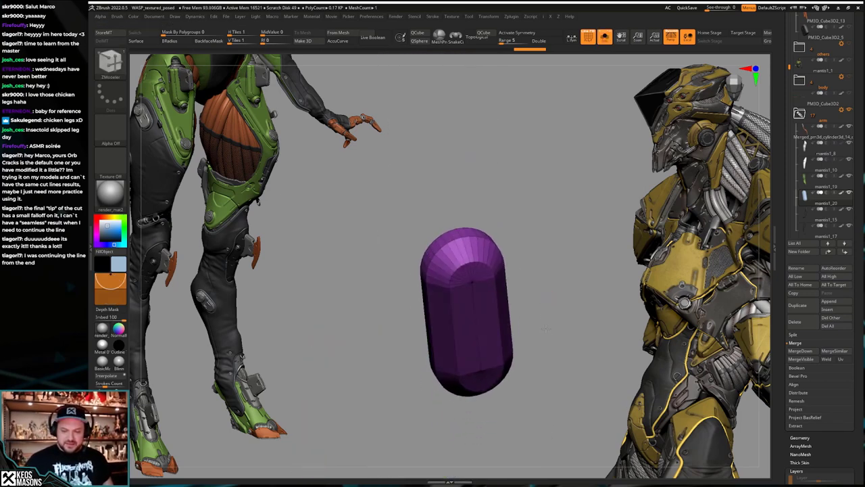
{"action": "left_click_drag", "start_coordinate": [529, 316], "coordinate": [541, 327]}
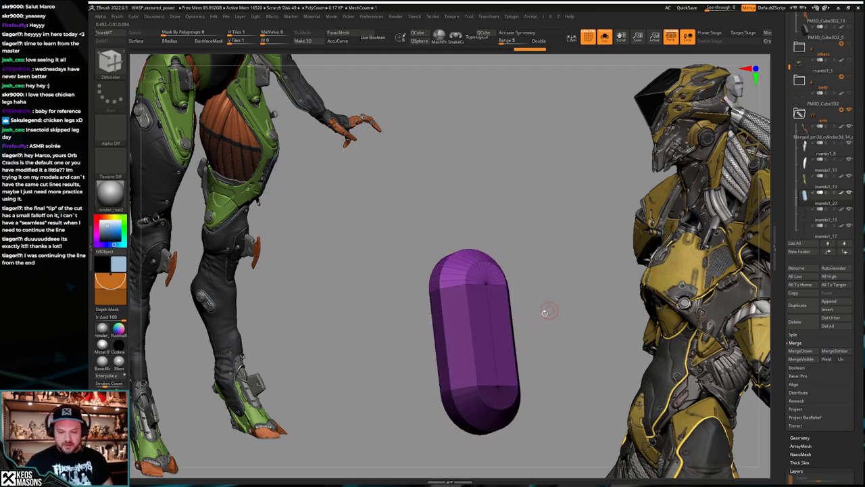
{"action": "key", "text": "shift+s"}
{"action": "left_click_drag", "start_coordinate": [544, 312], "coordinate": [565, 322]}
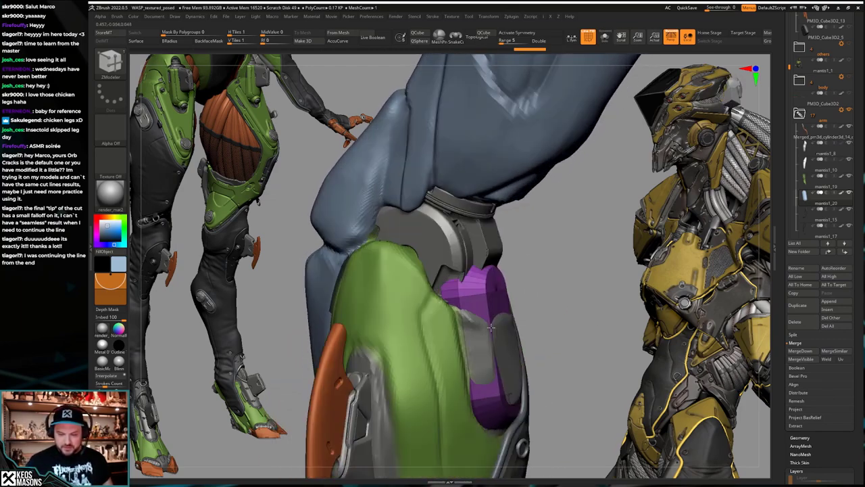
{"action": "mouse_move", "coordinate": [491, 327]}
{"action": "left_mouse_down"}
{"action": "mouse_move", "coordinate": [503, 336]}
{"action": "mouse_move", "coordinate": [488, 343]}
{"action": "mouse_move", "coordinate": [499, 338]}
{"action": "left_mouse_up"}
{"action": "key", "text": "alt+s"}
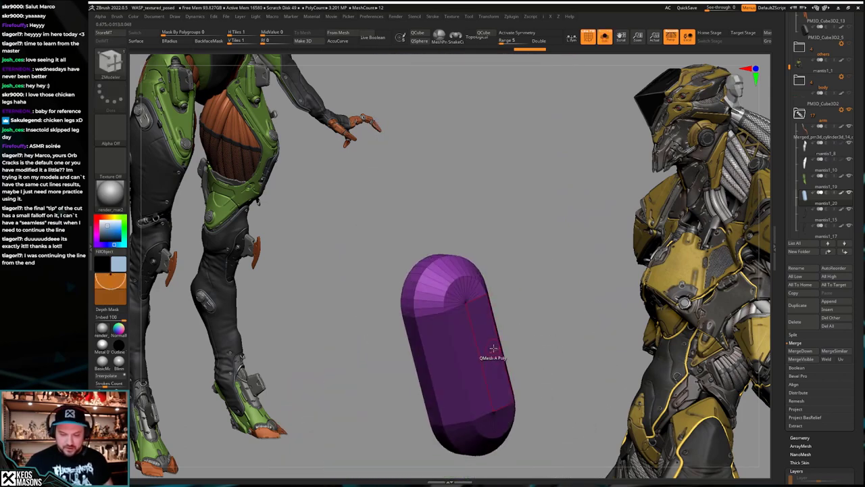
{"action": "left_click_drag", "start_coordinate": [509, 320], "coordinate": [516, 336]}
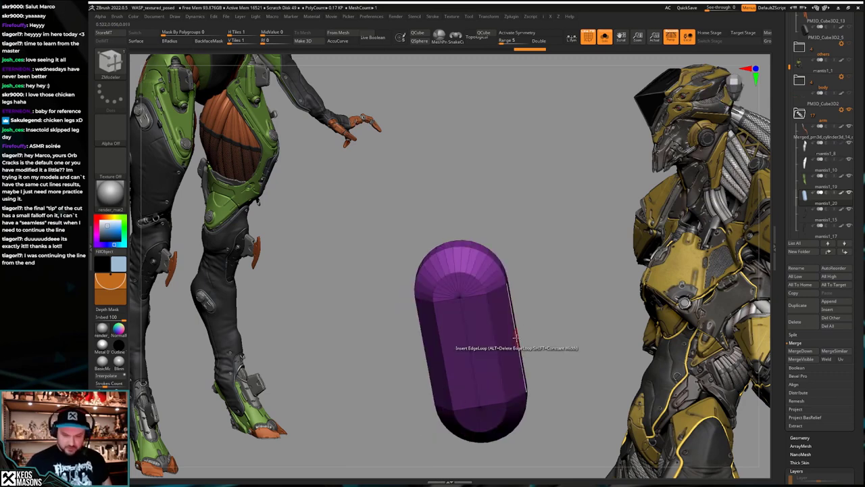
{"action": "key", "text": "space"}
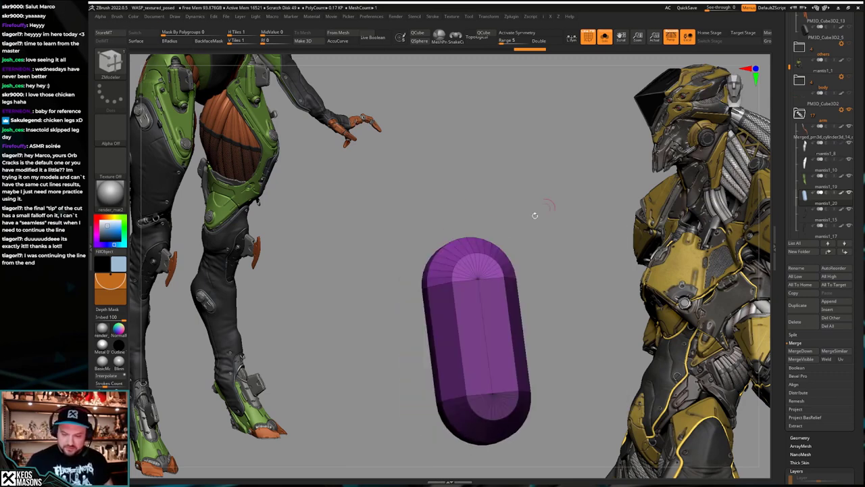
Step: Try to flatten the plate's rounded upper cap into a straight edge, then undo the flattening
{"action": "key", "text": "w"}
{"action": "left_click_drag", "start_coordinate": [479, 284], "coordinate": [511, 326]}
{"action": "left_click_drag", "start_coordinate": [478, 279], "coordinate": [493, 394]}
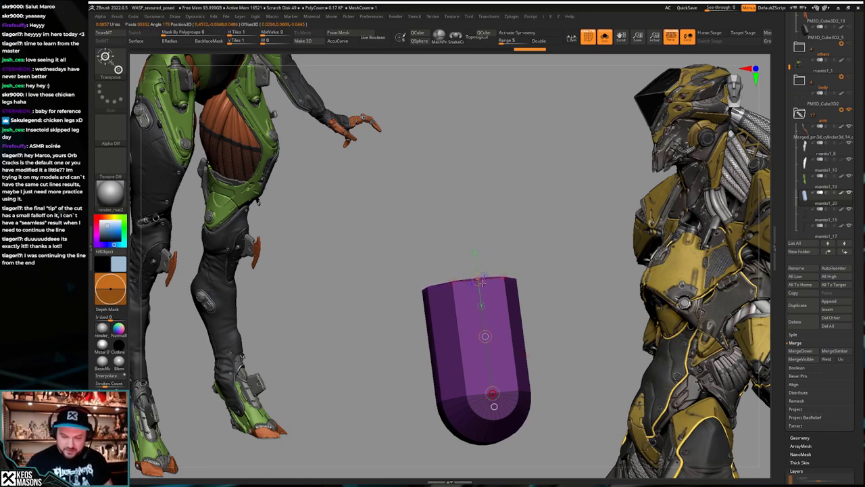
{"action": "left_click_drag", "start_coordinate": [482, 282], "coordinate": [480, 286]}
{"action": "left_click_drag", "start_coordinate": [494, 406], "coordinate": [479, 396]}
{"action": "key", "text": "q"}
{"action": "key", "text": "alt+shift+s"}
{"action": "left_click_drag", "start_coordinate": [517, 348], "coordinate": [509, 335]}
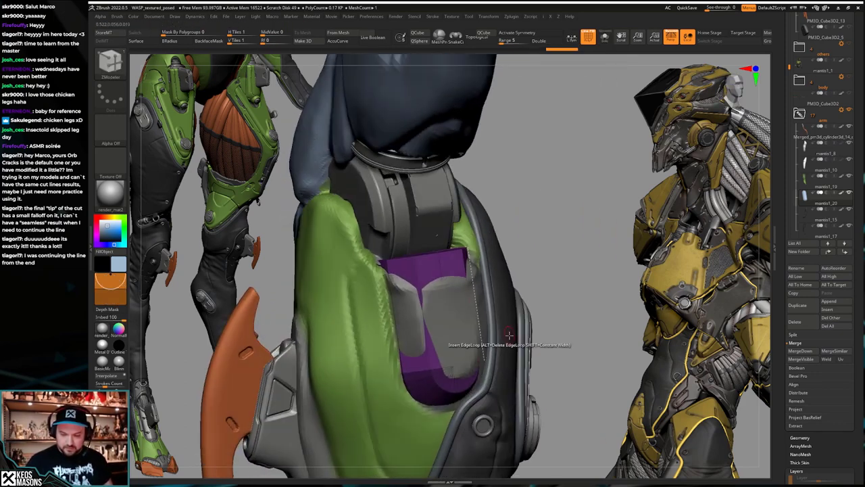
{"action": "right_click_drag", "start_coordinate": [509, 334], "coordinate": [550, 377], "text": "alt"}
{"action": "key", "text": "shift+f"}
{"action": "key", "text": "alt+shift+s"}
{"action": "key", "text": "ctrl+z"}
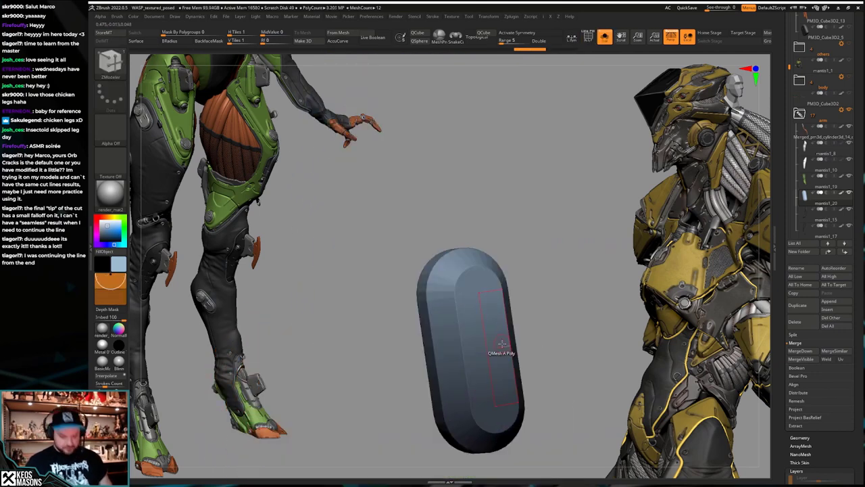
Step: Remove the rounded upper cap from the plate, keeping the straight middle section and the lower cap
{"action": "key", "text": "shift+f"}
{"action": "left_click", "coordinate": [497, 353], "text": "ctrl+shift"}
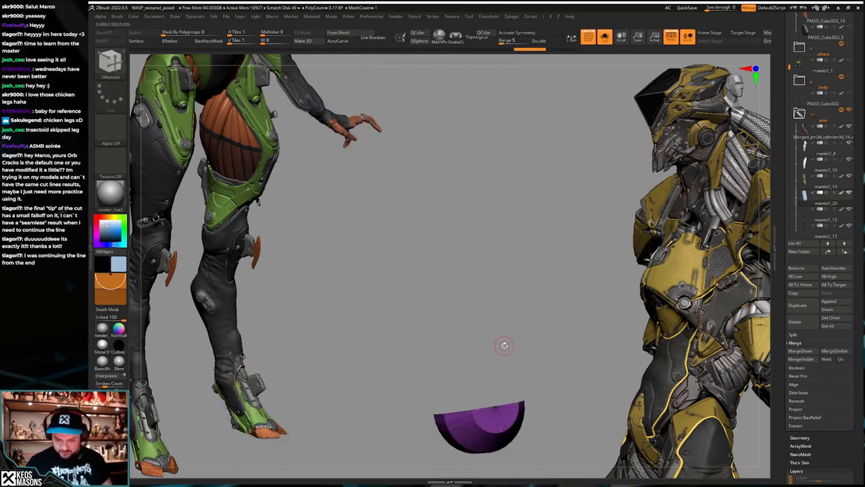
{"action": "left_click_drag", "start_coordinate": [533, 344], "coordinate": [493, 339]}
{"action": "key", "text": "space"}
Step: Bridge opposite edges of the plate's open upper end to build faces across the opening
{"action": "key", "text": "space"}
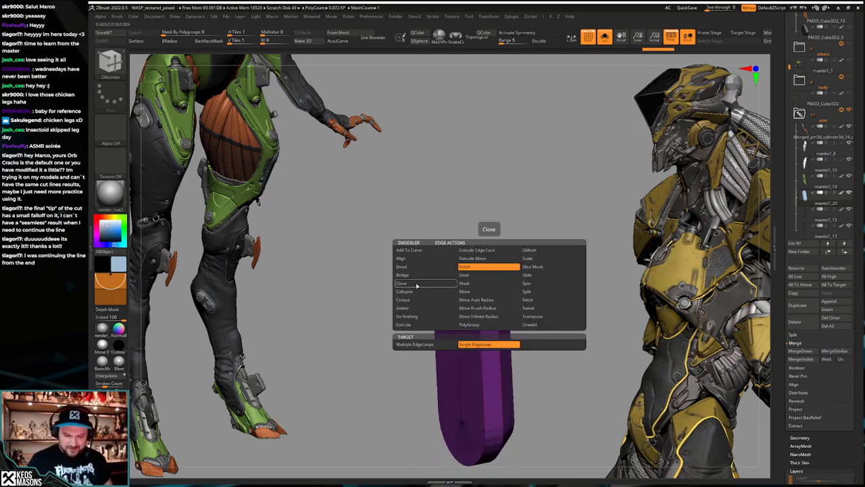
{"action": "left_click", "coordinate": [431, 274]}
{"action": "left_click_drag", "start_coordinate": [428, 295], "coordinate": [510, 288]}
{"action": "left_click", "coordinate": [509, 313]}
{"action": "right_click_drag", "start_coordinate": [503, 287], "coordinate": [503, 281]}
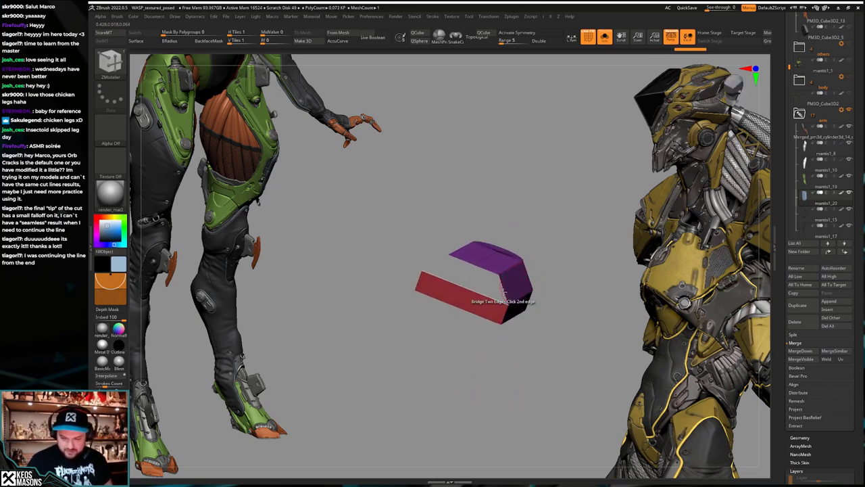
{"action": "left_click", "coordinate": [504, 291]}
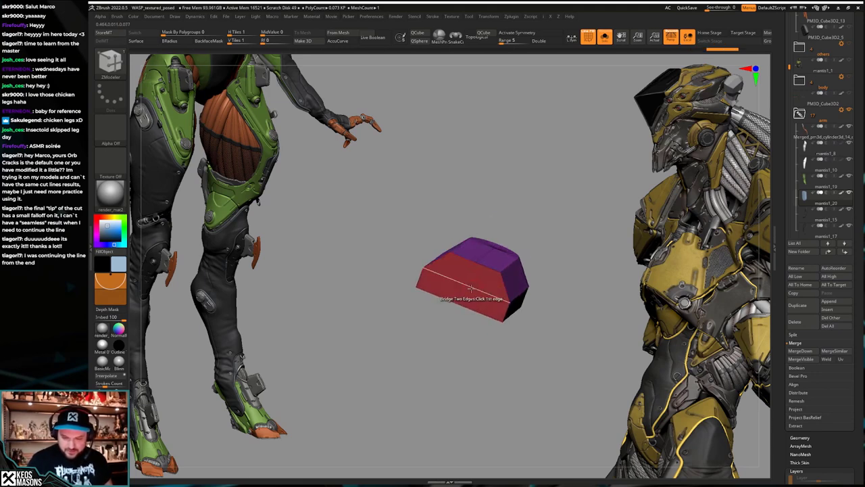
{"action": "key", "text": "space"}
{"action": "left_click", "coordinate": [471, 266]}
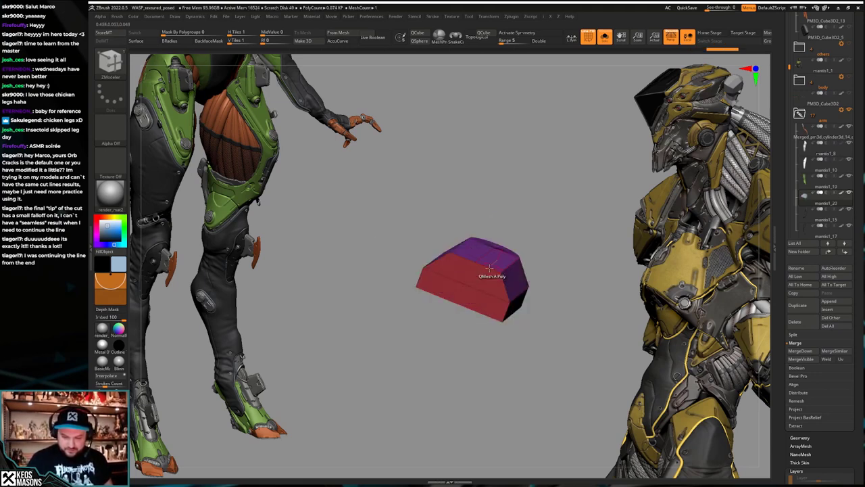
Step: Complete the flat cap over the plate's upper end and view the closed plate without the polygroup display
{"action": "key", "text": "ctrl+z"}
{"action": "right_click_drag", "start_coordinate": [475, 295], "coordinate": [550, 306]}
{"action": "key", "text": "space"}
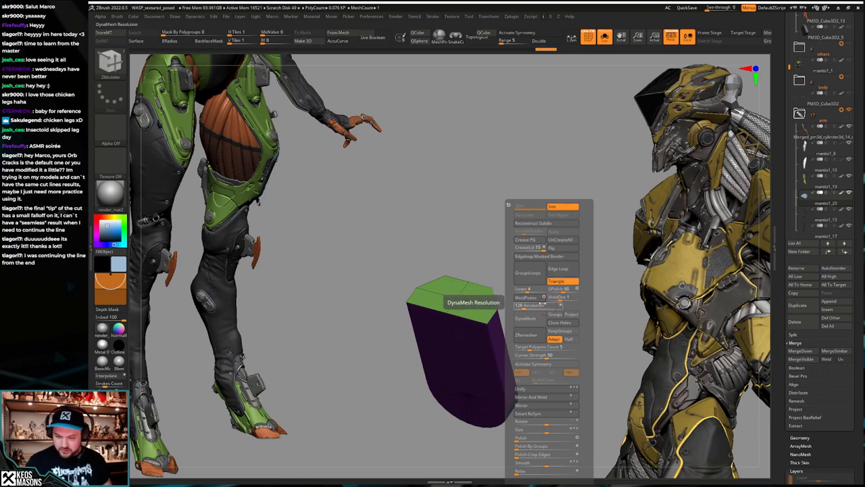
{"action": "left_click_drag", "start_coordinate": [555, 290], "coordinate": [540, 279]}
{"action": "key", "text": "shift+f"}
{"action": "left_click_drag", "start_coordinate": [544, 312], "coordinate": [533, 297], "text": "alt"}
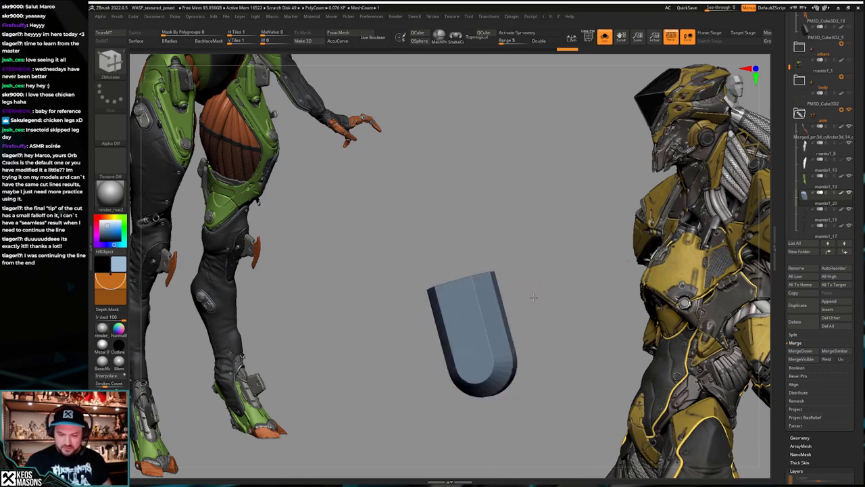
Step: Insert four evenly spaced edge loops across the plate's straight section, with alternating polygroups
{"action": "key", "text": "ctrl+shift+s"}
{"action": "key", "text": "ctrl+shift+z"}
{"action": "key", "text": "ctrl+shift+z"}
{"action": "key", "text": "ctrl+shift+z"}
{"action": "key", "text": "ctrl+shift+z"}
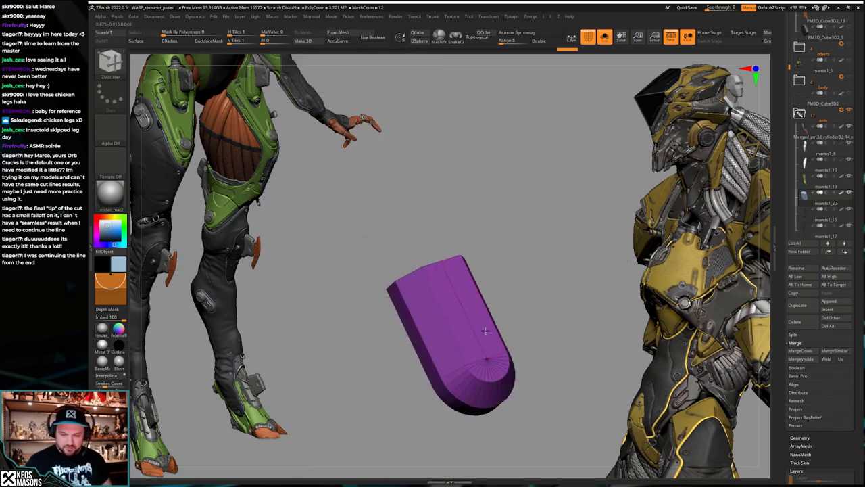
{"action": "right_click_drag", "start_coordinate": [484, 330], "coordinate": [478, 320]}
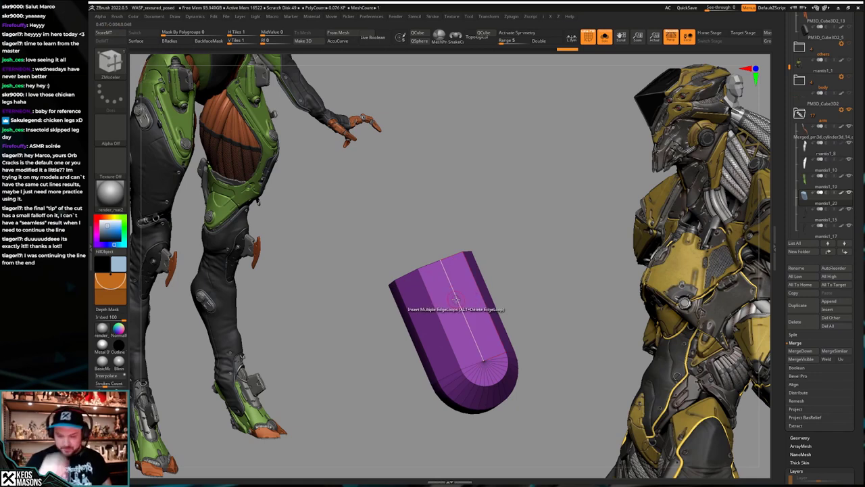
{"action": "key", "text": "space"}
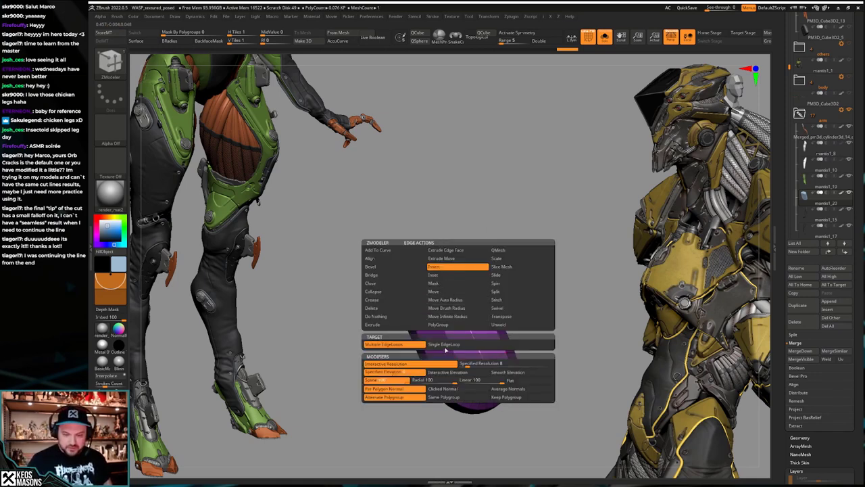
{"action": "left_click", "coordinate": [444, 346]}
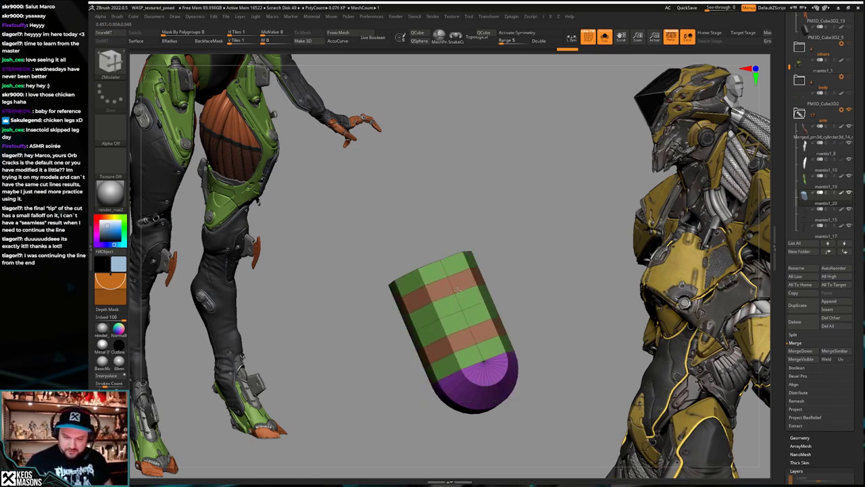
Step: Mask the plate except its upper edge and show it in place below the elbow joint
{"action": "right_click_drag", "start_coordinate": [458, 289], "coordinate": [490, 273]}
{"action": "key", "text": "shift+alt+s"}
{"action": "key", "text": "shift+alt+s"}
{"action": "key", "text": "ctrl+z"}
{"action": "key", "text": "ctrl+z"}
{"action": "key", "text": "ctrl+z"}
{"action": "key", "text": "ctrl+z"}
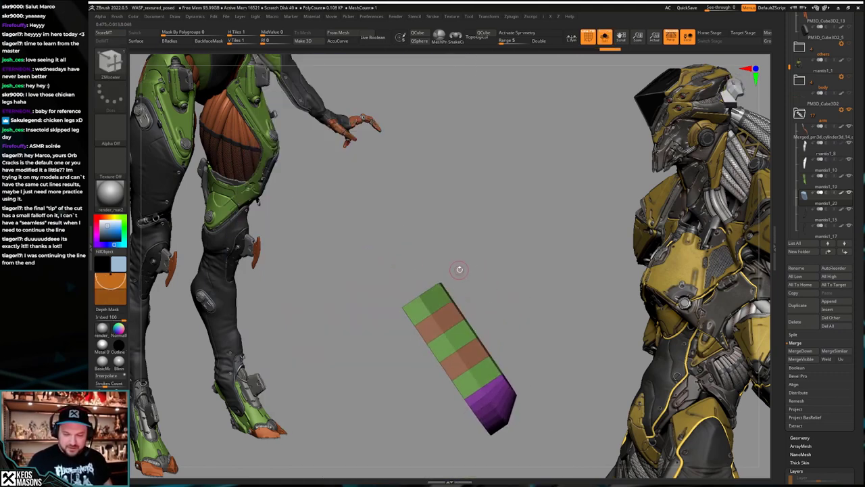
{"action": "key", "text": "ctrl+z"}
{"action": "key", "text": "ctrl+z"}
{"action": "key", "text": "ctrl+z"}
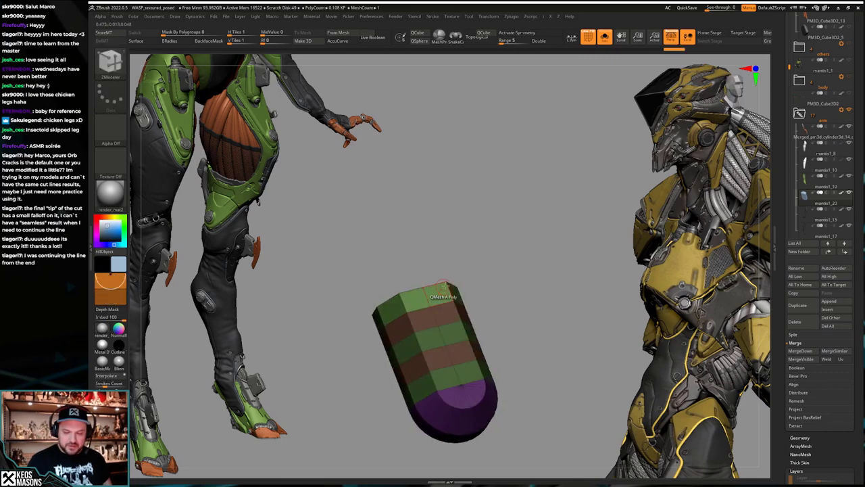
{"action": "left_click_drag", "start_coordinate": [422, 285], "coordinate": [426, 319]}
{"action": "key", "text": "ctrl+z"}
{"action": "key", "text": "ctrl+z"}
{"action": "key", "text": "ctrl+z"}
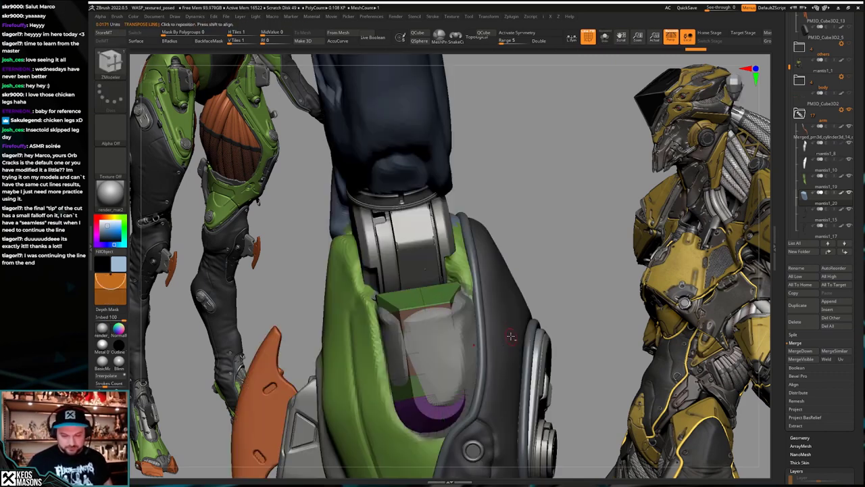
Step: Reposition the plate's unmasked upper end with the transpose line so it fits below the elbow joint
{"action": "key", "text": "ctrl+z"}
{"action": "key", "text": "ctrl+z"}
{"action": "key", "text": "ctrl+z"}
{"action": "key", "text": "ctrl+z"}
{"action": "key", "text": "ctrl+z"}
{"action": "key", "text": "ctrl+z"}
{"action": "key", "text": "ctrl+z"}
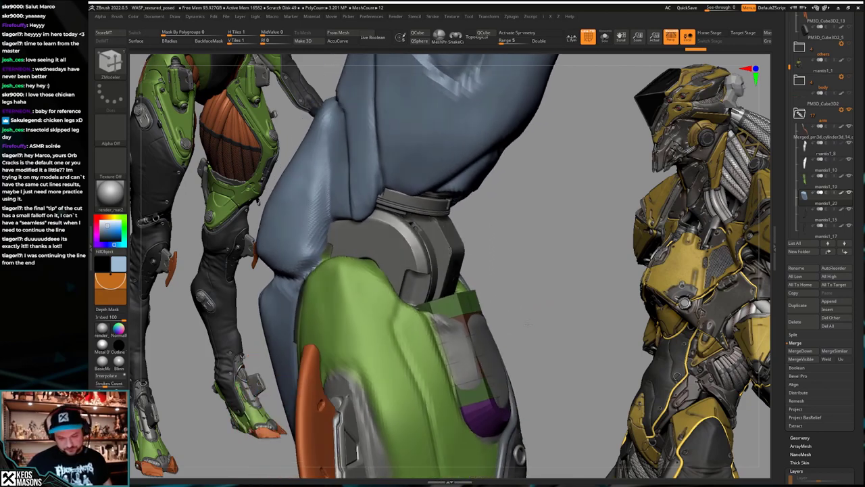
{"action": "key", "text": "ctrl+z"}
{"action": "key", "text": "ctrl+z"}
{"action": "key", "text": "ctrl+z"}
{"action": "key", "text": "ctrl+z"}
{"action": "key", "text": "ctrl+z"}
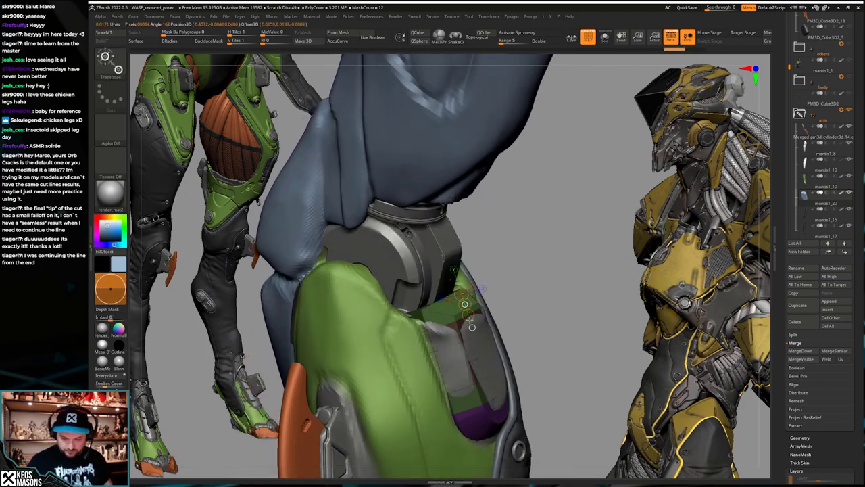
Step: Isolate the plate and move its upper front edge inwards to form a sloped chamfer
{"action": "key", "text": "ctrl+z"}
{"action": "key", "text": "ctrl+z"}
{"action": "key", "text": "ctrl+z"}
{"action": "key", "text": "ctrl+z"}
{"action": "key", "text": "ctrl+z"}
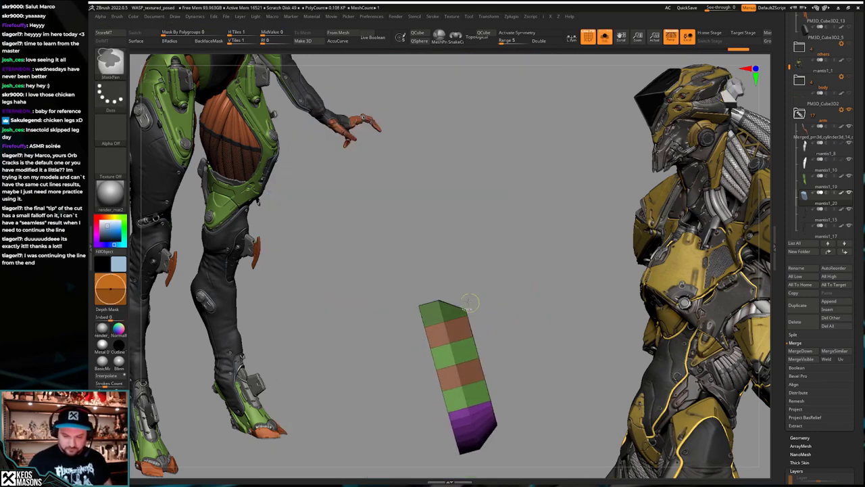
{"action": "key", "text": "ctrl+z"}
{"action": "key", "text": "ctrl+z"}
{"action": "key", "text": "ctrl+z"}
{"action": "key", "text": "ctrl+z"}
{"action": "key", "text": "ctrl+z"}
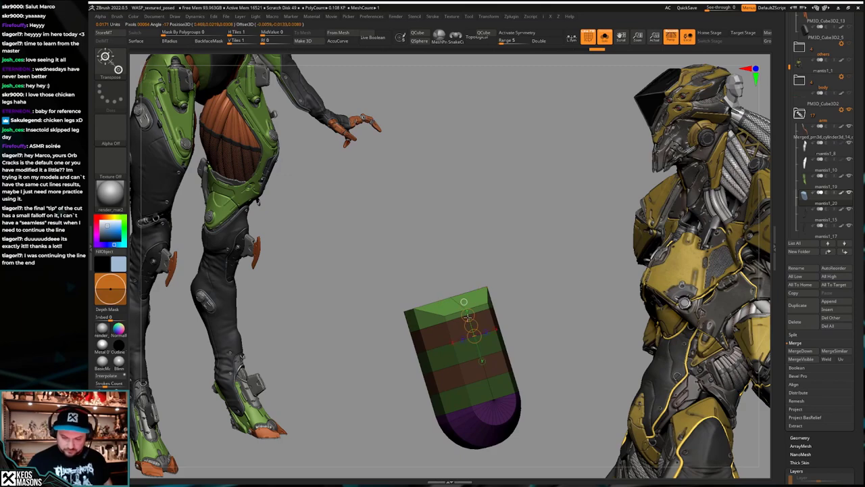
{"action": "key", "text": "ctrl+z"}
{"action": "key", "text": "ctrl+shift+z"}
Step: Clear the plate's mask, hide its polygroup display and check the sloped upper end from several angles
{"action": "mouse_move", "coordinate": [469, 316]}
{"action": "right_mouse_down"}
{"action": "mouse_move", "coordinate": [436, 304]}
{"action": "mouse_move", "coordinate": [481, 281]}
{"action": "mouse_move", "coordinate": [469, 290]}
{"action": "mouse_move", "coordinate": [483, 268]}
{"action": "mouse_move", "coordinate": [541, 323]}
{"action": "right_mouse_up"}
{"action": "key", "text": "alt+s"}
{"action": "key", "text": "ctrl+z"}
{"action": "key", "text": "ctrl+z"}
{"action": "key", "text": "ctrl+z"}
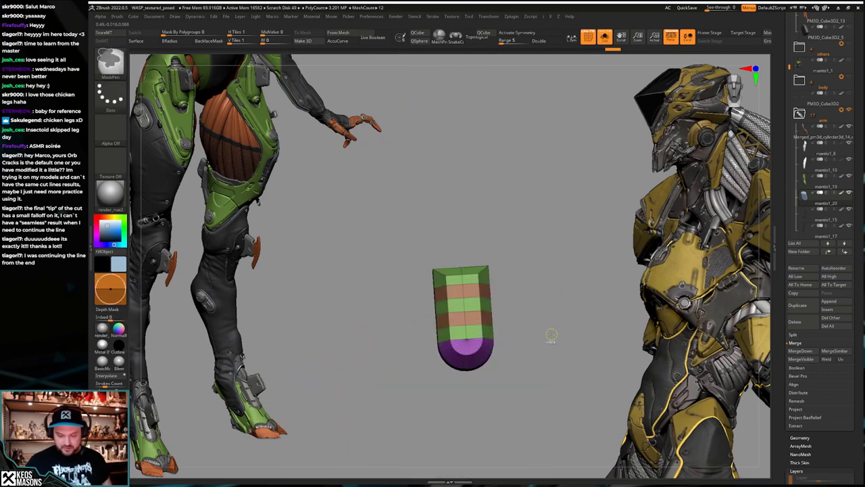
{"action": "key", "text": "ctrl+shift+z"}
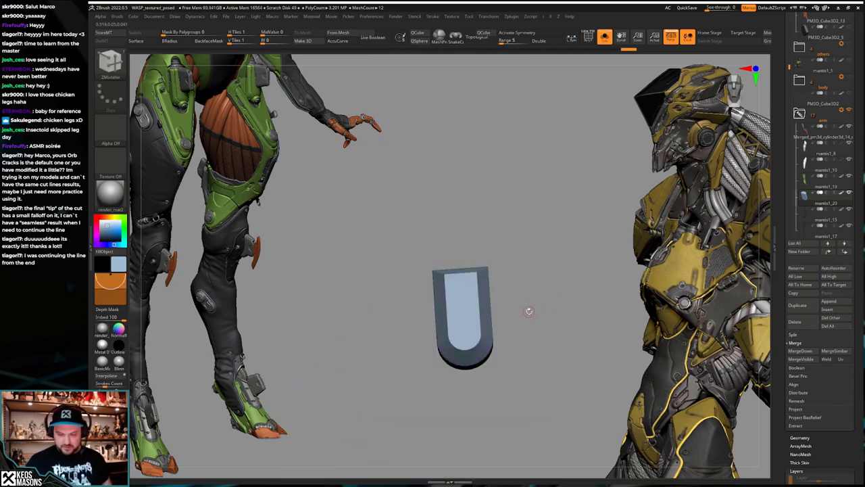
{"action": "key", "text": "ctrl+z"}
{"action": "key", "text": "ctrl+shift+z"}
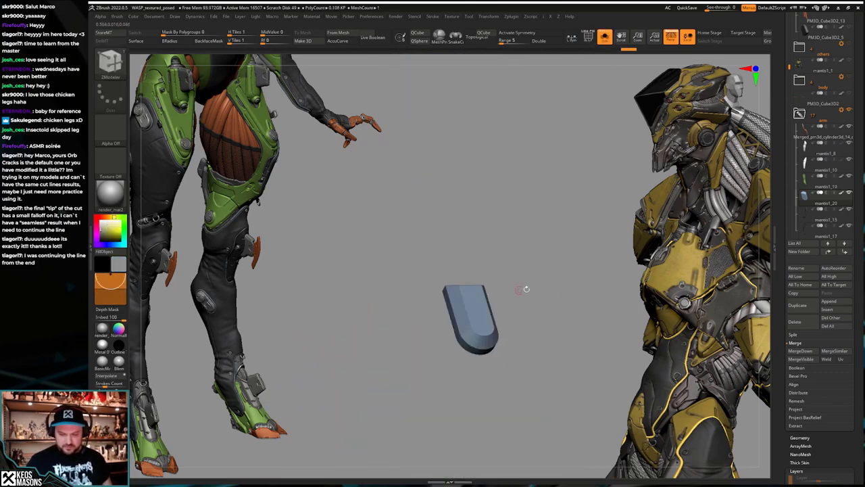
Step: Show the plate in place on the arm again and sample a dark grey from the neighbouring arm parts
{"action": "key", "text": "ctrl+z"}
{"action": "key", "text": "ctrl+z"}
{"action": "key", "text": "ctrl+z"}
{"action": "key", "text": "ctrl+z"}
{"action": "key", "text": "ctrl+z"}
{"action": "key", "text": "ctrl+z"}
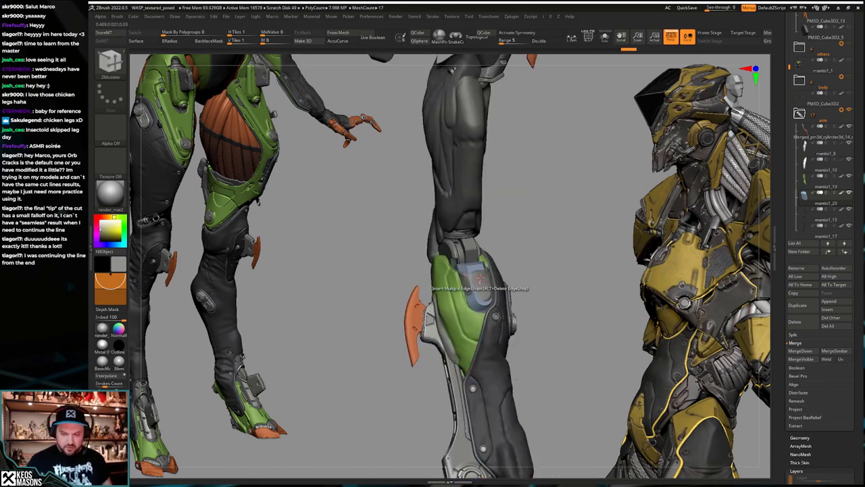
{"action": "key", "text": "c"}
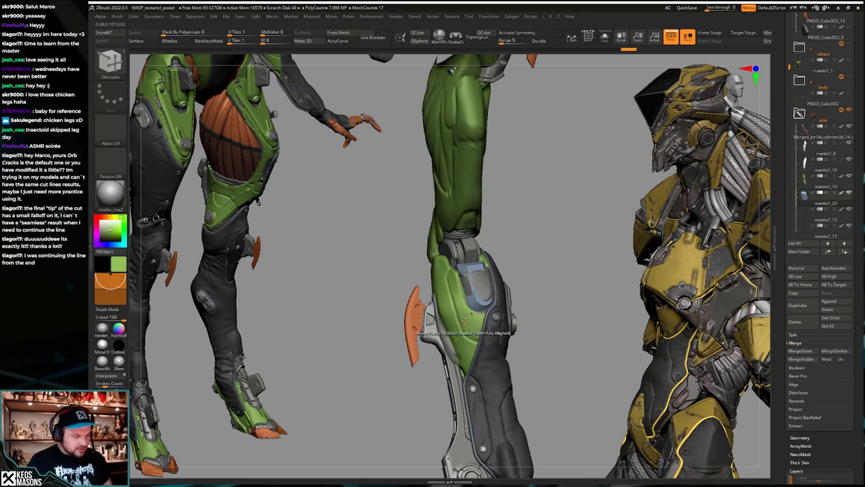
{"action": "key", "text": "ctrl+shift+z"}
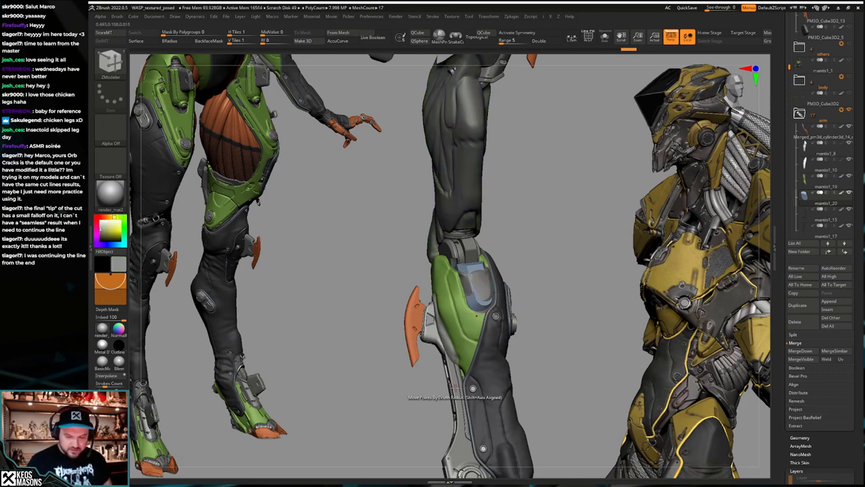
{"action": "key", "text": "c"}
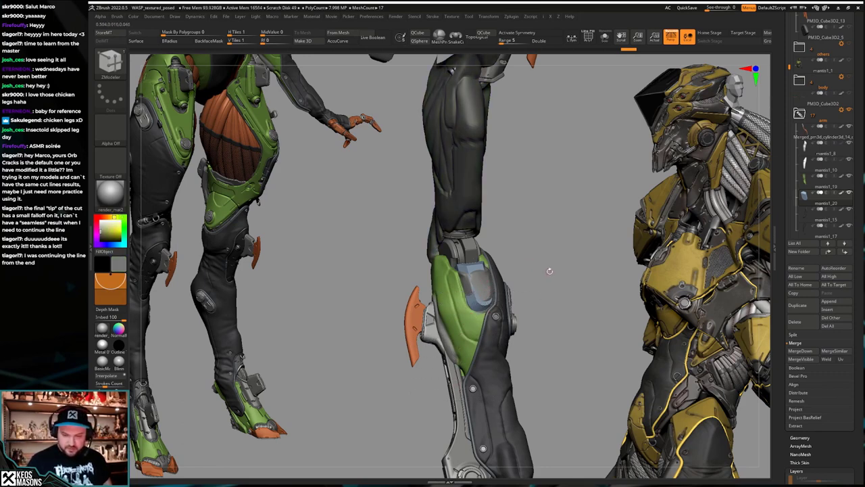
Step: Fill the plate with the sampled grey and show it among the surrounding arm parts
{"action": "left_click_drag", "start_coordinate": [550, 271], "coordinate": [535, 291]}
{"action": "key", "text": "space"}
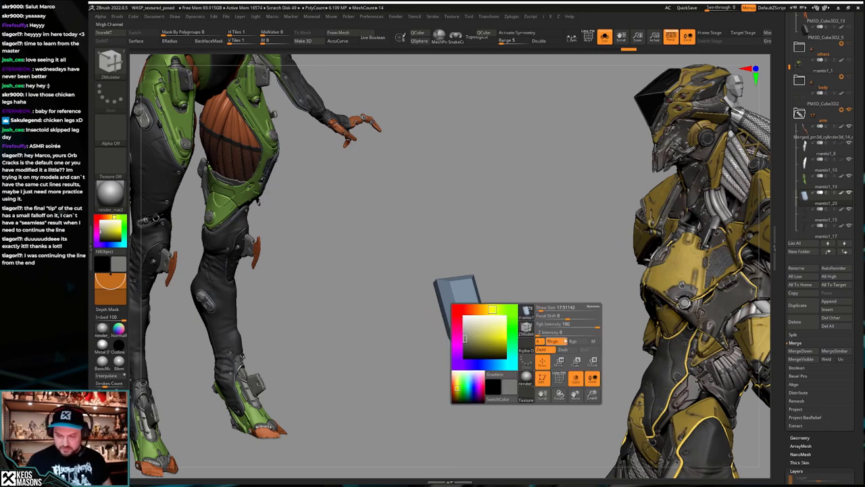
{"action": "key", "text": "alt+s"}
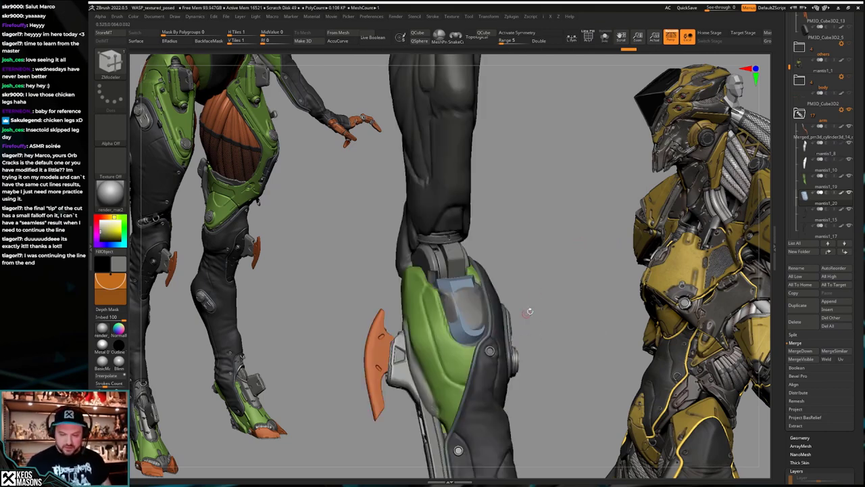
{"action": "key", "text": "alt+s"}
{"action": "key", "text": "space"}
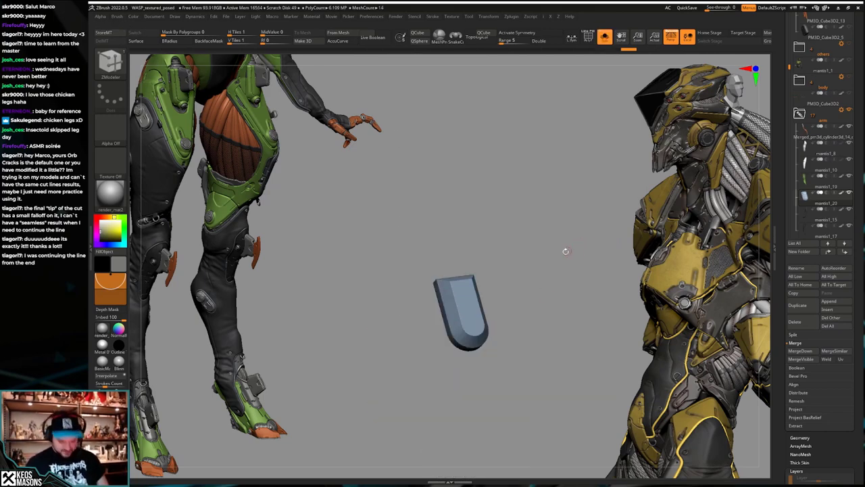
{"action": "key", "text": "alt+s"}
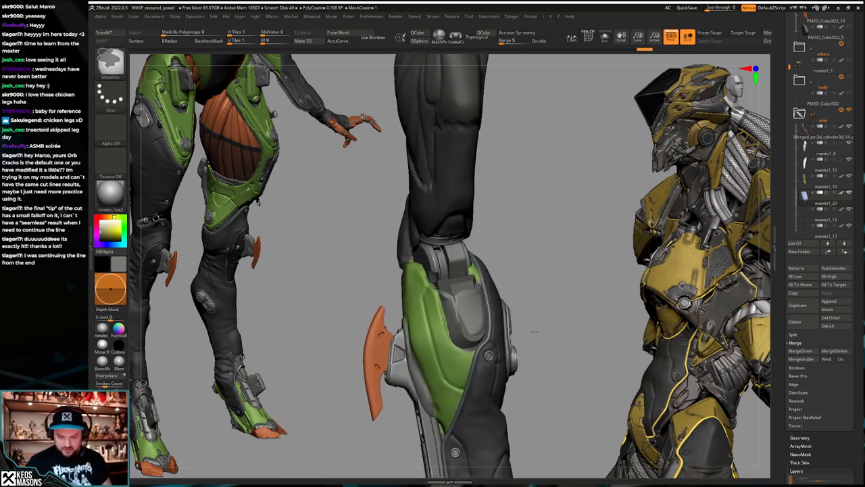
Step: Sample a lighter grey from the arm, recolour the plate with it and check it from the side
{"action": "right_click_drag", "start_coordinate": [511, 345], "coordinate": [525, 331]}
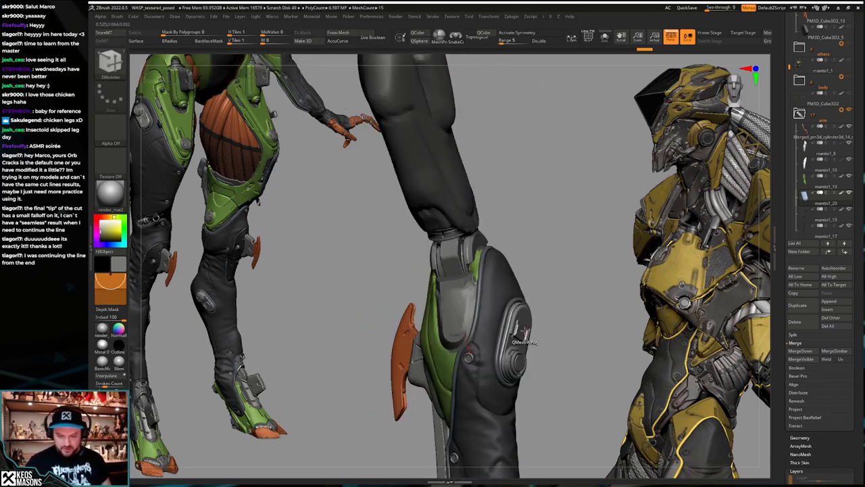
{"action": "key", "text": "c"}
{"action": "key", "text": "ctrl+z"}
{"action": "key", "text": "ctrl+z"}
{"action": "key", "text": "ctrl+z"}
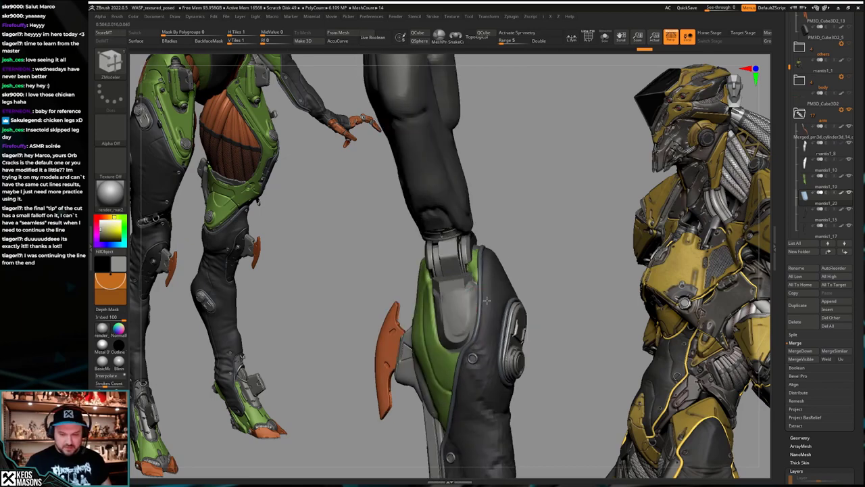
Step: Make the green elbow shell around the plate the active piece and choose the ClayBuildup brush
{"action": "key", "text": "space"}
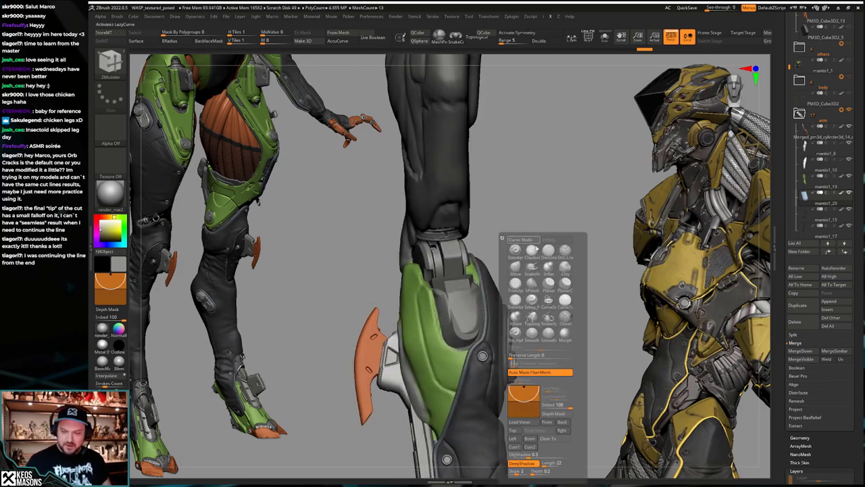
{"action": "left_click", "coordinate": [518, 248]}
{"action": "left_click", "coordinate": [484, 292], "text": "alt"}
{"action": "right_click_drag", "start_coordinate": [484, 292], "coordinate": [490, 276], "text": "alt"}
{"action": "key", "text": "b"}
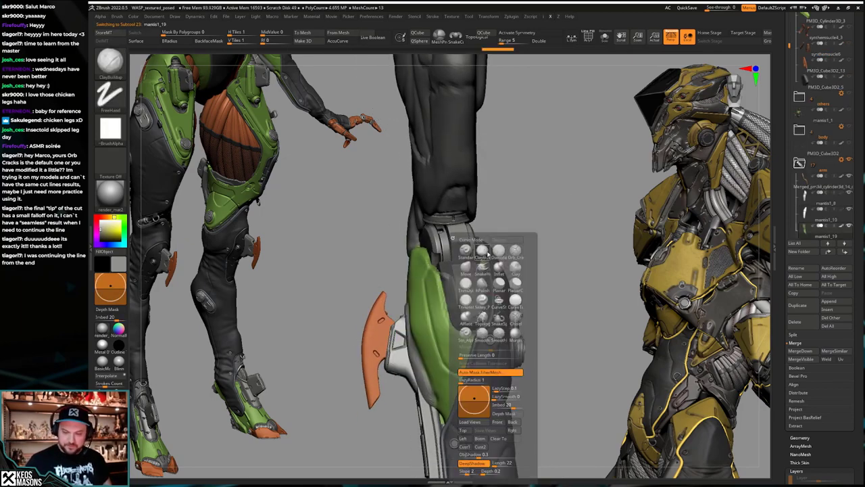
{"action": "key", "text": "h"}
{"action": "key", "text": "p"}
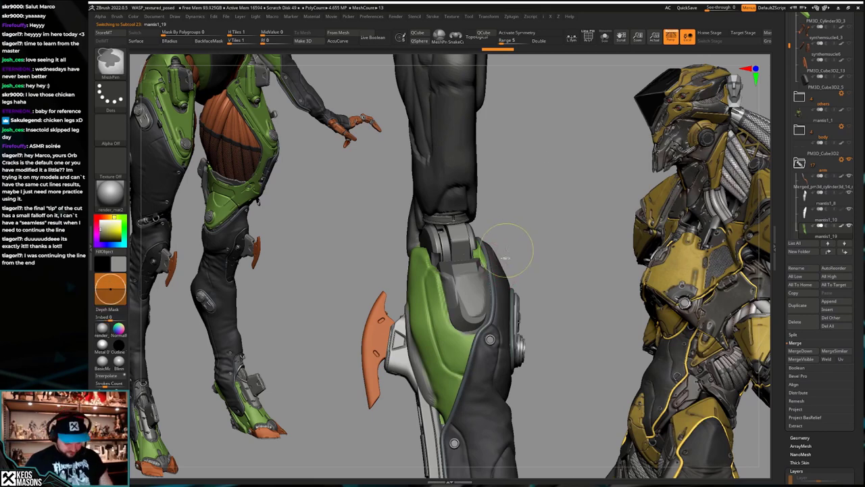
Step: Remove the green paint from the elbow shell and choose a muted pink for the shell and upper arm
{"action": "key", "text": "ctrl+z"}
{"action": "key", "text": "space"}
{"action": "left_click", "coordinate": [512, 250]}
{"action": "right_click_drag", "start_coordinate": [483, 287], "coordinate": [452, 285]}
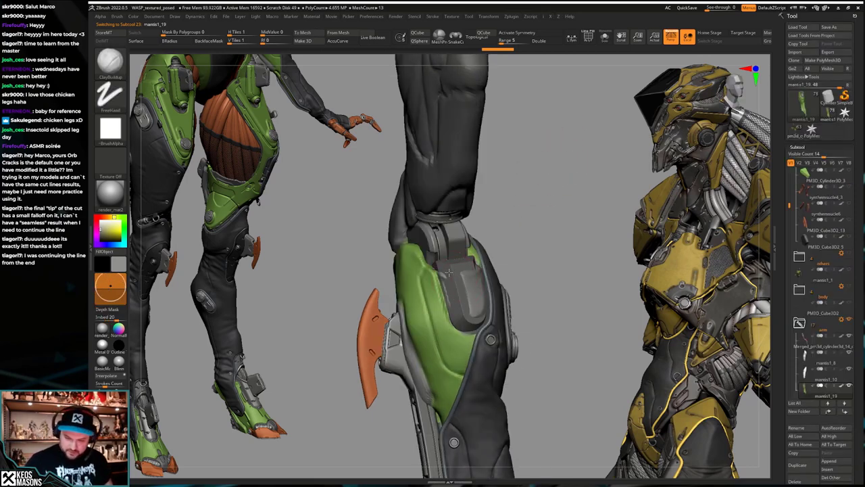
{"action": "key", "text": "ctrl+shift+z"}
{"action": "key", "text": "space"}
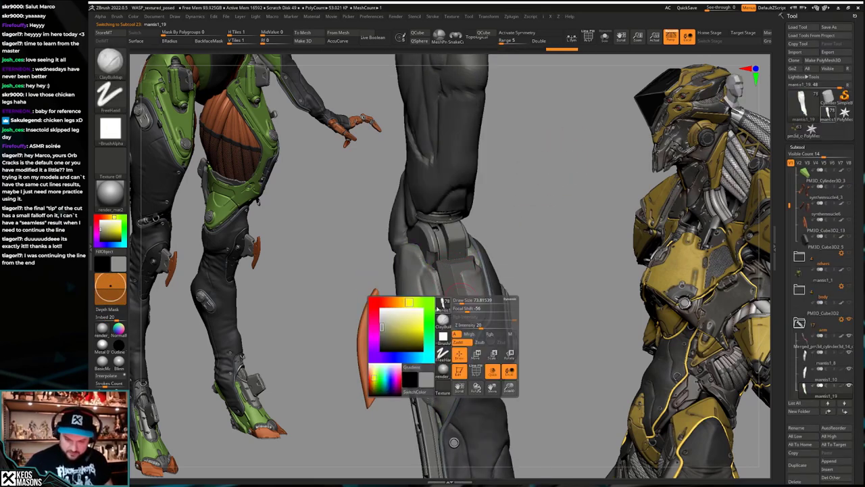
{"action": "left_click", "coordinate": [394, 317]}
{"action": "mouse_move", "coordinate": [427, 286]}
{"action": "right_mouse_down"}
{"action": "mouse_move", "coordinate": [470, 278]}
{"action": "mouse_move", "coordinate": [486, 315]}
{"action": "mouse_move", "coordinate": [476, 297]}
{"action": "mouse_move", "coordinate": [509, 323]}
{"action": "mouse_move", "coordinate": [484, 320]}
{"action": "mouse_move", "coordinate": [473, 345]}
{"action": "mouse_move", "coordinate": [497, 311]}
{"action": "right_mouse_up"}
{"action": "key", "text": "space"}
{"action": "left_click", "coordinate": [384, 290]}
{"action": "left_click", "coordinate": [408, 308]}
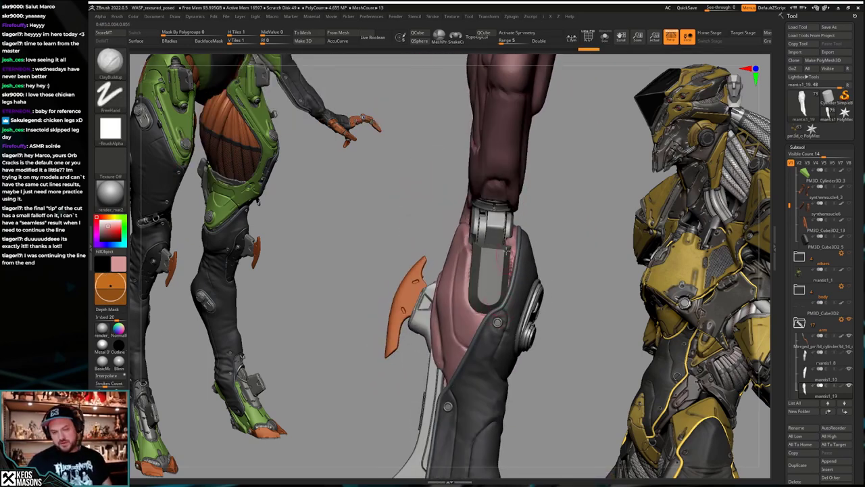
Step: Make the plate below the elbow joint the active piece, isolate it and step through its history to the low-poly mesh
{"action": "right_click_drag", "start_coordinate": [507, 251], "coordinate": [517, 295]}
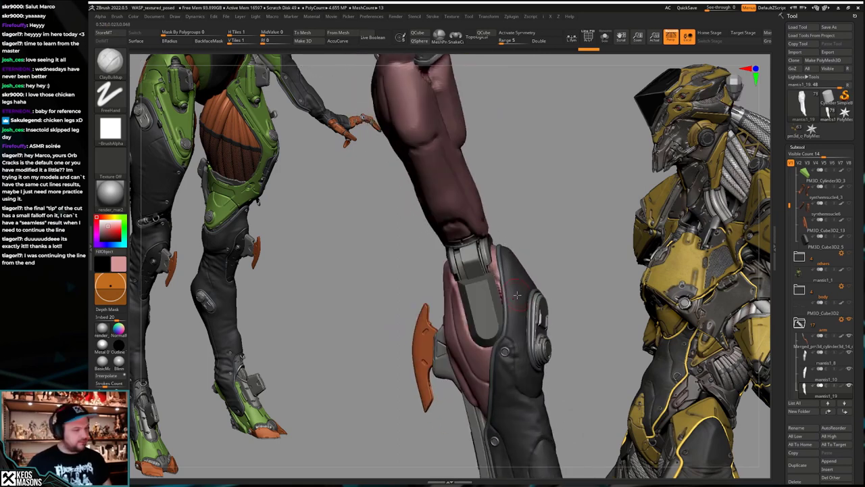
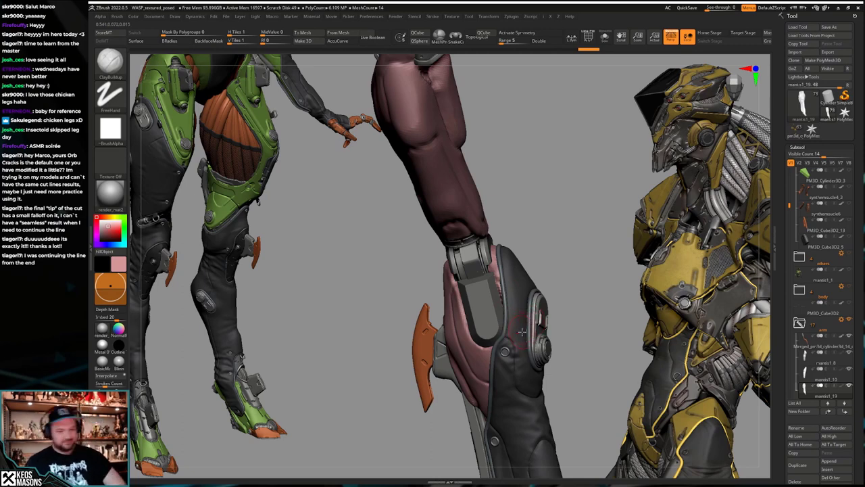
{"action": "key", "text": "ctrl+shift+z"}
{"action": "key", "text": "ctrl+shift+z"}
{"action": "key", "text": "ctrl+shift+z"}
{"action": "key", "text": "ctrl+shift+z"}
{"action": "key", "text": "ctrl+shift+z"}
{"action": "key", "text": "ctrl+shift+z"}
{"action": "key", "text": "ctrl+shift+z"}
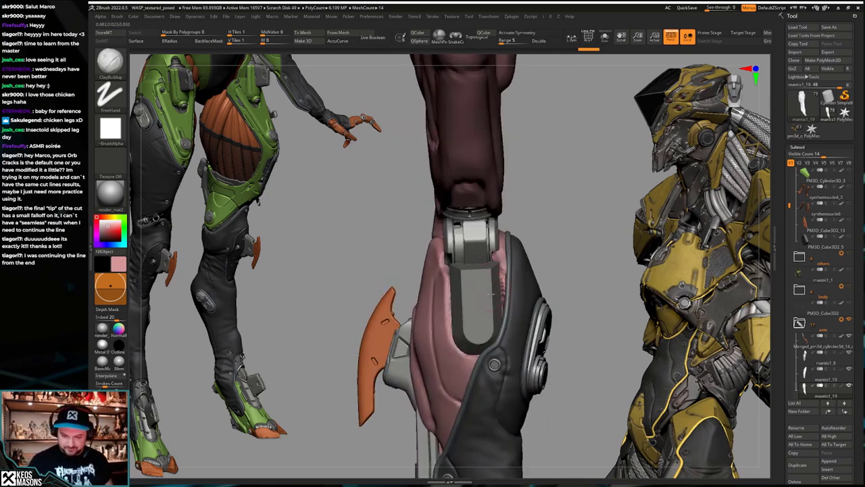
{"action": "key", "text": "ctrl+shift+z"}
{"action": "key", "text": "ctrl+shift+z"}
{"action": "key", "text": "ctrl+shift+z"}
{"action": "key", "text": "ctrl+shift+z"}
{"action": "key", "text": "ctrl+shift+z"}
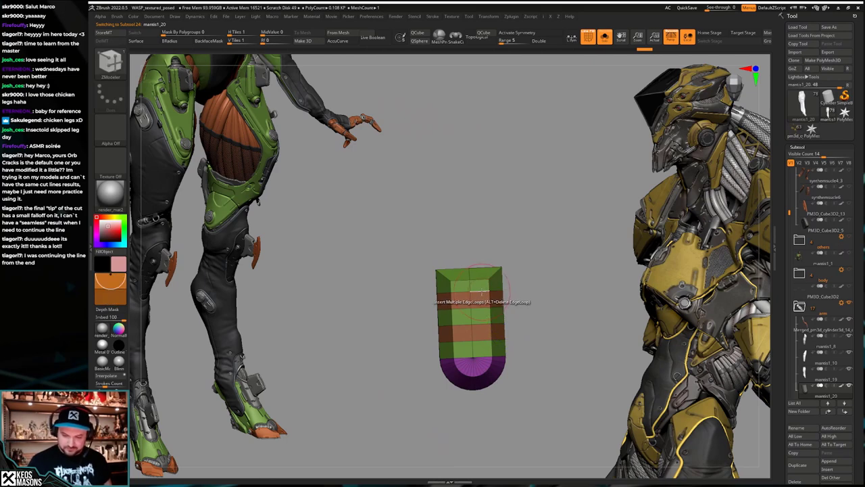
Step: Try to widen the plate's upper end by masking the rest and scaling it with Transpose
{"action": "key", "text": "space"}
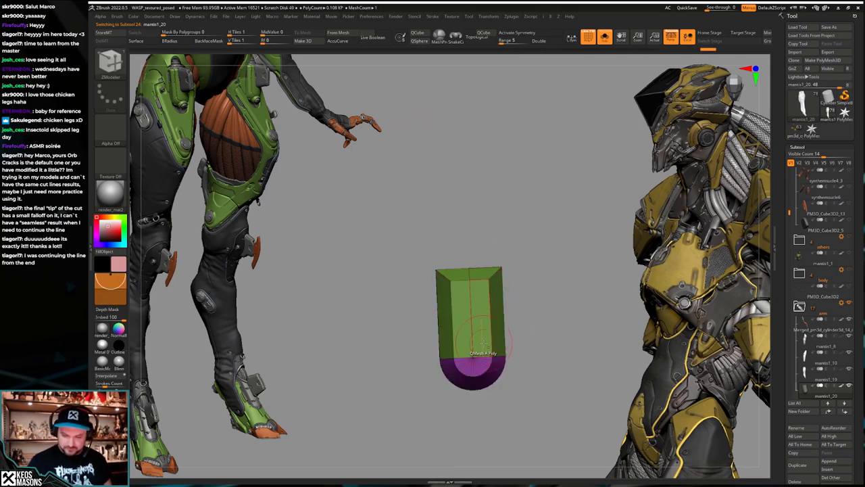
{"action": "key", "text": "ctrl+z"}
{"action": "left_click_drag", "start_coordinate": [416, 230], "coordinate": [550, 305], "text": "ctrl"}
{"action": "left_click", "coordinate": [550, 305], "text": "ctrl"}
{"action": "key", "text": "w"}
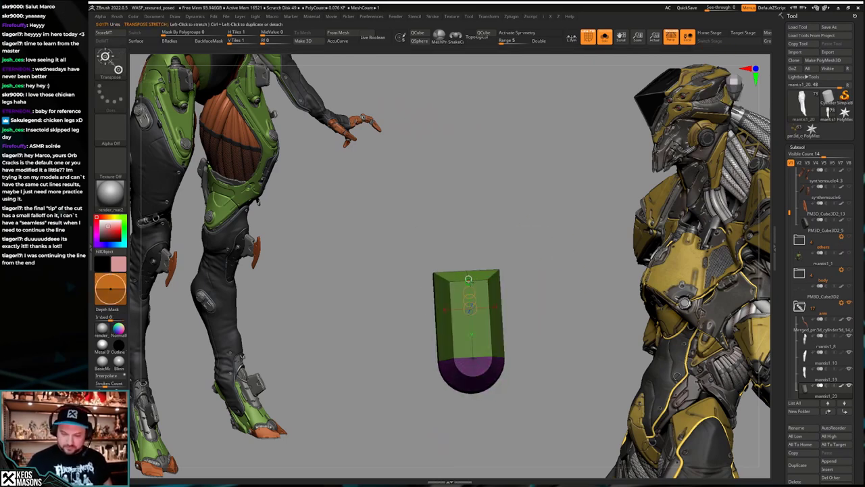
{"action": "left_click_drag", "start_coordinate": [488, 285], "coordinate": [488, 280]}
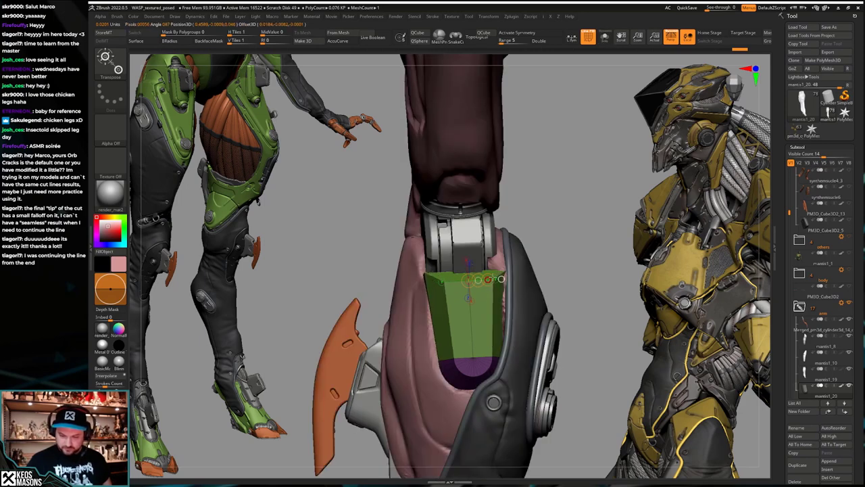
{"action": "key", "text": "ctrl+z"}
{"action": "key", "text": "ctrl+z"}
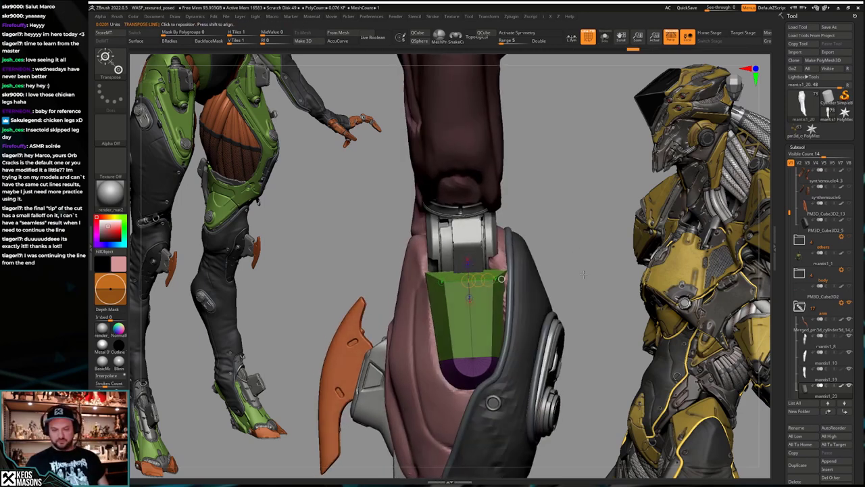
{"action": "key", "text": "ctrl+z"}
{"action": "left_click_drag", "start_coordinate": [583, 299], "coordinate": [574, 290], "text": "ctrl"}
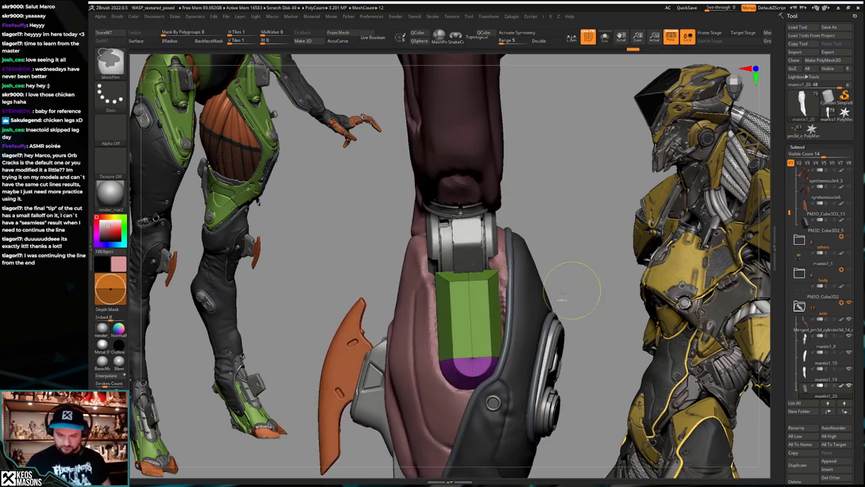
Step: Insert a single edge loop across the upper part of the plate with ZModeler
{"action": "left_click", "coordinate": [471, 299]}
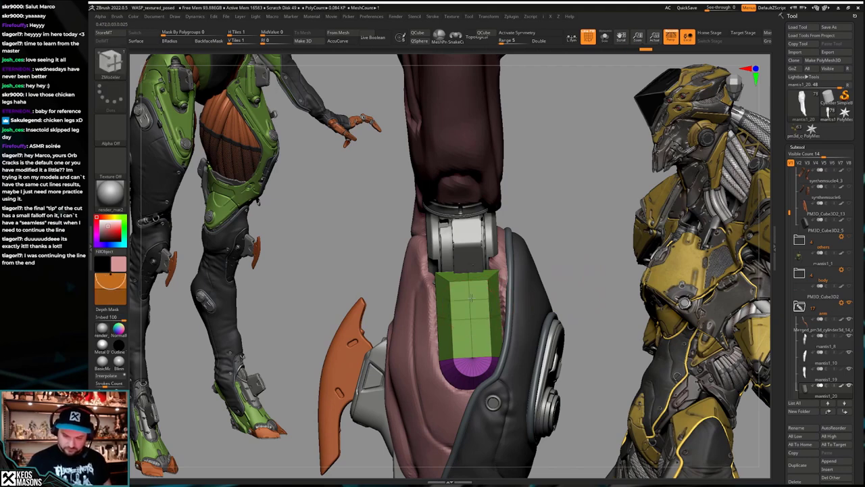
{"action": "key", "text": "ctrl+z"}
{"action": "key", "text": "ctrl+z"}
{"action": "key", "text": "space"}
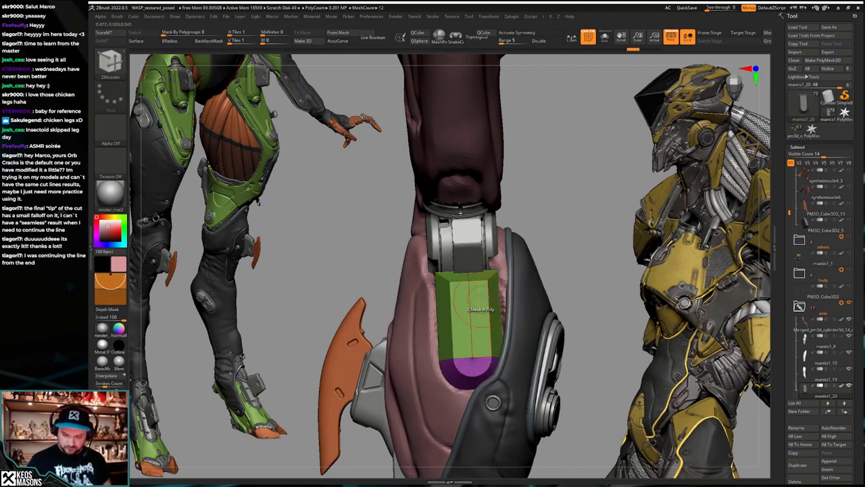
{"action": "key", "text": "shift+s"}
Step: Mask the plate's lower part and widen its upper end with Transpose so the plate tapers downward, clearing the mask
{"action": "left_click_drag", "start_coordinate": [406, 338], "coordinate": [492, 295], "text": "ctrl"}
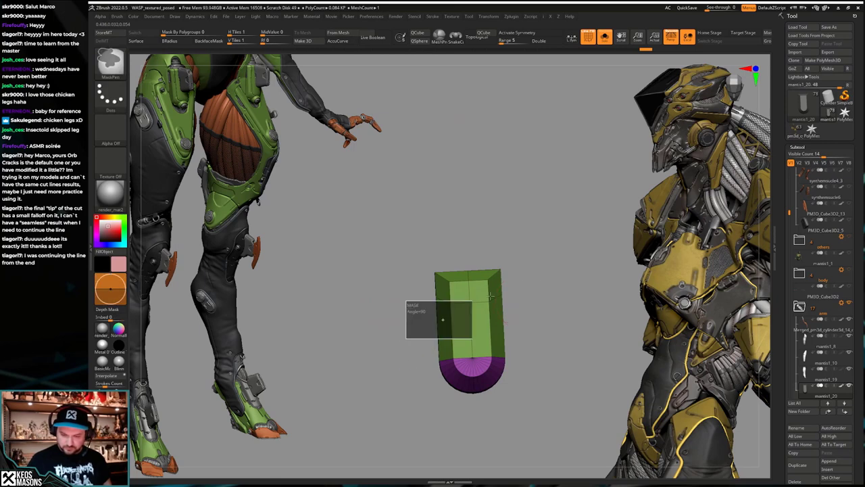
{"action": "key", "text": "w"}
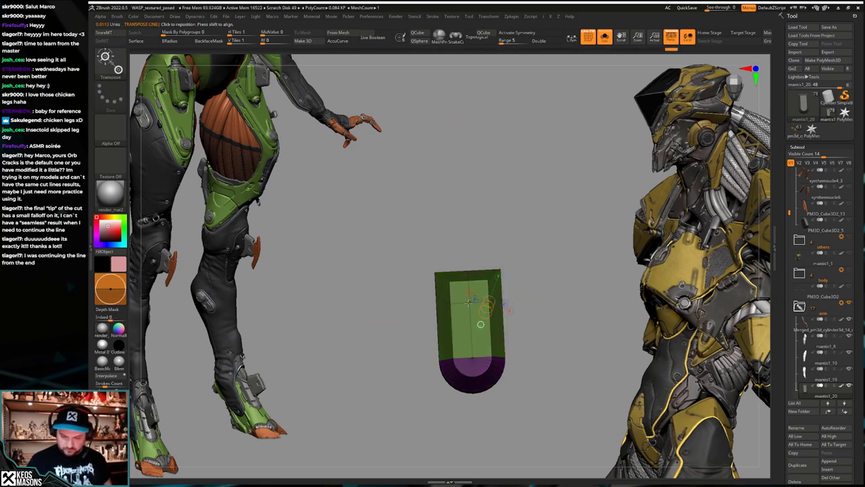
{"action": "key", "text": "alt+s"}
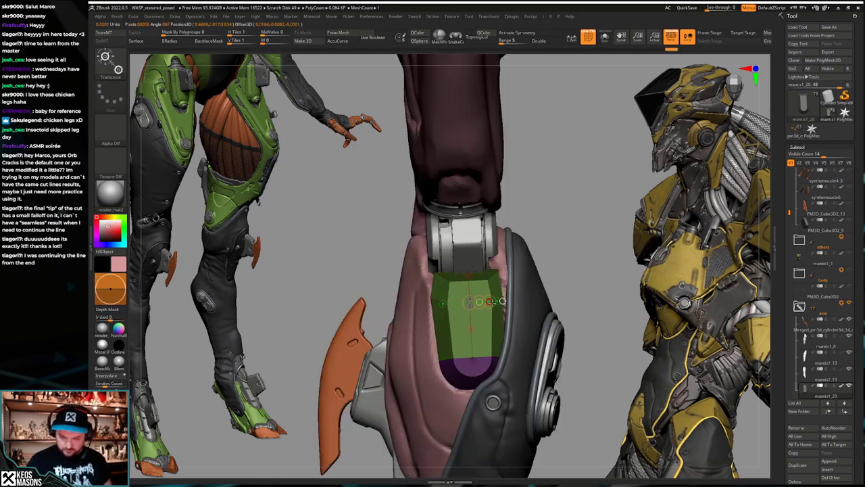
{"action": "key", "text": "q"}
{"action": "mouse_move", "coordinate": [501, 301]}
{"action": "right_mouse_down"}
{"action": "mouse_move", "coordinate": [565, 335]}
{"action": "mouse_move", "coordinate": [499, 318]}
{"action": "mouse_move", "coordinate": [518, 315]}
{"action": "right_mouse_up"}
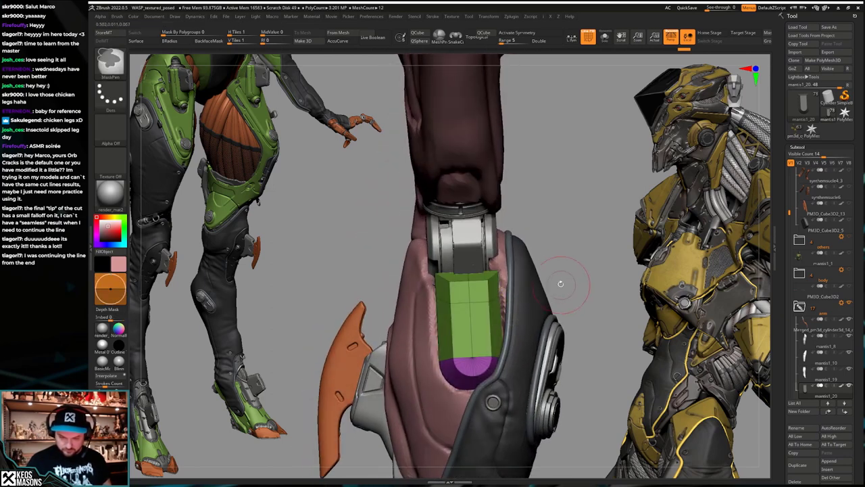
{"action": "key", "text": "alt+s"}
{"action": "left_click_drag", "start_coordinate": [552, 220], "coordinate": [431, 282], "text": "ctrl"}
{"action": "key", "text": "w"}
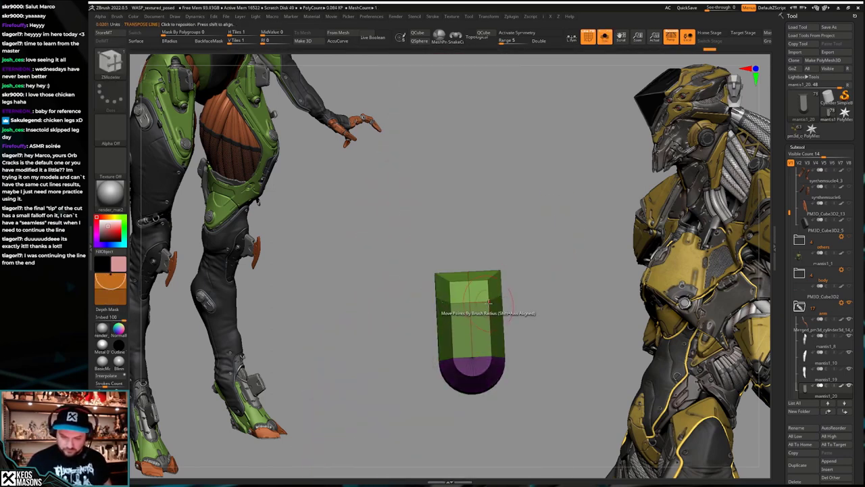
{"action": "key", "text": "alt+s"}
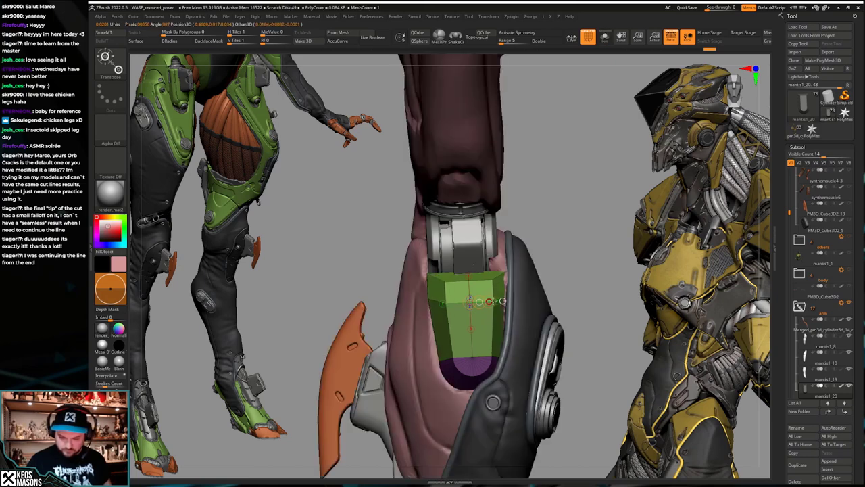
{"action": "key", "text": "q"}
{"action": "mouse_move", "coordinate": [565, 288]}
{"action": "right_mouse_down"}
{"action": "mouse_move", "coordinate": [600, 278]}
{"action": "mouse_move", "coordinate": [585, 272]}
{"action": "right_mouse_up"}
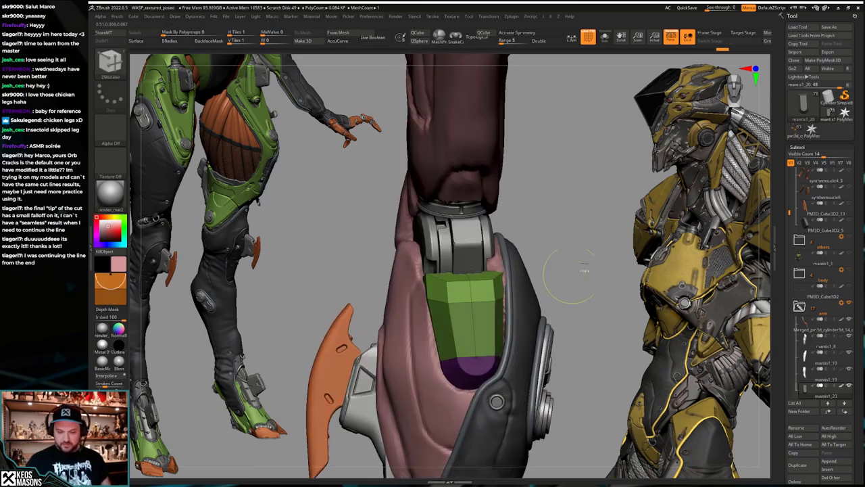
{"action": "left_click_drag", "start_coordinate": [588, 298], "coordinate": [564, 304], "text": "ctrl"}
Step: Add two edge loops across the plate's lower straight section and set ZModeler's edge action to Crease with EdgeLoop Partial
{"action": "key", "text": "alt+s"}
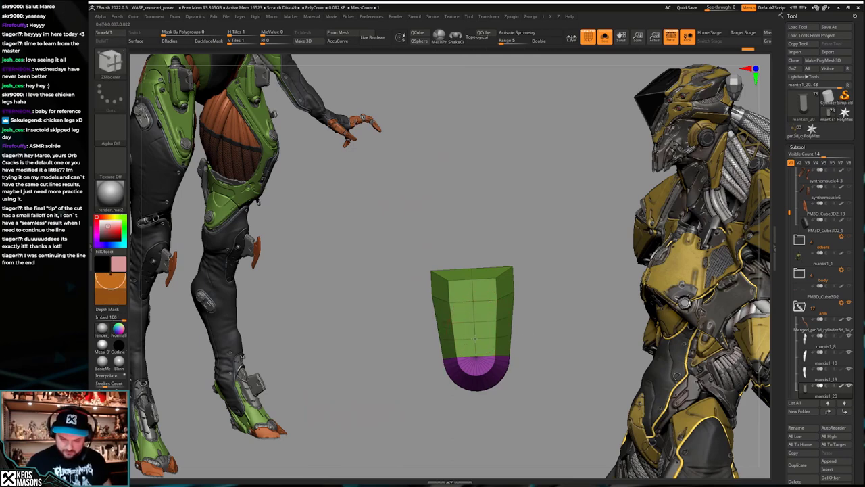
{"action": "right_click_drag", "start_coordinate": [474, 338], "coordinate": [503, 303]}
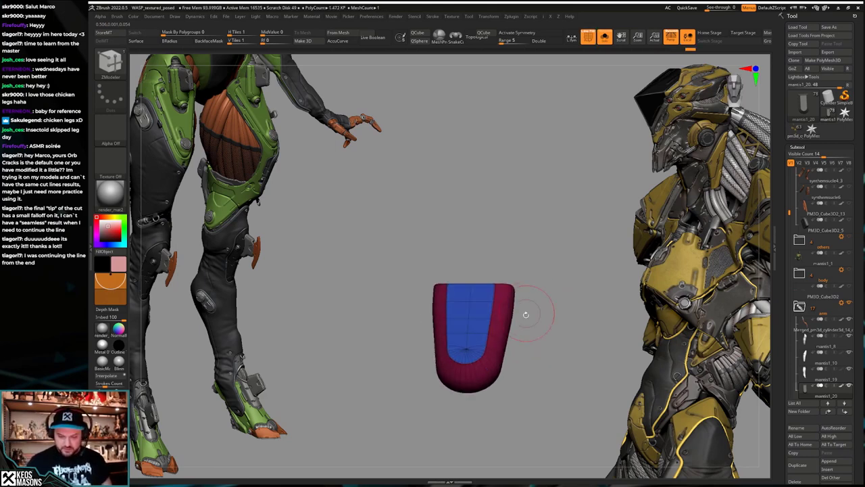
{"action": "right_click_drag", "start_coordinate": [526, 314], "coordinate": [517, 323]}
{"action": "key", "text": "space"}
{"action": "left_click", "coordinate": [464, 300]}
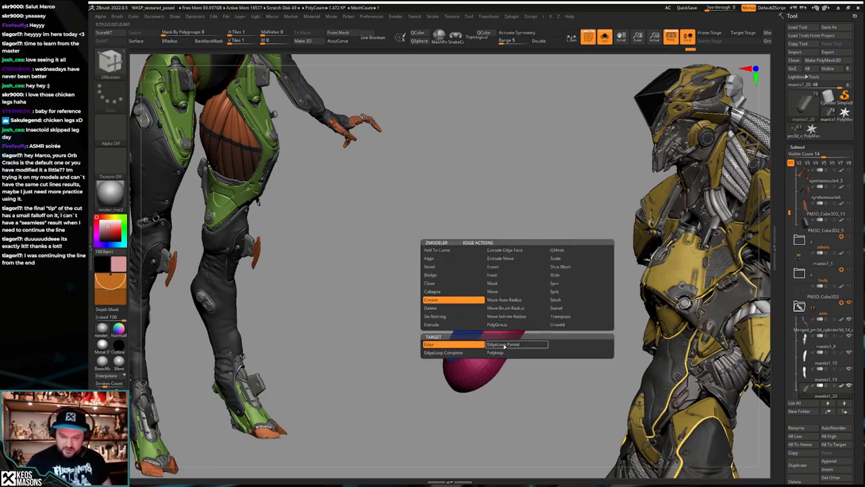
{"action": "left_click", "coordinate": [504, 346]}
{"action": "key", "text": "shift+s"}
{"action": "right_click_drag", "start_coordinate": [546, 327], "coordinate": [542, 291]}
{"action": "left_click_drag", "start_coordinate": [542, 291], "coordinate": [466, 317]}
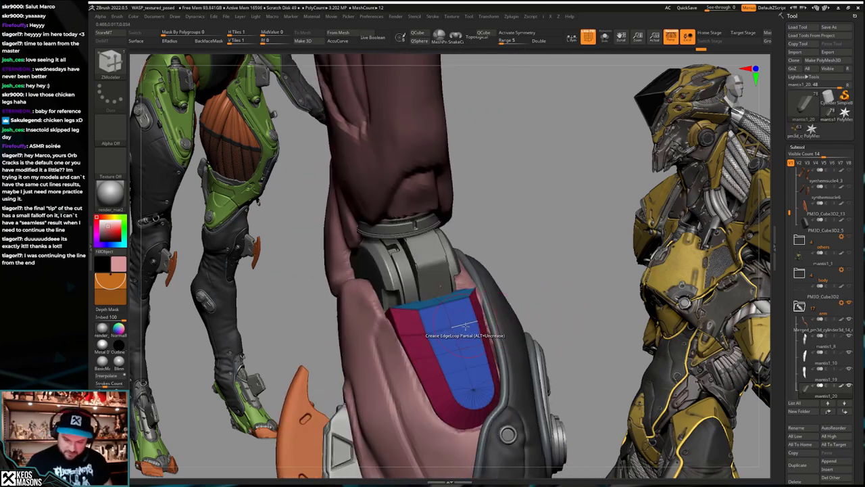
Step: Mask the lower plate and bend its upper end inward toward the joint with Transpose, checking the shape without the wireframe
{"action": "key", "text": "shift+s"}
{"action": "mouse_move", "coordinate": [410, 348]}
{"action": "left_mouse_down"}
{"action": "mouse_move", "coordinate": [387, 343]}
{"action": "mouse_move", "coordinate": [443, 318]}
{"action": "mouse_move", "coordinate": [534, 310]}
{"action": "left_mouse_up"}
{"action": "key", "text": "shift+s"}
{"action": "key", "text": "shift+s"}
{"action": "left_click_drag", "start_coordinate": [362, 288], "coordinate": [448, 280], "text": "ctrl"}
{"action": "left_click", "coordinate": [495, 320], "text": "ctrl"}
{"action": "left_click_drag", "start_coordinate": [464, 322], "coordinate": [461, 329], "text": "ctrl"}
{"action": "key", "text": "w"}
{"action": "left_click", "coordinate": [515, 329], "text": "ctrl+shift"}
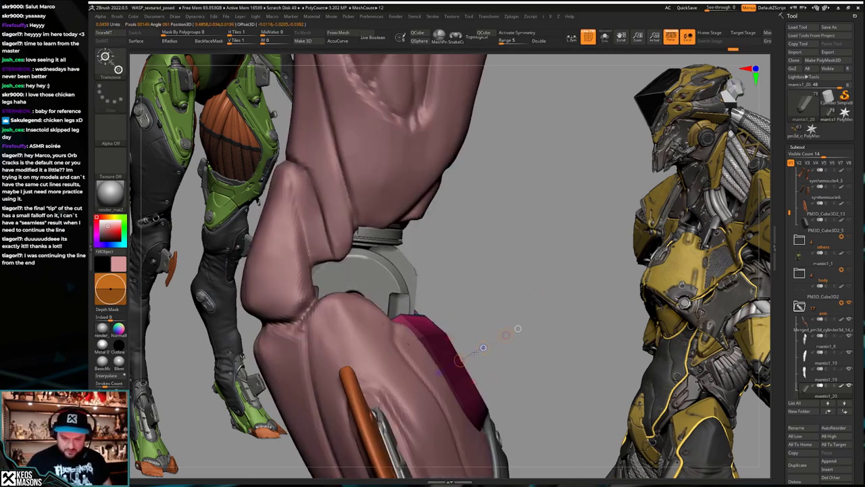
{"action": "key", "text": "q"}
{"action": "mouse_move", "coordinate": [541, 343]}
{"action": "left_mouse_down"}
{"action": "mouse_move", "coordinate": [450, 318]}
{"action": "mouse_move", "coordinate": [521, 328]}
{"action": "mouse_move", "coordinate": [548, 310]}
{"action": "mouse_move", "coordinate": [516, 372]}
{"action": "left_mouse_up"}
{"action": "key", "text": "shift+f"}
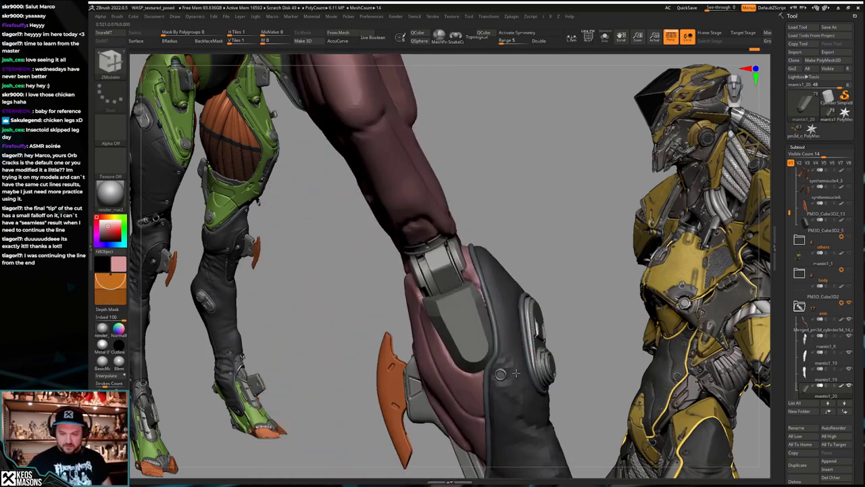
Step: Crease the isolated plate along its polygroup borders, smooth it with subdivision and show it among the arm parts
{"action": "key", "text": "alt+s"}
{"action": "key", "text": "g"}
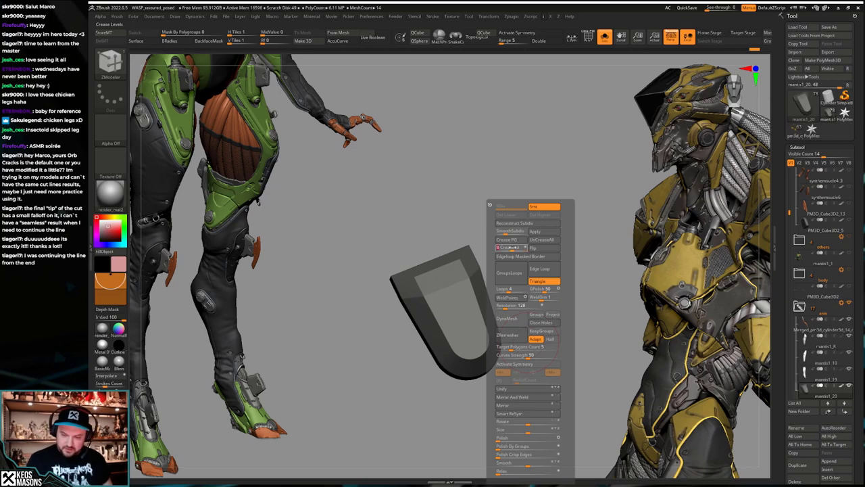
{"action": "left_click", "coordinate": [512, 239]}
{"action": "key", "text": "d"}
{"action": "left_click_drag", "start_coordinate": [512, 319], "coordinate": [471, 334]}
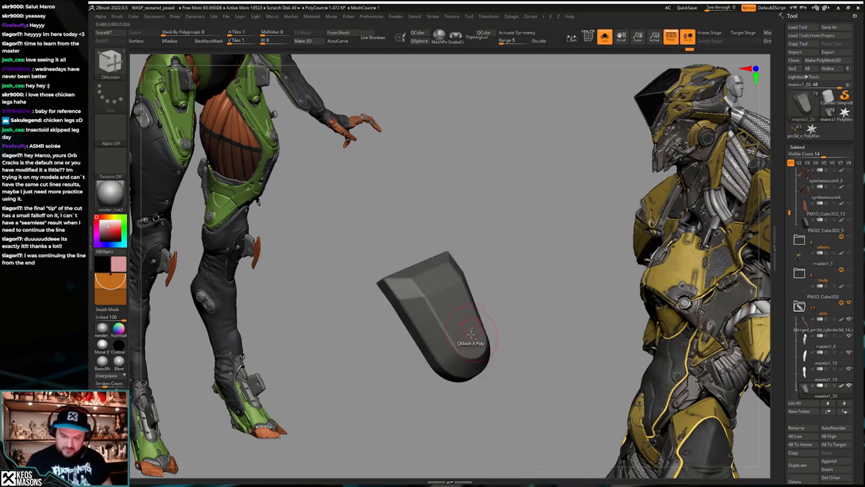
{"action": "key", "text": "alt+s"}
{"action": "left_click_drag", "start_coordinate": [527, 312], "coordinate": [549, 302]}
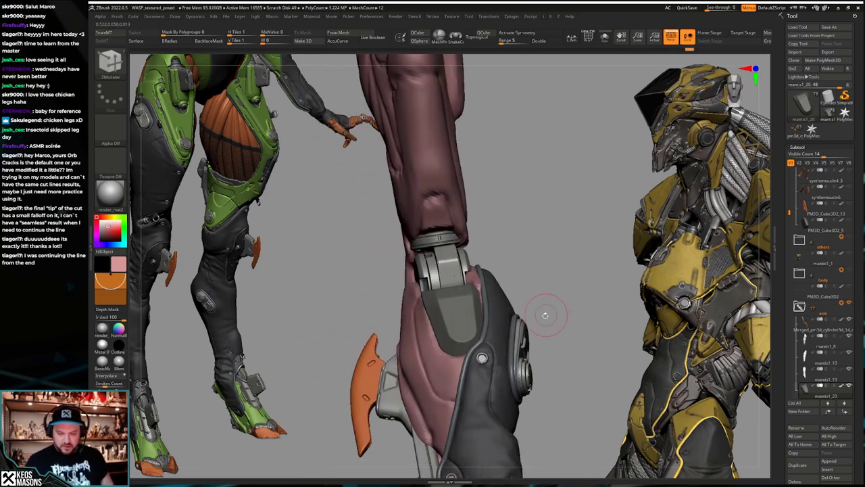
Step: Examine the plate's polygroups, edges and fit against the pink shell, both isolated and in place, from several angles
{"action": "left_click", "coordinate": [480, 337], "text": "ctrl+shift"}
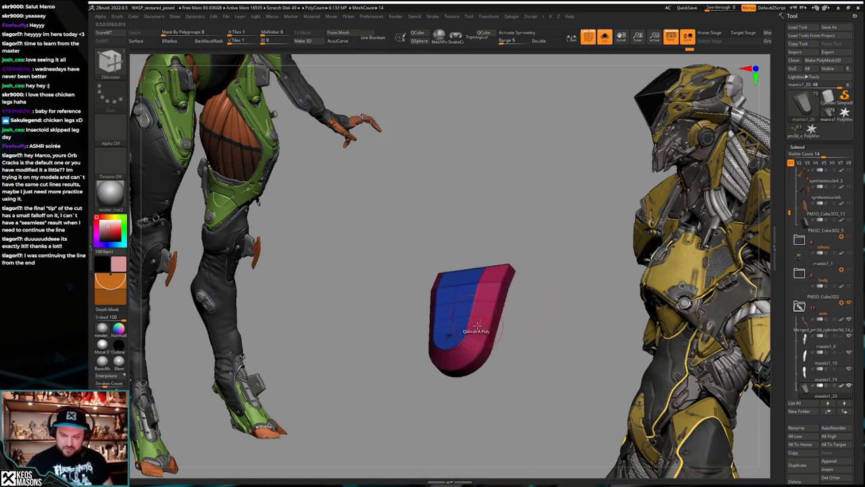
{"action": "left_click_drag", "start_coordinate": [476, 326], "coordinate": [475, 336]}
{"action": "key", "text": "space"}
{"action": "key", "text": "shift+f"}
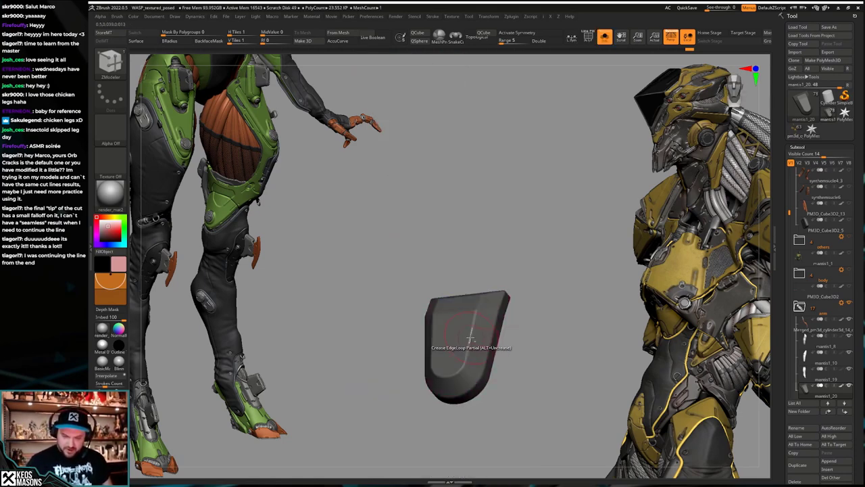
{"action": "left_click_drag", "start_coordinate": [469, 336], "coordinate": [491, 347]}
{"action": "key", "text": "alt+s"}
{"action": "left_click_drag", "start_coordinate": [550, 331], "coordinate": [535, 316], "text": "alt"}
{"action": "mouse_move", "coordinate": [535, 316]}
{"action": "right_mouse_down"}
{"action": "mouse_move", "coordinate": [541, 331]}
{"action": "mouse_move", "coordinate": [561, 323]}
{"action": "right_mouse_up"}
{"action": "mouse_move", "coordinate": [561, 323]}
{"action": "right_mouse_down"}
{"action": "mouse_move", "coordinate": [539, 310]}
{"action": "mouse_move", "coordinate": [563, 320]}
{"action": "mouse_move", "coordinate": [553, 316]}
{"action": "mouse_move", "coordinate": [540, 338]}
{"action": "right_mouse_up"}
{"action": "key", "text": "shift+f"}
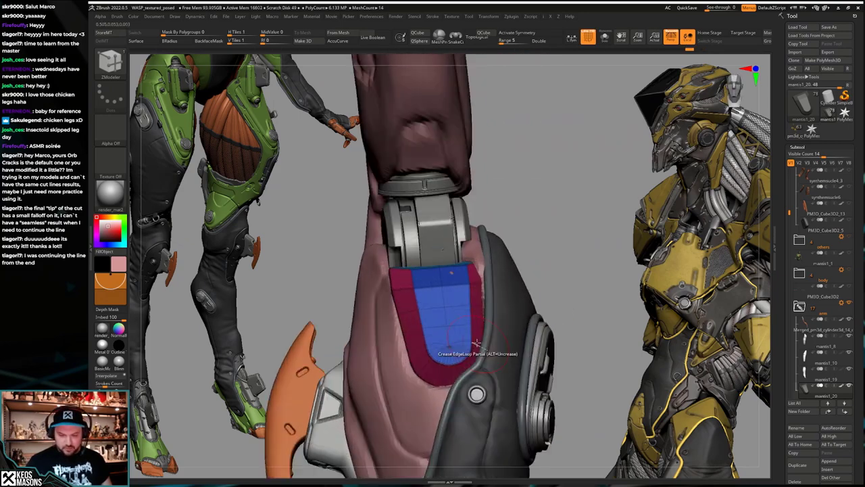
{"action": "right_click_drag", "start_coordinate": [477, 344], "coordinate": [474, 308]}
{"action": "right_click_drag", "start_coordinate": [471, 343], "coordinate": [476, 358]}
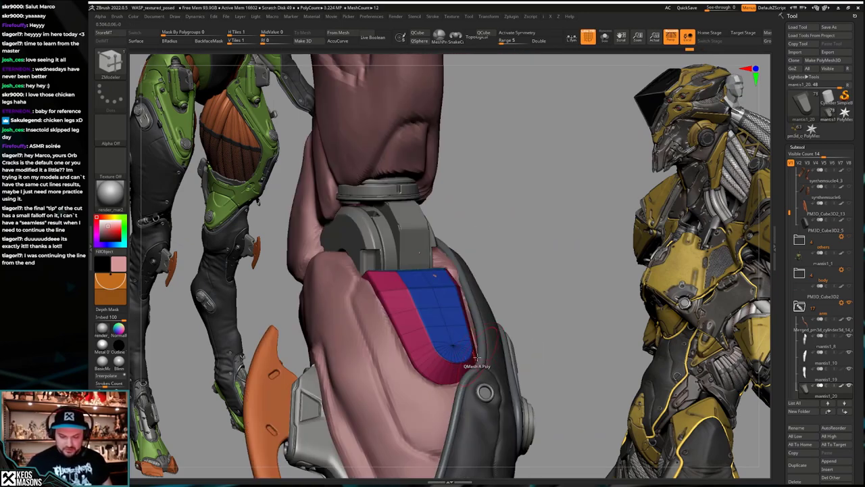
{"action": "left_click_drag", "start_coordinate": [468, 351], "coordinate": [540, 331]}
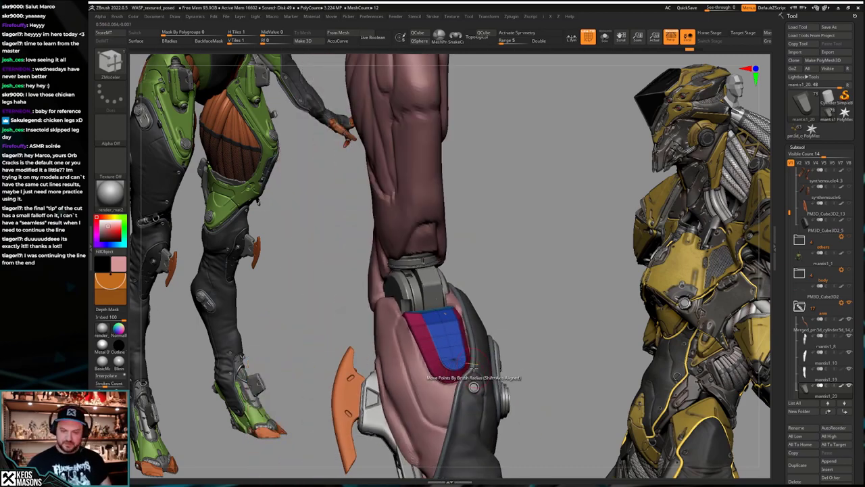
Step: Hide the wireframe and make the green lower-arm shell around the plate the active part for sculpting
{"action": "key", "text": "shift+f"}
{"action": "key", "text": "space"}
{"action": "mouse_move", "coordinate": [544, 324]}
{"action": "right_mouse_down", "text": "ctrl"}
{"action": "mouse_move", "coordinate": [540, 294]}
{"action": "mouse_move", "coordinate": [524, 324]}
{"action": "mouse_move", "coordinate": [478, 346]}
{"action": "right_mouse_up", "text": "ctrl"}
{"action": "left_click", "coordinate": [545, 268]}
{"action": "left_click_drag", "start_coordinate": [476, 346], "coordinate": [398, 286]}
{"action": "left_click", "coordinate": [421, 302], "text": "alt"}
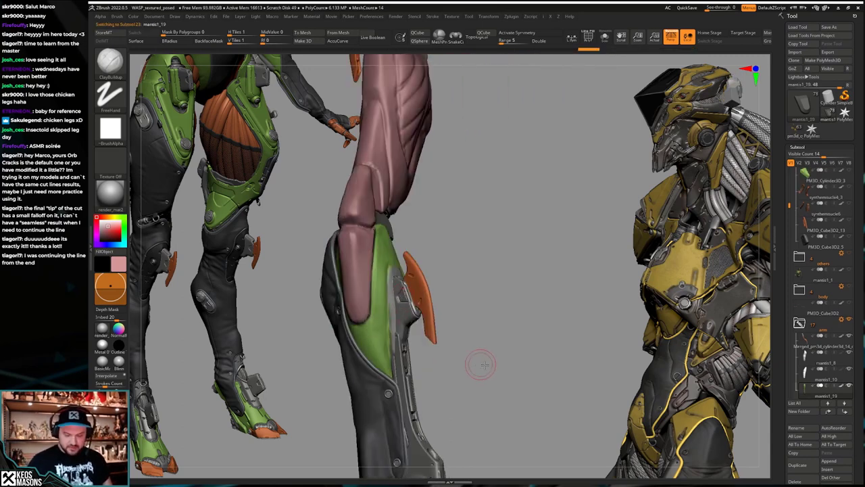
{"action": "left_click_drag", "start_coordinate": [483, 365], "coordinate": [453, 296]}
{"action": "left_click_drag", "start_coordinate": [503, 348], "coordinate": [498, 322]}
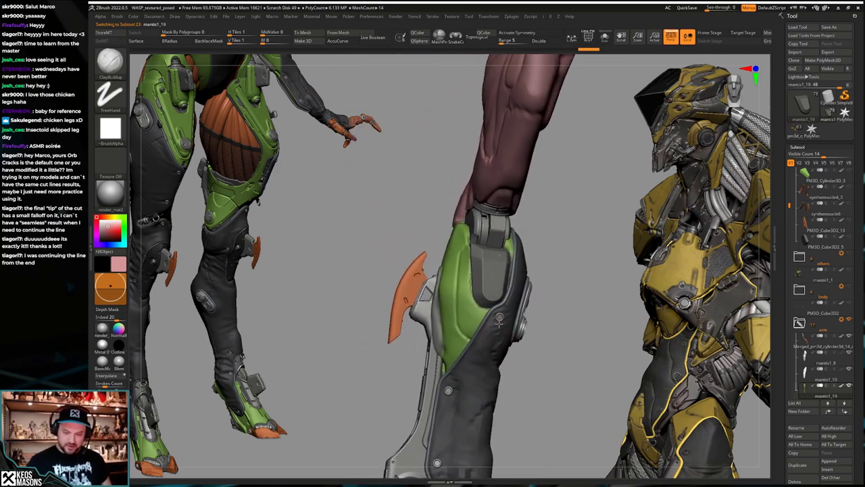
Step: Isolate the lower-arm shell, paint over its grey areas in green with the Standard brush, and show the other arm parts again
{"action": "right_click_drag", "start_coordinate": [499, 323], "coordinate": [506, 321]}
{"action": "key", "text": "space"}
{"action": "left_click", "coordinate": [484, 289]}
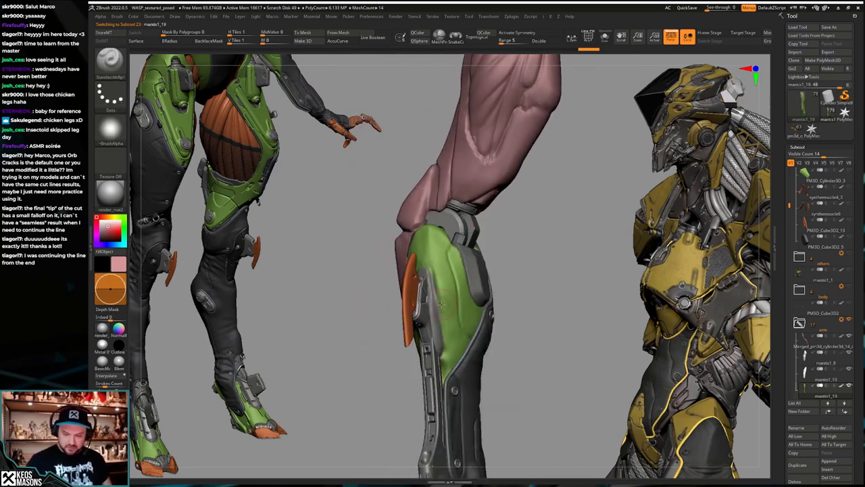
{"action": "key", "text": "alt+s"}
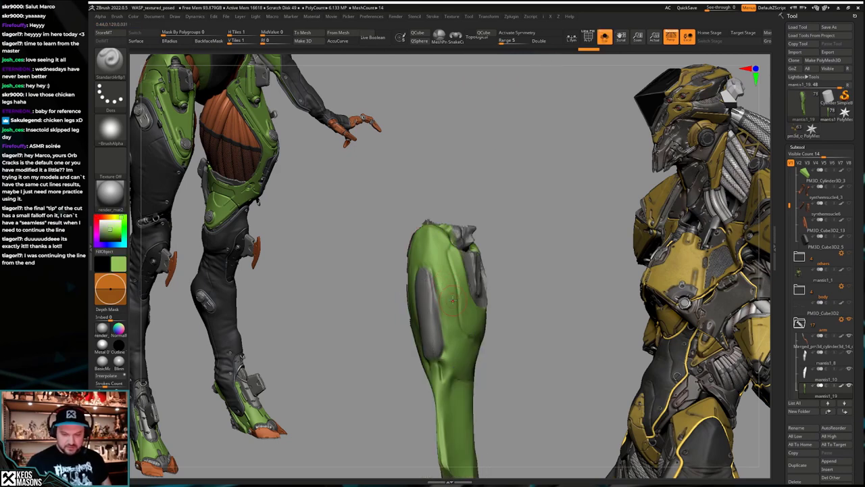
{"action": "key", "text": "space"}
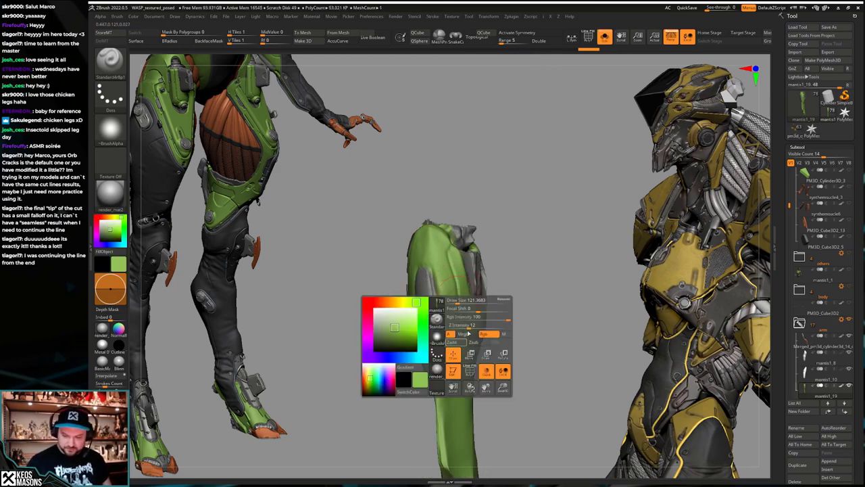
{"action": "left_click_drag", "start_coordinate": [378, 298], "coordinate": [422, 267]}
{"action": "mouse_move", "coordinate": [435, 327]}
{"action": "left_mouse_down"}
{"action": "mouse_move", "coordinate": [410, 290]}
{"action": "mouse_move", "coordinate": [432, 298]}
{"action": "mouse_move", "coordinate": [426, 301]}
{"action": "mouse_move", "coordinate": [452, 298]}
{"action": "mouse_move", "coordinate": [439, 315]}
{"action": "mouse_move", "coordinate": [442, 294]}
{"action": "left_mouse_up"}
{"action": "key", "text": "alt+s"}
{"action": "left_click_drag", "start_coordinate": [379, 291], "coordinate": [432, 283]}
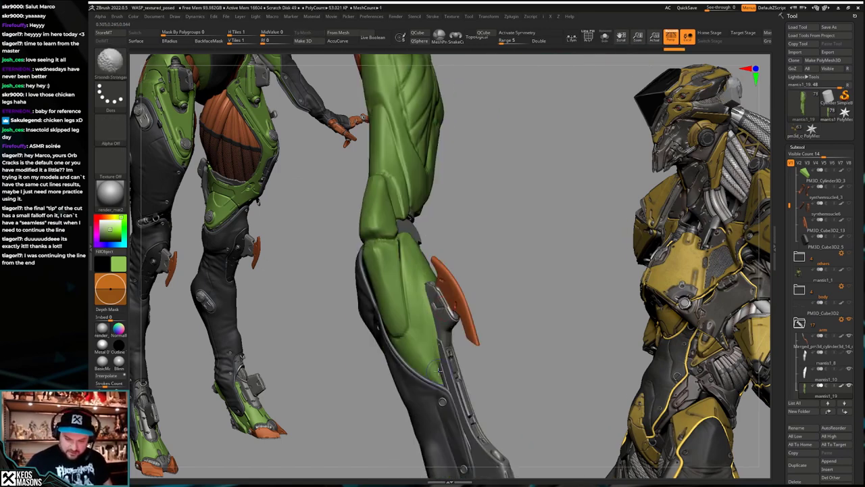
Step: Refine the crease on the shell panel below the elbow joint with the Orb_Cracks brush and smoothing, checking it against the ghosted parts
{"action": "right_click_drag", "start_coordinate": [440, 370], "coordinate": [458, 271]}
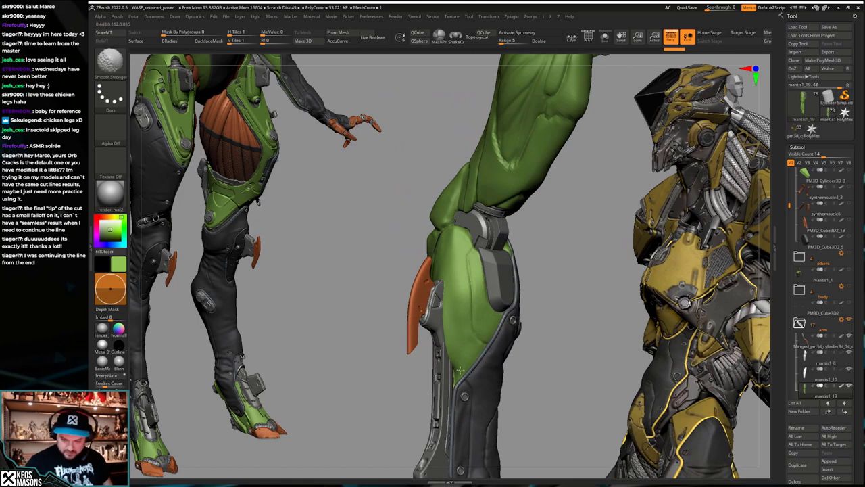
{"action": "right_click_drag", "start_coordinate": [460, 369], "coordinate": [463, 274]}
{"action": "key", "text": "b"}
{"action": "left_click", "coordinate": [464, 271]}
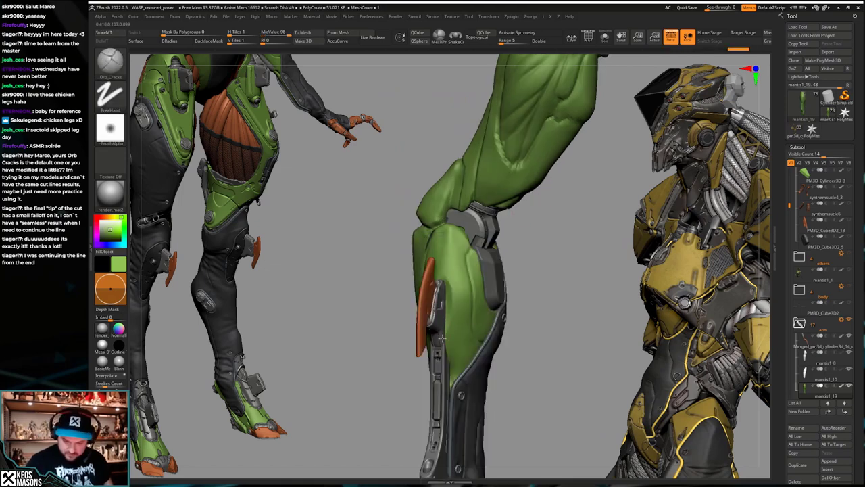
{"action": "right_click_drag", "start_coordinate": [441, 338], "coordinate": [459, 317]}
{"action": "left_click_drag", "start_coordinate": [449, 311], "coordinate": [448, 294], "text": "shift"}
{"action": "mouse_move", "coordinate": [466, 300]}
{"action": "right_mouse_down"}
{"action": "mouse_move", "coordinate": [444, 305]}
{"action": "mouse_move", "coordinate": [449, 290]}
{"action": "right_mouse_up"}
{"action": "left_click", "coordinate": [445, 286], "text": "alt"}
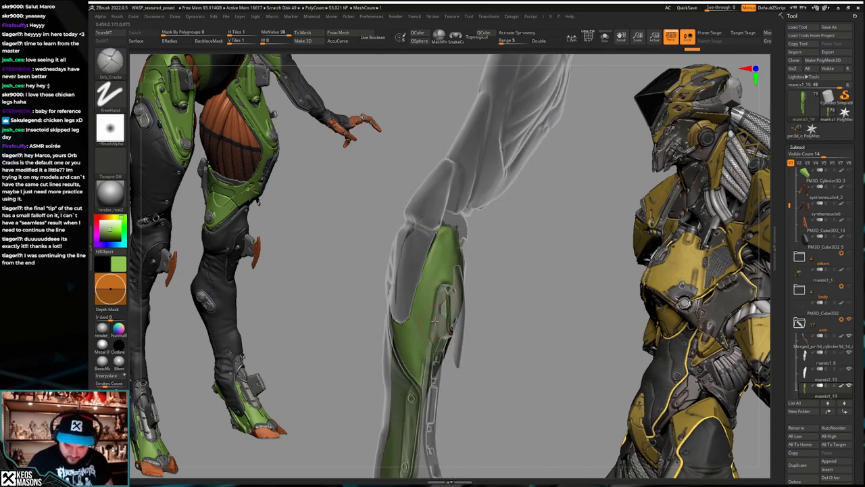
{"action": "right_click_drag", "start_coordinate": [435, 321], "coordinate": [462, 331]}
{"action": "key", "text": "shift+t"}
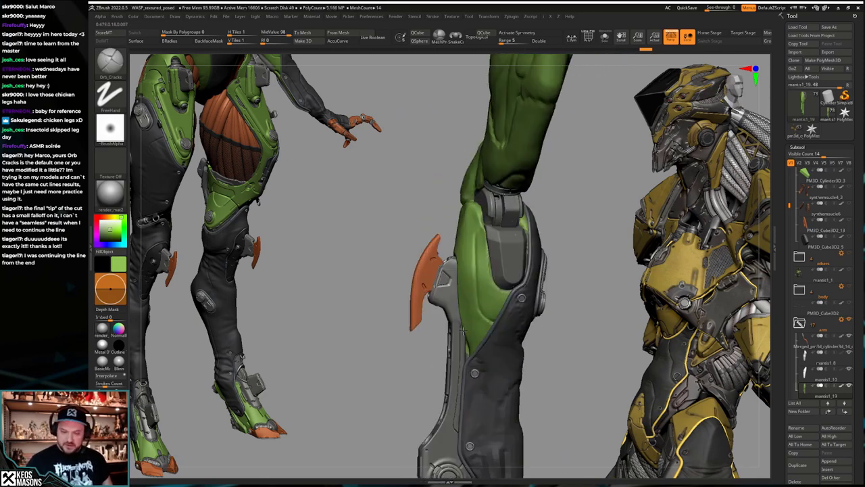
Step: Adjust the shell beside the grey plate and fin mount with the Move brush, undoing unwanted changes
{"action": "key", "text": "space"}
{"action": "left_click", "coordinate": [484, 285]}
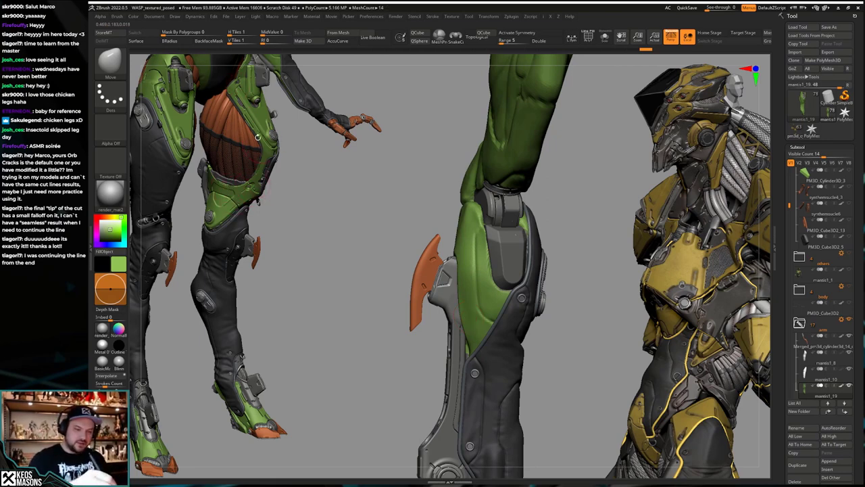
{"action": "right_click_drag", "start_coordinate": [479, 301], "coordinate": [460, 308]}
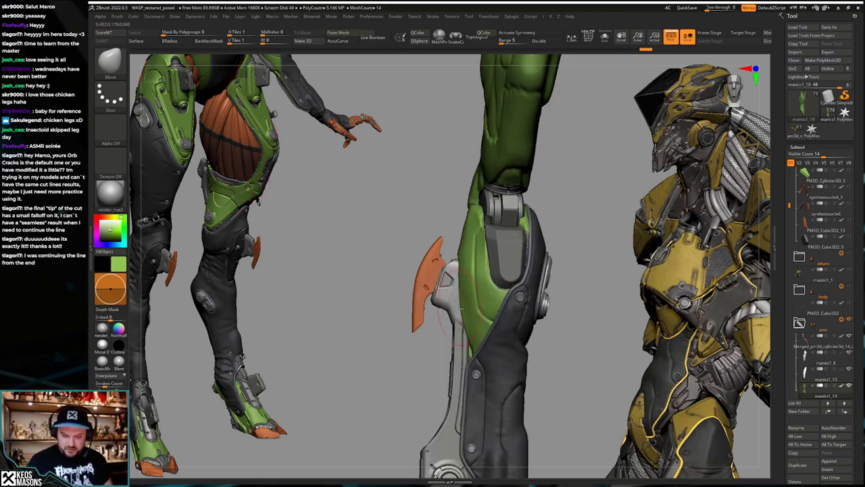
{"action": "right_click_drag", "start_coordinate": [462, 338], "coordinate": [478, 360]}
{"action": "key", "text": "ctrl+z"}
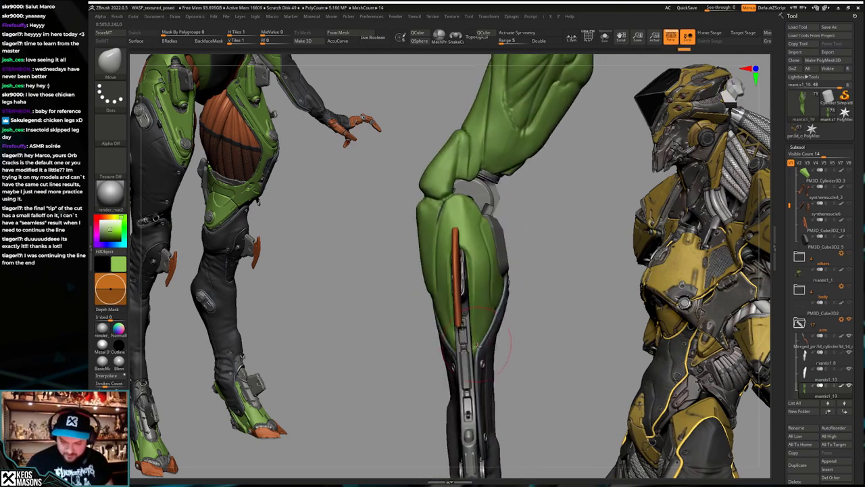
{"action": "key", "text": "ctrl+z"}
{"action": "key", "text": "ctrl+z"}
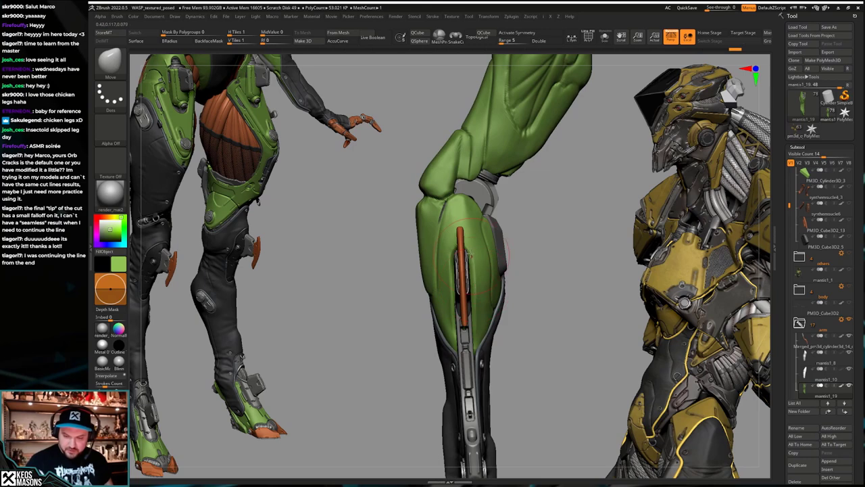
{"action": "key", "text": "ctrl+z"}
{"action": "key", "text": "ctrl+z"}
{"action": "key", "text": "ctrl+z"}
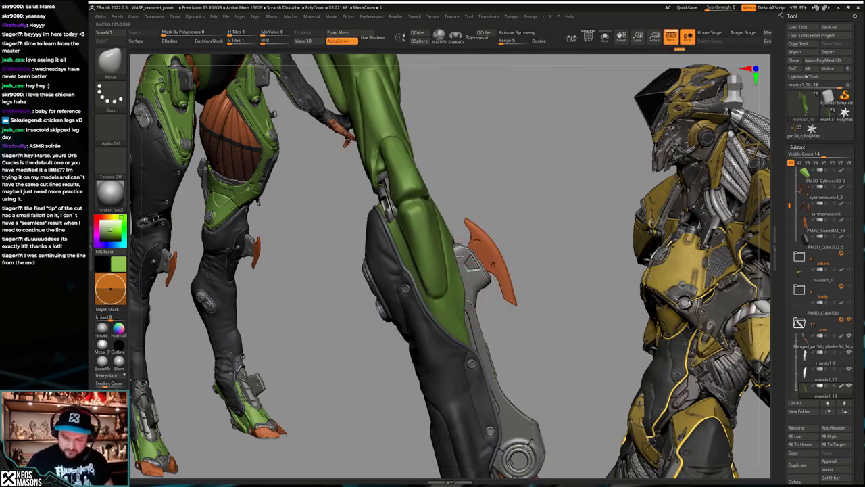
Step: Reshape the shell's contours around the grey plate and orange fin mount using the Move brush with AccuCurve on
{"action": "key", "text": "ctrl+shift+z"}
{"action": "key", "text": "ctrl+shift+z"}
{"action": "key", "text": "ctrl+shift+z"}
{"action": "key", "text": "ctrl+shift+z"}
{"action": "left_click_drag", "start_coordinate": [510, 316], "coordinate": [366, 319]}
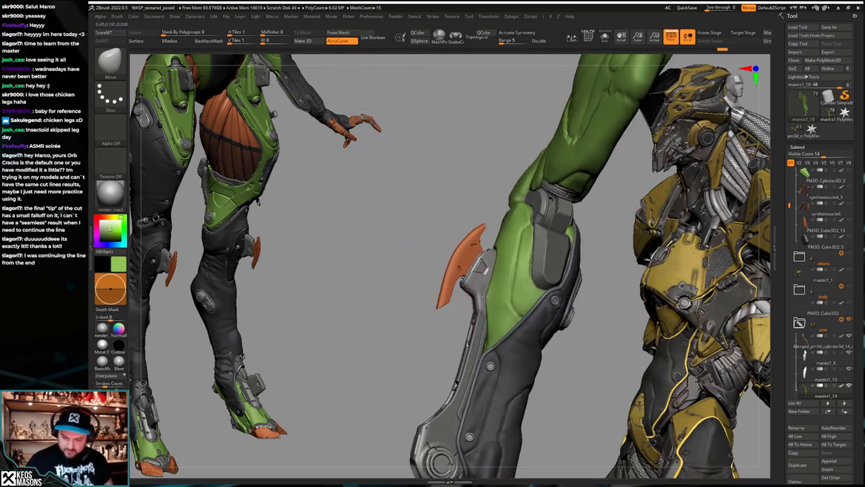
{"action": "key", "text": "ctrl+shift+z"}
{"action": "key", "text": "ctrl+shift+z"}
{"action": "key", "text": "ctrl+shift+z"}
{"action": "key", "text": "ctrl+shift+z"}
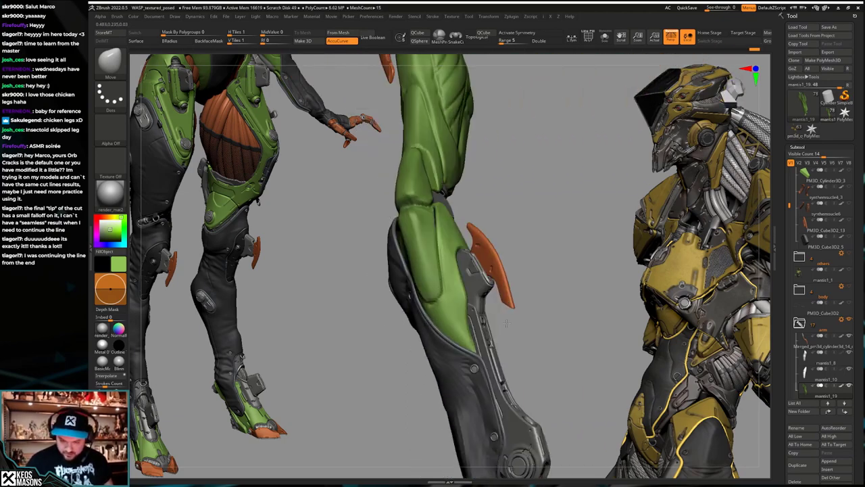
{"action": "key", "text": "ctrl+shift+z"}
{"action": "key", "text": "ctrl+shift+z"}
{"action": "key", "text": "ctrl+shift+z"}
{"action": "key", "text": "ctrl+shift+z"}
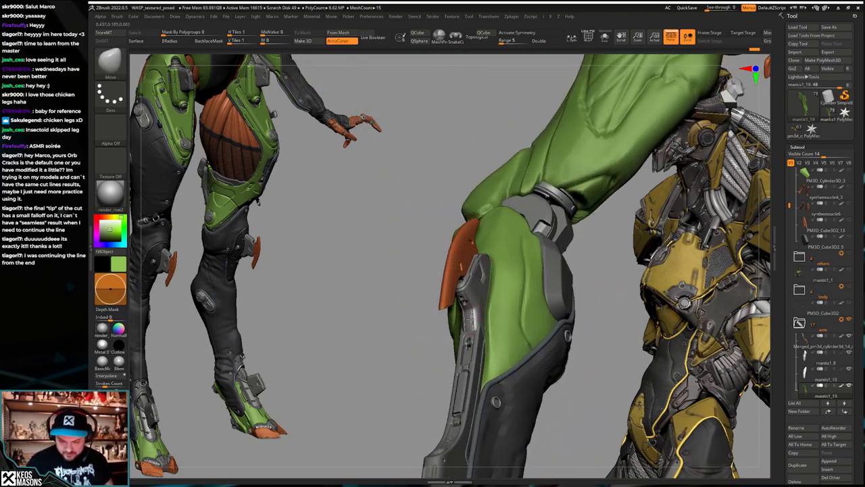
{"action": "key", "text": "ctrl+shift+z"}
{"action": "key", "text": "ctrl+shift+z"}
{"action": "key", "text": "ctrl+shift+z"}
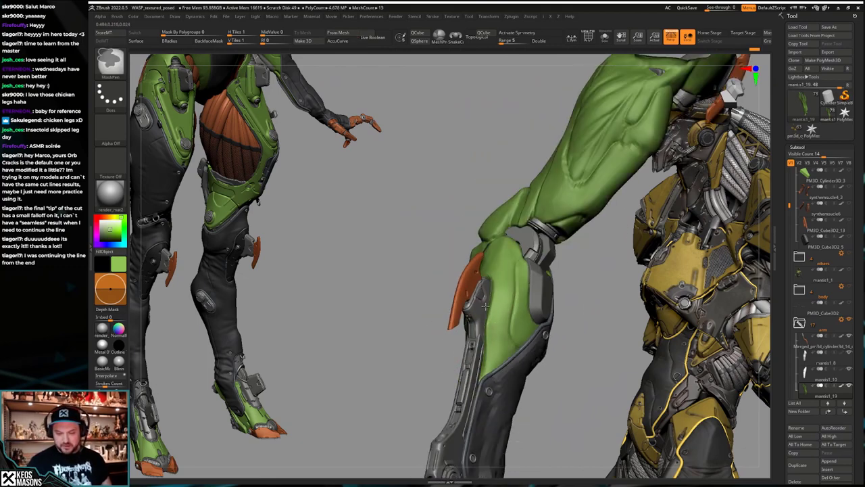
{"action": "key", "text": "ctrl+shift+z"}
{"action": "key", "text": "ctrl+shift+z"}
{"action": "key", "text": "ctrl+shift+z"}
{"action": "key", "text": "ctrl+shift+z"}
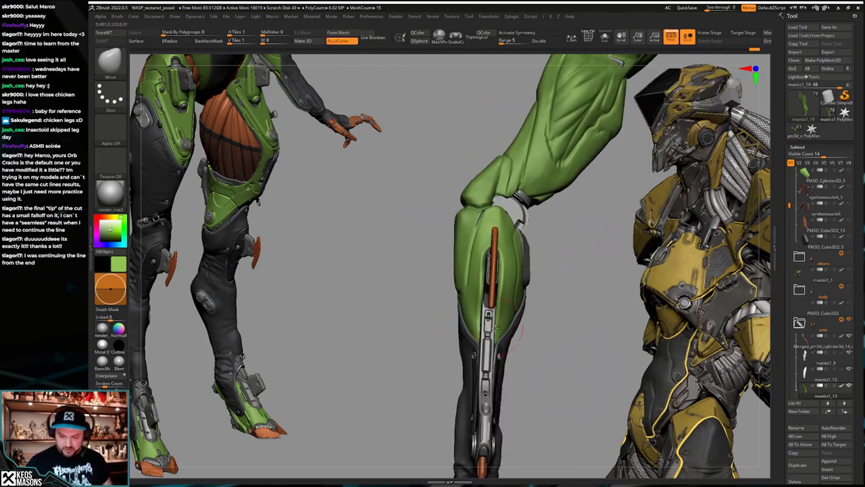
{"action": "key", "text": "ctrl+shift+z"}
{"action": "key", "text": "ctrl+shift+z"}
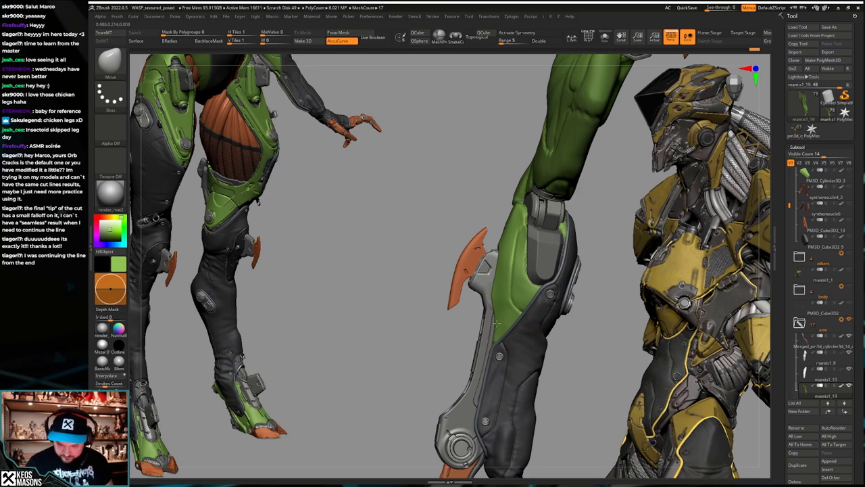
{"action": "key", "text": "ctrl+shift+z"}
{"action": "key", "text": "ctrl+shift+z"}
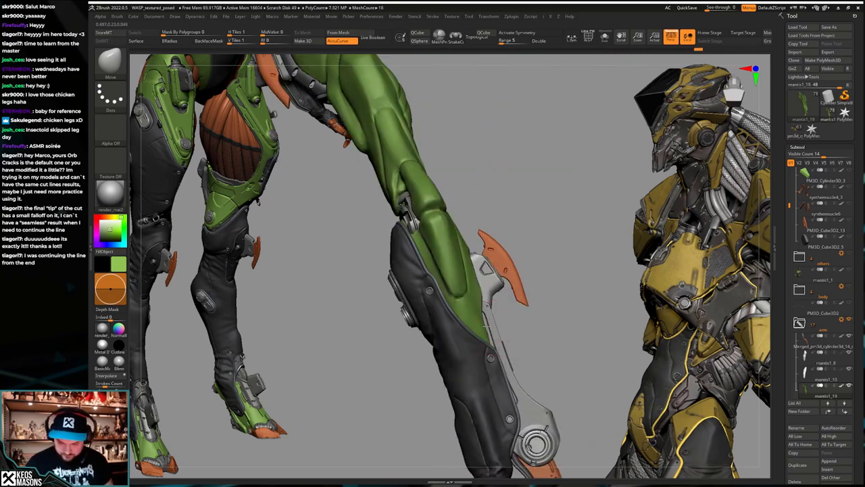
{"action": "key", "text": "ctrl+shift+z"}
{"action": "key", "text": "ctrl+shift+z"}
{"action": "key", "text": "ctrl+shift+z"}
{"action": "key", "text": "ctrl+shift+z"}
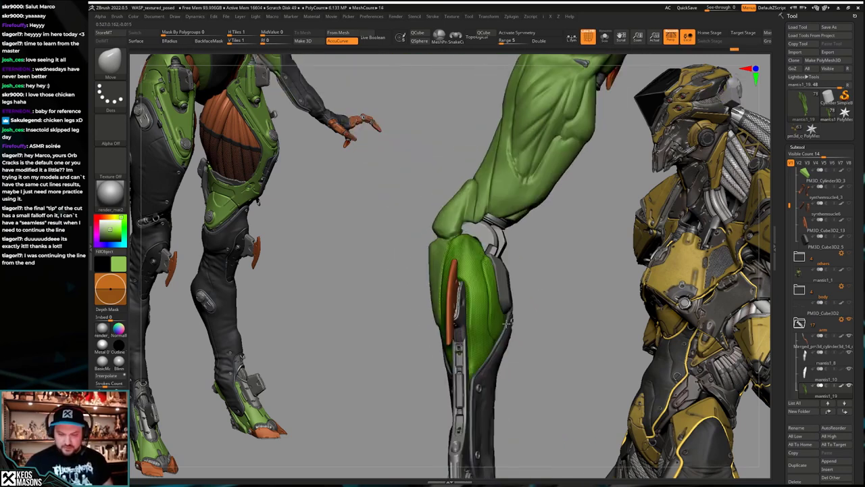
{"action": "key", "text": "ctrl+shift+z"}
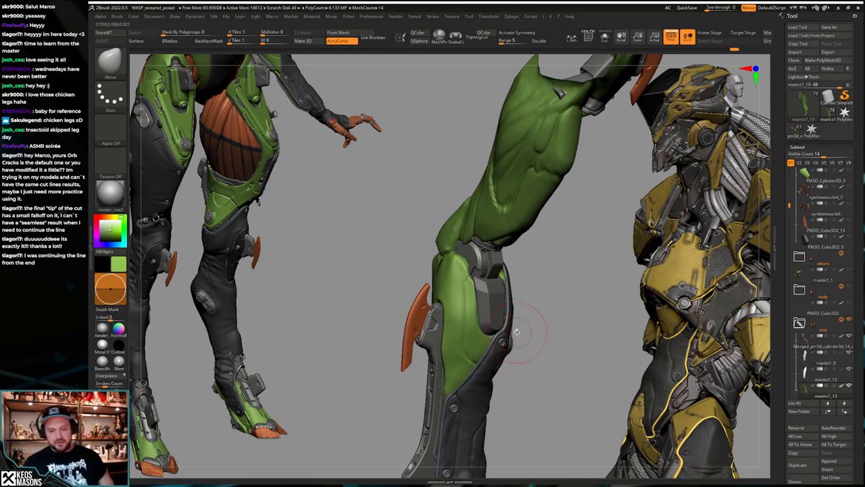
{"action": "key", "text": "ctrl+shift+z"}
{"action": "key", "text": "ctrl+shift+z"}
{"action": "key", "text": "ctrl+shift+z"}
{"action": "key", "text": "ctrl+shift+z"}
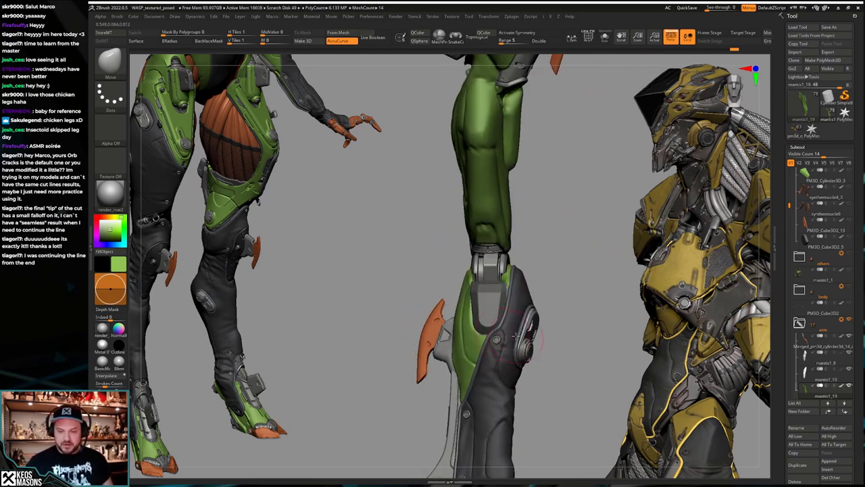
{"action": "key", "text": "ctrl+shift+z"}
Step: Switch to the Standard brush and touch up the green shell surface bordering the grey plate
{"action": "key", "text": "space"}
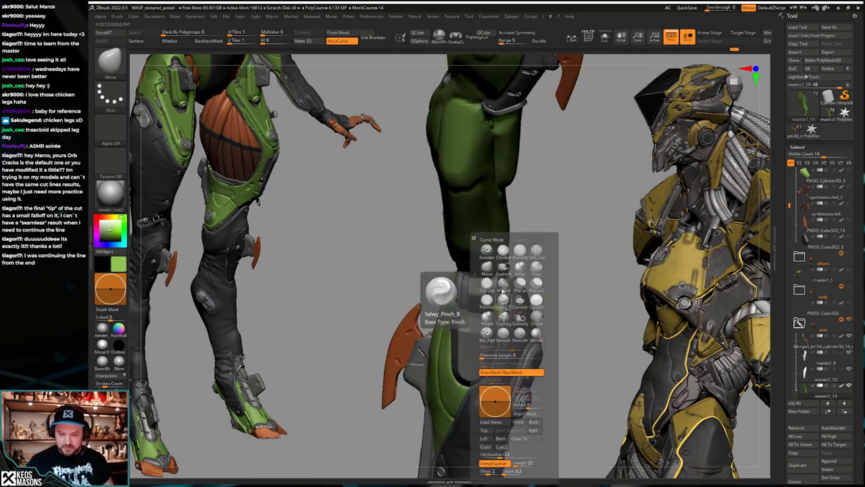
{"action": "left_click", "coordinate": [486, 252]}
{"action": "left_click", "coordinate": [605, 37]}
{"action": "key", "text": "s"}
{"action": "right_click_drag", "start_coordinate": [519, 331], "coordinate": [503, 342]}
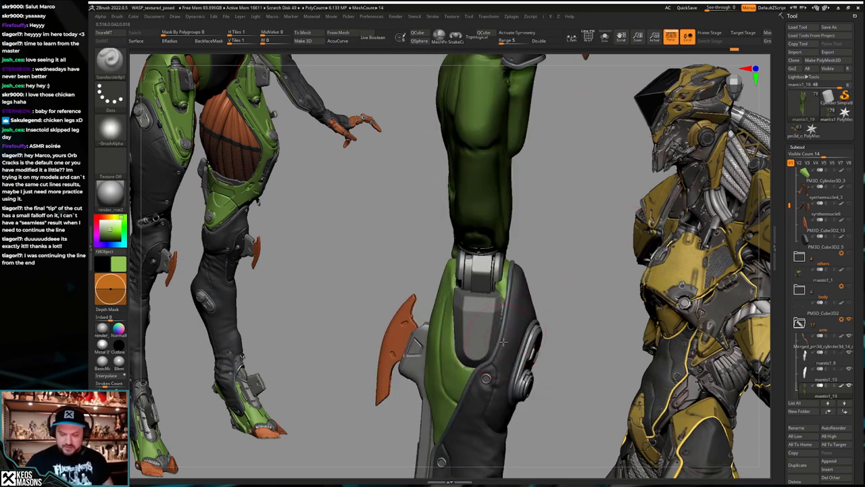
{"action": "key", "text": "space"}
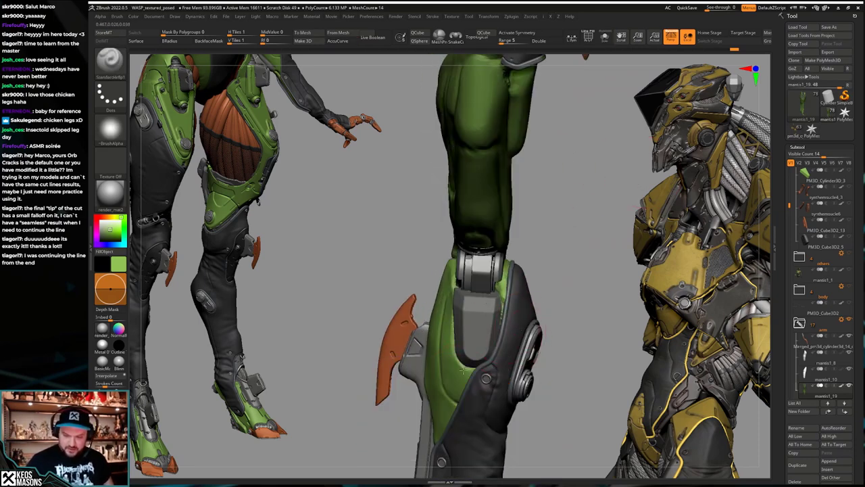
{"action": "right_click_drag", "start_coordinate": [502, 311], "coordinate": [487, 289]}
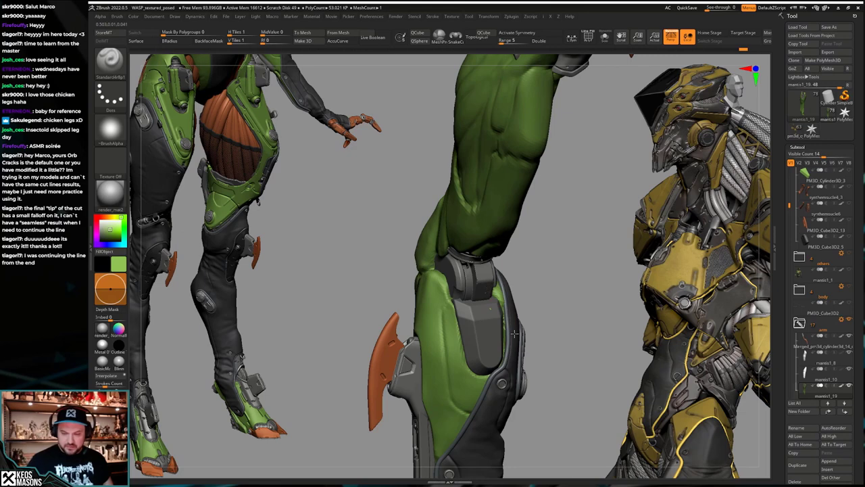
Step: Examine the whole arm and the shell's fit around the grey plate and fin from several angles and distances
{"action": "key", "text": "ctrl+shift+z"}
{"action": "key", "text": "ctrl+shift+z"}
{"action": "key", "text": "ctrl+shift+z"}
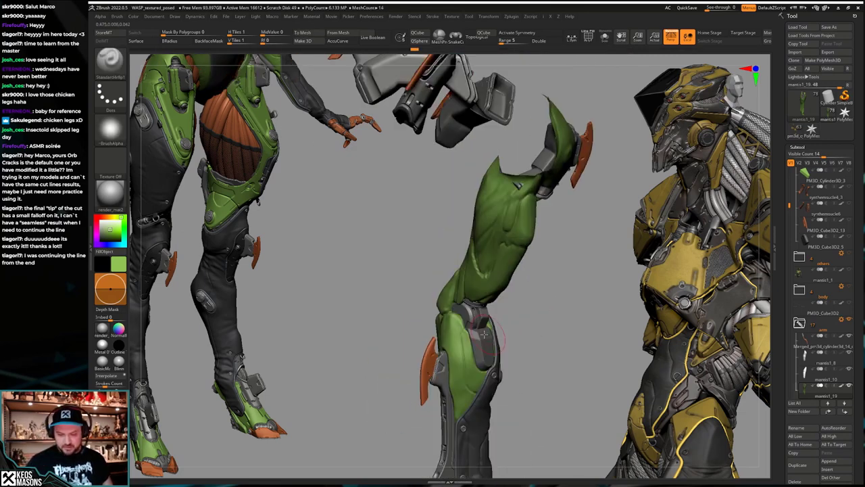
{"action": "key", "text": "ctrl+shift+z"}
{"action": "key", "text": "ctrl+shift+z"}
{"action": "key", "text": "ctrl+shift+z"}
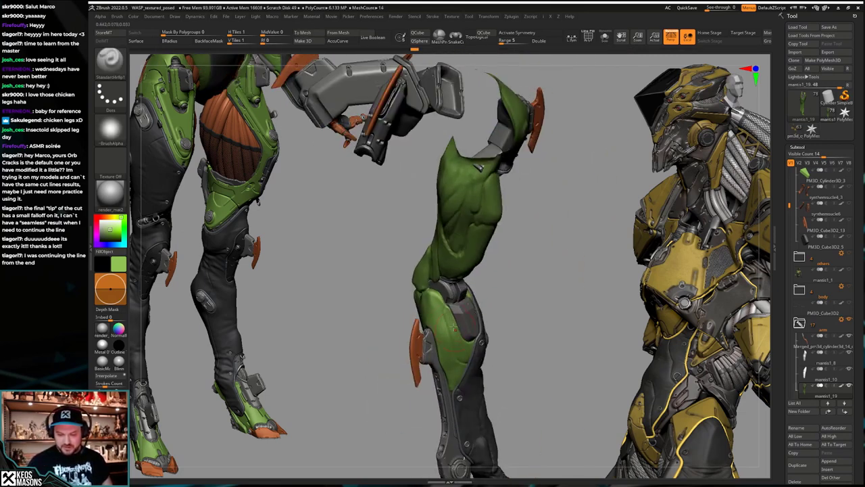
{"action": "key", "text": "ctrl+shift+z"}
{"action": "key", "text": "ctrl+shift+z"}
{"action": "key", "text": "ctrl+shift+z"}
{"action": "key", "text": "ctrl+shift+z"}
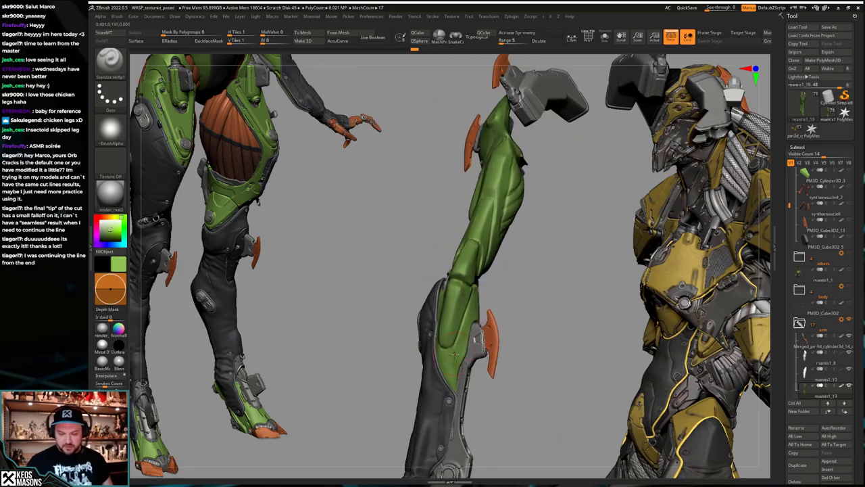
{"action": "key", "text": "ctrl+shift+z"}
{"action": "key", "text": "ctrl+shift+z"}
{"action": "key", "text": "ctrl+shift+z"}
{"action": "key", "text": "ctrl+shift+z"}
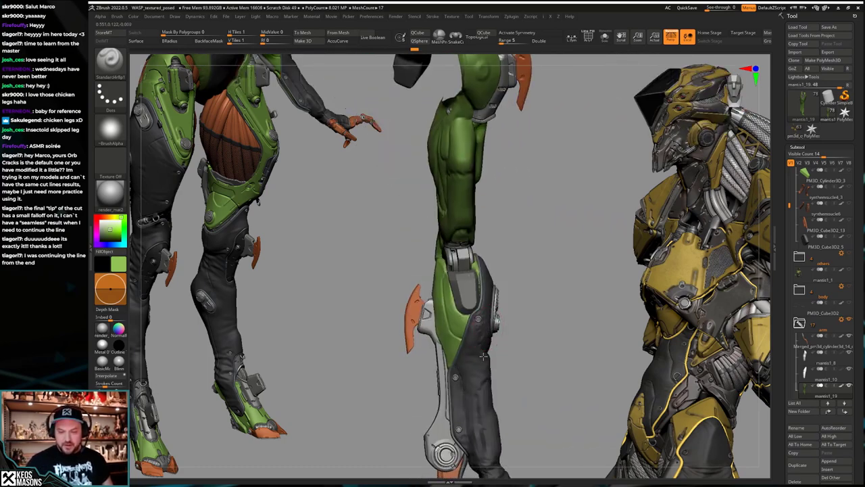
{"action": "key", "text": "ctrl+shift+z"}
{"action": "key", "text": "ctrl+shift+z"}
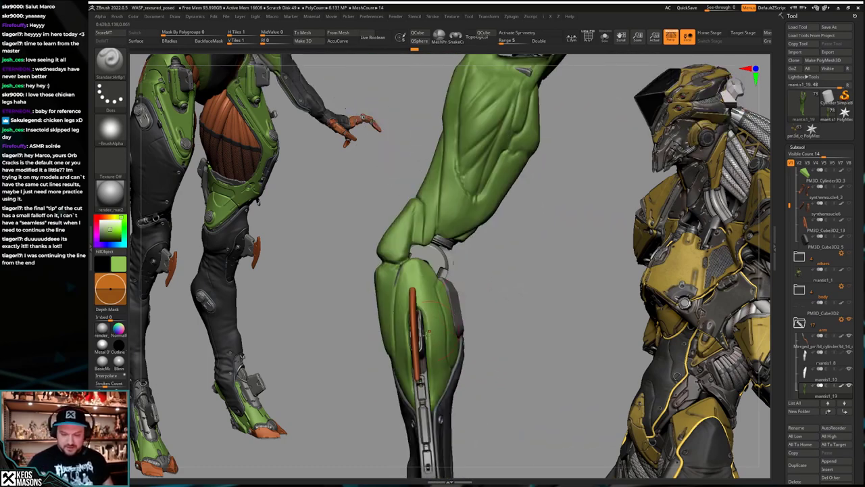
{"action": "key", "text": "ctrl+shift+z"}
{"action": "key", "text": "ctrl+shift+z"}
{"action": "key", "text": "ctrl+shift+z"}
{"action": "key", "text": "ctrl+shift+z"}
{"action": "key", "text": "ctrl+shift+z"}
{"action": "key", "text": "ctrl+shift+z"}
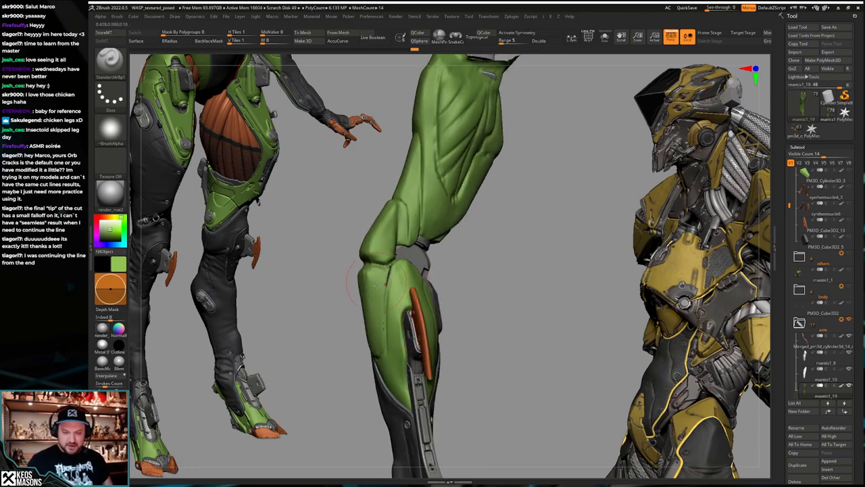
Step: Inspect the green forearm shell where it borders the elbow joint, grey plate and orange fin mount, viewing it from every side
{"action": "key", "text": "ctrl+shift+z"}
{"action": "key", "text": "ctrl+shift+z"}
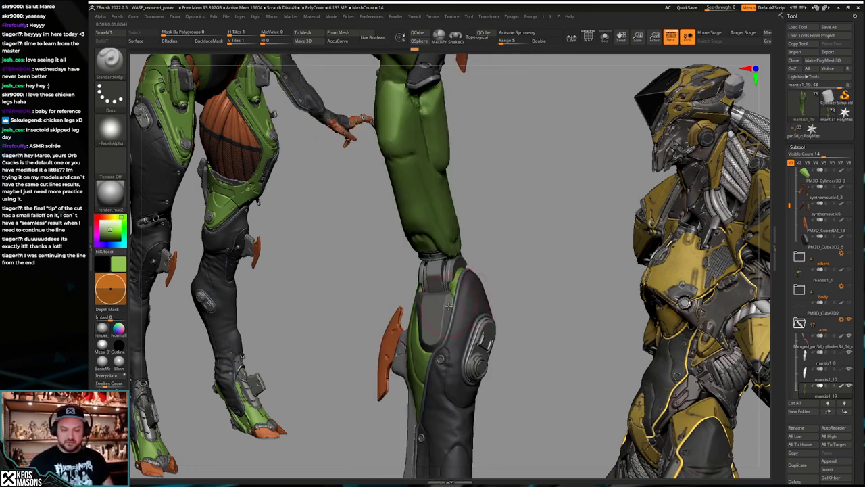
{"action": "key", "text": "ctrl+shift+z"}
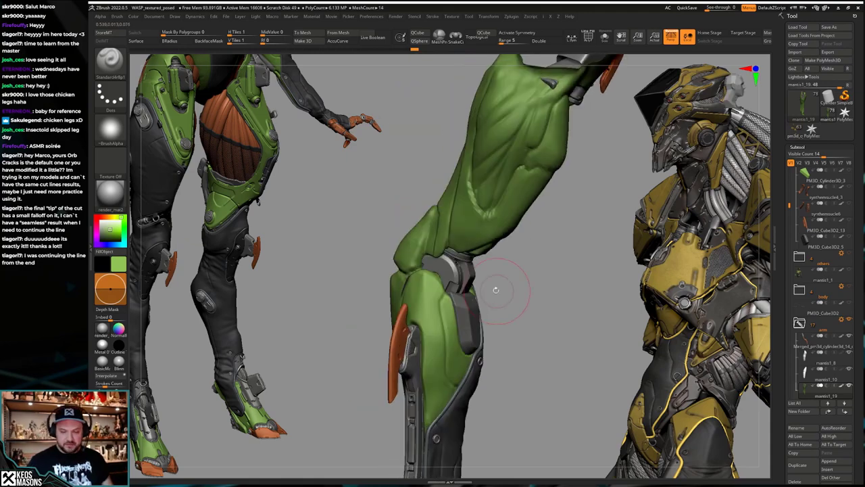
{"action": "key", "text": "ctrl+shift+z"}
{"action": "key", "text": "ctrl+shift+z"}
{"action": "key", "text": "ctrl+shift+z"}
{"action": "key", "text": "ctrl+shift+z"}
{"action": "key", "text": "ctrl+shift+z"}
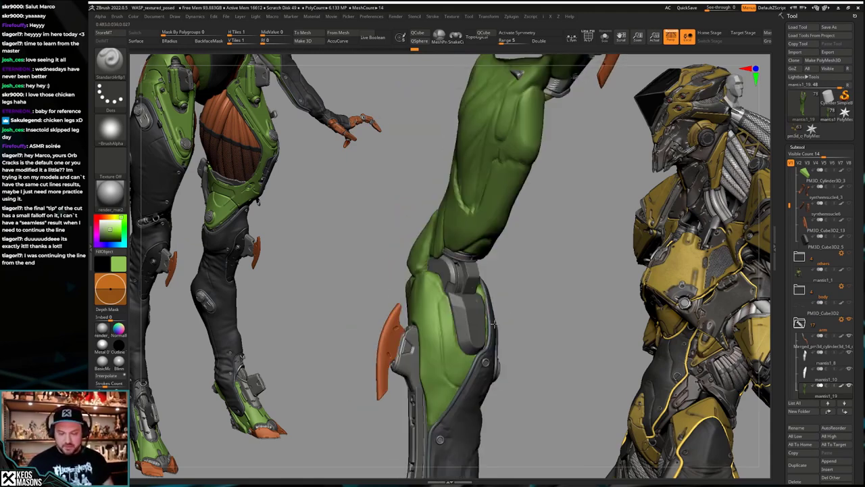
{"action": "key", "text": "ctrl+shift+z"}
{"action": "key", "text": "ctrl+shift+z"}
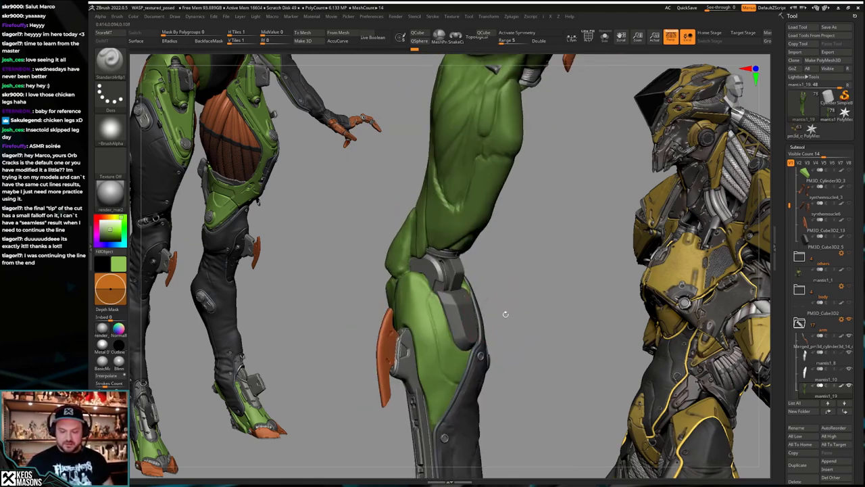
{"action": "key", "text": "ctrl+shift+z"}
{"action": "key", "text": "ctrl+shift+z"}
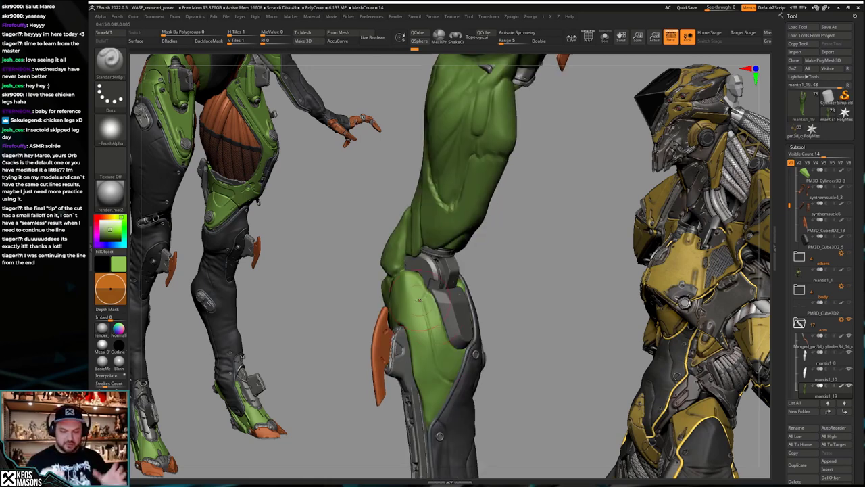
{"action": "key", "text": "ctrl+shift+z"}
{"action": "key", "text": "ctrl+shift+z"}
{"action": "key", "text": "ctrl+shift+z"}
{"action": "key", "text": "ctrl+shift+z"}
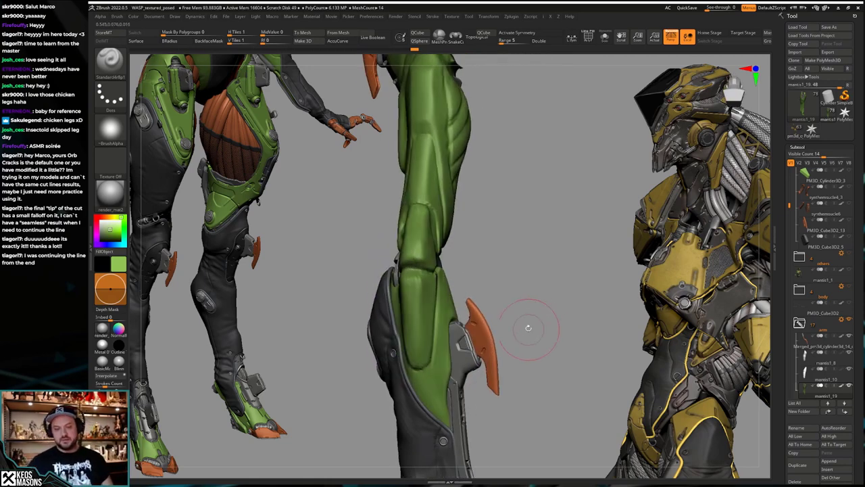
{"action": "key", "text": "ctrl+shift+z"}
{"action": "key", "text": "ctrl+shift+z"}
{"action": "key", "text": "ctrl+shift+z"}
{"action": "key", "text": "ctrl+shift+z"}
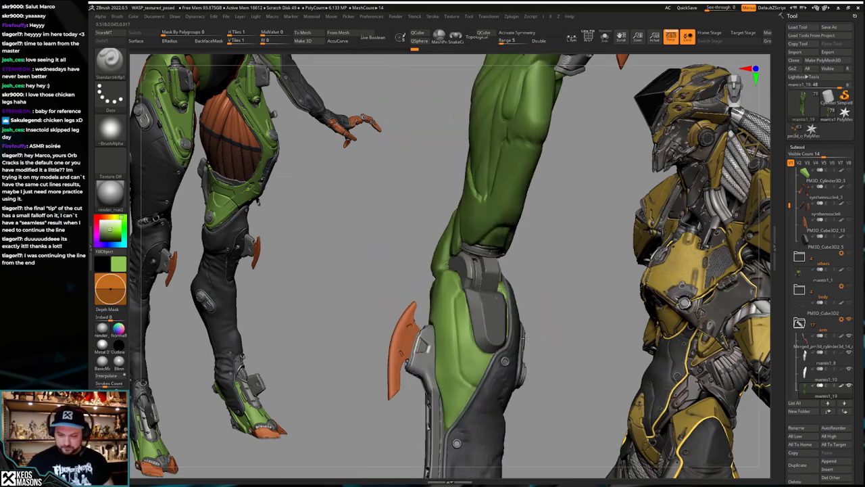
{"action": "key", "text": "ctrl+shift+z"}
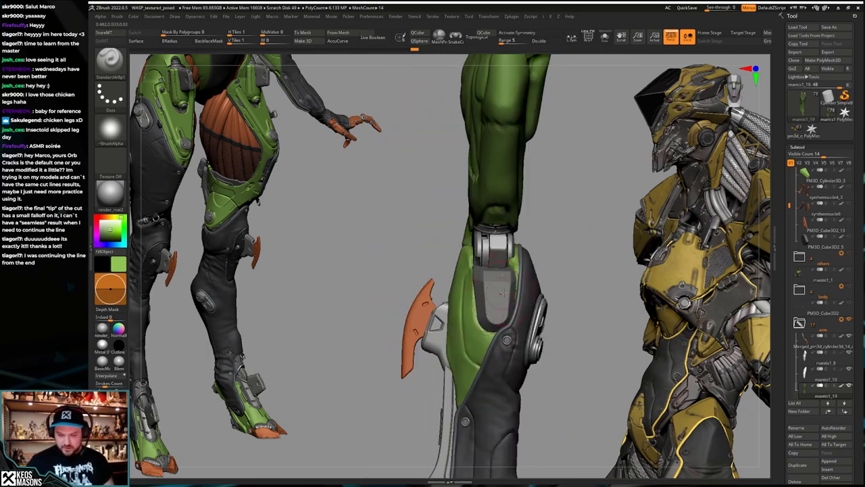
{"action": "key", "text": "ctrl+shift+z"}
{"action": "key", "text": "ctrl+shift+z"}
{"action": "key", "text": "ctrl+shift+z"}
{"action": "key", "text": "ctrl+shift+z"}
{"action": "key", "text": "ctrl+shift+z"}
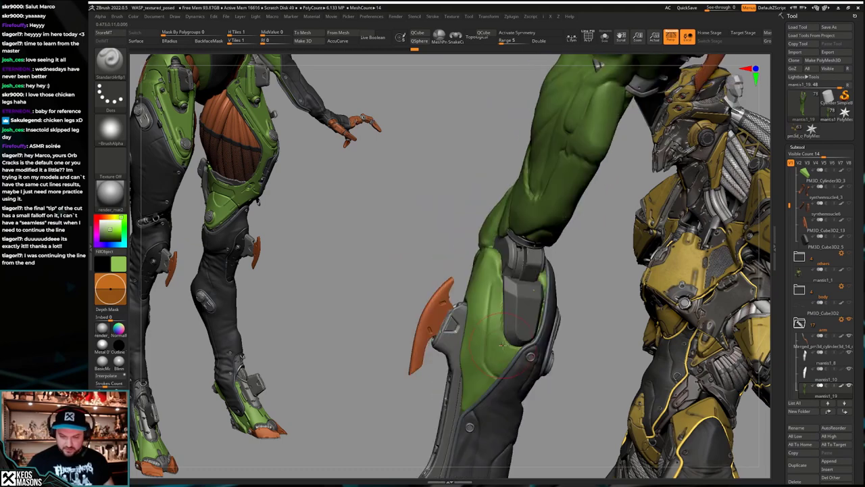
{"action": "key", "text": "ctrl+shift+z"}
{"action": "key", "text": "ctrl+shift+z"}
{"action": "key", "text": "ctrl+shift+z"}
{"action": "key", "text": "ctrl+shift+z"}
{"action": "key", "text": "ctrl+shift+z"}
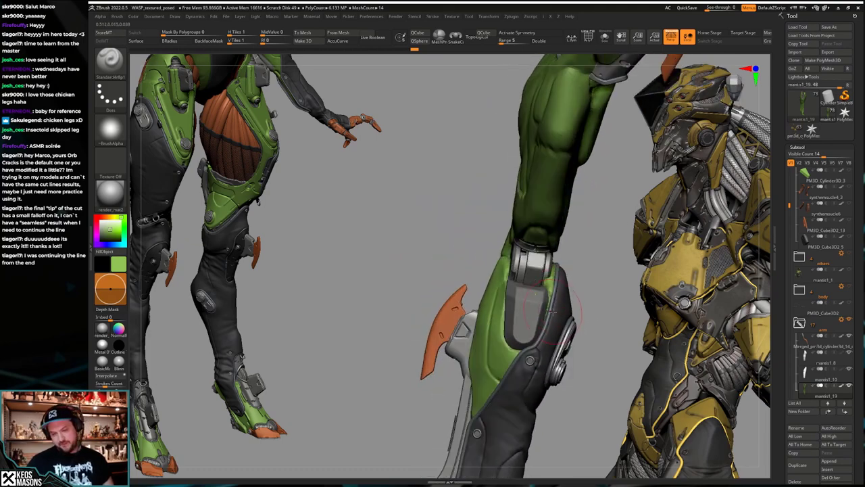
{"action": "key", "text": "ctrl+shift+z"}
{"action": "key", "text": "ctrl+shift+z"}
{"action": "key", "text": "ctrl+shift+z"}
{"action": "key", "text": "ctrl+shift+z"}
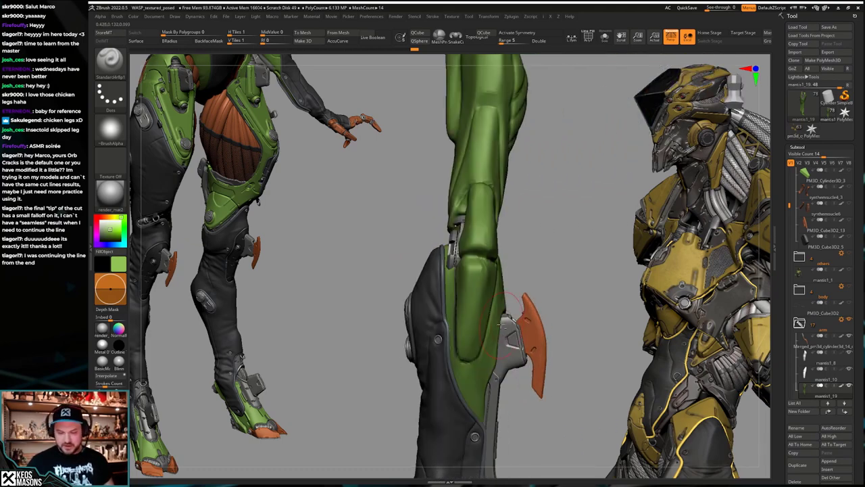
Step: Switch to the DamStandard brush and isolate the green forearm shell mantis1_19 to view the edge of its opening
{"action": "key", "text": "space"}
{"action": "left_click", "coordinate": [509, 251]}
{"action": "right_click", "coordinate": [514, 230]}
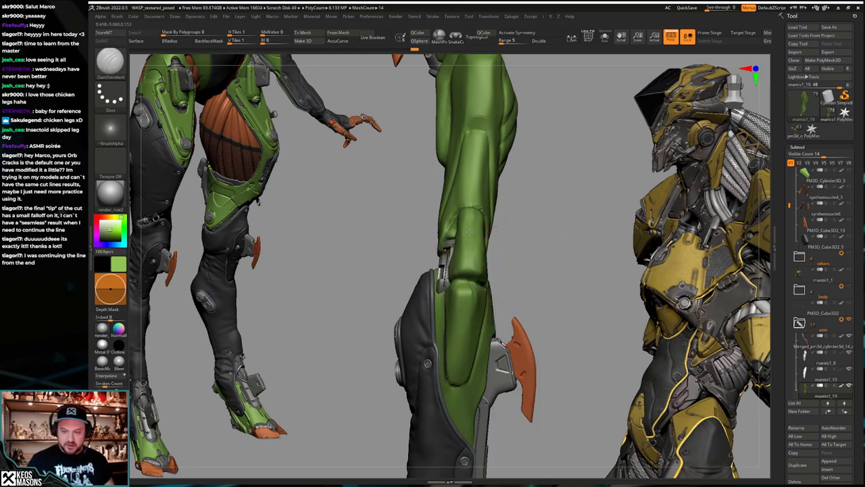
{"action": "left_click", "coordinate": [465, 287], "text": "alt"}
{"action": "key", "text": "alt+s"}
{"action": "key", "text": "ctrl+shift+z"}
{"action": "key", "text": "ctrl+shift+z"}
{"action": "key", "text": "ctrl+shift+z"}
{"action": "key", "text": "ctrl+shift+z"}
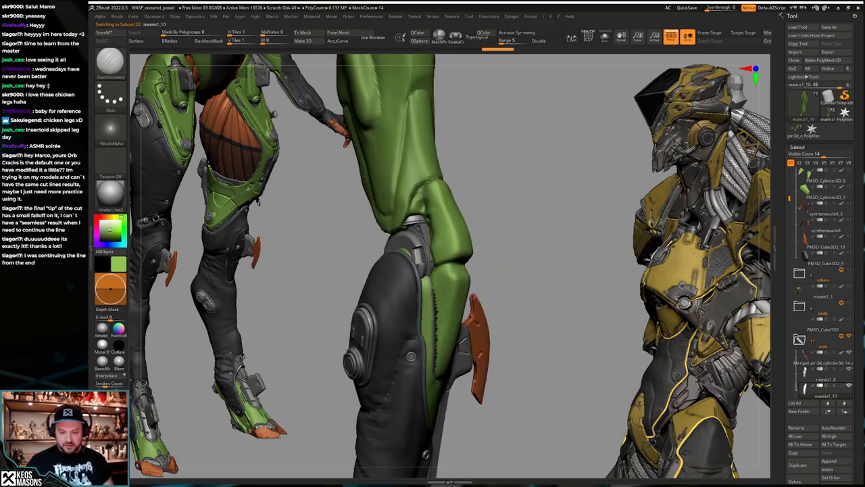
{"action": "key", "text": "ctrl+shift+z"}
{"action": "key", "text": "ctrl+shift+z"}
{"action": "key", "text": "ctrl+shift+z"}
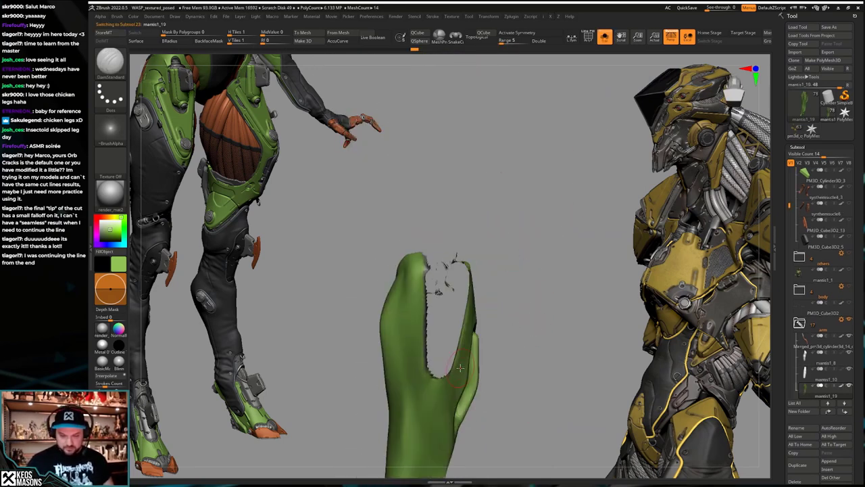
Step: Switch to the Standard brush, inspect the isolated forearm shell from all sides, and show the whole arm again
{"action": "key", "text": "space"}
{"action": "left_click", "coordinate": [438, 250]}
{"action": "right_click", "coordinate": [440, 259]}
{"action": "right_click_drag", "start_coordinate": [442, 279], "coordinate": [462, 366]}
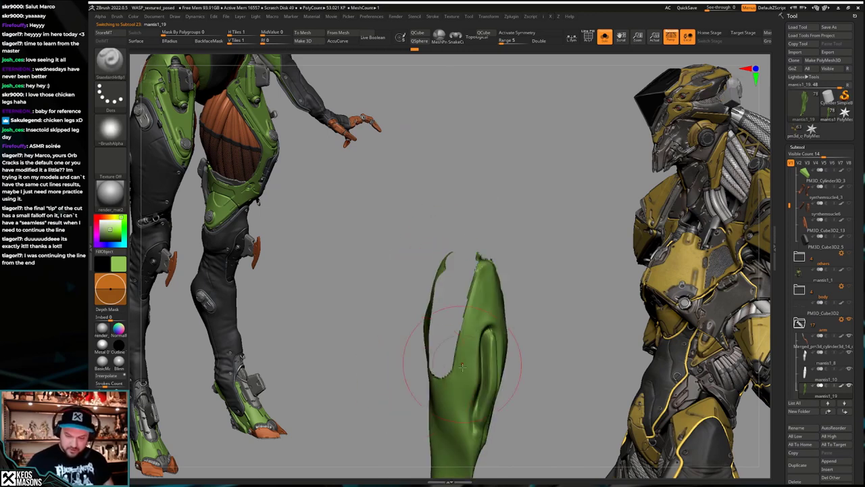
{"action": "key", "text": "ctrl+shift+z"}
{"action": "key", "text": "ctrl+shift+z"}
{"action": "key", "text": "ctrl+shift+z"}
{"action": "key", "text": "ctrl+shift+z"}
{"action": "key", "text": "ctrl+shift+z"}
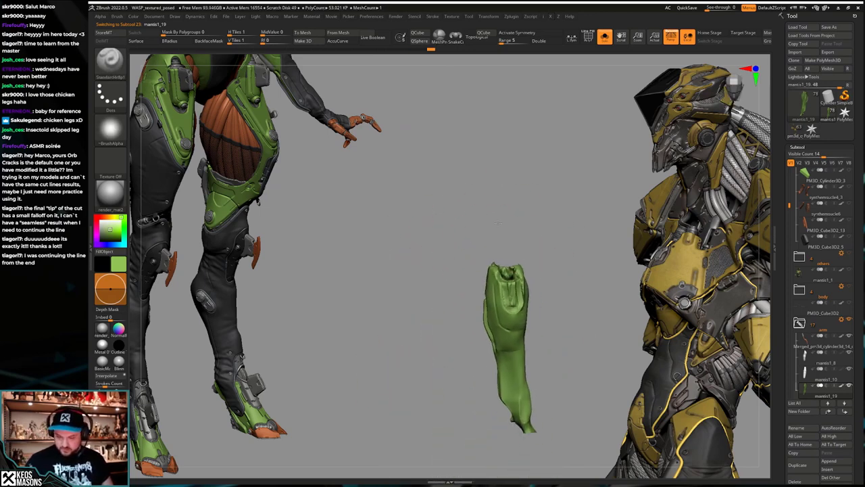
{"action": "key", "text": "ctrl+shift+z"}
{"action": "key", "text": "ctrl+shift+z"}
{"action": "key", "text": "ctrl+shift+z"}
{"action": "key", "text": "ctrl+shift+z"}
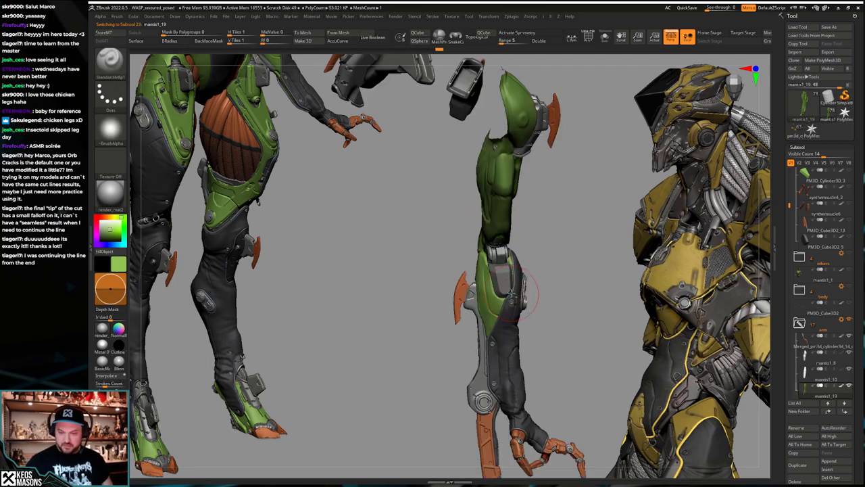
Step: Choose the ClayBuildup brush, select the elbow cover pieces mantis1_10, and recolour them black
{"action": "right_click_drag", "start_coordinate": [507, 323], "coordinate": [566, 323]}
{"action": "right_click", "coordinate": [492, 336]}
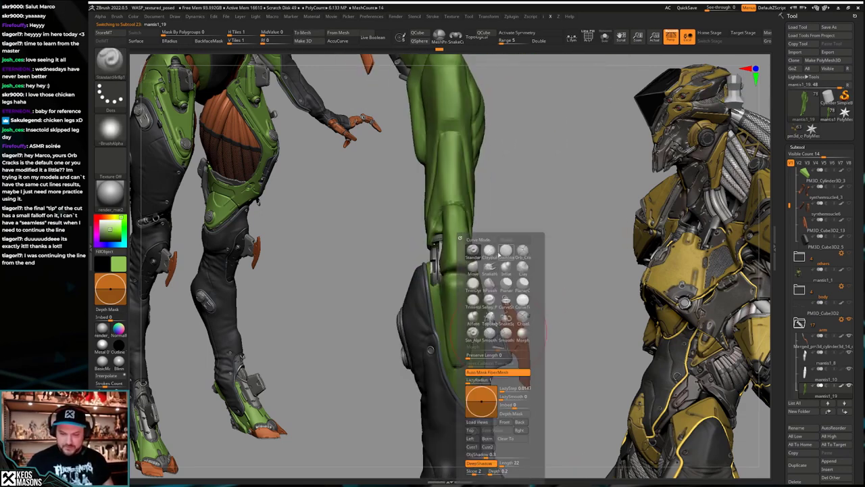
{"action": "left_click", "coordinate": [506, 252]}
{"action": "key", "text": "ctrl+shift+z"}
{"action": "key", "text": "ctrl+shift+z"}
{"action": "key", "text": "ctrl+shift+z"}
{"action": "key", "text": "ctrl+shift+z"}
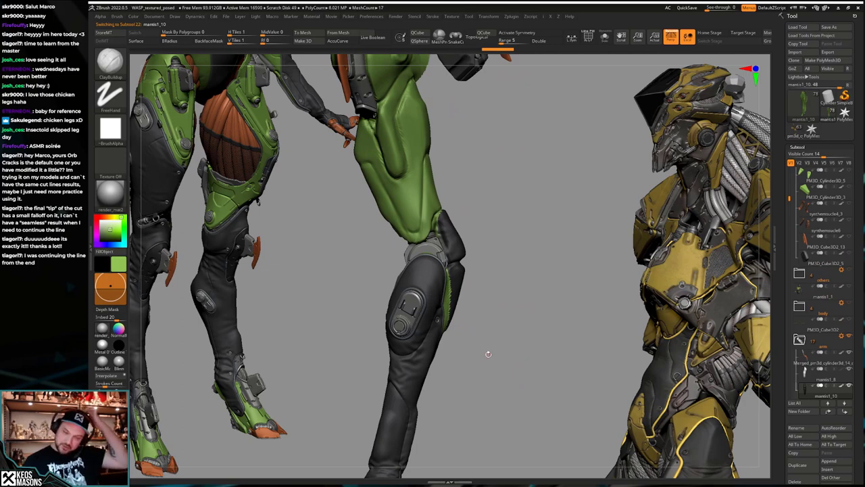
Step: Examine the black elbow covers against the rest of the arm from close up and from a distance
{"action": "key", "text": "ctrl+shift+z"}
{"action": "key", "text": "ctrl+shift+z"}
{"action": "key", "text": "ctrl+shift+z"}
{"action": "key", "text": "ctrl+shift+z"}
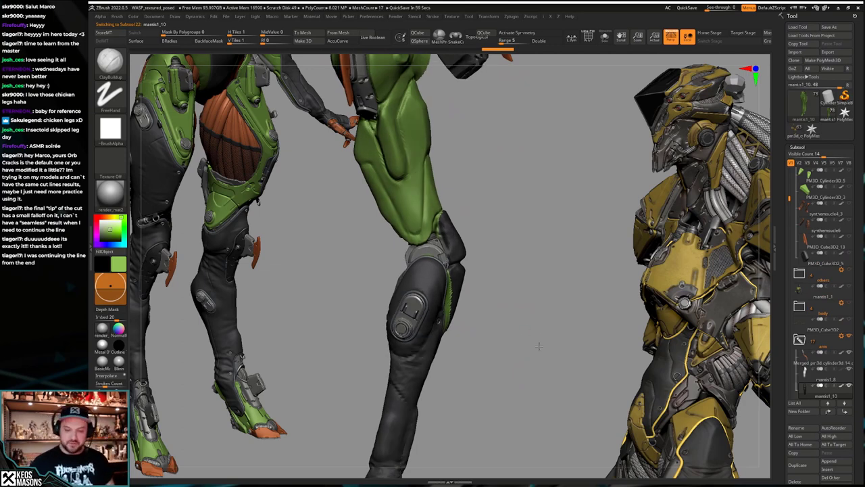
{"action": "key", "text": "ctrl+shift+z"}
{"action": "key", "text": "ctrl+shift+z"}
{"action": "key", "text": "ctrl+shift+z"}
{"action": "key", "text": "ctrl+shift+z"}
{"action": "key", "text": "ctrl+shift+z"}
{"action": "key", "text": "ctrl+shift+z"}
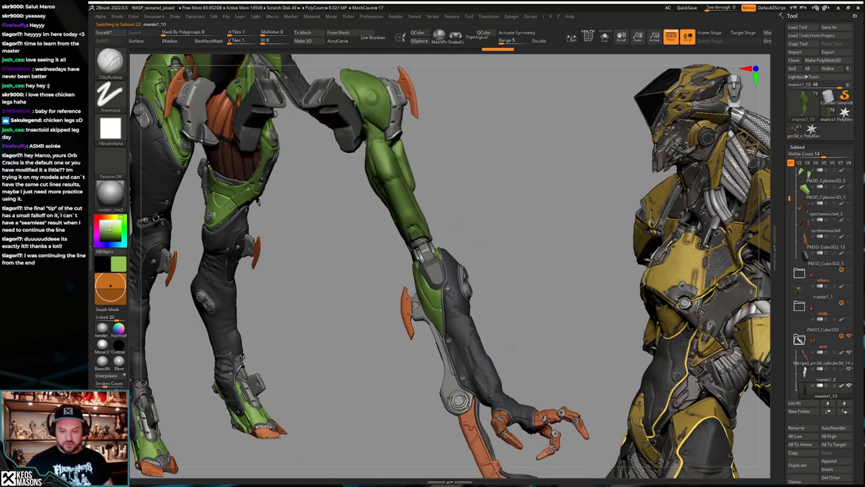
Step: Save the tool as mantis_19_arms.ztl in the mantis project folder, replacing the existing file
{"action": "key", "text": "ctrl+s"}
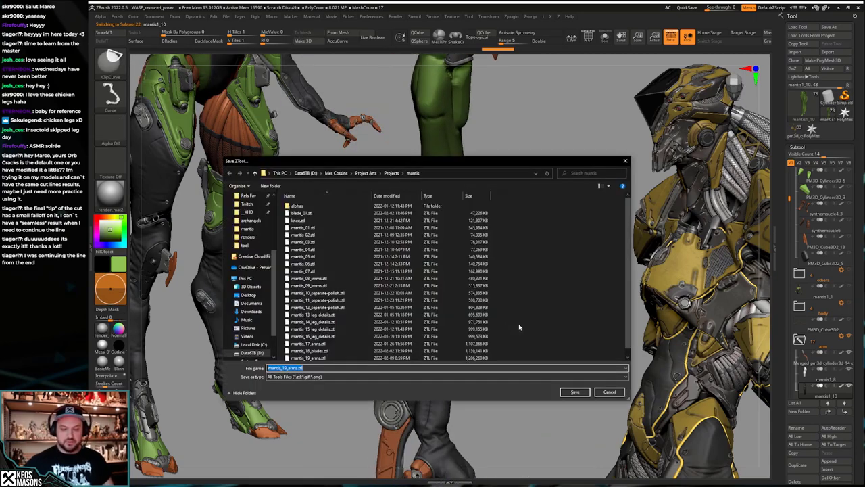
{"action": "left_click", "coordinate": [575, 393]}
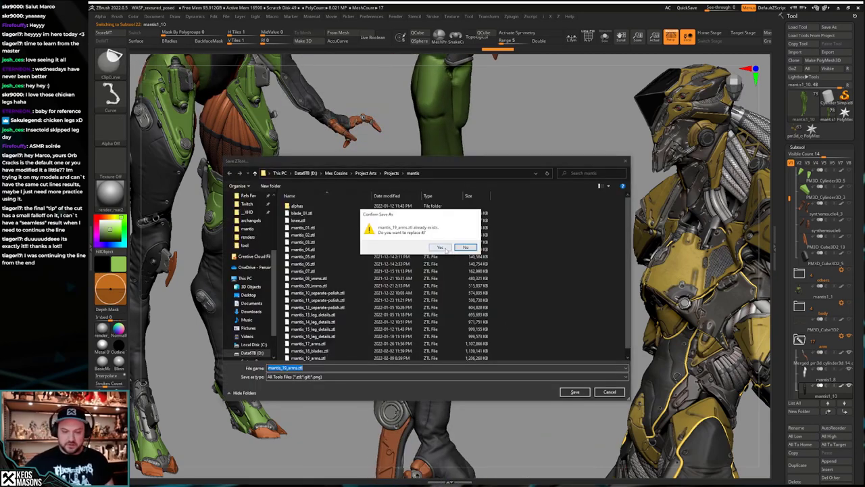
{"action": "left_click", "coordinate": [441, 247]}
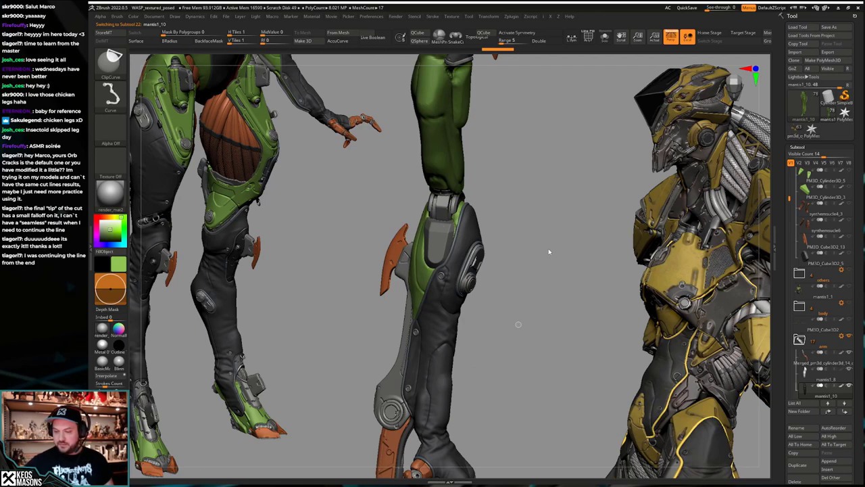
{"action": "key", "text": "ctrl+shift+c"}
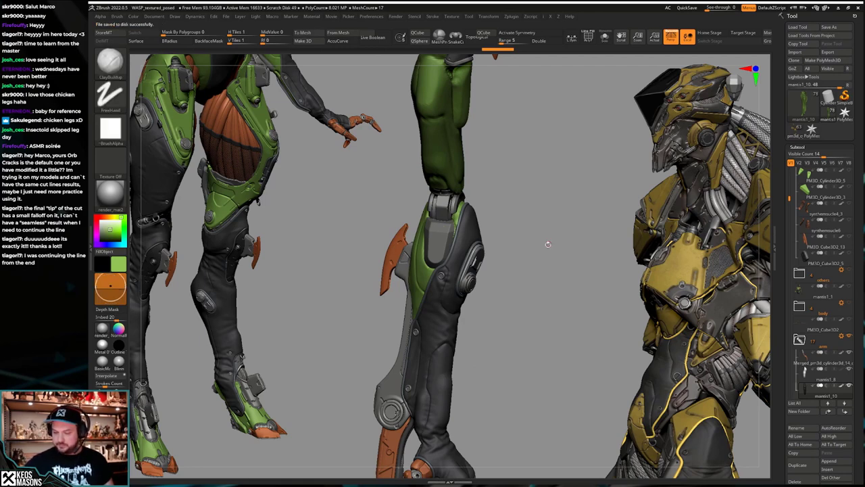
Step: Load the saved knee ZTool from the mantis project folder and place it on the canvas for editing
{"action": "left_click", "coordinate": [797, 27]}
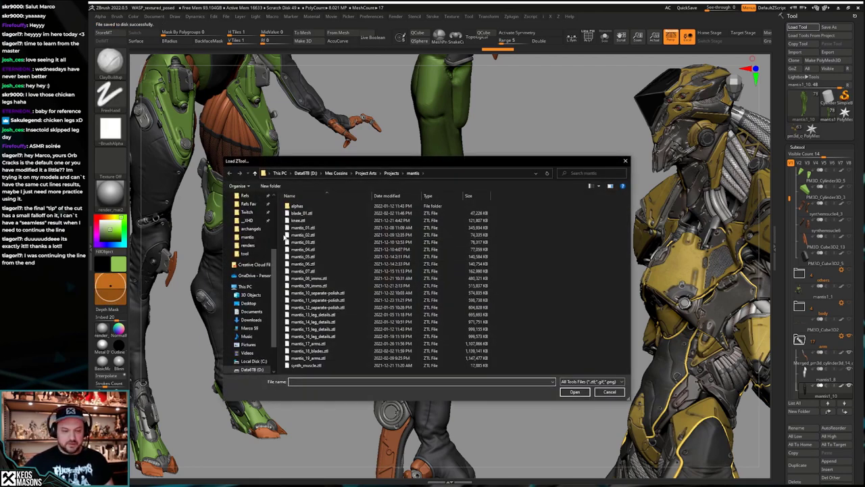
{"action": "left_click", "coordinate": [574, 392]}
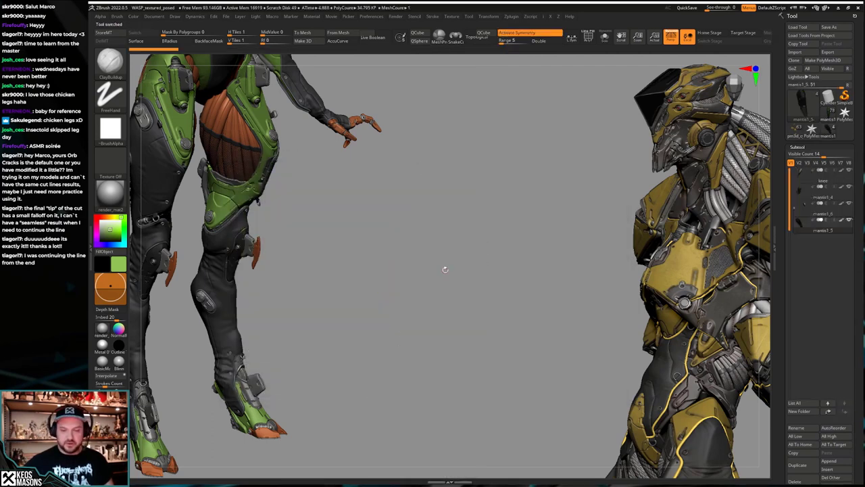
{"action": "mouse_move", "coordinate": [446, 262]}
{"action": "left_mouse_down"}
{"action": "mouse_move", "coordinate": [473, 136]}
{"action": "mouse_move", "coordinate": [446, 217]}
{"action": "left_mouse_up"}
{"action": "right_click", "coordinate": [415, 269]}
{"action": "mouse_move", "coordinate": [447, 219]}
{"action": "right_mouse_down"}
{"action": "mouse_move", "coordinate": [415, 269]}
{"action": "mouse_move", "coordinate": [587, 241]}
{"action": "mouse_move", "coordinate": [571, 297]}
{"action": "right_mouse_up"}
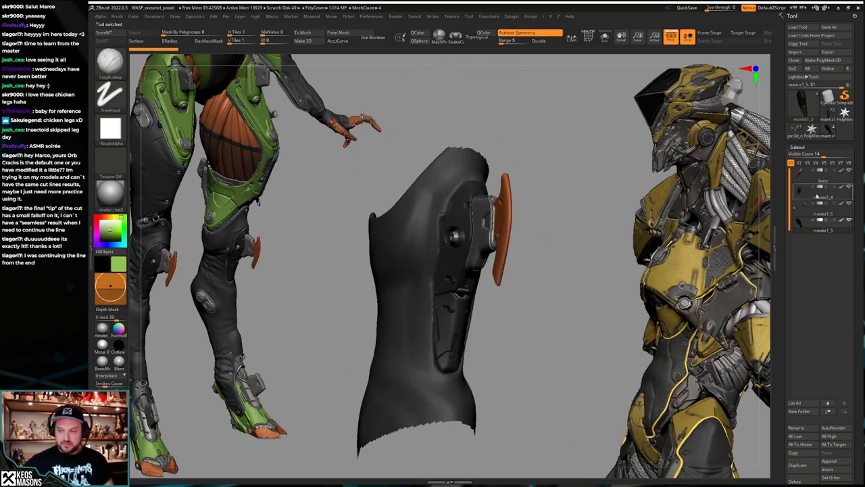
Step: Turn off the polypaint display on all subtools of the knee tool and inspect the knee from both sides and the front
{"action": "left_click", "coordinate": [842, 220], "text": "shift"}
{"action": "right_click_drag", "start_coordinate": [372, 169], "coordinate": [417, 201]}
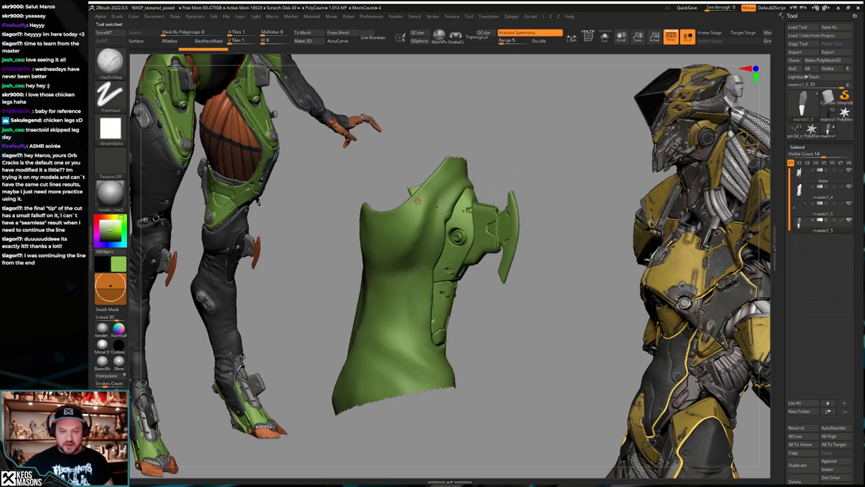
{"action": "left_click_drag", "start_coordinate": [434, 199], "coordinate": [436, 208]}
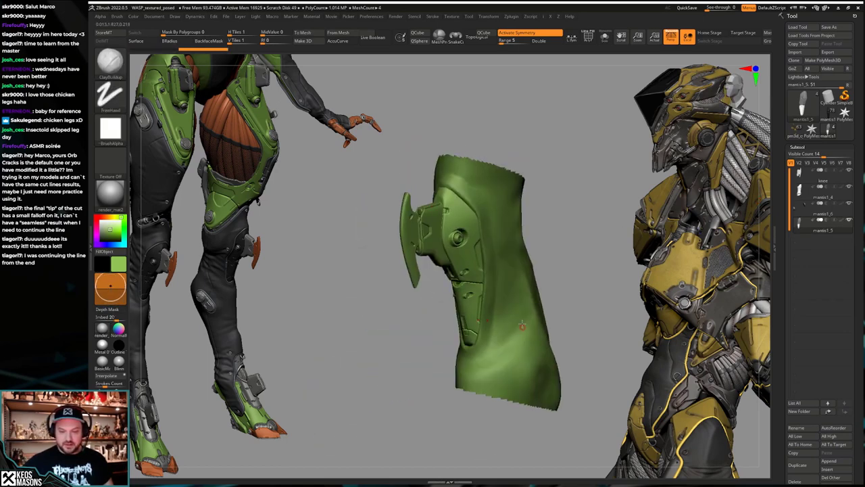
{"action": "right_click_drag", "start_coordinate": [522, 325], "coordinate": [510, 303]}
{"action": "right_click_drag", "start_coordinate": [529, 272], "coordinate": [511, 293]}
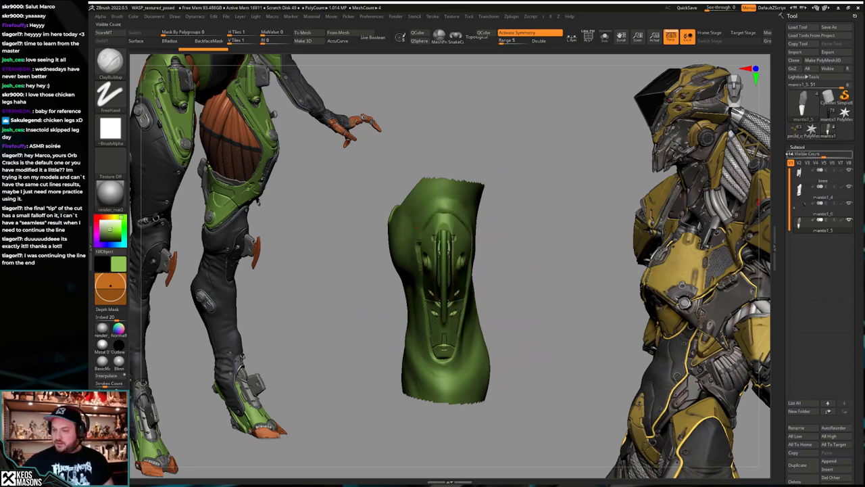
Step: Switch back to the mantis1_10 tool, frame the elbow cover pieces and isolate them
{"action": "left_click", "coordinate": [810, 129]}
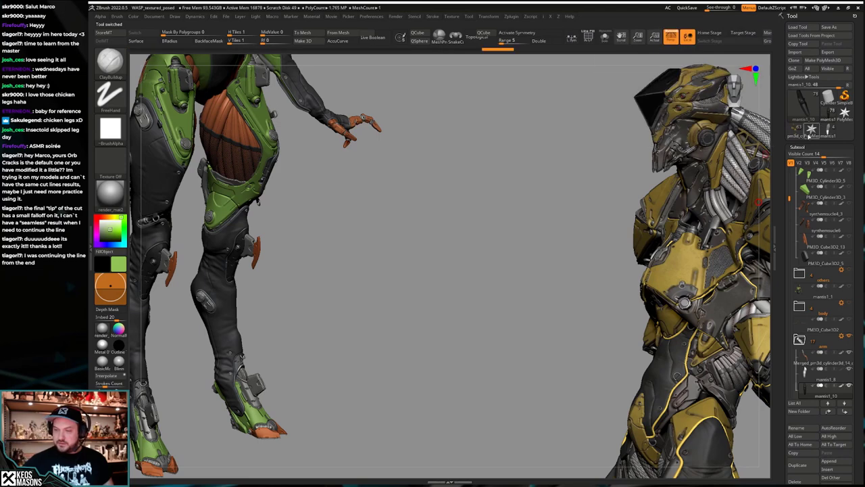
{"action": "key", "text": "f"}
{"action": "right_click_drag", "start_coordinate": [496, 255], "coordinate": [463, 271], "text": "alt"}
{"action": "right_click_drag", "start_coordinate": [462, 270], "coordinate": [547, 298]}
{"action": "key", "text": "shift+f"}
{"action": "key", "text": "shift+f"}
{"action": "key", "text": "alt+s"}
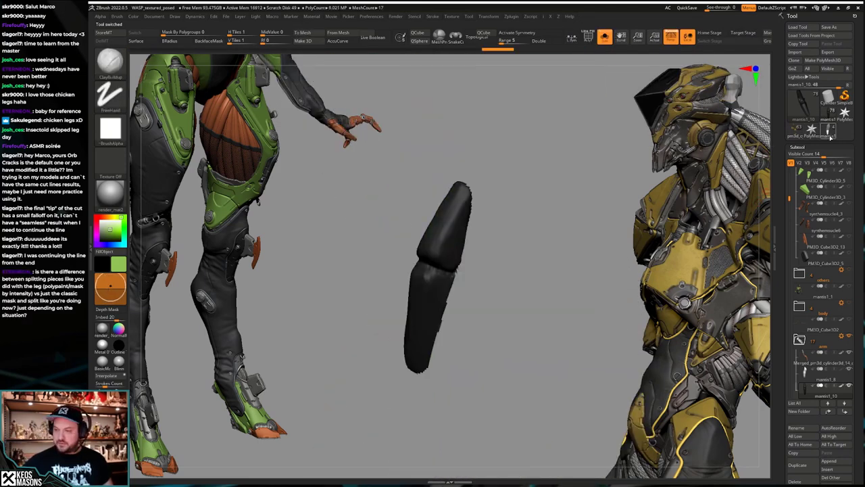
Step: Switch to the loaded knee tool and insert the black elbow covers from mantis1_10 as a new subtool
{"action": "left_click", "coordinate": [830, 135]}
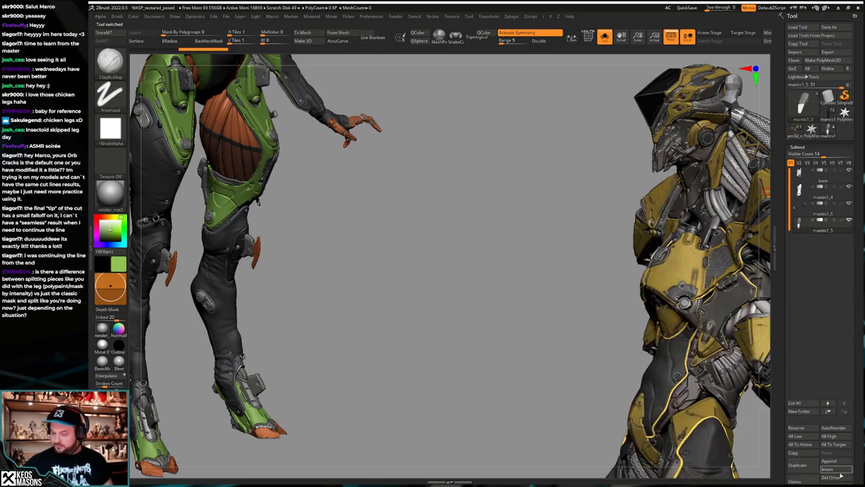
{"action": "left_click", "coordinate": [836, 470]}
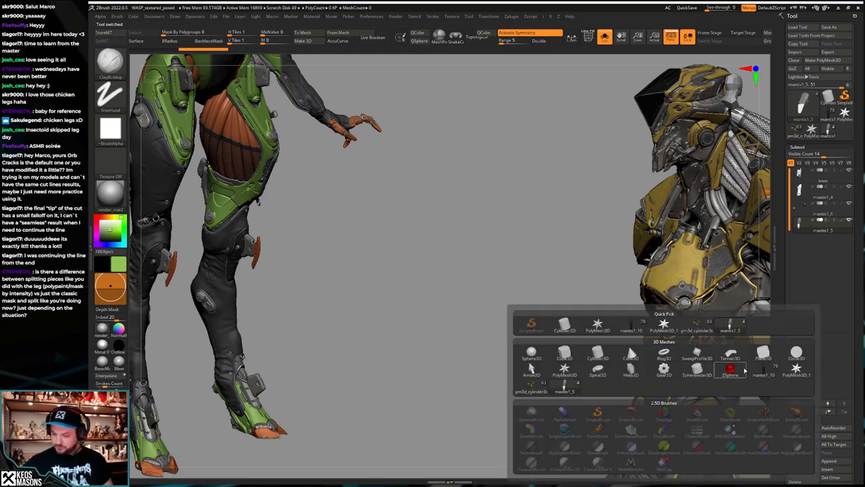
{"action": "left_click", "coordinate": [746, 369]}
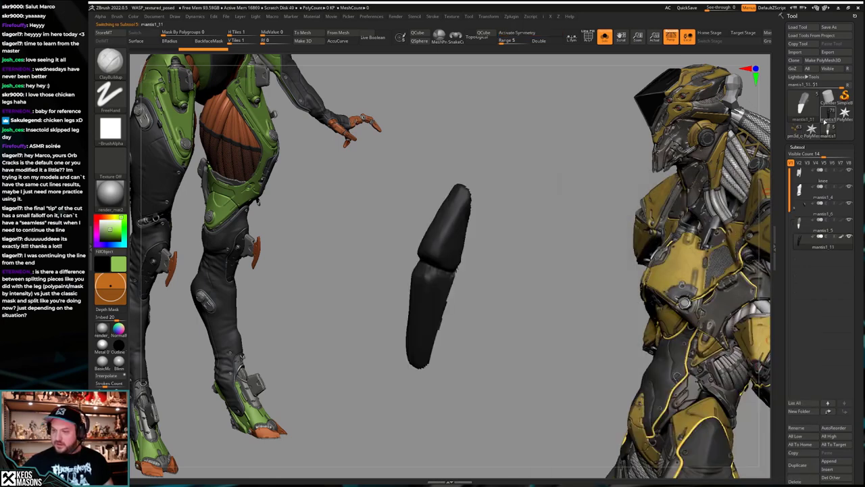
Step: Turn off isolation in the mantis tool, select the green forearm piece mantis1_19 and insert it into the knee tool
{"action": "left_click", "coordinate": [825, 120]}
{"action": "key", "text": "alt+s"}
{"action": "left_click_drag", "start_coordinate": [551, 226], "coordinate": [511, 232]}
{"action": "left_click", "coordinate": [483, 287], "text": "alt"}
{"action": "key", "text": "alt+s"}
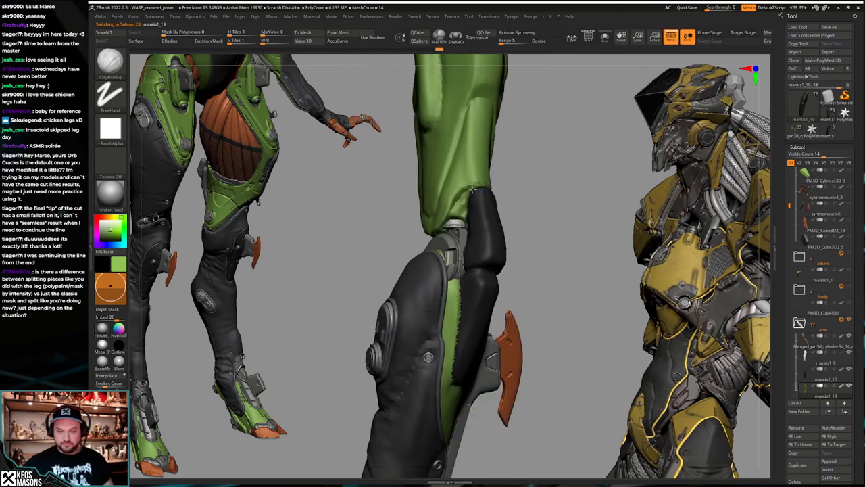
{"action": "left_click", "coordinate": [810, 130]}
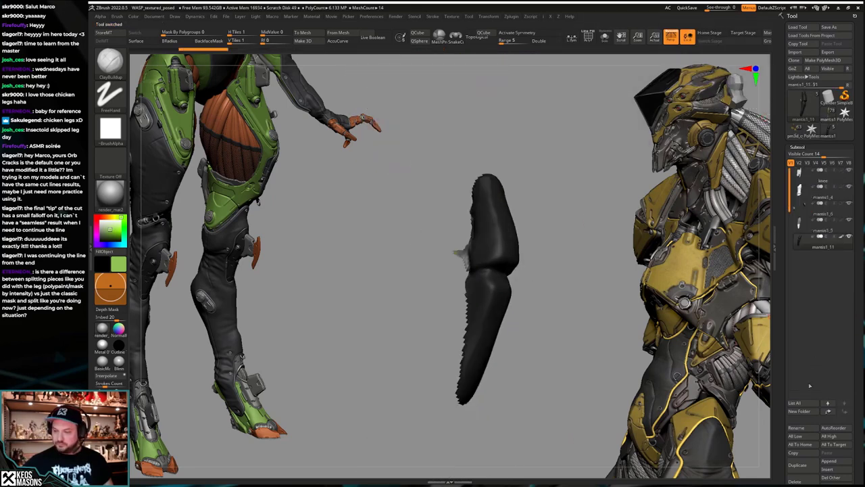
{"action": "left_click", "coordinate": [830, 468]}
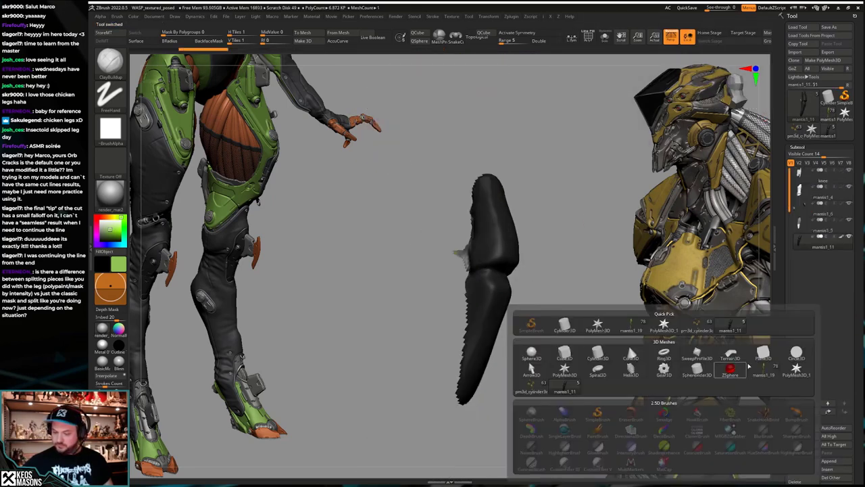
{"action": "left_click", "coordinate": [762, 369]}
Step: Select the green upper arm piece mantis1_8 in the mantis tool and insert it into the knee tool as another subtool
{"action": "left_click", "coordinate": [829, 113]}
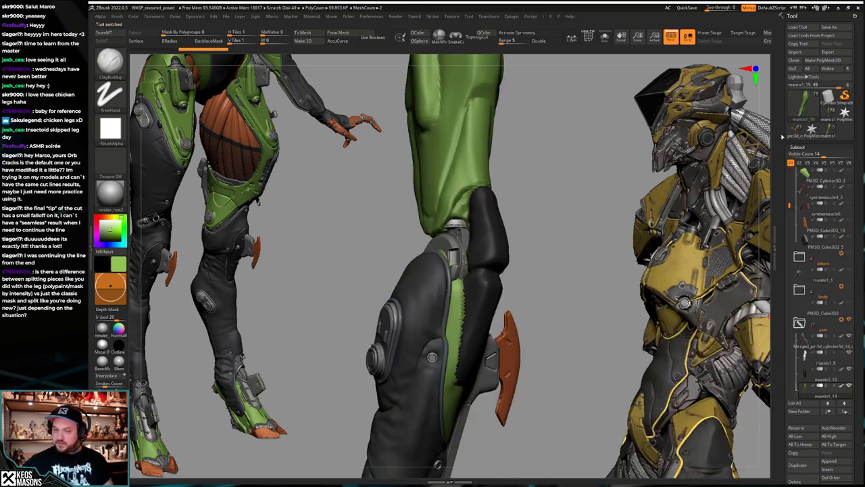
{"action": "left_click", "coordinate": [479, 168], "text": "alt"}
{"action": "left_click", "coordinate": [829, 129]}
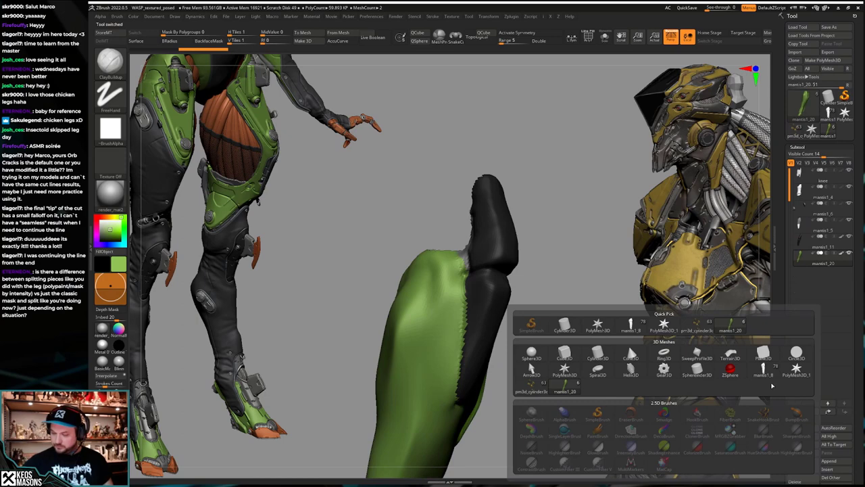
{"action": "left_click", "coordinate": [764, 372]}
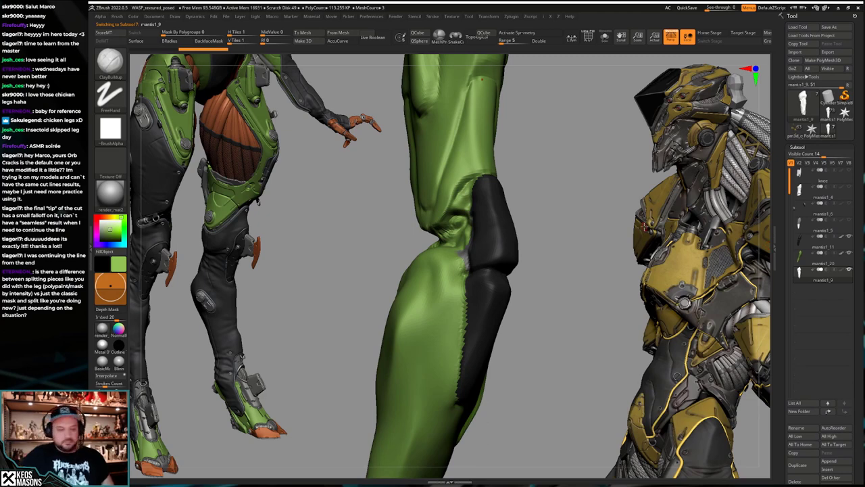
Step: Check the inserted arm pieces from several sides and with the polyframe, and isolate the black elbow covers
{"action": "left_click_drag", "start_coordinate": [555, 323], "coordinate": [490, 365]}
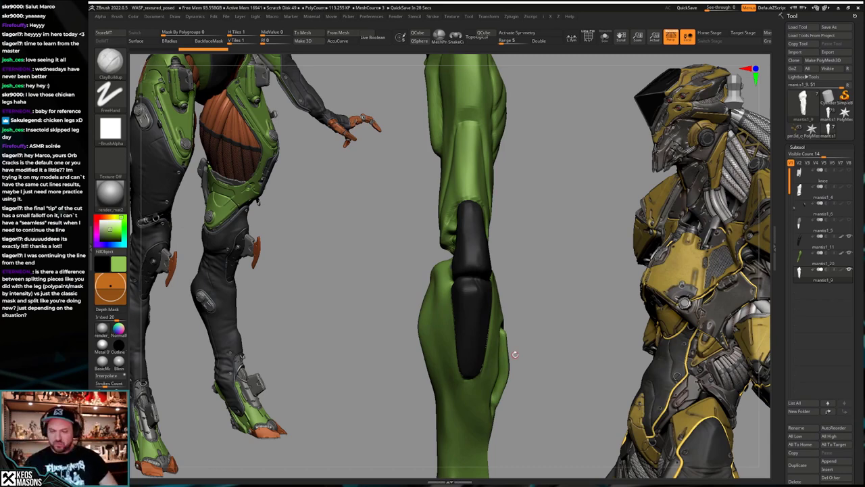
{"action": "left_click_drag", "start_coordinate": [514, 353], "coordinate": [542, 348]}
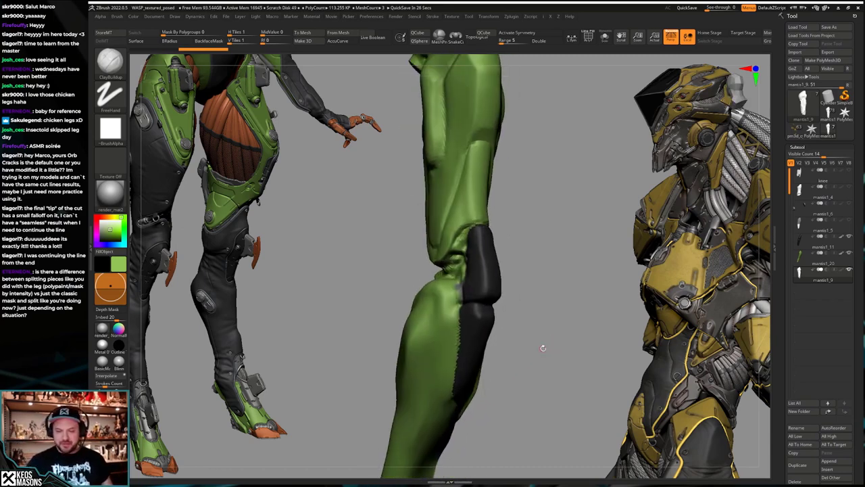
{"action": "key", "text": "shift+f"}
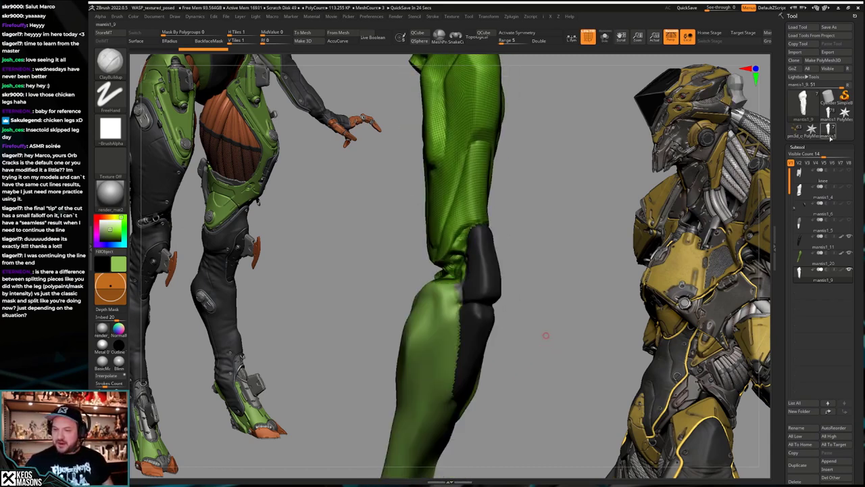
{"action": "key", "text": "shift+f"}
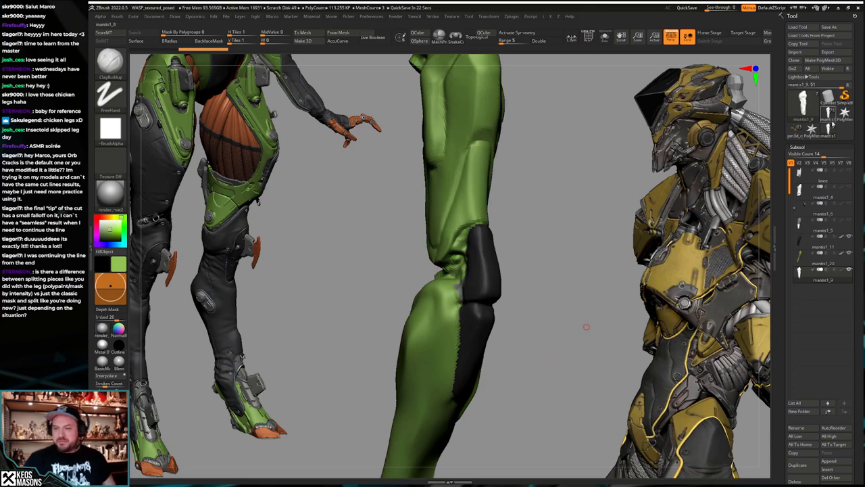
{"action": "mouse_move", "coordinate": [556, 340]}
{"action": "left_mouse_down"}
{"action": "mouse_move", "coordinate": [538, 346]}
{"action": "mouse_move", "coordinate": [537, 329]}
{"action": "mouse_move", "coordinate": [541, 365]}
{"action": "mouse_move", "coordinate": [546, 305]}
{"action": "mouse_move", "coordinate": [548, 324]}
{"action": "mouse_move", "coordinate": [558, 328]}
{"action": "left_mouse_up"}
{"action": "left_click", "coordinate": [498, 286], "text": "alt"}
{"action": "key", "text": "alt+shift+s"}
Step: Polish the elbow covers' jagged edges using an inverted feature mask with only Border enabled, and clear the mask
{"action": "key", "text": "x"}
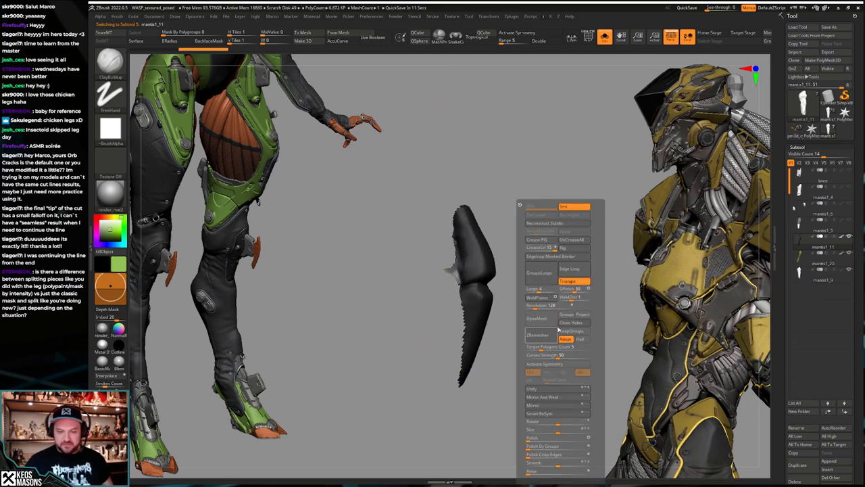
{"action": "key", "text": "z"}
{"action": "left_click", "coordinate": [616, 264]}
{"action": "left_click", "coordinate": [615, 273]}
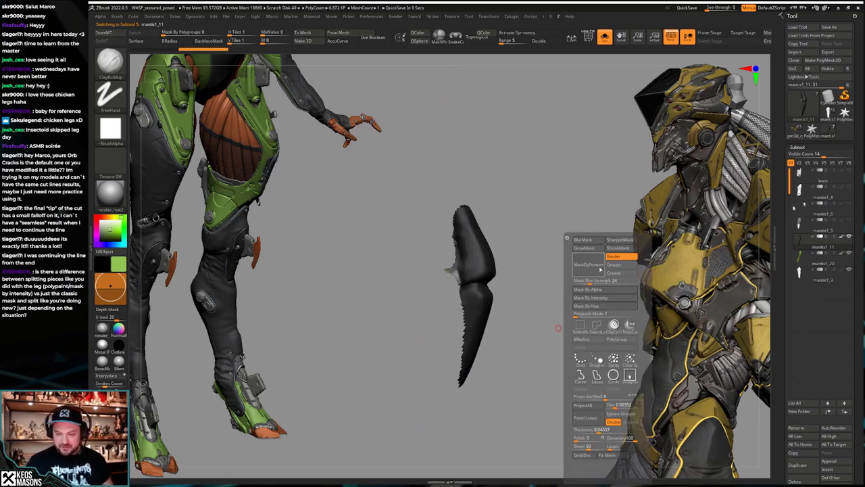
{"action": "left_click", "coordinate": [590, 264]}
{"action": "left_click", "coordinate": [541, 309], "text": "ctrl"}
{"action": "key", "text": "x"}
{"action": "left_click", "coordinate": [523, 442]}
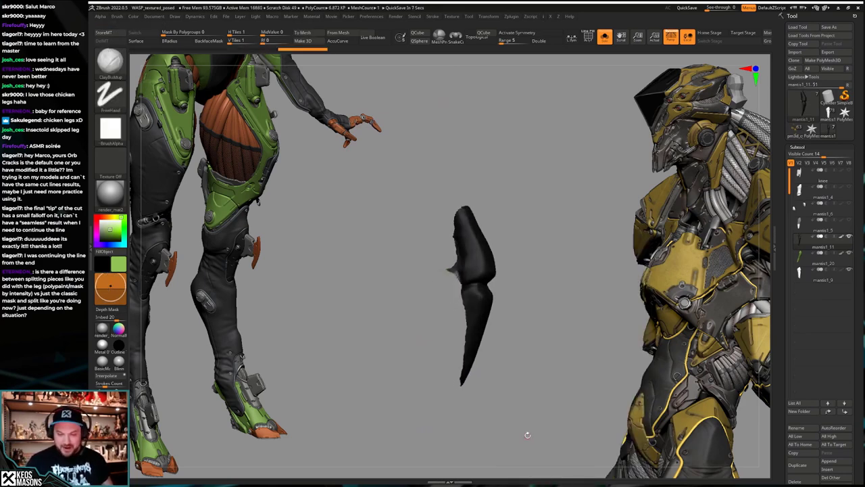
{"action": "left_click_drag", "start_coordinate": [540, 421], "coordinate": [545, 421], "text": "ctrl"}
{"action": "right_click_drag", "start_coordinate": [545, 421], "coordinate": [562, 361], "text": "ctrl"}
Step: Select the green forearm subtool mantis1_20, mask everything except its borders by feature and polish its jagged edges
{"action": "left_click", "coordinate": [803, 259]}
{"action": "key", "text": "x"}
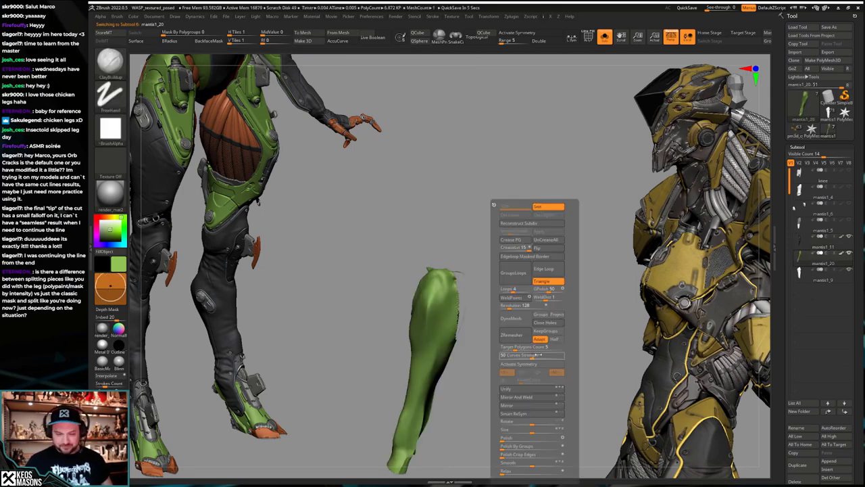
{"action": "key", "text": "z"}
{"action": "left_click", "coordinate": [566, 264]}
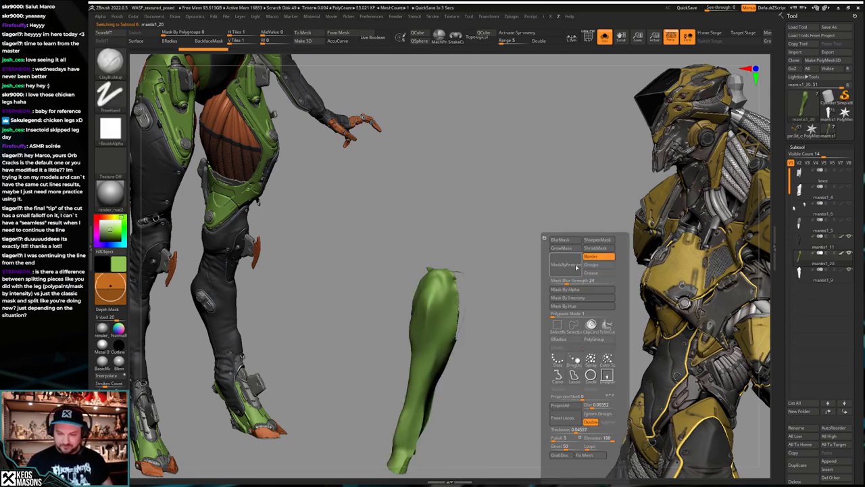
{"action": "key", "text": "space"}
{"action": "left_click", "coordinate": [524, 445]}
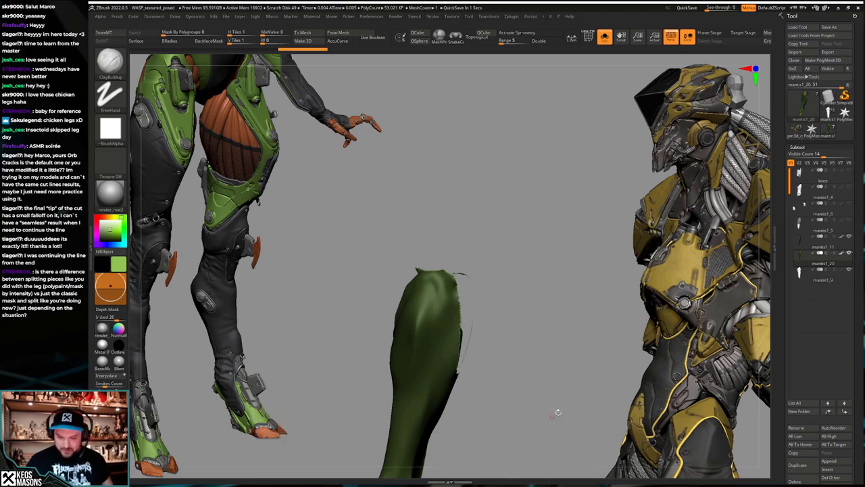
Step: Polish the border edges of the green upper arm subtool mantis1_9 using an inverted feature mask, and clear the mask
{"action": "key", "text": "Down"}
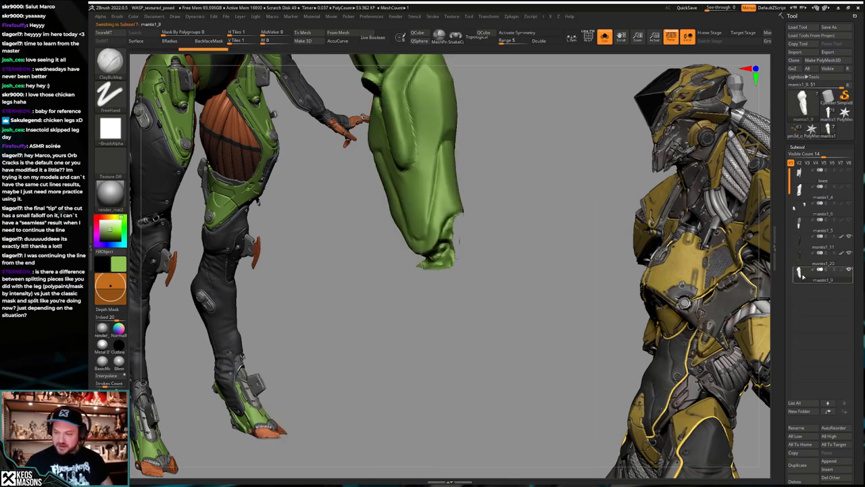
{"action": "left_click_drag", "start_coordinate": [511, 325], "coordinate": [493, 406], "text": "alt"}
{"action": "key", "text": "space"}
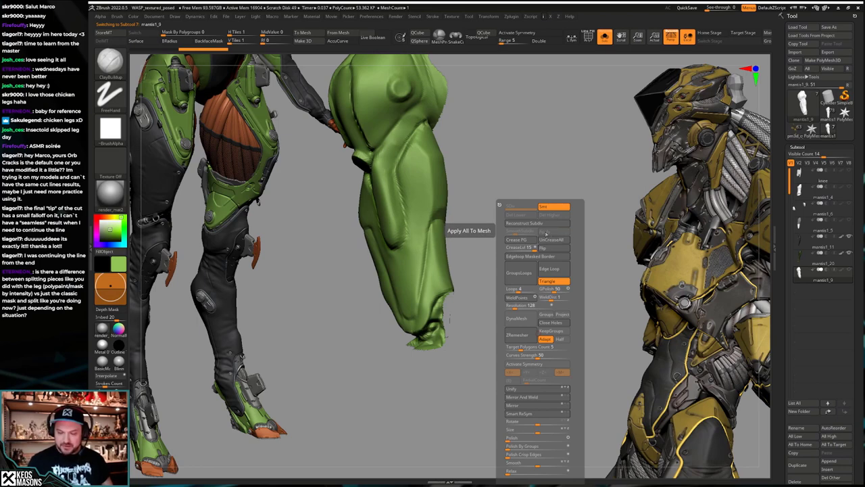
{"action": "key", "text": "Escape"}
{"action": "key", "text": "space"}
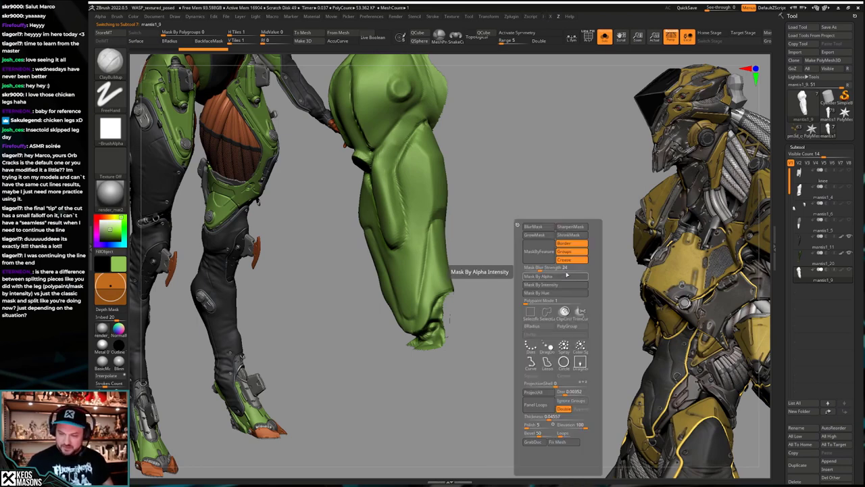
{"action": "left_click", "coordinate": [567, 276]}
{"action": "key", "text": "space"}
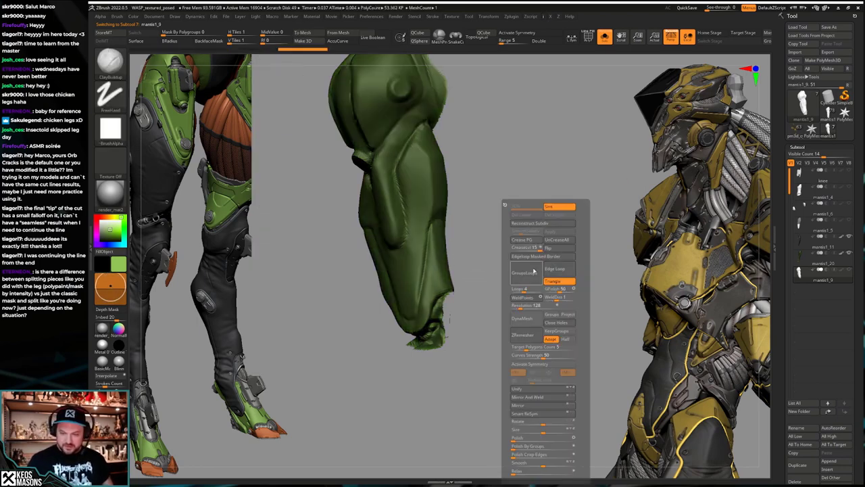
{"action": "key", "text": "space"}
{"action": "left_click", "coordinate": [516, 401], "text": "ctrl"}
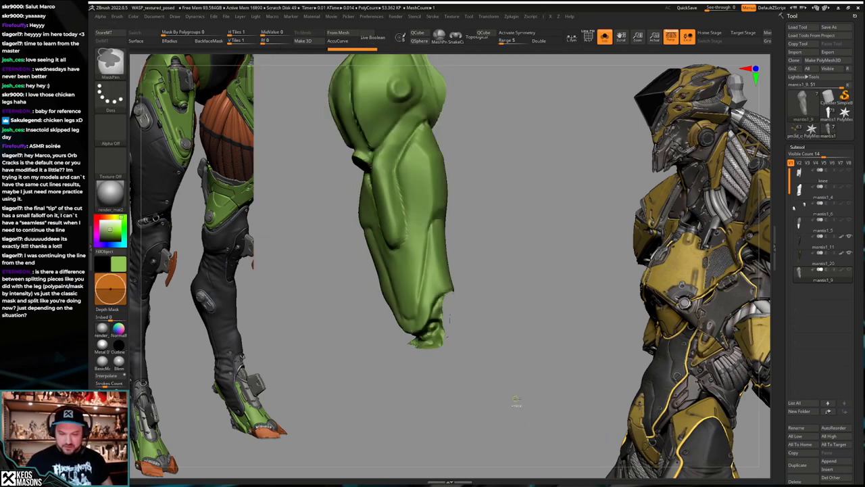
Step: Merge the mantis1_11 subtool with the mantis1_20 and mantis1_9 subtools below it
{"action": "key", "text": "ctrl+z"}
{"action": "left_click", "coordinate": [808, 242]}
{"action": "left_click_drag", "start_coordinate": [782, 459], "coordinate": [782, 395]}
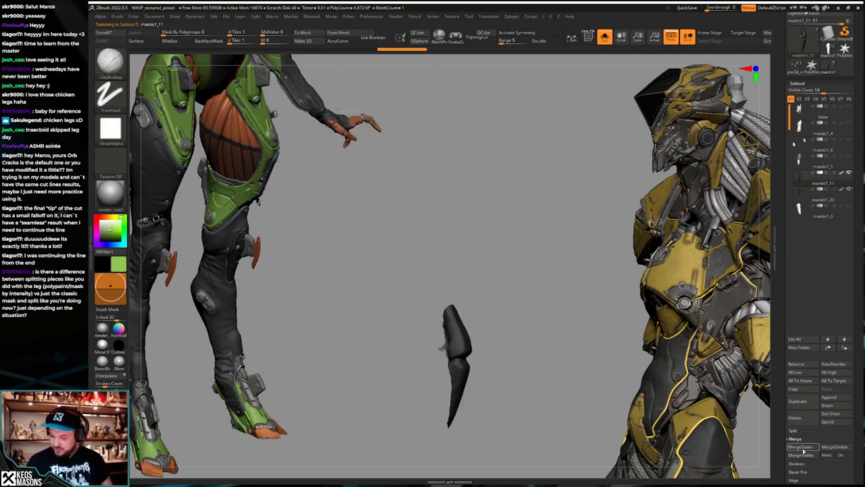
{"action": "left_click", "coordinate": [802, 447]}
{"action": "left_click", "coordinate": [804, 461]}
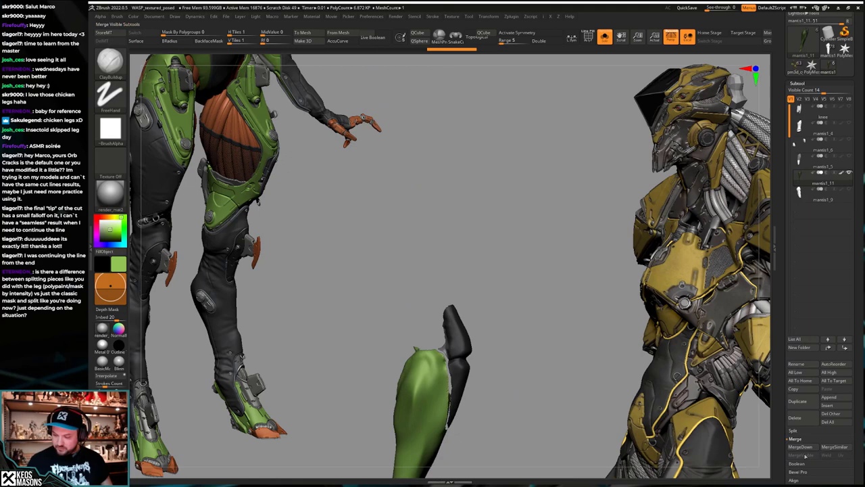
{"action": "left_click", "coordinate": [803, 449]}
{"action": "right_click_drag", "start_coordinate": [582, 405], "coordinate": [505, 304]}
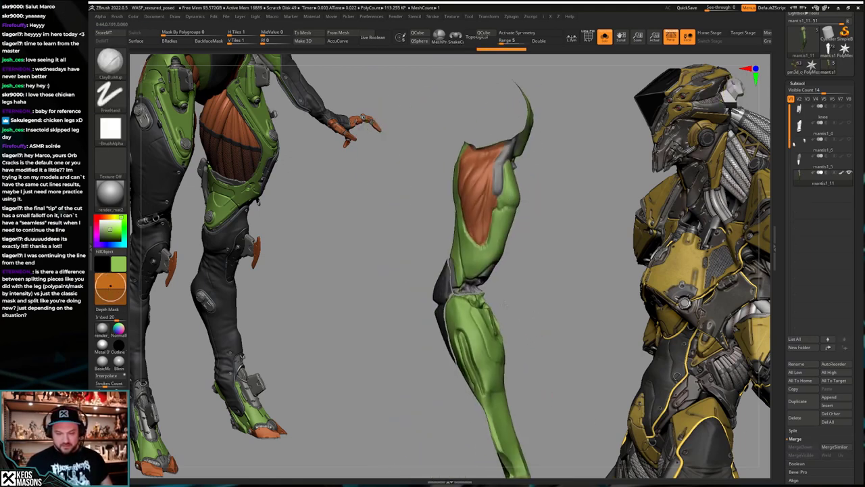
{"action": "left_click_drag", "start_coordinate": [504, 303], "coordinate": [532, 364]}
{"action": "key", "text": "alt+x"}
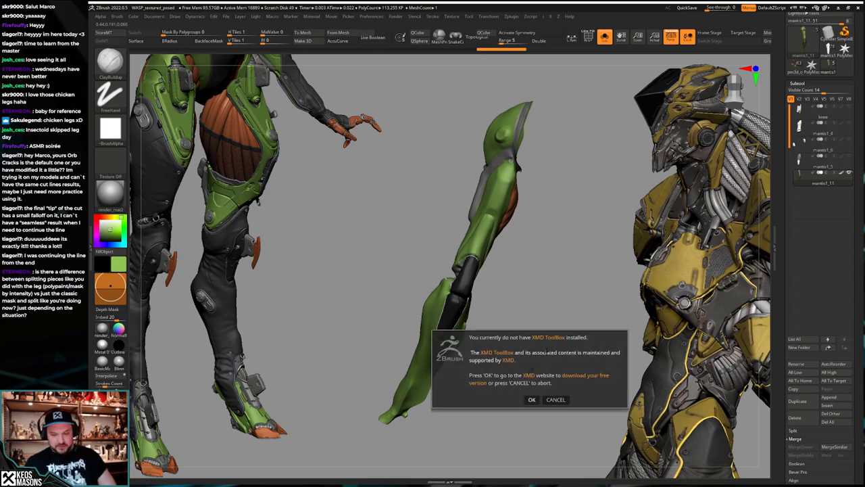
{"action": "key", "text": "Escape"}
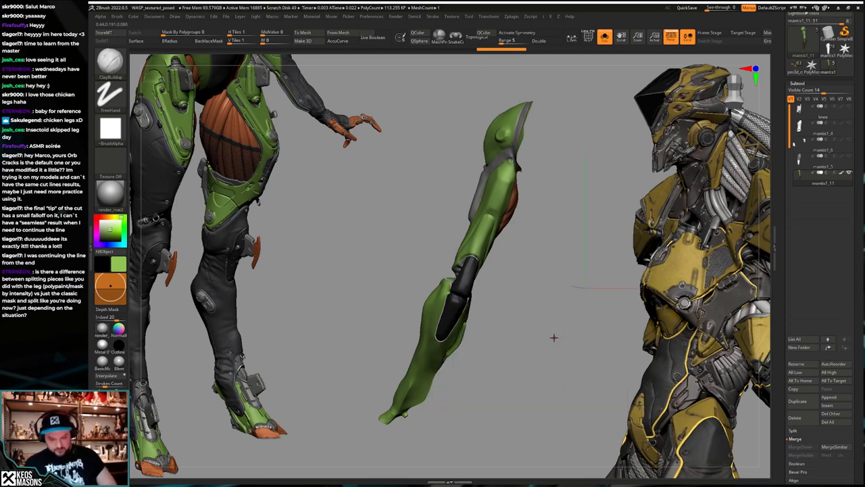
Step: Clear the mask, then reposition and rotate the merged leg with Transpose so it stands upright in front view
{"action": "left_click_drag", "start_coordinate": [548, 359], "coordinate": [509, 339]}
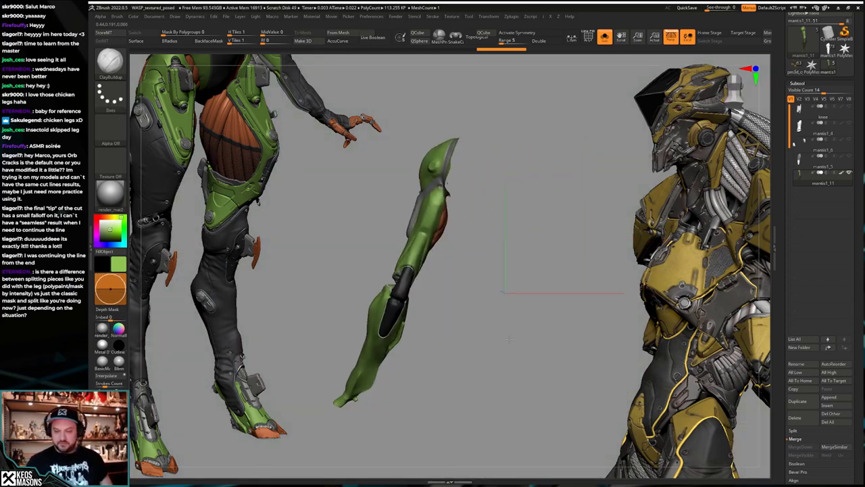
{"action": "left_click", "coordinate": [546, 362], "text": "ctrl"}
{"action": "key", "text": "p"}
{"action": "key", "text": "w"}
{"action": "mouse_move", "coordinate": [379, 331]}
{"action": "left_mouse_down", "text": "shift"}
{"action": "mouse_move", "coordinate": [431, 331]}
{"action": "mouse_move", "coordinate": [519, 309]}
{"action": "mouse_move", "coordinate": [500, 314]}
{"action": "left_mouse_up", "text": "shift"}
{"action": "key", "text": "ctrl+z"}
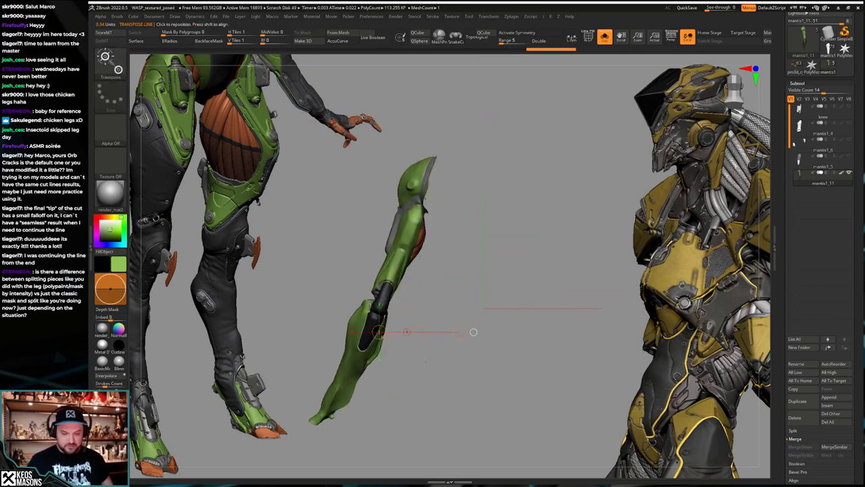
{"action": "left_click_drag", "start_coordinate": [419, 332], "coordinate": [481, 296]}
{"action": "key", "text": "r"}
{"action": "left_click_drag", "start_coordinate": [563, 312], "coordinate": [563, 278]}
{"action": "key", "text": "w"}
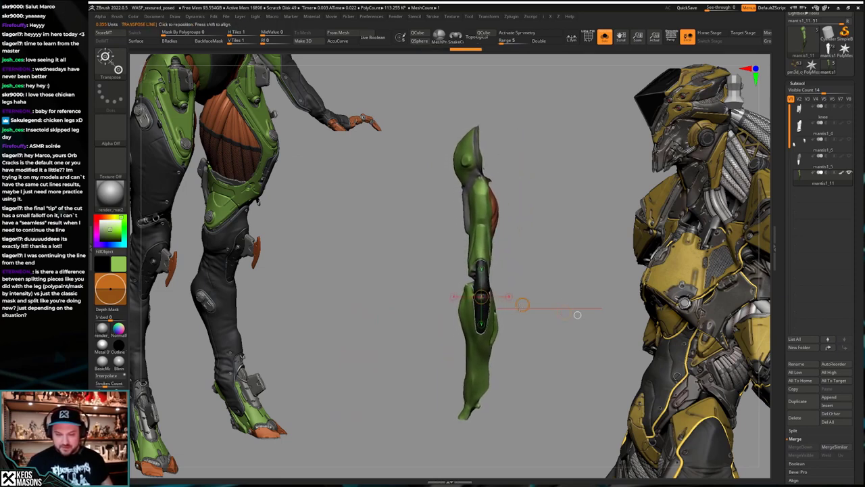
Step: Try repositioning the leg with Transpose from the side view and undo the moves
{"action": "key", "text": "q"}
{"action": "mouse_move", "coordinate": [522, 304]}
{"action": "right_mouse_down"}
{"action": "mouse_move", "coordinate": [532, 286]}
{"action": "mouse_move", "coordinate": [520, 307]}
{"action": "mouse_move", "coordinate": [535, 328]}
{"action": "mouse_move", "coordinate": [513, 302]}
{"action": "right_mouse_up"}
{"action": "key", "text": "w"}
{"action": "mouse_move", "coordinate": [513, 302]}
{"action": "left_mouse_down"}
{"action": "mouse_move", "coordinate": [540, 304]}
{"action": "mouse_move", "coordinate": [485, 302]}
{"action": "left_mouse_up"}
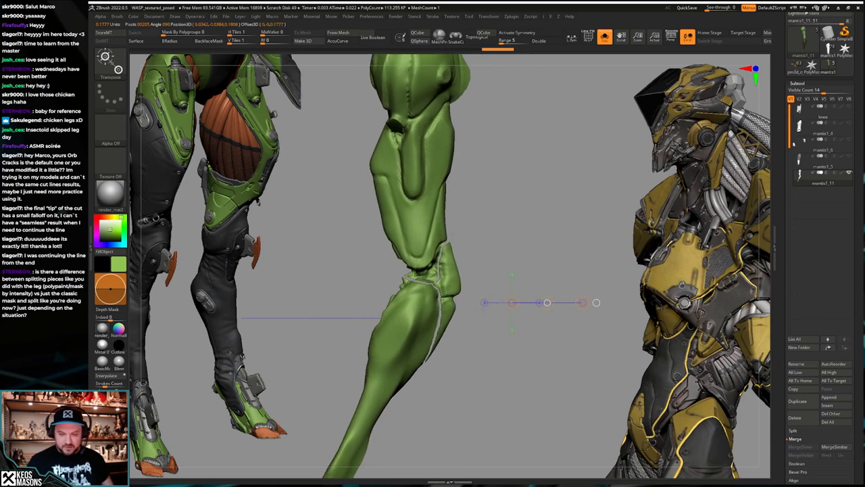
{"action": "key", "text": "q"}
{"action": "mouse_move", "coordinate": [485, 304]}
{"action": "right_mouse_down"}
{"action": "mouse_move", "coordinate": [505, 327]}
{"action": "mouse_move", "coordinate": [551, 341]}
{"action": "mouse_move", "coordinate": [521, 326]}
{"action": "mouse_move", "coordinate": [552, 330]}
{"action": "mouse_move", "coordinate": [515, 320]}
{"action": "right_mouse_up"}
{"action": "right_click_drag", "start_coordinate": [515, 320], "coordinate": [558, 319], "text": "alt"}
{"action": "mouse_move", "coordinate": [558, 318]}
{"action": "right_mouse_down", "text": "ctrl"}
{"action": "mouse_move", "coordinate": [512, 337]}
{"action": "mouse_move", "coordinate": [509, 331]}
{"action": "right_mouse_up", "text": "ctrl"}
{"action": "key", "text": "ctrl+z"}
{"action": "key", "text": "ctrl+z"}
{"action": "key", "text": "ctrl+z"}
Step: Shift the whole leg sideways with Transpose until the knee is centred on the vertical symmetry line
{"action": "key", "text": "w"}
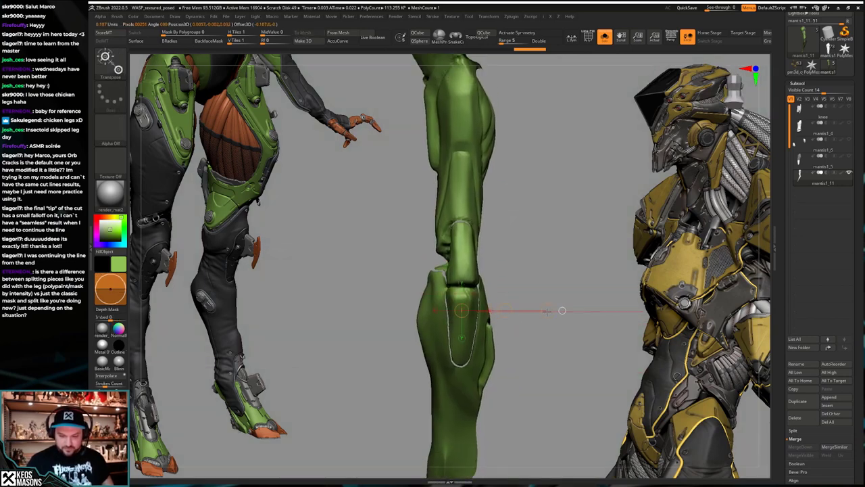
{"action": "mouse_move", "coordinate": [547, 311]}
{"action": "left_mouse_down"}
{"action": "mouse_move", "coordinate": [563, 300]}
{"action": "mouse_move", "coordinate": [515, 313]}
{"action": "mouse_move", "coordinate": [570, 322]}
{"action": "mouse_move", "coordinate": [542, 343]}
{"action": "mouse_move", "coordinate": [534, 318]}
{"action": "left_mouse_up"}
{"action": "key", "text": "q"}
{"action": "left_click", "coordinate": [546, 315]}
{"action": "key", "text": "w"}
{"action": "mouse_move", "coordinate": [405, 315]}
{"action": "left_mouse_down", "text": "shift"}
{"action": "mouse_move", "coordinate": [560, 313]}
{"action": "mouse_move", "coordinate": [511, 372]}
{"action": "left_mouse_up", "text": "shift"}
{"action": "key", "text": "q"}
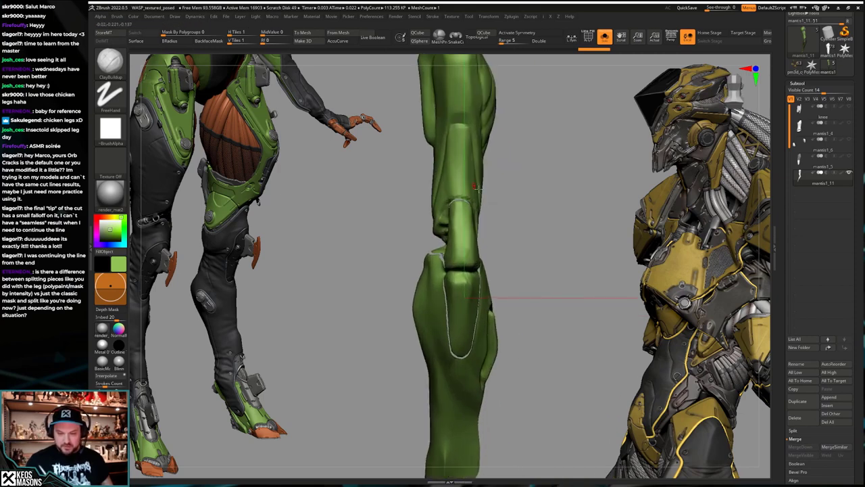
{"action": "key", "text": "ctrl+z"}
{"action": "key", "text": "w"}
{"action": "key", "text": "q"}
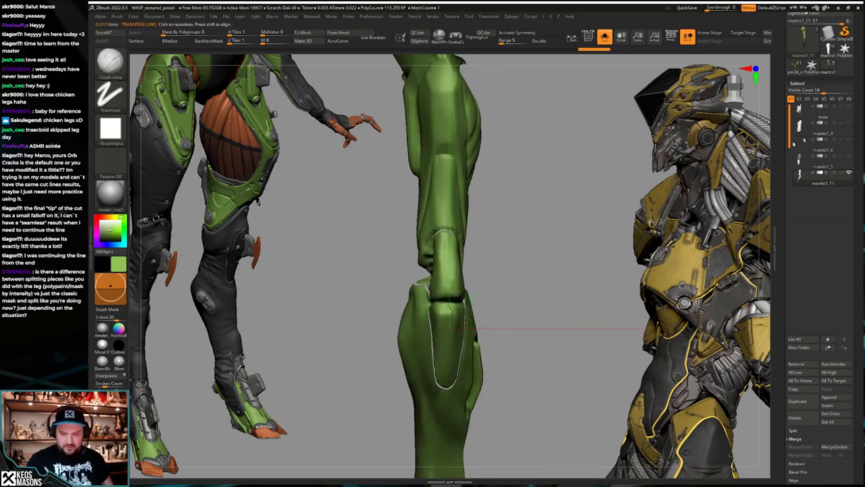
{"action": "key", "text": "w"}
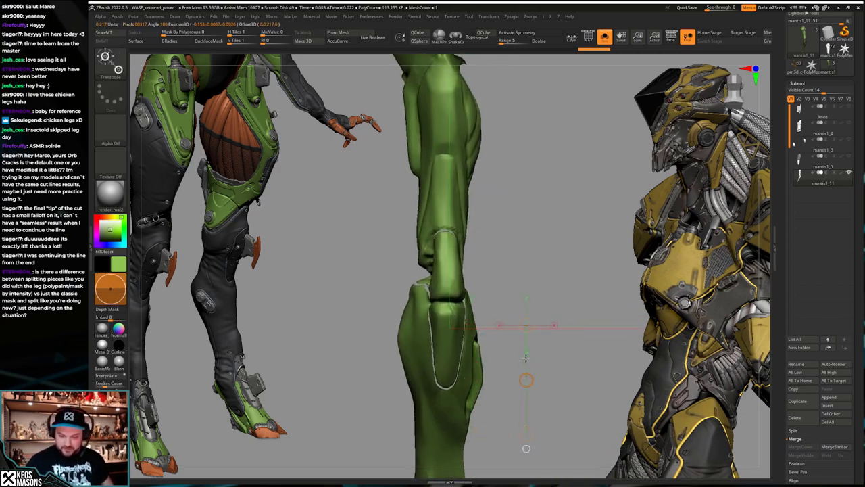
{"action": "mouse_move", "coordinate": [521, 371]}
{"action": "left_mouse_down", "text": "shift"}
{"action": "mouse_move", "coordinate": [539, 374]}
{"action": "mouse_move", "coordinate": [505, 374]}
{"action": "mouse_move", "coordinate": [532, 329]}
{"action": "left_mouse_up", "text": "shift"}
Step: Using a large Move brush, nudge the thigh and lower leg sideways to straighten the leg along its centre line
{"action": "key", "text": "q"}
{"action": "key", "text": "b"}
{"action": "key", "text": "m"}
{"action": "key", "text": "v"}
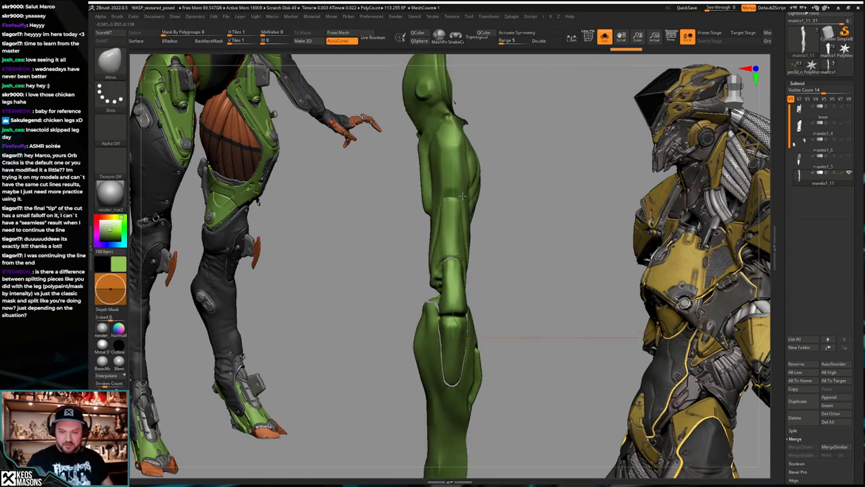
{"action": "key", "text": "space"}
{"action": "left_click_drag", "start_coordinate": [478, 199], "coordinate": [499, 196]}
{"action": "left_click_drag", "start_coordinate": [462, 125], "coordinate": [466, 126]}
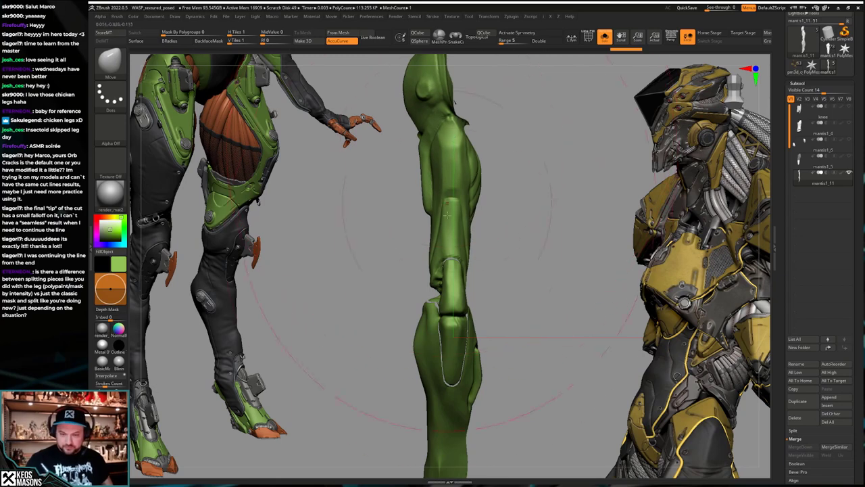
{"action": "left_click_drag", "start_coordinate": [445, 239], "coordinate": [451, 241]}
{"action": "left_click_drag", "start_coordinate": [525, 285], "coordinate": [529, 235], "text": "alt"}
{"action": "left_click_drag", "start_coordinate": [443, 425], "coordinate": [452, 427]}
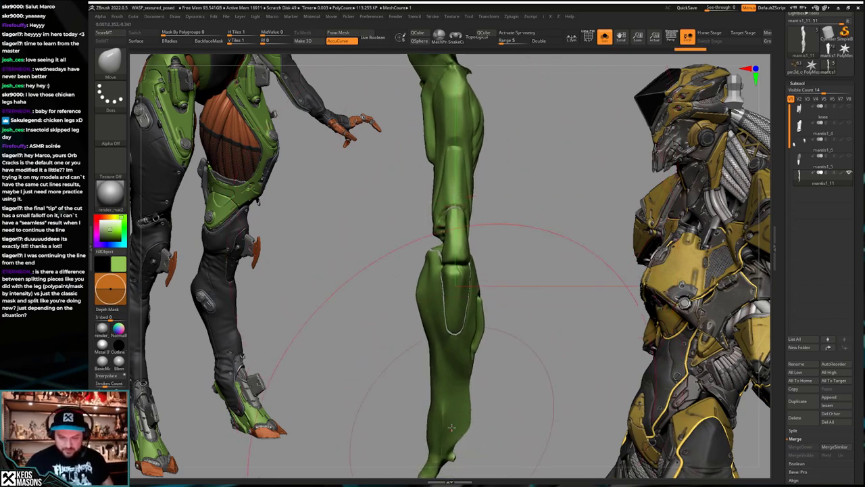
Step: Reduce the Move brush size and nudge the knee piece towards the leg's centre line
{"action": "key", "text": "space"}
{"action": "left_click_drag", "start_coordinate": [491, 268], "coordinate": [485, 267]}
{"action": "key", "text": "space"}
{"action": "left_click_drag", "start_coordinate": [470, 237], "coordinate": [461, 237]}
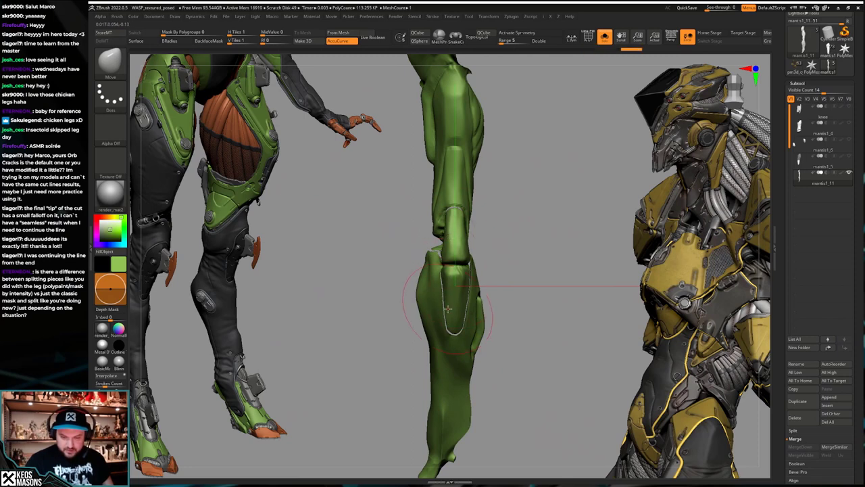
Step: Try Mirror And Weld on the whole leg and undo it
{"action": "key", "text": "g"}
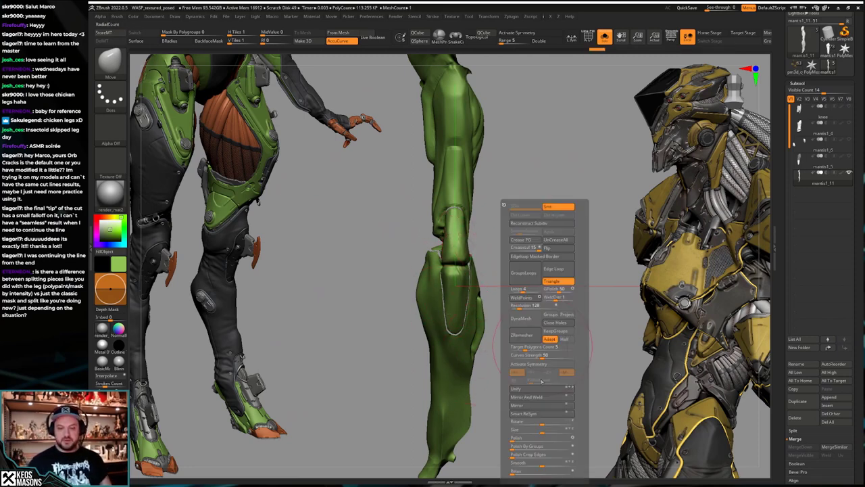
{"action": "left_click", "coordinate": [553, 399]}
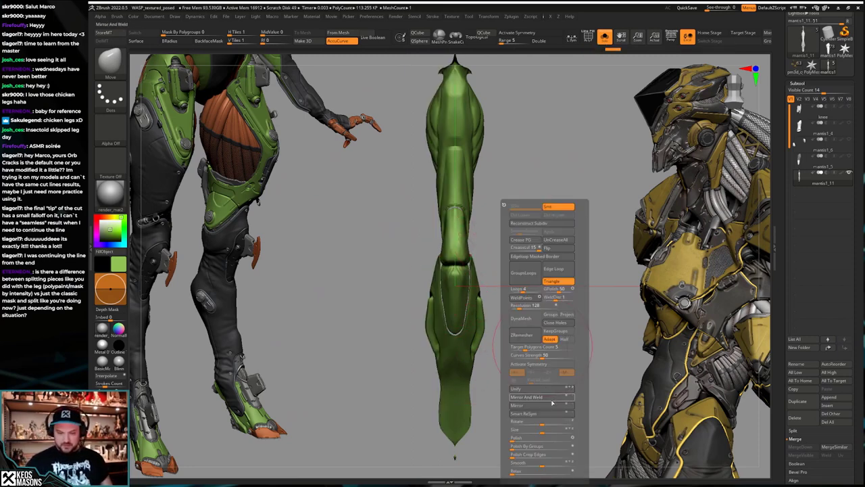
{"action": "key", "text": "ctrl+z"}
{"action": "key", "text": "ctrl+shift+z"}
{"action": "key", "text": "ctrl+z"}
Step: Check the leg's polygroups, mask everything except the knee piece and split it into its own subtool
{"action": "key", "text": "shift+f"}
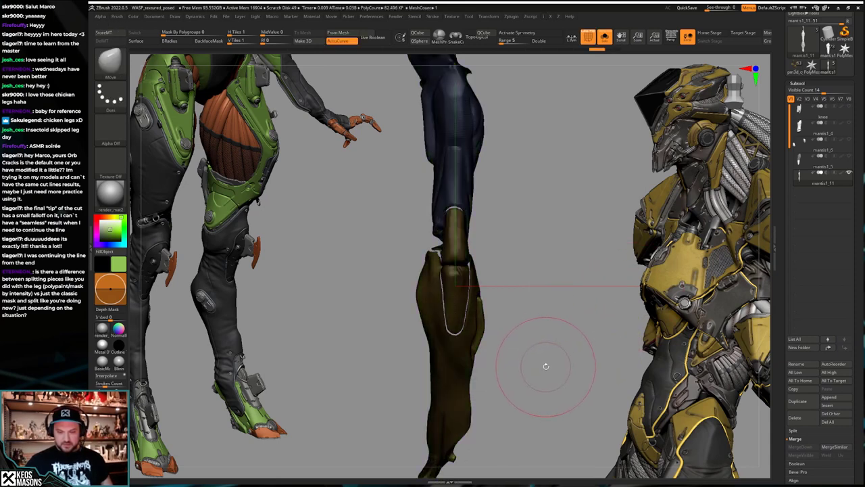
{"action": "key", "text": "shift+f"}
{"action": "key", "text": "w"}
{"action": "left_click", "coordinate": [462, 237], "text": "ctrl"}
{"action": "key", "text": "q"}
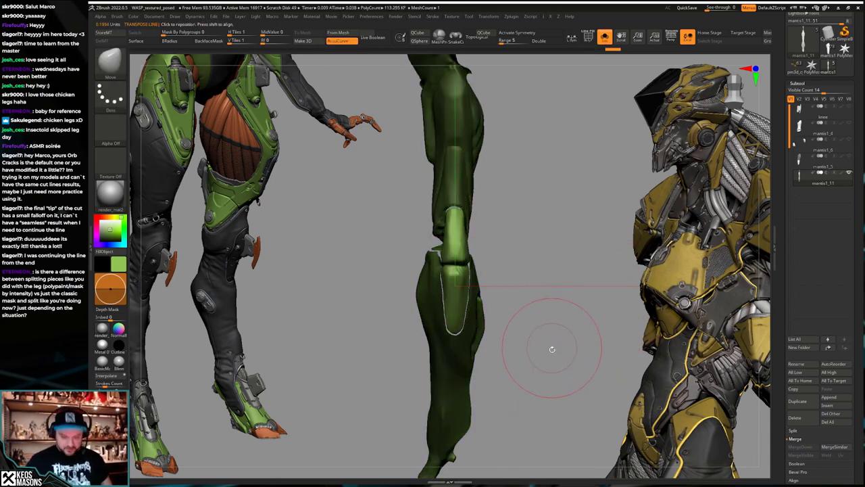
{"action": "key", "text": "ctrl+shift+s"}
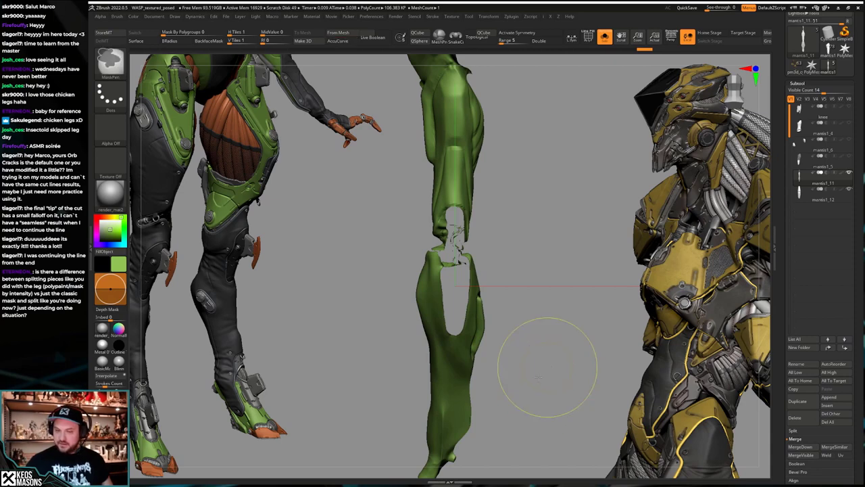
Step: Select the split-off knee piece and change the active colour to a muted pink
{"action": "mouse_move", "coordinate": [548, 361]}
{"action": "right_mouse_down", "text": "ctrl"}
{"action": "mouse_move", "coordinate": [519, 344]}
{"action": "mouse_move", "coordinate": [518, 301]}
{"action": "mouse_move", "coordinate": [514, 348]}
{"action": "mouse_move", "coordinate": [599, 327]}
{"action": "right_mouse_up", "text": "ctrl"}
{"action": "right_click_drag", "start_coordinate": [599, 327], "coordinate": [599, 305], "text": "alt"}
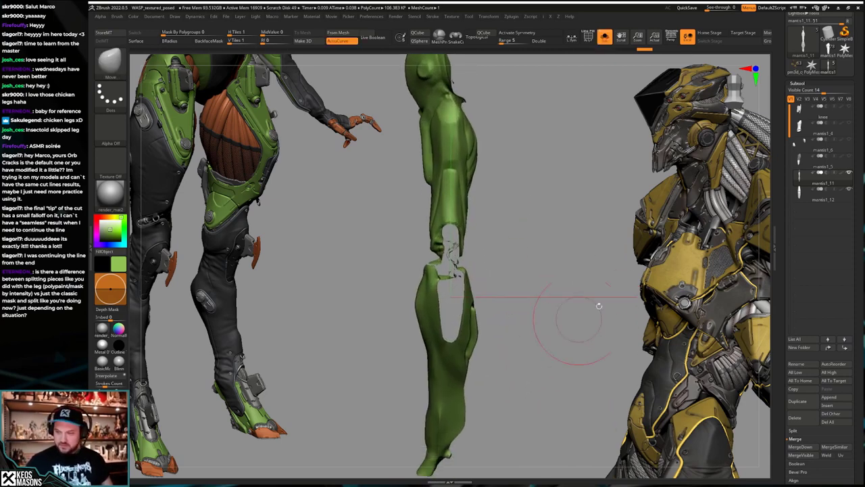
{"action": "key", "text": "Down"}
{"action": "key", "text": "shift+s"}
{"action": "left_click_drag", "start_coordinate": [541, 340], "coordinate": [536, 345]}
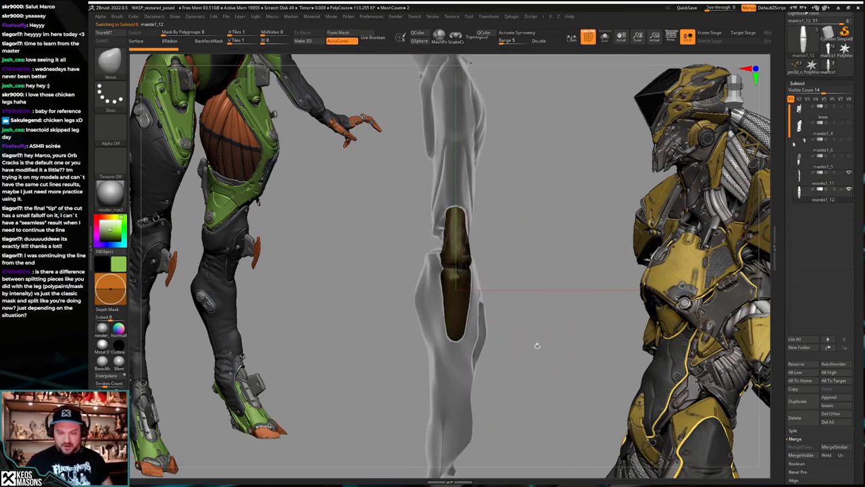
{"action": "key", "text": "shift+t"}
{"action": "key", "text": "shift+f"}
{"action": "key", "text": "c"}
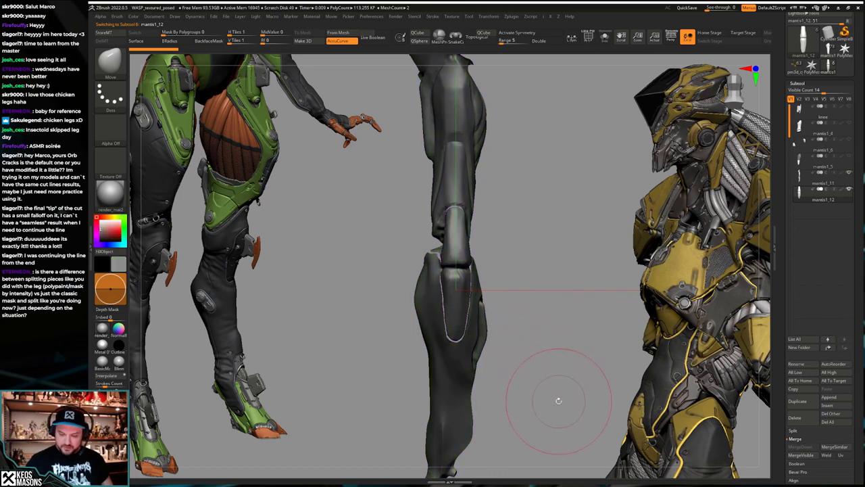
{"action": "key", "text": "space"}
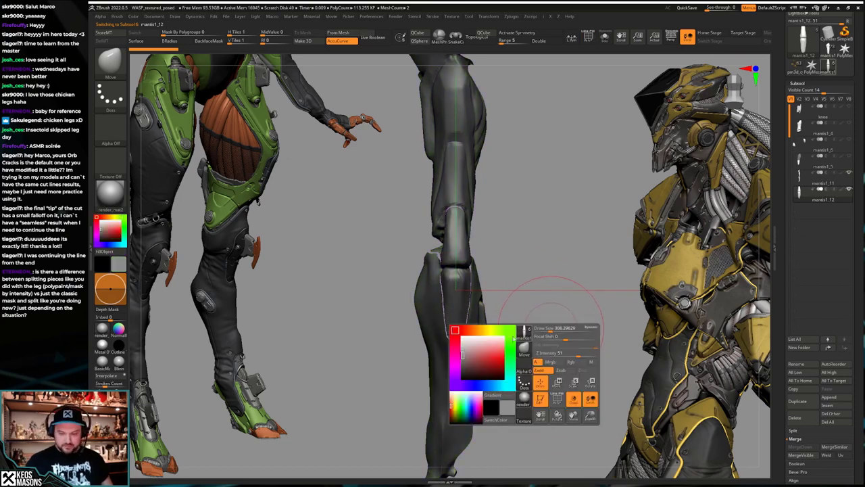
{"action": "left_click", "coordinate": [482, 351]}
Step: Apply Mirror And Weld to the knee piece and check the result against the rest of the leg
{"action": "key", "text": "g"}
{"action": "left_click", "coordinate": [569, 400]}
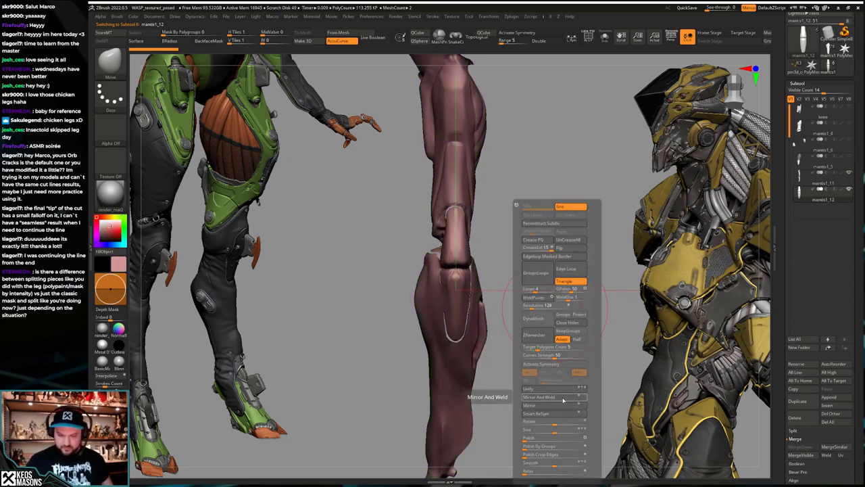
{"action": "left_click_drag", "start_coordinate": [408, 316], "coordinate": [555, 318]}
{"action": "key", "text": "alt+s"}
{"action": "key", "text": "shift+f"}
{"action": "key", "text": "alt+s"}
{"action": "key", "text": "shift+f"}
{"action": "left_click_drag", "start_coordinate": [554, 318], "coordinate": [548, 301]}
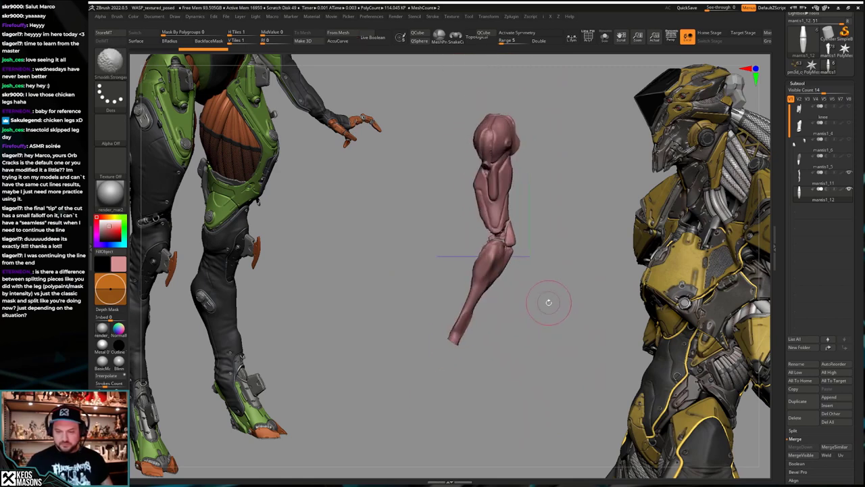
Step: Merge the mantis1_11 leg with the mirrored knee piece below it
{"action": "left_click", "coordinate": [809, 180]}
{"action": "left_click", "coordinate": [803, 449]}
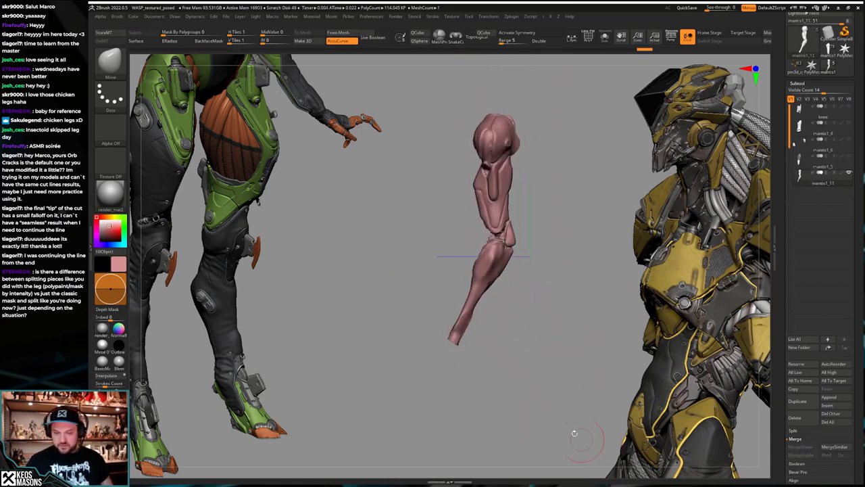
{"action": "left_click_drag", "start_coordinate": [562, 378], "coordinate": [547, 316], "text": "alt"}
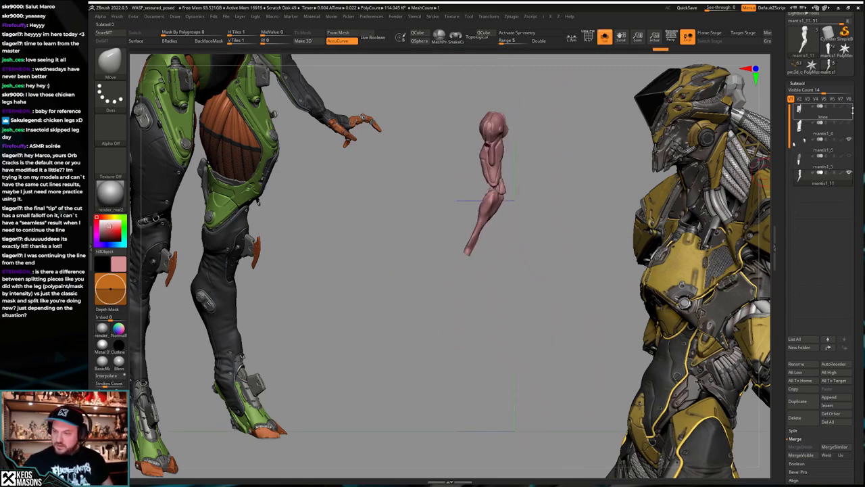
Step: Show the remaining leg and foot subtools and move the merged leg towards them with Transpose
{"action": "key", "text": "alt+s"}
{"action": "left_click_drag", "start_coordinate": [573, 304], "coordinate": [554, 278], "text": "alt"}
{"action": "key", "text": "w"}
{"action": "mouse_move", "coordinate": [478, 182]}
{"action": "left_mouse_down", "text": "shift"}
{"action": "mouse_move", "coordinate": [539, 181]}
{"action": "mouse_move", "coordinate": [501, 208]}
{"action": "mouse_move", "coordinate": [473, 379]}
{"action": "mouse_move", "coordinate": [484, 387]}
{"action": "mouse_move", "coordinate": [503, 337]}
{"action": "mouse_move", "coordinate": [530, 367]}
{"action": "mouse_move", "coordinate": [503, 337]}
{"action": "left_mouse_up", "text": "shift"}
{"action": "key", "text": "q"}
{"action": "key", "text": "w"}
{"action": "mouse_move", "coordinate": [473, 307]}
{"action": "left_mouse_down", "text": "alt"}
{"action": "mouse_move", "coordinate": [471, 349]}
{"action": "mouse_move", "coordinate": [516, 346]}
{"action": "mouse_move", "coordinate": [526, 277]}
{"action": "mouse_move", "coordinate": [548, 255]}
{"action": "left_mouse_up", "text": "alt"}
Step: Mirror the leg with the Geometry Mirror command and position it over the shin and foot parts
{"action": "key", "text": "1"}
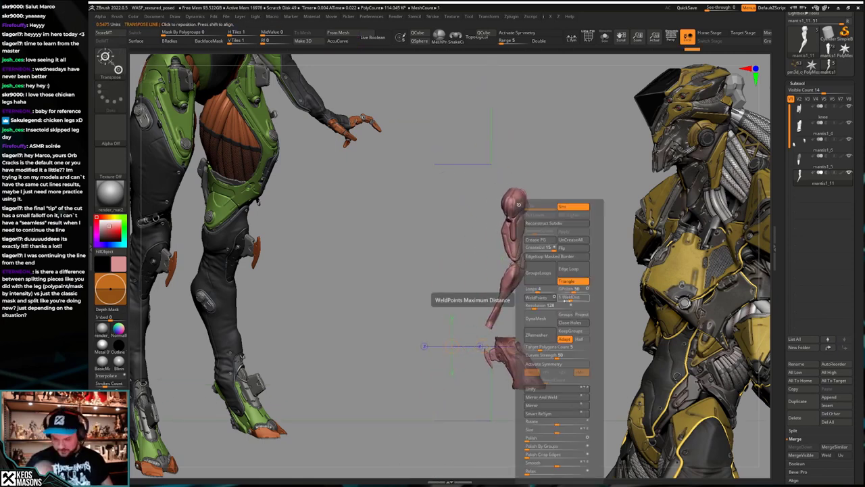
{"action": "left_click", "coordinate": [581, 404]}
{"action": "mouse_move", "coordinate": [468, 277]}
{"action": "left_mouse_down", "text": "shift"}
{"action": "mouse_move", "coordinate": [534, 277]}
{"action": "mouse_move", "coordinate": [532, 316]}
{"action": "left_mouse_up", "text": "shift"}
{"action": "key", "text": "q"}
{"action": "mouse_move", "coordinate": [566, 375]}
{"action": "left_mouse_down", "text": "shift"}
{"action": "mouse_move", "coordinate": [538, 381]}
{"action": "mouse_move", "coordinate": [542, 318]}
{"action": "mouse_move", "coordinate": [535, 344]}
{"action": "mouse_move", "coordinate": [523, 331]}
{"action": "left_mouse_up", "text": "shift"}
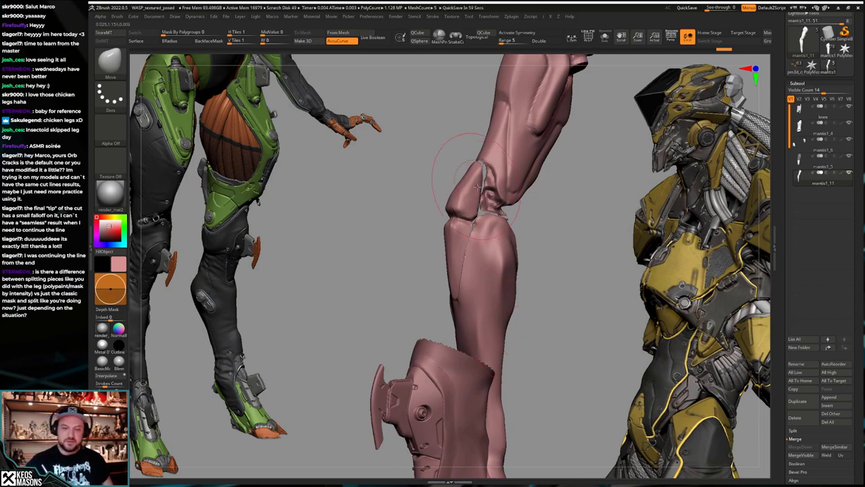
Step: Hide the shin armour covering the leg, mask everything except the knee piece and split it into its own subtool
{"action": "key", "text": "alt+s"}
{"action": "key", "text": "shift+f"}
{"action": "key", "text": "shift+f"}
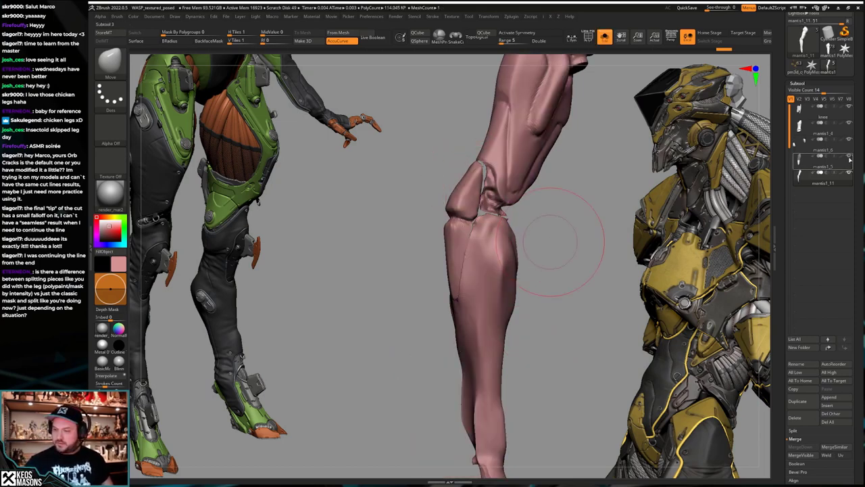
{"action": "key", "text": "alt+s"}
{"action": "key", "text": "alt+s"}
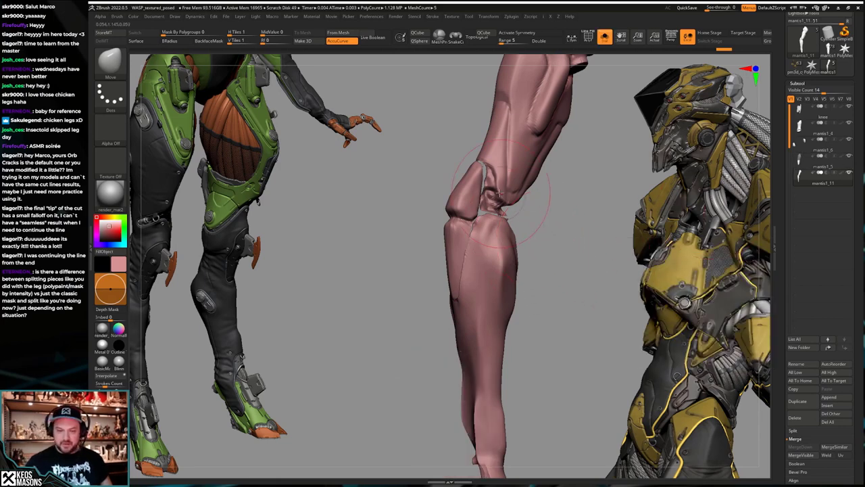
{"action": "key", "text": "w"}
{"action": "left_click", "coordinate": [462, 240], "text": "ctrl"}
{"action": "key", "text": "q"}
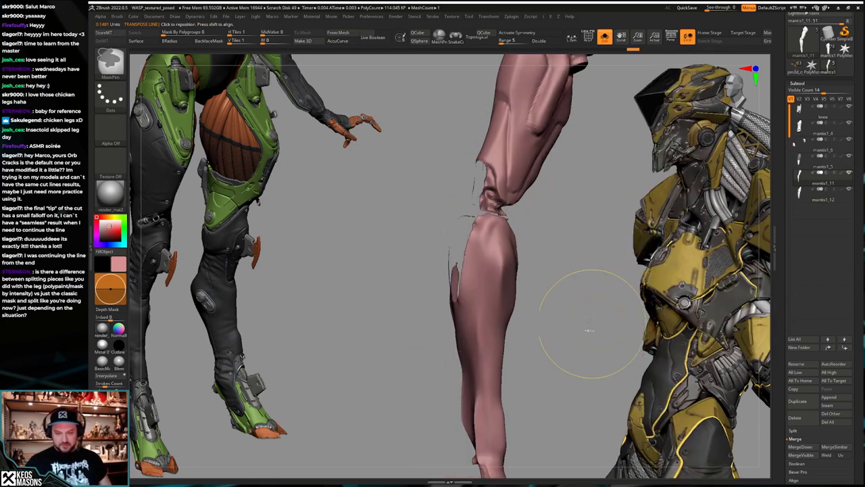
Step: Clear the mask and undo the recent changes on the mantis1_11 leg to restore its polypaint
{"action": "left_click_drag", "start_coordinate": [588, 216], "coordinate": [408, 400], "text": "ctrl"}
{"action": "left_click_drag", "start_coordinate": [585, 332], "coordinate": [598, 345], "text": "ctrl"}
{"action": "mouse_move", "coordinate": [588, 342]}
{"action": "left_mouse_down"}
{"action": "mouse_move", "coordinate": [571, 344]}
{"action": "mouse_move", "coordinate": [571, 331]}
{"action": "mouse_move", "coordinate": [572, 343]}
{"action": "mouse_move", "coordinate": [511, 338]}
{"action": "mouse_move", "coordinate": [503, 362]}
{"action": "left_mouse_up"}
{"action": "left_click", "coordinate": [572, 332]}
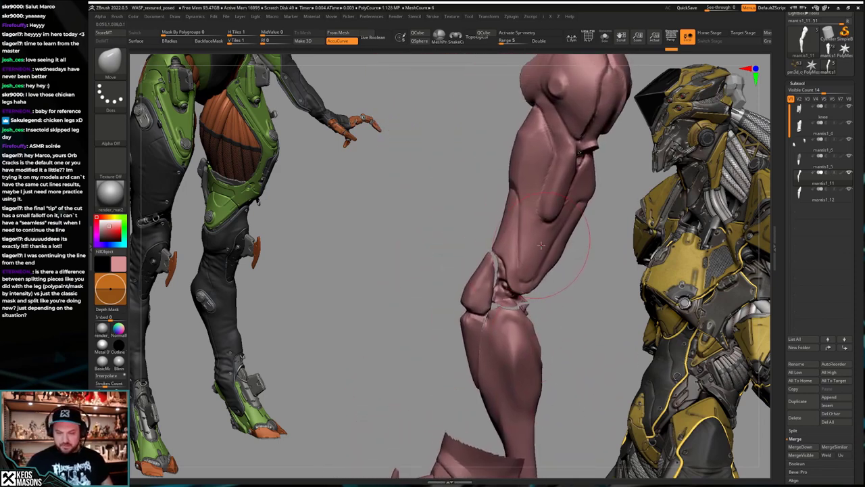
{"action": "key", "text": "ctrl+z"}
{"action": "key", "text": "ctrl+z"}
{"action": "key", "text": "ctrl+z"}
{"action": "key", "text": "ctrl+z"}
{"action": "key", "text": "ctrl+z"}
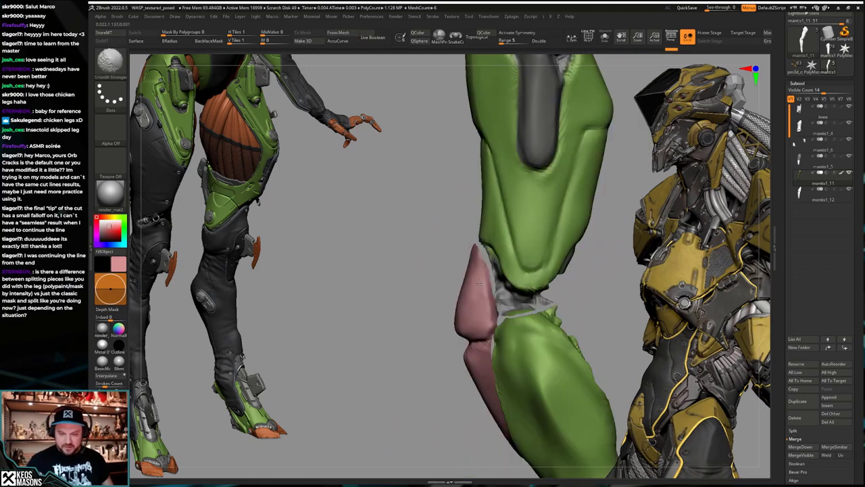
Step: Make the split-off knee piece mantis1_12 the active subtool and activate symmetry for reshaping it with the Move brush
{"action": "left_click_drag", "start_coordinate": [478, 284], "coordinate": [484, 286], "text": "shift"}
{"action": "key", "text": "s"}
{"action": "key", "text": "s"}
{"action": "left_click", "coordinate": [475, 306], "text": "alt"}
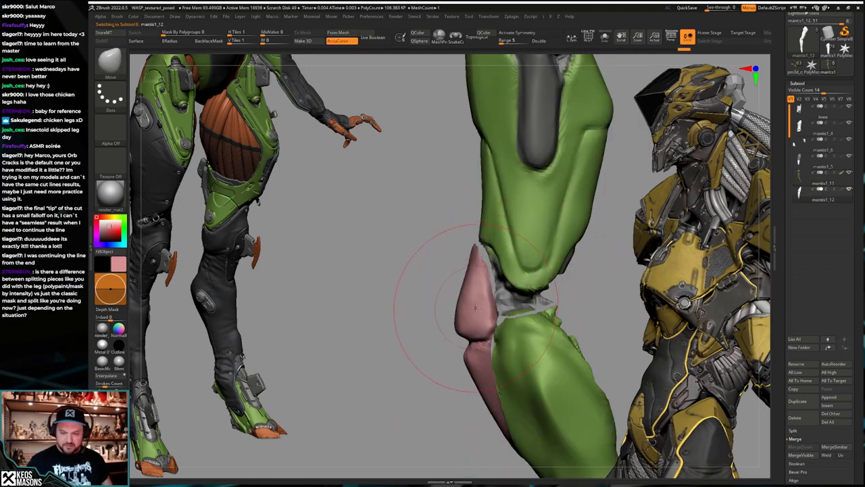
{"action": "key", "text": "s"}
{"action": "key", "text": "x"}
{"action": "key", "text": "space"}
{"action": "key", "text": "b"}
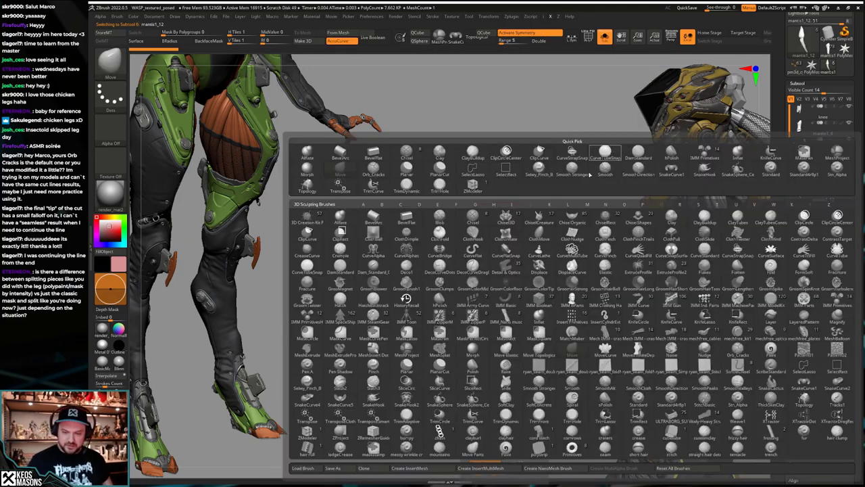
{"action": "key", "text": "s"}
{"action": "key", "text": "space"}
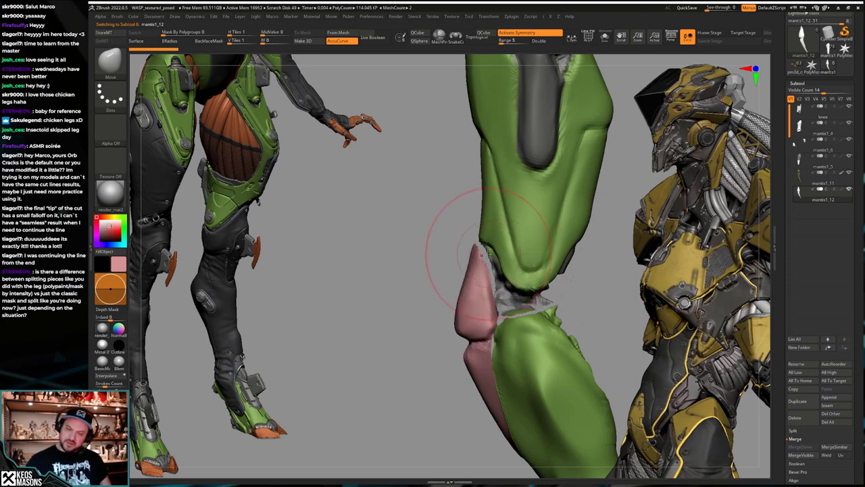
{"action": "left_click_drag", "start_coordinate": [428, 193], "coordinate": [514, 292]}
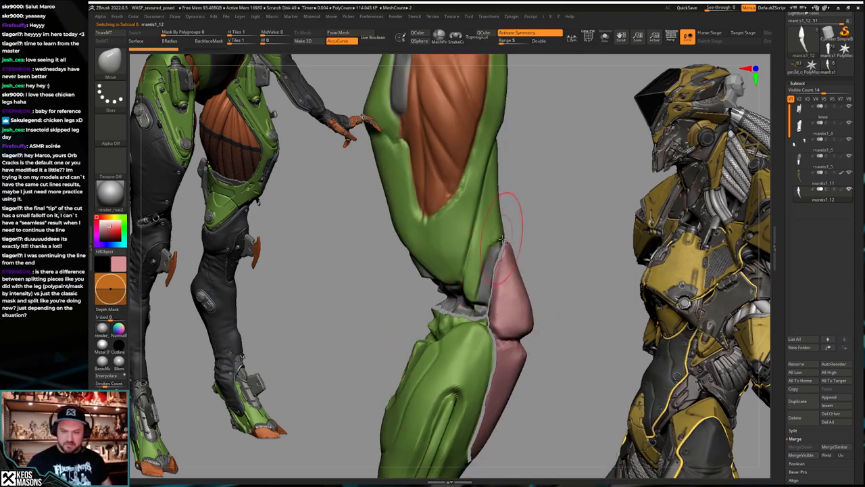
Step: Reshape the pointed tip of the upper knee plate into a broader, blunt end with the Move brush
{"action": "right_click_drag", "start_coordinate": [507, 247], "coordinate": [508, 266]}
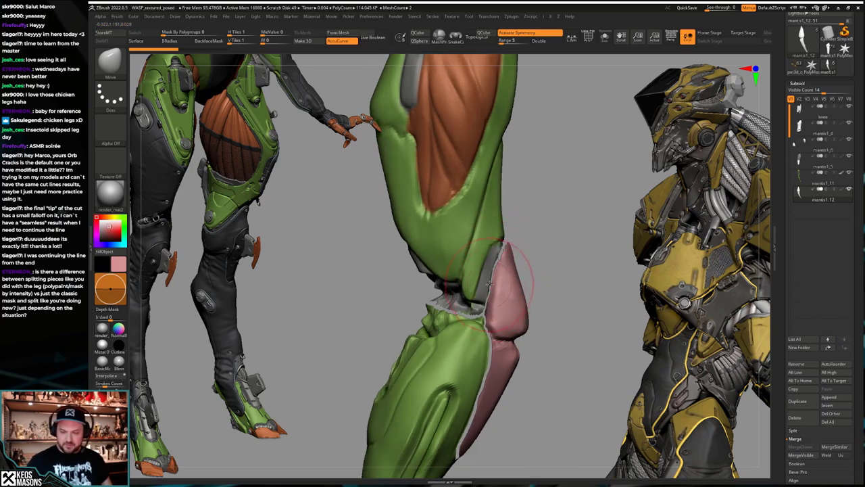
{"action": "mouse_move", "coordinate": [504, 259]}
{"action": "left_mouse_down"}
{"action": "mouse_move", "coordinate": [496, 243]}
{"action": "mouse_move", "coordinate": [508, 248]}
{"action": "left_mouse_up"}
{"action": "mouse_move", "coordinate": [589, 237]}
{"action": "right_mouse_down"}
{"action": "mouse_move", "coordinate": [532, 223]}
{"action": "mouse_move", "coordinate": [540, 255]}
{"action": "mouse_move", "coordinate": [555, 261]}
{"action": "right_mouse_up"}
{"action": "left_click_drag", "start_coordinate": [529, 250], "coordinate": [524, 249]}
{"action": "right_click_drag", "start_coordinate": [575, 257], "coordinate": [530, 256]}
{"action": "left_click_drag", "start_coordinate": [527, 252], "coordinate": [536, 258], "text": "shift"}
{"action": "right_click_drag", "start_coordinate": [545, 265], "coordinate": [563, 272]}
{"action": "mouse_move", "coordinate": [563, 272]}
{"action": "left_mouse_down"}
{"action": "mouse_move", "coordinate": [545, 261]}
{"action": "mouse_move", "coordinate": [539, 297]}
{"action": "mouse_move", "coordinate": [550, 266]}
{"action": "mouse_move", "coordinate": [560, 291]}
{"action": "mouse_move", "coordinate": [546, 299]}
{"action": "mouse_move", "coordinate": [510, 271]}
{"action": "mouse_move", "coordinate": [523, 308]}
{"action": "left_mouse_up"}
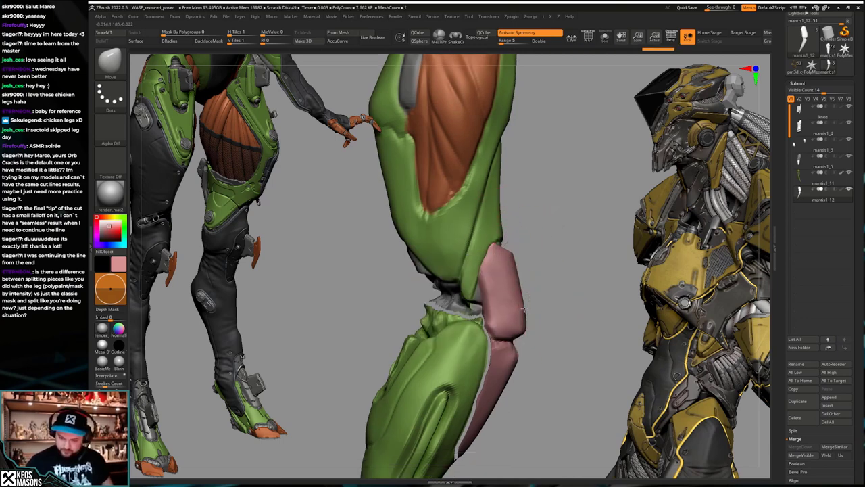
Step: Adjust the upper knee plate's inner edge and its front outline with symmetrical Move brush strokes
{"action": "key", "text": "space"}
{"action": "left_click", "coordinate": [483, 292]}
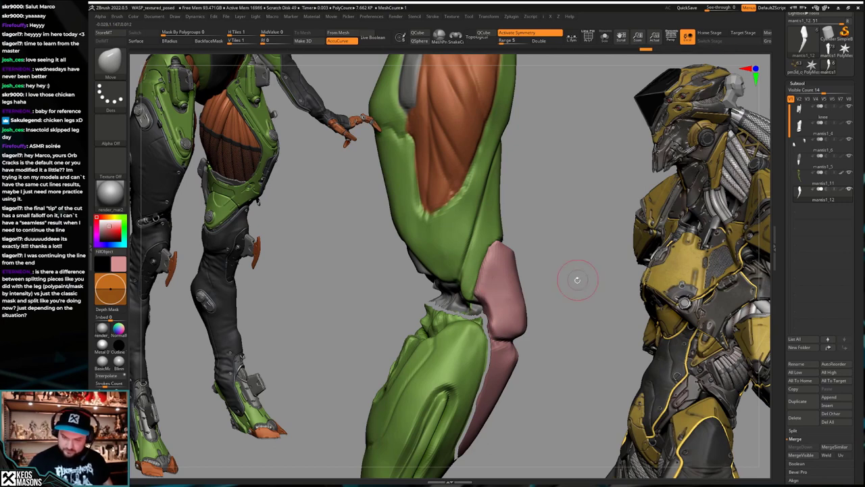
{"action": "mouse_move", "coordinate": [577, 280]}
{"action": "left_mouse_down"}
{"action": "mouse_move", "coordinate": [527, 278]}
{"action": "mouse_move", "coordinate": [544, 281]}
{"action": "left_mouse_up"}
{"action": "key", "text": "space"}
{"action": "left_click", "coordinate": [519, 277]}
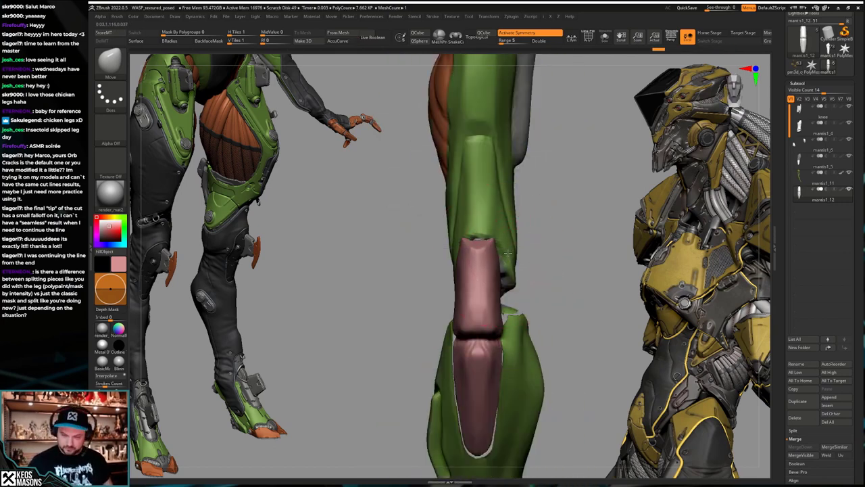
{"action": "key", "text": "space"}
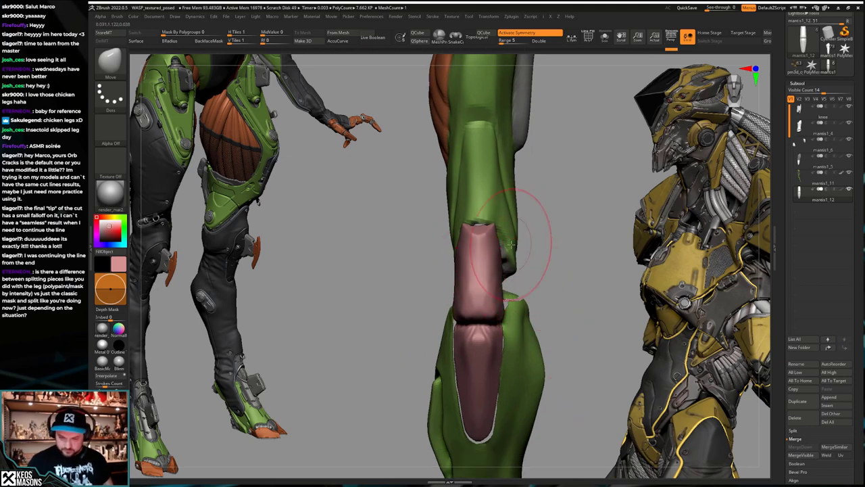
{"action": "left_click_drag", "start_coordinate": [511, 245], "coordinate": [508, 246]}
{"action": "right_click_drag", "start_coordinate": [502, 344], "coordinate": [507, 290], "text": "alt"}
{"action": "left_click_drag", "start_coordinate": [511, 264], "coordinate": [517, 264]}
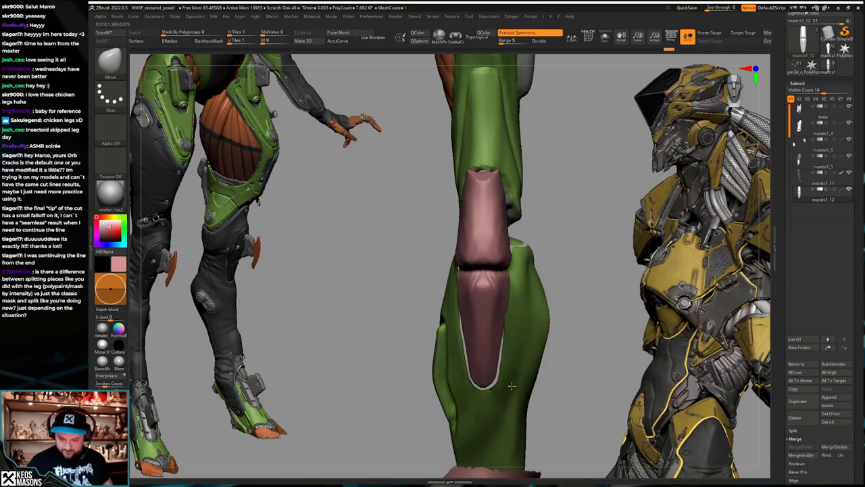
{"action": "right_click_drag", "start_coordinate": [527, 301], "coordinate": [531, 347]}
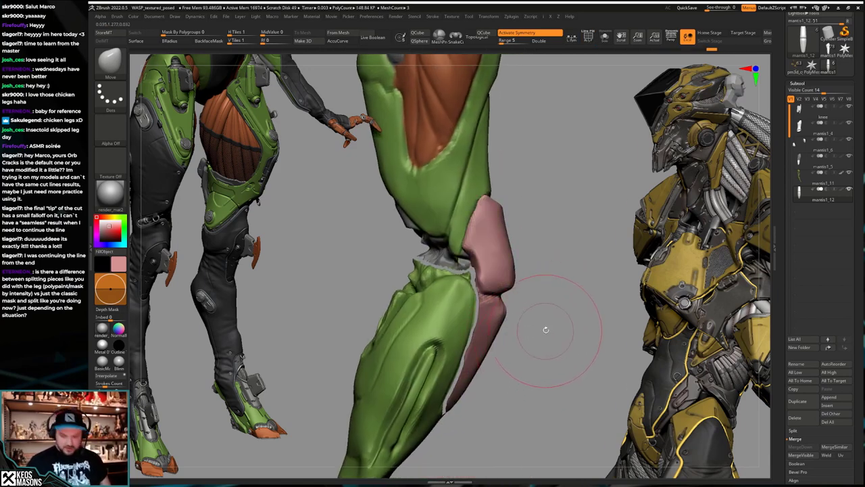
Step: Isolate mantis1_12, hide its upper knee plate and split the two plates into separate subtools
{"action": "key", "text": "alt+s"}
{"action": "left_click_drag", "start_coordinate": [451, 164], "coordinate": [543, 294], "text": "ctrl+alt+shift"}
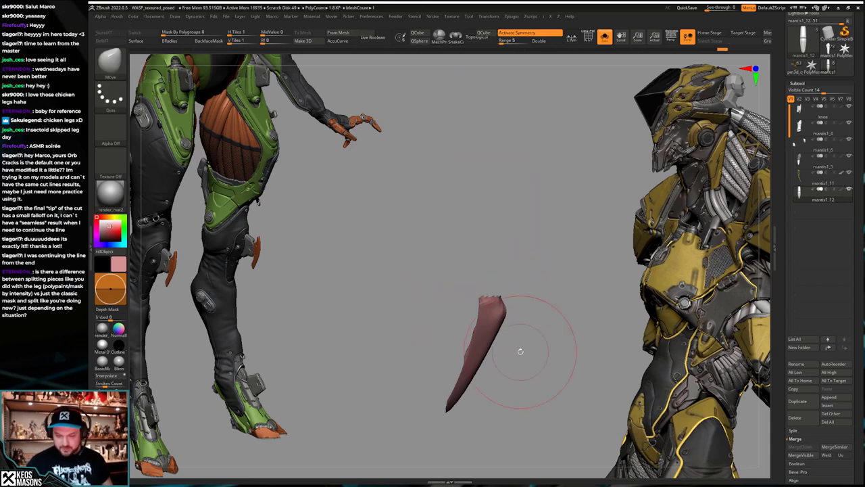
{"action": "left_click", "coordinate": [563, 374], "text": "ctrl+shift"}
{"action": "key", "text": "alt+s"}
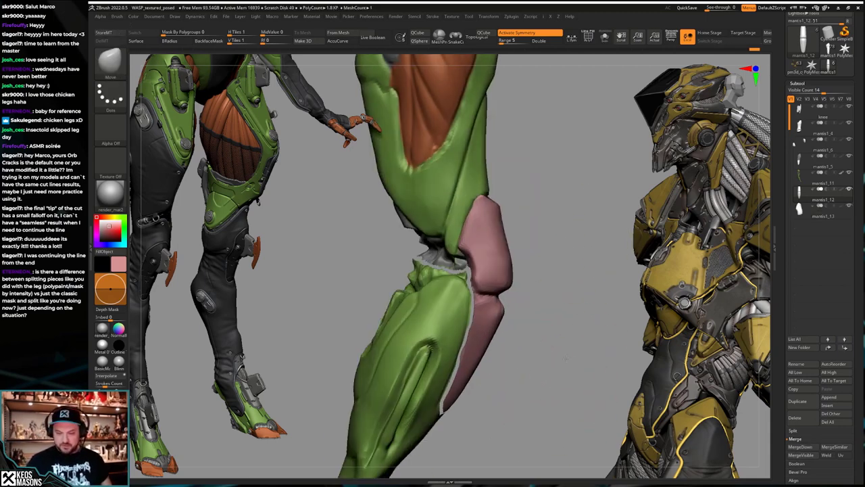
Step: Examine the lower knee plate's wireframe and open edge, both in isolation and against the leg
{"action": "right_click_drag", "start_coordinate": [572, 364], "coordinate": [549, 305]}
{"action": "key", "text": "shift+f"}
{"action": "key", "text": "alt+s"}
{"action": "right_click_drag", "start_coordinate": [539, 373], "coordinate": [548, 307], "text": "alt"}
{"action": "right_click", "coordinate": [546, 307]}
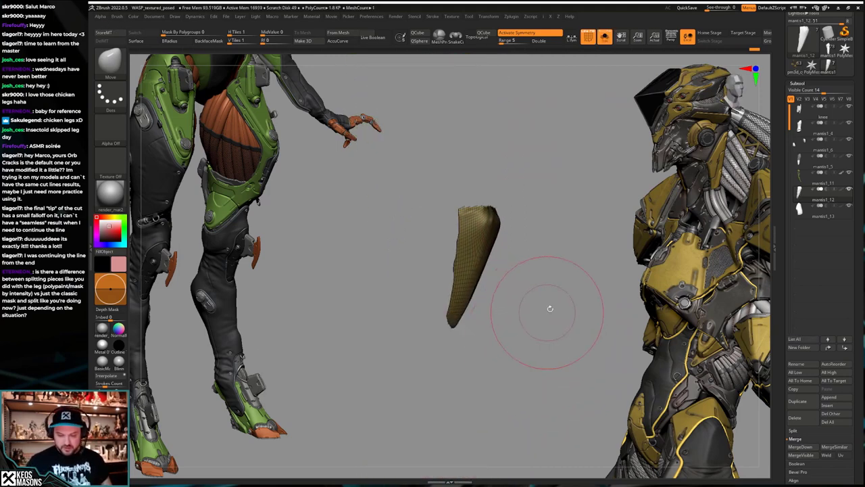
{"action": "key", "text": "alt+s"}
{"action": "right_click_drag", "start_coordinate": [507, 382], "coordinate": [520, 298], "text": "alt"}
{"action": "left_click", "coordinate": [488, 396], "text": "alt"}
{"action": "key", "text": "alt+s"}
{"action": "right_click_drag", "start_coordinate": [566, 390], "coordinate": [552, 326], "text": "alt"}
{"action": "key", "text": "shift+f"}
{"action": "key", "text": "alt+s"}
Step: Select the upper knee plate mantis1_13, isolate it and close its open holes
{"action": "left_click", "coordinate": [474, 265]}
{"action": "left_click", "coordinate": [467, 252], "text": "alt"}
{"action": "key", "text": "alt+s"}
{"action": "key", "text": "space"}
{"action": "key", "text": "shift+f"}
{"action": "key", "text": "shift+f"}
{"action": "key", "text": "space"}
{"action": "left_click", "coordinate": [569, 324]}
{"action": "key", "text": "shift+f"}
{"action": "key", "text": "shift+f"}
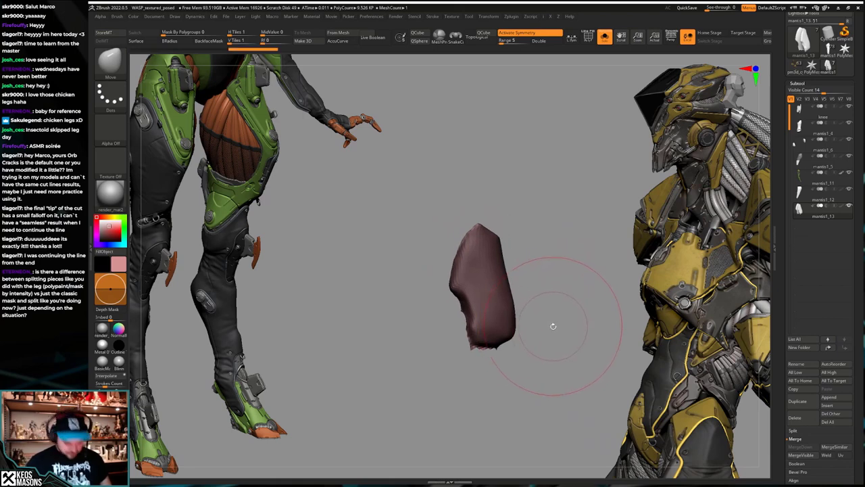
Step: Flatten the upper knee plate's ragged lower edge with ClipCurve and apply Mirror And Weld across X
{"action": "key", "text": "ctrl+shift"}
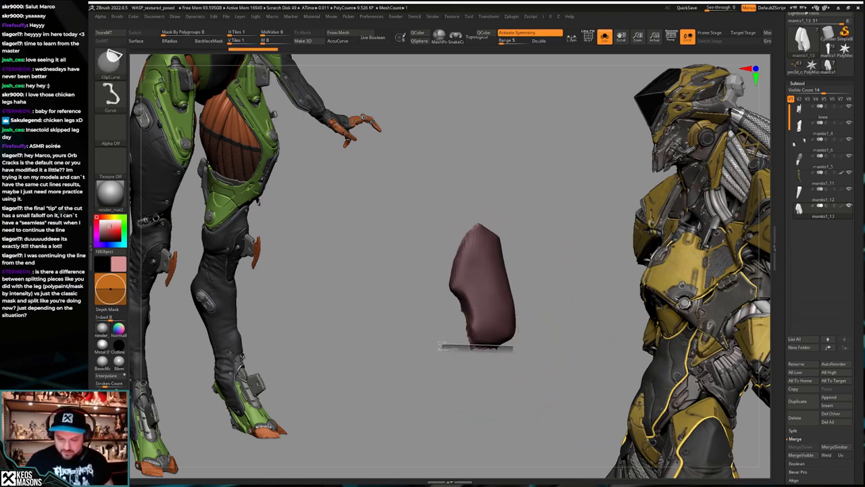
{"action": "left_click_drag", "start_coordinate": [513, 348], "coordinate": [515, 347], "text": "ctrl+shift"}
{"action": "right_click_drag", "start_coordinate": [552, 336], "coordinate": [534, 344]}
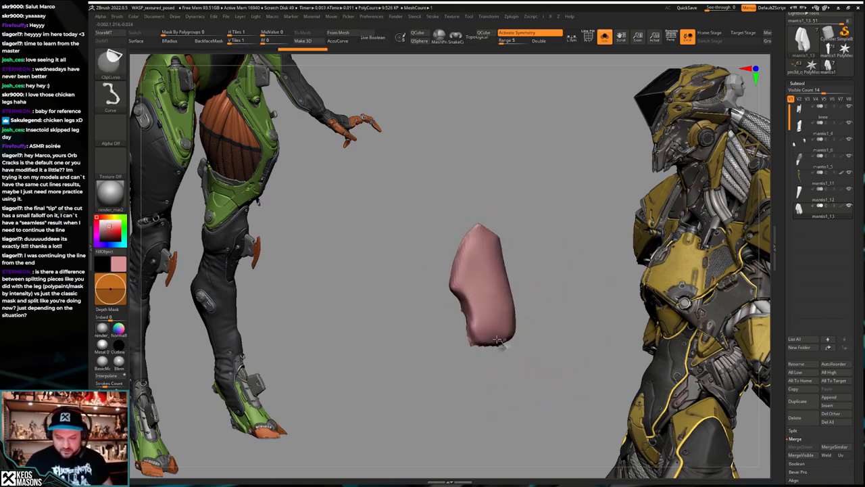
{"action": "left_click_drag", "start_coordinate": [447, 344], "coordinate": [449, 345], "text": "ctrl+shift"}
{"action": "right_click_drag", "start_coordinate": [455, 332], "coordinate": [479, 290], "text": "shift"}
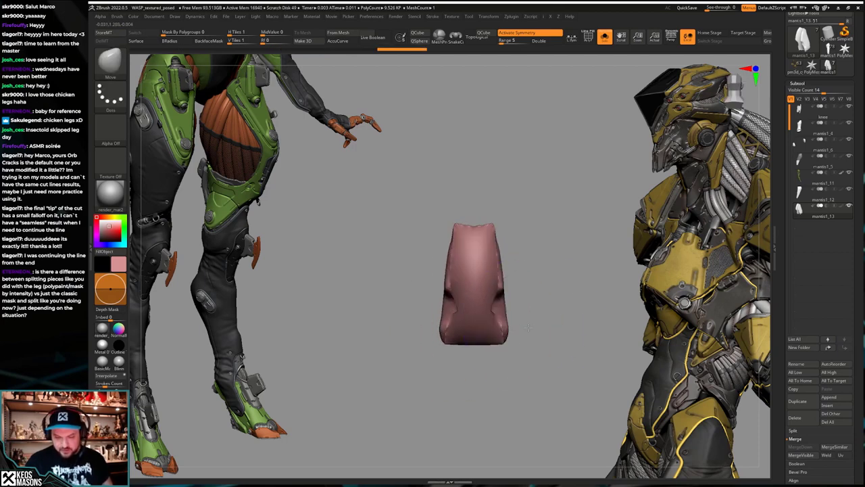
{"action": "key", "text": "shift+f"}
{"action": "key", "text": "space"}
{"action": "left_click", "coordinate": [563, 397]}
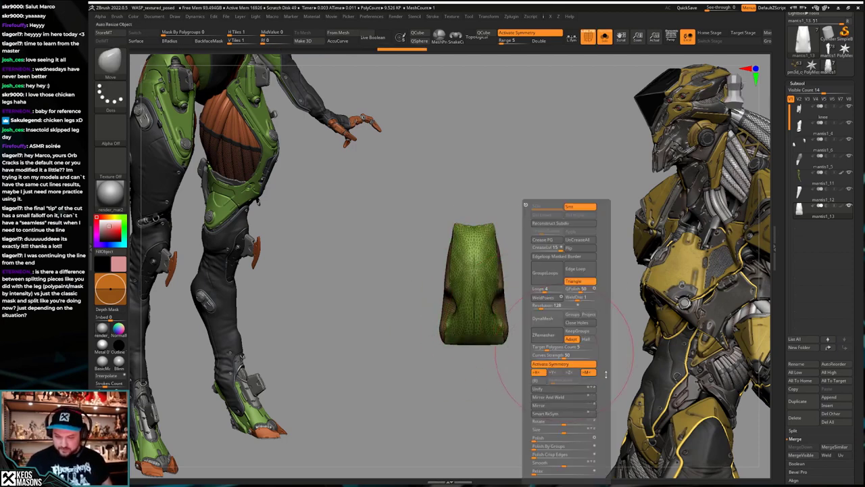
Step: Mask all but the inner side of the upper knee plate, extend that side backwards with Transpose and clear the mask
{"action": "right_click_drag", "start_coordinate": [534, 358], "coordinate": [532, 301]}
{"action": "key", "text": "shift+f"}
{"action": "key", "text": "w"}
{"action": "left_click", "coordinate": [501, 293], "text": "ctrl"}
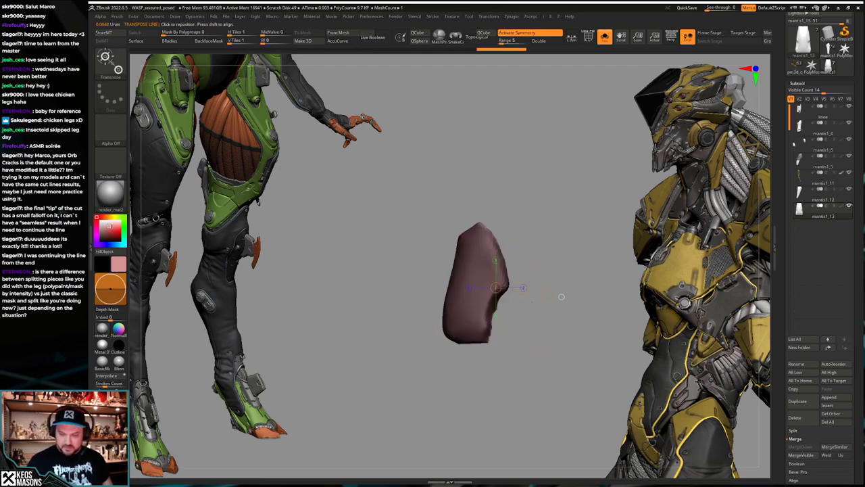
{"action": "left_click", "coordinate": [502, 273]}
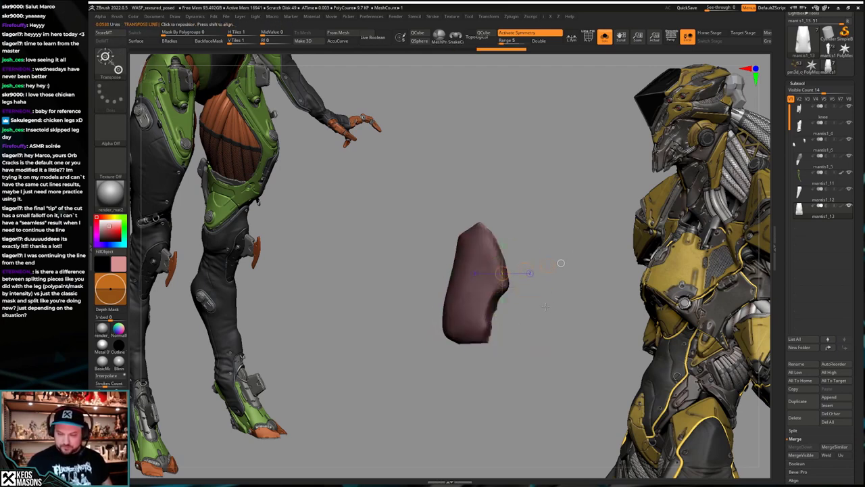
{"action": "left_click_drag", "start_coordinate": [547, 265], "coordinate": [531, 269]}
{"action": "key", "text": "q"}
{"action": "left_click_drag", "start_coordinate": [541, 365], "coordinate": [548, 376], "text": "ctrl"}
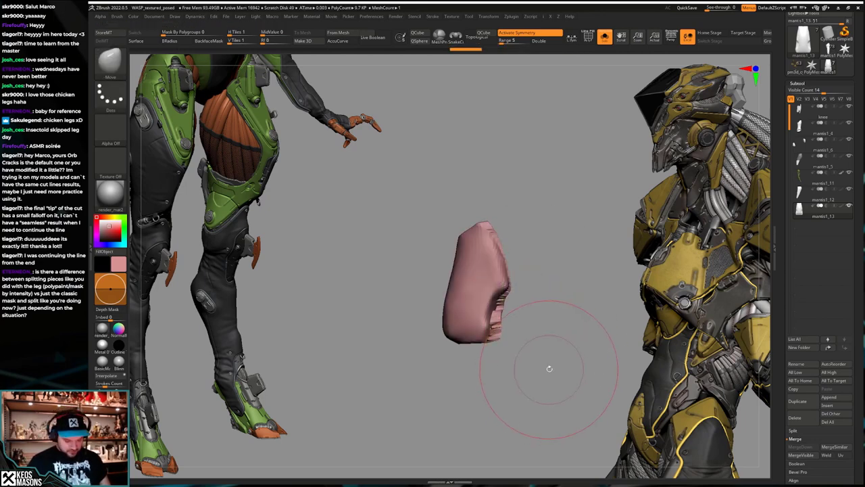
Step: Trim the stretched back edge and the top of the upper knee plate with ClipCurve
{"action": "left_click_drag", "start_coordinate": [486, 360], "coordinate": [488, 361], "text": "ctrl+shift"}
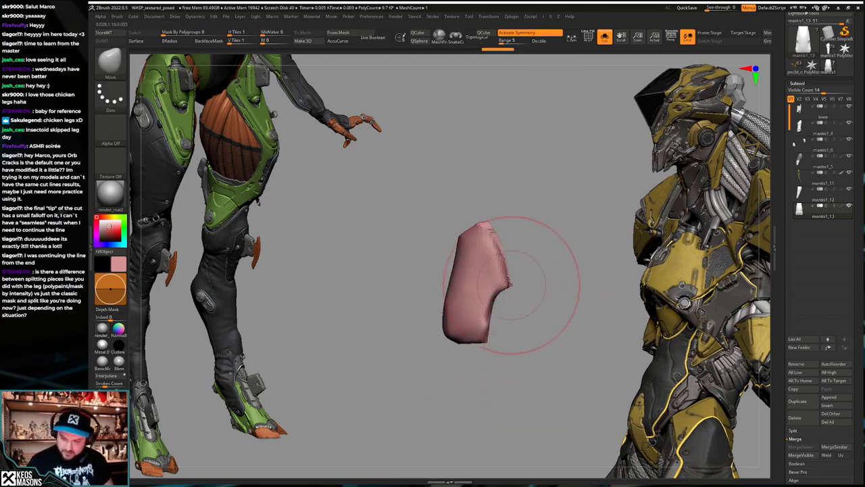
{"action": "left_click_drag", "start_coordinate": [513, 307], "coordinate": [515, 309], "text": "ctrl+shift"}
{"action": "mouse_move", "coordinate": [523, 294]}
{"action": "left_mouse_down"}
{"action": "mouse_move", "coordinate": [548, 277]}
{"action": "mouse_move", "coordinate": [515, 253]}
{"action": "left_mouse_up"}
{"action": "left_click_drag", "start_coordinate": [471, 221], "coordinate": [501, 222], "text": "ctrl+shift"}
{"action": "left_click_drag", "start_coordinate": [503, 235], "coordinate": [518, 244]}
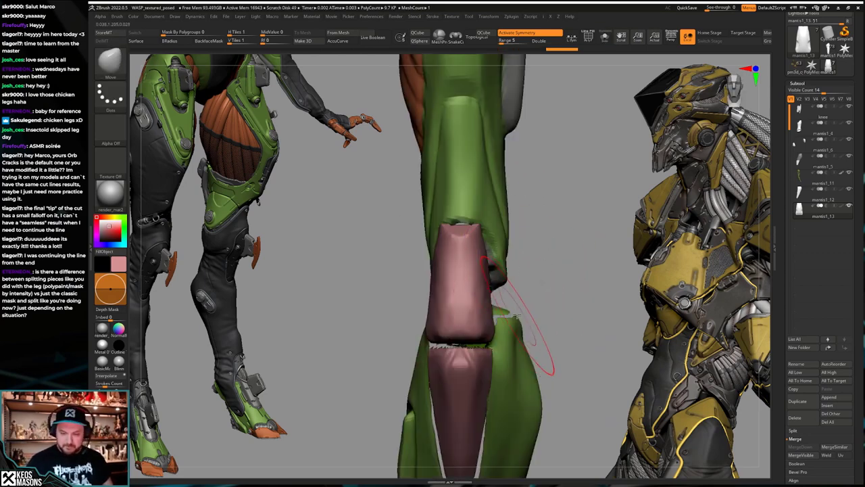
Step: Compare the upper knee plate with the leg and build up its inner side with ClayBuildup
{"action": "left_click_drag", "start_coordinate": [507, 312], "coordinate": [519, 297]}
{"action": "key", "text": "shift+f"}
{"action": "mouse_move", "coordinate": [492, 246]}
{"action": "right_mouse_down"}
{"action": "mouse_move", "coordinate": [514, 325]}
{"action": "mouse_move", "coordinate": [512, 277]}
{"action": "mouse_move", "coordinate": [517, 288]}
{"action": "mouse_move", "coordinate": [503, 284]}
{"action": "right_mouse_up"}
{"action": "key", "text": "shift+f"}
{"action": "key", "text": "space"}
{"action": "left_click", "coordinate": [504, 251]}
{"action": "left_click_drag", "start_coordinate": [505, 260], "coordinate": [507, 287]}
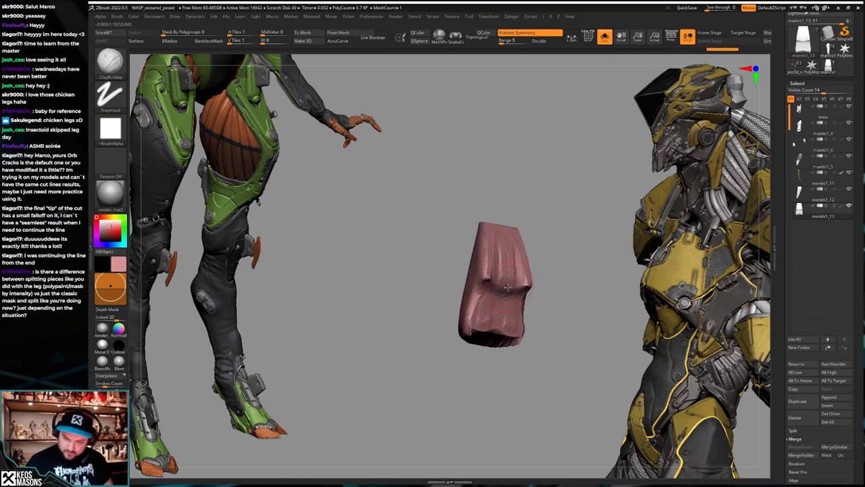
Step: Remesh the isolated upper knee plate with DynaMesh at resolution 128
{"action": "right_click_drag", "start_coordinate": [509, 238], "coordinate": [558, 313]}
{"action": "key", "text": "shift+f"}
{"action": "key", "text": "shift+f"}
{"action": "key", "text": "space"}
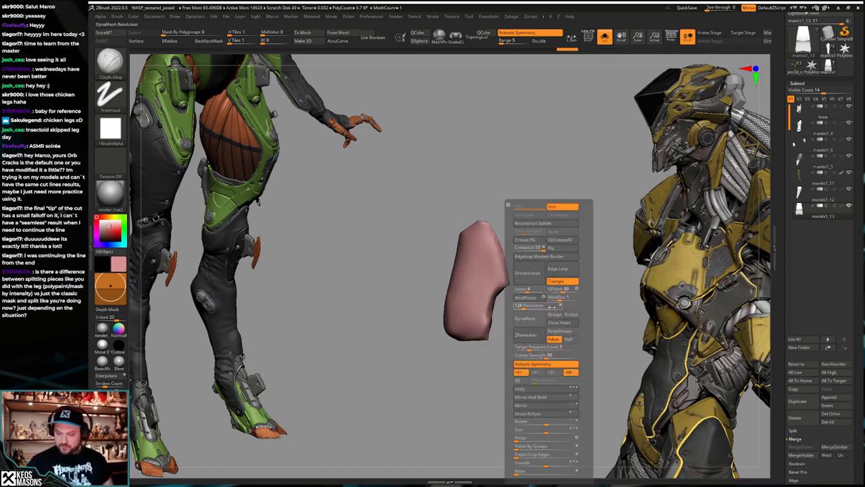
{"action": "left_click", "coordinate": [537, 316]}
{"action": "key", "text": "space"}
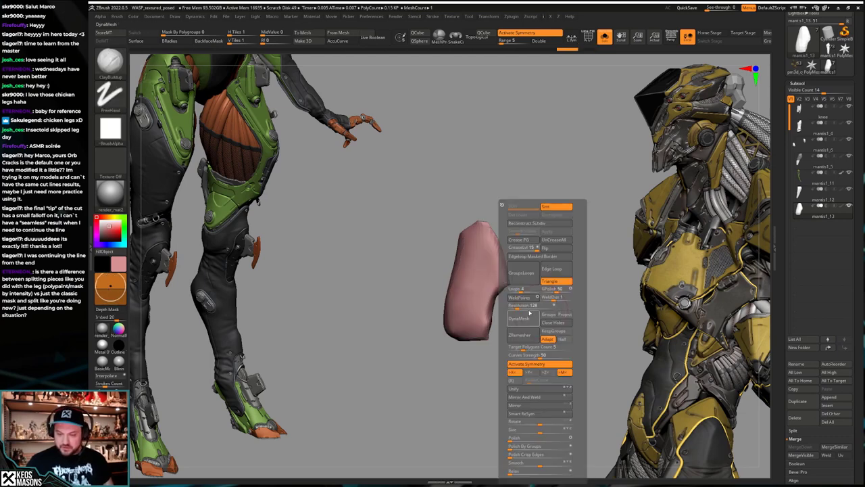
{"action": "left_click", "coordinate": [533, 316]}
{"action": "left_click_drag", "start_coordinate": [556, 310], "coordinate": [488, 341]}
{"action": "key", "text": "shift+f"}
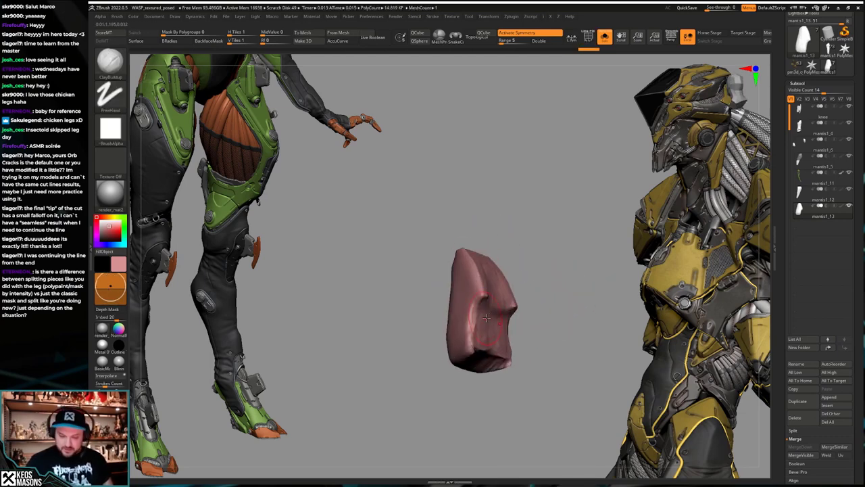
Step: Bring the surrounding leg parts back into view and clip the upper knee plate's lower edge with ClipCurve
{"action": "key", "text": "space"}
{"action": "key", "text": "alt+s"}
{"action": "mouse_move", "coordinate": [542, 309]}
{"action": "left_mouse_down"}
{"action": "mouse_move", "coordinate": [529, 319]}
{"action": "mouse_move", "coordinate": [532, 343]}
{"action": "mouse_move", "coordinate": [520, 357]}
{"action": "left_mouse_up"}
{"action": "key", "text": "shift+f"}
{"action": "key", "text": "alt+s"}
{"action": "key", "text": "shift+f"}
{"action": "key", "text": "space"}
{"action": "left_click", "coordinate": [508, 285]}
{"action": "left_click_drag", "start_coordinate": [573, 232], "coordinate": [558, 314]}
{"action": "key", "text": "alt+s"}
{"action": "key", "text": "ctrl+shift"}
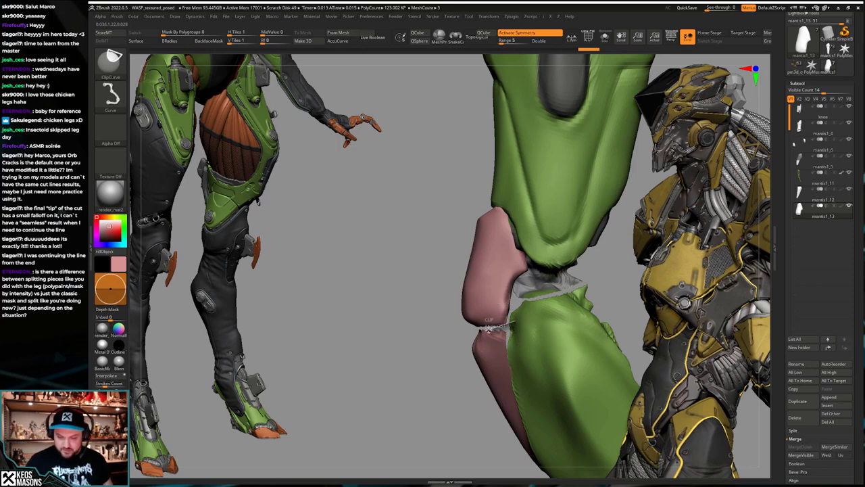
{"action": "left_click_drag", "start_coordinate": [470, 327], "coordinate": [467, 329], "text": "ctrl+shift"}
Step: Polish the upper knee plate's front and side surfaces with the hPolish brush
{"action": "mouse_move", "coordinate": [554, 323]}
{"action": "left_mouse_down"}
{"action": "mouse_move", "coordinate": [501, 331]}
{"action": "mouse_move", "coordinate": [519, 336]}
{"action": "left_mouse_up"}
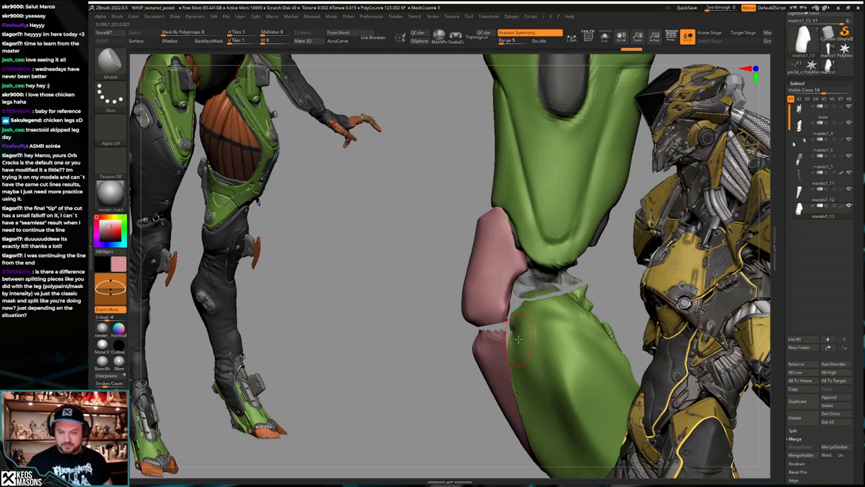
{"action": "right_click_drag", "start_coordinate": [519, 339], "coordinate": [534, 339], "text": "shift"}
{"action": "right_click", "coordinate": [521, 339]}
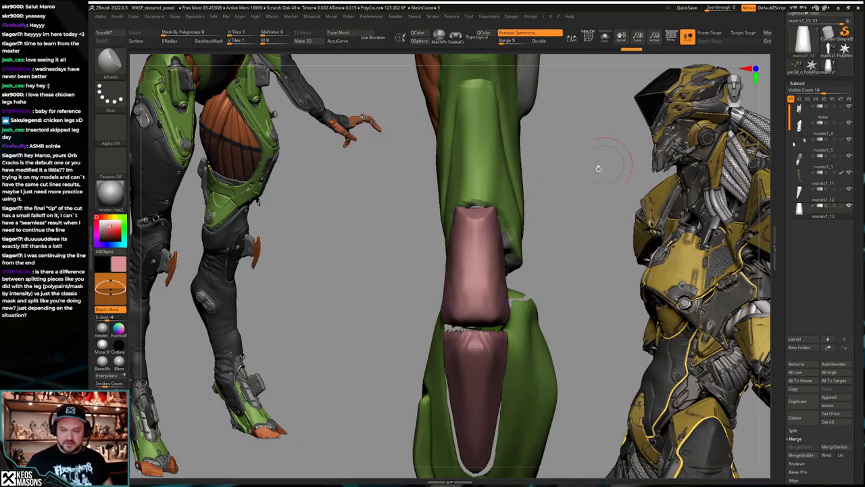
{"action": "left_click_drag", "start_coordinate": [598, 169], "coordinate": [547, 177]}
{"action": "right_click", "coordinate": [501, 260]}
{"action": "mouse_move", "coordinate": [484, 245]}
{"action": "right_mouse_down"}
{"action": "mouse_move", "coordinate": [494, 240]}
{"action": "mouse_move", "coordinate": [448, 282]}
{"action": "mouse_move", "coordinate": [464, 287]}
{"action": "right_mouse_up"}
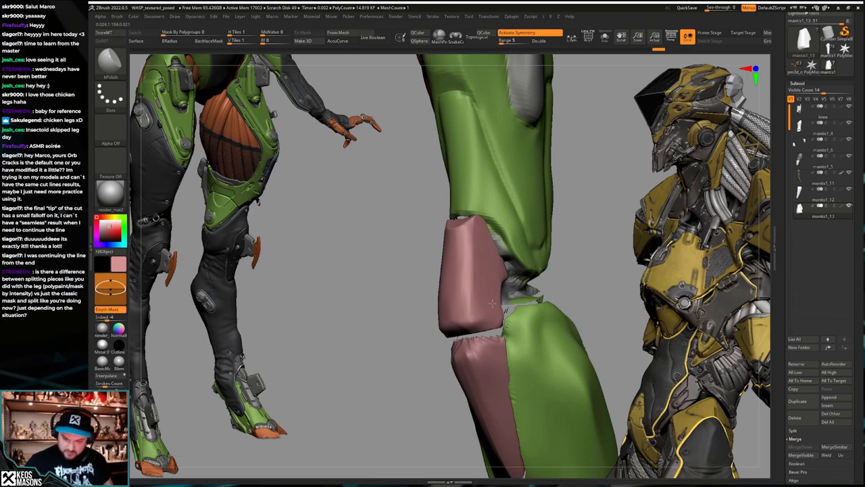
{"action": "left_click_drag", "start_coordinate": [491, 303], "coordinate": [482, 252]}
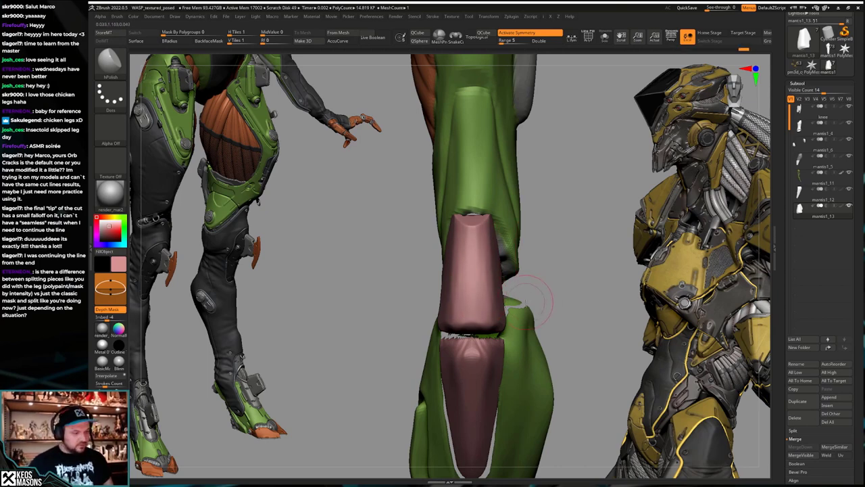
Step: Flatten the upper knee plate's lower front and outer side planes further with hPolish strokes
{"action": "right_click_drag", "start_coordinate": [526, 302], "coordinate": [498, 280]}
{"action": "right_click", "coordinate": [484, 305]}
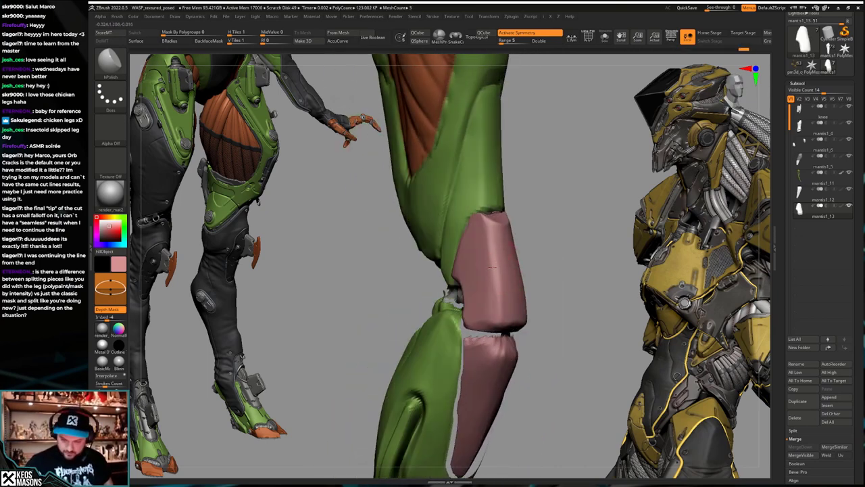
{"action": "left_click_drag", "start_coordinate": [502, 317], "coordinate": [498, 246]}
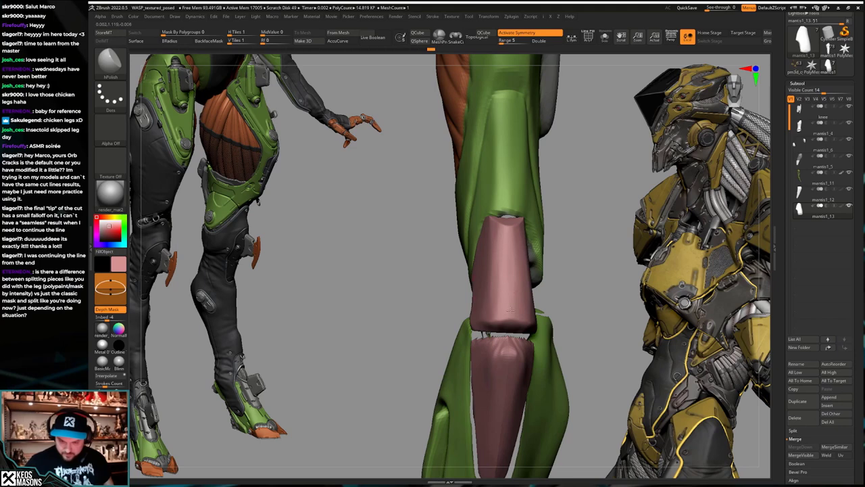
{"action": "right_click_drag", "start_coordinate": [510, 311], "coordinate": [528, 259], "text": "ctrl"}
{"action": "key", "text": "shift+f"}
{"action": "key", "text": "shift+f"}
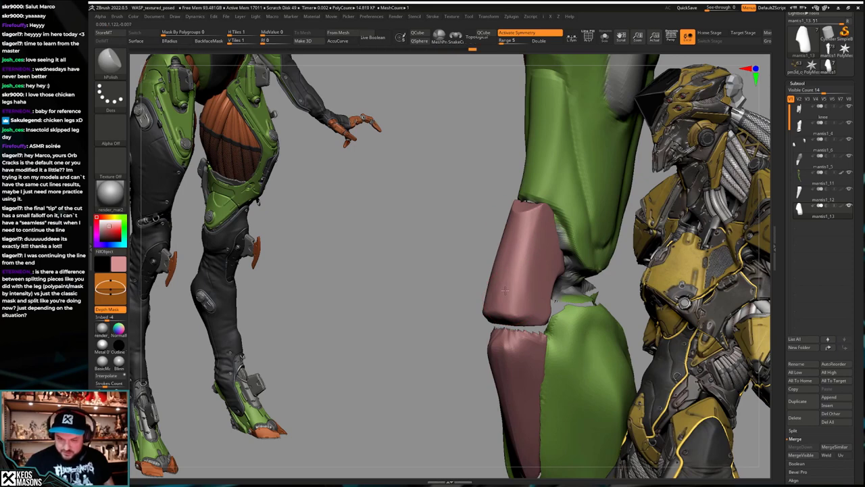
{"action": "left_click_drag", "start_coordinate": [504, 289], "coordinate": [483, 322]}
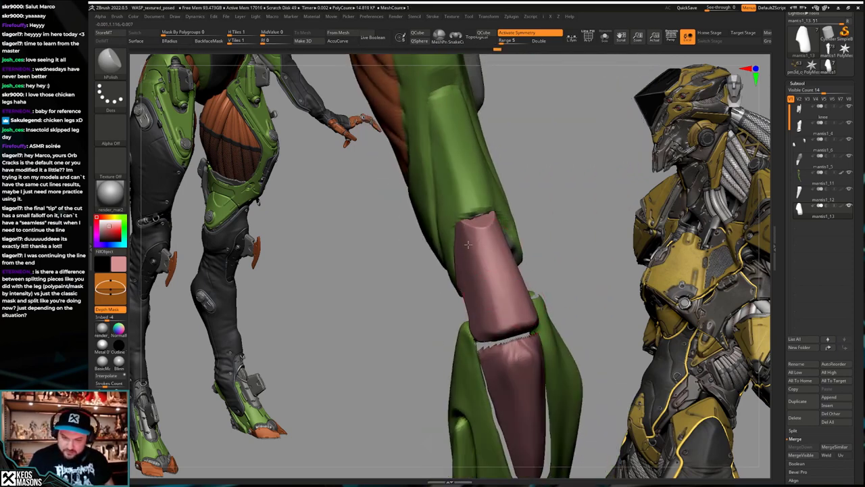
{"action": "left_click_drag", "start_coordinate": [468, 245], "coordinate": [523, 309]}
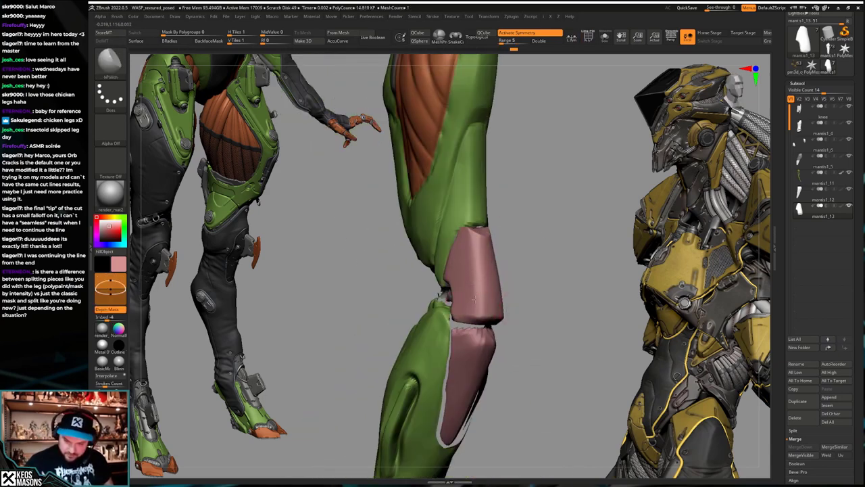
{"action": "left_click_drag", "start_coordinate": [485, 307], "coordinate": [527, 330]}
Step: Isolate the lower knee plate and close its open back side
{"action": "left_click", "coordinate": [466, 338], "text": "alt"}
{"action": "key", "text": "alt+s"}
{"action": "key", "text": "shift+f"}
{"action": "key", "text": "shift+f"}
{"action": "key", "text": "g"}
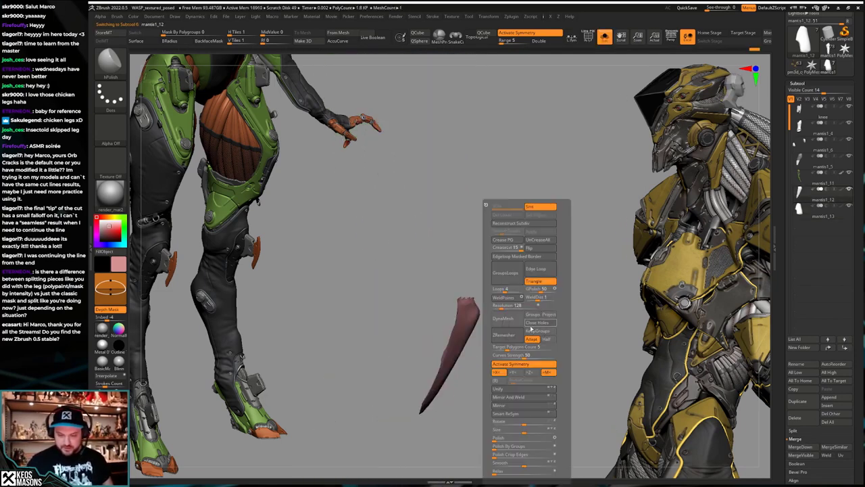
{"action": "key", "text": "g"}
{"action": "mouse_move", "coordinate": [475, 351]}
{"action": "left_mouse_down"}
{"action": "mouse_move", "coordinate": [532, 325]}
{"action": "mouse_move", "coordinate": [481, 330]}
{"action": "mouse_move", "coordinate": [460, 316]}
{"action": "mouse_move", "coordinate": [539, 305]}
{"action": "mouse_move", "coordinate": [551, 367]}
{"action": "left_mouse_up"}
{"action": "key", "text": "space"}
{"action": "left_click", "coordinate": [518, 266]}
{"action": "left_click", "coordinate": [484, 317], "text": "ctrl"}
Step: Remesh the lower knee plate with DynaMesh at a higher resolution
{"action": "key", "text": "e"}
{"action": "mouse_move", "coordinate": [539, 313]}
{"action": "left_mouse_down"}
{"action": "mouse_move", "coordinate": [500, 317]}
{"action": "mouse_move", "coordinate": [506, 399]}
{"action": "mouse_move", "coordinate": [503, 368]}
{"action": "mouse_move", "coordinate": [526, 351]}
{"action": "left_mouse_up"}
{"action": "key", "text": "q"}
{"action": "key", "text": "g"}
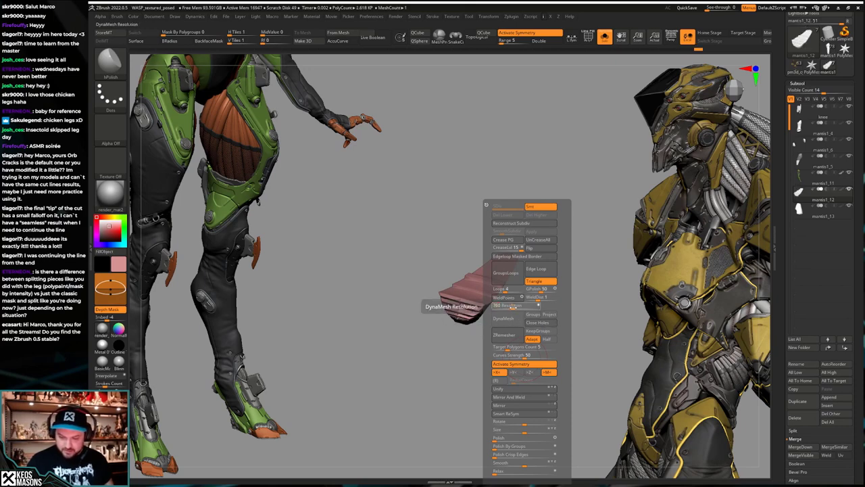
{"action": "left_click", "coordinate": [514, 315]}
{"action": "key", "text": "shift+f"}
{"action": "key", "text": "shift+f"}
{"action": "left_click_drag", "start_coordinate": [469, 325], "coordinate": [506, 319]}
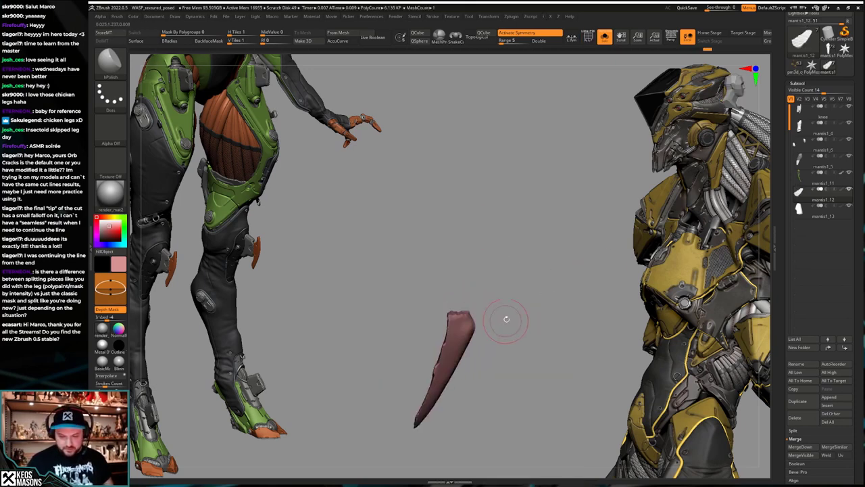
Step: Compare the shape, mesh and polygroups of the upper and lower knee plates in isolation
{"action": "key", "text": "shift+s"}
{"action": "left_click_drag", "start_coordinate": [429, 305], "coordinate": [494, 306], "text": "ctrl+shift"}
{"action": "key", "text": "shift+s"}
{"action": "key", "text": "shift+f"}
{"action": "mouse_move", "coordinate": [445, 335]}
{"action": "left_mouse_down"}
{"action": "mouse_move", "coordinate": [442, 355]}
{"action": "mouse_move", "coordinate": [429, 310]}
{"action": "left_mouse_up"}
{"action": "key", "text": "shift+f"}
{"action": "key", "text": "shift+s"}
{"action": "left_click", "coordinate": [442, 249], "text": "alt"}
{"action": "key", "text": "shift+s"}
{"action": "left_click_drag", "start_coordinate": [465, 245], "coordinate": [506, 298]}
{"action": "key", "text": "shift+f"}
{"action": "key", "text": "shift+f"}
{"action": "key", "text": "shift+s"}
{"action": "key", "text": "shift+s"}
{"action": "key", "text": "shift+f"}
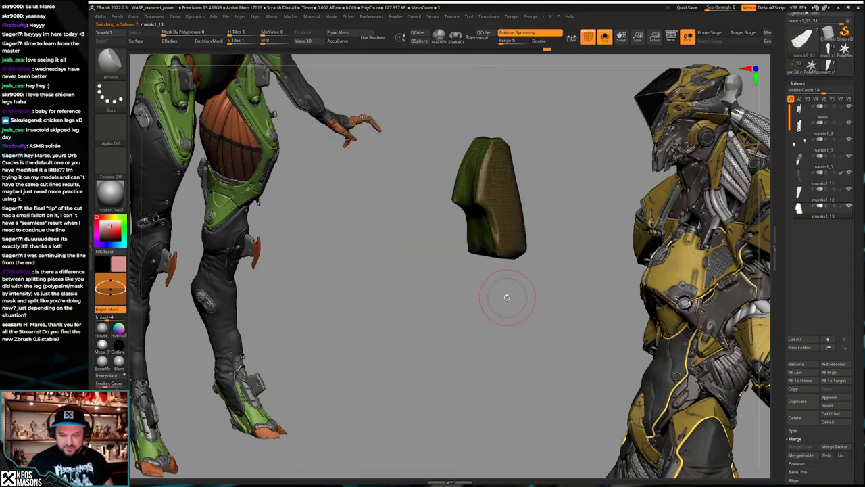
{"action": "key", "text": "shift+s"}
{"action": "key", "text": "shift+f"}
{"action": "left_click", "coordinate": [502, 297], "text": "alt"}
{"action": "key", "text": "shift+s"}
{"action": "key", "text": "shift+f"}
Step: Mask the lower knee plate's back face with the MaskPen brush
{"action": "mouse_move", "coordinate": [501, 296]}
{"action": "right_mouse_down"}
{"action": "mouse_move", "coordinate": [486, 276]}
{"action": "mouse_move", "coordinate": [470, 281]}
{"action": "mouse_move", "coordinate": [499, 311]}
{"action": "right_mouse_up"}
{"action": "key", "text": "ctrl+w"}
{"action": "key", "text": "shift+f"}
{"action": "mouse_move", "coordinate": [474, 283]}
{"action": "left_mouse_down", "text": "ctrl"}
{"action": "mouse_move", "coordinate": [474, 316]}
{"action": "mouse_move", "coordinate": [472, 286]}
{"action": "left_mouse_up", "text": "ctrl"}
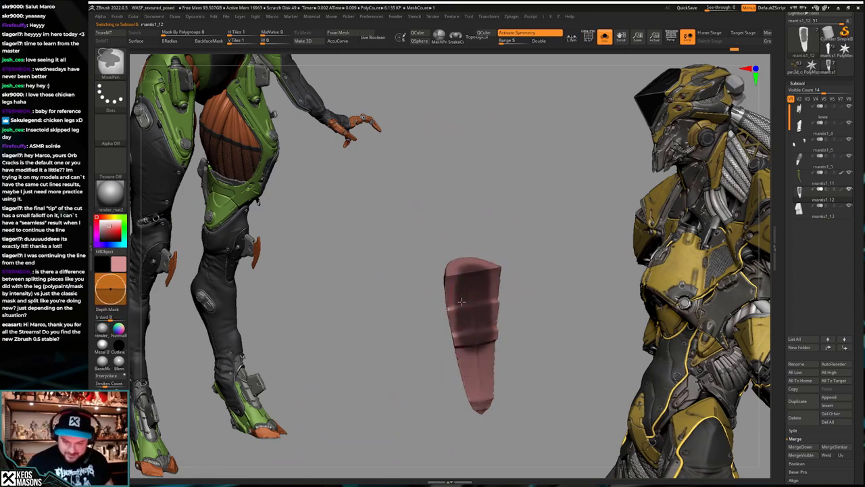
{"action": "mouse_move", "coordinate": [462, 266]}
{"action": "right_mouse_down"}
{"action": "mouse_move", "coordinate": [470, 267]}
{"action": "mouse_move", "coordinate": [449, 271]}
{"action": "right_mouse_up"}
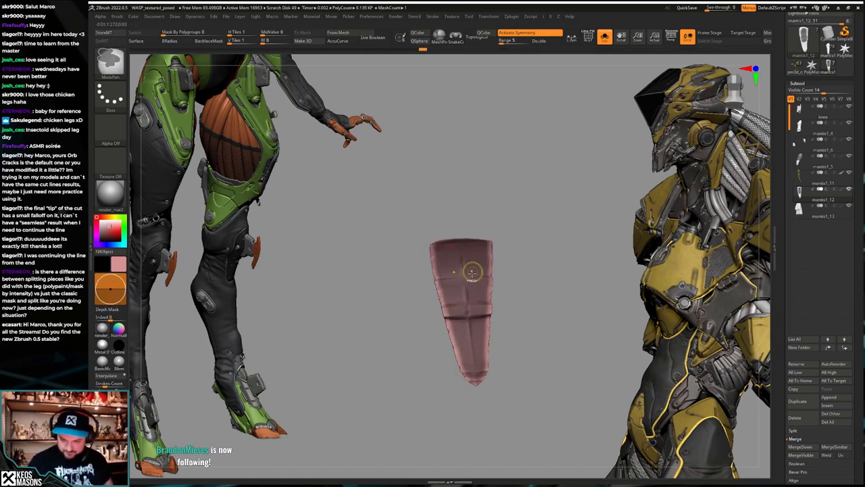
{"action": "right_click_drag", "start_coordinate": [471, 272], "coordinate": [530, 315]}
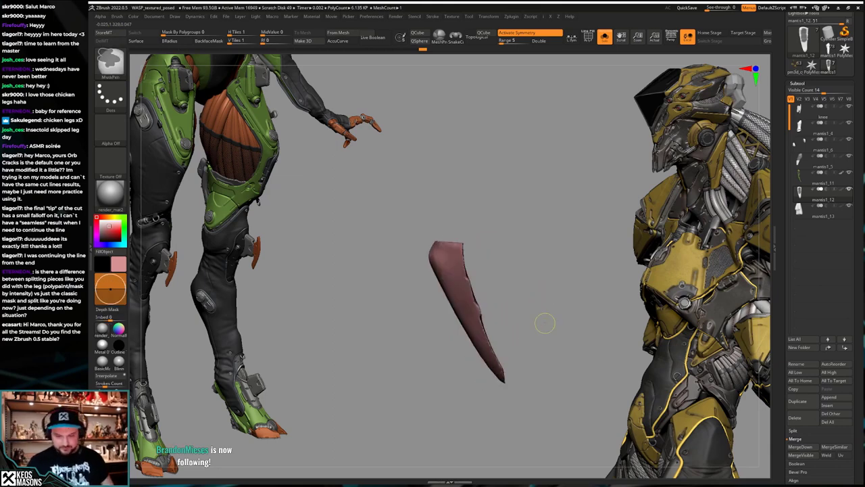
Step: Invert the mask and move the lower knee plate's back side with the Transpose line to thicken the plate
{"action": "left_click", "coordinate": [545, 324], "text": "ctrl"}
{"action": "key", "text": "w"}
{"action": "left_click_drag", "start_coordinate": [477, 323], "coordinate": [548, 296]}
{"action": "right_click_drag", "start_coordinate": [548, 296], "coordinate": [568, 280]}
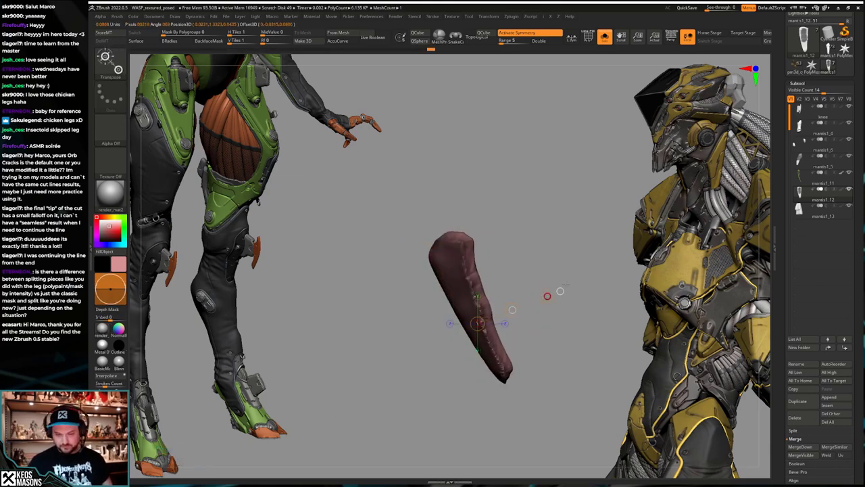
{"action": "key", "text": "ctrl+z"}
{"action": "left_click_drag", "start_coordinate": [512, 310], "coordinate": [526, 302]}
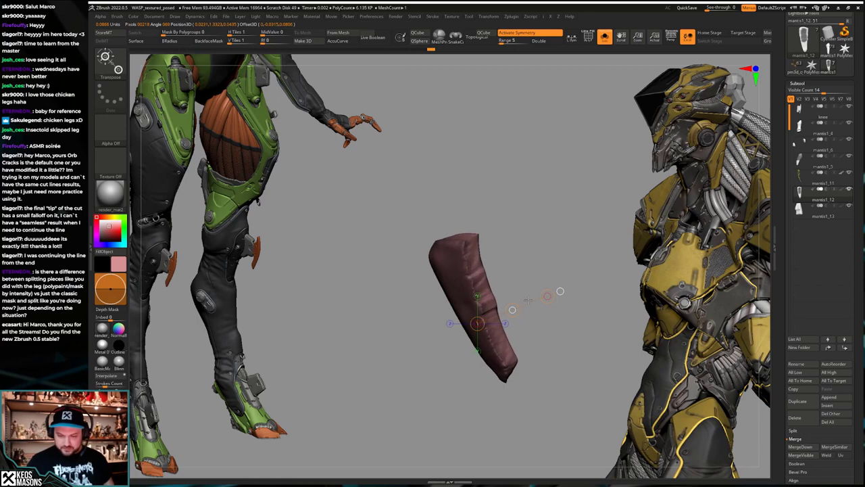
{"action": "key", "text": "q"}
{"action": "key", "text": "alt+s"}
{"action": "mouse_move", "coordinate": [529, 311]}
{"action": "right_mouse_down"}
{"action": "mouse_move", "coordinate": [529, 302]}
{"action": "mouse_move", "coordinate": [548, 327]}
{"action": "right_mouse_up"}
{"action": "key", "text": "alt+s"}
{"action": "key", "text": "w"}
{"action": "key", "text": "alt+s"}
{"action": "key", "text": "shift+f"}
{"action": "key", "text": "alt+s"}
{"action": "key", "text": "shift+f"}
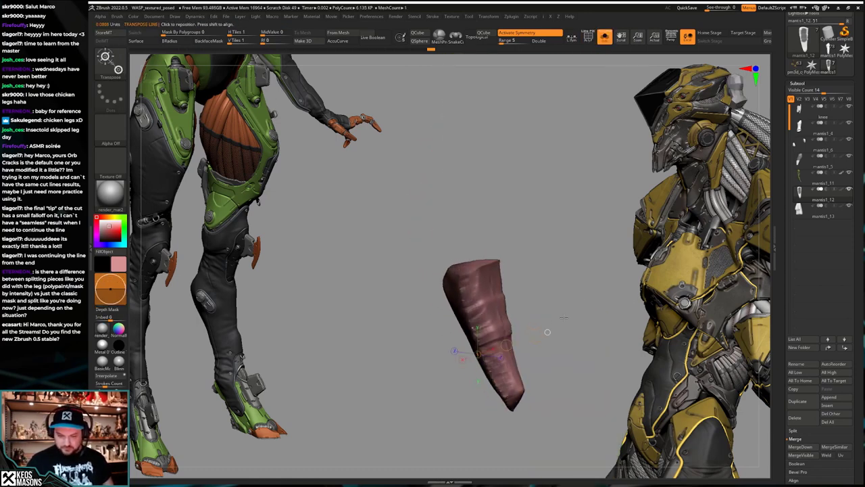
Step: Split the lower knee plate into separate polygroups for its outer shell and its thickened back portion
{"action": "key", "text": "shift+f"}
{"action": "key", "text": "ctrl+shift+s"}
{"action": "right_click_drag", "start_coordinate": [565, 322], "coordinate": [574, 302]}
{"action": "key", "text": "q"}
{"action": "key", "text": "w"}
{"action": "key", "text": "q"}
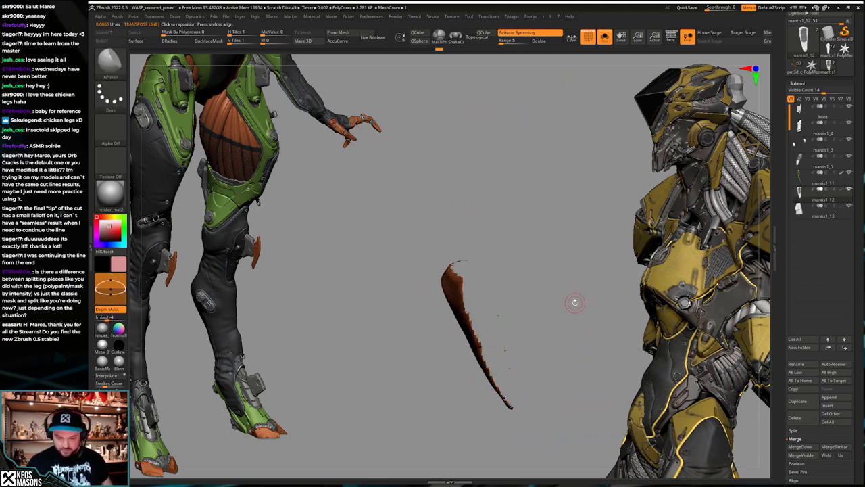
{"action": "left_click_drag", "start_coordinate": [574, 301], "coordinate": [571, 311], "text": "ctrl+shift"}
{"action": "key", "text": "ctrl+w"}
{"action": "left_click", "coordinate": [567, 307], "text": "ctrl+shift"}
{"action": "right_click_drag", "start_coordinate": [563, 317], "coordinate": [577, 295]}
{"action": "right_click_drag", "start_coordinate": [577, 295], "coordinate": [568, 316], "text": "alt"}
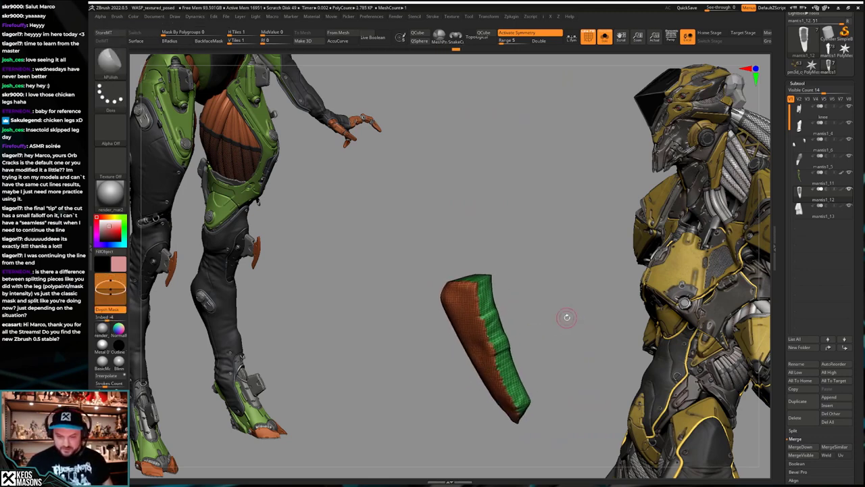
{"action": "left_click_drag", "start_coordinate": [563, 344], "coordinate": [567, 338], "text": "ctrl"}
Step: Smooth the lower knee plate's uneven sides and trim its bumpy side outline straight with ClipCurve
{"action": "mouse_move", "coordinate": [566, 338]}
{"action": "right_mouse_down"}
{"action": "mouse_move", "coordinate": [556, 335]}
{"action": "mouse_move", "coordinate": [564, 327]}
{"action": "mouse_move", "coordinate": [552, 314]}
{"action": "mouse_move", "coordinate": [561, 328]}
{"action": "right_mouse_up"}
{"action": "key", "text": "shift+f"}
{"action": "key", "text": "shift+f"}
{"action": "mouse_move", "coordinate": [521, 271]}
{"action": "left_mouse_down", "text": "ctrl+shift"}
{"action": "mouse_move", "coordinate": [511, 280]}
{"action": "mouse_move", "coordinate": [511, 333]}
{"action": "left_mouse_up", "text": "ctrl+shift"}
{"action": "left_click_drag", "start_coordinate": [526, 371], "coordinate": [542, 403], "text": "ctrl+shift"}
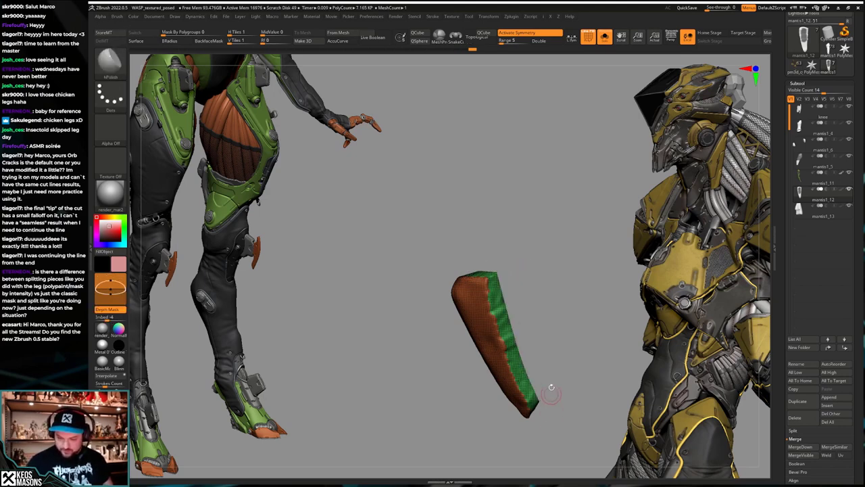
{"action": "mouse_move", "coordinate": [550, 390]}
{"action": "right_mouse_down"}
{"action": "mouse_move", "coordinate": [537, 345]}
{"action": "mouse_move", "coordinate": [506, 331]}
{"action": "mouse_move", "coordinate": [508, 347]}
{"action": "right_mouse_up"}
{"action": "key", "text": "shift+f"}
{"action": "key", "text": "alt+s"}
{"action": "key", "text": "alt+s"}
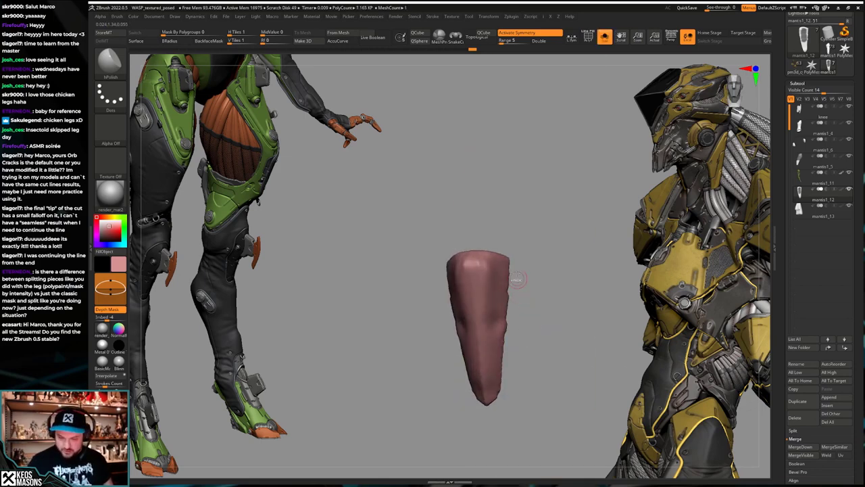
{"action": "left_click_drag", "start_coordinate": [510, 249], "coordinate": [498, 415], "text": "ctrl+shift"}
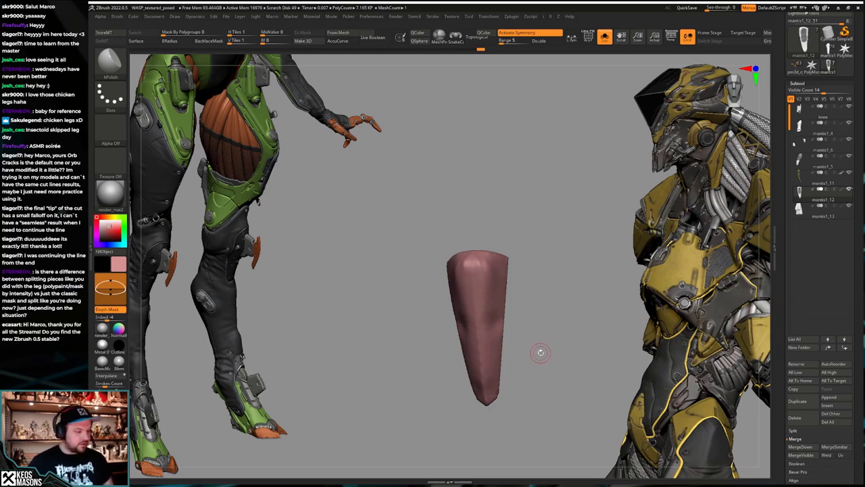
{"action": "left_click_drag", "start_coordinate": [541, 352], "coordinate": [527, 336]}
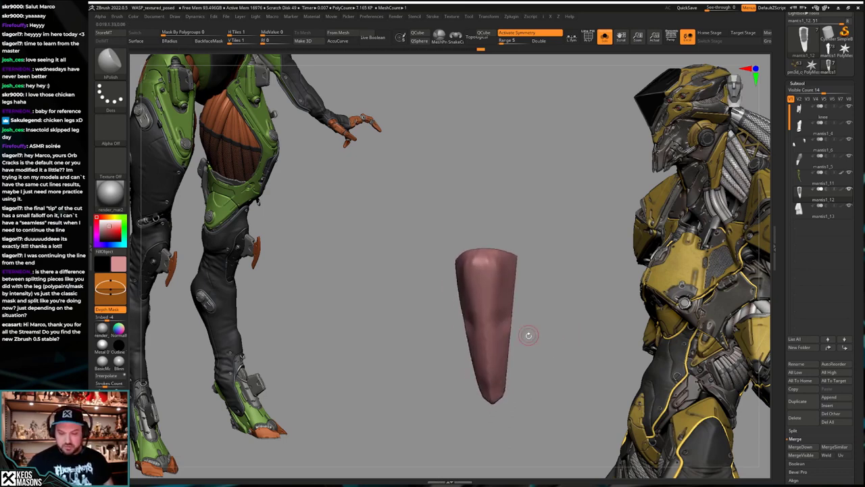
Step: Polish the lower knee plate's front and side surfaces into clean planes with hPolish
{"action": "key", "text": "space"}
{"action": "left_click_drag", "start_coordinate": [606, 228], "coordinate": [580, 231]}
{"action": "key", "text": "space"}
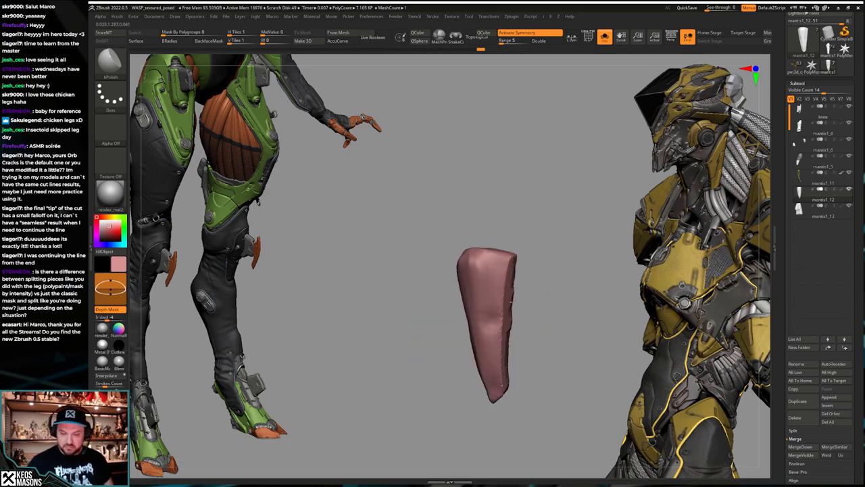
{"action": "key", "text": "space"}
{"action": "left_click_drag", "start_coordinate": [497, 329], "coordinate": [498, 386]}
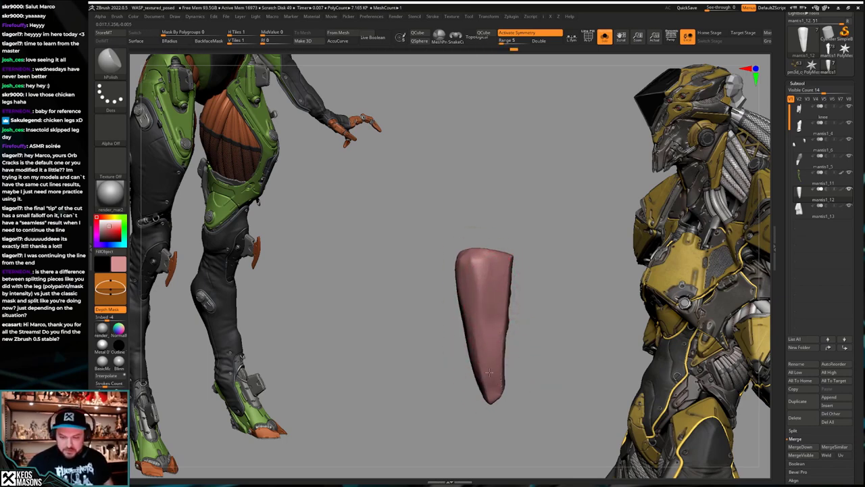
{"action": "left_click_drag", "start_coordinate": [489, 372], "coordinate": [487, 330]}
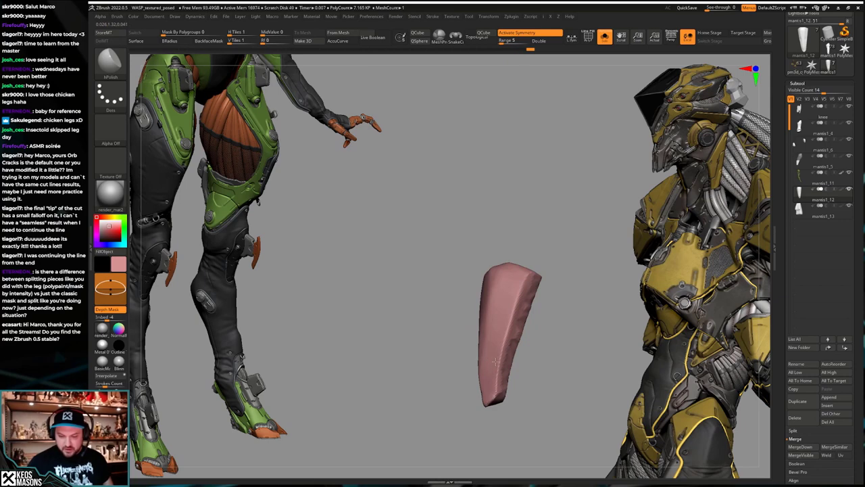
{"action": "left_click_drag", "start_coordinate": [494, 364], "coordinate": [508, 317]}
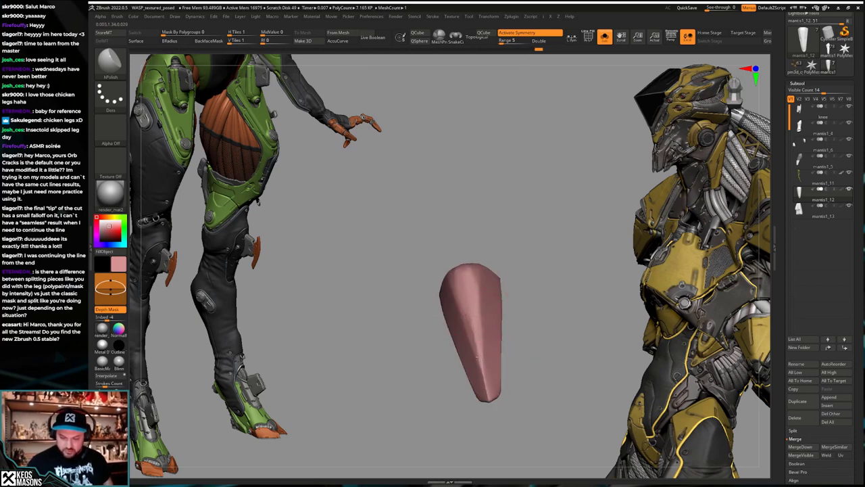
{"action": "right_click_drag", "start_coordinate": [476, 355], "coordinate": [486, 343]}
Step: Show the surrounding leg again and carve a tapering contour down the lower knee plate's front with DamStandard
{"action": "key", "text": "alt+s"}
{"action": "right_click_drag", "start_coordinate": [504, 312], "coordinate": [472, 309]}
{"action": "key", "text": "space"}
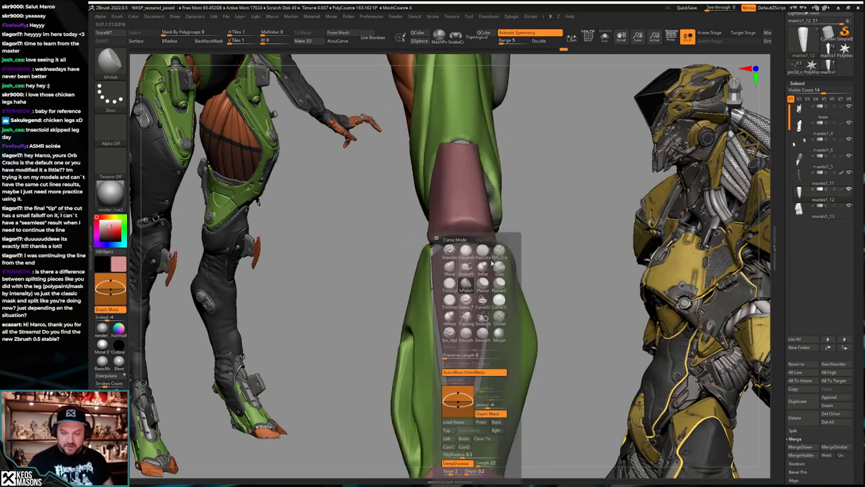
{"action": "left_click", "coordinate": [484, 256]}
{"action": "right_click_drag", "start_coordinate": [557, 180], "coordinate": [515, 203]}
{"action": "right_click", "coordinate": [457, 350]}
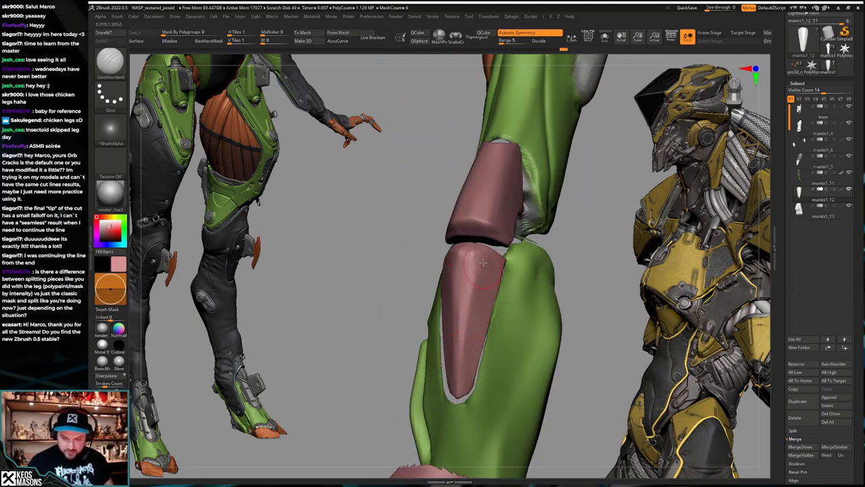
{"action": "left_click_drag", "start_coordinate": [484, 264], "coordinate": [466, 360]}
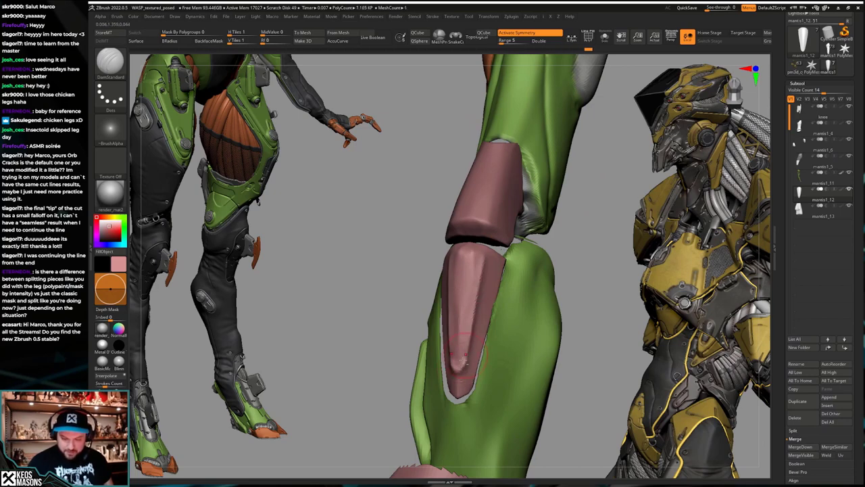
{"action": "mouse_move", "coordinate": [484, 252]}
{"action": "right_mouse_down"}
{"action": "mouse_move", "coordinate": [477, 304]}
{"action": "mouse_move", "coordinate": [486, 324]}
{"action": "right_mouse_up"}
Step: Switch back to hPolish and flatten the surfaces around the lower knee plate's carved contour
{"action": "key", "text": "space"}
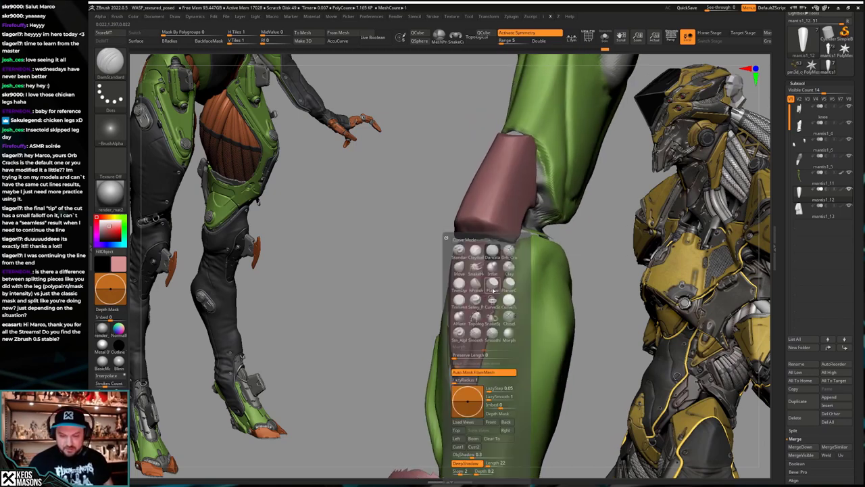
{"action": "left_click", "coordinate": [484, 295]}
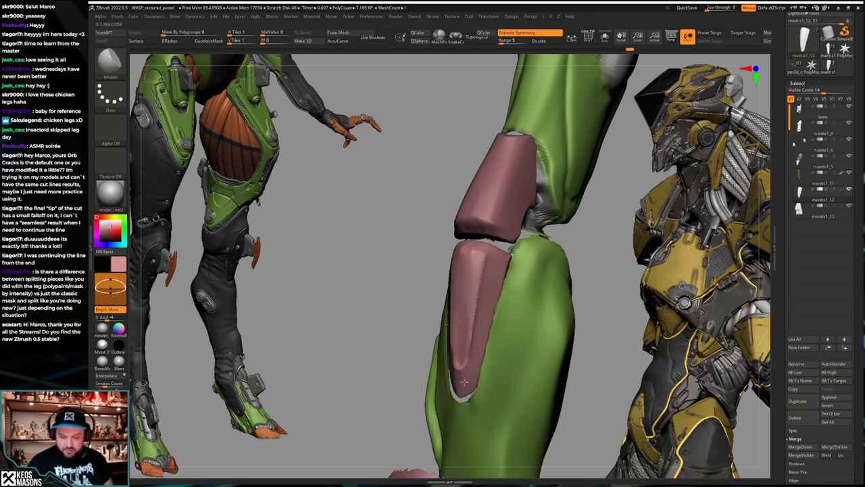
{"action": "mouse_move", "coordinate": [487, 291]}
{"action": "right_mouse_down"}
{"action": "mouse_move", "coordinate": [509, 300]}
{"action": "mouse_move", "coordinate": [478, 322]}
{"action": "right_mouse_up"}
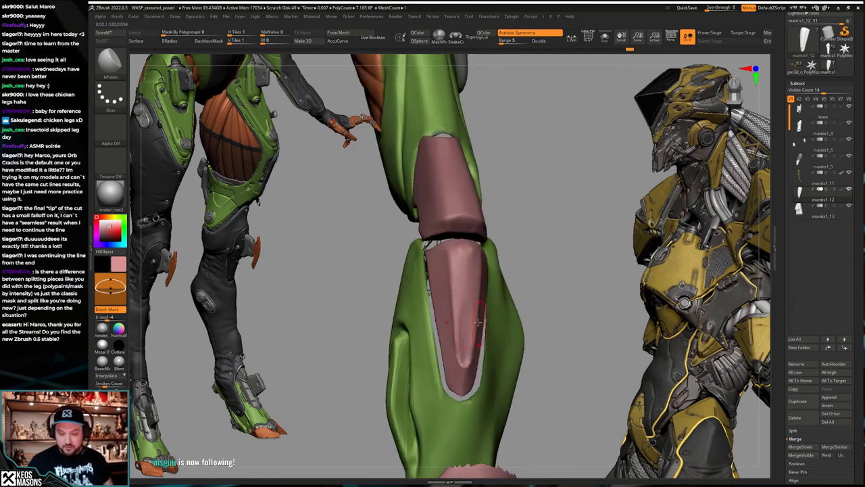
{"action": "left_click_drag", "start_coordinate": [458, 338], "coordinate": [462, 352]}
{"action": "mouse_move", "coordinate": [463, 345]}
{"action": "right_mouse_down"}
{"action": "mouse_move", "coordinate": [449, 368]}
{"action": "mouse_move", "coordinate": [466, 328]}
{"action": "mouse_move", "coordinate": [465, 369]}
{"action": "mouse_move", "coordinate": [474, 284]}
{"action": "mouse_move", "coordinate": [450, 325]}
{"action": "right_mouse_up"}
{"action": "right_click", "coordinate": [450, 325]}
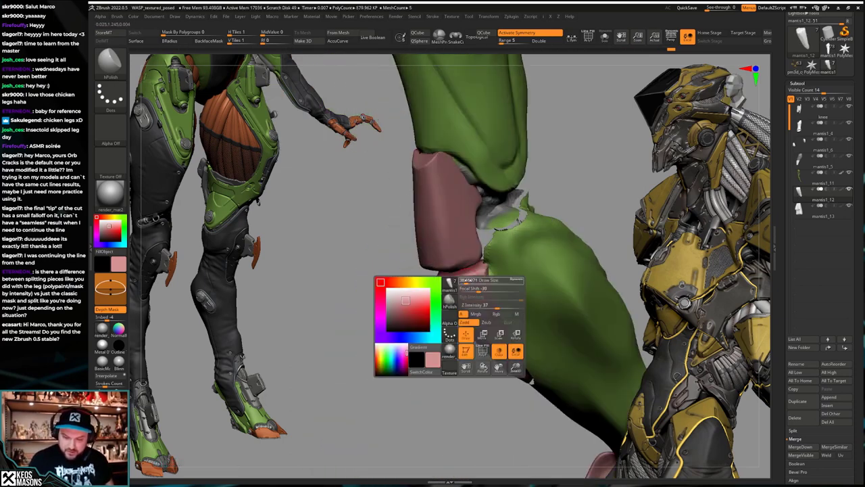
Step: Isolate the upper knee plate and clip its lower end with ClipCurve, checking the fit against the leg
{"action": "mouse_move", "coordinate": [469, 275]}
{"action": "right_mouse_down"}
{"action": "mouse_move", "coordinate": [476, 283]}
{"action": "mouse_move", "coordinate": [448, 290]}
{"action": "mouse_move", "coordinate": [448, 305]}
{"action": "mouse_move", "coordinate": [481, 323]}
{"action": "right_mouse_up"}
{"action": "left_click", "coordinate": [476, 284], "text": "alt"}
{"action": "key", "text": "alt+s"}
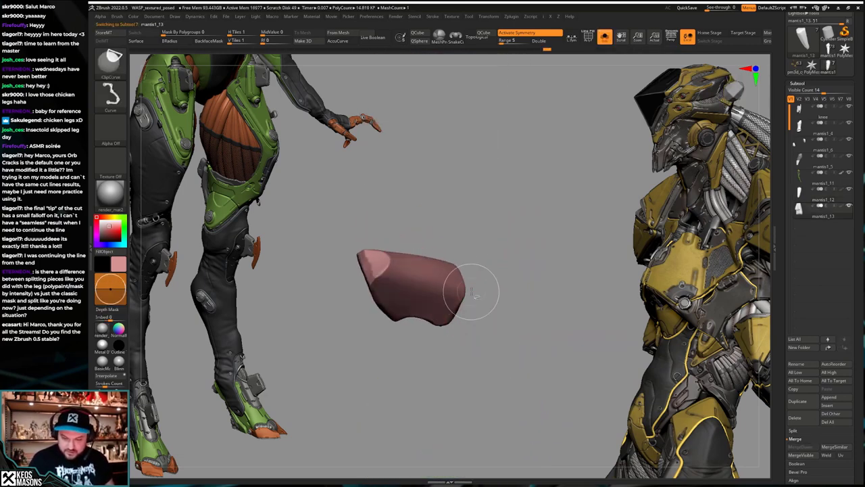
{"action": "left_click_drag", "start_coordinate": [439, 335], "coordinate": [439, 337], "text": "ctrl+shift"}
{"action": "right_click_drag", "start_coordinate": [442, 330], "coordinate": [464, 284]}
{"action": "left_click_drag", "start_coordinate": [464, 283], "coordinate": [457, 304], "text": "ctrl+shift"}
{"action": "mouse_move", "coordinate": [460, 288]}
{"action": "right_mouse_down"}
{"action": "mouse_move", "coordinate": [449, 297]}
{"action": "mouse_move", "coordinate": [464, 270]}
{"action": "mouse_move", "coordinate": [448, 234]}
{"action": "right_mouse_up"}
{"action": "right_click_drag", "start_coordinate": [472, 271], "coordinate": [446, 354]}
{"action": "key", "text": "alt+s"}
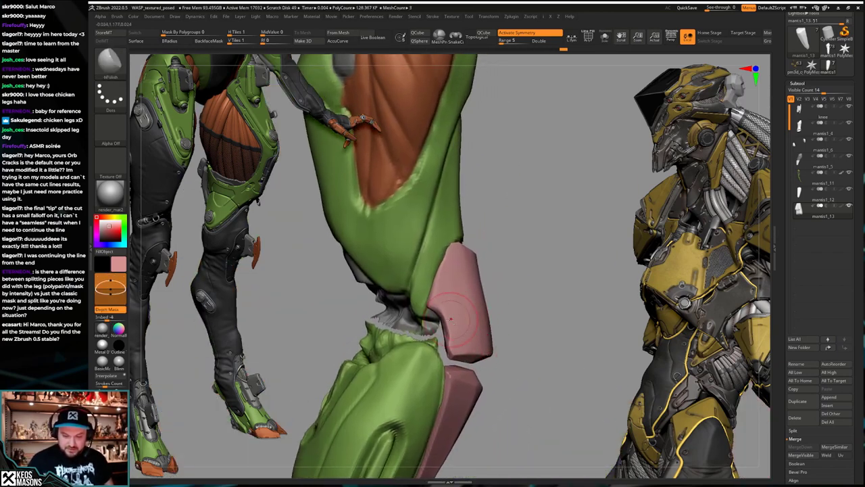
{"action": "left_click", "coordinate": [446, 353], "text": "ctrl+shift"}
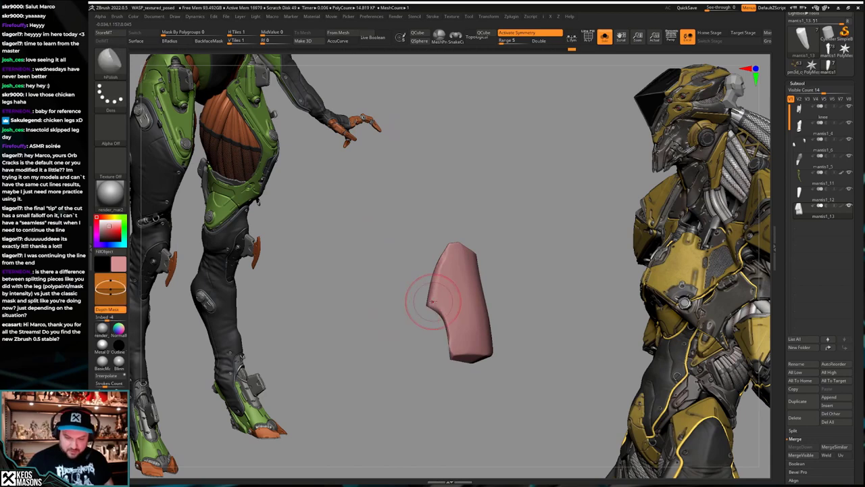
Step: Clip the upper knee plate's front edge with ClipCurve and compare the plate with the surrounding leg
{"action": "key", "text": "alt+s"}
{"action": "right_click_drag", "start_coordinate": [504, 349], "coordinate": [494, 359], "text": "alt"}
{"action": "key", "text": "alt+s"}
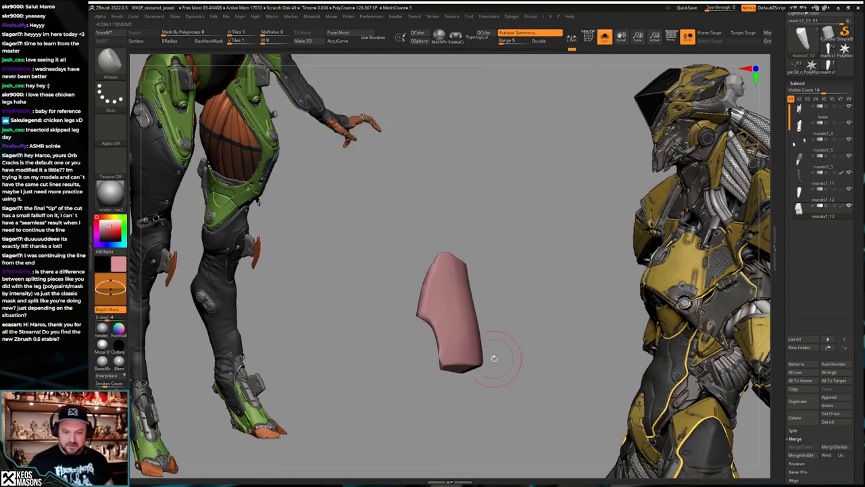
{"action": "key", "text": "ctrl+shift"}
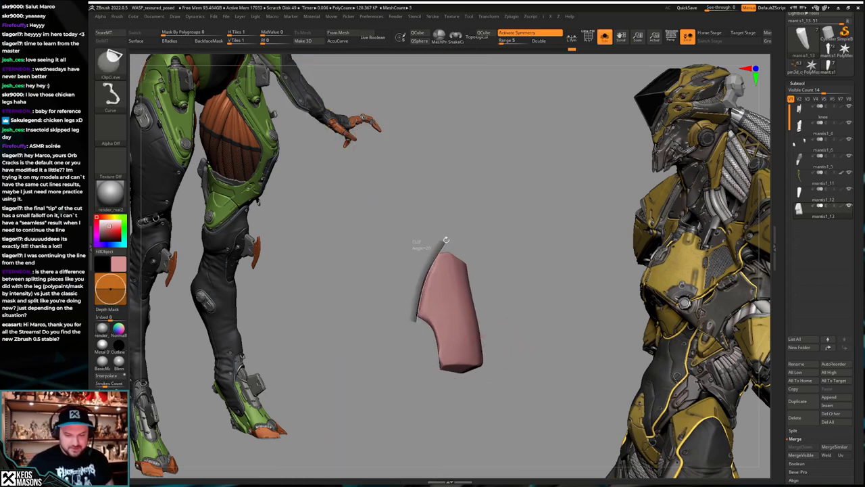
{"action": "left_click", "coordinate": [516, 358], "text": "ctrl+shift"}
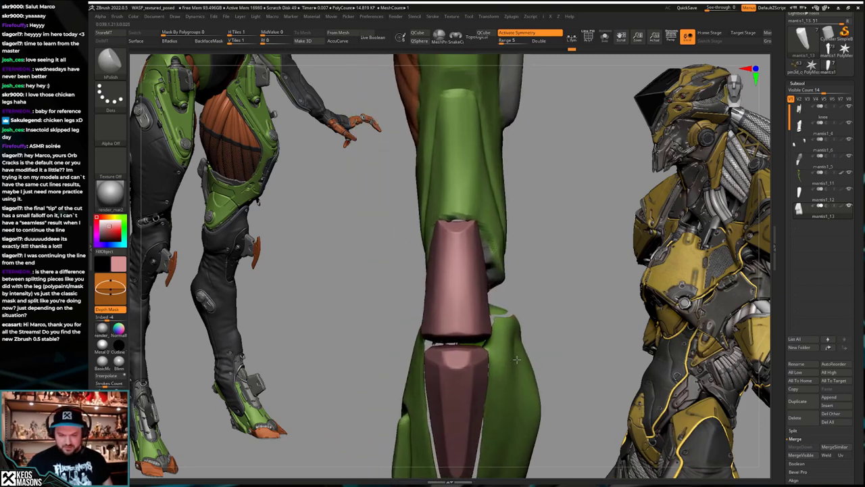
{"action": "mouse_move", "coordinate": [517, 359]}
{"action": "right_mouse_down"}
{"action": "mouse_move", "coordinate": [442, 360]}
{"action": "mouse_move", "coordinate": [508, 359]}
{"action": "mouse_move", "coordinate": [572, 303]}
{"action": "mouse_move", "coordinate": [491, 336]}
{"action": "mouse_move", "coordinate": [535, 371]}
{"action": "mouse_move", "coordinate": [552, 347]}
{"action": "mouse_move", "coordinate": [528, 333]}
{"action": "mouse_move", "coordinate": [539, 342]}
{"action": "mouse_move", "coordinate": [517, 365]}
{"action": "mouse_move", "coordinate": [519, 270]}
{"action": "mouse_move", "coordinate": [519, 346]}
{"action": "mouse_move", "coordinate": [501, 324]}
{"action": "mouse_move", "coordinate": [514, 314]}
{"action": "mouse_move", "coordinate": [502, 366]}
{"action": "mouse_move", "coordinate": [508, 315]}
{"action": "mouse_move", "coordinate": [521, 345]}
{"action": "right_mouse_up"}
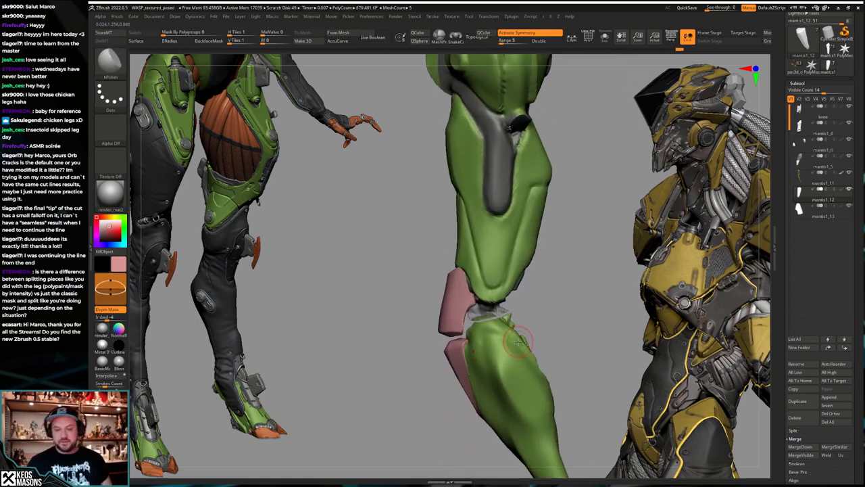
{"action": "mouse_move", "coordinate": [544, 331]}
{"action": "right_mouse_down"}
{"action": "mouse_move", "coordinate": [473, 334]}
{"action": "mouse_move", "coordinate": [556, 332]}
{"action": "right_mouse_up"}
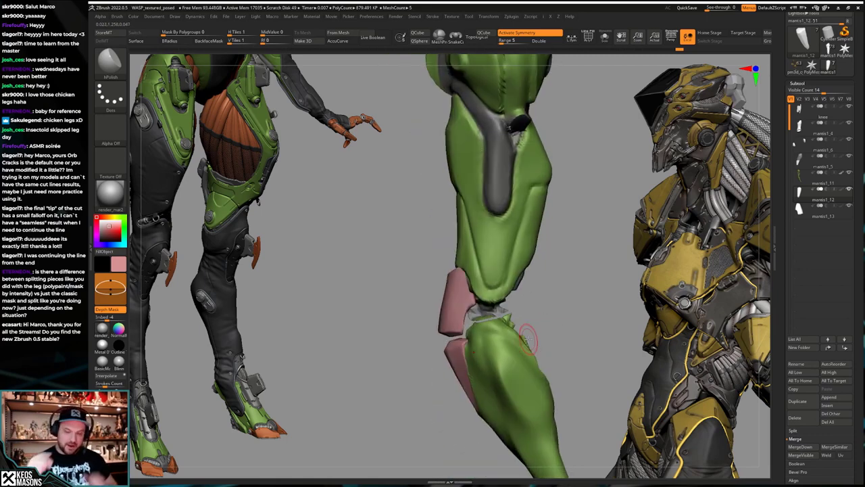
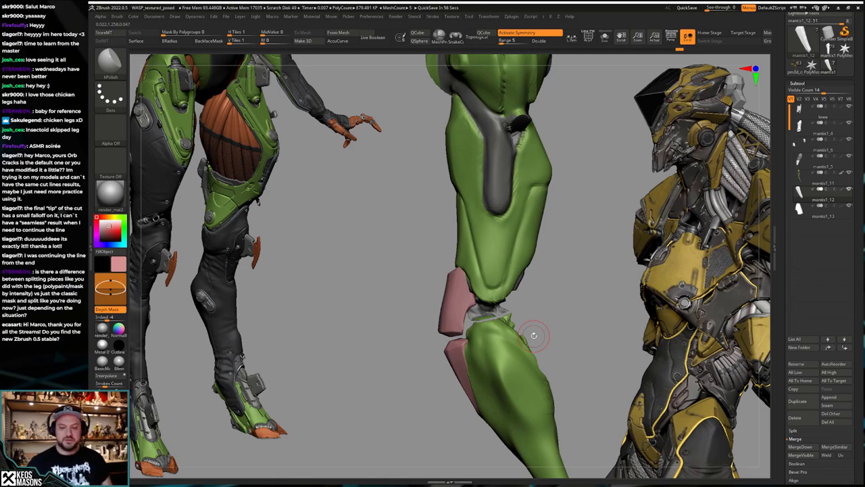
Step: Select the upper knee plate and examine its side profile and its gap to the knee joint
{"action": "left_click_drag", "start_coordinate": [533, 335], "coordinate": [550, 355]}
{"action": "left_click", "coordinate": [463, 321], "text": "alt"}
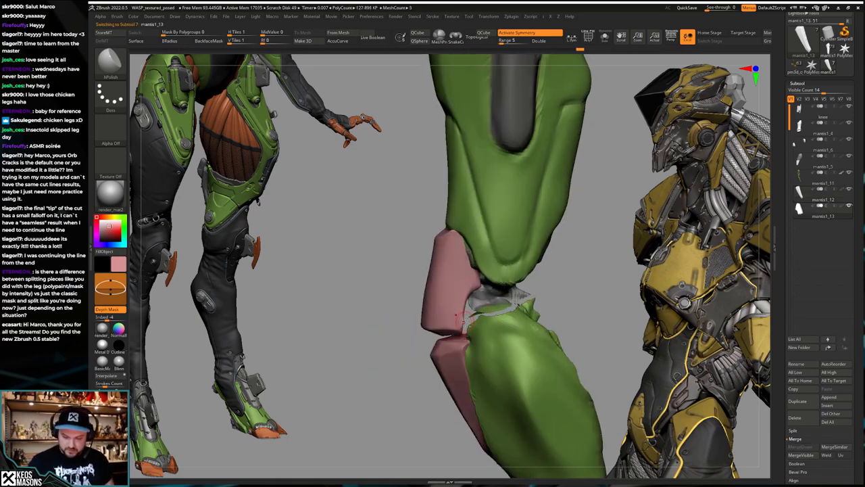
{"action": "key", "text": "alt+s"}
{"action": "left_click_drag", "start_coordinate": [491, 286], "coordinate": [480, 311]}
{"action": "key", "text": "alt+s"}
{"action": "right_click_drag", "start_coordinate": [473, 329], "coordinate": [525, 328]}
{"action": "left_click_drag", "start_coordinate": [527, 329], "coordinate": [483, 317]}
{"action": "key", "text": "alt+s"}
{"action": "key", "text": "shift+f"}
{"action": "key", "text": "shift+f"}
{"action": "key", "text": "alt+s"}
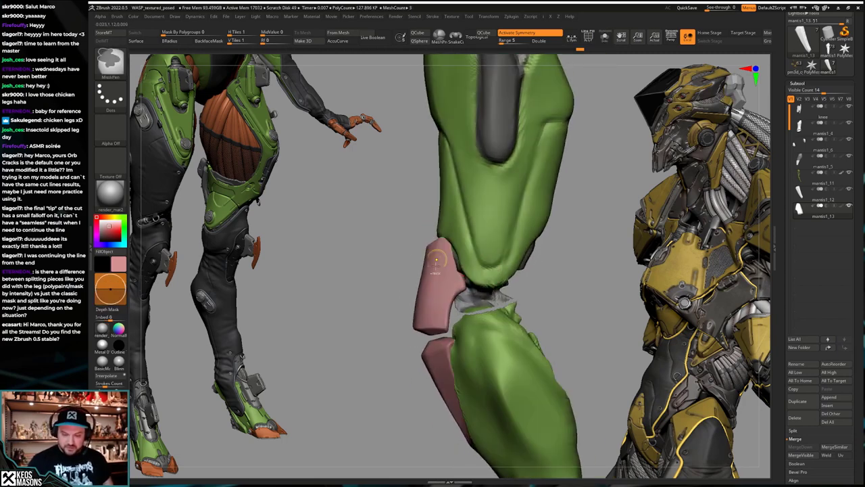
{"action": "key", "text": "shift+s"}
{"action": "key", "text": "shift+s"}
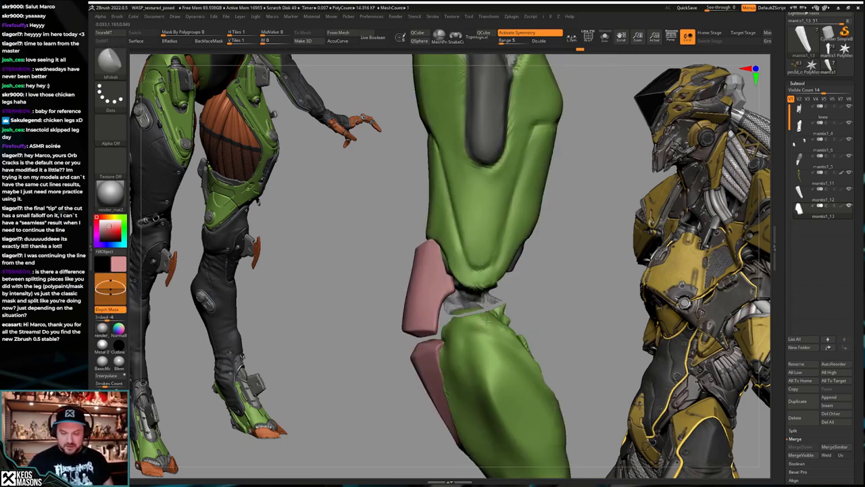
Step: Isolate the upper knee plate and mask its rear side with MaskPen
{"action": "left_click_drag", "start_coordinate": [481, 326], "coordinate": [491, 307]}
{"action": "key", "text": "shift+s"}
{"action": "key", "text": "w"}
{"action": "key", "text": "q"}
{"action": "left_click", "coordinate": [530, 321], "text": "ctrl"}
{"action": "mouse_move", "coordinate": [544, 317]}
{"action": "left_mouse_down"}
{"action": "mouse_move", "coordinate": [525, 315]}
{"action": "mouse_move", "coordinate": [531, 326]}
{"action": "mouse_move", "coordinate": [514, 315]}
{"action": "mouse_move", "coordinate": [541, 321]}
{"action": "mouse_move", "coordinate": [546, 314]}
{"action": "mouse_move", "coordinate": [535, 309]}
{"action": "left_mouse_up"}
{"action": "key", "text": "shift+s"}
{"action": "key", "text": "shift+s"}
{"action": "left_click", "coordinate": [531, 310], "text": "ctrl"}
{"action": "key", "text": "w"}
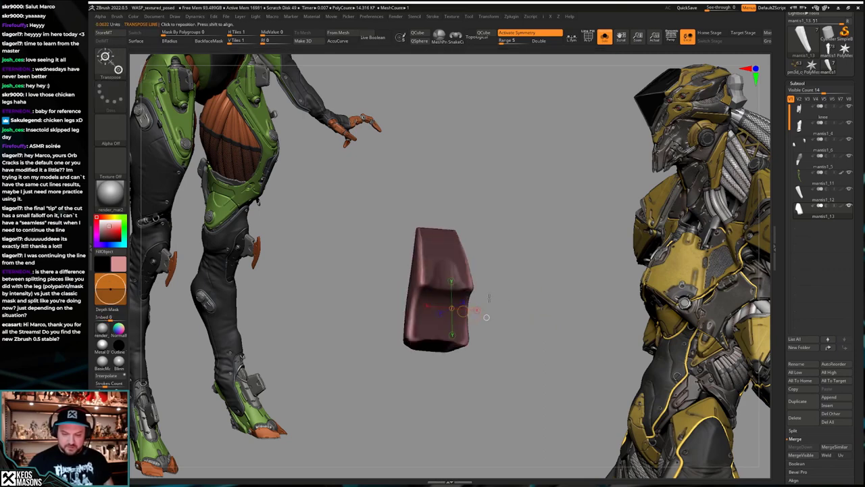
{"action": "key", "text": "q"}
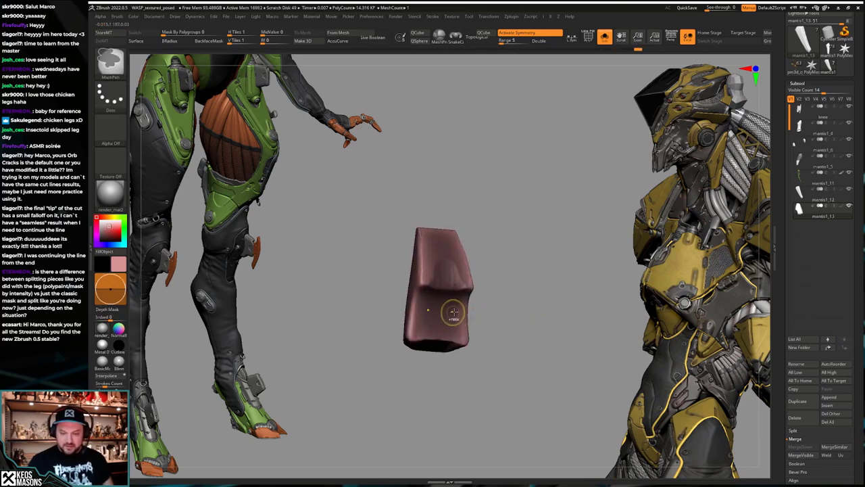
Step: Invert the mask and stretch the upper knee plate's rear side toward the knee joint with the Transpose line
{"action": "left_click_drag", "start_coordinate": [488, 310], "coordinate": [546, 305]}
{"action": "left_click", "coordinate": [546, 305], "text": "ctrl"}
{"action": "key", "text": "w"}
{"action": "left_click_drag", "start_coordinate": [456, 298], "coordinate": [554, 289]}
{"action": "key", "text": "shift+alt+s"}
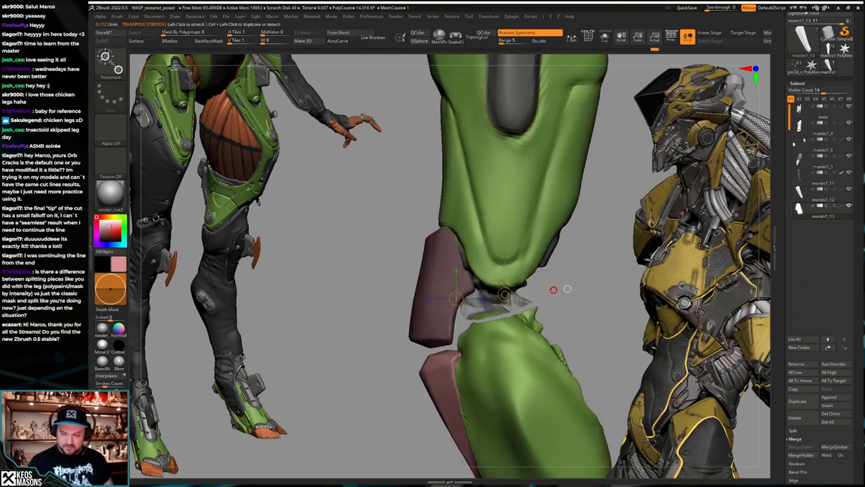
{"action": "key", "text": "q"}
{"action": "key", "text": "shift+alt+s"}
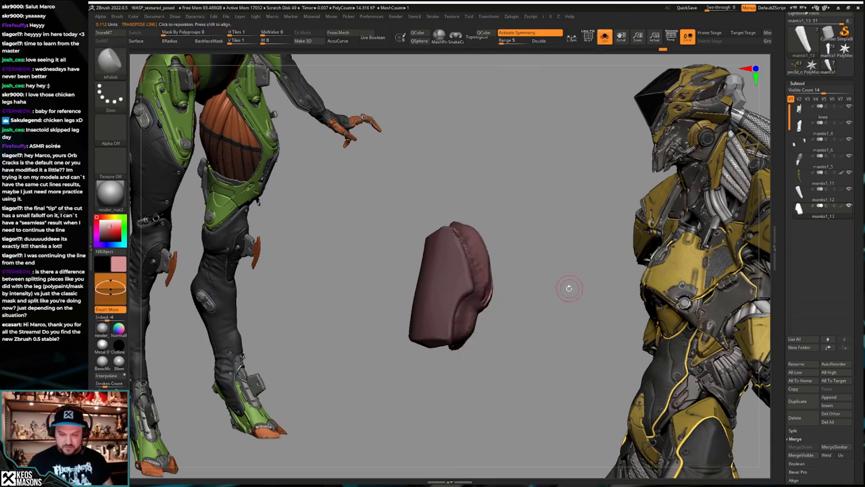
Step: Switch to the Move brush and reshape the lower and upper edges of the plate's extended rear side
{"action": "key", "text": "space"}
{"action": "left_click", "coordinate": [560, 282]}
{"action": "key", "text": "space"}
{"action": "left_click_drag", "start_coordinate": [492, 292], "coordinate": [522, 292]}
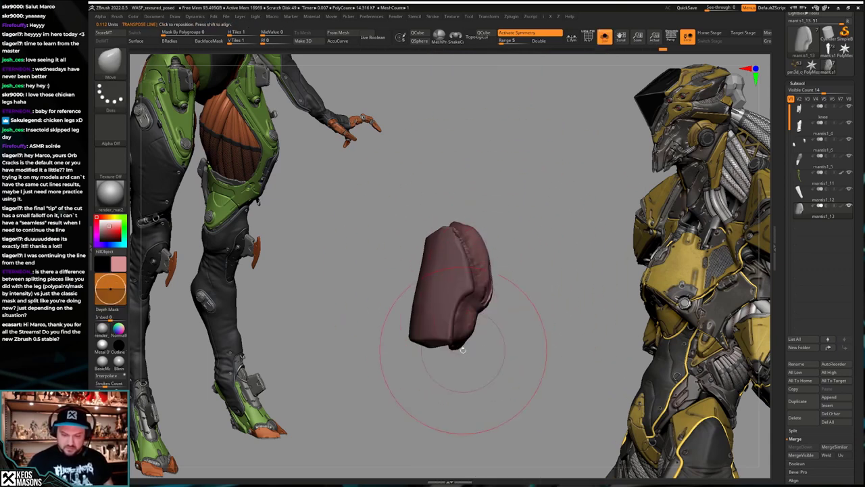
{"action": "mouse_move", "coordinate": [467, 365]}
{"action": "left_mouse_down"}
{"action": "mouse_move", "coordinate": [503, 368]}
{"action": "mouse_move", "coordinate": [469, 365]}
{"action": "left_mouse_up"}
{"action": "left_click_drag", "start_coordinate": [467, 334], "coordinate": [466, 333]}
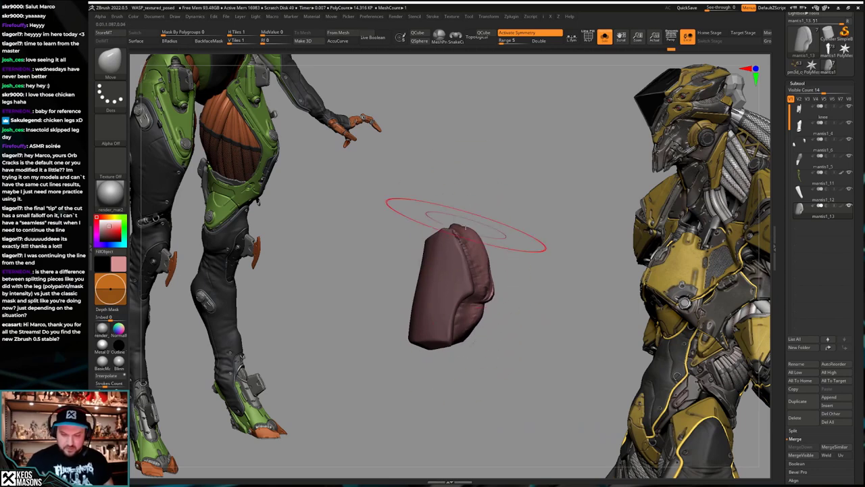
{"action": "mouse_move", "coordinate": [482, 231]}
{"action": "left_mouse_down"}
{"action": "mouse_move", "coordinate": [472, 244]}
{"action": "mouse_move", "coordinate": [469, 236]}
{"action": "mouse_move", "coordinate": [475, 244]}
{"action": "left_mouse_up"}
Step: Clear the mask and clip the notch in the upper knee plate's lower rear with ClipCurve
{"action": "left_click_drag", "start_coordinate": [430, 362], "coordinate": [431, 362], "text": "ctrl+shift"}
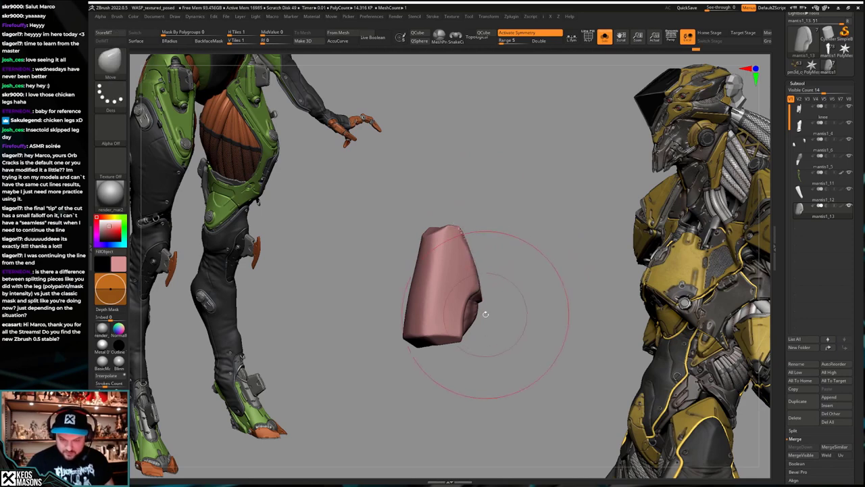
{"action": "left_click_drag", "start_coordinate": [485, 315], "coordinate": [488, 297]}
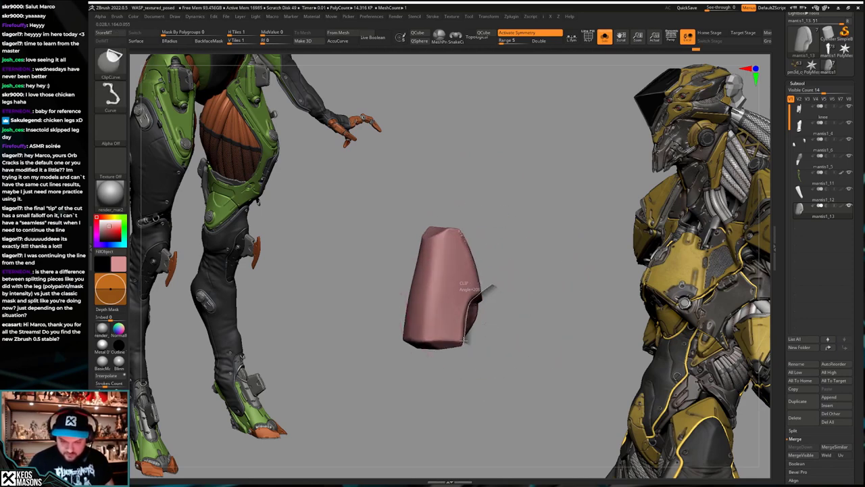
{"action": "left_click_drag", "start_coordinate": [463, 336], "coordinate": [462, 337], "text": "ctrl+shift"}
{"action": "mouse_move", "coordinate": [475, 339]}
{"action": "right_mouse_down"}
{"action": "mouse_move", "coordinate": [488, 301]}
{"action": "mouse_move", "coordinate": [493, 322]}
{"action": "mouse_move", "coordinate": [500, 297]}
{"action": "mouse_move", "coordinate": [508, 300]}
{"action": "right_mouse_up"}
{"action": "key", "text": "shift+s"}
{"action": "key", "text": "shift+s"}
{"action": "right_click", "coordinate": [508, 299]}
Step: Switch to hPolish and flatten the upper knee plate's side and upper rear edge
{"action": "key", "text": "space"}
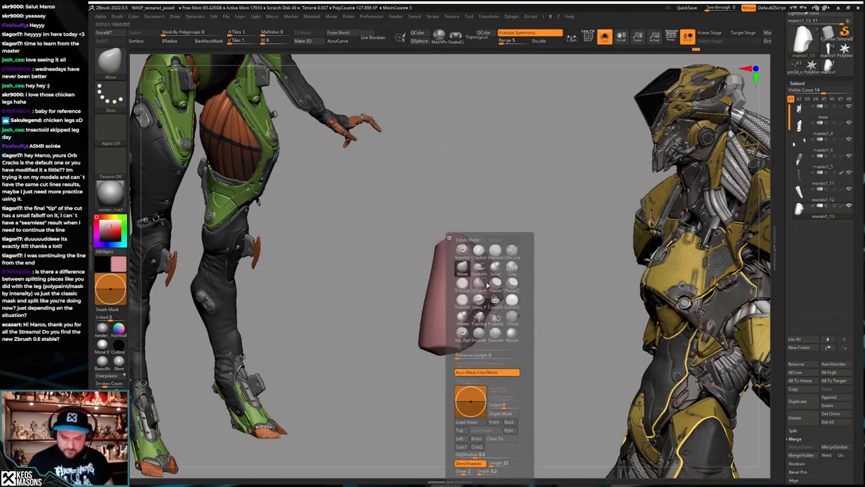
{"action": "left_click", "coordinate": [508, 264]}
{"action": "left_click", "coordinate": [505, 286]}
{"action": "key", "text": "space"}
{"action": "left_click", "coordinate": [522, 264]}
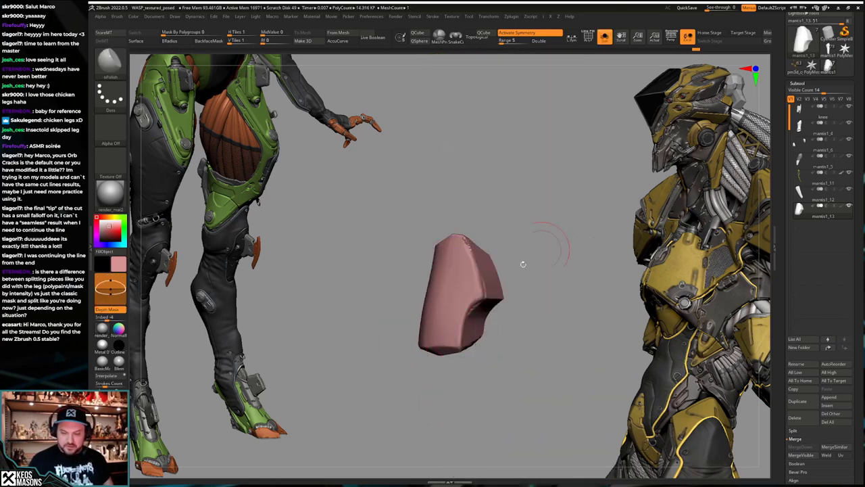
{"action": "right_click", "coordinate": [466, 348]}
{"action": "left_click", "coordinate": [462, 338]}
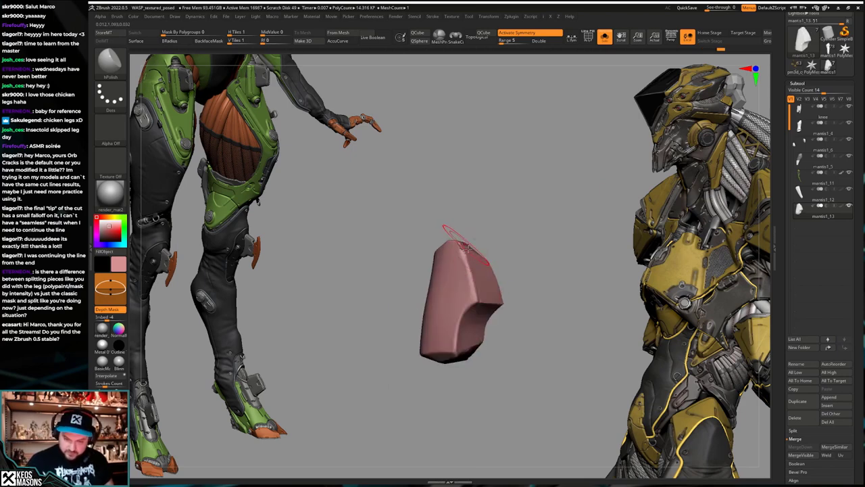
{"action": "left_click_drag", "start_coordinate": [468, 249], "coordinate": [472, 254]}
Step: Polish the upper knee plate's underside into planes with hPolish, checking the fit against the leg
{"action": "mouse_move", "coordinate": [474, 248]}
{"action": "right_mouse_down"}
{"action": "mouse_move", "coordinate": [487, 228]}
{"action": "mouse_move", "coordinate": [497, 264]}
{"action": "mouse_move", "coordinate": [492, 322]}
{"action": "mouse_move", "coordinate": [481, 297]}
{"action": "mouse_move", "coordinate": [488, 263]}
{"action": "right_mouse_up"}
{"action": "key", "text": "shift+s"}
{"action": "key", "text": "shift+s"}
{"action": "key", "text": "shift+f"}
{"action": "key", "text": "shift+f"}
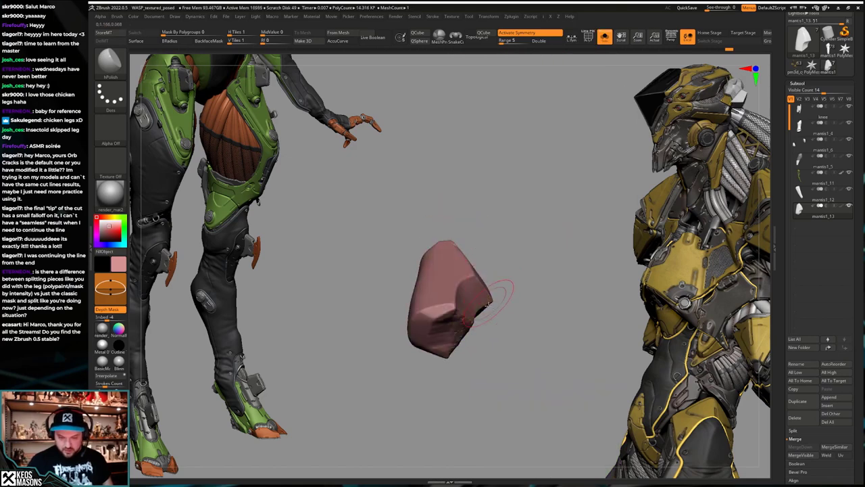
{"action": "key", "text": "shift+s"}
{"action": "right_click_drag", "start_coordinate": [488, 305], "coordinate": [488, 345]}
{"action": "key", "text": "shift+ctrl+s"}
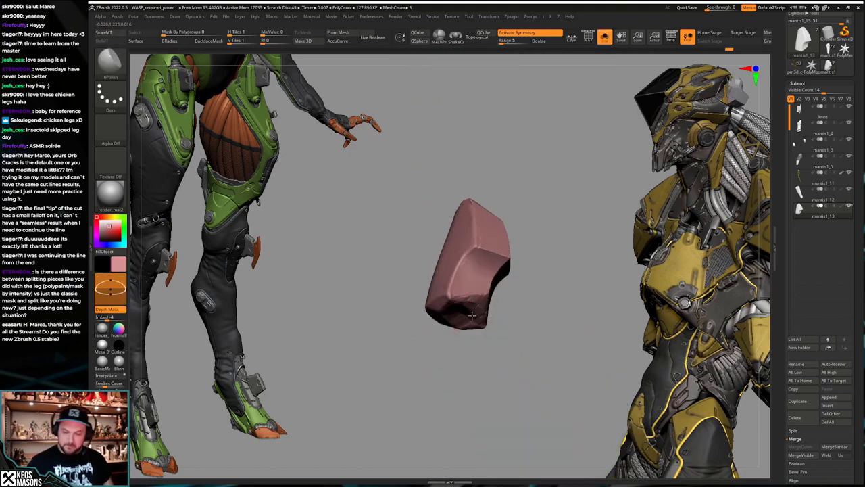
{"action": "right_click_drag", "start_coordinate": [484, 292], "coordinate": [491, 312]}
Step: Mask the front part of the upper knee plate and switch to the Move brush
{"action": "key", "text": "w"}
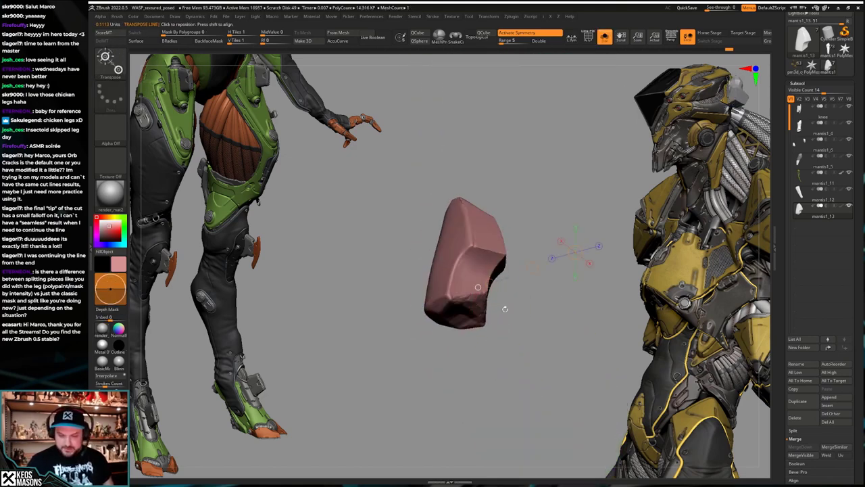
{"action": "left_click", "coordinate": [485, 296], "text": "ctrl"}
{"action": "key", "text": "q"}
{"action": "key", "text": "b"}
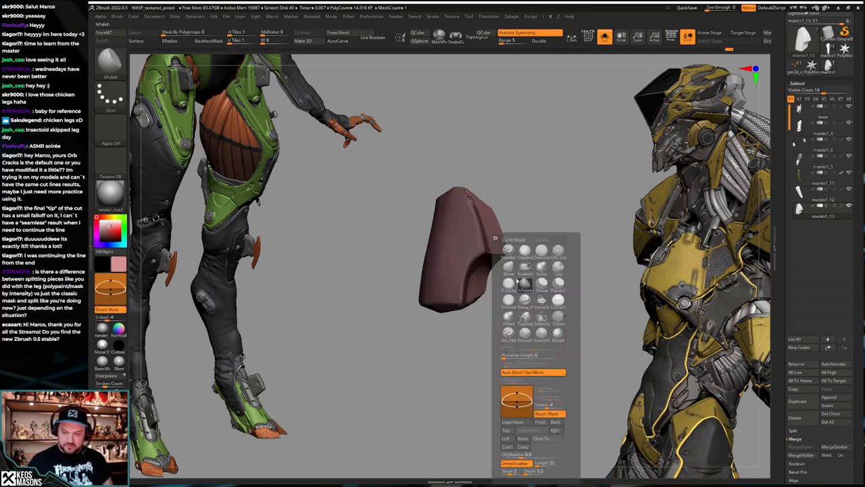
{"action": "key", "text": "m"}
{"action": "key", "text": "v"}
Step: Pull the upper knee plate's lower rear corner down with the Move brush, comparing it with the leg
{"action": "left_click_drag", "start_coordinate": [482, 316], "coordinate": [480, 312]}
{"action": "key", "text": "ctrl+z"}
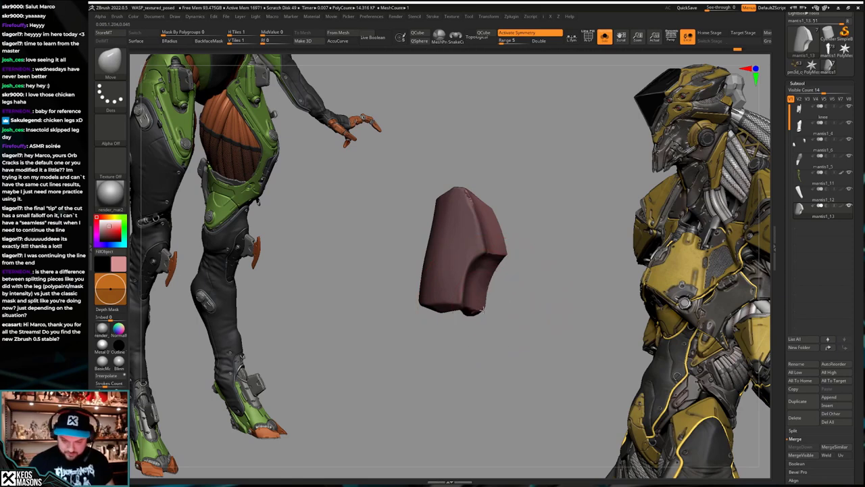
{"action": "right_click_drag", "start_coordinate": [478, 312], "coordinate": [477, 295]}
{"action": "left_click_drag", "start_coordinate": [478, 304], "coordinate": [484, 309]}
{"action": "mouse_move", "coordinate": [484, 308]}
{"action": "right_mouse_down"}
{"action": "mouse_move", "coordinate": [463, 326]}
{"action": "mouse_move", "coordinate": [451, 316]}
{"action": "mouse_move", "coordinate": [482, 325]}
{"action": "right_mouse_up"}
{"action": "left_click_drag", "start_coordinate": [474, 323], "coordinate": [475, 319]}
{"action": "key", "text": "shift+s"}
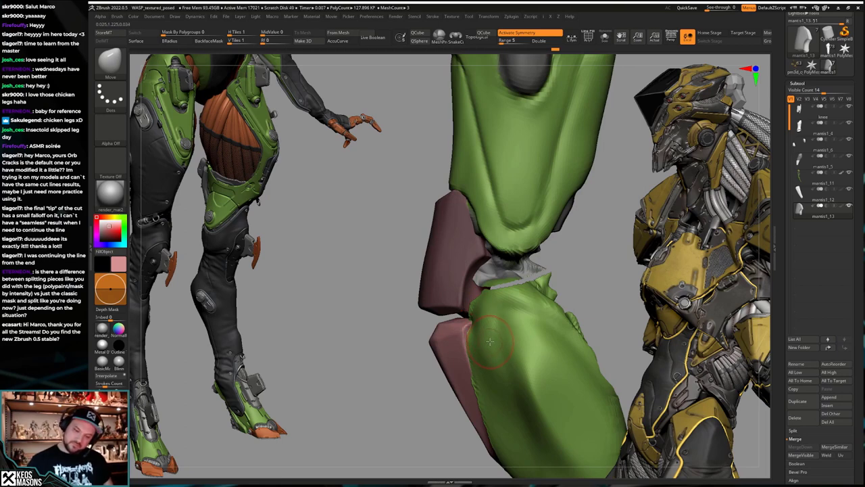
{"action": "key", "text": "shift+s"}
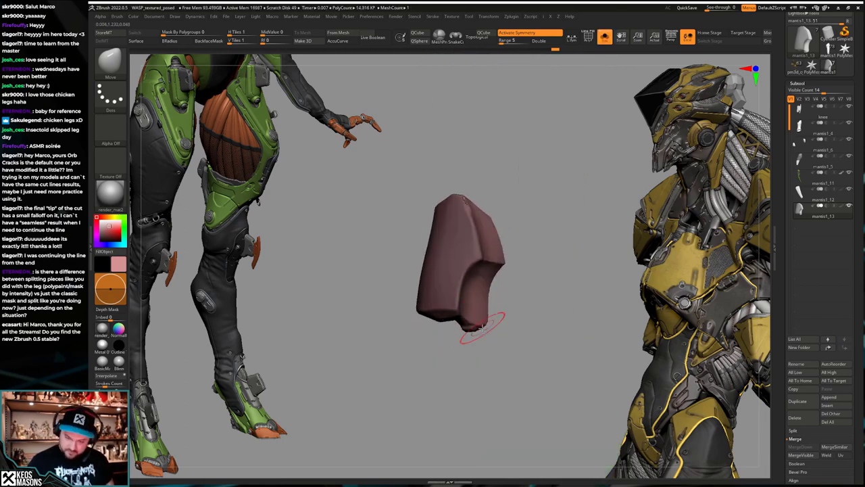
Step: Clear the mask, remesh the upper knee plate and start flattening its lower end with hPolish
{"action": "left_click_drag", "start_coordinate": [527, 326], "coordinate": [559, 364], "text": "ctrl"}
{"action": "right_click_drag", "start_coordinate": [517, 342], "coordinate": [500, 284]}
{"action": "key", "text": "space"}
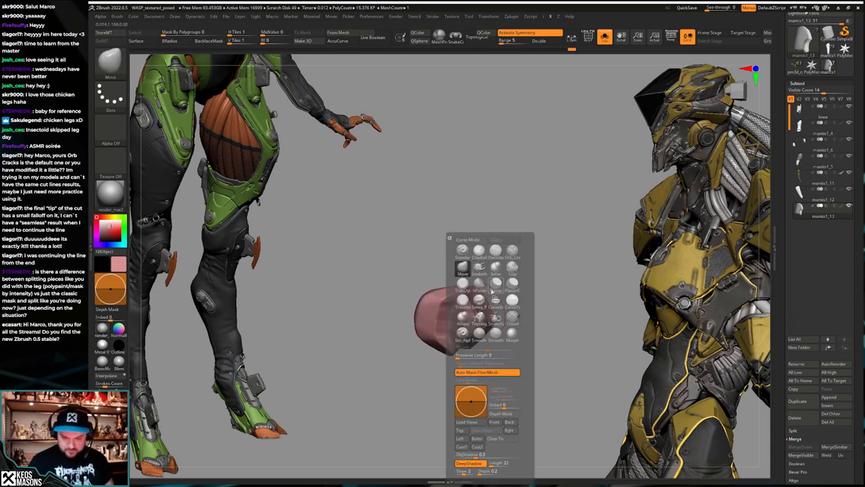
{"action": "left_click", "coordinate": [479, 252]}
{"action": "mouse_move", "coordinate": [550, 223]}
{"action": "left_mouse_down"}
{"action": "mouse_move", "coordinate": [456, 306]}
{"action": "mouse_move", "coordinate": [473, 352]}
{"action": "mouse_move", "coordinate": [513, 328]}
{"action": "mouse_move", "coordinate": [417, 348]}
{"action": "left_mouse_up"}
{"action": "left_click_drag", "start_coordinate": [488, 349], "coordinate": [501, 286]}
{"action": "key", "text": "b"}
{"action": "left_click", "coordinate": [494, 286]}
{"action": "left_click_drag", "start_coordinate": [588, 220], "coordinate": [565, 235]}
Step: Polish the upper knee plate's underside and rear extension into clean planes, checking them against the leg
{"action": "key", "text": "space"}
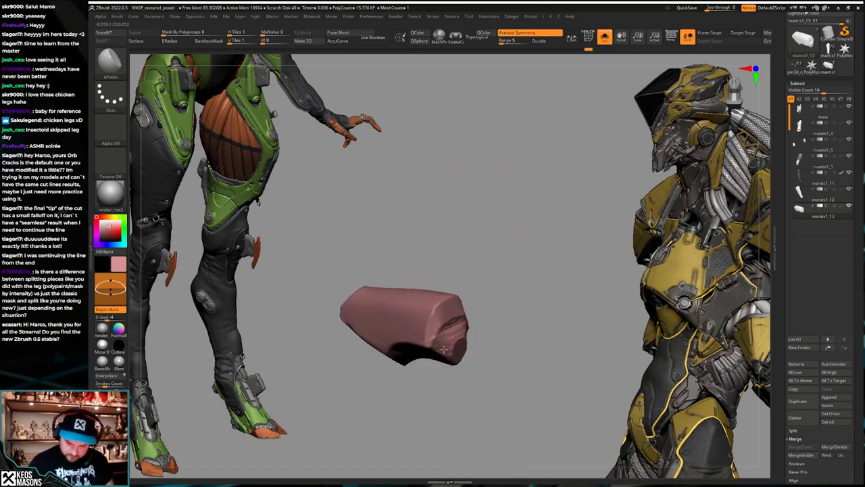
{"action": "left_click_drag", "start_coordinate": [452, 341], "coordinate": [489, 325]}
{"action": "left_click_drag", "start_coordinate": [493, 263], "coordinate": [490, 355]}
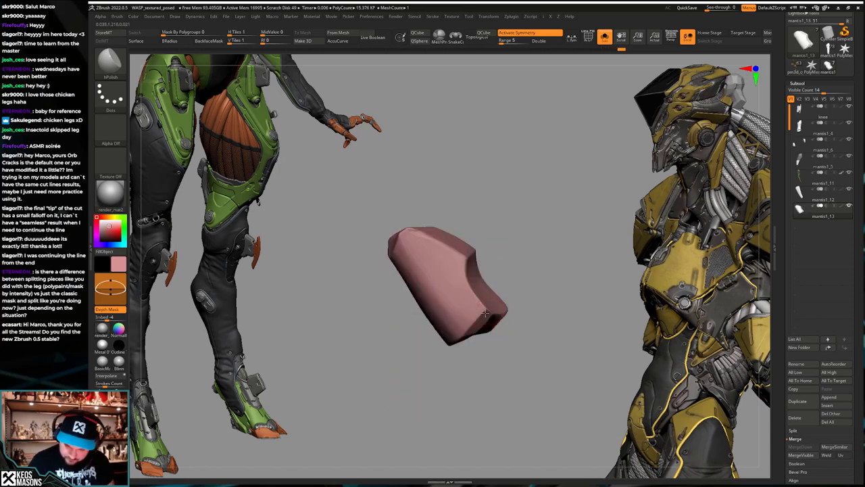
{"action": "left_click_drag", "start_coordinate": [484, 312], "coordinate": [475, 366]}
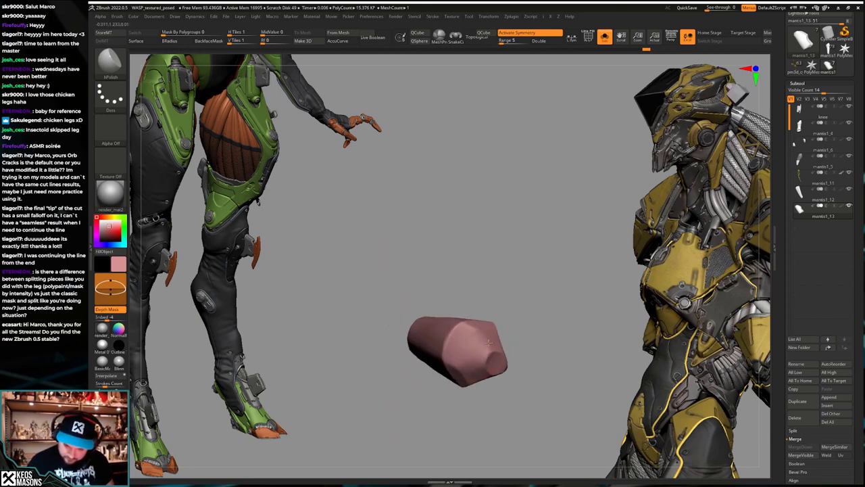
{"action": "right_click_drag", "start_coordinate": [488, 342], "coordinate": [497, 386]}
{"action": "key", "text": "alt+s"}
{"action": "key", "text": "alt+s"}
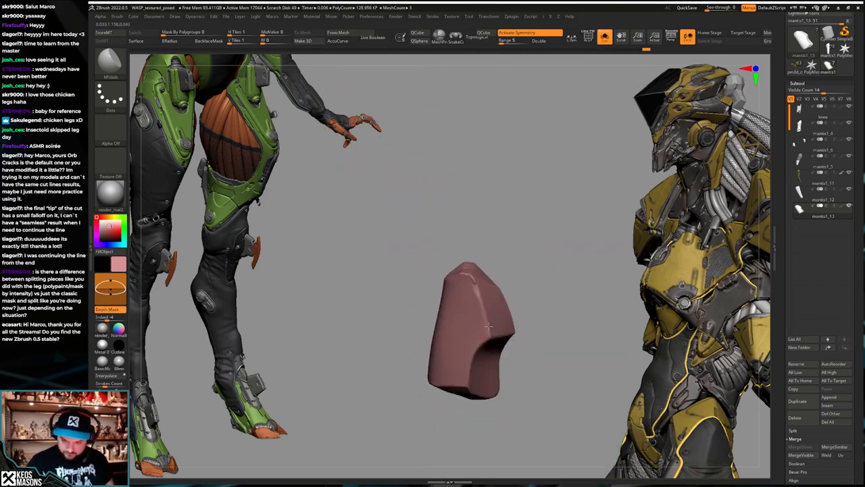
{"action": "right_click_drag", "start_coordinate": [487, 326], "coordinate": [496, 295]}
{"action": "key", "text": "shift+s"}
{"action": "right_click_drag", "start_coordinate": [503, 343], "coordinate": [516, 383]}
Step: Select and isolate the lower knee plate and mask it with MaskPen's Lasso stroke
{"action": "left_click", "coordinate": [449, 383], "text": "alt"}
{"action": "mouse_move", "coordinate": [448, 383]}
{"action": "right_mouse_down"}
{"action": "mouse_move", "coordinate": [504, 319]}
{"action": "mouse_move", "coordinate": [523, 343]}
{"action": "right_mouse_up"}
{"action": "key", "text": "shift+s"}
{"action": "key", "text": "space"}
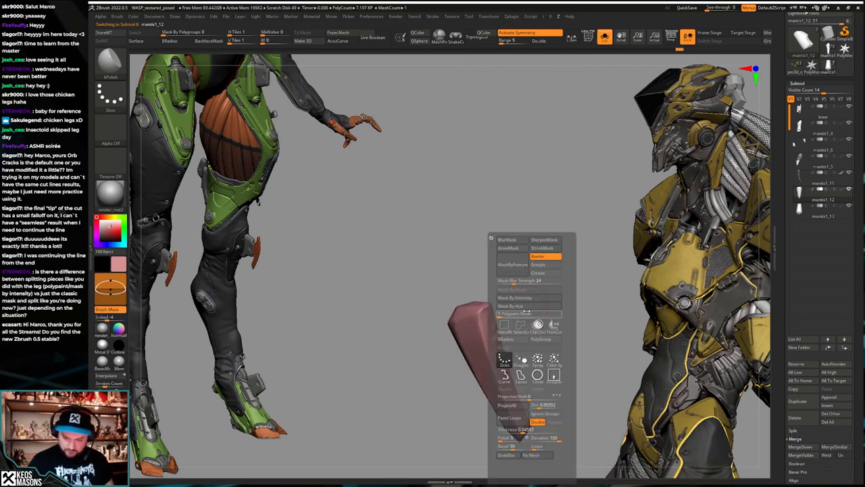
{"action": "left_click", "coordinate": [522, 361], "text": "ctrl"}
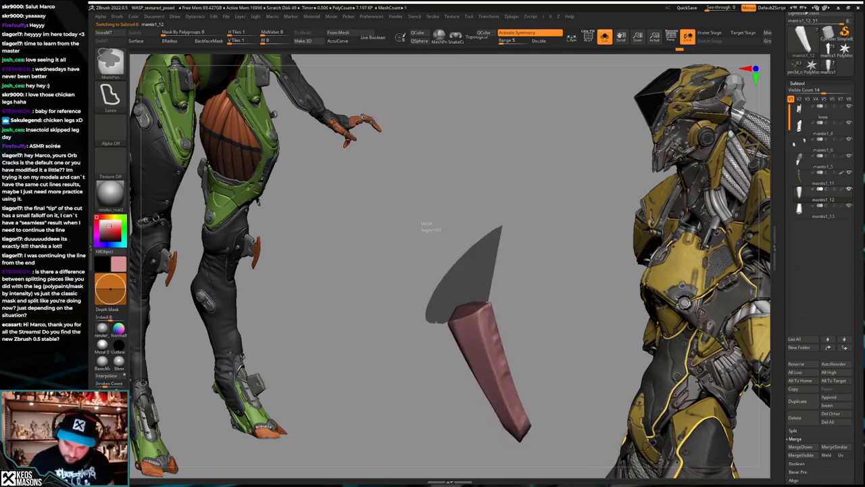
{"action": "left_click", "coordinate": [560, 325], "text": "ctrl"}
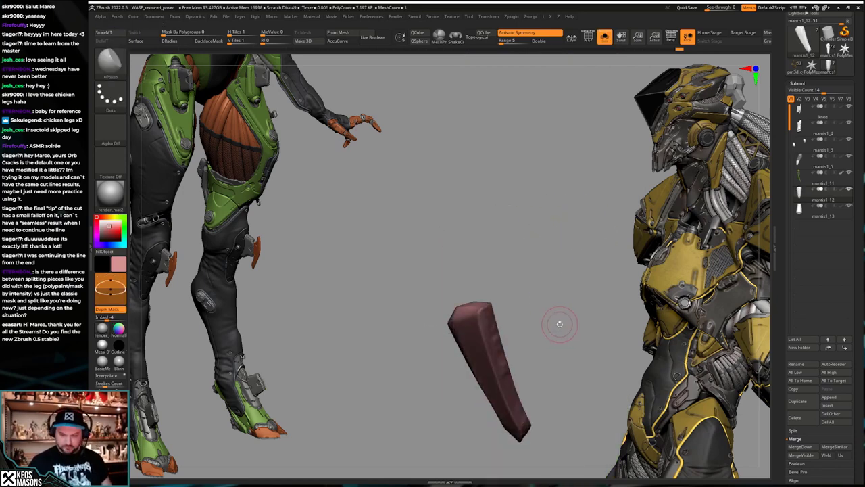
Step: Bring back the leg and reshape the lower knee plate's upper end with the Move brush to line up with the upper plate
{"action": "key", "text": "shift+s"}
{"action": "right_click", "coordinate": [556, 330]}
{"action": "key", "text": "space"}
{"action": "left_click_drag", "start_coordinate": [459, 298], "coordinate": [473, 299]}
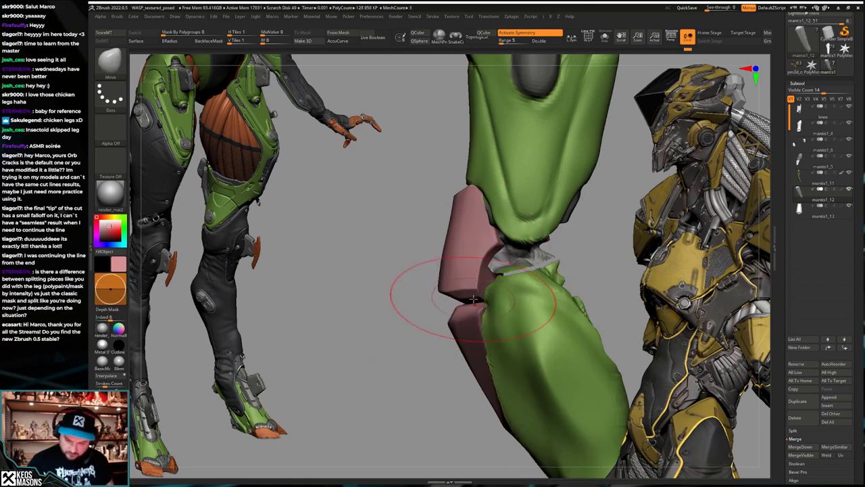
{"action": "right_click_drag", "start_coordinate": [476, 284], "coordinate": [528, 290]}
{"action": "left_click_drag", "start_coordinate": [515, 283], "coordinate": [508, 283]}
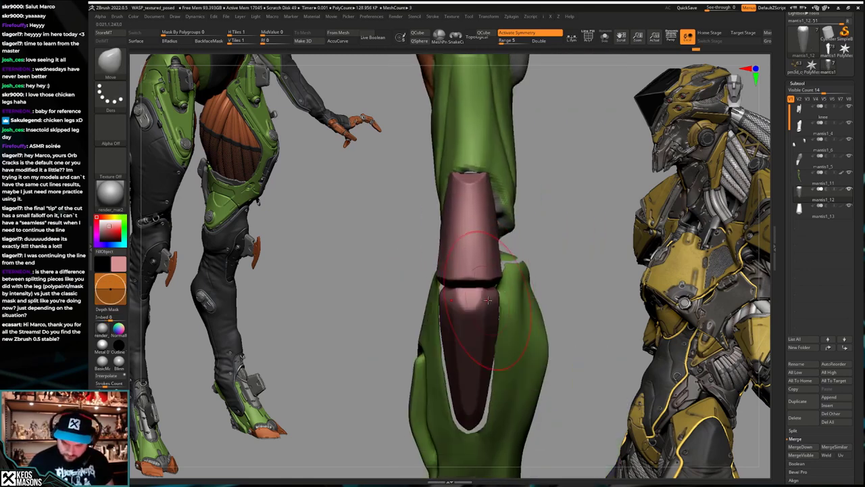
{"action": "mouse_move", "coordinate": [517, 297]}
{"action": "right_mouse_down"}
{"action": "mouse_move", "coordinate": [484, 298]}
{"action": "mouse_move", "coordinate": [534, 290]}
{"action": "mouse_move", "coordinate": [549, 299]}
{"action": "mouse_move", "coordinate": [559, 290]}
{"action": "right_mouse_up"}
Step: Isolate the lower knee plate, clear its mask and cut its top end with a slightly slanted ClipCurve line
{"action": "key", "text": "shift+s"}
{"action": "key", "text": "shift+s"}
{"action": "key", "text": "shift+s"}
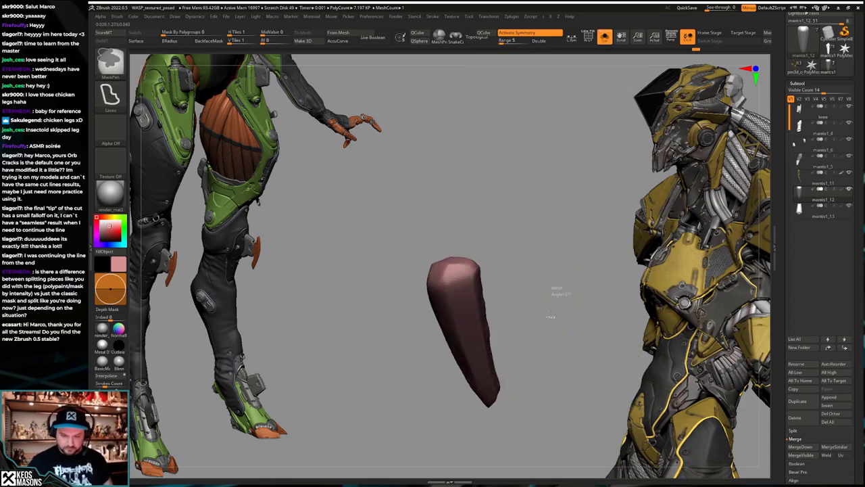
{"action": "left_click_drag", "start_coordinate": [556, 289], "coordinate": [547, 310], "text": "ctrl"}
{"action": "right_click_drag", "start_coordinate": [548, 309], "coordinate": [546, 306], "text": "shift"}
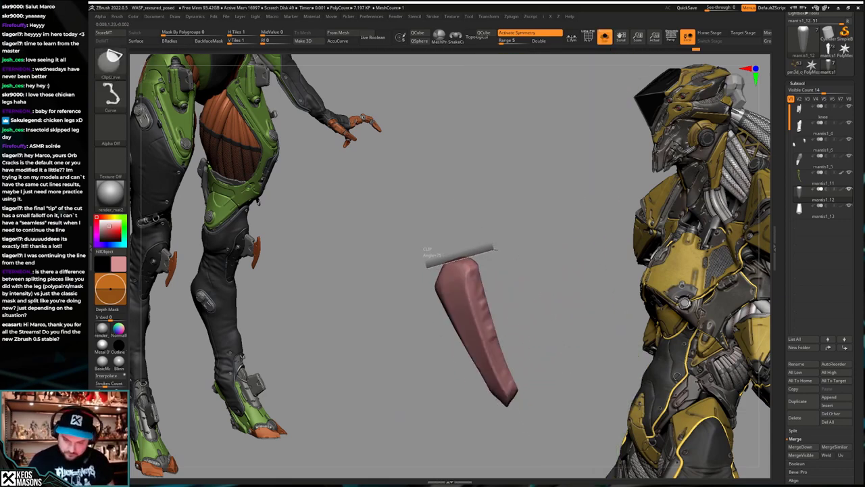
{"action": "left_click_drag", "start_coordinate": [494, 249], "coordinate": [497, 248], "text": "ctrl+shift"}
Step: Polish the lower knee plate's clipped top with hPolish and compare its fit with the whole leg
{"action": "mouse_move", "coordinate": [500, 252]}
{"action": "right_mouse_down"}
{"action": "mouse_move", "coordinate": [472, 263]}
{"action": "mouse_move", "coordinate": [540, 293]}
{"action": "mouse_move", "coordinate": [564, 280]}
{"action": "mouse_move", "coordinate": [472, 238]}
{"action": "mouse_move", "coordinate": [437, 291]}
{"action": "mouse_move", "coordinate": [426, 280]}
{"action": "mouse_move", "coordinate": [481, 308]}
{"action": "mouse_move", "coordinate": [432, 317]}
{"action": "right_mouse_up"}
{"action": "key", "text": "shift+s"}
{"action": "key", "text": "space"}
{"action": "left_click", "coordinate": [502, 284]}
{"action": "key", "text": "shift+s"}
{"action": "key", "text": "shift+s"}
{"action": "left_click_drag", "start_coordinate": [425, 321], "coordinate": [528, 298], "text": "ctrl+shift"}
{"action": "key", "text": "space"}
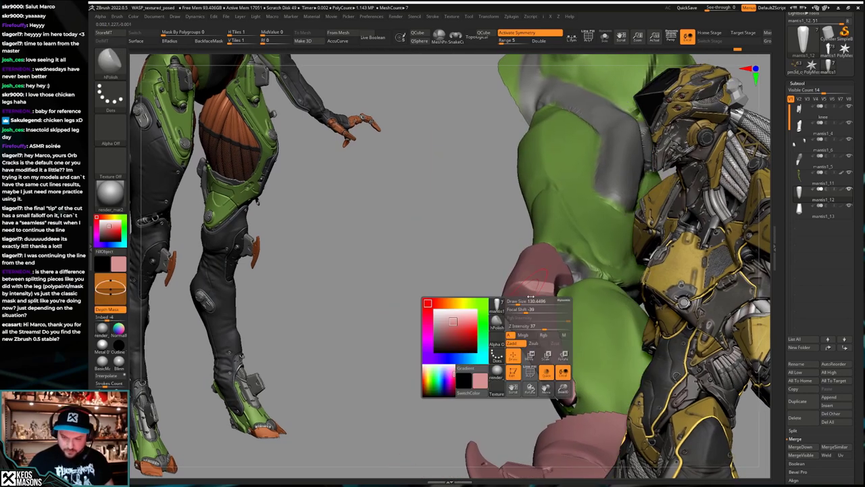
{"action": "right_click_drag", "start_coordinate": [531, 296], "coordinate": [436, 282], "text": "alt"}
{"action": "left_click_drag", "start_coordinate": [275, 375], "coordinate": [533, 299]}
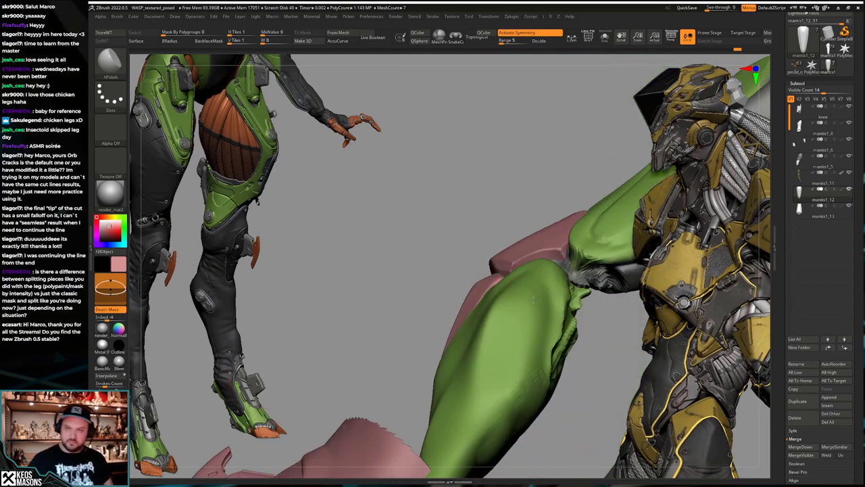
{"action": "mouse_move", "coordinate": [656, 42]}
{"action": "right_mouse_down"}
{"action": "mouse_move", "coordinate": [612, 169]}
{"action": "mouse_move", "coordinate": [533, 304]}
{"action": "mouse_move", "coordinate": [536, 350]}
{"action": "right_mouse_up"}
Step: Trim the lower knee plate's upper end again and flatten the facet below the gap with hPolish
{"action": "left_click_drag", "start_coordinate": [467, 295], "coordinate": [534, 289], "text": "ctrl+shift"}
{"action": "mouse_move", "coordinate": [534, 289]}
{"action": "right_mouse_down"}
{"action": "mouse_move", "coordinate": [531, 274]}
{"action": "mouse_move", "coordinate": [507, 253]}
{"action": "mouse_move", "coordinate": [530, 270]}
{"action": "mouse_move", "coordinate": [494, 289]}
{"action": "right_mouse_up"}
{"action": "key", "text": "space"}
{"action": "left_click", "coordinate": [521, 291]}
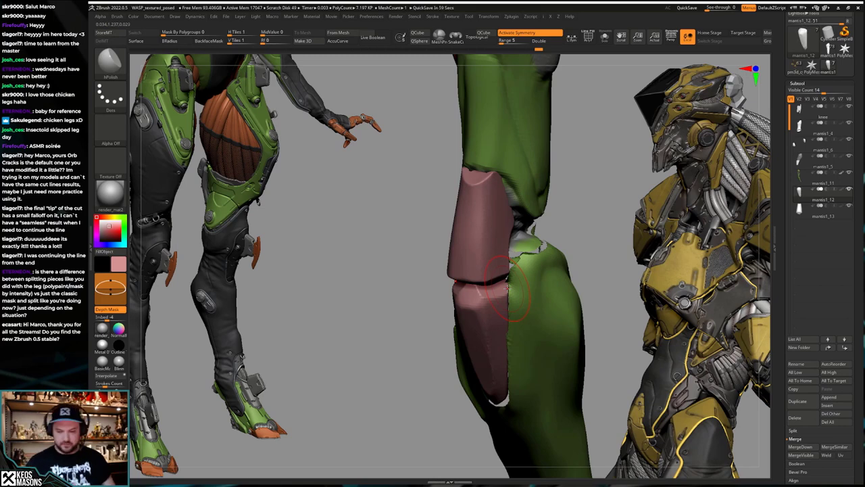
{"action": "mouse_move", "coordinate": [508, 288]}
{"action": "right_mouse_down"}
{"action": "mouse_move", "coordinate": [524, 320]}
{"action": "mouse_move", "coordinate": [517, 324]}
{"action": "right_mouse_up"}
Step: Push the lower knee plate's outer upper corner into line below the upper plate with the Move brush
{"action": "key", "text": "space"}
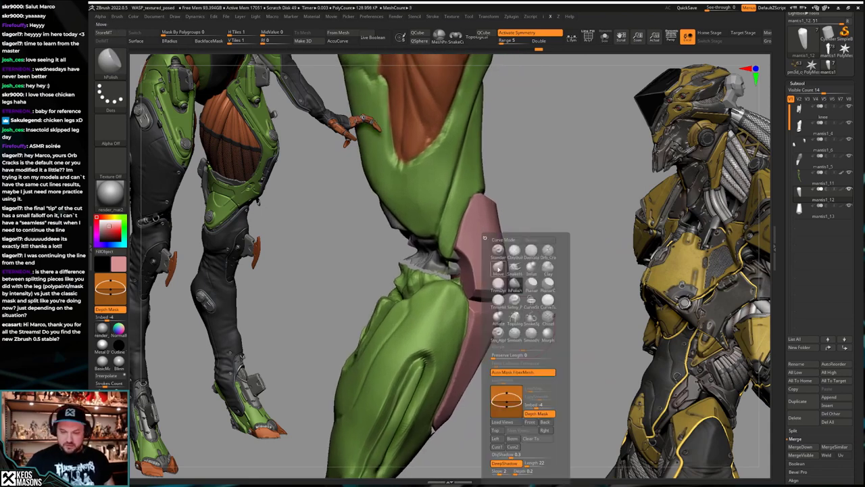
{"action": "left_click", "coordinate": [498, 269]}
{"action": "mouse_move", "coordinate": [513, 277]}
{"action": "right_mouse_down"}
{"action": "mouse_move", "coordinate": [454, 278]}
{"action": "mouse_move", "coordinate": [483, 291]}
{"action": "right_mouse_up"}
{"action": "key", "text": "space"}
{"action": "mouse_move", "coordinate": [541, 307]}
{"action": "right_mouse_down"}
{"action": "mouse_move", "coordinate": [529, 306]}
{"action": "mouse_move", "coordinate": [529, 268]}
{"action": "mouse_move", "coordinate": [566, 337]}
{"action": "right_mouse_up"}
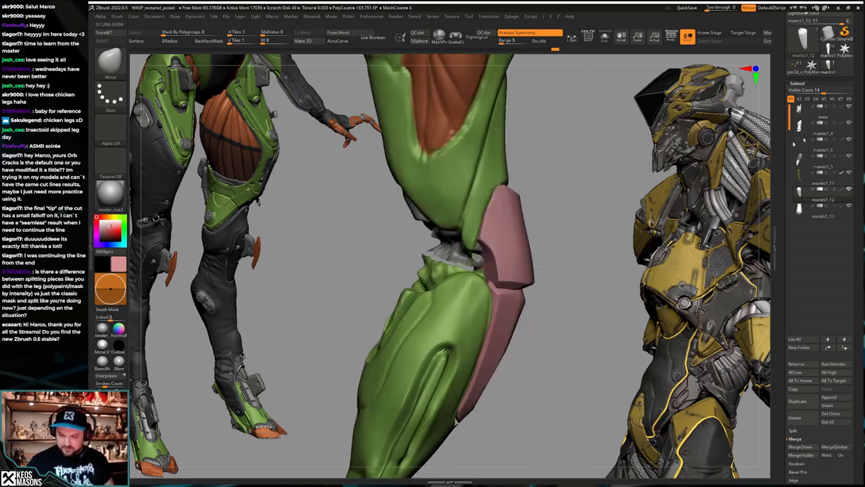
{"action": "left_click_drag", "start_coordinate": [519, 298], "coordinate": [521, 299]}
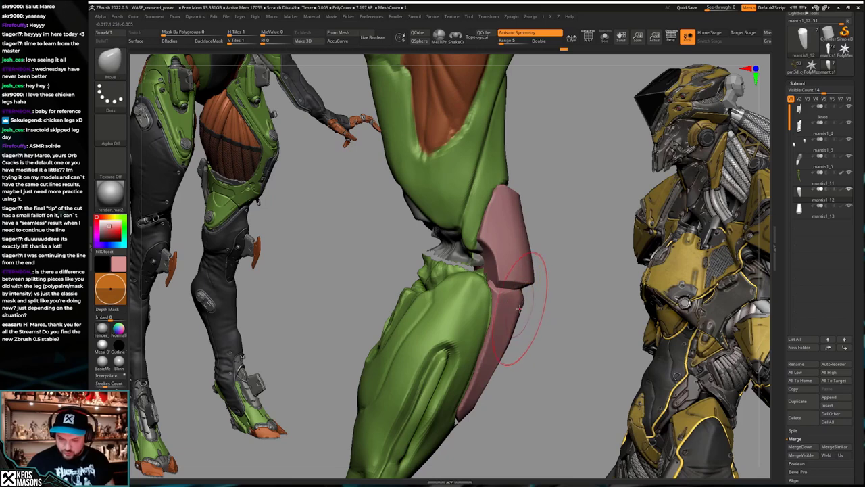
Step: Isolate the lower knee plate and refine the facets of its upper end with the hPolish and Planar brushes
{"action": "mouse_move", "coordinate": [513, 326]}
{"action": "right_mouse_down"}
{"action": "mouse_move", "coordinate": [502, 301]}
{"action": "mouse_move", "coordinate": [470, 411]}
{"action": "right_mouse_up"}
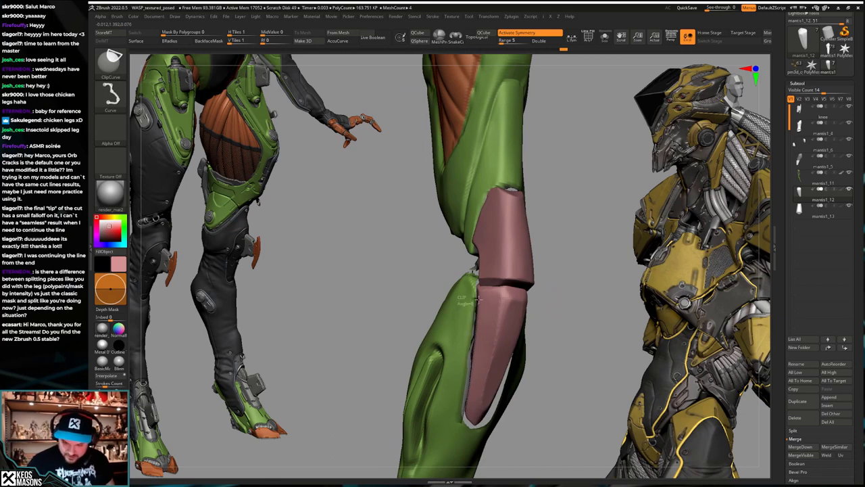
{"action": "mouse_move", "coordinate": [478, 276]}
{"action": "right_mouse_down"}
{"action": "mouse_move", "coordinate": [488, 313]}
{"action": "mouse_move", "coordinate": [513, 311]}
{"action": "mouse_move", "coordinate": [524, 323]}
{"action": "mouse_move", "coordinate": [492, 336]}
{"action": "mouse_move", "coordinate": [480, 268]}
{"action": "right_mouse_up"}
{"action": "mouse_move", "coordinate": [409, 315]}
{"action": "right_mouse_down"}
{"action": "mouse_move", "coordinate": [442, 313]}
{"action": "mouse_move", "coordinate": [476, 296]}
{"action": "mouse_move", "coordinate": [510, 330]}
{"action": "right_mouse_up"}
{"action": "right_click", "coordinate": [507, 331]}
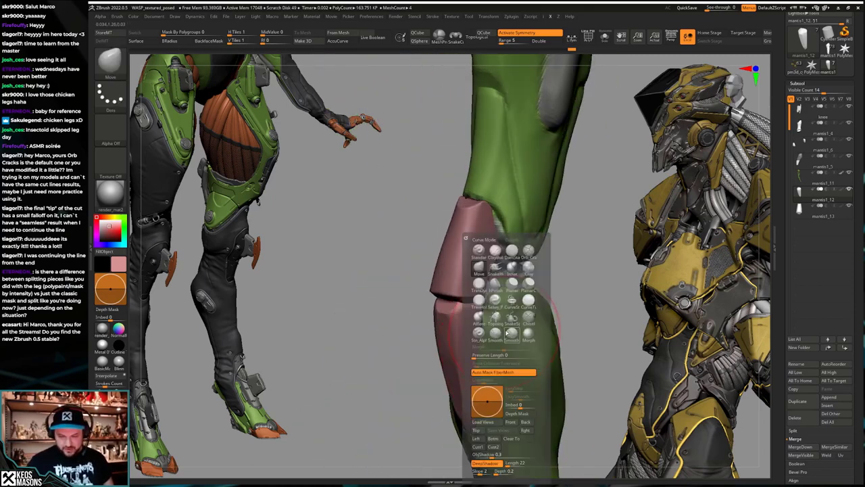
{"action": "left_click", "coordinate": [495, 287]}
{"action": "key", "text": "s"}
{"action": "right_click", "coordinate": [471, 331]}
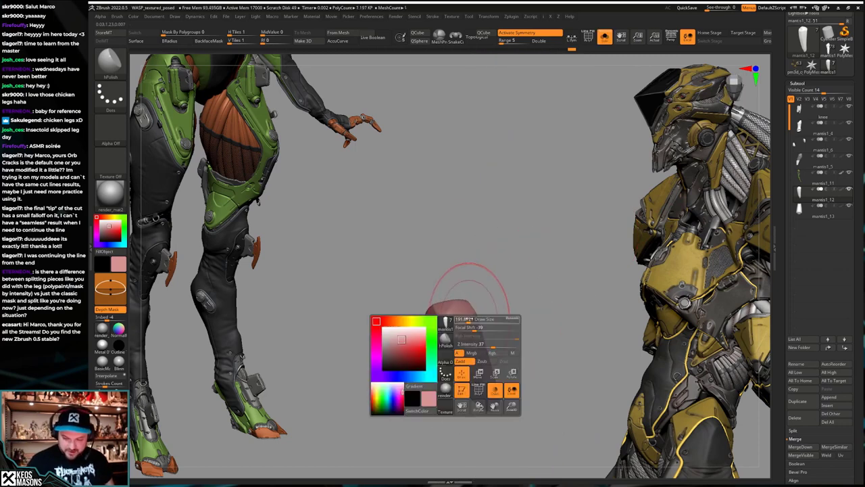
{"action": "key", "text": "space"}
{"action": "left_click", "coordinate": [488, 285]}
{"action": "right_click_drag", "start_coordinate": [575, 240], "coordinate": [557, 250]}
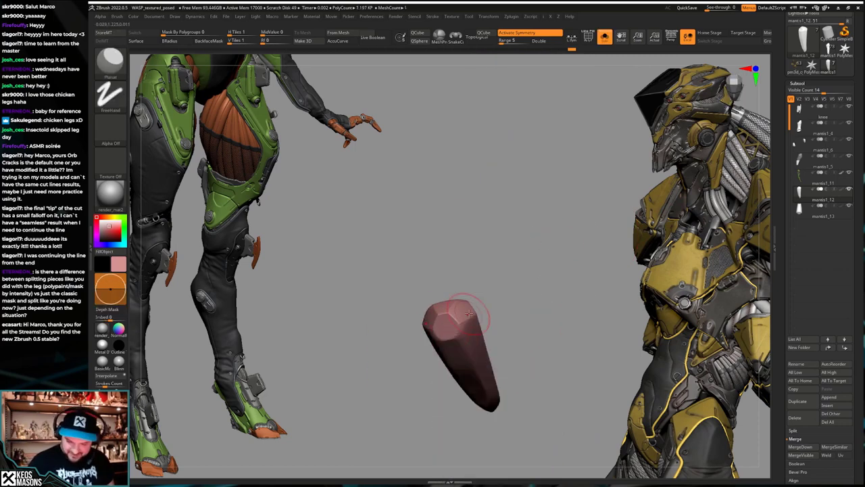
{"action": "key", "text": "space"}
{"action": "left_click", "coordinate": [466, 284]}
{"action": "mouse_move", "coordinate": [473, 307]}
{"action": "right_mouse_down"}
{"action": "mouse_move", "coordinate": [468, 323]}
{"action": "mouse_move", "coordinate": [473, 282]}
{"action": "mouse_move", "coordinate": [513, 290]}
{"action": "mouse_move", "coordinate": [521, 317]}
{"action": "mouse_move", "coordinate": [534, 305]}
{"action": "right_mouse_up"}
Step: Clip the lower knee plate's top end parallel to the upper plate, using transparency to judge the gap
{"action": "key", "text": "s"}
{"action": "key", "text": "s"}
{"action": "key", "text": "s"}
{"action": "key", "text": "t"}
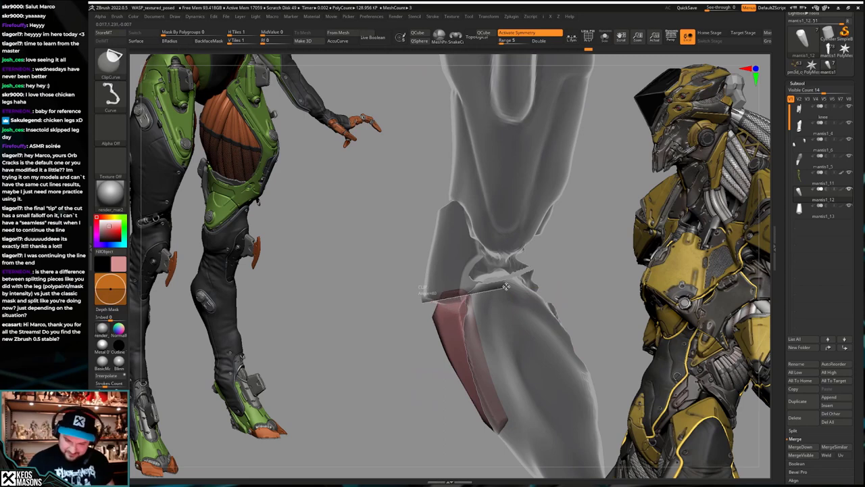
{"action": "left_click_drag", "start_coordinate": [506, 292], "coordinate": [508, 293], "text": "ctrl+shift"}
{"action": "mouse_move", "coordinate": [508, 296]}
{"action": "right_mouse_down"}
{"action": "mouse_move", "coordinate": [483, 323]}
{"action": "mouse_move", "coordinate": [491, 300]}
{"action": "right_mouse_up"}
{"action": "key", "text": "t"}
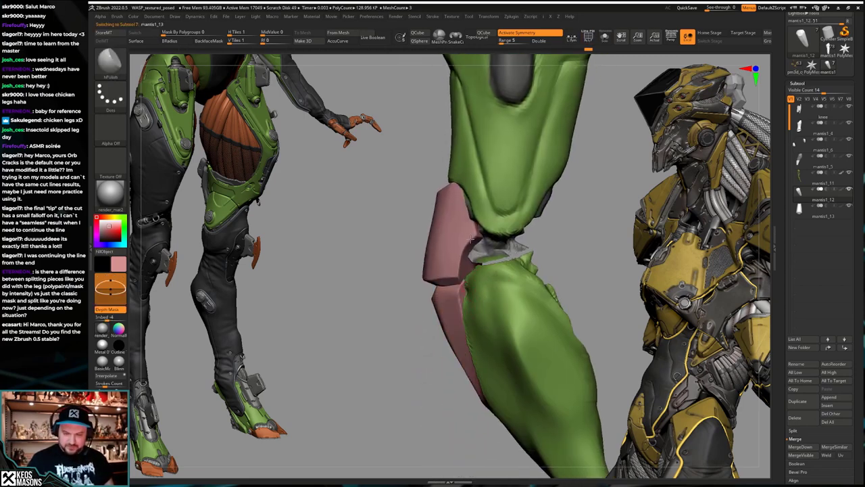
Step: Make the upper knee plate active and set up a Transpose line beside the knee joint
{"action": "key", "text": "s"}
{"action": "key", "text": "s"}
{"action": "right_click_drag", "start_coordinate": [528, 324], "coordinate": [525, 342], "text": "alt"}
{"action": "key", "text": "w"}
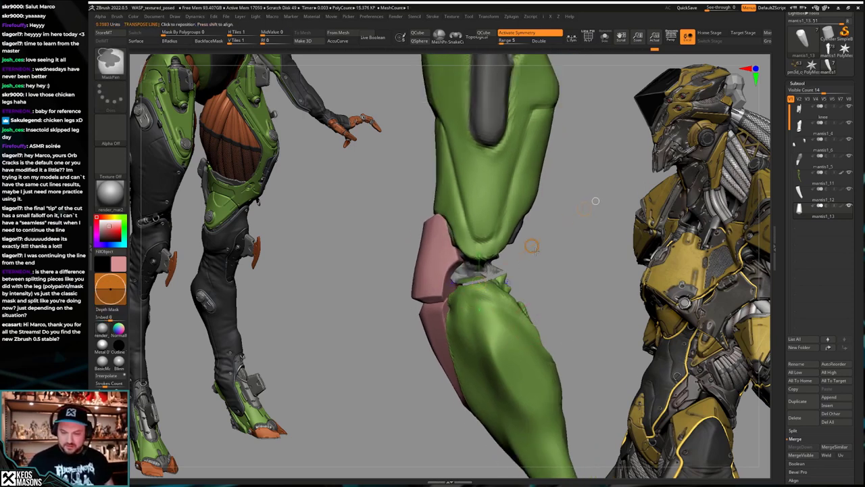
{"action": "left_click_drag", "start_coordinate": [532, 246], "coordinate": [536, 241]}
{"action": "left_click", "coordinate": [585, 205]}
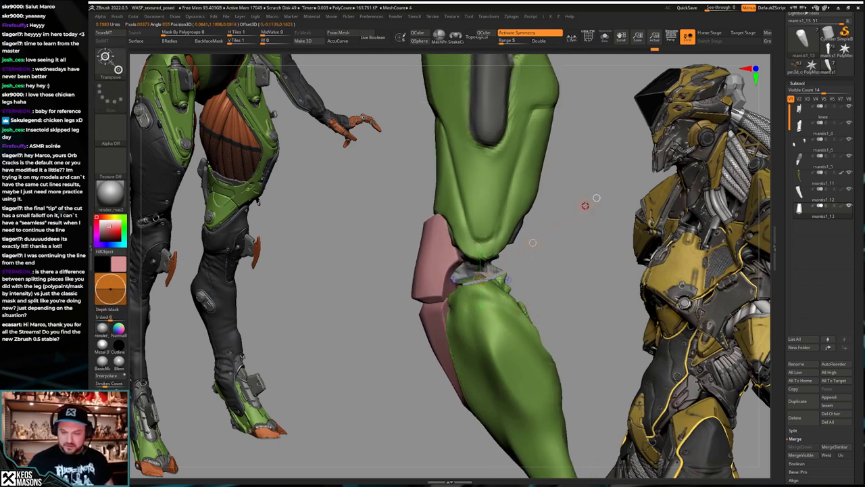
Step: Rotate the upper knee plate outward with the Transpose line to expose its underside, then return to sculpting
{"action": "mouse_move", "coordinate": [617, 228]}
{"action": "right_mouse_down"}
{"action": "mouse_move", "coordinate": [508, 203]}
{"action": "mouse_move", "coordinate": [510, 188]}
{"action": "mouse_move", "coordinate": [537, 209]}
{"action": "mouse_move", "coordinate": [568, 295]}
{"action": "right_mouse_up"}
{"action": "key", "text": "q"}
{"action": "left_click", "coordinate": [566, 298], "text": "ctrl+shift"}
{"action": "mouse_move", "coordinate": [499, 297]}
{"action": "left_mouse_down", "text": "ctrl+shift"}
{"action": "mouse_move", "coordinate": [435, 320]}
{"action": "mouse_move", "coordinate": [503, 304]}
{"action": "left_mouse_up", "text": "ctrl+shift"}
{"action": "left_click", "coordinate": [575, 300], "text": "ctrl+shift"}
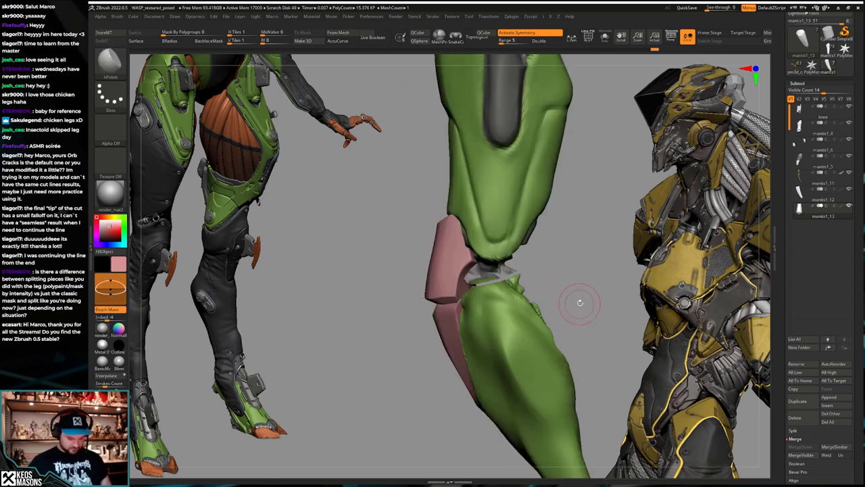
{"action": "key", "text": "w"}
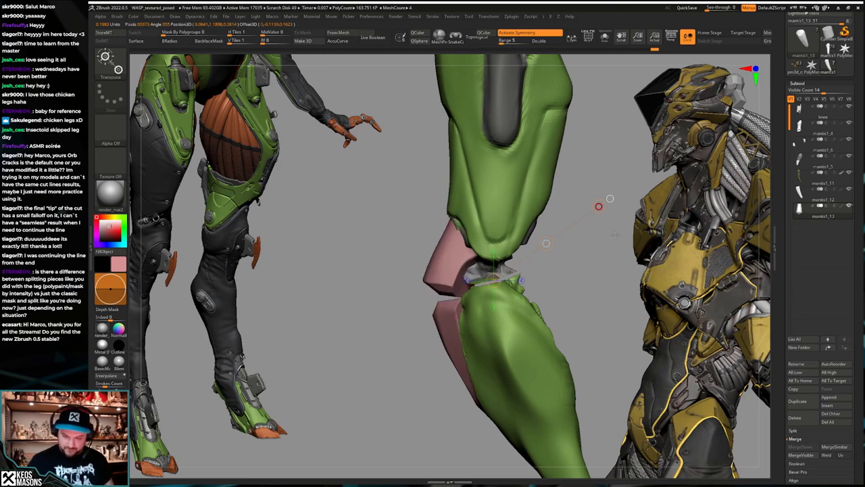
{"action": "mouse_move", "coordinate": [610, 199]}
{"action": "left_mouse_down"}
{"action": "mouse_move", "coordinate": [510, 187]}
{"action": "mouse_move", "coordinate": [603, 196]}
{"action": "left_mouse_up"}
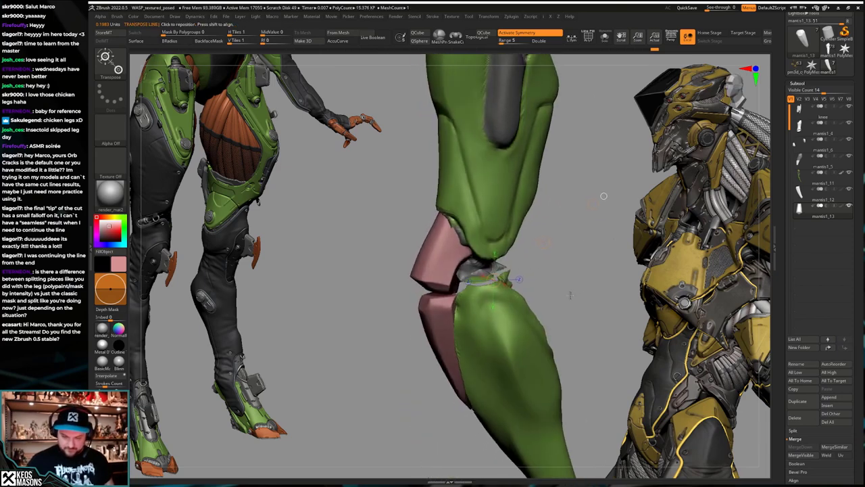
{"action": "left_click_drag", "start_coordinate": [570, 294], "coordinate": [569, 297]}
{"action": "key", "text": "q"}
Step: Isolate the upper knee plate and polish its lower edge, sides and outer face with hPolish
{"action": "mouse_move", "coordinate": [584, 269]}
{"action": "left_mouse_down"}
{"action": "mouse_move", "coordinate": [469, 306]}
{"action": "mouse_move", "coordinate": [431, 283]}
{"action": "mouse_move", "coordinate": [493, 245]}
{"action": "mouse_move", "coordinate": [432, 267]}
{"action": "mouse_move", "coordinate": [441, 295]}
{"action": "mouse_move", "coordinate": [500, 270]}
{"action": "mouse_move", "coordinate": [454, 301]}
{"action": "mouse_move", "coordinate": [525, 313]}
{"action": "mouse_move", "coordinate": [518, 367]}
{"action": "mouse_move", "coordinate": [517, 331]}
{"action": "mouse_move", "coordinate": [525, 327]}
{"action": "left_mouse_up"}
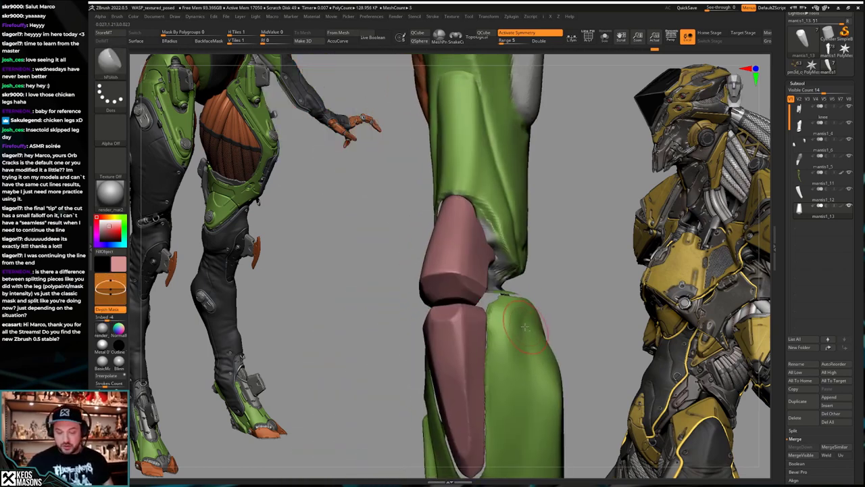
{"action": "key", "text": "alt+s"}
{"action": "key", "text": "space"}
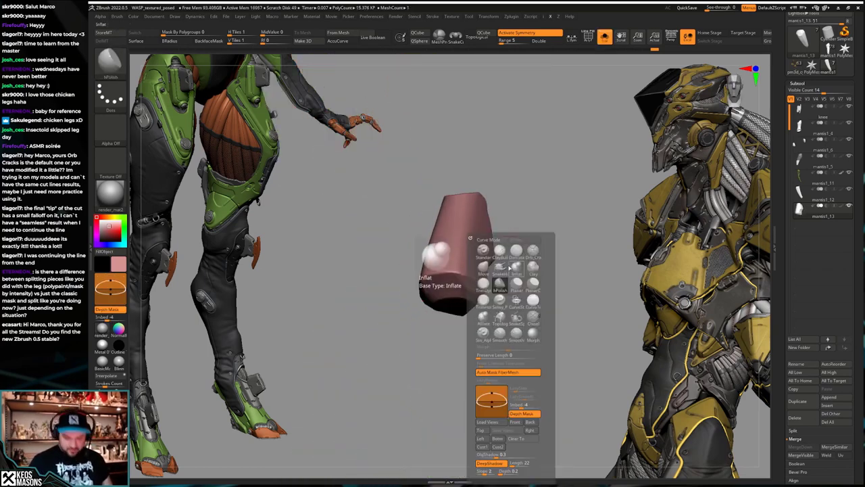
{"action": "mouse_move", "coordinate": [505, 331]}
{"action": "left_mouse_down"}
{"action": "mouse_move", "coordinate": [472, 280]}
{"action": "mouse_move", "coordinate": [471, 289]}
{"action": "mouse_move", "coordinate": [504, 285]}
{"action": "left_mouse_up"}
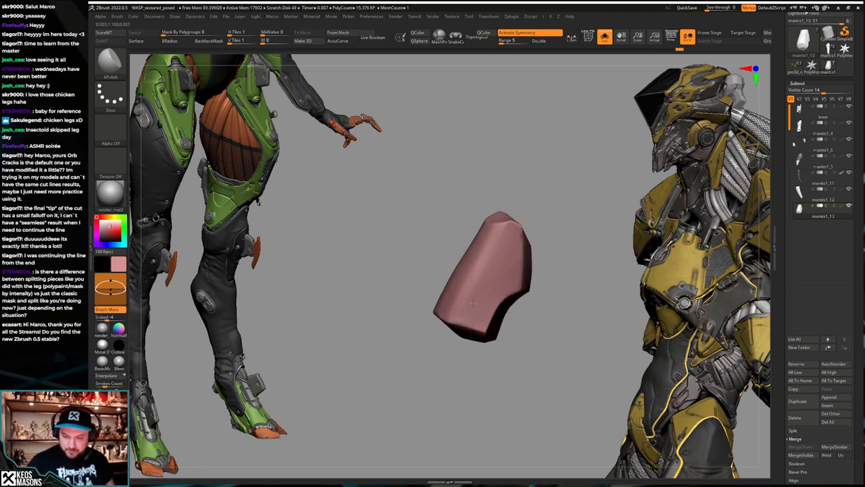
{"action": "left_click_drag", "start_coordinate": [501, 233], "coordinate": [460, 259]}
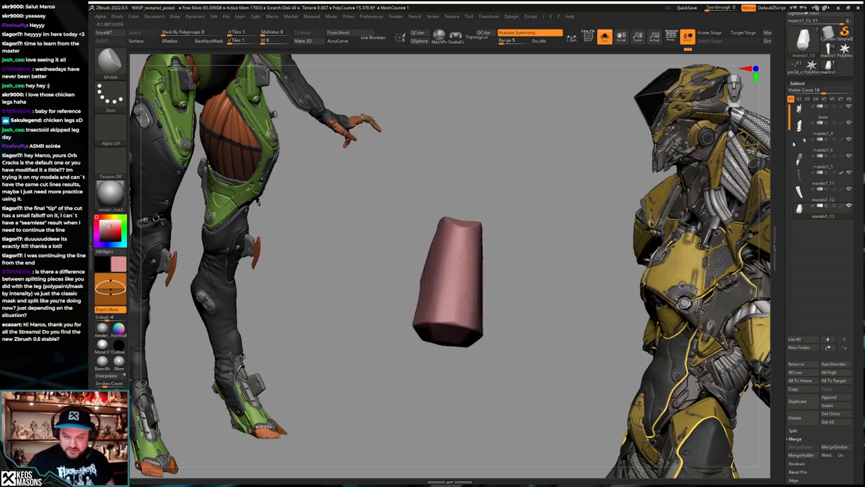
{"action": "left_click_drag", "start_coordinate": [482, 311], "coordinate": [460, 327]}
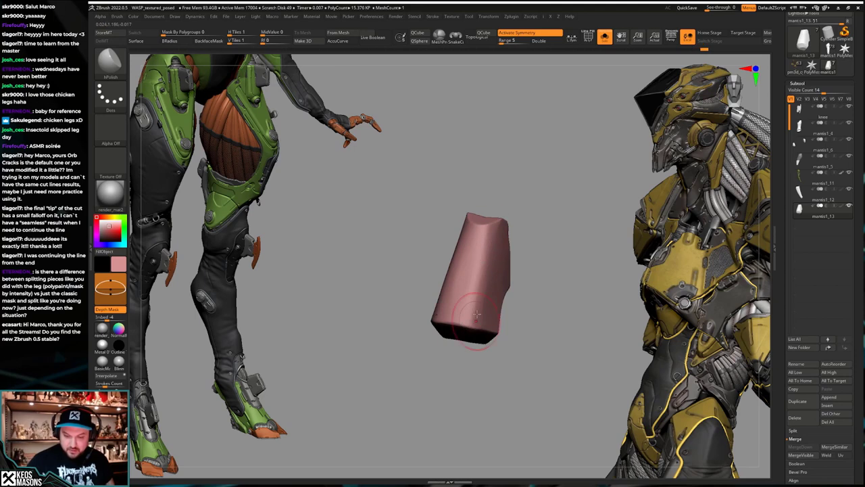
{"action": "left_click_drag", "start_coordinate": [496, 292], "coordinate": [505, 249]}
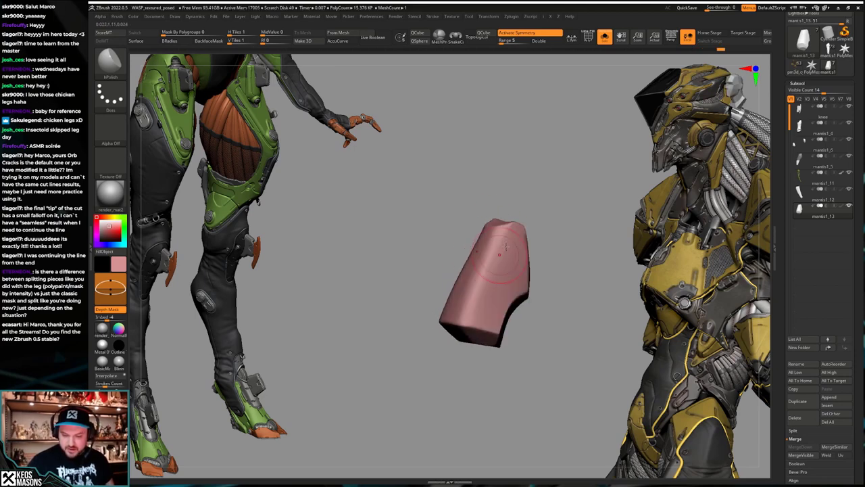
{"action": "mouse_move", "coordinate": [512, 248]}
{"action": "right_mouse_down"}
{"action": "mouse_move", "coordinate": [499, 281]}
{"action": "mouse_move", "coordinate": [542, 343]}
{"action": "mouse_move", "coordinate": [514, 342]}
{"action": "mouse_move", "coordinate": [535, 327]}
{"action": "right_mouse_up"}
Step: Show the whole leg and rotate the upper knee plate back against the lower plate with the Transpose line
{"action": "key", "text": "shift+s"}
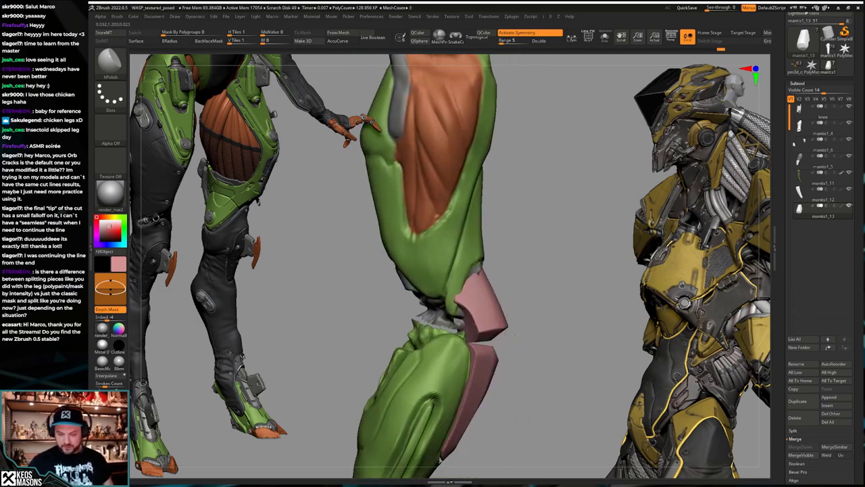
{"action": "key", "text": "w"}
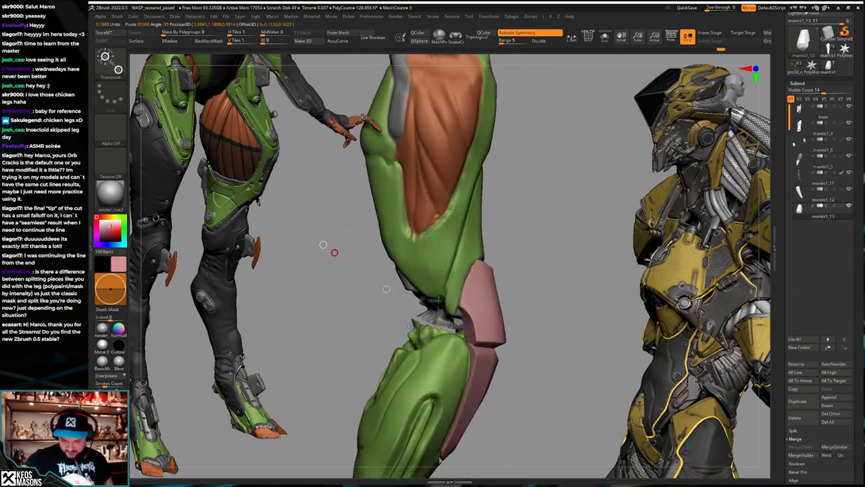
{"action": "key", "text": "q"}
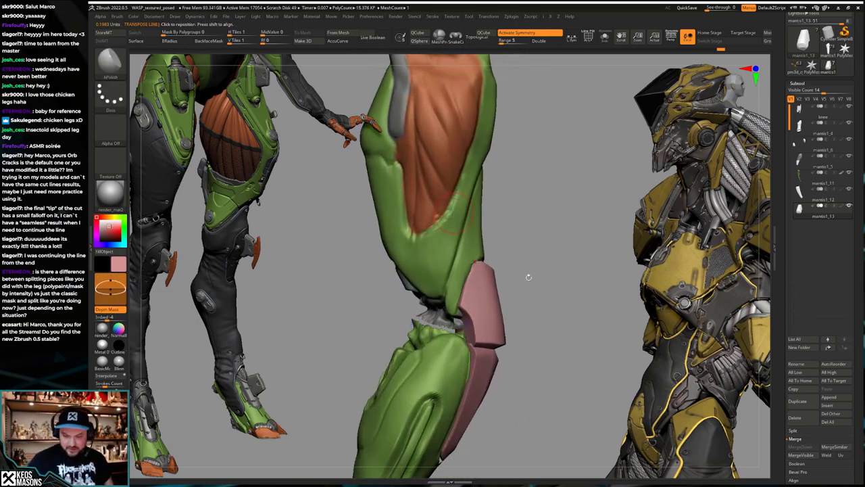
Step: Smooth the upper knee plate's top end where it meets the thigh armour
{"action": "mouse_move", "coordinate": [528, 276]}
{"action": "right_mouse_down"}
{"action": "mouse_move", "coordinate": [525, 324]}
{"action": "mouse_move", "coordinate": [542, 331]}
{"action": "right_mouse_up"}
{"action": "left_click_drag", "start_coordinate": [542, 331], "coordinate": [510, 335]}
{"action": "right_click_drag", "start_coordinate": [510, 336], "coordinate": [484, 351], "text": "alt"}
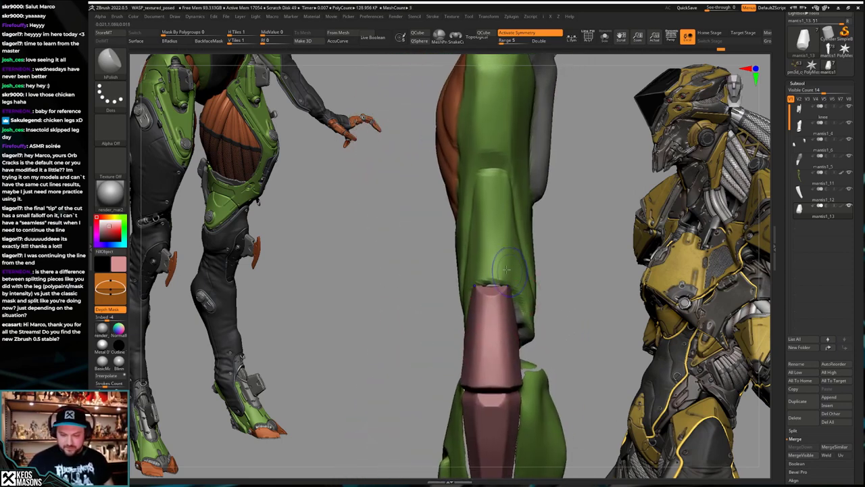
{"action": "left_click_drag", "start_coordinate": [500, 278], "coordinate": [511, 292], "text": "shift"}
{"action": "mouse_move", "coordinate": [520, 290]}
{"action": "right_mouse_down"}
{"action": "mouse_move", "coordinate": [499, 292]}
{"action": "mouse_move", "coordinate": [525, 289]}
{"action": "right_mouse_up"}
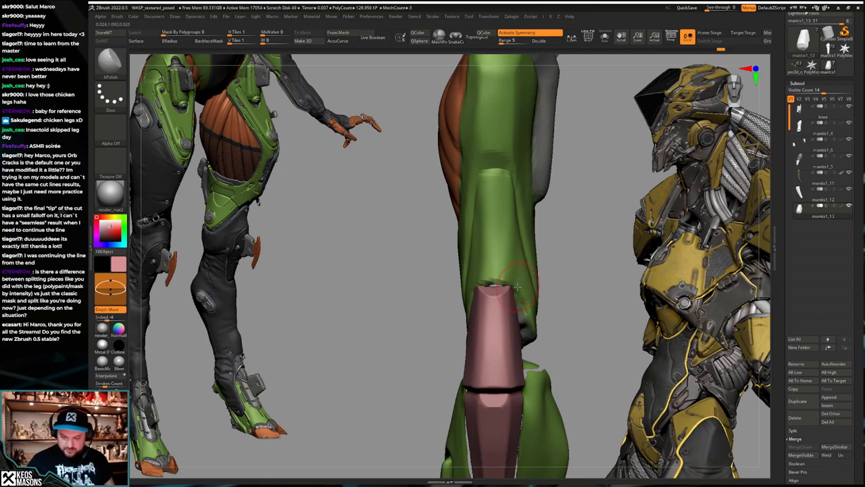
Step: Pull up the upper knee plate's top end and adjust its outer contour with the Move brush to follow the thigh armour
{"action": "key", "text": "b"}
{"action": "key", "text": "m"}
{"action": "key", "text": "v"}
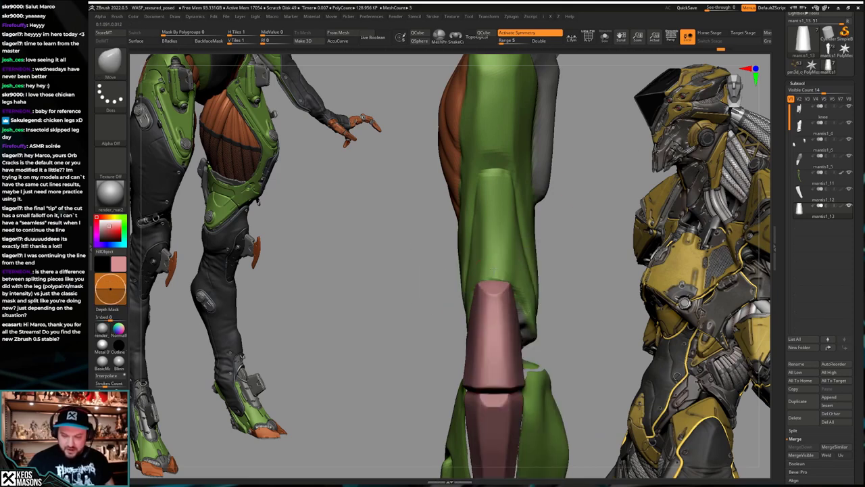
{"action": "left_click_drag", "start_coordinate": [508, 284], "coordinate": [516, 280]}
{"action": "right_click_drag", "start_coordinate": [518, 278], "coordinate": [473, 288]}
{"action": "right_click", "coordinate": [468, 283]}
{"action": "right_click", "coordinate": [460, 291]}
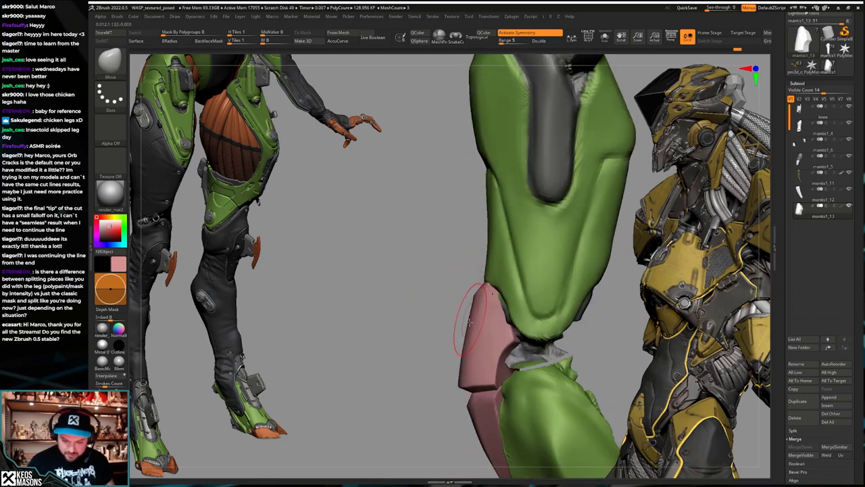
{"action": "left_click_drag", "start_coordinate": [470, 322], "coordinate": [475, 320]}
{"action": "right_click_drag", "start_coordinate": [460, 291], "coordinate": [496, 270]}
{"action": "right_click_drag", "start_coordinate": [475, 233], "coordinate": [500, 233]}
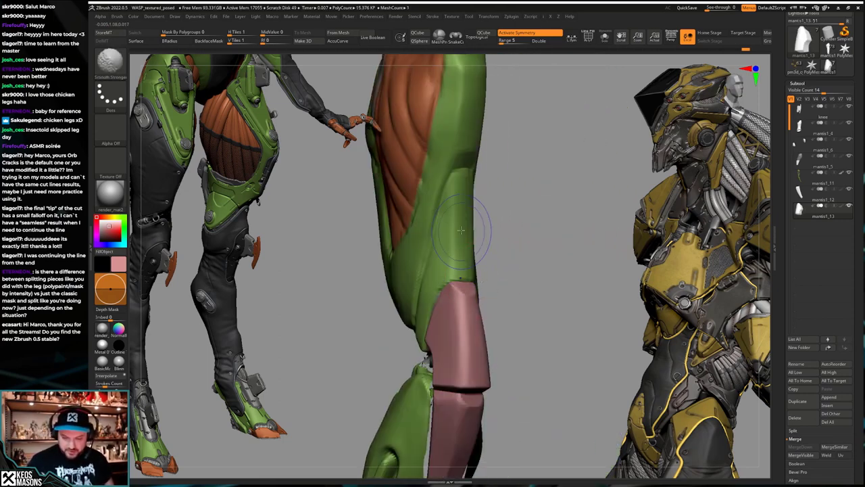
Step: Clip the upper knee plate's side edge straight with the ClipCurve brush
{"action": "right_click_drag", "start_coordinate": [466, 335], "coordinate": [520, 337]}
{"action": "right_click", "coordinate": [496, 351]}
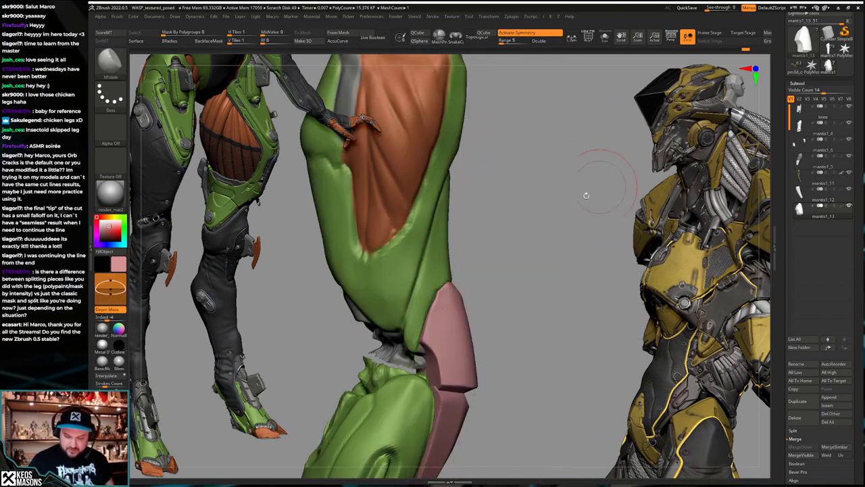
{"action": "right_click_drag", "start_coordinate": [457, 363], "coordinate": [522, 306]}
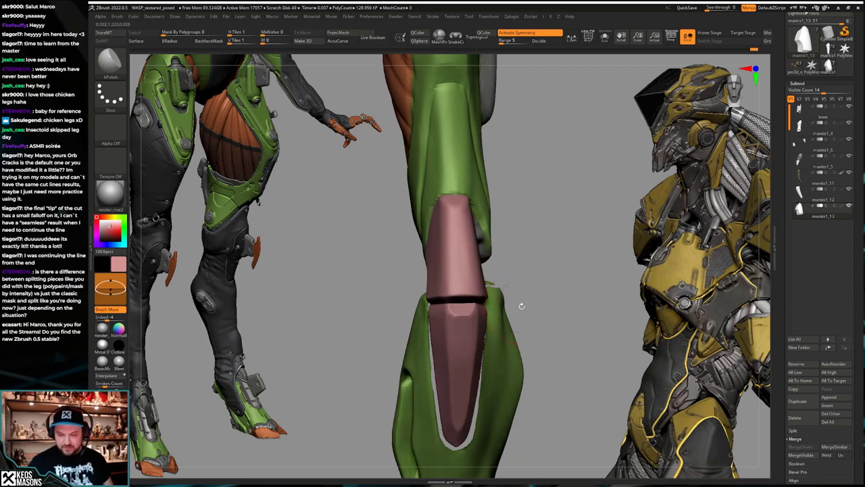
{"action": "key", "text": "ctrl+shift"}
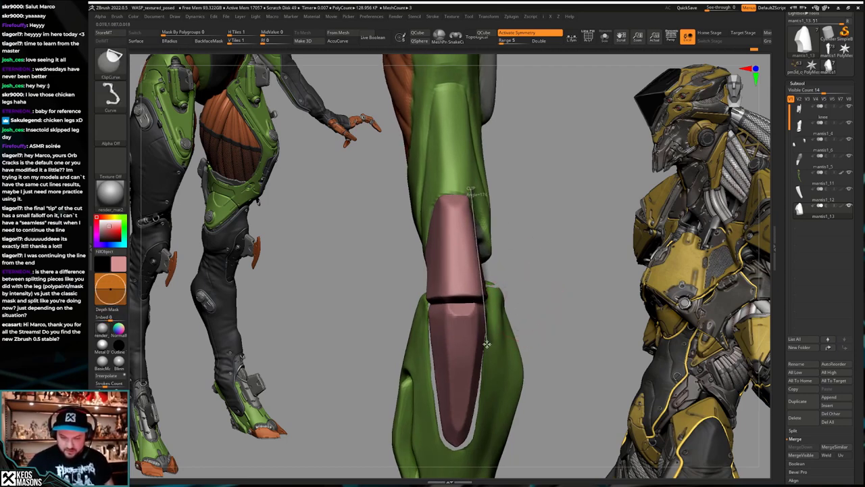
{"action": "left_click_drag", "start_coordinate": [486, 344], "coordinate": [488, 347], "text": "ctrl+shift"}
{"action": "right_click_drag", "start_coordinate": [506, 286], "coordinate": [460, 278]}
{"action": "key", "text": "space"}
{"action": "left_click_drag", "start_coordinate": [471, 249], "coordinate": [475, 249]}
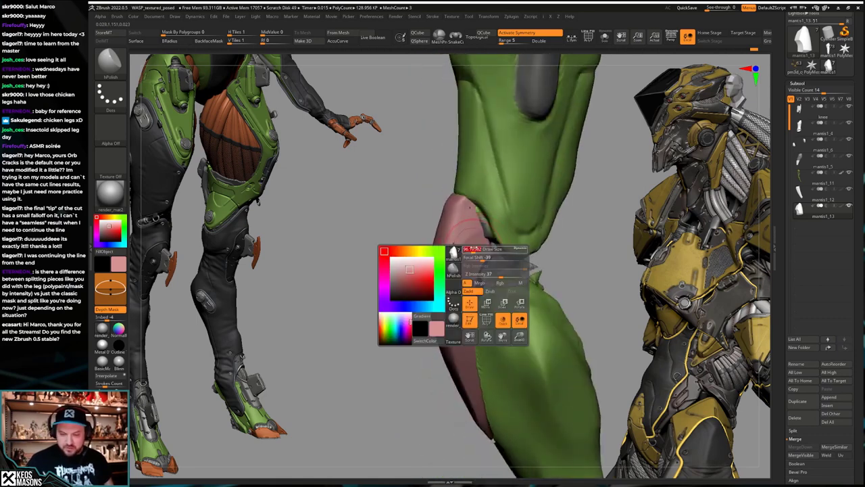
Step: Clip the lower knee plate's side edge with the ClipCurve brush from a front view and from an end-on view
{"action": "mouse_move", "coordinate": [412, 324]}
{"action": "right_mouse_down"}
{"action": "mouse_move", "coordinate": [474, 244]}
{"action": "mouse_move", "coordinate": [460, 275]}
{"action": "mouse_move", "coordinate": [469, 312]}
{"action": "mouse_move", "coordinate": [514, 277]}
{"action": "right_mouse_up"}
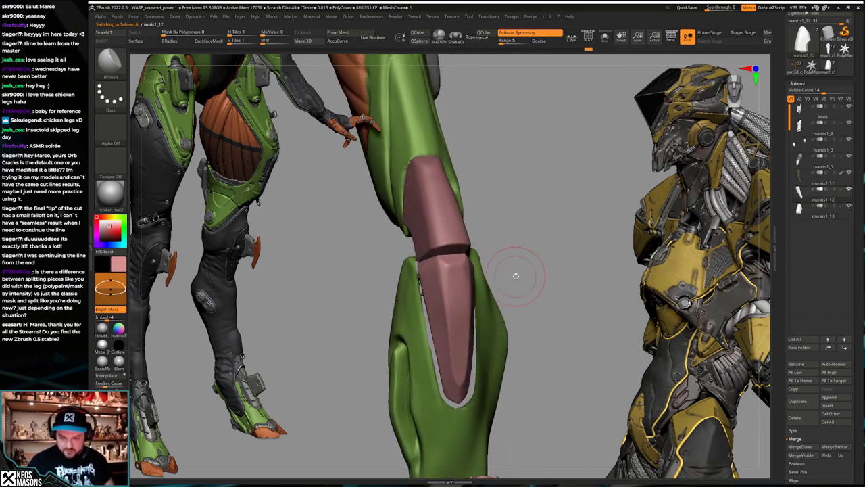
{"action": "key", "text": "ctrl+shift"}
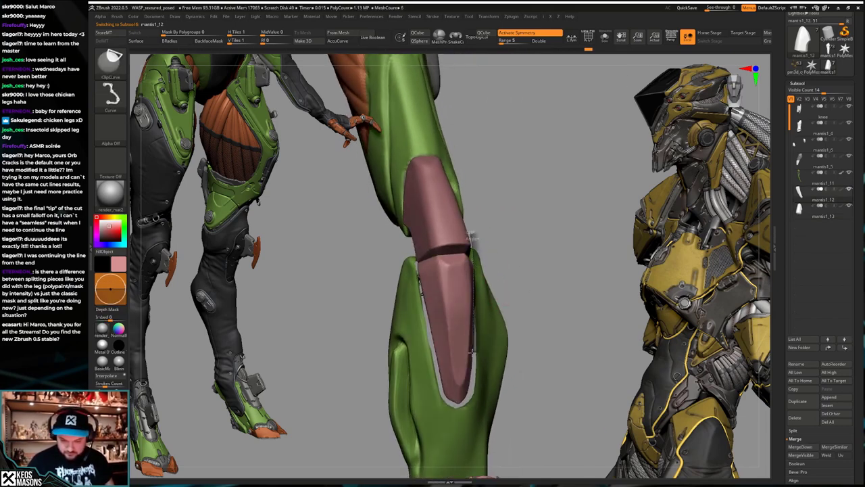
{"action": "left_click_drag", "start_coordinate": [463, 424], "coordinate": [463, 427], "text": "ctrl+shift"}
{"action": "mouse_move", "coordinate": [504, 305]}
{"action": "right_mouse_down"}
{"action": "mouse_move", "coordinate": [466, 284]}
{"action": "mouse_move", "coordinate": [493, 286]}
{"action": "mouse_move", "coordinate": [476, 331]}
{"action": "mouse_move", "coordinate": [475, 298]}
{"action": "mouse_move", "coordinate": [489, 326]}
{"action": "mouse_move", "coordinate": [492, 308]}
{"action": "right_mouse_up"}
{"action": "key", "text": "shift+s"}
{"action": "key", "text": "shift+s"}
{"action": "key", "text": "ctrl+shift"}
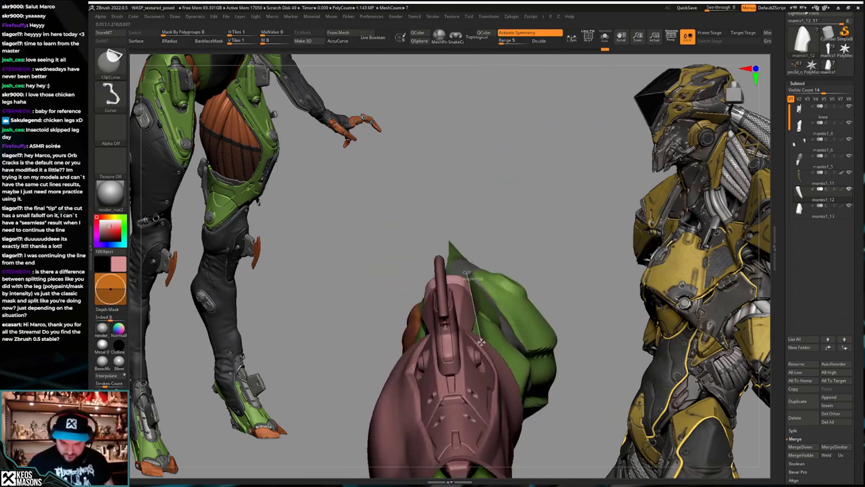
{"action": "left_click_drag", "start_coordinate": [483, 343], "coordinate": [482, 344], "text": "ctrl+shift"}
{"action": "right_click_drag", "start_coordinate": [483, 344], "coordinate": [504, 304]}
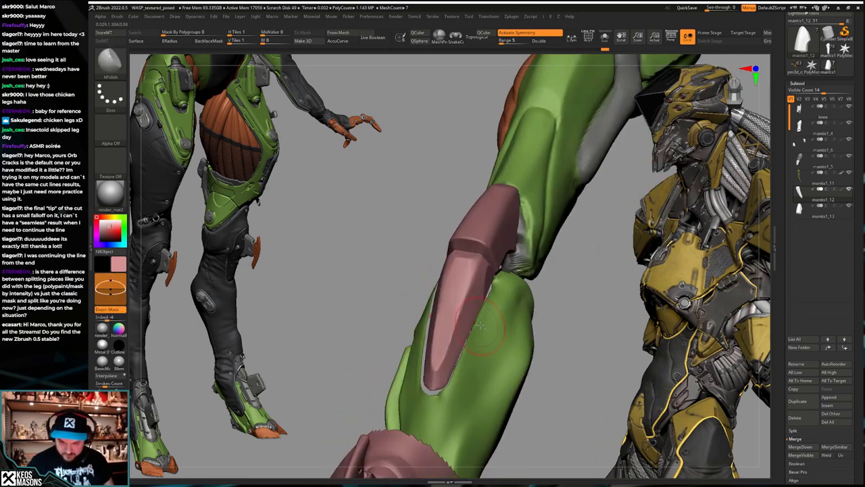
Step: Isolate the lower knee plate, clip its tapering side with the ClipCurve brush, and show the whole leg again
{"action": "key", "text": "alt+s"}
{"action": "key", "text": "ctrl+shift"}
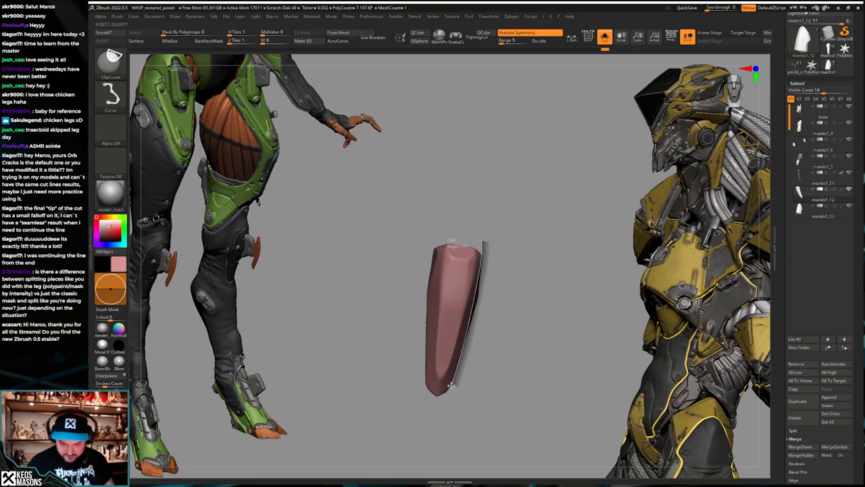
{"action": "left_click_drag", "start_coordinate": [450, 385], "coordinate": [455, 385], "text": "ctrl+shift"}
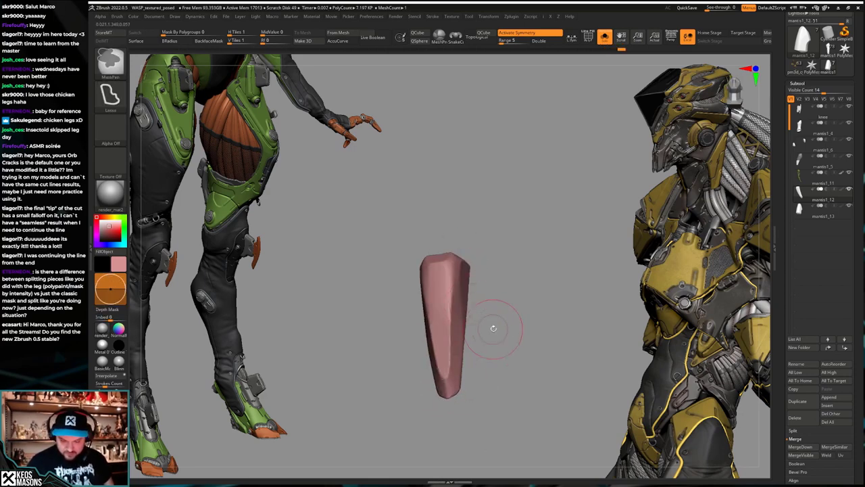
{"action": "right_click_drag", "start_coordinate": [491, 328], "coordinate": [481, 348]}
{"action": "key", "text": "alt+s"}
{"action": "left_click_drag", "start_coordinate": [482, 348], "coordinate": [465, 292]}
{"action": "right_click_drag", "start_coordinate": [483, 323], "coordinate": [485, 335]}
{"action": "right_click", "coordinate": [486, 335], "text": "ctrl"}
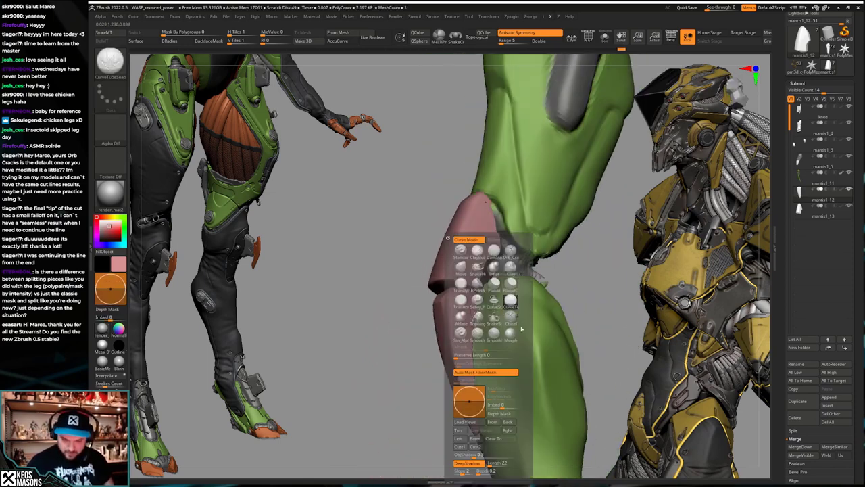
{"action": "mouse_move", "coordinate": [546, 331]}
{"action": "right_mouse_down", "text": "ctrl"}
{"action": "mouse_move", "coordinate": [533, 334]}
{"action": "mouse_move", "coordinate": [527, 319]}
{"action": "mouse_move", "coordinate": [551, 329]}
{"action": "mouse_move", "coordinate": [544, 317]}
{"action": "right_mouse_up", "text": "ctrl"}
{"action": "left_click_drag", "start_coordinate": [543, 316], "coordinate": [547, 336]}
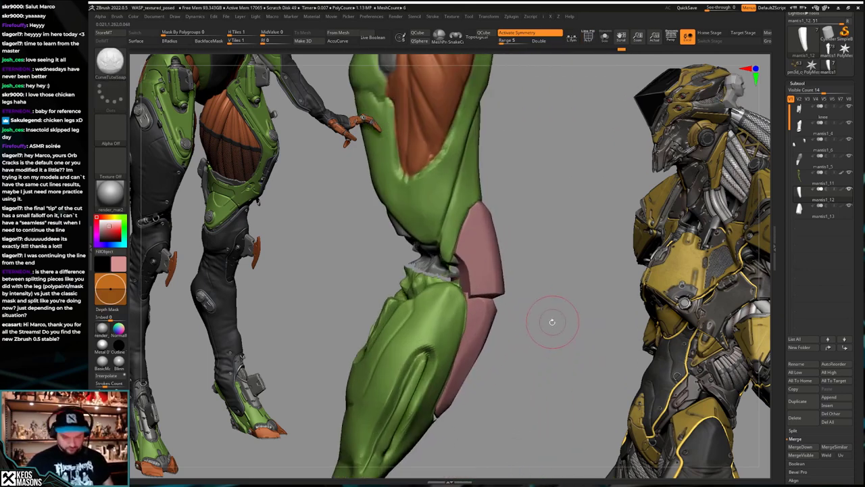
Step: Try to clip the upper knee plate's inner lower corner with the ClipCurve brush
{"action": "right_click_drag", "start_coordinate": [497, 282], "coordinate": [503, 304]}
{"action": "left_click_drag", "start_coordinate": [485, 306], "coordinate": [465, 284], "text": "ctrl+shift"}
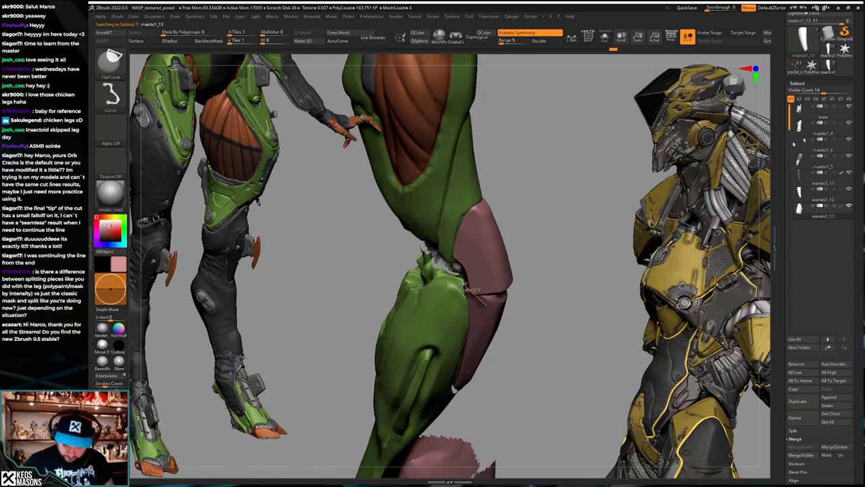
{"action": "mouse_move", "coordinate": [492, 301]}
{"action": "right_mouse_down"}
{"action": "mouse_move", "coordinate": [510, 308]}
{"action": "mouse_move", "coordinate": [495, 320]}
{"action": "mouse_move", "coordinate": [550, 329]}
{"action": "mouse_move", "coordinate": [524, 323]}
{"action": "right_mouse_up"}
{"action": "key", "text": "ctrl+z"}
{"action": "left_click", "coordinate": [495, 320], "text": "alt"}
{"action": "key", "text": "alt+s"}
{"action": "key", "text": "alt+s"}
{"action": "mouse_move", "coordinate": [462, 302]}
{"action": "right_mouse_down"}
{"action": "mouse_move", "coordinate": [512, 305]}
{"action": "mouse_move", "coordinate": [481, 360]}
{"action": "mouse_move", "coordinate": [490, 336]}
{"action": "mouse_move", "coordinate": [505, 349]}
{"action": "mouse_move", "coordinate": [492, 347]}
{"action": "mouse_move", "coordinate": [500, 338]}
{"action": "mouse_move", "coordinate": [543, 359]}
{"action": "mouse_move", "coordinate": [541, 347]}
{"action": "mouse_move", "coordinate": [531, 368]}
{"action": "mouse_move", "coordinate": [514, 359]}
{"action": "right_mouse_up"}
{"action": "left_click", "coordinate": [802, 400]}
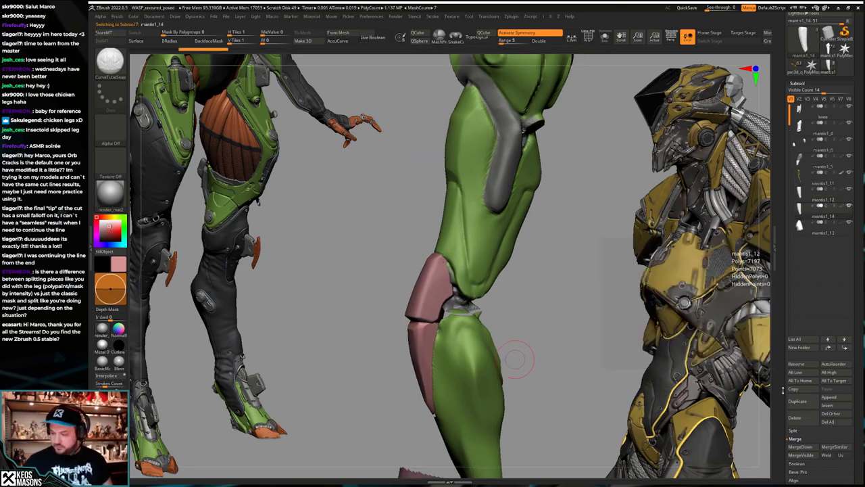
{"action": "left_click", "coordinate": [802, 417]}
Step: Clone the lower knee plate as a separate tool, duplicate it there, and isolate the copy
{"action": "left_click", "coordinate": [800, 197]}
{"action": "left_click_drag", "start_coordinate": [798, 78], "coordinate": [798, 141]}
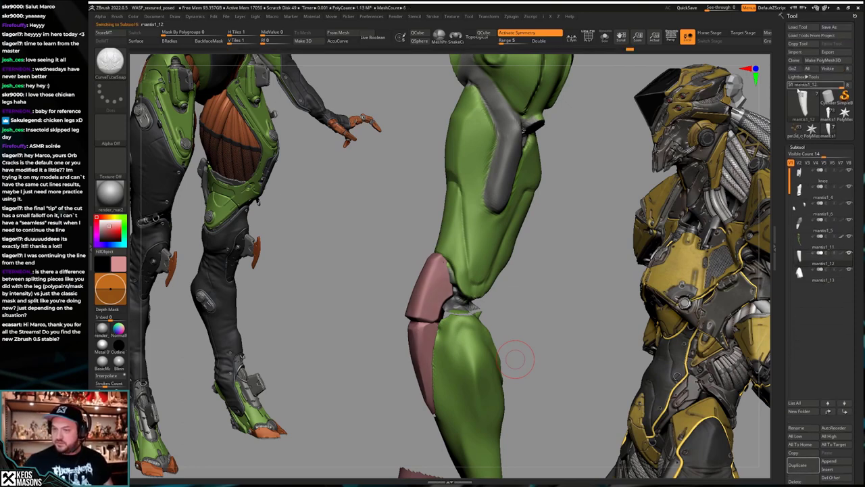
{"action": "left_click", "coordinate": [829, 131]}
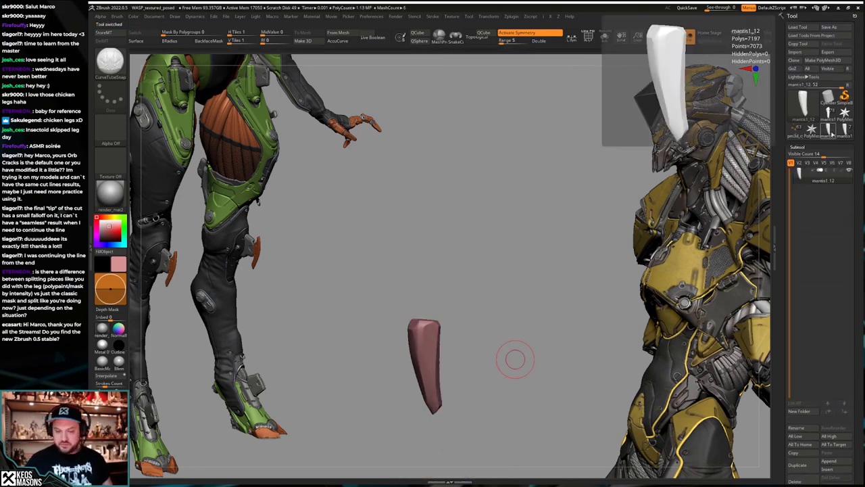
{"action": "left_click", "coordinate": [800, 465]}
{"action": "left_click_drag", "start_coordinate": [536, 386], "coordinate": [532, 351], "text": "alt"}
{"action": "key", "text": "shift+f"}
{"action": "key", "text": "shift+f"}
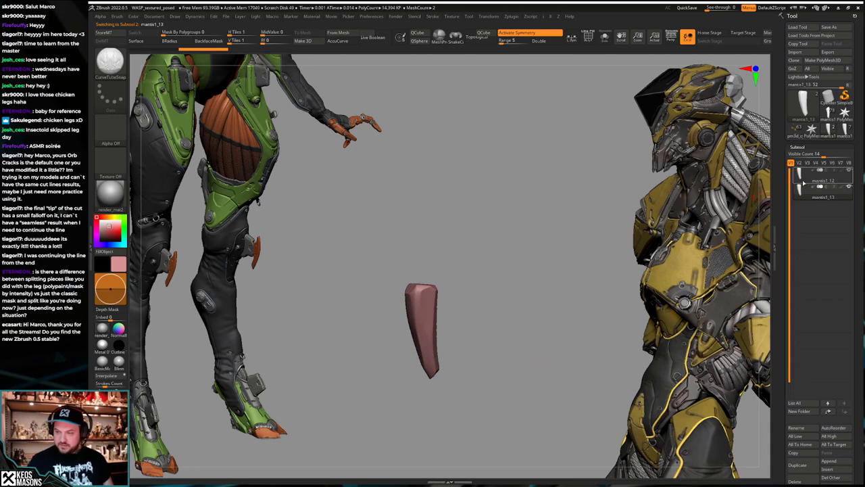
{"action": "left_click", "coordinate": [802, 189]}
{"action": "key", "text": "s"}
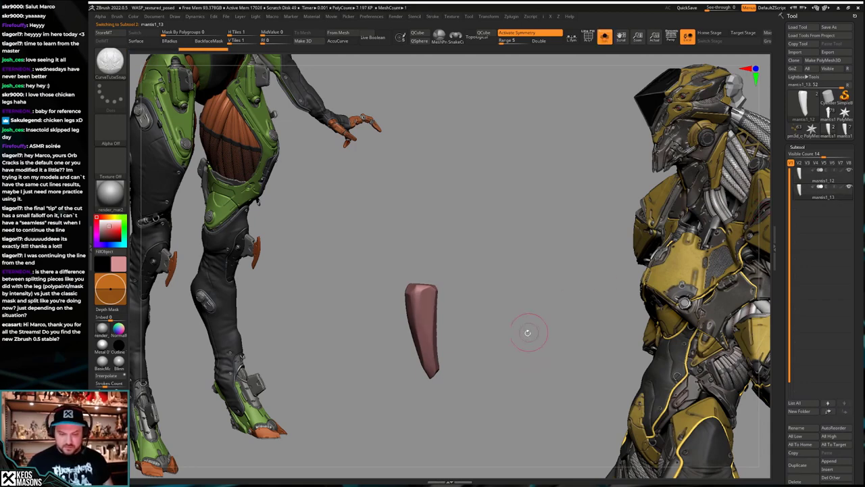
Step: ZRemesh the lower knee plate copy at a target polygons count of 1, and again at 0.1
{"action": "key", "text": "space"}
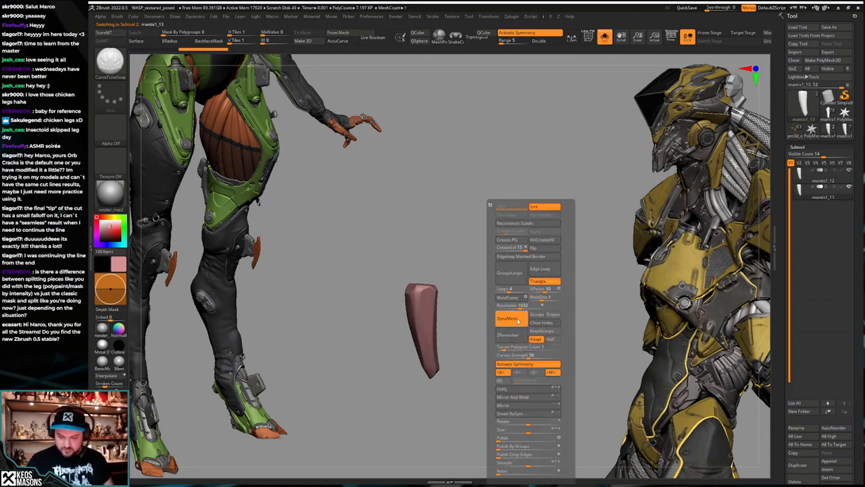
{"action": "left_click", "coordinate": [516, 335]}
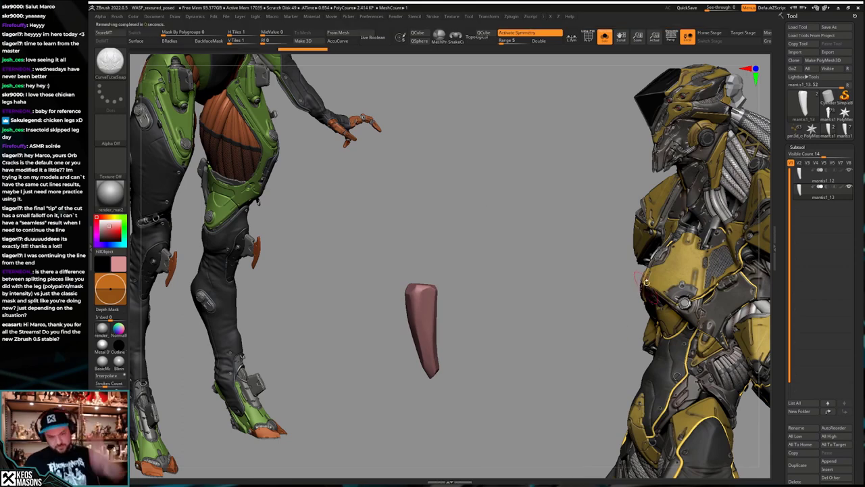
{"action": "key", "text": "shift+f"}
{"action": "key", "text": "space"}
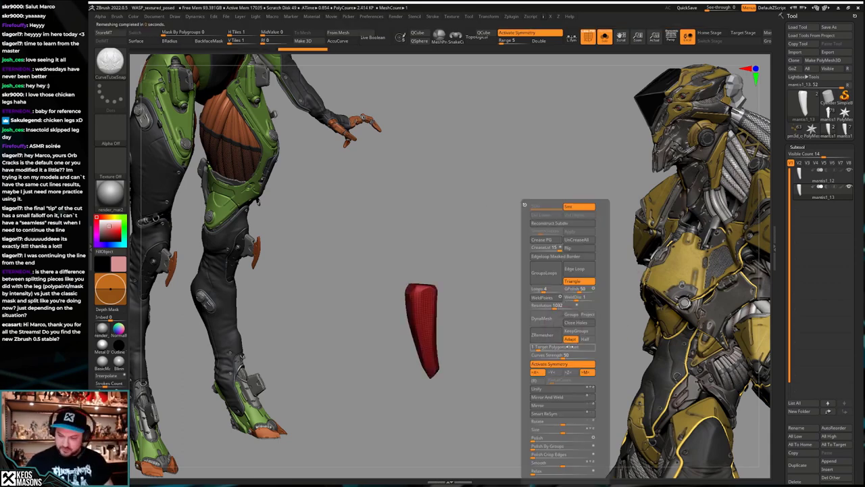
{"action": "left_click_drag", "start_coordinate": [490, 338], "coordinate": [502, 354]}
{"action": "key", "text": "space"}
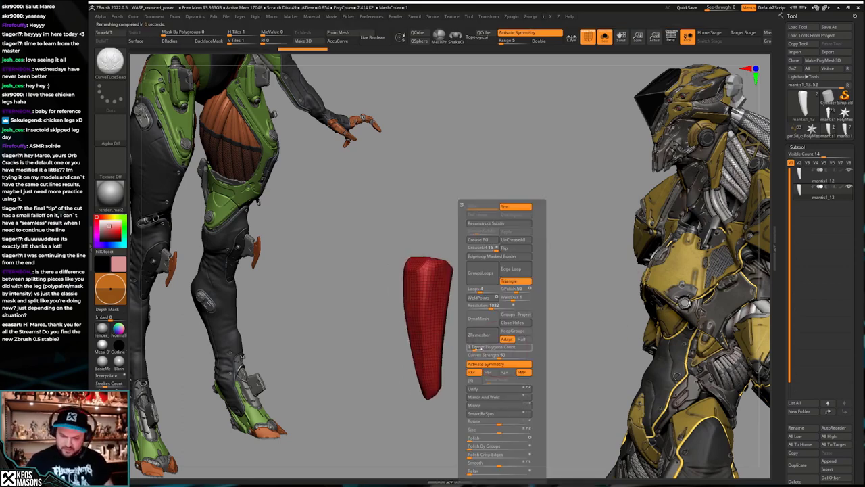
{"action": "left_click", "coordinate": [484, 336]}
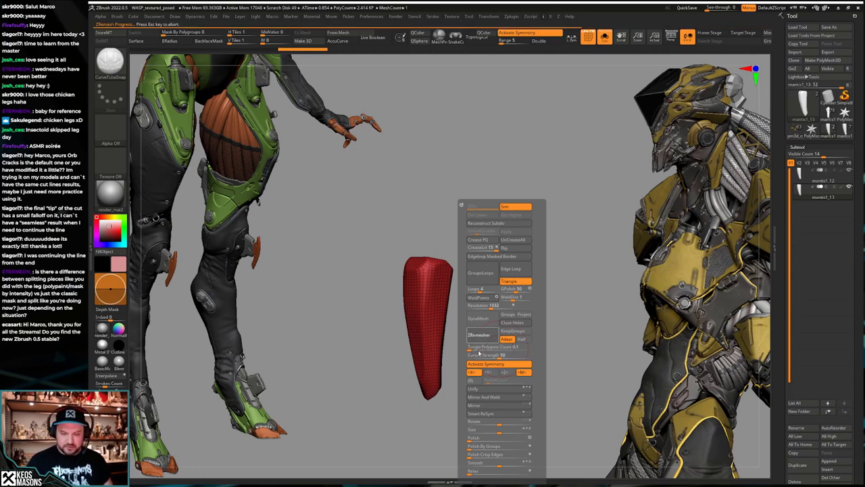
{"action": "key", "text": "shift+f"}
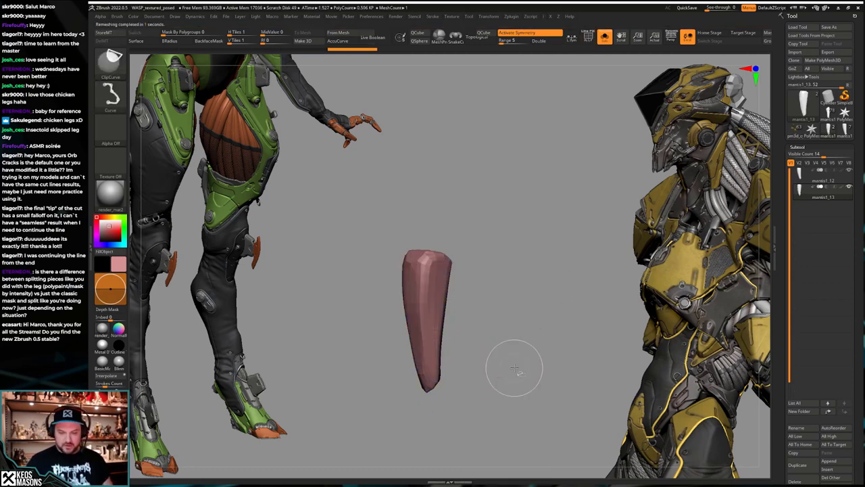
Step: Subdivide the remeshed lower plate copy and project the original plate's shape onto it, adjusting the projection shell at higher levels
{"action": "key", "text": "space"}
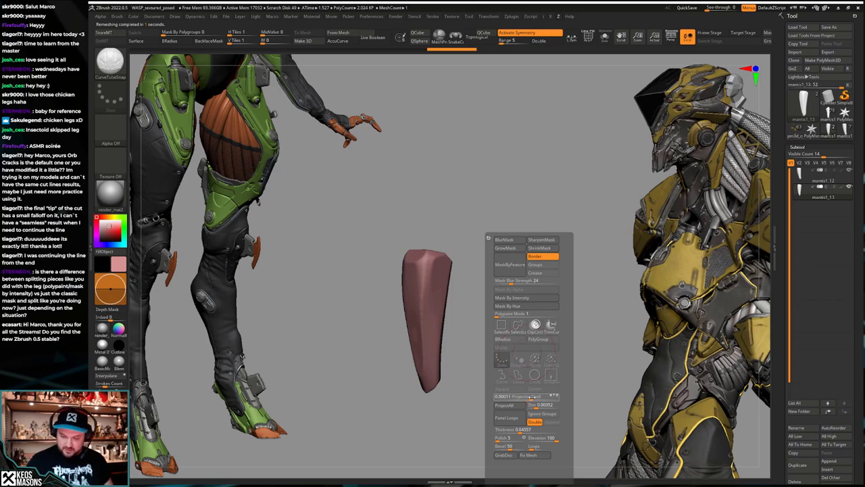
{"action": "left_click_drag", "start_coordinate": [532, 397], "coordinate": [543, 398]}
{"action": "left_click", "coordinate": [528, 397]}
{"action": "key", "text": "Return"}
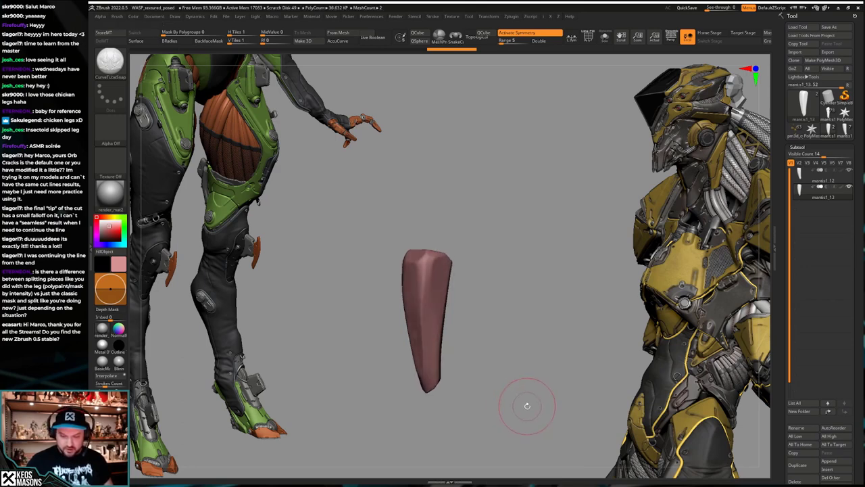
{"action": "key", "text": "shift+d"}
{"action": "key", "text": "space"}
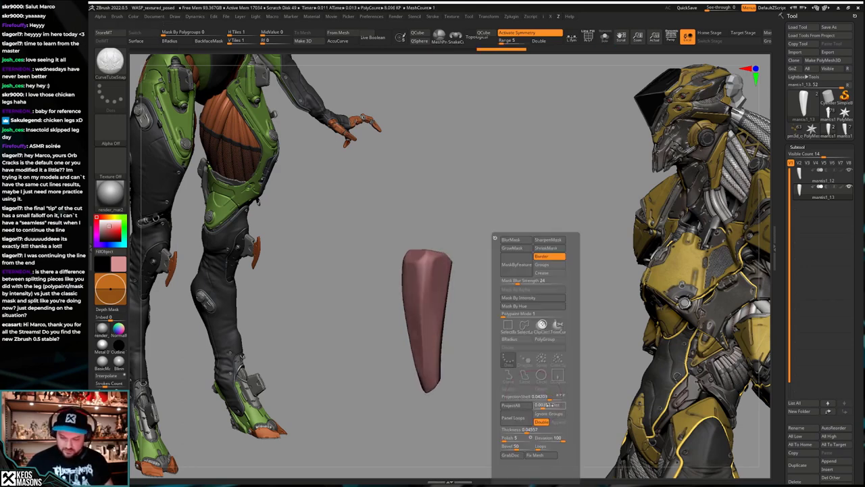
{"action": "key", "text": "d"}
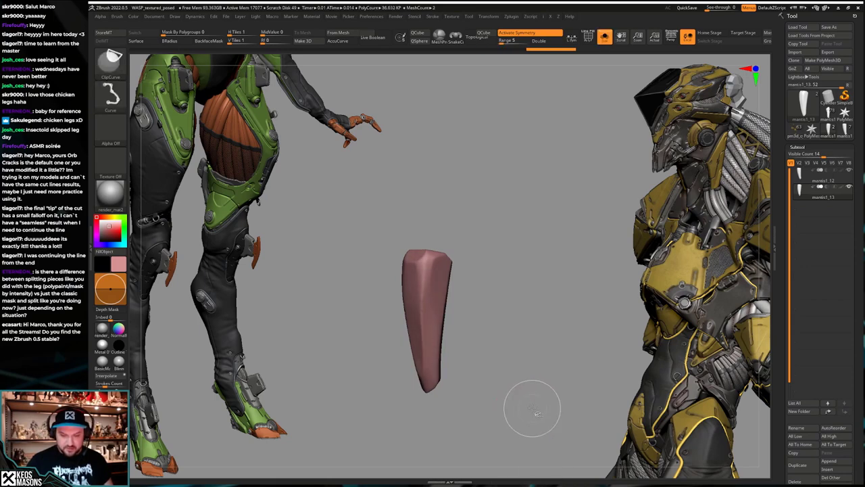
{"action": "key", "text": "space"}
{"action": "left_click_drag", "start_coordinate": [535, 399], "coordinate": [545, 400]}
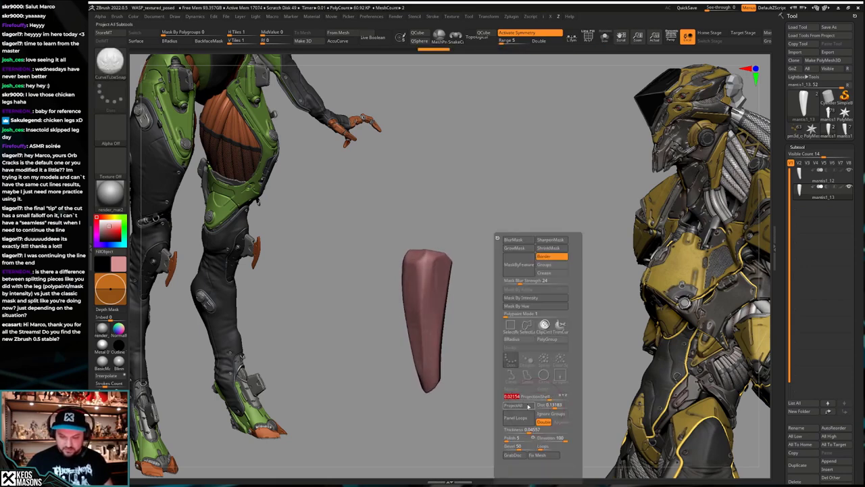
Step: Return to the full leg, clone the upper knee plate as a separate tool, and duplicate it there
{"action": "key", "text": "shift+f"}
{"action": "key", "text": "shift+f"}
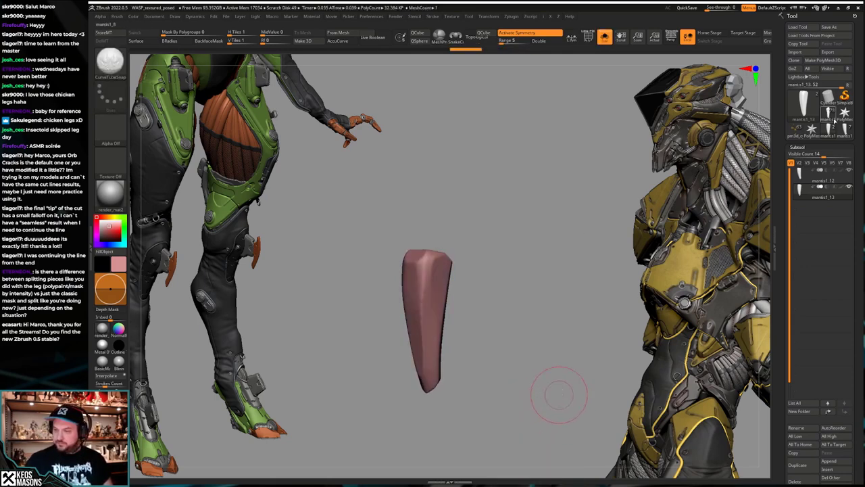
{"action": "left_click", "coordinate": [841, 135]}
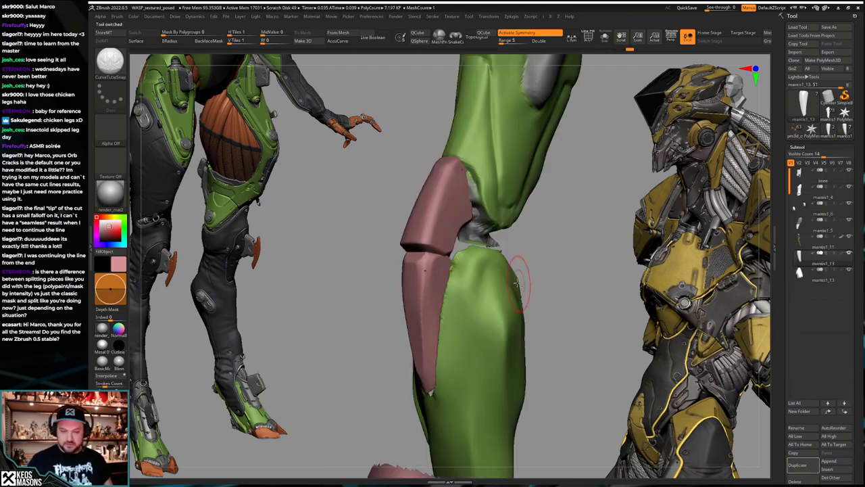
{"action": "key", "text": "alt+s"}
{"action": "left_click", "coordinate": [794, 60]}
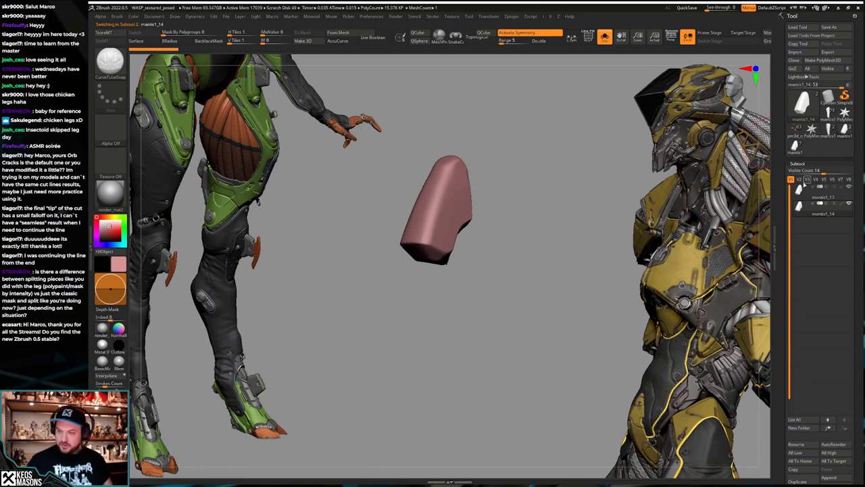
Step: ZRemesh the upper knee plate copy at a target polygons count of 0.1
{"action": "key", "text": "space"}
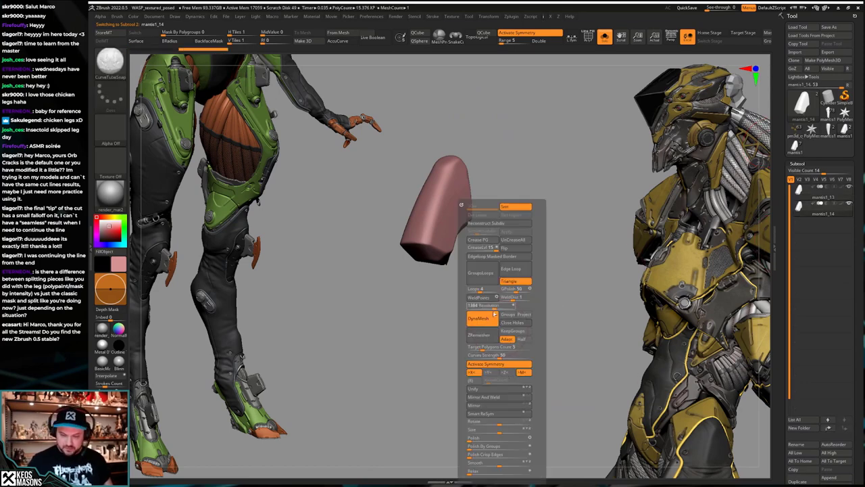
{"action": "left_click", "coordinate": [494, 315]}
{"action": "type", "text": "0.1"}
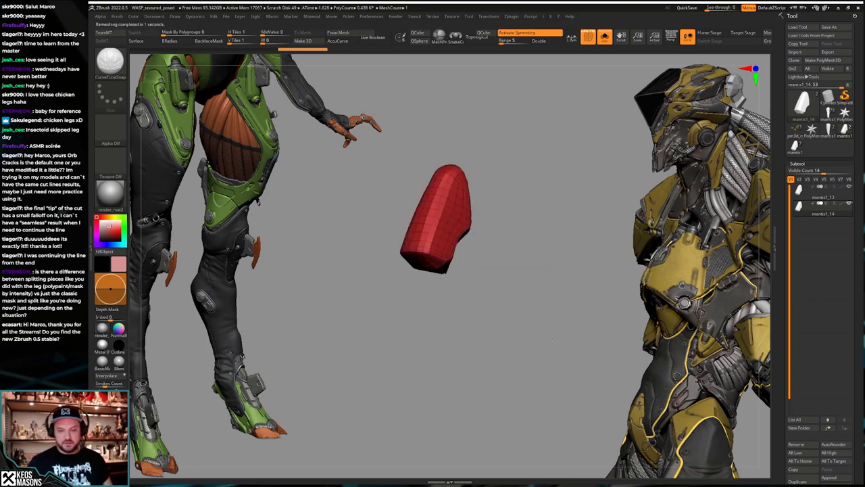
{"action": "right_click_drag", "start_coordinate": [558, 347], "coordinate": [496, 241]}
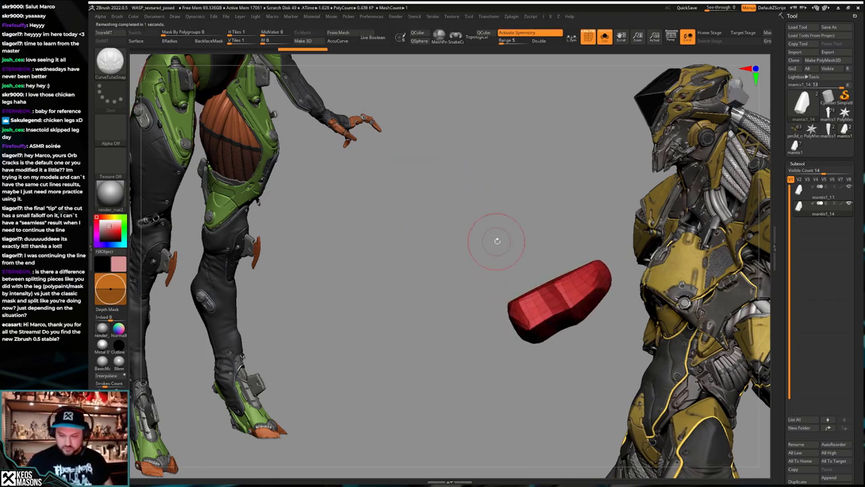
Step: Subdivide the remeshed upper knee plate copy three times and project the original plate's shape onto it with an adjusted projection shell
{"action": "right_click_drag", "start_coordinate": [531, 306], "coordinate": [548, 316]}
{"action": "mouse_move", "coordinate": [549, 315]}
{"action": "left_mouse_down"}
{"action": "mouse_move", "coordinate": [612, 343]}
{"action": "mouse_move", "coordinate": [560, 351]}
{"action": "mouse_move", "coordinate": [552, 334]}
{"action": "mouse_move", "coordinate": [528, 343]}
{"action": "left_mouse_up"}
{"action": "key", "text": "shift+f"}
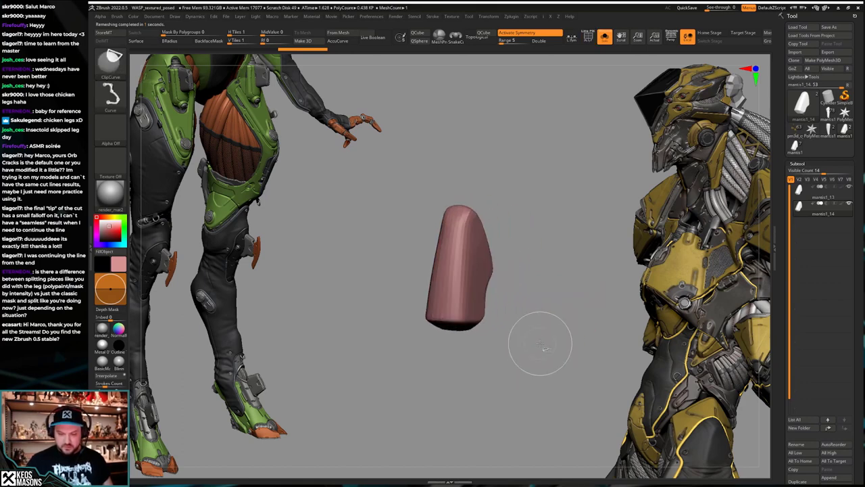
{"action": "key", "text": "ctrl+d"}
{"action": "key", "text": "ctrl+d"}
{"action": "key", "text": "ctrl+d"}
{"action": "key", "text": "shift+s"}
{"action": "key", "text": "z"}
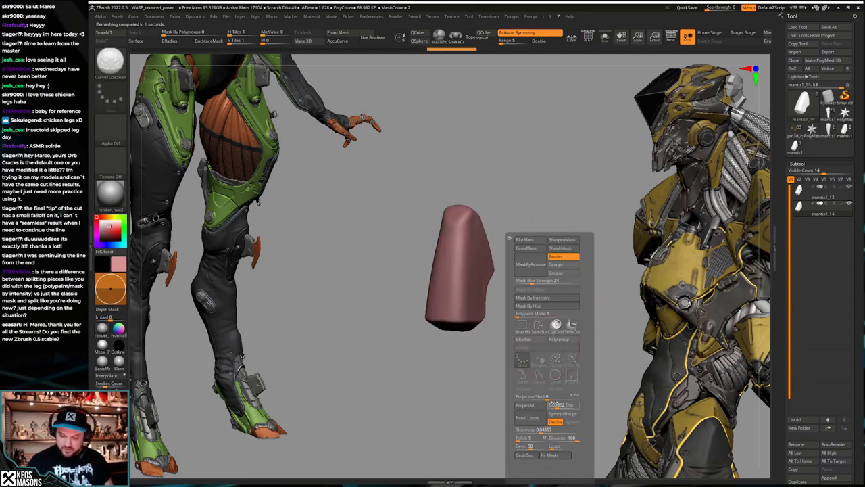
{"action": "left_click_drag", "start_coordinate": [552, 397], "coordinate": [564, 397]}
{"action": "left_click", "coordinate": [538, 407]}
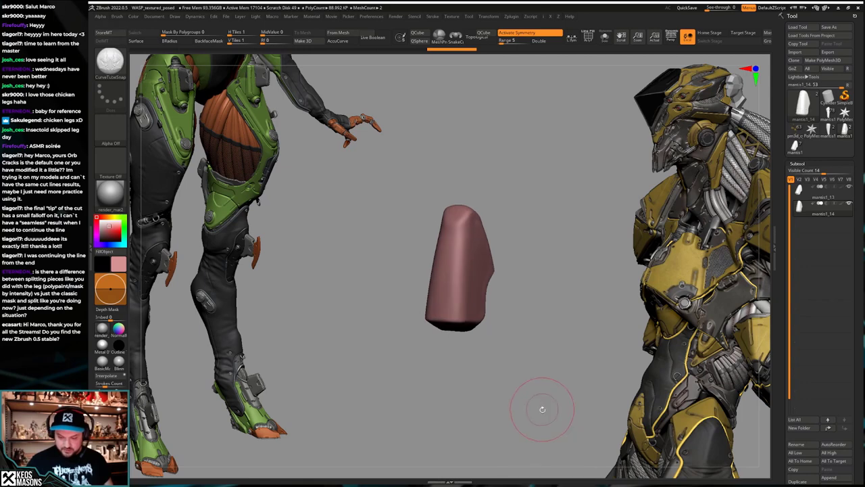
{"action": "key", "text": "z"}
{"action": "left_click", "coordinate": [555, 406]}
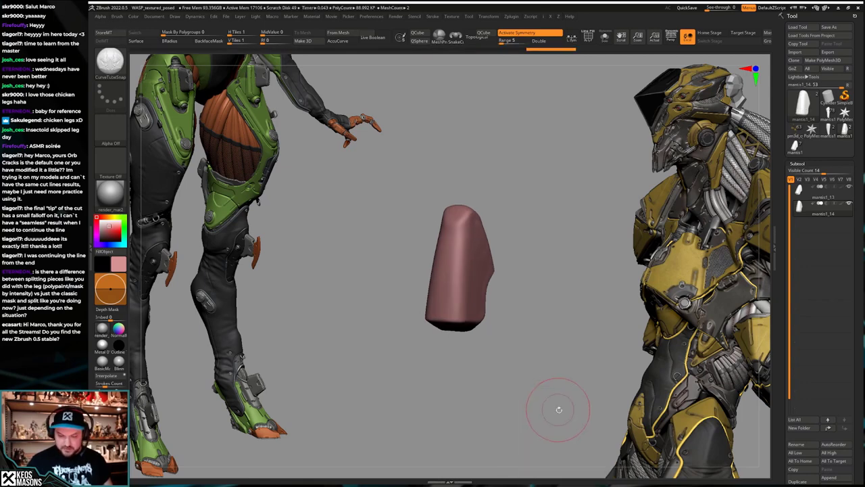
{"action": "key", "text": "shift+s"}
{"action": "key", "text": "shift+f"}
{"action": "key", "text": "shift+f"}
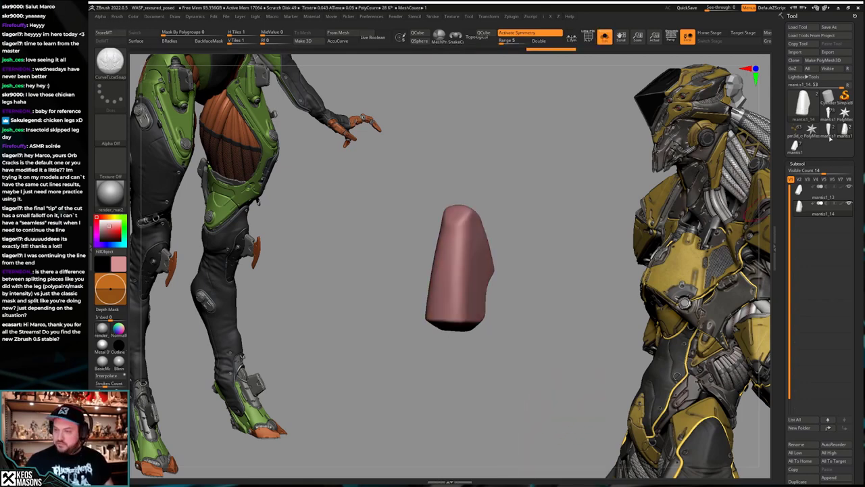
Step: Return to the leg tool and insert the remeshed upper and lower knee plates as subtools
{"action": "left_click", "coordinate": [829, 116]}
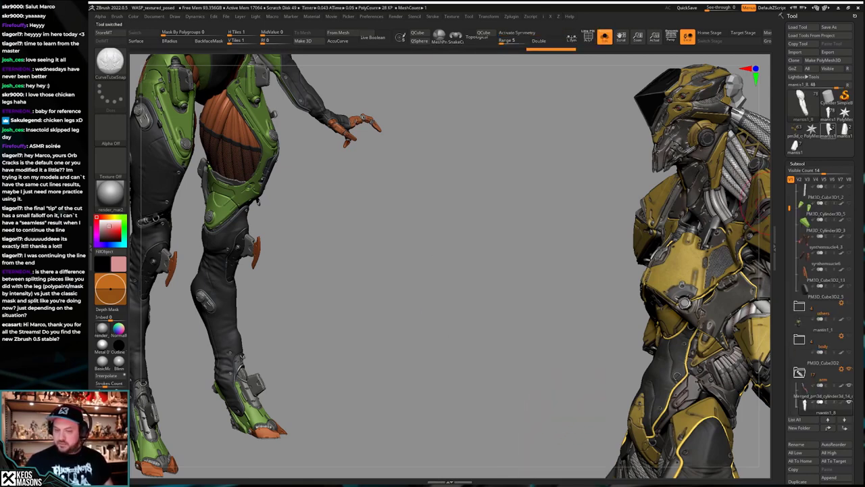
{"action": "left_click", "coordinate": [794, 146]}
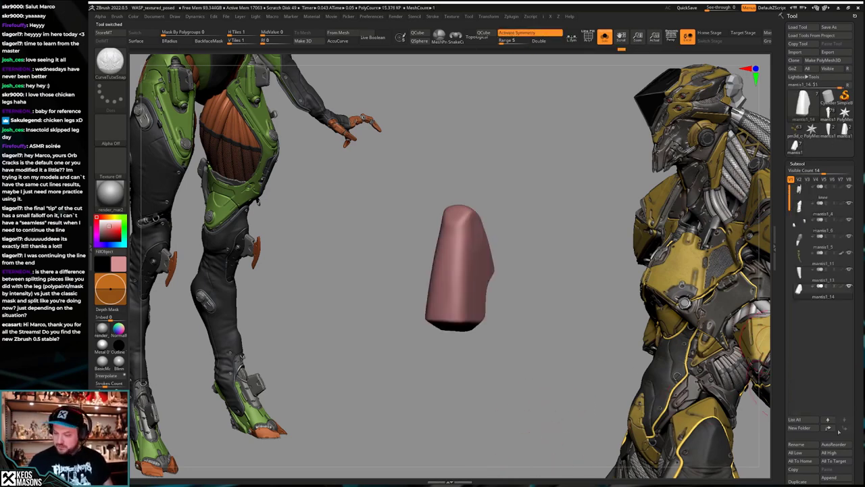
{"action": "scroll", "coordinate": [823, 364], "scroll_direction": "down", "scroll_amount": 3}
{"action": "left_click", "coordinate": [831, 403]}
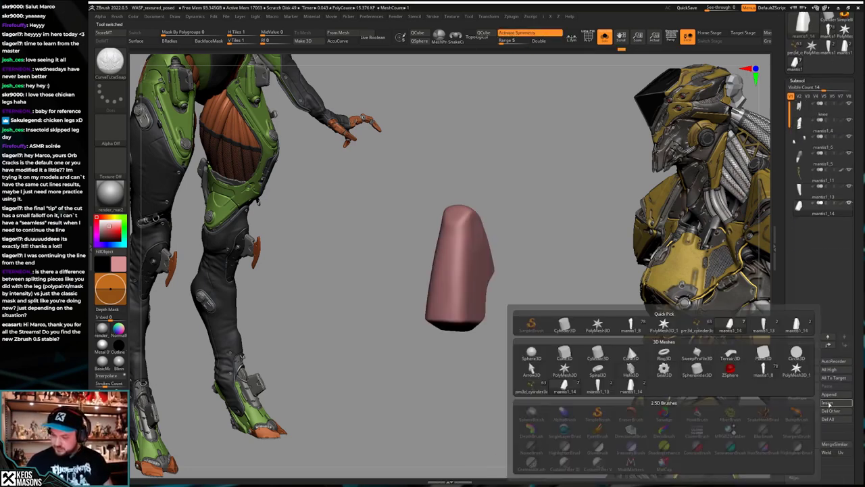
{"action": "left_click", "coordinate": [631, 389]}
{"action": "left_click", "coordinate": [831, 403]}
{"action": "left_click", "coordinate": [630, 389]}
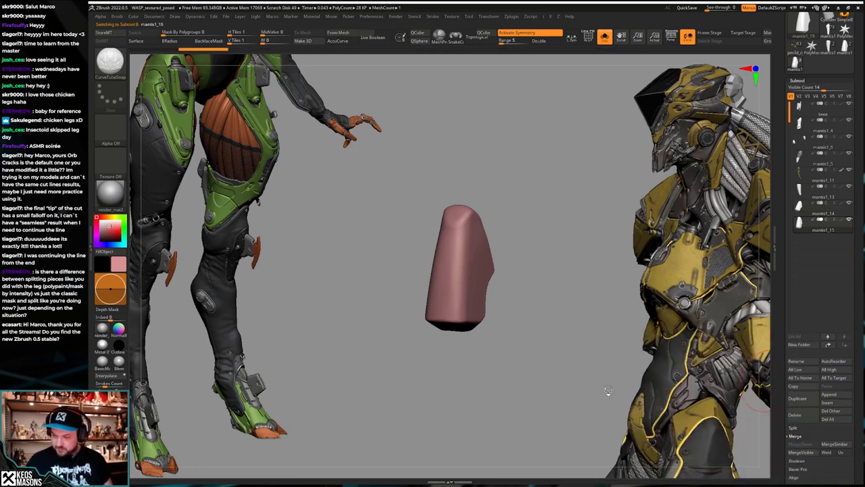
Step: Compare the inserted plates with the originals in wireframe and delete the two original knee plate subtools
{"action": "left_click", "coordinate": [800, 225]}
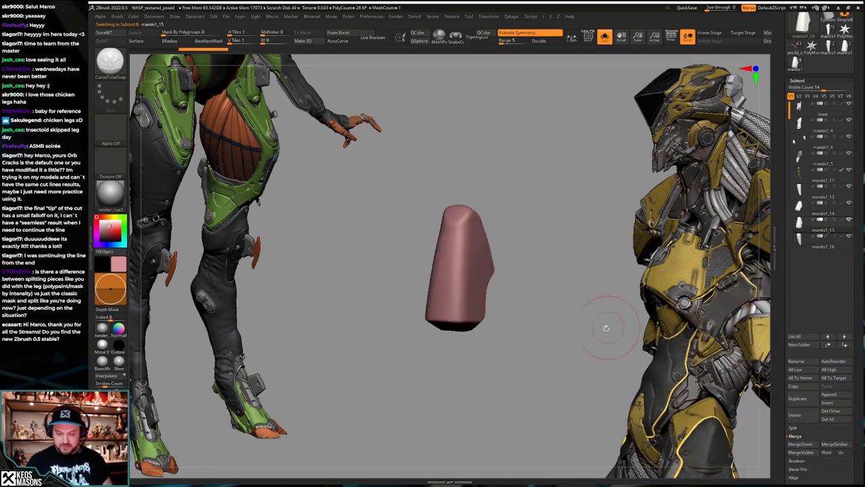
{"action": "key", "text": "shift+f"}
{"action": "key", "text": "Down"}
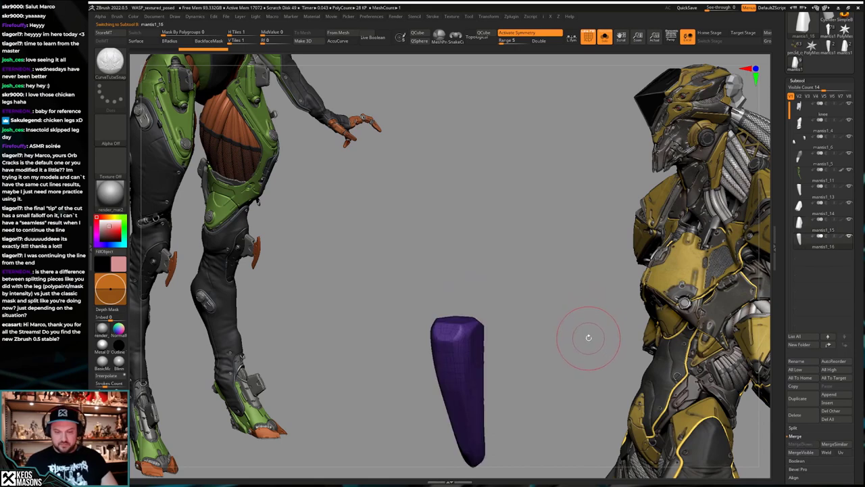
{"action": "key", "text": "Up"}
{"action": "key", "text": "Up"}
{"action": "key", "text": "Up"}
{"action": "left_click", "coordinate": [798, 414]}
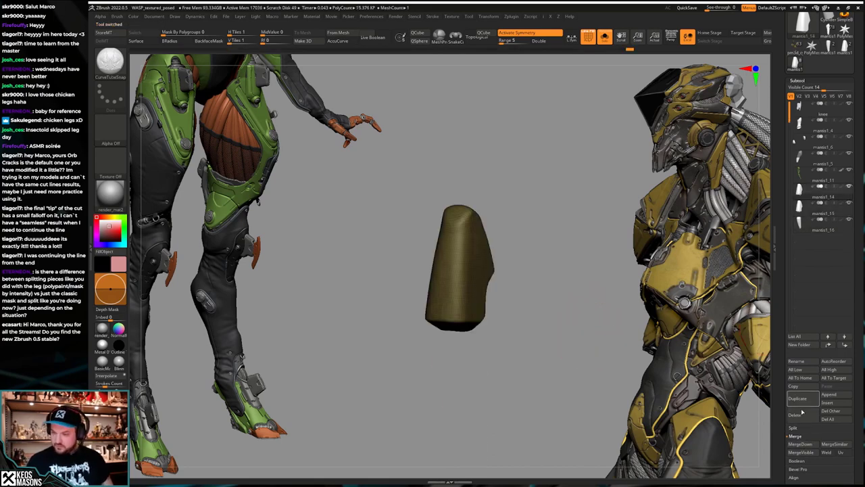
{"action": "left_click", "coordinate": [802, 415]}
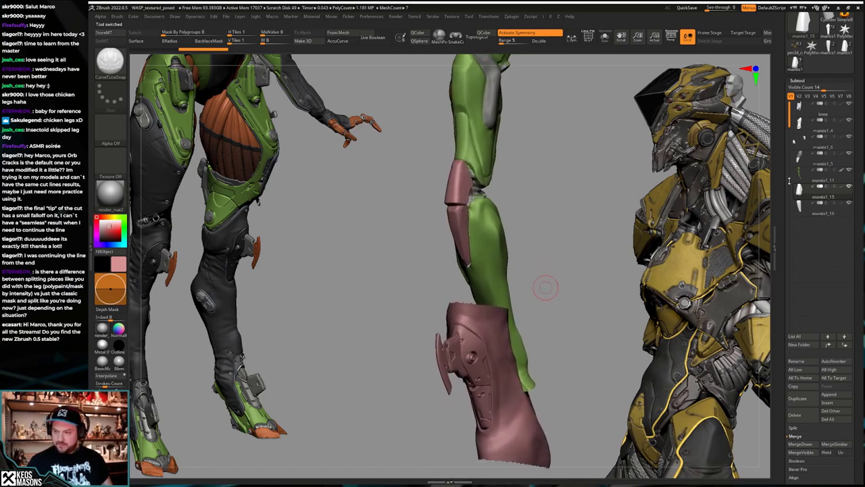
Step: Show polypaint on the reference shin parts, sample the dark armour colour, and isolate the mantis1_5 plate
{"action": "left_click", "coordinate": [842, 121]}
{"action": "left_click", "coordinate": [842, 137]}
{"action": "left_click", "coordinate": [842, 153]}
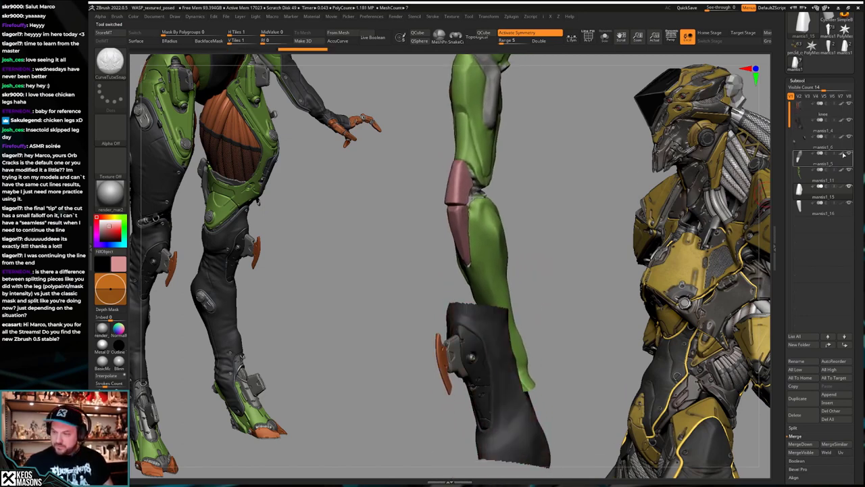
{"action": "key", "text": "c"}
{"action": "right_click_drag", "start_coordinate": [475, 209], "coordinate": [477, 271], "text": "alt"}
{"action": "left_click", "coordinate": [479, 374], "text": "alt"}
{"action": "key", "text": "alt+s"}
{"action": "right_click_drag", "start_coordinate": [511, 315], "coordinate": [490, 230]}
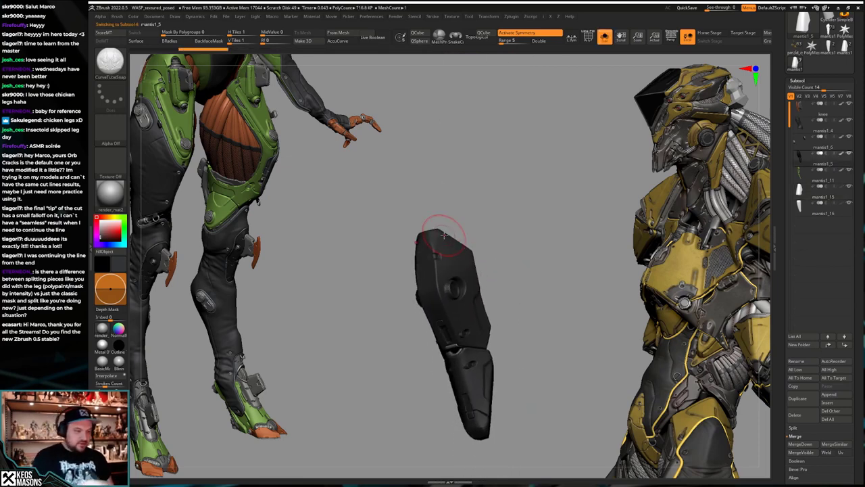
Step: Examine the isolated dark reference plate's panel details and the material and light settings
{"action": "left_click", "coordinate": [92, 231]}
{"action": "scroll", "coordinate": [152, 256], "scroll_direction": "down", "scroll_amount": 8}
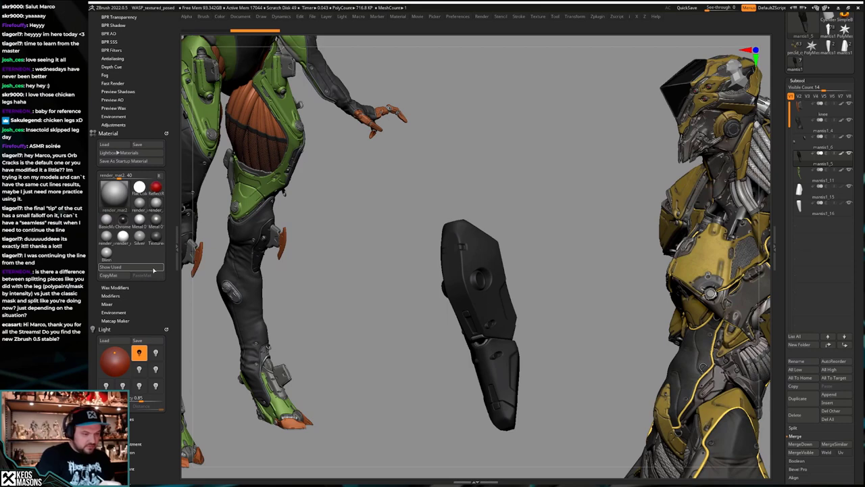
{"action": "right_click_drag", "start_coordinate": [503, 346], "coordinate": [492, 332], "text": "alt"}
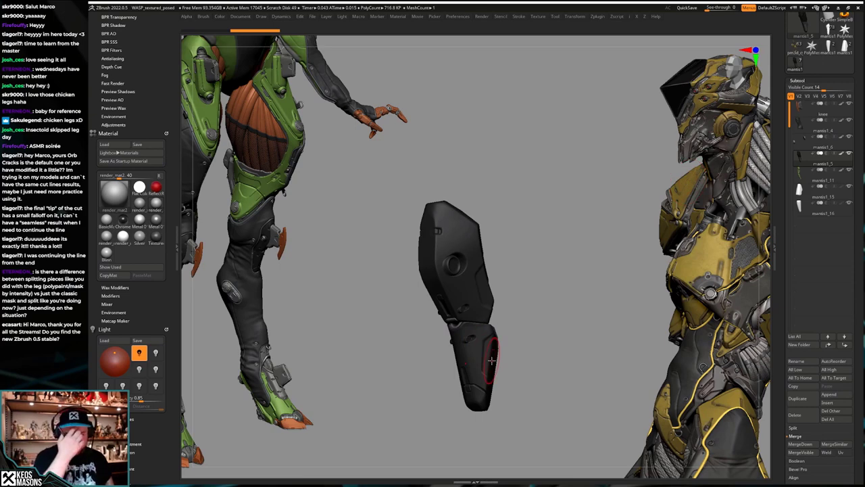
{"action": "key", "text": "ctrl+z"}
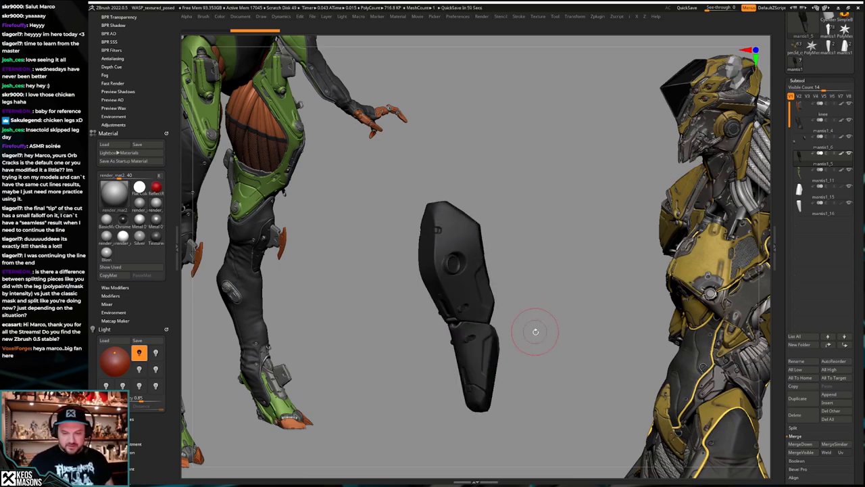
{"action": "key", "text": "ctrl+z"}
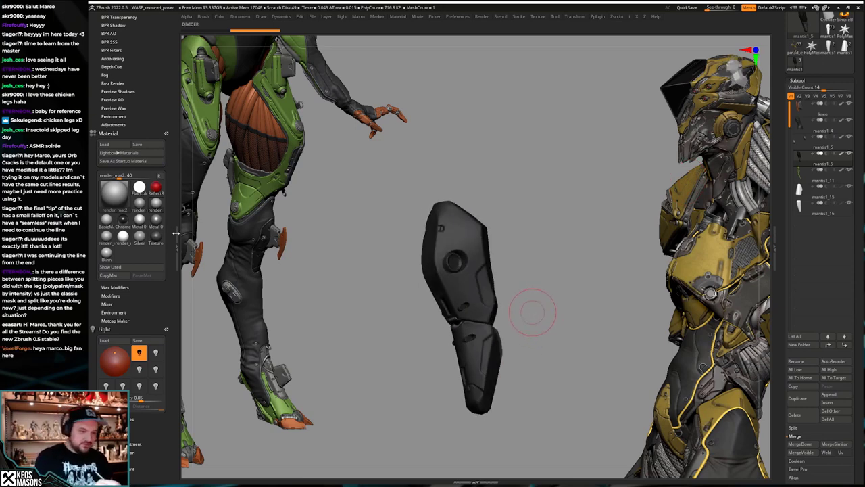
{"action": "left_click", "coordinate": [176, 233]}
{"action": "key", "text": "Tab"}
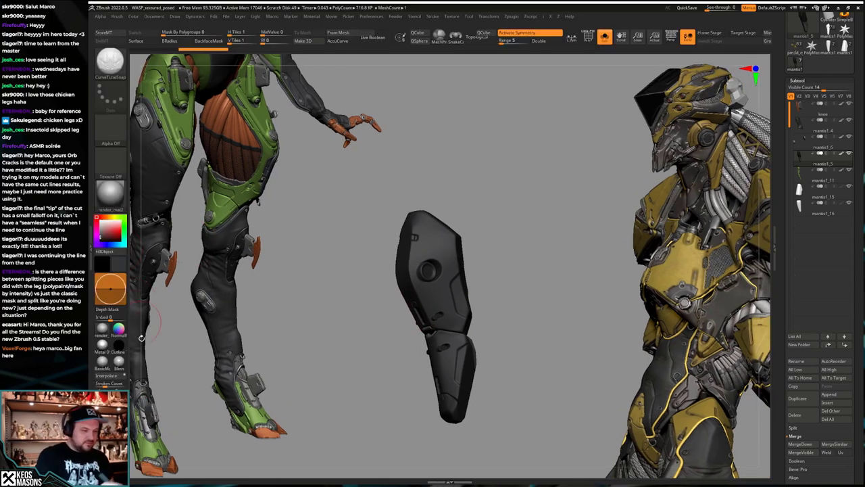
{"action": "key", "text": "space"}
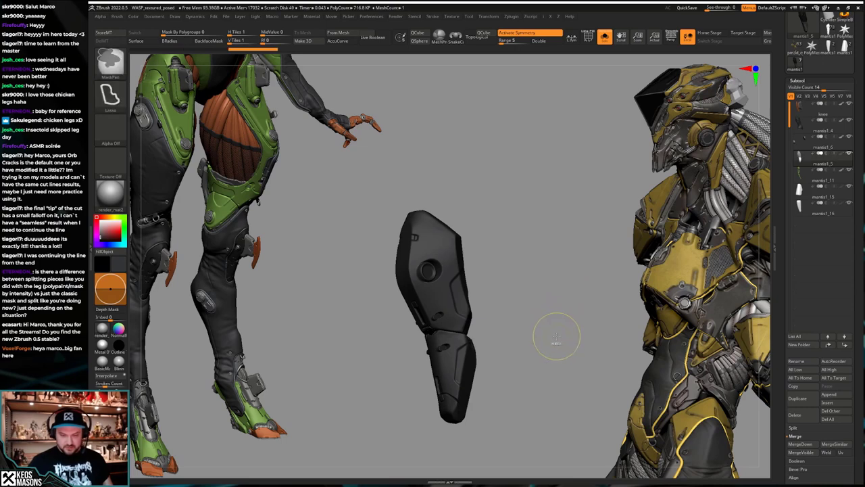
{"action": "key", "text": "ctrl+shift"}
{"action": "mouse_move", "coordinate": [556, 345]}
{"action": "left_mouse_down"}
{"action": "mouse_move", "coordinate": [542, 381]}
{"action": "mouse_move", "coordinate": [550, 336]}
{"action": "mouse_move", "coordinate": [523, 338]}
{"action": "mouse_move", "coordinate": [550, 343]}
{"action": "left_mouse_up"}
{"action": "left_click", "coordinate": [435, 415], "text": "ctrl"}
{"action": "left_click_drag", "start_coordinate": [564, 282], "coordinate": [471, 321], "text": "ctrl"}
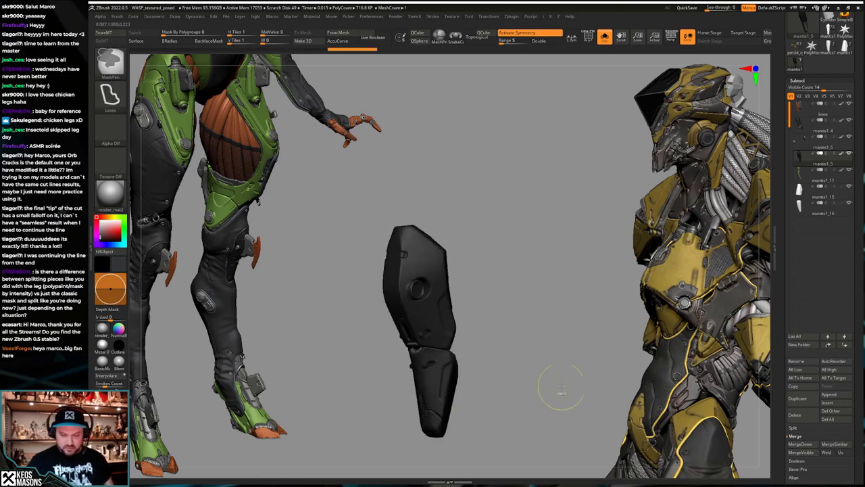
Step: Fill the new upper and lower knee plates with the sampled dark colour and show the full leg again
{"action": "left_click", "coordinate": [817, 194]}
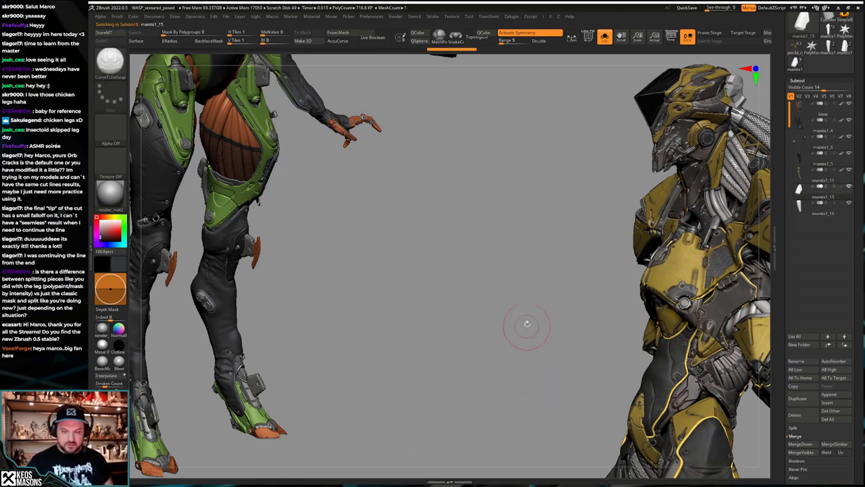
{"action": "left_click_drag", "start_coordinate": [521, 318], "coordinate": [531, 367]}
{"action": "right_click", "coordinate": [531, 367]}
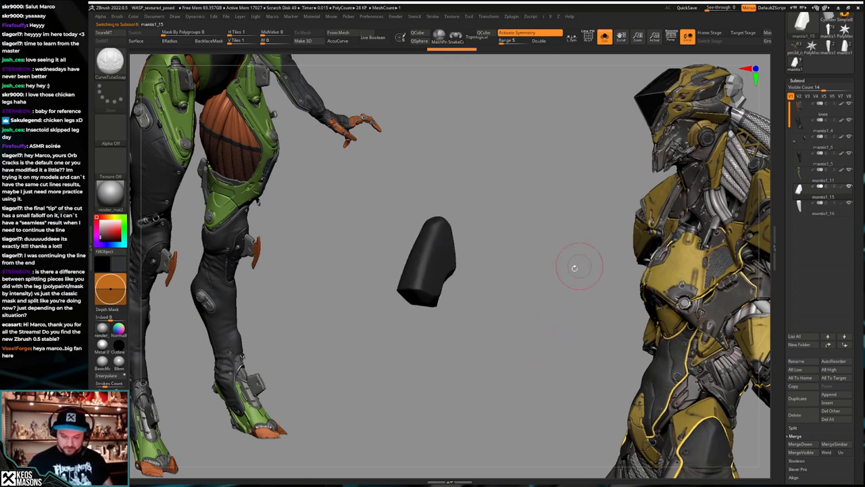
{"action": "key", "text": "ctrl+f"}
{"action": "key", "text": "Down"}
{"action": "key", "text": "ctrl+f"}
{"action": "key", "text": "Up"}
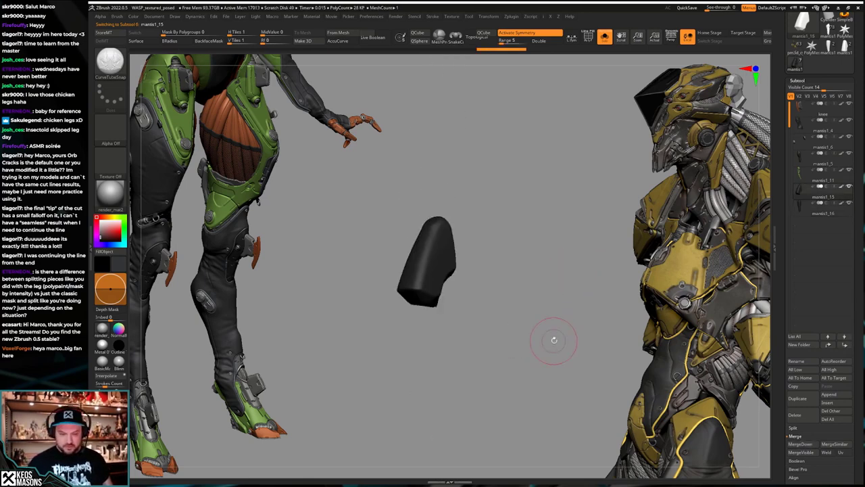
{"action": "key", "text": "alt+s"}
{"action": "left_click_drag", "start_coordinate": [534, 334], "coordinate": [502, 327]}
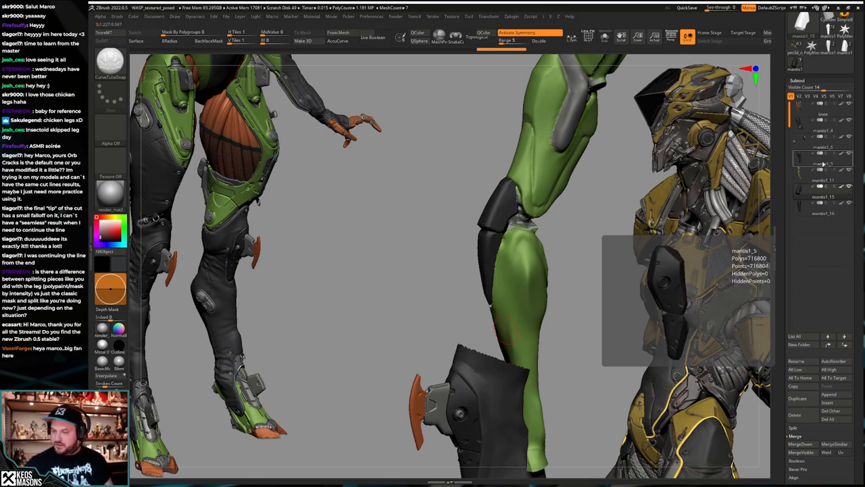
Step: Pick a light pinkish-red colour and hide the polypaint on the reference shin parts and both knee plates
{"action": "left_click", "coordinate": [817, 165]}
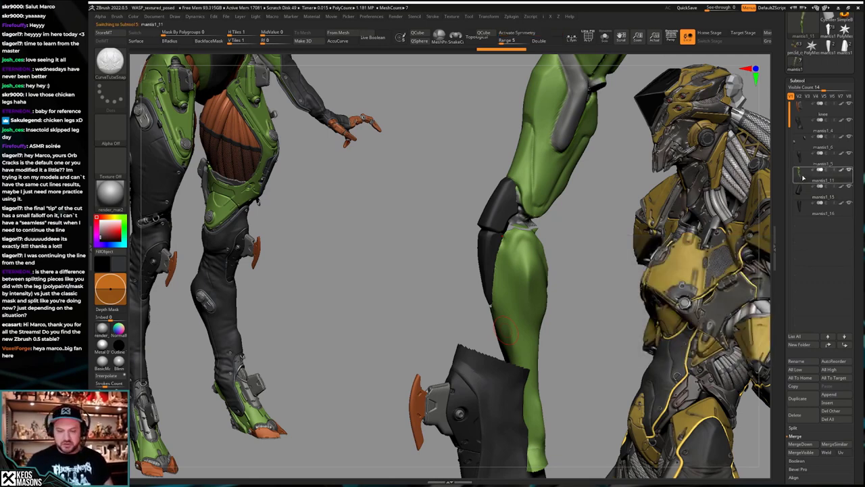
{"action": "left_click_drag", "start_coordinate": [560, 324], "coordinate": [554, 293]}
{"action": "key", "text": "space"}
{"action": "left_click", "coordinate": [493, 318]}
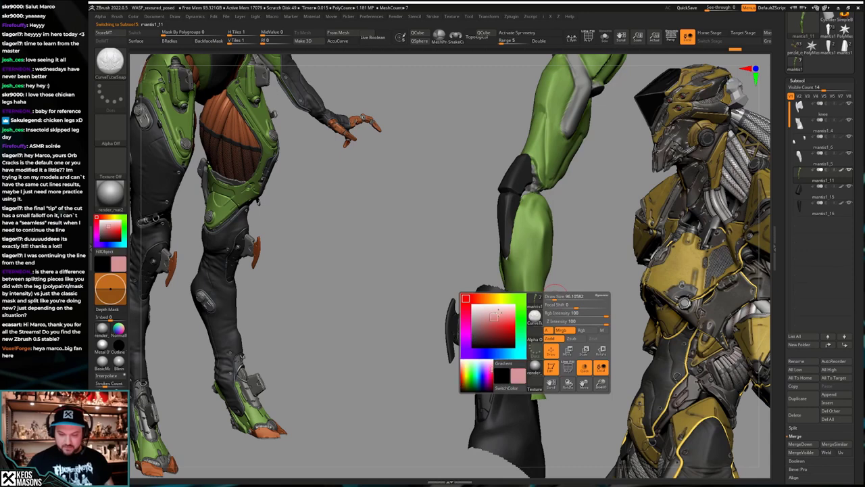
{"action": "left_click_drag", "start_coordinate": [583, 262], "coordinate": [561, 275]}
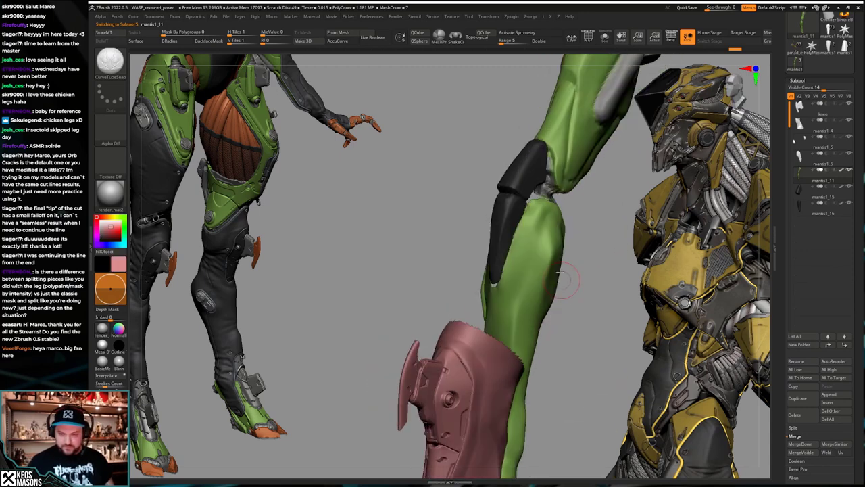
{"action": "left_click", "coordinate": [841, 187]}
{"action": "left_click", "coordinate": [841, 204]}
{"action": "left_click_drag", "start_coordinate": [569, 319], "coordinate": [549, 332], "text": "alt"}
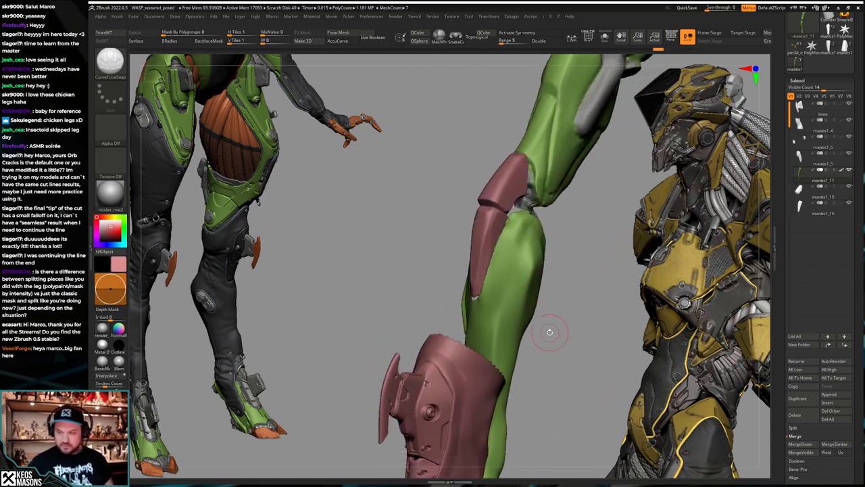
Step: Choose the ClayBuildup brush and isolate the lower knee plate
{"action": "key", "text": "b"}
{"action": "left_click", "coordinate": [517, 204]}
{"action": "key", "text": "space"}
{"action": "key", "text": "b"}
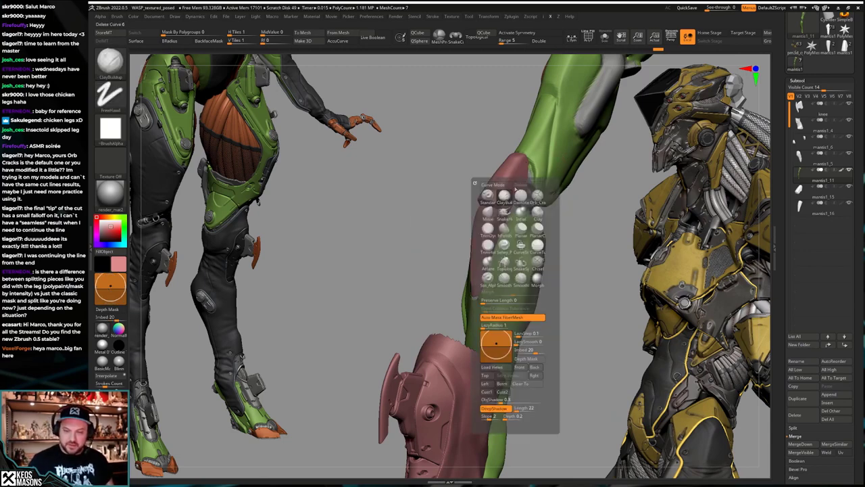
{"action": "left_click", "coordinate": [489, 196]}
{"action": "left_click", "coordinate": [504, 198]}
{"action": "mouse_move", "coordinate": [538, 332]}
{"action": "left_mouse_down", "text": "alt"}
{"action": "mouse_move", "coordinate": [537, 305]}
{"action": "mouse_move", "coordinate": [504, 265]}
{"action": "mouse_move", "coordinate": [514, 316]}
{"action": "left_mouse_up", "text": "alt"}
{"action": "left_click", "coordinate": [486, 232], "text": "alt"}
{"action": "key", "text": "alt+s"}
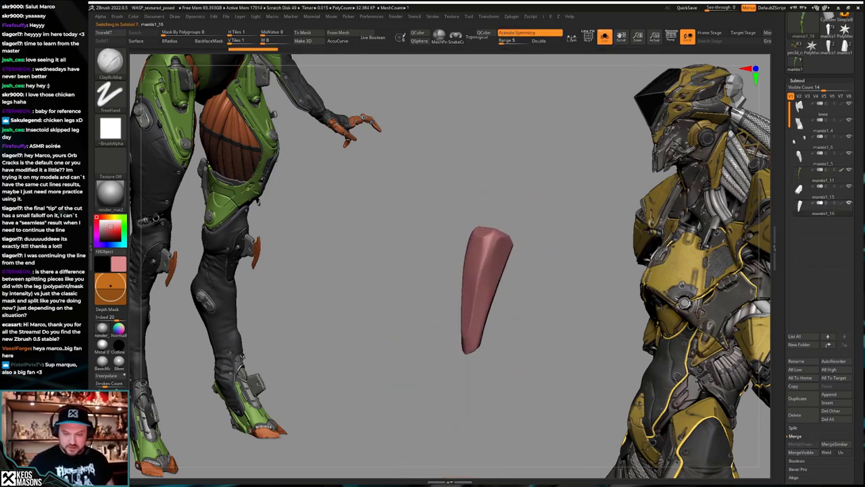
Step: Lower the knee plate by one subdivision level and smooth its upper front surface
{"action": "key", "text": "space"}
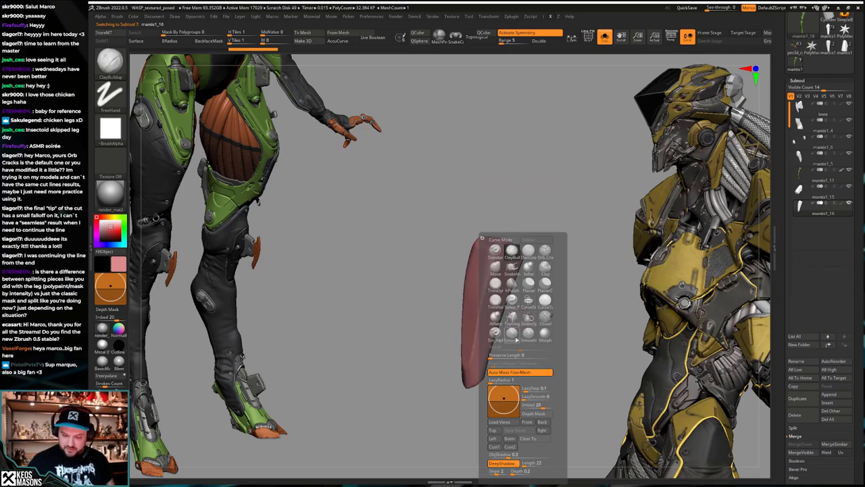
{"action": "key", "text": "space"}
{"action": "key", "text": "2"}
{"action": "key", "text": "shift+d"}
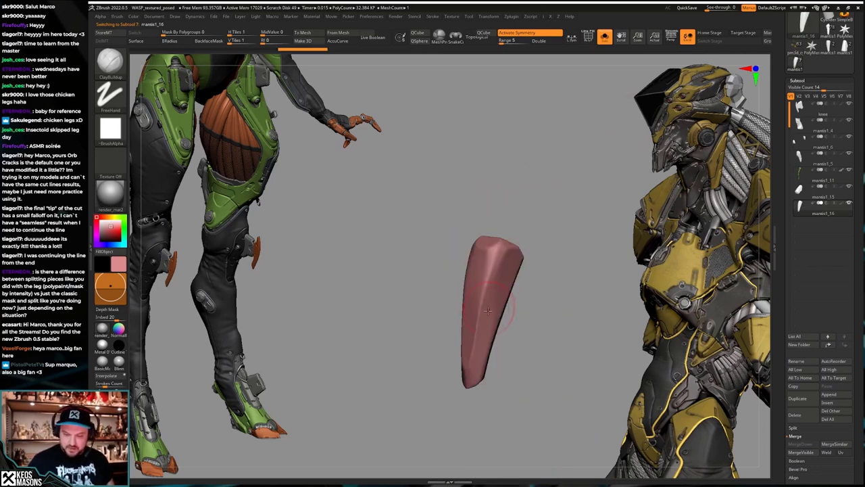
{"action": "mouse_move", "coordinate": [497, 260]}
{"action": "left_mouse_down", "text": "shift"}
{"action": "mouse_move", "coordinate": [471, 337]}
{"action": "mouse_move", "coordinate": [466, 294]}
{"action": "left_mouse_up", "text": "shift"}
{"action": "key", "text": "shift"}
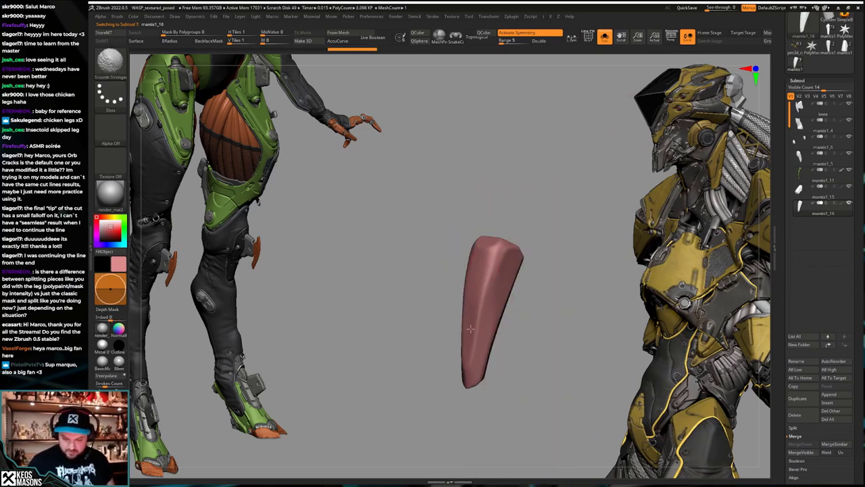
Step: Check the lower knee plate against the full leg, then choose the hPolish brush and isolate the plate again
{"action": "key", "text": "alt+s"}
{"action": "left_click_drag", "start_coordinate": [432, 344], "coordinate": [433, 392], "text": "alt"}
{"action": "left_click", "coordinate": [514, 260], "text": "alt"}
{"action": "mouse_move", "coordinate": [433, 270]}
{"action": "left_mouse_down"}
{"action": "mouse_move", "coordinate": [519, 269]}
{"action": "mouse_move", "coordinate": [497, 278]}
{"action": "mouse_move", "coordinate": [524, 298]}
{"action": "mouse_move", "coordinate": [519, 305]}
{"action": "mouse_move", "coordinate": [505, 217]}
{"action": "mouse_move", "coordinate": [520, 346]}
{"action": "mouse_move", "coordinate": [502, 324]}
{"action": "left_mouse_up"}
{"action": "mouse_move", "coordinate": [502, 325]}
{"action": "right_mouse_down"}
{"action": "mouse_move", "coordinate": [519, 311]}
{"action": "mouse_move", "coordinate": [518, 323]}
{"action": "right_mouse_up"}
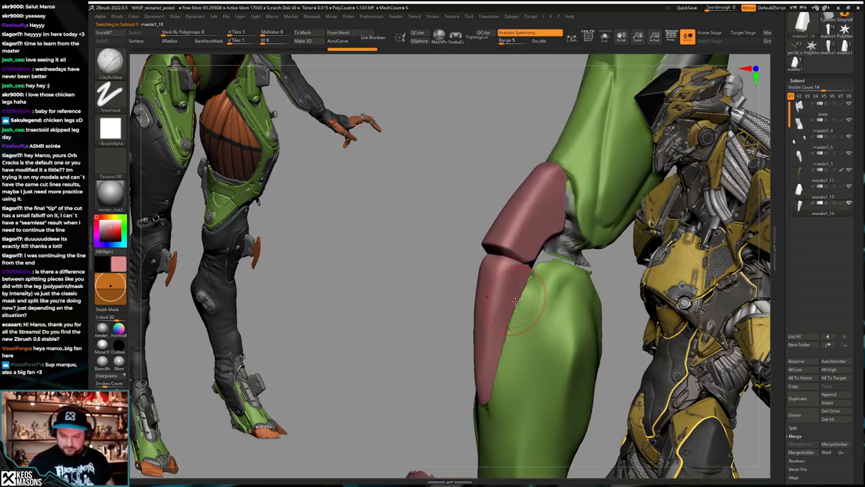
{"action": "left_click", "coordinate": [508, 324], "text": "alt"}
{"action": "key", "text": "space"}
{"action": "left_click", "coordinate": [545, 257]}
{"action": "key", "text": "shift+s"}
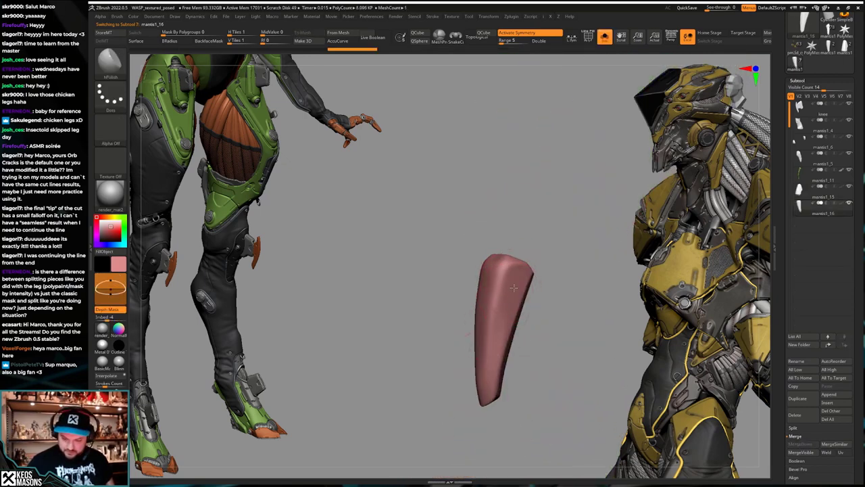
Step: Smooth the middle of the lower knee plate and polish its narrow bottom tip
{"action": "mouse_move", "coordinate": [513, 288]}
{"action": "right_mouse_down"}
{"action": "mouse_move", "coordinate": [496, 357]}
{"action": "mouse_move", "coordinate": [507, 332]}
{"action": "right_mouse_up"}
{"action": "mouse_move", "coordinate": [508, 332]}
{"action": "left_mouse_down", "text": "shift"}
{"action": "mouse_move", "coordinate": [500, 338]}
{"action": "mouse_move", "coordinate": [514, 297]}
{"action": "mouse_move", "coordinate": [504, 345]}
{"action": "left_mouse_up", "text": "shift"}
{"action": "right_click_drag", "start_coordinate": [470, 418], "coordinate": [518, 361]}
{"action": "key", "text": "shift+s"}
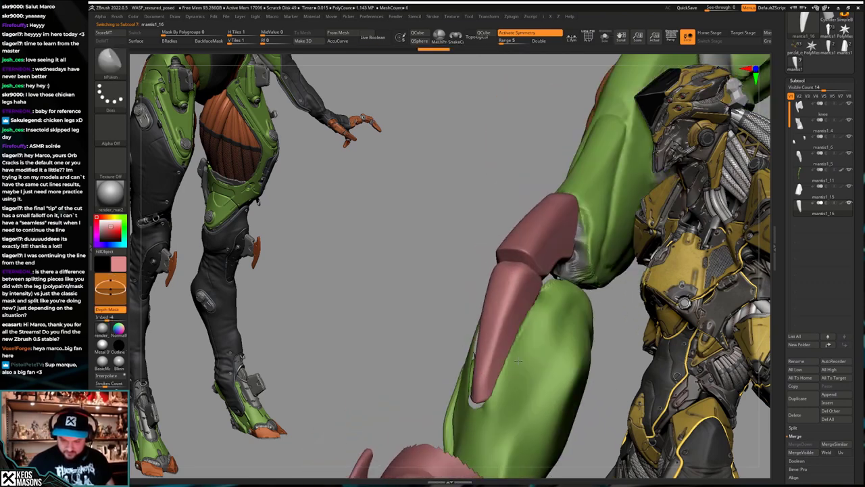
{"action": "key", "text": "ctrl+shift+s"}
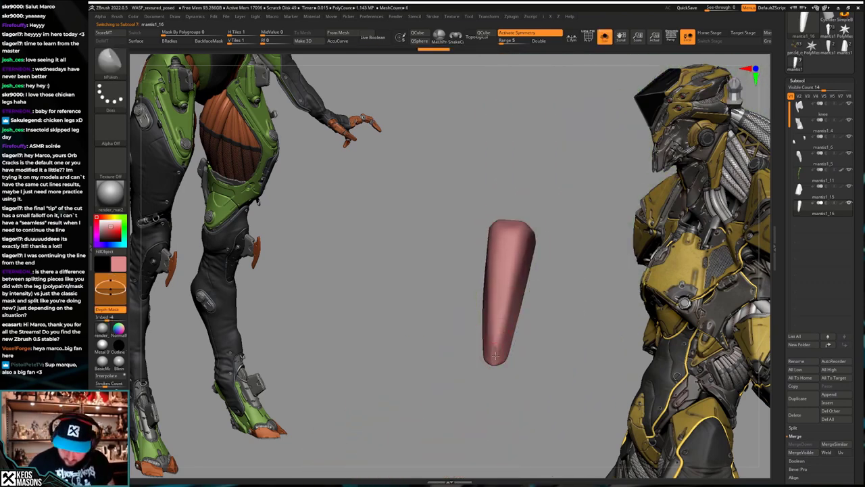
{"action": "left_click_drag", "start_coordinate": [501, 353], "coordinate": [510, 339]}
{"action": "mouse_move", "coordinate": [510, 340]}
{"action": "right_mouse_down"}
{"action": "mouse_move", "coordinate": [508, 328]}
{"action": "mouse_move", "coordinate": [494, 327]}
{"action": "right_mouse_up"}
Step: Polish the upper front face of the isolated lower knee plate just below its top edge
{"action": "left_click_drag", "start_coordinate": [500, 238], "coordinate": [507, 247]}
{"action": "mouse_move", "coordinate": [507, 247]}
{"action": "right_mouse_down"}
{"action": "mouse_move", "coordinate": [517, 250]}
{"action": "mouse_move", "coordinate": [489, 293]}
{"action": "right_mouse_up"}
{"action": "key", "text": "space"}
{"action": "left_click_drag", "start_coordinate": [504, 270], "coordinate": [511, 265]}
{"action": "right_click_drag", "start_coordinate": [511, 265], "coordinate": [500, 320]}
{"action": "left_click_drag", "start_coordinate": [494, 361], "coordinate": [529, 265]}
Step: Show the full leg and polish the lower knee plate's side plane and edge down towards the tip
{"action": "key", "text": "ctrl+shift+s"}
{"action": "left_click_drag", "start_coordinate": [529, 299], "coordinate": [528, 262]}
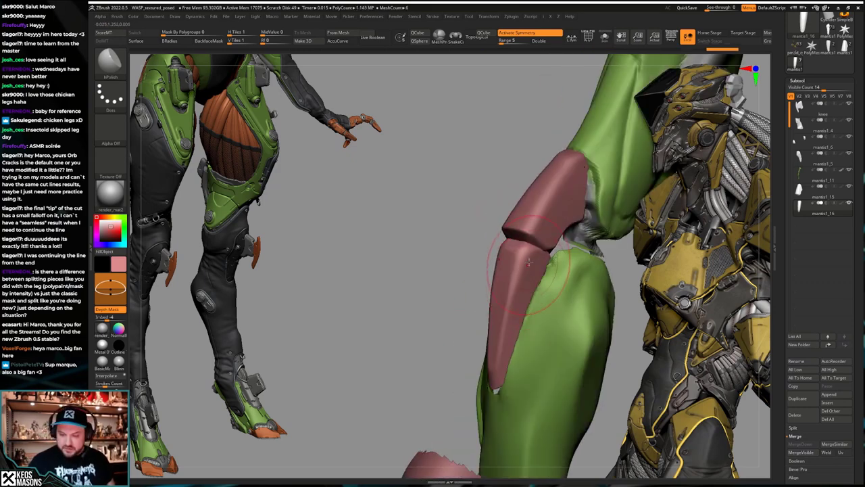
{"action": "left_click_drag", "start_coordinate": [504, 369], "coordinate": [520, 322]}
{"action": "mouse_move", "coordinate": [520, 322]}
{"action": "right_mouse_down"}
{"action": "mouse_move", "coordinate": [544, 311]}
{"action": "mouse_move", "coordinate": [511, 338]}
{"action": "right_mouse_up"}
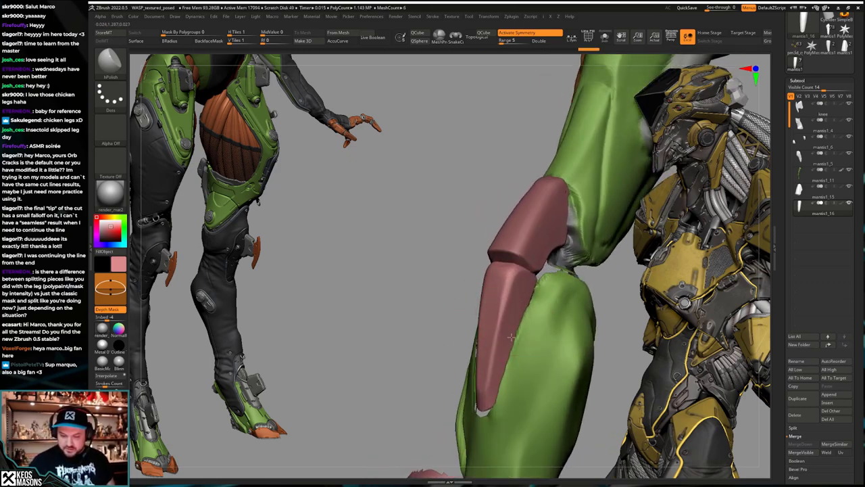
{"action": "left_click_drag", "start_coordinate": [511, 338], "coordinate": [499, 360]}
{"action": "right_click_drag", "start_coordinate": [496, 375], "coordinate": [497, 363]}
{"action": "right_click", "coordinate": [478, 323]}
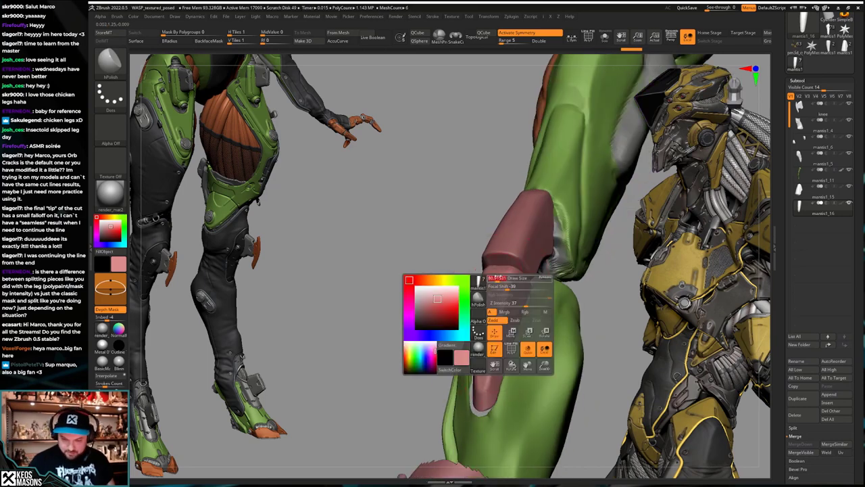
{"action": "right_click_drag", "start_coordinate": [477, 324], "coordinate": [501, 291]}
Step: Isolate the lower knee plate, cut its upper corner with ClipCurve and polish the top end
{"action": "key", "text": "ctrl+shift+s"}
{"action": "left_click_drag", "start_coordinate": [501, 291], "coordinate": [545, 299]}
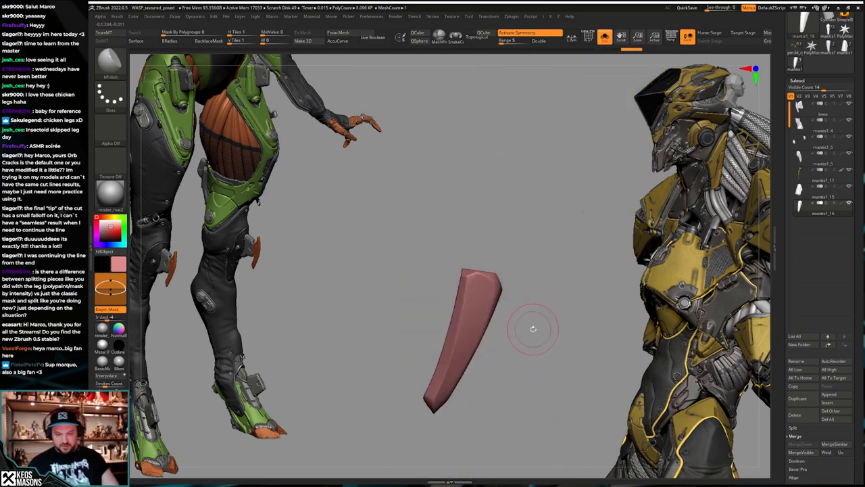
{"action": "key", "text": "ctrl+shift"}
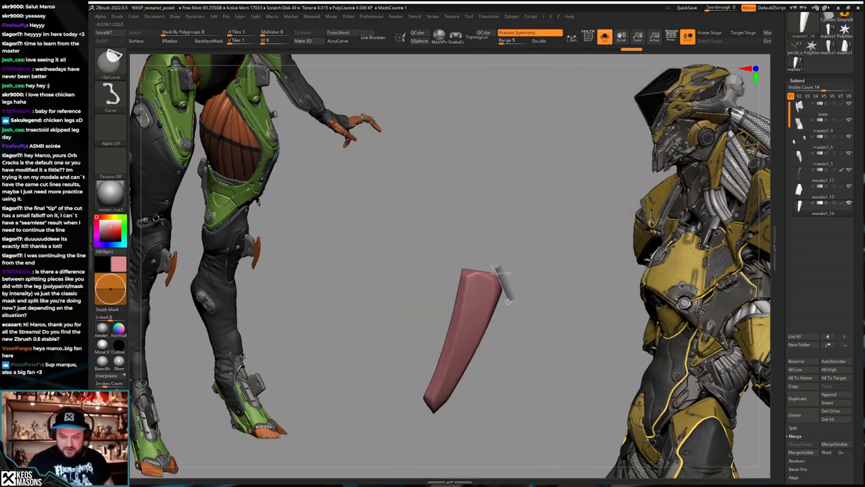
{"action": "left_click_drag", "start_coordinate": [508, 302], "coordinate": [511, 303], "text": "ctrl+shift"}
{"action": "mouse_move", "coordinate": [510, 298]}
{"action": "right_mouse_down"}
{"action": "mouse_move", "coordinate": [503, 275]}
{"action": "mouse_move", "coordinate": [498, 284]}
{"action": "right_mouse_up"}
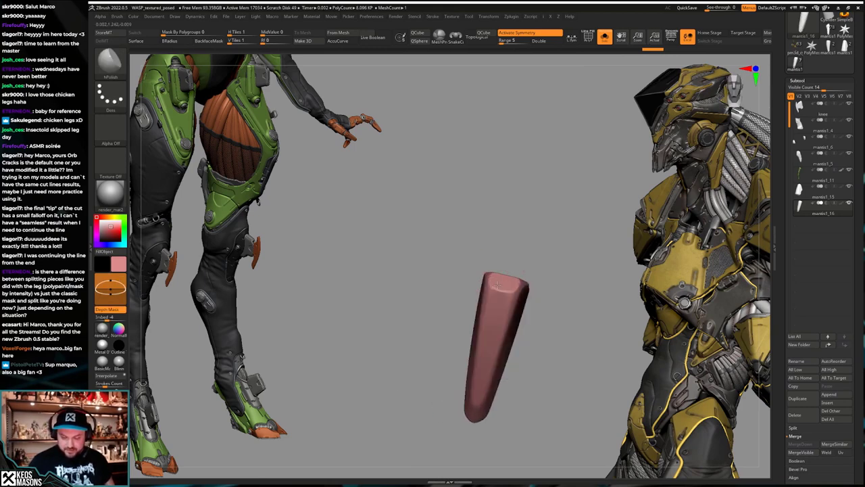
{"action": "mouse_move", "coordinate": [496, 284]}
{"action": "left_mouse_down"}
{"action": "mouse_move", "coordinate": [556, 289]}
{"action": "mouse_move", "coordinate": [533, 295]}
{"action": "mouse_move", "coordinate": [542, 302]}
{"action": "left_mouse_up"}
Step: Show the full leg and polish the upper side of the lower knee plate where it meets the shin
{"action": "key", "text": "shift+s"}
{"action": "mouse_move", "coordinate": [541, 299]}
{"action": "right_mouse_down"}
{"action": "mouse_move", "coordinate": [524, 315]}
{"action": "mouse_move", "coordinate": [546, 323]}
{"action": "mouse_move", "coordinate": [529, 338]}
{"action": "right_mouse_up"}
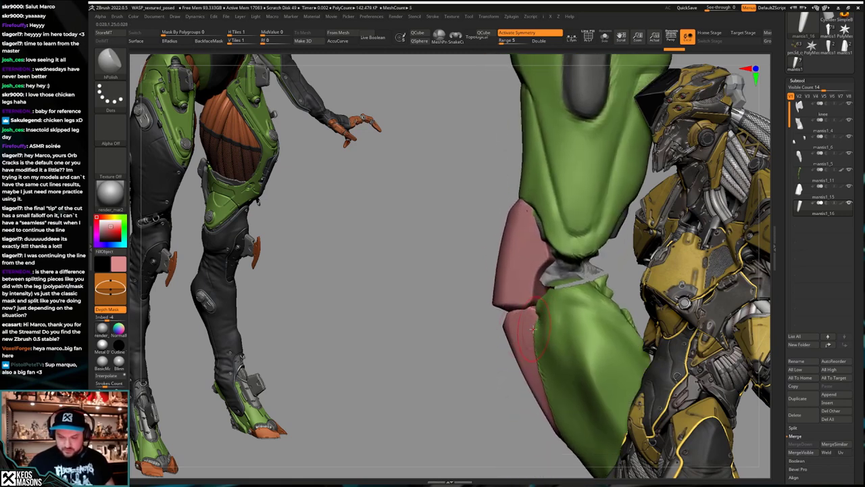
{"action": "mouse_move", "coordinate": [528, 330]}
{"action": "left_mouse_down"}
{"action": "mouse_move", "coordinate": [505, 293]}
{"action": "mouse_move", "coordinate": [552, 299]}
{"action": "left_mouse_up"}
{"action": "mouse_move", "coordinate": [544, 302]}
{"action": "right_mouse_down"}
{"action": "mouse_move", "coordinate": [569, 308]}
{"action": "mouse_move", "coordinate": [533, 318]}
{"action": "right_mouse_up"}
{"action": "mouse_move", "coordinate": [533, 318]}
{"action": "left_mouse_down"}
{"action": "mouse_move", "coordinate": [505, 305]}
{"action": "mouse_move", "coordinate": [538, 301]}
{"action": "left_mouse_up"}
{"action": "right_click_drag", "start_coordinate": [508, 315], "coordinate": [536, 330]}
Step: Clip the upper end of the lower knee plate with ClipCurve and polish it with the plate isolated
{"action": "key", "text": "alt+s"}
{"action": "mouse_move", "coordinate": [493, 300]}
{"action": "left_mouse_down", "text": "ctrl+shift"}
{"action": "mouse_move", "coordinate": [508, 317]}
{"action": "mouse_move", "coordinate": [536, 317]}
{"action": "left_mouse_up", "text": "ctrl+shift"}
{"action": "mouse_move", "coordinate": [524, 325]}
{"action": "right_mouse_down", "text": "ctrl"}
{"action": "mouse_move", "coordinate": [510, 335]}
{"action": "mouse_move", "coordinate": [534, 352]}
{"action": "mouse_move", "coordinate": [535, 333]}
{"action": "mouse_move", "coordinate": [483, 333]}
{"action": "mouse_move", "coordinate": [527, 274]}
{"action": "mouse_move", "coordinate": [520, 291]}
{"action": "right_mouse_up", "text": "ctrl"}
{"action": "key", "text": "alt+s"}
{"action": "key", "text": "alt+s"}
{"action": "left_click_drag", "start_coordinate": [519, 289], "coordinate": [510, 302]}
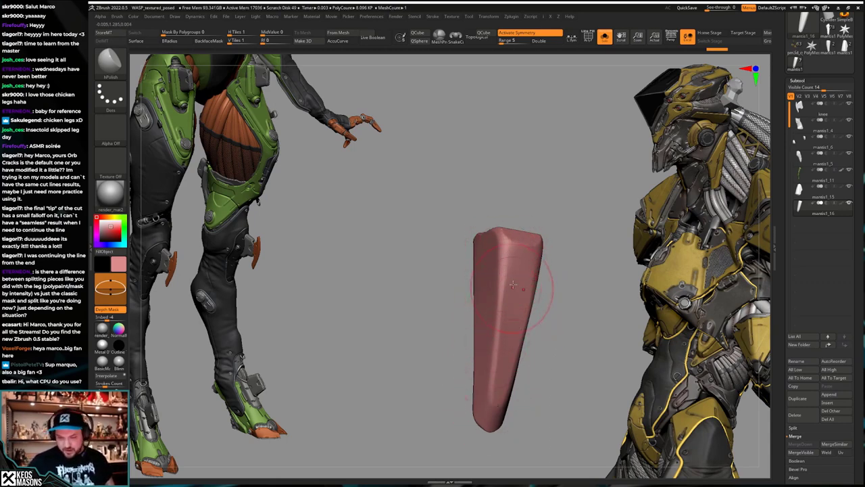
Step: Polish the planes along the isolated plate's long ridge down to the tip and smooth the ridge
{"action": "left_click_drag", "start_coordinate": [496, 312], "coordinate": [493, 269]}
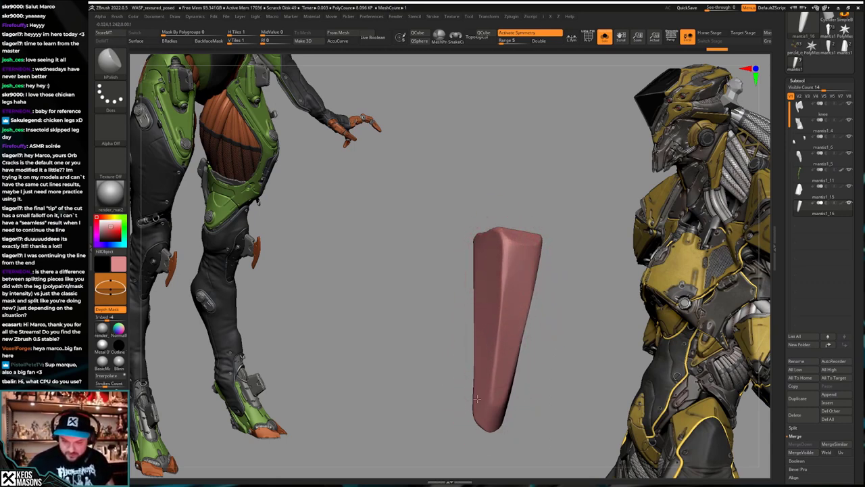
{"action": "left_click_drag", "start_coordinate": [476, 399], "coordinate": [479, 408]}
{"action": "left_click_drag", "start_coordinate": [511, 237], "coordinate": [499, 379]}
{"action": "left_click_drag", "start_coordinate": [508, 326], "coordinate": [496, 388]}
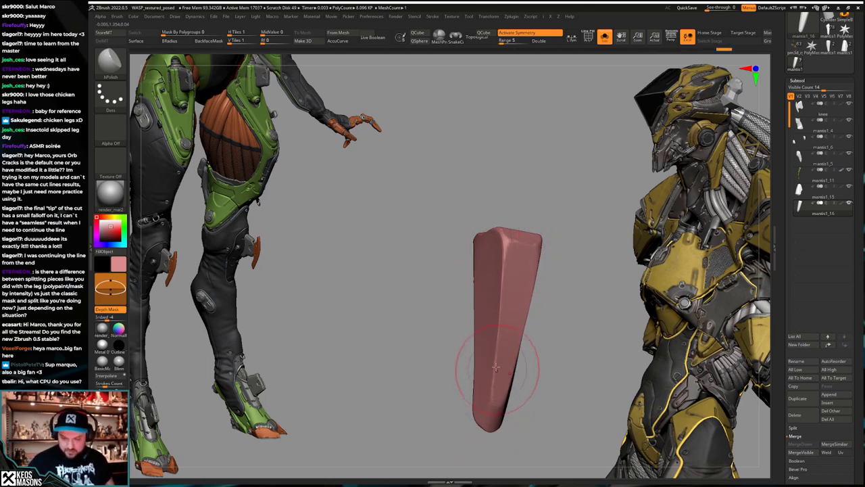
{"action": "mouse_move", "coordinate": [524, 398]}
{"action": "left_mouse_down"}
{"action": "mouse_move", "coordinate": [498, 270]}
{"action": "mouse_move", "coordinate": [497, 475]}
{"action": "left_mouse_up"}
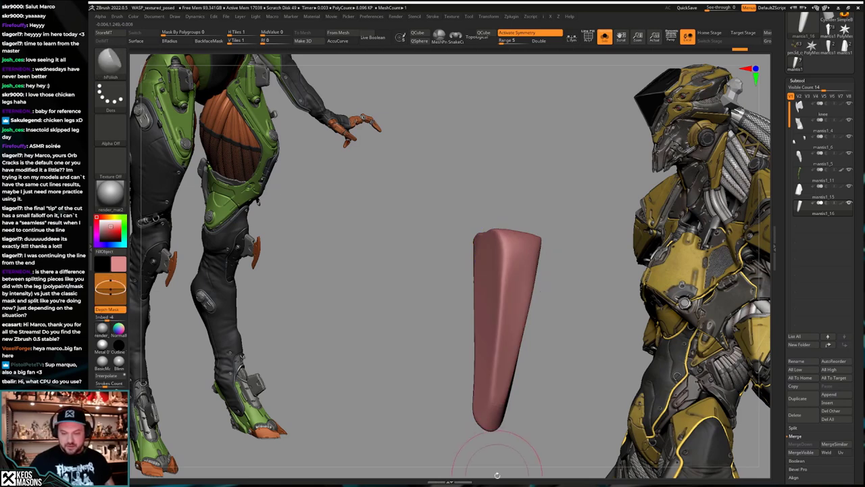
{"action": "mouse_move", "coordinate": [515, 369]}
{"action": "left_mouse_down"}
{"action": "mouse_move", "coordinate": [512, 241]}
{"action": "mouse_move", "coordinate": [499, 392]}
{"action": "left_mouse_up"}
{"action": "left_click_drag", "start_coordinate": [513, 277], "coordinate": [511, 419], "text": "shift"}
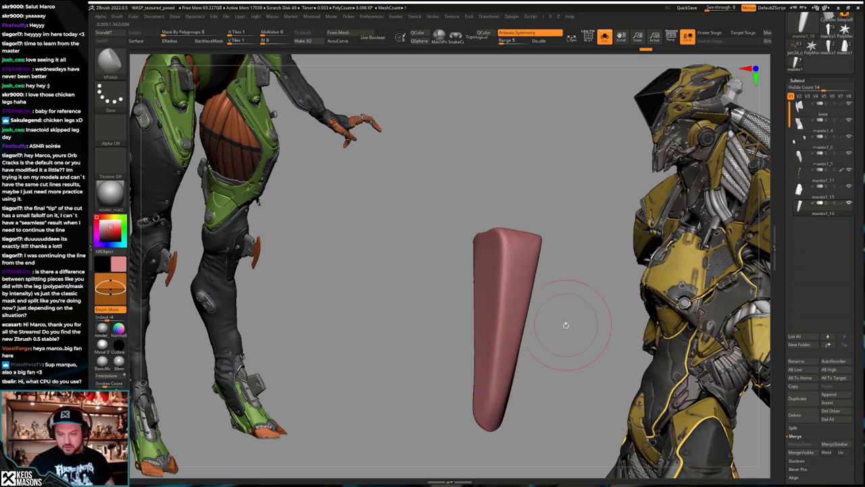
Step: Show the full leg and compare the lower knee plate with and without the latest polishing by undoing and redoing
{"action": "left_click_drag", "start_coordinate": [575, 315], "coordinate": [621, 309]}
{"action": "left_click_drag", "start_coordinate": [579, 336], "coordinate": [545, 332]}
{"action": "key", "text": "alt+s"}
{"action": "right_click_drag", "start_coordinate": [547, 337], "coordinate": [527, 317]}
{"action": "right_click_drag", "start_coordinate": [473, 312], "coordinate": [563, 318]}
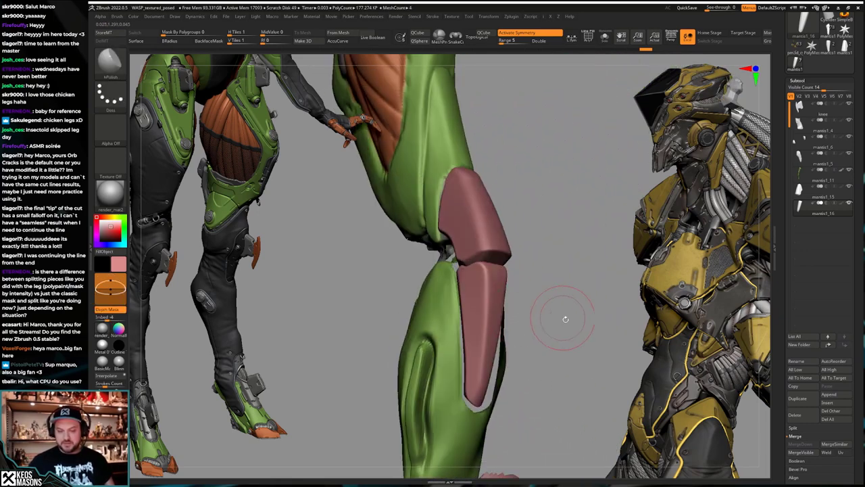
{"action": "key", "text": "ctrl+z"}
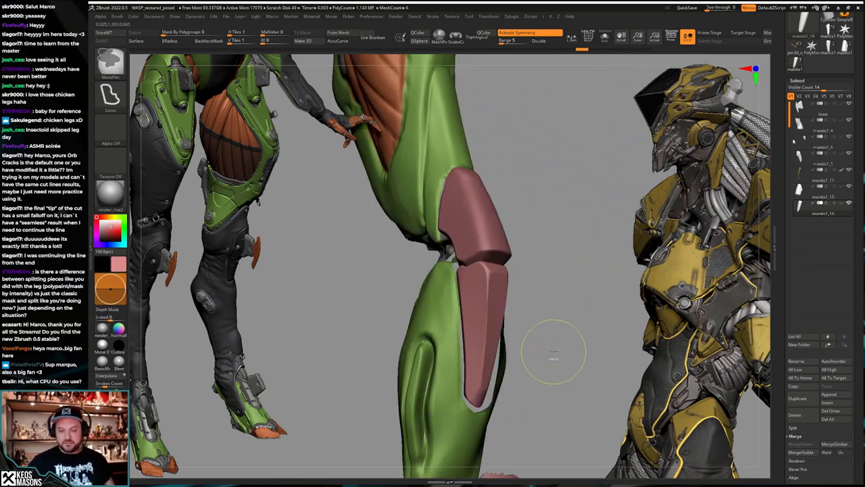
{"action": "key", "text": "ctrl+z"}
{"action": "key", "text": "ctrl+z"}
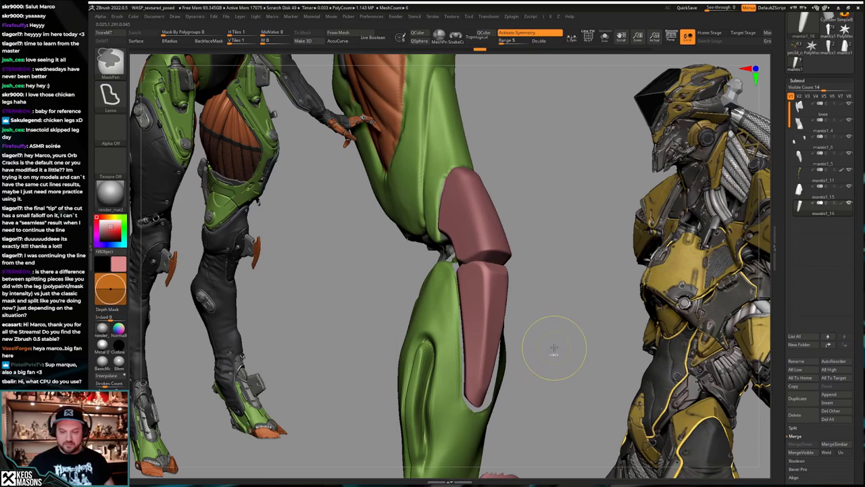
{"action": "key", "text": "ctrl+shift+z"}
{"action": "key", "text": "ctrl+shift+z"}
{"action": "key", "text": "ctrl+shift+z"}
{"action": "mouse_move", "coordinate": [553, 344]}
{"action": "left_mouse_down"}
{"action": "mouse_move", "coordinate": [550, 322]}
{"action": "mouse_move", "coordinate": [556, 331]}
{"action": "mouse_move", "coordinate": [544, 337]}
{"action": "left_mouse_up"}
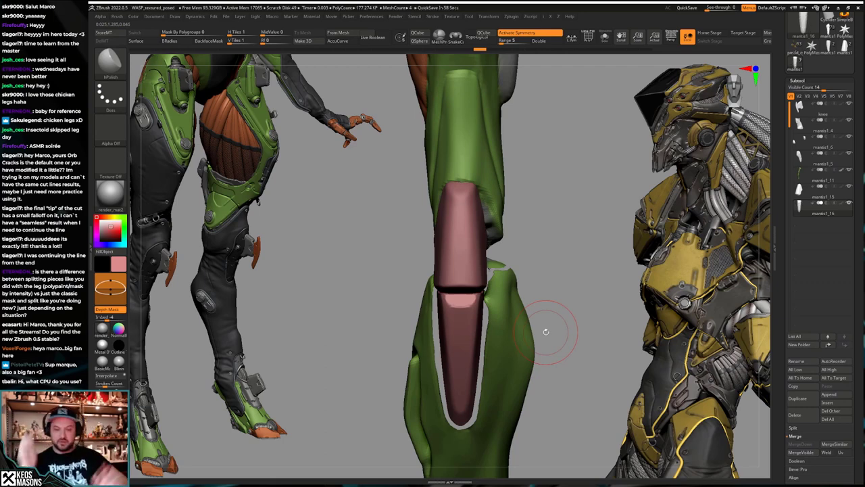
Step: Polish the upper corner of the lower knee plate just beneath the gap between the two plates
{"action": "left_click_drag", "start_coordinate": [577, 329], "coordinate": [558, 332]}
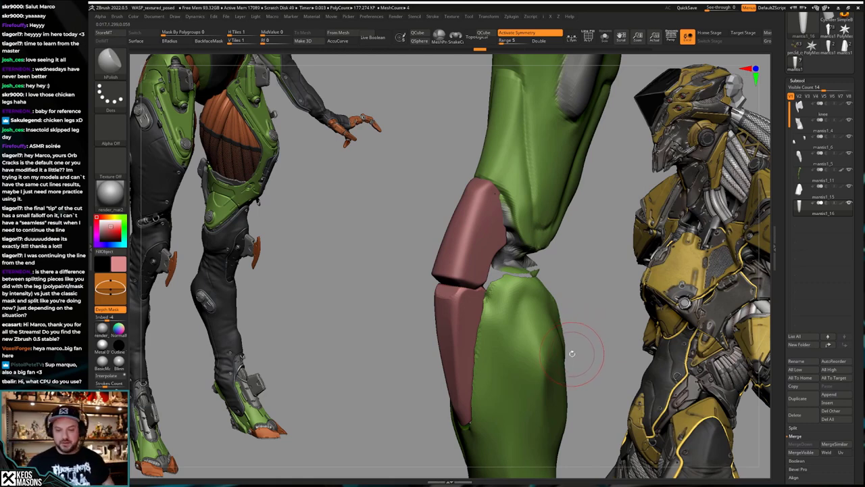
{"action": "mouse_move", "coordinate": [562, 371]}
{"action": "left_mouse_down"}
{"action": "mouse_move", "coordinate": [566, 357]}
{"action": "mouse_move", "coordinate": [527, 365]}
{"action": "mouse_move", "coordinate": [561, 348]}
{"action": "left_mouse_up"}
{"action": "key", "text": "space"}
{"action": "left_click_drag", "start_coordinate": [483, 290], "coordinate": [477, 289]}
{"action": "right_click_drag", "start_coordinate": [476, 288], "coordinate": [499, 309], "text": "ctrl"}
{"action": "right_click_drag", "start_coordinate": [486, 307], "coordinate": [480, 294], "text": "ctrl"}
{"action": "mouse_move", "coordinate": [480, 296]}
{"action": "left_mouse_down"}
{"action": "mouse_move", "coordinate": [498, 295]}
{"action": "mouse_move", "coordinate": [483, 312]}
{"action": "left_mouse_up"}
{"action": "key", "text": "w"}
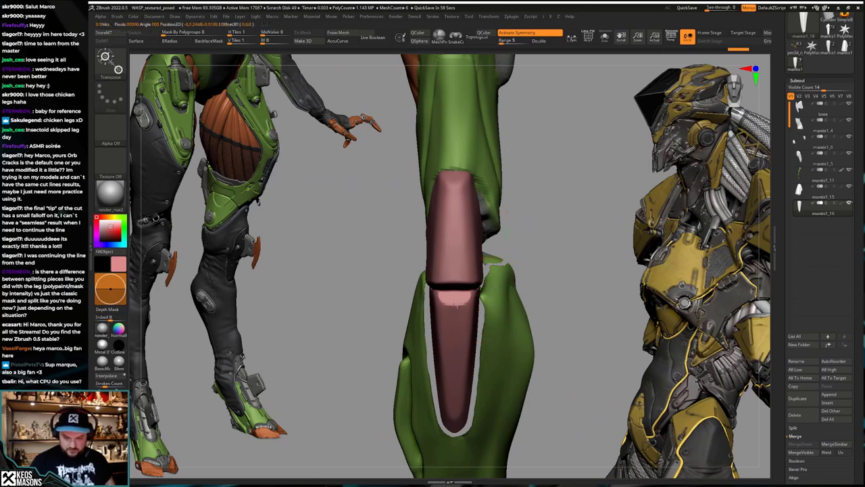
{"action": "mouse_move", "coordinate": [536, 307]}
{"action": "left_mouse_down"}
{"action": "mouse_move", "coordinate": [503, 312]}
{"action": "mouse_move", "coordinate": [492, 325]}
{"action": "mouse_move", "coordinate": [529, 327]}
{"action": "mouse_move", "coordinate": [523, 366]}
{"action": "left_mouse_up"}
{"action": "key", "text": "q"}
{"action": "left_click_drag", "start_coordinate": [523, 365], "coordinate": [480, 358]}
Step: Select the upper knee plate with the hPolish brush and refine its side and lower edge
{"action": "left_click", "coordinate": [465, 277], "text": "alt"}
{"action": "left_click_drag", "start_coordinate": [436, 274], "coordinate": [480, 270]}
{"action": "key", "text": "space"}
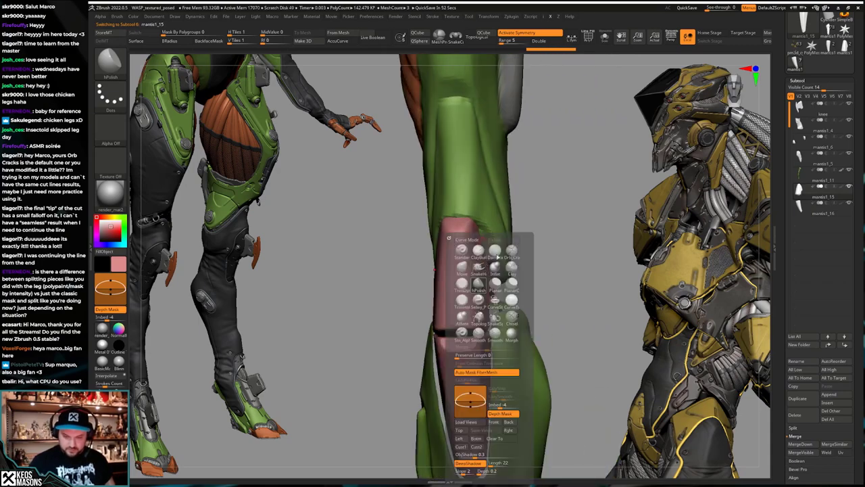
{"action": "left_click", "coordinate": [478, 284]}
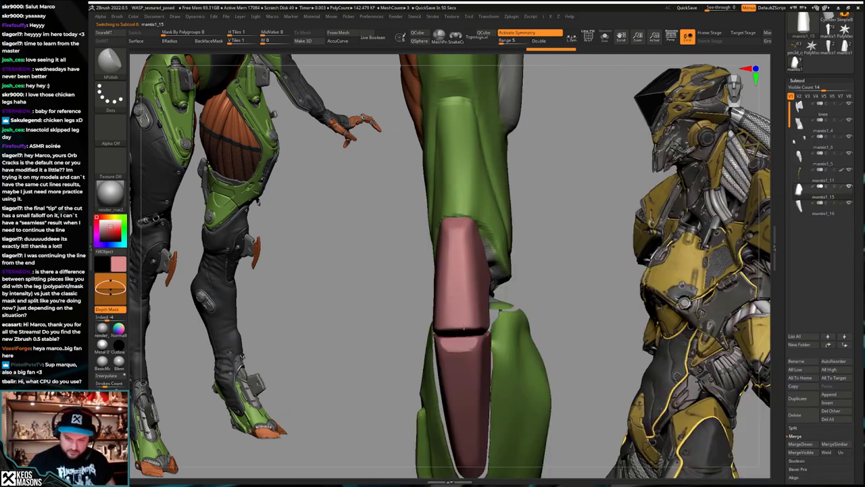
{"action": "left_click_drag", "start_coordinate": [515, 270], "coordinate": [466, 280]}
{"action": "right_click_drag", "start_coordinate": [489, 280], "coordinate": [490, 312]}
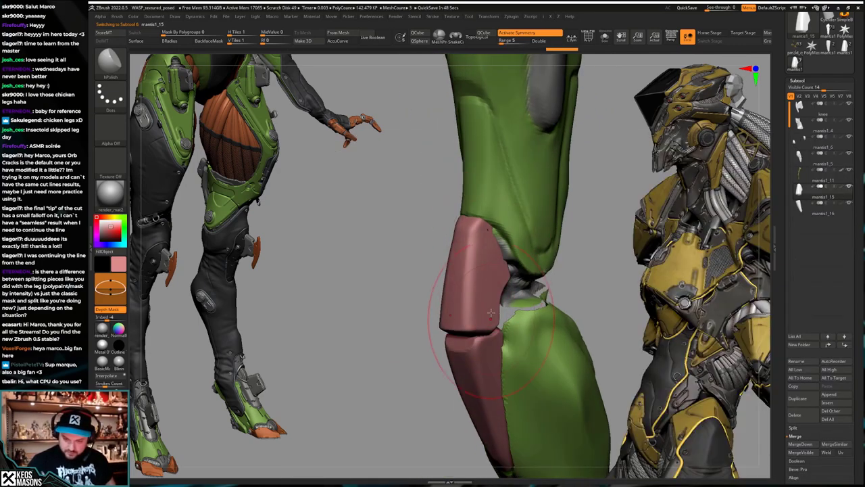
{"action": "mouse_move", "coordinate": [489, 260]}
{"action": "right_mouse_down"}
{"action": "mouse_move", "coordinate": [498, 279]}
{"action": "mouse_move", "coordinate": [457, 303]}
{"action": "right_mouse_up"}
{"action": "right_click", "coordinate": [456, 304]}
{"action": "right_click_drag", "start_coordinate": [531, 272], "coordinate": [545, 341]}
Step: Isolate the lower knee plate, raise it to its highest subdivision level and delete the lower levels
{"action": "left_click", "coordinate": [478, 345], "text": "alt"}
{"action": "key", "text": "alt+s"}
{"action": "key", "text": "shift+f"}
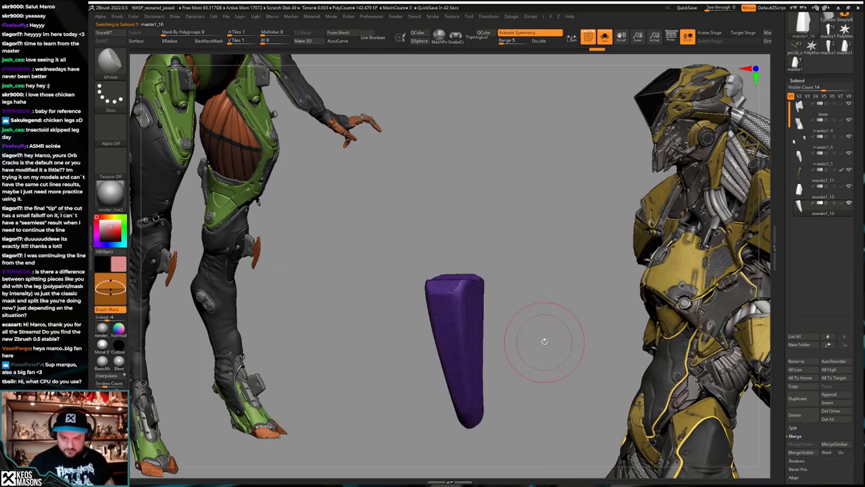
{"action": "key", "text": "shift+f"}
{"action": "key", "text": "ctrl+d"}
{"action": "key", "text": "g"}
{"action": "left_click", "coordinate": [543, 215]}
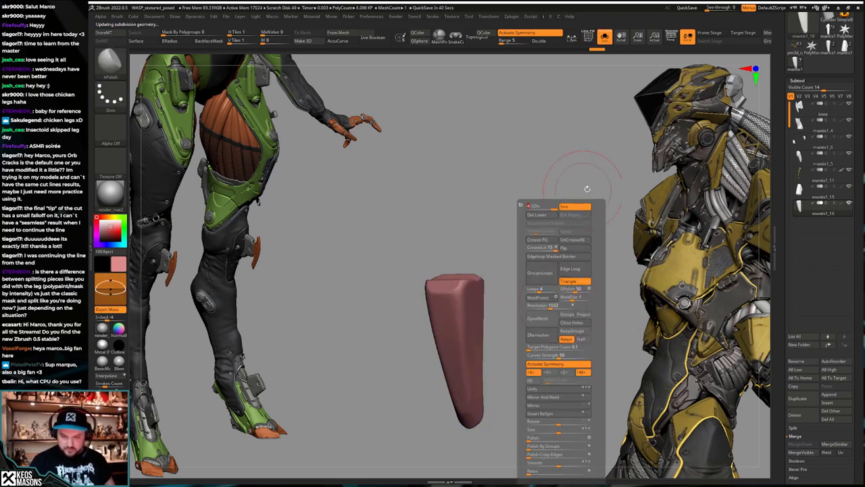
Step: Show the full leg and examine both knee plates' shapes and fit from several angles
{"action": "key", "text": "alt+s"}
{"action": "mouse_move", "coordinate": [459, 400]}
{"action": "right_mouse_down"}
{"action": "mouse_move", "coordinate": [487, 343]}
{"action": "mouse_move", "coordinate": [504, 357]}
{"action": "right_mouse_up"}
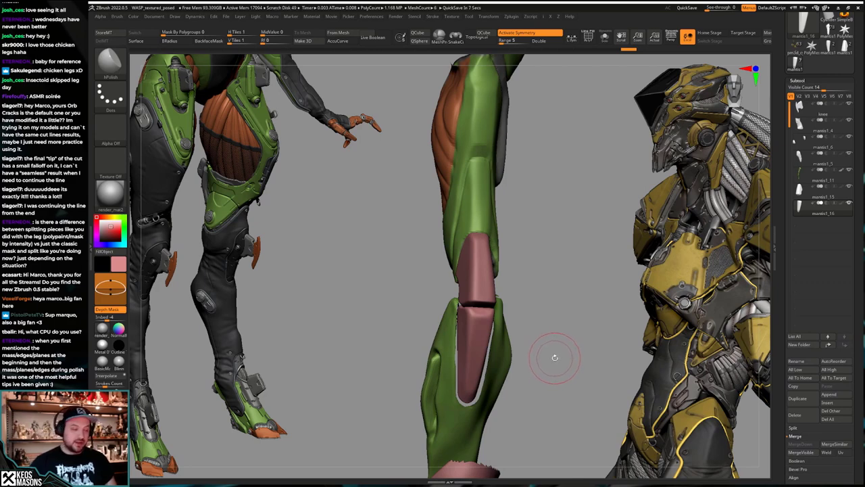
{"action": "left_click_drag", "start_coordinate": [552, 362], "coordinate": [532, 327]}
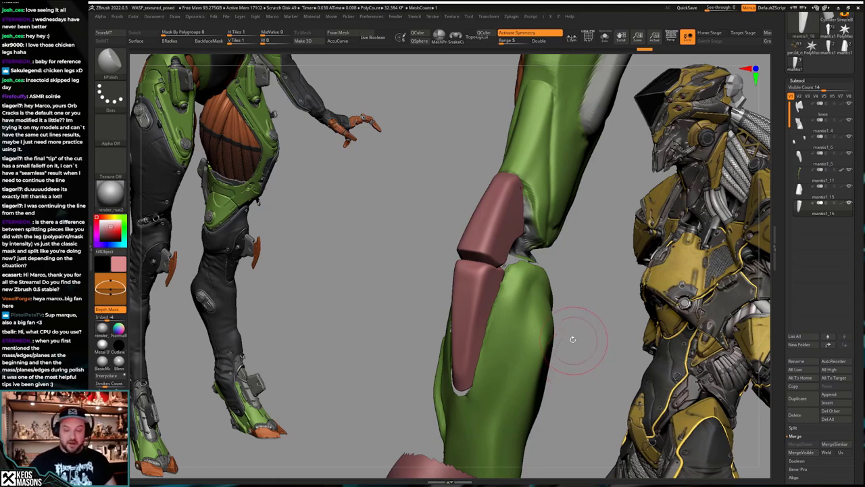
{"action": "mouse_move", "coordinate": [572, 339]}
{"action": "left_mouse_down"}
{"action": "mouse_move", "coordinate": [625, 337]}
{"action": "mouse_move", "coordinate": [609, 358]}
{"action": "mouse_move", "coordinate": [578, 355]}
{"action": "left_mouse_up"}
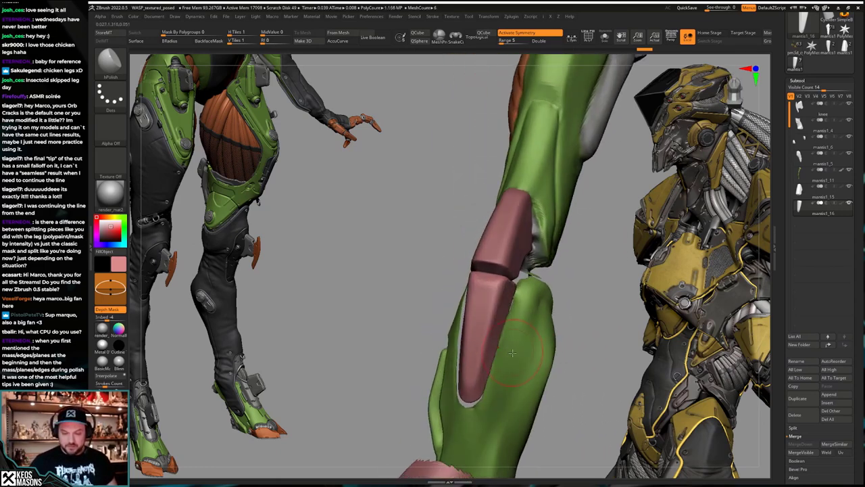
{"action": "mouse_move", "coordinate": [512, 353]}
{"action": "right_mouse_down"}
{"action": "mouse_move", "coordinate": [564, 357]}
{"action": "mouse_move", "coordinate": [555, 396]}
{"action": "mouse_move", "coordinate": [519, 370]}
{"action": "right_mouse_up"}
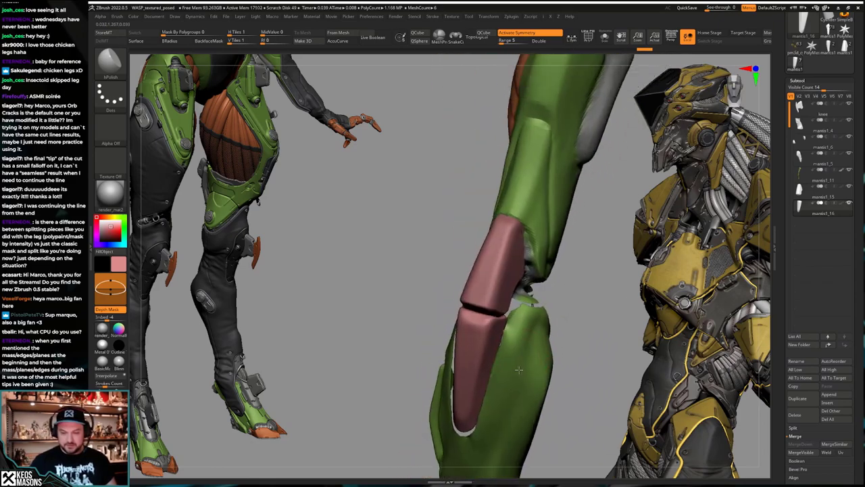
{"action": "mouse_move", "coordinate": [518, 370]}
{"action": "left_mouse_down"}
{"action": "mouse_move", "coordinate": [498, 320]}
{"action": "mouse_move", "coordinate": [527, 347]}
{"action": "mouse_move", "coordinate": [525, 359]}
{"action": "mouse_move", "coordinate": [498, 347]}
{"action": "left_mouse_up"}
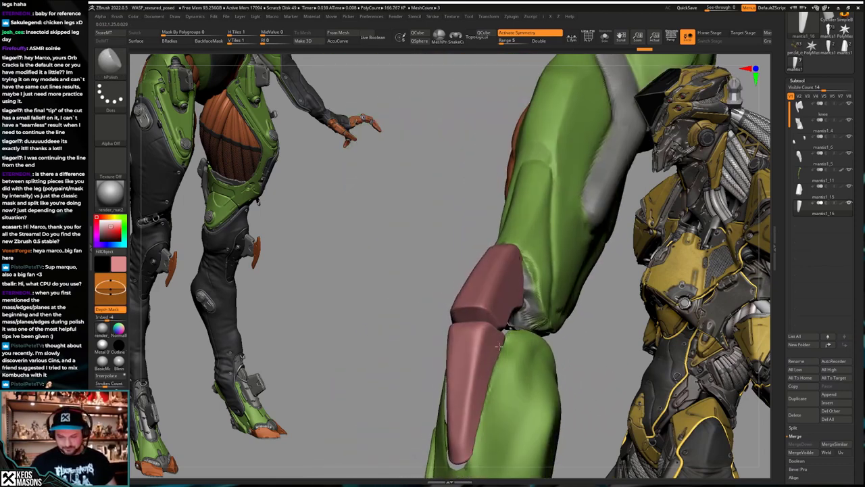
Step: Adjust the lower knee plate's upper edge at the gap using the Move brush with a reduced draw size
{"action": "mouse_move", "coordinate": [499, 346]}
{"action": "right_mouse_down"}
{"action": "mouse_move", "coordinate": [490, 400]}
{"action": "mouse_move", "coordinate": [492, 305]}
{"action": "mouse_move", "coordinate": [500, 325]}
{"action": "right_mouse_up"}
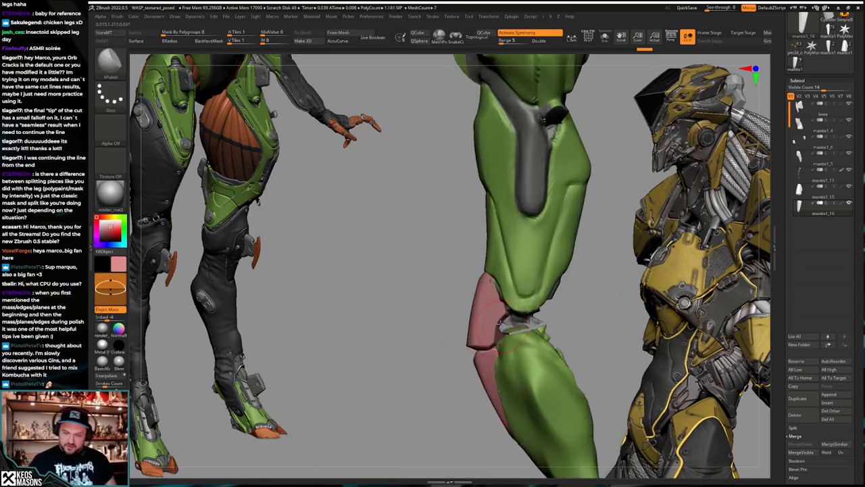
{"action": "key", "text": "1"}
{"action": "left_click", "coordinate": [511, 321]}
{"action": "key", "text": "space"}
{"action": "left_click_drag", "start_coordinate": [501, 346], "coordinate": [510, 346]}
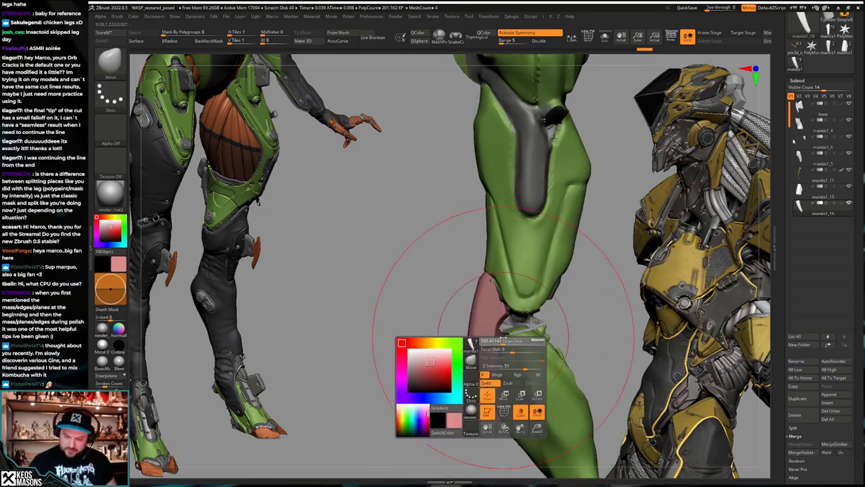
{"action": "key", "text": "space"}
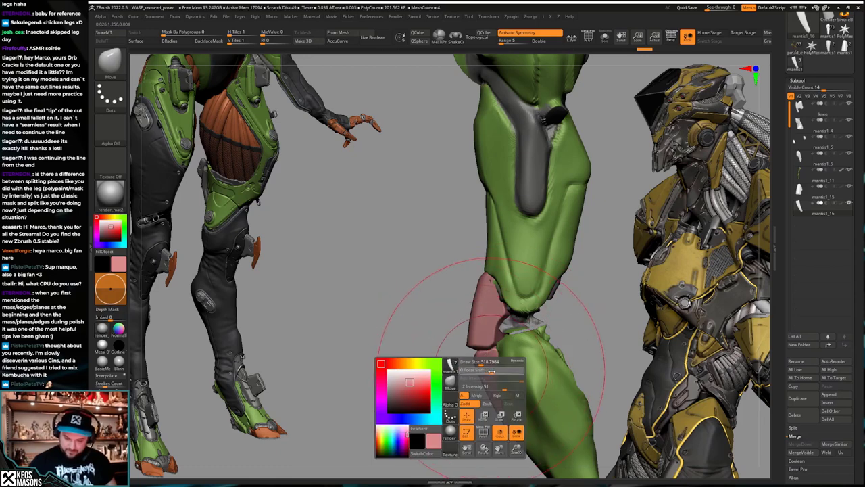
{"action": "key", "text": "ctrl+z"}
{"action": "left_click_drag", "start_coordinate": [492, 378], "coordinate": [493, 399]}
Step: Select the upper knee plate and reshape its front profile with the Move brush
{"action": "left_click", "coordinate": [486, 317], "text": "alt"}
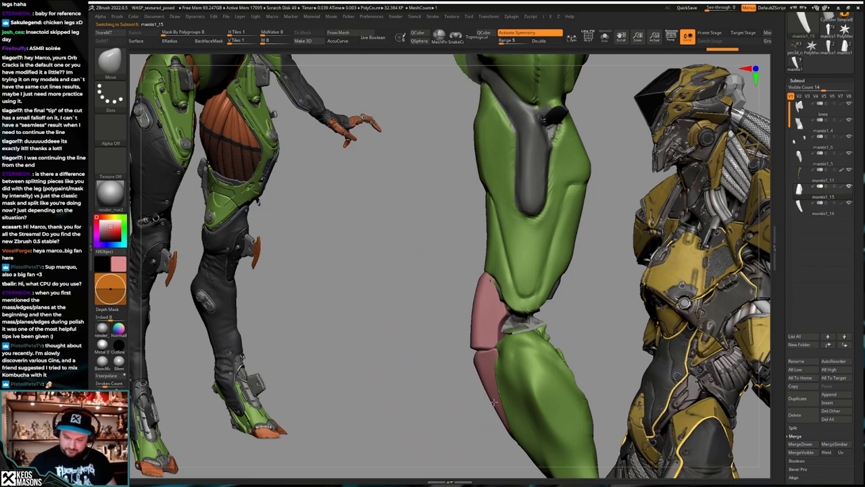
{"action": "key", "text": "space"}
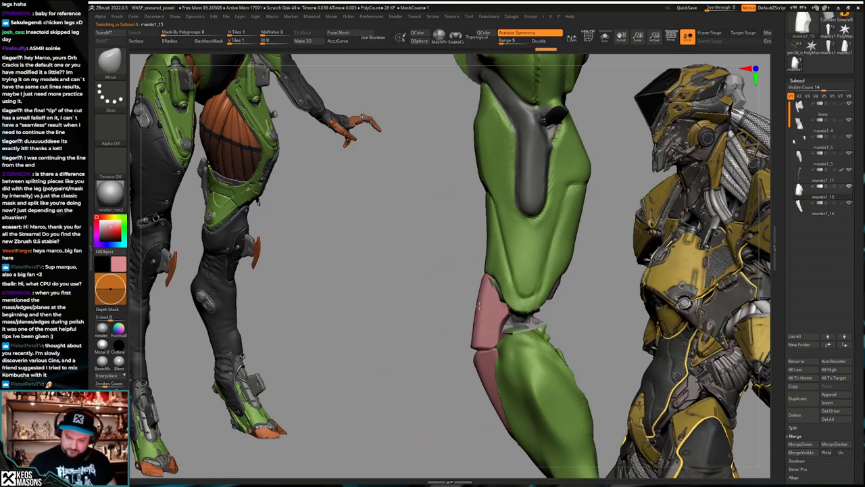
{"action": "left_click_drag", "start_coordinate": [479, 305], "coordinate": [485, 309]}
{"action": "right_click_drag", "start_coordinate": [491, 380], "coordinate": [491, 356], "text": "alt"}
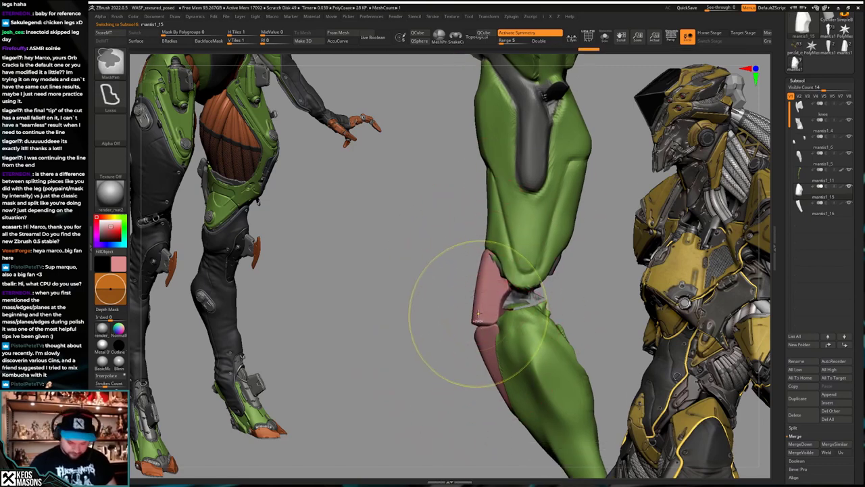
{"action": "mouse_move", "coordinate": [478, 315]}
{"action": "right_mouse_down"}
{"action": "mouse_move", "coordinate": [471, 311]}
{"action": "mouse_move", "coordinate": [492, 345]}
{"action": "mouse_move", "coordinate": [510, 346]}
{"action": "right_mouse_up"}
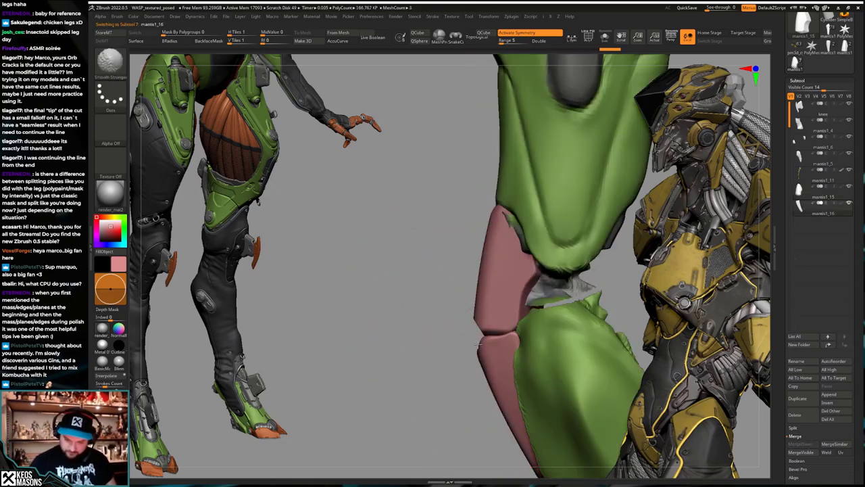
Step: Fit the facing edges of the lower and upper knee plates at the gap by moving and smoothing them
{"action": "left_click", "coordinate": [508, 347], "text": "alt"}
{"action": "left_click_drag", "start_coordinate": [471, 358], "coordinate": [483, 331], "text": "ctrl+shift"}
{"action": "right_click_drag", "start_coordinate": [485, 333], "coordinate": [521, 336]}
{"action": "right_click", "coordinate": [466, 365]}
{"action": "right_click_drag", "start_coordinate": [467, 365], "coordinate": [477, 331]}
{"action": "left_click_drag", "start_coordinate": [485, 243], "coordinate": [477, 318], "text": "shift"}
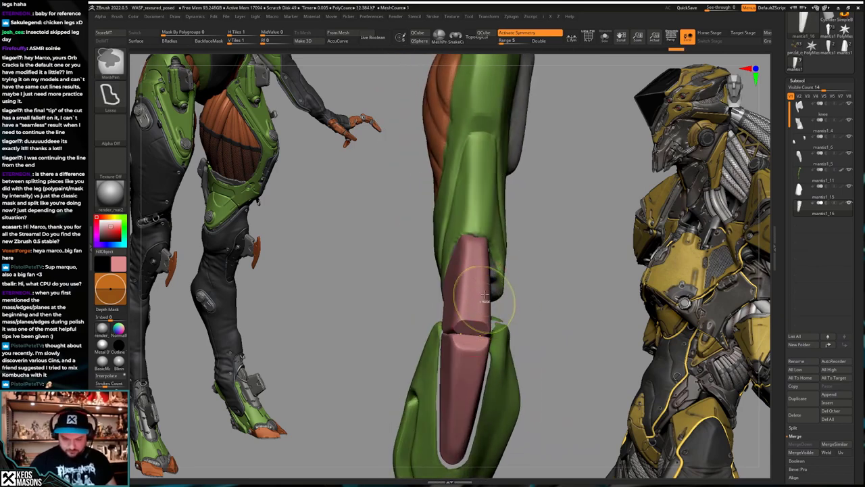
{"action": "left_click_drag", "start_coordinate": [474, 394], "coordinate": [464, 397]}
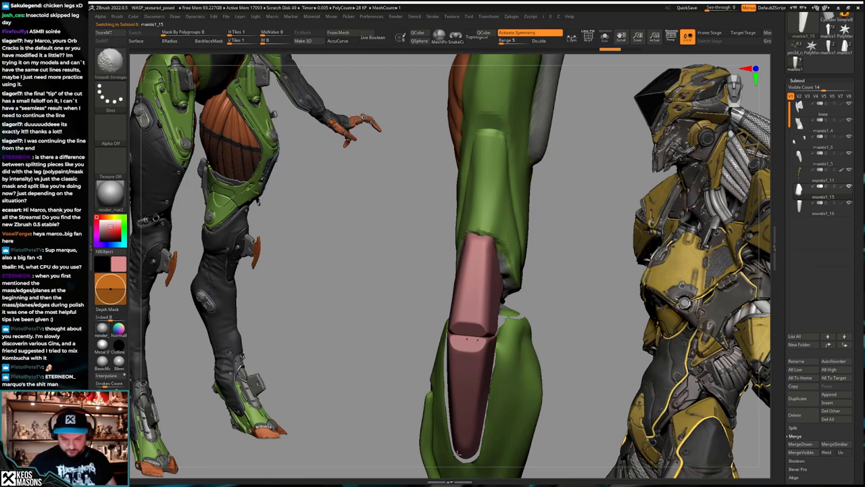
{"action": "left_click", "coordinate": [481, 383], "text": "alt"}
{"action": "left_click_drag", "start_coordinate": [498, 208], "coordinate": [493, 223], "text": "shift"}
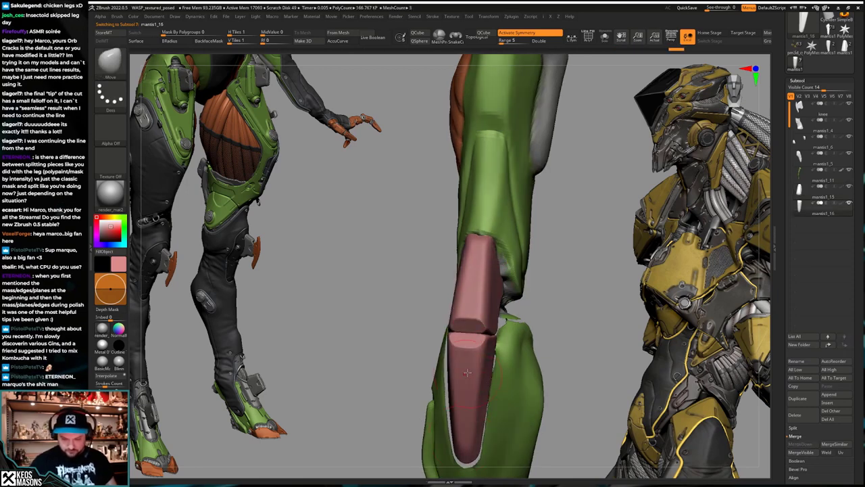
{"action": "right_click_drag", "start_coordinate": [463, 439], "coordinate": [488, 437]}
{"action": "mouse_move", "coordinate": [468, 406]}
{"action": "right_mouse_down"}
{"action": "mouse_move", "coordinate": [521, 361]}
{"action": "mouse_move", "coordinate": [531, 362]}
{"action": "mouse_move", "coordinate": [515, 382]}
{"action": "mouse_move", "coordinate": [540, 380]}
{"action": "mouse_move", "coordinate": [524, 362]}
{"action": "mouse_move", "coordinate": [477, 341]}
{"action": "right_mouse_up"}
Step: Trim the facing corners of the lower and upper knee plates at the gap with the ClipCurve brush
{"action": "key", "text": "ctrl+shift"}
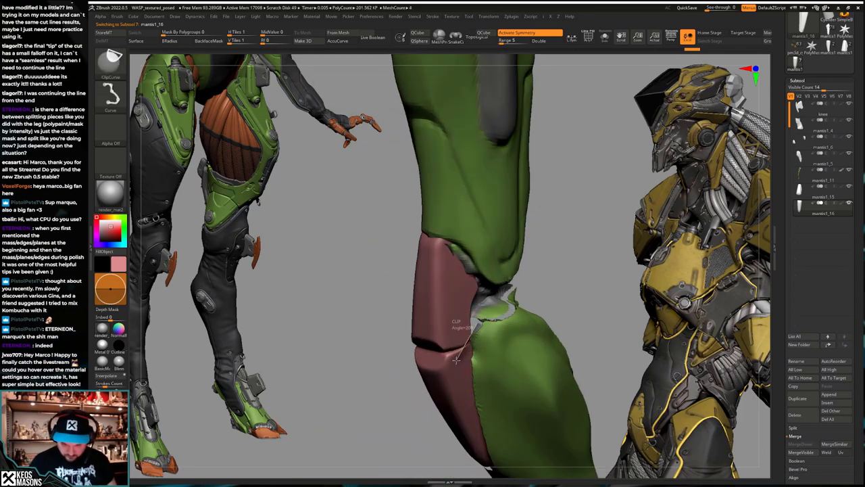
{"action": "left_click_drag", "start_coordinate": [456, 360], "coordinate": [449, 371], "text": "ctrl+shift"}
{"action": "right_click_drag", "start_coordinate": [449, 371], "coordinate": [436, 361]}
{"action": "left_click", "coordinate": [438, 312], "text": "alt"}
{"action": "left_click_drag", "start_coordinate": [464, 323], "coordinate": [444, 349], "text": "ctrl+shift"}
{"action": "mouse_move", "coordinate": [444, 350]}
{"action": "right_mouse_down"}
{"action": "mouse_move", "coordinate": [433, 340]}
{"action": "mouse_move", "coordinate": [482, 329]}
{"action": "mouse_move", "coordinate": [486, 346]}
{"action": "mouse_move", "coordinate": [449, 316]}
{"action": "mouse_move", "coordinate": [503, 370]}
{"action": "mouse_move", "coordinate": [546, 301]}
{"action": "right_mouse_up"}
Step: Examine the side profile of both knee plates and their fit within the whole leg from several angles
{"action": "key", "text": "w"}
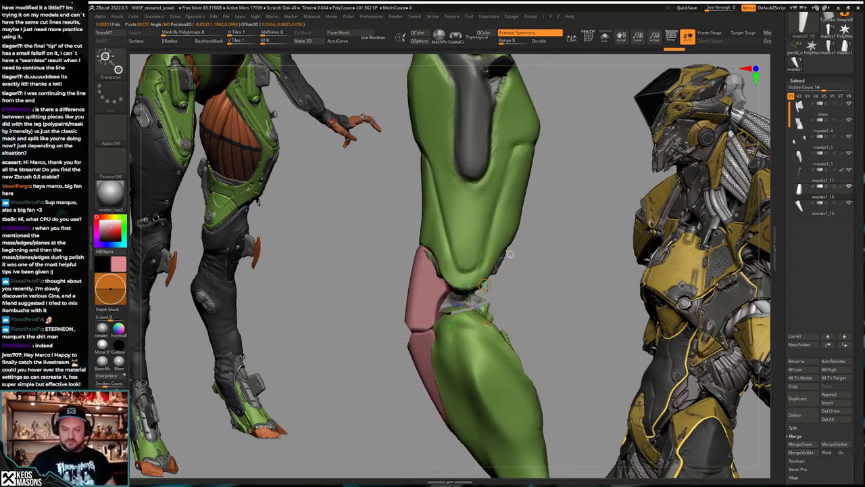
{"action": "right_click_drag", "start_coordinate": [509, 297], "coordinate": [504, 369]}
{"action": "mouse_move", "coordinate": [418, 243]}
{"action": "right_mouse_down"}
{"action": "mouse_move", "coordinate": [483, 360]}
{"action": "mouse_move", "coordinate": [517, 364]}
{"action": "mouse_move", "coordinate": [500, 365]}
{"action": "mouse_move", "coordinate": [488, 386]}
{"action": "mouse_move", "coordinate": [511, 377]}
{"action": "mouse_move", "coordinate": [471, 306]}
{"action": "mouse_move", "coordinate": [484, 287]}
{"action": "mouse_move", "coordinate": [492, 311]}
{"action": "mouse_move", "coordinate": [490, 272]}
{"action": "right_mouse_up"}
{"action": "key", "text": "q"}
{"action": "key", "text": "shift+f"}
{"action": "key", "text": "shift+f"}
{"action": "key", "text": "ctrl+z"}
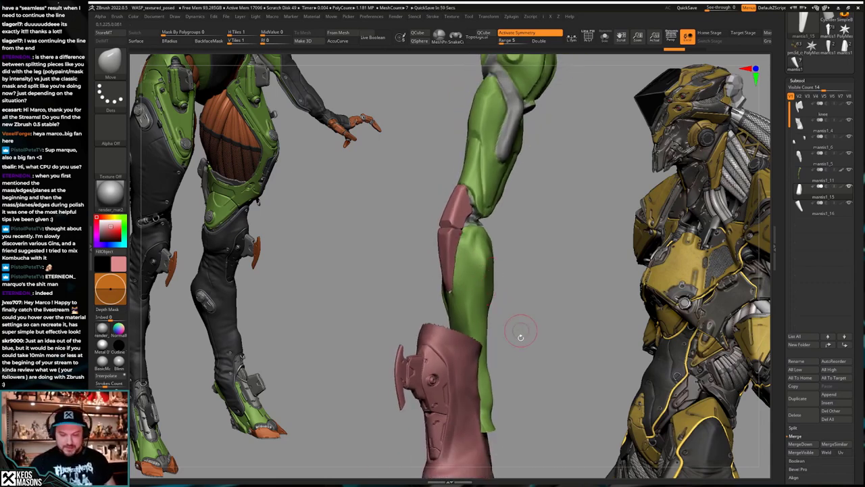
{"action": "right_click_drag", "start_coordinate": [517, 358], "coordinate": [422, 437]}
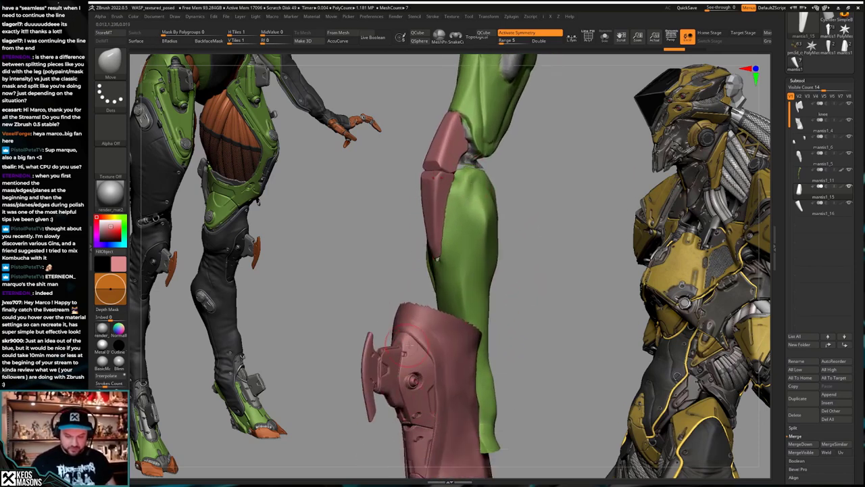
{"action": "right_click_drag", "start_coordinate": [466, 238], "coordinate": [446, 250]}
Step: Isolate the upper knee plate, subdivide it and add a new sculpt layer to it
{"action": "key", "text": "alt+s"}
{"action": "key", "text": "shift+f"}
{"action": "key", "text": "shift+f"}
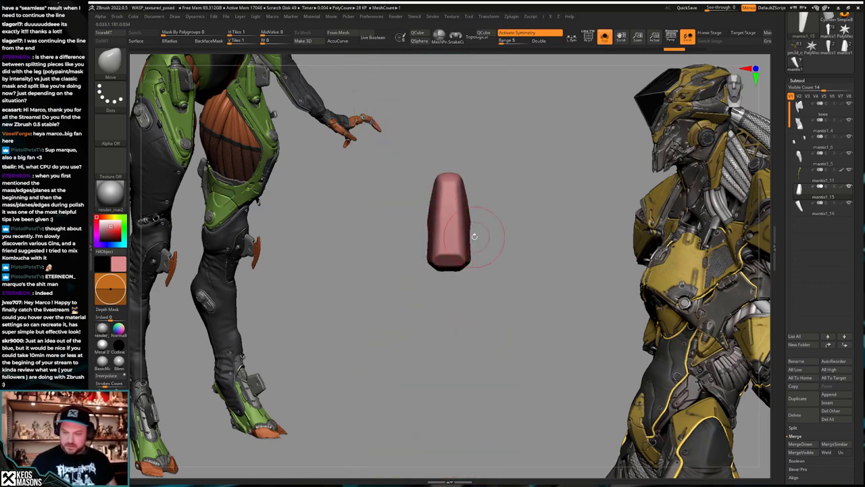
{"action": "left_click_drag", "start_coordinate": [781, 341], "coordinate": [781, 249]}
{"action": "mouse_move", "coordinate": [525, 292]}
{"action": "right_mouse_down"}
{"action": "mouse_move", "coordinate": [518, 273]}
{"action": "mouse_move", "coordinate": [531, 304]}
{"action": "right_mouse_up"}
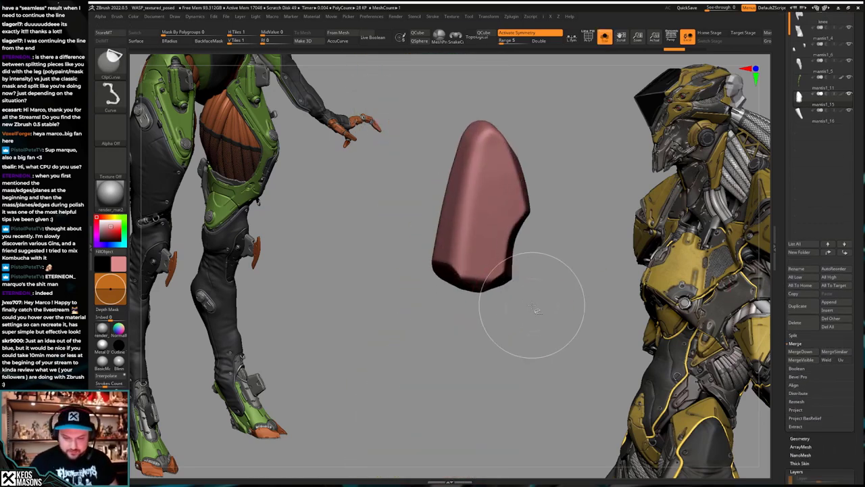
{"action": "left_click_drag", "start_coordinate": [779, 352], "coordinate": [778, 83]}
{"action": "left_click", "coordinate": [795, 301]}
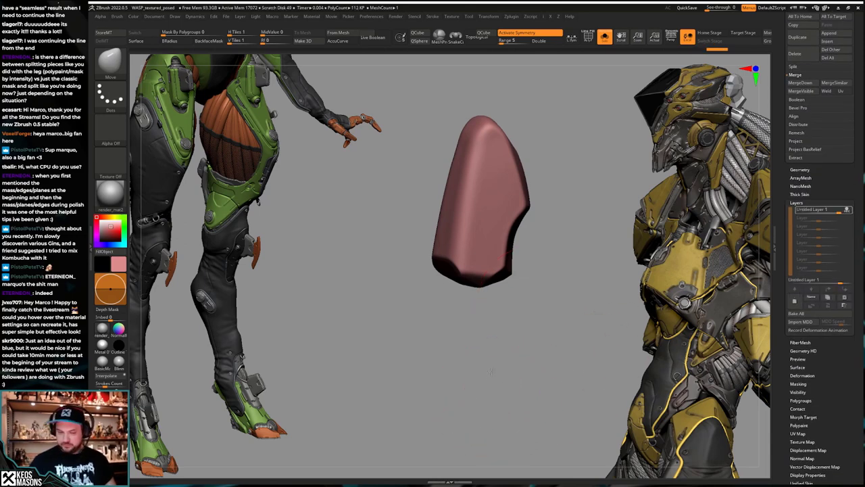
{"action": "right_click_drag", "start_coordinate": [491, 381], "coordinate": [492, 363], "text": "ctrl"}
Step: Switch to the lower knee plate, subdivide it, add a new sculpt layer and show the full leg again
{"action": "key", "text": "Down"}
{"action": "key", "text": "shift+f"}
{"action": "key", "text": "shift+f"}
{"action": "key", "text": "Down"}
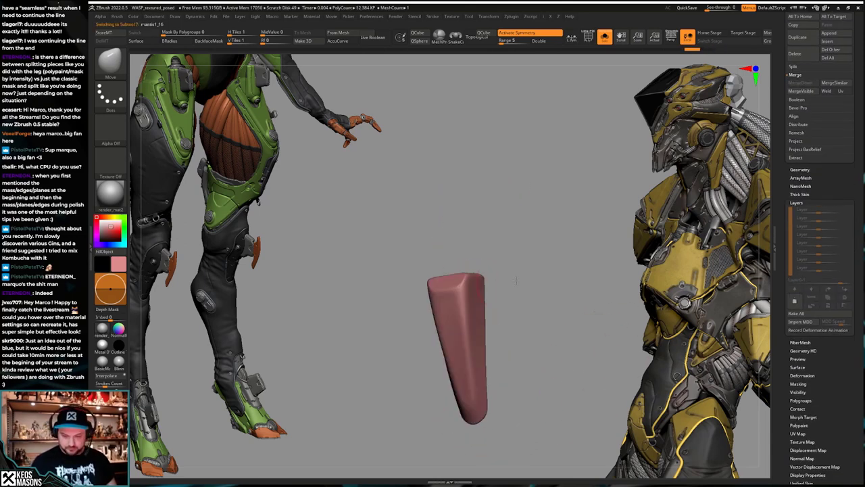
{"action": "left_click", "coordinate": [796, 301]}
{"action": "left_click_drag", "start_coordinate": [834, 187], "coordinate": [834, 485]}
{"action": "left_click", "coordinate": [823, 178]}
{"action": "key", "text": "alt+s"}
Step: Try to sculpt a centre line down the front of the upper knee plate with a standard brush at Z Intensity 12
{"action": "key", "text": "space"}
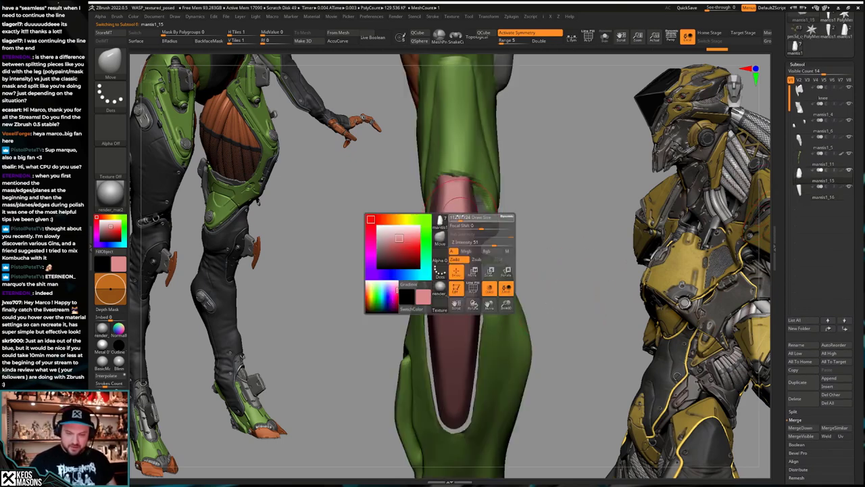
{"action": "key", "text": "space"}
{"action": "left_click", "coordinate": [463, 226]}
{"action": "key", "text": "space"}
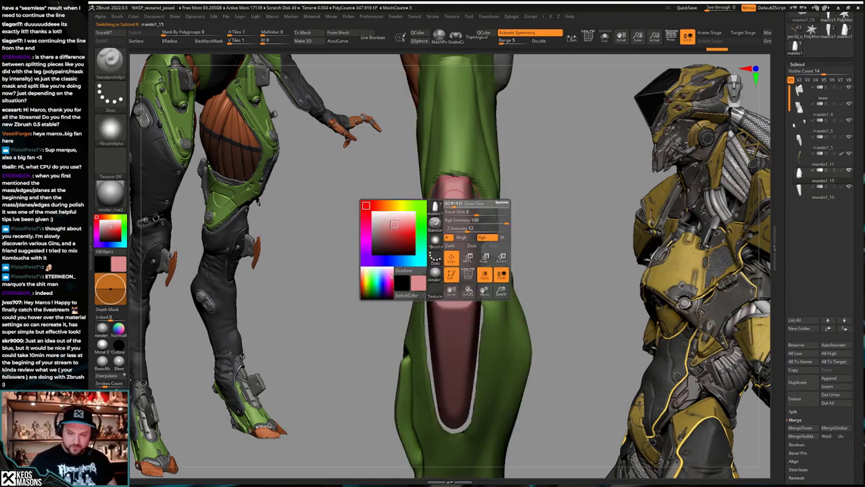
{"action": "key", "text": "space"}
{"action": "left_click", "coordinate": [483, 280]}
{"action": "left_click", "coordinate": [509, 270]}
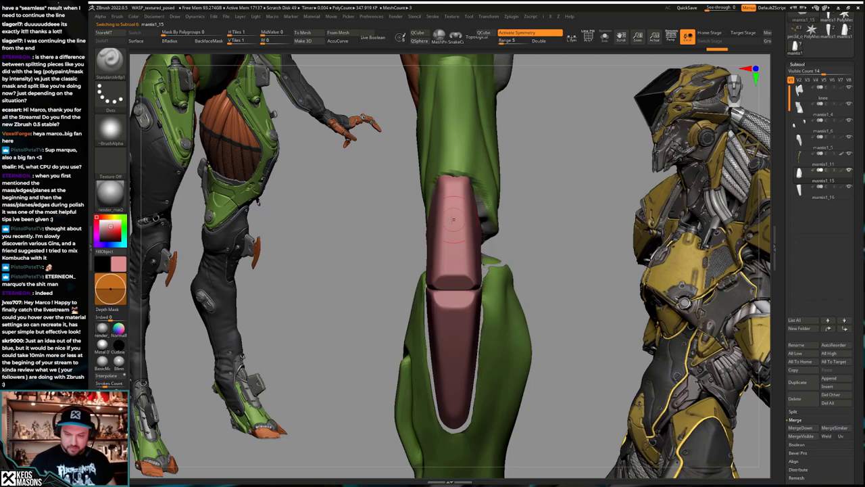
{"action": "left_click_drag", "start_coordinate": [453, 198], "coordinate": [455, 297]}
{"action": "mouse_move", "coordinate": [455, 297]}
{"action": "right_mouse_down"}
{"action": "mouse_move", "coordinate": [542, 253]}
{"action": "mouse_move", "coordinate": [531, 234]}
{"action": "right_mouse_up"}
{"action": "key", "text": "ctrl+z"}
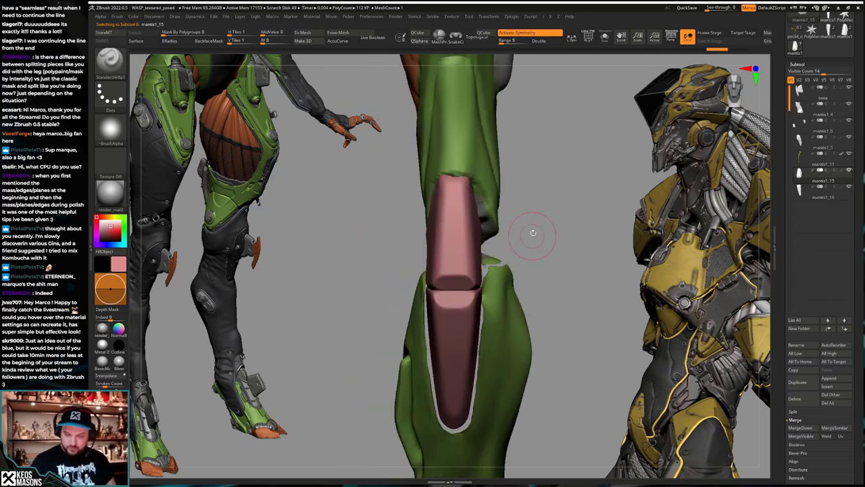
Step: Retry the centre stroke down the upper knee plate with an adjusted brush, and undo it
{"action": "key", "text": "space"}
{"action": "left_click", "coordinate": [549, 229]}
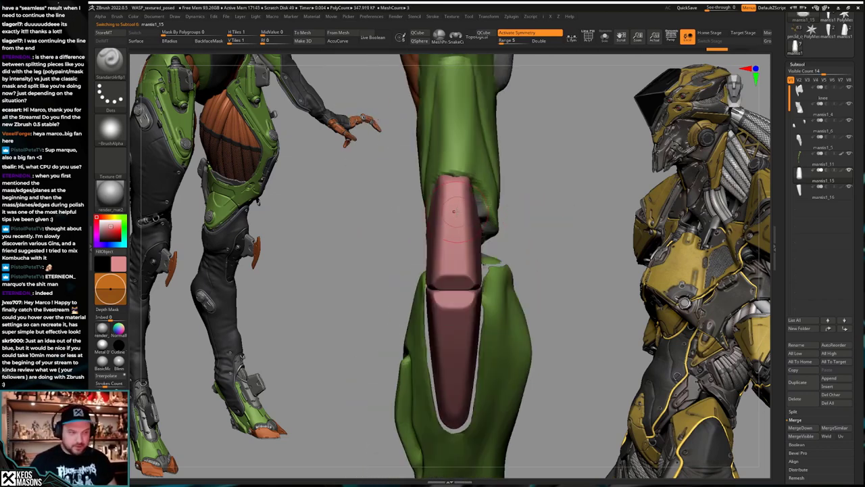
{"action": "left_click_drag", "start_coordinate": [454, 228], "coordinate": [454, 290]}
{"action": "mouse_move", "coordinate": [459, 280]}
{"action": "right_mouse_down"}
{"action": "mouse_move", "coordinate": [506, 233]}
{"action": "mouse_move", "coordinate": [486, 227]}
{"action": "right_mouse_up"}
{"action": "key", "text": "ctrl+z"}
{"action": "key", "text": "space"}
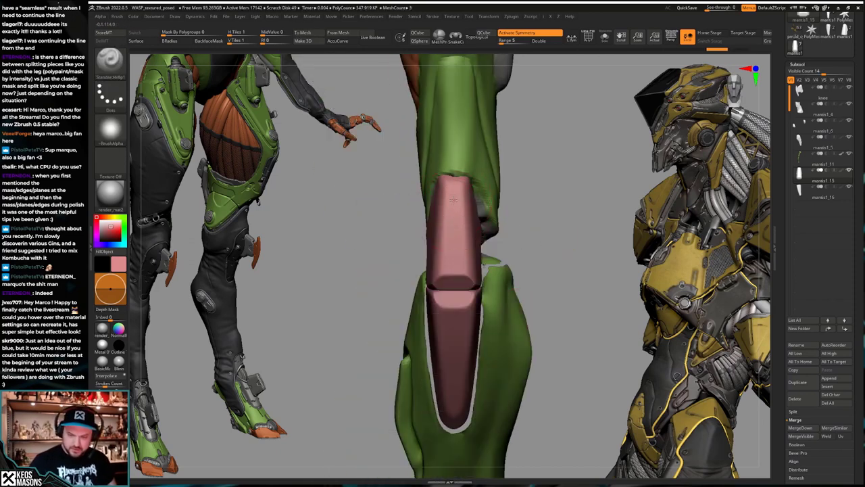
{"action": "right_click_drag", "start_coordinate": [453, 270], "coordinate": [518, 263]}
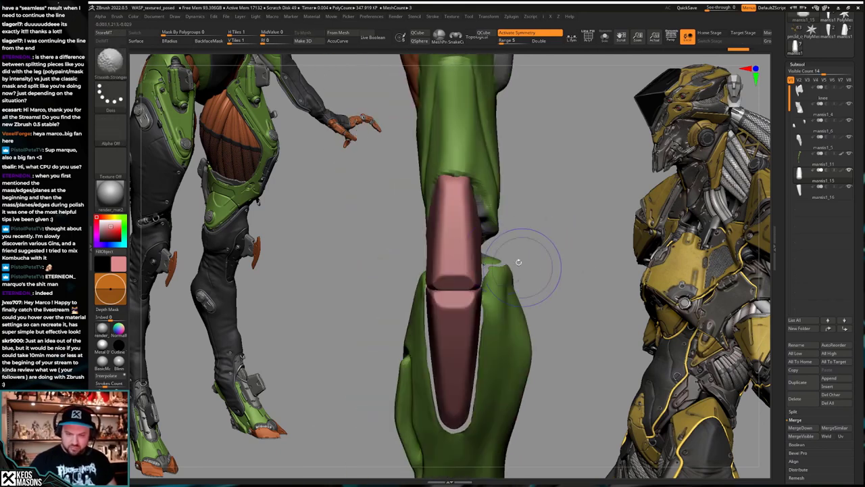
Step: Mask a tapered strip along the front plane of the upper knee plate with a freehand MaskPen stroke
{"action": "key", "text": "space"}
{"action": "key", "text": "ctrl"}
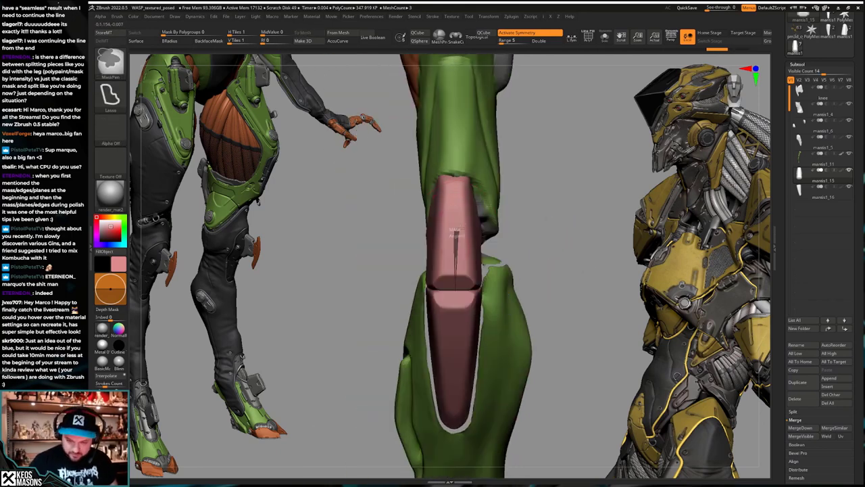
{"action": "left_click_drag", "start_coordinate": [457, 231], "coordinate": [461, 228], "text": "ctrl"}
{"action": "key", "text": "z"}
{"action": "key", "text": "z"}
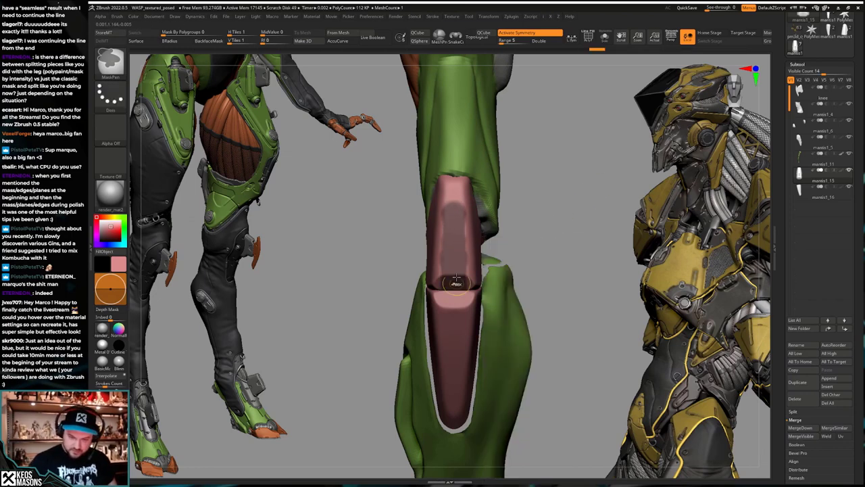
{"action": "mouse_move", "coordinate": [456, 278]}
{"action": "right_mouse_down"}
{"action": "mouse_move", "coordinate": [474, 211]}
{"action": "mouse_move", "coordinate": [477, 319]}
{"action": "mouse_move", "coordinate": [463, 311]}
{"action": "mouse_move", "coordinate": [500, 270]}
{"action": "mouse_move", "coordinate": [520, 340]}
{"action": "mouse_move", "coordinate": [516, 363]}
{"action": "mouse_move", "coordinate": [531, 318]}
{"action": "mouse_move", "coordinate": [524, 294]}
{"action": "mouse_move", "coordinate": [535, 324]}
{"action": "mouse_move", "coordinate": [544, 302]}
{"action": "right_mouse_up"}
Step: Isolate the upper knee plate, invert the mask and move the front strip outward to form a raised panel
{"action": "key", "text": "alt+s"}
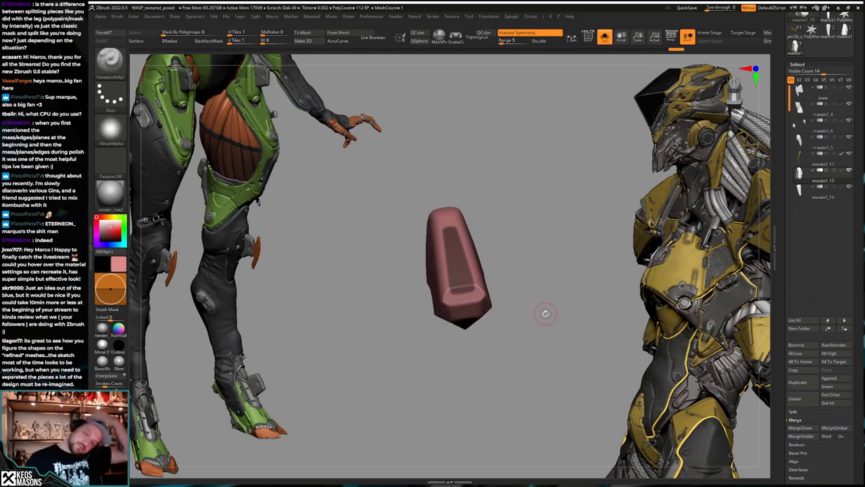
{"action": "mouse_move", "coordinate": [537, 333]}
{"action": "right_mouse_down"}
{"action": "mouse_move", "coordinate": [552, 330]}
{"action": "mouse_move", "coordinate": [550, 315]}
{"action": "mouse_move", "coordinate": [524, 324]}
{"action": "mouse_move", "coordinate": [523, 335]}
{"action": "mouse_move", "coordinate": [487, 330]}
{"action": "right_mouse_up"}
{"action": "left_click", "coordinate": [470, 271], "text": "ctrl"}
{"action": "key", "text": "w"}
{"action": "left_click", "coordinate": [515, 303], "text": "ctrl"}
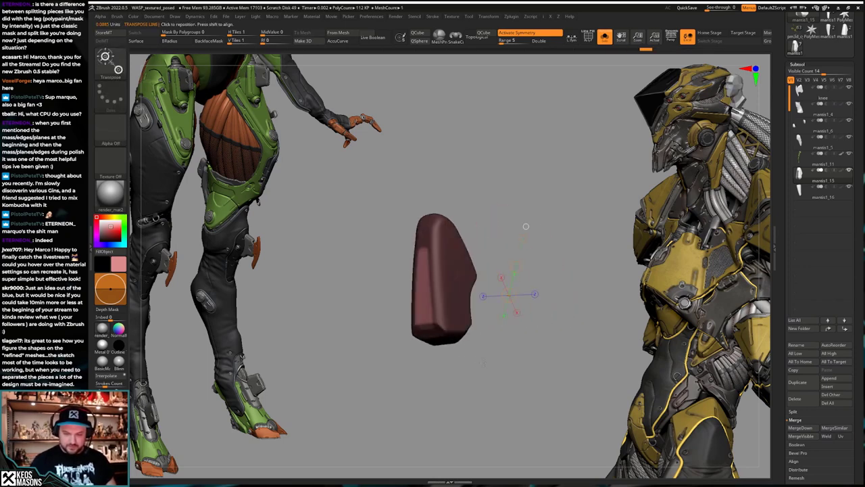
{"action": "left_click_drag", "start_coordinate": [455, 323], "coordinate": [551, 324]}
Step: Show the full leg, clear the upper knee plate's mask and check the raised panel from the side and front
{"action": "key", "text": "shift+s"}
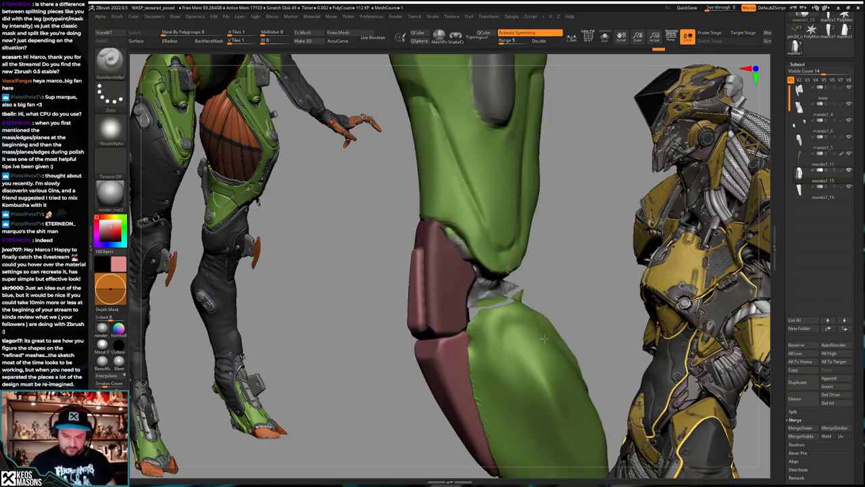
{"action": "right_click_drag", "start_coordinate": [562, 315], "coordinate": [530, 335]}
{"action": "key", "text": "q"}
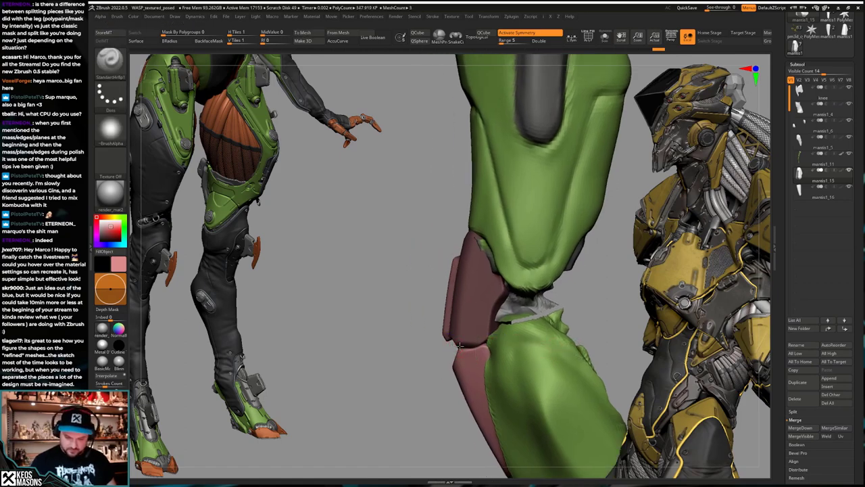
{"action": "mouse_move", "coordinate": [438, 328]}
{"action": "right_mouse_down"}
{"action": "mouse_move", "coordinate": [503, 332]}
{"action": "mouse_move", "coordinate": [487, 313]}
{"action": "mouse_move", "coordinate": [519, 343]}
{"action": "mouse_move", "coordinate": [512, 350]}
{"action": "mouse_move", "coordinate": [518, 315]}
{"action": "mouse_move", "coordinate": [534, 330]}
{"action": "mouse_move", "coordinate": [540, 307]}
{"action": "mouse_move", "coordinate": [467, 317]}
{"action": "right_mouse_up"}
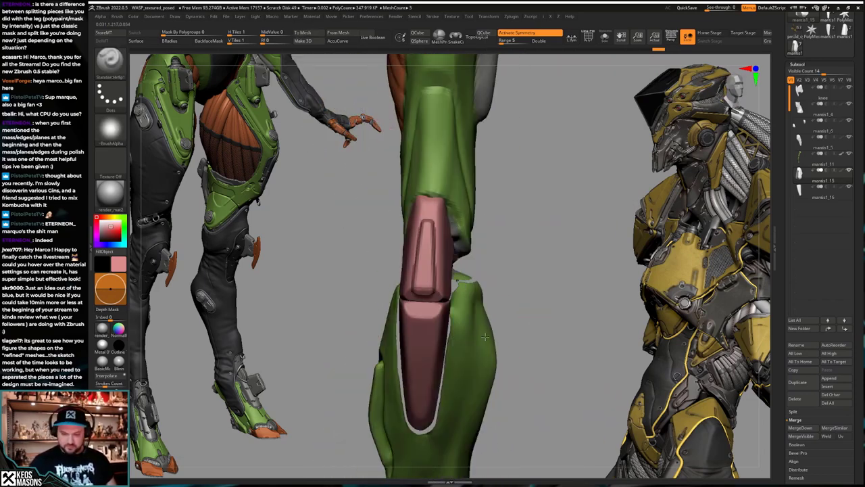
Step: Select the lower knee plate and mask a tapered strip down its front plane with the MaskPen
{"action": "left_click", "coordinate": [426, 353], "text": "alt"}
{"action": "right_click_drag", "start_coordinate": [426, 353], "coordinate": [465, 287]}
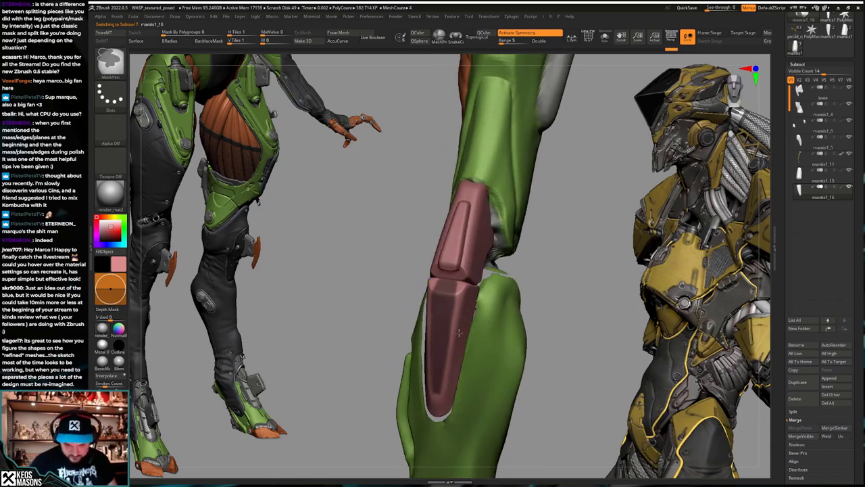
{"action": "right_click_drag", "start_coordinate": [458, 332], "coordinate": [439, 300]}
{"action": "right_click_drag", "start_coordinate": [430, 362], "coordinate": [458, 323]}
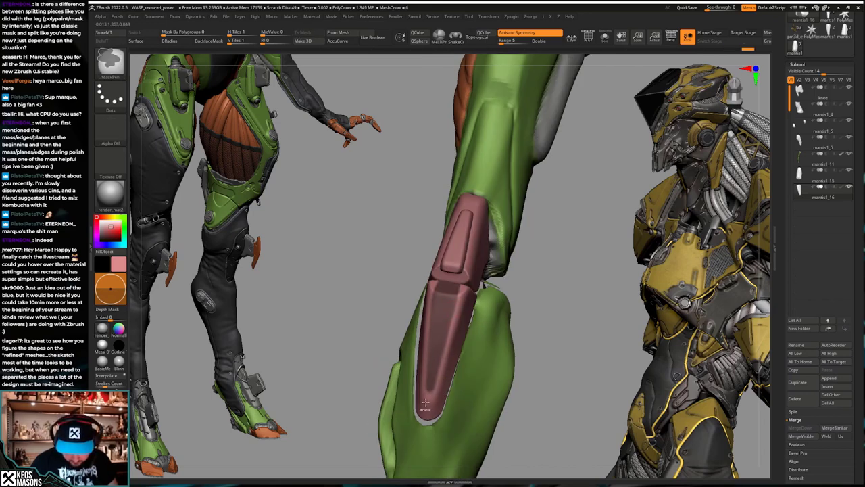
{"action": "right_click_drag", "start_coordinate": [442, 387], "coordinate": [426, 284]}
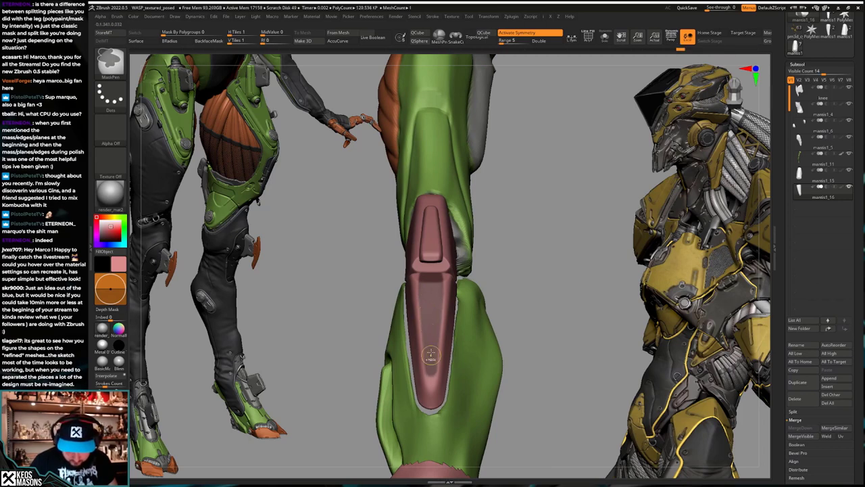
{"action": "mouse_move", "coordinate": [431, 355]}
{"action": "right_mouse_down"}
{"action": "mouse_move", "coordinate": [432, 387]}
{"action": "mouse_move", "coordinate": [444, 317]}
{"action": "mouse_move", "coordinate": [487, 351]}
{"action": "mouse_move", "coordinate": [452, 360]}
{"action": "right_mouse_up"}
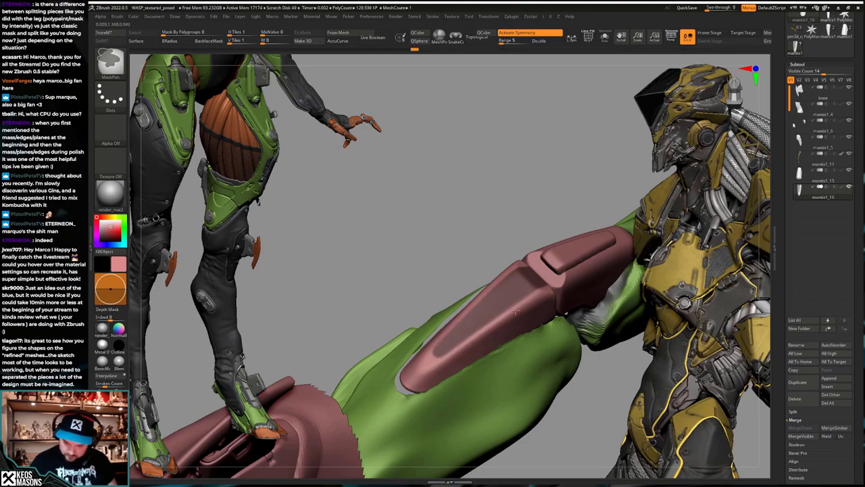
{"action": "mouse_move", "coordinate": [552, 291]}
{"action": "right_mouse_down"}
{"action": "mouse_move", "coordinate": [543, 289]}
{"action": "mouse_move", "coordinate": [550, 293]}
{"action": "right_mouse_up"}
{"action": "right_click_drag", "start_coordinate": [530, 263], "coordinate": [579, 329]}
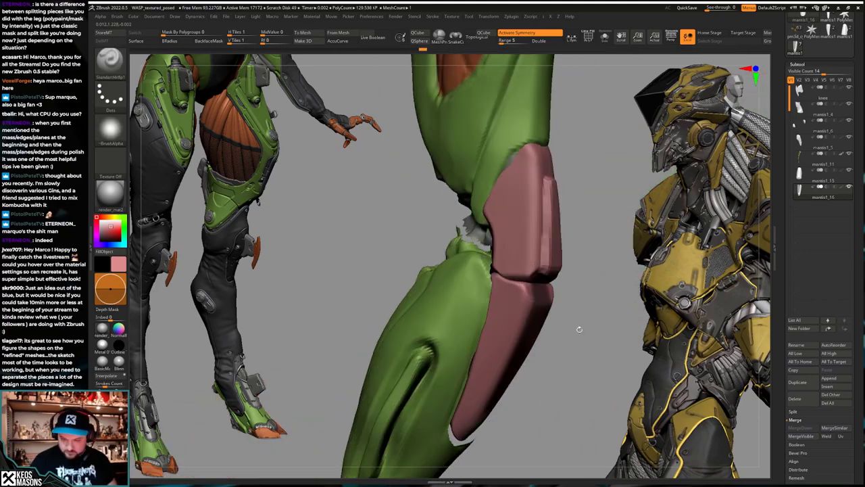
Step: Isolate the lower knee plate, rework the tapered strip mask along its front, and show the full leg again
{"action": "key", "text": "ctrl+z"}
{"action": "key", "text": "ctrl+z"}
{"action": "key", "text": "ctrl+z"}
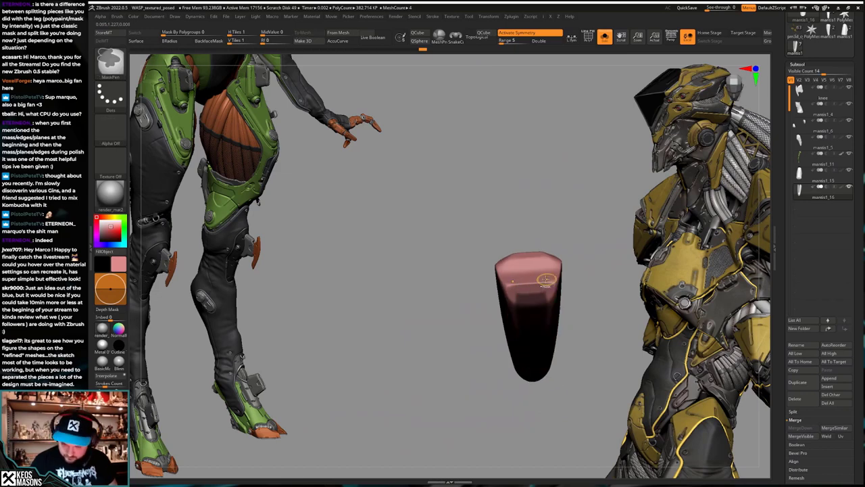
{"action": "key", "text": "ctrl+z"}
{"action": "key", "text": "ctrl+z"}
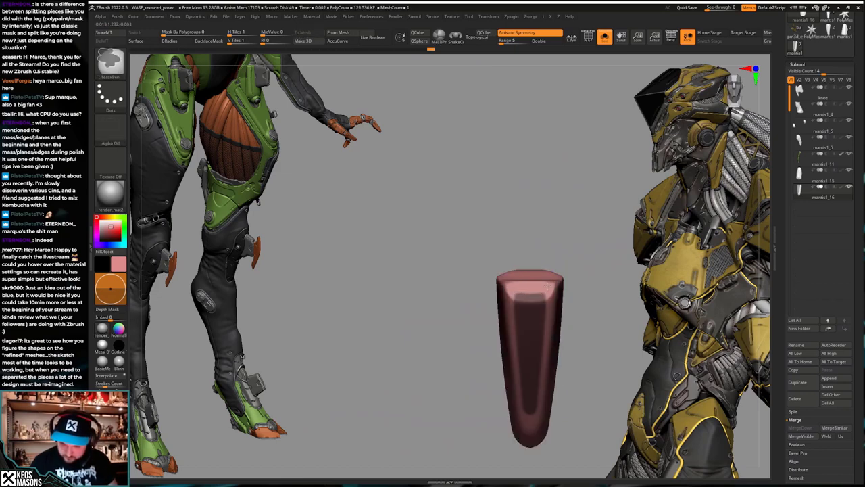
{"action": "key", "text": "ctrl+z"}
{"action": "key", "text": "ctrl+z"}
{"action": "key", "text": "ctrl+z"}
{"action": "key", "text": "ctrl+z"}
{"action": "key", "text": "ctrl+z"}
{"action": "key", "text": "ctrl+z"}
{"action": "key", "text": "ctrl+z"}
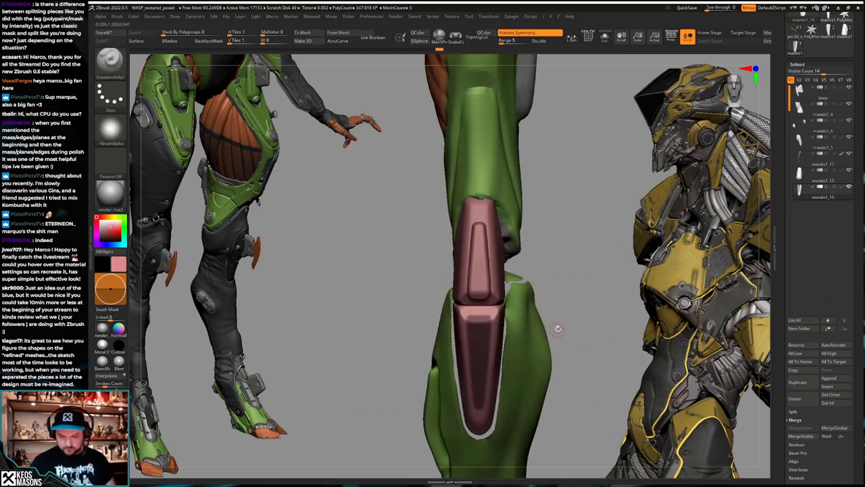
Step: Move the front strip of the lower knee plate outward to form a raised panel matching the upper plate
{"action": "key", "text": "ctrl+z"}
{"action": "key", "text": "ctrl+z"}
{"action": "key", "text": "ctrl+z"}
{"action": "key", "text": "ctrl+z"}
{"action": "key", "text": "ctrl+z"}
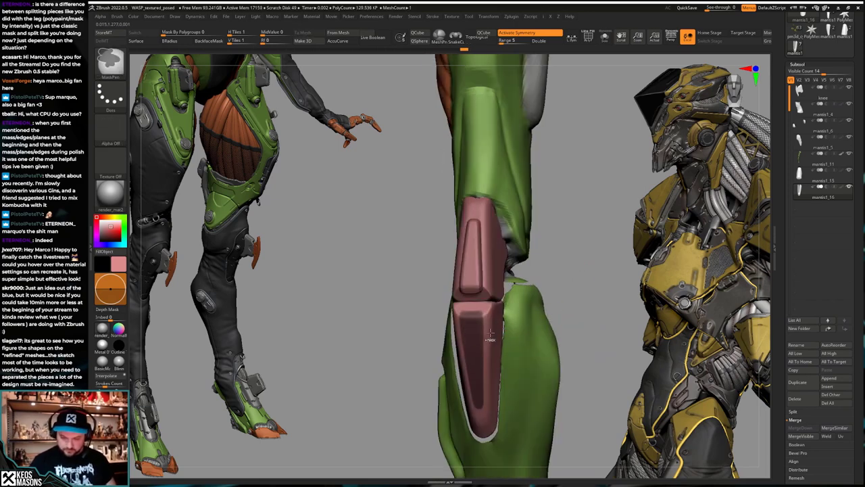
{"action": "key", "text": "ctrl+z"}
{"action": "key", "text": "ctrl+z"}
{"action": "key", "text": "ctrl+z"}
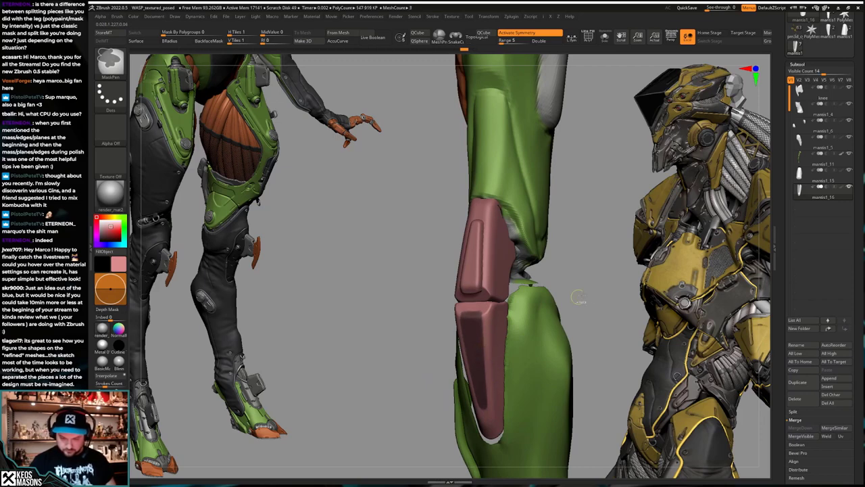
{"action": "key", "text": "ctrl+z"}
{"action": "key", "text": "ctrl+z"}
{"action": "key", "text": "ctrl+z"}
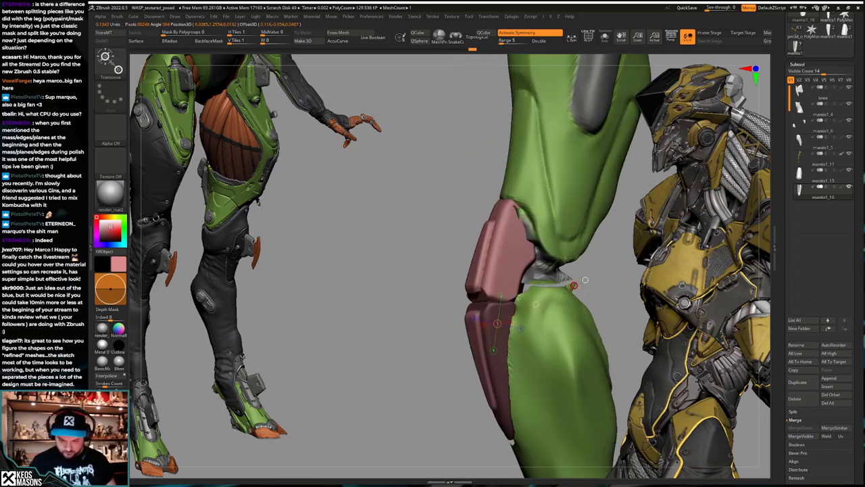
Step: Examine both knee plates' raised panels against the whole leg from the front and the side
{"action": "key", "text": "ctrl+z"}
{"action": "key", "text": "ctrl+z"}
{"action": "key", "text": "ctrl+z"}
{"action": "key", "text": "ctrl+z"}
{"action": "key", "text": "ctrl+z"}
{"action": "key", "text": "ctrl+z"}
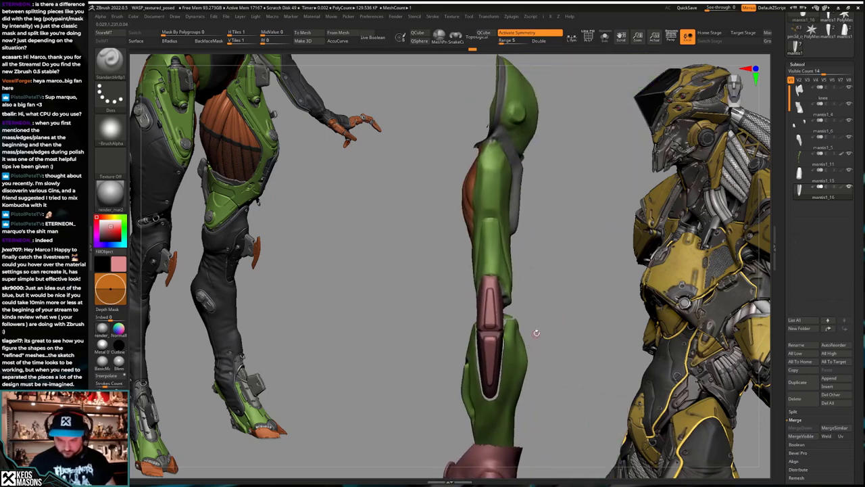
{"action": "key", "text": "ctrl+shift+z"}
{"action": "key", "text": "ctrl+shift+z"}
{"action": "key", "text": "ctrl+shift+z"}
{"action": "key", "text": "ctrl+shift+z"}
{"action": "key", "text": "ctrl+shift+z"}
{"action": "key", "text": "ctrl+shift+z"}
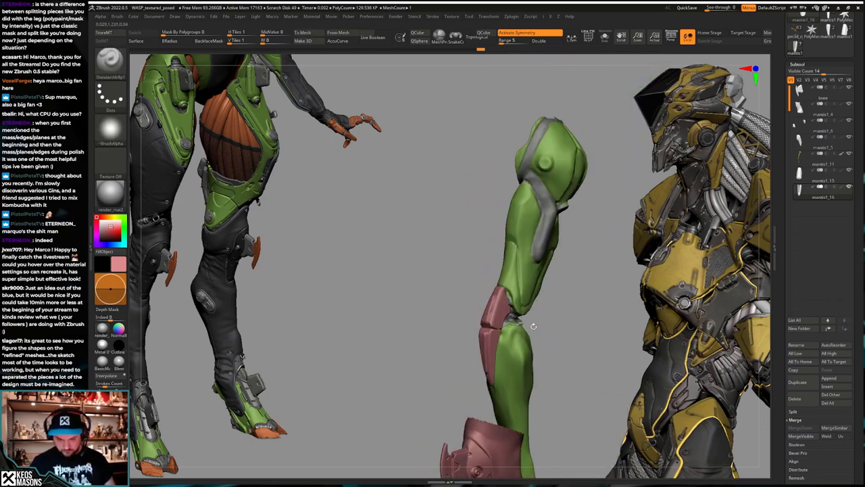
{"action": "key", "text": "ctrl+shift+z"}
{"action": "key", "text": "ctrl+shift+z"}
{"action": "key", "text": "ctrl+shift+z"}
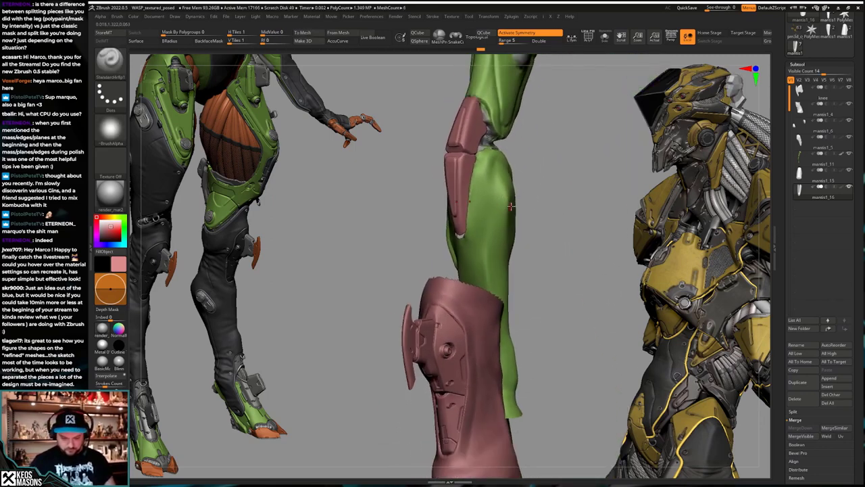
{"action": "key", "text": "ctrl+shift+z"}
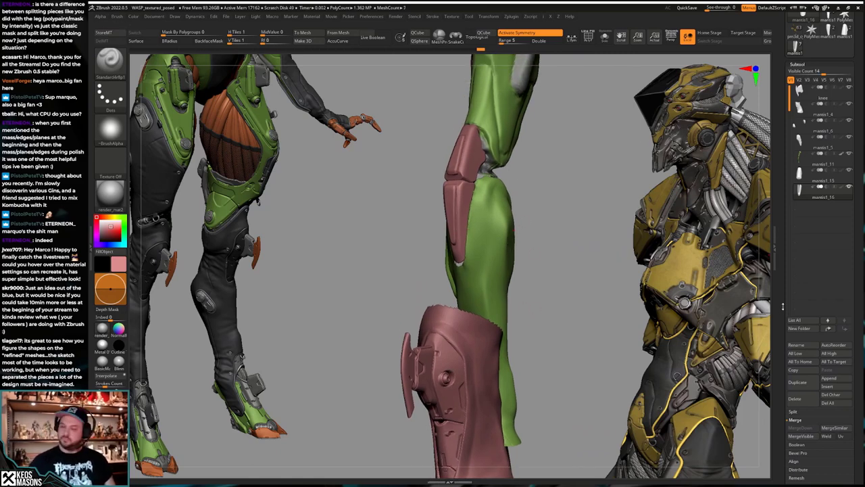
Step: Choose the Morph brush, and store a morph target for the lower knee plate while its sculpt layer is temporarily hidden
{"action": "scroll", "coordinate": [788, 284], "scroll_direction": "down", "scroll_amount": 5}
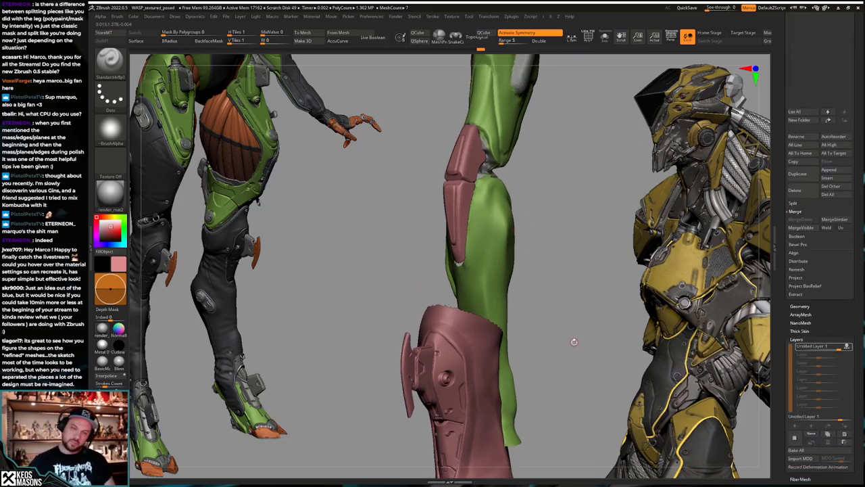
{"action": "key", "text": "ctrl+shift+z"}
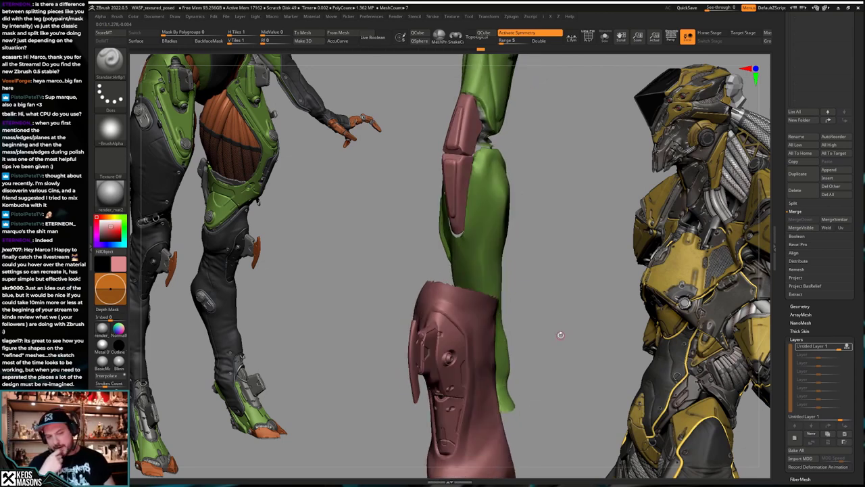
{"action": "mouse_move", "coordinate": [560, 335]}
{"action": "left_mouse_down"}
{"action": "mouse_move", "coordinate": [564, 358]}
{"action": "mouse_move", "coordinate": [593, 361]}
{"action": "mouse_move", "coordinate": [564, 318]}
{"action": "left_mouse_up"}
{"action": "key", "text": "space"}
{"action": "left_click", "coordinate": [580, 333]}
{"action": "key", "text": "space"}
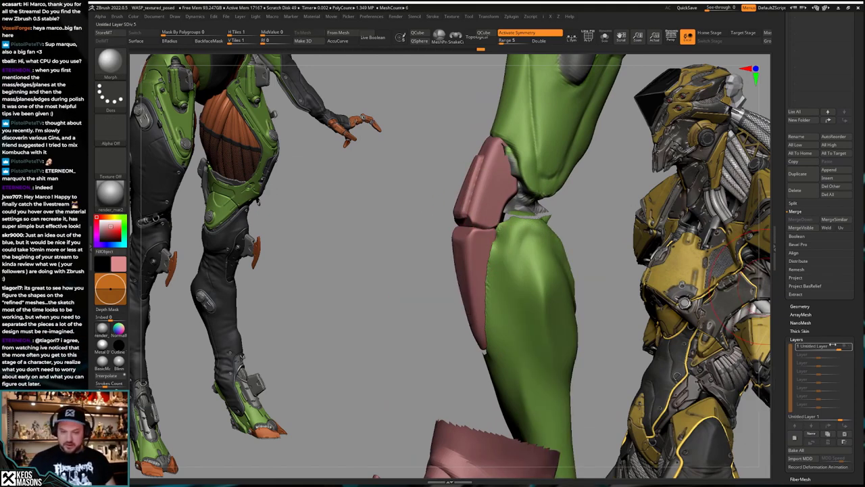
{"action": "left_click", "coordinate": [111, 32]}
{"action": "left_click", "coordinate": [847, 348]}
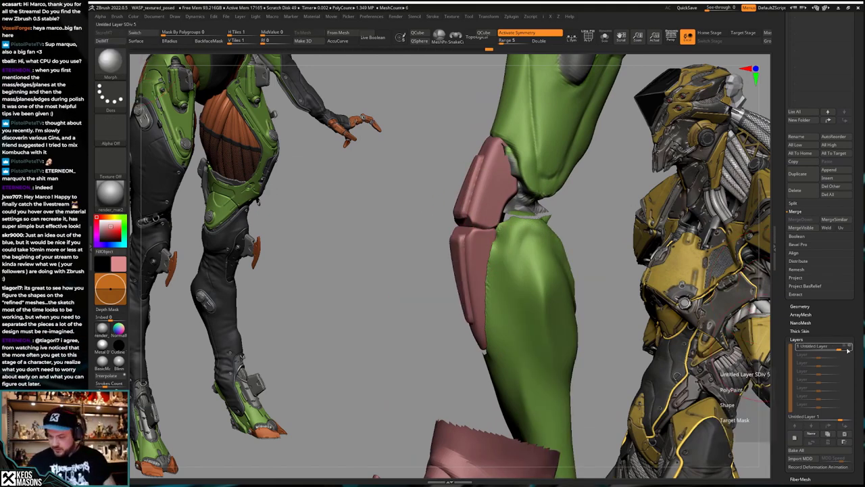
Step: Store the upper knee plate's morph target with its layer hidden, re-enable the layer for recording, and clear the mask
{"action": "key", "text": "Up"}
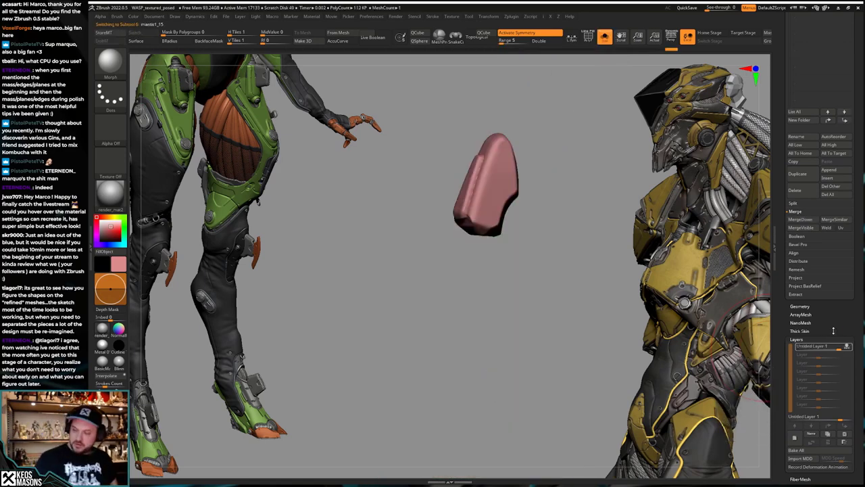
{"action": "left_click", "coordinate": [849, 349]}
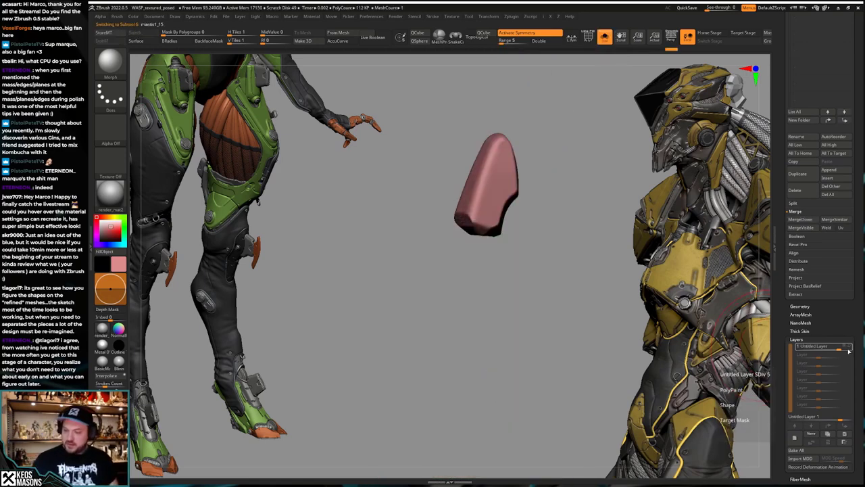
{"action": "left_click", "coordinate": [104, 32]}
{"action": "left_click", "coordinate": [849, 347]}
{"action": "left_click", "coordinate": [844, 347]}
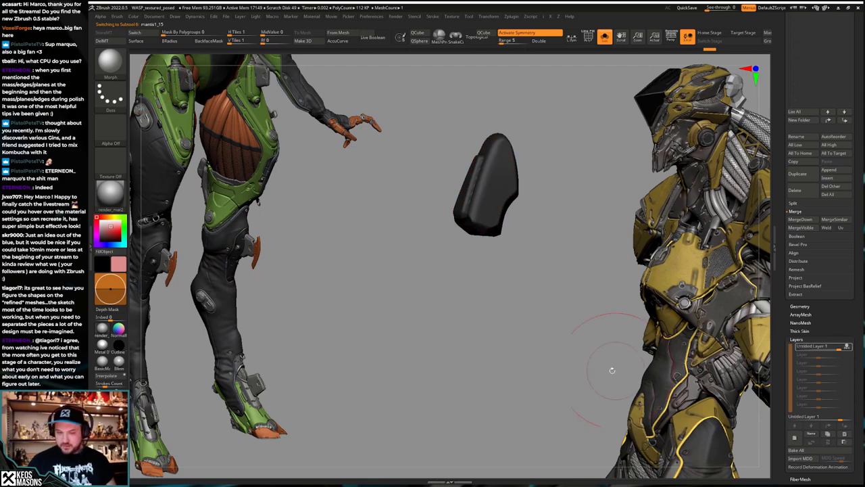
{"action": "left_click_drag", "start_coordinate": [689, 360], "coordinate": [565, 360], "text": "ctrl"}
Step: Show the full leg and blend the lower end of the upper plate's raised panel back with the Morph brush
{"action": "key", "text": "alt+s"}
{"action": "right_click_drag", "start_coordinate": [549, 366], "coordinate": [530, 331]}
{"action": "right_click_drag", "start_coordinate": [489, 306], "coordinate": [452, 325]}
{"action": "left_click", "coordinate": [494, 330], "text": "ctrl"}
{"action": "left_click", "coordinate": [512, 255], "text": "ctrl"}
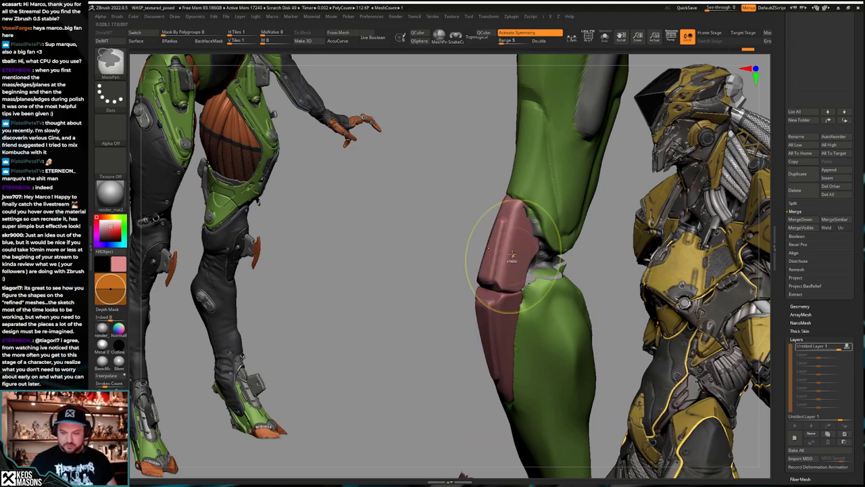
{"action": "left_click_drag", "start_coordinate": [409, 365], "coordinate": [388, 430], "text": "ctrl"}
{"action": "right_click_drag", "start_coordinate": [475, 342], "coordinate": [497, 334]}
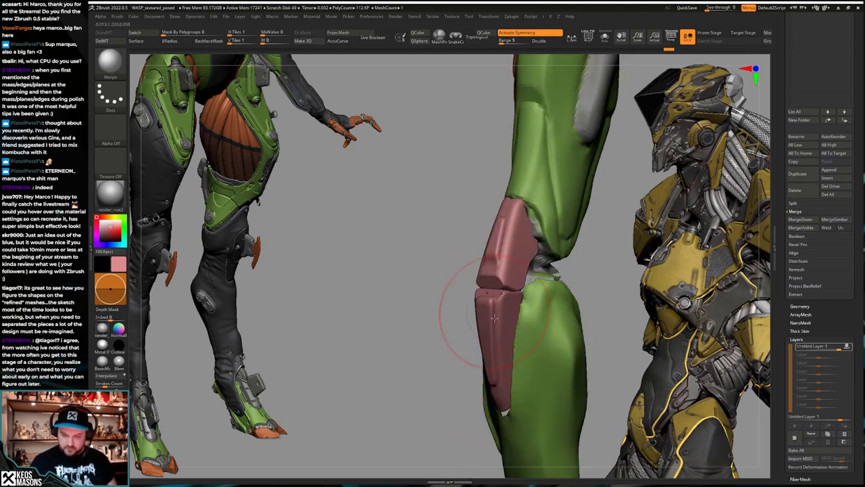
{"action": "key", "text": "ctrl+z"}
{"action": "key", "text": "ctrl+z"}
{"action": "key", "text": "ctrl+z"}
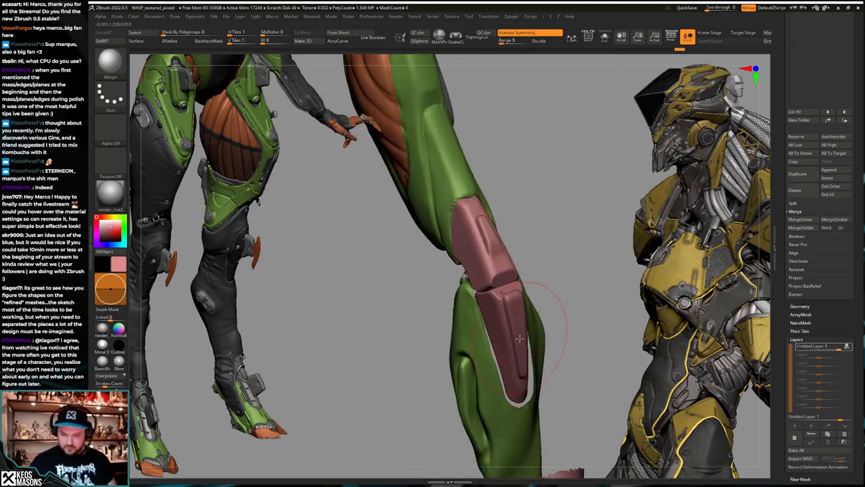
{"action": "key", "text": "ctrl+z"}
{"action": "key", "text": "ctrl+z"}
{"action": "key", "text": "ctrl+z"}
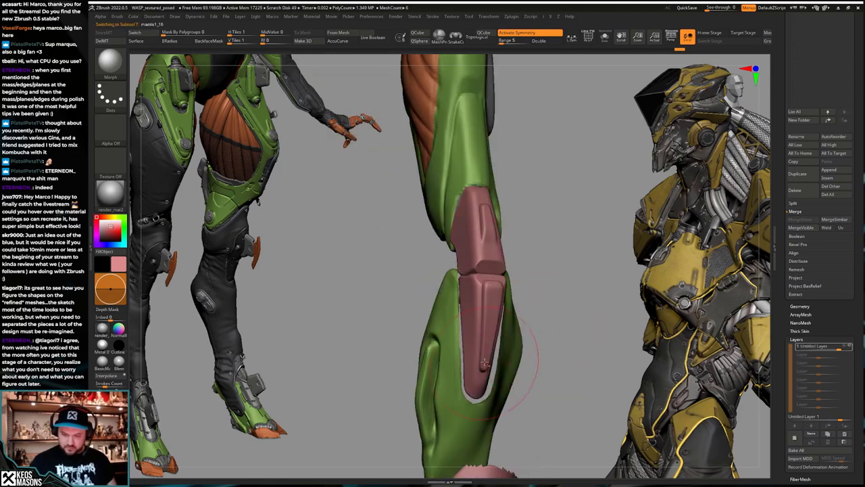
Step: Turn on recording for the lower knee plate's layer and clear the mask covering the plate
{"action": "left_click", "coordinate": [485, 237]}
{"action": "left_click", "coordinate": [847, 346]}
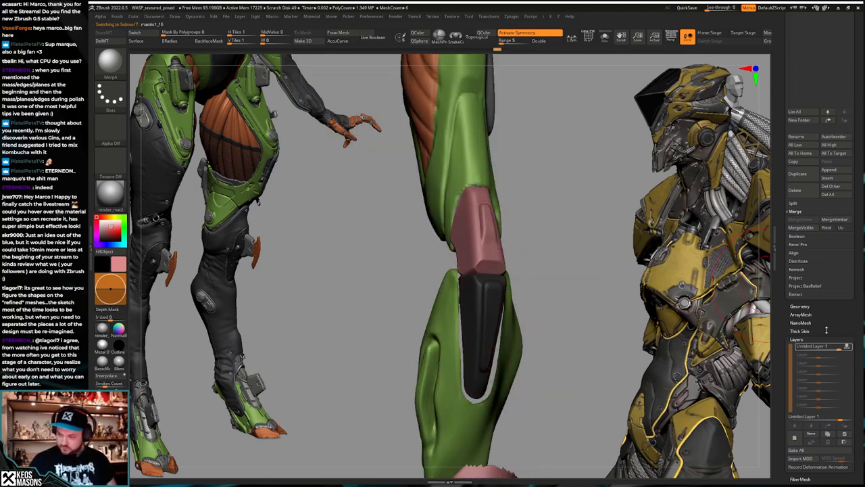
{"action": "key", "text": "ctrl+z"}
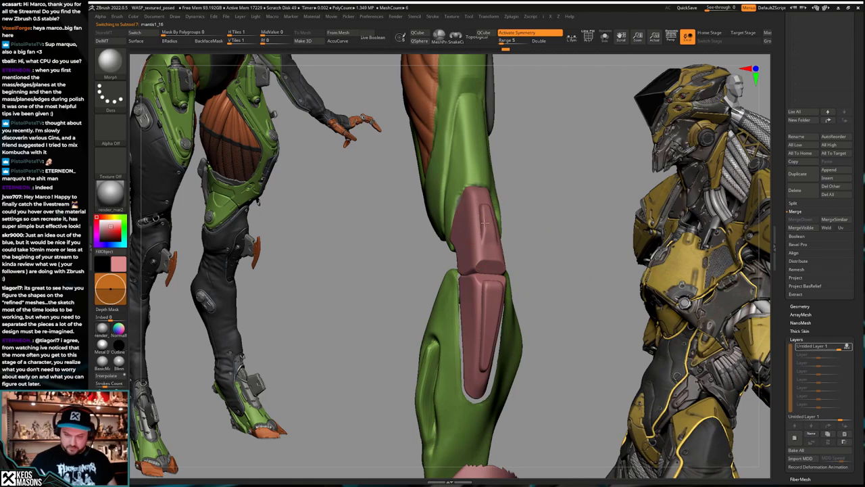
Step: Adjust the raised panel ends around the joint between the knee plates with the Morph brush
{"action": "right_click_drag", "start_coordinate": [491, 280], "coordinate": [497, 253], "text": "ctrl"}
{"action": "mouse_move", "coordinate": [497, 254]}
{"action": "right_mouse_down"}
{"action": "mouse_move", "coordinate": [574, 284]}
{"action": "mouse_move", "coordinate": [523, 307]}
{"action": "right_mouse_up"}
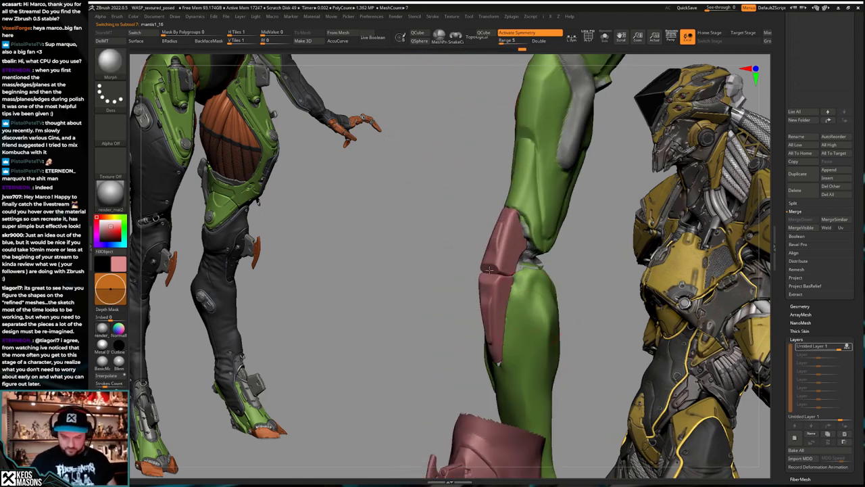
{"action": "left_click_drag", "start_coordinate": [487, 269], "coordinate": [493, 227]}
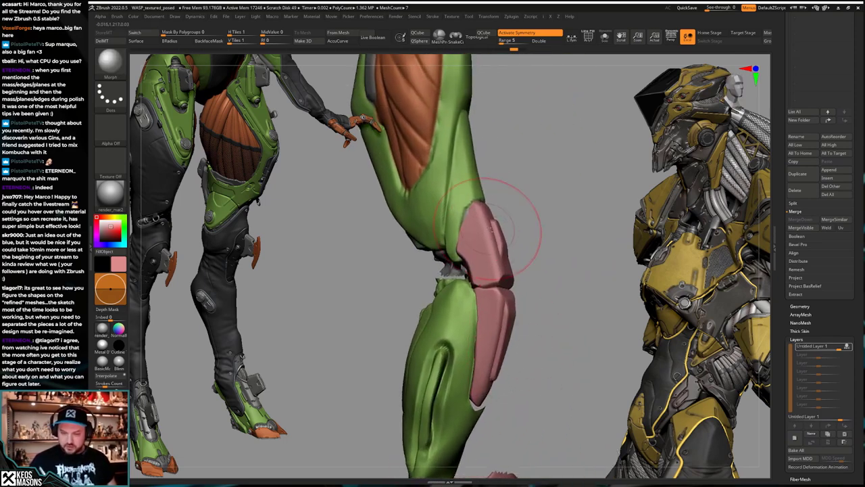
{"action": "key", "text": "ctrl"}
{"action": "left_click_drag", "start_coordinate": [577, 346], "coordinate": [512, 330]}
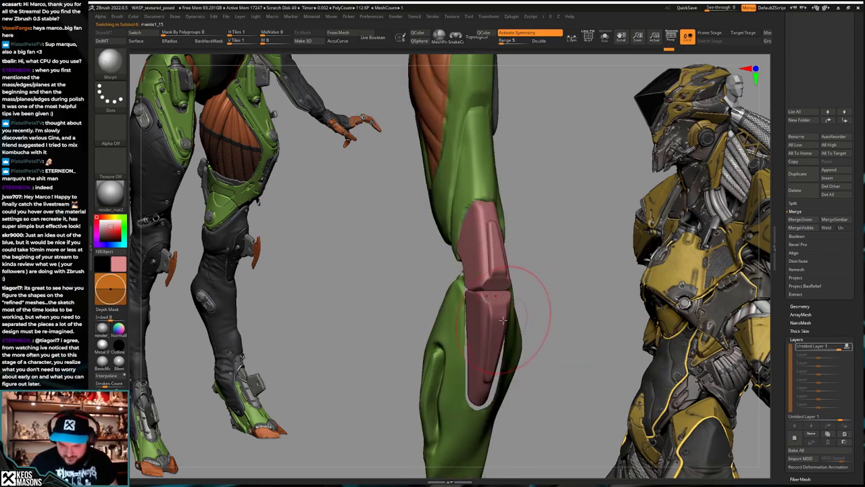
Step: Shorten the lower knee plate's raised panel to about half the plate's length with the Morph brush
{"action": "mouse_move", "coordinate": [503, 320]}
{"action": "right_mouse_down"}
{"action": "mouse_move", "coordinate": [496, 305]}
{"action": "mouse_move", "coordinate": [534, 297]}
{"action": "mouse_move", "coordinate": [588, 340]}
{"action": "mouse_move", "coordinate": [522, 348]}
{"action": "mouse_move", "coordinate": [518, 363]}
{"action": "mouse_move", "coordinate": [530, 334]}
{"action": "mouse_move", "coordinate": [519, 312]}
{"action": "mouse_move", "coordinate": [516, 340]}
{"action": "mouse_move", "coordinate": [519, 330]}
{"action": "right_mouse_up"}
{"action": "mouse_move", "coordinate": [517, 285]}
{"action": "right_mouse_down"}
{"action": "mouse_move", "coordinate": [585, 309]}
{"action": "mouse_move", "coordinate": [530, 290]}
{"action": "right_mouse_up"}
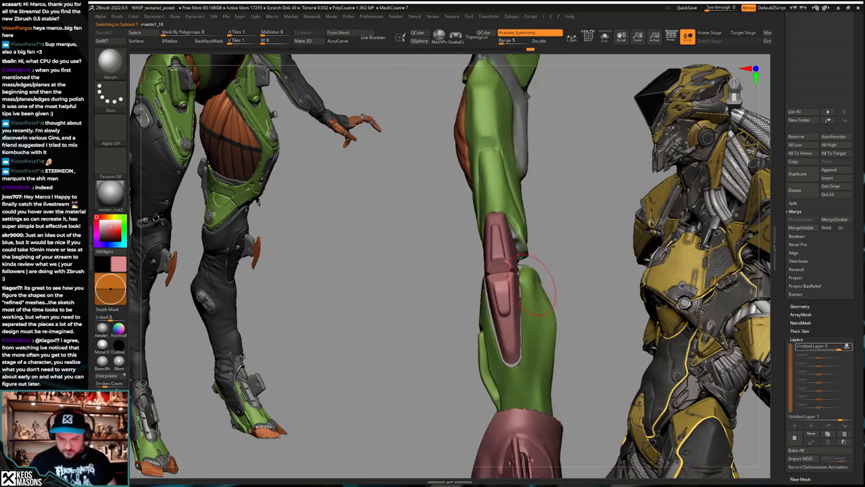
{"action": "key", "text": "space"}
{"action": "right_click_drag", "start_coordinate": [488, 320], "coordinate": [508, 338], "text": "ctrl"}
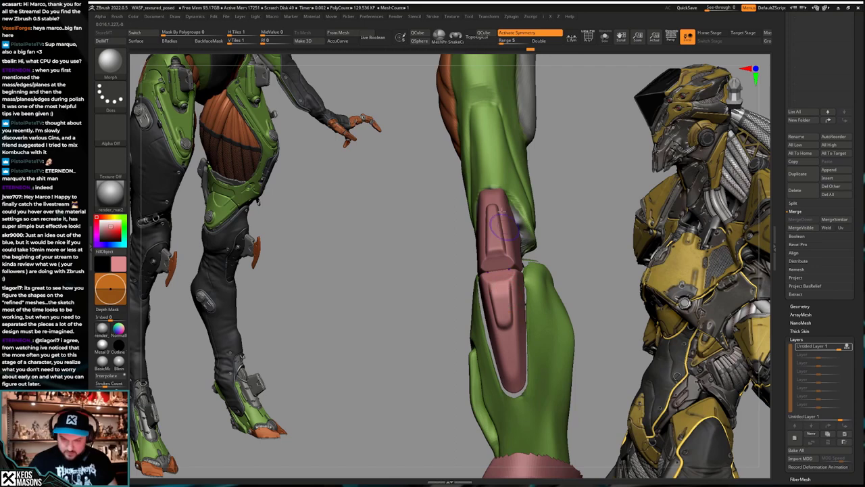
Step: Isolate the lower knee plate, polish the upper end of its front with hPolish, and check it on the full leg
{"action": "mouse_move", "coordinate": [501, 217]}
{"action": "right_mouse_down"}
{"action": "mouse_move", "coordinate": [523, 222]}
{"action": "mouse_move", "coordinate": [510, 295]}
{"action": "right_mouse_up"}
{"action": "key", "text": "space"}
{"action": "left_click", "coordinate": [513, 265]}
{"action": "key", "text": "alt+s"}
{"action": "left_click_drag", "start_coordinate": [495, 280], "coordinate": [506, 279]}
{"action": "key", "text": "alt+s"}
{"action": "right_click_drag", "start_coordinate": [535, 253], "coordinate": [441, 173]}
{"action": "right_click_drag", "start_coordinate": [550, 353], "coordinate": [512, 270]}
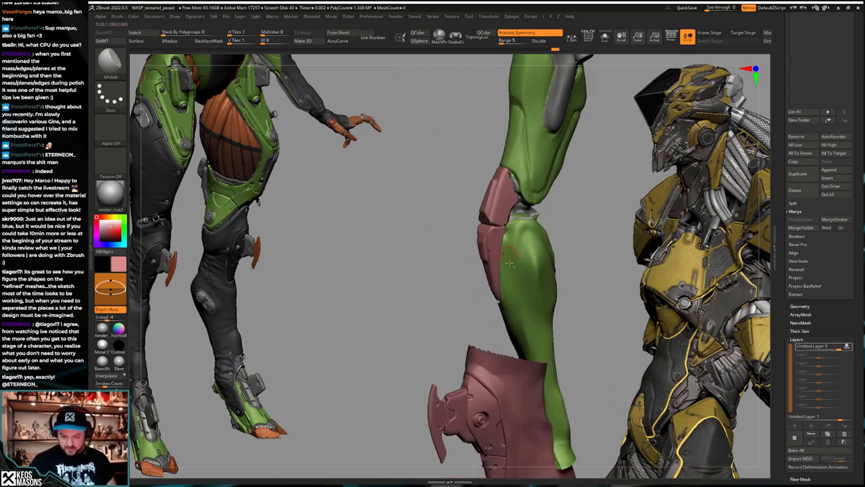
{"action": "right_click_drag", "start_coordinate": [513, 351], "coordinate": [465, 391], "text": "alt"}
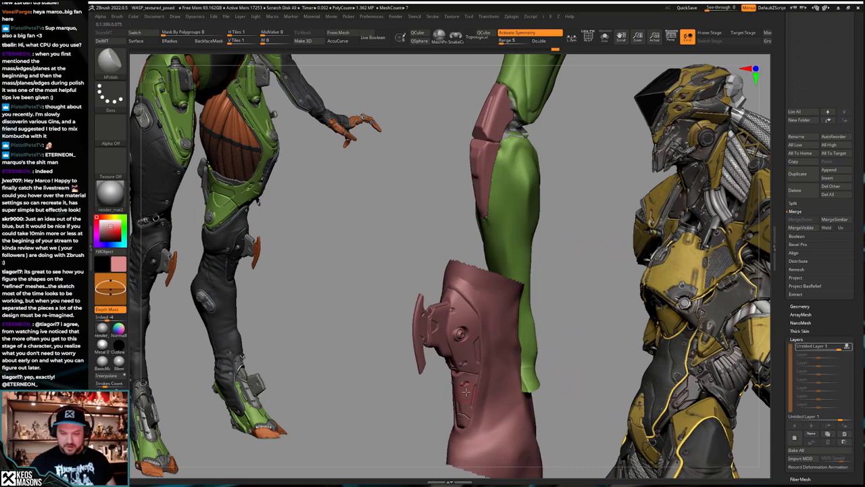
Step: Isolate the lower knee plate and mask a long angular panel area on its side with MaskPen
{"action": "left_click", "coordinate": [483, 177], "text": "alt"}
{"action": "key", "text": "alt+s"}
{"action": "mouse_move", "coordinate": [484, 177]}
{"action": "right_mouse_down", "text": "alt"}
{"action": "mouse_move", "coordinate": [474, 247]}
{"action": "mouse_move", "coordinate": [488, 237]}
{"action": "mouse_move", "coordinate": [487, 245]}
{"action": "right_mouse_up", "text": "alt"}
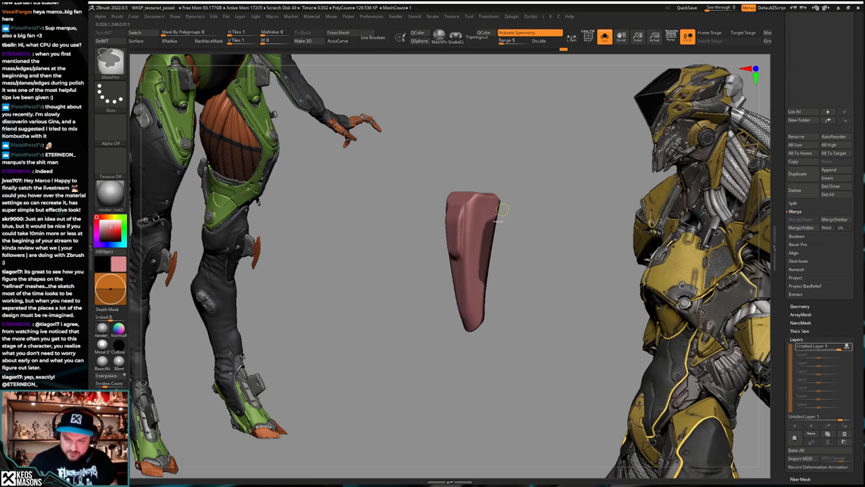
{"action": "mouse_move", "coordinate": [477, 240]}
{"action": "right_mouse_down", "text": "ctrl"}
{"action": "mouse_move", "coordinate": [478, 289]}
{"action": "mouse_move", "coordinate": [470, 245]}
{"action": "right_mouse_up", "text": "ctrl"}
{"action": "key", "text": "alt+s"}
{"action": "key", "text": "alt+s"}
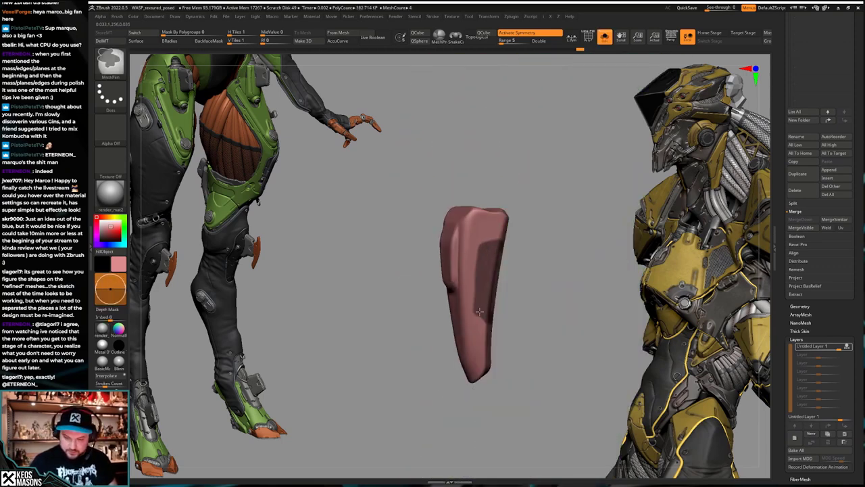
{"action": "key", "text": "ctrl+shift+s"}
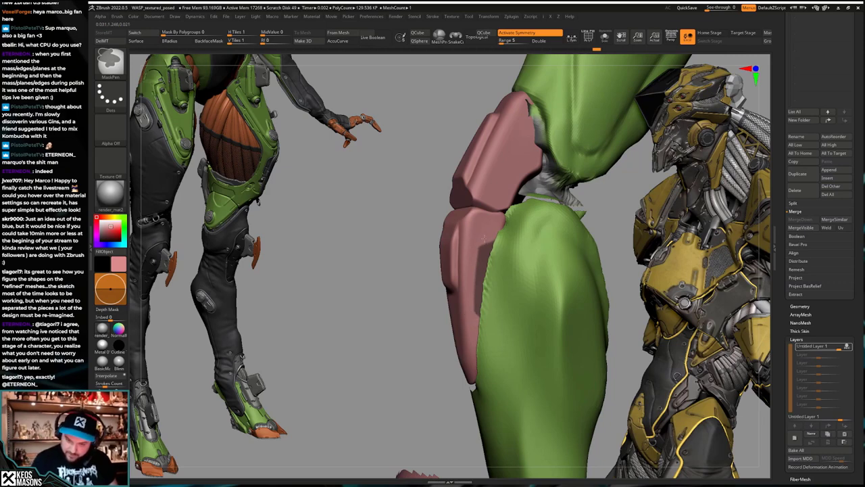
{"action": "left_click", "coordinate": [483, 237], "text": "ctrl+shift"}
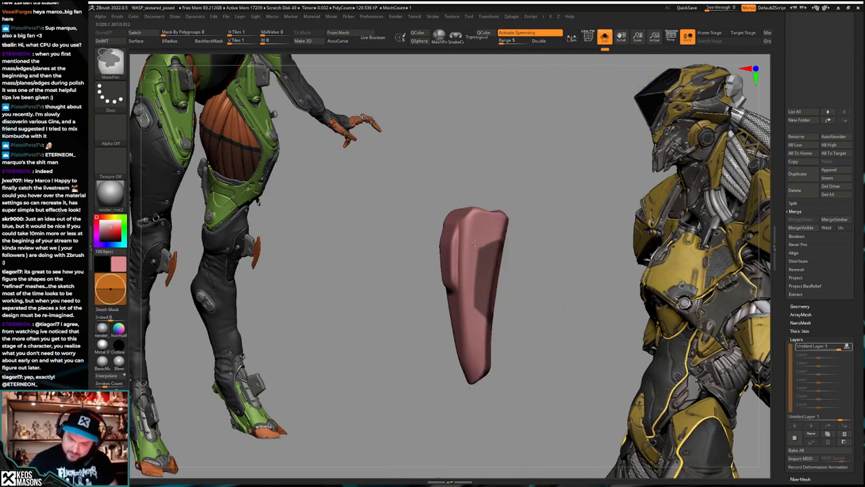
{"action": "right_click_drag", "start_coordinate": [495, 232], "coordinate": [506, 233]}
{"action": "left_click_drag", "start_coordinate": [503, 254], "coordinate": [495, 296], "text": "ctrl"}
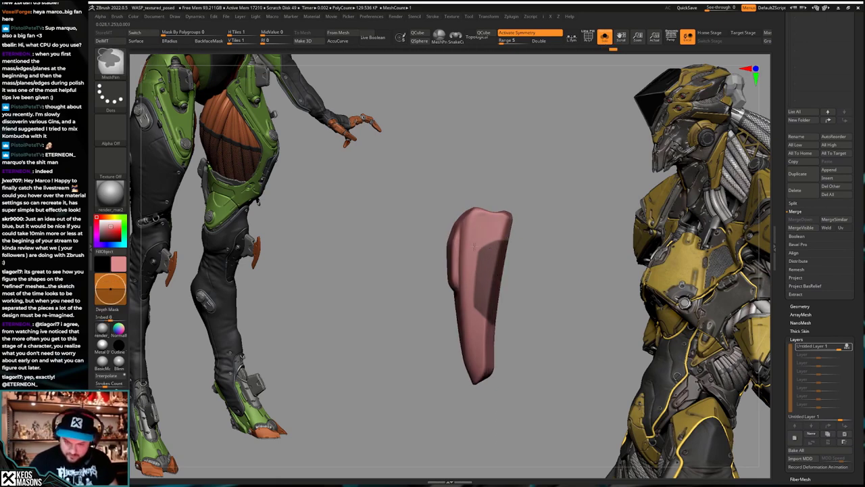
Step: Invert the lower knee plate's mask and shift the exposed side area to form a stepped panel along the plate
{"action": "right_click_drag", "start_coordinate": [483, 326], "coordinate": [582, 297], "text": "ctrl"}
{"action": "key", "text": "shift+s"}
{"action": "right_click_drag", "start_coordinate": [582, 297], "coordinate": [588, 286], "text": "ctrl"}
{"action": "left_click", "coordinate": [604, 270], "text": "ctrl"}
{"action": "right_click_drag", "start_coordinate": [604, 251], "coordinate": [580, 289], "text": "alt"}
{"action": "key", "text": "w"}
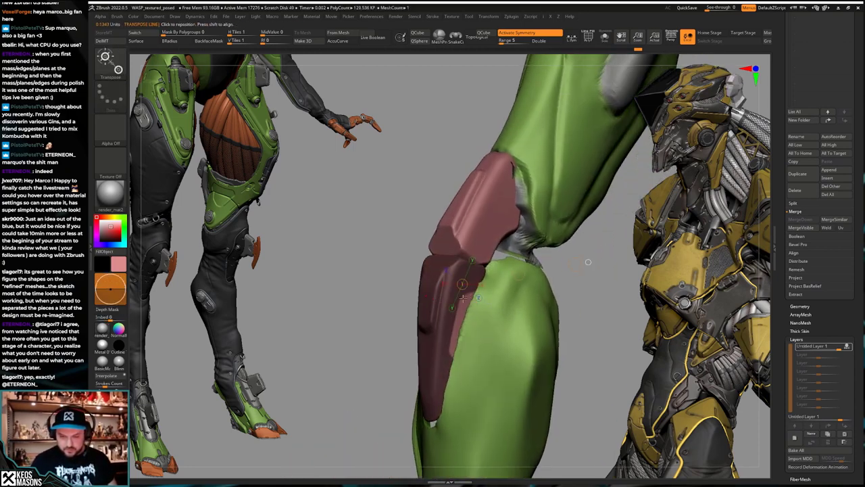
{"action": "key", "text": "q"}
{"action": "right_click_drag", "start_coordinate": [613, 265], "coordinate": [586, 290]}
{"action": "right_click_drag", "start_coordinate": [523, 288], "coordinate": [499, 319]}
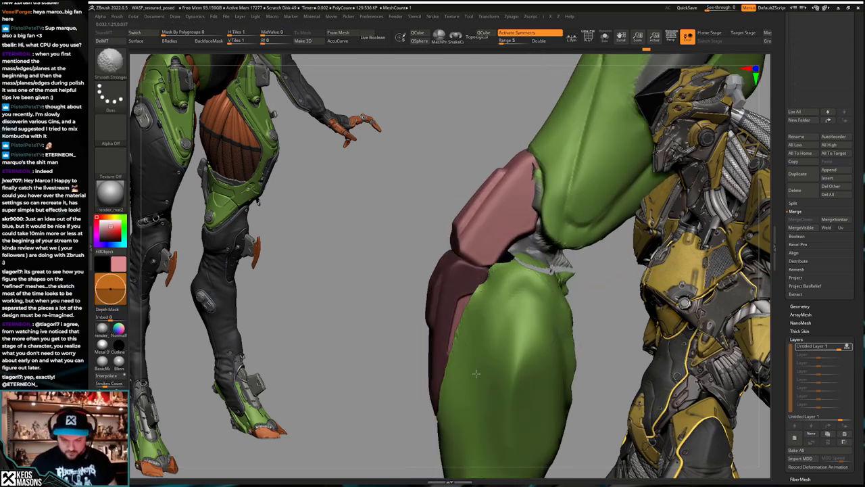
{"action": "mouse_move", "coordinate": [477, 373]}
{"action": "right_mouse_down"}
{"action": "mouse_move", "coordinate": [496, 405]}
{"action": "mouse_move", "coordinate": [506, 325]}
{"action": "right_mouse_up"}
{"action": "mouse_move", "coordinate": [505, 325]}
{"action": "right_mouse_down", "text": "ctrl"}
{"action": "mouse_move", "coordinate": [509, 287]}
{"action": "mouse_move", "coordinate": [470, 291]}
{"action": "mouse_move", "coordinate": [504, 316]}
{"action": "mouse_move", "coordinate": [492, 304]}
{"action": "mouse_move", "coordinate": [500, 305]}
{"action": "mouse_move", "coordinate": [497, 258]}
{"action": "right_mouse_up", "text": "ctrl"}
{"action": "right_click", "coordinate": [469, 291]}
Step: Select the upper knee plate and check the side shapes of both knee plates on the full leg
{"action": "left_click", "coordinate": [477, 258], "text": "alt"}
{"action": "key", "text": "alt+s"}
{"action": "key", "text": "alt+s"}
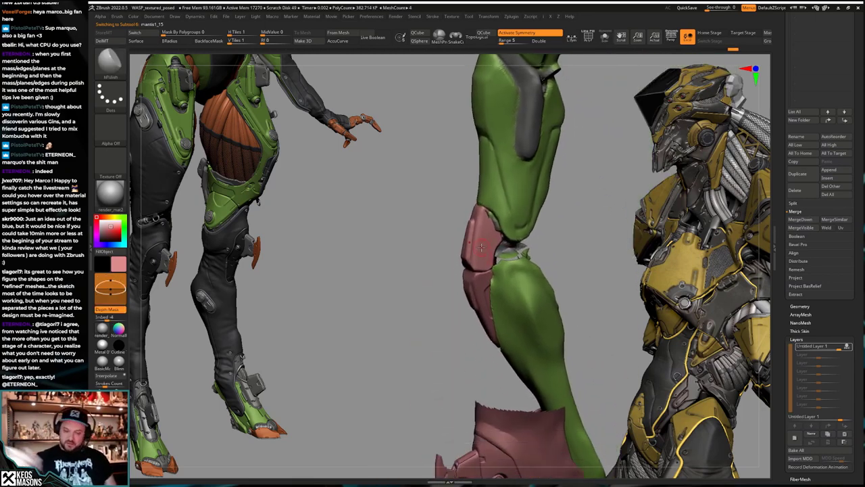
{"action": "right_click_drag", "start_coordinate": [500, 405], "coordinate": [534, 422]}
{"action": "right_click_drag", "start_coordinate": [533, 423], "coordinate": [530, 309], "text": "alt"}
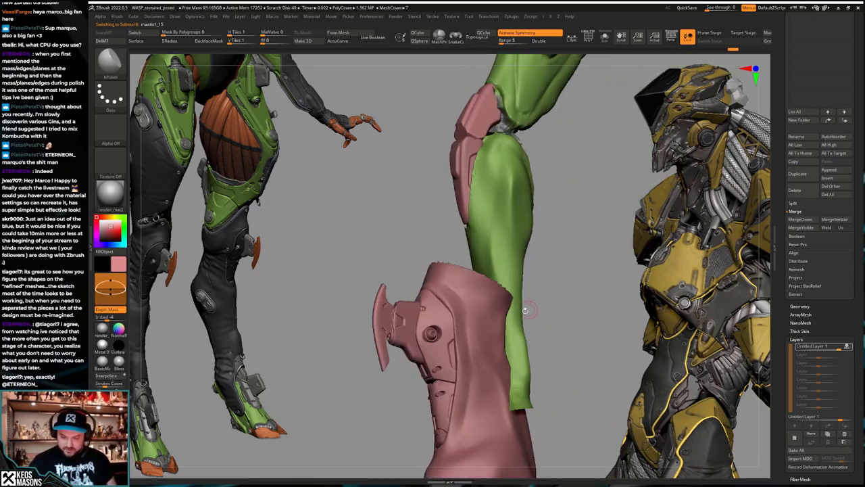
{"action": "right_click_drag", "start_coordinate": [490, 243], "coordinate": [473, 413], "text": "alt"}
{"action": "key", "text": "alt+s"}
{"action": "mouse_move", "coordinate": [488, 267]}
{"action": "right_mouse_down", "text": "ctrl"}
{"action": "mouse_move", "coordinate": [488, 316]}
{"action": "mouse_move", "coordinate": [511, 308]}
{"action": "right_mouse_up", "text": "ctrl"}
{"action": "key", "text": "alt+s"}
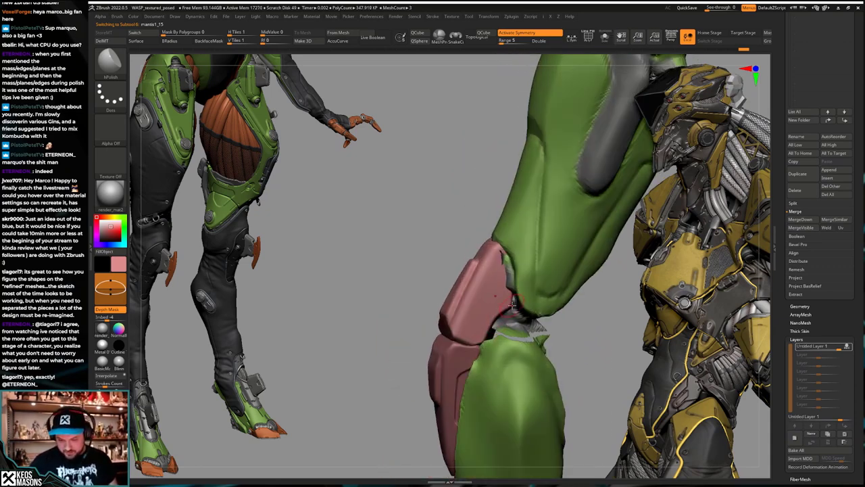
Step: Mask a matching angular side area on the upper knee plate with MaskPen, checking it in isolation and undoing the last change
{"action": "key", "text": "ctrl"}
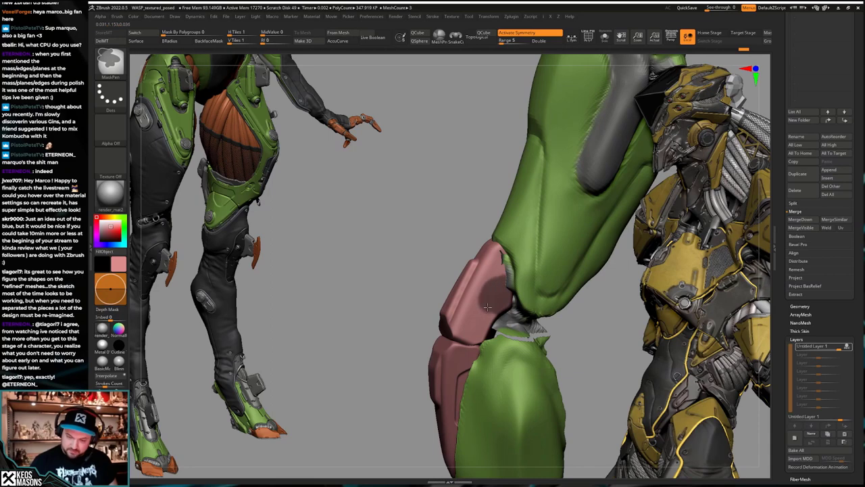
{"action": "key", "text": "space"}
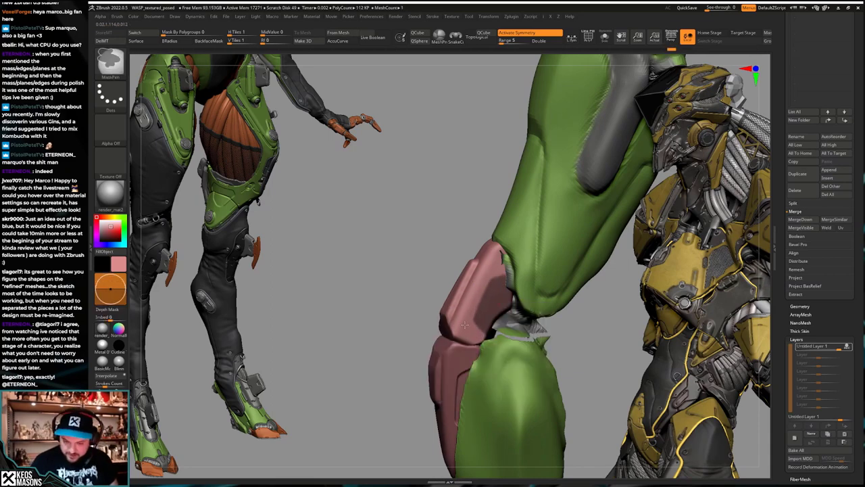
{"action": "key", "text": "ctrl+shift+s"}
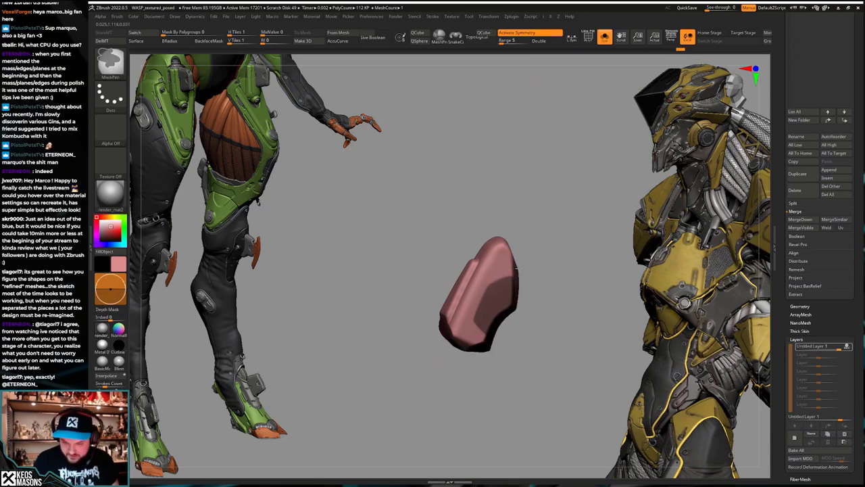
{"action": "key", "text": "ctrl+shift+f"}
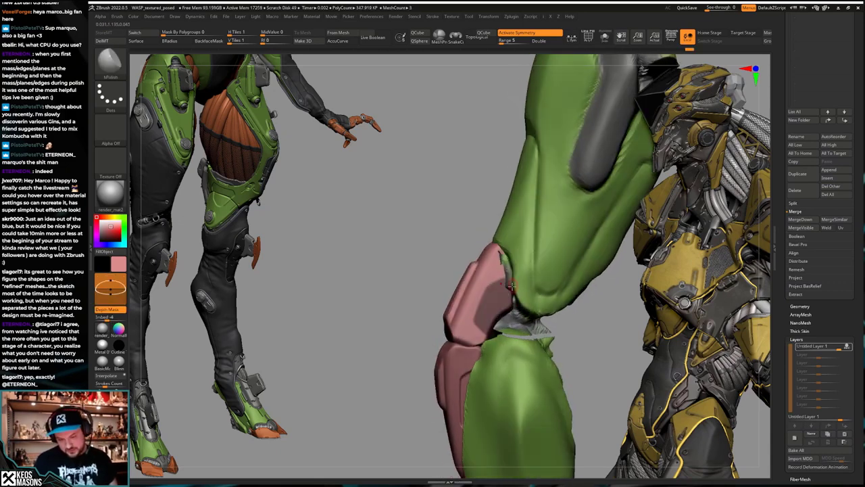
{"action": "mouse_move", "coordinate": [499, 307]}
{"action": "right_mouse_down"}
{"action": "mouse_move", "coordinate": [481, 332]}
{"action": "mouse_move", "coordinate": [555, 327]}
{"action": "right_mouse_up"}
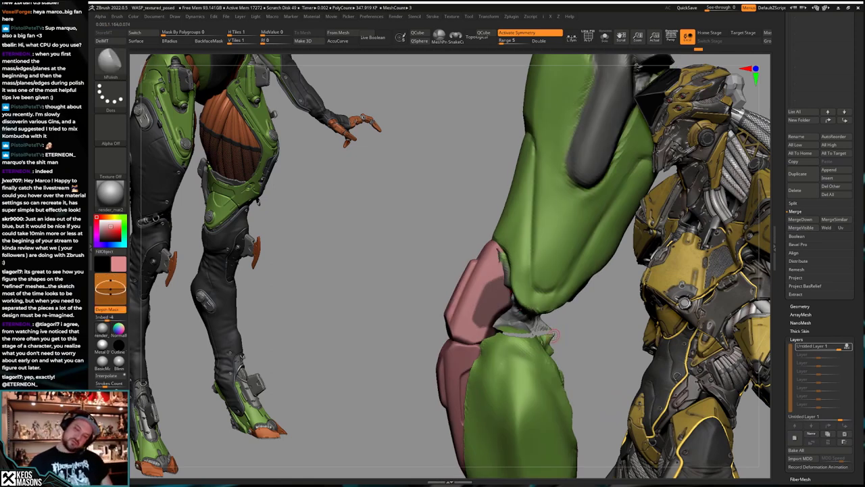
{"action": "right_click_drag", "start_coordinate": [552, 335], "coordinate": [540, 342]}
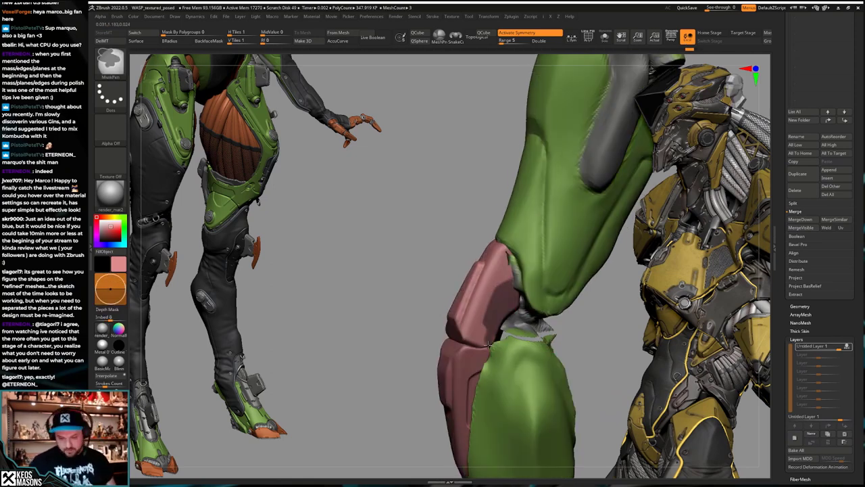
{"action": "key", "text": "ctrl+z"}
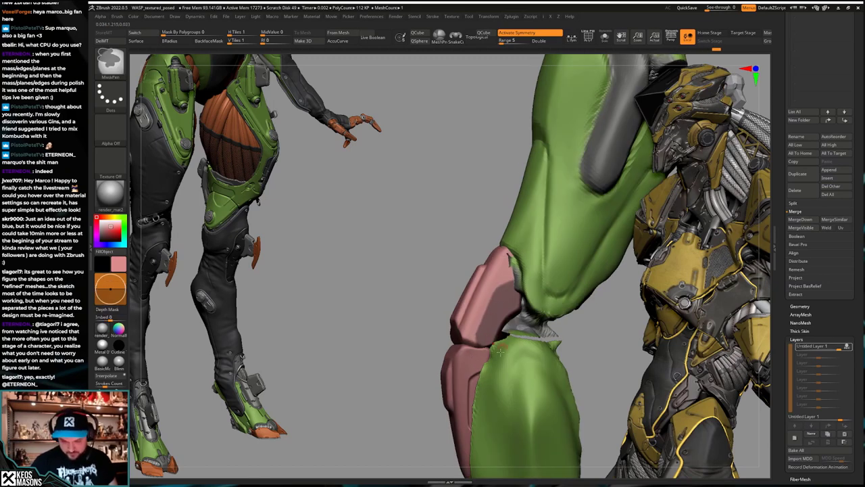
Step: Isolate the upper knee pad and paint a mask on its side face with the MaskPen brush
{"action": "key", "text": "ctrl+z"}
{"action": "key", "text": "ctrl+z"}
{"action": "key", "text": "ctrl+z"}
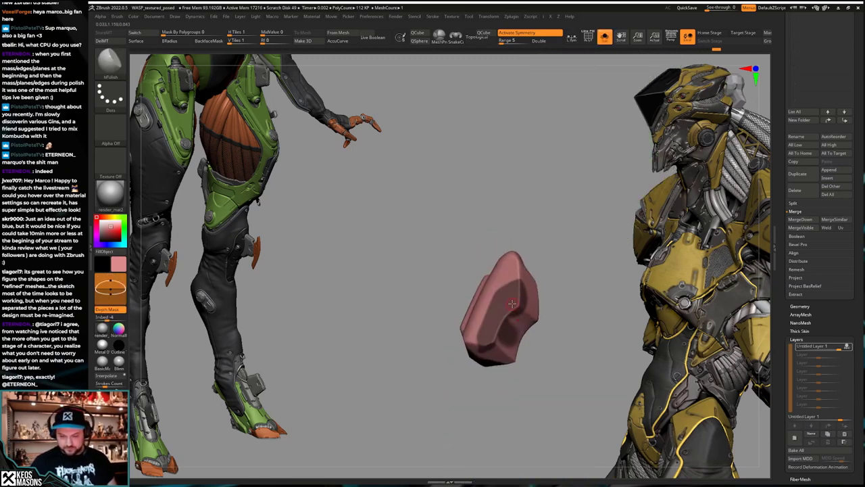
{"action": "mouse_move", "coordinate": [512, 337]}
{"action": "left_mouse_down", "text": "ctrl"}
{"action": "mouse_move", "coordinate": [523, 331]}
{"action": "mouse_move", "coordinate": [528, 304]}
{"action": "left_mouse_up", "text": "ctrl"}
{"action": "right_click_drag", "start_coordinate": [493, 310], "coordinate": [529, 304]}
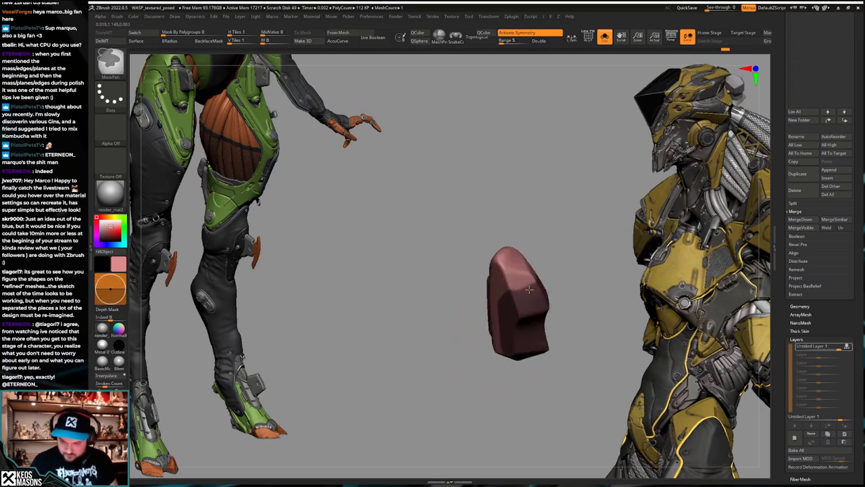
{"action": "key", "text": "ctrl+z"}
{"action": "key", "text": "ctrl+z"}
{"action": "right_click_drag", "start_coordinate": [523, 351], "coordinate": [505, 332]}
Step: Refine the mask on the upper knee pad, leaving only a panel on its side face unmasked
{"action": "key", "text": "alt+s"}
{"action": "left_click_drag", "start_coordinate": [507, 359], "coordinate": [495, 362], "text": "ctrl"}
{"action": "key", "text": "ctrl+z"}
{"action": "key", "text": "ctrl+z"}
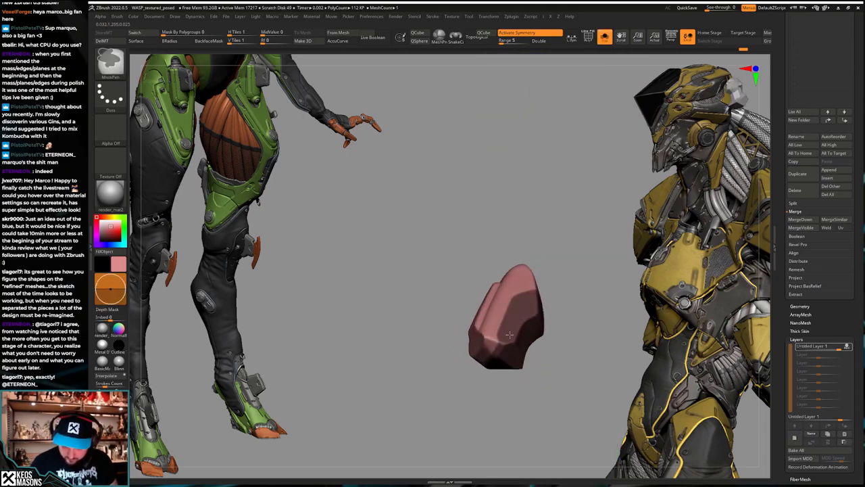
{"action": "key", "text": "ctrl+z"}
{"action": "key", "text": "ctrl+z"}
{"action": "key", "text": "ctrl+z"}
{"action": "key", "text": "ctrl+z"}
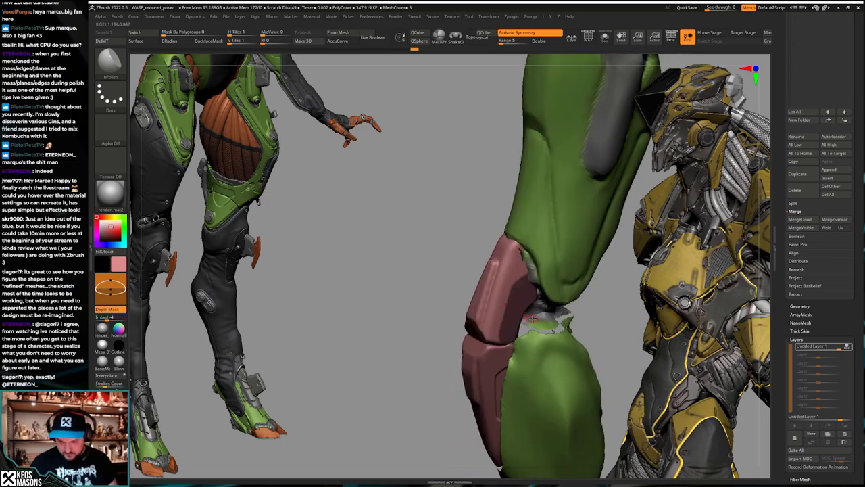
{"action": "key", "text": "ctrl+z"}
{"action": "key", "text": "ctrl+shift+z"}
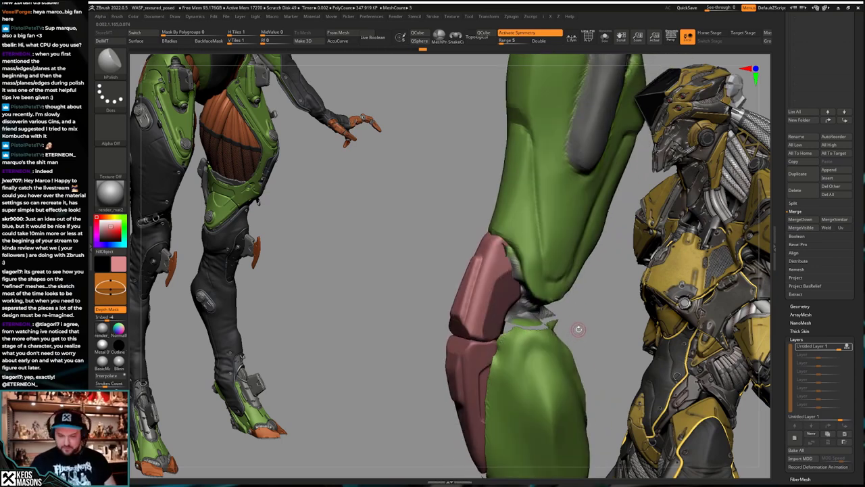
Step: Push the unmasked side panel of the upper knee pad inward with Transpose and smooth the recess
{"action": "key", "text": "w"}
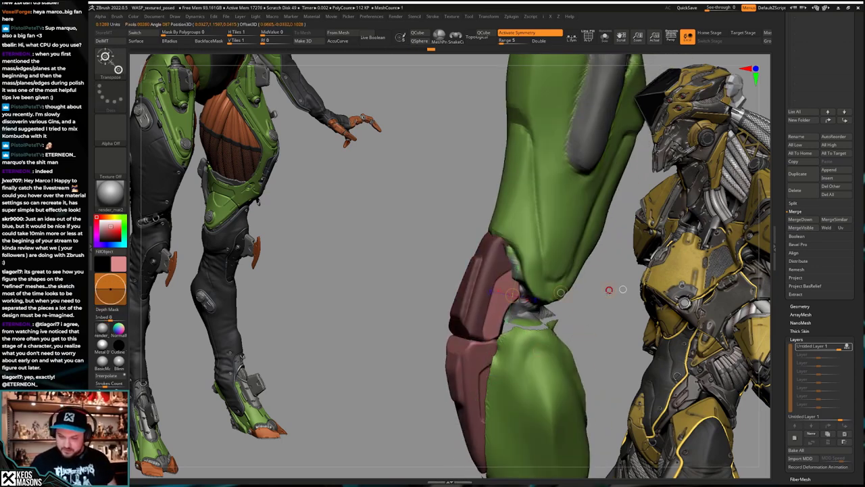
{"action": "key", "text": "q"}
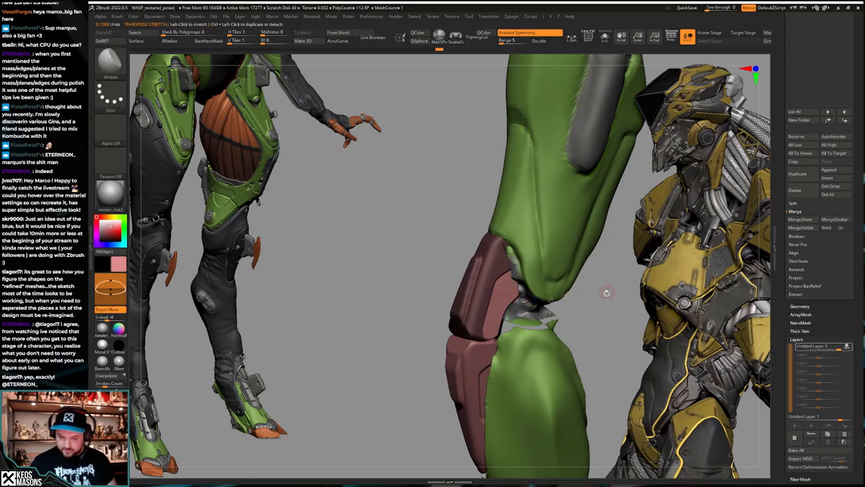
{"action": "left_click_drag", "start_coordinate": [606, 304], "coordinate": [593, 301]}
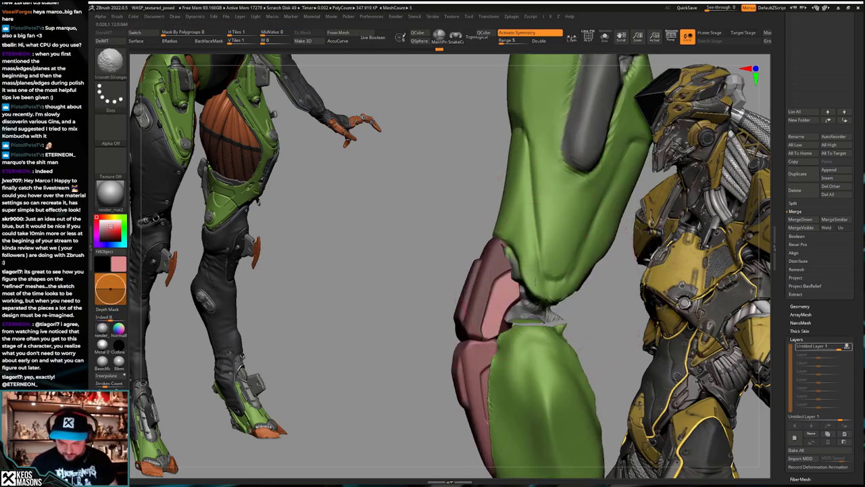
{"action": "key", "text": "ctrl+z"}
{"action": "key", "text": "ctrl+z"}
{"action": "key", "text": "ctrl+z"}
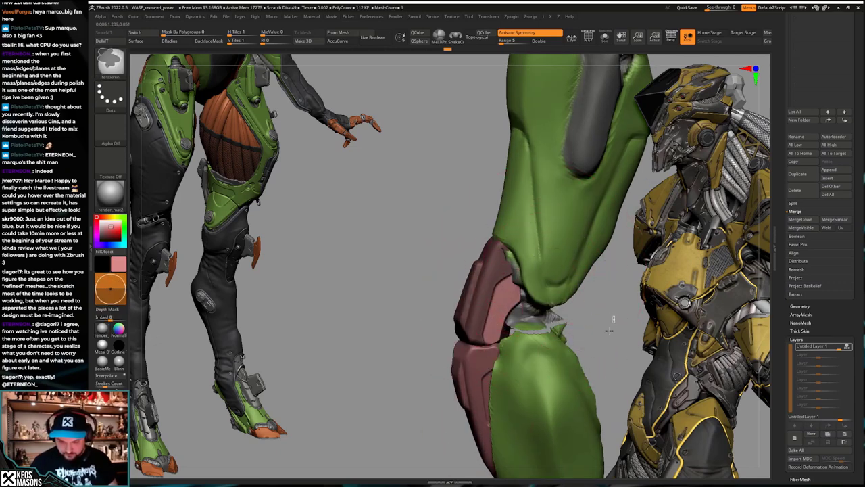
Step: Clear the mask and polish the edges of the upper knee pad's recessed panel with the hPolish brush
{"action": "right_click_drag", "start_coordinate": [613, 323], "coordinate": [608, 294], "text": "ctrl"}
{"action": "right_click_drag", "start_coordinate": [522, 374], "coordinate": [511, 337], "text": "ctrl"}
{"action": "left_click", "coordinate": [482, 338], "text": "alt"}
{"action": "right_click", "coordinate": [495, 375]}
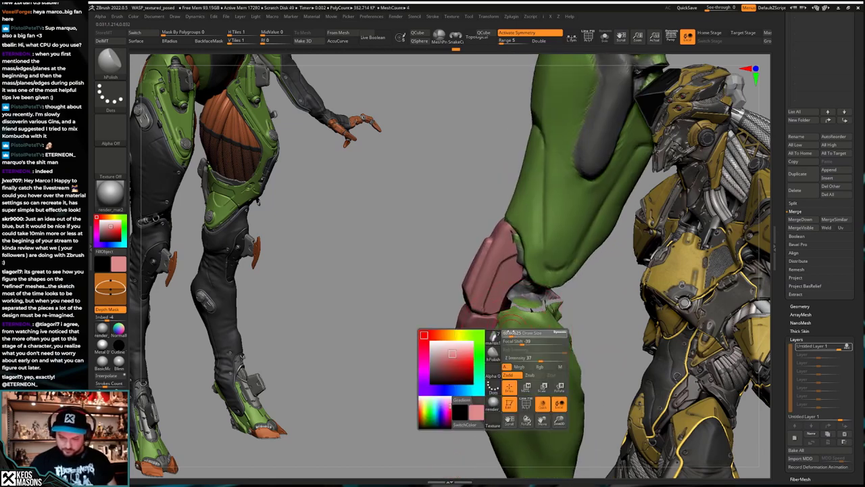
{"action": "right_click_drag", "start_coordinate": [495, 375], "coordinate": [518, 359]}
Step: Restore the surface around the upper knee pad's recessed panel with the Morph brush
{"action": "key", "text": "b"}
{"action": "left_click", "coordinate": [541, 333]}
{"action": "left_click_drag", "start_coordinate": [497, 320], "coordinate": [499, 304]}
{"action": "right_click", "coordinate": [477, 336]}
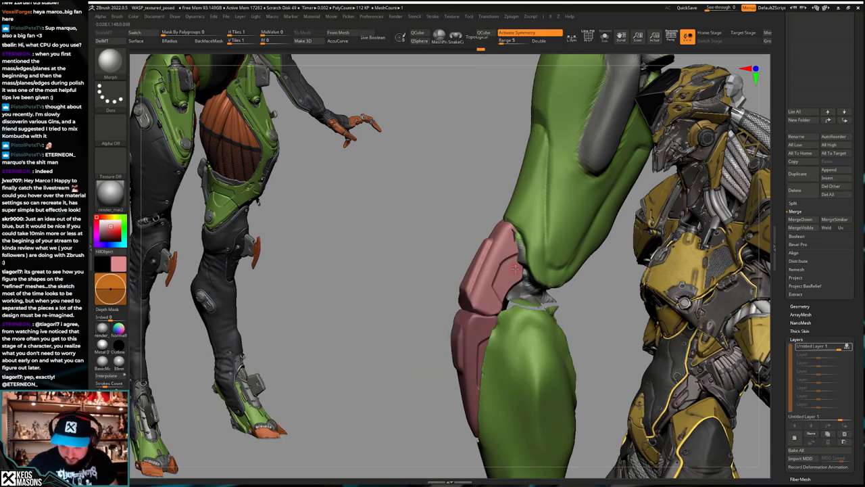
{"action": "right_click_drag", "start_coordinate": [507, 276], "coordinate": [537, 302]}
{"action": "key", "text": "ctrl+shift+z"}
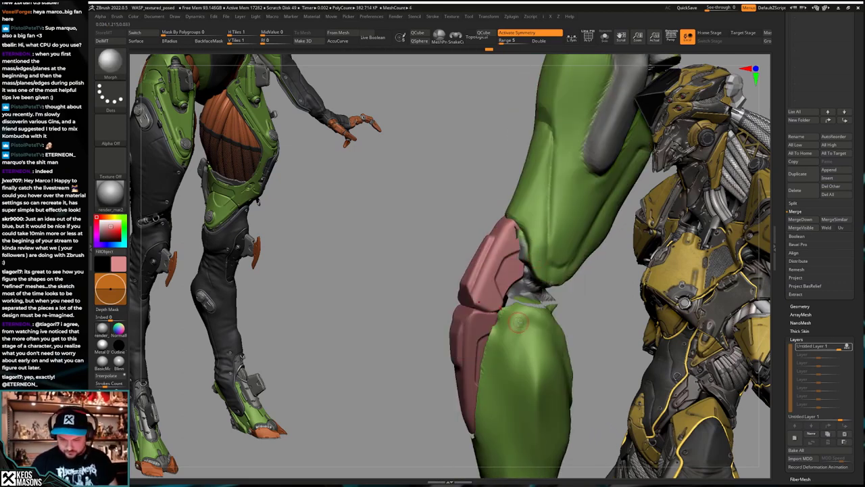
{"action": "key", "text": "ctrl+shift+z"}
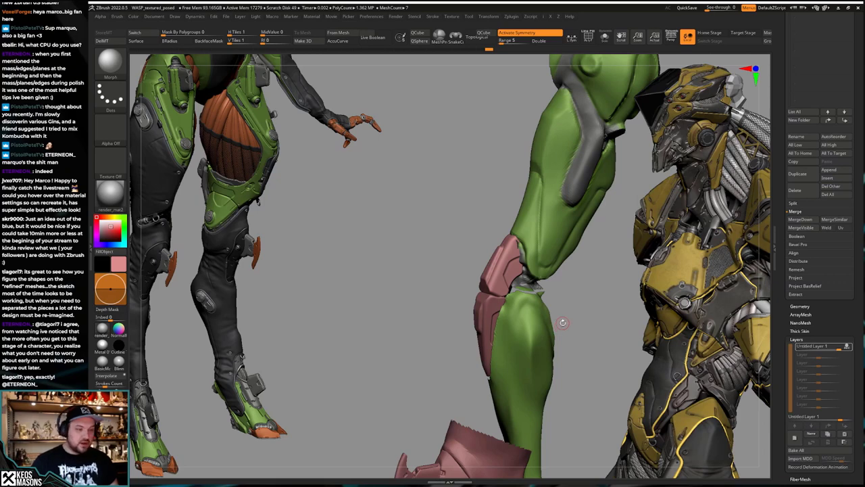
Step: Examine the modifier settings of the render_mat2 material
{"action": "left_click", "coordinate": [90, 230]}
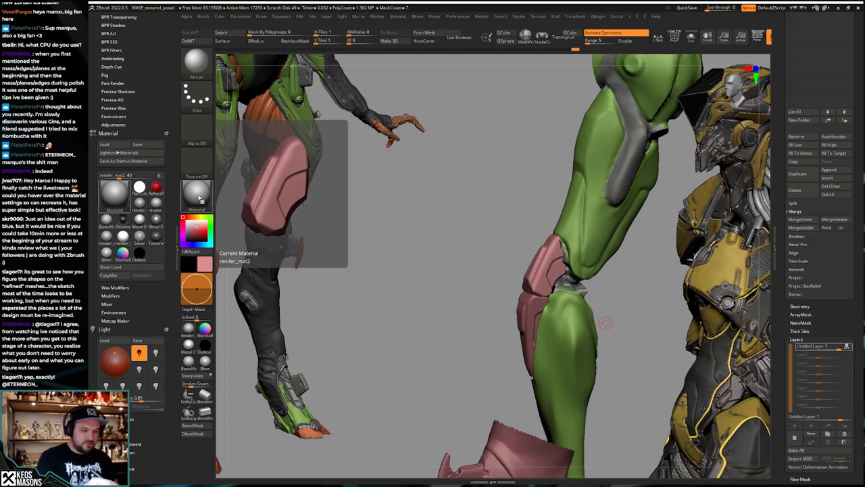
{"action": "mouse_move", "coordinate": [147, 276]}
{"action": "left_mouse_down", "text": "shift"}
{"action": "mouse_move", "coordinate": [169, 282]}
{"action": "mouse_move", "coordinate": [169, 347]}
{"action": "left_mouse_up", "text": "shift"}
{"action": "left_click", "coordinate": [135, 297]}
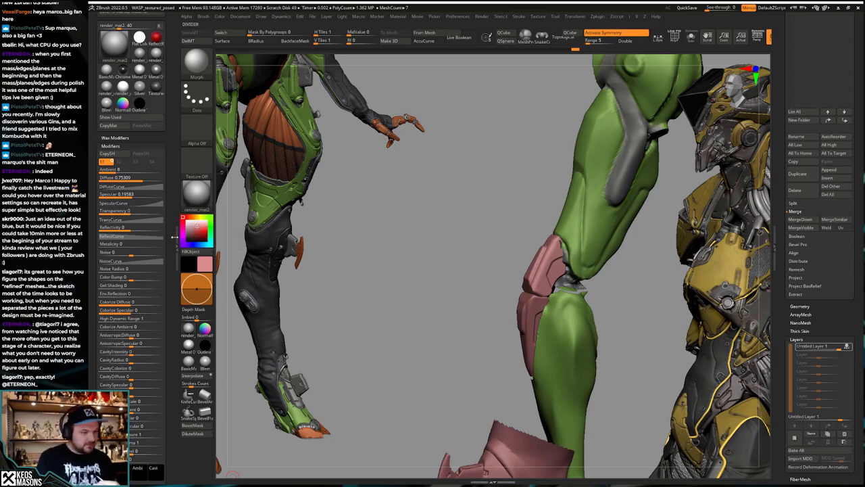
{"action": "left_click", "coordinate": [174, 233]}
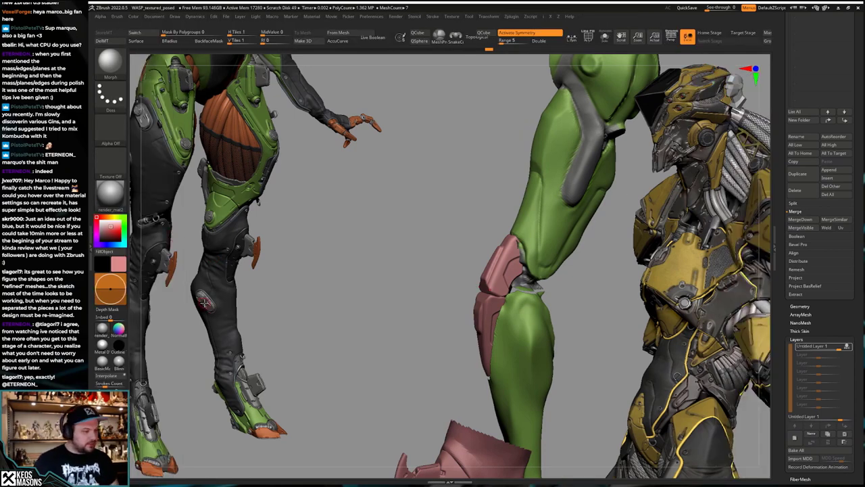
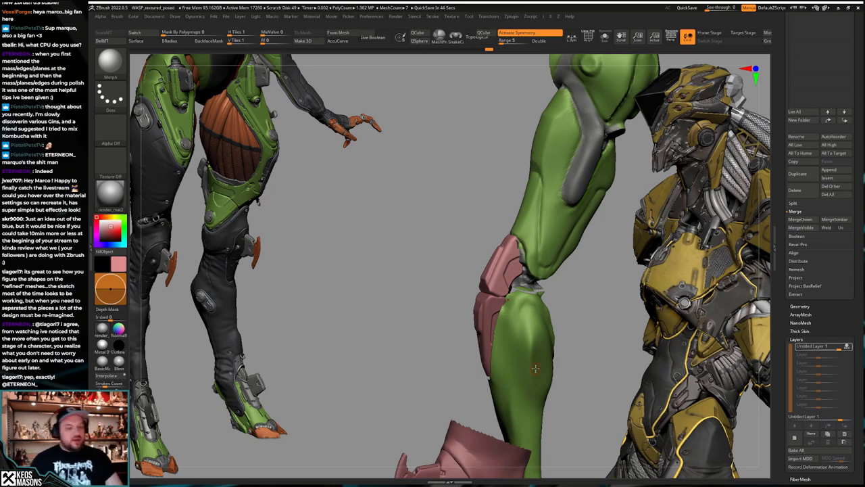
{"action": "mouse_move", "coordinate": [549, 331]}
{"action": "left_mouse_down"}
{"action": "mouse_move", "coordinate": [568, 341]}
{"action": "mouse_move", "coordinate": [515, 356]}
{"action": "mouse_move", "coordinate": [522, 359]}
{"action": "mouse_move", "coordinate": [524, 341]}
{"action": "left_mouse_up"}
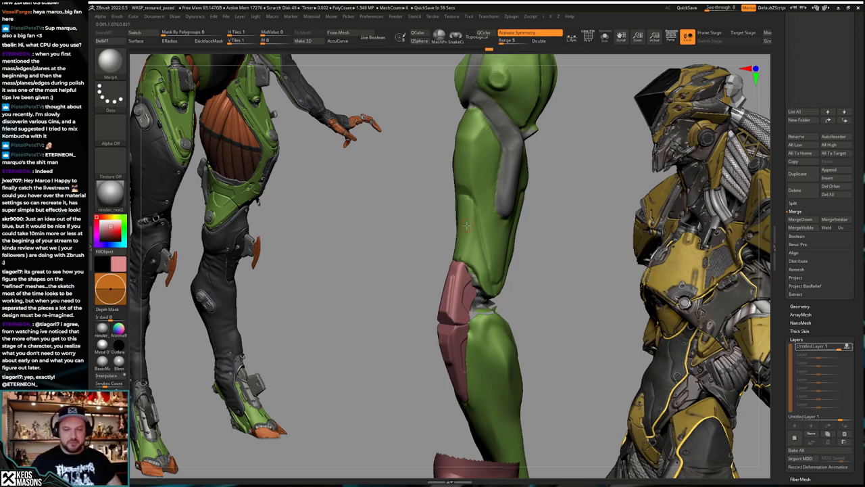
{"action": "mouse_move", "coordinate": [545, 333]}
{"action": "left_mouse_down"}
{"action": "mouse_move", "coordinate": [552, 332]}
{"action": "mouse_move", "coordinate": [544, 330]}
{"action": "mouse_move", "coordinate": [534, 355]}
{"action": "mouse_move", "coordinate": [530, 332]}
{"action": "mouse_move", "coordinate": [550, 331]}
{"action": "left_mouse_up"}
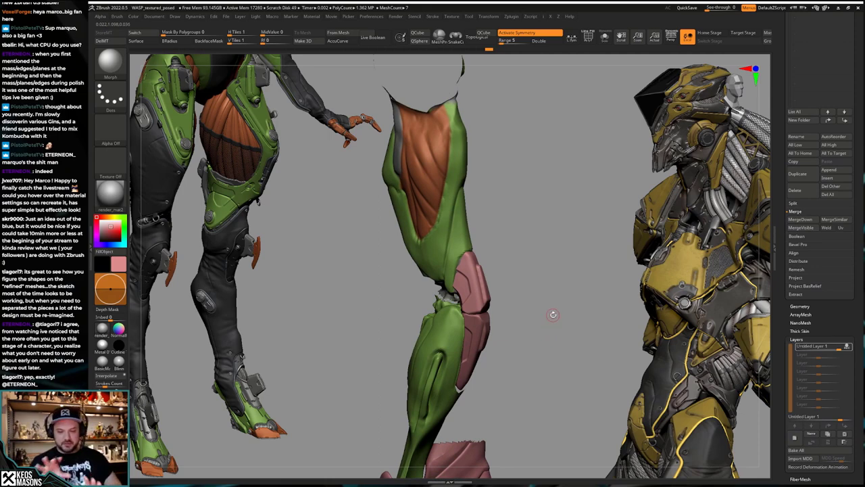
{"action": "left_click_drag", "start_coordinate": [560, 338], "coordinate": [517, 345]}
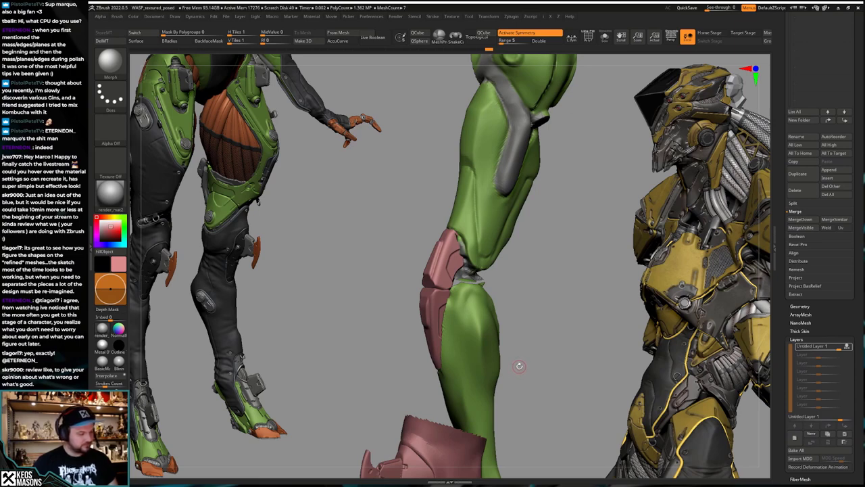
Step: Clip the upper end of the lower knee pad straight along the gap between the two pads with ClipCurve
{"action": "left_click_drag", "start_coordinate": [540, 348], "coordinate": [489, 327]}
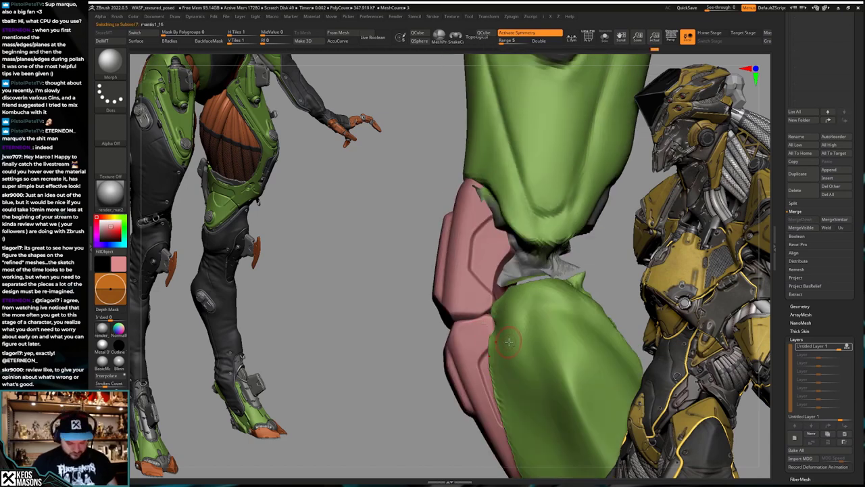
{"action": "right_click_drag", "start_coordinate": [509, 342], "coordinate": [496, 345]}
{"action": "left_click_drag", "start_coordinate": [447, 321], "coordinate": [485, 319], "text": "ctrl+shift"}
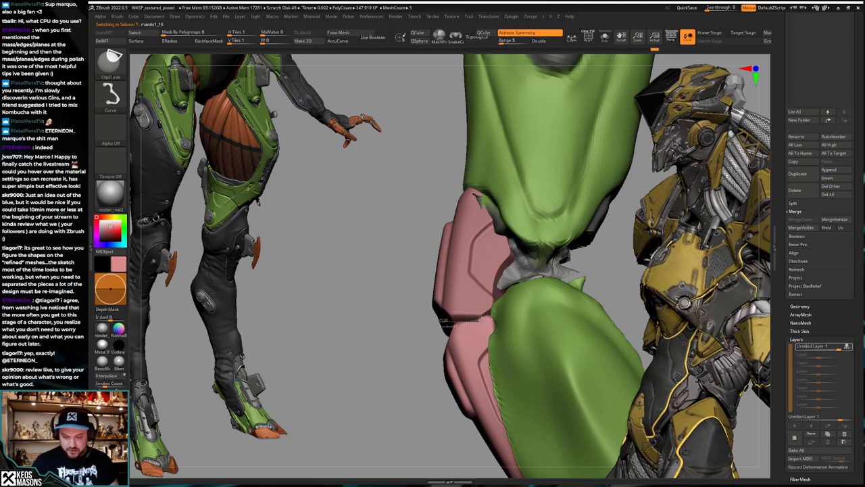
{"action": "left_click_drag", "start_coordinate": [443, 321], "coordinate": [503, 308]}
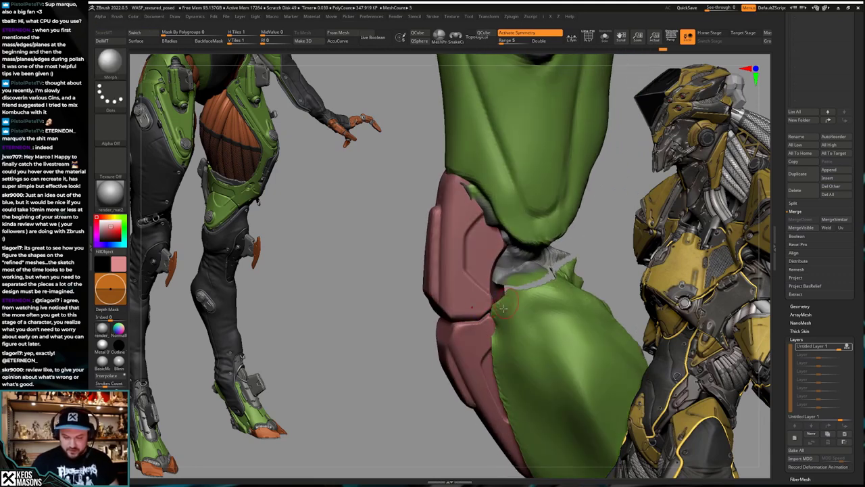
Step: Isolate the lower knee pad and smooth the edges of its clipped top face
{"action": "key", "text": "shift+f"}
{"action": "right_click_drag", "start_coordinate": [504, 308], "coordinate": [476, 352]}
{"action": "key", "text": "shift+f"}
{"action": "key", "text": "alt+s"}
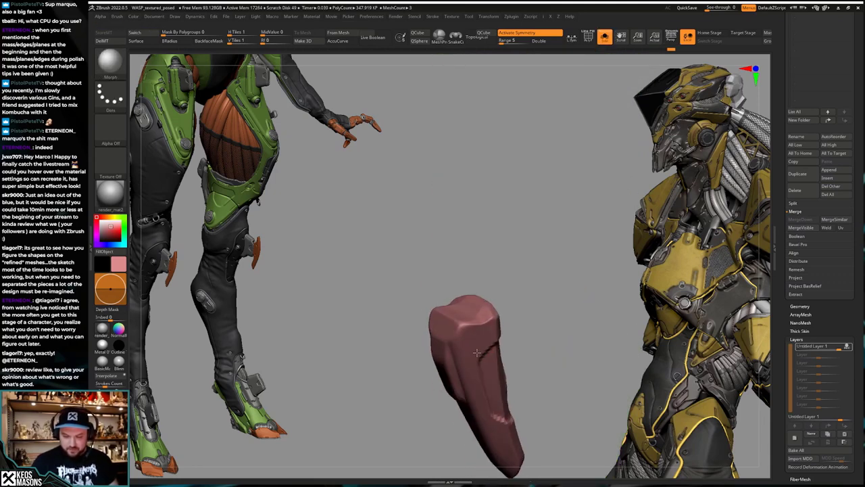
{"action": "left_click_drag", "start_coordinate": [476, 352], "coordinate": [499, 355]}
{"action": "key", "text": "ctrl+shift"}
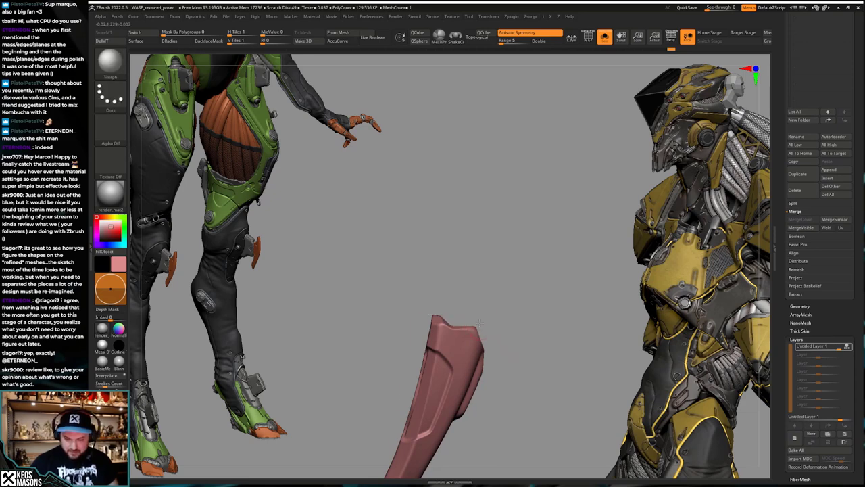
{"action": "left_click_drag", "start_coordinate": [517, 317], "coordinate": [503, 385]}
{"action": "left_click_drag", "start_coordinate": [467, 307], "coordinate": [447, 316], "text": "shift"}
{"action": "left_click_drag", "start_coordinate": [505, 338], "coordinate": [474, 295]}
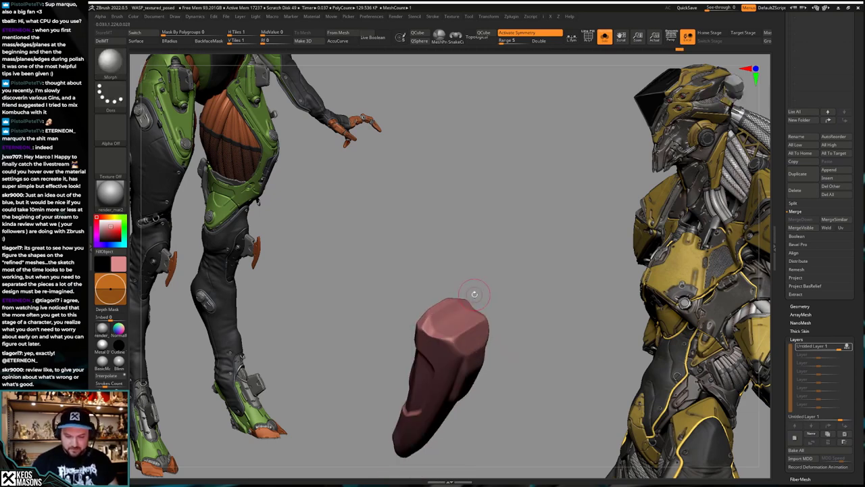
{"action": "key", "text": "shift+s"}
Step: Soften the lower knee pad's upper corner on the outer side of the leg
{"action": "left_click_drag", "start_coordinate": [581, 325], "coordinate": [508, 335]}
{"action": "right_click", "coordinate": [510, 335]}
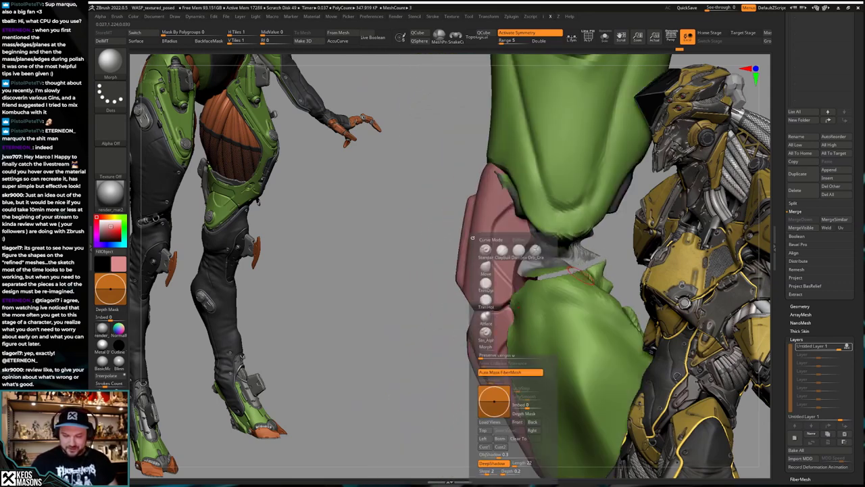
{"action": "mouse_move", "coordinate": [508, 335]}
{"action": "right_mouse_down"}
{"action": "mouse_move", "coordinate": [488, 324]}
{"action": "mouse_move", "coordinate": [530, 325]}
{"action": "right_mouse_up"}
{"action": "left_click_drag", "start_coordinate": [516, 315], "coordinate": [515, 327], "text": "shift"}
{"action": "right_click_drag", "start_coordinate": [514, 326], "coordinate": [517, 325]}
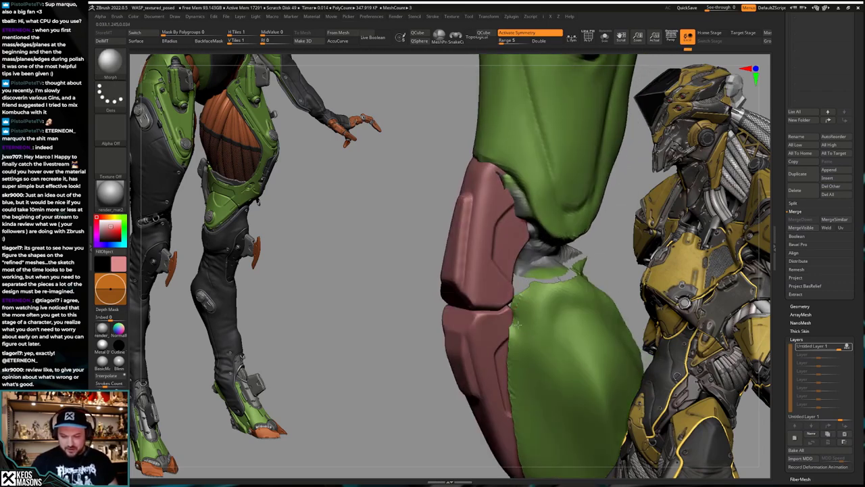
{"action": "left_click_drag", "start_coordinate": [517, 325], "coordinate": [521, 325]}
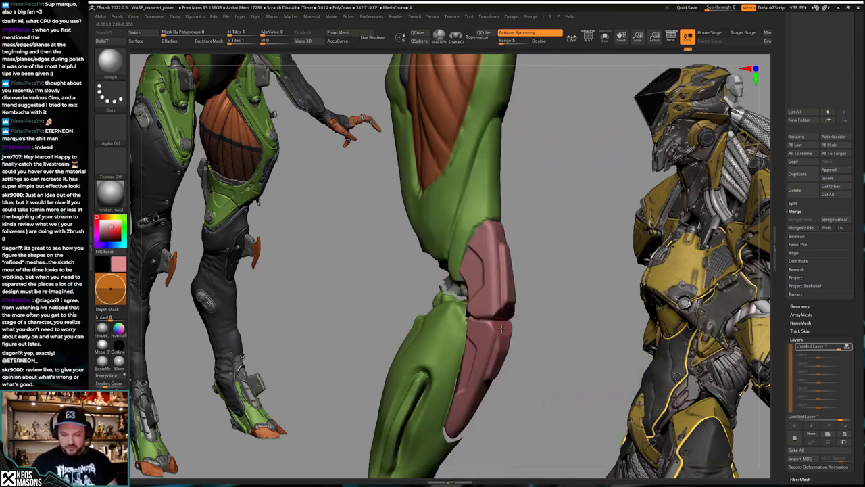
Step: Smooth the lower knee pad's top edge on the inner side of the leg
{"action": "mouse_move", "coordinate": [502, 329]}
{"action": "right_mouse_down", "text": "ctrl"}
{"action": "mouse_move", "coordinate": [503, 337]}
{"action": "mouse_move", "coordinate": [490, 327]}
{"action": "right_mouse_up", "text": "ctrl"}
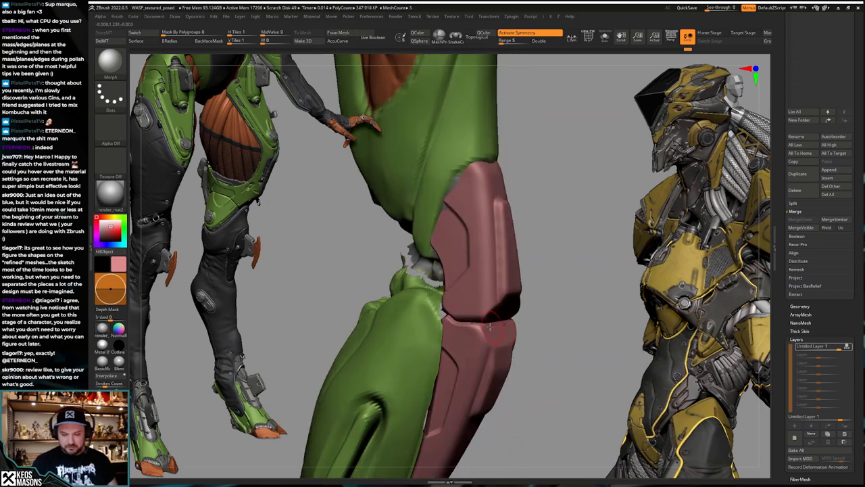
{"action": "left_click_drag", "start_coordinate": [490, 327], "coordinate": [485, 326], "text": "shift"}
{"action": "right_click_drag", "start_coordinate": [485, 327], "coordinate": [470, 328]}
{"action": "left_click_drag", "start_coordinate": [470, 328], "coordinate": [464, 331], "text": "shift"}
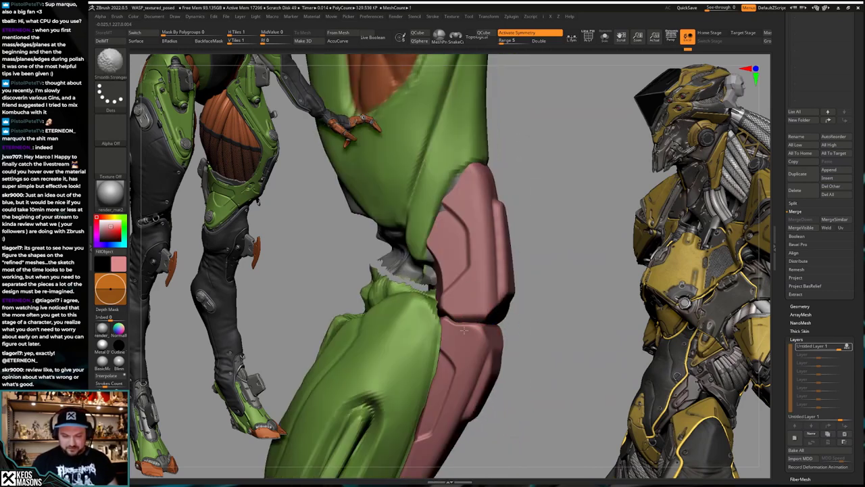
Step: Stamp round recesses near the lower edge of the upper knee pad on its outer and inner sides with the TrimHole brush
{"action": "mouse_move", "coordinate": [463, 330]}
{"action": "right_mouse_down"}
{"action": "mouse_move", "coordinate": [514, 352]}
{"action": "mouse_move", "coordinate": [515, 387]}
{"action": "mouse_move", "coordinate": [481, 290]}
{"action": "mouse_move", "coordinate": [507, 246]}
{"action": "mouse_move", "coordinate": [410, 358]}
{"action": "mouse_move", "coordinate": [414, 346]}
{"action": "right_mouse_up"}
{"action": "key", "text": "b"}
{"action": "key", "text": "t"}
{"action": "key", "text": "a"}
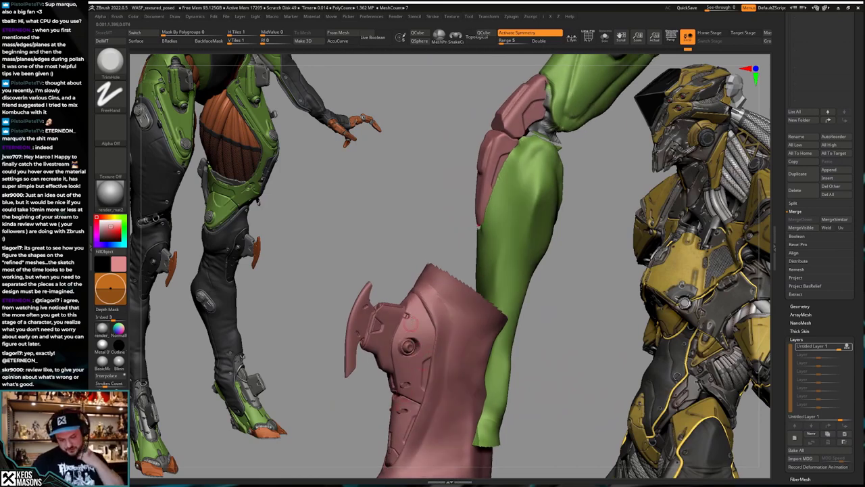
{"action": "right_click_drag", "start_coordinate": [422, 375], "coordinate": [471, 319], "text": "alt"}
{"action": "key", "text": "space"}
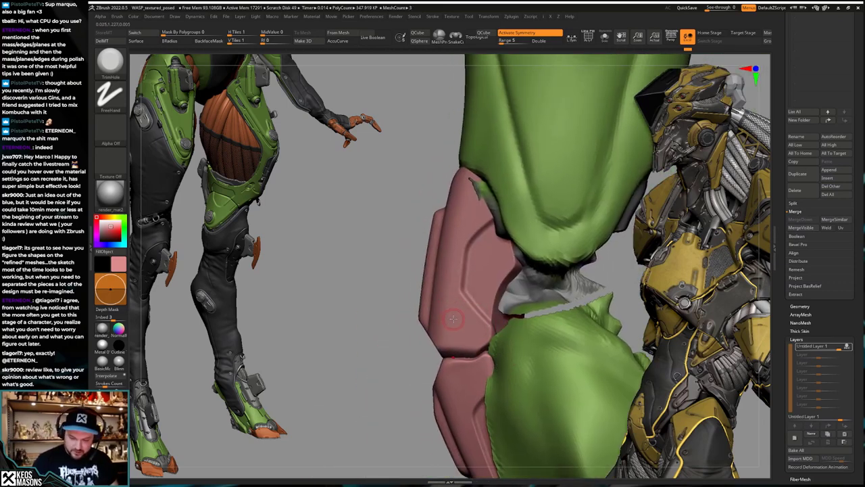
{"action": "left_click", "coordinate": [451, 321], "text": "alt"}
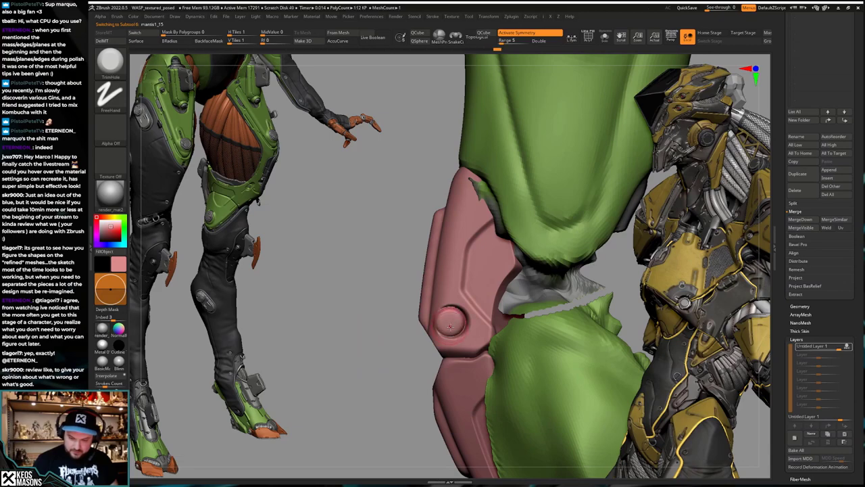
{"action": "right_click_drag", "start_coordinate": [455, 358], "coordinate": [497, 396], "text": "ctrl"}
{"action": "right_click_drag", "start_coordinate": [497, 396], "coordinate": [484, 345], "text": "alt"}
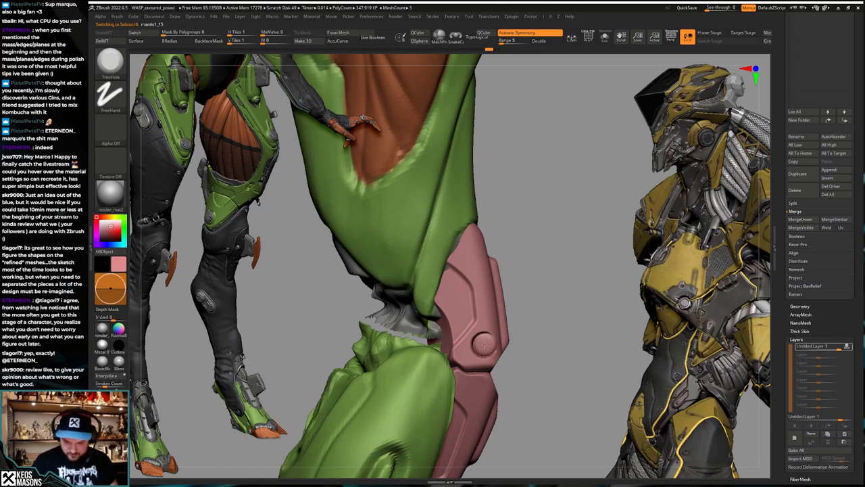
Step: Try round recesses near the tip of the upper knee pad on both sides of the leg and check the pad in isolation
{"action": "right_click_drag", "start_coordinate": [487, 342], "coordinate": [518, 365]}
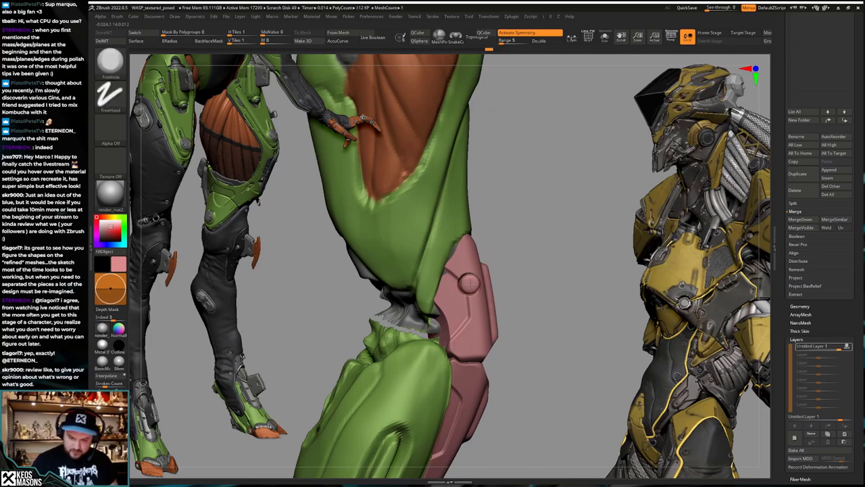
{"action": "mouse_move", "coordinate": [469, 285]}
{"action": "right_mouse_down"}
{"action": "mouse_move", "coordinate": [550, 342]}
{"action": "mouse_move", "coordinate": [550, 352]}
{"action": "mouse_move", "coordinate": [534, 331]}
{"action": "mouse_move", "coordinate": [466, 348]}
{"action": "mouse_move", "coordinate": [490, 360]}
{"action": "mouse_move", "coordinate": [488, 395]}
{"action": "right_mouse_up"}
{"action": "mouse_move", "coordinate": [465, 294]}
{"action": "right_mouse_down"}
{"action": "mouse_move", "coordinate": [485, 183]}
{"action": "mouse_move", "coordinate": [498, 291]}
{"action": "mouse_move", "coordinate": [484, 297]}
{"action": "mouse_move", "coordinate": [499, 308]}
{"action": "right_mouse_up"}
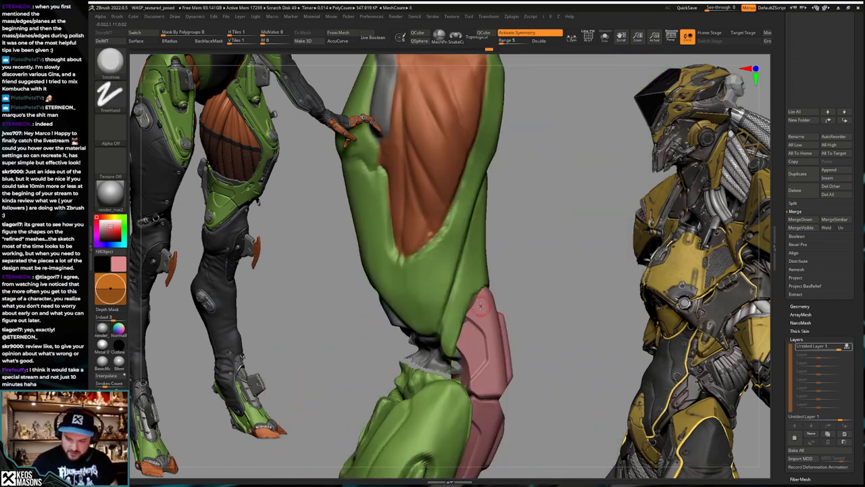
{"action": "left_click", "coordinate": [480, 306], "text": "alt"}
{"action": "key", "text": "shift+s"}
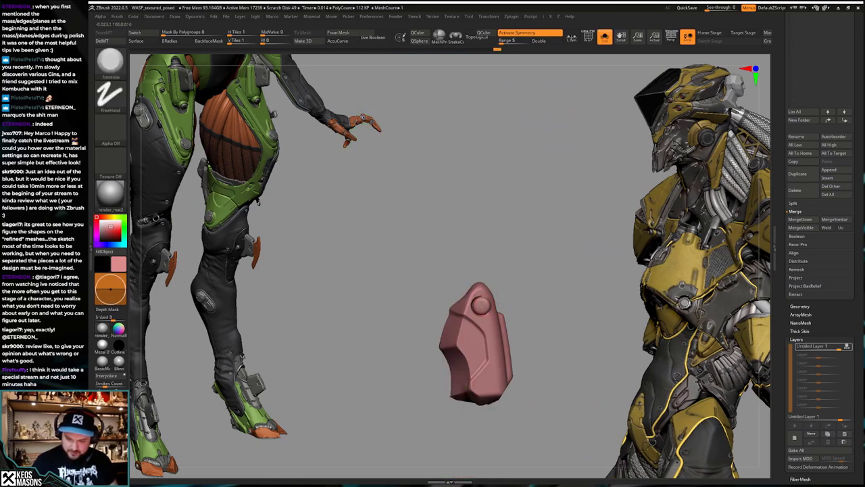
{"action": "right_click_drag", "start_coordinate": [497, 307], "coordinate": [515, 323]}
{"action": "key", "text": "shift+s"}
Step: Stamp round recesses near the upper edge of the lower knee pad on its inner and outer sides with TrimHole
{"action": "right_click_drag", "start_coordinate": [539, 425], "coordinate": [471, 346], "text": "alt"}
{"action": "left_click", "coordinate": [483, 338], "text": "alt"}
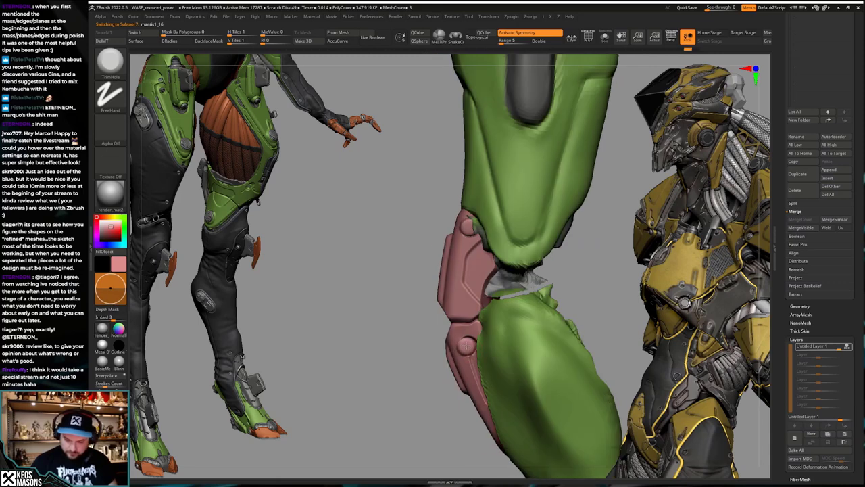
{"action": "right_click_drag", "start_coordinate": [466, 345], "coordinate": [466, 318]}
{"action": "mouse_move", "coordinate": [466, 318]}
{"action": "right_mouse_down"}
{"action": "mouse_move", "coordinate": [559, 318]}
{"action": "mouse_move", "coordinate": [521, 351]}
{"action": "mouse_move", "coordinate": [477, 315]}
{"action": "mouse_move", "coordinate": [512, 304]}
{"action": "mouse_move", "coordinate": [552, 315]}
{"action": "mouse_move", "coordinate": [552, 293]}
{"action": "mouse_move", "coordinate": [548, 311]}
{"action": "mouse_move", "coordinate": [554, 300]}
{"action": "mouse_move", "coordinate": [559, 308]}
{"action": "mouse_move", "coordinate": [509, 313]}
{"action": "mouse_move", "coordinate": [473, 357]}
{"action": "mouse_move", "coordinate": [467, 330]}
{"action": "right_mouse_up"}
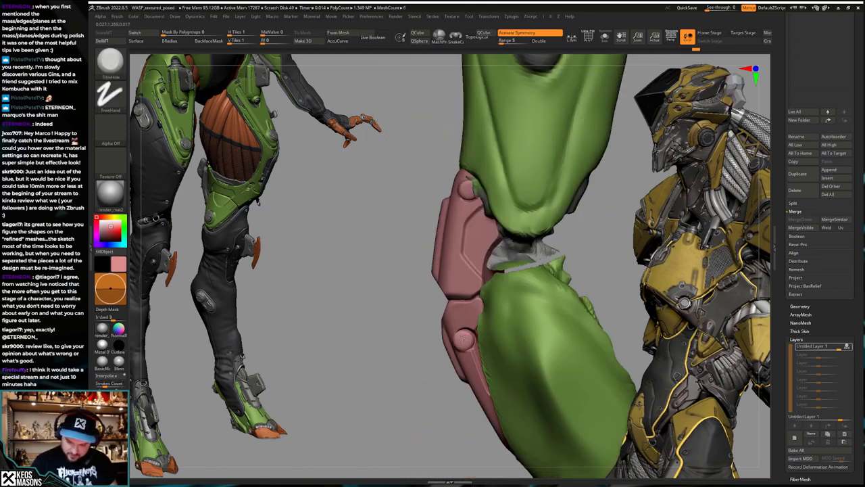
{"action": "right_click_drag", "start_coordinate": [463, 340], "coordinate": [536, 329]}
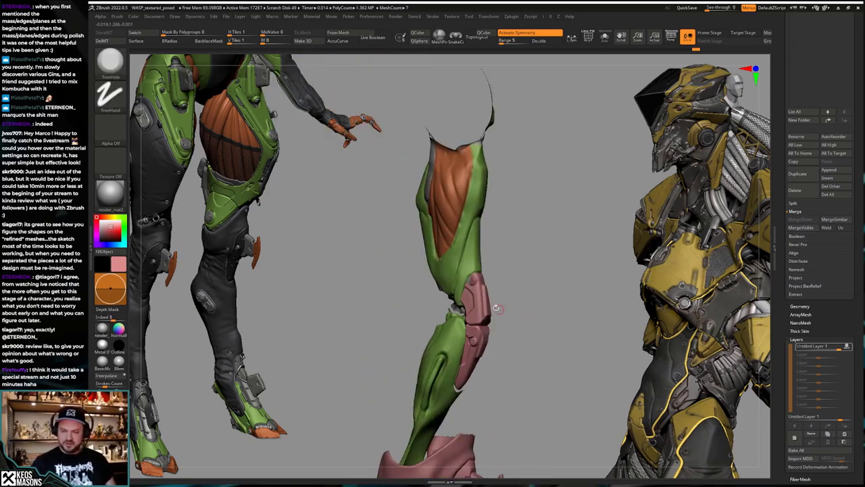
Step: Try a round recess near the lower edge of the upper knee pad's inner side, adjusting the brush between stamps
{"action": "mouse_move", "coordinate": [483, 295]}
{"action": "right_mouse_down", "text": "ctrl"}
{"action": "mouse_move", "coordinate": [488, 332]}
{"action": "mouse_move", "coordinate": [465, 316]}
{"action": "mouse_move", "coordinate": [541, 346]}
{"action": "mouse_move", "coordinate": [538, 313]}
{"action": "mouse_move", "coordinate": [522, 322]}
{"action": "mouse_move", "coordinate": [528, 335]}
{"action": "mouse_move", "coordinate": [538, 311]}
{"action": "mouse_move", "coordinate": [553, 323]}
{"action": "mouse_move", "coordinate": [558, 331]}
{"action": "mouse_move", "coordinate": [534, 368]}
{"action": "mouse_move", "coordinate": [499, 328]}
{"action": "mouse_move", "coordinate": [504, 311]}
{"action": "mouse_move", "coordinate": [486, 307]}
{"action": "right_mouse_up", "text": "ctrl"}
{"action": "left_click", "coordinate": [465, 316], "text": "alt"}
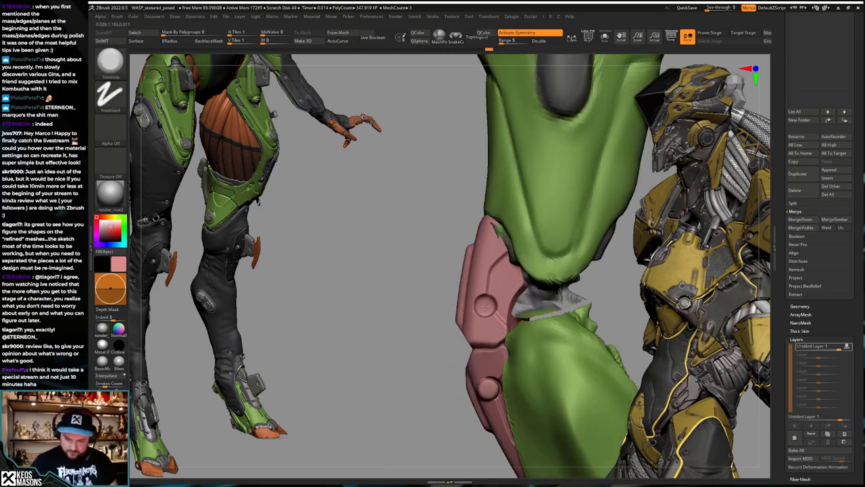
{"action": "right_click_drag", "start_coordinate": [486, 305], "coordinate": [489, 304]}
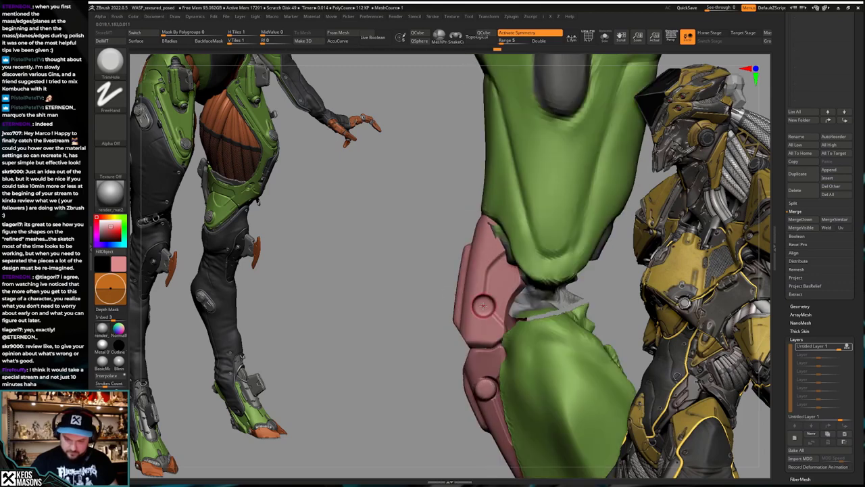
{"action": "key", "text": "space"}
{"action": "right_click_drag", "start_coordinate": [482, 305], "coordinate": [488, 292]}
{"action": "key", "text": "space"}
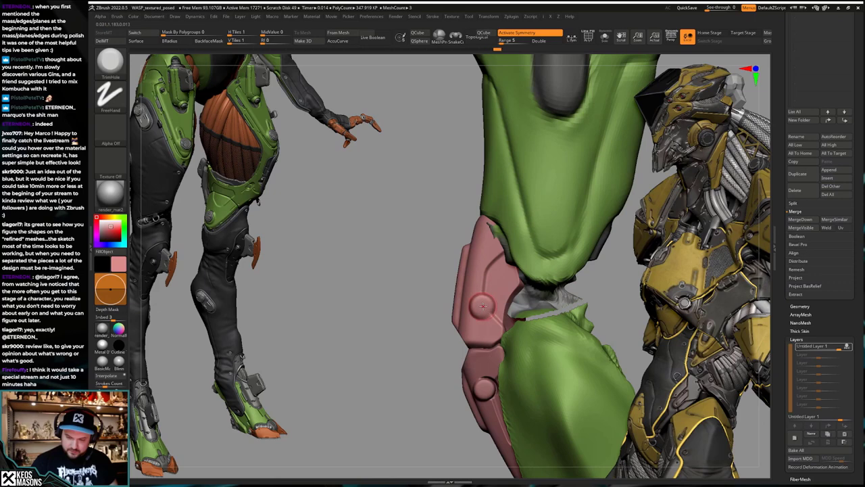
Step: Undo the round stamps on the upper knee pad, retrying their size and depth between undos
{"action": "key", "text": "ctrl+z"}
{"action": "key", "text": "ctrl+z"}
{"action": "key", "text": "ctrl+z"}
{"action": "key", "text": "ctrl+z"}
{"action": "key", "text": "ctrl+z"}
{"action": "key", "text": "ctrl+z"}
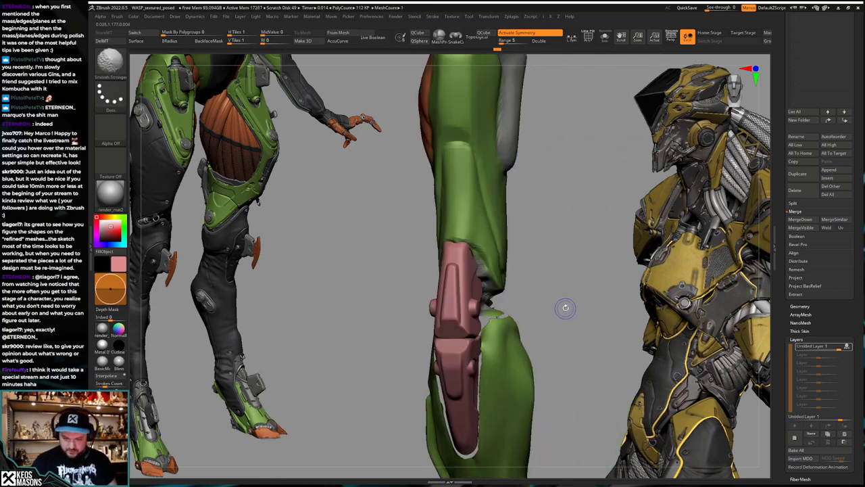
{"action": "key", "text": "ctrl+z"}
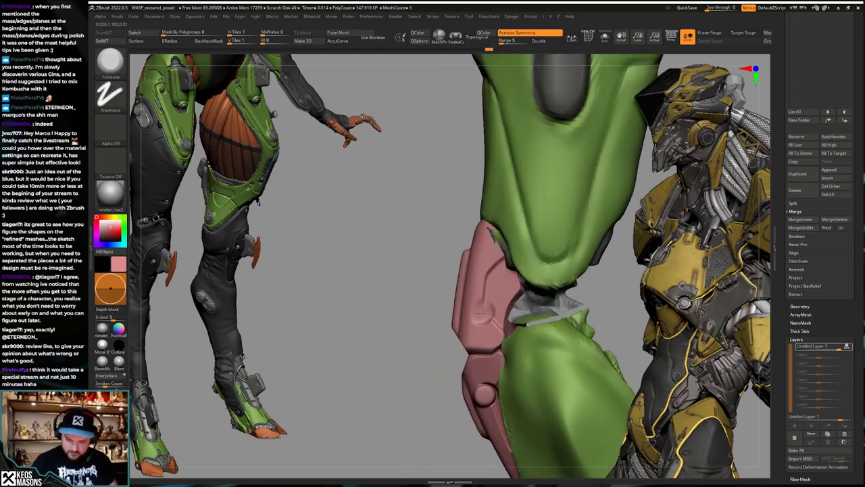
{"action": "key", "text": "ctrl+z"}
{"action": "key", "text": "ctrl+z"}
{"action": "key", "text": "ctrl+z"}
{"action": "key", "text": "ctrl+z"}
{"action": "key", "text": "ctrl+z"}
{"action": "key", "text": "ctrl+z"}
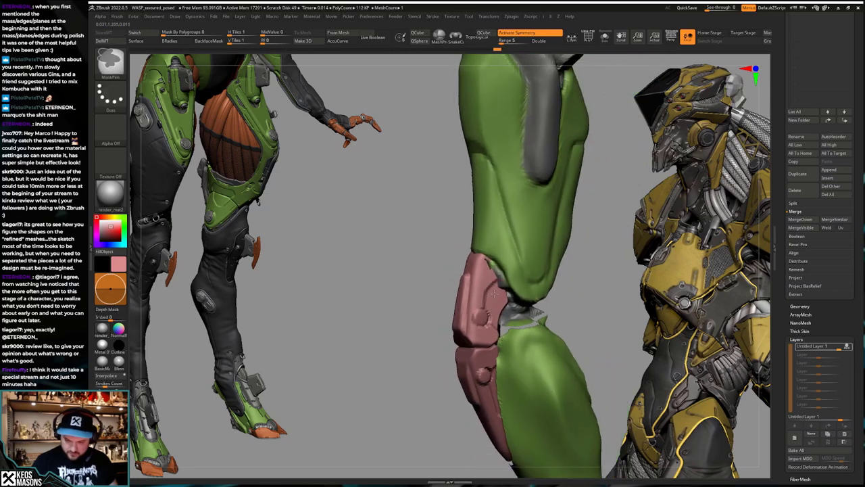
{"action": "key", "text": "ctrl+z"}
{"action": "key", "text": "ctrl+z"}
{"action": "key", "text": "ctrl+z"}
{"action": "key", "text": "ctrl+z"}
{"action": "key", "text": "ctrl+z"}
{"action": "key", "text": "ctrl+z"}
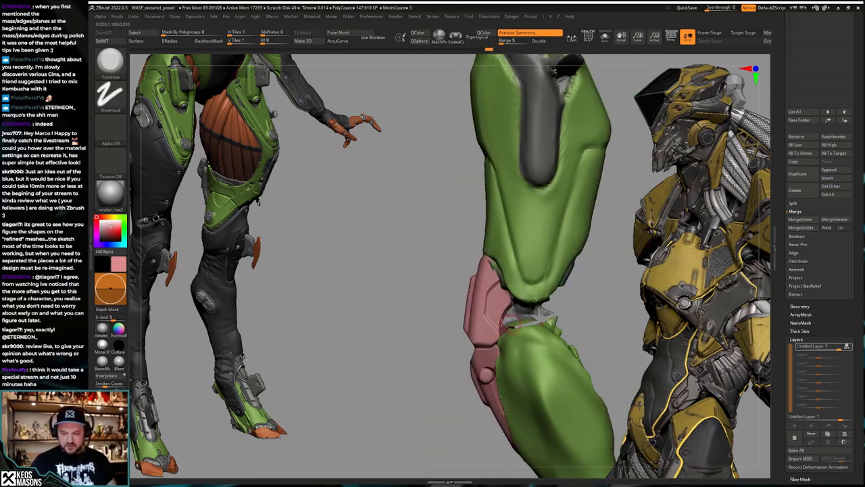
{"action": "key", "text": "ctrl+z"}
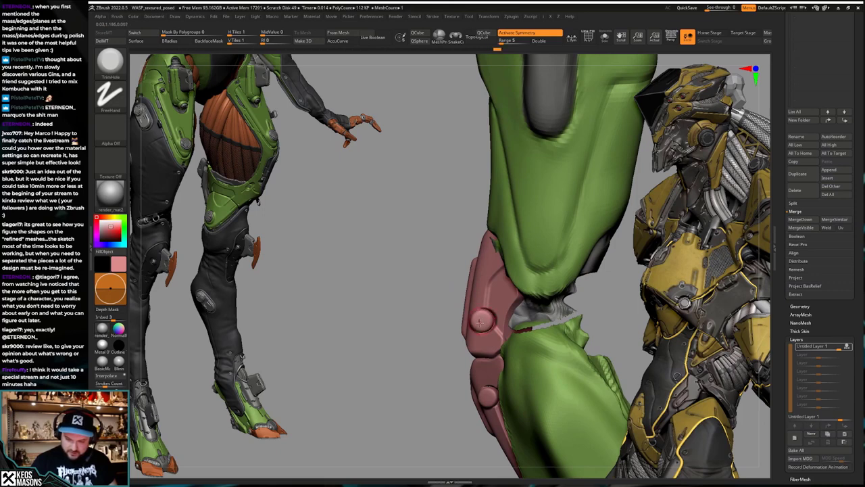
{"action": "key", "text": "ctrl+z"}
{"action": "key", "text": "ctrl+z"}
{"action": "key", "text": "ctrl+z"}
{"action": "key", "text": "ctrl+z"}
{"action": "key", "text": "ctrl+z"}
{"action": "key", "text": "ctrl+z"}
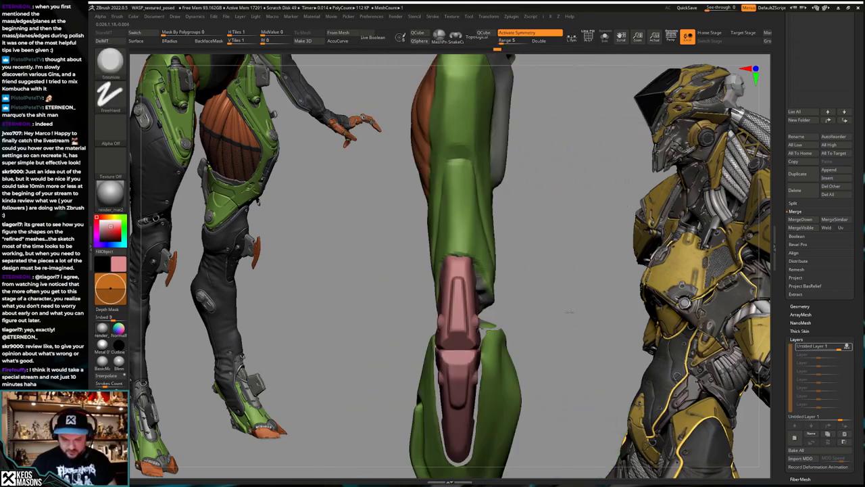
{"action": "key", "text": "ctrl+z"}
{"action": "key", "text": "ctrl+z"}
{"action": "key", "text": "ctrl+z"}
{"action": "key", "text": "ctrl+z"}
{"action": "key", "text": "ctrl+z"}
{"action": "key", "text": "ctrl+z"}
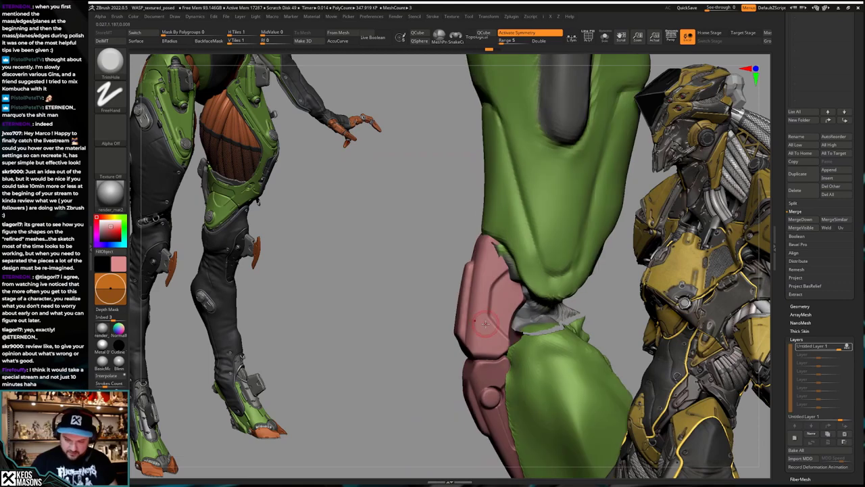
Step: Try a round recess low on the upper knee pad's outer side and compare it using undo and redo
{"action": "mouse_move", "coordinate": [483, 323]}
{"action": "right_mouse_down"}
{"action": "mouse_move", "coordinate": [579, 312]}
{"action": "mouse_move", "coordinate": [571, 292]}
{"action": "mouse_move", "coordinate": [583, 294]}
{"action": "right_mouse_up"}
{"action": "key", "text": "ctrl+z"}
{"action": "key", "text": "ctrl+z"}
{"action": "key", "text": "ctrl+z"}
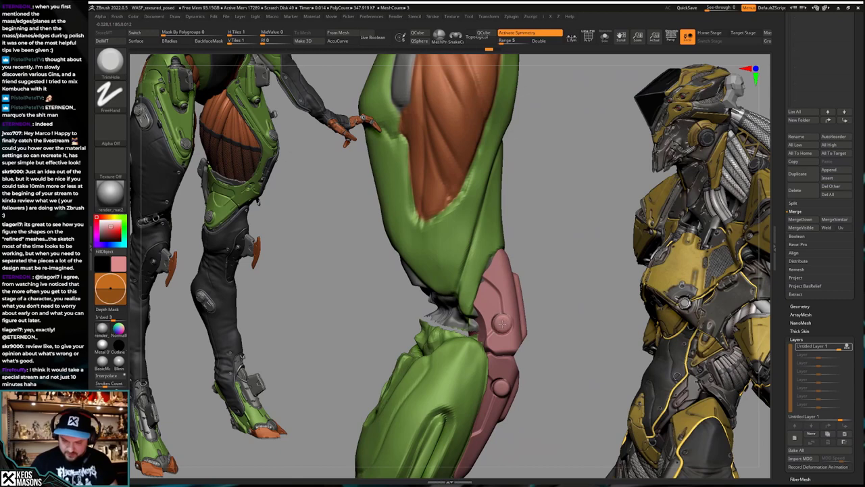
{"action": "key", "text": "ctrl+shift+z"}
{"action": "key", "text": "ctrl+shift+z"}
{"action": "key", "text": "ctrl+shift+z"}
{"action": "key", "text": "ctrl+shift+z"}
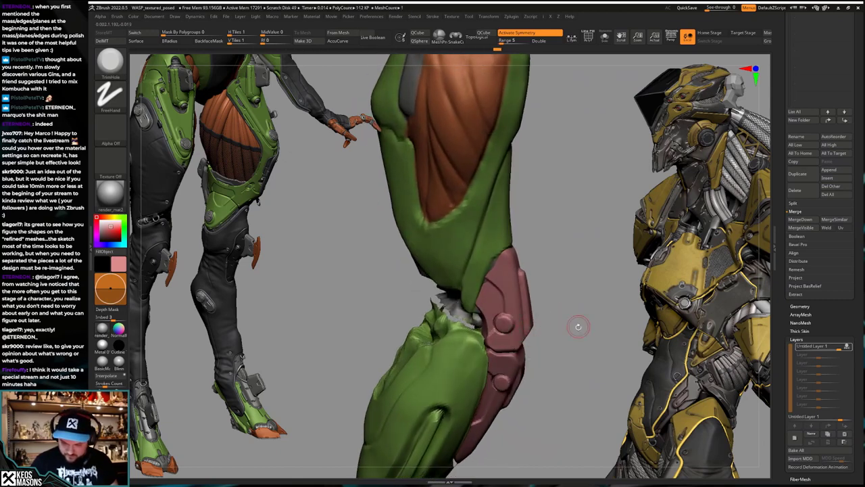
{"action": "key", "text": "ctrl+z"}
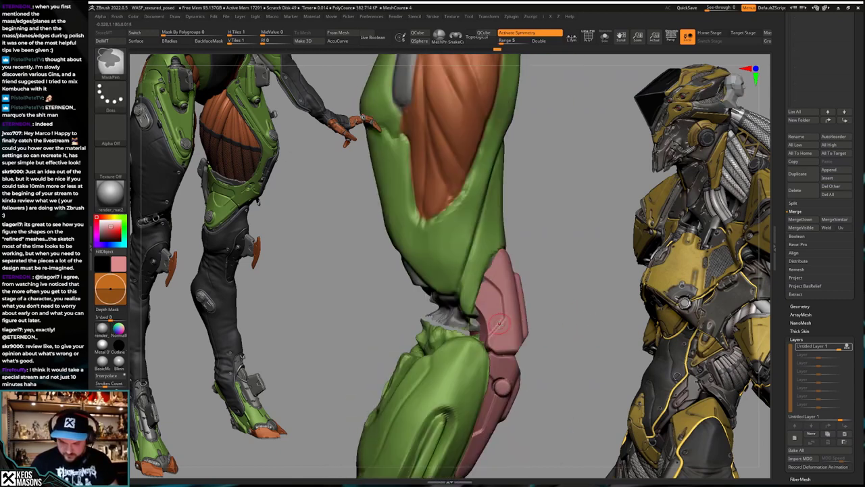
Step: Restamp the round detail near the lower edge of the upper knee pad, undoing unwanted attempts
{"action": "left_click_drag", "start_coordinate": [629, 327], "coordinate": [576, 349]}
{"action": "key", "text": "ctrl+z"}
{"action": "key", "text": "ctrl+z"}
{"action": "key", "text": "ctrl+z"}
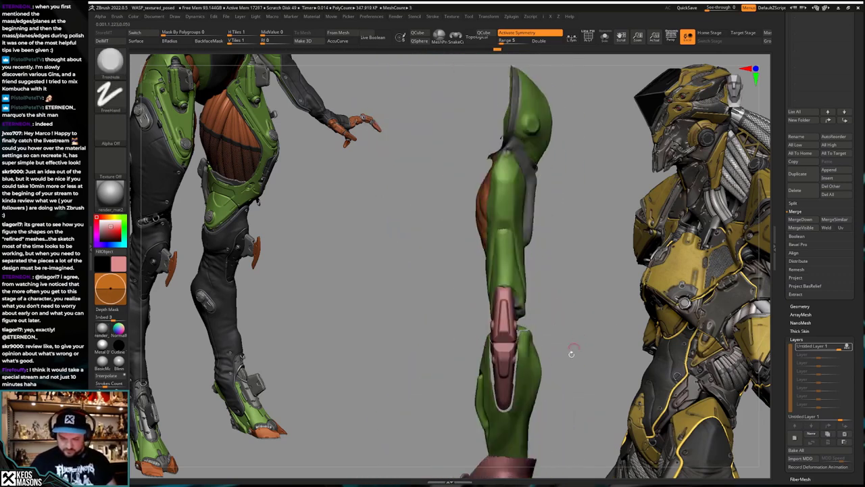
{"action": "key", "text": "ctrl+z"}
{"action": "key", "text": "ctrl+z"}
{"action": "key", "text": "ctrl+z"}
{"action": "key", "text": "ctrl+z"}
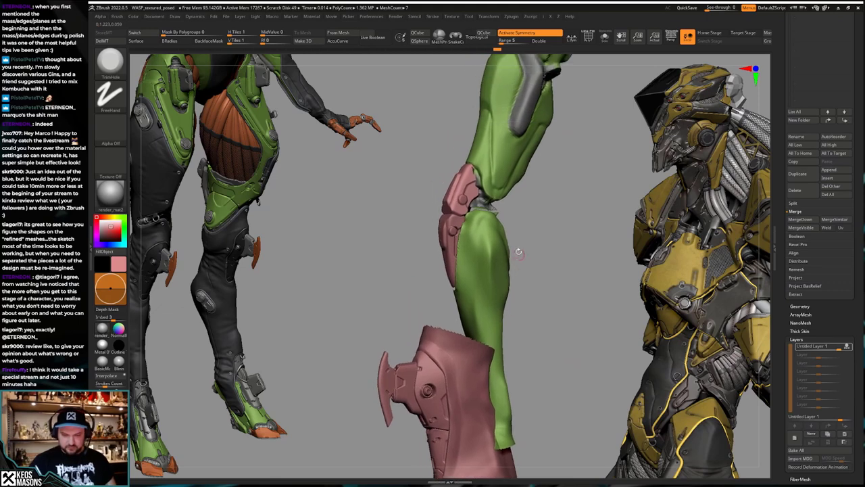
{"action": "key", "text": "ctrl+z"}
{"action": "key", "text": "ctrl+z"}
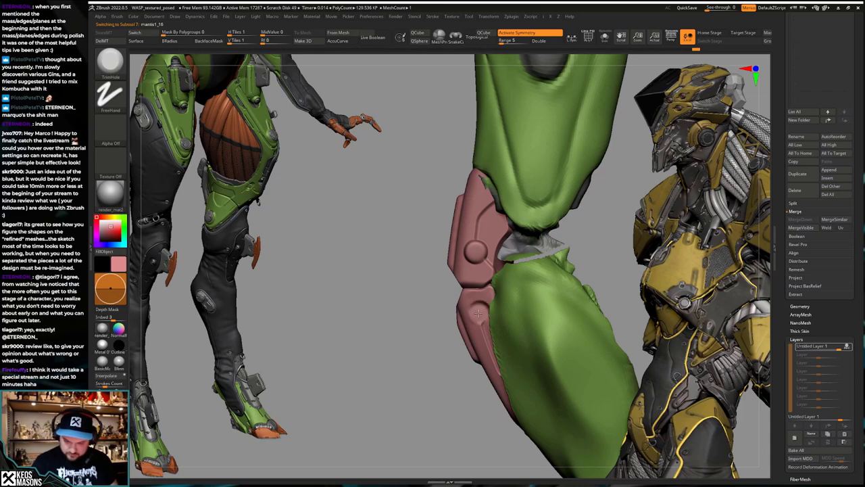
Step: Undo the round stamps on the lower knee pad
{"action": "key", "text": "ctrl+z"}
{"action": "key", "text": "ctrl+z"}
{"action": "key", "text": "ctrl+z"}
{"action": "key", "text": "ctrl+z"}
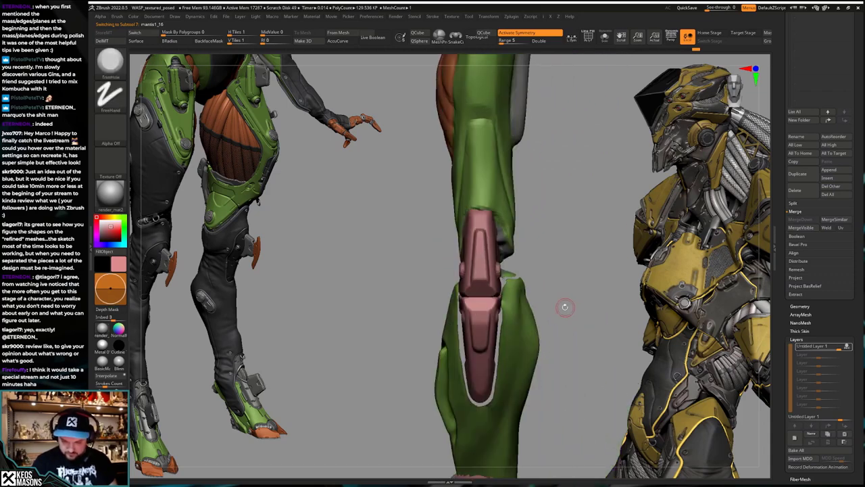
{"action": "key", "text": "ctrl+z"}
{"action": "key", "text": "ctrl+z"}
{"action": "key", "text": "ctrl+z"}
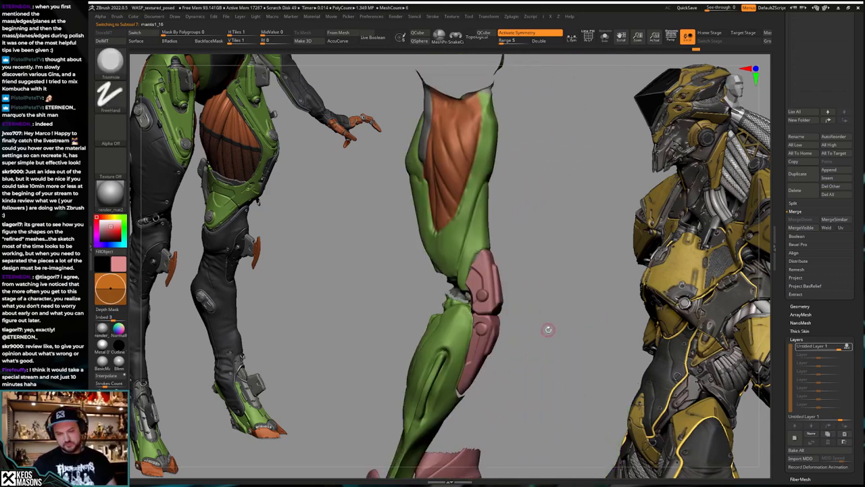
{"action": "key", "text": "ctrl+z"}
{"action": "key", "text": "ctrl+z"}
{"action": "key", "text": "ctrl+z"}
{"action": "key", "text": "ctrl+z"}
{"action": "key", "text": "ctrl+z"}
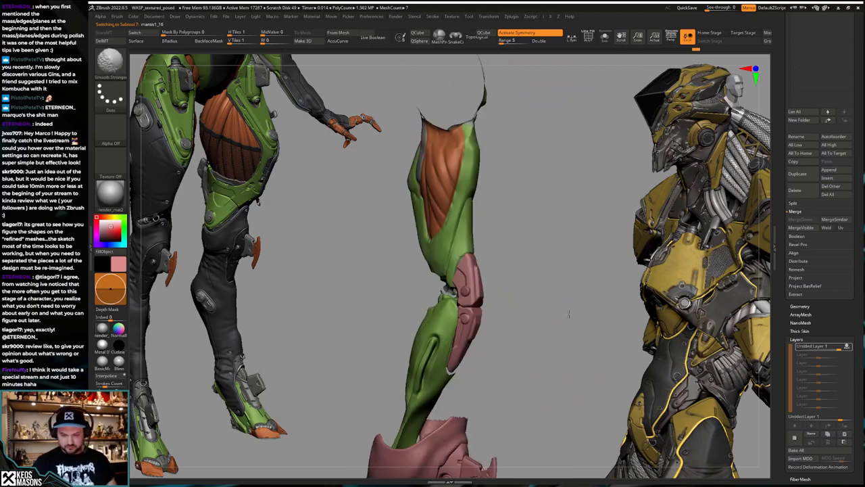
{"action": "key", "text": "ctrl+z"}
{"action": "key", "text": "ctrl+z"}
{"action": "key", "text": "ctrl+z"}
{"action": "key", "text": "ctrl+z"}
{"action": "key", "text": "ctrl+z"}
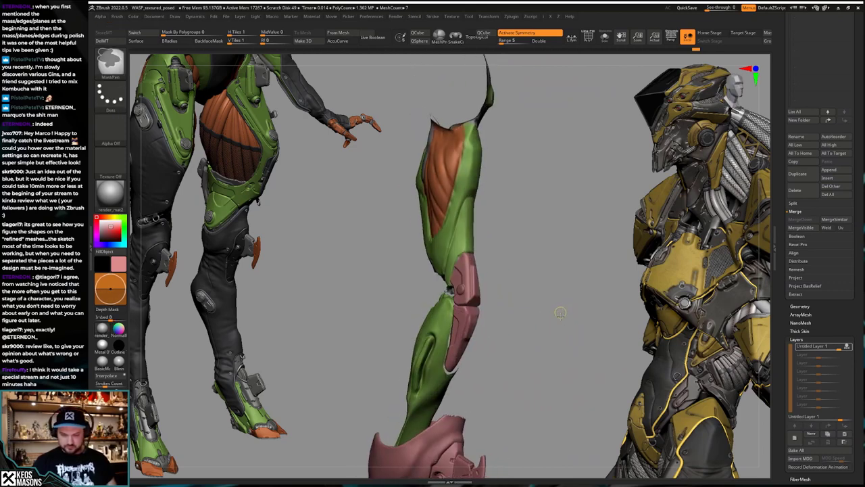
{"action": "key", "text": "ctrl+z"}
{"action": "key", "text": "ctrl+z"}
{"action": "key", "text": "ctrl+z"}
{"action": "key", "text": "ctrl+z"}
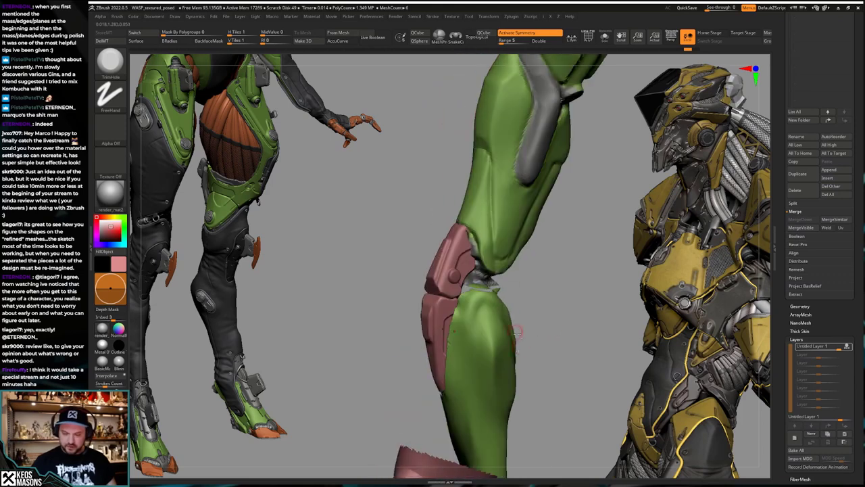
{"action": "key", "text": "ctrl+z"}
{"action": "key", "text": "ctrl+z"}
{"action": "key", "text": "ctrl+z"}
{"action": "key", "text": "ctrl+z"}
{"action": "key", "text": "ctrl+z"}
{"action": "key", "text": "ctrl+z"}
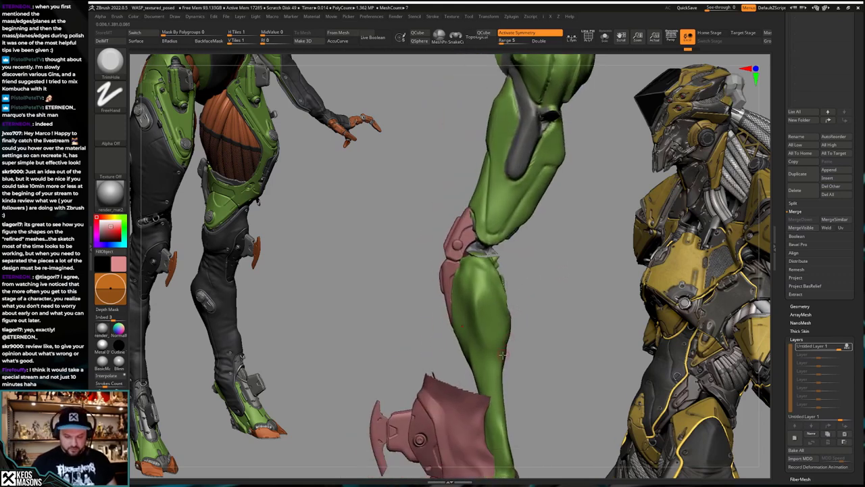
{"action": "key", "text": "ctrl+z"}
{"action": "key", "text": "ctrl+z"}
{"action": "key", "text": "ctrl+z"}
{"action": "key", "text": "ctrl+z"}
{"action": "key", "text": "ctrl+z"}
{"action": "key", "text": "ctrl+z"}
{"action": "key", "text": "ctrl+z"}
{"action": "key", "text": "ctrl+z"}
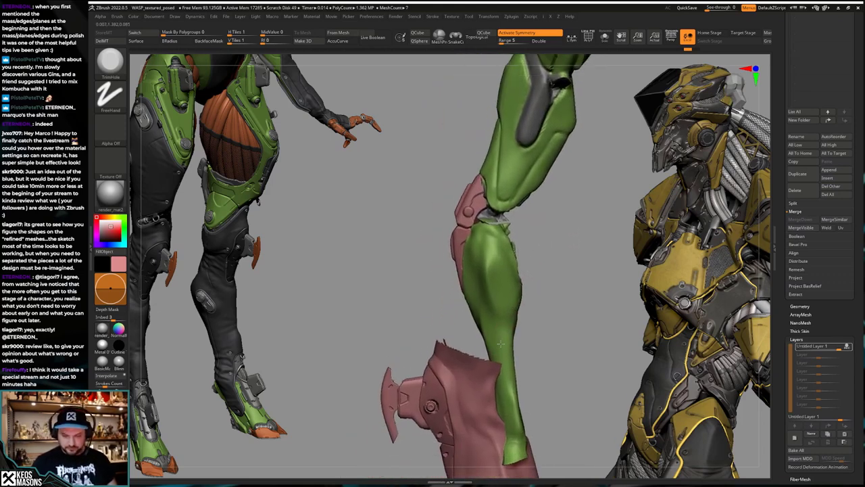
Step: Select the upper knee pad and inspect its round detail both isolated and with the rest of the leg
{"action": "key", "text": "space"}
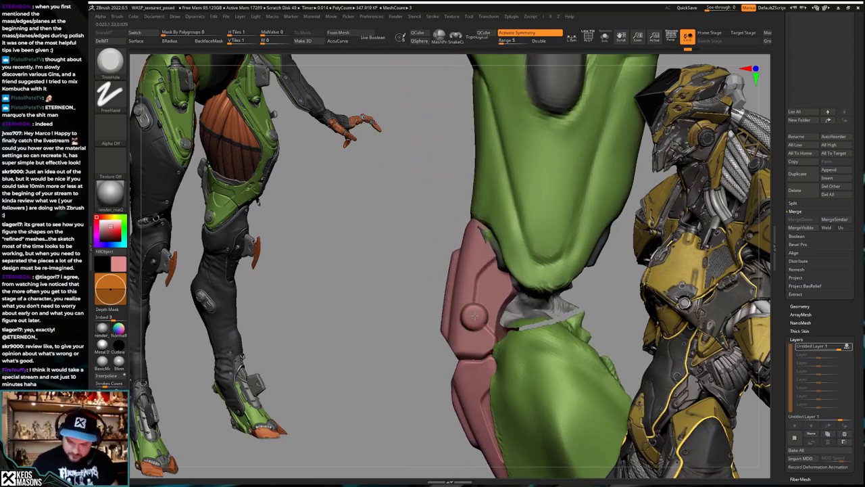
{"action": "key", "text": "ctrl+z"}
{"action": "key", "text": "space"}
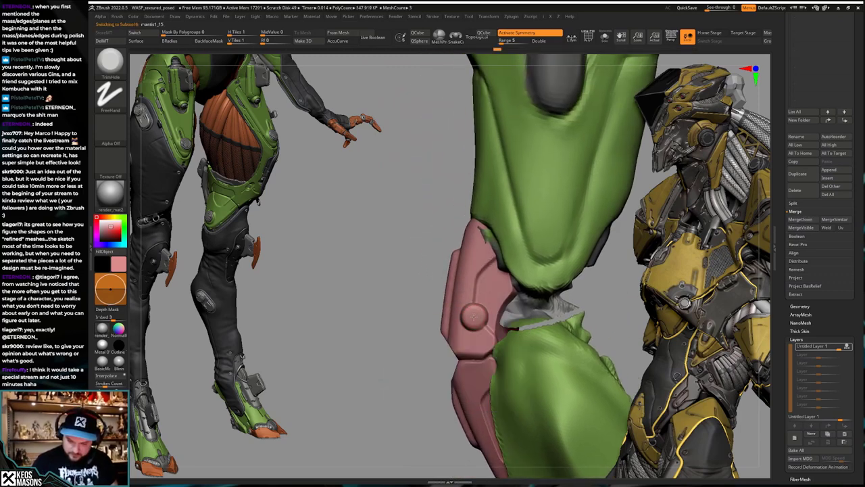
{"action": "right_click_drag", "start_coordinate": [474, 316], "coordinate": [512, 241], "text": "ctrl"}
{"action": "key", "text": "ctrl+shift+s"}
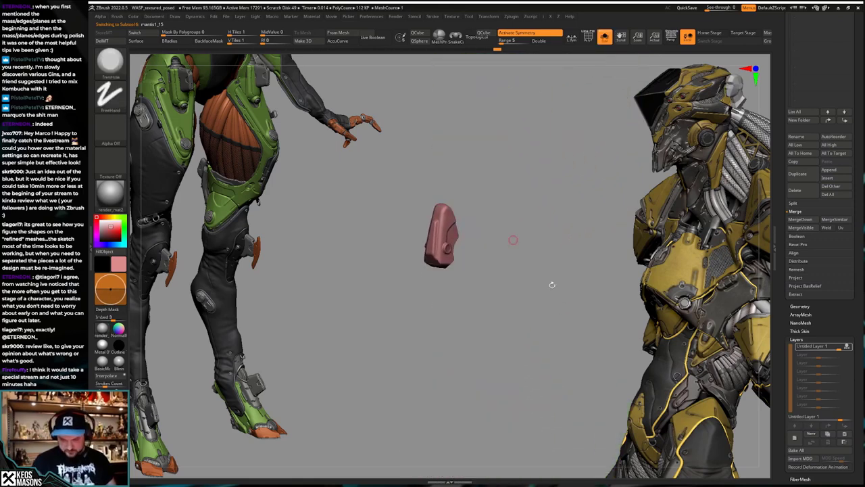
{"action": "key", "text": "ctrl+shift+s"}
{"action": "right_click_drag", "start_coordinate": [551, 341], "coordinate": [543, 342], "text": "ctrl"}
{"action": "key", "text": "shift+f"}
{"action": "key", "text": "shift+f"}
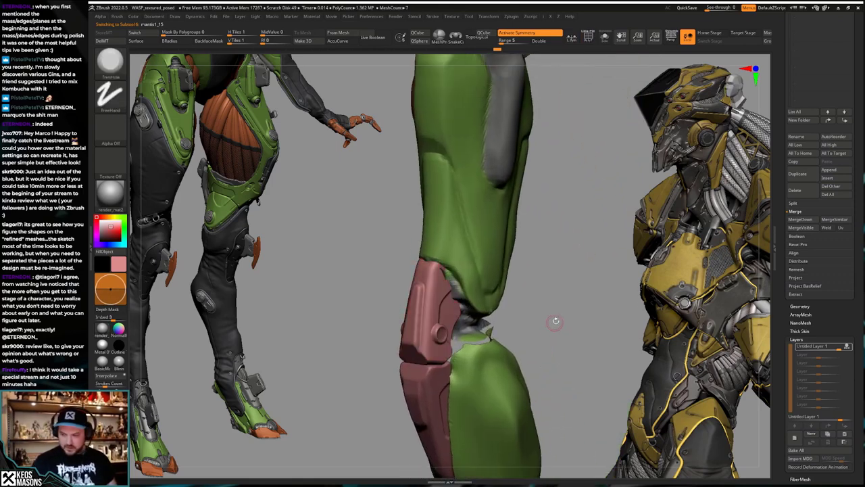
Step: Make the mantis1_11 subtool active and frame the knee area
{"action": "scroll", "coordinate": [831, 322], "scroll_direction": "up", "scroll_amount": 5}
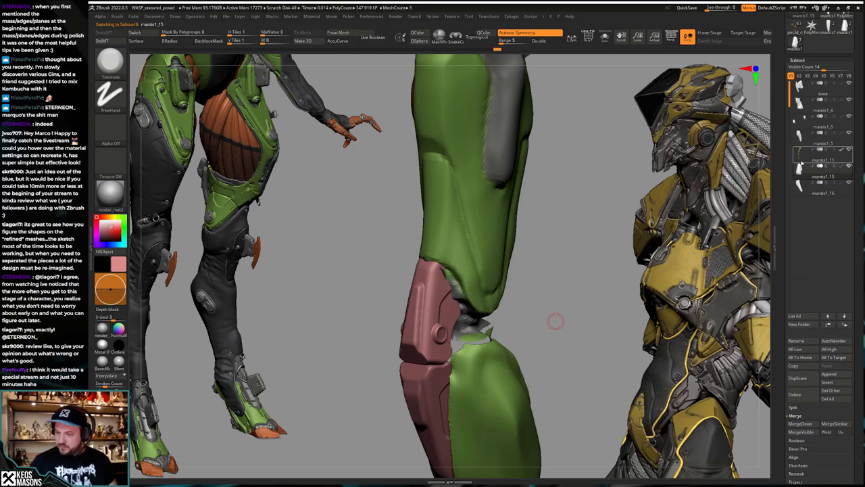
{"action": "left_click", "coordinate": [800, 155]}
{"action": "right_click_drag", "start_coordinate": [513, 372], "coordinate": [520, 347], "text": "alt"}
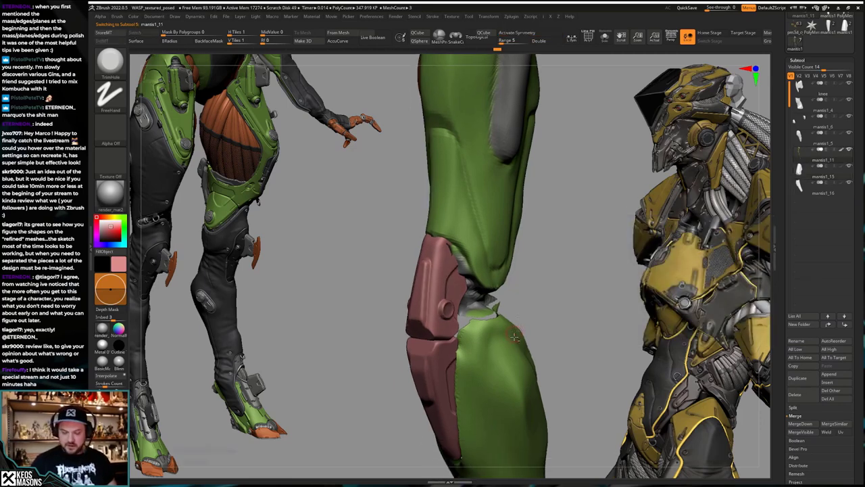
Step: Insert the Cones_3 mesh from the IMM ModelKit brush as a bolt over the round detail on the upper knee pad
{"action": "key", "text": "ctrl+shift+s"}
{"action": "key", "text": "ctrl+shift+s"}
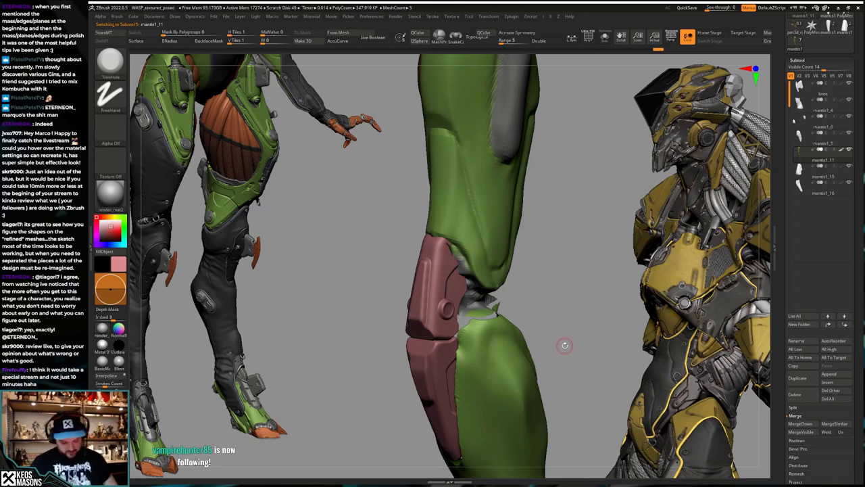
{"action": "key", "text": "b"}
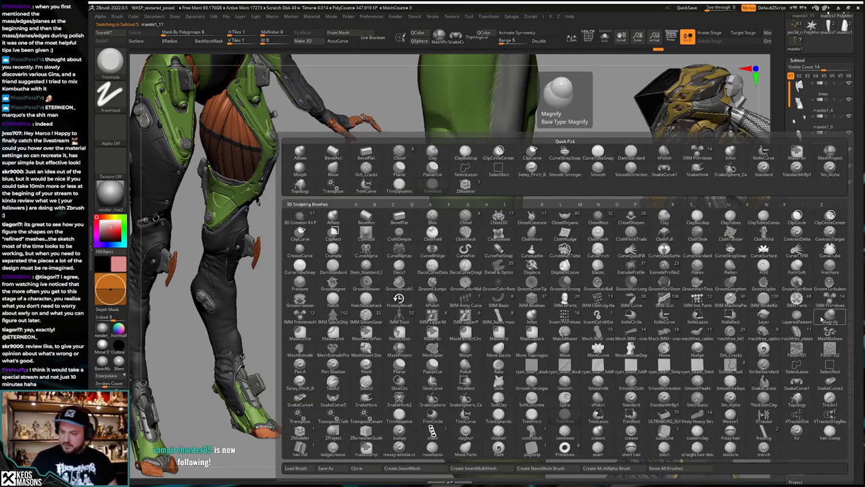
{"action": "left_click", "coordinate": [804, 303]}
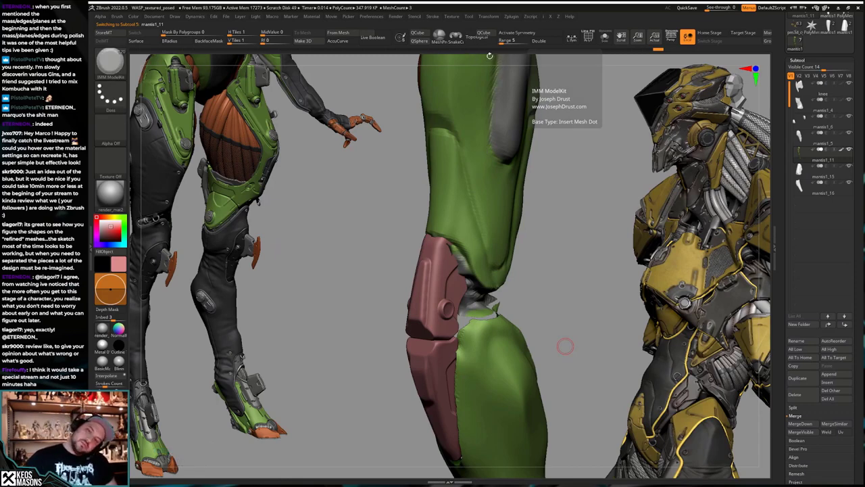
{"action": "mouse_move", "coordinate": [490, 59]}
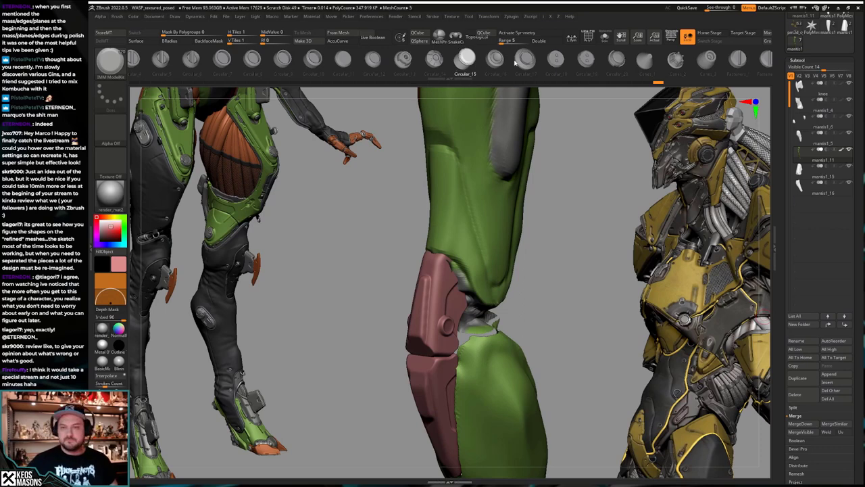
{"action": "left_click", "coordinate": [708, 59]}
{"action": "right_click_drag", "start_coordinate": [587, 223], "coordinate": [503, 243]}
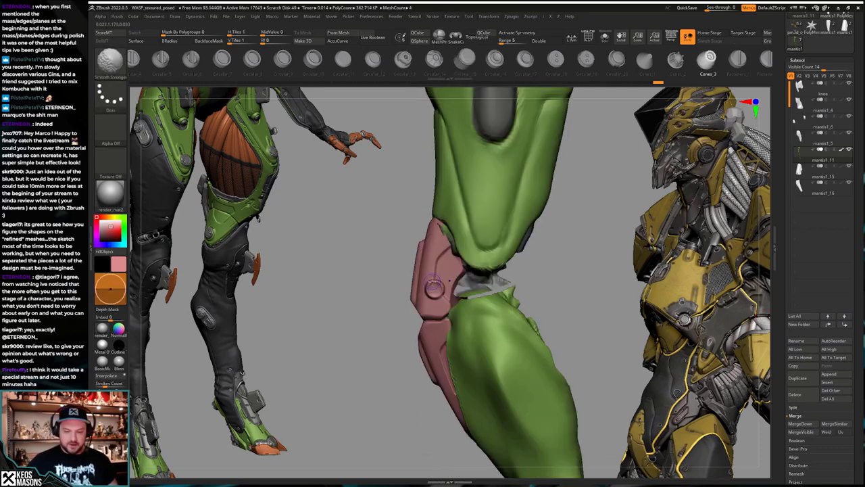
{"action": "right_click_drag", "start_coordinate": [463, 302], "coordinate": [431, 292], "text": "ctrl"}
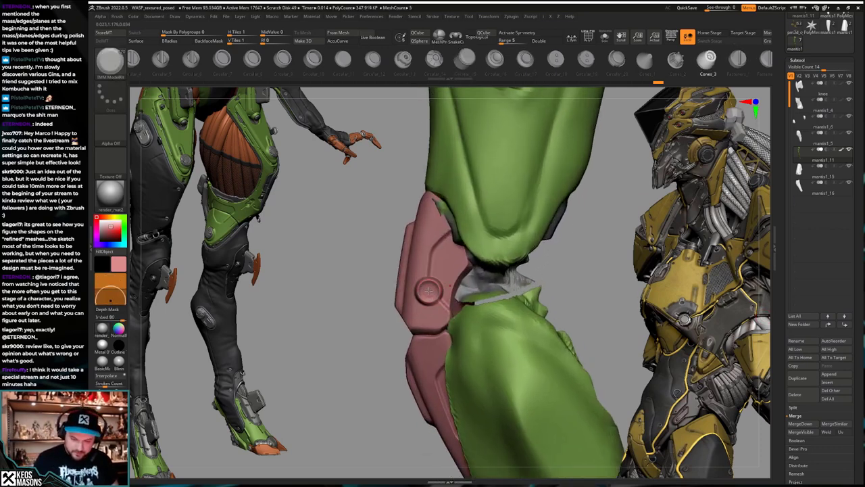
{"action": "left_click_drag", "start_coordinate": [429, 291], "coordinate": [435, 299]}
Step: Split the inserted bolt from the knee pads into its own subtool and make it active
{"action": "mouse_move", "coordinate": [435, 299]}
{"action": "right_mouse_down"}
{"action": "mouse_move", "coordinate": [545, 299]}
{"action": "mouse_move", "coordinate": [578, 326]}
{"action": "right_mouse_up"}
{"action": "key", "text": "w"}
{"action": "key", "text": "q"}
{"action": "key", "text": "alt+s"}
{"action": "key", "text": "g"}
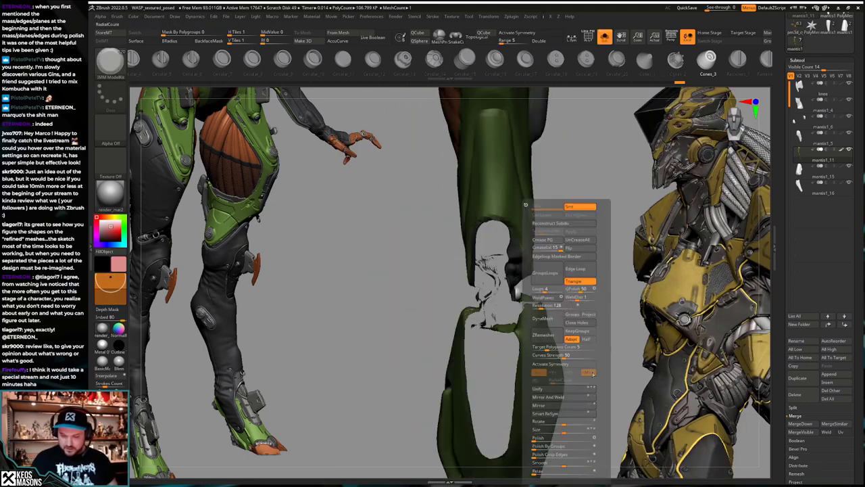
{"action": "right_click_drag", "start_coordinate": [559, 388], "coordinate": [532, 396], "text": "alt"}
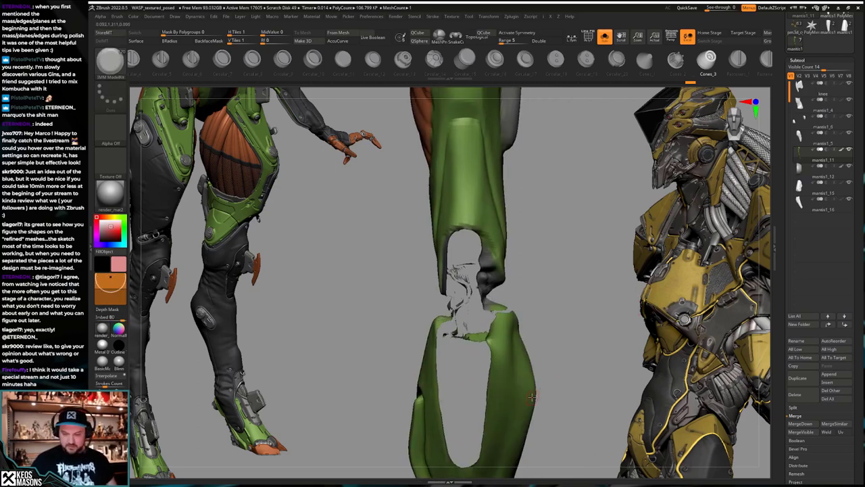
{"action": "key", "text": "alt+s"}
{"action": "key", "text": "Down"}
{"action": "key", "text": "g"}
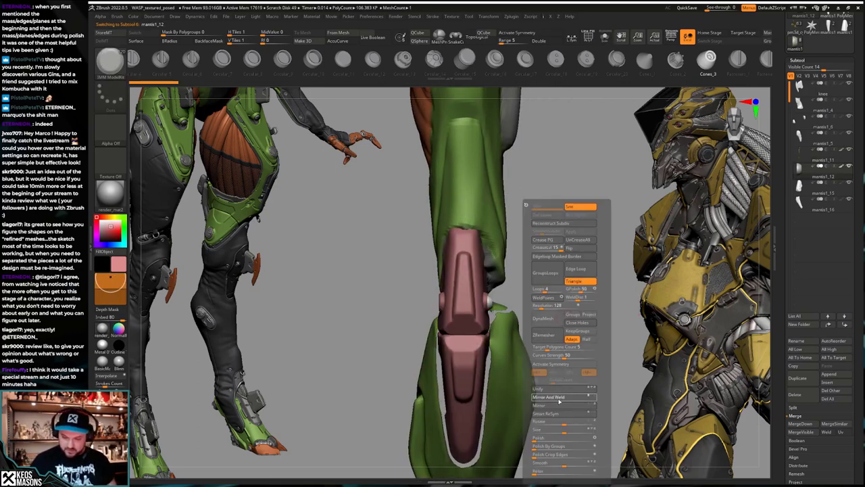
Step: Mirror and weld the bolt so both sides of the upper knee pad have one, and activate symmetry
{"action": "left_click", "coordinate": [557, 399]}
{"action": "right_click_drag", "start_coordinate": [557, 312], "coordinate": [494, 309]}
{"action": "mouse_move", "coordinate": [494, 304]}
{"action": "left_mouse_down"}
{"action": "mouse_move", "coordinate": [518, 335]}
{"action": "mouse_move", "coordinate": [566, 330]}
{"action": "left_mouse_up"}
{"action": "key", "text": "g"}
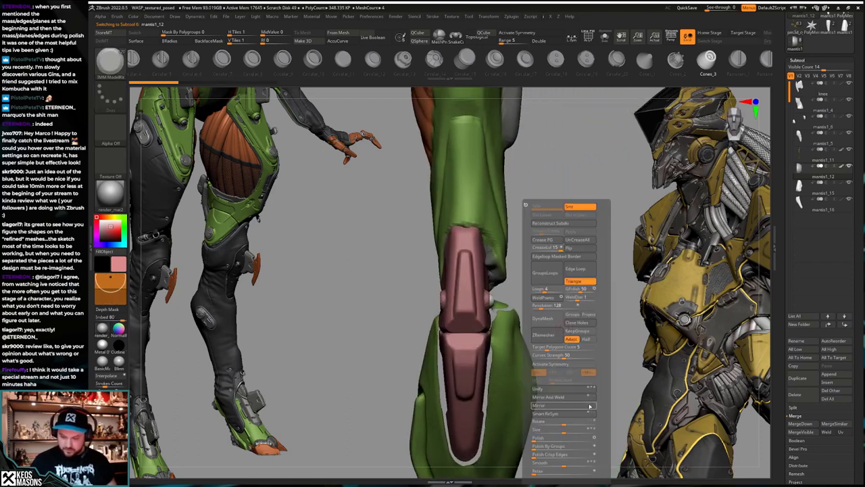
{"action": "left_click", "coordinate": [589, 406]}
{"action": "left_click", "coordinate": [586, 397]}
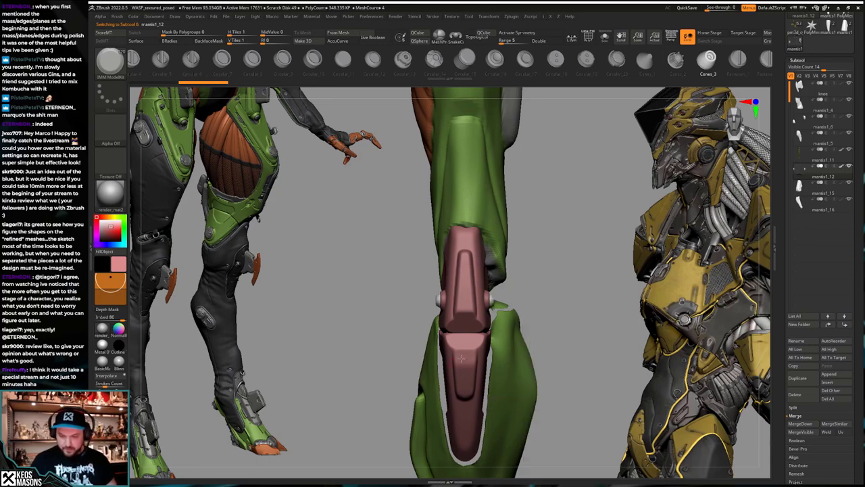
{"action": "left_click_drag", "start_coordinate": [552, 346], "coordinate": [512, 305]}
{"action": "key", "text": "x"}
{"action": "key", "text": "ctrl"}
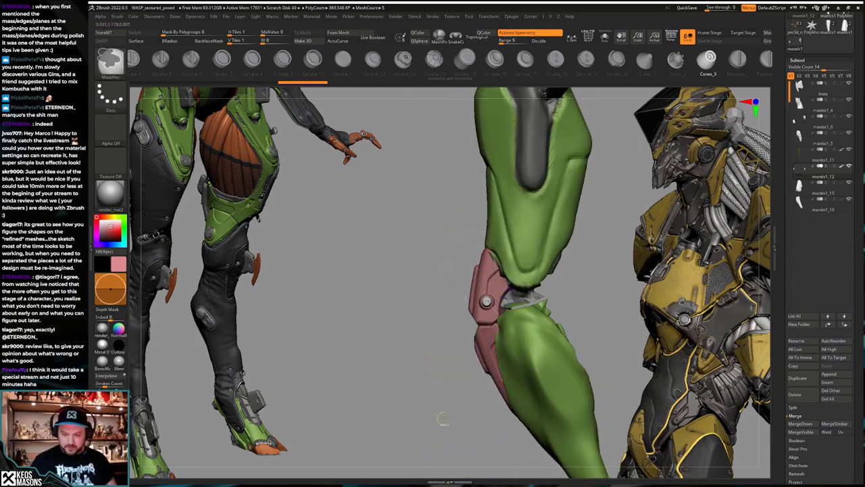
Step: Sample the grey colour of the existing lower-leg bolts in mantis1_6 and choose the Metal 01 material
{"action": "right_click_drag", "start_coordinate": [442, 419], "coordinate": [466, 368], "text": "ctrl"}
{"action": "left_click", "coordinate": [478, 367], "text": "alt"}
{"action": "key", "text": "s"}
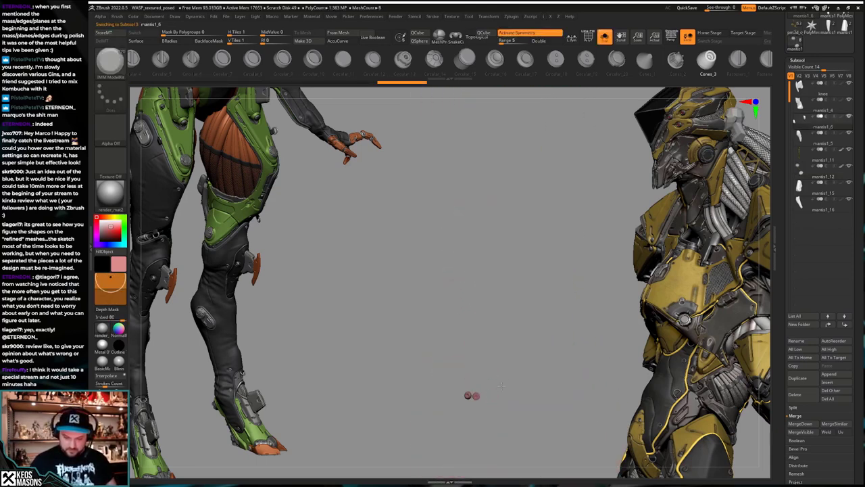
{"action": "key", "text": "c"}
{"action": "key", "text": "s"}
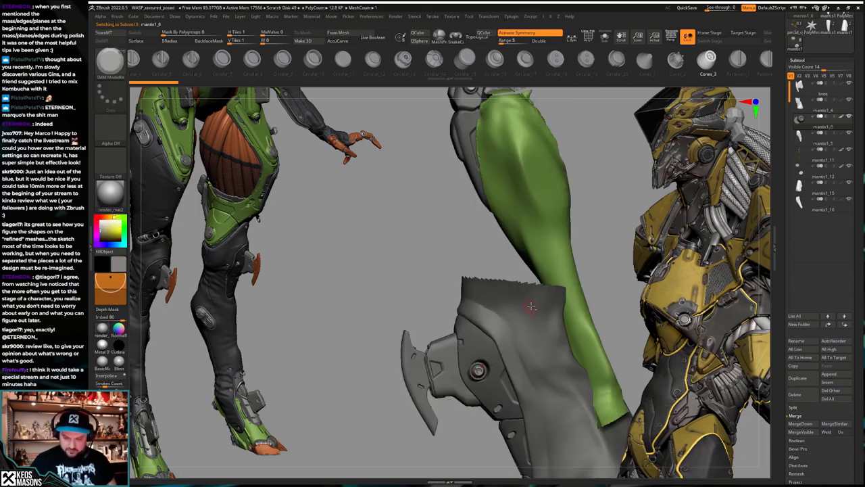
{"action": "right_click_drag", "start_coordinate": [533, 306], "coordinate": [519, 364], "text": "alt"}
{"action": "right_click_drag", "start_coordinate": [522, 279], "coordinate": [512, 385], "text": "alt"}
{"action": "left_click", "coordinate": [102, 345]}
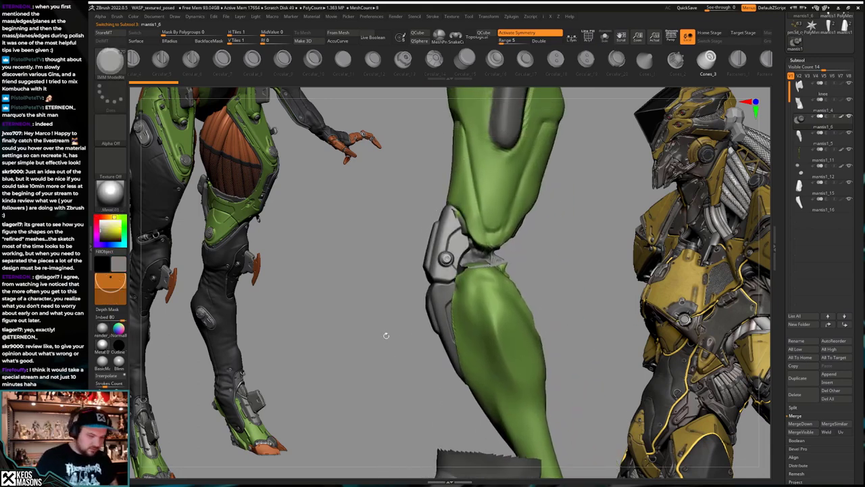
Step: Select the mantis1_12 knee bolts and fill them with the Metal 01 material and grey colour
{"action": "right_click_drag", "start_coordinate": [446, 351], "coordinate": [477, 392], "text": "ctrl"}
{"action": "key", "text": "s"}
{"action": "key", "text": "space"}
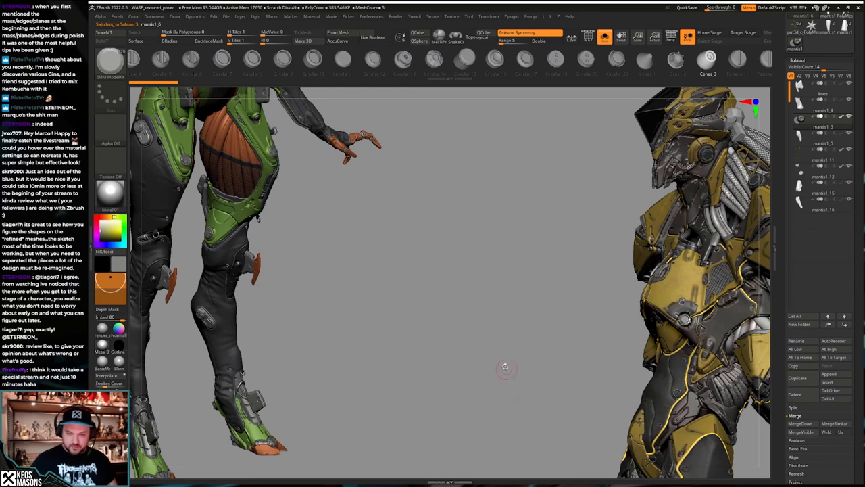
{"action": "key", "text": "s"}
{"action": "left_click", "coordinate": [463, 349], "text": "alt"}
{"action": "key", "text": "s"}
{"action": "key", "text": "space"}
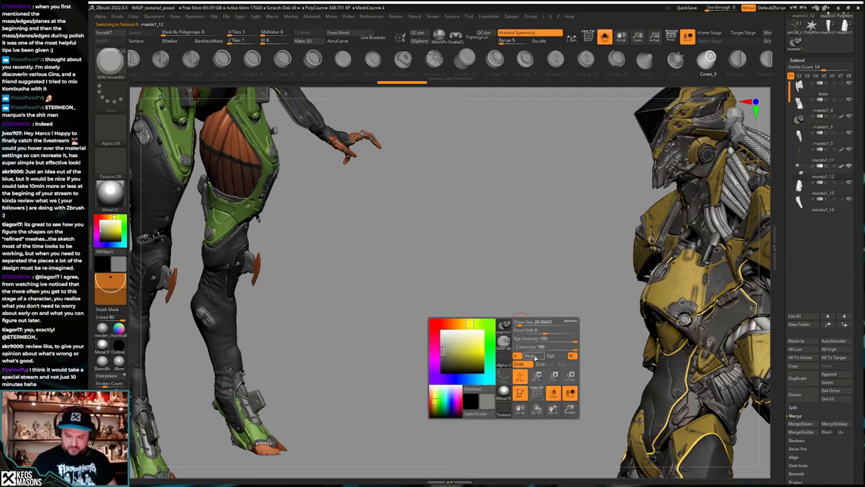
{"action": "key", "text": "f"}
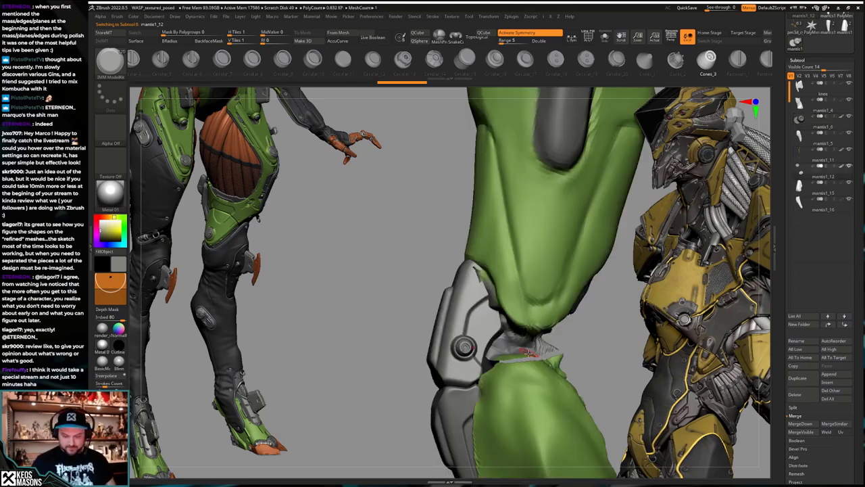
Step: Switch the active material back to render_mat2 and pick a new active colour for the knee pads
{"action": "key", "text": "space"}
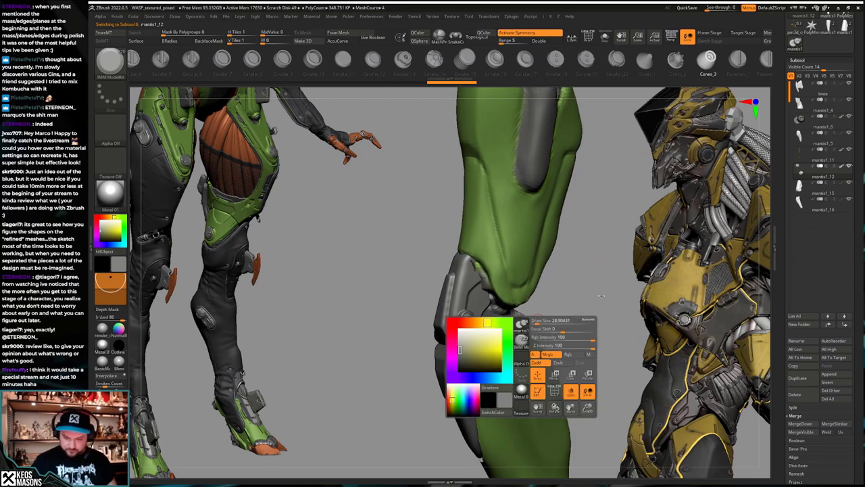
{"action": "left_click", "coordinate": [470, 341]}
{"action": "left_click", "coordinate": [102, 329]}
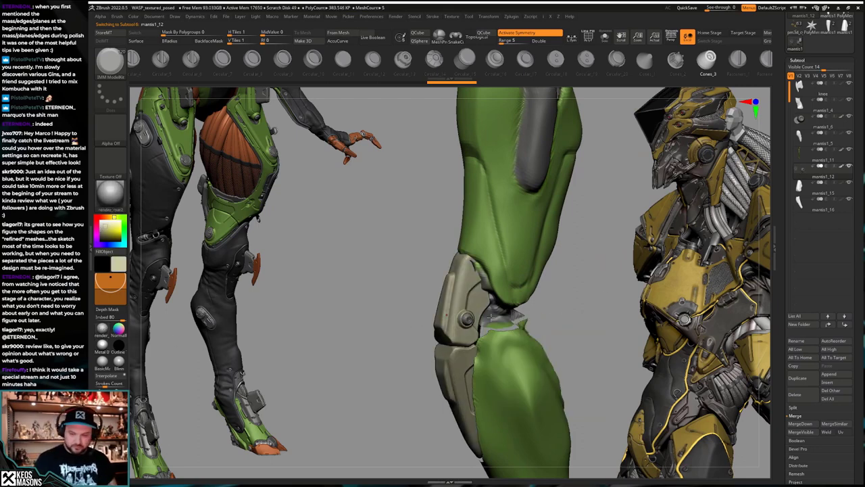
{"action": "key", "text": "space"}
{"action": "left_click", "coordinate": [474, 336]}
{"action": "right_click_drag", "start_coordinate": [476, 336], "coordinate": [485, 361]}
Step: Make the lower knee pad subtool mantis1_16 active and frame it at an angle from the front
{"action": "key", "text": "shift+f"}
{"action": "key", "text": "shift+f"}
{"action": "key", "text": "alt+s"}
{"action": "key", "text": "g"}
{"action": "key", "text": "alt+s"}
{"action": "left_click", "coordinate": [476, 268], "text": "alt"}
{"action": "key", "text": "space"}
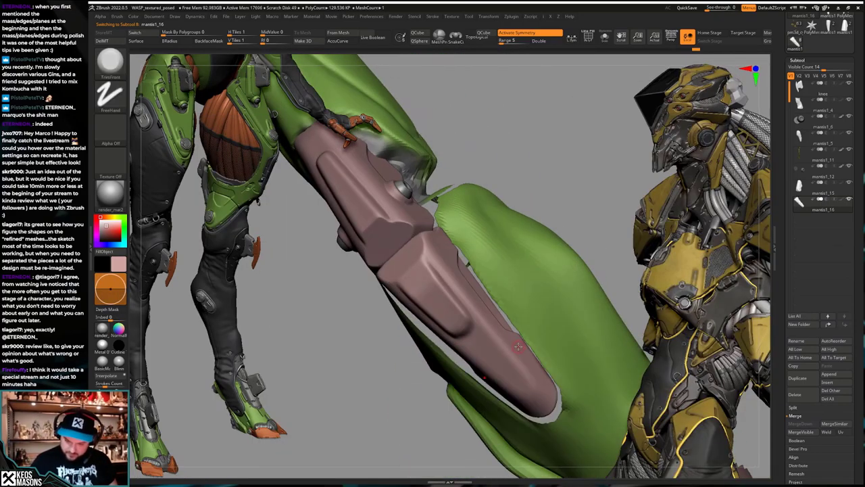
Step: Import all the PSD alphas from the mantis project's alphas folder
{"action": "key", "text": "space"}
{"action": "left_click", "coordinate": [506, 352]}
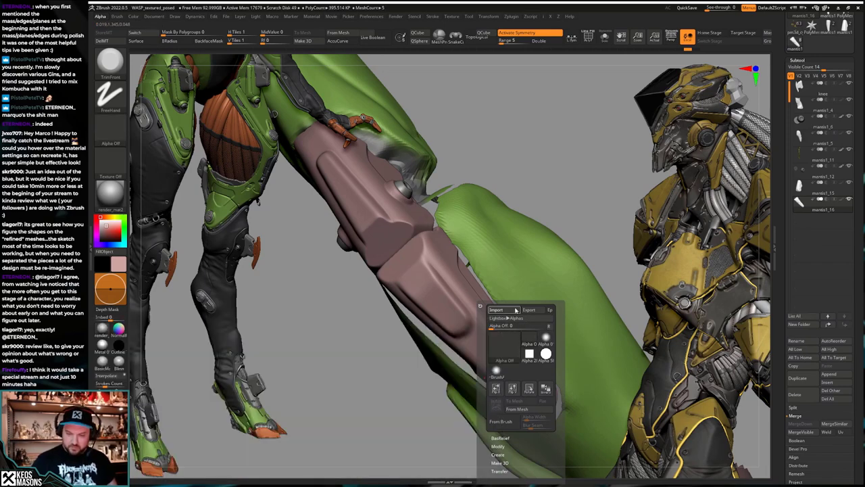
{"action": "left_click", "coordinate": [500, 309]}
{"action": "double_click", "coordinate": [309, 206]}
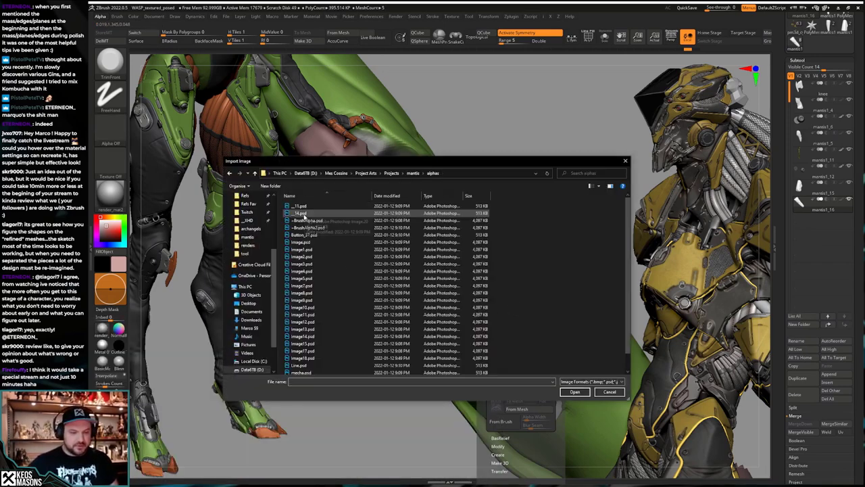
{"action": "left_click", "coordinate": [303, 214]}
{"action": "key", "text": "ctrl+a"}
{"action": "left_click", "coordinate": [586, 393]}
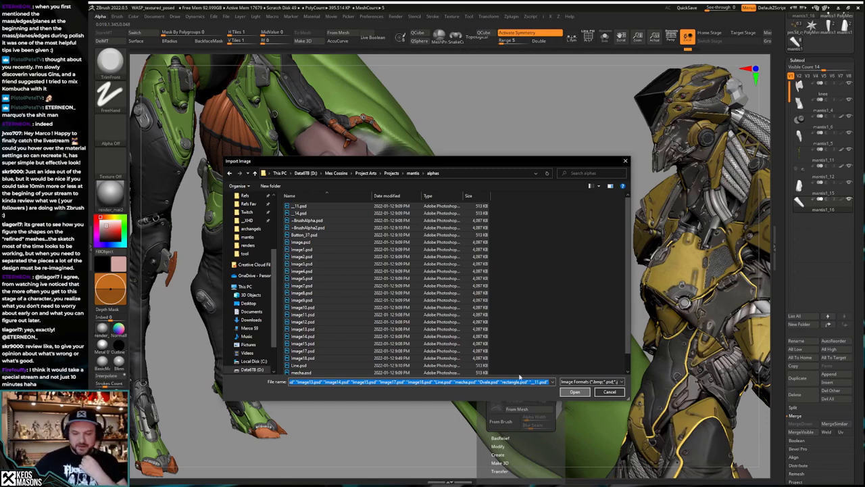
{"action": "left_click", "coordinate": [568, 393]}
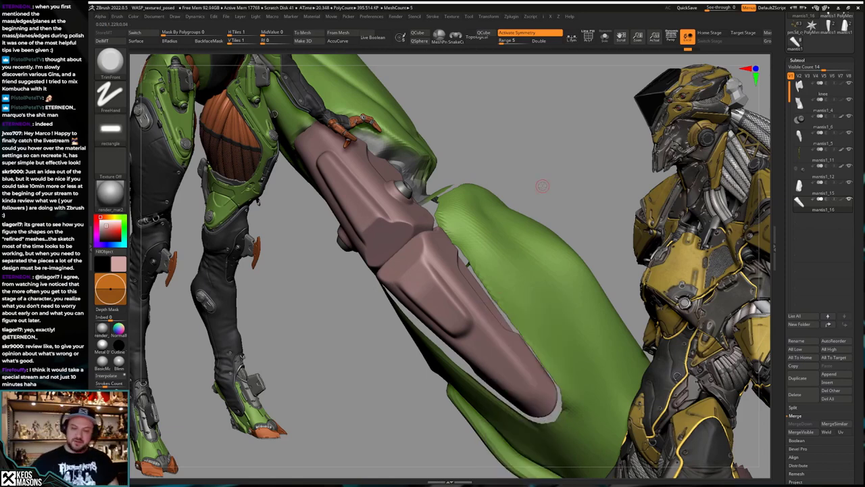
Step: Choose the TrimFront brush with Alpha 13 for working on the lower knee pad
{"action": "right_click_drag", "start_coordinate": [508, 319], "coordinate": [550, 313]}
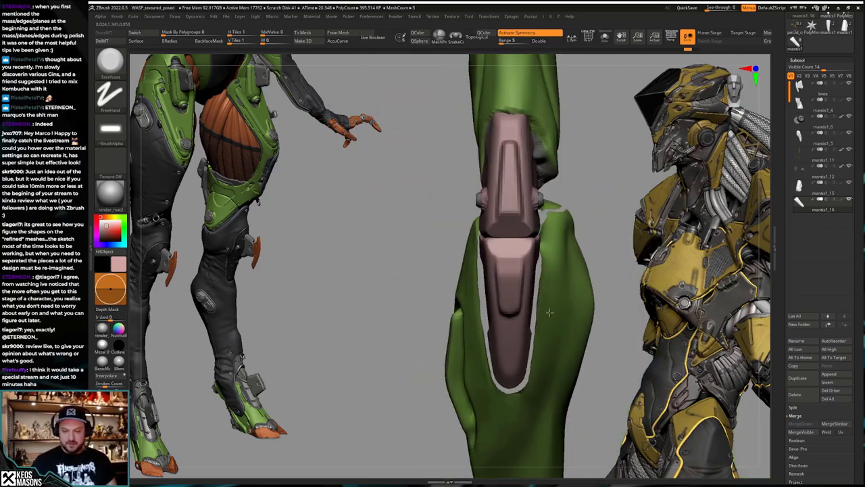
{"action": "left_click_drag", "start_coordinate": [549, 312], "coordinate": [510, 343]}
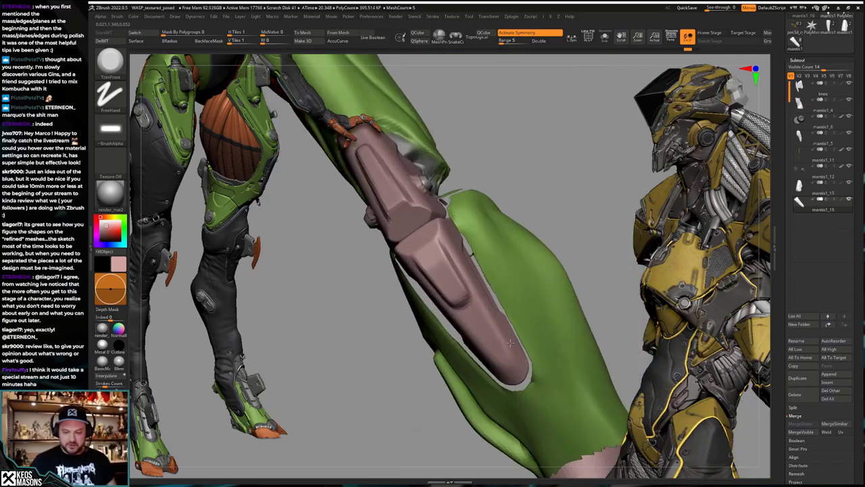
{"action": "mouse_move", "coordinate": [510, 343]}
{"action": "right_mouse_down"}
{"action": "mouse_move", "coordinate": [483, 338]}
{"action": "mouse_move", "coordinate": [512, 340]}
{"action": "right_mouse_up"}
{"action": "key", "text": "a"}
{"action": "key", "text": "x"}
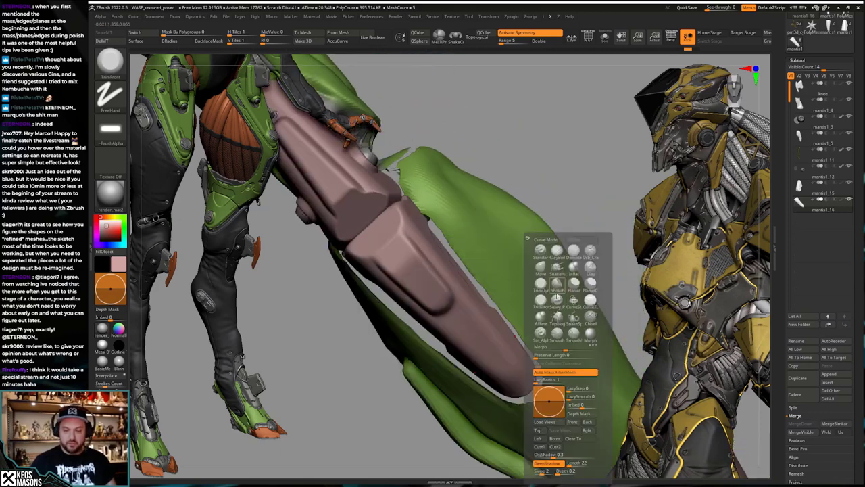
{"action": "key", "text": "space"}
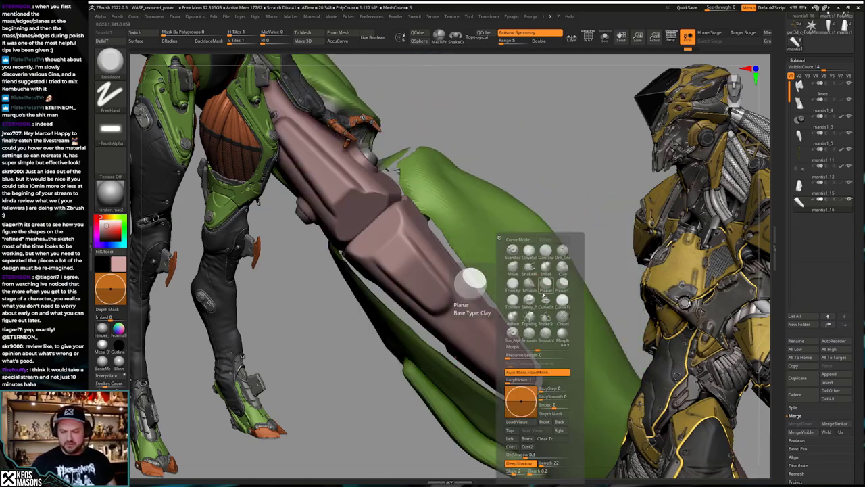
{"action": "key", "text": "b"}
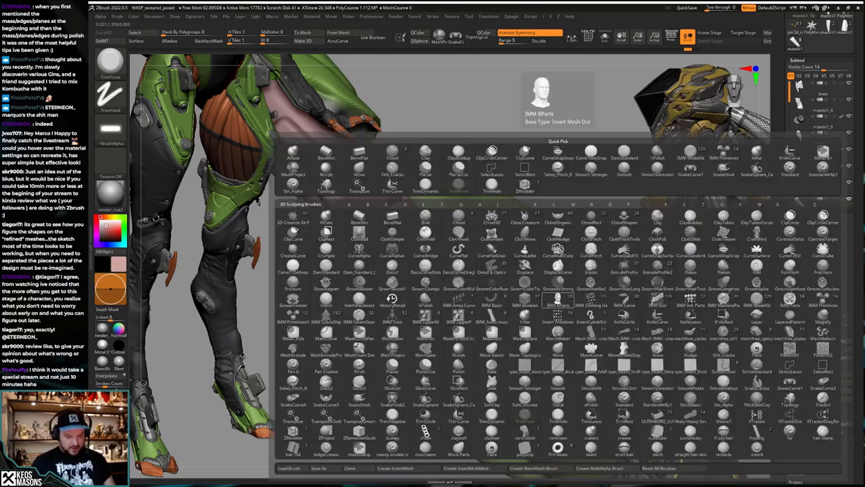
{"action": "key", "text": "t"}
{"action": "key", "text": "f"}
{"action": "key", "text": "a"}
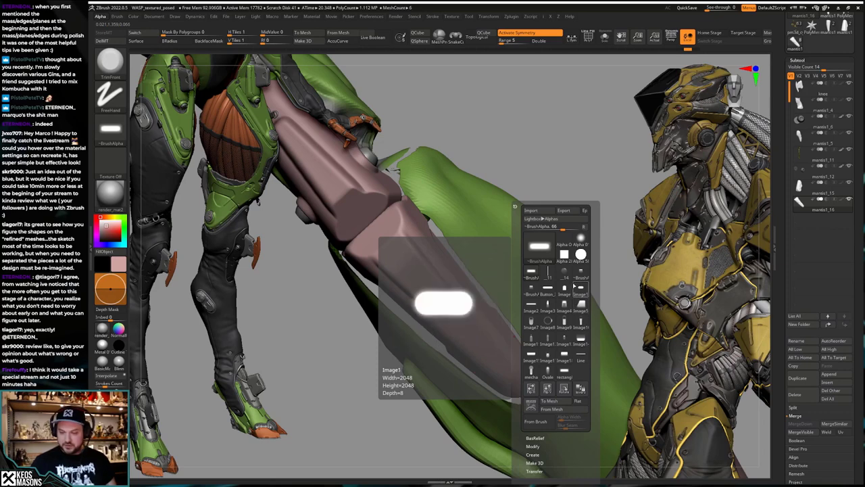
{"action": "left_click", "coordinate": [544, 250]}
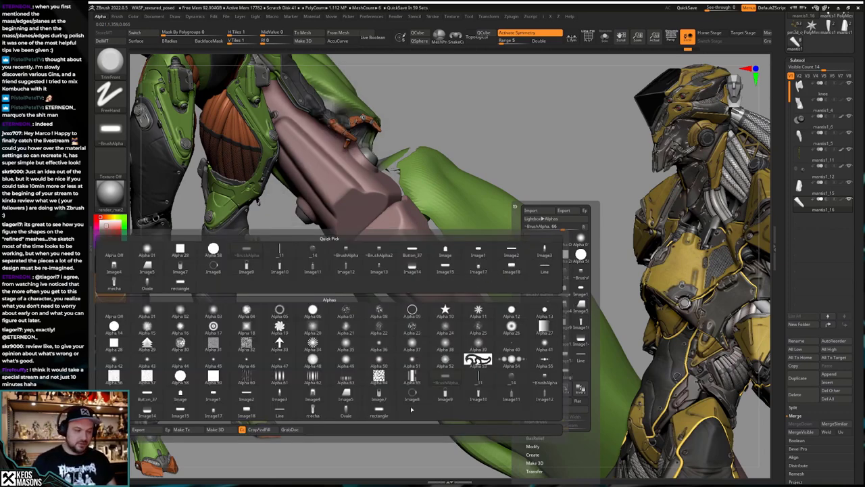
{"action": "left_click", "coordinate": [544, 313]}
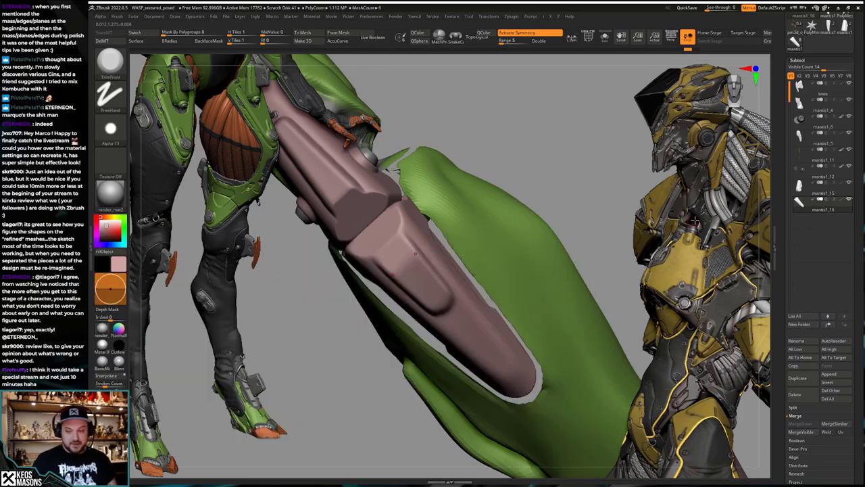
Step: Try a mirrored pair of small slots near the lower end of the lower knee pad with the TrimFront brush
{"action": "key", "text": "space"}
{"action": "right_click_drag", "start_coordinate": [497, 320], "coordinate": [512, 306]}
{"action": "key", "text": "space"}
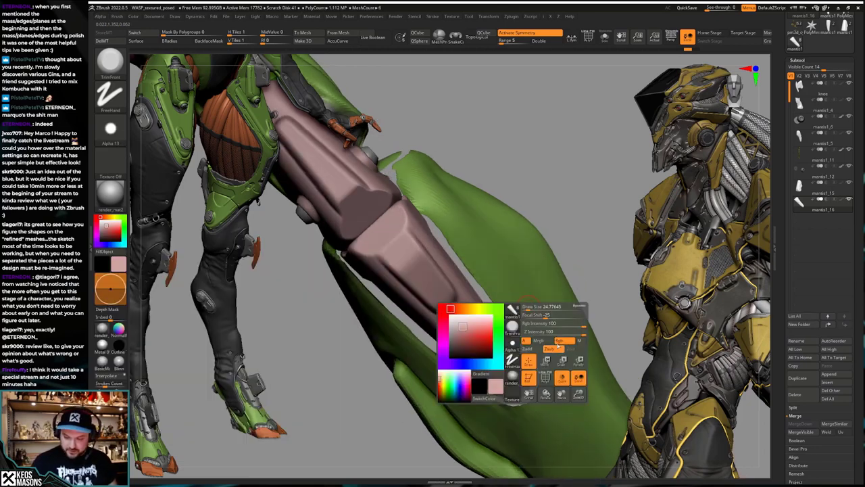
{"action": "mouse_move", "coordinate": [490, 332]}
{"action": "right_mouse_down"}
{"action": "mouse_move", "coordinate": [481, 338]}
{"action": "mouse_move", "coordinate": [495, 324]}
{"action": "right_mouse_up"}
{"action": "right_click", "coordinate": [480, 338]}
{"action": "right_click", "coordinate": [480, 338]}
{"action": "key", "text": "ctrl+z"}
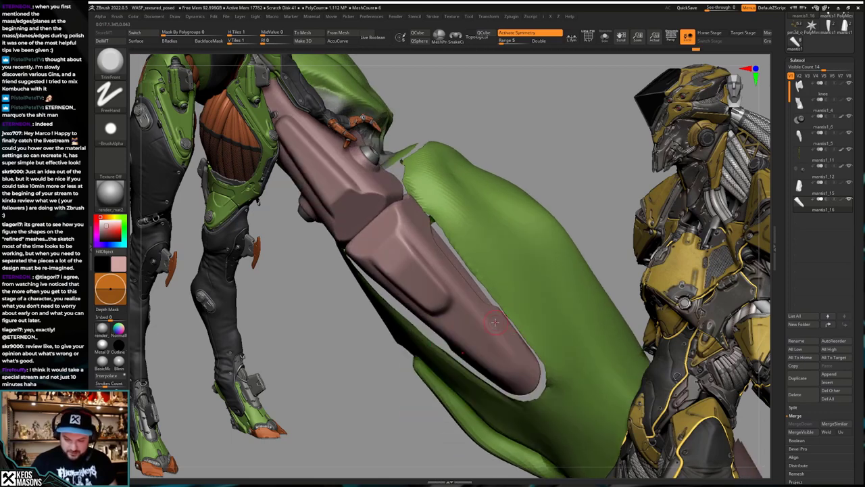
{"action": "key", "text": "space"}
{"action": "left_click", "coordinate": [495, 323]}
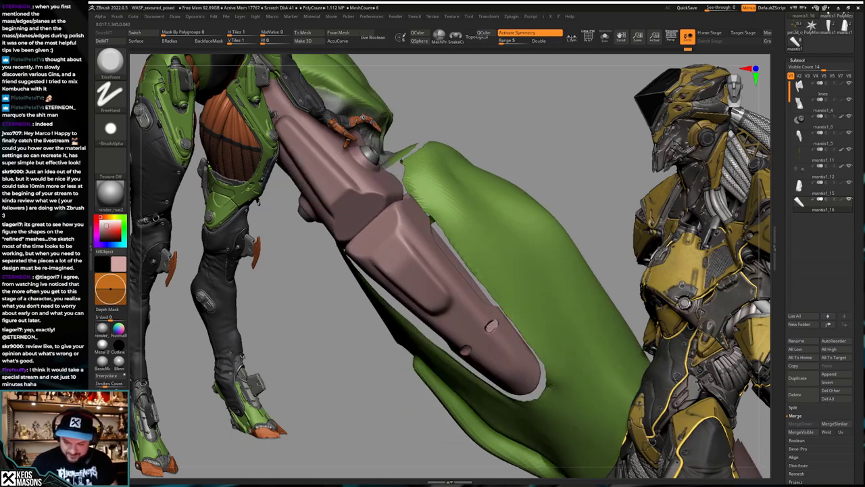
{"action": "key", "text": "ctrl+z"}
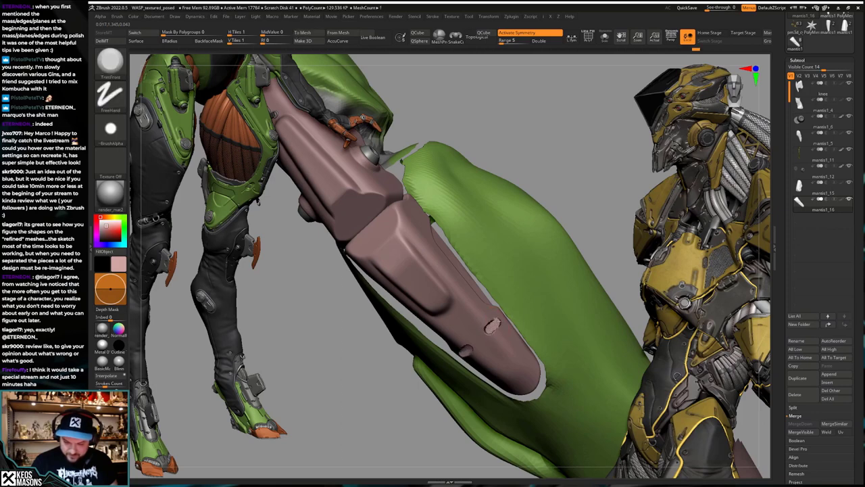
Step: Make the lower-leg subtool mantis1_11 active and examine the slotted knee pad against the leg from the front
{"action": "right_click_drag", "start_coordinate": [493, 325], "coordinate": [558, 290], "text": "ctrl"}
{"action": "right_click_drag", "start_coordinate": [557, 325], "coordinate": [510, 338]}
{"action": "left_click_drag", "start_coordinate": [509, 339], "coordinate": [519, 327]}
{"action": "right_click_drag", "start_coordinate": [520, 327], "coordinate": [484, 361], "text": "alt"}
{"action": "left_click", "coordinate": [500, 409], "text": "alt"}
{"action": "right_click", "coordinate": [483, 405]}
{"action": "key", "text": "shift+f"}
{"action": "key", "text": "shift+f"}
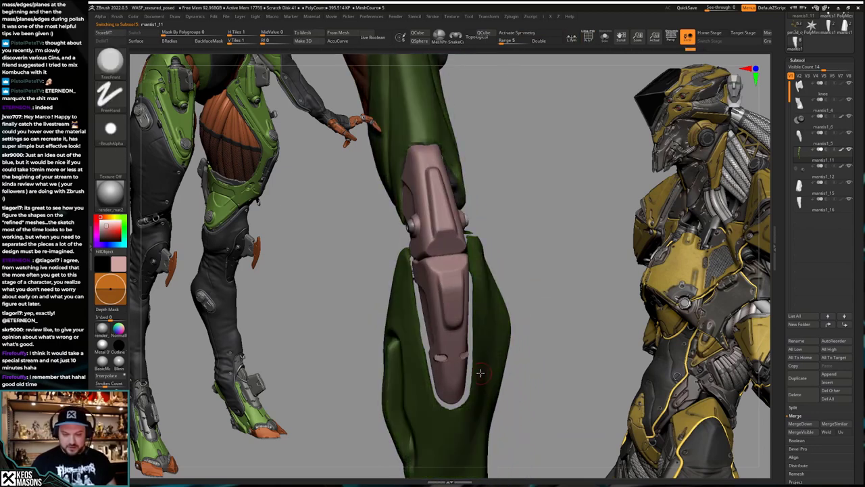
{"action": "key", "text": "ctrl+shift+a"}
{"action": "right_click_drag", "start_coordinate": [458, 327], "coordinate": [453, 292]}
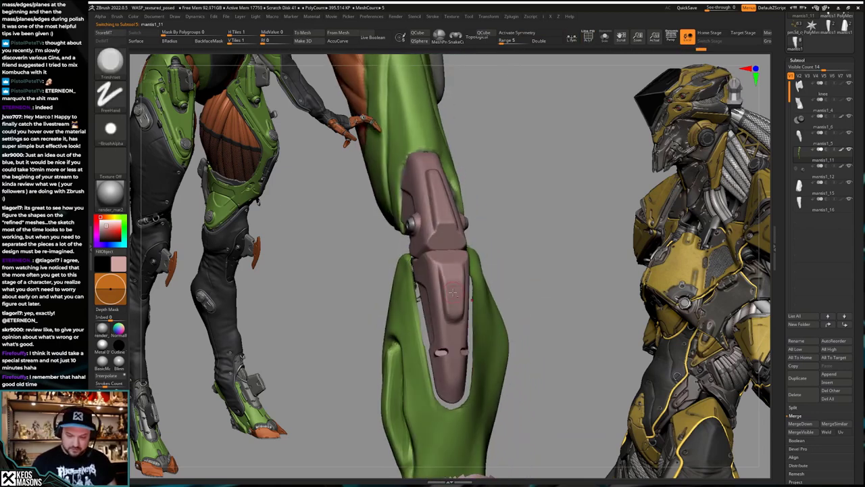
Step: Return to subtool mantis1_16 and try the mirrored slots near its lower end again at a draw size of about 33
{"action": "left_click_drag", "start_coordinate": [556, 372], "coordinate": [503, 353]}
{"action": "scroll", "coordinate": [792, 289], "scroll_direction": "down", "scroll_amount": 4}
{"action": "key", "text": "shift+f"}
{"action": "right_click_drag", "start_coordinate": [503, 352], "coordinate": [476, 402]}
{"action": "key", "text": "space"}
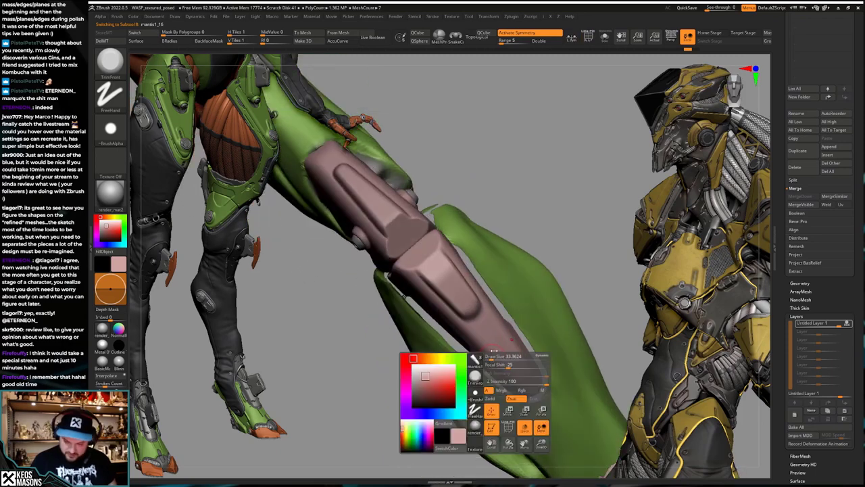
{"action": "right_click_drag", "start_coordinate": [497, 360], "coordinate": [485, 356]}
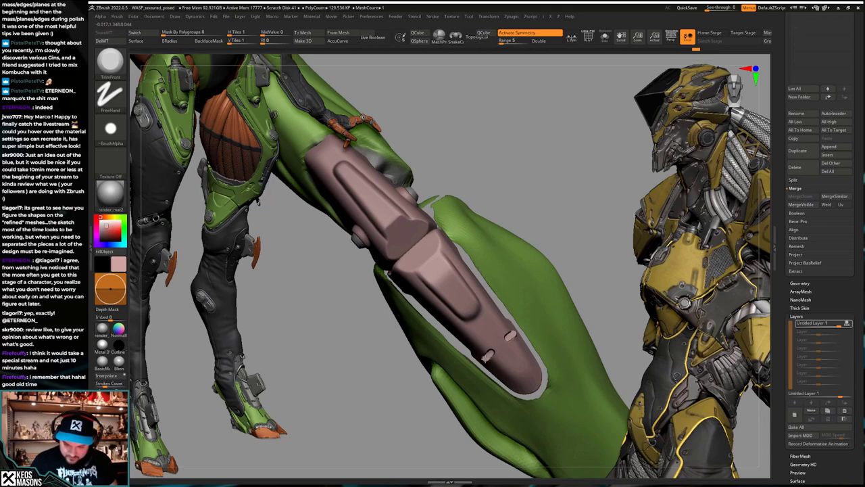
Step: Turn Untitled Layer 1 off and on to compare the lower knee pad with and without its sculpted panel details
{"action": "right_click_drag", "start_coordinate": [488, 356], "coordinate": [539, 376], "text": "ctrl"}
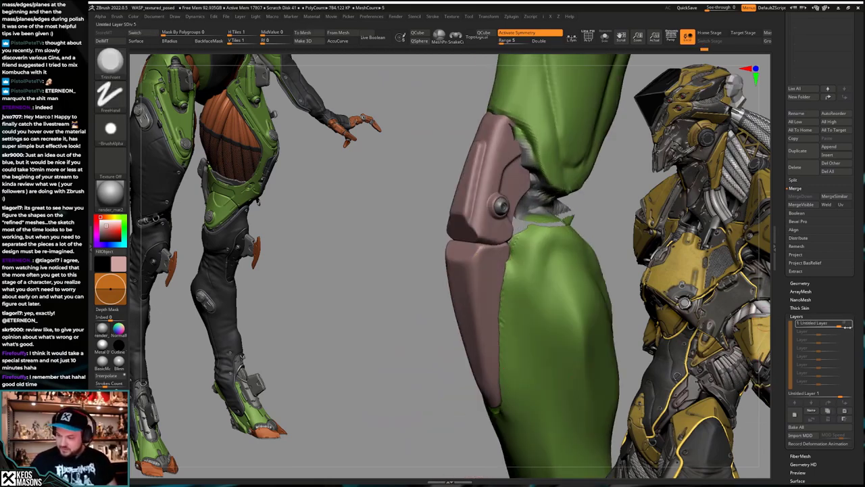
{"action": "key", "text": "ctrl"}
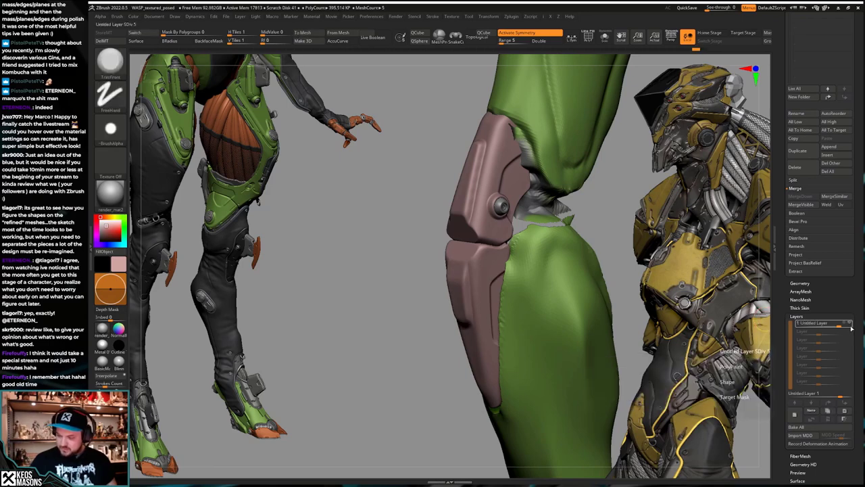
{"action": "key", "text": "space"}
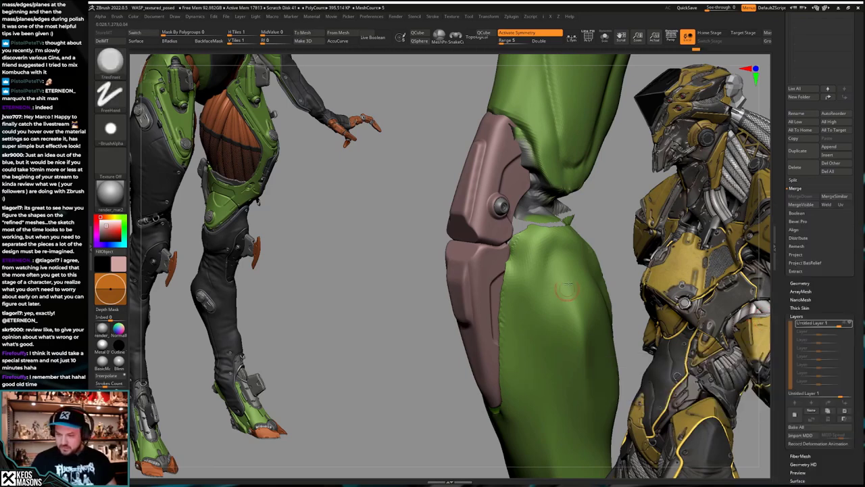
{"action": "key", "text": "g"}
{"action": "key", "text": "ctrl"}
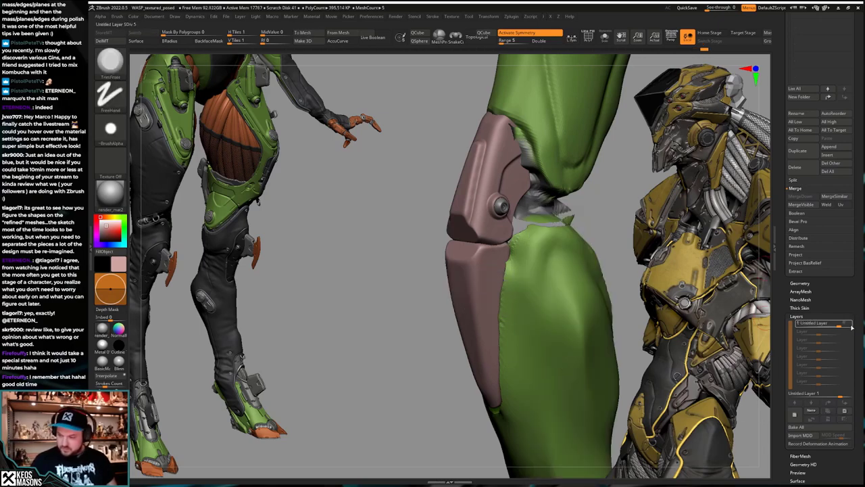
{"action": "left_click", "coordinate": [849, 323]}
Step: Carve a mirrored pair of short slots into the front of the lower knee pad near its lower end
{"action": "right_click_drag", "start_coordinate": [509, 367], "coordinate": [499, 338]}
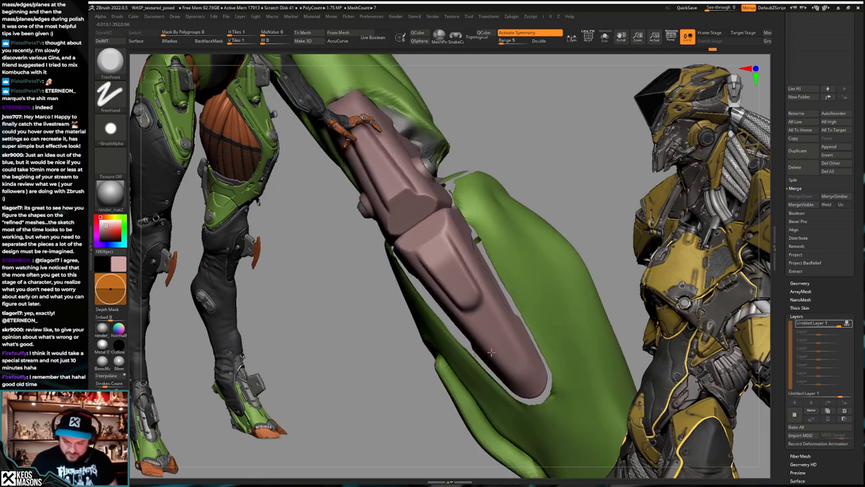
{"action": "left_click_drag", "start_coordinate": [486, 355], "coordinate": [486, 352]}
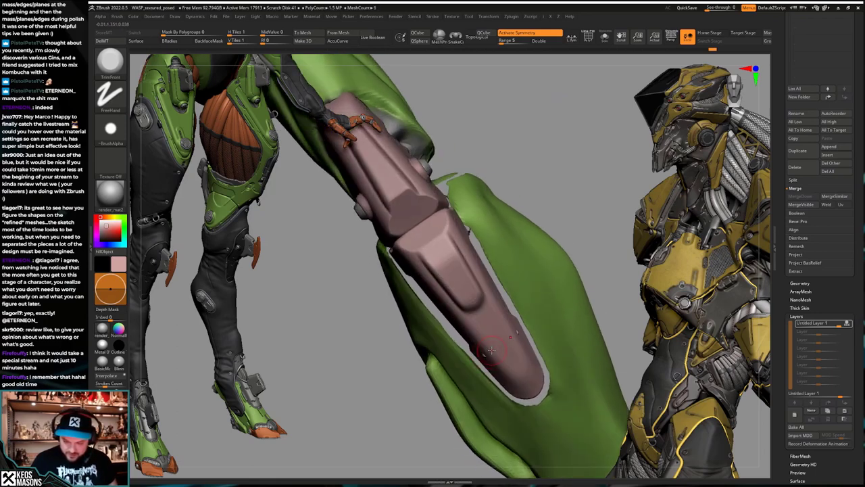
{"action": "left_click", "coordinate": [488, 351], "text": "ctrl"}
{"action": "left_click", "coordinate": [508, 356], "text": "ctrl"}
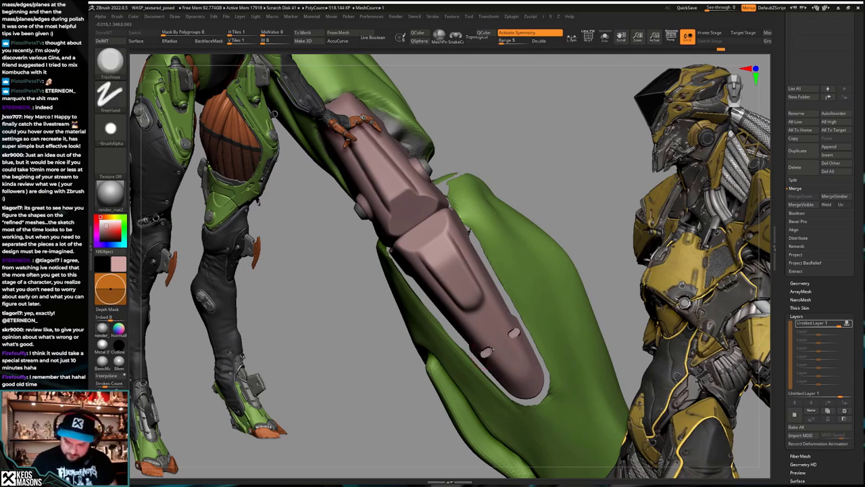
Step: Switch to the upper knee pad subtool mantis1_15 and try a mirrored pair of slots near its top edge
{"action": "right_click_drag", "start_coordinate": [473, 331], "coordinate": [497, 338]}
{"action": "mouse_move", "coordinate": [568, 365]}
{"action": "right_mouse_down", "text": "ctrl"}
{"action": "mouse_move", "coordinate": [581, 336]}
{"action": "mouse_move", "coordinate": [558, 359]}
{"action": "right_mouse_up", "text": "ctrl"}
{"action": "left_click_drag", "start_coordinate": [558, 359], "coordinate": [509, 247]}
{"action": "left_click_drag", "start_coordinate": [510, 194], "coordinate": [497, 294]}
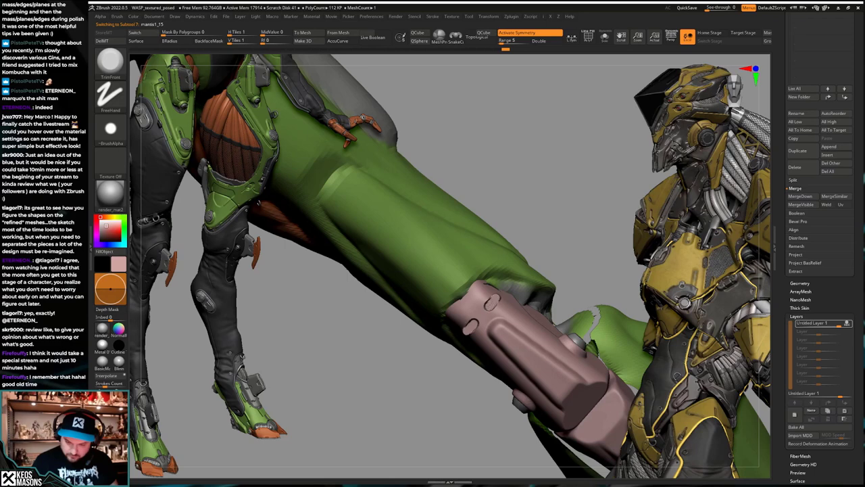
{"action": "right_click_drag", "start_coordinate": [497, 294], "coordinate": [519, 257], "text": "ctrl"}
{"action": "right_click_drag", "start_coordinate": [554, 338], "coordinate": [504, 342]}
{"action": "left_click", "coordinate": [523, 358], "text": "alt"}
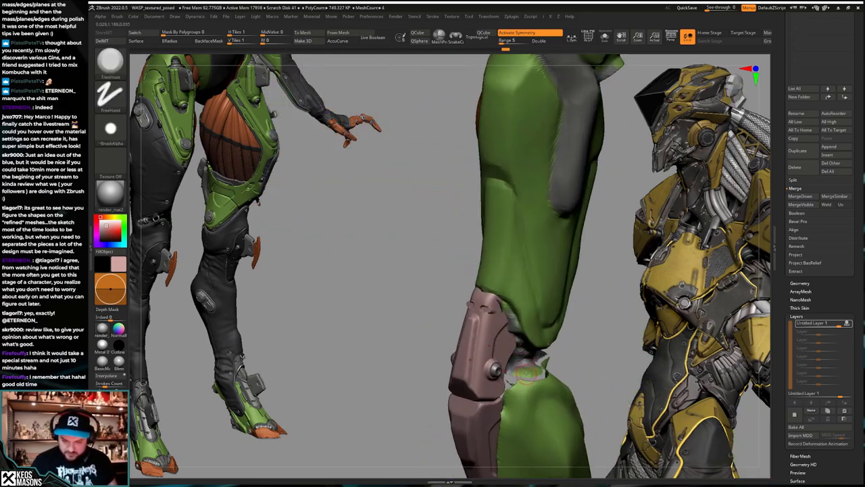
Step: Try a vertical slot in the side of the upper knee pad, just below the round bolt
{"action": "mouse_move", "coordinate": [520, 382]}
{"action": "left_mouse_down"}
{"action": "mouse_move", "coordinate": [561, 347]}
{"action": "mouse_move", "coordinate": [549, 323]}
{"action": "mouse_move", "coordinate": [551, 286]}
{"action": "mouse_move", "coordinate": [555, 304]}
{"action": "mouse_move", "coordinate": [510, 369]}
{"action": "mouse_move", "coordinate": [532, 324]}
{"action": "mouse_move", "coordinate": [534, 347]}
{"action": "left_mouse_up"}
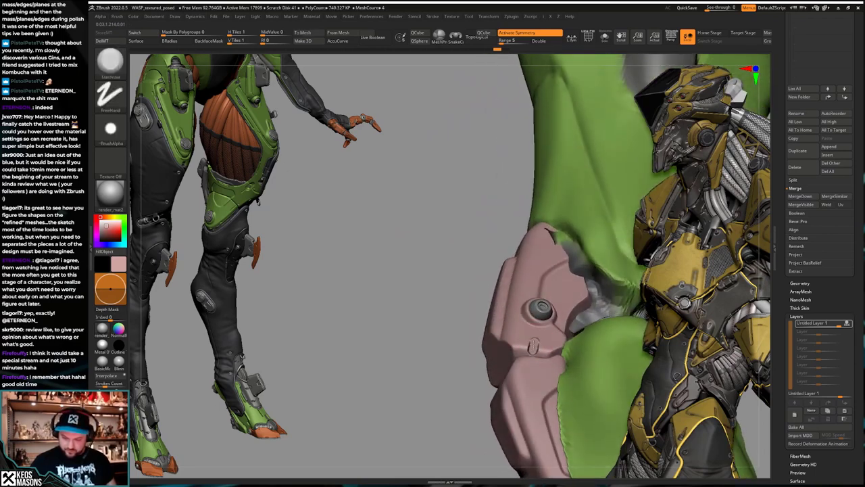
{"action": "left_click", "coordinate": [533, 346], "text": "alt"}
{"action": "left_click_drag", "start_coordinate": [533, 348], "coordinate": [527, 345]}
{"action": "mouse_move", "coordinate": [527, 345]}
{"action": "right_mouse_down"}
{"action": "mouse_move", "coordinate": [512, 347]}
{"action": "mouse_move", "coordinate": [550, 364]}
{"action": "mouse_move", "coordinate": [541, 348]}
{"action": "mouse_move", "coordinate": [536, 361]}
{"action": "right_mouse_up"}
Step: Try a slot in the upper side corner of the upper knee pad, above the curved panel line
{"action": "mouse_move", "coordinate": [535, 361]}
{"action": "left_mouse_down"}
{"action": "mouse_move", "coordinate": [503, 286]}
{"action": "mouse_move", "coordinate": [473, 344]}
{"action": "mouse_move", "coordinate": [478, 321]}
{"action": "mouse_move", "coordinate": [469, 326]}
{"action": "left_mouse_up"}
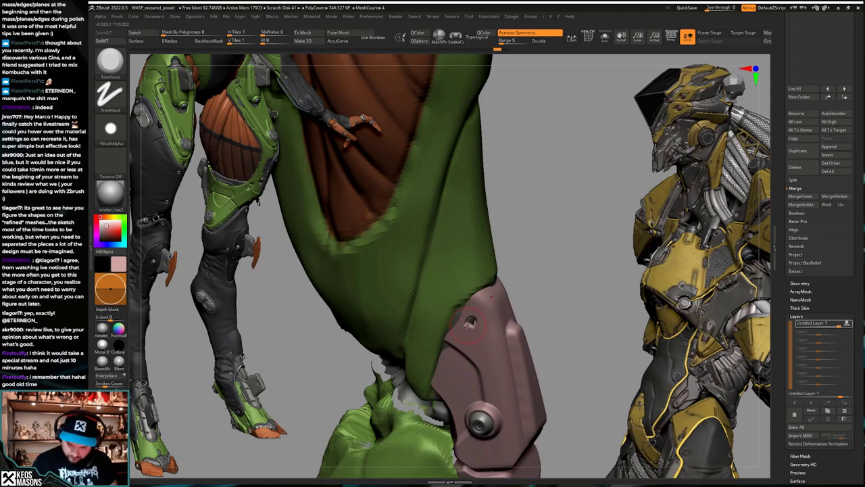
{"action": "key", "text": "ctrl+z"}
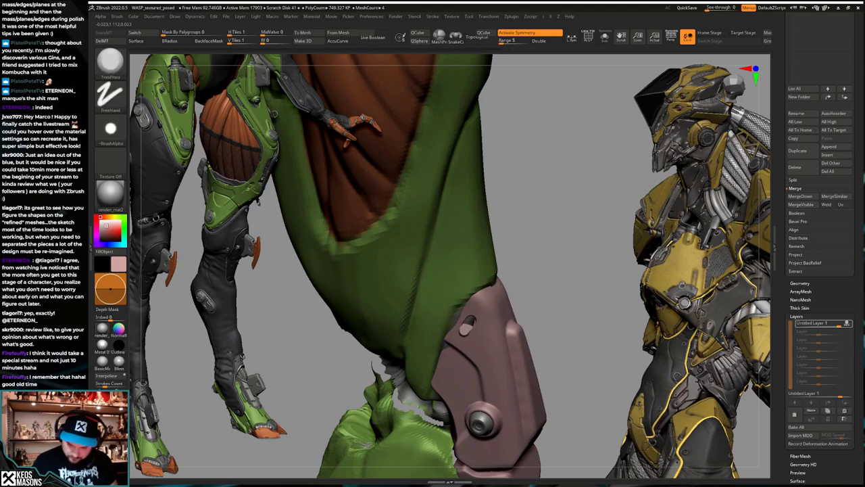
{"action": "mouse_move", "coordinate": [468, 323]}
{"action": "left_mouse_down"}
{"action": "mouse_move", "coordinate": [538, 340]}
{"action": "mouse_move", "coordinate": [470, 327]}
{"action": "left_mouse_up"}
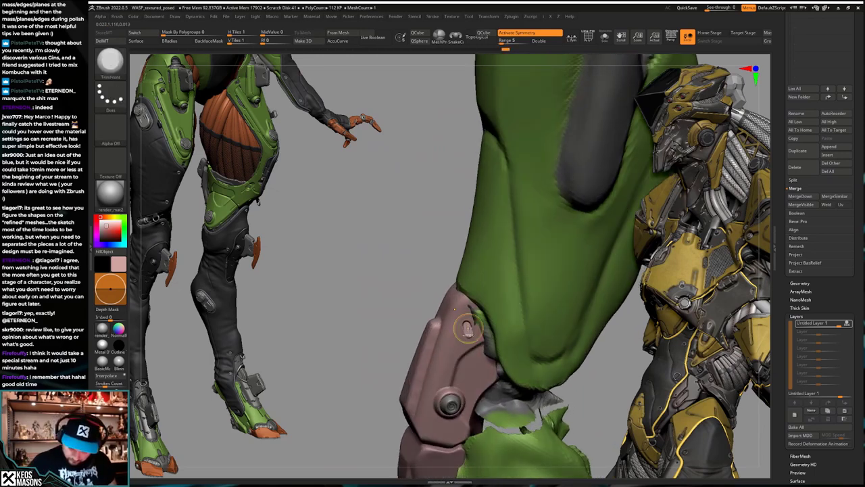
{"action": "right_click_drag", "start_coordinate": [468, 328], "coordinate": [468, 329]}
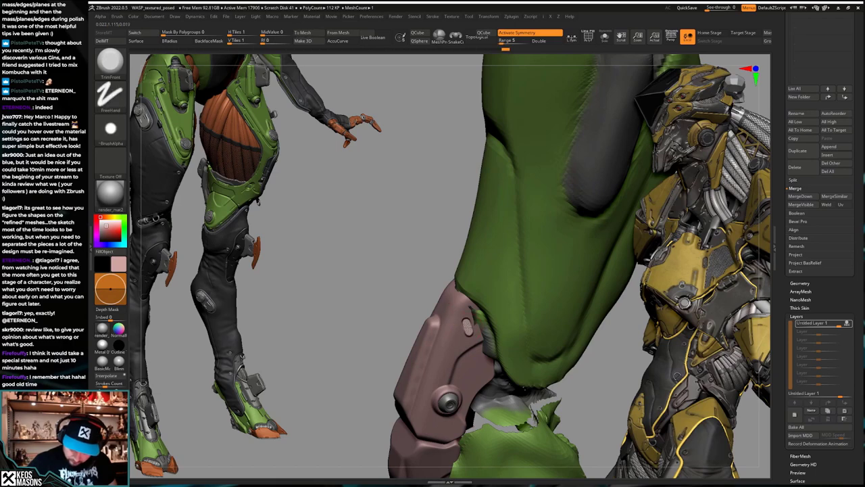
{"action": "left_click_drag", "start_coordinate": [467, 328], "coordinate": [539, 334]}
{"action": "left_click_drag", "start_coordinate": [528, 372], "coordinate": [481, 215], "text": "alt"}
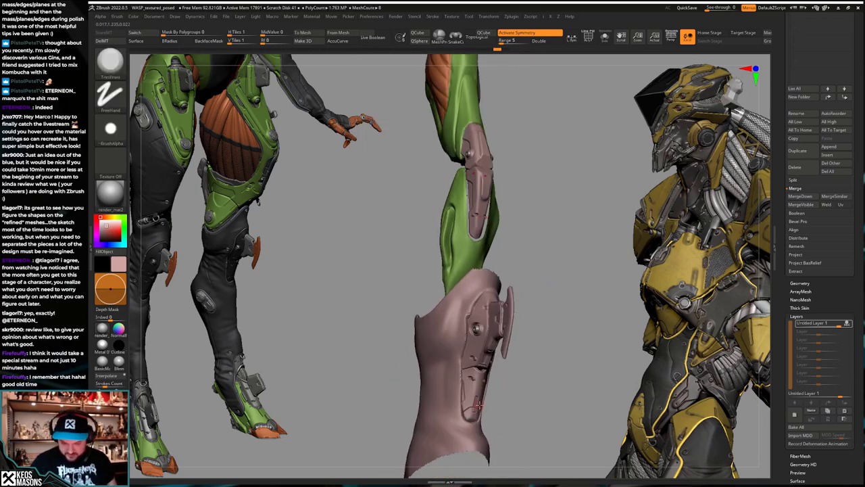
Step: Isolate the upper knee pad and try a groove across its top end with the Orb_Cracks brush
{"action": "left_click_drag", "start_coordinate": [479, 406], "coordinate": [502, 343]}
{"action": "key", "text": "1"}
{"action": "left_click", "coordinate": [523, 250]}
{"action": "mouse_move", "coordinate": [520, 283]}
{"action": "left_mouse_down"}
{"action": "mouse_move", "coordinate": [488, 317]}
{"action": "mouse_move", "coordinate": [504, 342]}
{"action": "left_mouse_up"}
{"action": "key", "text": "space"}
{"action": "left_click_drag", "start_coordinate": [520, 307], "coordinate": [525, 312]}
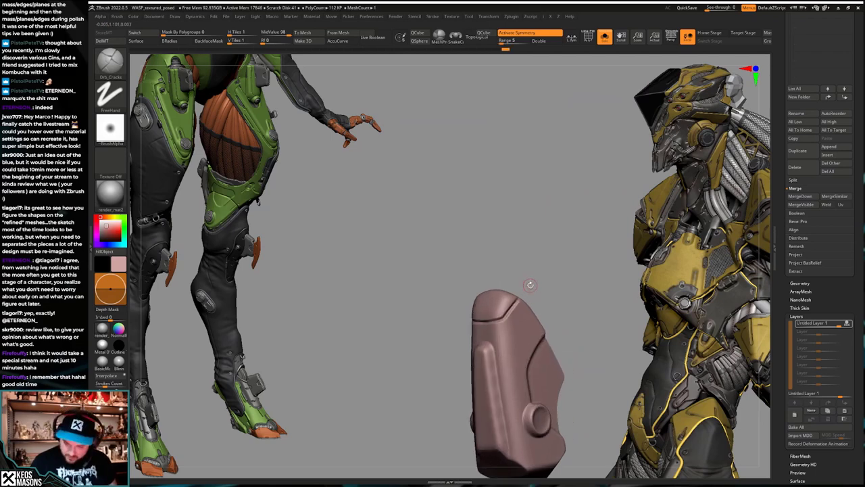
{"action": "key", "text": "F3"}
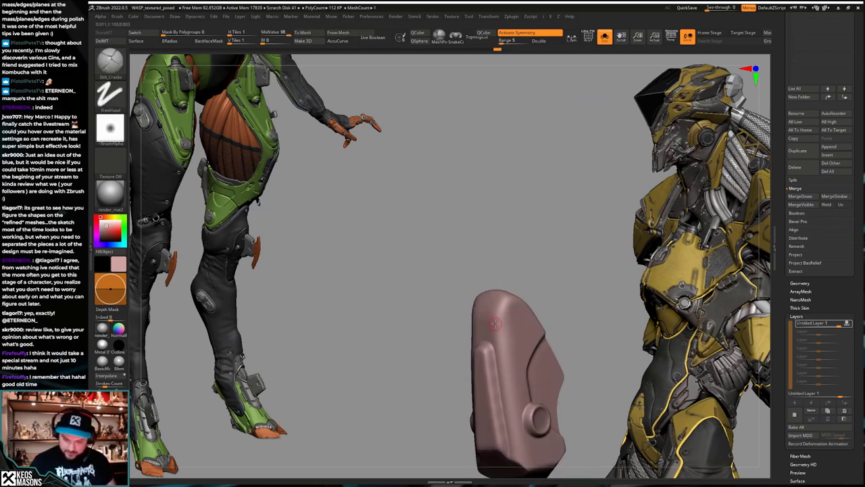
Step: Try the groove across the top of the upper knee pad again with an adjusted brush size, and undo it
{"action": "key", "text": "space"}
{"action": "key", "text": "space"}
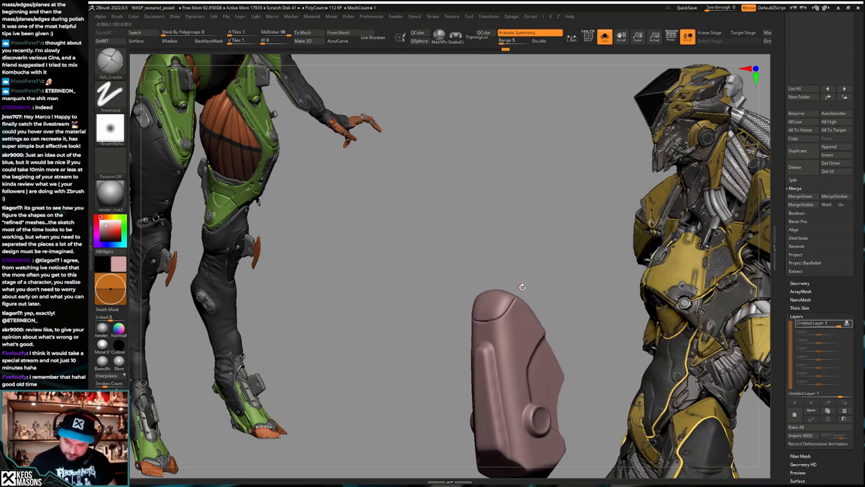
{"action": "key", "text": "alt+s"}
{"action": "right_click_drag", "start_coordinate": [522, 287], "coordinate": [483, 292]}
{"action": "key", "text": "space"}
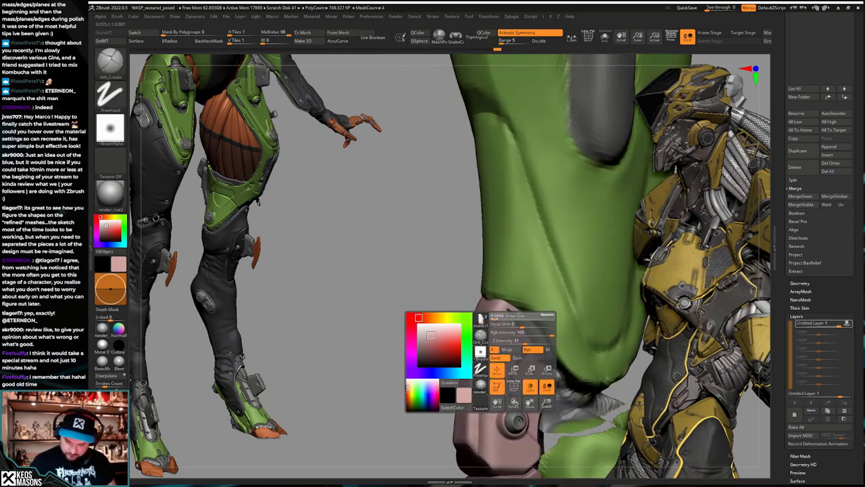
{"action": "key", "text": "ctrl+z"}
{"action": "key", "text": "alt+s"}
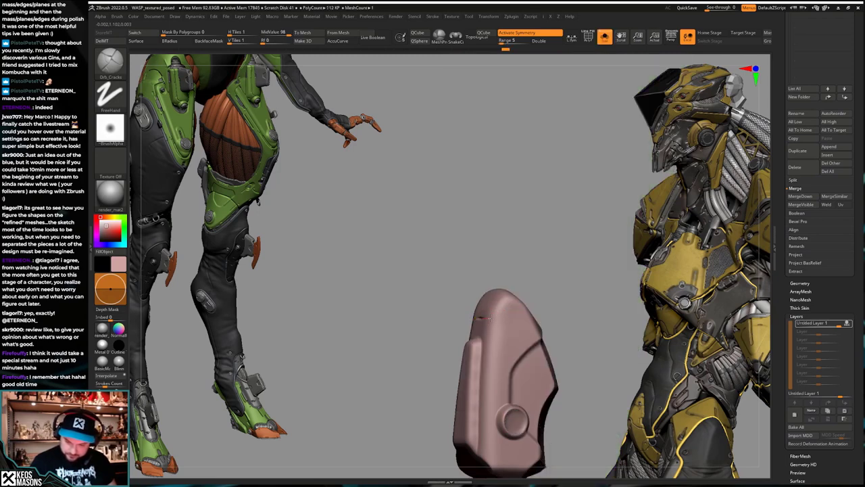
Step: Carve a groove across the top end of the upper knee pad with Orb_Cracks, separating a rounded cap
{"action": "key", "text": "alt+s"}
{"action": "right_click_drag", "start_coordinate": [524, 288], "coordinate": [565, 323]}
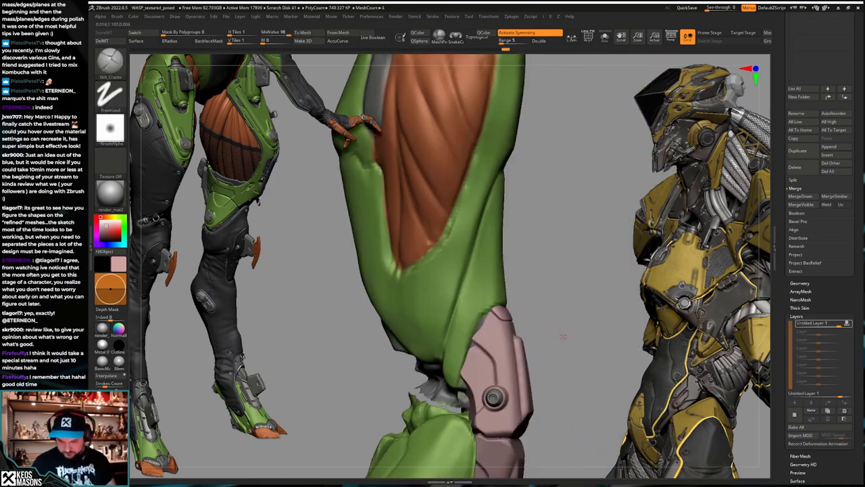
{"action": "left_click_drag", "start_coordinate": [563, 336], "coordinate": [514, 322]}
{"action": "key", "text": "space"}
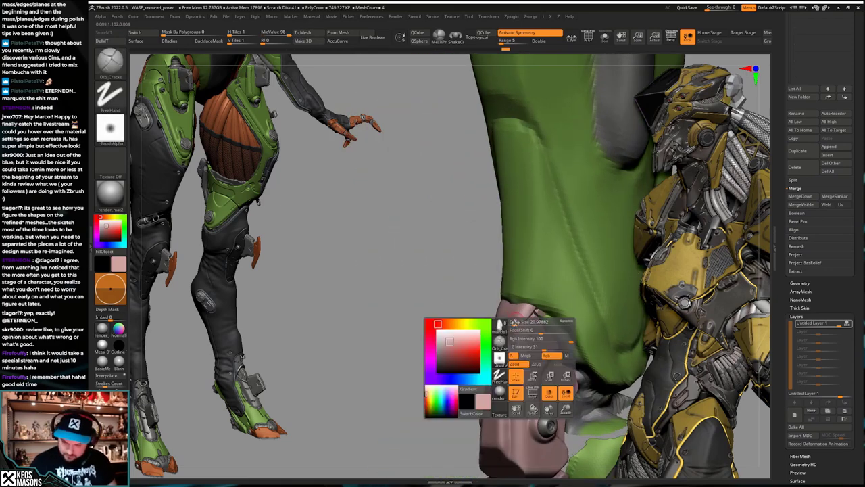
{"action": "right_click_drag", "start_coordinate": [515, 323], "coordinate": [511, 323]}
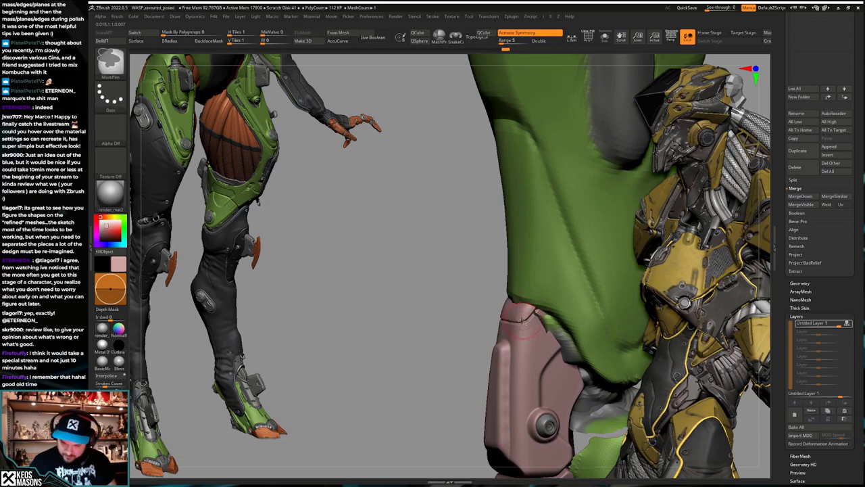
{"action": "key", "text": "ctrl+shift+f"}
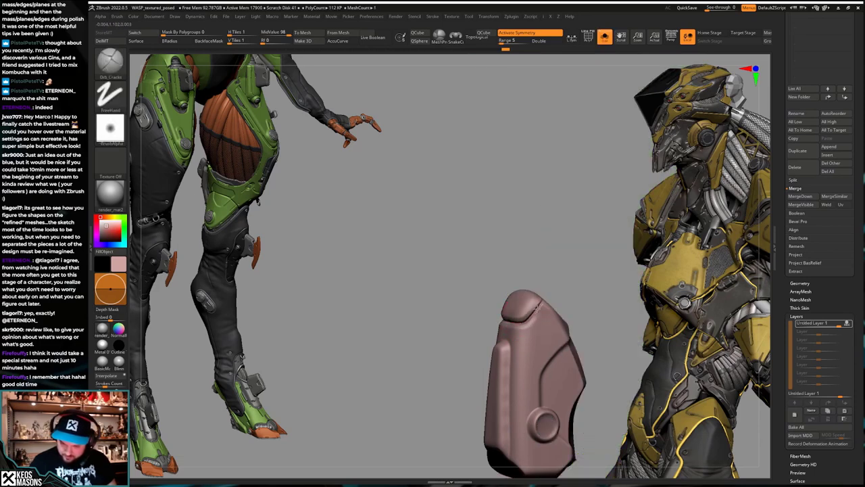
{"action": "key", "text": "ctrl+shift+f"}
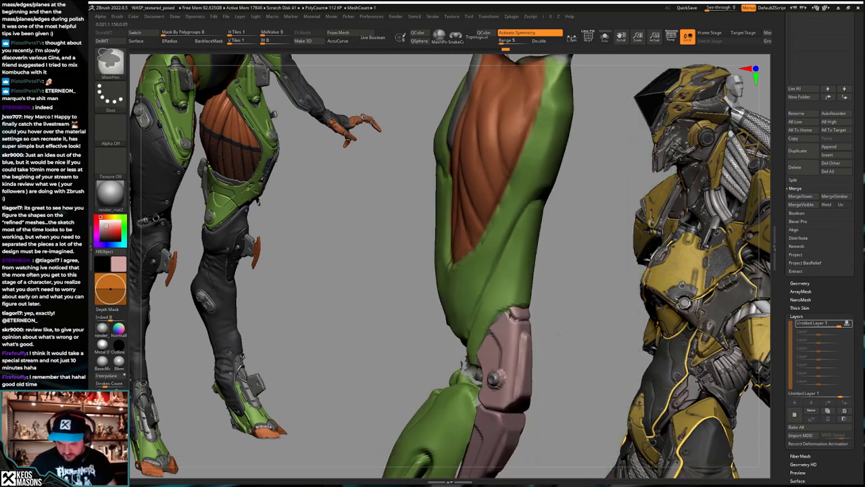
Step: Isolate the lower knee pad and try a stepped groove across its lower end with the Orb_Cracks brush
{"action": "left_click_drag", "start_coordinate": [580, 340], "coordinate": [571, 330]}
{"action": "mouse_move", "coordinate": [524, 305]}
{"action": "right_mouse_down", "text": "ctrl"}
{"action": "mouse_move", "coordinate": [540, 319]}
{"action": "mouse_move", "coordinate": [515, 324]}
{"action": "mouse_move", "coordinate": [515, 271]}
{"action": "mouse_move", "coordinate": [517, 308]}
{"action": "right_mouse_up", "text": "ctrl"}
{"action": "mouse_move", "coordinate": [517, 308]}
{"action": "left_mouse_down"}
{"action": "mouse_move", "coordinate": [565, 338]}
{"action": "mouse_move", "coordinate": [543, 319]}
{"action": "mouse_move", "coordinate": [570, 309]}
{"action": "mouse_move", "coordinate": [554, 323]}
{"action": "mouse_move", "coordinate": [536, 301]}
{"action": "mouse_move", "coordinate": [501, 306]}
{"action": "left_mouse_up"}
{"action": "right_click_drag", "start_coordinate": [501, 305], "coordinate": [488, 324]}
{"action": "right_click", "coordinate": [487, 378]}
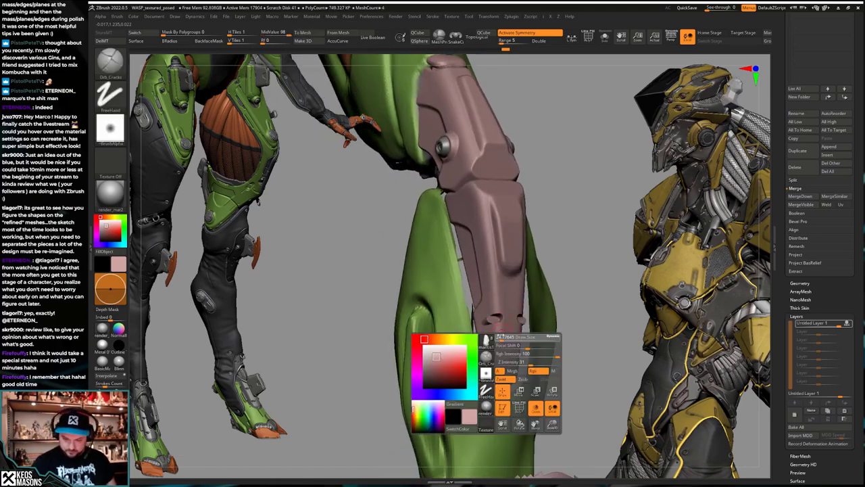
{"action": "right_click_drag", "start_coordinate": [487, 378], "coordinate": [463, 332]}
{"action": "key", "text": "alt+s"}
{"action": "key", "text": "alt+s"}
{"action": "left_click", "coordinate": [453, 355], "text": "alt"}
{"action": "key", "text": "alt+s"}
{"action": "key", "text": "space"}
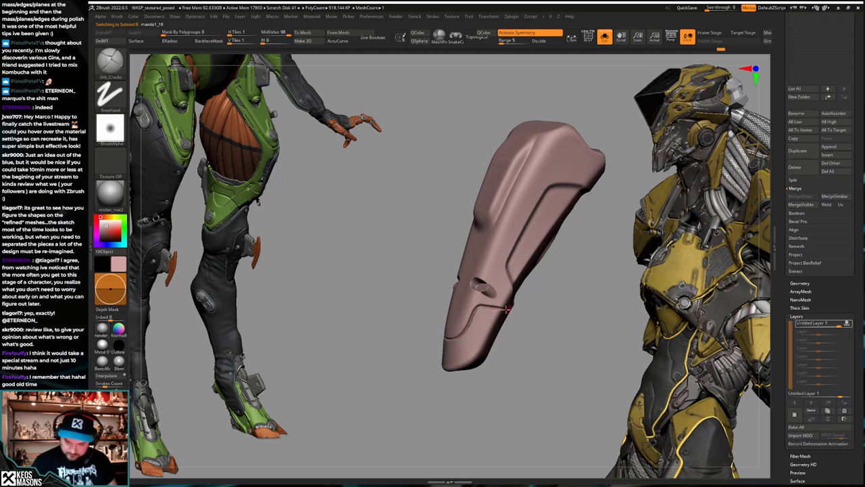
{"action": "left_click_drag", "start_coordinate": [507, 309], "coordinate": [467, 329]}
{"action": "key", "text": "shift+s"}
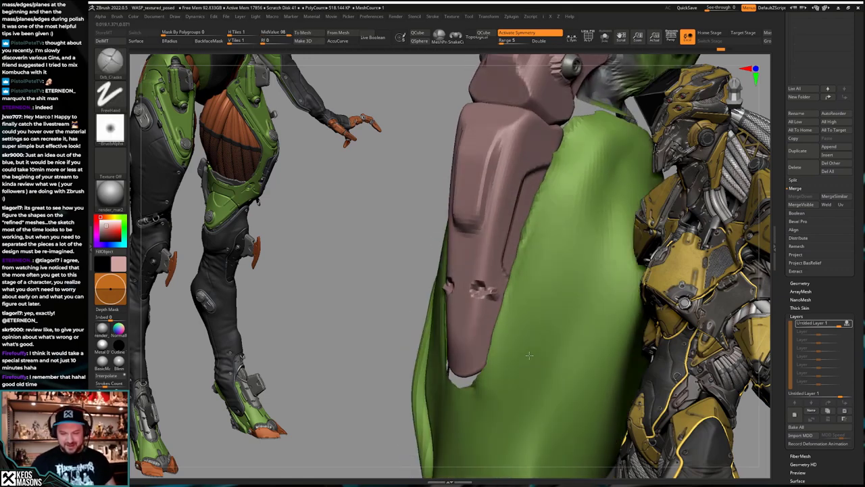
Step: Try a groove below the two slots on the lower knee pad, with a small U-shaped inset in the tip
{"action": "left_click_drag", "start_coordinate": [486, 299], "coordinate": [445, 325]}
{"action": "left_click_drag", "start_coordinate": [534, 307], "coordinate": [487, 324]}
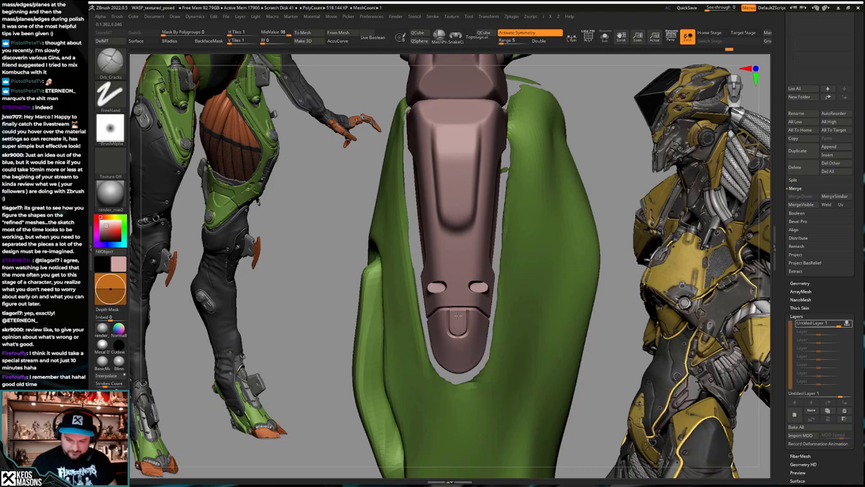
{"action": "left_click_drag", "start_coordinate": [458, 316], "coordinate": [458, 329]}
{"action": "mouse_move", "coordinate": [541, 308]}
{"action": "right_mouse_down"}
{"action": "mouse_move", "coordinate": [598, 302]}
{"action": "mouse_move", "coordinate": [540, 316]}
{"action": "mouse_move", "coordinate": [531, 250]}
{"action": "right_mouse_up"}
{"action": "right_click_drag", "start_coordinate": [531, 250], "coordinate": [594, 264]}
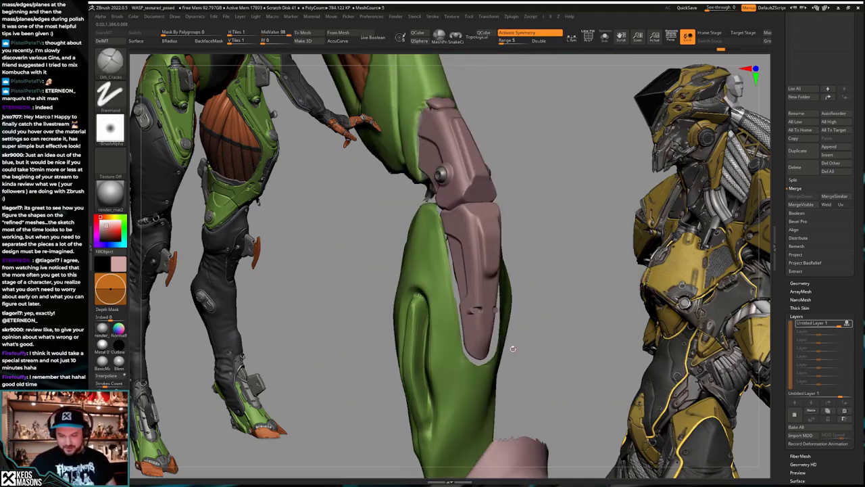
{"action": "right_click_drag", "start_coordinate": [460, 331], "coordinate": [485, 325]}
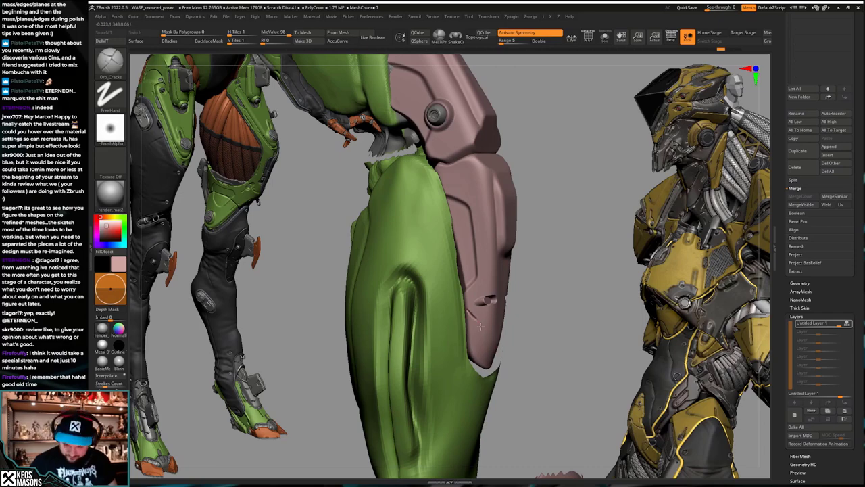
{"action": "right_click_drag", "start_coordinate": [496, 353], "coordinate": [534, 361]}
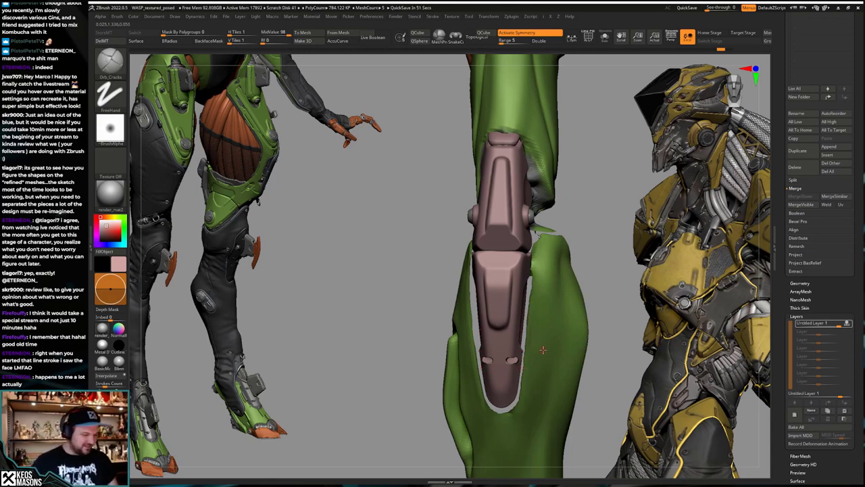
Step: Select the upper knee pad and smooth the raised panel on its front
{"action": "right_click_drag", "start_coordinate": [536, 365], "coordinate": [510, 336]}
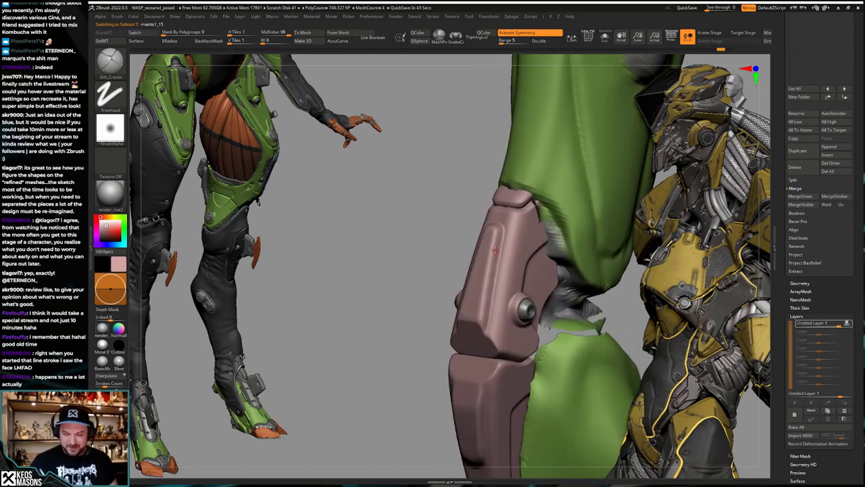
{"action": "key", "text": "space"}
{"action": "key", "text": "shift"}
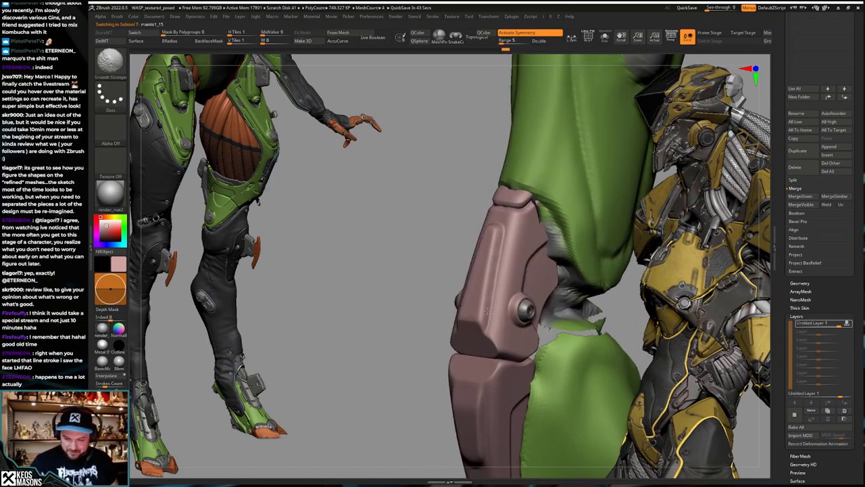
{"action": "mouse_move", "coordinate": [486, 290]}
{"action": "right_mouse_down"}
{"action": "mouse_move", "coordinate": [498, 280]}
{"action": "mouse_move", "coordinate": [481, 289]}
{"action": "mouse_move", "coordinate": [487, 288]}
{"action": "right_mouse_up"}
{"action": "left_click_drag", "start_coordinate": [507, 240], "coordinate": [502, 263], "text": "shift"}
Step: Select the lower knee pad, undo the last stroke and switch to the TrimFront brush with an adjusted size
{"action": "mouse_move", "coordinate": [509, 291]}
{"action": "right_mouse_down"}
{"action": "mouse_move", "coordinate": [499, 293]}
{"action": "mouse_move", "coordinate": [492, 357]}
{"action": "mouse_move", "coordinate": [497, 337]}
{"action": "mouse_move", "coordinate": [494, 355]}
{"action": "mouse_move", "coordinate": [488, 326]}
{"action": "mouse_move", "coordinate": [515, 356]}
{"action": "mouse_move", "coordinate": [514, 349]}
{"action": "right_mouse_up"}
{"action": "mouse_move", "coordinate": [515, 391]}
{"action": "right_mouse_down"}
{"action": "mouse_move", "coordinate": [511, 353]}
{"action": "mouse_move", "coordinate": [506, 343]}
{"action": "mouse_move", "coordinate": [497, 348]}
{"action": "mouse_move", "coordinate": [531, 355]}
{"action": "mouse_move", "coordinate": [501, 373]}
{"action": "mouse_move", "coordinate": [537, 332]}
{"action": "mouse_move", "coordinate": [521, 350]}
{"action": "mouse_move", "coordinate": [509, 321]}
{"action": "mouse_move", "coordinate": [516, 302]}
{"action": "mouse_move", "coordinate": [500, 327]}
{"action": "mouse_move", "coordinate": [506, 310]}
{"action": "mouse_move", "coordinate": [504, 325]}
{"action": "mouse_move", "coordinate": [516, 331]}
{"action": "mouse_move", "coordinate": [536, 280]}
{"action": "mouse_move", "coordinate": [545, 340]}
{"action": "mouse_move", "coordinate": [528, 428]}
{"action": "mouse_move", "coordinate": [531, 334]}
{"action": "mouse_move", "coordinate": [514, 348]}
{"action": "mouse_move", "coordinate": [501, 342]}
{"action": "mouse_move", "coordinate": [569, 329]}
{"action": "right_mouse_up"}
{"action": "left_click", "coordinate": [502, 347], "text": "alt"}
{"action": "key", "text": "alt+s"}
{"action": "key", "text": "ctrl+z"}
{"action": "key", "text": "b"}
{"action": "key", "text": "t"}
{"action": "key", "text": "f"}
{"action": "key", "text": "space"}
{"action": "key", "text": "space"}
{"action": "key", "text": "s"}
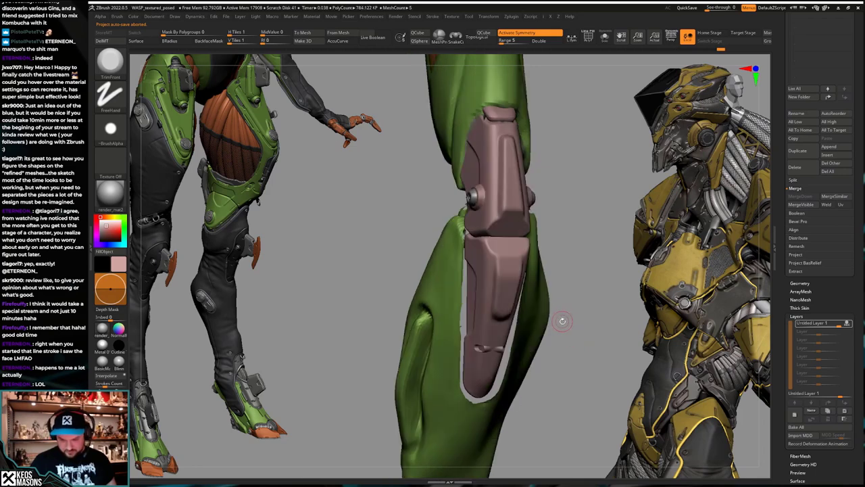
{"action": "right_click_drag", "start_coordinate": [538, 259], "coordinate": [508, 346]}
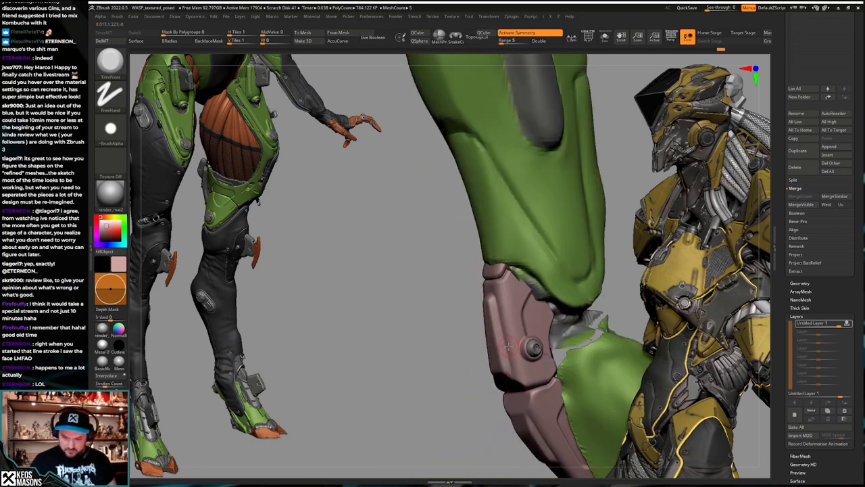
{"action": "right_click_drag", "start_coordinate": [509, 279], "coordinate": [502, 247]}
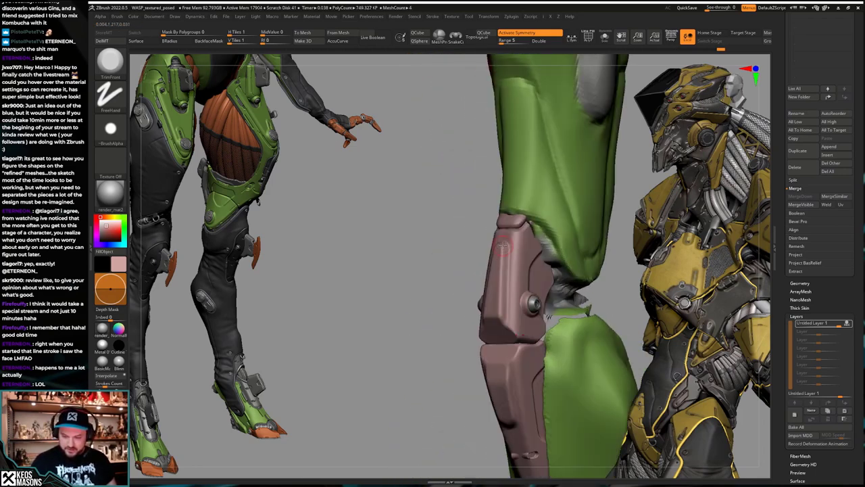
Step: Try a curved groove around the rounded tip of the lower knee pad with the Orb_Cracks brush
{"action": "right_click_drag", "start_coordinate": [525, 339], "coordinate": [498, 358]}
{"action": "right_click", "coordinate": [520, 359]}
{"action": "right_click", "coordinate": [517, 352]}
{"action": "right_click", "coordinate": [502, 342]}
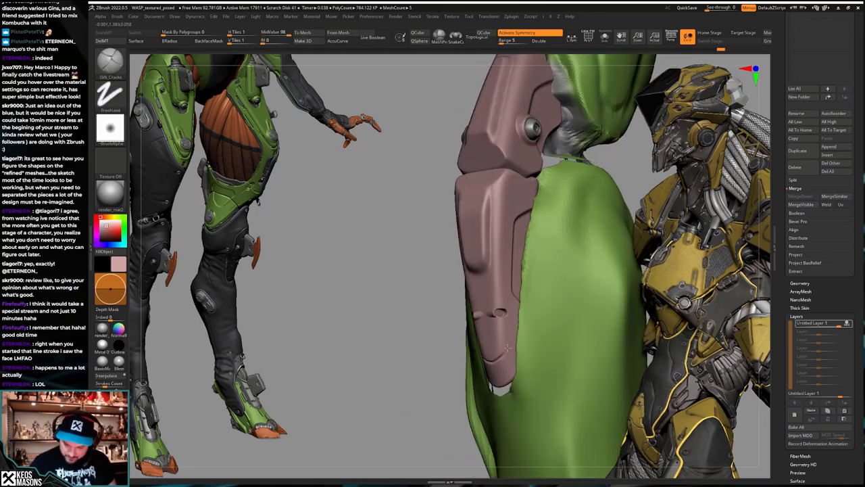
Step: Adjust the Orb_Cracks draw size and carve a curved groove on the front of the lower knee pad's upper end
{"action": "right_click_drag", "start_coordinate": [525, 321], "coordinate": [555, 317]}
{"action": "mouse_move", "coordinate": [555, 318]}
{"action": "right_mouse_down", "text": "ctrl"}
{"action": "mouse_move", "coordinate": [558, 330]}
{"action": "mouse_move", "coordinate": [590, 325]}
{"action": "mouse_move", "coordinate": [566, 338]}
{"action": "mouse_move", "coordinate": [510, 331]}
{"action": "right_mouse_up", "text": "ctrl"}
{"action": "key", "text": "space"}
{"action": "key", "text": "space"}
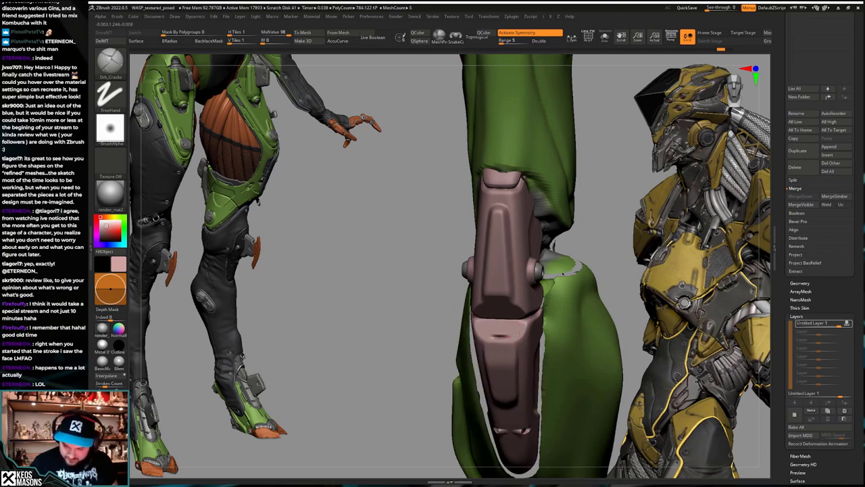
{"action": "key", "text": "space"}
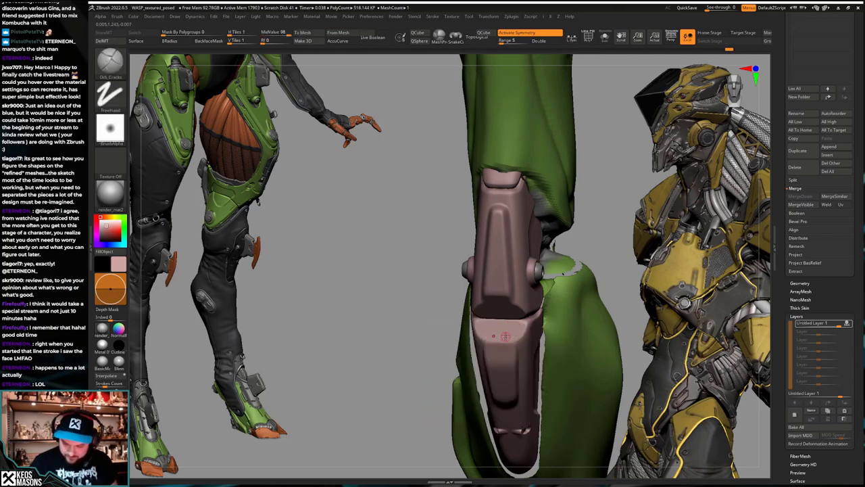
{"action": "key", "text": "space"}
{"action": "left_click", "coordinate": [504, 337]}
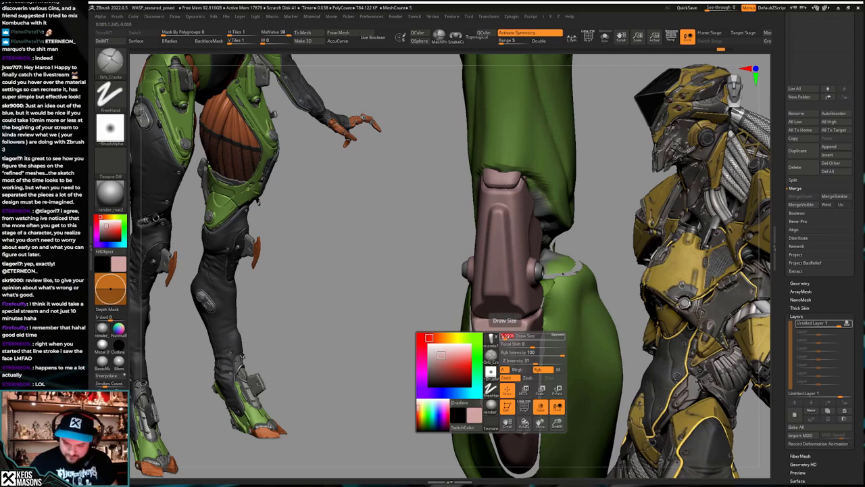
{"action": "key", "text": "space"}
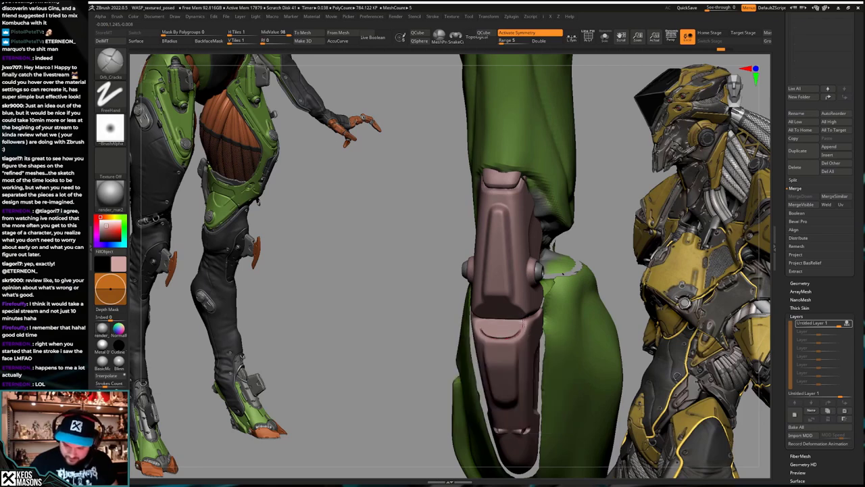
Step: Isolate the lower knee pad and extend the curved groove up both sides to its top edge, forming a U-shaped panel
{"action": "key", "text": "shift+s"}
{"action": "right_click_drag", "start_coordinate": [524, 315], "coordinate": [519, 339]}
{"action": "key", "text": "space"}
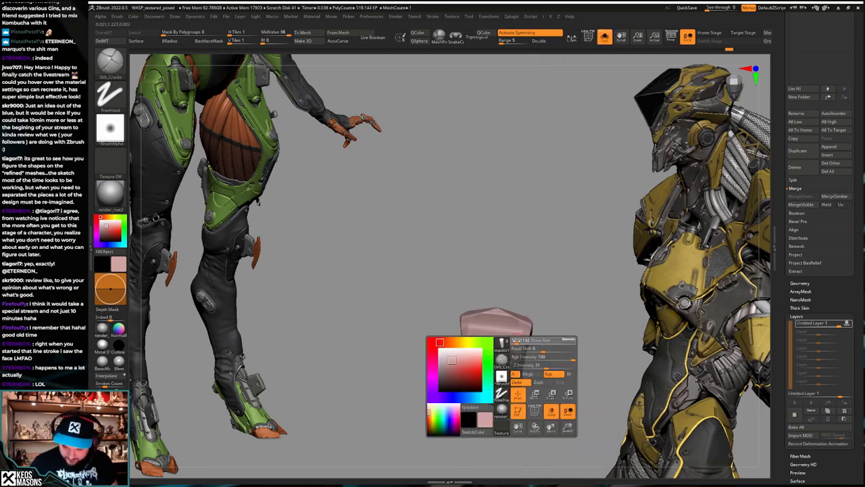
{"action": "key", "text": "space"}
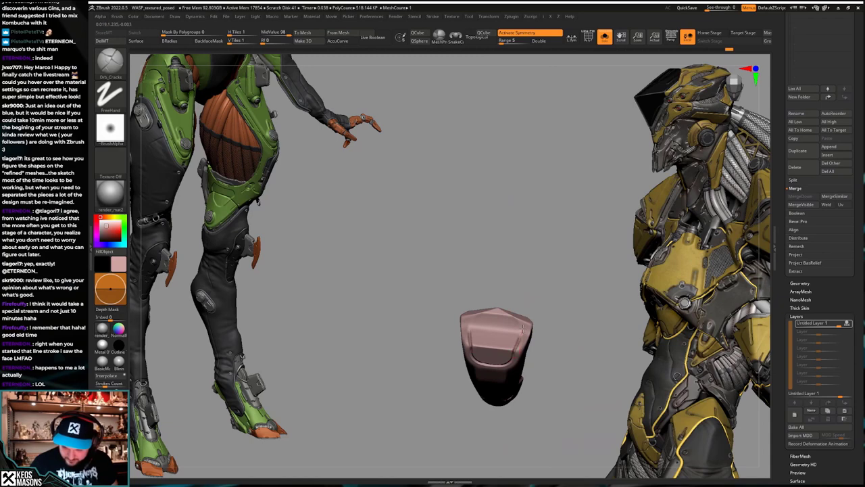
{"action": "right_click_drag", "start_coordinate": [521, 331], "coordinate": [487, 306]}
Step: Select and isolate the upper knee pad and try a groove along the side of its lower front facet
{"action": "key", "text": "shift+s"}
{"action": "key", "text": "shift+s"}
{"action": "key", "text": "shift+s"}
{"action": "left_click", "coordinate": [522, 312], "text": "alt"}
{"action": "key", "text": "shift+s"}
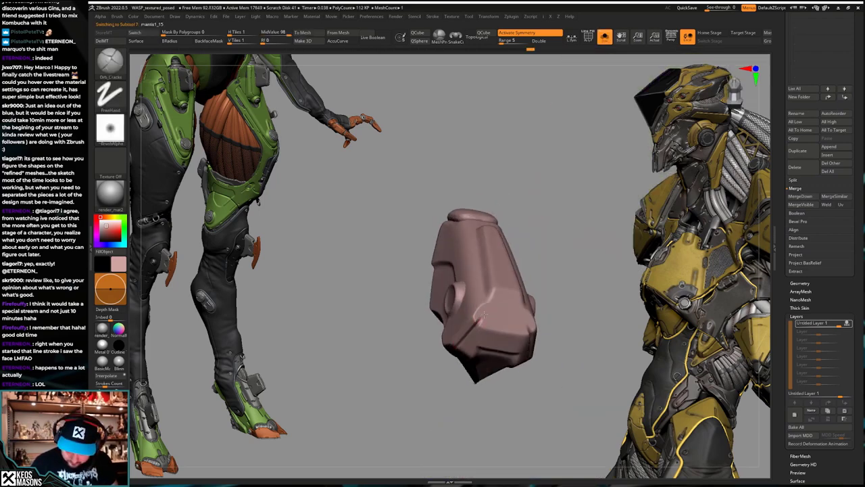
{"action": "right_click_drag", "start_coordinate": [515, 311], "coordinate": [519, 359]}
{"action": "key", "text": "shift+s"}
{"action": "key", "text": "space"}
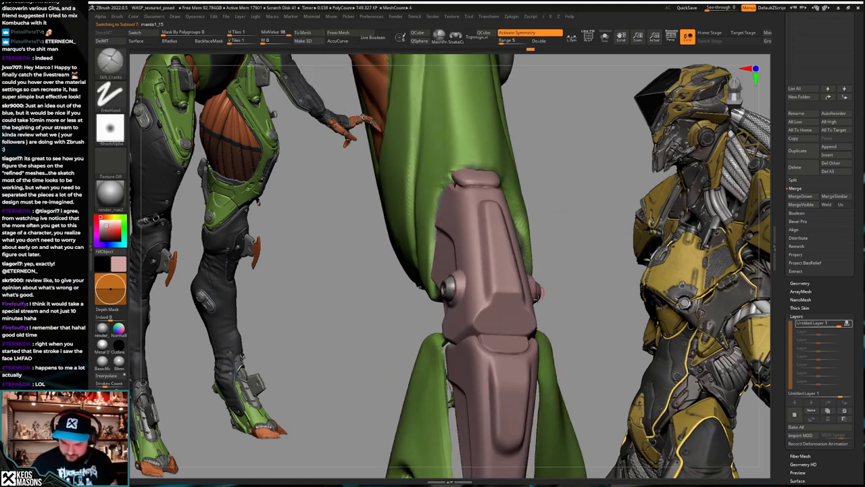
Step: Carve an arched groove around the lower front facet of the isolated upper knee pad with Orb_Cracks
{"action": "right_click_drag", "start_coordinate": [536, 310], "coordinate": [512, 312]}
{"action": "key", "text": "shift+s"}
{"action": "left_click_drag", "start_coordinate": [512, 311], "coordinate": [454, 365]}
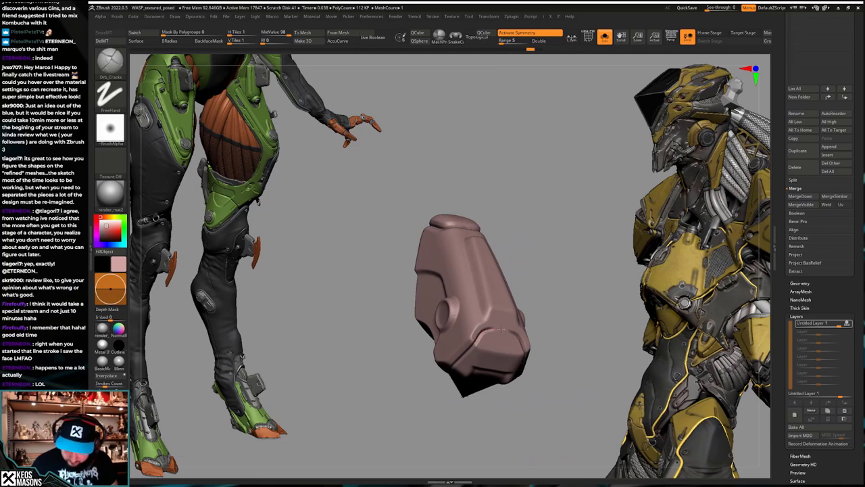
{"action": "right_click_drag", "start_coordinate": [508, 331], "coordinate": [540, 345]}
{"action": "key", "text": "shift+s"}
{"action": "left_click_drag", "start_coordinate": [540, 346], "coordinate": [495, 310]}
Step: Switch to the Standard brush, isolate the dark armour piece and sample its colour
{"action": "key", "text": "ctrl+shift+s"}
{"action": "key", "text": "ctrl+a"}
{"action": "mouse_move", "coordinate": [495, 310]}
{"action": "right_mouse_down"}
{"action": "mouse_move", "coordinate": [494, 340]}
{"action": "mouse_move", "coordinate": [506, 343]}
{"action": "mouse_move", "coordinate": [536, 313]}
{"action": "mouse_move", "coordinate": [538, 321]}
{"action": "right_mouse_up"}
{"action": "key", "text": "space"}
{"action": "left_click", "coordinate": [508, 283]}
{"action": "key", "text": "ctrl+shift+s"}
{"action": "left_click", "coordinate": [536, 314], "text": "alt"}
{"action": "key", "text": "ctrl+shift+s"}
{"action": "key", "text": "ctrl+a"}
{"action": "key", "text": "c"}
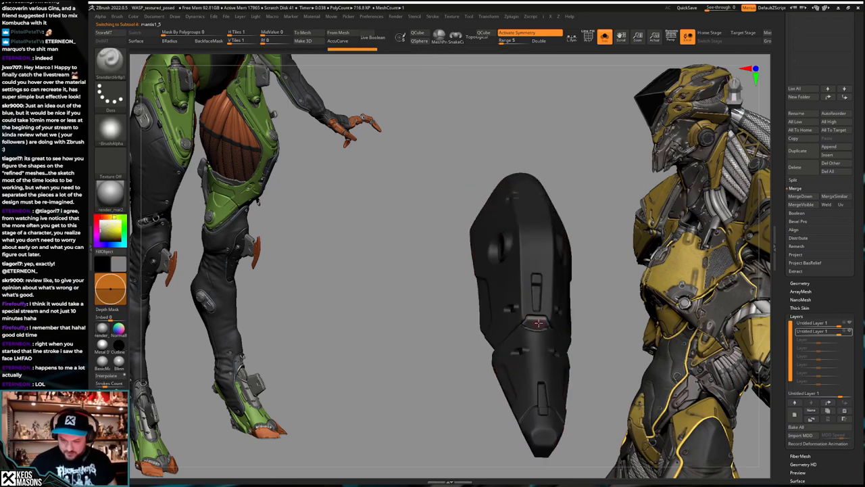
{"action": "key", "text": "ctrl+shift+s"}
Step: Select and isolate the upper knee pad again and colour the whole piece black
{"action": "mouse_move", "coordinate": [531, 360]}
{"action": "right_mouse_down", "text": "ctrl"}
{"action": "mouse_move", "coordinate": [511, 312]}
{"action": "mouse_move", "coordinate": [507, 352]}
{"action": "right_mouse_up", "text": "ctrl"}
{"action": "left_click", "coordinate": [492, 308], "text": "alt"}
{"action": "left_click", "coordinate": [490, 308]}
{"action": "key", "text": "ctrl+shift+s"}
{"action": "right_click", "coordinate": [507, 352]}
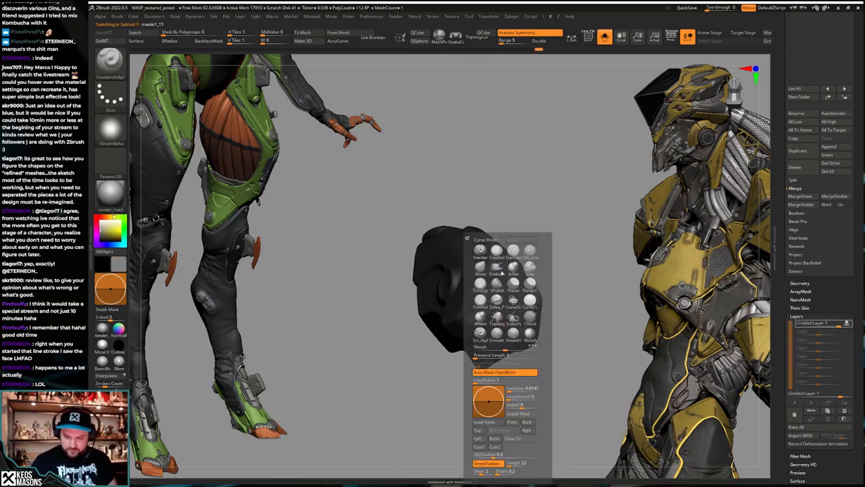
{"action": "key", "text": "b"}
{"action": "left_click_drag", "start_coordinate": [521, 313], "coordinate": [524, 348]}
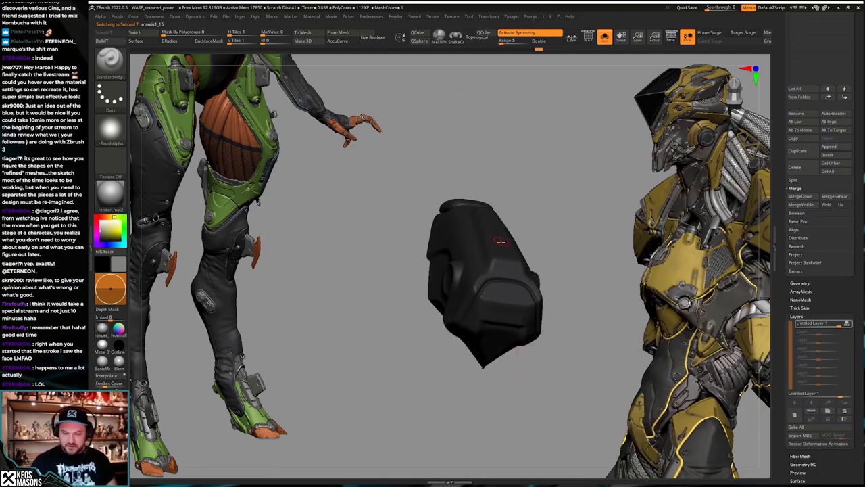
{"action": "left_click_drag", "start_coordinate": [532, 309], "coordinate": [537, 348]}
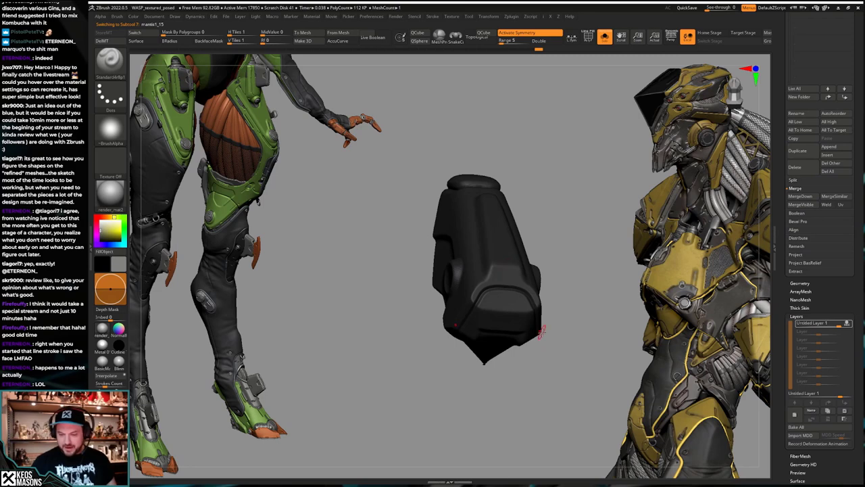
Step: Turn off Zadd and paint the grooved lower front facet of the upper knee pad grey at RGB intensity 100
{"action": "key", "text": "space"}
{"action": "key", "text": "b"}
{"action": "mouse_move", "coordinate": [541, 327]}
{"action": "left_mouse_down"}
{"action": "mouse_move", "coordinate": [511, 299]}
{"action": "mouse_move", "coordinate": [506, 317]}
{"action": "left_mouse_up"}
{"action": "key", "text": "space"}
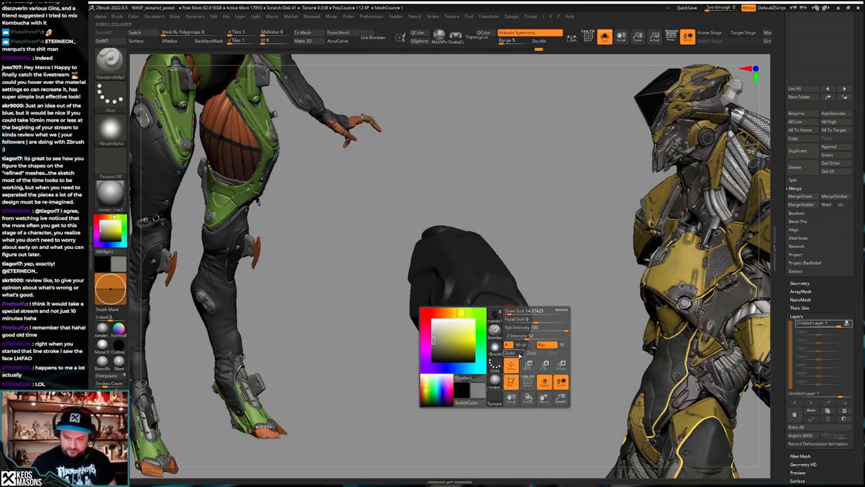
{"action": "mouse_move", "coordinate": [534, 279]}
{"action": "left_mouse_down"}
{"action": "mouse_move", "coordinate": [524, 301]}
{"action": "mouse_move", "coordinate": [456, 346]}
{"action": "mouse_move", "coordinate": [479, 309]}
{"action": "left_mouse_up"}
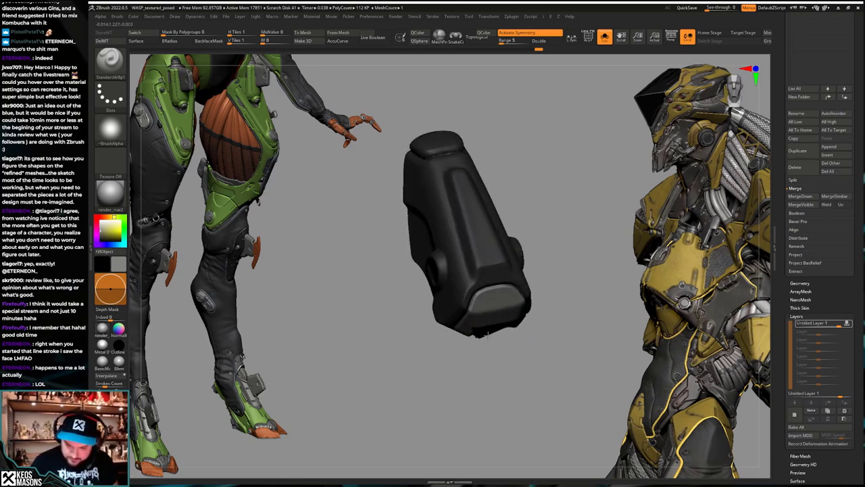
{"action": "left_click_drag", "start_coordinate": [487, 334], "coordinate": [469, 326]}
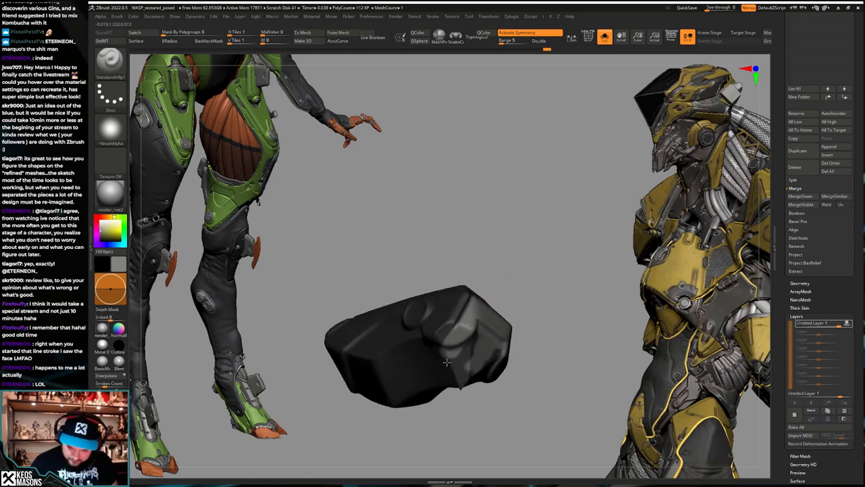
{"action": "mouse_move", "coordinate": [477, 366]}
{"action": "left_mouse_down"}
{"action": "mouse_move", "coordinate": [448, 346]}
{"action": "mouse_move", "coordinate": [452, 386]}
{"action": "left_mouse_up"}
Step: Refine the groove around the grey panel towards the underside of the upper knee pad with Orb_Cracks
{"action": "right_click_drag", "start_coordinate": [458, 379], "coordinate": [474, 358]}
{"action": "key", "text": "space"}
{"action": "left_click", "coordinate": [496, 267]}
{"action": "right_click_drag", "start_coordinate": [482, 295], "coordinate": [462, 317]}
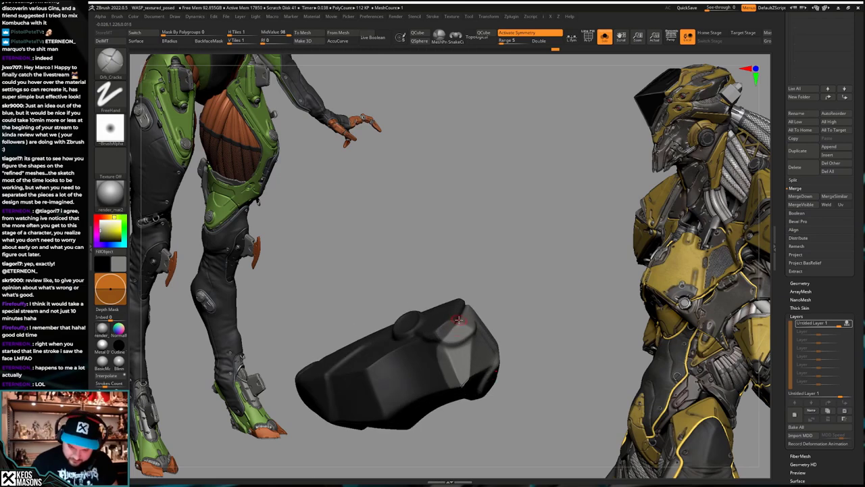
{"action": "right_click_drag", "start_coordinate": [451, 369], "coordinate": [483, 375]}
Step: Select and isolate the lower knee pad, try an Orb_Cracks stroke at its upper end and undo it
{"action": "key", "text": "alt+s"}
{"action": "left_click", "coordinate": [482, 375], "text": "alt"}
{"action": "key", "text": "alt+s"}
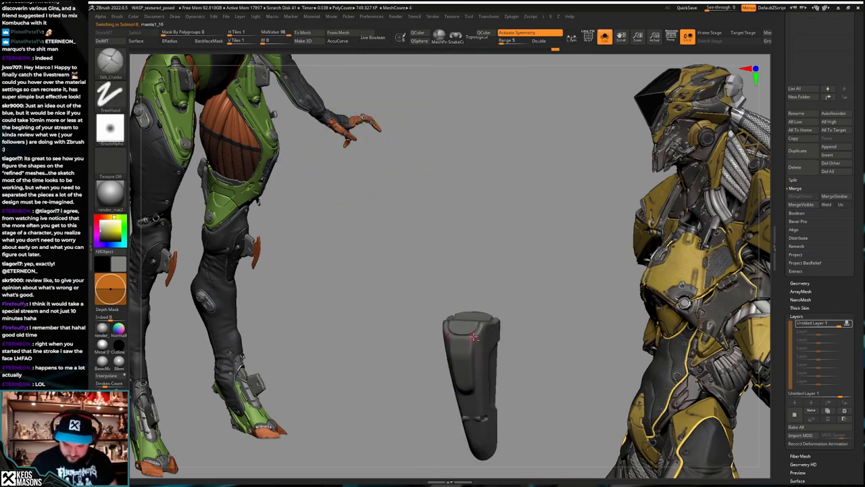
{"action": "mouse_move", "coordinate": [471, 333]}
{"action": "right_mouse_down"}
{"action": "mouse_move", "coordinate": [482, 354]}
{"action": "mouse_move", "coordinate": [473, 337]}
{"action": "right_mouse_up"}
{"action": "left_click_drag", "start_coordinate": [455, 310], "coordinate": [457, 320]}
{"action": "key", "text": "ctrl+z"}
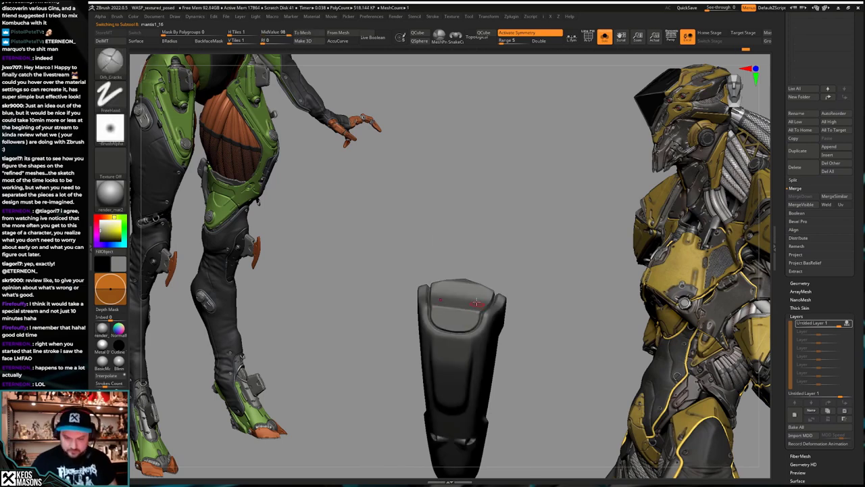
Step: Colour the lower knee pad black and paint the grooved panel and front facet at its upper end grey
{"action": "right_click", "coordinate": [478, 305]}
{"action": "right_click_drag", "start_coordinate": [479, 310], "coordinate": [480, 348], "text": "ctrl"}
{"action": "mouse_move", "coordinate": [476, 321]}
{"action": "left_mouse_down", "text": "ctrl"}
{"action": "mouse_move", "coordinate": [473, 337]}
{"action": "mouse_move", "coordinate": [450, 318]}
{"action": "left_mouse_up", "text": "ctrl"}
{"action": "key", "text": "ctrl+z"}
{"action": "left_click_drag", "start_coordinate": [463, 270], "coordinate": [484, 289]}
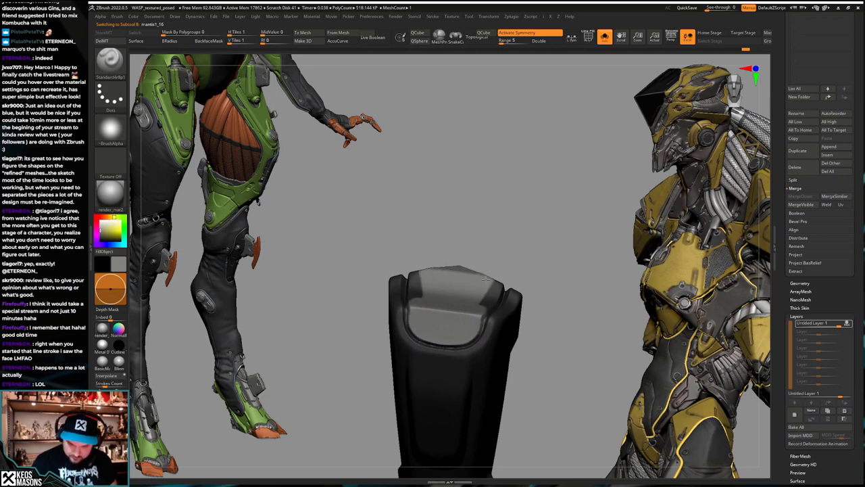
{"action": "mouse_move", "coordinate": [476, 284]}
{"action": "right_mouse_down"}
{"action": "mouse_move", "coordinate": [437, 301]}
{"action": "mouse_move", "coordinate": [431, 283]}
{"action": "right_mouse_up"}
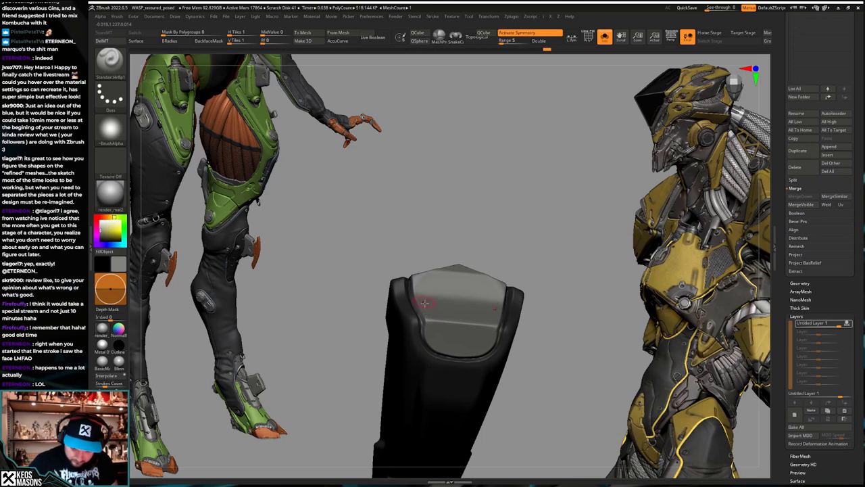
{"action": "left_click_drag", "start_coordinate": [419, 287], "coordinate": [430, 327]}
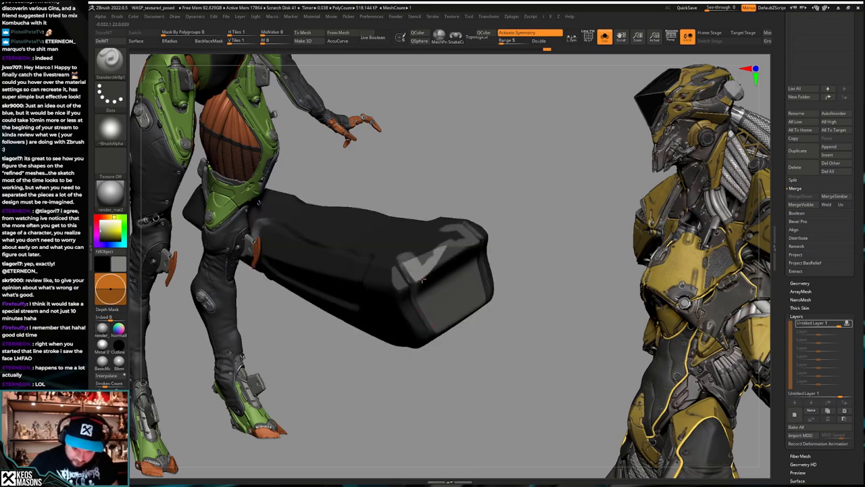
{"action": "left_click_drag", "start_coordinate": [428, 240], "coordinate": [434, 287]}
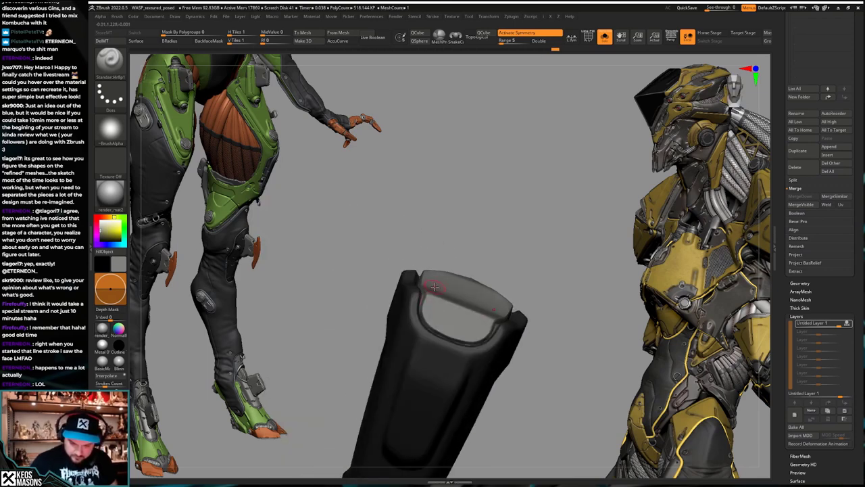
Step: Show the whole leg again, select the upper knee pad and switch to the Stn_Alpha brush
{"action": "right_click_drag", "start_coordinate": [443, 326], "coordinate": [512, 360], "text": "ctrl"}
{"action": "key", "text": "alt+s"}
{"action": "mouse_move", "coordinate": [515, 370]}
{"action": "left_mouse_down"}
{"action": "mouse_move", "coordinate": [493, 375]}
{"action": "mouse_move", "coordinate": [509, 379]}
{"action": "mouse_move", "coordinate": [512, 365]}
{"action": "mouse_move", "coordinate": [519, 370]}
{"action": "left_mouse_up"}
{"action": "mouse_move", "coordinate": [515, 365]}
{"action": "left_mouse_down"}
{"action": "mouse_move", "coordinate": [546, 348]}
{"action": "mouse_move", "coordinate": [520, 317]}
{"action": "mouse_move", "coordinate": [499, 236]}
{"action": "mouse_move", "coordinate": [508, 292]}
{"action": "mouse_move", "coordinate": [495, 324]}
{"action": "mouse_move", "coordinate": [500, 352]}
{"action": "left_mouse_up"}
{"action": "left_click", "coordinate": [498, 199], "text": "alt"}
{"action": "key", "text": "space"}
{"action": "left_click", "coordinate": [475, 333]}
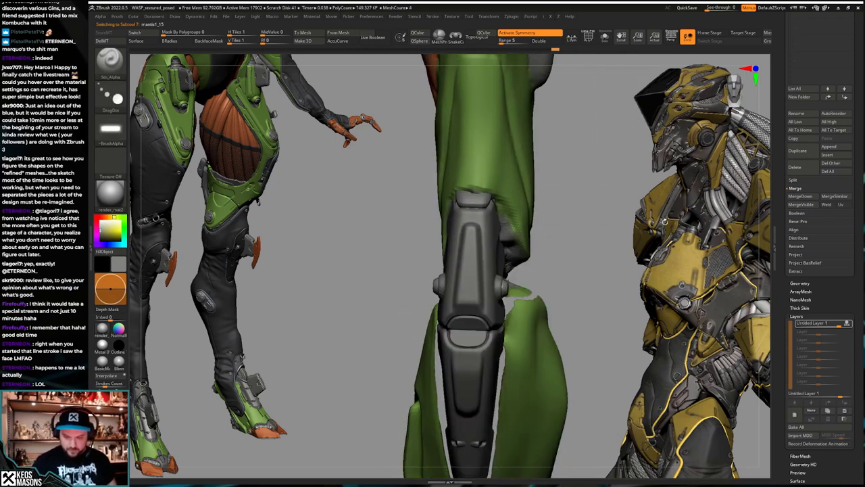
Step: Add a new sculpting layer to both the upper and lower knee pads and delete their stored morph targets
{"action": "right_click_drag", "start_coordinate": [486, 369], "coordinate": [525, 389]}
{"action": "key", "text": "shift+f"}
{"action": "key", "text": "shift+f"}
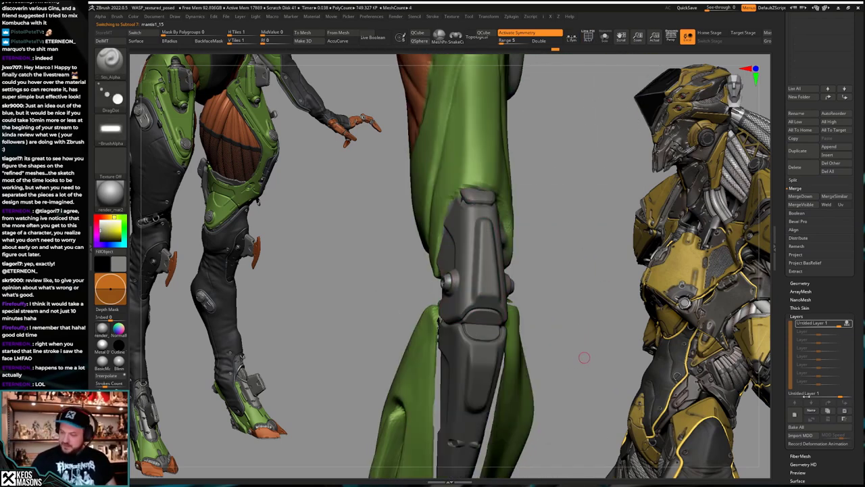
{"action": "left_click", "coordinate": [795, 416]}
{"action": "key", "text": "shift+s"}
{"action": "key", "text": "Down"}
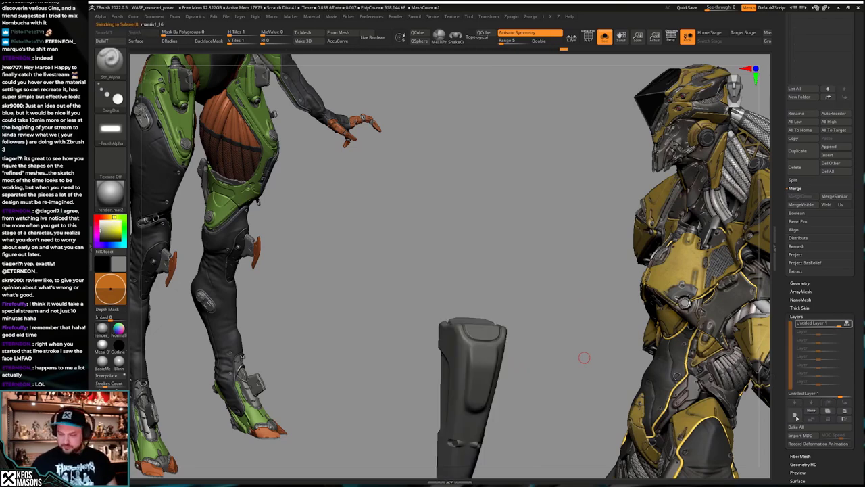
{"action": "left_click", "coordinate": [795, 414]}
{"action": "left_click", "coordinate": [118, 41]}
{"action": "key", "text": "Up"}
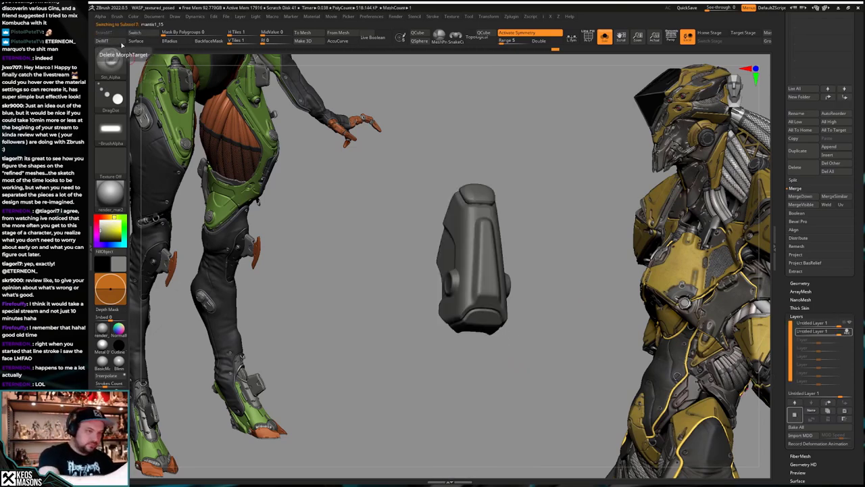
{"action": "left_click", "coordinate": [120, 42]}
{"action": "key", "text": "shift+s"}
{"action": "key", "text": "space"}
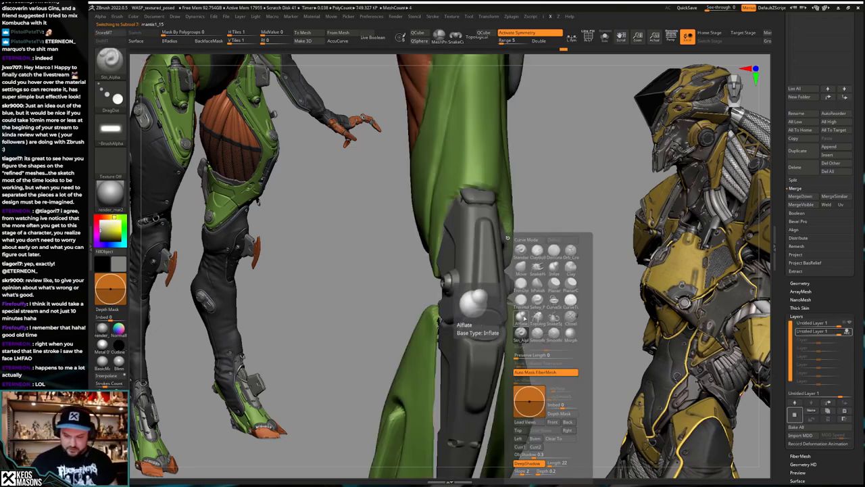
{"action": "left_click_drag", "start_coordinate": [543, 330], "coordinate": [519, 323]}
{"action": "key", "text": "F2"}
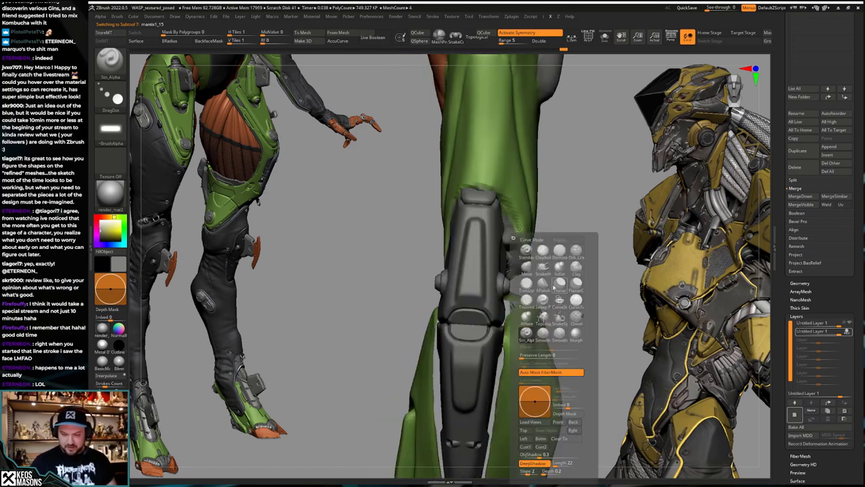
{"action": "key", "text": "F4"}
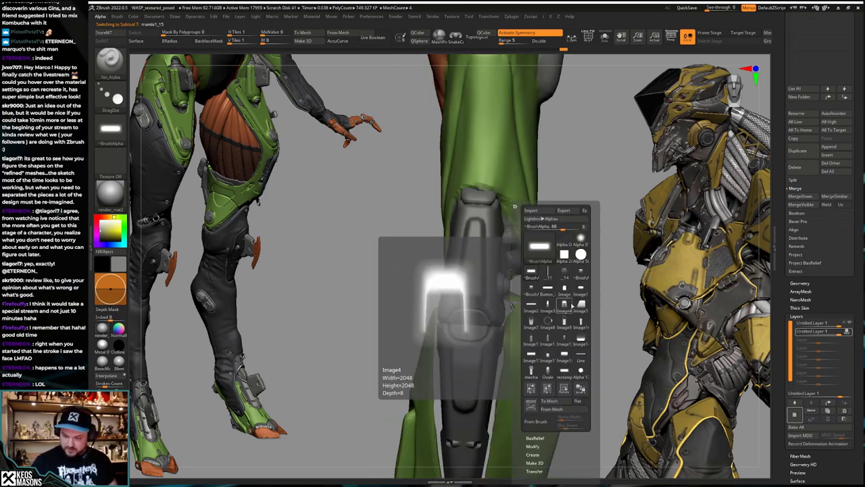
{"action": "left_click_drag", "start_coordinate": [549, 338], "coordinate": [531, 345]}
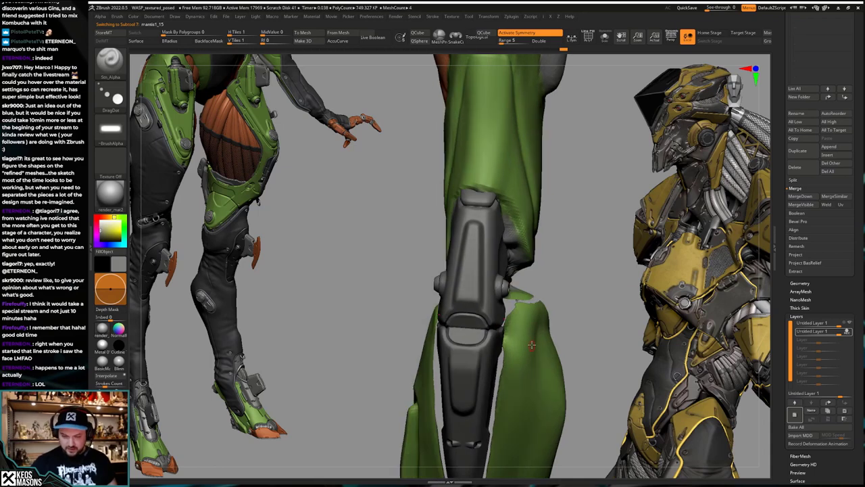
{"action": "left_click", "coordinate": [472, 336], "text": "alt"}
{"action": "key", "text": "alt+s"}
{"action": "right_click_drag", "start_coordinate": [472, 336], "coordinate": [482, 305]}
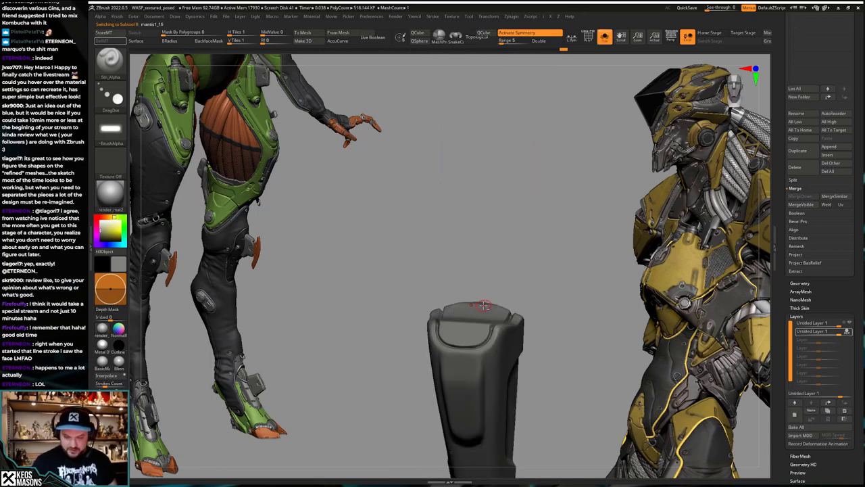
{"action": "key", "text": "alt+s"}
{"action": "mouse_move", "coordinate": [536, 347]}
{"action": "right_mouse_down", "text": "ctrl"}
{"action": "mouse_move", "coordinate": [540, 330]}
{"action": "mouse_move", "coordinate": [507, 343]}
{"action": "mouse_move", "coordinate": [514, 356]}
{"action": "mouse_move", "coordinate": [531, 350]}
{"action": "right_mouse_up", "text": "ctrl"}
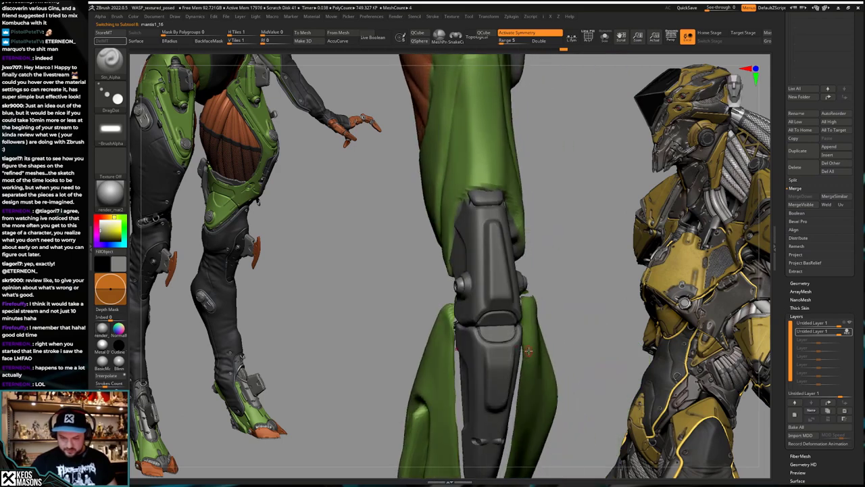
Step: Try stamping the Image4 alpha on the upper knee pad, centred just above its lower grooved panel
{"action": "key", "text": "x"}
{"action": "key", "text": "a"}
{"action": "mouse_move", "coordinate": [589, 308]}
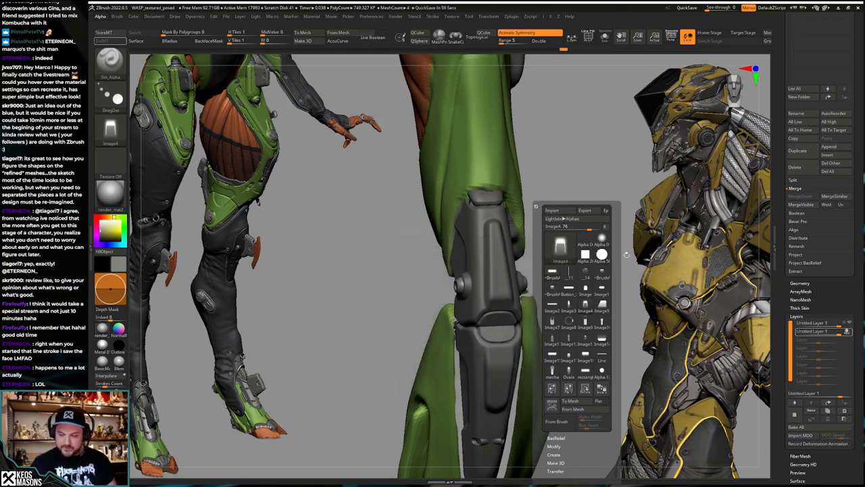
{"action": "left_click", "coordinate": [585, 305]}
{"action": "right_click_drag", "start_coordinate": [523, 287], "coordinate": [497, 280]}
{"action": "key", "text": "s"}
{"action": "left_click_drag", "start_coordinate": [498, 280], "coordinate": [494, 281]}
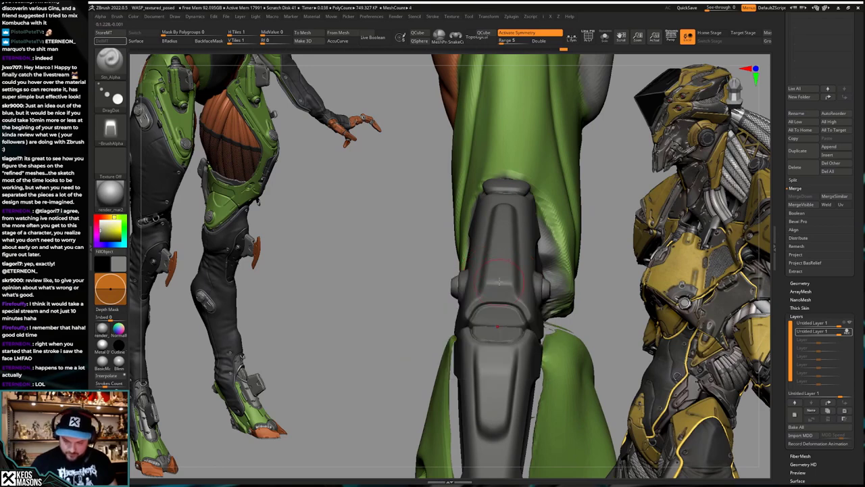
{"action": "left_click", "coordinate": [498, 290], "text": "alt"}
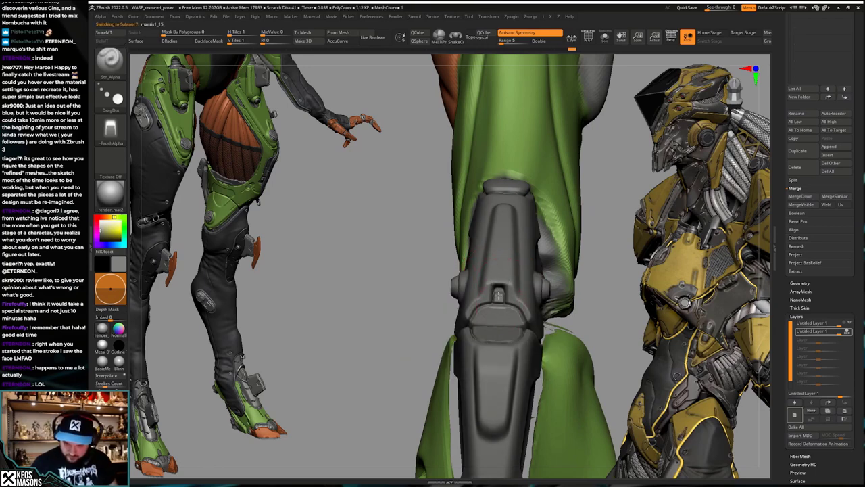
Step: Try the same Image4 stamp below the grey panel of the lower knee pad and undo the stamps on both pads
{"action": "right_click_drag", "start_coordinate": [499, 289], "coordinate": [575, 301]}
{"action": "right_click_drag", "start_coordinate": [575, 301], "coordinate": [569, 326], "text": "ctrl"}
{"action": "mouse_move", "coordinate": [574, 327]}
{"action": "left_mouse_down"}
{"action": "mouse_move", "coordinate": [566, 377]}
{"action": "mouse_move", "coordinate": [495, 355]}
{"action": "mouse_move", "coordinate": [494, 333]}
{"action": "left_mouse_up"}
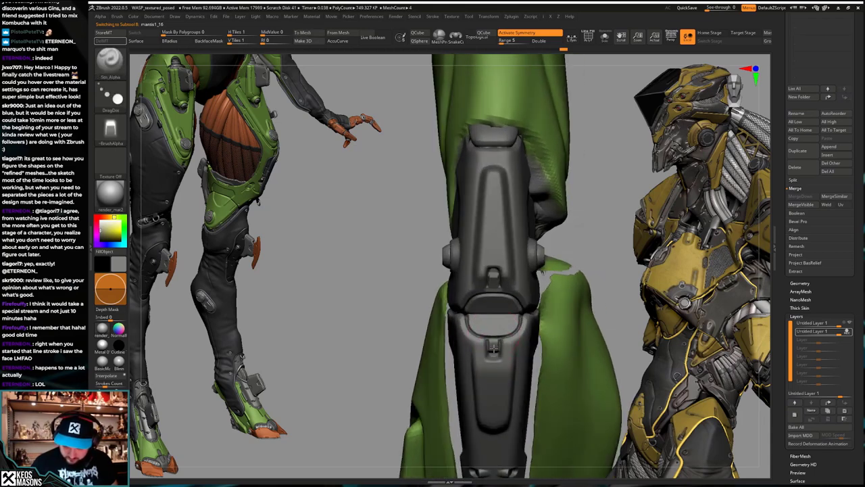
{"action": "mouse_move", "coordinate": [494, 349]}
{"action": "right_mouse_down", "text": "ctrl"}
{"action": "mouse_move", "coordinate": [497, 318]}
{"action": "mouse_move", "coordinate": [579, 318]}
{"action": "mouse_move", "coordinate": [579, 338]}
{"action": "right_mouse_up", "text": "ctrl"}
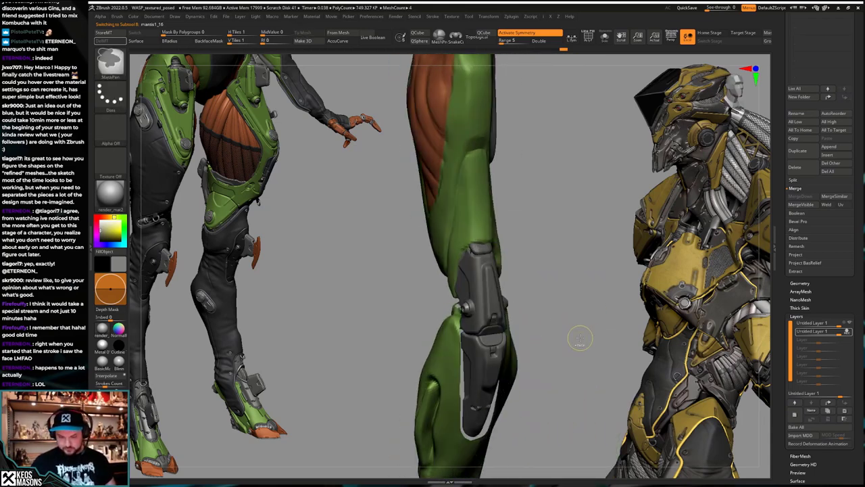
{"action": "left_click_drag", "start_coordinate": [580, 339], "coordinate": [579, 338]}
{"action": "left_click", "coordinate": [512, 292], "text": "alt"}
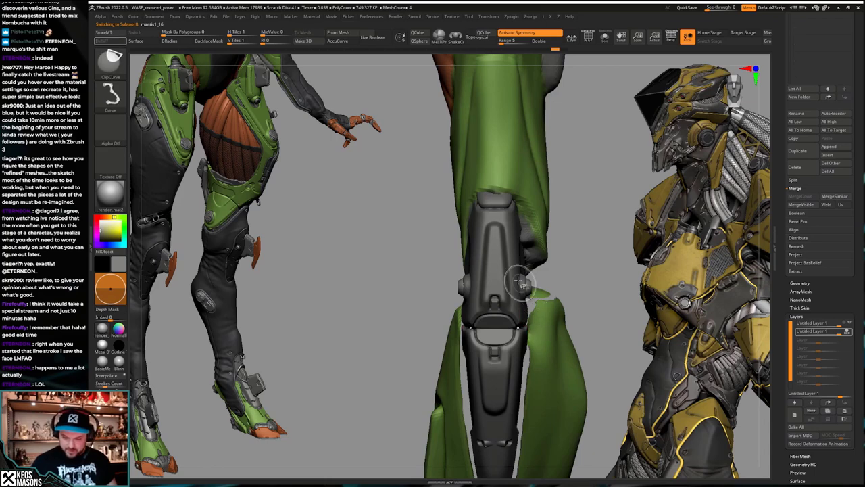
{"action": "key", "text": "ctrl+z"}
Step: Choose a narrow tapered alpha, adjust the draw size and stamp it at the centre of the upper knee pad above its lower panel
{"action": "key", "text": "F4"}
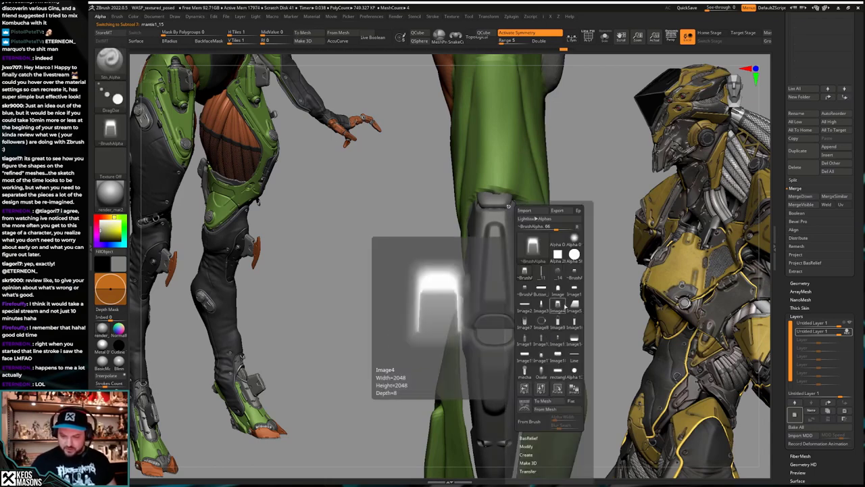
{"action": "left_click", "coordinate": [544, 333]}
{"action": "left_click_drag", "start_coordinate": [605, 282], "coordinate": [602, 316], "text": "alt"}
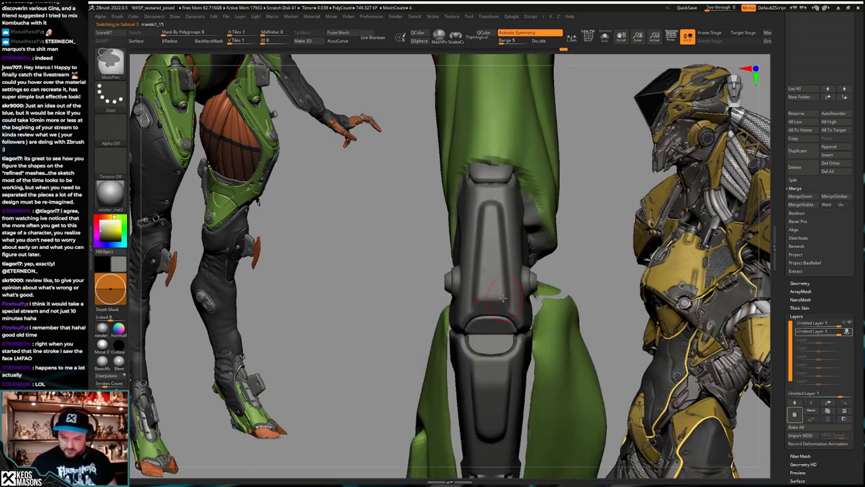
{"action": "left_click_drag", "start_coordinate": [490, 287], "coordinate": [490, 293]}
{"action": "key", "text": "ctrl+z"}
{"action": "right_click", "coordinate": [489, 298]}
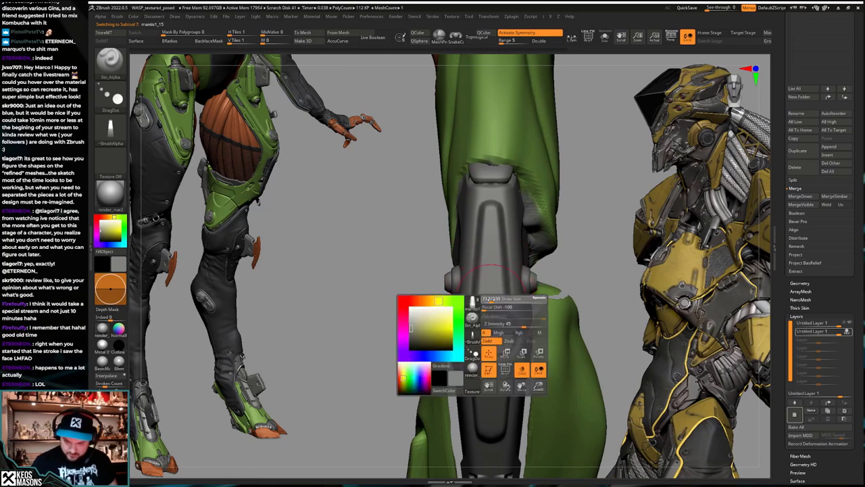
{"action": "right_click_drag", "start_coordinate": [490, 297], "coordinate": [492, 315]}
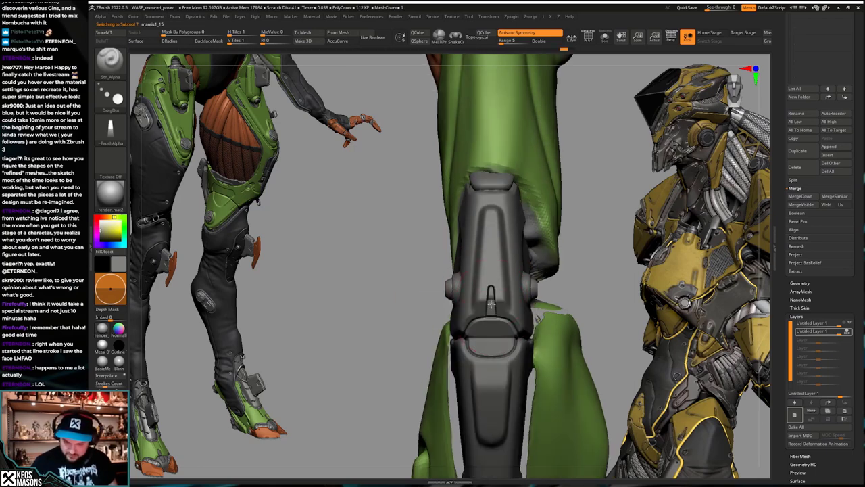
{"action": "left_click_drag", "start_coordinate": [491, 306], "coordinate": [563, 331]}
{"action": "right_click_drag", "start_coordinate": [529, 341], "coordinate": [503, 372], "text": "ctrl"}
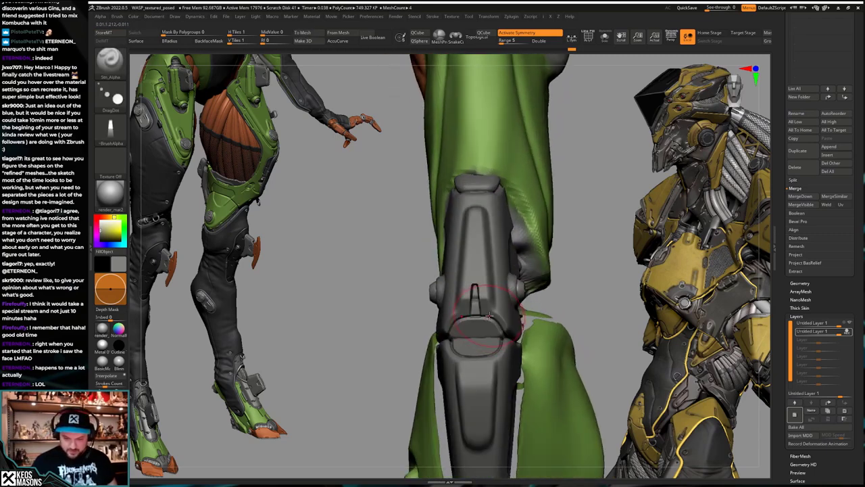
Step: Undo the tapered stamp and place it again on the centreline of the upper knee pad's front channel
{"action": "key", "text": "ctrl+z"}
{"action": "key", "text": "space"}
{"action": "key", "text": "ctrl+z"}
{"action": "right_click_drag", "start_coordinate": [484, 318], "coordinate": [475, 317]}
{"action": "left_click_drag", "start_coordinate": [474, 300], "coordinate": [475, 303]}
{"action": "right_click_drag", "start_coordinate": [475, 302], "coordinate": [484, 287], "text": "ctrl"}
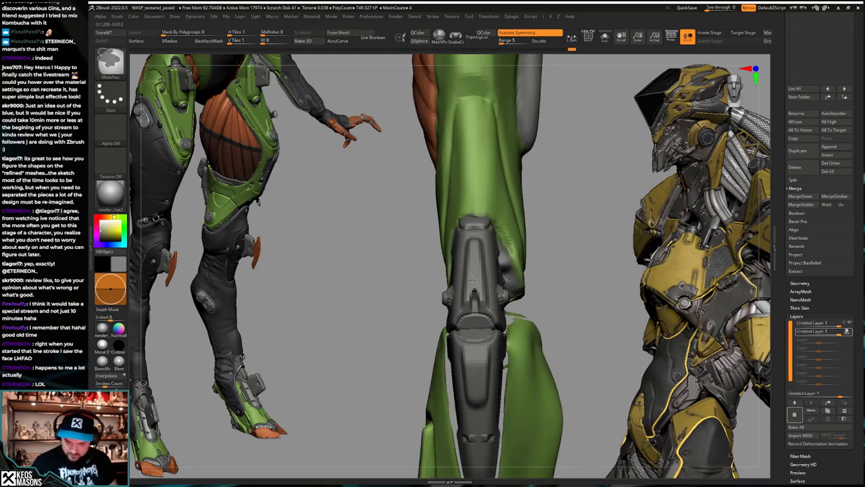
Step: Try stamping the same tapered alpha on the lower knee pad, centred just below its grey panel
{"action": "mouse_move", "coordinate": [554, 335]}
{"action": "left_mouse_down"}
{"action": "mouse_move", "coordinate": [583, 334]}
{"action": "mouse_move", "coordinate": [550, 336]}
{"action": "left_mouse_up"}
{"action": "right_click_drag", "start_coordinate": [486, 356], "coordinate": [464, 368], "text": "ctrl"}
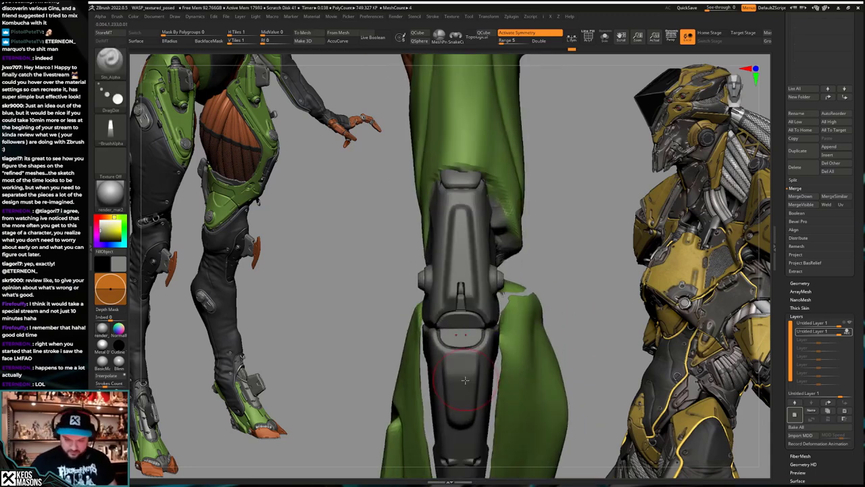
{"action": "left_click", "coordinate": [461, 351], "text": "alt"}
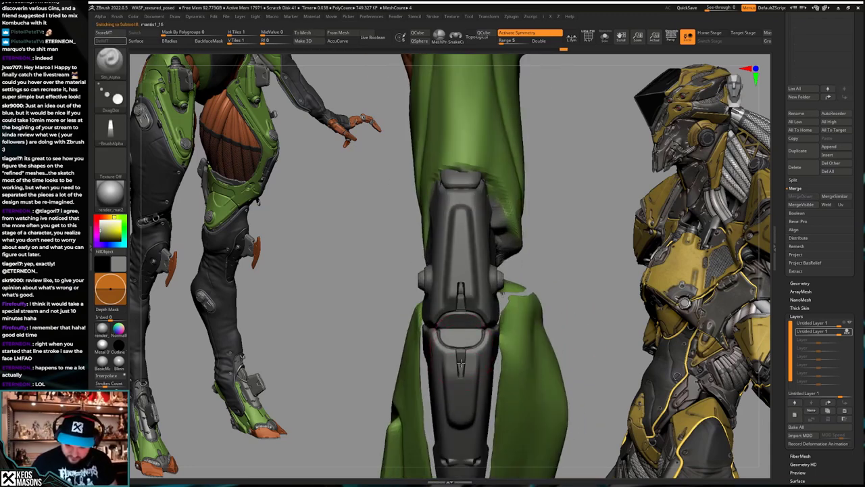
{"action": "right_click_drag", "start_coordinate": [461, 364], "coordinate": [473, 350], "text": "ctrl"}
{"action": "left_click_drag", "start_coordinate": [541, 343], "coordinate": [563, 341]}
{"action": "right_click_drag", "start_coordinate": [563, 342], "coordinate": [556, 342], "text": "ctrl"}
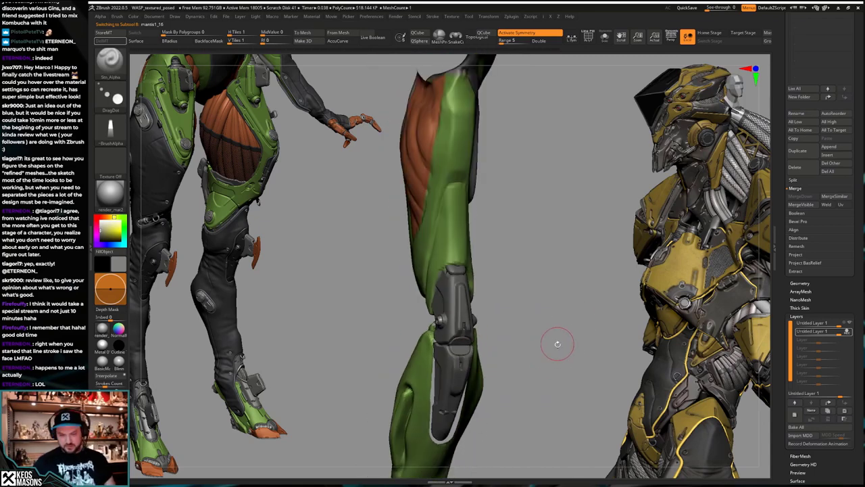
Step: Replace the tapered stamp on the lower knee pad with the Image12 alpha, starting it on the grooved upper panel
{"action": "left_click_drag", "start_coordinate": [556, 342], "coordinate": [560, 343]}
{"action": "key", "text": "space"}
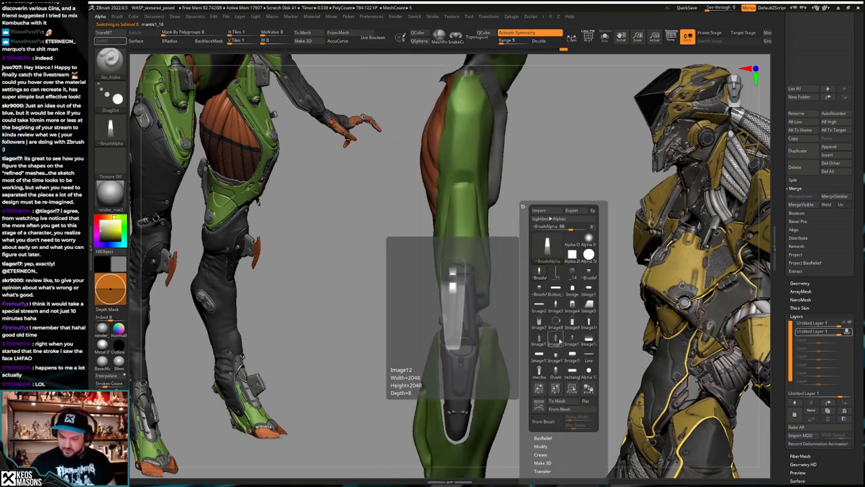
{"action": "left_click", "coordinate": [557, 338]}
{"action": "right_click_drag", "start_coordinate": [499, 373], "coordinate": [526, 343], "text": "alt"}
{"action": "left_click_drag", "start_coordinate": [542, 343], "coordinate": [537, 344], "text": "shift"}
{"action": "right_click_drag", "start_coordinate": [513, 345], "coordinate": [488, 365], "text": "ctrl"}
{"action": "key", "text": "space"}
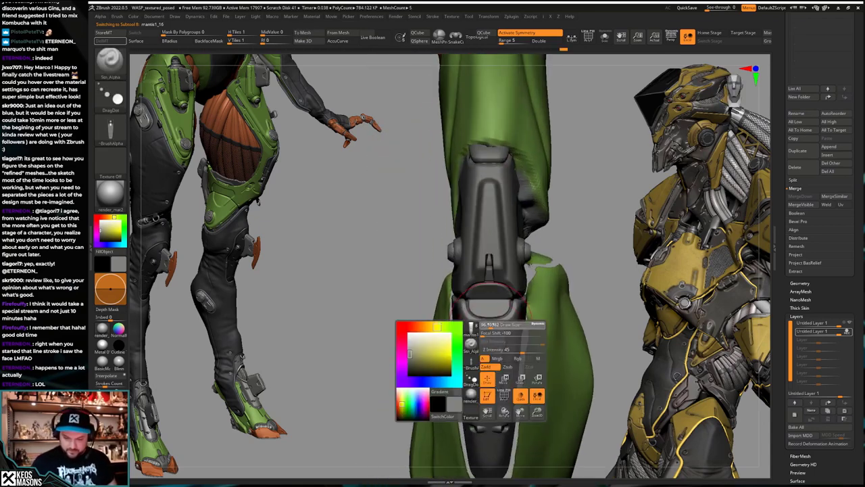
{"action": "left_click_drag", "start_coordinate": [488, 335], "coordinate": [489, 334]}
{"action": "key", "text": "ctrl+z"}
{"action": "key", "text": "space"}
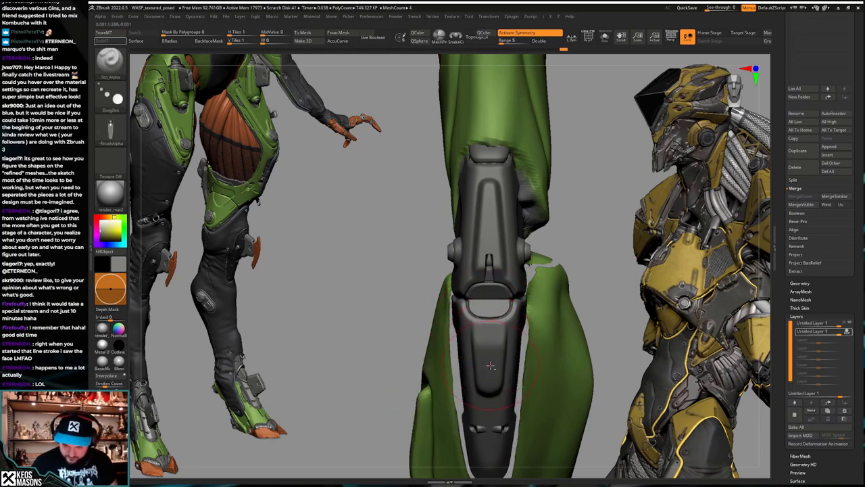
{"action": "left_click_drag", "start_coordinate": [489, 343], "coordinate": [490, 350], "text": "shift"}
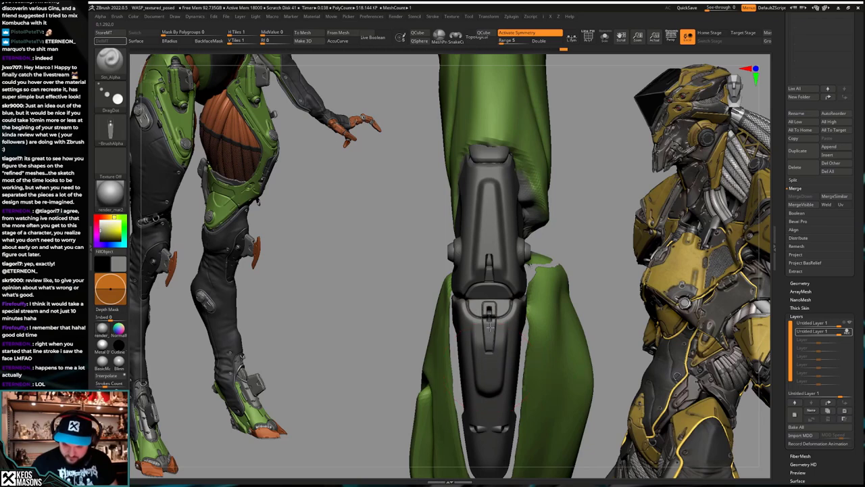
Step: Undo the Image12 stamp and place it further down, inside the recessed front channel of the lower knee pad
{"action": "mouse_move", "coordinate": [489, 327]}
{"action": "left_mouse_down"}
{"action": "mouse_move", "coordinate": [531, 302]}
{"action": "mouse_move", "coordinate": [574, 294]}
{"action": "mouse_move", "coordinate": [521, 352]}
{"action": "left_mouse_up"}
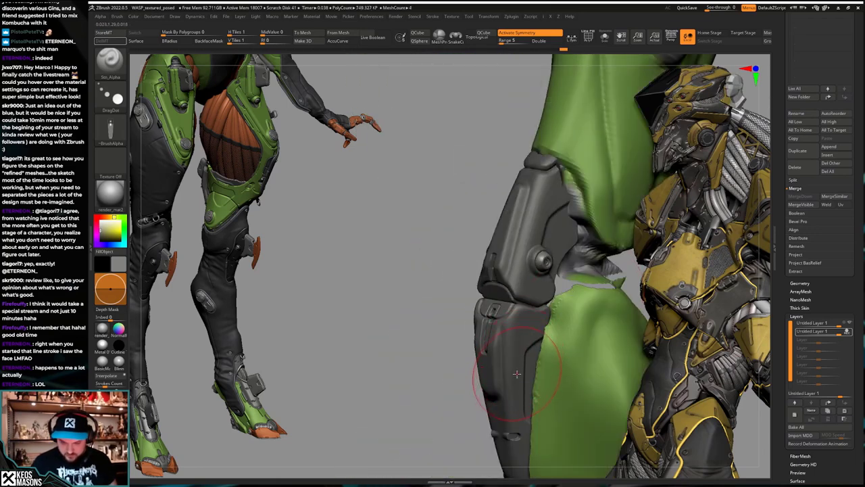
{"action": "right_click_drag", "start_coordinate": [510, 371], "coordinate": [487, 370]}
{"action": "key", "text": "ctrl+z"}
{"action": "key", "text": "ctrl+z"}
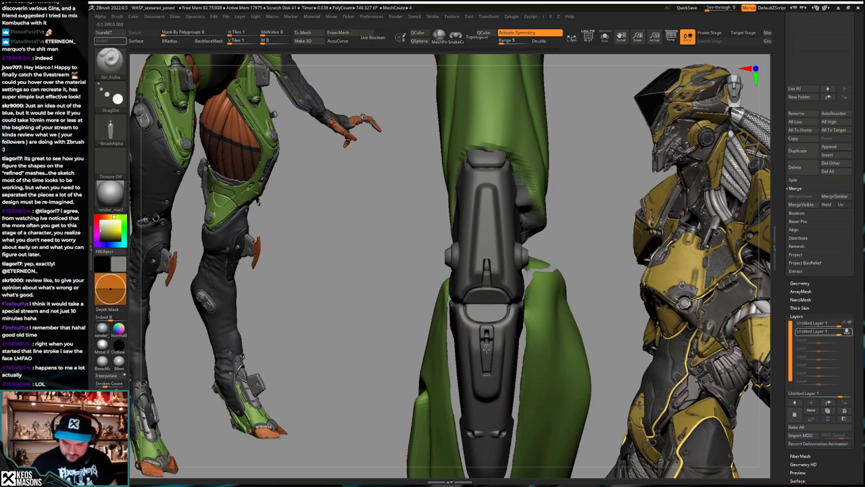
Step: Place the Image12 stamp higher in the lower knee pad's front channel and check it from the front and side
{"action": "right_click_drag", "start_coordinate": [487, 358], "coordinate": [508, 297], "text": "ctrl"}
{"action": "key", "text": "shift+s"}
{"action": "mouse_move", "coordinate": [579, 324]}
{"action": "right_mouse_down"}
{"action": "mouse_move", "coordinate": [552, 331]}
{"action": "mouse_move", "coordinate": [580, 330]}
{"action": "mouse_move", "coordinate": [567, 329]}
{"action": "right_mouse_up"}
{"action": "key", "text": "shift+s"}
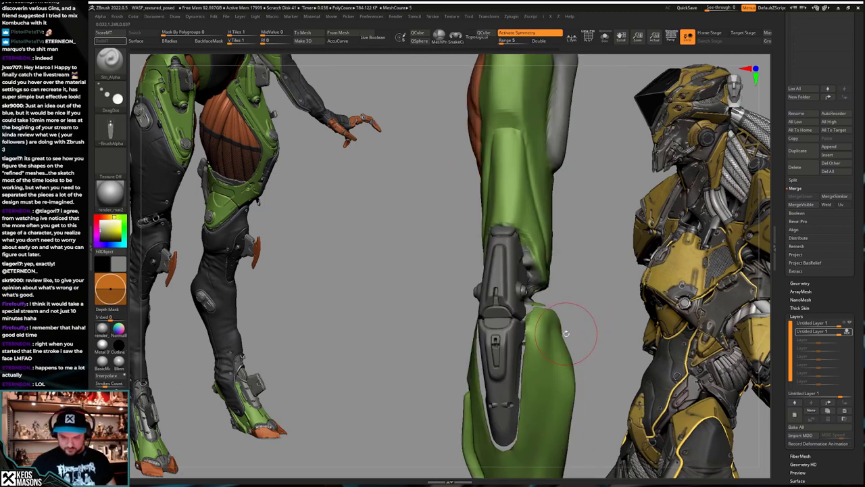
{"action": "left_click_drag", "start_coordinate": [563, 333], "coordinate": [509, 346]}
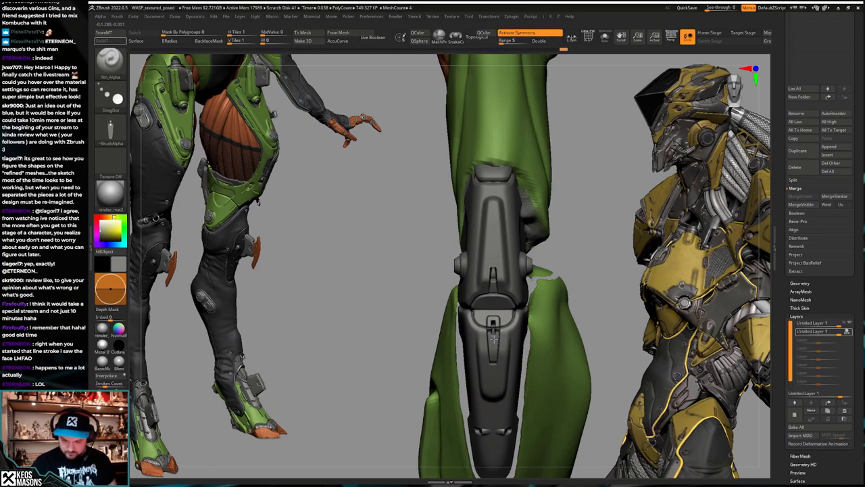
{"action": "left_click_drag", "start_coordinate": [500, 335], "coordinate": [569, 334]}
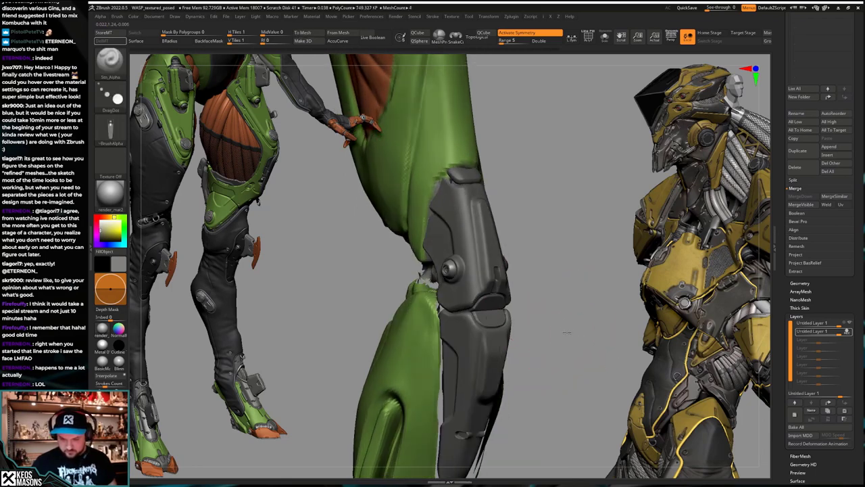
{"action": "left_click_drag", "start_coordinate": [565, 333], "coordinate": [531, 310]}
Step: Try stamping the Image7 alpha across the lower edge of the lower knee pad's grey panel
{"action": "key", "text": "F4"}
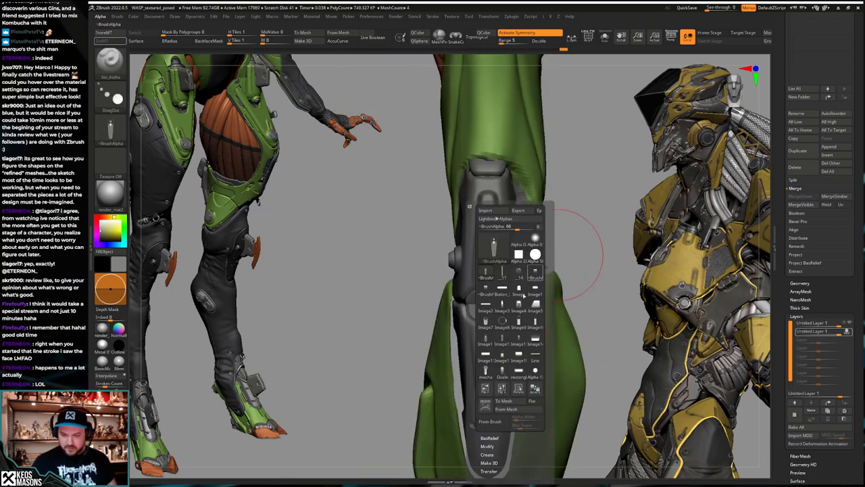
{"action": "left_click", "coordinate": [506, 321]}
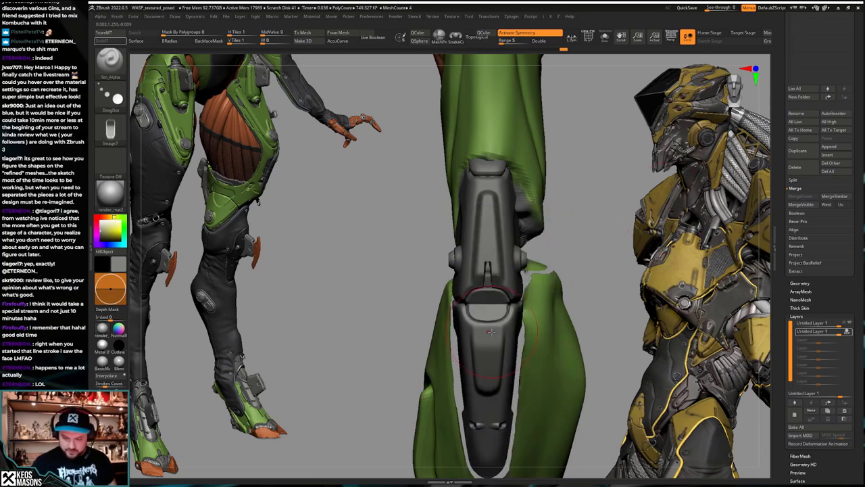
{"action": "left_click_drag", "start_coordinate": [488, 363], "coordinate": [488, 327]}
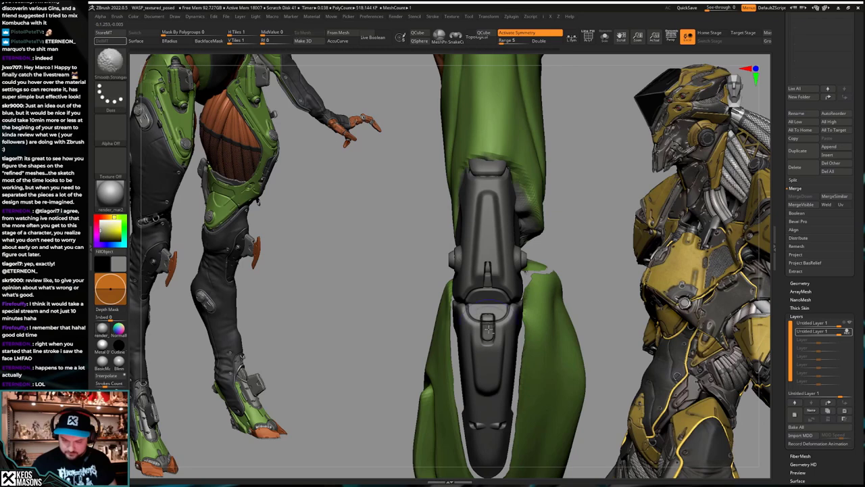
{"action": "mouse_move", "coordinate": [554, 271]}
{"action": "left_mouse_down"}
{"action": "mouse_move", "coordinate": [575, 321]}
{"action": "mouse_move", "coordinate": [555, 325]}
{"action": "left_mouse_up"}
{"action": "key", "text": "ctrl+z"}
Step: Store a morph target of the lower knee pad with its layers turned off, and resume recording on the second layer
{"action": "key", "text": "space"}
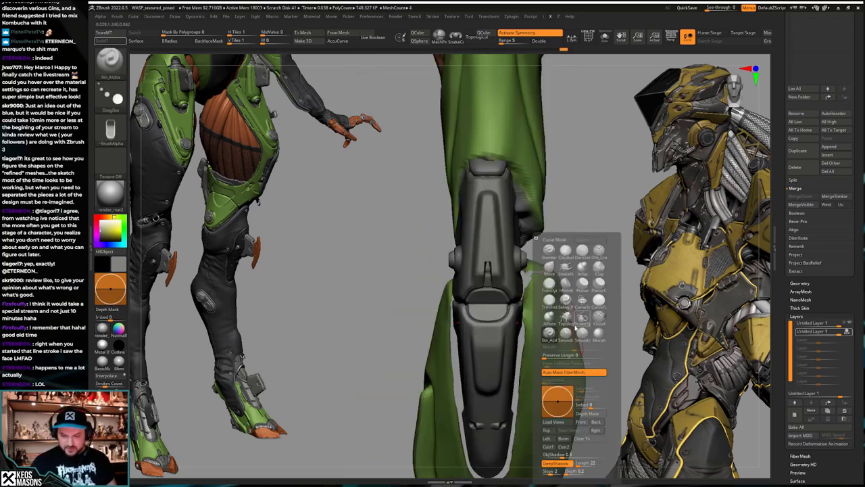
{"action": "left_click", "coordinate": [599, 333]}
{"action": "left_click", "coordinate": [848, 329]}
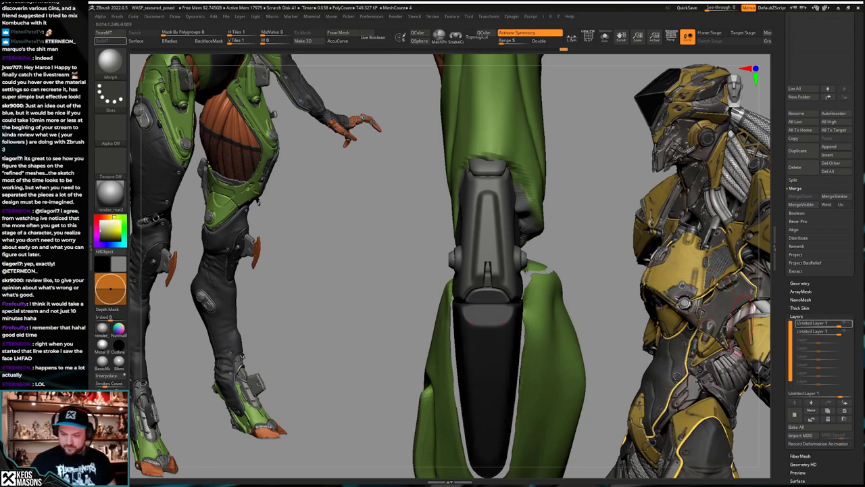
{"action": "left_click", "coordinate": [847, 331]}
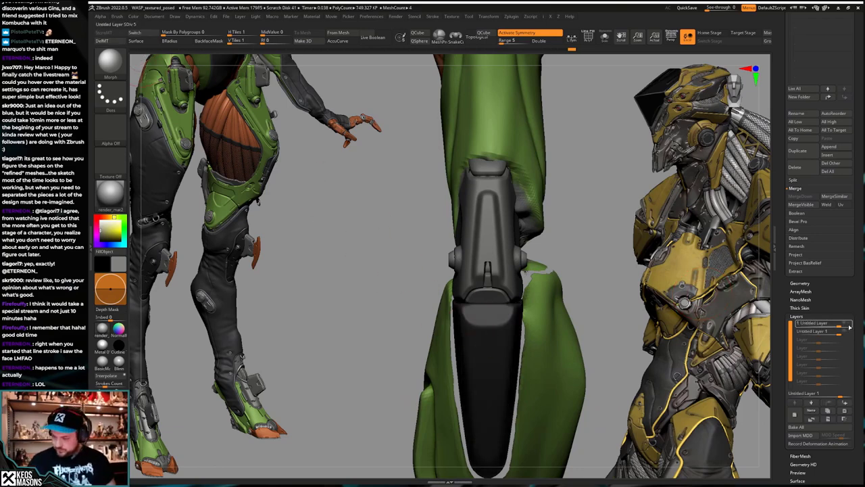
{"action": "key", "text": "space"}
{"action": "key", "text": "x"}
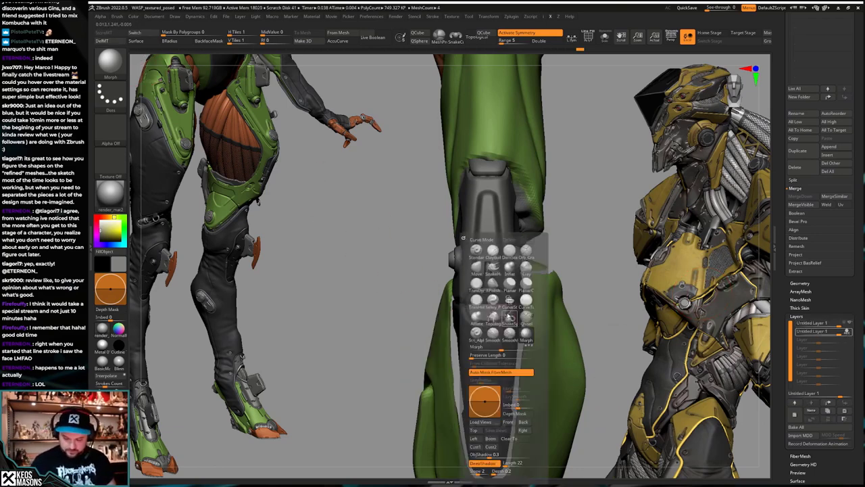
Step: Erase the middle of the groove below the lower knee pad's grey panel with the Morph brush
{"action": "left_click_drag", "start_coordinate": [572, 274], "coordinate": [579, 286], "text": "ctrl"}
{"action": "key", "text": "x"}
{"action": "left_click", "coordinate": [584, 333]}
{"action": "mouse_move", "coordinate": [488, 310]}
{"action": "right_mouse_down", "text": "ctrl"}
{"action": "mouse_move", "coordinate": [489, 321]}
{"action": "mouse_move", "coordinate": [482, 310]}
{"action": "right_mouse_up", "text": "ctrl"}
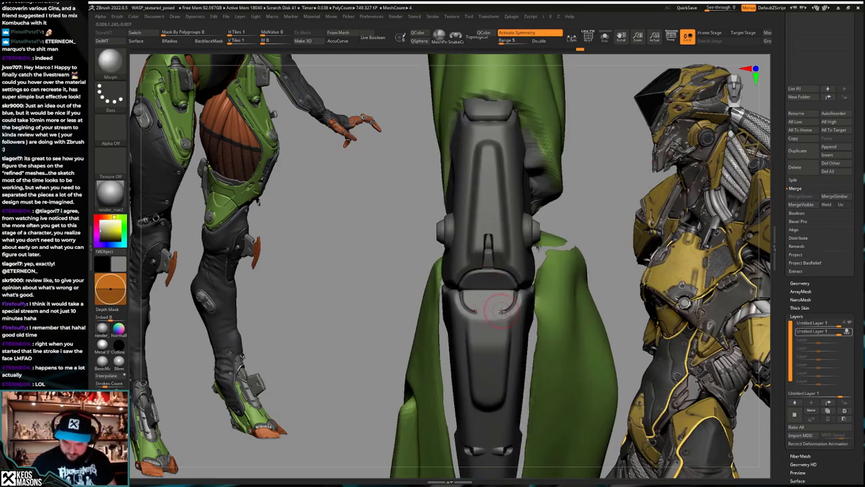
{"action": "left_click", "coordinate": [489, 308], "text": "ctrl"}
{"action": "left_click_drag", "start_coordinate": [491, 308], "coordinate": [494, 303], "text": "shift"}
{"action": "left_click_drag", "start_coordinate": [549, 371], "coordinate": [560, 389], "text": "ctrl"}
{"action": "right_click_drag", "start_coordinate": [534, 402], "coordinate": [532, 380], "text": "alt"}
Step: Try stamping the Image7 alpha over the gap in the lower knee pad's panel groove, and undo it
{"action": "key", "text": "x"}
{"action": "left_click", "coordinate": [534, 311]}
{"action": "right_click", "coordinate": [497, 356]}
{"action": "right_click_drag", "start_coordinate": [495, 339], "coordinate": [495, 349], "text": "ctrl"}
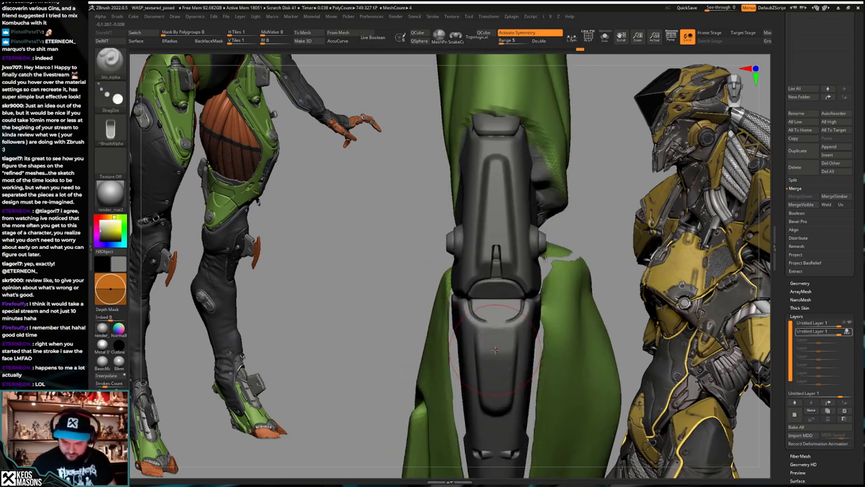
{"action": "right_click", "coordinate": [496, 353]}
{"action": "key", "text": "ctrl+z"}
{"action": "key", "text": "ctrl+z"}
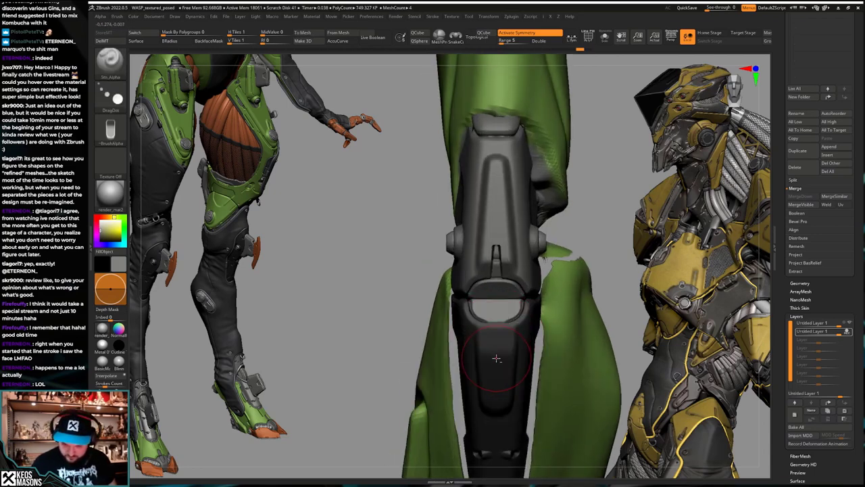
{"action": "right_click", "coordinate": [496, 353]}
{"action": "left_click_drag", "start_coordinate": [537, 379], "coordinate": [543, 394], "text": "ctrl"}
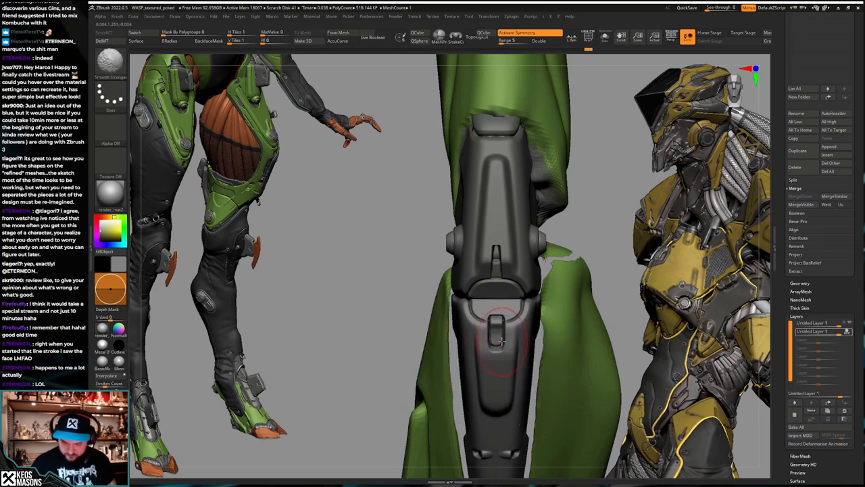
{"action": "key", "text": "ctrl+z"}
{"action": "key", "text": "ctrl+z"}
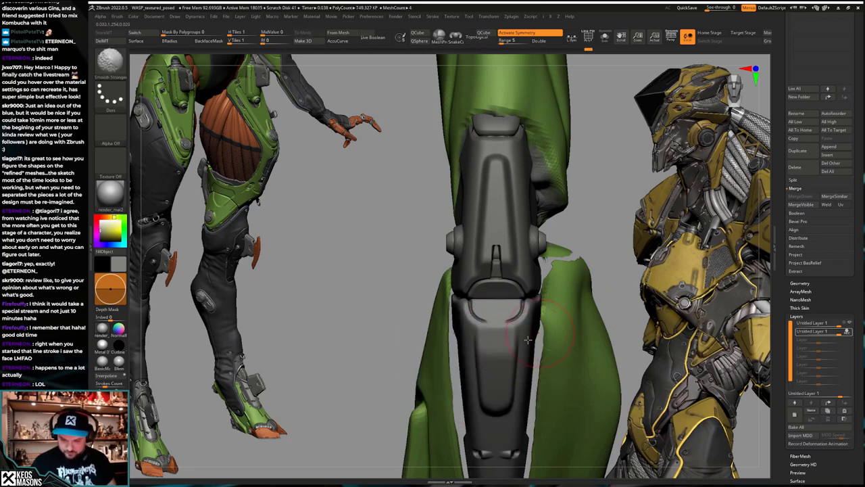
Step: Stamp the Image7 alpha over the gap in the panel groove and join the groove to it with the Orb_Cracks brush
{"action": "key", "text": "space"}
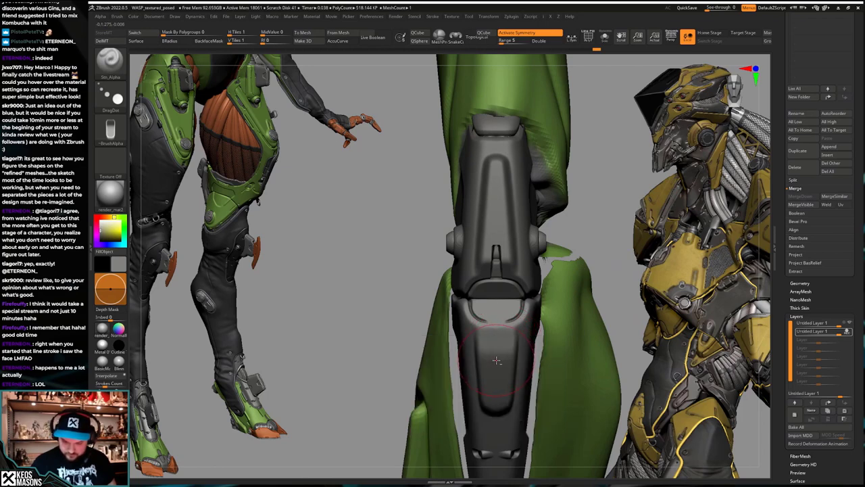
{"action": "mouse_move", "coordinate": [496, 331]}
{"action": "right_mouse_down"}
{"action": "mouse_move", "coordinate": [531, 318]}
{"action": "mouse_move", "coordinate": [504, 323]}
{"action": "mouse_move", "coordinate": [519, 339]}
{"action": "mouse_move", "coordinate": [505, 347]}
{"action": "mouse_move", "coordinate": [494, 336]}
{"action": "mouse_move", "coordinate": [492, 259]}
{"action": "right_mouse_up"}
{"action": "key", "text": "space"}
{"action": "left_click", "coordinate": [541, 251]}
{"action": "key", "text": "space"}
{"action": "key", "text": "space"}
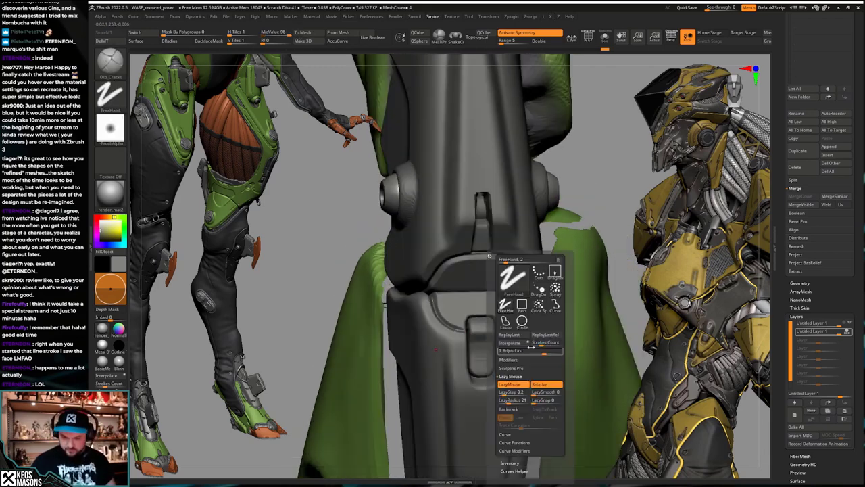
{"action": "mouse_move", "coordinate": [436, 350]}
{"action": "right_mouse_down"}
{"action": "mouse_move", "coordinate": [505, 327]}
{"action": "mouse_move", "coordinate": [545, 352]}
{"action": "mouse_move", "coordinate": [509, 357]}
{"action": "right_mouse_up"}
Step: Paint the area around the new stamp on the lower knee pad with a Standard brush in Rgb mode
{"action": "key", "text": "space"}
{"action": "left_click", "coordinate": [489, 252]}
{"action": "key", "text": "space"}
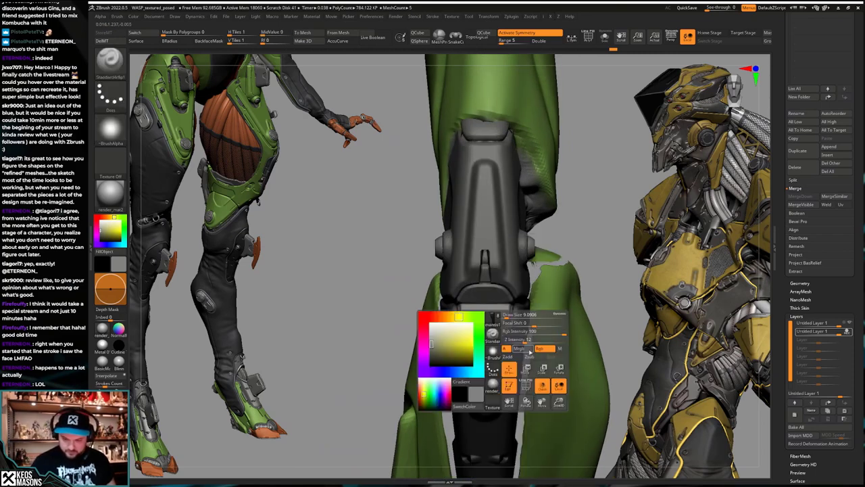
{"action": "mouse_move", "coordinate": [488, 315]}
{"action": "right_mouse_down", "text": "ctrl"}
{"action": "mouse_move", "coordinate": [483, 332]}
{"action": "mouse_move", "coordinate": [579, 344]}
{"action": "mouse_move", "coordinate": [568, 354]}
{"action": "mouse_move", "coordinate": [499, 345]}
{"action": "right_mouse_up", "text": "ctrl"}
{"action": "key", "text": "space"}
{"action": "key", "text": "ctrl+z"}
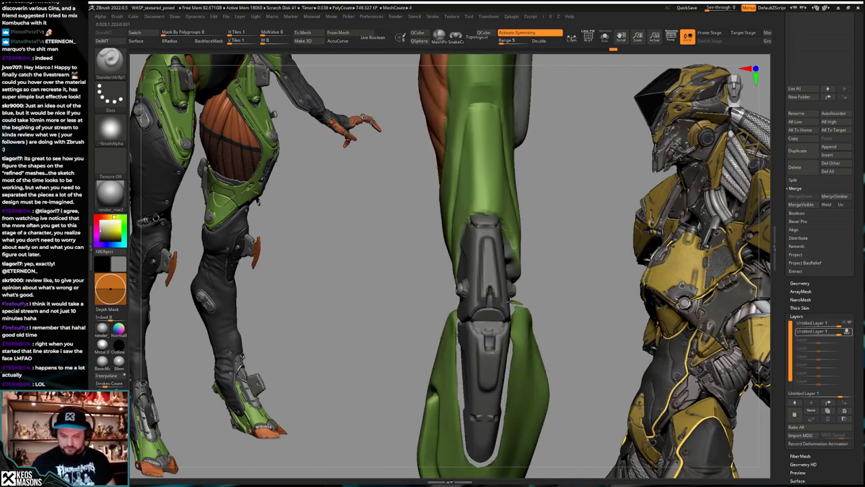
{"action": "key", "text": "ctrl+shift+z"}
Step: Work on the upper knee pad's rounded bottom panel with the Orb_Cracks brush and clear the mask
{"action": "left_click", "coordinate": [494, 278], "text": "alt"}
{"action": "key", "text": "ctrl+f"}
{"action": "right_click_drag", "start_coordinate": [494, 278], "coordinate": [491, 350], "text": "ctrl"}
{"action": "right_click", "coordinate": [524, 336]}
{"action": "key", "text": "shift+f"}
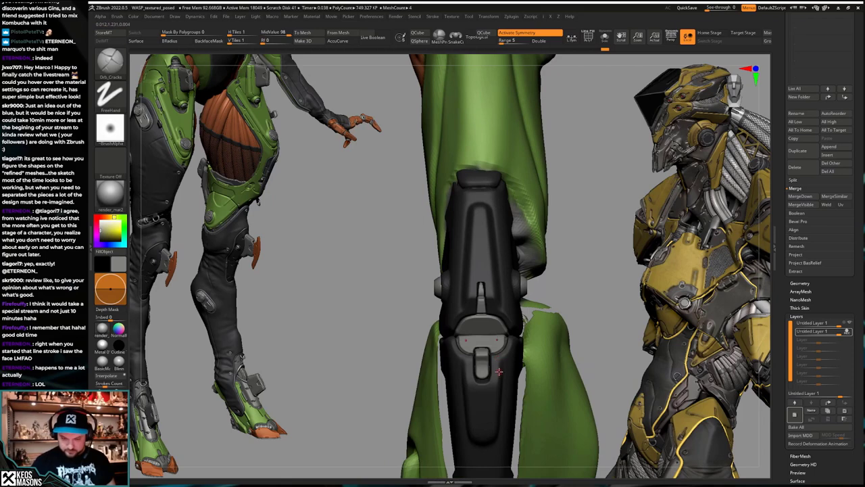
{"action": "mouse_move", "coordinate": [392, 291]}
{"action": "left_mouse_down"}
{"action": "mouse_move", "coordinate": [409, 287]}
{"action": "mouse_move", "coordinate": [399, 281]}
{"action": "left_mouse_up"}
{"action": "left_click_drag", "start_coordinate": [399, 271], "coordinate": [419, 281], "text": "ctrl"}
Step: Isolate the lower knee pad and stamp the Image2 line alpha, rotated to vertical, symmetrically on its grey top panel
{"action": "left_click", "coordinate": [499, 372], "text": "alt"}
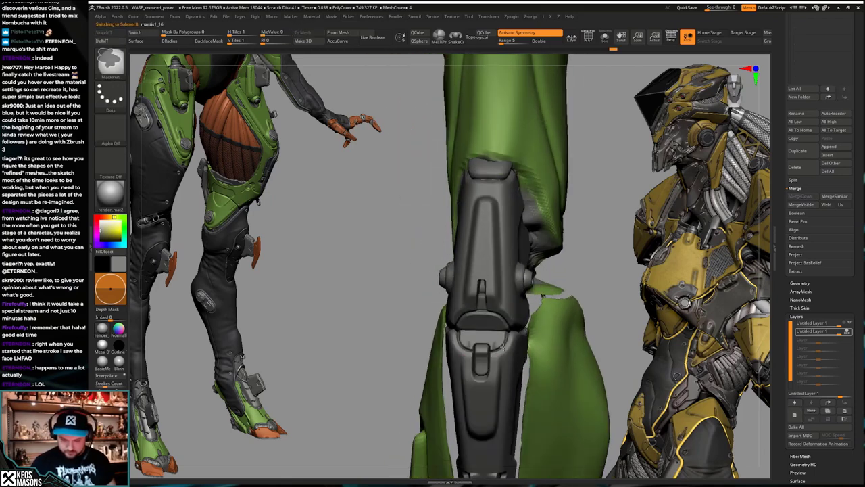
{"action": "key", "text": "b"}
{"action": "left_click", "coordinate": [574, 330]}
{"action": "key", "text": "F4"}
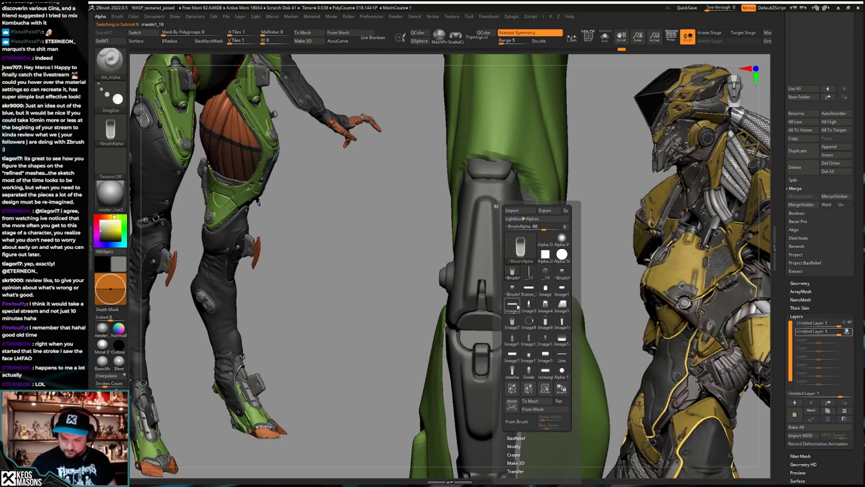
{"action": "left_click", "coordinate": [518, 306]}
{"action": "key", "text": "alt+s"}
{"action": "right_click_drag", "start_coordinate": [538, 311], "coordinate": [511, 350]}
{"action": "key", "text": "alt+a"}
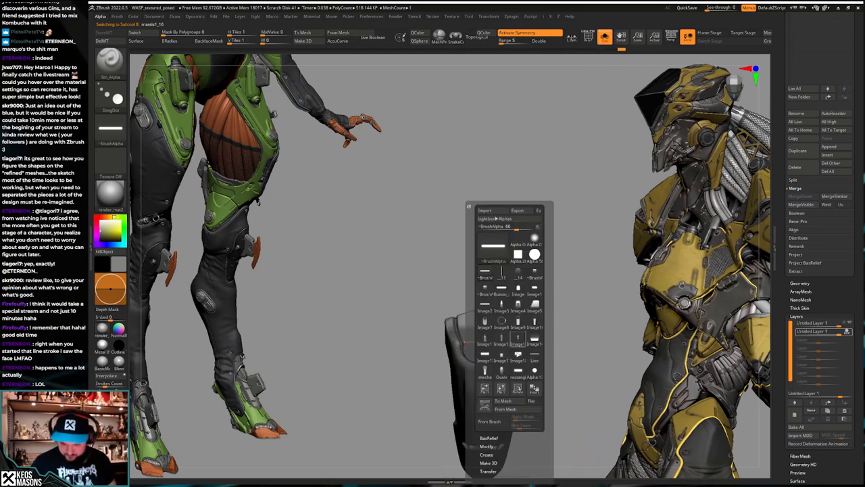
{"action": "left_click", "coordinate": [519, 389]}
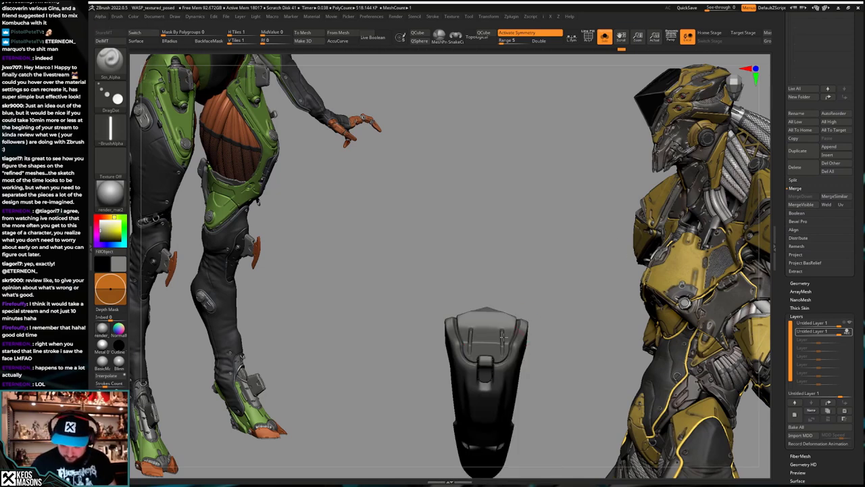
Step: Undo the vertical line stamps and place them again slightly higher on the grey top panel
{"action": "key", "text": "ctrl+z"}
{"action": "right_click_drag", "start_coordinate": [504, 351], "coordinate": [504, 339]}
{"action": "left_click_drag", "start_coordinate": [504, 346], "coordinate": [503, 340]}
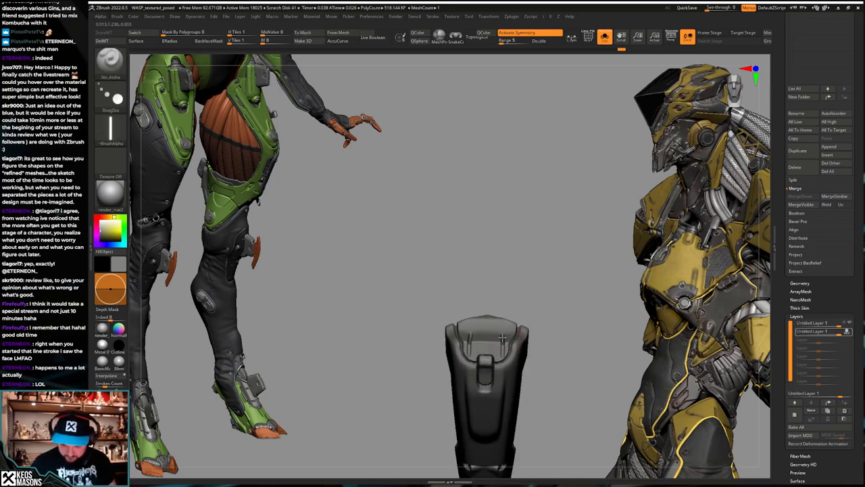
{"action": "right_click_drag", "start_coordinate": [503, 336], "coordinate": [513, 349]}
Step: Remove the line stamps and mask a symmetrical pair of patches on the lower knee pad's grey top panel with the MaskPen
{"action": "key", "text": "a"}
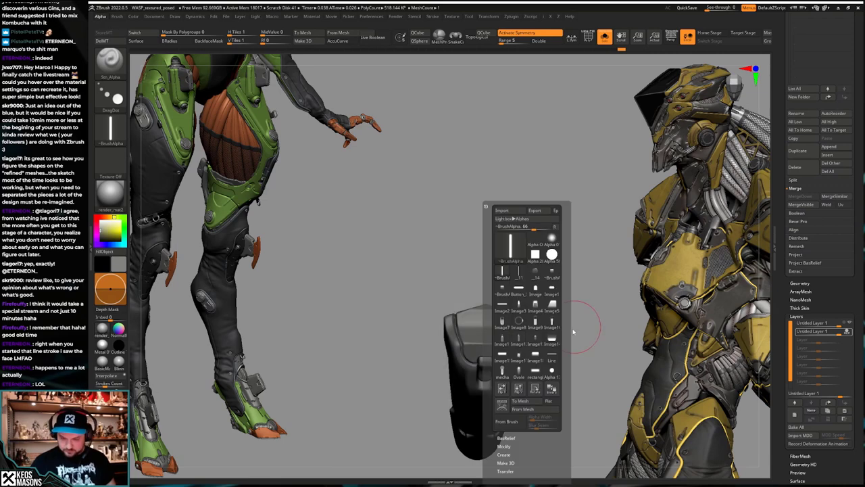
{"action": "left_click", "coordinate": [554, 310]}
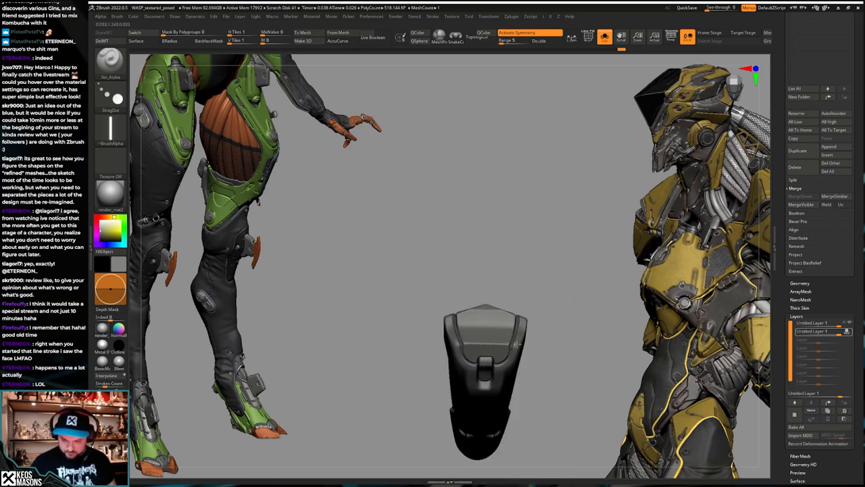
{"action": "right_click_drag", "start_coordinate": [508, 373], "coordinate": [494, 381]}
{"action": "right_click", "coordinate": [494, 380]}
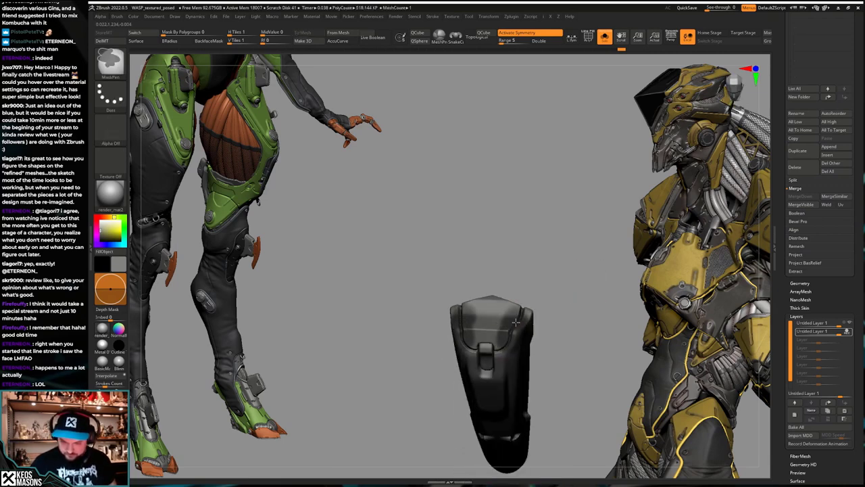
{"action": "right_click_drag", "start_coordinate": [515, 322], "coordinate": [496, 371]}
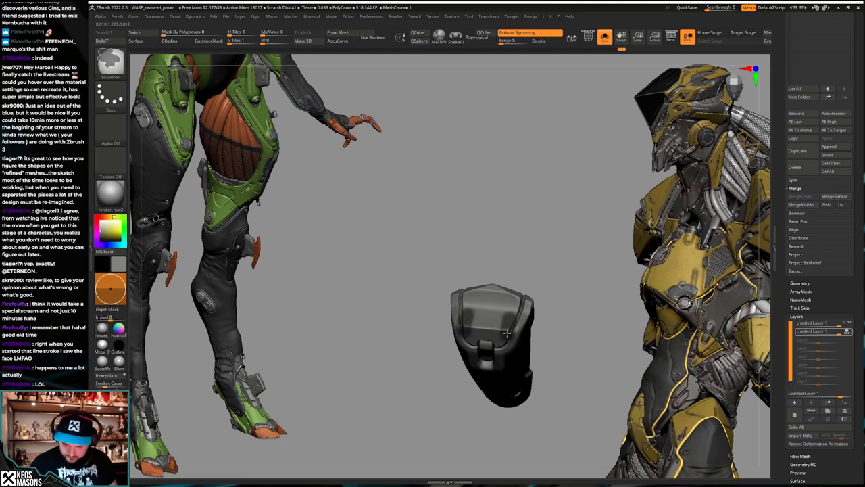
{"action": "mouse_move", "coordinate": [505, 345]}
{"action": "right_mouse_down"}
{"action": "mouse_move", "coordinate": [514, 329]}
{"action": "mouse_move", "coordinate": [462, 298]}
{"action": "mouse_move", "coordinate": [531, 342]}
{"action": "mouse_move", "coordinate": [499, 365]}
{"action": "mouse_move", "coordinate": [517, 379]}
{"action": "mouse_move", "coordinate": [532, 331]}
{"action": "mouse_move", "coordinate": [590, 292]}
{"action": "mouse_move", "coordinate": [549, 312]}
{"action": "mouse_move", "coordinate": [530, 304]}
{"action": "mouse_move", "coordinate": [561, 319]}
{"action": "mouse_move", "coordinate": [537, 304]}
{"action": "mouse_move", "coordinate": [519, 333]}
{"action": "mouse_move", "coordinate": [540, 292]}
{"action": "mouse_move", "coordinate": [544, 342]}
{"action": "mouse_move", "coordinate": [517, 335]}
{"action": "mouse_move", "coordinate": [542, 300]}
{"action": "mouse_move", "coordinate": [573, 286]}
{"action": "mouse_move", "coordinate": [555, 304]}
{"action": "mouse_move", "coordinate": [570, 321]}
{"action": "mouse_move", "coordinate": [538, 326]}
{"action": "mouse_move", "coordinate": [530, 365]}
{"action": "mouse_move", "coordinate": [540, 348]}
{"action": "mouse_move", "coordinate": [500, 336]}
{"action": "mouse_move", "coordinate": [578, 327]}
{"action": "mouse_move", "coordinate": [500, 369]}
{"action": "right_mouse_up"}
{"action": "right_click", "coordinate": [532, 344]}
{"action": "left_click", "coordinate": [558, 269]}
{"action": "right_click", "coordinate": [531, 327]}
Step: Isolate the upper knee pad and stamp the Image4 alpha at the centre of its top cap
{"action": "key", "text": "alt+s"}
{"action": "key", "text": "alt+s"}
{"action": "key", "text": "alt+s"}
{"action": "right_click_drag", "start_coordinate": [515, 326], "coordinate": [474, 347]}
{"action": "key", "text": "shift+alt+s"}
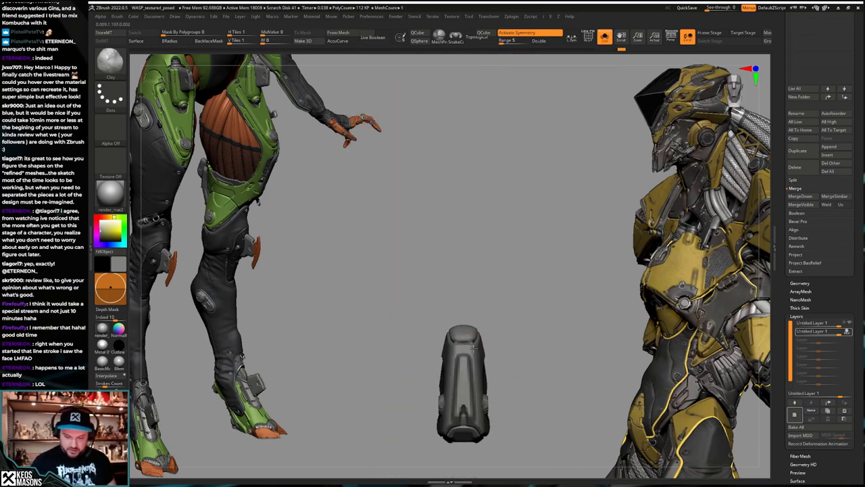
{"action": "left_click", "coordinate": [461, 335]}
{"action": "key", "text": "F4"}
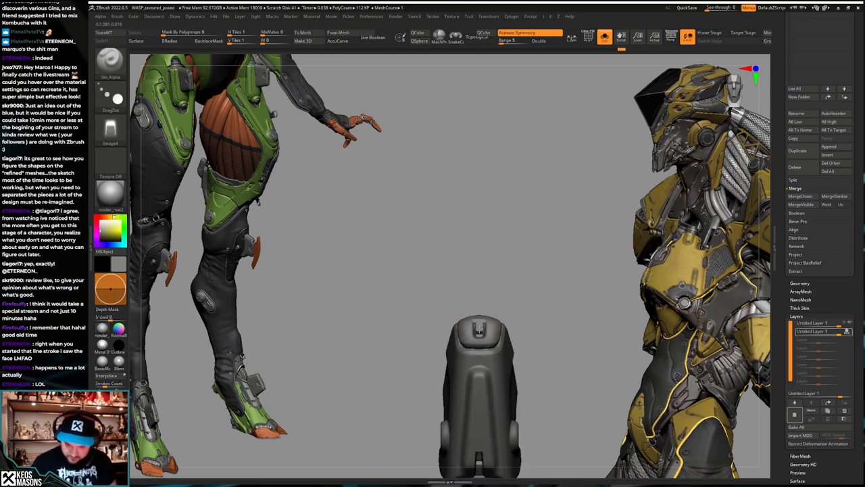
{"action": "key", "text": "shift+alt+s"}
Step: Bring back the surrounding leg parts and form a rounded knob at the bottom tip of the lower knee pad
{"action": "mouse_move", "coordinate": [502, 311]}
{"action": "right_mouse_down"}
{"action": "mouse_move", "coordinate": [488, 317]}
{"action": "mouse_move", "coordinate": [496, 323]}
{"action": "mouse_move", "coordinate": [493, 278]}
{"action": "mouse_move", "coordinate": [505, 296]}
{"action": "right_mouse_up"}
{"action": "right_click_drag", "start_coordinate": [511, 329], "coordinate": [506, 309], "text": "alt"}
{"action": "mouse_move", "coordinate": [507, 356]}
{"action": "right_mouse_down", "text": "alt"}
{"action": "mouse_move", "coordinate": [514, 310]}
{"action": "mouse_move", "coordinate": [507, 295]}
{"action": "mouse_move", "coordinate": [494, 327]}
{"action": "mouse_move", "coordinate": [500, 343]}
{"action": "mouse_move", "coordinate": [489, 356]}
{"action": "mouse_move", "coordinate": [486, 343]}
{"action": "mouse_move", "coordinate": [490, 360]}
{"action": "mouse_move", "coordinate": [598, 338]}
{"action": "mouse_move", "coordinate": [561, 334]}
{"action": "mouse_move", "coordinate": [593, 325]}
{"action": "mouse_move", "coordinate": [499, 338]}
{"action": "mouse_move", "coordinate": [557, 351]}
{"action": "mouse_move", "coordinate": [499, 334]}
{"action": "mouse_move", "coordinate": [496, 254]}
{"action": "right_mouse_up", "text": "alt"}
{"action": "key", "text": "n"}
{"action": "key", "text": "b"}
{"action": "key", "text": "t"}
{"action": "key", "text": "h"}
{"action": "key", "text": "alt+s"}
{"action": "key", "text": "alt+s"}
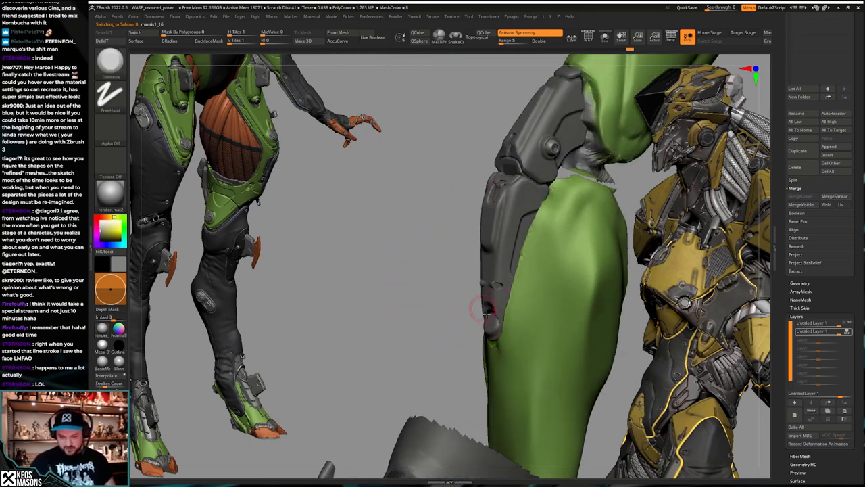
Step: Refine the round knob at the lower knee pad's tip and select the ClayBuildup brush
{"action": "mouse_move", "coordinate": [513, 354]}
{"action": "right_mouse_down"}
{"action": "mouse_move", "coordinate": [522, 362]}
{"action": "mouse_move", "coordinate": [503, 349]}
{"action": "mouse_move", "coordinate": [492, 323]}
{"action": "mouse_move", "coordinate": [628, 324]}
{"action": "mouse_move", "coordinate": [546, 330]}
{"action": "right_mouse_up"}
{"action": "right_click", "coordinate": [492, 325]}
{"action": "left_click", "coordinate": [491, 328]}
{"action": "key", "text": "space"}
{"action": "left_click", "coordinate": [548, 200]}
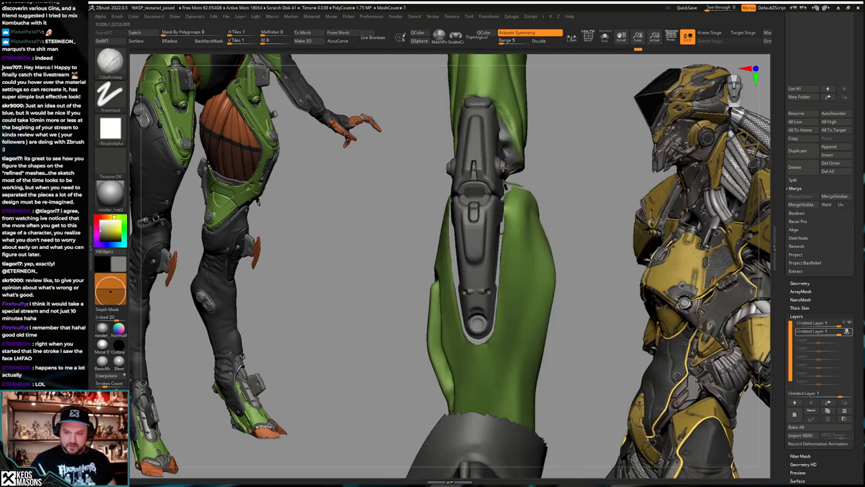
Step: Insert the Cones_1 mesh from the IMM ModelKit brush into the side bolt subtool, at the knob on the lower knee pad's tip
{"action": "left_click", "coordinate": [503, 167], "text": "alt"}
{"action": "key", "text": "alt+s"}
{"action": "key", "text": "b"}
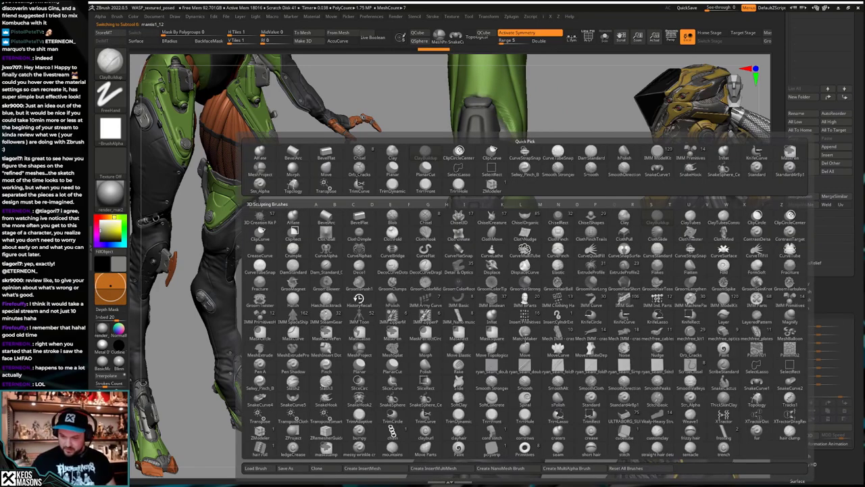
{"action": "key", "text": "Escape"}
{"action": "right_click_drag", "start_coordinate": [558, 309], "coordinate": [557, 329], "text": "alt"}
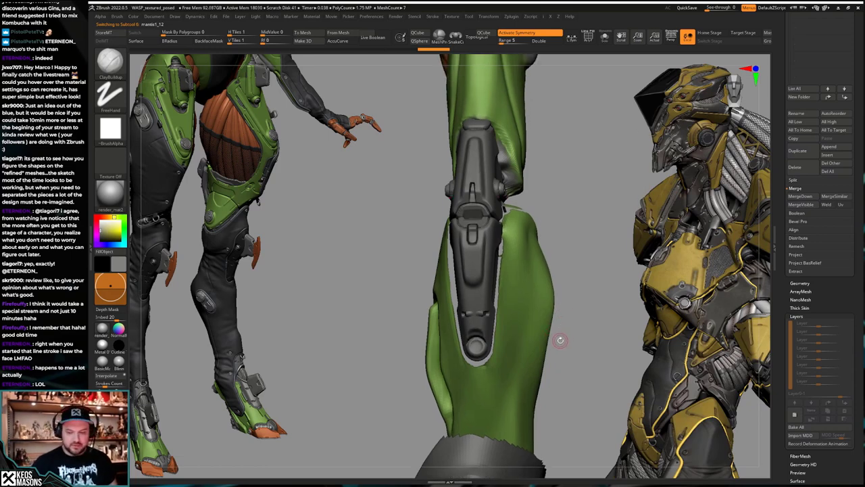
{"action": "right_click_drag", "start_coordinate": [560, 369], "coordinate": [558, 337], "text": "alt"}
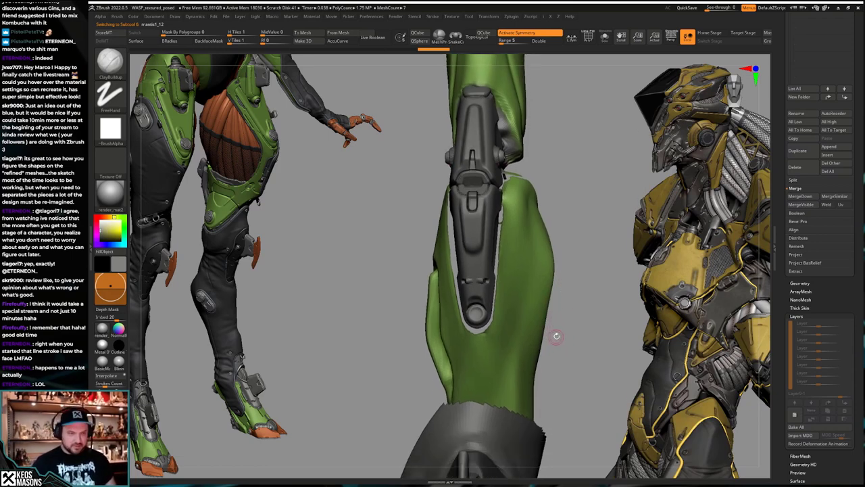
{"action": "key", "text": "b"}
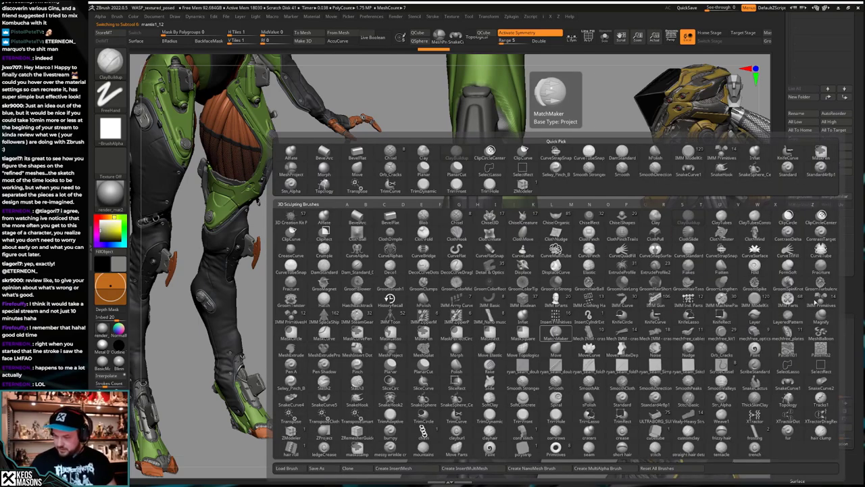
{"action": "left_click", "coordinate": [815, 304]}
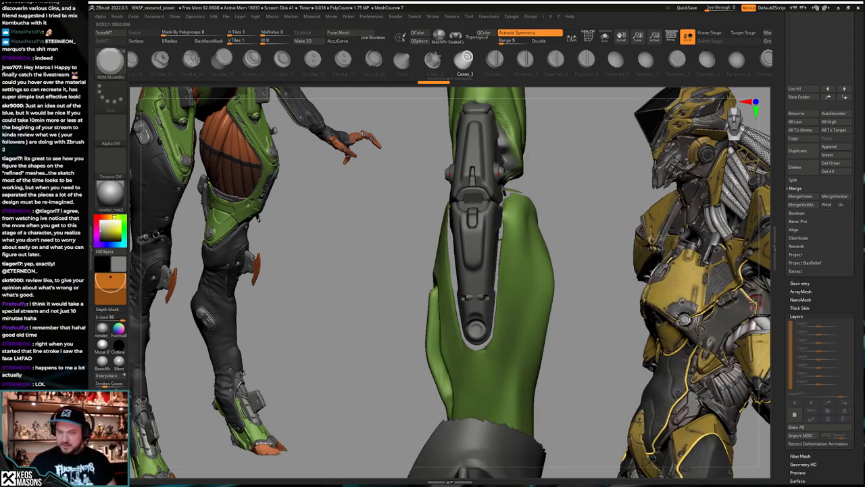
{"action": "right_click_drag", "start_coordinate": [505, 331], "coordinate": [531, 350], "text": "ctrl"}
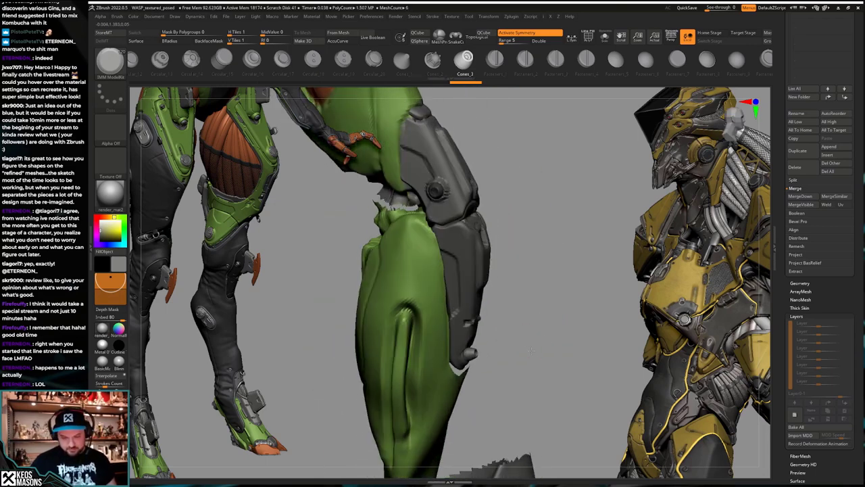
{"action": "left_click_drag", "start_coordinate": [531, 350], "coordinate": [546, 328]}
{"action": "key", "text": "ctrl+s"}
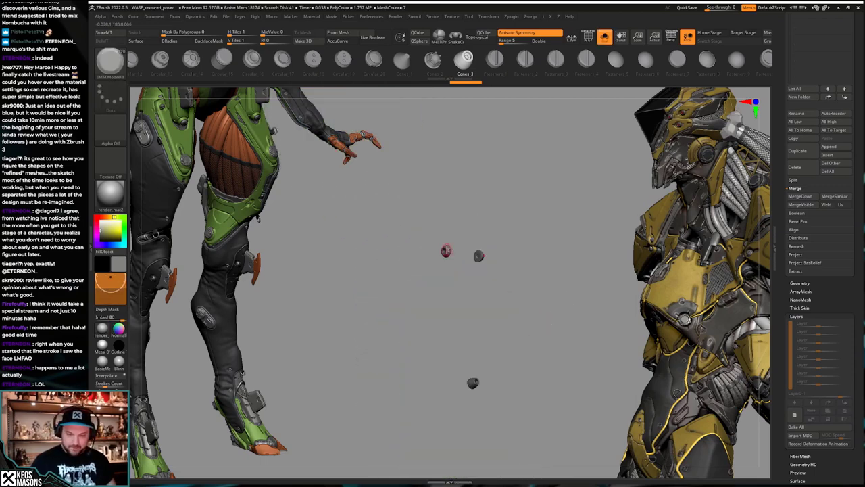
Step: Set the isolated bolts' material to Metal 01 and bring back the surrounding leg parts
{"action": "key", "text": "space"}
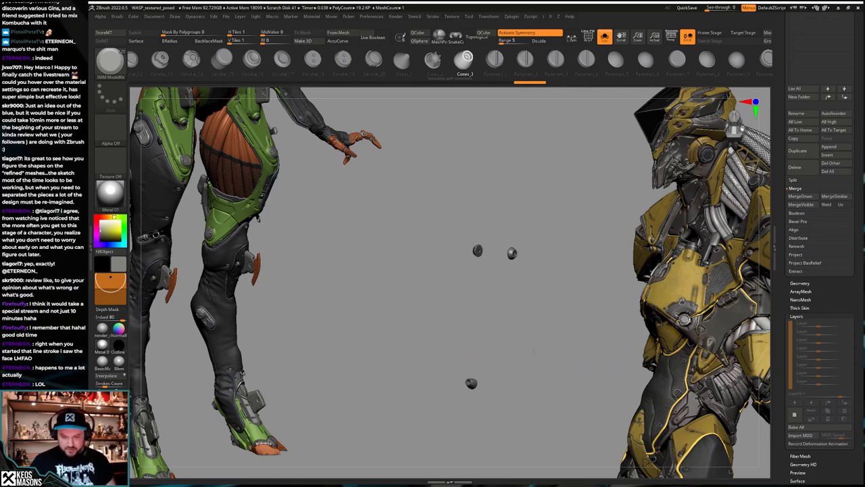
{"action": "key", "text": "space"}
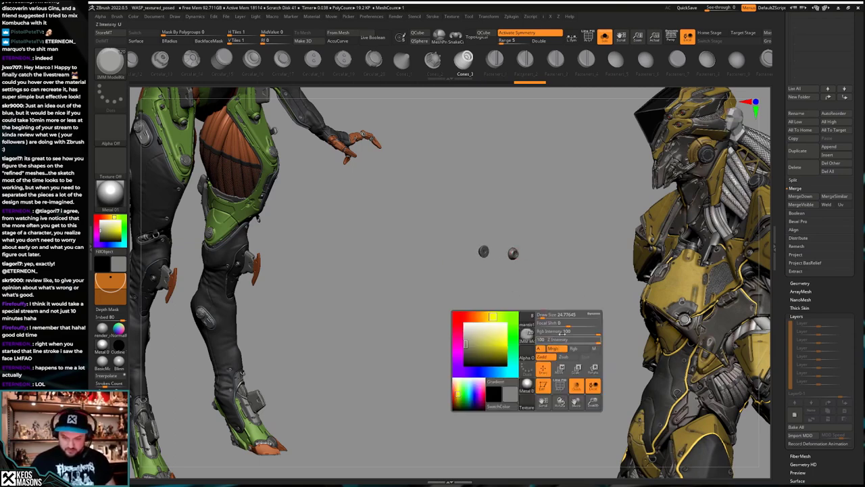
{"action": "key", "text": "alt+s"}
{"action": "mouse_move", "coordinate": [554, 354]}
{"action": "right_mouse_down"}
{"action": "mouse_move", "coordinate": [605, 355]}
{"action": "mouse_move", "coordinate": [555, 365]}
{"action": "right_mouse_up"}
{"action": "key", "text": "space"}
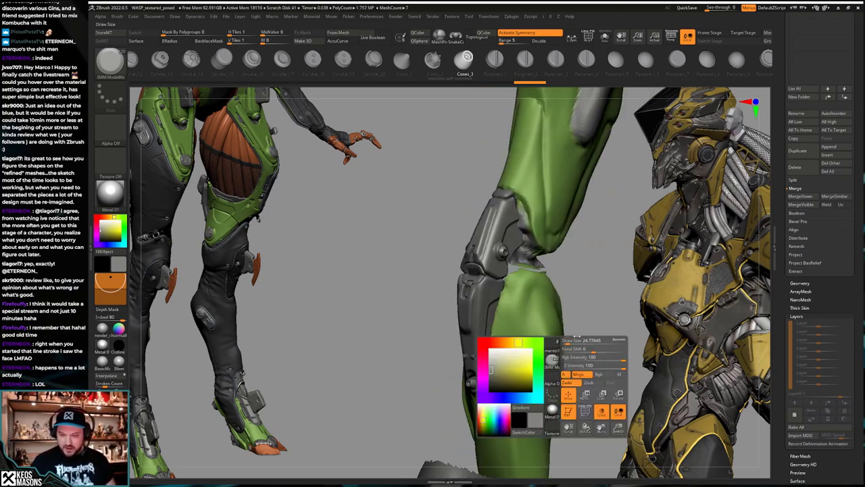
Step: Switch back to the ClayBuildup brush and check the lower knee pad in isolation and with the whole leg
{"action": "key", "text": "b"}
{"action": "left_click", "coordinate": [596, 284]}
{"action": "left_click", "coordinate": [505, 231], "text": "alt"}
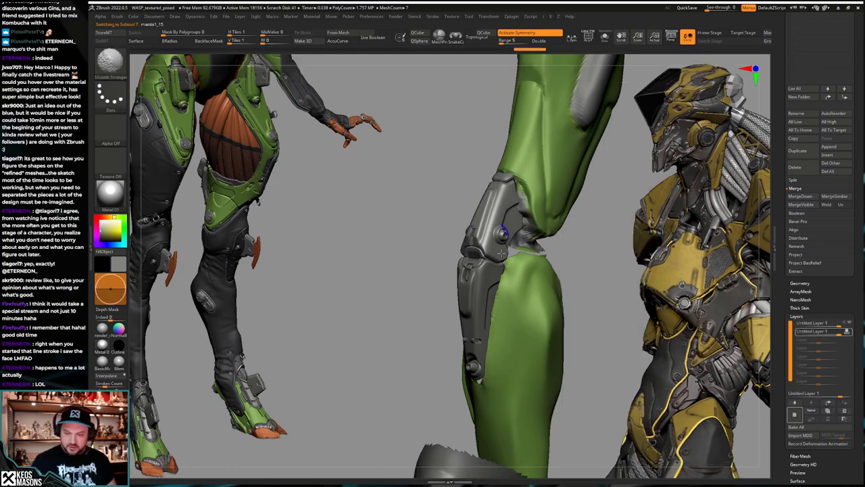
{"action": "left_click", "coordinate": [496, 290], "text": "alt"}
{"action": "left_click_drag", "start_coordinate": [586, 324], "coordinate": [561, 317]}
{"action": "key", "text": "alt+s"}
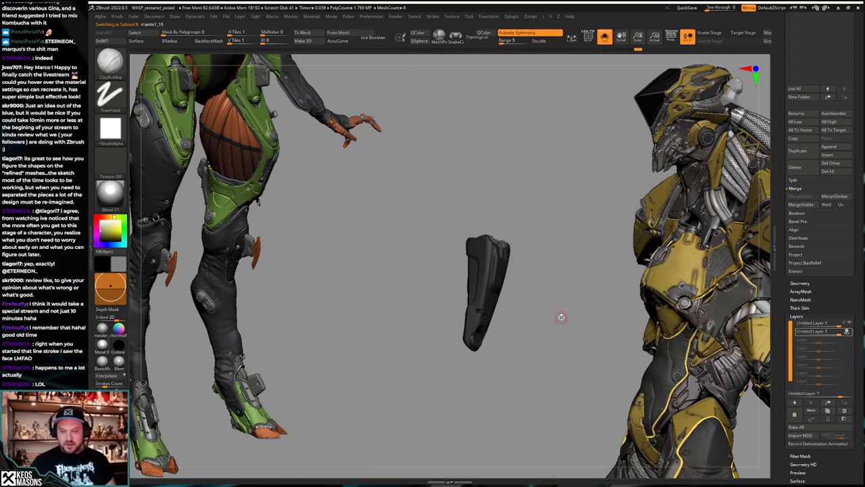
{"action": "key", "text": "alt+s"}
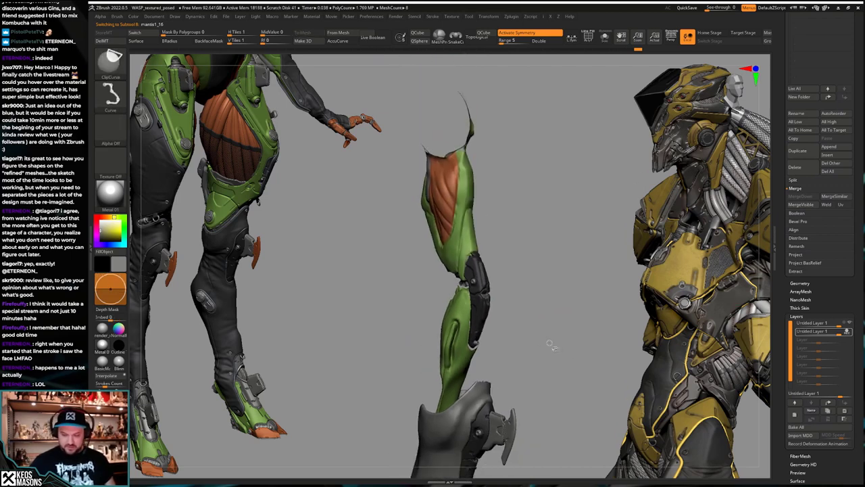
Step: Rename knee.ztl to knee_elbow.ztl in the mantis project folder and save the tool over it
{"action": "key", "text": "ctrl+shift+s"}
{"action": "left_click", "coordinate": [300, 221]}
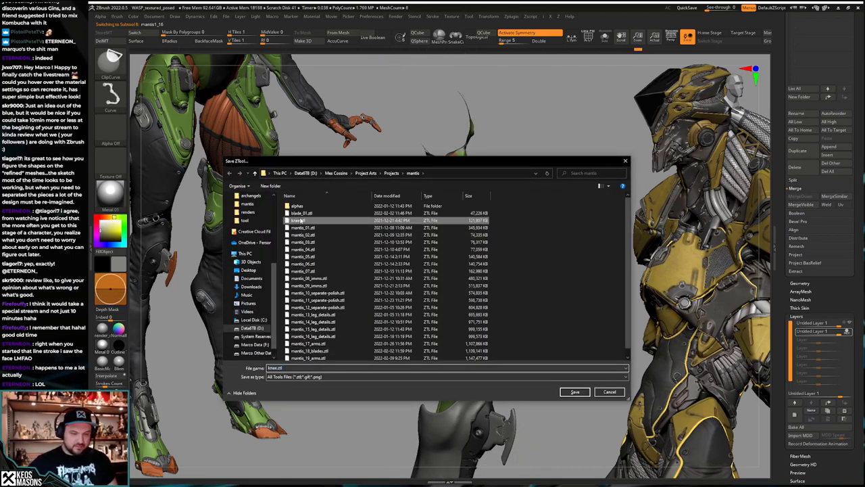
{"action": "left_click", "coordinate": [303, 221]}
{"action": "key", "text": "Right"}
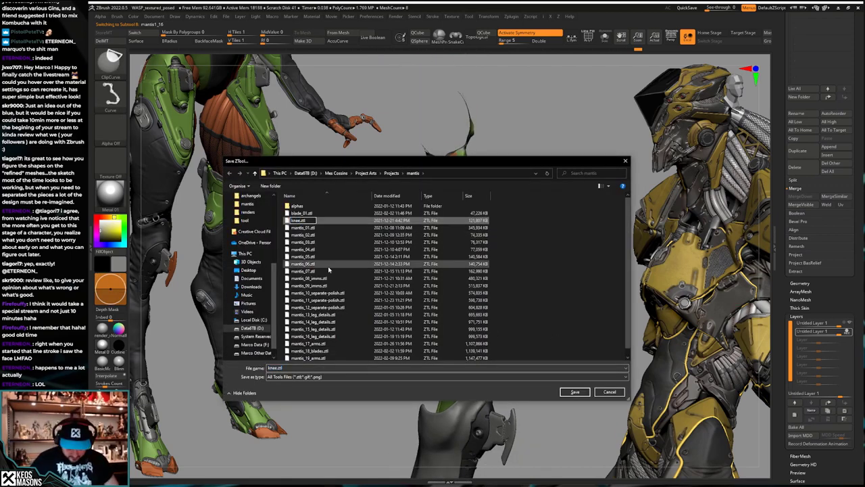
{"action": "type", "text": "_elbow"}
{"action": "key", "text": "Return"}
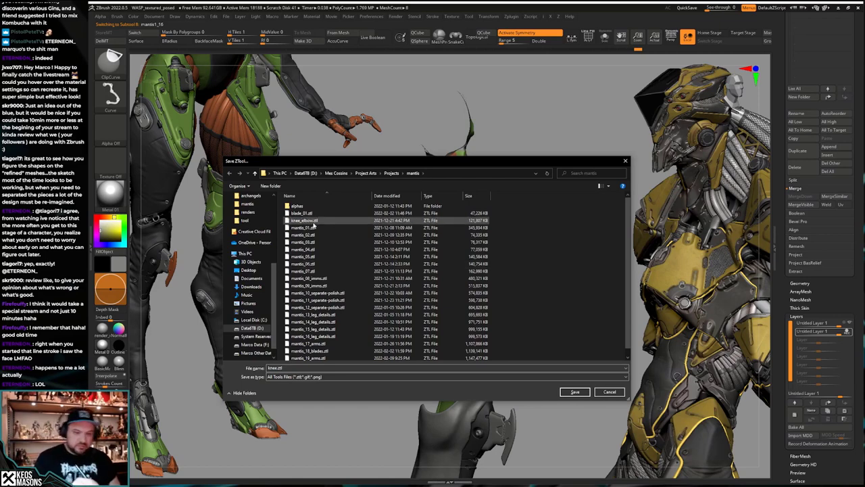
{"action": "key", "text": "Return"}
{"action": "left_click", "coordinate": [441, 248]}
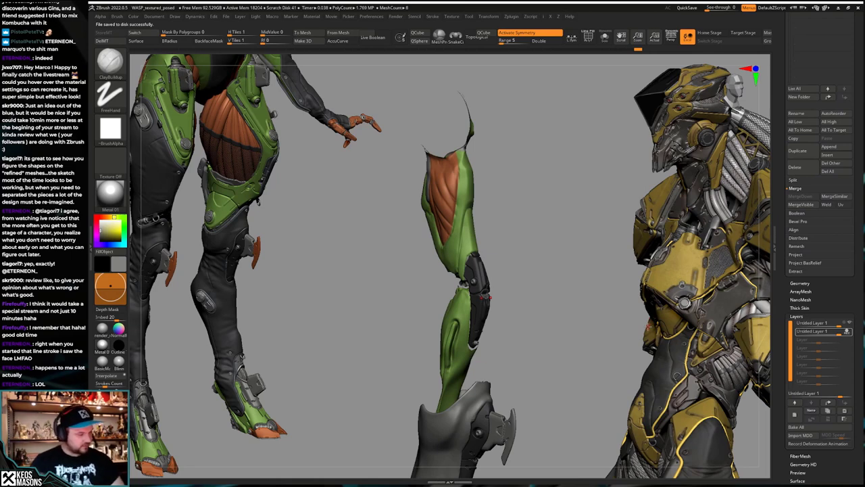
Step: Review the bolt and knee pad subtools in isolation, including the bolts' subdivision options
{"action": "scroll", "coordinate": [795, 254], "scroll_direction": "up", "scroll_amount": 10}
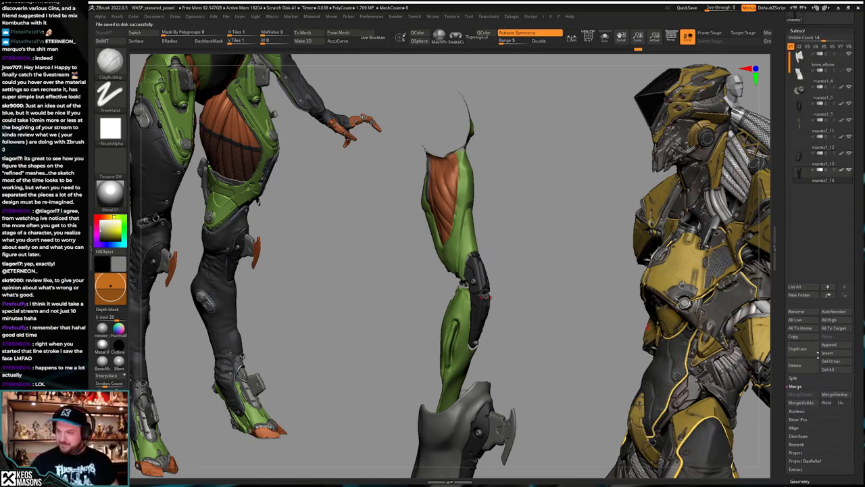
{"action": "mouse_move", "coordinate": [554, 345]}
{"action": "left_mouse_down"}
{"action": "mouse_move", "coordinate": [560, 334]}
{"action": "mouse_move", "coordinate": [557, 345]}
{"action": "mouse_move", "coordinate": [540, 333]}
{"action": "mouse_move", "coordinate": [553, 346]}
{"action": "mouse_move", "coordinate": [559, 332]}
{"action": "mouse_move", "coordinate": [553, 356]}
{"action": "left_mouse_up"}
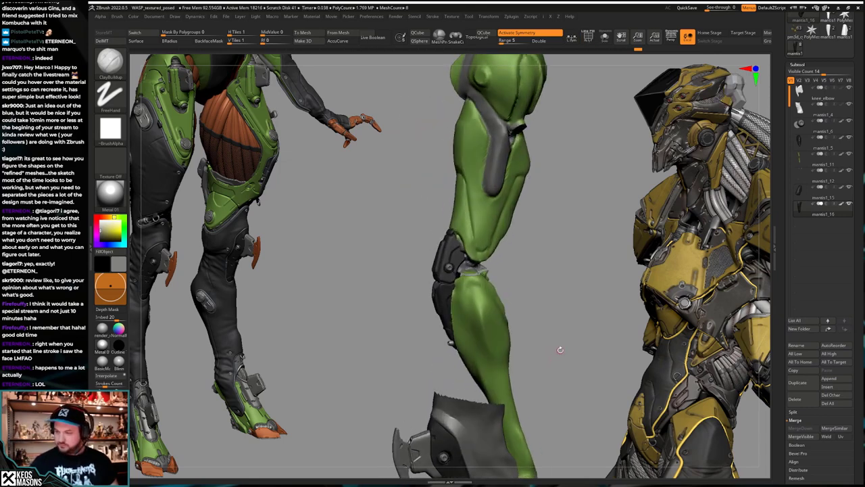
{"action": "key", "text": "alt+s"}
{"action": "left_click", "coordinate": [805, 177]}
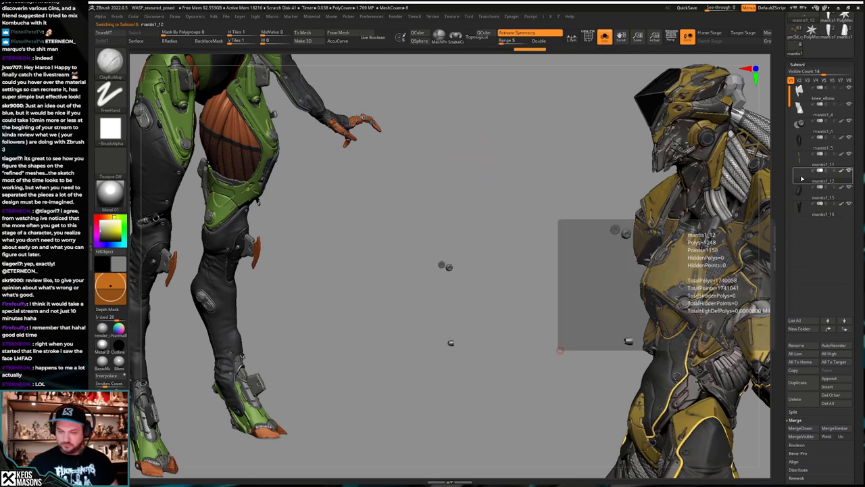
{"action": "key", "text": "g"}
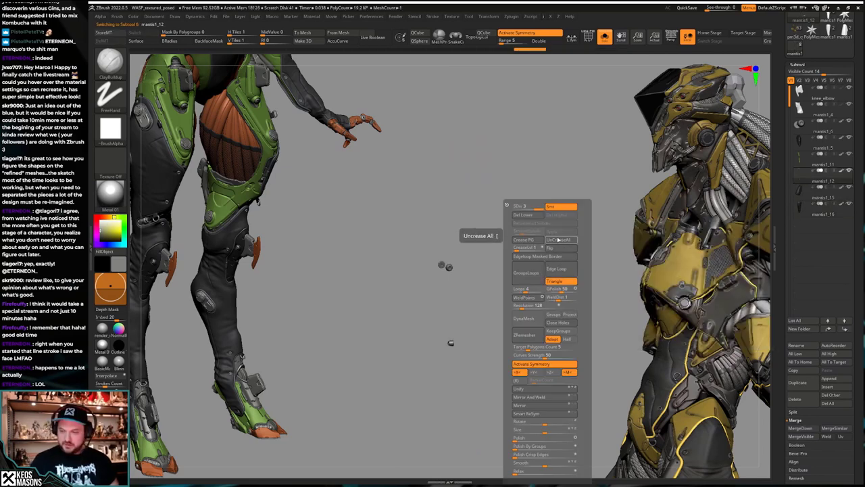
{"action": "key", "text": "Down"}
{"action": "key", "text": "Down"}
{"action": "key", "text": "Up"}
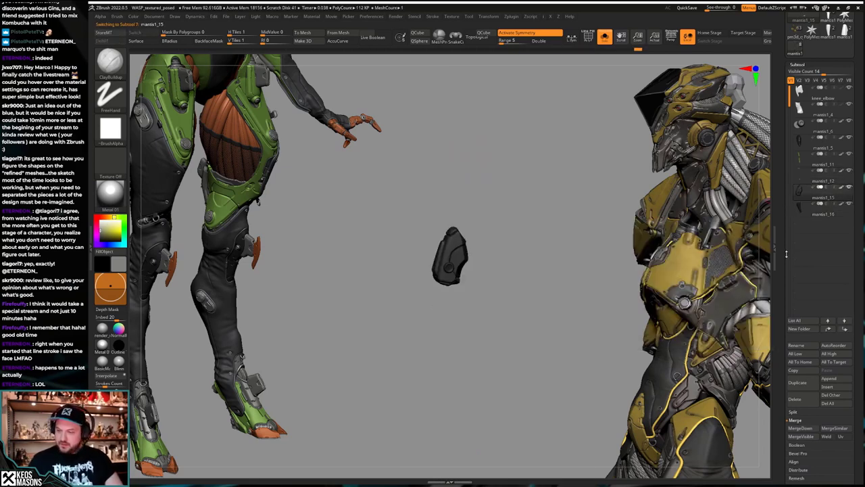
Step: Delete the lower knee pad's morph target and bake all layers of the two knee pad subtools
{"action": "left_click_drag", "start_coordinate": [786, 254], "coordinate": [784, 216]}
{"action": "key", "text": "Down"}
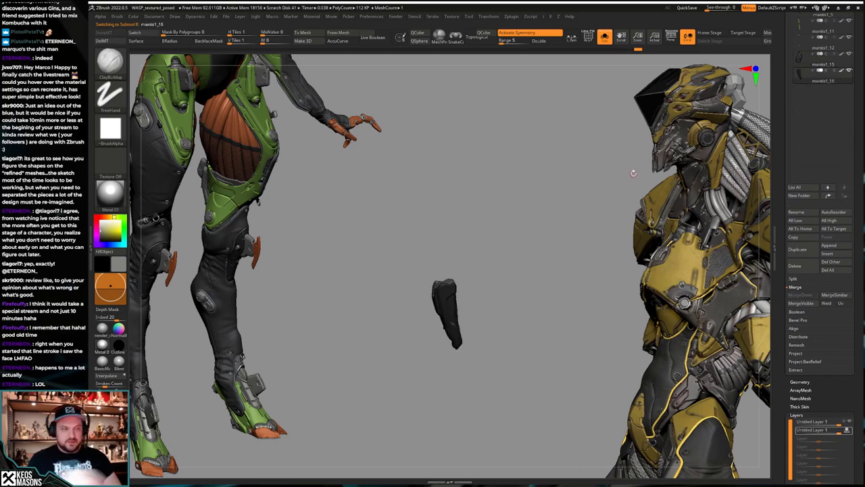
{"action": "left_click", "coordinate": [113, 41]}
{"action": "left_click_drag", "start_coordinate": [853, 433], "coordinate": [852, 365]}
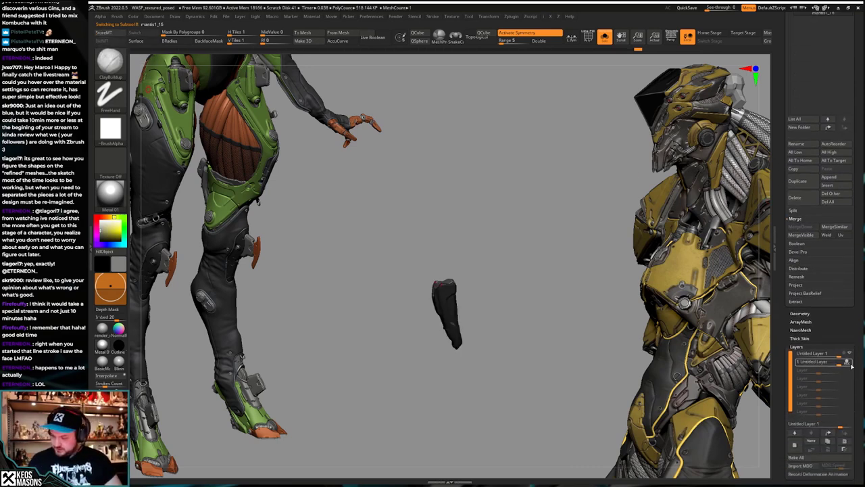
{"action": "left_click", "coordinate": [823, 458]}
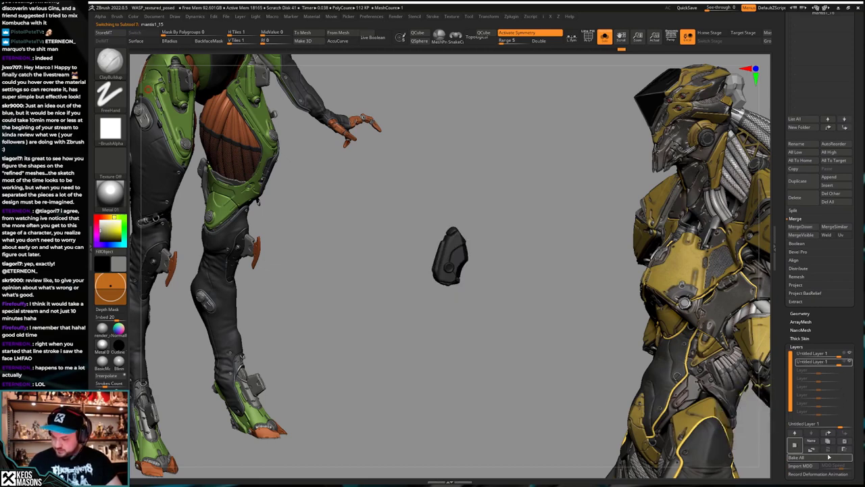
{"action": "left_click_drag", "start_coordinate": [842, 341], "coordinate": [830, 402]}
Step: Merge the bolts down with the upper and lower knee pads into a single subtool
{"action": "key", "text": "Up"}
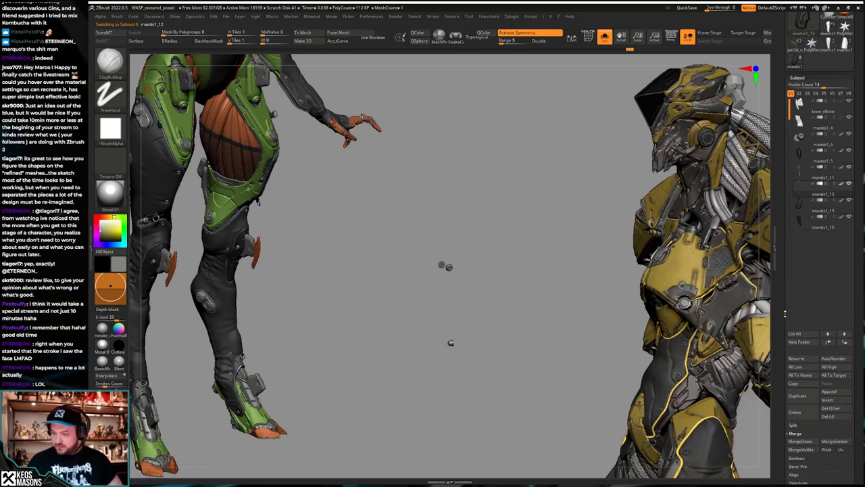
{"action": "left_click_drag", "start_coordinate": [786, 315], "coordinate": [788, 202]}
{"action": "left_click", "coordinate": [810, 332]}
{"action": "left_click", "coordinate": [811, 331]}
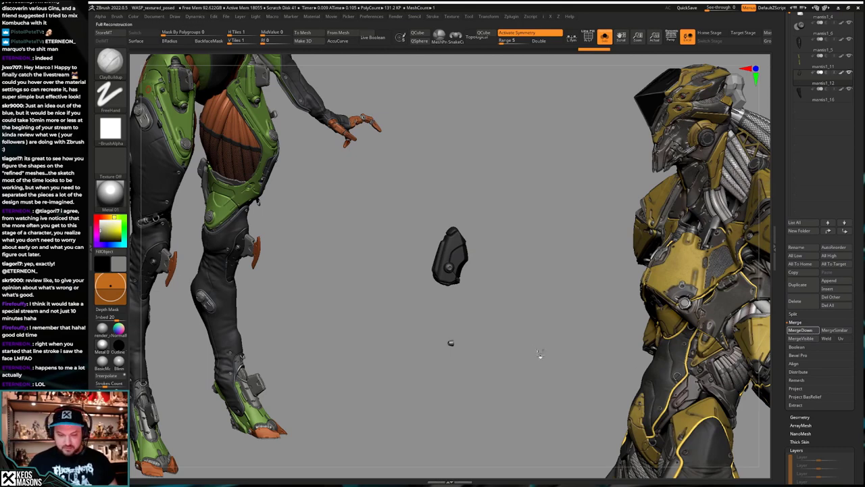
{"action": "key", "text": "space"}
{"action": "left_click_drag", "start_coordinate": [530, 301], "coordinate": [549, 352]}
{"action": "key", "text": "shift+f"}
{"action": "key", "text": "shift+f"}
{"action": "left_click_drag", "start_coordinate": [780, 180], "coordinate": [779, 239]}
Step: Delete every subtool other than the merged knee armour from the current tool
{"action": "scroll", "coordinate": [780, 239], "scroll_direction": "up", "scroll_amount": 1}
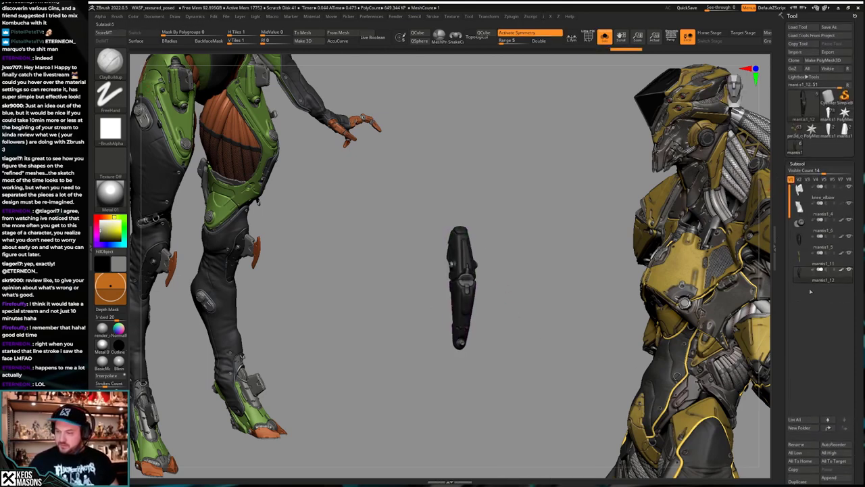
{"action": "scroll", "coordinate": [804, 439], "scroll_direction": "down", "scroll_amount": 3}
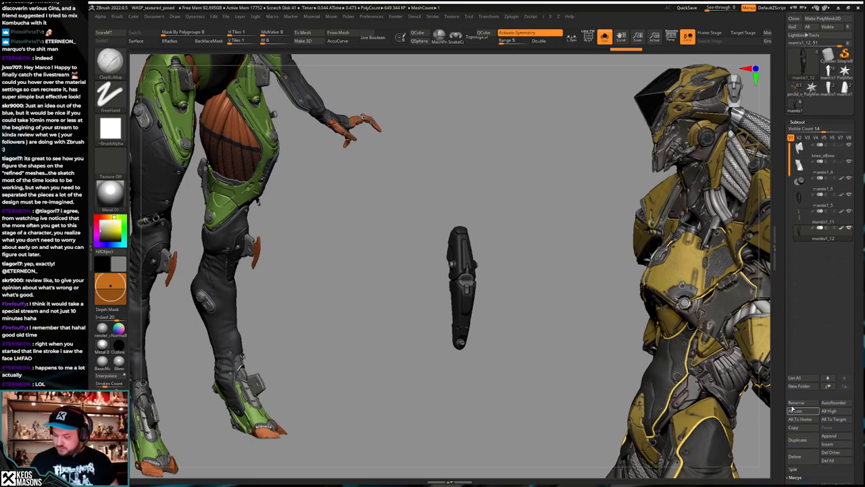
{"action": "left_click", "coordinate": [830, 451]}
Step: Delete the leftover knee pad block-out tools mantis1_13 and mantis1_14 and their subtools
{"action": "left_click_drag", "start_coordinate": [781, 160], "coordinate": [781, 205]}
{"action": "left_click", "coordinate": [832, 135]}
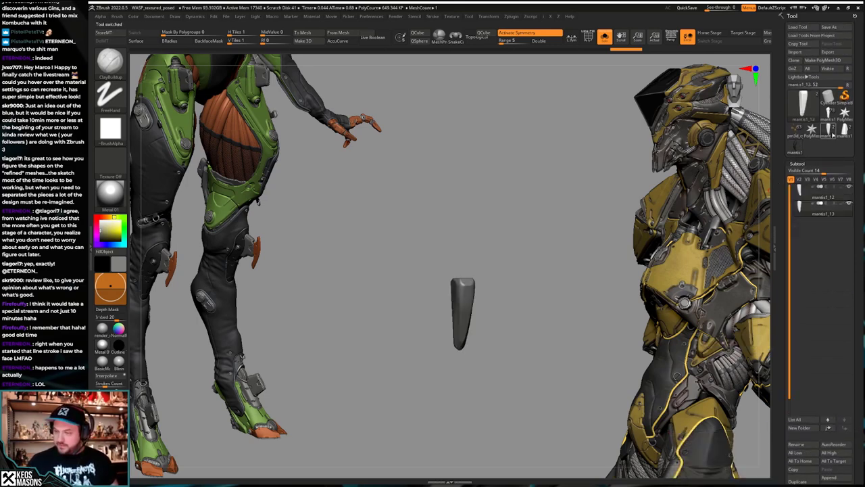
{"action": "left_click_drag", "start_coordinate": [784, 460], "coordinate": [785, 416]}
{"action": "left_click", "coordinate": [799, 454]}
{"action": "left_click", "coordinate": [799, 455]}
{"action": "left_click", "coordinate": [829, 88]}
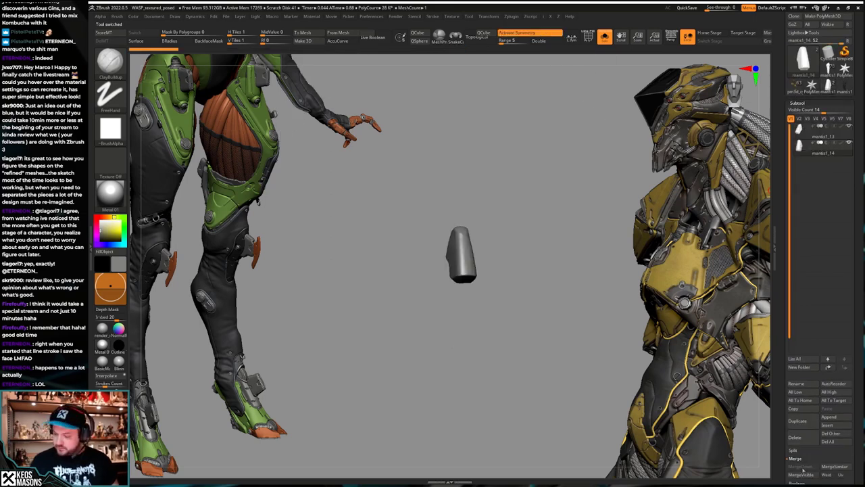
{"action": "left_click", "coordinate": [797, 438]}
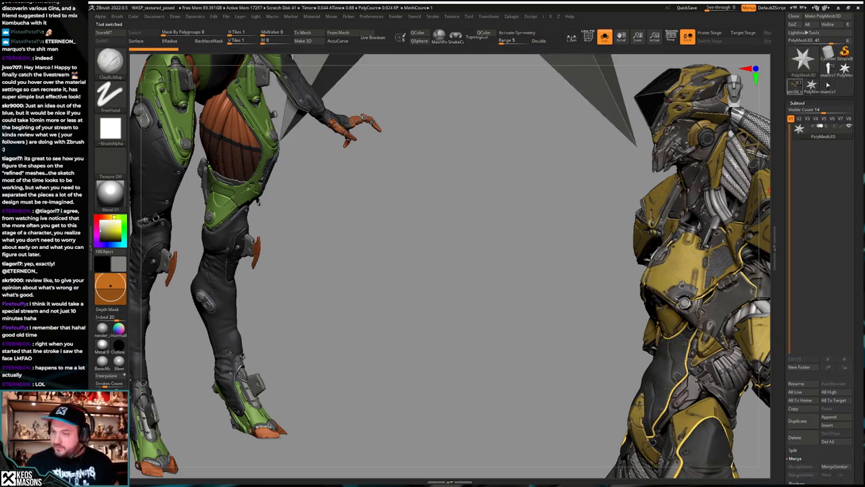
Step: Switch to the full mantis tool, insert the merged armour below the selected arm subtool, and isolate it
{"action": "left_click", "coordinate": [829, 72]}
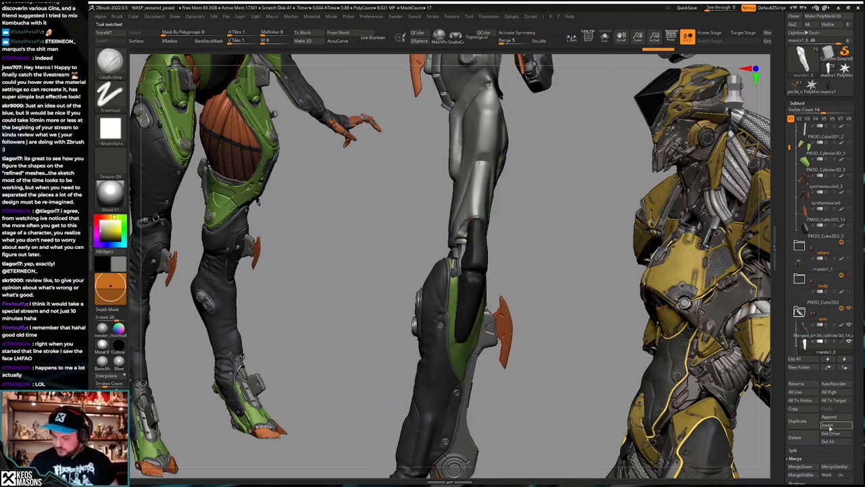
{"action": "left_click", "coordinate": [828, 425]}
{"action": "left_click", "coordinate": [566, 386]}
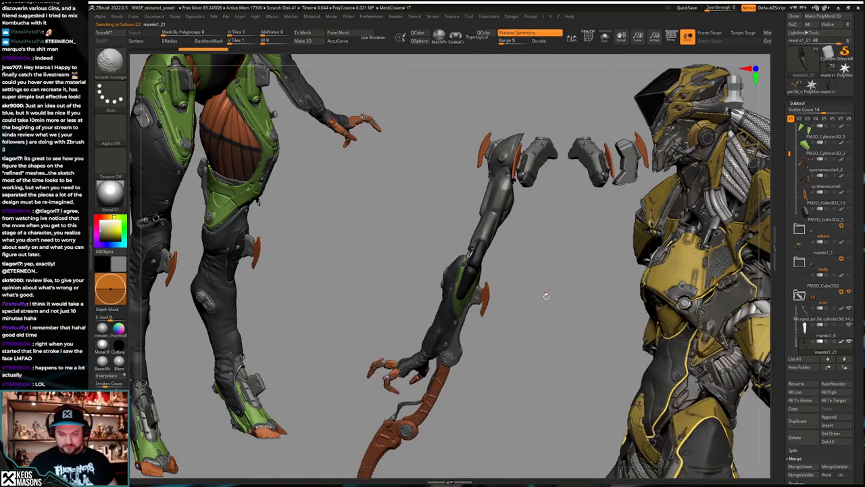
{"action": "left_click_drag", "start_coordinate": [534, 371], "coordinate": [558, 334]}
{"action": "key", "text": "shift+s"}
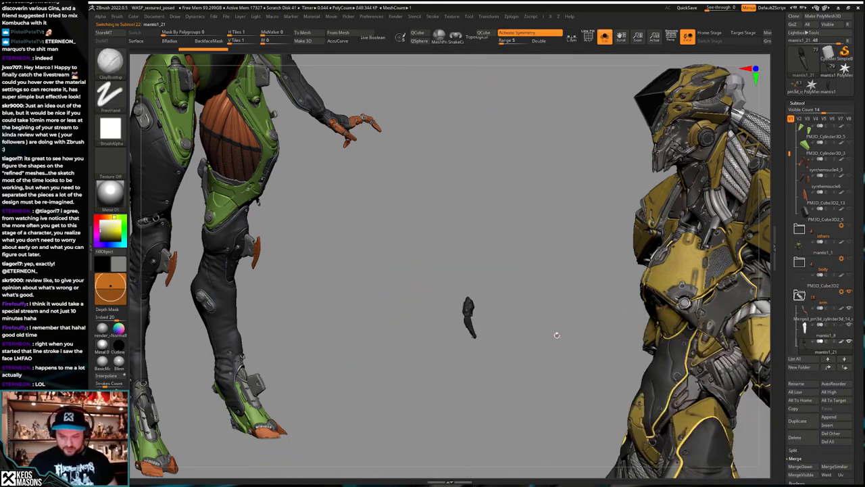
Step: Mirror the inserted elbow armour subtool across the model and bring the other subtools back into view
{"action": "key", "text": "space"}
{"action": "left_click", "coordinate": [540, 214]}
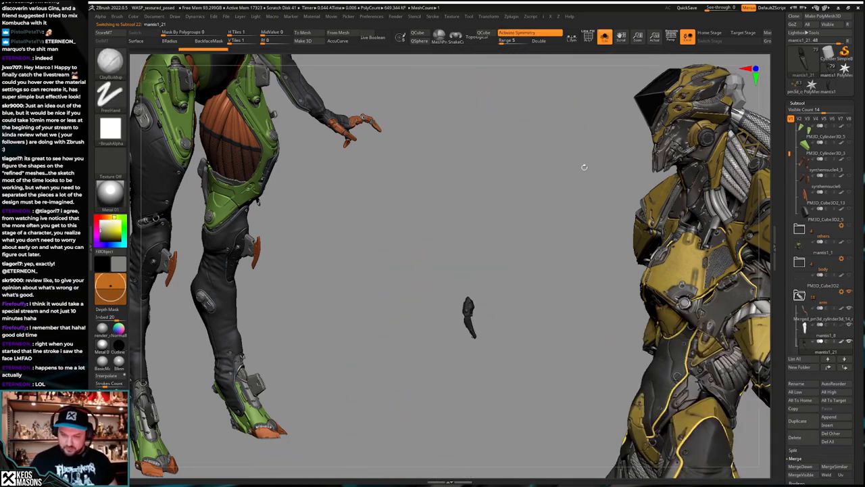
{"action": "key", "text": "space"}
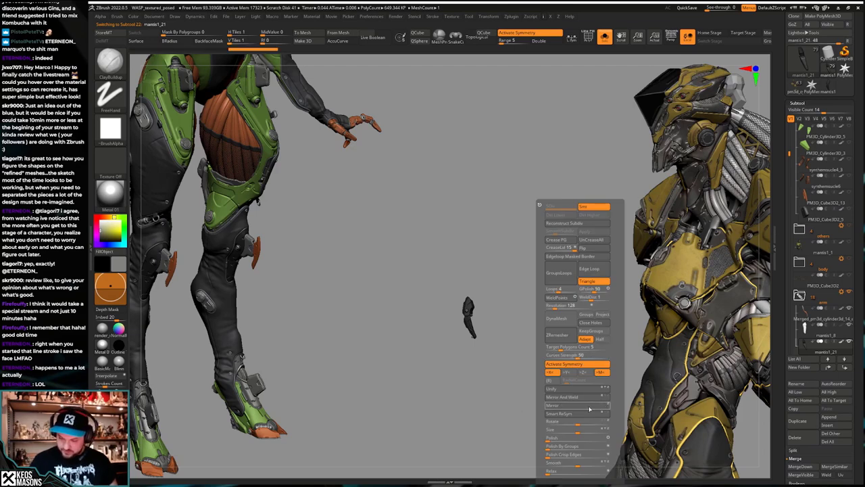
{"action": "left_click", "coordinate": [604, 406]}
{"action": "key", "text": "shift+s"}
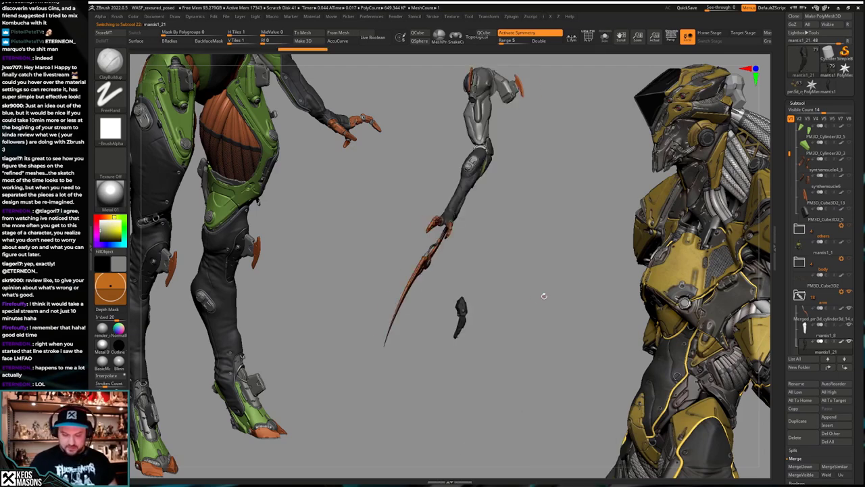
Step: Isolate the mirrored armour and reconstruct its lower subdivision levels
{"action": "left_click_drag", "start_coordinate": [543, 295], "coordinate": [527, 308]}
{"action": "left_click_drag", "start_coordinate": [574, 327], "coordinate": [548, 360], "text": "alt"}
{"action": "key", "text": "w"}
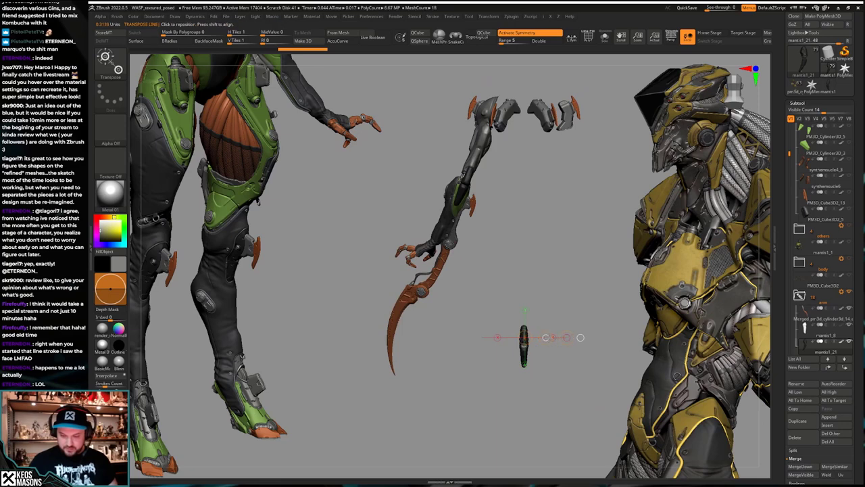
{"action": "key", "text": "q"}
{"action": "left_click_drag", "start_coordinate": [487, 178], "coordinate": [525, 272], "text": "alt"}
{"action": "key", "text": "shift+s"}
{"action": "key", "text": "space"}
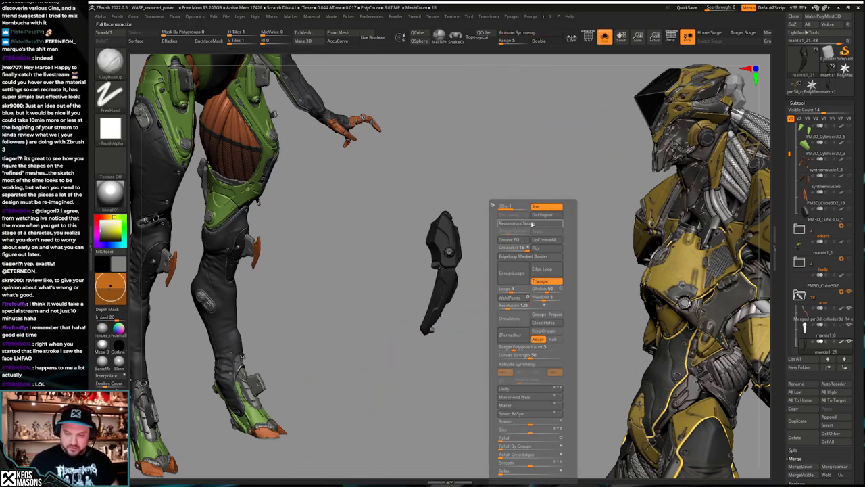
{"action": "left_click", "coordinate": [528, 223]}
Step: Show the arm parts around the armour again and set the current colour to pale yellow
{"action": "key", "text": "w"}
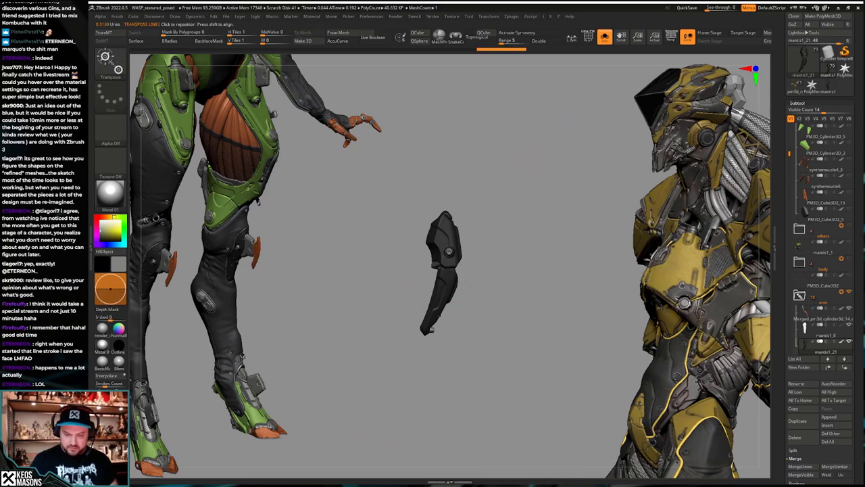
{"action": "key", "text": "shift+s"}
{"action": "key", "text": "space"}
{"action": "key", "text": "space"}
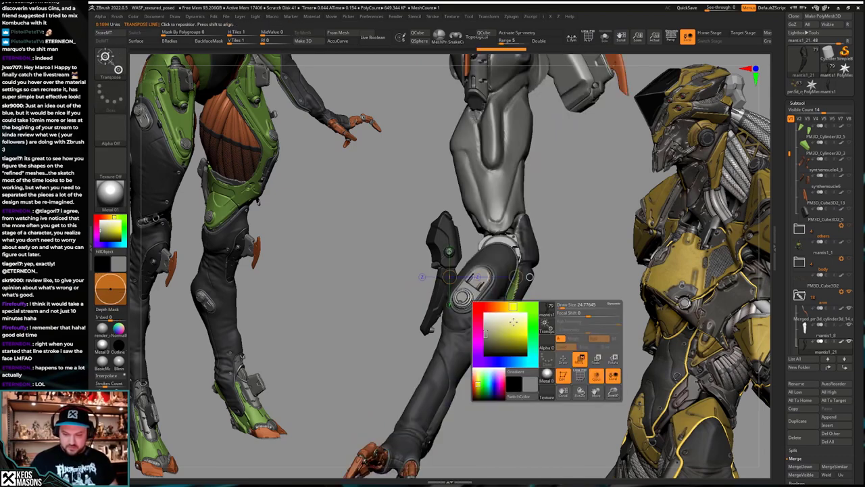
{"action": "left_click", "coordinate": [503, 327]}
{"action": "key", "text": "q"}
{"action": "key", "text": "w"}
{"action": "left_click", "coordinate": [534, 246], "text": "alt"}
{"action": "key", "text": "q"}
{"action": "key", "text": "w"}
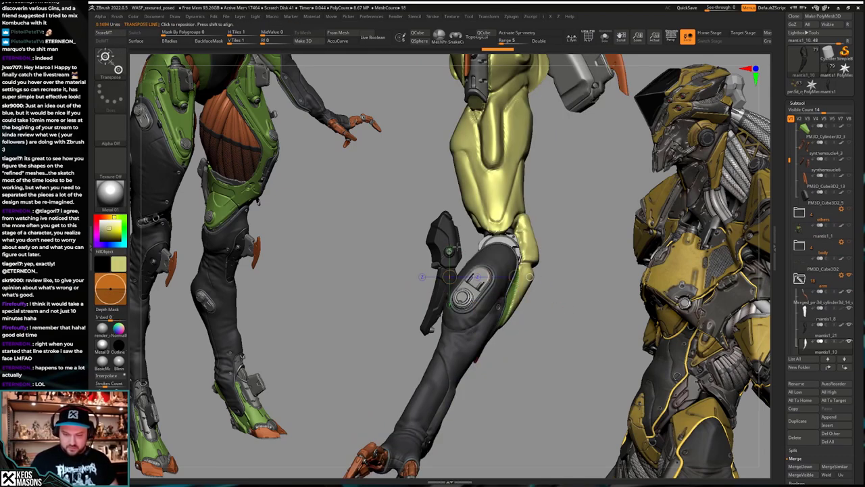
{"action": "mouse_move", "coordinate": [509, 241]}
{"action": "left_mouse_down"}
{"action": "mouse_move", "coordinate": [581, 259]}
{"action": "mouse_move", "coordinate": [571, 255]}
{"action": "left_mouse_up"}
{"action": "key", "text": "ctrl+z"}
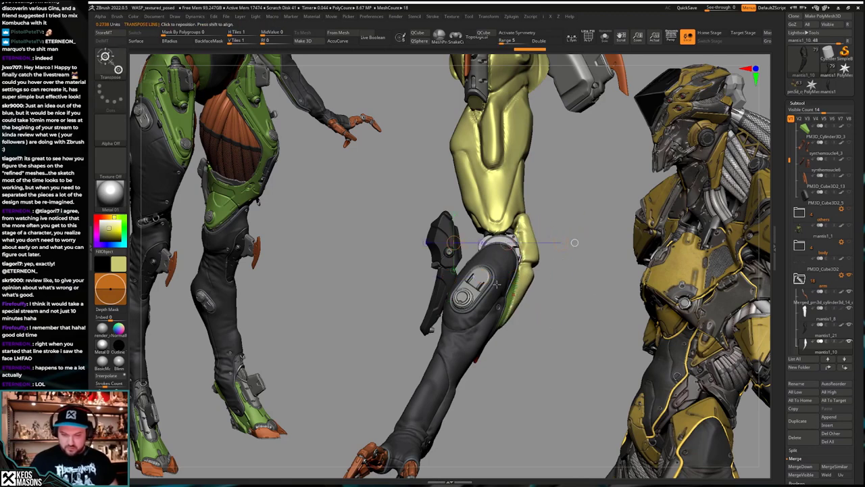
Step: Select the dark armour subtool and move it across to the outer edge of the elbow
{"action": "key", "text": "q"}
{"action": "left_click", "coordinate": [496, 261], "text": "alt"}
{"action": "key", "text": "w"}
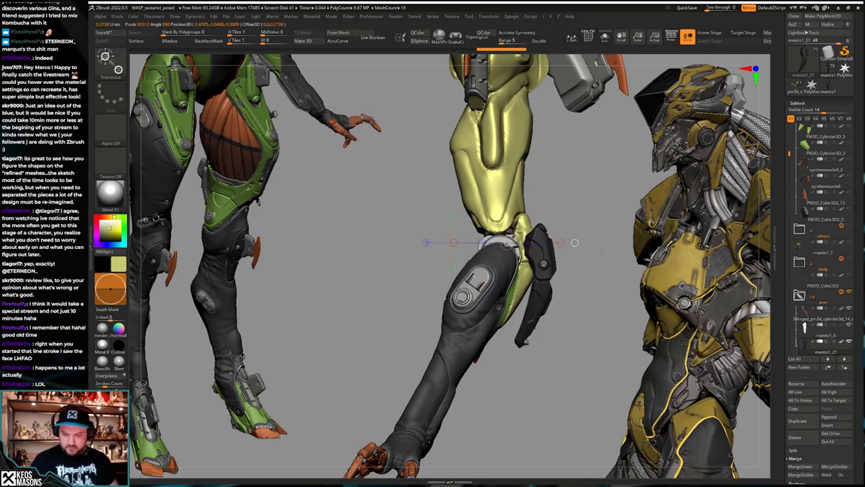
Step: Rotate and reposition the armour from the end-on view so that it follows the slant of the arm over the elbow
{"action": "key", "text": "q"}
{"action": "left_click_drag", "start_coordinate": [575, 242], "coordinate": [500, 298]}
{"action": "key", "text": "w"}
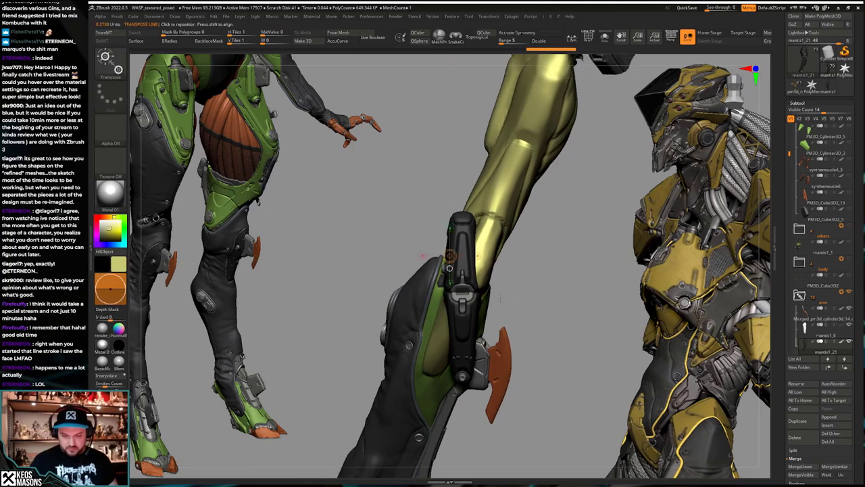
{"action": "left_click_drag", "start_coordinate": [543, 266], "coordinate": [571, 294]}
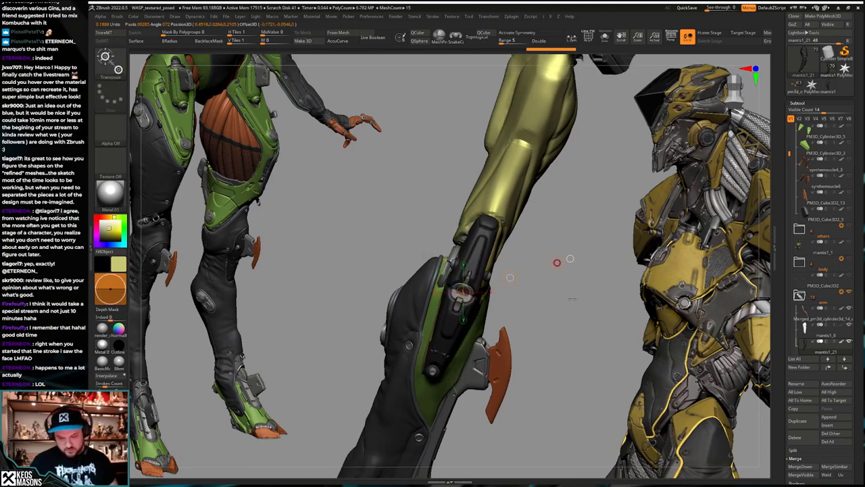
{"action": "left_click_drag", "start_coordinate": [510, 278], "coordinate": [519, 319]}
{"action": "key", "text": "q"}
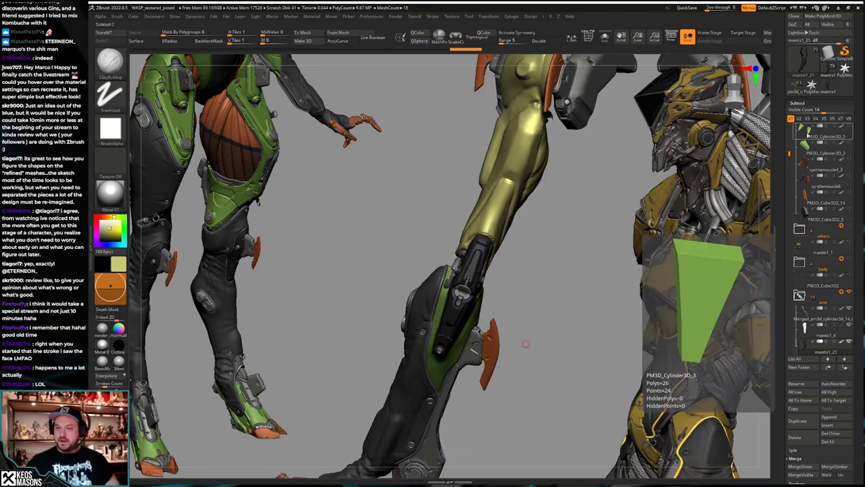
Step: Make the PM3D_Cube3D1_2 guide bar in the keep folder visible
{"action": "left_click_drag", "start_coordinate": [789, 156], "coordinate": [790, 130]}
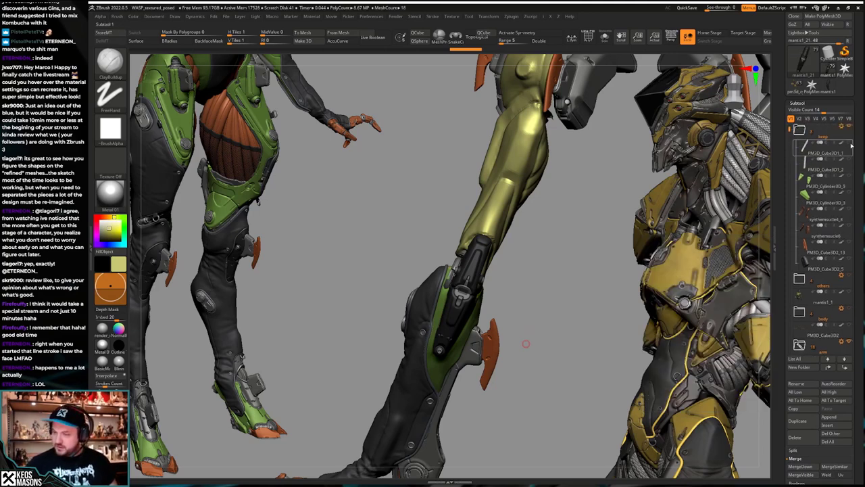
{"action": "left_click", "coordinate": [851, 160]}
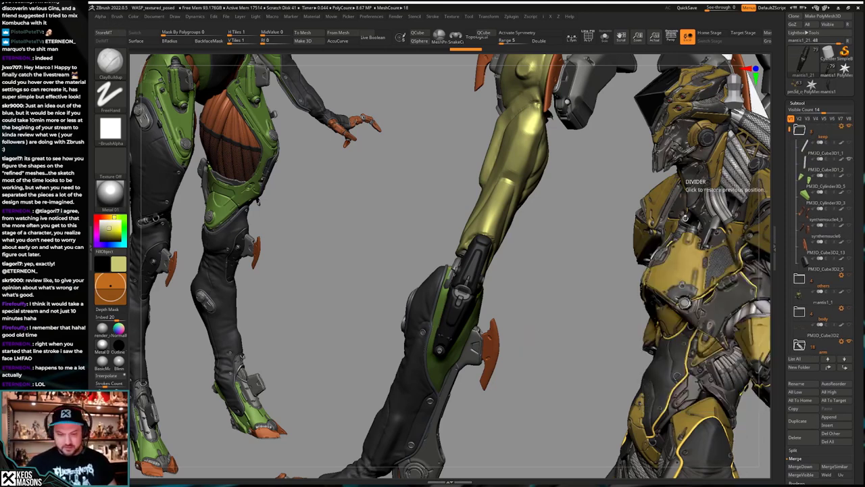
{"action": "left_click_drag", "start_coordinate": [525, 350], "coordinate": [544, 336], "text": "alt"}
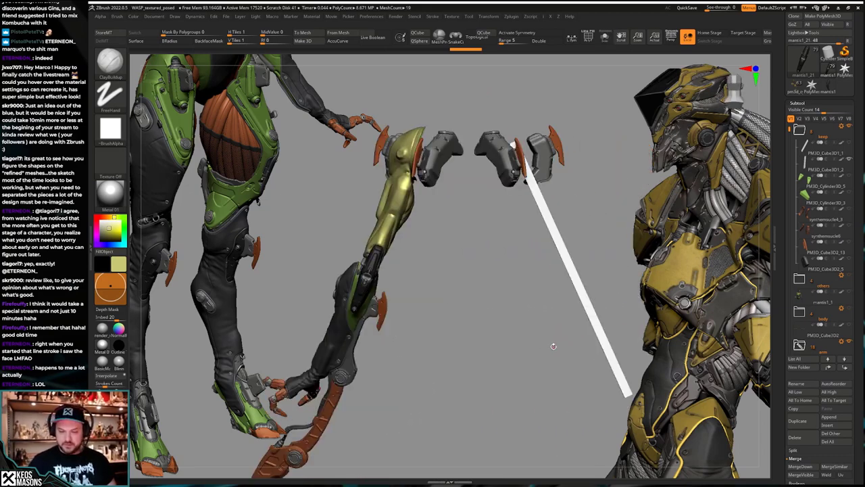
Step: Isolate the white guide bar, mirror it to the side of the armoured arm, and show the other parts again
{"action": "right_click", "coordinate": [609, 299]}
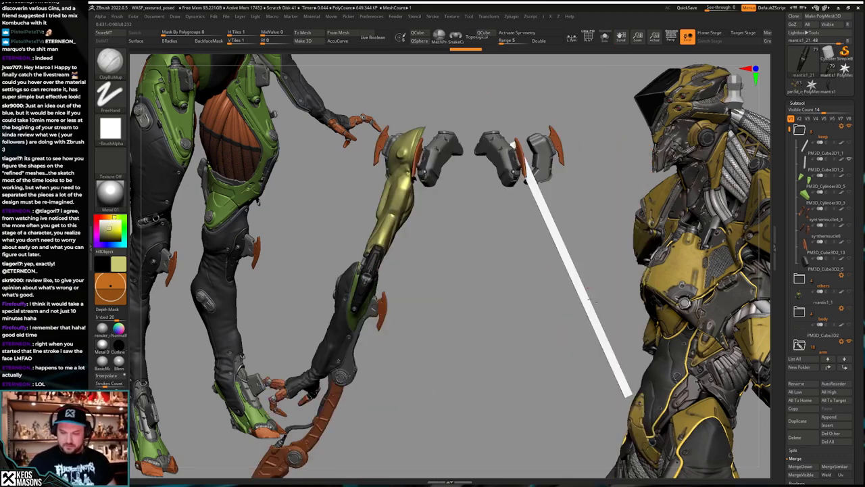
{"action": "left_click", "coordinate": [593, 313], "text": "alt"}
{"action": "key", "text": "shift+s"}
{"action": "key", "text": "g"}
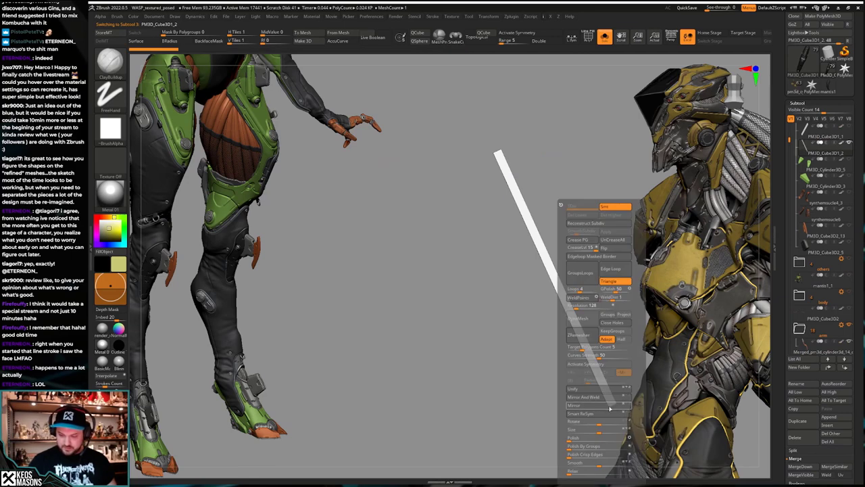
{"action": "left_click", "coordinate": [608, 405]}
{"action": "key", "text": "shift+s"}
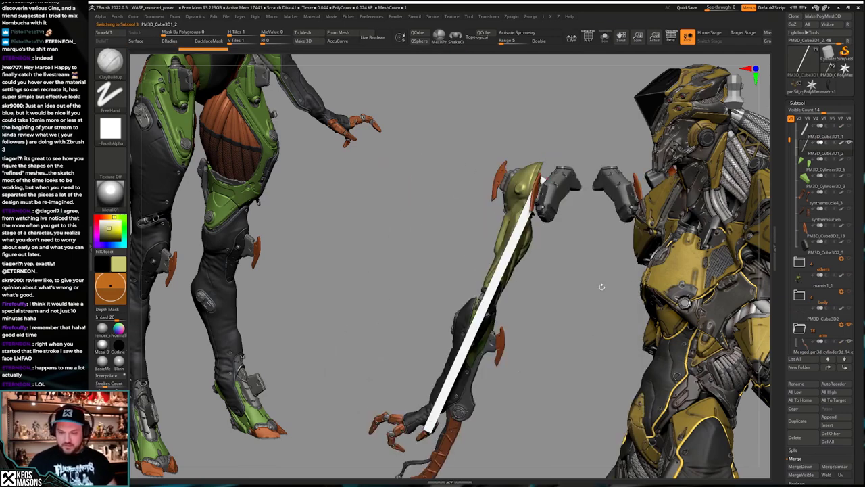
Step: Examine the guide bar's alignment through the upper arm and elbow, including its wireframe in isolation
{"action": "mouse_move", "coordinate": [520, 284]}
{"action": "right_mouse_down", "text": "ctrl"}
{"action": "mouse_move", "coordinate": [499, 316]}
{"action": "mouse_move", "coordinate": [496, 287]}
{"action": "mouse_move", "coordinate": [528, 333]}
{"action": "mouse_move", "coordinate": [517, 328]}
{"action": "mouse_move", "coordinate": [510, 340]}
{"action": "mouse_move", "coordinate": [511, 330]}
{"action": "mouse_move", "coordinate": [505, 345]}
{"action": "mouse_move", "coordinate": [512, 327]}
{"action": "mouse_move", "coordinate": [502, 340]}
{"action": "mouse_move", "coordinate": [509, 346]}
{"action": "right_mouse_up", "text": "ctrl"}
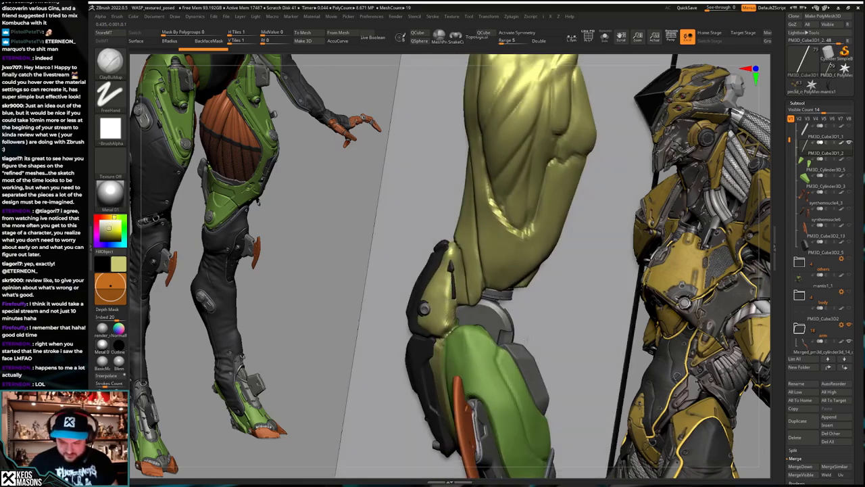
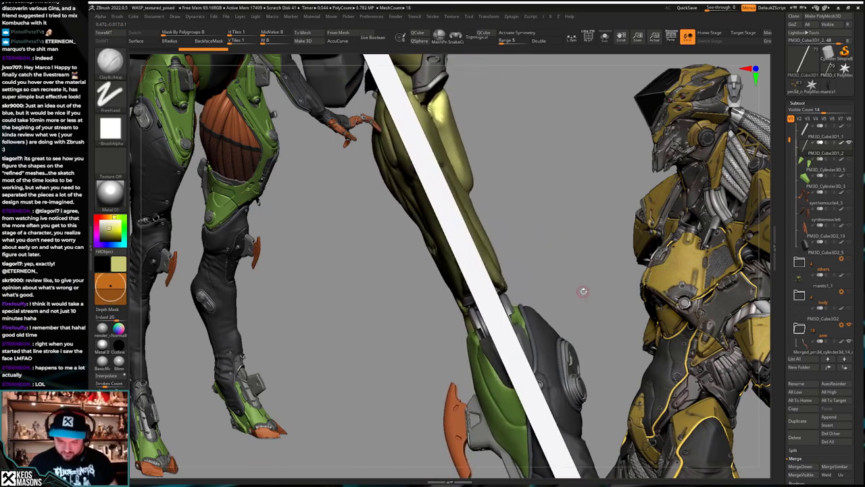
{"action": "key", "text": "w"}
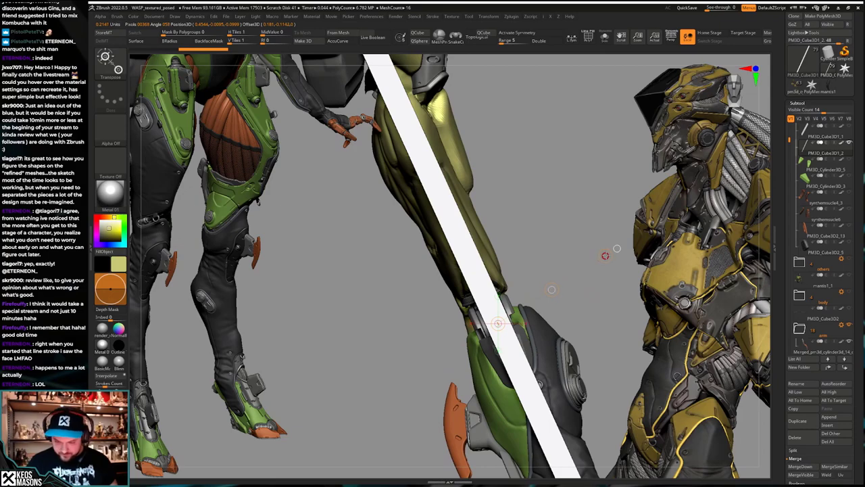
{"action": "left_click_drag", "start_coordinate": [606, 255], "coordinate": [529, 311]}
{"action": "key", "text": "q"}
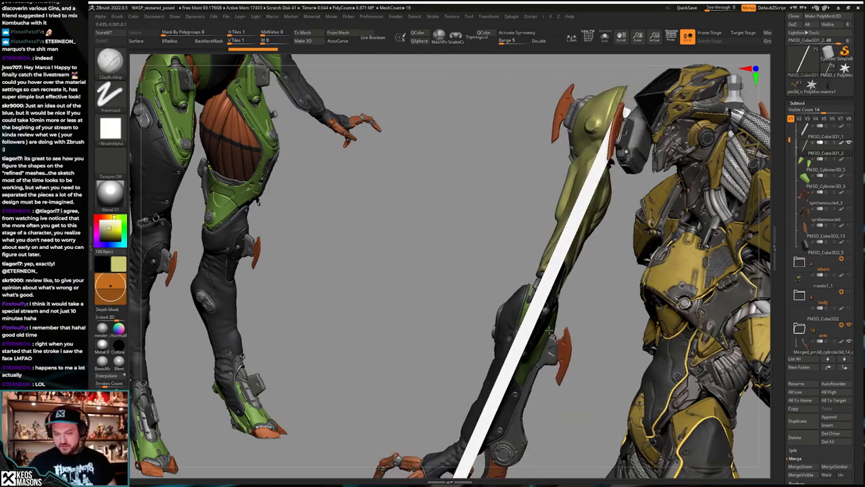
{"action": "left_click", "coordinate": [535, 302], "text": "alt"}
{"action": "mouse_move", "coordinate": [569, 297]}
{"action": "left_mouse_down", "text": "alt"}
{"action": "mouse_move", "coordinate": [574, 330]}
{"action": "mouse_move", "coordinate": [585, 313]}
{"action": "mouse_move", "coordinate": [581, 332]}
{"action": "mouse_move", "coordinate": [574, 319]}
{"action": "mouse_move", "coordinate": [583, 305]}
{"action": "mouse_move", "coordinate": [571, 281]}
{"action": "left_mouse_up", "text": "alt"}
{"action": "key", "text": "shift+t"}
{"action": "left_click", "coordinate": [544, 259], "text": "alt"}
{"action": "key", "text": "shift+s"}
{"action": "key", "text": "shift+f"}
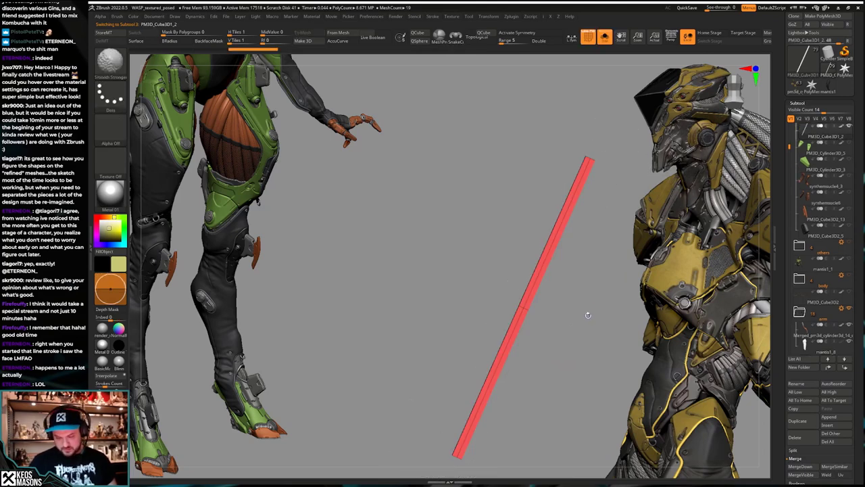
{"action": "key", "text": "shift+f"}
Step: Show the arm again, select the elbow armour, and rotate and shift it to line up with the guide bar
{"action": "left_click_drag", "start_coordinate": [598, 323], "coordinate": [534, 318], "text": "alt"}
{"action": "key", "text": "shift+s"}
{"action": "left_click", "coordinate": [479, 308], "text": "alt"}
{"action": "key", "text": "w"}
{"action": "right_click_drag", "start_coordinate": [481, 308], "coordinate": [498, 306], "text": "ctrl"}
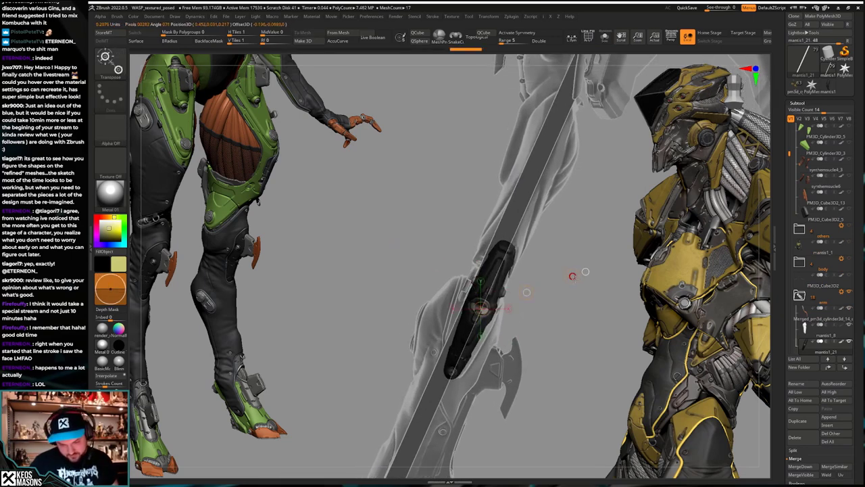
{"action": "left_click_drag", "start_coordinate": [529, 292], "coordinate": [524, 290]}
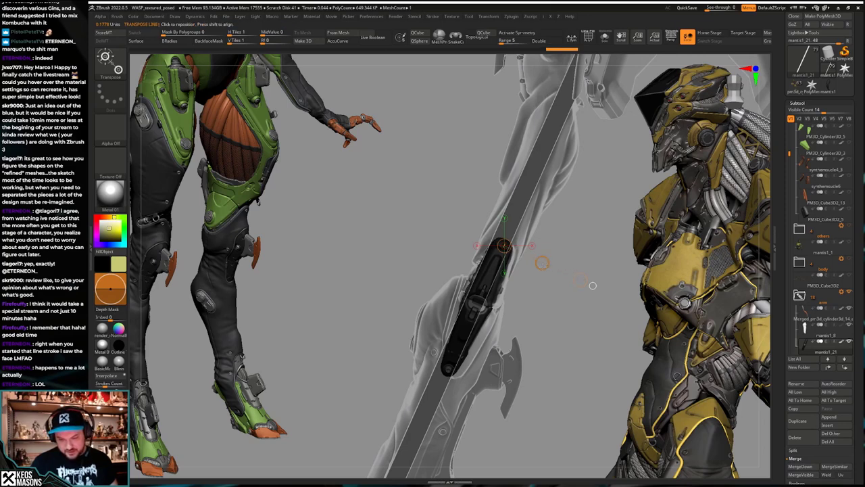
{"action": "left_click_drag", "start_coordinate": [542, 263], "coordinate": [544, 265]}
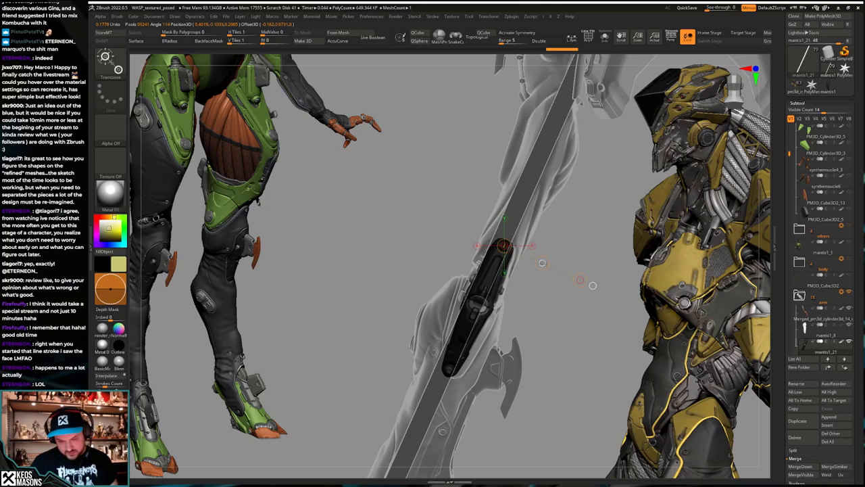
Step: Fine-tune the elbow armour's placement along the guide bar in a close-up of its central joint
{"action": "key", "text": "q"}
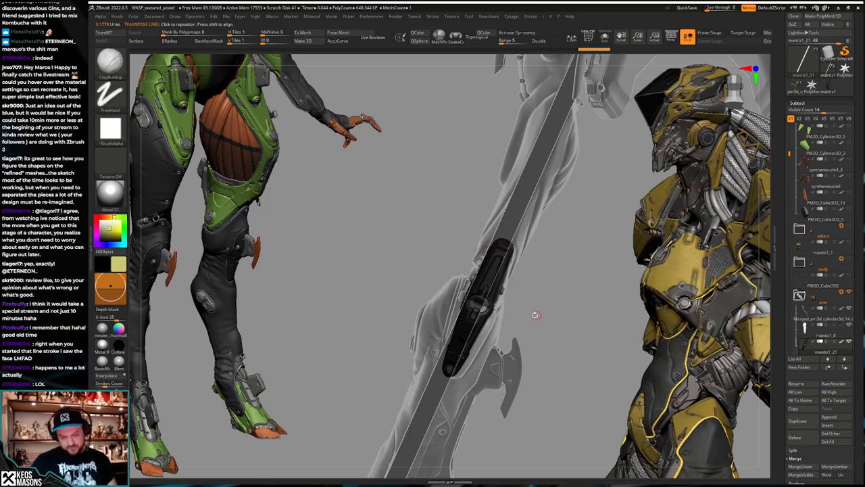
{"action": "right_click_drag", "start_coordinate": [535, 314], "coordinate": [507, 391], "text": "ctrl"}
{"action": "key", "text": "w"}
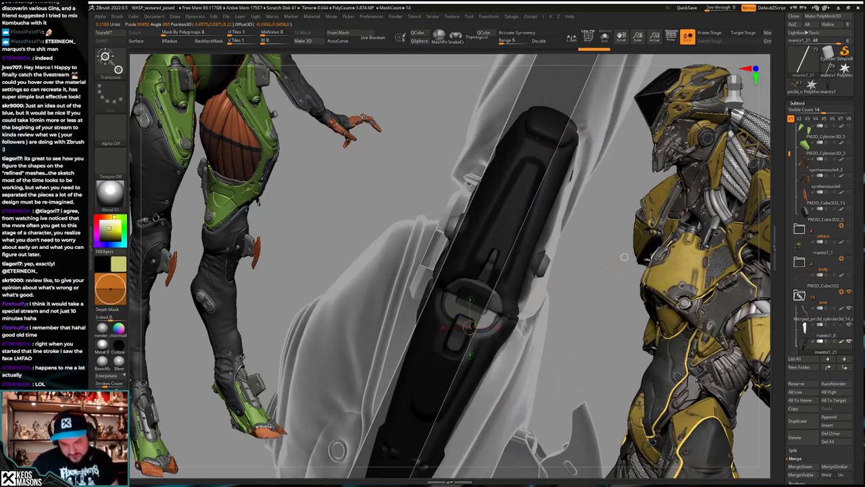
{"action": "left_click_drag", "start_coordinate": [603, 290], "coordinate": [606, 289]}
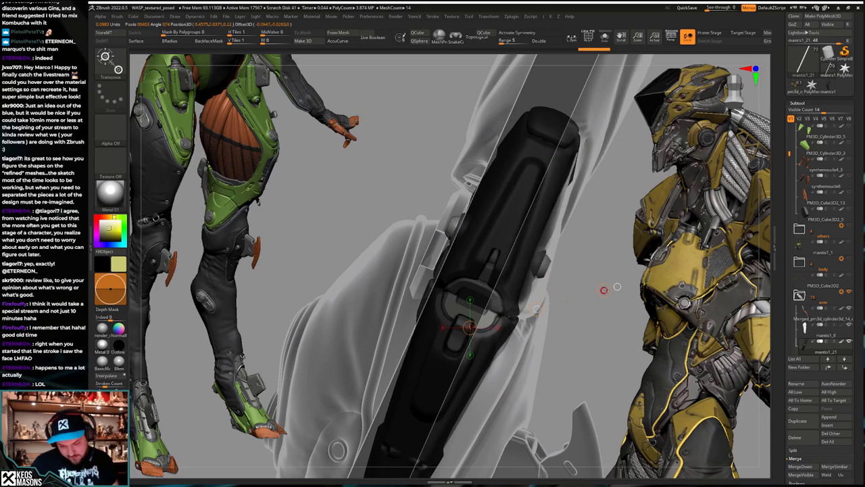
{"action": "key", "text": "q"}
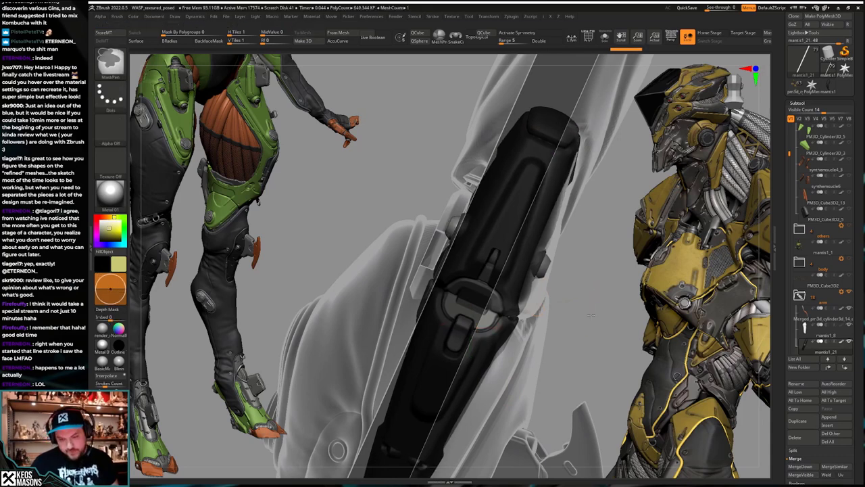
Step: Check the armour from the side of the elbow and hide the guide bar in the keep folder
{"action": "right_click_drag", "start_coordinate": [593, 331], "coordinate": [591, 298], "text": "ctrl"}
{"action": "mouse_move", "coordinate": [580, 327]}
{"action": "right_mouse_down", "text": "ctrl"}
{"action": "mouse_move", "coordinate": [579, 312]}
{"action": "mouse_move", "coordinate": [541, 318]}
{"action": "mouse_move", "coordinate": [598, 321]}
{"action": "mouse_move", "coordinate": [579, 325]}
{"action": "mouse_move", "coordinate": [593, 317]}
{"action": "mouse_move", "coordinate": [575, 309]}
{"action": "mouse_move", "coordinate": [573, 327]}
{"action": "mouse_move", "coordinate": [572, 303]}
{"action": "right_mouse_up", "text": "ctrl"}
{"action": "right_click_drag", "start_coordinate": [571, 303], "coordinate": [563, 358], "text": "alt"}
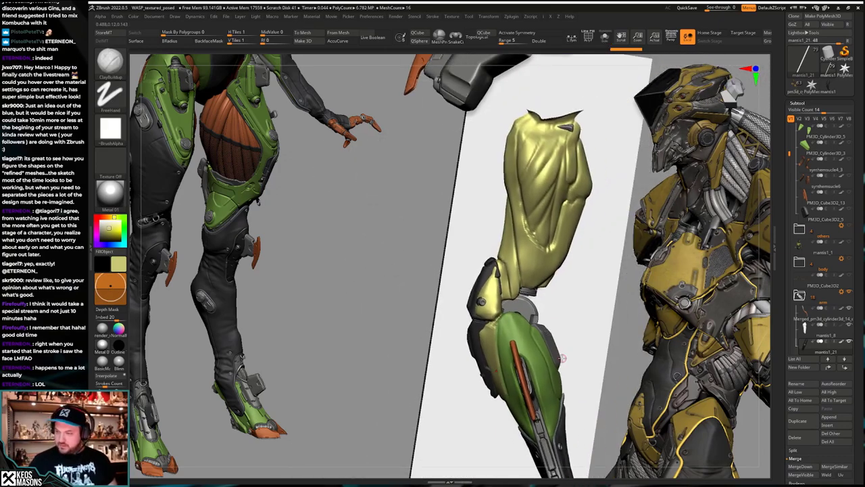
{"action": "scroll", "coordinate": [821, 132], "scroll_direction": "up", "scroll_amount": 4}
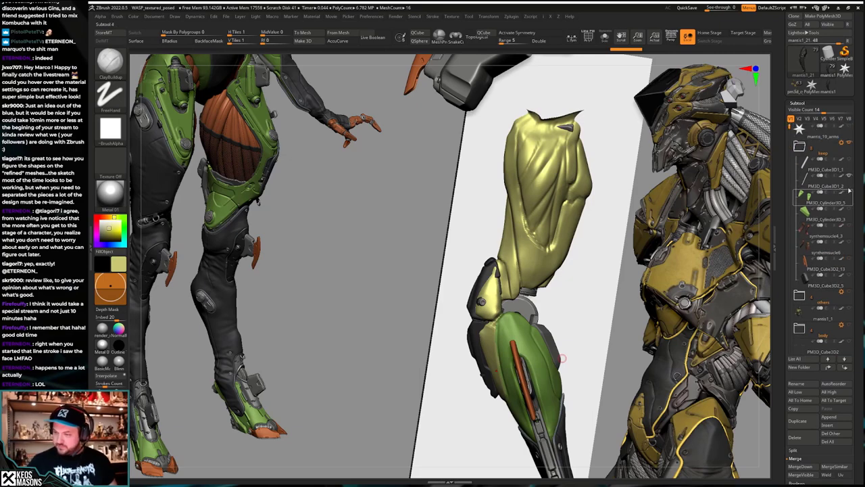
{"action": "left_click", "coordinate": [849, 159]}
Step: Shift the elbow armour closer against the arm with the surrounding parts transparent, and show the arm solid again
{"action": "right_click_drag", "start_coordinate": [565, 297], "coordinate": [531, 334]}
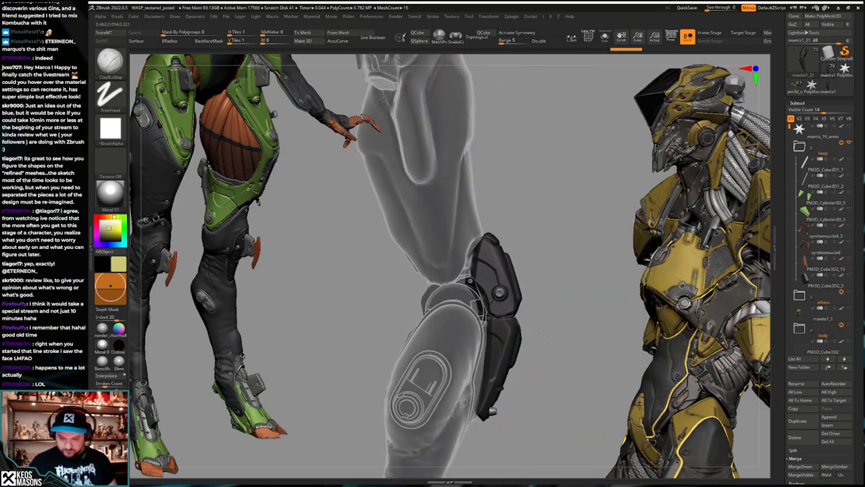
{"action": "key", "text": "w"}
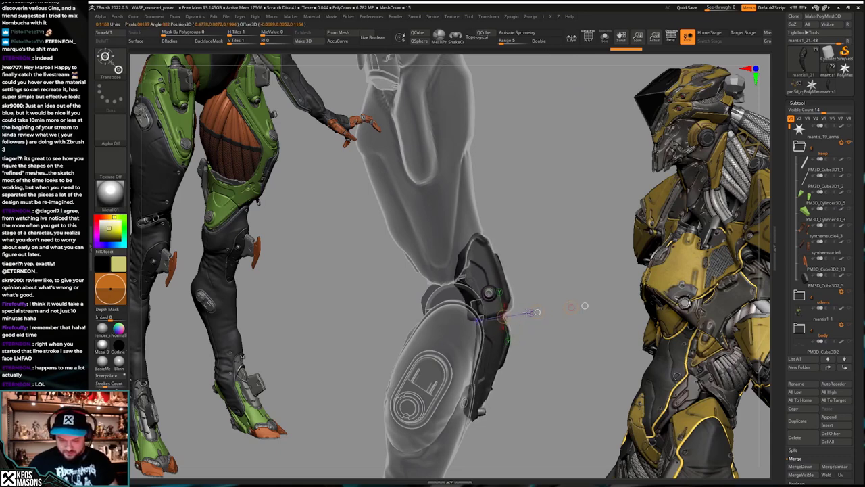
{"action": "key", "text": "q"}
{"action": "key", "text": "Up"}
{"action": "key", "text": "Up"}
{"action": "key", "text": "Up"}
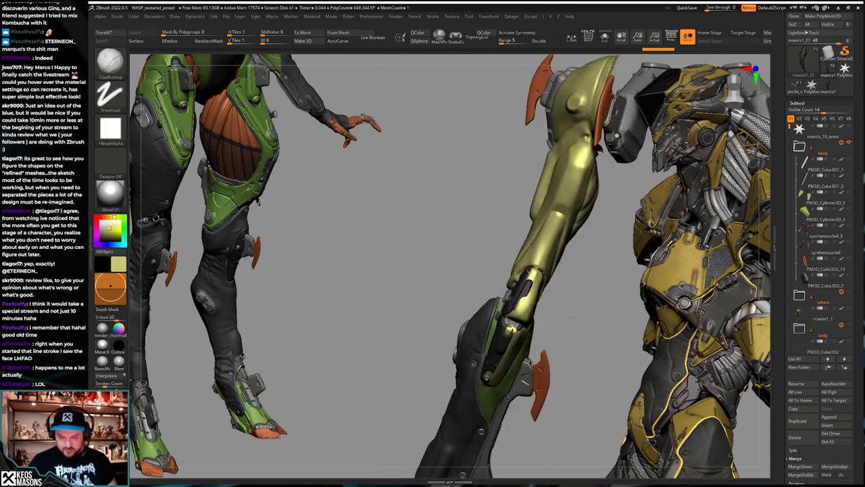
Step: Isolate the two-part elbow pad mantis1_10 and hide it so the dark elbow armour mantis1_21 is uncovered
{"action": "right_click_drag", "start_coordinate": [568, 322], "coordinate": [581, 331]}
{"action": "right_click", "coordinate": [581, 331]}
{"action": "key", "text": "b"}
{"action": "key", "text": "c"}
{"action": "key", "text": "b"}
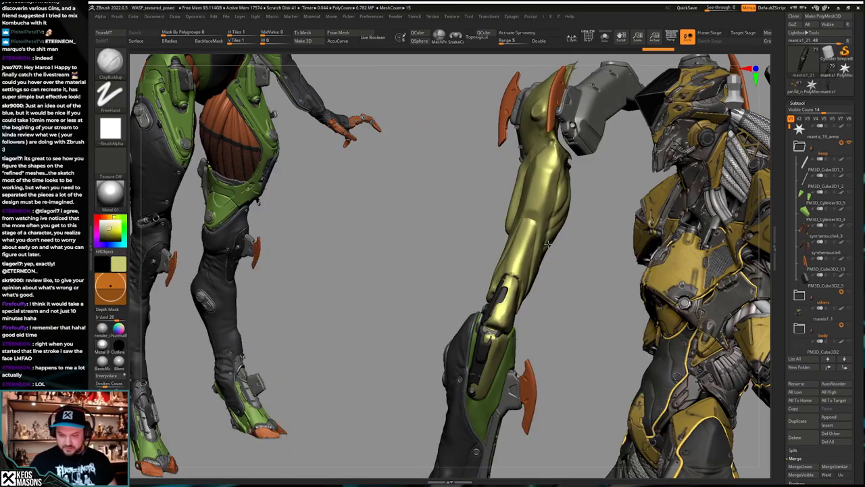
{"action": "left_click", "coordinate": [512, 304], "text": "alt"}
{"action": "right_click_drag", "start_coordinate": [513, 304], "coordinate": [552, 314]}
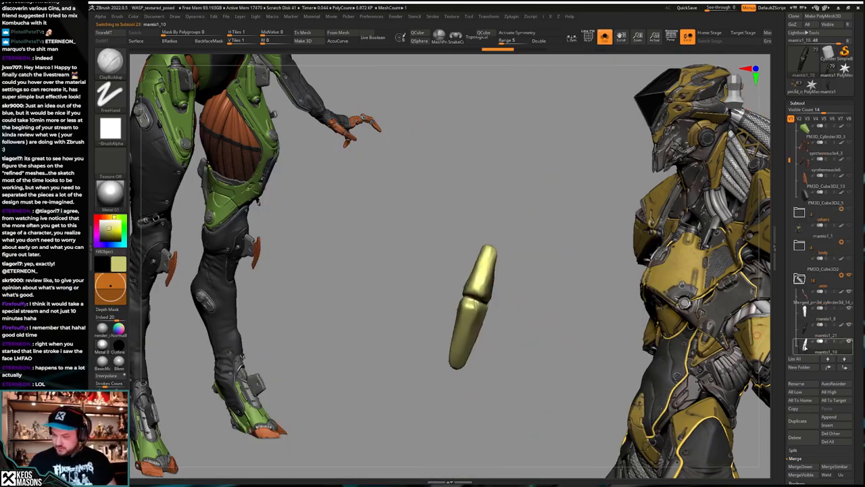
{"action": "key", "text": "Up"}
{"action": "key", "text": "Up"}
{"action": "key", "text": "Up"}
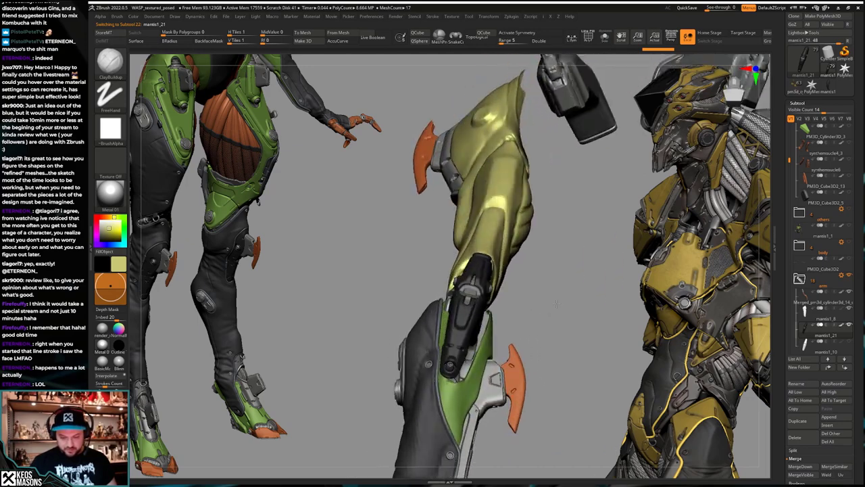
Step: Examine the uncovered elbow armour from several angles and select the green forearm shell mantis1_19
{"action": "key", "text": "Up"}
{"action": "key", "text": "Up"}
{"action": "key", "text": "Up"}
{"action": "key", "text": "Up"}
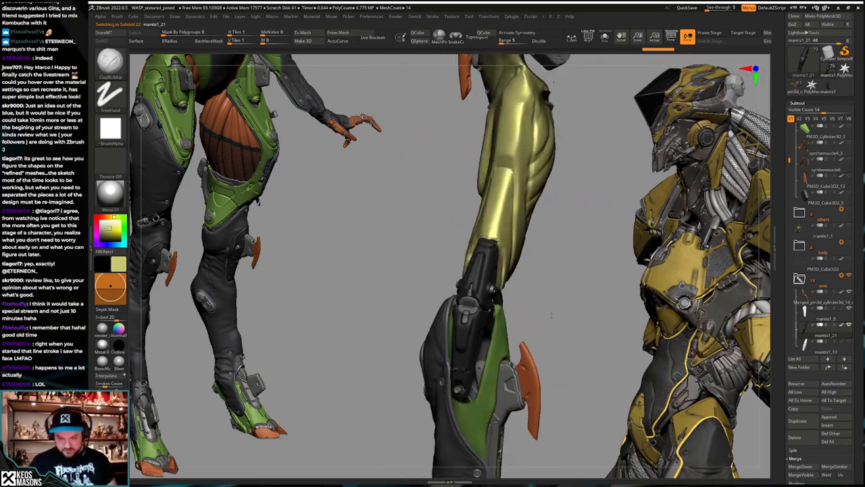
{"action": "key", "text": "Up"}
{"action": "key", "text": "Up"}
{"action": "key", "text": "Up"}
{"action": "key", "text": "Up"}
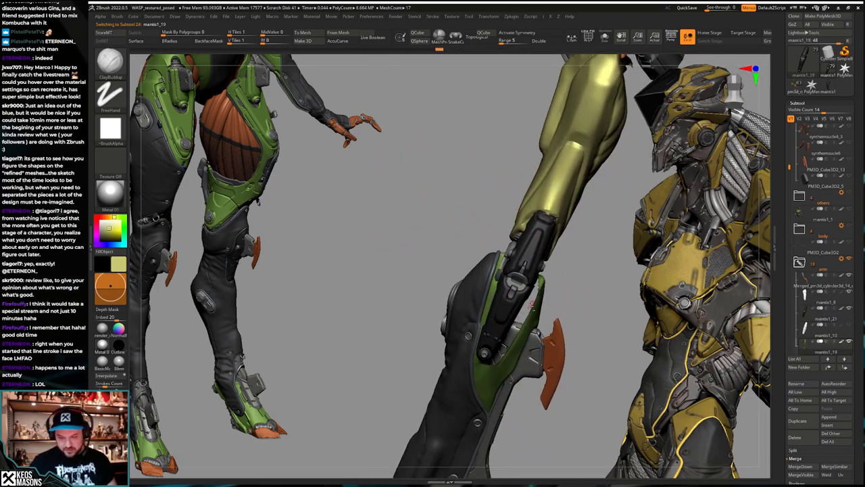
Step: Inspect the forearm shell mantis1_19 in isolation and bring the rest of the arm back
{"action": "key", "text": "alt+s"}
{"action": "key", "text": "Up"}
{"action": "key", "text": "Up"}
{"action": "key", "text": "Up"}
{"action": "key", "text": "Up"}
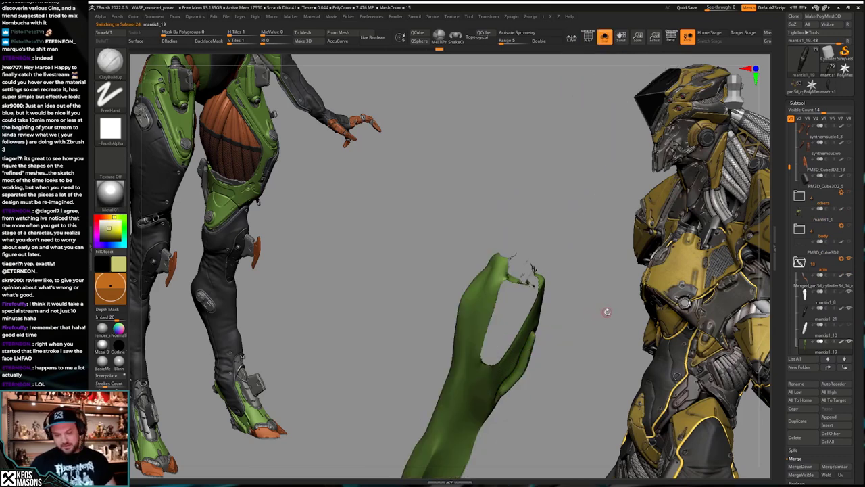
{"action": "left_click_drag", "start_coordinate": [460, 388], "coordinate": [560, 310]}
{"action": "key", "text": "alt+s"}
Step: Examine how the forearm shell and the elbow armour meet from the front, sides and back of the elbow
{"action": "key", "text": "Up"}
{"action": "key", "text": "Up"}
{"action": "key", "text": "Up"}
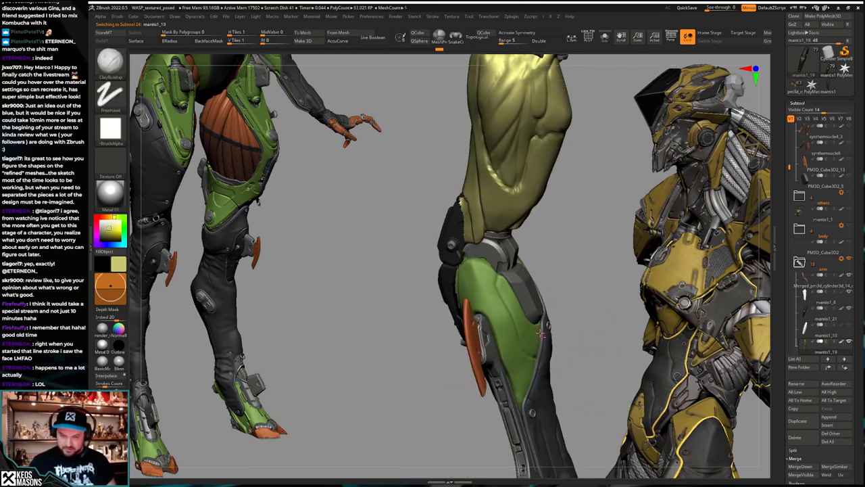
{"action": "key", "text": "Up"}
{"action": "key", "text": "Up"}
{"action": "key", "text": "Up"}
{"action": "key", "text": "Up"}
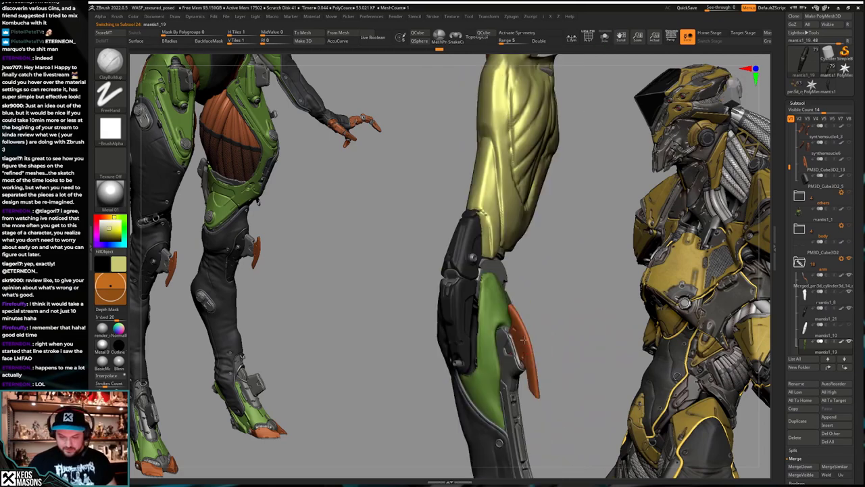
{"action": "key", "text": "Up"}
{"action": "key", "text": "Up"}
{"action": "key", "text": "Up"}
{"action": "key", "text": "Up"}
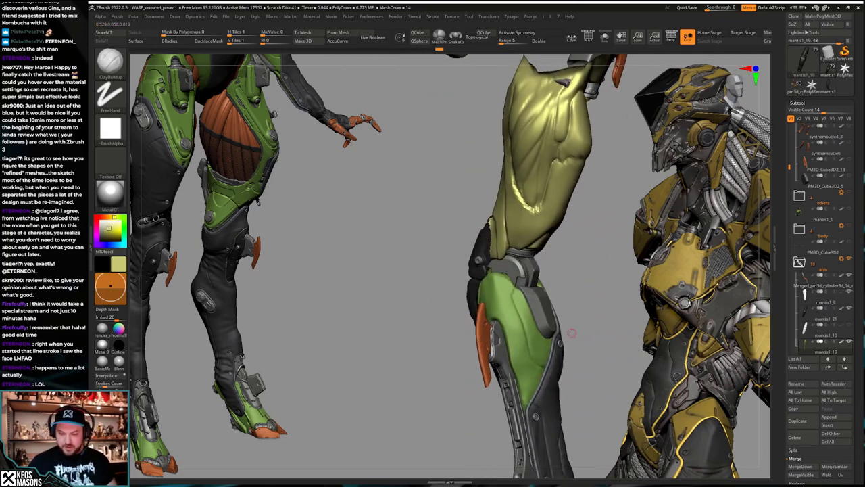
{"action": "key", "text": "Up"}
{"action": "key", "text": "Up"}
{"action": "key", "text": "Up"}
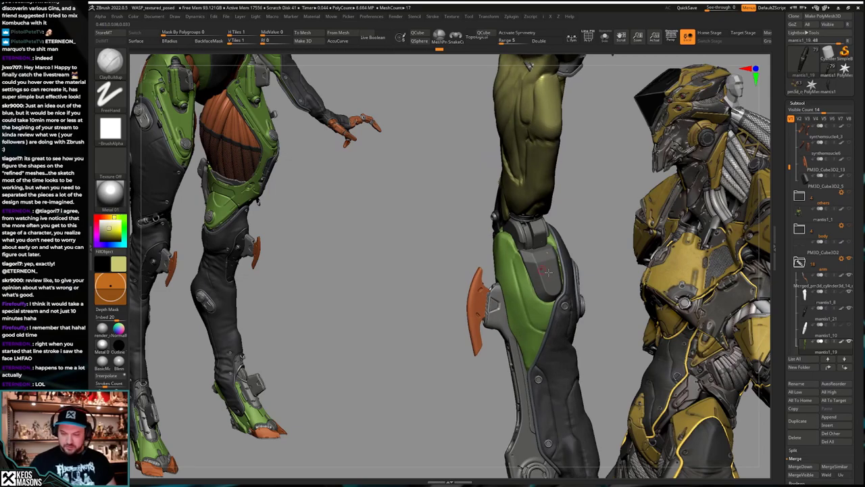
Step: Isolate the forearm shell and rework its torn upper edge with the ClayBuildup brush
{"action": "key", "text": "b"}
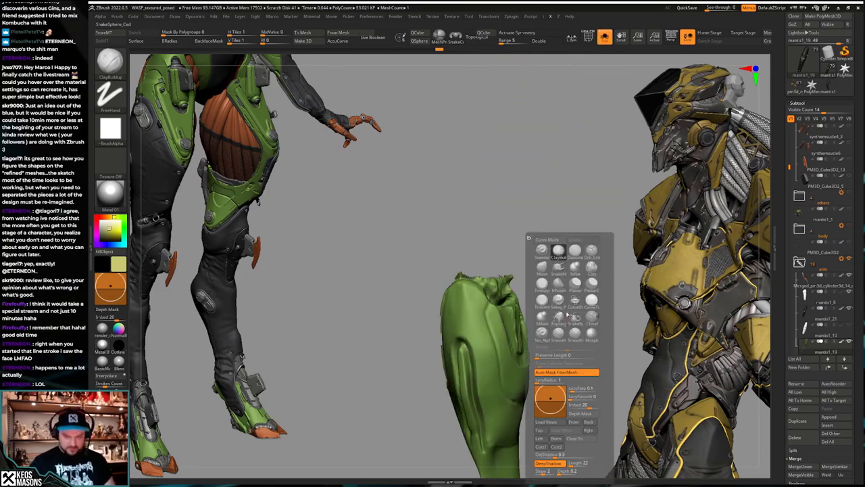
{"action": "left_click", "coordinate": [513, 201]}
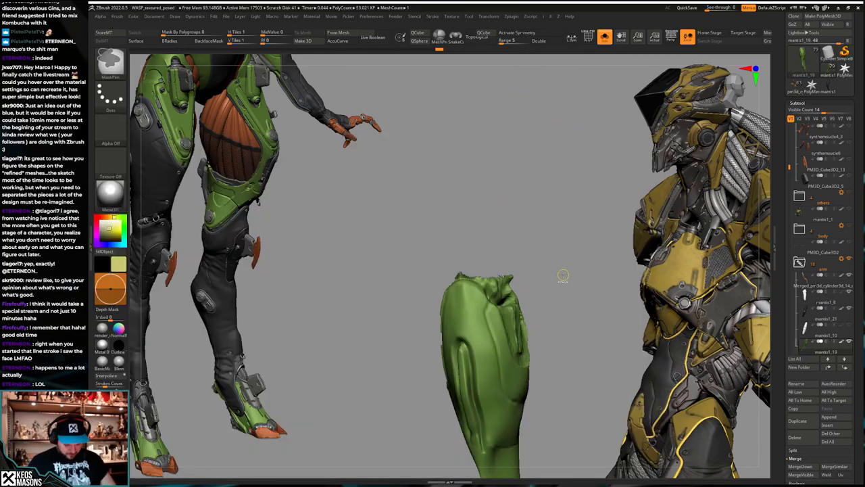
{"action": "key", "text": "b"}
{"action": "key", "text": "c"}
{"action": "key", "text": "b"}
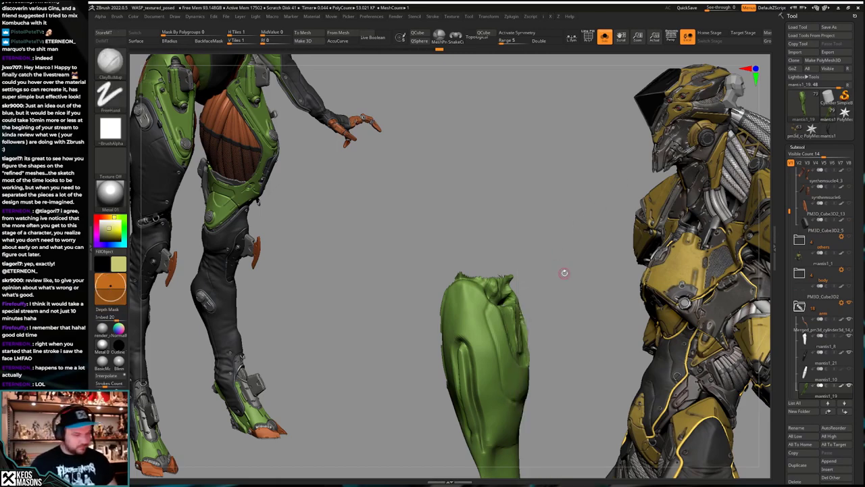
{"action": "key", "text": "b"}
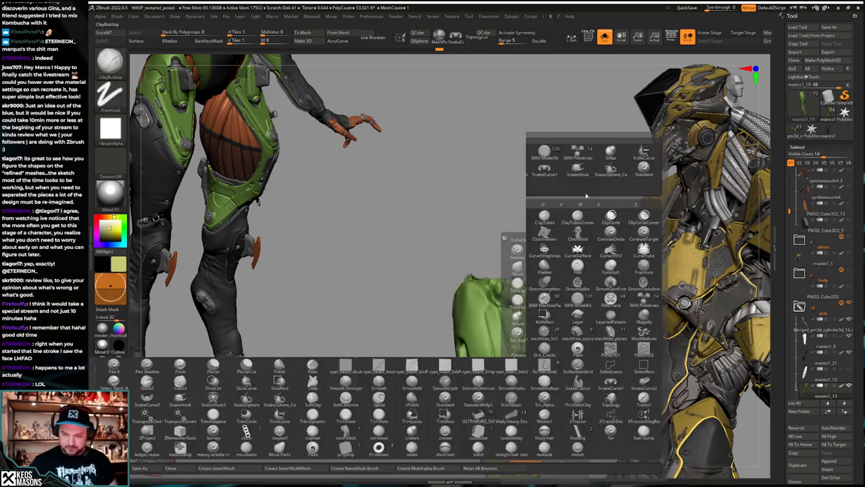
{"action": "key", "text": "space"}
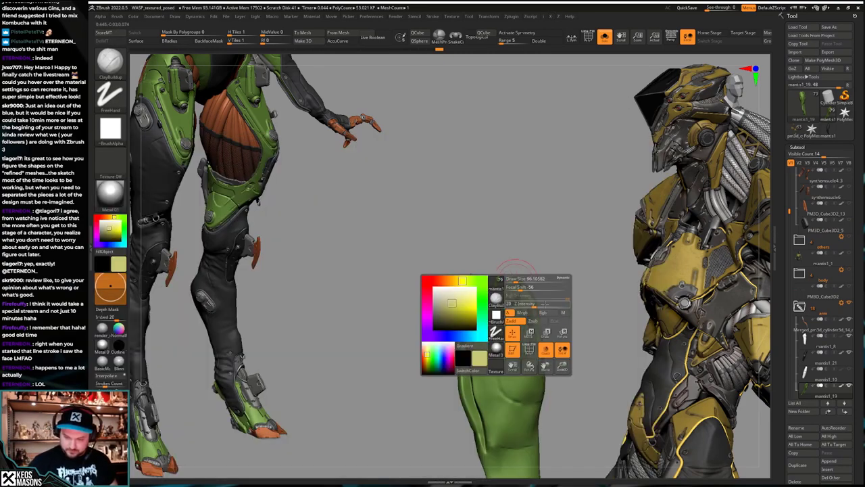
{"action": "mouse_move", "coordinate": [504, 292]}
{"action": "right_mouse_down"}
{"action": "mouse_move", "coordinate": [521, 283]}
{"action": "mouse_move", "coordinate": [517, 270]}
{"action": "mouse_move", "coordinate": [500, 266]}
{"action": "mouse_move", "coordinate": [467, 209]}
{"action": "right_mouse_up"}
{"action": "right_click_drag", "start_coordinate": [517, 234], "coordinate": [550, 329]}
{"action": "key", "text": "alt+s"}
{"action": "key", "text": "alt+s"}
{"action": "key", "text": "shift+f"}
{"action": "key", "text": "shift+f"}
Step: Try DynaMesh on the forearm shell at resolution 128 and check its wireframe
{"action": "key", "text": "g"}
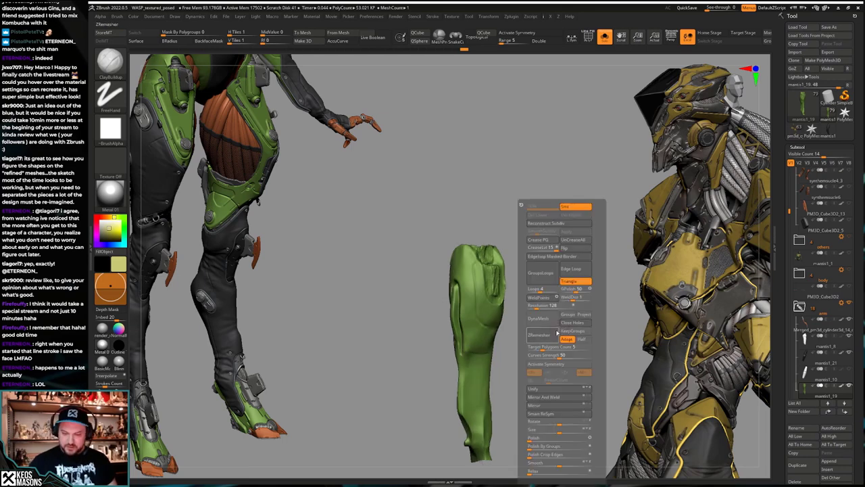
{"action": "left_click", "coordinate": [543, 319]}
{"action": "key", "text": "shift+f"}
{"action": "right_click_drag", "start_coordinate": [542, 320], "coordinate": [496, 348], "text": "ctrl"}
{"action": "key", "text": "shift+f"}
{"action": "key", "text": "ctrl+z"}
Step: Remesh the forearm shell with DynaMesh at a much higher resolution, and switch to the render_mat2 material and a green colour
{"action": "key", "text": "g"}
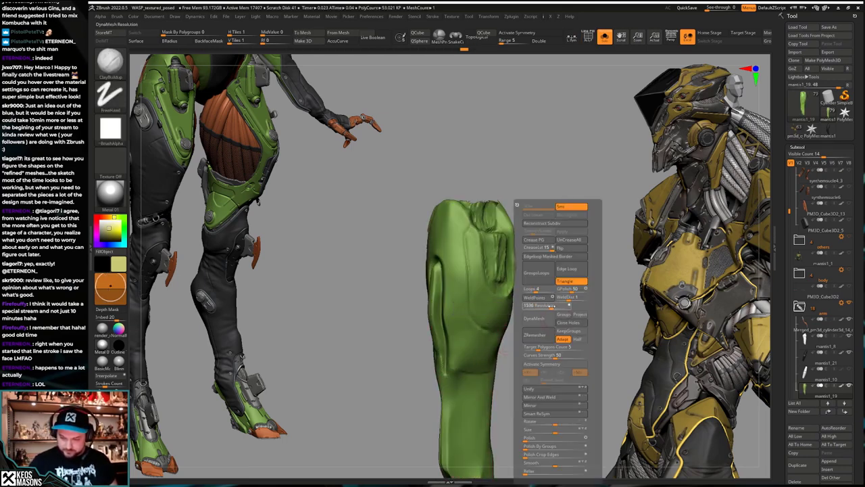
{"action": "left_click", "coordinate": [540, 322]}
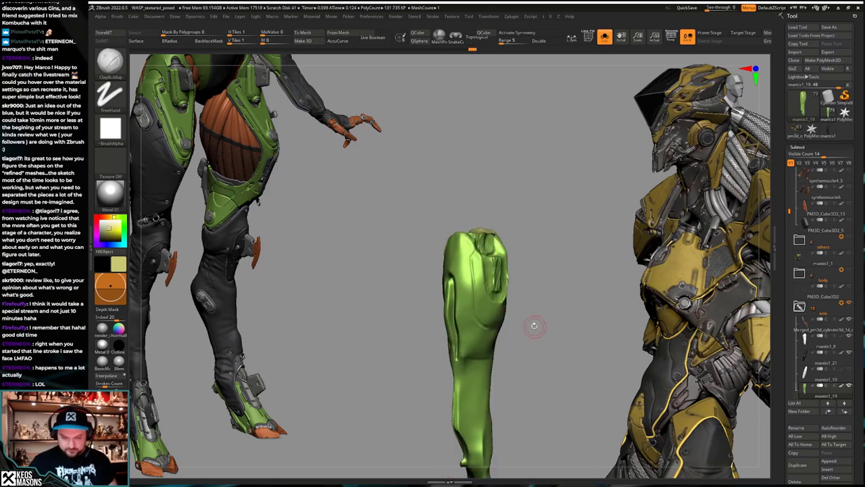
{"action": "key", "text": "s"}
{"action": "right_click_drag", "start_coordinate": [539, 323], "coordinate": [568, 315]}
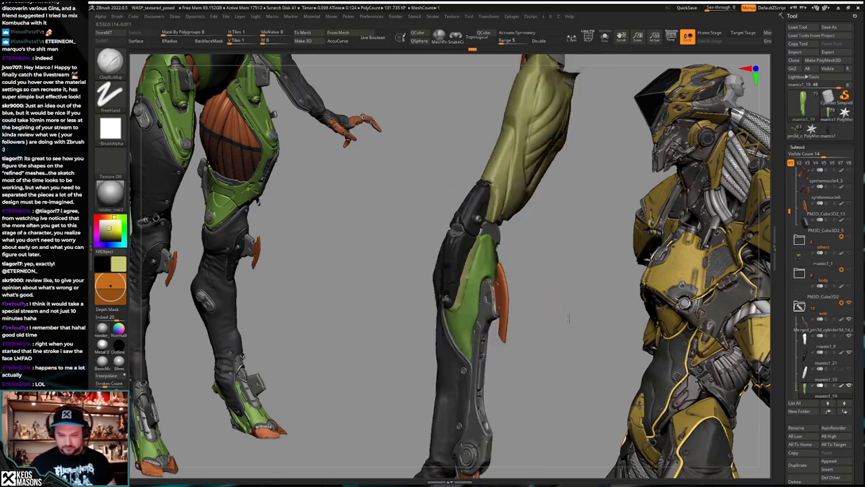
{"action": "key", "text": "s"}
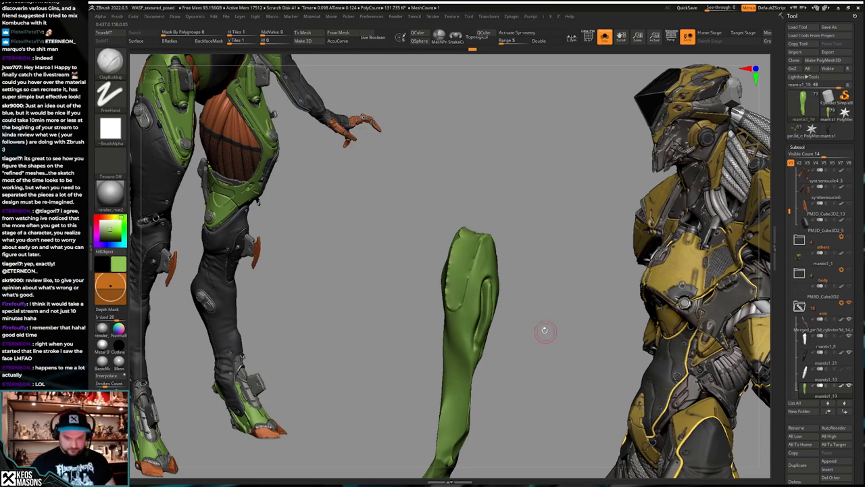
{"action": "left_click", "coordinate": [545, 330]}
{"action": "mouse_move", "coordinate": [545, 330]}
{"action": "left_mouse_down"}
{"action": "mouse_move", "coordinate": [572, 328]}
{"action": "mouse_move", "coordinate": [540, 317]}
{"action": "left_mouse_up"}
{"action": "left_click", "coordinate": [561, 324]}
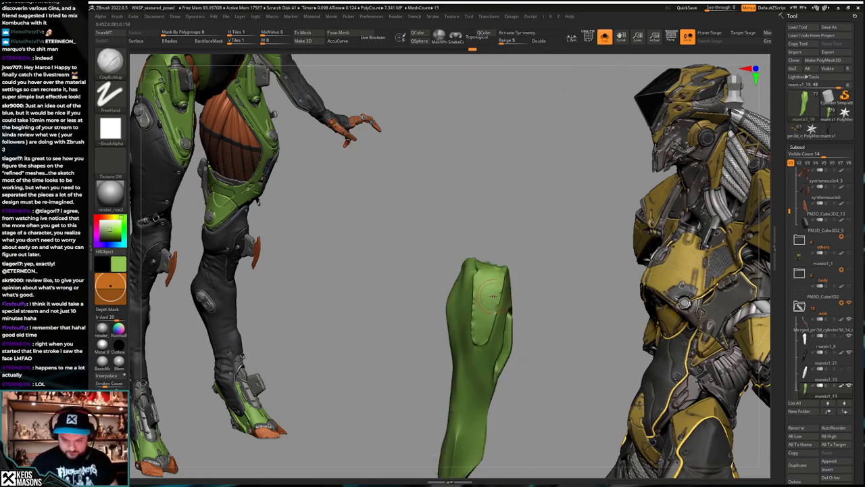
Step: Smooth the raised edge of the recess near the upper end of the forearm shell
{"action": "right_click_drag", "start_coordinate": [493, 295], "coordinate": [494, 315], "text": "ctrl"}
{"action": "left_click_drag", "start_coordinate": [475, 338], "coordinate": [487, 285], "text": "shift"}
{"action": "left_click", "coordinate": [541, 327]}
{"action": "left_click_drag", "start_coordinate": [540, 328], "coordinate": [517, 338]}
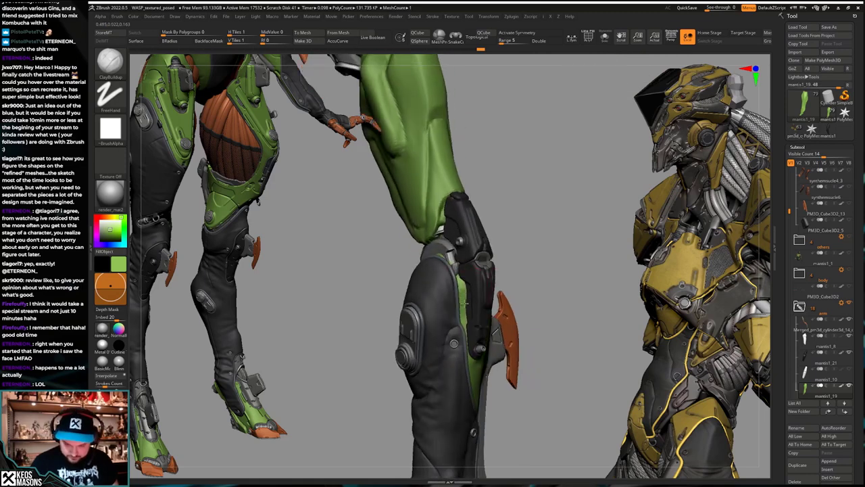
Step: Sculpt the forearm shell around the lower part of the elbow armour with the ClayBuildup brush
{"action": "right_click_drag", "start_coordinate": [473, 325], "coordinate": [500, 271]}
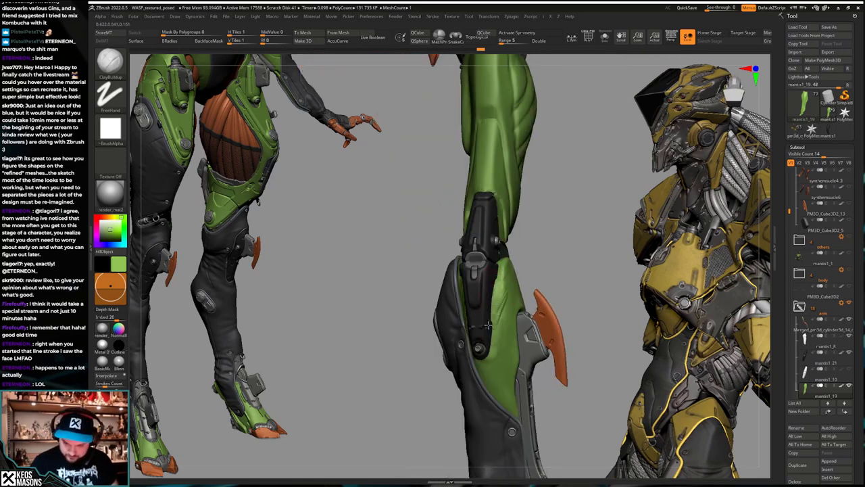
{"action": "right_click_drag", "start_coordinate": [509, 347], "coordinate": [507, 284]}
{"action": "mouse_move", "coordinate": [485, 381]}
{"action": "right_mouse_down"}
{"action": "mouse_move", "coordinate": [472, 270]}
{"action": "mouse_move", "coordinate": [480, 319]}
{"action": "right_mouse_up"}
{"action": "right_click_drag", "start_coordinate": [479, 353], "coordinate": [481, 325]}
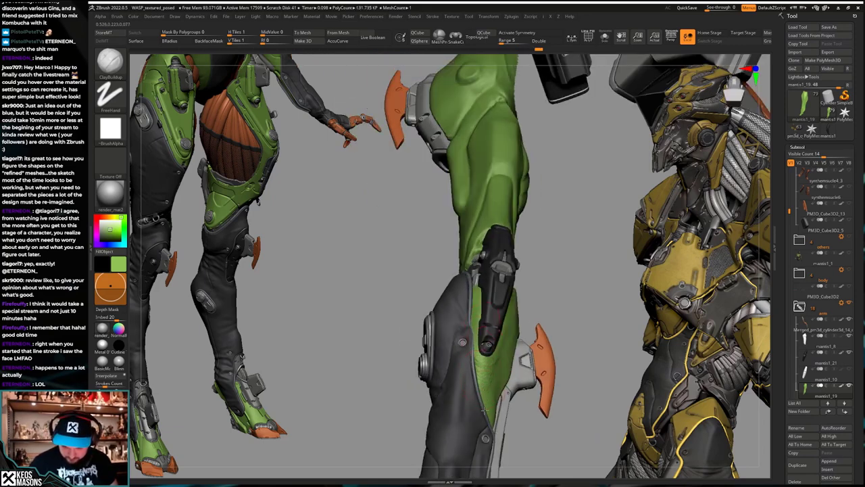
{"action": "right_click_drag", "start_coordinate": [484, 409], "coordinate": [487, 298], "text": "shift"}
{"action": "mouse_move", "coordinate": [486, 397]}
{"action": "right_mouse_down"}
{"action": "mouse_move", "coordinate": [488, 345]}
{"action": "mouse_move", "coordinate": [500, 363]}
{"action": "mouse_move", "coordinate": [521, 342]}
{"action": "mouse_move", "coordinate": [551, 267]}
{"action": "mouse_move", "coordinate": [538, 296]}
{"action": "mouse_move", "coordinate": [552, 311]}
{"action": "mouse_move", "coordinate": [511, 283]}
{"action": "mouse_move", "coordinate": [595, 292]}
{"action": "mouse_move", "coordinate": [522, 295]}
{"action": "mouse_move", "coordinate": [505, 280]}
{"action": "mouse_move", "coordinate": [512, 300]}
{"action": "mouse_move", "coordinate": [521, 281]}
{"action": "mouse_move", "coordinate": [508, 277]}
{"action": "mouse_move", "coordinate": [545, 283]}
{"action": "right_mouse_up"}
Step: Reshape the upper end of the forearm shell with the Move brush in isolation and undo unwanted adjustments
{"action": "key", "text": "space"}
{"action": "left_click", "coordinate": [517, 283]}
{"action": "key", "text": "alt+s"}
{"action": "key", "text": "ctrl+z"}
{"action": "key", "text": "ctrl+z"}
{"action": "key", "text": "ctrl+z"}
{"action": "key", "text": "ctrl+z"}
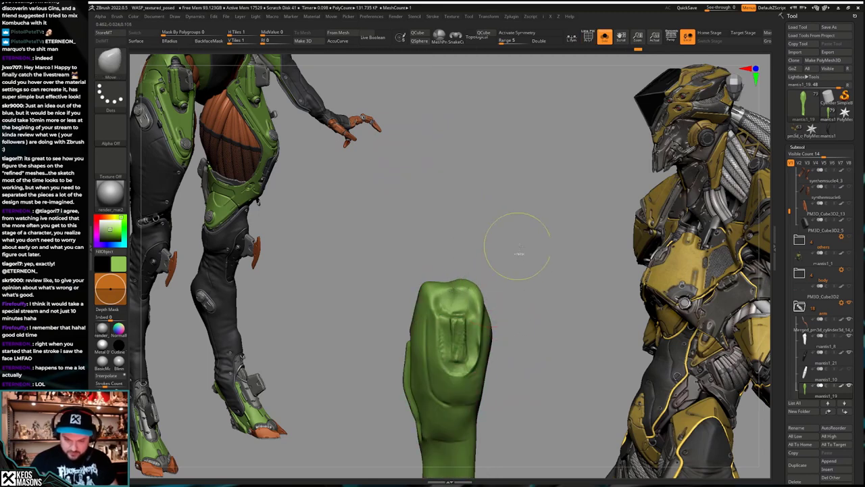
{"action": "key", "text": "ctrl+z"}
{"action": "key", "text": "ctrl+z"}
{"action": "key", "text": "ctrl+z"}
{"action": "key", "text": "ctrl+z"}
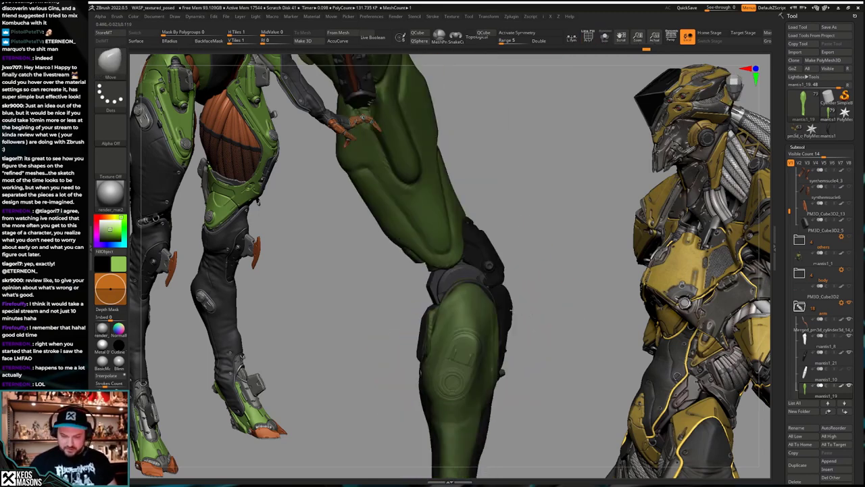
Step: Rebuild the forearm shell's mesh with DynaMesh and show the full arm again
{"action": "key", "text": "ctrl+shift+z"}
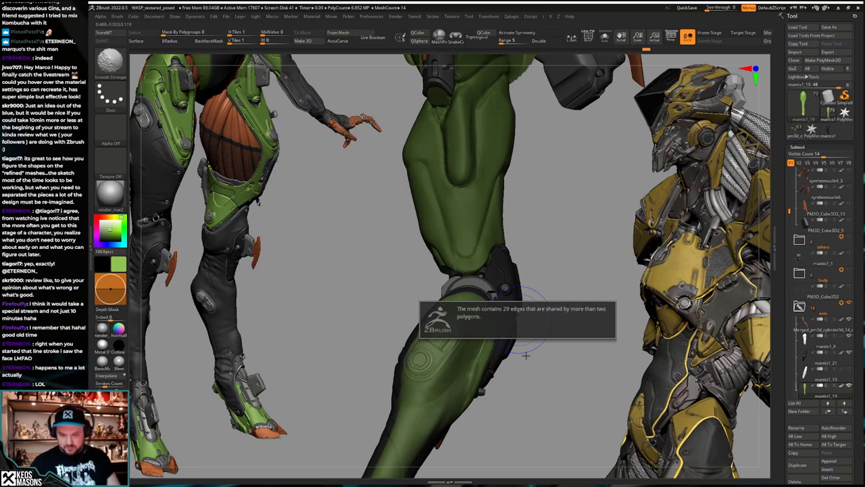
{"action": "key", "text": "alt+s"}
{"action": "key", "text": "g"}
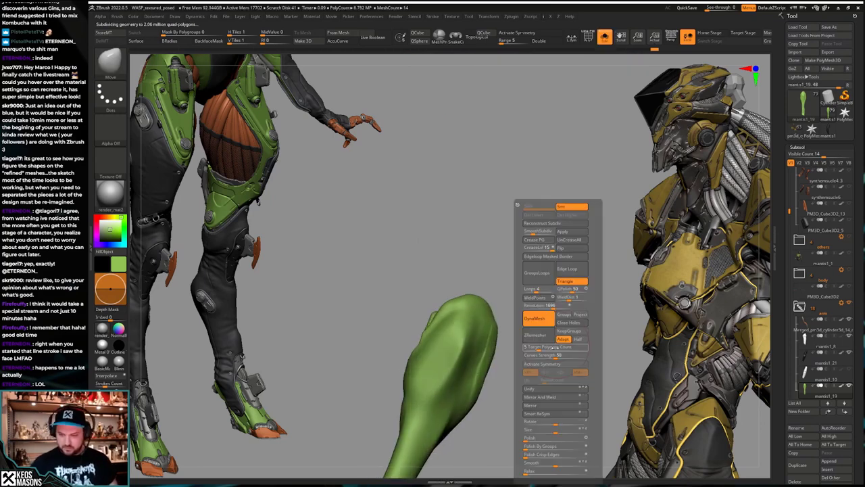
{"action": "key", "text": "alt+s"}
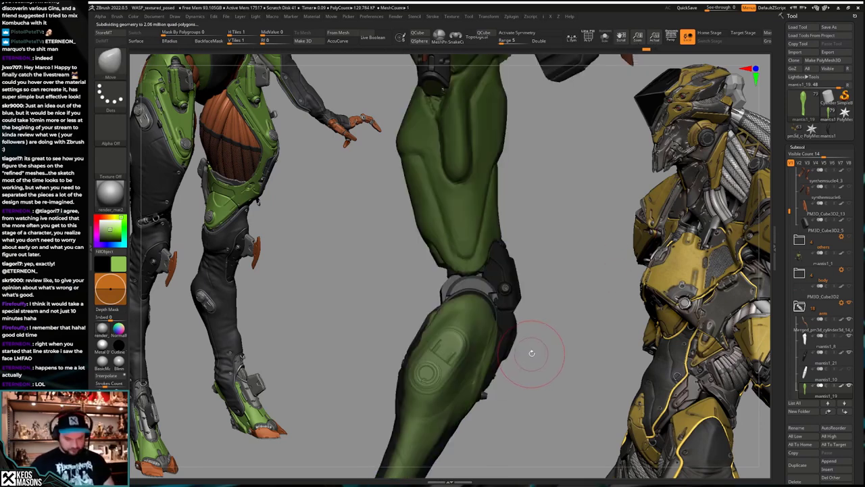
Step: Check how the elbow armour sits inside the forearm shell with the transparent ghost display, and return to the solid display
{"action": "key", "text": "alt+t"}
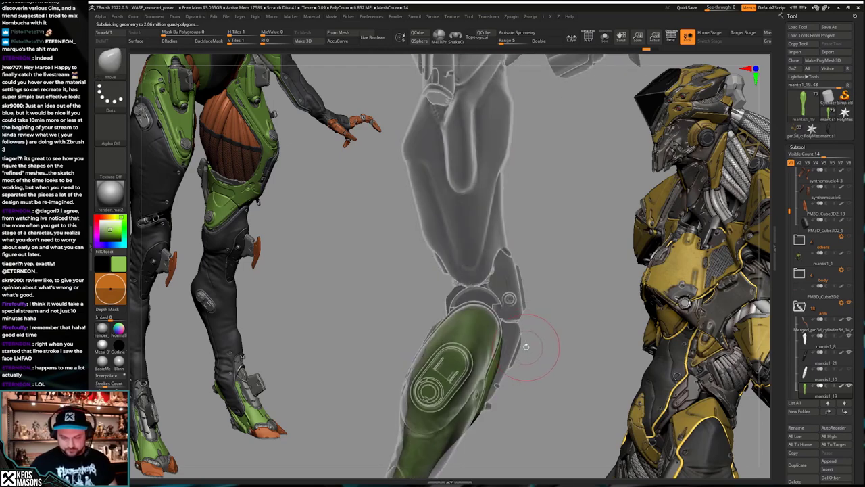
{"action": "key", "text": "space"}
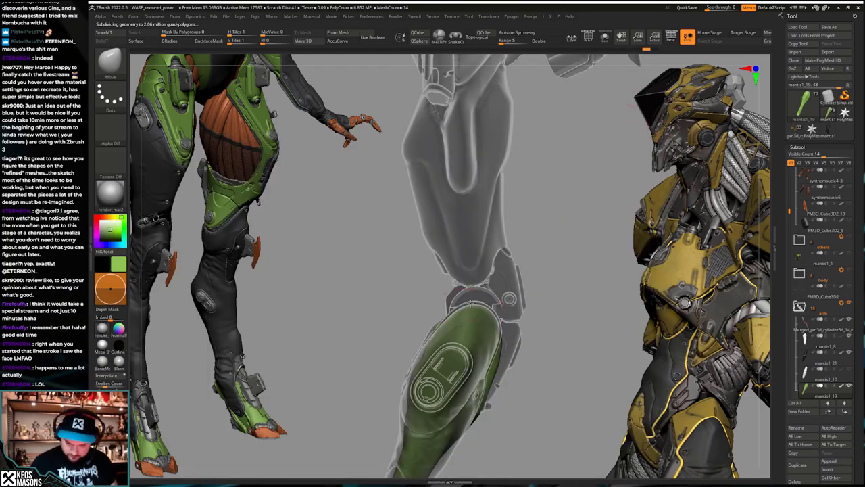
{"action": "mouse_move", "coordinate": [495, 327]}
{"action": "right_mouse_down"}
{"action": "mouse_move", "coordinate": [531, 324]}
{"action": "mouse_move", "coordinate": [505, 317]}
{"action": "right_mouse_up"}
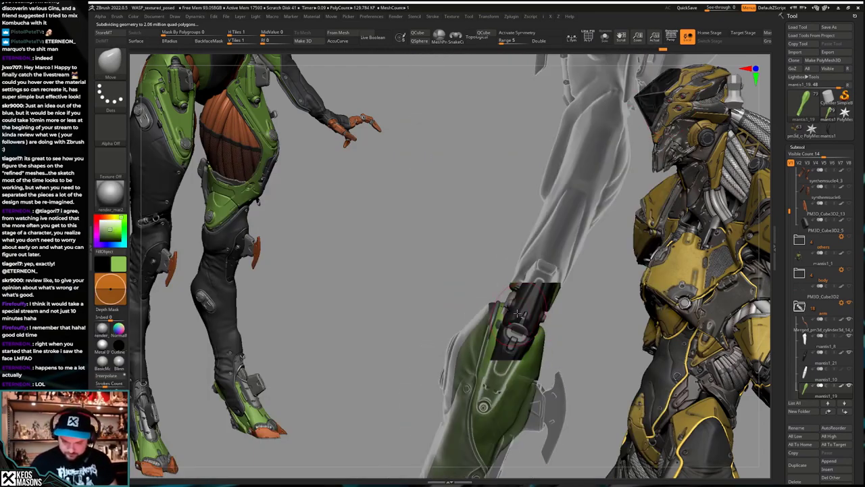
{"action": "key", "text": "alt+t"}
Step: Undo the last Move brush adjustments on the forearm shell around the elbow
{"action": "key", "text": "ctrl+z"}
{"action": "key", "text": "ctrl+z"}
{"action": "key", "text": "ctrl+z"}
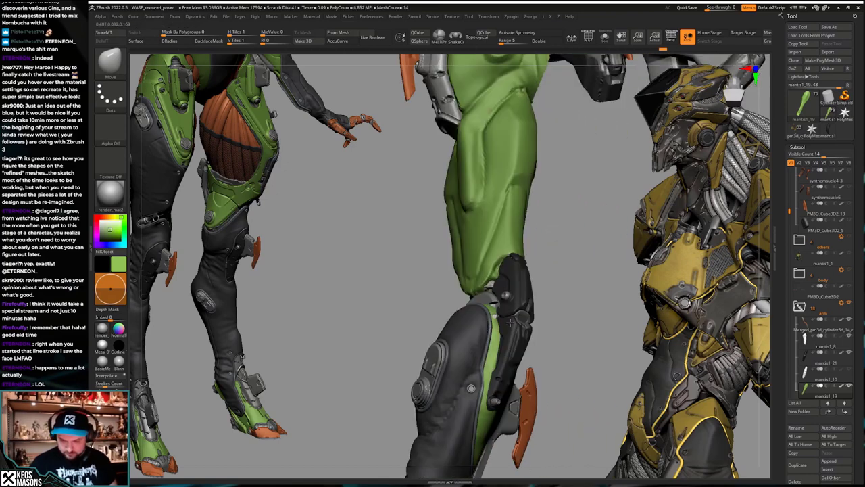
{"action": "key", "text": "ctrl+z"}
{"action": "key", "text": "ctrl+z"}
{"action": "key", "text": "ctrl+z"}
{"action": "key", "text": "ctrl+z"}
{"action": "key", "text": "ctrl+z"}
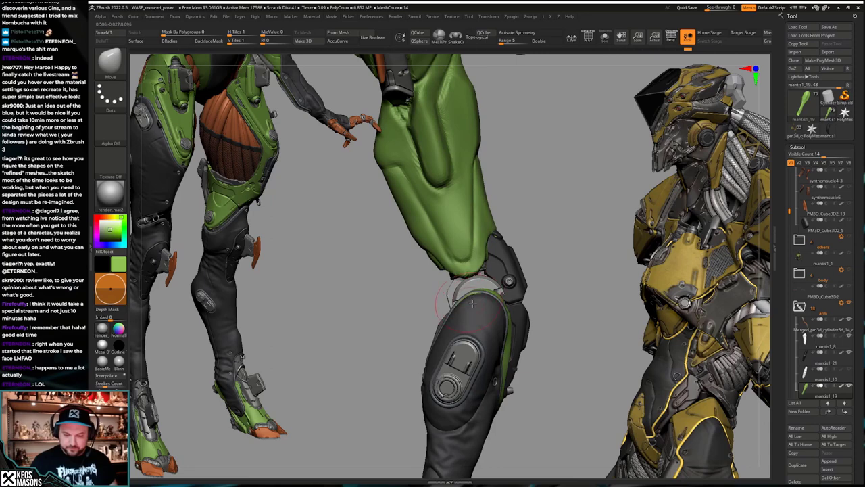
{"action": "key", "text": "ctrl+z"}
{"action": "key", "text": "ctrl+z"}
{"action": "key", "text": "ctrl+z"}
{"action": "key", "text": "ctrl+z"}
{"action": "key", "text": "ctrl+z"}
{"action": "key", "text": "ctrl+z"}
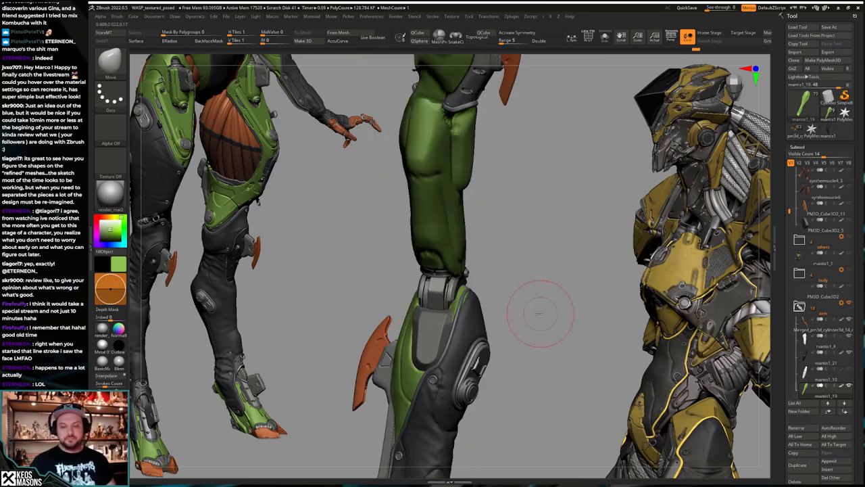
Step: Isolate the green upper-arm shell and switch to the ClayBuildup brush
{"action": "key", "text": "ctrl+z"}
{"action": "key", "text": "ctrl+z"}
{"action": "key", "text": "ctrl+z"}
{"action": "key", "text": "ctrl+z"}
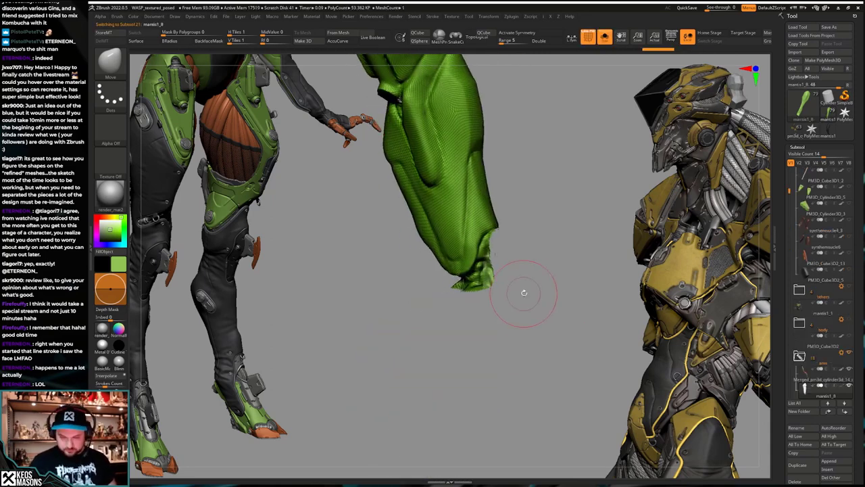
{"action": "mouse_move", "coordinate": [541, 272]}
{"action": "left_mouse_down", "text": "ctrl"}
{"action": "mouse_move", "coordinate": [488, 257]}
{"action": "mouse_move", "coordinate": [490, 296]}
{"action": "left_mouse_up", "text": "ctrl"}
{"action": "key", "text": "b"}
{"action": "key", "text": "c"}
{"action": "key", "text": "b"}
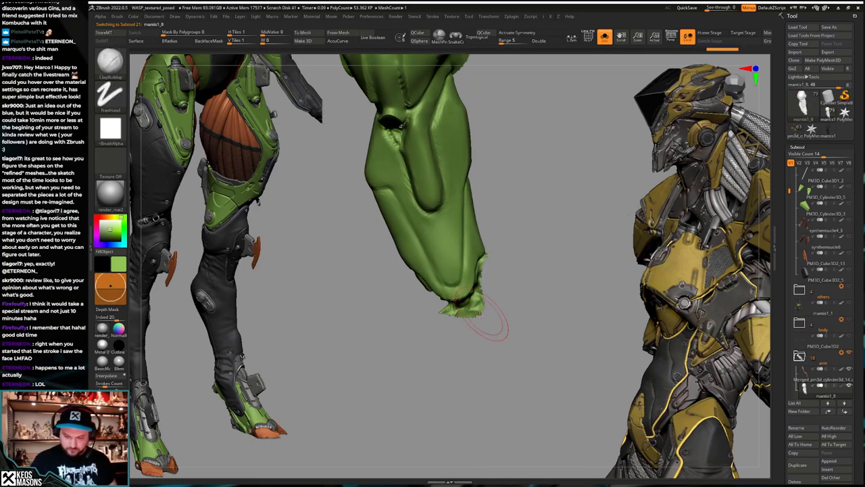
Step: Sculpt the ragged lower end of the upper-arm shell with the ClayBuildup brush in isolation and show the full arm again
{"action": "key", "text": "ctrl+z"}
{"action": "key", "text": "ctrl+z"}
{"action": "key", "text": "ctrl+z"}
{"action": "key", "text": "ctrl+z"}
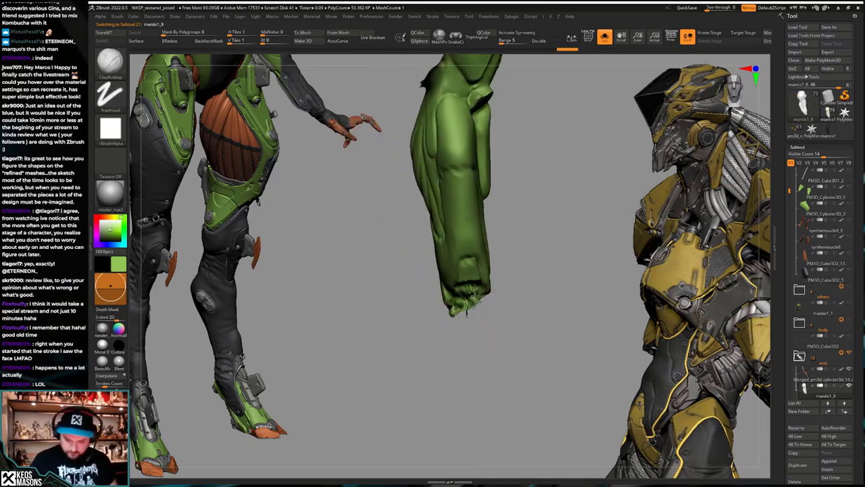
{"action": "key", "text": "ctrl+shift+z"}
{"action": "key", "text": "ctrl+shift+z"}
{"action": "key", "text": "ctrl+shift+z"}
{"action": "key", "text": "ctrl+shift+z"}
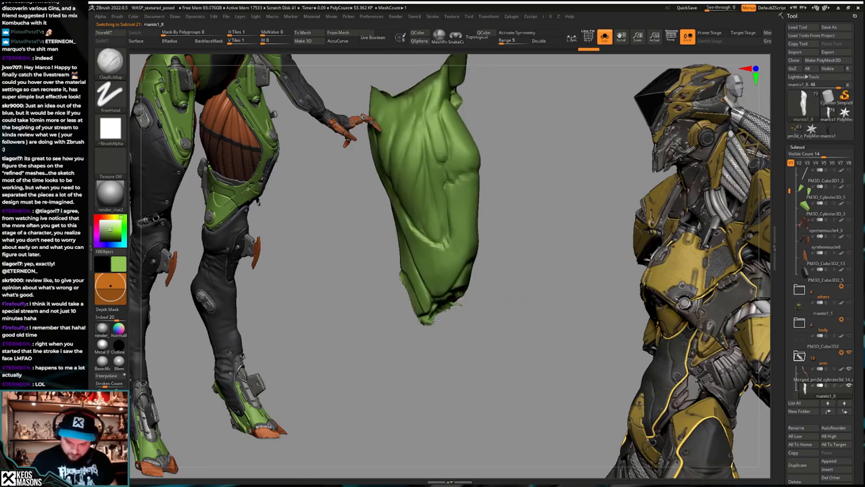
{"action": "key", "text": "alt+s"}
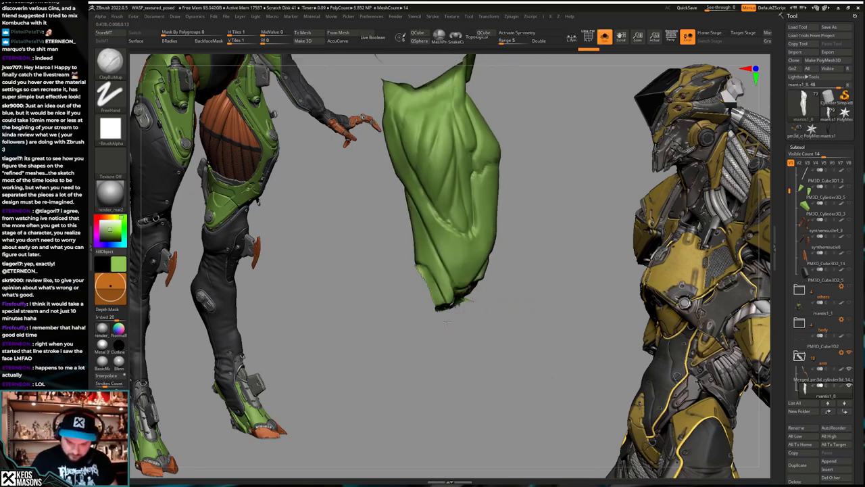
{"action": "key", "text": "ctrl+shift+z"}
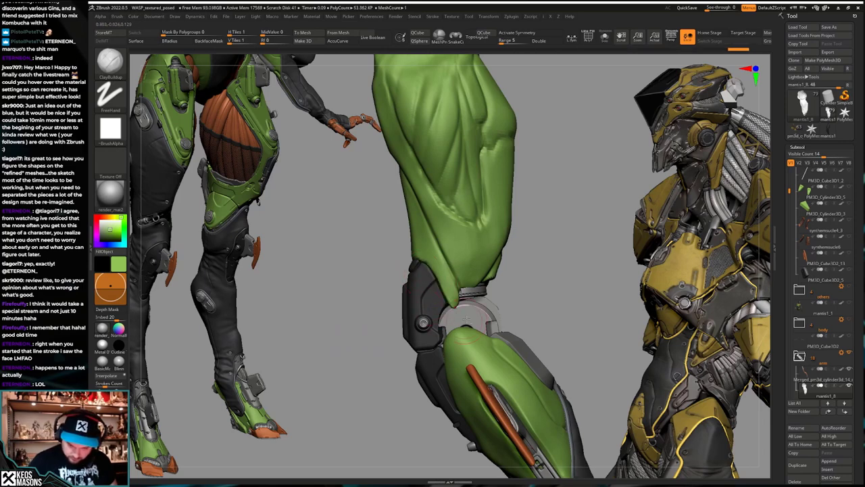
Step: Build up the upper-arm shell's lower edge where it meets the elbow armour, adjusting the ClayBuildup brush settings
{"action": "right_click_drag", "start_coordinate": [451, 301], "coordinate": [491, 312]}
{"action": "right_click", "coordinate": [420, 321]}
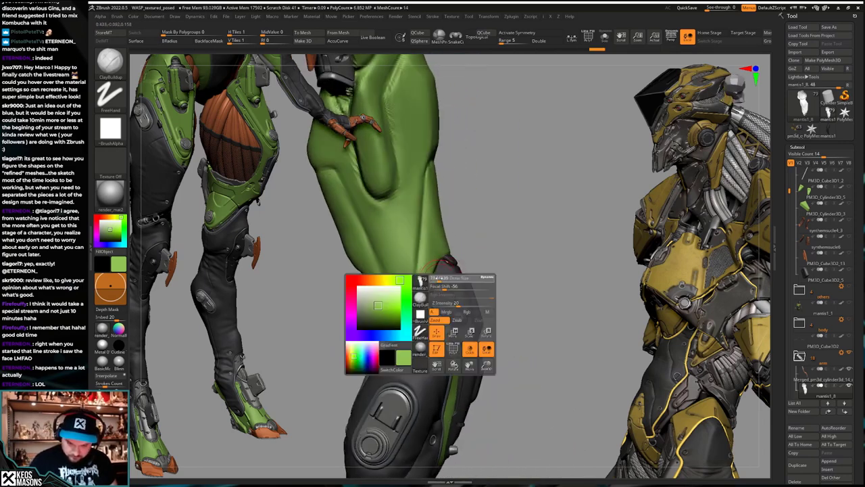
{"action": "right_click_drag", "start_coordinate": [420, 322], "coordinate": [443, 261]}
{"action": "key", "text": "ctrl+shift+z"}
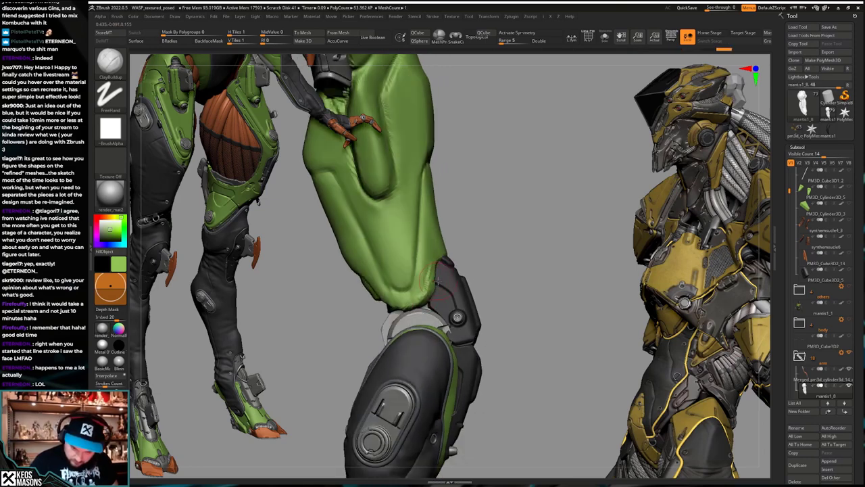
{"action": "key", "text": "ctrl+shift+z"}
{"action": "key", "text": "ctrl+shift+z"}
{"action": "key", "text": "ctrl+shift+z"}
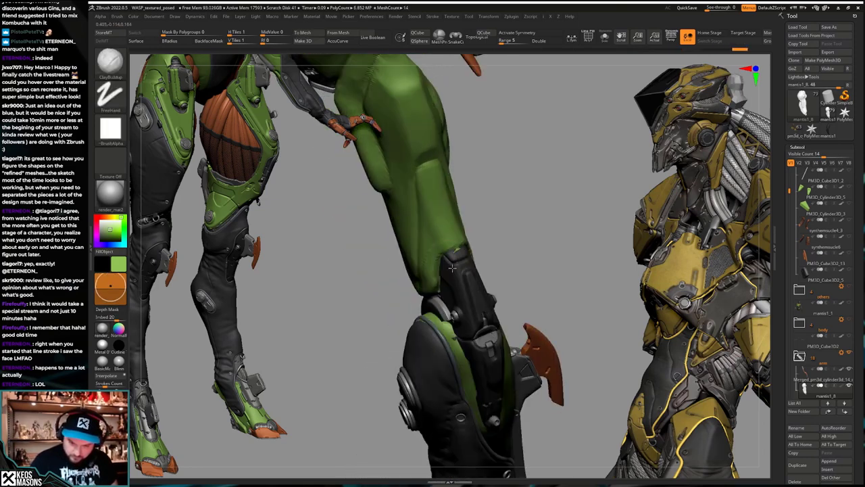
Step: Refine the lower end of the upper-arm shell above the elbow joint, undoing unwanted ClayBuildup strokes
{"action": "key", "text": "ctrl+z"}
{"action": "key", "text": "ctrl+z"}
{"action": "key", "text": "ctrl+z"}
{"action": "key", "text": "ctrl+z"}
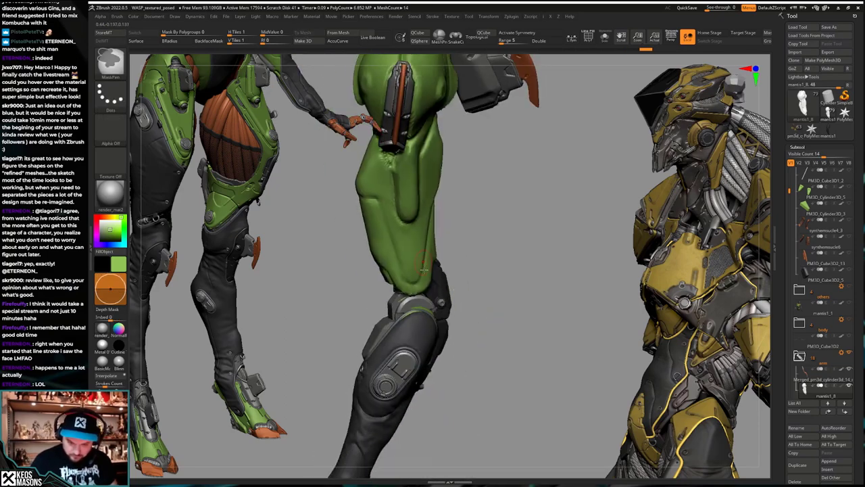
{"action": "key", "text": "ctrl+shift+z"}
{"action": "key", "text": "ctrl+shift+z"}
{"action": "key", "text": "ctrl+shift+z"}
{"action": "key", "text": "ctrl+shift+z"}
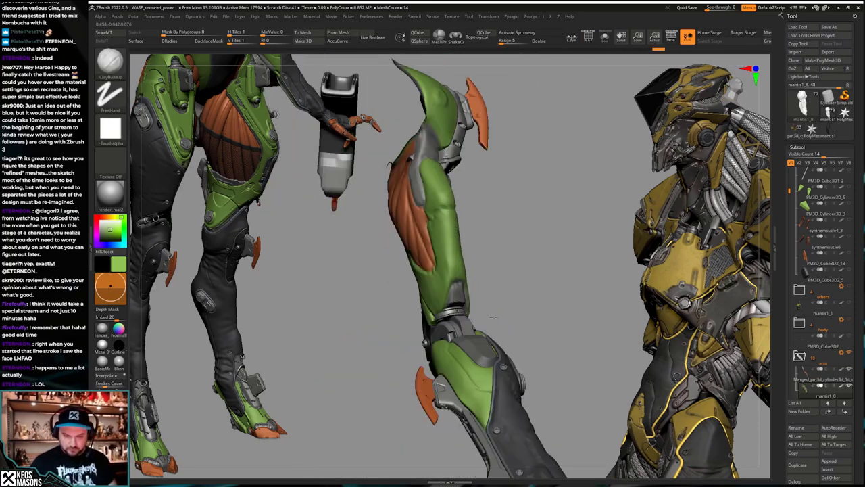
Step: Flatten the green forearm shell's surface around the elbow armour with the hPolish brush
{"action": "mouse_move", "coordinate": [493, 317]}
{"action": "left_mouse_down"}
{"action": "mouse_move", "coordinate": [415, 324]}
{"action": "mouse_move", "coordinate": [469, 347]}
{"action": "left_mouse_up"}
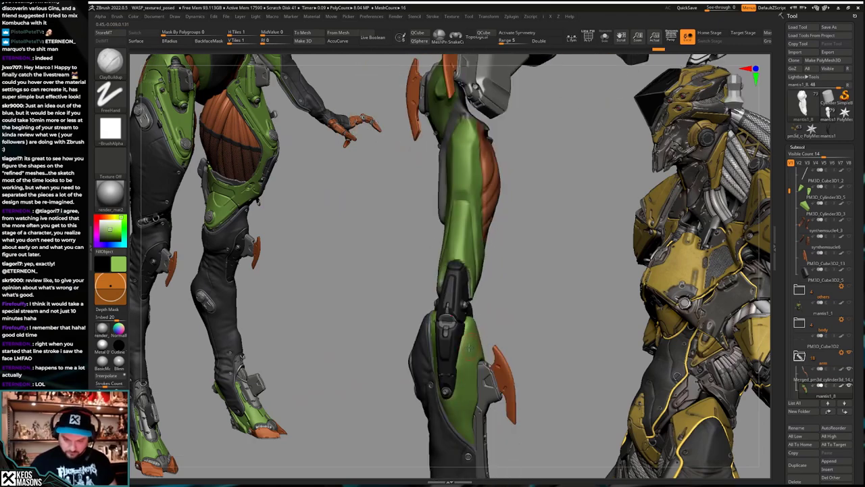
{"action": "left_click", "coordinate": [469, 347], "text": "alt"}
{"action": "mouse_move", "coordinate": [534, 345]}
{"action": "left_mouse_down"}
{"action": "mouse_move", "coordinate": [481, 344]}
{"action": "mouse_move", "coordinate": [498, 355]}
{"action": "left_mouse_up"}
{"action": "key", "text": "space"}
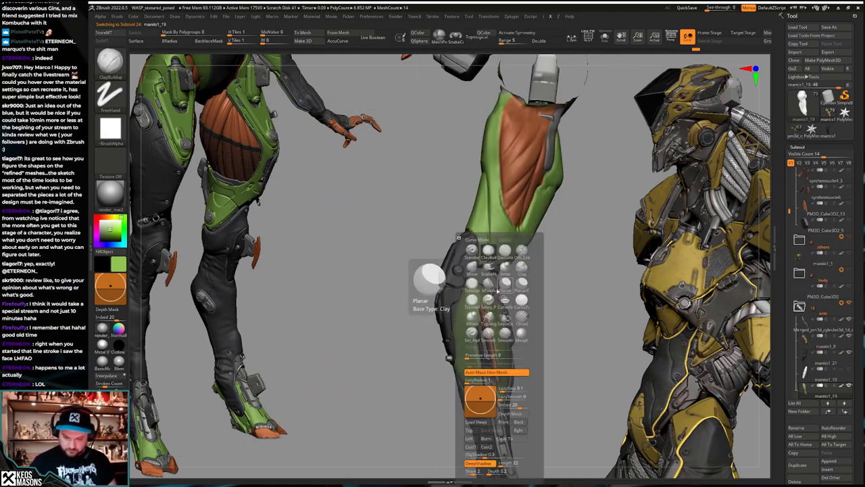
{"action": "left_click", "coordinate": [489, 286]}
{"action": "mouse_move", "coordinate": [532, 305]}
{"action": "left_mouse_down"}
{"action": "mouse_move", "coordinate": [492, 300]}
{"action": "mouse_move", "coordinate": [545, 302]}
{"action": "left_mouse_up"}
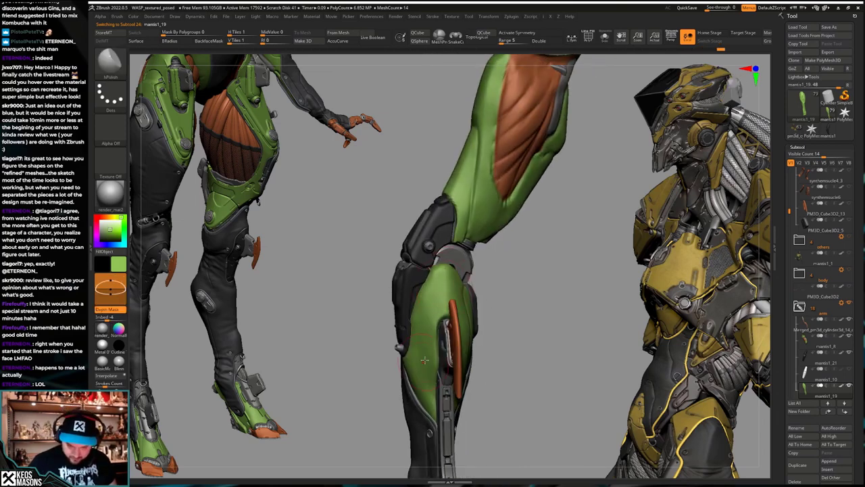
{"action": "key", "text": "ctrl+shift+z"}
{"action": "key", "text": "ctrl+shift+z"}
{"action": "right_click_drag", "start_coordinate": [419, 396], "coordinate": [433, 325]}
{"action": "right_click", "coordinate": [406, 360]}
{"action": "key", "text": "ctrl+shift+z"}
{"action": "key", "text": "ctrl+shift+z"}
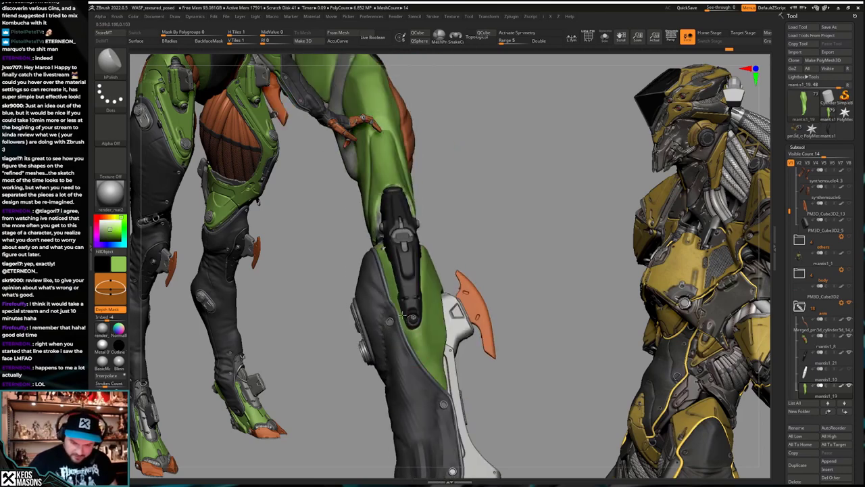
Step: Isolate the forearm shell and polish the elongated recess at its upper end with the hPolish brush
{"action": "key", "text": "ctrl+z"}
{"action": "key", "text": "ctrl+z"}
{"action": "key", "text": "ctrl+z"}
{"action": "key", "text": "ctrl+z"}
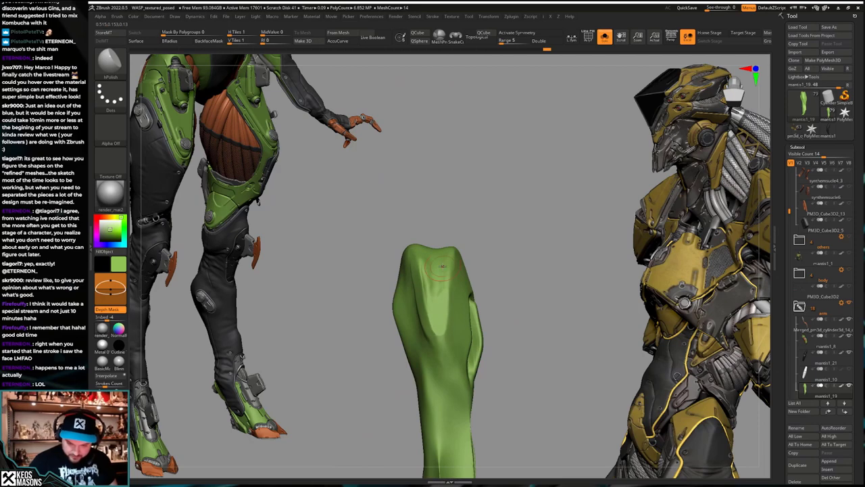
{"action": "key", "text": "alt+s"}
{"action": "right_click_drag", "start_coordinate": [443, 270], "coordinate": [446, 317]}
{"action": "key", "text": "alt+s"}
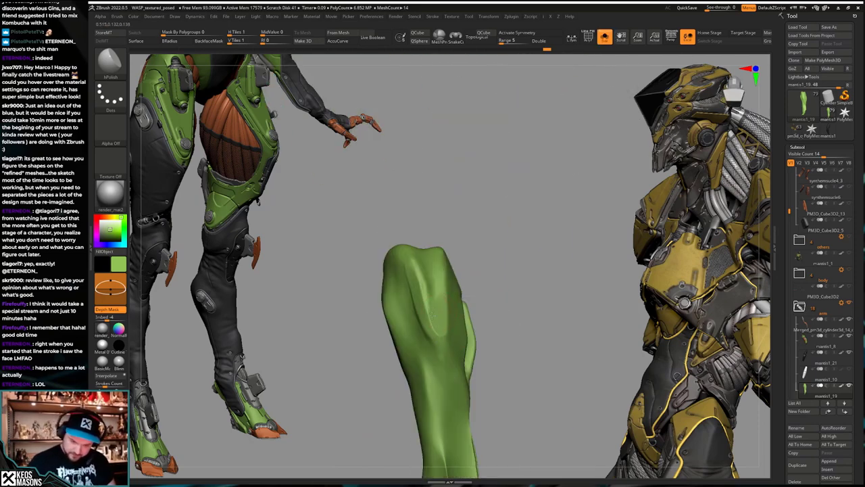
Step: Undo unwanted polishing strokes at the forearm shell's upper end and show the full arm again
{"action": "key", "text": "ctrl+z"}
{"action": "key", "text": "ctrl+z"}
{"action": "key", "text": "ctrl+z"}
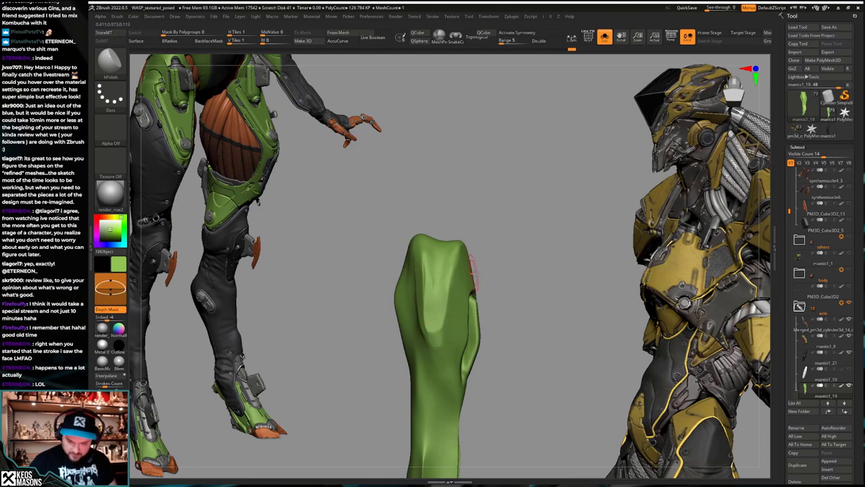
{"action": "key", "text": "alt+s"}
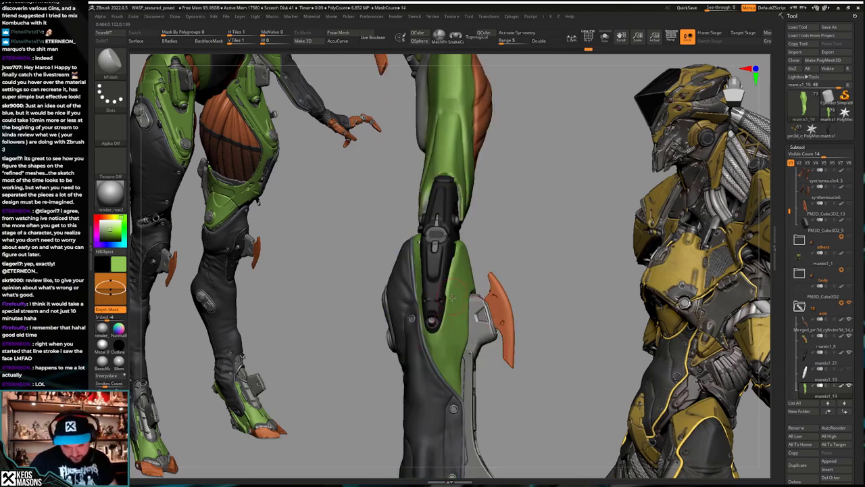
{"action": "key", "text": "ctrl+z"}
{"action": "key", "text": "ctrl+z"}
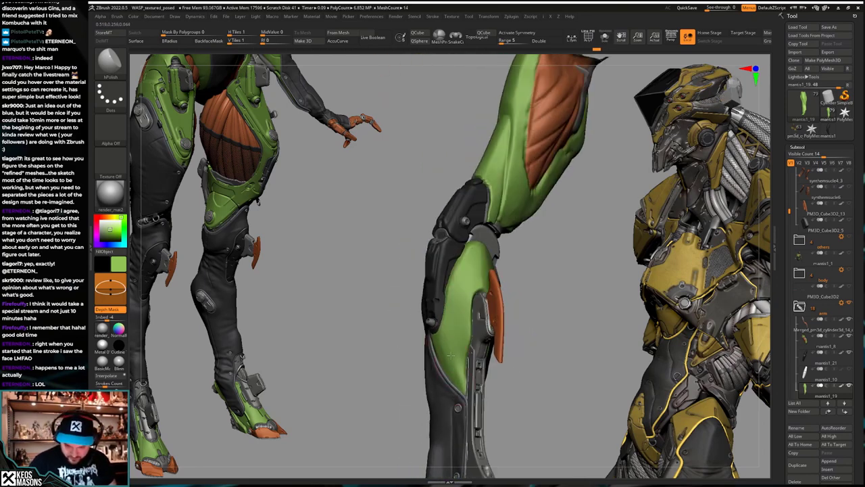
Step: Polish the upper surface of the green forearm plate below the elbow joint with the hPolish brush
{"action": "key", "text": "ctrl+z"}
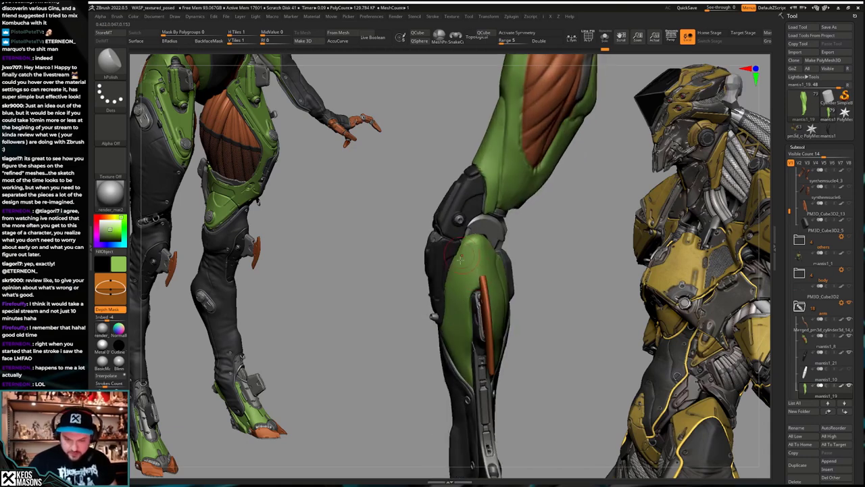
{"action": "key", "text": "ctrl+z"}
{"action": "key", "text": "ctrl+z"}
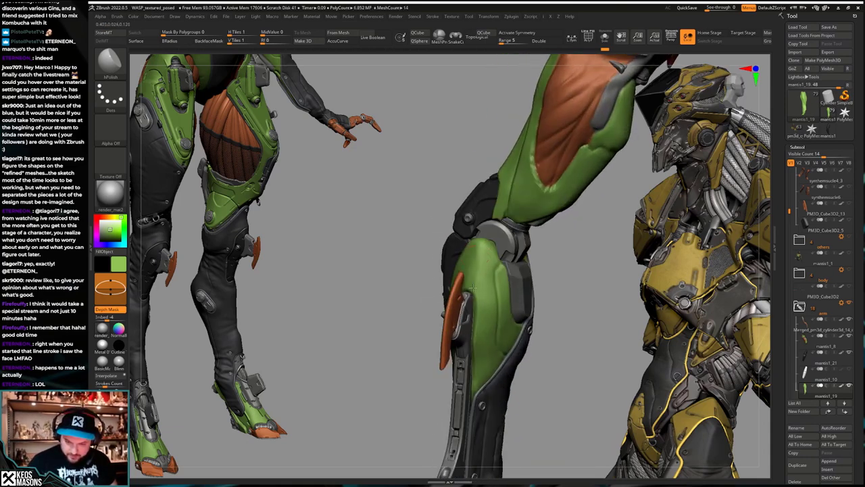
{"action": "key", "text": "ctrl+z"}
{"action": "key", "text": "ctrl+z"}
{"action": "key", "text": "ctrl+z"}
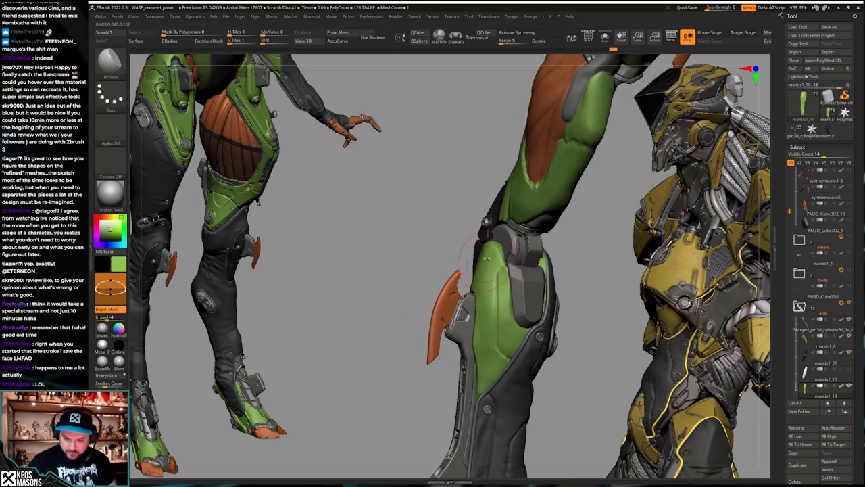
{"action": "key", "text": "ctrl+z"}
{"action": "key", "text": "ctrl+z"}
{"action": "key", "text": "ctrl+shift+z"}
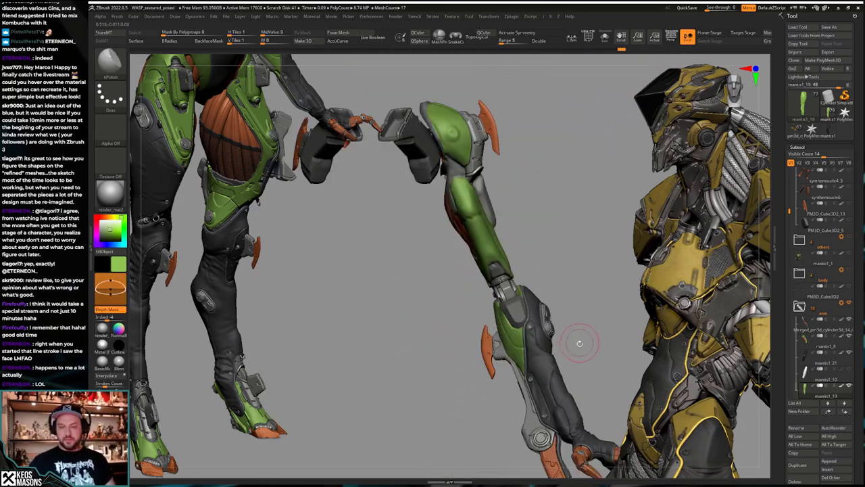
Step: Refine the green forearm plate's surface beside the dark elbow cover with the hPolish brush
{"action": "left_click_drag", "start_coordinate": [577, 346], "coordinate": [465, 267], "text": "alt"}
{"action": "left_click_drag", "start_coordinate": [511, 334], "coordinate": [517, 310]}
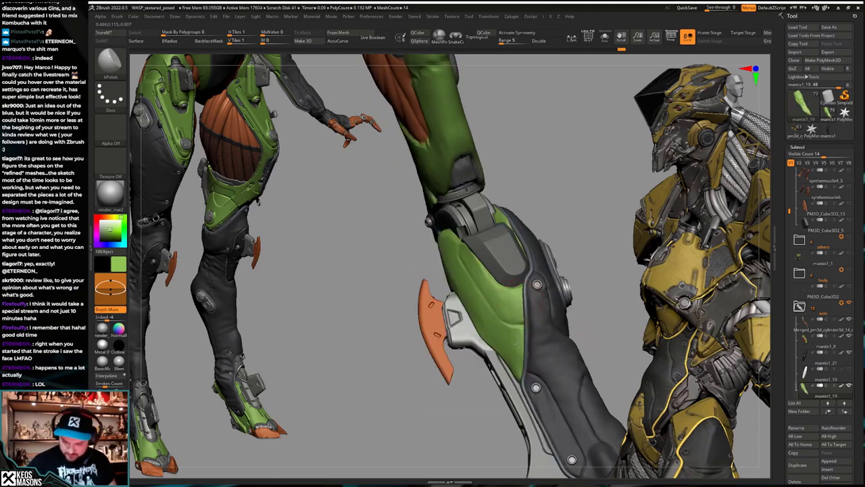
{"action": "key", "text": "ctrl+z"}
{"action": "key", "text": "ctrl+z"}
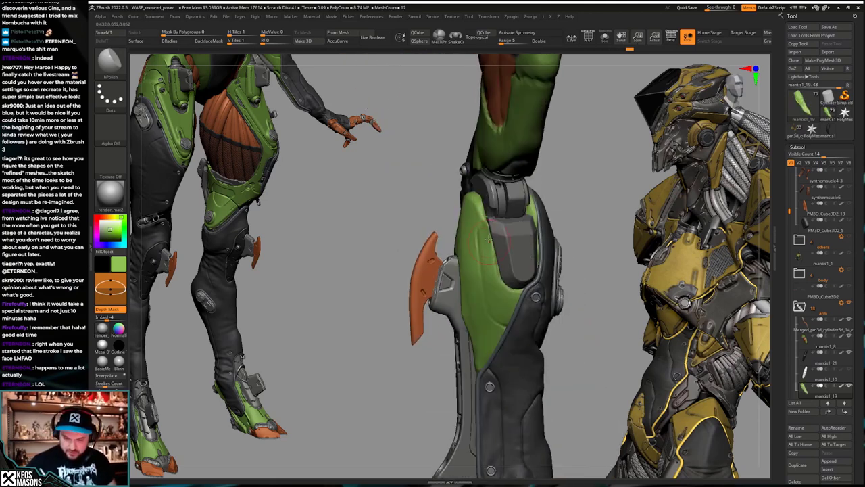
{"action": "left_click_drag", "start_coordinate": [481, 256], "coordinate": [479, 263]}
{"action": "right_click_drag", "start_coordinate": [479, 263], "coordinate": [465, 194]}
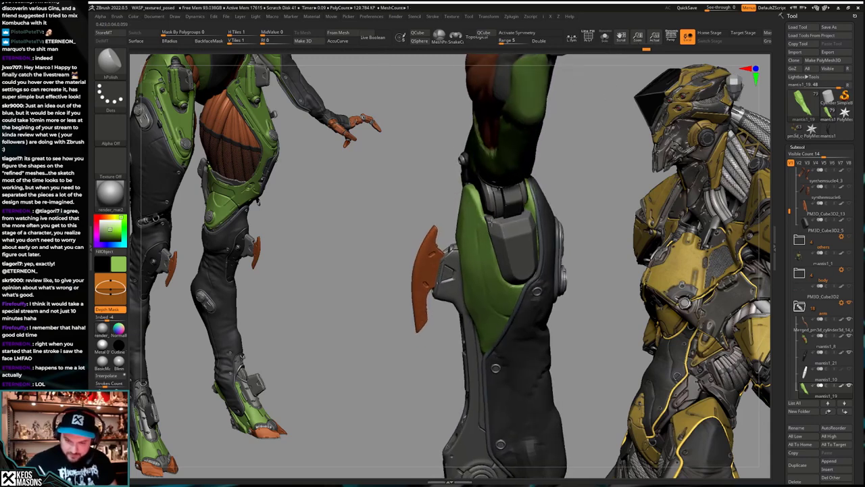
Step: Define the green plate's border next to the elbow joint and dark cover with the Orb_Cracks brush
{"action": "key", "text": "space"}
{"action": "left_click", "coordinate": [509, 242]}
{"action": "mouse_move", "coordinate": [473, 236]}
{"action": "right_mouse_down"}
{"action": "mouse_move", "coordinate": [504, 219]}
{"action": "mouse_move", "coordinate": [474, 205]}
{"action": "right_mouse_up"}
{"action": "key", "text": "space"}
{"action": "left_click", "coordinate": [524, 231]}
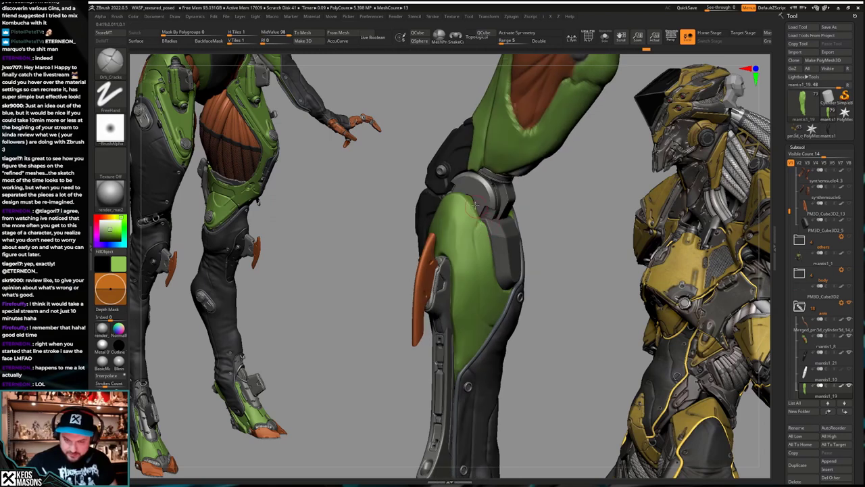
{"action": "mouse_move", "coordinate": [493, 237]}
{"action": "right_mouse_down"}
{"action": "mouse_move", "coordinate": [439, 226]}
{"action": "mouse_move", "coordinate": [487, 225]}
{"action": "right_mouse_up"}
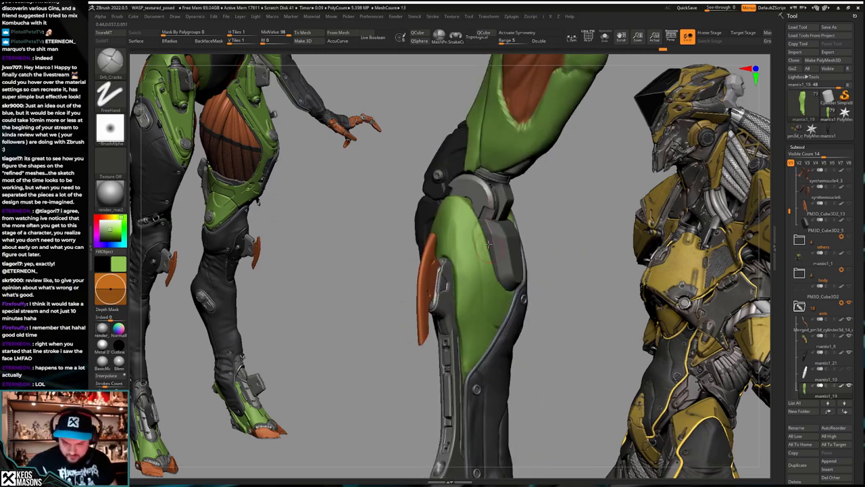
Step: Isolate the green forearm plate and smooth the rectangular imprint in its recess with the Smooth Stronger brush
{"action": "key", "text": "ctrl+z"}
{"action": "key", "text": "ctrl+z"}
{"action": "key", "text": "ctrl+z"}
{"action": "key", "text": "ctrl+z"}
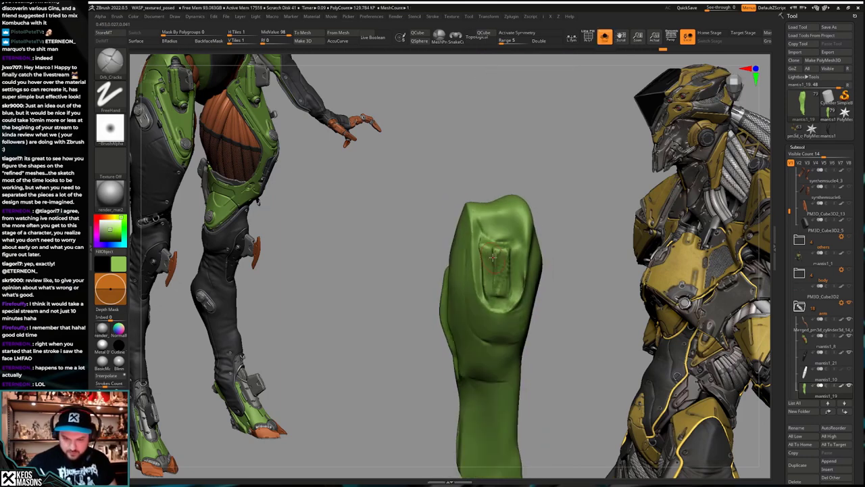
{"action": "key", "text": "shift"}
{"action": "key", "text": "space"}
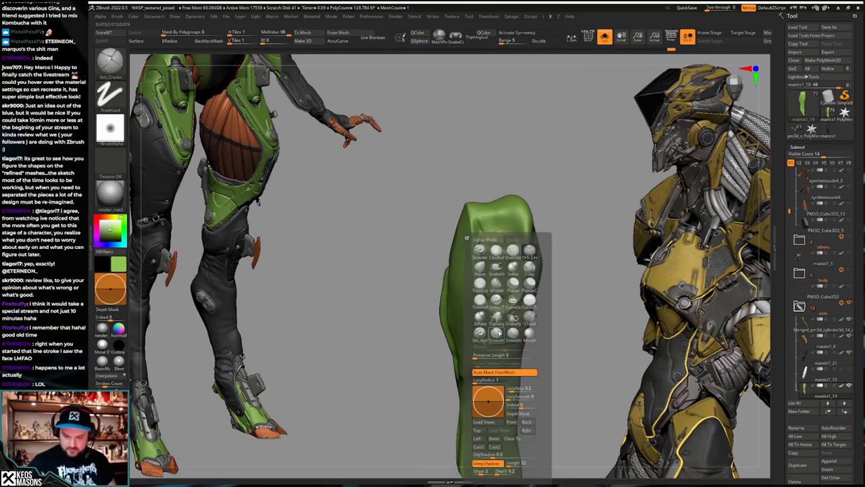
{"action": "left_click", "coordinate": [499, 332]}
{"action": "right_click", "coordinate": [577, 196], "text": "shift"}
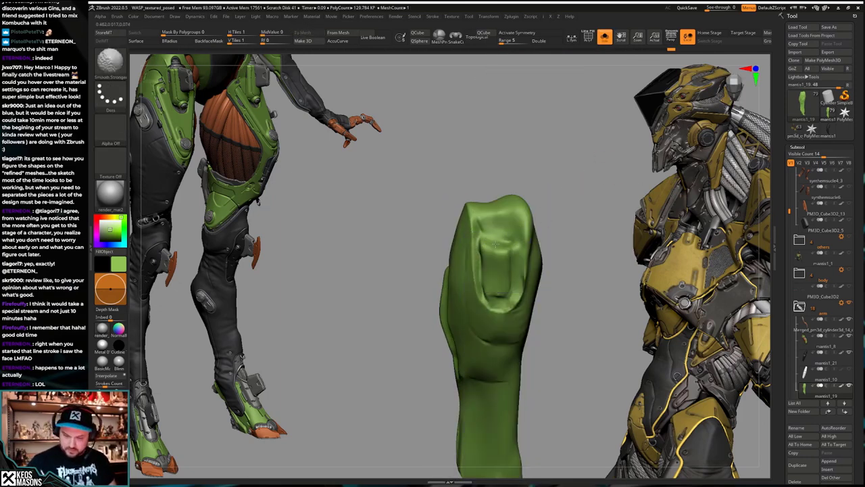
Step: Fill in the upper part of the green plate's recess with the ClayBuildup brush and smooth it
{"action": "key", "text": "space"}
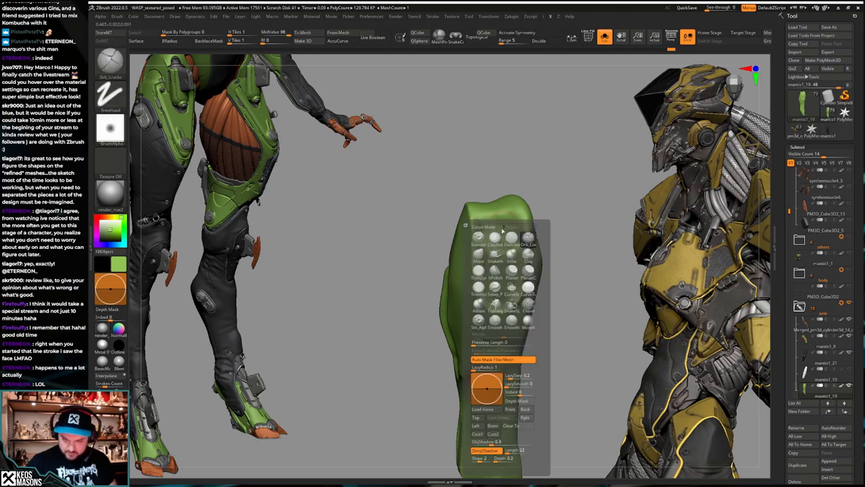
{"action": "key", "text": "space"}
{"action": "left_click", "coordinate": [487, 237]}
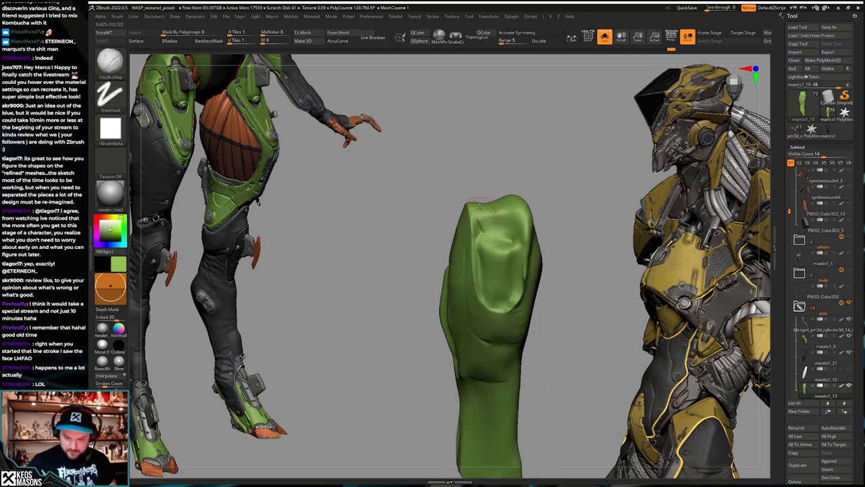
{"action": "left_click_drag", "start_coordinate": [483, 238], "coordinate": [492, 255], "text": "shift"}
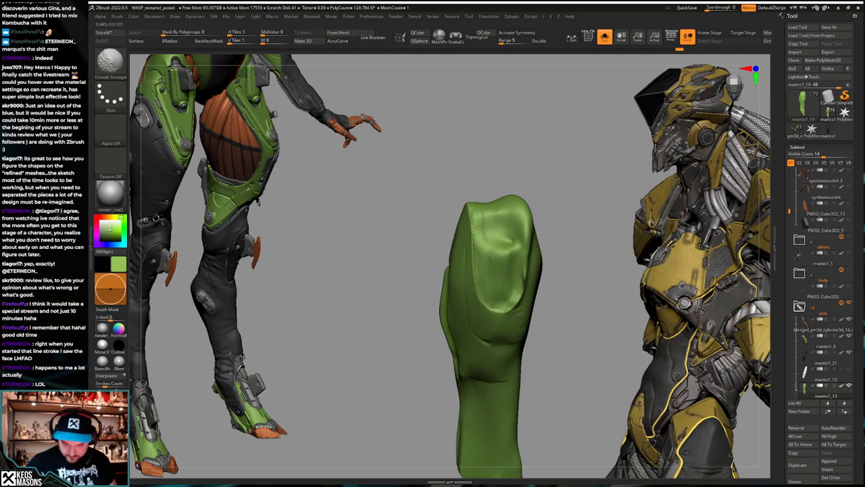
Step: Build up the lower floor and rim of the recess with ClayBuildup, smooth it and show the whole arm again
{"action": "right_click_drag", "start_coordinate": [488, 232], "coordinate": [534, 242]}
{"action": "key", "text": "shift+s"}
{"action": "right_click_drag", "start_coordinate": [473, 256], "coordinate": [494, 267]}
{"action": "key", "text": "ctrl+shift+f"}
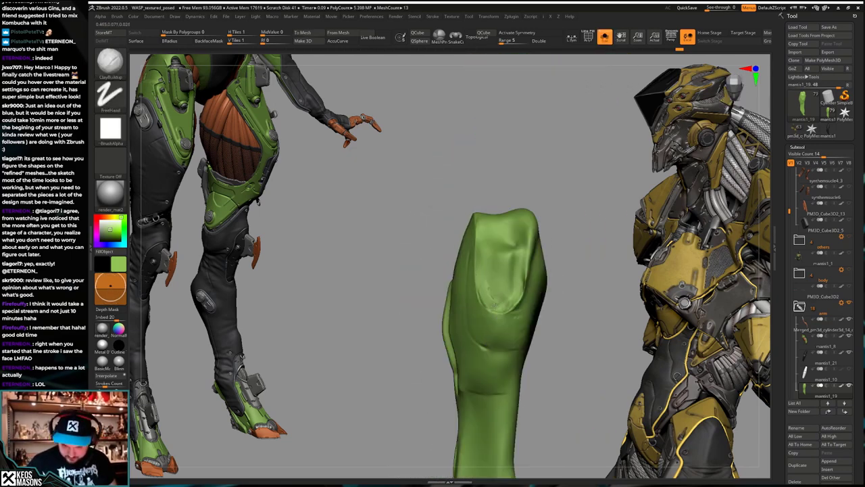
{"action": "left_click_drag", "start_coordinate": [516, 296], "coordinate": [524, 223]}
{"action": "left_click_drag", "start_coordinate": [497, 284], "coordinate": [491, 273], "text": "shift"}
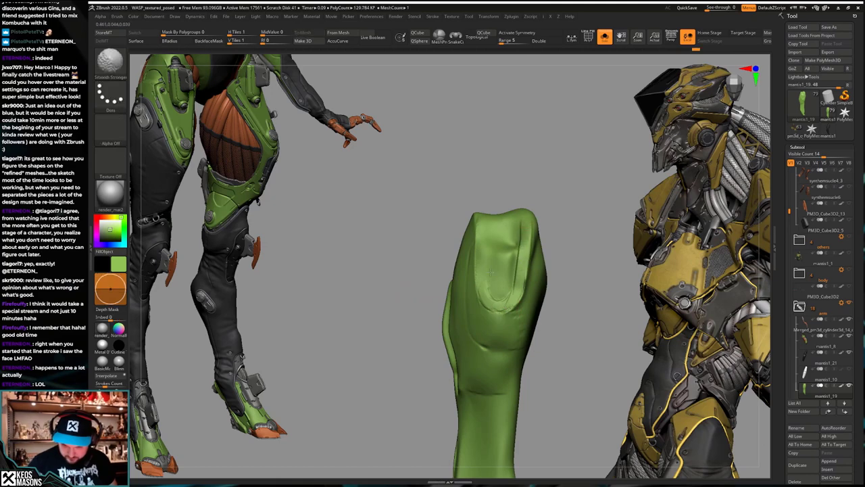
{"action": "key", "text": "ctrl+shift+f"}
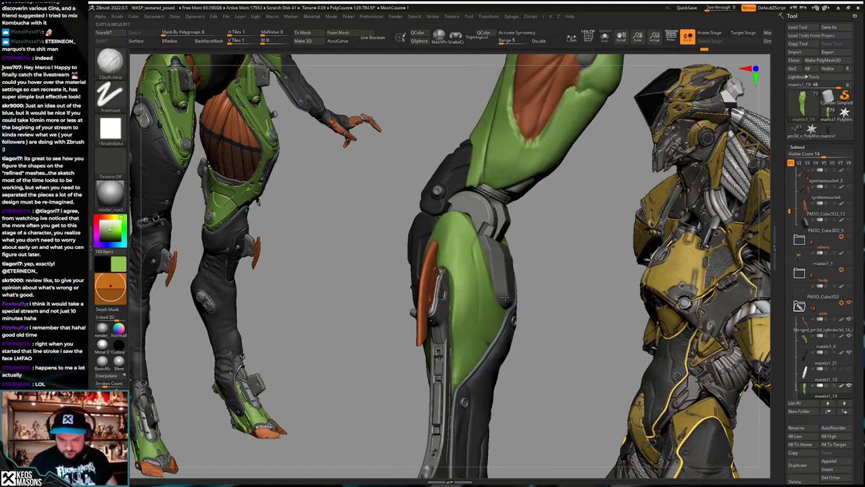
Step: Isolate the green forearm plate again and flatten its recess and rim with the hPolish brush
{"action": "left_click_drag", "start_coordinate": [498, 327], "coordinate": [466, 332]}
{"action": "key", "text": "space"}
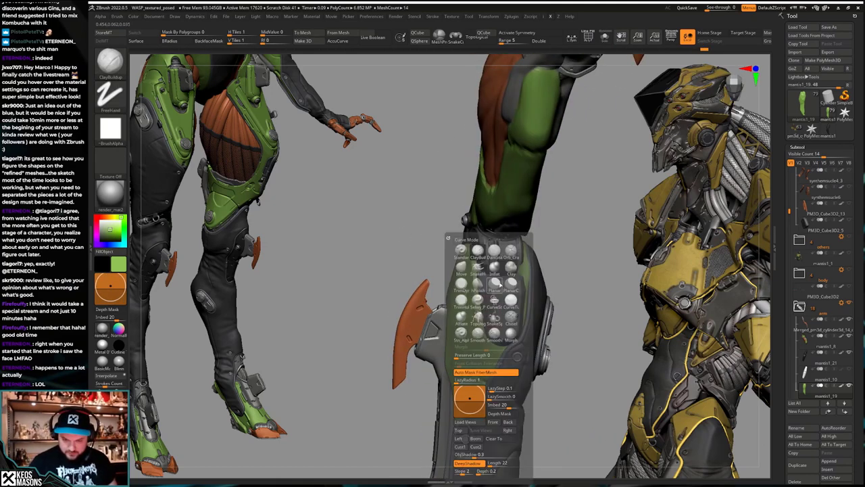
{"action": "left_click", "coordinate": [483, 308]}
{"action": "key", "text": "ctrl+shift+f"}
{"action": "left_click_drag", "start_coordinate": [550, 190], "coordinate": [520, 210]}
{"action": "left_click_drag", "start_coordinate": [478, 258], "coordinate": [474, 266]}
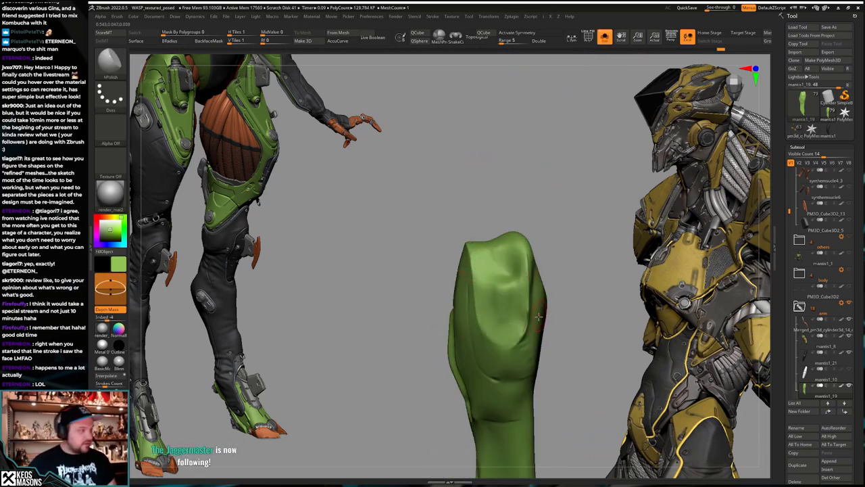
Step: Polish and smooth the side ridge bordering the recess on the isolated green plate
{"action": "right_click_drag", "start_coordinate": [528, 325], "coordinate": [539, 268]}
{"action": "key", "text": "ctrl+shift+f"}
{"action": "key", "text": "ctrl+shift+f"}
{"action": "mouse_move", "coordinate": [522, 295]}
{"action": "right_mouse_down"}
{"action": "mouse_move", "coordinate": [515, 316]}
{"action": "mouse_move", "coordinate": [540, 302]}
{"action": "right_mouse_up"}
{"action": "left_click_drag", "start_coordinate": [540, 302], "coordinate": [545, 298], "text": "shift"}
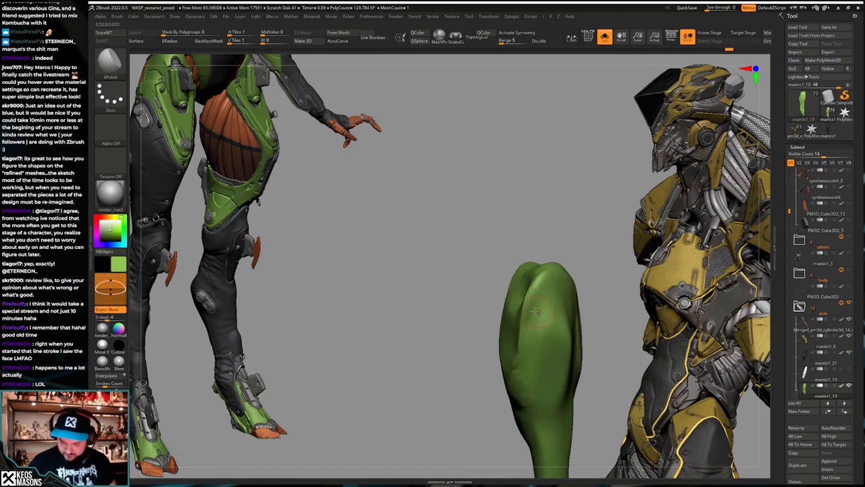
Step: Sharpen the crease along the recess of the isolated green plate with the DamStandard brush and smooth its edge
{"action": "key", "text": "ctrl+shift+f"}
{"action": "mouse_move", "coordinate": [534, 308]}
{"action": "right_mouse_down"}
{"action": "mouse_move", "coordinate": [515, 312]}
{"action": "mouse_move", "coordinate": [529, 319]}
{"action": "right_mouse_up"}
{"action": "key", "text": "x"}
{"action": "left_click", "coordinate": [531, 252]}
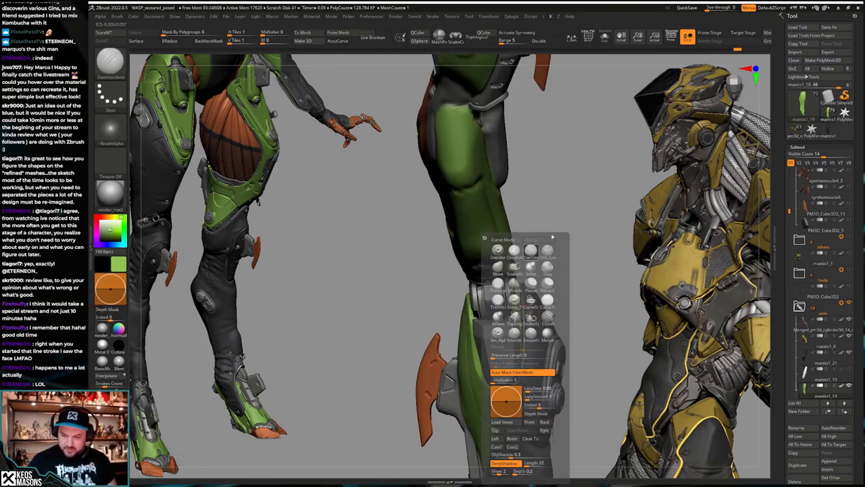
{"action": "key", "text": "ctrl+shift+f"}
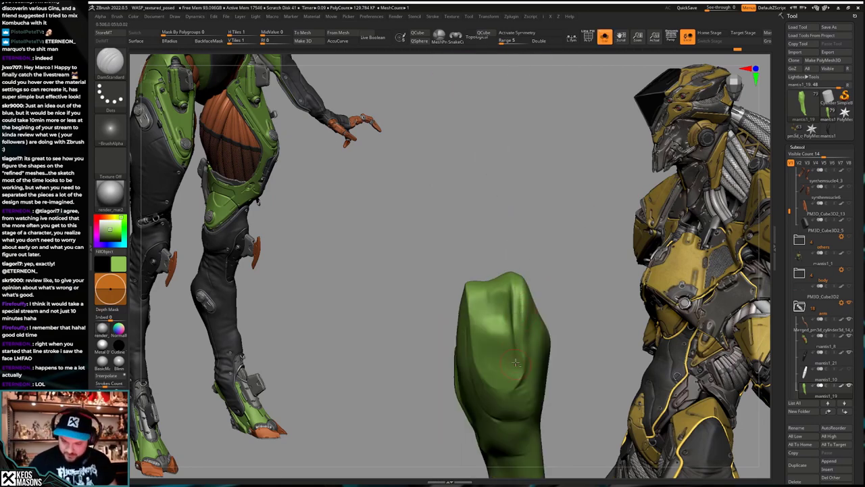
{"action": "left_click_drag", "start_coordinate": [515, 362], "coordinate": [519, 375]}
{"action": "mouse_move", "coordinate": [519, 376]}
{"action": "right_mouse_down"}
{"action": "mouse_move", "coordinate": [542, 358]}
{"action": "mouse_move", "coordinate": [534, 352]}
{"action": "right_mouse_up"}
{"action": "left_click_drag", "start_coordinate": [518, 317], "coordinate": [518, 307], "text": "shift"}
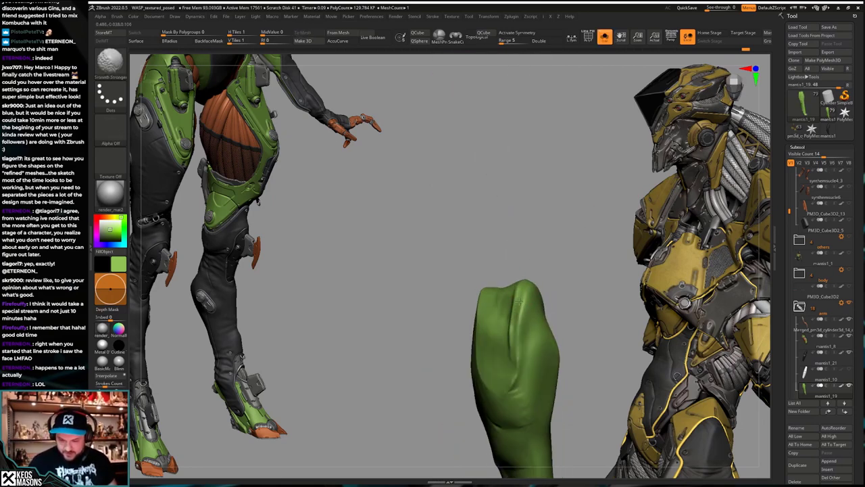
Step: Check the plate against the whole arm, isolate it again and smooth the upper end of its recess
{"action": "key", "text": "ctrl+shift+f"}
{"action": "mouse_move", "coordinate": [517, 312]}
{"action": "right_mouse_down"}
{"action": "mouse_move", "coordinate": [531, 326]}
{"action": "mouse_move", "coordinate": [515, 330]}
{"action": "mouse_move", "coordinate": [521, 336]}
{"action": "mouse_move", "coordinate": [512, 299]}
{"action": "right_mouse_up"}
{"action": "key", "text": "ctrl+shift+f"}
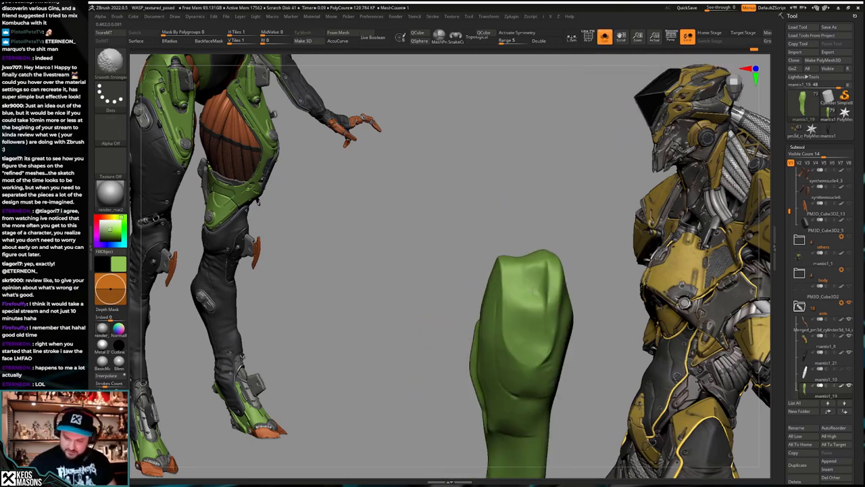
{"action": "left_click_drag", "start_coordinate": [546, 271], "coordinate": [531, 289], "text": "shift"}
{"action": "mouse_move", "coordinate": [528, 320]}
{"action": "right_mouse_down"}
{"action": "mouse_move", "coordinate": [543, 370]}
{"action": "mouse_move", "coordinate": [551, 358]}
{"action": "mouse_move", "coordinate": [535, 321]}
{"action": "right_mouse_up"}
Step: Polish the recess floor, its rim and the surface below it on the green plate with the hPolish brush
{"action": "key", "text": "space"}
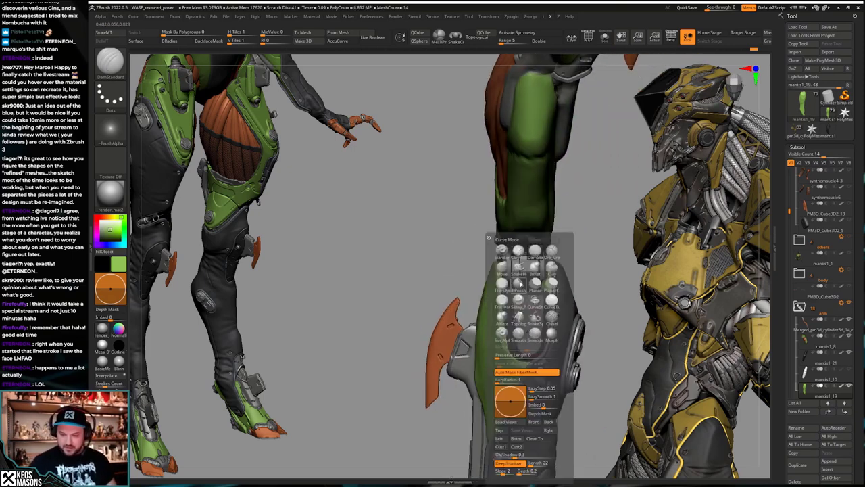
{"action": "left_click", "coordinate": [519, 284]}
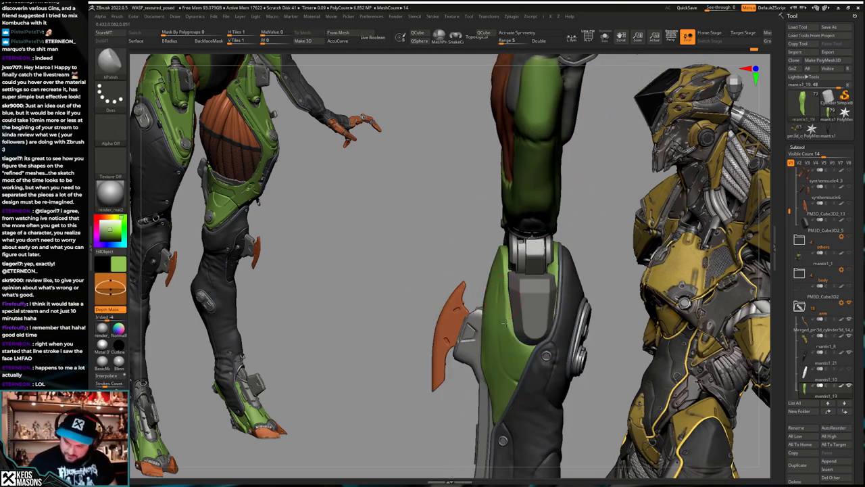
{"action": "key", "text": "alt+s"}
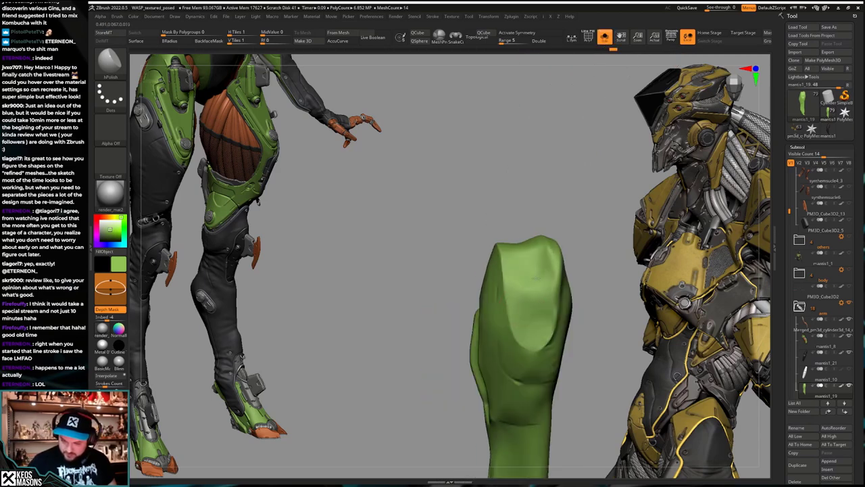
{"action": "key", "text": "alt+s"}
{"action": "right_click_drag", "start_coordinate": [535, 279], "coordinate": [525, 371]}
{"action": "key", "text": "alt+s"}
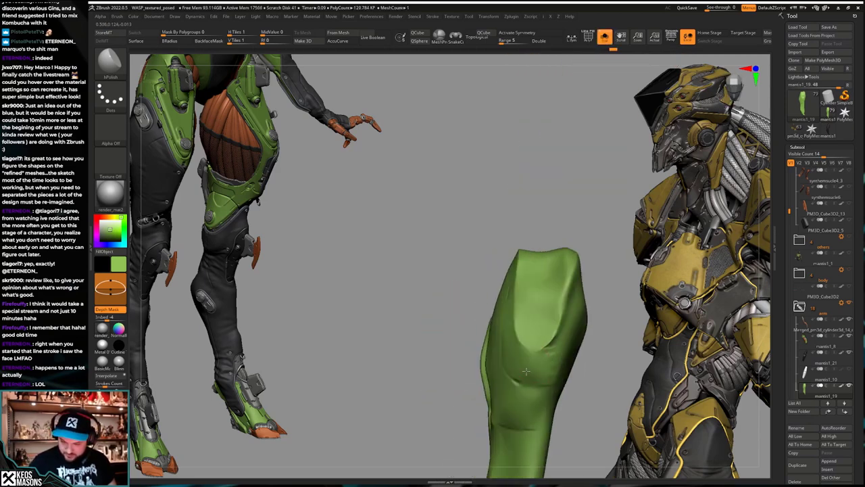
{"action": "left_click_drag", "start_coordinate": [536, 358], "coordinate": [545, 346]}
{"action": "right_click_drag", "start_coordinate": [537, 372], "coordinate": [539, 356]}
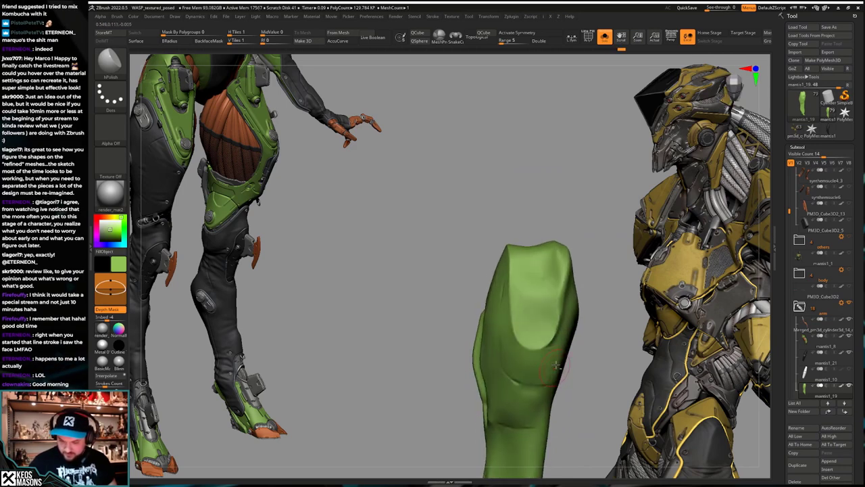
{"action": "key", "text": "alt+s"}
Step: Polish the green plate's outer face and upper edge around the elbow joint with hPolish, keeping the whole arm visible
{"action": "left_click_drag", "start_coordinate": [532, 319], "coordinate": [534, 313]}
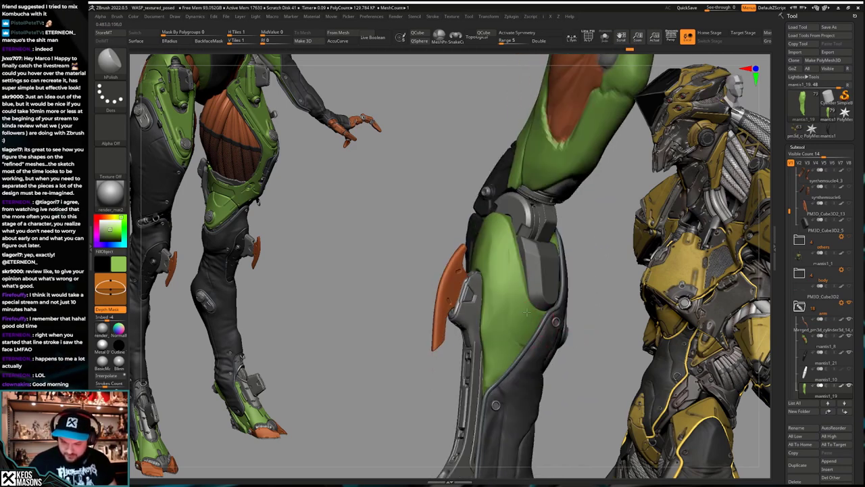
{"action": "mouse_move", "coordinate": [533, 313]}
{"action": "right_mouse_down"}
{"action": "mouse_move", "coordinate": [564, 297]}
{"action": "mouse_move", "coordinate": [516, 287]}
{"action": "right_mouse_up"}
{"action": "mouse_move", "coordinate": [487, 234]}
{"action": "left_mouse_down"}
{"action": "mouse_move", "coordinate": [488, 217]}
{"action": "mouse_move", "coordinate": [493, 223]}
{"action": "left_mouse_up"}
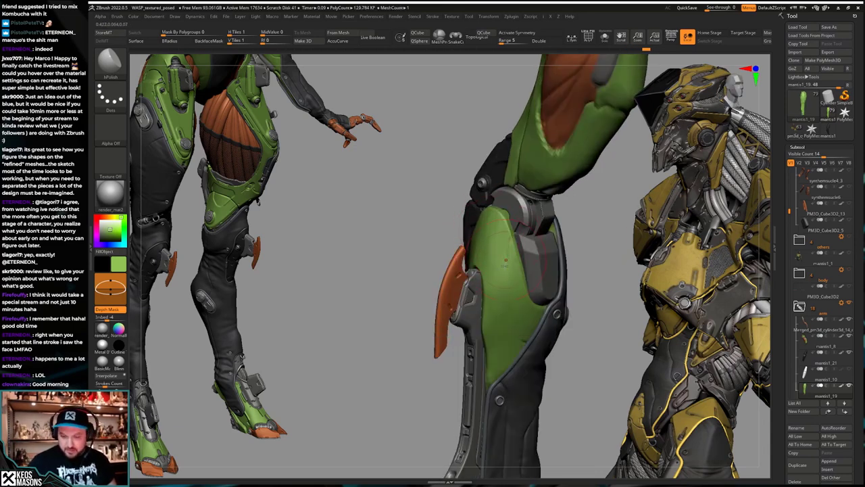
{"action": "key", "text": "ctrl+shift+z"}
{"action": "key", "text": "ctrl+shift+z"}
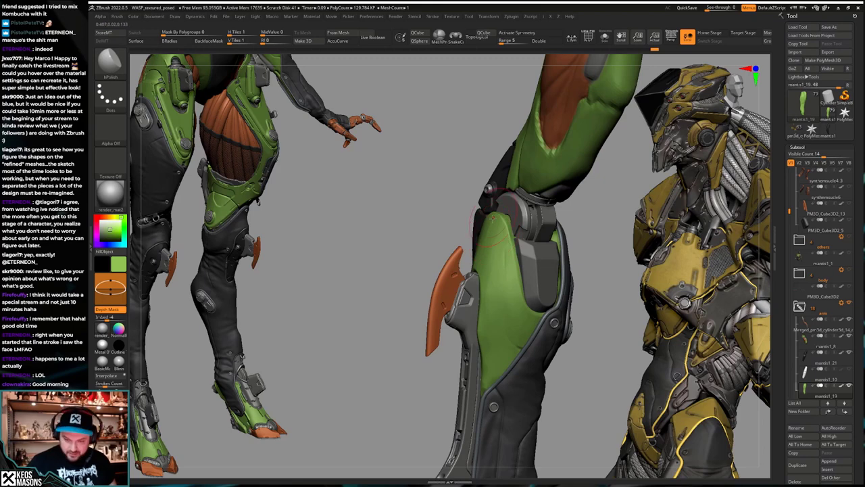
{"action": "key", "text": "ctrl+shift+z"}
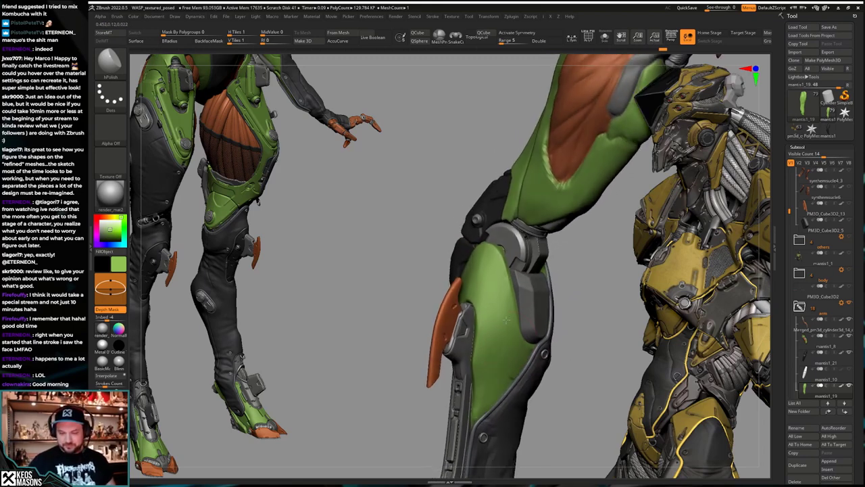
{"action": "key", "text": "ctrl+shift+z"}
{"action": "key", "text": "ctrl+shift+z"}
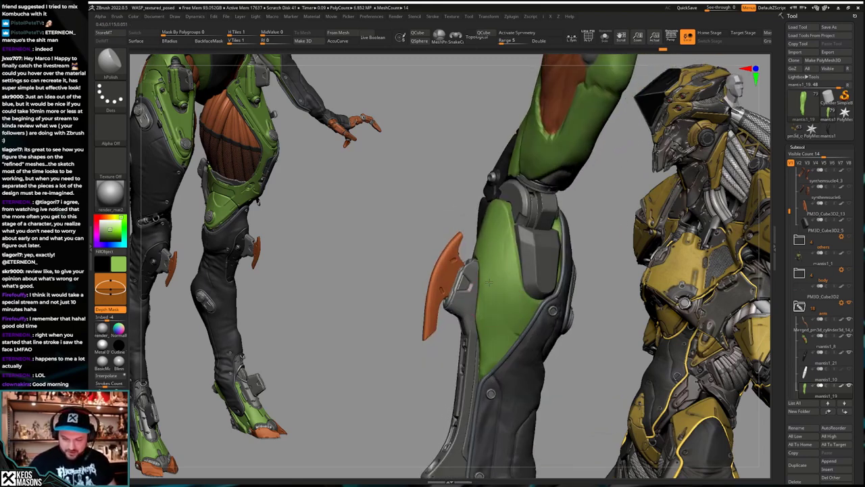
Step: Polish the lower point of the green forearm plate and the surface around the orange blade with hPolish
{"action": "key", "text": "ctrl+shift+z"}
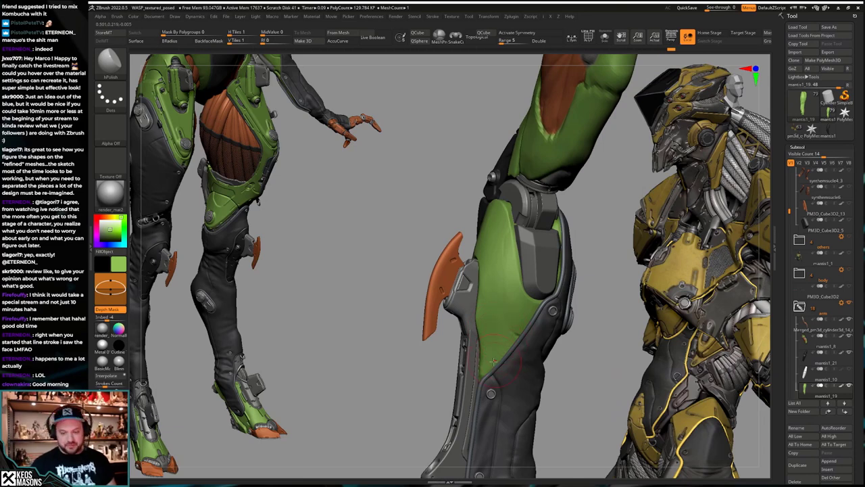
{"action": "key", "text": "ctrl+shift+z"}
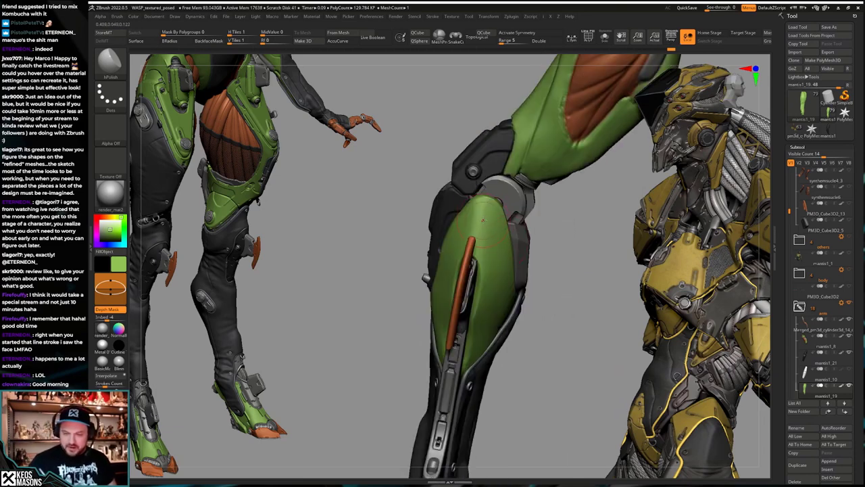
{"action": "key", "text": "ctrl+shift+z"}
{"action": "key", "text": "ctrl+shift+z"}
{"action": "key", "text": "ctrl+shift+z"}
{"action": "key", "text": "ctrl+shift+z"}
{"action": "key", "text": "ctrl+shift+z"}
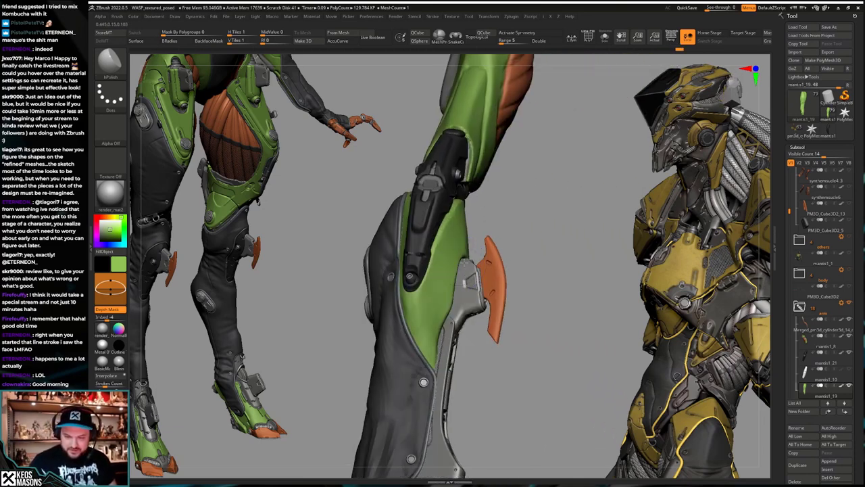
Step: Isolate the green plate, polish the upper end and lower rim of its long recess, and bring the whole arm back
{"action": "key", "text": "alt+s"}
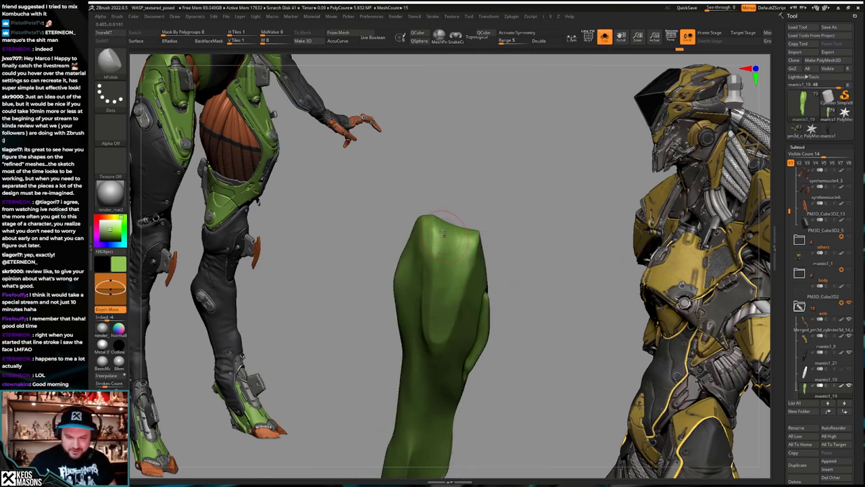
{"action": "key", "text": "space"}
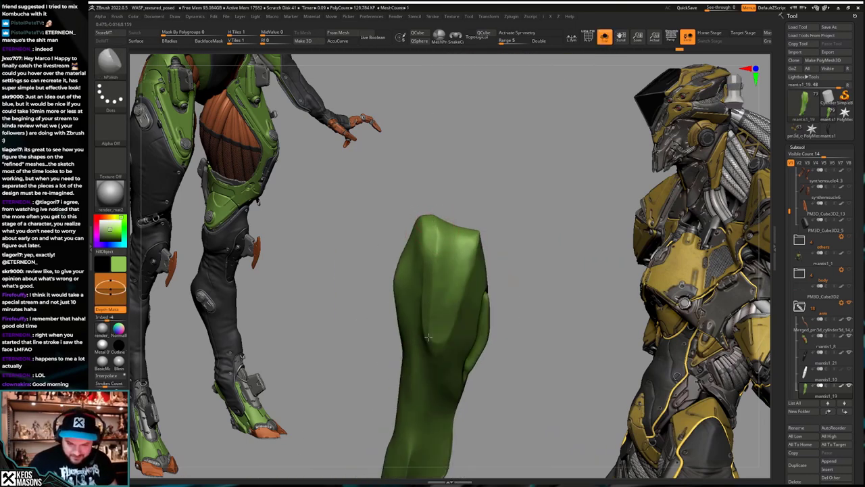
{"action": "key", "text": "ctrl+shift+z"}
{"action": "key", "text": "ctrl+shift+z"}
{"action": "key", "text": "ctrl+shift+z"}
{"action": "key", "text": "ctrl+shift+z"}
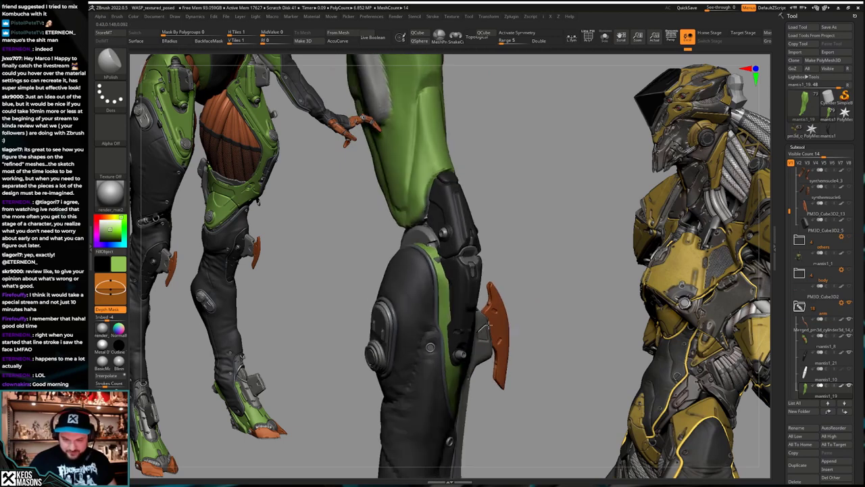
Step: Switch to the Orb_Cracks brush and define the narrow green edge between the dark forearm cover and the black strut
{"action": "left_click_drag", "start_coordinate": [489, 326], "coordinate": [499, 328]}
{"action": "key", "text": "space"}
{"action": "left_click", "coordinate": [496, 252]}
{"action": "left_click_drag", "start_coordinate": [469, 246], "coordinate": [480, 318]}
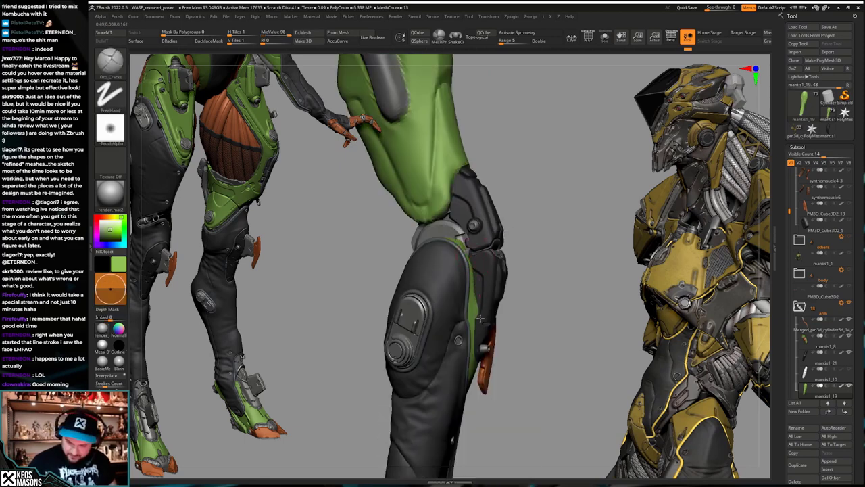
{"action": "key", "text": "ctrl+shift+z"}
{"action": "key", "text": "ctrl+shift+z"}
{"action": "key", "text": "ctrl+shift+z"}
{"action": "key", "text": "ctrl+shift+z"}
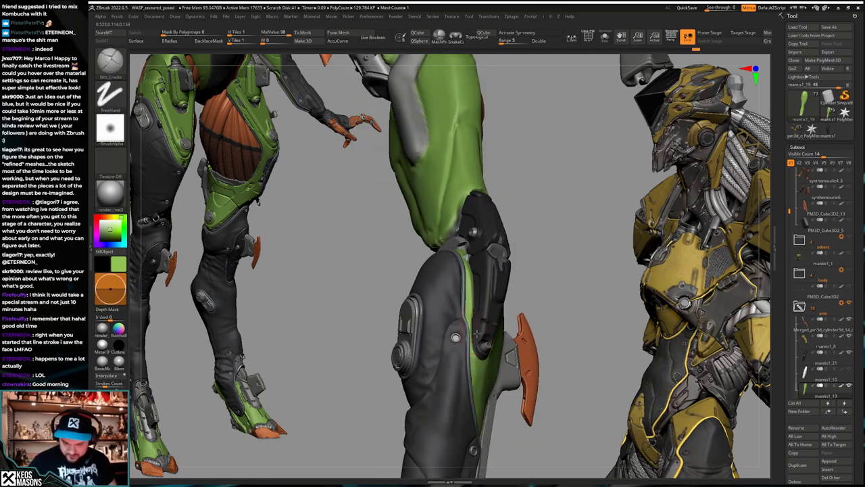
Step: Work along the plate's side edge beside the black strut with Orb_Cracks, up to the elbow disc
{"action": "key", "text": "ctrl+shift+z"}
{"action": "key", "text": "ctrl+shift+z"}
{"action": "key", "text": "ctrl+shift+z"}
{"action": "key", "text": "ctrl+shift+z"}
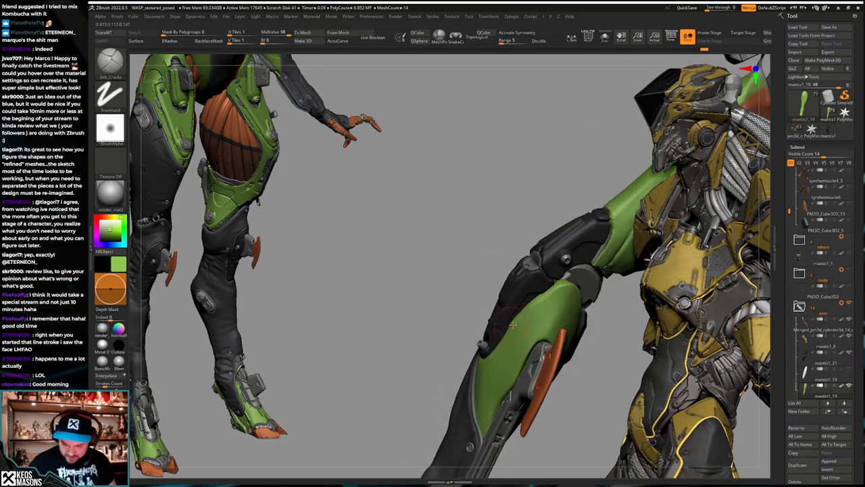
{"action": "key", "text": "ctrl+shift+z"}
{"action": "key", "text": "ctrl+shift+z"}
{"action": "key", "text": "ctrl+shift+z"}
{"action": "key", "text": "ctrl+shift+z"}
{"action": "key", "text": "ctrl+shift+z"}
{"action": "key", "text": "ctrl+shift+z"}
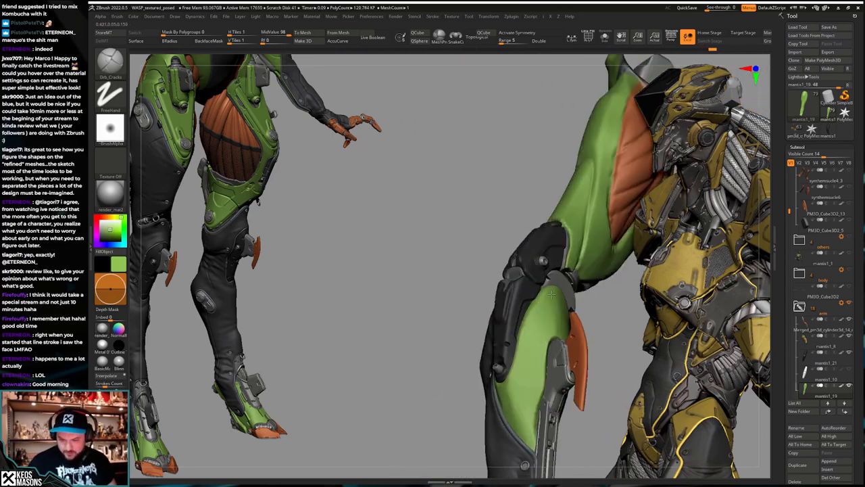
Step: Refine the plate's rounded top below the elbow disc and its border with the strut using Orb_Cracks
{"action": "key", "text": "ctrl+shift+z"}
{"action": "key", "text": "ctrl+shift+z"}
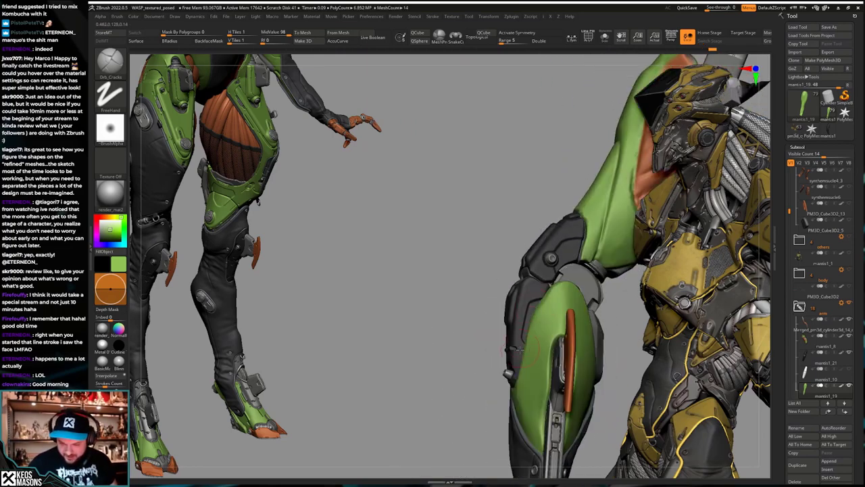
{"action": "key", "text": "ctrl+shift+z"}
{"action": "key", "text": "ctrl+shift+z"}
{"action": "key", "text": "ctrl+shift+z"}
{"action": "key", "text": "ctrl+shift+z"}
{"action": "key", "text": "ctrl+shift+z"}
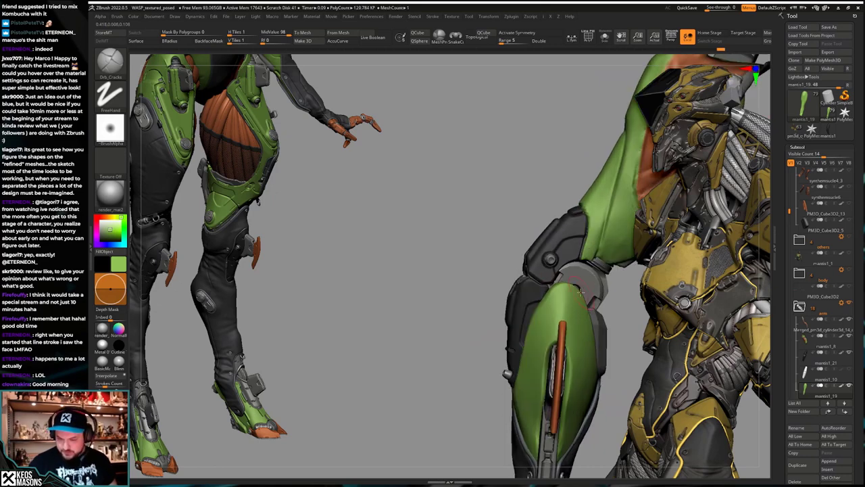
{"action": "key", "text": "ctrl+shift+z"}
{"action": "key", "text": "ctrl+shift+z"}
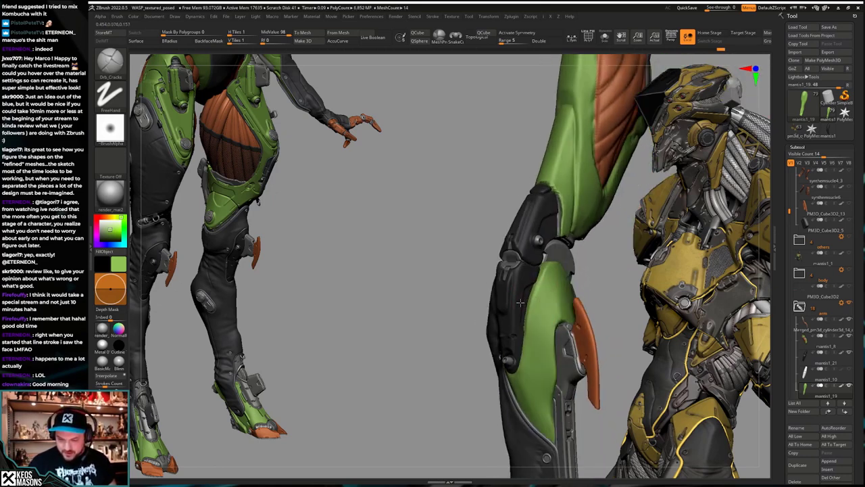
{"action": "key", "text": "ctrl+shift+z"}
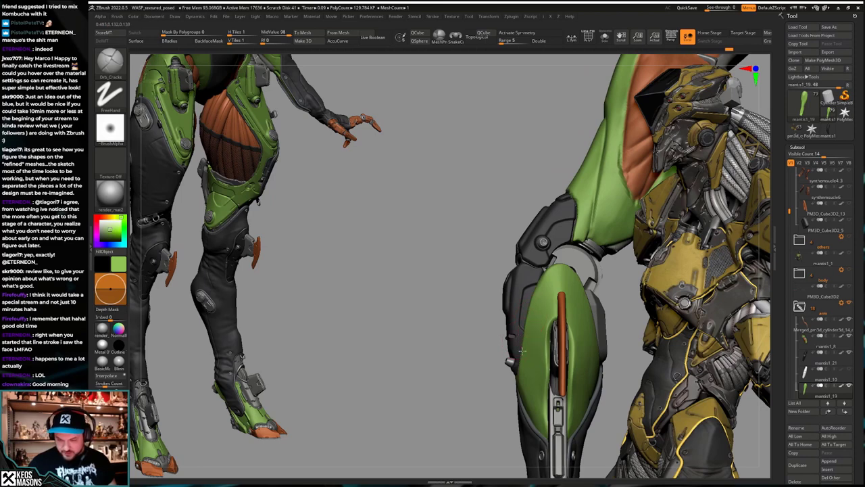
{"action": "key", "text": "ctrl+shift+z"}
{"action": "key", "text": "ctrl+shift+z"}
{"action": "key", "text": "ctrl+shift+z"}
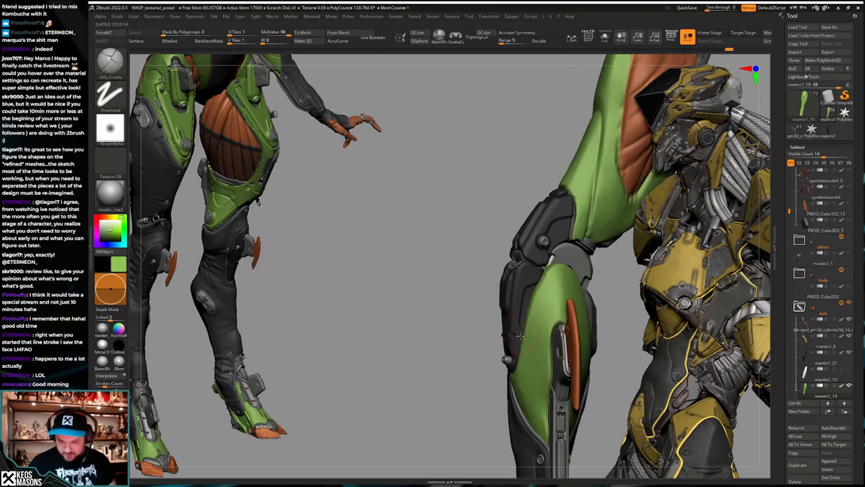
Step: Switch to the DamStandard brush and sharpen the plate's upper edge around the elbow disc and beside the strut
{"action": "mouse_move", "coordinate": [541, 272]}
{"action": "right_mouse_down"}
{"action": "mouse_move", "coordinate": [553, 273]}
{"action": "mouse_move", "coordinate": [545, 275]}
{"action": "right_mouse_up"}
{"action": "key", "text": "1"}
{"action": "left_click", "coordinate": [548, 273]}
{"action": "key", "text": "space"}
{"action": "key", "text": "ctrl+shift+z"}
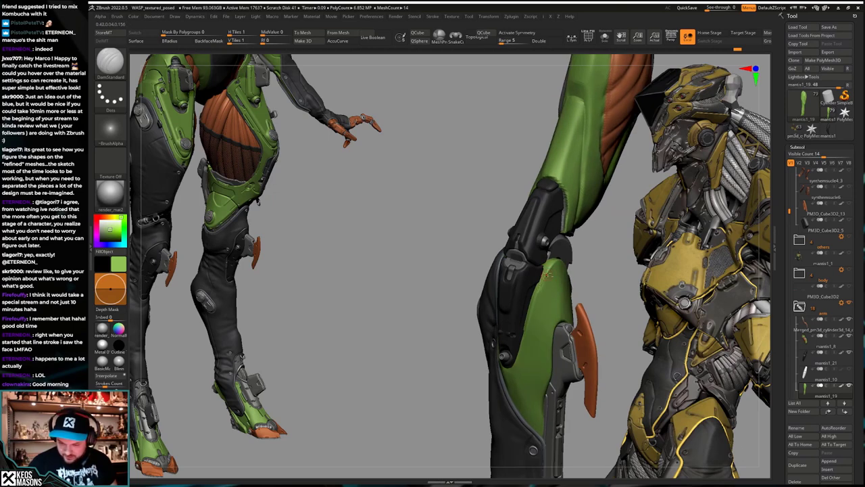
{"action": "key", "text": "ctrl+shift+z"}
{"action": "key", "text": "ctrl+shift+z"}
{"action": "key", "text": "ctrl+shift+z"}
{"action": "key", "text": "ctrl+shift+z"}
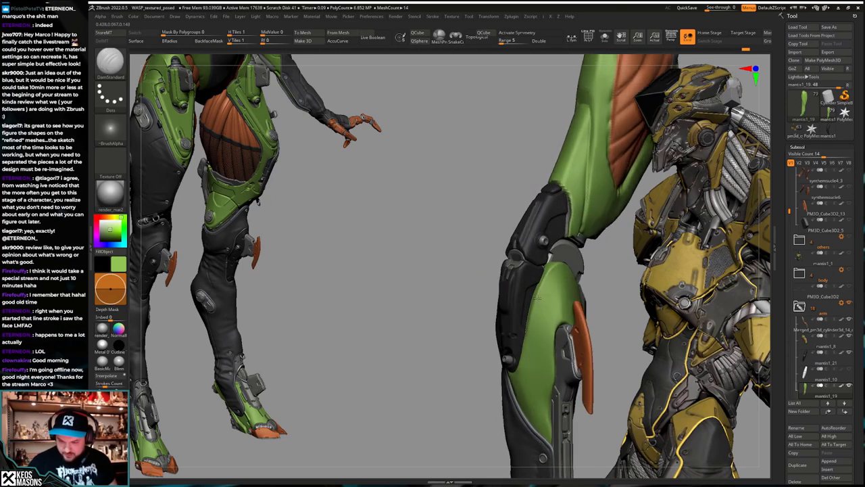
{"action": "key", "text": "ctrl+shift+z"}
{"action": "key", "text": "ctrl+shift+z"}
{"action": "key", "text": "ctrl+shift+z"}
{"action": "key", "text": "ctrl+shift+z"}
{"action": "key", "text": "space"}
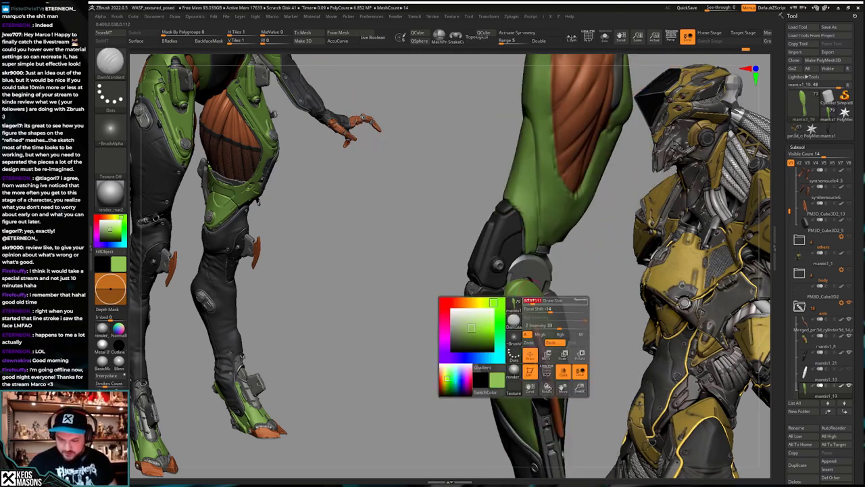
{"action": "key", "text": "ctrl+shift+z"}
Step: Switch to the hPolish brush and flatten the plate's upper tip and its side face next to the black strut
{"action": "key", "text": "space"}
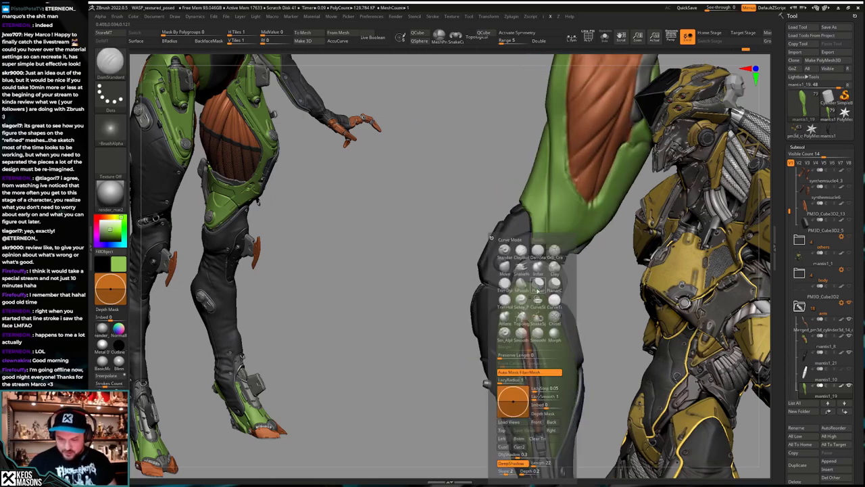
{"action": "left_click", "coordinate": [521, 283]}
{"action": "key", "text": "ctrl+shift+z"}
{"action": "key", "text": "ctrl+shift+z"}
{"action": "key", "text": "ctrl+shift+z"}
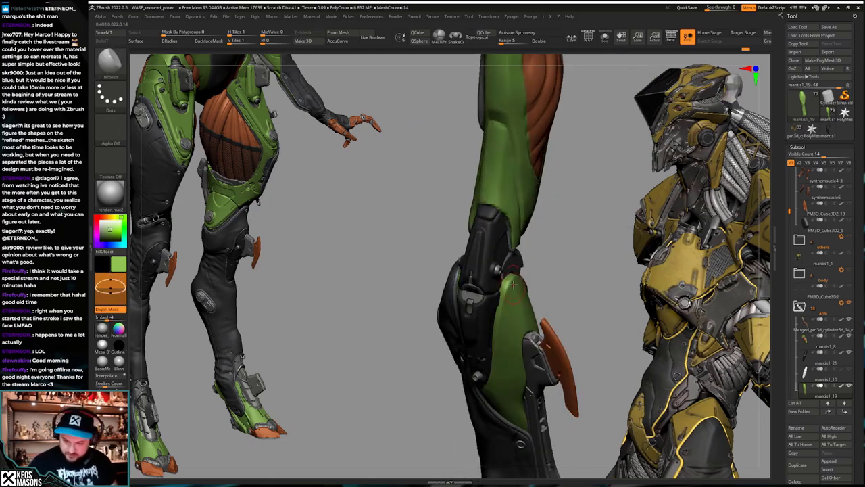
{"action": "key", "text": "ctrl+shift+z"}
{"action": "key", "text": "ctrl+shift+z"}
{"action": "key", "text": "ctrl+shift+z"}
{"action": "key", "text": "ctrl+shift+z"}
{"action": "key", "text": "ctrl+shift+z"}
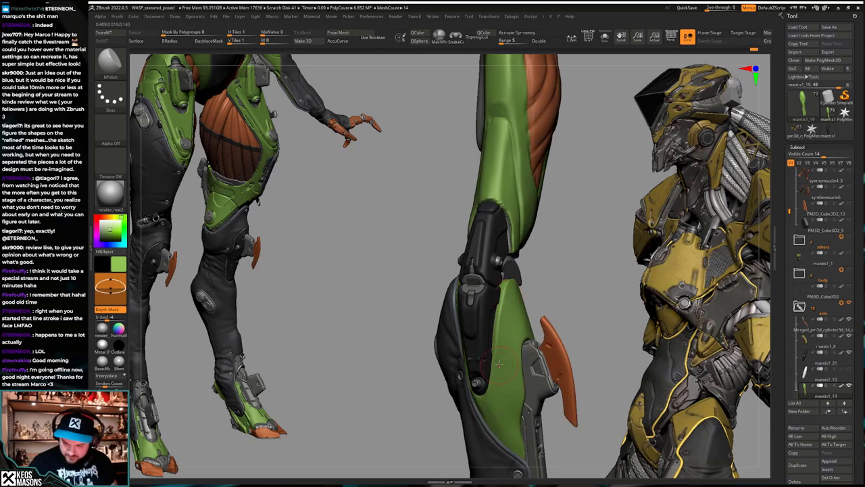
Step: Check the plate in isolation, show the whole arm again and polish the rounded top under the elbow joint
{"action": "key", "text": "ctrl+shift+z"}
{"action": "key", "text": "ctrl+shift+z"}
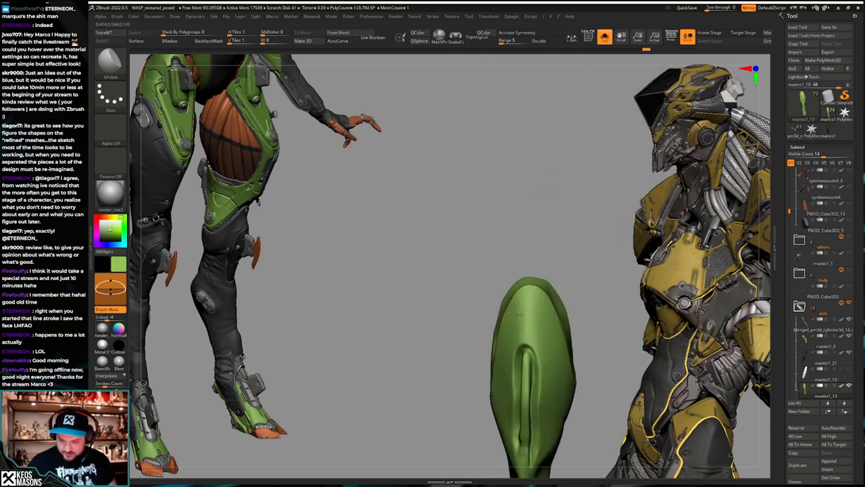
{"action": "key", "text": "ctrl+shift+z"}
{"action": "key", "text": "ctrl+shift+z"}
{"action": "key", "text": "ctrl+shift+z"}
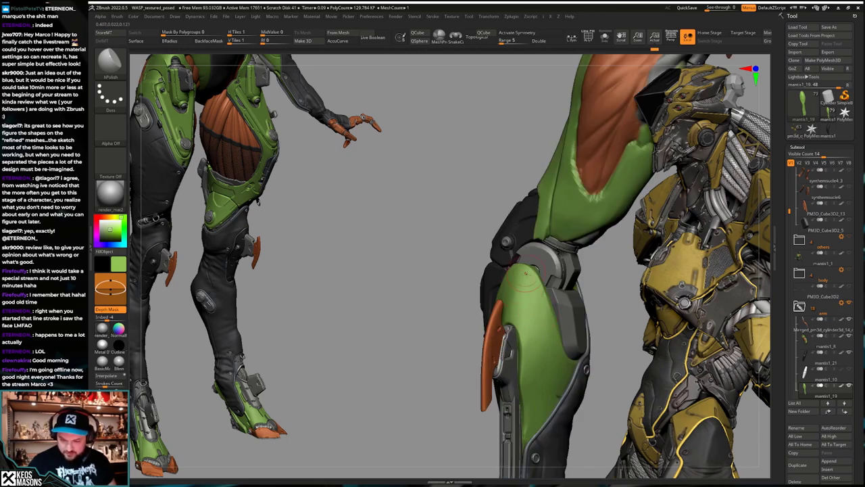
Step: Polish the plate's inner-side edge around the grey joint cover below the elbow with hPolish
{"action": "key", "text": "ctrl+shift+z"}
{"action": "key", "text": "ctrl+shift+z"}
{"action": "key", "text": "ctrl+shift+z"}
{"action": "key", "text": "ctrl+shift+z"}
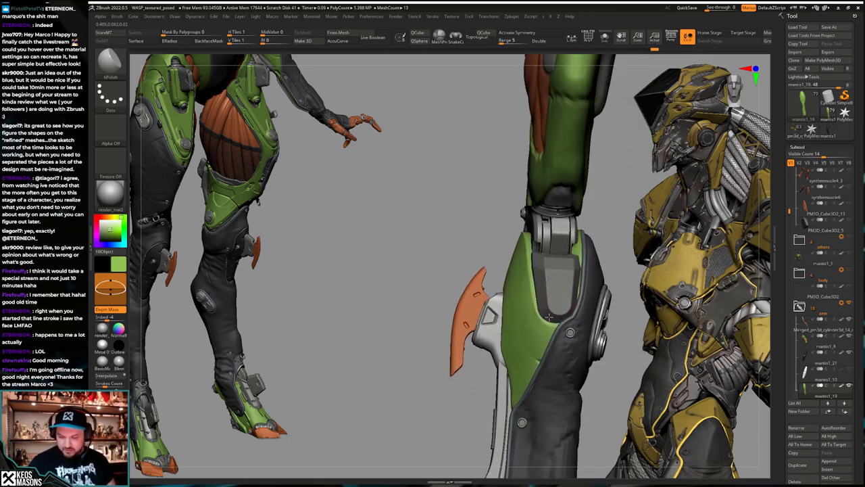
{"action": "key", "text": "space"}
{"action": "key", "text": "ctrl+shift+z"}
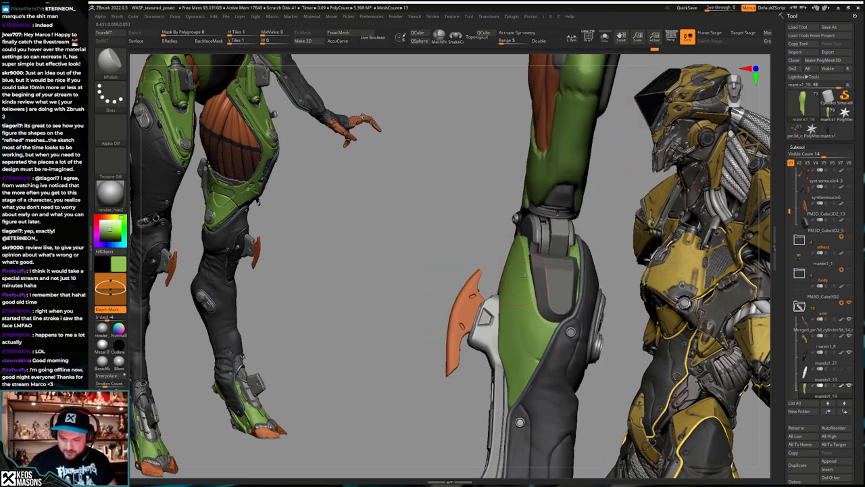
Step: Flatten the plate's inner face from beside the grey joint cover down to its lower point with hPolish
{"action": "key", "text": "ctrl+shift+z"}
{"action": "key", "text": "ctrl+shift+z"}
{"action": "key", "text": "ctrl+shift+z"}
{"action": "key", "text": "ctrl+shift+z"}
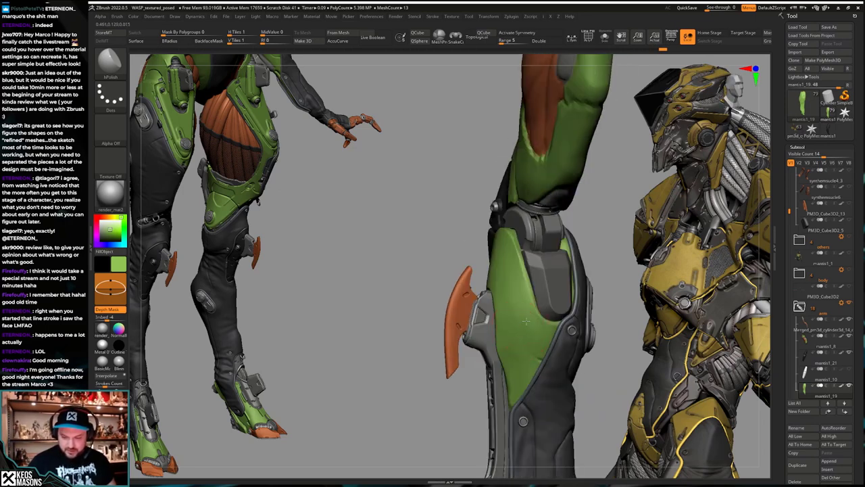
{"action": "key", "text": "space"}
{"action": "key", "text": "ctrl+shift+z"}
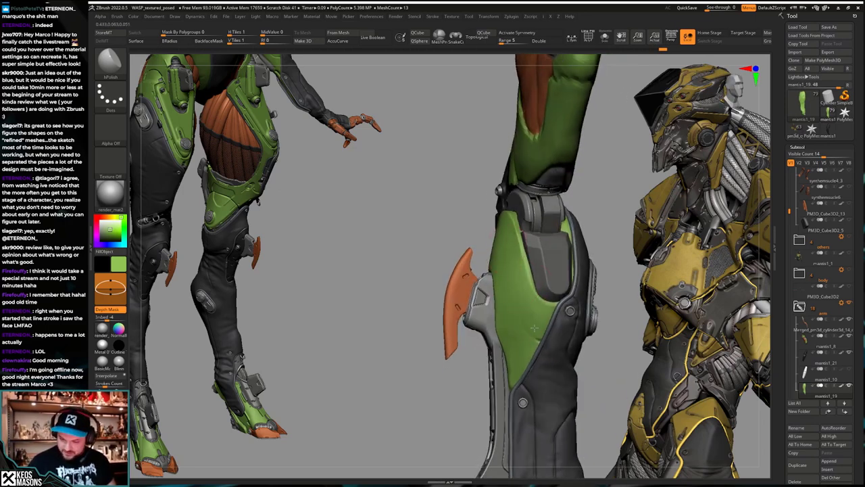
{"action": "key", "text": "ctrl+shift+z"}
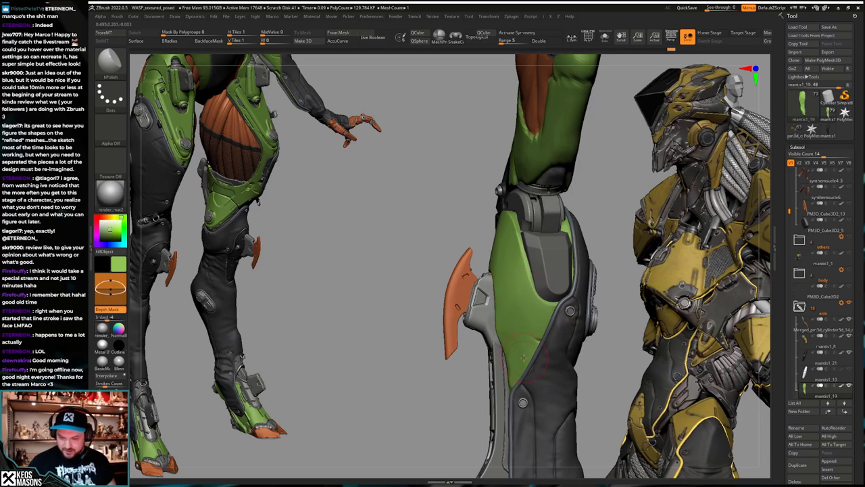
{"action": "key", "text": "ctrl+shift+z"}
{"action": "key", "text": "ctrl+shift+z"}
{"action": "key", "text": "ctrl+shift+z"}
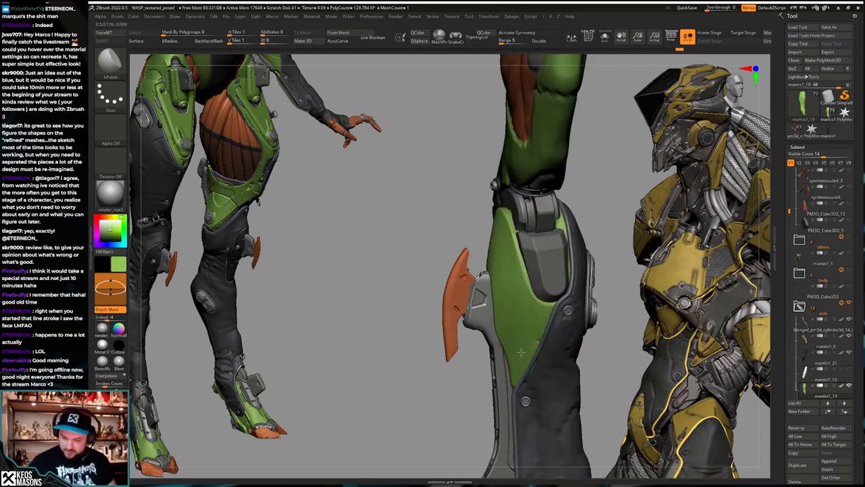
Step: Polish the green border under the rounded lower end of the grey joint cover
{"action": "key", "text": "ctrl+shift+z"}
{"action": "key", "text": "ctrl+shift+z"}
{"action": "key", "text": "ctrl+shift+z"}
{"action": "key", "text": "ctrl+shift+z"}
{"action": "key", "text": "ctrl+shift+z"}
{"action": "key", "text": "ctrl+shift+z"}
{"action": "key", "text": "ctrl+shift+z"}
{"action": "key", "text": "ctrl+shift+z"}
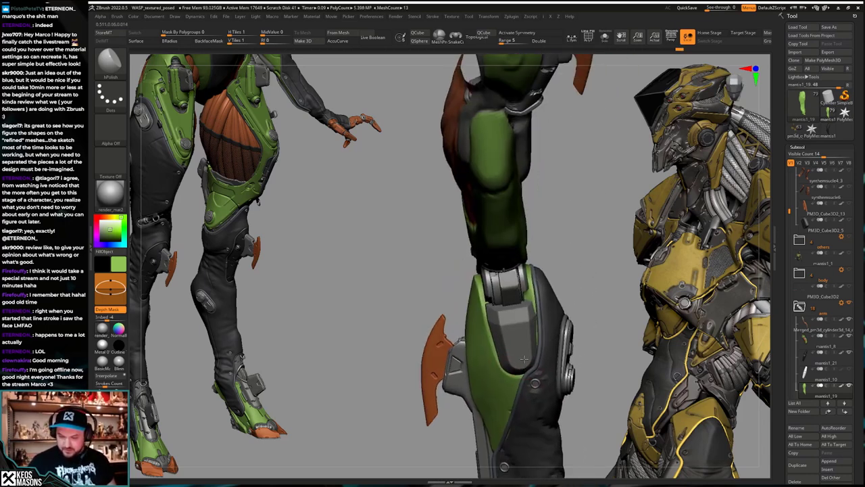
Step: Polish the plate's outer side around the lower end of the black strut and along the dark forearm cover
{"action": "key", "text": "ctrl+shift+z"}
{"action": "key", "text": "ctrl+shift+z"}
{"action": "key", "text": "ctrl+shift+z"}
{"action": "key", "text": "ctrl+shift+z"}
{"action": "key", "text": "ctrl+shift+z"}
{"action": "key", "text": "ctrl+shift+z"}
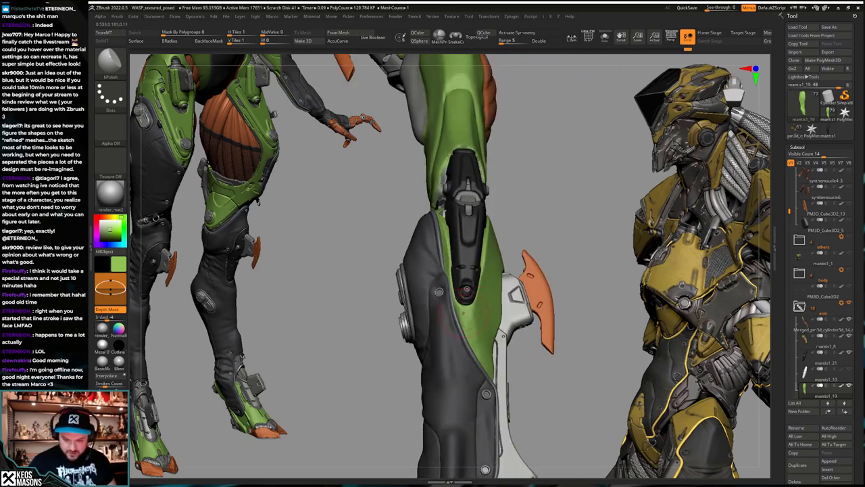
{"action": "key", "text": "ctrl+shift+z"}
{"action": "key", "text": "ctrl+shift+z"}
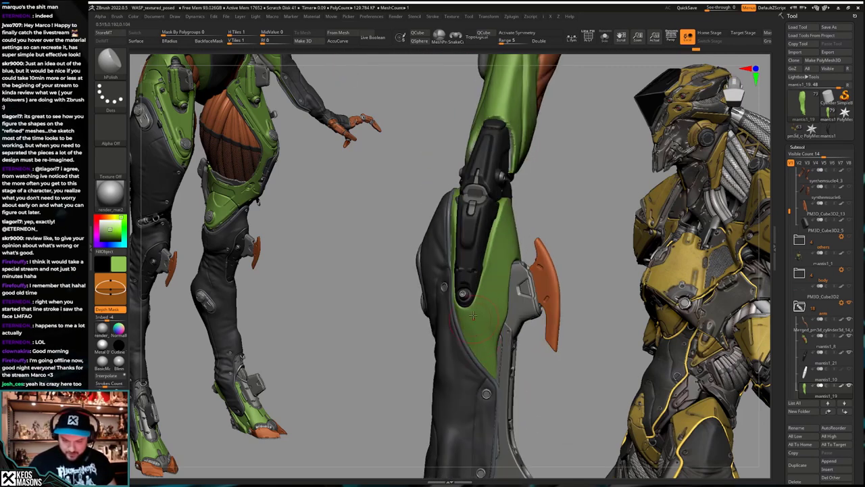
{"action": "key", "text": "ctrl+shift+z"}
{"action": "key", "text": "ctrl+shift+z"}
{"action": "key", "text": "ctrl+shift+z"}
{"action": "key", "text": "ctrl+shift+z"}
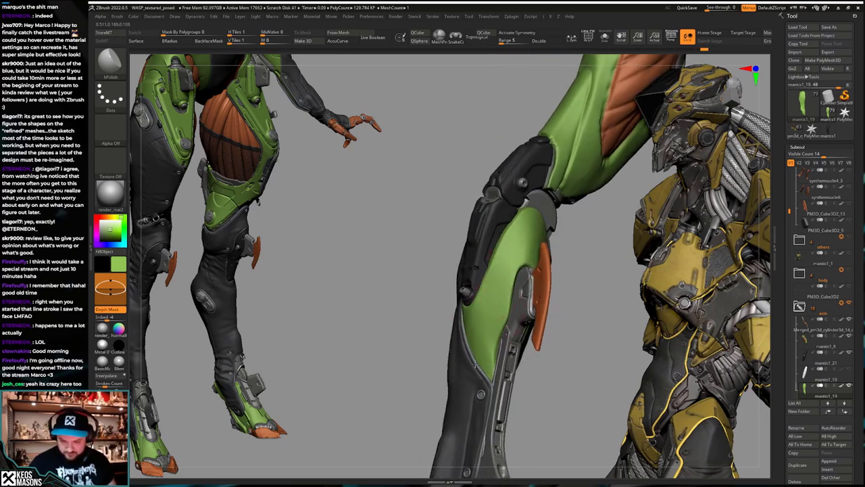
{"action": "key", "text": "ctrl+shift+z"}
{"action": "key", "text": "ctrl+shift+z"}
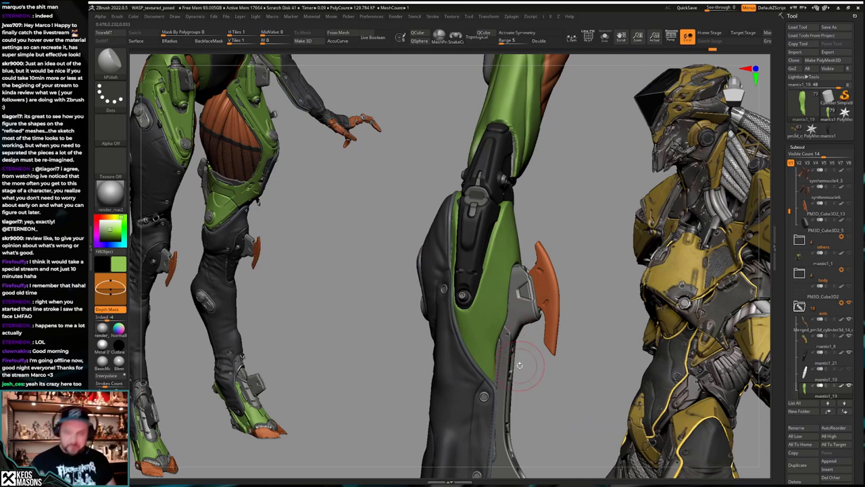
Step: Isolate the green forearm plate and smooth its outer face around the narrow strut groove
{"action": "mouse_move", "coordinate": [520, 365]}
{"action": "left_mouse_down"}
{"action": "mouse_move", "coordinate": [488, 363]}
{"action": "mouse_move", "coordinate": [527, 362]}
{"action": "left_mouse_up"}
{"action": "key", "text": "alt+s"}
{"action": "mouse_move", "coordinate": [474, 326]}
{"action": "right_mouse_down"}
{"action": "mouse_move", "coordinate": [488, 327]}
{"action": "mouse_move", "coordinate": [506, 251]}
{"action": "right_mouse_up"}
{"action": "key", "text": "space"}
{"action": "left_click", "coordinate": [494, 250]}
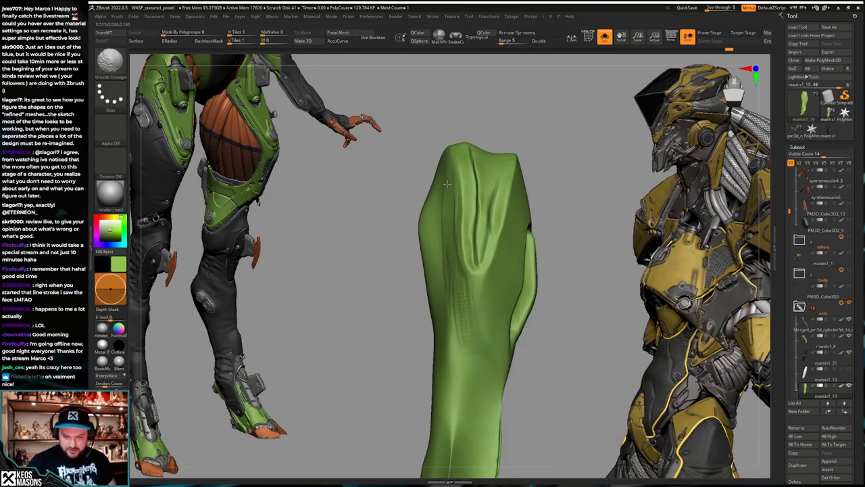
{"action": "key", "text": "ctrl+shift+z"}
Step: Build up the green plate between the black strut and the orange fin's bracket with ClayBuildup
{"action": "right_click_drag", "start_coordinate": [503, 302], "coordinate": [473, 318]}
{"action": "right_click", "coordinate": [467, 331]}
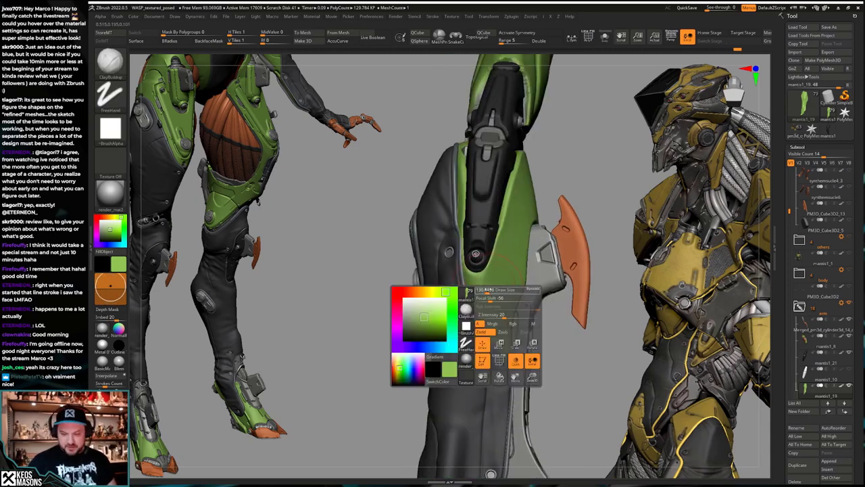
{"action": "key", "text": "ctrl+z"}
{"action": "key", "text": "ctrl+z"}
{"action": "key", "text": "ctrl+z"}
{"action": "key", "text": "ctrl+z"}
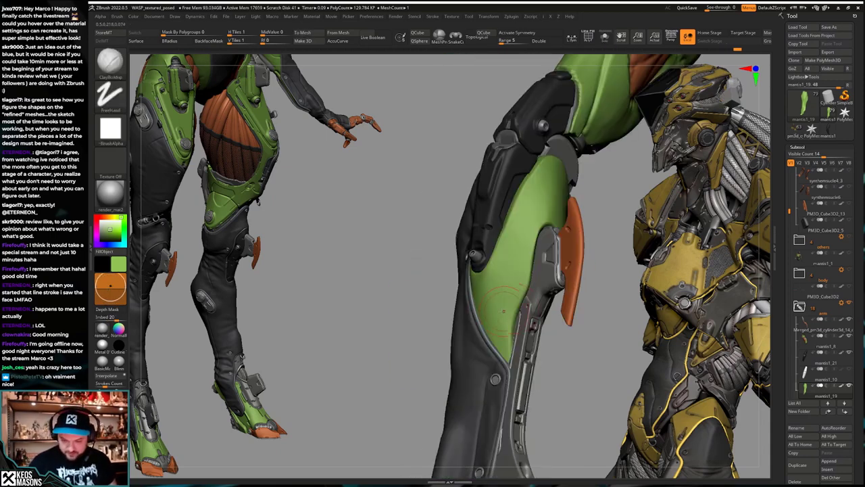
Step: Polish the plate's rounded upper end and its outer flank beside the orange fin with hPolish
{"action": "mouse_move", "coordinate": [517, 357]}
{"action": "right_mouse_down"}
{"action": "mouse_move", "coordinate": [457, 337]}
{"action": "mouse_move", "coordinate": [497, 333]}
{"action": "mouse_move", "coordinate": [490, 358]}
{"action": "right_mouse_up"}
{"action": "right_click", "coordinate": [490, 357]}
{"action": "left_click", "coordinate": [495, 268]}
{"action": "key", "text": "ctrl+z"}
{"action": "key", "text": "ctrl+z"}
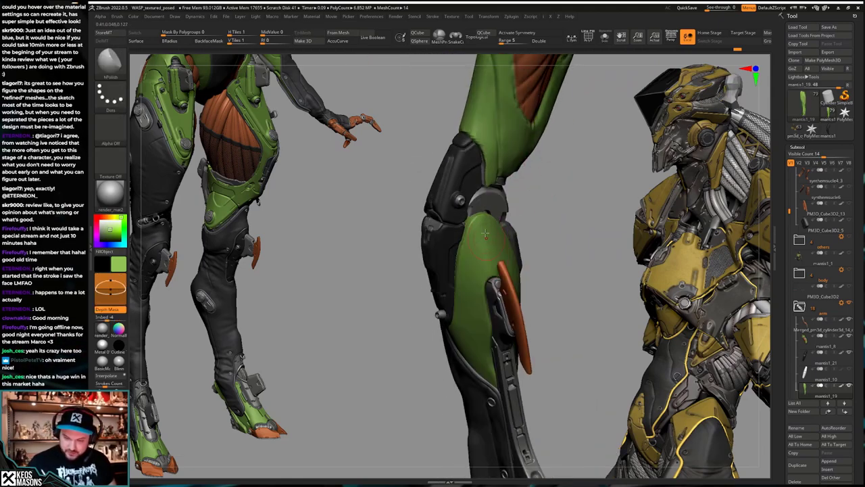
{"action": "key", "text": "ctrl+z"}
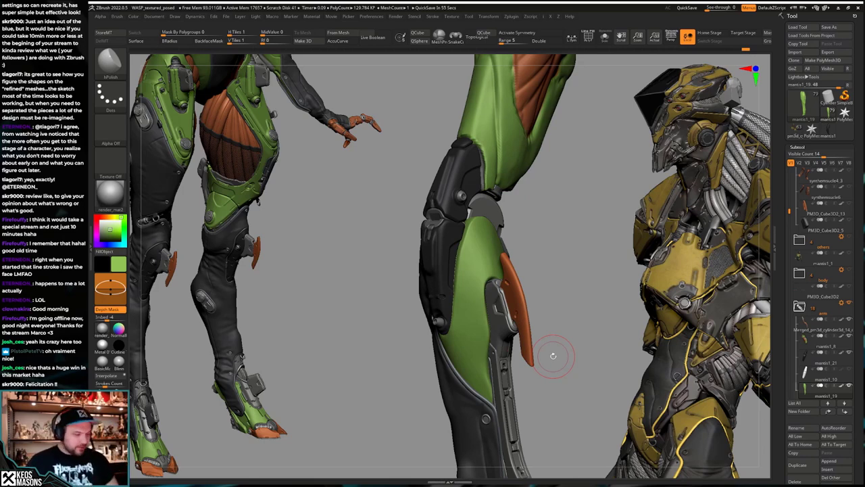
{"action": "left_click_drag", "start_coordinate": [553, 355], "coordinate": [516, 344]}
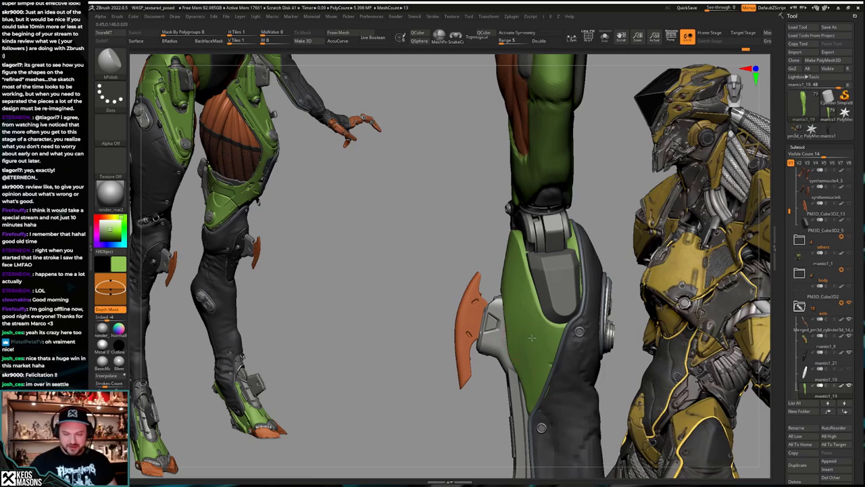
{"action": "right_click_drag", "start_coordinate": [522, 344], "coordinate": [543, 339]}
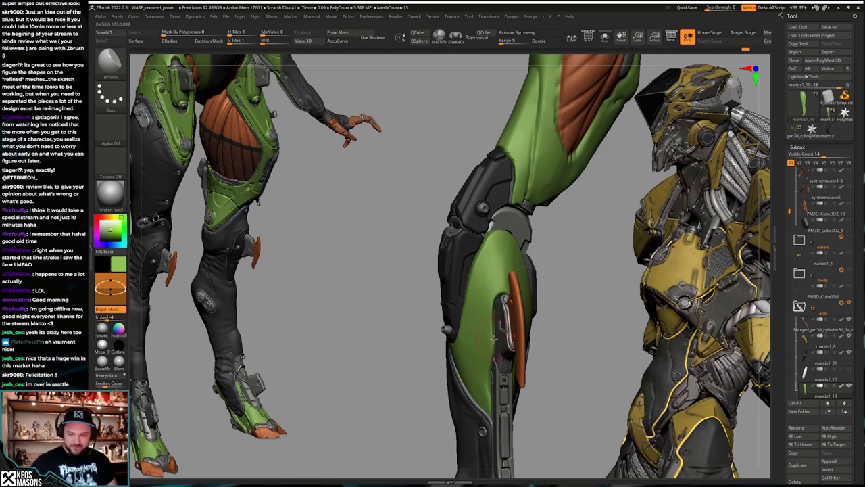
{"action": "left_click_drag", "start_coordinate": [494, 338], "coordinate": [516, 312]}
Step: Adjust the plate's contour around the slot behind the orange fin with the Move brush
{"action": "right_click_drag", "start_coordinate": [516, 314], "coordinate": [523, 315]}
{"action": "key", "text": "space"}
{"action": "left_click", "coordinate": [503, 268]}
{"action": "right_click_drag", "start_coordinate": [476, 291], "coordinate": [496, 299]}
{"action": "key", "text": "space"}
{"action": "left_click_drag", "start_coordinate": [491, 293], "coordinate": [495, 274]}
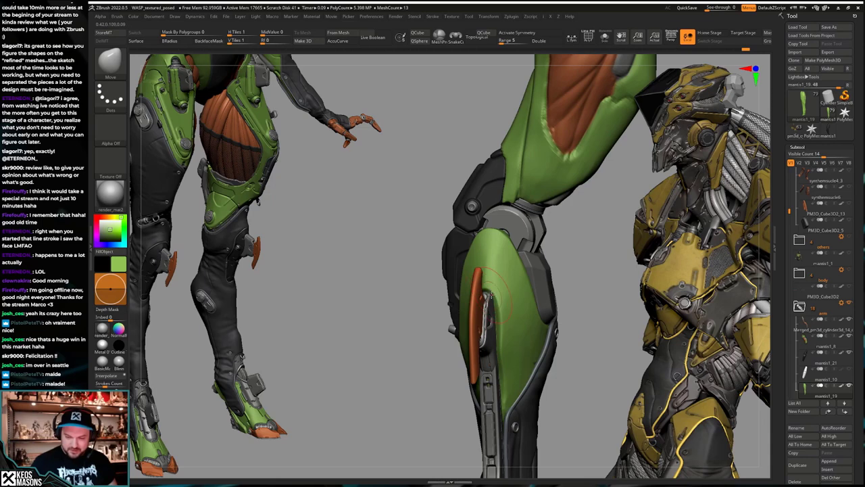
{"action": "right_click_drag", "start_coordinate": [492, 297], "coordinate": [502, 306]}
{"action": "mouse_move", "coordinate": [501, 306]}
{"action": "left_mouse_down"}
{"action": "mouse_move", "coordinate": [502, 323]}
{"action": "mouse_move", "coordinate": [475, 306]}
{"action": "mouse_move", "coordinate": [501, 306]}
{"action": "mouse_move", "coordinate": [514, 350]}
{"action": "mouse_move", "coordinate": [516, 324]}
{"action": "left_mouse_up"}
{"action": "right_click_drag", "start_coordinate": [520, 320], "coordinate": [554, 303]}
Step: Trim the plate's lower outer edge beside the fin bracket with ClipCurve
{"action": "key", "text": "alt+s"}
{"action": "key", "text": "ctrl+shift"}
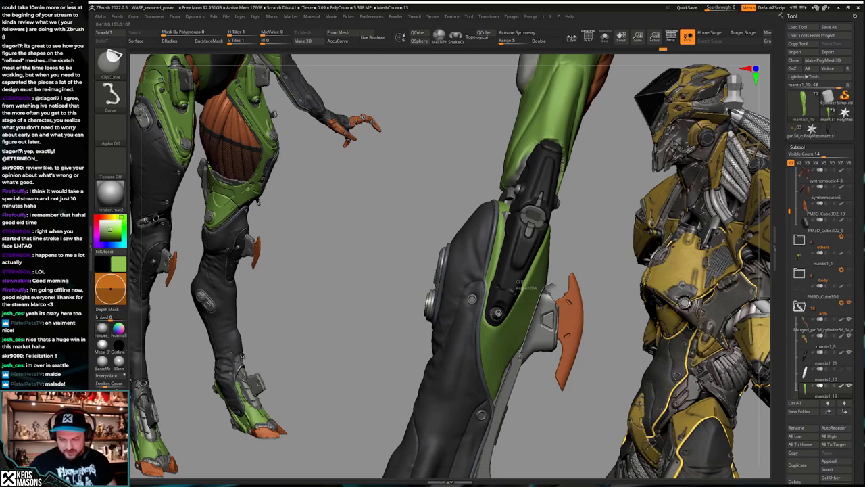
{"action": "left_click_drag", "start_coordinate": [519, 354], "coordinate": [519, 355], "text": "ctrl+shift"}
{"action": "mouse_move", "coordinate": [519, 352]}
{"action": "right_mouse_down"}
{"action": "mouse_move", "coordinate": [512, 341]}
{"action": "mouse_move", "coordinate": [523, 329]}
{"action": "right_mouse_up"}
{"action": "key", "text": "ctrl+shift"}
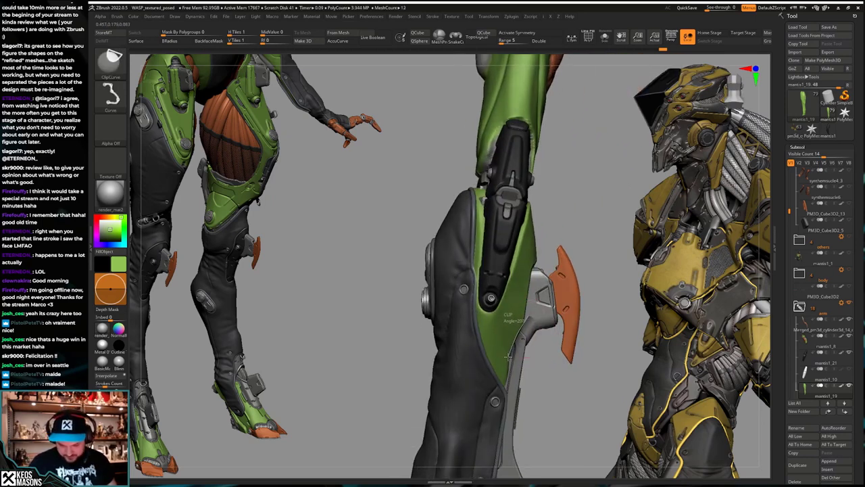
{"action": "left_click_drag", "start_coordinate": [501, 413], "coordinate": [500, 415], "text": "ctrl+shift"}
Step: Reshape the plate's rear flanks on the way down to the forearm with the Move brush
{"action": "mouse_move", "coordinate": [560, 345]}
{"action": "right_mouse_down"}
{"action": "mouse_move", "coordinate": [512, 319]}
{"action": "mouse_move", "coordinate": [540, 315]}
{"action": "right_mouse_up"}
{"action": "left_click_drag", "start_coordinate": [540, 314], "coordinate": [525, 339]}
{"action": "right_click_drag", "start_coordinate": [509, 326], "coordinate": [578, 331]}
{"action": "right_click_drag", "start_coordinate": [454, 345], "coordinate": [511, 350]}
{"action": "left_click_drag", "start_coordinate": [511, 350], "coordinate": [514, 277]}
Step: Flatten both sides of the plate around the orange fin's slot with hPolish
{"action": "key", "text": "space"}
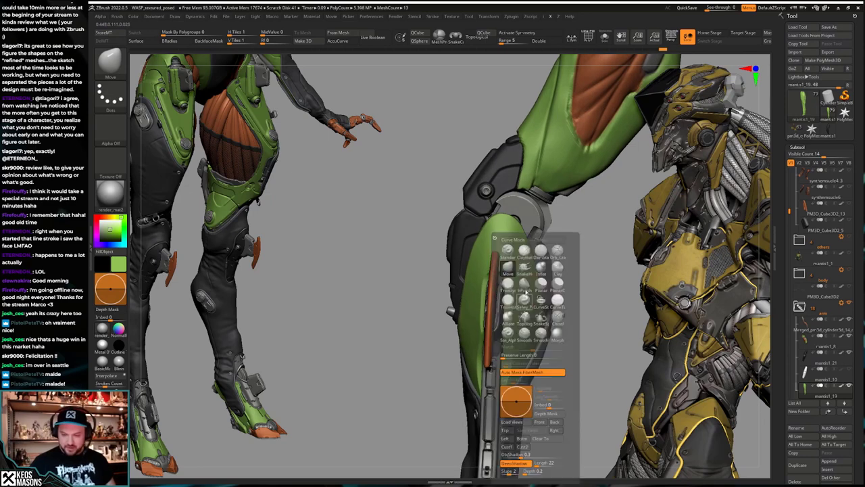
{"action": "left_click", "coordinate": [532, 292]}
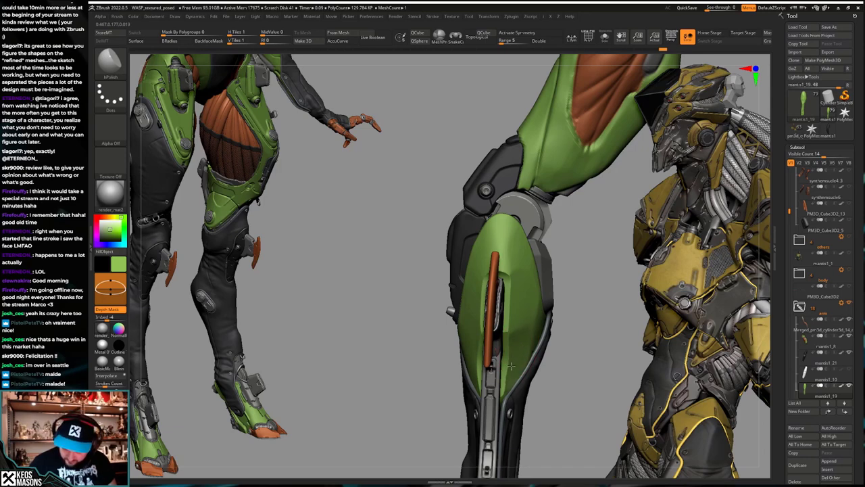
{"action": "left_click_drag", "start_coordinate": [511, 365], "coordinate": [516, 316]}
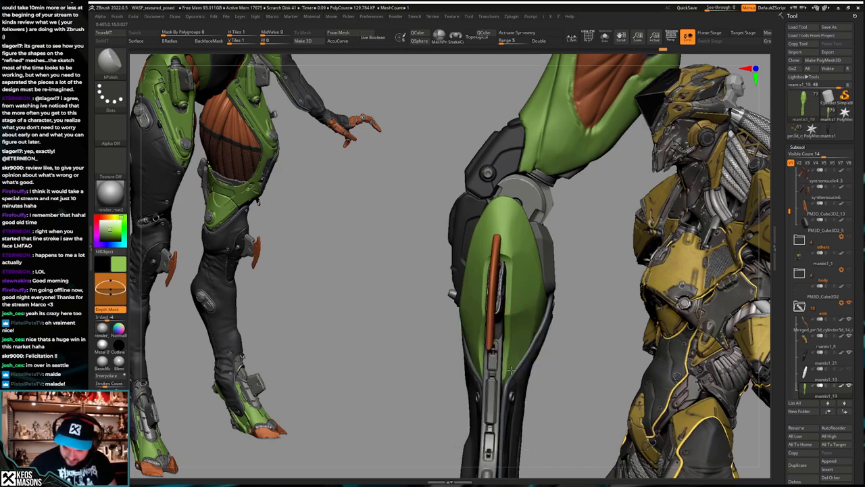
{"action": "left_click_drag", "start_coordinate": [511, 369], "coordinate": [475, 338]}
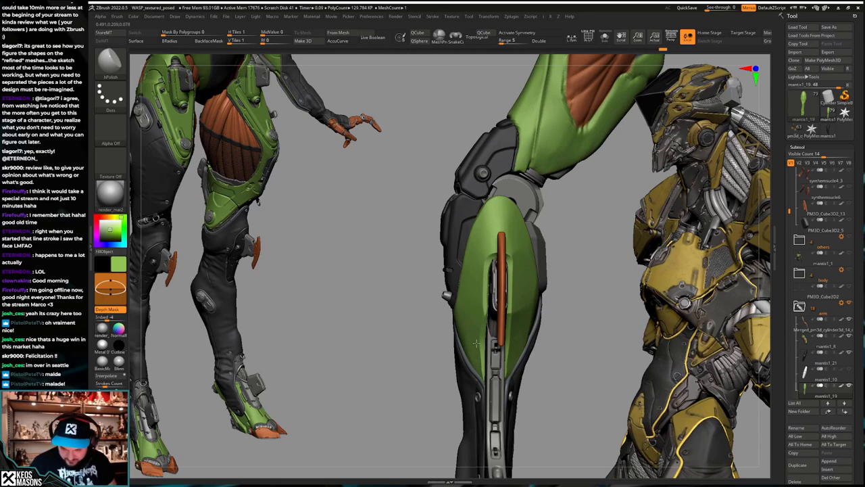
{"action": "key", "text": "ctrl+z"}
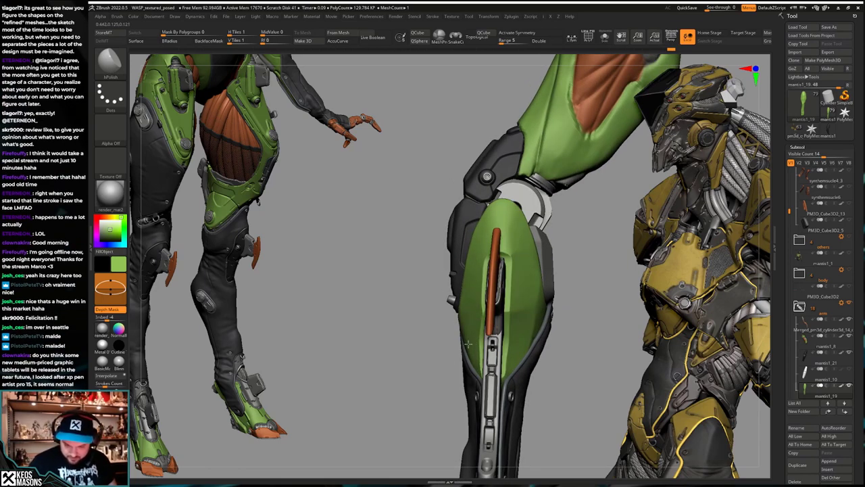
{"action": "left_click_drag", "start_coordinate": [406, 338], "coordinate": [454, 321]}
{"action": "left_click_drag", "start_coordinate": [605, 291], "coordinate": [516, 259]}
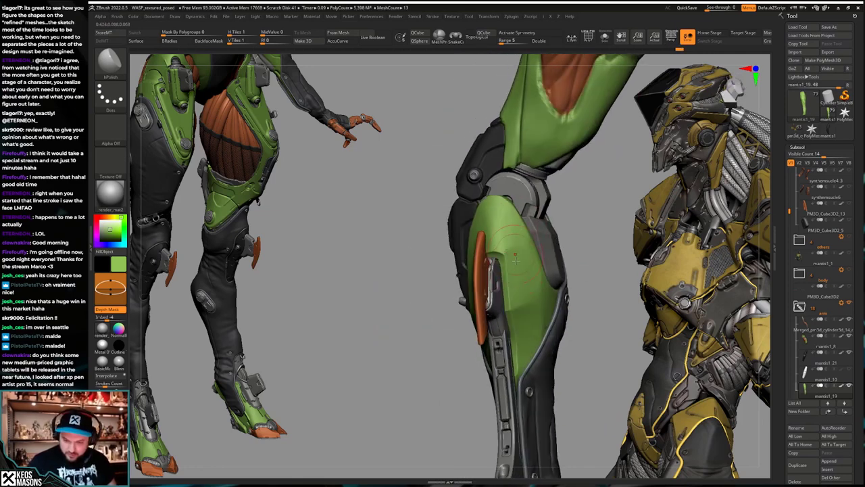
Step: Polish the plate's inner flank between the orange fin's bracket and the grey joint cover
{"action": "key", "text": "ctrl+shift+z"}
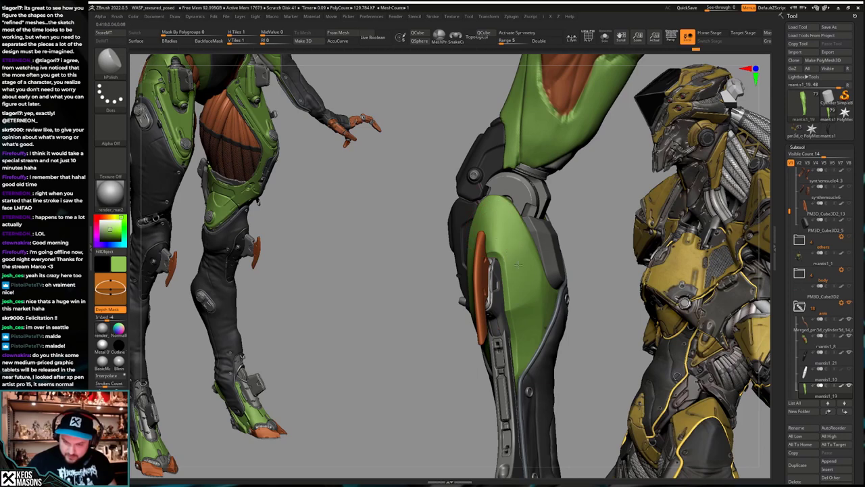
{"action": "key", "text": "ctrl+shift+z"}
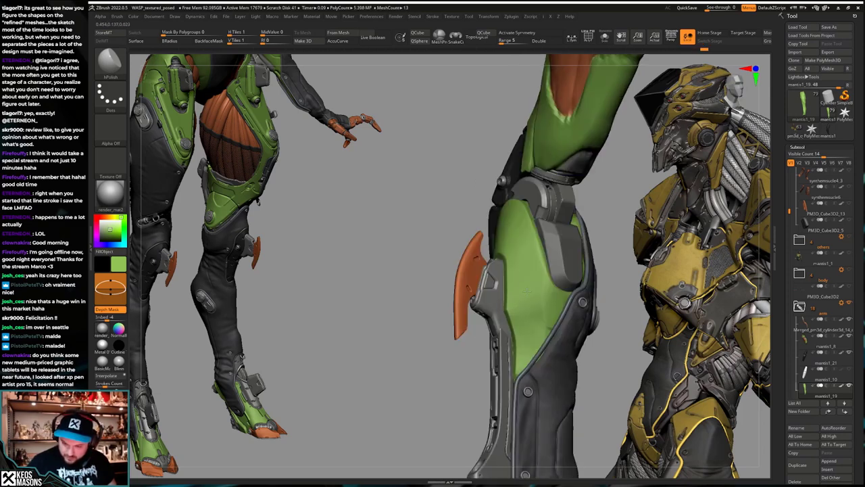
{"action": "key", "text": "ctrl+shift+z"}
{"action": "key", "text": "ctrl+shift+z"}
{"action": "key", "text": "ctrl+shift+z"}
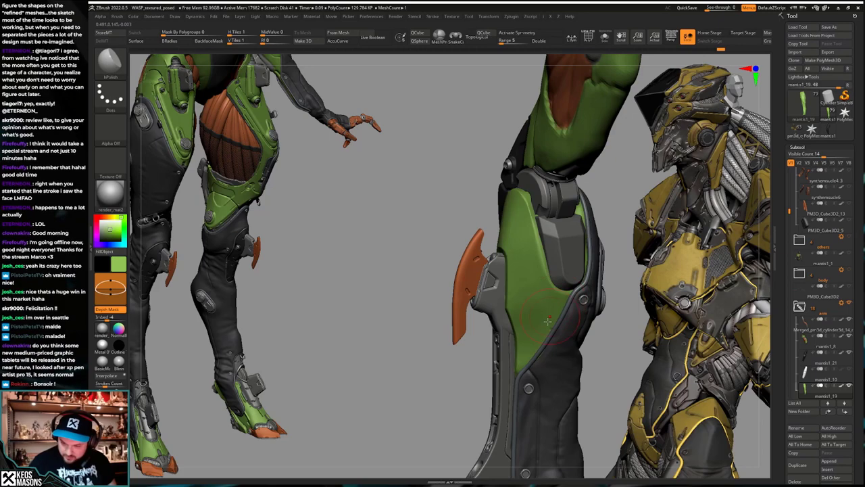
Step: Examine the plate's shape and its fit against the elbow joint, strut and forearm cover from all around the arm
{"action": "key", "text": "ctrl+shift+z"}
{"action": "key", "text": "ctrl+shift+z"}
{"action": "key", "text": "ctrl+shift+z"}
{"action": "key", "text": "ctrl+shift+z"}
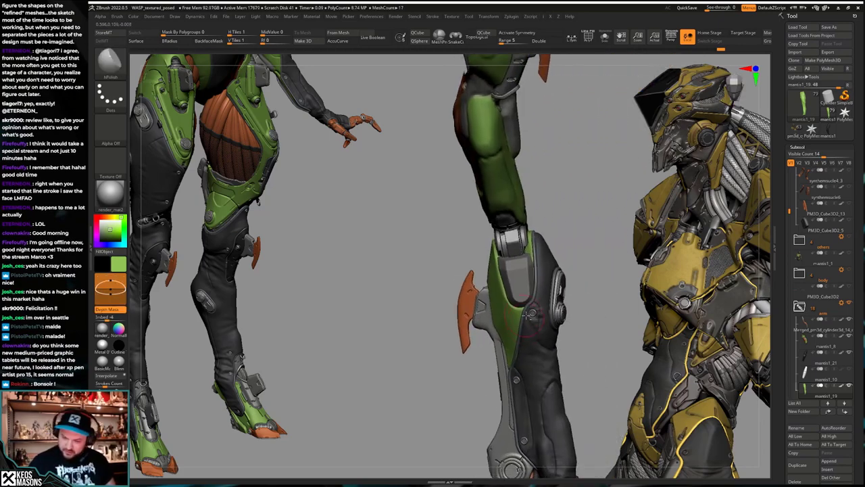
{"action": "key", "text": "ctrl+shift+z"}
{"action": "key", "text": "ctrl+shift+z"}
{"action": "key", "text": "ctrl+shift+z"}
{"action": "key", "text": "ctrl+shift+z"}
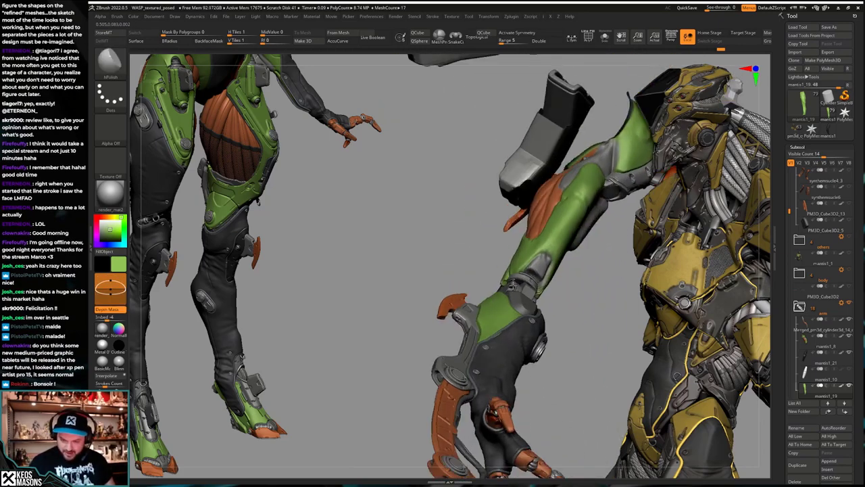
{"action": "key", "text": "ctrl+shift+z"}
{"action": "key", "text": "ctrl+shift+z"}
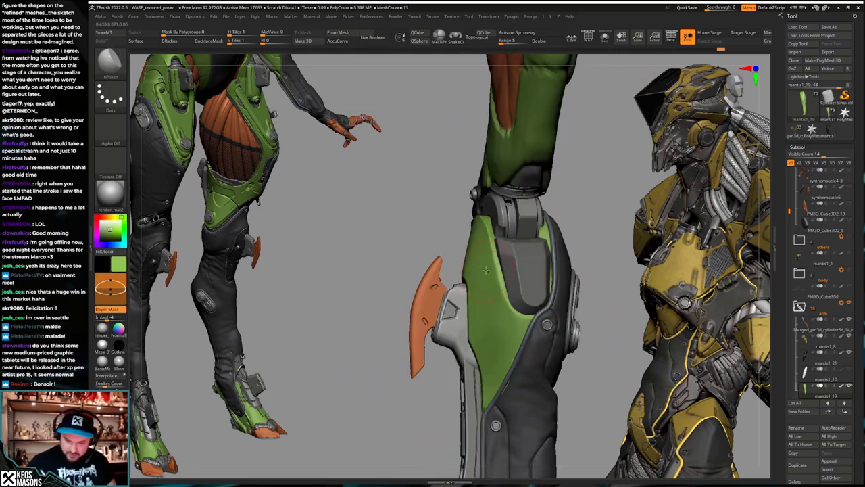
{"action": "key", "text": "ctrl+shift+z"}
{"action": "key", "text": "ctrl+shift+z"}
{"action": "key", "text": "ctrl+shift+z"}
{"action": "key", "text": "ctrl+shift+z"}
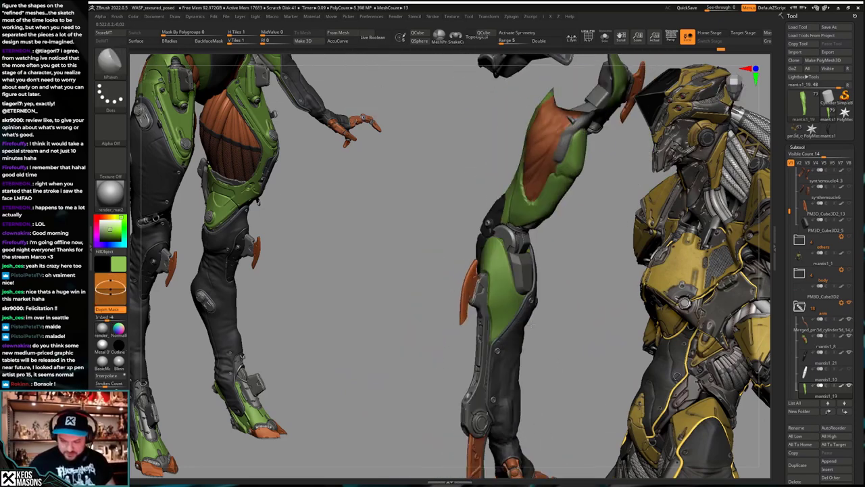
{"action": "key", "text": "ctrl+shift+z"}
{"action": "key", "text": "ctrl+shift+z"}
{"action": "key", "text": "ctrl+shift+z"}
{"action": "key", "text": "ctrl+shift+z"}
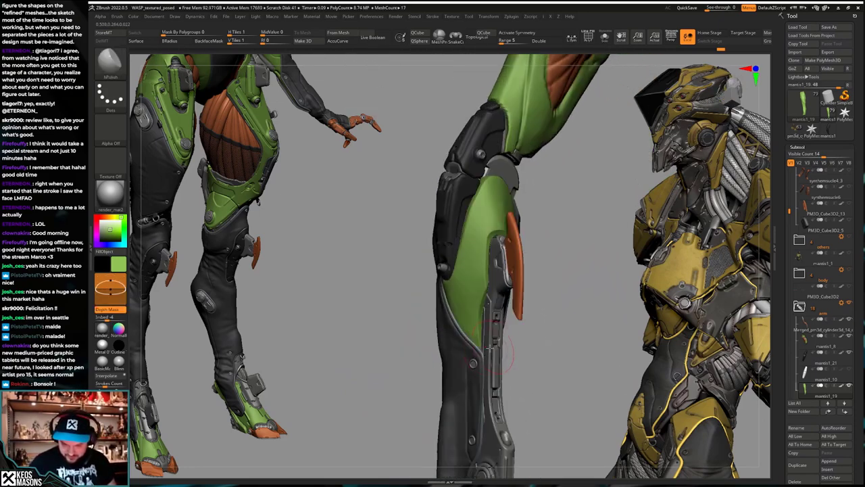
{"action": "key", "text": "ctrl+shift+z"}
{"action": "key", "text": "ctrl+shift+z"}
{"action": "key", "text": "ctrl+shift+z"}
{"action": "key", "text": "ctrl+shift+z"}
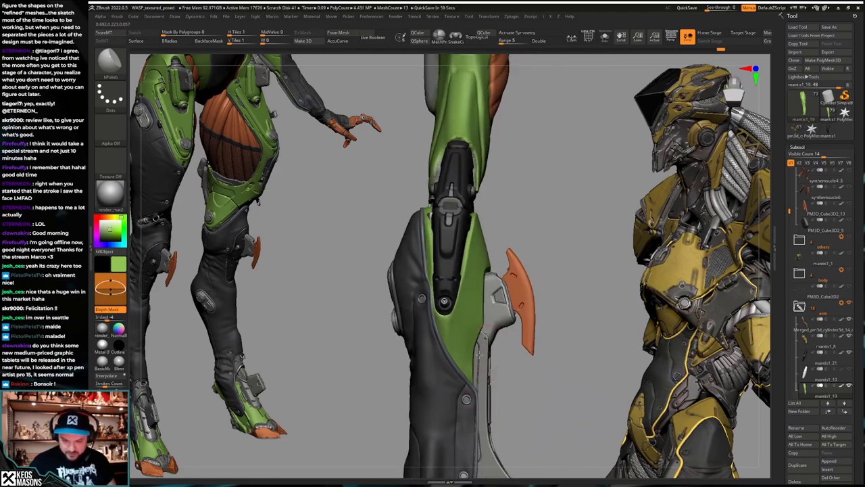
{"action": "key", "text": "ctrl+shift+z"}
{"action": "key", "text": "ctrl+shift+z"}
{"action": "key", "text": "ctrl+shift+z"}
{"action": "key", "text": "ctrl+shift+z"}
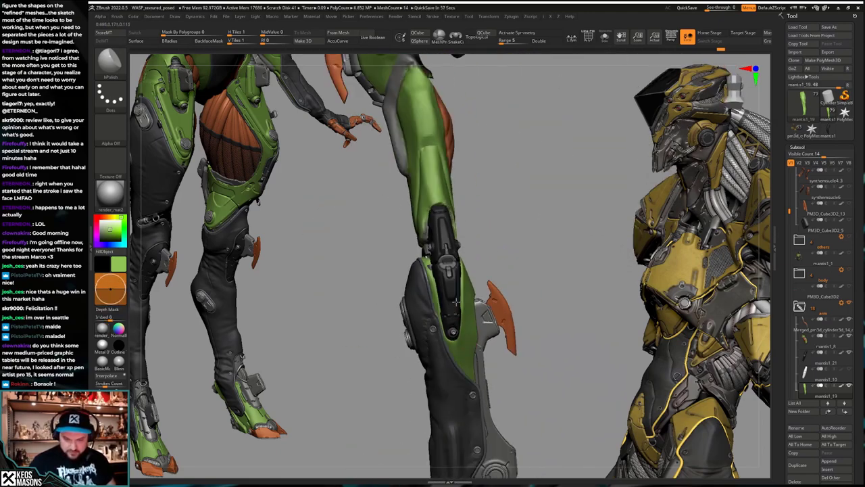
{"action": "key", "text": "ctrl+shift+z"}
{"action": "key", "text": "ctrl+shift+z"}
{"action": "key", "text": "ctrl+shift+z"}
{"action": "key", "text": "ctrl+shift+z"}
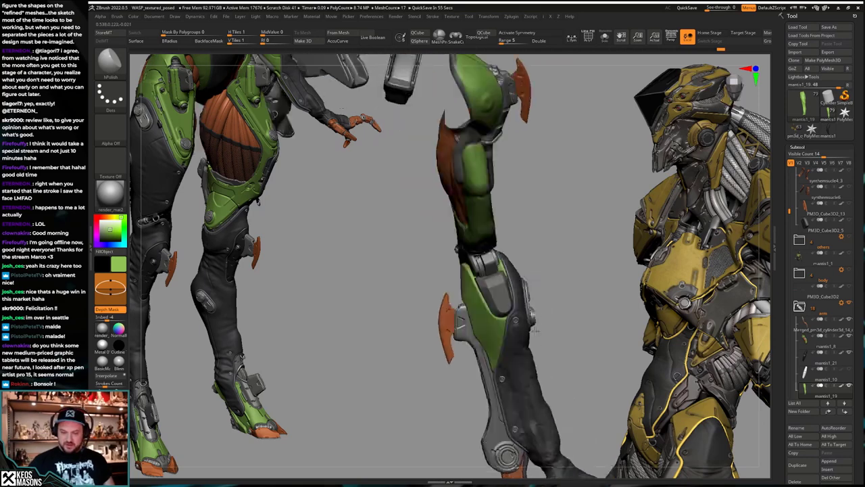
Step: Isolate the green plate and smooth the raised bump below the joint cover's recess with Smooth Stronger
{"action": "key", "text": "ctrl+shift+z"}
{"action": "key", "text": "ctrl+shift+z"}
{"action": "key", "text": "ctrl+shift+z"}
{"action": "key", "text": "ctrl+shift+z"}
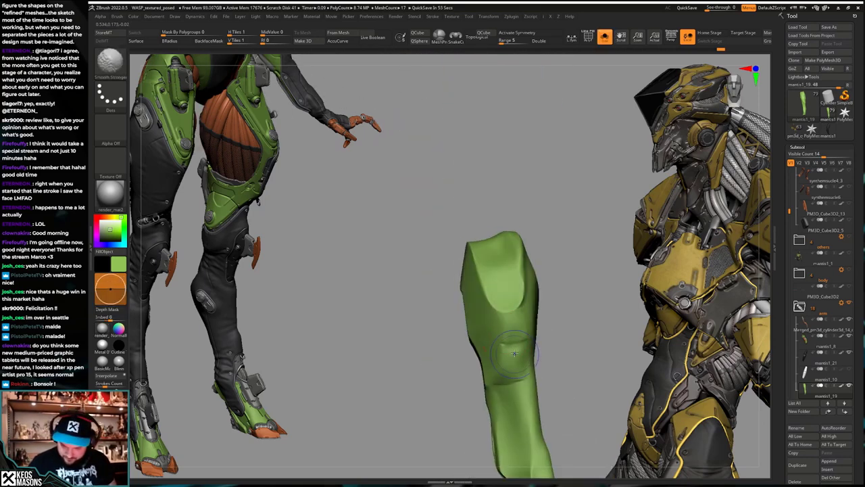
{"action": "key", "text": "ctrl+shift+z"}
{"action": "key", "text": "ctrl+shift+z"}
{"action": "key", "text": "ctrl+shift+z"}
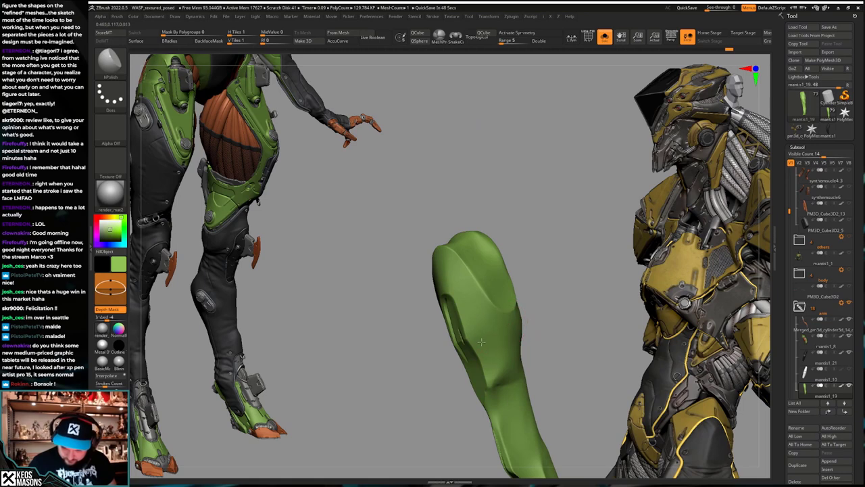
Step: Flatten the ridge below the joint cover's recess on the isolated plate with hPolish
{"action": "key", "text": "ctrl+shift+z"}
{"action": "key", "text": "ctrl+shift+z"}
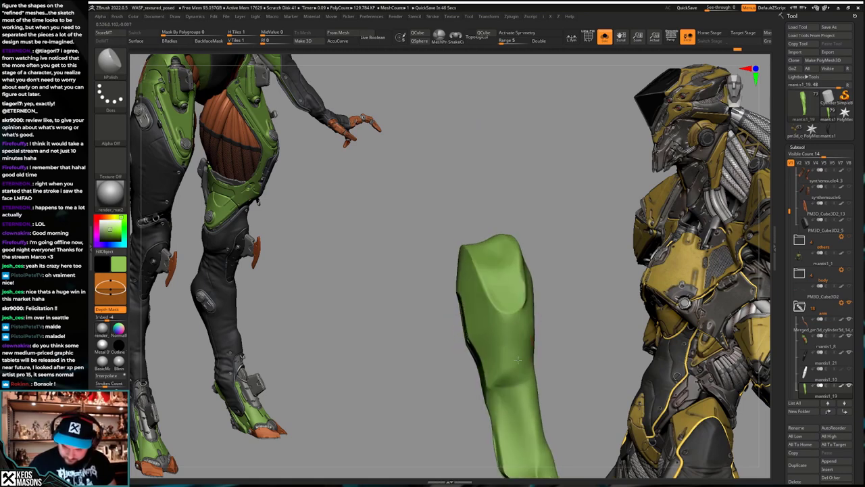
{"action": "key", "text": "ctrl+shift+z"}
{"action": "key", "text": "ctrl+shift+z"}
{"action": "key", "text": "ctrl+shift+z"}
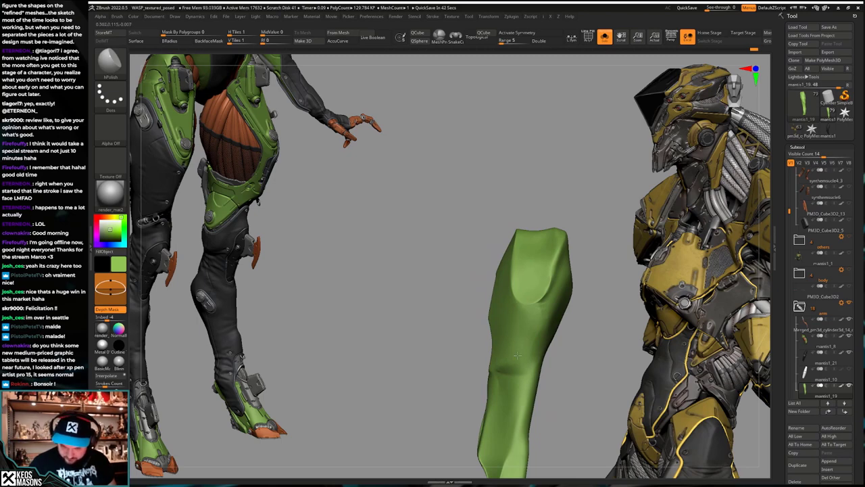
Step: Show the whole arm again and polish the plate's inner edge where it meets the dark forearm cover
{"action": "key", "text": "ctrl+shift+z"}
{"action": "key", "text": "ctrl+shift+z"}
{"action": "key", "text": "ctrl+shift+z"}
{"action": "key", "text": "ctrl+shift+z"}
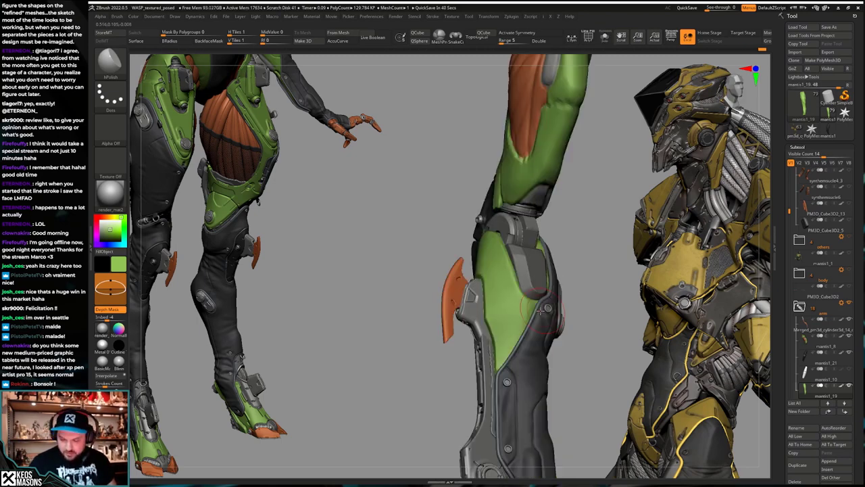
Step: Compare the plate's recent polishing edits by stepping through the undo history while viewing the elbow from several sides
{"action": "key", "text": "ctrl+shift+z"}
{"action": "key", "text": "ctrl+shift+z"}
{"action": "key", "text": "ctrl+shift+z"}
{"action": "key", "text": "ctrl+shift+z"}
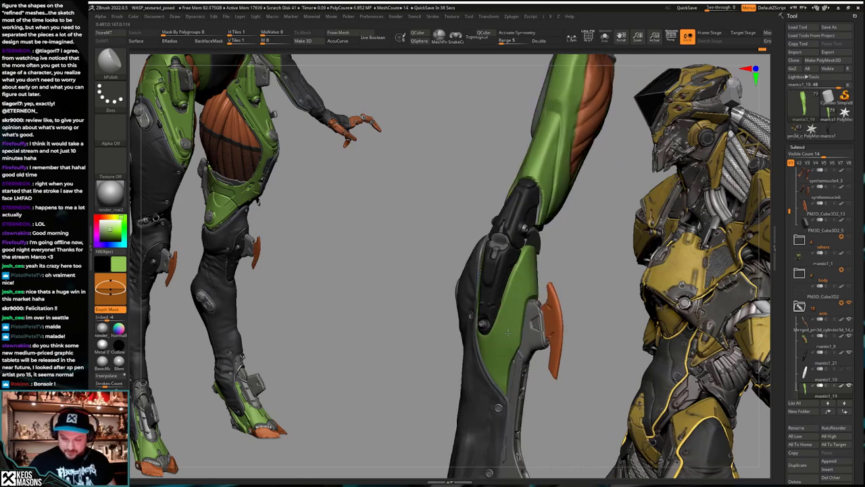
{"action": "key", "text": "ctrl+z"}
{"action": "key", "text": "ctrl+z"}
{"action": "key", "text": "ctrl+z"}
{"action": "key", "text": "ctrl+z"}
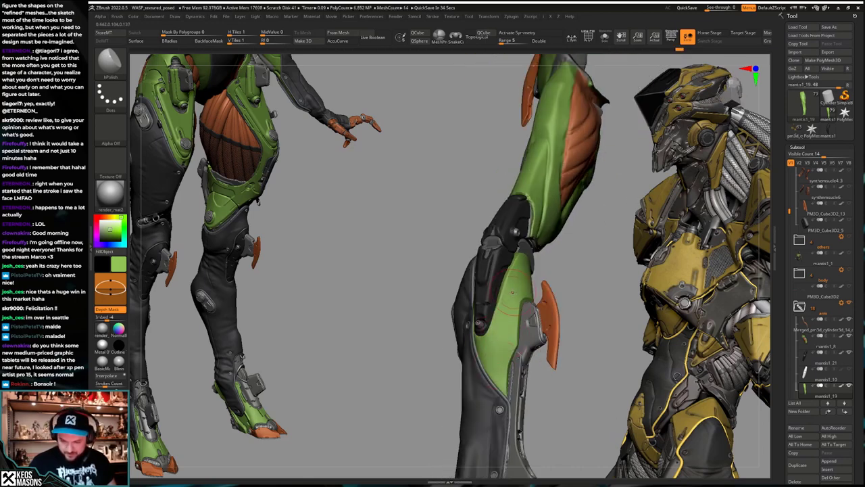
{"action": "key", "text": "ctrl+z"}
{"action": "key", "text": "ctrl+z"}
{"action": "key", "text": "ctrl+z"}
{"action": "key", "text": "ctrl+z"}
{"action": "key", "text": "ctrl+z"}
{"action": "key", "text": "ctrl+z"}
{"action": "key", "text": "ctrl+z"}
{"action": "key", "text": "ctrl+z"}
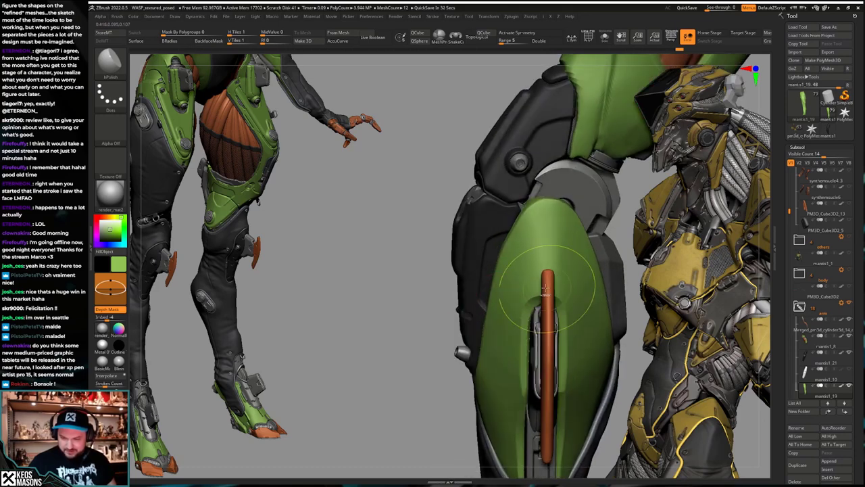
{"action": "key", "text": "ctrl+z"}
{"action": "key", "text": "ctrl+z"}
{"action": "key", "text": "ctrl+z"}
{"action": "key", "text": "ctrl+z"}
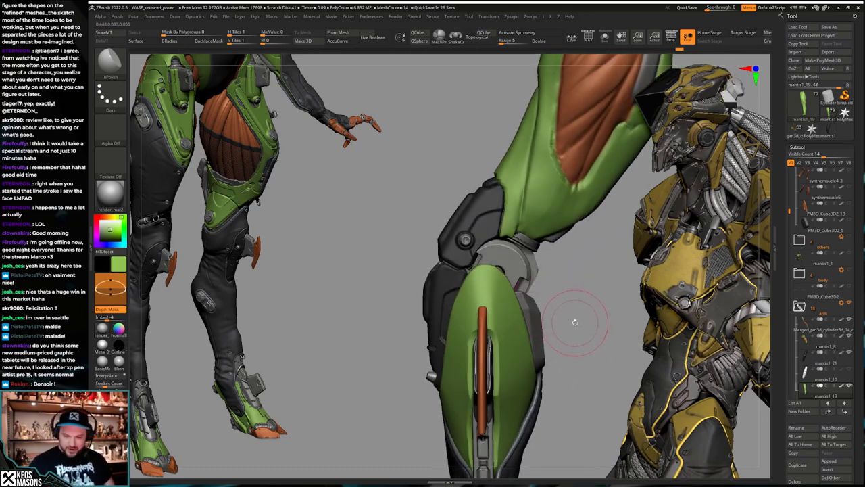
Step: Adjust the green plate's rounded upper end against the elbow disc with the Move brush
{"action": "right_click", "coordinate": [515, 238]}
{"action": "left_click", "coordinate": [528, 267]}
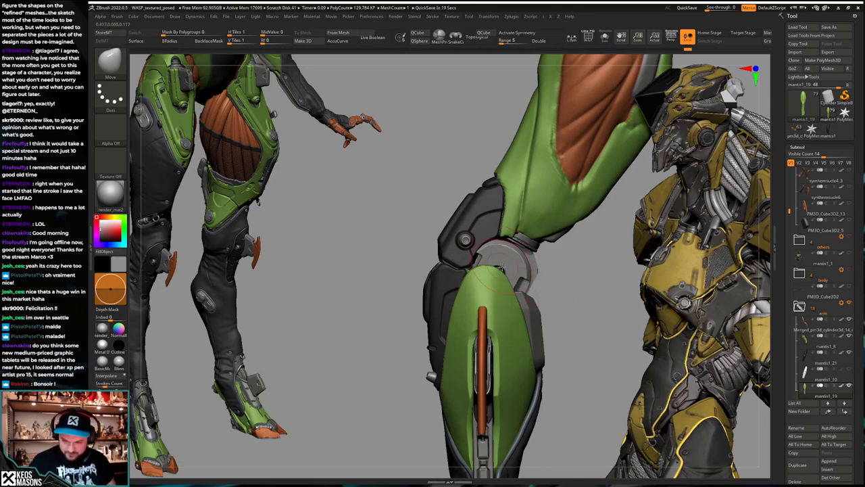
{"action": "right_click_drag", "start_coordinate": [528, 318], "coordinate": [516, 283], "text": "alt"}
{"action": "right_click", "coordinate": [528, 322]}
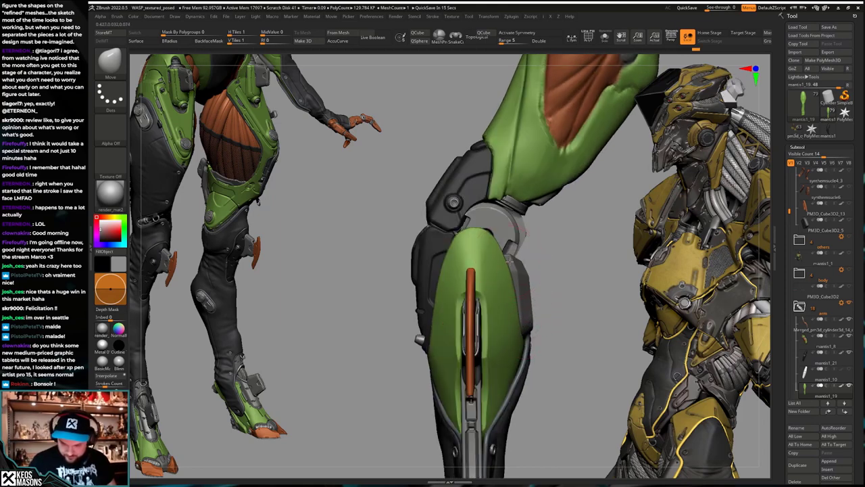
{"action": "mouse_move", "coordinate": [499, 234]}
{"action": "right_mouse_down"}
{"action": "mouse_move", "coordinate": [499, 222]}
{"action": "mouse_move", "coordinate": [496, 229]}
{"action": "right_mouse_up"}
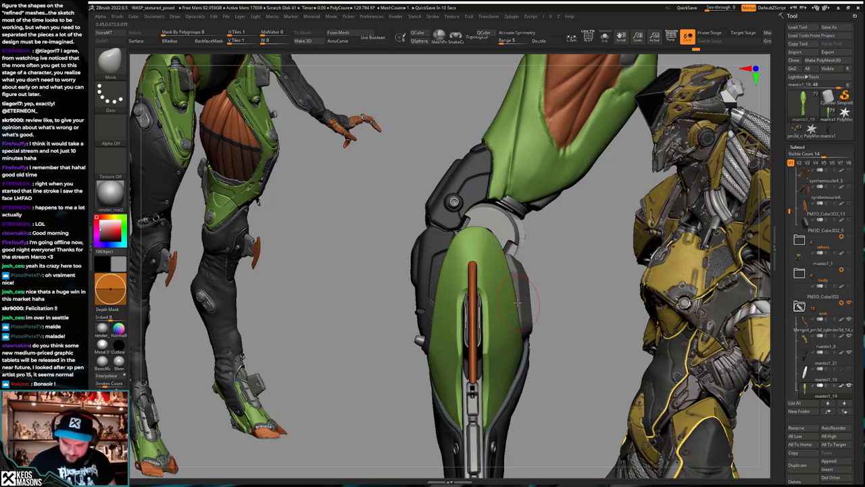
Step: Step through the recent Move edits and check the plate's upper end against the elbow disc, side cover and fin
{"action": "key", "text": "ctrl+z"}
{"action": "key", "text": "ctrl+z"}
{"action": "key", "text": "ctrl+z"}
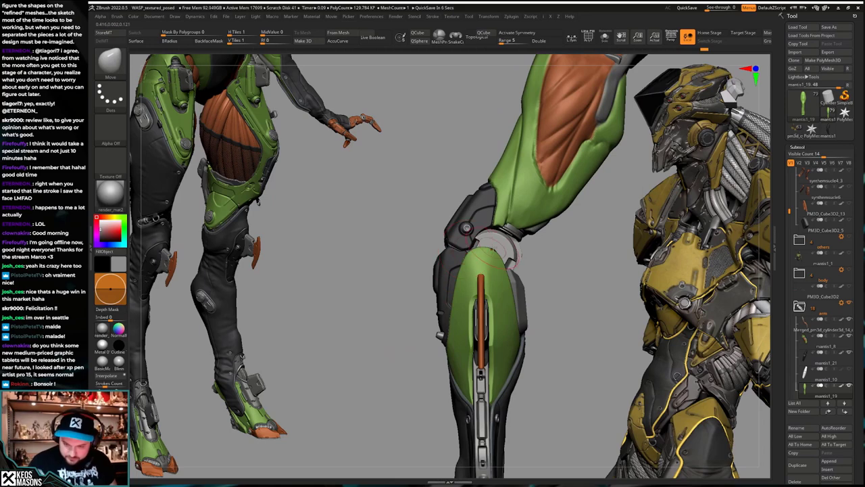
{"action": "key", "text": "space"}
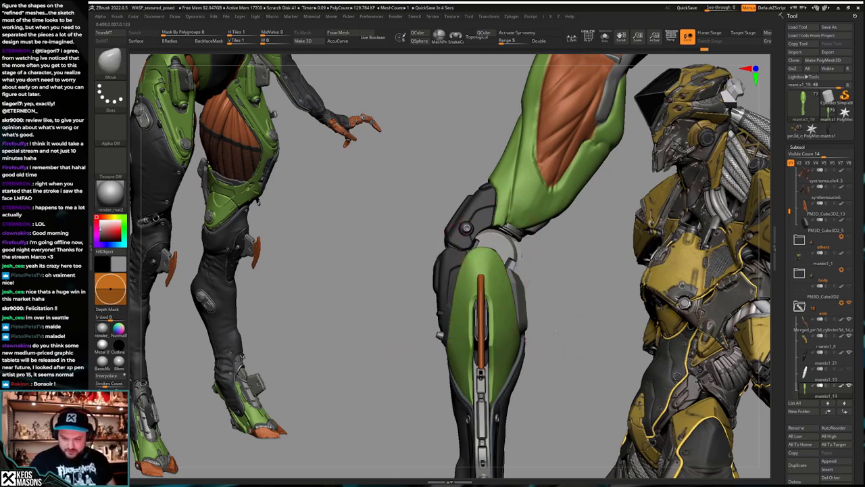
{"action": "key", "text": "ctrl+z"}
{"action": "key", "text": "ctrl+z"}
{"action": "key", "text": "ctrl+z"}
{"action": "key", "text": "ctrl+z"}
{"action": "key", "text": "ctrl+z"}
{"action": "key", "text": "ctrl+z"}
{"action": "key", "text": "ctrl+z"}
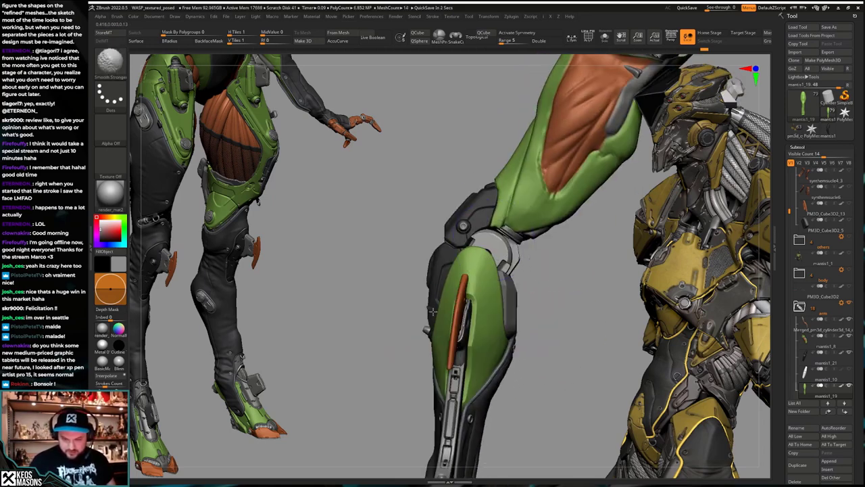
{"action": "key", "text": "ctrl+z"}
{"action": "key", "text": "ctrl+z"}
{"action": "key", "text": "ctrl+z"}
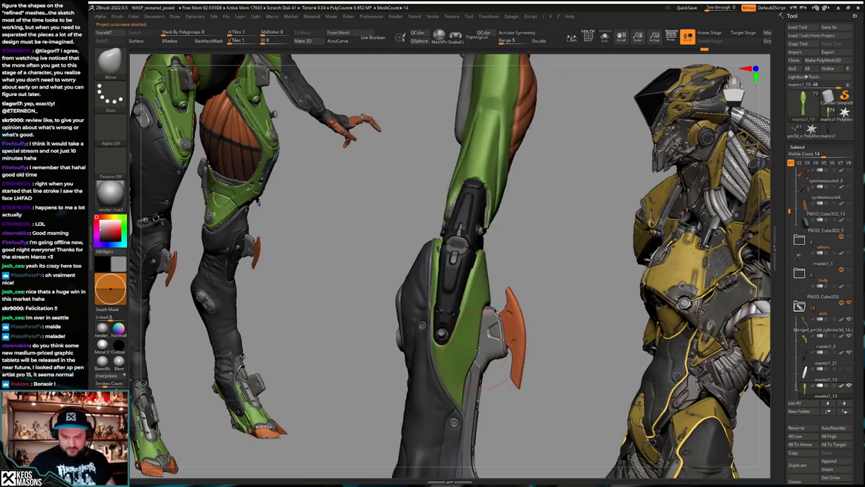
Step: Save the tool as mantis_19_arms.ztl, replacing the existing file
{"action": "key", "text": "ctrl+s"}
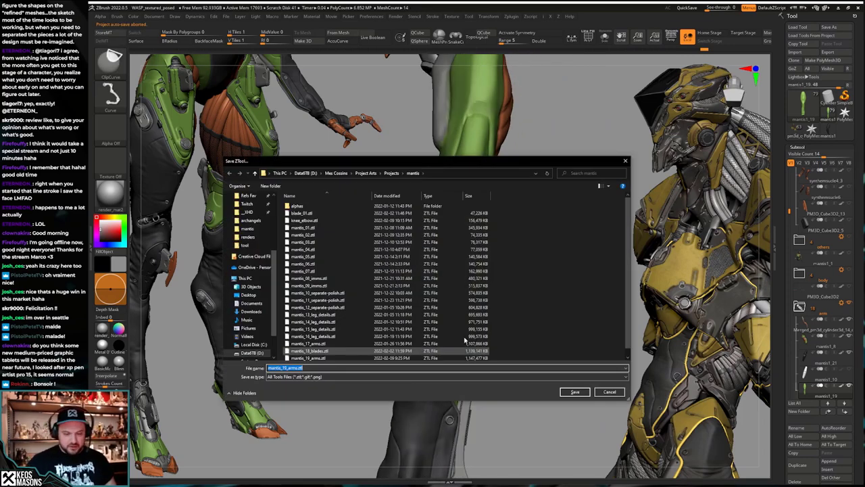
{"action": "left_click", "coordinate": [573, 392]}
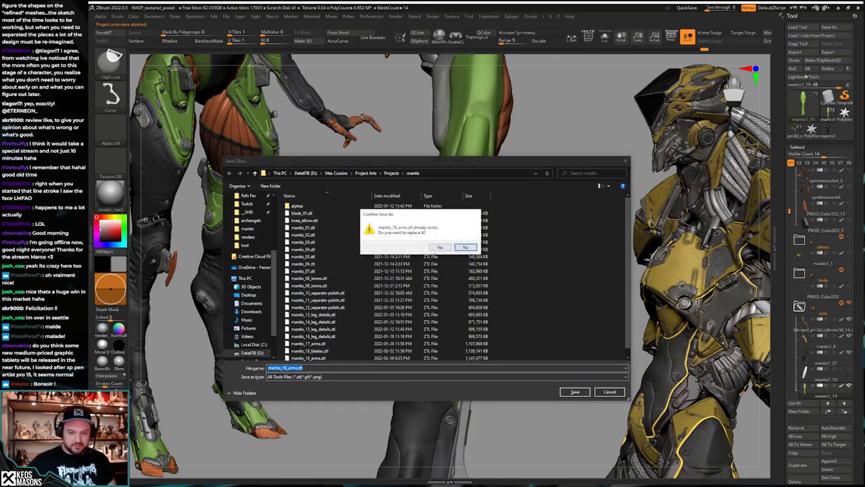
{"action": "left_click", "coordinate": [433, 250]}
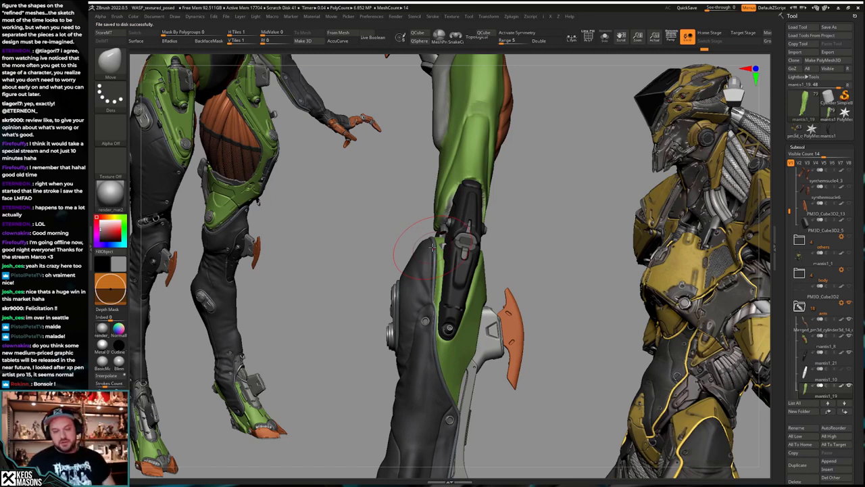
Step: Polish the plate's upper face between the elbow joint cover and the orange fin with hPolish
{"action": "left_click_drag", "start_coordinate": [536, 329], "coordinate": [528, 331]}
{"action": "key", "text": "space"}
{"action": "left_click", "coordinate": [517, 286]}
{"action": "left_click_drag", "start_coordinate": [614, 186], "coordinate": [534, 223]}
{"action": "left_click_drag", "start_coordinate": [407, 323], "coordinate": [433, 308]}
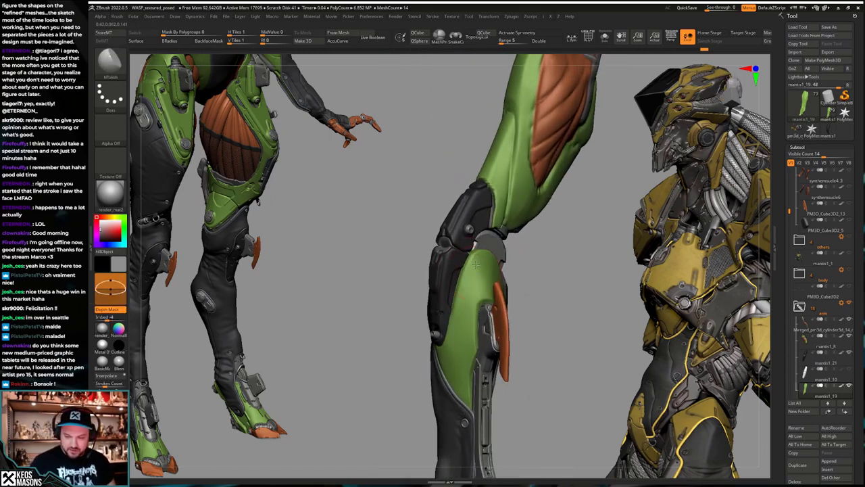
{"action": "left_click_drag", "start_coordinate": [475, 265], "coordinate": [455, 340]}
{"action": "left_click_drag", "start_coordinate": [574, 308], "coordinate": [519, 309]}
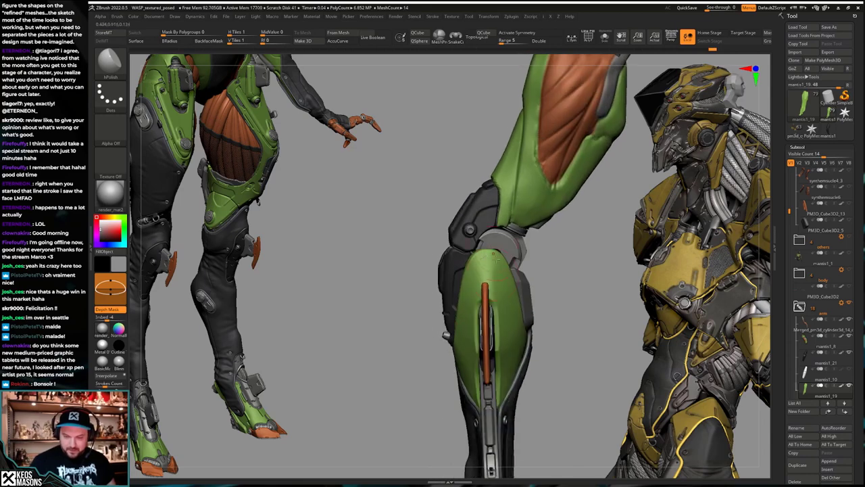
{"action": "key", "text": "space"}
{"action": "left_click", "coordinate": [505, 281]}
{"action": "mouse_move", "coordinate": [581, 291]}
{"action": "left_mouse_down"}
{"action": "mouse_move", "coordinate": [534, 287]}
{"action": "mouse_move", "coordinate": [494, 271]}
{"action": "mouse_move", "coordinate": [499, 259]}
{"action": "mouse_move", "coordinate": [454, 352]}
{"action": "left_mouse_up"}
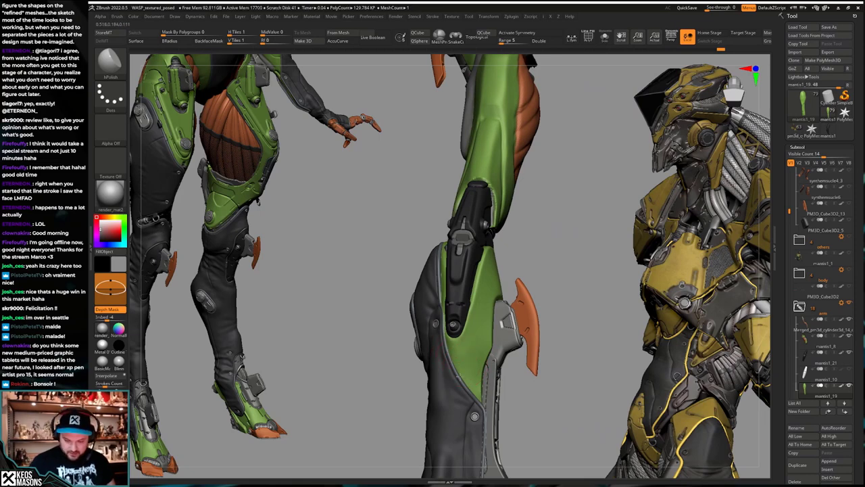
Step: Isolate the green plate, flatten the surface below the joint cover's recess with hPolish, and show the whole arm again
{"action": "right_click_drag", "start_coordinate": [473, 335], "coordinate": [453, 345]}
{"action": "key", "text": "ctrl+shift+s"}
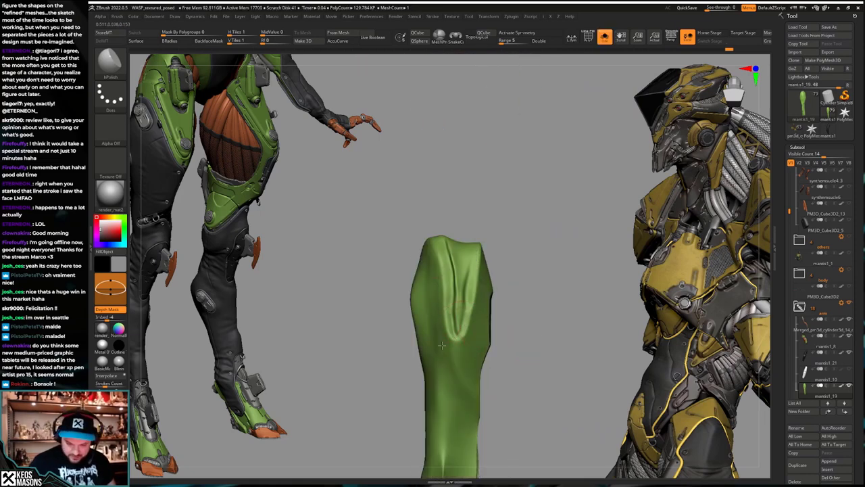
{"action": "left_click_drag", "start_coordinate": [458, 376], "coordinate": [461, 371]}
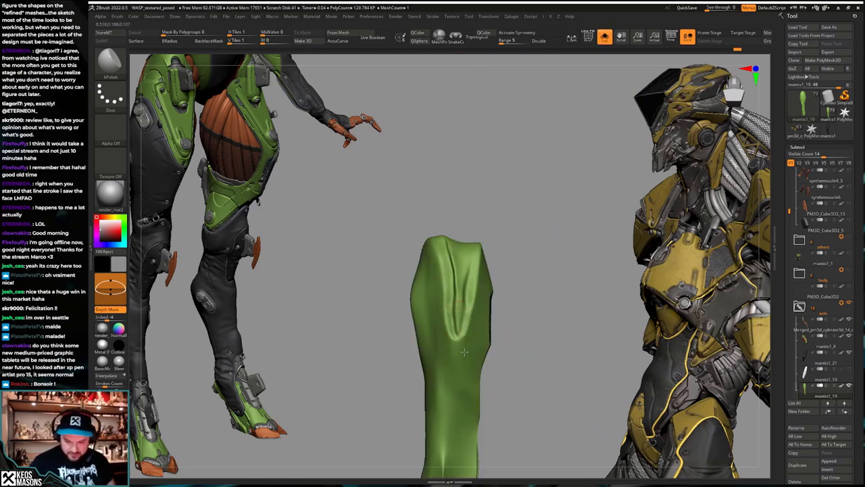
{"action": "mouse_move", "coordinate": [467, 375]}
{"action": "right_mouse_down"}
{"action": "mouse_move", "coordinate": [494, 371]}
{"action": "mouse_move", "coordinate": [459, 355]}
{"action": "right_mouse_up"}
{"action": "key", "text": "ctrl+shift+s"}
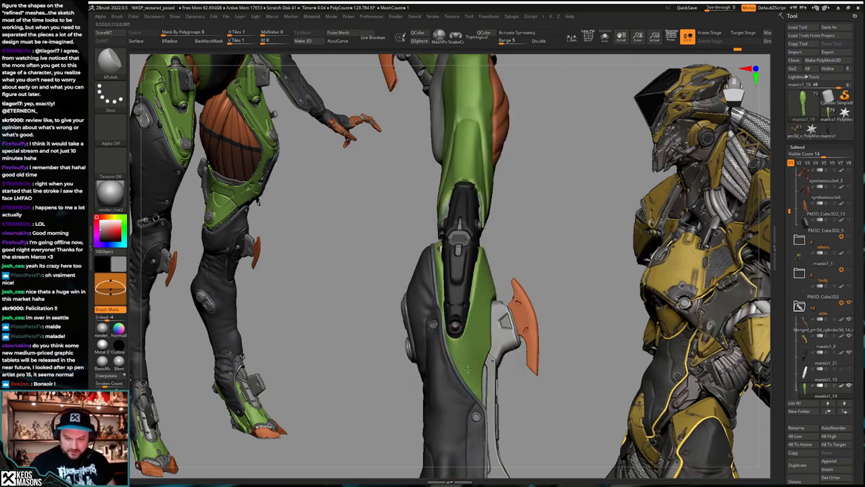
Step: Isolate the plate again, polish its face beside and below the recess, and bring back the other arm parts
{"action": "left_click", "coordinate": [467, 368], "text": "ctrl+shift"}
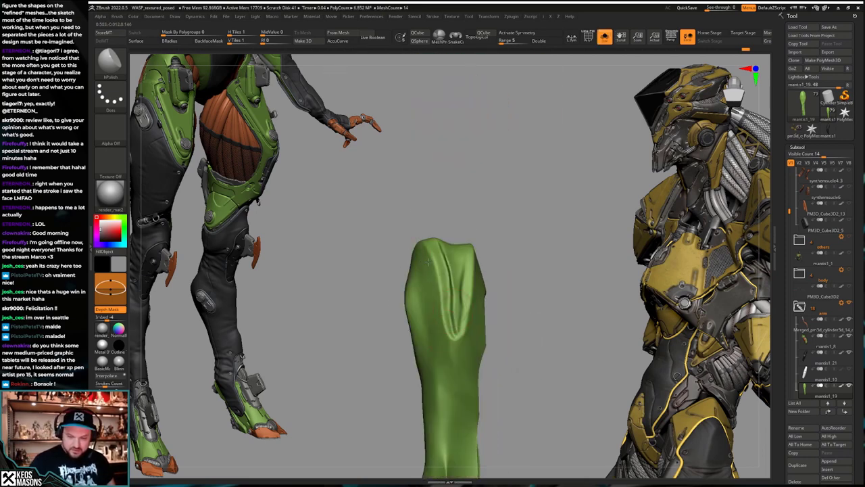
{"action": "left_click_drag", "start_coordinate": [433, 292], "coordinate": [436, 331]}
{"action": "mouse_move", "coordinate": [436, 332]}
{"action": "right_mouse_down"}
{"action": "mouse_move", "coordinate": [440, 358]}
{"action": "mouse_move", "coordinate": [481, 310]}
{"action": "right_mouse_up"}
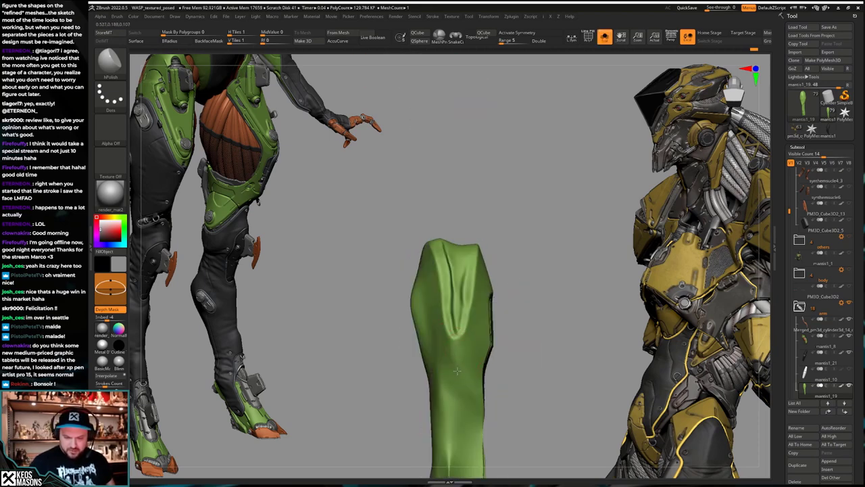
{"action": "right_click_drag", "start_coordinate": [457, 370], "coordinate": [483, 300]}
{"action": "key", "text": "ctrl+shift+s"}
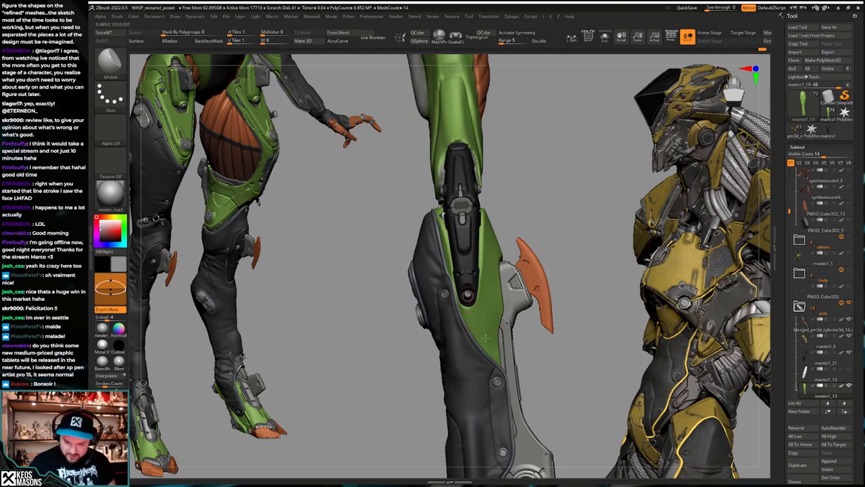
Step: Soften the polished area below the recess with Smooth Stronger and check it with the whole arm visible
{"action": "right_click_drag", "start_coordinate": [486, 337], "coordinate": [473, 325]}
{"action": "key", "text": "ctrl+shift+s"}
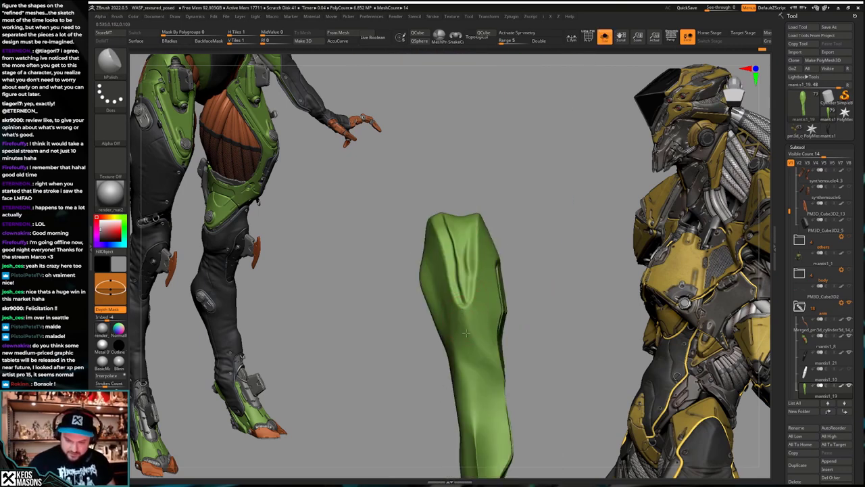
{"action": "key", "text": "ctrl+shift+z"}
{"action": "key", "text": "ctrl+shift+z"}
{"action": "key", "text": "ctrl+shift+z"}
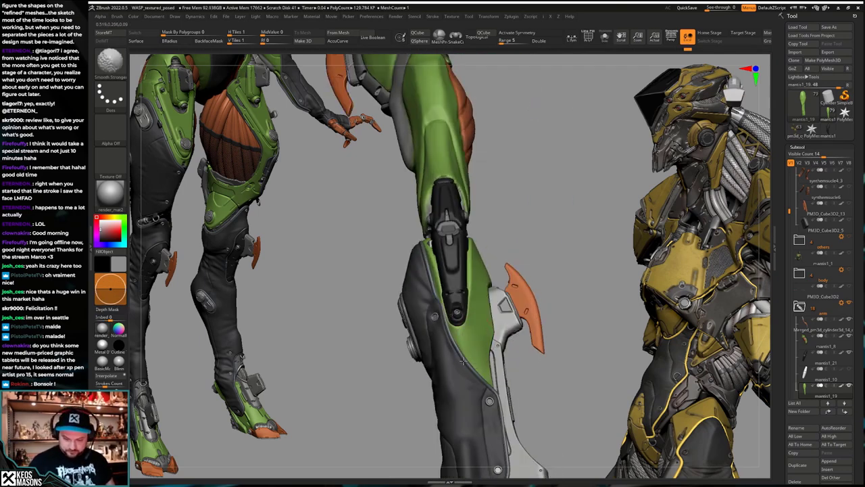
Step: Inspect the plate's recess and lower surface both in isolation and together with the surrounding arm parts
{"action": "mouse_move", "coordinate": [460, 366]}
{"action": "right_mouse_down"}
{"action": "mouse_move", "coordinate": [433, 358]}
{"action": "mouse_move", "coordinate": [463, 346]}
{"action": "mouse_move", "coordinate": [446, 343]}
{"action": "mouse_move", "coordinate": [506, 338]}
{"action": "right_mouse_up"}
{"action": "key", "text": "ctrl+z"}
{"action": "key", "text": "ctrl+z"}
{"action": "key", "text": "ctrl+z"}
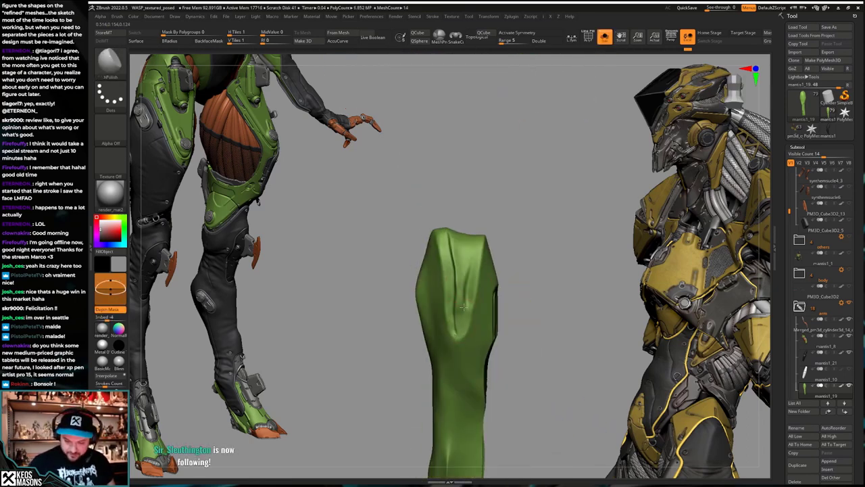
{"action": "key", "text": "ctrl+shift+z"}
{"action": "key", "text": "ctrl+shift+z"}
{"action": "key", "text": "ctrl+shift+z"}
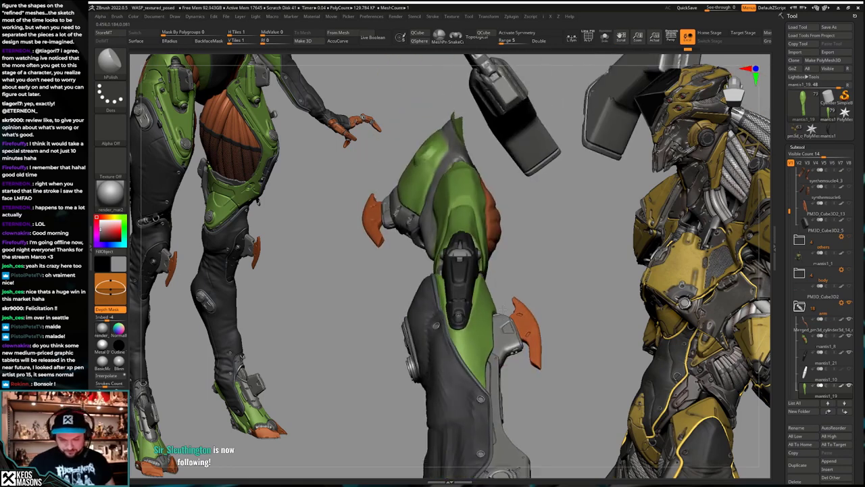
{"action": "mouse_move", "coordinate": [503, 309]}
{"action": "right_mouse_down"}
{"action": "mouse_move", "coordinate": [488, 376]}
{"action": "mouse_move", "coordinate": [466, 333]}
{"action": "mouse_move", "coordinate": [490, 325]}
{"action": "mouse_move", "coordinate": [468, 336]}
{"action": "right_mouse_up"}
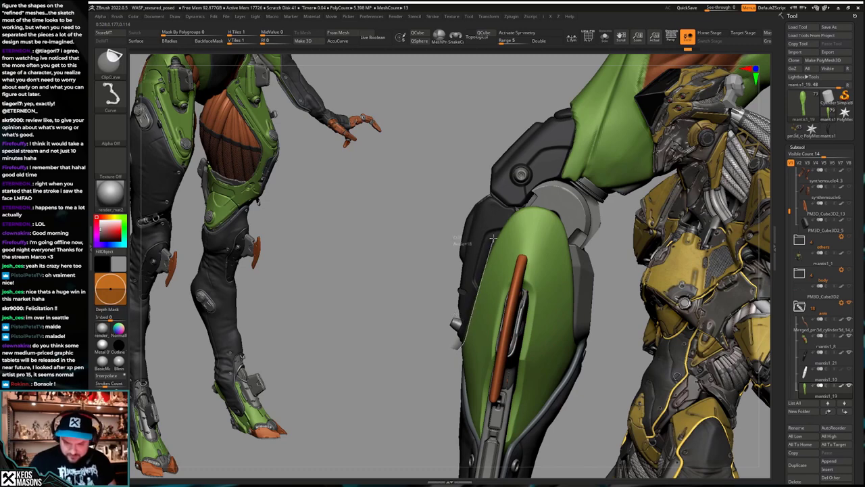
Step: Adjust the plate's edge around the joint cover with the Move brush and switch back to hPolish
{"action": "left_click_drag", "start_coordinate": [488, 248], "coordinate": [490, 244], "text": "ctrl+shift"}
{"action": "right_click_drag", "start_coordinate": [432, 291], "coordinate": [472, 342]}
{"action": "mouse_move", "coordinate": [473, 342]}
{"action": "left_mouse_down"}
{"action": "mouse_move", "coordinate": [459, 365]}
{"action": "mouse_move", "coordinate": [468, 328]}
{"action": "left_mouse_up"}
{"action": "key", "text": "b"}
{"action": "key", "text": "m"}
{"action": "key", "text": "v"}
{"action": "key", "text": "b"}
{"action": "left_click", "coordinate": [480, 300]}
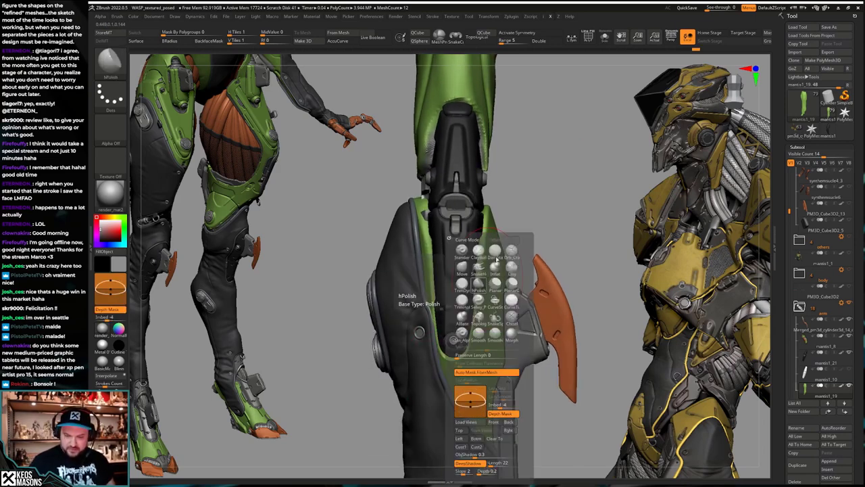
{"action": "key", "text": "space"}
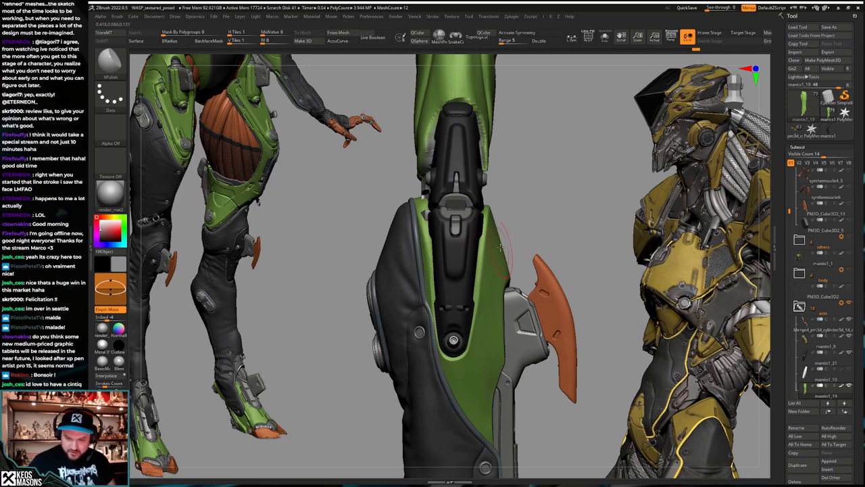
Step: Isolate the plate and polish the uneven surfaces around the joint cover's narrow recess
{"action": "key", "text": "alt+shift+s"}
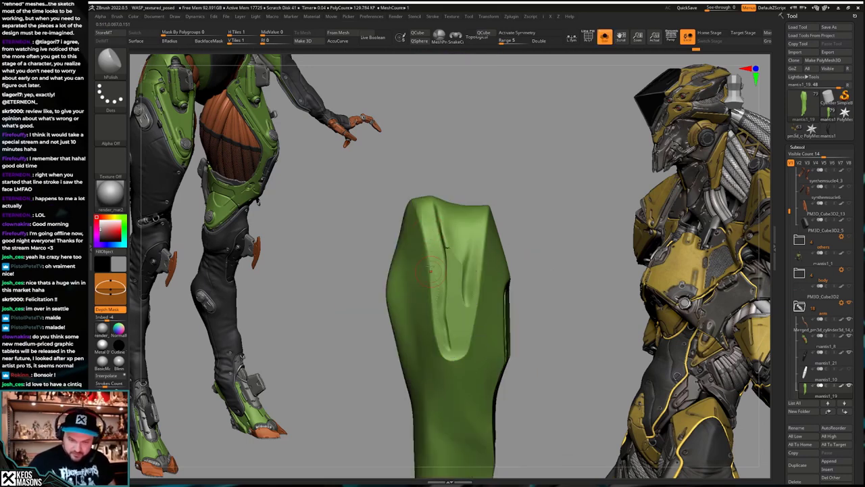
{"action": "key", "text": "alt+shift+s"}
{"action": "right_click_drag", "start_coordinate": [428, 272], "coordinate": [492, 316]}
{"action": "key", "text": "alt+shift+s"}
{"action": "key", "text": "alt+shift+s"}
{"action": "key", "text": "alt+shift+s"}
Step: Refine the broad recess at the plate's upper end with hPolish and show the whole arm again
{"action": "right_click", "coordinate": [473, 360]}
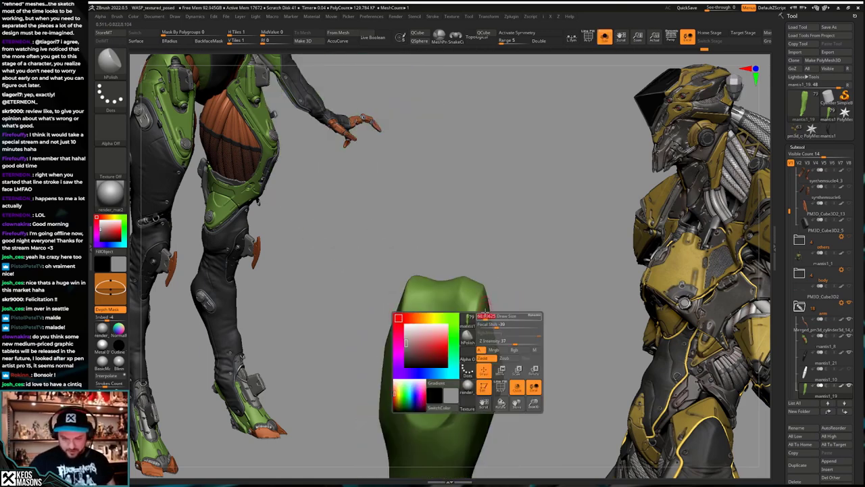
{"action": "right_click_drag", "start_coordinate": [472, 361], "coordinate": [489, 272]}
{"action": "key", "text": "alt+shift+s"}
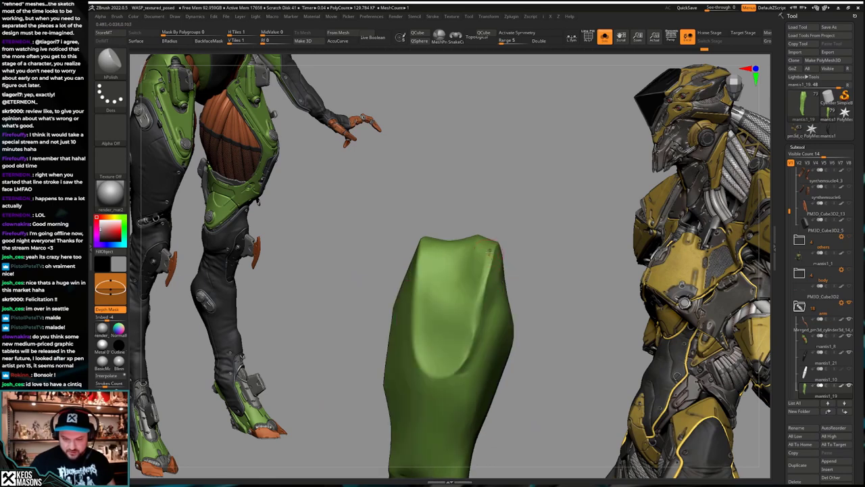
{"action": "right_click_drag", "start_coordinate": [477, 312], "coordinate": [495, 290]}
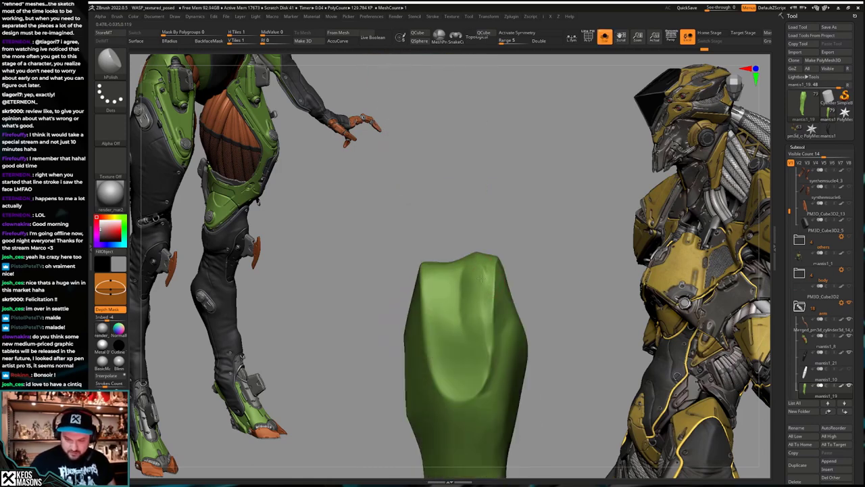
{"action": "key", "text": "s"}
{"action": "right_click_drag", "start_coordinate": [490, 358], "coordinate": [456, 364]}
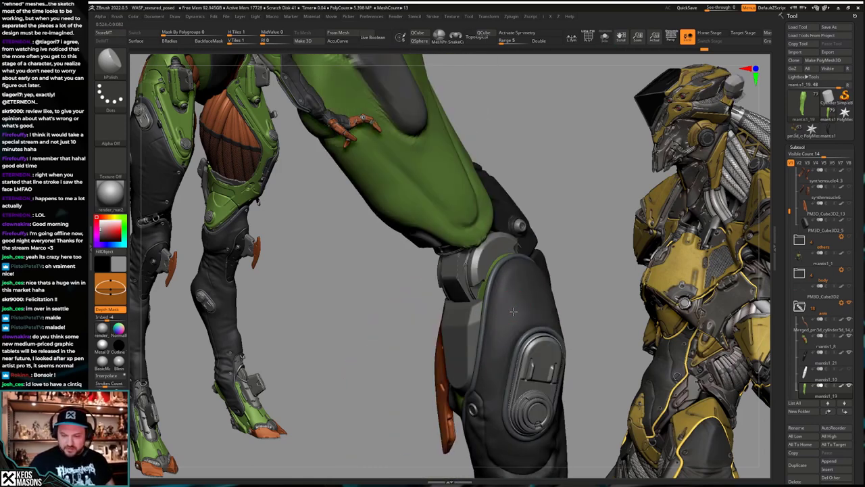
Step: Isolate the green forearm plate and polish the edge of its upper end with hPolish
{"action": "right_click_drag", "start_coordinate": [567, 379], "coordinate": [488, 358]}
{"action": "key", "text": "s"}
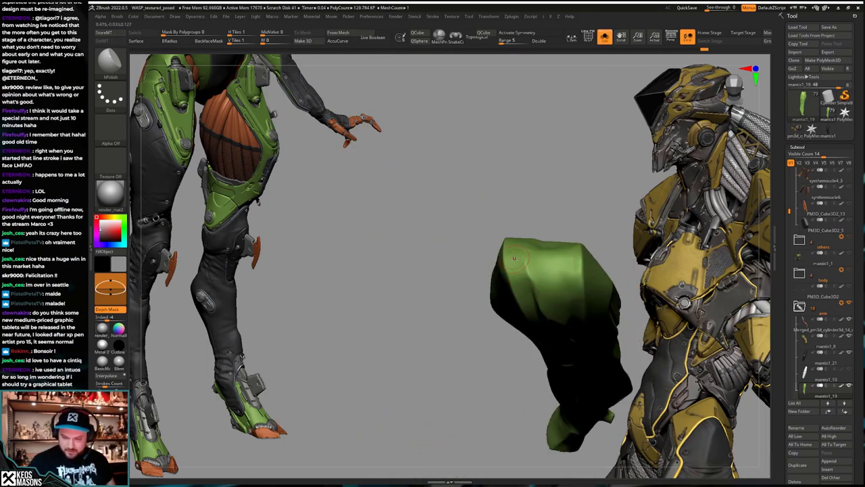
{"action": "mouse_move", "coordinate": [515, 257]}
{"action": "left_mouse_down"}
{"action": "mouse_move", "coordinate": [517, 248]}
{"action": "mouse_move", "coordinate": [526, 279]}
{"action": "mouse_move", "coordinate": [512, 300]}
{"action": "mouse_move", "coordinate": [502, 285]}
{"action": "mouse_move", "coordinate": [508, 313]}
{"action": "mouse_move", "coordinate": [521, 312]}
{"action": "mouse_move", "coordinate": [532, 328]}
{"action": "left_mouse_up"}
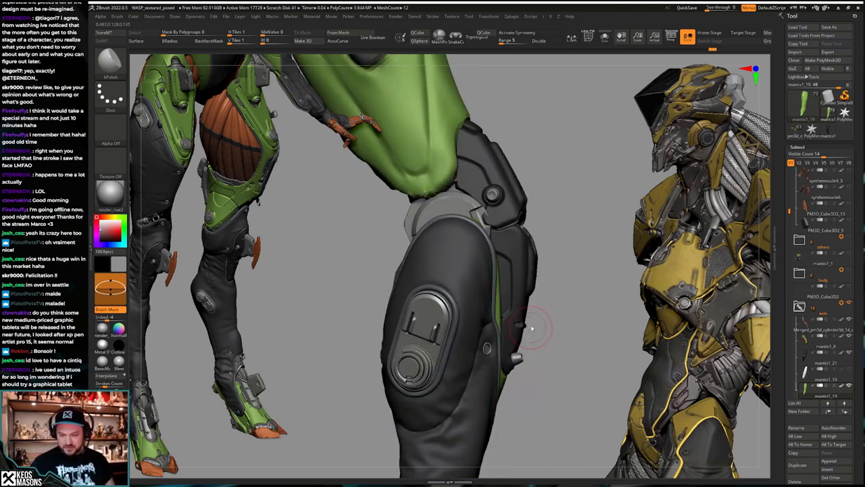
Step: Switch to the Move brush and pull the plate's rim outward along the dark forearm cover below the elbow joint
{"action": "key", "text": "space"}
{"action": "left_click", "coordinate": [511, 275]}
{"action": "right_click_drag", "start_coordinate": [506, 275], "coordinate": [510, 272]}
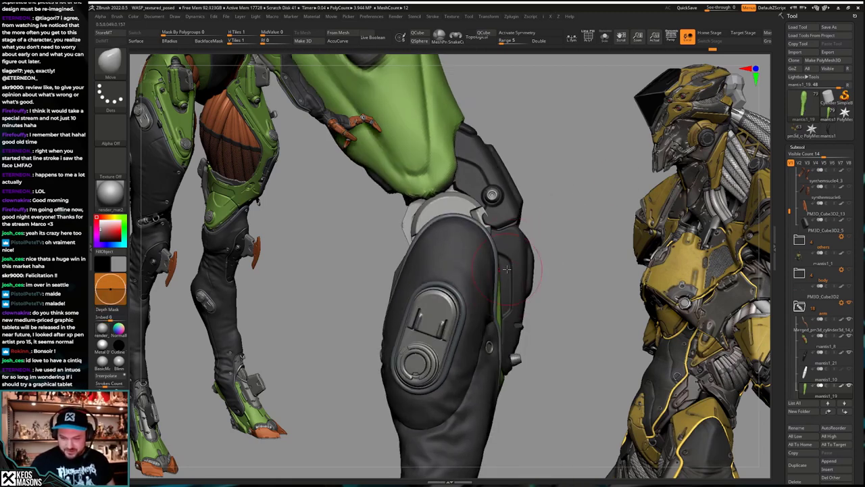
{"action": "left_click_drag", "start_coordinate": [506, 269], "coordinate": [502, 269]}
{"action": "left_click_drag", "start_coordinate": [492, 235], "coordinate": [490, 232]}
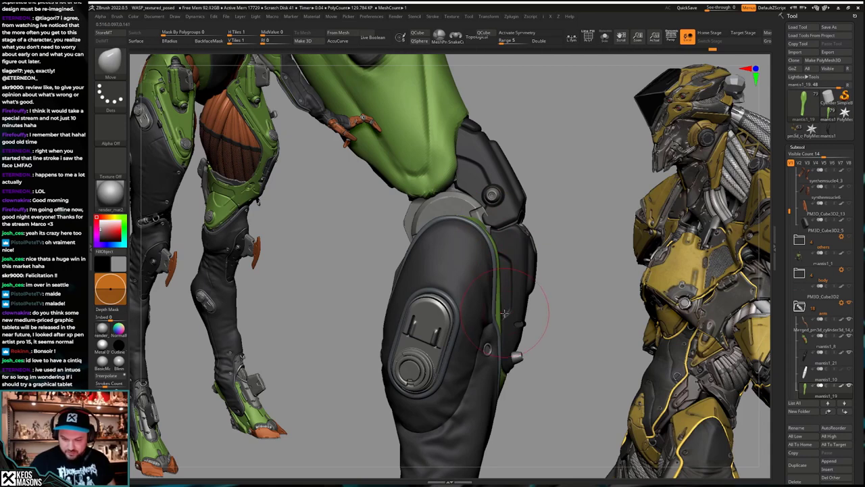
{"action": "key", "text": "space"}
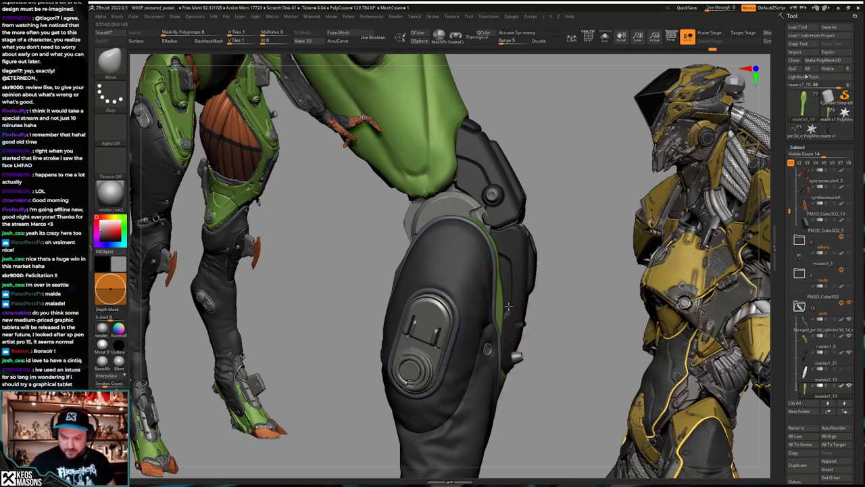
{"action": "right_click_drag", "start_coordinate": [510, 310], "coordinate": [506, 314]}
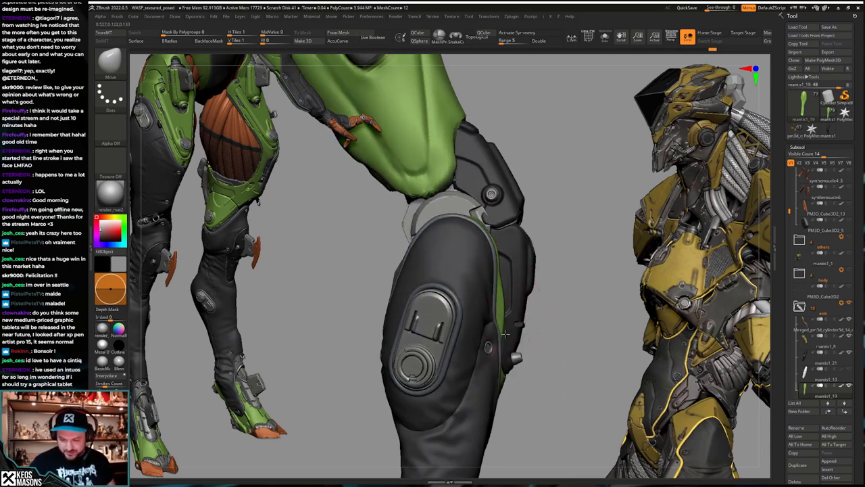
{"action": "key", "text": "space"}
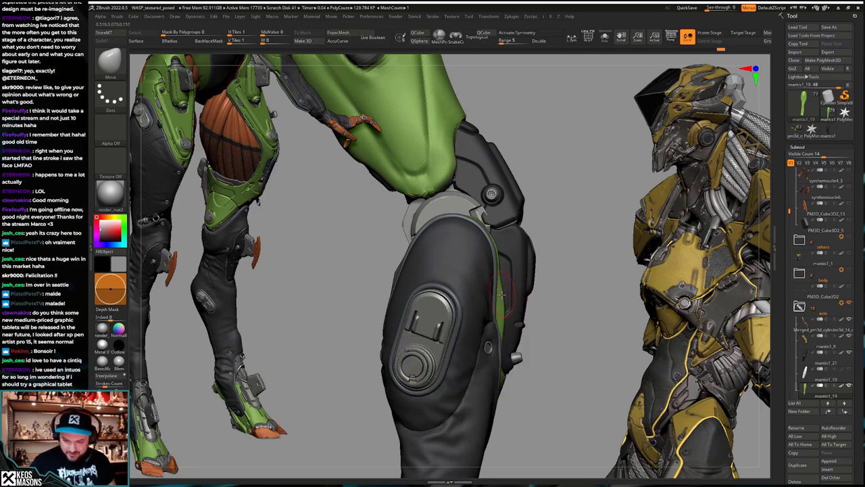
Step: Adjust the plate's side contour beside the elbow cover with the Move brush and check its outline in isolation
{"action": "right_click_drag", "start_coordinate": [503, 297], "coordinate": [385, 306]}
{"action": "right_click", "coordinate": [525, 352]}
{"action": "mouse_move", "coordinate": [530, 325]}
{"action": "right_mouse_down"}
{"action": "mouse_move", "coordinate": [539, 315]}
{"action": "mouse_move", "coordinate": [535, 324]}
{"action": "right_mouse_up"}
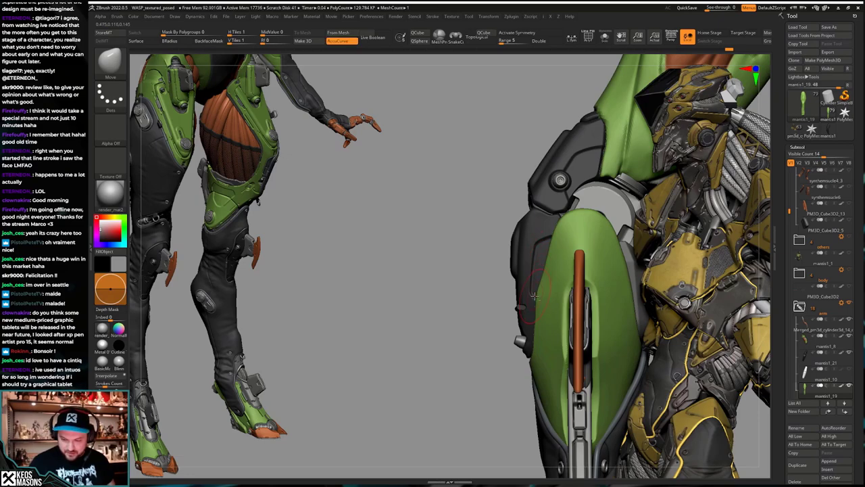
{"action": "right_click_drag", "start_coordinate": [539, 291], "coordinate": [675, 307]}
{"action": "key", "text": "alt+s"}
{"action": "left_click_drag", "start_coordinate": [526, 322], "coordinate": [546, 297]}
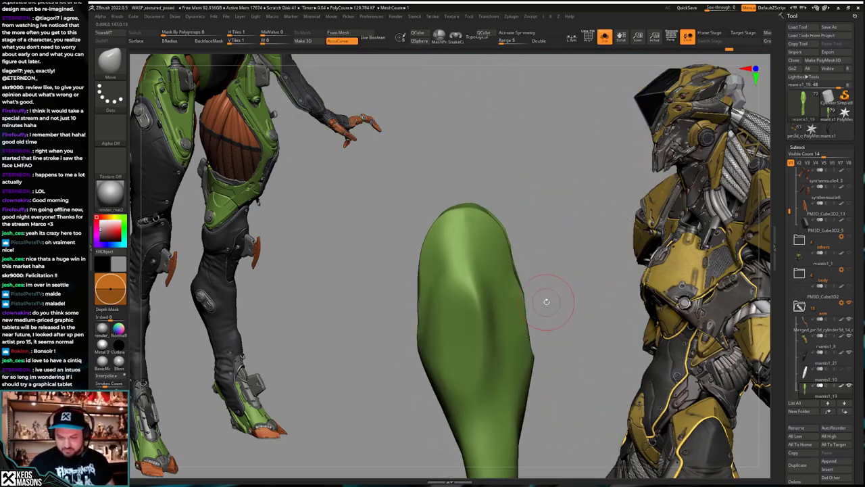
Step: Trim the plate's protruding rim beside the forearm cover with ClipCurve and switch back to hPolish
{"action": "key", "text": "shift+s"}
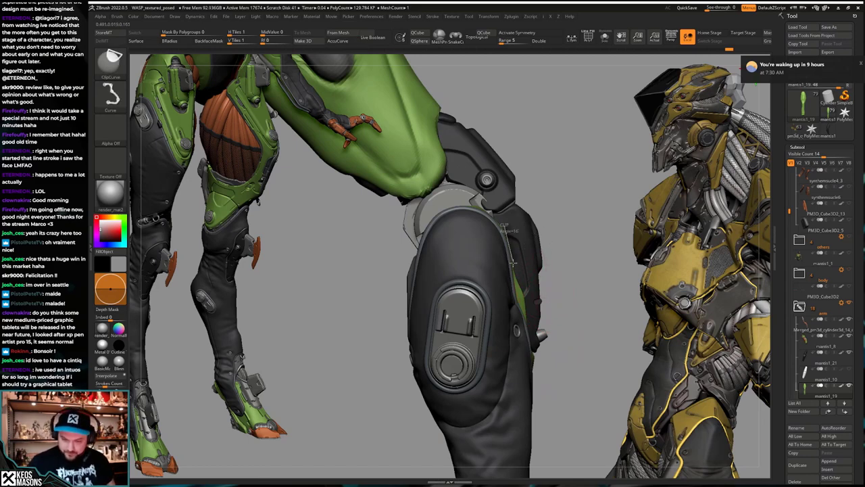
{"action": "left_click_drag", "start_coordinate": [526, 298], "coordinate": [530, 313], "text": "ctrl+shift"}
{"action": "mouse_move", "coordinate": [608, 302]}
{"action": "right_mouse_down"}
{"action": "mouse_move", "coordinate": [534, 304]}
{"action": "mouse_move", "coordinate": [564, 302]}
{"action": "mouse_move", "coordinate": [549, 307]}
{"action": "right_mouse_up"}
{"action": "key", "text": "1"}
{"action": "left_click", "coordinate": [555, 308]}
{"action": "key", "text": "shift+s"}
{"action": "key", "text": "space"}
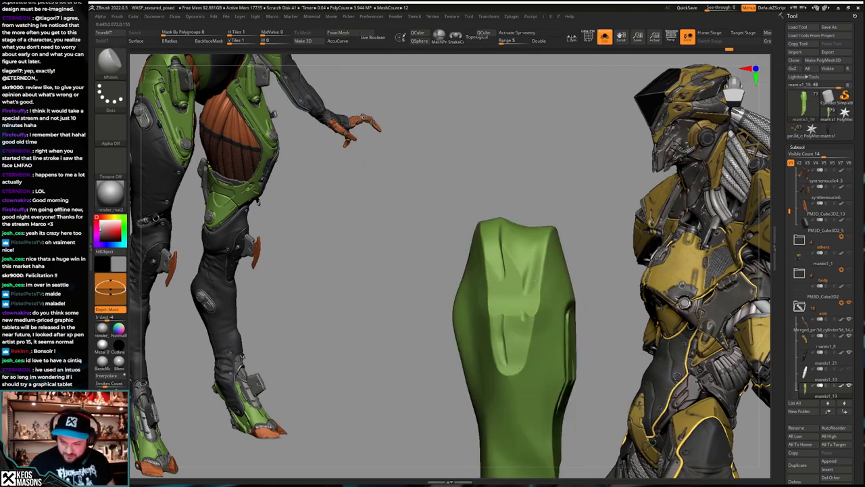
Step: Polish the surfaces around the strut recess, alternating between the isolated plate and the whole arm
{"action": "key", "text": "shift+s"}
{"action": "mouse_move", "coordinate": [513, 297]}
{"action": "right_mouse_down"}
{"action": "mouse_move", "coordinate": [541, 306]}
{"action": "mouse_move", "coordinate": [548, 327]}
{"action": "mouse_move", "coordinate": [581, 326]}
{"action": "right_mouse_up"}
{"action": "right_click", "coordinate": [471, 302]}
{"action": "right_click_drag", "start_coordinate": [471, 302], "coordinate": [500, 270]}
{"action": "key", "text": "shift+s"}
{"action": "key", "text": "shift+s"}
{"action": "right_click_drag", "start_coordinate": [504, 325], "coordinate": [484, 307]}
{"action": "key", "text": "shift+s"}
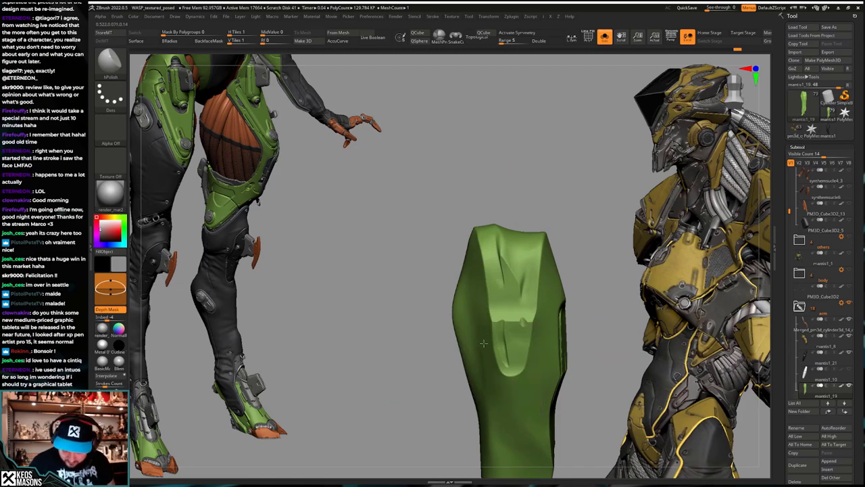
Step: Inspect the plate's fit around the strut, orange fin, elbow joint and forearm cover with the whole arm visible
{"action": "key", "text": "ctrl+shift+z"}
{"action": "key", "text": "ctrl+shift+z"}
{"action": "key", "text": "ctrl+shift+z"}
{"action": "key", "text": "ctrl+shift+z"}
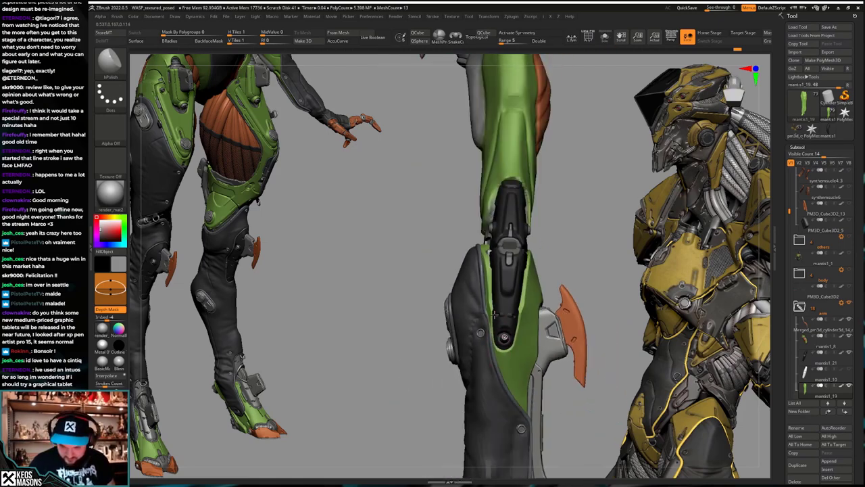
{"action": "key", "text": "ctrl+shift+z"}
{"action": "key", "text": "ctrl+shift+z"}
{"action": "key", "text": "ctrl+shift+z"}
{"action": "key", "text": "ctrl+shift+z"}
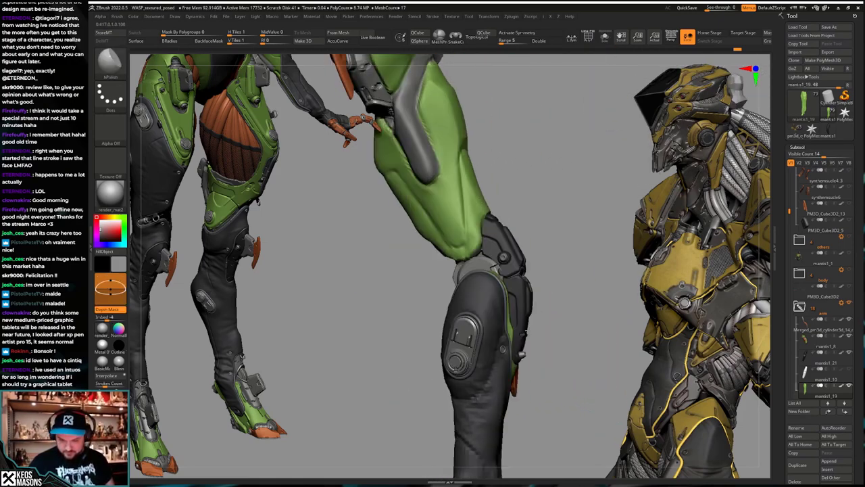
{"action": "key", "text": "ctrl+shift+z"}
{"action": "key", "text": "ctrl+shift+z"}
{"action": "key", "text": "ctrl+shift+z"}
{"action": "key", "text": "ctrl+shift+z"}
{"action": "key", "text": "ctrl+shift+z"}
{"action": "key", "text": "ctrl+shift+z"}
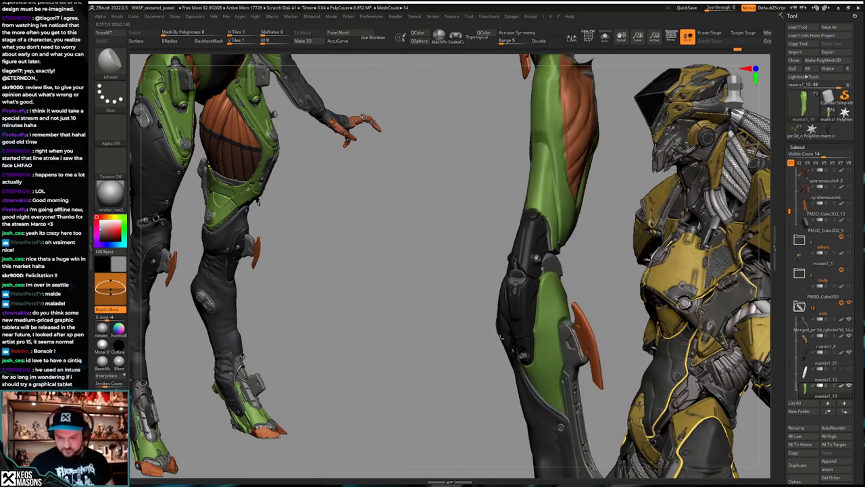
{"action": "key", "text": "ctrl+shift+z"}
{"action": "key", "text": "ctrl+shift+z"}
{"action": "key", "text": "ctrl+shift+z"}
{"action": "key", "text": "ctrl+shift+z"}
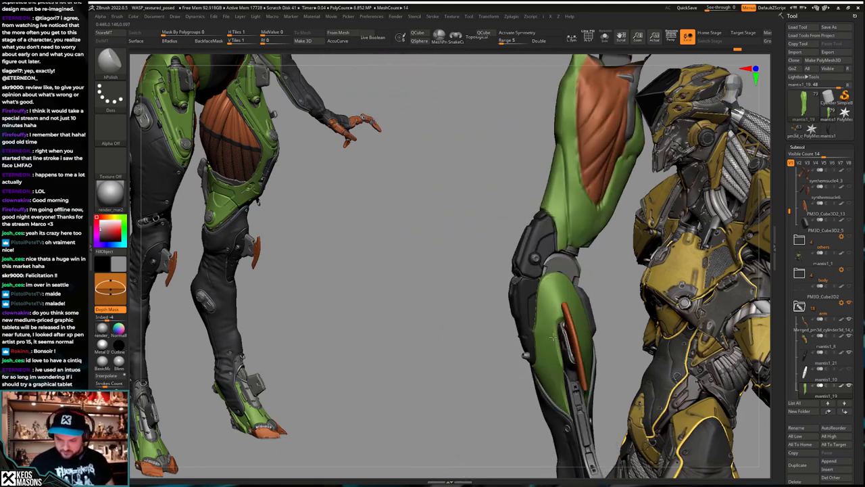
Step: Isolate the plate and trim its upper side edge to a straighter contour with ClipCurve
{"action": "right_click_drag", "start_coordinate": [536, 322], "coordinate": [635, 262]}
{"action": "key", "text": "alt+s"}
{"action": "key", "text": "ctrl+shift+z"}
{"action": "key", "text": "ctrl+shift+z"}
{"action": "key", "text": "ctrl+shift+z"}
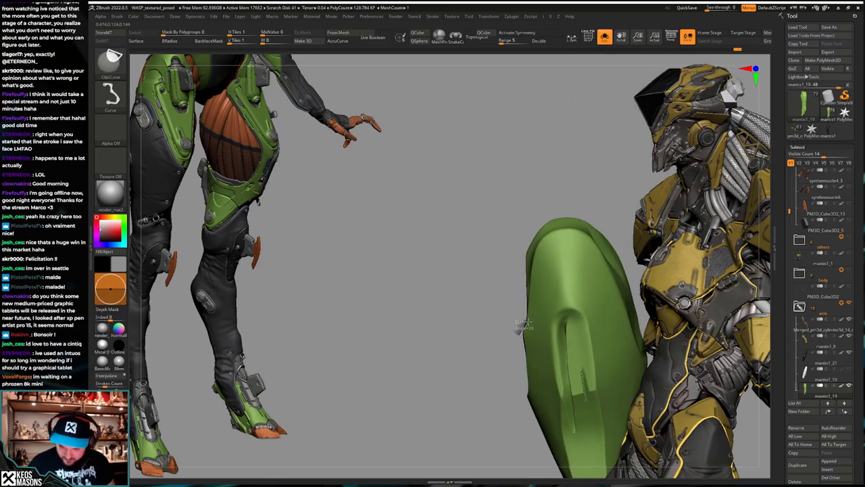
{"action": "left_click_drag", "start_coordinate": [517, 335], "coordinate": [522, 217], "text": "ctrl+shift"}
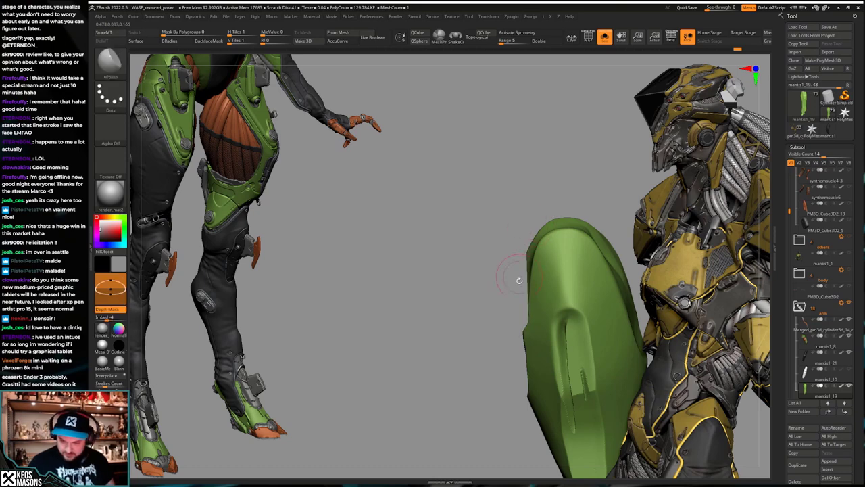
{"action": "mouse_move", "coordinate": [517, 280]}
{"action": "right_mouse_down"}
{"action": "mouse_move", "coordinate": [473, 297]}
{"action": "mouse_move", "coordinate": [504, 344]}
{"action": "mouse_move", "coordinate": [523, 336]}
{"action": "right_mouse_up"}
{"action": "key", "text": "alt+s"}
{"action": "key", "text": "ctrl+z"}
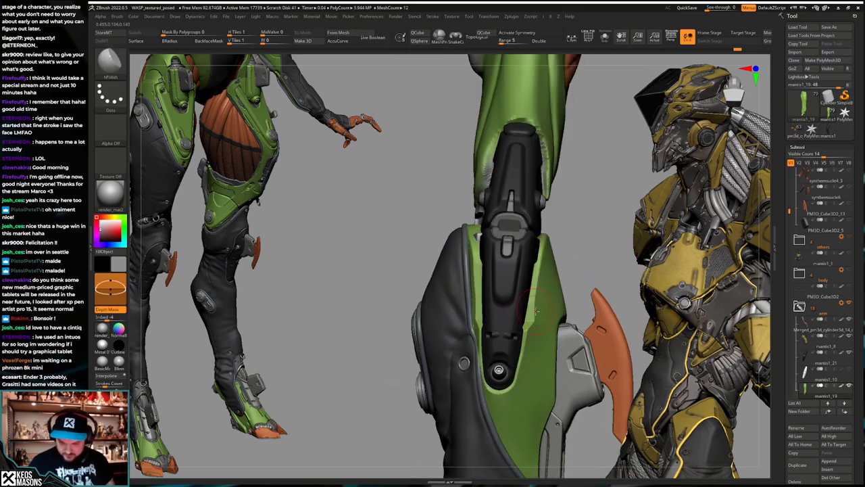
Step: Examine the plate's trimmed edge and strut recess in isolation and against the surrounding arm parts
{"action": "key", "text": "alt+s"}
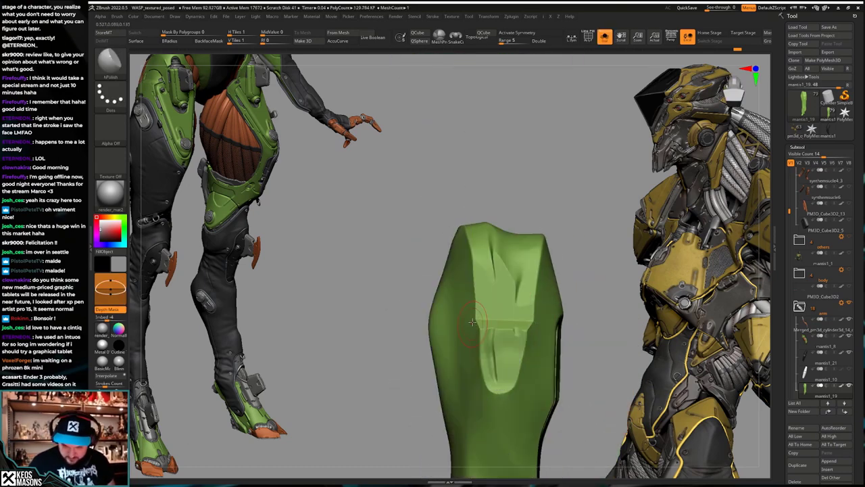
{"action": "right_click_drag", "start_coordinate": [463, 307], "coordinate": [530, 326]}
{"action": "key", "text": "alt+s"}
{"action": "key", "text": "ctrl+z"}
{"action": "key", "text": "ctrl+z"}
{"action": "key", "text": "ctrl+z"}
{"action": "key", "text": "ctrl+z"}
{"action": "key", "text": "ctrl+z"}
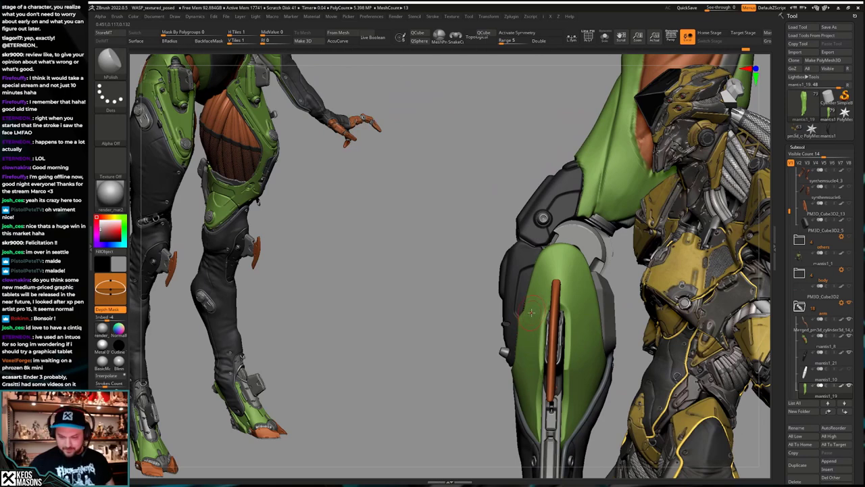
Step: Select the Move brush and adjust the plate's rim along the elbow joint and dark forearm cover
{"action": "key", "text": "b"}
{"action": "key", "text": "m"}
{"action": "key", "text": "v"}
{"action": "key", "text": "space"}
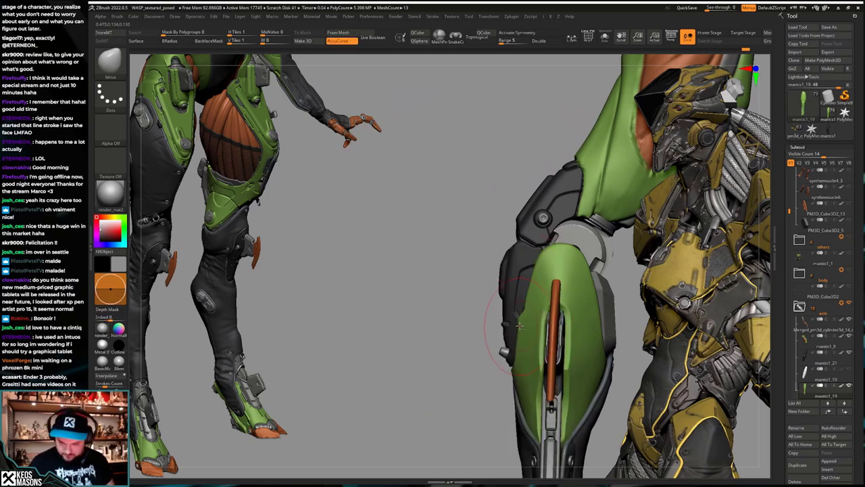
{"action": "key", "text": "space"}
{"action": "left_click", "coordinate": [517, 328]}
{"action": "mouse_move", "coordinate": [512, 347]}
{"action": "right_mouse_down"}
{"action": "mouse_move", "coordinate": [506, 338]}
{"action": "mouse_move", "coordinate": [517, 338]}
{"action": "mouse_move", "coordinate": [485, 316]}
{"action": "mouse_move", "coordinate": [486, 301]}
{"action": "mouse_move", "coordinate": [473, 291]}
{"action": "right_mouse_up"}
{"action": "key", "text": "space"}
{"action": "left_click_drag", "start_coordinate": [459, 255], "coordinate": [469, 263]}
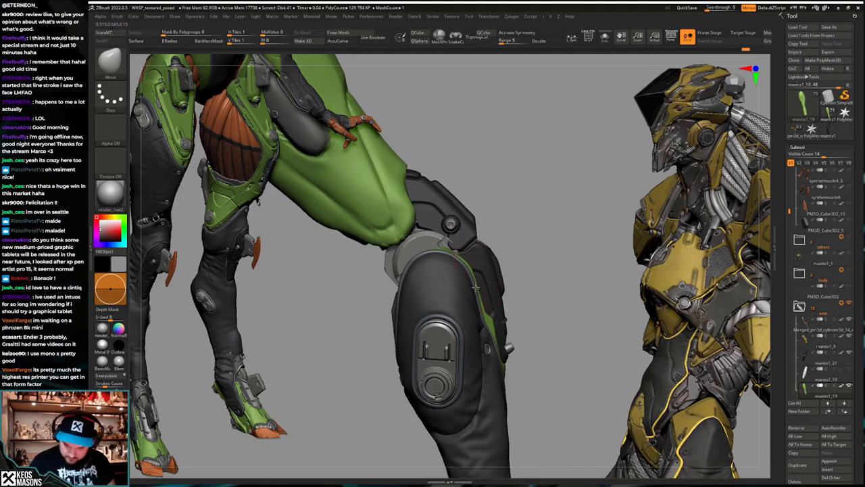
{"action": "right_click_drag", "start_coordinate": [498, 347], "coordinate": [505, 352]}
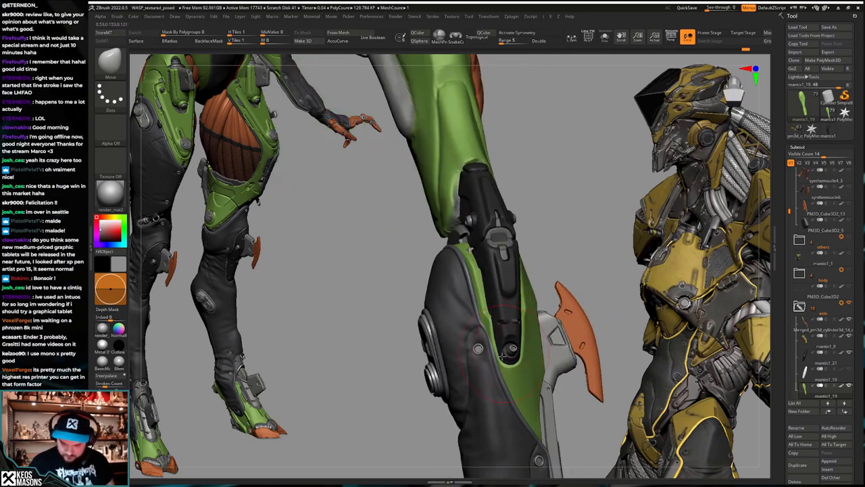
Step: Select the dark parts beside the strut and reshape the forearm cover's edge against the green plate with the Move brush
{"action": "key", "text": "x"}
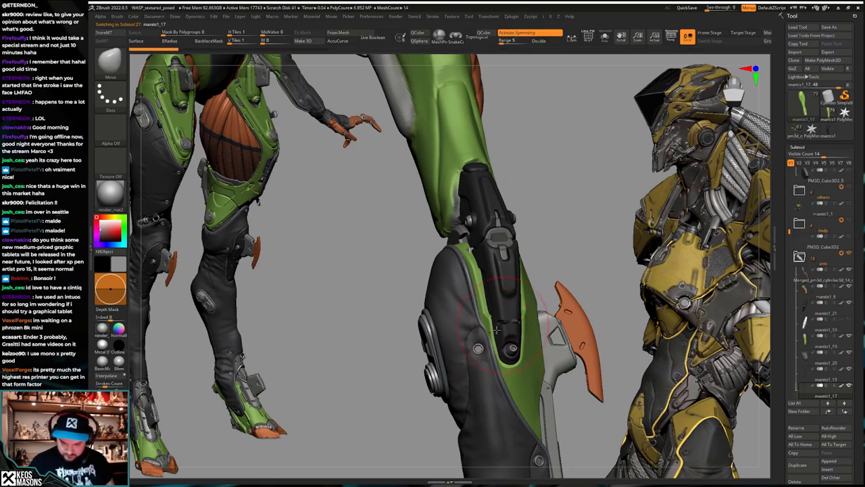
{"action": "mouse_move", "coordinate": [495, 329]}
{"action": "right_mouse_down"}
{"action": "mouse_move", "coordinate": [517, 318]}
{"action": "mouse_move", "coordinate": [491, 343]}
{"action": "right_mouse_up"}
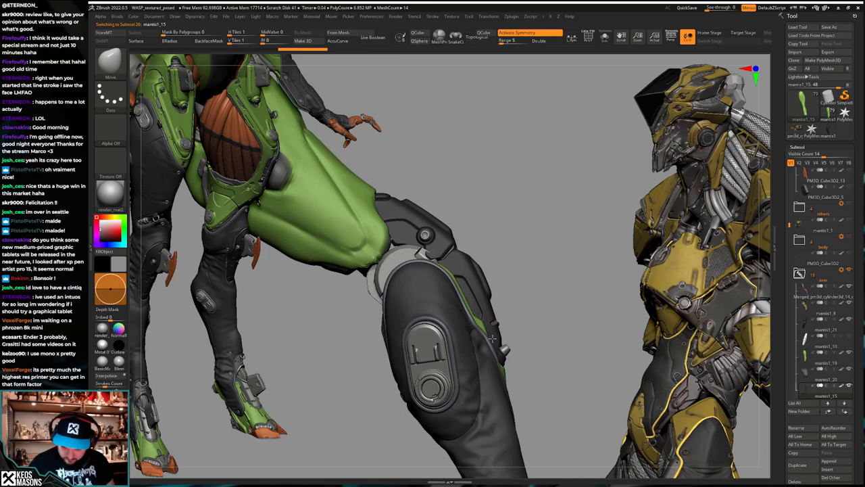
{"action": "right_click_drag", "start_coordinate": [482, 347], "coordinate": [495, 360]}
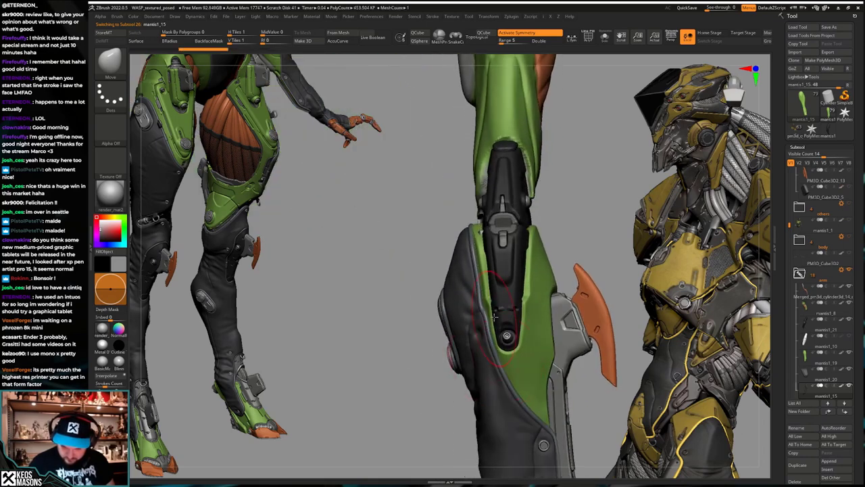
{"action": "right_click_drag", "start_coordinate": [491, 296], "coordinate": [485, 329]}
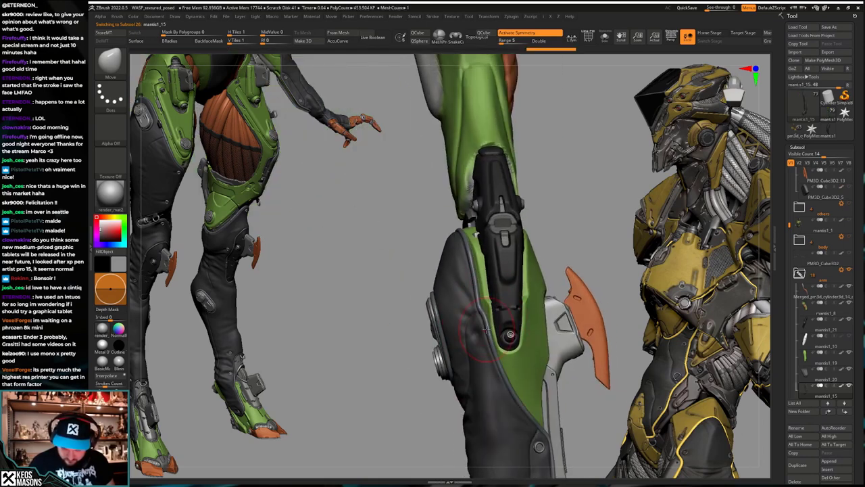
{"action": "right_click_drag", "start_coordinate": [433, 358], "coordinate": [462, 372]}
{"action": "right_click", "coordinate": [462, 376]}
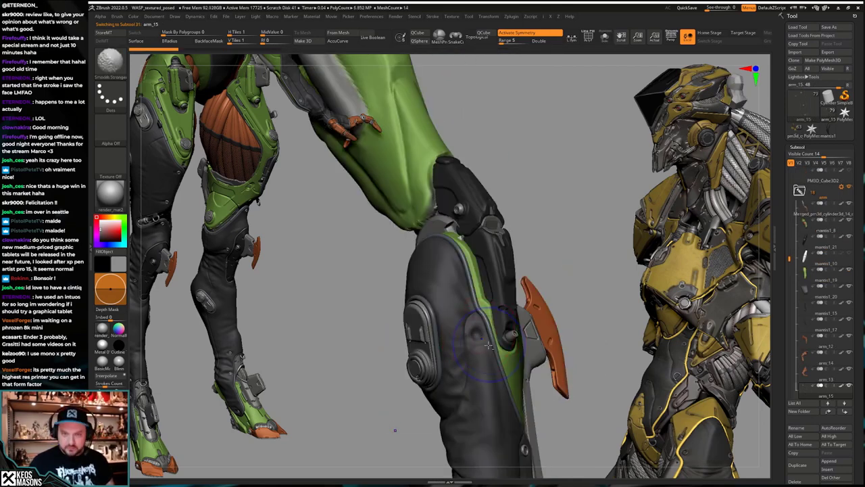
Step: Bring the small round bolt out onto the surface of the forearm cover with the Move brush
{"action": "key", "text": "alt+s"}
{"action": "left_click", "coordinate": [477, 334], "text": "ctrl+shift"}
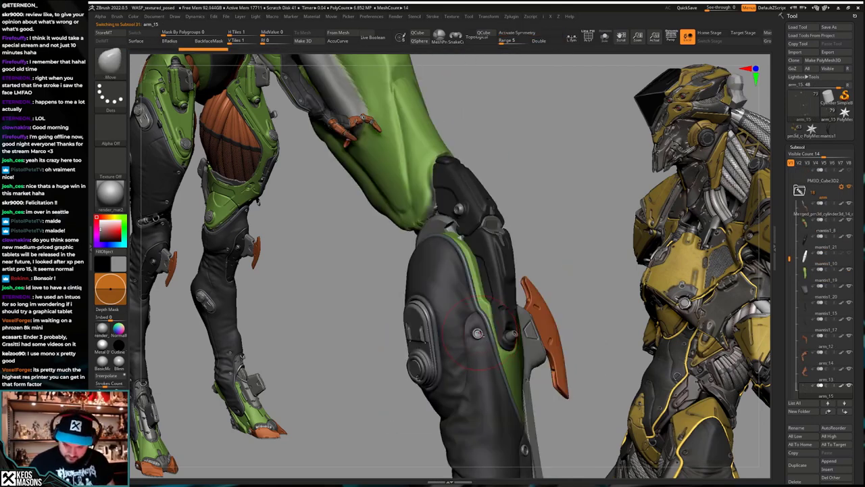
{"action": "right_click_drag", "start_coordinate": [478, 333], "coordinate": [487, 365]}
{"action": "right_click", "coordinate": [487, 365]}
Step: Reselect the green forearm plate, switch to hPolish and set the material to Metal 01
{"action": "left_click", "coordinate": [534, 321], "text": "alt"}
{"action": "mouse_move", "coordinate": [533, 322]}
{"action": "right_mouse_down"}
{"action": "mouse_move", "coordinate": [525, 333]}
{"action": "mouse_move", "coordinate": [509, 307]}
{"action": "mouse_move", "coordinate": [494, 358]}
{"action": "mouse_move", "coordinate": [504, 323]}
{"action": "mouse_move", "coordinate": [492, 328]}
{"action": "mouse_move", "coordinate": [522, 310]}
{"action": "mouse_move", "coordinate": [385, 332]}
{"action": "right_mouse_up"}
{"action": "right_click_drag", "start_coordinate": [478, 299], "coordinate": [519, 321]}
{"action": "key", "text": "space"}
{"action": "left_click", "coordinate": [527, 284]}
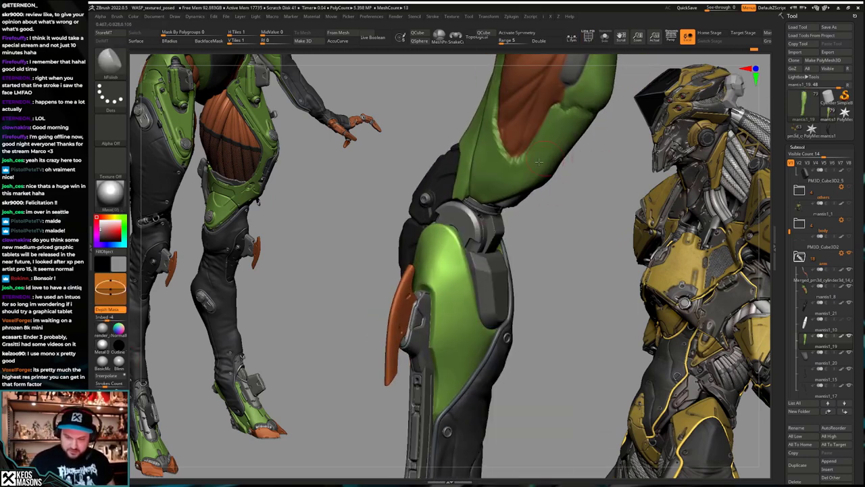
Step: Polish the plate's broad upper and side surfaces around the orange fin with hPolish
{"action": "right_click_drag", "start_coordinate": [446, 252], "coordinate": [440, 251]}
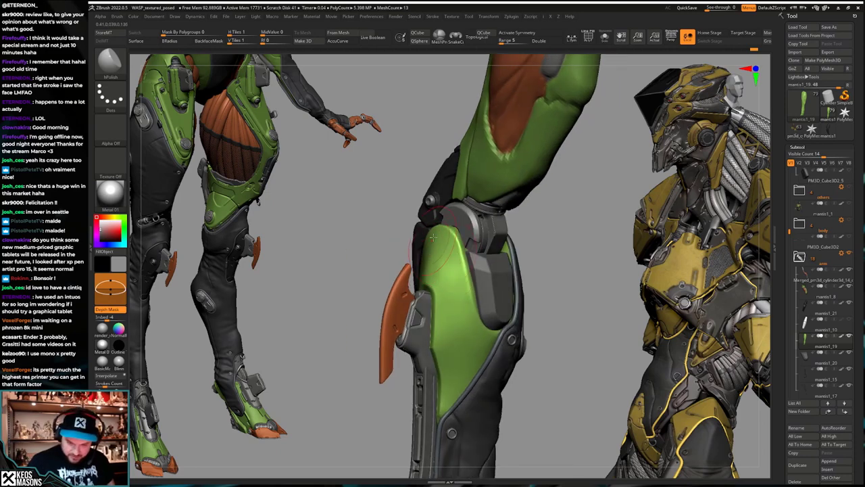
{"action": "right_click_drag", "start_coordinate": [453, 321], "coordinate": [455, 268]}
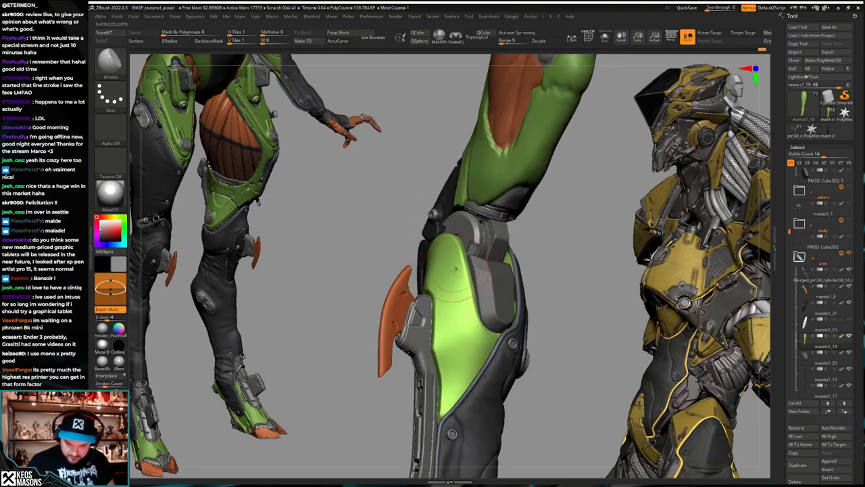
{"action": "mouse_move", "coordinate": [476, 333]}
{"action": "right_mouse_down"}
{"action": "mouse_move", "coordinate": [441, 233]}
{"action": "mouse_move", "coordinate": [446, 252]}
{"action": "mouse_move", "coordinate": [469, 253]}
{"action": "mouse_move", "coordinate": [426, 257]}
{"action": "mouse_move", "coordinate": [454, 256]}
{"action": "mouse_move", "coordinate": [461, 240]}
{"action": "mouse_move", "coordinate": [451, 264]}
{"action": "right_mouse_up"}
{"action": "key", "text": "shift+alt+s"}
{"action": "key", "text": "shift"}
{"action": "key", "text": "ctrl+shift+f"}
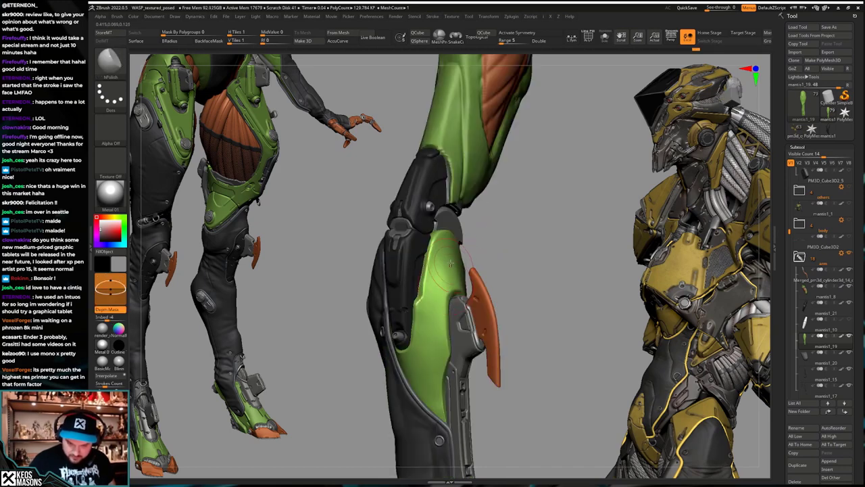
{"action": "right_click_drag", "start_coordinate": [431, 383], "coordinate": [445, 315]}
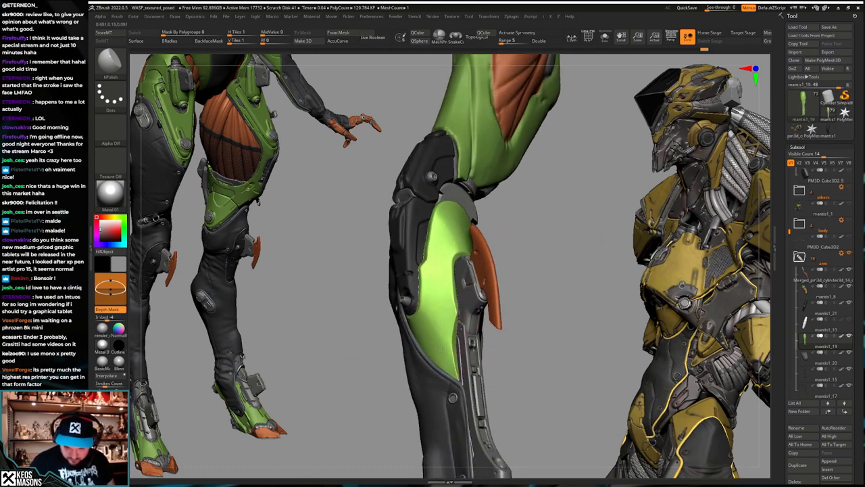
Step: Smooth and polish the green forearm plate's lower tip and its surface beside the grey elbow cover with hPolish
{"action": "right_click_drag", "start_coordinate": [431, 348], "coordinate": [452, 316]}
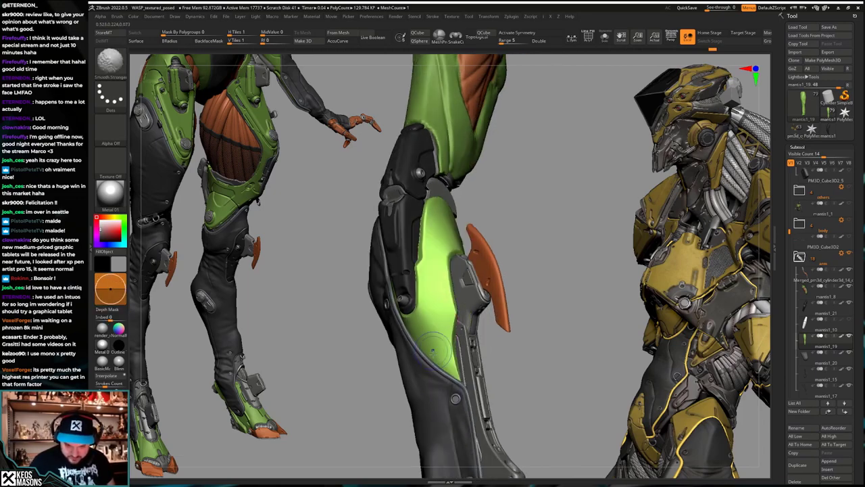
{"action": "mouse_move", "coordinate": [432, 347]}
{"action": "right_mouse_down"}
{"action": "mouse_move", "coordinate": [484, 268]}
{"action": "mouse_move", "coordinate": [480, 280]}
{"action": "right_mouse_up"}
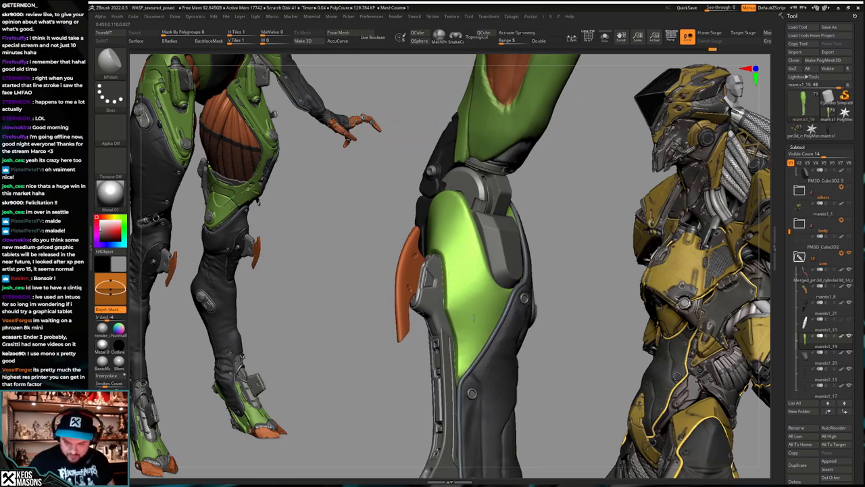
{"action": "mouse_move", "coordinate": [504, 375]}
{"action": "right_mouse_down"}
{"action": "mouse_move", "coordinate": [533, 323]}
{"action": "mouse_move", "coordinate": [530, 313]}
{"action": "mouse_move", "coordinate": [537, 323]}
{"action": "mouse_move", "coordinate": [504, 303]}
{"action": "mouse_move", "coordinate": [468, 323]}
{"action": "mouse_move", "coordinate": [414, 324]}
{"action": "mouse_move", "coordinate": [456, 322]}
{"action": "mouse_move", "coordinate": [446, 306]}
{"action": "right_mouse_up"}
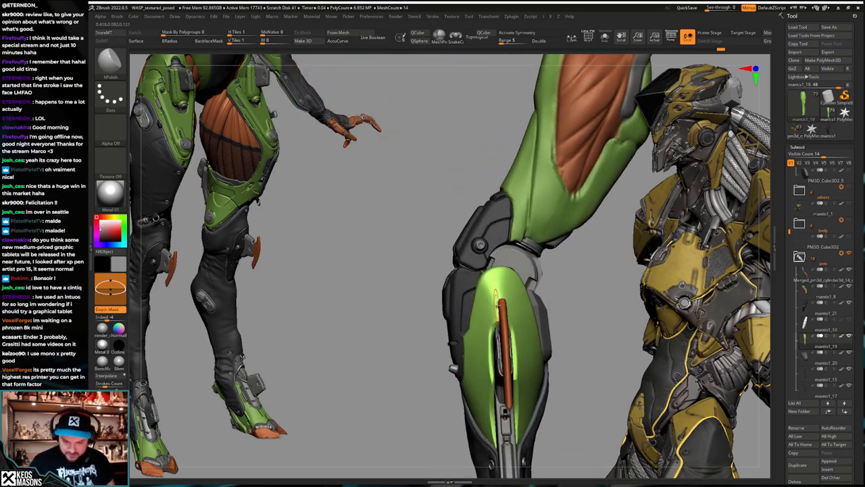
Step: Adjust the plate's rounded upper end above the orange fin with the Move brush and set the material to render_mat2
{"action": "key", "text": "a"}
{"action": "left_click", "coordinate": [479, 301]}
{"action": "key", "text": "space"}
{"action": "right_click_drag", "start_coordinate": [476, 267], "coordinate": [476, 269]}
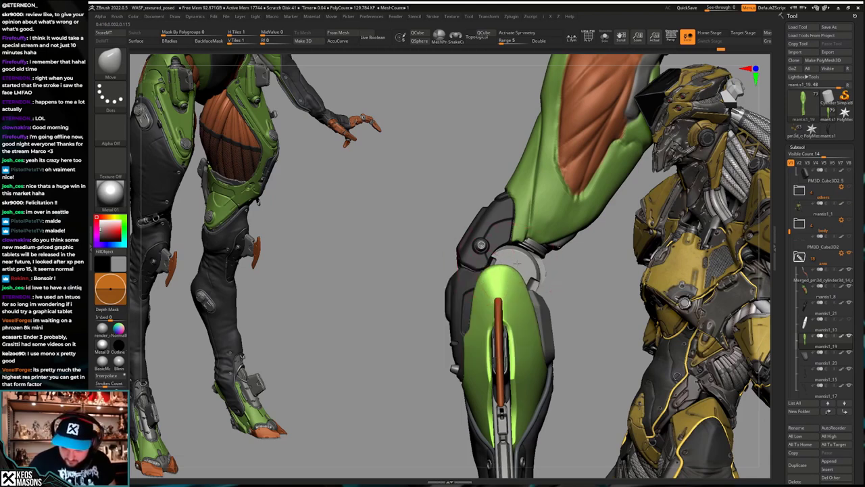
{"action": "right_click_drag", "start_coordinate": [508, 272], "coordinate": [507, 250], "text": "ctrl"}
{"action": "right_click_drag", "start_coordinate": [506, 250], "coordinate": [546, 327]}
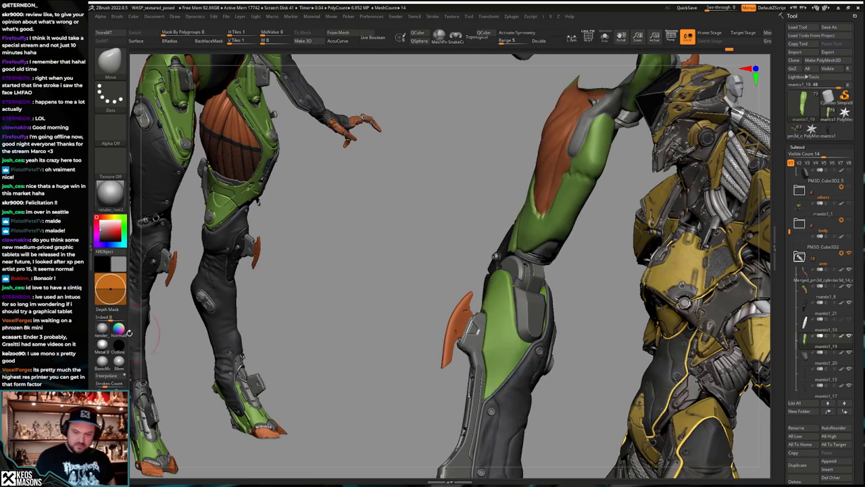
{"action": "key", "text": "space"}
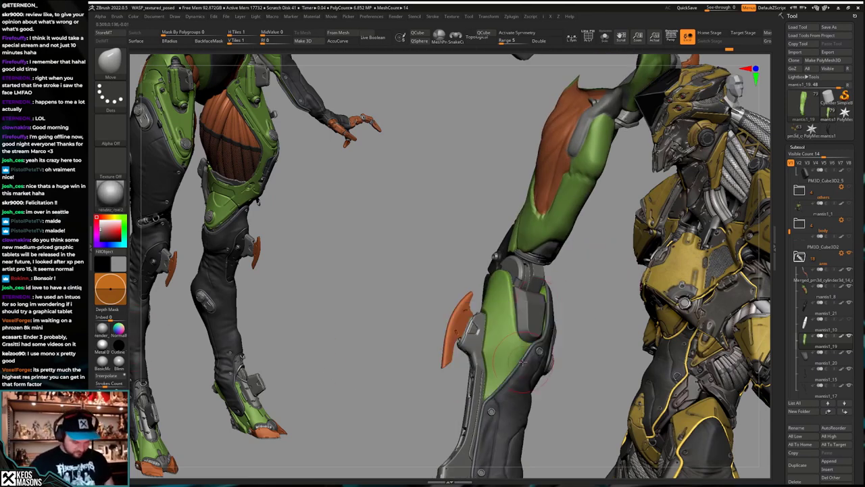
{"action": "key", "text": "space"}
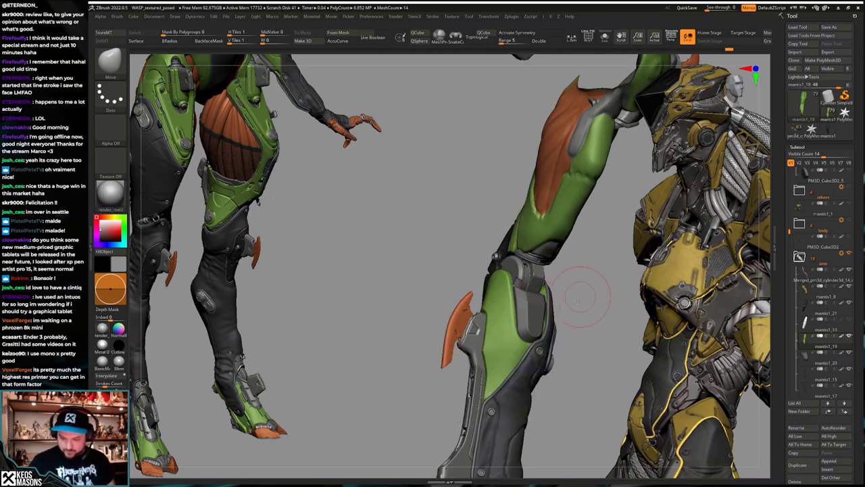
Step: Adjust the green plate's edge beside the dark oval forearm cover with the Move brush
{"action": "left_click_drag", "start_coordinate": [577, 296], "coordinate": [490, 343]}
{"action": "left_click_drag", "start_coordinate": [475, 332], "coordinate": [415, 287]}
{"action": "mouse_move", "coordinate": [423, 286]}
{"action": "right_mouse_down"}
{"action": "mouse_move", "coordinate": [446, 306]}
{"action": "mouse_move", "coordinate": [437, 321]}
{"action": "mouse_move", "coordinate": [399, 291]}
{"action": "mouse_move", "coordinate": [385, 298]}
{"action": "mouse_move", "coordinate": [423, 292]}
{"action": "right_mouse_up"}
{"action": "key", "text": "s"}
{"action": "mouse_move", "coordinate": [408, 256]}
{"action": "right_mouse_down"}
{"action": "mouse_move", "coordinate": [415, 263]}
{"action": "mouse_move", "coordinate": [404, 257]}
{"action": "right_mouse_up"}
{"action": "left_click", "coordinate": [410, 260], "text": "ctrl+shift"}
{"action": "right_click", "coordinate": [401, 256]}
{"action": "key", "text": "b"}
{"action": "key", "text": "m"}
{"action": "key", "text": "v"}
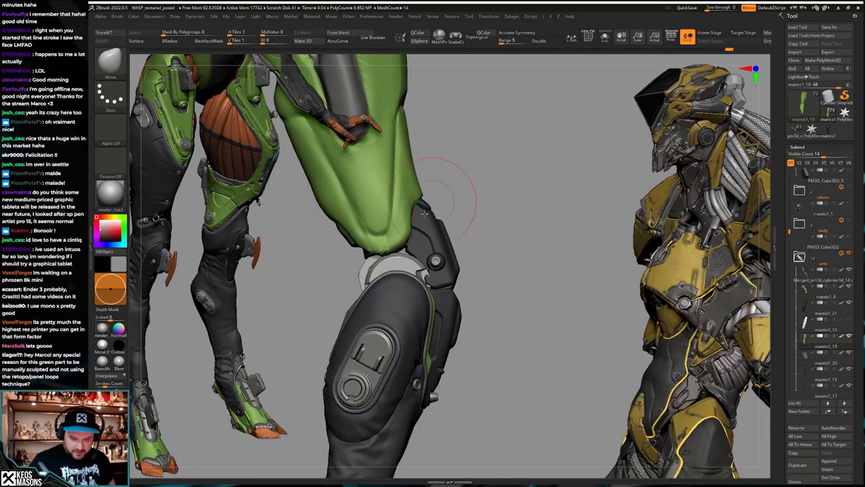
Step: Pull the plate's green rim out above the dark oval cover along the elbow disc with the Move brush
{"action": "key", "text": "space"}
{"action": "left_click_drag", "start_coordinate": [398, 299], "coordinate": [409, 299]}
{"action": "mouse_move", "coordinate": [402, 267]}
{"action": "right_mouse_down"}
{"action": "mouse_move", "coordinate": [386, 262]}
{"action": "mouse_move", "coordinate": [428, 274]}
{"action": "mouse_move", "coordinate": [413, 268]}
{"action": "right_mouse_up"}
{"action": "right_click", "coordinate": [428, 274]}
{"action": "right_click", "coordinate": [412, 268]}
{"action": "left_click_drag", "start_coordinate": [419, 273], "coordinate": [423, 273]}
{"action": "right_click_drag", "start_coordinate": [409, 267], "coordinate": [424, 267]}
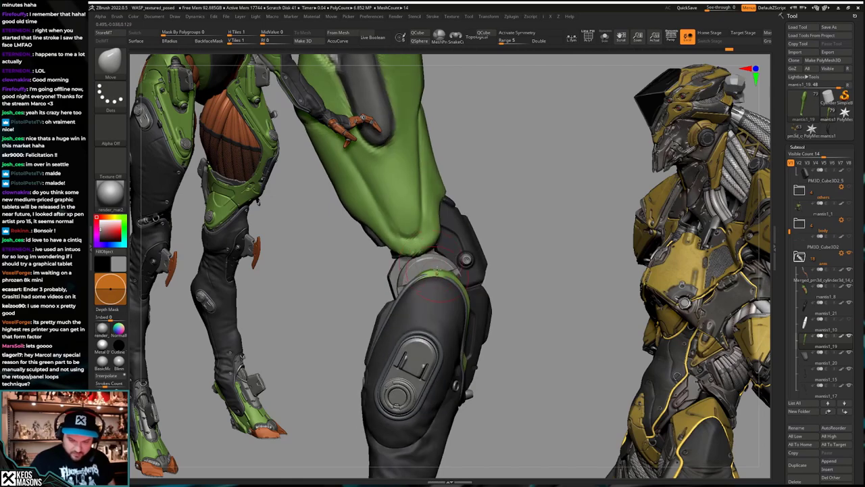
{"action": "right_click", "coordinate": [424, 267]}
{"action": "mouse_move", "coordinate": [426, 271]}
{"action": "left_mouse_down"}
{"action": "mouse_move", "coordinate": [416, 271]}
{"action": "mouse_move", "coordinate": [423, 282]}
{"action": "mouse_move", "coordinate": [465, 288]}
{"action": "mouse_move", "coordinate": [498, 286]}
{"action": "mouse_move", "coordinate": [518, 268]}
{"action": "mouse_move", "coordinate": [505, 249]}
{"action": "mouse_move", "coordinate": [453, 265]}
{"action": "left_mouse_up"}
Step: Isolate the green forearm plate and switch to the hPolish brush
{"action": "key", "text": "alt+s"}
{"action": "key", "text": "alt+s"}
{"action": "key", "text": "ctrl+shift"}
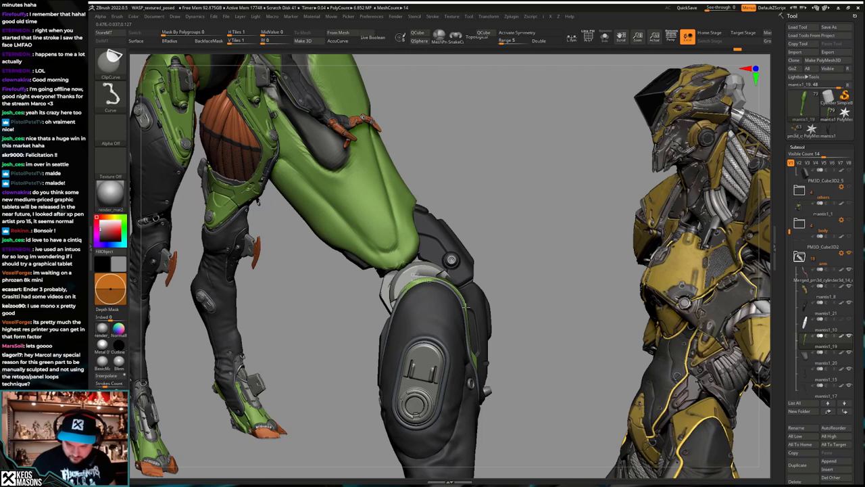
{"action": "left_click_drag", "start_coordinate": [517, 298], "coordinate": [466, 298]}
{"action": "key", "text": "alt+s"}
{"action": "right_click_drag", "start_coordinate": [466, 298], "coordinate": [477, 295]}
{"action": "key", "text": "space"}
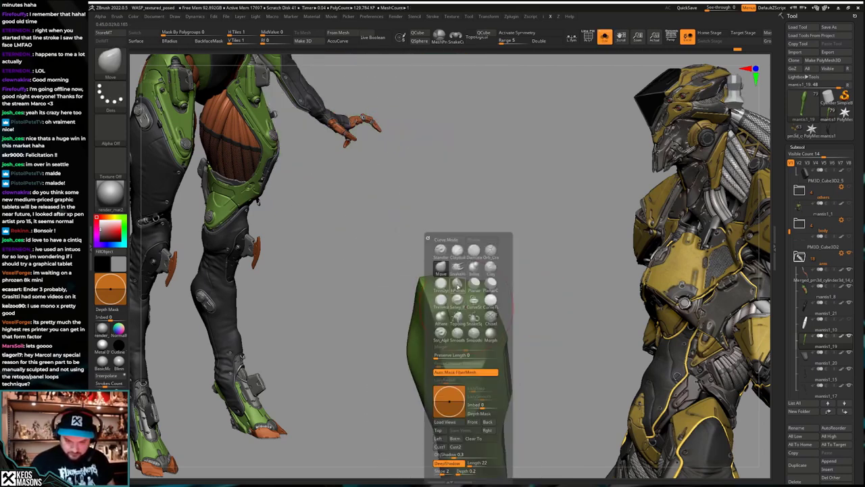
{"action": "left_click", "coordinate": [455, 284]}
{"action": "key", "text": "alt+s"}
{"action": "left_click", "coordinate": [427, 298], "text": "ctrl+shift"}
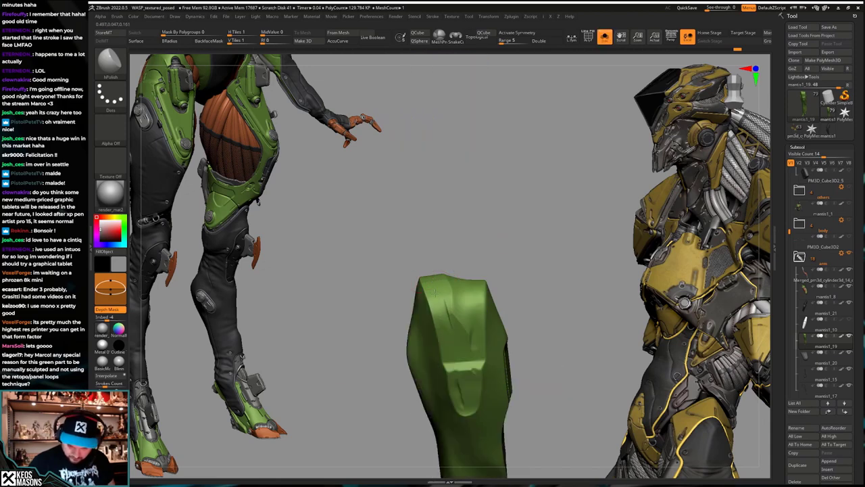
Step: Polish the isolated plate's upper end and the long recess on its face with hPolish
{"action": "right_click_drag", "start_coordinate": [451, 250], "coordinate": [434, 253]}
{"action": "key", "text": "alt+s"}
{"action": "right_click_drag", "start_coordinate": [458, 304], "coordinate": [438, 311]}
{"action": "key", "text": "alt+s"}
{"action": "key", "text": "alt+s"}
{"action": "key", "text": "alt+s"}
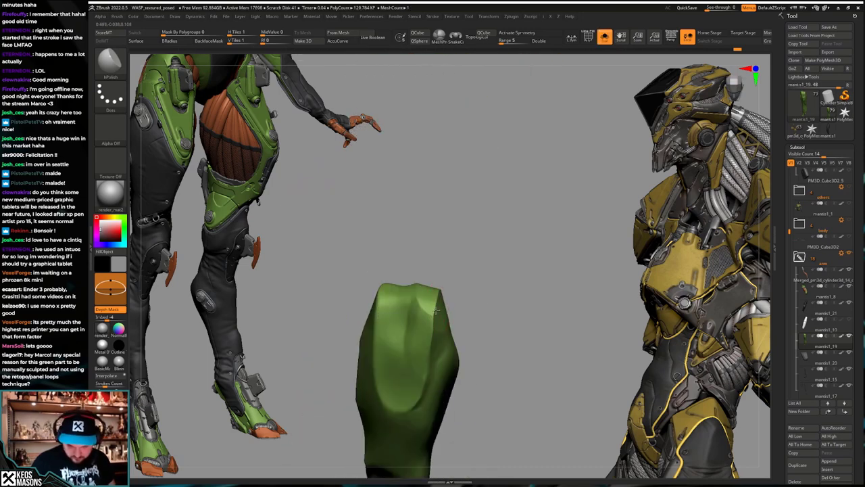
{"action": "key", "text": "ctrl+z"}
{"action": "key", "text": "ctrl+z"}
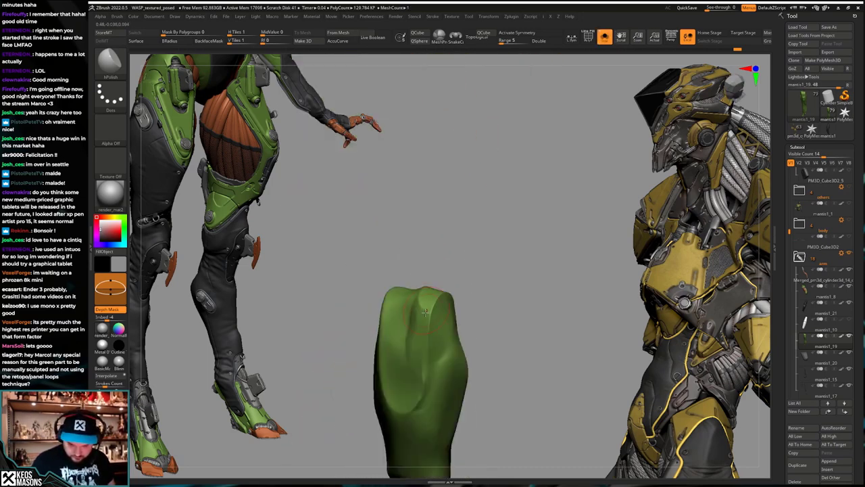
Step: Polish the corners of the plate's upper rim with hPolish, comparing the isolated plate with the assembled elbow
{"action": "key", "text": "ctrl+z"}
{"action": "key", "text": "ctrl+z"}
{"action": "key", "text": "ctrl+z"}
{"action": "key", "text": "ctrl+z"}
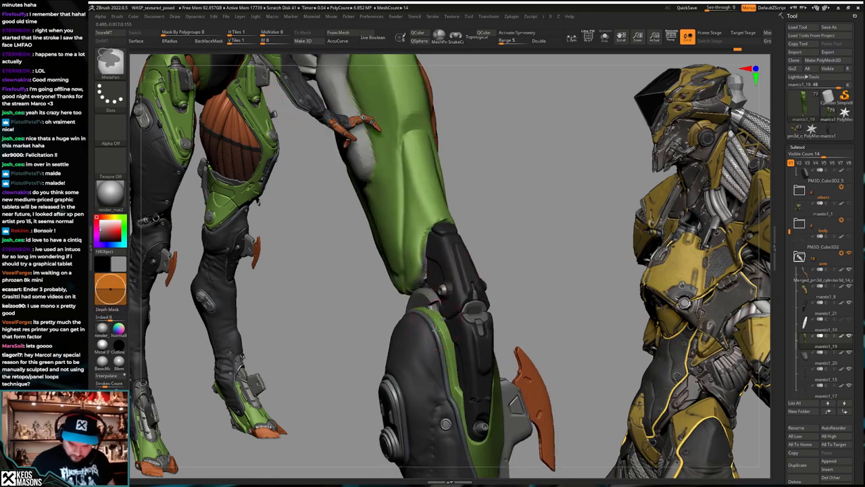
{"action": "left_click_drag", "start_coordinate": [429, 325], "coordinate": [416, 304]}
{"action": "key", "text": "ctrl+z"}
{"action": "key", "text": "ctrl+z"}
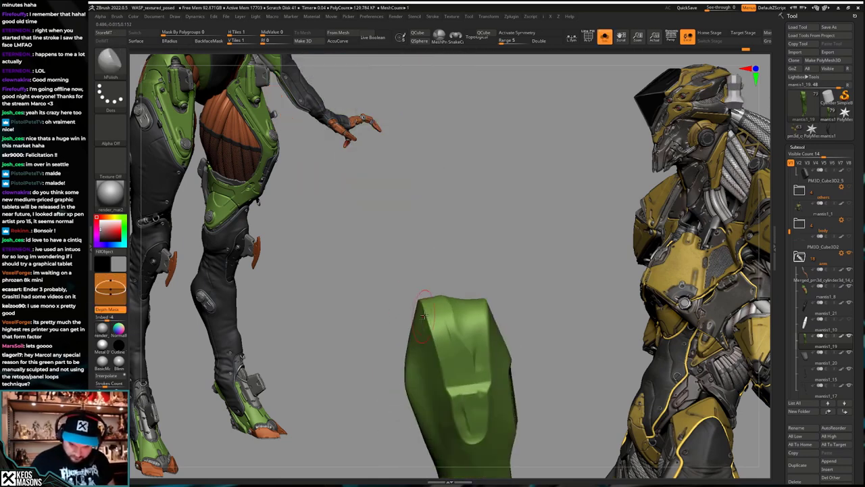
{"action": "key", "text": "ctrl+z"}
{"action": "key", "text": "ctrl+z"}
{"action": "key", "text": "ctrl+z"}
{"action": "key", "text": "ctrl+z"}
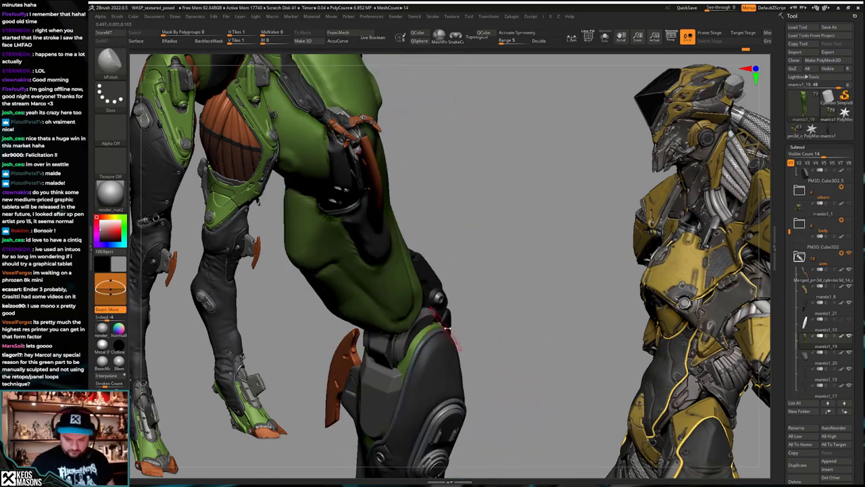
{"action": "key", "text": "ctrl+z"}
{"action": "key", "text": "ctrl+z"}
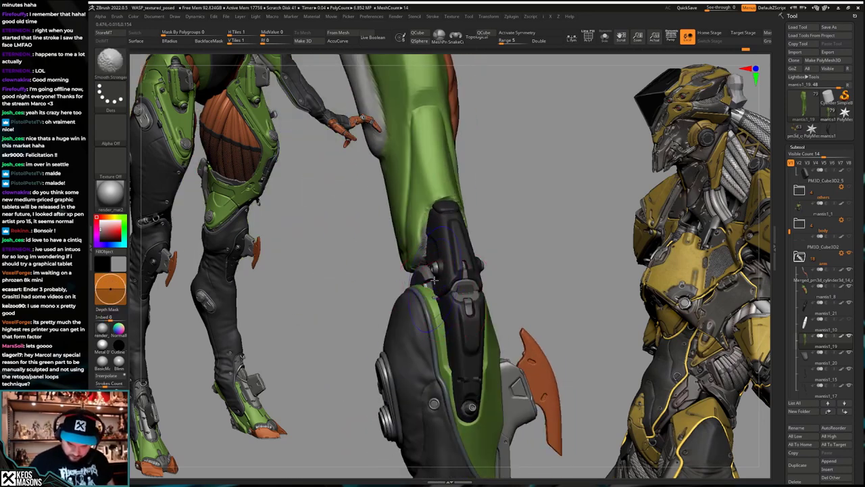
Step: Refine the green rim between the dark elbow strut and the oval forearm cover with hPolish
{"action": "key", "text": "space"}
{"action": "key", "text": "ctrl+z"}
{"action": "mouse_move", "coordinate": [455, 333]}
{"action": "right_mouse_down"}
{"action": "mouse_move", "coordinate": [471, 313]}
{"action": "mouse_move", "coordinate": [426, 299]}
{"action": "right_mouse_up"}
{"action": "key", "text": "ctrl+shift+s"}
{"action": "right_click_drag", "start_coordinate": [428, 365], "coordinate": [463, 343]}
{"action": "key", "text": "ctrl+z"}
{"action": "key", "text": "ctrl+z"}
{"action": "key", "text": "ctrl+z"}
{"action": "key", "text": "ctrl+z"}
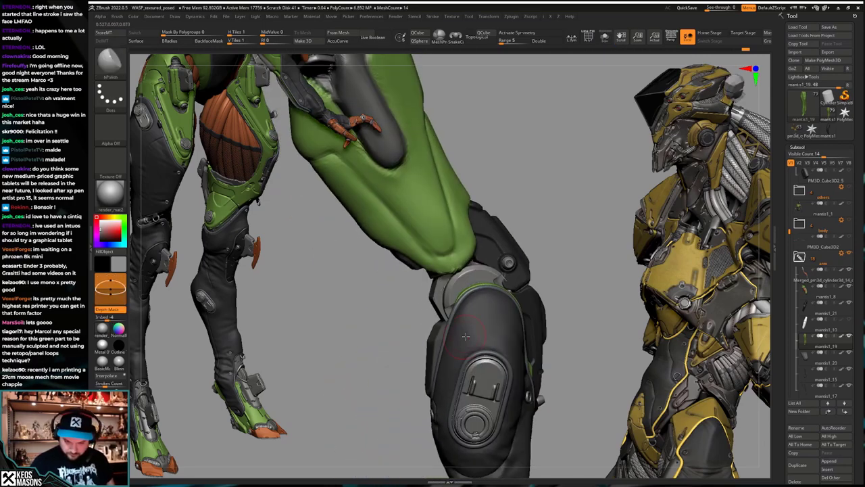
Step: Examine the plate's fit against the elbow joint, covers, strut and orange fin from all sides of the arm
{"action": "key", "text": "ctrl+z"}
{"action": "key", "text": "ctrl+z"}
{"action": "key", "text": "ctrl+z"}
{"action": "key", "text": "ctrl+z"}
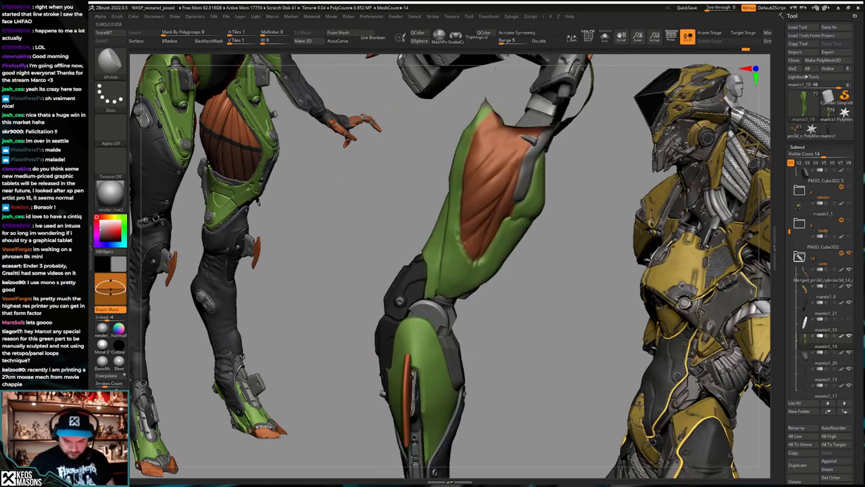
{"action": "key", "text": "ctrl+z"}
{"action": "key", "text": "ctrl+z"}
{"action": "key", "text": "ctrl+z"}
{"action": "key", "text": "ctrl+z"}
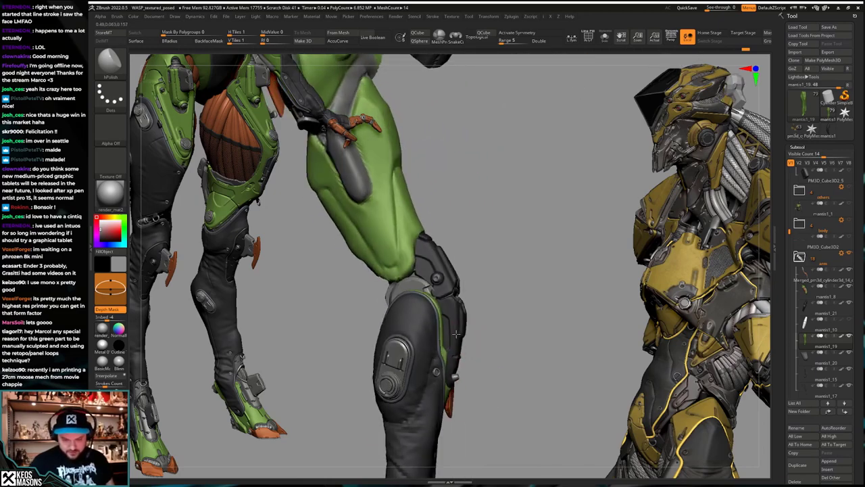
{"action": "key", "text": "ctrl+z"}
{"action": "key", "text": "ctrl+z"}
{"action": "key", "text": "ctrl+z"}
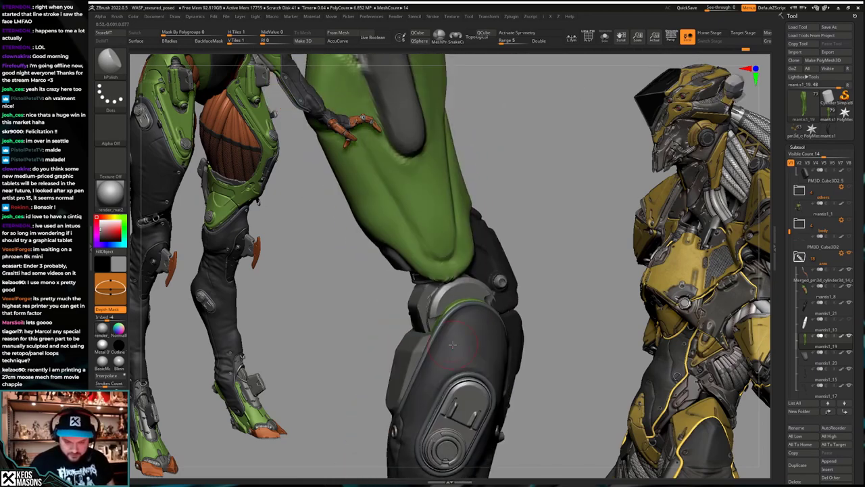
{"action": "key", "text": "ctrl+z"}
{"action": "key", "text": "ctrl+z"}
{"action": "key", "text": "ctrl+z"}
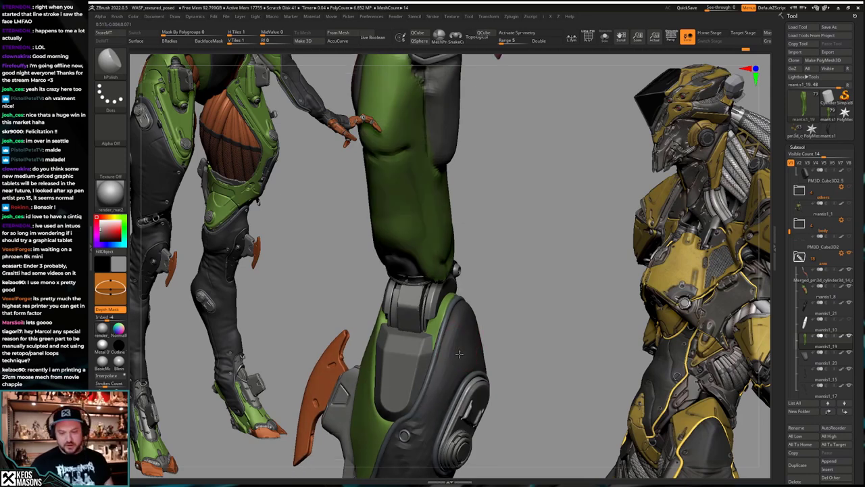
{"action": "key", "text": "ctrl+z"}
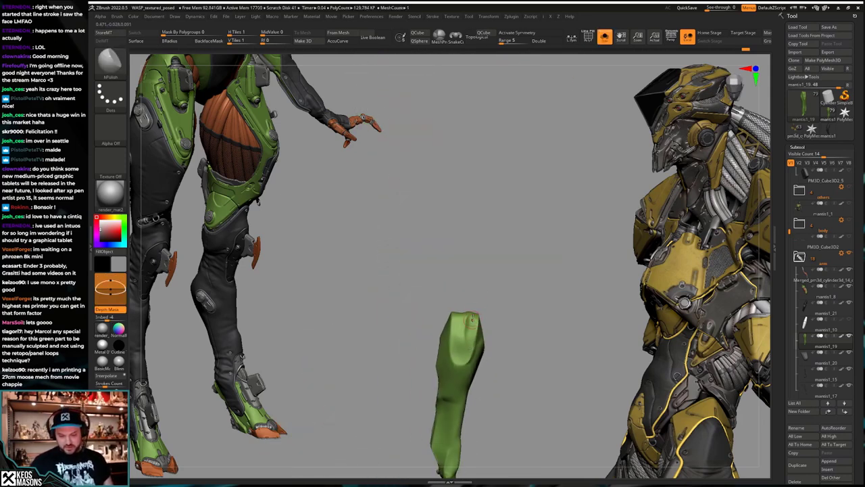
{"action": "key", "text": "alt+s"}
{"action": "left_click_drag", "start_coordinate": [475, 304], "coordinate": [571, 309]}
{"action": "key", "text": "ctrl+shift+z"}
{"action": "key", "text": "ctrl+shift+z"}
{"action": "key", "text": "ctrl+shift+z"}
{"action": "key", "text": "ctrl+shift+z"}
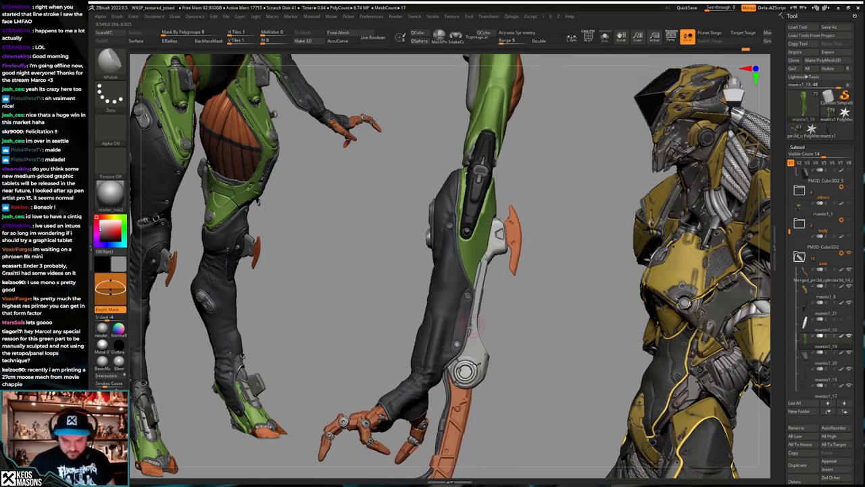
Step: Isolate the green plate and hide its long lower end, keeping only the upper section
{"action": "key", "text": "alt+s"}
{"action": "left_click_drag", "start_coordinate": [474, 325], "coordinate": [503, 307]}
{"action": "key", "text": "shift+f"}
{"action": "key", "text": "alt+s"}
{"action": "key", "text": "ctrl+shift+z"}
{"action": "key", "text": "ctrl+shift+z"}
{"action": "left_click_drag", "start_coordinate": [365, 432], "coordinate": [559, 258], "text": "ctrl+alt+shift"}
{"action": "key", "text": "ctrl+z"}
{"action": "key", "text": "ctrl+z"}
{"action": "key", "text": "ctrl+z"}
{"action": "key", "text": "ctrl+z"}
{"action": "key", "text": "shift+f"}
{"action": "key", "text": "shift+f"}
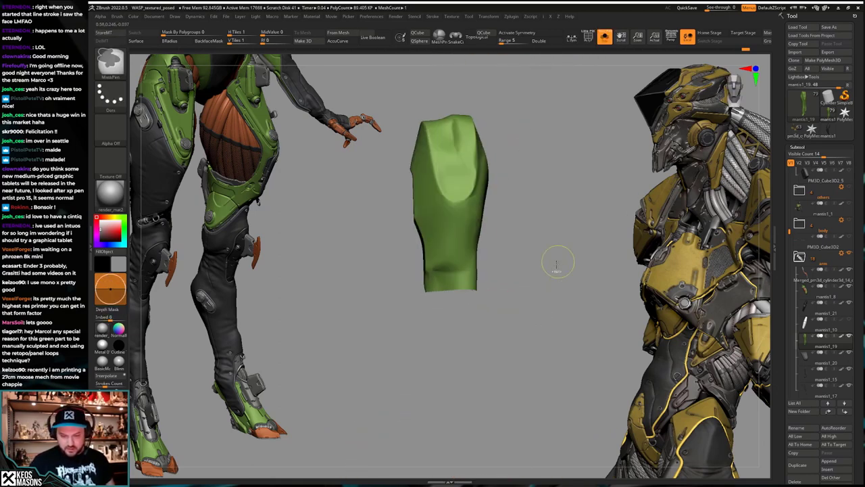
Step: Remove the hidden lower part, close the plate's cut end and sample its green colour
{"action": "mouse_move", "coordinate": [538, 311]}
{"action": "left_mouse_down"}
{"action": "mouse_move", "coordinate": [511, 331]}
{"action": "mouse_move", "coordinate": [506, 280]}
{"action": "mouse_move", "coordinate": [490, 329]}
{"action": "mouse_move", "coordinate": [500, 366]}
{"action": "left_mouse_up"}
{"action": "key", "text": "c"}
{"action": "key", "text": "ctrl+shift+z"}
{"action": "right_click", "coordinate": [499, 367]}
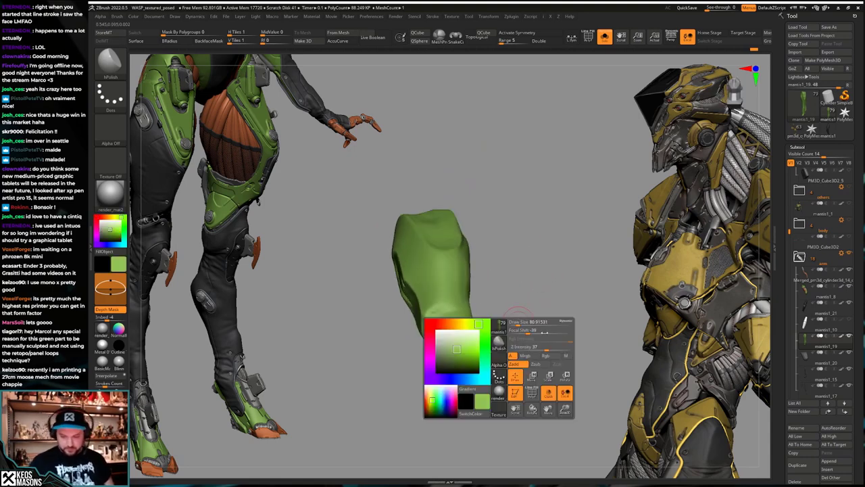
Step: Clone the shortened plate as a separate tool, switch to the clone and duplicate its subtool
{"action": "left_click", "coordinate": [798, 62]}
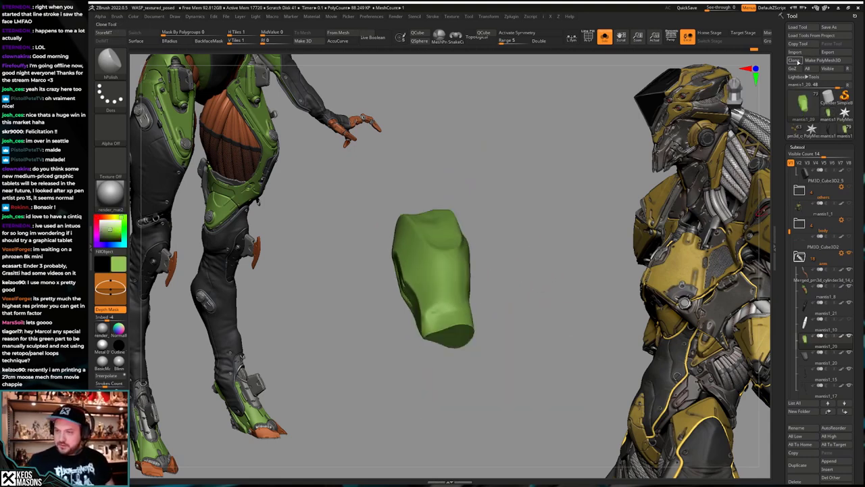
{"action": "left_click", "coordinate": [828, 114]}
{"action": "left_click_drag", "start_coordinate": [785, 394], "coordinate": [785, 274]}
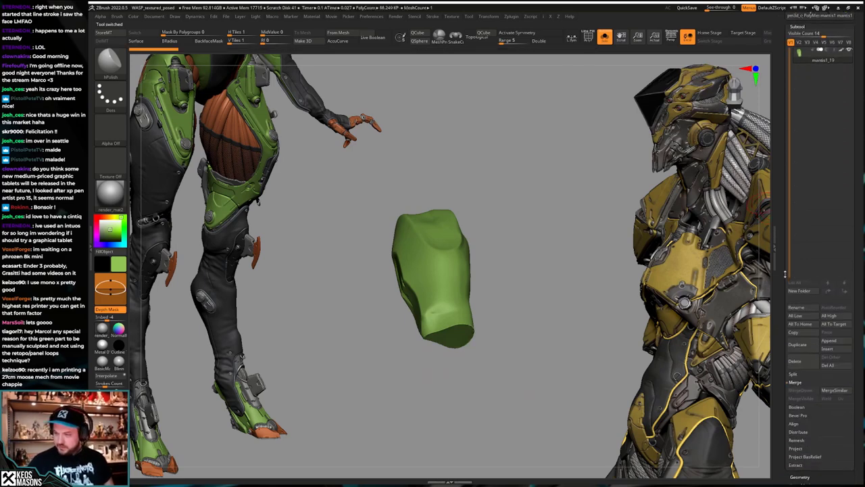
{"action": "left_click", "coordinate": [807, 349]}
{"action": "key", "text": "shift+f"}
{"action": "key", "text": "ctrl+w"}
Step: ZRemesh the duplicated plate with Adapt on and a target polygon count of 0.57514, and show it together with the original
{"action": "left_click_drag", "start_coordinate": [602, 272], "coordinate": [525, 369]}
{"action": "key", "text": "shift+f"}
{"action": "right_click", "coordinate": [533, 336]}
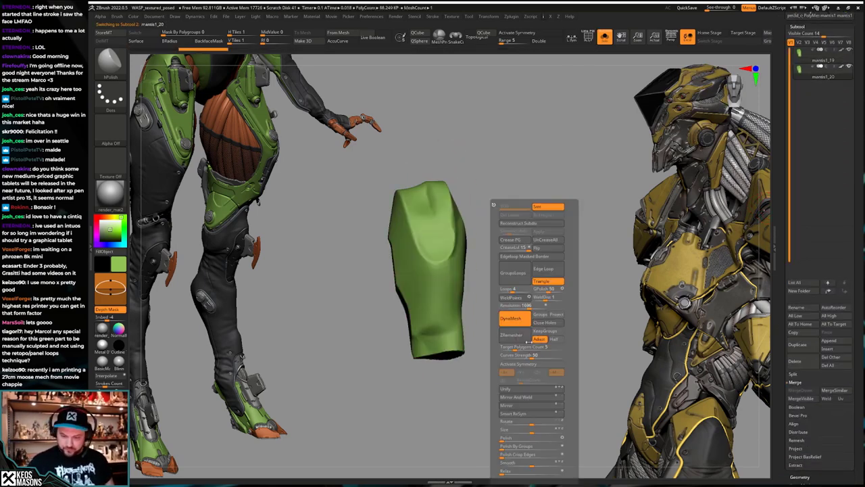
{"action": "left_click", "coordinate": [515, 347]}
{"action": "type", "text": "1"}
{"action": "key", "text": "Return"}
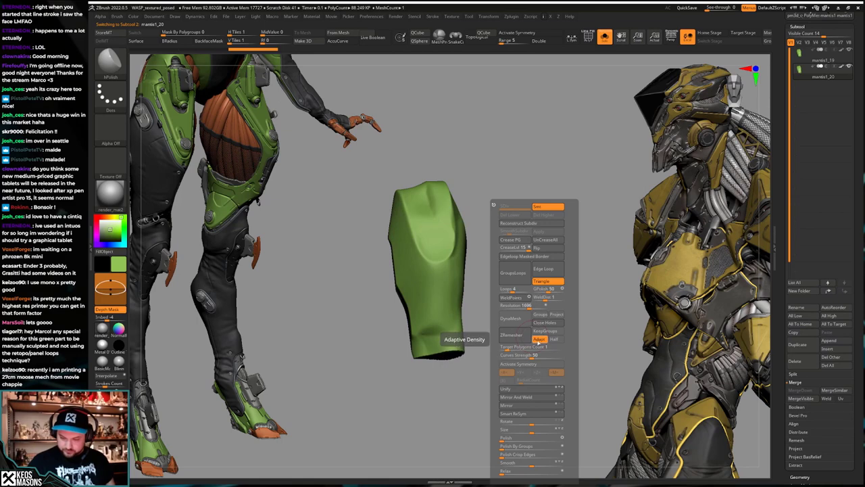
{"action": "left_click", "coordinate": [508, 347]}
{"action": "left_click", "coordinate": [511, 335]}
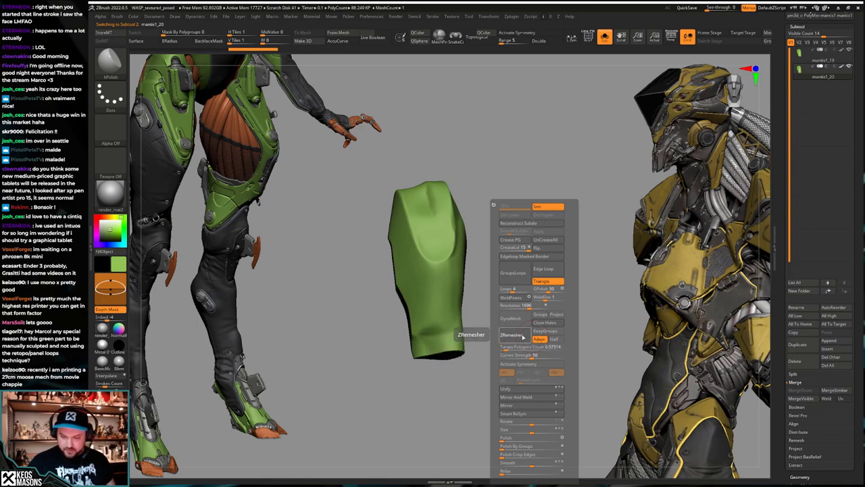
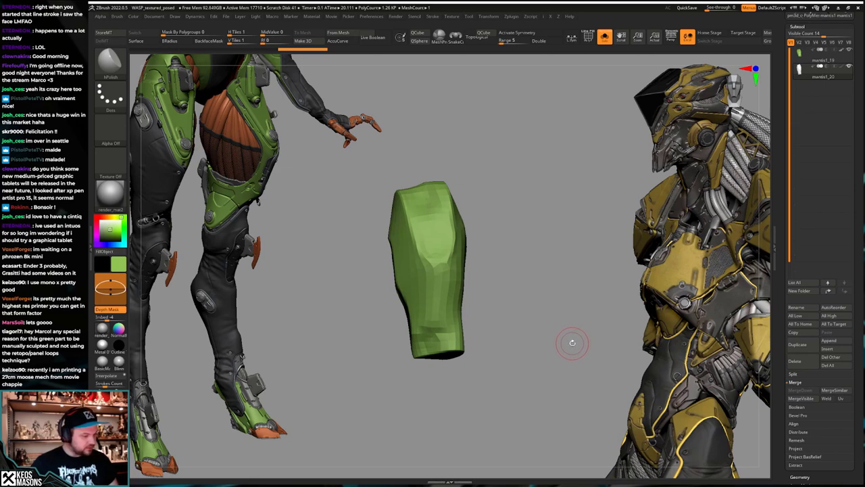
{"action": "left_click_drag", "start_coordinate": [553, 349], "coordinate": [530, 353]}
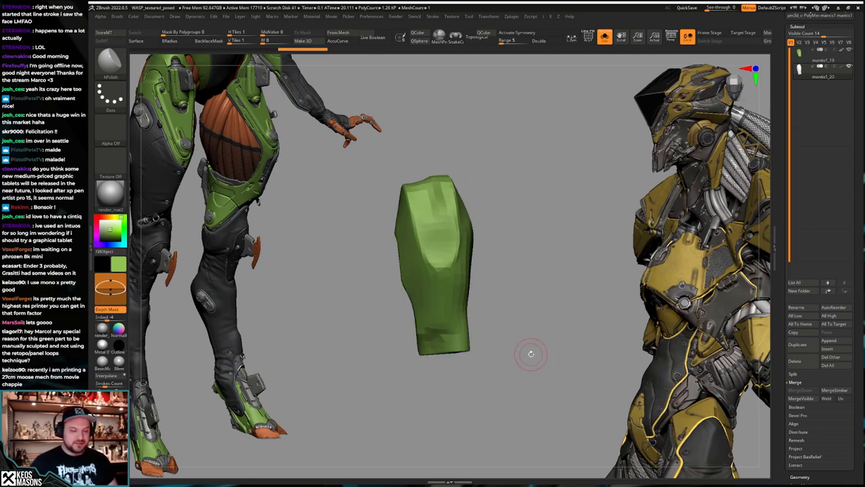
{"action": "key", "text": "ctrl+shift+s"}
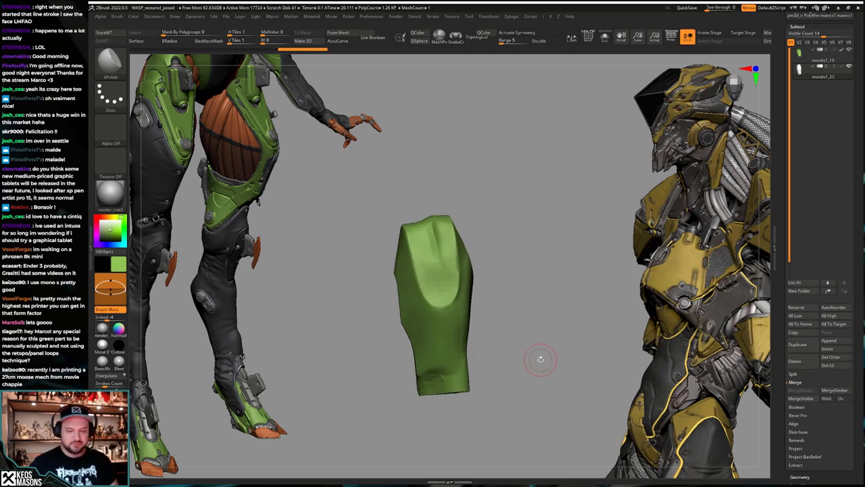
Step: Try subdividing the remeshed plate copy twice and inspect its surface and wireframe
{"action": "key", "text": "ctrl+shift+s"}
{"action": "key", "text": "shift+f"}
{"action": "mouse_move", "coordinate": [542, 342]}
{"action": "left_mouse_down"}
{"action": "mouse_move", "coordinate": [535, 343]}
{"action": "mouse_move", "coordinate": [551, 323]}
{"action": "mouse_move", "coordinate": [529, 348]}
{"action": "left_mouse_up"}
{"action": "key", "text": "shift+f"}
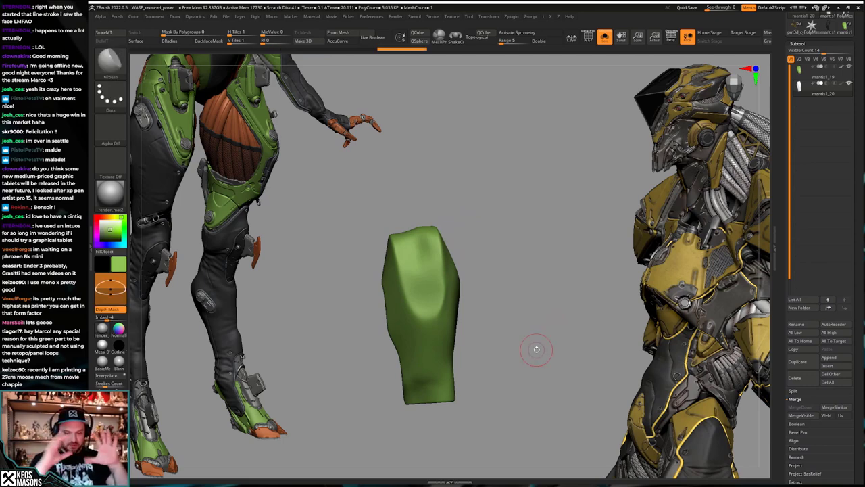
{"action": "left_click_drag", "start_coordinate": [550, 328], "coordinate": [529, 332]}
{"action": "key", "text": "shift+f"}
{"action": "key", "text": "shift+f"}
{"action": "key", "text": "shift+f"}
{"action": "key", "text": "shift+f"}
{"action": "key", "text": "d"}
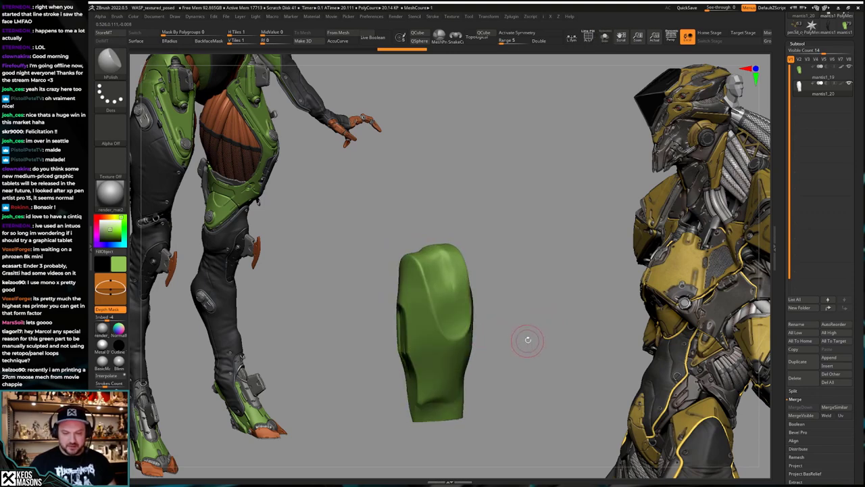
Step: Try subdividing the remeshed copy once more and projecting the original plate's surface onto it, with the wireframe displayed
{"action": "key", "text": "ctrl+shift+s"}
{"action": "key", "text": "ctrl+d"}
{"action": "key", "text": "space"}
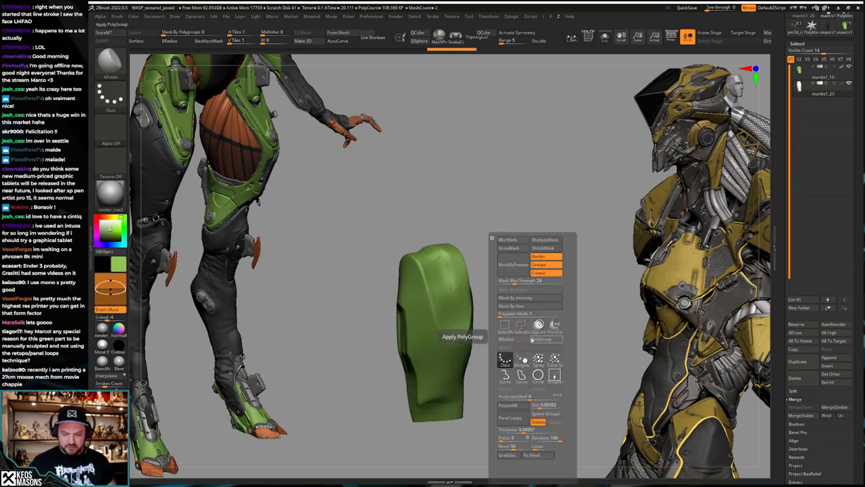
{"action": "mouse_move", "coordinate": [531, 397]}
{"action": "left_mouse_down"}
{"action": "mouse_move", "coordinate": [542, 398]}
{"action": "mouse_move", "coordinate": [505, 397]}
{"action": "mouse_move", "coordinate": [450, 372]}
{"action": "mouse_move", "coordinate": [441, 408]}
{"action": "mouse_move", "coordinate": [409, 391]}
{"action": "mouse_move", "coordinate": [369, 313]}
{"action": "mouse_move", "coordinate": [426, 360]}
{"action": "left_mouse_up"}
{"action": "key", "text": "ctrl+shift+s"}
{"action": "key", "text": "space"}
{"action": "key", "text": "shift+f"}
{"action": "right_click_drag", "start_coordinate": [507, 383], "coordinate": [503, 364]}
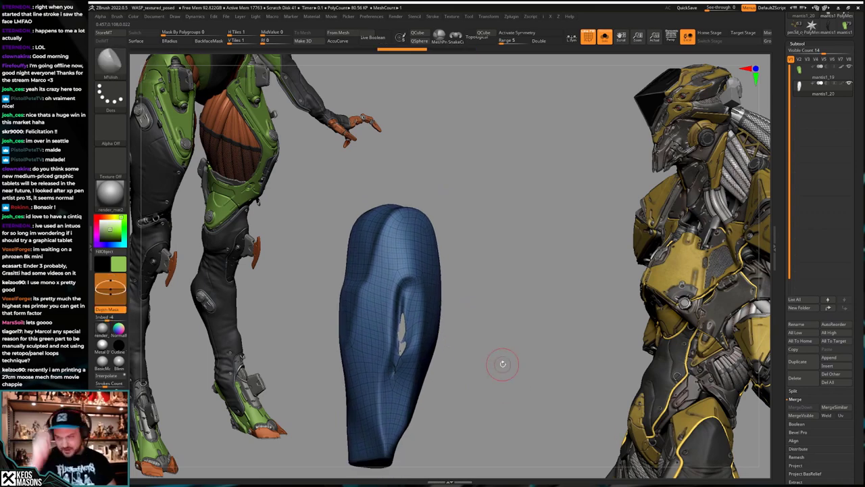
Step: Delete the remeshed duplicate and smooth the narrow groove on the back of the original plate
{"action": "left_click", "coordinate": [800, 381]}
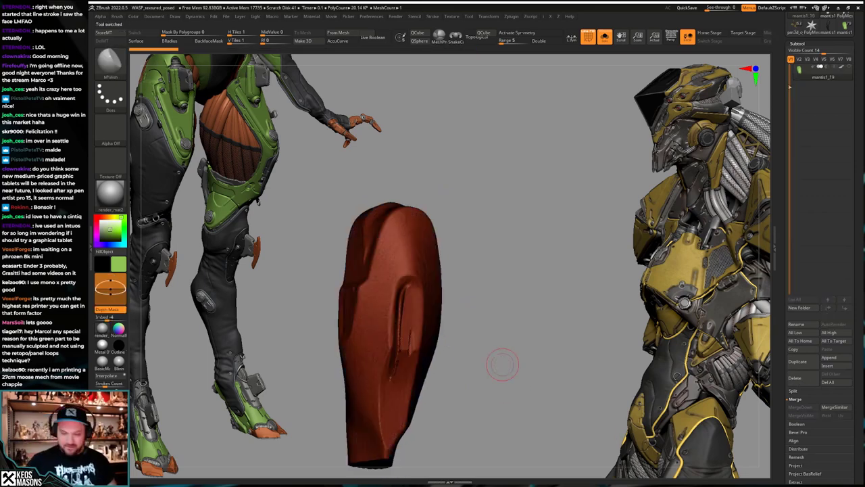
{"action": "key", "text": "shift+f"}
{"action": "left_click_drag", "start_coordinate": [455, 355], "coordinate": [482, 341]}
{"action": "right_click", "coordinate": [420, 354]}
{"action": "mouse_move", "coordinate": [439, 272]}
{"action": "left_mouse_down", "text": "shift"}
{"action": "mouse_move", "coordinate": [419, 357]}
{"action": "mouse_move", "coordinate": [431, 274]}
{"action": "mouse_move", "coordinate": [429, 318]}
{"action": "left_mouse_up", "text": "shift"}
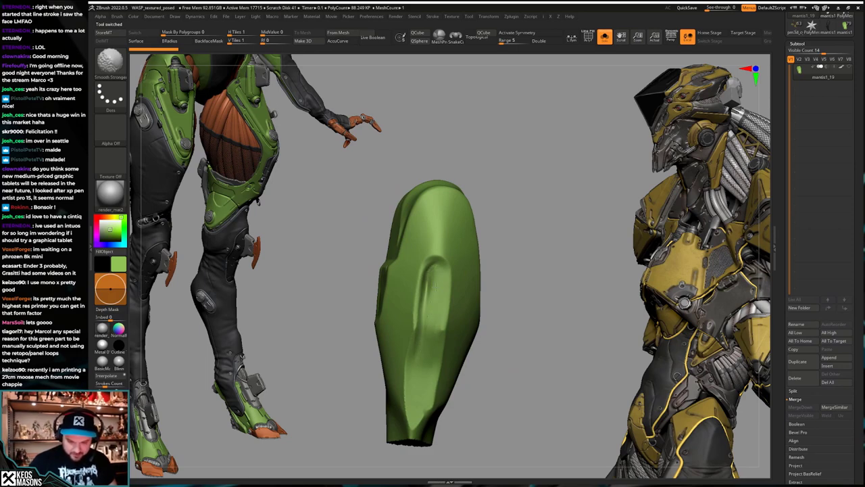
{"action": "left_click_drag", "start_coordinate": [503, 369], "coordinate": [496, 342]}
{"action": "left_click_drag", "start_coordinate": [438, 278], "coordinate": [431, 311], "text": "shift"}
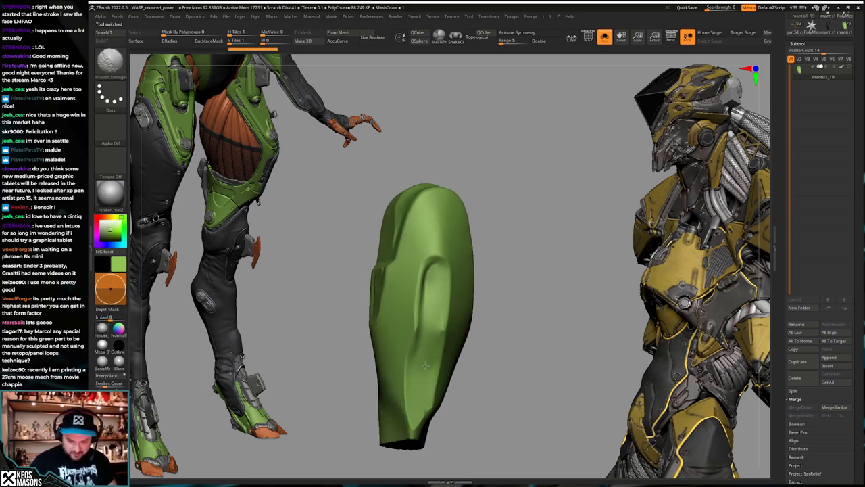
{"action": "mouse_move", "coordinate": [508, 359]}
{"action": "left_mouse_down"}
{"action": "mouse_move", "coordinate": [496, 344]}
{"action": "mouse_move", "coordinate": [469, 344]}
{"action": "mouse_move", "coordinate": [482, 349]}
{"action": "left_mouse_up"}
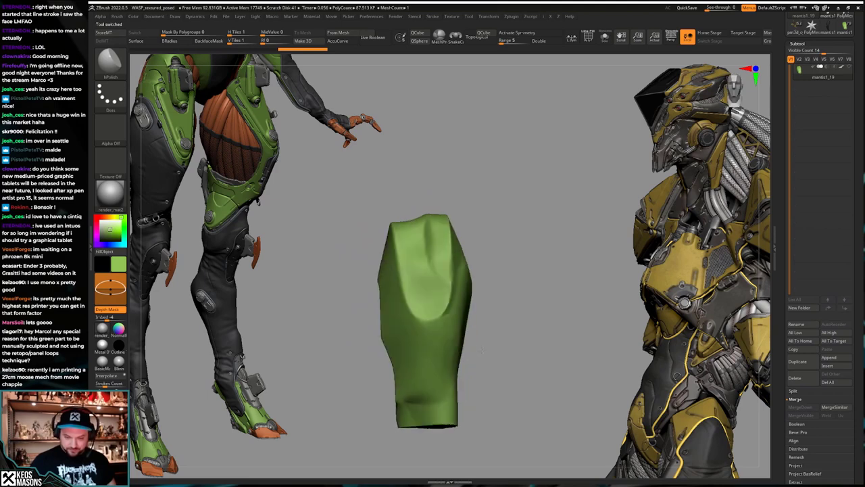
{"action": "right_click_drag", "start_coordinate": [483, 349], "coordinate": [468, 355]}
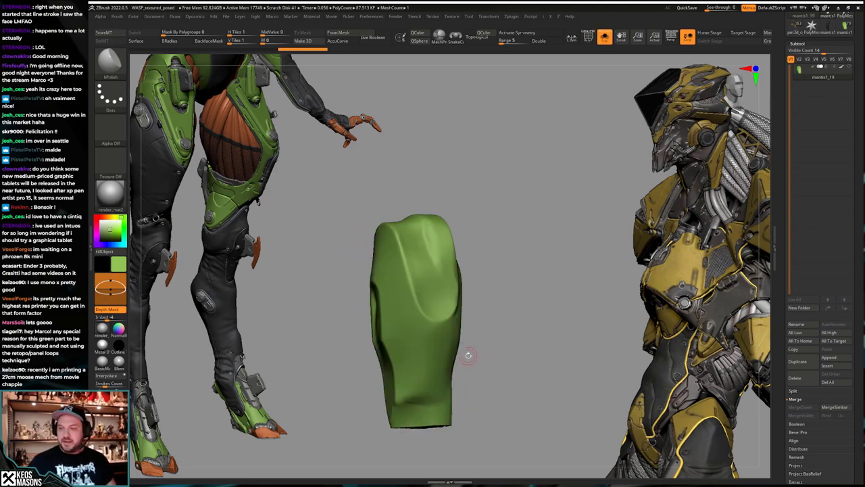
Step: Duplicate the smoothed plate subtool and ZRemesh the copy with Adapt on and a target polygon count of 0.42996
{"action": "left_click_drag", "start_coordinate": [788, 46], "coordinate": [788, 140]}
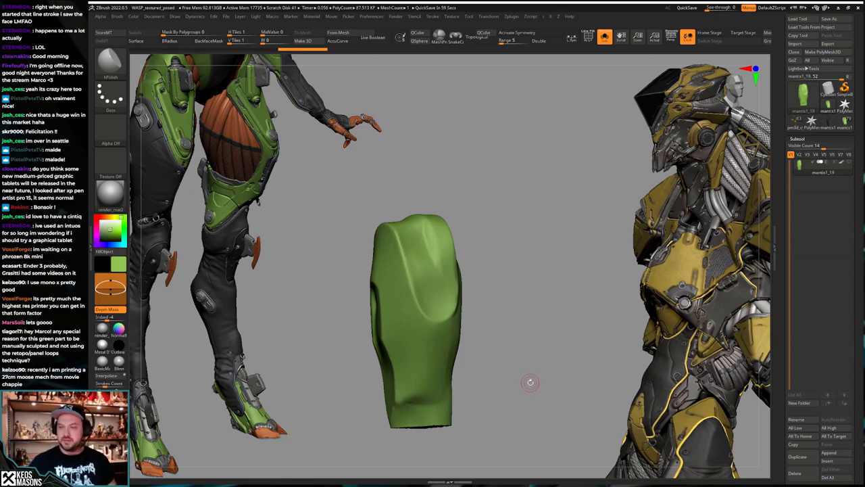
{"action": "mouse_move", "coordinate": [534, 326]}
{"action": "left_mouse_down", "text": "alt"}
{"action": "mouse_move", "coordinate": [556, 308]}
{"action": "mouse_move", "coordinate": [548, 349]}
{"action": "mouse_move", "coordinate": [543, 327]}
{"action": "mouse_move", "coordinate": [542, 337]}
{"action": "left_mouse_up", "text": "alt"}
{"action": "key", "text": "shift+f"}
{"action": "key", "text": "shift+f"}
{"action": "key", "text": "shift+f"}
{"action": "key", "text": "shift+f"}
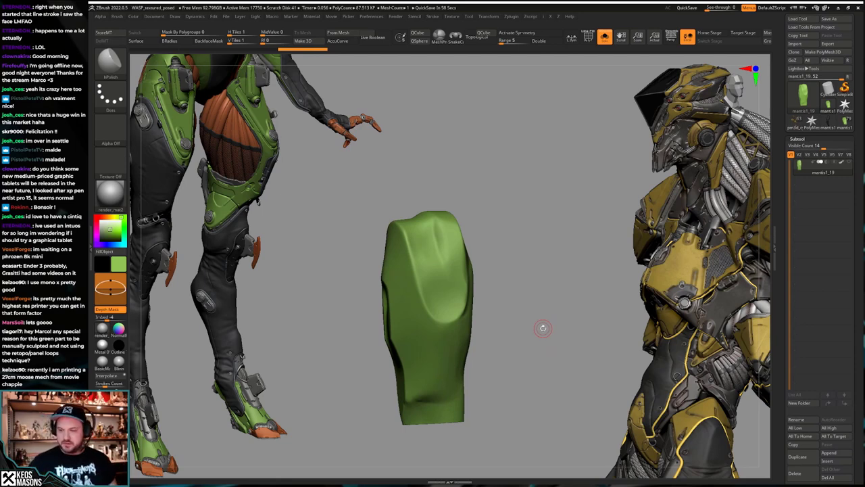
{"action": "key", "text": "ctrl+shift+d"}
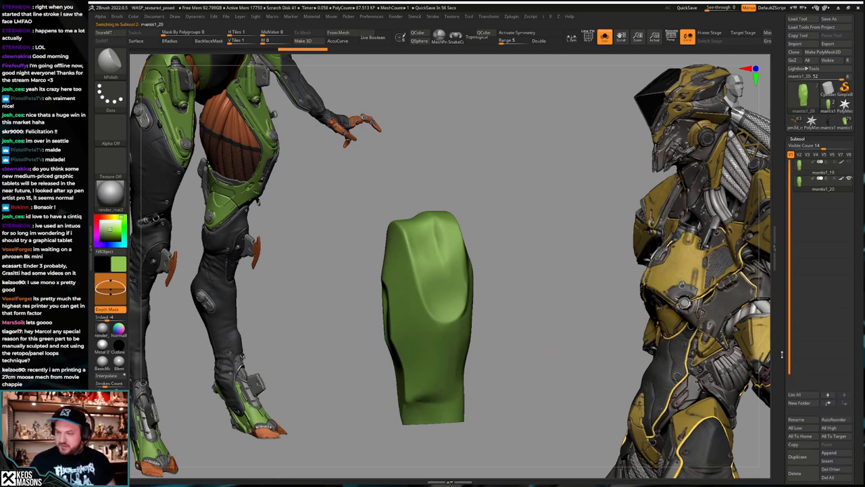
{"action": "left_click_drag", "start_coordinate": [509, 354], "coordinate": [521, 327], "text": "alt"}
{"action": "key", "text": "space"}
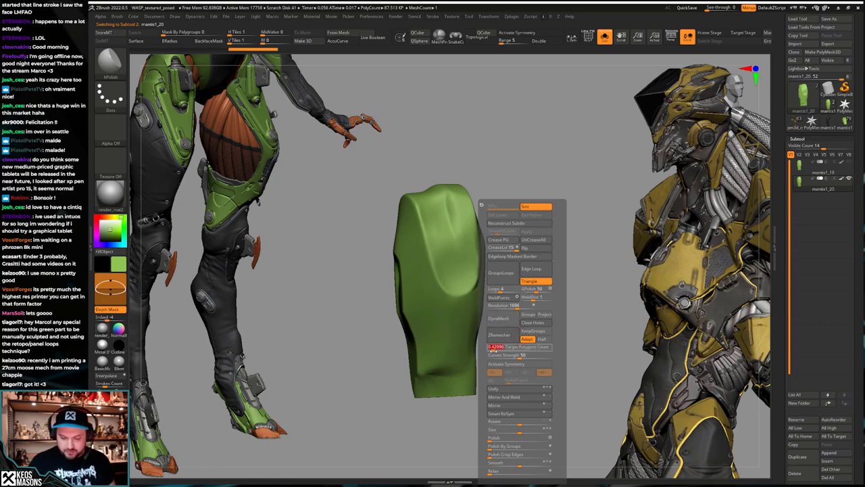
{"action": "left_click", "coordinate": [498, 335]}
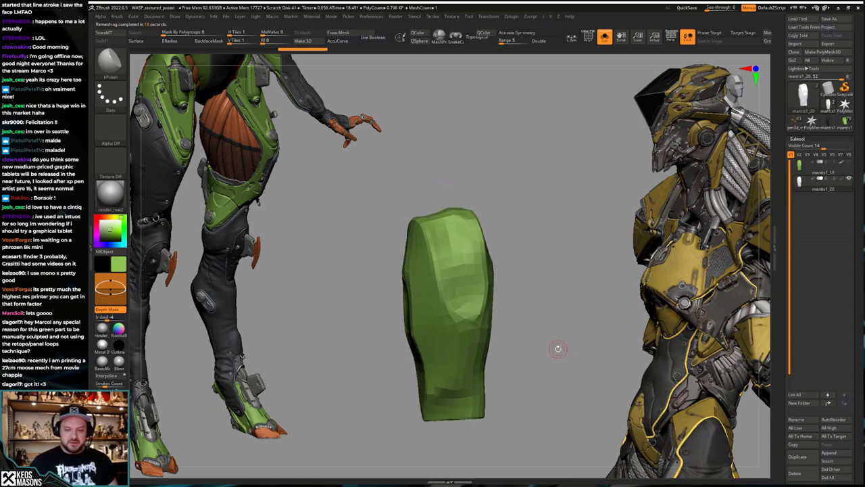
Step: Check the wireframe of the remeshed plate and subdivide it twice
{"action": "key", "text": "shift+f"}
{"action": "key", "text": "shift+f"}
{"action": "key", "text": "shift+f"}
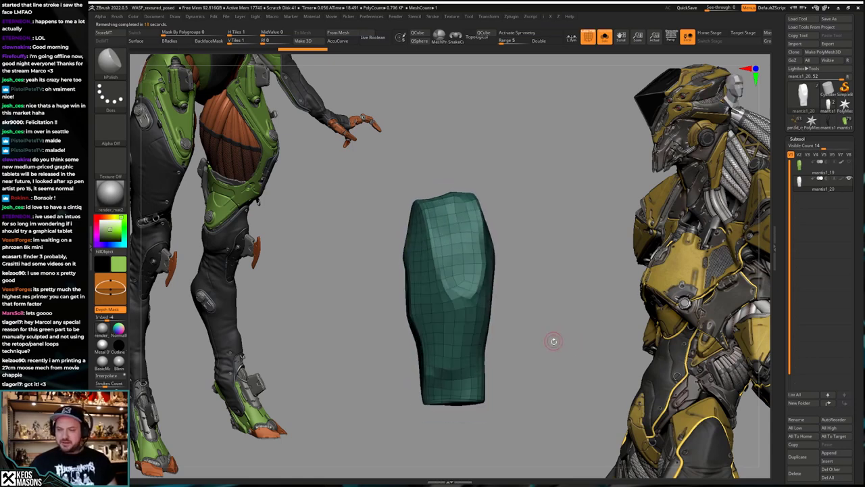
{"action": "left_click_drag", "start_coordinate": [556, 356], "coordinate": [553, 358]}
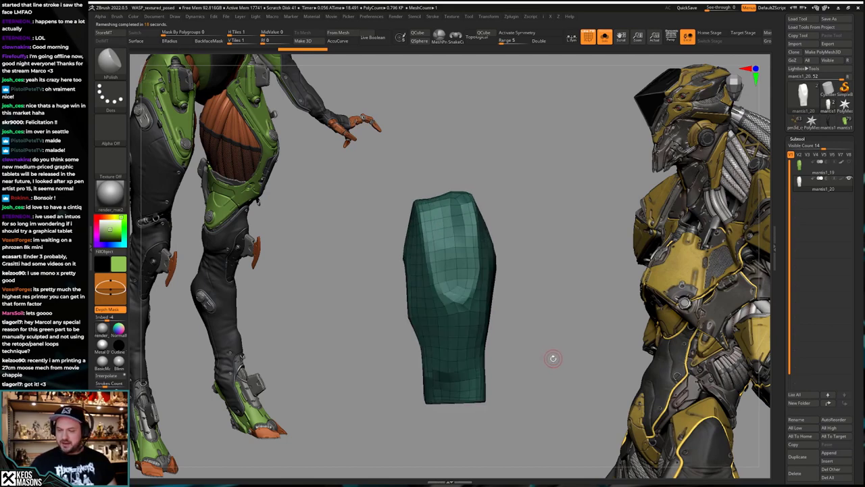
{"action": "key", "text": "ctrl+shift"}
{"action": "key", "text": "shift+f"}
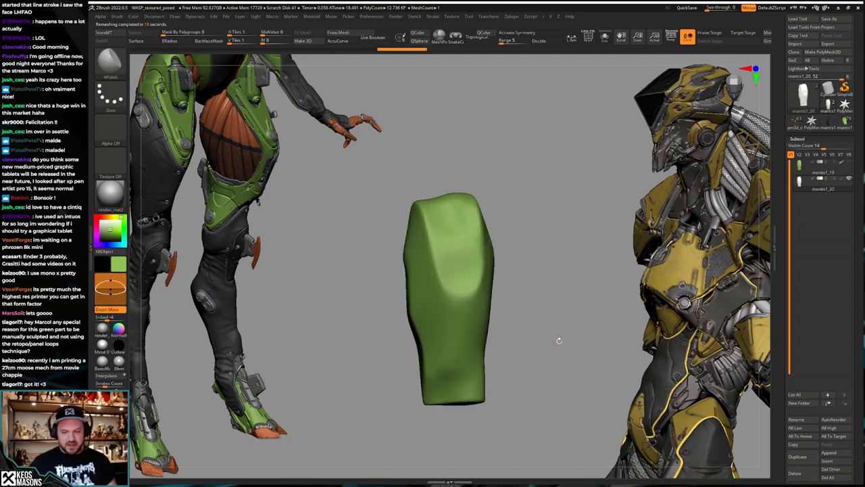
{"action": "key", "text": "shift+f"}
{"action": "key", "text": "shift+f"}
{"action": "left_click_drag", "start_coordinate": [550, 340], "coordinate": [553, 335]}
{"action": "key", "text": "shift+f"}
Step: Show the original plate with the copy, set Projection Shell to 0.02154, subdivide the copy and run ProjectAll
{"action": "key", "text": "alt+s"}
{"action": "key", "text": "z"}
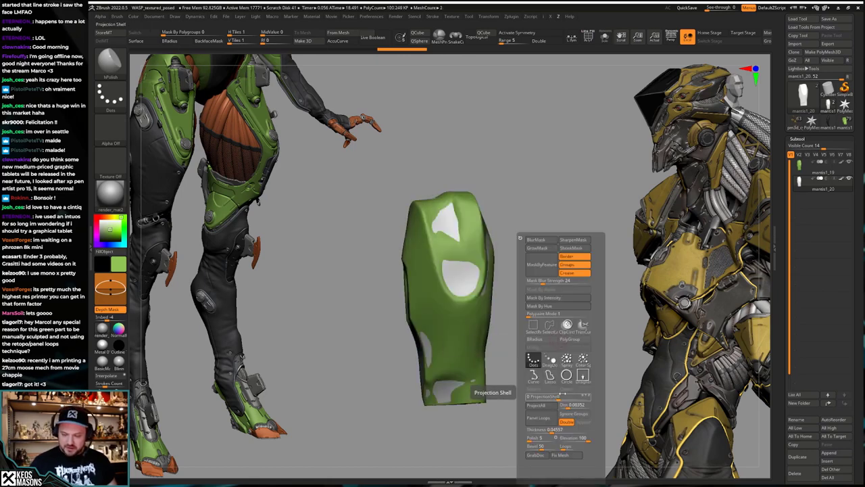
{"action": "left_click_drag", "start_coordinate": [559, 396], "coordinate": [573, 396]}
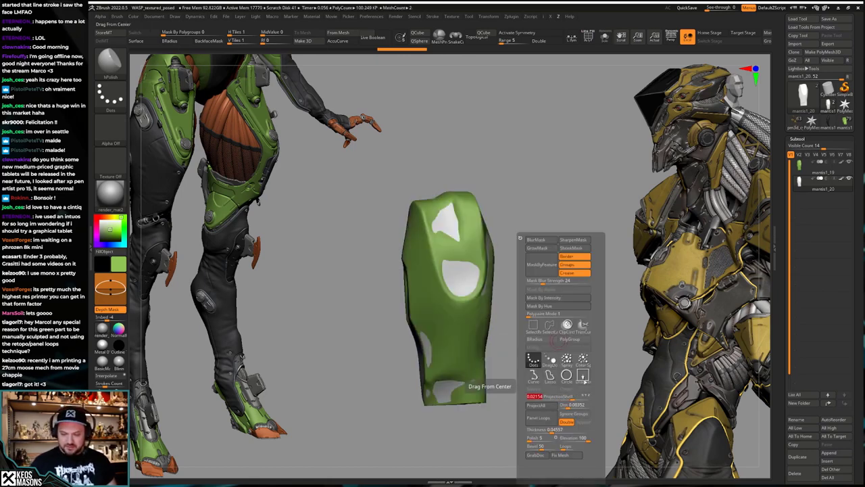
{"action": "key", "text": "ctrl+d"}
{"action": "key", "text": "z"}
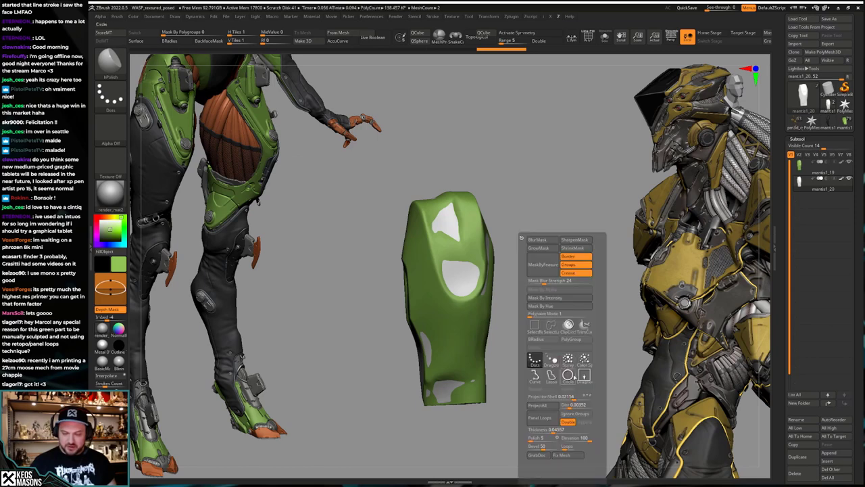
{"action": "left_click", "coordinate": [548, 405]}
Step: Subdivide the remeshed plate again and reproject the original's surface onto it, with the wireframe displayed
{"action": "key", "text": "alt+s"}
{"action": "left_click_drag", "start_coordinate": [550, 376], "coordinate": [555, 393]}
{"action": "key", "text": "shift+f"}
{"action": "key", "text": "shift+f"}
{"action": "key", "text": "space"}
{"action": "left_click", "coordinate": [543, 404]}
{"action": "key", "text": "shift+f"}
{"action": "key", "text": "alt+s"}
{"action": "key", "text": "shift+f"}
{"action": "key", "text": "shift+f"}
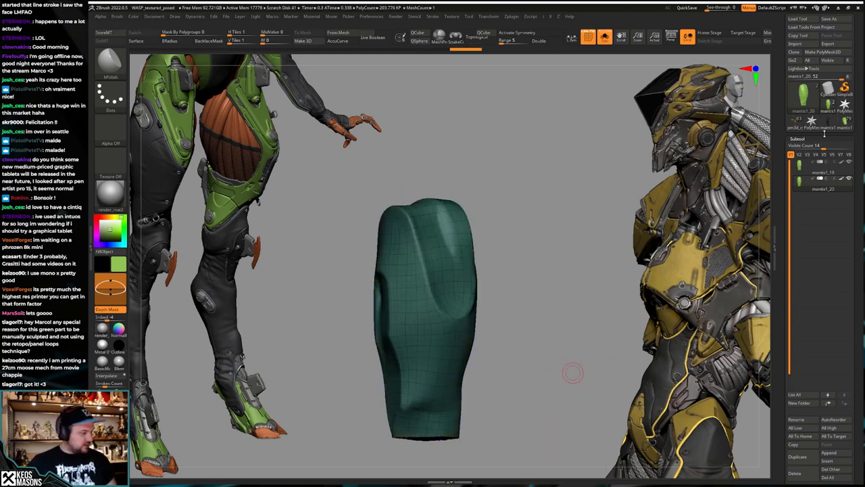
Step: Switch to the full character tool, insert the remeshed plate and delete the old mantis1_20 plate directly above it
{"action": "left_click", "coordinate": [846, 123]}
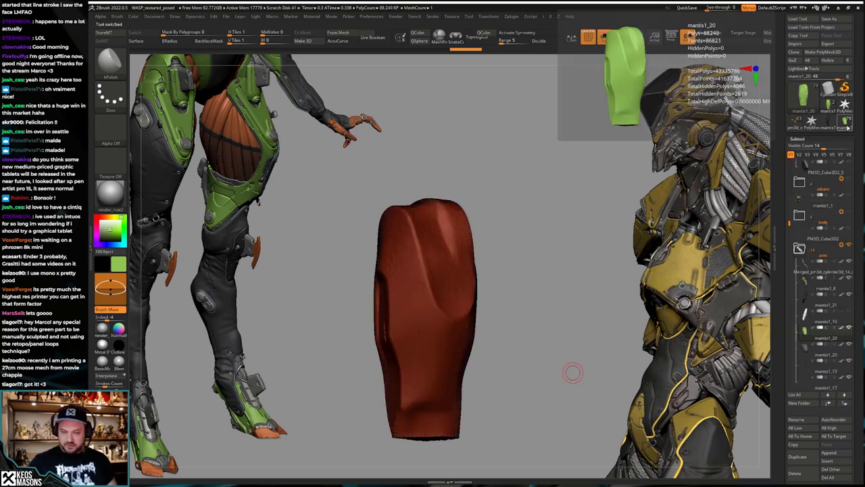
{"action": "left_click", "coordinate": [828, 462]}
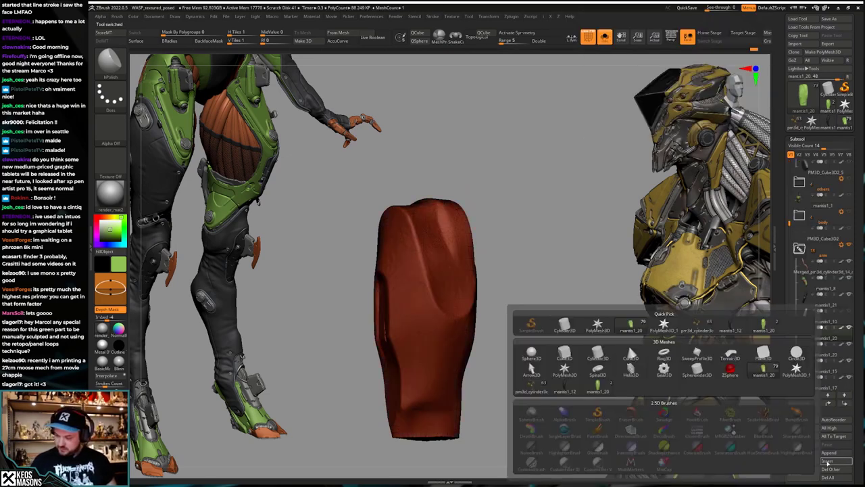
{"action": "left_click", "coordinate": [598, 386]}
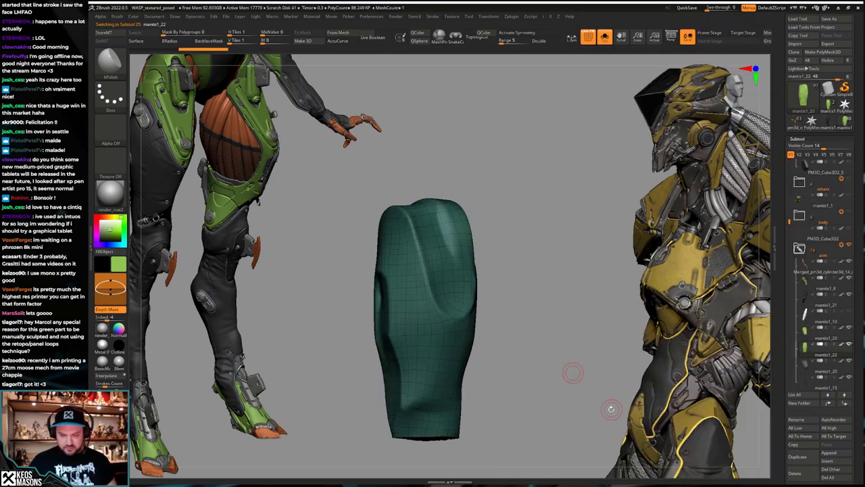
{"action": "left_click", "coordinate": [821, 338]}
{"action": "left_click", "coordinate": [802, 474]}
{"action": "key", "text": "shift+f"}
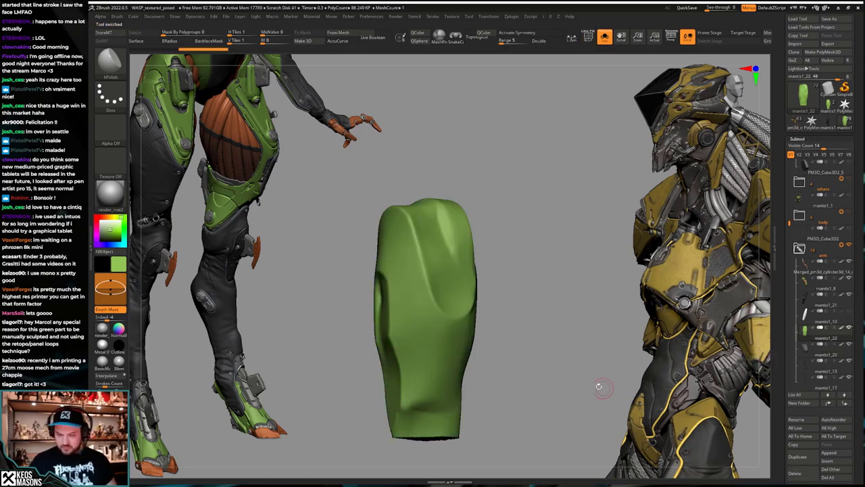
Step: Show the whole arm again and delete the hidden older plate subtool mantis1_10 from the arm folder
{"action": "key", "text": "f"}
{"action": "key", "text": "space"}
{"action": "left_click_drag", "start_coordinate": [493, 371], "coordinate": [574, 346], "text": "alt"}
{"action": "key", "text": "space"}
{"action": "key", "text": "alt+s"}
{"action": "key", "text": "shift+f"}
{"action": "key", "text": "shift+f"}
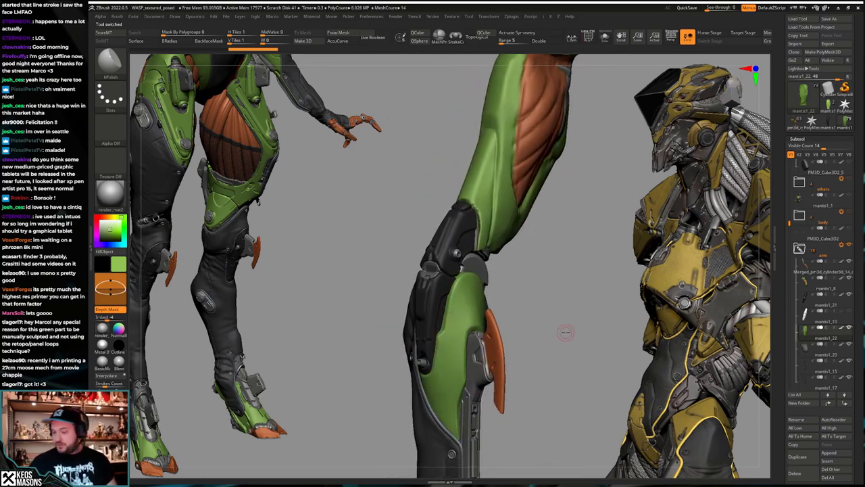
{"action": "left_click", "coordinate": [804, 320]}
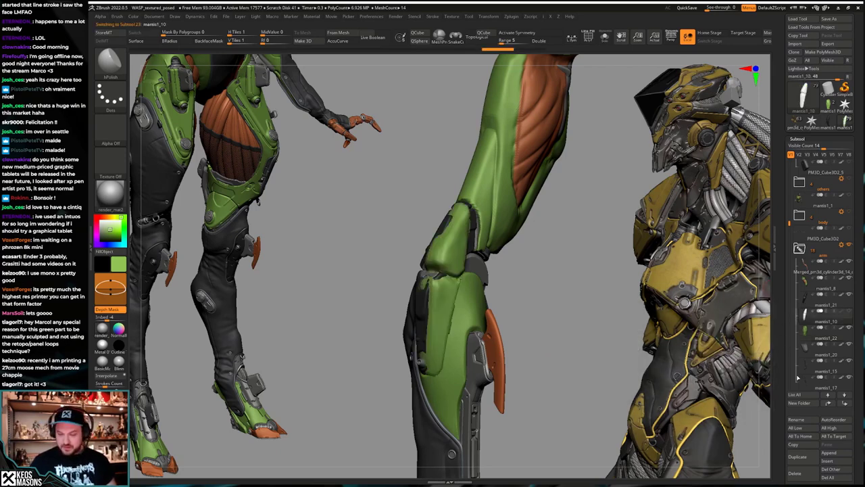
{"action": "left_click", "coordinate": [800, 475]}
Step: Examine the replaced green plate on the forearm and its fit around the elbow from several sides
{"action": "left_click_drag", "start_coordinate": [595, 304], "coordinate": [726, 323]}
{"action": "key", "text": "ctrl+z"}
{"action": "key", "text": "ctrl+z"}
{"action": "key", "text": "ctrl+z"}
{"action": "key", "text": "ctrl+z"}
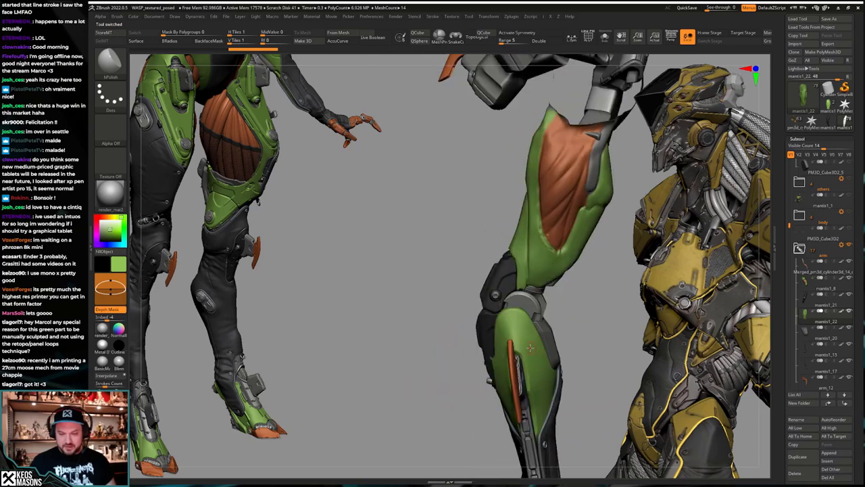
{"action": "key", "text": "ctrl+z"}
{"action": "key", "text": "ctrl+z"}
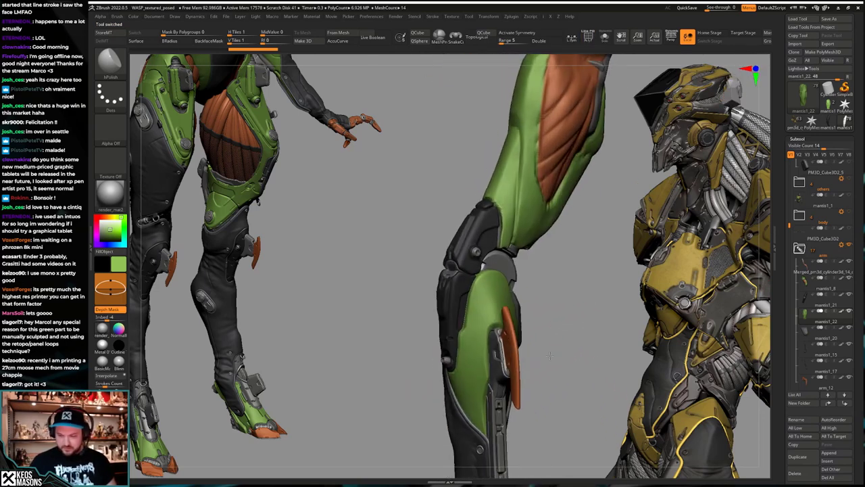
{"action": "key", "text": "ctrl+z"}
{"action": "key", "text": "ctrl+z"}
{"action": "key", "text": "ctrl+z"}
{"action": "key", "text": "ctrl+z"}
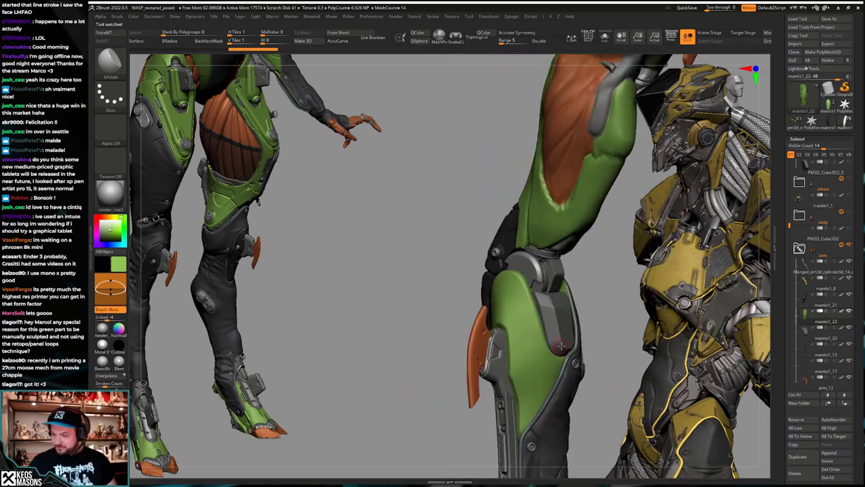
{"action": "key", "text": "ctrl+z"}
{"action": "key", "text": "ctrl+z"}
{"action": "key", "text": "ctrl+z"}
{"action": "key", "text": "ctrl+z"}
{"action": "key", "text": "ctrl+z"}
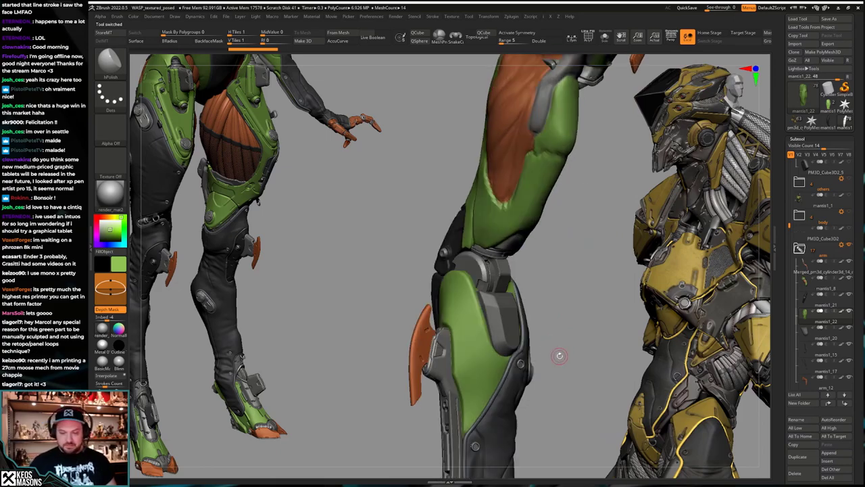
{"action": "key", "text": "ctrl+z"}
{"action": "key", "text": "ctrl+z"}
{"action": "key", "text": "ctrl+z"}
{"action": "key", "text": "ctrl+z"}
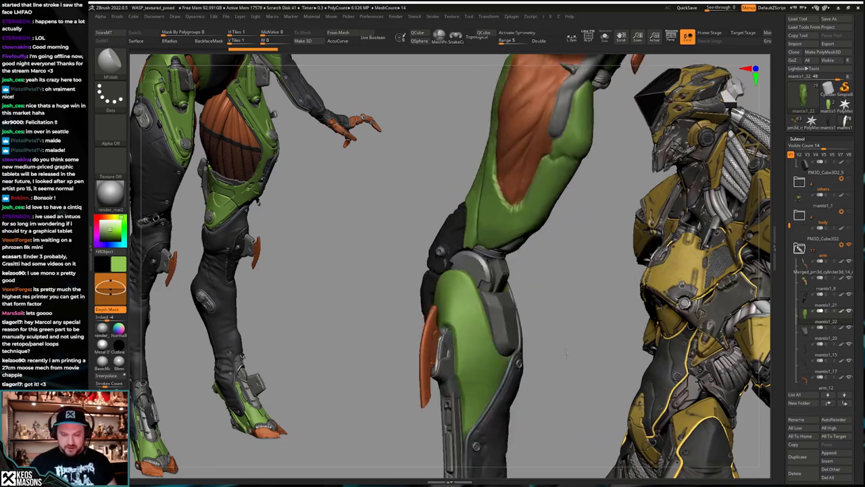
Step: Isolate the newly inserted green forearm plate from the rest of the arm
{"action": "key", "text": "alt+s"}
{"action": "key", "text": "alt+s"}
{"action": "key", "text": "alt+s"}
{"action": "key", "text": "space"}
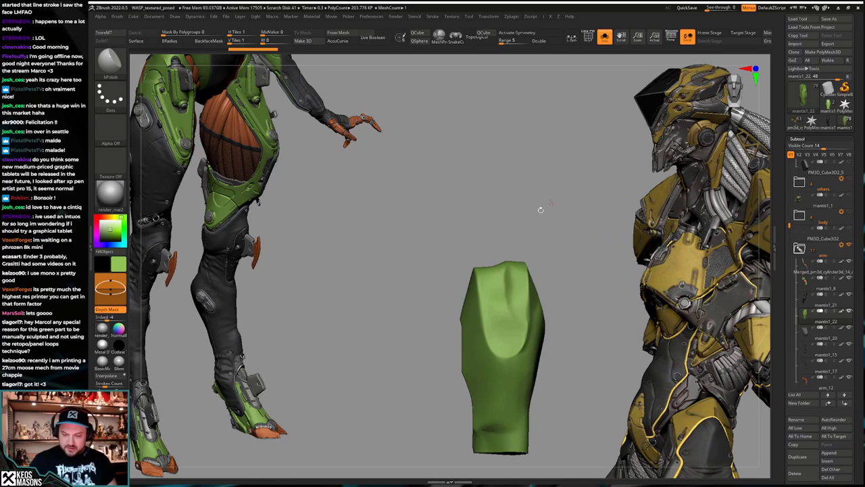
{"action": "key", "text": "alt+s"}
{"action": "left_click_drag", "start_coordinate": [540, 209], "coordinate": [485, 129]}
{"action": "key", "text": "alt+s"}
{"action": "key", "text": "ctrl+shift+z"}
{"action": "key", "text": "ctrl+shift+z"}
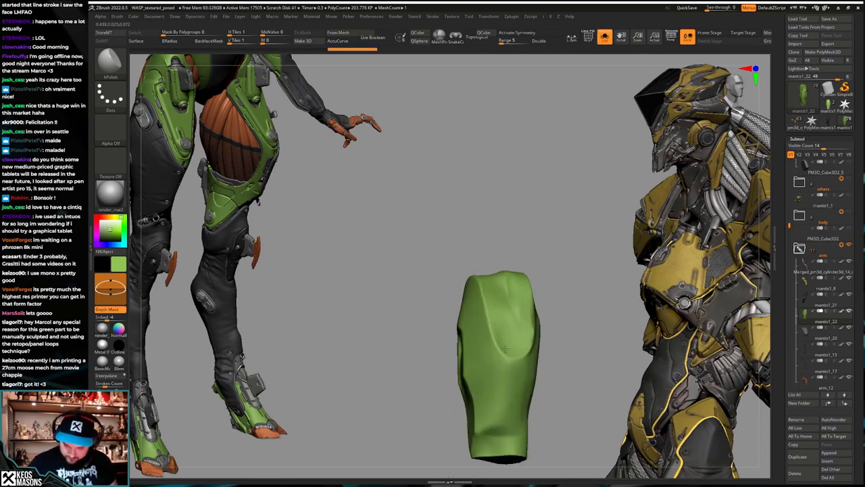
{"action": "key", "text": "ctrl+z"}
{"action": "key", "text": "ctrl+z"}
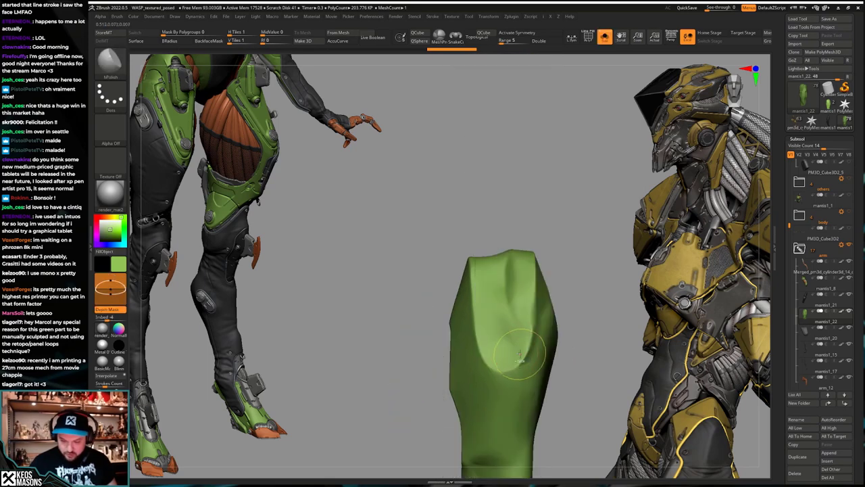
Step: Polish and smooth the rounded recess at the elbow end of the isolated green forearm plate
{"action": "key", "text": "ctrl+shift+z"}
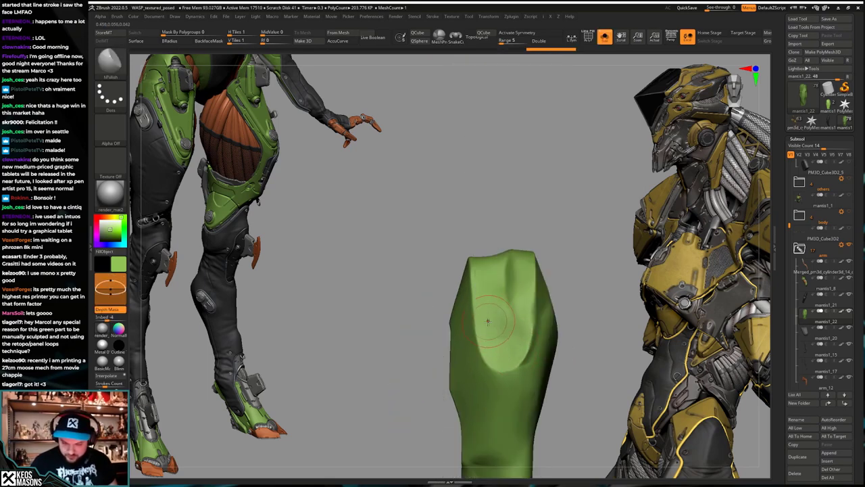
{"action": "key", "text": "ctrl+z"}
{"action": "key", "text": "ctrl+z"}
{"action": "key", "text": "ctrl+z"}
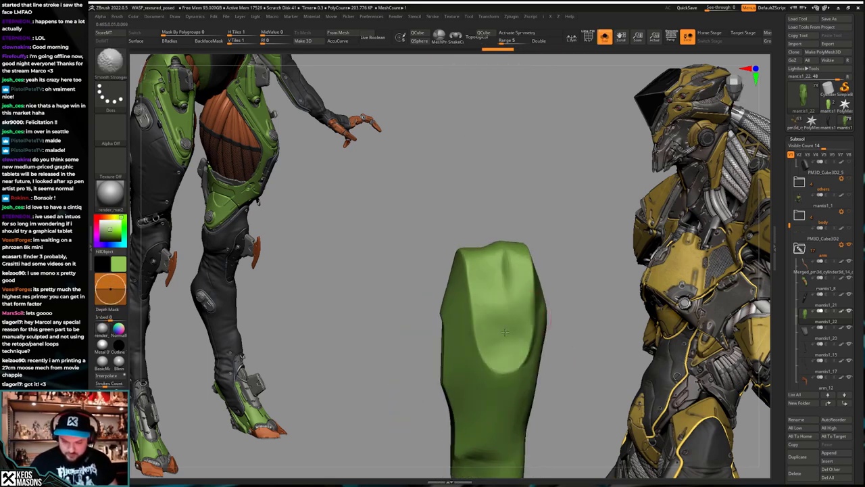
Step: Select the mantis1_1 body, bring back the full upper figure, and examine how the arms and torso read together
{"action": "left_click", "coordinate": [822, 200]}
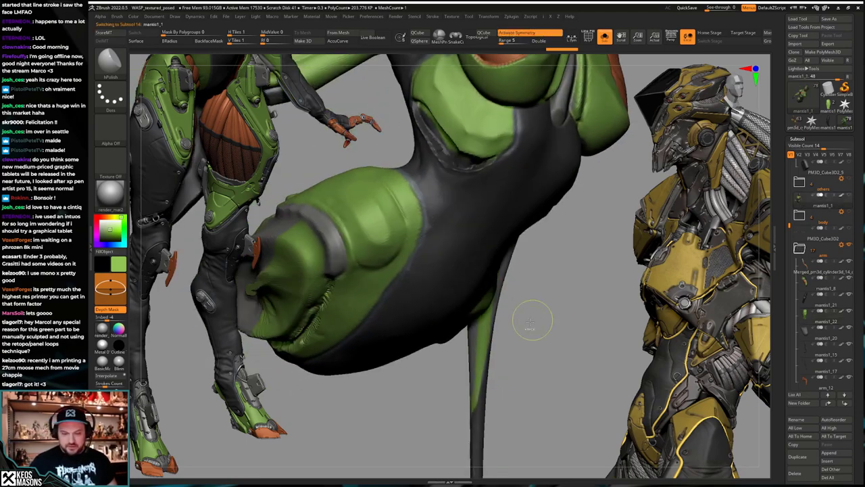
{"action": "left_click_drag", "start_coordinate": [532, 323], "coordinate": [460, 267], "text": "alt"}
{"action": "key", "text": "alt+s"}
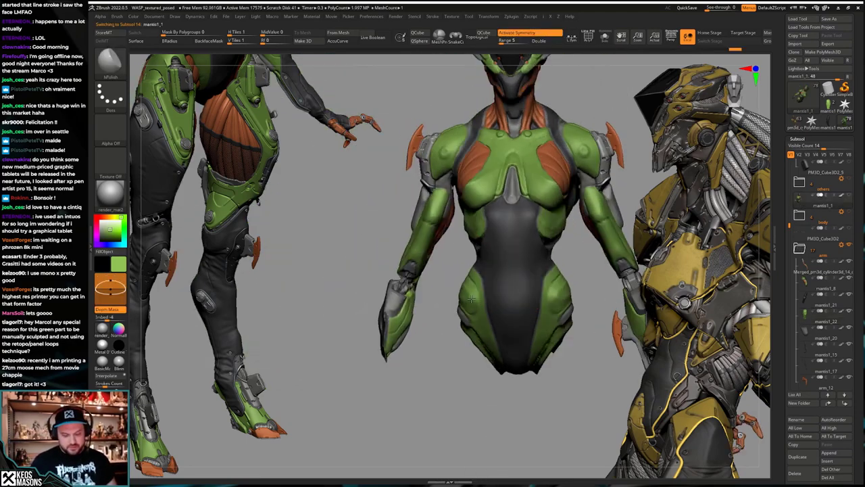
{"action": "left_click_drag", "start_coordinate": [498, 297], "coordinate": [453, 271]}
{"action": "key", "text": "ctrl+z"}
{"action": "key", "text": "ctrl+z"}
{"action": "key", "text": "ctrl+z"}
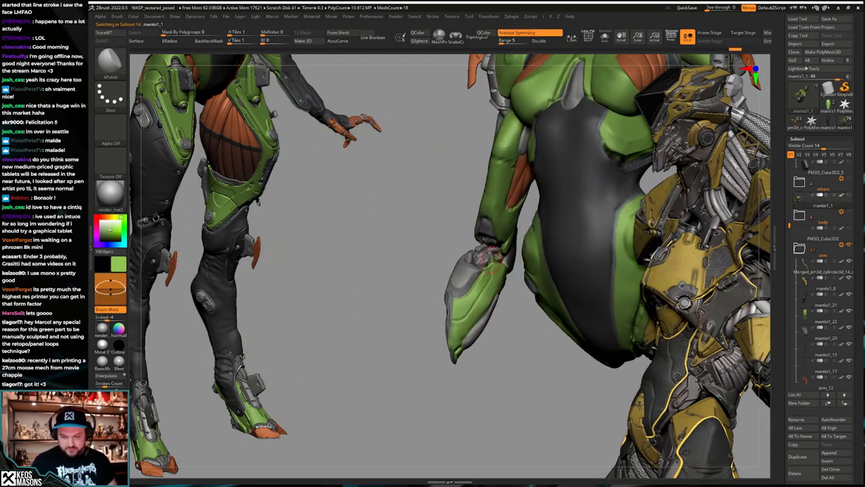
{"action": "left_click_drag", "start_coordinate": [493, 285], "coordinate": [554, 336]}
{"action": "key", "text": "ctrl+z"}
{"action": "key", "text": "ctrl+z"}
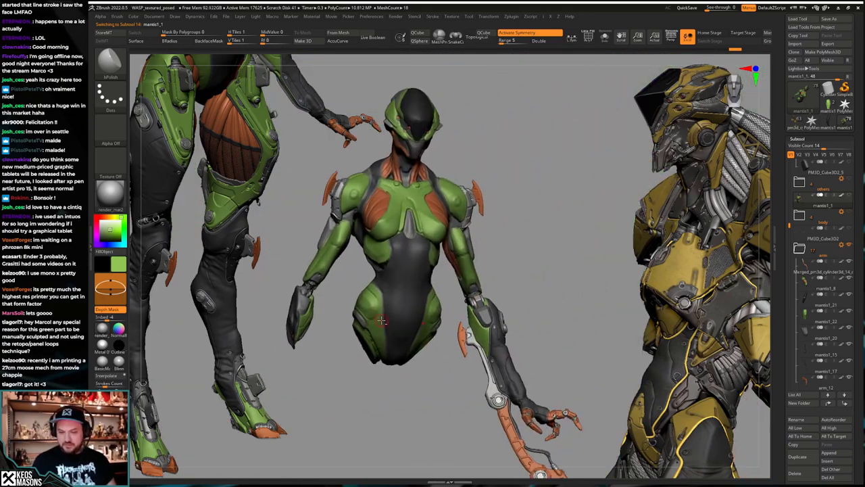
{"action": "key", "text": "ctrl+z"}
{"action": "key", "text": "ctrl+z"}
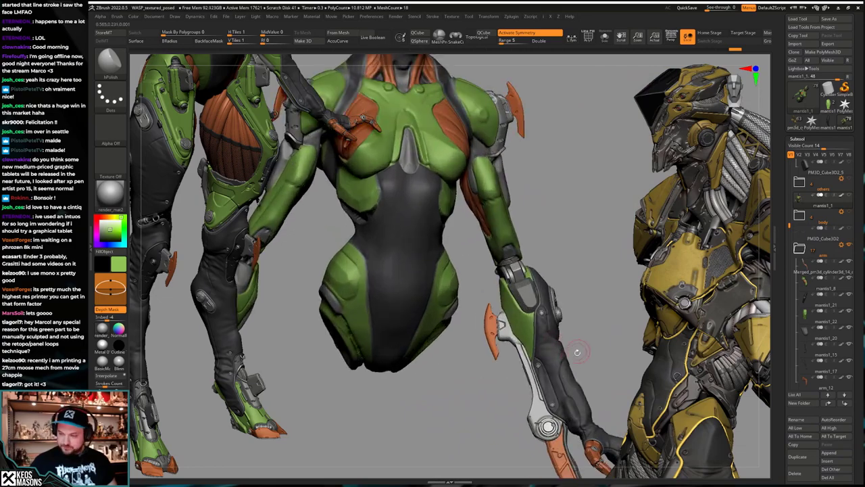
Step: Return to the mantis1_22 plate with only the arm visible and examine the elbow area from several sides
{"action": "key", "text": "ctrl+z"}
{"action": "key", "text": "ctrl+z"}
{"action": "key", "text": "ctrl+z"}
{"action": "key", "text": "ctrl+z"}
{"action": "key", "text": "ctrl+z"}
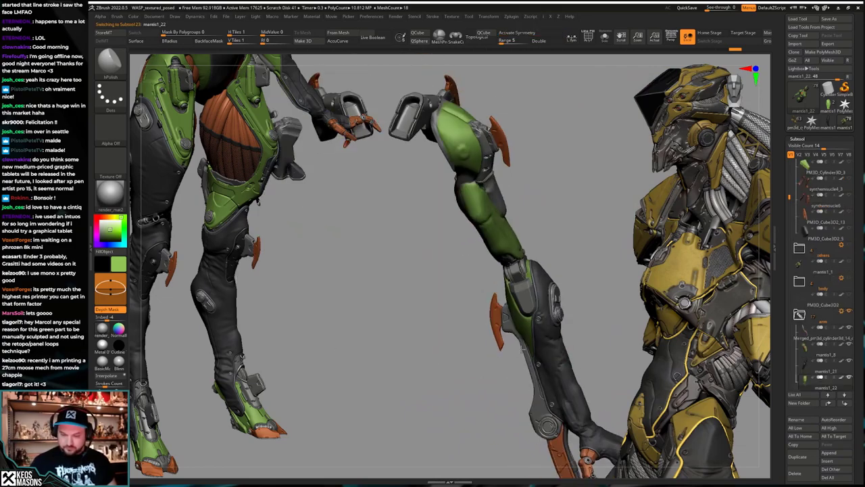
{"action": "key", "text": "ctrl+z"}
{"action": "key", "text": "ctrl+z"}
{"action": "key", "text": "ctrl+z"}
{"action": "key", "text": "ctrl+z"}
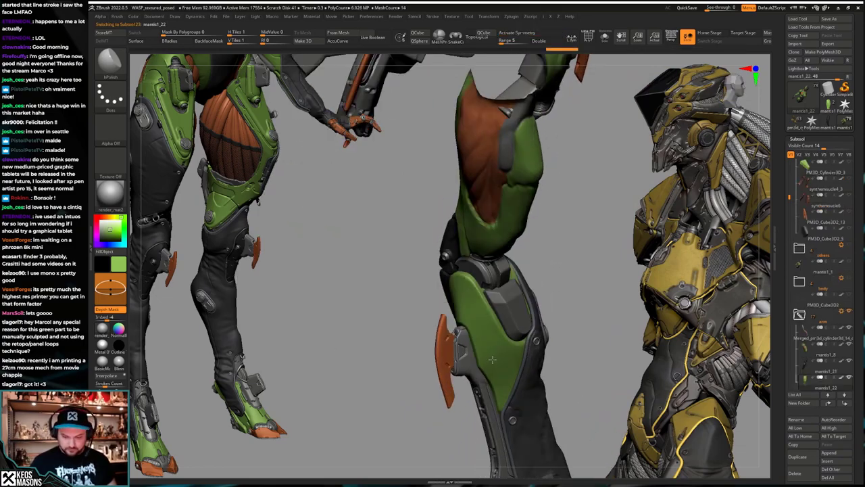
Step: Polish the plate's recess rim around the grey elbow insert, alternating between the isolated plate and the whole arm
{"action": "key", "text": "ctrl+z"}
{"action": "key", "text": "ctrl+z"}
{"action": "key", "text": "ctrl+z"}
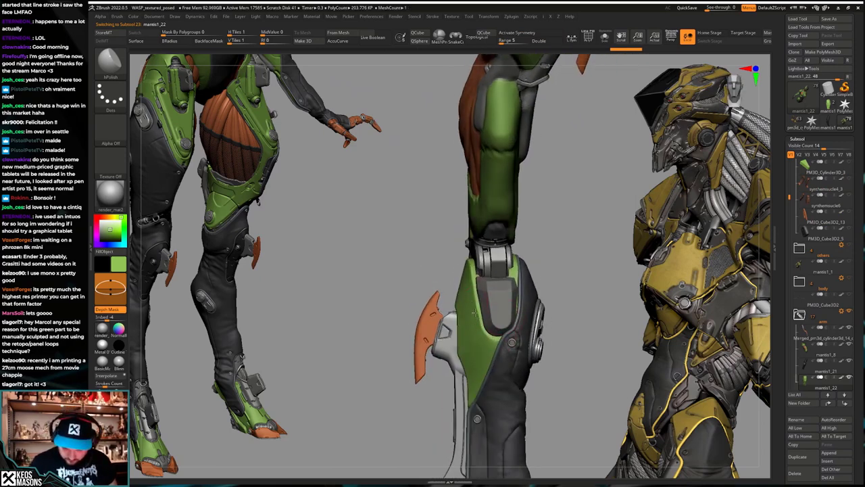
{"action": "key", "text": "ctrl+shift+z"}
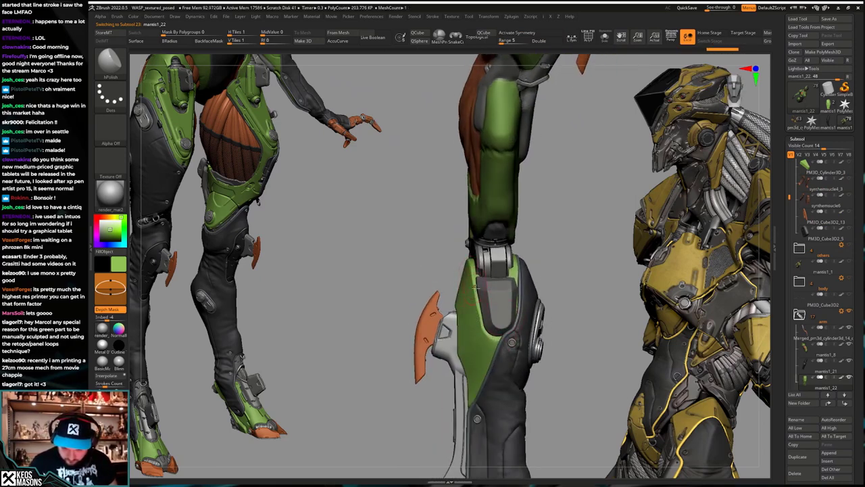
{"action": "key", "text": "alt+s"}
{"action": "key", "text": "ctrl+shift+z"}
{"action": "key", "text": "ctrl+shift+z"}
{"action": "key", "text": "ctrl+shift+z"}
{"action": "key", "text": "ctrl+shift+z"}
{"action": "key", "text": "alt+s"}
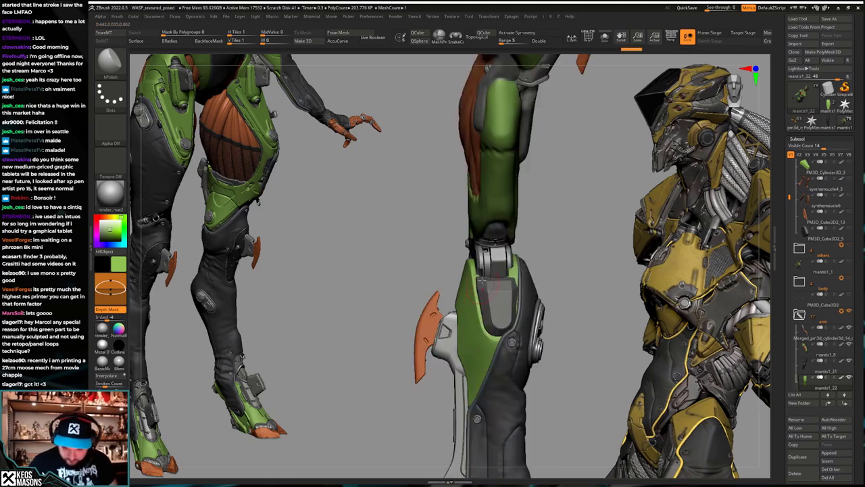
Step: Refine the plate's elbow end against the joint, then ready the Move brush with its draw size adjusted
{"action": "mouse_move", "coordinate": [516, 301]}
{"action": "right_mouse_down"}
{"action": "mouse_move", "coordinate": [512, 275]}
{"action": "mouse_move", "coordinate": [510, 287]}
{"action": "right_mouse_up"}
{"action": "key", "text": "alt+s"}
{"action": "left_click_drag", "start_coordinate": [511, 287], "coordinate": [512, 311]}
{"action": "key", "text": "alt+s"}
{"action": "mouse_move", "coordinate": [512, 311]}
{"action": "right_mouse_down"}
{"action": "mouse_move", "coordinate": [513, 329]}
{"action": "mouse_move", "coordinate": [509, 289]}
{"action": "right_mouse_up"}
{"action": "key", "text": "space"}
{"action": "left_click", "coordinate": [479, 268]}
{"action": "key", "text": "space"}
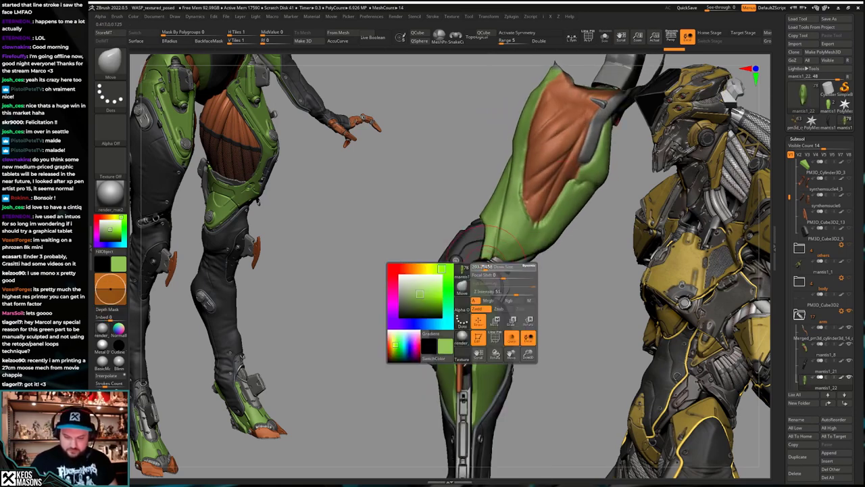
Step: Examine the plate's fit around the elbow joint and grey insert from the front and side
{"action": "mouse_move", "coordinate": [823, 267]}
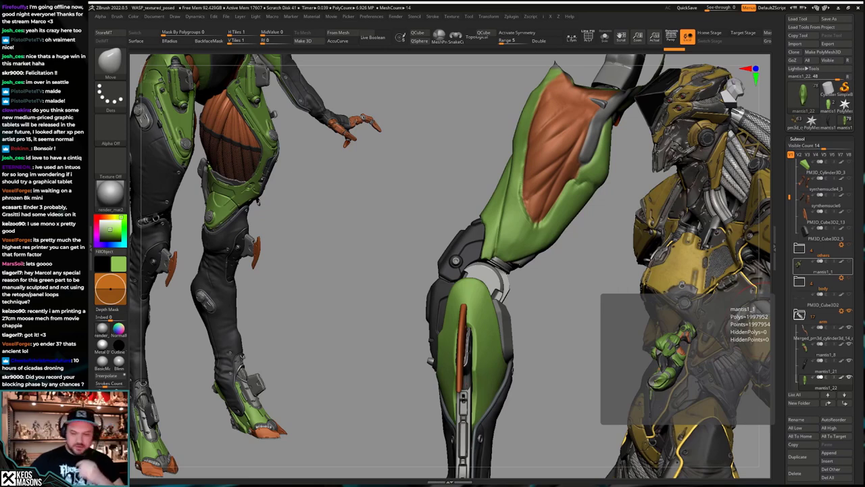
{"action": "mouse_move", "coordinate": [554, 354]}
{"action": "left_mouse_down"}
{"action": "mouse_move", "coordinate": [524, 353]}
{"action": "mouse_move", "coordinate": [555, 351]}
{"action": "left_mouse_up"}
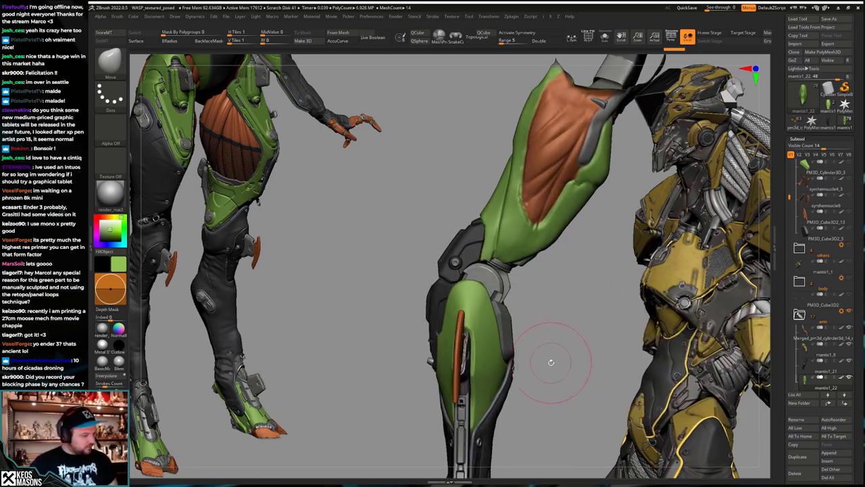
{"action": "key", "text": "ctrl+z"}
{"action": "key", "text": "ctrl+z"}
{"action": "key", "text": "ctrl+z"}
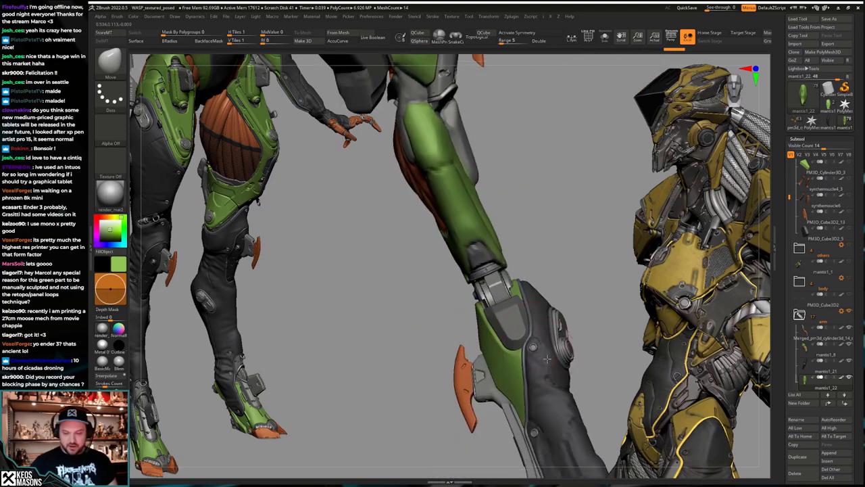
{"action": "key", "text": "ctrl+z"}
{"action": "key", "text": "ctrl+z"}
{"action": "key", "text": "ctrl+z"}
{"action": "key", "text": "ctrl+z"}
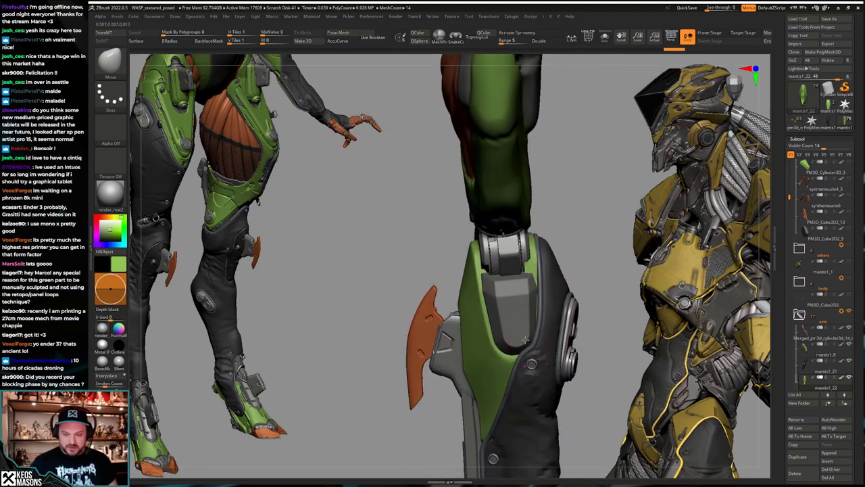
Step: Adjust the hPolish brush size, then polish and smooth the plate's side surface and recess edge beside the grey insert
{"action": "key", "text": "space"}
{"action": "left_click", "coordinate": [517, 284]}
{"action": "right_click_drag", "start_coordinate": [504, 289], "coordinate": [458, 290]}
{"action": "key", "text": "space"}
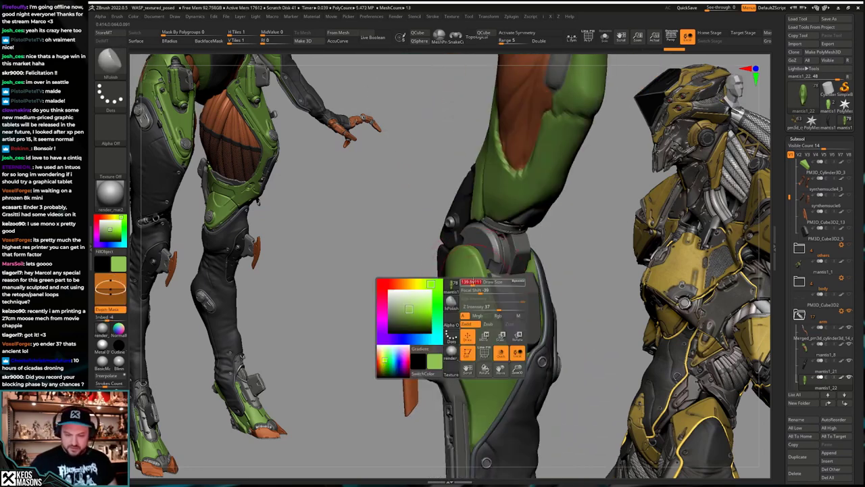
{"action": "key", "text": "ctrl+z"}
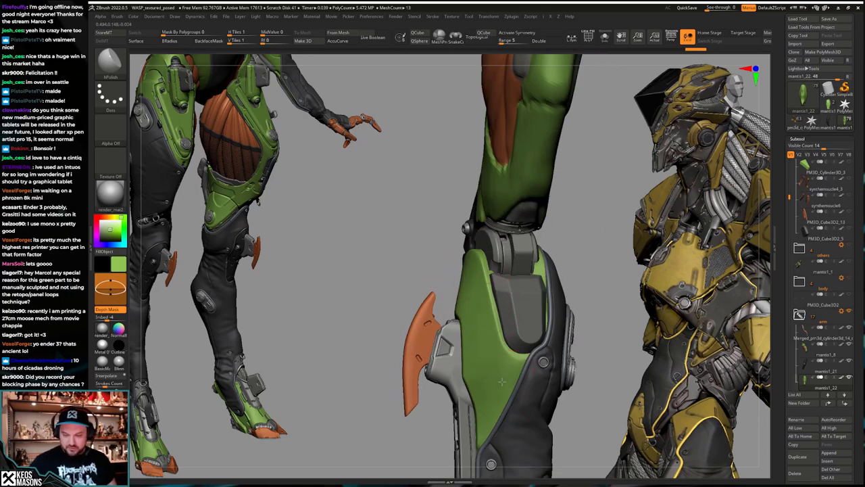
{"action": "right_click_drag", "start_coordinate": [502, 382], "coordinate": [526, 328]}
{"action": "key", "text": "alt+s"}
{"action": "right_click", "coordinate": [521, 347]}
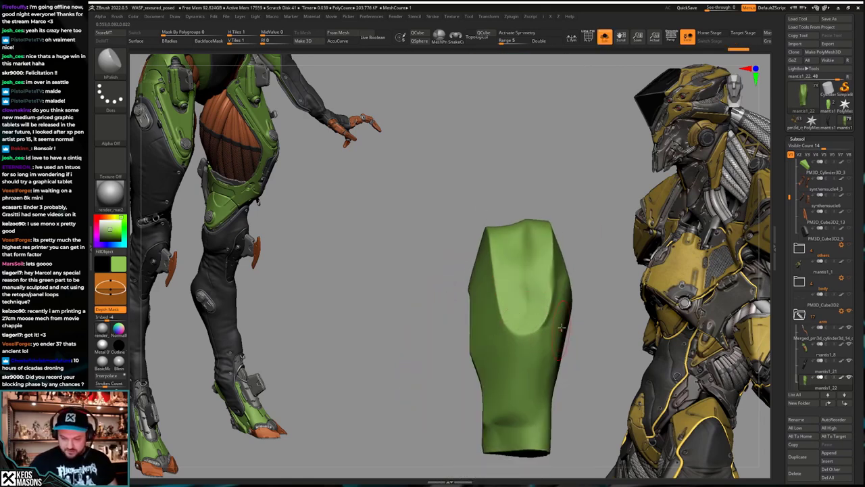
{"action": "left_click_drag", "start_coordinate": [561, 327], "coordinate": [548, 320]}
{"action": "key", "text": "ctrl+shift+z"}
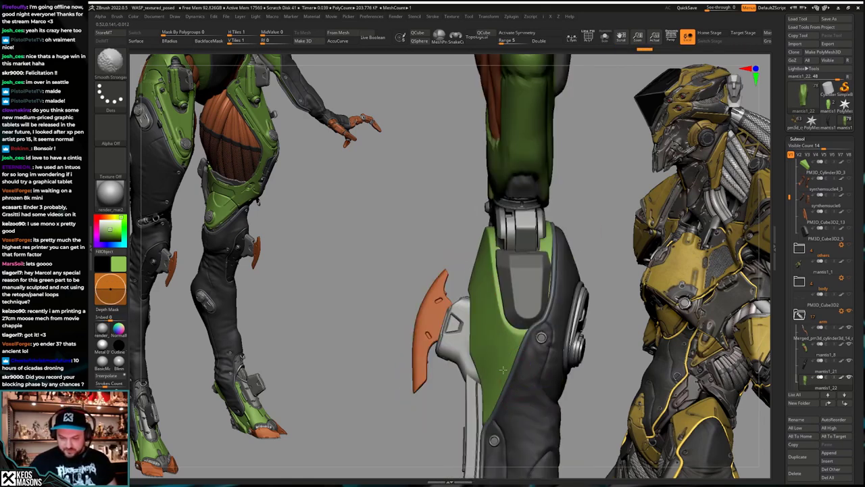
Step: Polish the plate's surface near the rounded elbow end, checking it on the arm and isolating it again
{"action": "mouse_move", "coordinate": [512, 344]}
{"action": "right_mouse_down", "text": "alt"}
{"action": "mouse_move", "coordinate": [504, 375]}
{"action": "mouse_move", "coordinate": [578, 358]}
{"action": "mouse_move", "coordinate": [538, 334]}
{"action": "right_mouse_up", "text": "alt"}
{"action": "key", "text": "ctrl+shift+z"}
{"action": "key", "text": "ctrl+shift+z"}
{"action": "key", "text": "ctrl+shift+z"}
{"action": "key", "text": "ctrl+shift+z"}
{"action": "key", "text": "ctrl+shift+z"}
{"action": "key", "text": "ctrl+shift+z"}
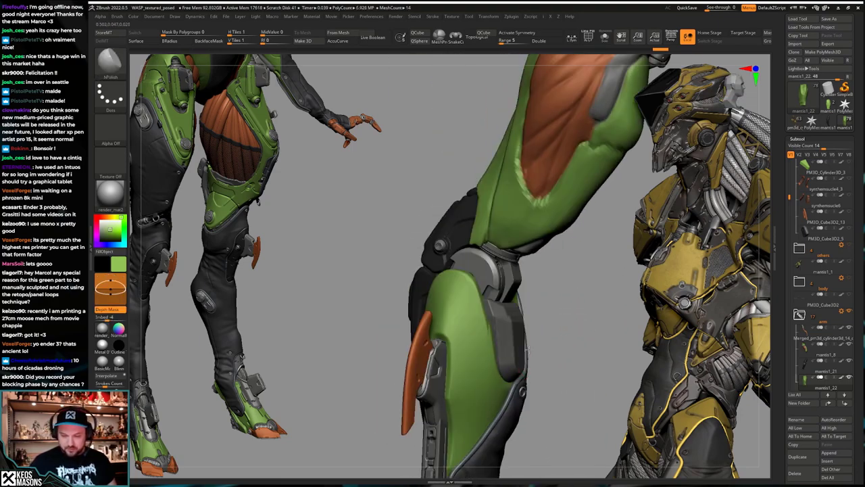
{"action": "key", "text": "ctrl+shift+z"}
{"action": "key", "text": "ctrl+shift+z"}
{"action": "key", "text": "ctrl+shift+z"}
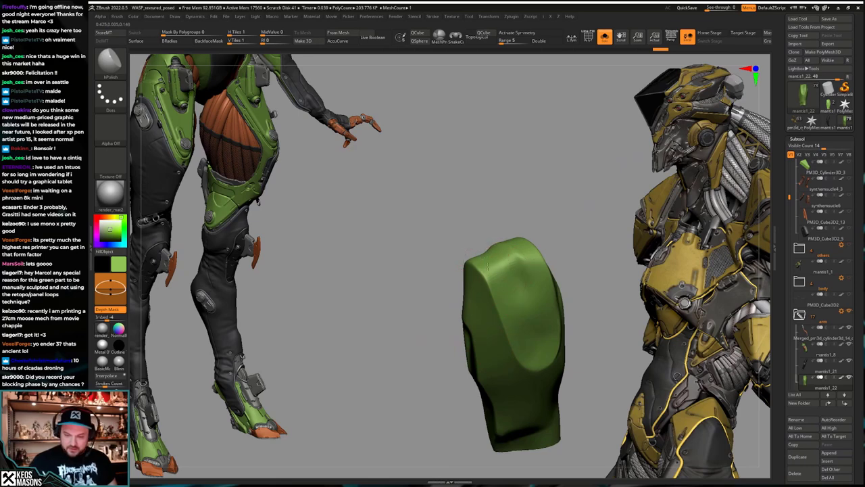
Step: Polish the bevelled edge along the rounded elbow end of the isolated plate
{"action": "key", "text": "ctrl+shift+z"}
{"action": "key", "text": "ctrl+shift+z"}
{"action": "key", "text": "ctrl+shift+z"}
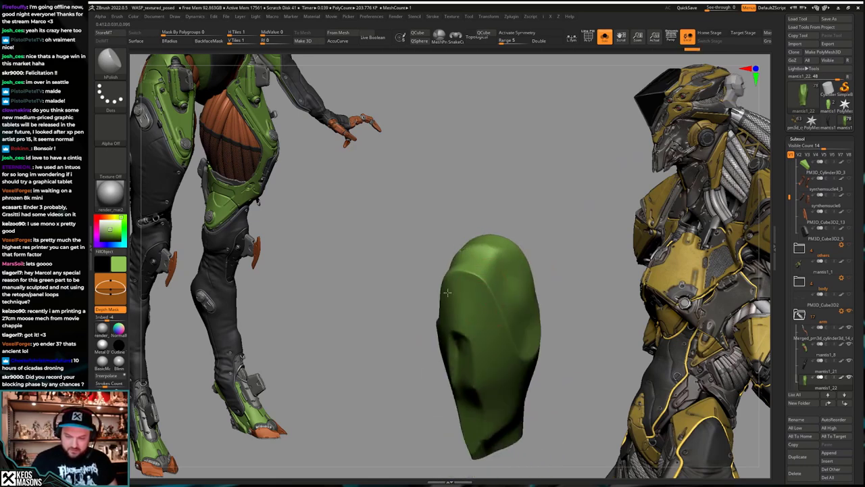
{"action": "key", "text": "ctrl+shift+z"}
{"action": "key", "text": "ctrl+shift+z"}
{"action": "key", "text": "ctrl+shift+z"}
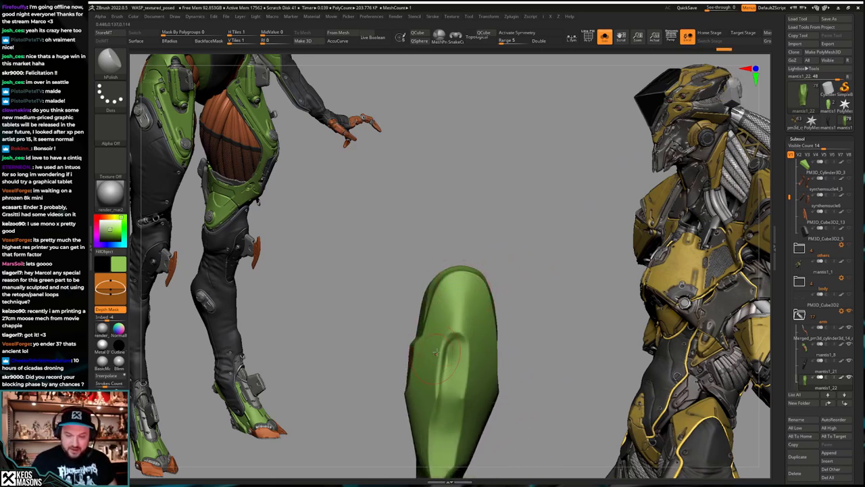
Step: Polish the slot's rim and the outer border of the plate's rounded face
{"action": "key", "text": "ctrl+shift+z"}
{"action": "key", "text": "ctrl+shift+z"}
{"action": "key", "text": "ctrl+shift+z"}
{"action": "key", "text": "ctrl+shift+z"}
{"action": "key", "text": "ctrl+shift+z"}
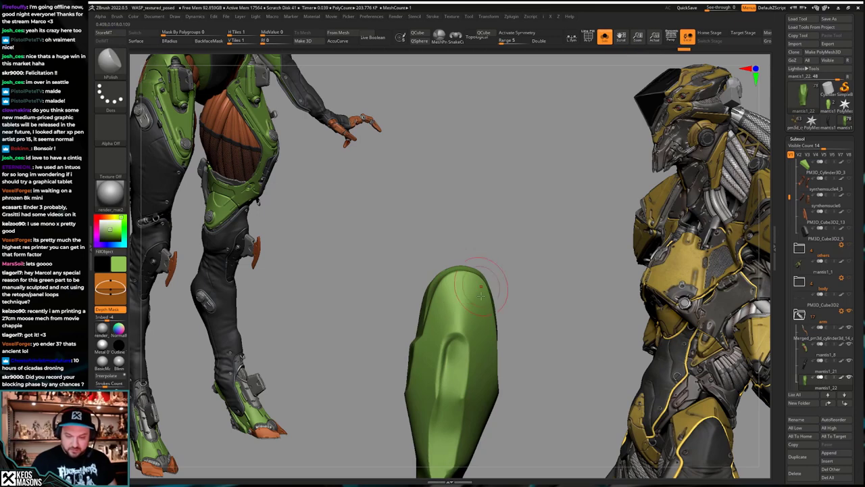
Step: Polish and smooth the stepped recess that houses the black elbow strut, comparing it with the assembled arm
{"action": "key", "text": "ctrl+shift+z"}
{"action": "key", "text": "ctrl+shift+z"}
{"action": "key", "text": "ctrl+shift+z"}
{"action": "key", "text": "ctrl+shift+z"}
{"action": "key", "text": "ctrl+shift+z"}
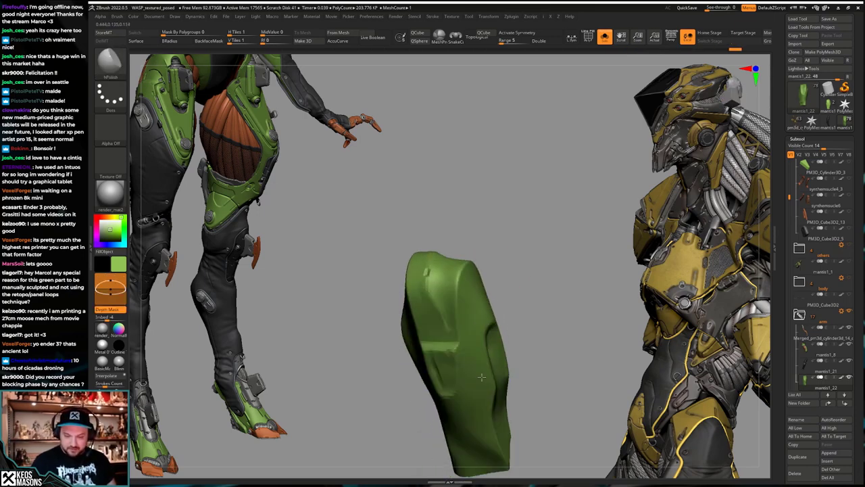
{"action": "key", "text": "space"}
{"action": "left_click_drag", "start_coordinate": [436, 269], "coordinate": [440, 274], "text": "shift"}
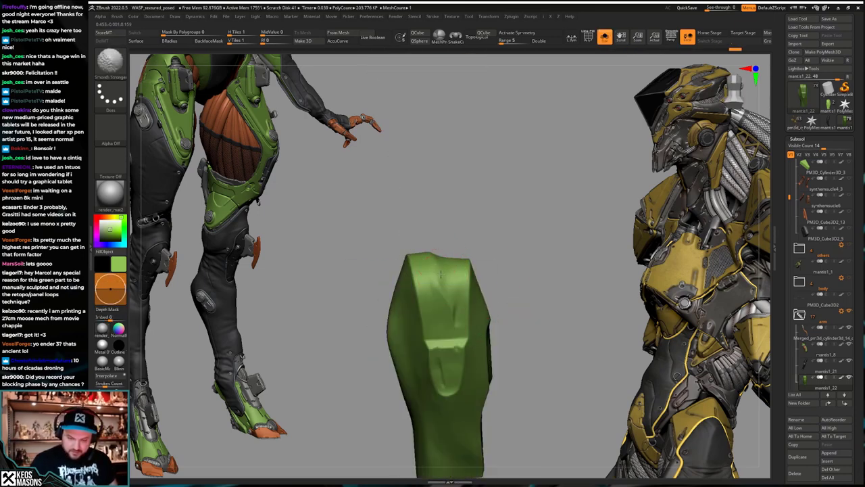
{"action": "key", "text": "alt+s"}
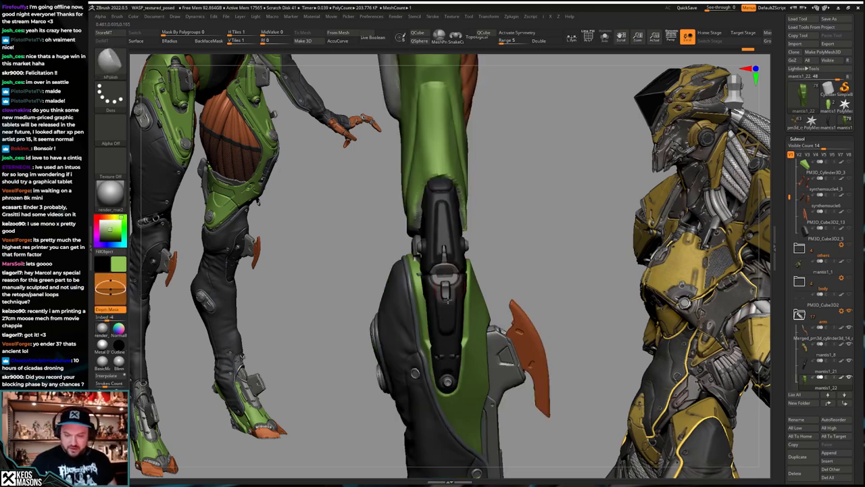
{"action": "mouse_move", "coordinate": [451, 344]}
{"action": "right_mouse_down", "text": "alt"}
{"action": "mouse_move", "coordinate": [457, 309]}
{"action": "mouse_move", "coordinate": [454, 331]}
{"action": "right_mouse_up", "text": "alt"}
{"action": "key", "text": "alt+s"}
{"action": "key", "text": "space"}
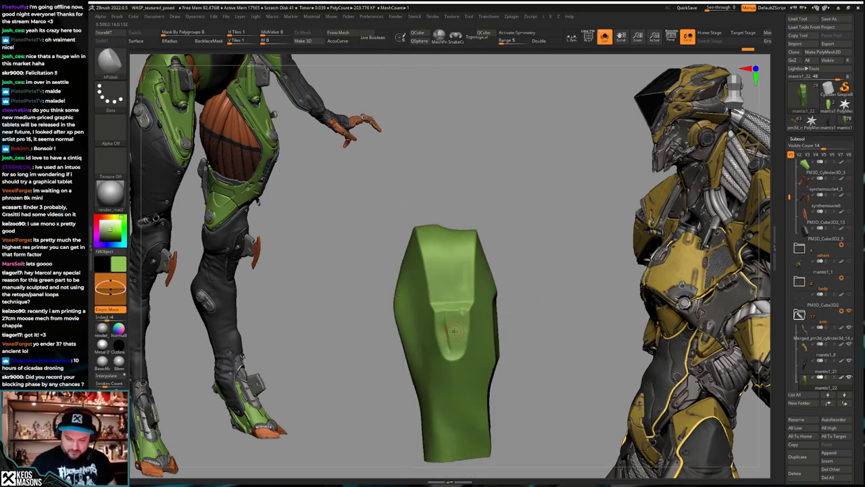
Step: Polish the narrow lower pocket of the strut recess and show the whole arm again
{"action": "key", "text": "ctrl+z"}
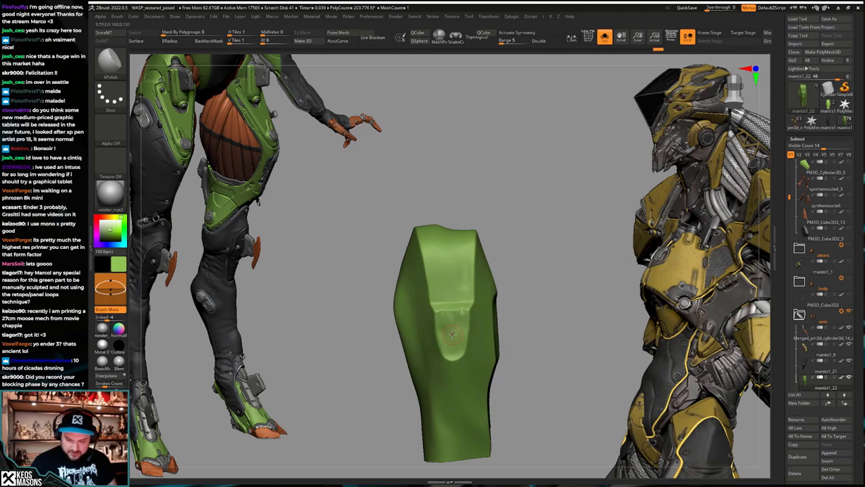
{"action": "key", "text": "shift"}
{"action": "key", "text": "ctrl+shift+z"}
{"action": "key", "text": "ctrl+shift+z"}
{"action": "key", "text": "ctrl+shift+z"}
{"action": "key", "text": "ctrl+shift+z"}
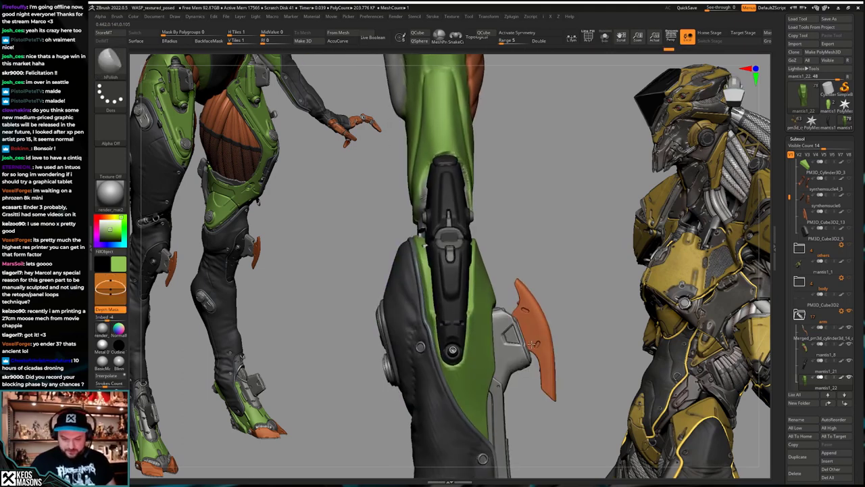
Step: Examine the polished forearm plate on the arm from the blade side, the rear and the elbow insert side
{"action": "key", "text": "ctrl+shift+z"}
{"action": "key", "text": "ctrl+shift+z"}
{"action": "key", "text": "ctrl+shift+z"}
{"action": "key", "text": "ctrl+shift+z"}
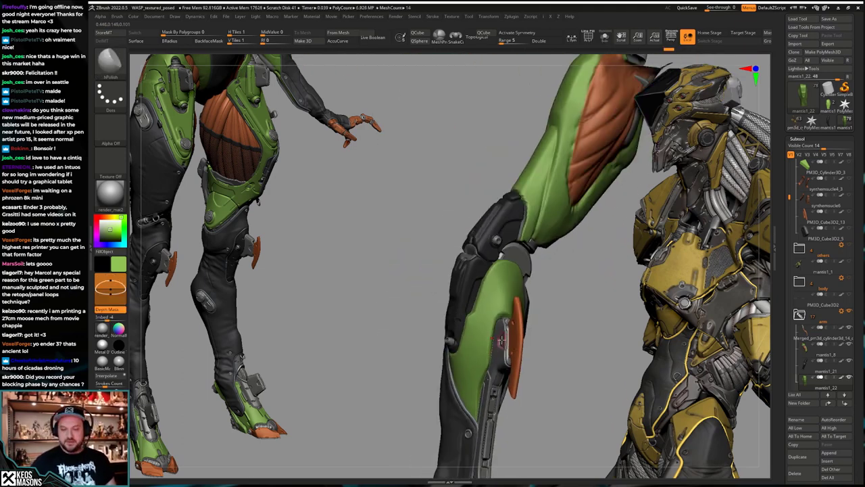
{"action": "key", "text": "ctrl+shift+z"}
{"action": "key", "text": "ctrl+shift+z"}
{"action": "key", "text": "ctrl+shift+z"}
{"action": "key", "text": "ctrl+shift+z"}
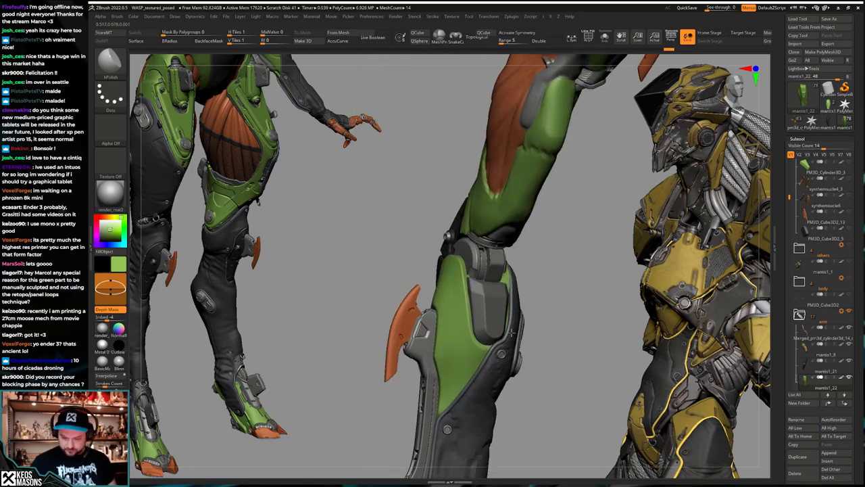
{"action": "key", "text": "ctrl+shift+z"}
{"action": "key", "text": "ctrl+shift+z"}
{"action": "key", "text": "ctrl+shift+z"}
{"action": "key", "text": "ctrl+shift+z"}
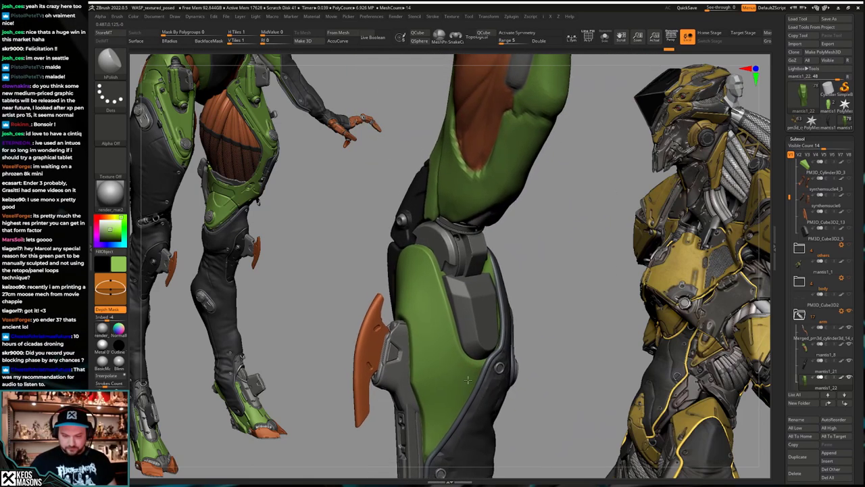
Step: Inspect the seam between the green forearm plate and the grey elbow insert from several angles
{"action": "key", "text": "ctrl+shift+z"}
{"action": "key", "text": "ctrl+shift+z"}
{"action": "key", "text": "ctrl+shift+z"}
{"action": "key", "text": "ctrl+shift+z"}
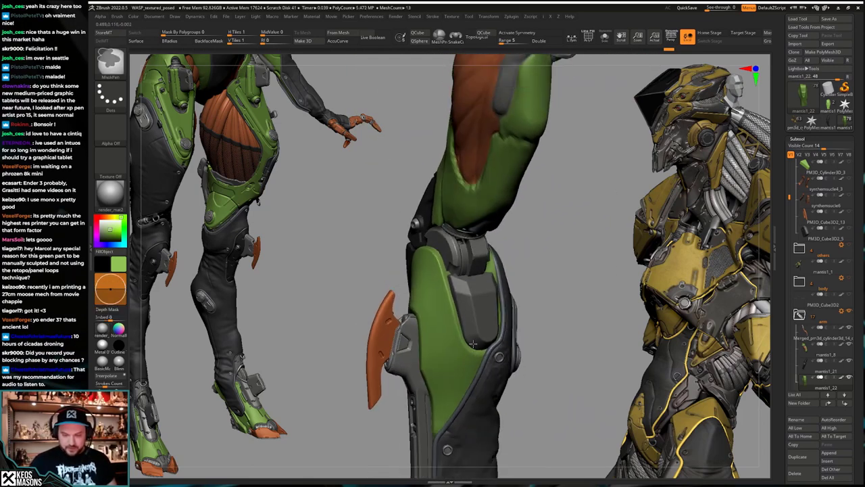
{"action": "key", "text": "space"}
{"action": "key", "text": "ctrl+shift+z"}
{"action": "key", "text": "ctrl+shift+z"}
{"action": "key", "text": "ctrl+shift+z"}
{"action": "key", "text": "ctrl+shift+z"}
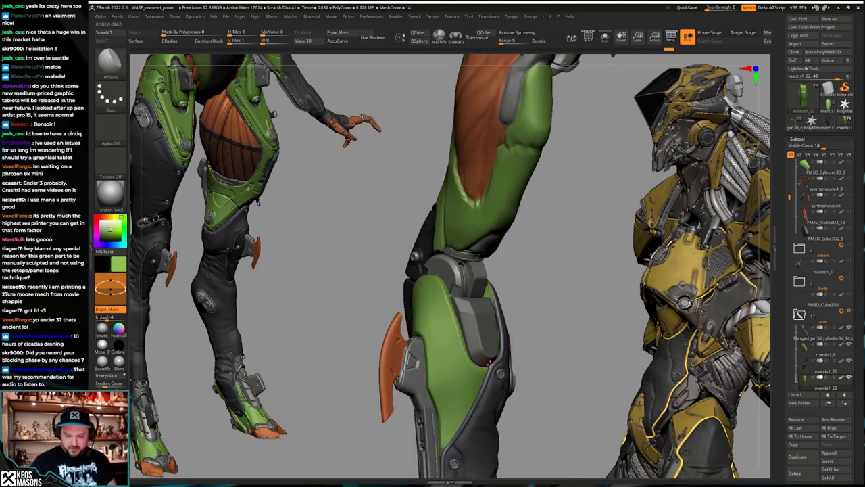
{"action": "key", "text": "ctrl+shift+z"}
{"action": "key", "text": "ctrl+shift+z"}
{"action": "key", "text": "ctrl+shift+z"}
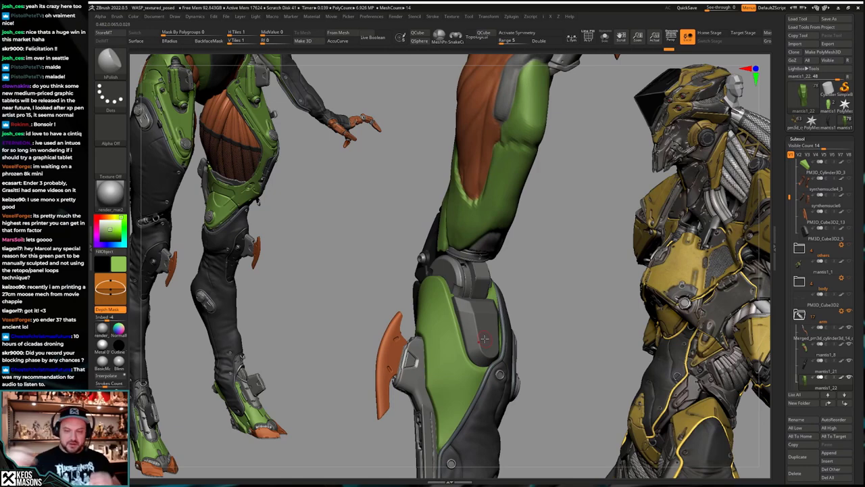
{"action": "key", "text": "ctrl+shift+z"}
{"action": "key", "text": "ctrl+shift+z"}
{"action": "key", "text": "ctrl+shift+z"}
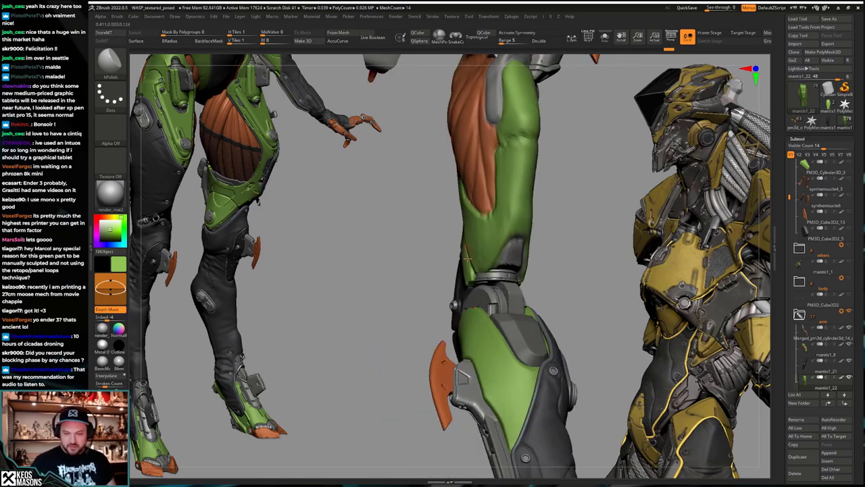
{"action": "key", "text": "ctrl+shift+z"}
{"action": "key", "text": "ctrl+shift+z"}
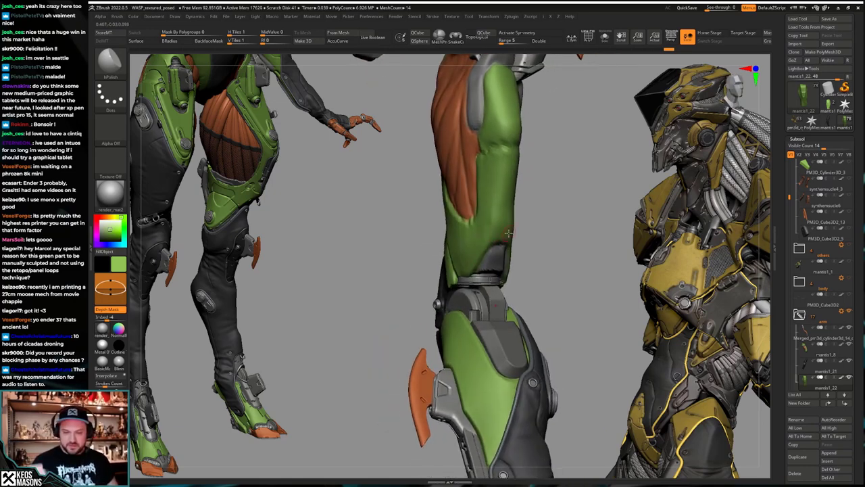
{"action": "key", "text": "ctrl+shift+z"}
{"action": "key", "text": "ctrl+shift+z"}
{"action": "key", "text": "ctrl+shift+z"}
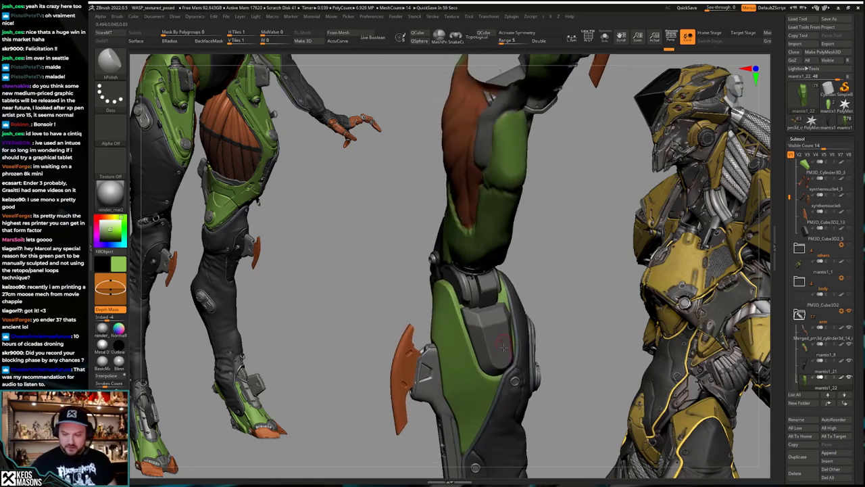
{"action": "right_click_drag", "start_coordinate": [520, 346], "coordinate": [468, 354]}
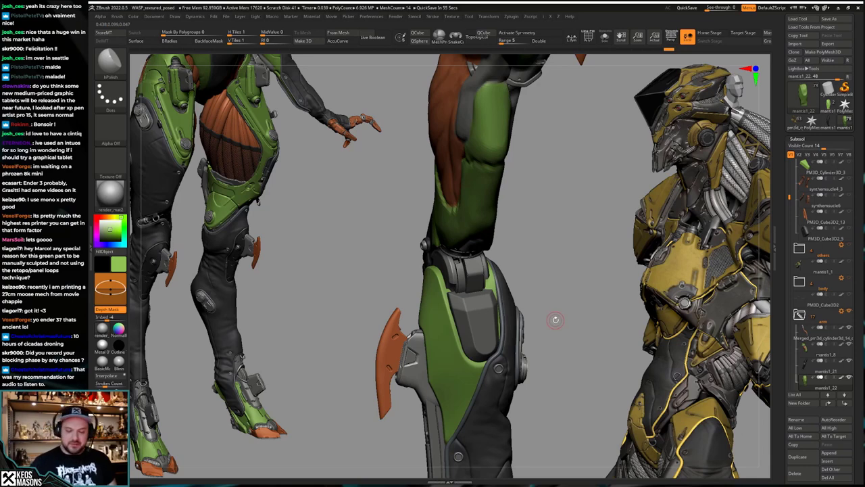
Step: Duplicate the isolated green forearm plate as a separate subtool and show the whole arm again
{"action": "left_click_drag", "start_coordinate": [547, 328], "coordinate": [554, 321]}
{"action": "key", "text": "alt+s"}
{"action": "key", "text": "shift+f"}
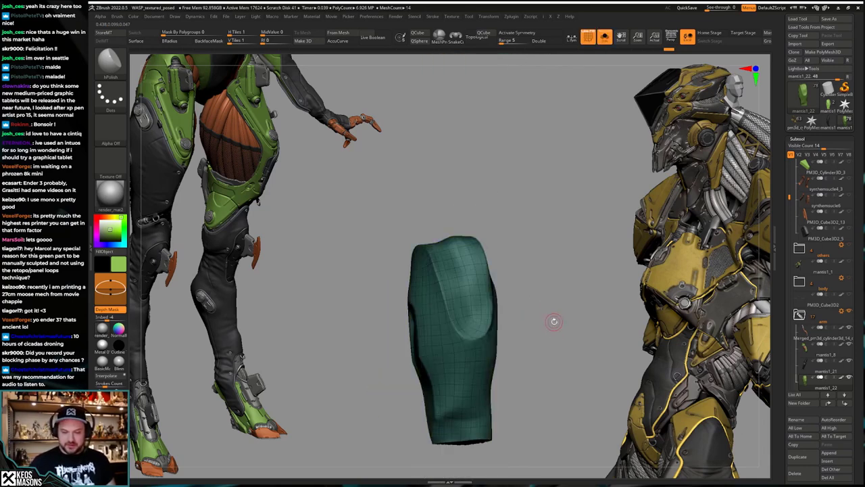
{"action": "scroll", "coordinate": [787, 373], "scroll_direction": "down", "scroll_amount": 3}
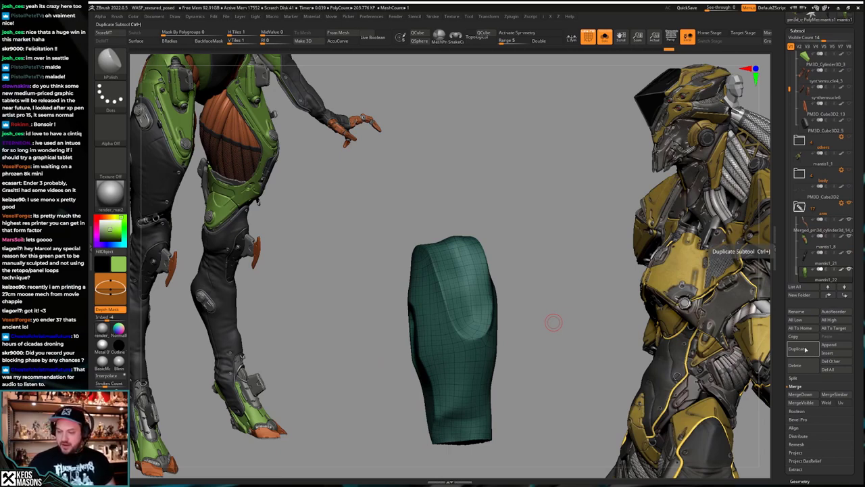
{"action": "left_click", "coordinate": [806, 349]}
{"action": "left_click_drag", "start_coordinate": [566, 320], "coordinate": [545, 311]}
{"action": "key", "text": "alt+s"}
{"action": "key", "text": "shift+f"}
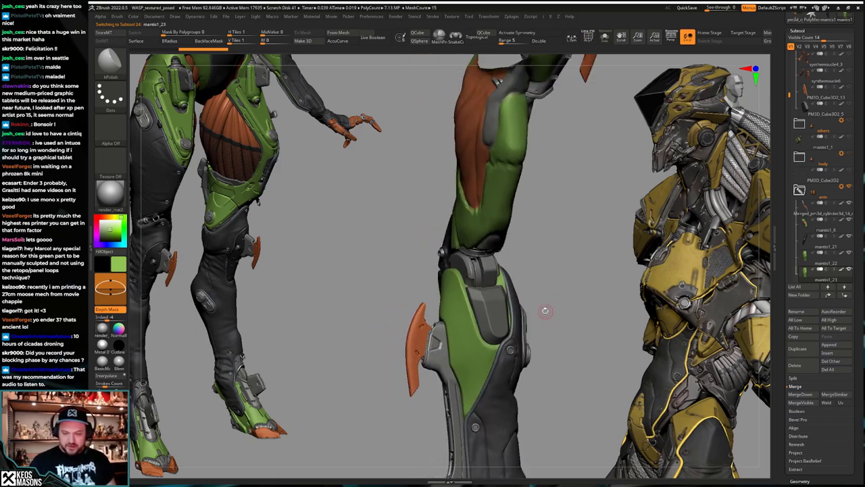
Step: Isolate the duplicated forearm plate and fill it with grey and the Metal 01 material
{"action": "key", "text": "alt+s"}
{"action": "key", "text": "alt+s"}
{"action": "key", "text": "c"}
{"action": "key", "text": "alt+s"}
{"action": "left_click", "coordinate": [108, 347]}
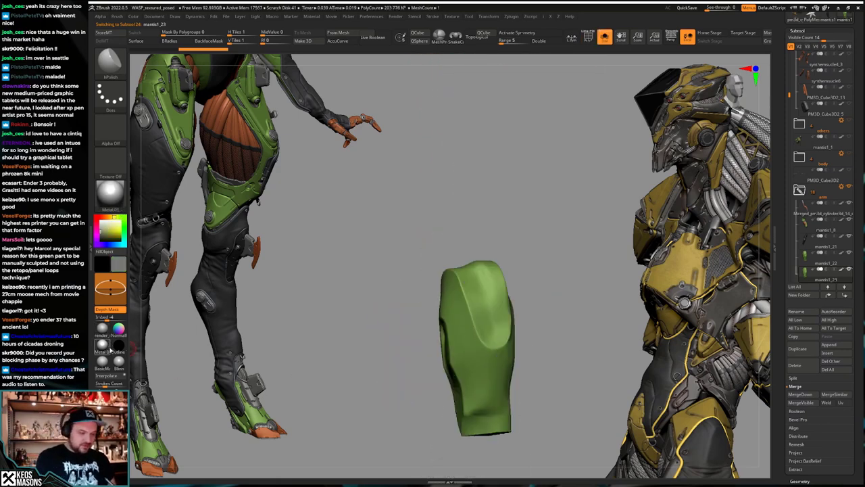
{"action": "key", "text": "space"}
{"action": "left_click", "coordinate": [560, 354]}
{"action": "key", "text": "ctrl+f"}
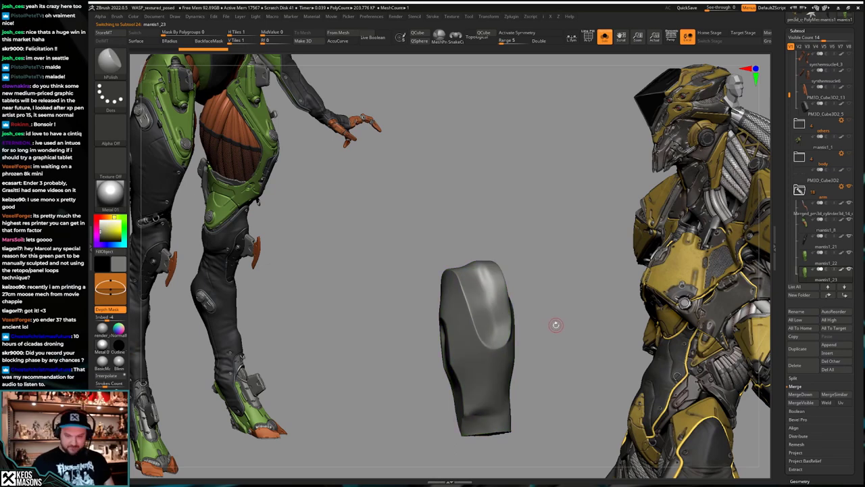
Step: Check the elbow insert on its own and within the arm, and make the grey duplicate plate active again
{"action": "key", "text": "alt+s"}
{"action": "left_click", "coordinate": [502, 295], "text": "alt"}
{"action": "key", "text": "shift+s"}
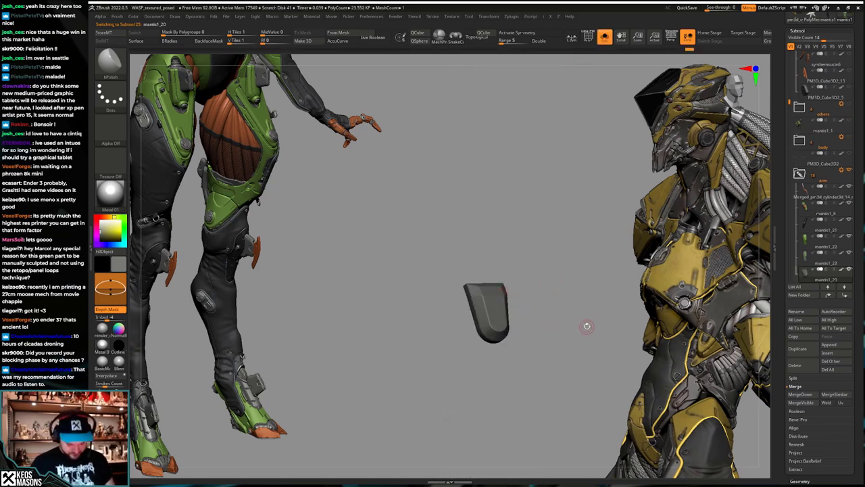
{"action": "key", "text": "shift+s"}
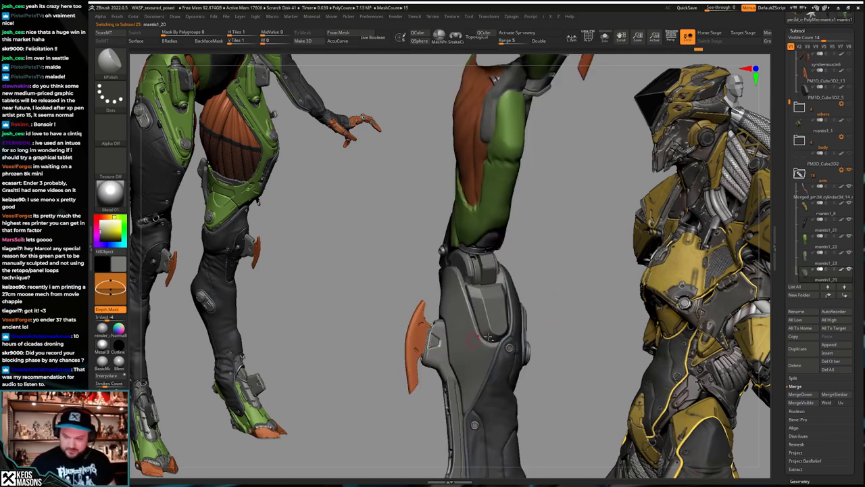
{"action": "key", "text": "shift+s"}
{"action": "left_click", "coordinate": [804, 259]}
{"action": "left_click_drag", "start_coordinate": [546, 307], "coordinate": [571, 301], "text": "alt"}
{"action": "key", "text": "shift+s"}
{"action": "key", "text": "shift+s"}
{"action": "key", "text": "shift+s"}
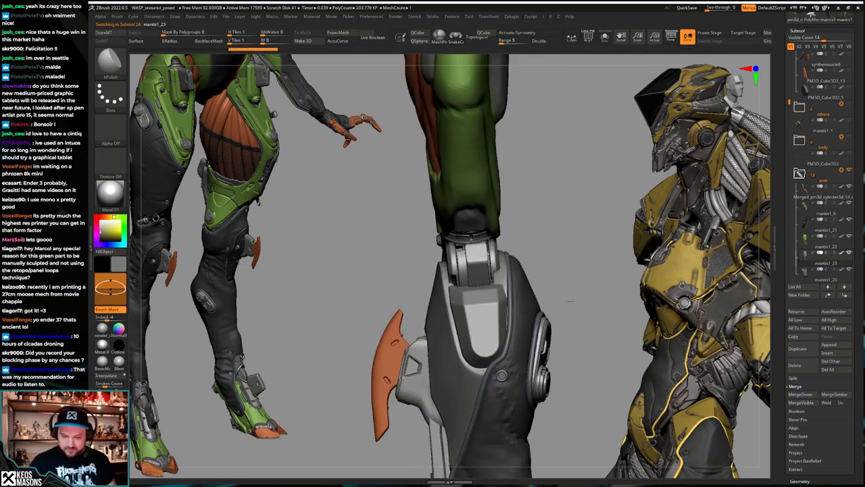
Step: Shift the grey duplicate slightly toward the elbow insert so it sits as an inner trim behind the green plate
{"action": "key", "text": "w"}
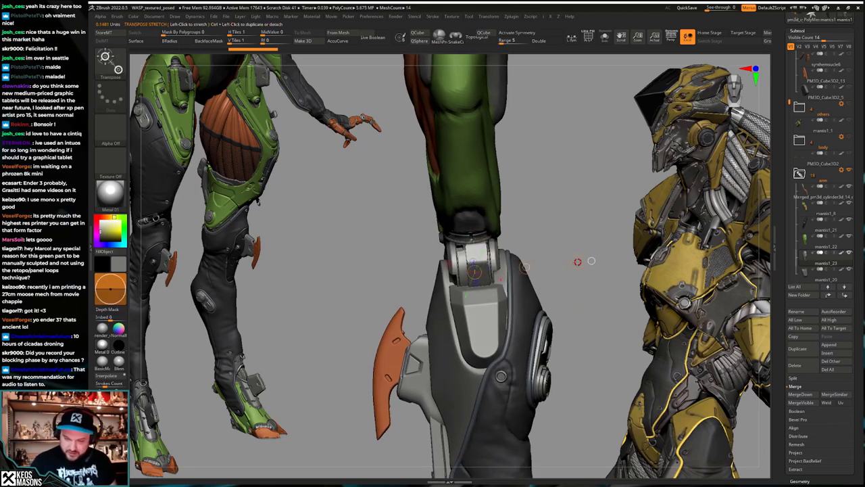
{"action": "left_click_drag", "start_coordinate": [591, 261], "coordinate": [532, 290]}
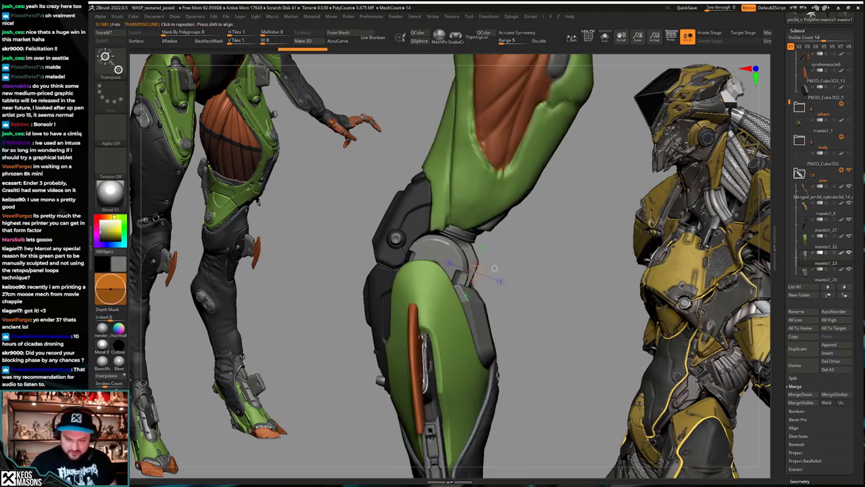
{"action": "left_click_drag", "start_coordinate": [494, 268], "coordinate": [483, 283]}
{"action": "left_click_drag", "start_coordinate": [500, 329], "coordinate": [500, 327]}
Step: Reshape the grey trim's edge around the elbow insert recess with the Move brush
{"action": "key", "text": "q"}
{"action": "mouse_move", "coordinate": [579, 324]}
{"action": "left_mouse_down"}
{"action": "mouse_move", "coordinate": [534, 327]}
{"action": "mouse_move", "coordinate": [547, 343]}
{"action": "left_mouse_up"}
{"action": "key", "text": "space"}
{"action": "left_click", "coordinate": [522, 284]}
{"action": "key", "text": "space"}
{"action": "left_click_drag", "start_coordinate": [498, 314], "coordinate": [505, 314]}
{"action": "right_click_drag", "start_coordinate": [507, 308], "coordinate": [521, 309]}
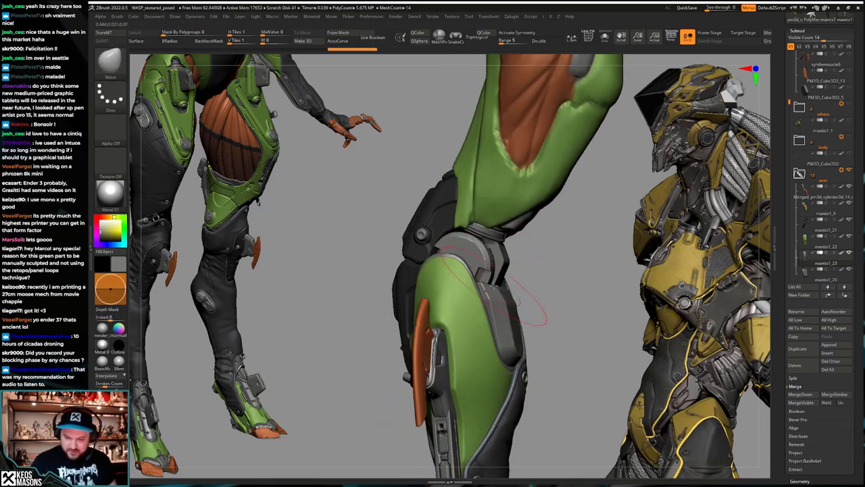
{"action": "key", "text": "space"}
{"action": "left_click_drag", "start_coordinate": [500, 315], "coordinate": [513, 314]}
{"action": "right_click_drag", "start_coordinate": [507, 327], "coordinate": [519, 324]}
{"action": "key", "text": "space"}
{"action": "left_click_drag", "start_coordinate": [507, 320], "coordinate": [501, 320]}
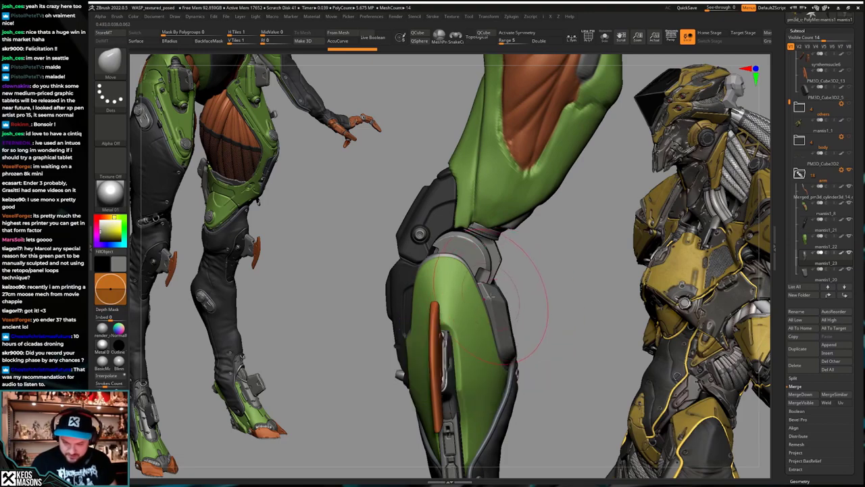
{"action": "right_click_drag", "start_coordinate": [505, 345], "coordinate": [530, 321]}
{"action": "key", "text": "ctrl+z"}
{"action": "key", "text": "ctrl+z"}
{"action": "key", "text": "ctrl+z"}
{"action": "key", "text": "ctrl+z"}
{"action": "key", "text": "ctrl+z"}
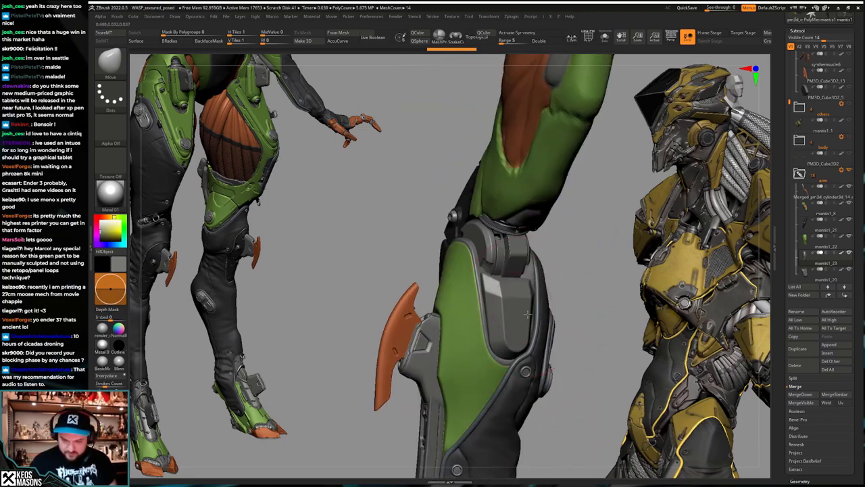
Step: Pull the grey trim's edge out along the black elbow strut's recess with the Move brush
{"action": "key", "text": "ctrl+shift+z"}
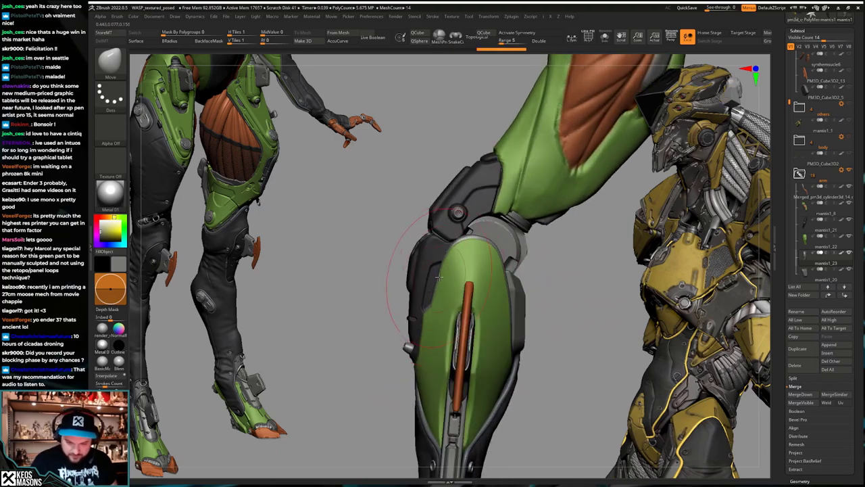
{"action": "key", "text": "ctrl+z"}
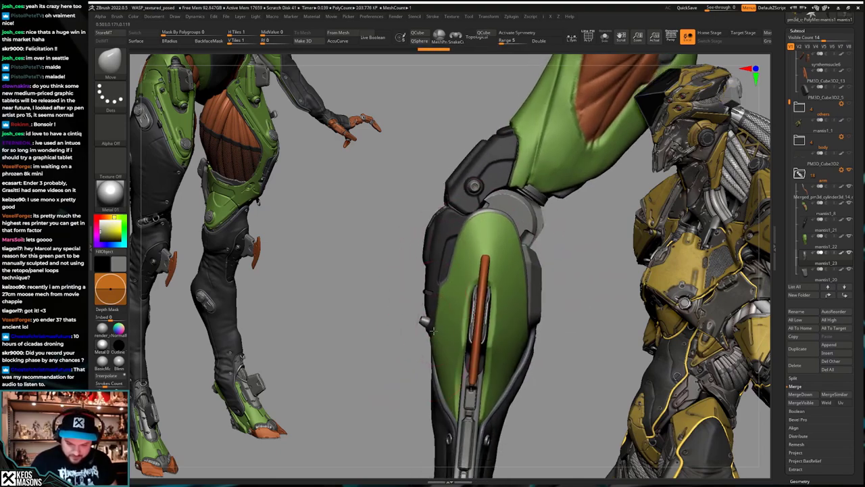
{"action": "key", "text": "ctrl+shift+z"}
{"action": "key", "text": "ctrl+shift+z"}
{"action": "key", "text": "ctrl+shift+z"}
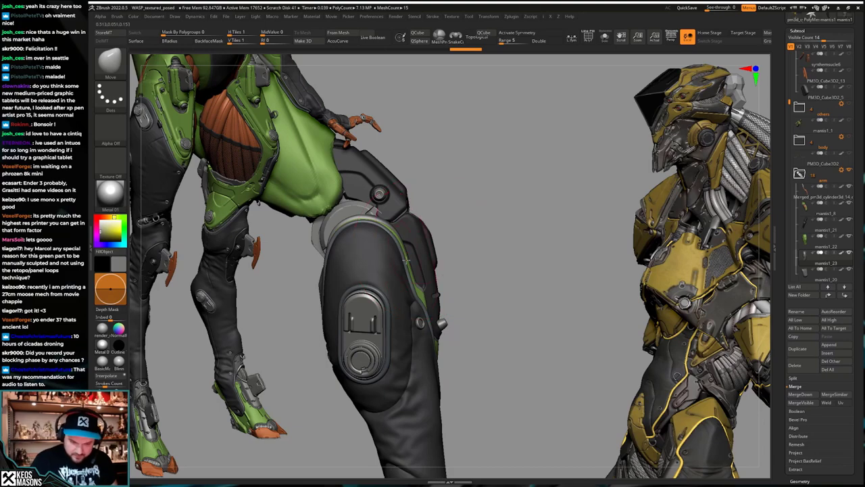
{"action": "key", "text": "ctrl+shift+z"}
{"action": "key", "text": "ctrl+shift+z"}
{"action": "key", "text": "ctrl+shift+z"}
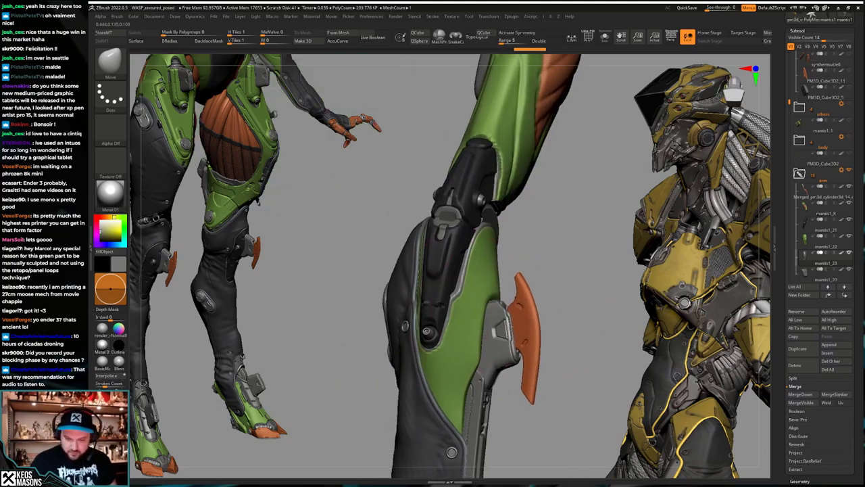
{"action": "left_click_drag", "start_coordinate": [628, 229], "coordinate": [534, 228]}
Step: Select the green forearm plate and adjust its edge around the elbow insert with the Move brush
{"action": "left_click", "coordinate": [801, 240]}
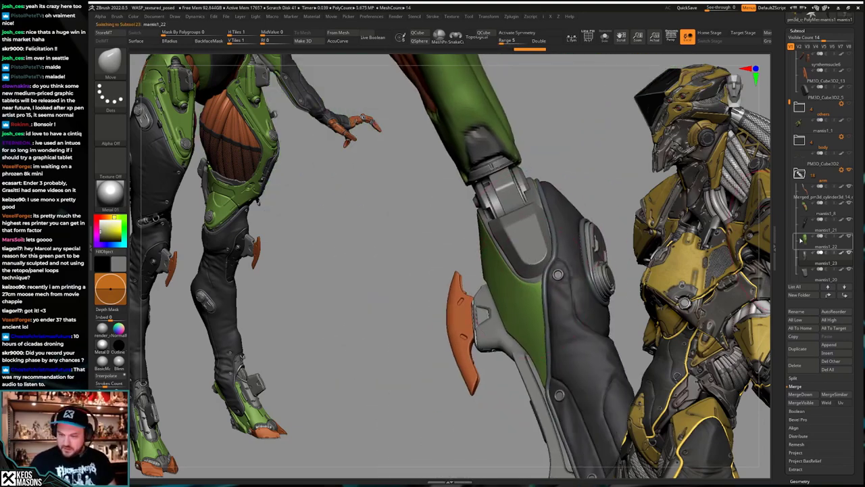
{"action": "left_click_drag", "start_coordinate": [433, 251], "coordinate": [469, 269]}
{"action": "key", "text": "space"}
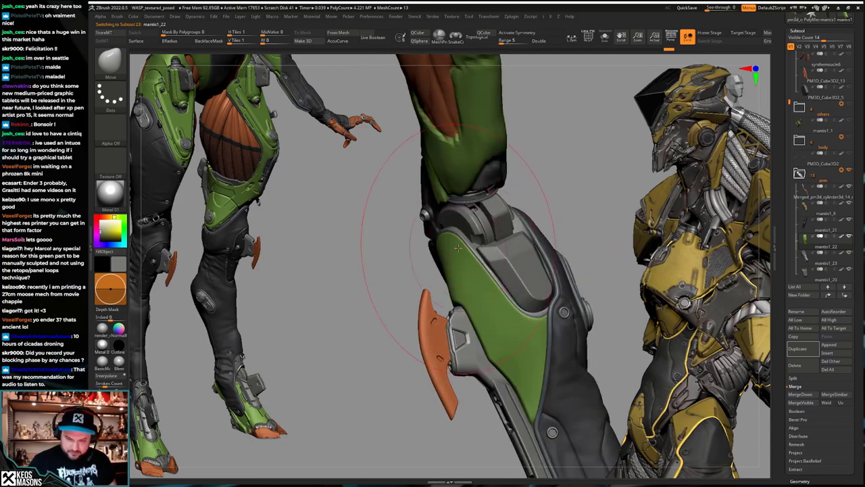
{"action": "key", "text": "ctrl+shift+z"}
{"action": "key", "text": "ctrl+shift+z"}
{"action": "key", "text": "space"}
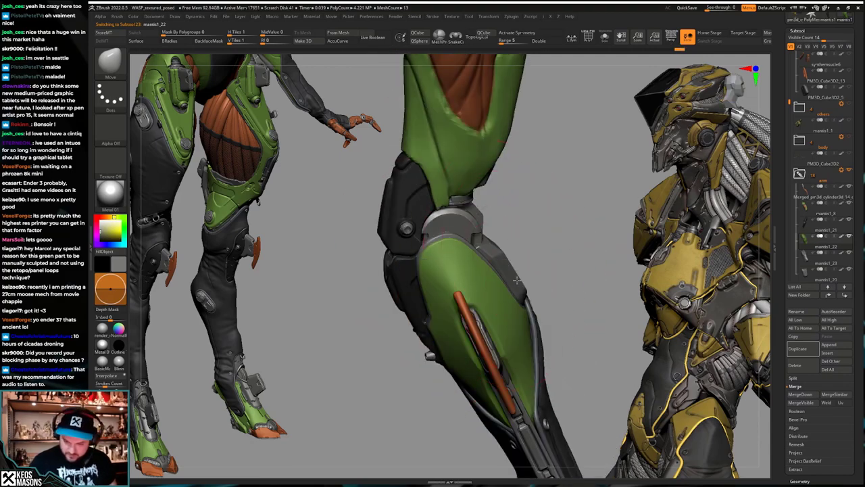
{"action": "key", "text": "ctrl+shift+z"}
{"action": "key", "text": "ctrl+shift+z"}
{"action": "key", "text": "ctrl+shift+z"}
{"action": "key", "text": "ctrl+shift+z"}
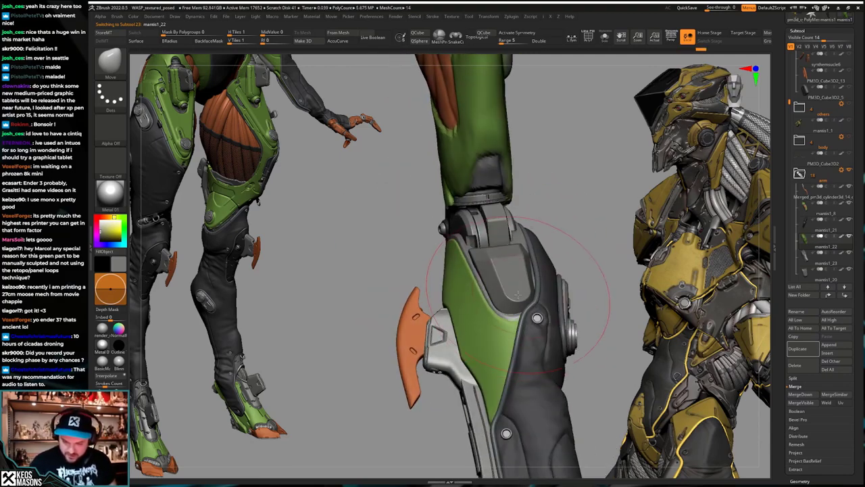
{"action": "key", "text": "ctrl+shift+z"}
{"action": "key", "text": "ctrl+shift+z"}
{"action": "key", "text": "ctrl+shift+z"}
{"action": "key", "text": "ctrl+shift+z"}
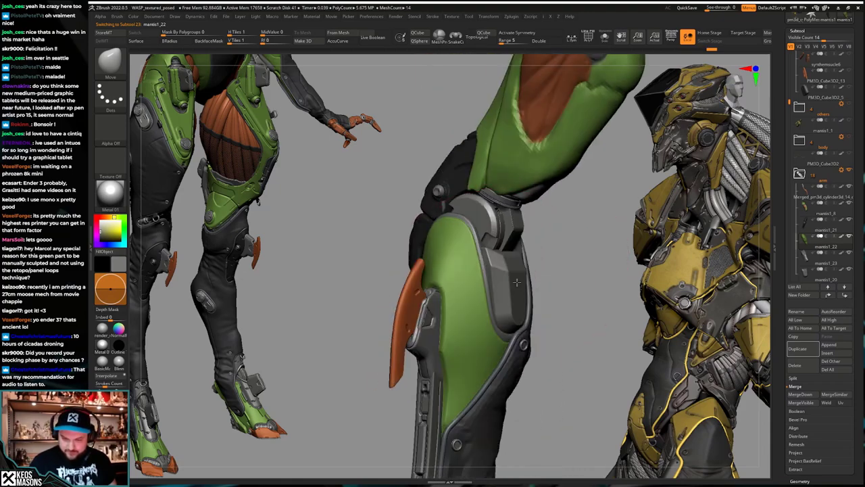
Step: Adjust the green plate's edge along the black elbow strut to even out the border with the grey trim
{"action": "key", "text": "ctrl+shift+z"}
{"action": "key", "text": "ctrl+shift+z"}
{"action": "key", "text": "ctrl+shift+z"}
{"action": "key", "text": "ctrl+shift+z"}
{"action": "key", "text": "ctrl+shift+z"}
{"action": "key", "text": "ctrl+shift+z"}
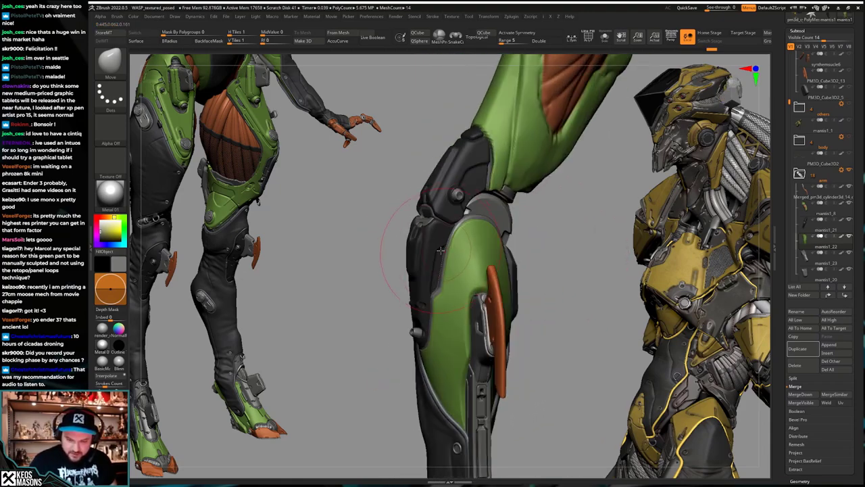
{"action": "key", "text": "ctrl+shift+z"}
{"action": "key", "text": "ctrl+shift+z"}
{"action": "key", "text": "ctrl+shift+z"}
{"action": "key", "text": "ctrl+shift+z"}
{"action": "key", "text": "ctrl+shift+z"}
{"action": "key", "text": "ctrl+shift+z"}
{"action": "key", "text": "ctrl+shift+z"}
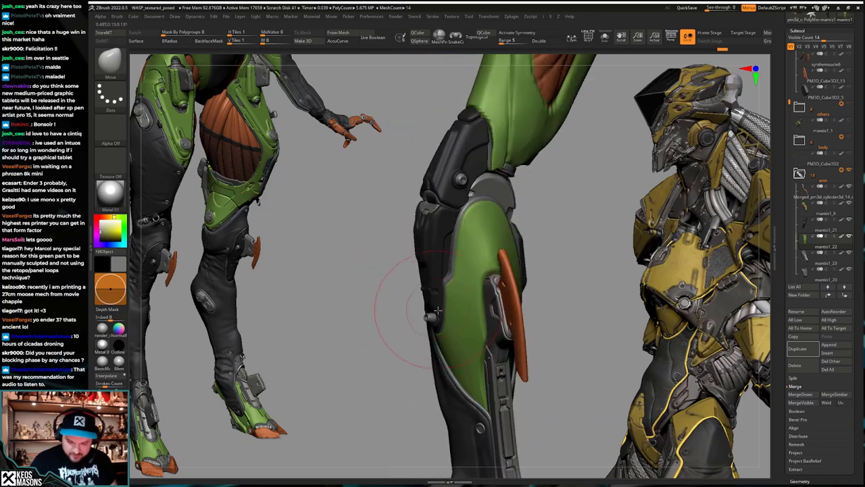
{"action": "key", "text": "ctrl+shift+z"}
{"action": "key", "text": "ctrl+shift+z"}
{"action": "key", "text": "ctrl+shift+z"}
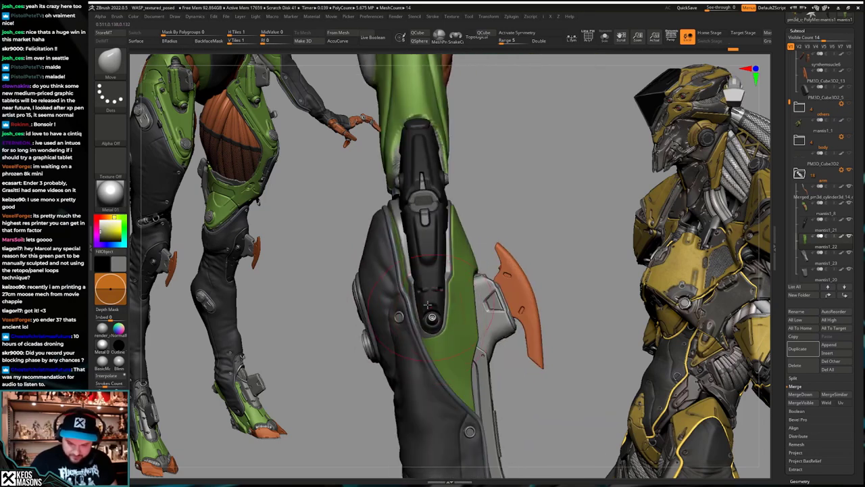
Step: Undo the last Move adjustment on the strut side and isolate the green plate
{"action": "key", "text": "ctrl+z"}
{"action": "key", "text": "ctrl+z"}
{"action": "key", "text": "ctrl+z"}
{"action": "key", "text": "ctrl+z"}
{"action": "key", "text": "ctrl+z"}
{"action": "key", "text": "ctrl+z"}
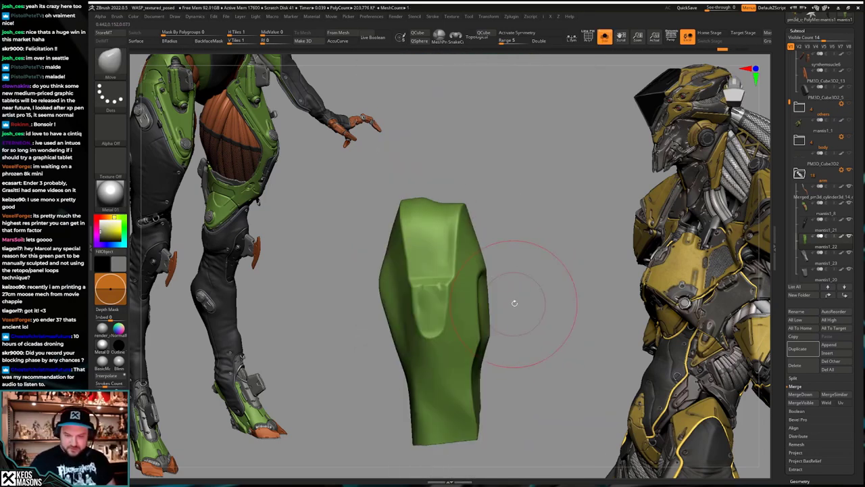
Step: Mask the blade-side half of the isolated plate, splitting it lengthwise through the middle of the strut recess
{"action": "key", "text": "ctrl+z"}
{"action": "key", "text": "ctrl+z"}
{"action": "key", "text": "ctrl+z"}
{"action": "key", "text": "ctrl+z"}
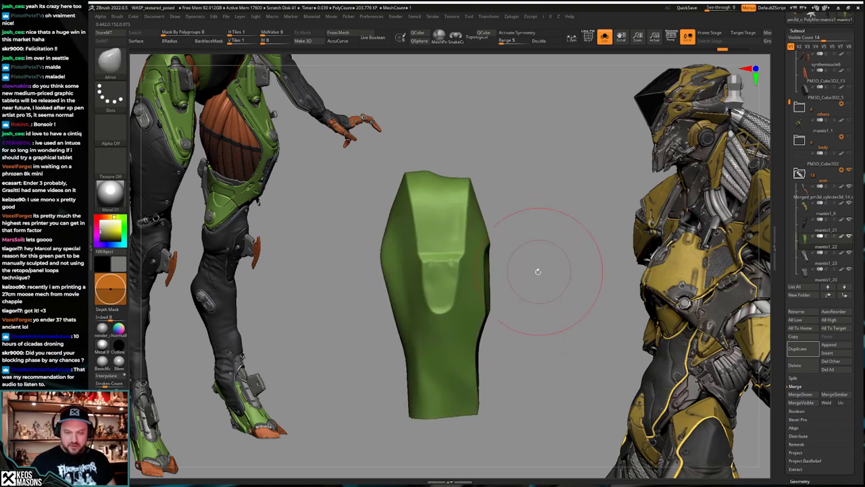
{"action": "left_click_drag", "start_coordinate": [555, 120], "coordinate": [438, 462], "text": "ctrl"}
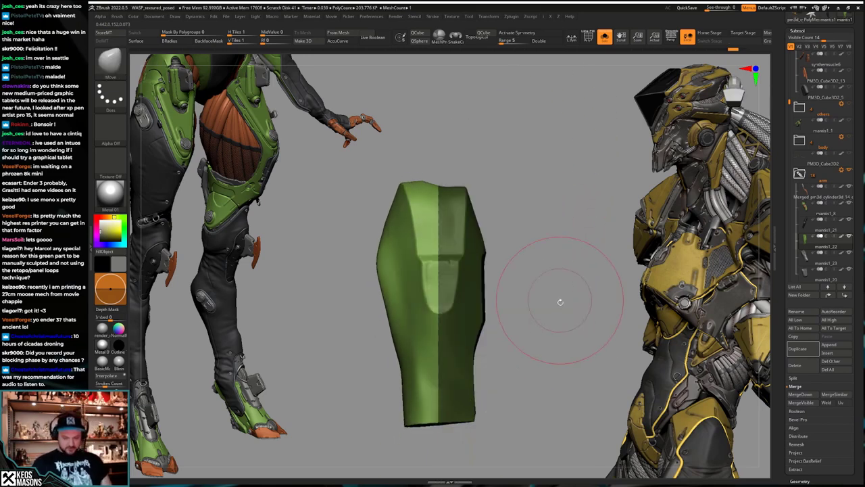
Step: Bring back the rest of the arm and move the green plate's unmasked edge along the strut with the Move brush
{"action": "key", "text": "ctrl+z"}
{"action": "key", "text": "ctrl+z"}
{"action": "key", "text": "ctrl+z"}
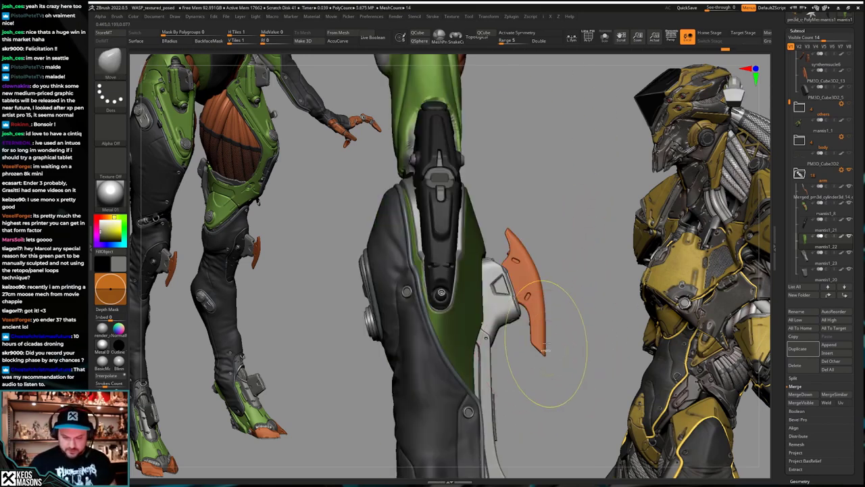
{"action": "key", "text": "ctrl+shift+z"}
{"action": "key", "text": "ctrl+z"}
{"action": "key", "text": "ctrl+z"}
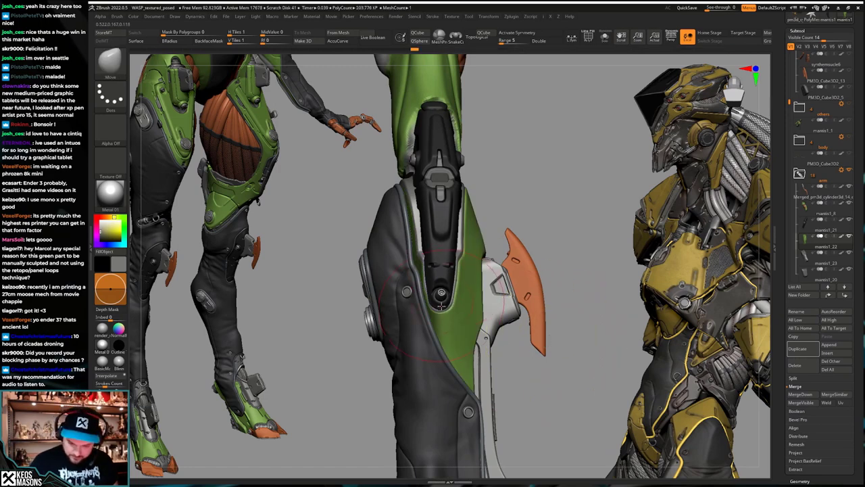
{"action": "key", "text": "ctrl+shift+z"}
{"action": "key", "text": "ctrl+shift+z"}
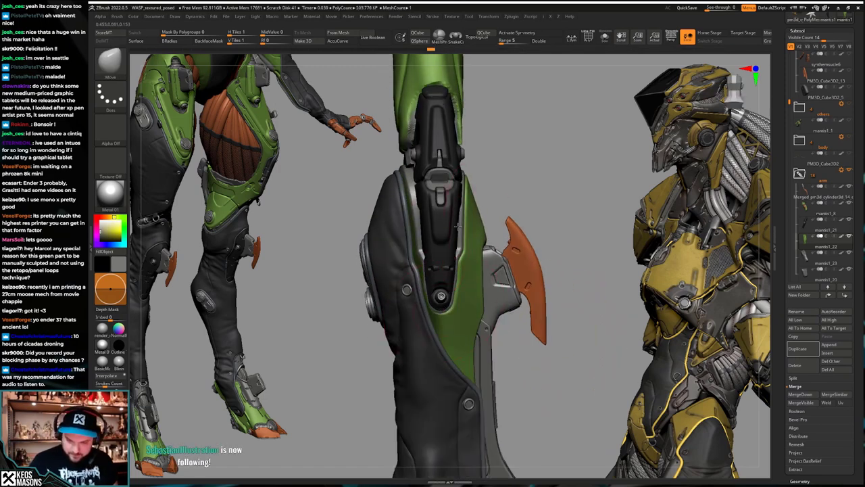
{"action": "key", "text": "ctrl+shift+z"}
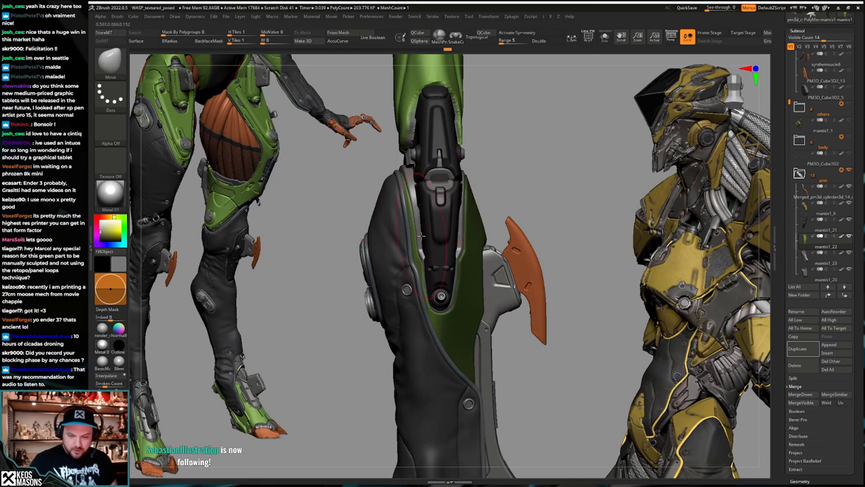
{"action": "key", "text": "ctrl+shift+z"}
{"action": "key", "text": "ctrl+shift+z"}
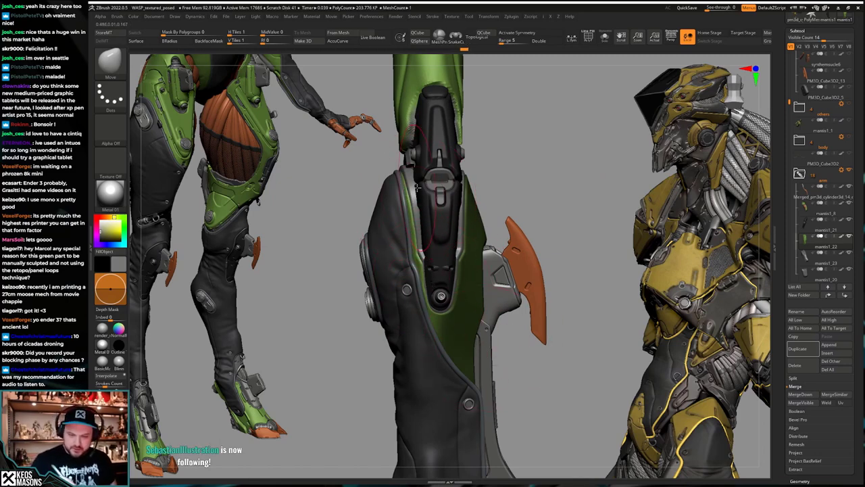
Step: Clear the plate's mask and adjust its edge along the grey elbow insert with the Move brush, changing the brush size
{"action": "right_click_drag", "start_coordinate": [411, 270], "coordinate": [431, 275]}
{"action": "left_click", "coordinate": [522, 233], "text": "ctrl"}
{"action": "left_click_drag", "start_coordinate": [519, 238], "coordinate": [530, 267]}
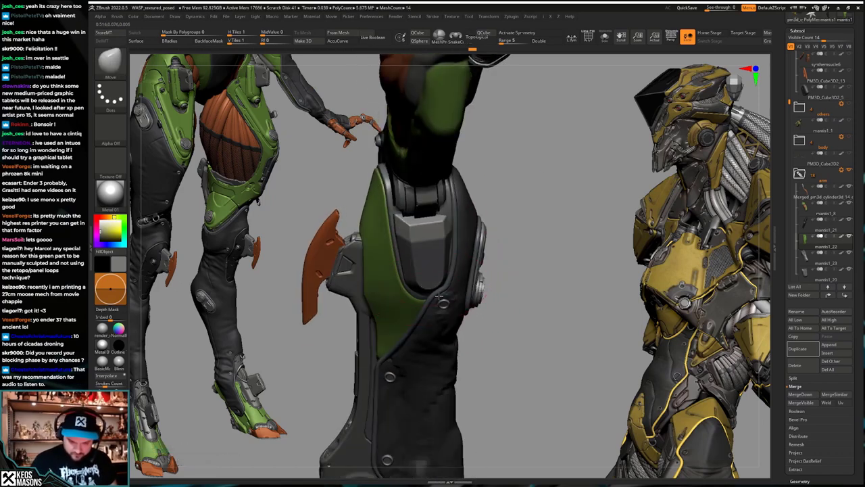
{"action": "left_click_drag", "start_coordinate": [420, 278], "coordinate": [409, 233]}
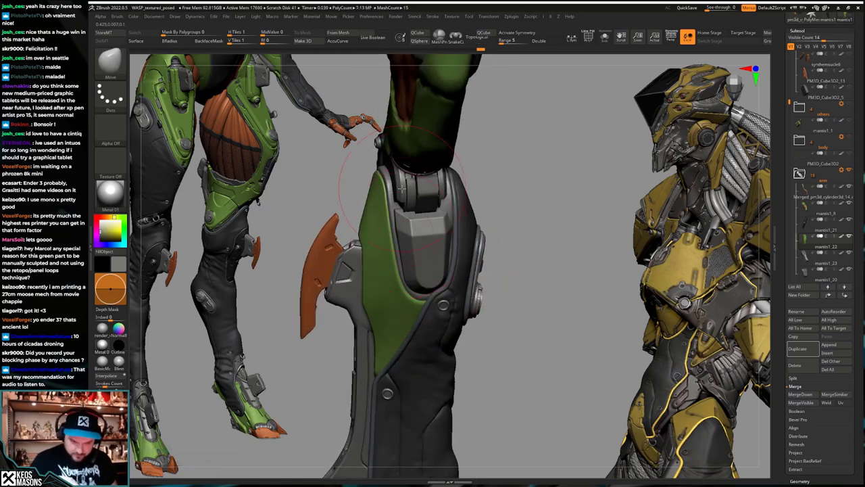
{"action": "right_click_drag", "start_coordinate": [392, 270], "coordinate": [379, 251]}
{"action": "key", "text": "space"}
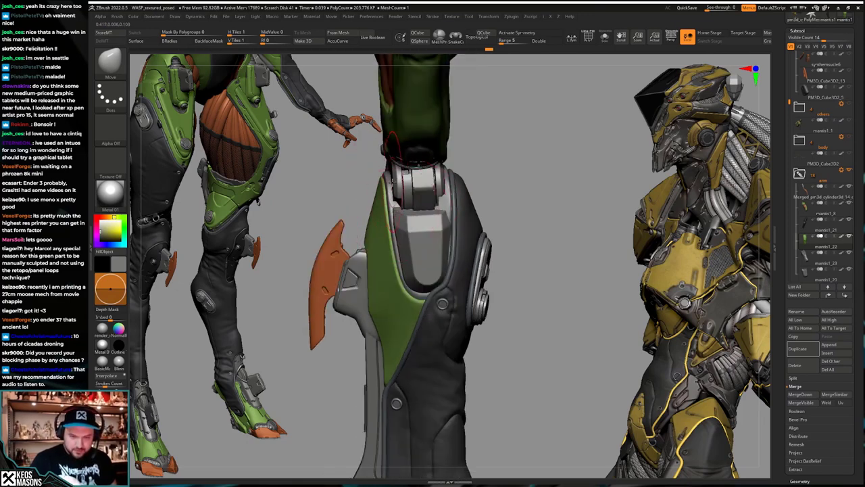
{"action": "key", "text": "space"}
{"action": "key", "text": "space"}
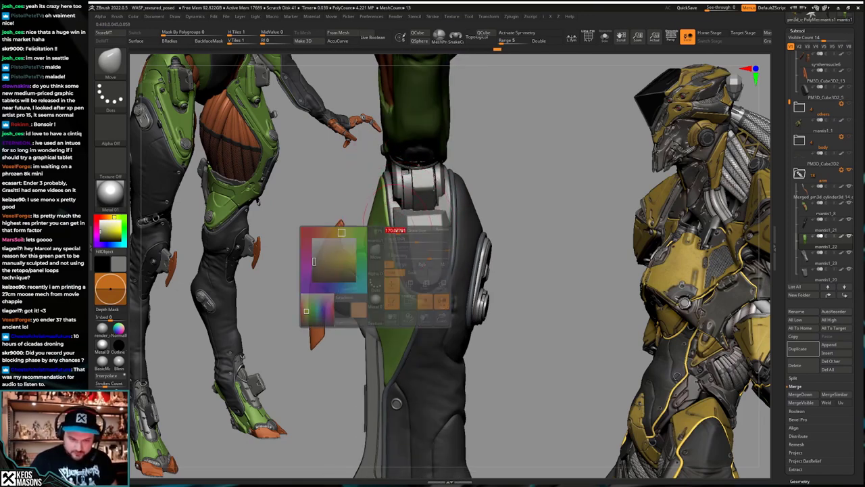
{"action": "right_click_drag", "start_coordinate": [400, 244], "coordinate": [478, 238]}
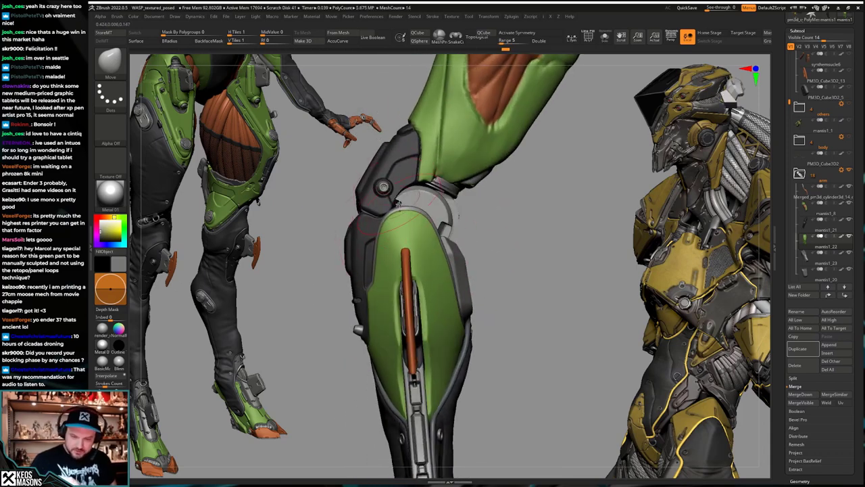
Step: Adjust the green plate's edge along the black strut and around its rounded tip with the Move brush
{"action": "key", "text": "ctrl+shift+z"}
{"action": "key", "text": "ctrl+shift+z"}
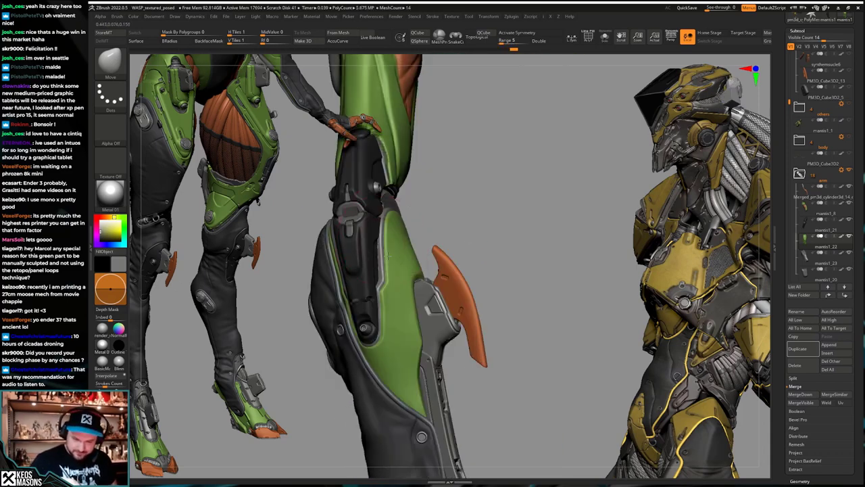
{"action": "right_click_drag", "start_coordinate": [380, 231], "coordinate": [390, 236]}
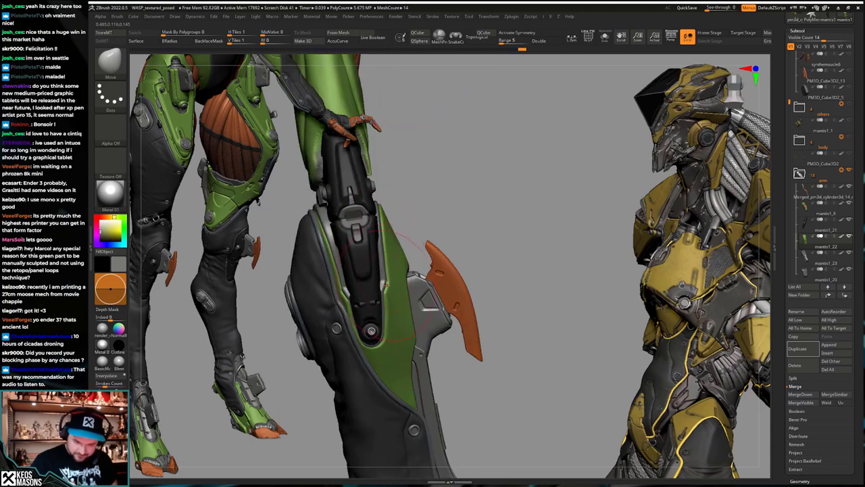
{"action": "mouse_move", "coordinate": [340, 247]}
{"action": "right_mouse_down"}
{"action": "mouse_move", "coordinate": [319, 268]}
{"action": "mouse_move", "coordinate": [351, 257]}
{"action": "right_mouse_up"}
{"action": "key", "text": "ctrl+z"}
{"action": "key", "text": "ctrl+z"}
{"action": "key", "text": "ctrl+z"}
{"action": "key", "text": "ctrl+z"}
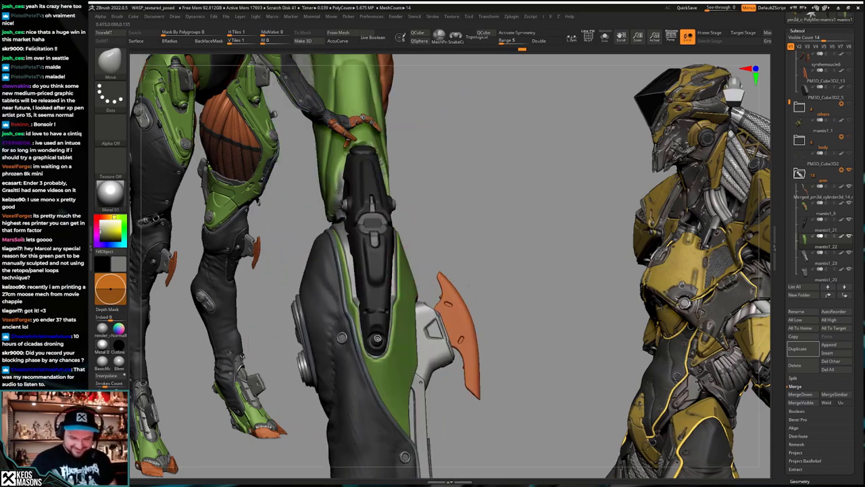
{"action": "right_click_drag", "start_coordinate": [427, 309], "coordinate": [407, 295]}
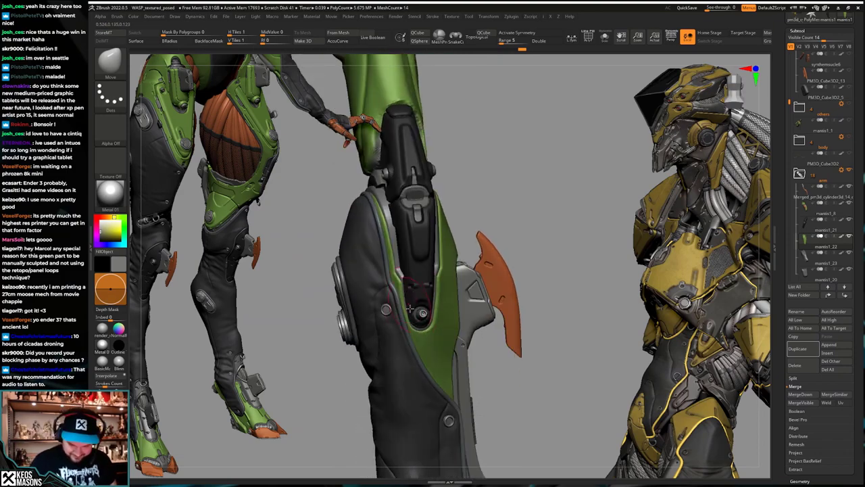
{"action": "left_click_drag", "start_coordinate": [410, 308], "coordinate": [412, 313]}
{"action": "right_click_drag", "start_coordinate": [412, 313], "coordinate": [446, 332]}
Step: Switch to the Orb_Cracks brush with a draw size of about 49 and toggle its Rgb option
{"action": "key", "text": "space"}
{"action": "left_click", "coordinate": [440, 252]}
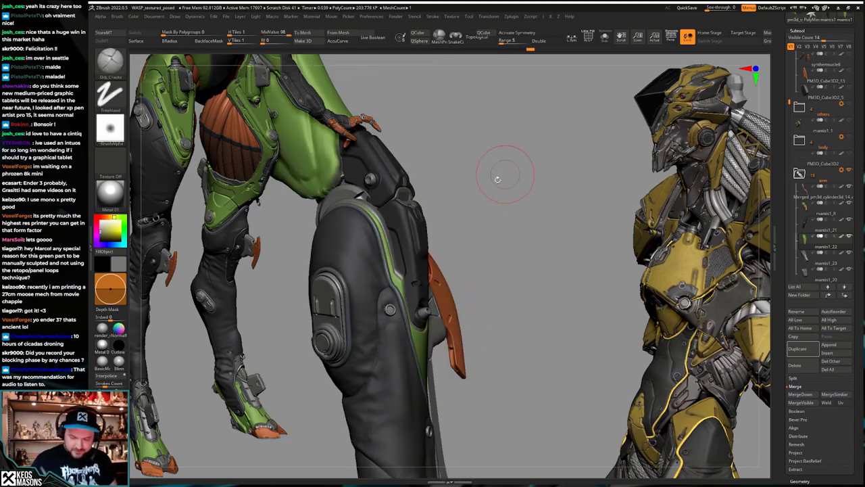
{"action": "key", "text": "space"}
{"action": "right_click_drag", "start_coordinate": [497, 179], "coordinate": [420, 298]}
{"action": "key", "text": "space"}
{"action": "left_click", "coordinate": [453, 329]}
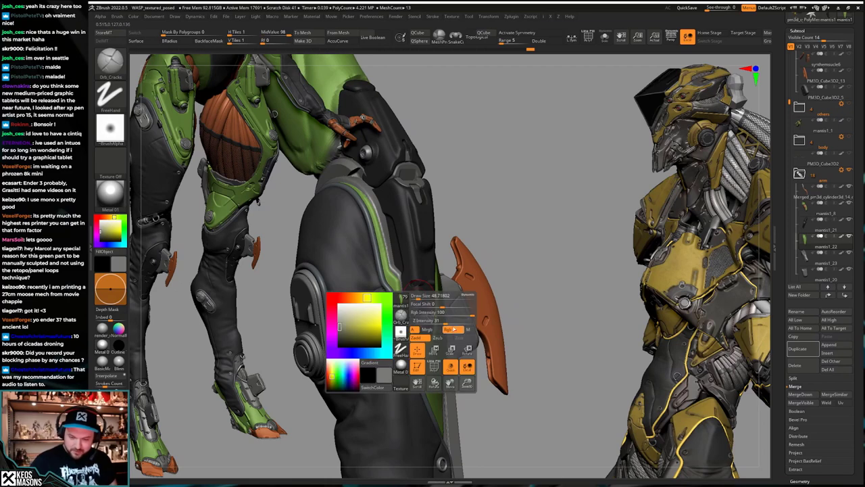
{"action": "key", "text": "ctrl+z"}
{"action": "key", "text": "space"}
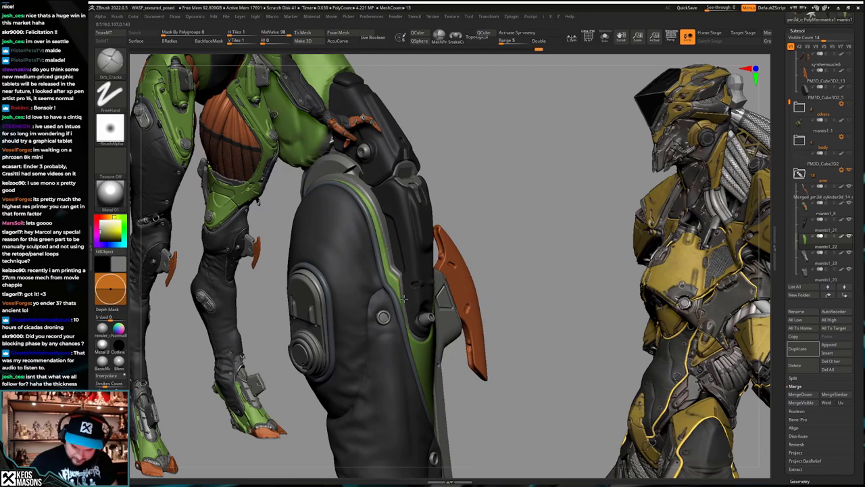
Step: Carve the green plate's rim around the rounded tip of the strut recess with Orb_Cracks
{"action": "key", "text": "ctrl+z"}
{"action": "key", "text": "ctrl+z"}
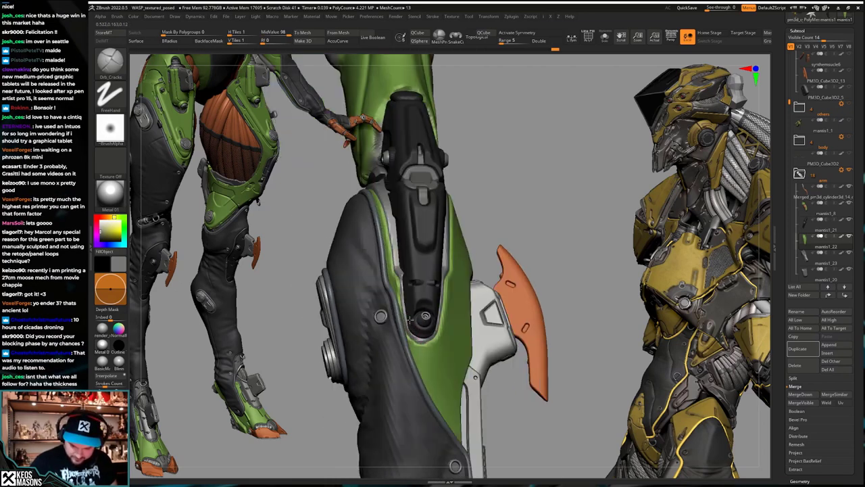
{"action": "key", "text": "ctrl+z"}
{"action": "key", "text": "ctrl+z"}
{"action": "key", "text": "ctrl+z"}
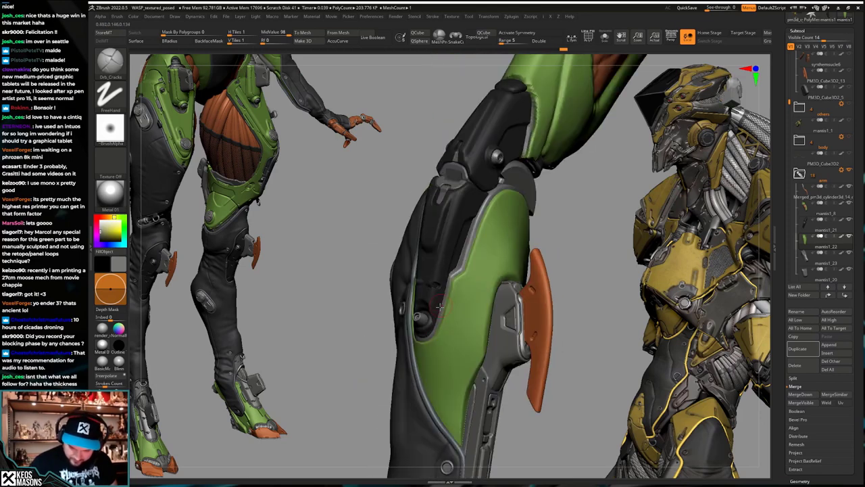
{"action": "left_click_drag", "start_coordinate": [443, 307], "coordinate": [422, 335]}
{"action": "right_click_drag", "start_coordinate": [422, 331], "coordinate": [420, 337]}
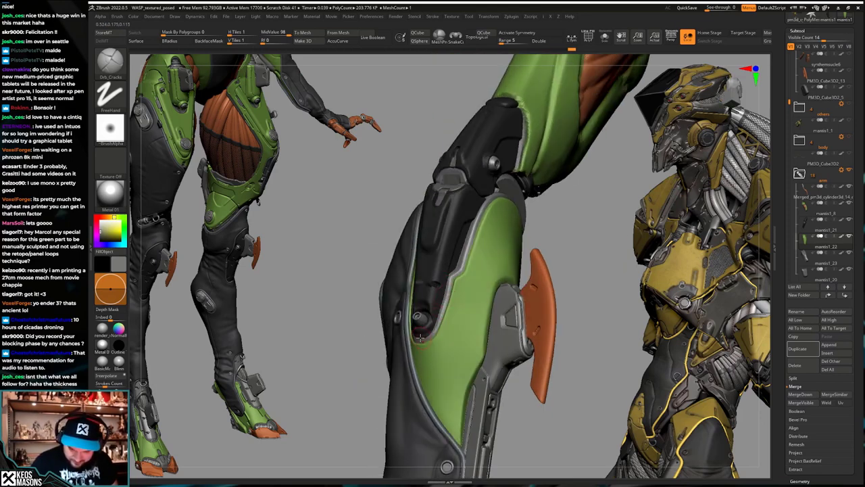
Step: Carve along the plate's blade-side rim from the strut recess up around the rounded top by the elbow joint
{"action": "key", "text": "ctrl+shift+z"}
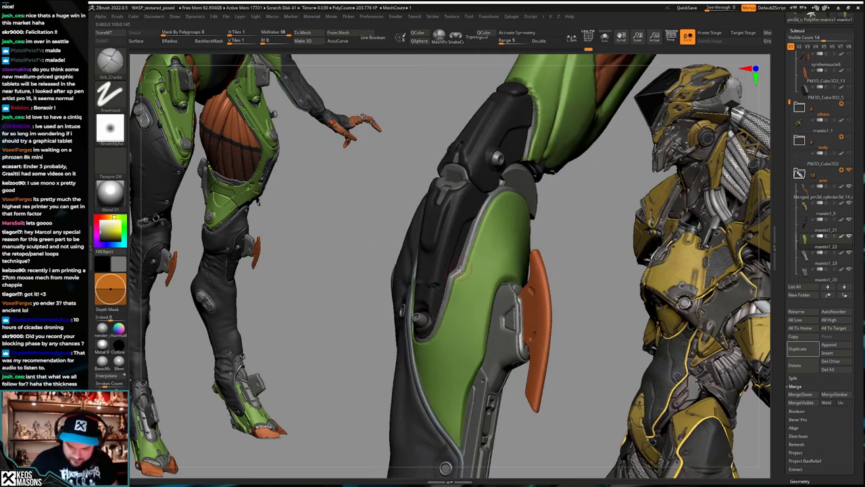
{"action": "key", "text": "ctrl+shift+z"}
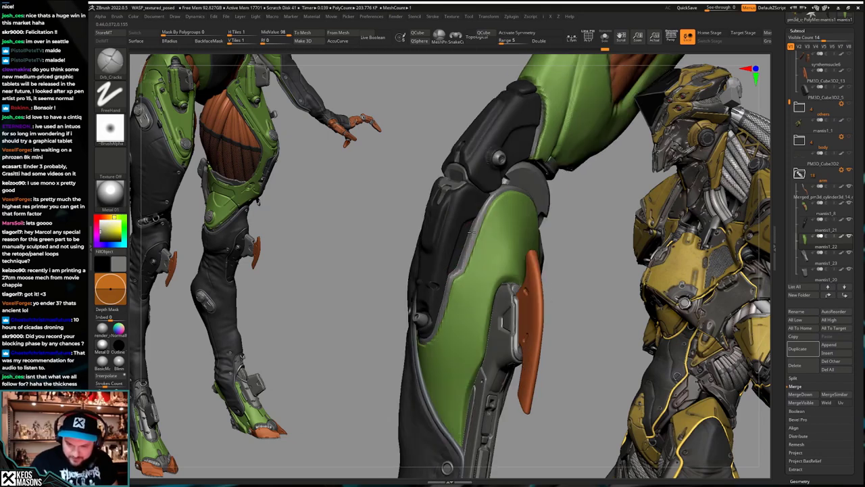
{"action": "key", "text": "ctrl+shift+z"}
{"action": "key", "text": "ctrl+shift+z"}
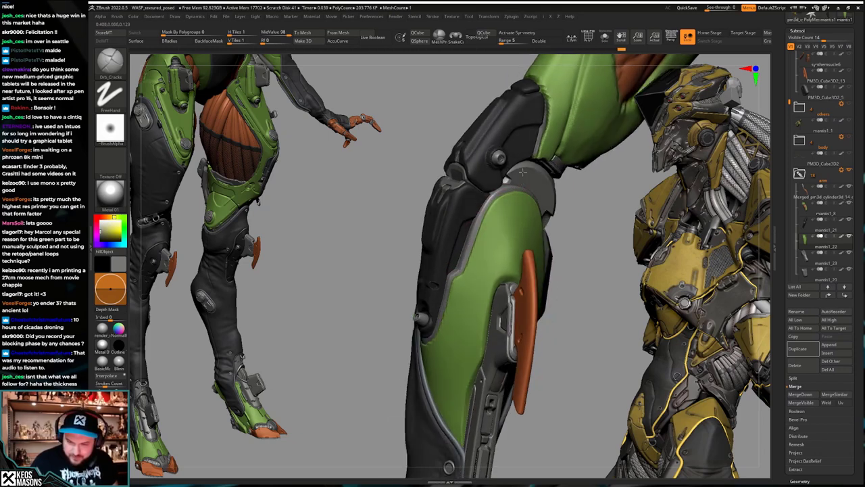
{"action": "key", "text": "ctrl+shift+z"}
{"action": "key", "text": "ctrl+shift+z"}
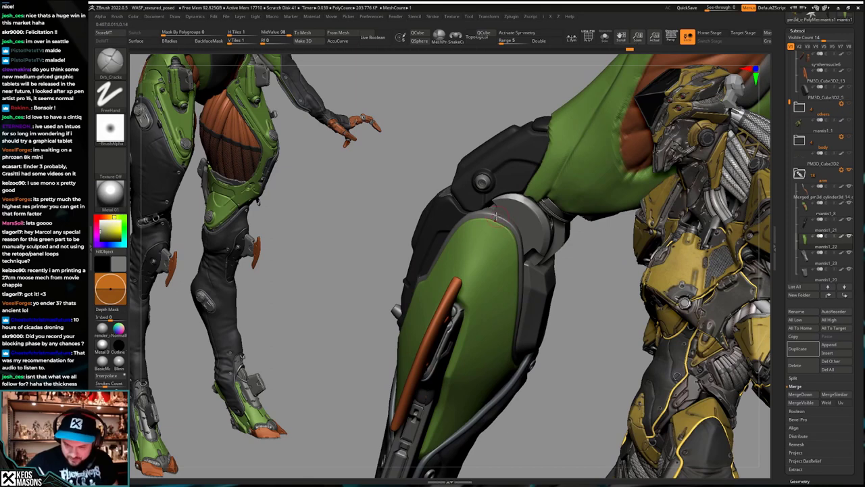
{"action": "key", "text": "ctrl+z"}
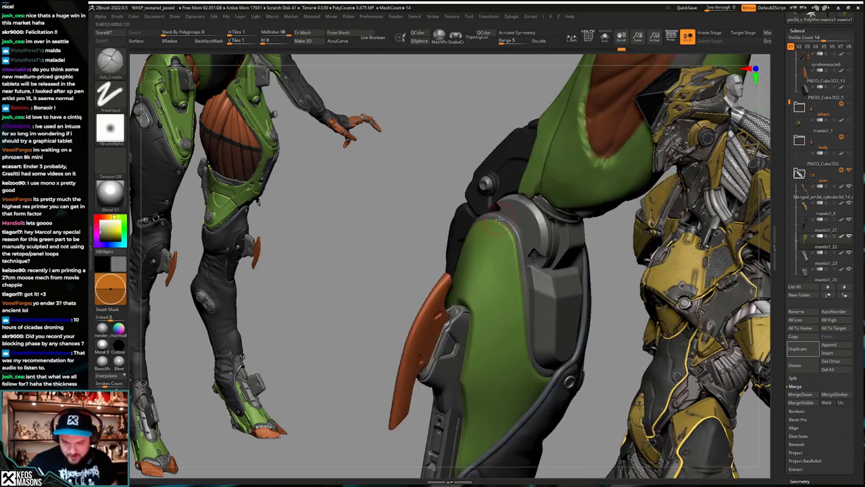
{"action": "key", "text": "ctrl+shift+z"}
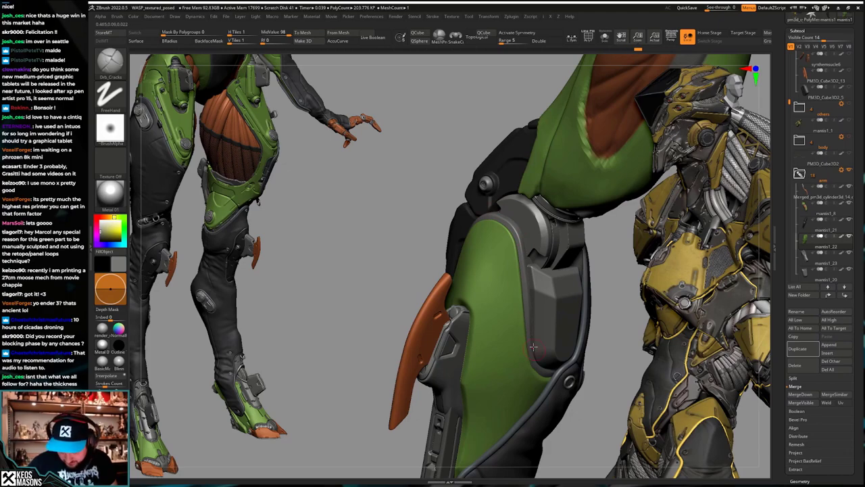
Step: Sharpen the green plate's rim along the grey elbow insert and its lower corner with Orb_Cracks
{"action": "key", "text": "ctrl+shift+z"}
{"action": "key", "text": "ctrl+shift+z"}
{"action": "key", "text": "ctrl+shift+z"}
{"action": "key", "text": "ctrl+shift+z"}
{"action": "key", "text": "ctrl+shift+z"}
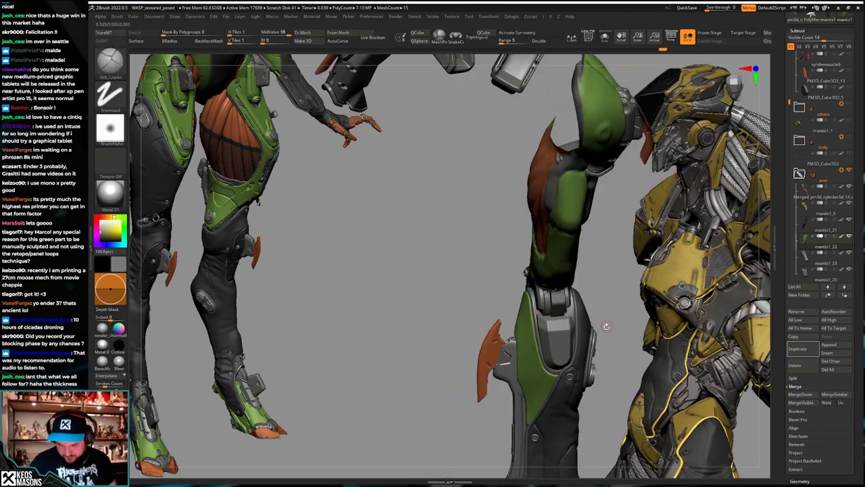
{"action": "right_click_drag", "start_coordinate": [541, 327], "coordinate": [520, 333], "text": "ctrl"}
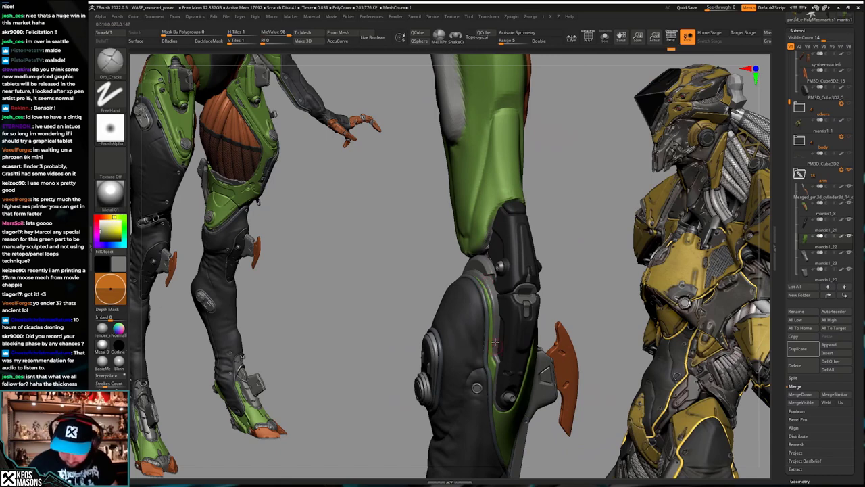
Step: Carve the narrow green strip's rim beside the strut, on the side away from the blade, down to the strut's tip
{"action": "key", "text": "ctrl+shift+z"}
{"action": "key", "text": "ctrl+shift+z"}
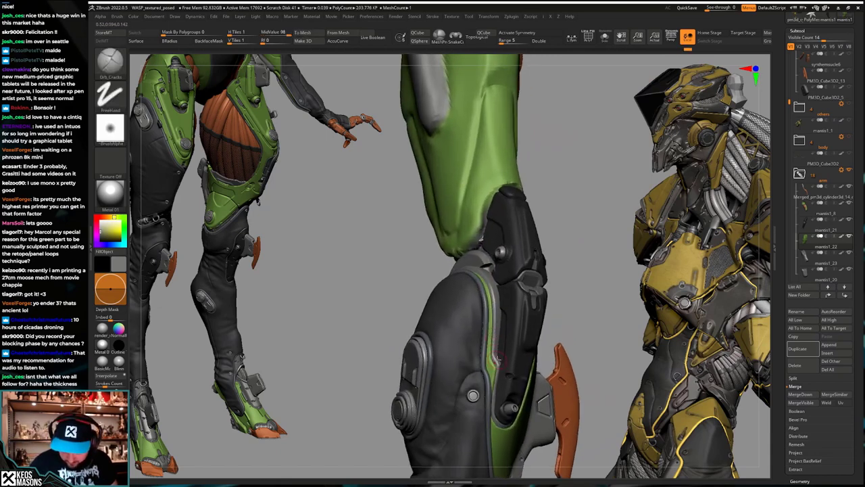
{"action": "key", "text": "ctrl+shift+z"}
{"action": "key", "text": "ctrl+shift+z"}
{"action": "key", "text": "ctrl+shift+z"}
{"action": "key", "text": "ctrl+shift+z"}
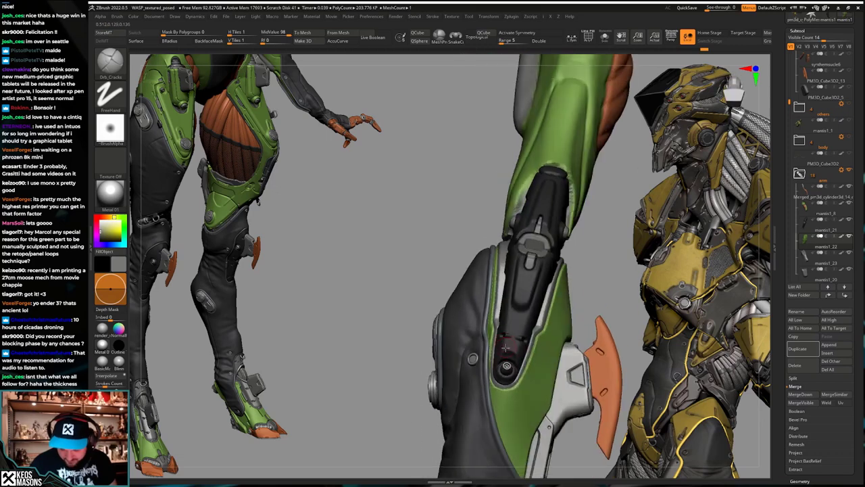
{"action": "key", "text": "ctrl+shift+z"}
{"action": "key", "text": "ctrl+shift+z"}
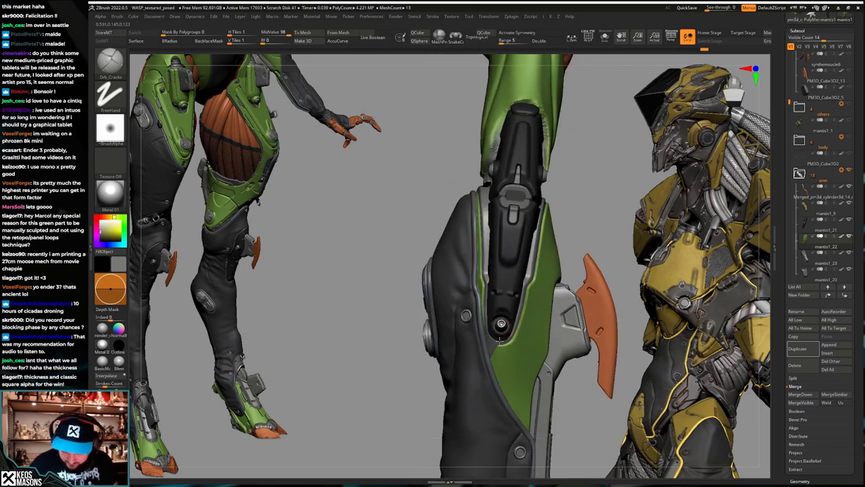
Step: Refine the carved rim at the strut's tip and at the step in the blade-side edge
{"action": "key", "text": "ctrl+shift+z"}
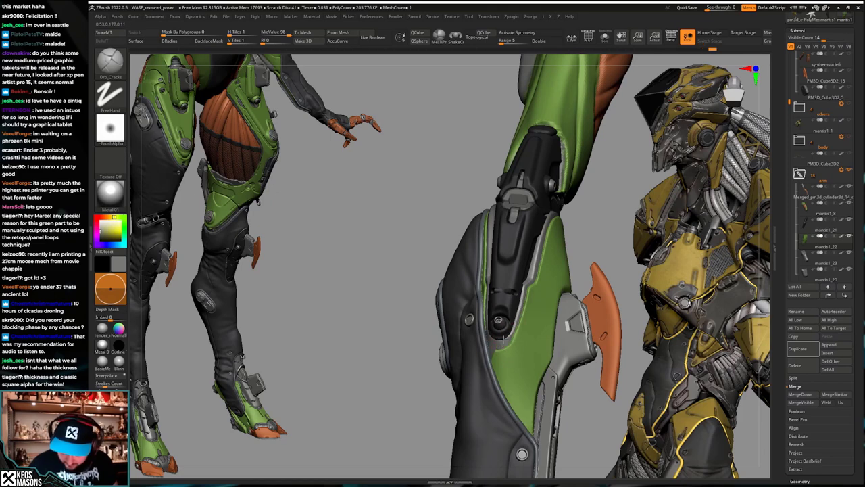
{"action": "key", "text": "ctrl+shift+z"}
{"action": "key", "text": "ctrl+shift+z"}
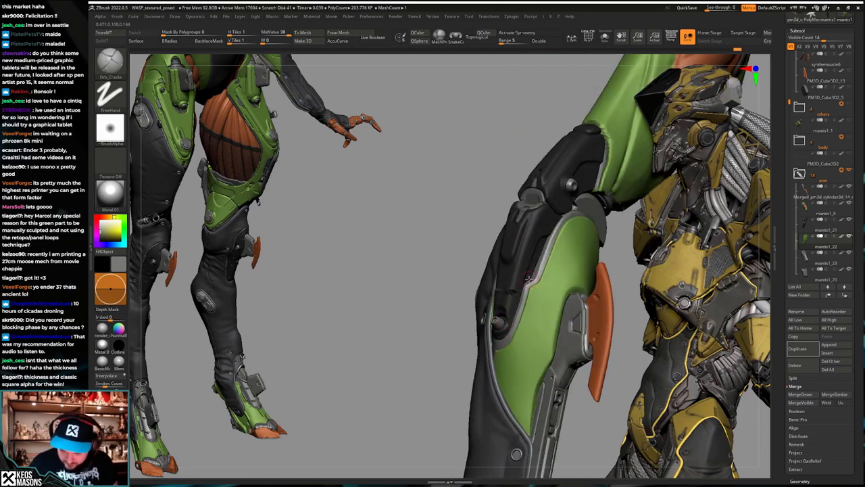
{"action": "key", "text": "ctrl+shift+z"}
{"action": "key", "text": "ctrl+shift+z"}
{"action": "key", "text": "ctrl+shift+z"}
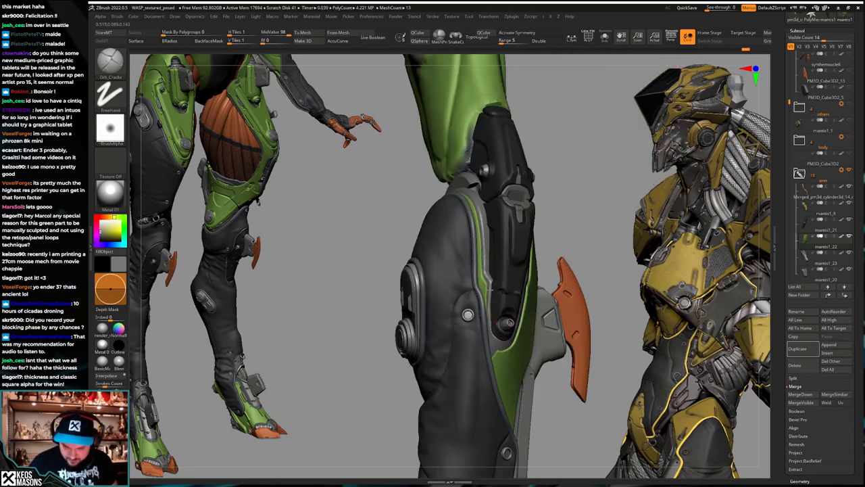
Step: Carve the step in the narrow green strip beside the strut and check the rim from the outer side of the forearm
{"action": "left_click_drag", "start_coordinate": [490, 289], "coordinate": [488, 278]}
{"action": "mouse_move", "coordinate": [463, 286]}
{"action": "right_mouse_down"}
{"action": "mouse_move", "coordinate": [491, 282]}
{"action": "mouse_move", "coordinate": [501, 313]}
{"action": "mouse_move", "coordinate": [464, 326]}
{"action": "right_mouse_up"}
{"action": "right_click_drag", "start_coordinate": [520, 325], "coordinate": [501, 334]}
{"action": "mouse_move", "coordinate": [501, 334]}
{"action": "right_mouse_down", "text": "ctrl"}
{"action": "mouse_move", "coordinate": [516, 312]}
{"action": "mouse_move", "coordinate": [528, 314]}
{"action": "mouse_move", "coordinate": [503, 293]}
{"action": "mouse_move", "coordinate": [510, 305]}
{"action": "mouse_move", "coordinate": [553, 305]}
{"action": "mouse_move", "coordinate": [512, 273]}
{"action": "mouse_move", "coordinate": [498, 318]}
{"action": "right_mouse_up", "text": "ctrl"}
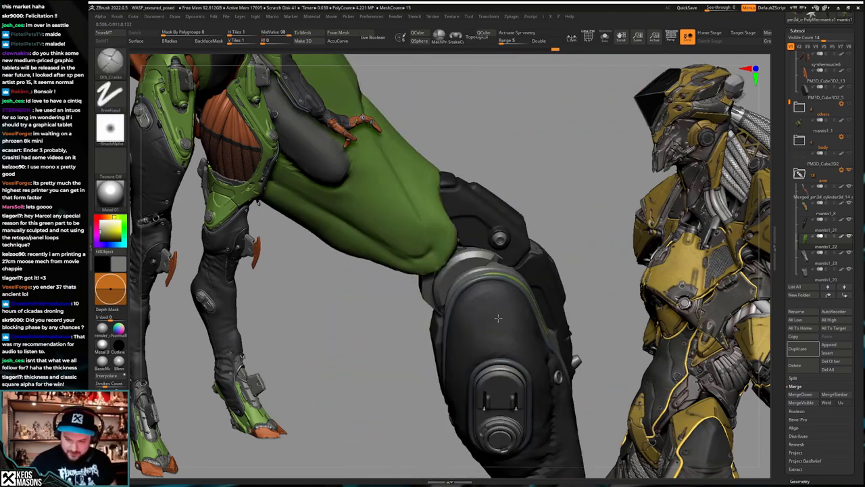
Step: Restore the undone edits to the green strip and pull its upper edge outward around the black forearm pad with the Move brush
{"action": "key", "text": "ctrl+shift+z"}
{"action": "key", "text": "ctrl+shift+z"}
{"action": "key", "text": "ctrl+shift+z"}
{"action": "key", "text": "ctrl+shift+z"}
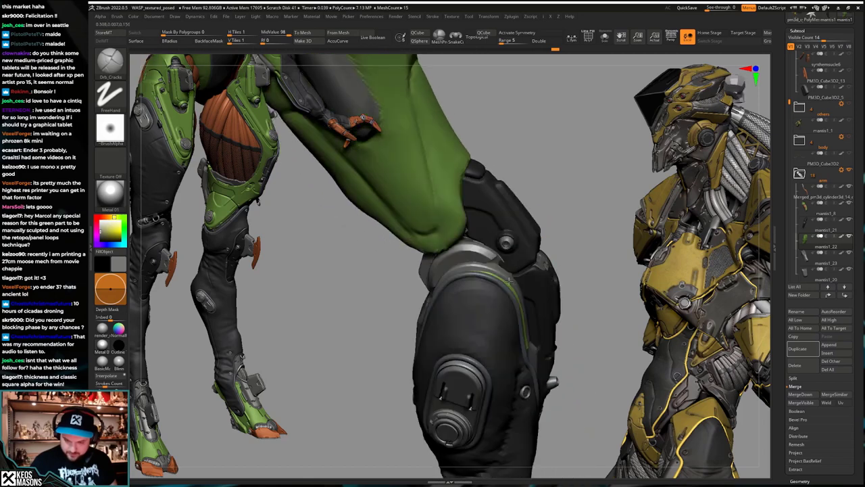
{"action": "mouse_move", "coordinate": [509, 280]}
{"action": "right_mouse_down"}
{"action": "mouse_move", "coordinate": [516, 276]}
{"action": "mouse_move", "coordinate": [497, 257]}
{"action": "right_mouse_up"}
{"action": "key", "text": "space"}
{"action": "left_click", "coordinate": [506, 254]}
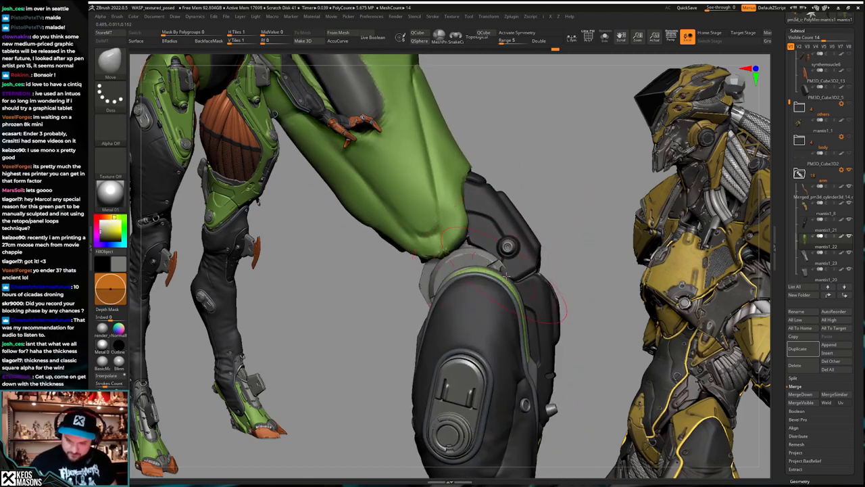
Step: Undo the last edits to the green strip and reshape its top curve against the round grey elbow insert with the Move brush
{"action": "key", "text": "ctrl+z"}
{"action": "key", "text": "ctrl+z"}
{"action": "key", "text": "ctrl+z"}
{"action": "key", "text": "ctrl+z"}
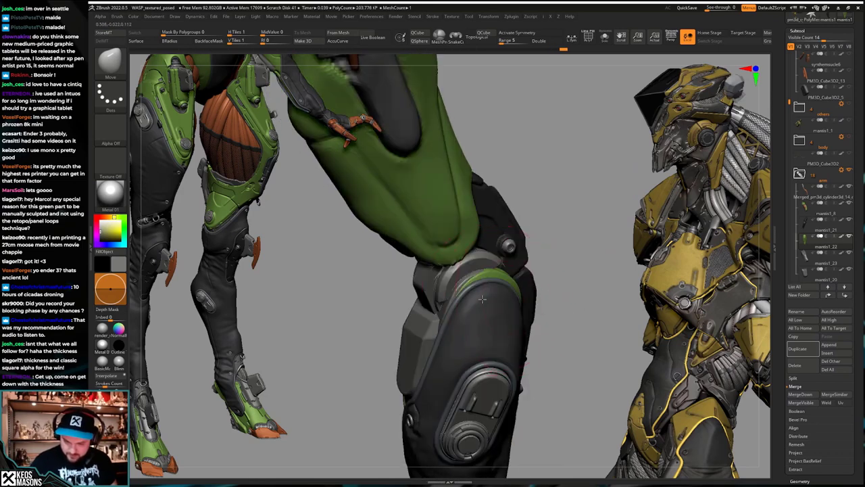
{"action": "key", "text": "space"}
{"action": "key", "text": "ctrl+z"}
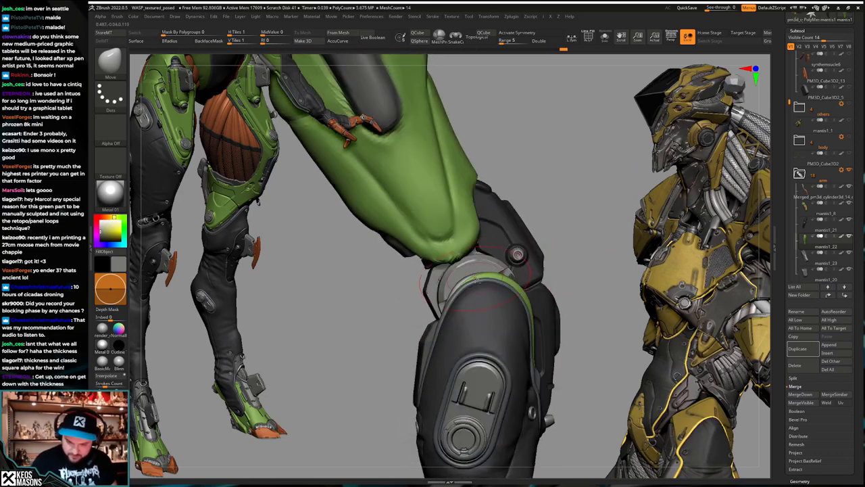
{"action": "left_click_drag", "start_coordinate": [480, 273], "coordinate": [477, 275]}
Step: Adjust the draw size of Orb_Cracks and sharpen the green strip's rim beside the black strut
{"action": "mouse_move", "coordinate": [481, 288]}
{"action": "right_mouse_down"}
{"action": "mouse_move", "coordinate": [538, 287]}
{"action": "mouse_move", "coordinate": [488, 288]}
{"action": "right_mouse_up"}
{"action": "key", "text": "space"}
{"action": "left_click", "coordinate": [481, 290]}
{"action": "key", "text": "space"}
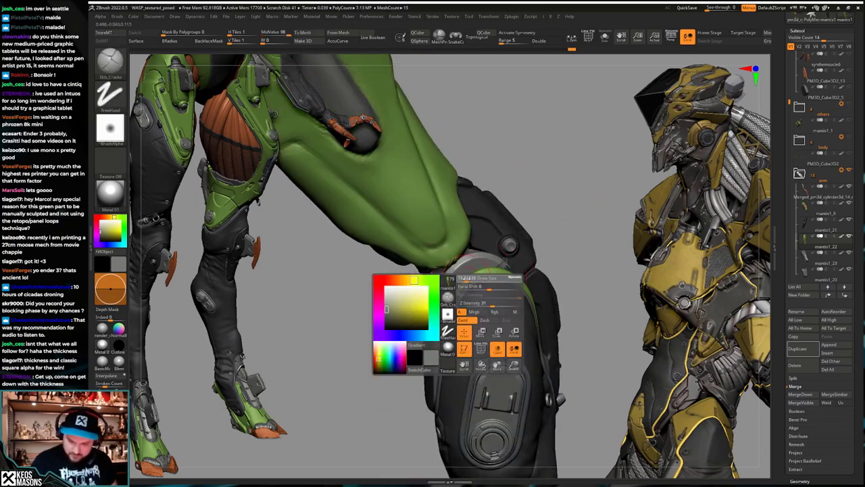
{"action": "left_click", "coordinate": [464, 279]}
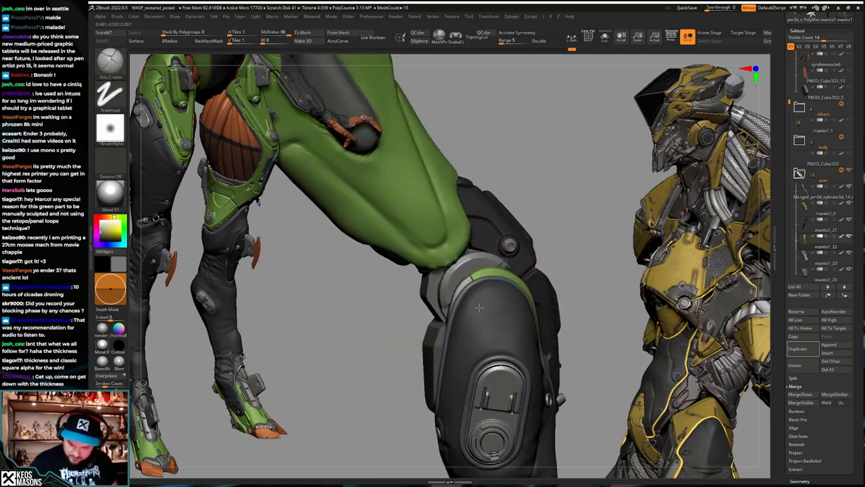
{"action": "mouse_move", "coordinate": [479, 308]}
{"action": "right_mouse_down"}
{"action": "mouse_move", "coordinate": [562, 301]}
{"action": "mouse_move", "coordinate": [548, 293]}
{"action": "right_mouse_up"}
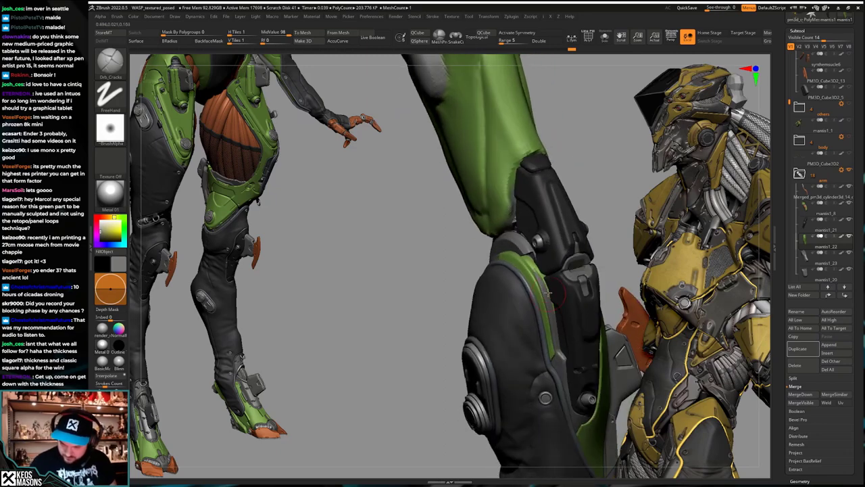
{"action": "left_click_drag", "start_coordinate": [555, 296], "coordinate": [549, 289]}
{"action": "mouse_move", "coordinate": [546, 271]}
{"action": "right_mouse_down"}
{"action": "mouse_move", "coordinate": [538, 291]}
{"action": "mouse_move", "coordinate": [566, 304]}
{"action": "mouse_move", "coordinate": [497, 293]}
{"action": "mouse_move", "coordinate": [495, 316]}
{"action": "mouse_move", "coordinate": [489, 299]}
{"action": "right_mouse_up"}
Step: Check the green plate in isolation and carve its rim beside the strut's hinge with an adjusted Orb_Cracks brush size
{"action": "key", "text": "s"}
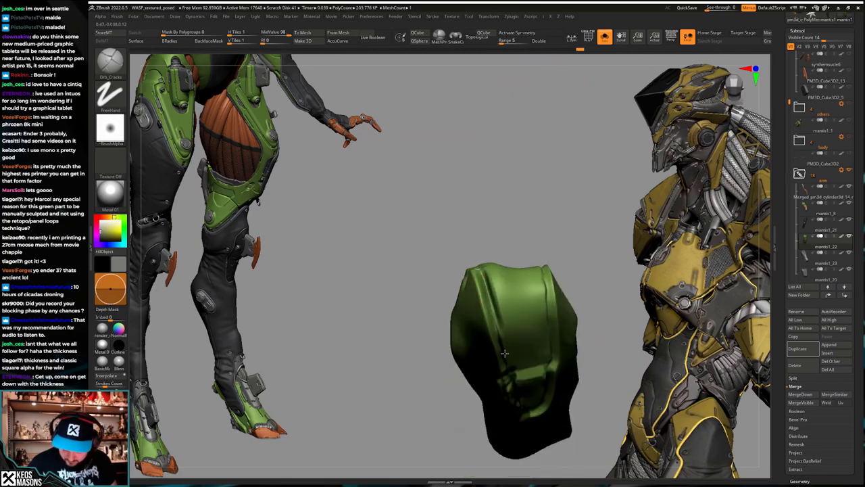
{"action": "key", "text": "alt+s"}
{"action": "mouse_move", "coordinate": [504, 353]}
{"action": "right_mouse_down"}
{"action": "mouse_move", "coordinate": [517, 317]}
{"action": "mouse_move", "coordinate": [478, 270]}
{"action": "mouse_move", "coordinate": [529, 290]}
{"action": "right_mouse_up"}
{"action": "key", "text": "s"}
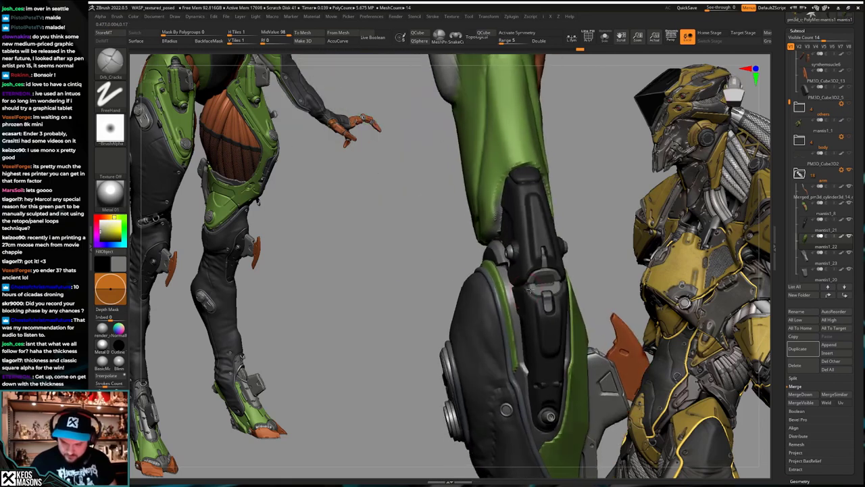
{"action": "left_click_drag", "start_coordinate": [534, 284], "coordinate": [522, 310]}
Step: Turn on BackfaceMask for the Move brush and push the green strip's inner edge into place beside the strut's hinge
{"action": "key", "text": "b"}
{"action": "key", "text": "m"}
{"action": "key", "text": "v"}
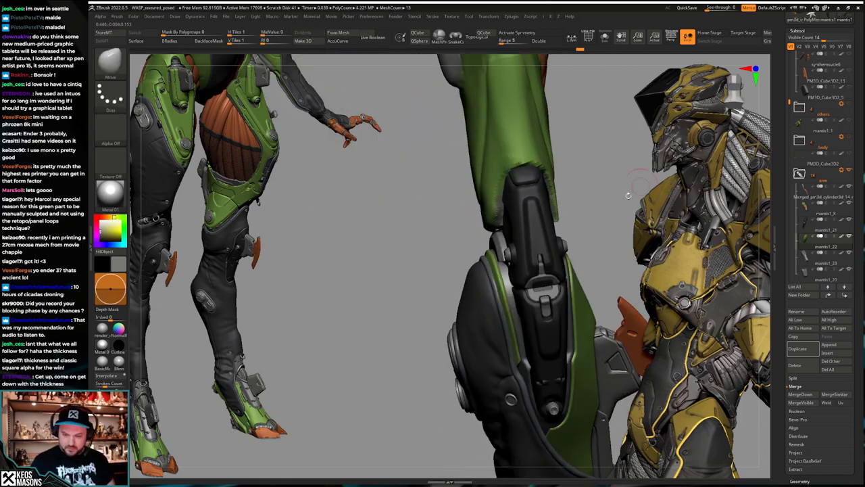
{"action": "key", "text": "space"}
{"action": "key", "text": "ctrl+b"}
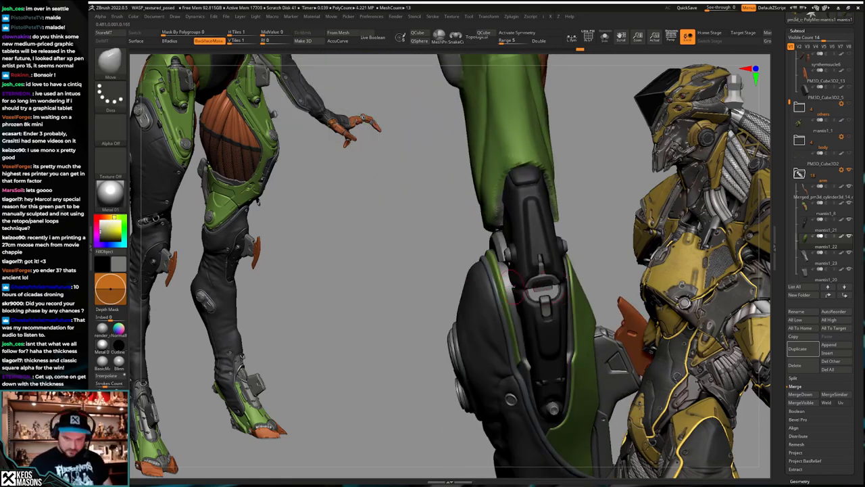
{"action": "right_click_drag", "start_coordinate": [517, 285], "coordinate": [506, 277]}
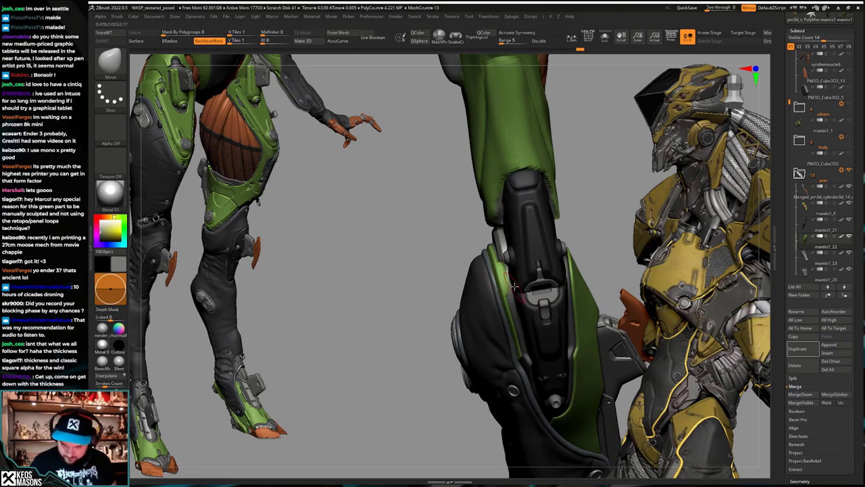
{"action": "left_click_drag", "start_coordinate": [514, 287], "coordinate": [509, 279]}
Step: Inspect the isolated green plate's rim beside the strut's hinge and undo the last two changes to it
{"action": "left_click", "coordinate": [513, 277], "text": "ctrl+shift"}
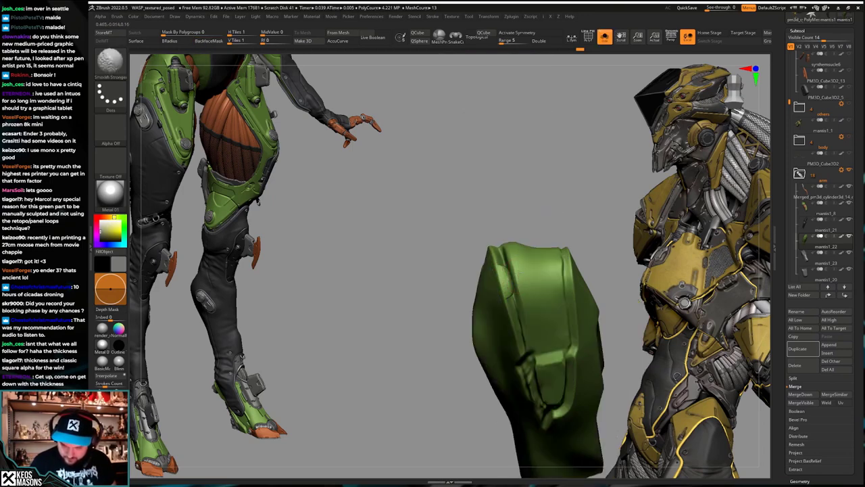
{"action": "left_click", "coordinate": [512, 273], "text": "ctrl+shift"}
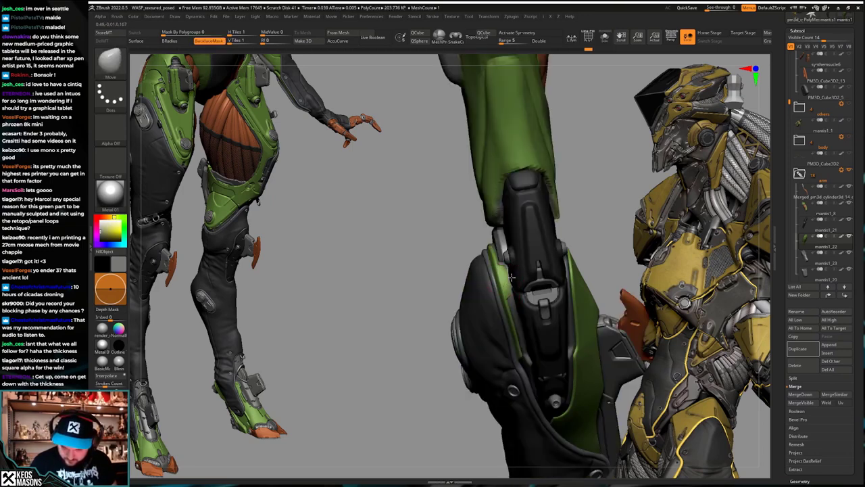
{"action": "mouse_move", "coordinate": [511, 277]}
{"action": "right_mouse_down"}
{"action": "mouse_move", "coordinate": [532, 281]}
{"action": "mouse_move", "coordinate": [507, 290]}
{"action": "right_mouse_up"}
{"action": "right_click", "coordinate": [524, 291]}
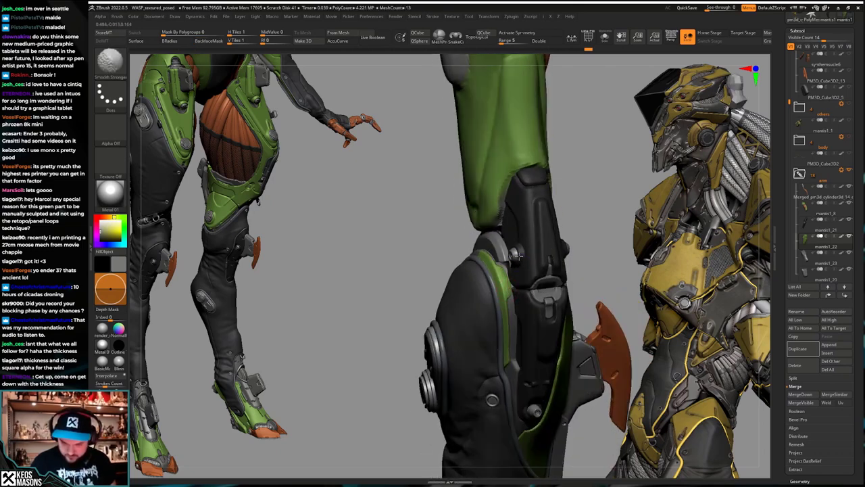
{"action": "key", "text": "ctrl+z"}
{"action": "key", "text": "ctrl+z"}
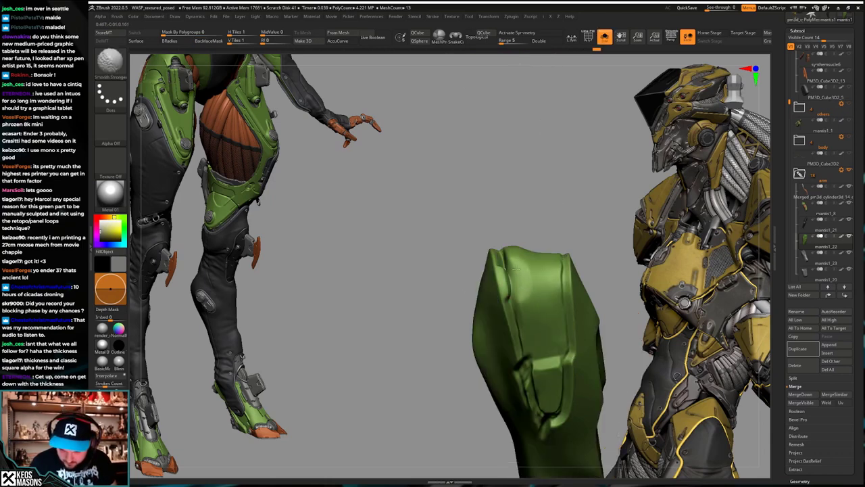
Step: Adjust the green forearm panel's thin rim just below the elbow joint with the Move brush
{"action": "key", "text": "ctrl+z"}
{"action": "key", "text": "ctrl+z"}
{"action": "key", "text": "ctrl+z"}
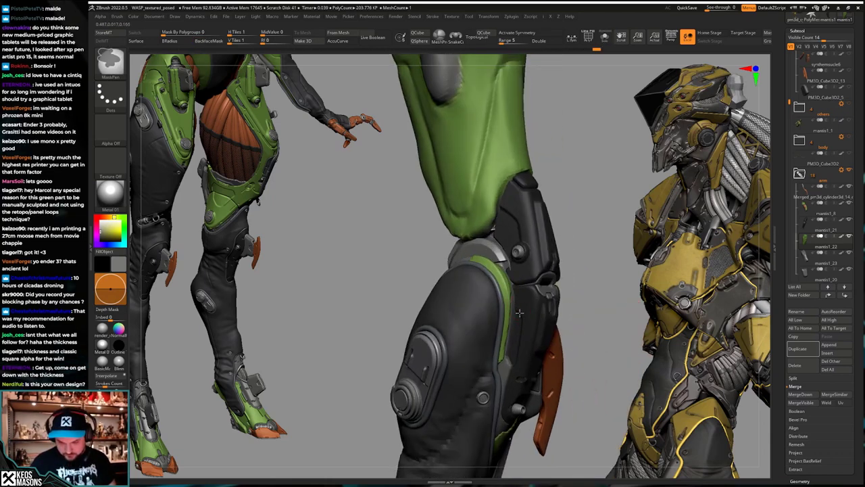
{"action": "key", "text": "ctrl+z"}
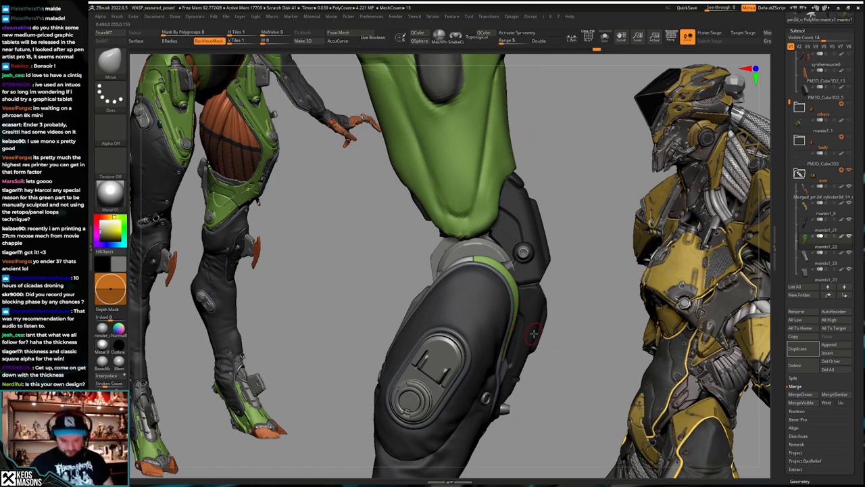
{"action": "key", "text": "space"}
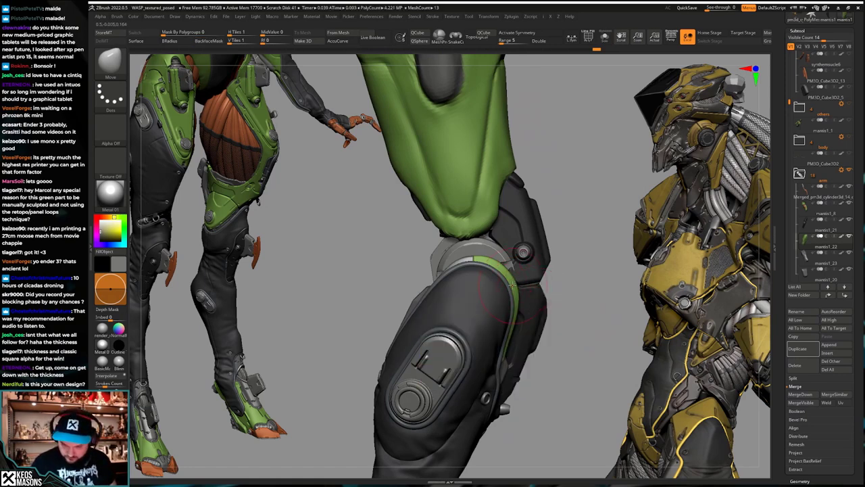
{"action": "right_click_drag", "start_coordinate": [512, 286], "coordinate": [516, 280]}
{"action": "left_click_drag", "start_coordinate": [514, 278], "coordinate": [511, 271]}
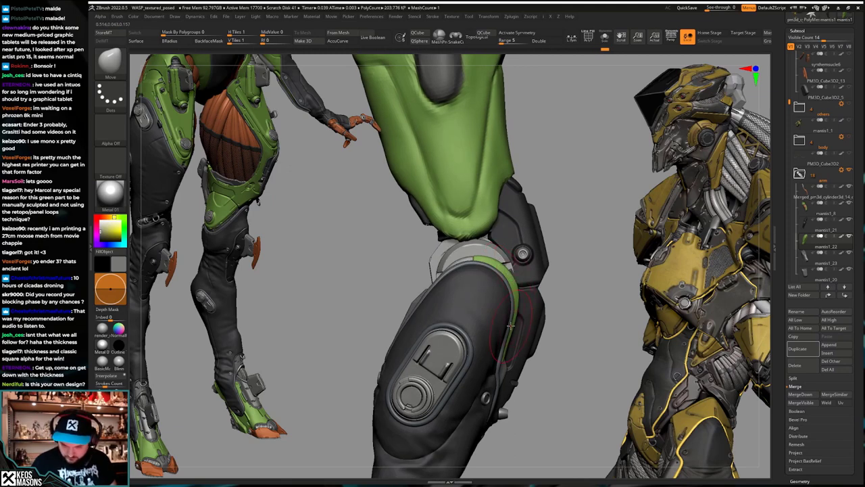
{"action": "right_click_drag", "start_coordinate": [504, 344], "coordinate": [524, 327]}
Step: Sharpen the green forearm panel's edge alongside the black elbow linkage with the Orb_Cracks brush
{"action": "key", "text": "space"}
{"action": "left_click", "coordinate": [552, 269]}
{"action": "key", "text": "s"}
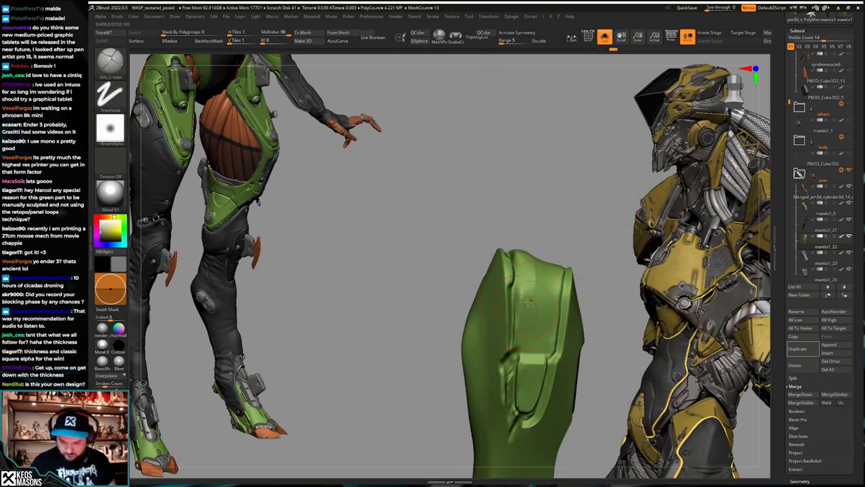
{"action": "left_click_drag", "start_coordinate": [520, 287], "coordinate": [515, 339]}
{"action": "key", "text": "ctrl+shift+s"}
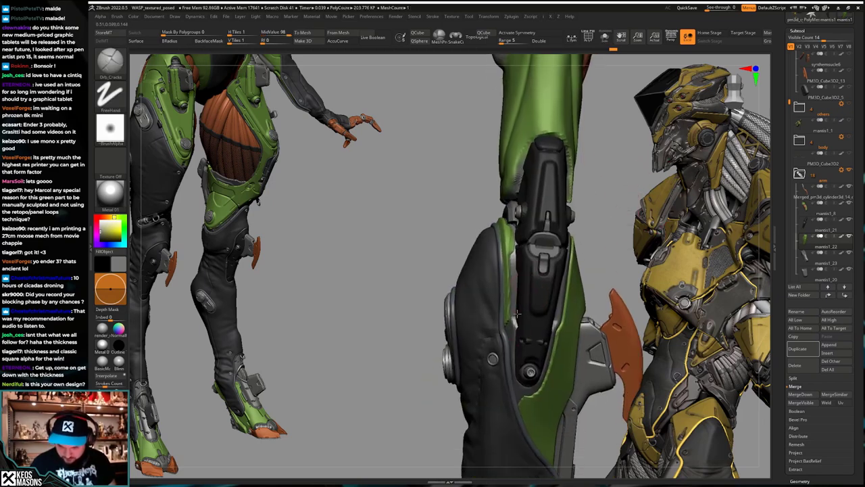
{"action": "left_click_drag", "start_coordinate": [518, 311], "coordinate": [514, 347]}
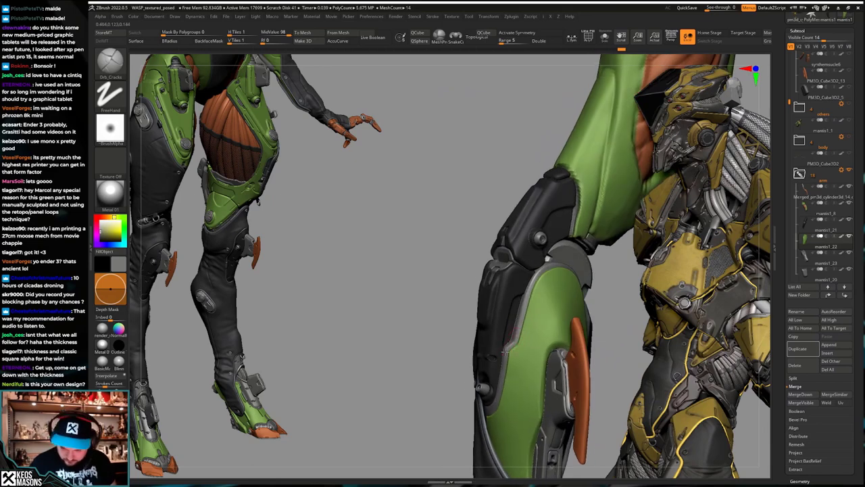
Step: Carve a stepped notch into the green panel's outer edge beside the black linkage and smooth the surface
{"action": "right_click_drag", "start_coordinate": [505, 351], "coordinate": [525, 324]}
{"action": "right_click", "coordinate": [517, 359]}
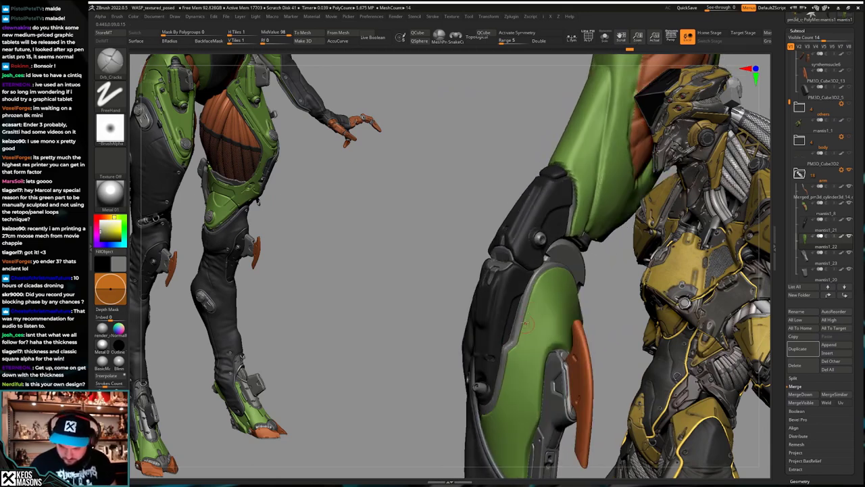
{"action": "left_click_drag", "start_coordinate": [519, 334], "coordinate": [539, 316]}
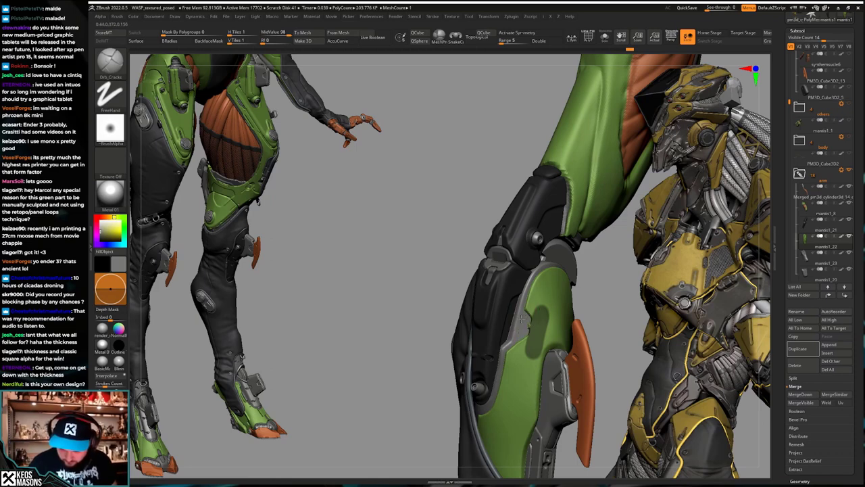
{"action": "mouse_move", "coordinate": [412, 378]}
{"action": "left_mouse_down"}
{"action": "mouse_move", "coordinate": [431, 383]}
{"action": "mouse_move", "coordinate": [436, 409]}
{"action": "mouse_move", "coordinate": [413, 338]}
{"action": "mouse_move", "coordinate": [432, 392]}
{"action": "left_mouse_up"}
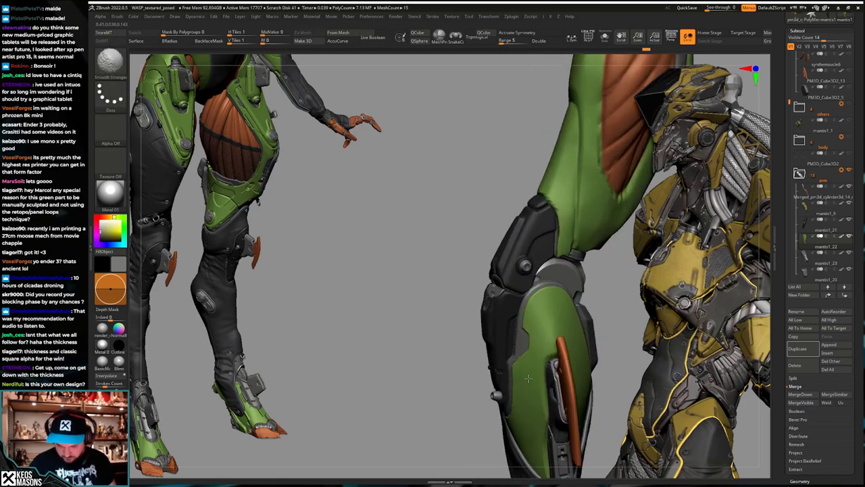
Step: Examine the notched green panel and the grey frame around it from several sides of the forearm
{"action": "key", "text": "ctrl+z"}
{"action": "key", "text": "ctrl+z"}
{"action": "key", "text": "ctrl+z"}
{"action": "key", "text": "ctrl+z"}
{"action": "key", "text": "ctrl+z"}
{"action": "key", "text": "ctrl+z"}
{"action": "key", "text": "ctrl+z"}
{"action": "key", "text": "ctrl+z"}
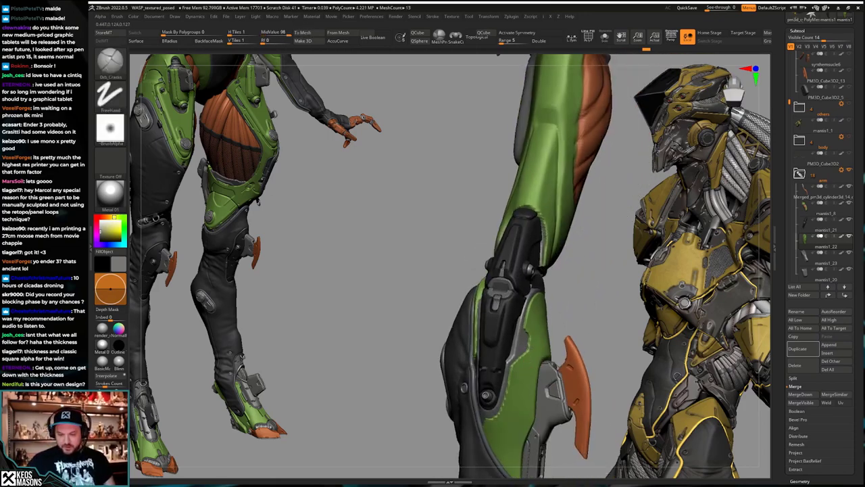
{"action": "key", "text": "ctrl+z"}
{"action": "key", "text": "ctrl+z"}
{"action": "key", "text": "ctrl+z"}
{"action": "key", "text": "ctrl+z"}
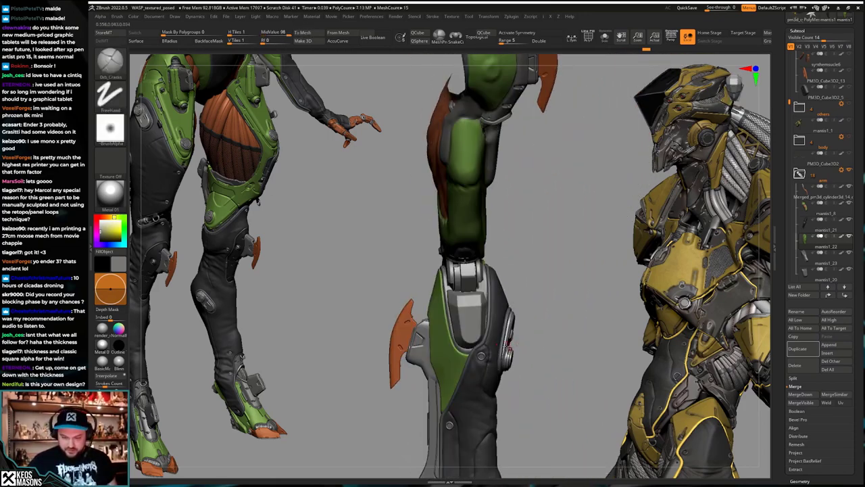
{"action": "key", "text": "ctrl+z"}
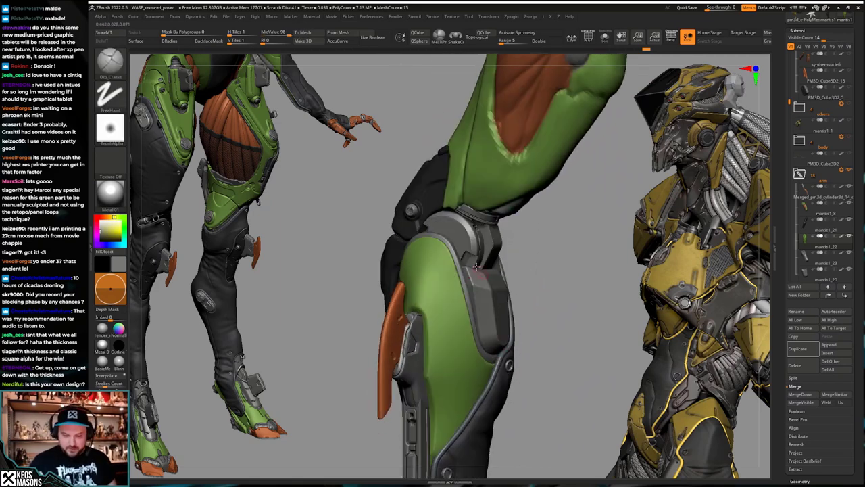
Step: Refine the green panel's inner border along the grey elbow block with Orb_Cracks strokes
{"action": "key", "text": "ctrl+z"}
{"action": "key", "text": "ctrl+z"}
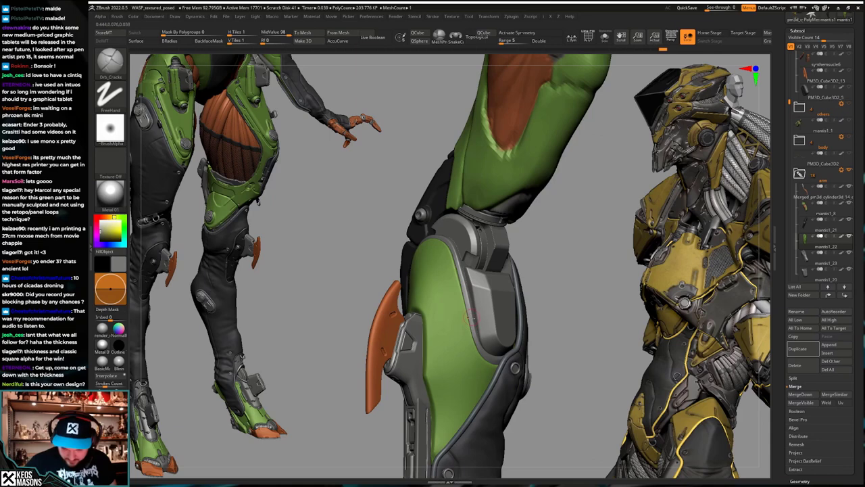
{"action": "key", "text": "ctrl+z"}
{"action": "key", "text": "ctrl+z"}
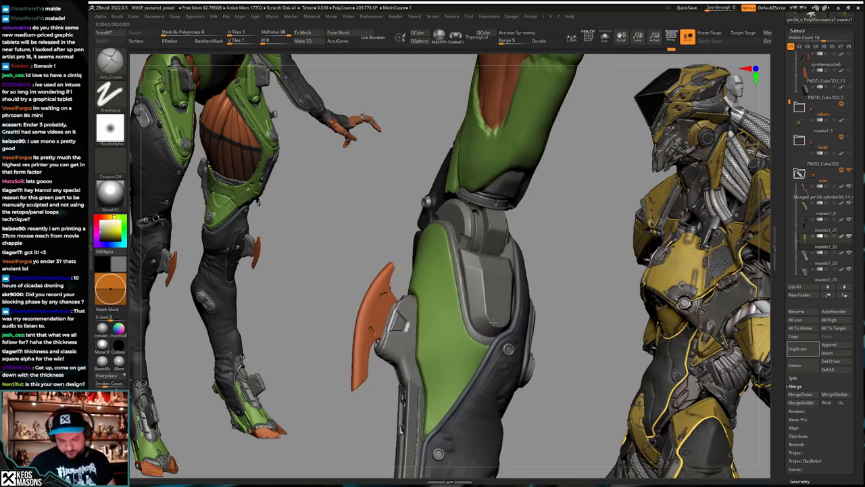
{"action": "right_click_drag", "start_coordinate": [495, 338], "coordinate": [503, 295]}
{"action": "key", "text": "ctrl+z"}
{"action": "key", "text": "ctrl+z"}
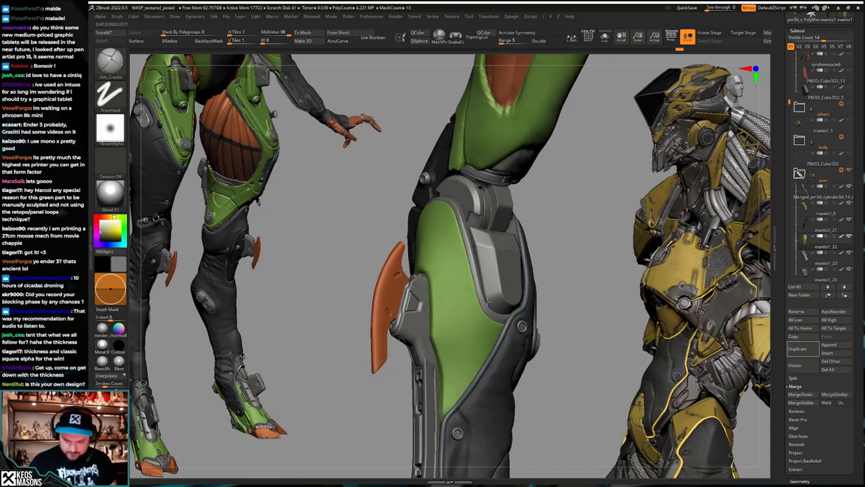
Step: Mask a short diagonal strip on the green panel beside the lower corner of the grey elbow block
{"action": "key", "text": "space"}
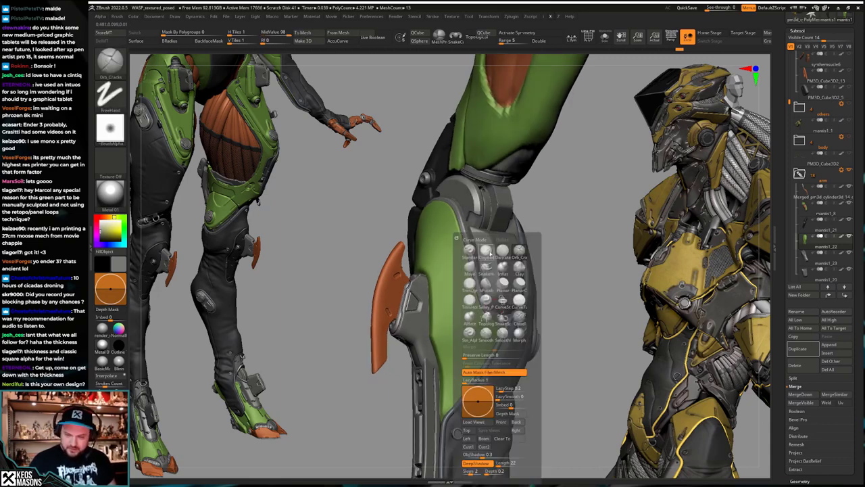
{"action": "left_click", "coordinate": [486, 250]}
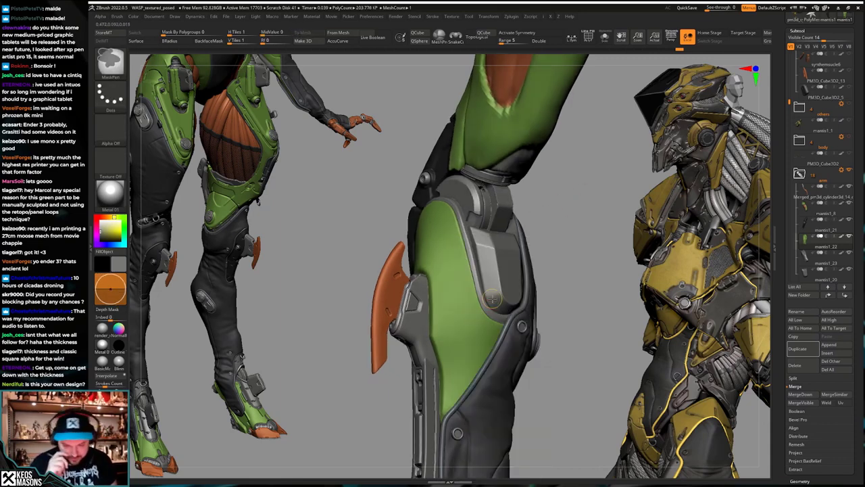
{"action": "key", "text": "space"}
{"action": "left_click", "coordinate": [481, 249]}
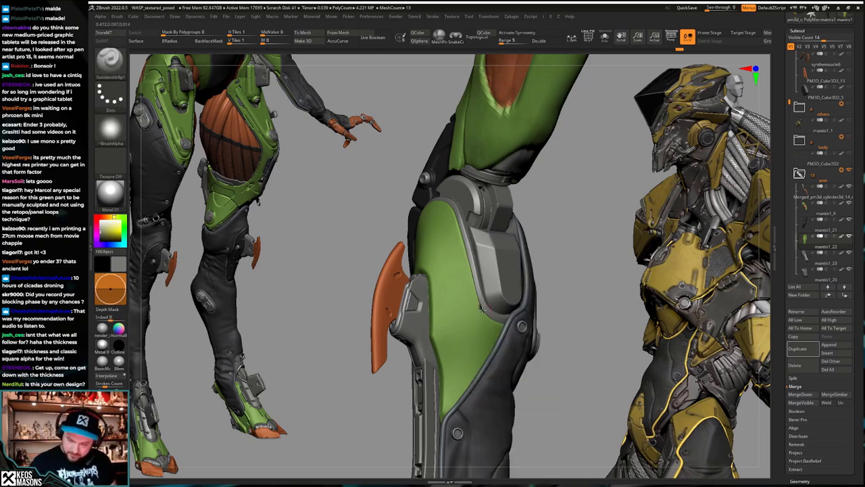
{"action": "key", "text": "space"}
{"action": "left_click", "coordinate": [534, 334]}
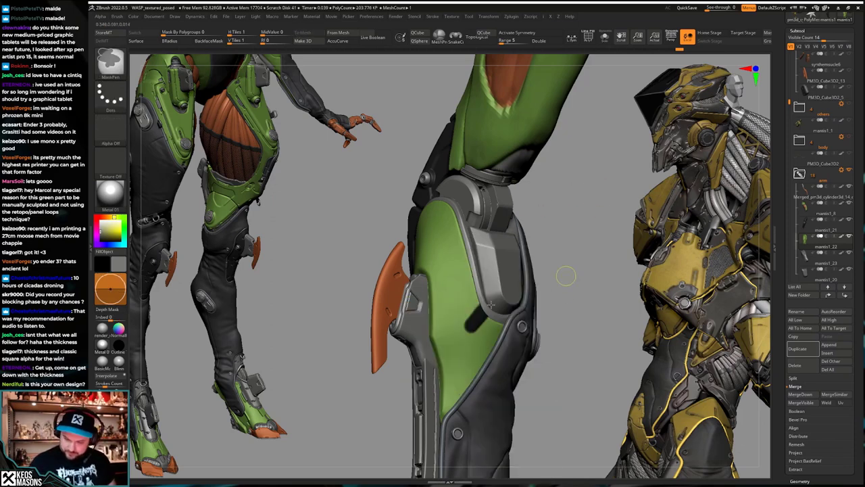
Step: Sculpt the diagonal strip inward with the Standard brush to form a slot branching from the grey frame
{"action": "key", "text": "ctrl+z"}
{"action": "key", "text": "ctrl+z"}
{"action": "mouse_move", "coordinate": [487, 312]}
{"action": "right_mouse_down", "text": "ctrl"}
{"action": "mouse_move", "coordinate": [481, 270]}
{"action": "mouse_move", "coordinate": [473, 272]}
{"action": "mouse_move", "coordinate": [490, 311]}
{"action": "mouse_move", "coordinate": [474, 302]}
{"action": "right_mouse_up", "text": "ctrl"}
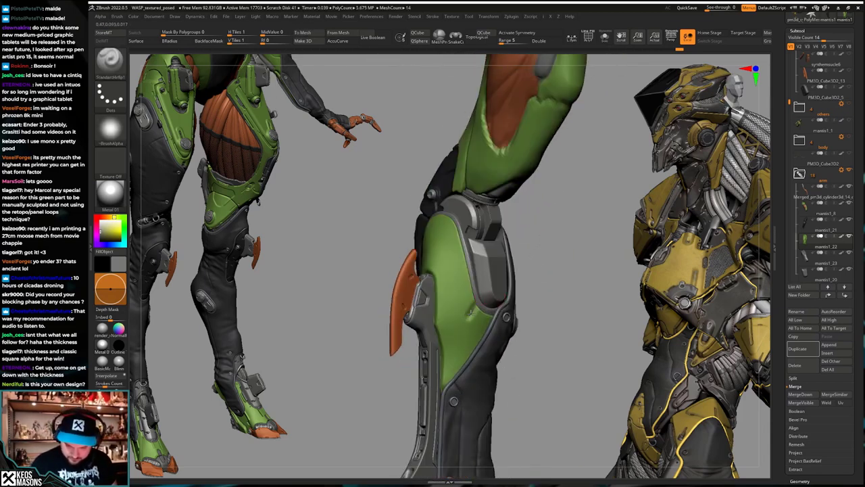
{"action": "left_click_drag", "start_coordinate": [470, 313], "coordinate": [479, 299]}
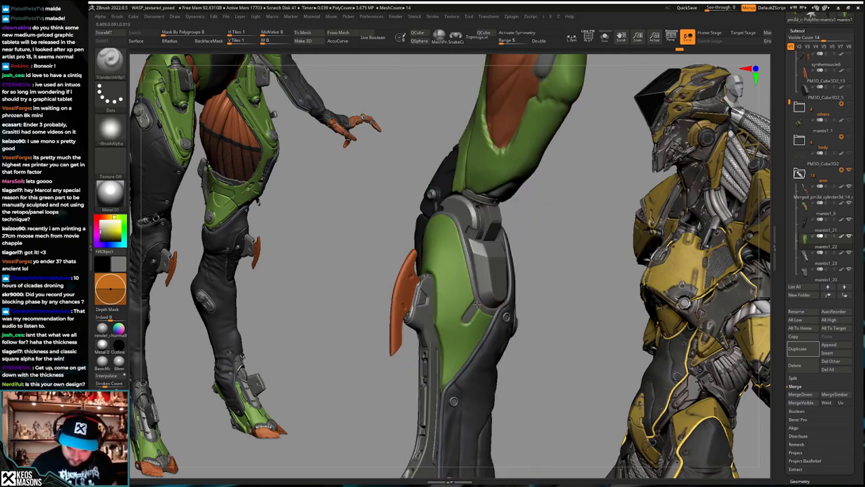
Step: Select the grey frame subtool mantis1_23 beneath the green panel and display its wireframe
{"action": "right_click_drag", "start_coordinate": [476, 304], "coordinate": [534, 386]}
{"action": "mouse_move", "coordinate": [473, 351]}
{"action": "right_mouse_down"}
{"action": "mouse_move", "coordinate": [497, 345]}
{"action": "mouse_move", "coordinate": [496, 364]}
{"action": "mouse_move", "coordinate": [475, 360]}
{"action": "right_mouse_up"}
{"action": "right_click_drag", "start_coordinate": [451, 286], "coordinate": [503, 270]}
{"action": "left_click", "coordinate": [453, 294], "text": "alt"}
{"action": "key", "text": "alt+s"}
{"action": "key", "text": "shift+f"}
{"action": "key", "text": "alt+s"}
Step: Examine the grey frame's fit under the green panel from both sides and turn off the wireframe display
{"action": "right_click_drag", "start_coordinate": [462, 325], "coordinate": [428, 324]}
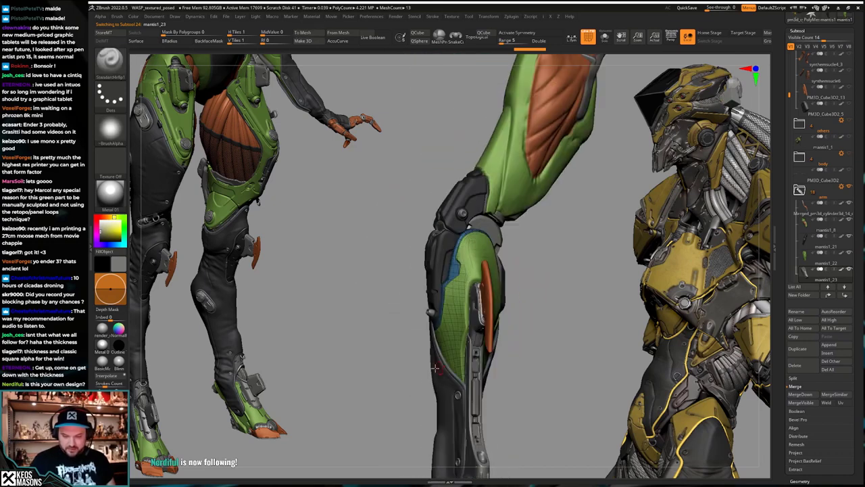
{"action": "right_click_drag", "start_coordinate": [541, 323], "coordinate": [494, 325]}
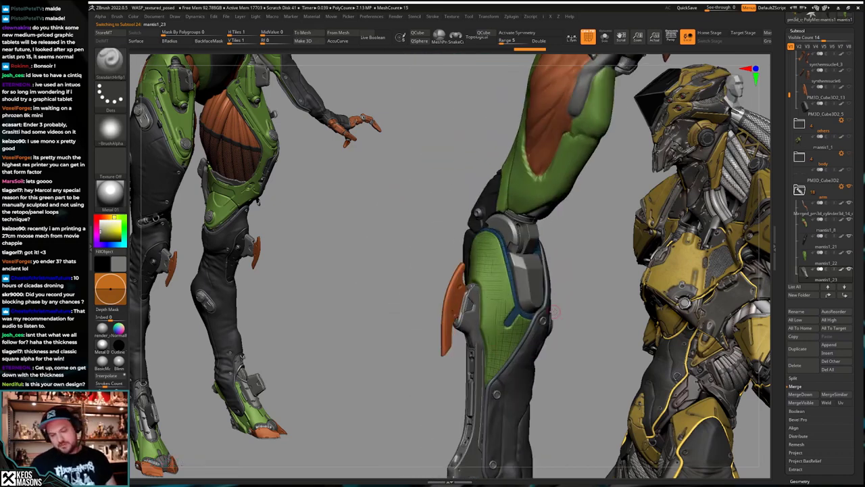
{"action": "right_click_drag", "start_coordinate": [554, 311], "coordinate": [536, 332]}
{"action": "key", "text": "alt+s"}
{"action": "key", "text": "shift+f"}
{"action": "key", "text": "alt+s"}
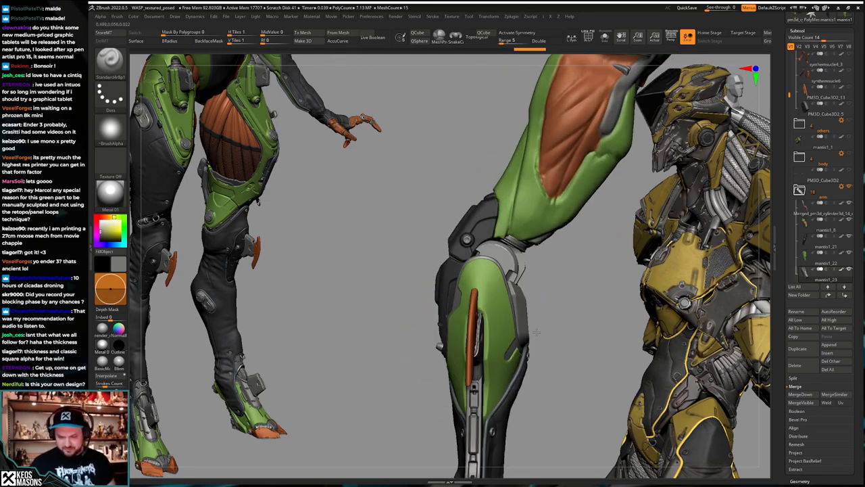
{"action": "key", "text": "ctrl+z"}
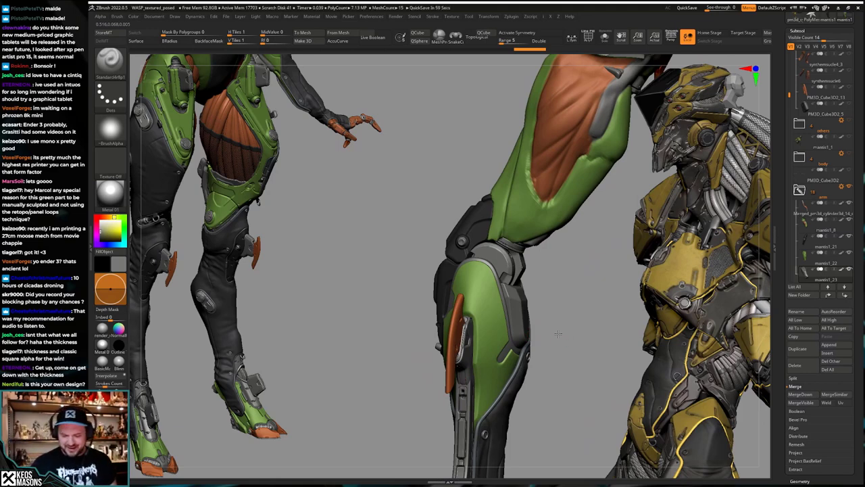
{"action": "key", "text": "ctrl+z"}
{"action": "key", "text": "ctrl+z"}
{"action": "key", "text": "ctrl+z"}
{"action": "key", "text": "ctrl+z"}
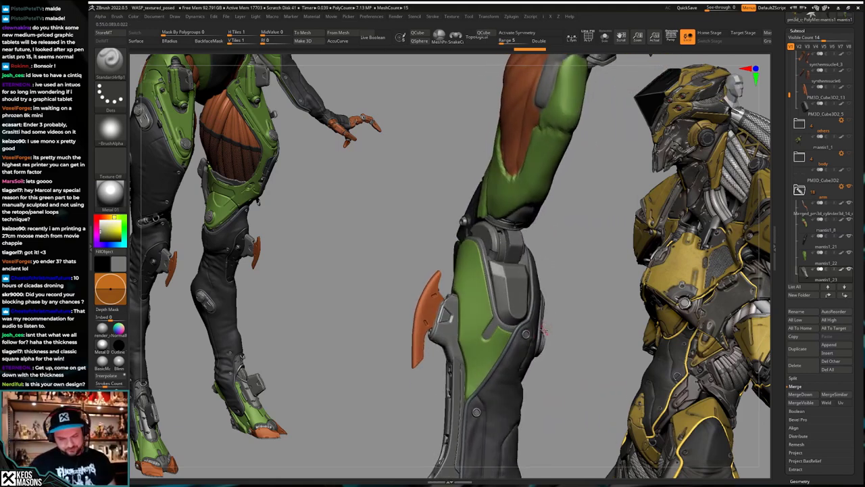
Step: Carve a long panel line down the mantis1_22 green panel beside the grey block using Orb_Cracks with an adjusted LazyRadius
{"action": "key", "text": "space"}
{"action": "left_click", "coordinate": [567, 252]}
{"action": "left_click_drag", "start_coordinate": [598, 277], "coordinate": [575, 277]}
{"action": "left_click", "coordinate": [481, 279], "text": "alt"}
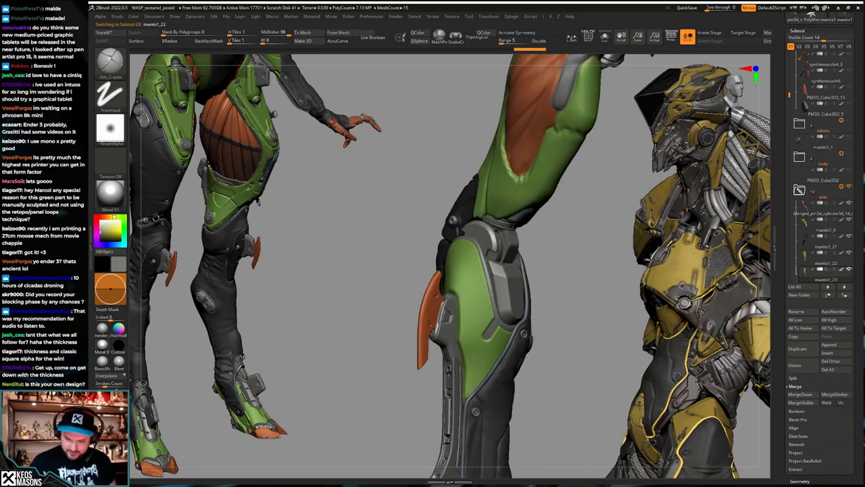
{"action": "right_click_drag", "start_coordinate": [481, 279], "coordinate": [474, 271]}
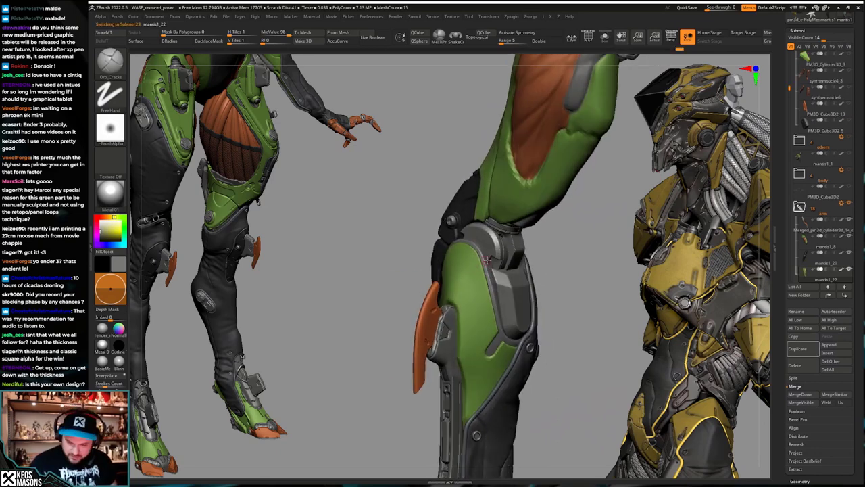
{"action": "key", "text": "space"}
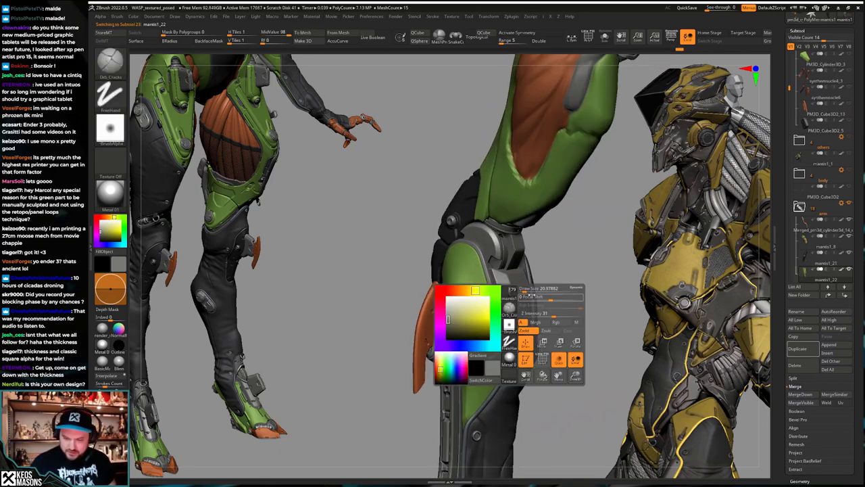
{"action": "key", "text": "F4"}
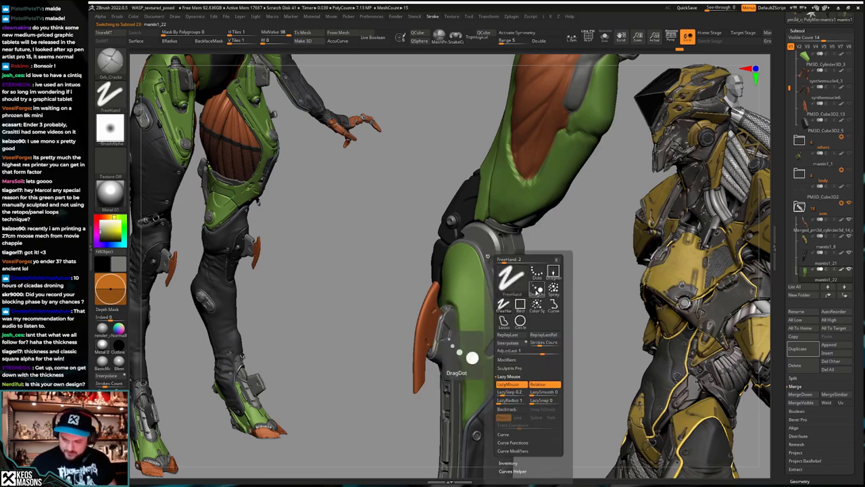
{"action": "left_click", "coordinate": [512, 400]}
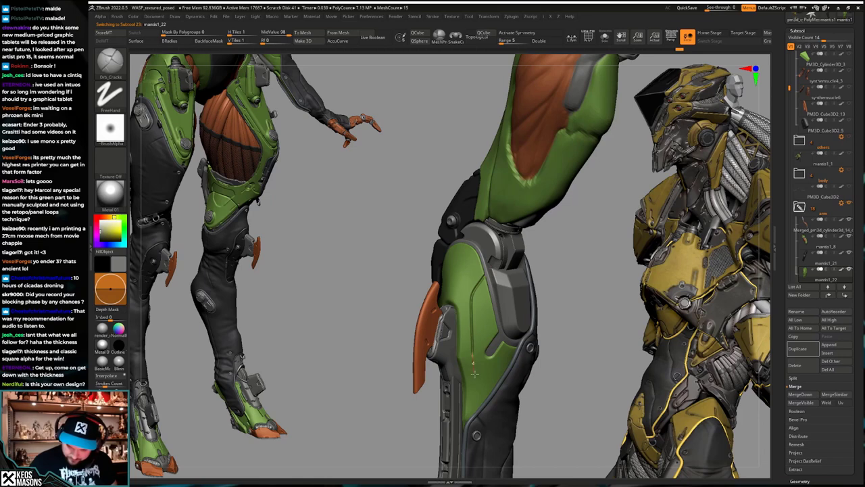
{"action": "left_click_drag", "start_coordinate": [506, 394], "coordinate": [512, 396]}
{"action": "mouse_move", "coordinate": [511, 396]}
{"action": "right_mouse_down", "text": "ctrl"}
{"action": "mouse_move", "coordinate": [513, 304]}
{"action": "mouse_move", "coordinate": [515, 359]}
{"action": "mouse_move", "coordinate": [489, 344]}
{"action": "mouse_move", "coordinate": [484, 358]}
{"action": "right_mouse_up", "text": "ctrl"}
{"action": "key", "text": "ctrl+z"}
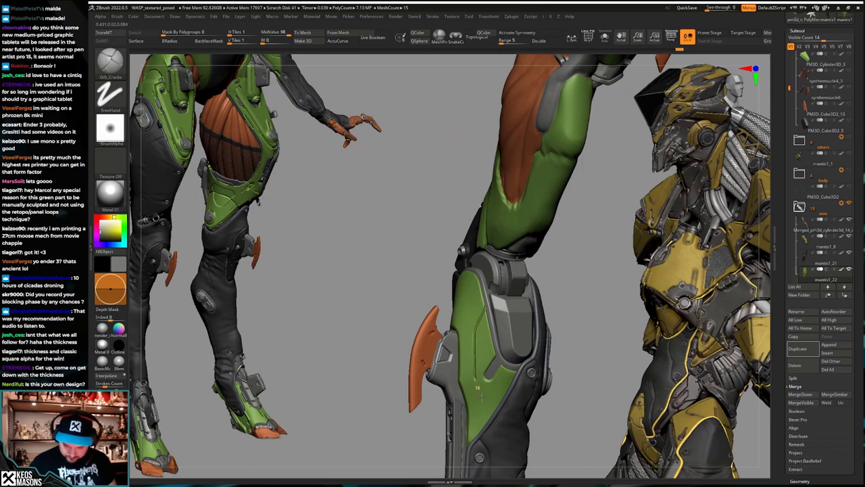
Step: Examine the carved panel line and the forearm's overall shape from different distances and angles
{"action": "key", "text": "ctrl+z"}
{"action": "key", "text": "ctrl+z"}
{"action": "key", "text": "ctrl+z"}
{"action": "key", "text": "ctrl+z"}
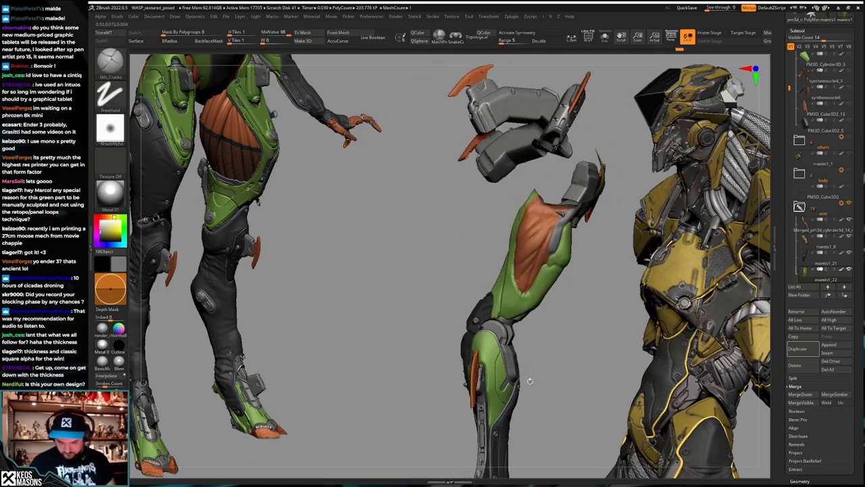
{"action": "key", "text": "ctrl+z"}
{"action": "key", "text": "ctrl+z"}
{"action": "key", "text": "ctrl+z"}
{"action": "key", "text": "ctrl+z"}
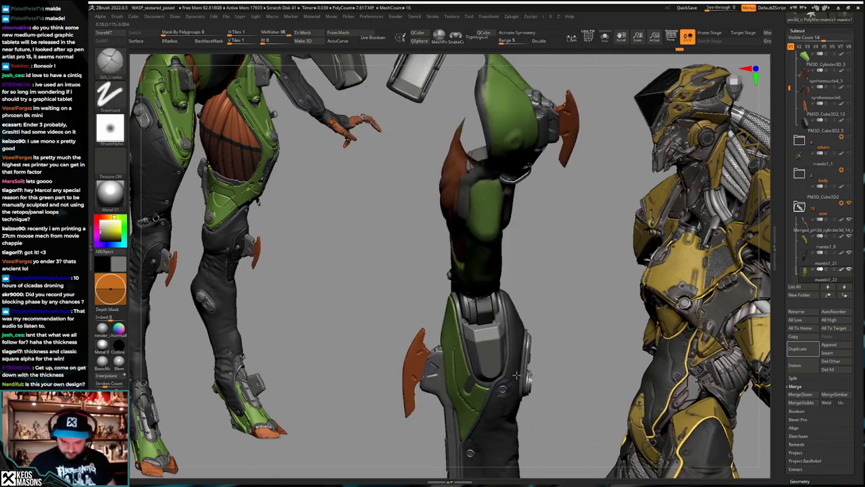
Step: Undo the long panel line carved beside the grey block on the green forearm panel
{"action": "key", "text": "ctrl+z"}
{"action": "key", "text": "ctrl+z"}
{"action": "key", "text": "ctrl+z"}
{"action": "key", "text": "ctrl+z"}
{"action": "key", "text": "ctrl+z"}
{"action": "key", "text": "ctrl+z"}
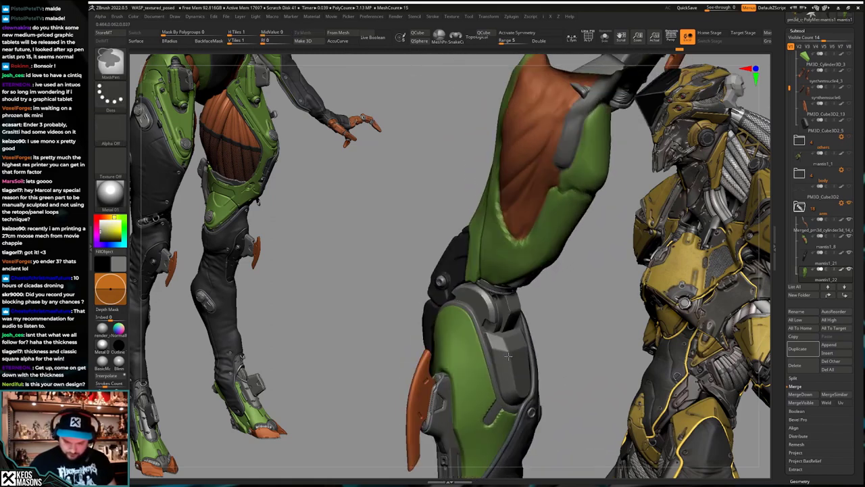
{"action": "key", "text": "ctrl+z"}
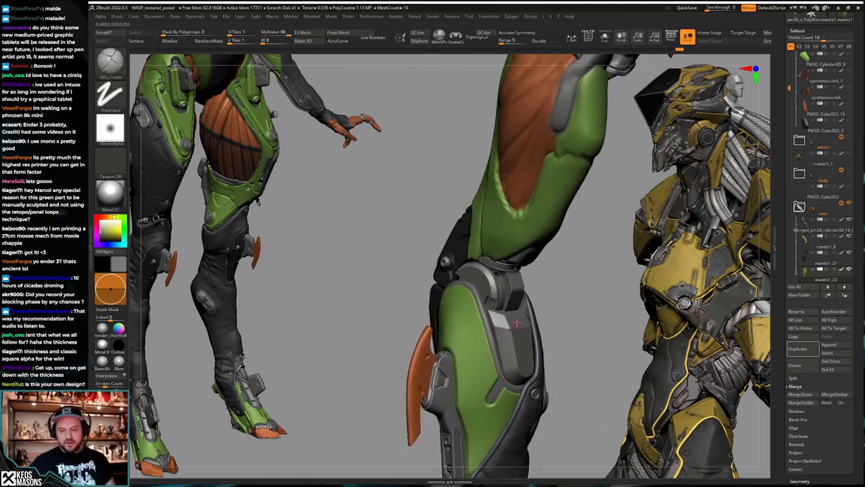
Step: Try a curved, stepped panel line over the upper green panel with Orb_Cracks and undo the strokes
{"action": "key", "text": "space"}
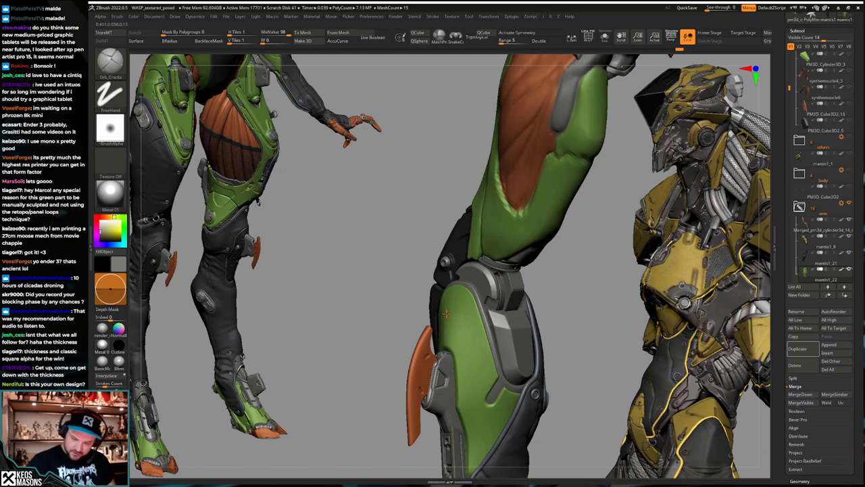
{"action": "key", "text": "ctrl+z"}
{"action": "key", "text": "ctrl+z"}
{"action": "key", "text": "ctrl+z"}
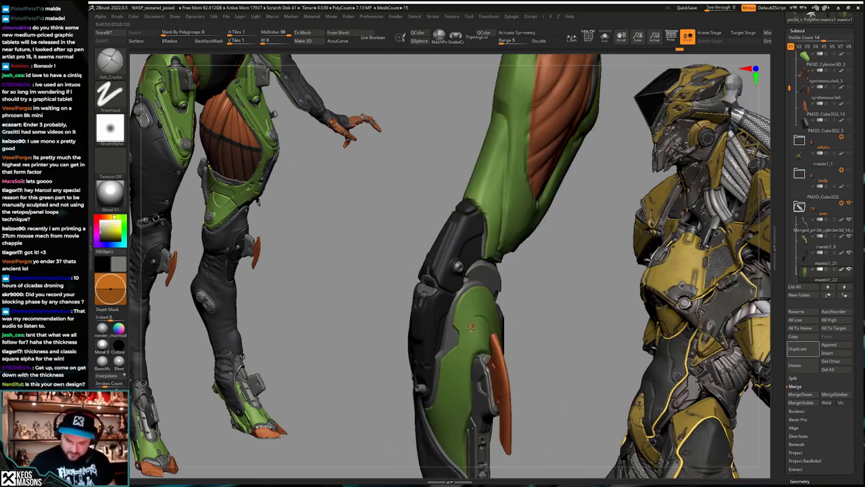
{"action": "key", "text": "ctrl+z"}
{"action": "key", "text": "ctrl+z"}
{"action": "key", "text": "ctrl+z"}
{"action": "key", "text": "ctrl+z"}
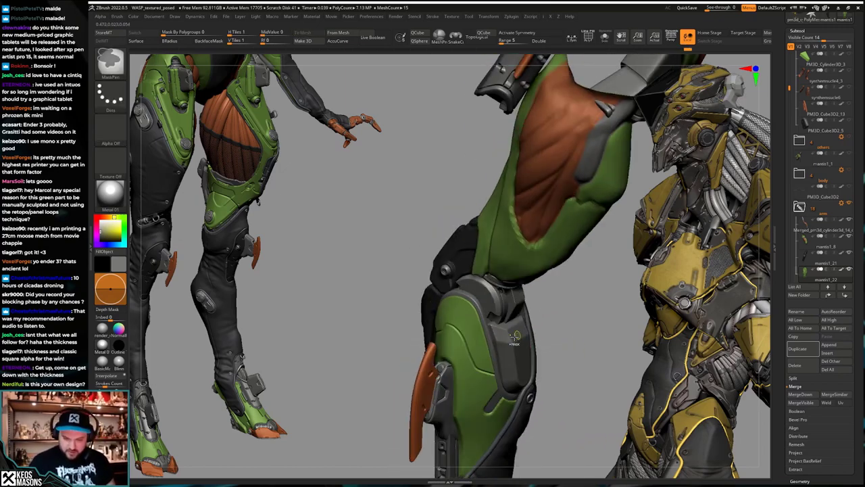
{"action": "key", "text": "ctrl+z"}
{"action": "key", "text": "ctrl+z"}
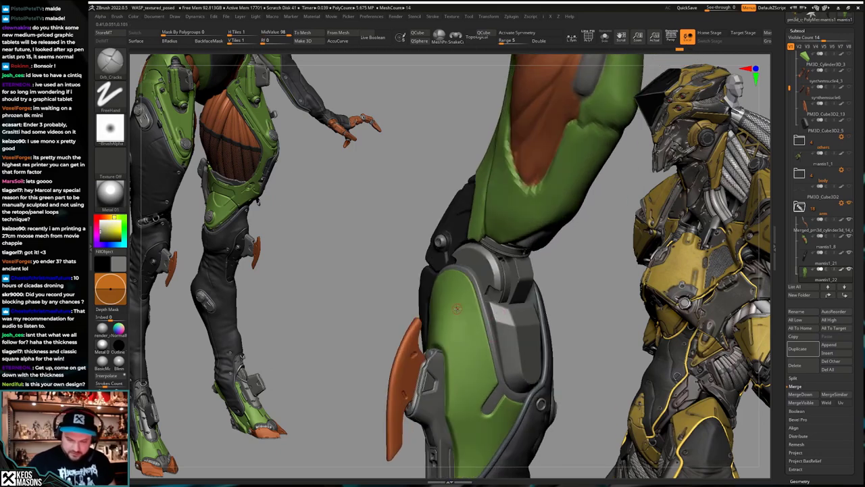
Step: Adjust the Orb_Cracks stroke settings and clear any mask on the green panel
{"action": "key", "text": "space"}
{"action": "left_click_drag", "start_coordinate": [436, 401], "coordinate": [443, 400]}
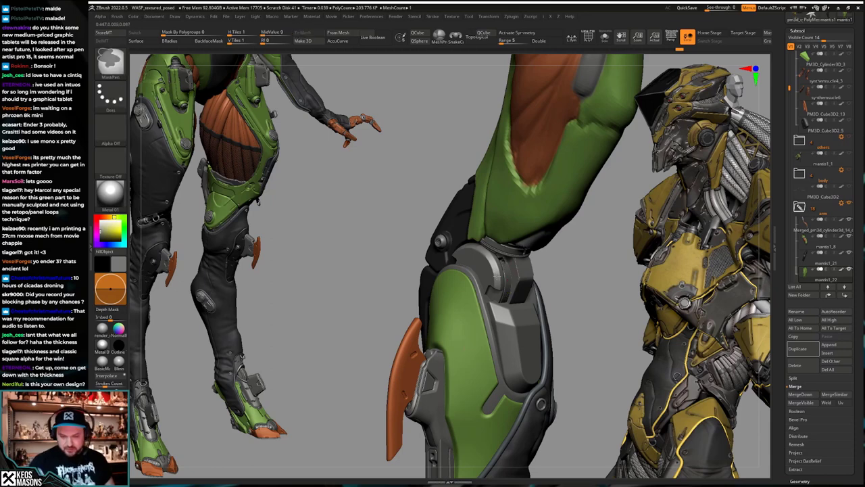
{"action": "mouse_move", "coordinate": [581, 316]}
{"action": "left_mouse_down"}
{"action": "mouse_move", "coordinate": [543, 310]}
{"action": "mouse_move", "coordinate": [550, 342]}
{"action": "left_mouse_up"}
{"action": "key", "text": "space"}
{"action": "key", "text": "ctrl+shift"}
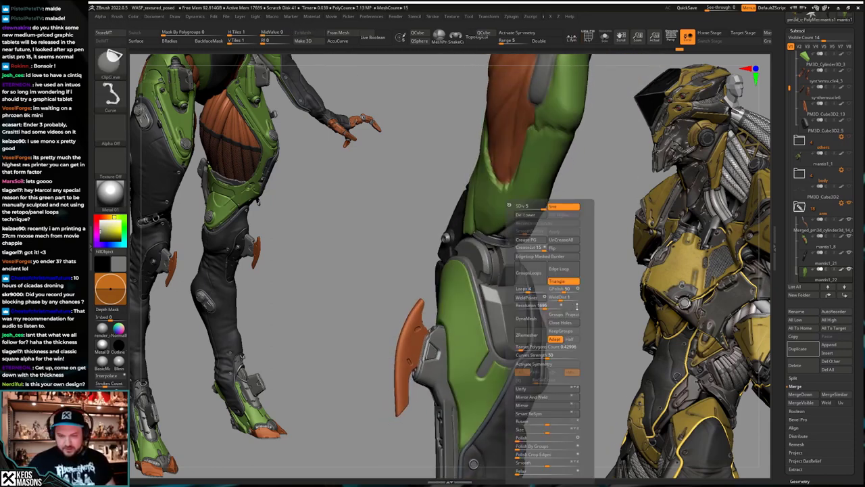
{"action": "key", "text": "ctrl+shift"}
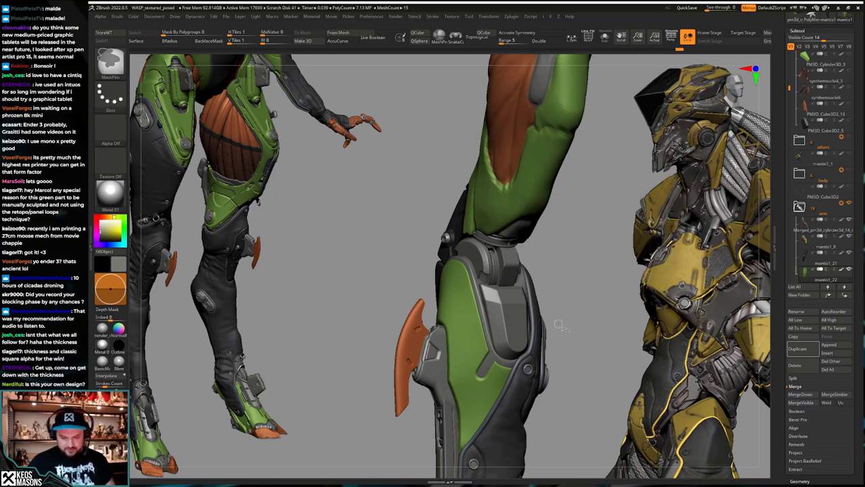
{"action": "mouse_move", "coordinate": [559, 324]}
{"action": "left_mouse_down", "text": "ctrl"}
{"action": "mouse_move", "coordinate": [565, 330]}
{"action": "mouse_move", "coordinate": [553, 329]}
{"action": "mouse_move", "coordinate": [551, 344]}
{"action": "left_mouse_up", "text": "ctrl"}
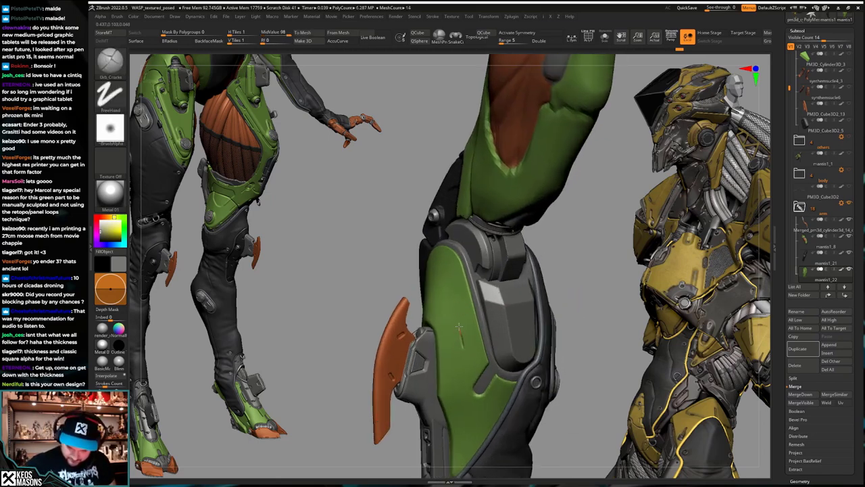
Step: Try a straight panel line down the upper green panel with Orb_Cracks and undo the strokes
{"action": "left_click_drag", "start_coordinate": [459, 326], "coordinate": [459, 321]}
{"action": "mouse_move", "coordinate": [462, 341]}
{"action": "left_mouse_down", "text": "shift"}
{"action": "mouse_move", "coordinate": [469, 325]}
{"action": "mouse_move", "coordinate": [466, 331]}
{"action": "left_mouse_up", "text": "shift"}
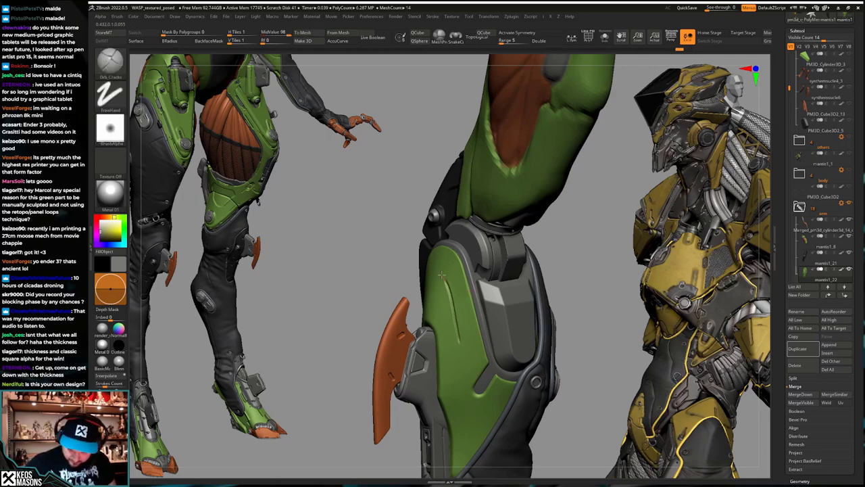
{"action": "left_click_drag", "start_coordinate": [441, 274], "coordinate": [440, 272]}
{"action": "mouse_move", "coordinate": [581, 331]}
{"action": "left_mouse_down"}
{"action": "mouse_move", "coordinate": [493, 338]}
{"action": "mouse_move", "coordinate": [524, 368]}
{"action": "mouse_move", "coordinate": [537, 350]}
{"action": "left_mouse_up"}
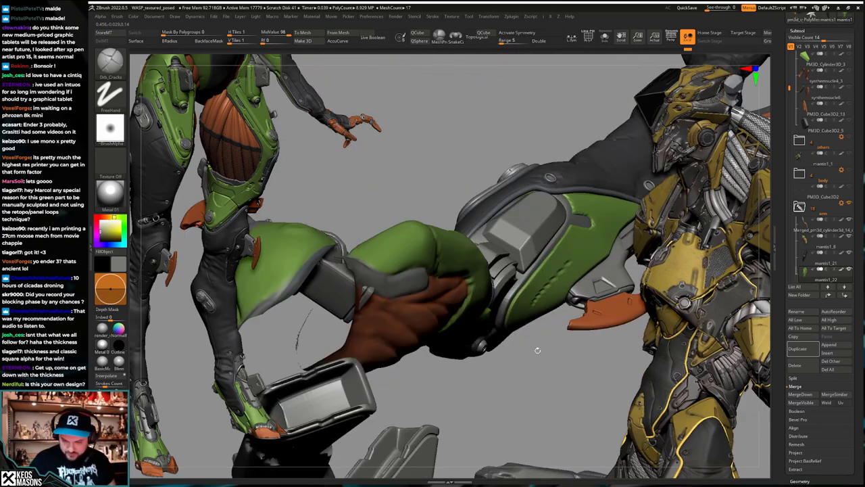
{"action": "key", "text": "ctrl+shift+z"}
{"action": "key", "text": "ctrl+shift+z"}
{"action": "key", "text": "ctrl+shift+z"}
{"action": "key", "text": "ctrl+shift+z"}
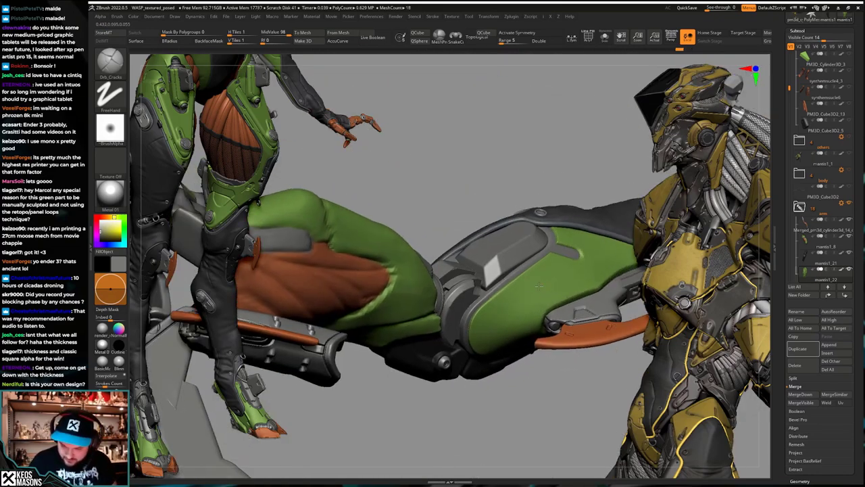
Step: Carve a straight panel line down the upper green panel beside the grey block, undoing and redrawing trial strokes
{"action": "key", "text": "ctrl+shift+z"}
{"action": "key", "text": "ctrl+shift+z"}
{"action": "key", "text": "ctrl+shift+z"}
{"action": "key", "text": "ctrl+shift+z"}
{"action": "key", "text": "ctrl+shift+z"}
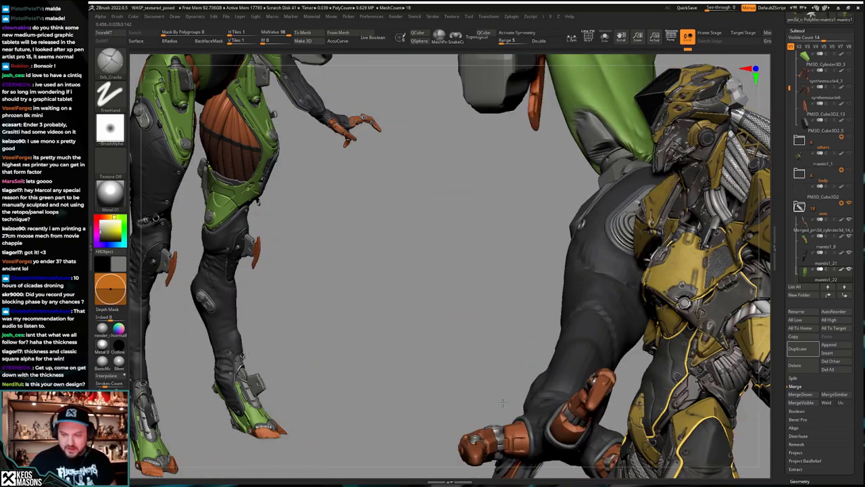
{"action": "key", "text": "ctrl+shift+z"}
{"action": "key", "text": "ctrl+shift+z"}
{"action": "key", "text": "ctrl+shift+z"}
{"action": "key", "text": "ctrl+shift+z"}
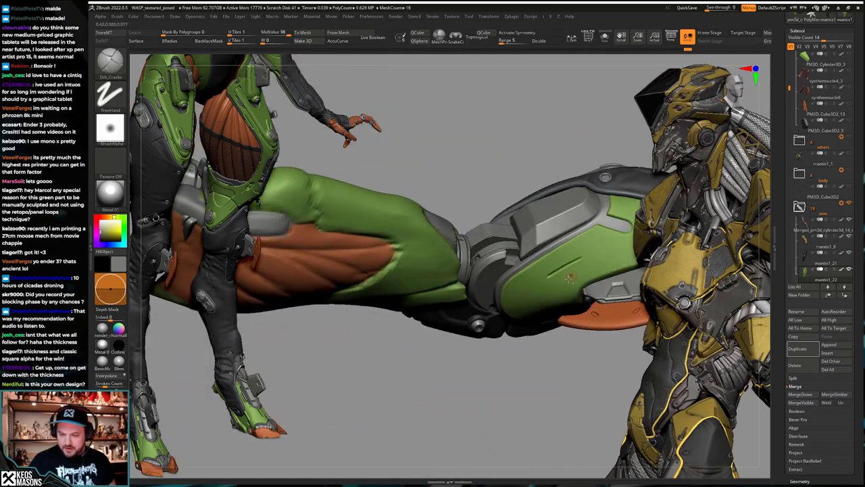
{"action": "key", "text": "ctrl+z"}
{"action": "key", "text": "ctrl+z"}
{"action": "key", "text": "ctrl+z"}
{"action": "key", "text": "ctrl+z"}
{"action": "key", "text": "ctrl+z"}
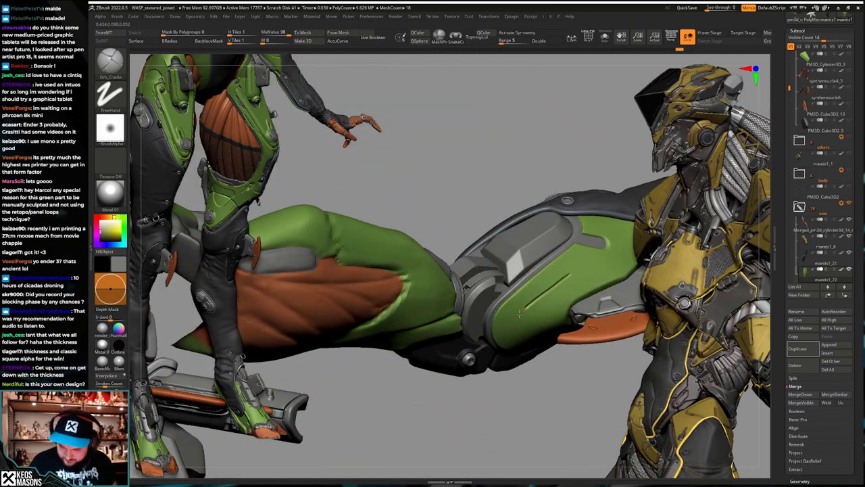
Step: Continue the panel line in a curve around the rounded upper end of the green panel
{"action": "key", "text": "ctrl+shift+z"}
{"action": "key", "text": "ctrl+shift+z"}
{"action": "key", "text": "ctrl+shift+z"}
{"action": "key", "text": "ctrl+shift+z"}
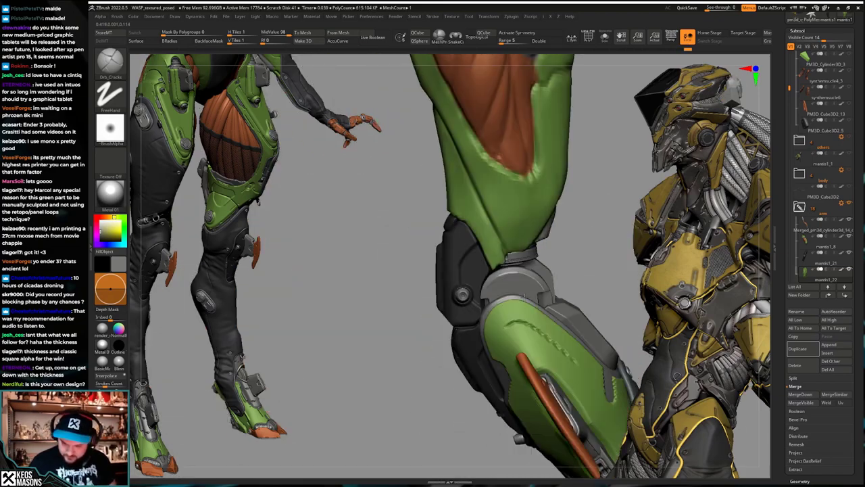
{"action": "right_click_drag", "start_coordinate": [568, 327], "coordinate": [573, 344]}
{"action": "key", "text": "ctrl+shift+z"}
{"action": "key", "text": "ctrl+shift+z"}
{"action": "key", "text": "ctrl+shift+z"}
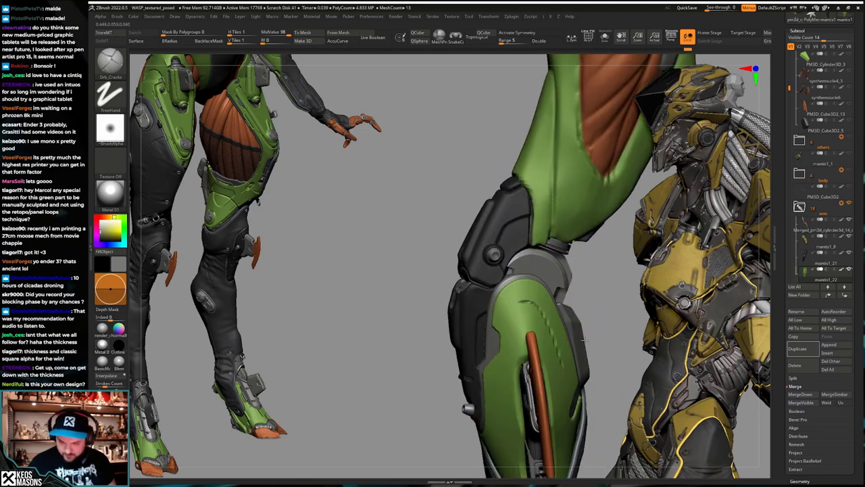
{"action": "right_click_drag", "start_coordinate": [552, 316], "coordinate": [519, 304]}
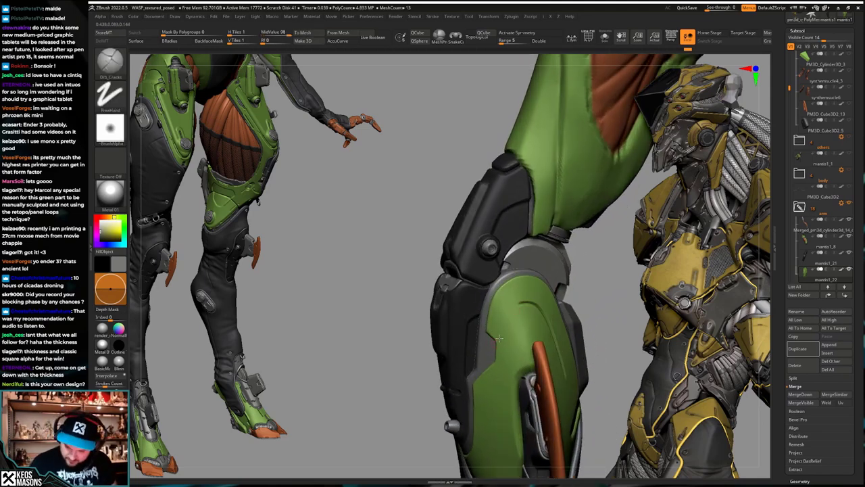
Step: Extend the curved panel line from the panel's upper end down to the notch in the edge facing the black elbow part
{"action": "left_click_drag", "start_coordinate": [510, 325], "coordinate": [500, 338], "text": "shift"}
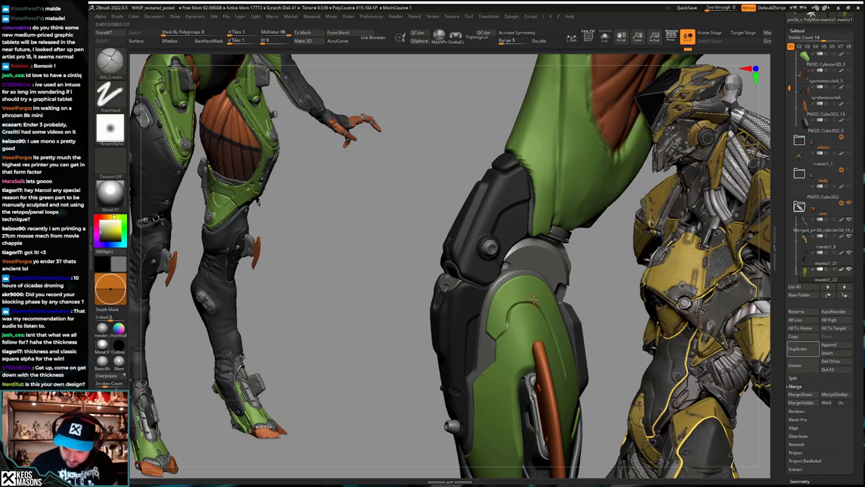
{"action": "left_click_drag", "start_coordinate": [526, 303], "coordinate": [509, 317], "text": "shift"}
{"action": "mouse_move", "coordinate": [534, 300]}
{"action": "right_mouse_down"}
{"action": "mouse_move", "coordinate": [507, 301]}
{"action": "mouse_move", "coordinate": [521, 302]}
{"action": "right_mouse_up"}
{"action": "left_click_drag", "start_coordinate": [521, 302], "coordinate": [511, 313], "text": "shift"}
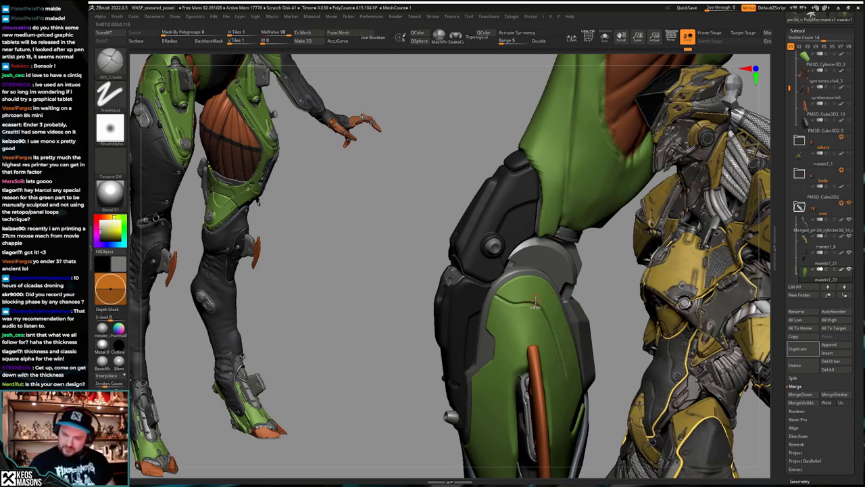
{"action": "mouse_move", "coordinate": [535, 301]}
{"action": "right_mouse_down", "text": "ctrl"}
{"action": "mouse_move", "coordinate": [534, 274]}
{"action": "mouse_move", "coordinate": [541, 323]}
{"action": "right_mouse_up", "text": "ctrl"}
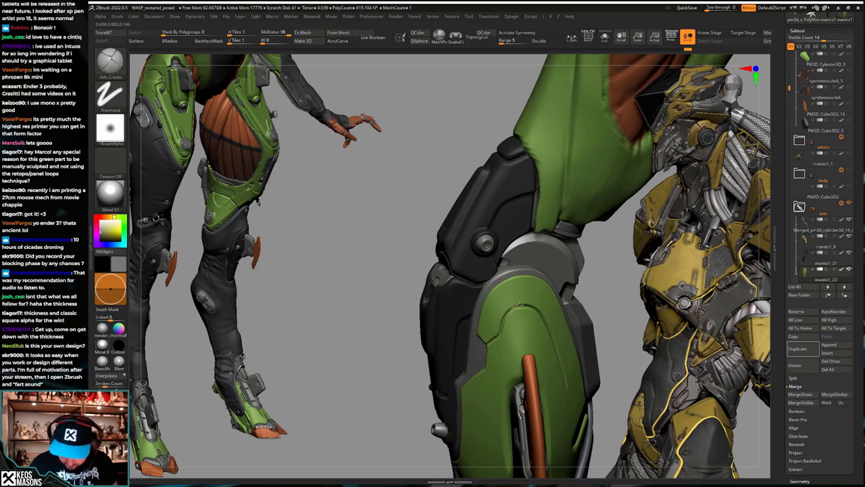
Step: Try angling the panel line's lower end diagonally out to the panel edge beside the grey block
{"action": "mouse_move", "coordinate": [548, 288]}
{"action": "right_mouse_down", "text": "ctrl"}
{"action": "mouse_move", "coordinate": [546, 265]}
{"action": "mouse_move", "coordinate": [523, 290]}
{"action": "mouse_move", "coordinate": [527, 328]}
{"action": "right_mouse_up", "text": "ctrl"}
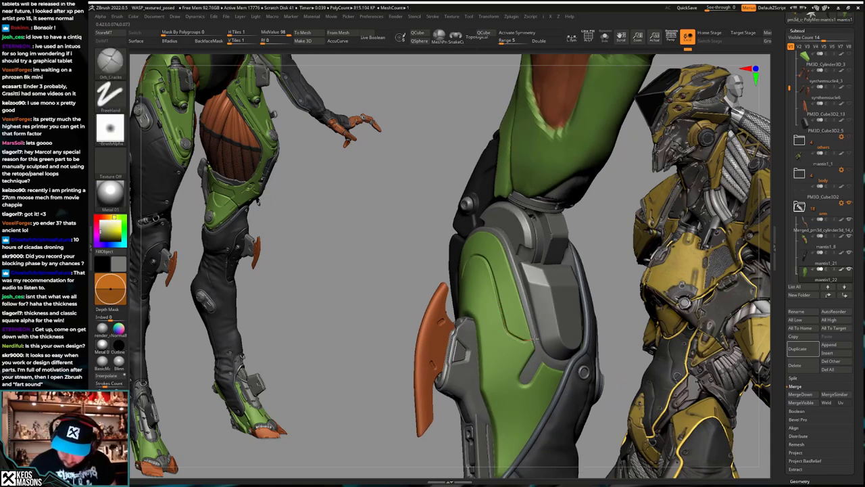
{"action": "right_click_drag", "start_coordinate": [535, 339], "coordinate": [563, 349], "text": "ctrl"}
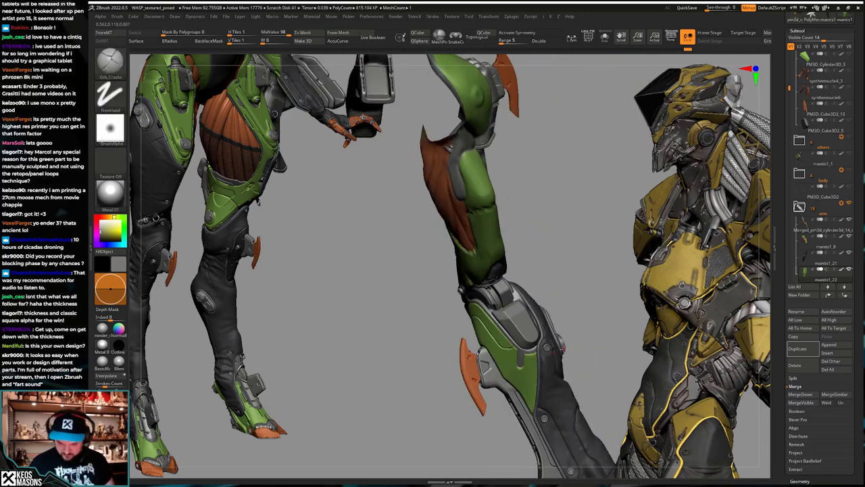
{"action": "left_click_drag", "start_coordinate": [562, 348], "coordinate": [549, 346]}
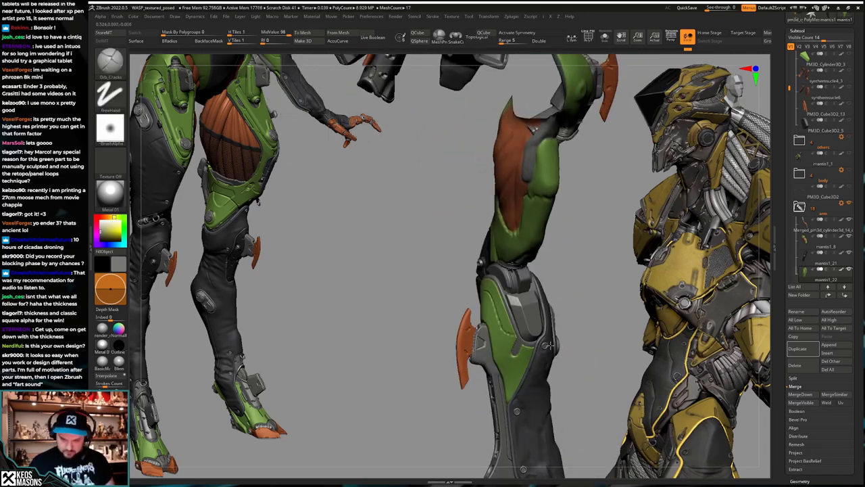
{"action": "right_click_drag", "start_coordinate": [551, 345], "coordinate": [510, 326], "text": "ctrl"}
Step: Isolate the green panel to examine its carved lines, and show the surrounding parts again
{"action": "left_click_drag", "start_coordinate": [783, 352], "coordinate": [782, 101]}
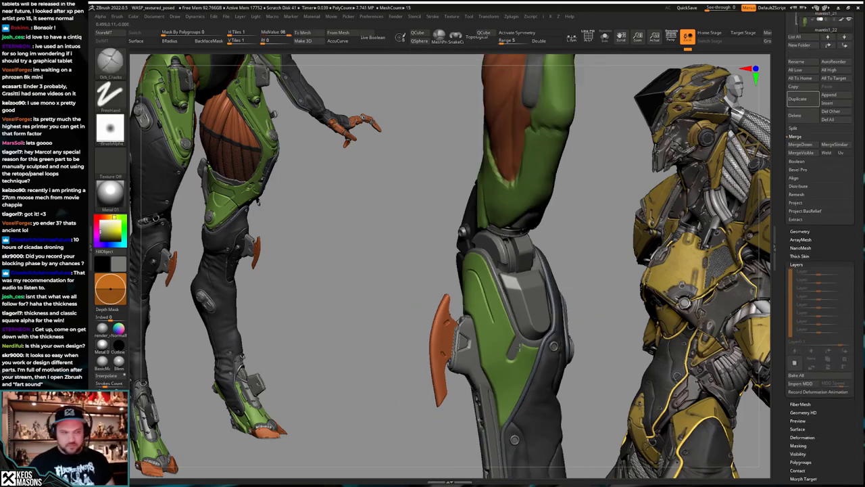
{"action": "key", "text": "alt+s"}
{"action": "right_click_drag", "start_coordinate": [511, 351], "coordinate": [533, 348]}
{"action": "right_click_drag", "start_coordinate": [512, 317], "coordinate": [502, 337], "text": "alt"}
{"action": "right_click_drag", "start_coordinate": [513, 342], "coordinate": [495, 345]}
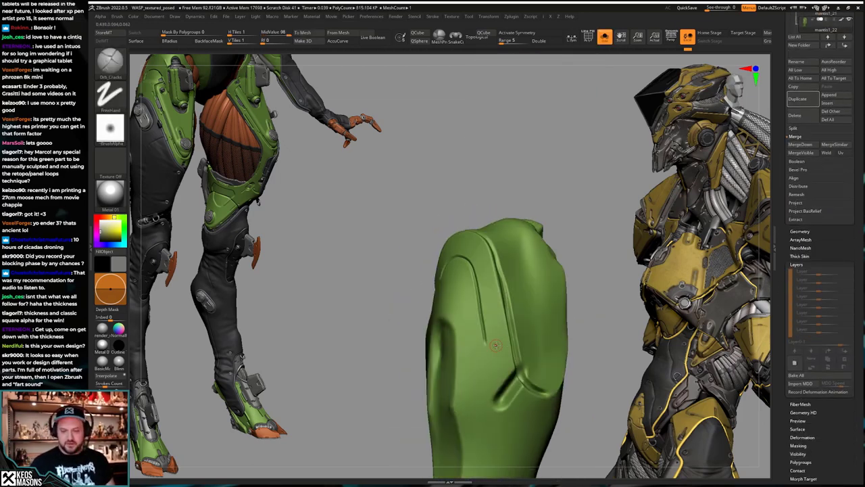
{"action": "key", "text": "ctrl+shift+f"}
Step: Carve a short diagonal groove from the panel line's lower end to the edge beside the grey block
{"action": "key", "text": "space"}
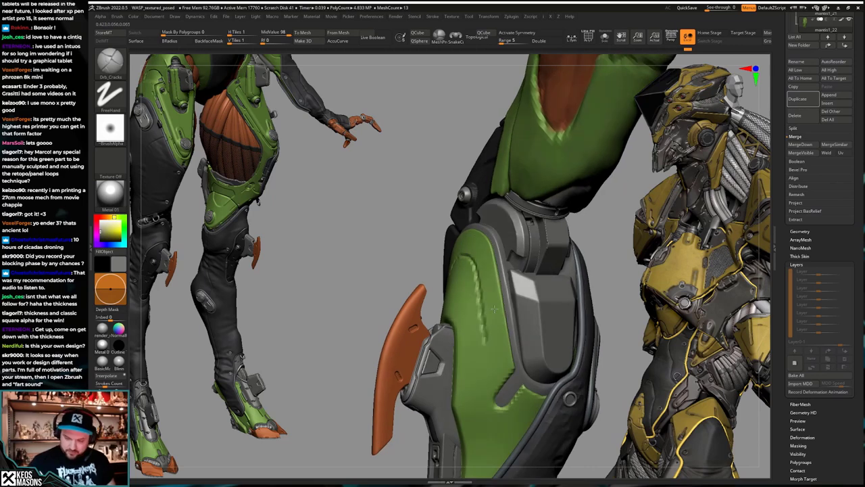
{"action": "right_click_drag", "start_coordinate": [494, 309], "coordinate": [488, 310]}
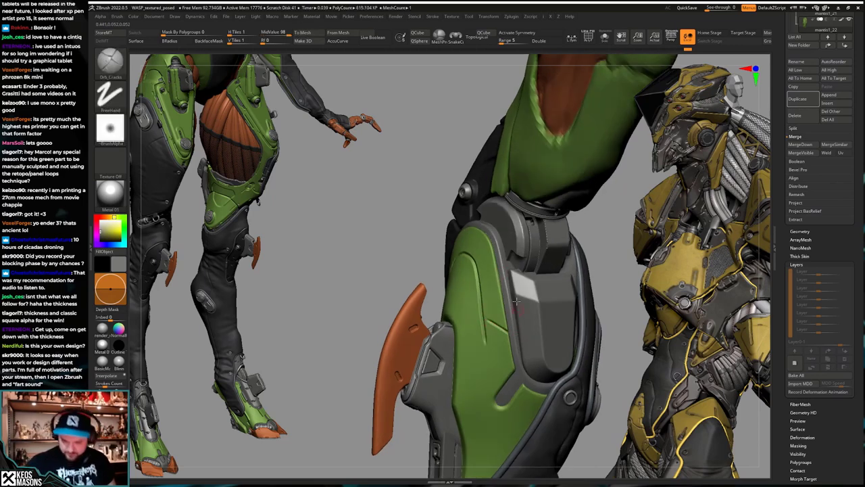
{"action": "key", "text": "b"}
{"action": "left_click", "coordinate": [494, 286]}
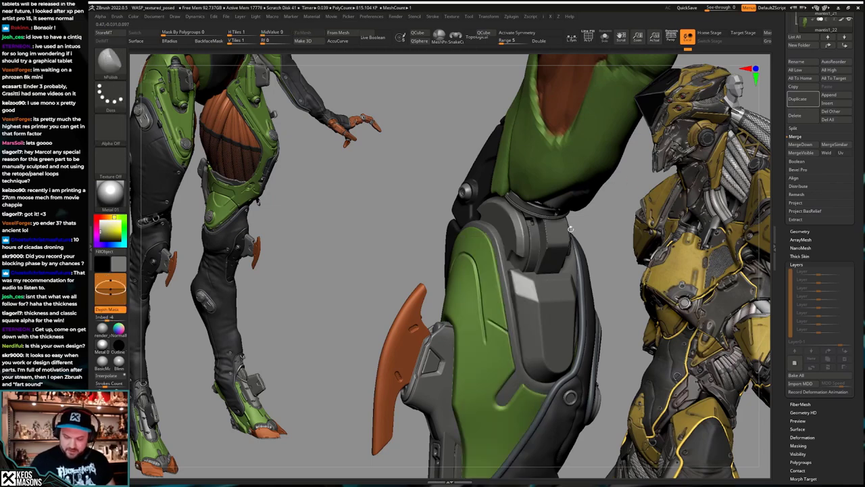
{"action": "key", "text": "space"}
{"action": "left_click", "coordinate": [484, 317]}
{"action": "right_click_drag", "start_coordinate": [482, 317], "coordinate": [487, 338], "text": "ctrl"}
{"action": "key", "text": "space"}
{"action": "left_click", "coordinate": [490, 311]}
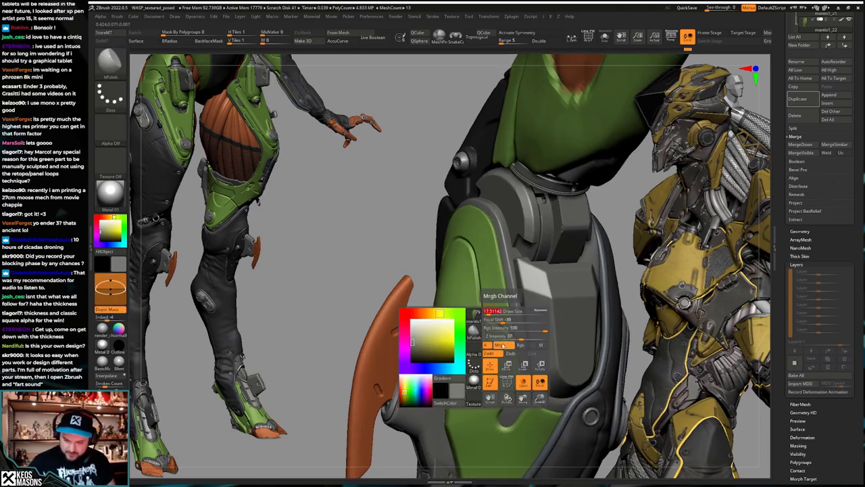
Step: Flatten the leftover groove end below the diagonal corner of the panel line with the Planar brush
{"action": "key", "text": "b"}
{"action": "left_click", "coordinate": [503, 288]}
{"action": "right_click_drag", "start_coordinate": [505, 331], "coordinate": [477, 323]}
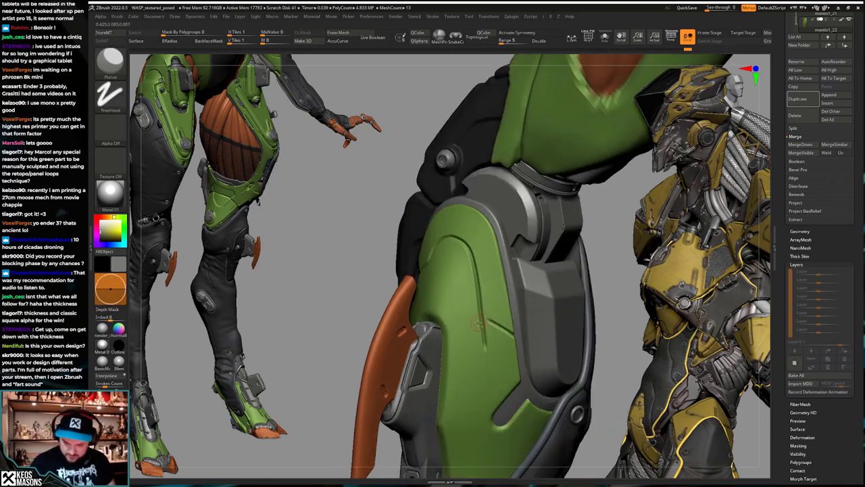
{"action": "key", "text": "space"}
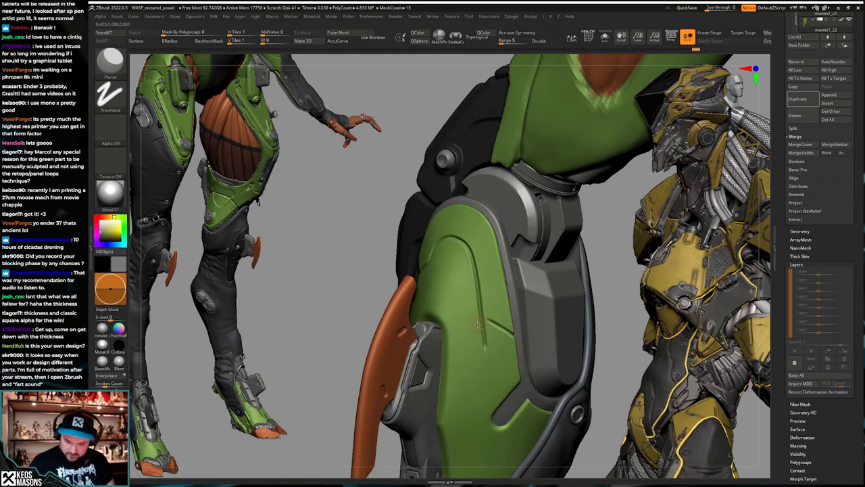
{"action": "left_click_drag", "start_coordinate": [484, 344], "coordinate": [482, 336]}
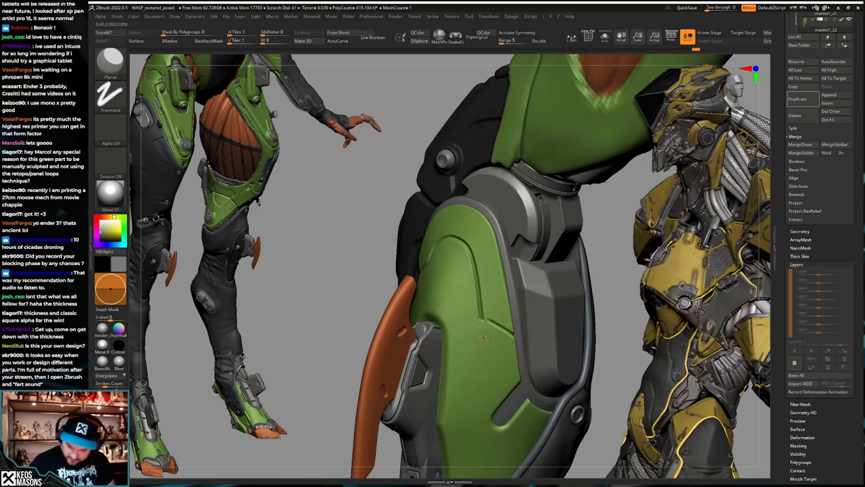
Step: Polish and smooth the surface below the panel line's diagonal corner with the hPolish brush
{"action": "right_click_drag", "start_coordinate": [479, 313], "coordinate": [508, 325]}
{"action": "key", "text": "space"}
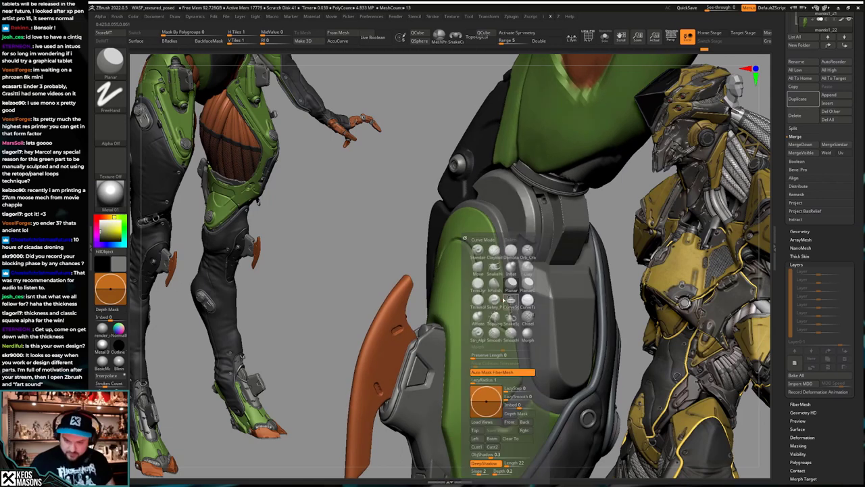
{"action": "left_click", "coordinate": [511, 296]}
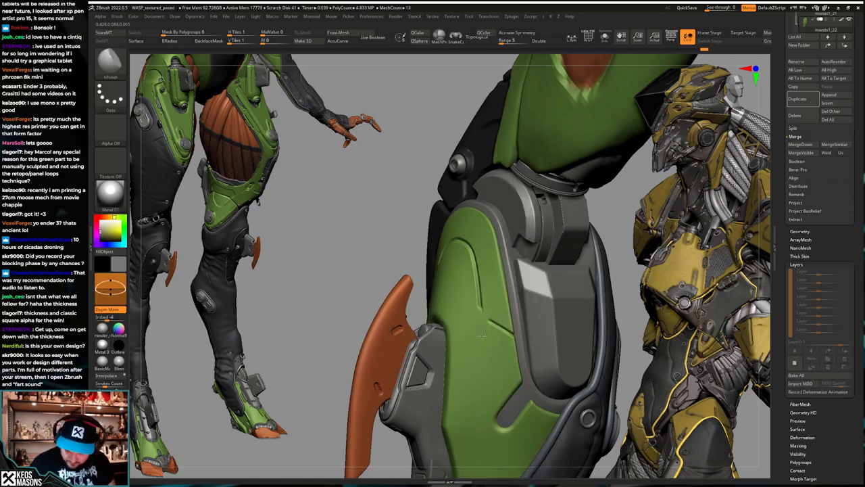
{"action": "left_click_drag", "start_coordinate": [480, 327], "coordinate": [482, 329], "text": "shift"}
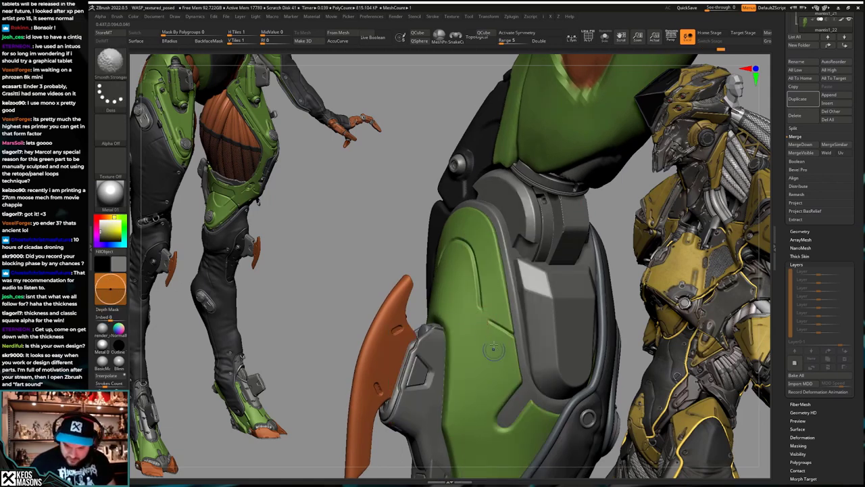
Step: Carve the missing corner with a smaller Orb_Cracks brush, joining the curved panel line to its diagonal groove
{"action": "key", "text": "space"}
{"action": "left_click", "coordinate": [529, 269]}
{"action": "key", "text": "space"}
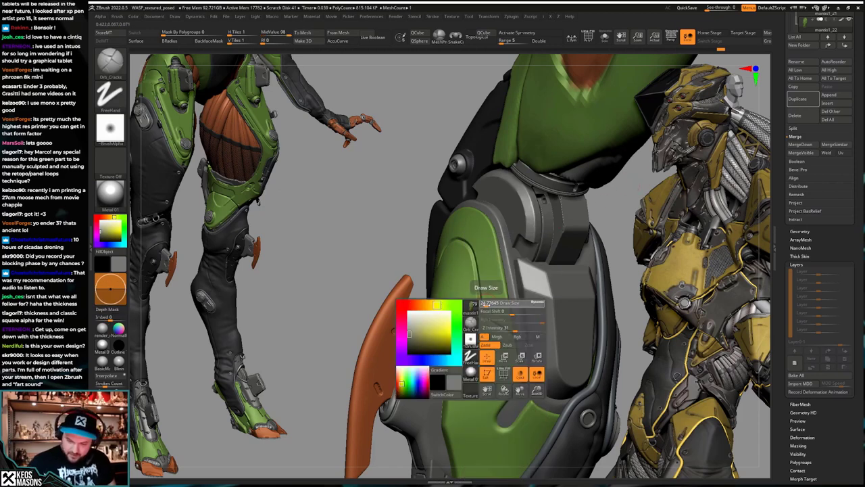
{"action": "left_click", "coordinate": [484, 304]}
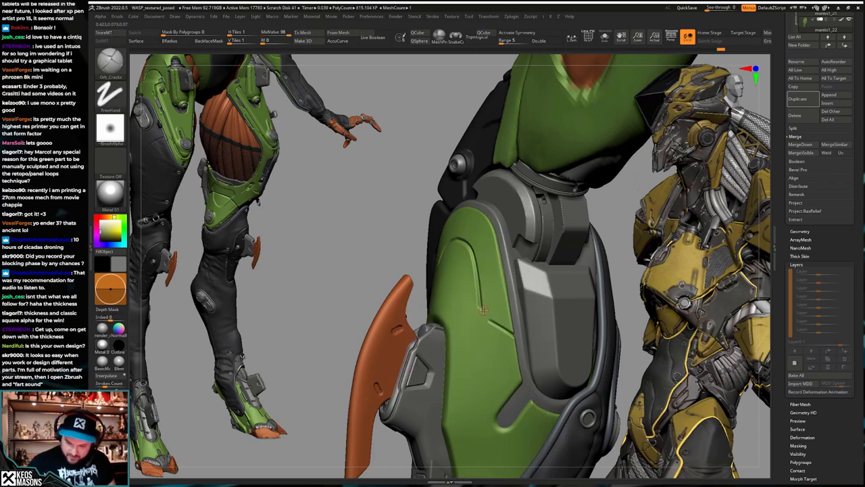
{"action": "key", "text": "space"}
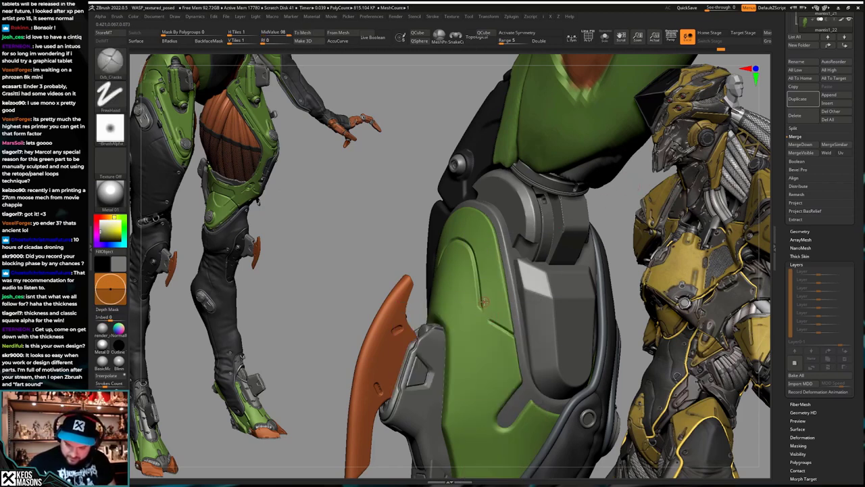
{"action": "key", "text": "space"}
{"action": "mouse_move", "coordinate": [484, 302]}
{"action": "right_mouse_down"}
{"action": "mouse_move", "coordinate": [506, 304]}
{"action": "mouse_move", "coordinate": [487, 307]}
{"action": "right_mouse_up"}
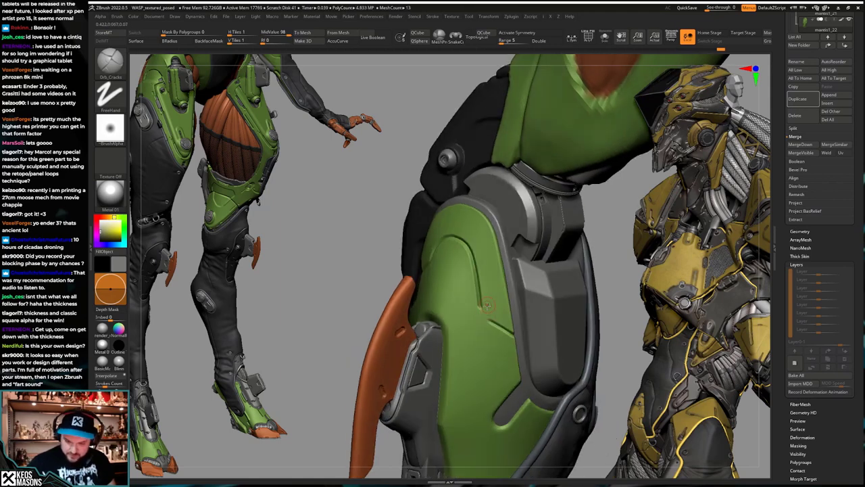
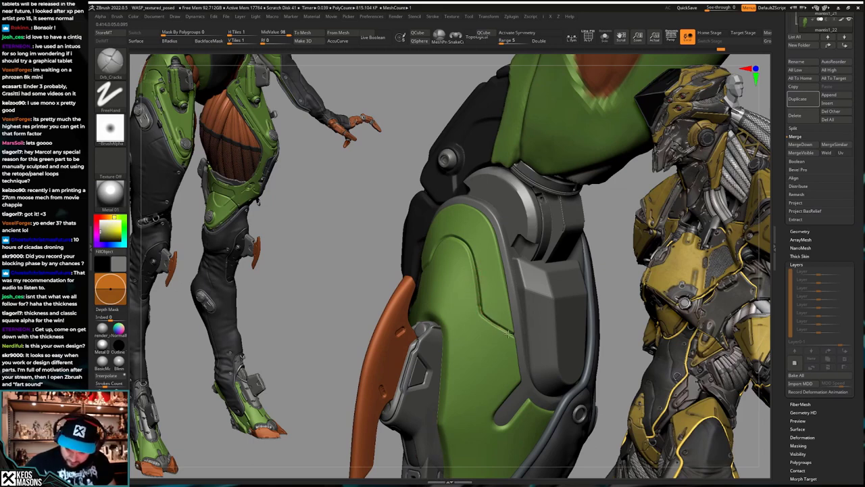
{"action": "right_click_drag", "start_coordinate": [509, 333], "coordinate": [528, 372]}
Step: Try carving a diagonal groove across the green panel's other side, below the black joint, with the Orb_Cracks brush
{"action": "mouse_move", "coordinate": [484, 298]}
{"action": "right_mouse_down"}
{"action": "mouse_move", "coordinate": [514, 309]}
{"action": "mouse_move", "coordinate": [479, 323]}
{"action": "mouse_move", "coordinate": [474, 286]}
{"action": "right_mouse_up"}
{"action": "key", "text": "space"}
{"action": "left_click", "coordinate": [512, 301]}
{"action": "key", "text": "space"}
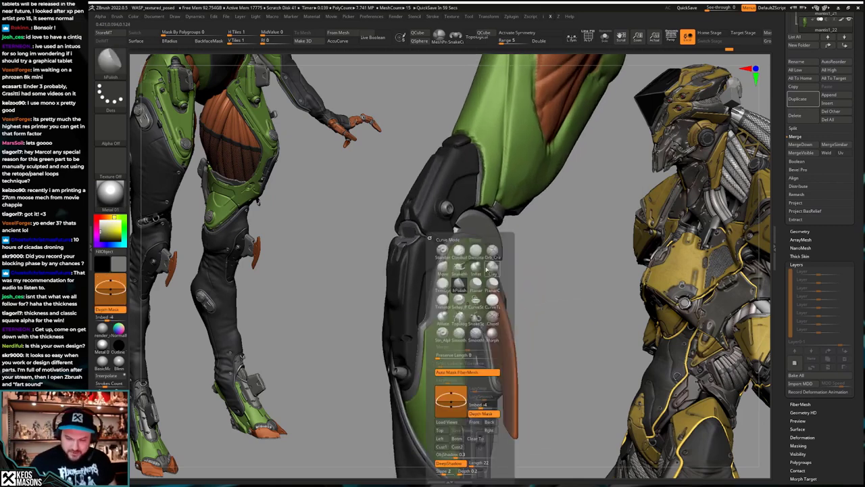
{"action": "left_click", "coordinate": [492, 251]}
{"action": "mouse_move", "coordinate": [444, 313]}
{"action": "right_mouse_down", "text": "ctrl"}
{"action": "mouse_move", "coordinate": [442, 287]}
{"action": "mouse_move", "coordinate": [449, 315]}
{"action": "mouse_move", "coordinate": [530, 329]}
{"action": "mouse_move", "coordinate": [516, 371]}
{"action": "mouse_move", "coordinate": [513, 352]}
{"action": "right_mouse_up", "text": "ctrl"}
{"action": "right_click_drag", "start_coordinate": [511, 325], "coordinate": [498, 319]}
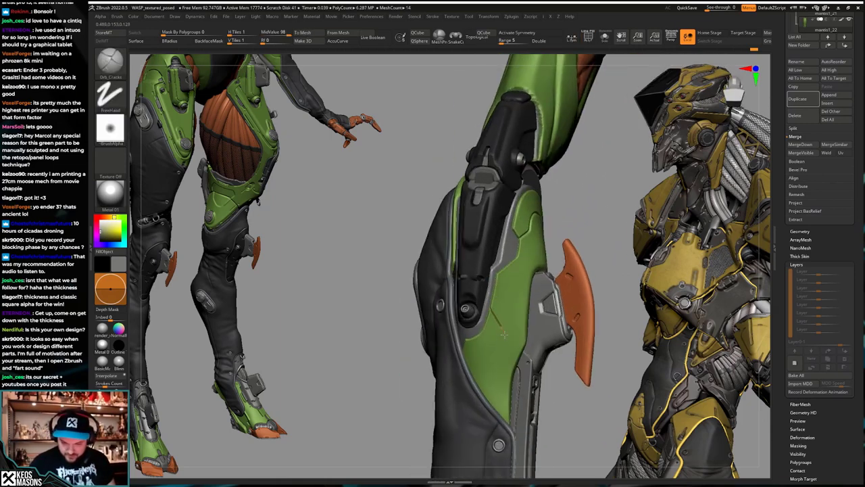
{"action": "mouse_move", "coordinate": [485, 420]}
{"action": "right_mouse_down", "text": "ctrl"}
{"action": "mouse_move", "coordinate": [499, 375]}
{"action": "mouse_move", "coordinate": [543, 388]}
{"action": "mouse_move", "coordinate": [506, 401]}
{"action": "mouse_move", "coordinate": [464, 346]}
{"action": "right_mouse_up", "text": "ctrl"}
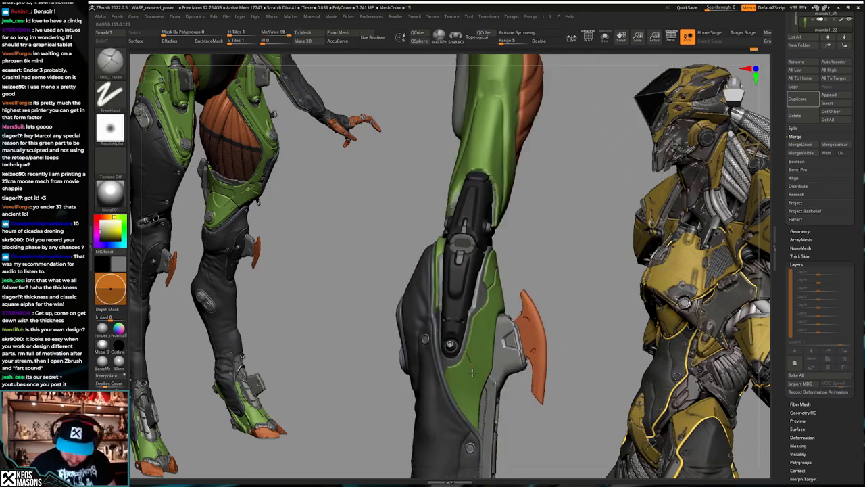
{"action": "left_click_drag", "start_coordinate": [468, 408], "coordinate": [469, 414]}
{"action": "key", "text": "ctrl+z"}
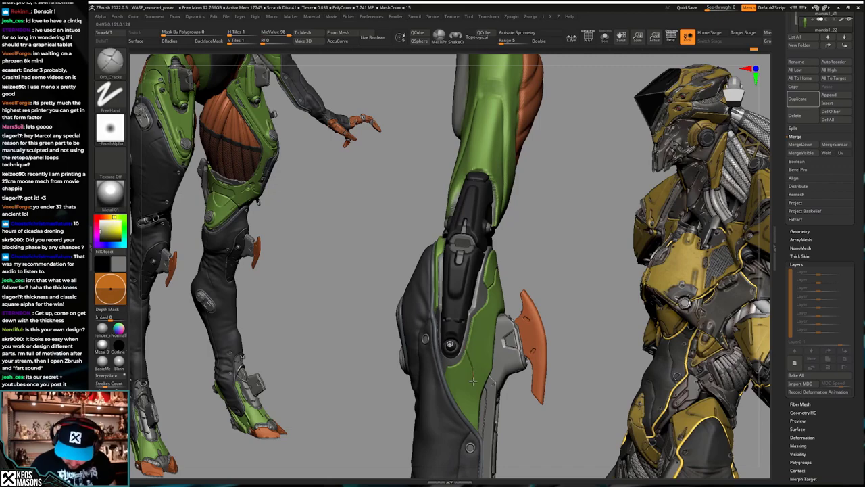
{"action": "mouse_move", "coordinate": [458, 427]}
{"action": "right_mouse_down", "text": "ctrl"}
{"action": "mouse_move", "coordinate": [552, 369]}
{"action": "mouse_move", "coordinate": [550, 346]}
{"action": "mouse_move", "coordinate": [551, 360]}
{"action": "mouse_move", "coordinate": [525, 361]}
{"action": "mouse_move", "coordinate": [538, 345]}
{"action": "mouse_move", "coordinate": [548, 349]}
{"action": "mouse_move", "coordinate": [545, 331]}
{"action": "mouse_move", "coordinate": [482, 352]}
{"action": "mouse_move", "coordinate": [485, 324]}
{"action": "mouse_move", "coordinate": [496, 350]}
{"action": "mouse_move", "coordinate": [518, 291]}
{"action": "right_mouse_up", "text": "ctrl"}
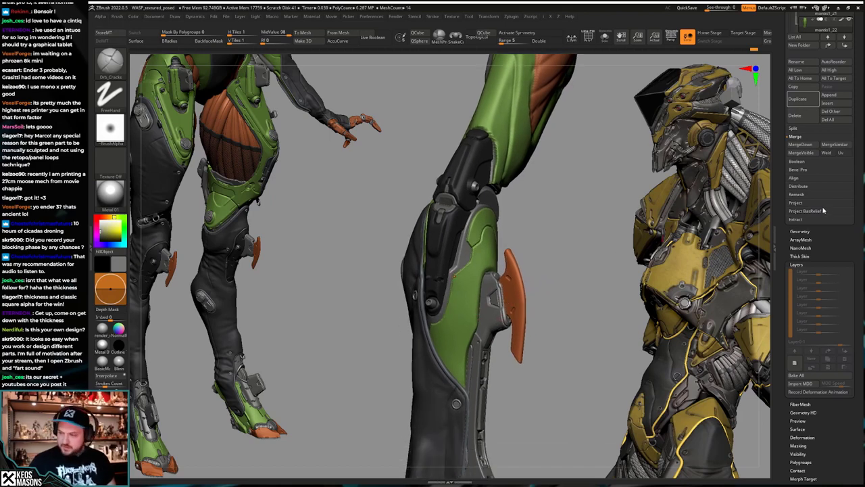
Step: Hide the green panel to examine the grey part beneath it, and show and reselect the panel mantis1_22
{"action": "scroll", "coordinate": [823, 211], "scroll_direction": "up", "scroll_amount": 5}
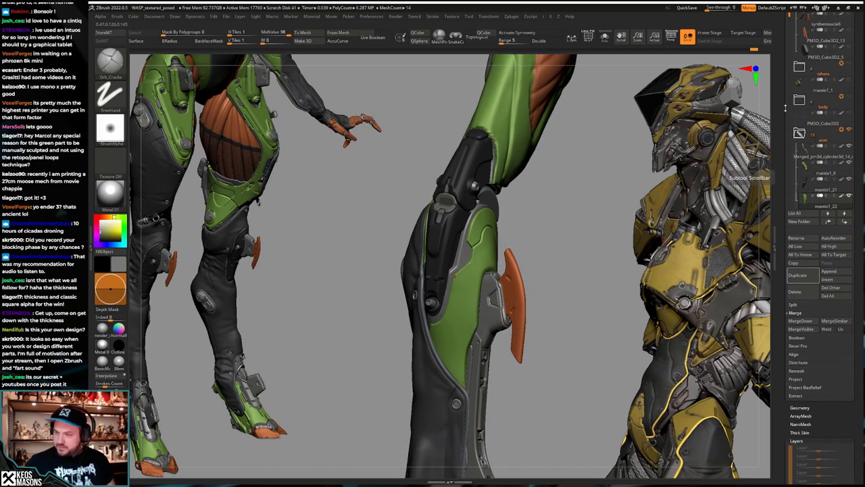
{"action": "scroll", "coordinate": [804, 196], "scroll_direction": "up", "scroll_amount": 4}
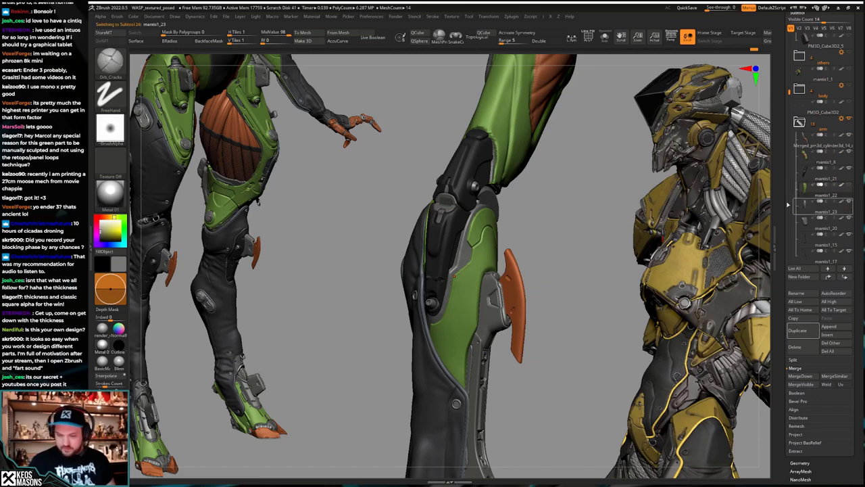
{"action": "mouse_move", "coordinate": [554, 331]}
{"action": "left_mouse_down"}
{"action": "mouse_move", "coordinate": [528, 331]}
{"action": "mouse_move", "coordinate": [564, 330]}
{"action": "mouse_move", "coordinate": [552, 331]}
{"action": "left_mouse_up"}
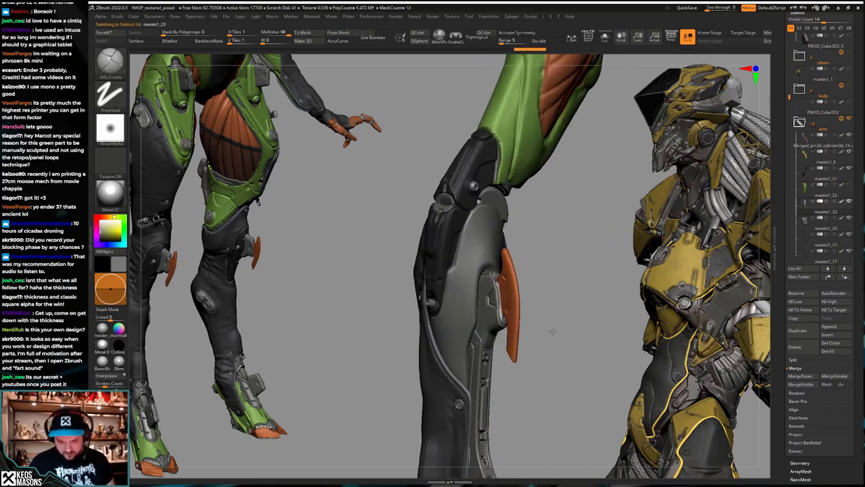
{"action": "key", "text": "ctrl+z"}
{"action": "key", "text": "ctrl+z"}
{"action": "key", "text": "ctrl+z"}
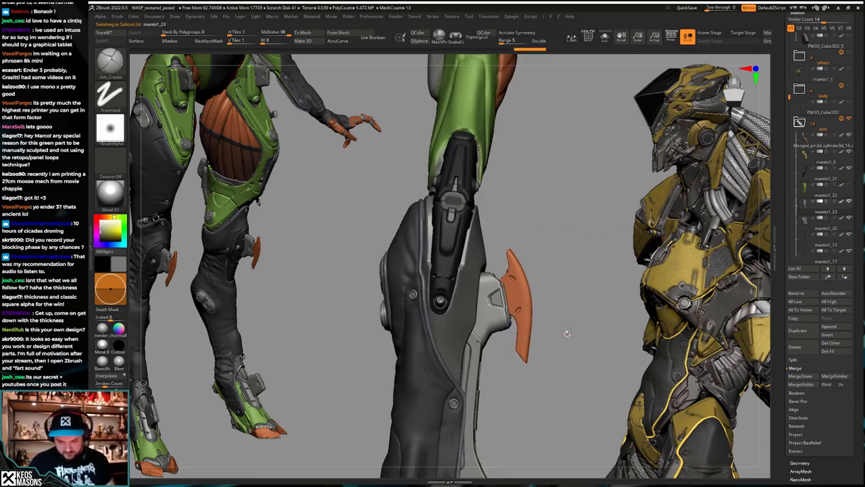
{"action": "right_click", "coordinate": [567, 334]}
{"action": "left_click", "coordinate": [824, 215]}
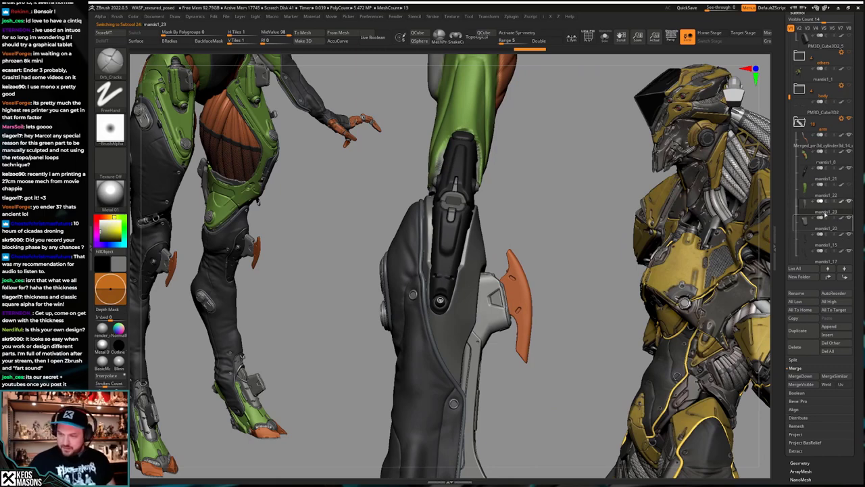
{"action": "left_click", "coordinate": [806, 190]}
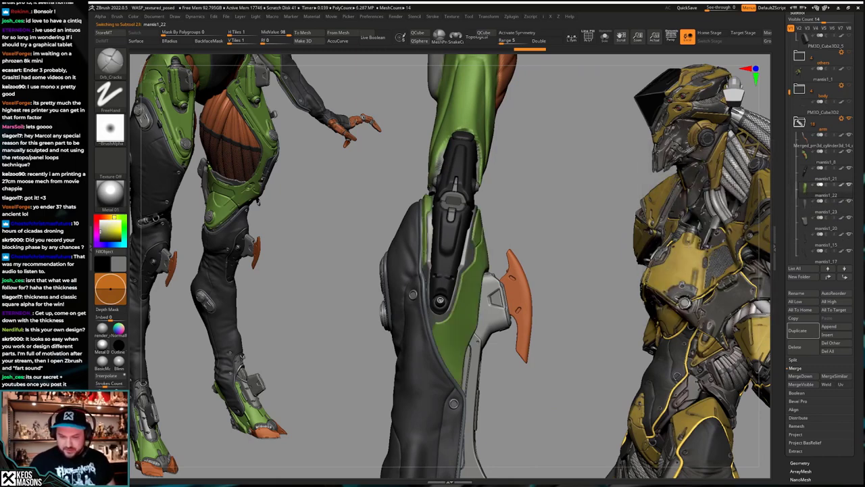
Step: Adjust the green panel's edge around the orange blade's grey mount with a resized Move brush
{"action": "left_click_drag", "start_coordinate": [571, 300], "coordinate": [485, 291]}
{"action": "mouse_move", "coordinate": [500, 360]}
{"action": "left_mouse_down"}
{"action": "mouse_move", "coordinate": [506, 354]}
{"action": "mouse_move", "coordinate": [527, 372]}
{"action": "left_mouse_up"}
{"action": "key", "text": "1"}
{"action": "left_click", "coordinate": [484, 269]}
{"action": "key", "text": "space"}
{"action": "key", "text": "space"}
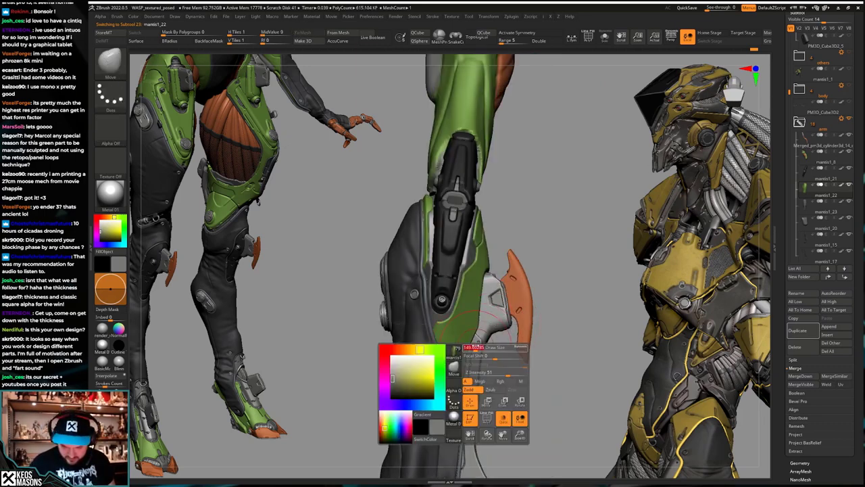
{"action": "left_click_drag", "start_coordinate": [569, 370], "coordinate": [505, 346]}
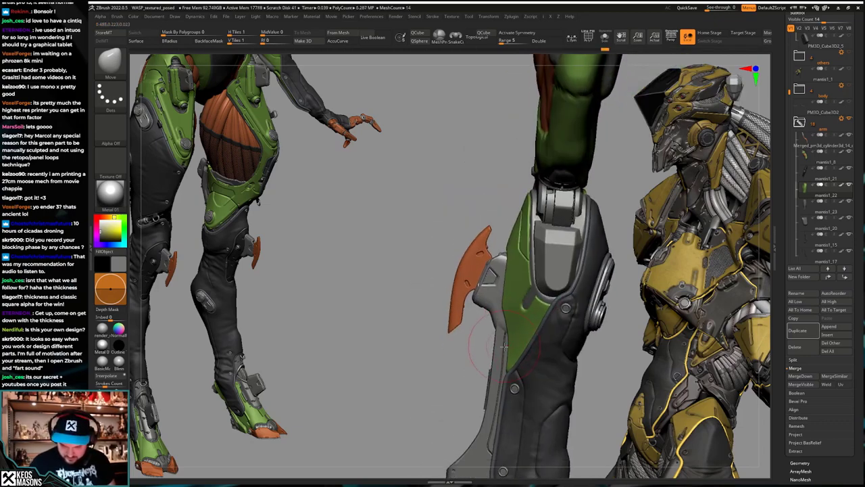
{"action": "left_click_drag", "start_coordinate": [505, 316], "coordinate": [518, 298]}
Step: Isolate the green panel and adjust the upper end of its central slot with a resized Move brush
{"action": "key", "text": "alt+s"}
{"action": "right_click_drag", "start_coordinate": [519, 299], "coordinate": [507, 316]}
{"action": "key", "text": "alt+s"}
{"action": "key", "text": "alt+s"}
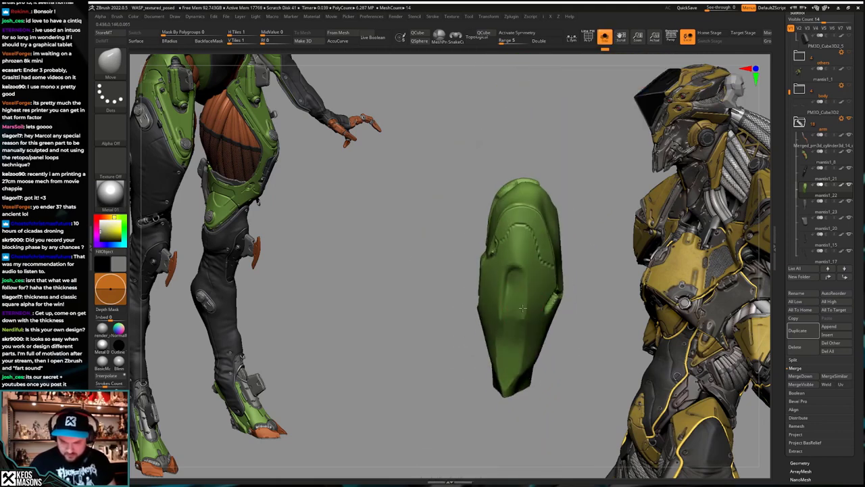
{"action": "left_click_drag", "start_coordinate": [505, 314], "coordinate": [521, 282]}
{"action": "key", "text": "space"}
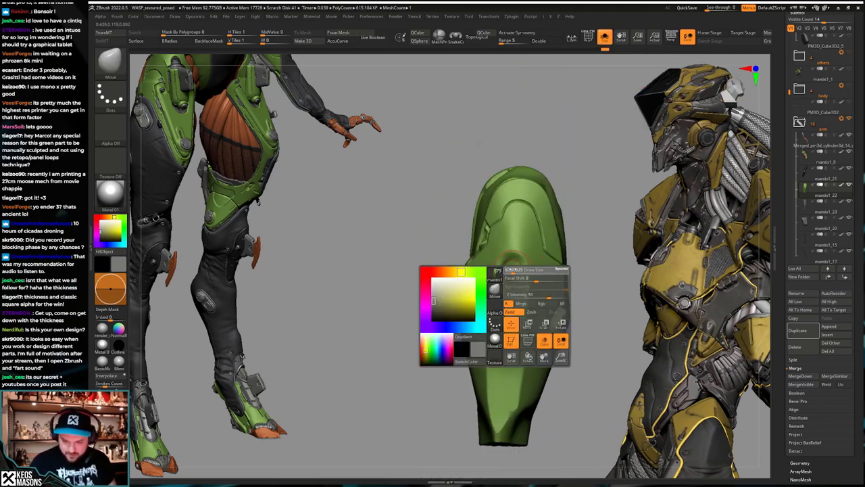
{"action": "right_click_drag", "start_coordinate": [522, 283], "coordinate": [520, 278]}
{"action": "key", "text": "space"}
{"action": "left_click_drag", "start_coordinate": [520, 282], "coordinate": [514, 283]}
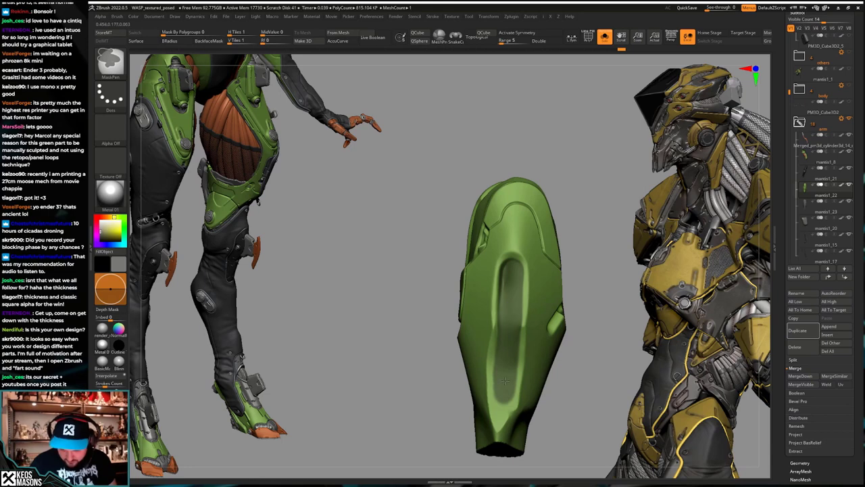
Step: Mask the floor of the central slot along its full length with the MaskPen brush
{"action": "left_click_drag", "start_coordinate": [505, 381], "coordinate": [505, 388], "text": "ctrl"}
{"action": "key", "text": "alt+s"}
{"action": "right_click_drag", "start_coordinate": [505, 387], "coordinate": [507, 370]}
{"action": "key", "text": "alt+s"}
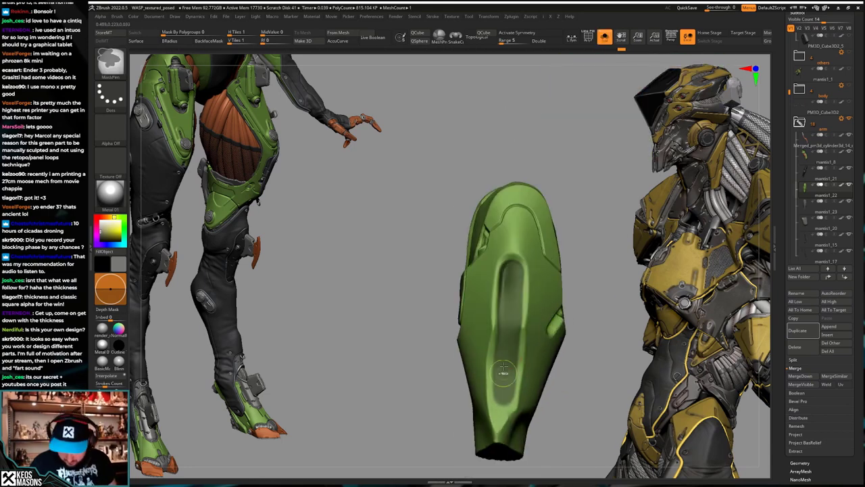
{"action": "key", "text": "alt+s"}
{"action": "right_click_drag", "start_coordinate": [506, 353], "coordinate": [513, 321]}
{"action": "key", "text": "alt+s"}
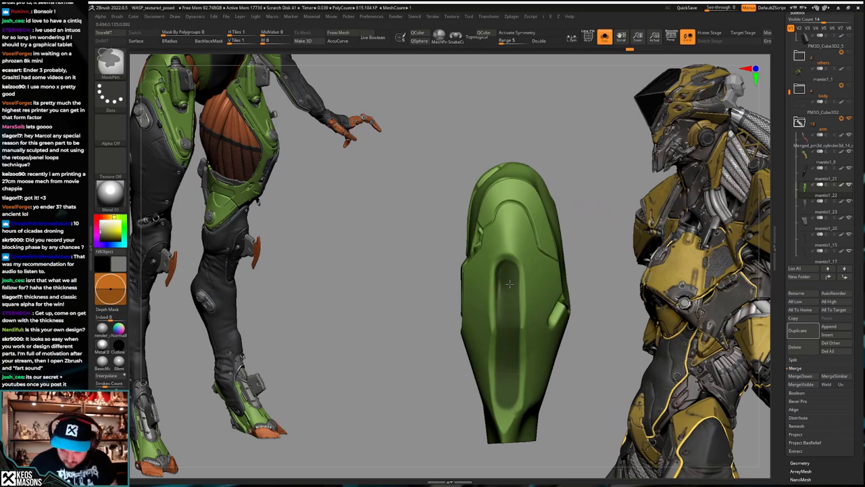
{"action": "right_click_drag", "start_coordinate": [510, 276], "coordinate": [517, 265]}
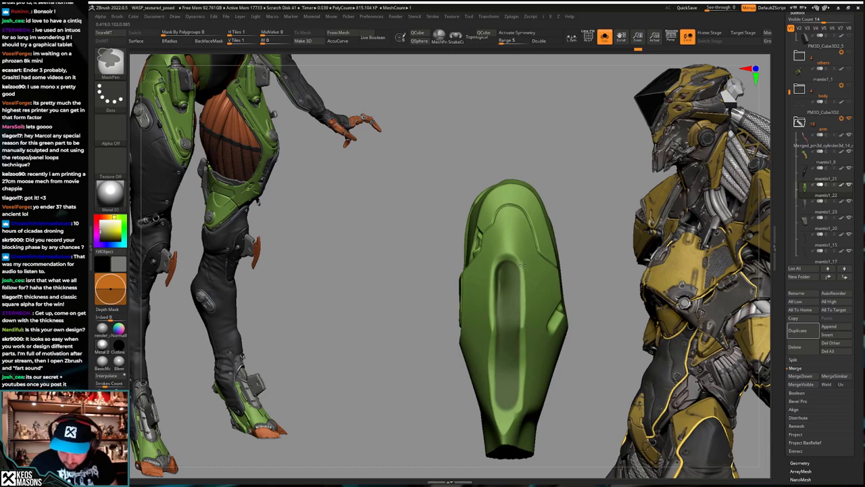
{"action": "right_click_drag", "start_coordinate": [523, 264], "coordinate": [532, 240]}
Step: Invert the mask so that only the central slot's floor stays editable, with the surrounding panel protected
{"action": "right_click_drag", "start_coordinate": [532, 240], "coordinate": [543, 304], "text": "ctrl"}
{"action": "key", "text": "ctrl+i"}
{"action": "key", "text": "w"}
{"action": "key", "text": "ctrl+z"}
{"action": "key", "text": "ctrl+z"}
{"action": "key", "text": "ctrl+z"}
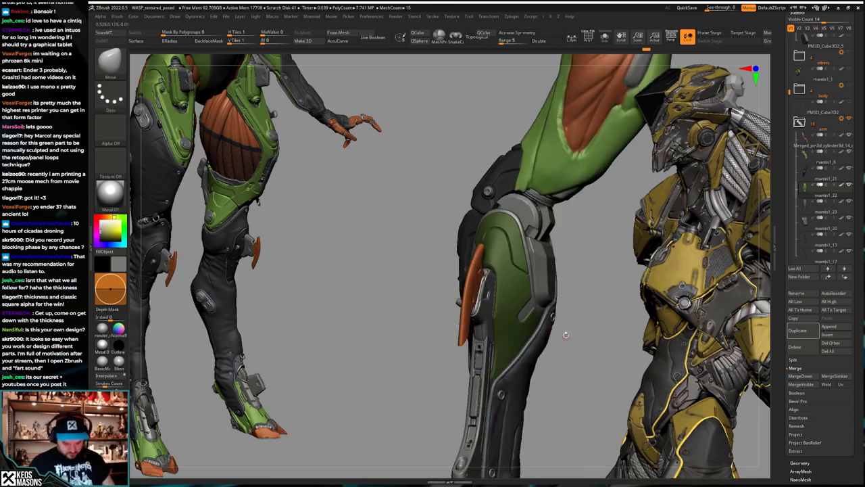
{"action": "key", "text": "space"}
{"action": "left_click", "coordinate": [520, 310]}
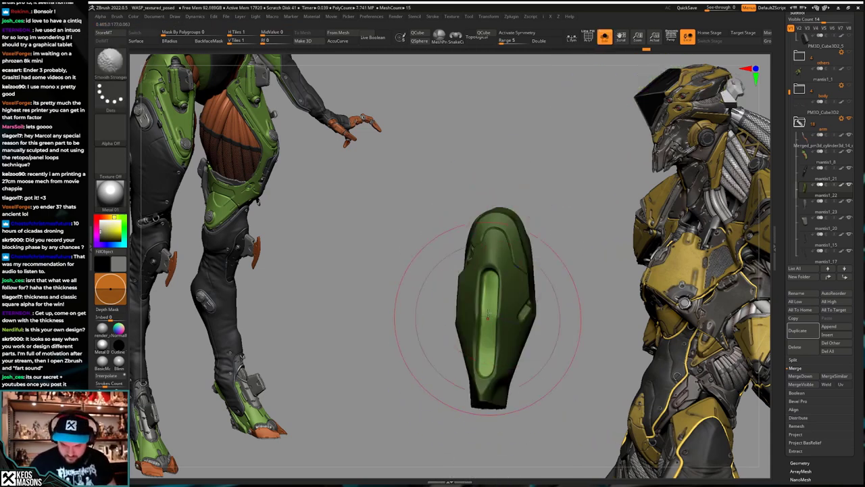
Step: Reshape the unmasked slot floor with the Move brush, clear the mask and show the surrounding parts again
{"action": "right_click_drag", "start_coordinate": [487, 315], "coordinate": [516, 293]}
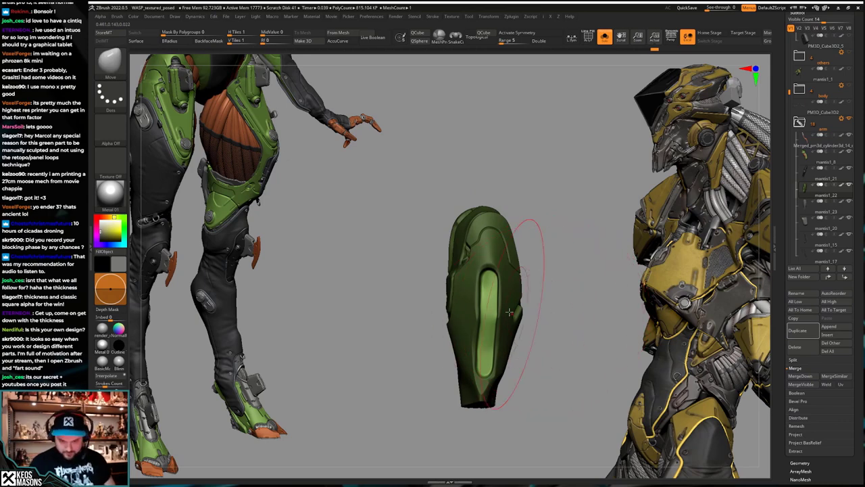
{"action": "key", "text": "shift"}
{"action": "key", "text": "shift+s"}
{"action": "right_click_drag", "start_coordinate": [532, 348], "coordinate": [515, 351]}
{"action": "key", "text": "ctrl+shift+z"}
{"action": "key", "text": "ctrl+shift+z"}
{"action": "key", "text": "ctrl+shift+z"}
{"action": "key", "text": "ctrl+shift+z"}
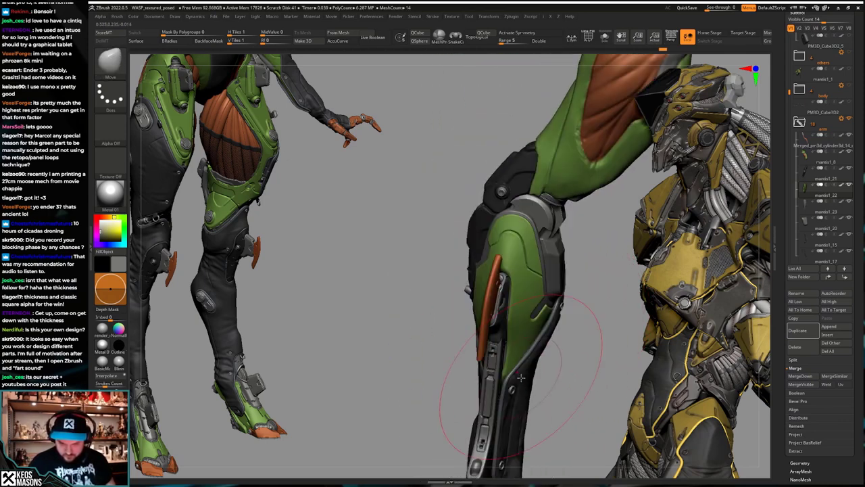
{"action": "key", "text": "ctrl+shift+z"}
{"action": "key", "text": "ctrl+shift+z"}
{"action": "key", "text": "ctrl+shift+z"}
{"action": "key", "text": "ctrl+shift+z"}
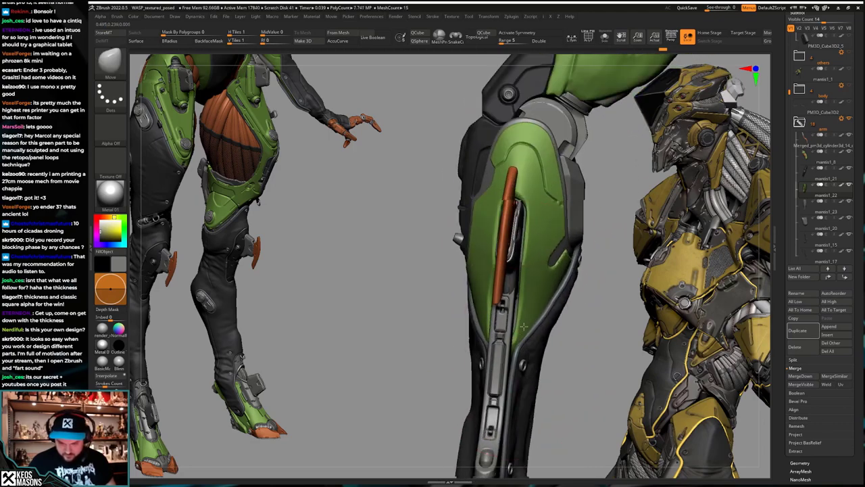
Step: Choose the Move brush and adjust the green panel beside the blade's slot, checking the panel in isolation
{"action": "key", "text": "space"}
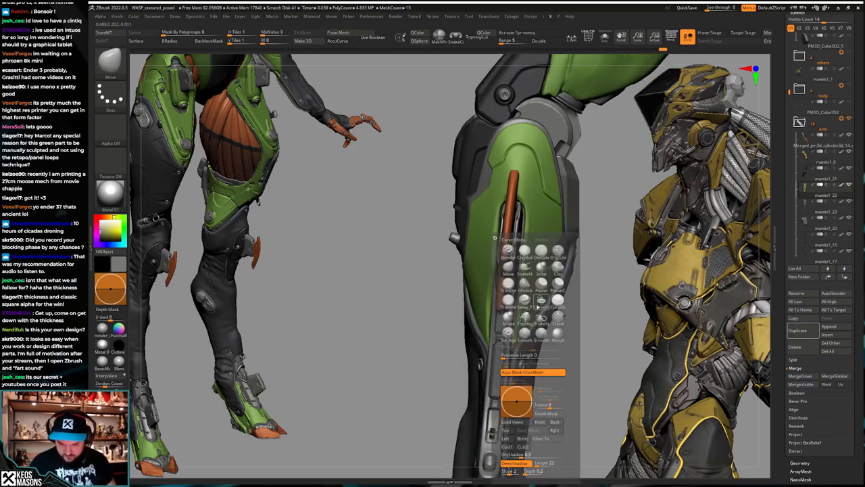
{"action": "key", "text": "b"}
{"action": "key", "text": "m"}
{"action": "key", "text": "v"}
{"action": "key", "text": "shift+s"}
{"action": "key", "text": "shift+s"}
{"action": "mouse_move", "coordinate": [521, 313]}
{"action": "right_mouse_down"}
{"action": "mouse_move", "coordinate": [530, 321]}
{"action": "mouse_move", "coordinate": [507, 338]}
{"action": "mouse_move", "coordinate": [501, 357]}
{"action": "mouse_move", "coordinate": [523, 314]}
{"action": "mouse_move", "coordinate": [454, 313]}
{"action": "mouse_move", "coordinate": [534, 294]}
{"action": "mouse_move", "coordinate": [525, 314]}
{"action": "right_mouse_up"}
{"action": "key", "text": "ctrl+z"}
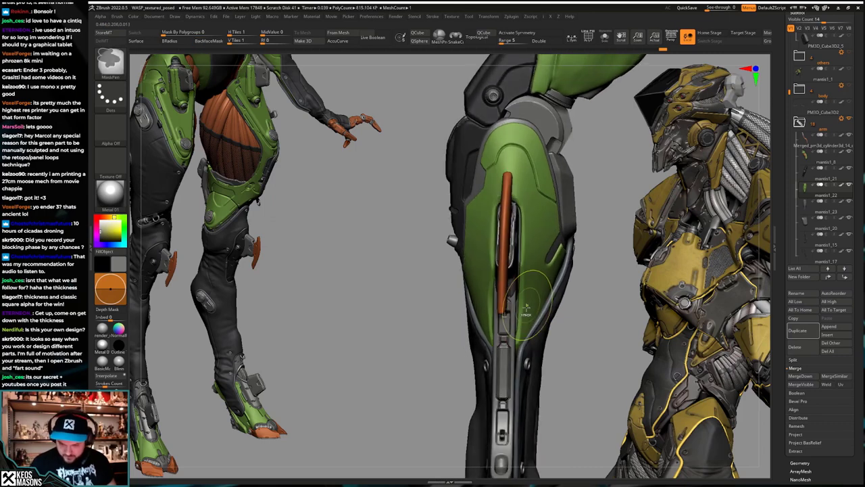
{"action": "key", "text": "alt+s"}
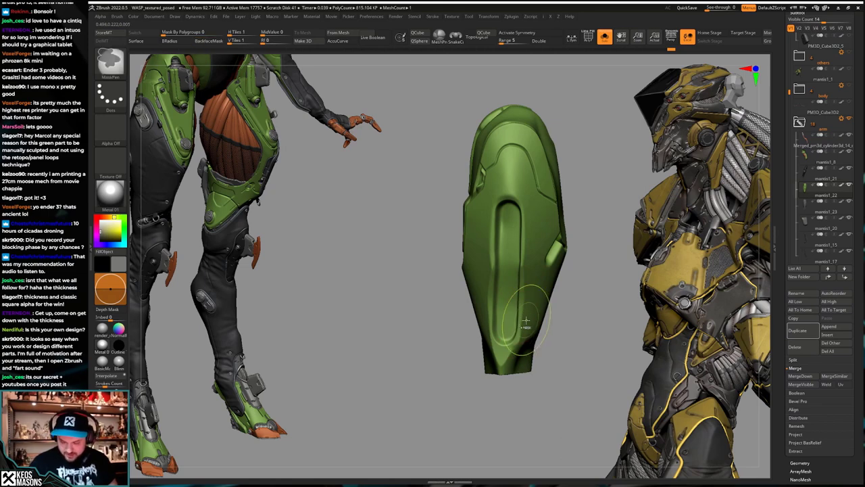
{"action": "key", "text": "shift+alt+s"}
Step: Turn on BackfaceMask, reshape the panel around the slot's upper end with the Move brush, and compare it alone and in context
{"action": "right_click_drag", "start_coordinate": [524, 312], "coordinate": [528, 267]}
{"action": "left_click_drag", "start_coordinate": [527, 267], "coordinate": [527, 257]}
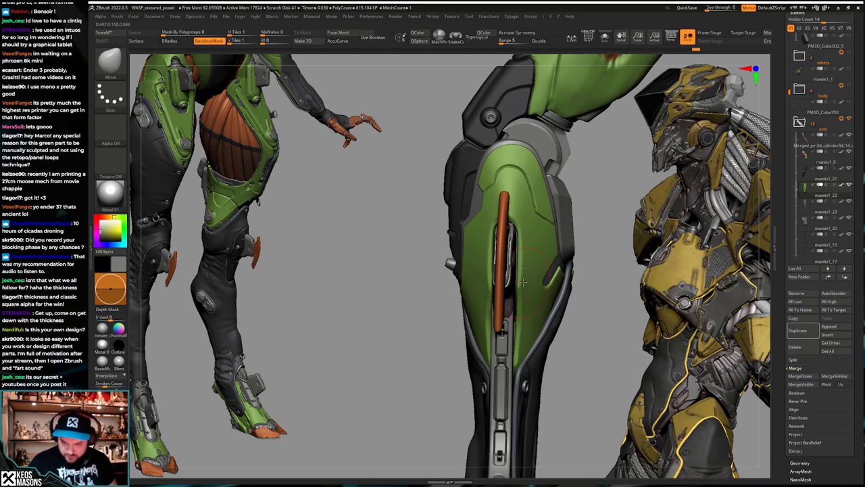
{"action": "left_click_drag", "start_coordinate": [521, 282], "coordinate": [494, 245]}
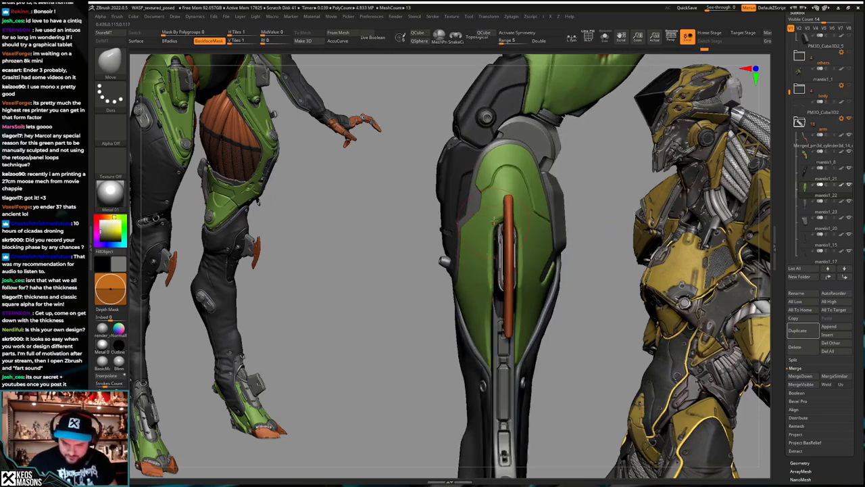
{"action": "key", "text": "alt+s"}
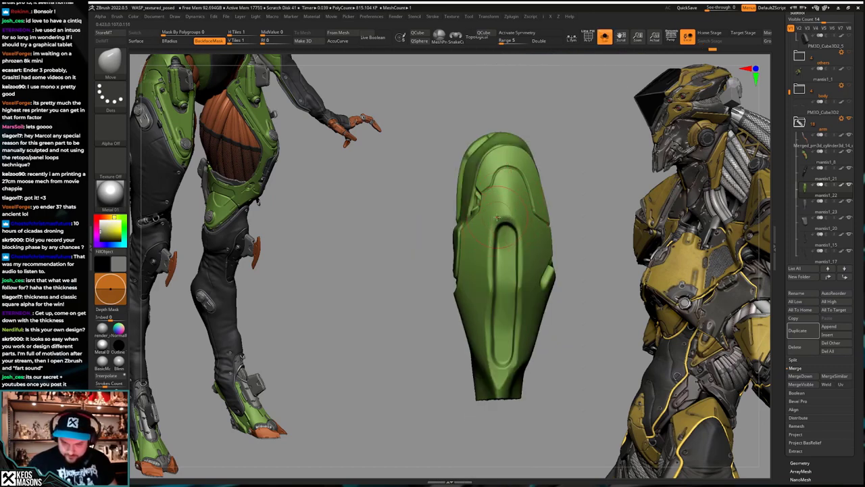
{"action": "key", "text": "alt+s"}
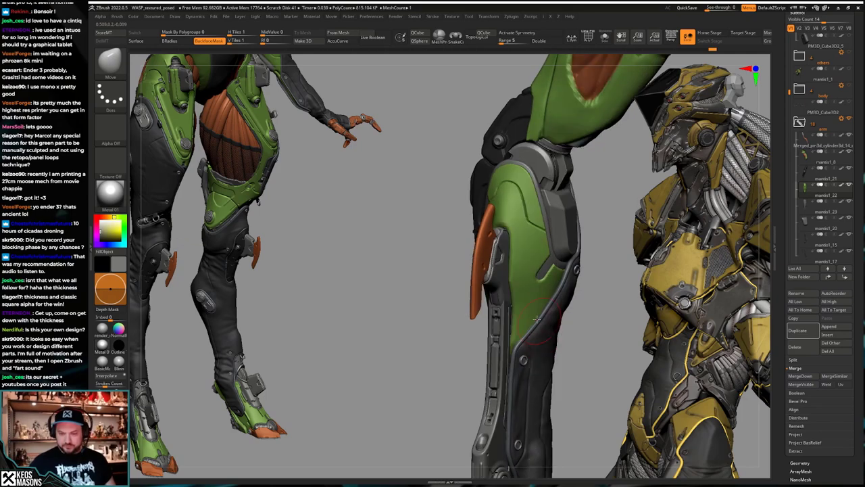
{"action": "mouse_move", "coordinate": [451, 335]}
{"action": "left_mouse_down"}
{"action": "mouse_move", "coordinate": [611, 353]}
{"action": "mouse_move", "coordinate": [618, 362]}
{"action": "mouse_move", "coordinate": [382, 348]}
{"action": "left_mouse_up"}
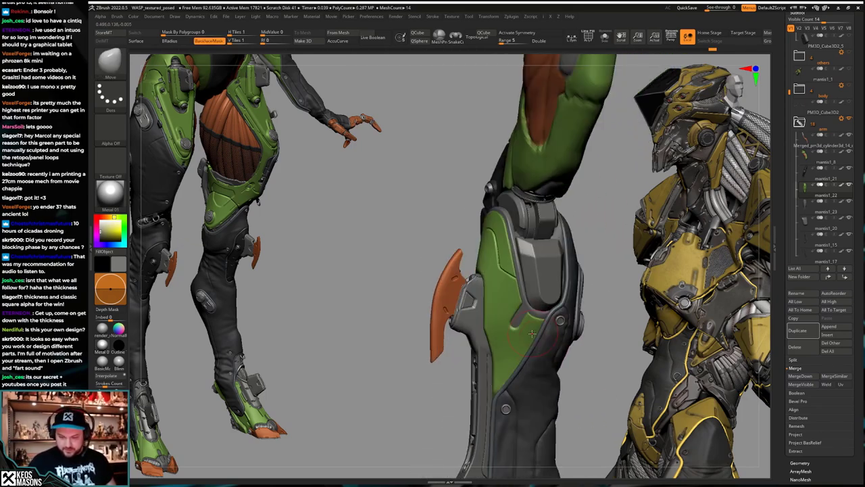
Step: Examine the forearm panel, blade mount and elbow joint from several sides and zoom distances
{"action": "key", "text": "shift+f"}
{"action": "left_click_drag", "start_coordinate": [433, 358], "coordinate": [521, 336], "text": "alt"}
{"action": "key", "text": "ctrl+z"}
{"action": "key", "text": "ctrl+z"}
{"action": "key", "text": "ctrl+z"}
{"action": "key", "text": "ctrl+z"}
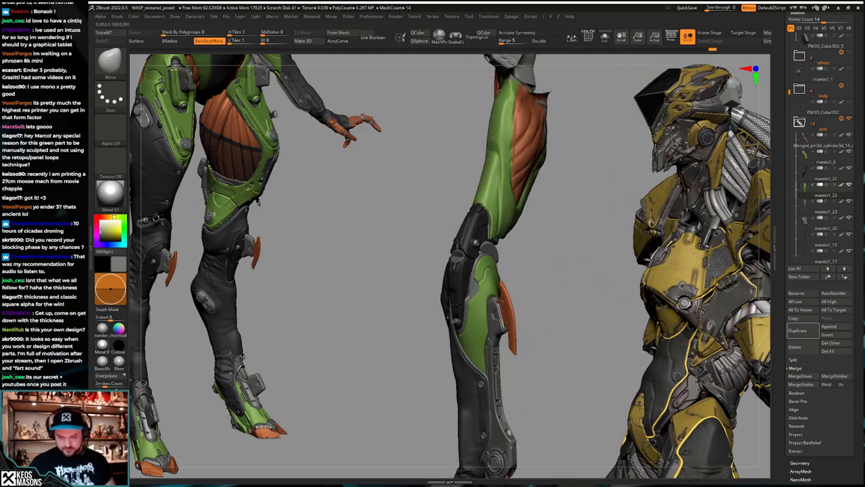
{"action": "key", "text": "ctrl+z"}
{"action": "key", "text": "ctrl+z"}
{"action": "key", "text": "ctrl+z"}
{"action": "key", "text": "ctrl+z"}
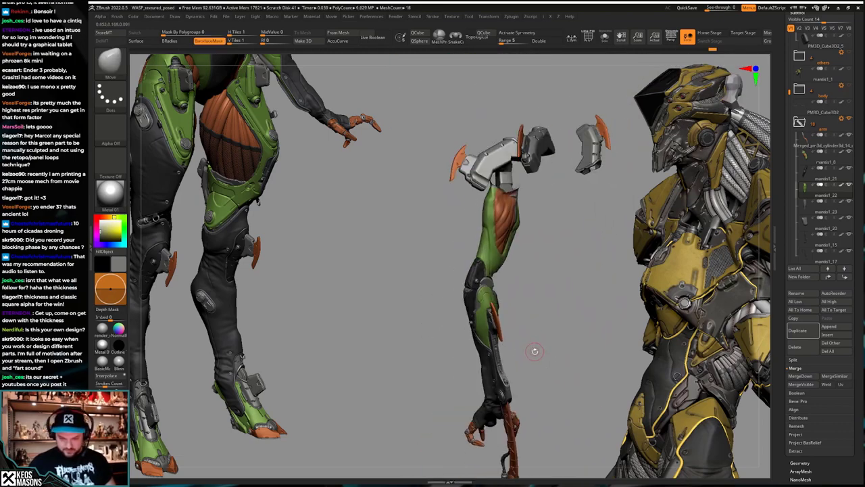
{"action": "key", "text": "ctrl+z"}
{"action": "key", "text": "ctrl+z"}
{"action": "key", "text": "ctrl+z"}
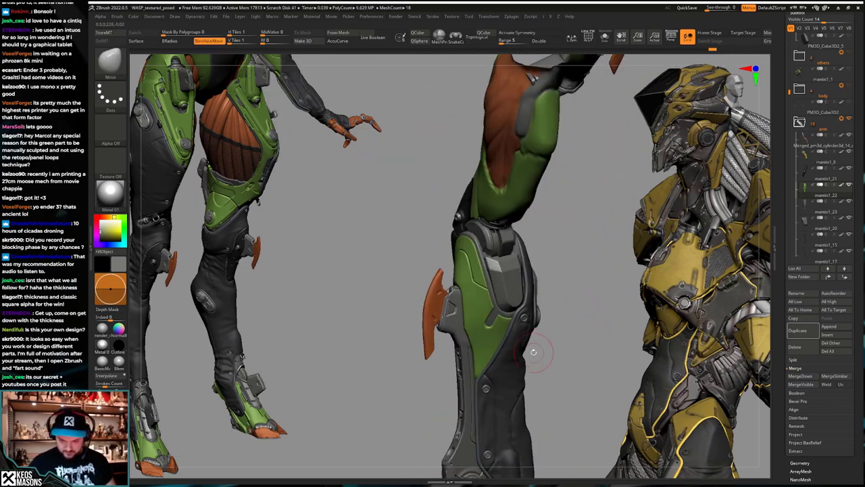
{"action": "key", "text": "ctrl+z"}
{"action": "key", "text": "ctrl+z"}
{"action": "key", "text": "ctrl+z"}
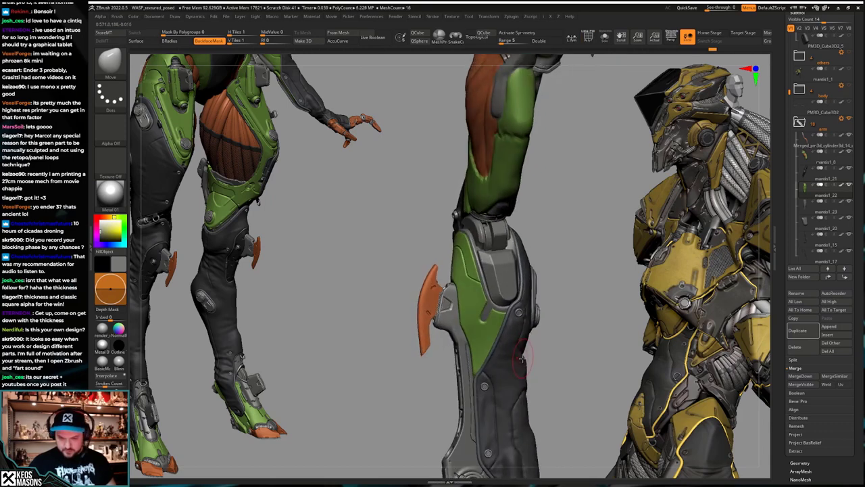
{"action": "key", "text": "ctrl+z"}
{"action": "key", "text": "ctrl+z"}
{"action": "key", "text": "ctrl+z"}
{"action": "key", "text": "ctrl+z"}
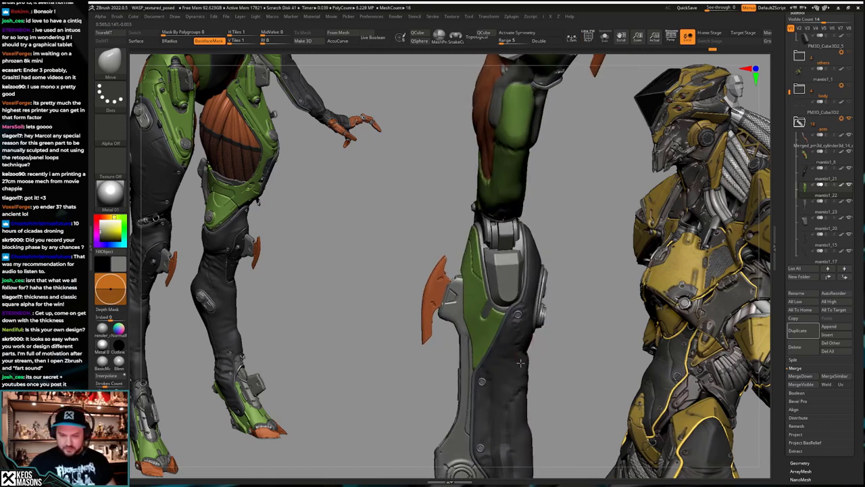
{"action": "key", "text": "ctrl+z"}
{"action": "key", "text": "ctrl+z"}
{"action": "key", "text": "ctrl+z"}
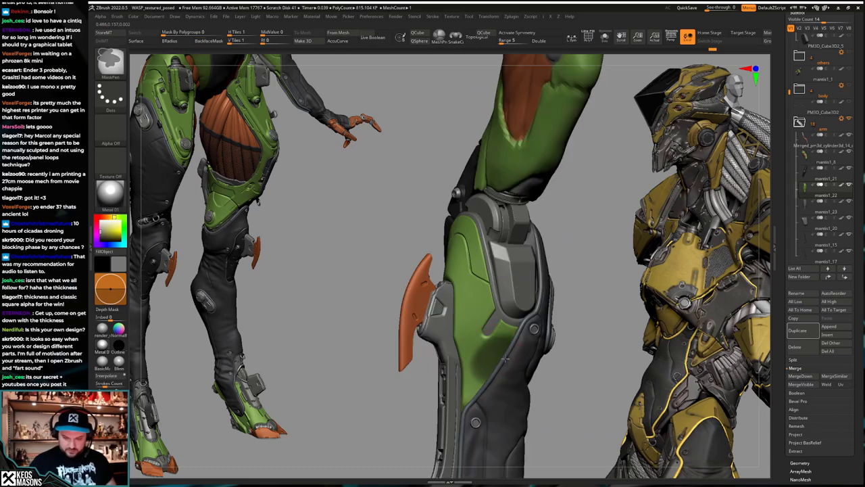
Step: Isolate the green panel and add a new sculpting layer to it
{"action": "key", "text": "ctrl+z"}
{"action": "key", "text": "ctrl+z"}
{"action": "key", "text": "ctrl+z"}
{"action": "scroll", "coordinate": [802, 333], "scroll_direction": "down", "scroll_amount": 5}
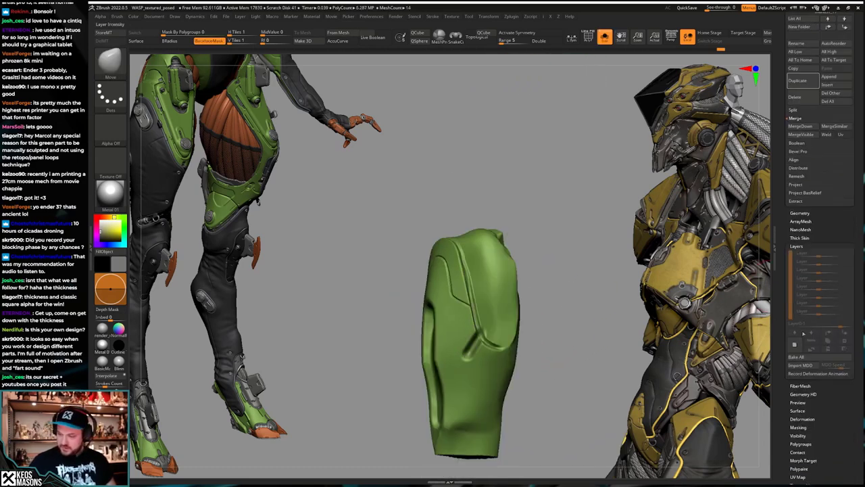
{"action": "left_click", "coordinate": [580, 346]}
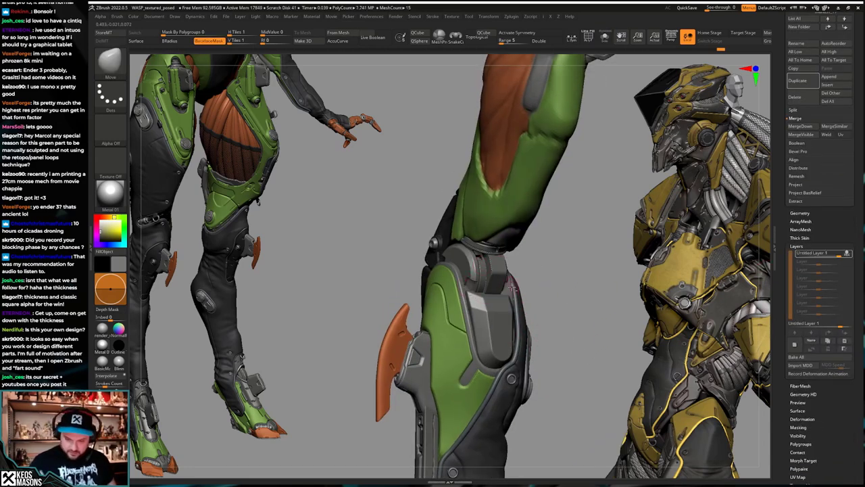
Step: Select the dark frame piece around the elbow-side plate and inspect it alone and with the arm
{"action": "left_click", "coordinate": [513, 288], "text": "alt"}
{"action": "key", "text": "alt+s"}
{"action": "mouse_move", "coordinate": [556, 298]}
{"action": "left_mouse_down"}
{"action": "mouse_move", "coordinate": [524, 295]}
{"action": "mouse_move", "coordinate": [563, 298]}
{"action": "left_mouse_up"}
{"action": "key", "text": "alt+s"}
{"action": "key", "text": "ctrl+z"}
{"action": "key", "text": "ctrl+z"}
{"action": "key", "text": "ctrl+z"}
{"action": "key", "text": "ctrl+z"}
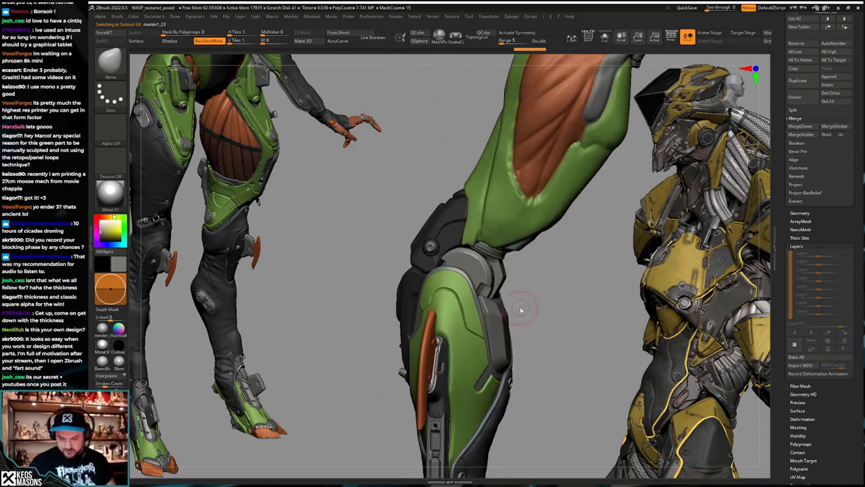
Step: Select the grey plate below the elbow joint, isolate it with its polyframe shown, and undo its subdivision and latest shape edits
{"action": "key", "text": "ctrl+z"}
{"action": "key", "text": "ctrl+z"}
{"action": "key", "text": "ctrl+z"}
{"action": "key", "text": "ctrl+z"}
{"action": "key", "text": "ctrl+z"}
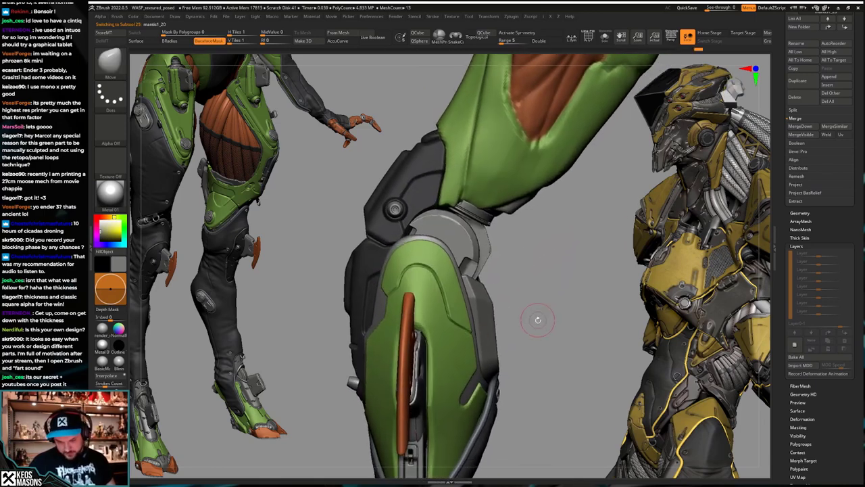
{"action": "key", "text": "shift+f"}
{"action": "key", "text": "ctrl"}
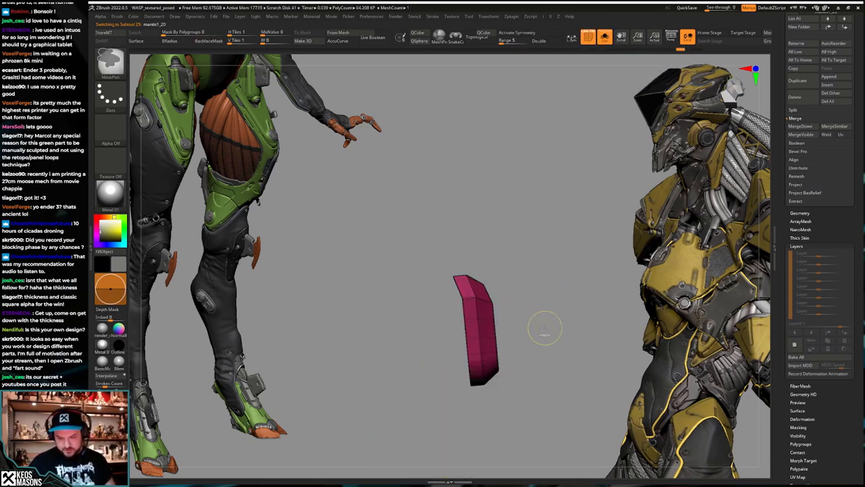
{"action": "key", "text": "ctrl+z"}
{"action": "key", "text": "ctrl+z"}
{"action": "key", "text": "ctrl+z"}
{"action": "key", "text": "ctrl+z"}
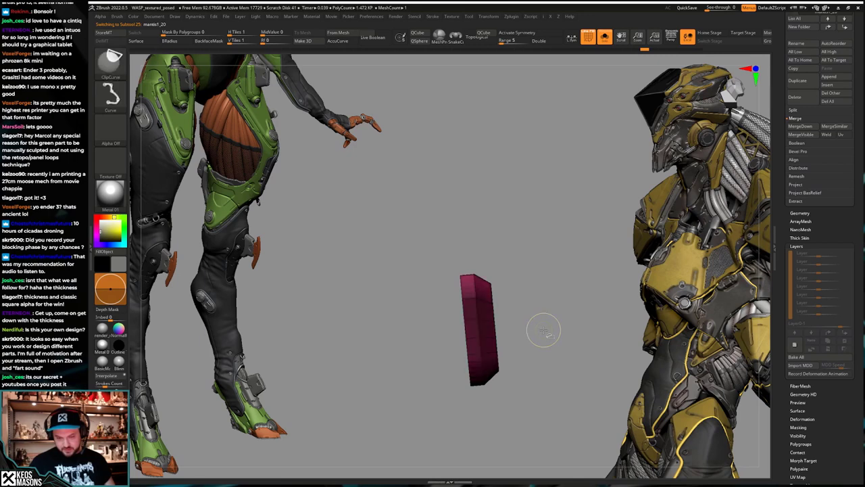
Step: Show the surrounding arm, reposition the grey plate with the transpose line, and mask its upper end
{"action": "left_click", "coordinate": [543, 332], "text": "ctrl+shift"}
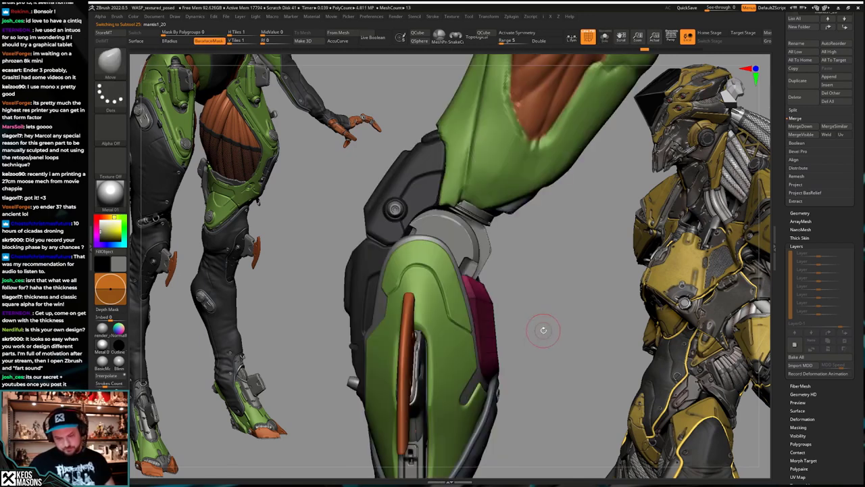
{"action": "key", "text": "w"}
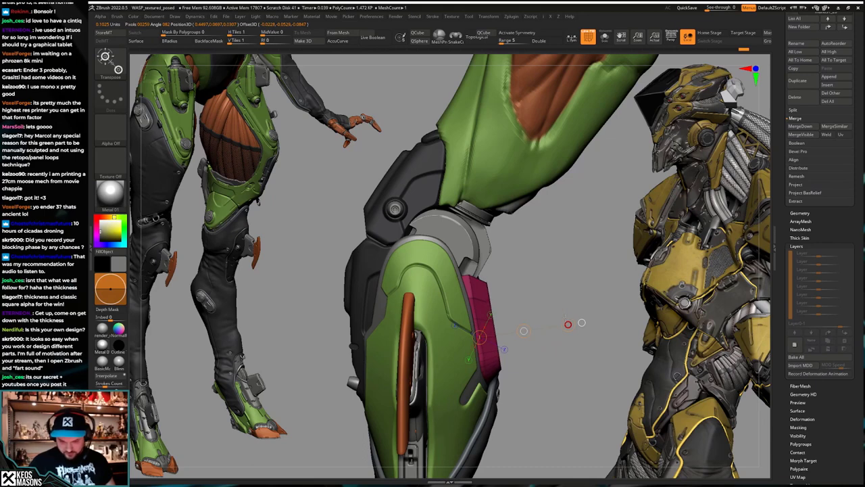
{"action": "key", "text": "space"}
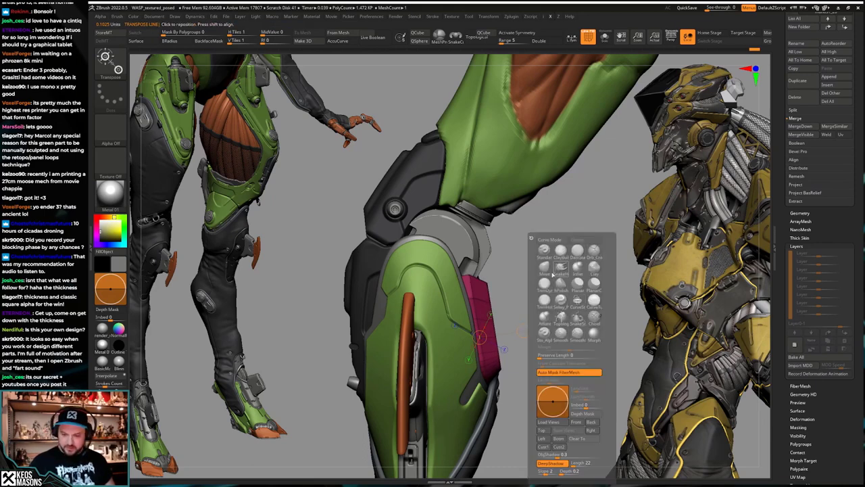
{"action": "key", "text": "q"}
{"action": "key", "text": "ctrl+shift+s"}
{"action": "left_click_drag", "start_coordinate": [539, 222], "coordinate": [443, 291], "text": "ctrl"}
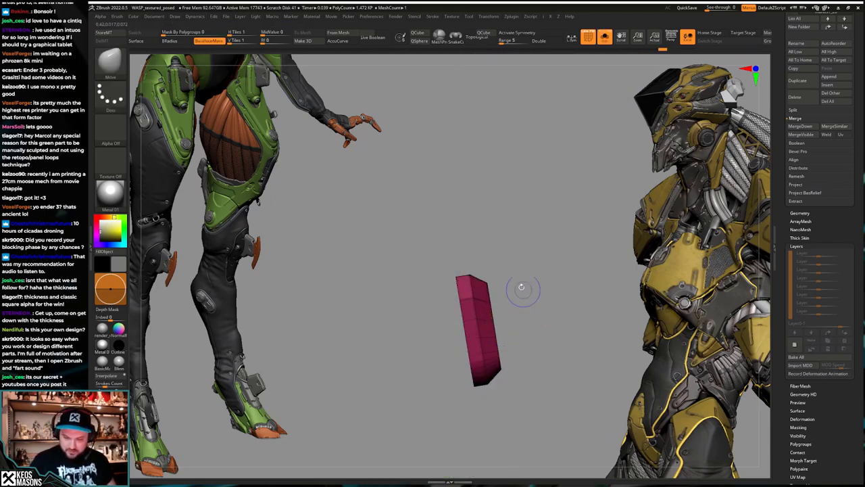
Step: Switch to the ZModeler brush and apply an action to the upper part of the isolated plate
{"action": "key", "text": "b"}
{"action": "key", "text": "z"}
{"action": "key", "text": "m"}
{"action": "mouse_move", "coordinate": [523, 288]}
{"action": "left_mouse_down"}
{"action": "mouse_move", "coordinate": [492, 295]}
{"action": "mouse_move", "coordinate": [550, 283]}
{"action": "left_mouse_up"}
{"action": "key", "text": "space"}
{"action": "left_click", "coordinate": [491, 298]}
Step: Mask the plate's upper section and adjust the plate's shape with a Transpose move
{"action": "key", "text": "ctrl+shift+s"}
{"action": "mouse_move", "coordinate": [436, 233]}
{"action": "left_mouse_down", "text": "ctrl"}
{"action": "mouse_move", "coordinate": [568, 293]}
{"action": "mouse_move", "coordinate": [559, 286]}
{"action": "mouse_move", "coordinate": [558, 293]}
{"action": "mouse_move", "coordinate": [502, 302]}
{"action": "left_mouse_up", "text": "ctrl"}
{"action": "key", "text": "w"}
{"action": "mouse_move", "coordinate": [566, 323]}
{"action": "left_mouse_down"}
{"action": "mouse_move", "coordinate": [573, 289]}
{"action": "mouse_move", "coordinate": [525, 297]}
{"action": "mouse_move", "coordinate": [556, 333]}
{"action": "mouse_move", "coordinate": [531, 335]}
{"action": "mouse_move", "coordinate": [554, 336]}
{"action": "mouse_move", "coordinate": [578, 323]}
{"action": "mouse_move", "coordinate": [551, 291]}
{"action": "mouse_move", "coordinate": [520, 319]}
{"action": "mouse_move", "coordinate": [524, 313]}
{"action": "left_mouse_up"}
{"action": "key", "text": "q"}
Step: Check the reshaped plate alone and within the arm, with and without the polyframe
{"action": "key", "text": "alt+s"}
{"action": "left_click_drag", "start_coordinate": [612, 257], "coordinate": [623, 253]}
{"action": "key", "text": "alt+s"}
{"action": "mouse_move", "coordinate": [534, 312]}
{"action": "left_mouse_down"}
{"action": "mouse_move", "coordinate": [559, 320]}
{"action": "mouse_move", "coordinate": [545, 327]}
{"action": "mouse_move", "coordinate": [544, 341]}
{"action": "mouse_move", "coordinate": [559, 344]}
{"action": "mouse_move", "coordinate": [540, 346]}
{"action": "mouse_move", "coordinate": [517, 331]}
{"action": "left_mouse_up"}
{"action": "key", "text": "shift+f"}
{"action": "key", "text": "shift+f"}
{"action": "key", "text": "alt+s"}
{"action": "key", "text": "shift+f"}
{"action": "key", "text": "alt+s"}
{"action": "key", "text": "shift+f"}
Step: Choose the DamStandard brush, check the plate in isolation, and round its faceted edges with smooth subdivision
{"action": "key", "text": "space"}
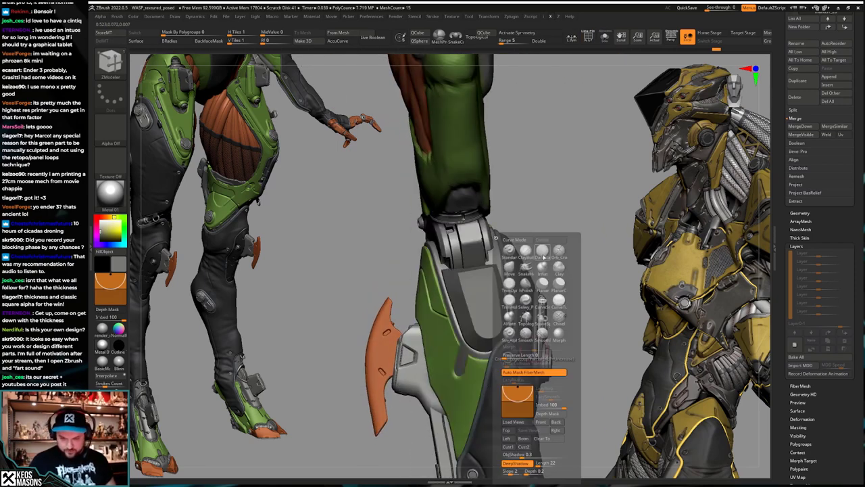
{"action": "left_click", "coordinate": [544, 257]}
{"action": "left_click_drag", "start_coordinate": [544, 256], "coordinate": [488, 302]}
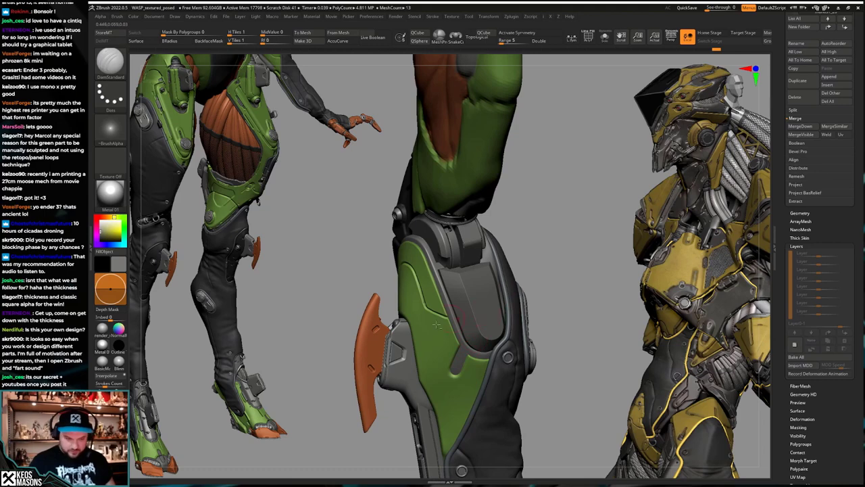
{"action": "key", "text": "alt+s"}
{"action": "key", "text": "space"}
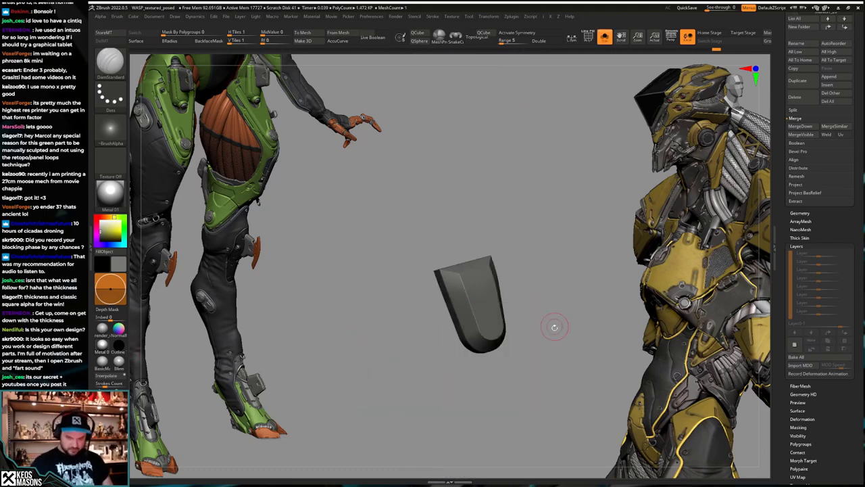
{"action": "key", "text": "alt+s"}
{"action": "key", "text": "g"}
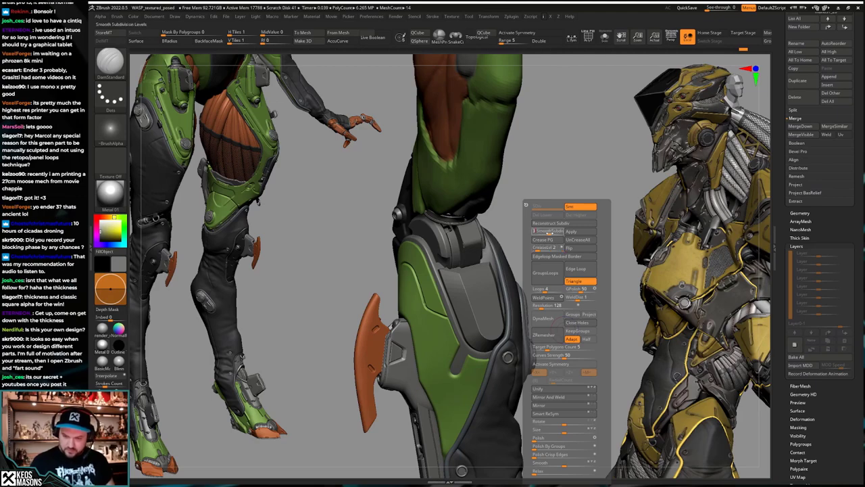
{"action": "key", "text": "Return"}
{"action": "left_click_drag", "start_coordinate": [571, 284], "coordinate": [554, 358]}
{"action": "key", "text": "shift+f"}
{"action": "key", "text": "shift+f"}
Step: Select the frame piece around the grey plate and refine its surface with the Orb_Cracks brush
{"action": "key", "text": "space"}
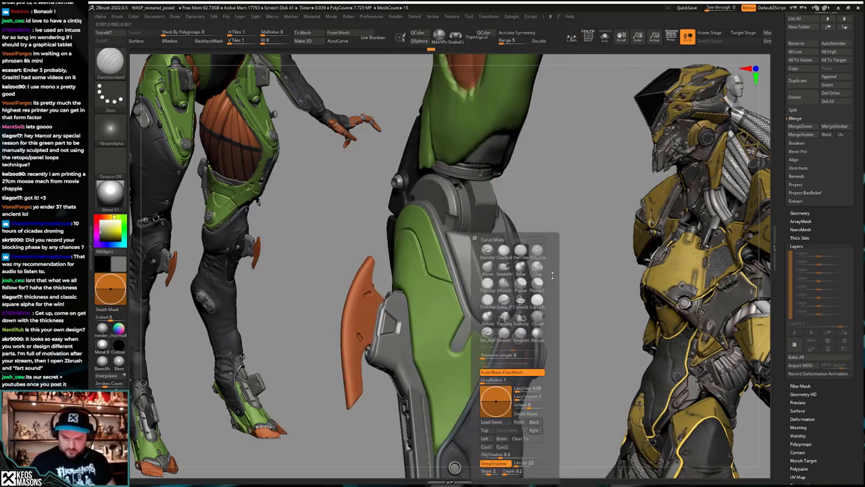
{"action": "left_click", "coordinate": [537, 250]}
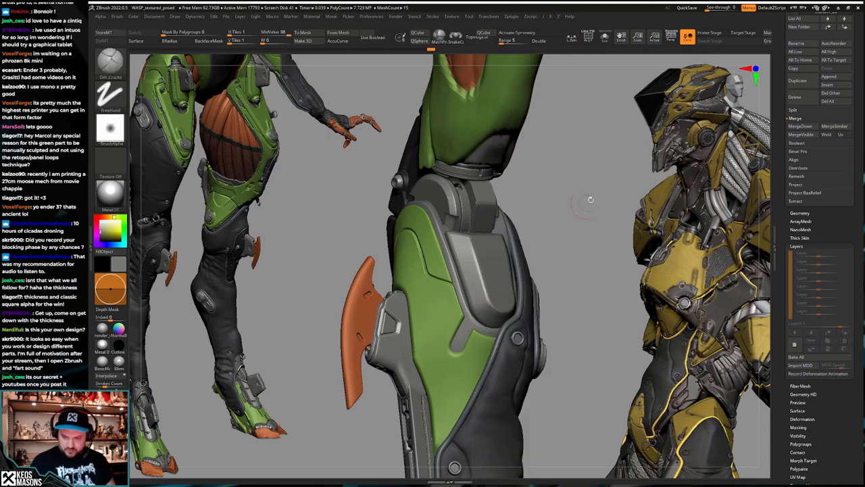
{"action": "left_click", "coordinate": [461, 339], "text": "alt"}
{"action": "key", "text": "space"}
{"action": "key", "text": "shift+t"}
{"action": "left_click_drag", "start_coordinate": [556, 355], "coordinate": [492, 322]}
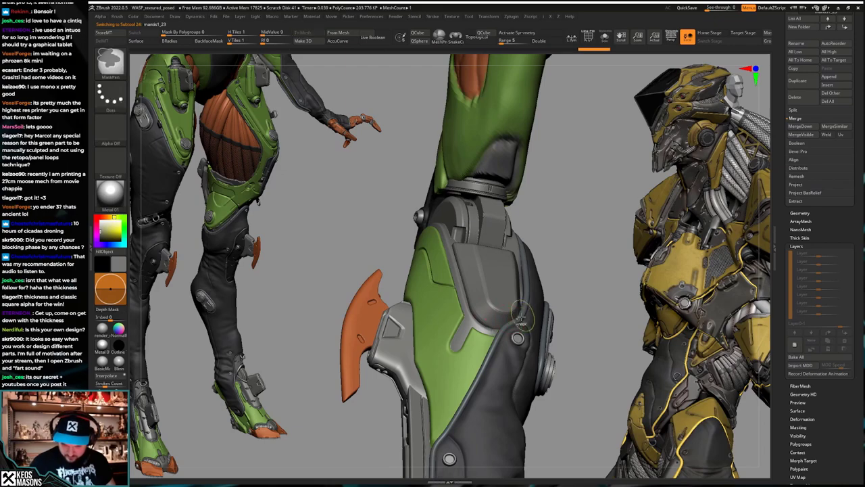
{"action": "right_click_drag", "start_coordinate": [490, 319], "coordinate": [516, 338]}
{"action": "left_click_drag", "start_coordinate": [516, 338], "coordinate": [504, 311]}
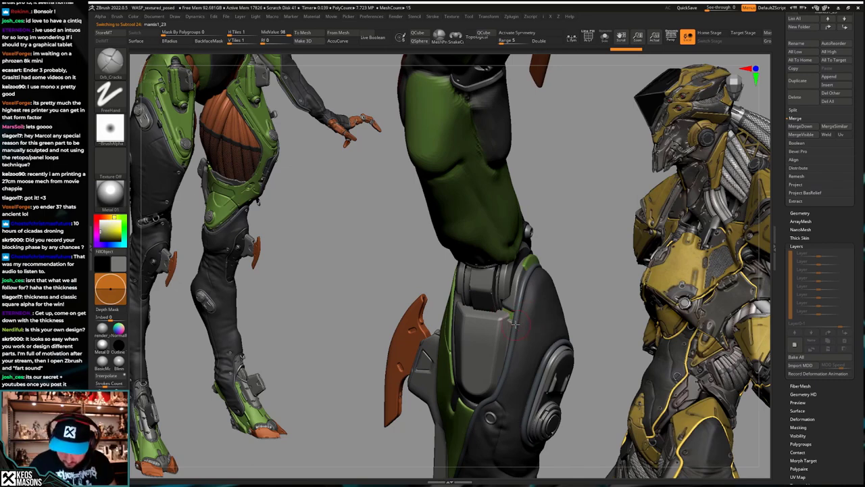
{"action": "right_click_drag", "start_coordinate": [515, 324], "coordinate": [558, 310]}
Step: Choose the ClayBuildup brush and check the green forearm piece in isolation before returning to the full arm
{"action": "left_click", "coordinate": [543, 261], "text": "alt"}
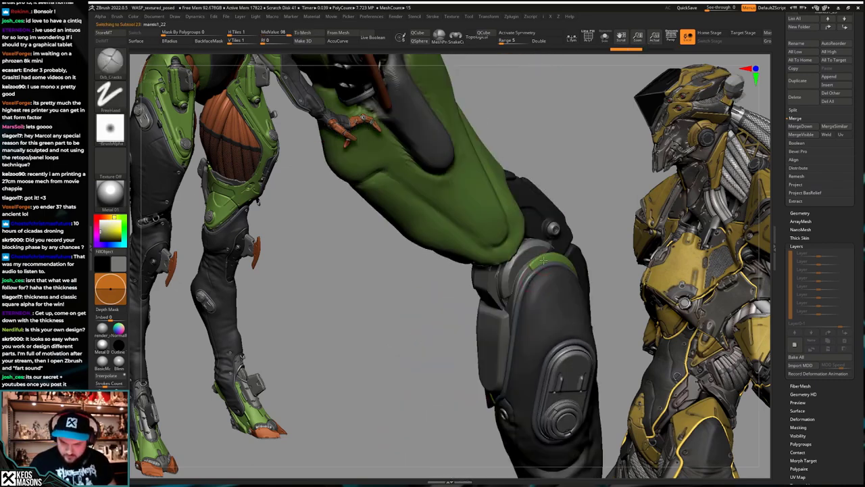
{"action": "key", "text": "alt+s"}
{"action": "key", "text": "space"}
{"action": "left_click", "coordinate": [522, 267]}
{"action": "right_click_drag", "start_coordinate": [524, 272], "coordinate": [513, 277]}
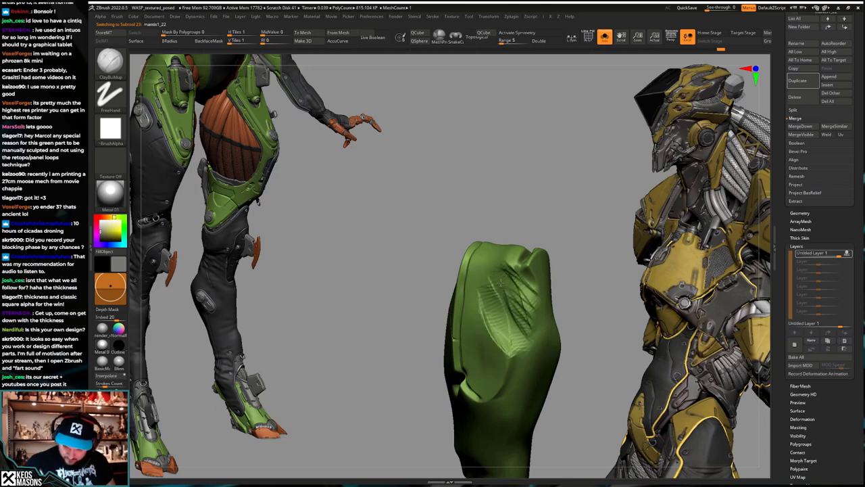
{"action": "key", "text": "alt+s"}
{"action": "mouse_move", "coordinate": [503, 283]}
{"action": "right_mouse_down"}
{"action": "mouse_move", "coordinate": [532, 280]}
{"action": "mouse_move", "coordinate": [516, 287]}
{"action": "right_mouse_up"}
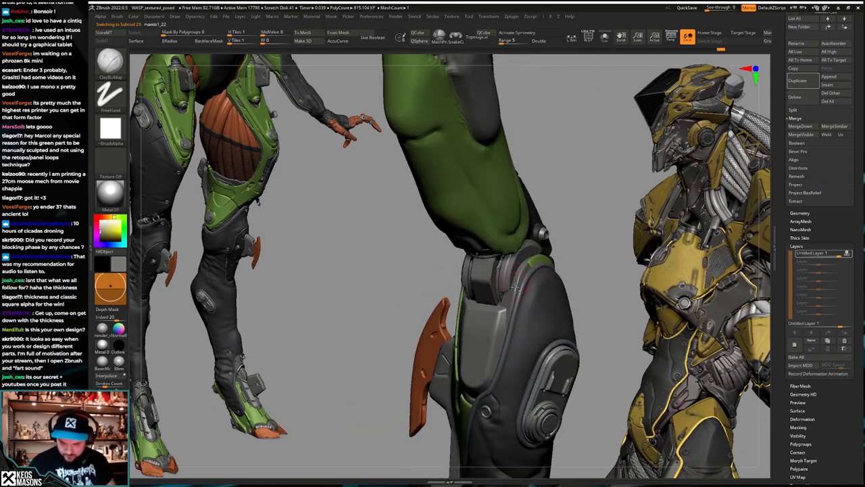
Step: Select the frame around the grey plate, build up its edge with ClayBuildup and smooth the surface
{"action": "left_click", "coordinate": [515, 288], "text": "alt"}
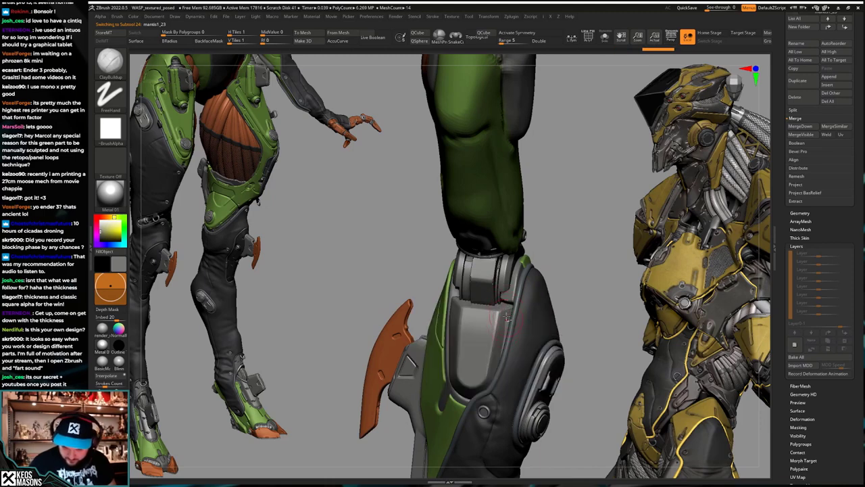
{"action": "left_click_drag", "start_coordinate": [507, 316], "coordinate": [499, 371]}
{"action": "right_click_drag", "start_coordinate": [507, 318], "coordinate": [486, 307]}
{"action": "left_click_drag", "start_coordinate": [492, 298], "coordinate": [495, 321], "text": "shift"}
{"action": "right_click_drag", "start_coordinate": [492, 304], "coordinate": [516, 298]}
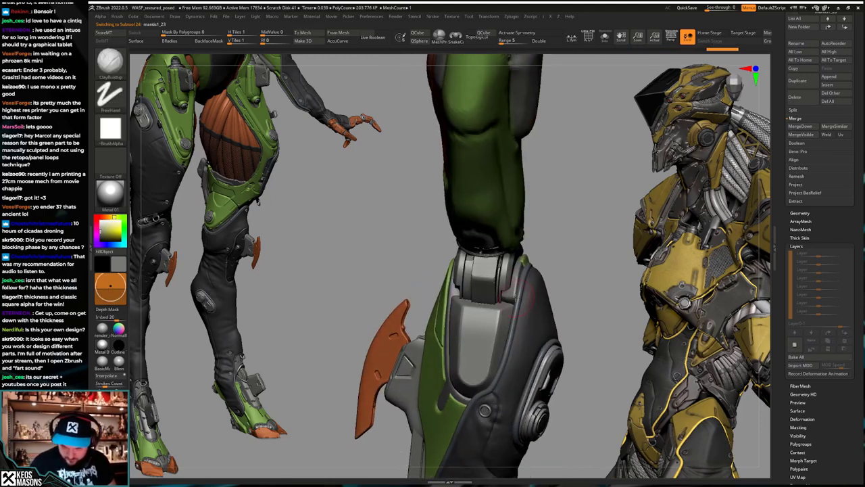
Step: Isolate the frame piece, sculpt a raised ridge along its upper side with ClayBuildup, and bring back the full arm
{"action": "key", "text": "ctrl+z"}
{"action": "key", "text": "ctrl+z"}
{"action": "key", "text": "ctrl+z"}
{"action": "key", "text": "ctrl+z"}
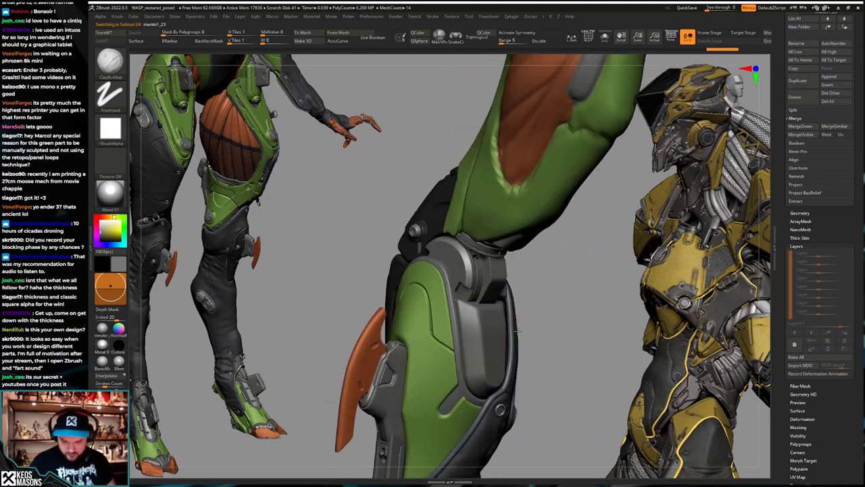
{"action": "key", "text": "ctrl+z"}
{"action": "key", "text": "ctrl+z"}
{"action": "key", "text": "ctrl+z"}
{"action": "key", "text": "ctrl+z"}
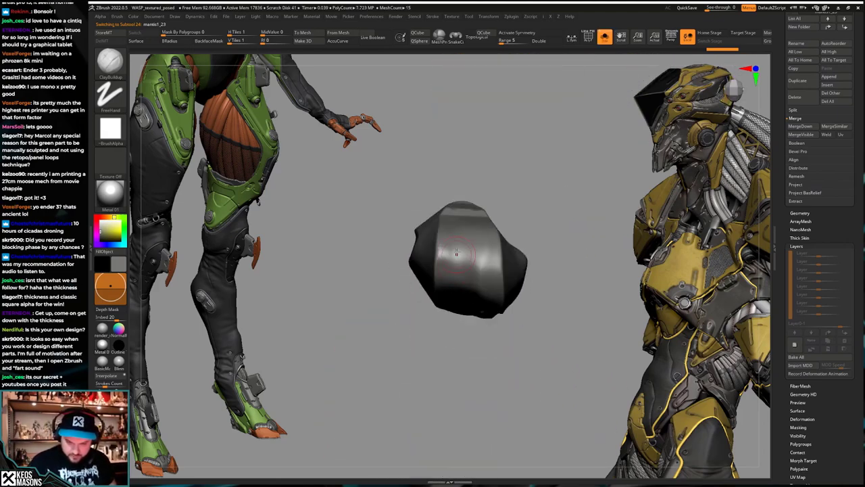
{"action": "key", "text": "ctrl+z"}
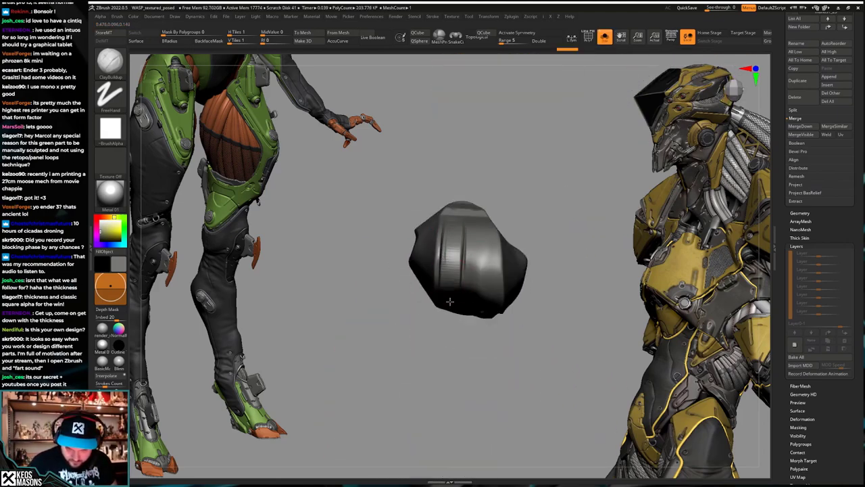
{"action": "key", "text": "ctrl+shift+z"}
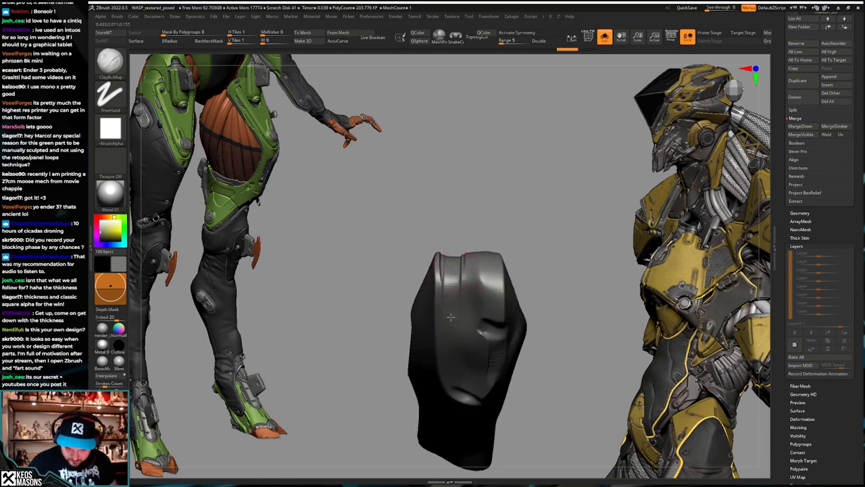
{"action": "key", "text": "ctrl+shift+z"}
{"action": "key", "text": "ctrl+shift+z"}
{"action": "key", "text": "ctrl+shift+z"}
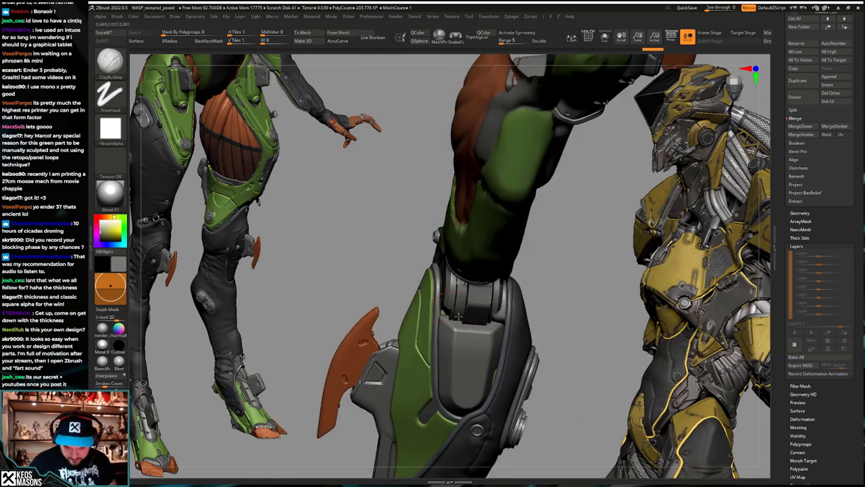
Step: Refine the frame's edge beside the hinge and the grey plate within the full arm
{"action": "key", "text": "ctrl+shift+z"}
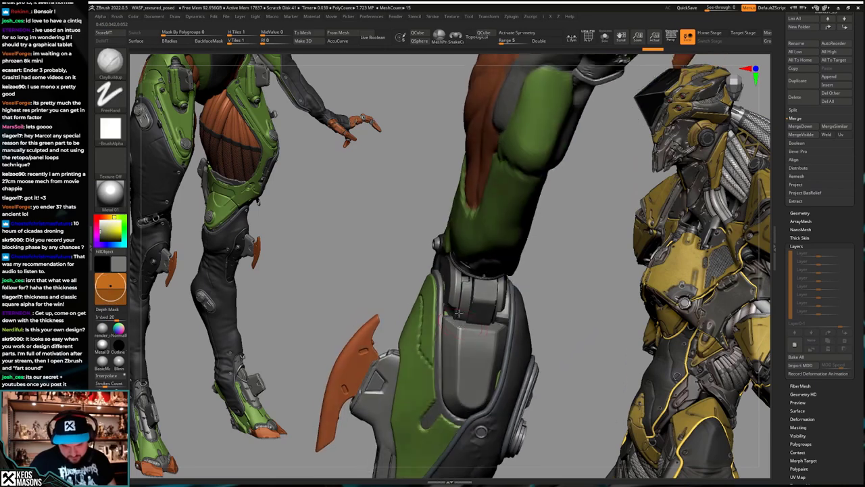
{"action": "key", "text": "ctrl+shift+z"}
{"action": "key", "text": "ctrl+shift+z"}
{"action": "key", "text": "ctrl+shift+z"}
{"action": "key", "text": "ctrl+shift+z"}
{"action": "key", "text": "ctrl+shift+z"}
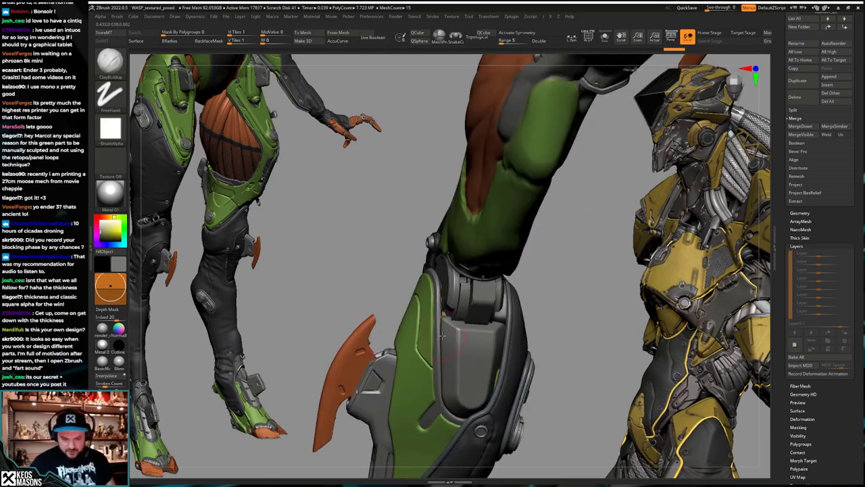
Step: Isolate the green forearm piece, build up its upper area below the hinge with ClayBuildup, and check the result within the arm
{"action": "key", "text": "ctrl+shift+z"}
{"action": "key", "text": "ctrl+shift+z"}
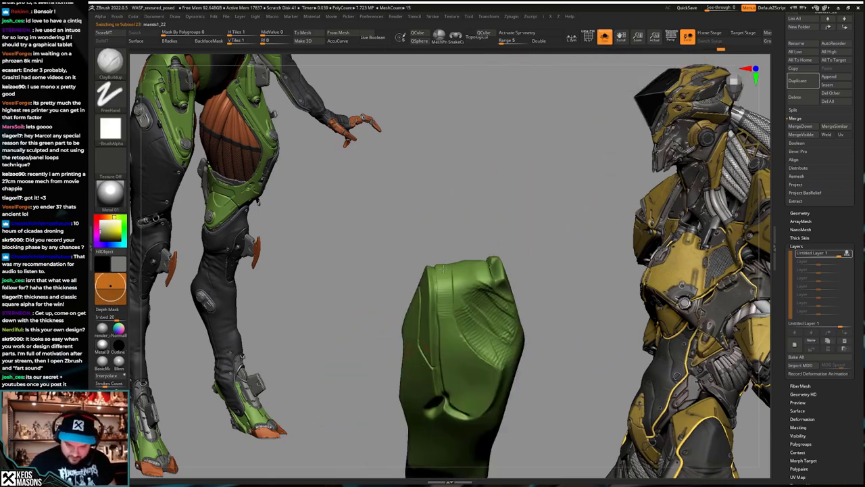
{"action": "key", "text": "ctrl+shift+z"}
{"action": "key", "text": "ctrl+shift+z"}
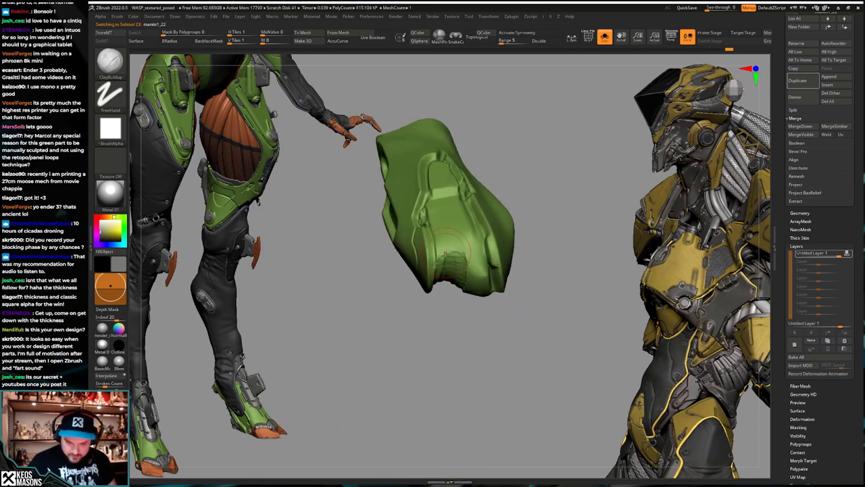
{"action": "key", "text": "ctrl+shift+z"}
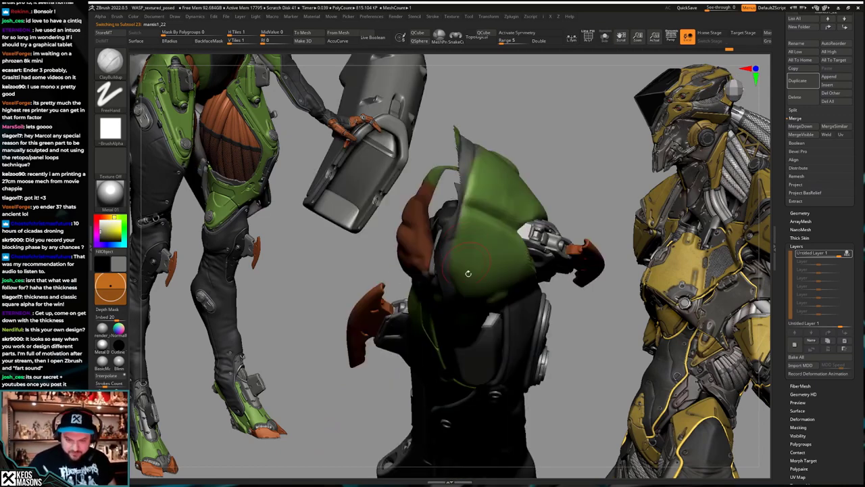
{"action": "key", "text": "ctrl+shift+z"}
{"action": "right_click_drag", "start_coordinate": [473, 250], "coordinate": [443, 256]}
{"action": "right_click_drag", "start_coordinate": [443, 331], "coordinate": [501, 335]}
{"action": "key", "text": "ctrl+shift+z"}
{"action": "key", "text": "ctrl+shift+z"}
{"action": "key", "text": "ctrl+shift+z"}
{"action": "key", "text": "ctrl+shift+z"}
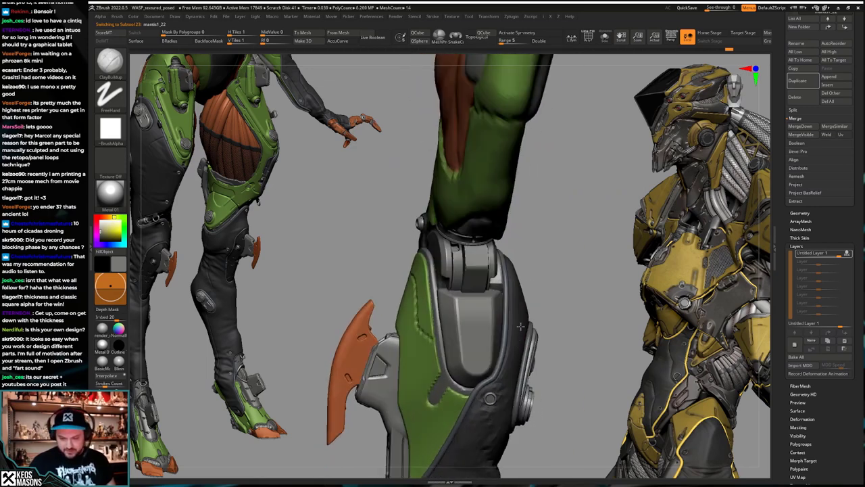
Step: Choose the Move brush, select the dark shell beside the grey plate, and adjust the brush's draw size
{"action": "key", "text": "space"}
{"action": "left_click", "coordinate": [518, 268]}
{"action": "left_click", "coordinate": [503, 340], "text": "alt"}
{"action": "key", "text": "space"}
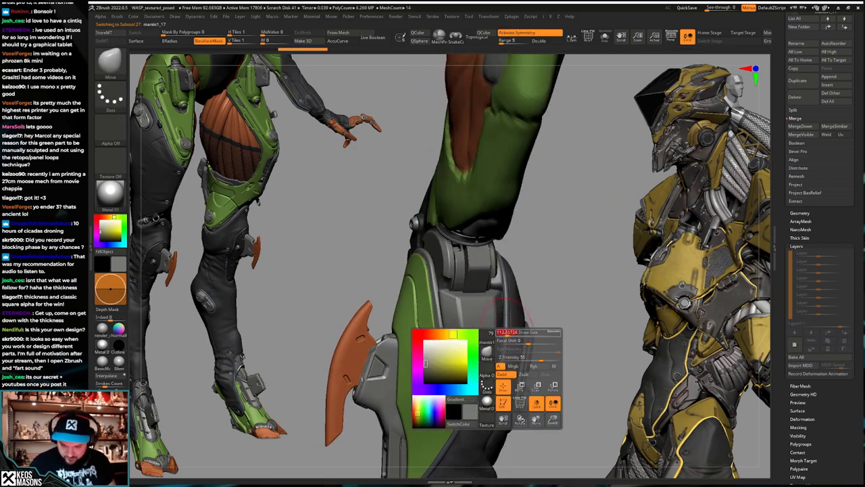
{"action": "left_click_drag", "start_coordinate": [505, 340], "coordinate": [507, 332]}
{"action": "key", "text": "b"}
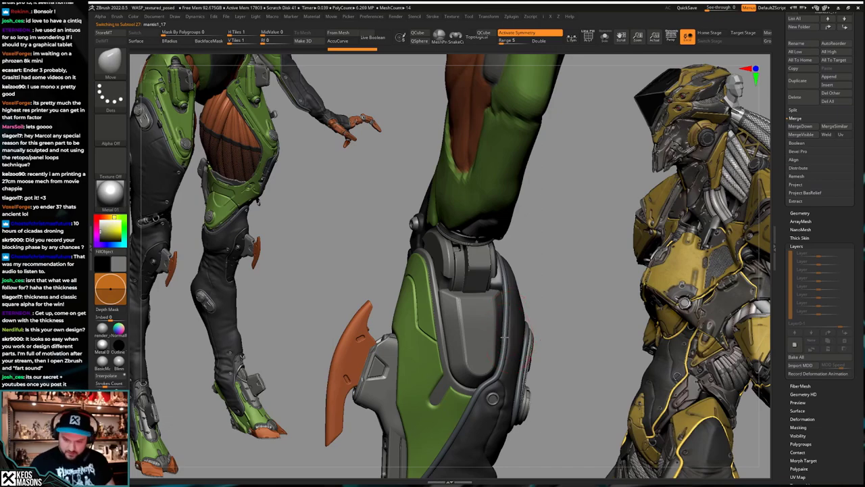
{"action": "right_click_drag", "start_coordinate": [504, 336], "coordinate": [466, 324]}
{"action": "right_click", "coordinate": [490, 337]}
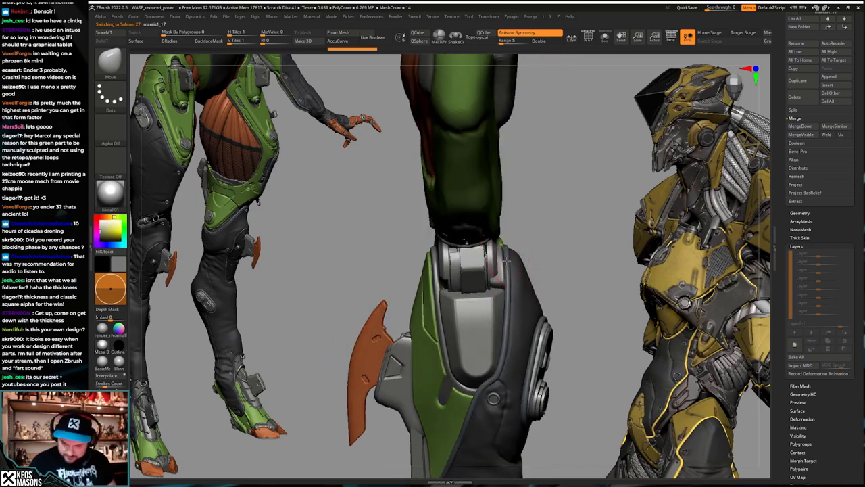
Step: Reshape the dark shell's rim along the side of the grey plate with the Move brush
{"action": "mouse_move", "coordinate": [507, 261]}
{"action": "right_mouse_down"}
{"action": "mouse_move", "coordinate": [521, 276]}
{"action": "mouse_move", "coordinate": [516, 298]}
{"action": "mouse_move", "coordinate": [475, 305]}
{"action": "right_mouse_up"}
{"action": "left_click_drag", "start_coordinate": [499, 318], "coordinate": [495, 319]}
{"action": "right_click_drag", "start_coordinate": [503, 319], "coordinate": [481, 323]}
{"action": "left_click_drag", "start_coordinate": [499, 324], "coordinate": [494, 326]}
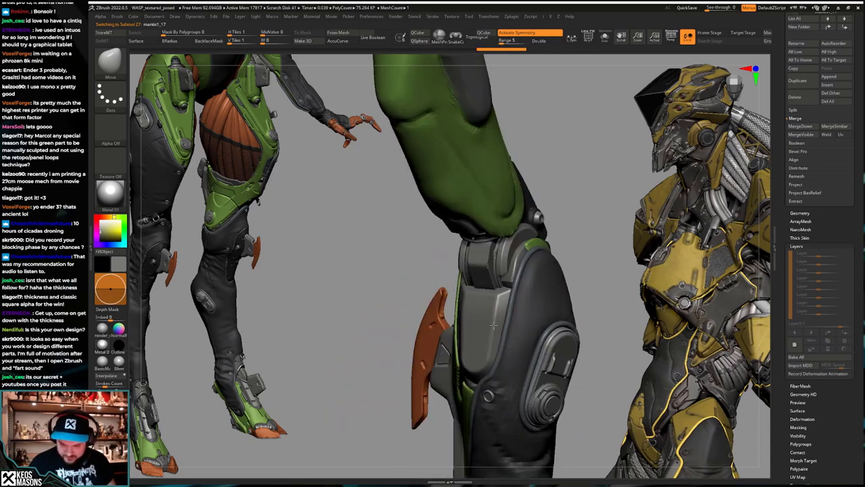
{"action": "right_click_drag", "start_coordinate": [493, 325], "coordinate": [511, 312]}
{"action": "key", "text": "ctrl+shift+z"}
{"action": "key", "text": "ctrl+shift+z"}
{"action": "key", "text": "ctrl+shift+z"}
{"action": "key", "text": "ctrl+shift+z"}
{"action": "key", "text": "ctrl+shift+z"}
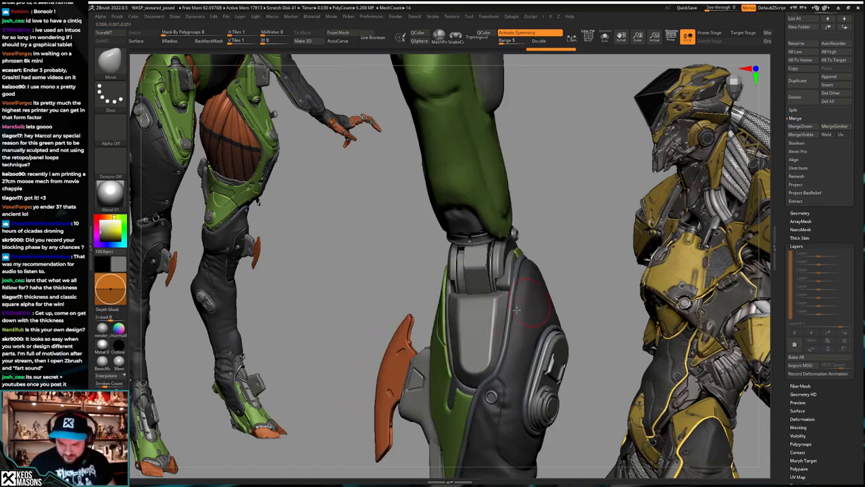
Step: Adjust the upper edge of the shell's rim next to the hinge and check the fit from the side
{"action": "left_click", "coordinate": [514, 284], "text": "alt"}
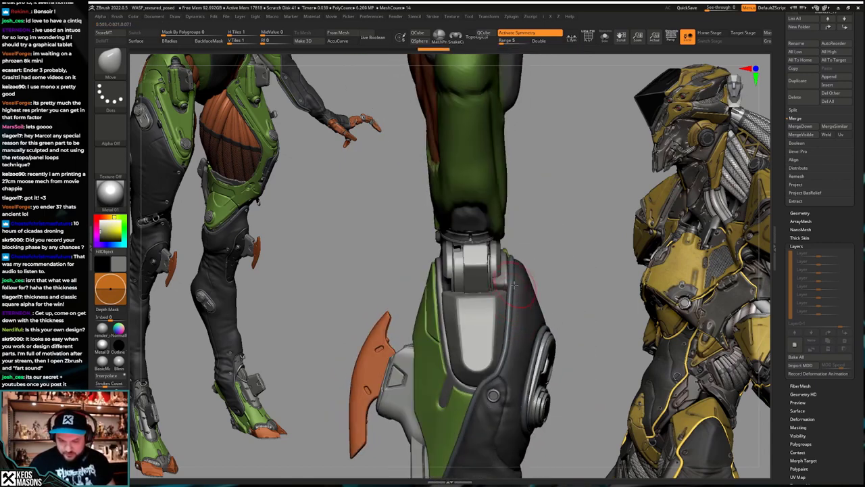
{"action": "key", "text": "ctrl+shift+z"}
{"action": "key", "text": "ctrl+shift+z"}
{"action": "key", "text": "ctrl+shift+z"}
{"action": "key", "text": "ctrl+shift+z"}
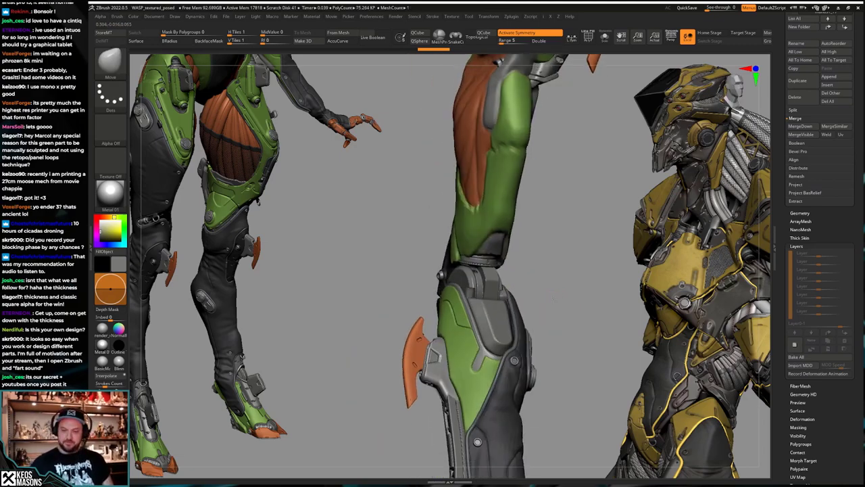
Step: Enlarge the Move brush and adjust the shell's contour alongside the grey plate
{"action": "mouse_move", "coordinate": [542, 316]}
{"action": "left_mouse_down"}
{"action": "mouse_move", "coordinate": [566, 323]}
{"action": "mouse_move", "coordinate": [575, 337]}
{"action": "left_mouse_up"}
{"action": "key", "text": "space"}
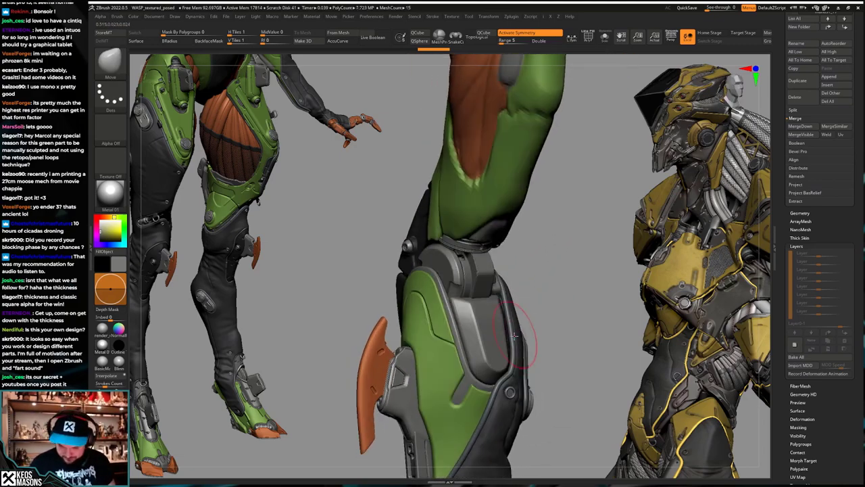
{"action": "key", "text": "ctrl+shift+z"}
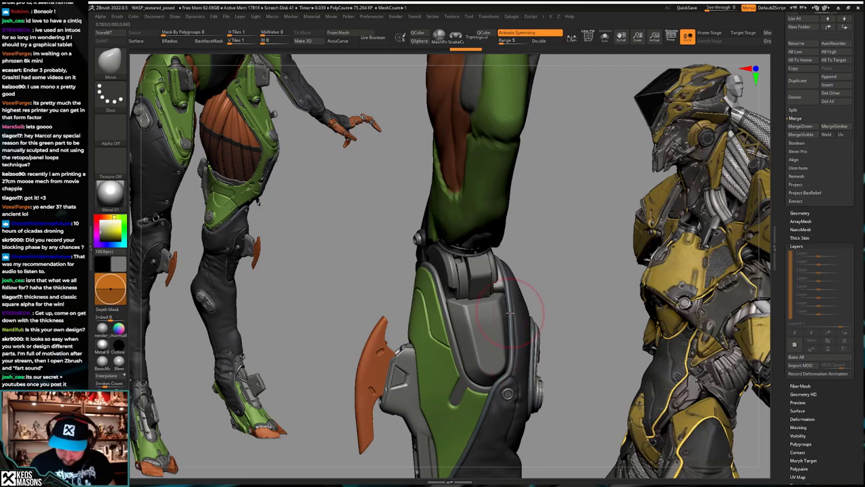
{"action": "key", "text": "space"}
{"action": "mouse_move", "coordinate": [510, 313]}
{"action": "right_mouse_down"}
{"action": "mouse_move", "coordinate": [494, 355]}
{"action": "mouse_move", "coordinate": [510, 343]}
{"action": "right_mouse_up"}
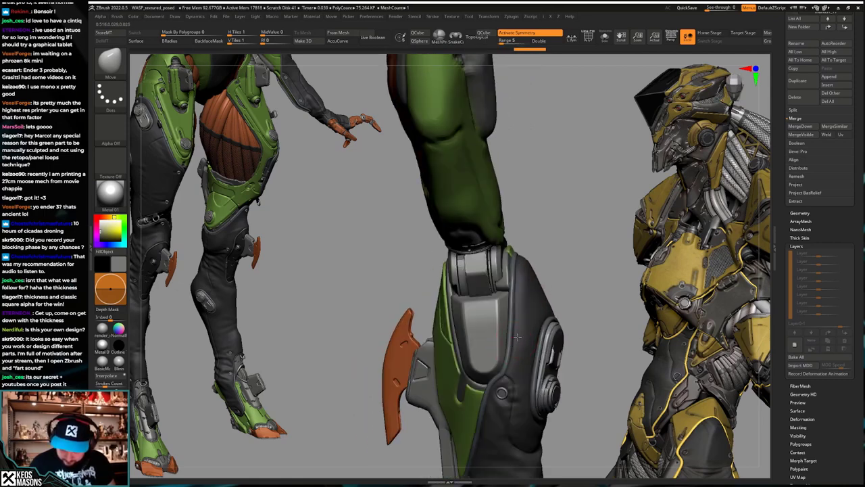
{"action": "right_click", "coordinate": [516, 336]}
Step: Select the adjacent elbow part and fit its edge against the shell with the Move brush
{"action": "key", "text": "ctrl+z"}
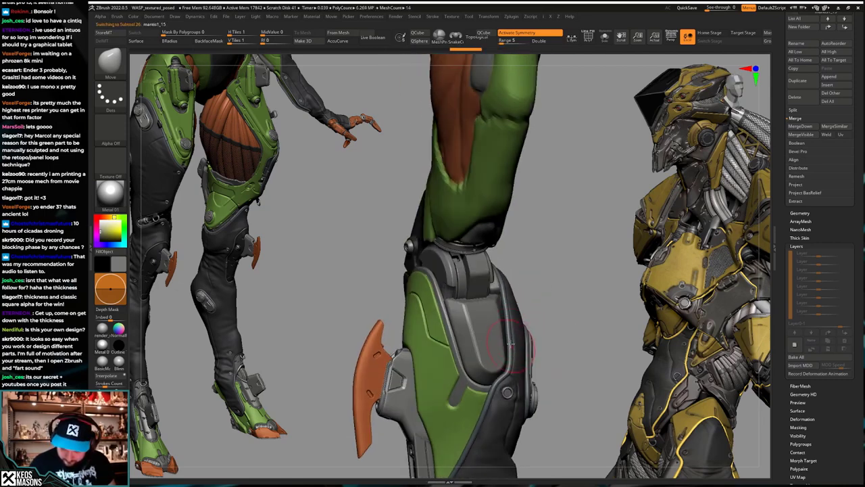
{"action": "key", "text": "ctrl+shift+z"}
{"action": "key", "text": "ctrl+shift+z"}
{"action": "key", "text": "ctrl+shift+z"}
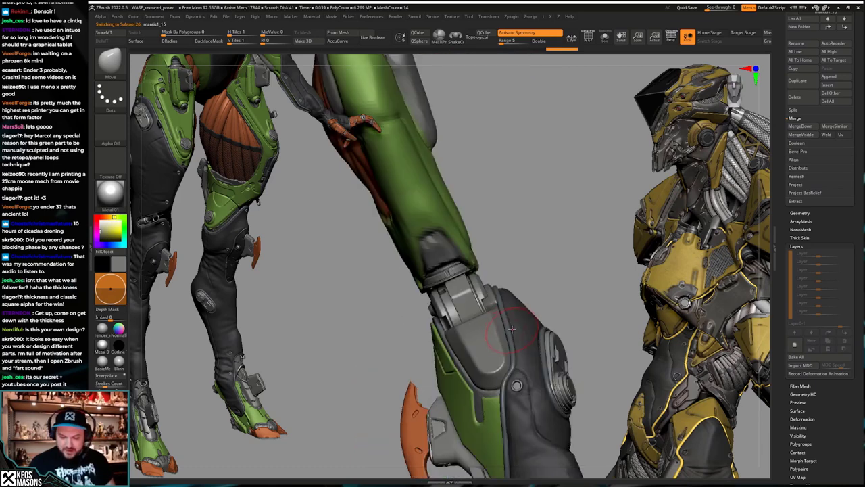
{"action": "mouse_move", "coordinate": [509, 333]}
{"action": "right_mouse_down"}
{"action": "mouse_move", "coordinate": [500, 311]}
{"action": "mouse_move", "coordinate": [490, 361]}
{"action": "right_mouse_up"}
{"action": "right_click", "coordinate": [489, 363]}
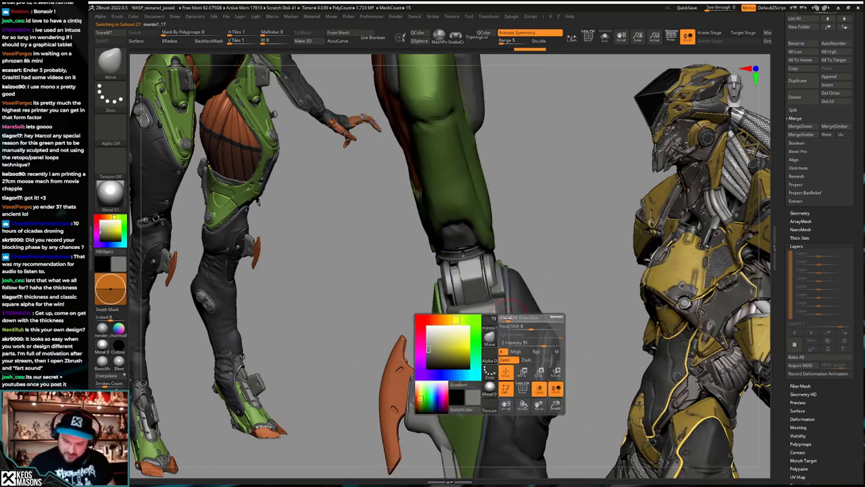
Step: Reselect the dark shell, reduce the Move brush size, and fine-tune its rim from the hinge down along the plate
{"action": "left_click", "coordinate": [511, 340], "text": "alt"}
{"action": "key", "text": "ctrl+shift+z"}
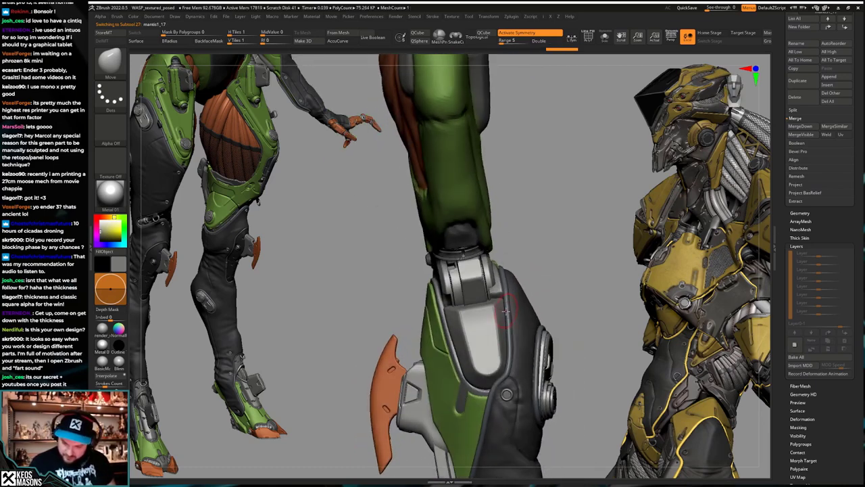
{"action": "key", "text": "ctrl+shift+z"}
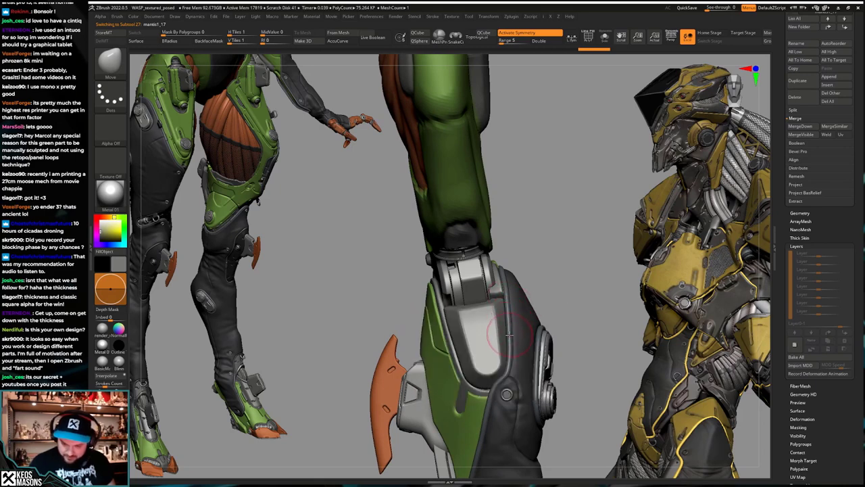
{"action": "key", "text": "ctrl+shift+z"}
{"action": "key", "text": "ctrl+shift+z"}
{"action": "key", "text": "ctrl+shift+z"}
{"action": "key", "text": "ctrl+shift+z"}
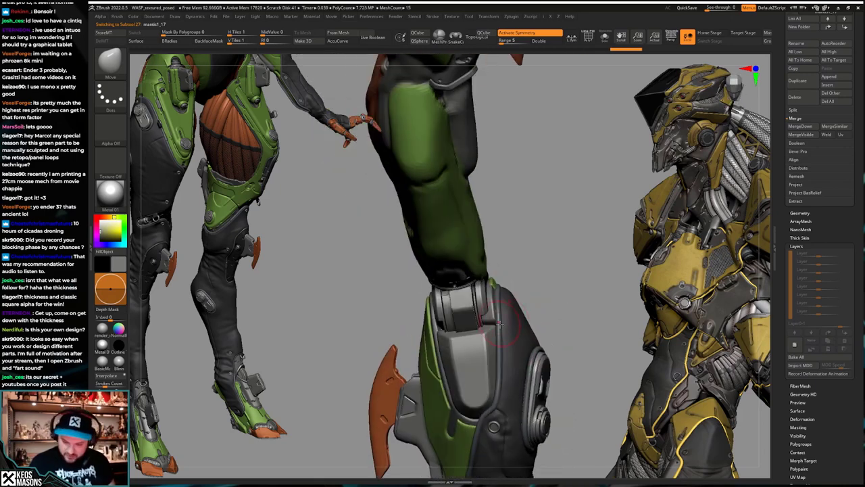
{"action": "key", "text": "ctrl+shift+z"}
{"action": "key", "text": "ctrl+shift+z"}
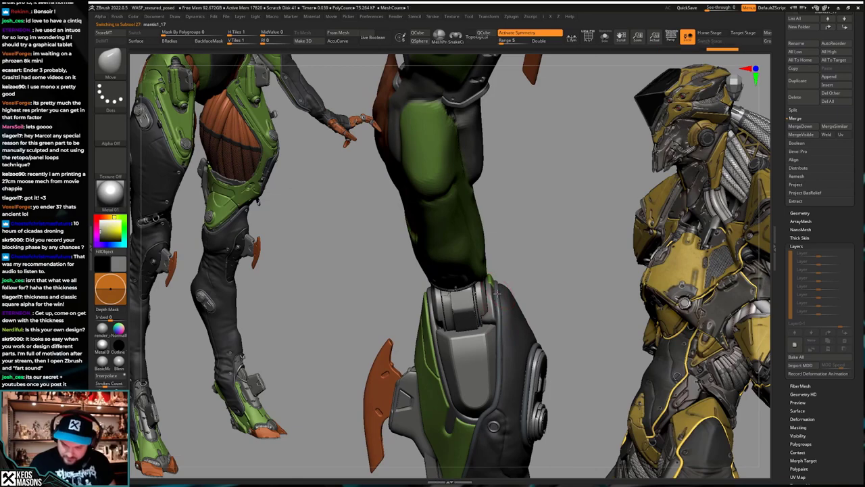
Step: Enlarge the Move brush and reshape the shell's rounded upper end around the green trim, viewed from the side
{"action": "mouse_move", "coordinate": [497, 300]}
{"action": "right_mouse_down"}
{"action": "mouse_move", "coordinate": [523, 284]}
{"action": "mouse_move", "coordinate": [496, 310]}
{"action": "right_mouse_up"}
{"action": "left_click", "coordinate": [523, 284], "text": "alt"}
{"action": "key", "text": "space"}
{"action": "key", "text": "ctrl+shift+z"}
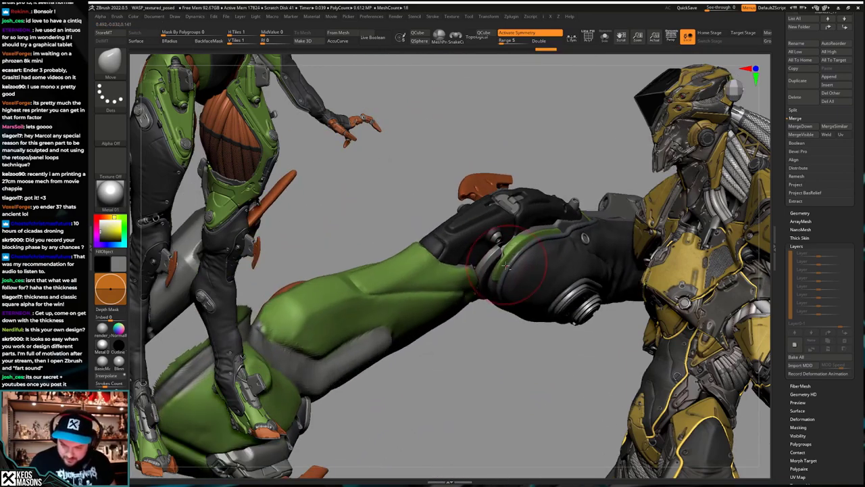
{"action": "key", "text": "ctrl+shift+z"}
{"action": "key", "text": "space"}
{"action": "key", "text": "ctrl+shift+z"}
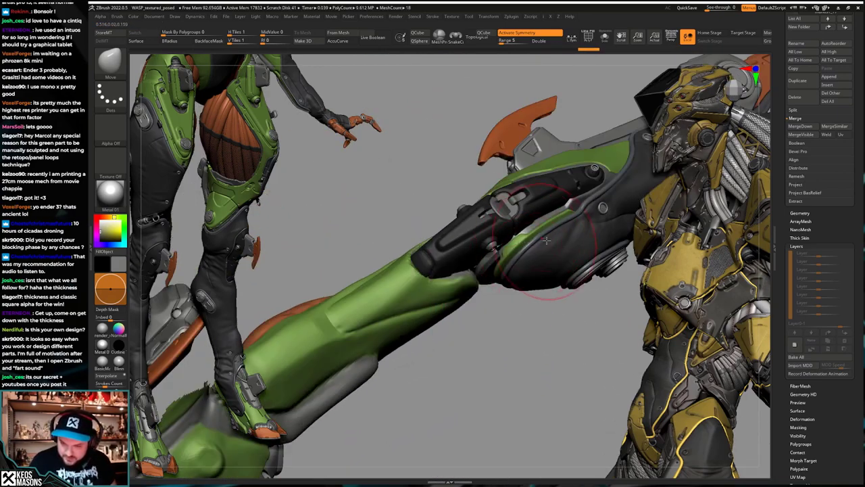
Step: Adjust the dark shell's rounded outer side below the green trim with the enlarged Move brush
{"action": "key", "text": "ctrl+shift+z"}
{"action": "key", "text": "ctrl+shift+z"}
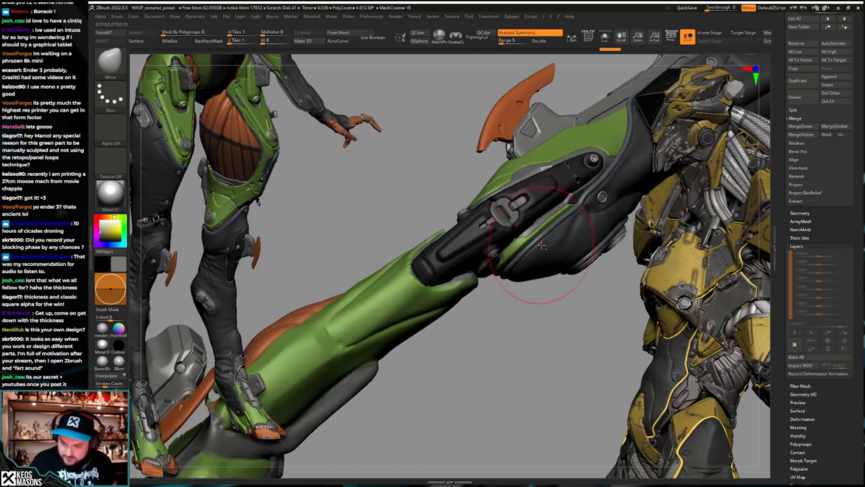
{"action": "key", "text": "ctrl+shift+z"}
{"action": "key", "text": "ctrl+shift+z"}
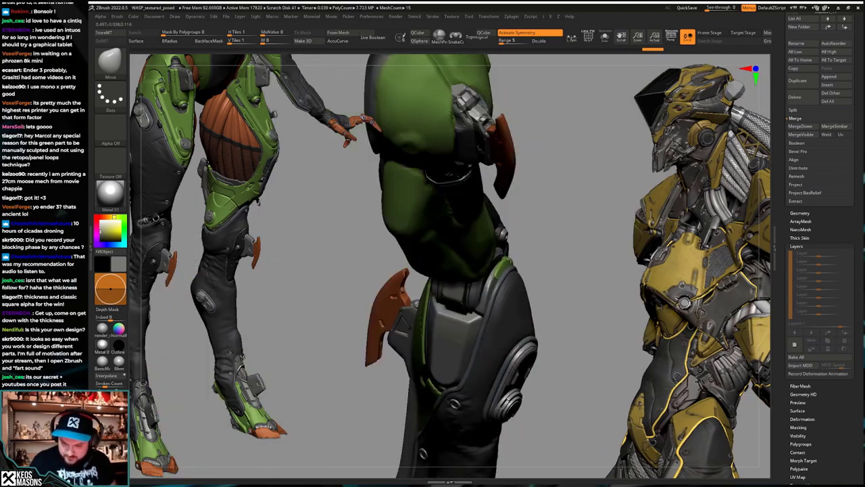
Step: Refine the dark shell's rim beside the hinge and along the grey plate with the Move brush, viewed from the front
{"action": "key", "text": "ctrl+shift+z"}
{"action": "key", "text": "ctrl+shift+z"}
{"action": "key", "text": "ctrl+shift+z"}
{"action": "key", "text": "ctrl+shift+z"}
{"action": "key", "text": "ctrl+shift+z"}
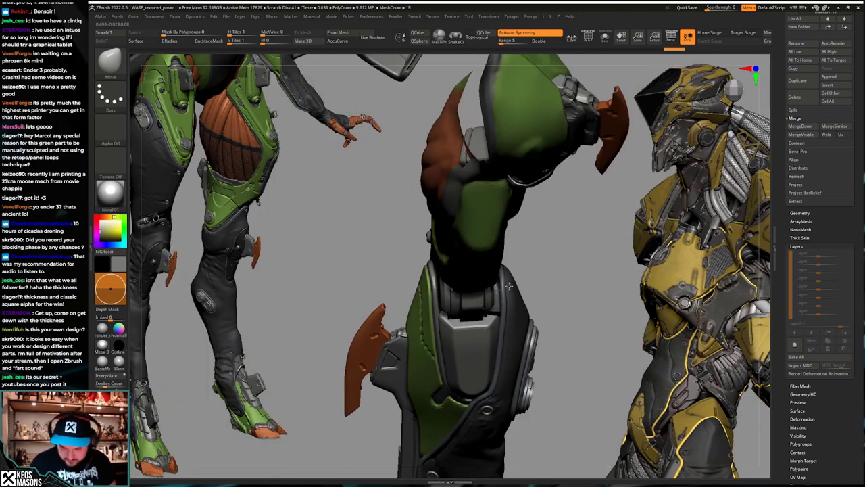
{"action": "key", "text": "ctrl+shift+z"}
{"action": "key", "text": "ctrl+shift+z"}
{"action": "key", "text": "ctrl+shift+z"}
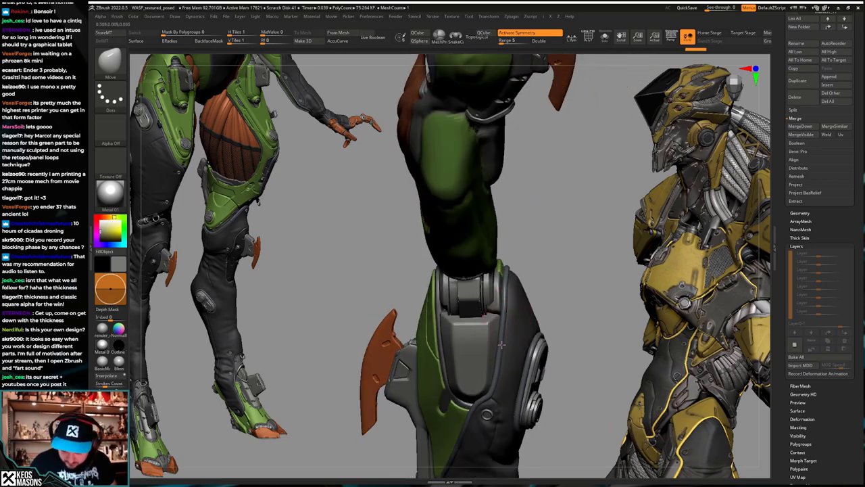
{"action": "key", "text": "ctrl+shift+z"}
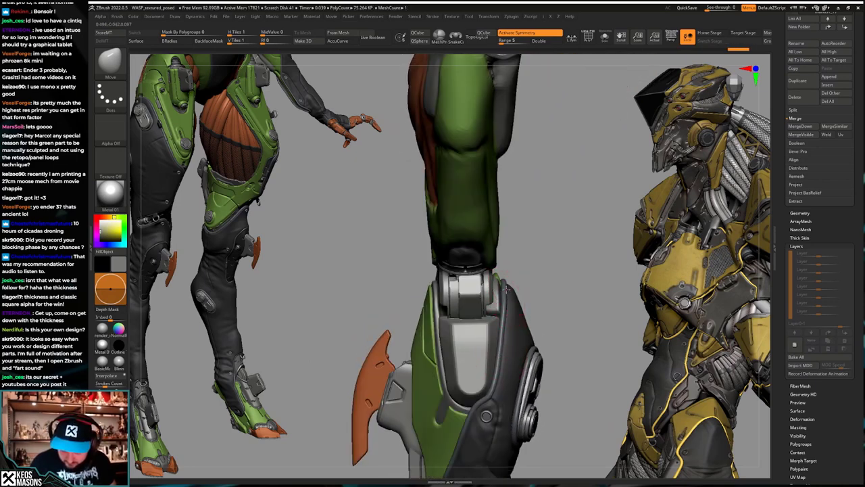
Step: Select the grey elbow plate and examine how it sits between the dark shell and green panel from several angles
{"action": "key", "text": "ctrl+z"}
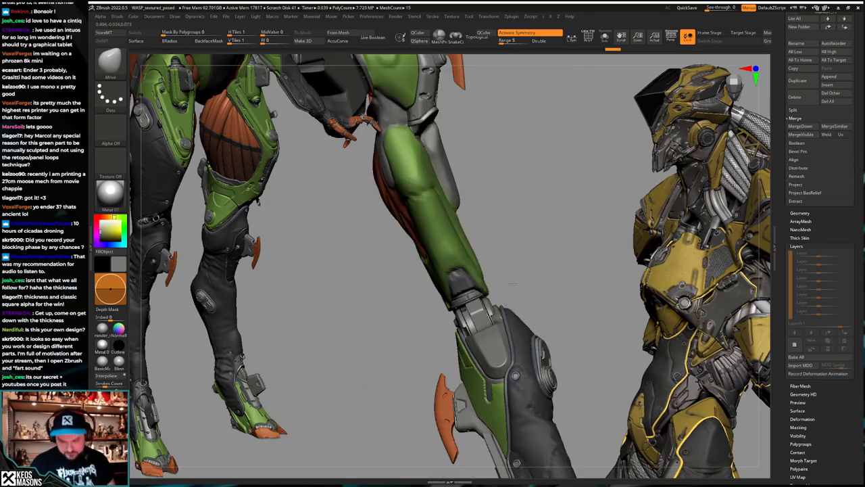
{"action": "key", "text": "ctrl+z"}
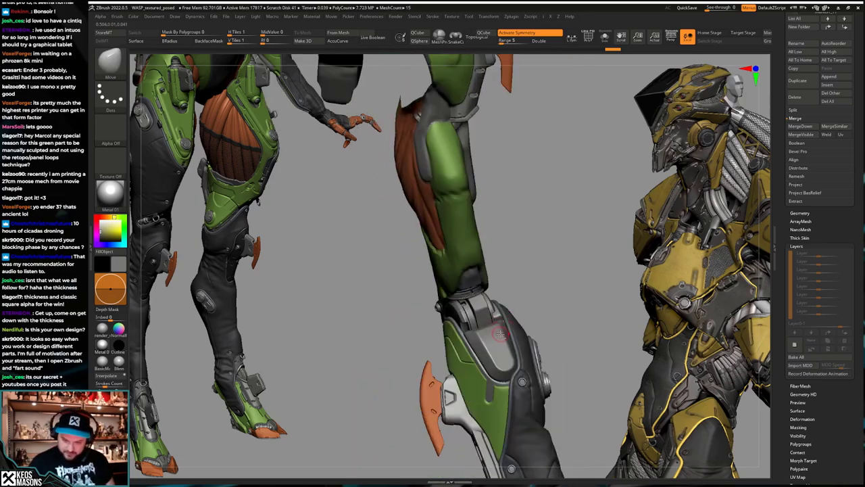
{"action": "key", "text": "ctrl+z"}
{"action": "right_click_drag", "start_coordinate": [498, 360], "coordinate": [504, 339]}
{"action": "key", "text": "ctrl+z"}
{"action": "key", "text": "ctrl+z"}
{"action": "key", "text": "ctrl+z"}
{"action": "key", "text": "ctrl+z"}
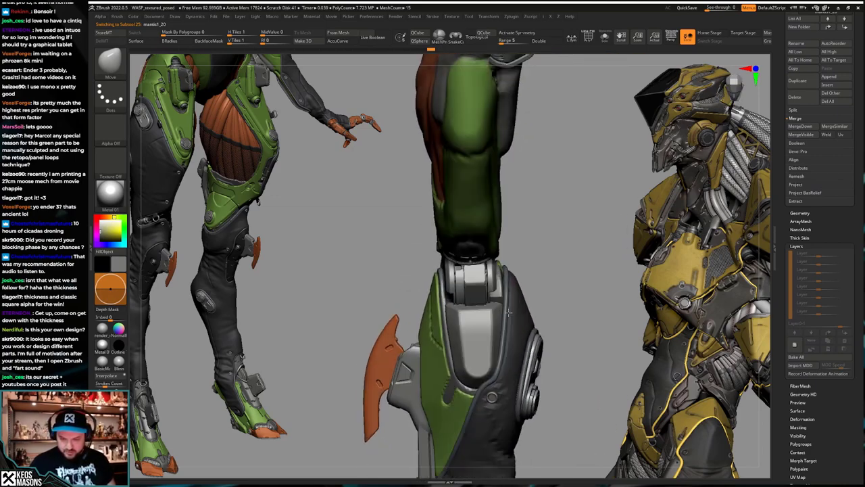
{"action": "key", "text": "ctrl+z"}
{"action": "key", "text": "ctrl+z"}
{"action": "key", "text": "ctrl+z"}
{"action": "key", "text": "ctrl+z"}
{"action": "key", "text": "ctrl+z"}
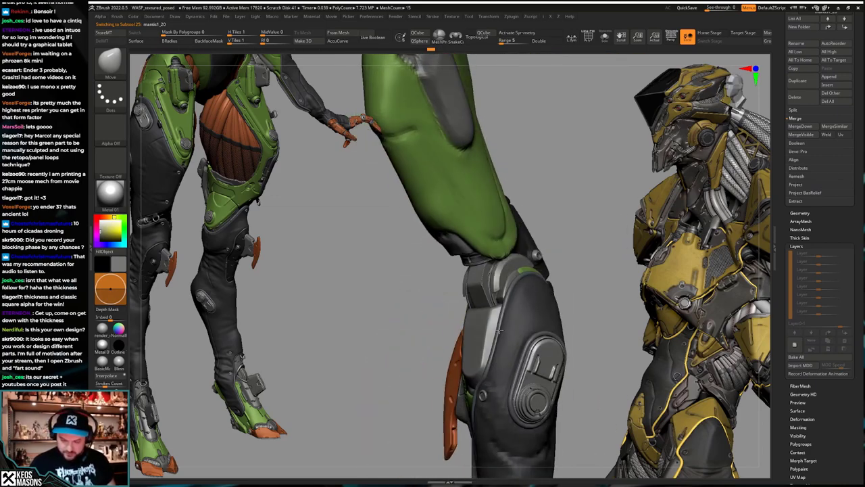
{"action": "key", "text": "ctrl+z"}
{"action": "key", "text": "ctrl+z"}
{"action": "key", "text": "ctrl+z"}
{"action": "key", "text": "ctrl+z"}
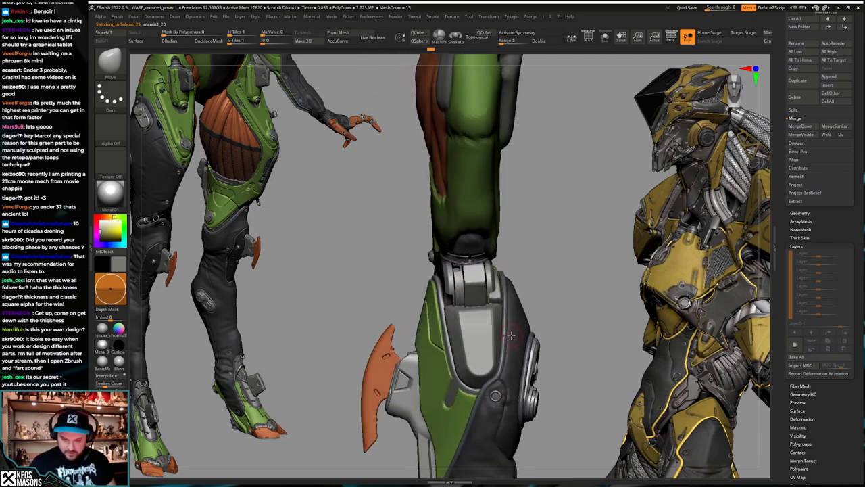
Step: Examine the elbow from the green panel's side, briefly toggling the polyframe display on and off
{"action": "key", "text": "space"}
{"action": "key", "text": "ctrl+shift+z"}
{"action": "key", "text": "ctrl+shift+z"}
{"action": "key", "text": "ctrl+shift+z"}
{"action": "key", "text": "ctrl+shift+z"}
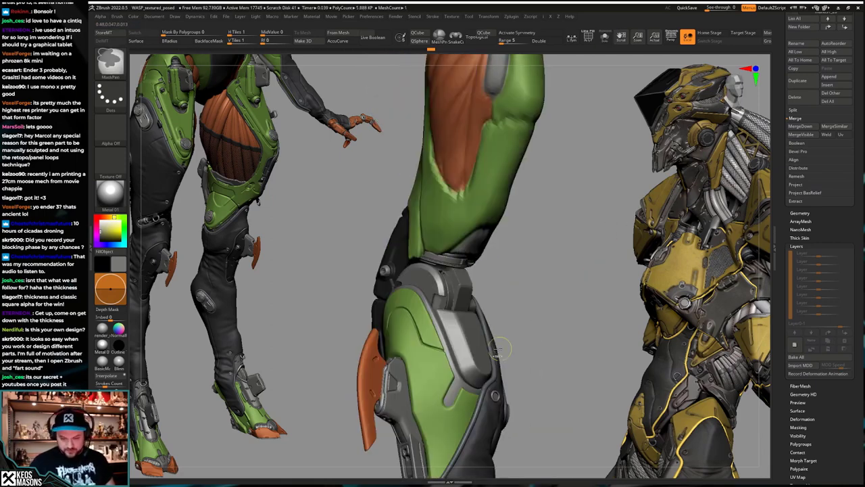
{"action": "right_click_drag", "start_coordinate": [478, 363], "coordinate": [498, 332], "text": "alt"}
{"action": "key", "text": "shift+f"}
{"action": "key", "text": "shift+f"}
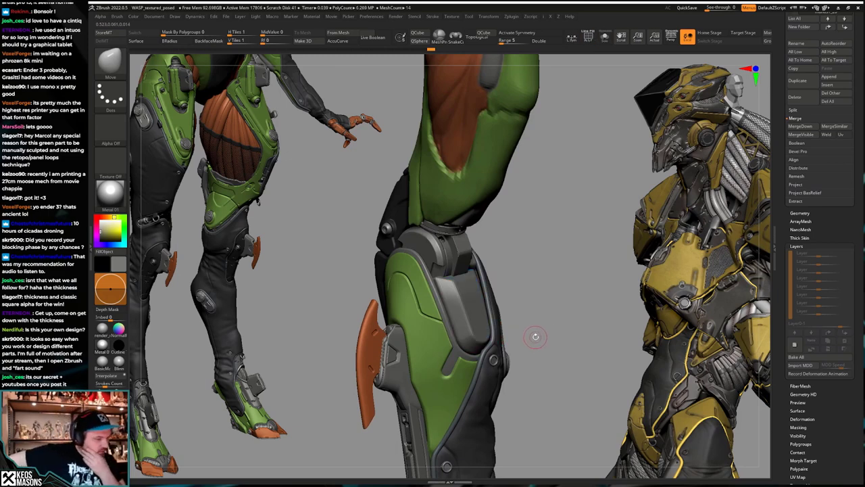
{"action": "key", "text": "ctrl+shift+z"}
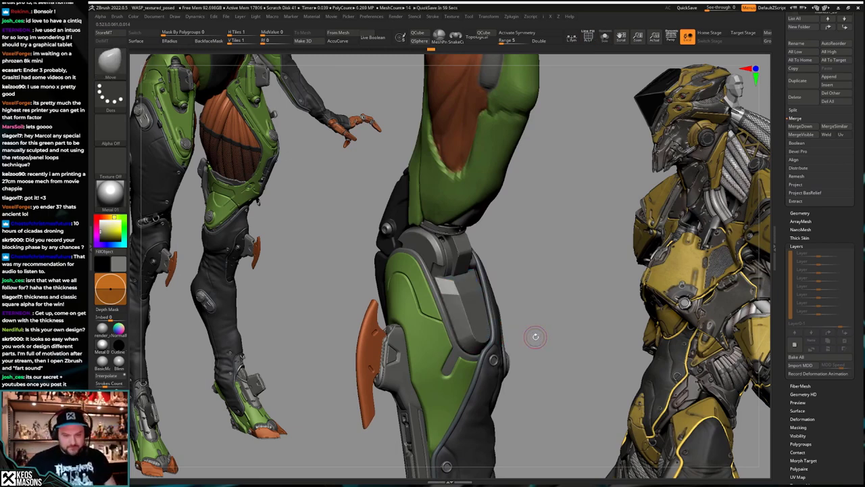
{"action": "key", "text": "ctrl+z"}
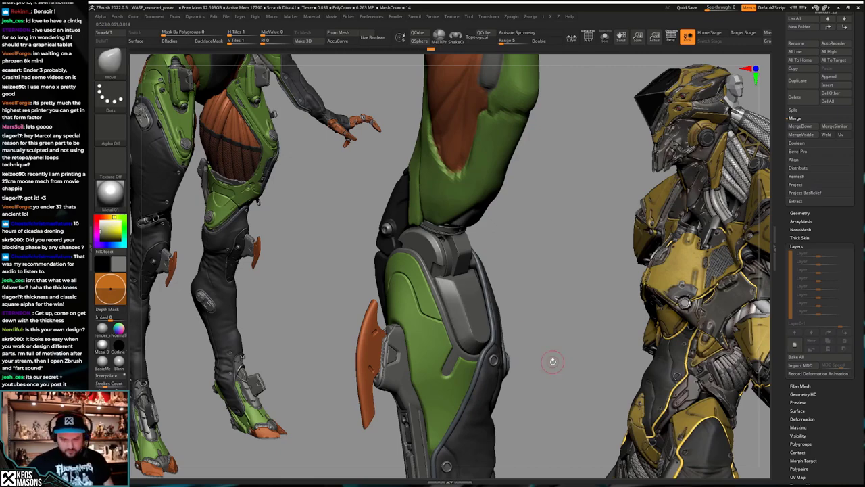
Step: Save the ZTool as mantis_19_arms.ztl in the mantis project folder, replacing the existing file
{"action": "key", "text": "ctrl+s"}
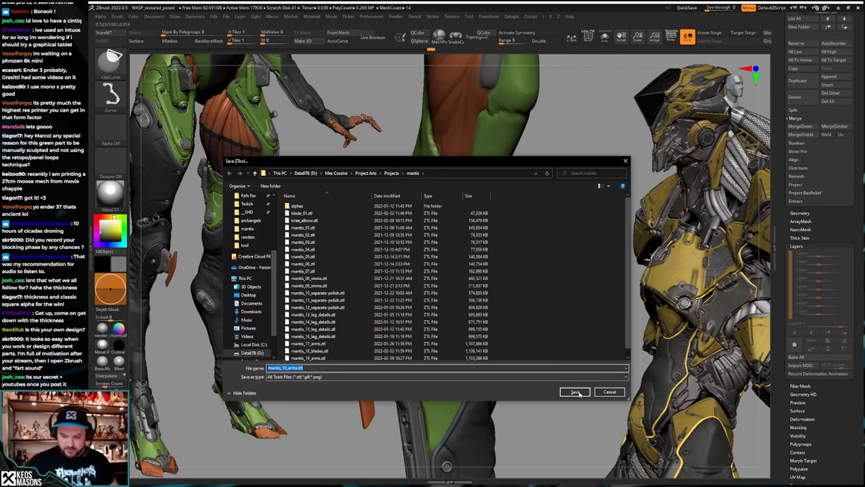
{"action": "left_click", "coordinate": [574, 392]}
{"action": "left_click", "coordinate": [442, 247]}
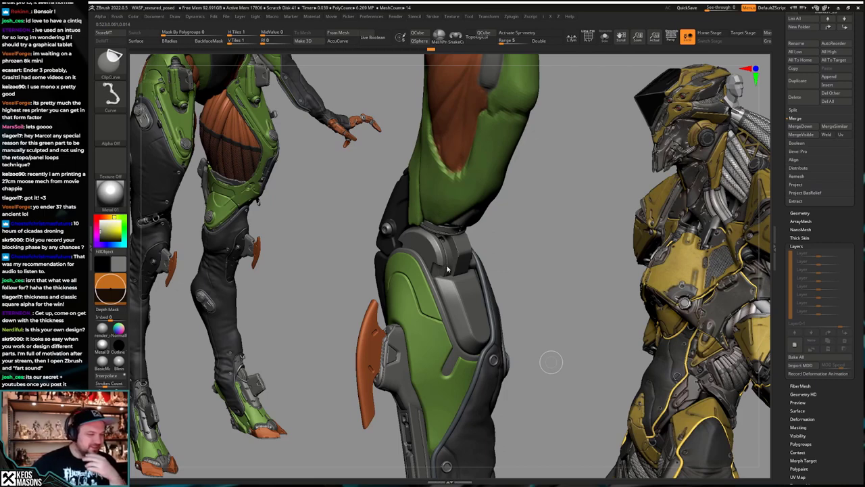
{"action": "key", "text": "ctrl+s"}
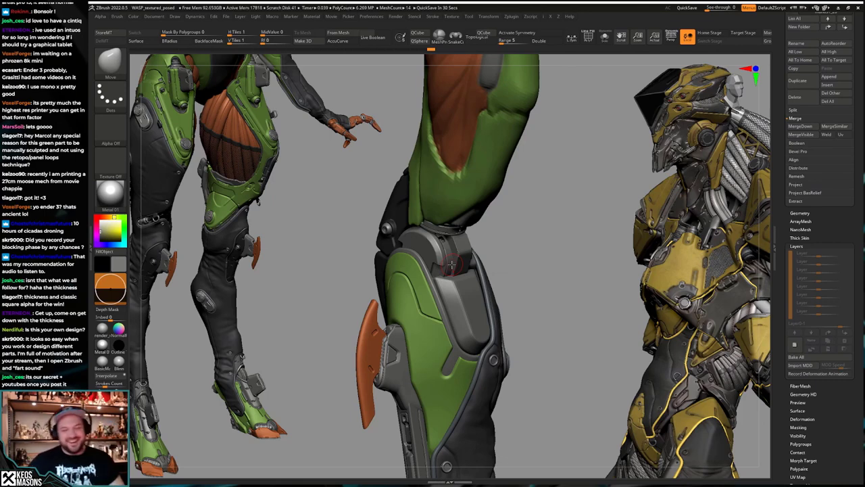
Step: Select the grey hinge frame behind the green panel and adjust its rounded upper end with the Move brush
{"action": "left_click_drag", "start_coordinate": [535, 337], "coordinate": [504, 335]}
{"action": "key", "text": "space"}
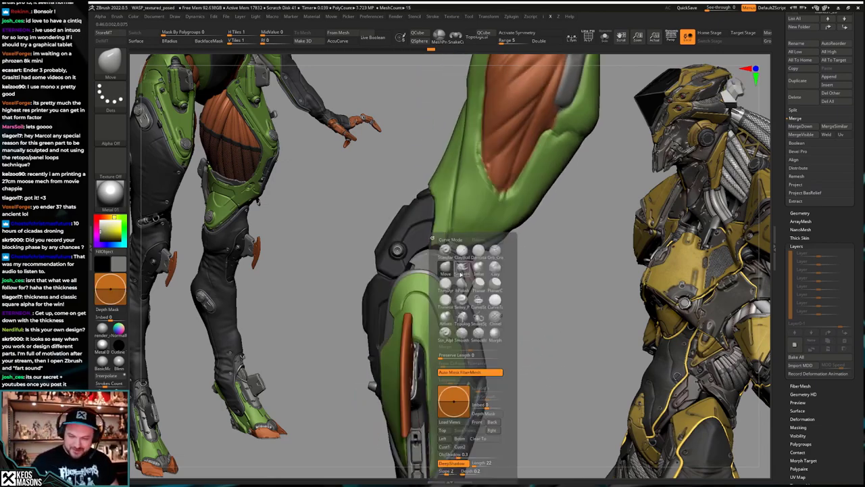
{"action": "left_click", "coordinate": [429, 270], "text": "alt"}
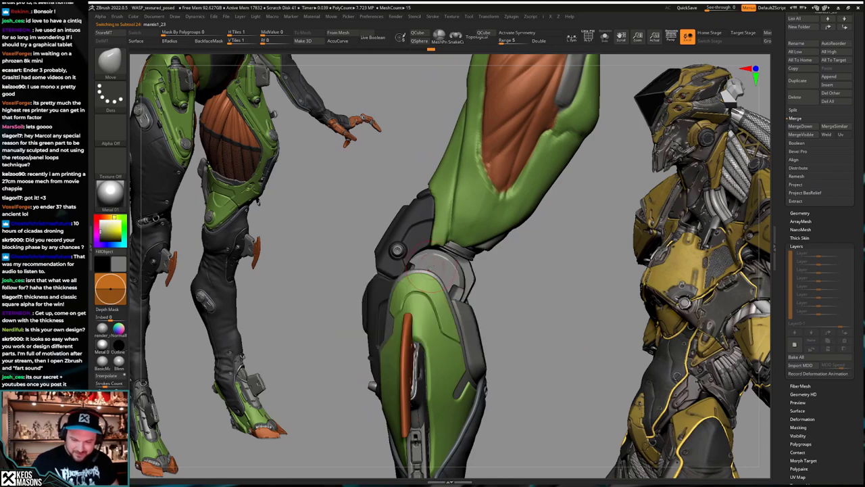
{"action": "key", "text": "space"}
{"action": "right_click_drag", "start_coordinate": [419, 285], "coordinate": [420, 262]}
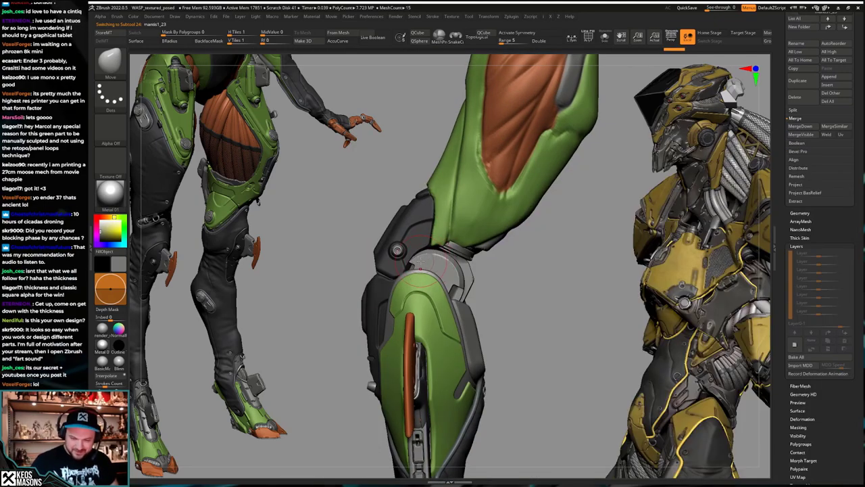
{"action": "key", "text": "space"}
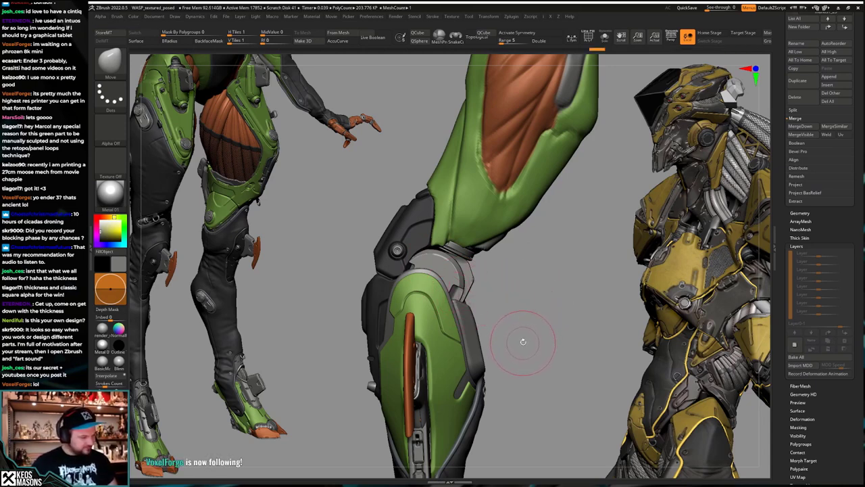
Step: Resize the Move brush and reshape the hinge frame's curved top edge where it meets the green forearm and dark cover
{"action": "mouse_move", "coordinate": [524, 341]}
{"action": "left_mouse_down"}
{"action": "mouse_move", "coordinate": [515, 326]}
{"action": "mouse_move", "coordinate": [483, 320]}
{"action": "mouse_move", "coordinate": [534, 307]}
{"action": "mouse_move", "coordinate": [561, 321]}
{"action": "left_mouse_up"}
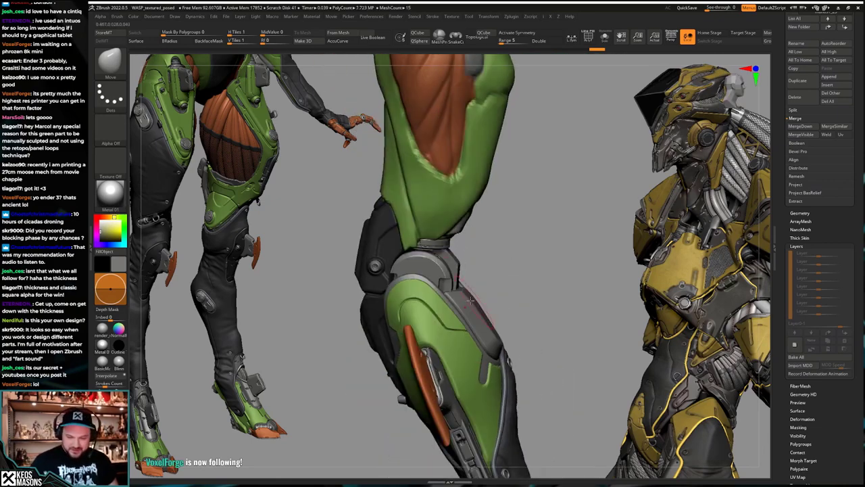
{"action": "key", "text": "space"}
{"action": "right_click_drag", "start_coordinate": [425, 270], "coordinate": [427, 255]}
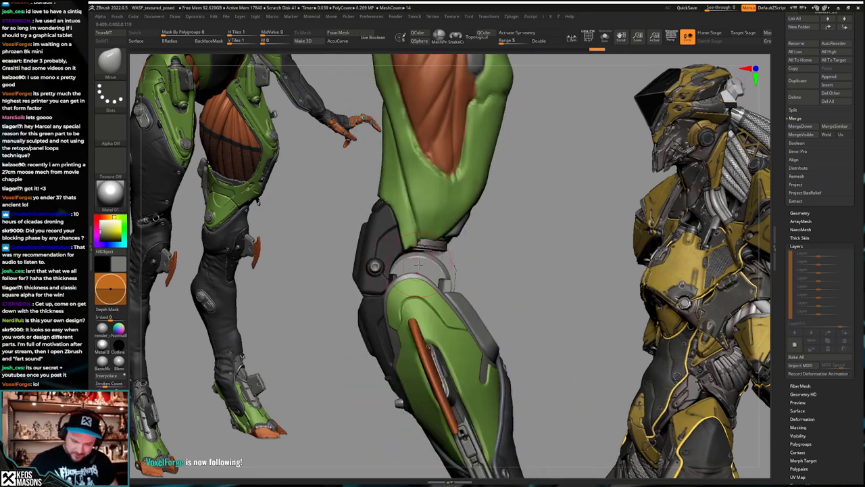
{"action": "left_click_drag", "start_coordinate": [407, 267], "coordinate": [414, 262]}
{"action": "right_click_drag", "start_coordinate": [414, 262], "coordinate": [430, 265]}
{"action": "left_click_drag", "start_coordinate": [414, 265], "coordinate": [409, 269]}
{"action": "right_click_drag", "start_coordinate": [409, 269], "coordinate": [373, 297]}
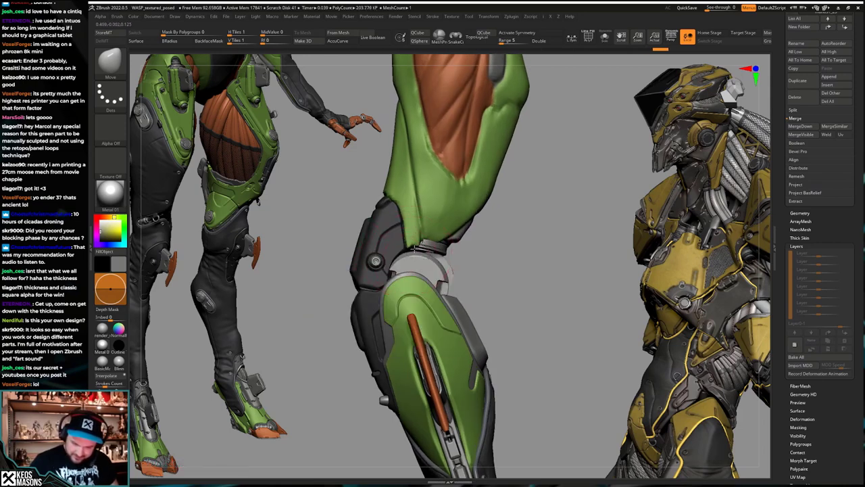
{"action": "left_click_drag", "start_coordinate": [414, 248], "coordinate": [414, 248]}
{"action": "right_click_drag", "start_coordinate": [414, 247], "coordinate": [396, 259]}
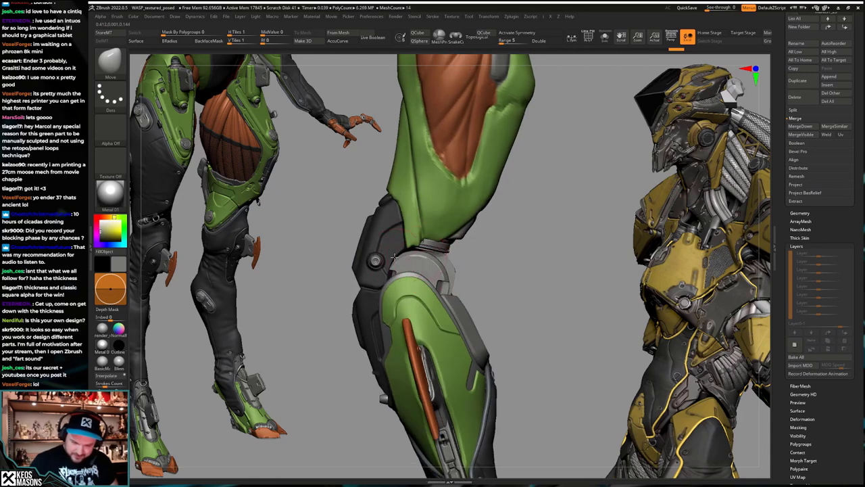
{"action": "right_click_drag", "start_coordinate": [424, 251], "coordinate": [540, 290], "text": "ctrl"}
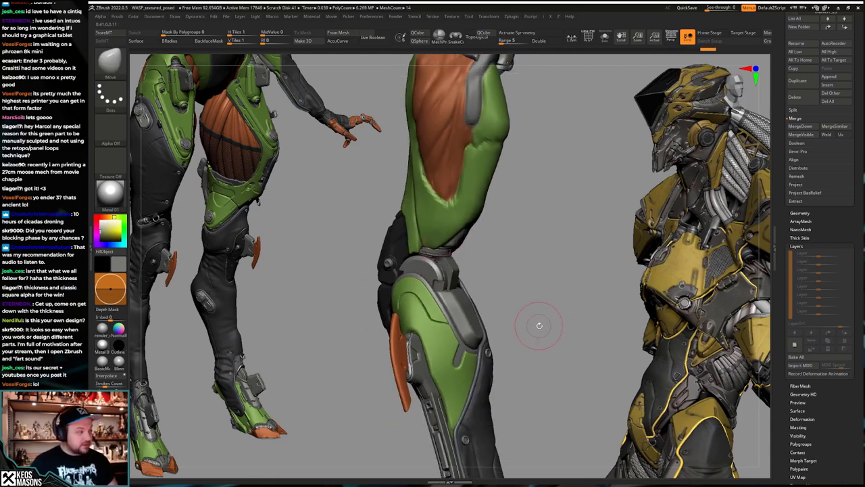
Step: Examine the reshaped elbow joint from the front, comparing the hinge, grey plate and dark shell
{"action": "key", "text": "ctrl+z"}
{"action": "key", "text": "ctrl+z"}
{"action": "key", "text": "ctrl+z"}
{"action": "key", "text": "ctrl+z"}
{"action": "key", "text": "ctrl+z"}
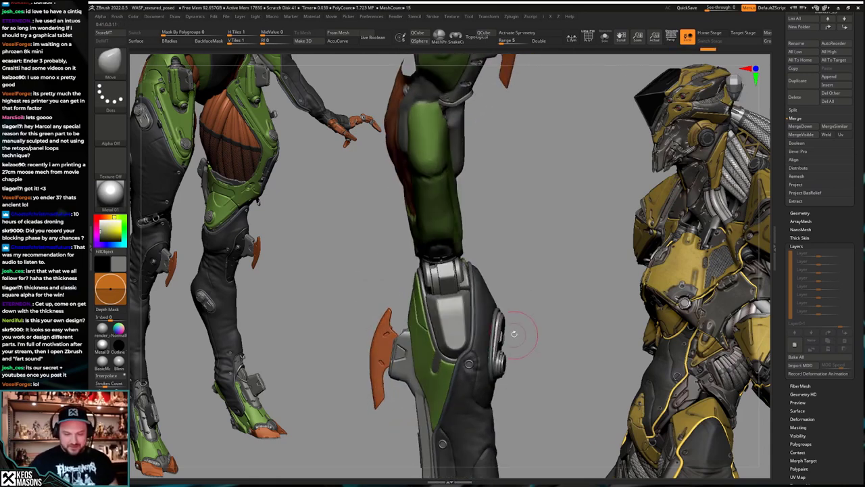
{"action": "key", "text": "ctrl+z"}
{"action": "key", "text": "ctrl+z"}
{"action": "key", "text": "ctrl+z"}
{"action": "key", "text": "ctrl+z"}
{"action": "key", "text": "ctrl+z"}
{"action": "key", "text": "ctrl+z"}
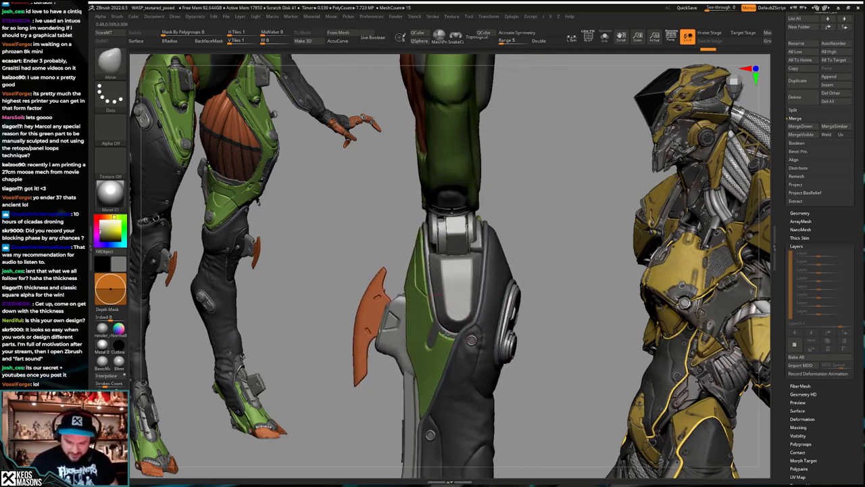
Step: Adjust the grey frame's inner edges around the plate and beneath the hinge with the Move brush
{"action": "key", "text": "space"}
{"action": "left_click", "coordinate": [442, 319], "text": "alt"}
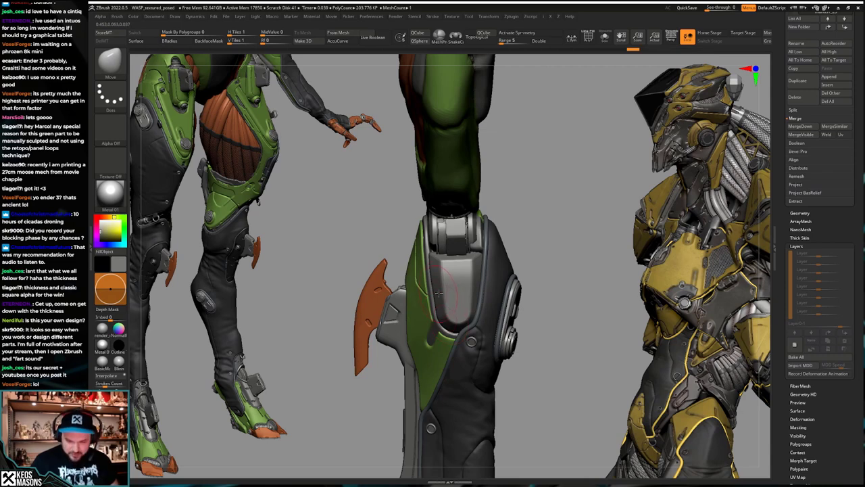
{"action": "left_click", "coordinate": [435, 247], "text": "alt"}
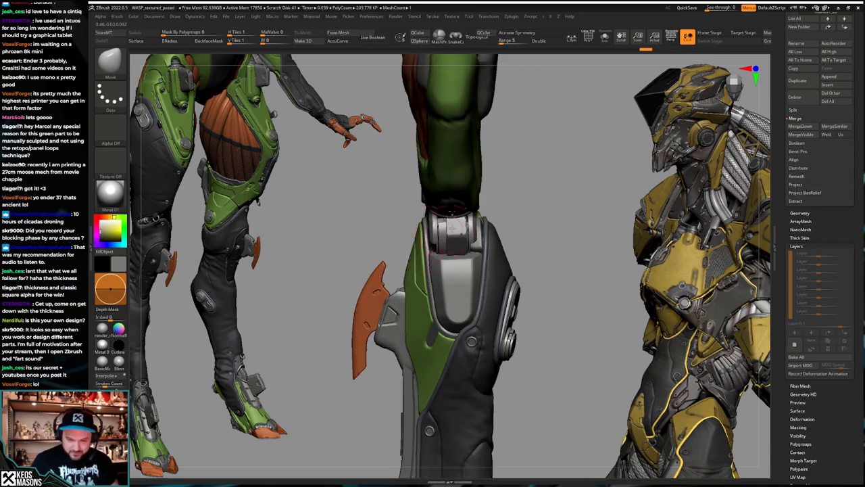
{"action": "right_click_drag", "start_coordinate": [433, 246], "coordinate": [451, 251]}
Step: Isolate the grey frame, flatten its surfaces with the hPolish brush, and bring the other parts back into view
{"action": "key", "text": "alt+s"}
{"action": "key", "text": "space"}
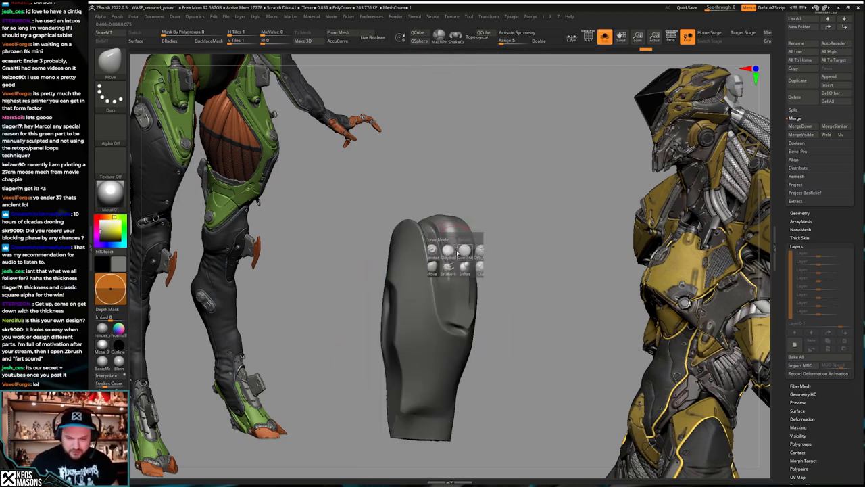
{"action": "left_click", "coordinate": [448, 285]}
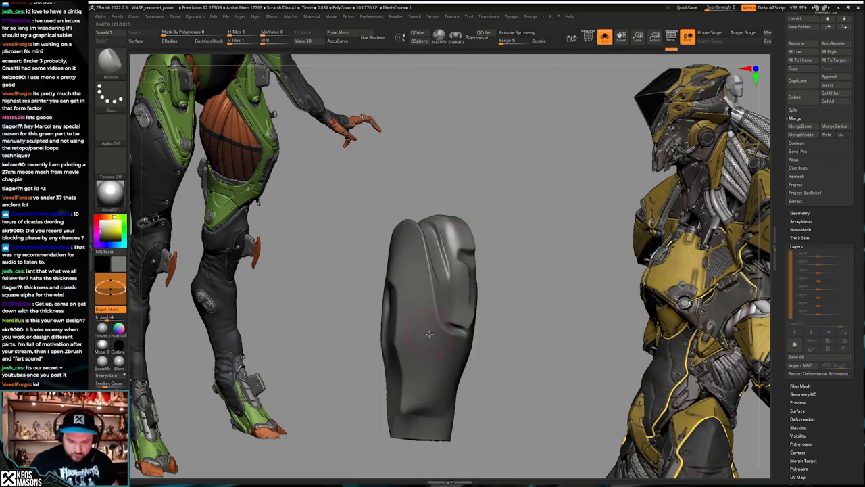
{"action": "key", "text": "ctrl+shift+s"}
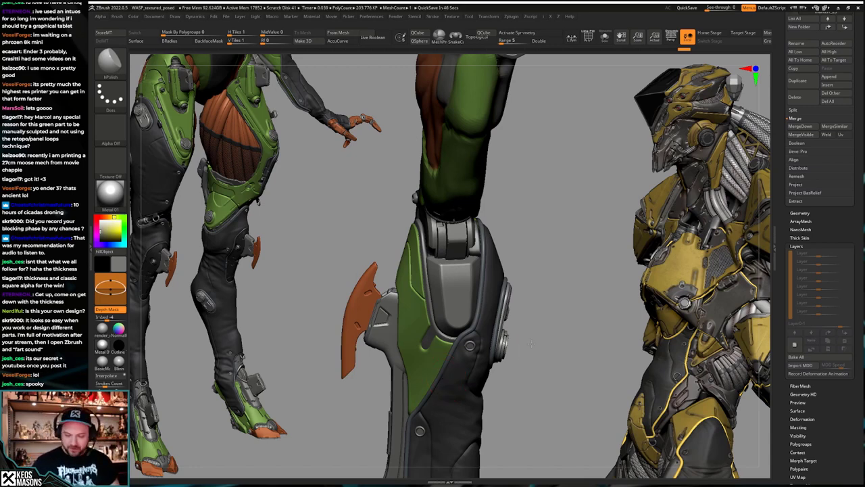
Step: Select the grey plate below the elbow hinge, isolate it, and show its polyframe
{"action": "mouse_move", "coordinate": [531, 343]}
{"action": "left_mouse_down"}
{"action": "mouse_move", "coordinate": [519, 347]}
{"action": "mouse_move", "coordinate": [539, 335]}
{"action": "left_mouse_up"}
{"action": "key", "text": "space"}
{"action": "left_click", "coordinate": [548, 268]}
{"action": "right_click_drag", "start_coordinate": [523, 260], "coordinate": [483, 280], "text": "ctrl"}
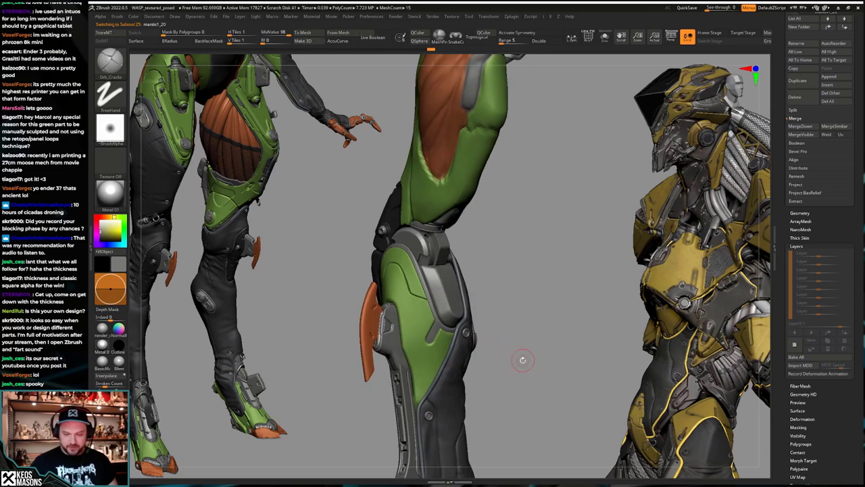
{"action": "left_click_drag", "start_coordinate": [522, 360], "coordinate": [507, 357], "text": "alt"}
{"action": "key", "text": "shift+f"}
{"action": "key", "text": "alt+s"}
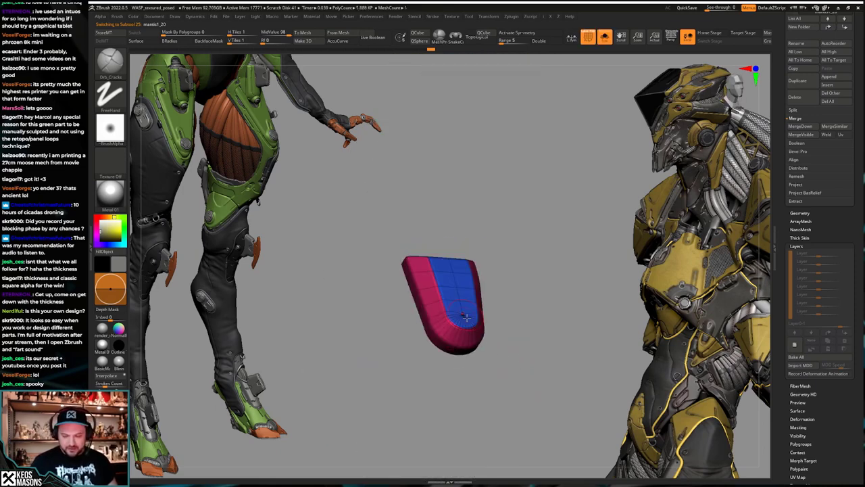
Step: Turn off the grey plate's dynamic subdivision and switch to the ZModeler brush
{"action": "key", "text": "shift+d"}
{"action": "mouse_move", "coordinate": [462, 327]}
{"action": "right_mouse_down"}
{"action": "mouse_move", "coordinate": [448, 347]}
{"action": "mouse_move", "coordinate": [440, 331]}
{"action": "right_mouse_up"}
{"action": "key", "text": "b"}
{"action": "key", "text": "z"}
{"action": "key", "text": "m"}
{"action": "key", "text": "shift+f"}
{"action": "key", "text": "shift+f"}
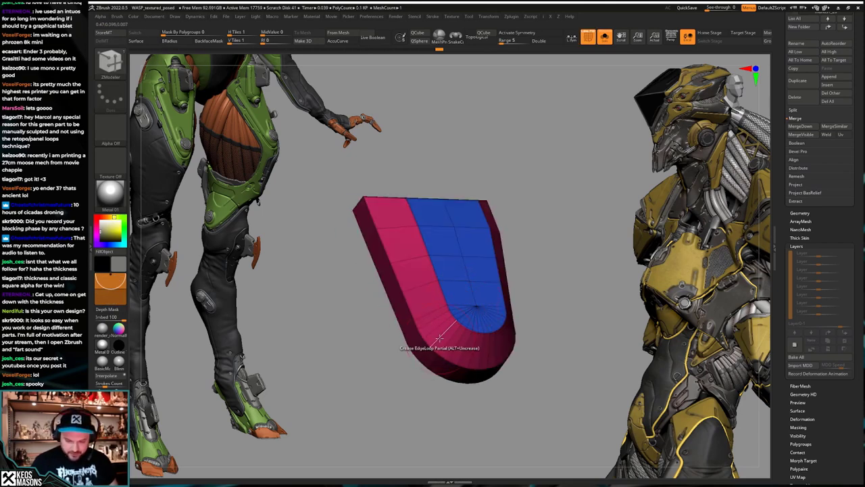
Step: Try inserting an edge loop around the plate's outer border with the ZModeler Insert edge action
{"action": "key", "text": "space"}
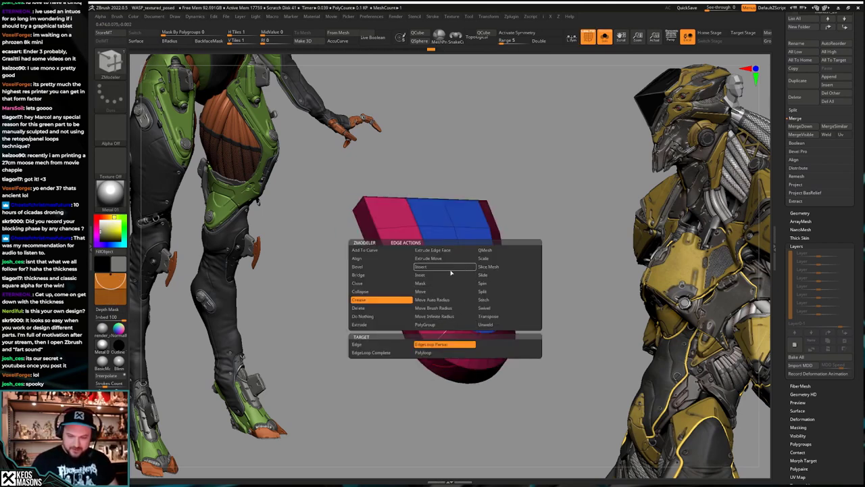
{"action": "left_click", "coordinate": [450, 268]}
{"action": "key", "text": "shift+f"}
{"action": "key", "text": "shift+s"}
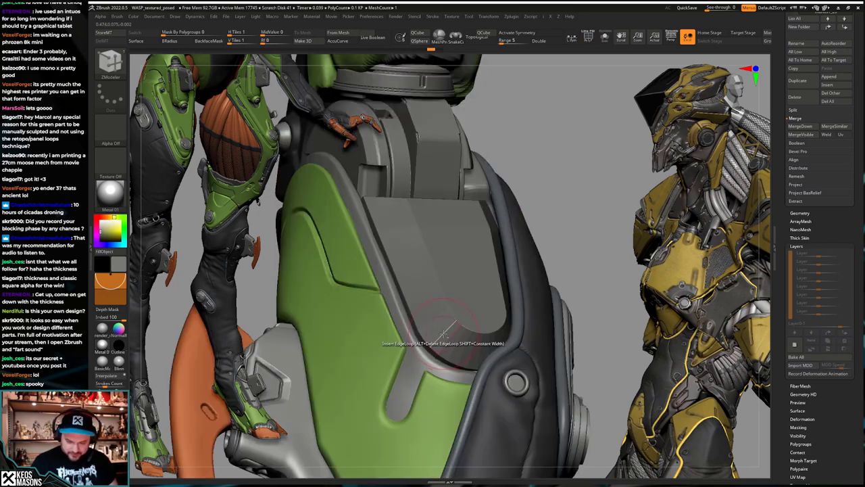
{"action": "key", "text": "ctrl+shift+t"}
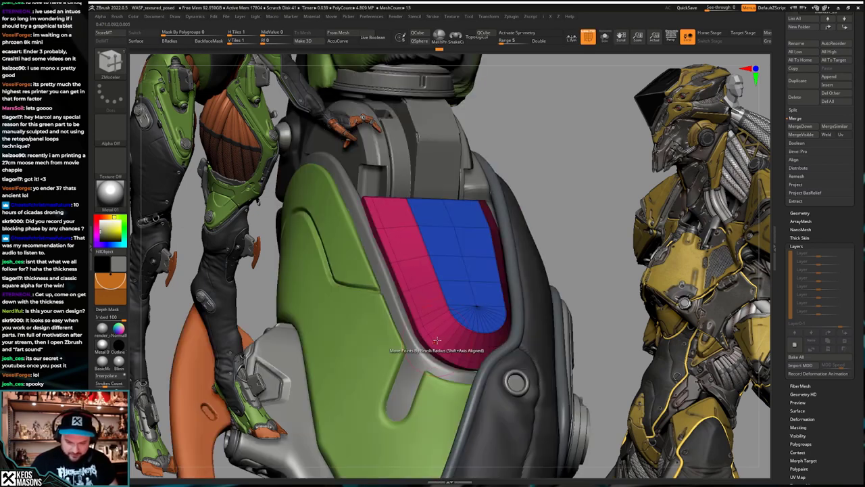
{"action": "right_click_drag", "start_coordinate": [438, 339], "coordinate": [411, 301]}
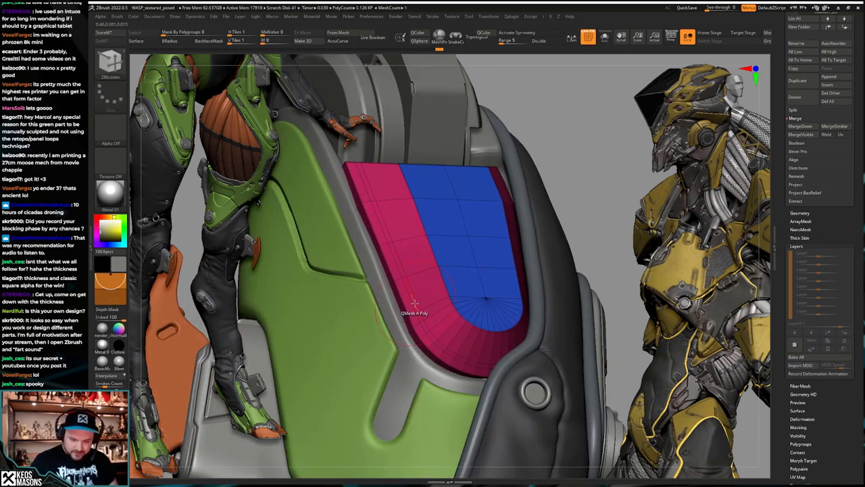
Step: Try extruding the polyloop around the plate's border, with dynamic subdivision smoothing turned on
{"action": "key", "text": "space"}
{"action": "left_click", "coordinate": [479, 329]}
{"action": "mouse_move", "coordinate": [480, 318]}
{"action": "right_mouse_down"}
{"action": "mouse_move", "coordinate": [486, 301]}
{"action": "mouse_move", "coordinate": [467, 317]}
{"action": "right_mouse_up"}
{"action": "left_click_drag", "start_coordinate": [415, 313], "coordinate": [426, 316]}
{"action": "key", "text": "d"}
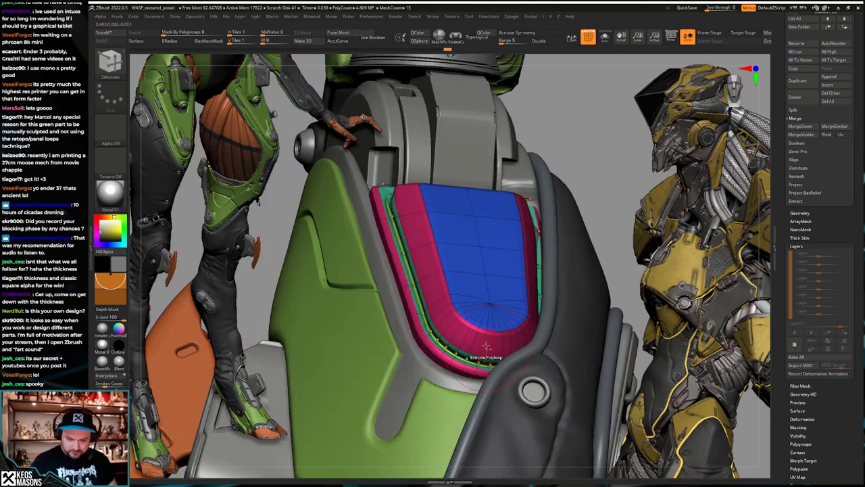
Step: Examine the plate's extruded border both isolated and within the forearm, with and without the polyframe
{"action": "key", "text": "shift+f"}
{"action": "right_click_drag", "start_coordinate": [427, 317], "coordinate": [516, 363], "text": "ctrl"}
{"action": "key", "text": "alt+s"}
{"action": "key", "text": "shift+f"}
{"action": "mouse_move", "coordinate": [527, 333]}
{"action": "right_mouse_down"}
{"action": "mouse_move", "coordinate": [560, 306]}
{"action": "mouse_move", "coordinate": [569, 350]}
{"action": "mouse_move", "coordinate": [553, 355]}
{"action": "mouse_move", "coordinate": [527, 327]}
{"action": "mouse_move", "coordinate": [525, 366]}
{"action": "mouse_move", "coordinate": [541, 338]}
{"action": "right_mouse_up"}
{"action": "key", "text": "shift+f"}
{"action": "key", "text": "alt+s"}
{"action": "key", "text": "shift+f"}
Step: Try reworking the plate with ZModeler into a stepped rim around a raised centre, and isolate it for inspection
{"action": "left_click", "coordinate": [517, 346], "text": "alt"}
{"action": "left_click", "coordinate": [533, 346]}
{"action": "key", "text": "shift+f"}
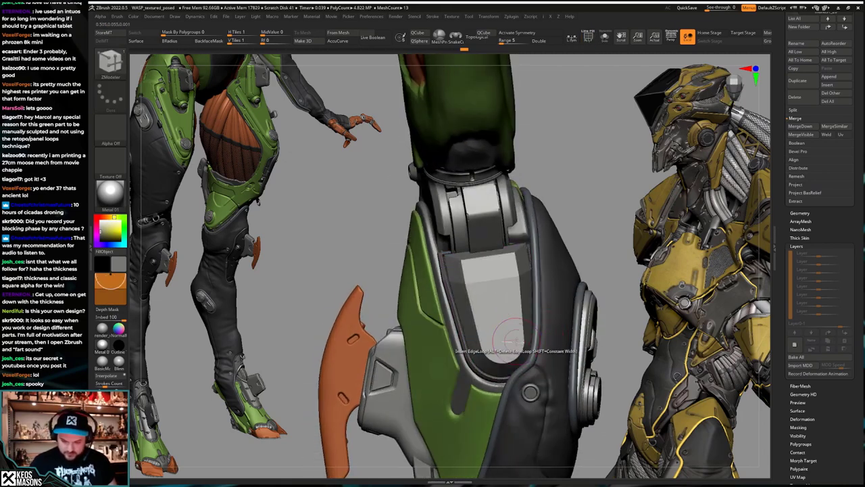
{"action": "key", "text": "shift+f"}
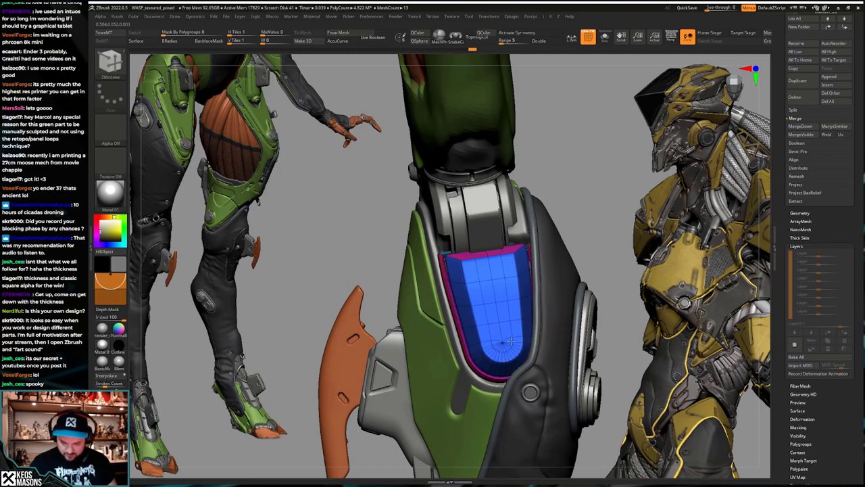
{"action": "right_click_drag", "start_coordinate": [506, 342], "coordinate": [591, 353]}
{"action": "key", "text": "shift+f"}
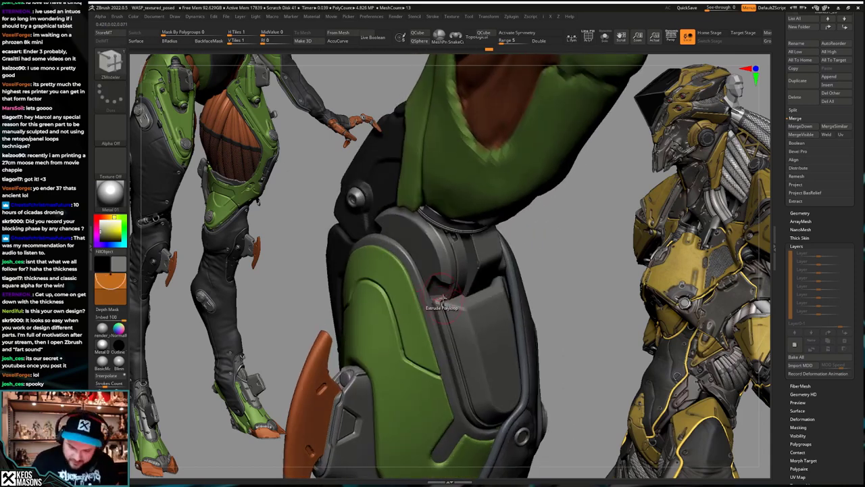
{"action": "key", "text": "alt+s"}
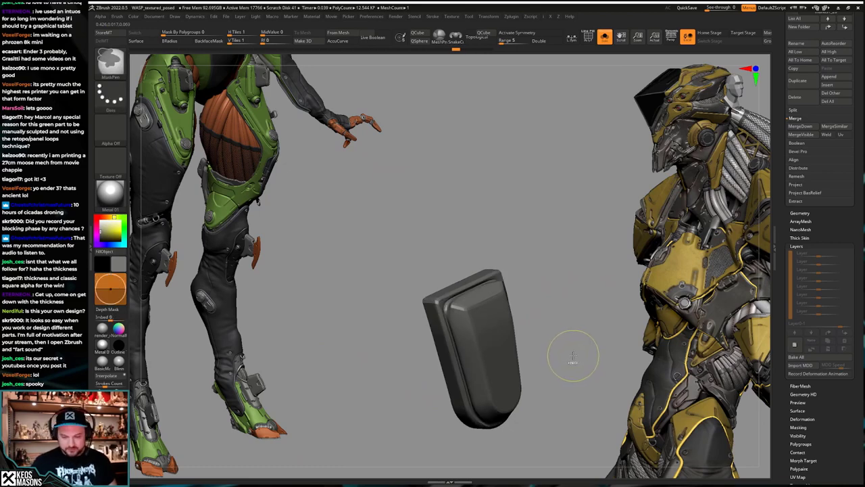
Step: Undo the ZModeler border edits on the grey plate and inspect its original polygroups in isolation
{"action": "key", "text": "shift+s"}
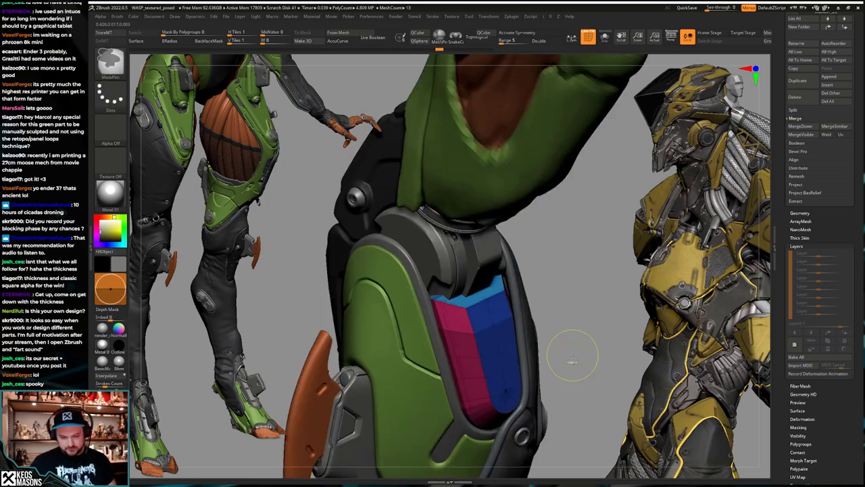
{"action": "left_click_drag", "start_coordinate": [577, 343], "coordinate": [527, 300]}
{"action": "left_click_drag", "start_coordinate": [590, 356], "coordinate": [552, 309]}
{"action": "key", "text": "shift+f"}
{"action": "key", "text": "shift+s"}
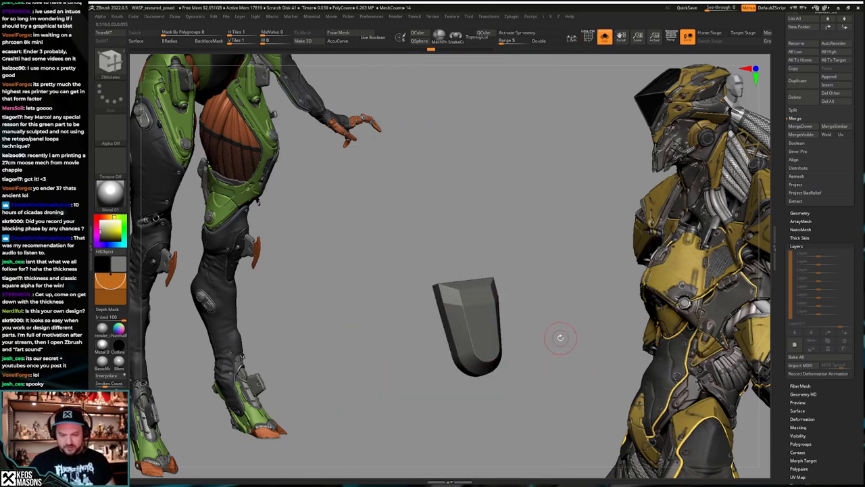
{"action": "left_click_drag", "start_coordinate": [565, 349], "coordinate": [560, 348]}
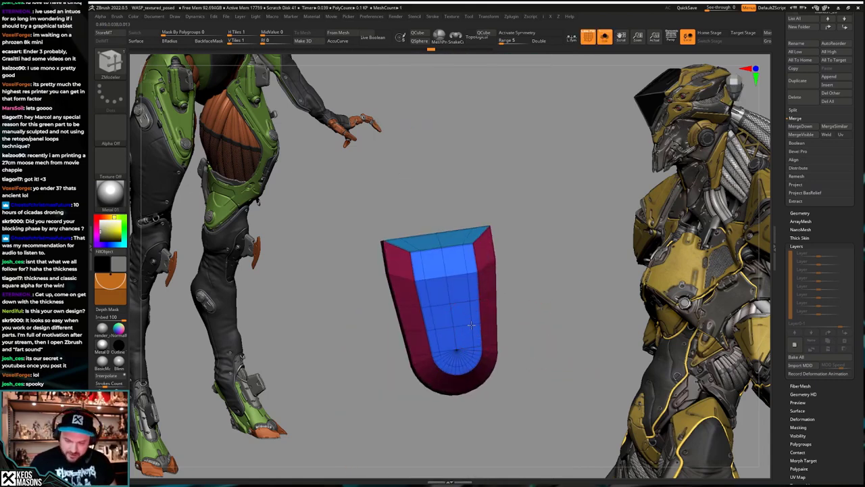
{"action": "left_click_drag", "start_coordinate": [466, 326], "coordinate": [471, 320]}
{"action": "mouse_move", "coordinate": [558, 324]}
{"action": "left_mouse_down"}
{"action": "mouse_move", "coordinate": [551, 309]}
{"action": "mouse_move", "coordinate": [554, 332]}
{"action": "mouse_move", "coordinate": [558, 314]}
{"action": "mouse_move", "coordinate": [467, 313]}
{"action": "mouse_move", "coordinate": [549, 344]}
{"action": "mouse_move", "coordinate": [554, 331]}
{"action": "left_mouse_up"}
Step: Turn dynamic subdivision back on for the plain plate and switch to the ClayBuildup brush
{"action": "key", "text": "shift+f"}
{"action": "key", "text": "d"}
{"action": "key", "text": "b"}
{"action": "key", "text": "c"}
{"action": "key", "text": "b"}
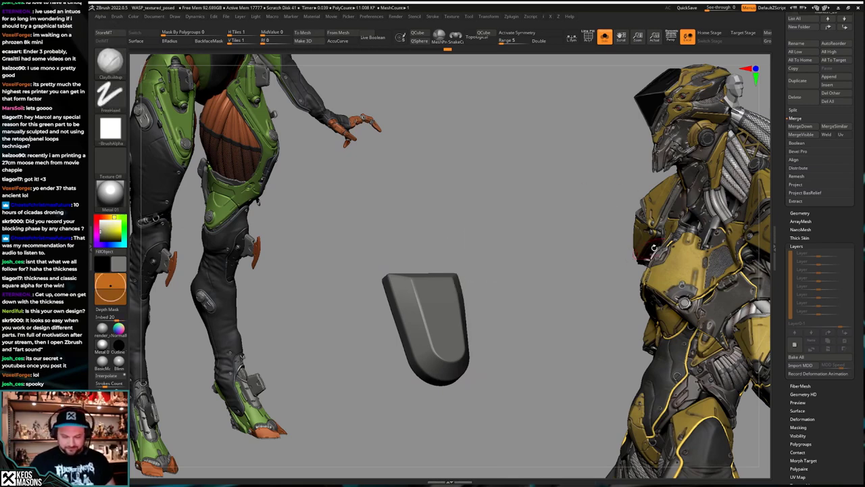
{"action": "key", "text": "space"}
{"action": "left_click", "coordinate": [567, 229]}
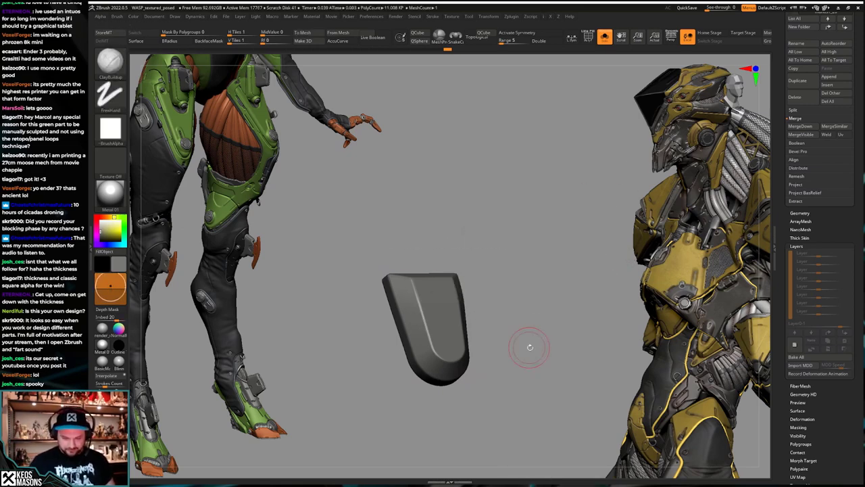
Step: Subdivide the plate's mesh to a higher resolution and check its fit between the green panel and dark shell
{"action": "key", "text": "shift+s"}
{"action": "left_click_drag", "start_coordinate": [529, 348], "coordinate": [489, 352]}
{"action": "key", "text": "shift+f"}
{"action": "key", "text": "shift+f"}
{"action": "mouse_move", "coordinate": [490, 352]}
{"action": "right_mouse_down"}
{"action": "mouse_move", "coordinate": [521, 335]}
{"action": "mouse_move", "coordinate": [518, 306]}
{"action": "mouse_move", "coordinate": [499, 336]}
{"action": "right_mouse_up"}
{"action": "key", "text": "ctrl+d"}
{"action": "left_click_drag", "start_coordinate": [499, 335], "coordinate": [506, 352]}
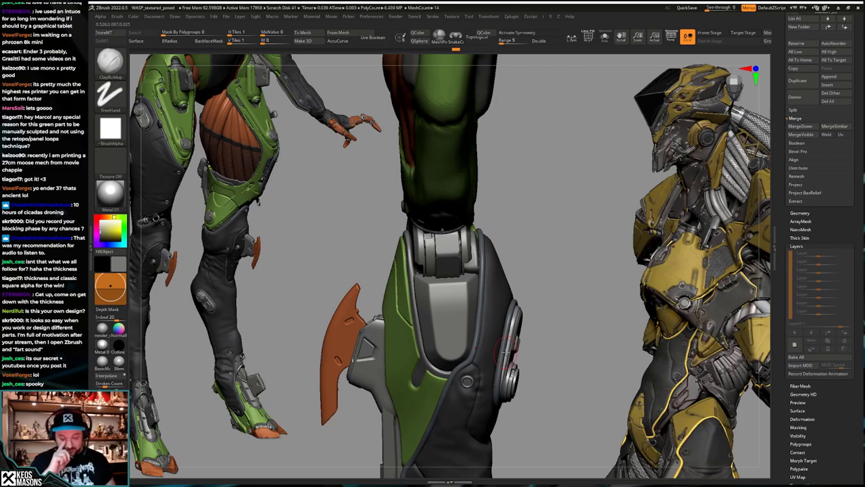
Step: Isolate the plate and try masking a band along its rounded lower edge with the Transpose line
{"action": "right_click_drag", "start_coordinate": [506, 352], "coordinate": [564, 302]}
{"action": "key", "text": "shift+s"}
{"action": "key", "text": "shift+f"}
{"action": "key", "text": "shift+f"}
{"action": "key", "text": "w"}
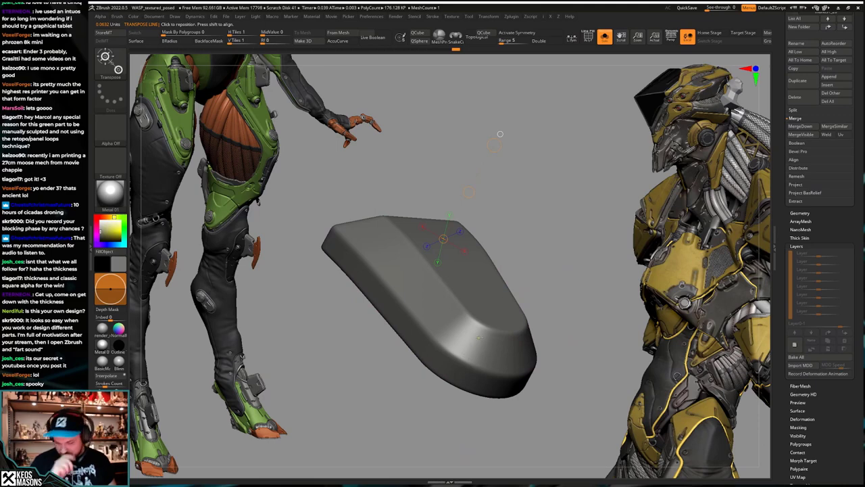
{"action": "left_click_drag", "start_coordinate": [479, 346], "coordinate": [474, 350], "text": "ctrl"}
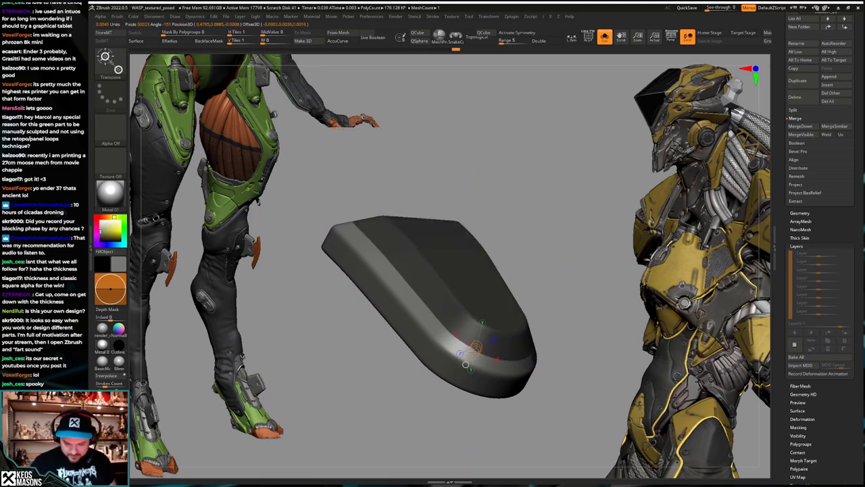
{"action": "left_click", "coordinate": [452, 345], "text": "ctrl"}
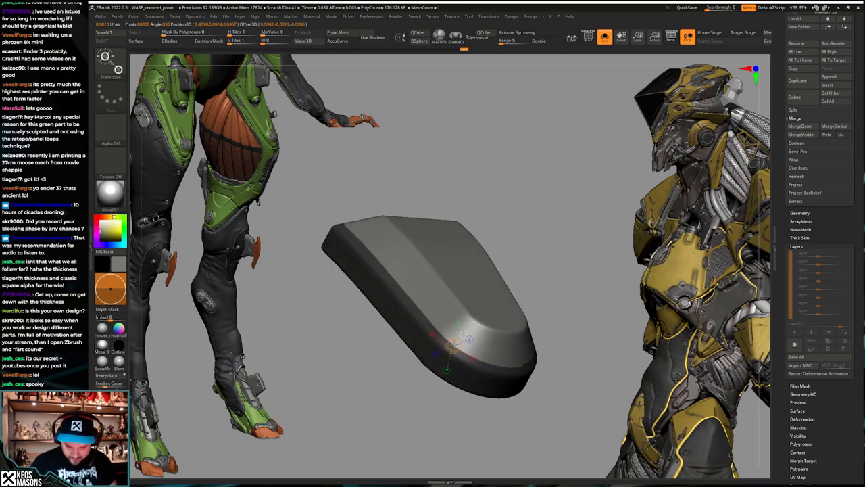
{"action": "left_click", "coordinate": [468, 352], "text": "ctrl"}
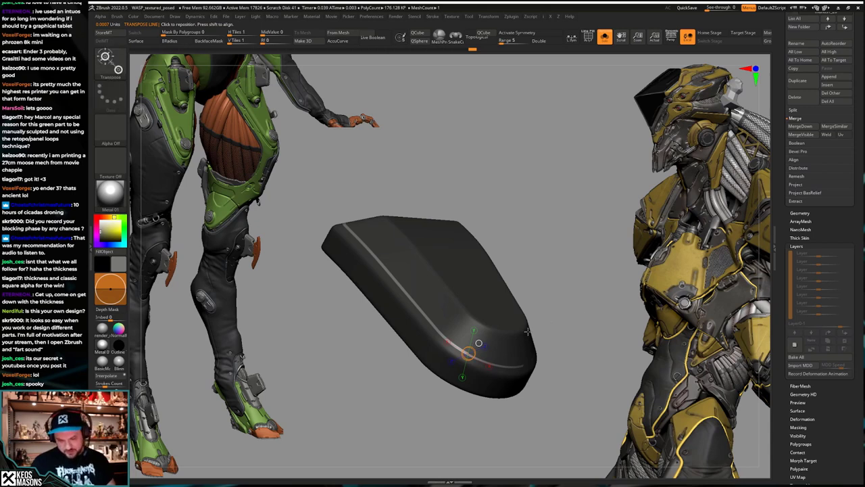
{"action": "left_click", "coordinate": [478, 344], "text": "ctrl"}
{"action": "left_click", "coordinate": [480, 357], "text": "ctrl"}
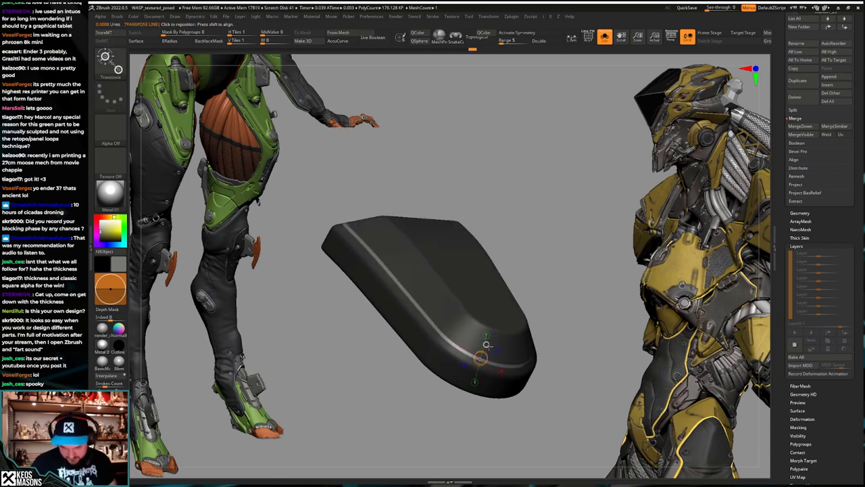
{"action": "key", "text": "q"}
Step: Show the plate's polyframe and hide its top and front polygroups, leaving only the U-shaped side
{"action": "right_click_drag", "start_coordinate": [488, 348], "coordinate": [564, 319]}
{"action": "right_click_drag", "start_coordinate": [587, 347], "coordinate": [542, 370]}
{"action": "left_click_drag", "start_coordinate": [541, 370], "coordinate": [515, 323]}
{"action": "key", "text": "shift+f"}
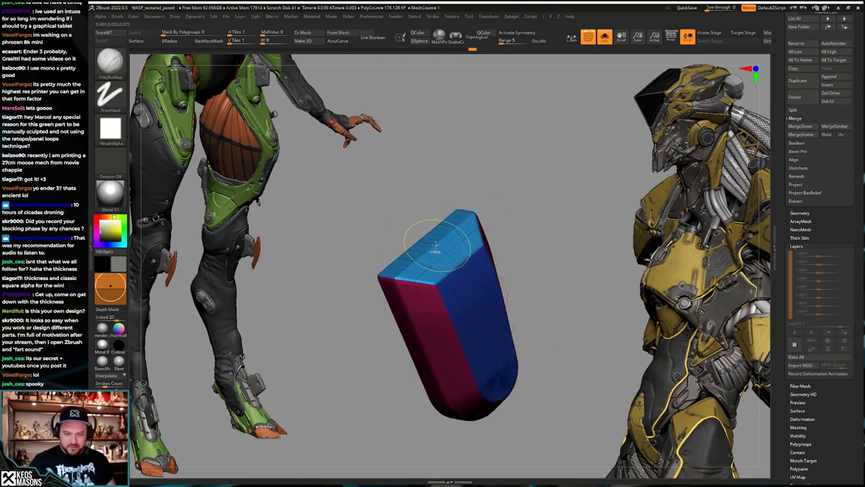
{"action": "left_click", "coordinate": [436, 247], "text": "ctrl+shift"}
{"action": "left_click_drag", "start_coordinate": [546, 218], "coordinate": [538, 231], "text": "ctrl+shift"}
{"action": "left_click_drag", "start_coordinate": [526, 285], "coordinate": [522, 238]}
{"action": "left_click", "coordinate": [471, 259], "text": "ctrl+shift"}
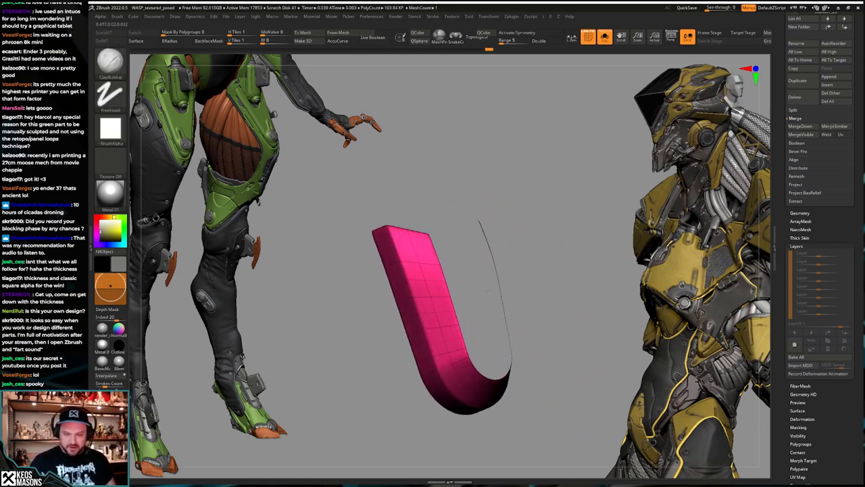
{"action": "left_click_drag", "start_coordinate": [530, 286], "coordinate": [543, 306]}
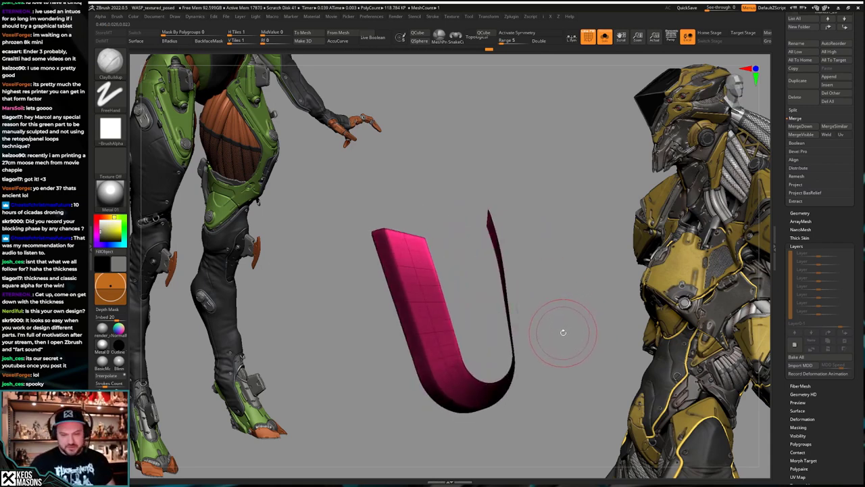
Step: Shrink the visible area of the U-shaped side repeatedly until only a narrow strip remains
{"action": "key", "text": "ctrl+shift+s"}
{"action": "key", "text": "ctrl+shift+s"}
{"action": "key", "text": "ctrl+shift+s"}
{"action": "key", "text": "ctrl+shift+s"}
{"action": "key", "text": "ctrl+shift+s"}
{"action": "key", "text": "ctrl+shift+s"}
{"action": "key", "text": "ctrl+shift+s"}
{"action": "key", "text": "ctrl+shift+s"}
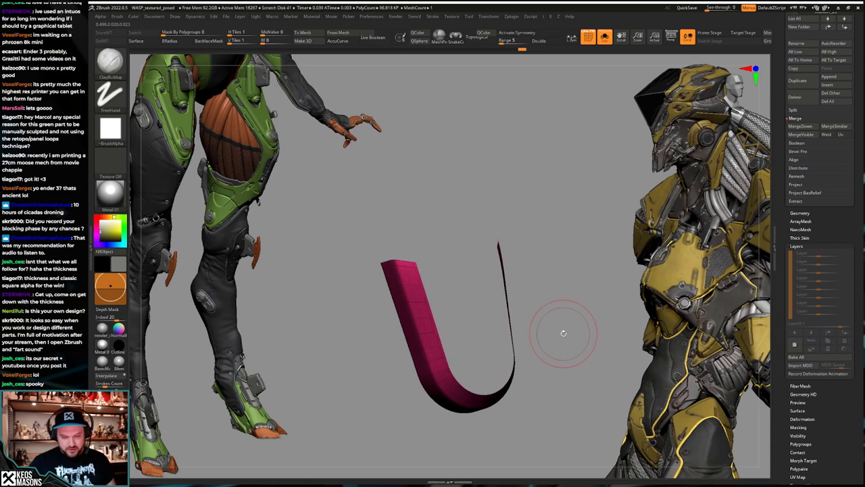
{"action": "key", "text": "ctrl+shift+s"}
{"action": "key", "text": "ctrl+shift+s"}
{"action": "key", "text": "ctrl+shift+s"}
{"action": "key", "text": "ctrl+shift+s"}
{"action": "key", "text": "ctrl+shift+s"}
{"action": "key", "text": "ctrl+shift+s"}
{"action": "key", "text": "ctrl+shift+s"}
{"action": "key", "text": "ctrl+shift+s"}
{"action": "key", "text": "ctrl+shift+s"}
{"action": "key", "text": "ctrl+shift+s"}
{"action": "key", "text": "ctrl+shift+s"}
{"action": "key", "text": "ctrl+shift+s"}
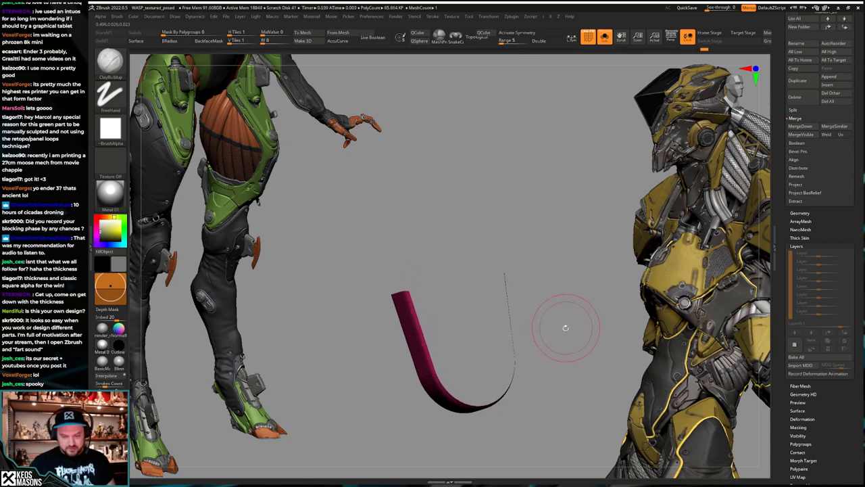
Step: Mask the narrow U-shaped strip, unhide the whole plate, and bring back the surrounding forearm parts
{"action": "left_click", "coordinate": [569, 332], "text": "ctrl"}
{"action": "left_click", "coordinate": [567, 319], "text": "ctrl+shift"}
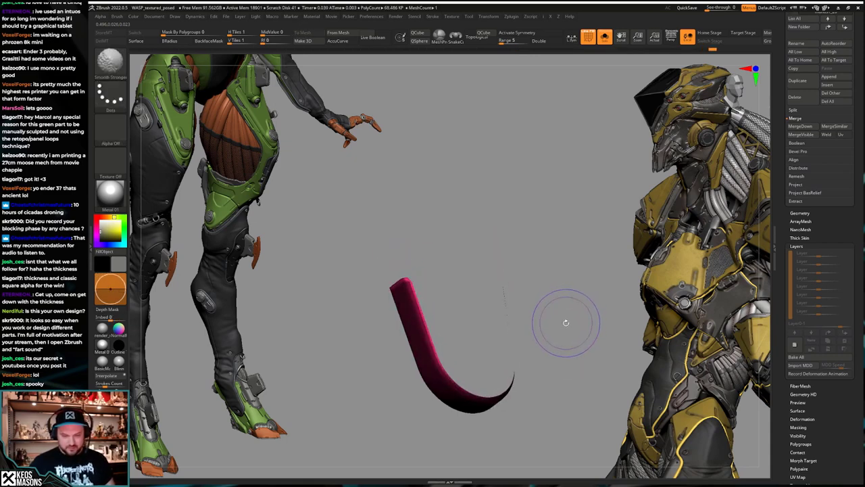
{"action": "left_click", "coordinate": [567, 330], "text": "ctrl"}
{"action": "left_click", "coordinate": [568, 328], "text": "ctrl+shift"}
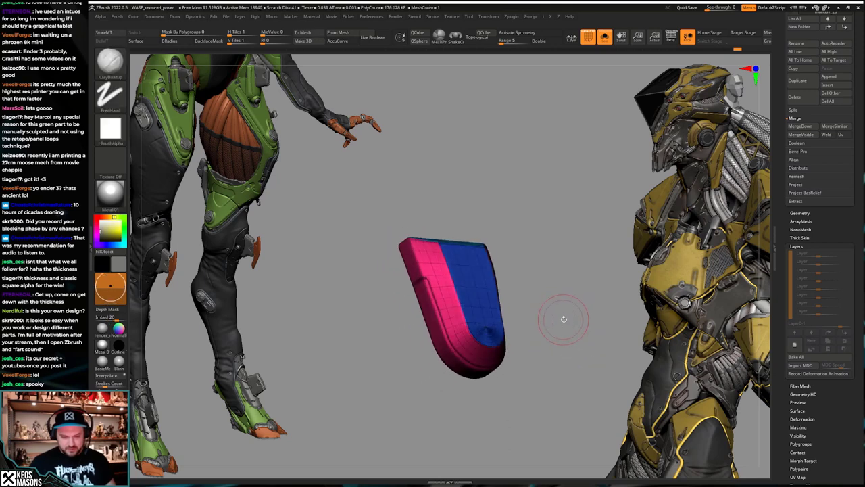
{"action": "key", "text": "alt+s"}
{"action": "key", "text": "shift+f"}
{"action": "left_click_drag", "start_coordinate": [560, 323], "coordinate": [559, 337]}
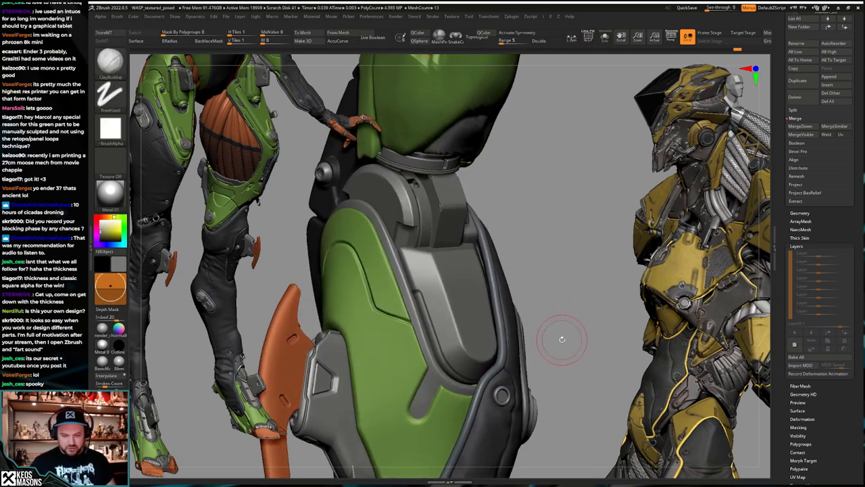
Step: Show only the plate's front polygroup and grow the visible area outward past its rounded edges
{"action": "key", "text": "ctrl"}
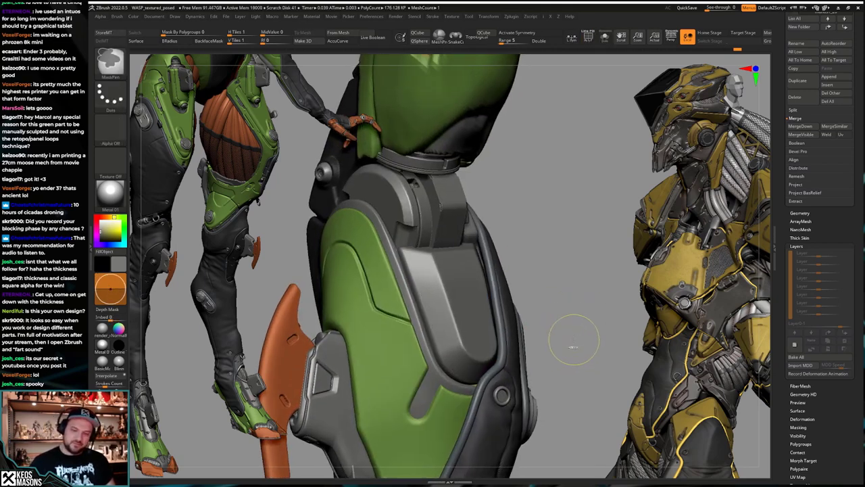
{"action": "right_click", "coordinate": [565, 346]}
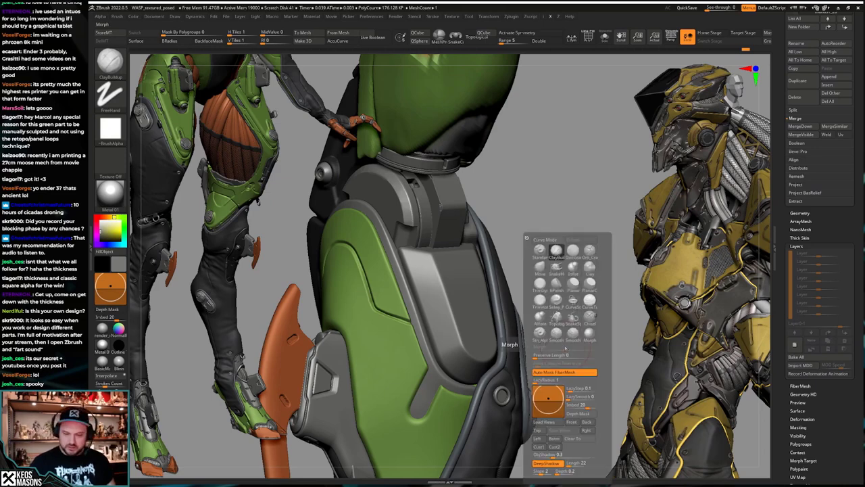
{"action": "key", "text": "shift+f"}
{"action": "key", "text": "shift+f"}
{"action": "left_click", "coordinate": [466, 296], "text": "ctrl+shift"}
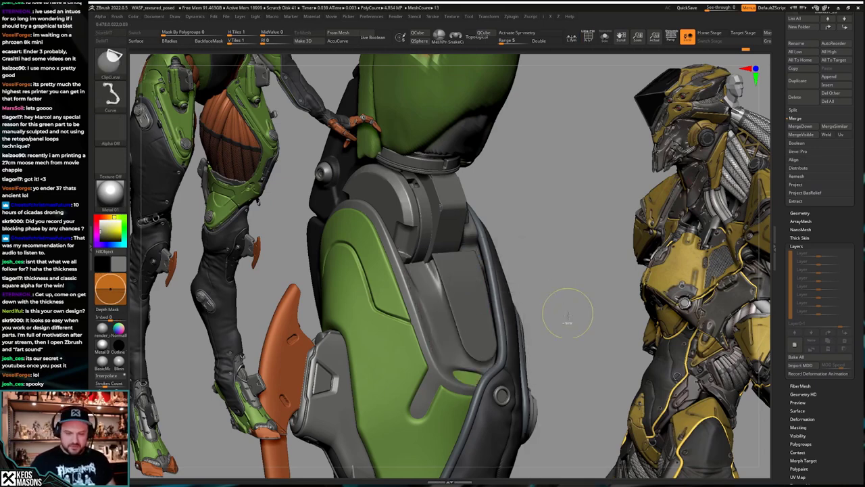
{"action": "key", "text": "ctrl+shift+x"}
{"action": "key", "text": "ctrl+shift+x"}
{"action": "key", "text": "ctrl+shift+x"}
{"action": "key", "text": "ctrl+shift+x"}
{"action": "key", "text": "ctrl+shift+x"}
{"action": "key", "text": "ctrl+shift+x"}
{"action": "key", "text": "ctrl+shift+x"}
{"action": "key", "text": "ctrl+shift+x"}
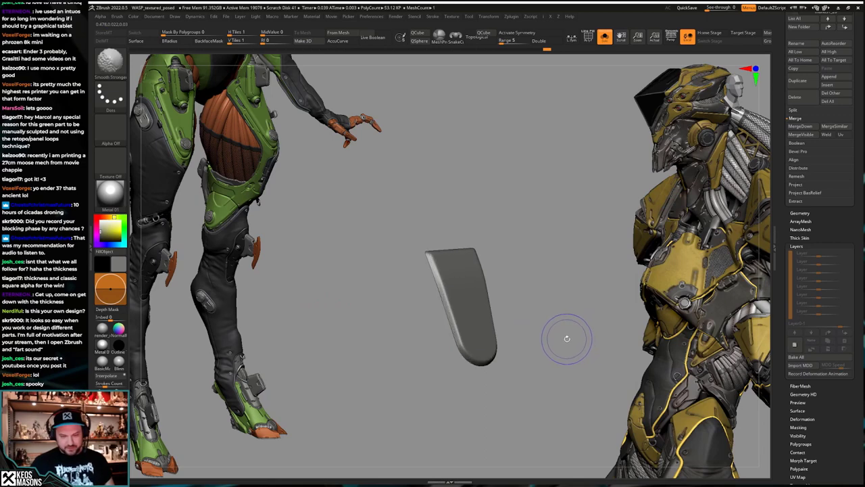
Step: Give the plate's visible front area its own polygroup, restore the whole plate, and store its morph target
{"action": "key", "text": "ctrl+w"}
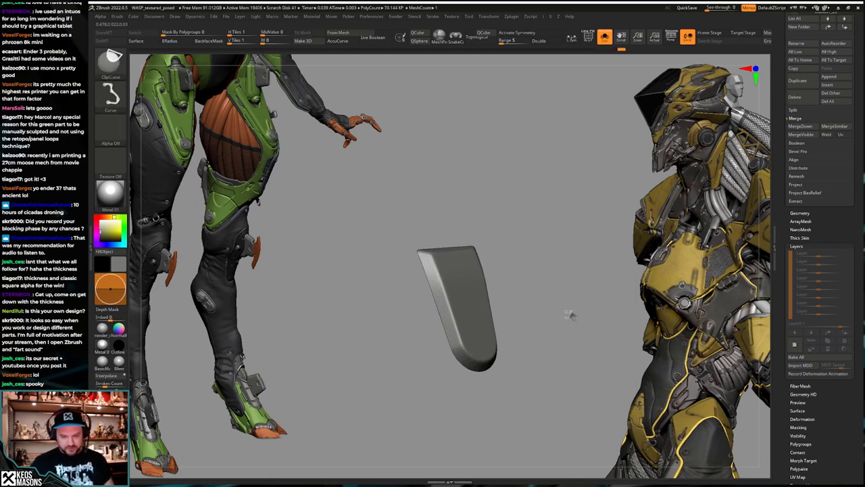
{"action": "left_click_drag", "start_coordinate": [571, 332], "coordinate": [569, 335]}
{"action": "key", "text": "ctrl+shift+x"}
{"action": "key", "text": "ctrl+shift+x"}
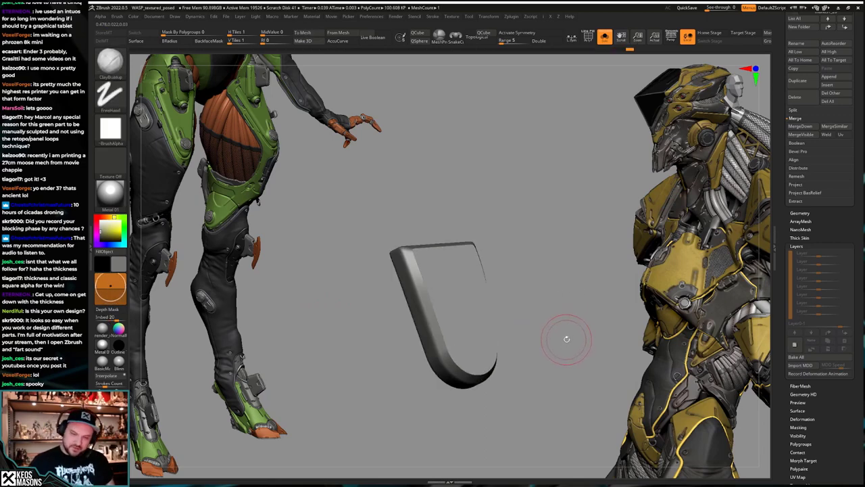
{"action": "left_click_drag", "start_coordinate": [563, 343], "coordinate": [502, 365]}
{"action": "right_click_drag", "start_coordinate": [502, 366], "coordinate": [496, 361]}
{"action": "left_click", "coordinate": [107, 33]}
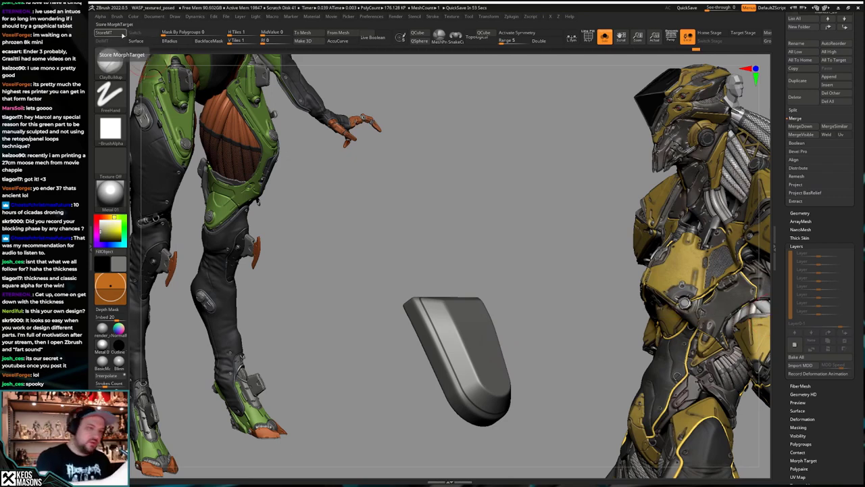
{"action": "left_click_drag", "start_coordinate": [539, 291], "coordinate": [546, 357]}
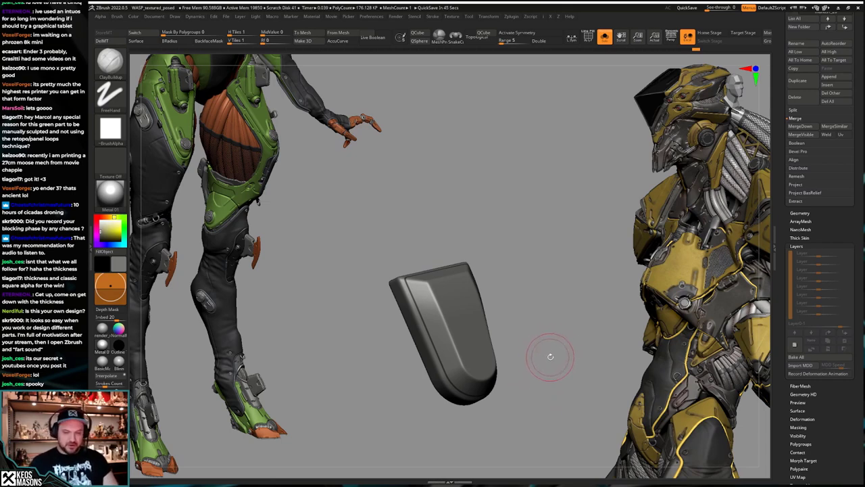
Step: Mask the plate and sink a narrow U-shaped groove around its raised front panel
{"action": "key", "text": "w"}
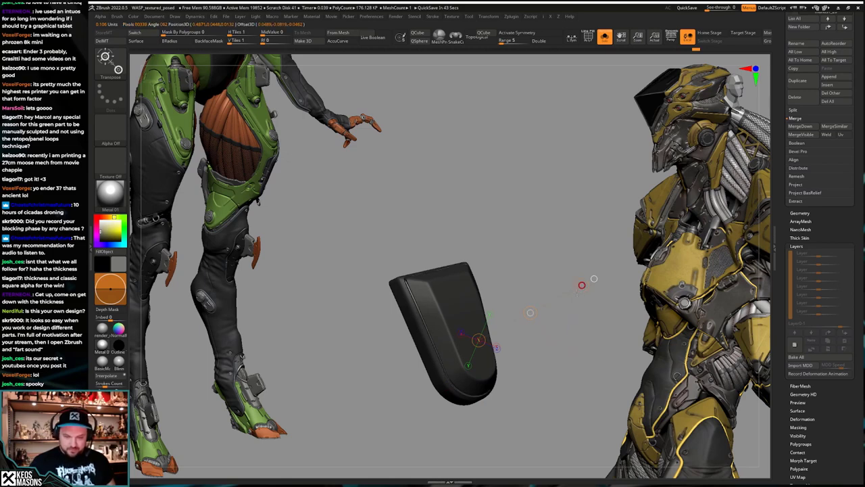
{"action": "key", "text": "q"}
{"action": "mouse_move", "coordinate": [572, 296]}
{"action": "left_mouse_down"}
{"action": "mouse_move", "coordinate": [553, 332]}
{"action": "mouse_move", "coordinate": [566, 348]}
{"action": "left_mouse_up"}
{"action": "key", "text": "shift+s"}
{"action": "key", "text": "shift+s"}
{"action": "key", "text": "space"}
{"action": "left_click_drag", "start_coordinate": [537, 441], "coordinate": [544, 442]}
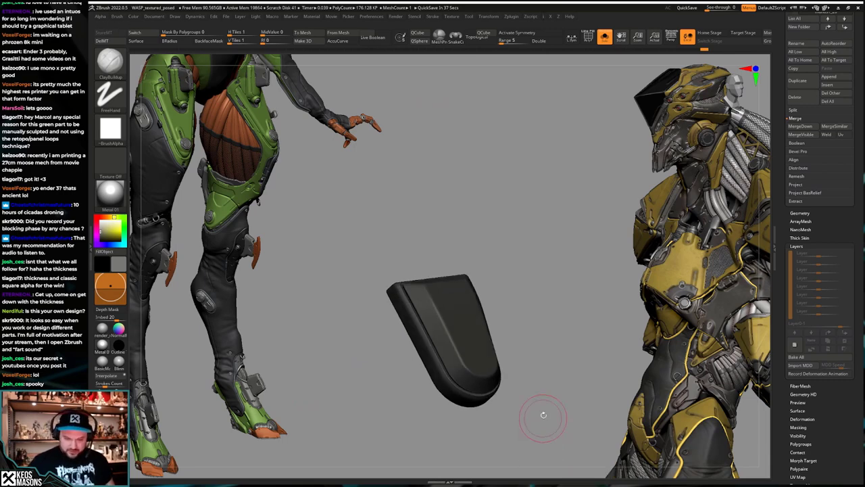
{"action": "right_click_drag", "start_coordinate": [434, 341], "coordinate": [414, 315]}
{"action": "right_click_drag", "start_coordinate": [462, 390], "coordinate": [477, 388]}
Step: Restore the plate's top end to its stored shape with the Morph brush, keeping the groove along the sides and rounded end
{"action": "left_click_drag", "start_coordinate": [544, 338], "coordinate": [560, 374]}
{"action": "key", "text": "space"}
{"action": "left_click", "coordinate": [581, 336]}
{"action": "mouse_move", "coordinate": [427, 273]}
{"action": "right_mouse_down"}
{"action": "mouse_move", "coordinate": [444, 281]}
{"action": "mouse_move", "coordinate": [414, 233]}
{"action": "right_mouse_up"}
{"action": "key", "text": "s"}
{"action": "key", "text": "s"}
{"action": "right_click_drag", "start_coordinate": [496, 286], "coordinate": [429, 265]}
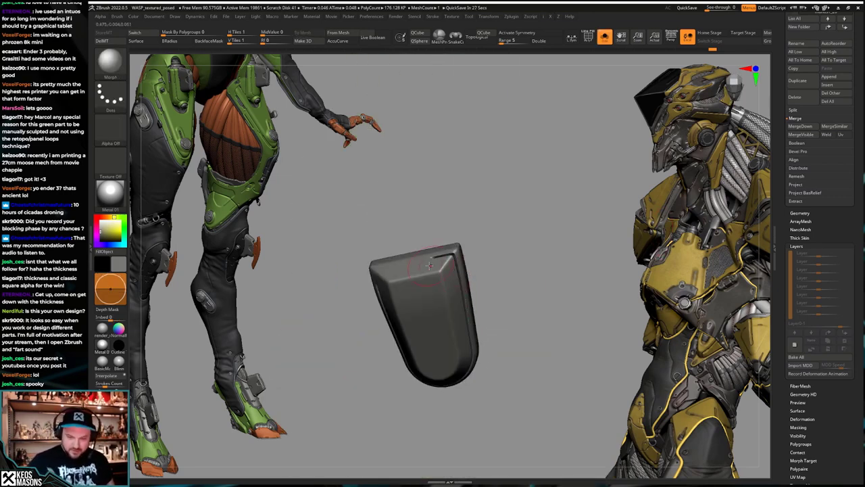
Step: Bring back the forearm parts and carve the groove's end at the plate's corner near the hinge with the Orb_Cracks brush
{"action": "key", "text": "p"}
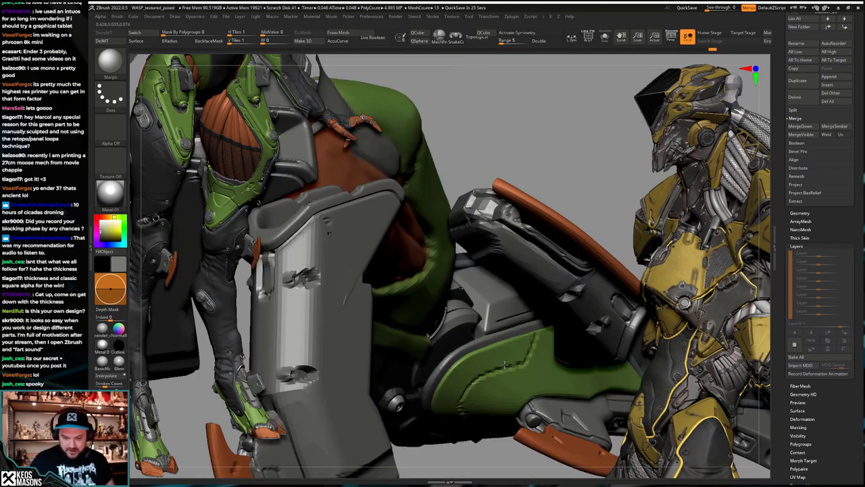
{"action": "mouse_move", "coordinate": [504, 365]}
{"action": "right_mouse_down"}
{"action": "mouse_move", "coordinate": [516, 326]}
{"action": "mouse_move", "coordinate": [486, 330]}
{"action": "right_mouse_up"}
{"action": "key", "text": "space"}
{"action": "left_click", "coordinate": [533, 253]}
{"action": "key", "text": "space"}
{"action": "left_click_drag", "start_coordinate": [495, 334], "coordinate": [485, 333]}
{"action": "right_click_drag", "start_coordinate": [487, 301], "coordinate": [486, 325]}
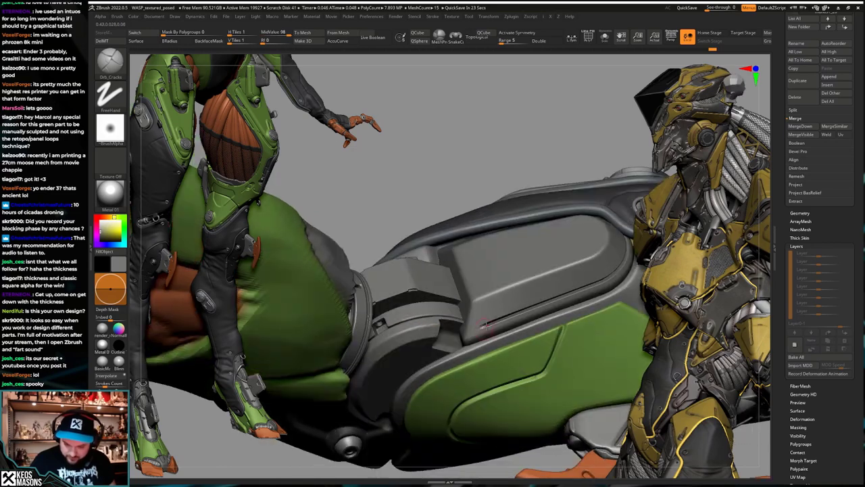
{"action": "key", "text": "space"}
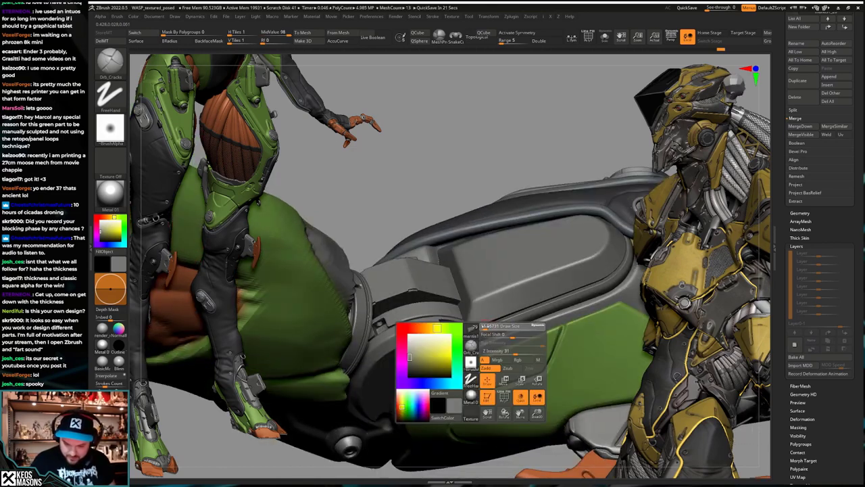
{"action": "left_click_drag", "start_coordinate": [481, 327], "coordinate": [490, 323]}
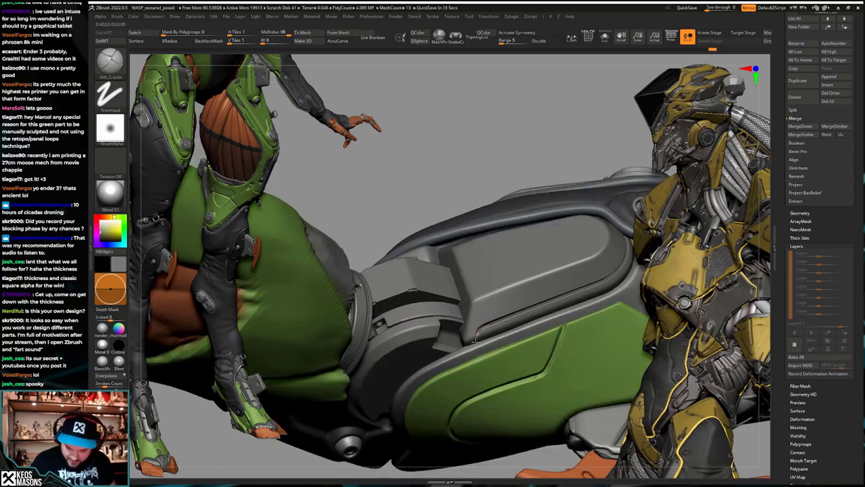
{"action": "left_click_drag", "start_coordinate": [480, 353], "coordinate": [481, 356]}
{"action": "mouse_move", "coordinate": [482, 345]}
{"action": "right_mouse_down"}
{"action": "mouse_move", "coordinate": [489, 308]}
{"action": "mouse_move", "coordinate": [486, 335]}
{"action": "mouse_move", "coordinate": [474, 310]}
{"action": "mouse_move", "coordinate": [479, 284]}
{"action": "mouse_move", "coordinate": [549, 311]}
{"action": "right_mouse_up"}
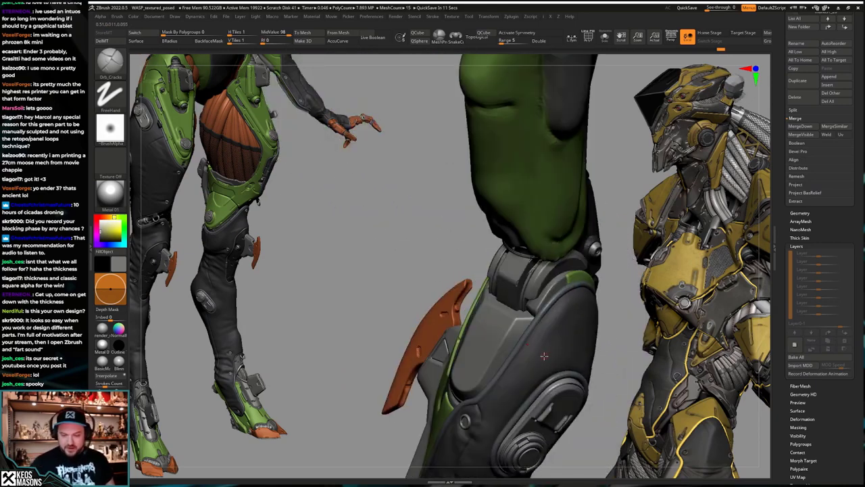
Step: Isolate the plate and carve the groove's end at the opposite top corner with the Orb_Cracks brush
{"action": "right_click_drag", "start_coordinate": [544, 357], "coordinate": [526, 312]}
{"action": "key", "text": "alt+s"}
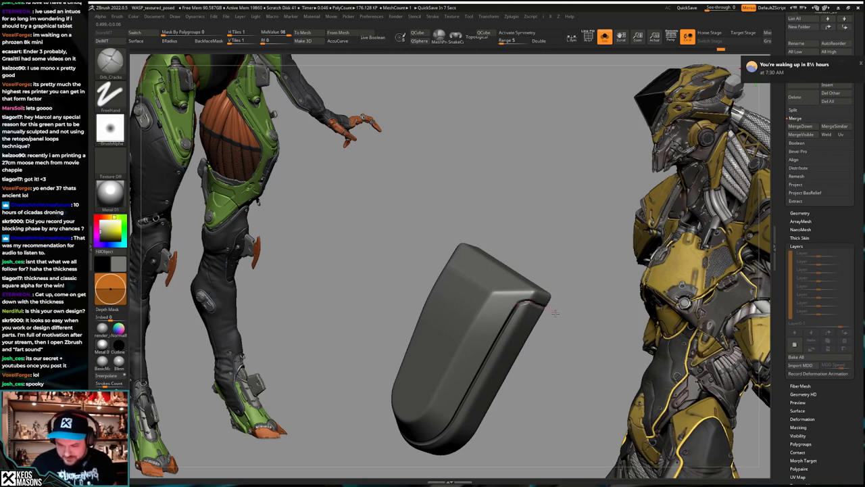
{"action": "mouse_move", "coordinate": [554, 312]}
{"action": "left_mouse_down"}
{"action": "mouse_move", "coordinate": [523, 334]}
{"action": "mouse_move", "coordinate": [526, 315]}
{"action": "left_mouse_up"}
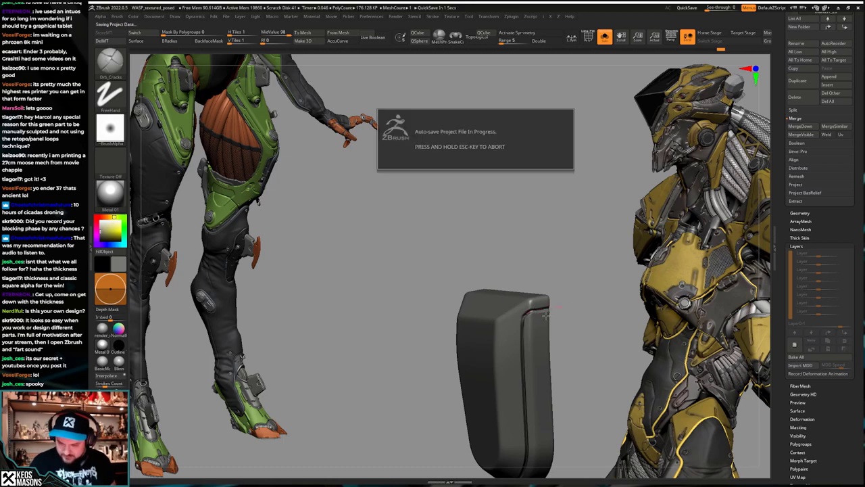
{"action": "right_click_drag", "start_coordinate": [542, 343], "coordinate": [550, 323]}
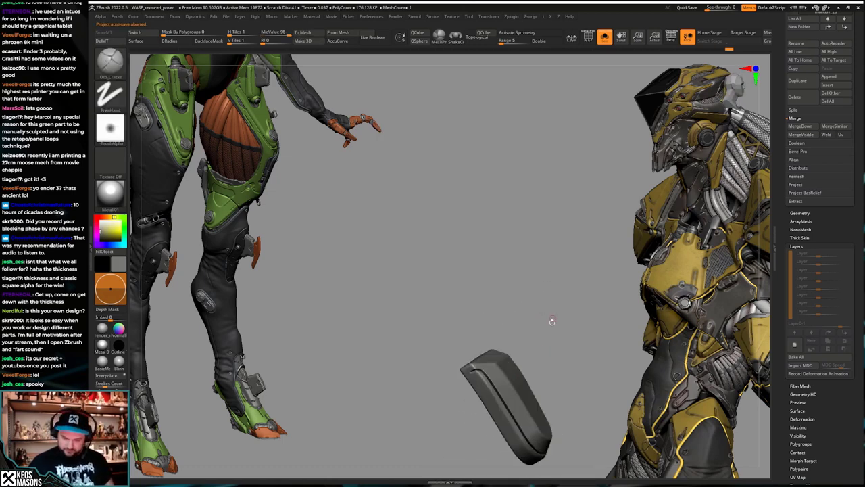
{"action": "key", "text": "s"}
{"action": "right_click_drag", "start_coordinate": [525, 384], "coordinate": [519, 362], "text": "alt"}
{"action": "left_click_drag", "start_coordinate": [519, 363], "coordinate": [511, 352]}
{"action": "right_click_drag", "start_coordinate": [511, 352], "coordinate": [533, 364]}
Step: Record the groove in a new layer on the plate and delete the stored morph target
{"action": "key", "text": "shift+f"}
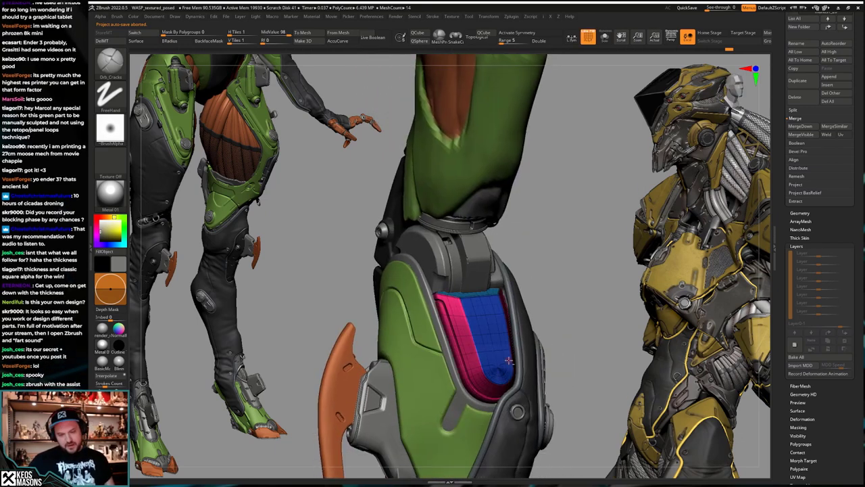
{"action": "key", "text": "shift+f"}
{"action": "key", "text": "s"}
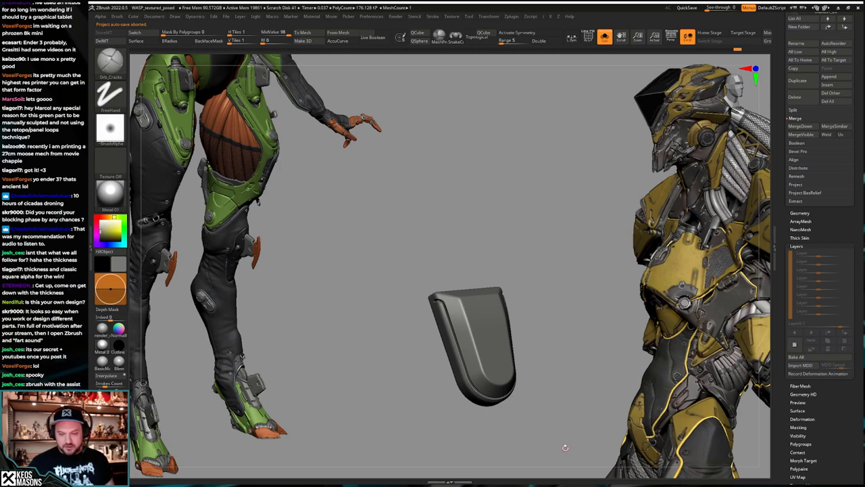
{"action": "left_click", "coordinate": [795, 345]}
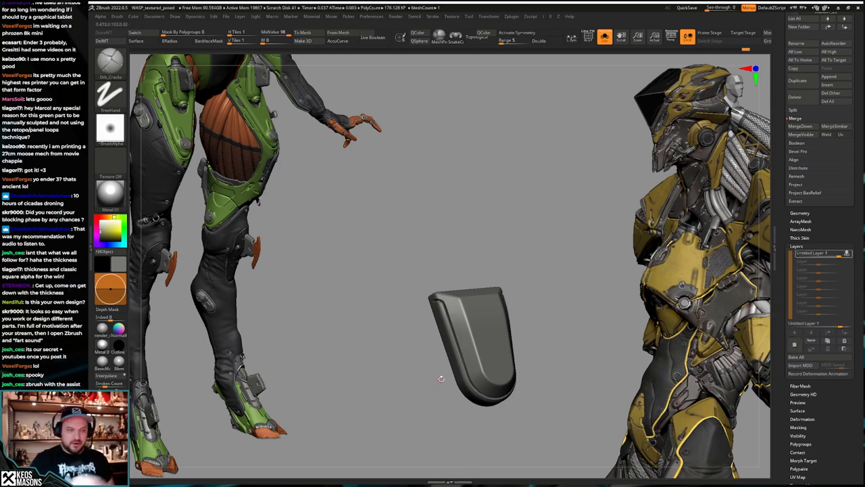
{"action": "left_click", "coordinate": [121, 42]}
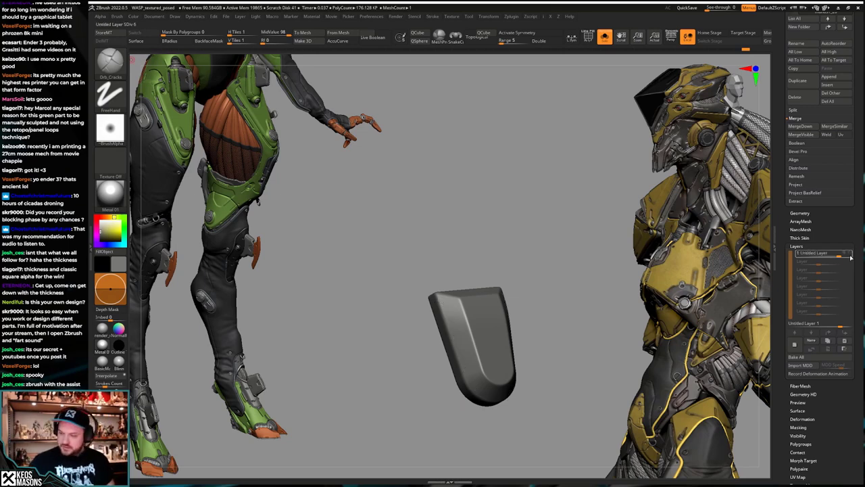
{"action": "key", "text": "alt+shift+s"}
{"action": "right_click_drag", "start_coordinate": [548, 346], "coordinate": [532, 353]}
{"action": "mouse_move", "coordinate": [577, 313]}
{"action": "right_mouse_down"}
{"action": "mouse_move", "coordinate": [593, 312]}
{"action": "mouse_move", "coordinate": [590, 319]}
{"action": "right_mouse_up"}
{"action": "left_click_drag", "start_coordinate": [434, 307], "coordinate": [463, 336], "text": "ctrl+shift"}
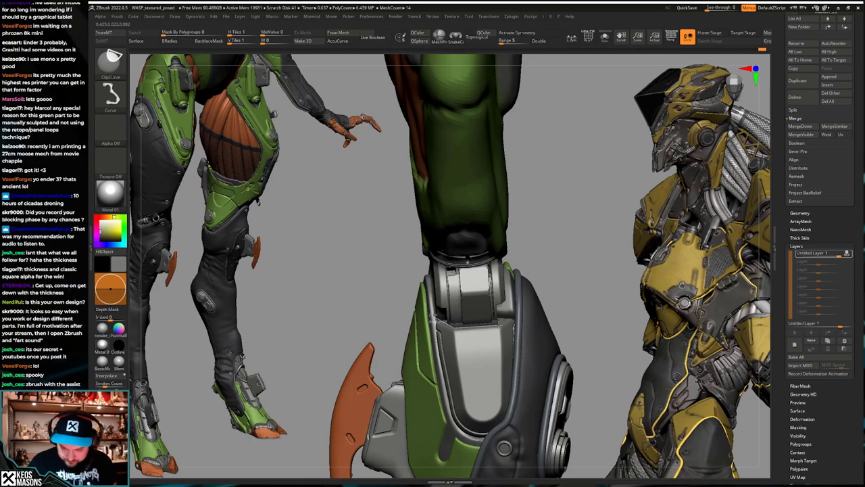
Step: Select the elbow hinge piece above the plate and switch to the ClayBuildup brush
{"action": "mouse_move", "coordinate": [478, 316]}
{"action": "right_mouse_down"}
{"action": "mouse_move", "coordinate": [512, 338]}
{"action": "mouse_move", "coordinate": [449, 325]}
{"action": "mouse_move", "coordinate": [502, 291]}
{"action": "mouse_move", "coordinate": [485, 296]}
{"action": "mouse_move", "coordinate": [487, 321]}
{"action": "mouse_move", "coordinate": [493, 295]}
{"action": "mouse_move", "coordinate": [483, 298]}
{"action": "mouse_move", "coordinate": [495, 307]}
{"action": "right_mouse_up"}
{"action": "key", "text": "s"}
{"action": "key", "text": "shift"}
{"action": "key", "text": "s"}
{"action": "left_click", "coordinate": [479, 299], "text": "alt"}
{"action": "key", "text": "s"}
{"action": "key", "text": "b"}
{"action": "key", "text": "c"}
{"action": "key", "text": "b"}
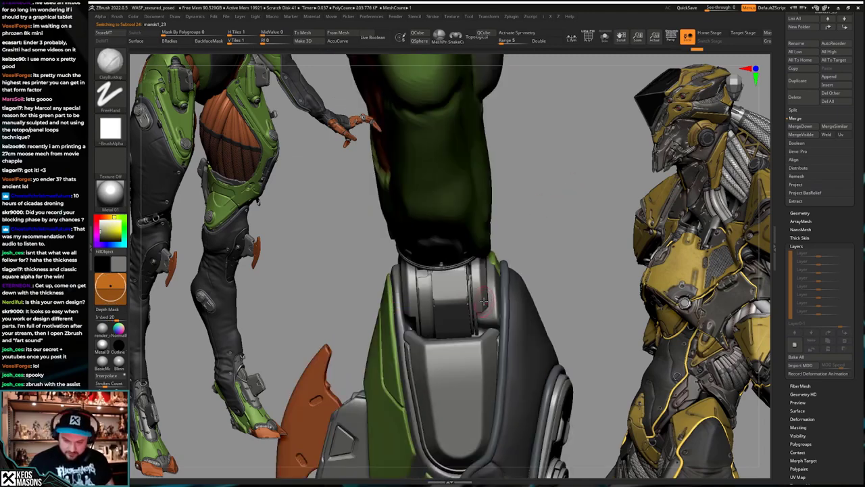
{"action": "key", "text": "space"}
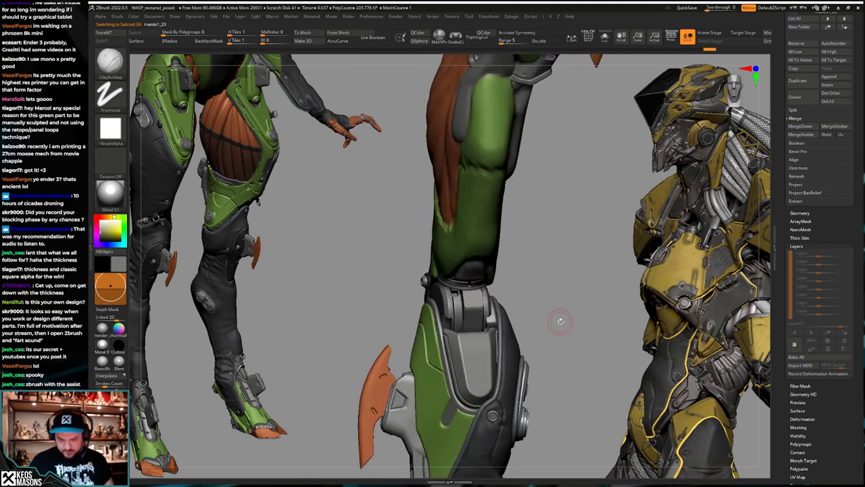
Step: Reselect the grey plate and show the parts of the legs folder beside the arm
{"action": "right_click_drag", "start_coordinate": [560, 322], "coordinate": [541, 323]}
{"action": "left_click", "coordinate": [481, 328], "text": "alt"}
{"action": "right_click_drag", "start_coordinate": [481, 328], "coordinate": [553, 350]}
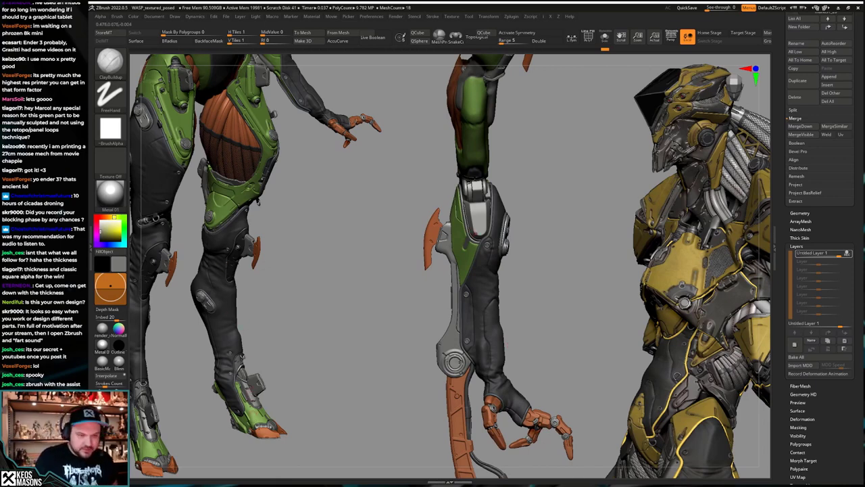
{"action": "scroll", "coordinate": [794, 212], "scroll_direction": "up", "scroll_amount": 10}
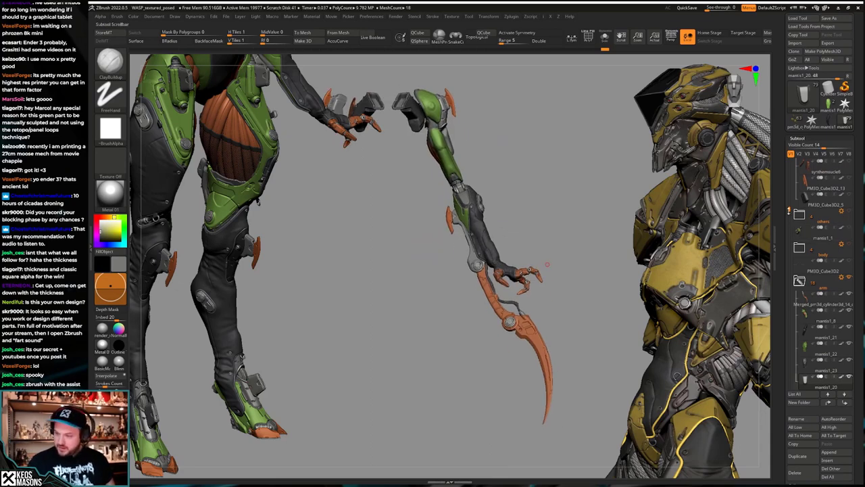
{"action": "scroll", "coordinate": [800, 280], "scroll_direction": "down", "scroll_amount": 6}
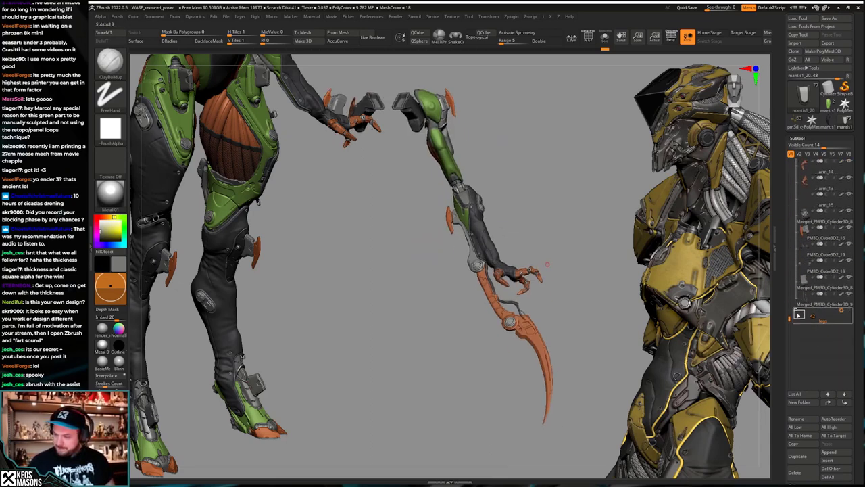
{"action": "left_click", "coordinate": [850, 316]}
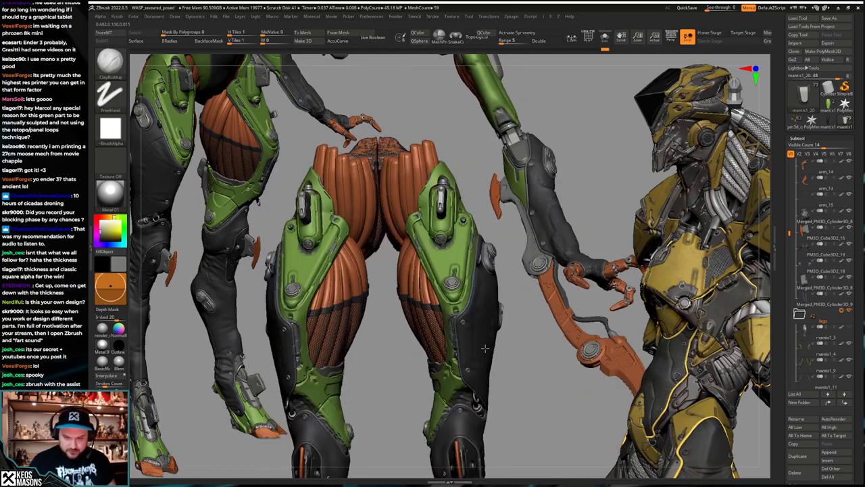
Step: Isolate the green canister from the thigh, duplicate it, and move the copy into the arm folder
{"action": "key", "text": "alt+s"}
{"action": "right_click_drag", "start_coordinate": [453, 247], "coordinate": [446, 242], "text": "ctrl"}
{"action": "key", "text": "shift+f"}
{"action": "key", "text": "shift+f"}
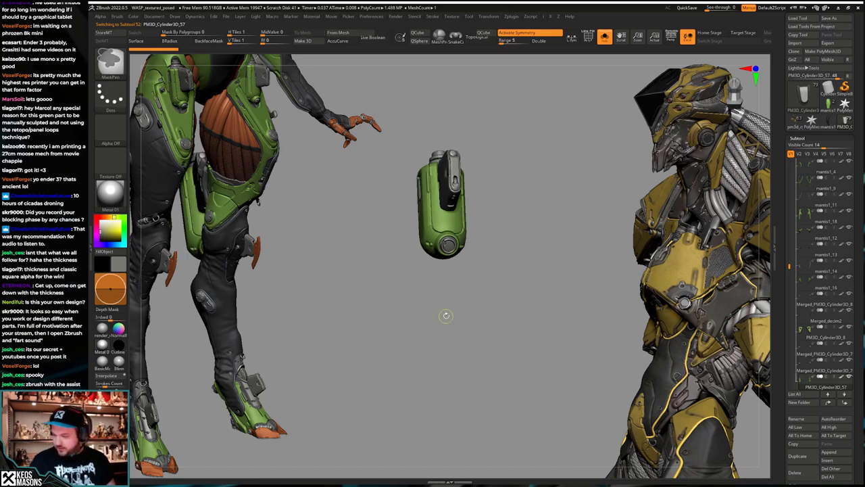
{"action": "left_click", "coordinate": [797, 456]}
{"action": "scroll", "coordinate": [805, 312], "scroll_direction": "up", "scroll_amount": 5}
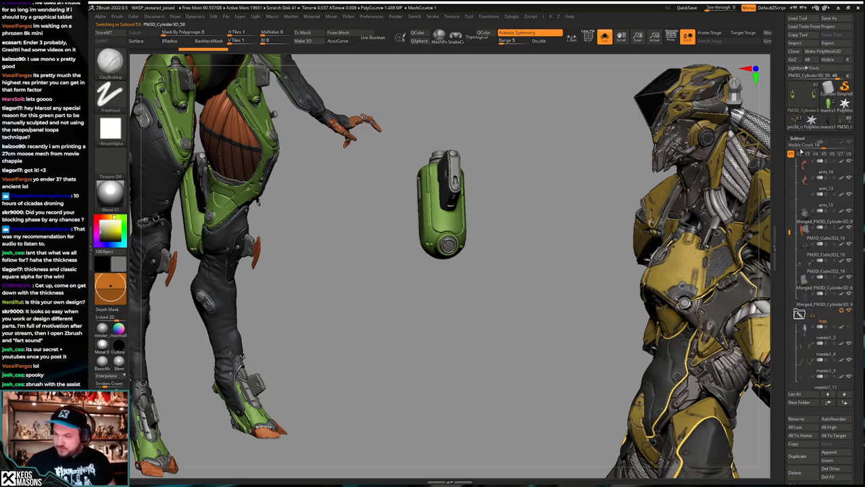
{"action": "left_click_drag", "start_coordinate": [806, 171], "coordinate": [804, 255]}
{"action": "left_click_drag", "start_coordinate": [789, 205], "coordinate": [790, 211]}
{"action": "scroll", "coordinate": [804, 230], "scroll_direction": "down", "scroll_amount": 5}
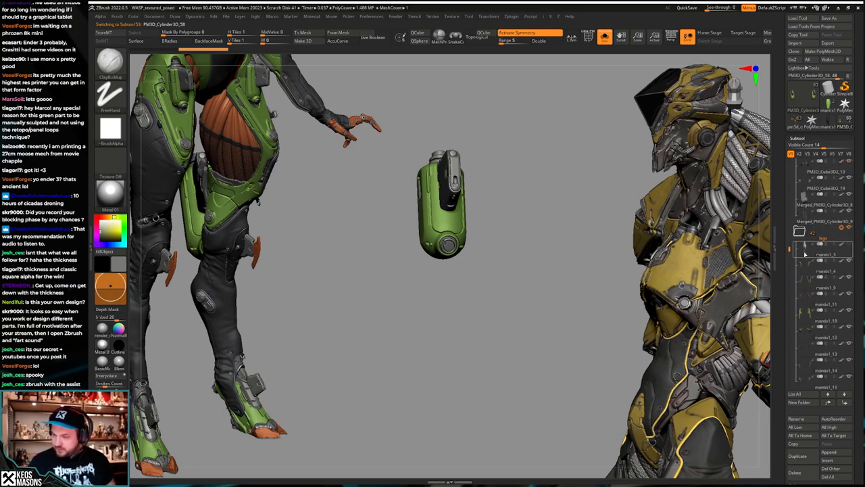
Step: Hide and collapse the legs folder, and show the canister copy together with the arm parts
{"action": "mouse_move", "coordinate": [806, 254]}
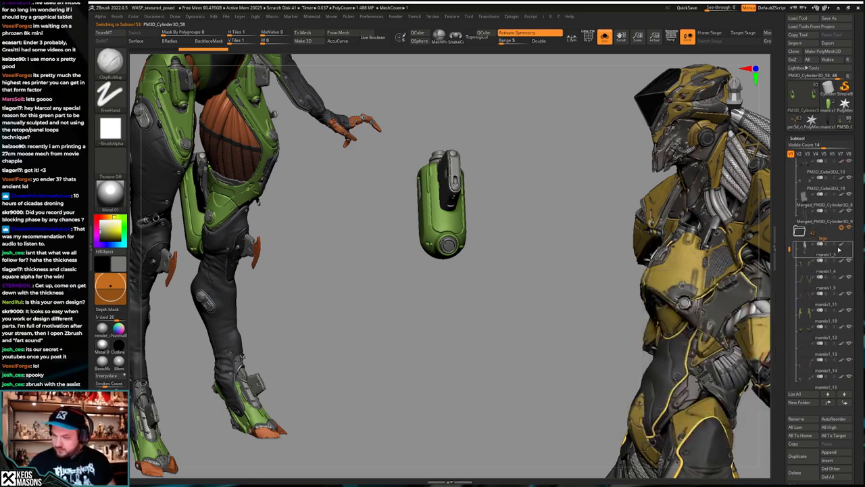
{"action": "left_click", "coordinate": [830, 236]}
{"action": "left_click", "coordinate": [804, 200]}
{"action": "right_click_drag", "start_coordinate": [575, 237], "coordinate": [473, 406]}
{"action": "key", "text": "alt+s"}
{"action": "right_click_drag", "start_coordinate": [473, 405], "coordinate": [466, 351], "text": "ctrl"}
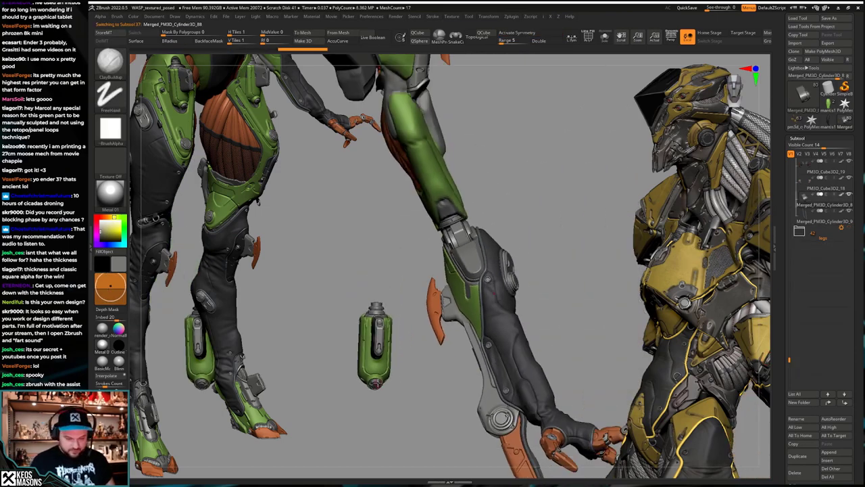
Step: Select the green canister copy beside the arm and show it alone
{"action": "left_click", "coordinate": [378, 383], "text": "alt"}
{"action": "key", "text": "alt+s"}
{"action": "right_click_drag", "start_coordinate": [403, 384], "coordinate": [533, 339], "text": "ctrl"}
{"action": "key", "text": "shift+f"}
{"action": "key", "text": "ctrl+z"}
{"action": "key", "text": "ctrl+z"}
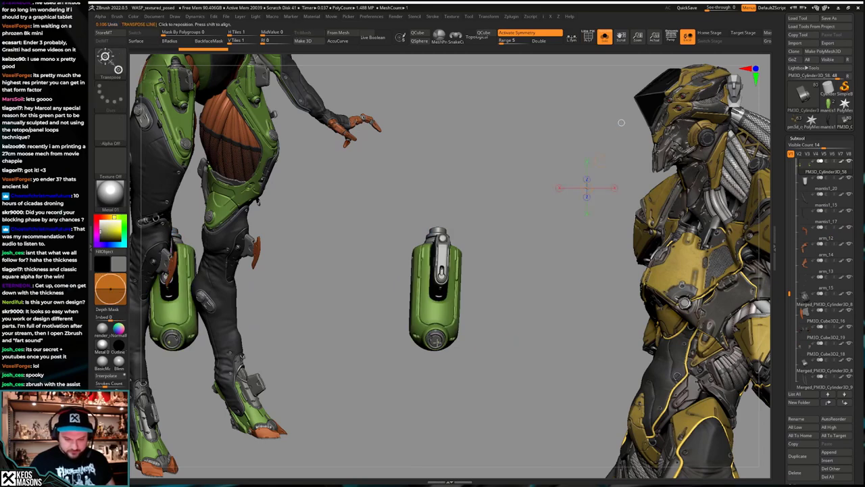
Step: Hide the body of the canister copy so that only its round end bolts stay visible
{"action": "key", "text": "w"}
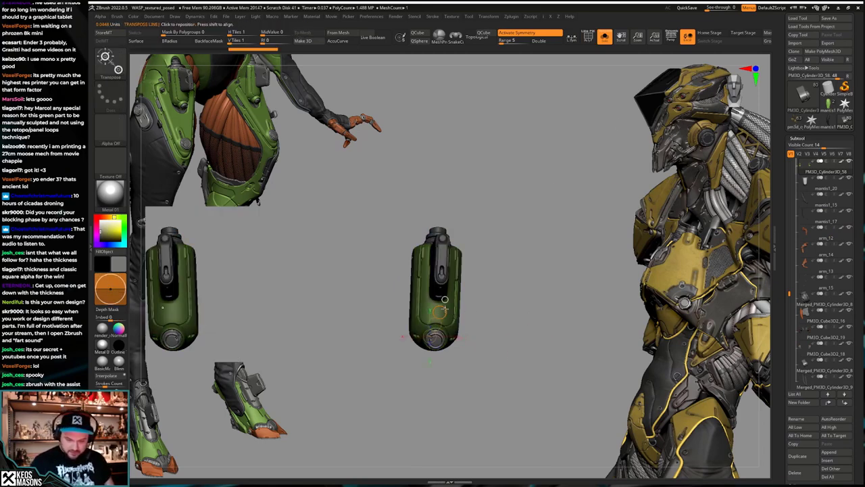
{"action": "key", "text": "ctrl+shift+z"}
{"action": "key", "text": "ctrl+shift+z"}
{"action": "key", "text": "ctrl+shift+z"}
{"action": "key", "text": "ctrl+shift+z"}
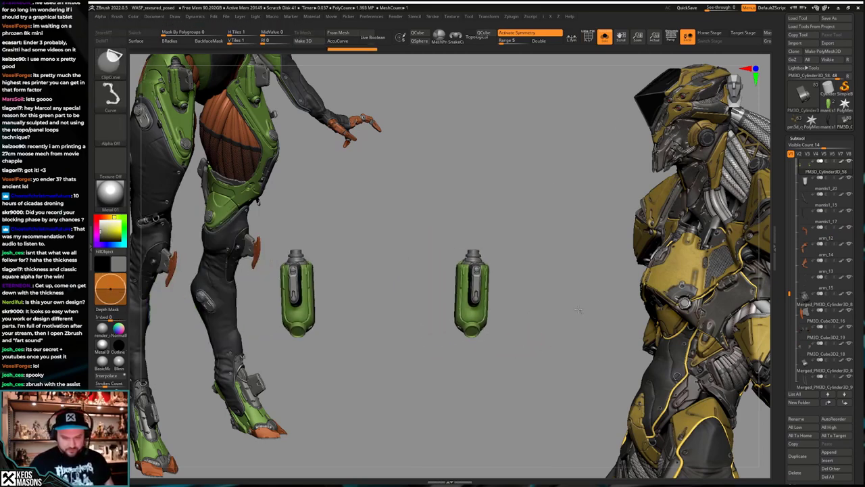
{"action": "key", "text": "ctrl+shift+z"}
{"action": "key", "text": "space"}
{"action": "left_click", "coordinate": [565, 215]}
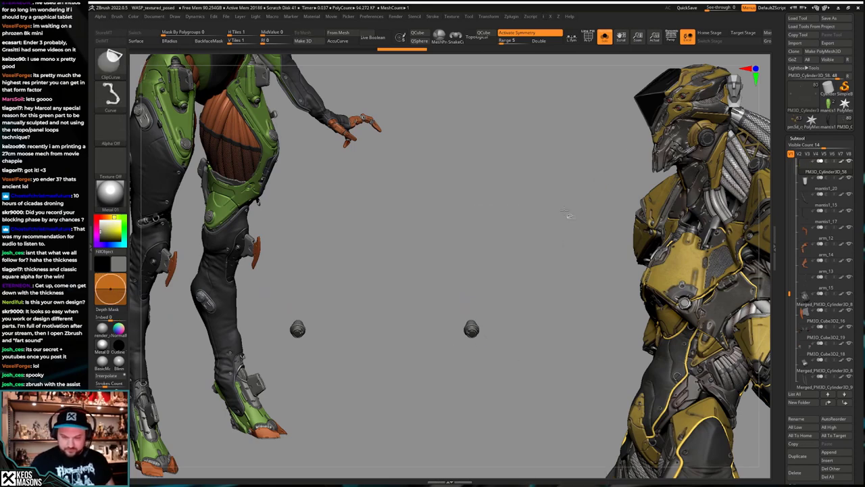
Step: Turn off symmetry and keep only one of the two round end bolts visible
{"action": "left_click_drag", "start_coordinate": [530, 263], "coordinate": [407, 430], "text": "ctrl"}
{"action": "left_click", "coordinate": [424, 438], "text": "ctrl"}
{"action": "key", "text": "x"}
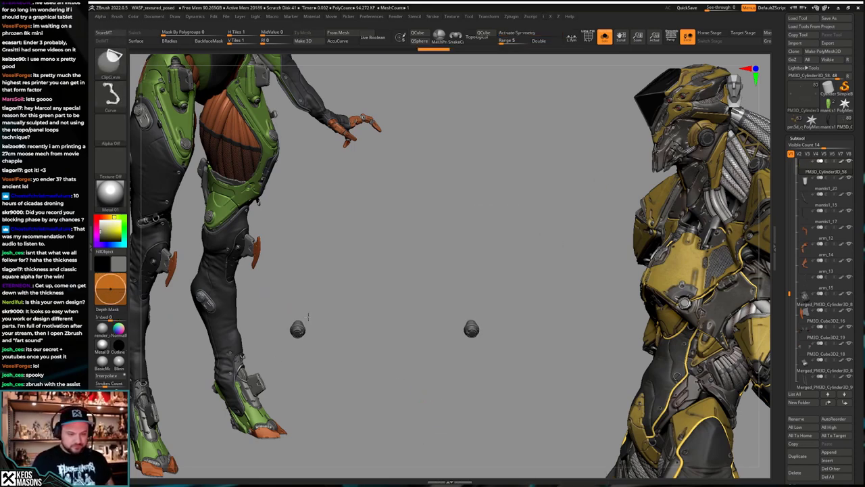
{"action": "left_click_drag", "start_coordinate": [270, 279], "coordinate": [353, 396], "text": "ctrl+alt+shift"}
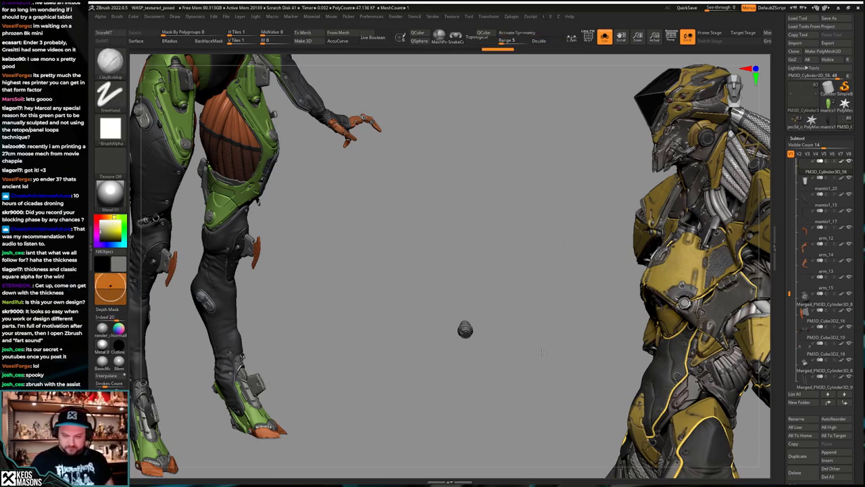
Step: Reduce the mesh to the single bolt, reconstruct its lower subdivision levels and return it to the higher level
{"action": "left_click_drag", "start_coordinate": [541, 352], "coordinate": [503, 359], "text": "alt"}
{"action": "key", "text": "space"}
{"action": "left_click", "coordinate": [519, 223]}
{"action": "key", "text": "space"}
{"action": "left_click", "coordinate": [526, 223]}
{"action": "key", "text": "space"}
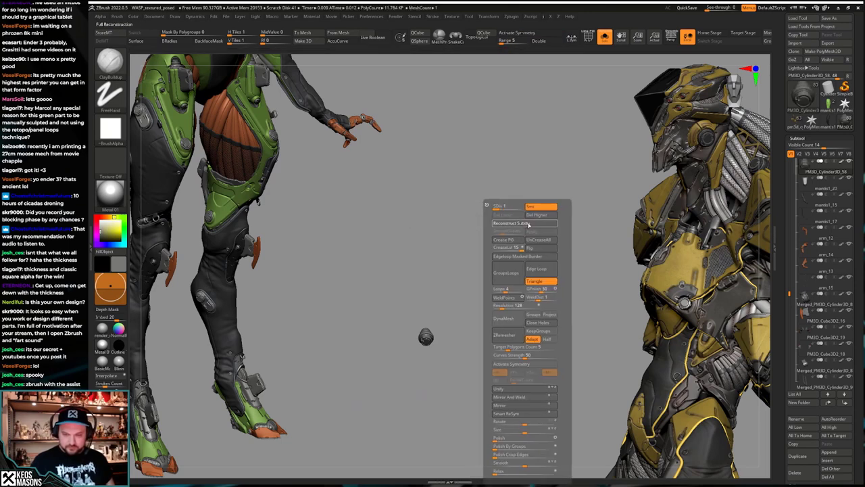
{"action": "left_click", "coordinate": [529, 223]}
{"action": "key", "text": "space"}
{"action": "left_click_drag", "start_coordinate": [500, 207], "coordinate": [522, 207]}
Step: Show the arm parts again and move the bolt over the grey plate at the elbow
{"action": "key", "text": "w"}
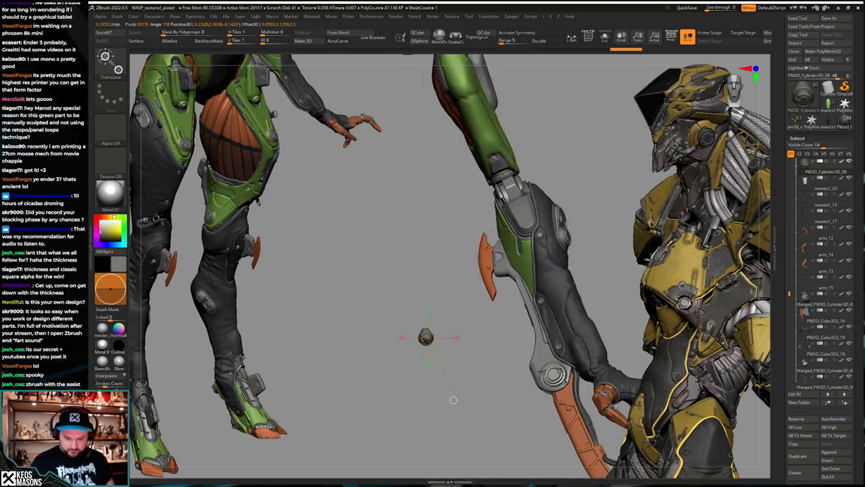
{"action": "key", "text": "q"}
{"action": "mouse_move", "coordinate": [525, 214]}
{"action": "right_mouse_down", "text": "ctrl"}
{"action": "mouse_move", "coordinate": [511, 334]}
{"action": "mouse_move", "coordinate": [495, 306]}
{"action": "right_mouse_up", "text": "ctrl"}
{"action": "key", "text": "ctrl+z"}
{"action": "key", "text": "w"}
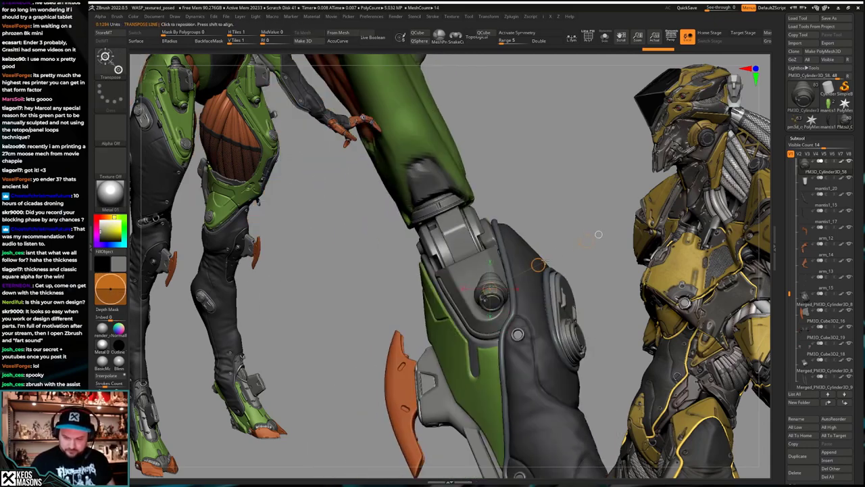
Step: Rotate the bolt to face outward and place it on the rounded lower end of the grey elbow plate
{"action": "left_click_drag", "start_coordinate": [540, 265], "coordinate": [537, 265]}
{"action": "right_click_drag", "start_coordinate": [541, 264], "coordinate": [625, 264]}
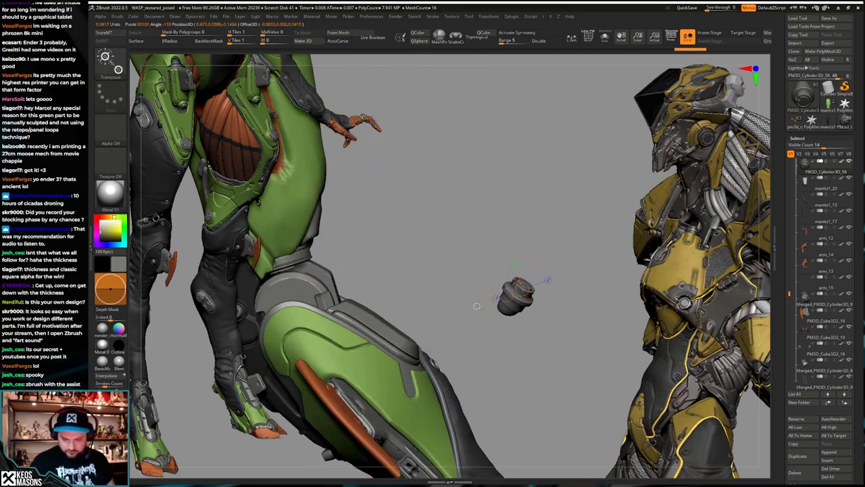
{"action": "key", "text": "ctrl+shift+z"}
{"action": "key", "text": "ctrl+shift+z"}
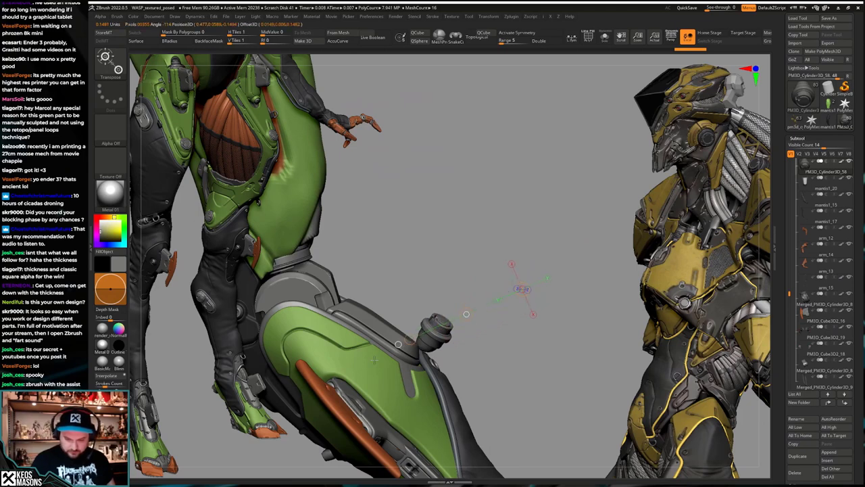
{"action": "right_click_drag", "start_coordinate": [421, 366], "coordinate": [429, 385]}
{"action": "left_click_drag", "start_coordinate": [478, 304], "coordinate": [453, 305]}
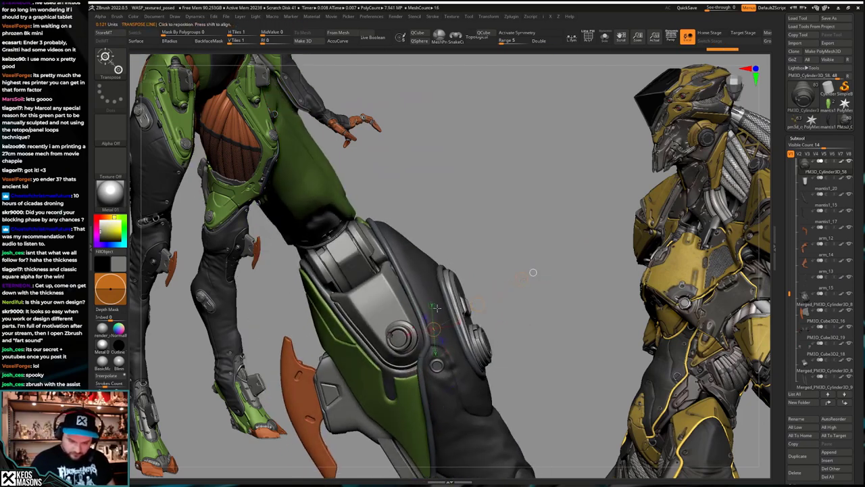
{"action": "left_click_drag", "start_coordinate": [387, 313], "coordinate": [399, 332]}
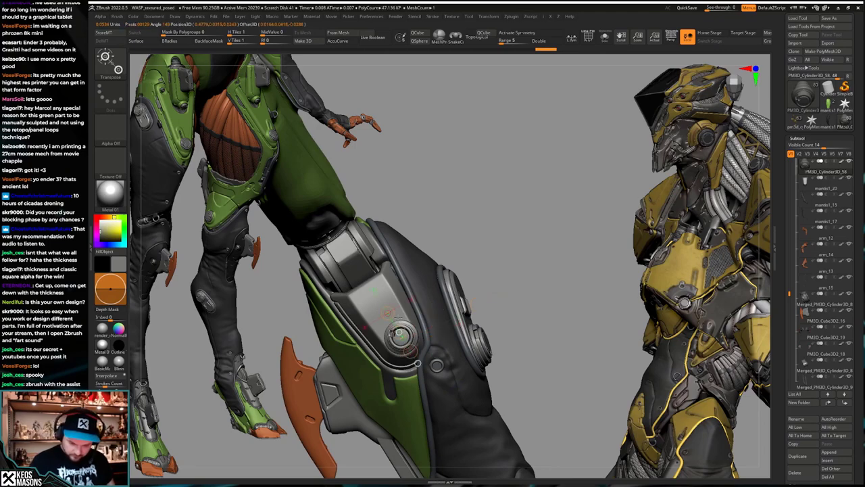
Step: Scale and shift the bolt so it sits squarely on the grey plate's surface
{"action": "key", "text": "q"}
{"action": "right_click_drag", "start_coordinate": [399, 330], "coordinate": [430, 294]}
{"action": "key", "text": "e"}
{"action": "left_click_drag", "start_coordinate": [458, 300], "coordinate": [463, 298]}
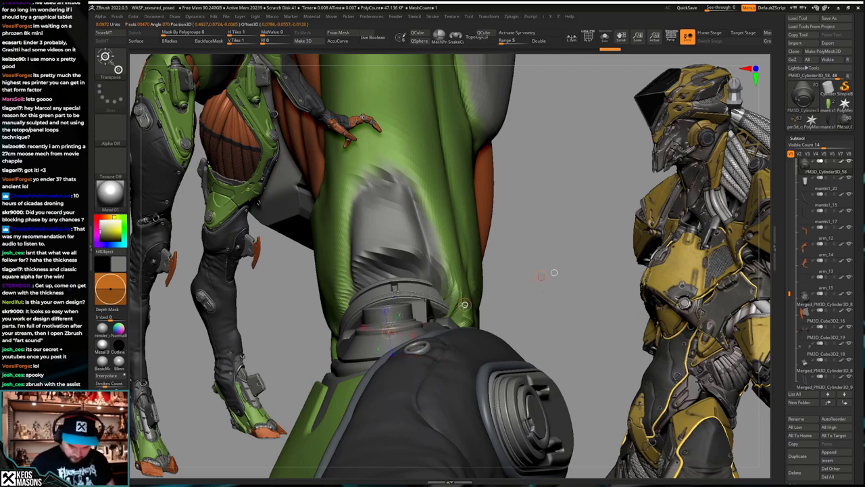
{"action": "left_click_drag", "start_coordinate": [554, 272], "coordinate": [426, 293]}
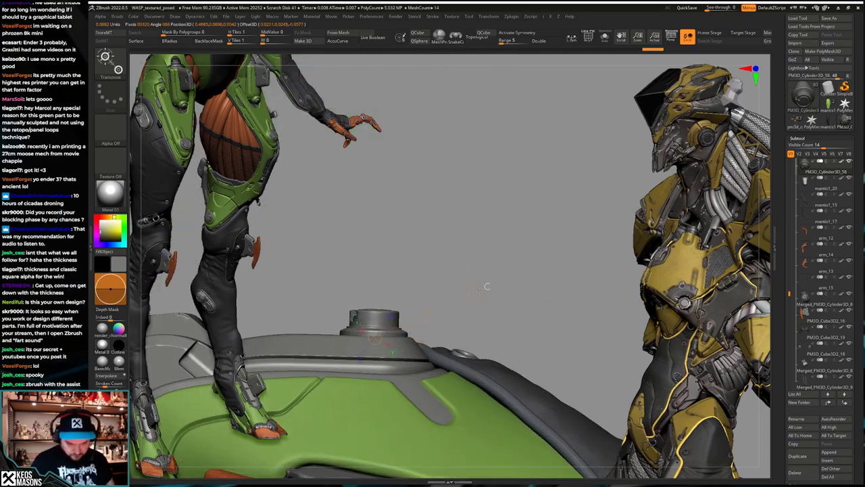
{"action": "left_click_drag", "start_coordinate": [493, 288], "coordinate": [478, 321]}
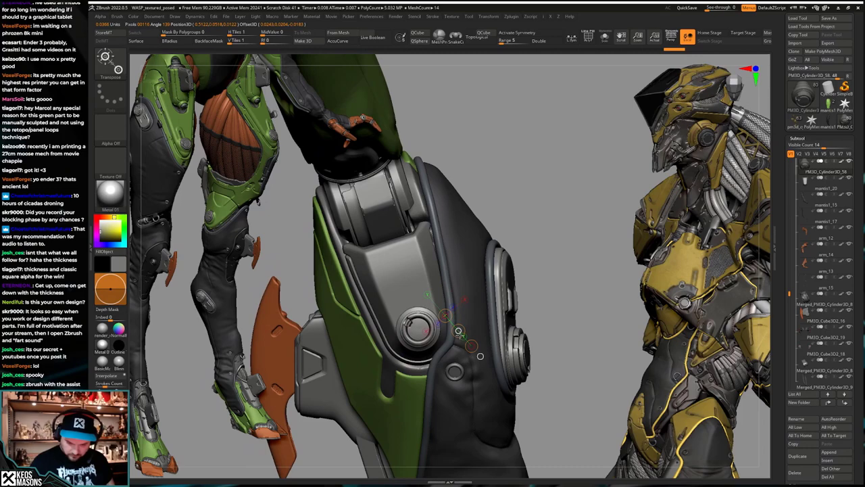
Step: Nudge the bolt into alignment with the plate's rounded end and examine it alone and with the arm
{"action": "key", "text": "q"}
{"action": "mouse_move", "coordinate": [454, 338]}
{"action": "right_mouse_down"}
{"action": "mouse_move", "coordinate": [476, 368]}
{"action": "mouse_move", "coordinate": [433, 344]}
{"action": "right_mouse_up"}
{"action": "key", "text": "w"}
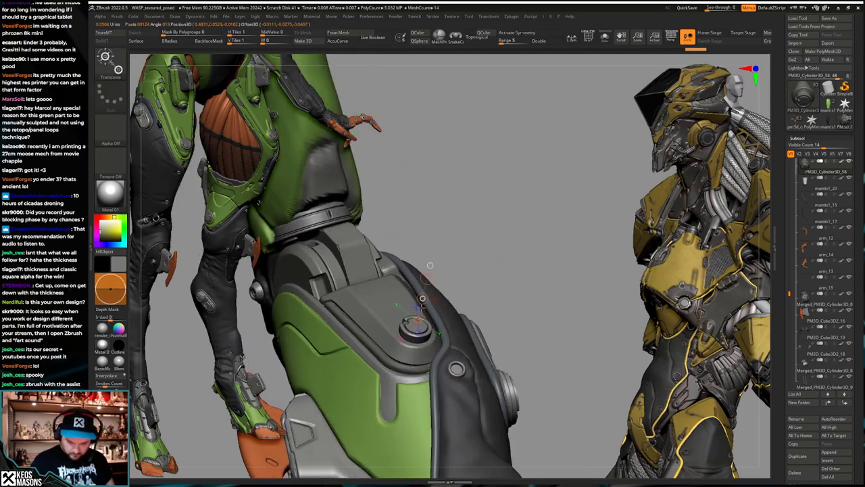
{"action": "key", "text": "shift+s"}
{"action": "right_click_drag", "start_coordinate": [469, 338], "coordinate": [452, 347]}
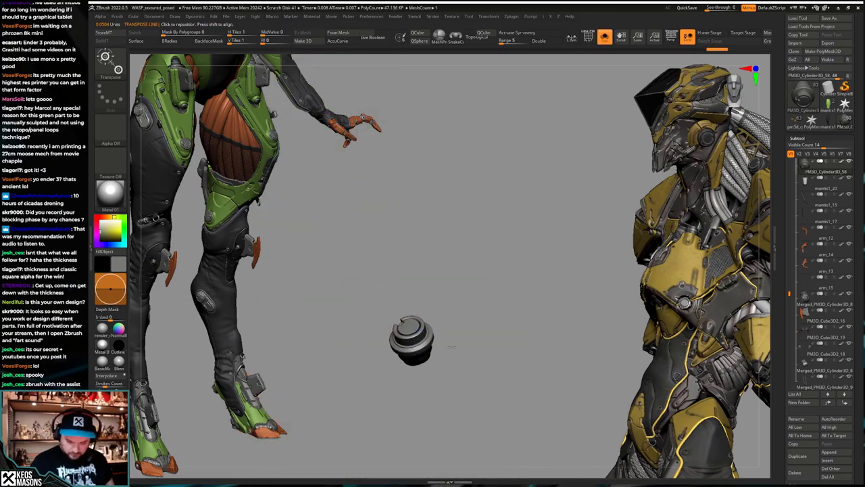
{"action": "key", "text": "shift+alt+s"}
{"action": "right_click_drag", "start_coordinate": [475, 314], "coordinate": [472, 285]}
Step: Select the grey elbow plate and form a round raised boss beneath the bolt with the TrimHole brush
{"action": "left_click", "coordinate": [426, 263], "text": "alt"}
{"action": "key", "text": "b"}
{"action": "key", "text": "t"}
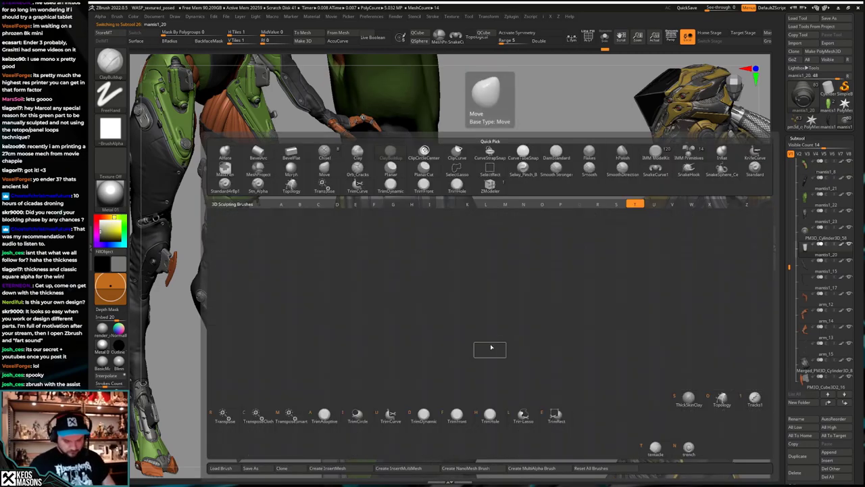
{"action": "key", "text": "h"}
{"action": "right_click_drag", "start_coordinate": [466, 324], "coordinate": [420, 303]}
{"action": "key", "text": "space"}
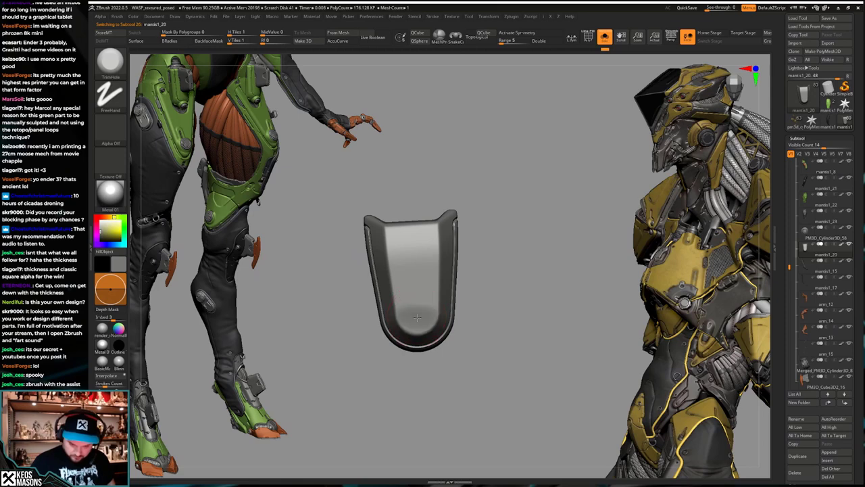
{"action": "key", "text": "ctrl+shift+s"}
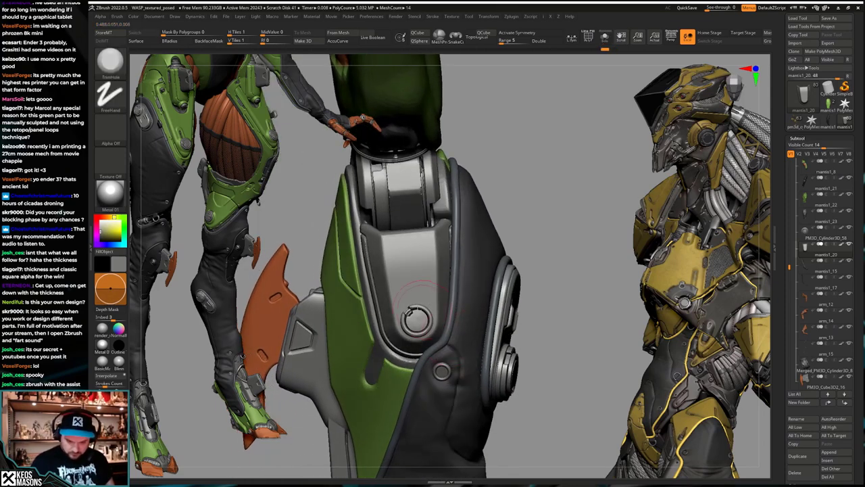
{"action": "key", "text": "ctrl+shift+s"}
{"action": "key", "text": "space"}
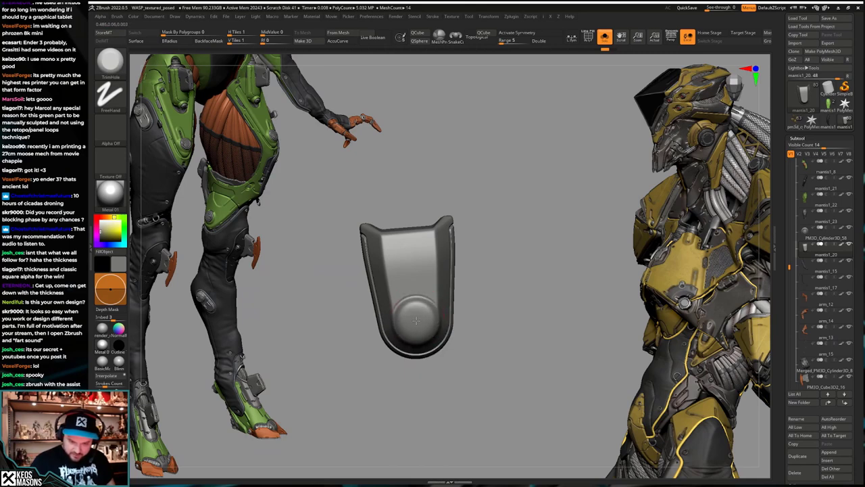
{"action": "key", "text": "ctrl+shift+s"}
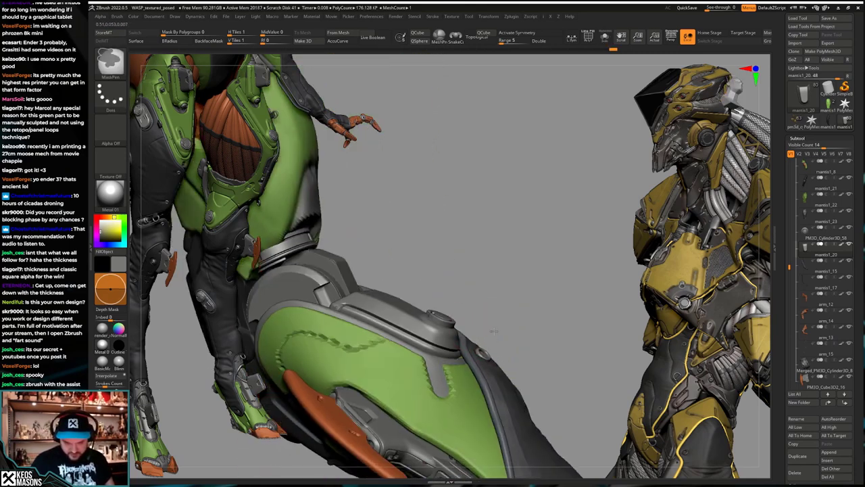
Step: Isolate the grey plate and even out the round boss's rim and face with TrimHole
{"action": "mouse_move", "coordinate": [485, 399]}
{"action": "right_mouse_down"}
{"action": "mouse_move", "coordinate": [510, 369]}
{"action": "mouse_move", "coordinate": [471, 380]}
{"action": "mouse_move", "coordinate": [487, 370]}
{"action": "mouse_move", "coordinate": [436, 344]}
{"action": "mouse_move", "coordinate": [439, 336]}
{"action": "right_mouse_up"}
{"action": "key", "text": "alt+s"}
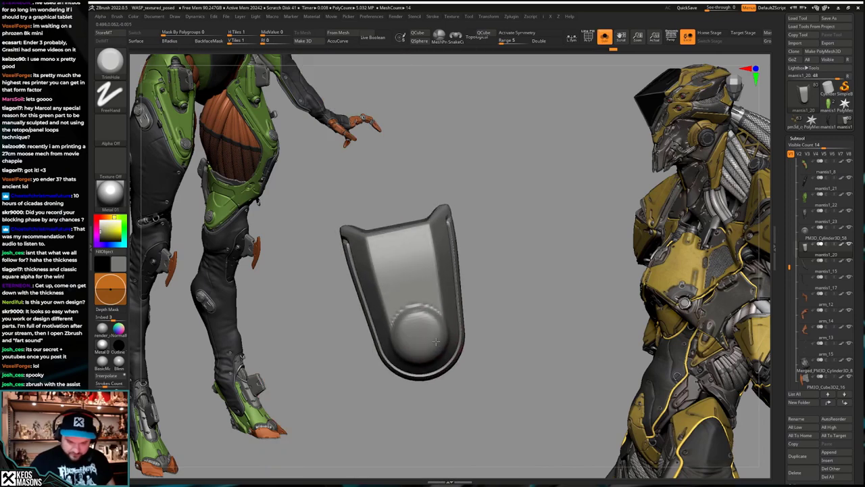
{"action": "key", "text": "space"}
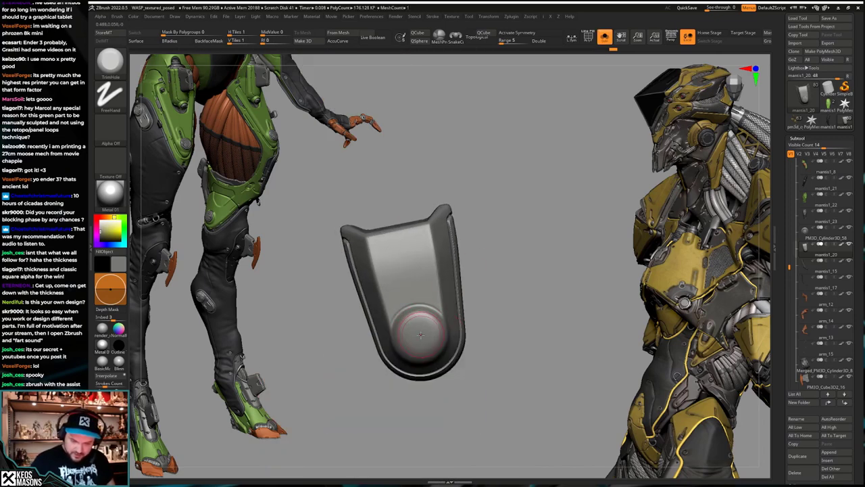
{"action": "key", "text": "space"}
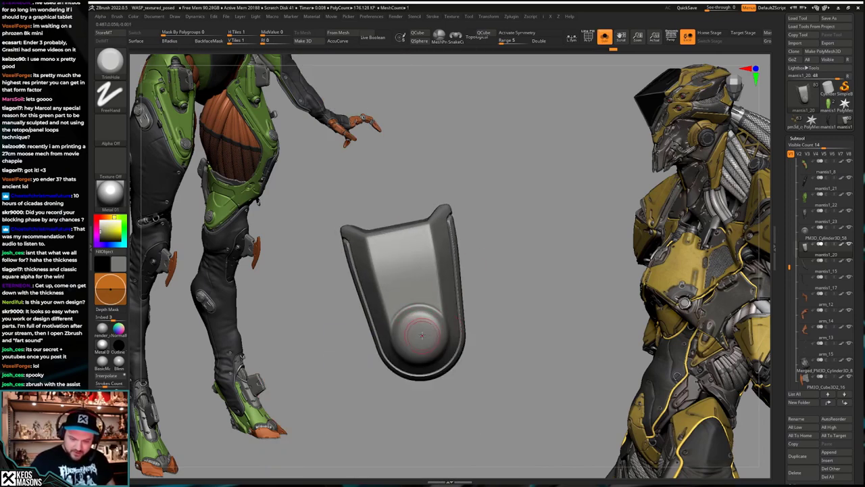
Step: Press a round recess into the centre of the boss with TrimHole at a draw size of about 38
{"action": "left_click_drag", "start_coordinate": [492, 286], "coordinate": [497, 287]}
{"action": "key", "text": "space"}
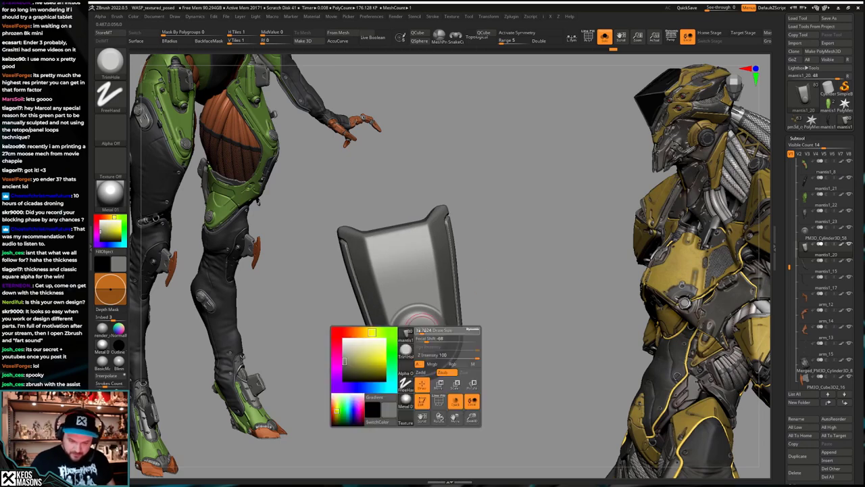
{"action": "mouse_move", "coordinate": [422, 331]}
{"action": "right_mouse_down"}
{"action": "mouse_move", "coordinate": [430, 330]}
{"action": "mouse_move", "coordinate": [422, 332]}
{"action": "right_mouse_up"}
{"action": "key", "text": "space"}
{"action": "key", "text": "space"}
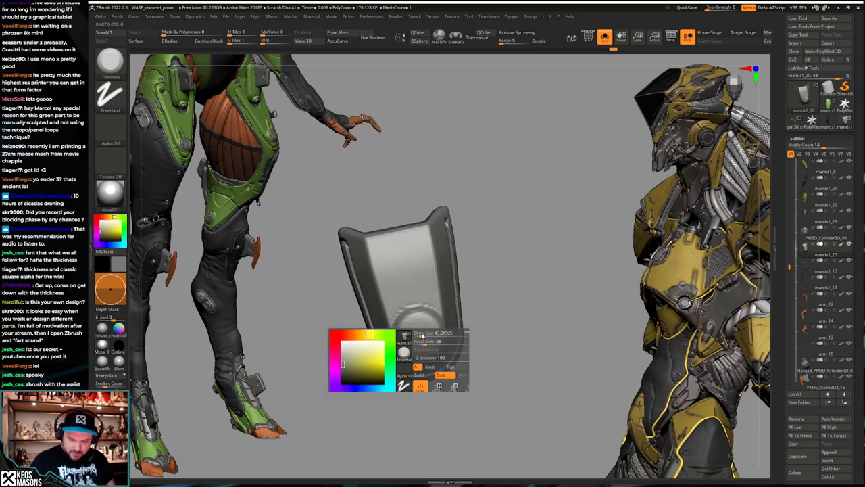
{"action": "left_click", "coordinate": [420, 335]}
{"action": "key", "text": "ctrl+z"}
{"action": "key", "text": "space"}
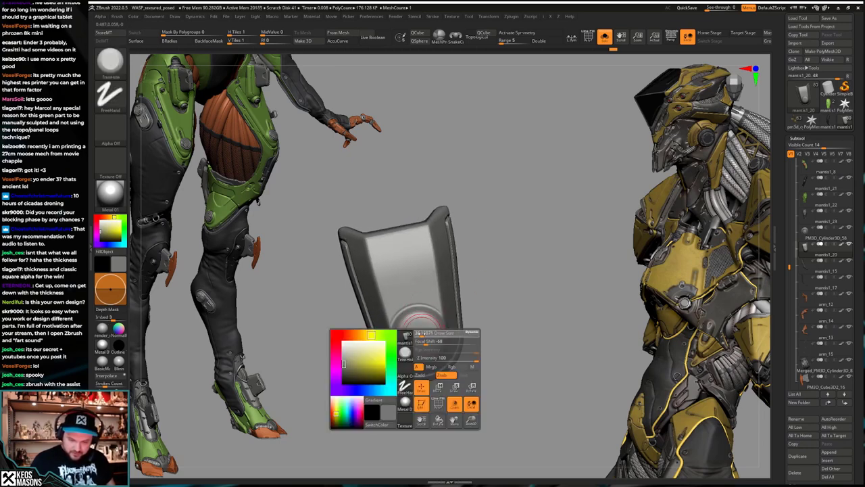
{"action": "right_click_drag", "start_coordinate": [423, 334], "coordinate": [425, 310]}
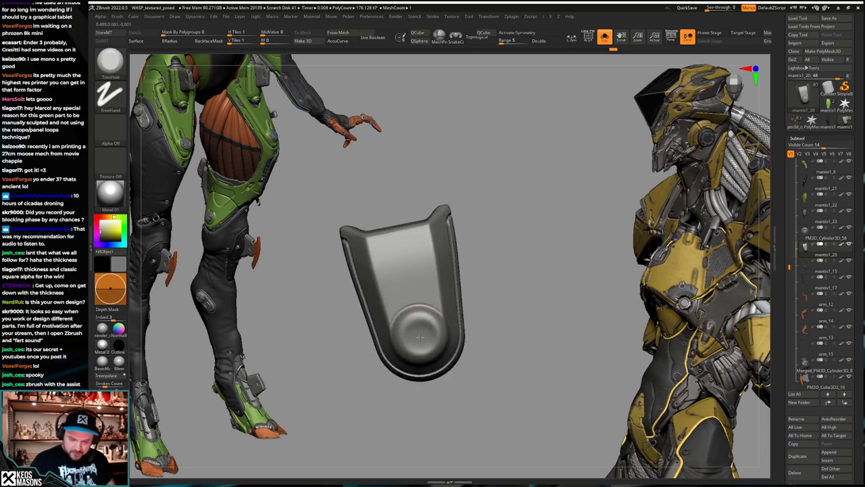
Step: Compare the recess with the bolt on the arm, try recutting it with TrimHole, and undo the attempt
{"action": "right_click_drag", "start_coordinate": [420, 336], "coordinate": [454, 320]}
{"action": "key", "text": "alt+s"}
{"action": "right_click", "coordinate": [493, 339]}
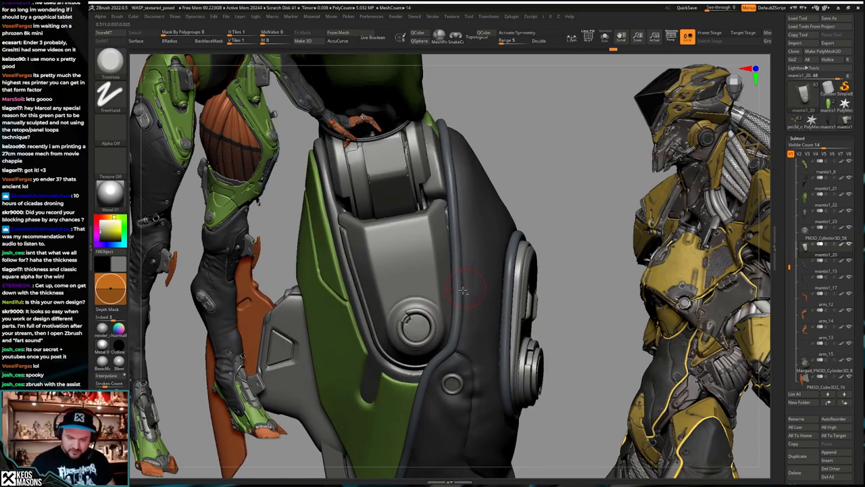
{"action": "key", "text": "alt+s"}
{"action": "key", "text": "space"}
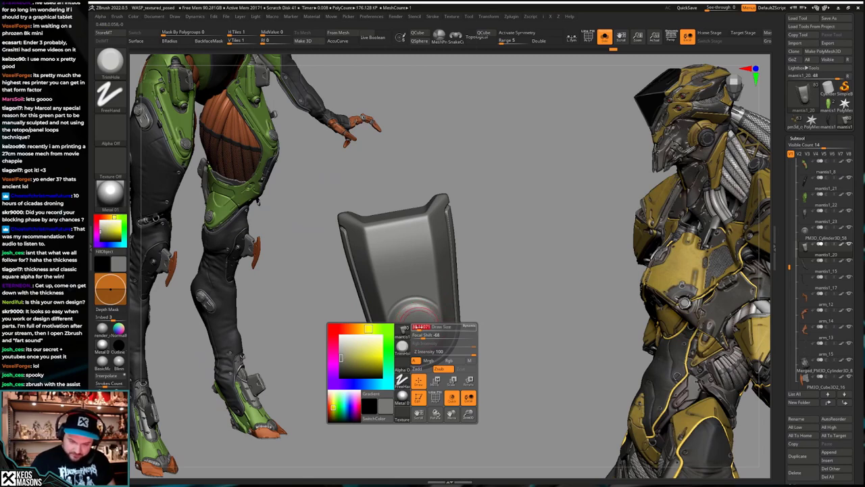
{"action": "right_click_drag", "start_coordinate": [416, 330], "coordinate": [416, 329]}
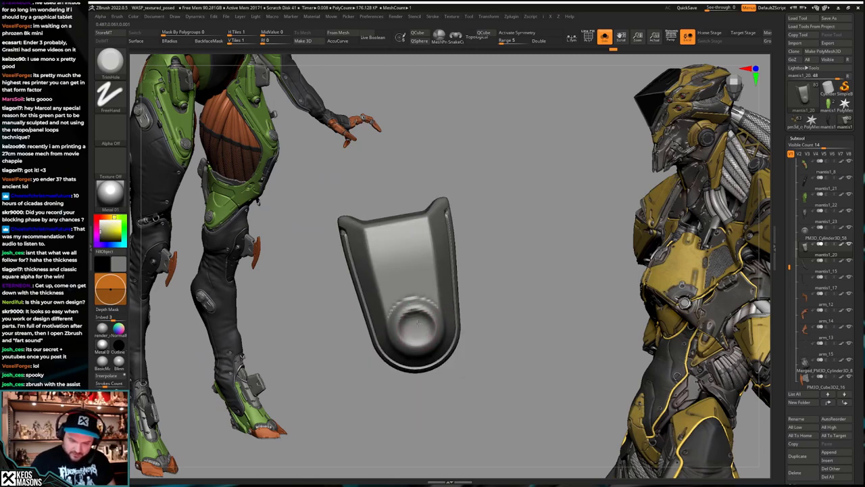
{"action": "key", "text": "ctrl+z"}
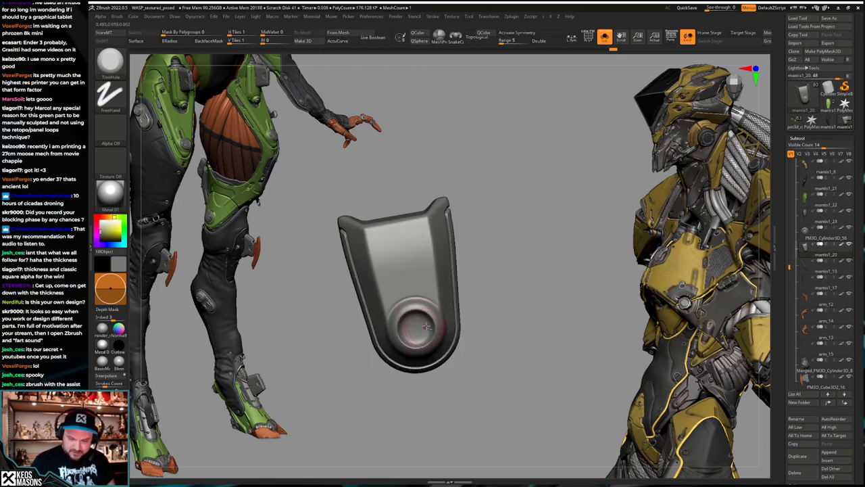
Step: Retrim the boss with TrimHole at a draw size of about 43 to fit around the bolt on the arm
{"action": "key", "text": "ctrl+shift+f"}
{"action": "right_click", "coordinate": [422, 325]}
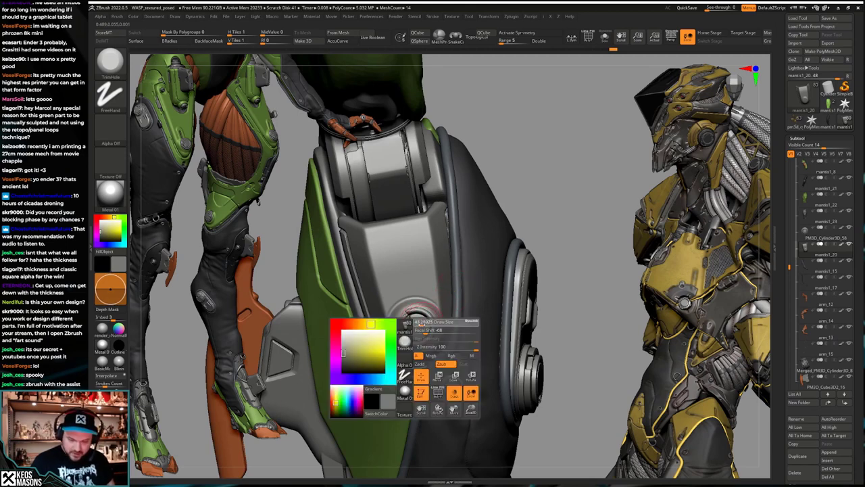
{"action": "key", "text": "ctrl+shift+f"}
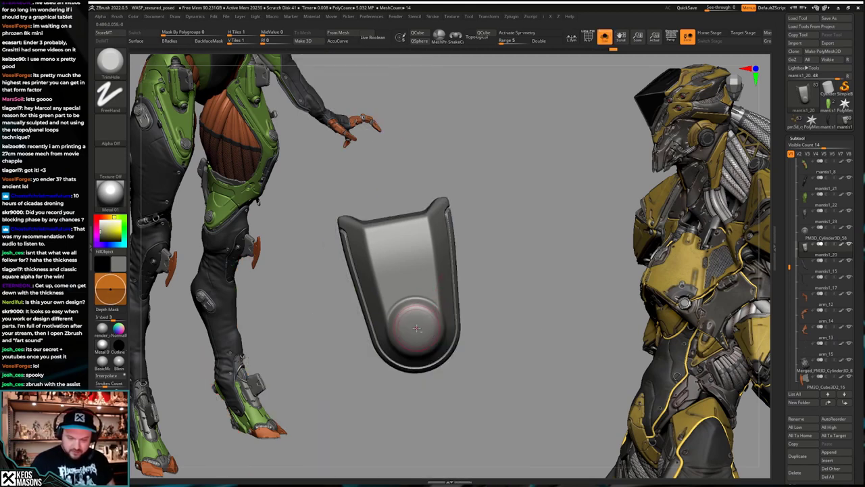
{"action": "key", "text": "ctrl+shift+f"}
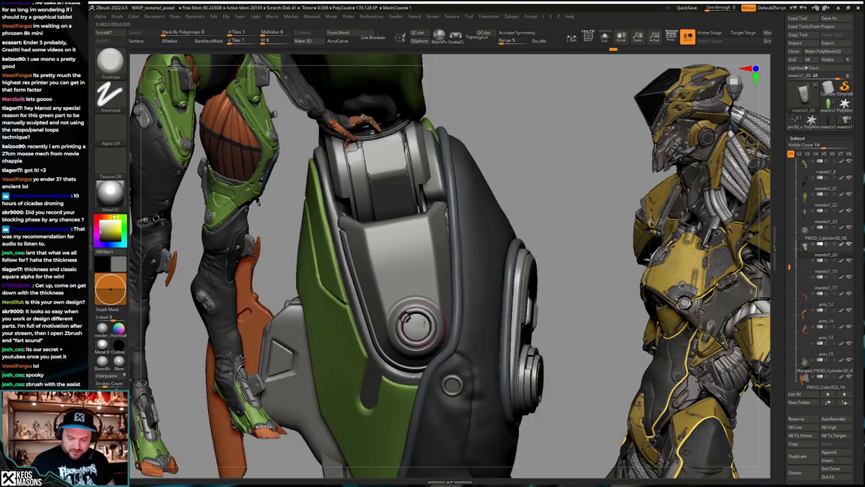
{"action": "right_click_drag", "start_coordinate": [417, 324], "coordinate": [505, 320]}
Step: Select the round bolt and slide it along a transpose line into the recessed boss of the grey elbow plate
{"action": "key", "text": "space"}
{"action": "left_click", "coordinate": [482, 269]}
{"action": "right_click_drag", "start_coordinate": [562, 203], "coordinate": [510, 220]}
{"action": "left_click", "coordinate": [471, 350], "text": "alt"}
{"action": "right_click_drag", "start_coordinate": [471, 351], "coordinate": [490, 328]}
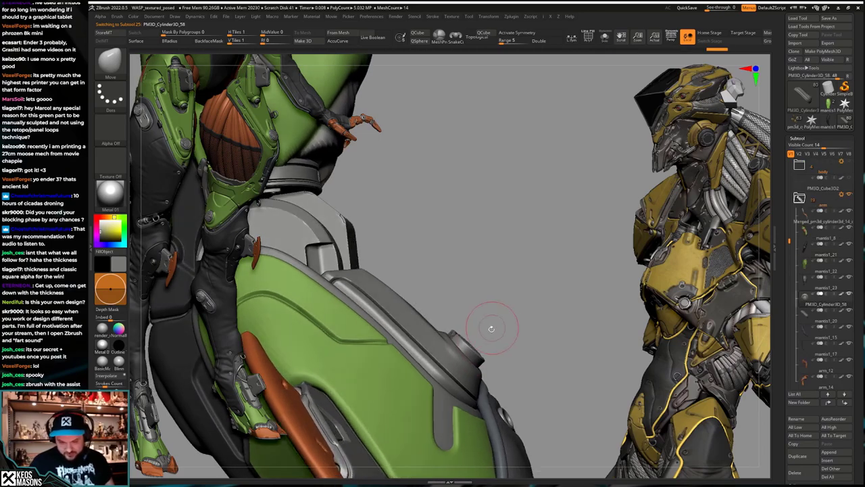
{"action": "key", "text": "w"}
{"action": "left_click_drag", "start_coordinate": [461, 356], "coordinate": [527, 307]}
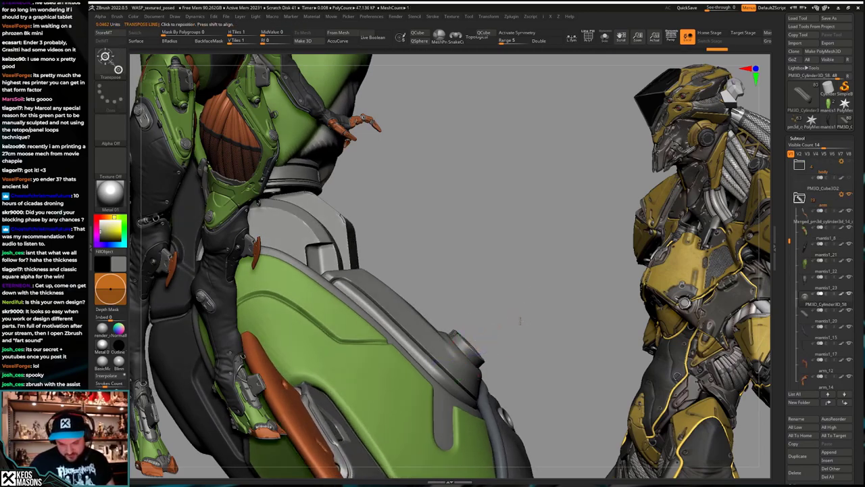
{"action": "mouse_move", "coordinate": [528, 318]}
{"action": "right_mouse_down"}
{"action": "mouse_move", "coordinate": [495, 326]}
{"action": "mouse_move", "coordinate": [514, 321]}
{"action": "right_mouse_up"}
{"action": "left_click_drag", "start_coordinate": [514, 322], "coordinate": [548, 347]}
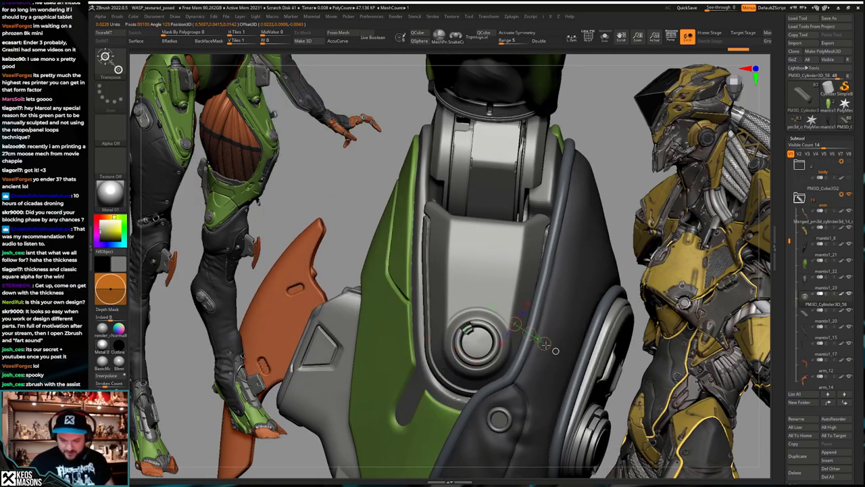
{"action": "right_click", "coordinate": [526, 351]}
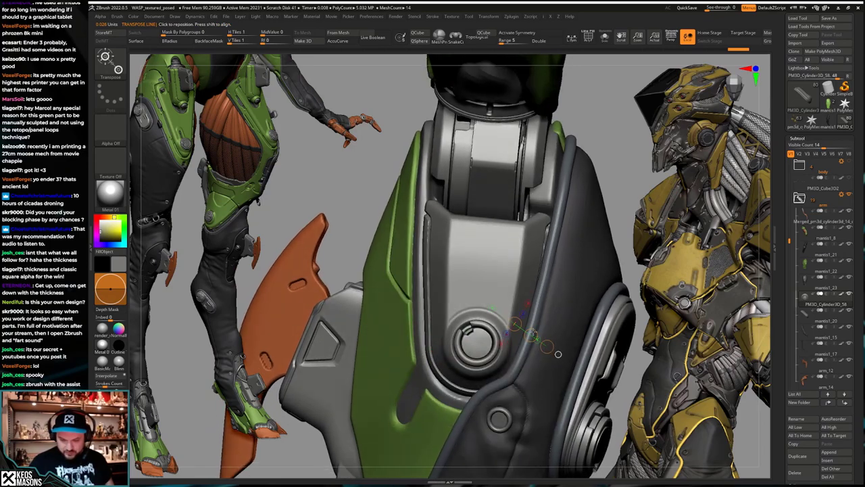
{"action": "key", "text": "q"}
{"action": "mouse_move", "coordinate": [521, 345]}
{"action": "right_mouse_down"}
{"action": "mouse_move", "coordinate": [517, 355]}
{"action": "mouse_move", "coordinate": [510, 349]}
{"action": "right_mouse_up"}
{"action": "right_click_drag", "start_coordinate": [440, 355], "coordinate": [502, 341]}
Step: Make the grey elbow plate active and equip the DragDot alpha brush with the Image11 alpha
{"action": "left_click", "coordinate": [495, 304], "text": "alt"}
{"action": "key", "text": "s"}
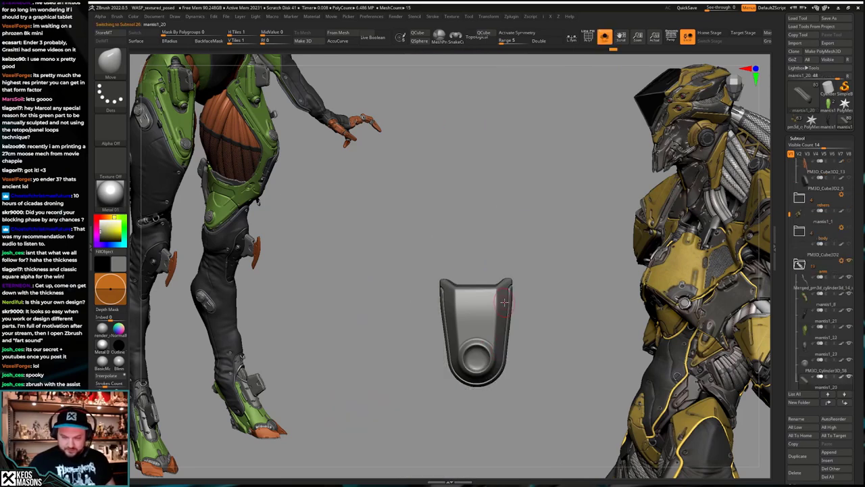
{"action": "key", "text": "space"}
{"action": "left_click", "coordinate": [517, 290]}
{"action": "key", "text": "s"}
{"action": "key", "text": "F4"}
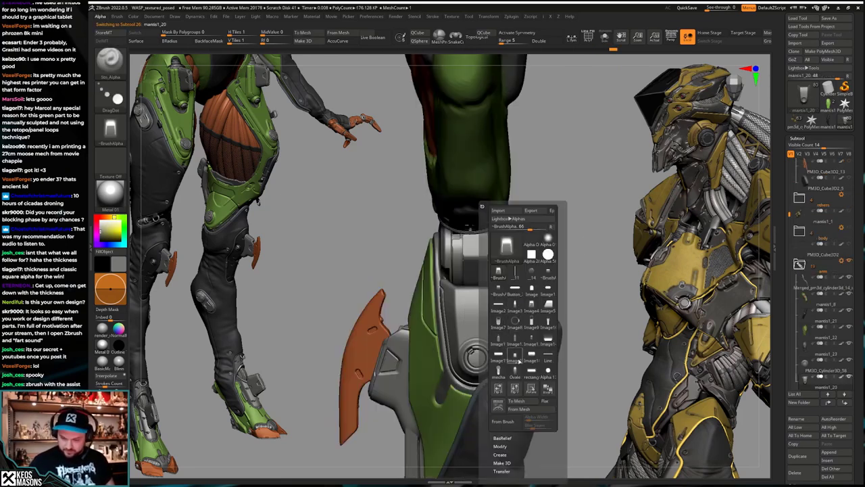
{"action": "left_click", "coordinate": [499, 338]}
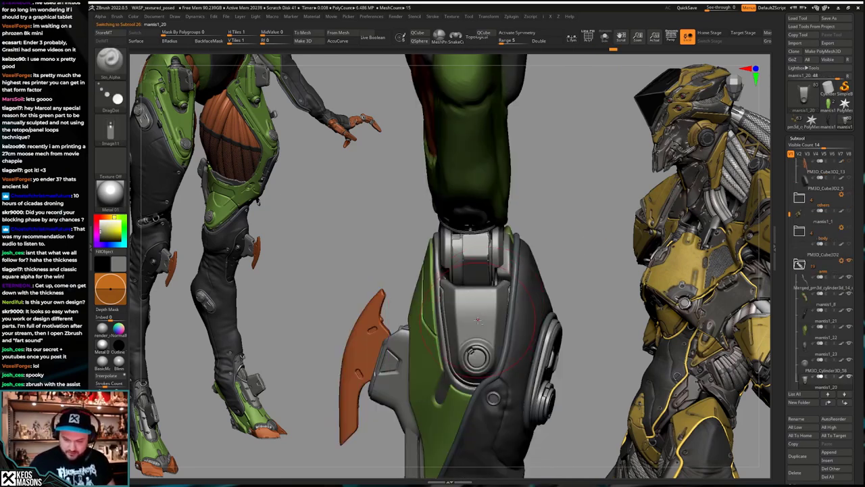
Step: Try stamping the Image11 slotted detail at different heights on the plate's face above the bolt, undoing each attempt
{"action": "mouse_move", "coordinate": [477, 302]}
{"action": "left_mouse_down"}
{"action": "mouse_move", "coordinate": [478, 288]}
{"action": "mouse_move", "coordinate": [476, 294]}
{"action": "left_mouse_up"}
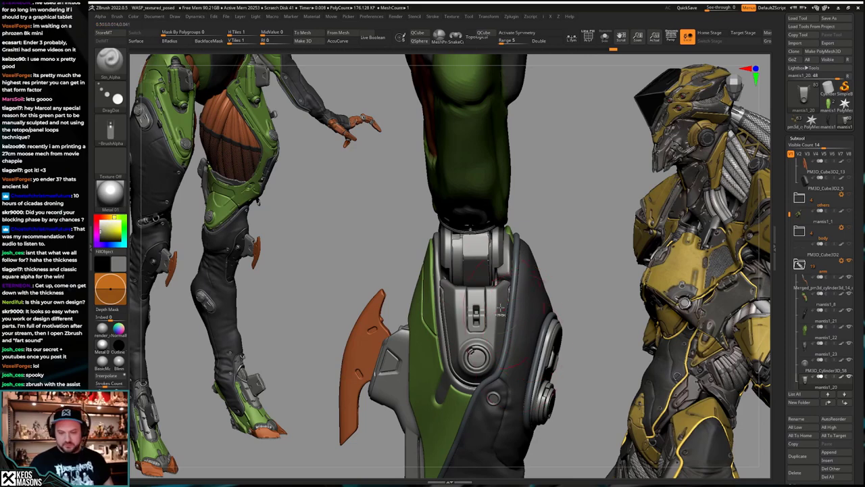
{"action": "left_click_drag", "start_coordinate": [477, 307], "coordinate": [475, 295]}
{"action": "key", "text": "ctrl+z"}
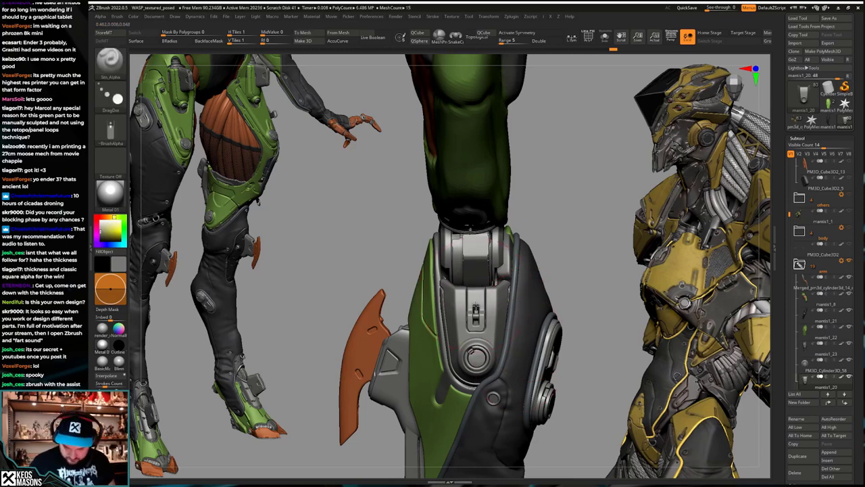
{"action": "left_click_drag", "start_coordinate": [475, 310], "coordinate": [475, 299]}
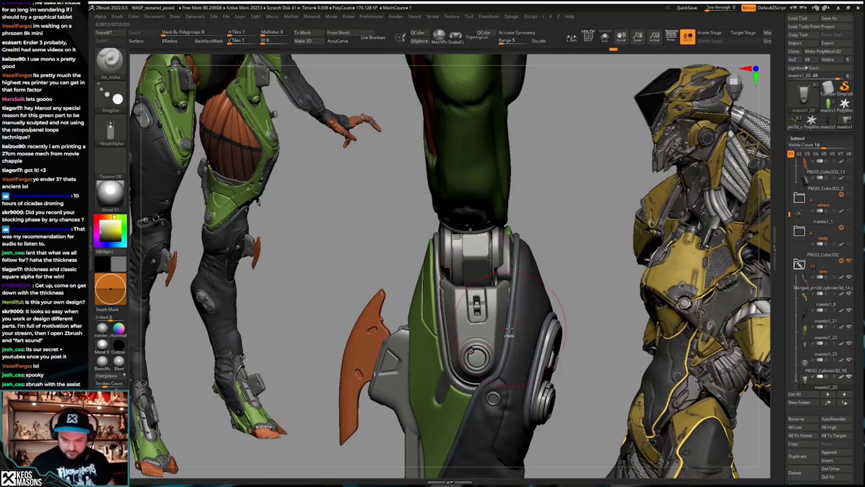
{"action": "key", "text": "ctrl+z"}
{"action": "key", "text": "a"}
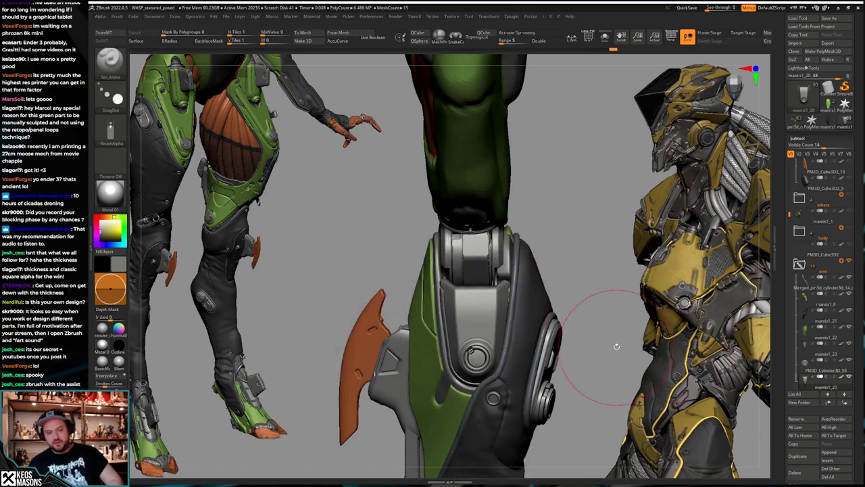
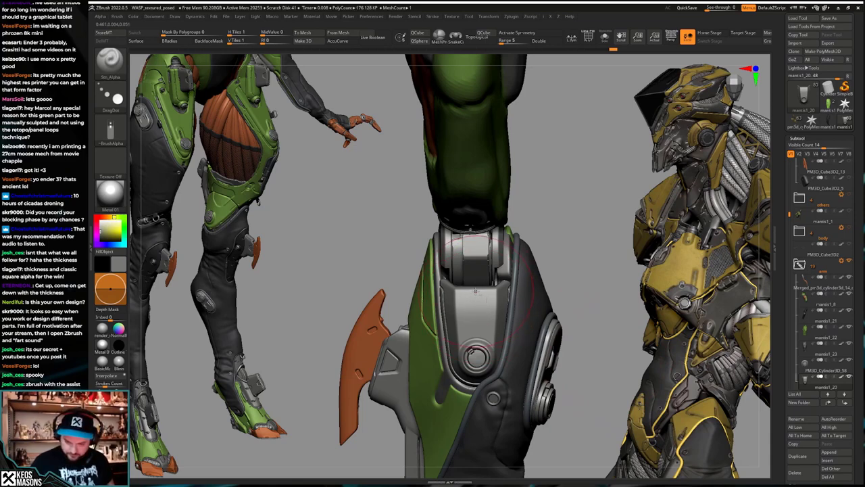
Step: Try the slotted stamp above the bolt again, judge it on the whole arm, and undo it
{"action": "right_click_drag", "start_coordinate": [496, 311], "coordinate": [517, 330], "text": "ctrl"}
{"action": "key", "text": "ctrl+z"}
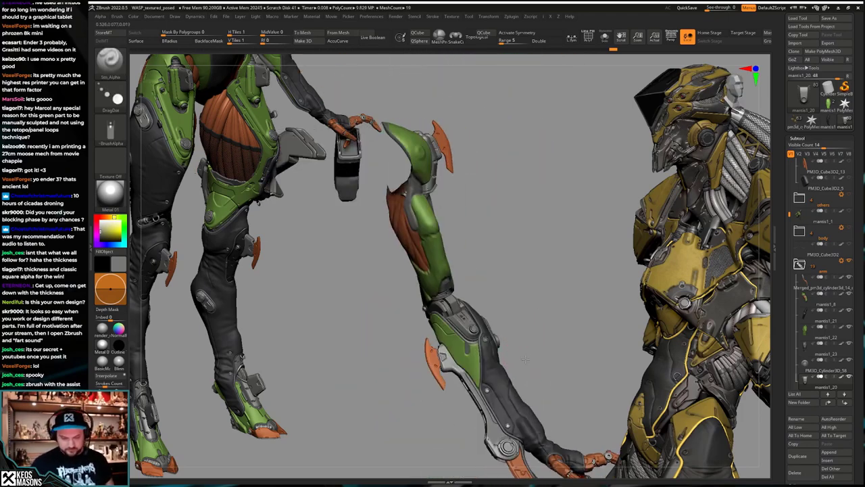
{"action": "key", "text": "ctrl+z"}
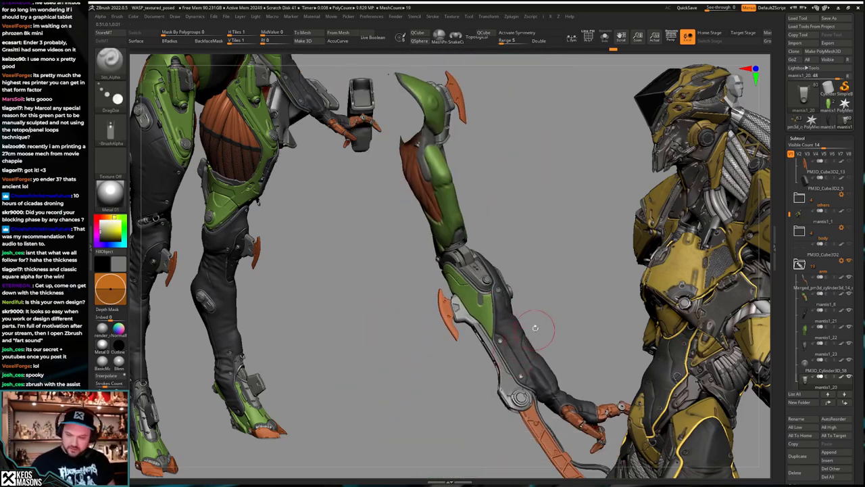
{"action": "key", "text": "ctrl+z"}
{"action": "key", "text": "ctrl+z"}
{"action": "key", "text": "ctrl+z"}
{"action": "key", "text": "ctrl+z"}
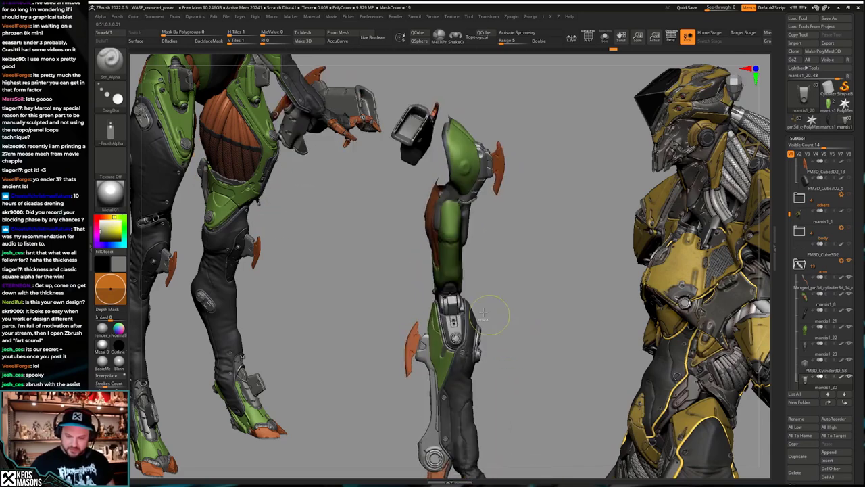
{"action": "key", "text": "ctrl+z"}
{"action": "key", "text": "ctrl+z"}
{"action": "key", "text": "ctrl+z"}
{"action": "key", "text": "ctrl+z"}
{"action": "key", "text": "ctrl+z"}
{"action": "key", "text": "ctrl+z"}
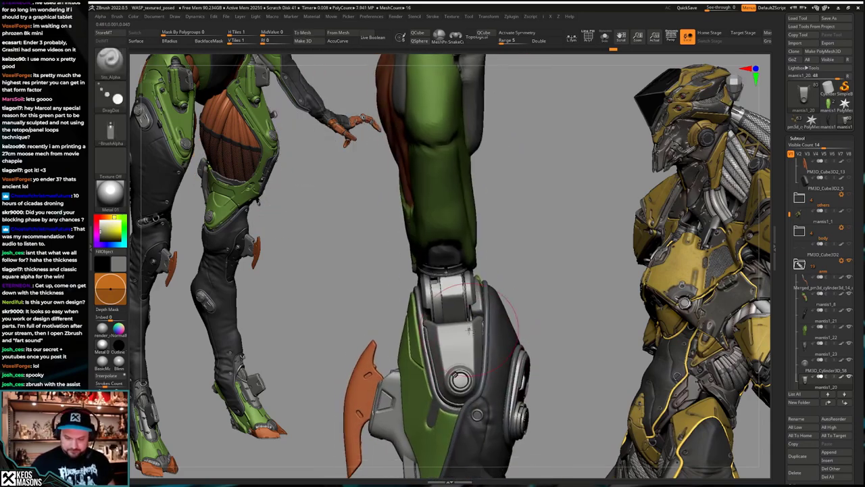
Step: Load the Image18 bar alpha, isolate the plate, and try stamping it just below the plate's upper edge
{"action": "right_click_drag", "start_coordinate": [469, 329], "coordinate": [470, 351], "text": "ctrl"}
{"action": "right_click", "coordinate": [470, 351]}
{"action": "key", "text": "b"}
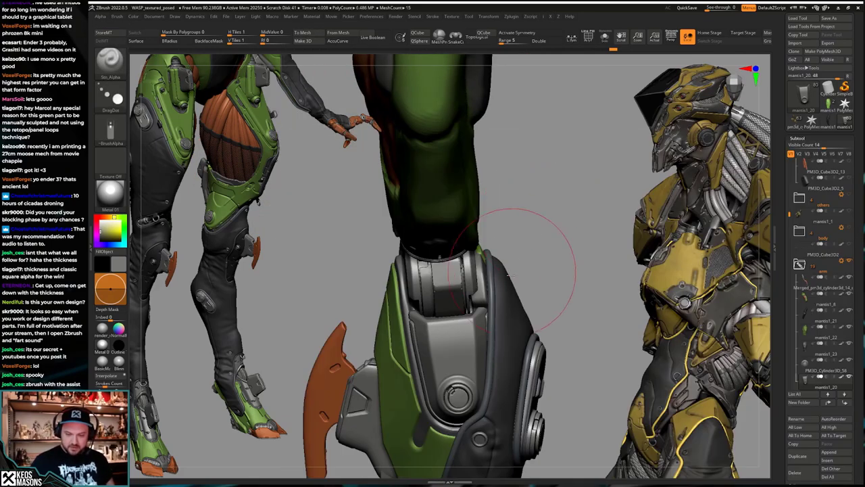
{"action": "mouse_move", "coordinate": [510, 274]}
{"action": "right_mouse_down"}
{"action": "mouse_move", "coordinate": [540, 262]}
{"action": "mouse_move", "coordinate": [515, 261]}
{"action": "right_mouse_up"}
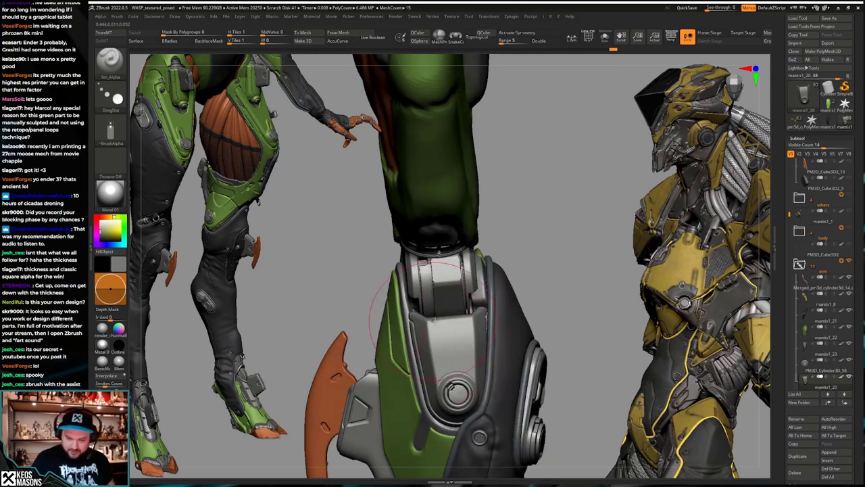
{"action": "key", "text": "space"}
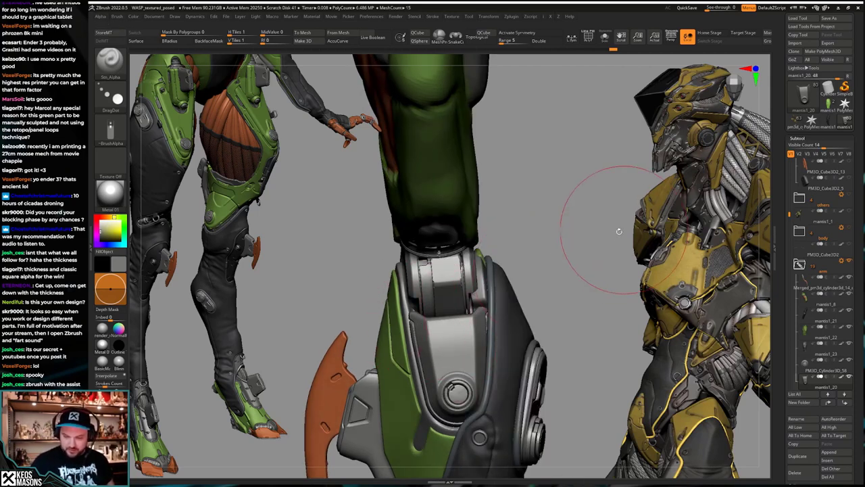
{"action": "key", "text": "space"}
{"action": "key", "text": "a"}
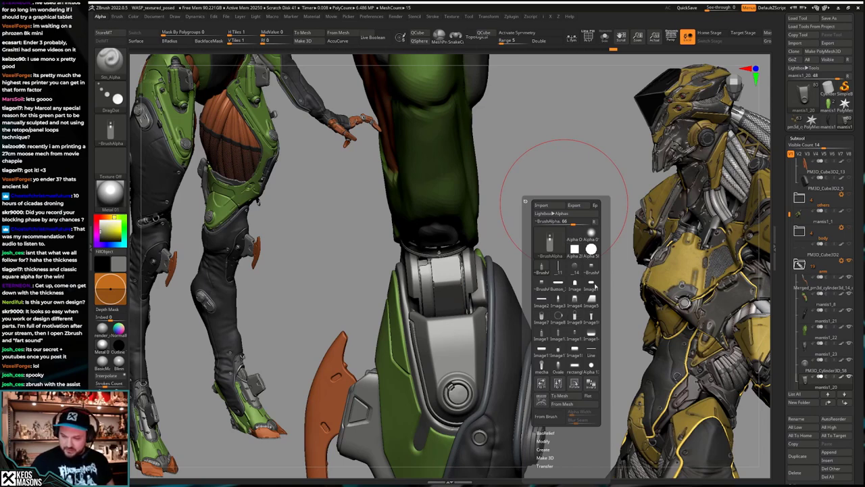
{"action": "left_click", "coordinate": [575, 350]}
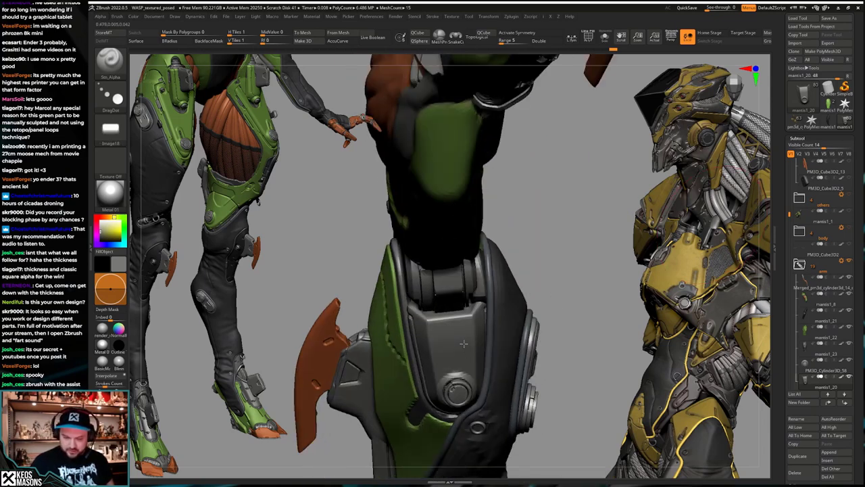
{"action": "left_click", "coordinate": [450, 324], "text": "ctrl+shift"}
{"action": "key", "text": "space"}
{"action": "left_click_drag", "start_coordinate": [453, 315], "coordinate": [452, 323]}
{"action": "key", "text": "ctrl+z"}
{"action": "key", "text": "space"}
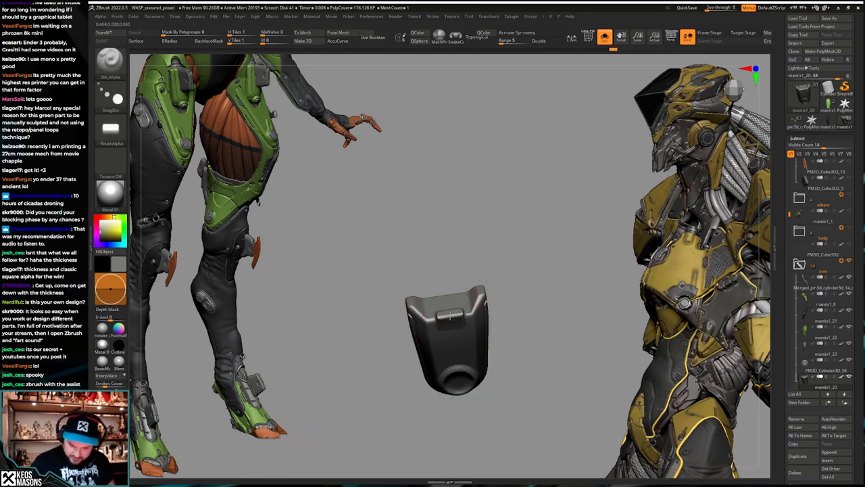
Step: Try restamping the bar at the middle of the plate's upper edge and compare it with the arm parts shown
{"action": "key", "text": "ctrl+z"}
{"action": "key", "text": "space"}
{"action": "right_click_drag", "start_coordinate": [451, 316], "coordinate": [452, 327]}
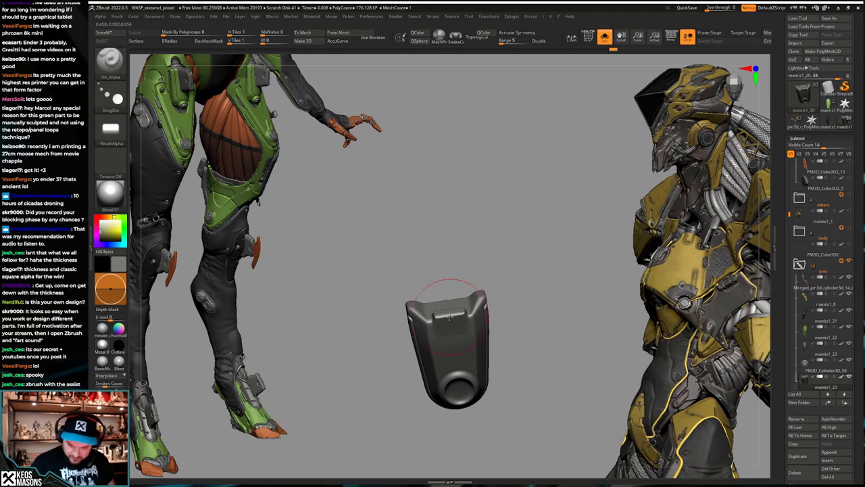
{"action": "mouse_move", "coordinate": [456, 309]}
{"action": "right_mouse_down"}
{"action": "mouse_move", "coordinate": [460, 291]}
{"action": "mouse_move", "coordinate": [471, 324]}
{"action": "mouse_move", "coordinate": [504, 331]}
{"action": "mouse_move", "coordinate": [517, 304]}
{"action": "mouse_move", "coordinate": [552, 315]}
{"action": "mouse_move", "coordinate": [517, 323]}
{"action": "right_mouse_up"}
{"action": "key", "text": "alt+s"}
{"action": "left_click_drag", "start_coordinate": [443, 315], "coordinate": [443, 321]}
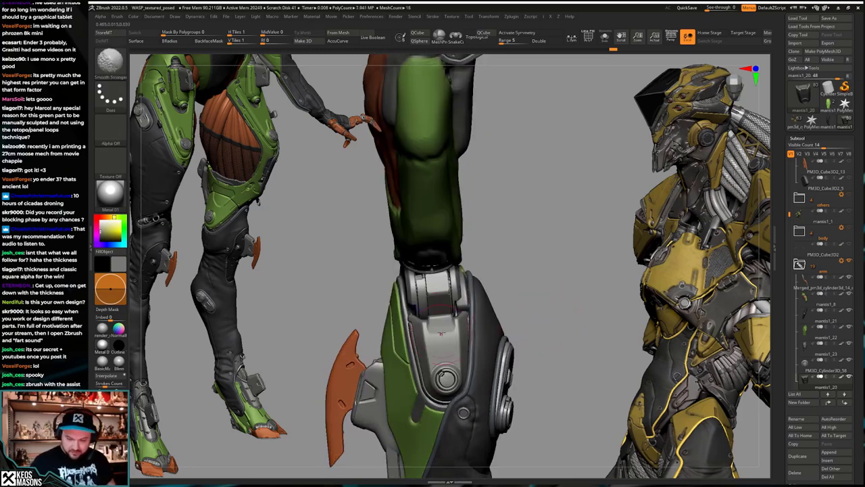
Step: Undo the bar stamps on the grey elbow plate
{"action": "key", "text": "ctrl+z"}
{"action": "key", "text": "ctrl+z"}
{"action": "key", "text": "ctrl+z"}
{"action": "key", "text": "ctrl+z"}
{"action": "key", "text": "ctrl+z"}
{"action": "key", "text": "ctrl+z"}
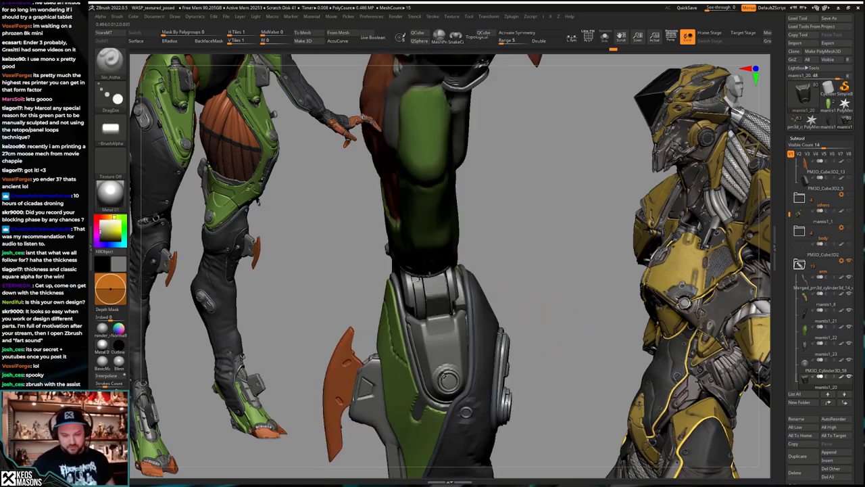
{"action": "key", "text": "ctrl+z"}
{"action": "key", "text": "ctrl+z"}
{"action": "key", "text": "ctrl+z"}
{"action": "key", "text": "ctrl+z"}
{"action": "key", "text": "ctrl+z"}
{"action": "key", "text": "ctrl+z"}
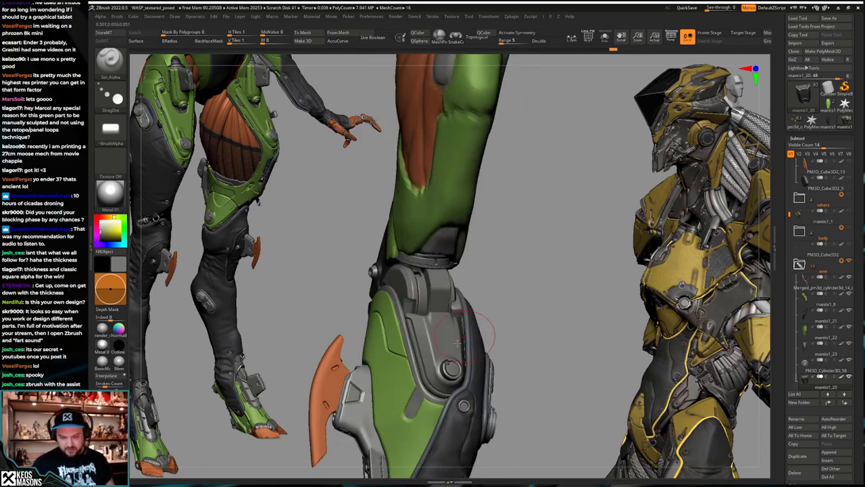
Step: Stamp an upright slot into the centre of the plate above the bolt using the Image7 alpha
{"action": "right_click", "coordinate": [449, 342]}
{"action": "key", "text": "b"}
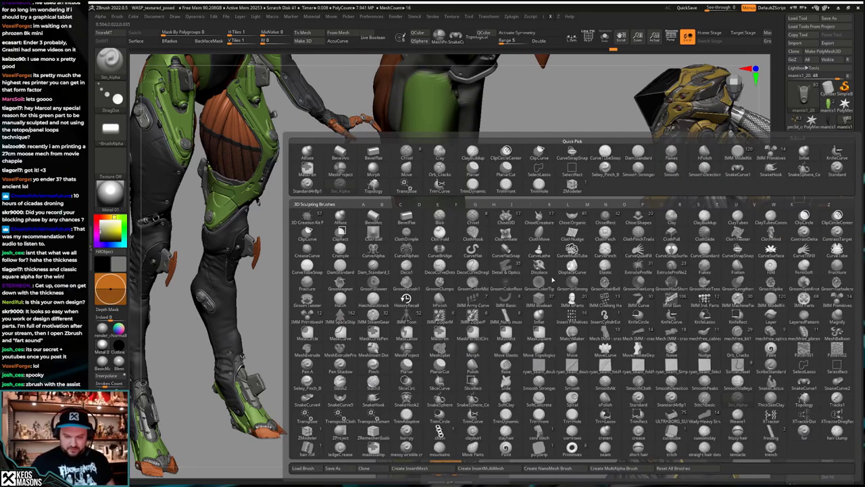
{"action": "left_click_drag", "start_coordinate": [546, 241], "coordinate": [547, 233]}
{"action": "key", "text": "a"}
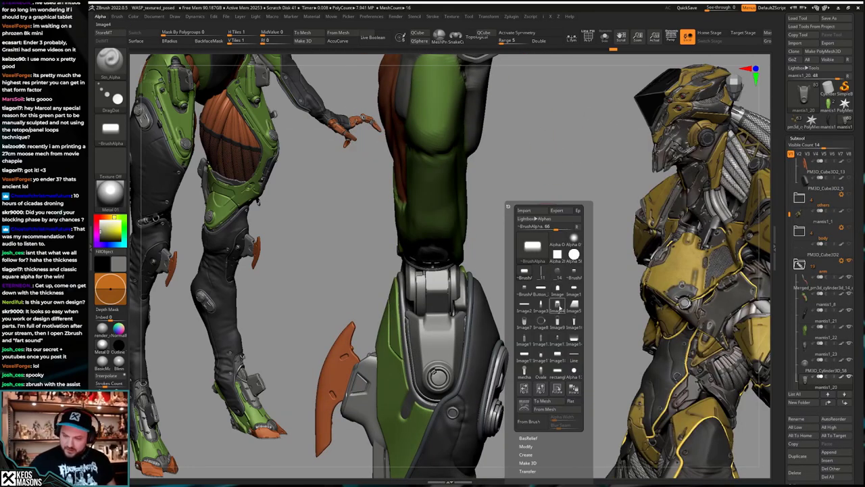
{"action": "left_click", "coordinate": [525, 323]}
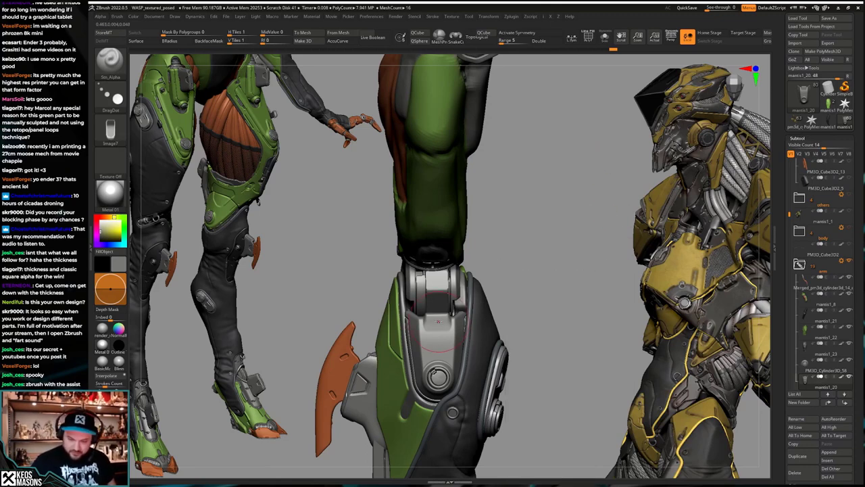
{"action": "key", "text": "ctrl+z"}
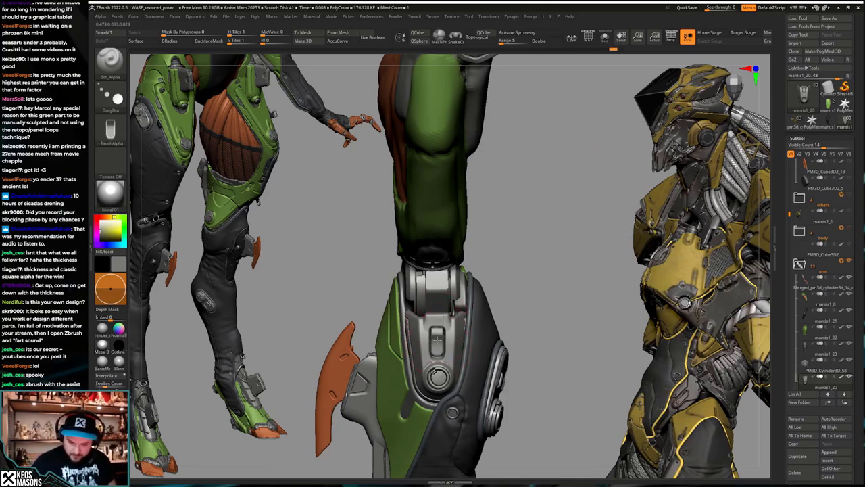
{"action": "key", "text": "space"}
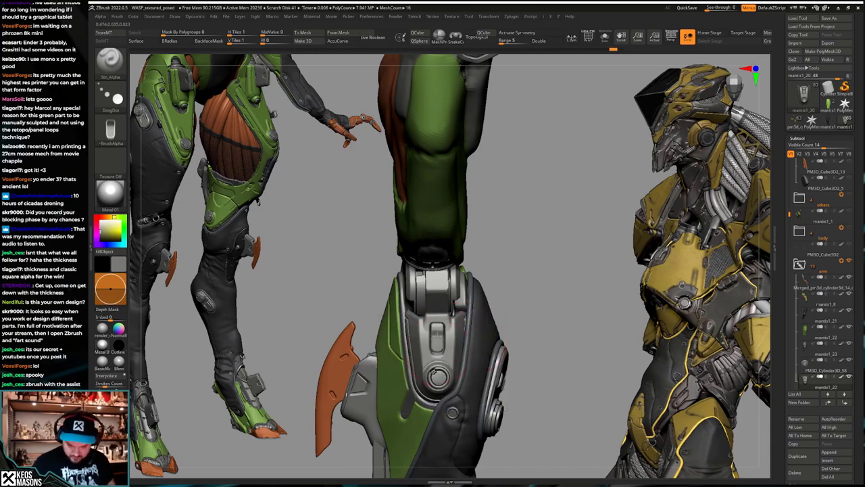
{"action": "mouse_move", "coordinate": [481, 350]}
{"action": "right_mouse_down"}
{"action": "mouse_move", "coordinate": [506, 353]}
{"action": "mouse_move", "coordinate": [515, 342]}
{"action": "right_mouse_up"}
{"action": "left_click_drag", "start_coordinate": [515, 342], "coordinate": [521, 321]}
{"action": "mouse_move", "coordinate": [464, 312]}
{"action": "left_mouse_down"}
{"action": "mouse_move", "coordinate": [518, 315]}
{"action": "mouse_move", "coordinate": [511, 318]}
{"action": "mouse_move", "coordinate": [481, 187]}
{"action": "mouse_move", "coordinate": [503, 318]}
{"action": "mouse_move", "coordinate": [441, 337]}
{"action": "mouse_move", "coordinate": [456, 366]}
{"action": "mouse_move", "coordinate": [452, 353]}
{"action": "left_mouse_up"}
Step: Load the Image18 bar alpha and stamp a small notch on the plate's bevel beside the green armour
{"action": "key", "text": "space"}
{"action": "key", "text": "F4"}
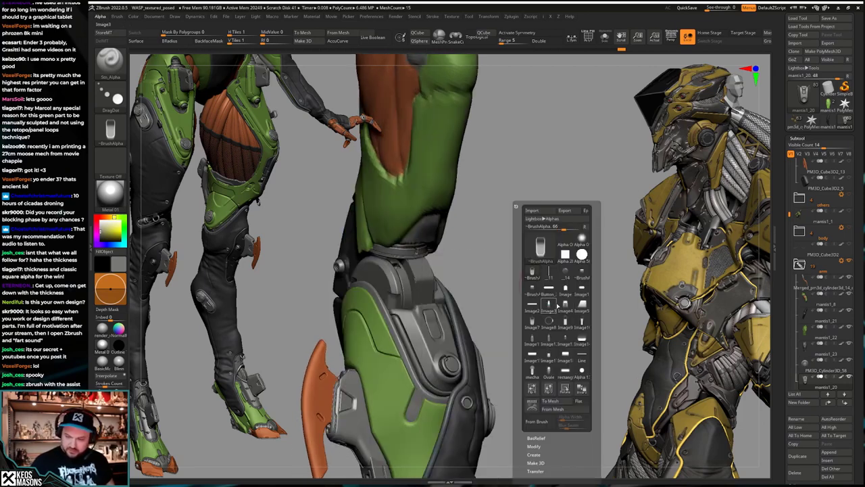
{"action": "left_click", "coordinate": [565, 355]}
{"action": "right_click_drag", "start_coordinate": [502, 308], "coordinate": [467, 331]}
{"action": "key", "text": "space"}
{"action": "left_click_drag", "start_coordinate": [452, 331], "coordinate": [467, 325]}
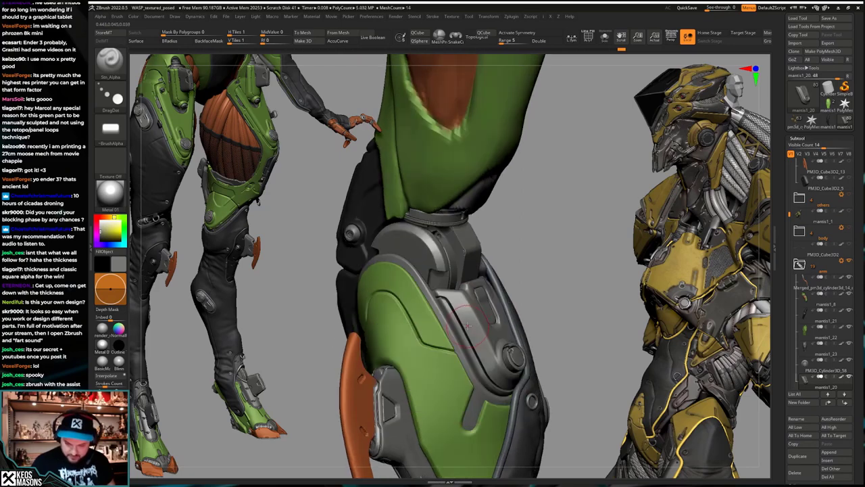
Step: Isolate the plate, stamp the same small bar detail on its opposite bevel, and show the arm again
{"action": "right_click_drag", "start_coordinate": [464, 316], "coordinate": [519, 307]}
{"action": "key", "text": "alt+s"}
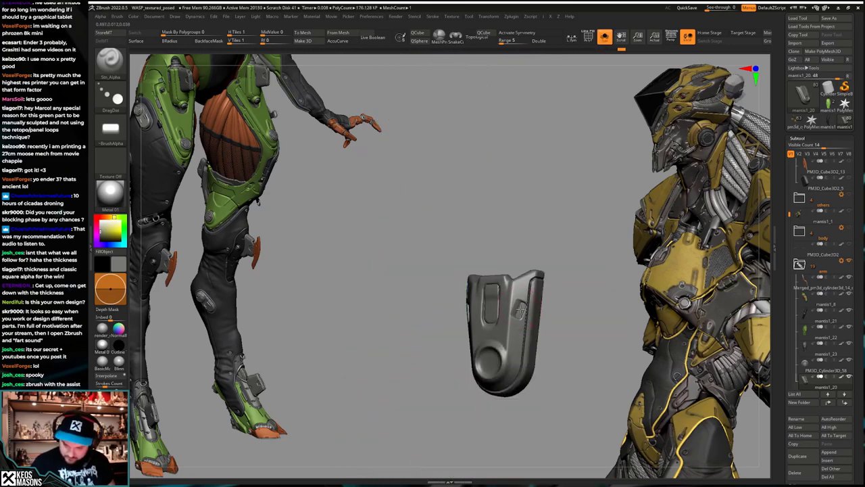
{"action": "mouse_move", "coordinate": [522, 309]}
{"action": "right_mouse_down"}
{"action": "mouse_move", "coordinate": [531, 315]}
{"action": "mouse_move", "coordinate": [525, 299]}
{"action": "mouse_move", "coordinate": [534, 319]}
{"action": "right_mouse_up"}
{"action": "key", "text": "alt+s"}
{"action": "left_click_drag", "start_coordinate": [534, 319], "coordinate": [545, 335]}
{"action": "right_click_drag", "start_coordinate": [545, 336], "coordinate": [547, 327]}
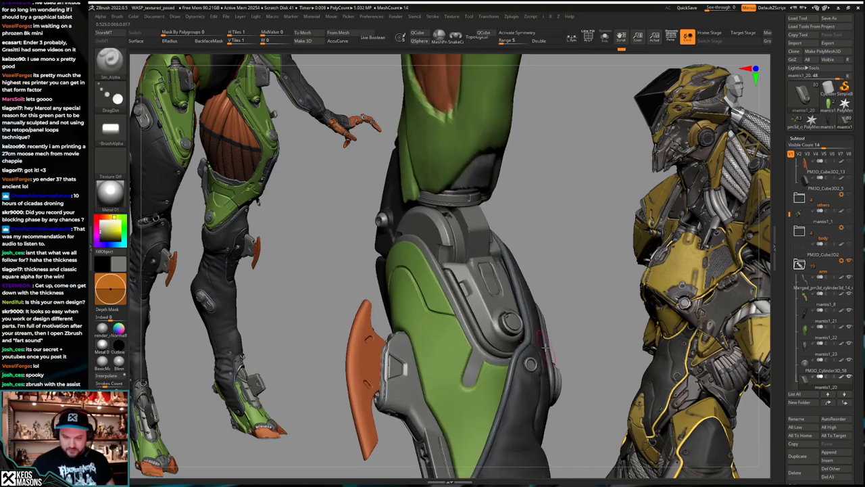
Step: Select the grey forearm core, isolate it, sculpt its rim around the elbow plate recess with the Standard brush, and show the arm again
{"action": "key", "text": "space"}
{"action": "left_click", "coordinate": [521, 269]}
{"action": "right_click_drag", "start_coordinate": [480, 297], "coordinate": [468, 294]}
{"action": "left_click_drag", "start_coordinate": [468, 294], "coordinate": [453, 257]}
{"action": "left_click", "coordinate": [448, 249], "text": "alt"}
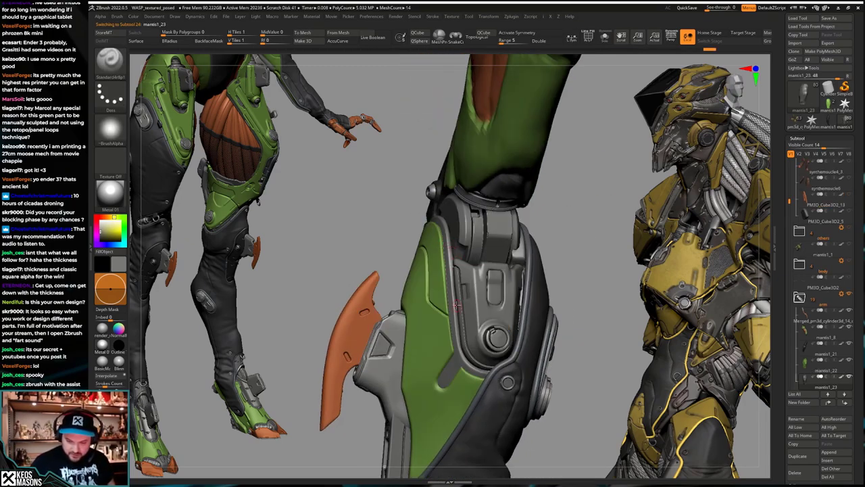
{"action": "key", "text": "alt+s"}
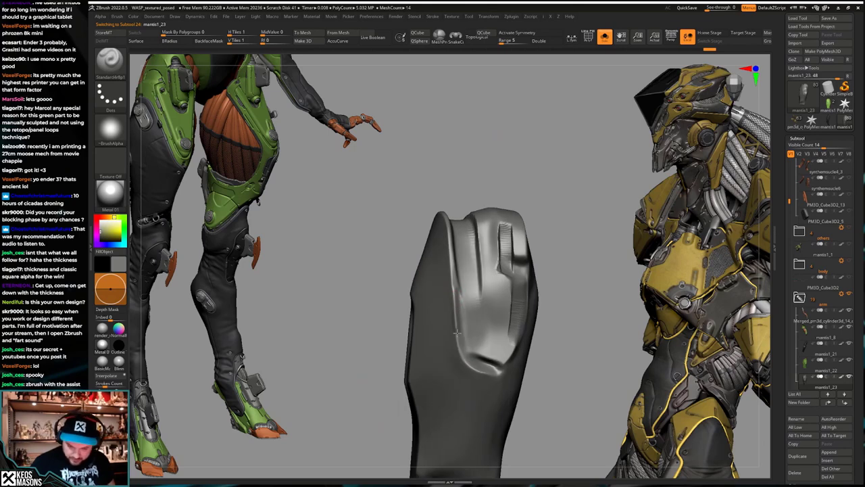
{"action": "left_click_drag", "start_coordinate": [456, 333], "coordinate": [455, 298]}
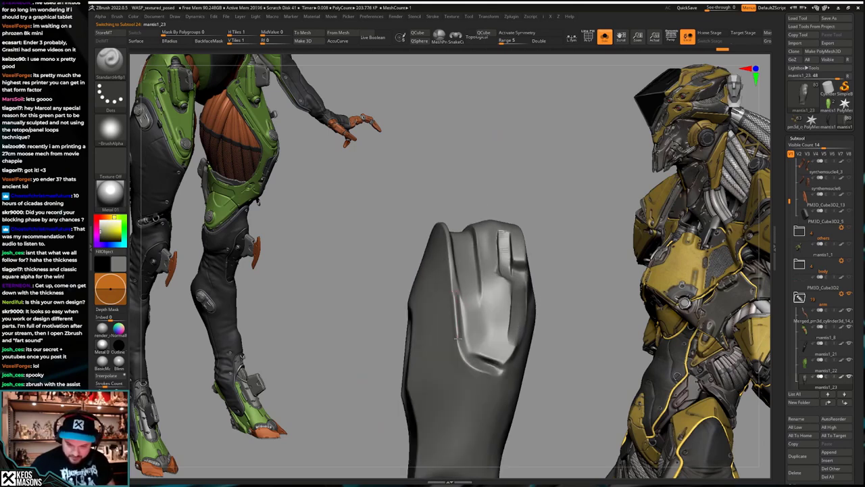
{"action": "left_click_drag", "start_coordinate": [541, 304], "coordinate": [509, 337]}
{"action": "key", "text": "alt+s"}
Step: Select the grey elbow plate, isolate it to inspect the bevel beside the green armour, and show the whole arm again
{"action": "right_click_drag", "start_coordinate": [479, 292], "coordinate": [479, 298]}
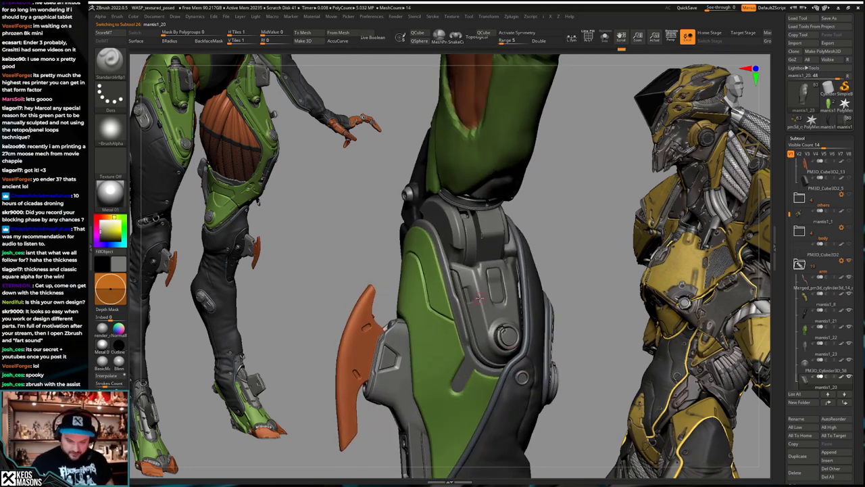
{"action": "left_click_drag", "start_coordinate": [478, 301], "coordinate": [469, 307]}
{"action": "key", "text": "ctrl+shift"}
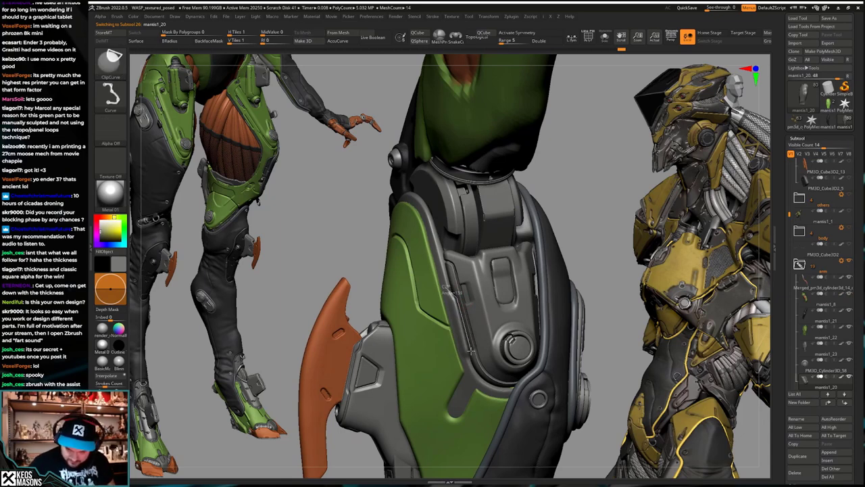
{"action": "left_click_drag", "start_coordinate": [471, 351], "coordinate": [472, 355], "text": "ctrl+shift"}
{"action": "right_click_drag", "start_coordinate": [466, 348], "coordinate": [515, 340]}
{"action": "key", "text": "ctrl+z"}
{"action": "key", "text": "alt+s"}
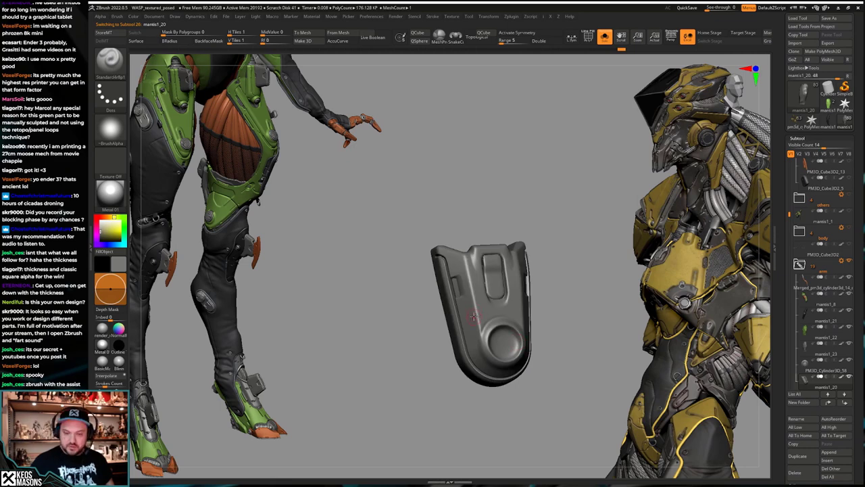
{"action": "key", "text": "ctrl+z"}
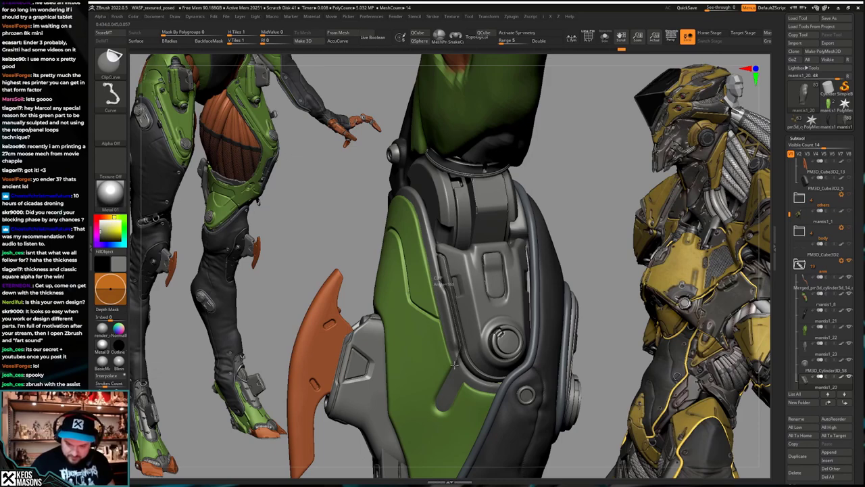
Step: Smooth and touch up the grey elbow plate's bevel along the green armour
{"action": "right_click_drag", "start_coordinate": [477, 326], "coordinate": [462, 297]}
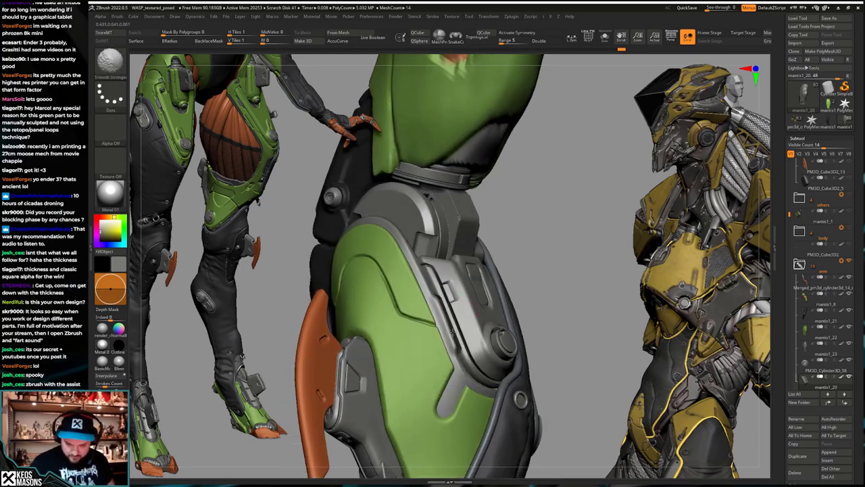
{"action": "key", "text": "ctrl+z"}
{"action": "key", "text": "ctrl+z"}
{"action": "key", "text": "ctrl+z"}
{"action": "key", "text": "ctrl+z"}
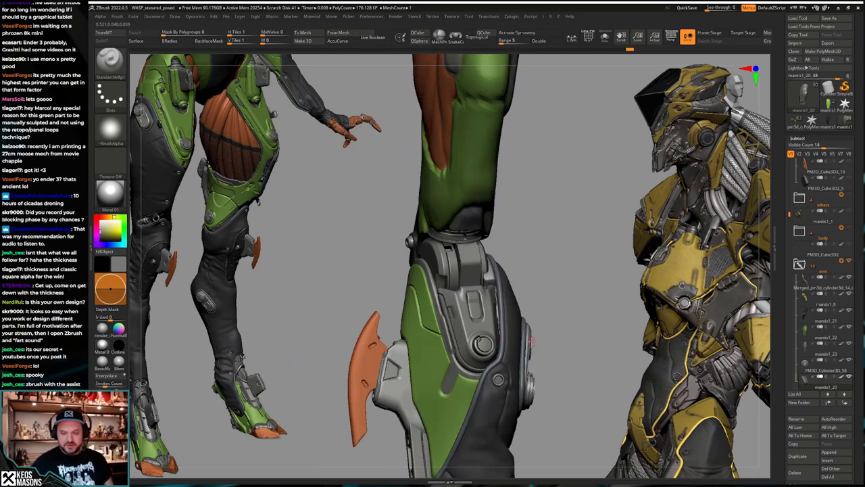
{"action": "key", "text": "ctrl+z"}
{"action": "key", "text": "ctrl+z"}
{"action": "key", "text": "ctrl+z"}
{"action": "key", "text": "ctrl+z"}
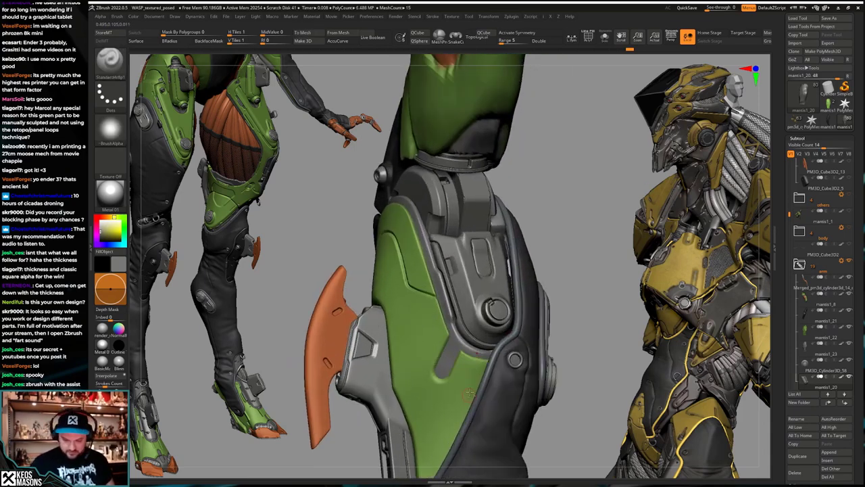
Step: Select the green forearm armour and switch to the ClayBuildup brush
{"action": "left_click", "coordinate": [465, 384], "text": "alt"}
{"action": "key", "text": "b"}
{"action": "left_click", "coordinate": [472, 290]}
{"action": "key", "text": "space"}
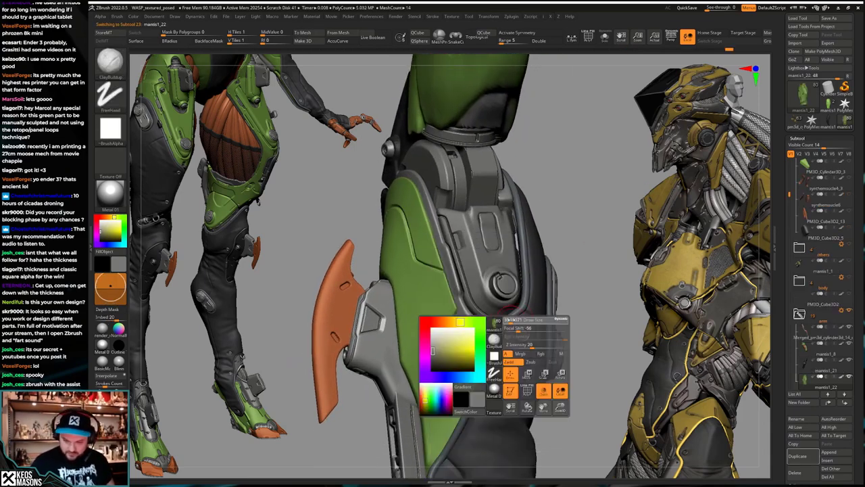
Step: Examine the arm from the front, sides and back to judge the elbow and forearm detailing
{"action": "key", "text": "ctrl+z"}
{"action": "key", "text": "ctrl+z"}
{"action": "key", "text": "ctrl+z"}
{"action": "key", "text": "ctrl+z"}
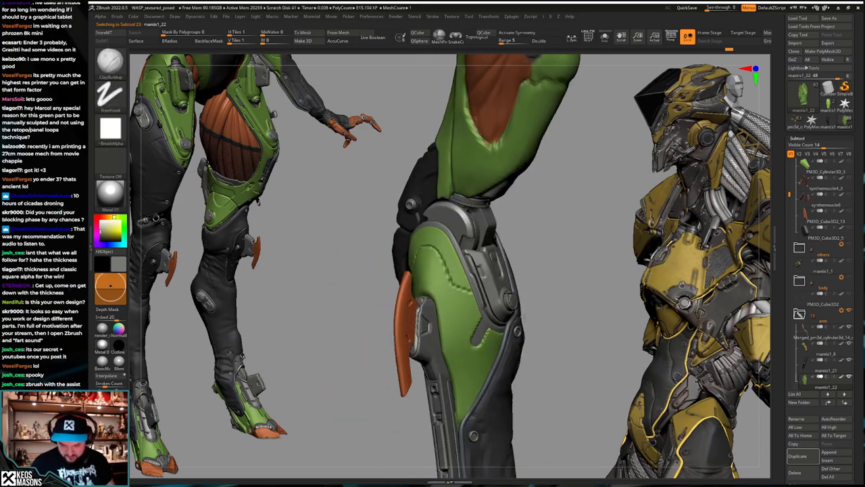
{"action": "key", "text": "ctrl+z"}
{"action": "key", "text": "ctrl+z"}
{"action": "key", "text": "ctrl+z"}
{"action": "key", "text": "ctrl+z"}
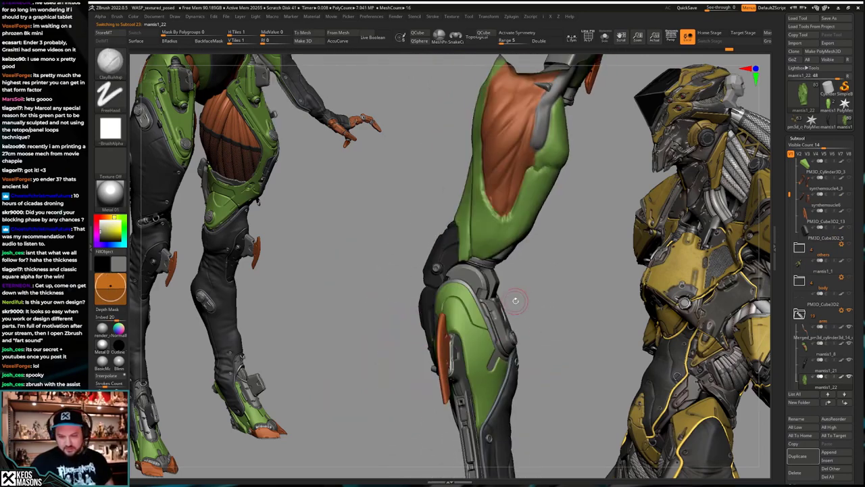
{"action": "key", "text": "ctrl+z"}
{"action": "key", "text": "ctrl+z"}
{"action": "key", "text": "ctrl+z"}
{"action": "key", "text": "ctrl+z"}
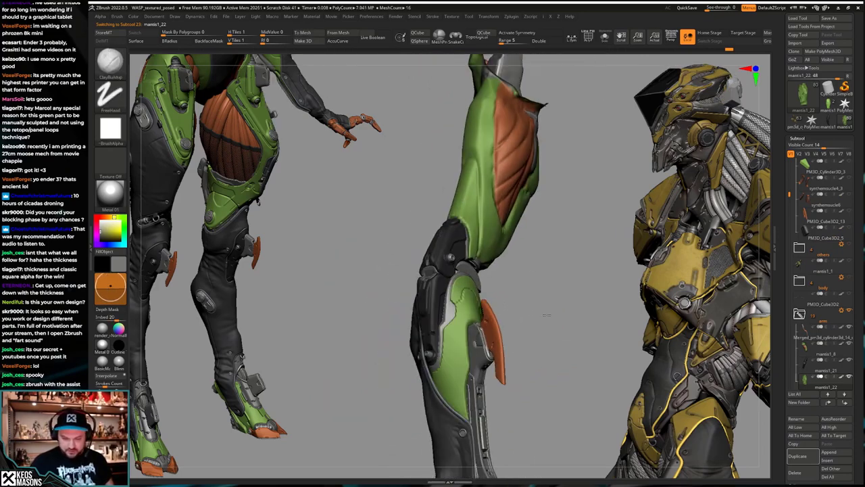
{"action": "key", "text": "ctrl+z"}
{"action": "key", "text": "ctrl+z"}
{"action": "key", "text": "ctrl+z"}
{"action": "key", "text": "ctrl+z"}
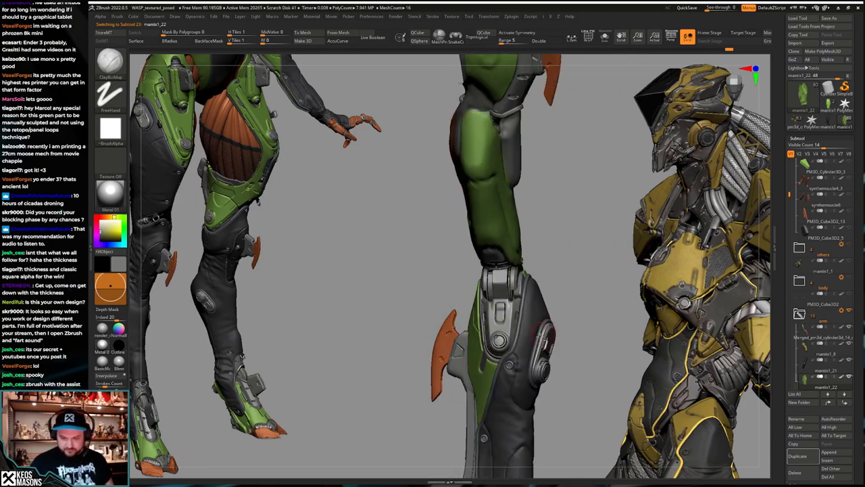
{"action": "key", "text": "ctrl+z"}
{"action": "key", "text": "ctrl+z"}
{"action": "key", "text": "ctrl+z"}
{"action": "key", "text": "ctrl+z"}
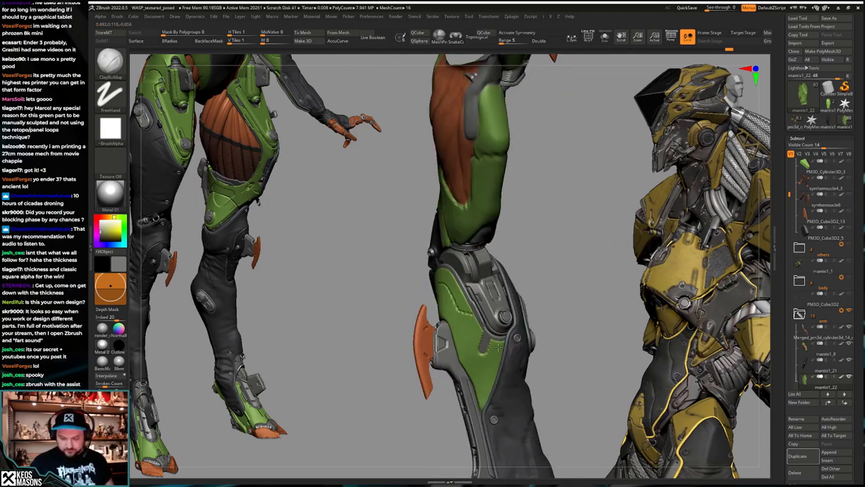
Step: Select the grey forearm core beneath the green armour and switch to the Stn_Alpha stamp brush
{"action": "key", "text": "1"}
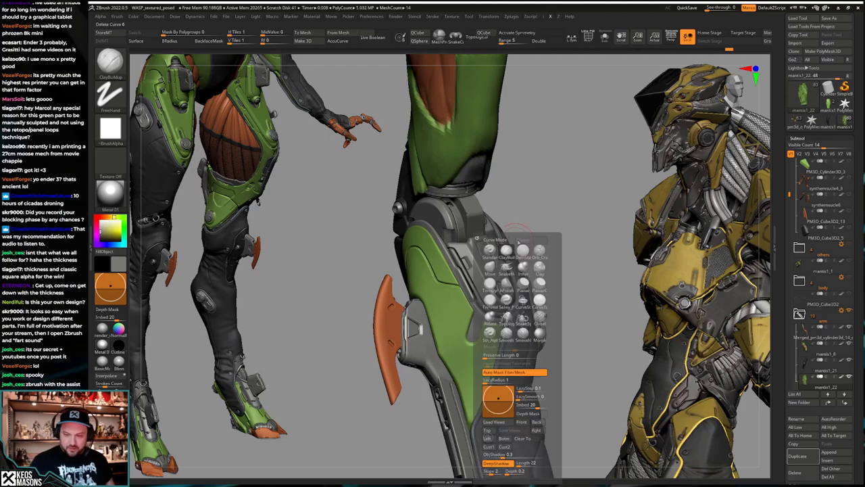
{"action": "key", "text": "b"}
{"action": "key", "text": "s"}
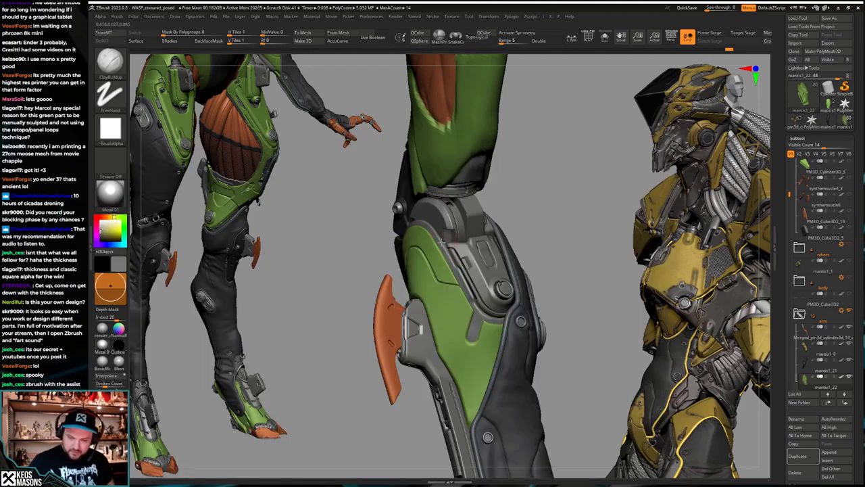
{"action": "left_click", "coordinate": [466, 260], "text": "alt"}
{"action": "left_click_drag", "start_coordinate": [564, 311], "coordinate": [518, 320]}
{"action": "key", "text": "1"}
{"action": "left_click", "coordinate": [496, 333]}
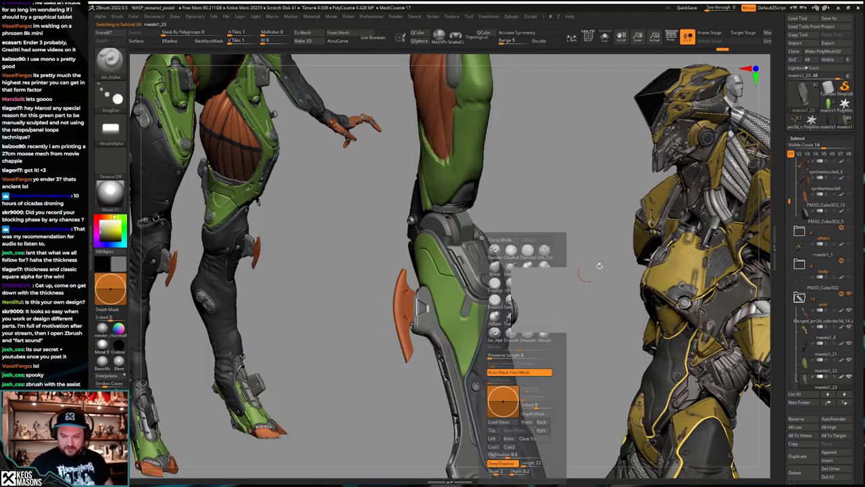
Step: Load an elongated rounded alpha, try a stamp in the green armour's slot below the bolt, and adjust the Z Intensity
{"action": "key", "text": "2"}
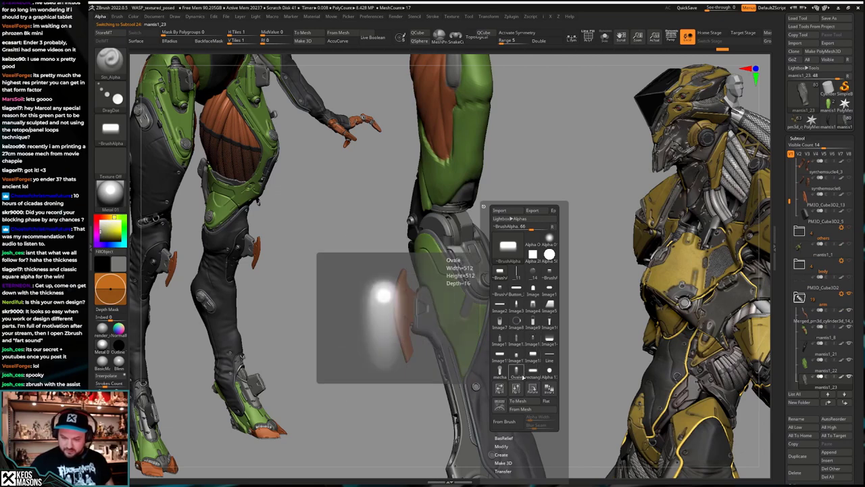
{"action": "left_click", "coordinate": [500, 371]}
{"action": "left_click_drag", "start_coordinate": [566, 323], "coordinate": [541, 312], "text": "alt"}
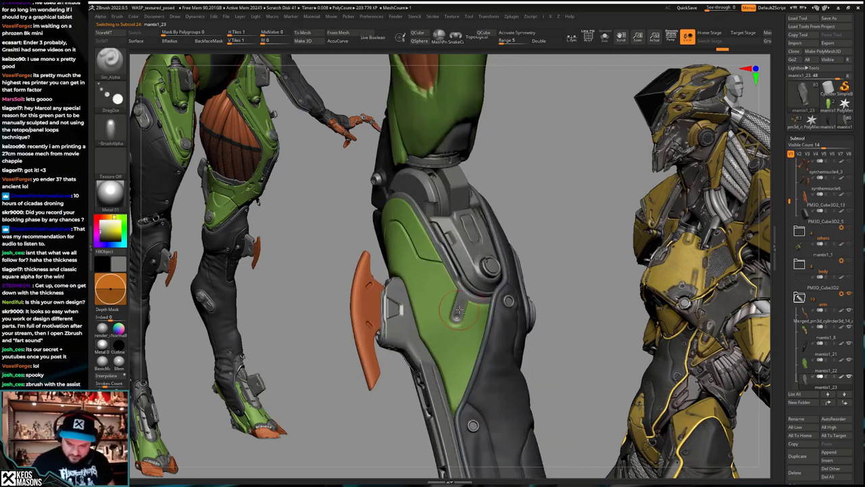
{"action": "key", "text": "space"}
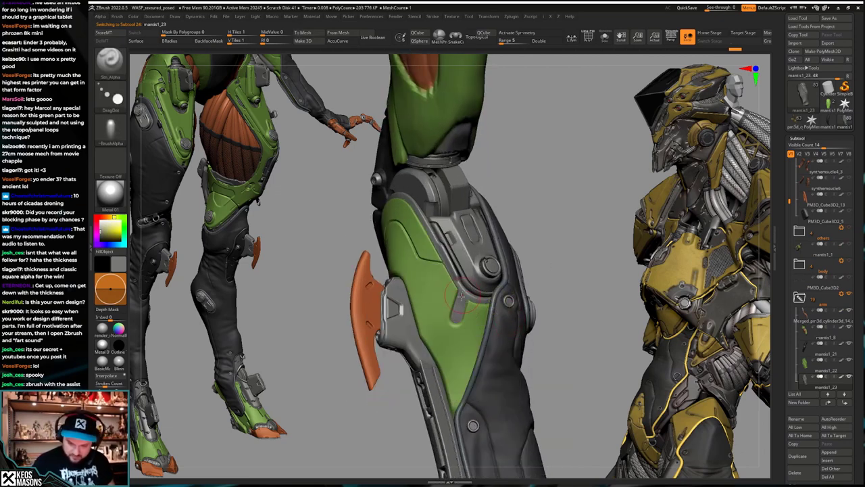
{"action": "key", "text": "space"}
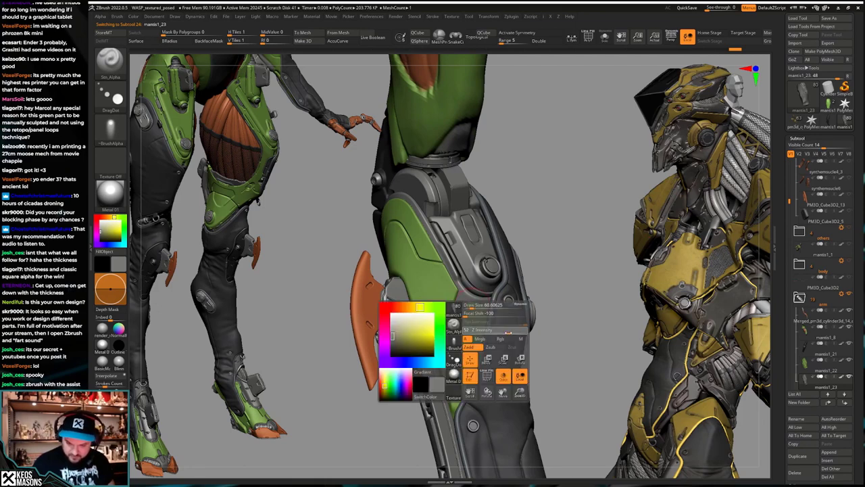
Step: Stamp a small slot detail beside the green forearm plate at Z Intensity 47 and clean it up with the trim brush
{"action": "key", "text": "space"}
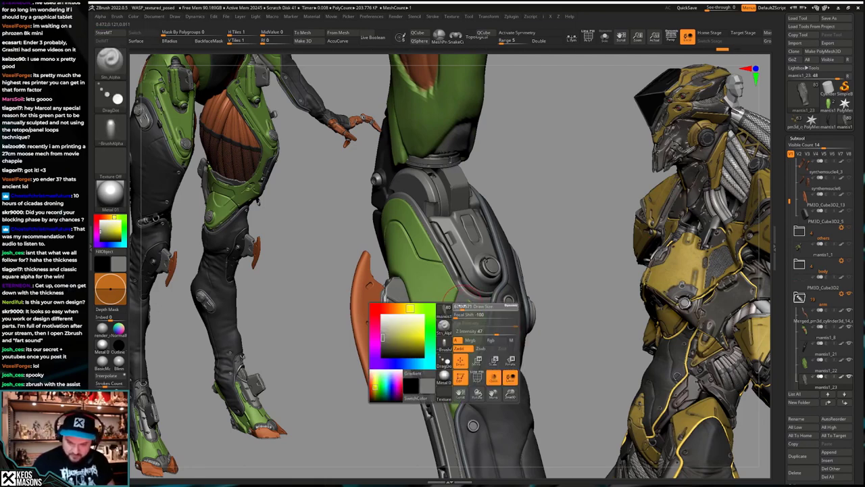
{"action": "mouse_move", "coordinate": [537, 365]}
{"action": "left_mouse_down", "text": "alt"}
{"action": "mouse_move", "coordinate": [539, 318]}
{"action": "mouse_move", "coordinate": [522, 359]}
{"action": "left_mouse_up", "text": "alt"}
{"action": "right_click_drag", "start_coordinate": [522, 359], "coordinate": [503, 369]}
{"action": "key", "text": "b"}
{"action": "key", "text": "d"}
{"action": "key", "text": "s"}
{"action": "right_click", "coordinate": [434, 388]}
{"action": "right_click_drag", "start_coordinate": [436, 378], "coordinate": [449, 345], "text": "ctrl"}
{"action": "right_click", "coordinate": [449, 344]}
{"action": "right_click", "coordinate": [450, 343]}
{"action": "key", "text": "ctrl+z"}
{"action": "right_click", "coordinate": [449, 345]}
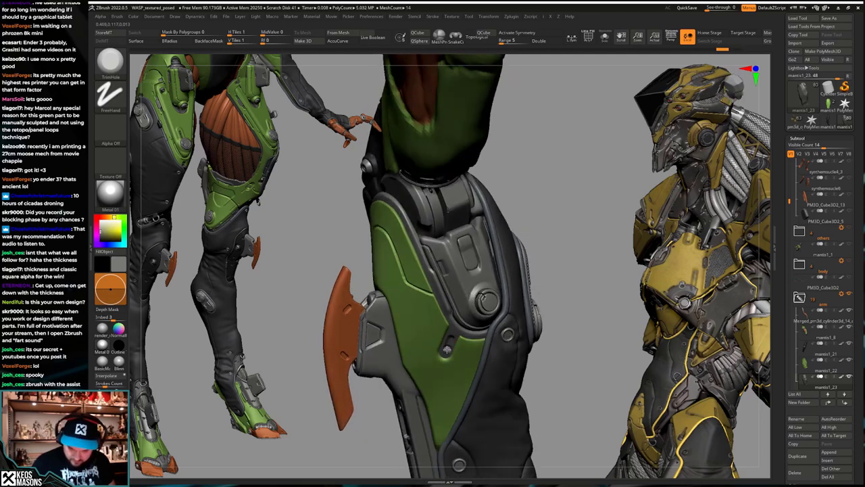
Step: Examine the elbow joint and the slot detail on the forearm from several angles
{"action": "key", "text": "ctrl+z"}
{"action": "key", "text": "ctrl+z"}
{"action": "key", "text": "ctrl+z"}
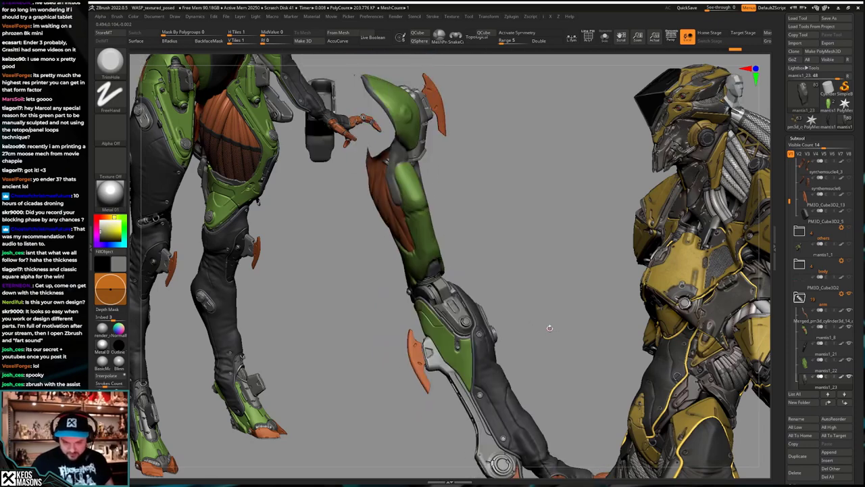
{"action": "key", "text": "ctrl+z"}
{"action": "key", "text": "ctrl+z"}
{"action": "key", "text": "ctrl+z"}
{"action": "key", "text": "ctrl+z"}
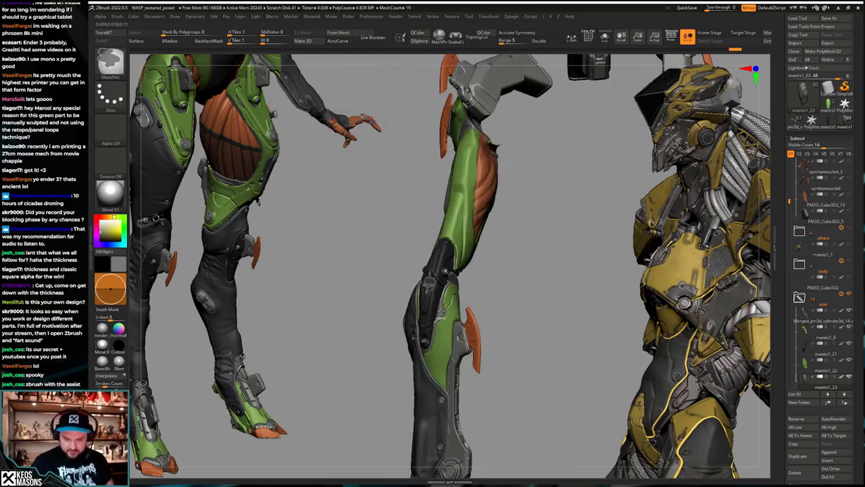
{"action": "key", "text": "ctrl+z"}
{"action": "key", "text": "ctrl+z"}
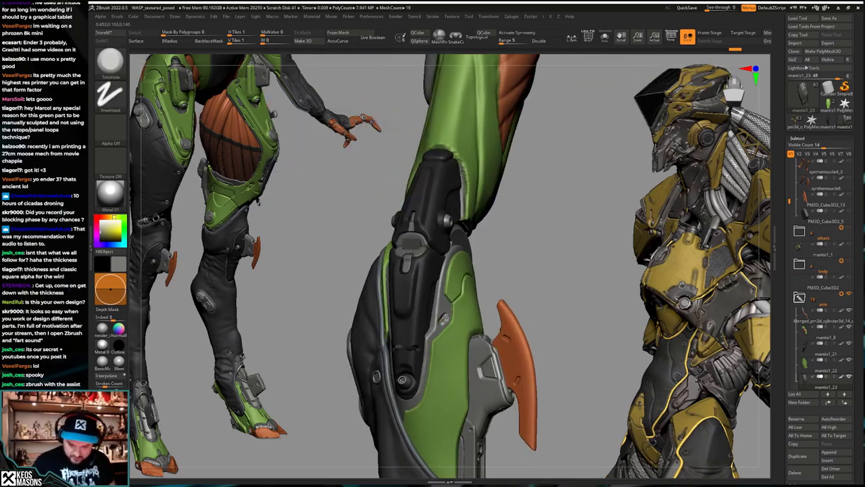
{"action": "key", "text": "ctrl+z"}
{"action": "key", "text": "ctrl+z"}
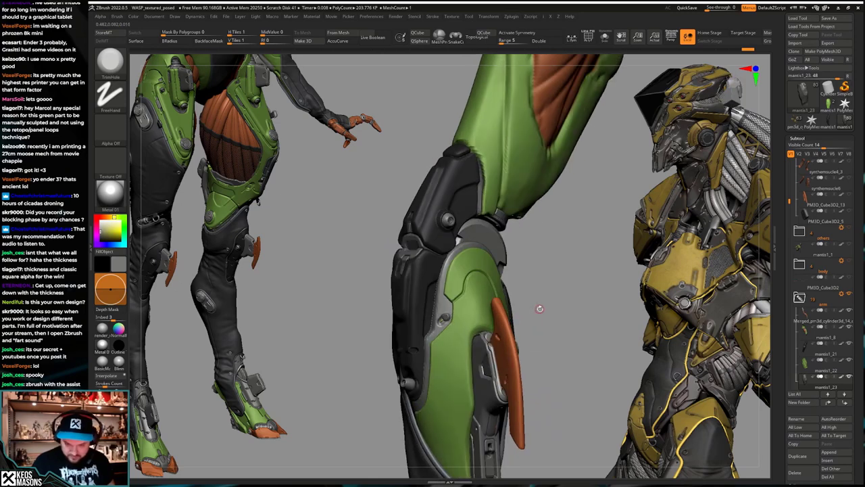
Step: Select the green forearm plate mantis1_22 and build up its raised panel edge with the ClayBuildup brush
{"action": "key", "text": "space"}
{"action": "left_click", "coordinate": [543, 263]}
{"action": "key", "text": "ctrl+z"}
{"action": "key", "text": "ctrl+z"}
{"action": "key", "text": "ctrl+z"}
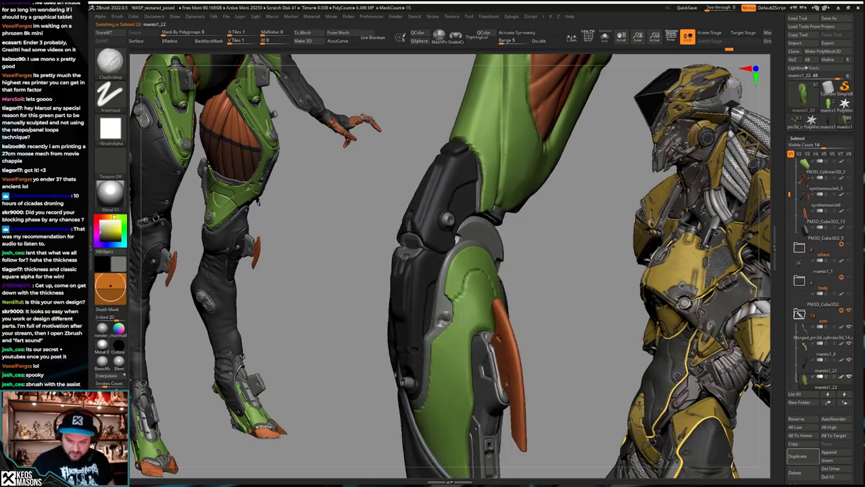
{"action": "key", "text": "ctrl+z"}
{"action": "key", "text": "ctrl+z"}
{"action": "key", "text": "ctrl+z"}
{"action": "key", "text": "ctrl+z"}
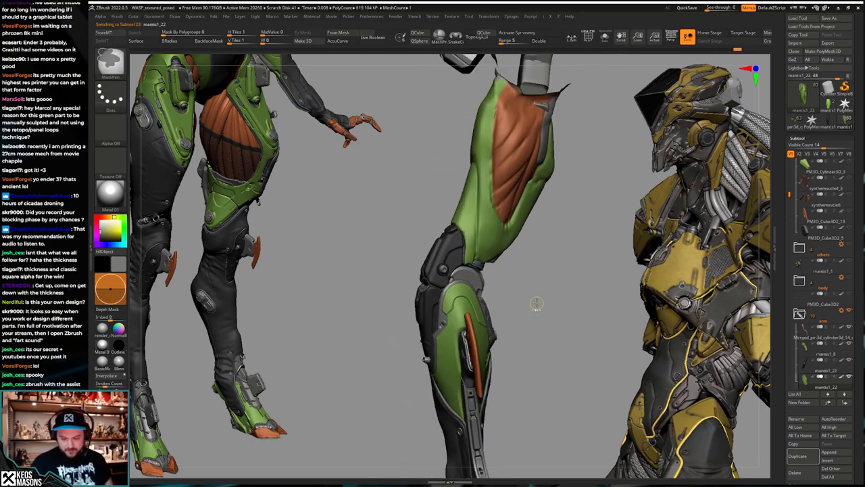
Step: Examine the reworked green forearm plate and its fit around the elbow from all sides
{"action": "key", "text": "ctrl+z"}
{"action": "key", "text": "ctrl+z"}
{"action": "key", "text": "ctrl+z"}
{"action": "key", "text": "ctrl+z"}
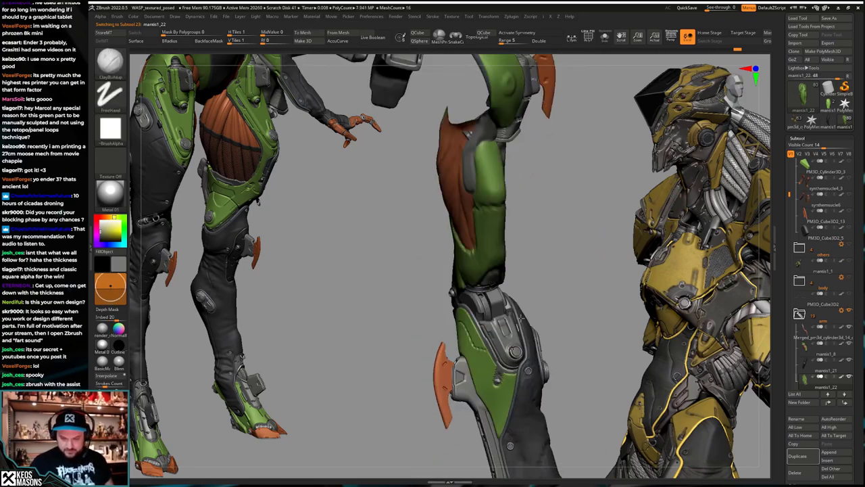
{"action": "key", "text": "ctrl+z"}
{"action": "key", "text": "ctrl+z"}
{"action": "key", "text": "ctrl+z"}
{"action": "key", "text": "ctrl+z"}
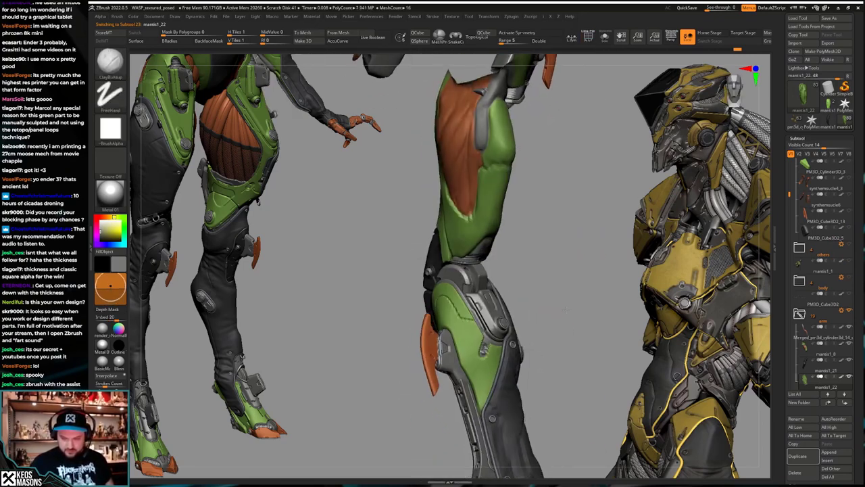
{"action": "key", "text": "ctrl+z"}
{"action": "key", "text": "ctrl+z"}
{"action": "key", "text": "ctrl+z"}
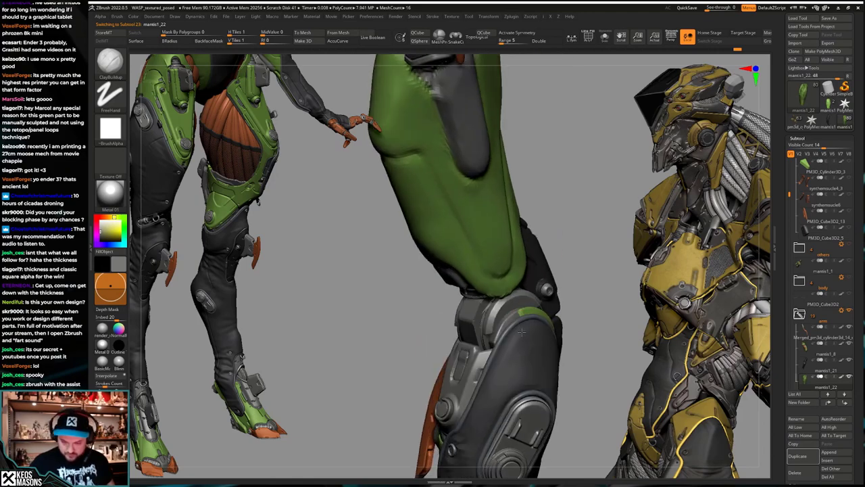
Step: Select the dark forearm shell mantis1_23 and work its rim beside the elbow joint with the Standard brush
{"action": "key", "text": "space"}
{"action": "left_click", "coordinate": [487, 249]}
{"action": "key", "text": "ctrl+z"}
{"action": "key", "text": "ctrl+z"}
{"action": "key", "text": "ctrl+z"}
{"action": "key", "text": "ctrl+z"}
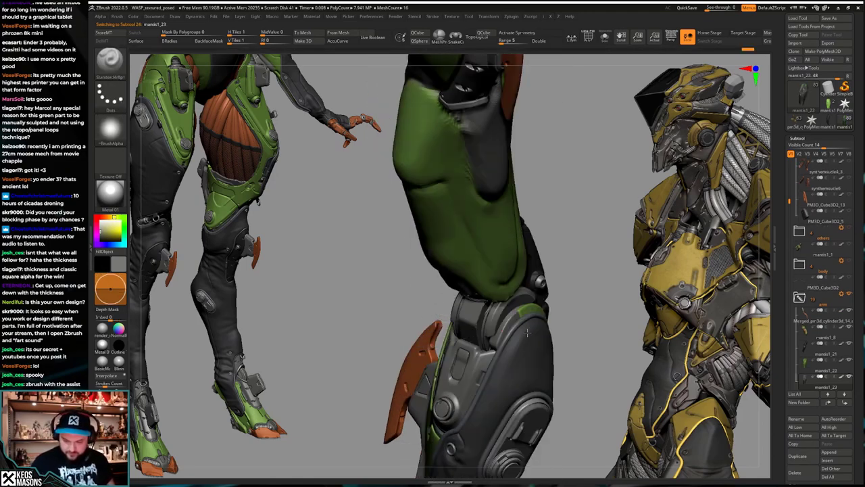
{"action": "key", "text": "ctrl+z"}
{"action": "key", "text": "ctrl+z"}
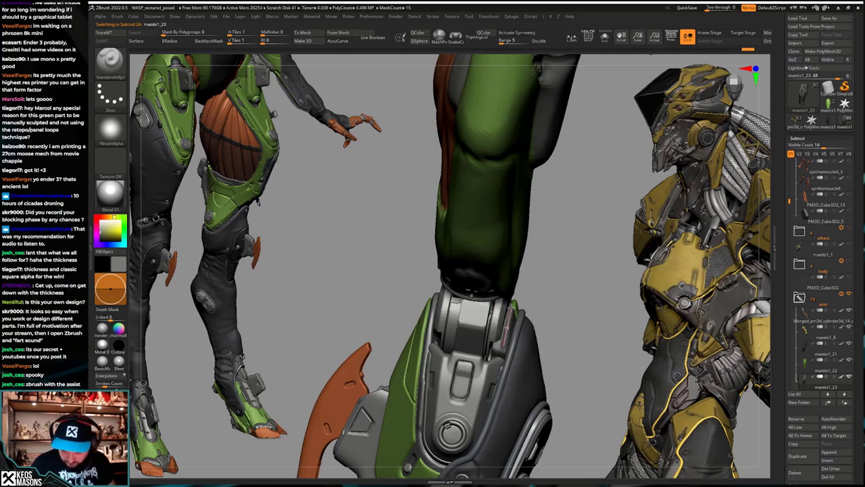
Step: Undo the last brush strokes on the forearm shell's rim beside the elbow joint
{"action": "key", "text": "ctrl+z"}
{"action": "key", "text": "ctrl+z"}
{"action": "key", "text": "ctrl+z"}
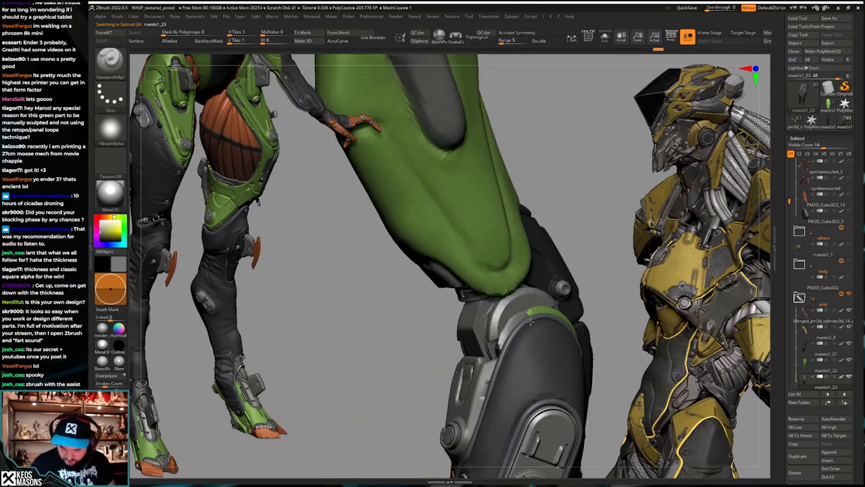
{"action": "key", "text": "ctrl+z"}
{"action": "key", "text": "ctrl+z"}
{"action": "key", "text": "ctrl+z"}
{"action": "key", "text": "ctrl+z"}
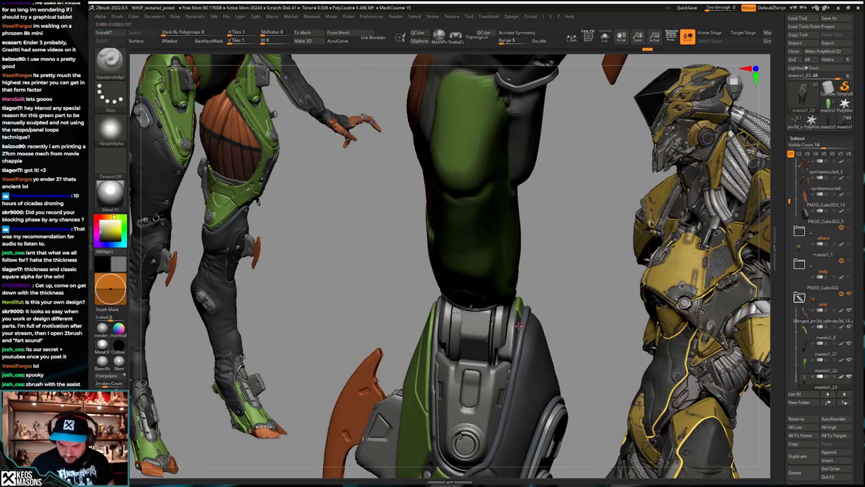
Step: Switch to the alpha stamping brush with the narrow line alpha _11
{"action": "key", "text": "space"}
{"action": "left_click", "coordinate": [495, 334]}
{"action": "key", "text": "F4"}
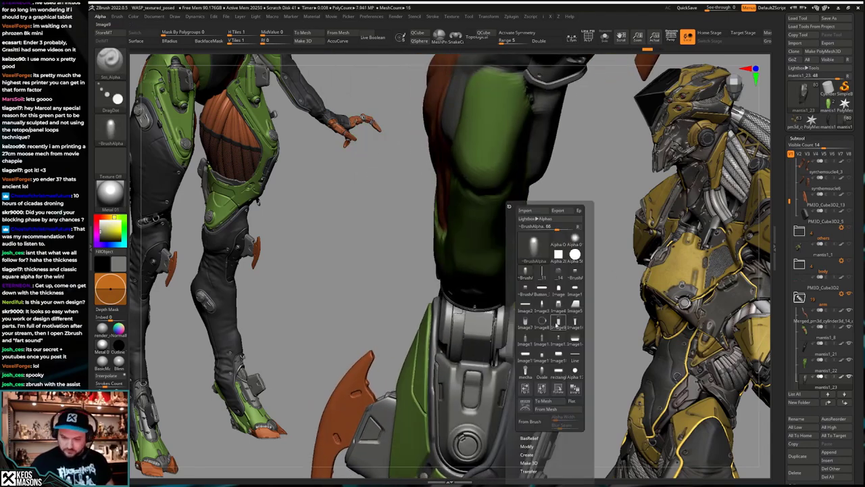
{"action": "left_click", "coordinate": [548, 278]}
Step: Try to stamp a narrow vertical slot on the isolated forearm shell's upper rim
{"action": "key", "text": "alt+s"}
{"action": "right_click_drag", "start_coordinate": [507, 315], "coordinate": [515, 311]}
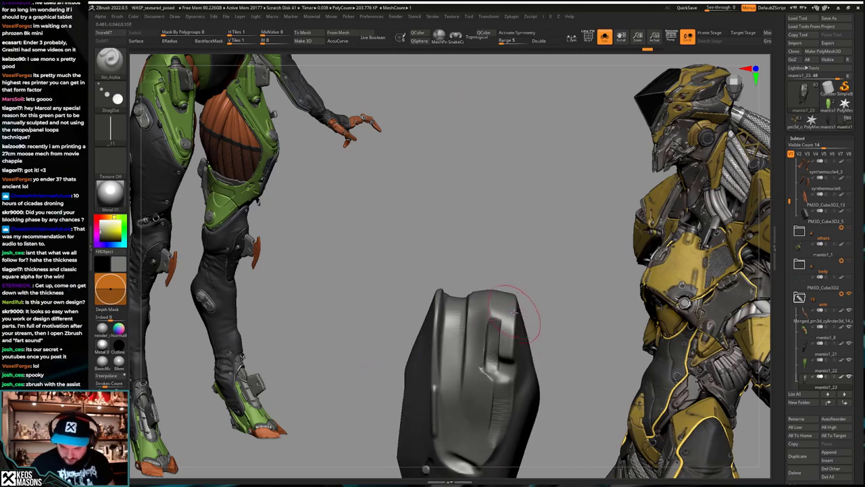
{"action": "key", "text": "ctrl+z"}
{"action": "left_click_drag", "start_coordinate": [513, 318], "coordinate": [512, 311]}
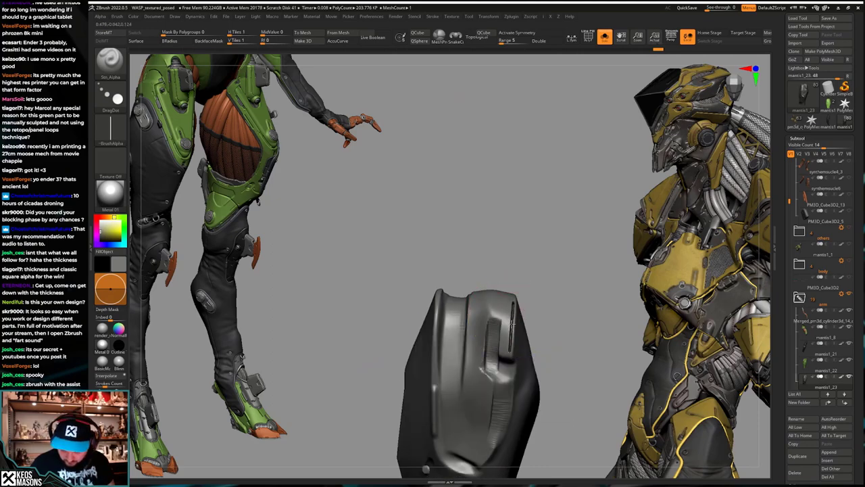
{"action": "key", "text": "alt+s"}
{"action": "right_click_drag", "start_coordinate": [512, 324], "coordinate": [532, 340]}
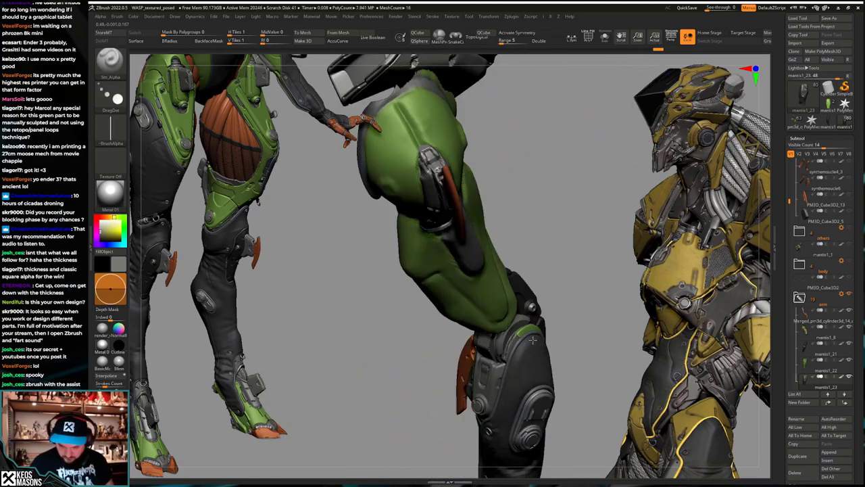
{"action": "key", "text": "ctrl+z"}
{"action": "key", "text": "ctrl+z"}
{"action": "key", "text": "ctrl+z"}
{"action": "key", "text": "ctrl+z"}
Step: Set the alpha brush to Z Intensity 47 and restamp the narrow vertical slot on the forearm shell's upper rim
{"action": "key", "text": "space"}
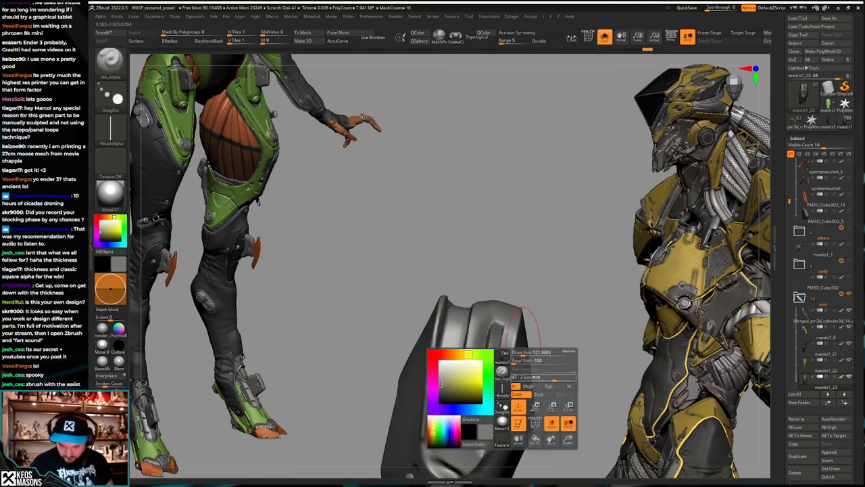
{"action": "key", "text": "ctrl+z"}
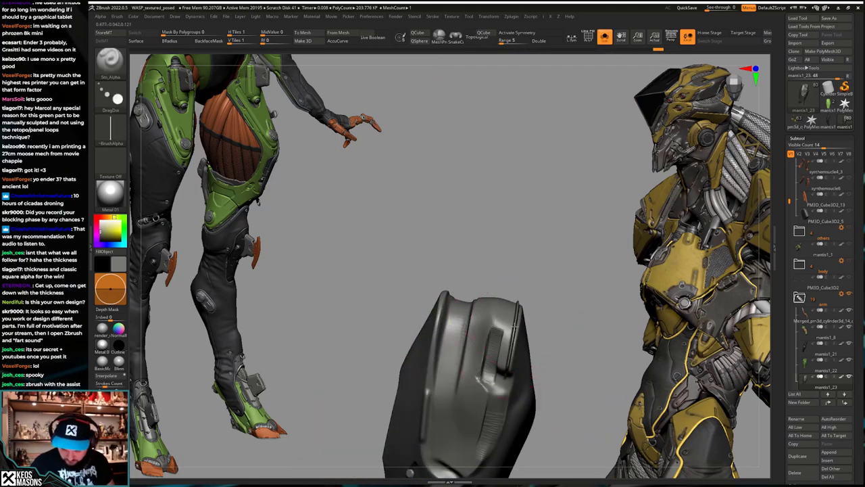
{"action": "key", "text": "ctrl+z"}
{"action": "key", "text": "ctrl+z"}
{"action": "key", "text": "ctrl+z"}
{"action": "key", "text": "ctrl+z"}
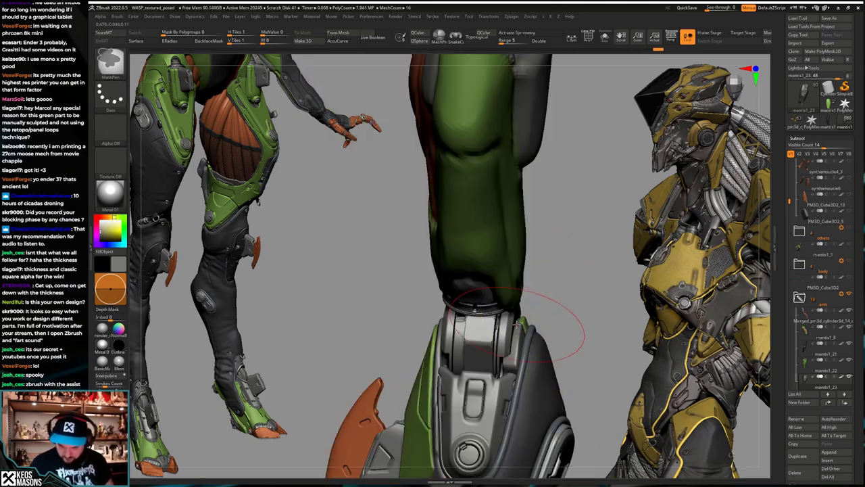
{"action": "key", "text": "ctrl+z"}
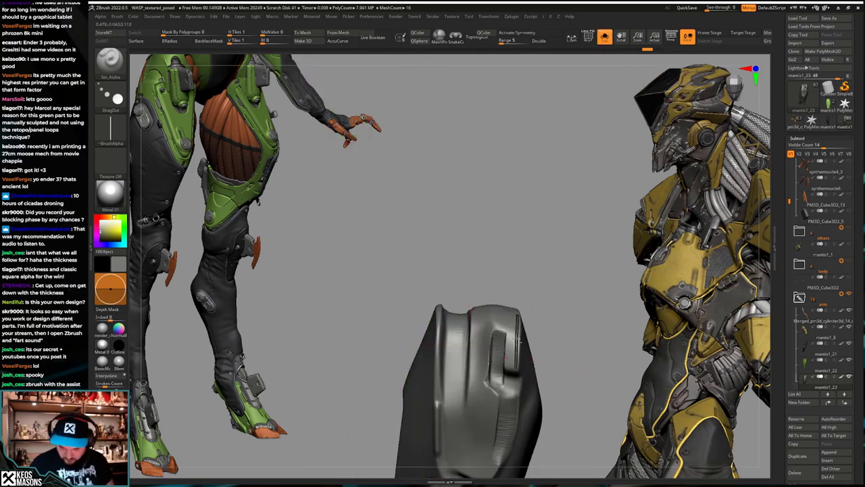
{"action": "right_click_drag", "start_coordinate": [543, 316], "coordinate": [540, 329]}
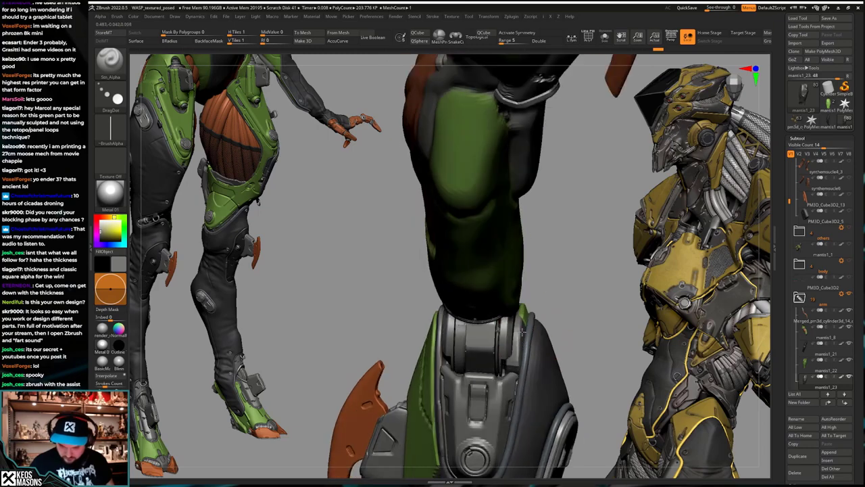
{"action": "key", "text": "alt+s"}
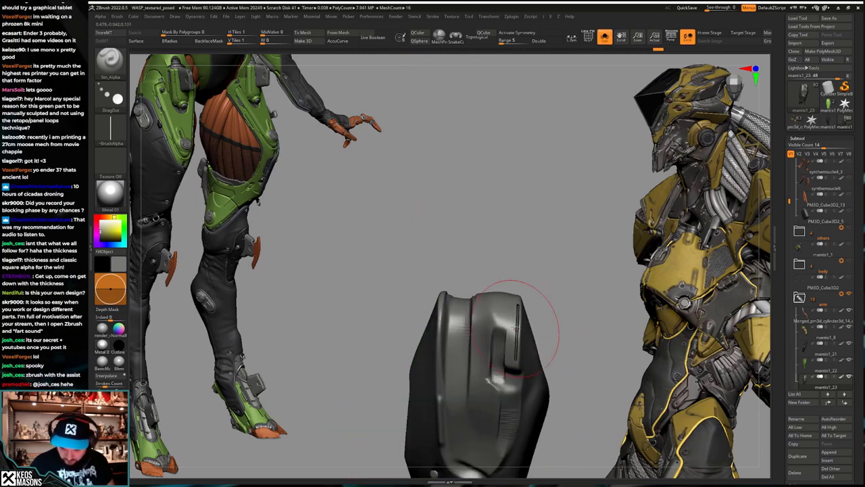
{"action": "key", "text": "alt+s"}
Step: Check the slot on the forearm shell, and load the rounded rectangle alpha Image18 into the alpha stamping brush
{"action": "mouse_move", "coordinate": [534, 309]}
{"action": "right_mouse_down"}
{"action": "mouse_move", "coordinate": [546, 363]}
{"action": "mouse_move", "coordinate": [553, 340]}
{"action": "mouse_move", "coordinate": [511, 339]}
{"action": "mouse_move", "coordinate": [530, 344]}
{"action": "mouse_move", "coordinate": [530, 382]}
{"action": "right_mouse_up"}
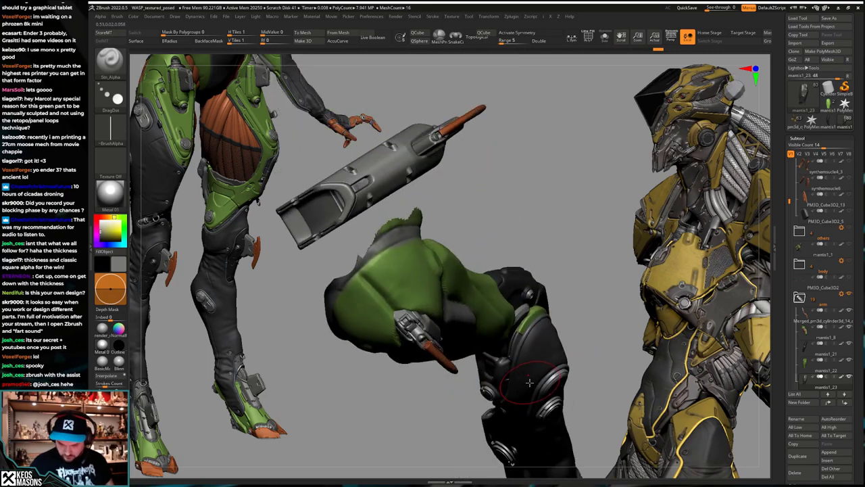
{"action": "left_click_drag", "start_coordinate": [528, 380], "coordinate": [579, 323]}
{"action": "key", "text": "alt+s"}
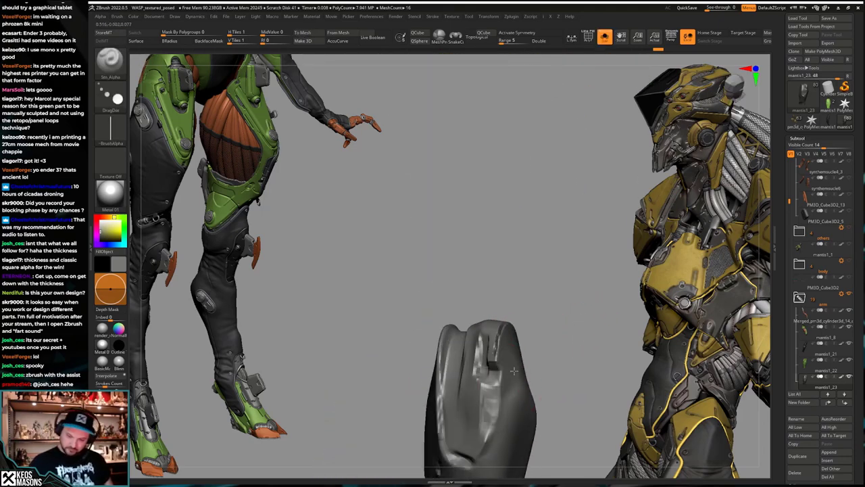
{"action": "key", "text": "shift+s"}
{"action": "key", "text": "space"}
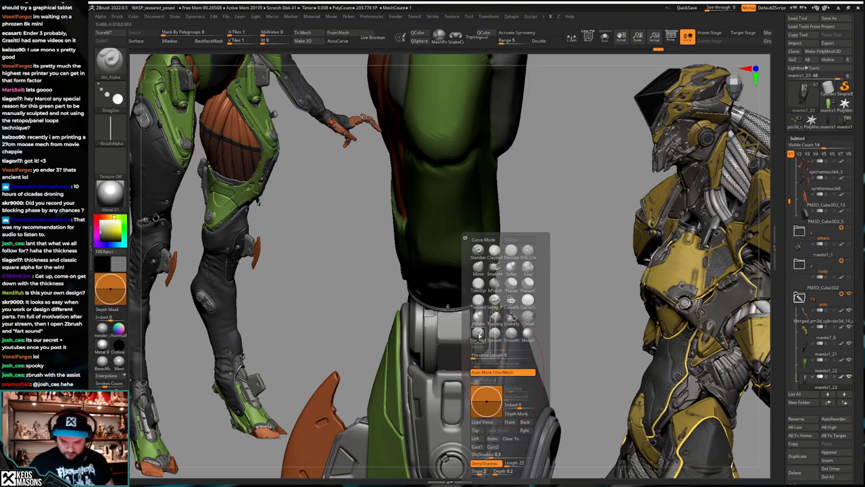
{"action": "key", "text": "shift+s"}
{"action": "key", "text": "F4"}
{"action": "left_click", "coordinate": [593, 354]}
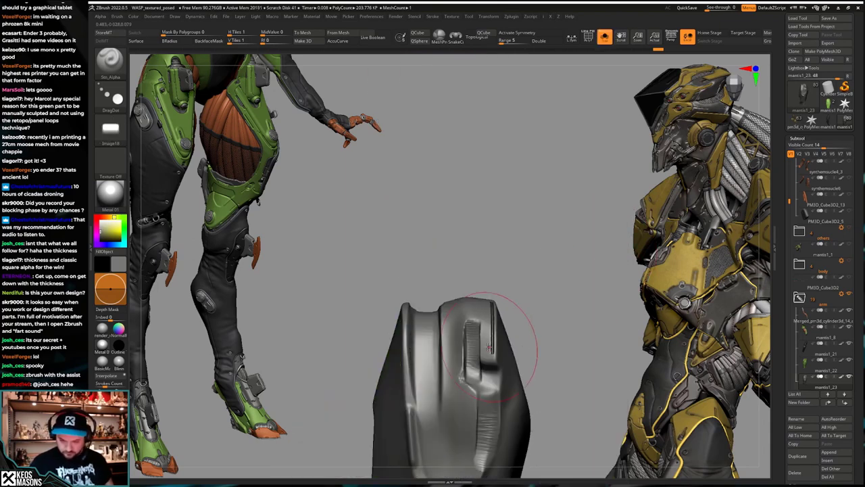
Step: Stamp a small rectangular detail beside the narrow slot at Draw Size about 54 and Z Intensity 35
{"action": "key", "text": "space"}
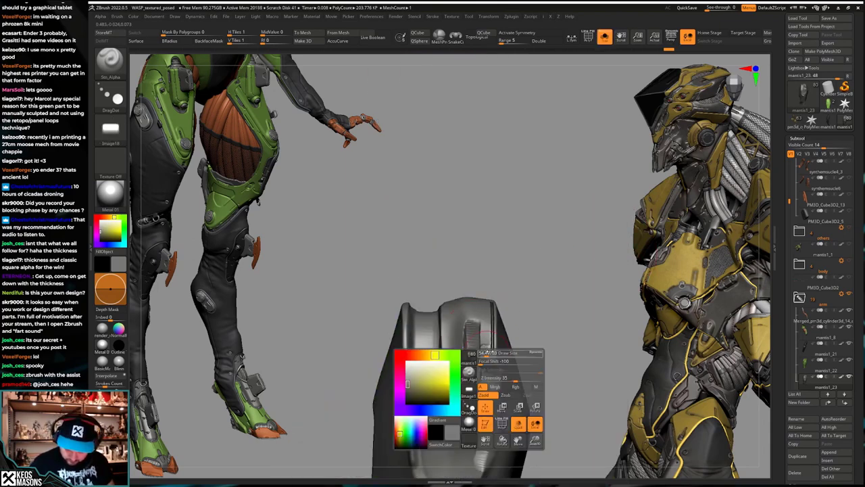
{"action": "key", "text": "space"}
{"action": "key", "text": "space"}
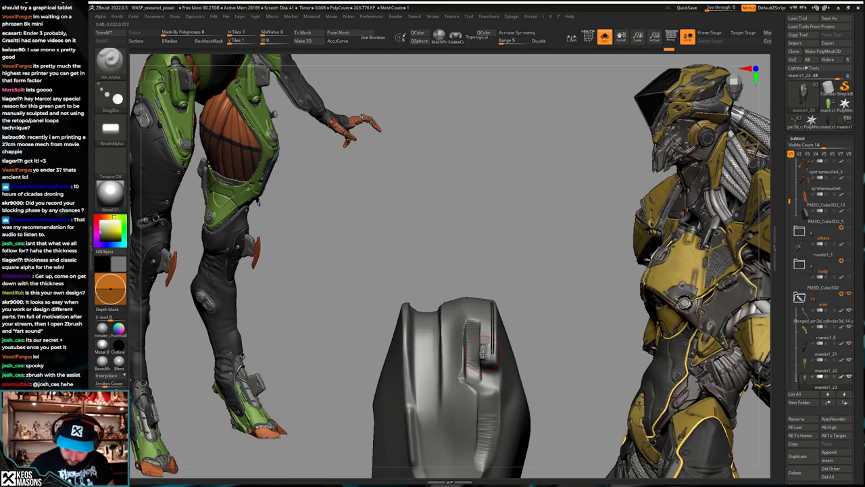
{"action": "key", "text": "ctrl+z"}
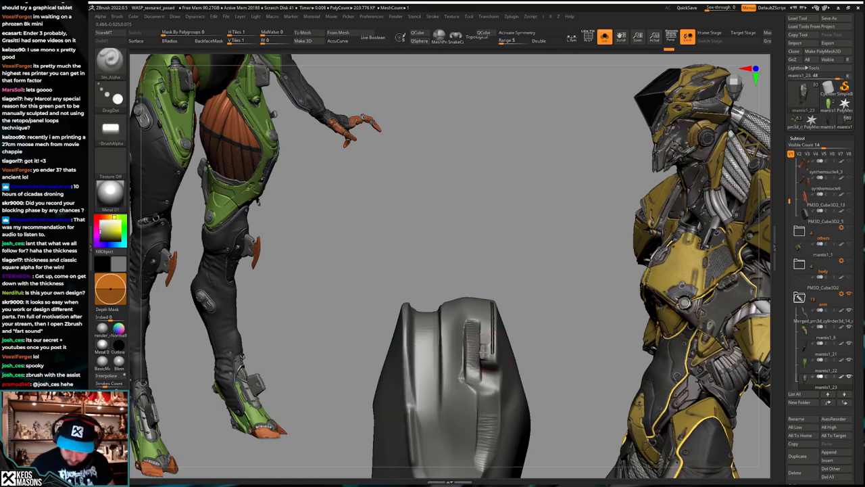
{"action": "mouse_move", "coordinate": [523, 329]}
{"action": "left_mouse_down"}
{"action": "mouse_move", "coordinate": [516, 304]}
{"action": "mouse_move", "coordinate": [546, 318]}
{"action": "mouse_move", "coordinate": [527, 357]}
{"action": "left_mouse_up"}
{"action": "key", "text": "alt+s"}
Step: Switch to the Orb_Cracks brush and make the green elbow armour subtool mantis1_22 active
{"action": "key", "text": "space"}
{"action": "left_click", "coordinate": [549, 283]}
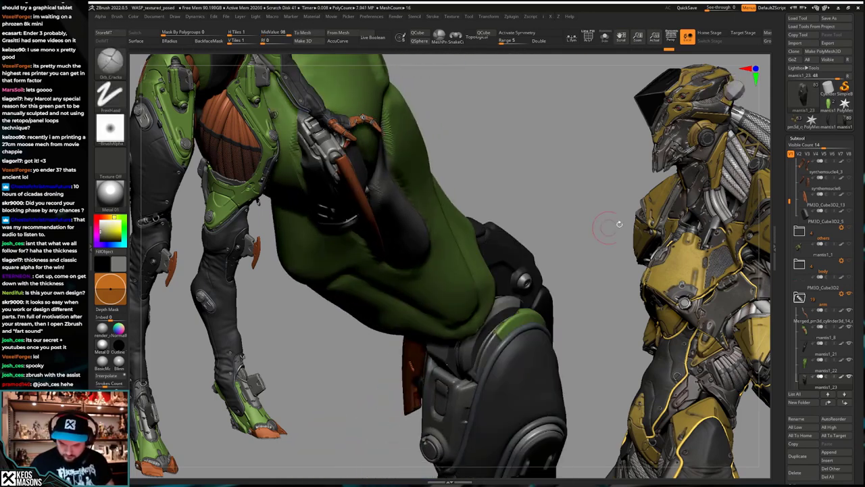
{"action": "left_click", "coordinate": [506, 327], "text": "alt"}
{"action": "right_click", "coordinate": [493, 365]}
{"action": "right_click_drag", "start_coordinate": [507, 328], "coordinate": [514, 311]}
{"action": "key", "text": "ctrl+shift+d"}
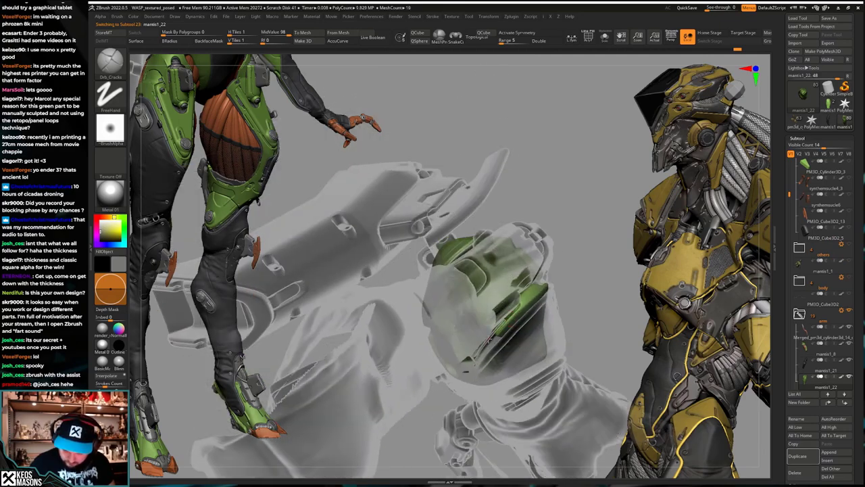
Step: Adjust the Lazy Mouse stroke settings of the Orb_Cracks brush and check the green elbow armour in isolation
{"action": "key", "text": "space"}
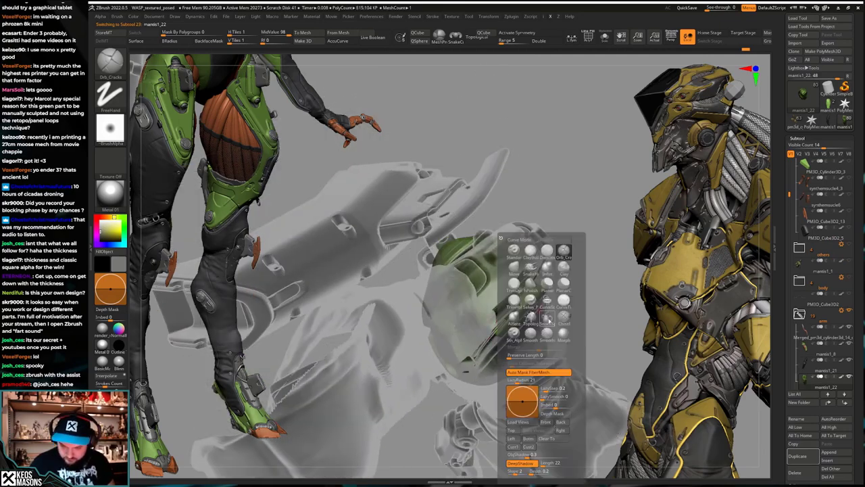
{"action": "key", "text": "a"}
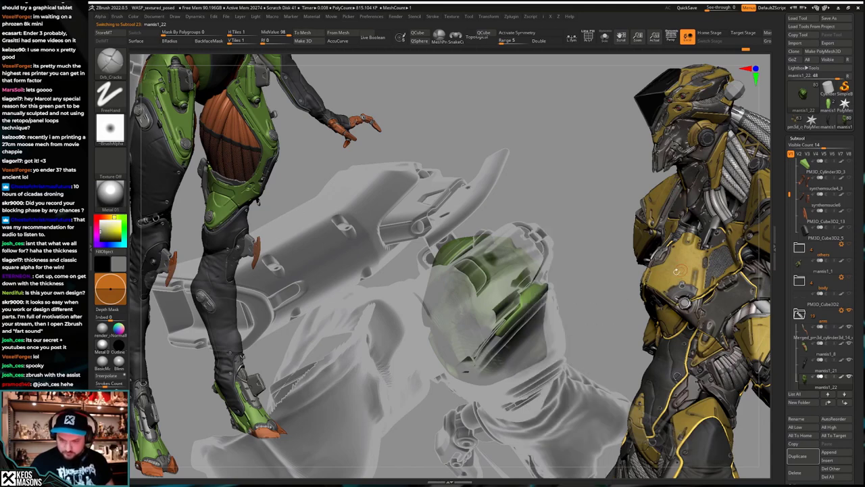
{"action": "key", "text": "s"}
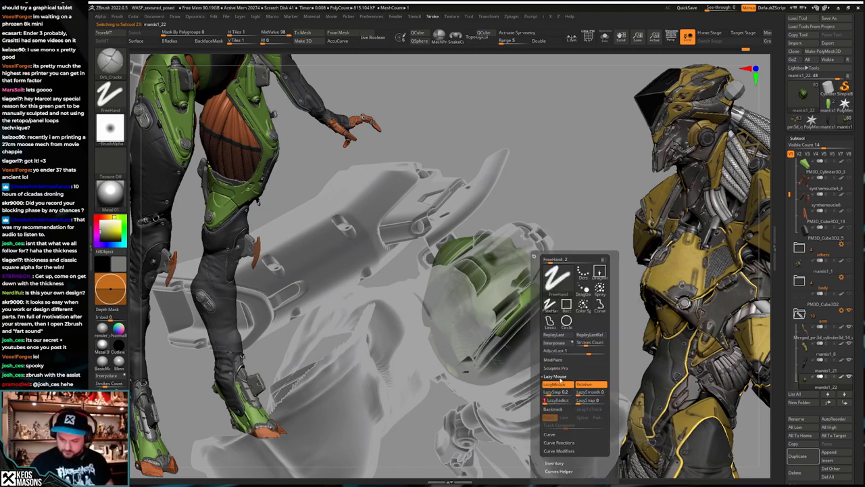
{"action": "right_click_drag", "start_coordinate": [549, 376], "coordinate": [521, 307]}
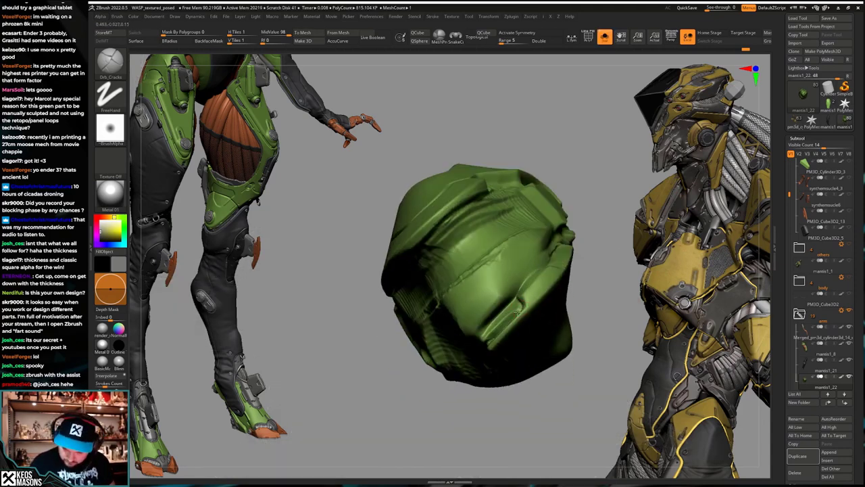
{"action": "key", "text": "shift+alt+s"}
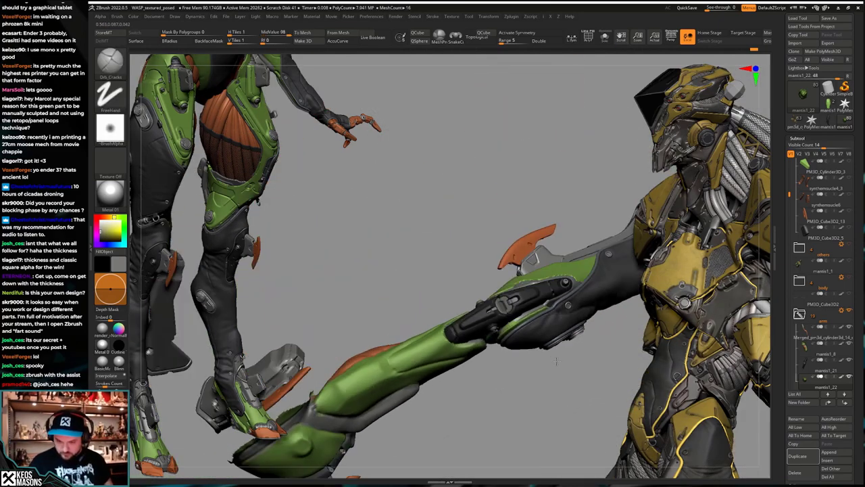
Step: Make the forearm shell mantis1_23 active and switch to the hPolish brush
{"action": "mouse_move", "coordinate": [536, 383]}
{"action": "right_mouse_down", "text": "shift"}
{"action": "mouse_move", "coordinate": [517, 369]}
{"action": "mouse_move", "coordinate": [546, 351]}
{"action": "mouse_move", "coordinate": [527, 313]}
{"action": "mouse_move", "coordinate": [566, 317]}
{"action": "mouse_move", "coordinate": [557, 348]}
{"action": "mouse_move", "coordinate": [523, 352]}
{"action": "mouse_move", "coordinate": [511, 381]}
{"action": "right_mouse_up", "text": "shift"}
{"action": "left_click", "coordinate": [527, 313], "text": "alt"}
{"action": "right_click", "coordinate": [511, 381]}
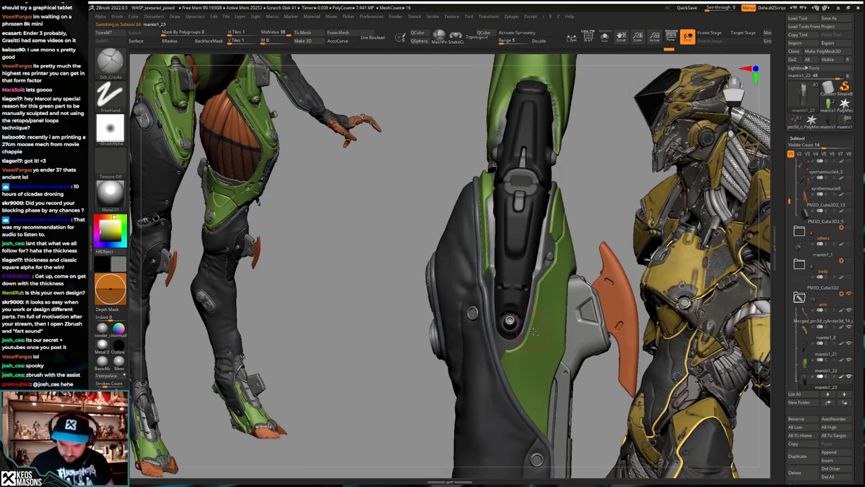
{"action": "key", "text": "shift+s"}
{"action": "key", "text": "space"}
{"action": "left_click", "coordinate": [527, 285]}
{"action": "key", "text": "shift+s"}
{"action": "key", "text": "shift+t"}
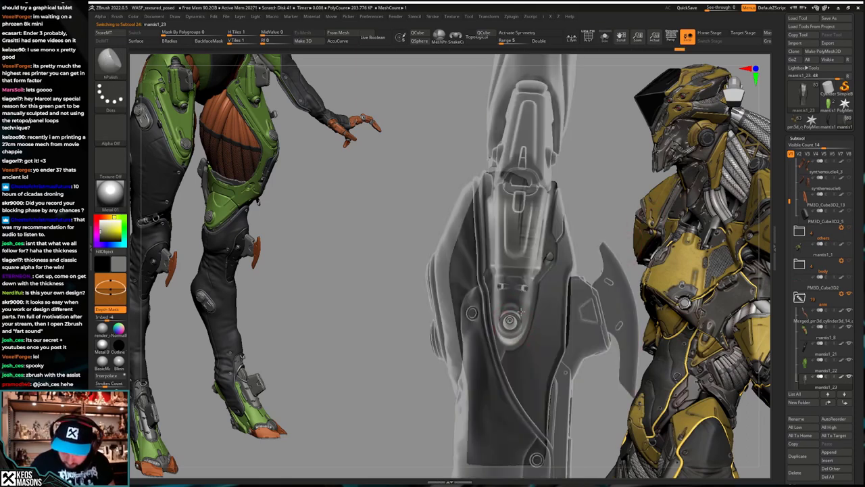
Step: Polish and smooth the rounded lower end of the recess in the isolated forearm shell, around the black arm's pivot
{"action": "key", "text": "shift+t"}
{"action": "mouse_move", "coordinate": [519, 300]}
{"action": "right_mouse_down"}
{"action": "mouse_move", "coordinate": [500, 295]}
{"action": "mouse_move", "coordinate": [519, 292]}
{"action": "right_mouse_up"}
{"action": "key", "text": "shift+s"}
{"action": "key", "text": "shift+s"}
{"action": "key", "text": "shift+s"}
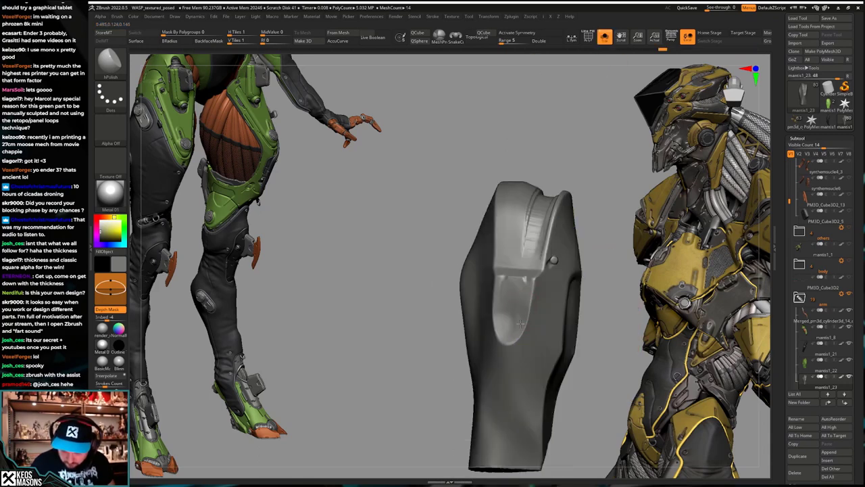
{"action": "key", "text": "shift+s"}
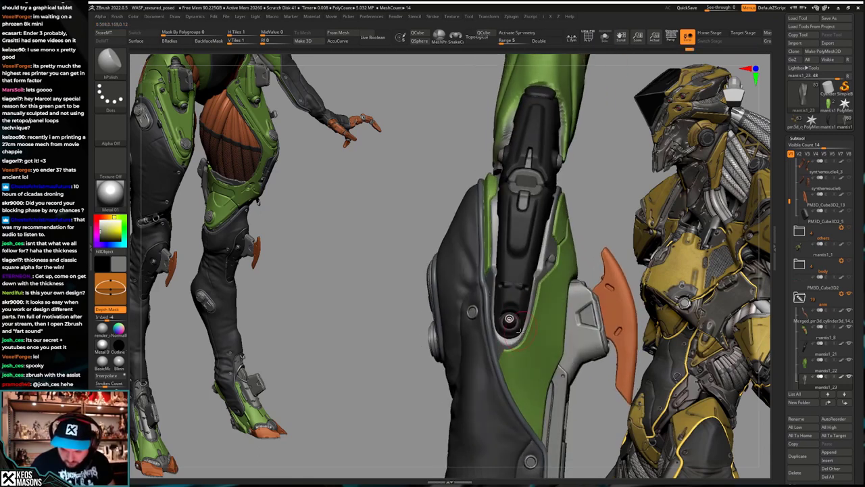
{"action": "key", "text": "shift+s"}
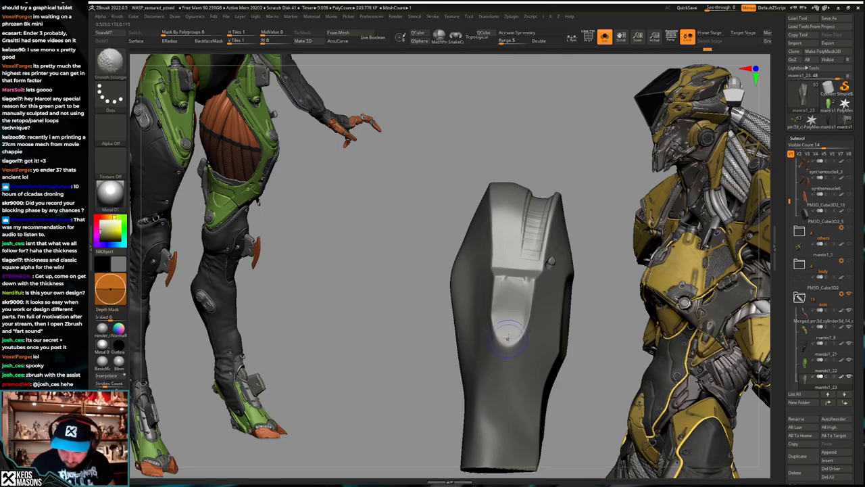
Step: Refine the tip of the forearm shell's recess with hPolish and compare its fit with the whole arm shown
{"action": "key", "text": "shift+s"}
{"action": "right_click_drag", "start_coordinate": [499, 345], "coordinate": [502, 327], "text": "alt"}
{"action": "key", "text": "shift+s"}
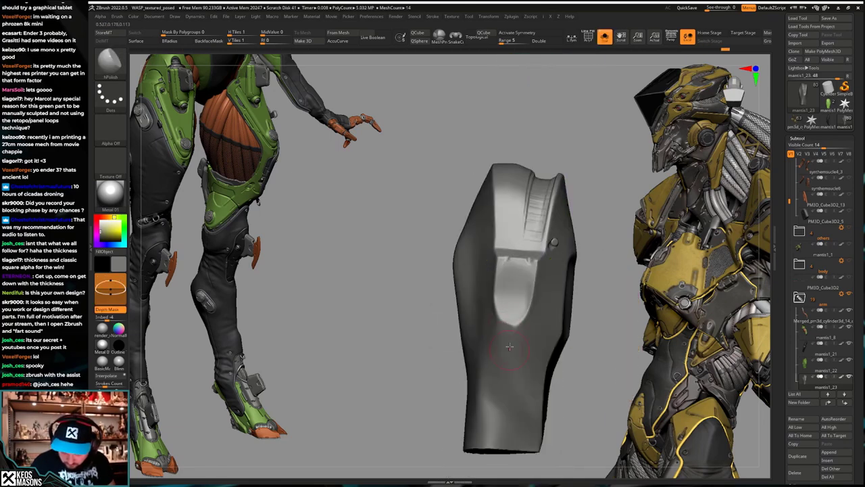
{"action": "key", "text": "shift+s"}
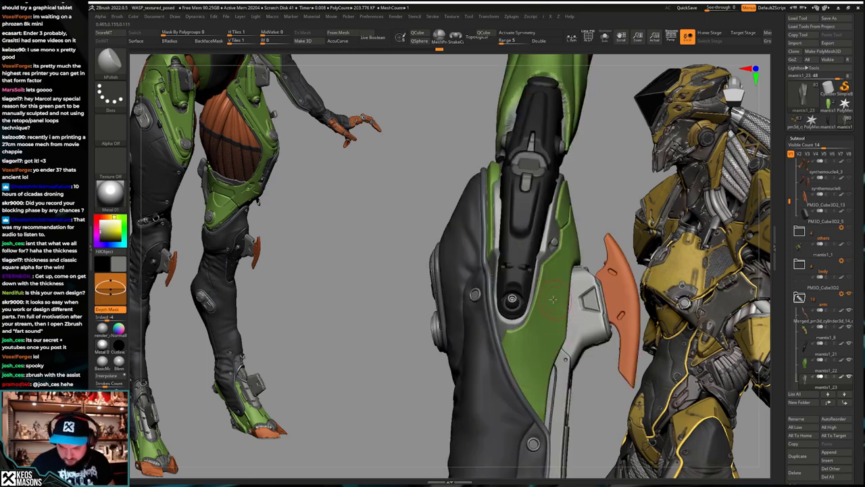
{"action": "mouse_move", "coordinate": [504, 390]}
{"action": "right_mouse_down", "text": "ctrl"}
{"action": "mouse_move", "coordinate": [508, 371]}
{"action": "mouse_move", "coordinate": [531, 375]}
{"action": "mouse_move", "coordinate": [512, 376]}
{"action": "mouse_move", "coordinate": [519, 370]}
{"action": "right_mouse_up", "text": "ctrl"}
{"action": "mouse_move", "coordinate": [519, 371]}
{"action": "right_mouse_down", "text": "ctrl"}
{"action": "mouse_move", "coordinate": [524, 380]}
{"action": "mouse_move", "coordinate": [521, 360]}
{"action": "right_mouse_up", "text": "ctrl"}
Step: Switch to the alpha stamping brush and load the thin vertical line alpha _11
{"action": "key", "text": "space"}
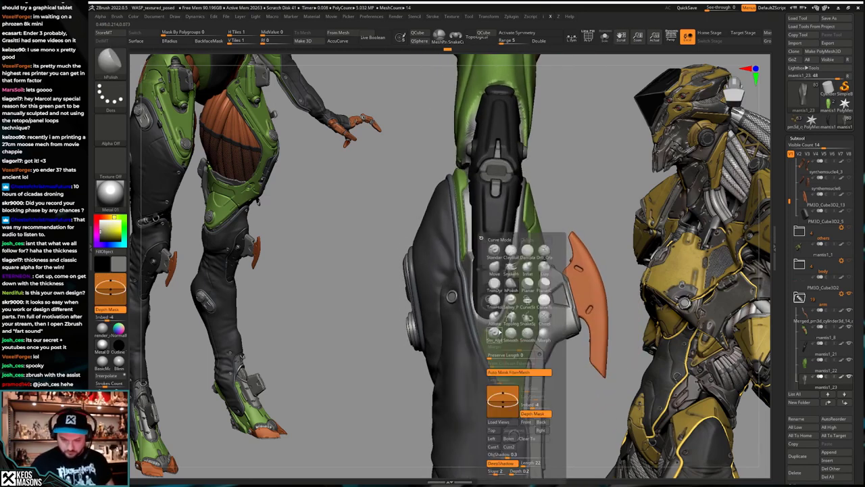
{"action": "left_click", "coordinate": [525, 313]}
{"action": "key", "text": "a"}
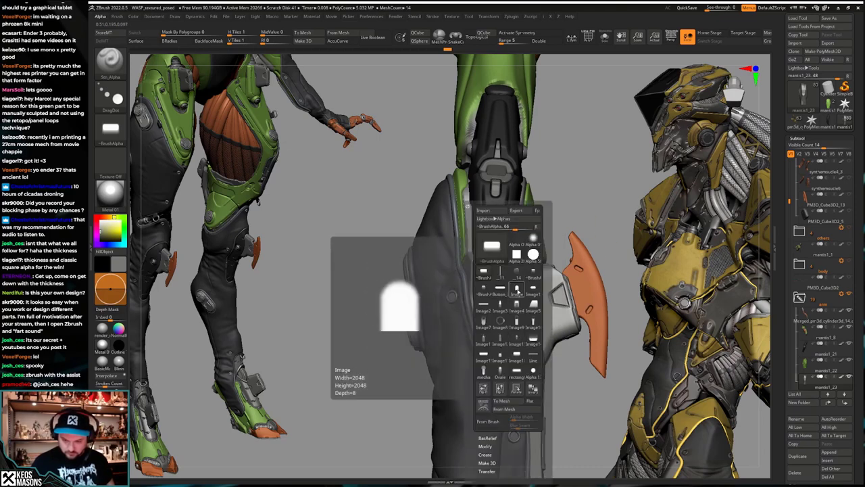
{"action": "left_click", "coordinate": [499, 287]}
{"action": "key", "text": "alt+a"}
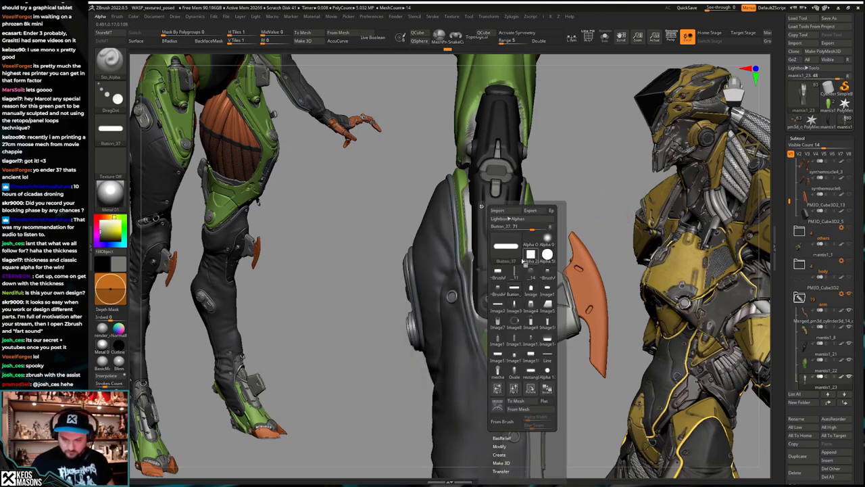
{"action": "left_click", "coordinate": [515, 272]}
Step: Stamp two thin diagonal grooves at the rounded lower end of the forearm shell's recess
{"action": "right_click_drag", "start_coordinate": [503, 316], "coordinate": [501, 317]}
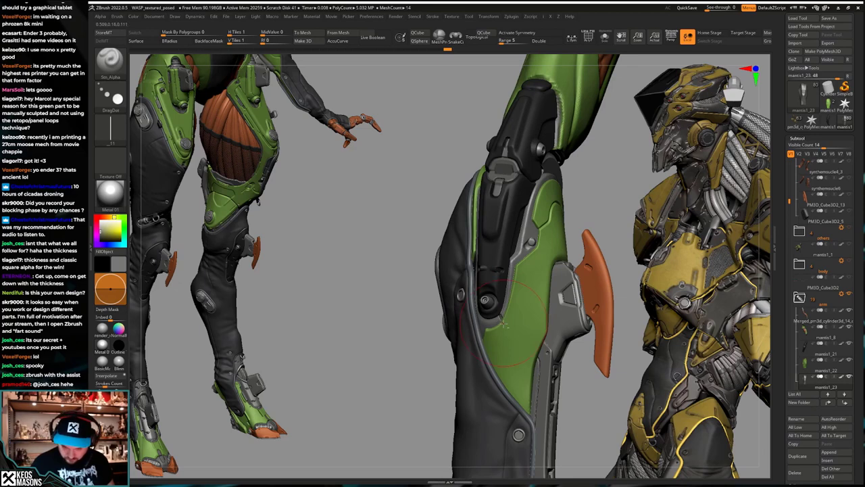
{"action": "key", "text": "ctrl+z"}
{"action": "key", "text": "ctrl+z"}
{"action": "key", "text": "ctrl+z"}
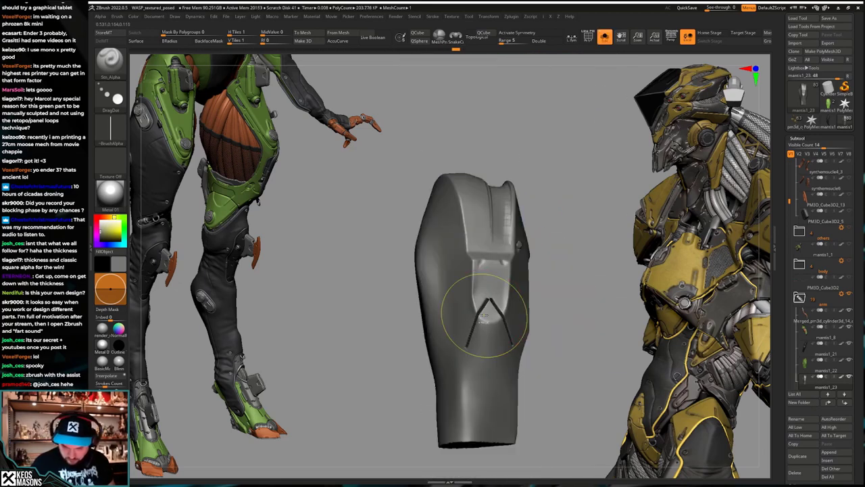
{"action": "key", "text": "ctrl+shift+z"}
{"action": "key", "text": "ctrl+shift+z"}
{"action": "key", "text": "ctrl+shift+z"}
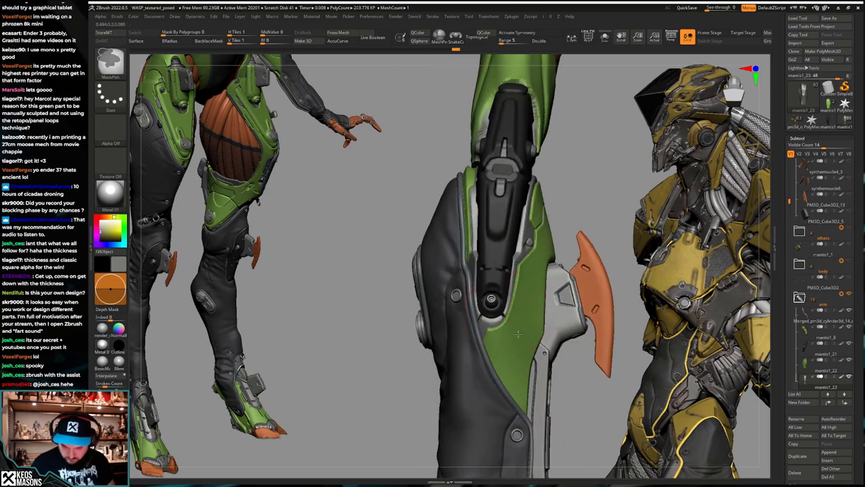
Step: Make the green elbow armour mantis1_22 active again and switch to the Orb_Cracks brush
{"action": "key", "text": "b"}
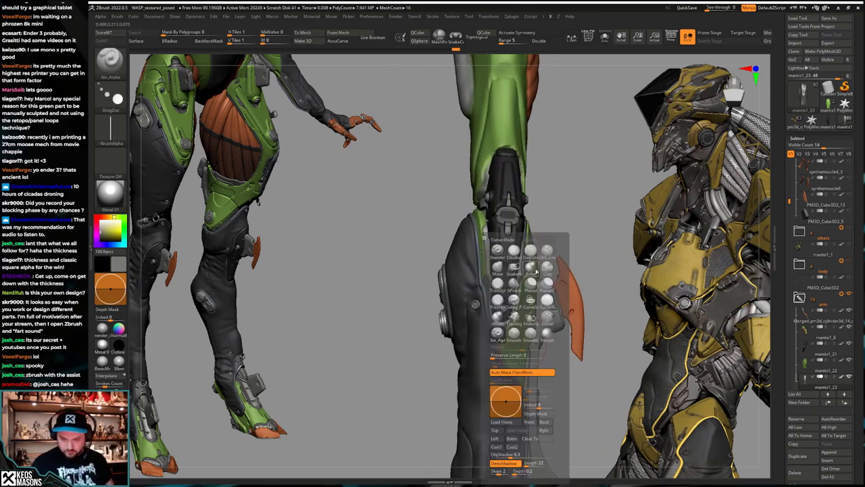
{"action": "key", "text": "d"}
{"action": "key", "text": "s"}
{"action": "left_click", "coordinate": [512, 346], "text": "alt"}
{"action": "key", "text": "b"}
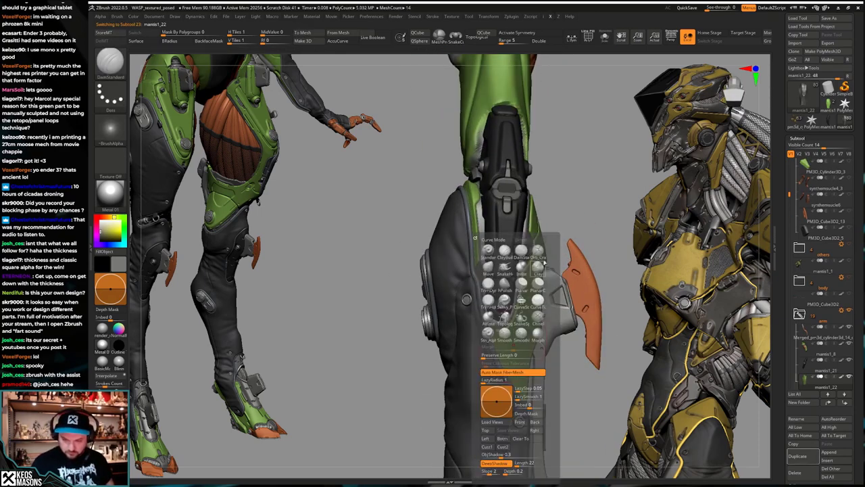
{"action": "left_click", "coordinate": [506, 324]}
{"action": "key", "text": "space"}
{"action": "left_click", "coordinate": [481, 360]}
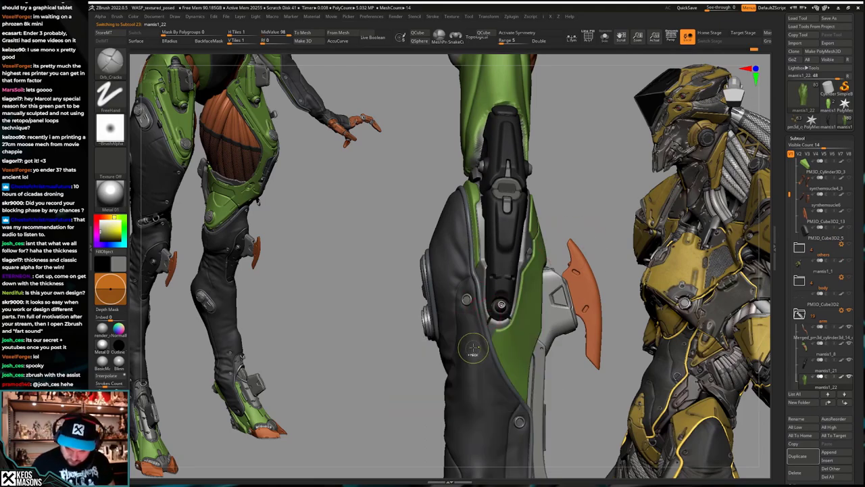
Step: Adjust the brush's draw size and carve Orb_Cracks lines along the green elbow armour's rounded upper edge
{"action": "right_click_drag", "start_coordinate": [473, 347], "coordinate": [481, 314], "text": "ctrl"}
{"action": "mouse_move", "coordinate": [541, 318]}
{"action": "right_mouse_down"}
{"action": "mouse_move", "coordinate": [503, 323]}
{"action": "mouse_move", "coordinate": [510, 367]}
{"action": "mouse_move", "coordinate": [499, 348]}
{"action": "mouse_move", "coordinate": [499, 368]}
{"action": "mouse_move", "coordinate": [484, 362]}
{"action": "right_mouse_up"}
{"action": "key", "text": "space"}
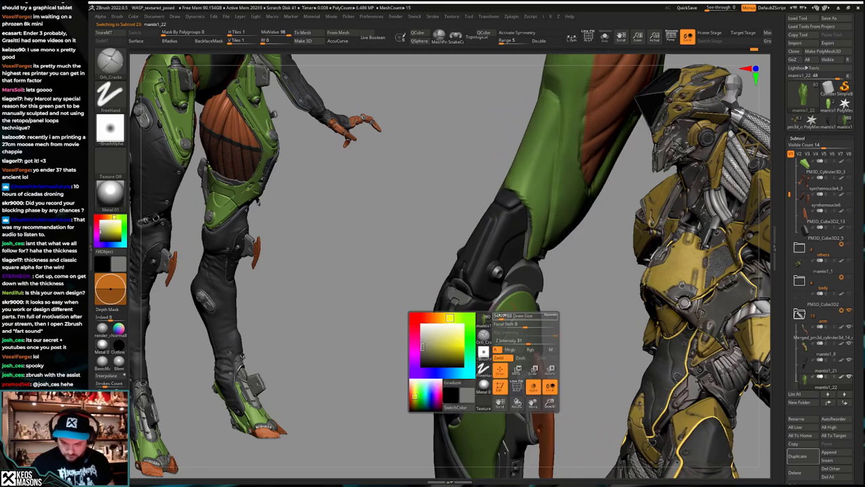
{"action": "right_click_drag", "start_coordinate": [503, 315], "coordinate": [516, 302]}
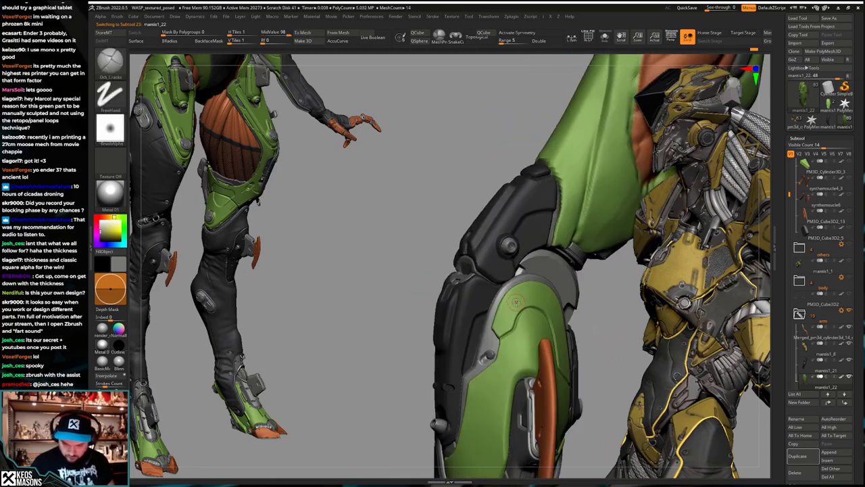
{"action": "mouse_move", "coordinate": [515, 302]}
{"action": "left_mouse_down"}
{"action": "mouse_move", "coordinate": [494, 318]}
{"action": "mouse_move", "coordinate": [501, 306]}
{"action": "left_mouse_up"}
{"action": "right_click_drag", "start_coordinate": [494, 315], "coordinate": [484, 322]}
{"action": "right_click", "coordinate": [481, 346]}
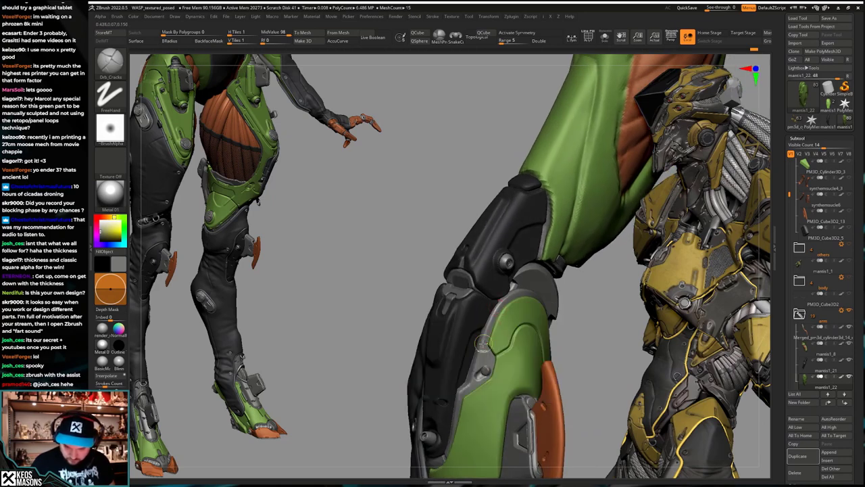
{"action": "left_click_drag", "start_coordinate": [496, 338], "coordinate": [478, 342], "text": "ctrl"}
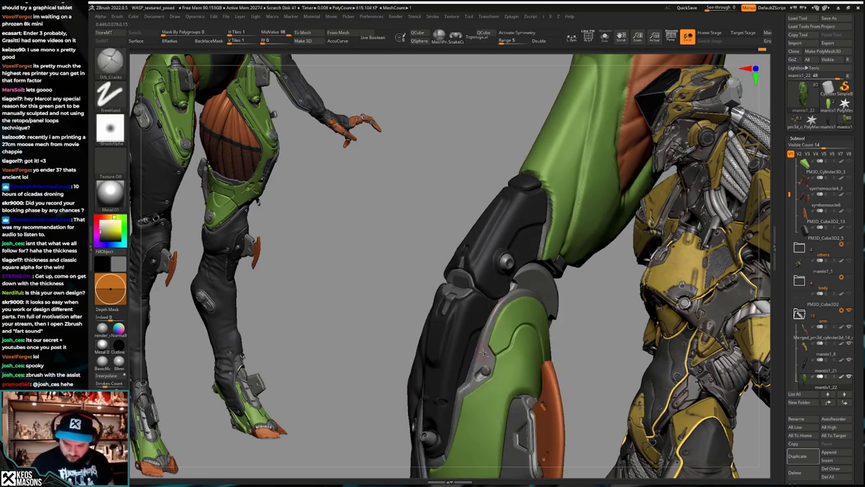
Step: Make the forearm shell mantis1_23 active, carve Orb_Cracks lines along its rim beside the green armour, and undo the last stroke
{"action": "left_click", "coordinate": [487, 345], "text": "alt"}
{"action": "left_click_drag", "start_coordinate": [487, 338], "coordinate": [516, 292]}
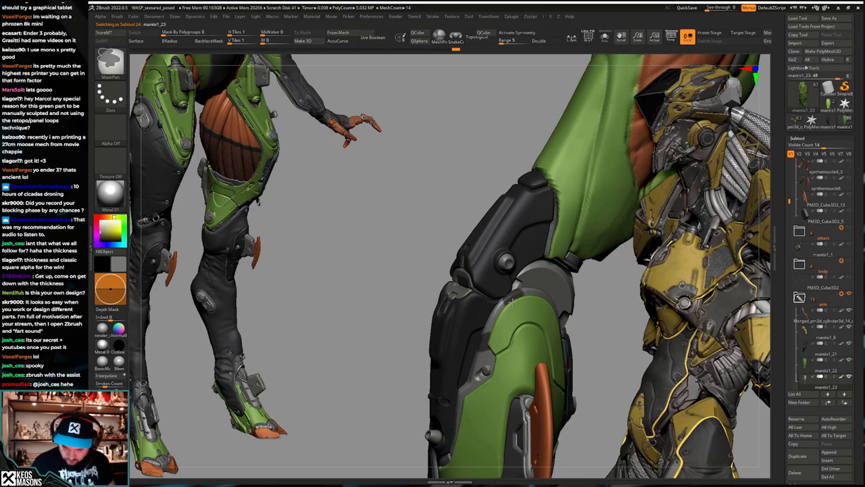
{"action": "left_click_drag", "start_coordinate": [490, 336], "coordinate": [497, 312]}
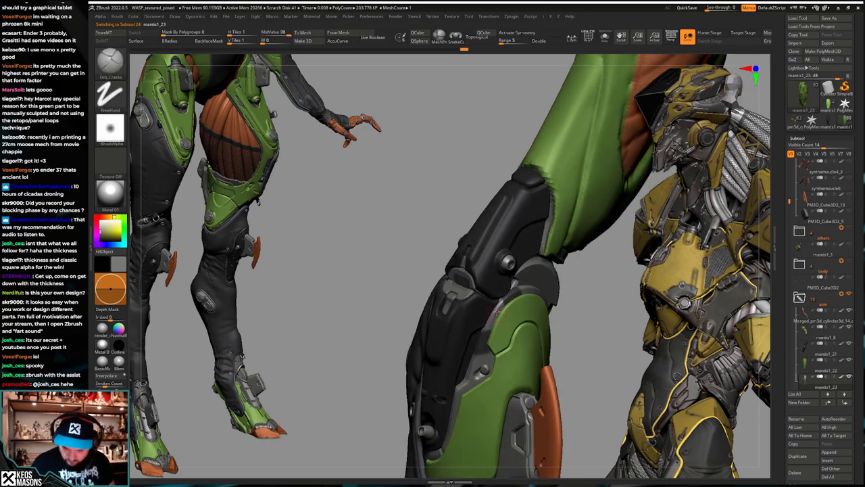
{"action": "mouse_move", "coordinate": [479, 335]}
{"action": "right_mouse_down"}
{"action": "mouse_move", "coordinate": [534, 337]}
{"action": "mouse_move", "coordinate": [599, 323]}
{"action": "mouse_move", "coordinate": [559, 339]}
{"action": "mouse_move", "coordinate": [628, 328]}
{"action": "mouse_move", "coordinate": [494, 337]}
{"action": "right_mouse_up"}
{"action": "key", "text": "ctrl+z"}
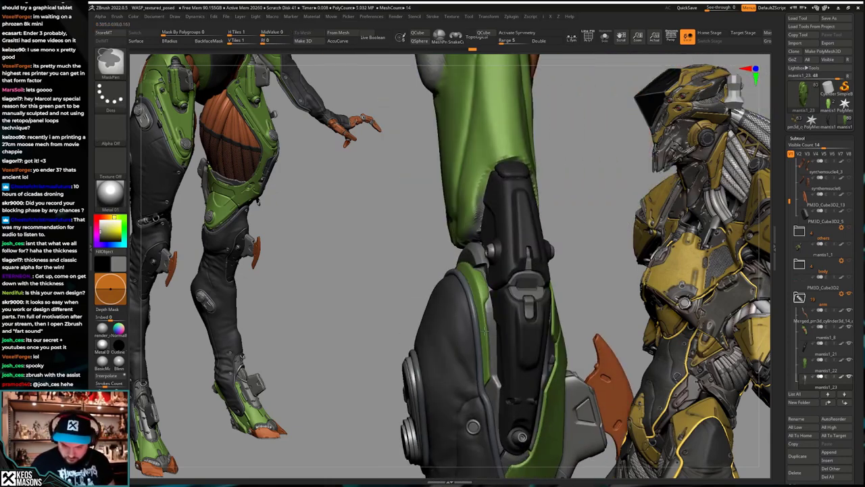
Step: Work the forearm shell's inner rim beside the black hinge arm with the Orb_Cracks brush
{"action": "left_click", "coordinate": [494, 292], "text": "ctrl+shift"}
{"action": "key", "text": "ctrl+shift+s"}
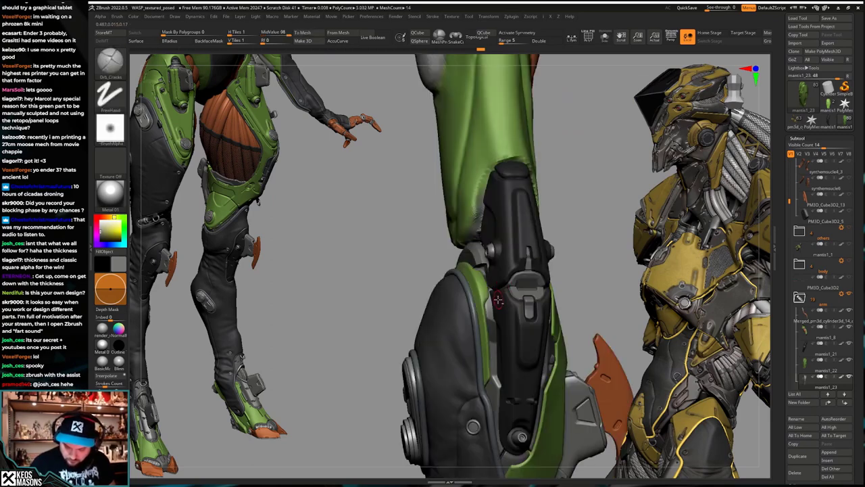
{"action": "key", "text": "shift+t"}
{"action": "right_click_drag", "start_coordinate": [498, 300], "coordinate": [534, 341]}
{"action": "key", "text": "shift+t"}
{"action": "left_click_drag", "start_coordinate": [534, 342], "coordinate": [505, 349]}
Step: Make the green elbow armour mantis1_22 active and examine the elbow from both sides, toggling the wireframe display
{"action": "left_click", "coordinate": [497, 342], "text": "alt"}
{"action": "key", "text": "alt+s"}
{"action": "key", "text": "alt+s"}
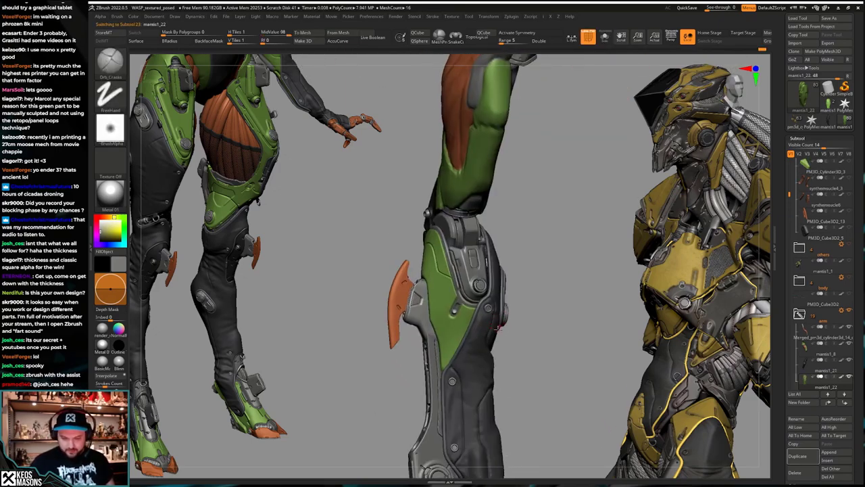
{"action": "right_click_drag", "start_coordinate": [487, 346], "coordinate": [476, 354]}
{"action": "left_click_drag", "start_coordinate": [477, 354], "coordinate": [486, 340]}
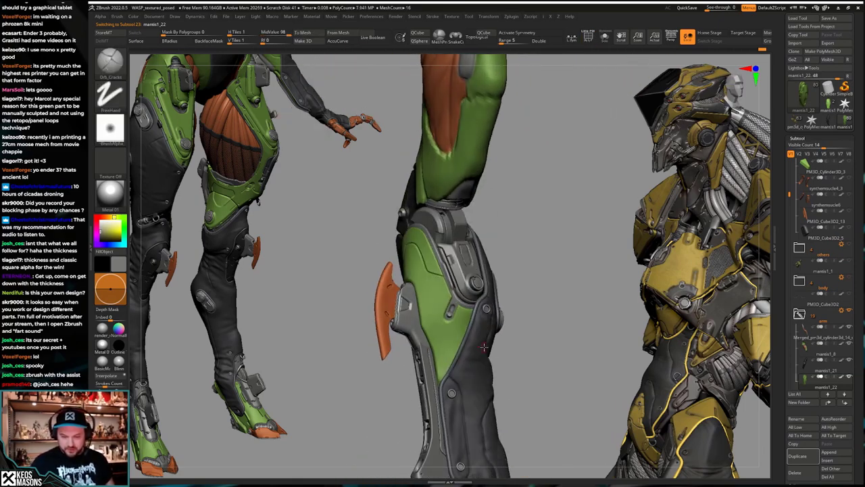
{"action": "key", "text": "alt+s"}
{"action": "key", "text": "shift+f"}
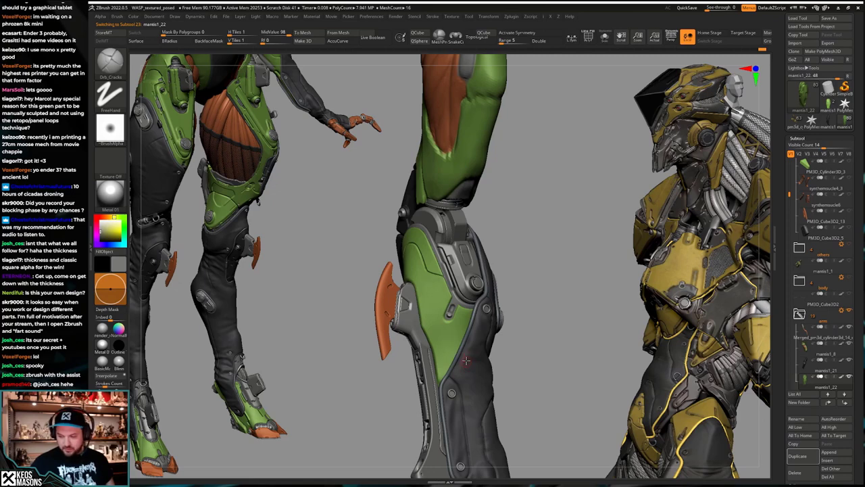
{"action": "left_click_drag", "start_coordinate": [463, 361], "coordinate": [422, 316]}
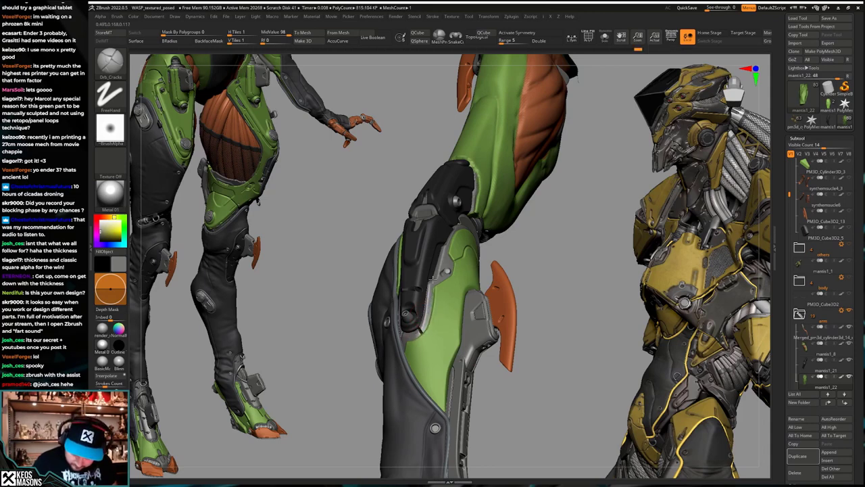
Step: Carve Orb_Cracks lines along the green elbow armour's edge beside the lower end of the black hinge arm
{"action": "left_click_drag", "start_coordinate": [416, 318], "coordinate": [405, 336]}
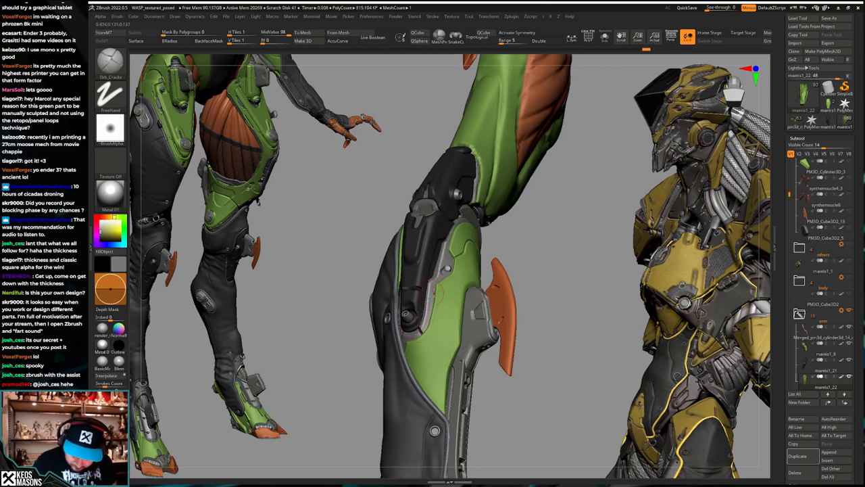
{"action": "right_click_drag", "start_coordinate": [438, 292], "coordinate": [416, 341]}
{"action": "right_click", "coordinate": [416, 341]}
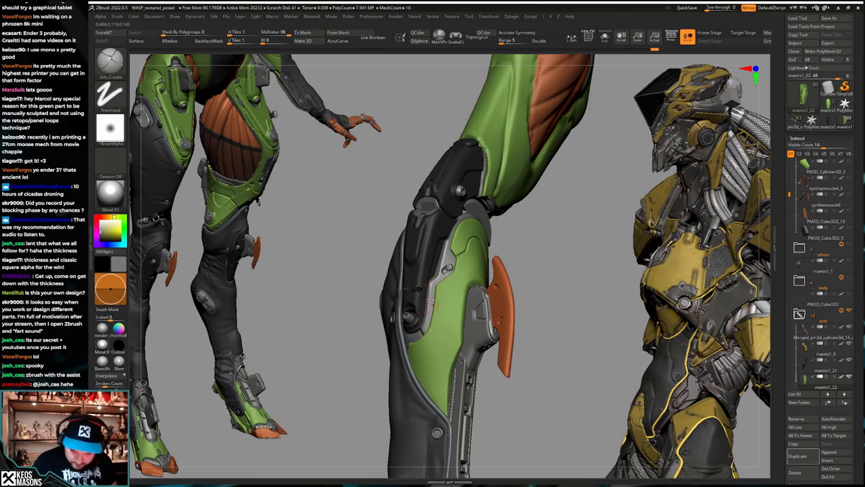
{"action": "left_click", "coordinate": [425, 306]}
{"action": "right_click", "coordinate": [423, 353]}
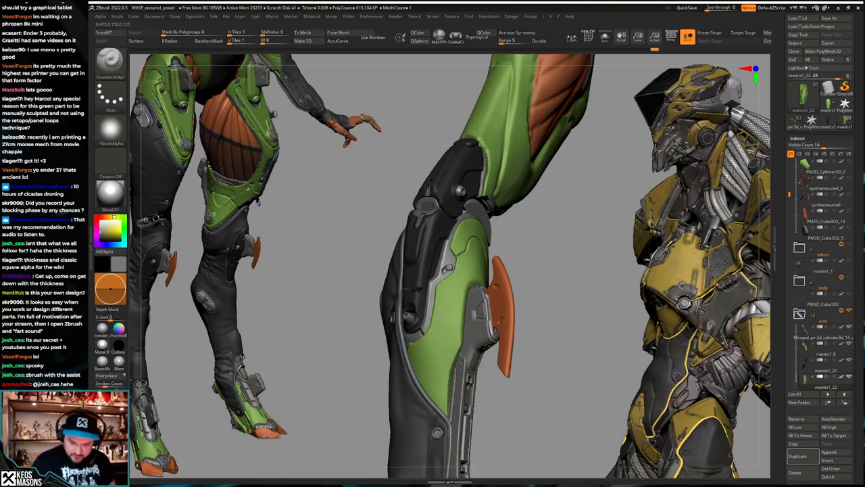
Step: Sculpt a short recess into the green armour's surface beside the hinge arm with the Standard brush
{"action": "right_click_drag", "start_coordinate": [430, 298], "coordinate": [435, 324], "text": "ctrl"}
{"action": "key", "text": "space"}
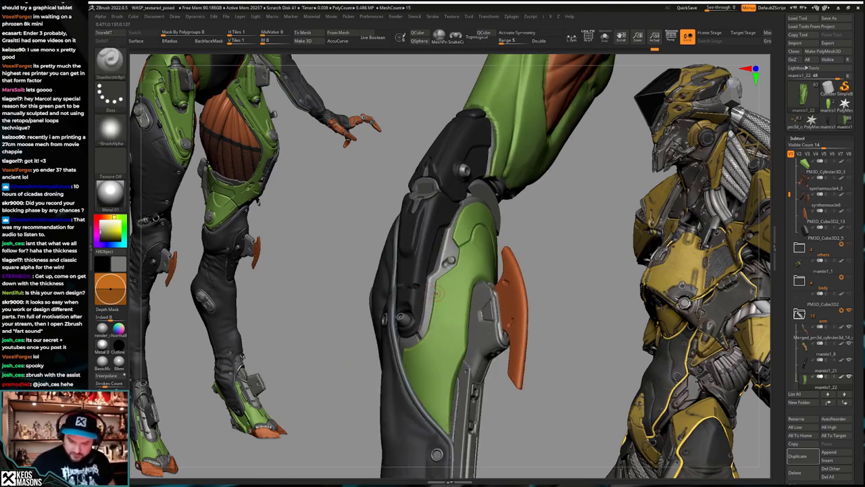
{"action": "key", "text": "space"}
{"action": "key", "text": "space"}
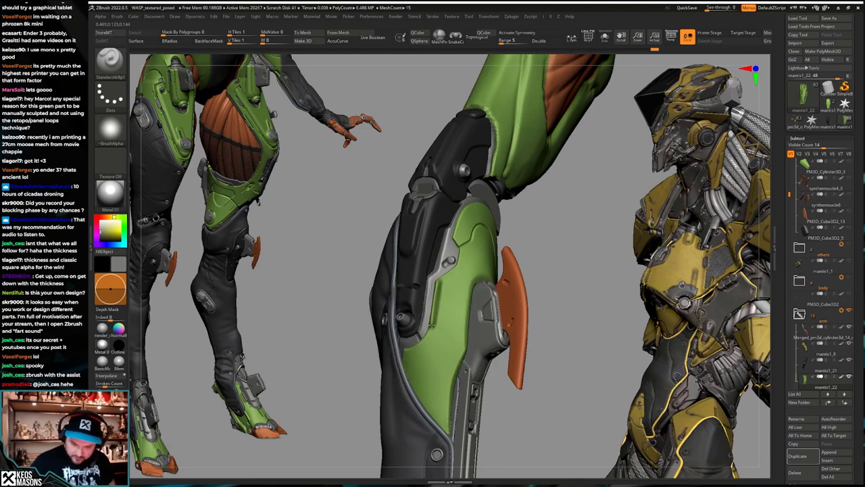
{"action": "mouse_move", "coordinate": [433, 326]}
{"action": "right_mouse_down"}
{"action": "mouse_move", "coordinate": [456, 302]}
{"action": "mouse_move", "coordinate": [441, 300]}
{"action": "right_mouse_up"}
{"action": "key", "text": "F3"}
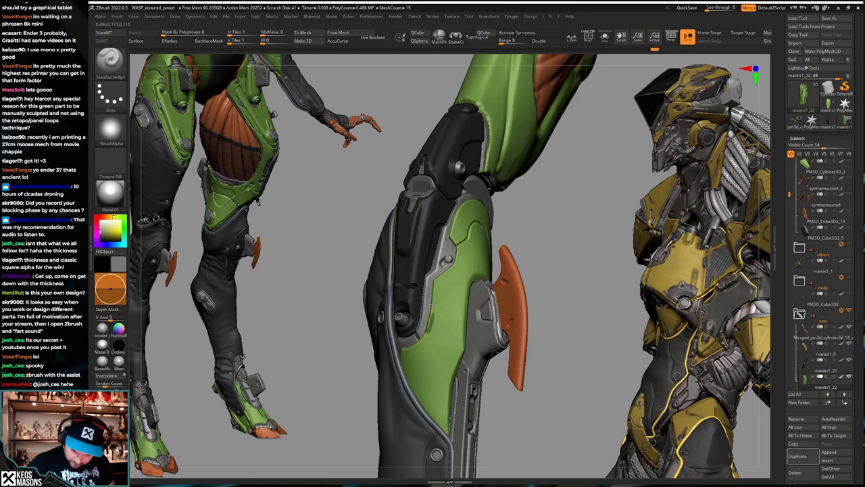
Step: Try Standard brush strokes on the green armour's raised panel edge beside the grey hinge plate, undoing each attempt
{"action": "right_click_drag", "start_coordinate": [436, 274], "coordinate": [466, 236], "text": "ctrl"}
{"action": "right_click_drag", "start_coordinate": [511, 342], "coordinate": [464, 337], "text": "alt"}
{"action": "key", "text": "ctrl+z"}
{"action": "key", "text": "ctrl+z"}
{"action": "key", "text": "ctrl+z"}
{"action": "key", "text": "ctrl+z"}
{"action": "key", "text": "ctrl+z"}
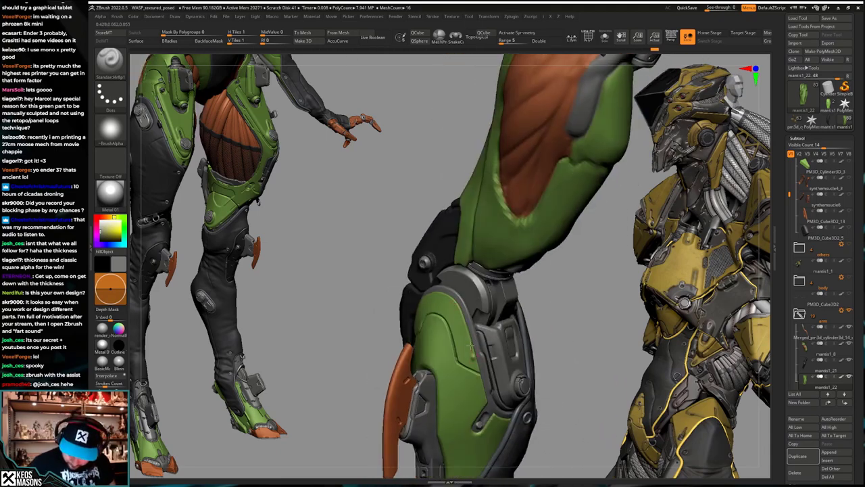
{"action": "key", "text": "ctrl+z"}
{"action": "key", "text": "ctrl+z"}
{"action": "key", "text": "ctrl+z"}
{"action": "key", "text": "ctrl+z"}
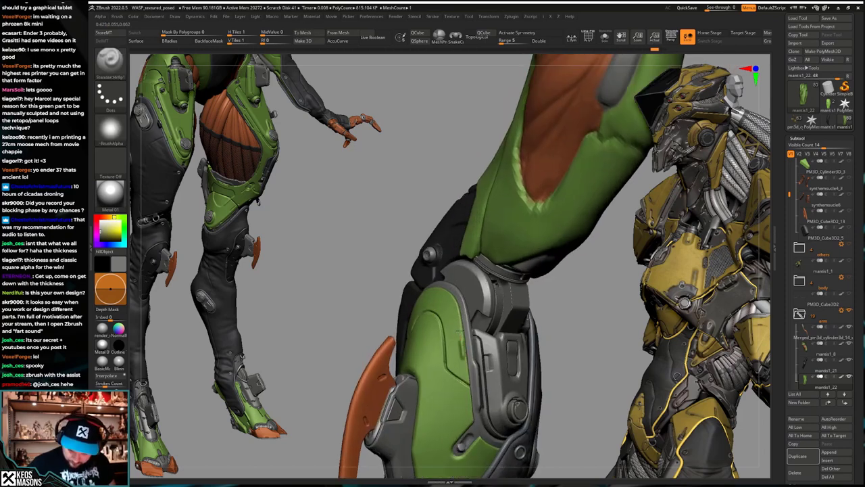
{"action": "key", "text": "ctrl+z"}
{"action": "key", "text": "ctrl+z"}
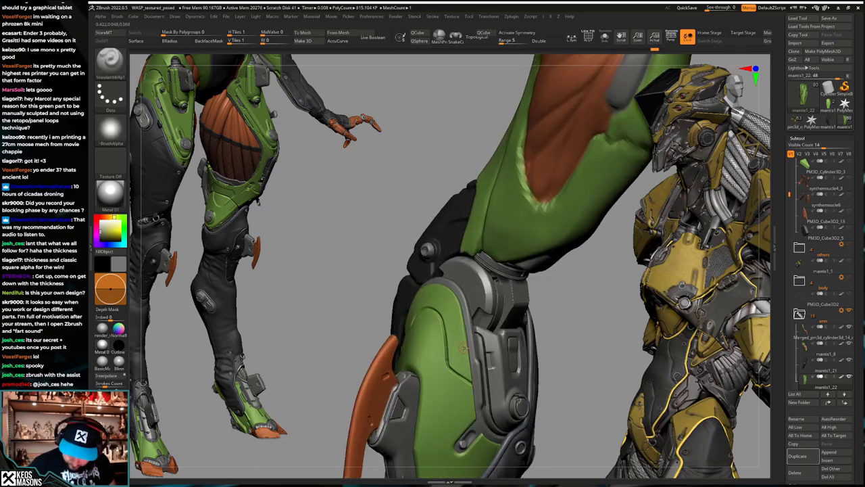
{"action": "key", "text": "ctrl+z"}
{"action": "key", "text": "ctrl+z"}
{"action": "key", "text": "ctrl+z"}
{"action": "key", "text": "ctrl+z"}
{"action": "key", "text": "ctrl+z"}
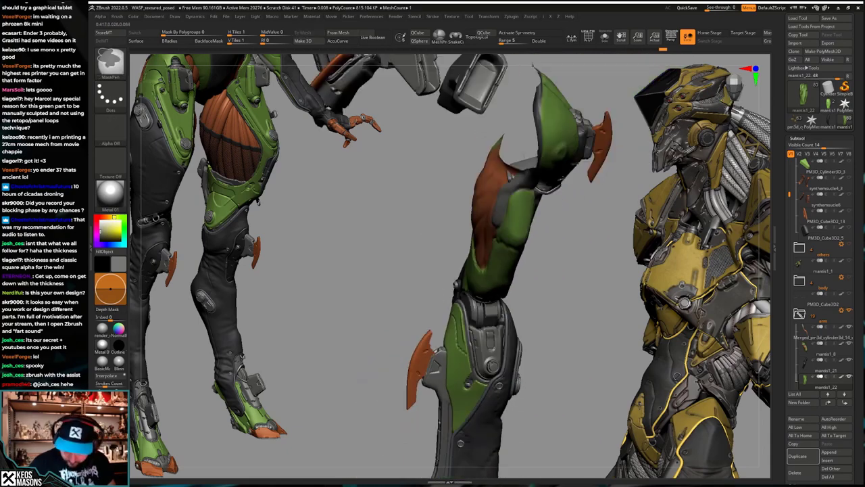
Step: Try Standard brush strokes around the small slot below the hinge plate on the green armour, and undo them
{"action": "key", "text": "ctrl+z"}
{"action": "key", "text": "ctrl+z"}
{"action": "key", "text": "ctrl+z"}
{"action": "key", "text": "ctrl+z"}
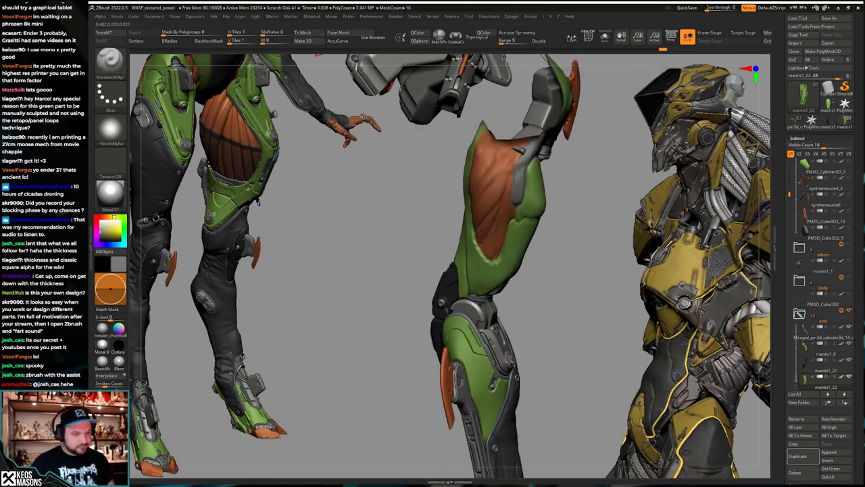
{"action": "key", "text": "ctrl+z"}
{"action": "key", "text": "ctrl+z"}
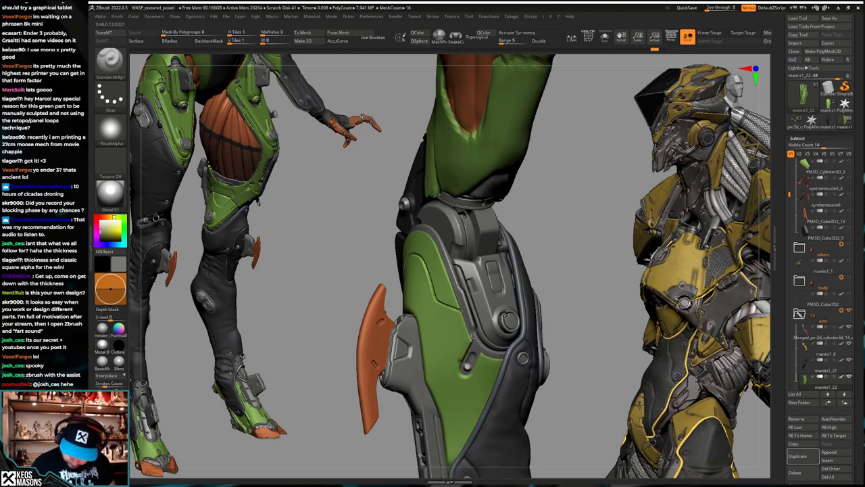
{"action": "key", "text": "ctrl+z"}
{"action": "key", "text": "ctrl+z"}
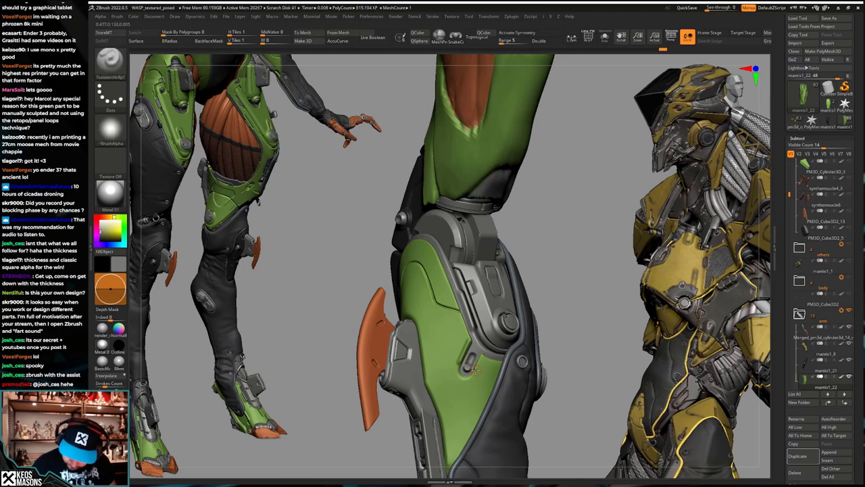
{"action": "key", "text": "ctrl+z"}
{"action": "key", "text": "ctrl+z"}
{"action": "key", "text": "ctrl+z"}
{"action": "key", "text": "ctrl+z"}
{"action": "key", "text": "ctrl+z"}
{"action": "key", "text": "ctrl+z"}
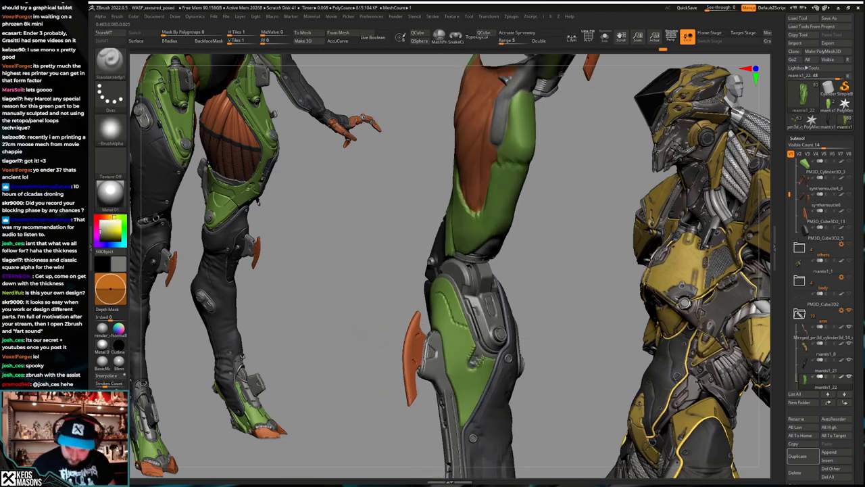
{"action": "key", "text": "space"}
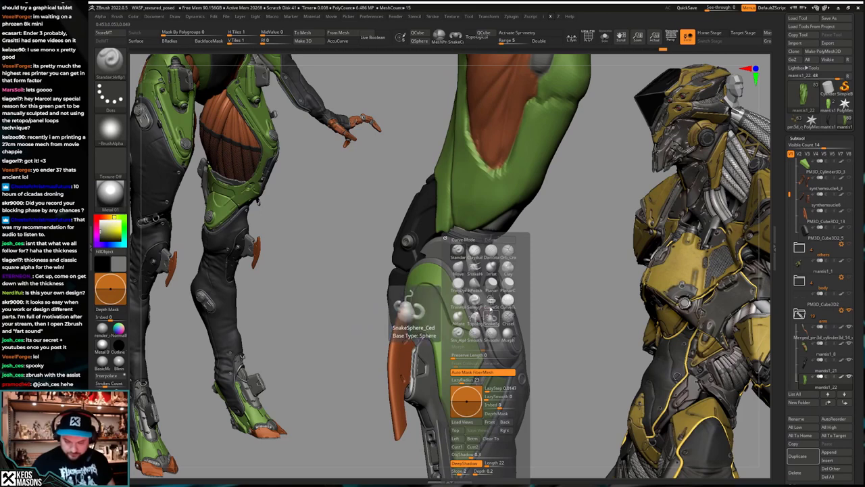
{"action": "key", "text": "ctrl+z"}
{"action": "key", "text": "ctrl+z"}
{"action": "key", "text": "ctrl+z"}
{"action": "key", "text": "ctrl+z"}
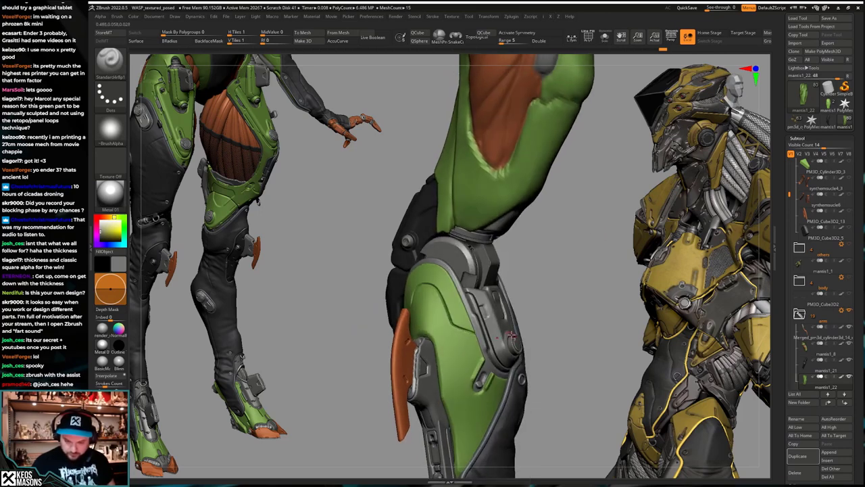
Step: Switch to the Move brush, adjust its draw size, and adjust the green armour's raised panel beside the hinge plate
{"action": "key", "text": "space"}
{"action": "left_click", "coordinate": [515, 265]}
{"action": "right_click", "coordinate": [446, 314]}
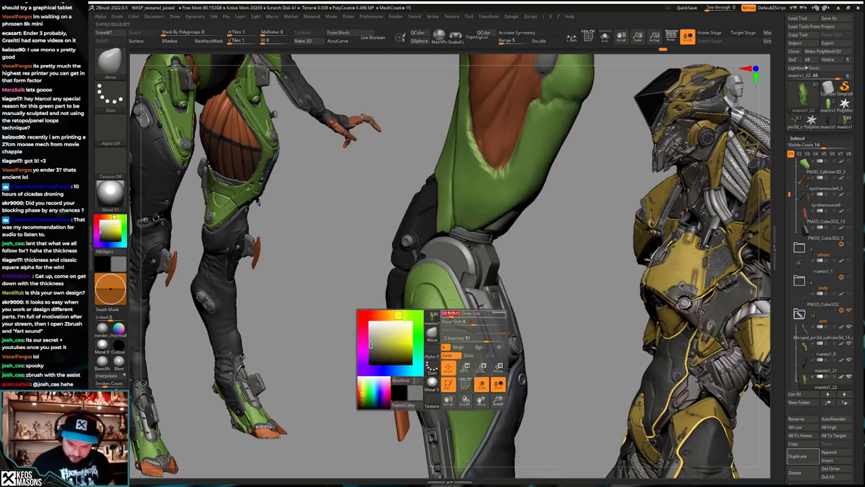
{"action": "right_click_drag", "start_coordinate": [446, 314], "coordinate": [451, 323]}
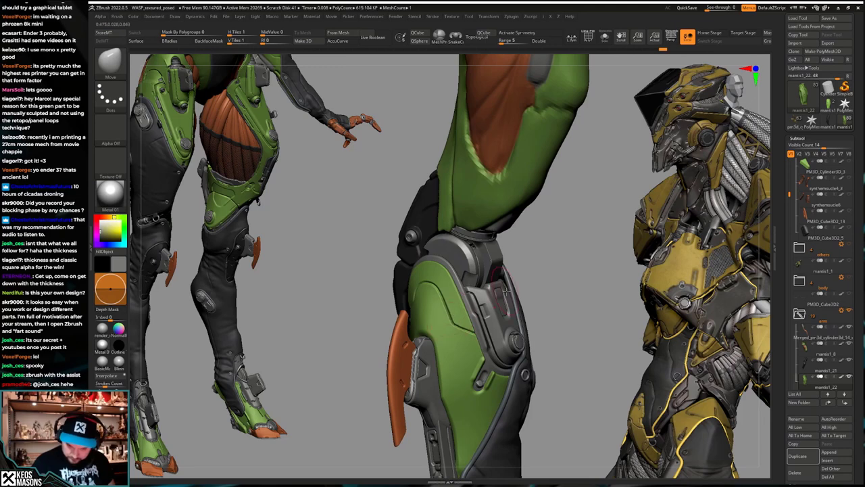
Step: Sharpen the green armour's raised panel edge near the hinge plate with the Orb_Cracks brush
{"action": "key", "text": "space"}
{"action": "left_click", "coordinate": [532, 269]}
{"action": "right_click", "coordinate": [451, 382]}
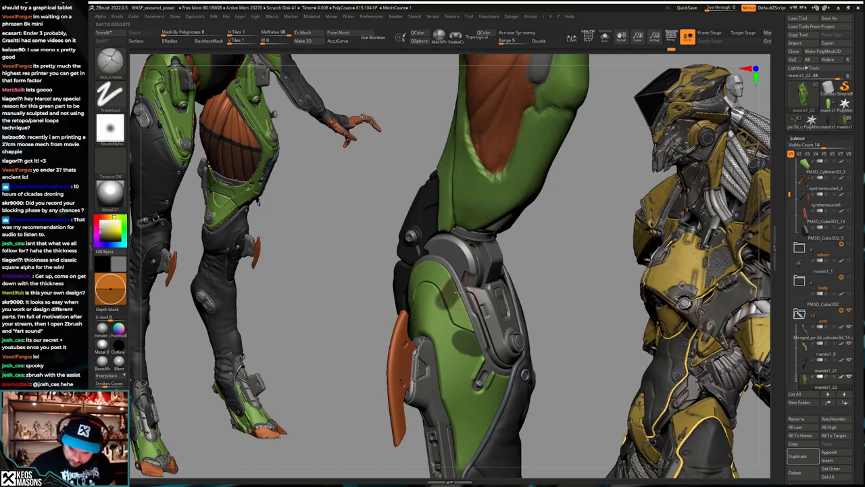
{"action": "mouse_move", "coordinate": [458, 293]}
{"action": "right_mouse_down", "text": "ctrl"}
{"action": "mouse_move", "coordinate": [518, 303]}
{"action": "mouse_move", "coordinate": [507, 380]}
{"action": "right_mouse_up", "text": "ctrl"}
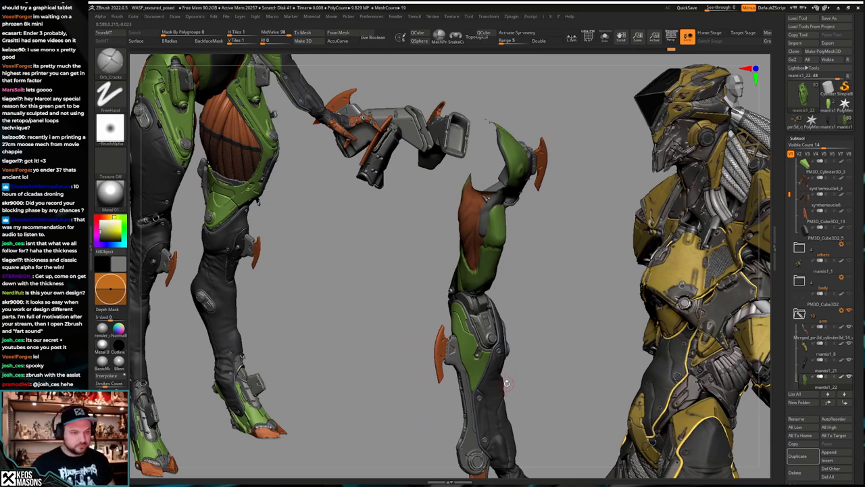
Step: Sculpt a small recess into the green armour's raised panel edge beside the hinge plate with the Standard brush
{"action": "mouse_move", "coordinate": [501, 366]}
{"action": "right_mouse_down", "text": "ctrl"}
{"action": "mouse_move", "coordinate": [498, 413]}
{"action": "mouse_move", "coordinate": [467, 433]}
{"action": "mouse_move", "coordinate": [480, 368]}
{"action": "right_mouse_up", "text": "ctrl"}
{"action": "key", "text": "space"}
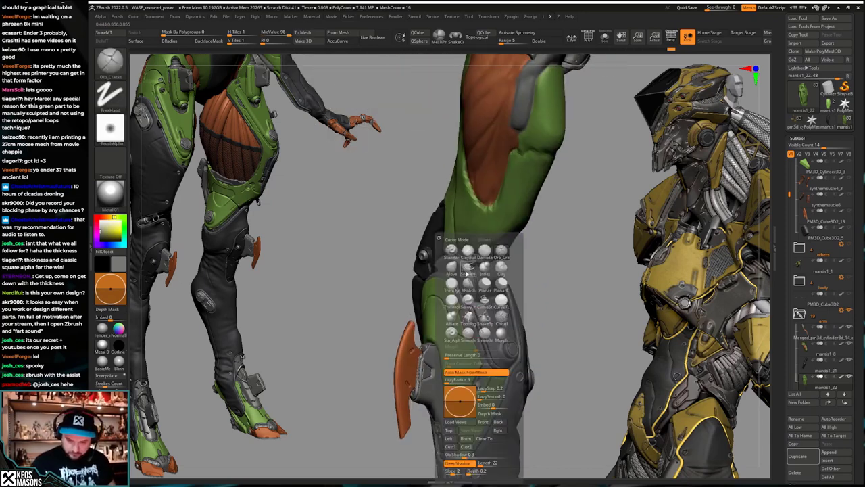
{"action": "left_click", "coordinate": [451, 252]}
{"action": "key", "text": "space"}
{"action": "right_click_drag", "start_coordinate": [462, 312], "coordinate": [464, 337], "text": "ctrl"}
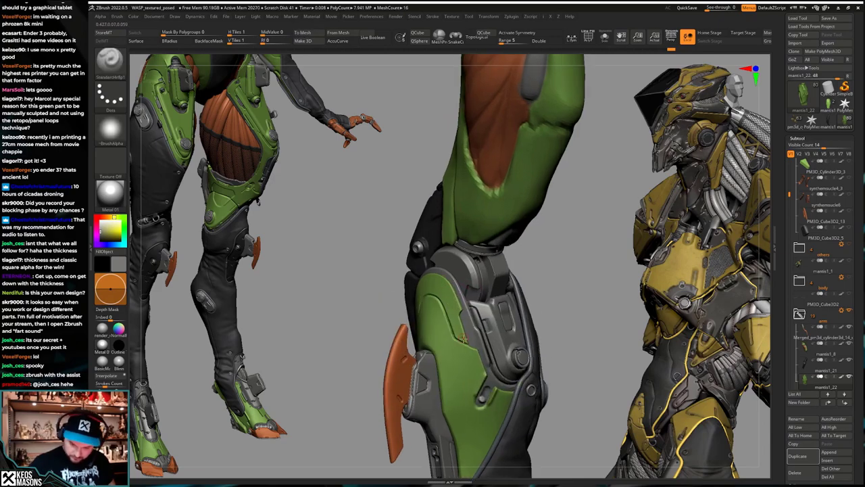
{"action": "right_click_drag", "start_coordinate": [451, 297], "coordinate": [498, 334]}
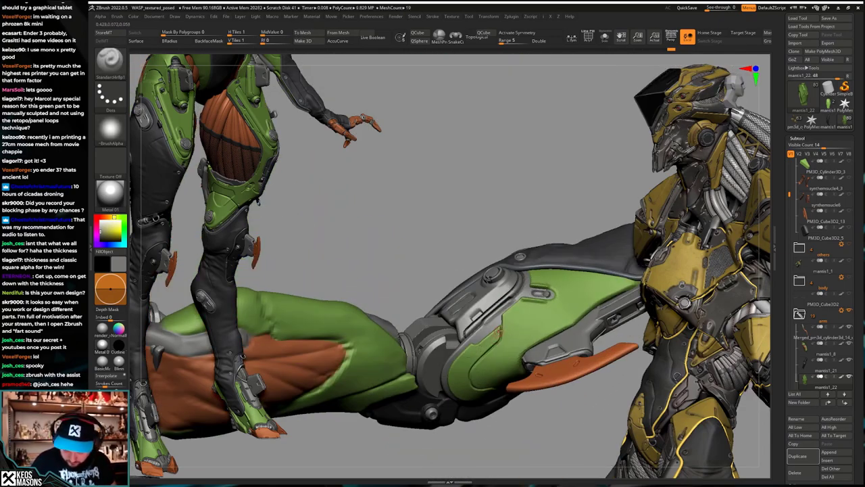
{"action": "mouse_move", "coordinate": [459, 366]}
{"action": "right_mouse_down"}
{"action": "mouse_move", "coordinate": [477, 333]}
{"action": "mouse_move", "coordinate": [450, 338]}
{"action": "mouse_move", "coordinate": [486, 330]}
{"action": "mouse_move", "coordinate": [517, 338]}
{"action": "mouse_move", "coordinate": [514, 366]}
{"action": "mouse_move", "coordinate": [483, 363]}
{"action": "mouse_move", "coordinate": [487, 336]}
{"action": "mouse_move", "coordinate": [524, 348]}
{"action": "right_mouse_up"}
Step: Switch to the TrimHole brush, adjust its size, and sink a narrow recess into the green armour's lower tip, undoing an unwanted attempt
{"action": "key", "text": "space"}
{"action": "key", "text": "b"}
{"action": "key", "text": "t"}
{"action": "key", "text": "h"}
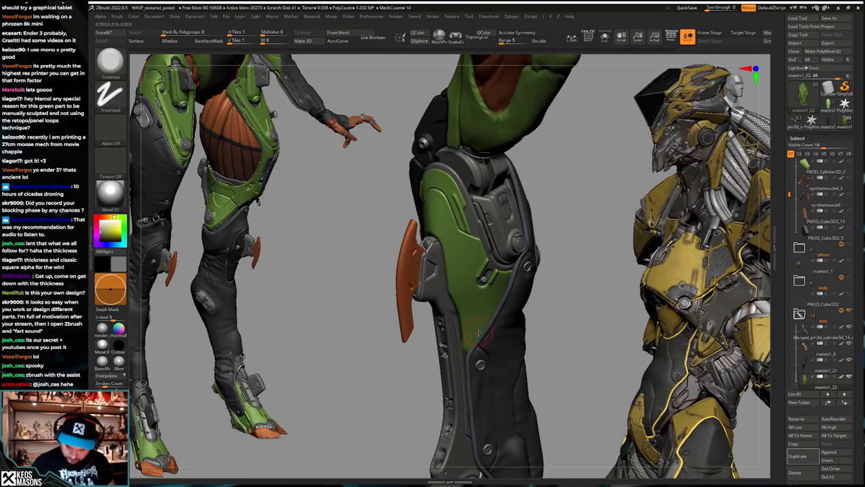
{"action": "key", "text": "alt+s"}
{"action": "right_click", "coordinate": [478, 332]}
{"action": "mouse_move", "coordinate": [478, 332]}
{"action": "right_mouse_down"}
{"action": "mouse_move", "coordinate": [494, 332]}
{"action": "mouse_move", "coordinate": [473, 332]}
{"action": "mouse_move", "coordinate": [474, 341]}
{"action": "mouse_move", "coordinate": [479, 323]}
{"action": "right_mouse_up"}
{"action": "key", "text": "alt+s"}
{"action": "key", "text": "ctrl+z"}
{"action": "key", "text": "alt+s"}
{"action": "key", "text": "alt+s"}
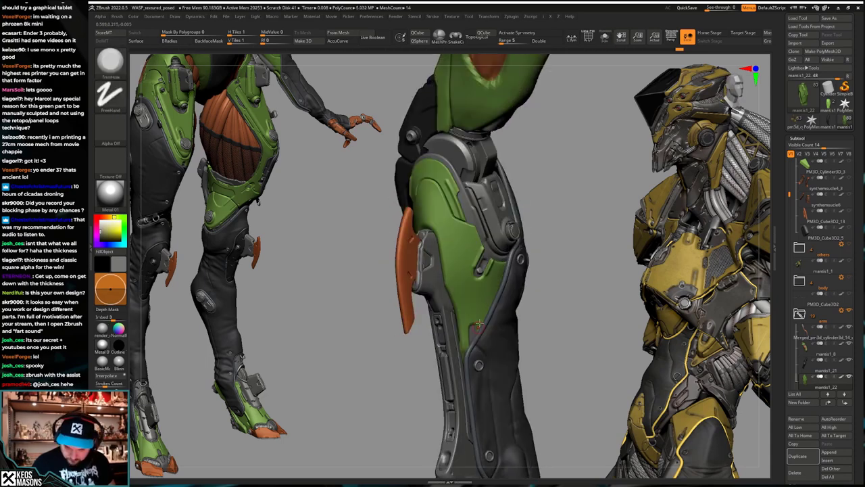
Step: Examine the green armour mantis1_22 in isolation from both sides, checking its lower tip
{"action": "key", "text": "shift+s"}
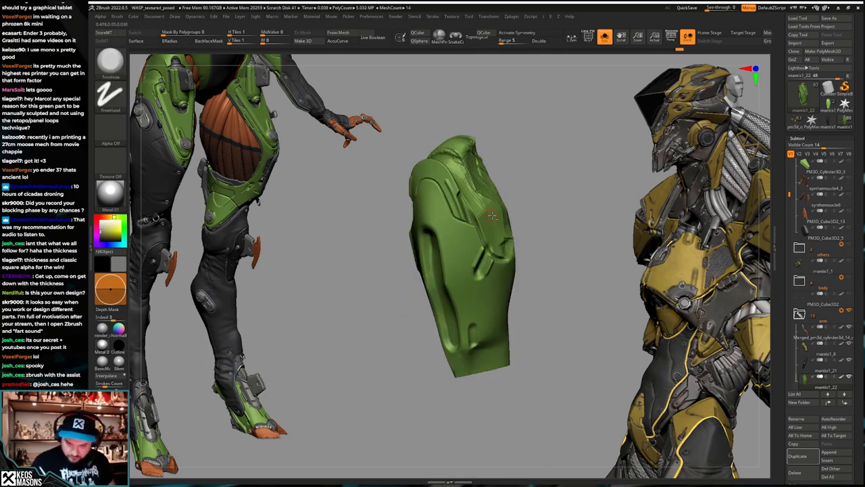
{"action": "key", "text": "shift+s"}
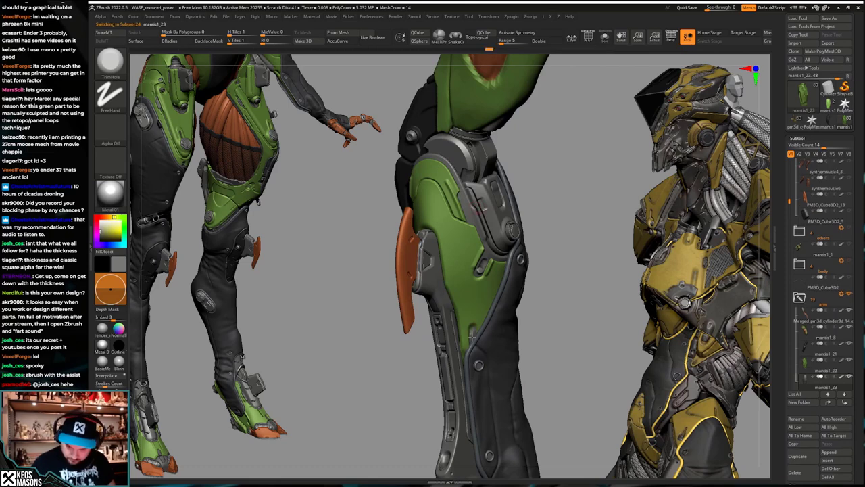
{"action": "right_click_drag", "start_coordinate": [474, 350], "coordinate": [468, 338]}
{"action": "mouse_move", "coordinate": [468, 338]}
{"action": "right_mouse_down"}
{"action": "mouse_move", "coordinate": [500, 336]}
{"action": "mouse_move", "coordinate": [465, 336]}
{"action": "right_mouse_up"}
{"action": "left_click", "coordinate": [464, 335], "text": "alt"}
{"action": "key", "text": "shift+s"}
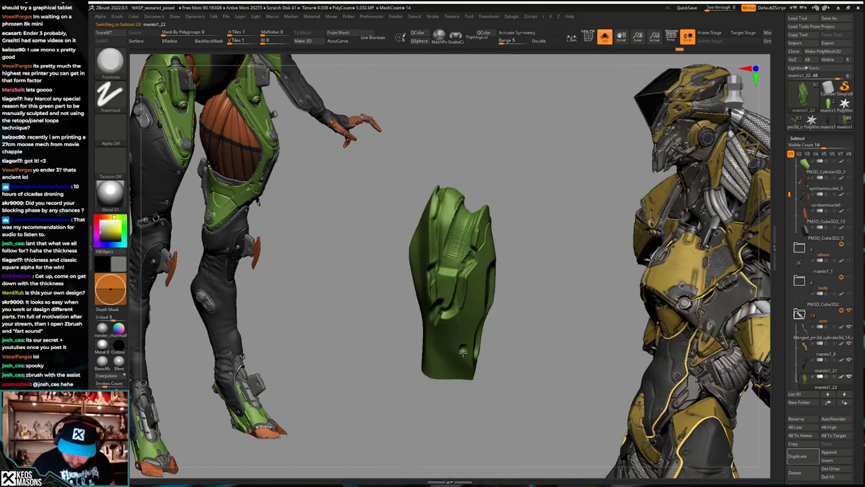
{"action": "key", "text": "shift+s"}
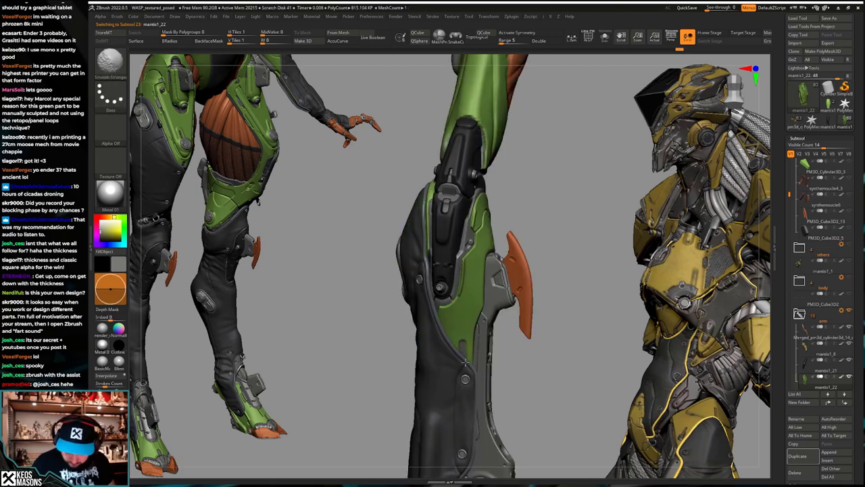
Step: Make the forearm shell mantis1_23 active and examine it in isolation and together with the surrounding arm parts
{"action": "left_click", "coordinate": [459, 250], "text": "alt"}
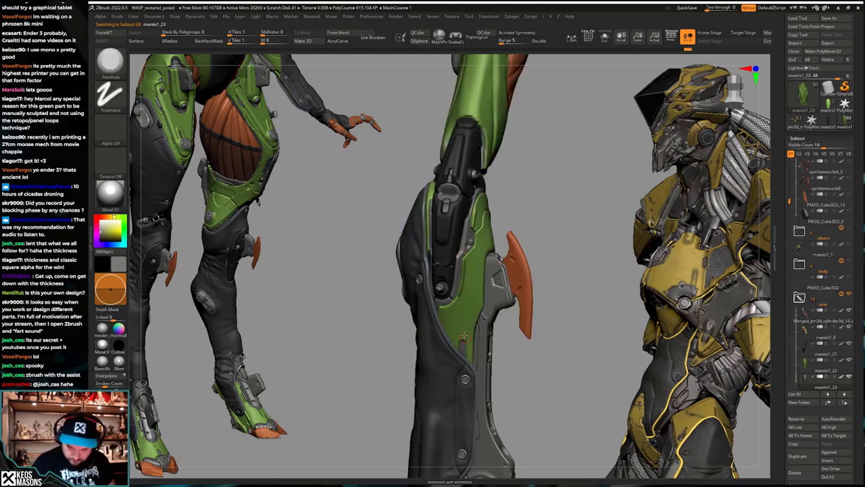
{"action": "key", "text": "shift+s"}
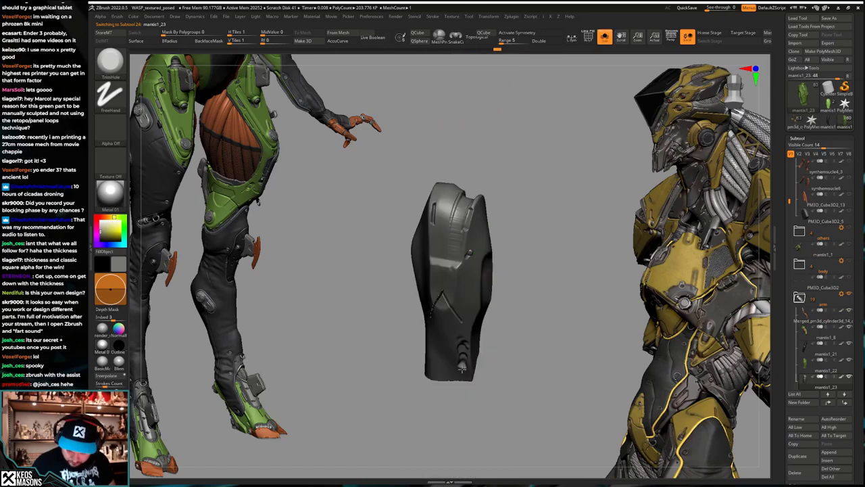
{"action": "key", "text": "shift+d"}
{"action": "right_click_drag", "start_coordinate": [462, 370], "coordinate": [505, 346]}
{"action": "key", "text": "shift+s"}
{"action": "right_click_drag", "start_coordinate": [446, 348], "coordinate": [503, 331]}
{"action": "mouse_move", "coordinate": [504, 333]}
{"action": "left_mouse_down"}
{"action": "mouse_move", "coordinate": [488, 327]}
{"action": "mouse_move", "coordinate": [531, 352]}
{"action": "mouse_move", "coordinate": [525, 347]}
{"action": "left_mouse_up"}
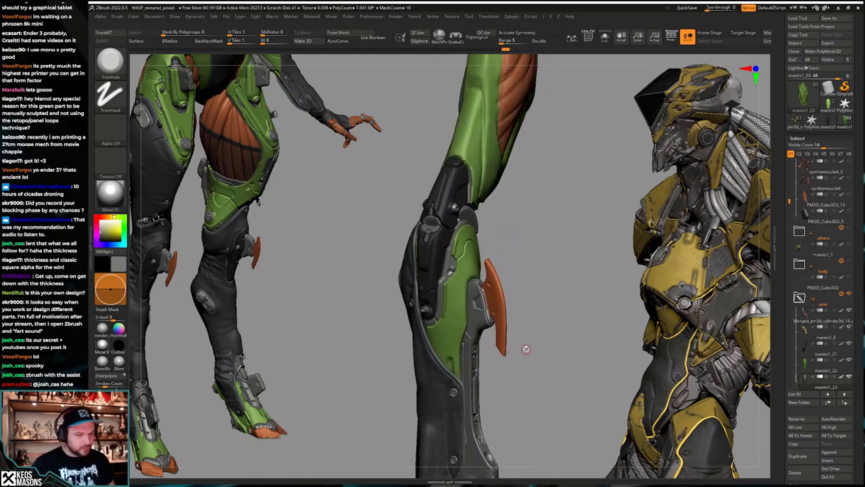
Step: Select the Str_Alpha brush with the rounded-bar alpha Image1 for stamping detail on the forearm
{"action": "key", "text": "space"}
{"action": "left_click", "coordinate": [501, 333]}
{"action": "key", "text": "F4"}
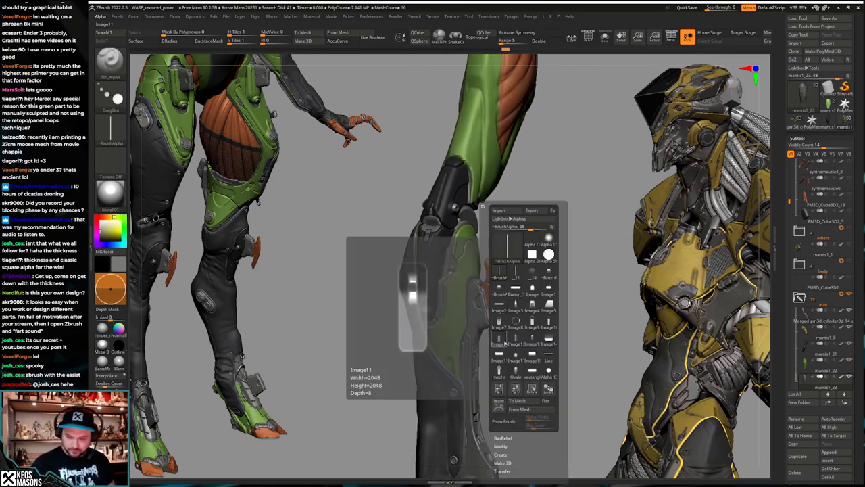
{"action": "left_click", "coordinate": [552, 287]}
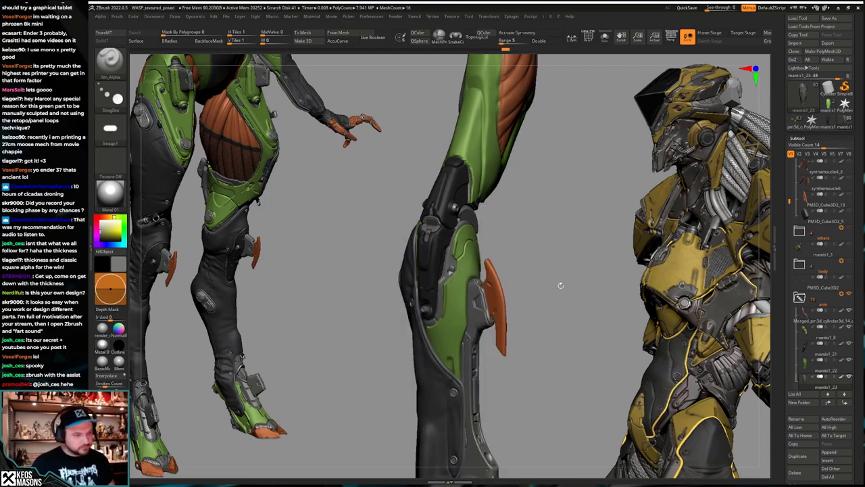
{"action": "right_click_drag", "start_coordinate": [560, 286], "coordinate": [554, 312], "text": "ctrl"}
{"action": "right_click", "coordinate": [462, 330]}
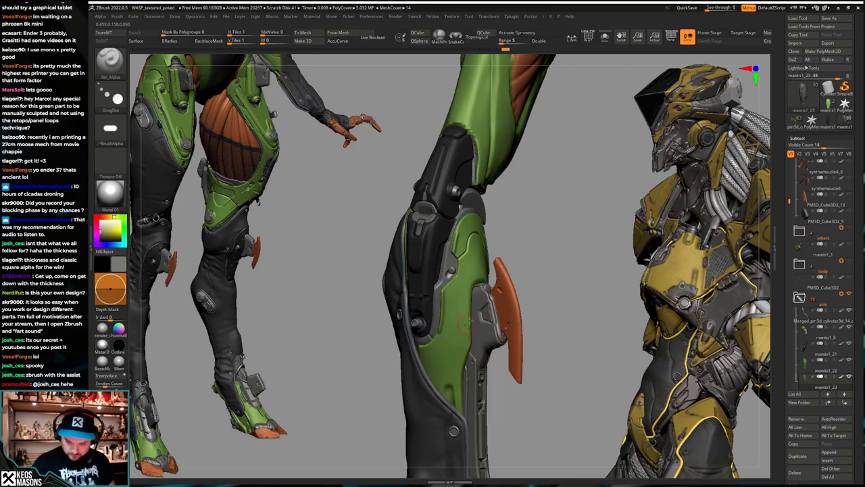
Step: Switch back to the green forearm armour mantis1_22 and examine the arm from several angles
{"action": "key", "text": "alt+s"}
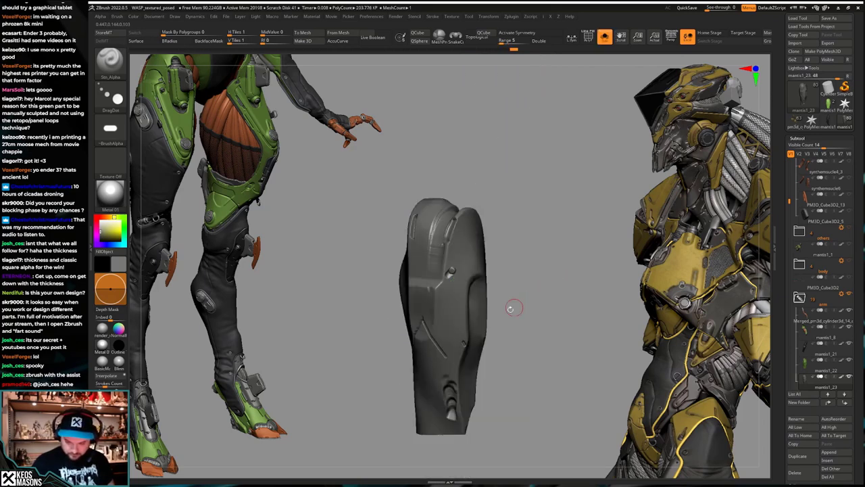
{"action": "key", "text": "alt+s"}
{"action": "key", "text": "ctrl+shift+d"}
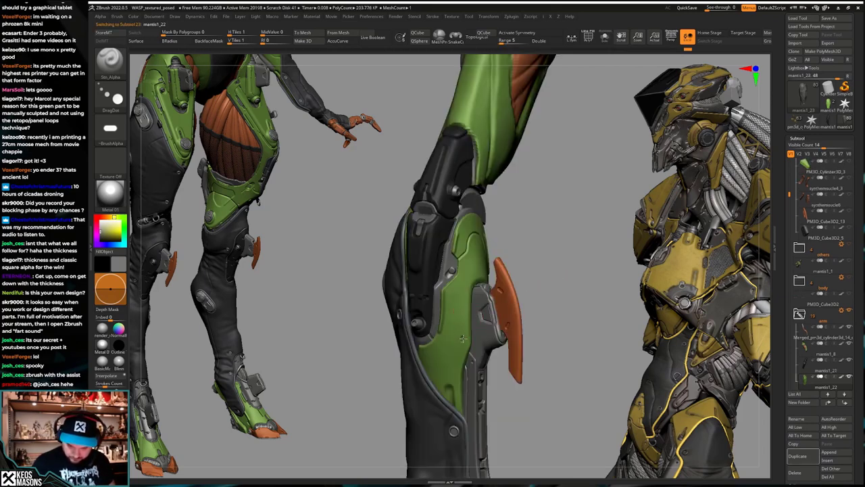
{"action": "key", "text": "ctrl+d"}
{"action": "left_click_drag", "start_coordinate": [587, 318], "coordinate": [546, 315]}
{"action": "key", "text": "space"}
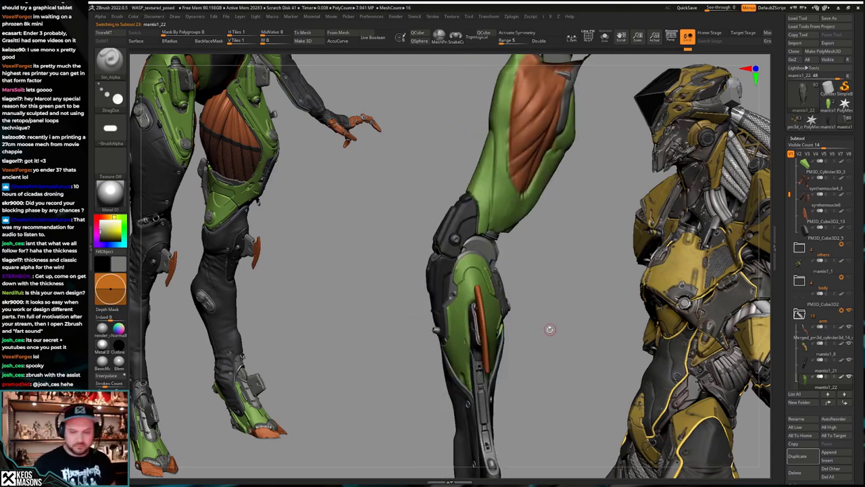
{"action": "left_click_drag", "start_coordinate": [550, 329], "coordinate": [605, 288]}
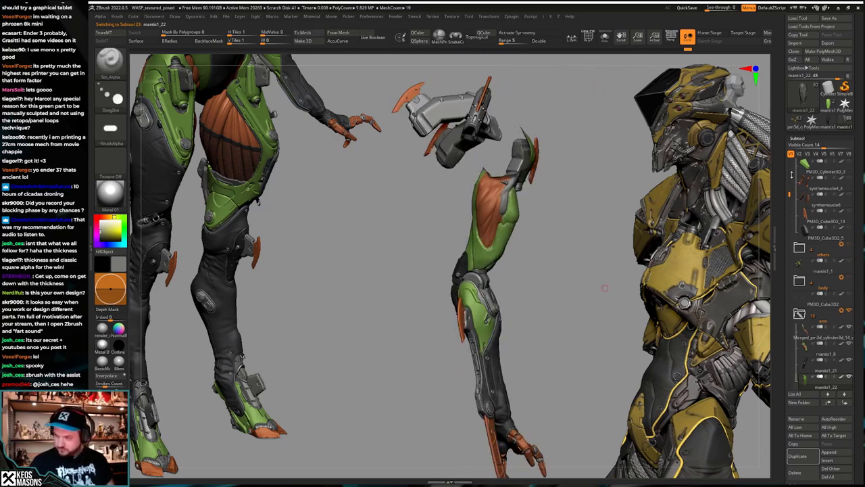
Step: Make the green leg armour mantis1_9 active and try stamping a short rounded slot beside the existing one
{"action": "left_click_drag", "start_coordinate": [789, 194], "coordinate": [789, 317]}
{"action": "left_click", "coordinate": [849, 329]}
{"action": "left_click_drag", "start_coordinate": [614, 359], "coordinate": [472, 336]}
{"action": "right_click_drag", "start_coordinate": [439, 363], "coordinate": [400, 359], "text": "ctrl"}
{"action": "key", "text": "ctrl+z"}
{"action": "key", "text": "ctrl+z"}
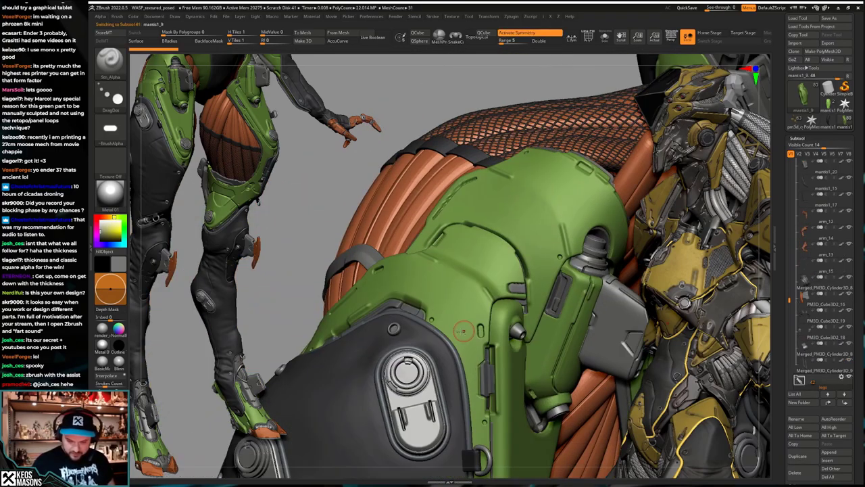
{"action": "key", "text": "space"}
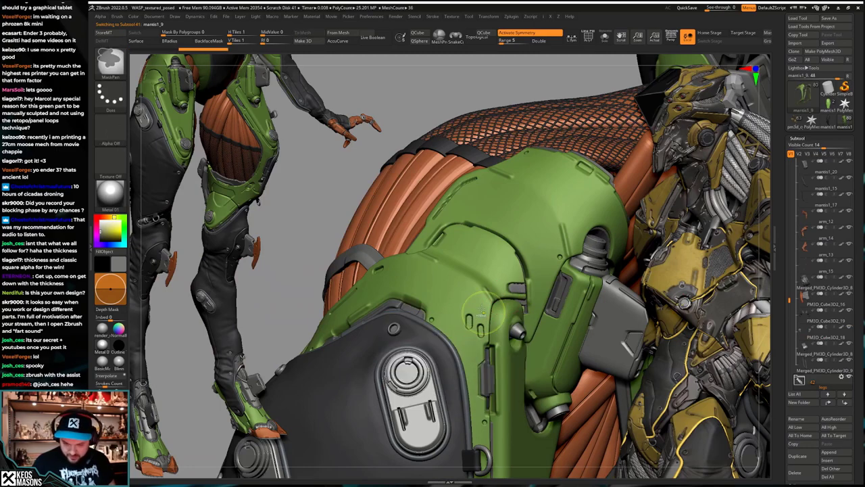
{"action": "key", "text": "space"}
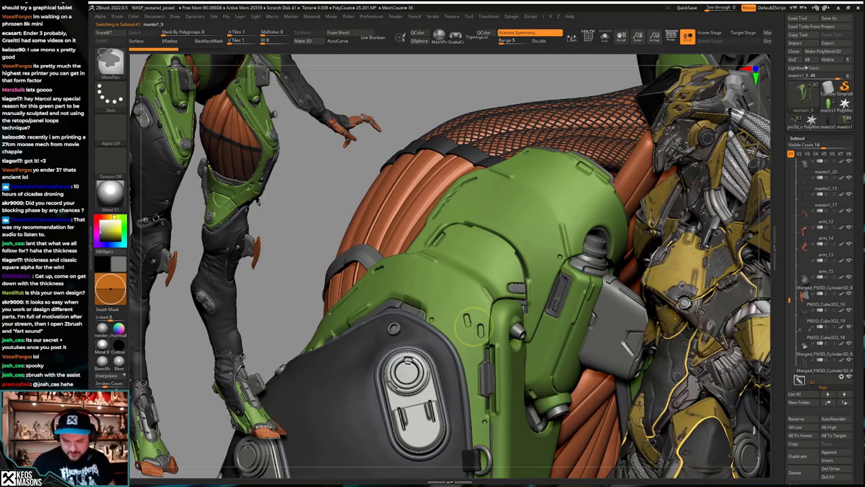
{"action": "right_click_drag", "start_coordinate": [463, 324], "coordinate": [529, 370], "text": "ctrl"}
{"action": "key", "text": "ctrl+z"}
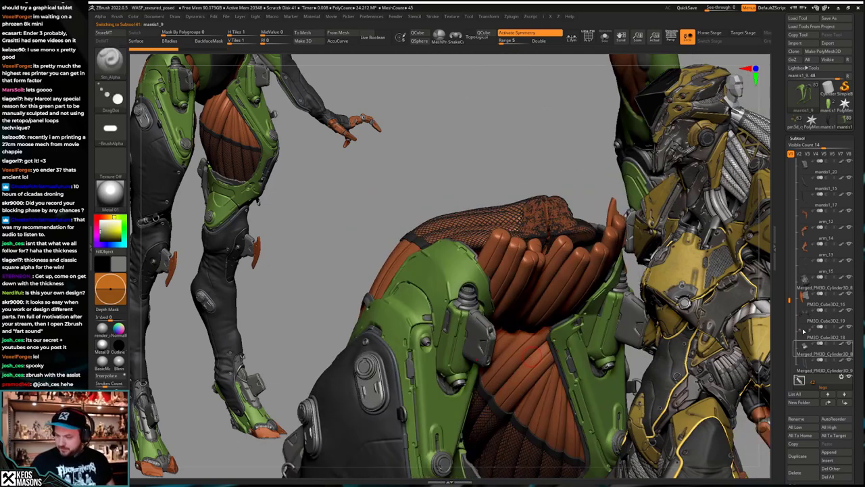
Step: Undo the stamping attempts on the leg armour and make the forearm armour mantis1_22 active again
{"action": "key", "text": "ctrl+z"}
{"action": "key", "text": "ctrl+z"}
{"action": "key", "text": "ctrl+z"}
{"action": "key", "text": "ctrl+z"}
{"action": "key", "text": "ctrl+z"}
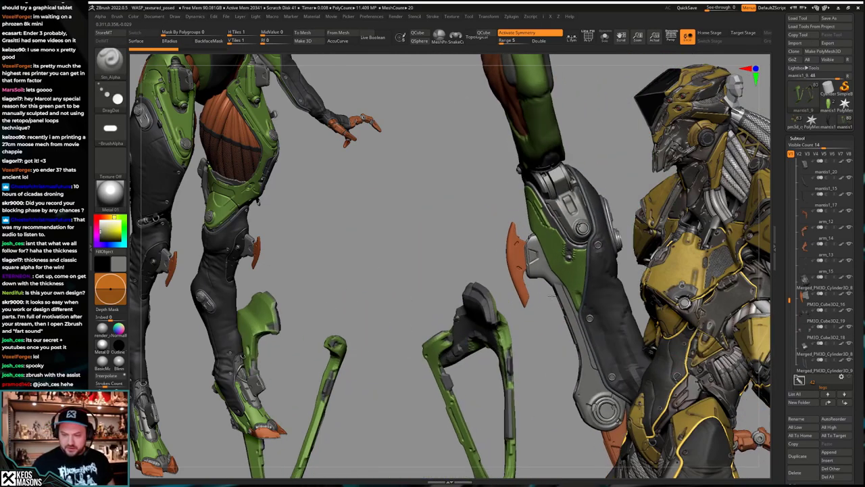
{"action": "key", "text": "ctrl+z"}
{"action": "key", "text": "ctrl+z"}
{"action": "key", "text": "ctrl+z"}
{"action": "key", "text": "ctrl+z"}
{"action": "key", "text": "ctrl+z"}
{"action": "key", "text": "ctrl+z"}
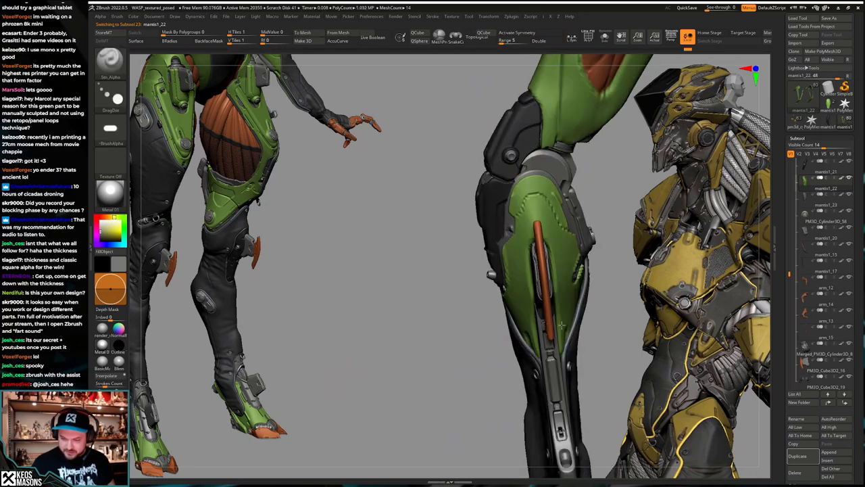
Step: Isolate the forearm armour and try stamping a small rounded slot inside the recess near its lower end
{"action": "key", "text": "ctrl+z"}
{"action": "key", "text": "ctrl+z"}
{"action": "key", "text": "ctrl+z"}
{"action": "key", "text": "ctrl+z"}
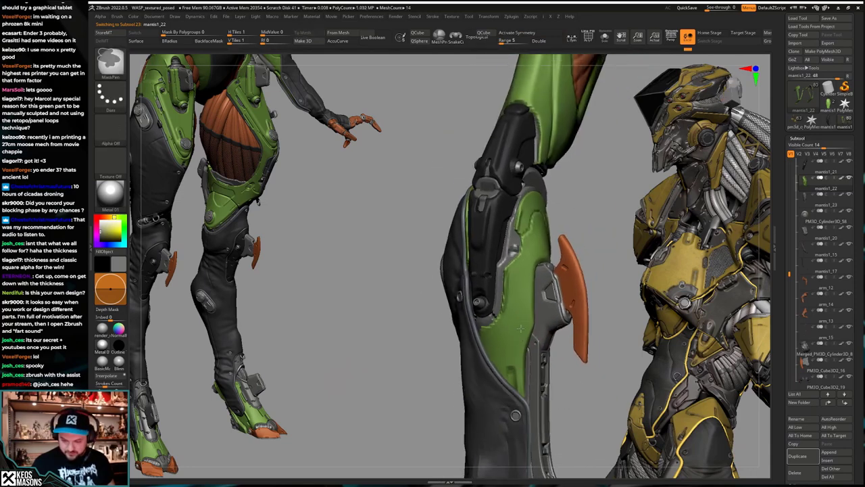
{"action": "key", "text": "ctrl+z"}
{"action": "key", "text": "ctrl+z"}
{"action": "key", "text": "ctrl+z"}
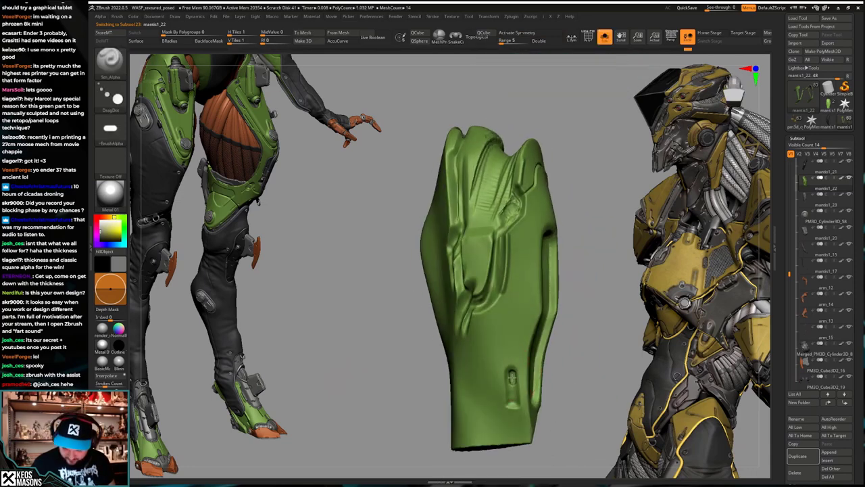
Step: Try the rounded slot stamp in the lower recess on the armour's opposite side, undoing the unwanted placements
{"action": "key", "text": "shift+s"}
{"action": "left_click_drag", "start_coordinate": [575, 358], "coordinate": [486, 372]}
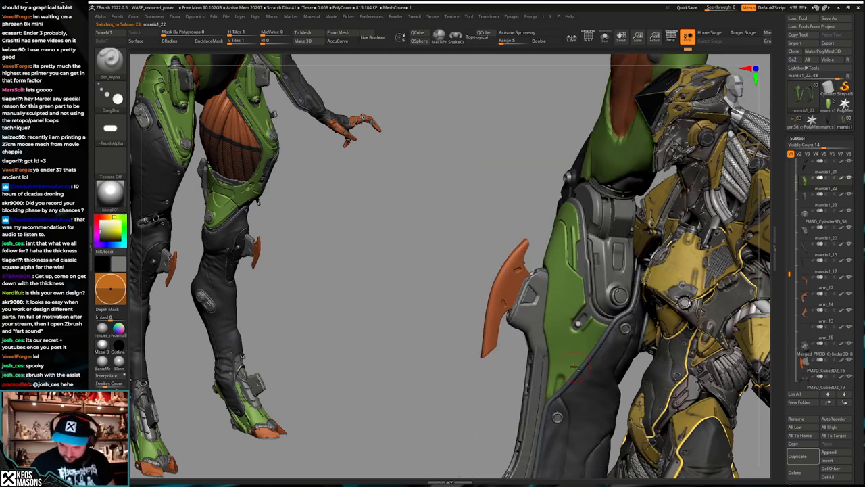
{"action": "key", "text": "shift+s"}
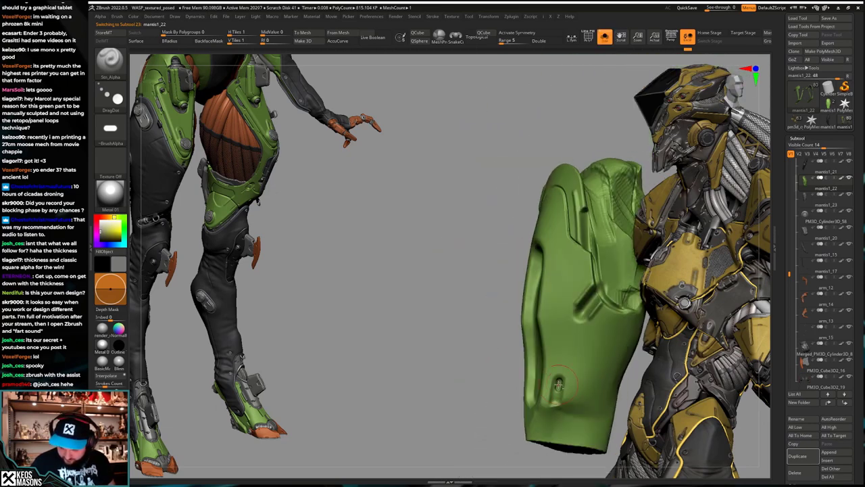
{"action": "key", "text": "ctrl+z"}
{"action": "key", "text": "ctrl+z"}
{"action": "key", "text": "ctrl+z"}
{"action": "key", "text": "ctrl+z"}
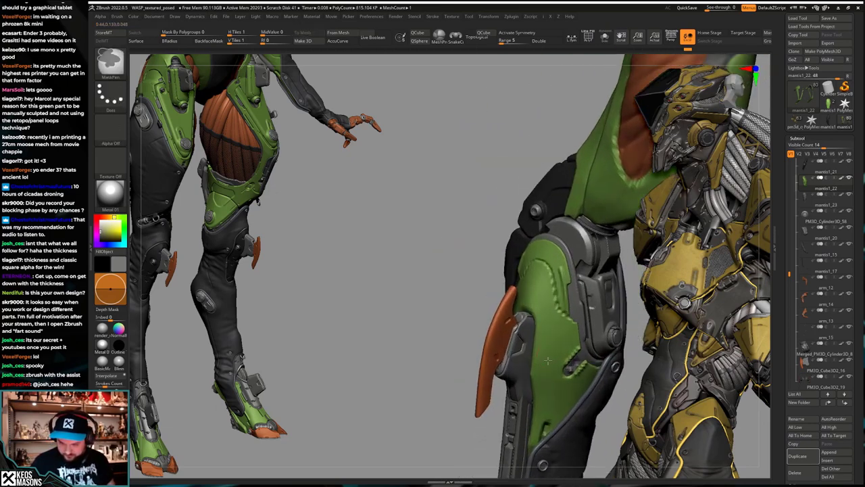
Step: Stamp a small rounded slot on the armour's flank between the blade mount and the side notch, undoing unwanted placements
{"action": "key", "text": "ctrl+z"}
{"action": "key", "text": "ctrl+z"}
{"action": "key", "text": "ctrl+z"}
{"action": "key", "text": "ctrl+z"}
{"action": "key", "text": "ctrl+z"}
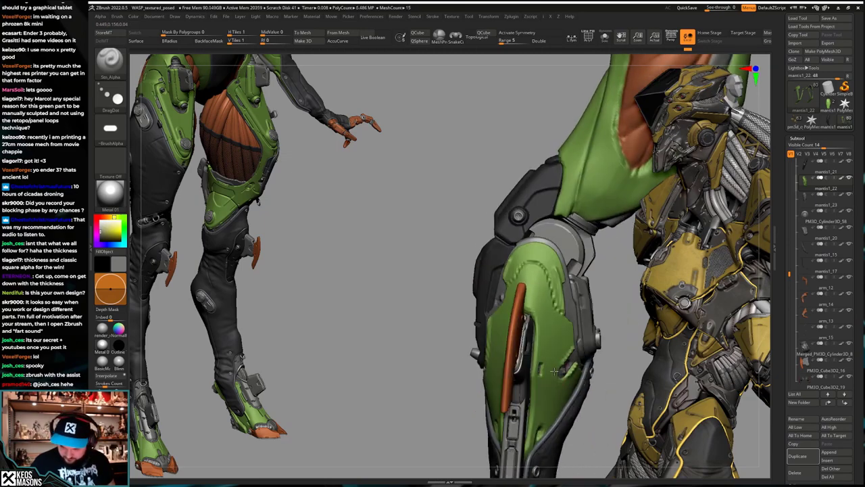
{"action": "key", "text": "ctrl+z"}
{"action": "key", "text": "ctrl+z"}
{"action": "key", "text": "ctrl+z"}
{"action": "key", "text": "ctrl+z"}
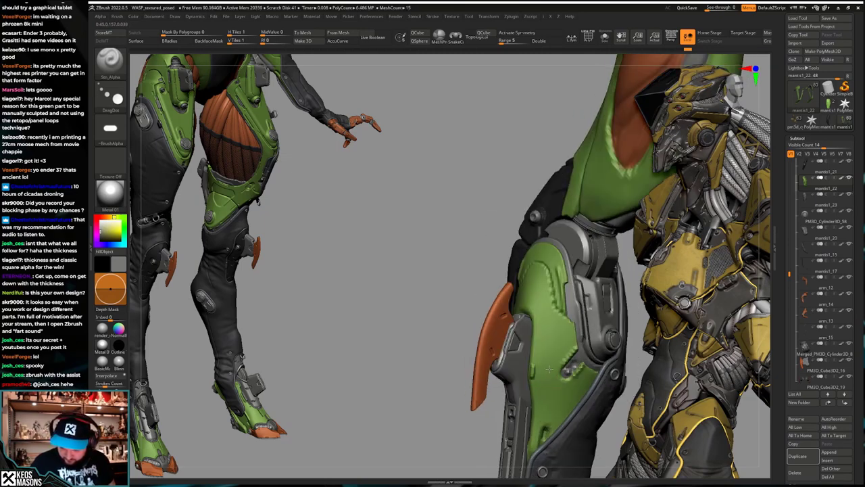
Step: Switch to the StandardHrBp1 brush and sculpt and smooth the armour surface beside the orange blade, undoing unwanted strokes
{"action": "key", "text": "space"}
{"action": "left_click", "coordinate": [538, 267]}
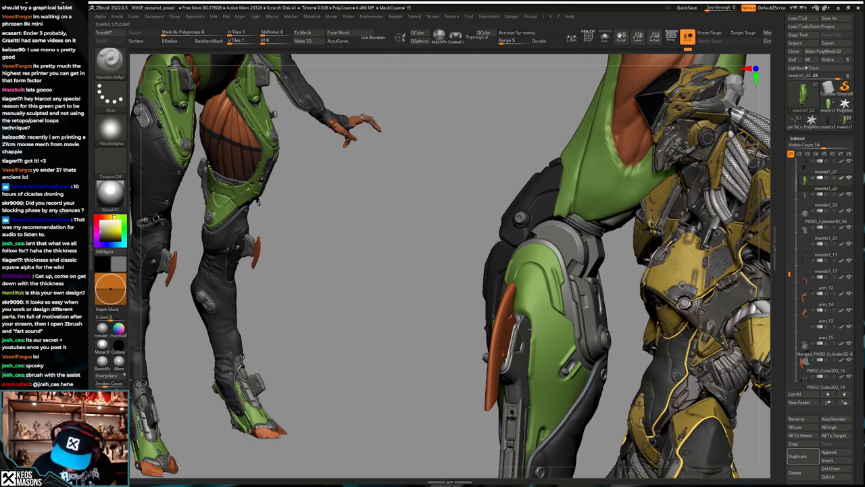
{"action": "mouse_move", "coordinate": [531, 330]}
{"action": "right_mouse_down"}
{"action": "mouse_move", "coordinate": [546, 338]}
{"action": "mouse_move", "coordinate": [533, 346]}
{"action": "right_mouse_up"}
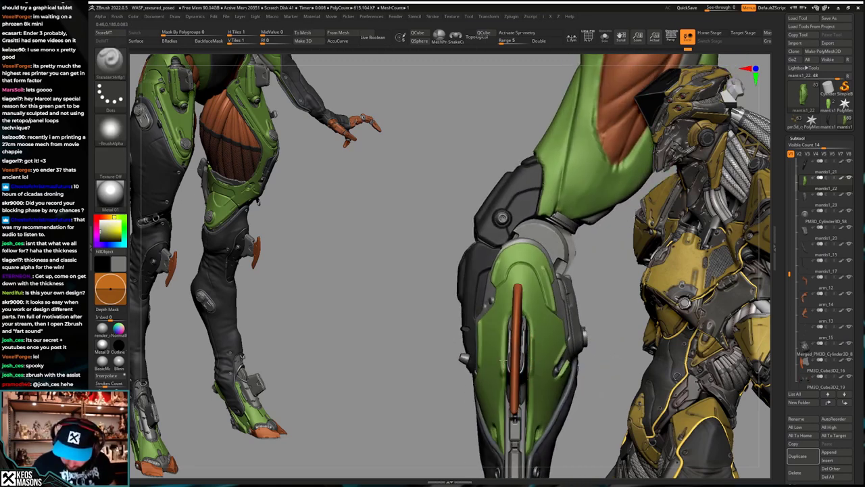
{"action": "mouse_move", "coordinate": [505, 330]}
{"action": "right_mouse_down"}
{"action": "mouse_move", "coordinate": [536, 334]}
{"action": "mouse_move", "coordinate": [505, 342]}
{"action": "right_mouse_up"}
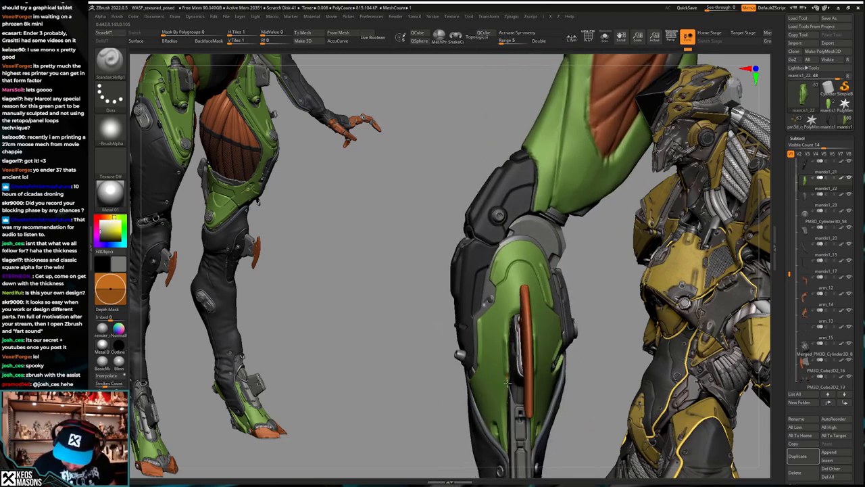
{"action": "key", "text": "shift"}
{"action": "mouse_move", "coordinate": [504, 351]}
{"action": "right_mouse_down"}
{"action": "mouse_move", "coordinate": [538, 343]}
{"action": "mouse_move", "coordinate": [507, 337]}
{"action": "right_mouse_up"}
{"action": "key", "text": "shift"}
{"action": "mouse_move", "coordinate": [503, 375]}
{"action": "right_mouse_down"}
{"action": "mouse_move", "coordinate": [532, 371]}
{"action": "mouse_move", "coordinate": [498, 360]}
{"action": "right_mouse_up"}
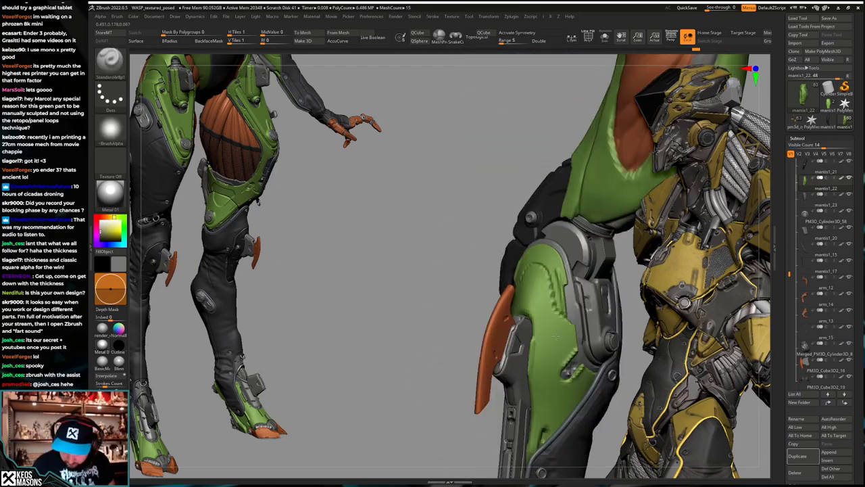
{"action": "key", "text": "shift"}
{"action": "key", "text": "ctrl+z"}
{"action": "key", "text": "ctrl+z"}
{"action": "key", "text": "ctrl+z"}
{"action": "key", "text": "ctrl+z"}
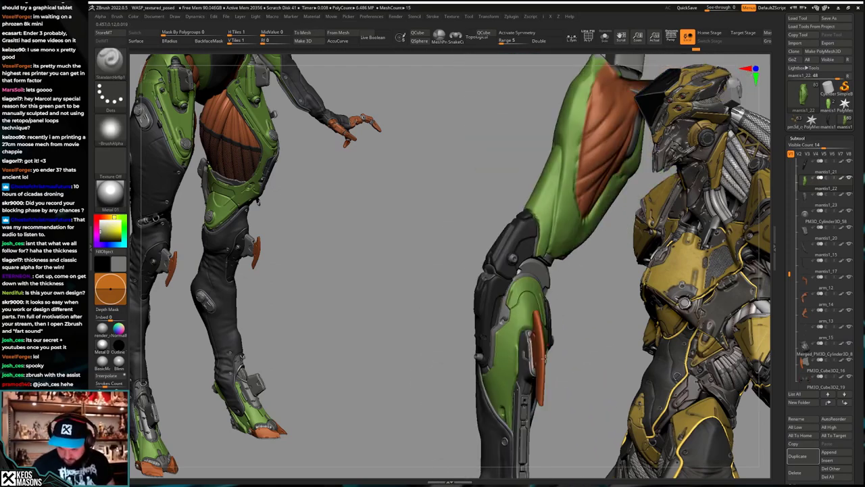
{"action": "key", "text": "ctrl+z"}
{"action": "key", "text": "ctrl+z"}
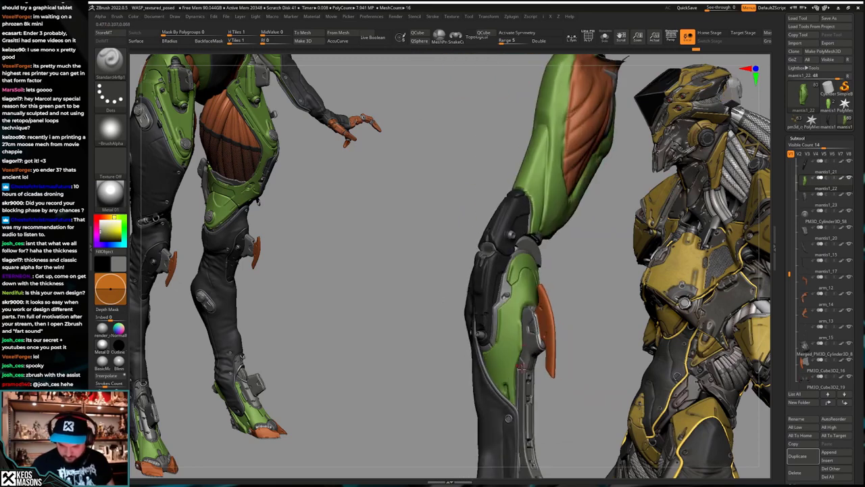
Step: Set up the Str_Alpha brush with the thin line alpha 11 for stamping on the isolated green armour
{"action": "mouse_move", "coordinate": [523, 346]}
{"action": "right_mouse_down"}
{"action": "mouse_move", "coordinate": [507, 354]}
{"action": "mouse_move", "coordinate": [525, 357]}
{"action": "right_mouse_up"}
{"action": "key", "text": "space"}
{"action": "left_click", "coordinate": [498, 252]}
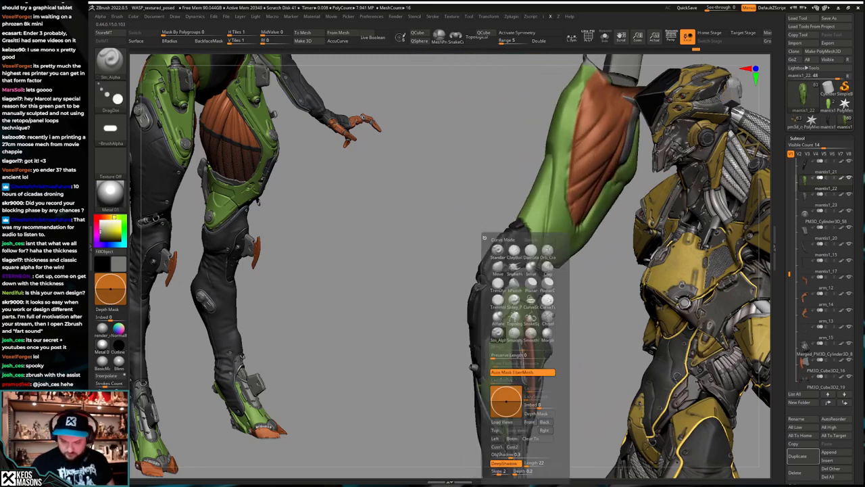
{"action": "right_click_drag", "start_coordinate": [525, 323], "coordinate": [539, 328]}
{"action": "key", "text": "ctrl+z"}
{"action": "key", "text": "ctrl+z"}
{"action": "key", "text": "ctrl+z"}
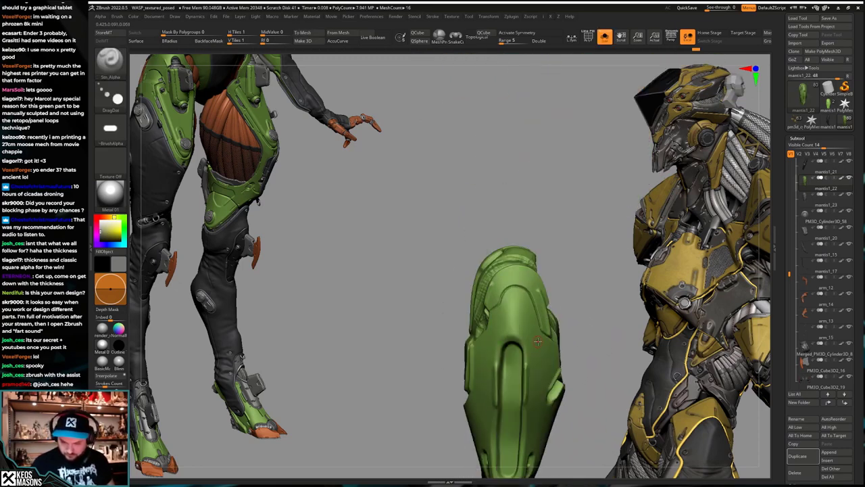
{"action": "key", "text": "b"}
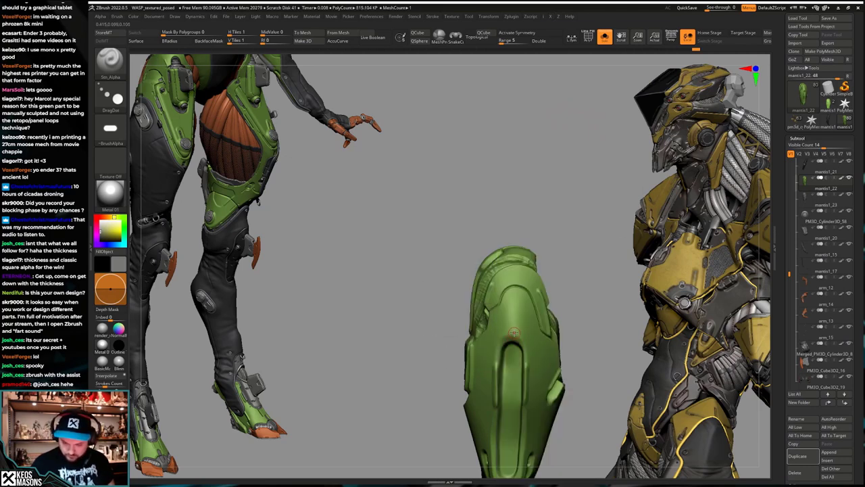
{"action": "key", "text": "a"}
{"action": "key", "text": "space"}
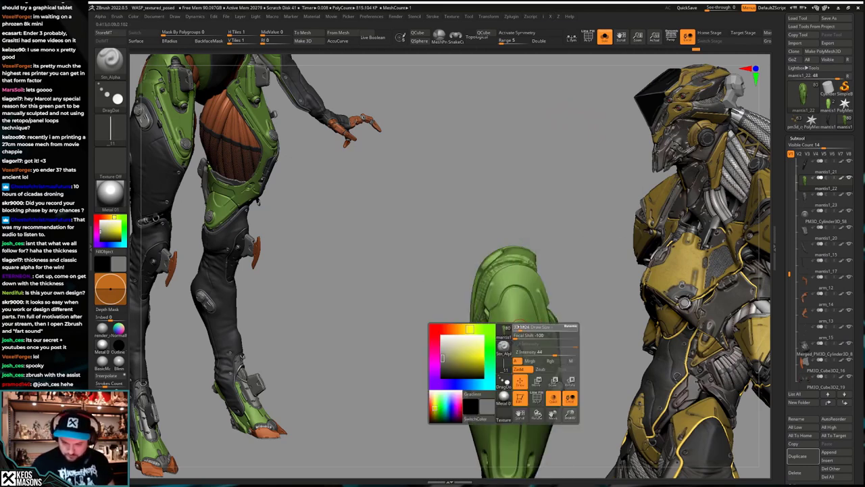
Step: Try stamping a thin lengthwise groove above the armour's central slot at different brush sizes, undoing each attempt
{"action": "mouse_move", "coordinate": [512, 336]}
{"action": "left_mouse_down"}
{"action": "mouse_move", "coordinate": [513, 329]}
{"action": "mouse_move", "coordinate": [538, 335]}
{"action": "mouse_move", "coordinate": [516, 321]}
{"action": "mouse_move", "coordinate": [528, 321]}
{"action": "left_mouse_up"}
{"action": "key", "text": "space"}
{"action": "key", "text": "ctrl+z"}
{"action": "key", "text": "space"}
{"action": "left_click_drag", "start_coordinate": [513, 320], "coordinate": [512, 312]}
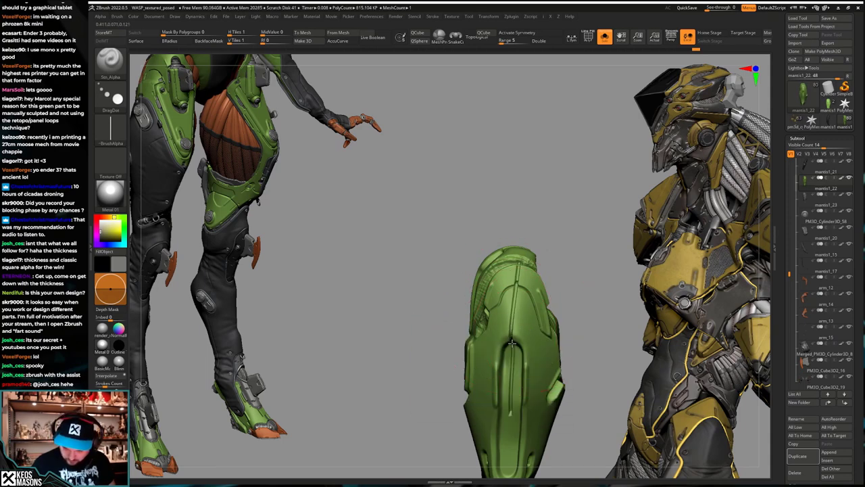
{"action": "right_click_drag", "start_coordinate": [511, 346], "coordinate": [513, 337]}
{"action": "key", "text": "ctrl+z"}
{"action": "key", "text": "space"}
{"action": "left_click_drag", "start_coordinate": [518, 333], "coordinate": [514, 333]}
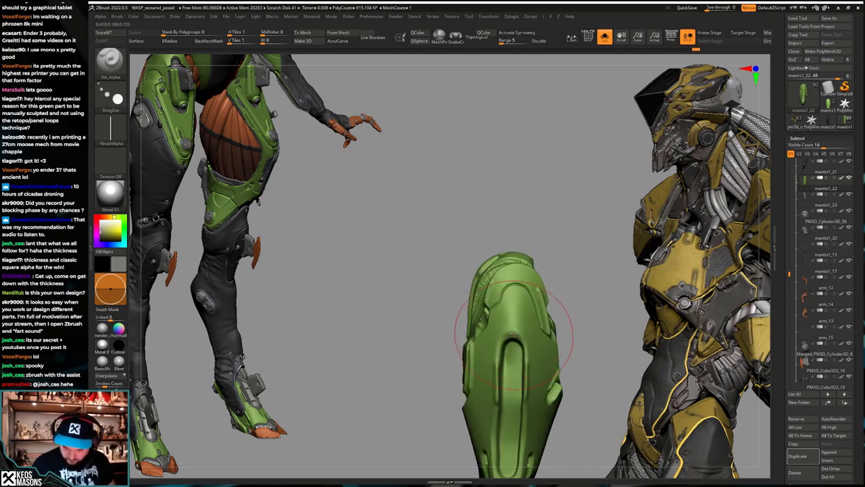
{"action": "right_click_drag", "start_coordinate": [512, 331], "coordinate": [515, 321]}
{"action": "key", "text": "ctrl+z"}
Step: Mask the armour's raised upper rim and try stamping the thin groove between it and the central slot
{"action": "left_click_drag", "start_coordinate": [516, 283], "coordinate": [517, 275], "text": "ctrl"}
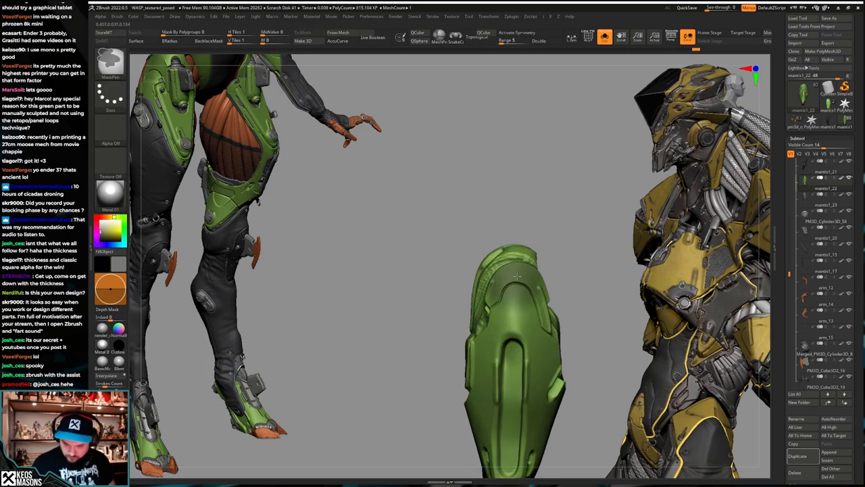
{"action": "left_click_drag", "start_coordinate": [514, 314], "coordinate": [513, 329]}
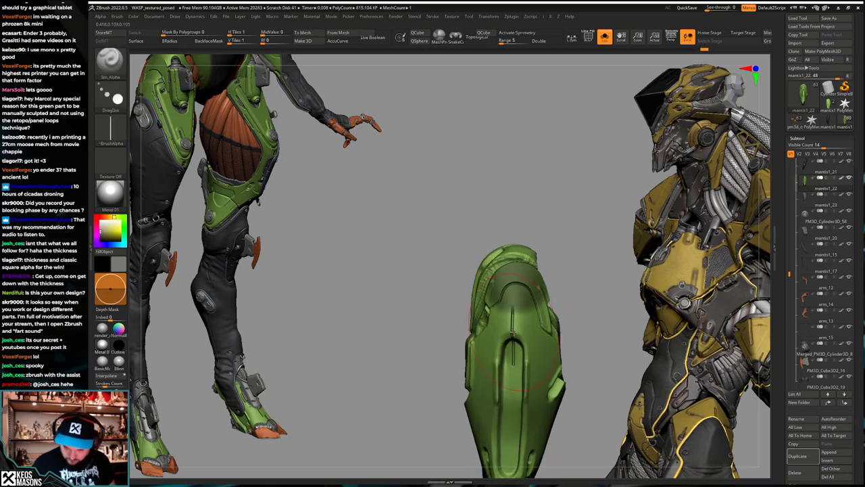
{"action": "mouse_move", "coordinate": [512, 334]}
{"action": "right_mouse_down"}
{"action": "mouse_move", "coordinate": [544, 295]}
{"action": "mouse_move", "coordinate": [531, 331]}
{"action": "mouse_move", "coordinate": [539, 350]}
{"action": "mouse_move", "coordinate": [492, 313]}
{"action": "right_mouse_up"}
{"action": "key", "text": "alt+s"}
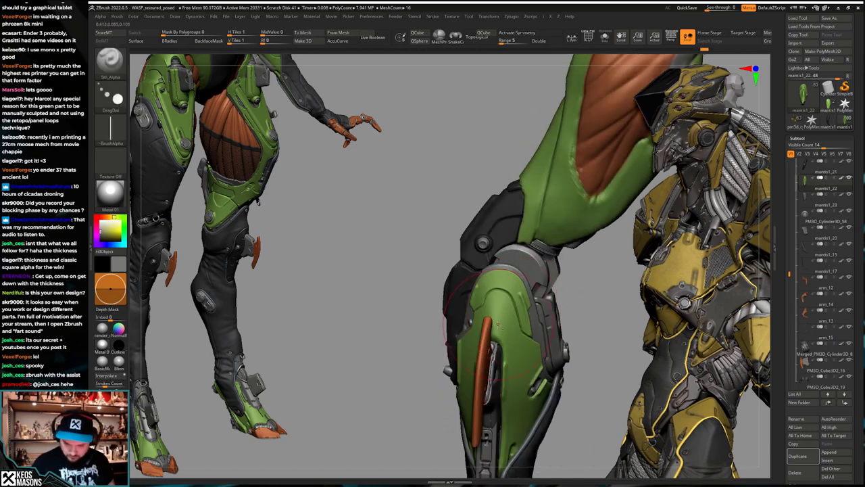
Step: Mask everything except the ridge above the central slot and carve a narrow groove there with the Orb_Cracks brush
{"action": "left_click", "coordinate": [498, 325], "text": "ctrl+shift"}
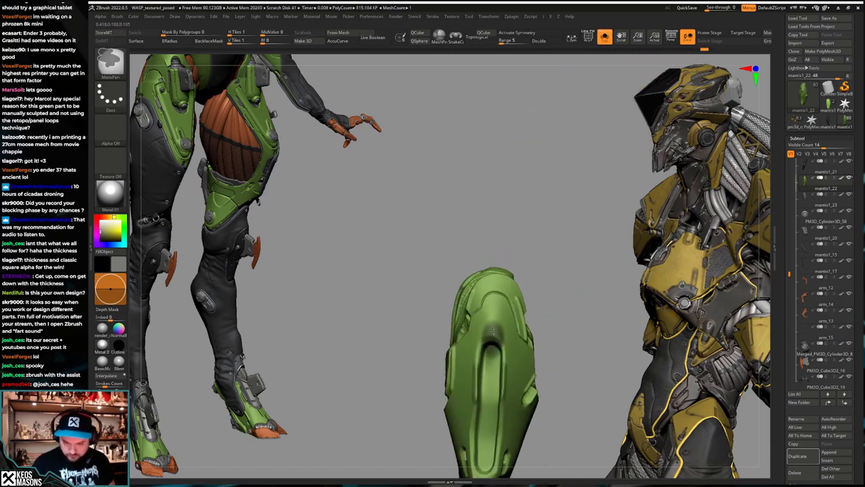
{"action": "left_click", "coordinate": [548, 299], "text": "ctrl"}
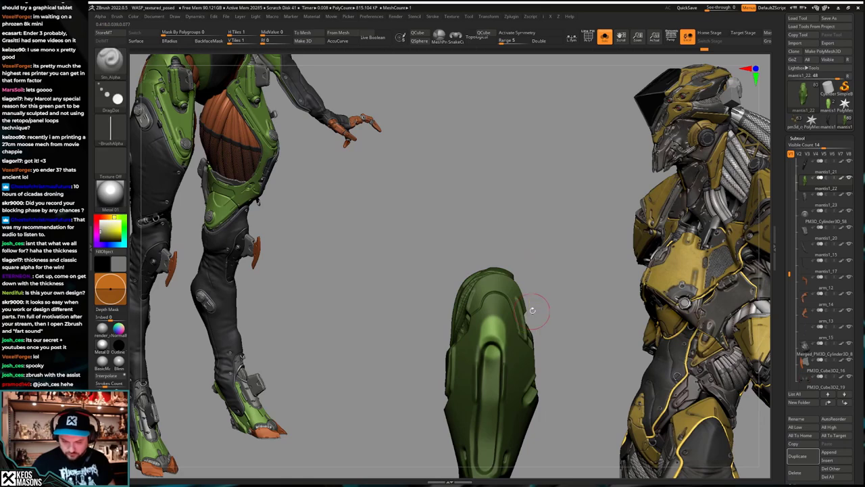
{"action": "key", "text": "space"}
{"action": "left_click", "coordinate": [559, 252]}
{"action": "key", "text": "space"}
{"action": "left_click_drag", "start_coordinate": [498, 319], "coordinate": [493, 318]}
{"action": "right_click_drag", "start_coordinate": [493, 312], "coordinate": [494, 319], "text": "ctrl"}
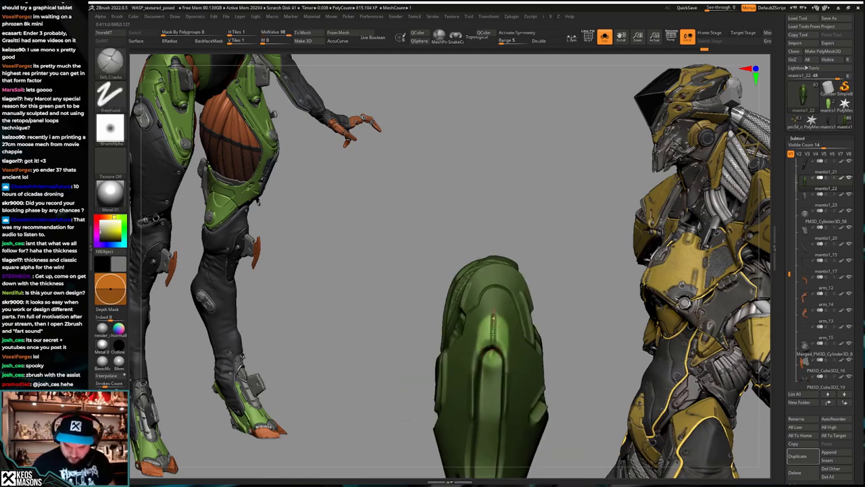
Step: Extend the carved groove down to the top of the armour's central slot, clear the mask and show the whole arm again
{"action": "mouse_move", "coordinate": [492, 351]}
{"action": "right_mouse_down"}
{"action": "mouse_move", "coordinate": [540, 325]}
{"action": "mouse_move", "coordinate": [493, 327]}
{"action": "right_mouse_up"}
{"action": "key", "text": "ctrl+z"}
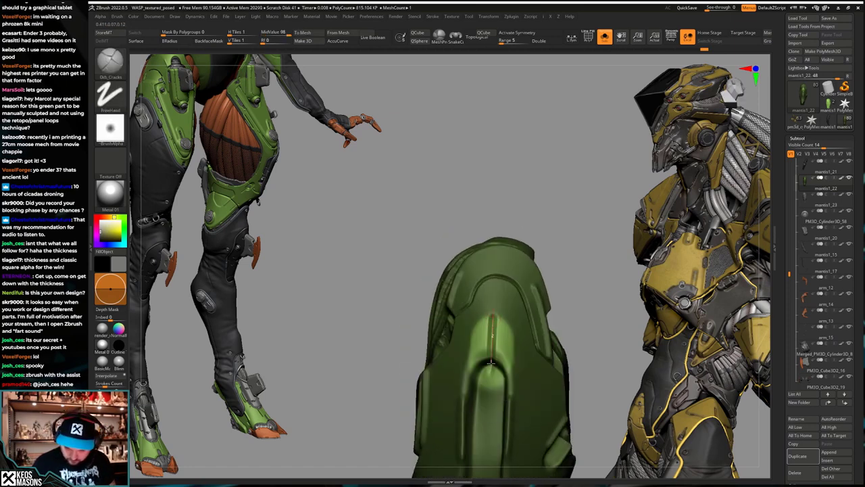
{"action": "left_click_drag", "start_coordinate": [491, 363], "coordinate": [491, 370]}
{"action": "right_click_drag", "start_coordinate": [501, 351], "coordinate": [504, 325], "text": "ctrl"}
{"action": "left_click_drag", "start_coordinate": [551, 290], "coordinate": [560, 307], "text": "ctrl"}
{"action": "right_click_drag", "start_coordinate": [560, 307], "coordinate": [554, 321]}
{"action": "key", "text": "alt+s"}
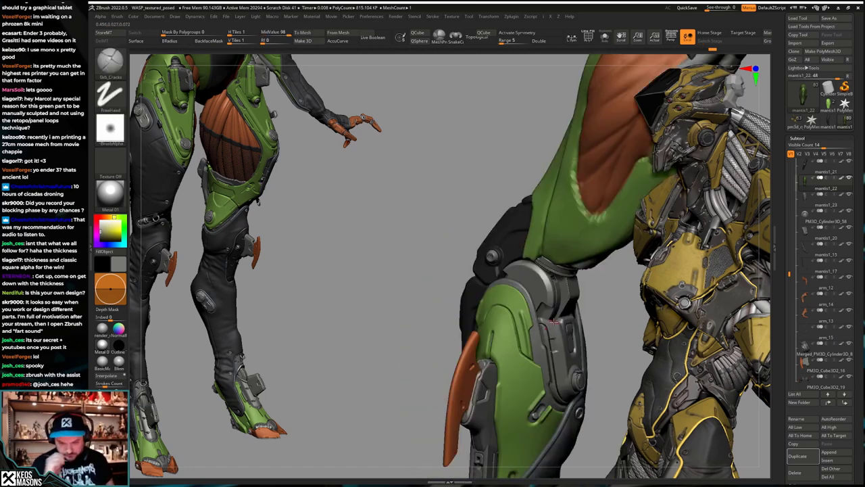
Step: Examine the new groove and the surrounding elbow and forearm armour from several sides
{"action": "key", "text": "ctrl+z"}
{"action": "key", "text": "ctrl+z"}
{"action": "key", "text": "ctrl+z"}
{"action": "key", "text": "ctrl+z"}
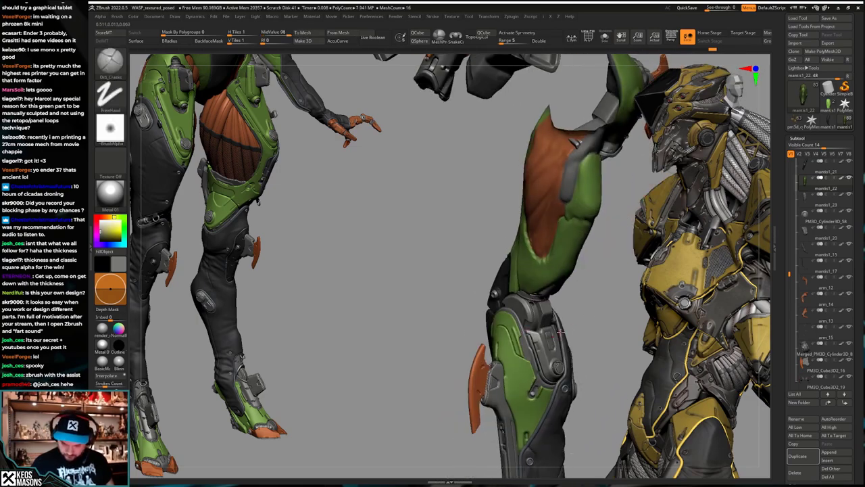
{"action": "right_click_drag", "start_coordinate": [560, 331], "coordinate": [531, 335]}
{"action": "right_click_drag", "start_coordinate": [531, 334], "coordinate": [520, 361], "text": "ctrl"}
{"action": "left_click", "coordinate": [486, 367], "text": "alt"}
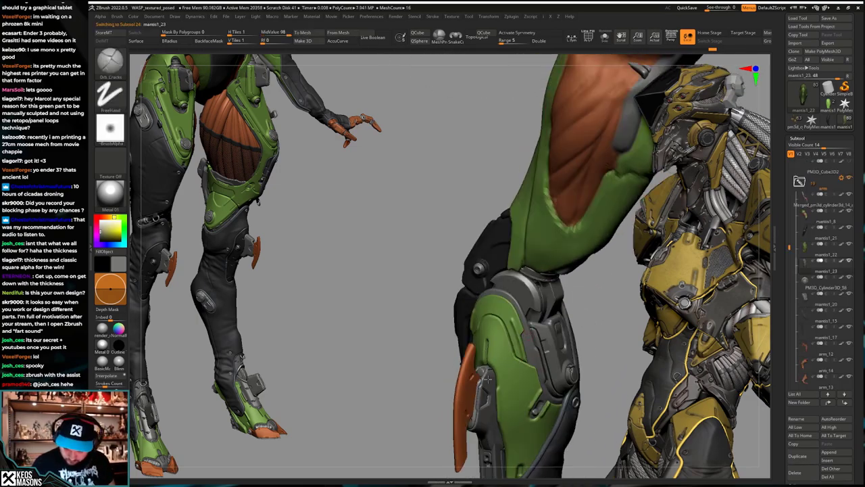
{"action": "key", "text": "ctrl+z"}
{"action": "key", "text": "ctrl+z"}
{"action": "key", "text": "ctrl+z"}
{"action": "key", "text": "ctrl+z"}
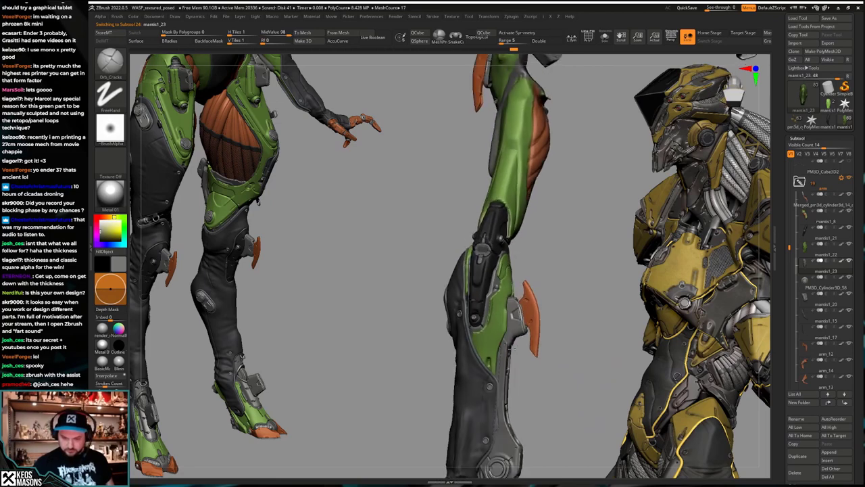
{"action": "key", "text": "ctrl+z"}
{"action": "key", "text": "ctrl+z"}
{"action": "key", "text": "ctrl+z"}
{"action": "key", "text": "ctrl+z"}
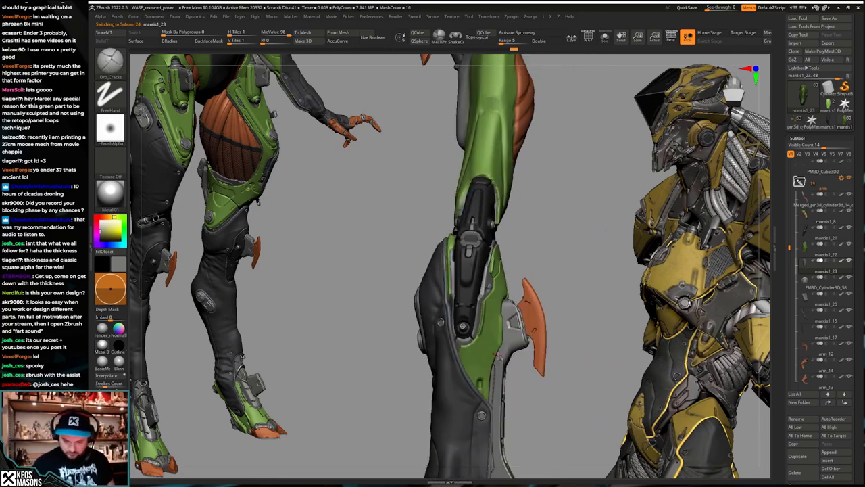
{"action": "right_click_drag", "start_coordinate": [497, 355], "coordinate": [500, 357]}
Step: Set up the Str_Alpha brush with the DragDot stroke and the round Alpha 13
{"action": "key", "text": "space"}
{"action": "left_click", "coordinate": [504, 297]}
{"action": "key", "text": "F4"}
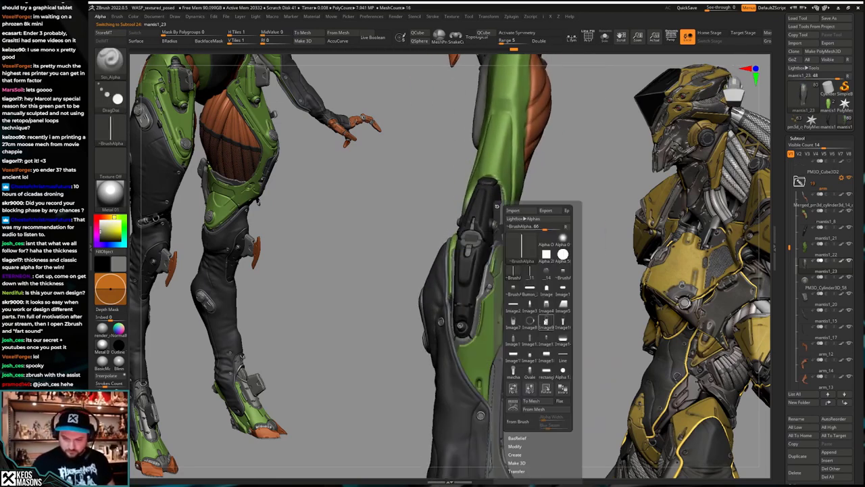
{"action": "left_click", "coordinate": [563, 368]}
{"action": "key", "text": "ctrl+z"}
{"action": "key", "text": "ctrl+z"}
{"action": "key", "text": "ctrl+z"}
{"action": "key", "text": "ctrl+z"}
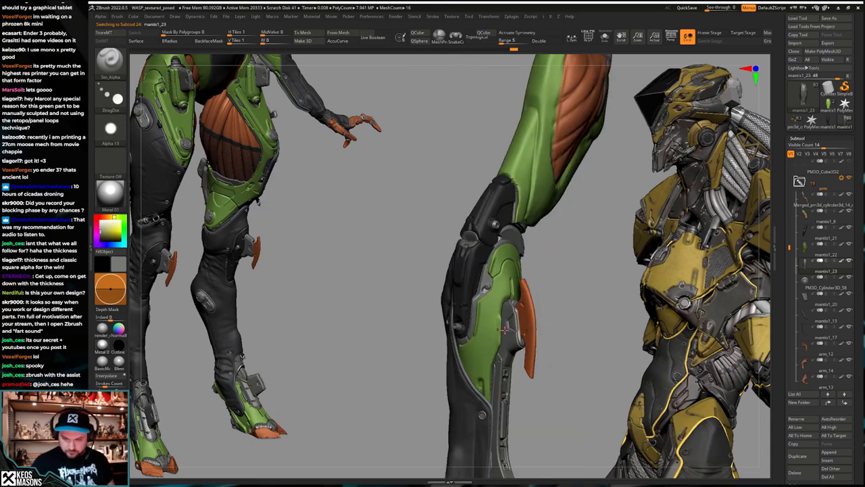
Step: Select the green forearm armour mantis1_22 and adjust the brush's draw size and Z intensity for stamping small round holes
{"action": "key", "text": "space"}
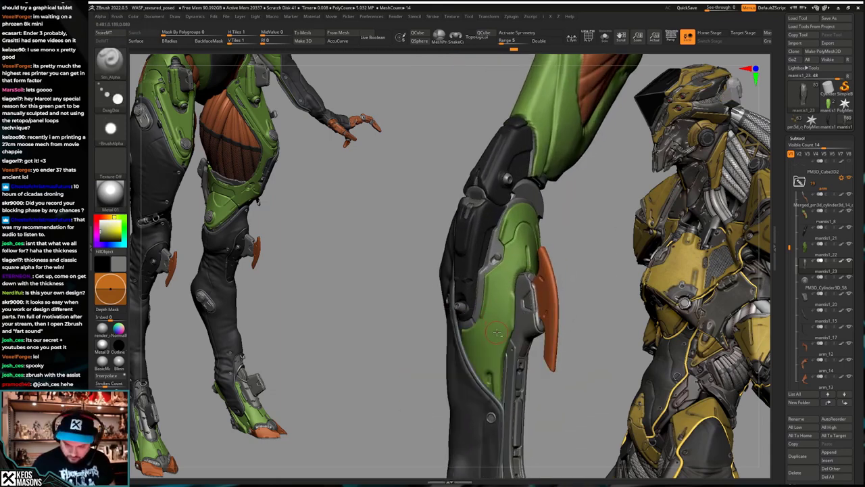
{"action": "left_click", "coordinate": [519, 294], "text": "alt"}
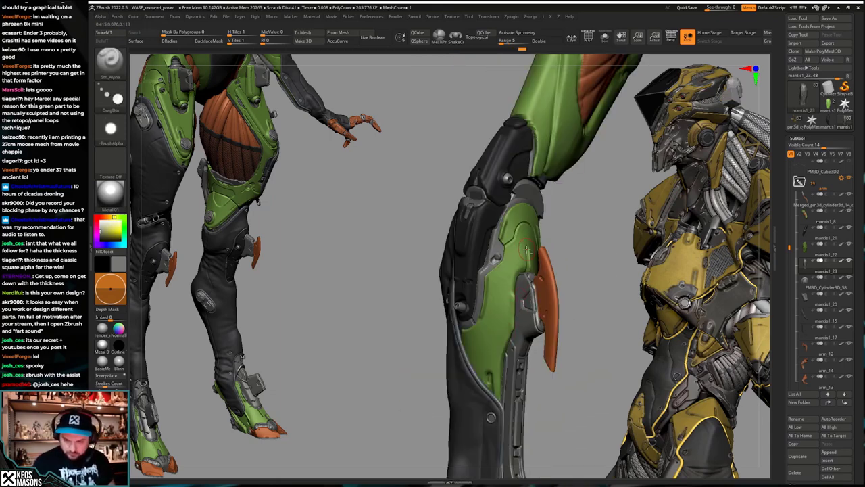
{"action": "key", "text": "space"}
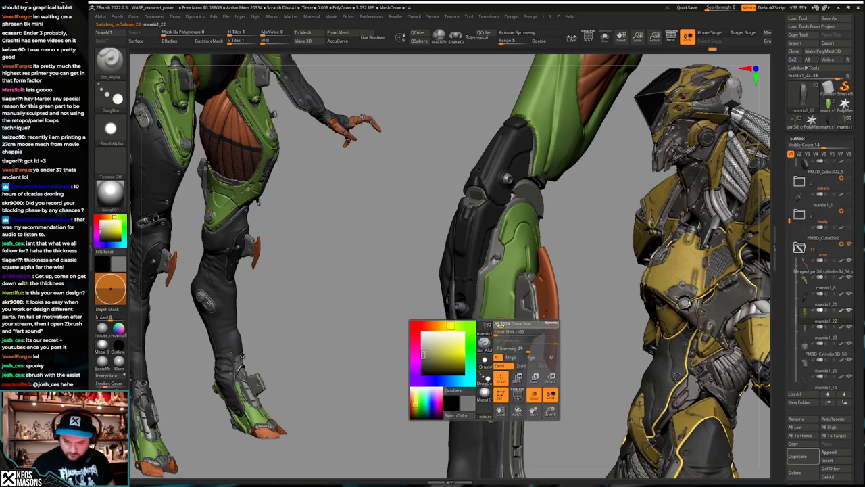
{"action": "left_click", "coordinate": [502, 324]}
{"action": "left_click_drag", "start_coordinate": [527, 349], "coordinate": [535, 349]}
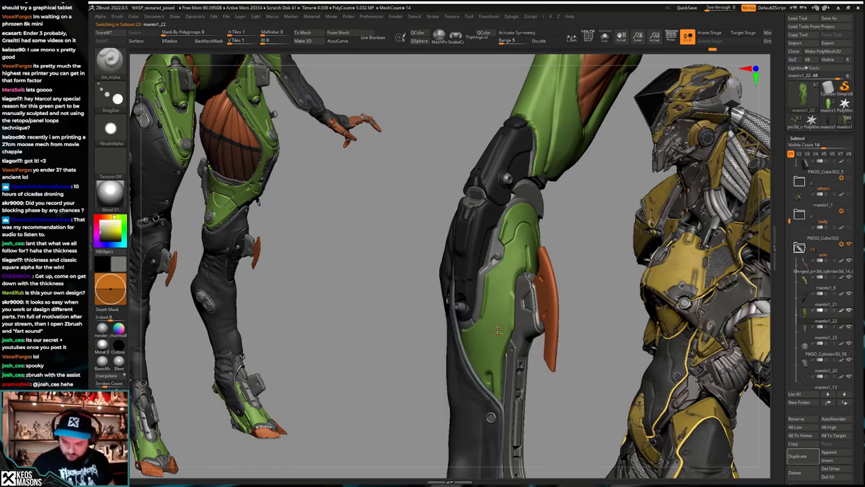
Step: Show the legs folder, isolate the green leg armour mantis1_12 to examine its surface details, and hide the legs again
{"action": "mouse_move", "coordinate": [524, 395]}
{"action": "right_mouse_down"}
{"action": "mouse_move", "coordinate": [533, 382]}
{"action": "mouse_move", "coordinate": [501, 330]}
{"action": "right_mouse_up"}
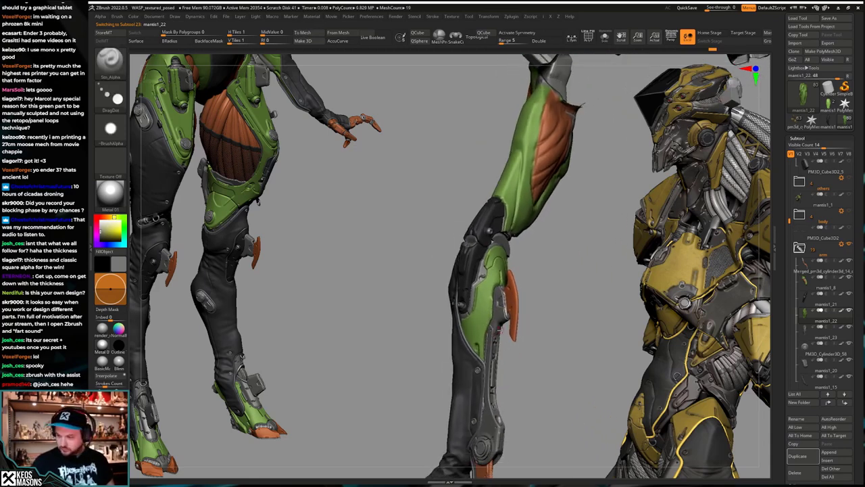
{"action": "scroll", "coordinate": [801, 284], "scroll_direction": "down", "scroll_amount": 3}
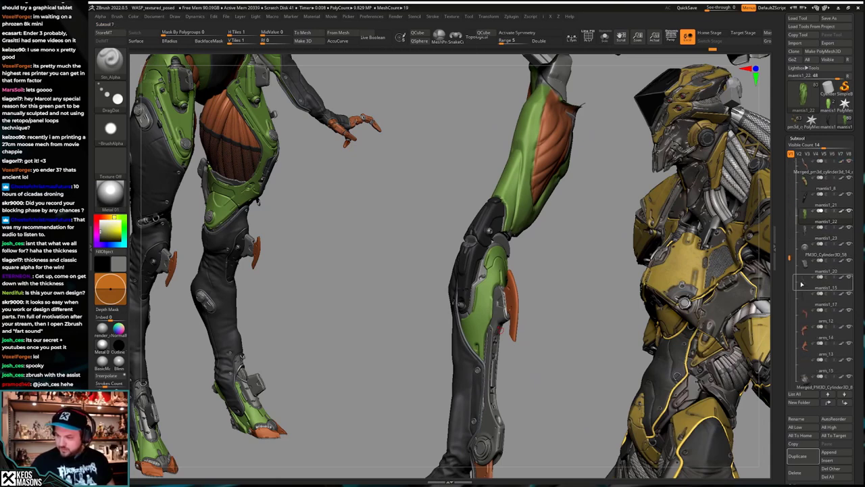
{"action": "left_click_drag", "start_coordinate": [789, 258], "coordinate": [789, 311]}
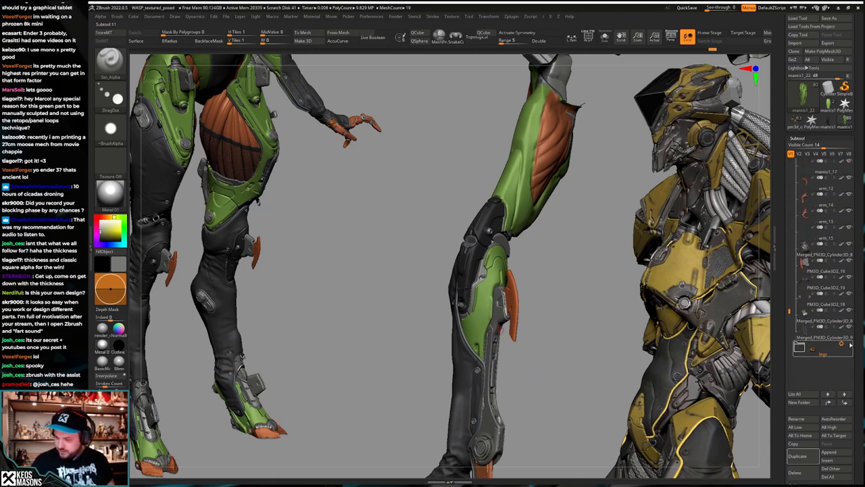
{"action": "left_click", "coordinate": [849, 344]}
{"action": "left_click_drag", "start_coordinate": [571, 357], "coordinate": [541, 404]}
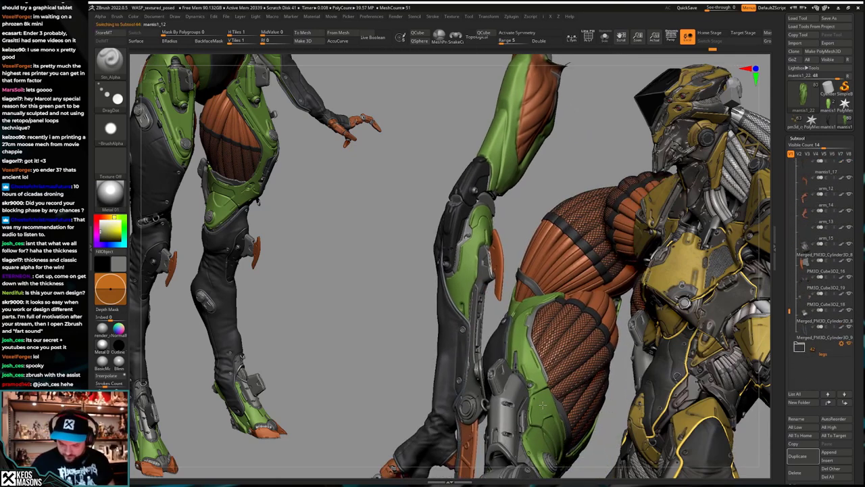
{"action": "key", "text": "alt+s"}
{"action": "mouse_move", "coordinate": [543, 405]}
{"action": "right_mouse_down"}
{"action": "mouse_move", "coordinate": [527, 407]}
{"action": "mouse_move", "coordinate": [546, 389]}
{"action": "right_mouse_up"}
{"action": "key", "text": "space"}
{"action": "left_click_drag", "start_coordinate": [575, 315], "coordinate": [571, 317]}
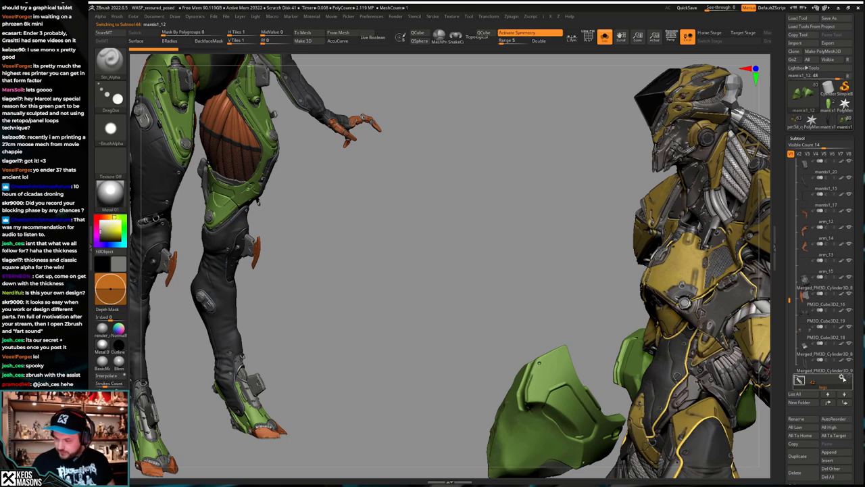
{"action": "key", "text": "alt+s"}
{"action": "right_click_drag", "start_coordinate": [574, 271], "coordinate": [510, 285]}
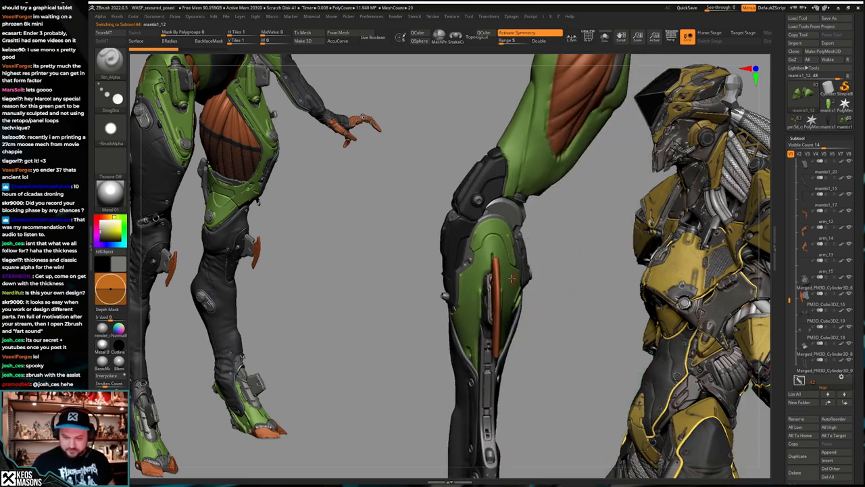
Step: Reselect the green forearm armour mantis1_22 and stamp a small round hole in its side panel below the elbow joint
{"action": "key", "text": "ctrl+z"}
{"action": "key", "text": "ctrl+z"}
{"action": "key", "text": "ctrl+z"}
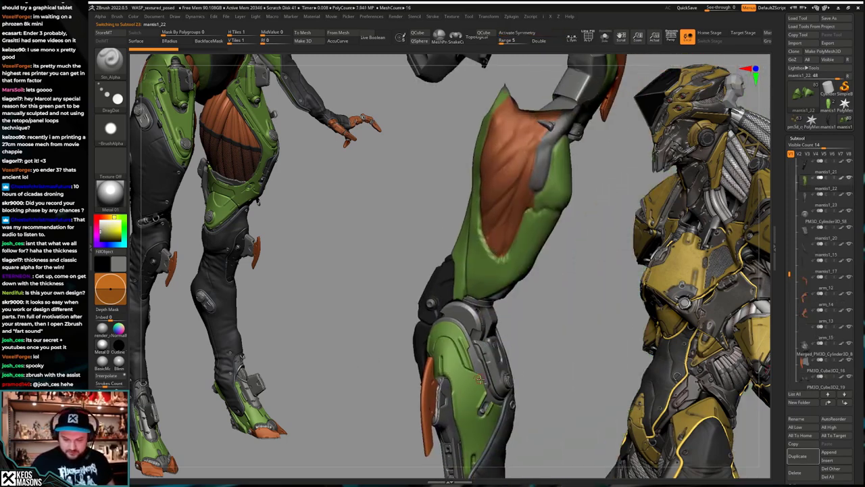
{"action": "key", "text": "ctrl+z"}
{"action": "key", "text": "ctrl+z"}
{"action": "key", "text": "ctrl+z"}
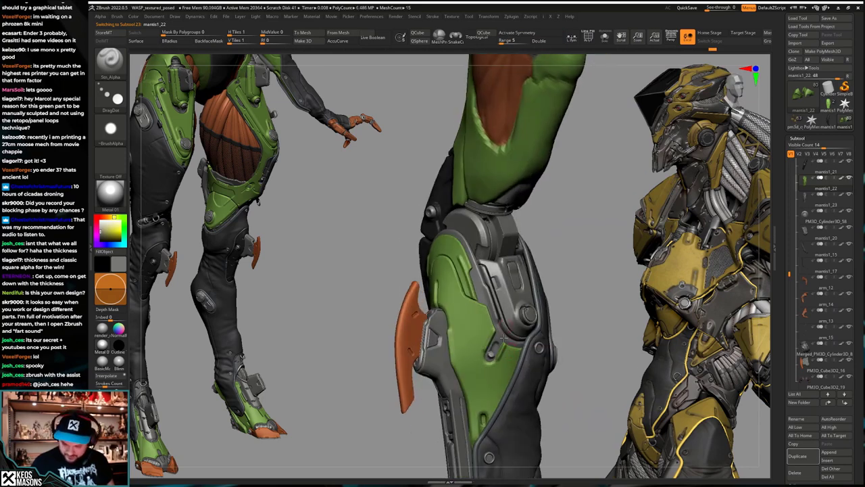
{"action": "key", "text": "ctrl+z"}
{"action": "key", "text": "ctrl+z"}
{"action": "key", "text": "ctrl+z"}
{"action": "key", "text": "ctrl+z"}
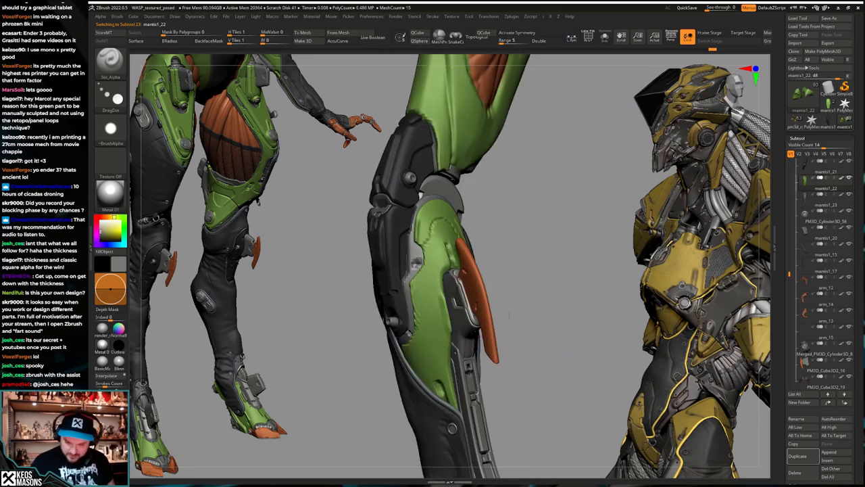
{"action": "key", "text": "ctrl+z"}
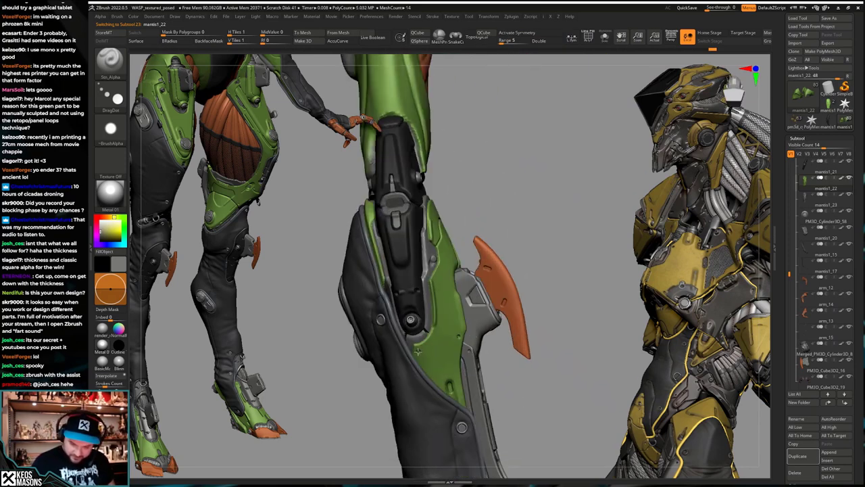
{"action": "key", "text": "ctrl+z"}
{"action": "key", "text": "ctrl+z"}
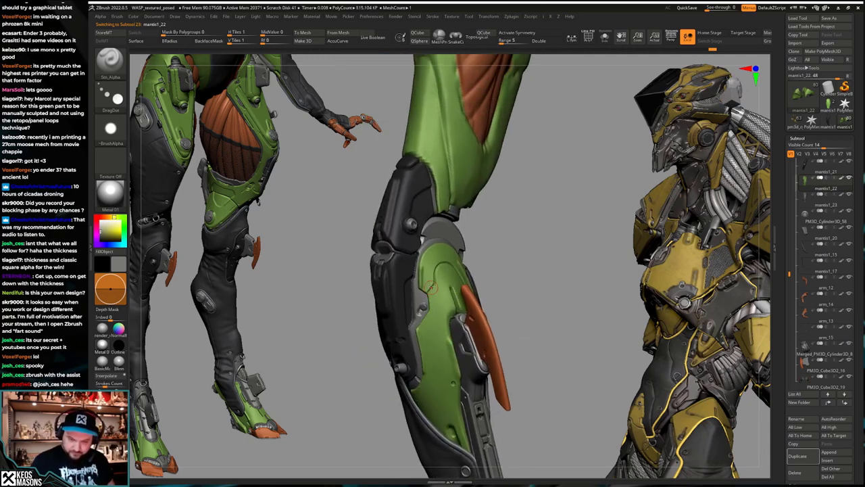
Step: Stamp a matching small round hole in the green armour's opposite side panel, near the orange blade's bracket
{"action": "key", "text": "ctrl+z"}
{"action": "key", "text": "ctrl+z"}
{"action": "key", "text": "ctrl+z"}
{"action": "key", "text": "ctrl+z"}
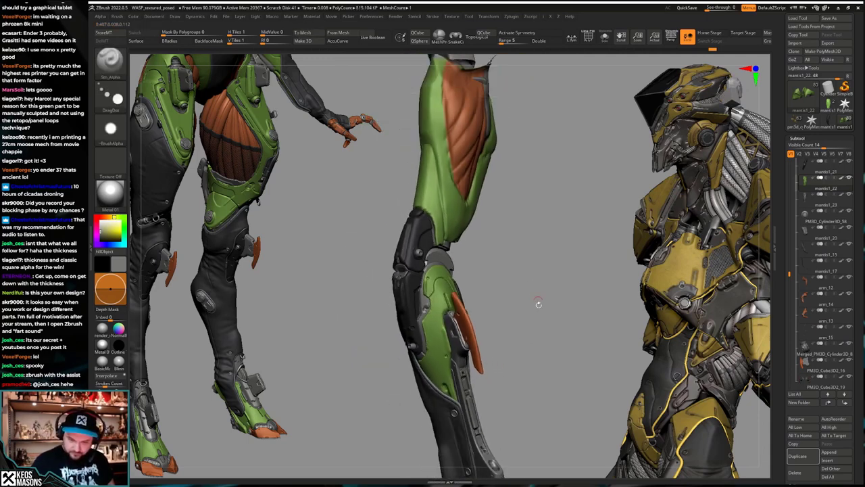
{"action": "key", "text": "ctrl+z"}
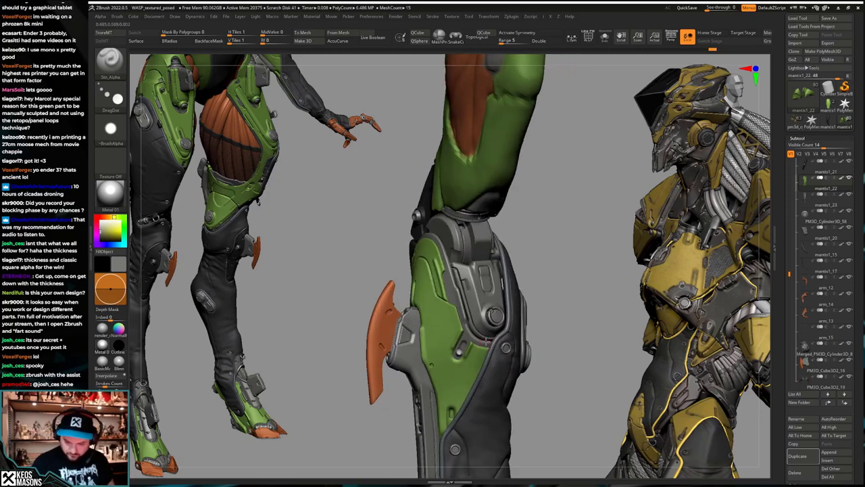
{"action": "key", "text": "ctrl+z"}
{"action": "key", "text": "ctrl+z"}
{"action": "key", "text": "ctrl+z"}
{"action": "key", "text": "ctrl+z"}
{"action": "key", "text": "ctrl+z"}
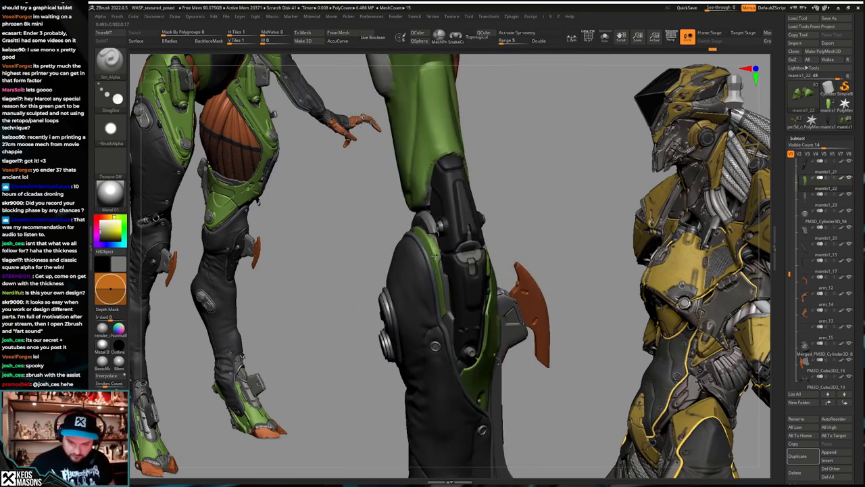
Step: Examine the forearm's outer side, the isolated green armour and its narrow upper rim for places that need further detail
{"action": "key", "text": "ctrl+z"}
{"action": "key", "text": "ctrl+z"}
{"action": "key", "text": "ctrl+z"}
{"action": "key", "text": "ctrl+z"}
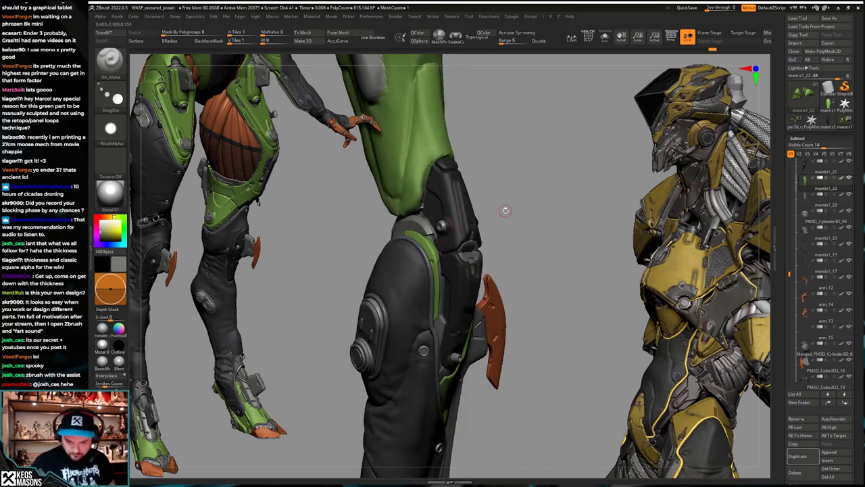
{"action": "key", "text": "ctrl+z"}
{"action": "key", "text": "ctrl+z"}
{"action": "key", "text": "ctrl+z"}
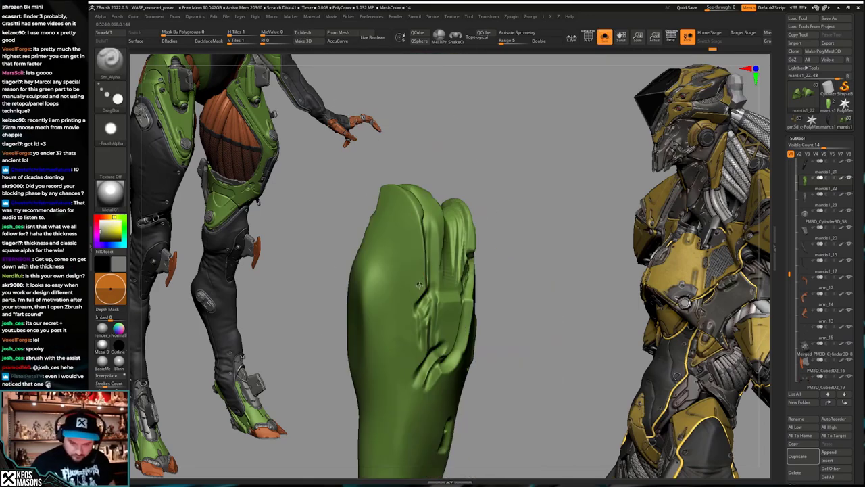
{"action": "key", "text": "ctrl+z"}
{"action": "key", "text": "ctrl+z"}
{"action": "key", "text": "ctrl+z"}
{"action": "key", "text": "ctrl+z"}
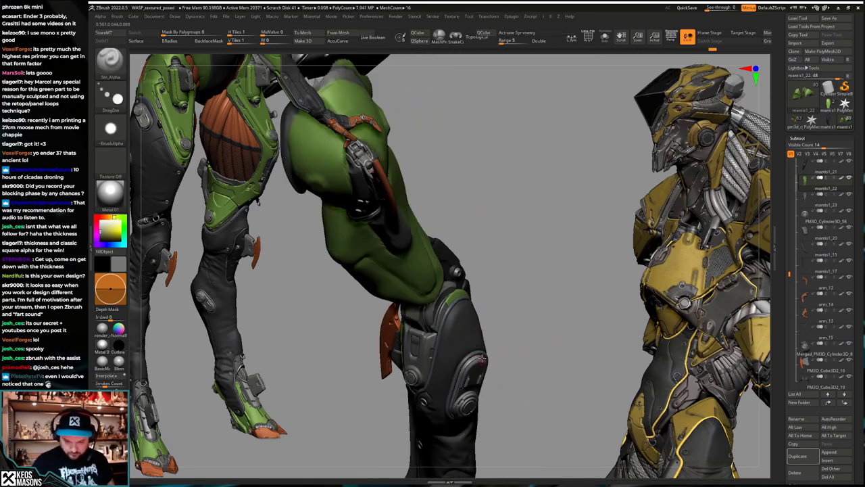
{"action": "right_click_drag", "start_coordinate": [455, 328], "coordinate": [455, 300], "text": "ctrl"}
{"action": "key", "text": "alt+s"}
{"action": "key", "text": "ctrl+z"}
{"action": "key", "text": "ctrl+z"}
{"action": "key", "text": "ctrl+z"}
{"action": "key", "text": "ctrl+z"}
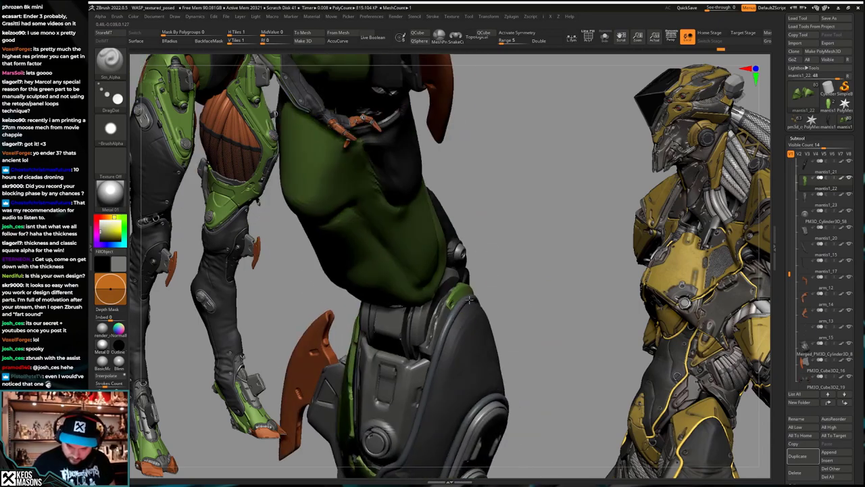
{"action": "key", "text": "ctrl+z"}
{"action": "key", "text": "ctrl+z"}
{"action": "key", "text": "ctrl+z"}
{"action": "key", "text": "ctrl+z"}
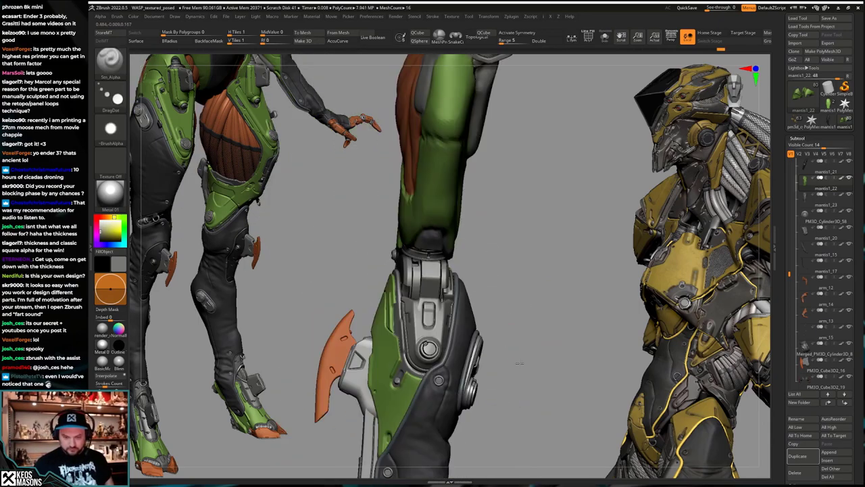
Step: Add small round hole details to the green side panel beside the elbow joint and review the whole arm
{"action": "key", "text": "ctrl+z"}
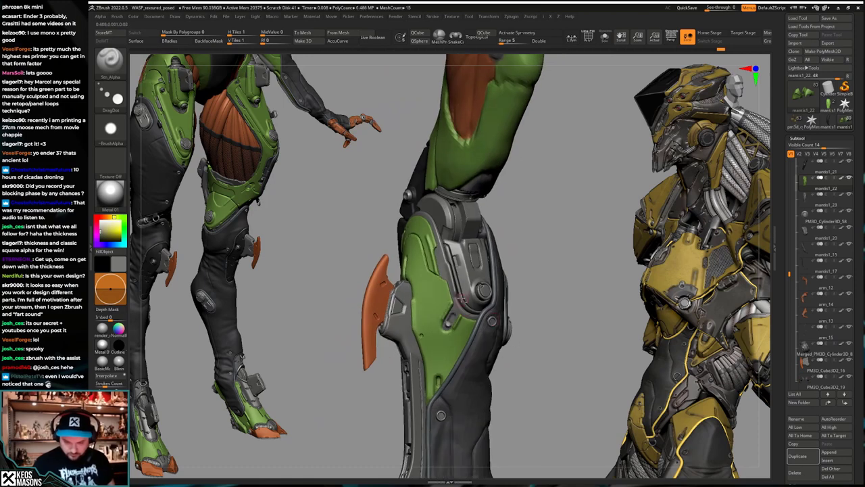
{"action": "key", "text": "ctrl+z"}
{"action": "key", "text": "ctrl+z"}
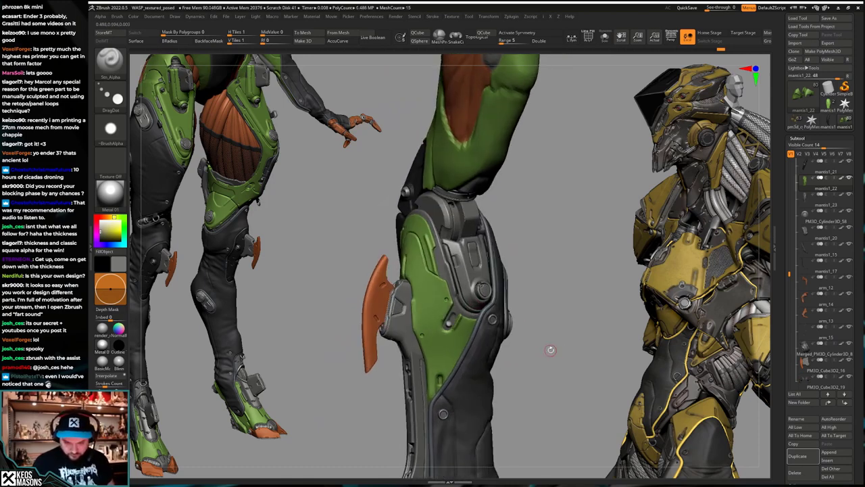
{"action": "key", "text": "ctrl+z"}
{"action": "key", "text": "ctrl+z"}
{"action": "key", "text": "ctrl+z"}
{"action": "key", "text": "ctrl+z"}
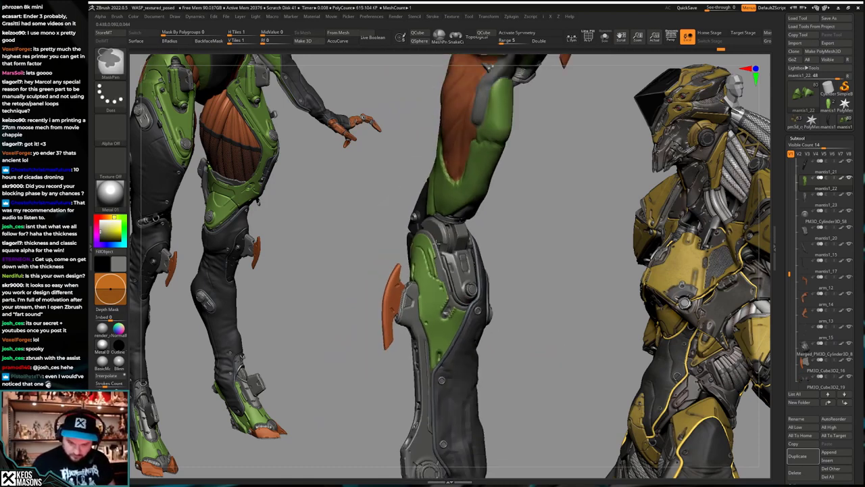
{"action": "key", "text": "ctrl+z"}
{"action": "key", "text": "ctrl+z"}
{"action": "key", "text": "ctrl+z"}
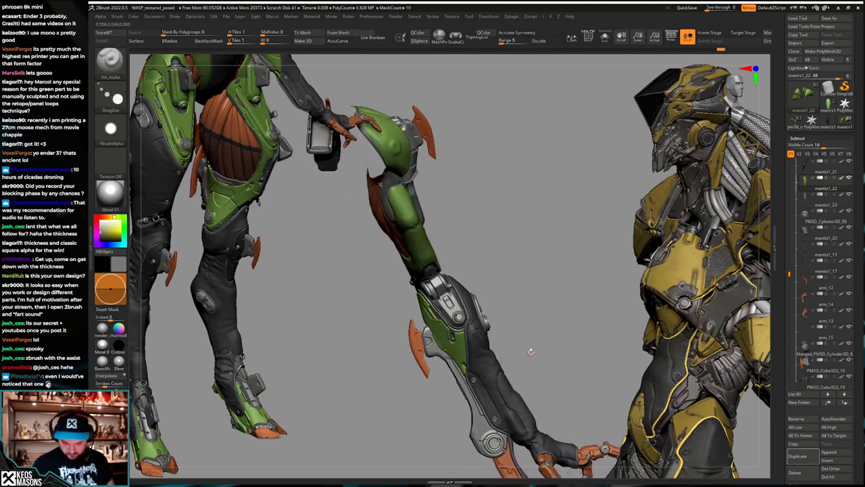
Step: Review the whole arm from several sides and switch to the ClayBuildup brush
{"action": "key", "text": "ctrl+z"}
{"action": "key", "text": "ctrl+z"}
{"action": "key", "text": "ctrl+z"}
{"action": "key", "text": "ctrl+z"}
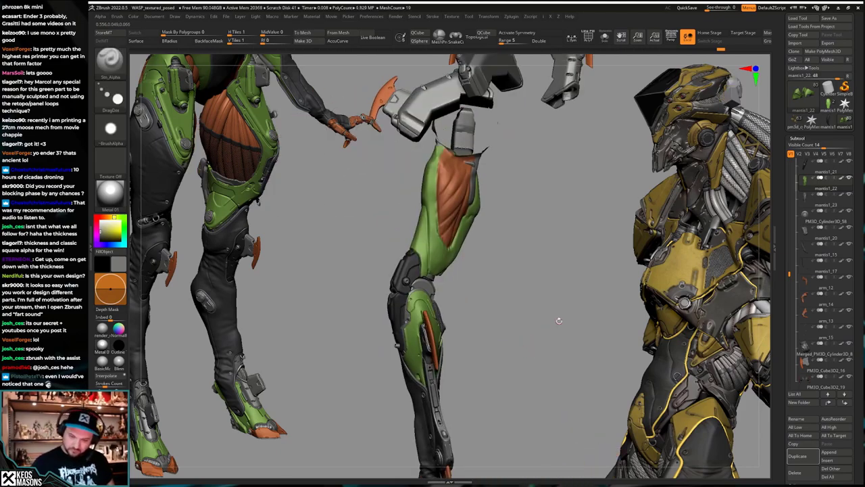
{"action": "key", "text": "b"}
{"action": "key", "text": "c"}
{"action": "key", "text": "b"}
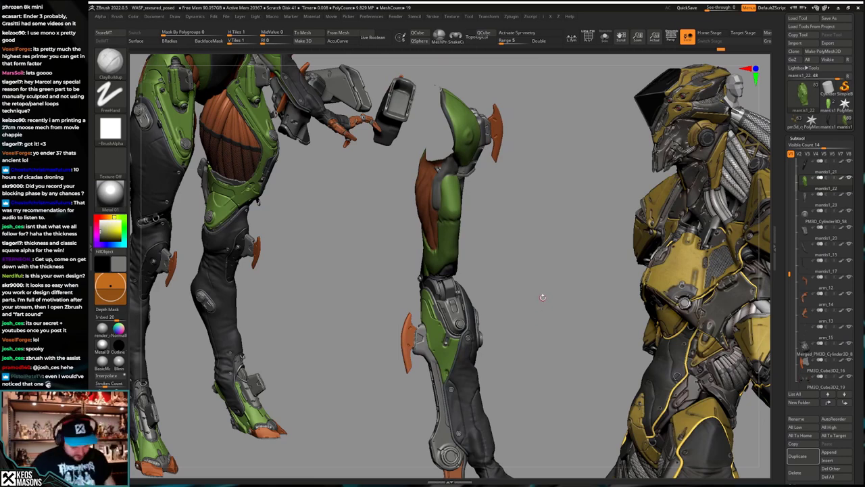
Step: Save the tool as mantis_19_arms.ztl, replacing the existing file
{"action": "key", "text": "ctrl+z"}
{"action": "key", "text": "ctrl+z"}
{"action": "key", "text": "ctrl+shift+t"}
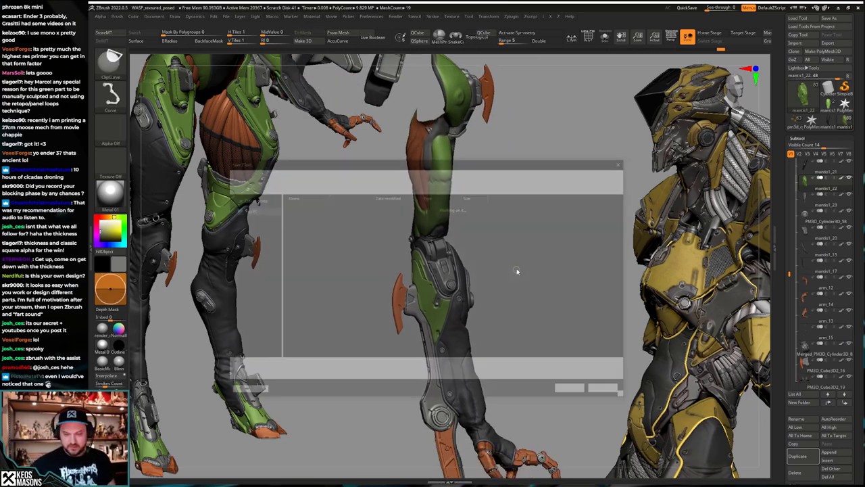
{"action": "left_click", "coordinate": [574, 392]}
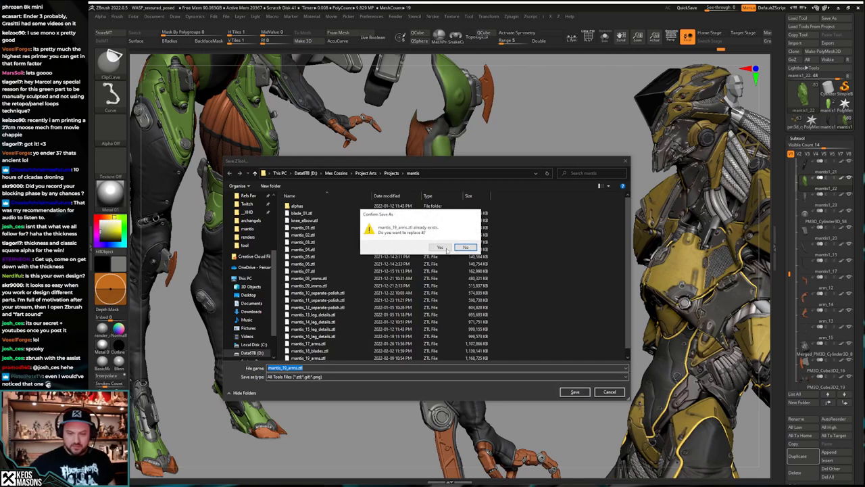
{"action": "left_click", "coordinate": [446, 251]}
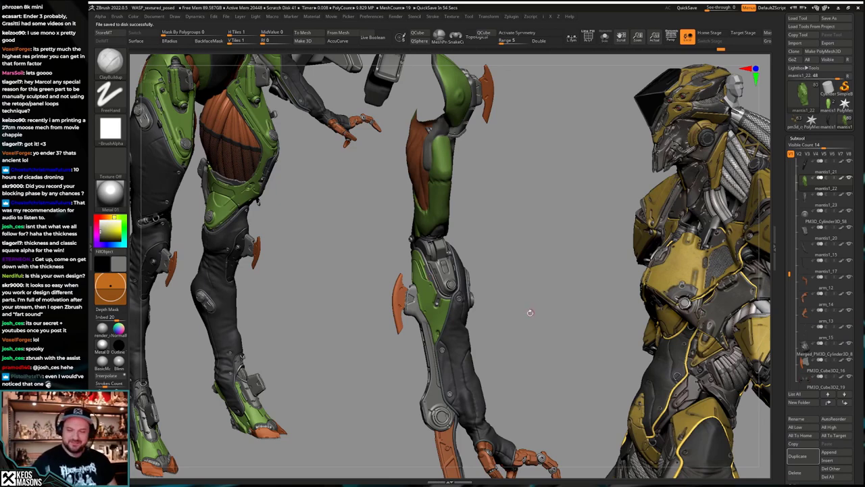
Step: Examine the elbow and forearm from several angles, including the green forearm armour in isolation
{"action": "right_click_drag", "start_coordinate": [541, 349], "coordinate": [507, 379]}
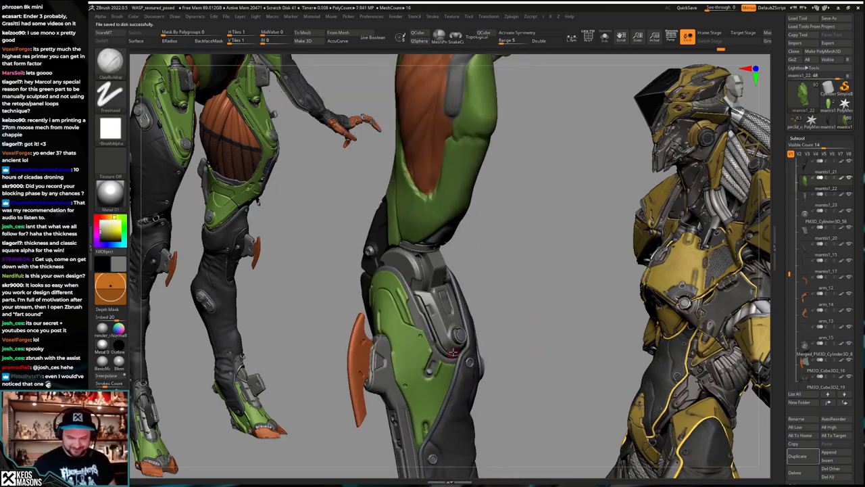
{"action": "right_click_drag", "start_coordinate": [452, 352], "coordinate": [516, 328]}
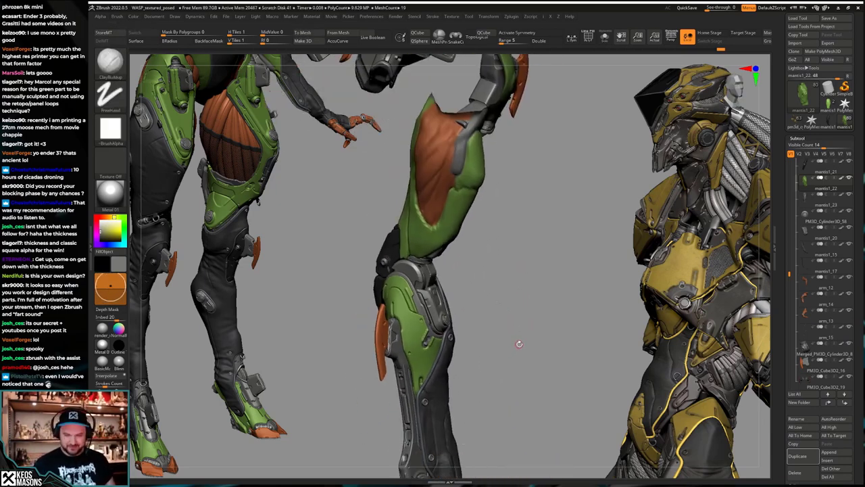
{"action": "right_click_drag", "start_coordinate": [448, 329], "coordinate": [467, 328]}
{"action": "key", "text": "alt+s"}
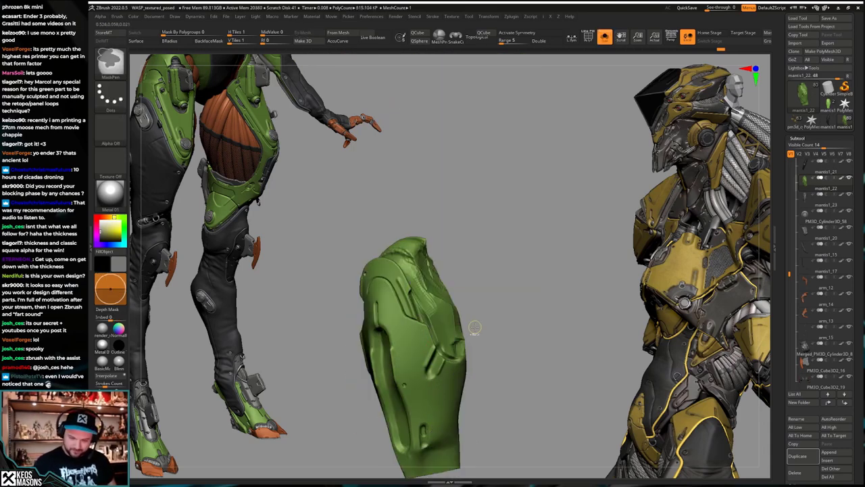
{"action": "key", "text": "alt+s"}
{"action": "left_click", "coordinate": [429, 312], "text": "alt"}
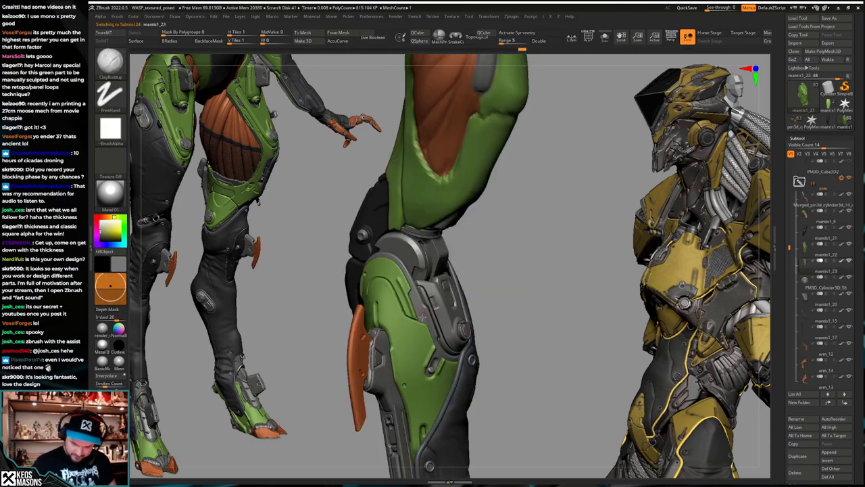
{"action": "key", "text": "space"}
{"action": "left_click", "coordinate": [481, 286]}
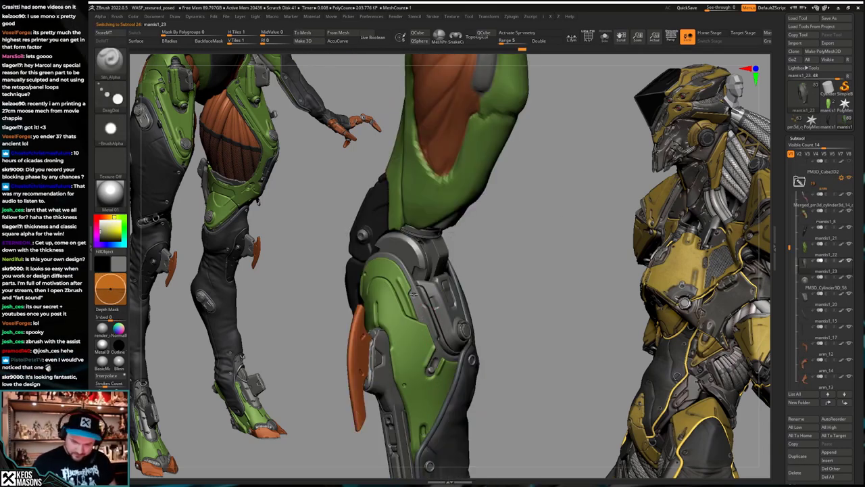
{"action": "mouse_move", "coordinate": [414, 295]}
{"action": "right_mouse_down", "text": "ctrl"}
{"action": "mouse_move", "coordinate": [440, 297]}
{"action": "mouse_move", "coordinate": [526, 347]}
{"action": "right_mouse_up", "text": "ctrl"}
{"action": "key", "text": "space"}
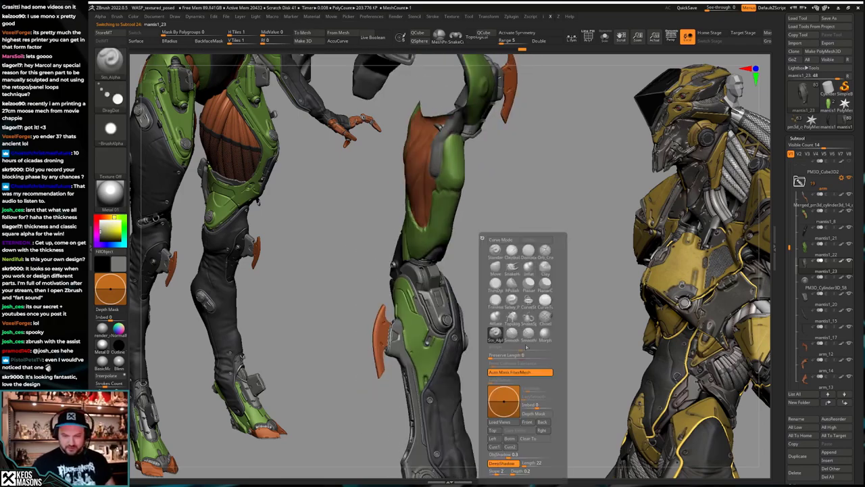
{"action": "mouse_move", "coordinate": [539, 270]}
{"action": "right_mouse_down"}
{"action": "mouse_move", "coordinate": [552, 301]}
{"action": "mouse_move", "coordinate": [535, 309]}
{"action": "mouse_move", "coordinate": [521, 342]}
{"action": "mouse_move", "coordinate": [530, 331]}
{"action": "mouse_move", "coordinate": [512, 331]}
{"action": "mouse_move", "coordinate": [514, 341]}
{"action": "right_mouse_up"}
{"action": "key", "text": "shift+f"}
{"action": "key", "text": "shift+f"}
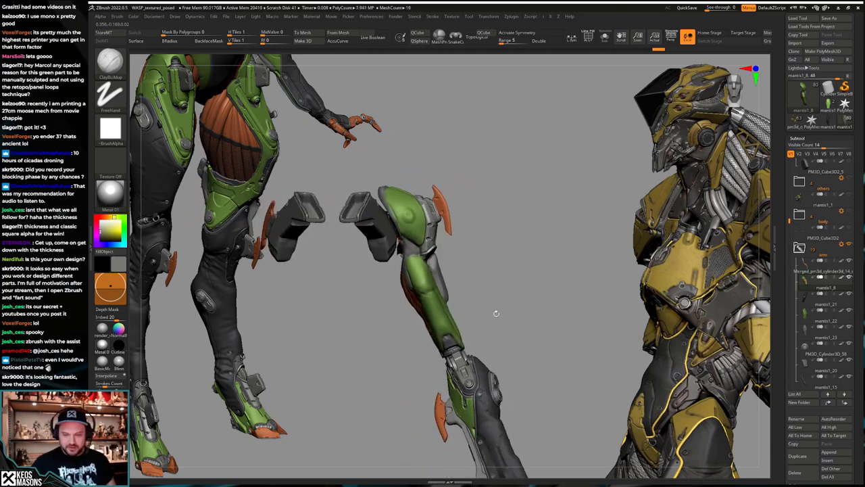
Step: Unhide the torso and head beside the arms and isolate the green upper arm mantis1_8
{"action": "left_click", "coordinate": [846, 197]}
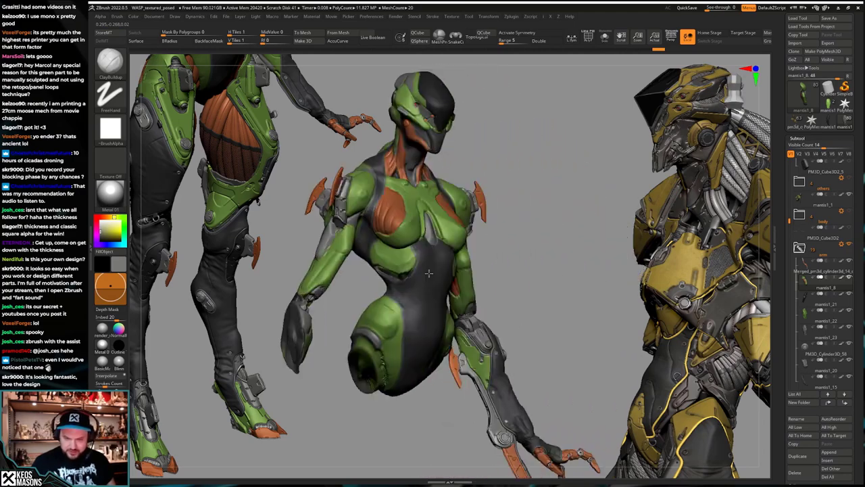
{"action": "left_click_drag", "start_coordinate": [429, 273], "coordinate": [488, 278]}
{"action": "left_click", "coordinate": [494, 280]}
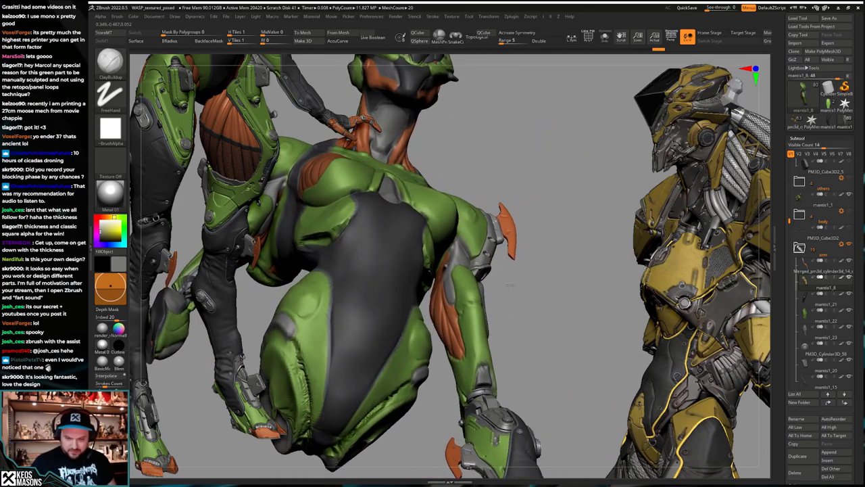
{"action": "left_click_drag", "start_coordinate": [497, 270], "coordinate": [517, 283]}
{"action": "left_click", "coordinate": [518, 278]}
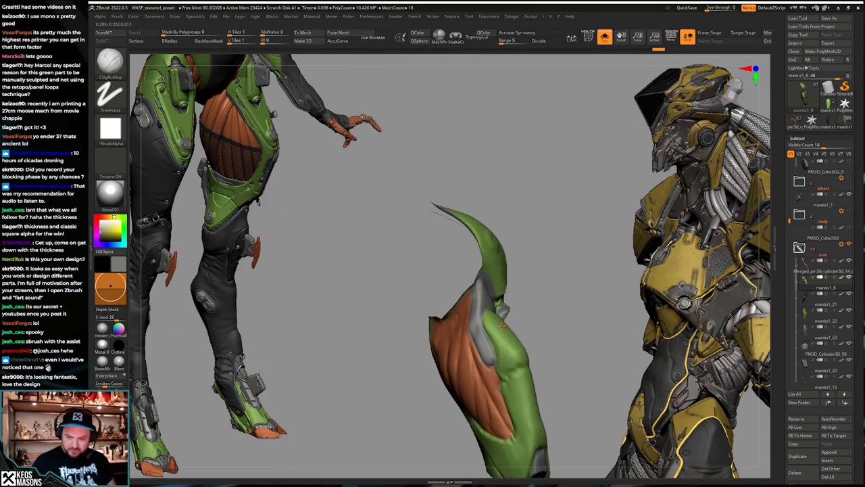
Step: Using a Standard paint brush, paint a grey band along the top edge of the orange muscle patch on the isolated upper arm
{"action": "key", "text": "space"}
{"action": "left_click", "coordinate": [519, 253]}
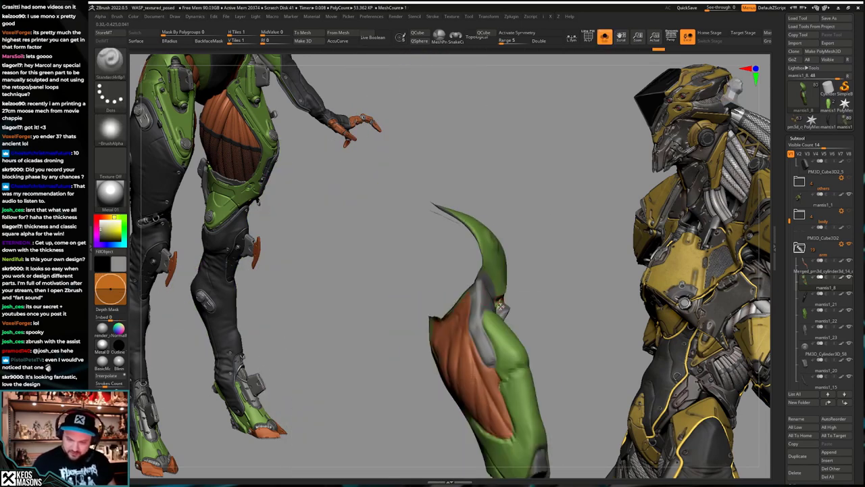
{"action": "key", "text": "space"}
{"action": "left_click_drag", "start_coordinate": [524, 338], "coordinate": [538, 338]}
{"action": "right_click_drag", "start_coordinate": [499, 304], "coordinate": [465, 300]}
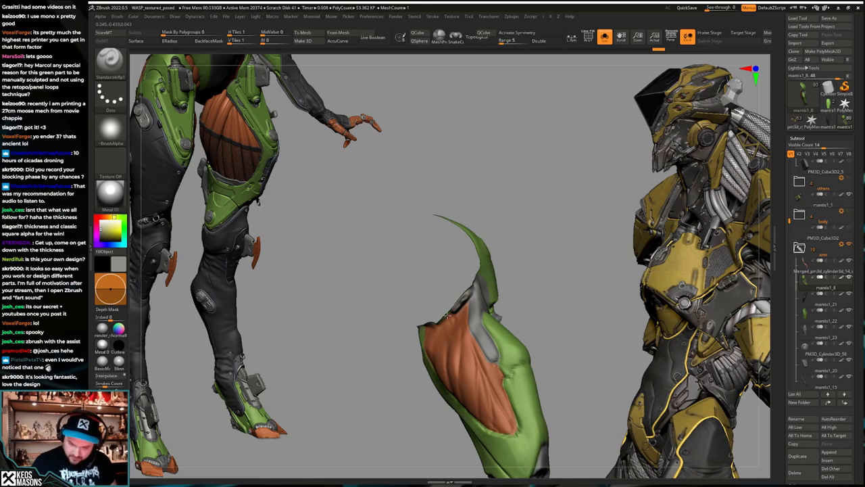
{"action": "key", "text": "ctrl+shift+z"}
{"action": "key", "text": "space"}
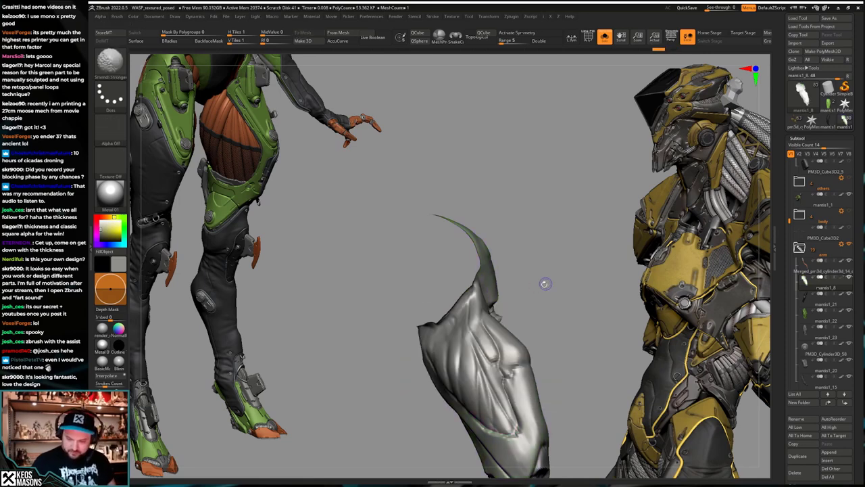
{"action": "right_click_drag", "start_coordinate": [547, 284], "coordinate": [443, 321]}
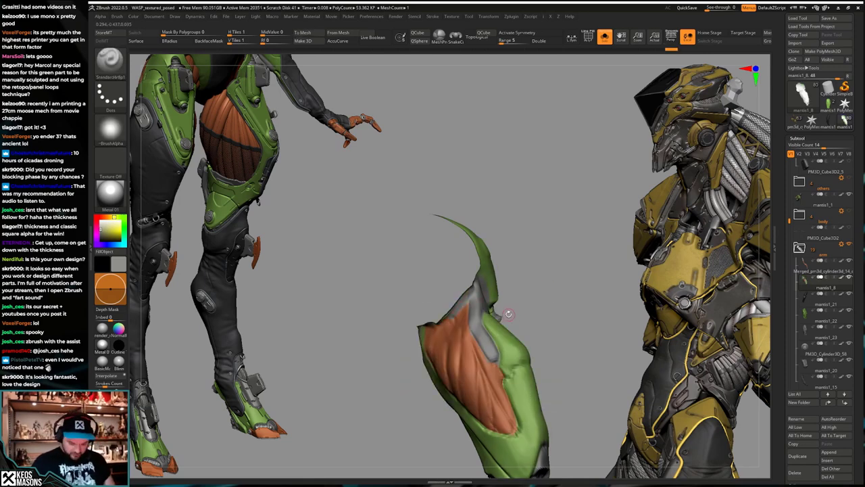
{"action": "mouse_move", "coordinate": [461, 306]}
{"action": "right_mouse_down"}
{"action": "mouse_move", "coordinate": [481, 304]}
{"action": "mouse_move", "coordinate": [466, 299]}
{"action": "right_mouse_up"}
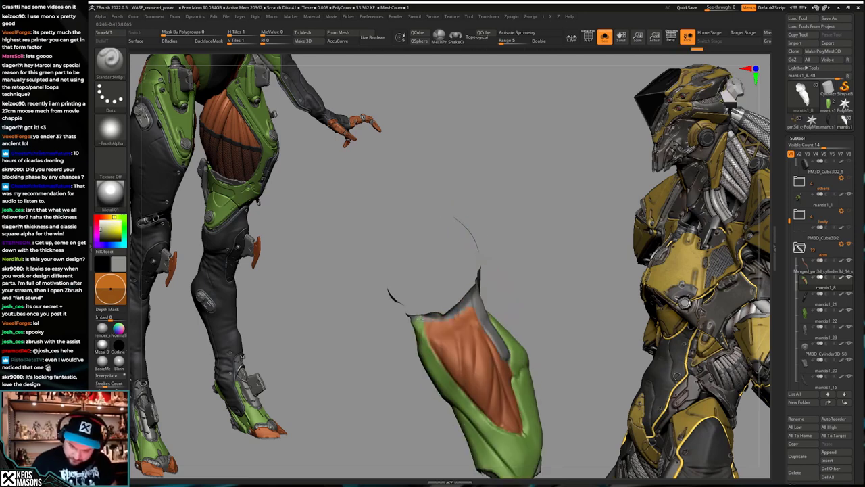
{"action": "right_click_drag", "start_coordinate": [422, 318], "coordinate": [473, 346]}
{"action": "key", "text": "shift+s"}
{"action": "key", "text": "alt+s"}
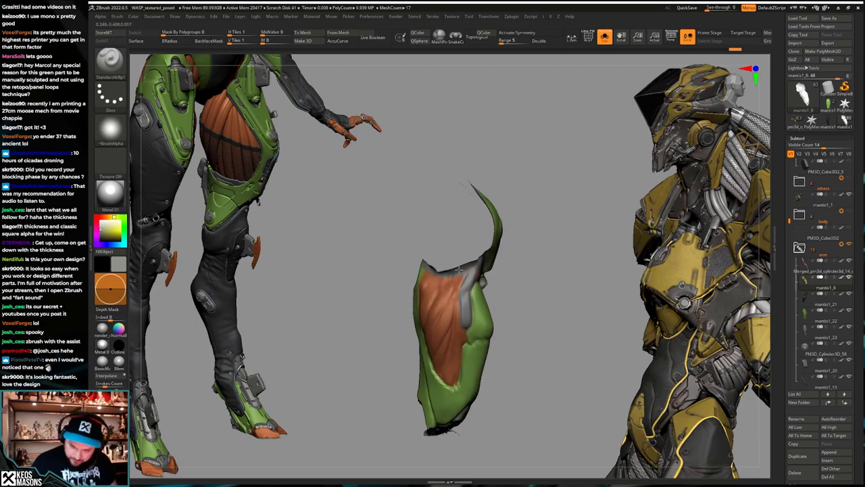
Step: Pick up the armour's green colour and touch up the green border beside the upper arm's orange muscle patch
{"action": "key", "text": "alt+s"}
{"action": "right_click_drag", "start_coordinate": [448, 277], "coordinate": [443, 328]}
{"action": "left_click", "coordinate": [440, 327], "text": "ctrl+shift"}
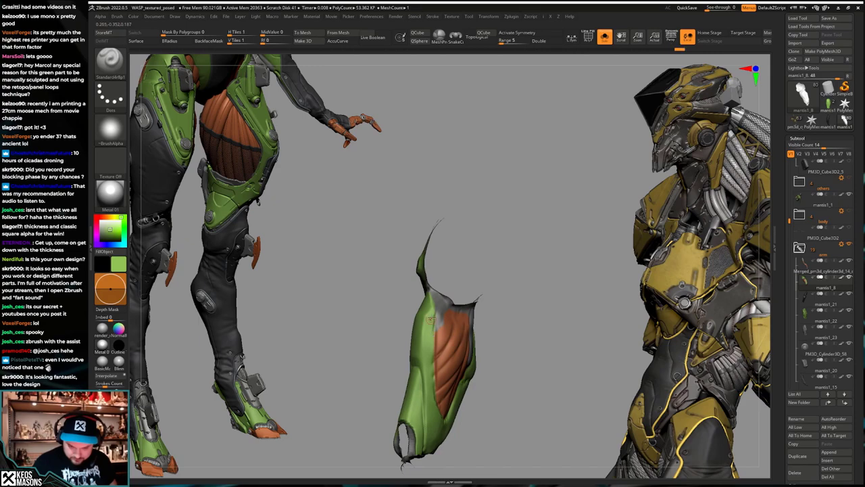
{"action": "right_click_drag", "start_coordinate": [431, 321], "coordinate": [475, 286]}
{"action": "key", "text": "alt+s"}
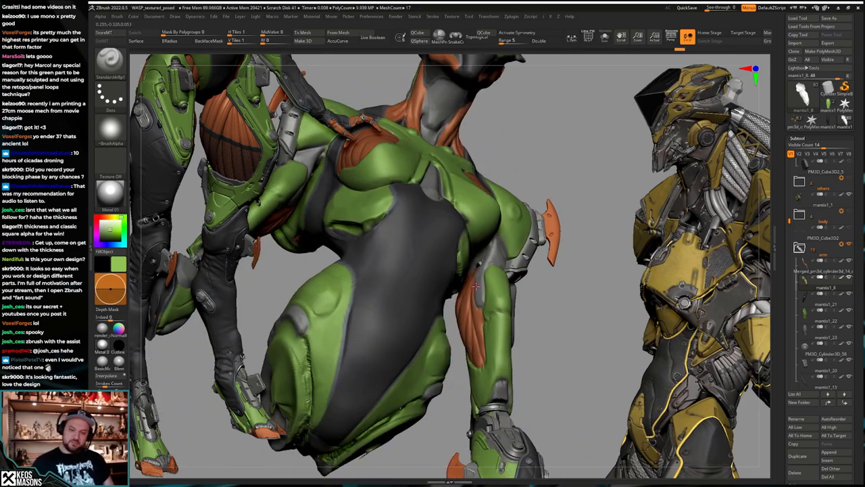
Step: Switch back to the ClayBuildup brush and make the legs folder visible together with the torso and arms
{"action": "mouse_move", "coordinate": [475, 326]}
{"action": "right_mouse_down"}
{"action": "mouse_move", "coordinate": [508, 328]}
{"action": "mouse_move", "coordinate": [515, 323]}
{"action": "mouse_move", "coordinate": [503, 314]}
{"action": "right_mouse_up"}
{"action": "key", "text": "space"}
{"action": "left_click", "coordinate": [506, 252]}
{"action": "mouse_move", "coordinate": [568, 331]}
{"action": "right_mouse_down", "text": "alt"}
{"action": "mouse_move", "coordinate": [546, 302]}
{"action": "mouse_move", "coordinate": [555, 306]}
{"action": "mouse_move", "coordinate": [535, 307]}
{"action": "right_mouse_up", "text": "alt"}
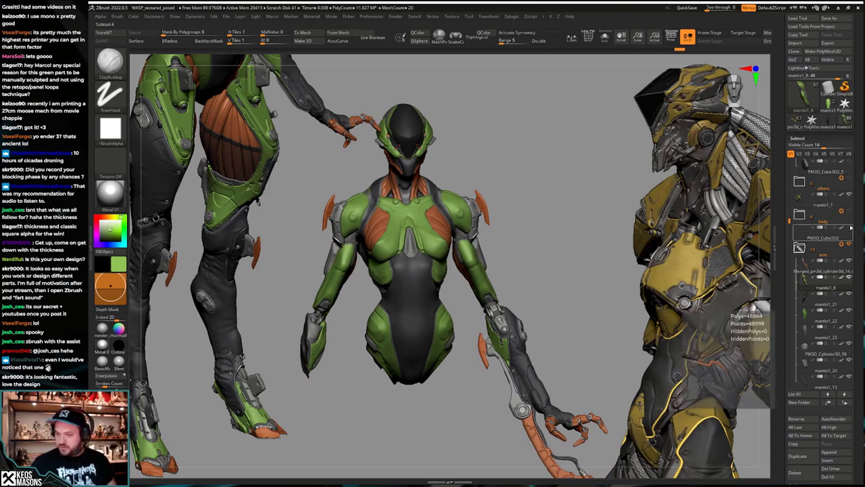
{"action": "mouse_move", "coordinate": [849, 232]}
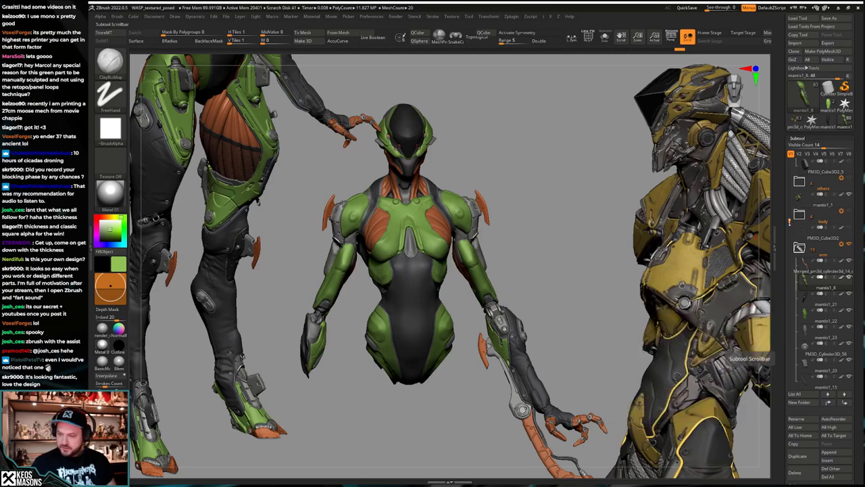
{"action": "left_click_drag", "start_coordinate": [790, 220], "coordinate": [790, 289]}
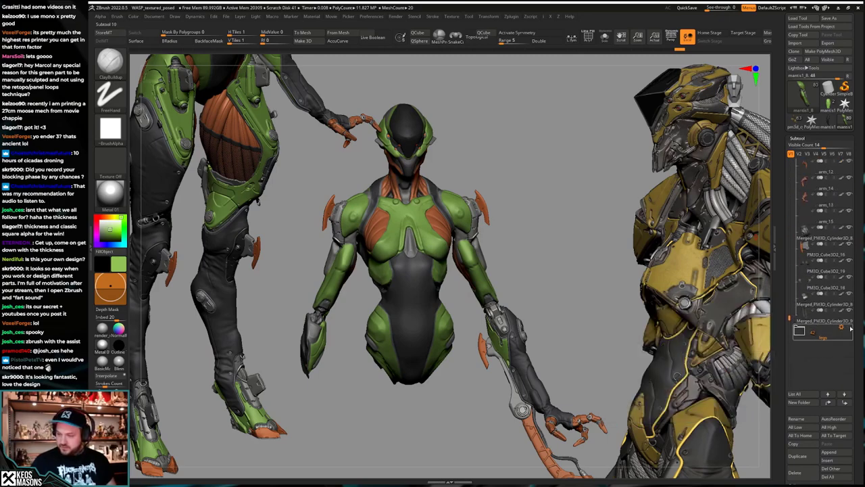
{"action": "left_click", "coordinate": [849, 327]}
Step: Select the thigh muscle subtool synthemuscle4_6 and duplicate it
{"action": "left_click_drag", "start_coordinate": [590, 352], "coordinate": [459, 301]}
{"action": "key", "text": "ctrl+d"}
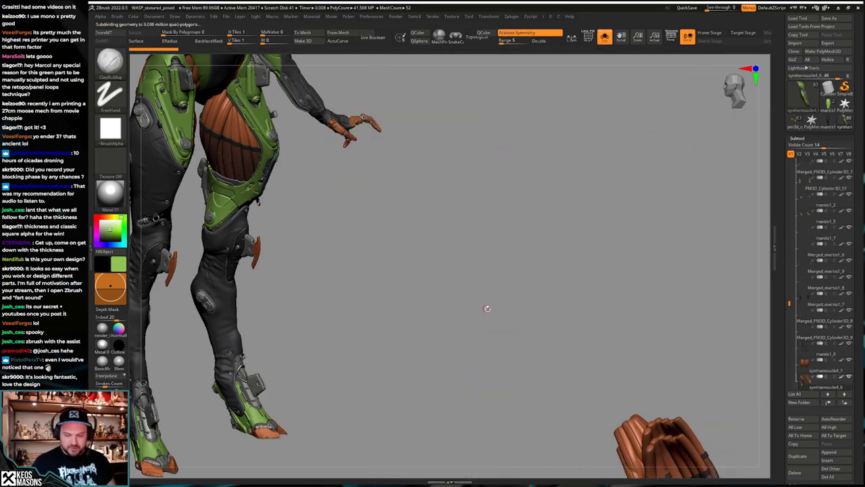
{"action": "key", "text": "shift"}
{"action": "mouse_move", "coordinate": [490, 335]}
{"action": "right_mouse_down", "text": "ctrl"}
{"action": "mouse_move", "coordinate": [492, 292]}
{"action": "mouse_move", "coordinate": [534, 294]}
{"action": "mouse_move", "coordinate": [500, 335]}
{"action": "mouse_move", "coordinate": [535, 362]}
{"action": "mouse_move", "coordinate": [512, 329]}
{"action": "mouse_move", "coordinate": [477, 344]}
{"action": "mouse_move", "coordinate": [461, 341]}
{"action": "right_mouse_up", "text": "ctrl"}
{"action": "key", "text": "alt+s"}
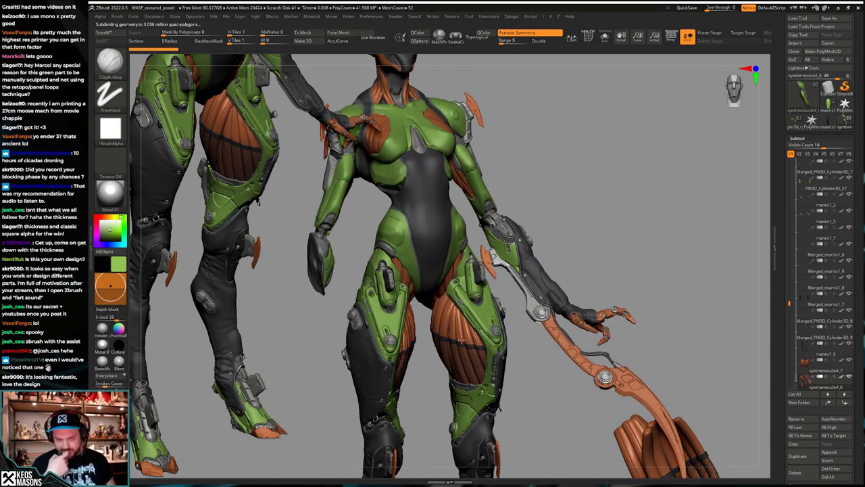
{"action": "key", "text": "ctrl+z"}
{"action": "key", "text": "ctrl+z"}
{"action": "key", "text": "ctrl+z"}
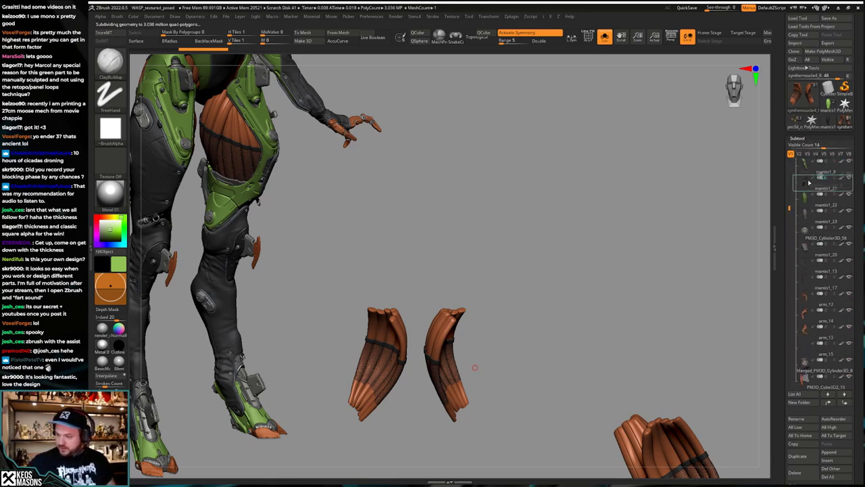
Step: Move the duplicated thigh muscle into the arm folder directly below mantis1_8 and select it
{"action": "left_click_drag", "start_coordinate": [811, 154], "coordinate": [814, 250]}
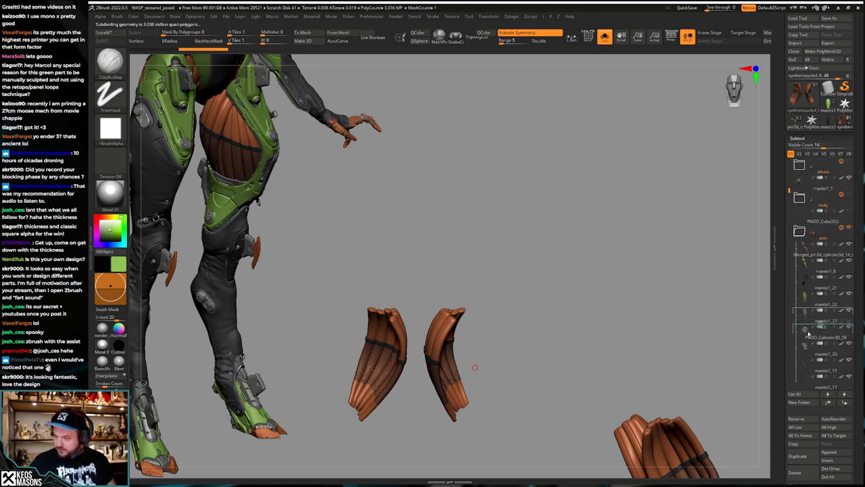
{"action": "left_click", "coordinate": [813, 277]}
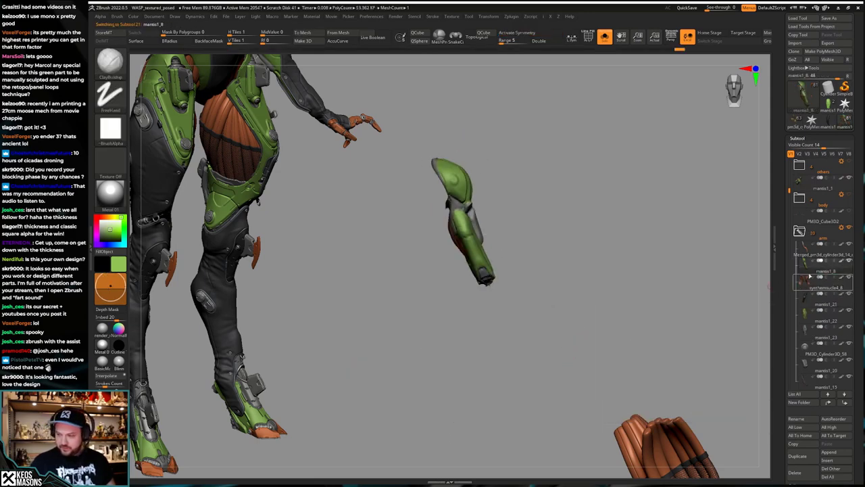
{"action": "left_click_drag", "start_coordinate": [595, 323], "coordinate": [596, 282], "text": "alt"}
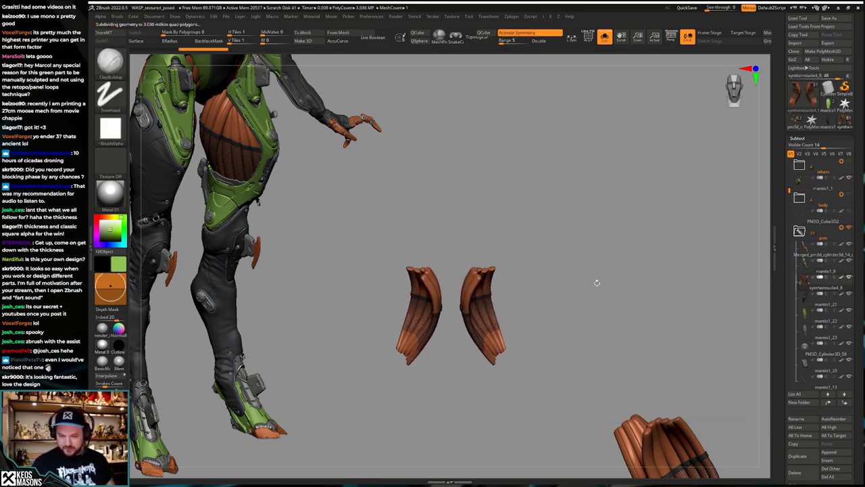
Step: Examine the duplicated muscle pair in isolation and against the full figure
{"action": "key", "text": "alt+s"}
{"action": "left_click_drag", "start_coordinate": [525, 365], "coordinate": [467, 290], "text": "alt"}
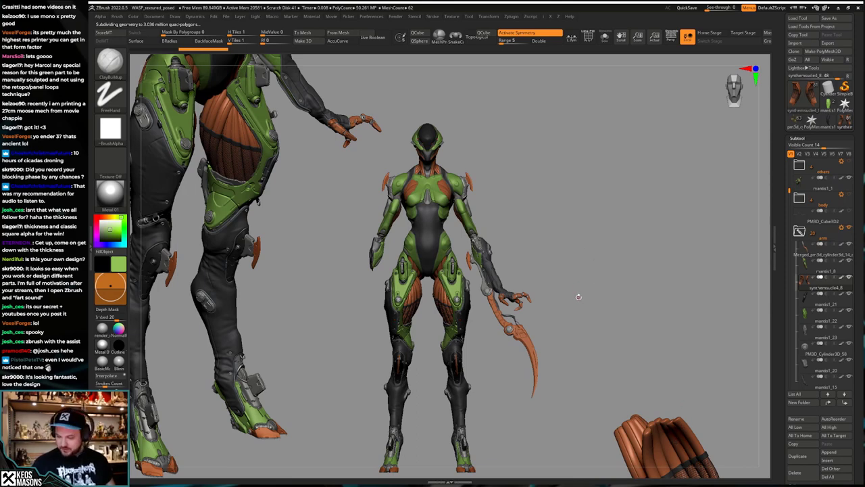
{"action": "left_click_drag", "start_coordinate": [579, 297], "coordinate": [606, 271], "text": "alt"}
{"action": "left_click_drag", "start_coordinate": [607, 271], "coordinate": [561, 288]}
{"action": "key", "text": "s"}
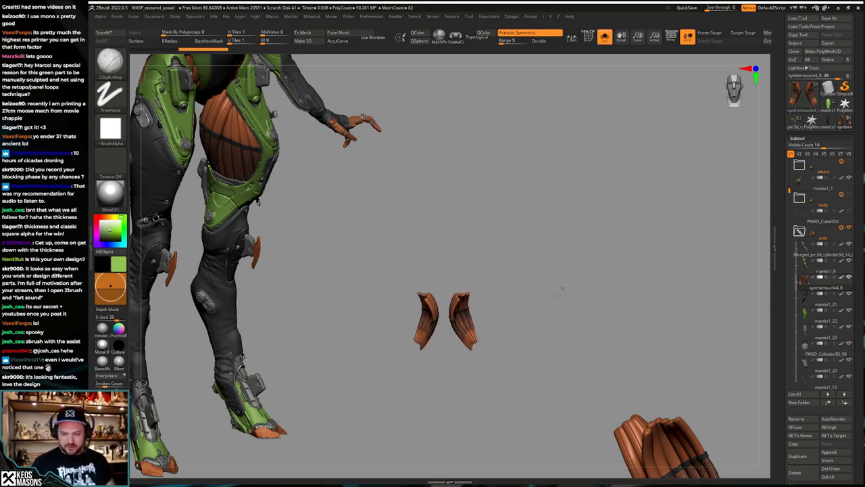
{"action": "key", "text": "alt+s"}
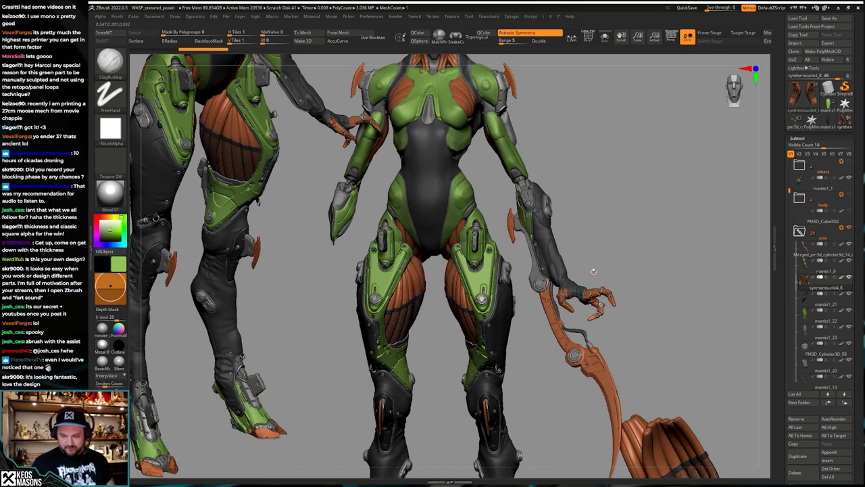
Step: Hide the legs folder and collapse the arm folder so the torso, arms and duplicated muscle pair stay shown
{"action": "key", "text": "alt+s"}
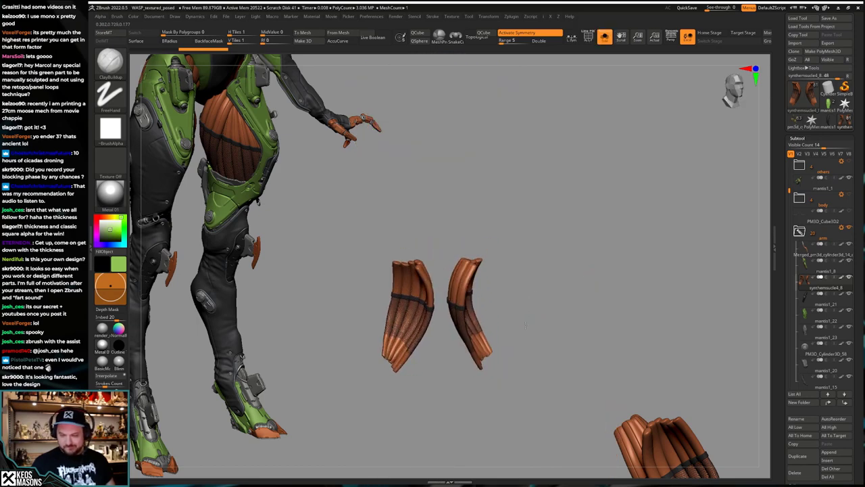
{"action": "key", "text": "alt+s"}
{"action": "left_click_drag", "start_coordinate": [511, 336], "coordinate": [529, 336], "text": "shift"}
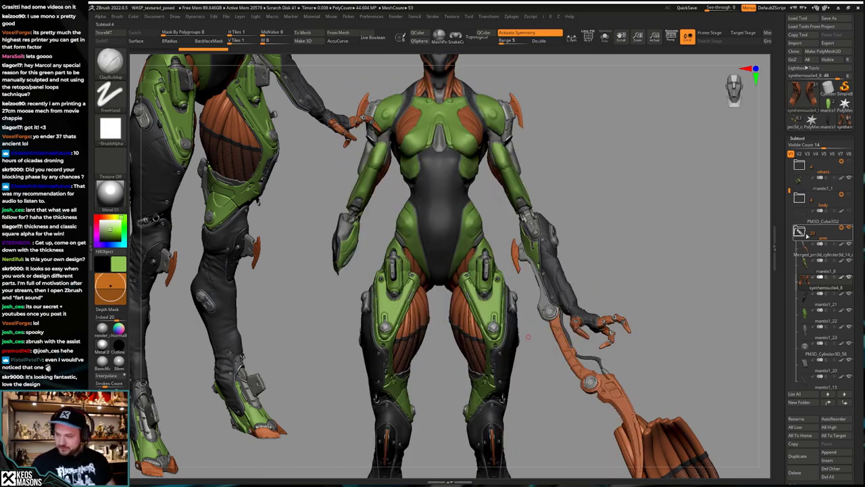
{"action": "left_click", "coordinate": [849, 245]}
{"action": "left_click_drag", "start_coordinate": [604, 290], "coordinate": [605, 329], "text": "alt"}
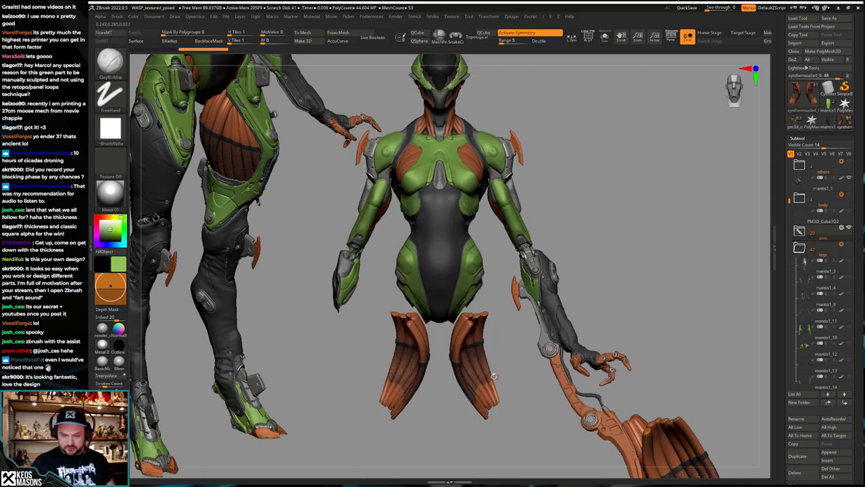
Step: Isolate the duplicated muscle pair and get it ready for masking with Transpose
{"action": "left_click_drag", "start_coordinate": [498, 372], "coordinate": [552, 246]}
{"action": "key", "text": "q"}
{"action": "mouse_move", "coordinate": [525, 373]}
{"action": "left_mouse_down"}
{"action": "mouse_move", "coordinate": [540, 365]}
{"action": "mouse_move", "coordinate": [544, 432]}
{"action": "left_mouse_up"}
{"action": "key", "text": "alt+s"}
{"action": "left_click_drag", "start_coordinate": [581, 338], "coordinate": [581, 378], "text": "alt"}
{"action": "key", "text": "w"}
{"action": "key", "text": "ctrl+z"}
{"action": "key", "text": "ctrl+z"}
{"action": "key", "text": "ctrl+z"}
{"action": "key", "text": "space"}
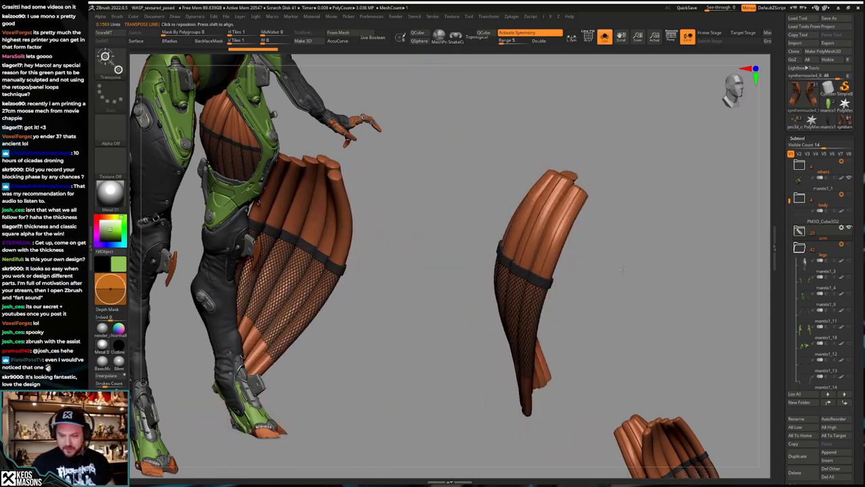
Step: Mask the duplicated muscle, leaving one of its strands unmasked
{"action": "key", "text": "ctrl+z"}
{"action": "key", "text": "shift+f"}
{"action": "key", "text": "ctrl+z"}
{"action": "key", "text": "ctrl+z"}
{"action": "key", "text": "shift+f"}
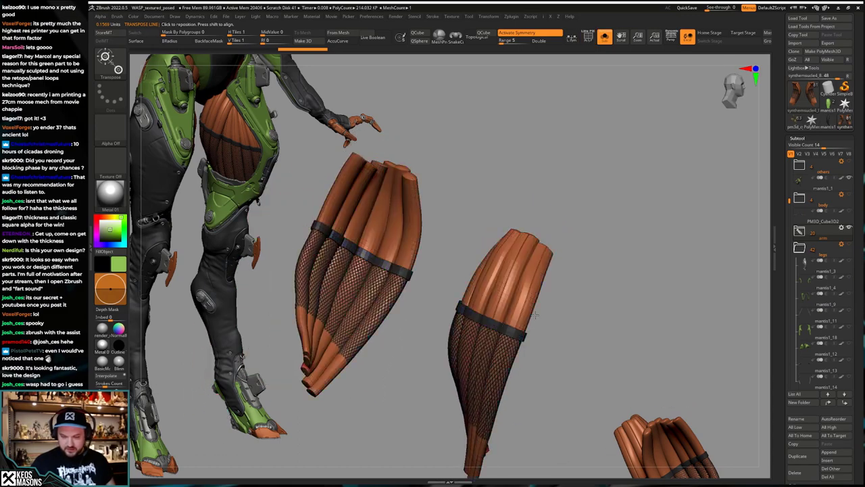
{"action": "left_click_drag", "start_coordinate": [535, 315], "coordinate": [544, 352]}
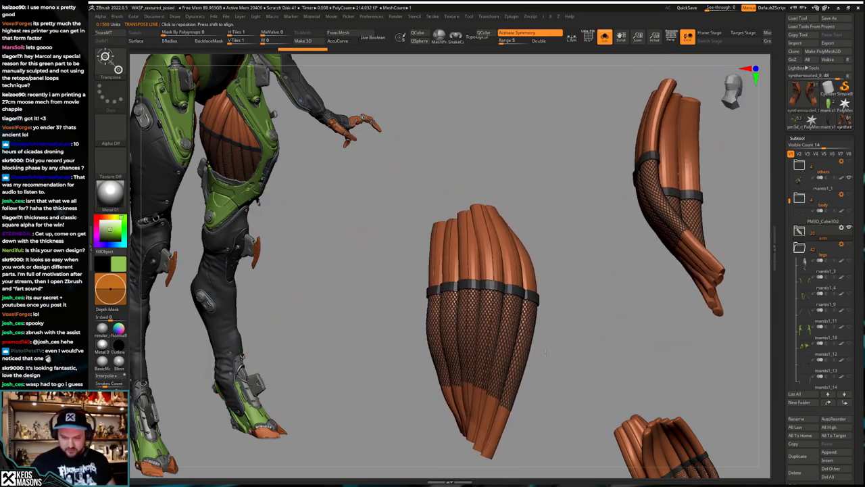
{"action": "key", "text": "ctrl+z"}
{"action": "key", "text": "ctrl+z"}
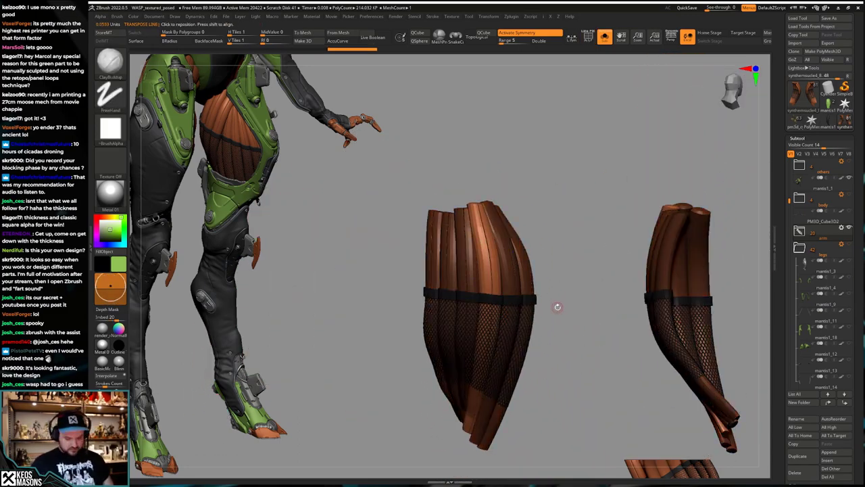
Step: Remove all other strands so one remains per side, and show the torso and arms again
{"action": "key", "text": "ctrl+z"}
{"action": "key", "text": "ctrl+z"}
{"action": "key", "text": "ctrl+z"}
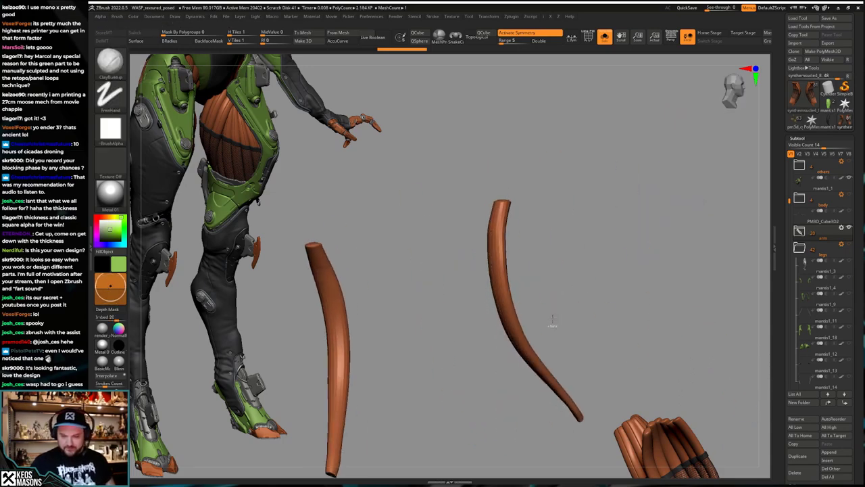
{"action": "key", "text": "ctrl+z"}
{"action": "key", "text": "ctrl+z"}
{"action": "key", "text": "ctrl+z"}
{"action": "key", "text": "ctrl+z"}
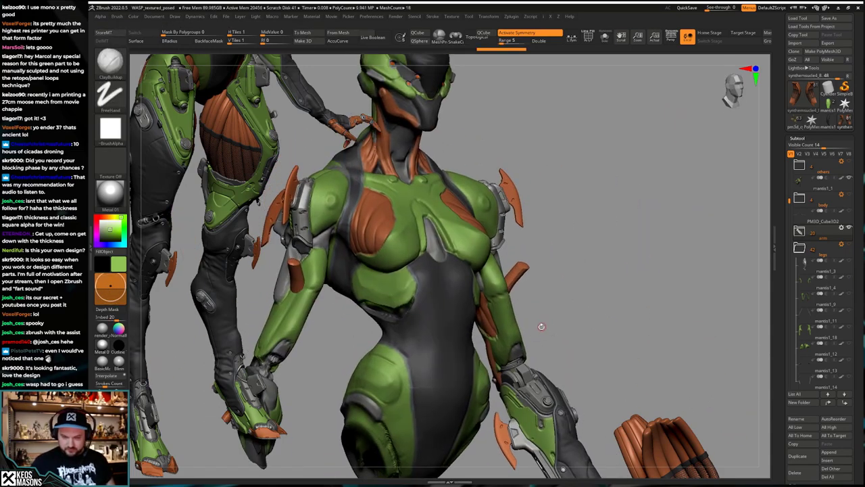
Step: Hide the head and torso parts so only the arm parts and the muscle strand are shown
{"action": "key", "text": "ctrl+z"}
{"action": "key", "text": "ctrl+z"}
{"action": "key", "text": "ctrl+z"}
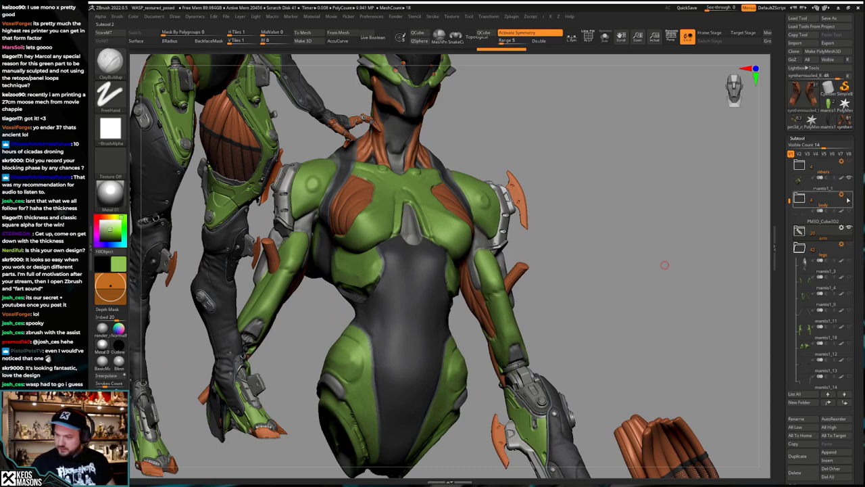
{"action": "left_click", "coordinate": [828, 249]}
{"action": "left_click_drag", "start_coordinate": [683, 256], "coordinate": [588, 280]}
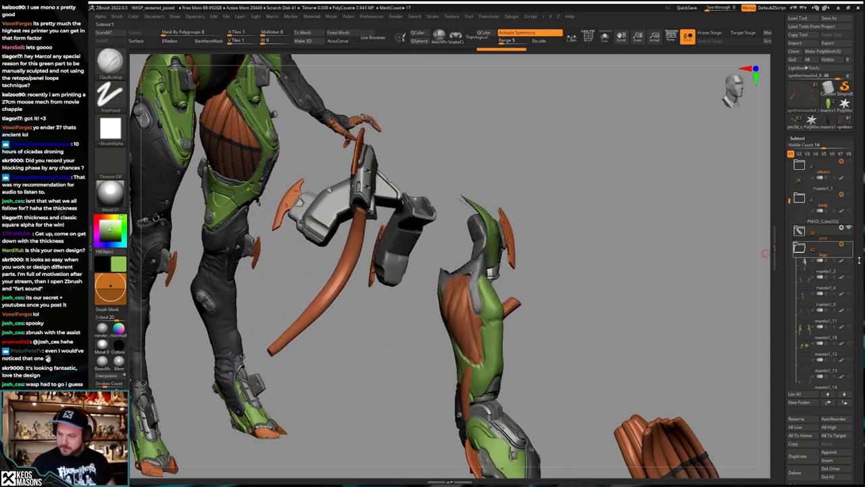
Step: Turn off the painted colour of mantis1_8 in the arm folder and ghost the parts around the strand
{"action": "left_click", "coordinate": [799, 232]}
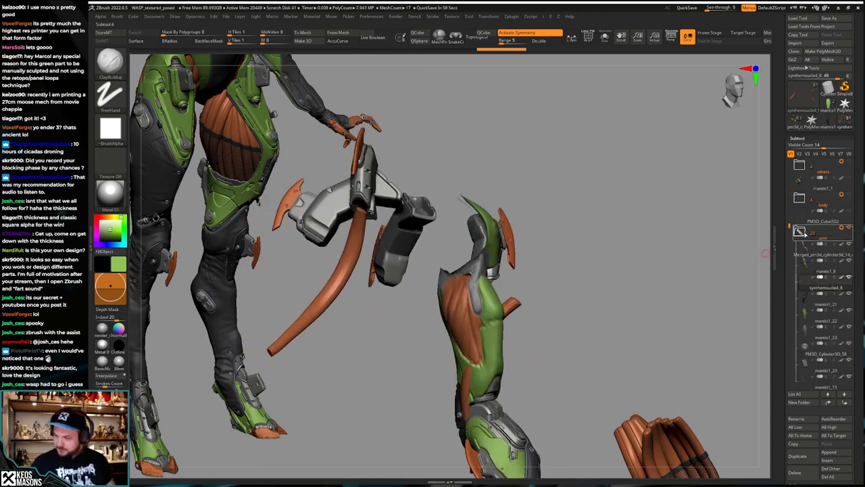
{"action": "left_click", "coordinate": [841, 260]}
{"action": "left_click_drag", "start_coordinate": [533, 333], "coordinate": [539, 324]}
{"action": "key", "text": "space"}
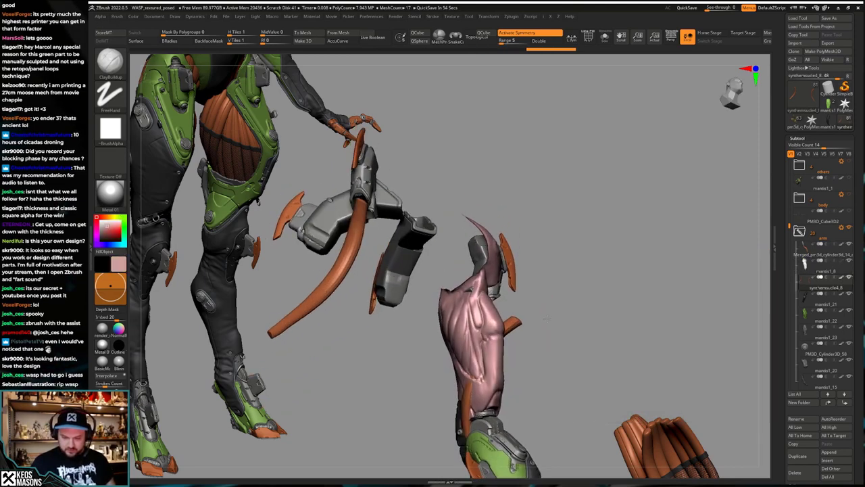
{"action": "left_click_drag", "start_coordinate": [545, 302], "coordinate": [545, 317]}
{"action": "key", "text": "shift+t"}
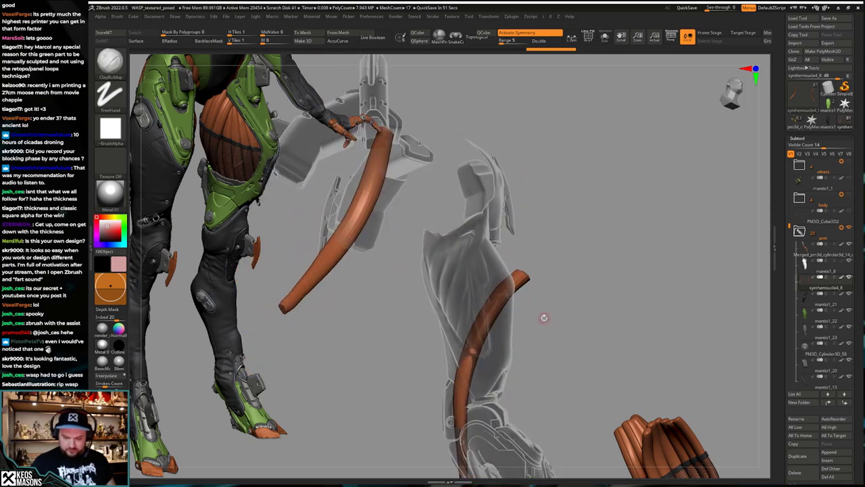
Step: Move and rotate the single muscle strand with Transpose so it lies along the inside of the upper arm
{"action": "key", "text": "w"}
{"action": "left_click_drag", "start_coordinate": [468, 347], "coordinate": [531, 335]}
{"action": "left_click_drag", "start_coordinate": [531, 336], "coordinate": [463, 290]}
{"action": "left_click_drag", "start_coordinate": [550, 269], "coordinate": [518, 277]}
{"action": "left_click_drag", "start_coordinate": [574, 294], "coordinate": [482, 327]}
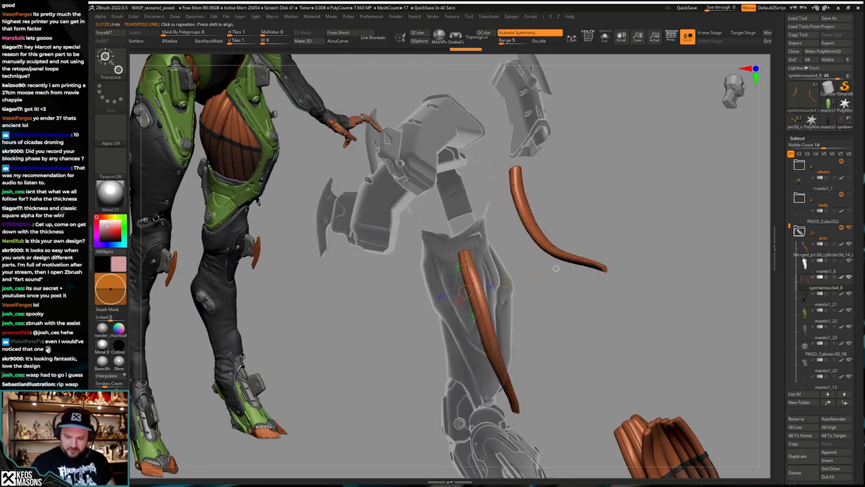
{"action": "left_click_drag", "start_coordinate": [477, 311], "coordinate": [499, 307]}
{"action": "left_click_drag", "start_coordinate": [574, 292], "coordinate": [485, 294]}
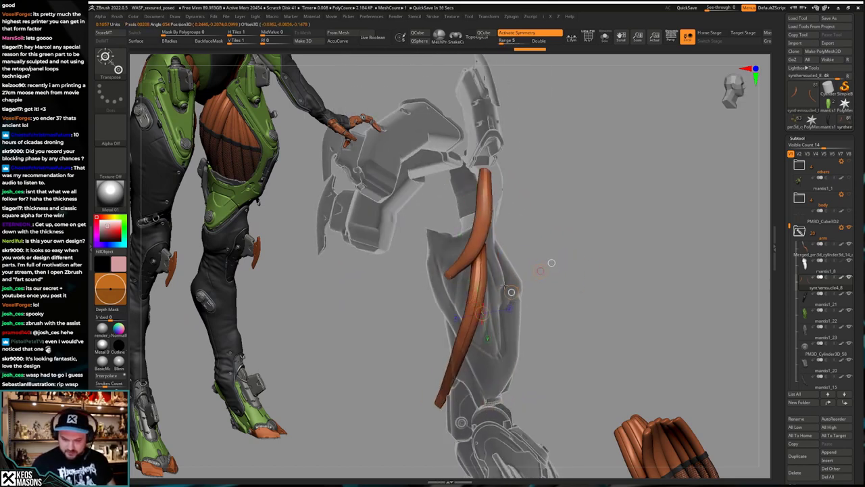
Step: Correct the strand's position and rotation from several sides so it sits against the upper arm's surface
{"action": "key", "text": "q"}
{"action": "key", "text": "w"}
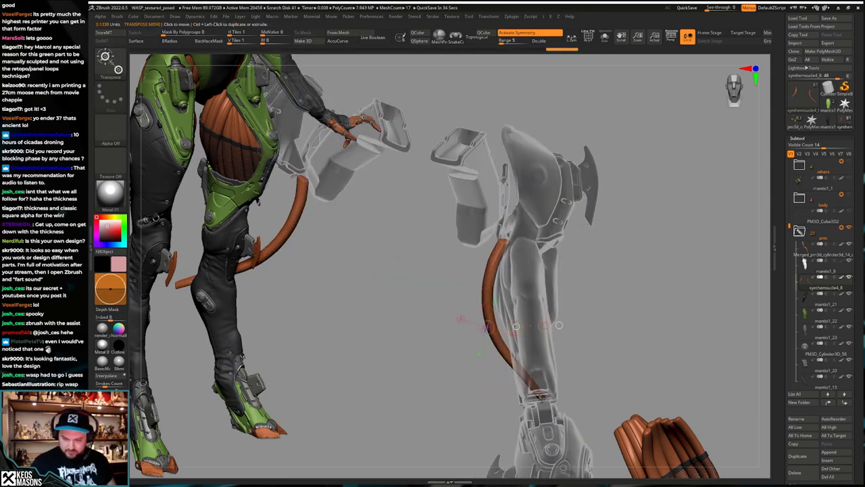
{"action": "left_click_drag", "start_coordinate": [517, 326], "coordinate": [536, 327]}
{"action": "key", "text": "q"}
{"action": "mouse_move", "coordinate": [601, 324]}
{"action": "left_mouse_down"}
{"action": "mouse_move", "coordinate": [550, 293]}
{"action": "mouse_move", "coordinate": [523, 303]}
{"action": "mouse_move", "coordinate": [511, 297]}
{"action": "mouse_move", "coordinate": [539, 286]}
{"action": "mouse_move", "coordinate": [572, 297]}
{"action": "mouse_move", "coordinate": [559, 325]}
{"action": "left_mouse_up"}
{"action": "key", "text": "w"}
{"action": "left_click_drag", "start_coordinate": [513, 292], "coordinate": [554, 284]}
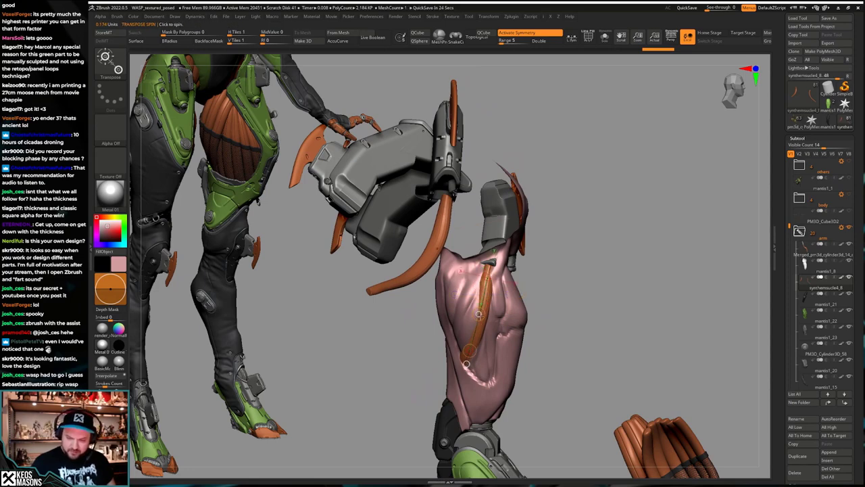
{"action": "mouse_move", "coordinate": [479, 315]}
{"action": "left_mouse_down"}
{"action": "mouse_move", "coordinate": [482, 303]}
{"action": "mouse_move", "coordinate": [479, 314]}
{"action": "left_mouse_up"}
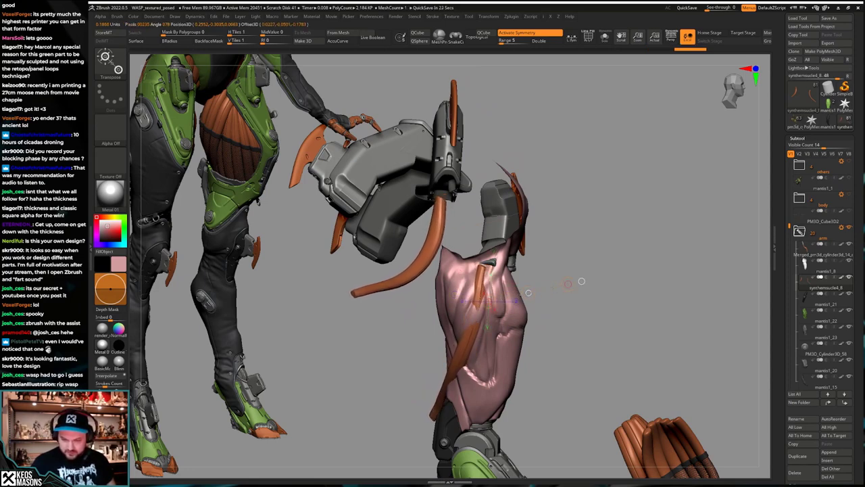
Step: Switch to the Move brush and bend the strand's middle and lower part towards the upper arm's sculpted channel
{"action": "key", "text": "q"}
{"action": "mouse_move", "coordinate": [581, 281]}
{"action": "left_mouse_down"}
{"action": "mouse_move", "coordinate": [538, 288]}
{"action": "mouse_move", "coordinate": [496, 346]}
{"action": "left_mouse_up"}
{"action": "mouse_move", "coordinate": [495, 346]}
{"action": "right_mouse_down"}
{"action": "mouse_move", "coordinate": [517, 344]}
{"action": "mouse_move", "coordinate": [483, 376]}
{"action": "mouse_move", "coordinate": [504, 338]}
{"action": "mouse_move", "coordinate": [495, 326]}
{"action": "right_mouse_up"}
{"action": "right_click", "coordinate": [482, 376]}
{"action": "key", "text": "b"}
{"action": "left_click", "coordinate": [470, 283]}
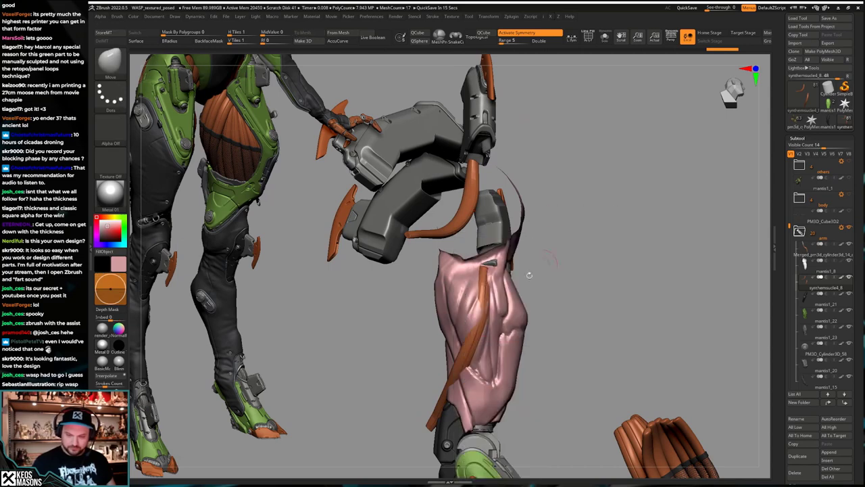
{"action": "key", "text": "space"}
{"action": "left_click_drag", "start_coordinate": [481, 325], "coordinate": [495, 324]}
{"action": "left_click_drag", "start_coordinate": [463, 362], "coordinate": [471, 370]}
Step: Pull the strand's lower end into the channel so its curve follows the sculpted upper-arm muscle
{"action": "right_click_drag", "start_coordinate": [471, 371], "coordinate": [482, 352]}
{"action": "right_click", "coordinate": [482, 352]}
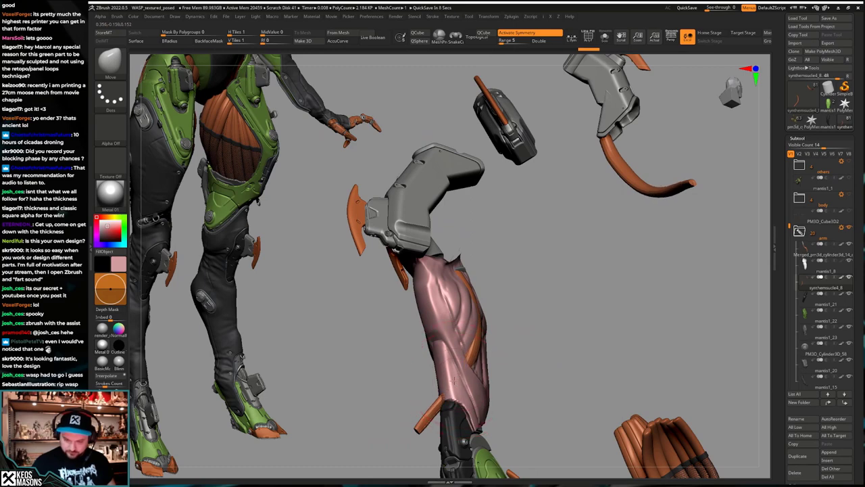
{"action": "right_click_drag", "start_coordinate": [454, 380], "coordinate": [475, 357]}
{"action": "left_click_drag", "start_coordinate": [475, 308], "coordinate": [480, 308]}
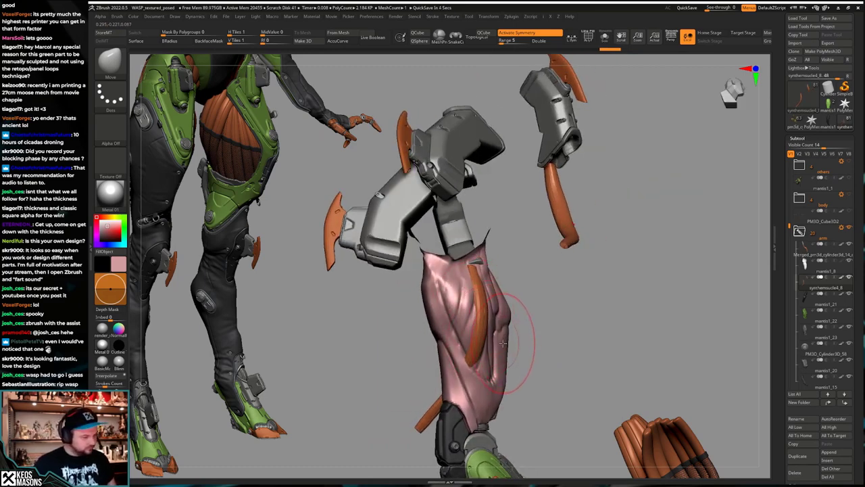
{"action": "right_click_drag", "start_coordinate": [502, 346], "coordinate": [490, 343]}
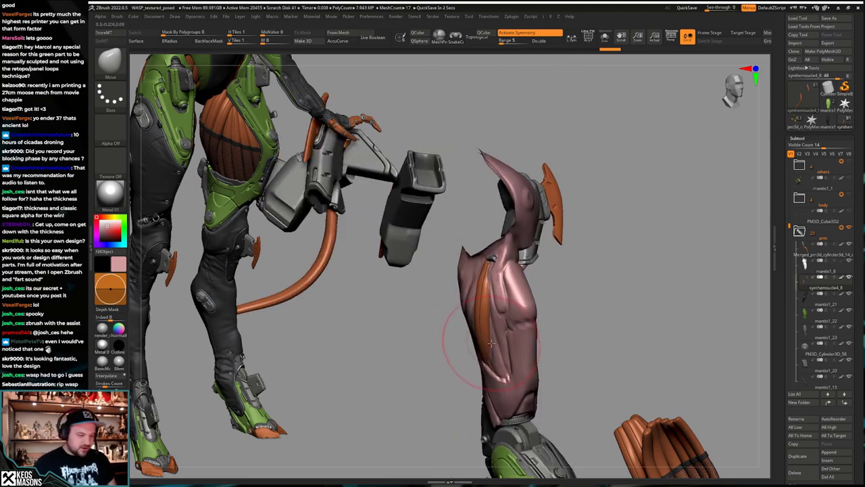
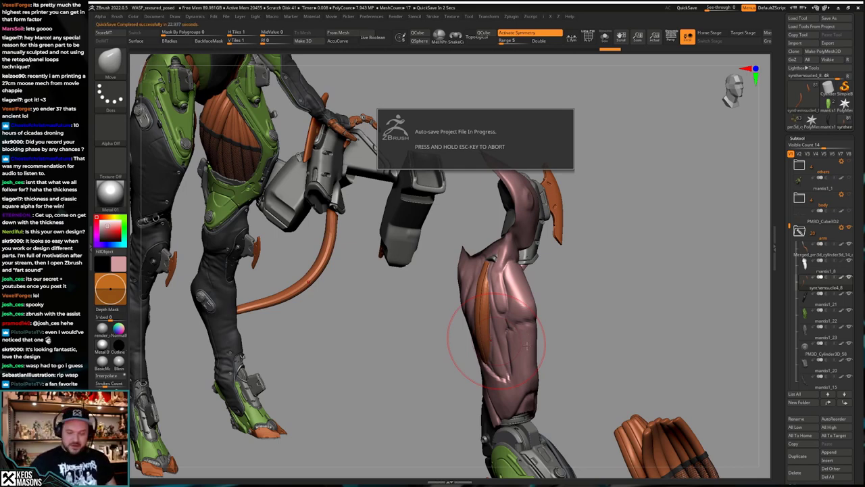
Step: Refine the strand's bend with the Move brush from different angles around the upper arm
{"action": "right_click_drag", "start_coordinate": [527, 345], "coordinate": [510, 279]}
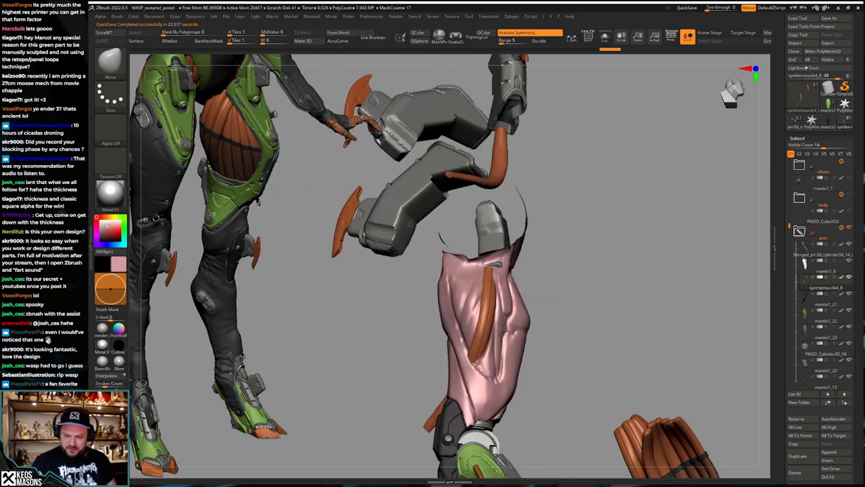
{"action": "right_click_drag", "start_coordinate": [482, 223], "coordinate": [474, 306]}
{"action": "right_click", "coordinate": [474, 343]}
{"action": "key", "text": "space"}
{"action": "key", "text": "space"}
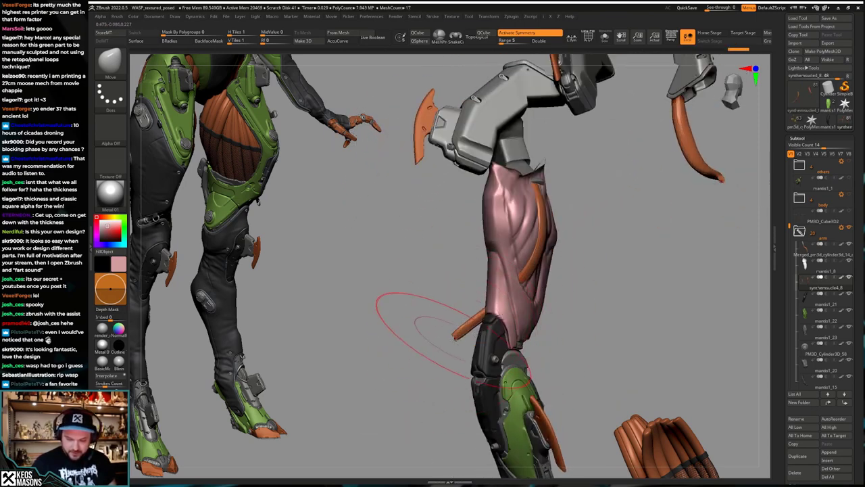
{"action": "right_click_drag", "start_coordinate": [497, 358], "coordinate": [494, 327]}
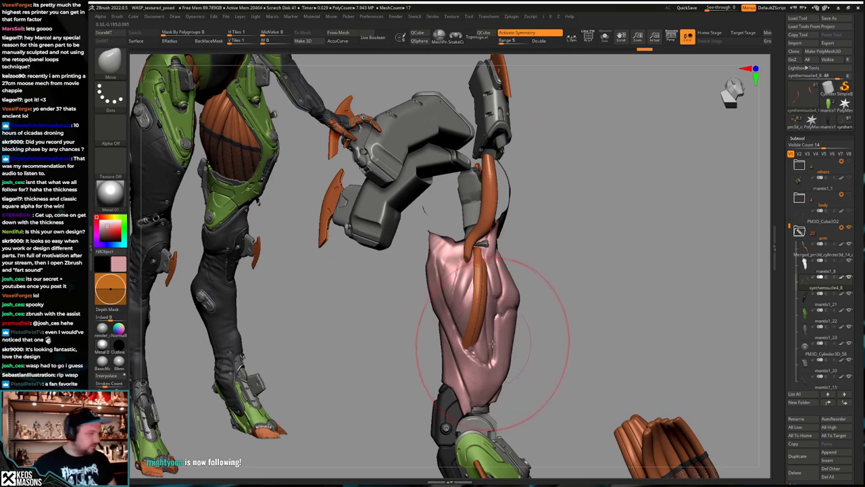
Step: Scale the muscle strand down slightly with Transpose and return to the Move brush
{"action": "key", "text": "e"}
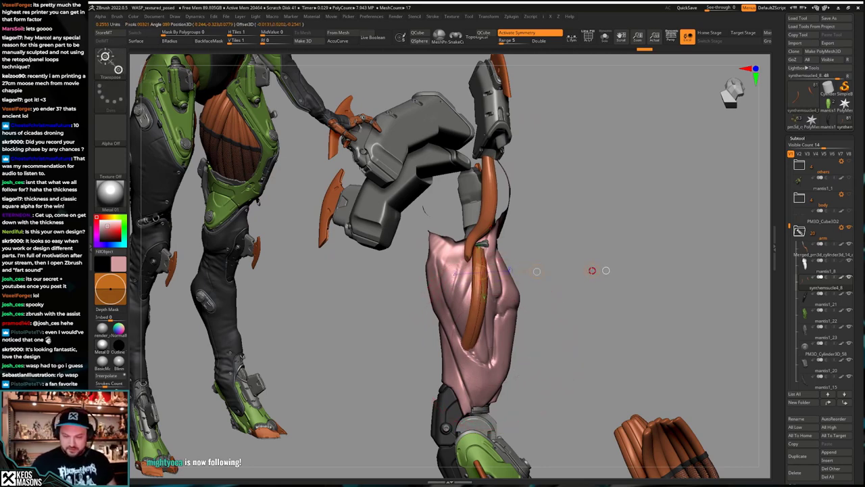
{"action": "right_click_drag", "start_coordinate": [606, 271], "coordinate": [596, 269]}
{"action": "key", "text": "ctrl+z"}
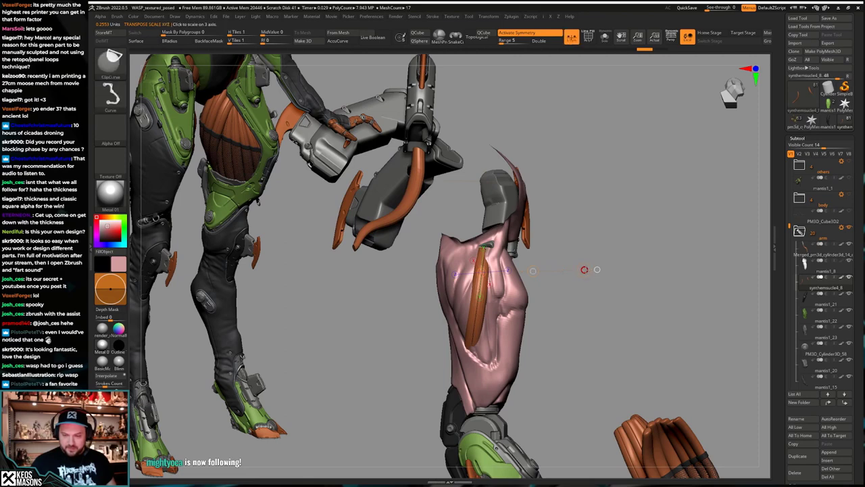
{"action": "left_click_drag", "start_coordinate": [585, 271], "coordinate": [595, 269]}
{"action": "key", "text": "q"}
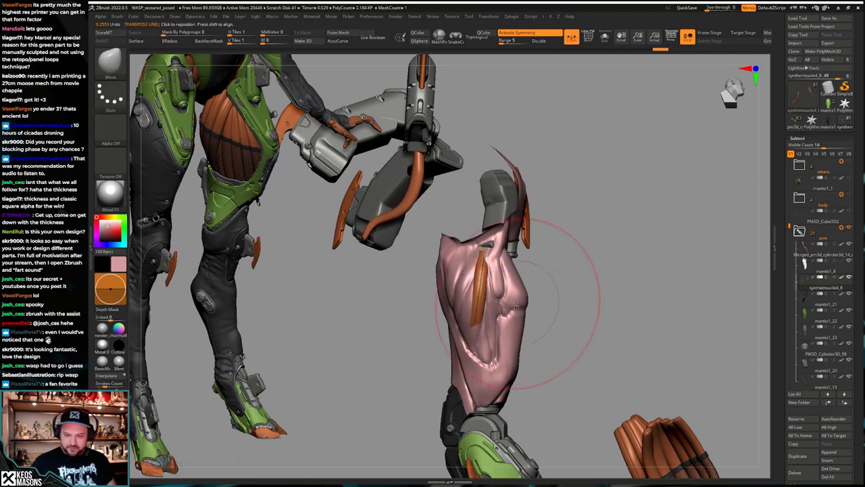
Step: Stretch the scaled strand towards the lower end of the upper arm's channel
{"action": "right_click_drag", "start_coordinate": [517, 302], "coordinate": [473, 328]}
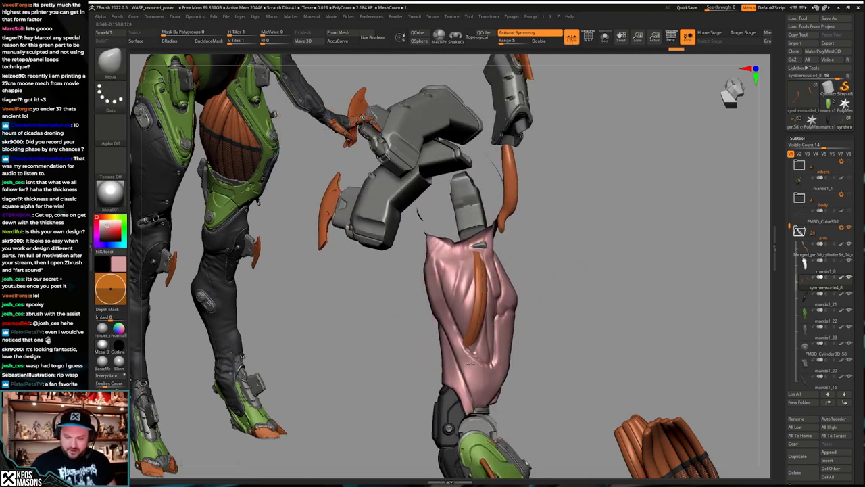
{"action": "right_click_drag", "start_coordinate": [471, 363], "coordinate": [476, 278]}
{"action": "key", "text": "alt+s"}
{"action": "key", "text": "alt+s"}
Step: Fit the strand along the edge of the upper arm's channel, adjusting its curve from front and side
{"action": "key", "text": "ctrl+z"}
{"action": "key", "text": "ctrl+z"}
{"action": "key", "text": "ctrl+z"}
{"action": "key", "text": "ctrl+z"}
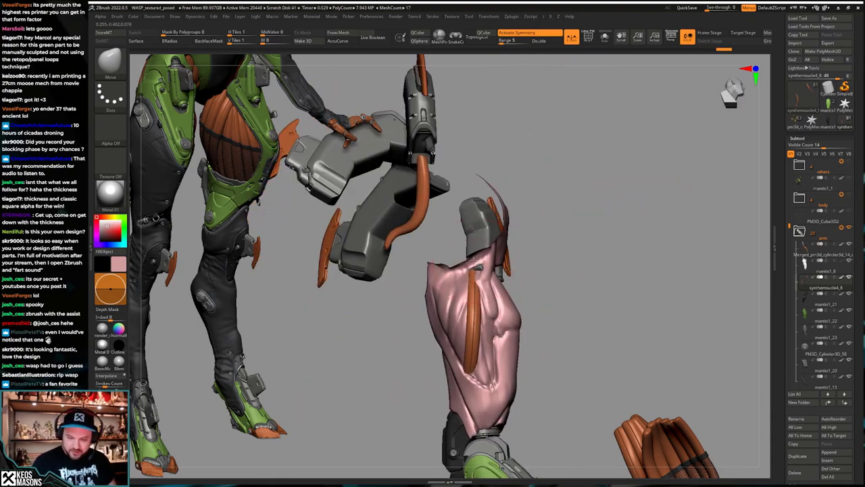
{"action": "key", "text": "ctrl+z"}
{"action": "key", "text": "ctrl+z"}
{"action": "key", "text": "ctrl+z"}
{"action": "key", "text": "ctrl+z"}
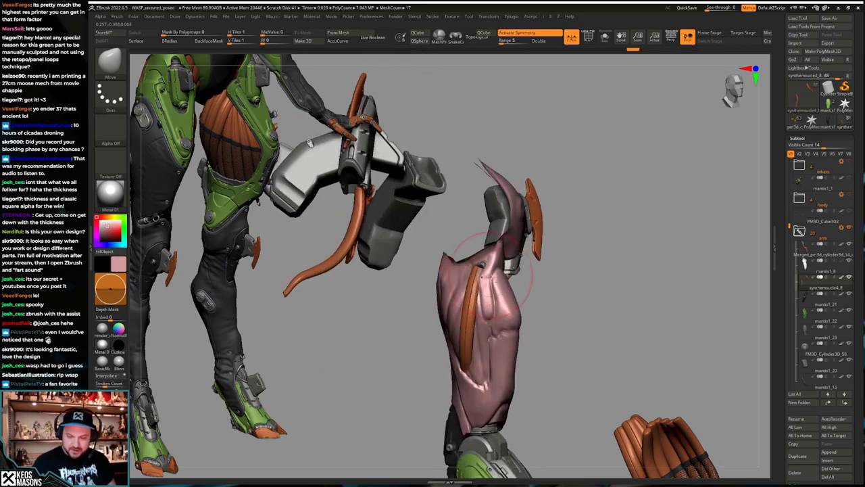
Step: Select the arm subtool PM3D_Cube3D2_18 and view the upper arm around the fitted strand
{"action": "key", "text": "ctrl+z"}
{"action": "key", "text": "ctrl+z"}
{"action": "key", "text": "ctrl+z"}
{"action": "key", "text": "ctrl+z"}
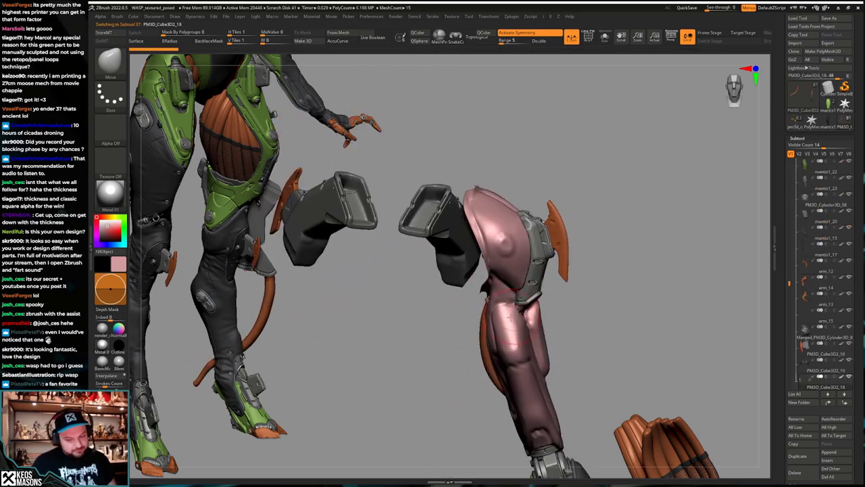
{"action": "key", "text": "ctrl+z"}
{"action": "key", "text": "ctrl+z"}
{"action": "key", "text": "ctrl+z"}
{"action": "key", "text": "ctrl+z"}
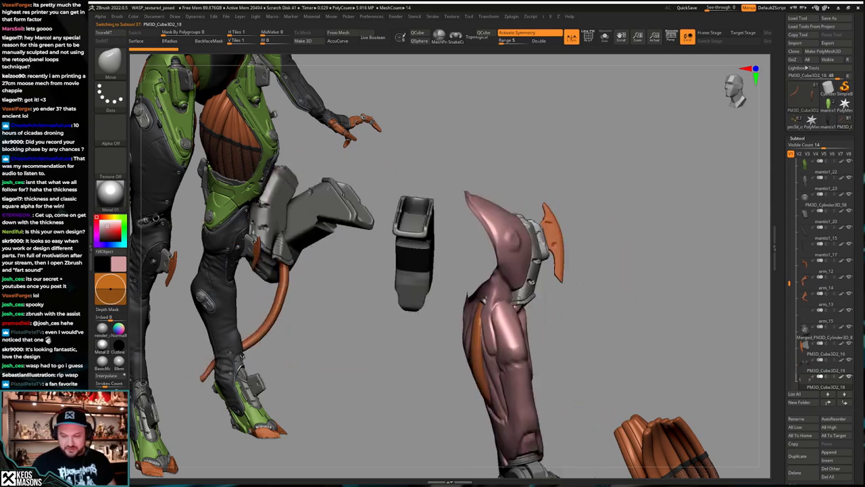
Step: Select the muscle strand subtool synthemsucle4_8 at the upper arm's channel for further shaping
{"action": "left_click_drag", "start_coordinate": [554, 279], "coordinate": [463, 298]}
{"action": "key", "text": "ctrl+shift+z"}
{"action": "key", "text": "ctrl+shift+z"}
{"action": "key", "text": "ctrl+shift+z"}
{"action": "key", "text": "ctrl+shift+z"}
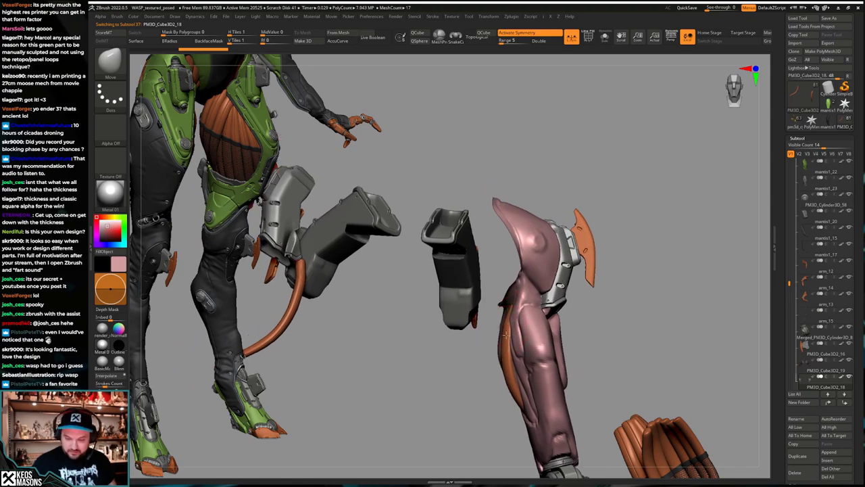
{"action": "key", "text": "ctrl+shift+z"}
{"action": "key", "text": "ctrl+shift+z"}
{"action": "key", "text": "ctrl+shift+z"}
{"action": "key", "text": "ctrl+shift+z"}
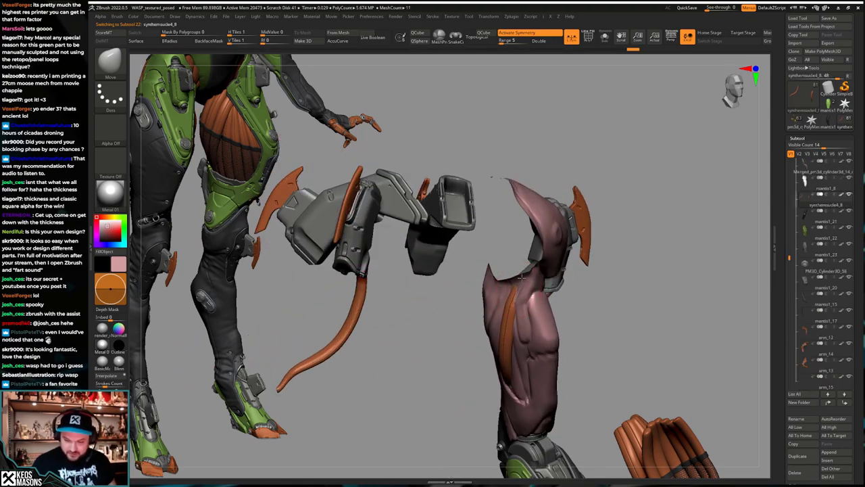
{"action": "key", "text": "ctrl+shift+z"}
{"action": "key", "text": "ctrl+shift+z"}
{"action": "key", "text": "ctrl+shift+z"}
{"action": "key", "text": "ctrl+shift+z"}
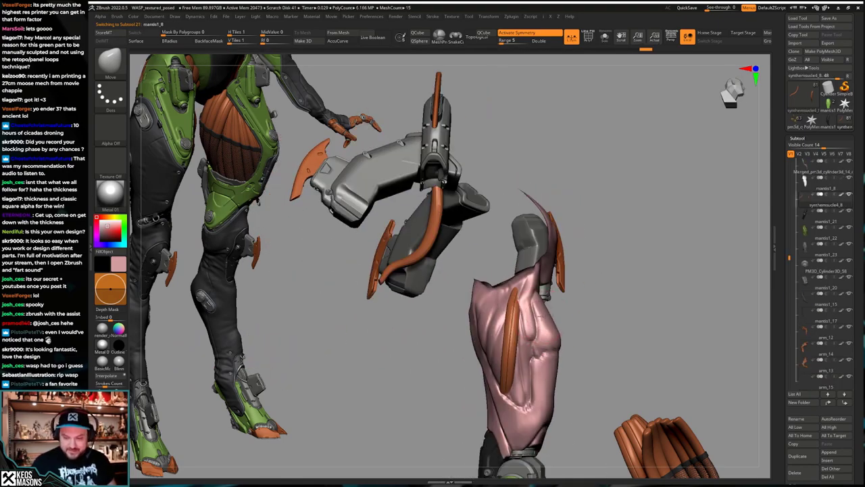
{"action": "key", "text": "ctrl+shift+z"}
{"action": "key", "text": "ctrl+shift+z"}
{"action": "key", "text": "ctrl+shift+z"}
{"action": "key", "text": "ctrl+shift+z"}
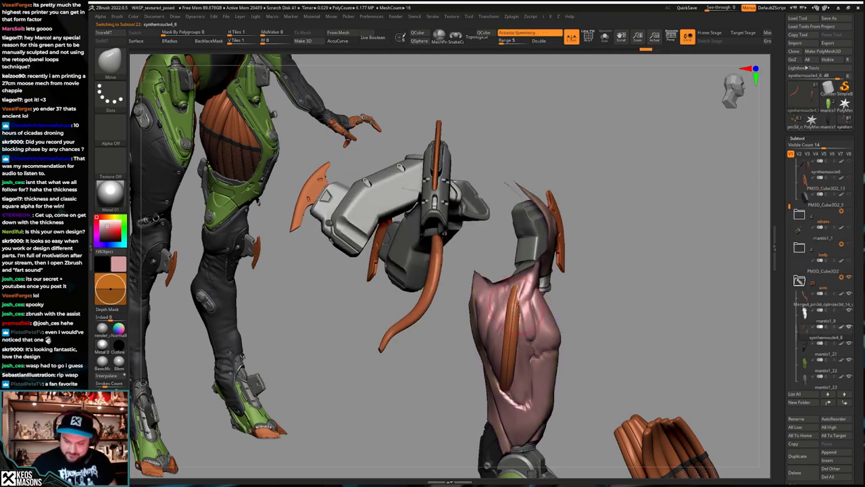
Step: Adjust the Move brush's Draw Size and bend the strand into a gentle curve along the upper arm's channel
{"action": "key", "text": "ctrl+shift+z"}
{"action": "key", "text": "ctrl+shift+z"}
{"action": "key", "text": "ctrl+shift+z"}
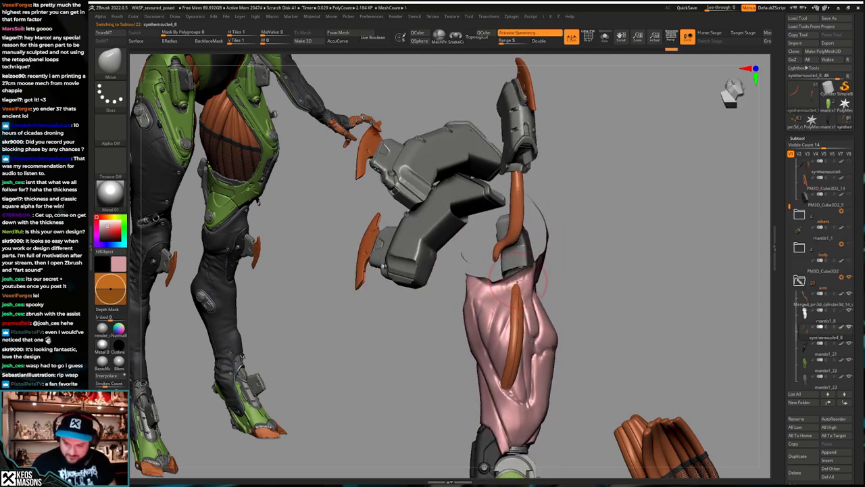
{"action": "key", "text": "ctrl+shift+z"}
{"action": "key", "text": "ctrl+shift+z"}
{"action": "key", "text": "ctrl+shift+z"}
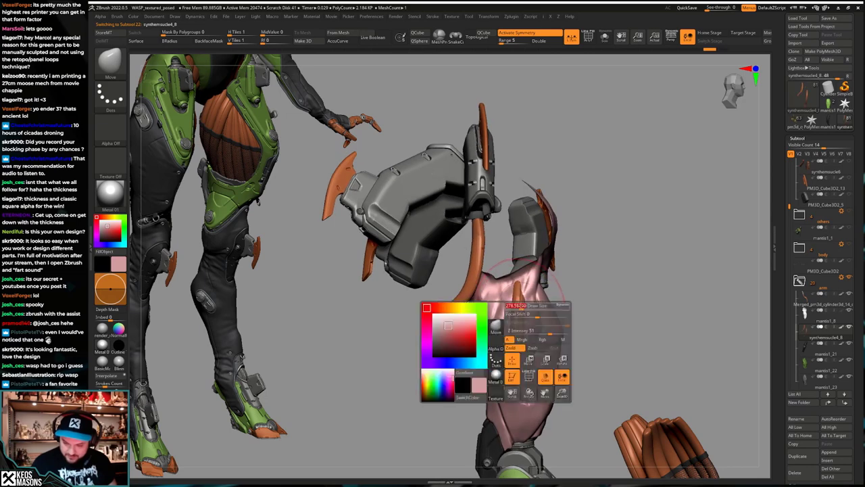
{"action": "key", "text": "ctrl+shift+z"}
{"action": "key", "text": "ctrl+shift+z"}
{"action": "key", "text": "ctrl+shift+z"}
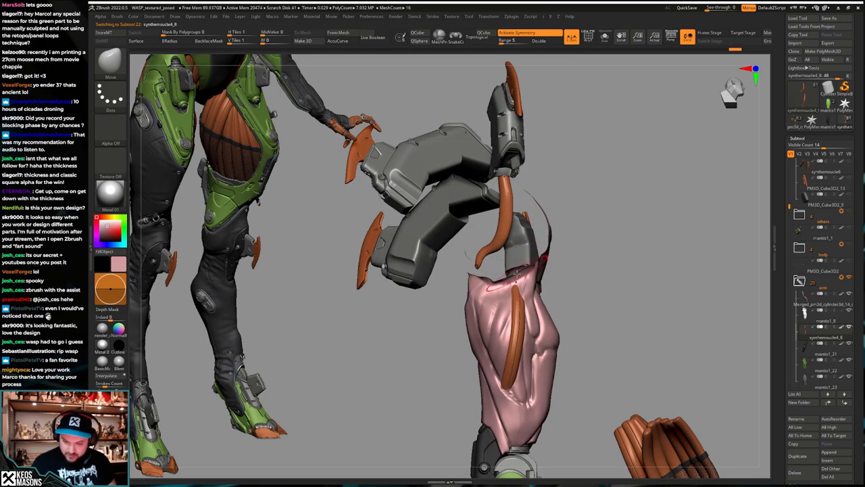
Step: Tuck the strand's upper end into the top of the channel, following the arm's surface from the side
{"action": "key", "text": "ctrl+shift+z"}
{"action": "key", "text": "ctrl+shift+z"}
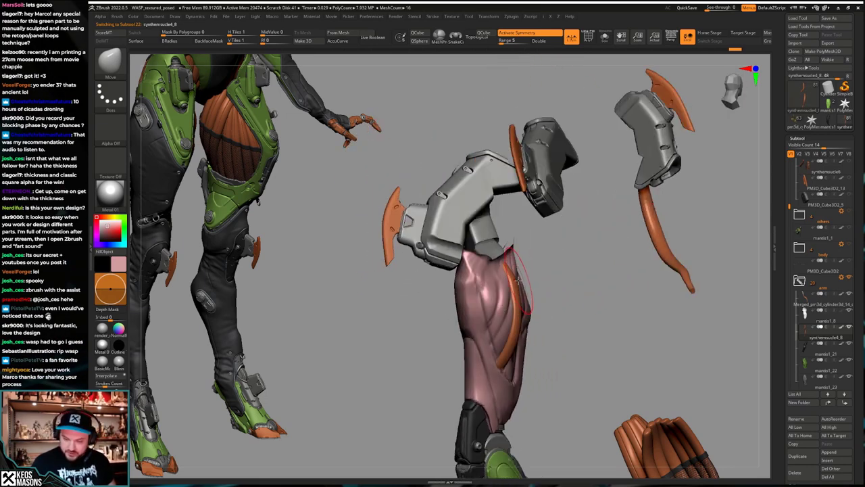
{"action": "key", "text": "ctrl+shift+z"}
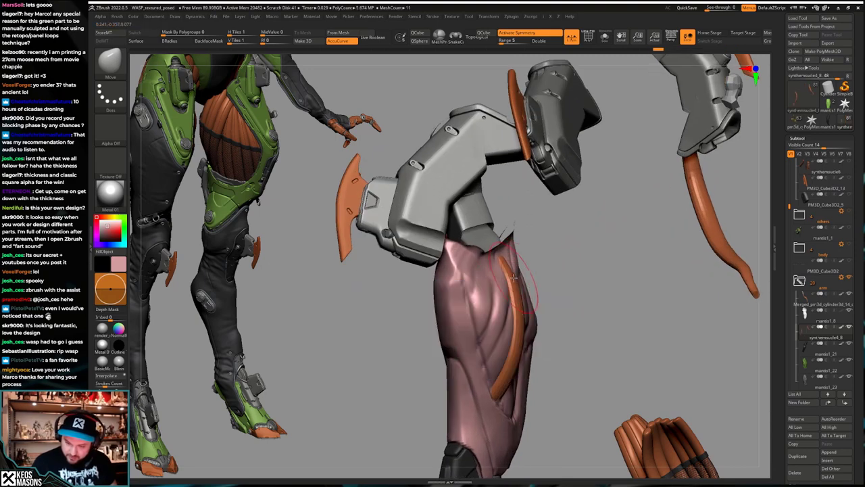
{"action": "key", "text": "ctrl+shift+z"}
{"action": "key", "text": "ctrl+shift+z"}
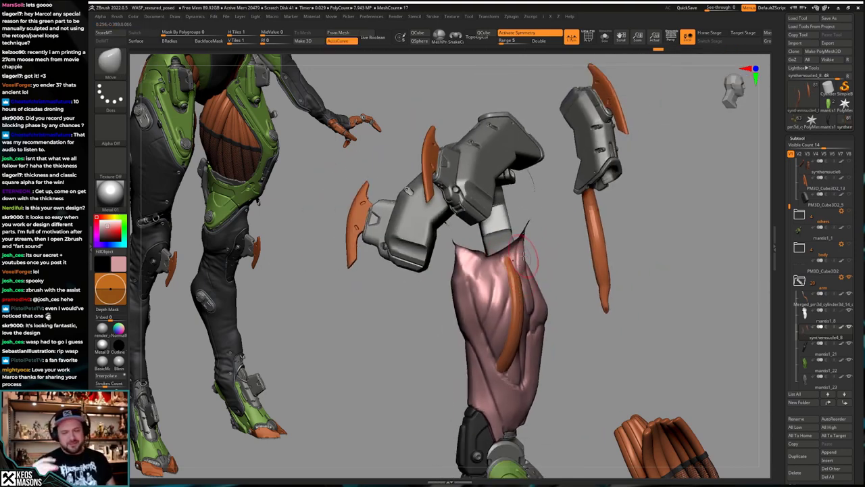
Step: Isolate the muscle strand with Solo to examine its full shape, and bring the whole arm back into view
{"action": "mouse_move", "coordinate": [523, 256]}
{"action": "right_mouse_down"}
{"action": "mouse_move", "coordinate": [608, 277]}
{"action": "mouse_move", "coordinate": [523, 264]}
{"action": "right_mouse_up"}
{"action": "key", "text": "alt+s"}
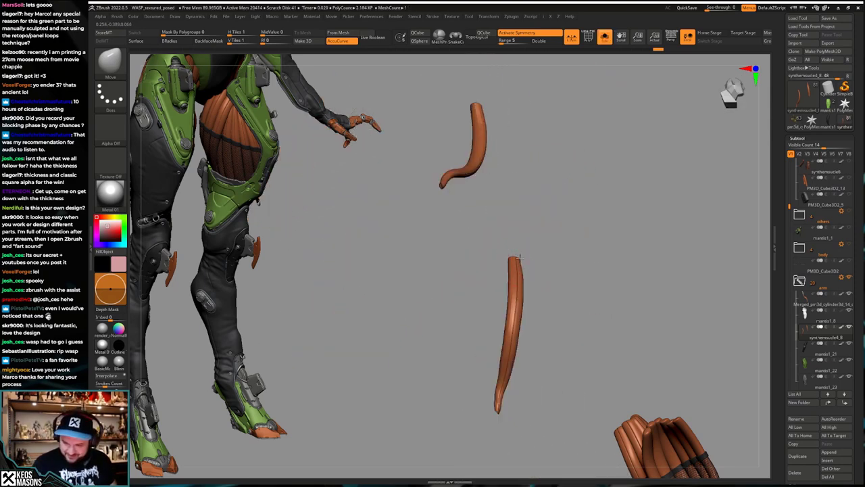
{"action": "key", "text": "ctrl"}
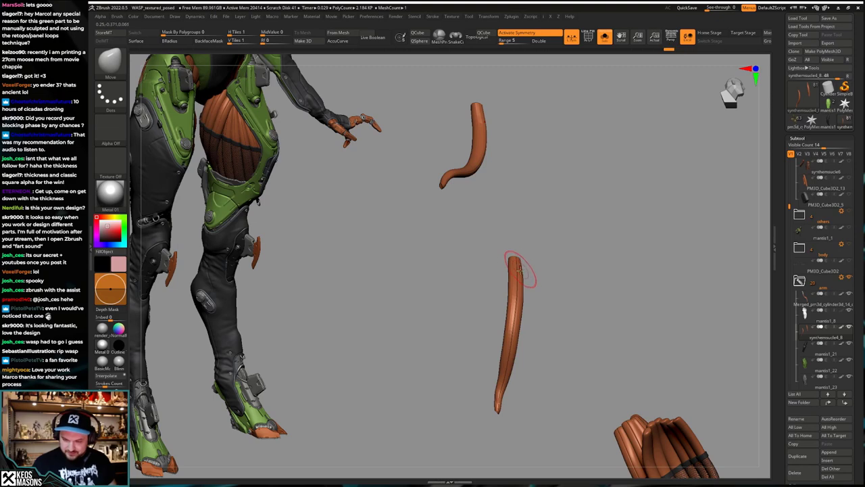
{"action": "key", "text": "ctrl+z"}
{"action": "key", "text": "ctrl+z"}
{"action": "key", "text": "ctrl+z"}
{"action": "key", "text": "ctrl+z"}
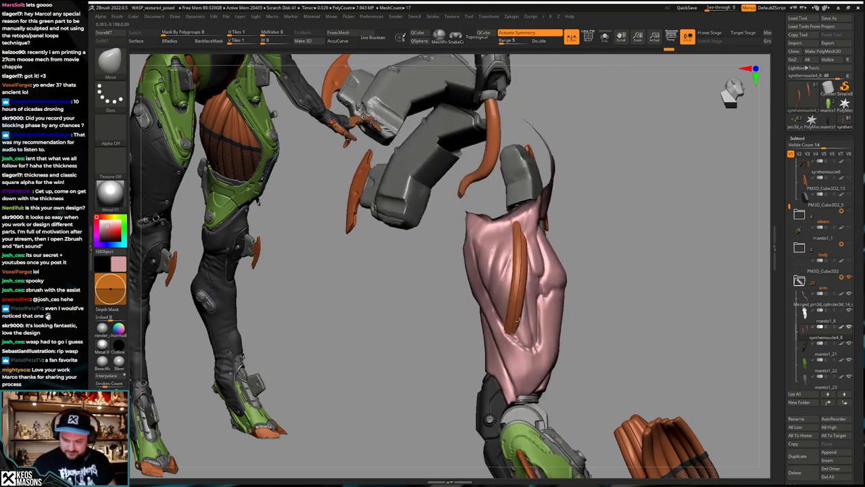
Step: Push the strand deeper into the upper arm's channel with the Move brush, checking its bulge from the front and side
{"action": "mouse_move", "coordinate": [509, 336]}
{"action": "right_mouse_down"}
{"action": "mouse_move", "coordinate": [527, 296]}
{"action": "mouse_move", "coordinate": [503, 337]}
{"action": "right_mouse_up"}
{"action": "right_click", "coordinate": [504, 351]}
{"action": "right_click_drag", "start_coordinate": [546, 299], "coordinate": [520, 300]}
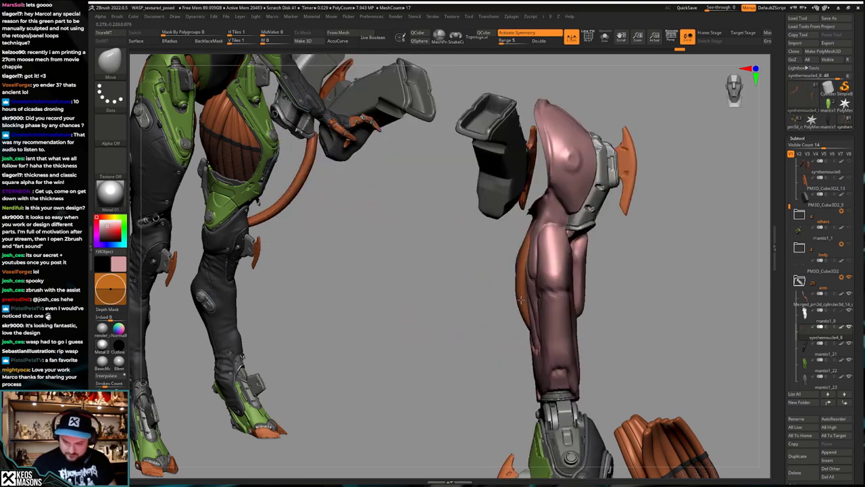
{"action": "key", "text": "ctrl+z"}
{"action": "key", "text": "ctrl+z"}
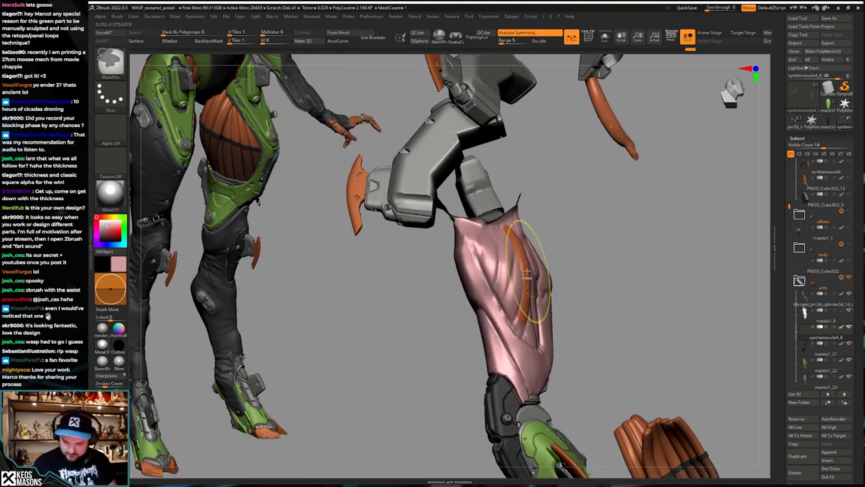
{"action": "key", "text": "ctrl+z"}
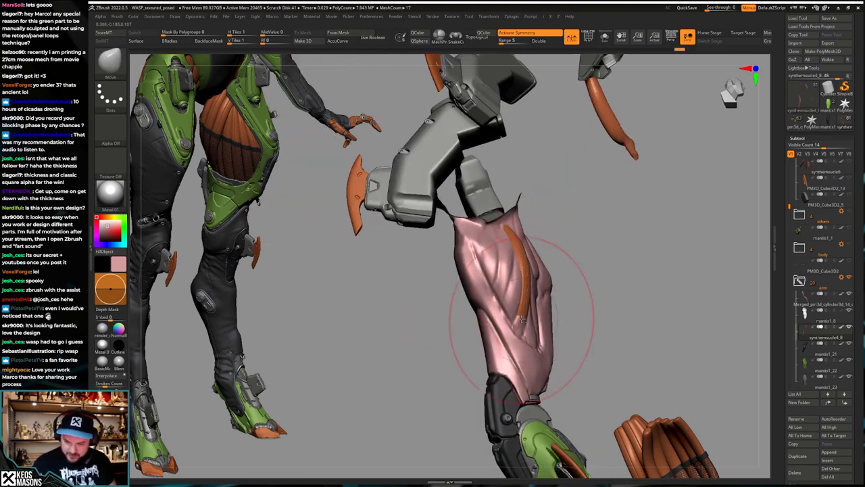
{"action": "key", "text": "ctrl+z"}
{"action": "key", "text": "ctrl+z"}
{"action": "key", "text": "ctrl+z"}
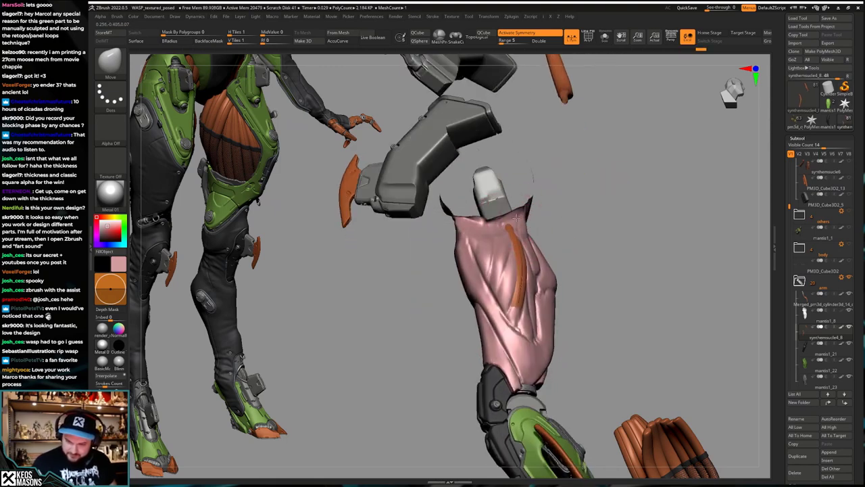
Step: Fit the strand's middle and lower end along the channel so that it follows the arm's curvature
{"action": "key", "text": "ctrl+shift+z"}
{"action": "key", "text": "ctrl+shift+z"}
{"action": "key", "text": "ctrl+shift+z"}
{"action": "key", "text": "ctrl+shift+z"}
{"action": "key", "text": "ctrl+shift+z"}
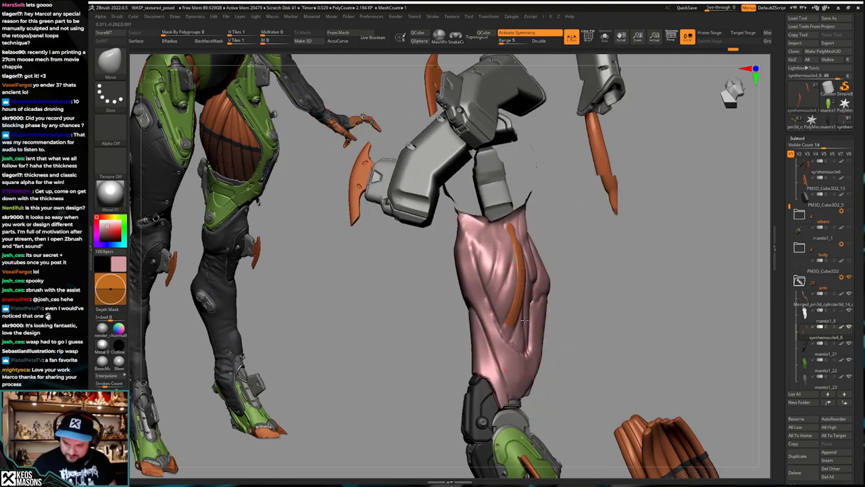
{"action": "key", "text": "ctrl+shift+z"}
{"action": "key", "text": "ctrl+shift+z"}
{"action": "key", "text": "ctrl+shift+z"}
{"action": "key", "text": "ctrl+shift+z"}
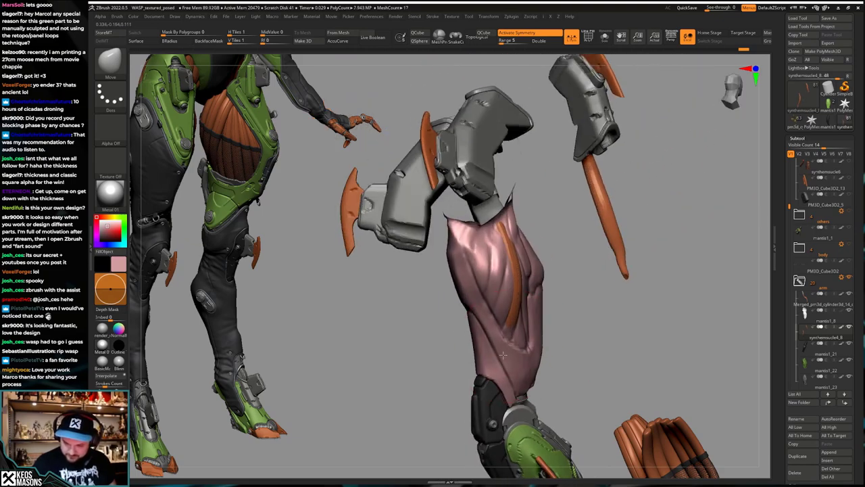
{"action": "key", "text": "ctrl+shift+z"}
{"action": "key", "text": "ctrl+shift+z"}
{"action": "key", "text": "ctrl+shift+z"}
{"action": "key", "text": "ctrl+shift+z"}
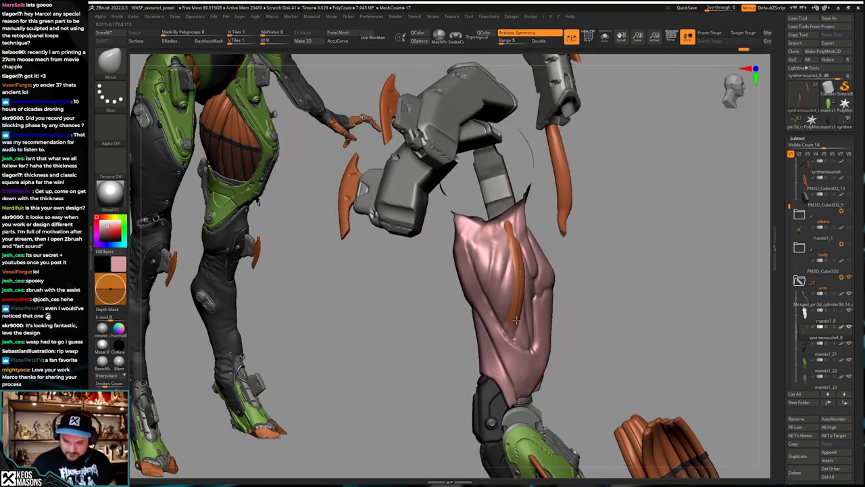
Step: Inspect the strand in Solo, restore the arm, and swing the strand's lower end towards the channel's outer edge
{"action": "key", "text": "ctrl+shift+z"}
{"action": "key", "text": "ctrl+shift+z"}
{"action": "key", "text": "ctrl+shift+z"}
{"action": "key", "text": "ctrl+shift+z"}
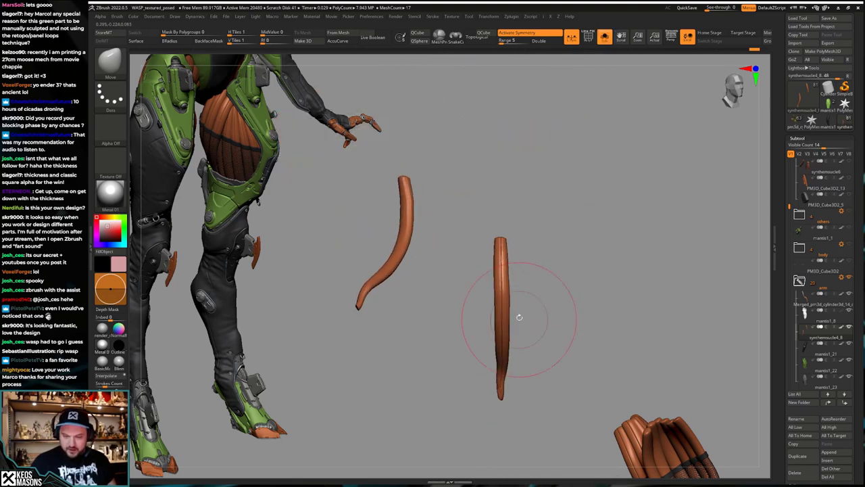
{"action": "mouse_move", "coordinate": [519, 317]}
{"action": "left_mouse_down"}
{"action": "mouse_move", "coordinate": [538, 320]}
{"action": "mouse_move", "coordinate": [523, 329]}
{"action": "left_mouse_up"}
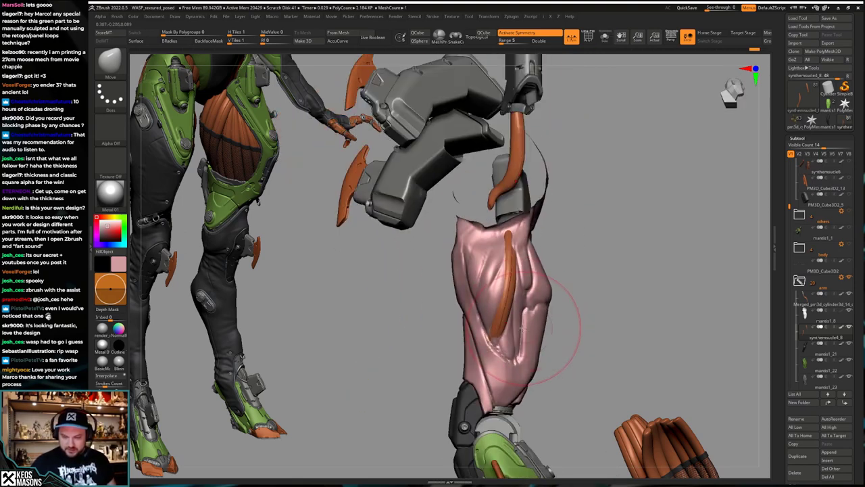
Step: Sink the upper half of the strand beneath the arm surface, leaving its lower half exposed in the channel
{"action": "key", "text": "ctrl+shift+z"}
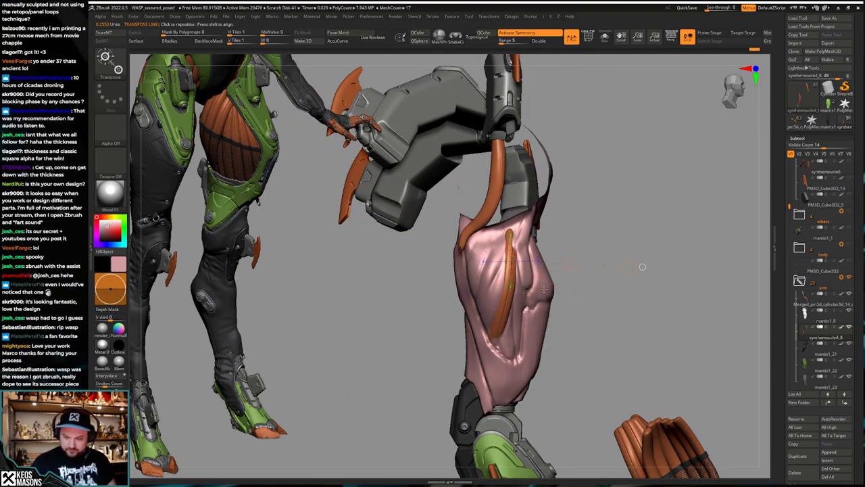
{"action": "mouse_move", "coordinate": [513, 243]}
{"action": "left_mouse_down"}
{"action": "mouse_move", "coordinate": [511, 230]}
{"action": "mouse_move", "coordinate": [512, 268]}
{"action": "left_mouse_up"}
{"action": "right_click_drag", "start_coordinate": [512, 269], "coordinate": [510, 306]}
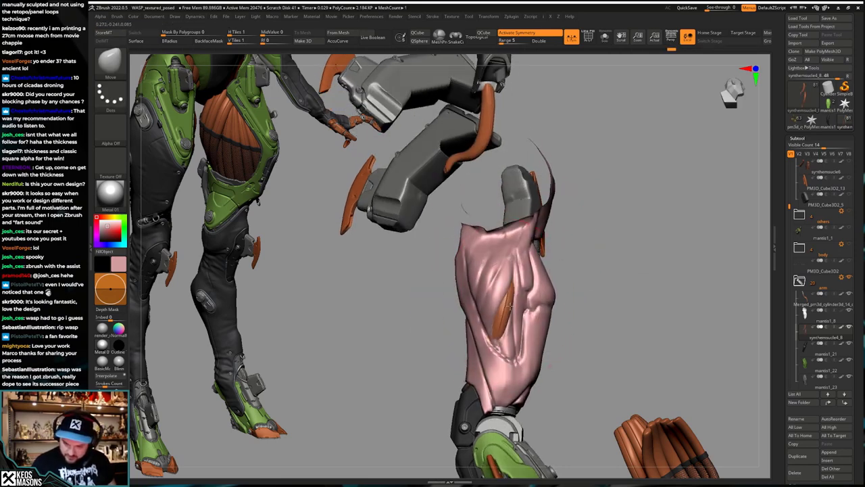
{"action": "key", "text": "ctrl+shift+z"}
{"action": "key", "text": "ctrl+shift+z"}
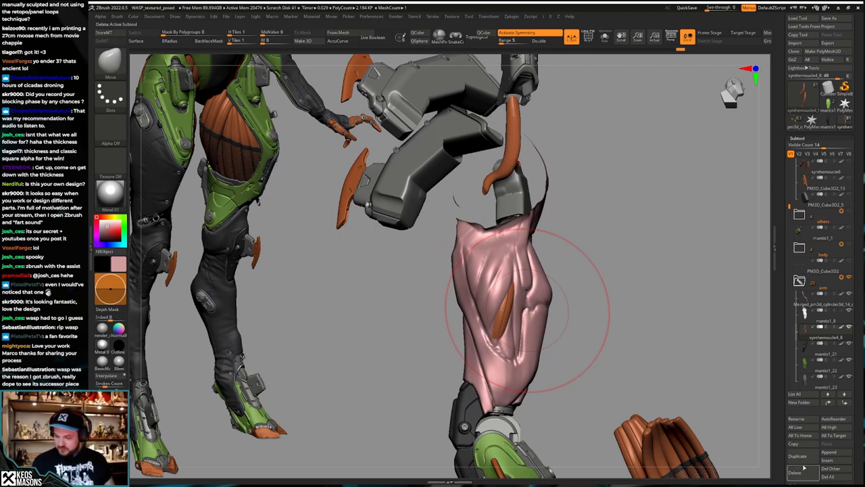
Step: Duplicate the strand subtool, select the original synthemsucle4_8, and undo its recent upper-half deformation
{"action": "left_click", "coordinate": [802, 456]}
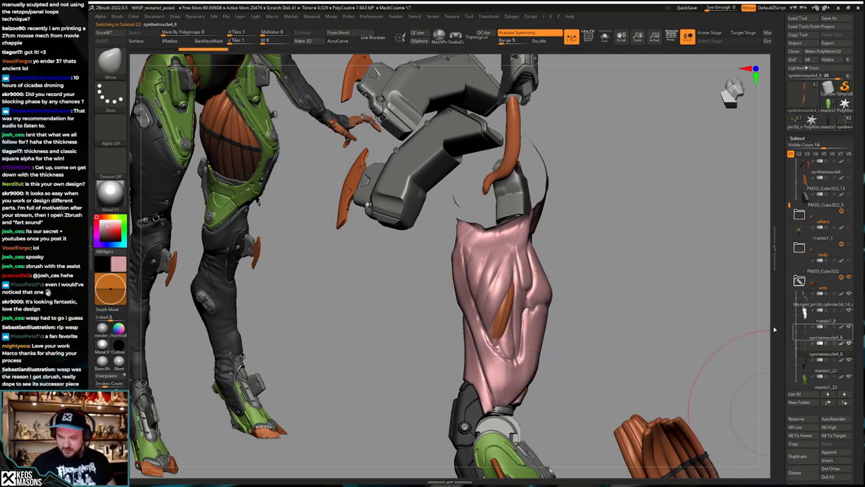
{"action": "left_click", "coordinate": [801, 330]}
{"action": "key", "text": "ctrl+z"}
{"action": "key", "text": "ctrl+z"}
{"action": "key", "text": "ctrl+z"}
{"action": "key", "text": "ctrl+z"}
Step: Move and rotate the original strand with Transpose so it crosses diagonally towards the outer edge of the channel
{"action": "key", "text": "w"}
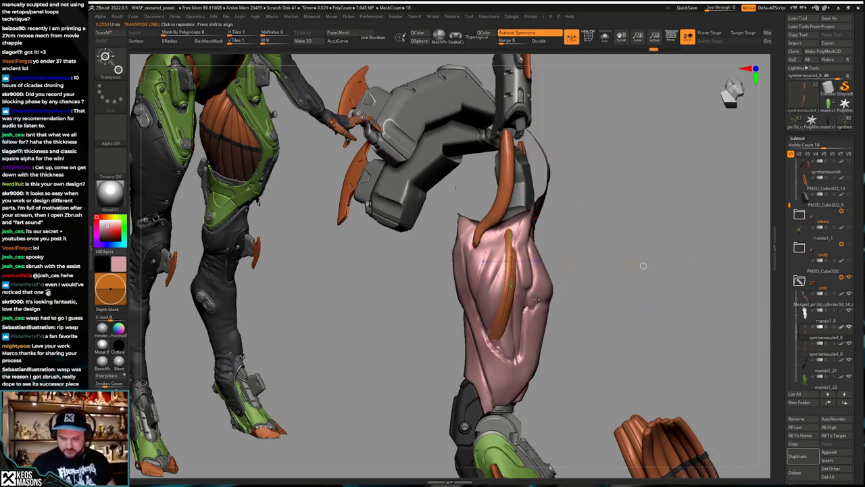
{"action": "key", "text": "ctrl+z"}
{"action": "key", "text": "ctrl+z"}
{"action": "key", "text": "ctrl+z"}
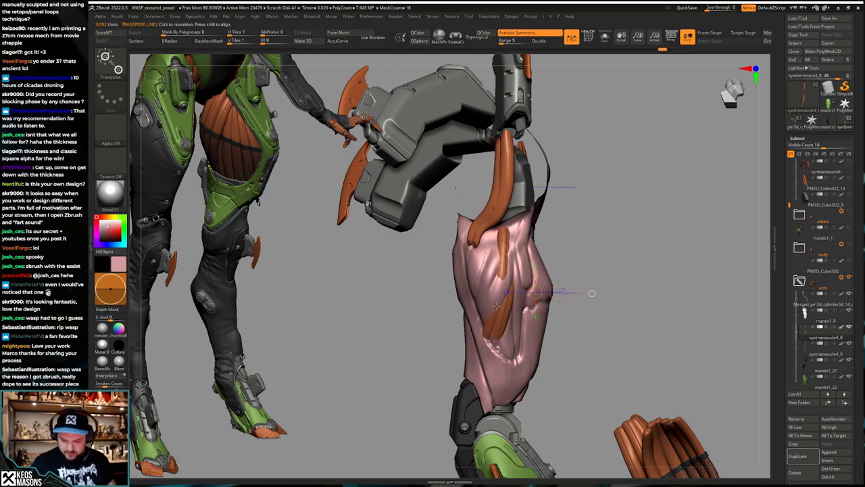
{"action": "left_click_drag", "start_coordinate": [494, 310], "coordinate": [581, 277]}
{"action": "key", "text": "ctrl+shift+z"}
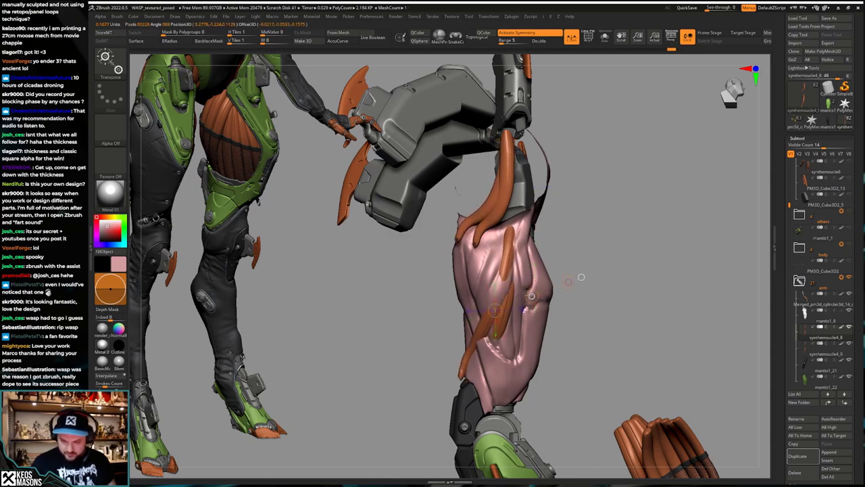
Step: Reshape the repositioned strand with the Move brush so that it lies alongside the duplicate in the channel
{"action": "key", "text": "q"}
{"action": "left_click_drag", "start_coordinate": [582, 277], "coordinate": [580, 263]}
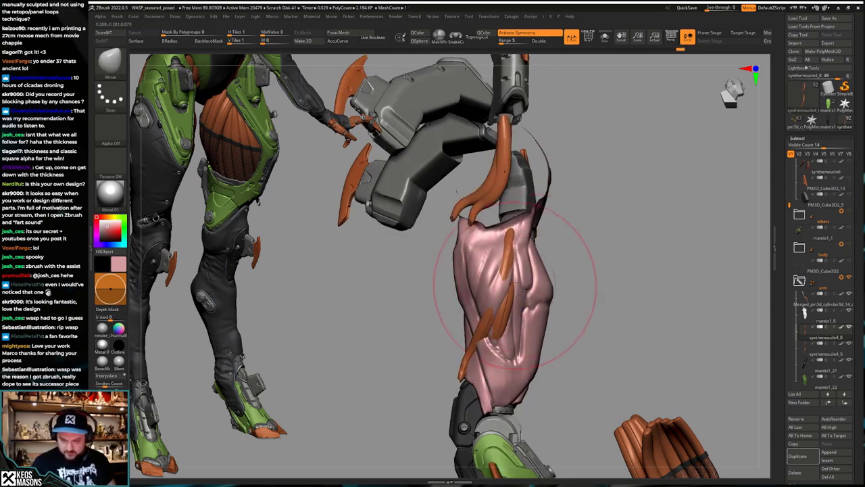
{"action": "left_click_drag", "start_coordinate": [501, 299], "coordinate": [501, 296]}
{"action": "right_click_drag", "start_coordinate": [506, 280], "coordinate": [510, 230]}
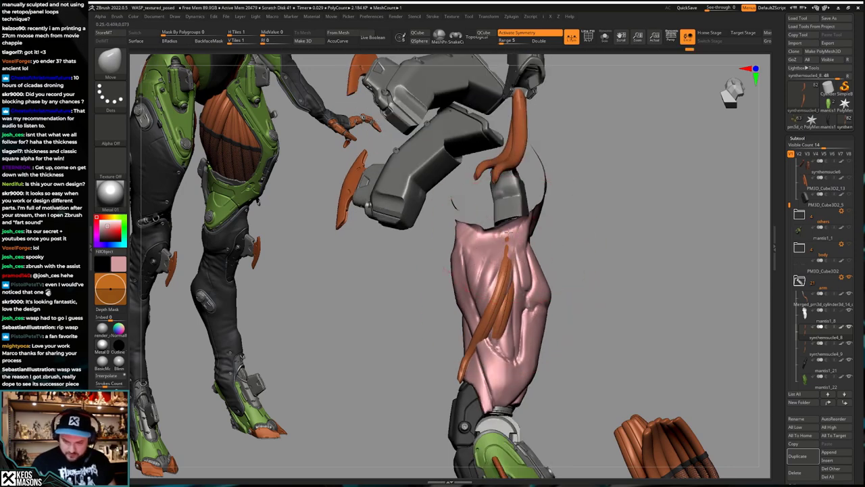
{"action": "key", "text": "ctrl+z"}
{"action": "key", "text": "ctrl+z"}
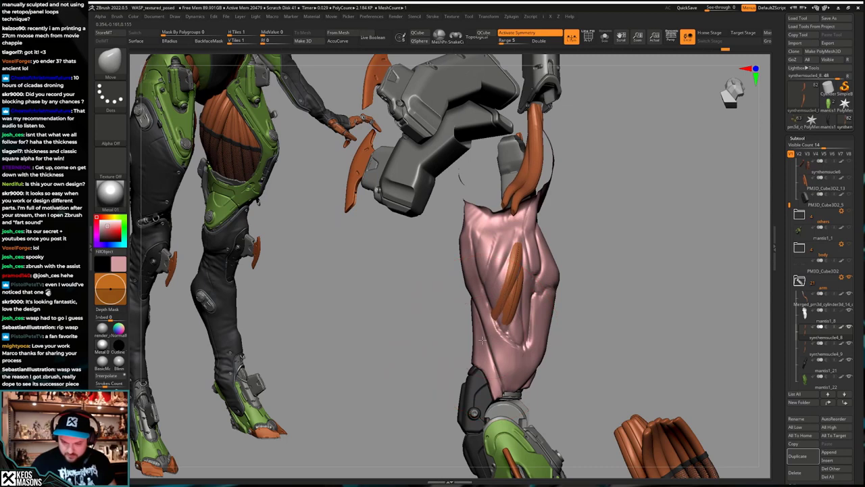
Step: Check the second strand in Solo, bring the arm back, and refine its fit against the neighbouring strand
{"action": "right_click_drag", "start_coordinate": [482, 340], "coordinate": [535, 315]}
{"action": "key", "text": "alt+s"}
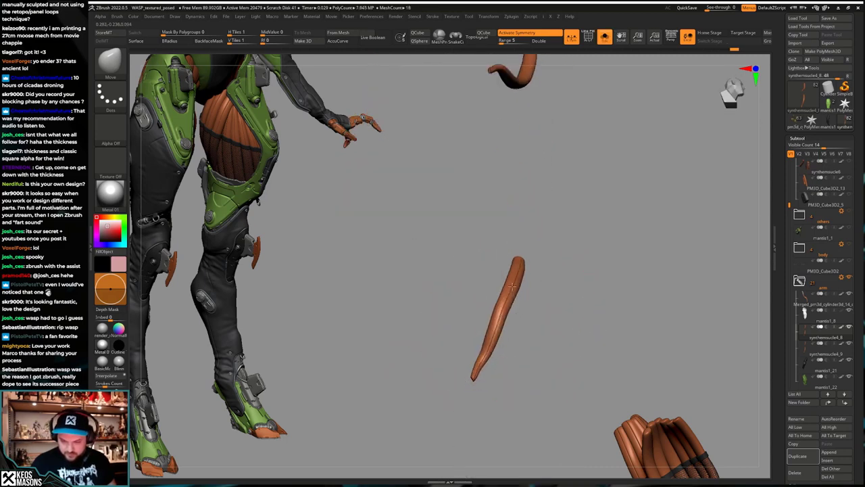
{"action": "key", "text": "ctrl+shift+z"}
{"action": "key", "text": "ctrl+shift+z"}
{"action": "key", "text": "ctrl+shift+z"}
{"action": "key", "text": "ctrl+shift+z"}
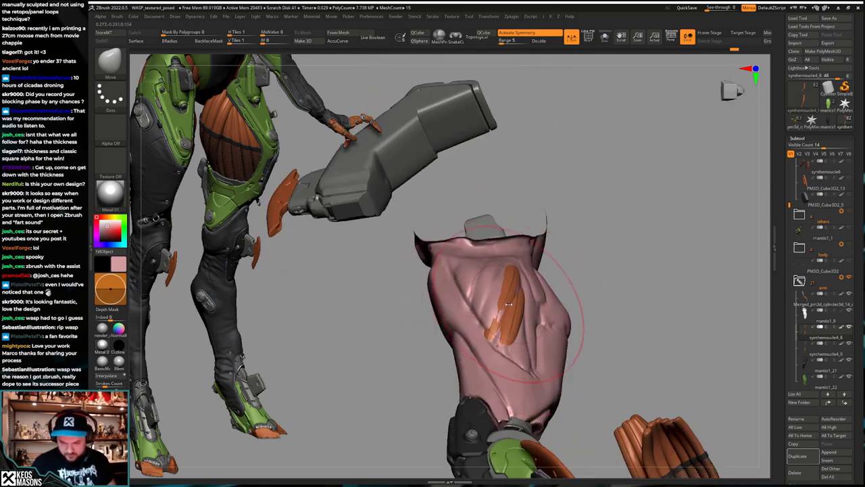
{"action": "key", "text": "ctrl+z"}
{"action": "key", "text": "ctrl+z"}
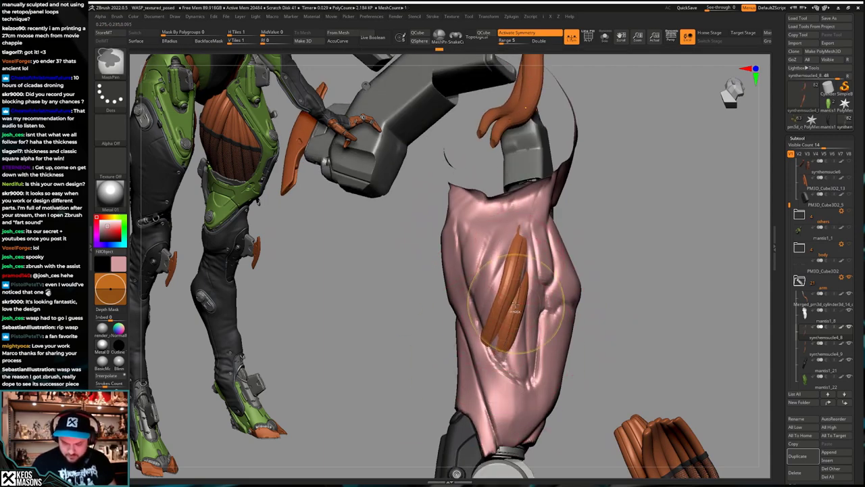
Step: Adjust the second strand's bend with the Move brush and sink its lower end into the channel beside the neighbouring strand
{"action": "key", "text": "ctrl+shift+z"}
{"action": "key", "text": "ctrl+shift+z"}
{"action": "key", "text": "ctrl+shift+z"}
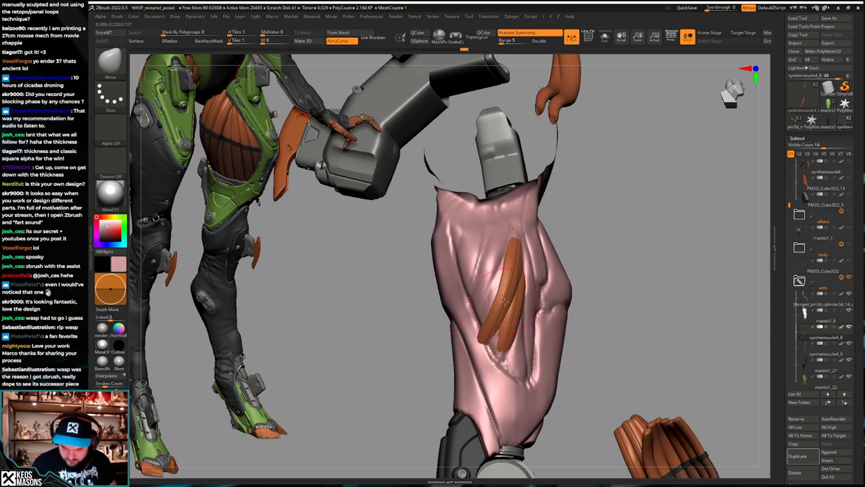
{"action": "key", "text": "ctrl+shift+z"}
{"action": "key", "text": "ctrl+shift+z"}
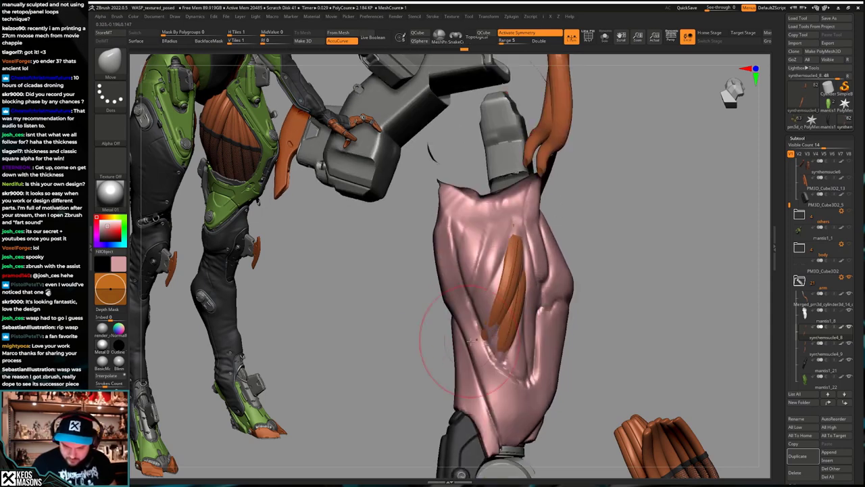
{"action": "key", "text": "ctrl+shift+z"}
{"action": "key", "text": "ctrl+shift+z"}
{"action": "key", "text": "ctrl+shift+z"}
{"action": "key", "text": "ctrl+shift+z"}
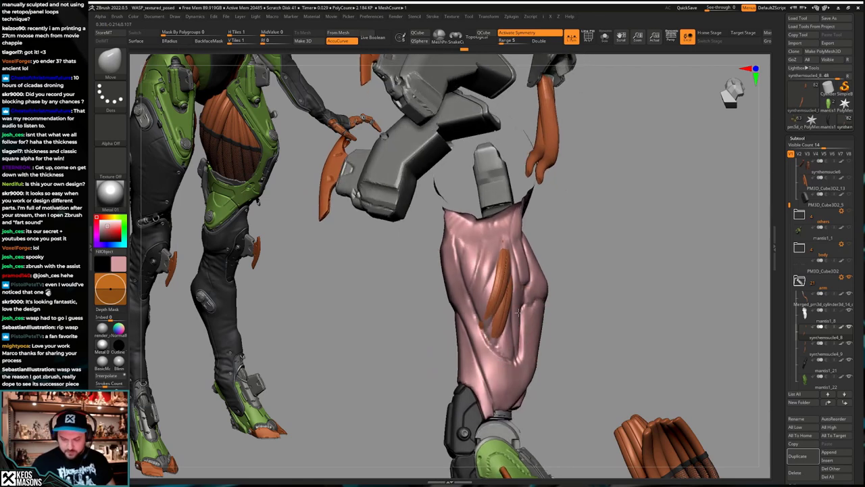
Step: Align the Transpose line with the second strand and duplicate it to place a third strand towards the channel's outer edge
{"action": "key", "text": "w"}
{"action": "key", "text": "alt+shift+s"}
{"action": "right_click_drag", "start_coordinate": [521, 296], "coordinate": [527, 298]}
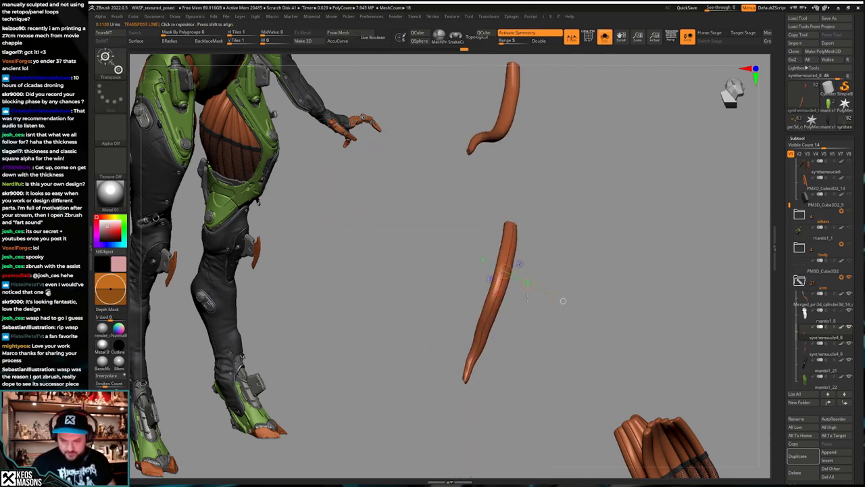
{"action": "left_click_drag", "start_coordinate": [510, 242], "coordinate": [484, 331]}
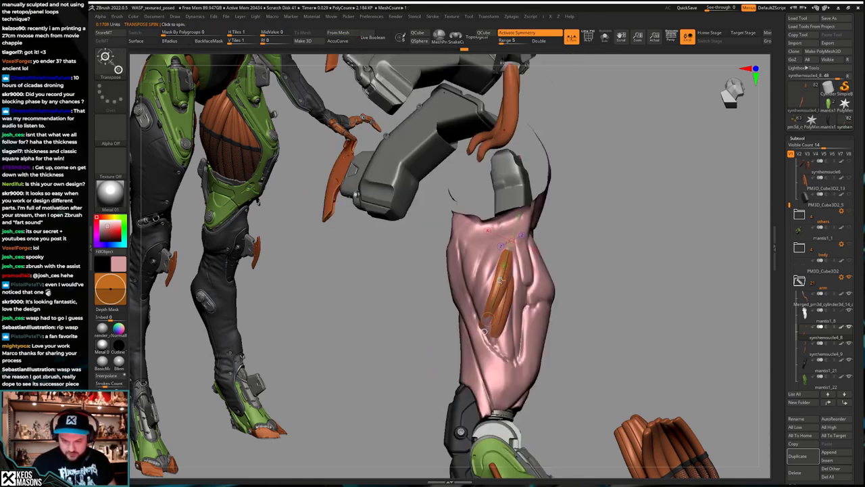
{"action": "right_click_drag", "start_coordinate": [519, 293], "coordinate": [512, 281]}
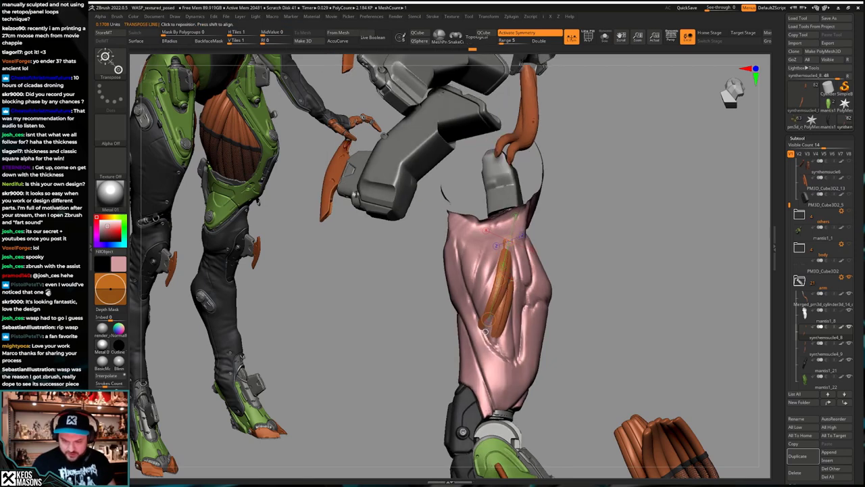
{"action": "left_click_drag", "start_coordinate": [538, 275], "coordinate": [529, 268], "text": "ctrl"}
{"action": "left_click_drag", "start_coordinate": [497, 236], "coordinate": [477, 319]}
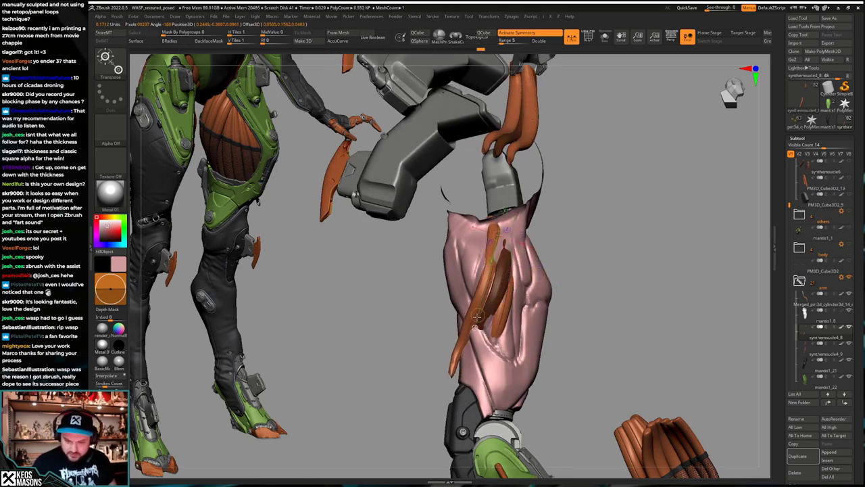
{"action": "left_click_drag", "start_coordinate": [487, 277], "coordinate": [486, 291]}
{"action": "key", "text": "q"}
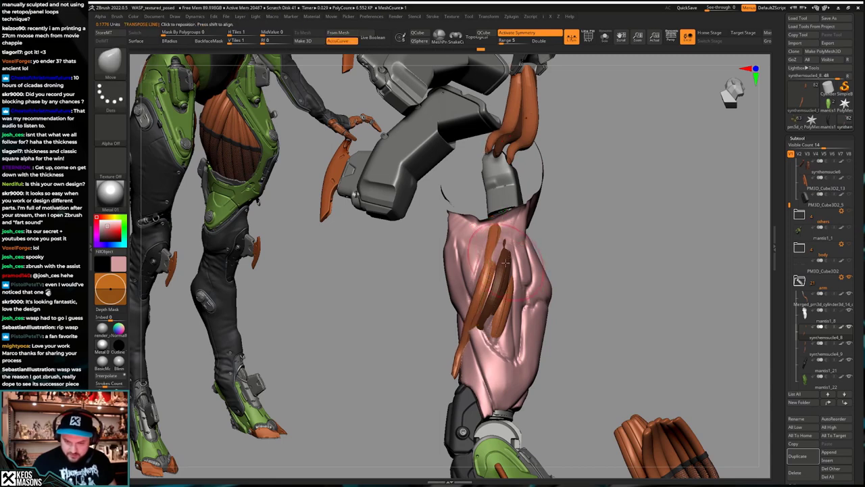
Step: Curve the third strand with the Move brush so it follows the muscle surface alongside the other strands
{"action": "mouse_move", "coordinate": [501, 282]}
{"action": "right_mouse_down"}
{"action": "mouse_move", "coordinate": [487, 269]}
{"action": "mouse_move", "coordinate": [520, 272]}
{"action": "right_mouse_up"}
{"action": "key", "text": "ctrl+z"}
{"action": "key", "text": "ctrl+z"}
{"action": "key", "text": "ctrl+z"}
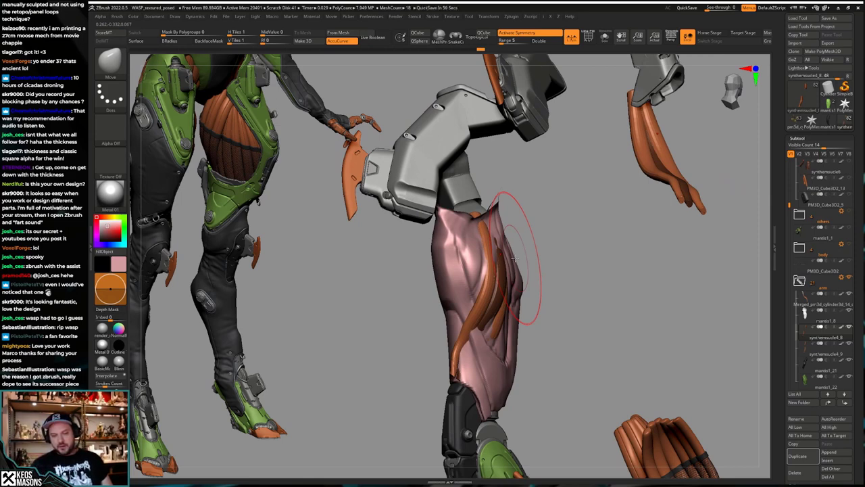
{"action": "key", "text": "ctrl+z"}
{"action": "key", "text": "ctrl+z"}
{"action": "key", "text": "ctrl+z"}
{"action": "key", "text": "ctrl+z"}
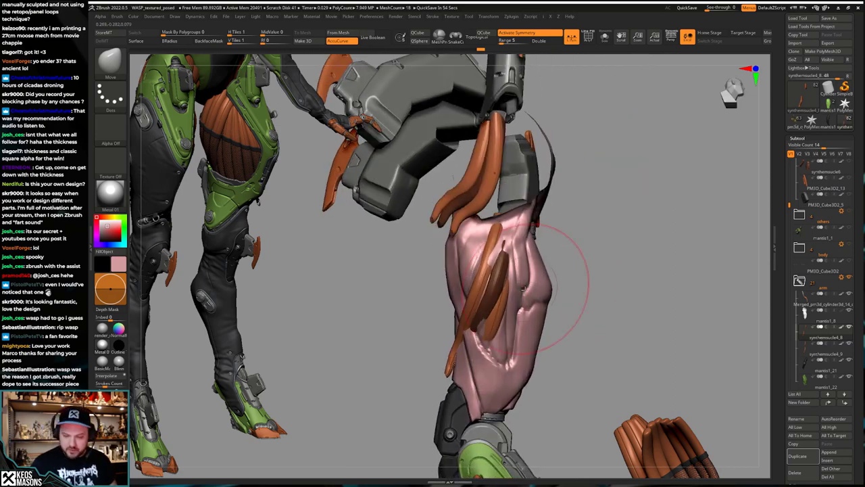
{"action": "key", "text": "ctrl+z"}
Step: Rotate the third strand slightly outwards with Transpose and check its alignment in Solo
{"action": "key", "text": "w"}
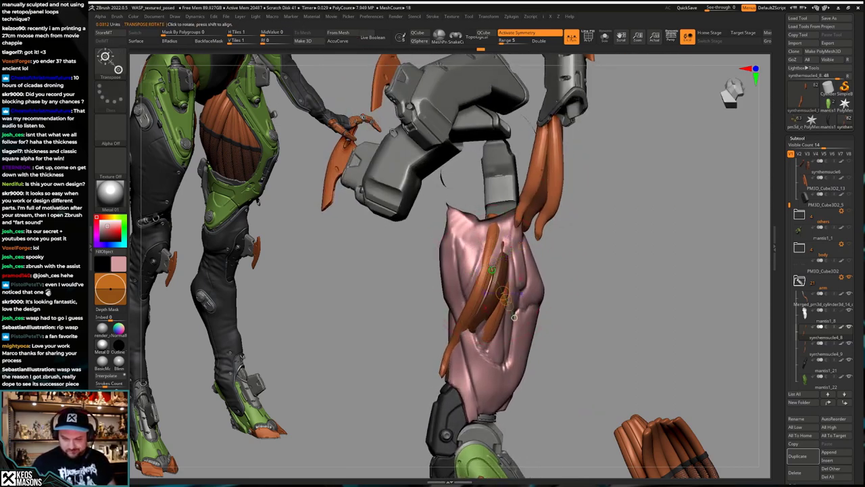
{"action": "mouse_move", "coordinate": [490, 265]}
{"action": "left_mouse_down"}
{"action": "mouse_move", "coordinate": [589, 254]}
{"action": "mouse_move", "coordinate": [592, 270]}
{"action": "left_mouse_up"}
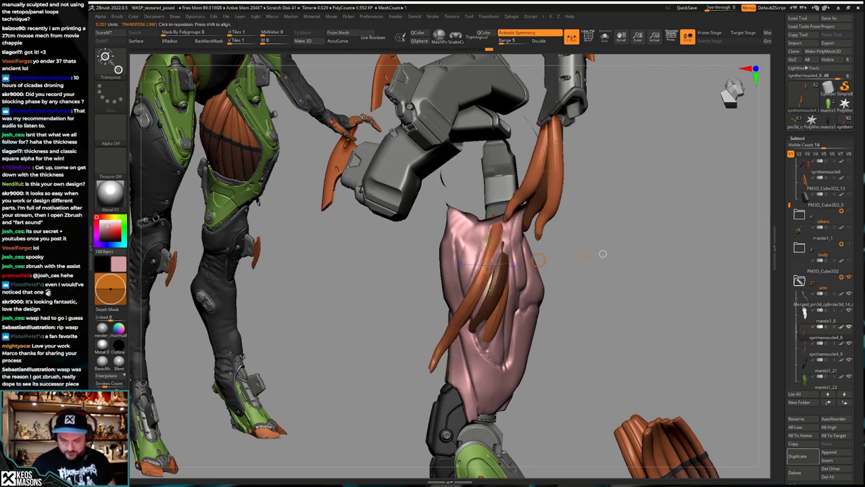
{"action": "key", "text": "q"}
{"action": "mouse_move", "coordinate": [506, 244]}
{"action": "right_mouse_down"}
{"action": "mouse_move", "coordinate": [486, 245]}
{"action": "mouse_move", "coordinate": [517, 235]}
{"action": "right_mouse_up"}
{"action": "key", "text": "alt+s"}
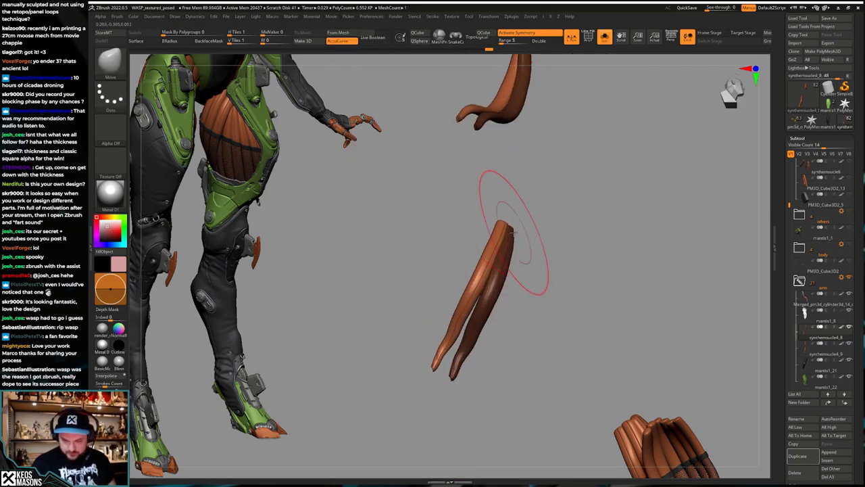
{"action": "key", "text": "b"}
{"action": "left_click", "coordinate": [489, 246]}
{"action": "key", "text": "alt+s"}
Step: Reshape the third strand with the Move brush, tucking its lower end into the muscle so it ends inside the channel
{"action": "key", "text": "space"}
{"action": "left_click_drag", "start_coordinate": [499, 243], "coordinate": [506, 243]}
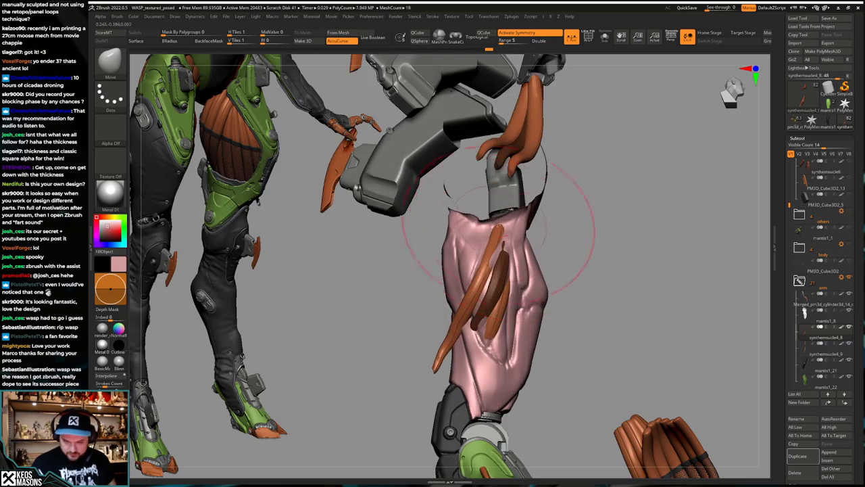
{"action": "key", "text": "space"}
{"action": "mouse_move", "coordinate": [468, 317]}
{"action": "left_mouse_down"}
{"action": "mouse_move", "coordinate": [476, 316]}
{"action": "mouse_move", "coordinate": [463, 335]}
{"action": "left_mouse_up"}
{"action": "right_click_drag", "start_coordinate": [463, 336], "coordinate": [461, 345]}
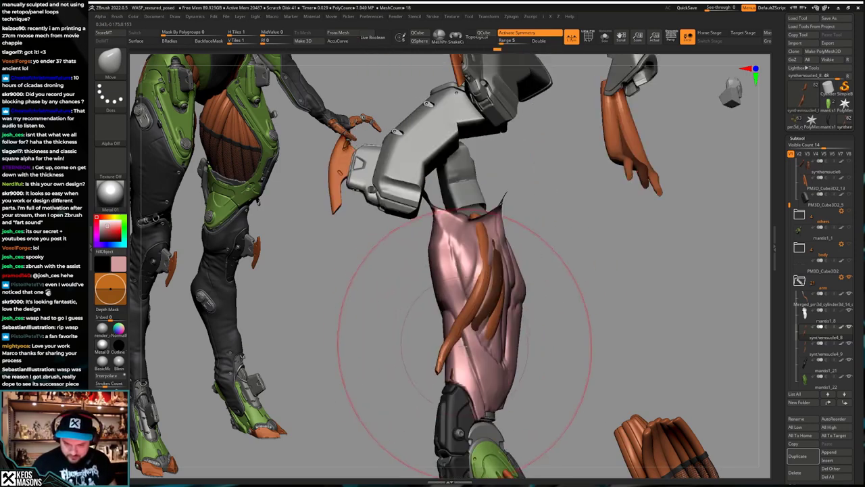
{"action": "key", "text": "space"}
{"action": "mouse_move", "coordinate": [462, 350]}
{"action": "left_mouse_down"}
{"action": "mouse_move", "coordinate": [453, 368]}
{"action": "mouse_move", "coordinate": [465, 327]}
{"action": "left_mouse_up"}
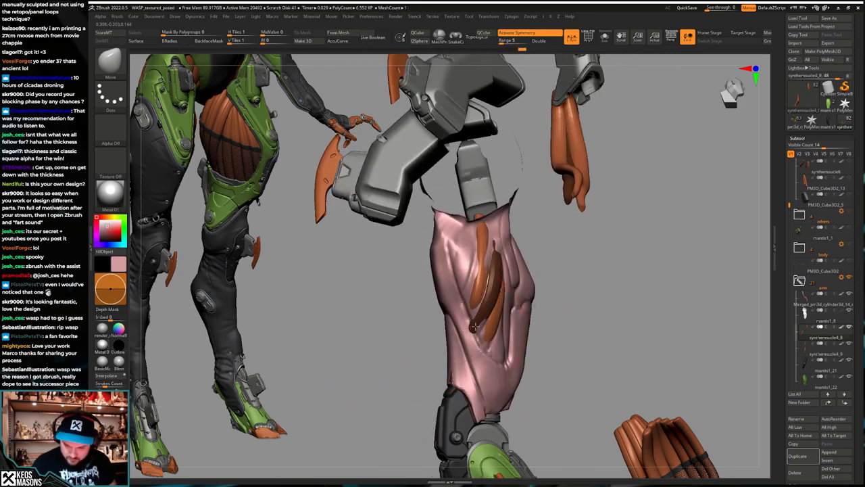
Step: Duplicate the third strand with Transpose and place the fourth strand farther towards the outer side of the muscle
{"action": "mouse_move", "coordinate": [471, 329]}
{"action": "right_mouse_down"}
{"action": "mouse_move", "coordinate": [481, 324]}
{"action": "mouse_move", "coordinate": [499, 338]}
{"action": "mouse_move", "coordinate": [503, 314]}
{"action": "mouse_move", "coordinate": [482, 304]}
{"action": "mouse_move", "coordinate": [501, 316]}
{"action": "right_mouse_up"}
{"action": "key", "text": "w"}
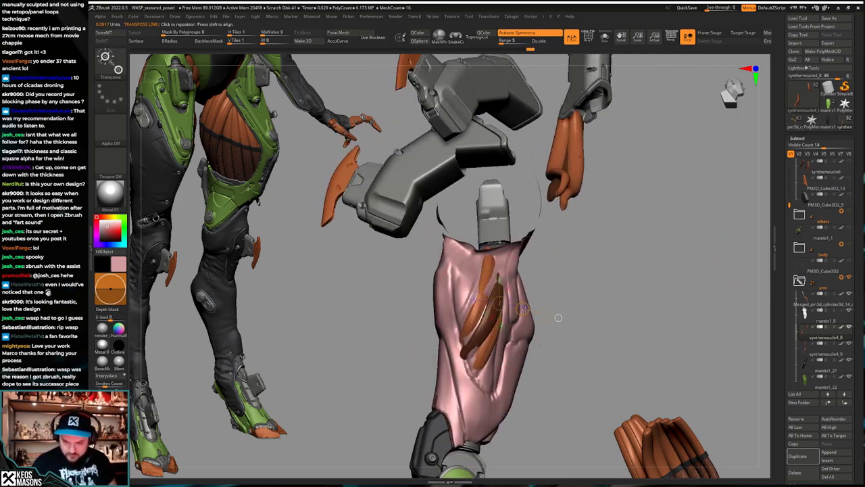
{"action": "left_click_drag", "start_coordinate": [500, 304], "coordinate": [467, 317], "text": "ctrl"}
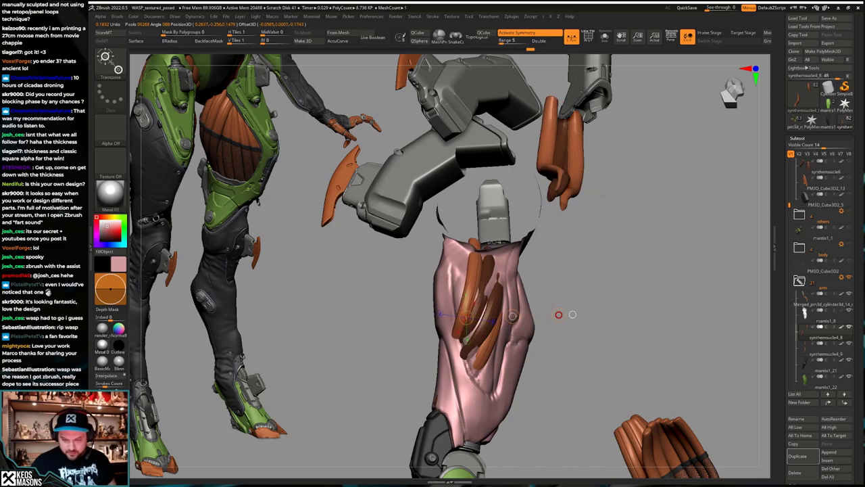
{"action": "right_click_drag", "start_coordinate": [558, 314], "coordinate": [598, 309]}
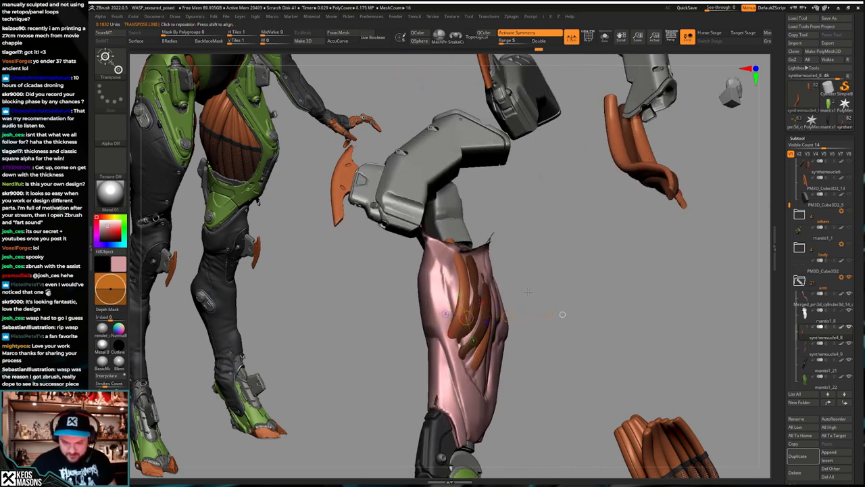
{"action": "mouse_move", "coordinate": [507, 315]}
{"action": "right_mouse_down"}
{"action": "mouse_move", "coordinate": [473, 266]}
{"action": "mouse_move", "coordinate": [510, 231]}
{"action": "right_mouse_up"}
Step: Fit the fourth strand against the third with the Move brush and sink its lower part into the muscle
{"action": "key", "text": "q"}
{"action": "right_click", "coordinate": [488, 292]}
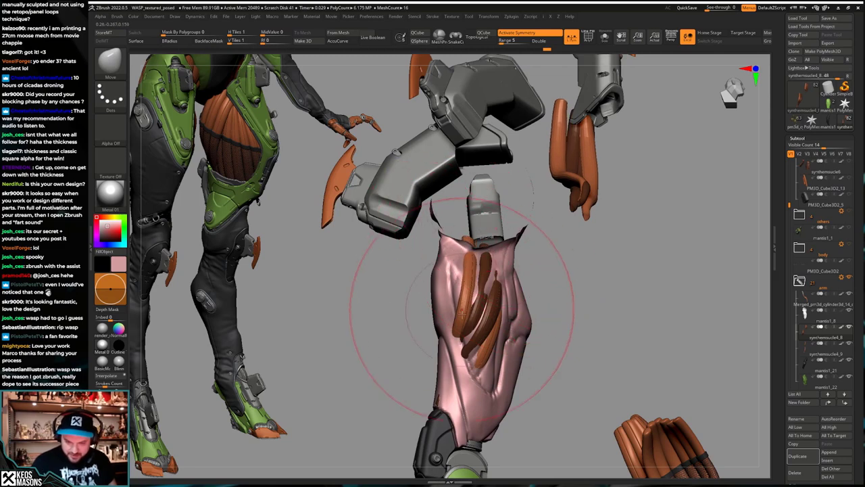
{"action": "right_click_drag", "start_coordinate": [462, 314], "coordinate": [447, 339]}
{"action": "right_click", "coordinate": [444, 340]}
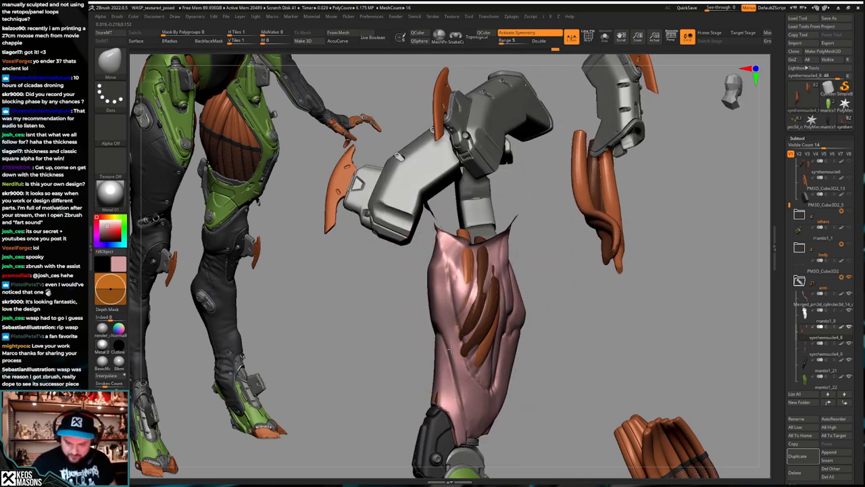
{"action": "mouse_move", "coordinate": [473, 291]}
{"action": "right_mouse_down"}
{"action": "mouse_move", "coordinate": [531, 272]}
{"action": "mouse_move", "coordinate": [512, 277]}
{"action": "mouse_move", "coordinate": [492, 301]}
{"action": "right_mouse_up"}
{"action": "right_click", "coordinate": [472, 297]}
Step: Duplicate the fourth strand with Transpose, place the fifth strand at the outer edge, and rotate it nearly upright
{"action": "key", "text": "w"}
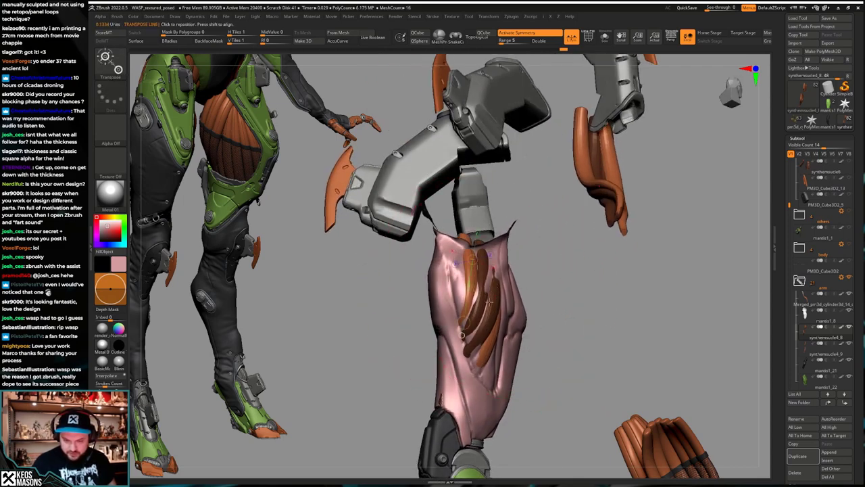
{"action": "key", "text": "ctrl+z"}
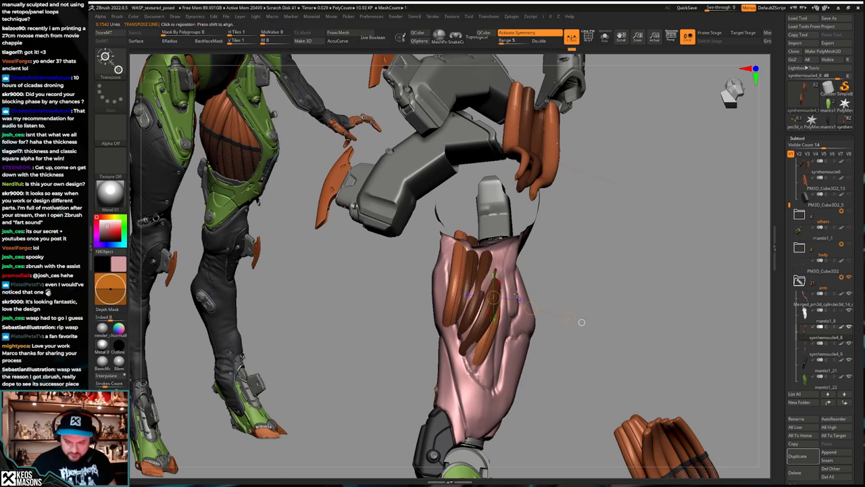
{"action": "key", "text": "ctrl+z"}
{"action": "left_click_drag", "start_coordinate": [456, 313], "coordinate": [561, 316]}
{"action": "left_click_drag", "start_coordinate": [561, 316], "coordinate": [561, 308]}
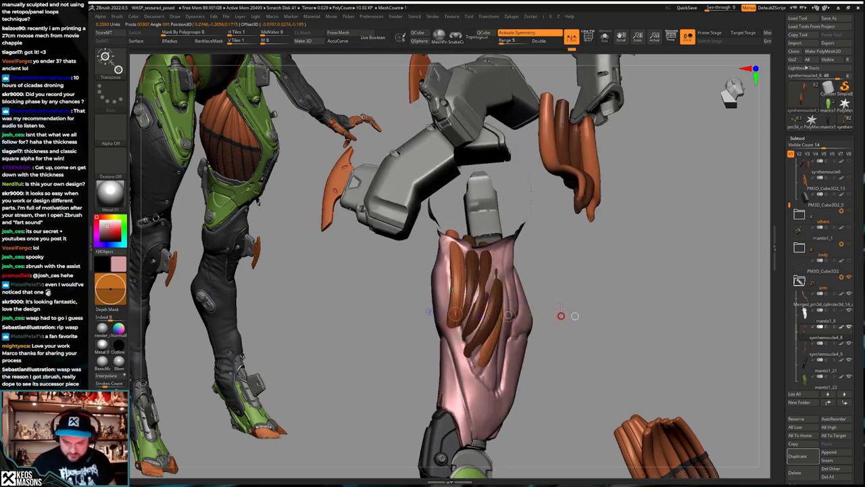
{"action": "left_click_drag", "start_coordinate": [460, 285], "coordinate": [462, 289]}
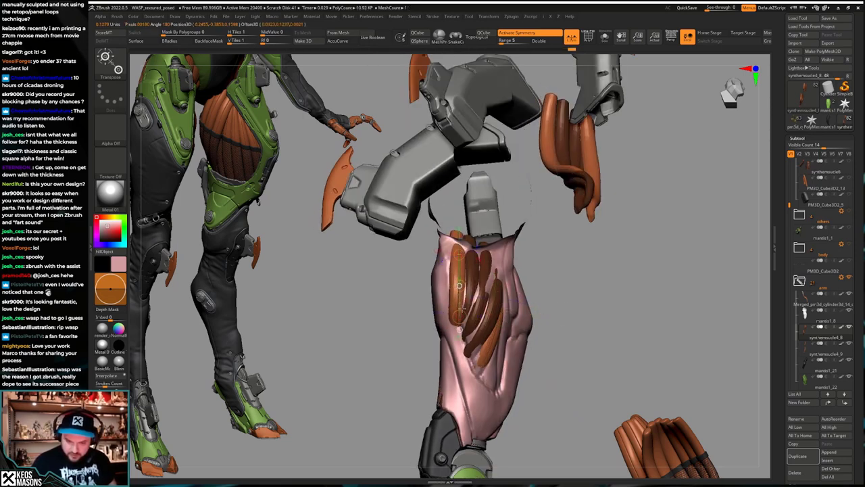
{"action": "left_click_drag", "start_coordinate": [568, 297], "coordinate": [517, 308]}
Step: Sink the ends of the fifth strand into the muscle surface with the Move brush
{"action": "key", "text": "q"}
{"action": "left_click_drag", "start_coordinate": [454, 291], "coordinate": [457, 291]}
{"action": "key", "text": "ctrl+z"}
{"action": "key", "text": "ctrl+z"}
{"action": "key", "text": "ctrl+z"}
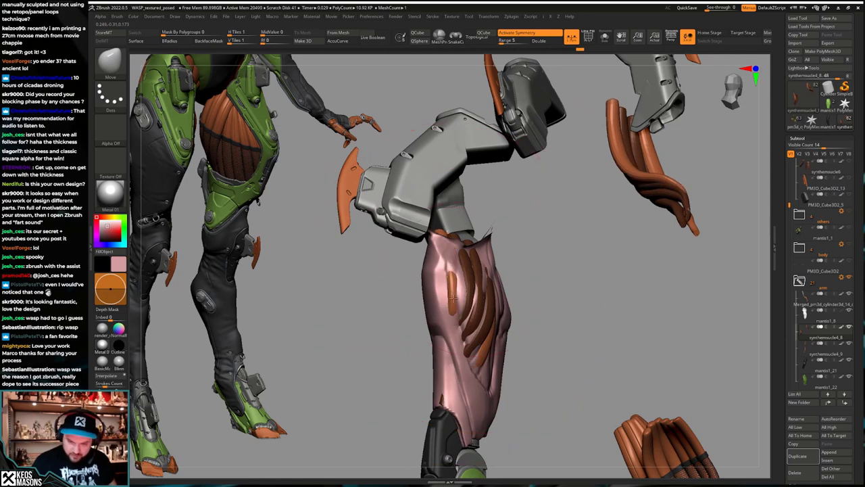
{"action": "right_click_drag", "start_coordinate": [443, 318], "coordinate": [454, 236]}
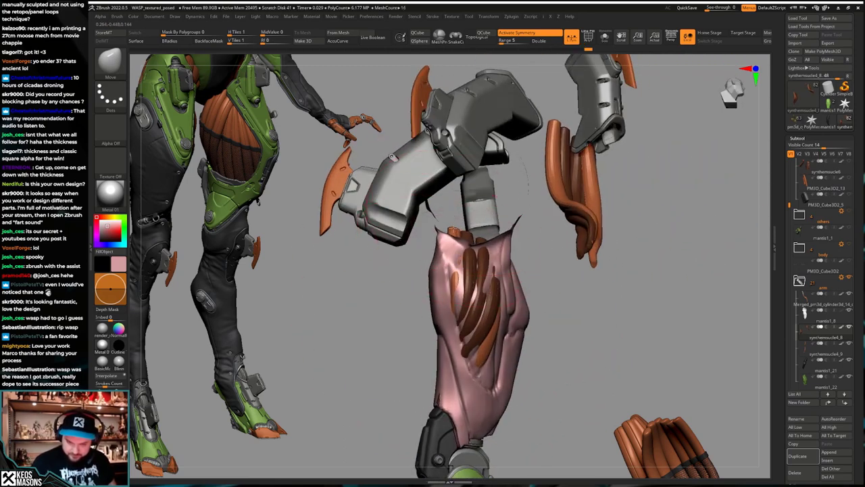
Step: Refine the strands with the Move brush from several angles so they form an even bundle filling the channel
{"action": "key", "text": "ctrl+z"}
{"action": "key", "text": "ctrl+z"}
{"action": "key", "text": "ctrl+z"}
{"action": "key", "text": "ctrl+z"}
{"action": "key", "text": "ctrl+z"}
{"action": "key", "text": "ctrl+z"}
{"action": "key", "text": "ctrl+z"}
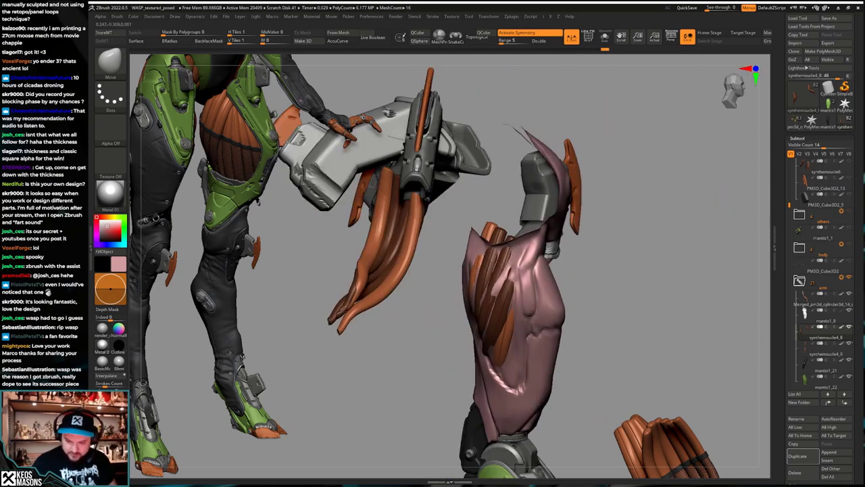
{"action": "key", "text": "ctrl+z"}
{"action": "key", "text": "ctrl+z"}
{"action": "key", "text": "ctrl+z"}
{"action": "key", "text": "ctrl+z"}
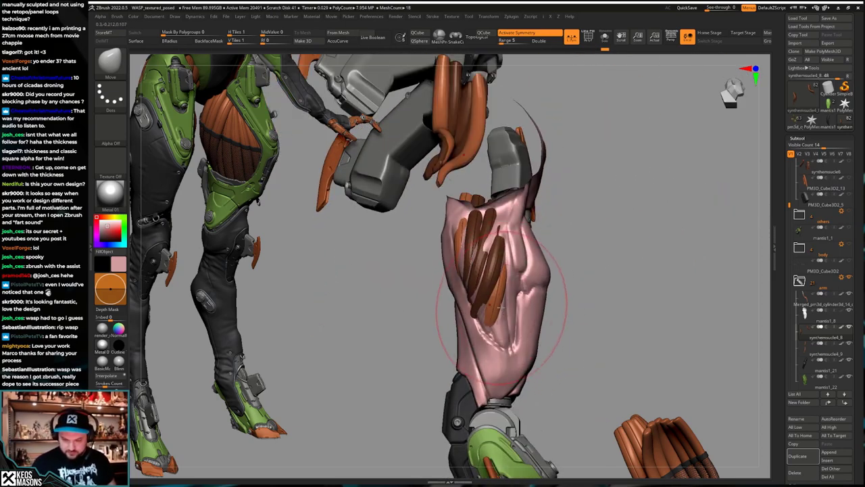
Step: Isolate the strand bundle in Solo with PolyFrame on and remove the surplus overlapping copy of one strand
{"action": "key", "text": "ctrl+z"}
{"action": "key", "text": "ctrl+z"}
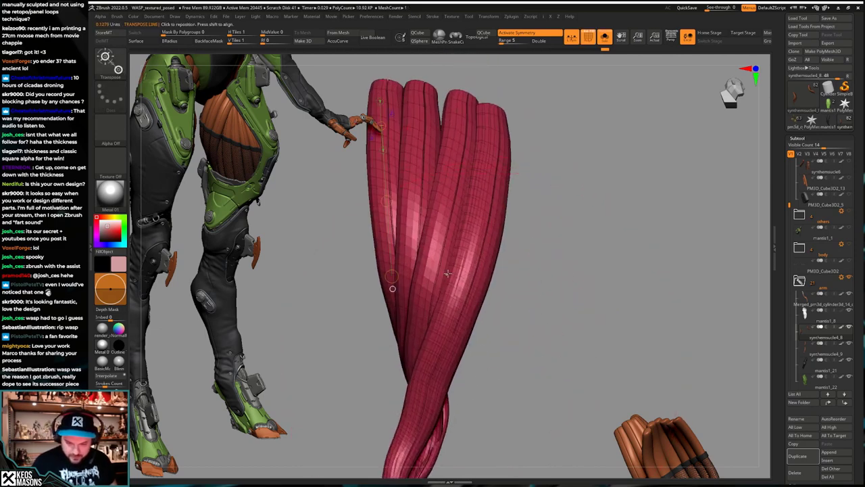
{"action": "key", "text": "ctrl+z"}
{"action": "key", "text": "ctrl+z"}
{"action": "key", "text": "ctrl+z"}
{"action": "key", "text": "ctrl+z"}
{"action": "key", "text": "ctrl+z"}
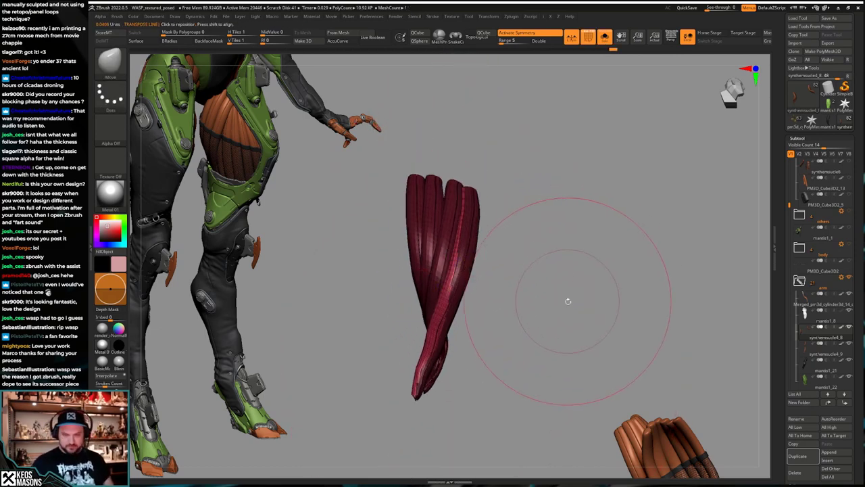
{"action": "key", "text": "ctrl+z"}
{"action": "key", "text": "shift+f"}
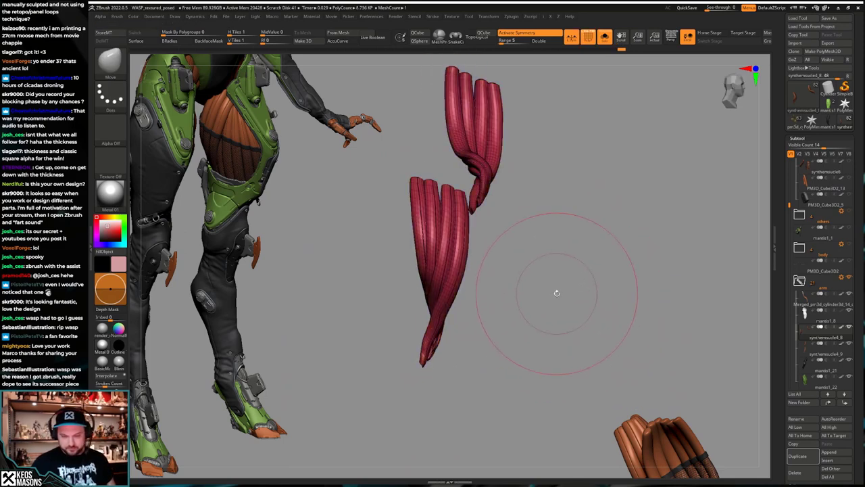
Step: Snap to the front view, turn off symmetry, and hide the mirrored half of the strand bundle
{"action": "key", "text": "ctrl+z"}
{"action": "key", "text": "ctrl+z"}
{"action": "key", "text": "2"}
{"action": "left_click_drag", "start_coordinate": [630, 318], "coordinate": [615, 274], "text": "shift"}
{"action": "key", "text": "x"}
{"action": "left_click_drag", "start_coordinate": [312, 359], "coordinate": [434, 179], "text": "ctrl+alt+shift"}
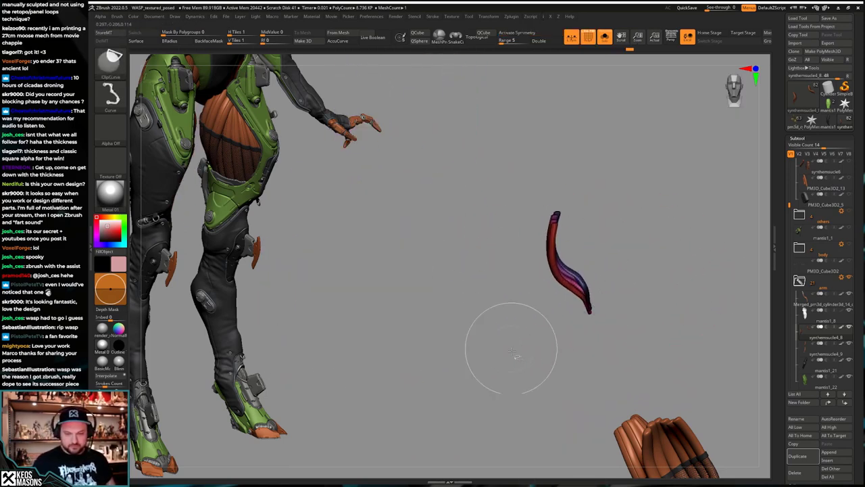
Step: Turn off PolyFrame, isolate the synthemsucle4_9 strand in Solo, snap to the front view, and turn off symmetry
{"action": "key", "text": "shift+s"}
{"action": "left_click_drag", "start_coordinate": [512, 350], "coordinate": [534, 297]}
{"action": "key", "text": "shift+f"}
{"action": "key", "text": "ctrl+z"}
{"action": "key", "text": "ctrl+z"}
{"action": "key", "text": "ctrl+z"}
{"action": "key", "text": "ctrl+z"}
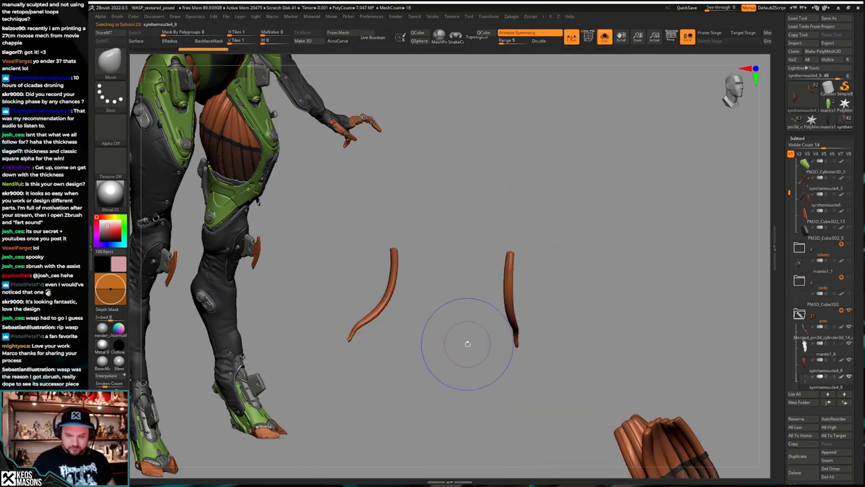
{"action": "key", "text": "ctrl+z"}
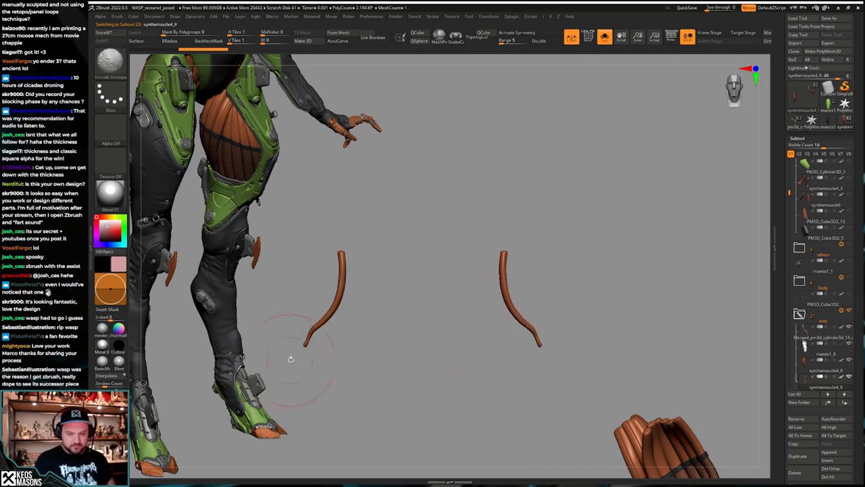
Step: Remove the mirrored half of the isolated synthemsucle4_9 strand and leave Solo to show the whole arm
{"action": "left_click_drag", "start_coordinate": [287, 382], "coordinate": [396, 219], "text": "ctrl+shift"}
{"action": "key", "text": "ctrl+shift+z"}
{"action": "key", "text": "ctrl+shift+z"}
{"action": "key", "text": "ctrl+shift+z"}
{"action": "key", "text": "ctrl+shift+z"}
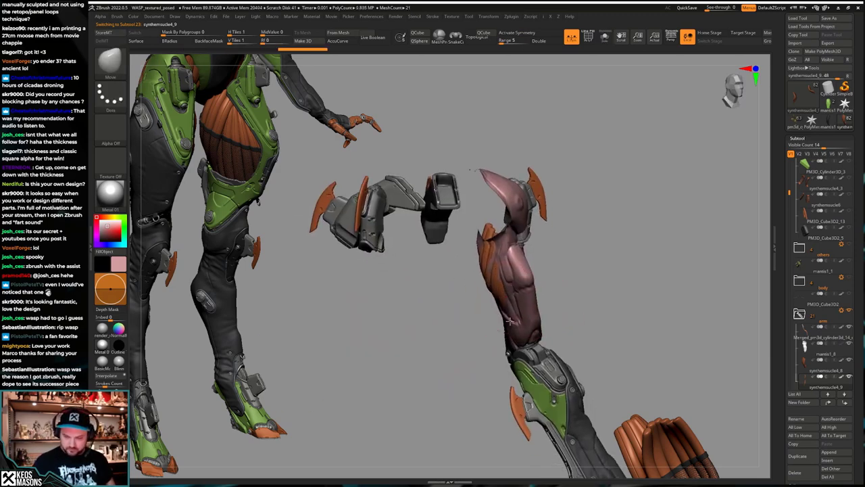
Step: Duplicate the strand with Transpose Move and place the copy beside it in the lower part of the muscle channel
{"action": "mouse_move", "coordinate": [503, 310]}
{"action": "right_mouse_down"}
{"action": "mouse_move", "coordinate": [468, 306]}
{"action": "mouse_move", "coordinate": [501, 303]}
{"action": "mouse_move", "coordinate": [496, 272]}
{"action": "right_mouse_up"}
{"action": "key", "text": "w"}
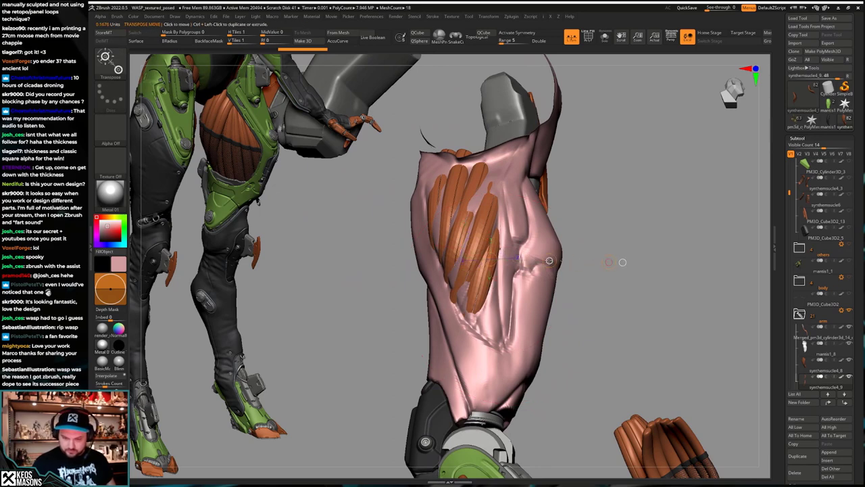
{"action": "key", "text": "ctrl+shift+z"}
{"action": "key", "text": "ctrl+shift+z"}
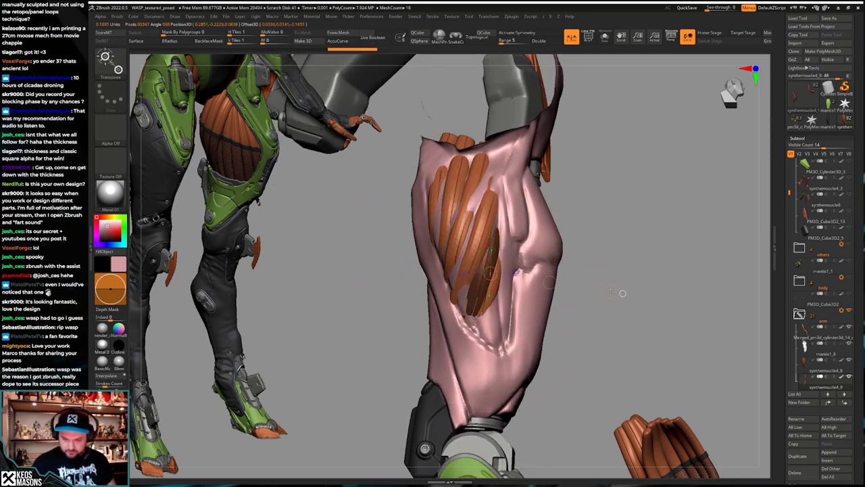
{"action": "key", "text": "ctrl+shift+z"}
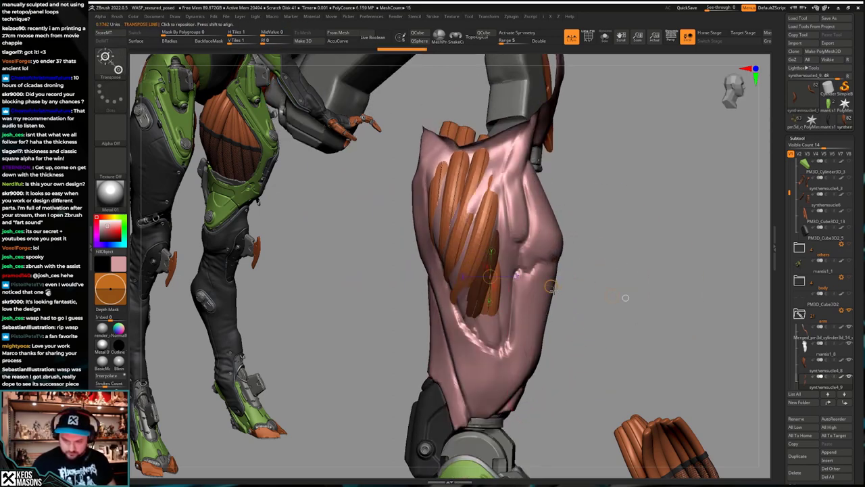
{"action": "key", "text": "ctrl+shift+z"}
Step: Shape the copied strand with the Move brush so it fills the lower channel, and clear the mask
{"action": "key", "text": "ctrl+shift+z"}
{"action": "key", "text": "ctrl+shift+z"}
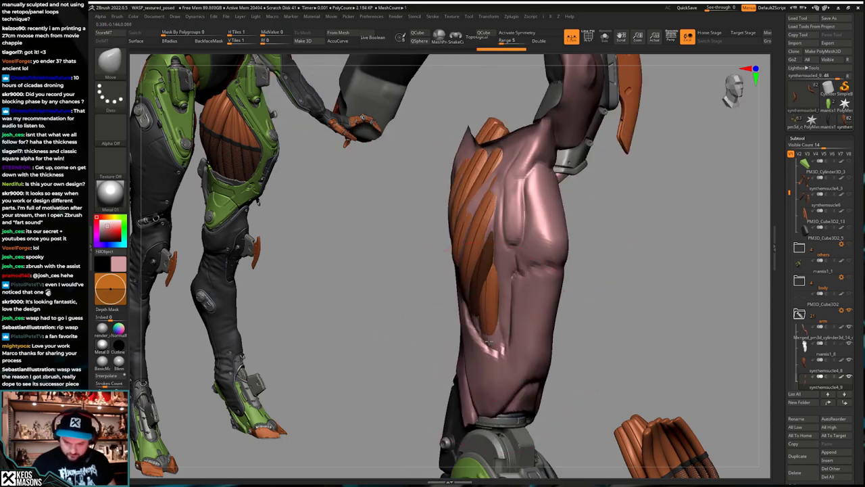
{"action": "key", "text": "ctrl+shift+z"}
{"action": "key", "text": "ctrl+z"}
{"action": "key", "text": "ctrl+z"}
{"action": "key", "text": "ctrl+z"}
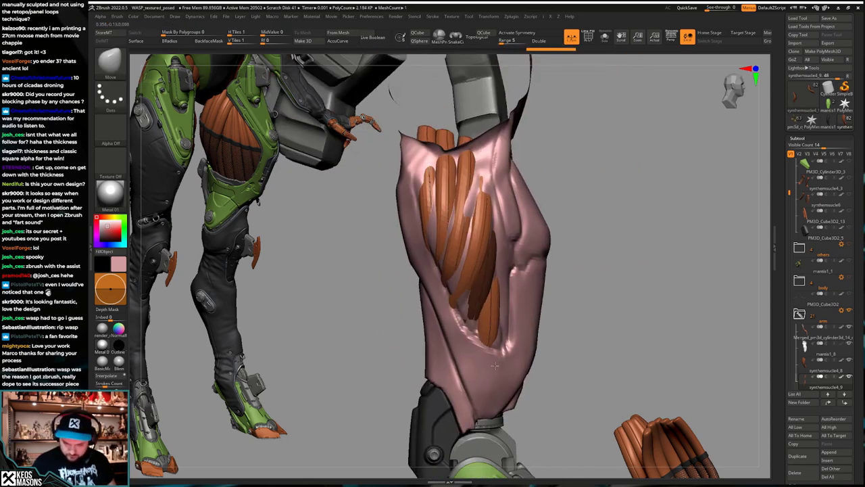
{"action": "key", "text": "ctrl+shift+z"}
{"action": "key", "text": "ctrl+shift+z"}
{"action": "key", "text": "ctrl+shift+z"}
{"action": "key", "text": "ctrl+shift+z"}
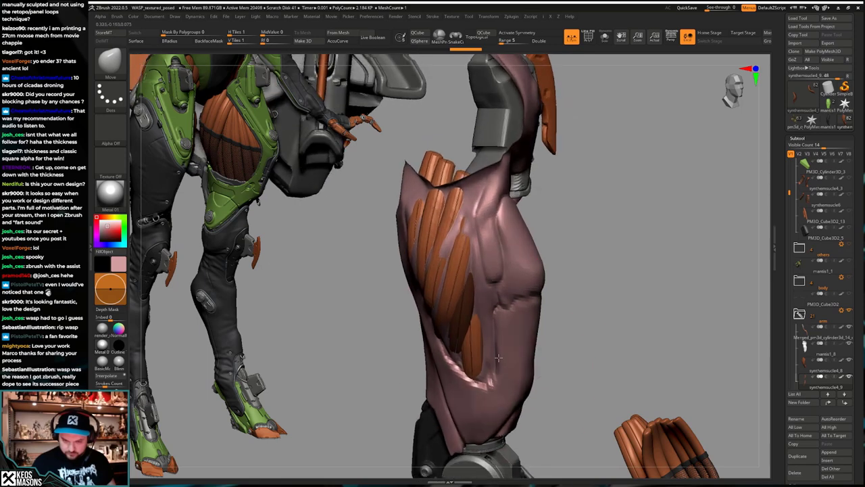
{"action": "key", "text": "ctrl"}
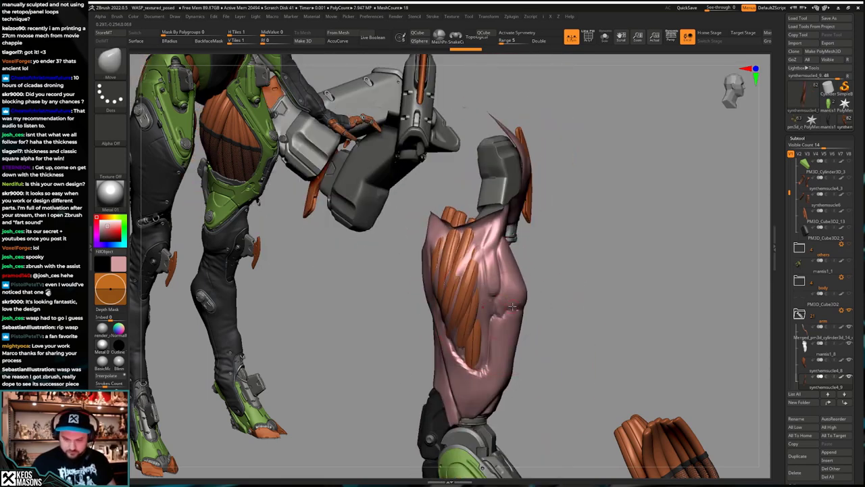
Step: Select the mantis1_8 arm mesh, check it in Solo, and display its painted colours
{"action": "left_click", "coordinate": [513, 306], "text": "alt"}
{"action": "key", "text": "ctrl+shift+s"}
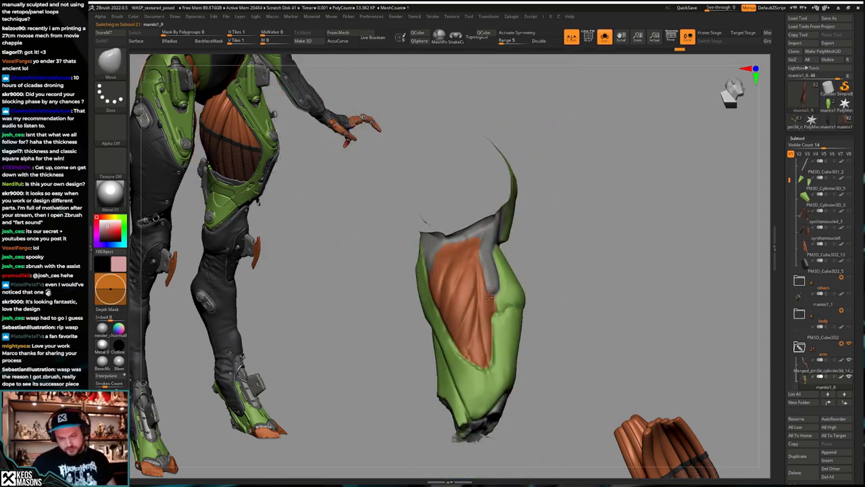
{"action": "key", "text": "ctrl+shift+s"}
Step: Select the synthemsucle4_9 strands, isolate them in Solo, and duplicate one more strand with Transpose Move
{"action": "left_click", "coordinate": [481, 297], "text": "alt"}
{"action": "key", "text": "ctrl+shift+s"}
{"action": "mouse_move", "coordinate": [531, 318]}
{"action": "left_mouse_down"}
{"action": "mouse_move", "coordinate": [519, 325]}
{"action": "mouse_move", "coordinate": [518, 304]}
{"action": "mouse_move", "coordinate": [515, 334]}
{"action": "mouse_move", "coordinate": [546, 315]}
{"action": "left_mouse_up"}
{"action": "key", "text": "w"}
{"action": "key", "text": "ctrl+shift+s"}
{"action": "left_click_drag", "start_coordinate": [548, 314], "coordinate": [488, 339]}
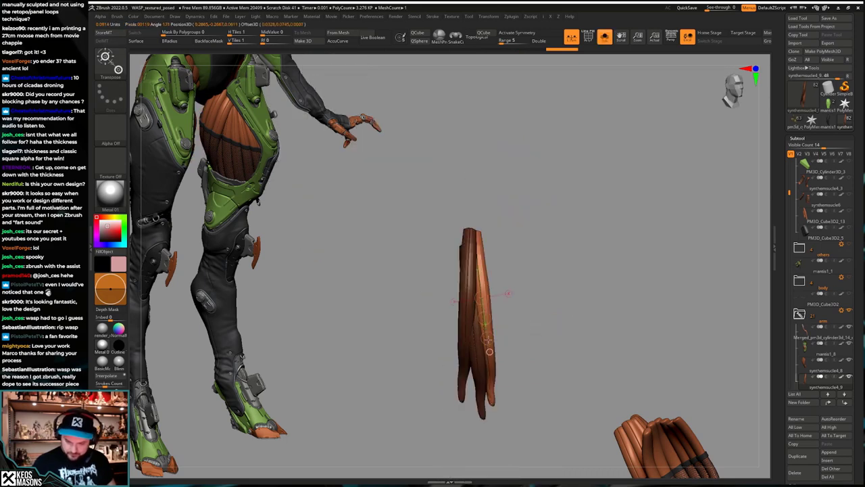
Step: Fit the newest strand into the lower end of the channel with the Move brush and clear the mask
{"action": "key", "text": "alt+s"}
{"action": "key", "text": "space"}
{"action": "key", "text": "b"}
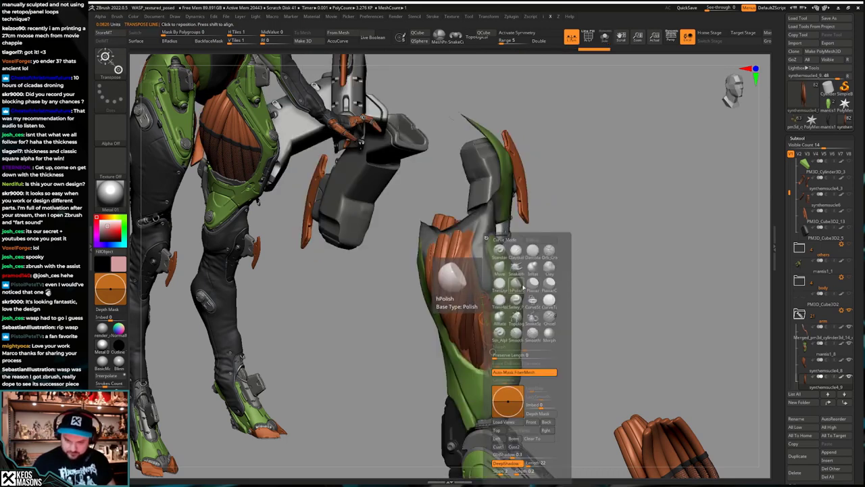
{"action": "left_click", "coordinate": [514, 283]}
{"action": "key", "text": "space"}
{"action": "mouse_move", "coordinate": [499, 295]}
{"action": "right_mouse_down"}
{"action": "mouse_move", "coordinate": [481, 276]}
{"action": "mouse_move", "coordinate": [512, 383]}
{"action": "mouse_move", "coordinate": [534, 351]}
{"action": "mouse_move", "coordinate": [524, 324]}
{"action": "mouse_move", "coordinate": [494, 299]}
{"action": "mouse_move", "coordinate": [451, 343]}
{"action": "mouse_move", "coordinate": [536, 363]}
{"action": "mouse_move", "coordinate": [526, 326]}
{"action": "mouse_move", "coordinate": [533, 312]}
{"action": "right_mouse_up"}
{"action": "key", "text": "alt+s"}
{"action": "key", "text": "shift+f"}
{"action": "key", "text": "shift+f"}
{"action": "key", "text": "alt+s"}
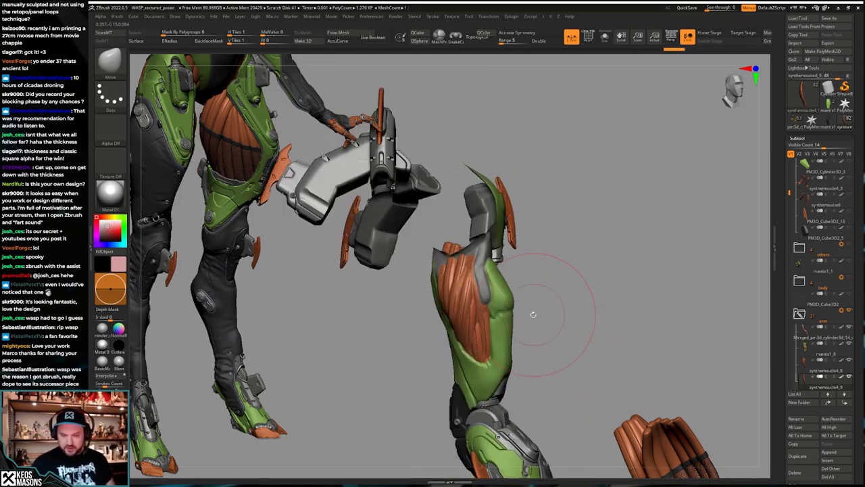
Step: Choose the ClayBuildup brush, isolate the mantis1_8 arm mesh in Solo, and adjust the brush size
{"action": "key", "text": "alt+s"}
{"action": "key", "text": "space"}
{"action": "left_click", "coordinate": [491, 250]}
{"action": "left_click", "coordinate": [497, 292], "text": "alt"}
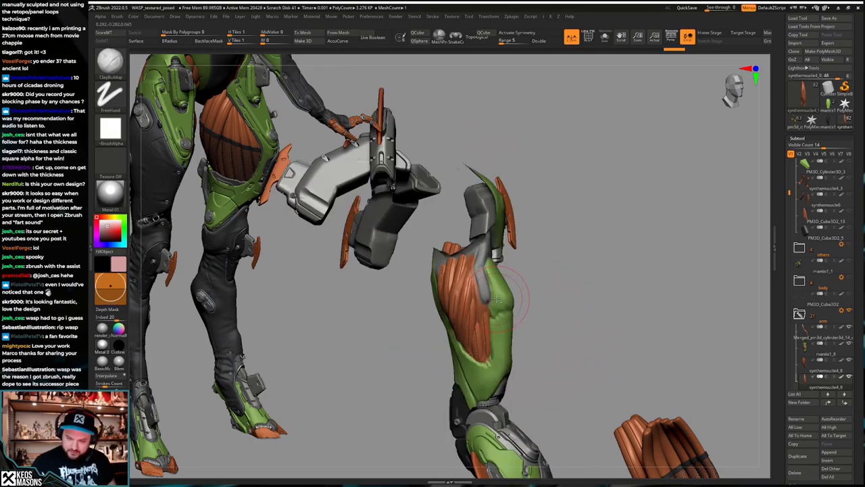
{"action": "right_click_drag", "start_coordinate": [494, 294], "coordinate": [498, 279], "text": "ctrl"}
{"action": "key", "text": "space"}
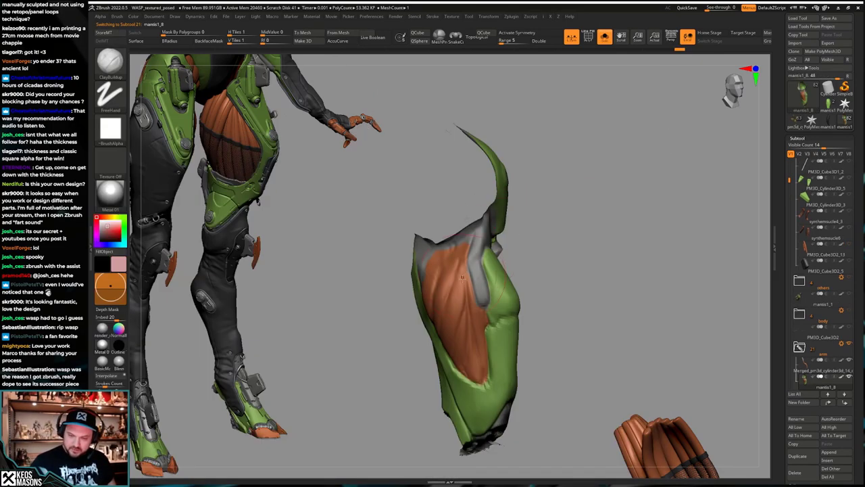
{"action": "key", "text": "s"}
{"action": "key", "text": "space"}
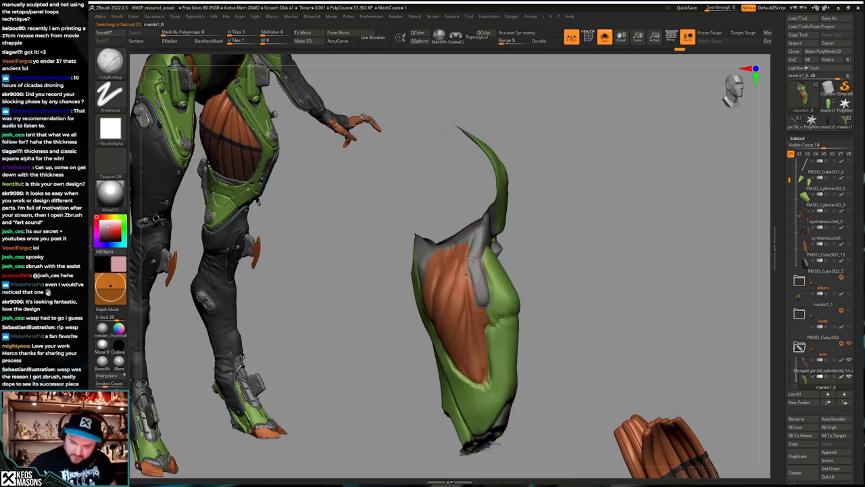
Step: Rework the arm mesh's orange muscle recess with long lengthwise ClayBuildup strokes from several angles
{"action": "left_click_drag", "start_coordinate": [463, 281], "coordinate": [463, 283]}
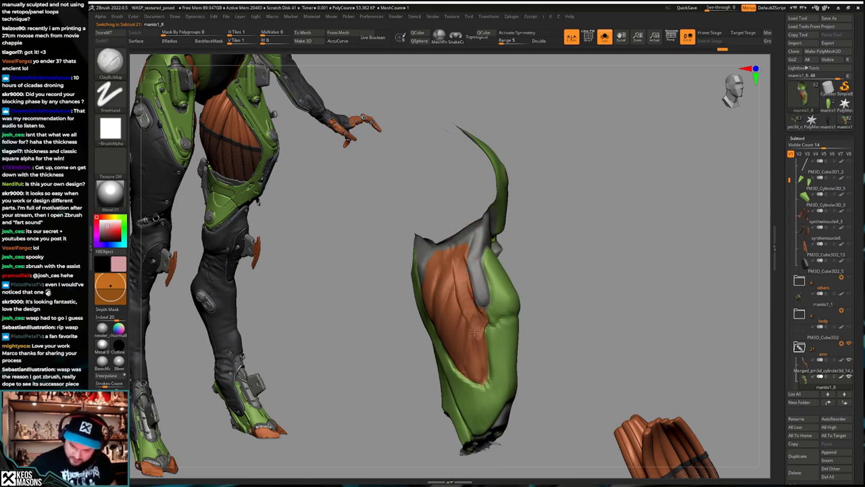
{"action": "right_click_drag", "start_coordinate": [479, 367], "coordinate": [479, 357]}
{"action": "right_click_drag", "start_coordinate": [458, 264], "coordinate": [436, 297]}
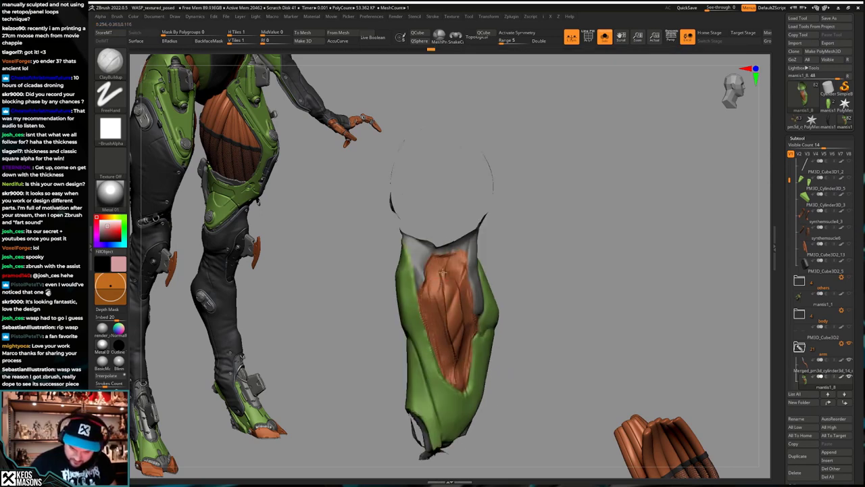
{"action": "right_click_drag", "start_coordinate": [460, 360], "coordinate": [427, 311]}
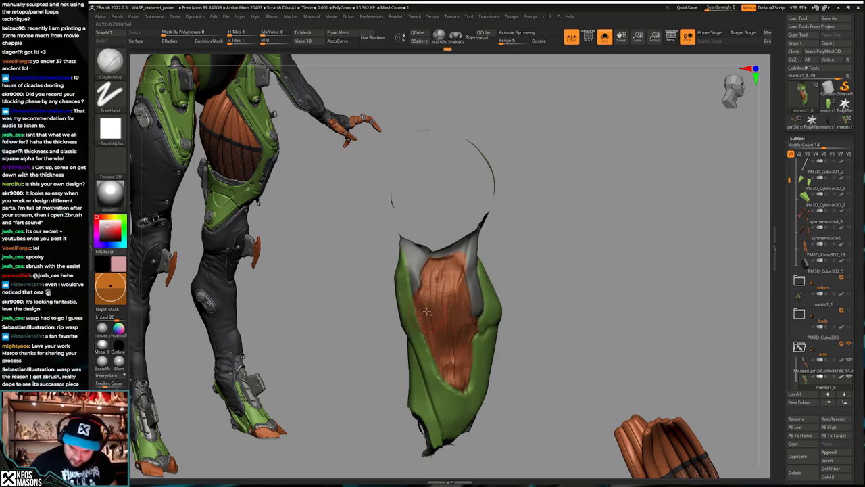
{"action": "right_click_drag", "start_coordinate": [449, 367], "coordinate": [455, 382]}
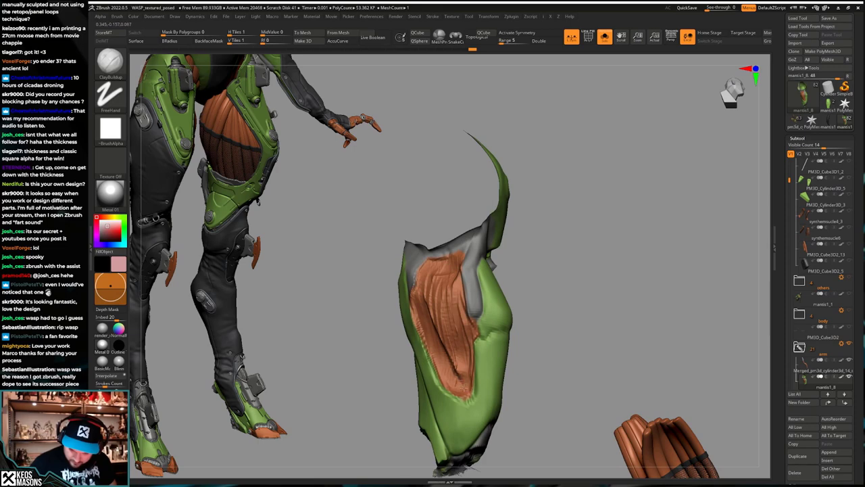
{"action": "right_click_drag", "start_coordinate": [463, 340], "coordinate": [448, 303]}
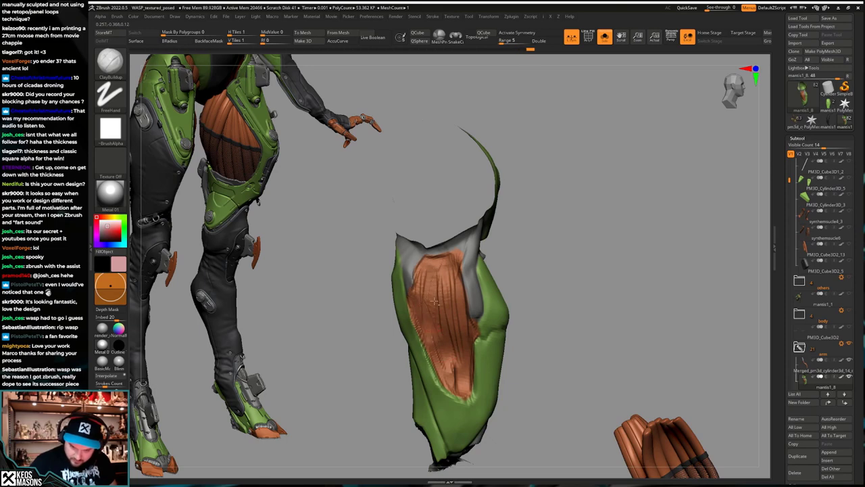
{"action": "right_click_drag", "start_coordinate": [461, 360], "coordinate": [445, 259]}
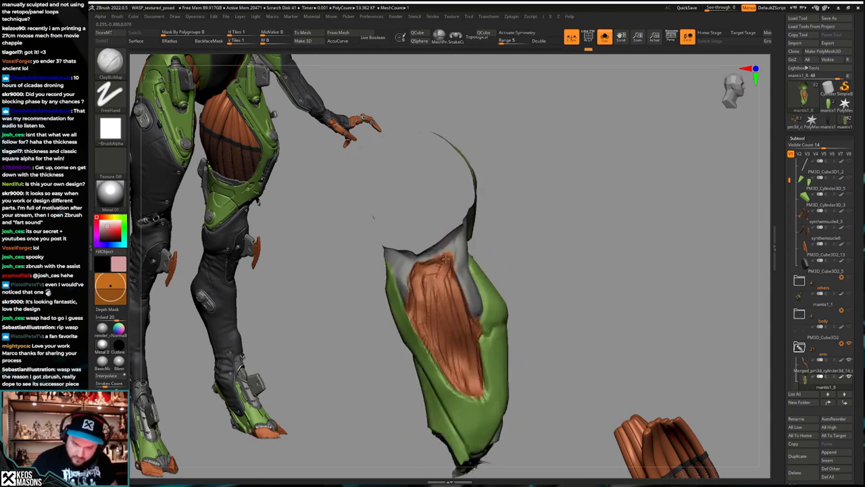
Step: Finish the recess strokes, leave Solo, and select the synthemsucle4_8 strand bundle
{"action": "right_click_drag", "start_coordinate": [472, 309], "coordinate": [491, 333]}
{"action": "key", "text": "shift+s"}
{"action": "key", "text": "shift+s"}
{"action": "left_click", "coordinate": [476, 310], "text": "alt"}
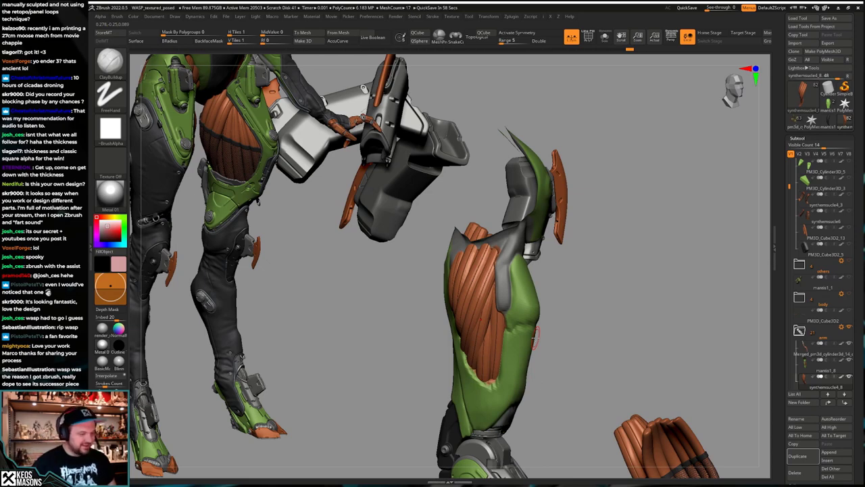
Step: Examine the strand bundle from several angles, using PolyFrame to check which strands belong to it
{"action": "left_click_drag", "start_coordinate": [565, 323], "coordinate": [468, 304]}
{"action": "right_click_drag", "start_coordinate": [468, 304], "coordinate": [472, 294], "text": "ctrl"}
{"action": "key", "text": "space"}
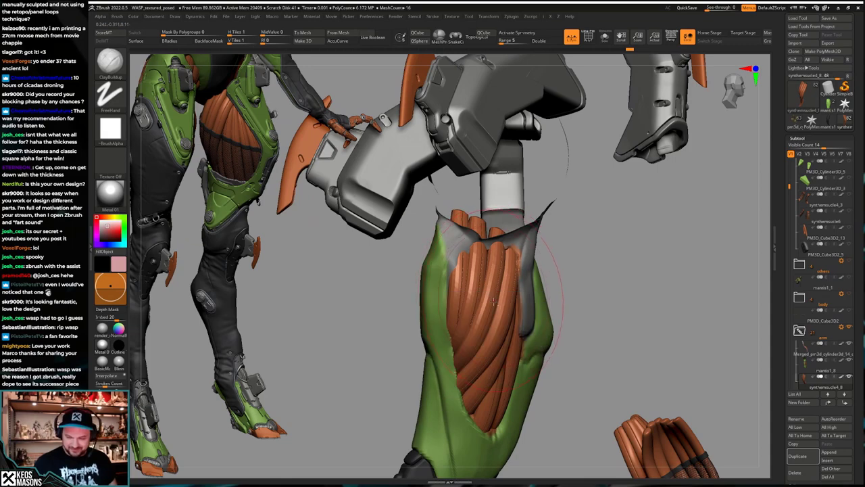
{"action": "key", "text": "alt+s"}
{"action": "mouse_move", "coordinate": [525, 301]}
{"action": "left_mouse_down"}
{"action": "mouse_move", "coordinate": [555, 309]}
{"action": "mouse_move", "coordinate": [525, 312]}
{"action": "left_mouse_up"}
{"action": "key", "text": "alt+s"}
{"action": "key", "text": "shift+f"}
{"action": "right_click_drag", "start_coordinate": [524, 313], "coordinate": [521, 301], "text": "ctrl"}
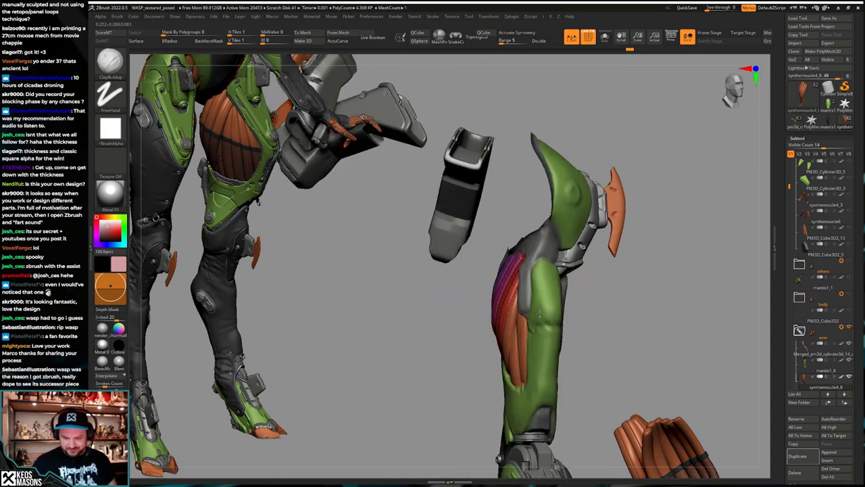
{"action": "key", "text": "shift+f"}
{"action": "left_click_drag", "start_coordinate": [522, 301], "coordinate": [528, 310]}
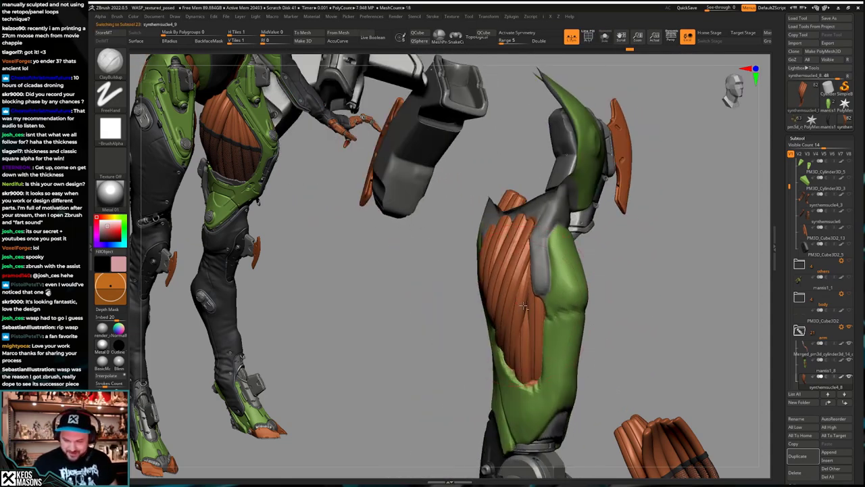
Step: Select the synthemsucle4_9 strands and adjust their fit along the channel with the Move brush
{"action": "left_click", "coordinate": [523, 307], "text": "alt"}
{"action": "key", "text": "alt+s"}
{"action": "key", "text": "alt+s"}
{"action": "key", "text": "shift+f"}
{"action": "right_click_drag", "start_coordinate": [551, 327], "coordinate": [553, 322]}
{"action": "key", "text": "b"}
{"action": "left_click", "coordinate": [544, 318]}
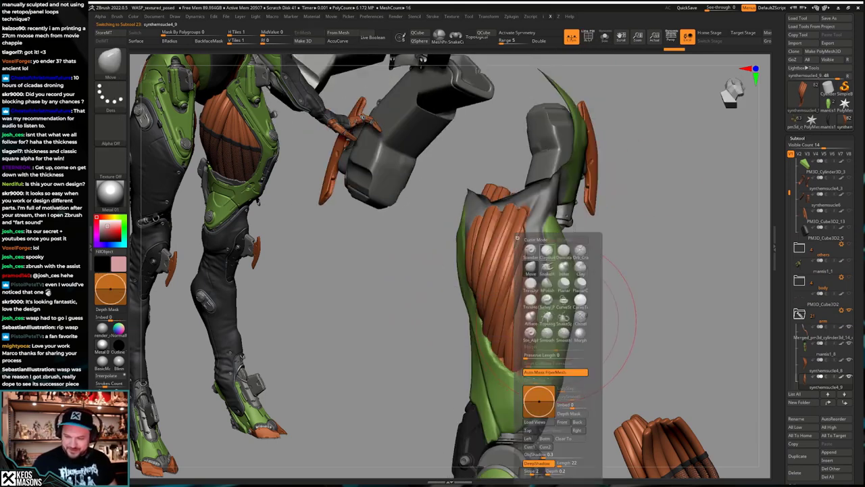
{"action": "key", "text": "space"}
{"action": "left_click_drag", "start_coordinate": [514, 317], "coordinate": [521, 316]}
{"action": "right_click_drag", "start_coordinate": [505, 302], "coordinate": [515, 281]}
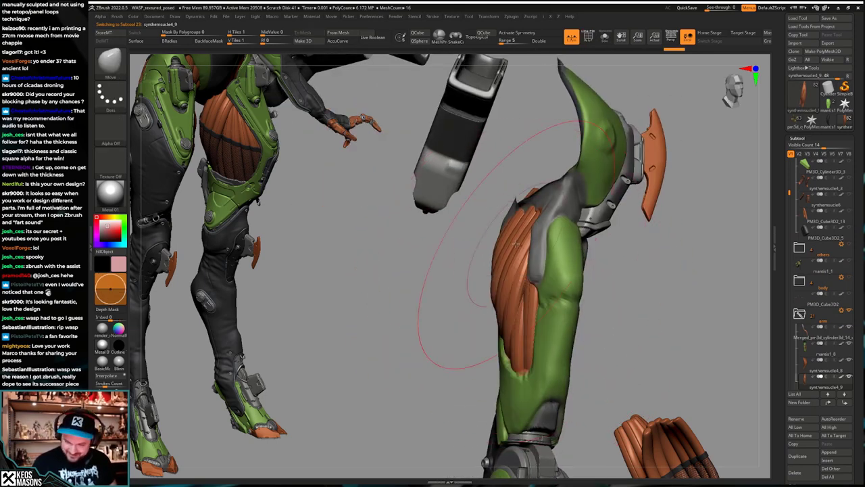
Step: Refine the curve and ends of the synthemsucle4_9 strands with the Move brush from the side and front
{"action": "right_click_drag", "start_coordinate": [515, 243], "coordinate": [495, 287]}
{"action": "key", "text": "space"}
{"action": "right_click_drag", "start_coordinate": [519, 205], "coordinate": [484, 310]}
{"action": "key", "text": "space"}
{"action": "key", "text": "space"}
{"action": "key", "text": "space"}
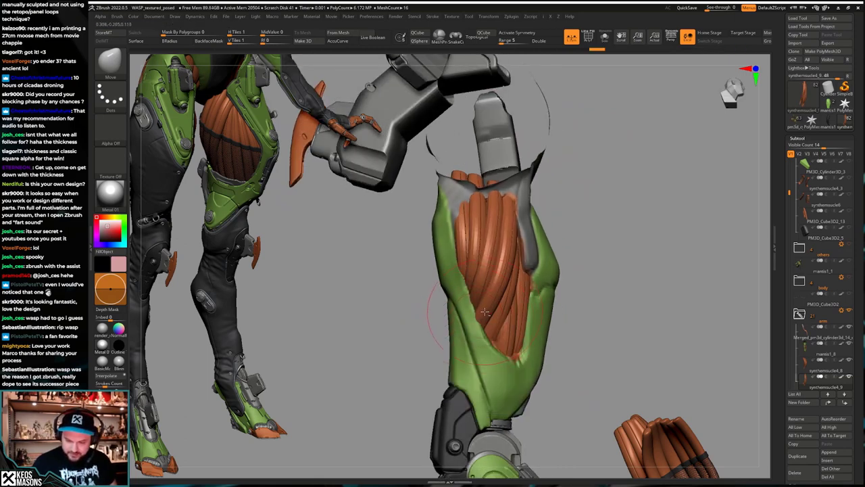
Step: Select the synthemsucle4_8 strands and carve along their lower edge in the recess with the DamStandard brush
{"action": "left_click_drag", "start_coordinate": [485, 311], "coordinate": [463, 337]}
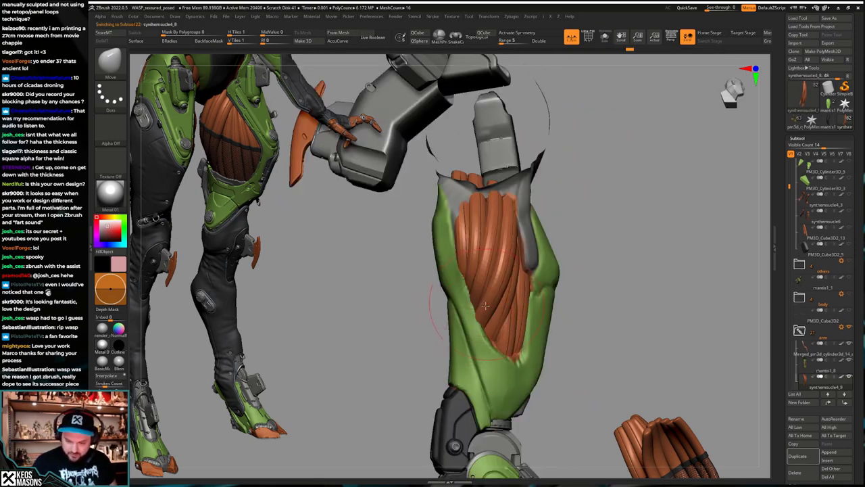
{"action": "right_click_drag", "start_coordinate": [431, 306], "coordinate": [465, 306]}
{"action": "key", "text": "space"}
{"action": "left_click", "coordinate": [531, 266]}
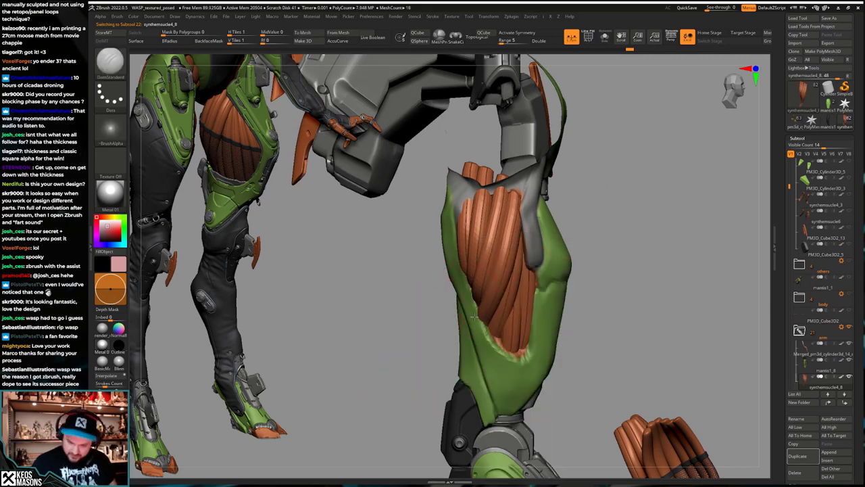
{"action": "left_click_drag", "start_coordinate": [479, 325], "coordinate": [469, 285]}
{"action": "right_click_drag", "start_coordinate": [469, 284], "coordinate": [467, 281]}
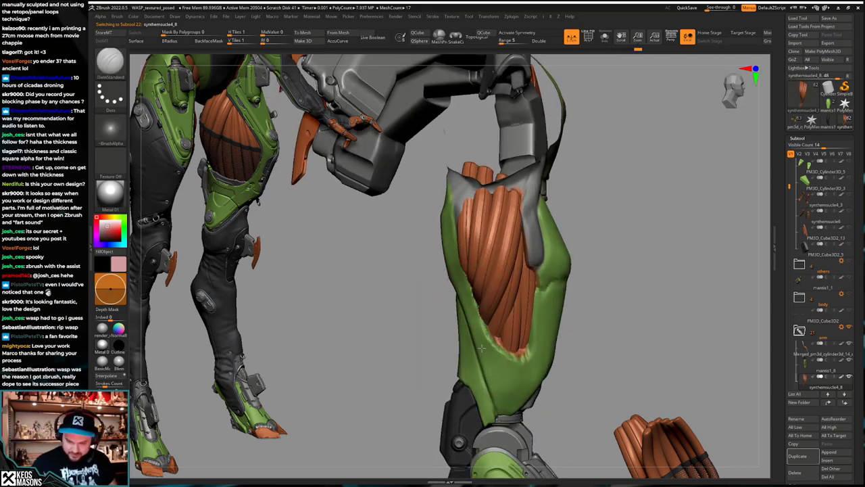
{"action": "right_click_drag", "start_coordinate": [481, 348], "coordinate": [456, 283]}
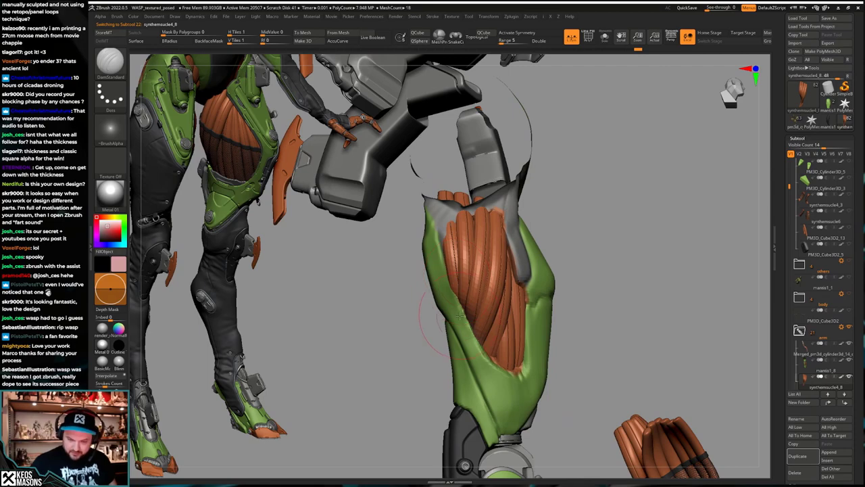
Step: Examine the synthemsucle4_8 strands from several angles, both isolated in Solo and seated within the arm recess
{"action": "right_click_drag", "start_coordinate": [459, 316], "coordinate": [454, 246]}
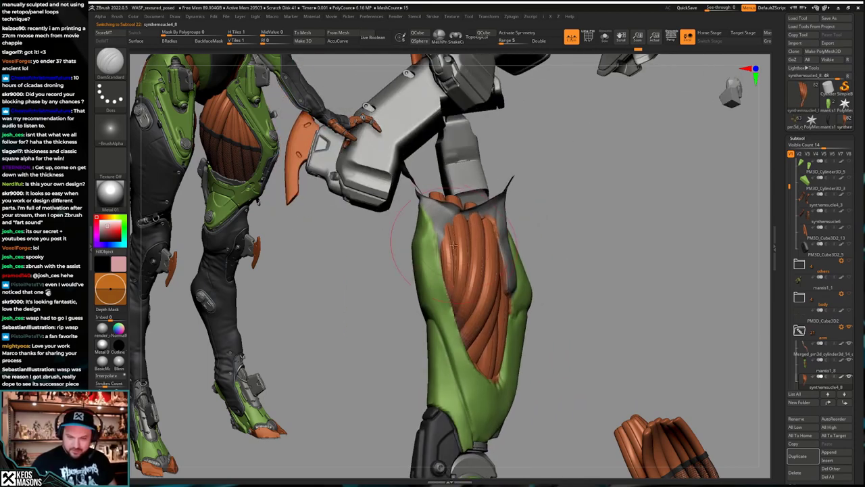
{"action": "right_click_drag", "start_coordinate": [431, 285], "coordinate": [481, 223]}
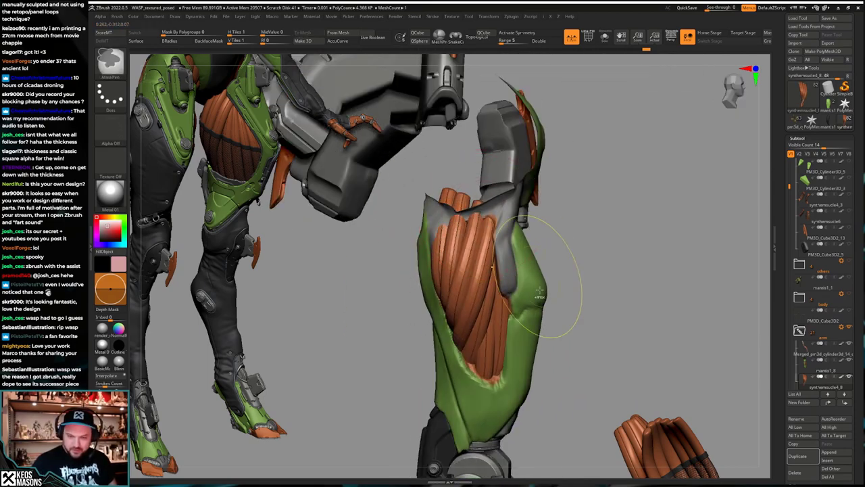
{"action": "left_click", "coordinate": [540, 324]}
{"action": "mouse_move", "coordinate": [539, 326]}
{"action": "right_mouse_down"}
{"action": "mouse_move", "coordinate": [548, 305]}
{"action": "mouse_move", "coordinate": [547, 317]}
{"action": "mouse_move", "coordinate": [570, 315]}
{"action": "right_mouse_up"}
{"action": "key", "text": "space"}
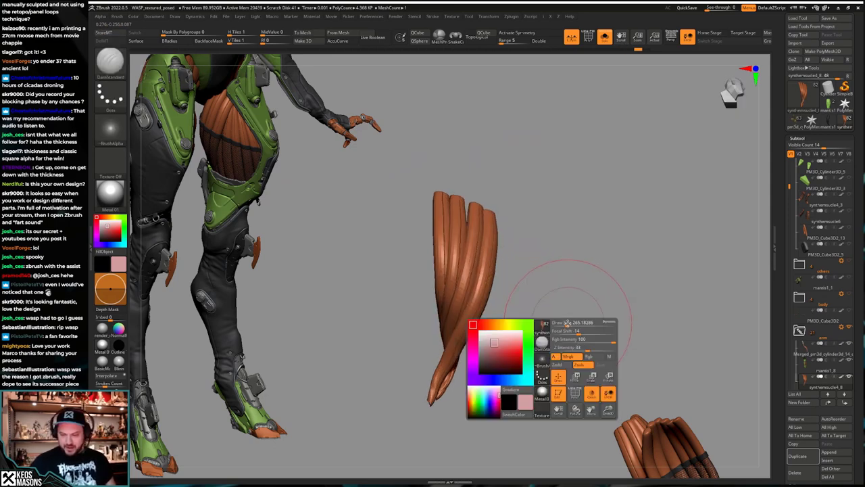
{"action": "key", "text": "alt+s"}
{"action": "right_click_drag", "start_coordinate": [489, 308], "coordinate": [440, 263]}
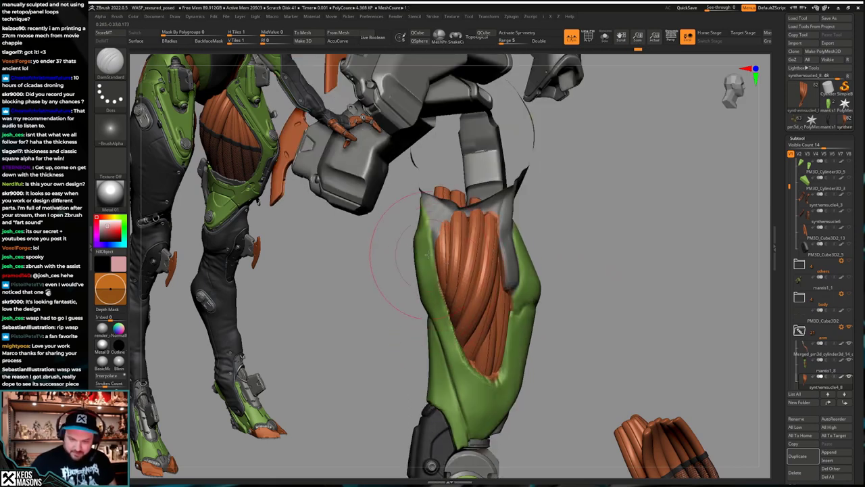
{"action": "right_click_drag", "start_coordinate": [431, 292], "coordinate": [445, 227]}
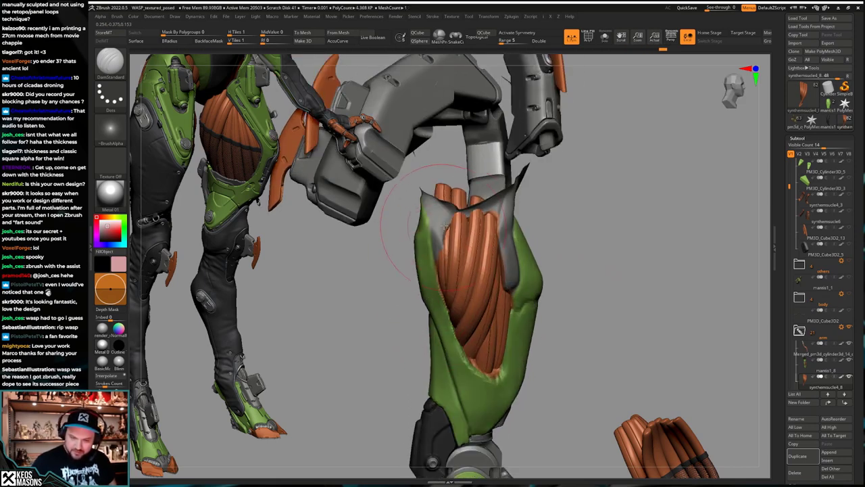
{"action": "right_click_drag", "start_coordinate": [489, 208], "coordinate": [467, 169]}
{"action": "mouse_move", "coordinate": [479, 283]}
{"action": "right_mouse_down"}
{"action": "mouse_move", "coordinate": [484, 303]}
{"action": "mouse_move", "coordinate": [502, 287]}
{"action": "mouse_move", "coordinate": [496, 297]}
{"action": "right_mouse_up"}
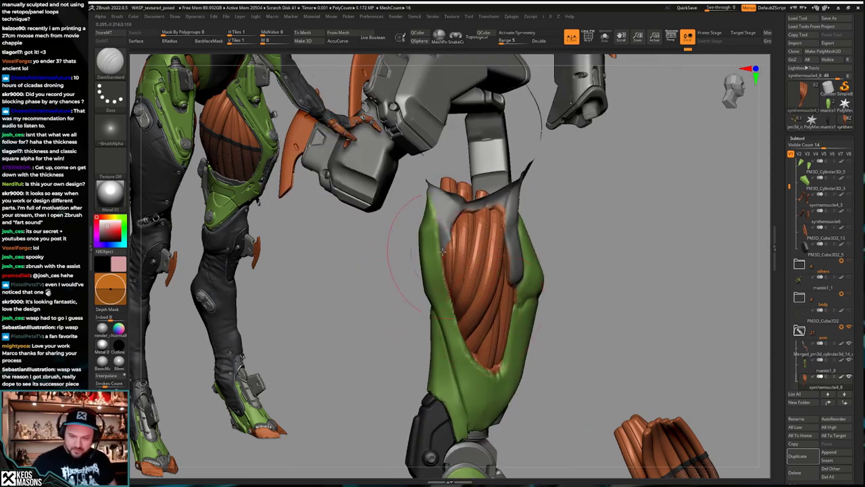
{"action": "right_click_drag", "start_coordinate": [442, 251], "coordinate": [508, 310]}
Step: Check with PolyFrame which strands belong to each bundle, then reselect synthemsucle4_8 and isolate it in Solo
{"action": "key", "text": "shift+f"}
{"action": "mouse_move", "coordinate": [549, 258]}
{"action": "right_mouse_down"}
{"action": "mouse_move", "coordinate": [564, 295]}
{"action": "mouse_move", "coordinate": [570, 291]}
{"action": "right_mouse_up"}
{"action": "left_click", "coordinate": [503, 332], "text": "alt"}
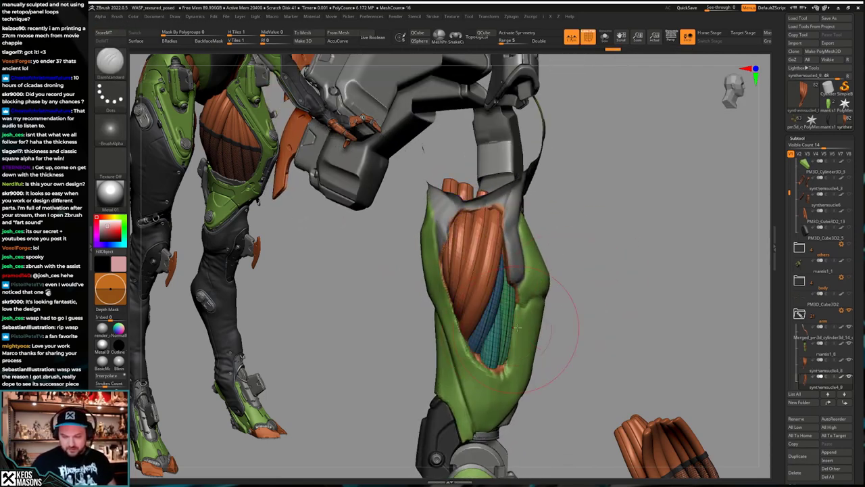
{"action": "left_click", "coordinate": [474, 231], "text": "alt"}
{"action": "key", "text": "shift+s"}
{"action": "key", "text": "shift+f"}
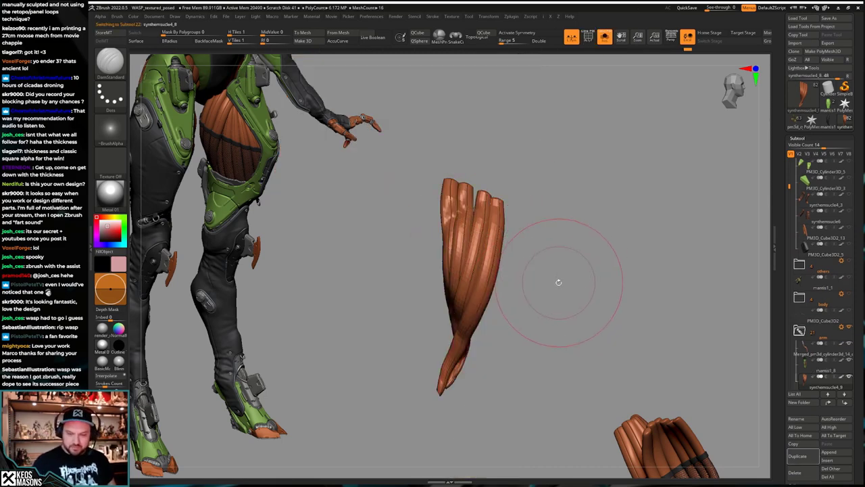
Step: Leave Solo, set Mask By Polygroups to 100, and shift a synthemsucle4_8 strand sideways with the Move brush
{"action": "key", "text": "space"}
{"action": "left_click", "coordinate": [536, 266]}
{"action": "key", "text": "shift+s"}
{"action": "key", "text": "space"}
{"action": "left_click_drag", "start_coordinate": [477, 244], "coordinate": [459, 242]}
{"action": "key", "text": "space"}
{"action": "right_click_drag", "start_coordinate": [457, 241], "coordinate": [464, 245]}
{"action": "key", "text": "space"}
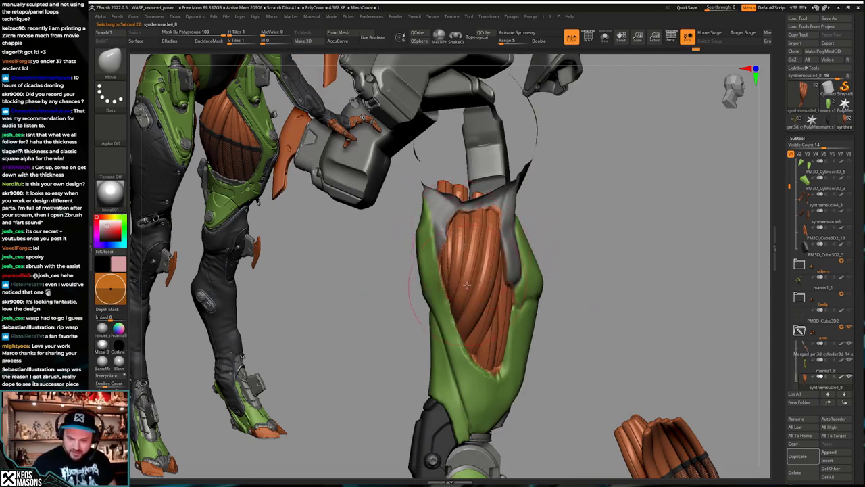
Step: Reshape individual synthemsucle4_8 strands with the polygroup-masked Move brush, checking their fit against the recess edge from the side and front
{"action": "mouse_move", "coordinate": [463, 293]}
{"action": "right_mouse_down"}
{"action": "mouse_move", "coordinate": [436, 285]}
{"action": "mouse_move", "coordinate": [570, 283]}
{"action": "right_mouse_up"}
{"action": "key", "text": "shift"}
{"action": "mouse_move", "coordinate": [482, 247]}
{"action": "right_mouse_down"}
{"action": "mouse_move", "coordinate": [466, 249]}
{"action": "mouse_move", "coordinate": [456, 286]}
{"action": "mouse_move", "coordinate": [466, 199]}
{"action": "mouse_move", "coordinate": [442, 272]}
{"action": "mouse_move", "coordinate": [460, 231]}
{"action": "mouse_move", "coordinate": [474, 254]}
{"action": "mouse_move", "coordinate": [475, 246]}
{"action": "mouse_move", "coordinate": [473, 230]}
{"action": "mouse_move", "coordinate": [458, 275]}
{"action": "mouse_move", "coordinate": [470, 246]}
{"action": "right_mouse_up"}
{"action": "right_click", "coordinate": [456, 288]}
{"action": "right_click", "coordinate": [442, 272]}
{"action": "key", "text": "space"}
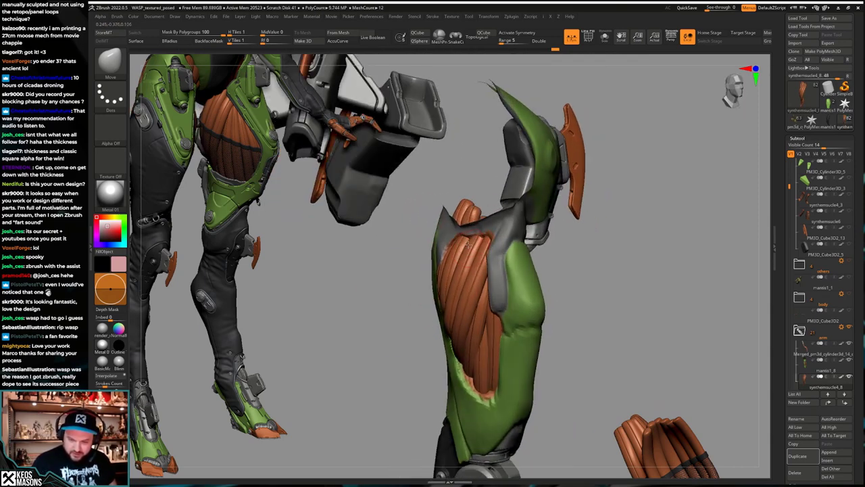
{"action": "mouse_move", "coordinate": [468, 255]}
{"action": "right_mouse_down"}
{"action": "mouse_move", "coordinate": [446, 262]}
{"action": "mouse_move", "coordinate": [488, 301]}
{"action": "mouse_move", "coordinate": [459, 325]}
{"action": "mouse_move", "coordinate": [472, 302]}
{"action": "mouse_move", "coordinate": [456, 325]}
{"action": "mouse_move", "coordinate": [458, 317]}
{"action": "right_mouse_up"}
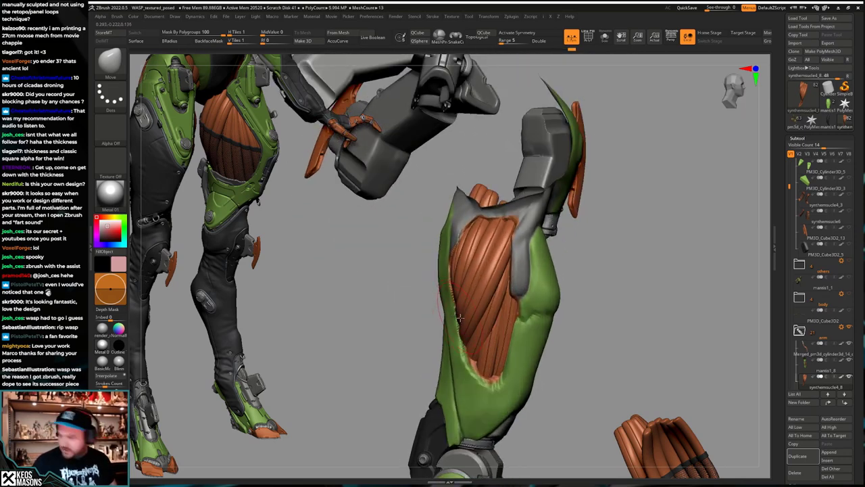
{"action": "right_click_drag", "start_coordinate": [499, 258], "coordinate": [547, 276]}
{"action": "right_click_drag", "start_coordinate": [475, 281], "coordinate": [464, 310]}
{"action": "key", "text": "space"}
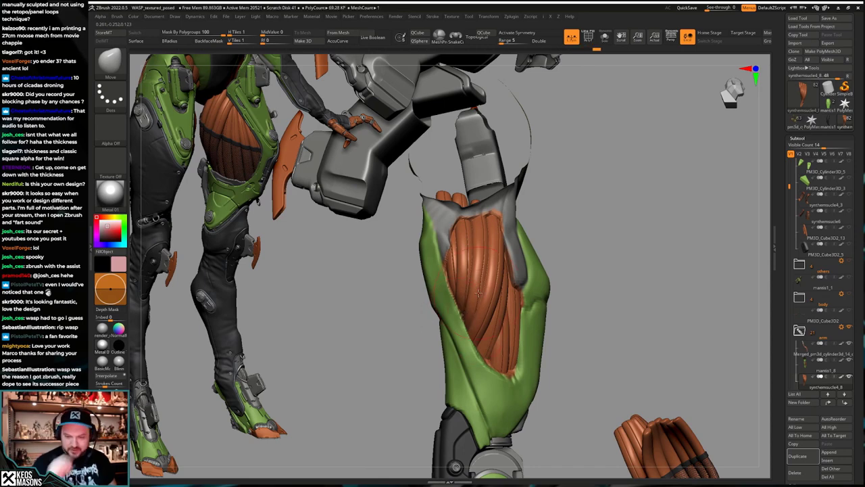
Step: Enable AccuCurve for the Move brush and adjust the spacing of the synthemsucle4_8 strands along the recess edge
{"action": "key", "text": "space"}
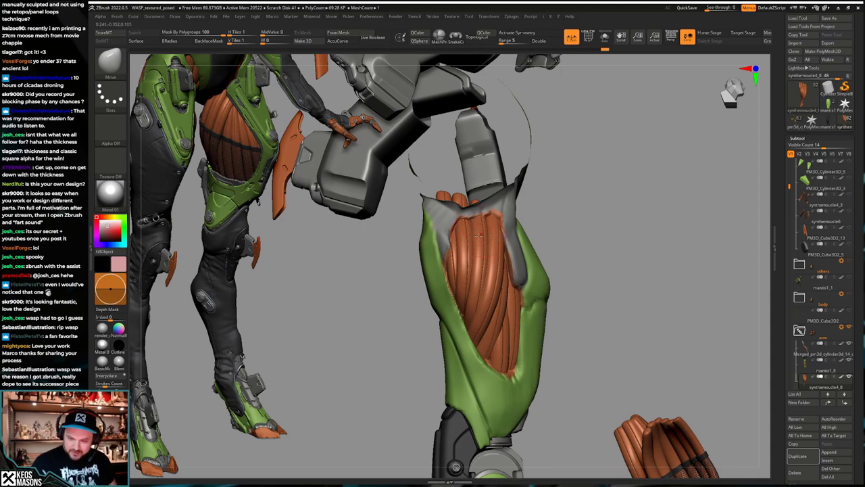
{"action": "mouse_move", "coordinate": [479, 235]}
{"action": "right_mouse_down"}
{"action": "mouse_move", "coordinate": [466, 294]}
{"action": "mouse_move", "coordinate": [484, 277]}
{"action": "mouse_move", "coordinate": [501, 300]}
{"action": "mouse_move", "coordinate": [465, 272]}
{"action": "mouse_move", "coordinate": [446, 302]}
{"action": "mouse_move", "coordinate": [472, 305]}
{"action": "mouse_move", "coordinate": [438, 314]}
{"action": "right_mouse_up"}
{"action": "key", "text": "space"}
{"action": "right_click", "coordinate": [466, 279]}
{"action": "right_click", "coordinate": [445, 303]}
{"action": "right_click", "coordinate": [450, 289]}
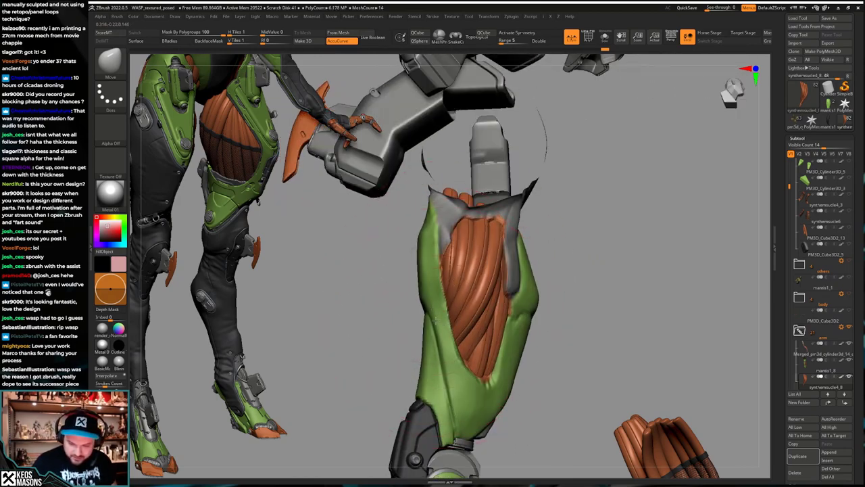
Step: Change the Move brush's draw size and refine the upper and middle curves of the synthemsucle4_8 strands
{"action": "mouse_move", "coordinate": [435, 321]}
{"action": "right_mouse_down"}
{"action": "mouse_move", "coordinate": [490, 302]}
{"action": "mouse_move", "coordinate": [482, 268]}
{"action": "mouse_move", "coordinate": [470, 292]}
{"action": "right_mouse_up"}
{"action": "right_click", "coordinate": [480, 268]}
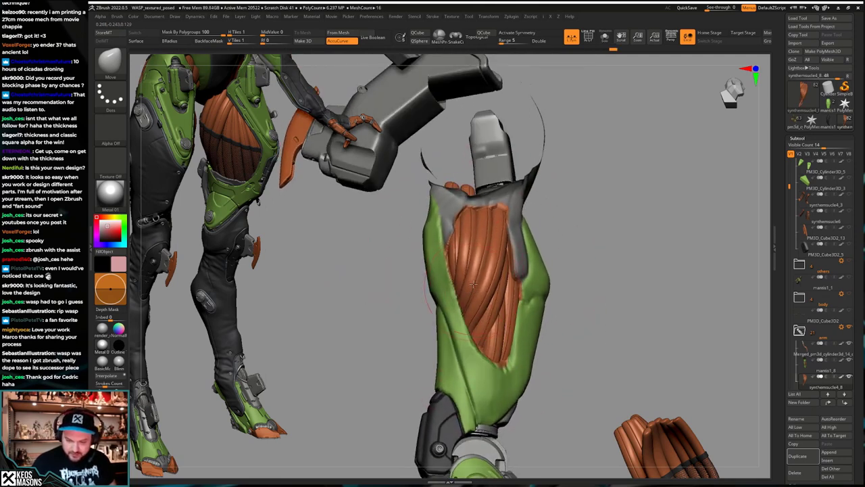
{"action": "mouse_move", "coordinate": [484, 247]}
{"action": "right_mouse_down"}
{"action": "mouse_move", "coordinate": [495, 292]}
{"action": "mouse_move", "coordinate": [468, 300]}
{"action": "right_mouse_up"}
{"action": "key", "text": "space"}
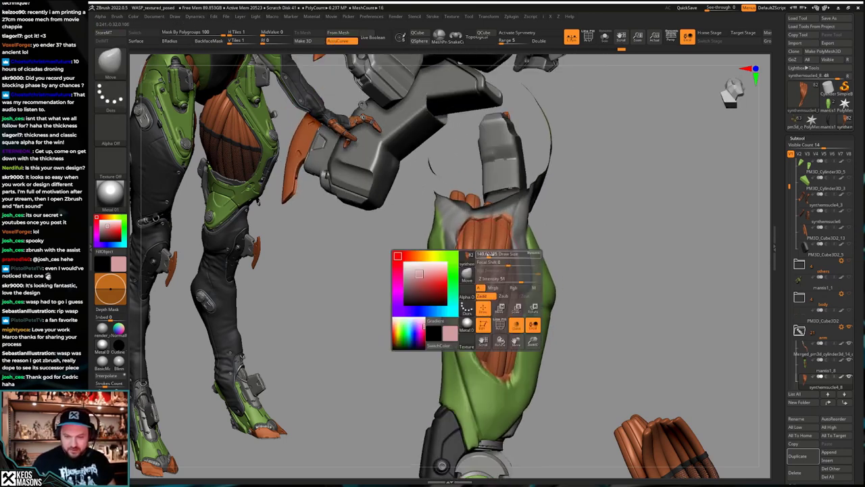
{"action": "mouse_move", "coordinate": [508, 265]}
{"action": "right_mouse_down"}
{"action": "mouse_move", "coordinate": [492, 277]}
{"action": "mouse_move", "coordinate": [501, 307]}
{"action": "mouse_move", "coordinate": [517, 289]}
{"action": "mouse_move", "coordinate": [504, 291]}
{"action": "right_mouse_up"}
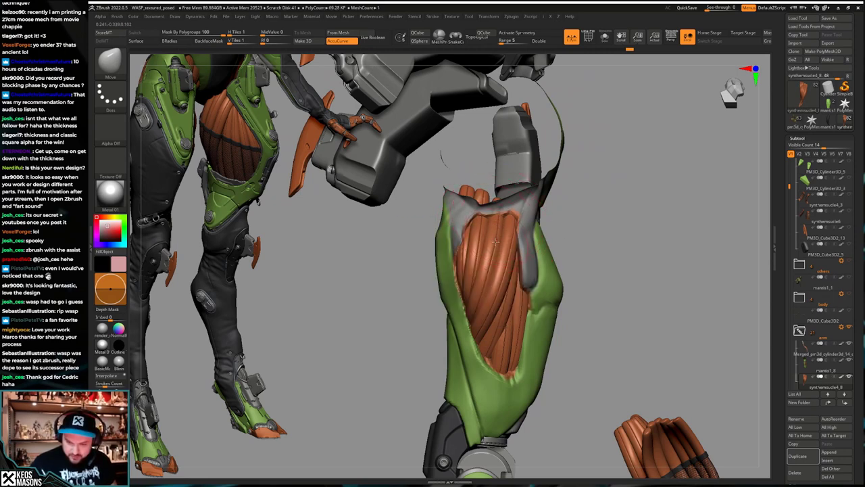
Step: Select the synthemsucle4_8 muscle bundle inside the green armour opening and inspect it in isolation
{"action": "mouse_move", "coordinate": [497, 230]}
{"action": "right_mouse_down"}
{"action": "mouse_move", "coordinate": [534, 292]}
{"action": "mouse_move", "coordinate": [527, 269]}
{"action": "mouse_move", "coordinate": [481, 259]}
{"action": "mouse_move", "coordinate": [563, 280]}
{"action": "mouse_move", "coordinate": [502, 307]}
{"action": "mouse_move", "coordinate": [470, 342]}
{"action": "mouse_move", "coordinate": [463, 307]}
{"action": "mouse_move", "coordinate": [503, 304]}
{"action": "mouse_move", "coordinate": [548, 268]}
{"action": "mouse_move", "coordinate": [521, 308]}
{"action": "mouse_move", "coordinate": [525, 317]}
{"action": "mouse_move", "coordinate": [522, 297]}
{"action": "right_mouse_up"}
{"action": "right_click", "coordinate": [467, 354]}
{"action": "mouse_move", "coordinate": [520, 295]}
{"action": "right_mouse_down"}
{"action": "mouse_move", "coordinate": [474, 303]}
{"action": "mouse_move", "coordinate": [509, 323]}
{"action": "mouse_move", "coordinate": [576, 325]}
{"action": "mouse_move", "coordinate": [501, 326]}
{"action": "mouse_move", "coordinate": [545, 325]}
{"action": "mouse_move", "coordinate": [519, 316]}
{"action": "right_mouse_up"}
{"action": "left_click", "coordinate": [477, 304], "text": "alt"}
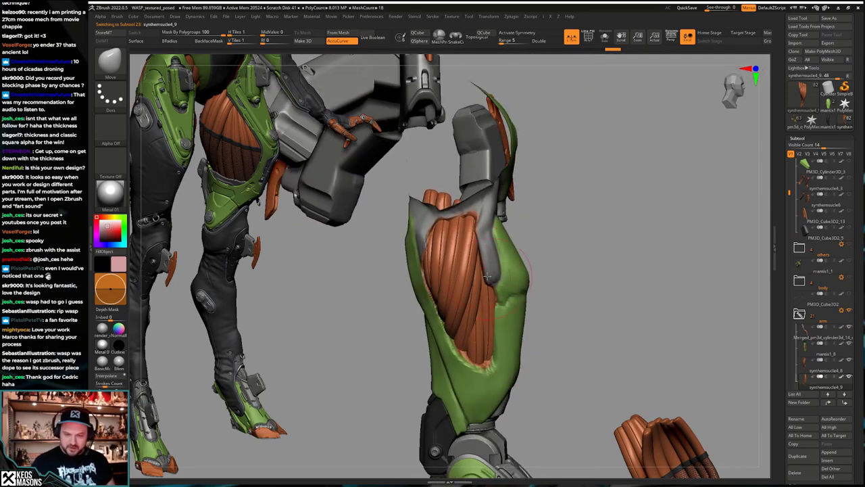
{"action": "key", "text": "shift+s"}
{"action": "key", "text": "shift+s"}
{"action": "left_click", "coordinate": [469, 268], "text": "alt"}
{"action": "key", "text": "shift+s"}
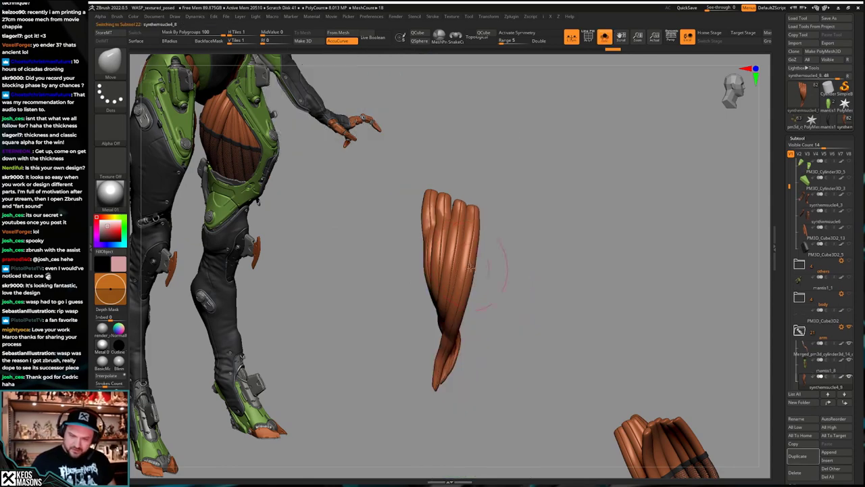
{"action": "key", "text": "shift+s"}
Step: Reshape the muscle bundle with the Move brush to fit the armour opening, checking it from several angles
{"action": "right_click_drag", "start_coordinate": [487, 277], "coordinate": [535, 322]}
{"action": "key", "text": "shift+f"}
{"action": "key", "text": "shift+f"}
{"action": "left_click_drag", "start_coordinate": [536, 322], "coordinate": [513, 288]}
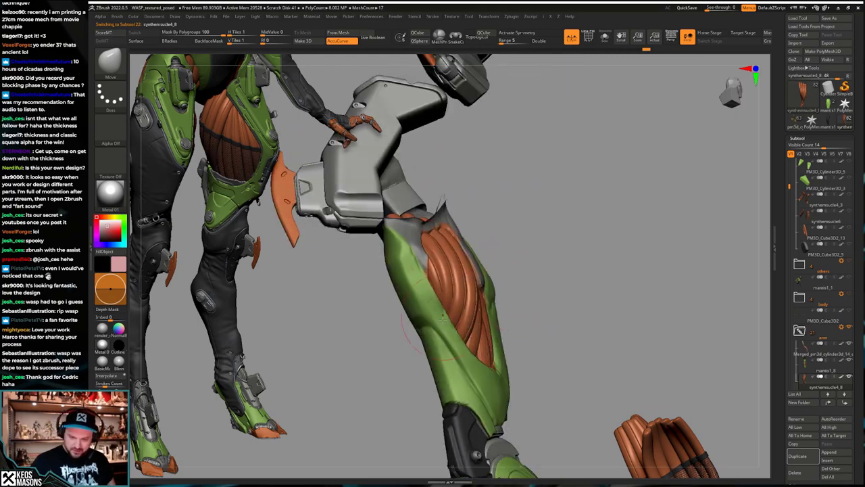
{"action": "left_click_drag", "start_coordinate": [457, 317], "coordinate": [537, 328]}
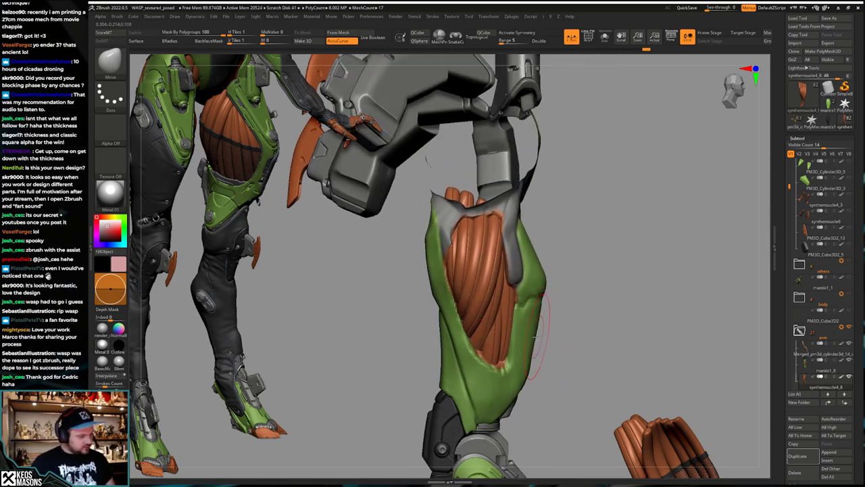
{"action": "left_click_drag", "start_coordinate": [533, 334], "coordinate": [573, 308]}
Step: Mask everything except one strand near the muscle's left edge and adjust that strand with the Move brush
{"action": "key", "text": "w"}
{"action": "mouse_move", "coordinate": [463, 261]}
{"action": "right_mouse_down"}
{"action": "mouse_move", "coordinate": [465, 253]}
{"action": "mouse_move", "coordinate": [478, 262]}
{"action": "right_mouse_up"}
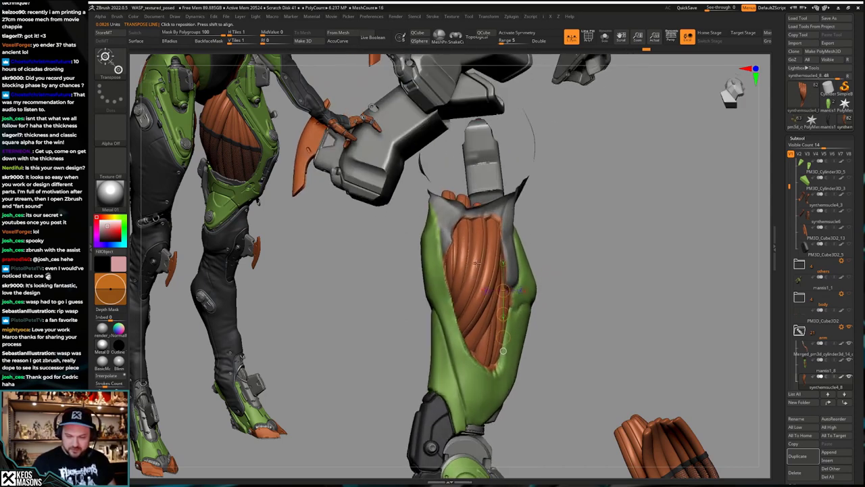
{"action": "left_click_drag", "start_coordinate": [478, 263], "coordinate": [469, 278], "text": "ctrl"}
{"action": "key", "text": "q"}
{"action": "right_click", "coordinate": [538, 276]}
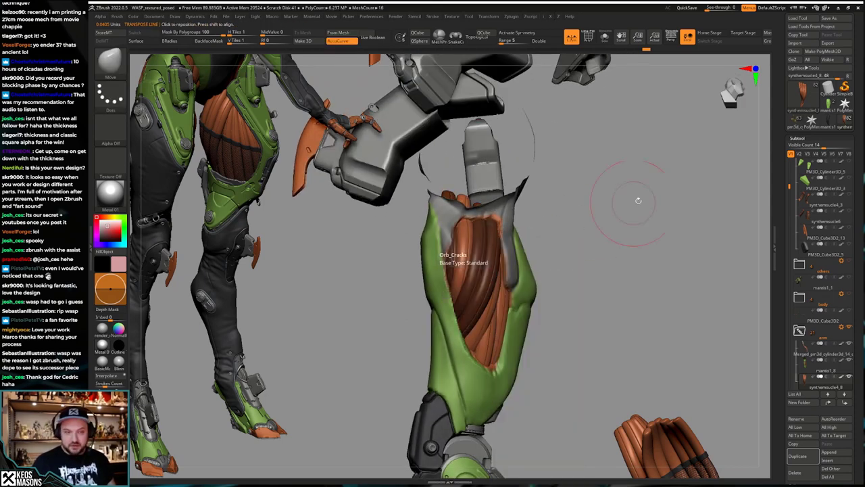
{"action": "key", "text": "b"}
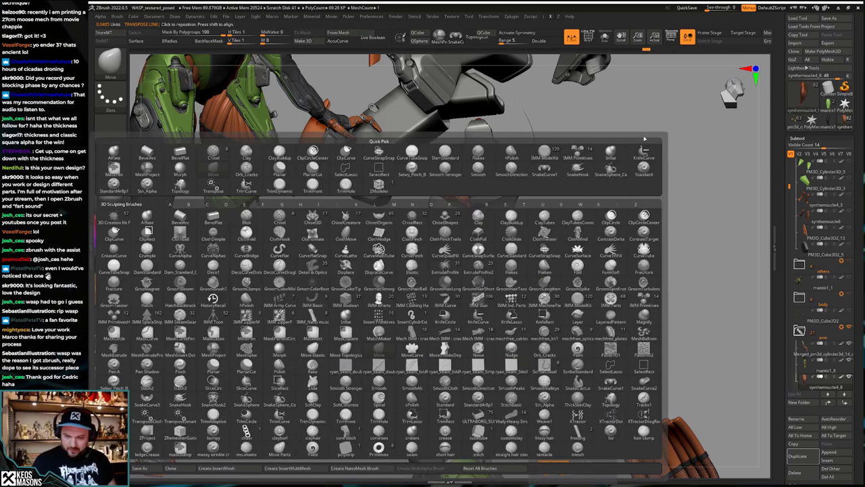
{"action": "key", "text": "m"}
{"action": "key", "text": "v"}
{"action": "right_click", "coordinate": [439, 302]}
{"action": "left_click_drag", "start_coordinate": [463, 261], "coordinate": [474, 257]}
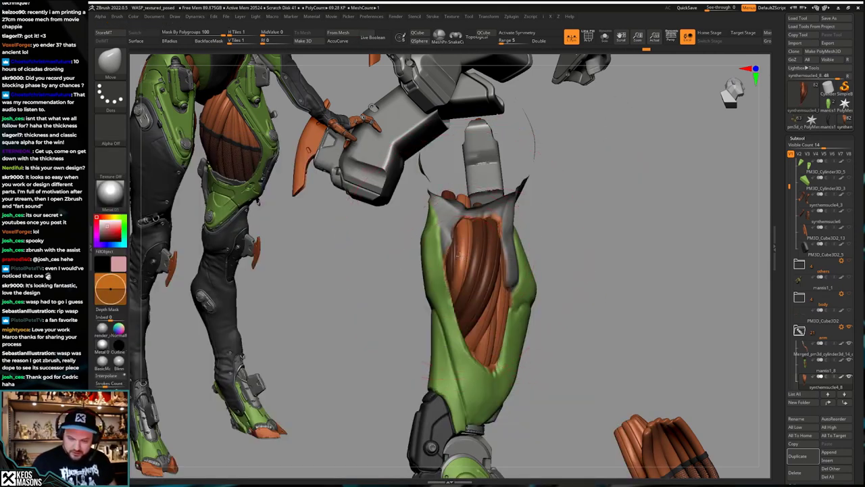
{"action": "right_click_drag", "start_coordinate": [456, 287], "coordinate": [466, 279]}
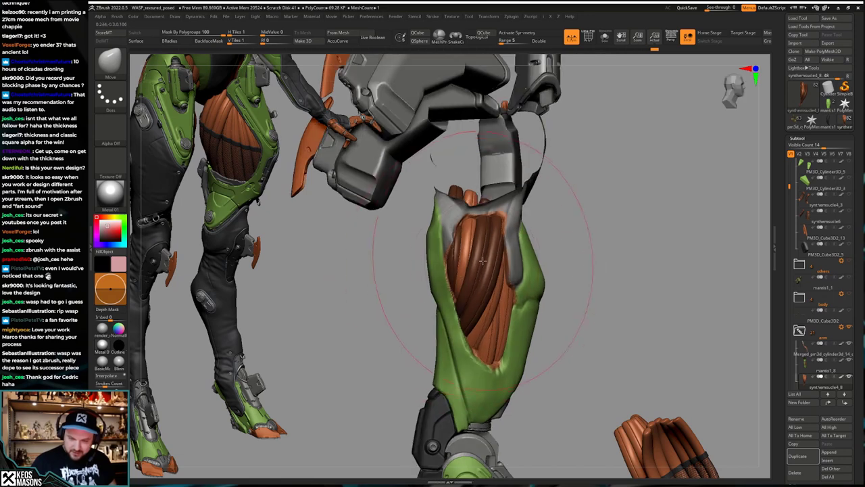
Step: Leave only a central strand of the muscle unmasked and nudge it into place with the Move brush
{"action": "key", "text": "w"}
{"action": "left_click_drag", "start_coordinate": [486, 289], "coordinate": [477, 301], "text": "ctrl"}
{"action": "key", "text": "q"}
{"action": "right_click", "coordinate": [441, 316]}
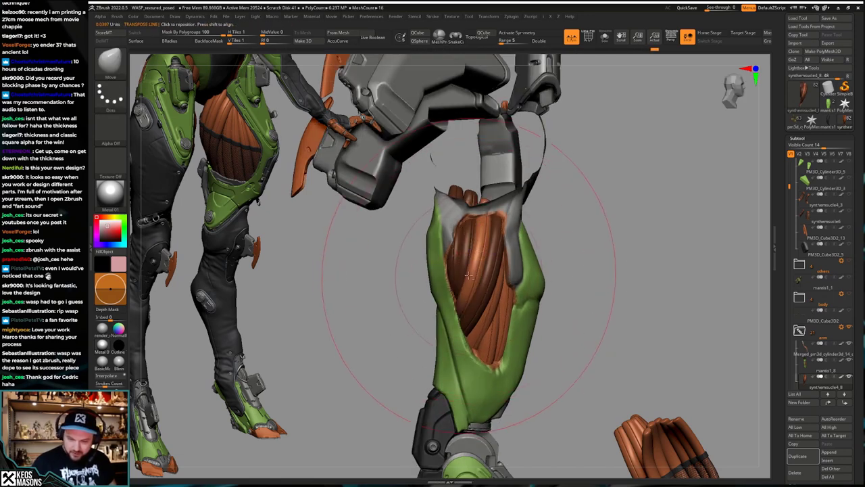
{"action": "right_click_drag", "start_coordinate": [465, 285], "coordinate": [461, 263]}
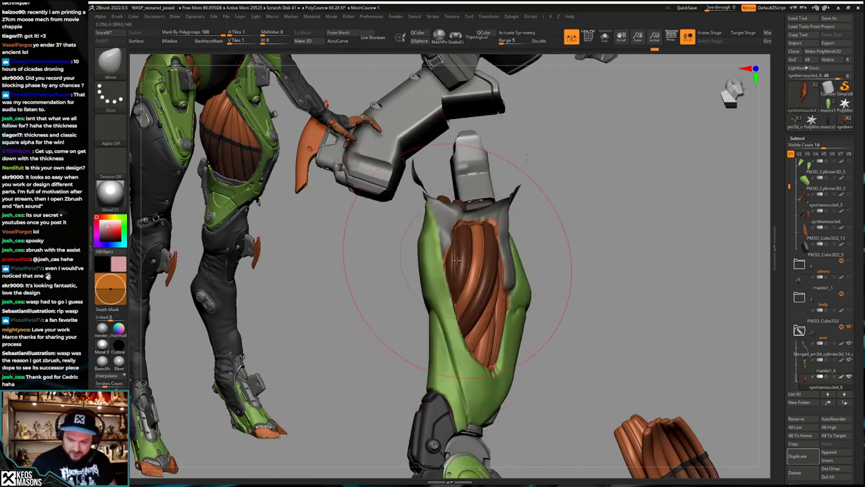
Step: Mask the neighbouring strands again and reposition a single strand near the muscle's upper end
{"action": "key", "text": "space"}
{"action": "key", "text": "w"}
{"action": "left_click_drag", "start_coordinate": [475, 235], "coordinate": [495, 239], "text": "ctrl"}
{"action": "key", "text": "q"}
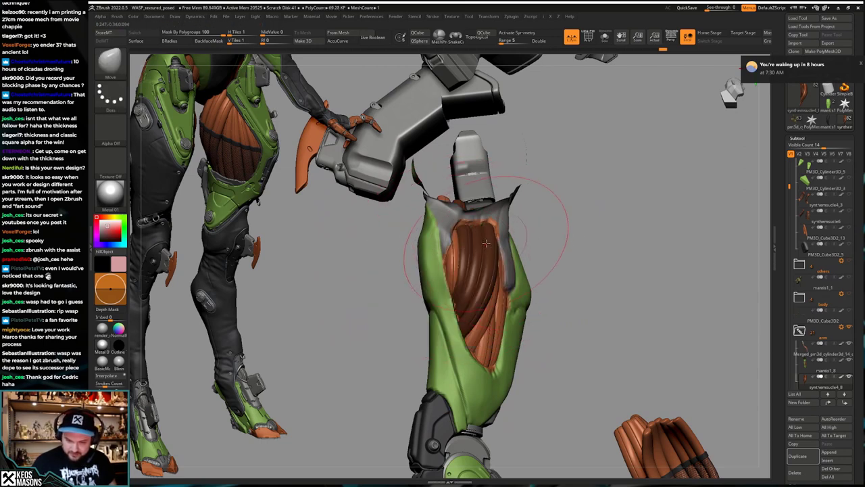
{"action": "mouse_move", "coordinate": [475, 250]}
{"action": "right_mouse_down"}
{"action": "mouse_move", "coordinate": [486, 240]}
{"action": "mouse_move", "coordinate": [477, 246]}
{"action": "right_mouse_up"}
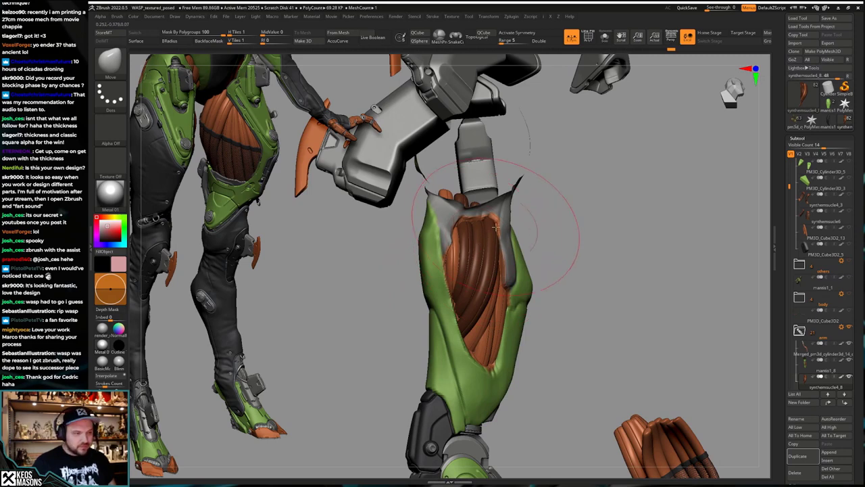
Step: Clear the mask from the muscle bundle and check its strands in isolation
{"action": "key", "text": "space"}
{"action": "left_click_drag", "start_coordinate": [566, 280], "coordinate": [574, 292], "text": "ctrl"}
{"action": "left_click", "coordinate": [466, 263], "text": "ctrl+shift"}
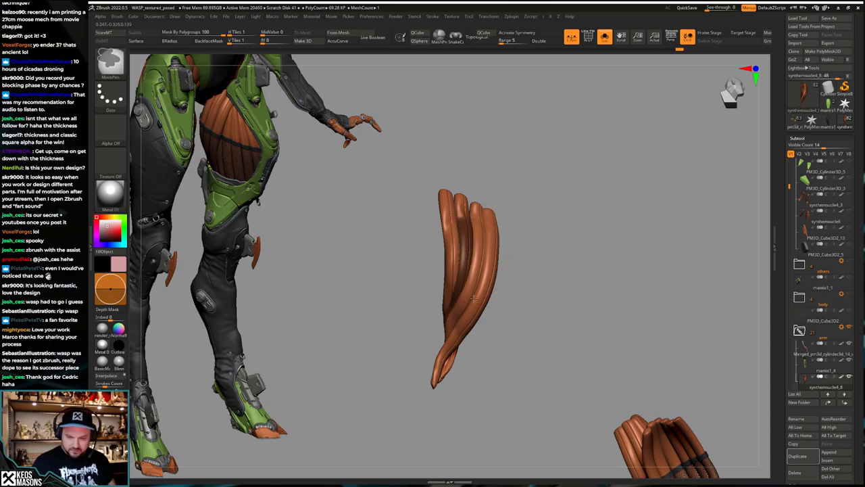
{"action": "left_click", "coordinate": [529, 299], "text": "ctrl+shift"}
Step: Try to reshape one masked-off strand in the upper part of the muscle with the Move brush
{"action": "key", "text": "w"}
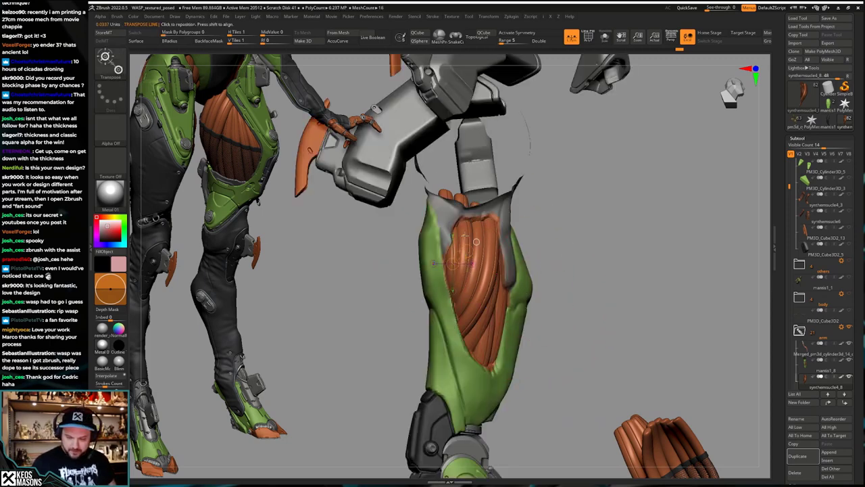
{"action": "left_click_drag", "start_coordinate": [476, 242], "coordinate": [481, 273], "text": "ctrl"}
{"action": "key", "text": "q"}
{"action": "left_click_drag", "start_coordinate": [551, 220], "coordinate": [481, 252]}
{"action": "right_click_drag", "start_coordinate": [487, 245], "coordinate": [481, 250]}
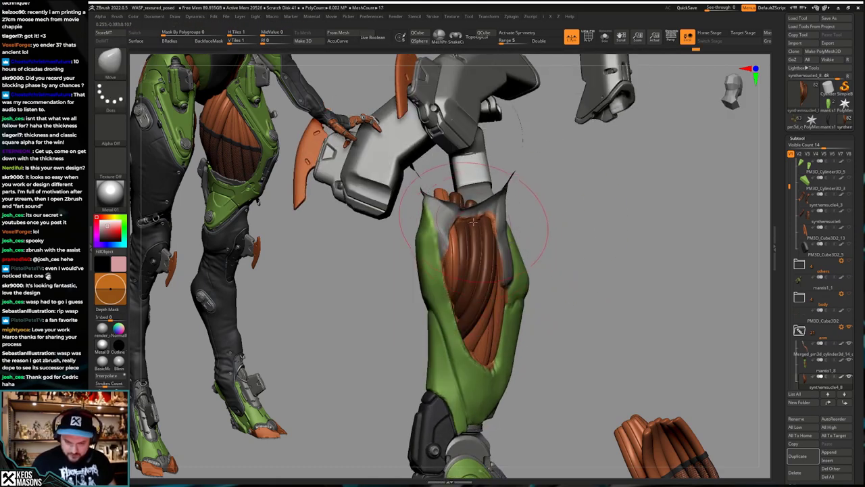
{"action": "right_click_drag", "start_coordinate": [474, 299], "coordinate": [467, 254]}
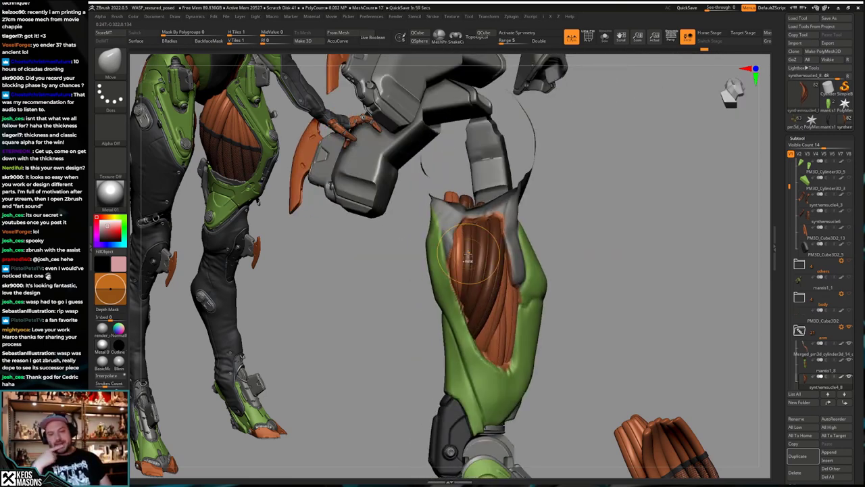
Step: Undo the last masking and Move brush edits on the muscle strands
{"action": "key", "text": "ctrl+z"}
{"action": "key", "text": "ctrl+z"}
{"action": "key", "text": "ctrl+z"}
{"action": "key", "text": "ctrl+z"}
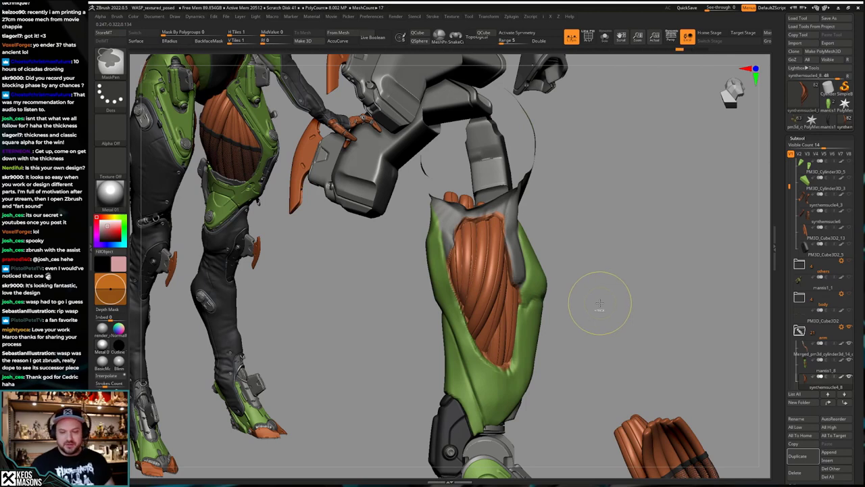
{"action": "key", "text": "ctrl+shift+z"}
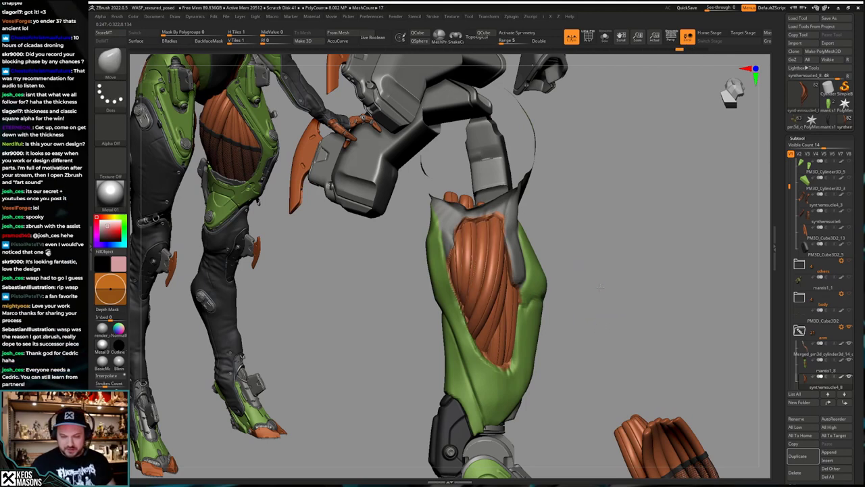
Step: Leave only a left-side strand of the muscle unmasked and shift it with the Move brush
{"action": "mouse_move", "coordinate": [603, 299]}
{"action": "right_mouse_down"}
{"action": "mouse_move", "coordinate": [592, 270]}
{"action": "mouse_move", "coordinate": [451, 311]}
{"action": "mouse_move", "coordinate": [517, 267]}
{"action": "mouse_move", "coordinate": [481, 262]}
{"action": "mouse_move", "coordinate": [460, 310]}
{"action": "mouse_move", "coordinate": [444, 290]}
{"action": "mouse_move", "coordinate": [467, 325]}
{"action": "right_mouse_up"}
{"action": "key", "text": "w"}
{"action": "key", "text": "q"}
{"action": "key", "text": "w"}
{"action": "left_click", "coordinate": [476, 252], "text": "ctrl"}
{"action": "key", "text": "q"}
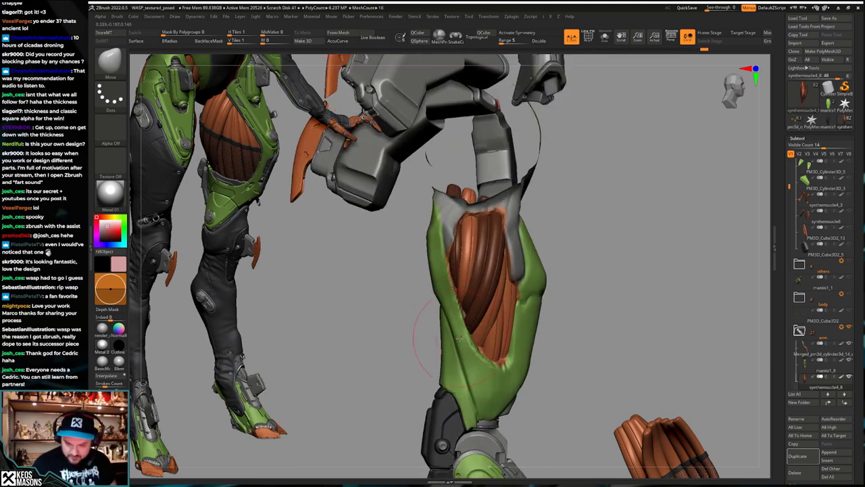
Step: Switch the mask to free the middle strand and bend it along the armour opening
{"action": "key", "text": "w"}
{"action": "key", "text": "q"}
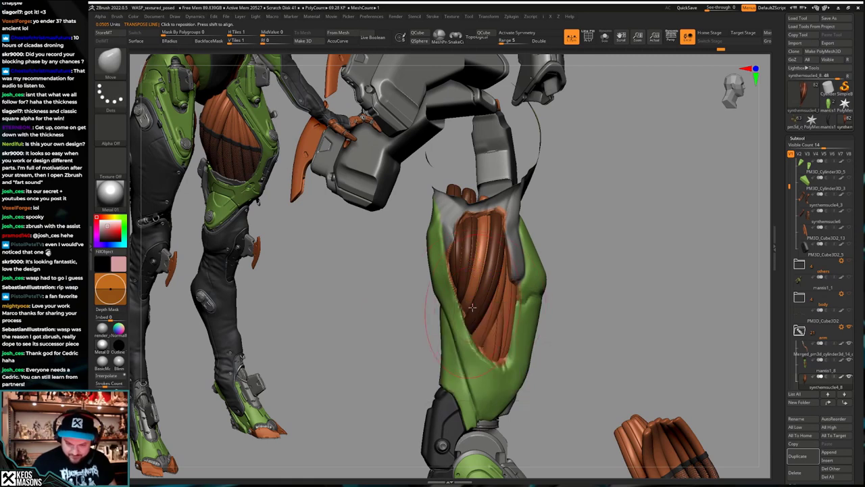
{"action": "right_click_drag", "start_coordinate": [466, 231], "coordinate": [487, 320]}
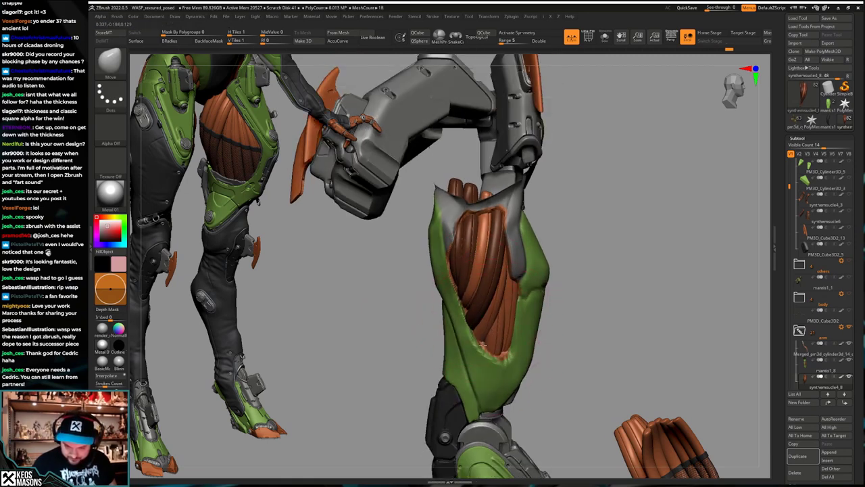
{"action": "mouse_move", "coordinate": [502, 314]}
{"action": "right_mouse_down"}
{"action": "mouse_move", "coordinate": [457, 311]}
{"action": "mouse_move", "coordinate": [458, 325]}
{"action": "mouse_move", "coordinate": [491, 319]}
{"action": "mouse_move", "coordinate": [487, 276]}
{"action": "mouse_move", "coordinate": [483, 321]}
{"action": "mouse_move", "coordinate": [474, 318]}
{"action": "right_mouse_up"}
Step: Free the strands on the muscle's right side from the mask and adjust their flow with the Move brush
{"action": "key", "text": "w"}
{"action": "key", "text": "q"}
{"action": "key", "text": "space"}
{"action": "key", "text": "space"}
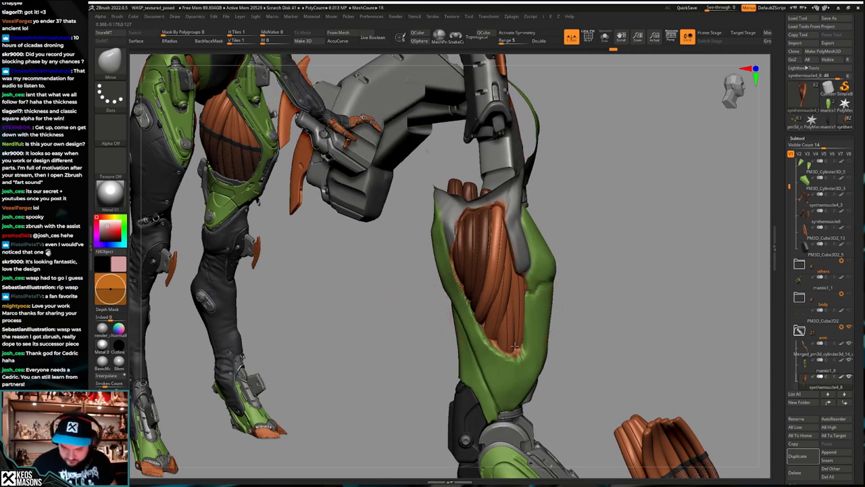
{"action": "mouse_move", "coordinate": [532, 331]}
{"action": "right_mouse_down"}
{"action": "mouse_move", "coordinate": [533, 237]}
{"action": "mouse_move", "coordinate": [514, 284]}
{"action": "mouse_move", "coordinate": [465, 309]}
{"action": "right_mouse_up"}
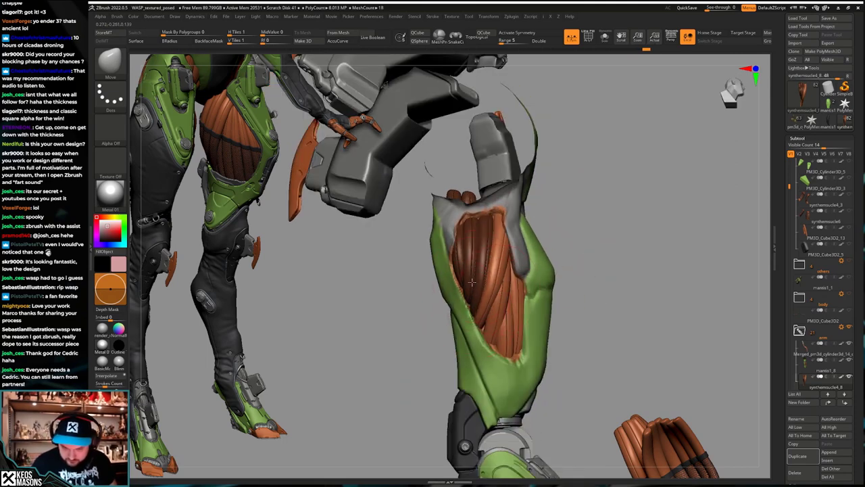
Step: Try to smooth the strands along the right edge of the armour opening
{"action": "right_click_drag", "start_coordinate": [499, 279], "coordinate": [527, 277]}
{"action": "key", "text": "alt+s"}
{"action": "key", "text": "shift+f"}
{"action": "key", "text": "shift+f"}
{"action": "key", "text": "alt+s"}
{"action": "key", "text": "space"}
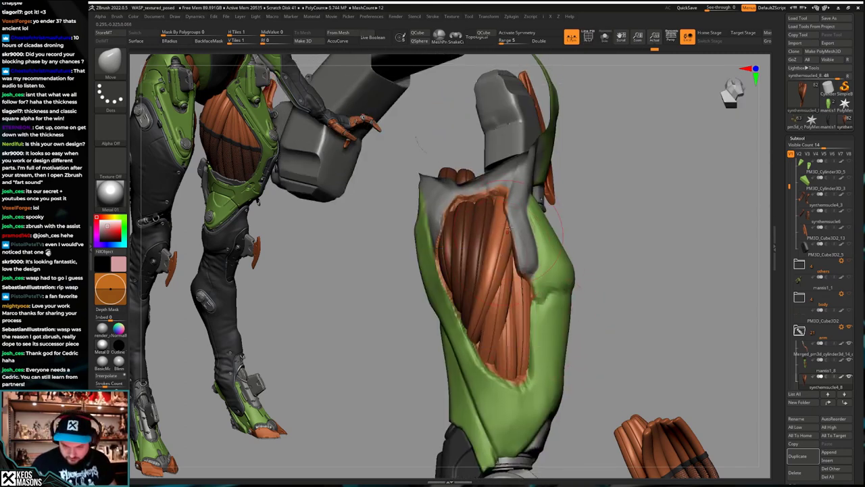
{"action": "left_click_drag", "start_coordinate": [511, 201], "coordinate": [525, 267], "text": "shift"}
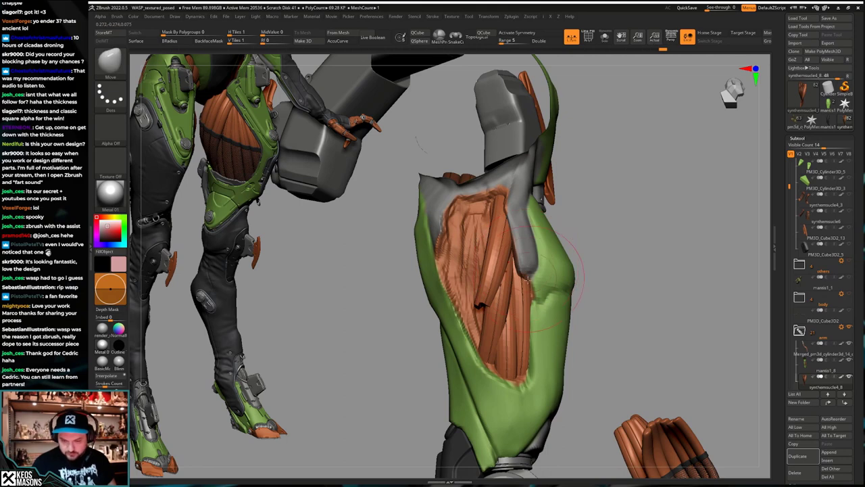
Step: Isolate the muscle bundle and undo the last smoothing stroke
{"action": "key", "text": "alt+s"}
{"action": "key", "text": "ctrl+z"}
{"action": "key", "text": "ctrl+z"}
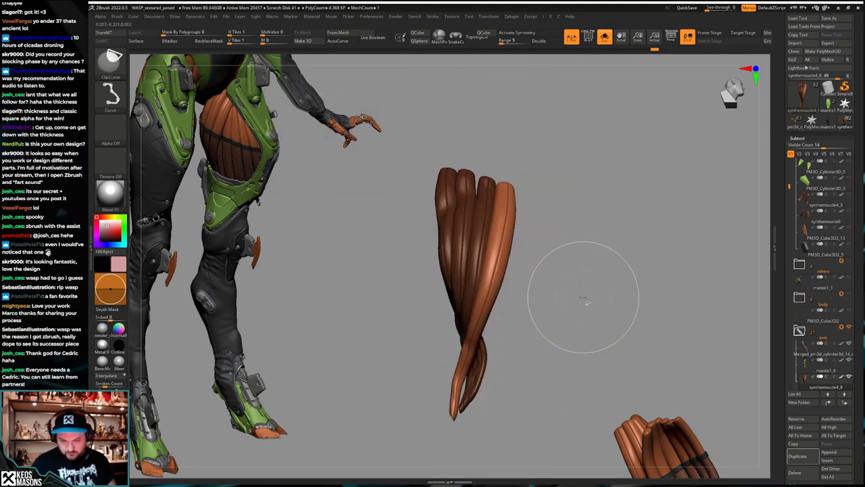
{"action": "key", "text": "ctrl+shift+z"}
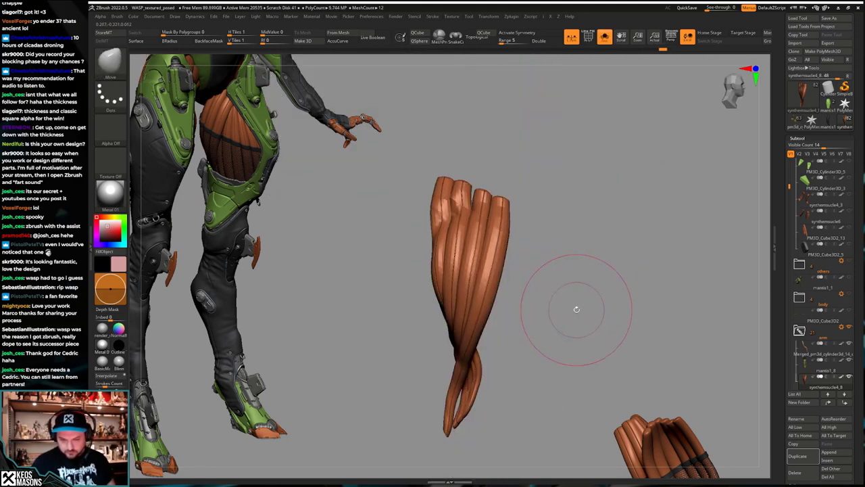
Step: Smooth the isolated muscle's strands and even out their outer edge with the Move brush
{"action": "key", "text": "space"}
{"action": "left_click_drag", "start_coordinate": [497, 230], "coordinate": [477, 336], "text": "shift"}
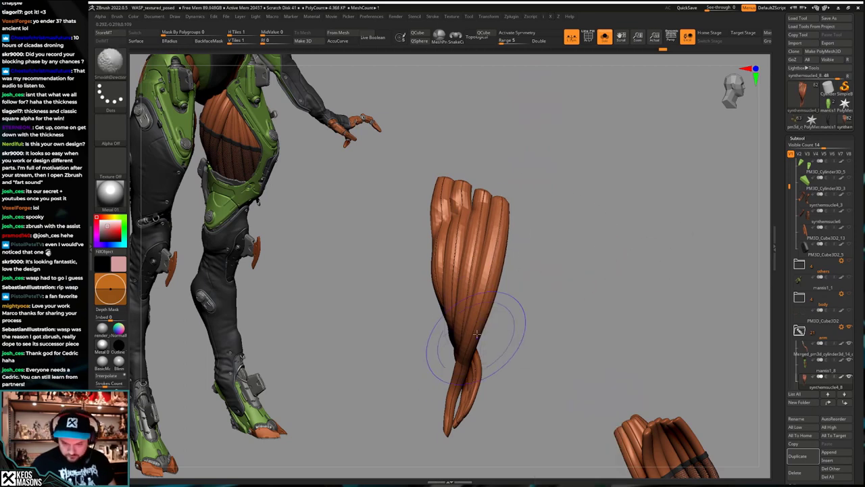
{"action": "key", "text": "space"}
{"action": "left_click_drag", "start_coordinate": [499, 250], "coordinate": [488, 250]}
{"action": "right_click_drag", "start_coordinate": [493, 248], "coordinate": [496, 235]}
{"action": "right_click_drag", "start_coordinate": [494, 283], "coordinate": [488, 281]}
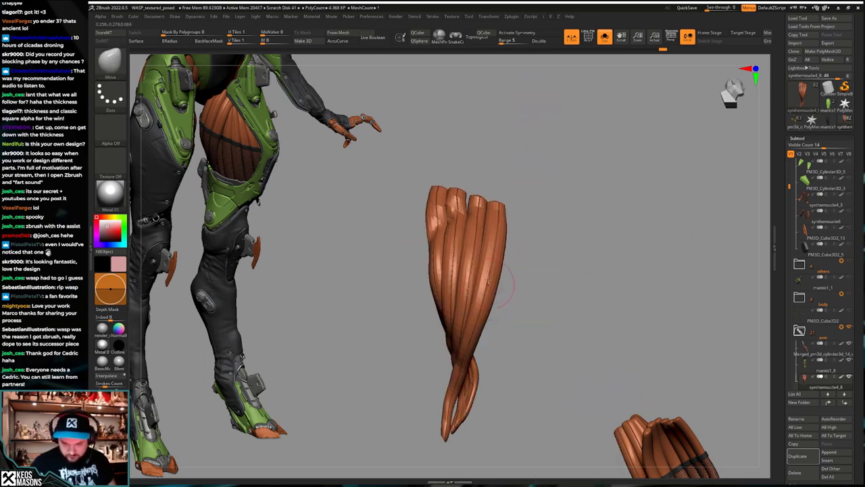
{"action": "left_click_drag", "start_coordinate": [455, 357], "coordinate": [460, 369], "text": "shift"}
Step: Show the surrounding armour again, adjust the brush size, and push the muscle's lower strands into the opening
{"action": "mouse_move", "coordinate": [490, 332]}
{"action": "right_mouse_down"}
{"action": "mouse_move", "coordinate": [528, 312]}
{"action": "mouse_move", "coordinate": [548, 319]}
{"action": "mouse_move", "coordinate": [538, 338]}
{"action": "mouse_move", "coordinate": [555, 351]}
{"action": "mouse_move", "coordinate": [541, 345]}
{"action": "mouse_move", "coordinate": [557, 343]}
{"action": "right_mouse_up"}
{"action": "key", "text": "shift+alt+s"}
{"action": "key", "text": "space"}
{"action": "key", "text": "space"}
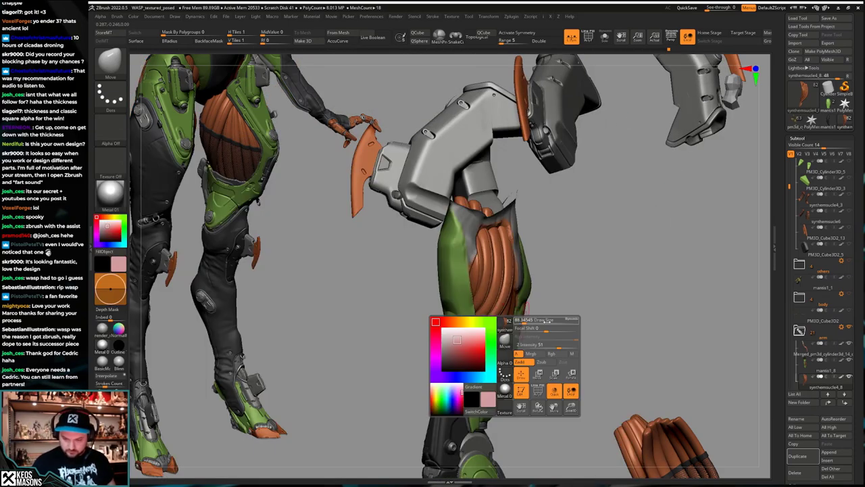
{"action": "right_click", "coordinate": [506, 315]}
{"action": "right_click", "coordinate": [497, 329]}
{"action": "mouse_move", "coordinate": [506, 315]}
{"action": "right_mouse_down"}
{"action": "mouse_move", "coordinate": [466, 353]}
{"action": "mouse_move", "coordinate": [462, 343]}
{"action": "right_mouse_up"}
{"action": "right_click", "coordinate": [482, 340]}
{"action": "right_click", "coordinate": [462, 342]}
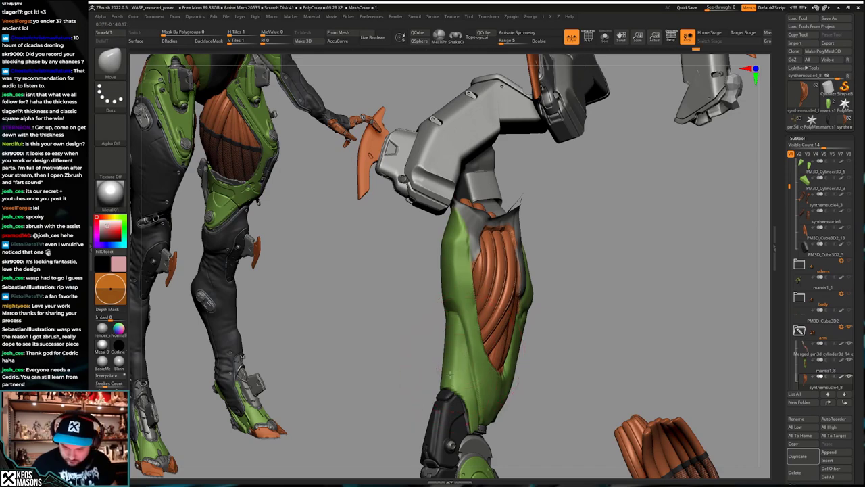
Step: Refine the muscle's bulging silhouette from the side with the Move brush and check it in isolation
{"action": "left_click_drag", "start_coordinate": [446, 387], "coordinate": [484, 241]}
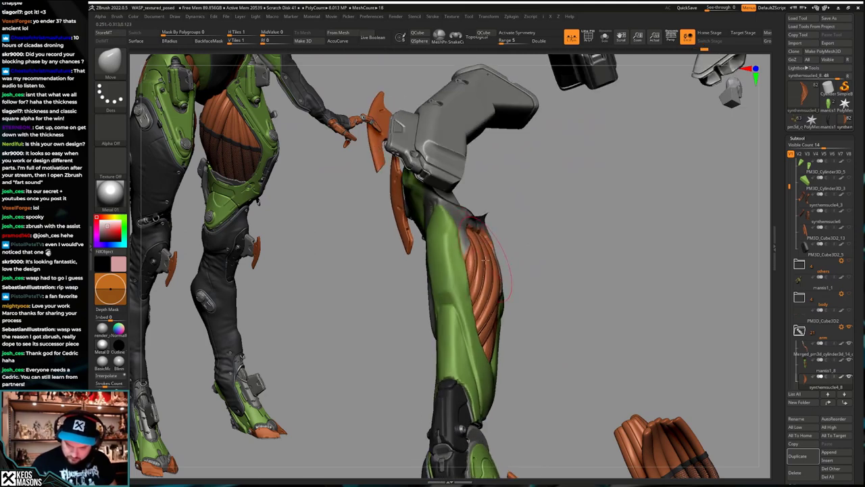
{"action": "mouse_move", "coordinate": [486, 260]}
{"action": "right_mouse_down"}
{"action": "mouse_move", "coordinate": [506, 260]}
{"action": "mouse_move", "coordinate": [487, 259]}
{"action": "right_mouse_up"}
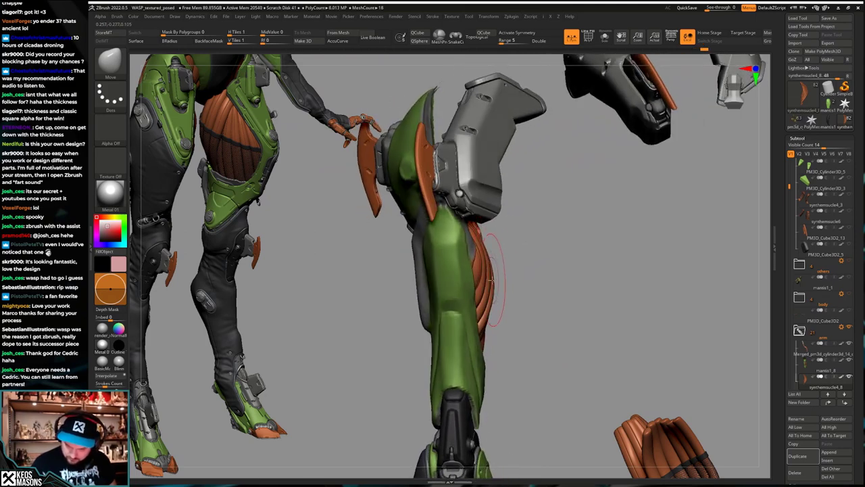
{"action": "mouse_move", "coordinate": [493, 279]}
{"action": "left_mouse_down"}
{"action": "mouse_move", "coordinate": [508, 255]}
{"action": "mouse_move", "coordinate": [495, 278]}
{"action": "mouse_move", "coordinate": [503, 267]}
{"action": "mouse_move", "coordinate": [552, 311]}
{"action": "mouse_move", "coordinate": [512, 274]}
{"action": "left_mouse_up"}
{"action": "key", "text": "space"}
{"action": "right_click_drag", "start_coordinate": [523, 286], "coordinate": [500, 304], "text": "alt"}
{"action": "key", "text": "alt+s"}
{"action": "key", "text": "alt+s"}
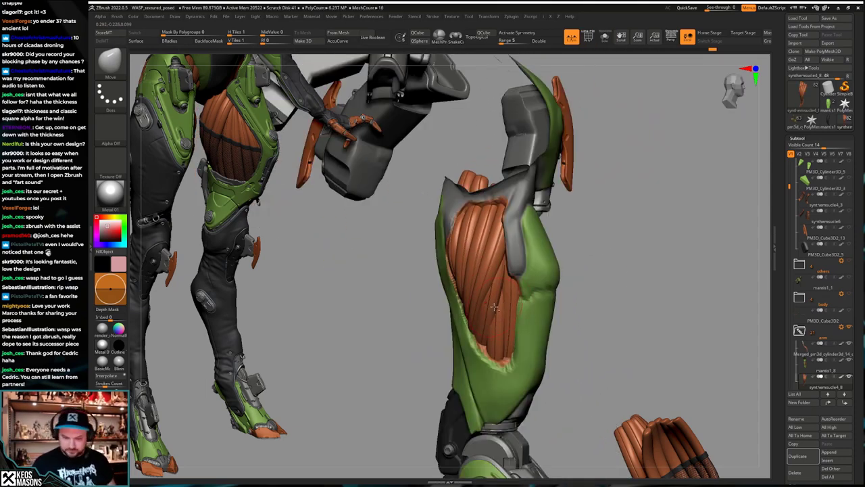
Step: Select the inner muscle bundle behind the front strands, isolate it, and mask one of its strands with Transpose
{"action": "left_click", "coordinate": [494, 308], "text": "alt"}
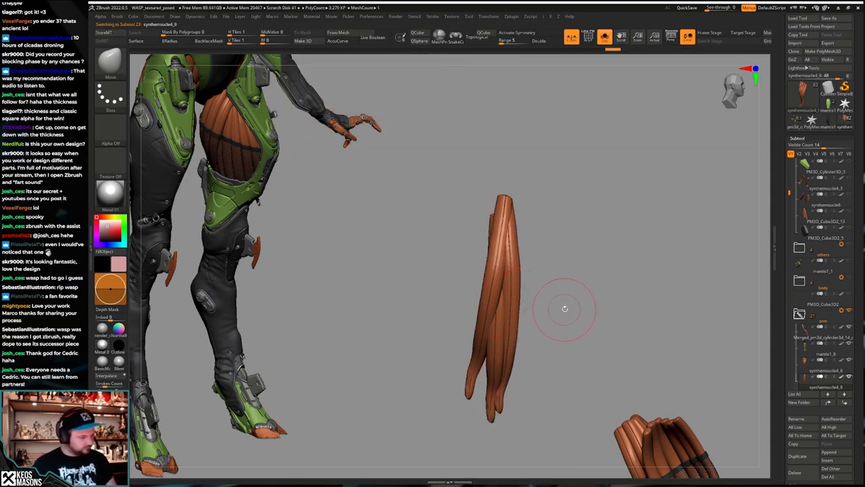
{"action": "mouse_move", "coordinate": [564, 303]}
{"action": "left_mouse_down"}
{"action": "mouse_move", "coordinate": [567, 313]}
{"action": "mouse_move", "coordinate": [542, 325]}
{"action": "mouse_move", "coordinate": [553, 315]}
{"action": "left_mouse_up"}
{"action": "key", "text": "alt+s"}
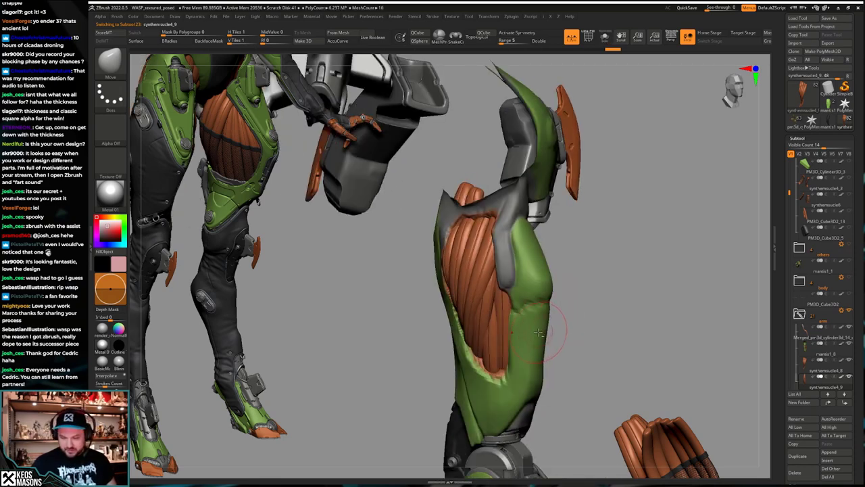
{"action": "right_click_drag", "start_coordinate": [539, 332], "coordinate": [511, 303]}
{"action": "key", "text": "alt+s"}
{"action": "key", "text": "w"}
{"action": "key", "text": "q"}
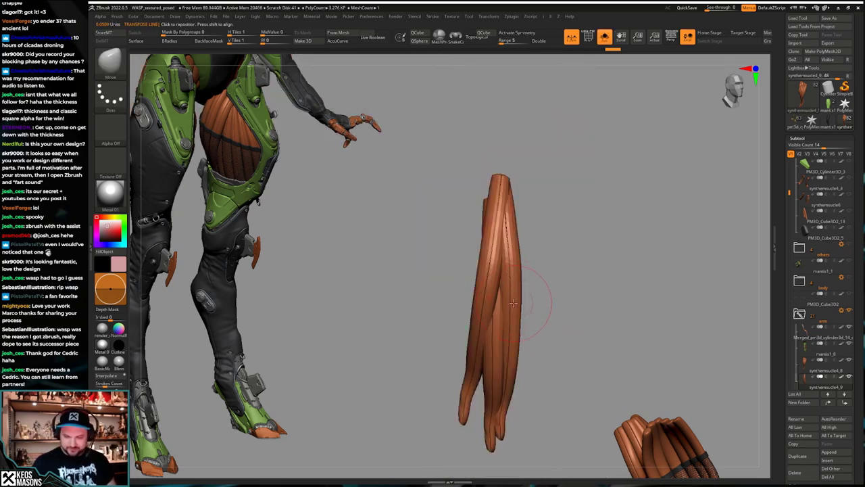
{"action": "key", "text": "w"}
{"action": "mouse_move", "coordinate": [485, 270]}
{"action": "left_mouse_down", "text": "ctrl"}
{"action": "mouse_move", "coordinate": [487, 284]}
{"action": "mouse_move", "coordinate": [536, 286]}
{"action": "left_mouse_up", "text": "ctrl"}
{"action": "key", "text": "q"}
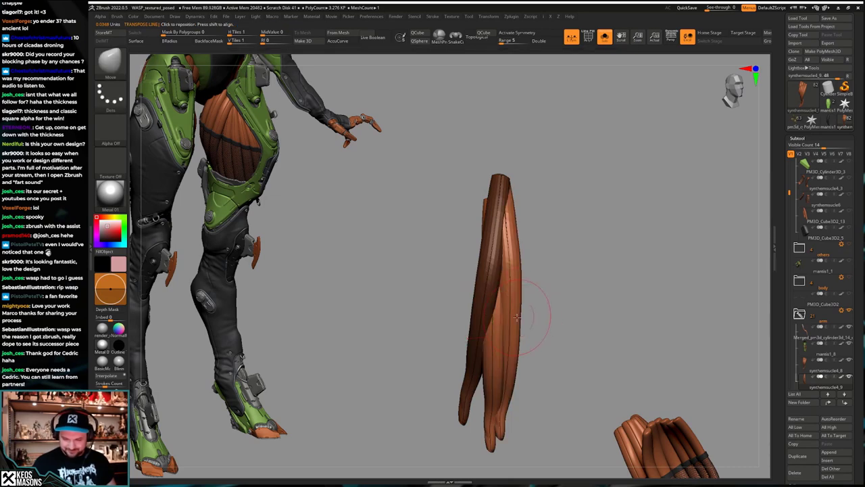
Step: Show the surrounding armour again and extend the mask across the inner bundle's strands with Transpose
{"action": "key", "text": "alt+s"}
{"action": "right_click_drag", "start_coordinate": [517, 317], "coordinate": [507, 332]}
{"action": "right_click", "coordinate": [506, 333]}
{"action": "right_click_drag", "start_coordinate": [589, 272], "coordinate": [593, 289]}
{"action": "key", "text": "w"}
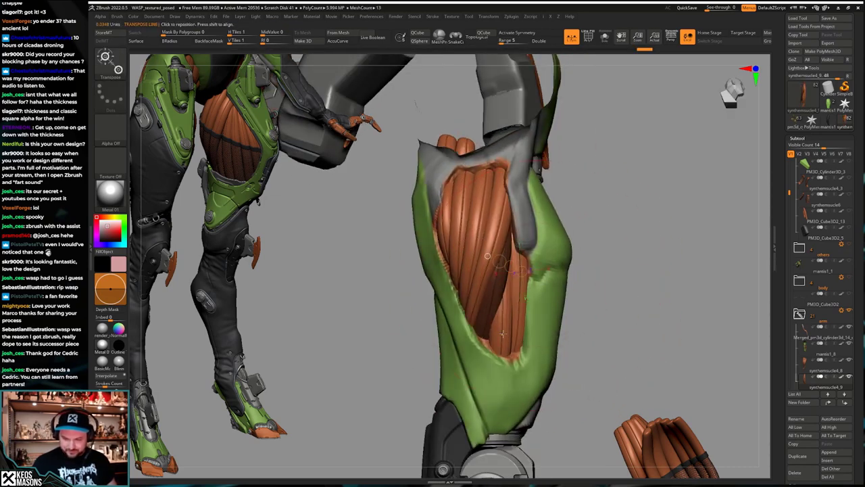
{"action": "key", "text": "q"}
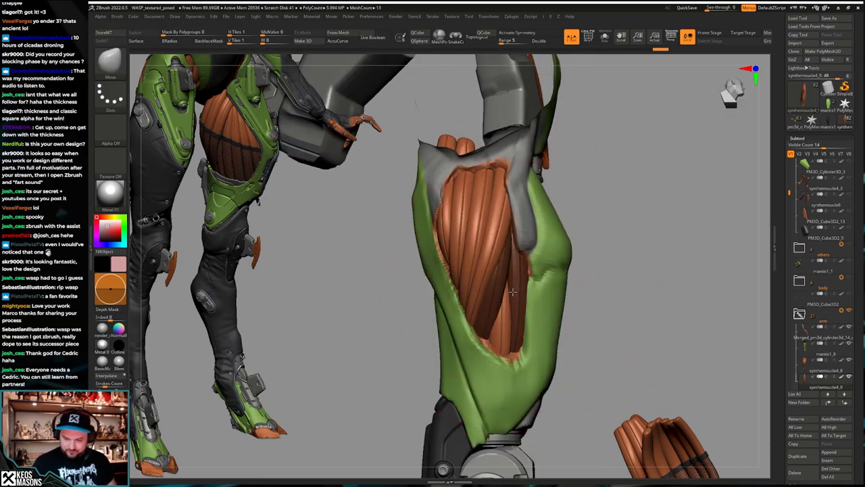
Step: Reposition the inner strands within the armour opening with the Move brush and check their fit from several sides
{"action": "mouse_move", "coordinate": [513, 292]}
{"action": "right_mouse_down"}
{"action": "mouse_move", "coordinate": [479, 323]}
{"action": "mouse_move", "coordinate": [534, 278]}
{"action": "mouse_move", "coordinate": [487, 237]}
{"action": "mouse_move", "coordinate": [497, 308]}
{"action": "mouse_move", "coordinate": [479, 309]}
{"action": "mouse_move", "coordinate": [525, 342]}
{"action": "right_mouse_up"}
{"action": "key", "text": "w"}
{"action": "key", "text": "q"}
{"action": "key", "text": "space"}
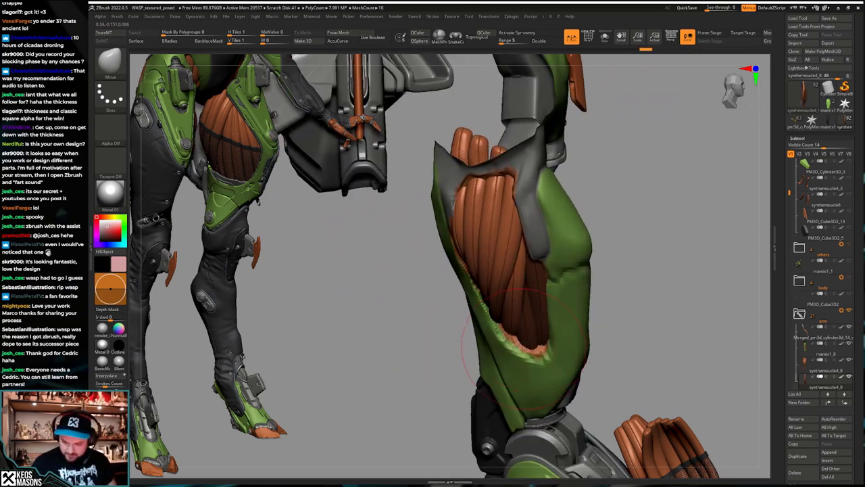
{"action": "right_click_drag", "start_coordinate": [524, 374], "coordinate": [515, 366]}
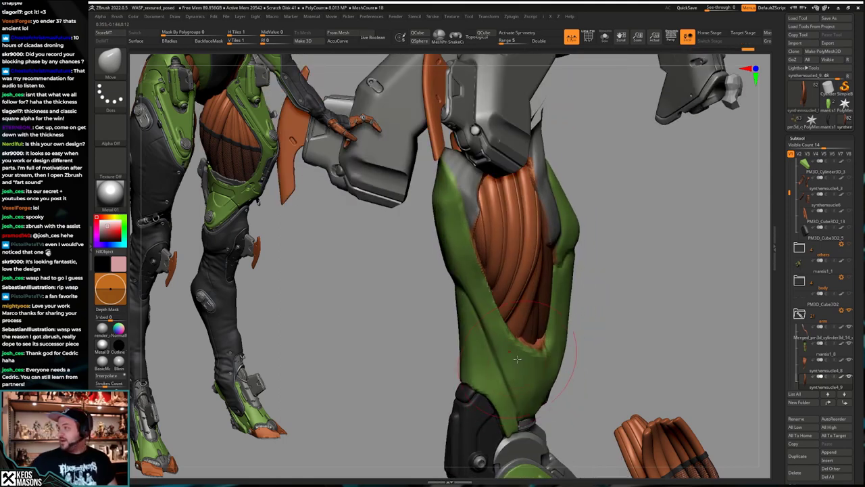
{"action": "right_click_drag", "start_coordinate": [589, 315], "coordinate": [553, 327]}
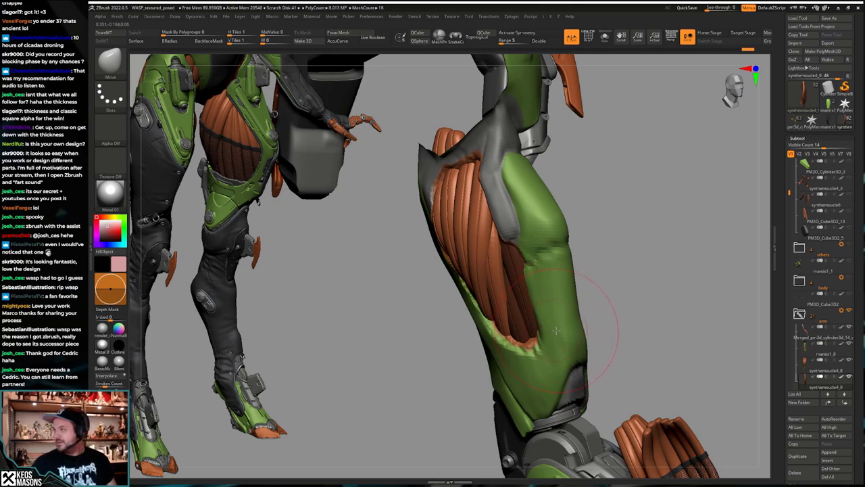
{"action": "right_click_drag", "start_coordinate": [554, 327], "coordinate": [547, 331]}
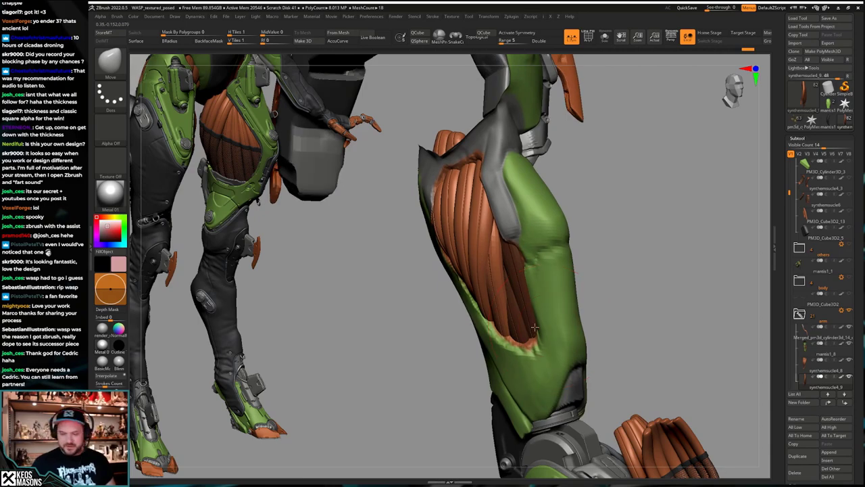
Step: Adjust the lower ends of the inner strands near the bottom rim of the opening and resize the Move brush
{"action": "right_click_drag", "start_coordinate": [534, 327], "coordinate": [492, 358]}
{"action": "right_click_drag", "start_coordinate": [504, 240], "coordinate": [492, 323]}
{"action": "left_click_drag", "start_coordinate": [464, 331], "coordinate": [462, 325], "text": "ctrl"}
{"action": "mouse_move", "coordinate": [462, 324]}
{"action": "right_mouse_down"}
{"action": "mouse_move", "coordinate": [473, 304]}
{"action": "mouse_move", "coordinate": [481, 308]}
{"action": "right_mouse_up"}
{"action": "key", "text": "q"}
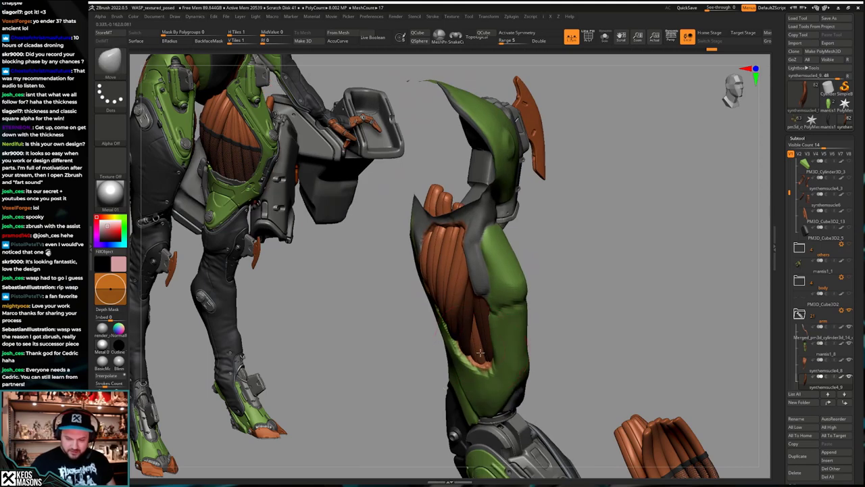
{"action": "mouse_move", "coordinate": [486, 337]}
{"action": "right_mouse_down"}
{"action": "mouse_move", "coordinate": [497, 329]}
{"action": "mouse_move", "coordinate": [484, 356]}
{"action": "mouse_move", "coordinate": [500, 317]}
{"action": "right_mouse_up"}
{"action": "key", "text": "space"}
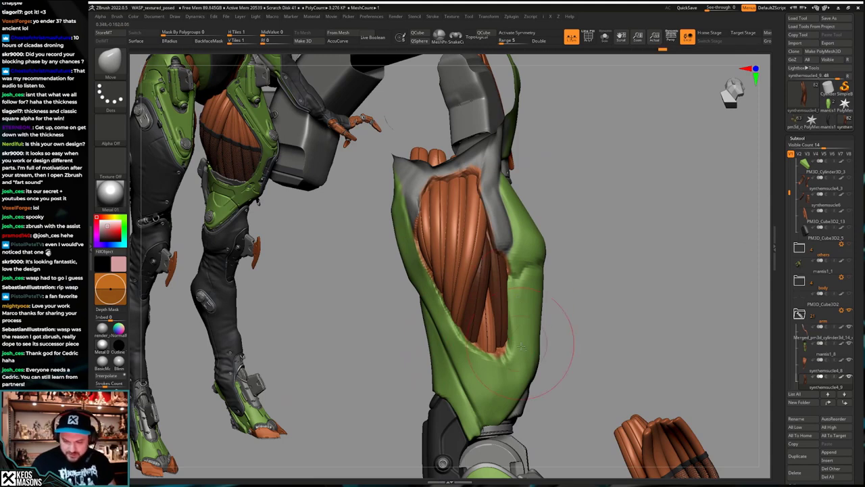
Step: Shape the inner strands along the opening's edge, from beneath the grey collar down to the lower rim
{"action": "mouse_move", "coordinate": [511, 350]}
{"action": "right_mouse_down"}
{"action": "mouse_move", "coordinate": [488, 372]}
{"action": "mouse_move", "coordinate": [509, 302]}
{"action": "mouse_move", "coordinate": [490, 281]}
{"action": "mouse_move", "coordinate": [528, 297]}
{"action": "mouse_move", "coordinate": [505, 308]}
{"action": "right_mouse_up"}
{"action": "key", "text": "q"}
{"action": "left_click_drag", "start_coordinate": [505, 307], "coordinate": [492, 212]}
{"action": "mouse_move", "coordinate": [500, 218]}
{"action": "right_mouse_down"}
{"action": "mouse_move", "coordinate": [517, 314]}
{"action": "mouse_move", "coordinate": [507, 330]}
{"action": "right_mouse_up"}
{"action": "left_click_drag", "start_coordinate": [507, 330], "coordinate": [503, 340]}
{"action": "mouse_move", "coordinate": [503, 340]}
{"action": "right_mouse_down"}
{"action": "mouse_move", "coordinate": [495, 365]}
{"action": "mouse_move", "coordinate": [508, 358]}
{"action": "mouse_move", "coordinate": [499, 328]}
{"action": "right_mouse_up"}
{"action": "left_click_drag", "start_coordinate": [499, 328], "coordinate": [497, 300]}
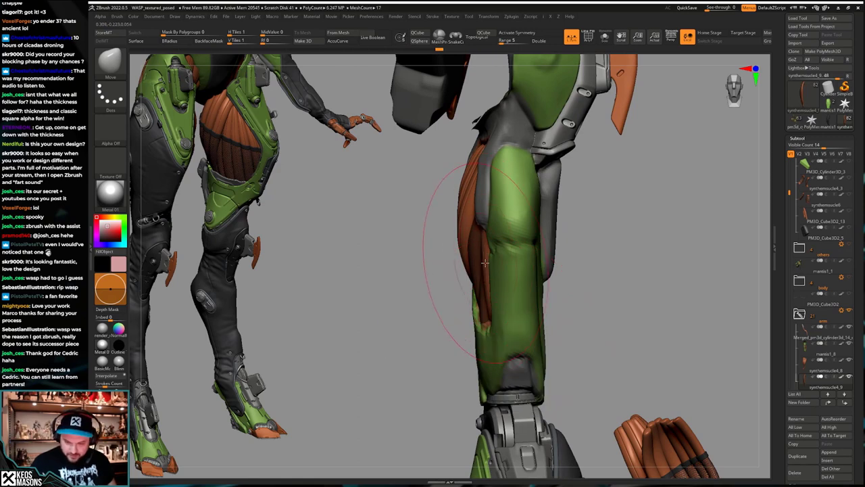
Step: Refine the inner bundle's side profile along the green armour edge with the Move brush
{"action": "mouse_move", "coordinate": [485, 262]}
{"action": "right_mouse_down"}
{"action": "mouse_move", "coordinate": [469, 261]}
{"action": "mouse_move", "coordinate": [506, 260]}
{"action": "right_mouse_up"}
{"action": "left_click_drag", "start_coordinate": [507, 259], "coordinate": [499, 257]}
{"action": "right_click_drag", "start_coordinate": [499, 257], "coordinate": [485, 254]}
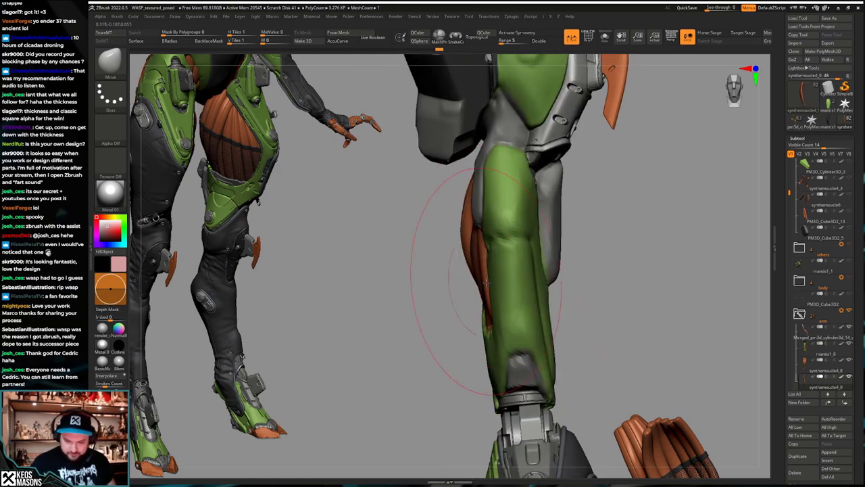
{"action": "left_click_drag", "start_coordinate": [486, 283], "coordinate": [506, 356]}
{"action": "mouse_move", "coordinate": [503, 363]}
{"action": "right_mouse_down"}
{"action": "mouse_move", "coordinate": [492, 318]}
{"action": "mouse_move", "coordinate": [503, 290]}
{"action": "right_mouse_up"}
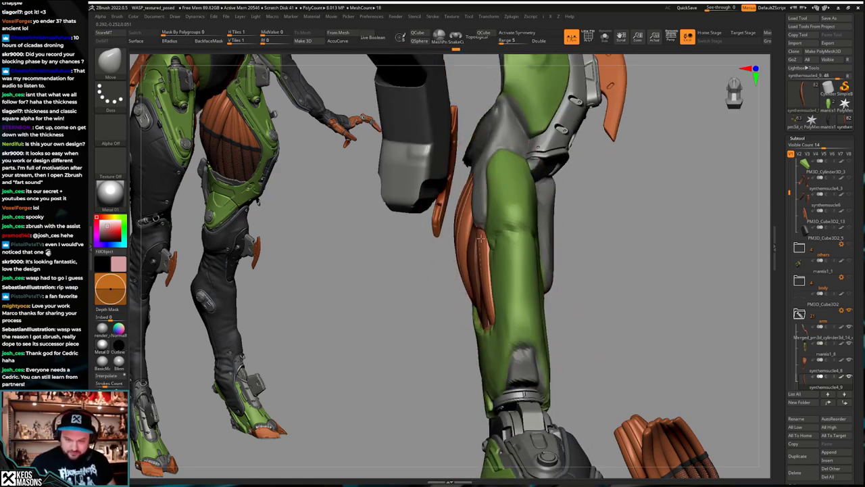
{"action": "left_click_drag", "start_coordinate": [480, 284], "coordinate": [472, 274]}
{"action": "mouse_move", "coordinate": [472, 274]}
{"action": "right_mouse_down"}
{"action": "mouse_move", "coordinate": [501, 256]}
{"action": "mouse_move", "coordinate": [494, 298]}
{"action": "mouse_move", "coordinate": [469, 291]}
{"action": "mouse_move", "coordinate": [477, 261]}
{"action": "mouse_move", "coordinate": [460, 243]}
{"action": "right_mouse_up"}
{"action": "key", "text": "space"}
{"action": "right_click_drag", "start_coordinate": [487, 198], "coordinate": [489, 198]}
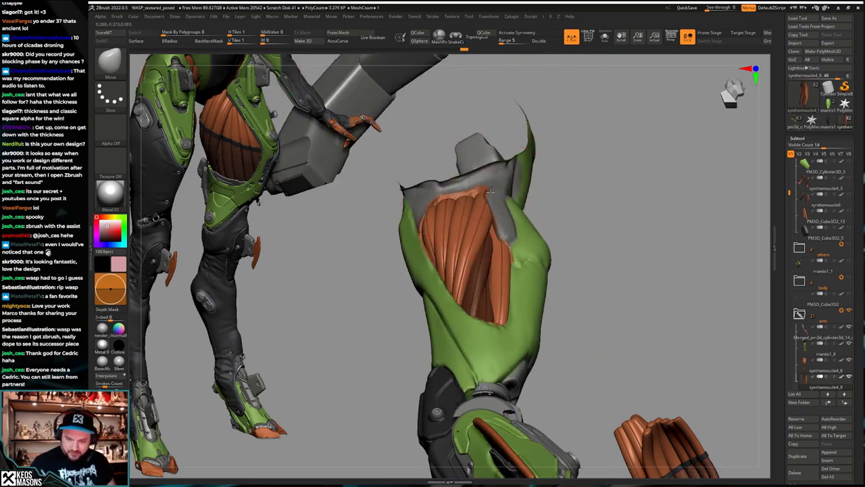
Step: Push the inner strands back behind the green armour edge with the Move brush, working from the side and front
{"action": "left_click_drag", "start_coordinate": [495, 190], "coordinate": [494, 188]}
{"action": "mouse_move", "coordinate": [495, 187]}
{"action": "right_mouse_down"}
{"action": "mouse_move", "coordinate": [499, 220]}
{"action": "mouse_move", "coordinate": [467, 287]}
{"action": "mouse_move", "coordinate": [512, 289]}
{"action": "right_mouse_up"}
{"action": "key", "text": "ctrl+shift+z"}
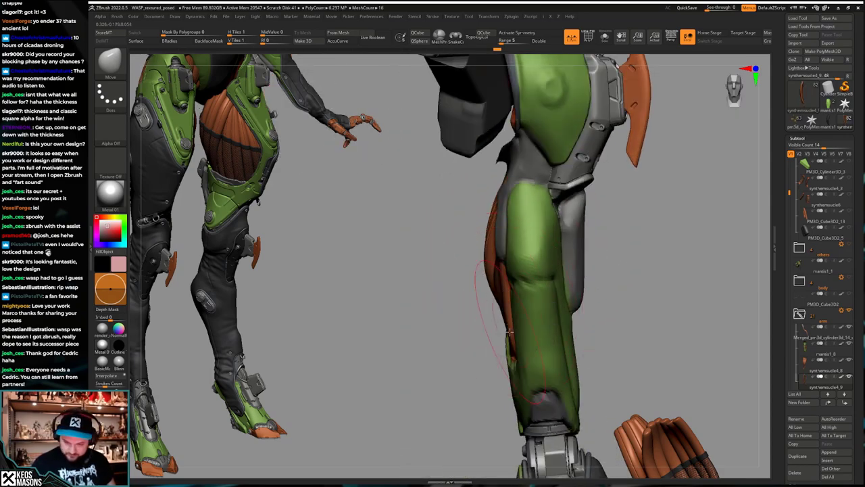
{"action": "key", "text": "ctrl+shift+z"}
{"action": "key", "text": "ctrl+shift+z"}
{"action": "key", "text": "ctrl+shift+z"}
{"action": "key", "text": "ctrl+shift+z"}
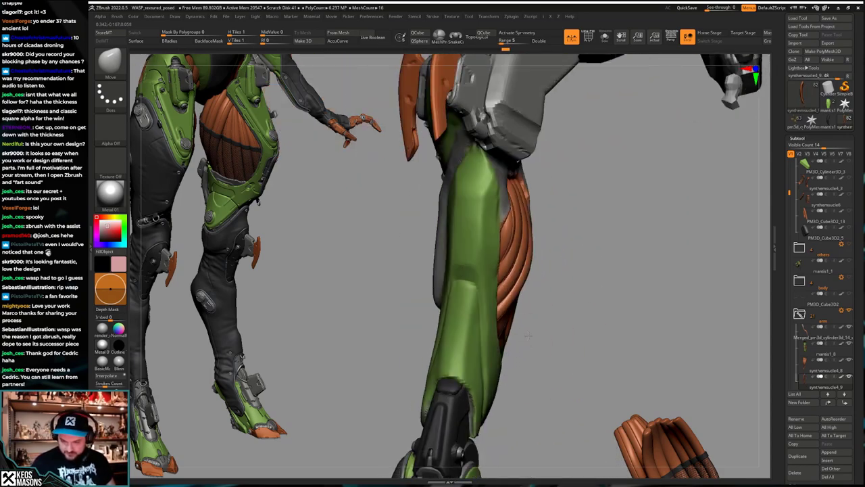
{"action": "key", "text": "ctrl+shift+z"}
{"action": "key", "text": "ctrl+shift+z"}
{"action": "key", "text": "ctrl+shift+z"}
{"action": "key", "text": "ctrl+shift+z"}
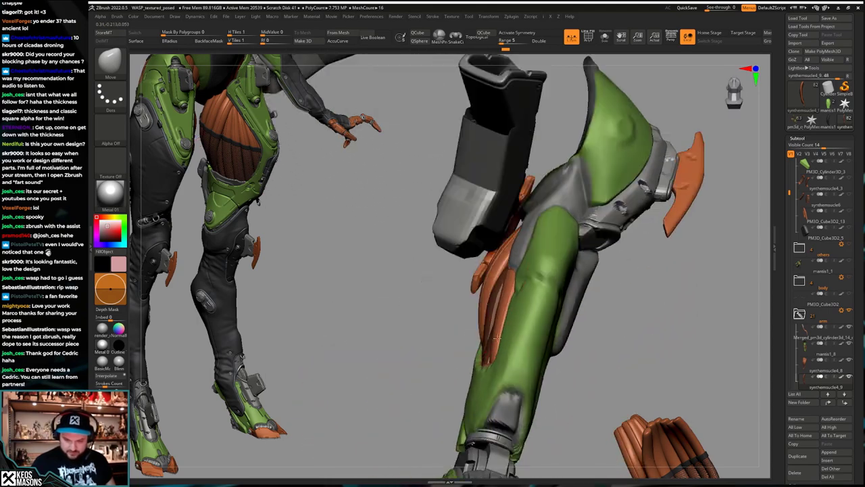
{"action": "key", "text": "ctrl+shift+z"}
{"action": "key", "text": "ctrl+shift+z"}
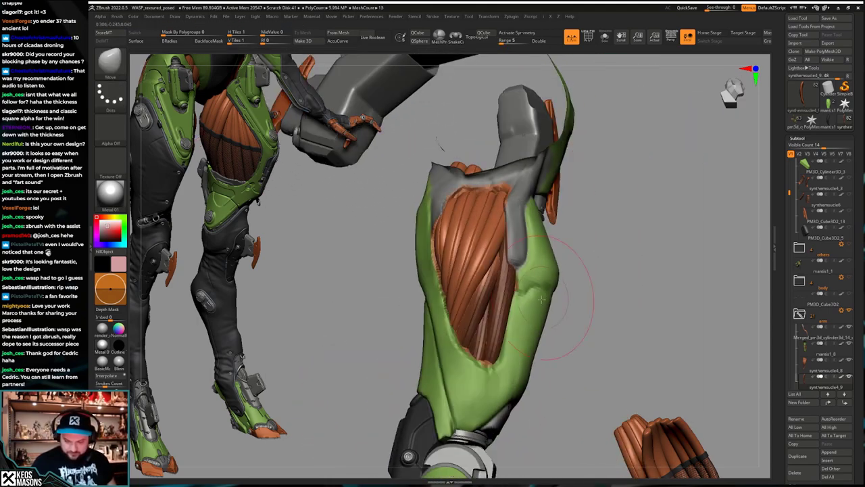
Step: Even out how the inner strands run beneath the front muscle and into the lower rim of the opening
{"action": "key", "text": "ctrl+shift+z"}
{"action": "key", "text": "ctrl+shift+z"}
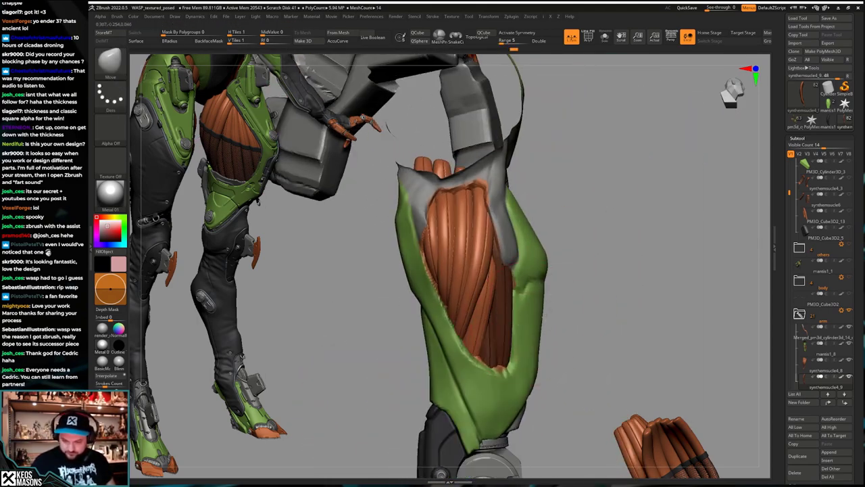
{"action": "key", "text": "ctrl+shift+z"}
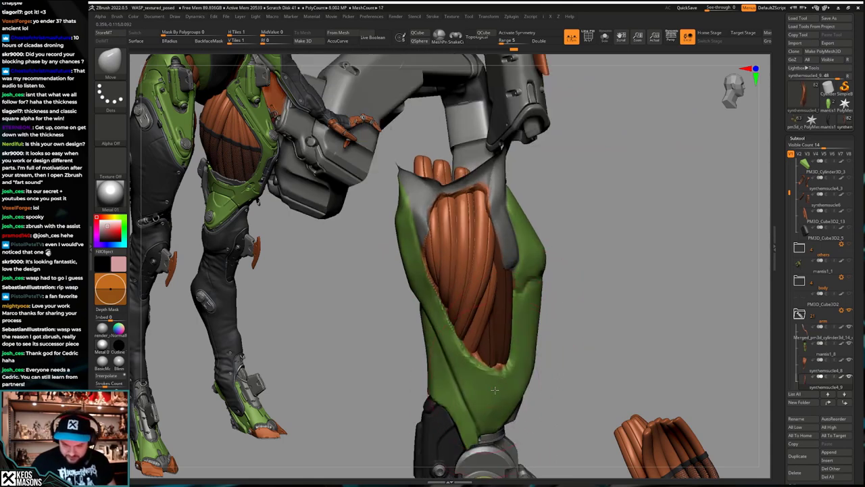
{"action": "key", "text": "ctrl+shift+z"}
{"action": "key", "text": "ctrl+shift+z"}
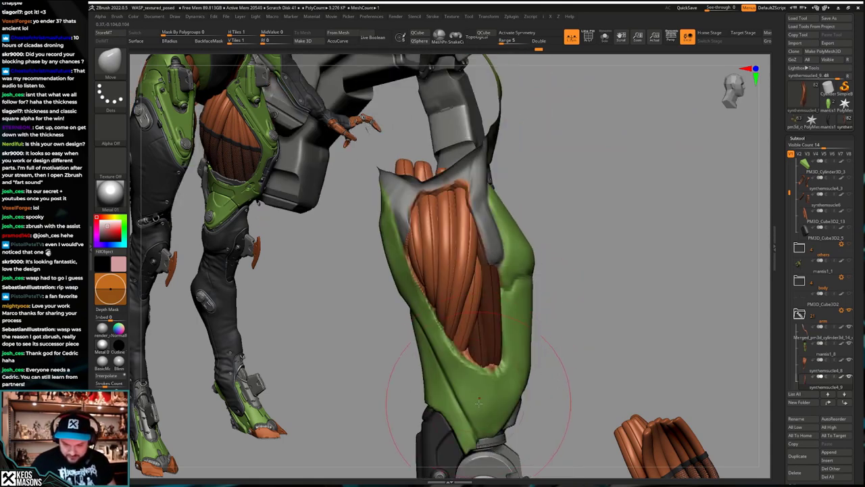
{"action": "key", "text": "ctrl+shift+z"}
{"action": "key", "text": "ctrl+shift+z"}
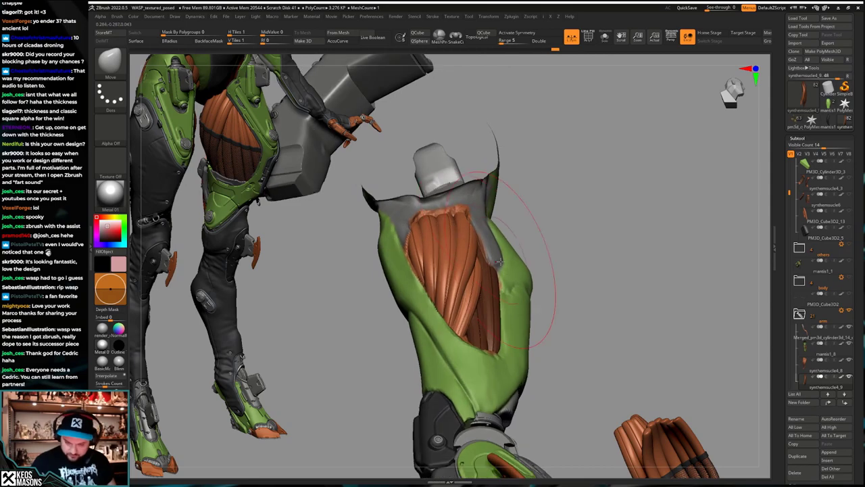
{"action": "key", "text": "ctrl+shift+z"}
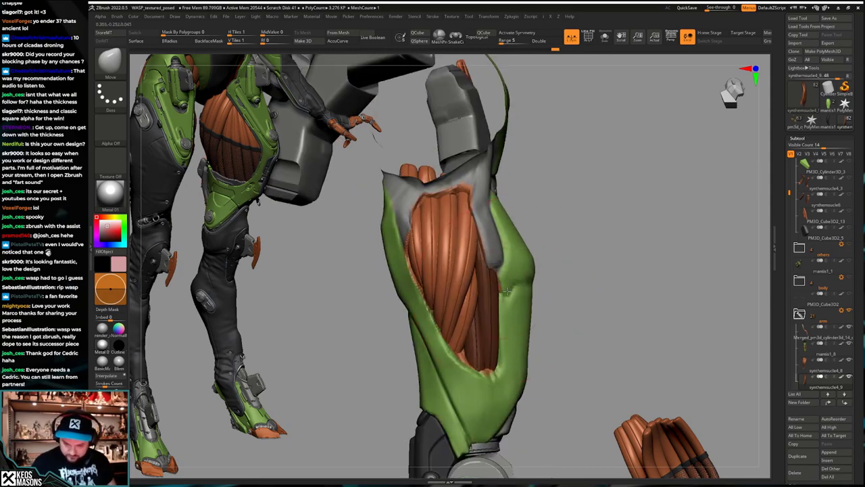
{"action": "key", "text": "ctrl+shift+z"}
{"action": "key", "text": "ctrl+shift+z"}
{"action": "key", "text": "ctrl+shift+z"}
{"action": "key", "text": "ctrl+shift+z"}
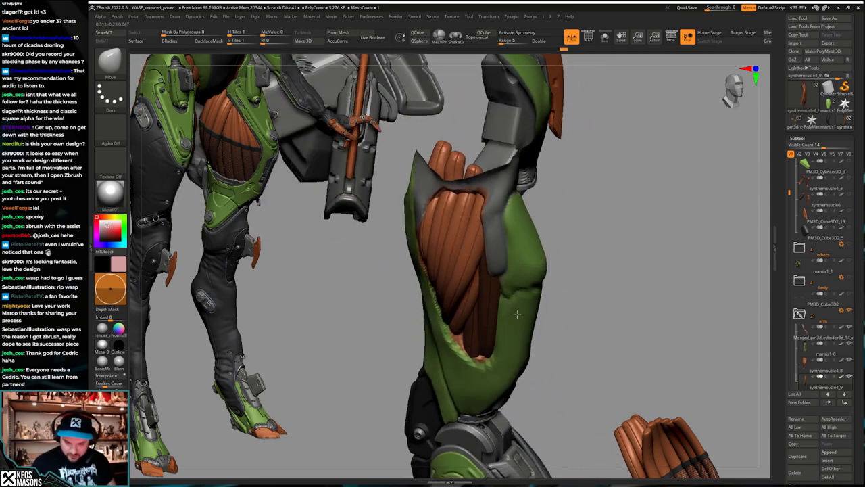
{"action": "key", "text": "ctrl+shift+z"}
{"action": "key", "text": "ctrl+shift+z"}
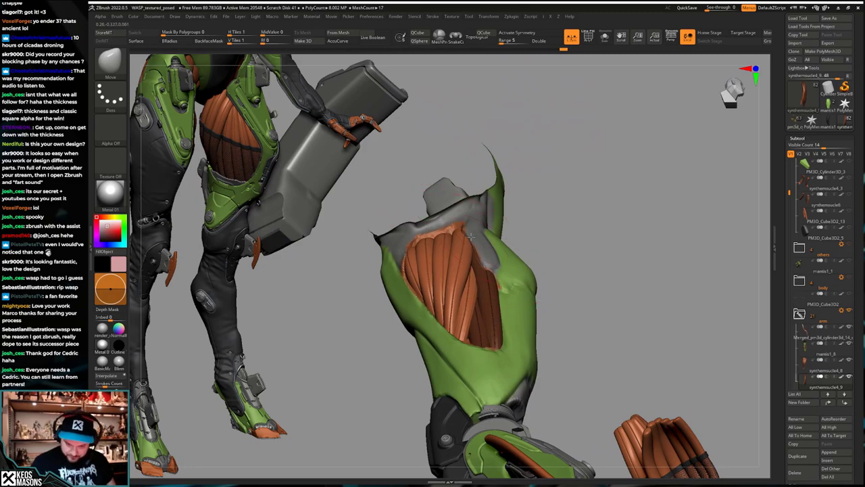
Step: Tuck the inner strands deeper into the opening with the Move brush, comparing their depth from both sides
{"action": "key", "text": "ctrl+shift+z"}
{"action": "key", "text": "ctrl+shift+z"}
{"action": "key", "text": "ctrl+shift+z"}
{"action": "key", "text": "ctrl+shift+z"}
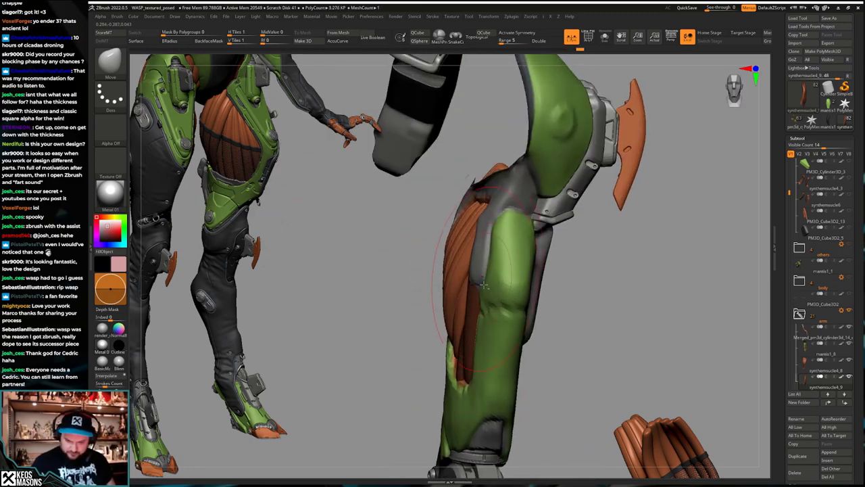
{"action": "key", "text": "ctrl+shift+z"}
{"action": "key", "text": "ctrl+shift+z"}
{"action": "key", "text": "ctrl+shift+z"}
{"action": "key", "text": "ctrl+shift+z"}
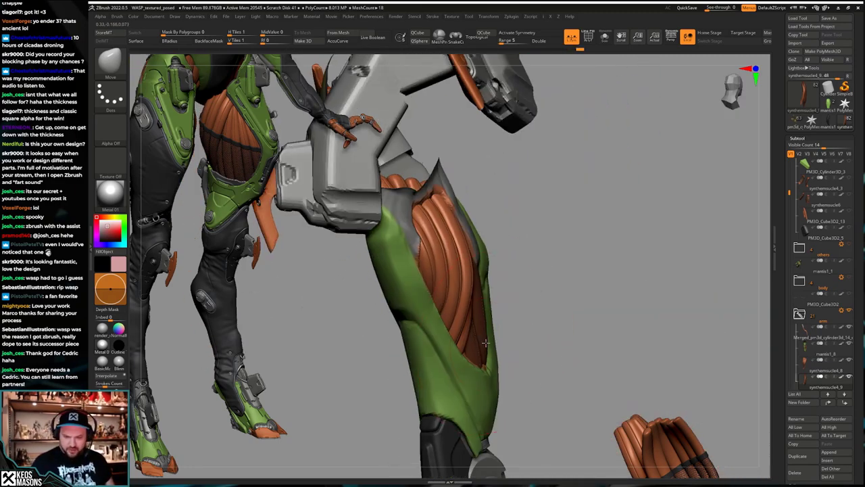
{"action": "key", "text": "ctrl+shift+z"}
{"action": "key", "text": "ctrl+shift+z"}
{"action": "key", "text": "ctrl+shift+z"}
{"action": "key", "text": "ctrl+shift+z"}
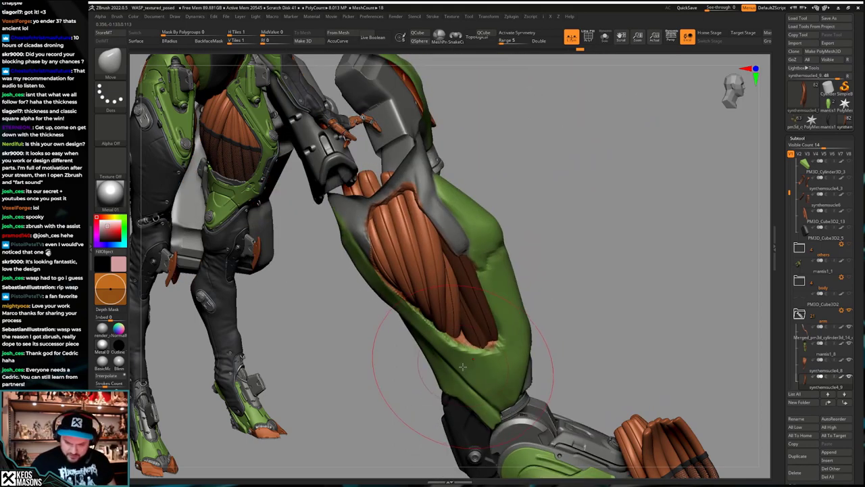
{"action": "key", "text": "ctrl+shift+z"}
{"action": "key", "text": "ctrl+shift+z"}
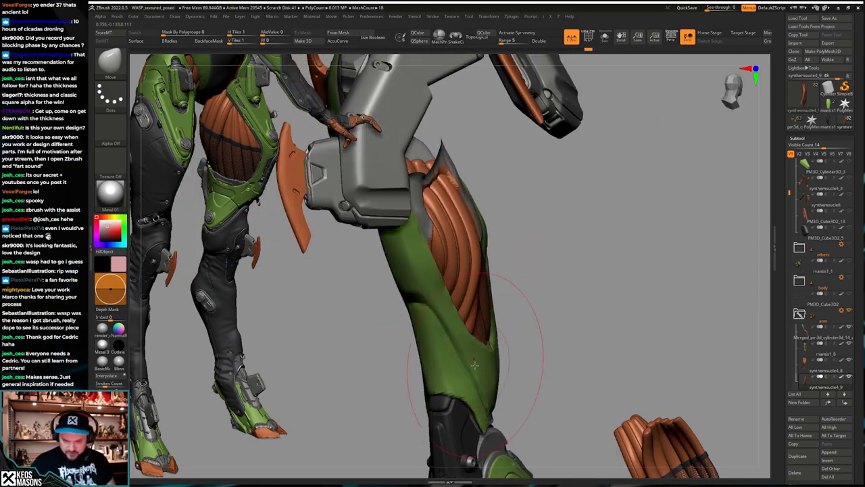
{"action": "key", "text": "ctrl+shift+z"}
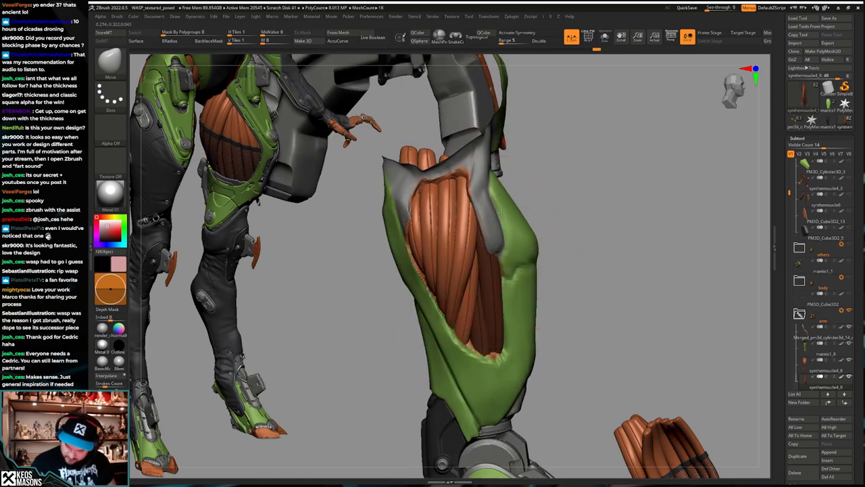
Step: Fine-tune the inner strands' curve between the grey collar and the lower armour rim with the Move brush
{"action": "key", "text": "ctrl+shift+z"}
{"action": "key", "text": "ctrl+shift+z"}
{"action": "key", "text": "ctrl+shift+z"}
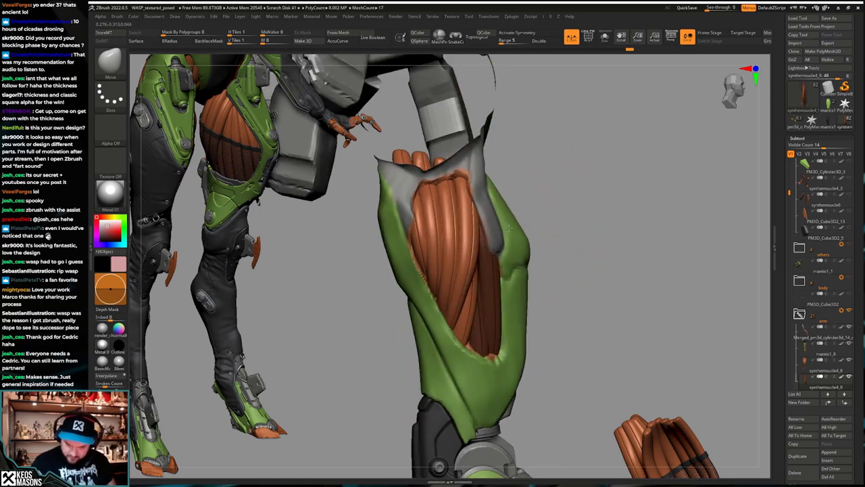
{"action": "key", "text": "ctrl+shift+z"}
{"action": "key", "text": "ctrl+shift+z"}
{"action": "key", "text": "ctrl+shift+z"}
{"action": "key", "text": "ctrl+shift+z"}
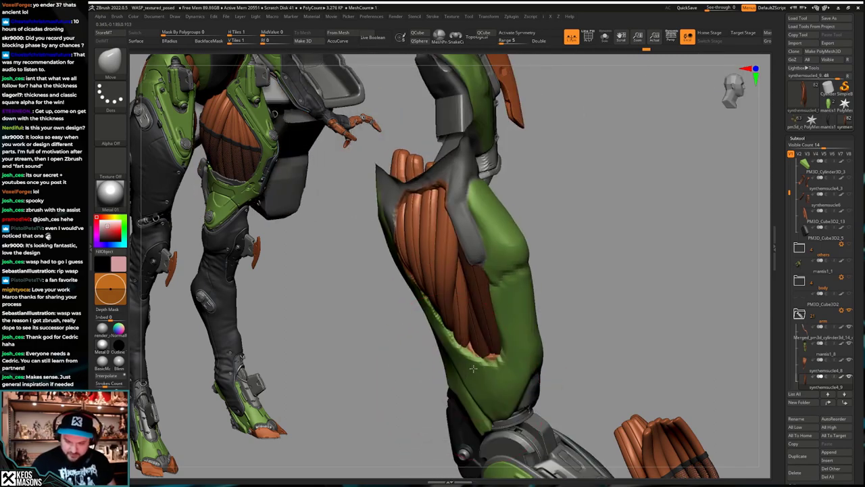
{"action": "key", "text": "ctrl+shift+z"}
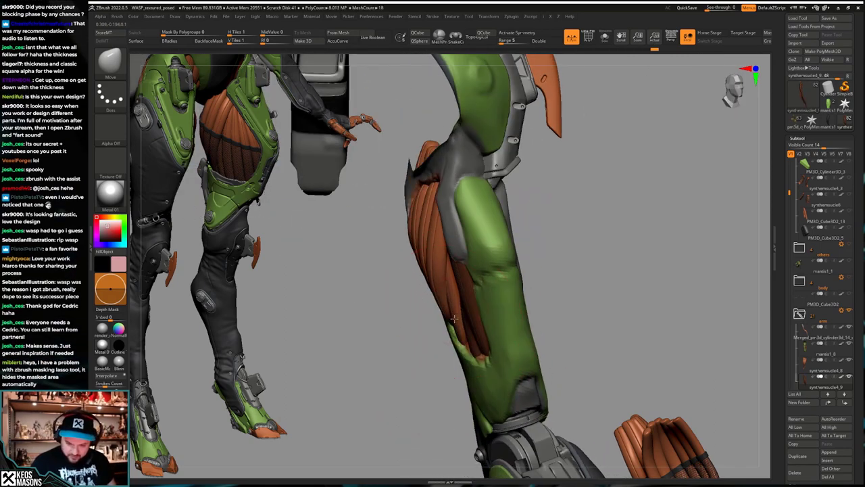
Step: Pull the inner strands into line along the lower green rim with the Move brush, working from the side and front
{"action": "key", "text": "ctrl+shift+z"}
{"action": "key", "text": "ctrl+shift+z"}
{"action": "key", "text": "ctrl+shift+z"}
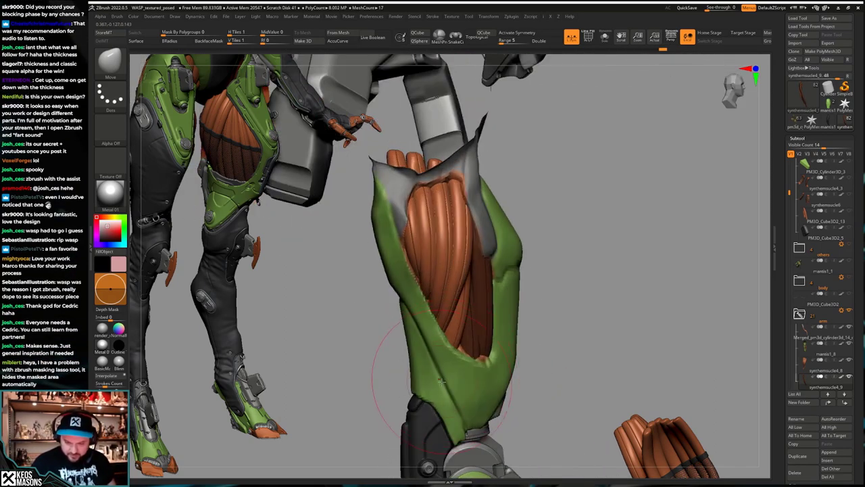
{"action": "key", "text": "ctrl+shift+z"}
{"action": "key", "text": "ctrl+shift+z"}
{"action": "key", "text": "ctrl+shift+z"}
{"action": "key", "text": "ctrl+shift+z"}
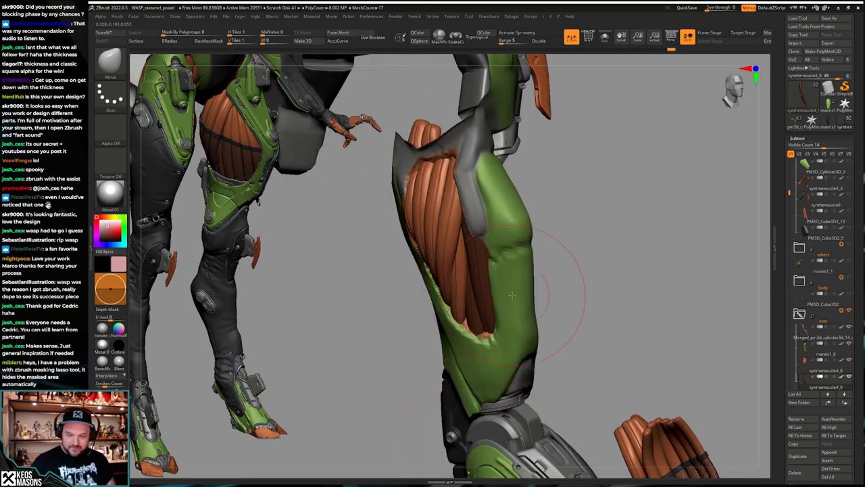
Step: Reposition the lower ends of the inner strands so they fan out between the front muscle and the armour edge
{"action": "key", "text": "w"}
{"action": "key", "text": "ctrl+shift+z"}
{"action": "key", "text": "ctrl+shift+z"}
{"action": "key", "text": "ctrl+shift+z"}
{"action": "key", "text": "ctrl+shift+z"}
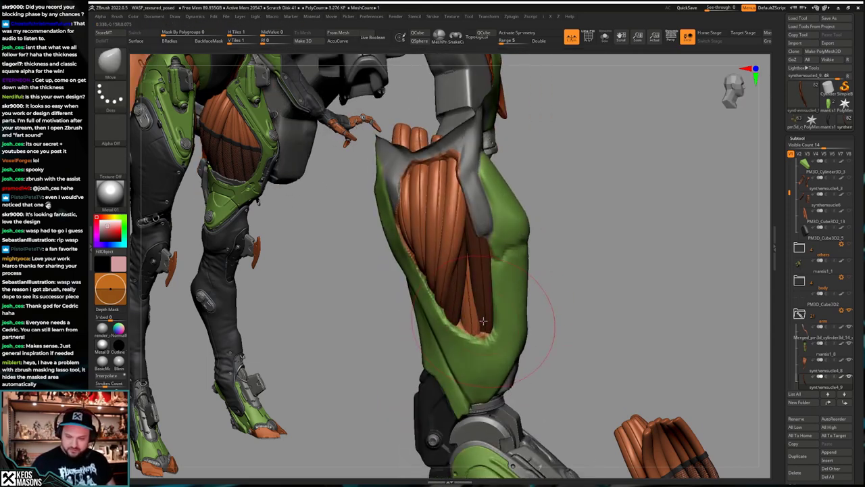
{"action": "right_click_drag", "start_coordinate": [486, 316], "coordinate": [471, 328]}
{"action": "right_click", "coordinate": [471, 328]}
{"action": "right_click_drag", "start_coordinate": [512, 282], "coordinate": [491, 214]}
{"action": "key", "text": "ctrl+shift+z"}
{"action": "key", "text": "ctrl+shift+z"}
{"action": "key", "text": "ctrl+shift+z"}
{"action": "key", "text": "ctrl+shift+z"}
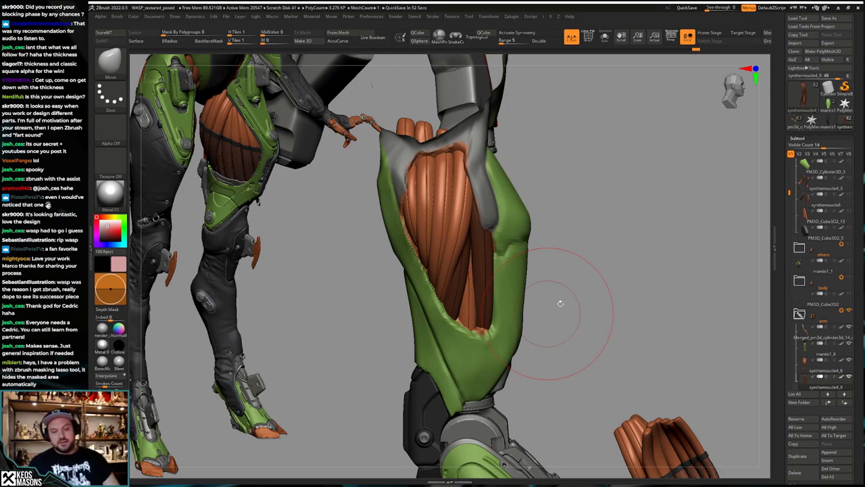
Step: Refine the depth and overlap of the inner strands behind the front muscle, adjusting the Move brush's draw size
{"action": "mouse_move", "coordinate": [560, 303]}
{"action": "left_mouse_down"}
{"action": "mouse_move", "coordinate": [595, 315]}
{"action": "mouse_move", "coordinate": [588, 318]}
{"action": "mouse_move", "coordinate": [624, 318]}
{"action": "mouse_move", "coordinate": [493, 296]}
{"action": "mouse_move", "coordinate": [456, 308]}
{"action": "mouse_move", "coordinate": [494, 305]}
{"action": "mouse_move", "coordinate": [497, 312]}
{"action": "mouse_move", "coordinate": [481, 317]}
{"action": "left_mouse_up"}
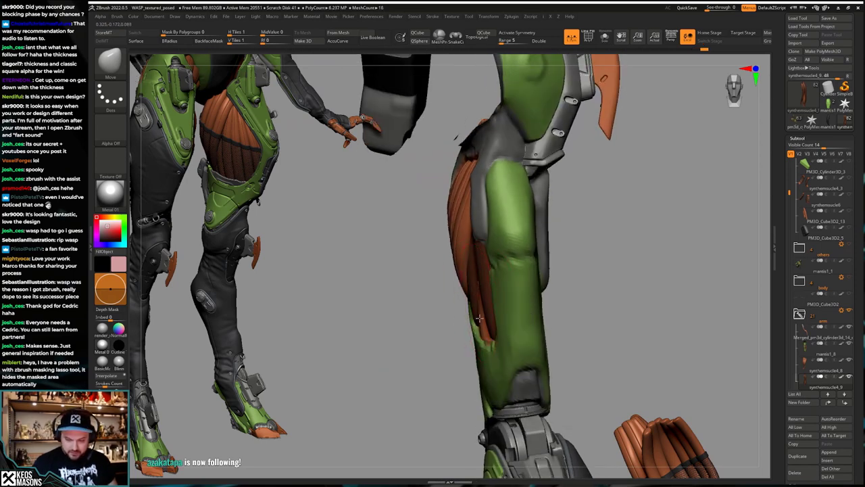
{"action": "right_click_drag", "start_coordinate": [479, 318], "coordinate": [561, 325]}
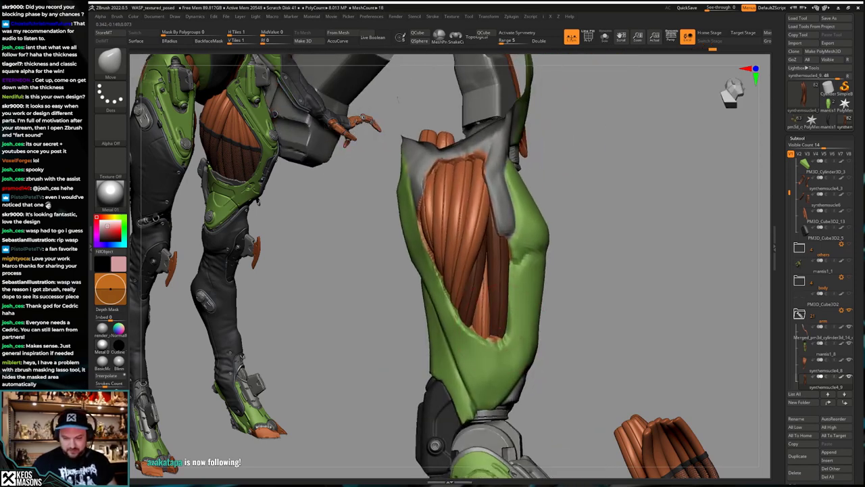
{"action": "left_click_drag", "start_coordinate": [419, 314], "coordinate": [469, 347]}
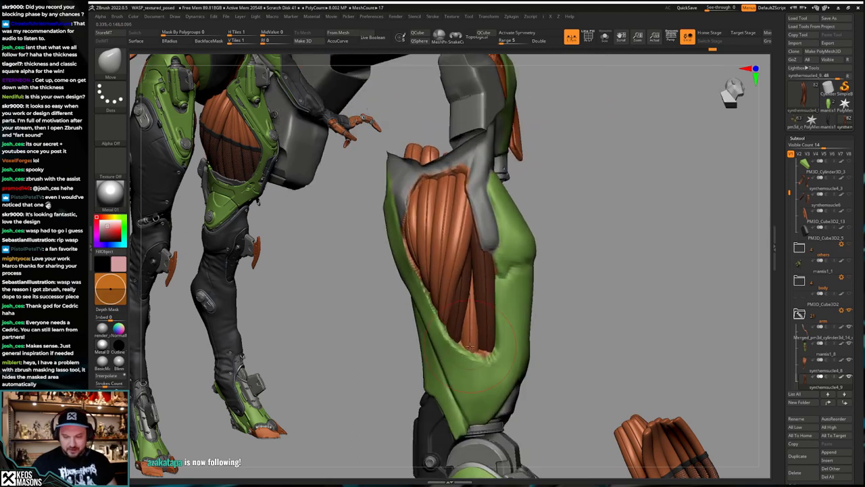
{"action": "left_click_drag", "start_coordinate": [507, 308], "coordinate": [479, 327]}
{"action": "key", "text": "w"}
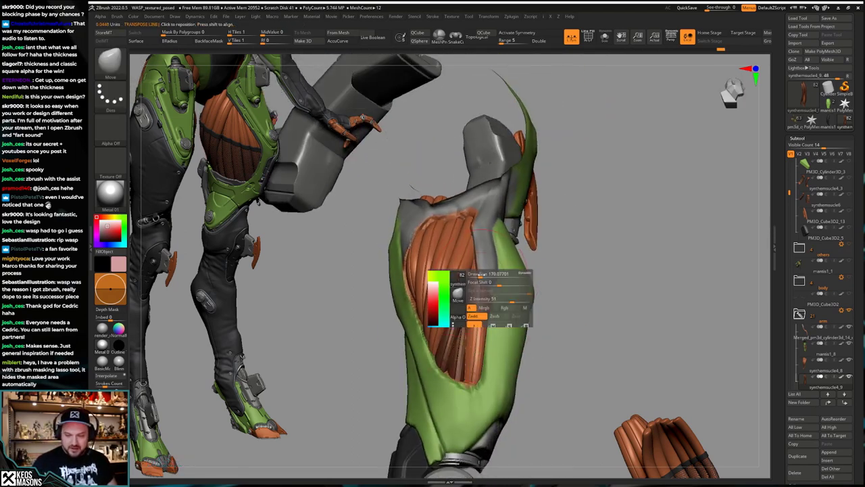
{"action": "left_click_drag", "start_coordinate": [480, 275], "coordinate": [489, 274]}
{"action": "mouse_move", "coordinate": [490, 275]}
{"action": "right_mouse_down"}
{"action": "mouse_move", "coordinate": [477, 264]}
{"action": "mouse_move", "coordinate": [483, 260]}
{"action": "mouse_move", "coordinate": [511, 269]}
{"action": "mouse_move", "coordinate": [497, 296]}
{"action": "mouse_move", "coordinate": [511, 297]}
{"action": "mouse_move", "coordinate": [503, 329]}
{"action": "right_mouse_up"}
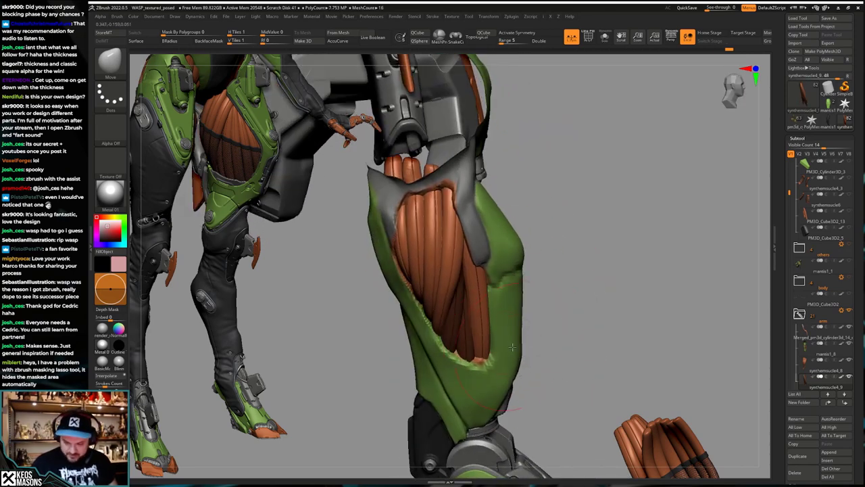
Step: Nudge the strands nearest the outer armour edge until they run evenly down into the lower rim of the opening
{"action": "left_click_drag", "start_coordinate": [512, 354], "coordinate": [443, 350]}
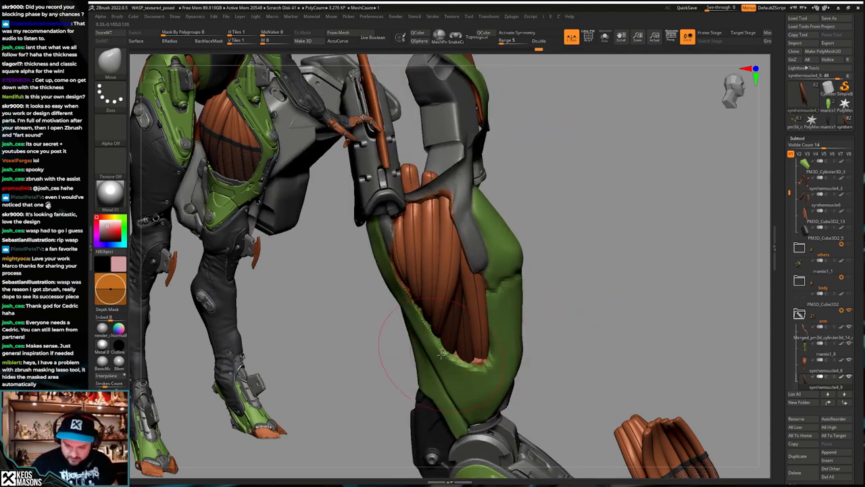
{"action": "left_click_drag", "start_coordinate": [451, 383], "coordinate": [464, 354]}
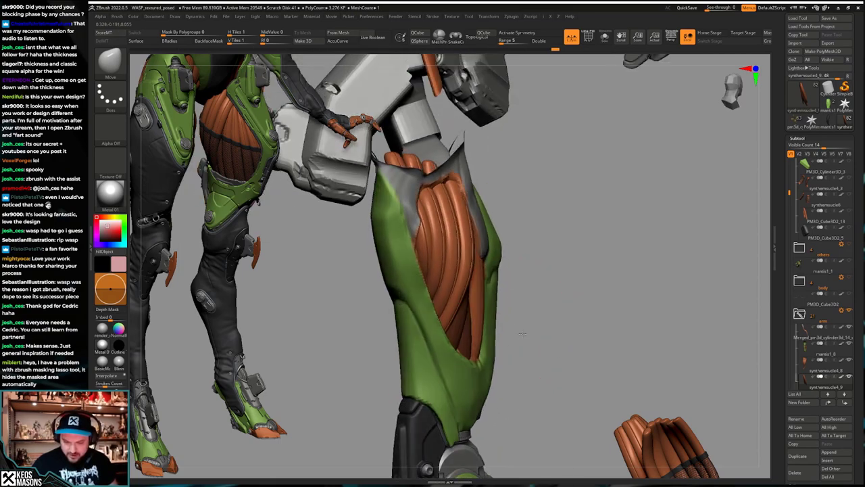
{"action": "left_click_drag", "start_coordinate": [521, 333], "coordinate": [492, 317]}
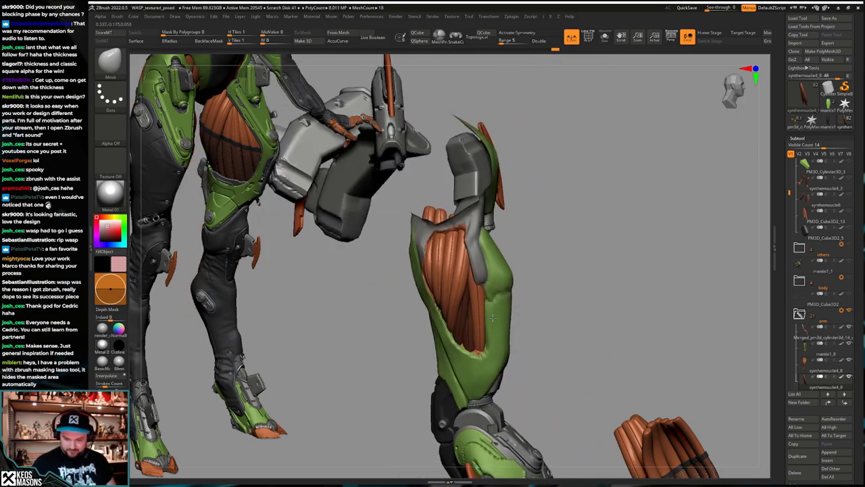
{"action": "right_click_drag", "start_coordinate": [493, 317], "coordinate": [465, 369]}
{"action": "right_click", "coordinate": [466, 370]}
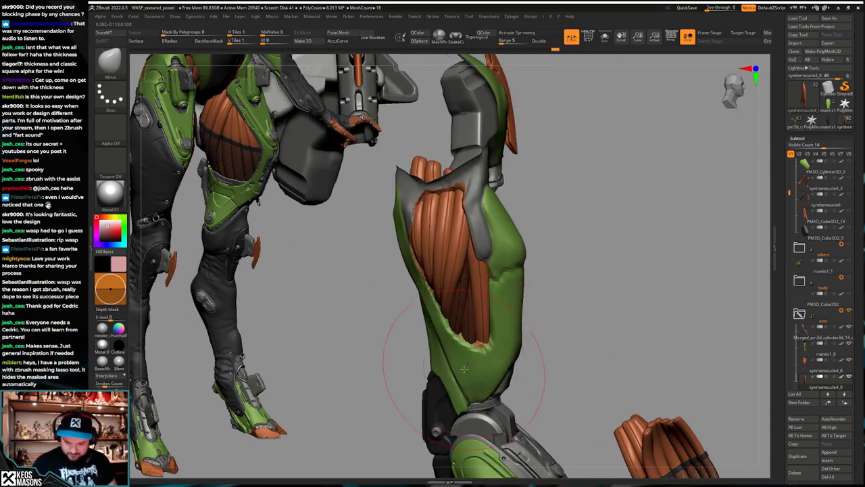
{"action": "left_click_drag", "start_coordinate": [476, 389], "coordinate": [530, 359]}
Step: Examine the inner strands in isolation with their wireframe shown and compare them with the assembled arm
{"action": "key", "text": "alt+s"}
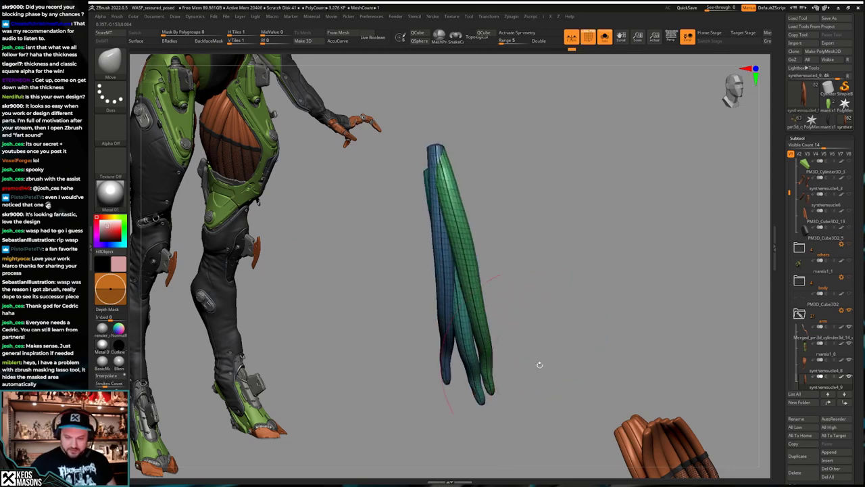
{"action": "key", "text": "ctrl+shift+s"}
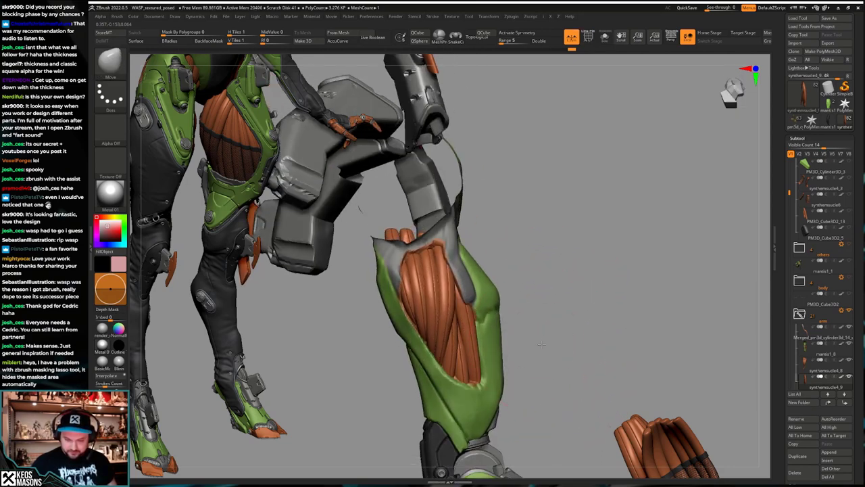
{"action": "key", "text": "alt+s"}
{"action": "key", "text": "shift+f"}
{"action": "mouse_move", "coordinate": [539, 330]}
{"action": "left_mouse_down"}
{"action": "mouse_move", "coordinate": [539, 340]}
{"action": "mouse_move", "coordinate": [550, 331]}
{"action": "mouse_move", "coordinate": [537, 298]}
{"action": "left_mouse_up"}
{"action": "key", "text": "shift+f"}
{"action": "key", "text": "alt+s"}
{"action": "key", "text": "shift+f"}
Step: Select the mantis1_8 arm armour and examine it alone and together with the surrounding arm parts
{"action": "key", "text": "space"}
{"action": "left_click", "coordinate": [538, 277]}
{"action": "key", "text": "ctrl+z"}
{"action": "key", "text": "ctrl+z"}
{"action": "key", "text": "ctrl+z"}
{"action": "key", "text": "ctrl+z"}
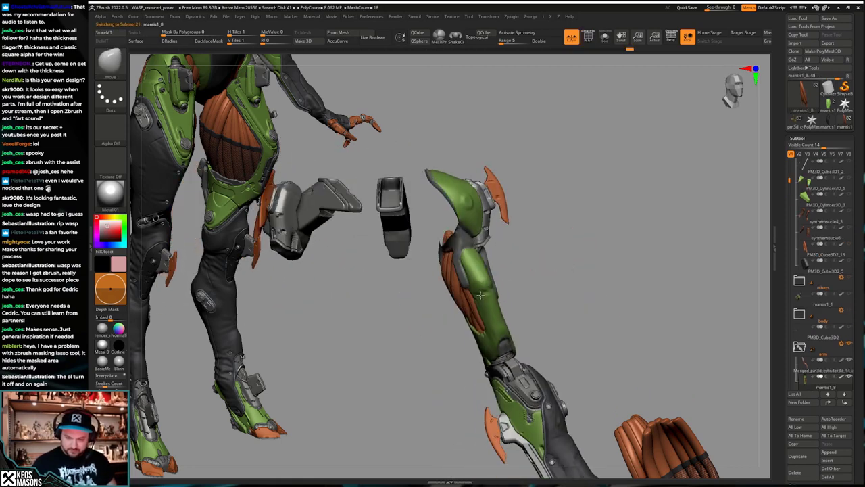
{"action": "key", "text": "ctrl+z"}
{"action": "key", "text": "ctrl+z"}
{"action": "key", "text": "ctrl+z"}
{"action": "key", "text": "ctrl+z"}
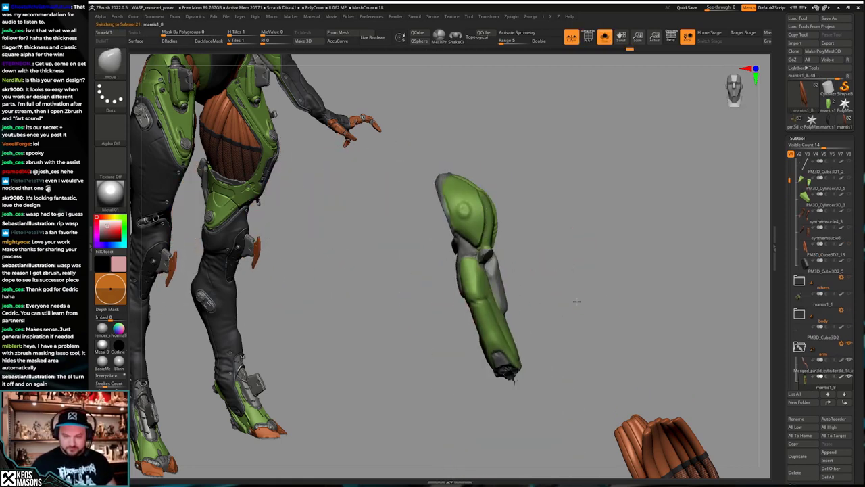
{"action": "key", "text": "ctrl+z"}
{"action": "key", "text": "ctrl+z"}
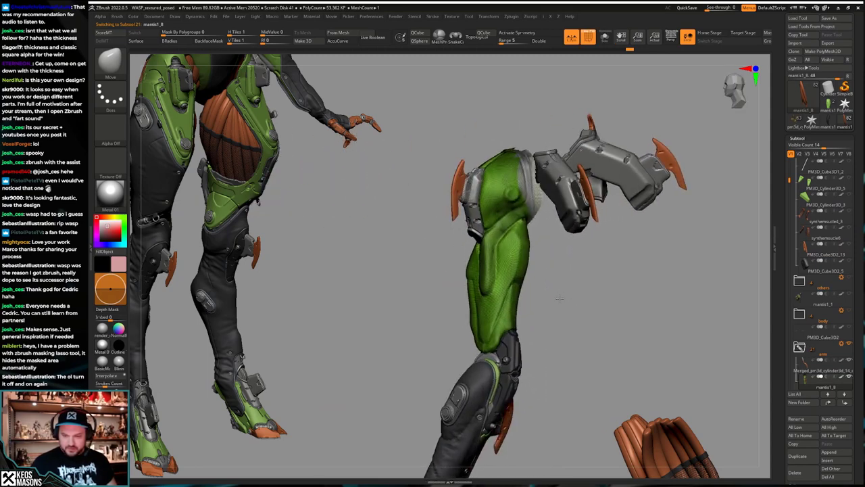
{"action": "key", "text": "ctrl+z"}
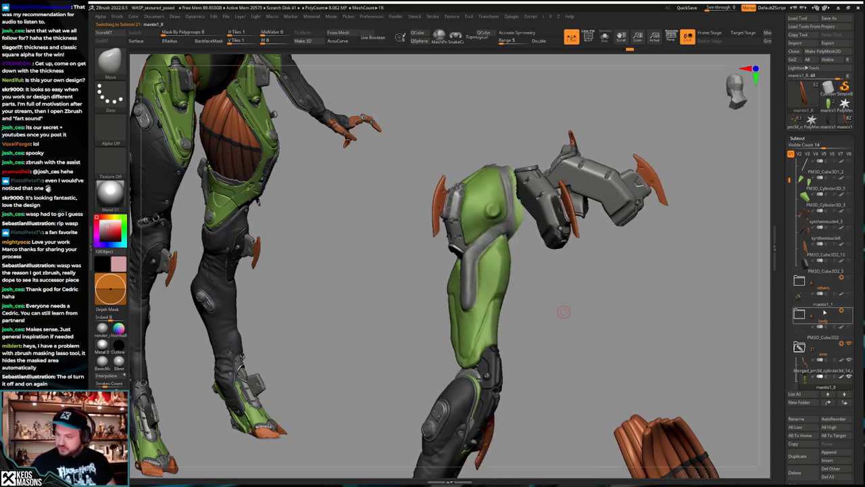
Step: Show the others folder and review the arm armour both against the full torso and in isolation
{"action": "left_click", "coordinate": [850, 294]}
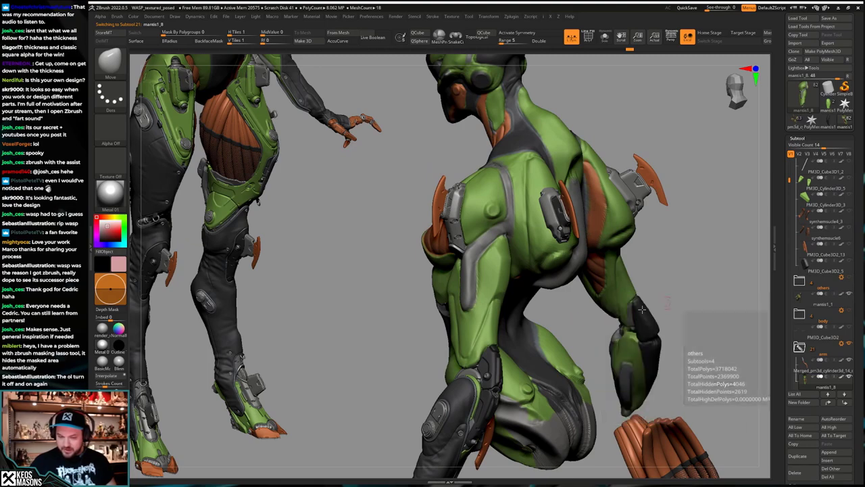
{"action": "mouse_move", "coordinate": [544, 325]}
{"action": "left_mouse_down"}
{"action": "mouse_move", "coordinate": [554, 325]}
{"action": "mouse_move", "coordinate": [540, 340]}
{"action": "mouse_move", "coordinate": [541, 308]}
{"action": "mouse_move", "coordinate": [517, 330]}
{"action": "mouse_move", "coordinate": [576, 323]}
{"action": "mouse_move", "coordinate": [562, 323]}
{"action": "left_mouse_up"}
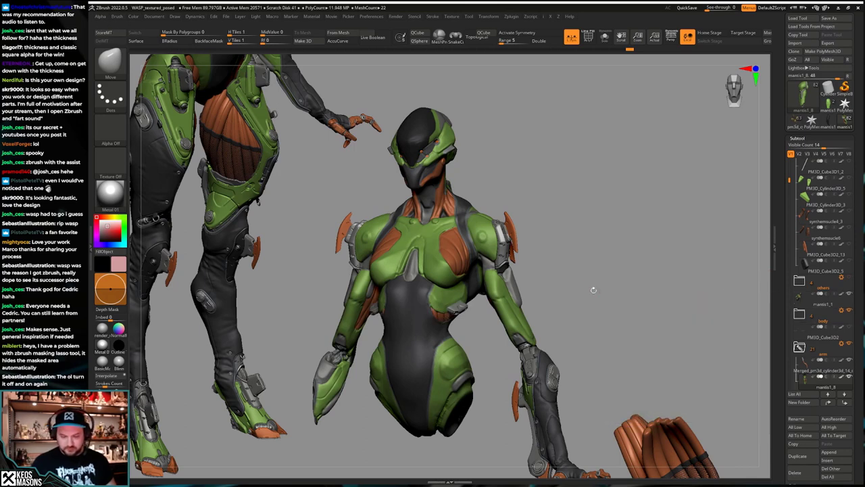
{"action": "left_click_drag", "start_coordinate": [593, 289], "coordinate": [567, 293]}
{"action": "key", "text": "alt+s"}
{"action": "right_click_drag", "start_coordinate": [571, 310], "coordinate": [547, 328]}
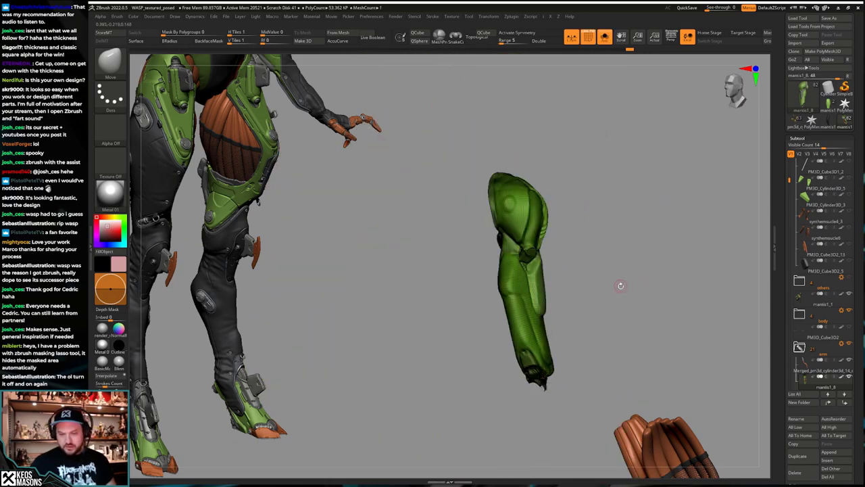
{"action": "left_click_drag", "start_coordinate": [608, 302], "coordinate": [529, 306]}
{"action": "key", "text": "ctrl+shift+f"}
{"action": "mouse_move", "coordinate": [526, 321]}
{"action": "right_mouse_down"}
{"action": "mouse_move", "coordinate": [557, 325]}
{"action": "mouse_move", "coordinate": [542, 323]}
{"action": "mouse_move", "coordinate": [558, 316]}
{"action": "mouse_move", "coordinate": [461, 287]}
{"action": "mouse_move", "coordinate": [591, 253]}
{"action": "mouse_move", "coordinate": [592, 279]}
{"action": "mouse_move", "coordinate": [596, 267]}
{"action": "right_mouse_up"}
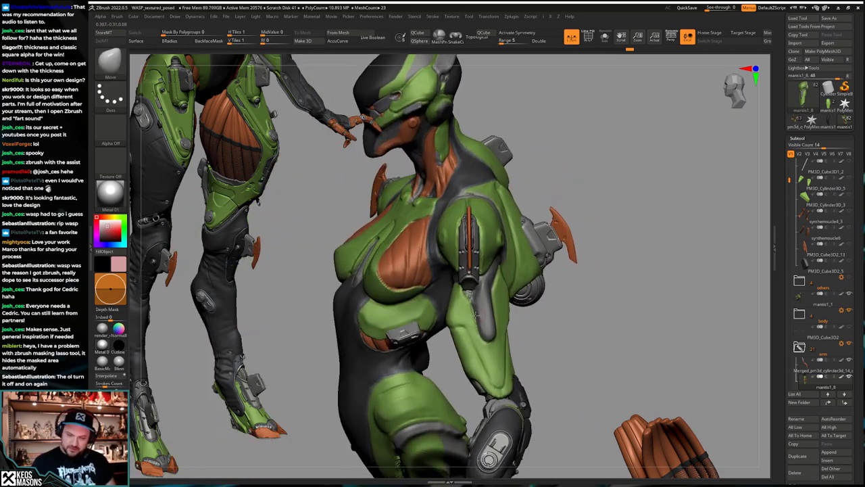
Step: Rework the crease beneath the shoulder device beside the grey insert, choosing the DamStandard brush
{"action": "right_click_drag", "start_coordinate": [473, 311], "coordinate": [477, 351], "text": "ctrl"}
{"action": "key", "text": "space"}
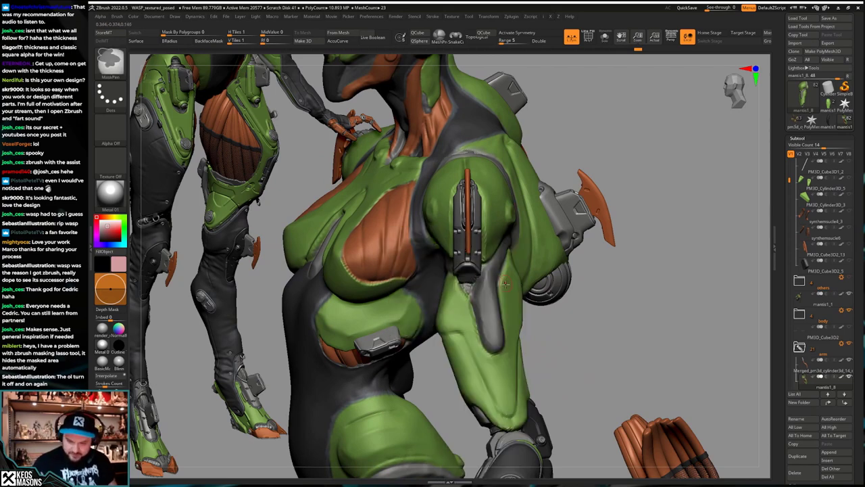
{"action": "key", "text": "b"}
{"action": "key", "text": "d"}
{"action": "key", "text": "s"}
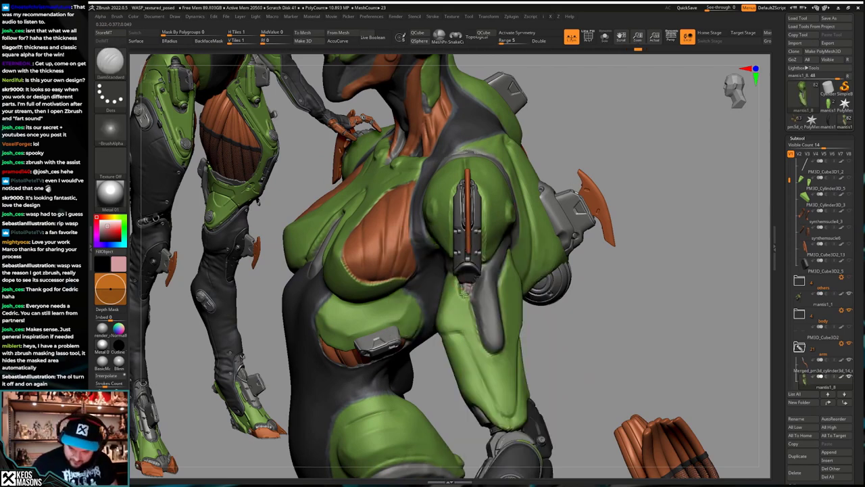
Step: Adjust the armour surface just below the shoulder device with the Move brush
{"action": "key", "text": "space"}
{"action": "left_click", "coordinate": [462, 266]}
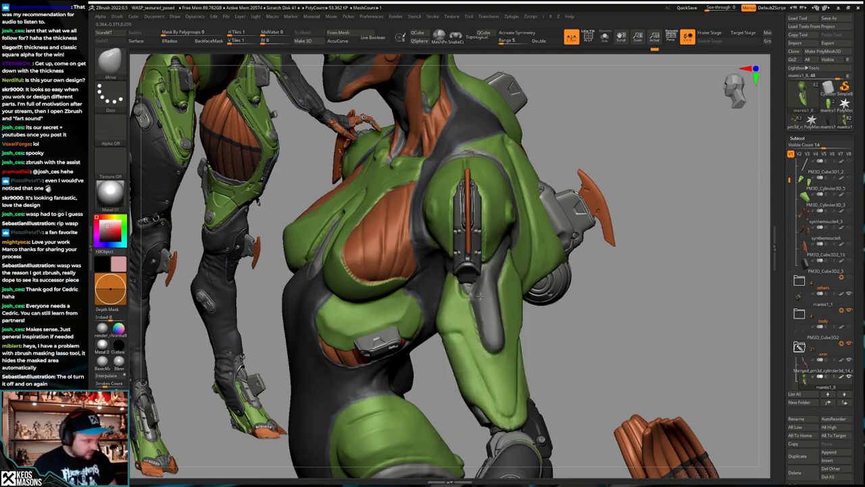
{"action": "mouse_move", "coordinate": [466, 271]}
{"action": "right_mouse_down"}
{"action": "mouse_move", "coordinate": [471, 291]}
{"action": "mouse_move", "coordinate": [466, 275]}
{"action": "right_mouse_up"}
{"action": "left_click_drag", "start_coordinate": [466, 284], "coordinate": [469, 278]}
{"action": "mouse_move", "coordinate": [469, 280]}
{"action": "right_mouse_down"}
{"action": "mouse_move", "coordinate": [471, 273]}
{"action": "mouse_move", "coordinate": [486, 308]}
{"action": "mouse_move", "coordinate": [492, 287]}
{"action": "right_mouse_up"}
Step: Flatten the grey insert below the shoulder device with the hPolish brush, checking the arm armour in isolation
{"action": "key", "text": "space"}
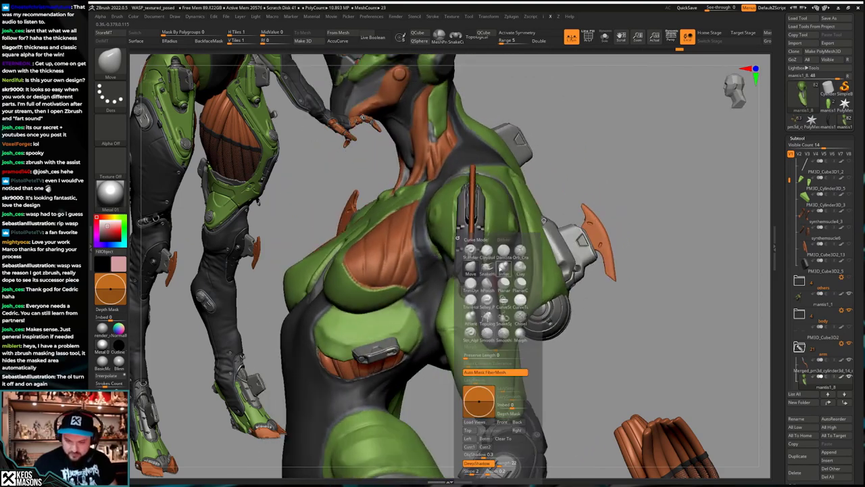
{"action": "left_click", "coordinate": [494, 270]}
{"action": "left_click", "coordinate": [511, 289]}
{"action": "key", "text": "space"}
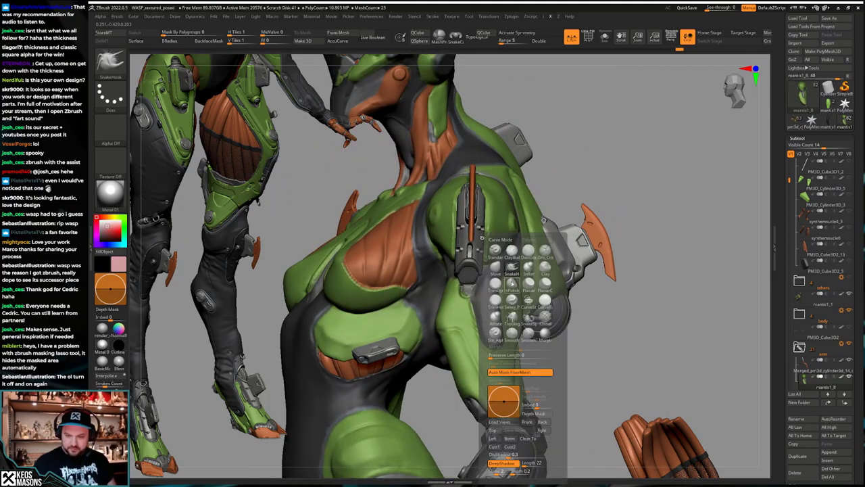
{"action": "left_click", "coordinate": [511, 270]}
{"action": "left_click", "coordinate": [483, 276], "text": "ctrl+shift"}
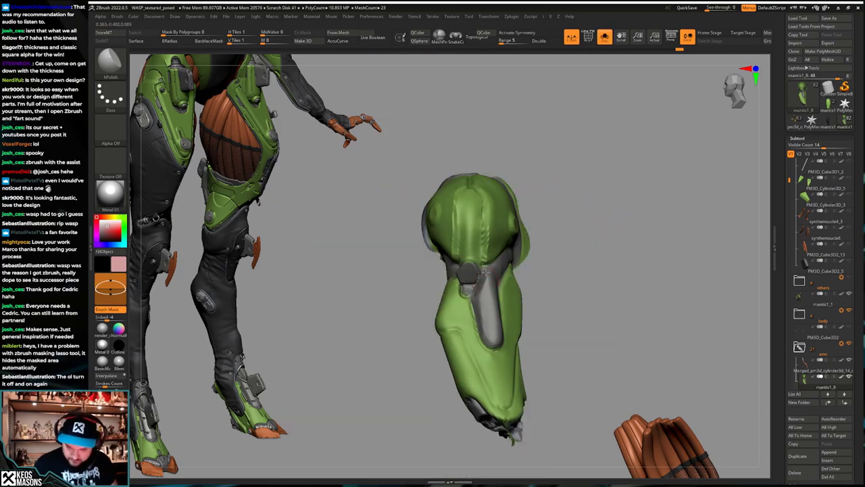
{"action": "left_click_drag", "start_coordinate": [483, 270], "coordinate": [483, 284]}
{"action": "key", "text": "alt+s"}
{"action": "right_click_drag", "start_coordinate": [488, 317], "coordinate": [472, 323]}
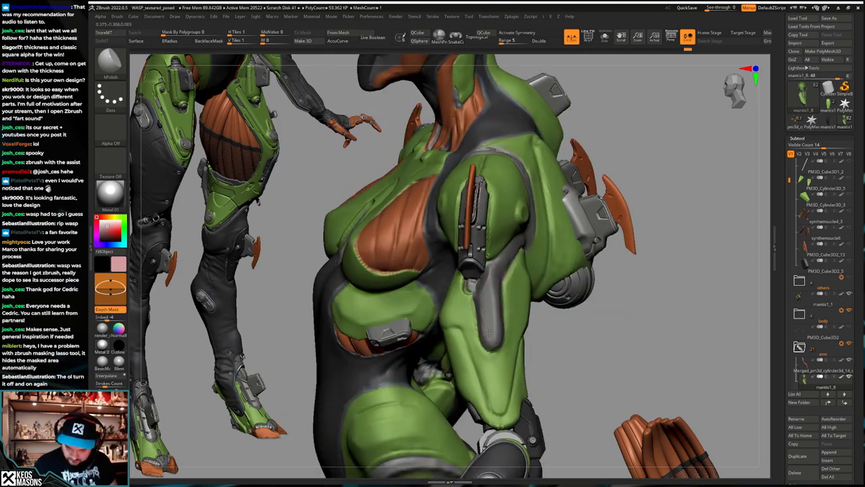
{"action": "right_click_drag", "start_coordinate": [489, 285], "coordinate": [588, 304]}
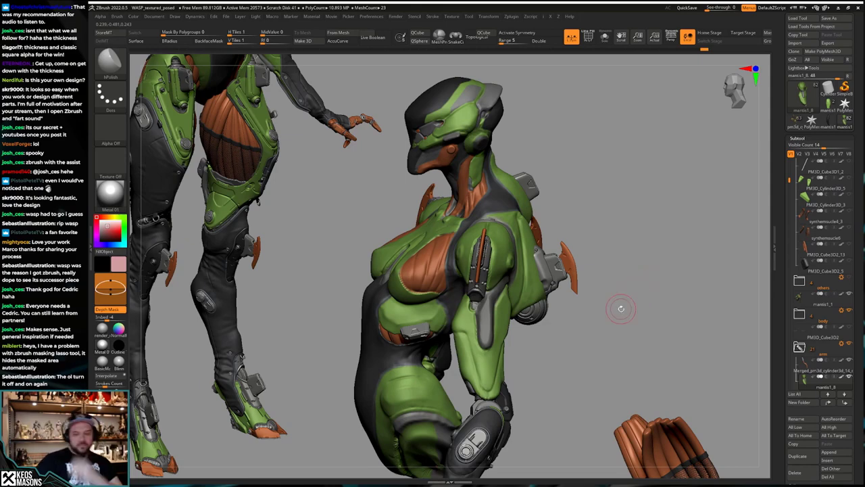
Step: Review the arm armour on the full torso from the side and front, and choose the ClayBuildup brush
{"action": "right_click_drag", "start_coordinate": [618, 302], "coordinate": [432, 369]}
{"action": "right_click_drag", "start_coordinate": [543, 308], "coordinate": [567, 317]}
{"action": "left_click_drag", "start_coordinate": [568, 316], "coordinate": [545, 305]}
{"action": "mouse_move", "coordinate": [460, 264]}
{"action": "left_mouse_down"}
{"action": "mouse_move", "coordinate": [428, 253]}
{"action": "mouse_move", "coordinate": [448, 250]}
{"action": "mouse_move", "coordinate": [452, 262]}
{"action": "mouse_move", "coordinate": [527, 229]}
{"action": "left_mouse_up"}
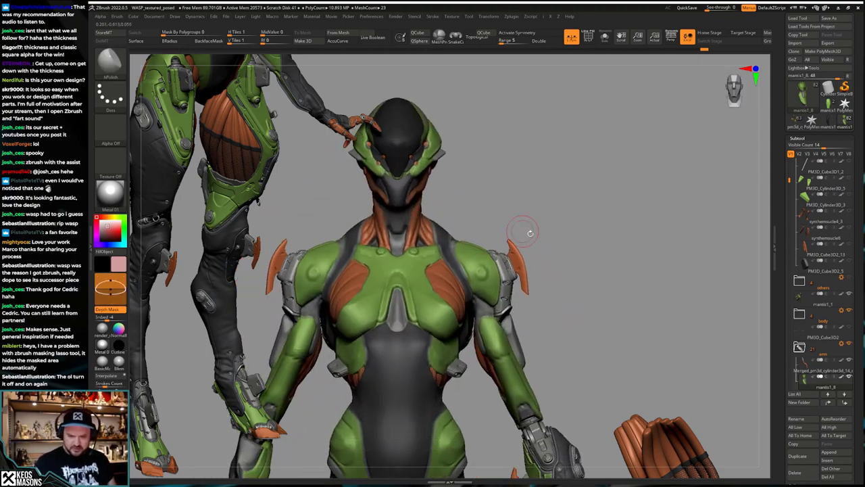
{"action": "key", "text": "shift+f"}
{"action": "key", "text": "shift+f"}
{"action": "key", "text": "space"}
{"action": "left_click", "coordinate": [582, 253]}
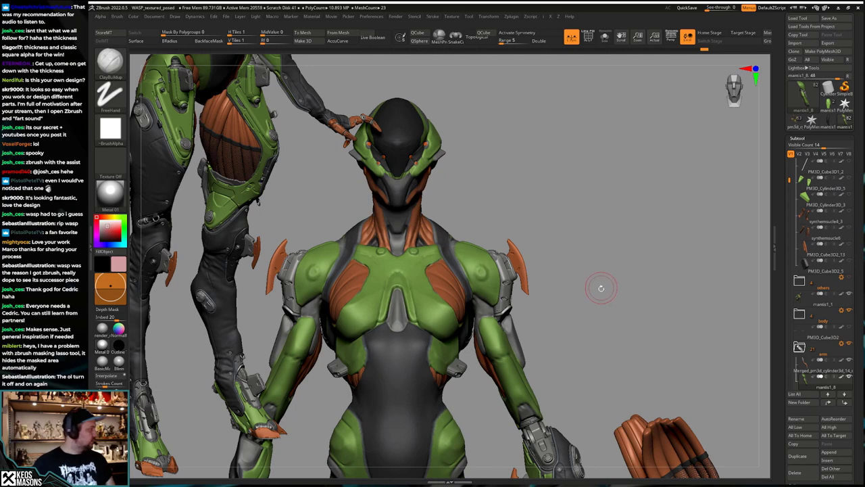
Step: Examine how the shoulders and upper-arm armour sit against the chest and back from three-quarter and side angles
{"action": "left_click_drag", "start_coordinate": [595, 290], "coordinate": [571, 299]}
{"action": "left_click_drag", "start_coordinate": [571, 299], "coordinate": [604, 289], "text": "alt"}
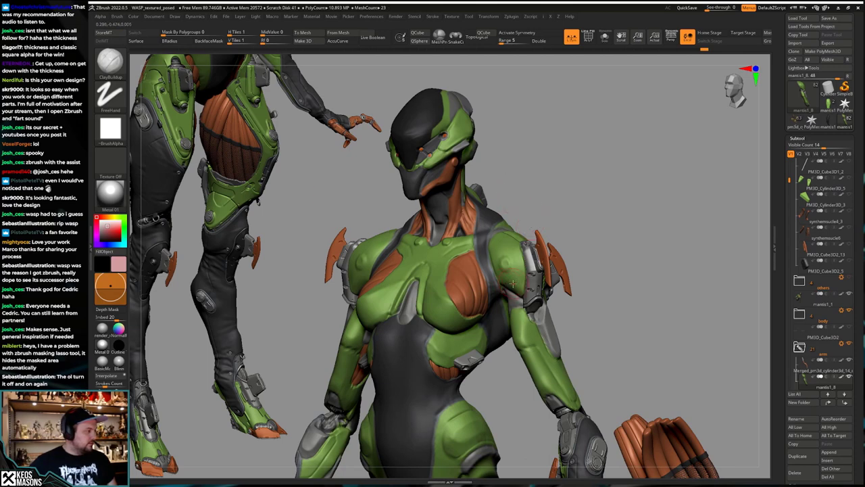
{"action": "key", "text": "ctrl+shift"}
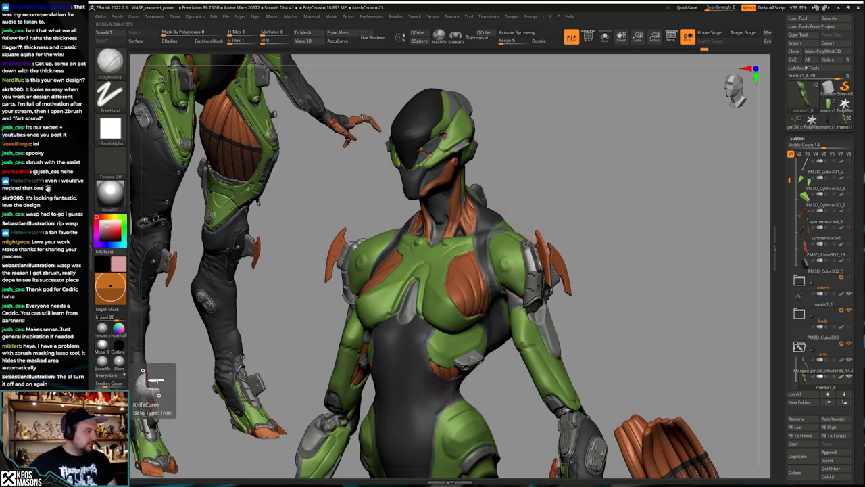
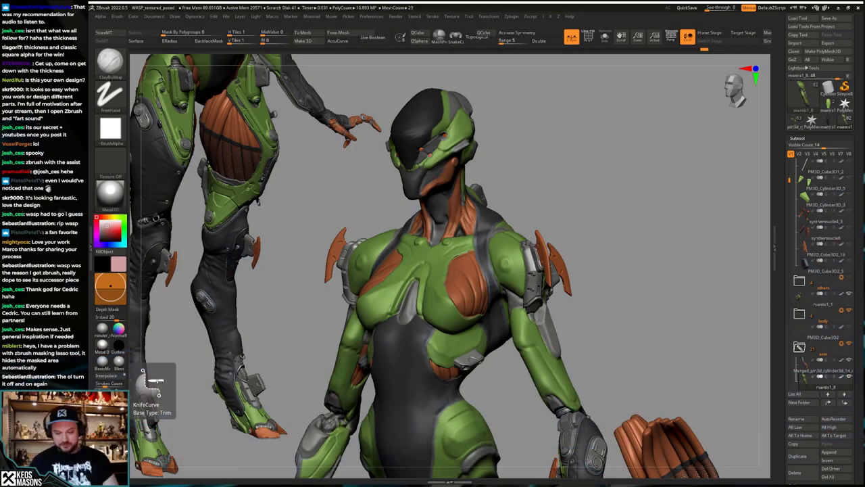
{"action": "left_click_drag", "start_coordinate": [632, 335], "coordinate": [585, 356]}
{"action": "key", "text": "alt+s"}
{"action": "key", "text": "shift+f"}
{"action": "key", "text": "ctrl+shift+s"}
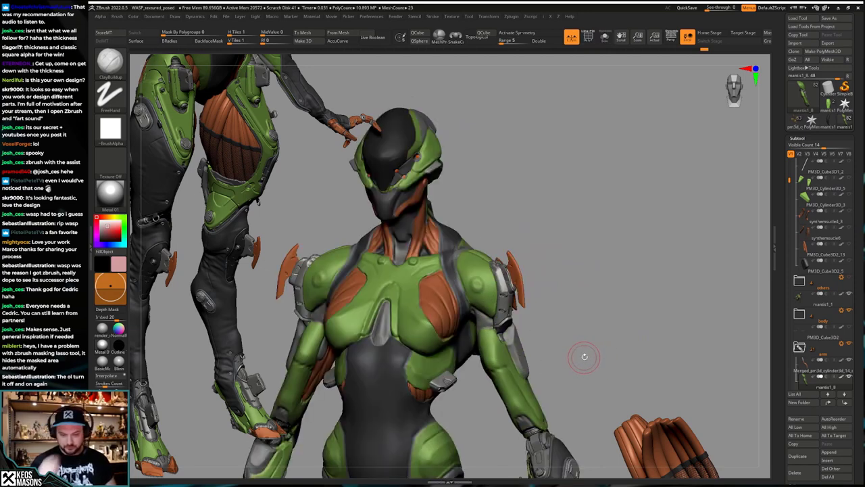
{"action": "left_click_drag", "start_coordinate": [625, 319], "coordinate": [598, 336]}
{"action": "key", "text": "shift+f"}
{"action": "key", "text": "shift+f"}
Step: Duplicate the ribbed ball subtool torso19 and move the copy into the arm folder below mantis1_8
{"action": "left_click", "coordinate": [539, 339], "text": "alt"}
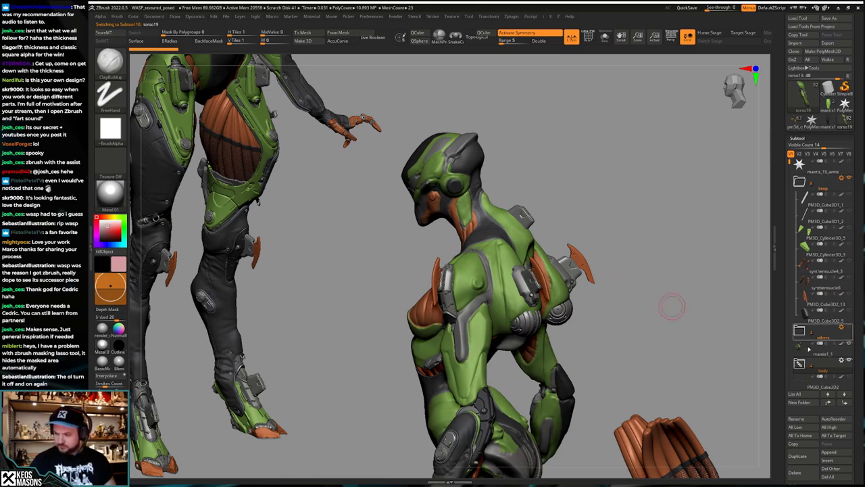
{"action": "left_click", "coordinate": [799, 456]}
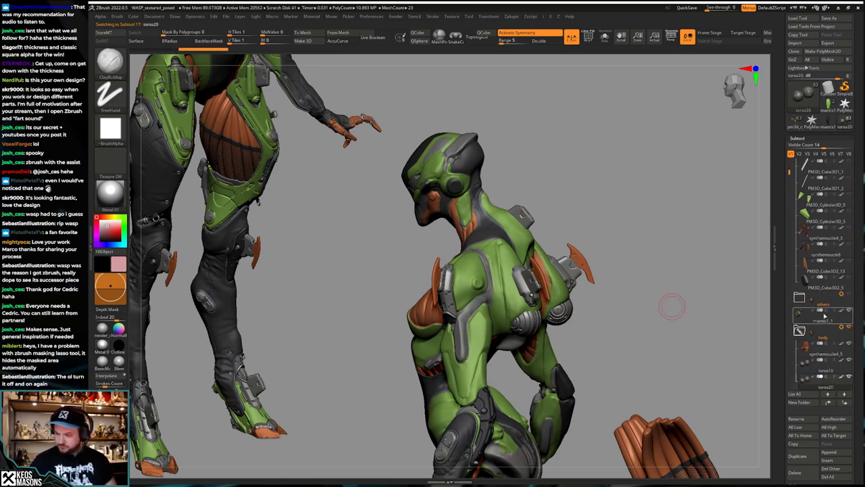
{"action": "scroll", "coordinate": [806, 379], "scroll_direction": "down", "scroll_amount": 3}
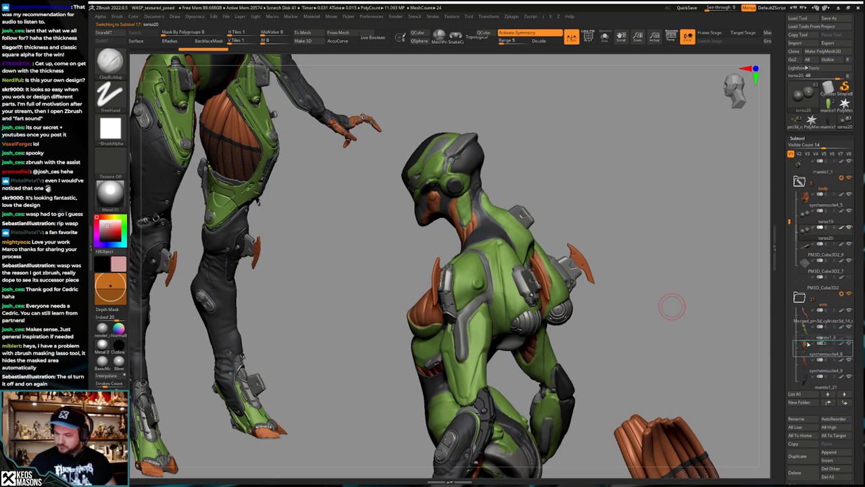
{"action": "left_click_drag", "start_coordinate": [808, 342], "coordinate": [835, 337]}
Step: Isolate the duplicated ribbed balls, turn symmetry off and delete one of them so a single ball remains
{"action": "mouse_move", "coordinate": [620, 321]}
{"action": "left_mouse_down"}
{"action": "mouse_move", "coordinate": [653, 324]}
{"action": "mouse_move", "coordinate": [620, 349]}
{"action": "left_mouse_up"}
{"action": "key", "text": "w"}
{"action": "key", "text": "q"}
{"action": "key", "text": "alt+s"}
{"action": "left_click_drag", "start_coordinate": [581, 377], "coordinate": [574, 381], "text": "alt"}
{"action": "left_click_drag", "start_coordinate": [595, 332], "coordinate": [591, 348]}
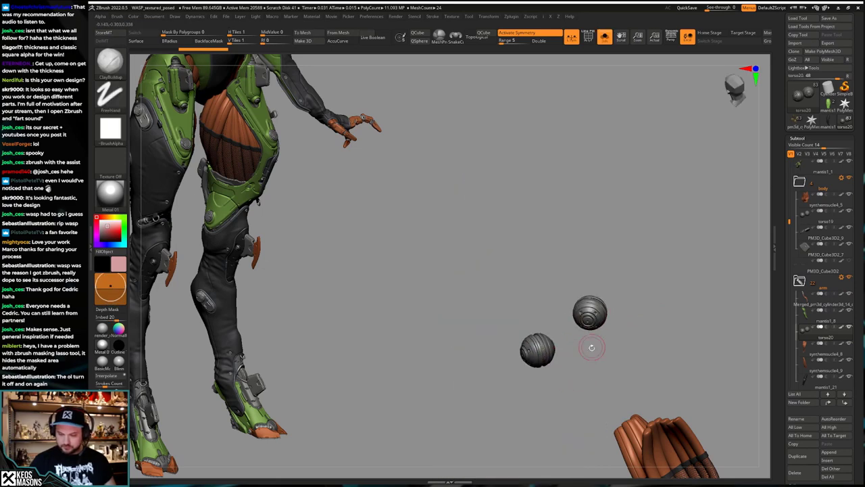
{"action": "key", "text": "x"}
{"action": "key", "text": "space"}
{"action": "left_click_drag", "start_coordinate": [672, 252], "coordinate": [566, 360], "text": "ctrl+shift"}
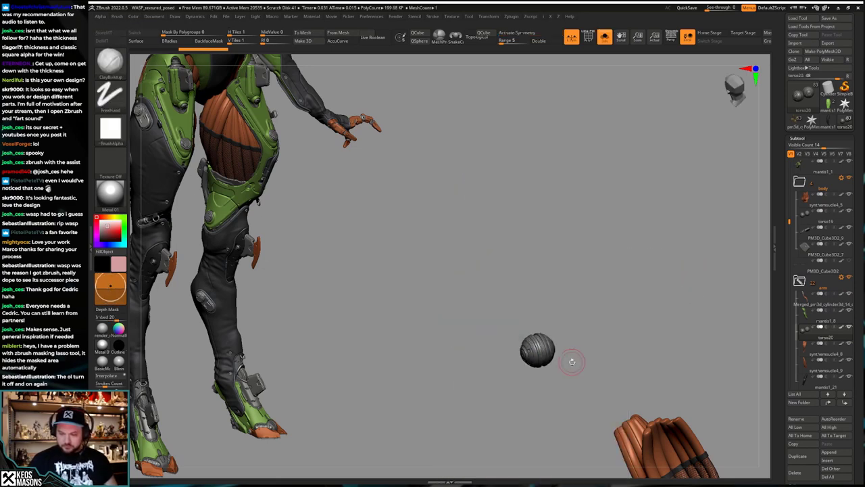
{"action": "key", "text": "Delete"}
{"action": "key", "text": "space"}
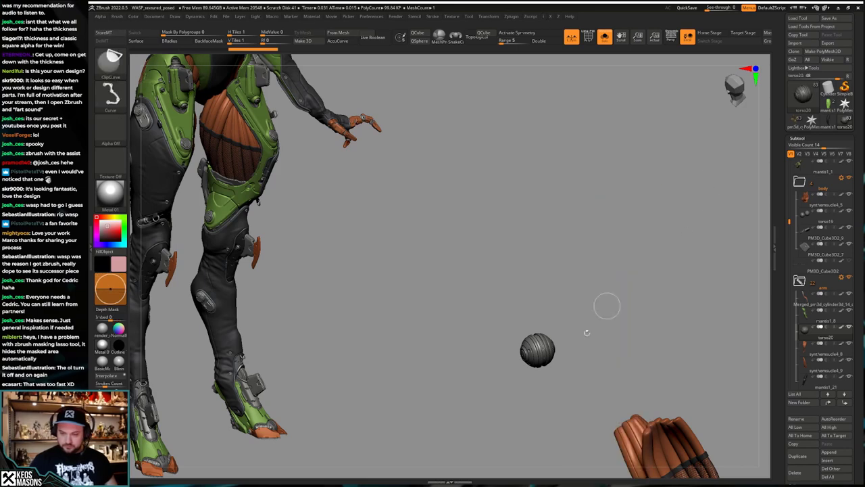
Step: Keep symmetry off, show the rest of the character ghosted and move the single ribbed ball forward from the back
{"action": "key", "text": "g"}
{"action": "left_click", "coordinate": [578, 364]}
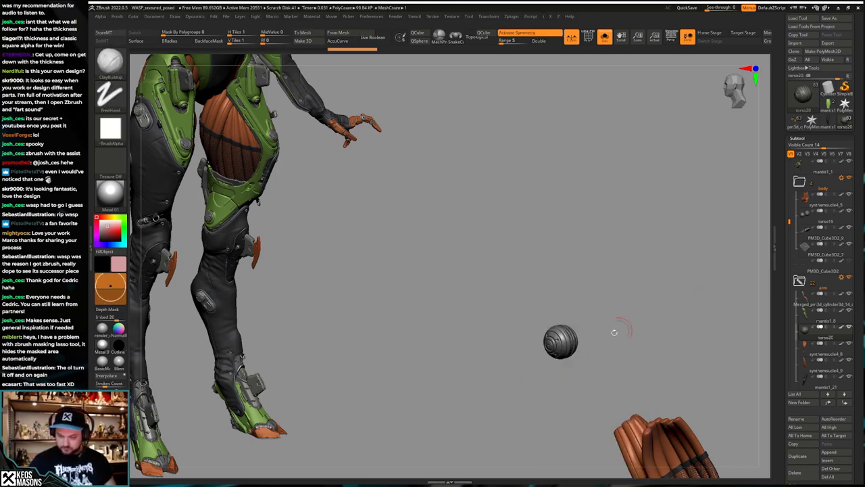
{"action": "key", "text": "ctrl+z"}
{"action": "key", "text": "x"}
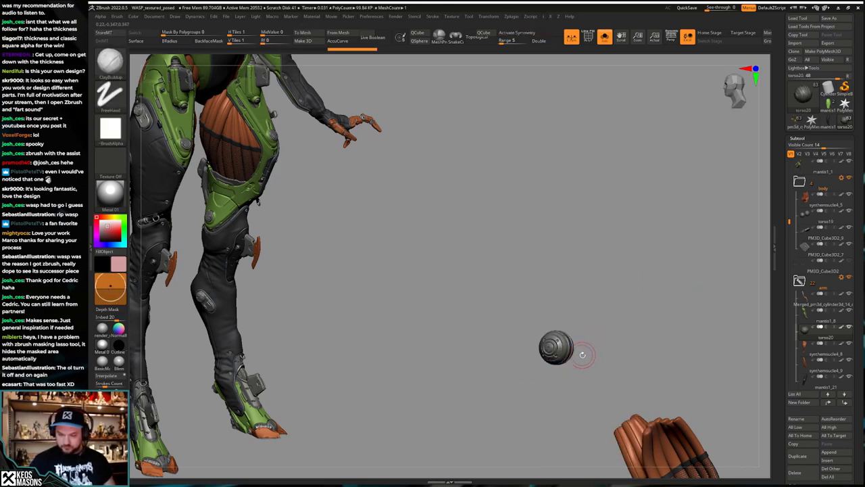
{"action": "key", "text": "ctrl+1"}
{"action": "key", "text": "w"}
{"action": "key", "text": "shift+t"}
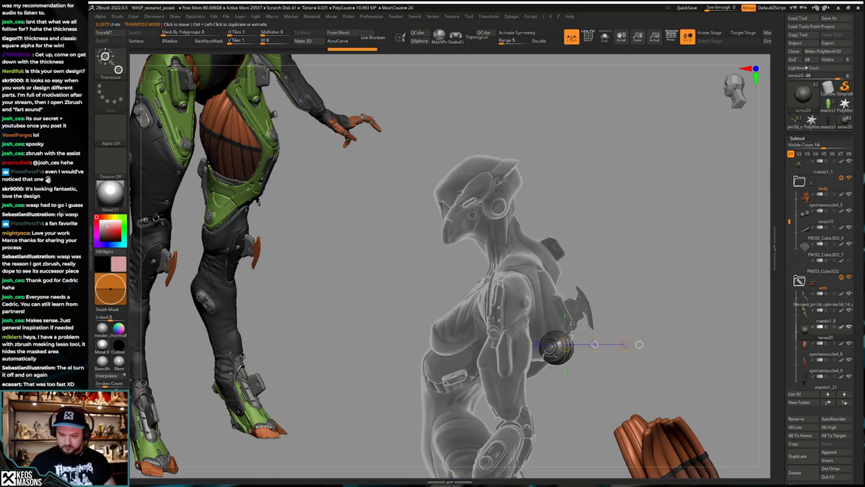
{"action": "mouse_move", "coordinate": [593, 345]}
{"action": "left_mouse_down"}
{"action": "mouse_move", "coordinate": [547, 297]}
{"action": "mouse_move", "coordinate": [619, 285]}
{"action": "mouse_move", "coordinate": [567, 352]}
{"action": "left_mouse_up"}
{"action": "key", "text": "q"}
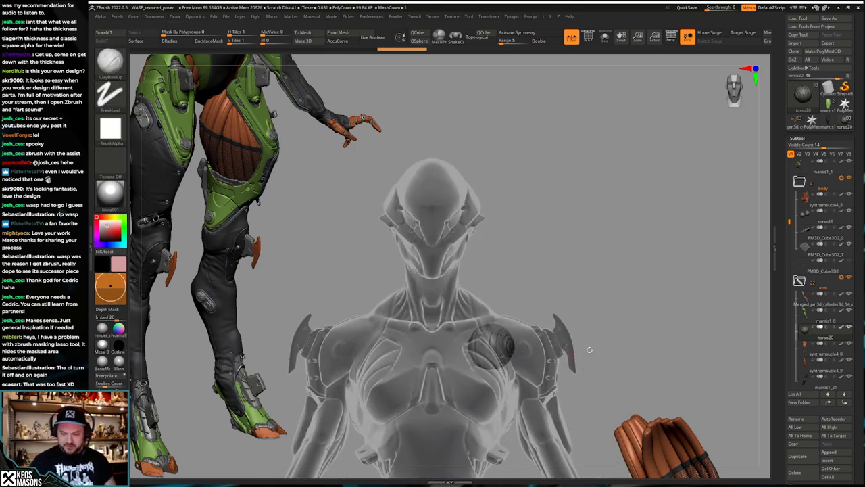
Step: Move the ribbed ball outward into the shoulder, aligning it from the front and from above
{"action": "key", "text": "w"}
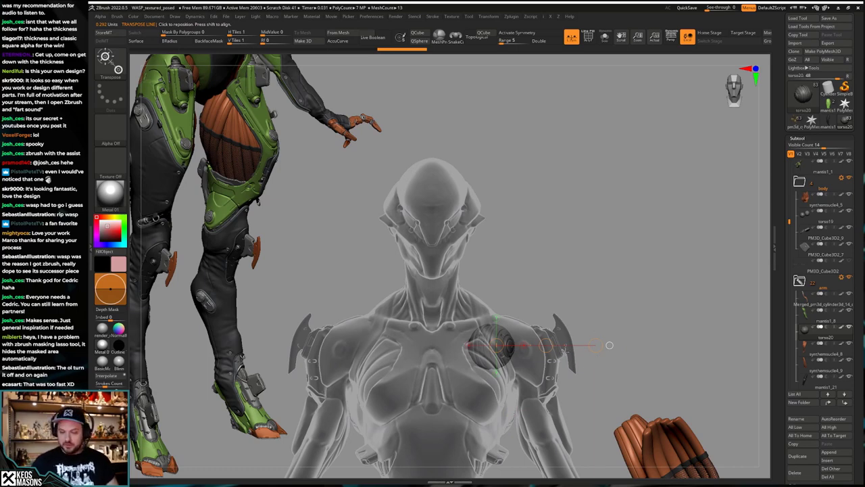
{"action": "left_click_drag", "start_coordinate": [546, 345], "coordinate": [565, 345]}
{"action": "left_click_drag", "start_coordinate": [625, 321], "coordinate": [517, 348]}
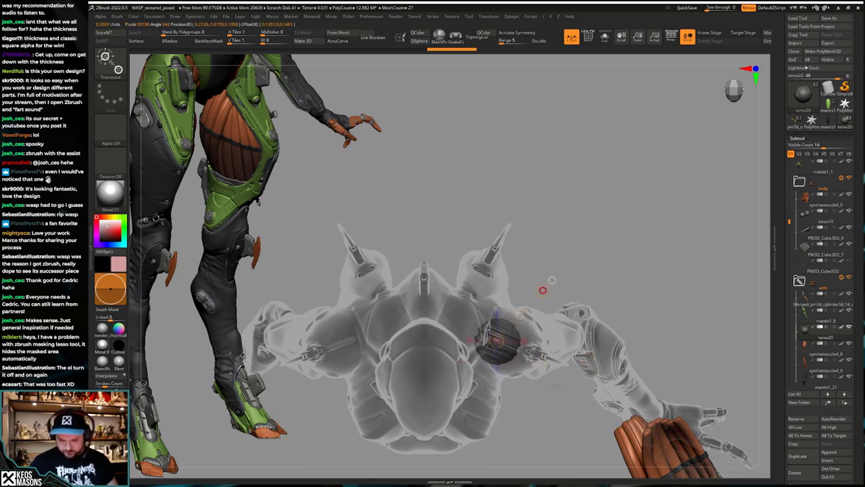
{"action": "key", "text": "q"}
{"action": "left_click_drag", "start_coordinate": [566, 368], "coordinate": [564, 312]}
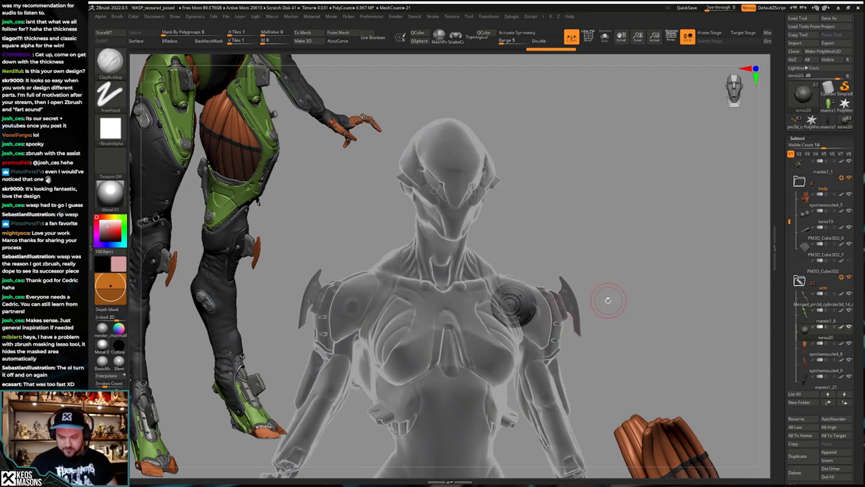
{"action": "key", "text": "w"}
{"action": "left_click_drag", "start_coordinate": [556, 282], "coordinate": [586, 262]}
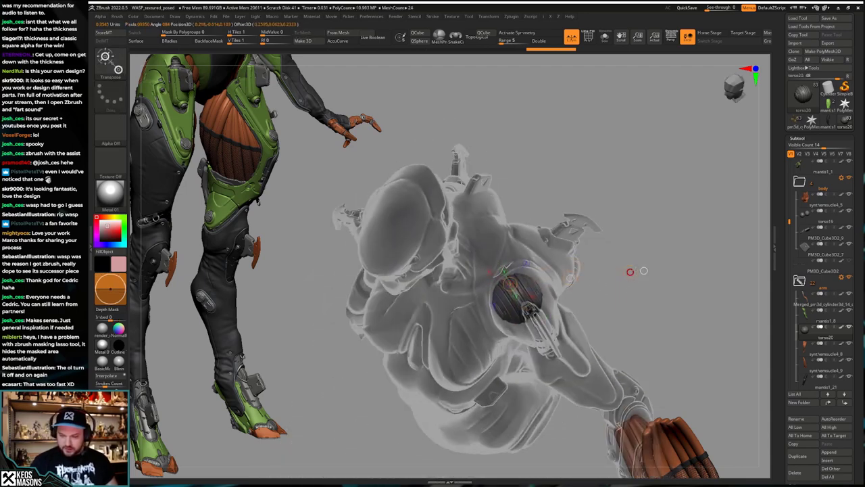
Step: Enlarge the ribbed ball to fill the shoulder socket and reposition it inside the ghosted armour
{"action": "key", "text": "q"}
{"action": "mouse_move", "coordinate": [643, 270]}
{"action": "left_mouse_down"}
{"action": "mouse_move", "coordinate": [624, 286]}
{"action": "mouse_move", "coordinate": [634, 299]}
{"action": "left_mouse_up"}
{"action": "key", "text": "w"}
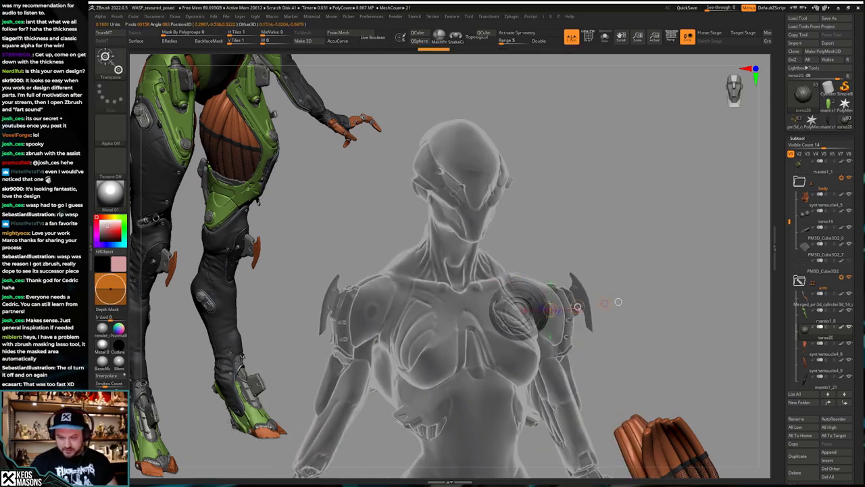
{"action": "key", "text": "q"}
{"action": "mouse_move", "coordinate": [569, 307]}
{"action": "left_mouse_down"}
{"action": "mouse_move", "coordinate": [549, 301]}
{"action": "mouse_move", "coordinate": [568, 274]}
{"action": "mouse_move", "coordinate": [555, 358]}
{"action": "left_mouse_up"}
{"action": "key", "text": "w"}
{"action": "right_click_drag", "start_coordinate": [556, 358], "coordinate": [541, 269]}
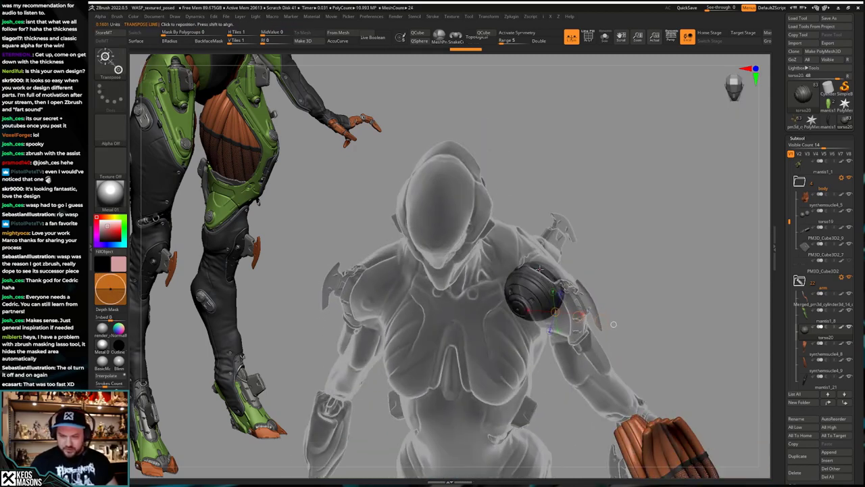
{"action": "right_click_drag", "start_coordinate": [635, 232], "coordinate": [628, 246]}
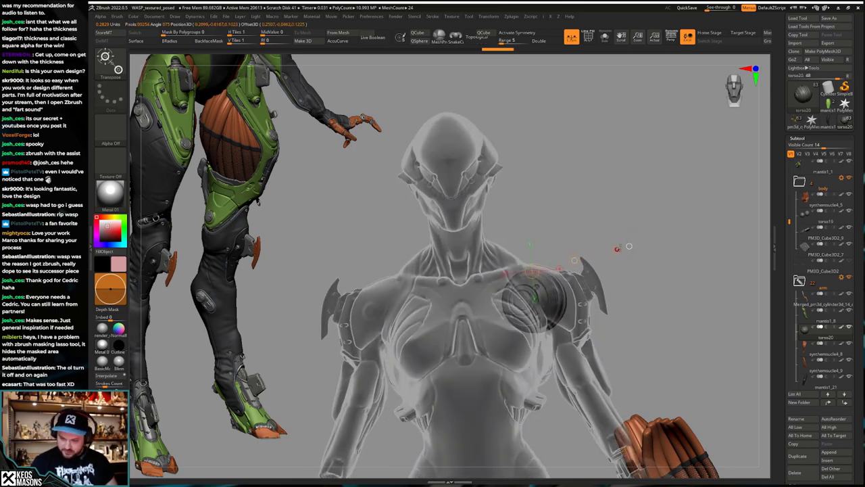
Step: Check the ribbed ball's fit inside the shoulder in solid and ghosted display, from the front and behind
{"action": "key", "text": "q"}
{"action": "right_click", "coordinate": [565, 352]}
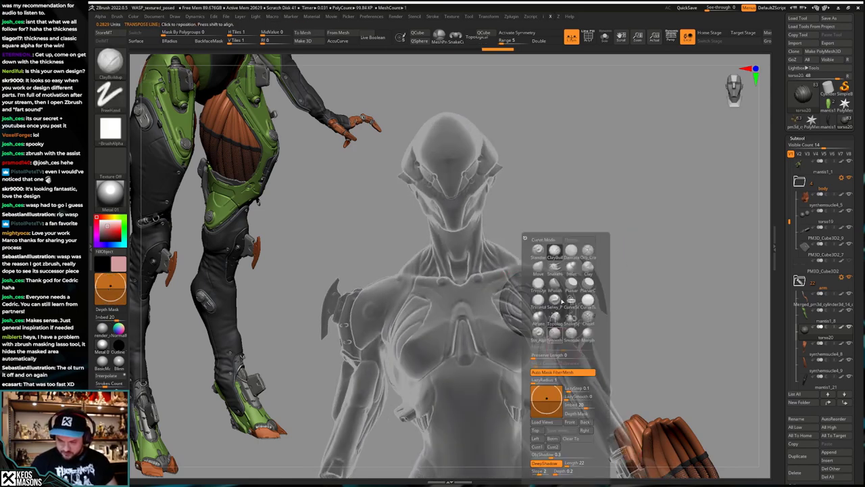
{"action": "mouse_move", "coordinate": [650, 331]}
{"action": "right_mouse_down"}
{"action": "mouse_move", "coordinate": [638, 297]}
{"action": "mouse_move", "coordinate": [629, 309]}
{"action": "right_mouse_up"}
{"action": "key", "text": "b"}
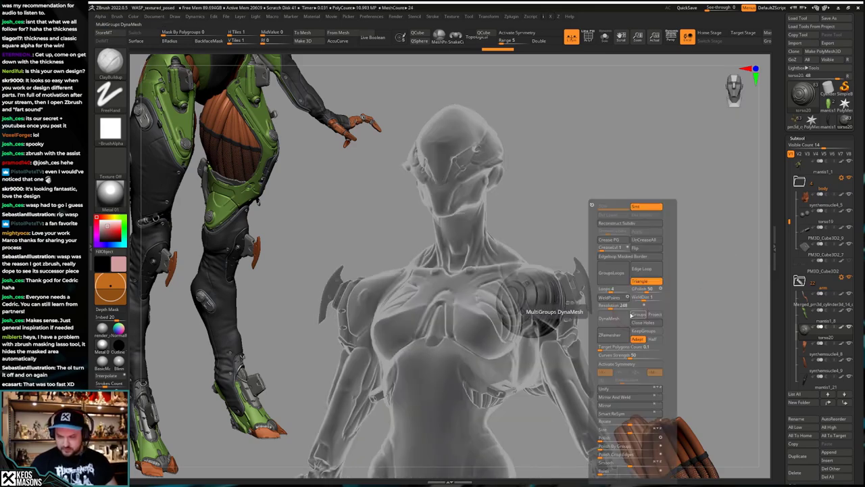
{"action": "key", "text": "b"}
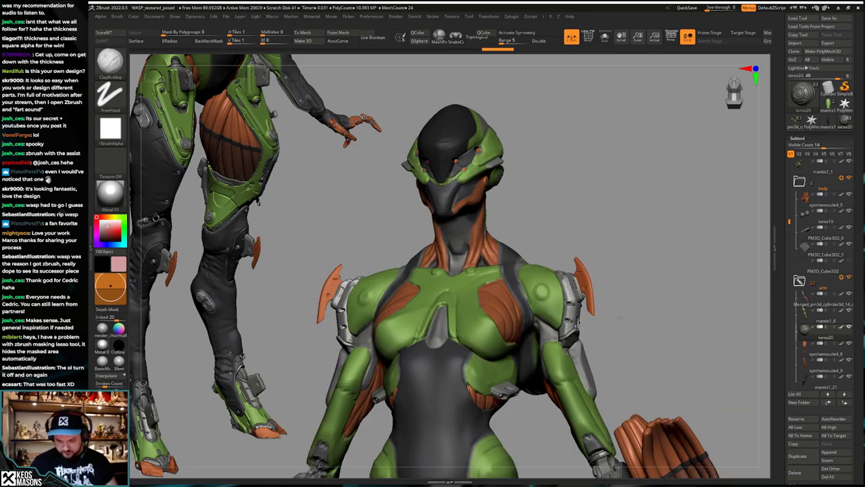
{"action": "right_click_drag", "start_coordinate": [618, 317], "coordinate": [533, 313]}
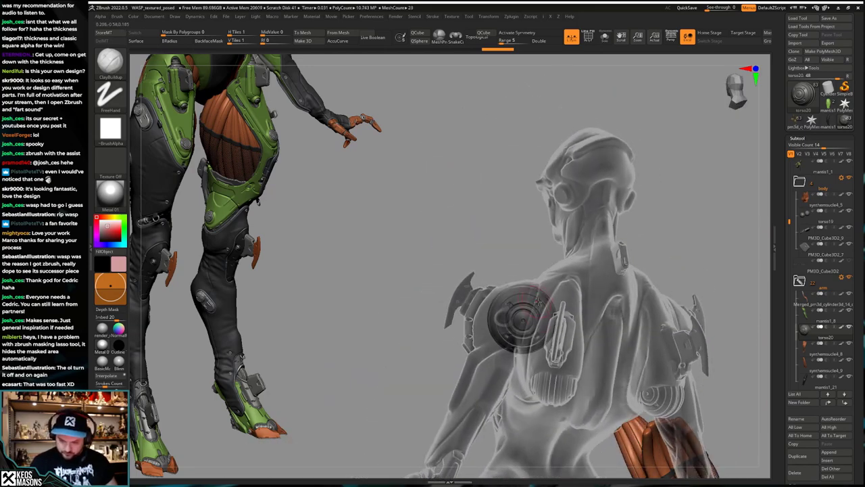
Step: Adjust the ribbed ball's placement in the shoulder socket from behind and from the side
{"action": "key", "text": "w"}
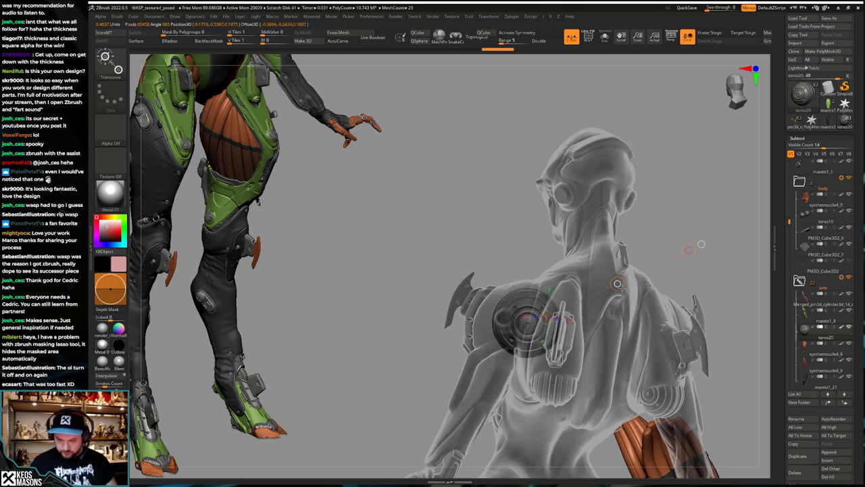
{"action": "mouse_move", "coordinate": [623, 287]}
{"action": "right_mouse_down"}
{"action": "mouse_move", "coordinate": [553, 330]}
{"action": "mouse_move", "coordinate": [540, 304]}
{"action": "mouse_move", "coordinate": [520, 338]}
{"action": "mouse_move", "coordinate": [517, 314]}
{"action": "mouse_move", "coordinate": [554, 326]}
{"action": "mouse_move", "coordinate": [534, 313]}
{"action": "mouse_move", "coordinate": [549, 351]}
{"action": "mouse_move", "coordinate": [561, 344]}
{"action": "mouse_move", "coordinate": [510, 369]}
{"action": "mouse_move", "coordinate": [484, 356]}
{"action": "right_mouse_up"}
{"action": "key", "text": "q"}
{"action": "right_click_drag", "start_coordinate": [529, 323], "coordinate": [546, 374]}
{"action": "left_click_drag", "start_coordinate": [580, 432], "coordinate": [546, 350]}
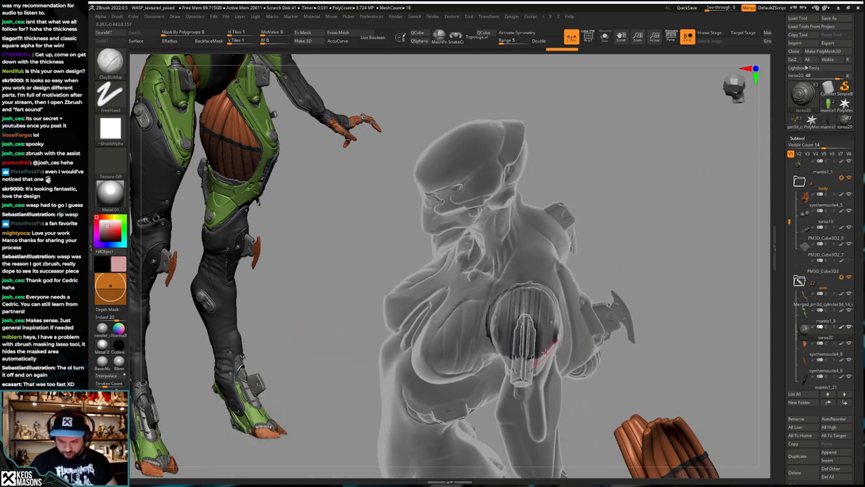
{"action": "key", "text": "w"}
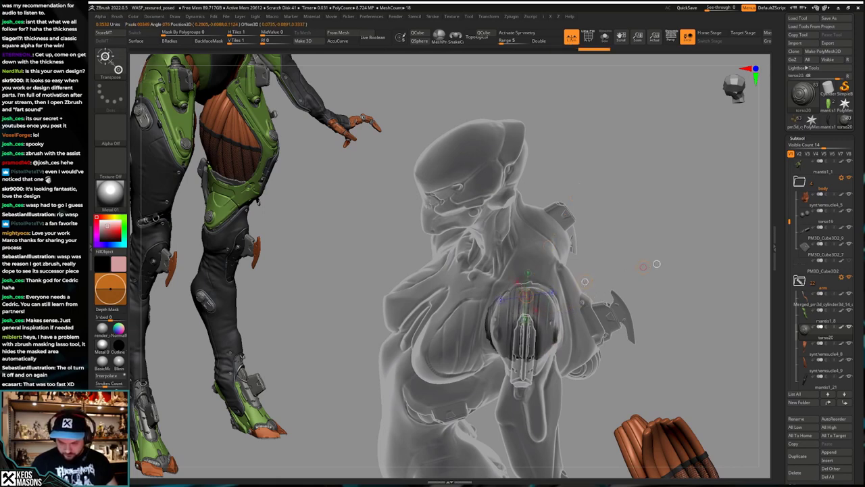
{"action": "left_click_drag", "start_coordinate": [585, 282], "coordinate": [587, 281]}
Step: Fine-tune the ribbed ball behind the shoulder device from the side and return the character to solid display
{"action": "key", "text": "q"}
{"action": "right_click_drag", "start_coordinate": [601, 307], "coordinate": [569, 349]}
{"action": "key", "text": "shift+t"}
{"action": "left_click_drag", "start_coordinate": [568, 348], "coordinate": [579, 312]}
{"action": "key", "text": "w"}
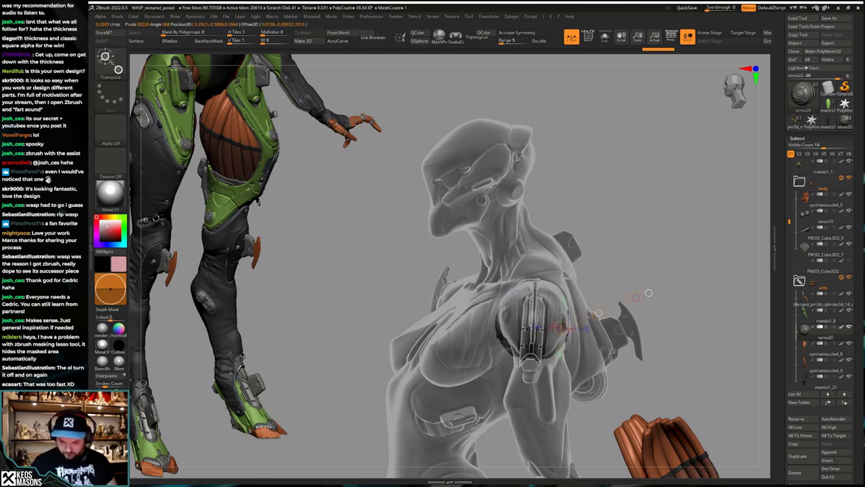
{"action": "key", "text": "q"}
{"action": "mouse_move", "coordinate": [649, 293]}
{"action": "left_mouse_down"}
{"action": "mouse_move", "coordinate": [669, 290]}
{"action": "mouse_move", "coordinate": [629, 321]}
{"action": "mouse_move", "coordinate": [639, 318]}
{"action": "mouse_move", "coordinate": [575, 332]}
{"action": "mouse_move", "coordinate": [593, 305]}
{"action": "left_mouse_up"}
{"action": "key", "text": "shift+t"}
{"action": "key", "text": "shift+s"}
Step: Choose the Orb_Cracks brush, select the arm armour mantis1_8 and review its shoulder from above and behind
{"action": "key", "text": "space"}
{"action": "left_click", "coordinate": [627, 250]}
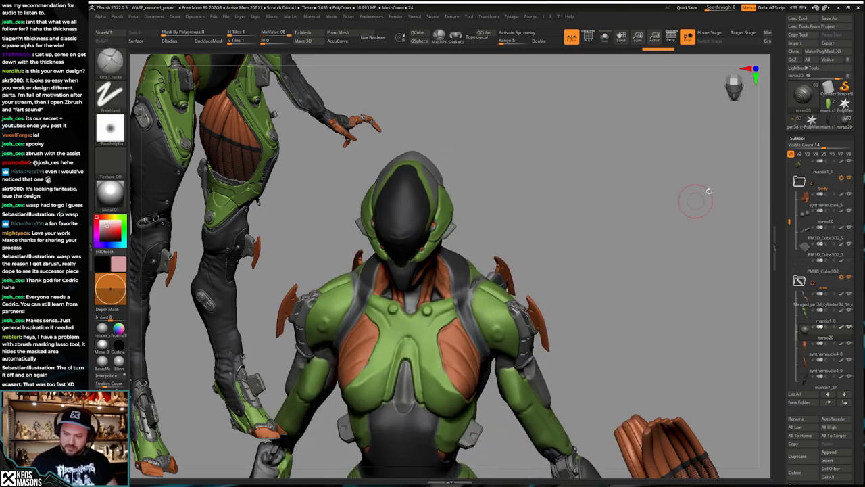
{"action": "right_click_drag", "start_coordinate": [498, 304], "coordinate": [480, 294]}
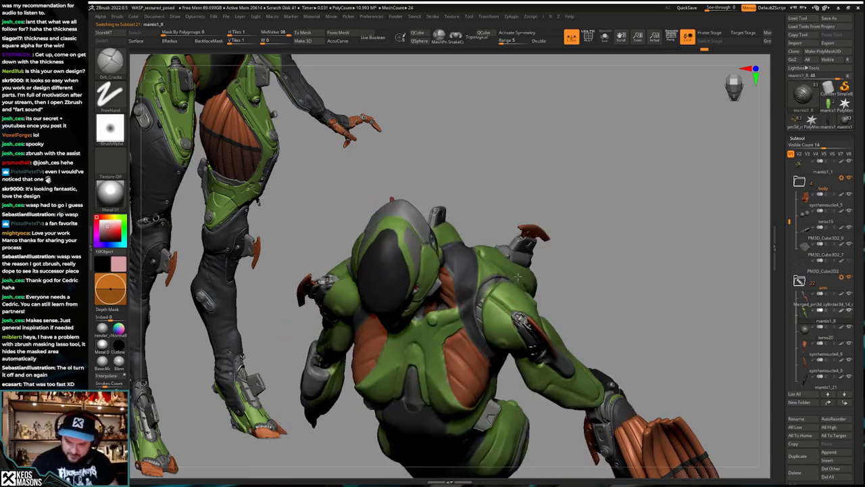
{"action": "left_click_drag", "start_coordinate": [508, 281], "coordinate": [469, 241]}
{"action": "right_click_drag", "start_coordinate": [469, 241], "coordinate": [504, 272]}
{"action": "key", "text": "shift+t"}
{"action": "left_click_drag", "start_coordinate": [504, 272], "coordinate": [522, 328]}
{"action": "right_click_drag", "start_coordinate": [522, 327], "coordinate": [509, 294]}
{"action": "key", "text": "shift+f"}
{"action": "key", "text": "alt+s"}
{"action": "key", "text": "shift+t"}
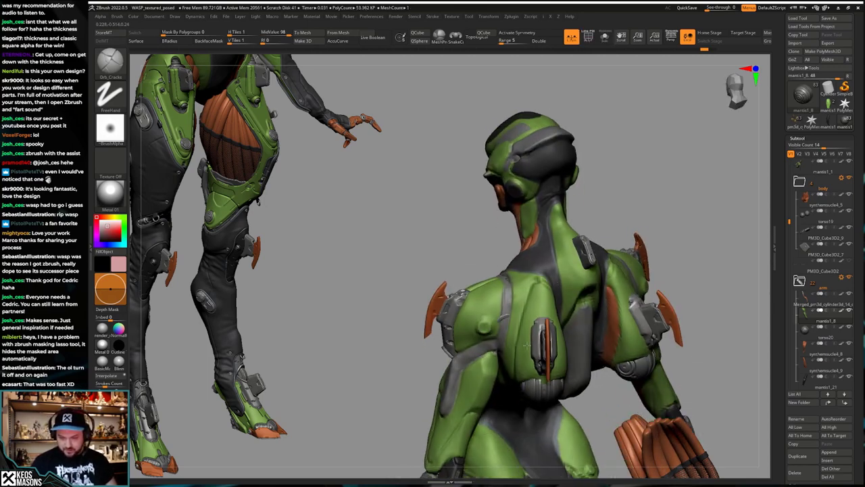
Step: Choose the ClayBuildup brush, isolate the arm armour and build up the rim of its shoulder opening
{"action": "right_click_drag", "start_coordinate": [537, 323], "coordinate": [530, 313]}
{"action": "key", "text": "space"}
{"action": "left_click", "coordinate": [533, 300]}
{"action": "left_click_drag", "start_coordinate": [589, 195], "coordinate": [514, 308]}
{"action": "mouse_move", "coordinate": [504, 342]}
{"action": "left_mouse_down"}
{"action": "mouse_move", "coordinate": [513, 234]}
{"action": "mouse_move", "coordinate": [494, 271]}
{"action": "mouse_move", "coordinate": [503, 318]}
{"action": "mouse_move", "coordinate": [484, 270]}
{"action": "mouse_move", "coordinate": [505, 335]}
{"action": "mouse_move", "coordinate": [496, 363]}
{"action": "mouse_move", "coordinate": [497, 333]}
{"action": "left_mouse_up"}
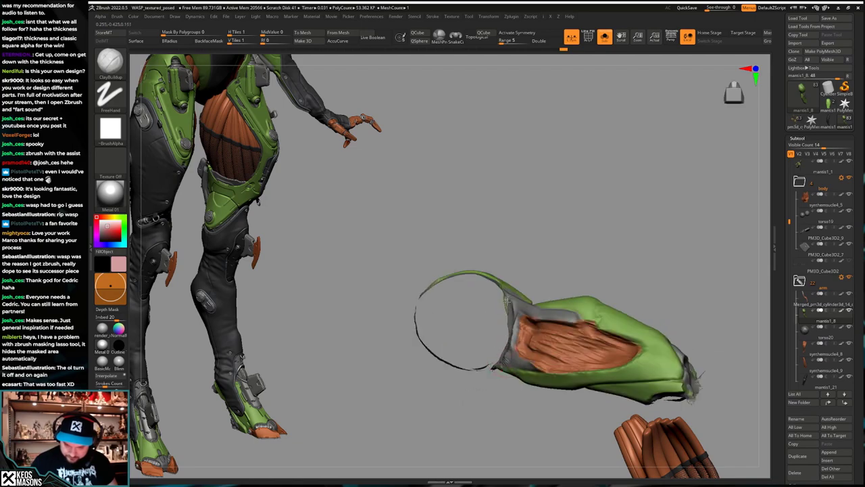
{"action": "left_click_drag", "start_coordinate": [506, 301], "coordinate": [486, 285]}
Step: Select the body mantis1_1, isolate it and build up its shoulder socket with the ClayBuildup brush from above and behind
{"action": "key", "text": "alt+s"}
{"action": "left_click_drag", "start_coordinate": [473, 216], "coordinate": [471, 276]}
{"action": "left_click", "coordinate": [471, 276], "text": "alt"}
{"action": "key", "text": "alt+s"}
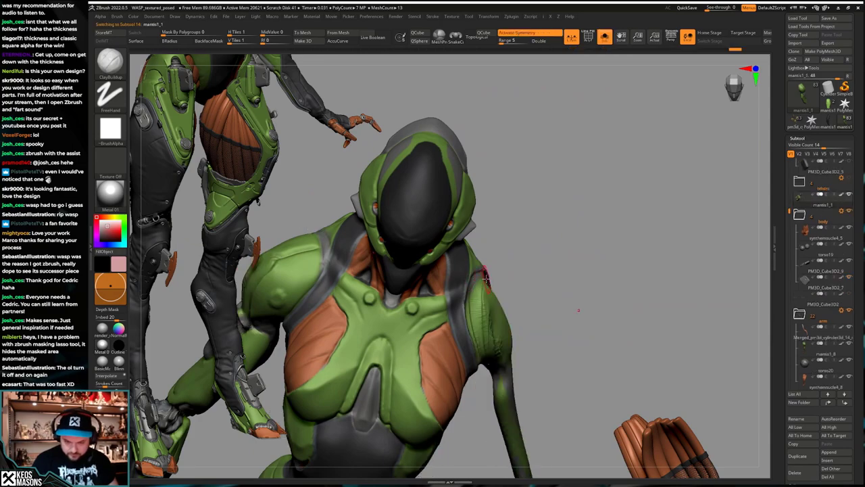
{"action": "mouse_move", "coordinate": [483, 277]}
{"action": "right_mouse_down"}
{"action": "mouse_move", "coordinate": [473, 307]}
{"action": "mouse_move", "coordinate": [481, 278]}
{"action": "right_mouse_up"}
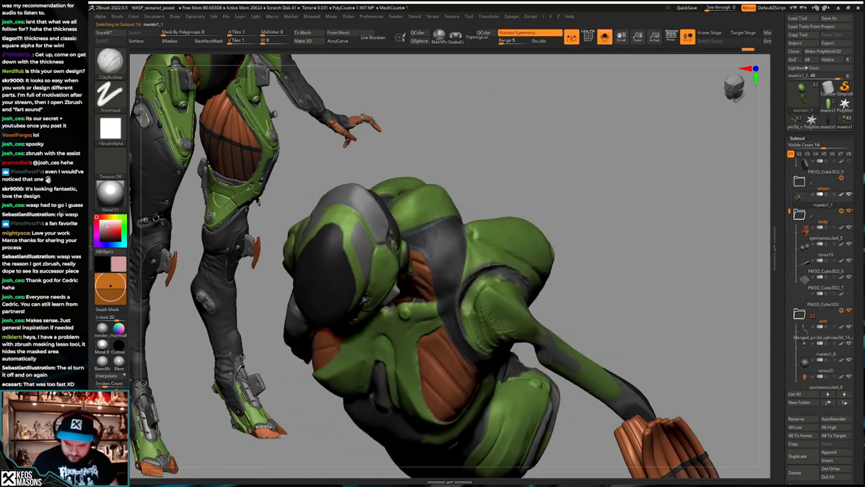
{"action": "left_click_drag", "start_coordinate": [480, 278], "coordinate": [541, 352]}
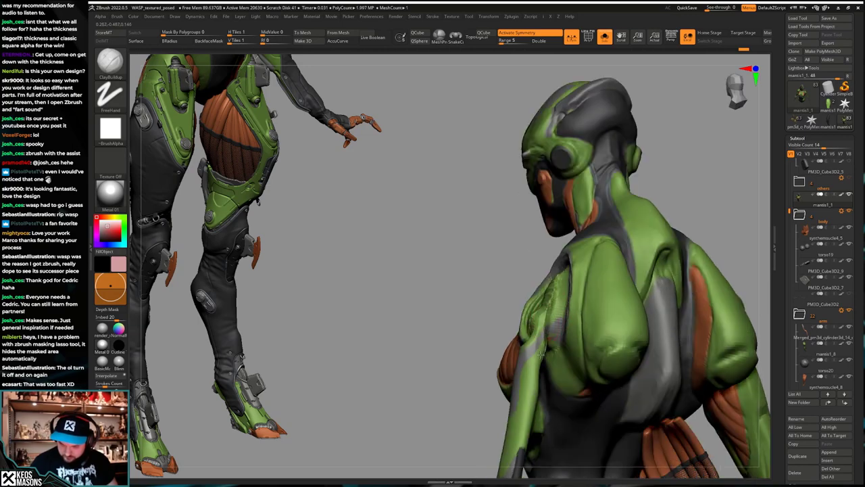
{"action": "left_click_drag", "start_coordinate": [551, 292], "coordinate": [534, 366]}
Step: Switch to the Standard brush, sample the armour's green and paint it over the dark area behind the body's shoulder socket
{"action": "right_click_drag", "start_coordinate": [534, 365], "coordinate": [554, 333], "text": "alt"}
{"action": "key", "text": "b"}
{"action": "left_click", "coordinate": [560, 309]}
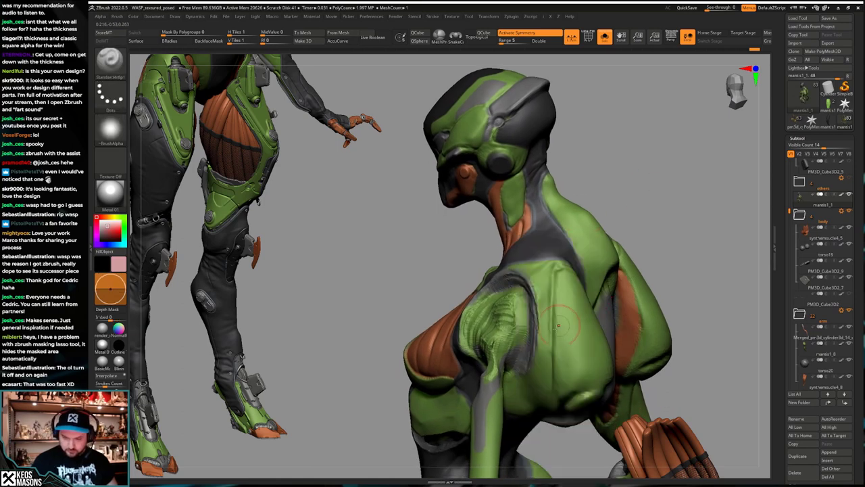
{"action": "key", "text": "c"}
{"action": "key", "text": "space"}
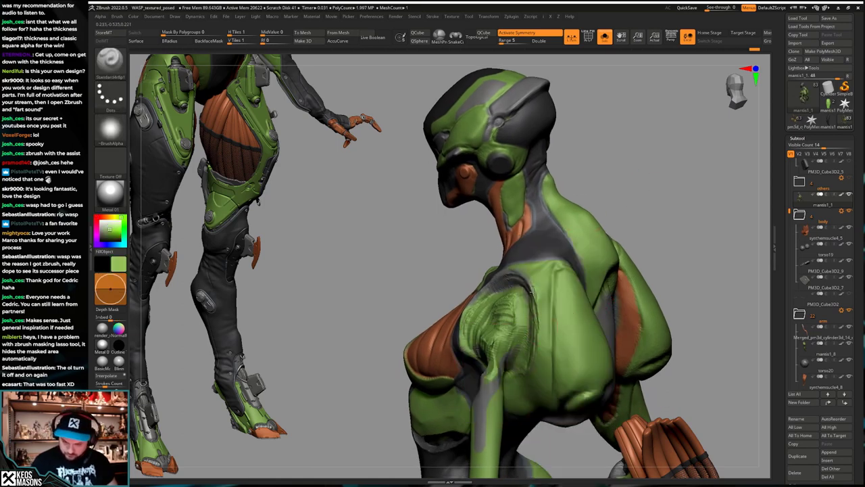
{"action": "right_click_drag", "start_coordinate": [530, 291], "coordinate": [512, 287]}
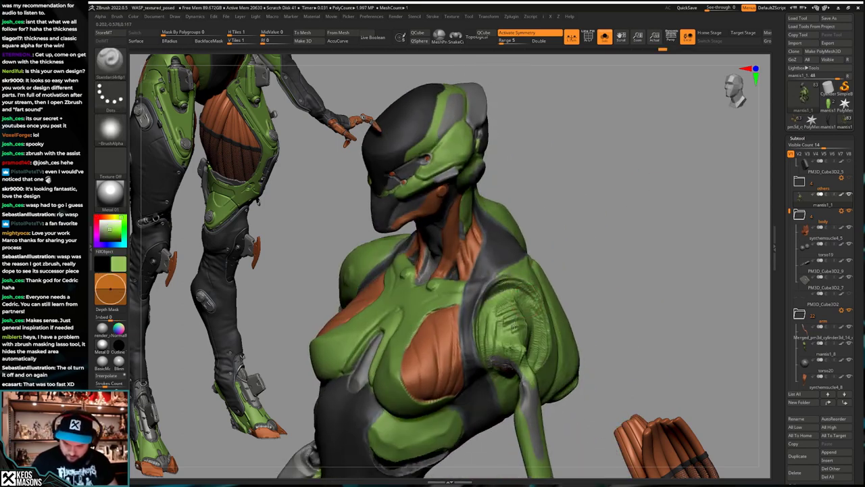
Step: Touch up the body's shoulder socket from the front and below, then return to the ClayBuildup brush
{"action": "right_click_drag", "start_coordinate": [534, 396], "coordinate": [505, 336]}
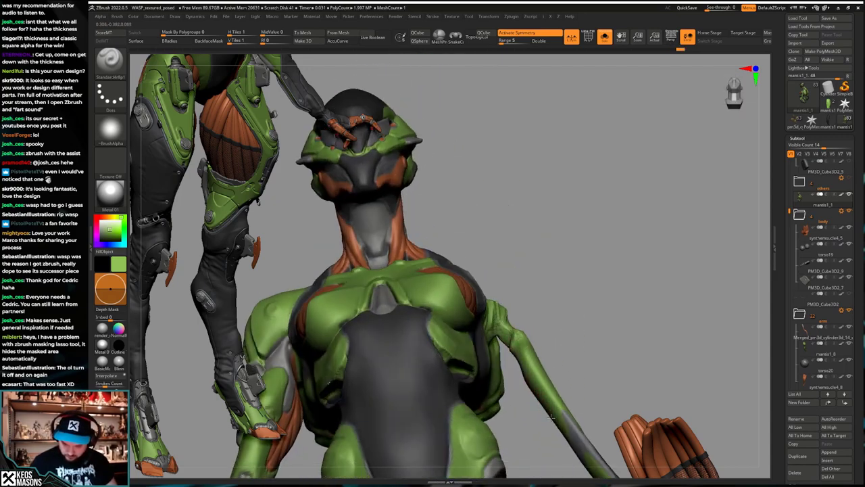
{"action": "right_click_drag", "start_coordinate": [574, 409], "coordinate": [550, 400]}
{"action": "right_click_drag", "start_coordinate": [507, 322], "coordinate": [489, 271]}
{"action": "mouse_move", "coordinate": [498, 313]}
{"action": "right_mouse_down"}
{"action": "mouse_move", "coordinate": [503, 297]}
{"action": "mouse_move", "coordinate": [500, 314]}
{"action": "right_mouse_up"}
{"action": "key", "text": "b"}
{"action": "key", "text": "c"}
{"action": "key", "text": "b"}
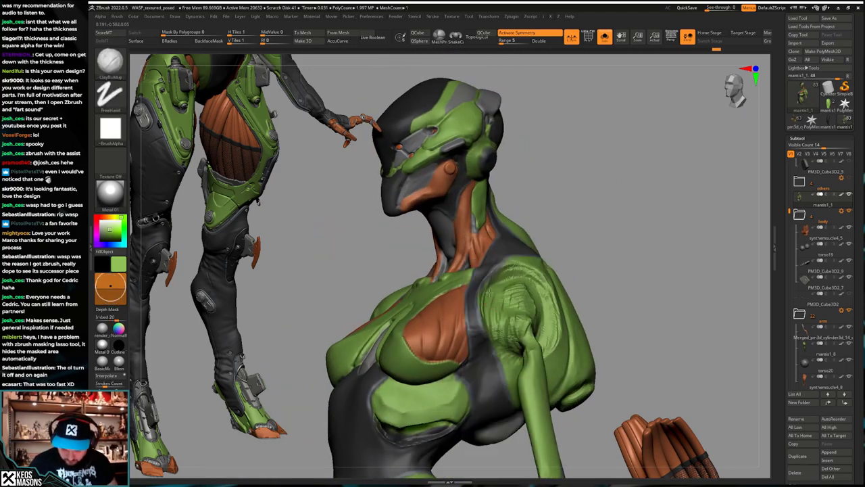
{"action": "mouse_move", "coordinate": [518, 330]}
{"action": "right_mouse_down"}
{"action": "mouse_move", "coordinate": [511, 347]}
{"action": "mouse_move", "coordinate": [526, 330]}
{"action": "mouse_move", "coordinate": [598, 318]}
{"action": "mouse_move", "coordinate": [546, 316]}
{"action": "mouse_move", "coordinate": [546, 300]}
{"action": "mouse_move", "coordinate": [558, 319]}
{"action": "right_mouse_up"}
Step: Select the arm armour mantis1_8, choose the Standard brush and isolate the arm to examine its shoulder rim from several angles
{"action": "left_click", "coordinate": [540, 317], "text": "alt"}
{"action": "key", "text": "alt+s"}
{"action": "key", "text": "space"}
{"action": "left_click", "coordinate": [517, 249]}
{"action": "key", "text": "alt+s"}
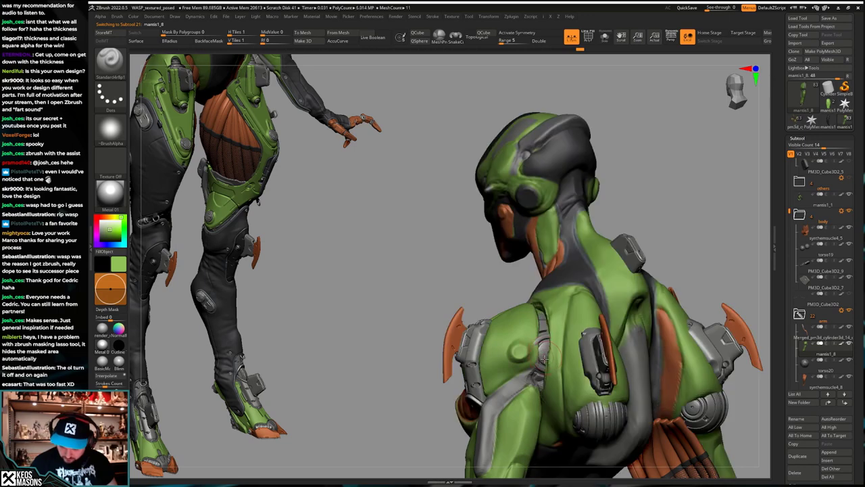
{"action": "key", "text": "alt+s"}
{"action": "right_click_drag", "start_coordinate": [541, 362], "coordinate": [500, 326]}
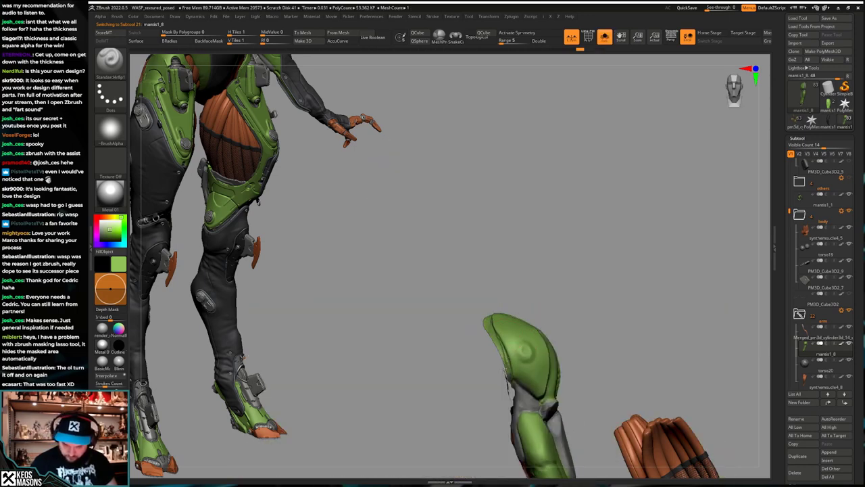
{"action": "right_click_drag", "start_coordinate": [507, 372], "coordinate": [518, 358]}
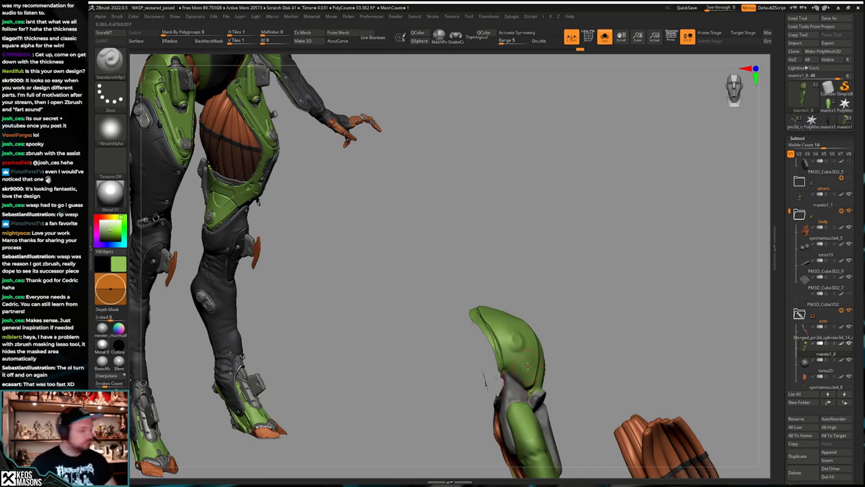
{"action": "left_click_drag", "start_coordinate": [592, 314], "coordinate": [553, 326]}
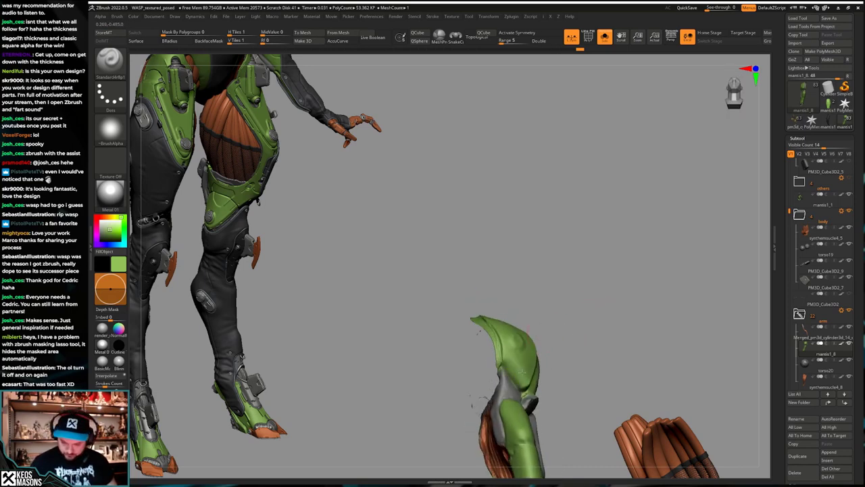
{"action": "right_click_drag", "start_coordinate": [522, 371], "coordinate": [571, 357]}
Step: Examine the gap between arm and torso on the full character, briefly displaying the polygroup wireframe
{"action": "key", "text": "alt+s"}
{"action": "key", "text": "shift+f"}
{"action": "key", "text": "shift+f"}
{"action": "key", "text": "alt+s"}
{"action": "right_click", "coordinate": [572, 356]}
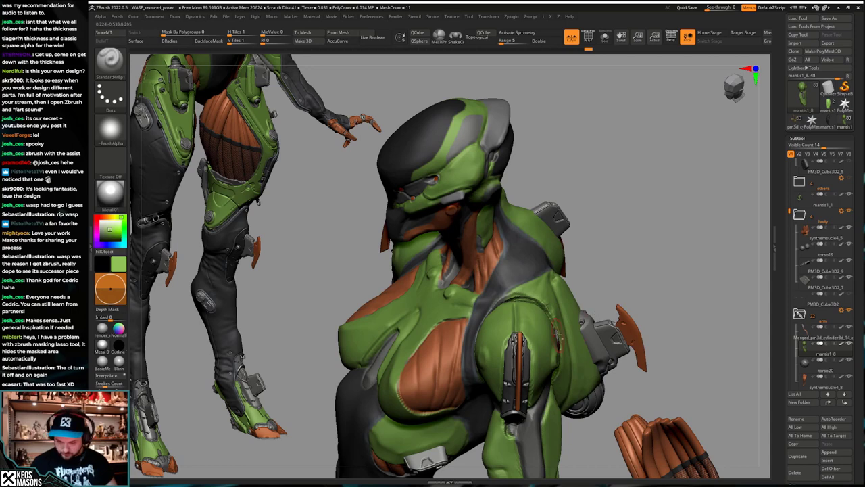
{"action": "key", "text": "alt+s"}
{"action": "key", "text": "alt+s"}
{"action": "right_click_drag", "start_coordinate": [557, 334], "coordinate": [563, 330]}
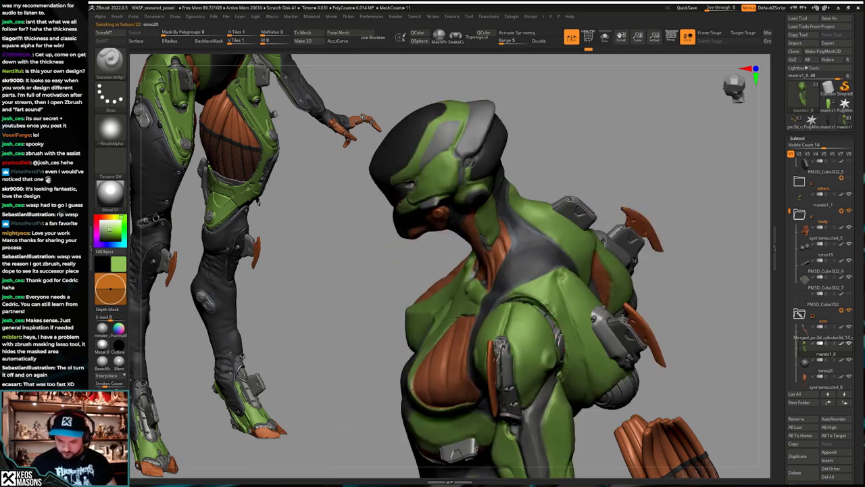
Step: Select the ribbed ball torso20 and adjust its position inside the shoulder in ghosted display
{"action": "left_click", "coordinate": [562, 330], "text": "alt"}
{"action": "key", "text": "alt+s"}
{"action": "key", "text": "alt+s"}
{"action": "key", "text": "alt+t"}
{"action": "key", "text": "w"}
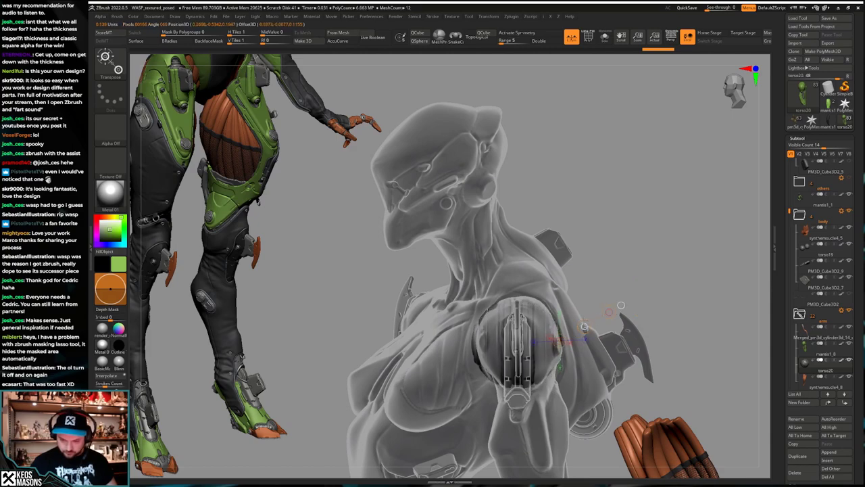
{"action": "key", "text": "q"}
{"action": "key", "text": "alt+t"}
{"action": "mouse_move", "coordinate": [580, 317]}
{"action": "right_mouse_down"}
{"action": "mouse_move", "coordinate": [595, 348]}
{"action": "mouse_move", "coordinate": [520, 359]}
{"action": "mouse_move", "coordinate": [503, 307]}
{"action": "mouse_move", "coordinate": [460, 298]}
{"action": "mouse_move", "coordinate": [406, 303]}
{"action": "right_mouse_up"}
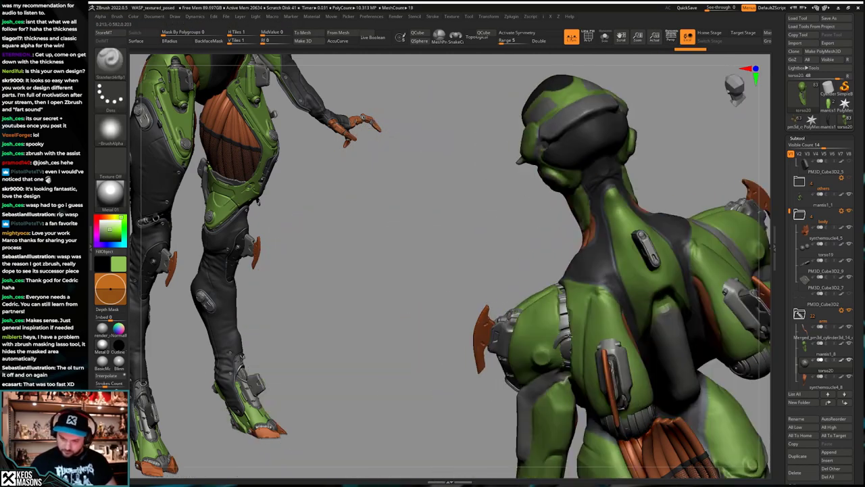
Step: Rotate and resize the ribbed ball to fill the gap around the shoulder, judging it from the front and behind
{"action": "mouse_move", "coordinate": [521, 365]}
{"action": "right_mouse_down"}
{"action": "mouse_move", "coordinate": [537, 340]}
{"action": "mouse_move", "coordinate": [581, 326]}
{"action": "mouse_move", "coordinate": [535, 333]}
{"action": "mouse_move", "coordinate": [599, 308]}
{"action": "mouse_move", "coordinate": [550, 326]}
{"action": "mouse_move", "coordinate": [564, 354]}
{"action": "mouse_move", "coordinate": [581, 325]}
{"action": "mouse_move", "coordinate": [595, 331]}
{"action": "right_mouse_up"}
{"action": "key", "text": "r"}
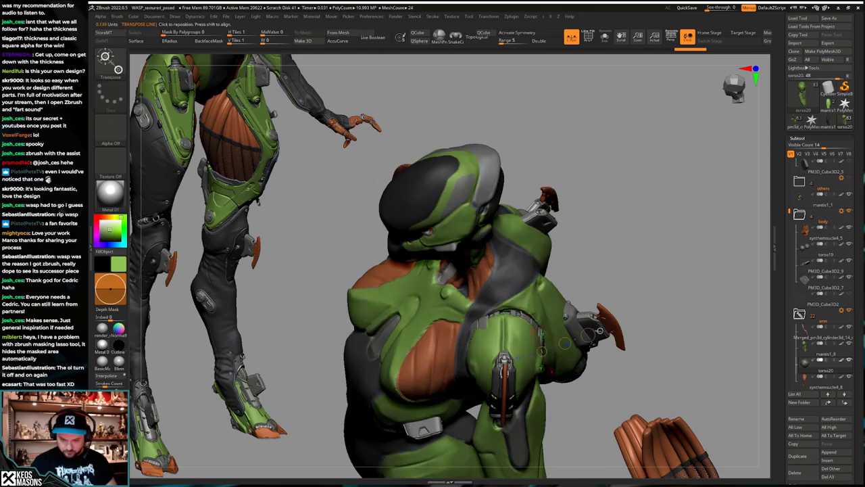
{"action": "mouse_move", "coordinate": [682, 273]}
{"action": "right_mouse_down"}
{"action": "mouse_move", "coordinate": [679, 285]}
{"action": "mouse_move", "coordinate": [652, 259]}
{"action": "mouse_move", "coordinate": [642, 264]}
{"action": "mouse_move", "coordinate": [667, 269]}
{"action": "mouse_move", "coordinate": [505, 346]}
{"action": "mouse_move", "coordinate": [528, 309]}
{"action": "right_mouse_up"}
{"action": "key", "text": "q"}
{"action": "key", "text": "e"}
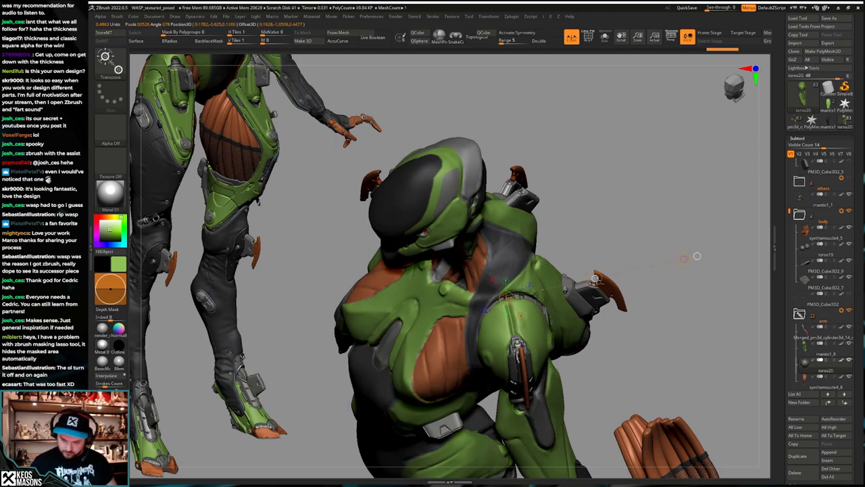
{"action": "key", "text": "q"}
{"action": "mouse_move", "coordinate": [595, 278]}
{"action": "right_mouse_down"}
{"action": "mouse_move", "coordinate": [507, 267]}
{"action": "mouse_move", "coordinate": [601, 270]}
{"action": "right_mouse_up"}
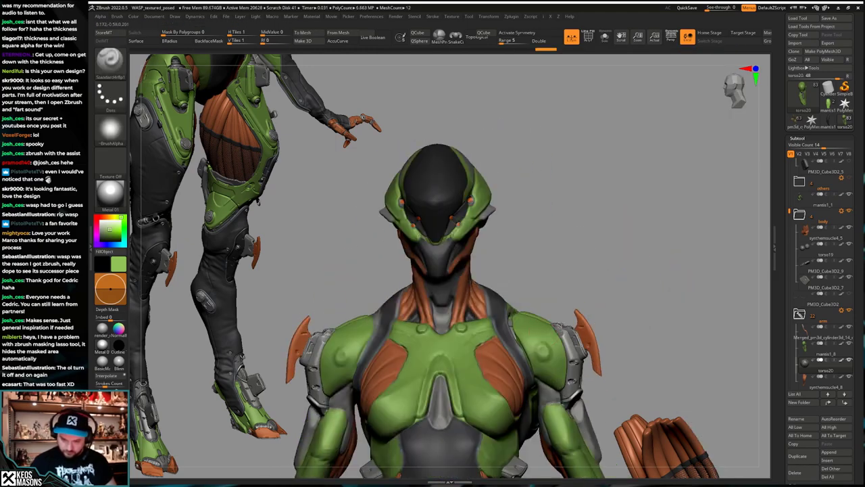
Step: Compare the isolated ribbed ball with the full character and reselect the arm armour mantis1_8
{"action": "right_click_drag", "start_coordinate": [655, 260], "coordinate": [537, 331]}
{"action": "key", "text": "alt+s"}
{"action": "key", "text": "alt+s"}
{"action": "key", "text": "alt+s"}
{"action": "key", "text": "alt+s"}
{"action": "key", "text": "alt+s"}
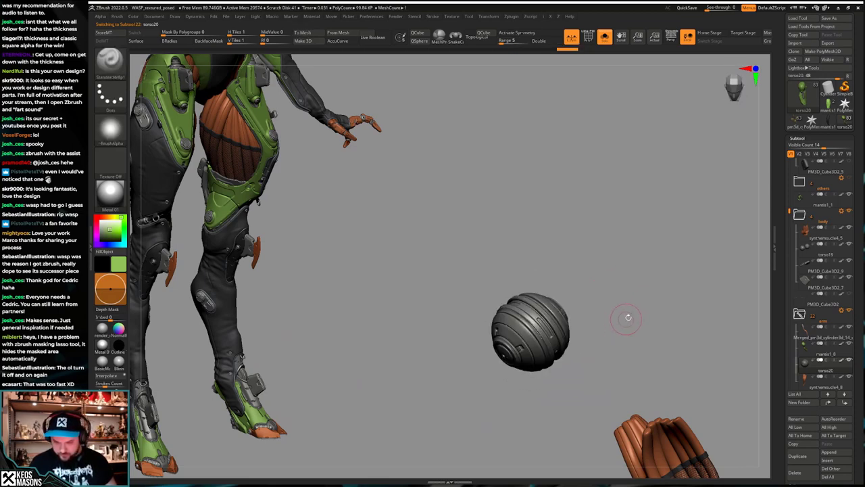
{"action": "key", "text": "alt+s"}
{"action": "key", "text": "alt+s"}
{"action": "left_click", "coordinate": [805, 351]}
{"action": "key", "text": "alt+s"}
{"action": "key", "text": "alt+s"}
{"action": "key", "text": "alt+s"}
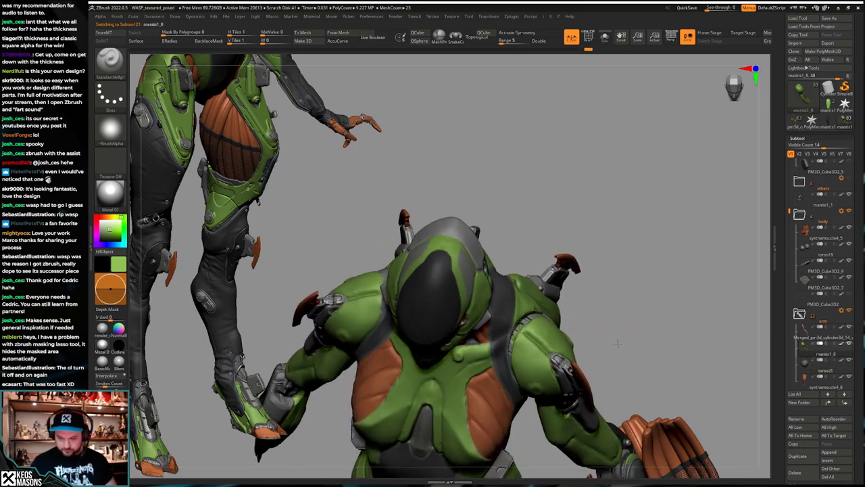
Step: Choose the Orb_Cracks brush and refine the shoulder armour's edge beside the ribbed ball from above and the front
{"action": "key", "text": "space"}
{"action": "left_click", "coordinate": [636, 270]}
{"action": "left_click_drag", "start_coordinate": [703, 230], "coordinate": [700, 272]}
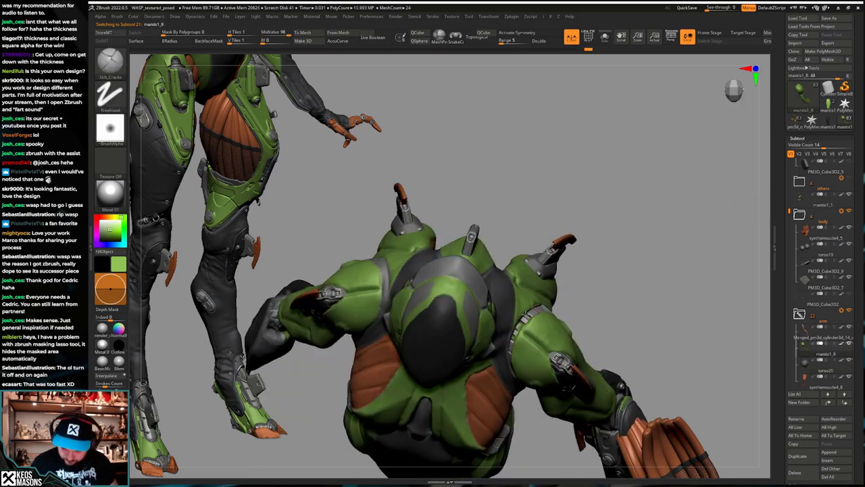
{"action": "mouse_move", "coordinate": [526, 312]}
{"action": "right_mouse_down"}
{"action": "mouse_move", "coordinate": [528, 300]}
{"action": "mouse_move", "coordinate": [522, 320]}
{"action": "right_mouse_up"}
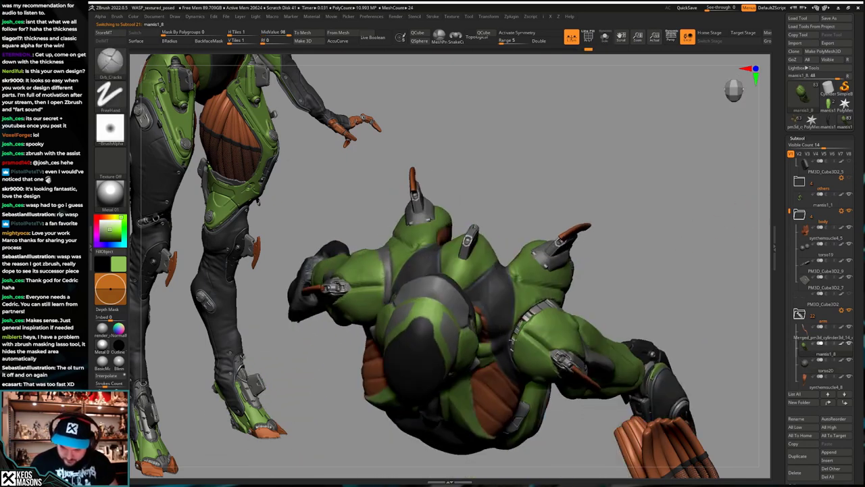
{"action": "left_click_drag", "start_coordinate": [588, 392], "coordinate": [519, 329]}
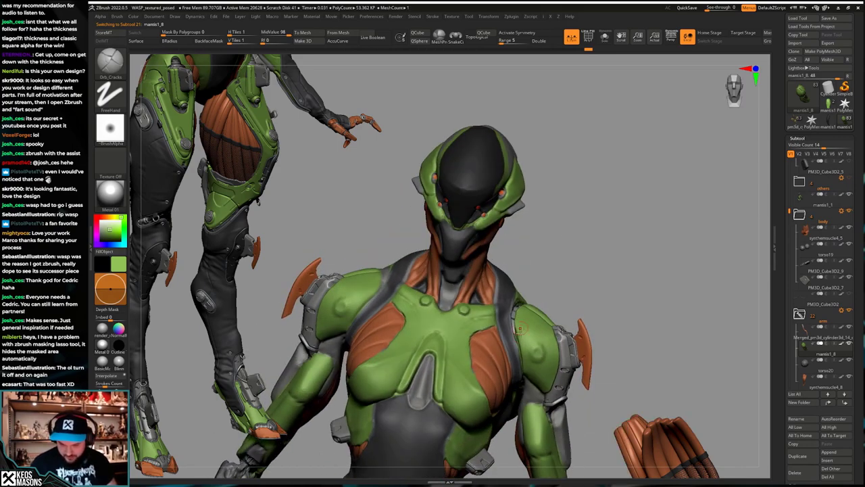
{"action": "right_click_drag", "start_coordinate": [516, 337], "coordinate": [375, 323]}
{"action": "right_click_drag", "start_coordinate": [483, 374], "coordinate": [595, 368]}
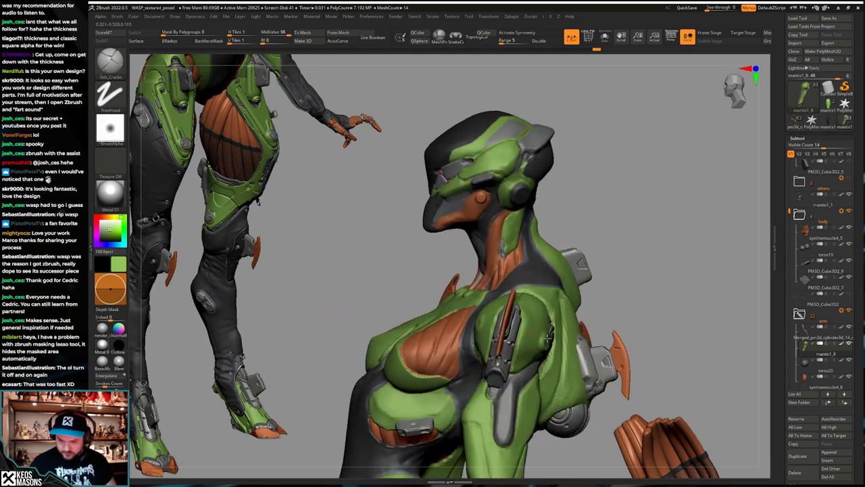
Step: Continue refining the rear edge of the shoulder armour with the Orb_Cracks brush from the side and behind
{"action": "key", "text": "space"}
{"action": "left_click", "coordinate": [525, 268]}
{"action": "right_click_drag", "start_coordinate": [512, 238], "coordinate": [488, 255]}
{"action": "mouse_move", "coordinate": [581, 318]}
{"action": "right_mouse_down"}
{"action": "mouse_move", "coordinate": [521, 329]}
{"action": "mouse_move", "coordinate": [549, 329]}
{"action": "mouse_move", "coordinate": [453, 326]}
{"action": "mouse_move", "coordinate": [486, 321]}
{"action": "mouse_move", "coordinate": [466, 319]}
{"action": "right_mouse_up"}
{"action": "key", "text": "space"}
{"action": "left_click", "coordinate": [593, 250]}
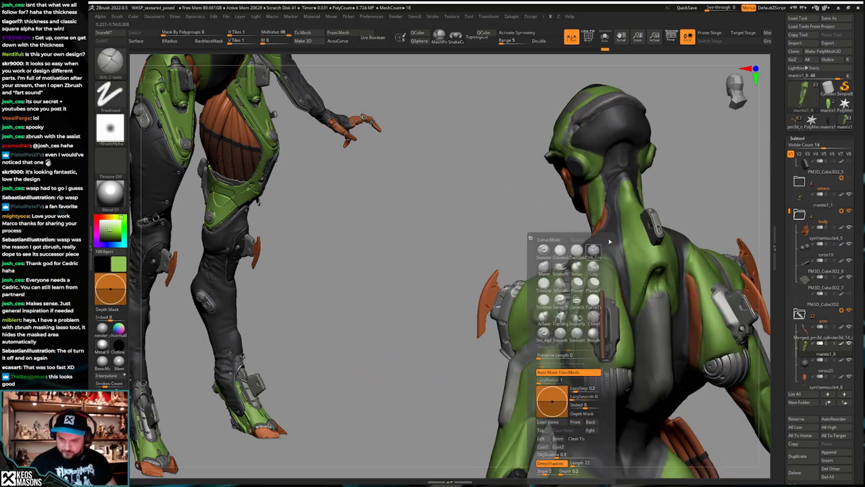
{"action": "right_click_drag", "start_coordinate": [558, 334], "coordinate": [611, 348]}
{"action": "mouse_move", "coordinate": [589, 297]}
{"action": "left_mouse_down"}
{"action": "mouse_move", "coordinate": [566, 307]}
{"action": "mouse_move", "coordinate": [566, 323]}
{"action": "left_mouse_up"}
{"action": "key", "text": "space"}
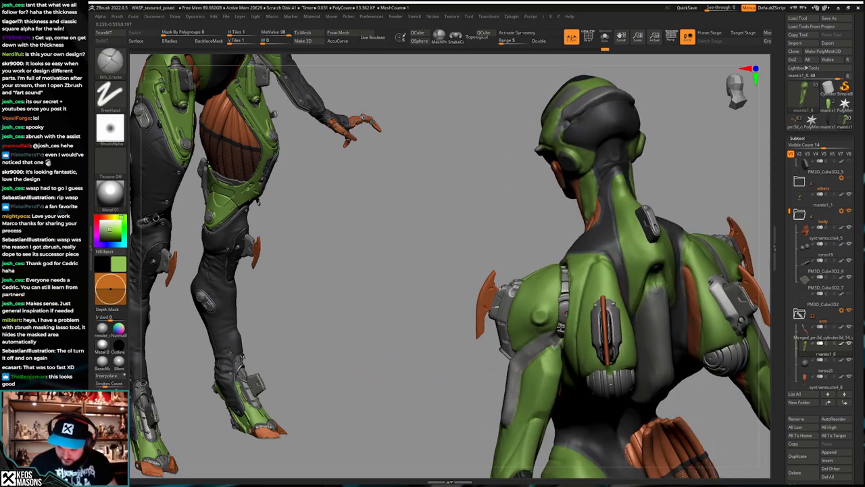
Step: Examine the shoulder edge from behind, the front and the side, alternating between the isolated arm and the full character
{"action": "key", "text": "alt+s"}
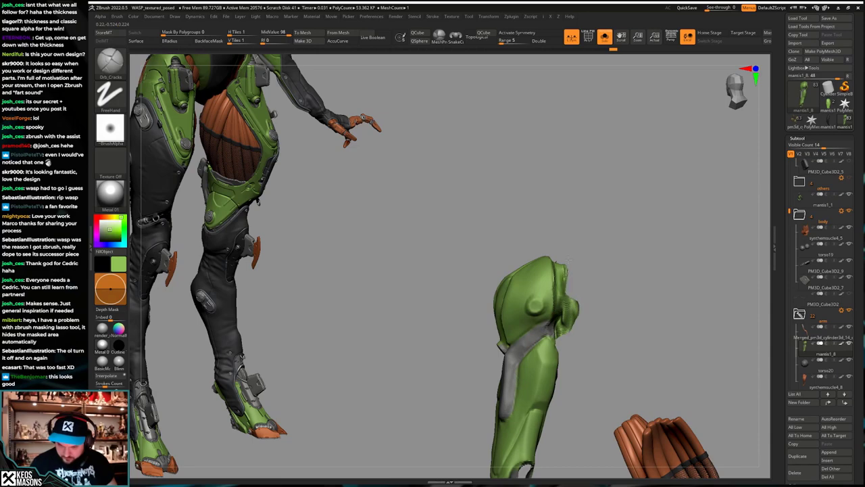
{"action": "key", "text": "alt+s"}
{"action": "left_click_drag", "start_coordinate": [398, 270], "coordinate": [530, 350]}
{"action": "key", "text": "shift+alt+s"}
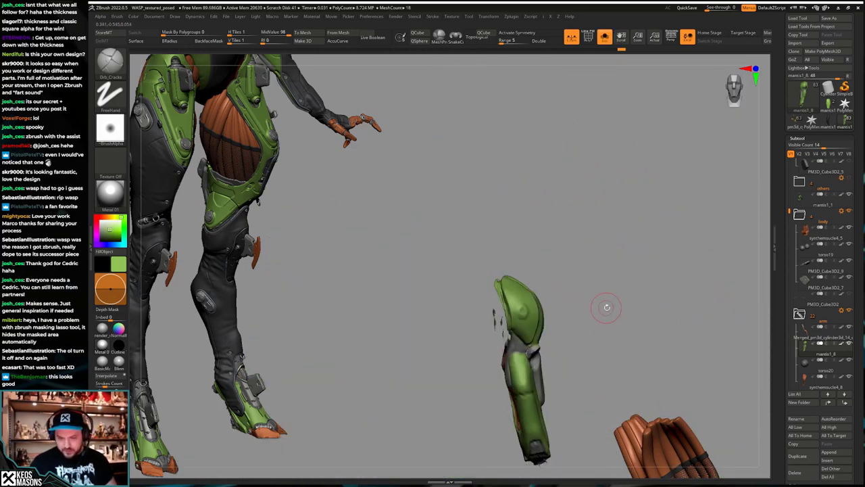
{"action": "key", "text": "shift+alt+s"}
{"action": "left_click_drag", "start_coordinate": [601, 304], "coordinate": [569, 335]}
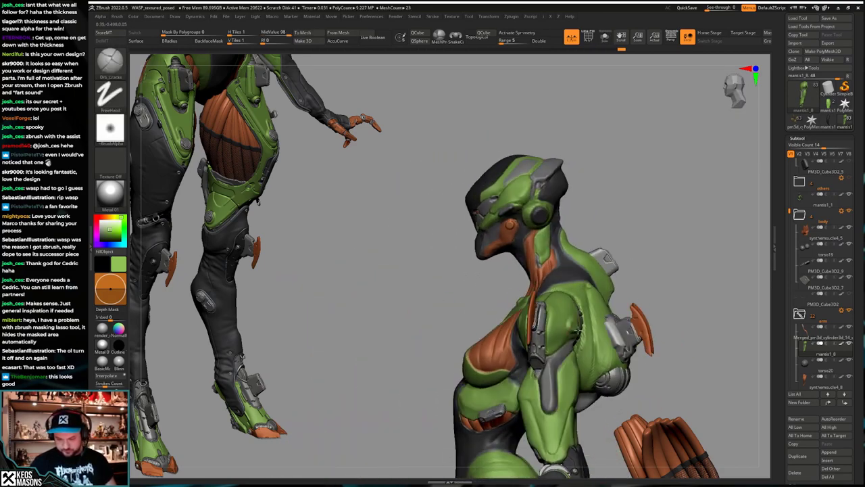
{"action": "key", "text": "shift+alt+s"}
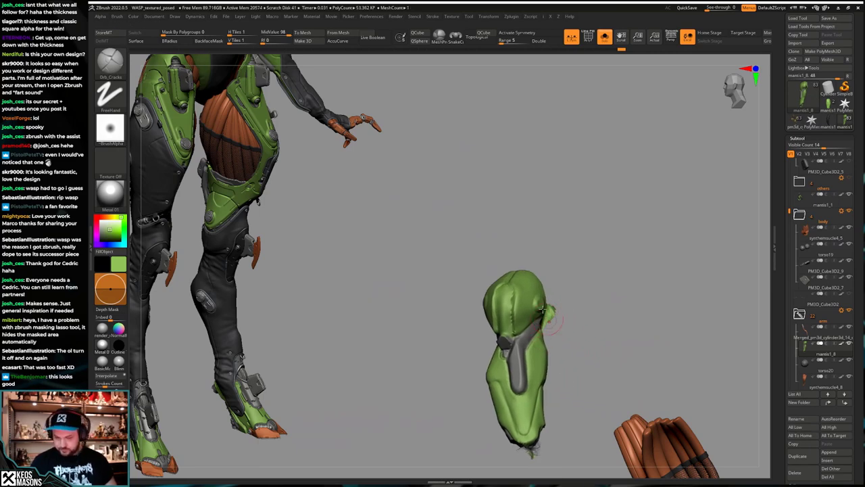
Step: Mask the green shoulder cap of the isolated arm armour from behind, the side and the front
{"action": "right_click_drag", "start_coordinate": [542, 309], "coordinate": [538, 312]}
{"action": "mouse_move", "coordinate": [539, 312]}
{"action": "right_mouse_down", "text": "ctrl"}
{"action": "mouse_move", "coordinate": [541, 324]}
{"action": "mouse_move", "coordinate": [524, 323]}
{"action": "right_mouse_up", "text": "ctrl"}
{"action": "left_click_drag", "start_coordinate": [529, 303], "coordinate": [541, 292], "text": "ctrl"}
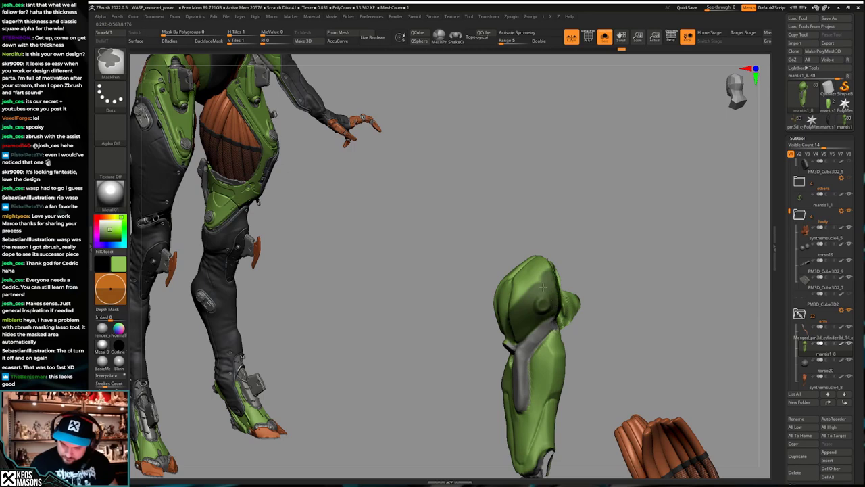
{"action": "mouse_move", "coordinate": [522, 270]}
{"action": "right_mouse_down"}
{"action": "mouse_move", "coordinate": [503, 331]}
{"action": "mouse_move", "coordinate": [522, 297]}
{"action": "right_mouse_up"}
{"action": "right_click", "coordinate": [503, 333]}
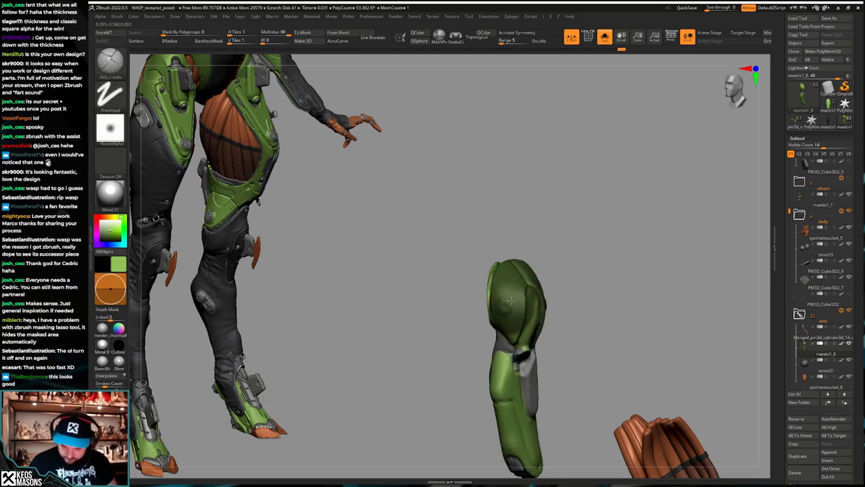
{"action": "left_click_drag", "start_coordinate": [509, 307], "coordinate": [536, 320]}
{"action": "right_click_drag", "start_coordinate": [527, 336], "coordinate": [592, 332]}
Step: Duplicate the masked arm armour as a new subtool and isolate the copy
{"action": "key", "text": "alt+s"}
{"action": "key", "text": "alt+s"}
{"action": "key", "text": "shift+f"}
{"action": "left_click_drag", "start_coordinate": [592, 331], "coordinate": [573, 346]}
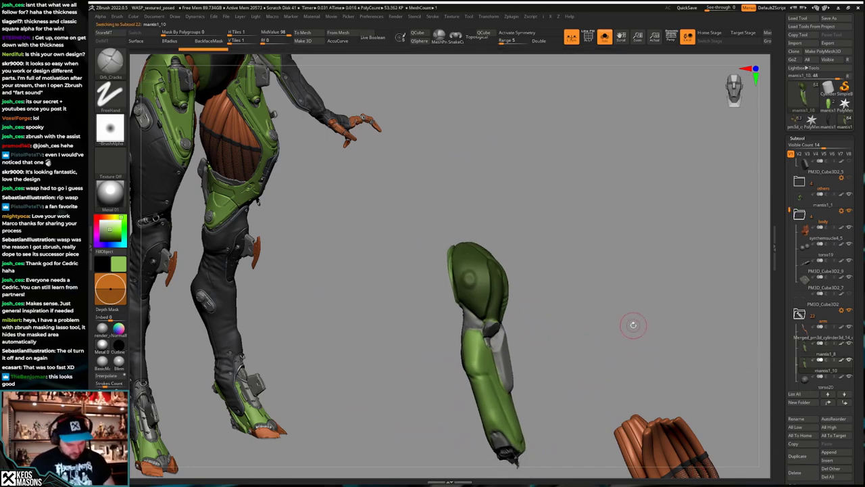
Step: Reduce the duplicated subtool mantis1_10 to just the green shoulder cap and reselect the original arm armour mantis1_8
{"action": "mouse_move", "coordinate": [633, 324]}
{"action": "left_mouse_down"}
{"action": "mouse_move", "coordinate": [621, 315]}
{"action": "mouse_move", "coordinate": [631, 304]}
{"action": "mouse_move", "coordinate": [625, 314]}
{"action": "left_mouse_up"}
{"action": "left_click_drag", "start_coordinate": [608, 304], "coordinate": [629, 327]}
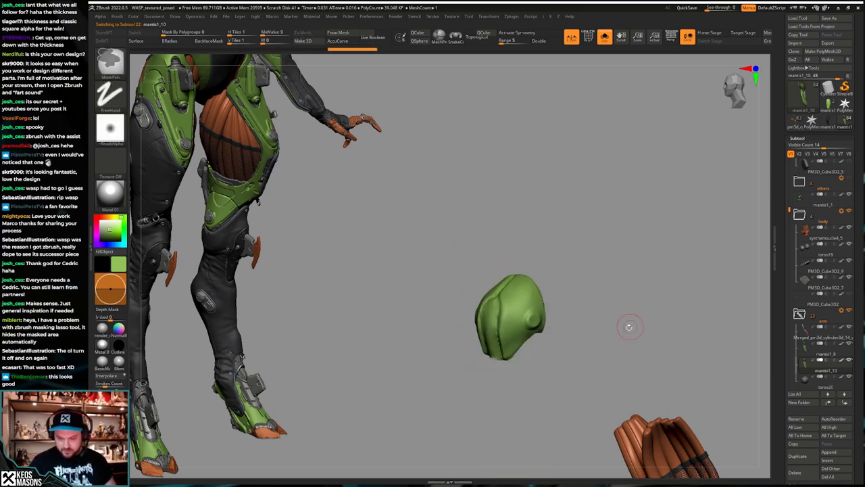
{"action": "left_click", "coordinate": [811, 363]}
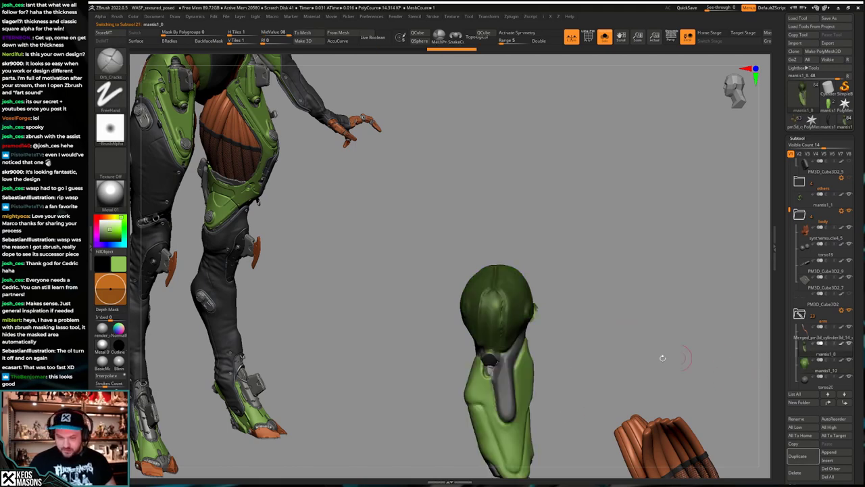
Step: Invert the mask on the original arm armour so only its shoulder cap area can be edited
{"action": "mouse_move", "coordinate": [660, 355]}
{"action": "left_mouse_down"}
{"action": "mouse_move", "coordinate": [576, 324]}
{"action": "mouse_move", "coordinate": [534, 321]}
{"action": "mouse_move", "coordinate": [642, 316]}
{"action": "mouse_move", "coordinate": [614, 317]}
{"action": "left_mouse_up"}
{"action": "key", "text": "shift+alt+s"}
{"action": "key", "text": "shift+alt+s"}
{"action": "left_click_drag", "start_coordinate": [654, 268], "coordinate": [540, 405], "text": "ctrl"}
{"action": "left_click", "coordinate": [608, 299], "text": "ctrl"}
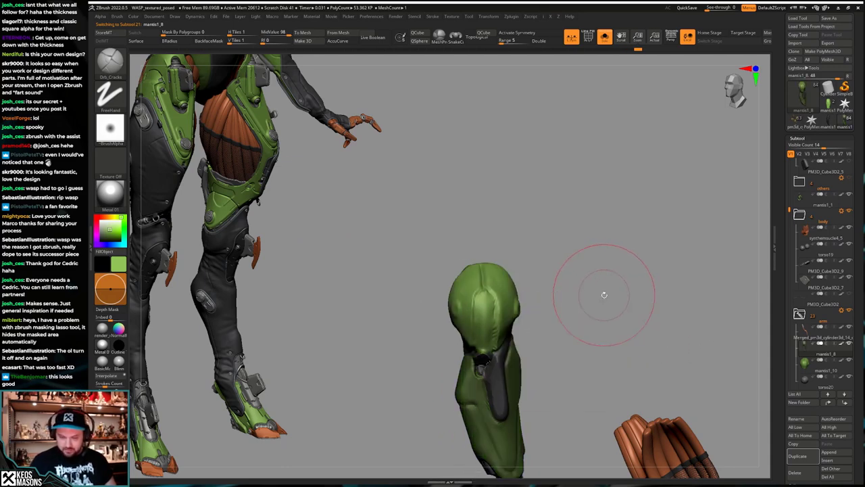
Step: Smooth down and shrink the shoulder cap area of the original arm armour with the Smooth Stronger brush
{"action": "left_click_drag", "start_coordinate": [603, 295], "coordinate": [636, 299]}
{"action": "key", "text": "w"}
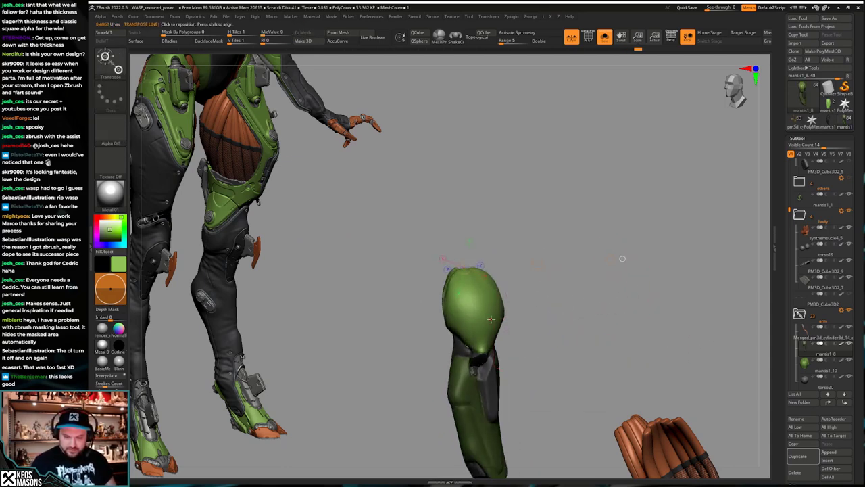
{"action": "key", "text": "q"}
{"action": "right_click", "coordinate": [531, 342]}
{"action": "left_click_drag", "start_coordinate": [473, 303], "coordinate": [473, 321], "text": "shift"}
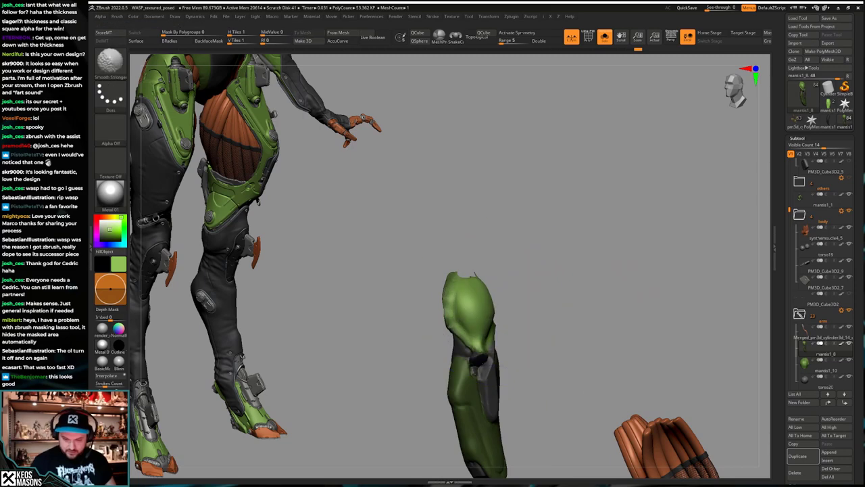
{"action": "mouse_move", "coordinate": [558, 323]}
{"action": "left_mouse_down"}
{"action": "mouse_move", "coordinate": [590, 314]}
{"action": "mouse_move", "coordinate": [597, 328]}
{"action": "mouse_move", "coordinate": [589, 328]}
{"action": "mouse_move", "coordinate": [597, 315]}
{"action": "mouse_move", "coordinate": [587, 298]}
{"action": "mouse_move", "coordinate": [570, 334]}
{"action": "mouse_move", "coordinate": [544, 336]}
{"action": "mouse_move", "coordinate": [589, 301]}
{"action": "mouse_move", "coordinate": [576, 318]}
{"action": "mouse_move", "coordinate": [521, 324]}
{"action": "left_mouse_up"}
{"action": "key", "text": "shift+f"}
{"action": "key", "text": "alt+s"}
{"action": "key", "text": "shift+f"}
Step: Trim the leftover shoulder cap area of the arm armour from several angles with the ClipCurve brush
{"action": "right_click", "coordinate": [442, 346]}
{"action": "key", "text": "ctrl+shift"}
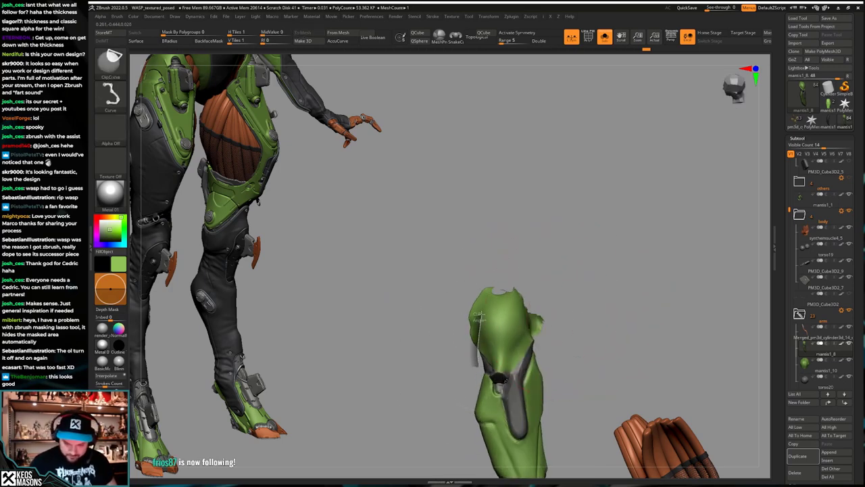
{"action": "left_click_drag", "start_coordinate": [531, 260], "coordinate": [529, 263], "text": "ctrl+shift"}
{"action": "key", "text": "ctrl+shift"}
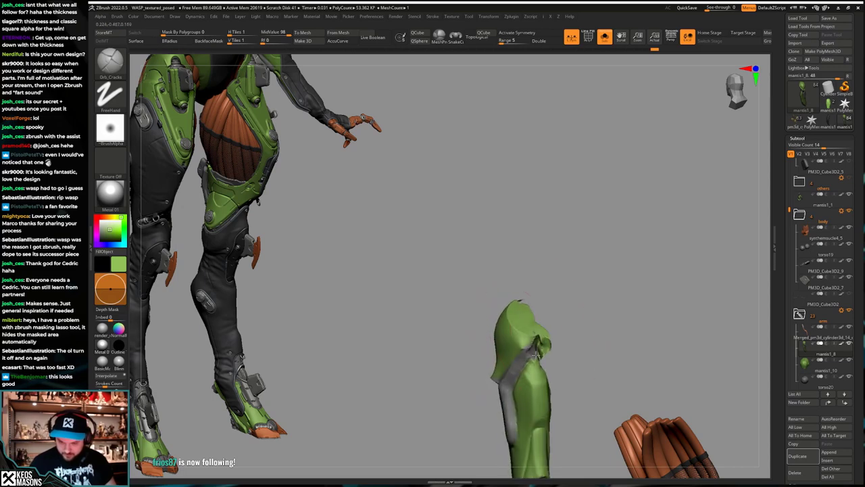
{"action": "right_click_drag", "start_coordinate": [543, 331], "coordinate": [540, 307]}
{"action": "left_click_drag", "start_coordinate": [512, 291], "coordinate": [551, 336], "text": "ctrl+shift"}
{"action": "right_click_drag", "start_coordinate": [505, 314], "coordinate": [497, 315]}
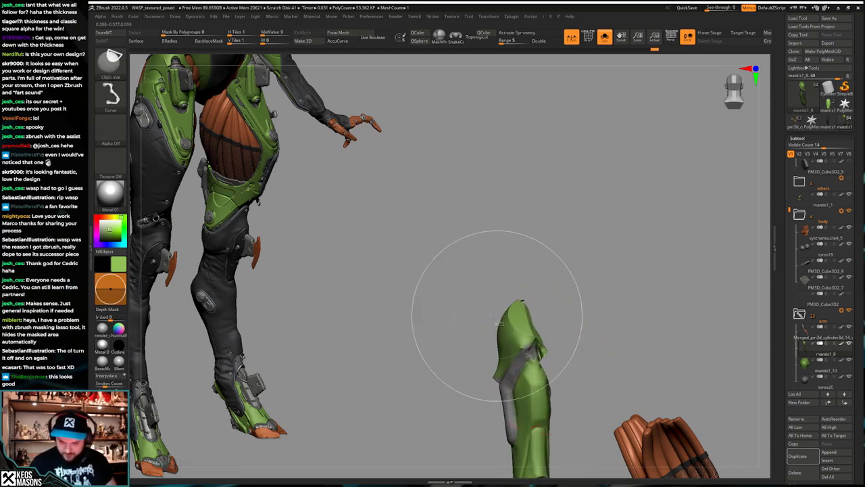
{"action": "left_click_drag", "start_coordinate": [497, 316], "coordinate": [551, 304], "text": "ctrl+shift"}
{"action": "right_click_drag", "start_coordinate": [520, 332], "coordinate": [510, 338]}
{"action": "left_click_drag", "start_coordinate": [507, 354], "coordinate": [527, 305], "text": "ctrl+shift"}
{"action": "mouse_move", "coordinate": [525, 311]}
{"action": "right_mouse_down"}
{"action": "mouse_move", "coordinate": [530, 348]}
{"action": "mouse_move", "coordinate": [527, 331]}
{"action": "right_mouse_up"}
{"action": "mouse_move", "coordinate": [482, 315]}
{"action": "left_mouse_down", "text": "ctrl+shift"}
{"action": "mouse_move", "coordinate": [529, 327]}
{"action": "mouse_move", "coordinate": [538, 344]}
{"action": "left_mouse_up", "text": "ctrl+shift"}
{"action": "mouse_move", "coordinate": [545, 357]}
{"action": "right_mouse_down"}
{"action": "mouse_move", "coordinate": [550, 363]}
{"action": "mouse_move", "coordinate": [538, 331]}
{"action": "right_mouse_up"}
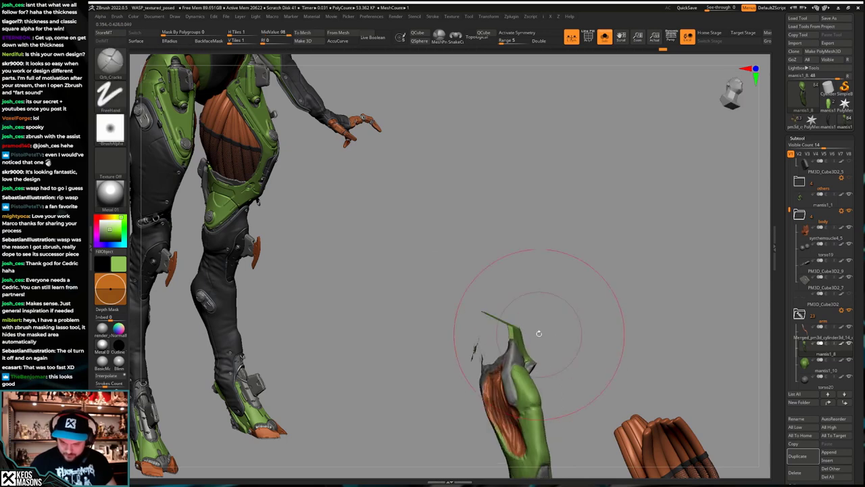
{"action": "left_click_drag", "start_coordinate": [485, 310], "coordinate": [536, 352], "text": "ctrl+shift"}
Step: Compare the trimmed arm armour with the full character and adjust its upper end with the Move brush
{"action": "mouse_move", "coordinate": [541, 357]}
{"action": "right_mouse_down"}
{"action": "mouse_move", "coordinate": [564, 372]}
{"action": "mouse_move", "coordinate": [604, 313]}
{"action": "mouse_move", "coordinate": [638, 323]}
{"action": "right_mouse_up"}
{"action": "key", "text": "alt+s"}
{"action": "key", "text": "shift+f"}
{"action": "key", "text": "shift+f"}
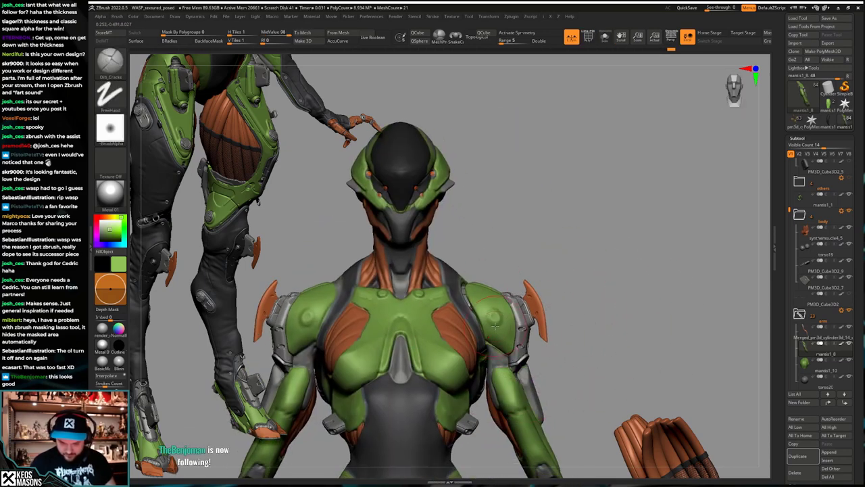
{"action": "key", "text": "alt+s"}
{"action": "key", "text": "space"}
{"action": "left_click", "coordinate": [467, 268]}
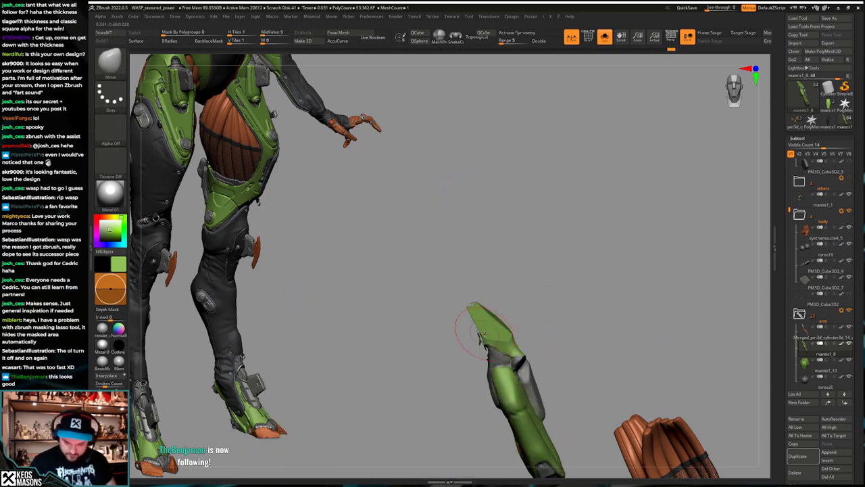
{"action": "right_click_drag", "start_coordinate": [485, 330], "coordinate": [498, 323]}
Step: Paint the trimmed upper end of the arm armour grey with the Standard brush, using only its Rgb channel
{"action": "key", "text": "space"}
{"action": "left_click", "coordinate": [488, 268]}
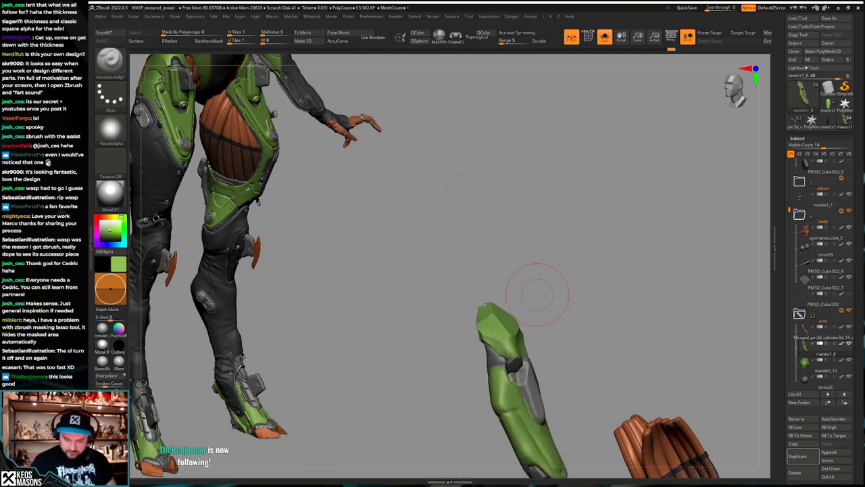
{"action": "right_click_drag", "start_coordinate": [536, 290], "coordinate": [508, 309]}
{"action": "key", "text": "space"}
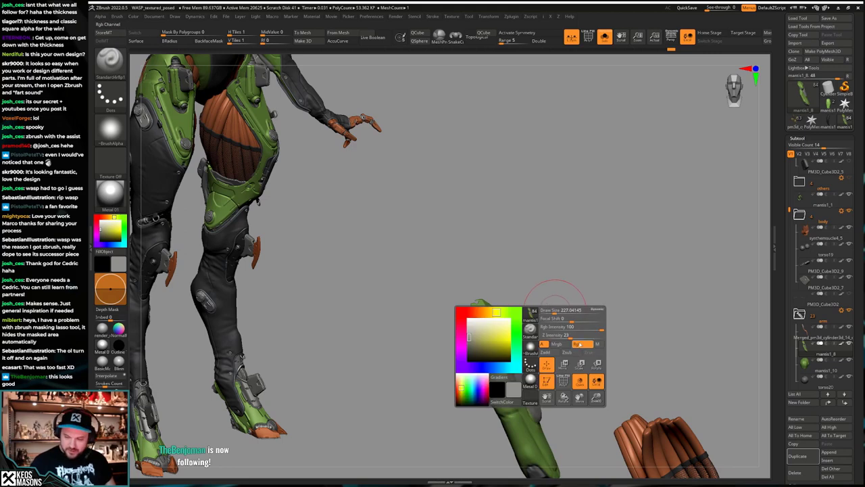
{"action": "left_click_drag", "start_coordinate": [498, 318], "coordinate": [531, 337]}
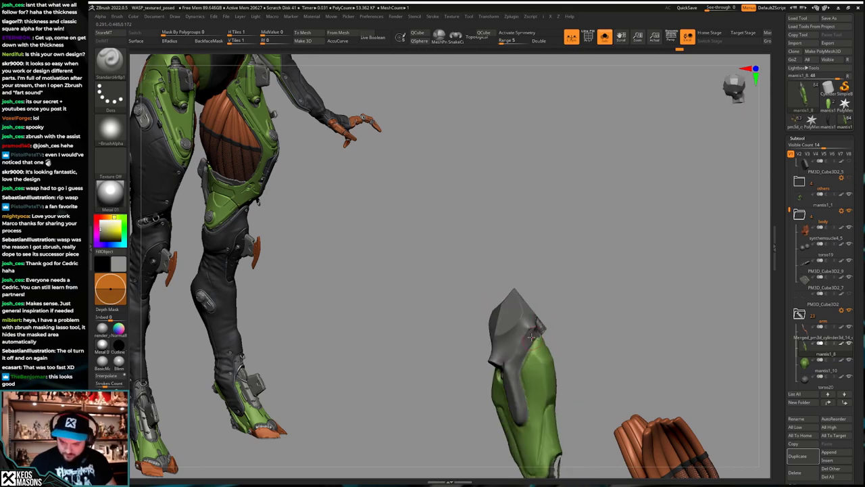
Step: Smooth the thin pointed tip at the arm's grey upper end with the Smooth Stronger brush
{"action": "right_click_drag", "start_coordinate": [514, 335], "coordinate": [528, 358]}
{"action": "key", "text": "alt+s"}
{"action": "key", "text": "alt+s"}
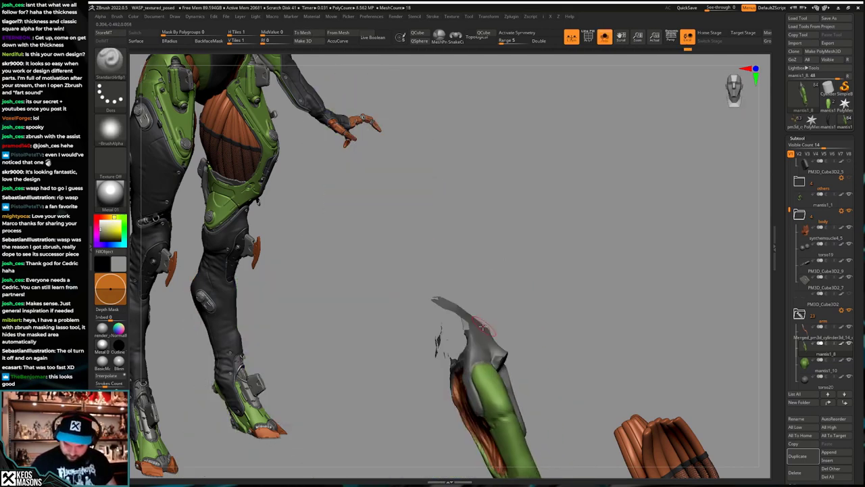
{"action": "left_click_drag", "start_coordinate": [438, 298], "coordinate": [460, 313]}
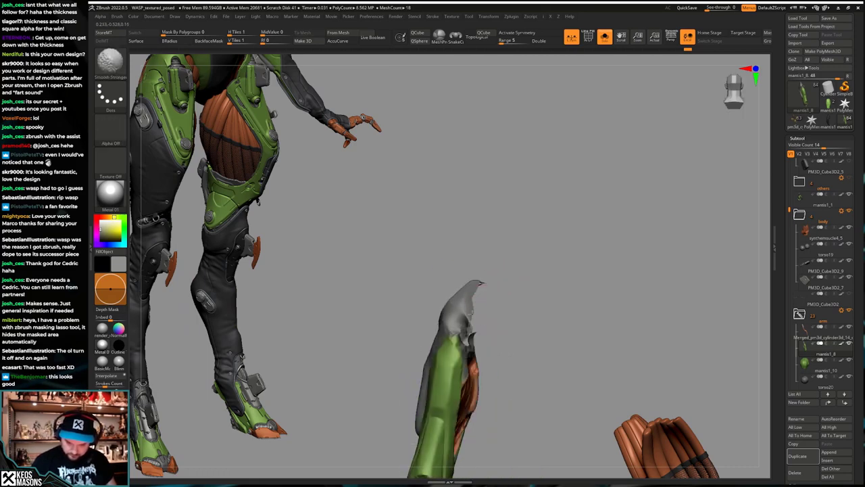
{"action": "left_click_drag", "start_coordinate": [481, 283], "coordinate": [463, 307]}
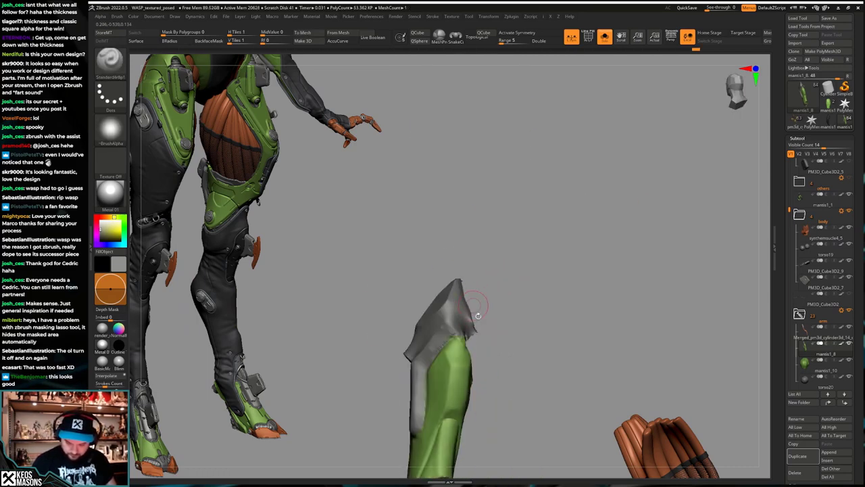
Step: Refine the arm's grey upper end from several sides and flatten its surface with the hPolish brush
{"action": "key", "text": "alt+s"}
{"action": "mouse_move", "coordinate": [477, 304]}
{"action": "right_mouse_down"}
{"action": "mouse_move", "coordinate": [446, 324]}
{"action": "mouse_move", "coordinate": [454, 305]}
{"action": "right_mouse_up"}
{"action": "right_click_drag", "start_coordinate": [454, 305], "coordinate": [488, 380]}
{"action": "left_click_drag", "start_coordinate": [488, 380], "coordinate": [518, 352]}
{"action": "right_click_drag", "start_coordinate": [519, 353], "coordinate": [507, 374]}
{"action": "right_click", "coordinate": [507, 375]}
{"action": "left_click", "coordinate": [494, 251]}
{"action": "right_click_drag", "start_coordinate": [495, 261], "coordinate": [479, 312]}
Step: Select the separated green shoulder cap, build up its creased rear with the ClayBuildup brush and smooth the strokes
{"action": "left_click", "coordinate": [473, 292], "text": "alt"}
{"action": "left_click", "coordinate": [488, 323], "text": "ctrl+shift"}
{"action": "right_click", "coordinate": [487, 346]}
{"action": "right_click", "coordinate": [481, 332]}
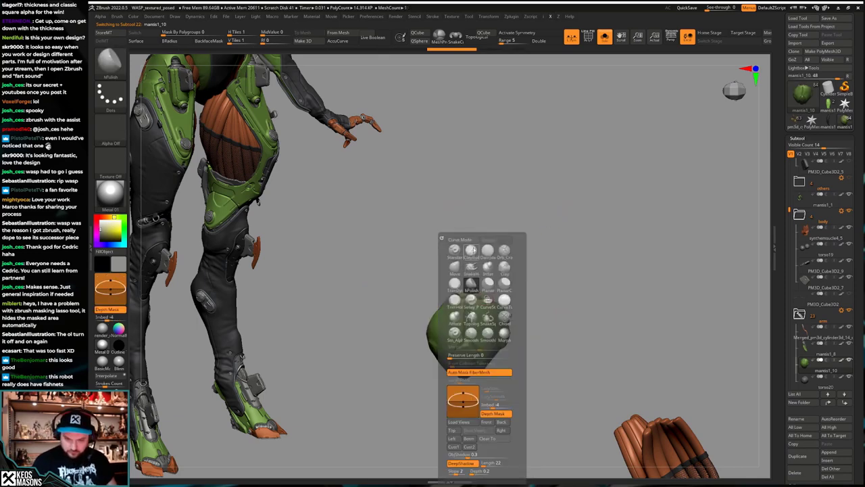
{"action": "left_click", "coordinate": [486, 251]}
{"action": "left_click_drag", "start_coordinate": [466, 302], "coordinate": [465, 345]}
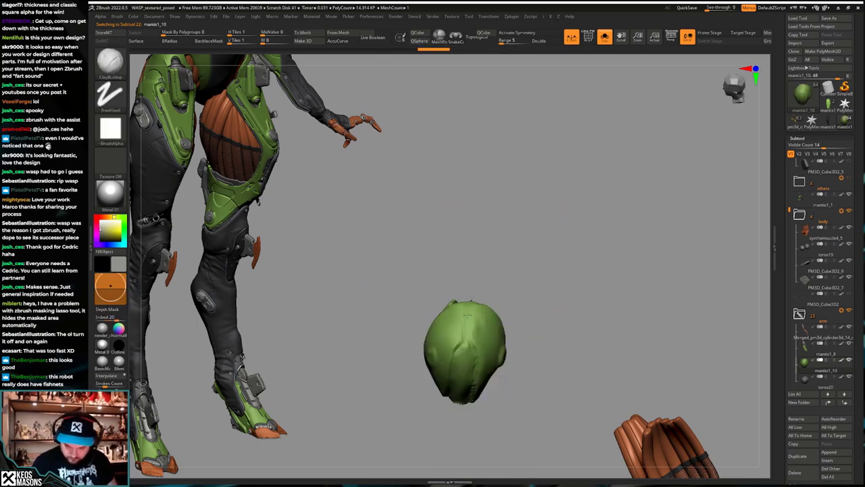
{"action": "mouse_move", "coordinate": [454, 371]}
{"action": "right_mouse_down"}
{"action": "mouse_move", "coordinate": [473, 388]}
{"action": "mouse_move", "coordinate": [499, 392]}
{"action": "mouse_move", "coordinate": [487, 386]}
{"action": "right_mouse_up"}
{"action": "key", "text": "alt+s"}
{"action": "key", "text": "alt+s"}
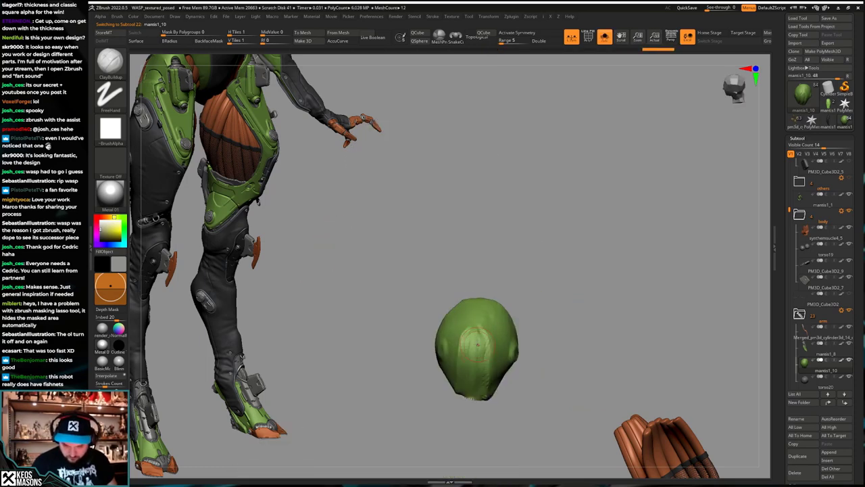
{"action": "left_click_drag", "start_coordinate": [476, 379], "coordinate": [486, 357], "text": "shift"}
Step: Mask the outer shell of the shoulder cap and pull its open rim inward with the Transpose tool
{"action": "mouse_move", "coordinate": [472, 395]}
{"action": "right_mouse_down"}
{"action": "mouse_move", "coordinate": [466, 385]}
{"action": "mouse_move", "coordinate": [487, 379]}
{"action": "mouse_move", "coordinate": [471, 379]}
{"action": "mouse_move", "coordinate": [524, 387]}
{"action": "mouse_move", "coordinate": [534, 375]}
{"action": "mouse_move", "coordinate": [526, 388]}
{"action": "mouse_move", "coordinate": [533, 349]}
{"action": "mouse_move", "coordinate": [573, 300]}
{"action": "mouse_move", "coordinate": [588, 314]}
{"action": "mouse_move", "coordinate": [575, 328]}
{"action": "right_mouse_up"}
{"action": "key", "text": "alt+s"}
{"action": "key", "text": "shift+f"}
{"action": "key", "text": "shift+f"}
{"action": "right_click_drag", "start_coordinate": [526, 339], "coordinate": [585, 356]}
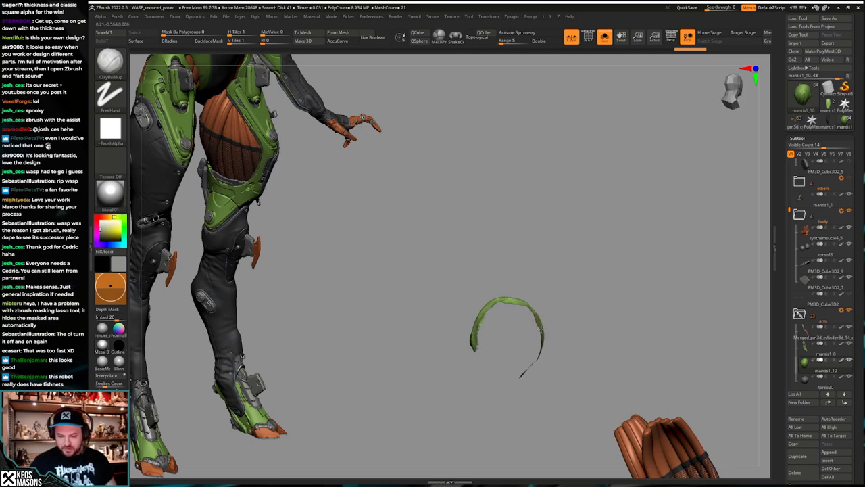
{"action": "key", "text": "space"}
{"action": "left_click", "coordinate": [603, 272]}
{"action": "left_click", "coordinate": [686, 245], "text": "ctrl"}
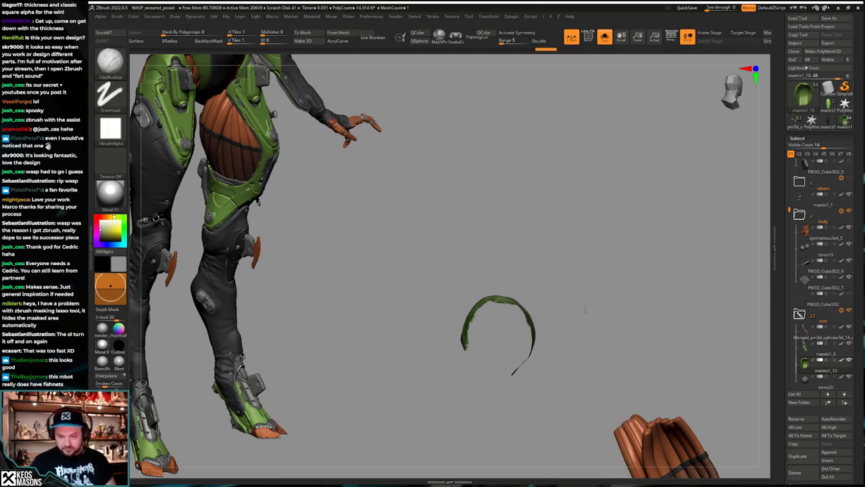
{"action": "key", "text": "w"}
{"action": "mouse_move", "coordinate": [502, 300]}
{"action": "left_mouse_down"}
{"action": "mouse_move", "coordinate": [580, 312]}
{"action": "mouse_move", "coordinate": [500, 310]}
{"action": "left_mouse_up"}
{"action": "key", "text": "q"}
{"action": "right_click_drag", "start_coordinate": [595, 292], "coordinate": [542, 298]}
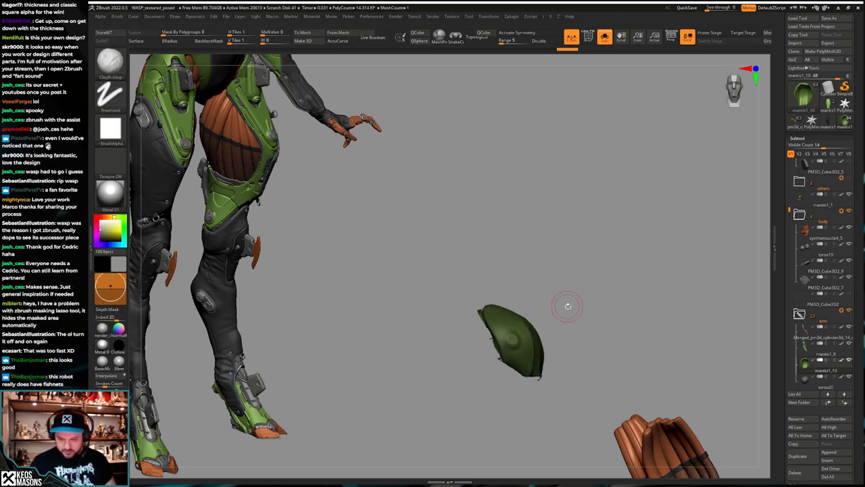
Step: Trim the inner edge of the shoulder cap flat with the ClipCurve brush
{"action": "key", "text": "ctrl+z"}
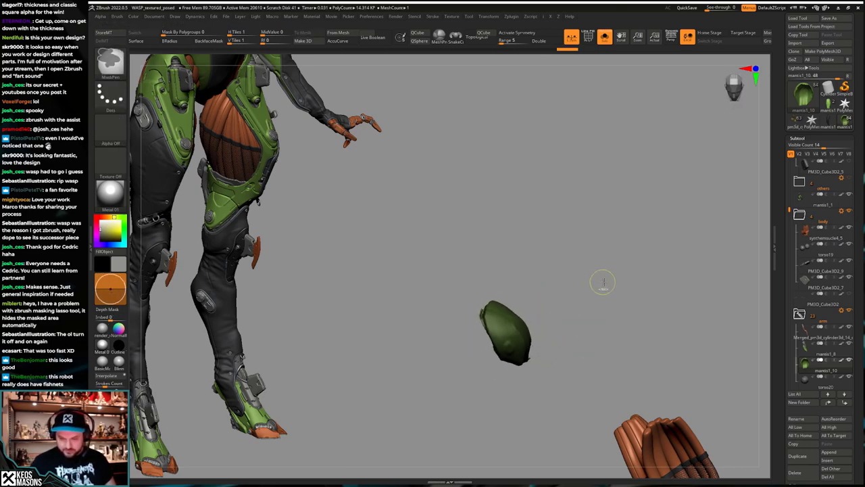
{"action": "key", "text": "ctrl+shift+z"}
{"action": "key", "text": "ctrl+shift"}
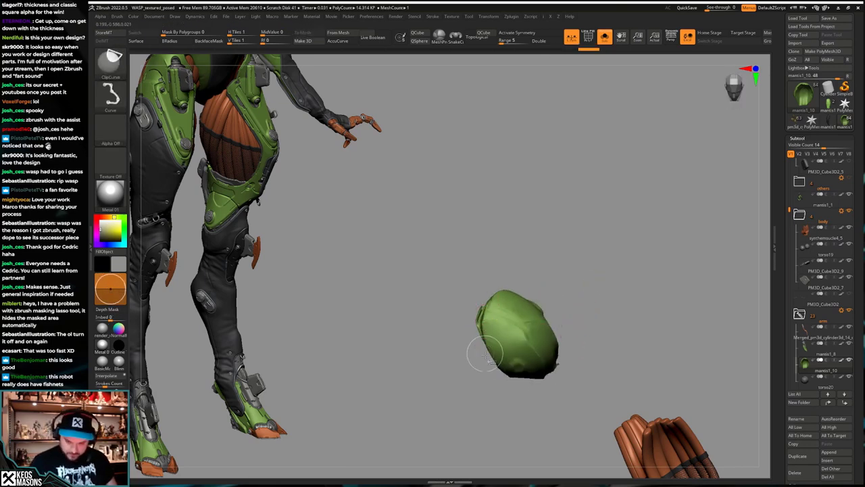
{"action": "left_click_drag", "start_coordinate": [482, 291], "coordinate": [483, 351], "text": "ctrl+shift"}
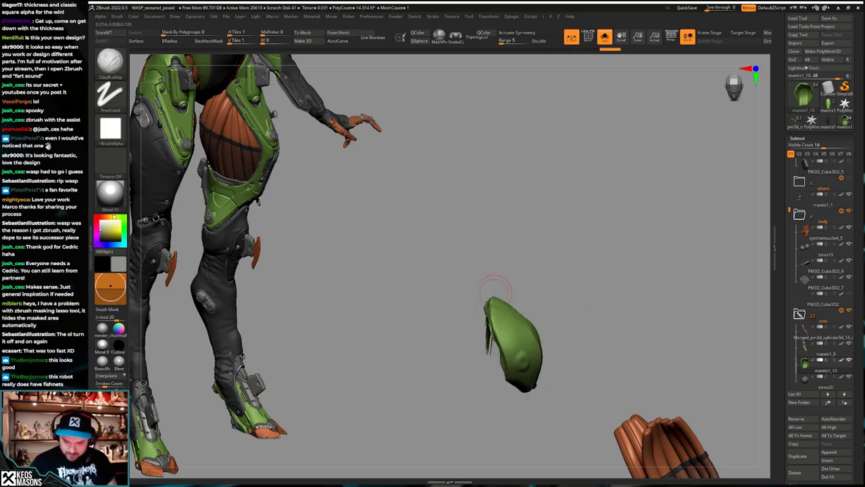
{"action": "mouse_move", "coordinate": [575, 324]}
{"action": "left_mouse_down"}
{"action": "mouse_move", "coordinate": [586, 296]}
{"action": "mouse_move", "coordinate": [575, 315]}
{"action": "mouse_move", "coordinate": [595, 303]}
{"action": "mouse_move", "coordinate": [607, 315]}
{"action": "mouse_move", "coordinate": [582, 323]}
{"action": "left_mouse_up"}
{"action": "key", "text": "space"}
{"action": "left_click", "coordinate": [596, 322]}
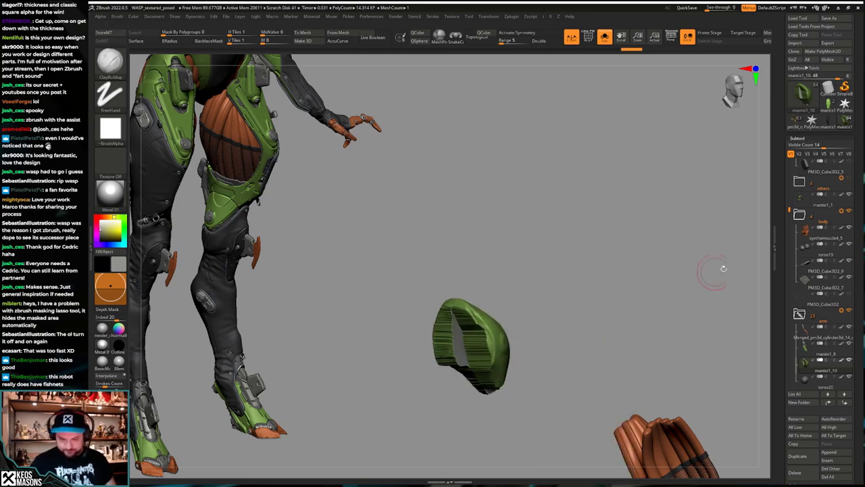
Step: Close the shoulder cap's open inner side and give the cap a light green colour and the render_mat2 material
{"action": "left_click_drag", "start_coordinate": [714, 270], "coordinate": [601, 327]}
{"action": "key", "text": "c"}
{"action": "key", "text": "space"}
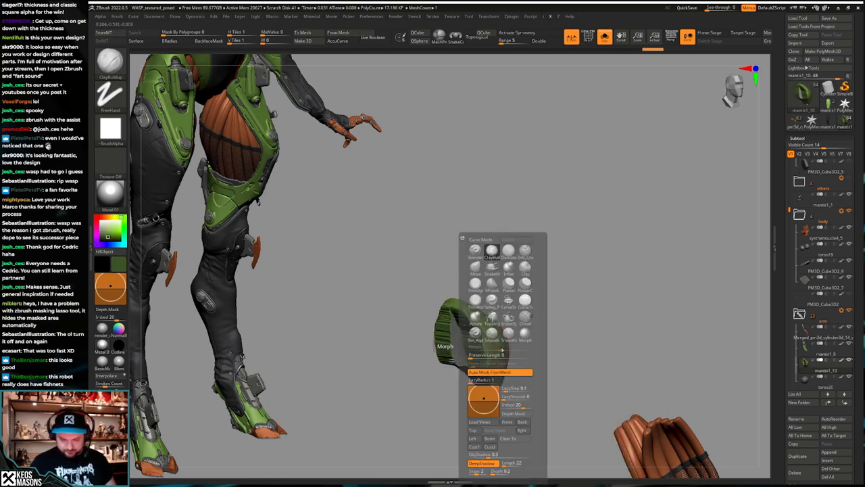
{"action": "left_click_drag", "start_coordinate": [664, 273], "coordinate": [540, 329]}
{"action": "key", "text": "alt+s"}
{"action": "key", "text": "alt+s"}
{"action": "left_click_drag", "start_coordinate": [550, 279], "coordinate": [565, 328], "text": "alt"}
{"action": "key", "text": "space"}
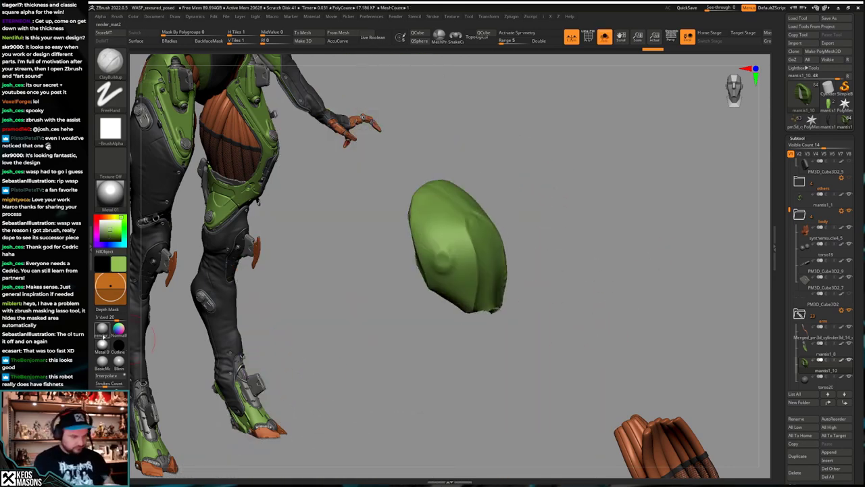
{"action": "left_click", "coordinate": [103, 329]}
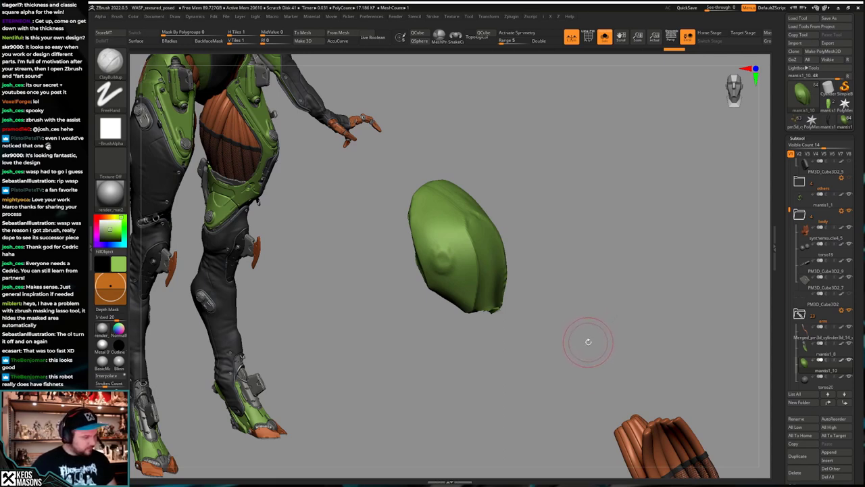
Step: Examine the shoulder cap on the full character from the front and side, and in isolation from behind
{"action": "left_click_drag", "start_coordinate": [580, 308], "coordinate": [556, 325], "text": "alt"}
{"action": "mouse_move", "coordinate": [556, 324]}
{"action": "right_mouse_down"}
{"action": "mouse_move", "coordinate": [573, 346]}
{"action": "mouse_move", "coordinate": [561, 375]}
{"action": "mouse_move", "coordinate": [560, 335]}
{"action": "right_mouse_up"}
{"action": "right_click_drag", "start_coordinate": [559, 334], "coordinate": [534, 398]}
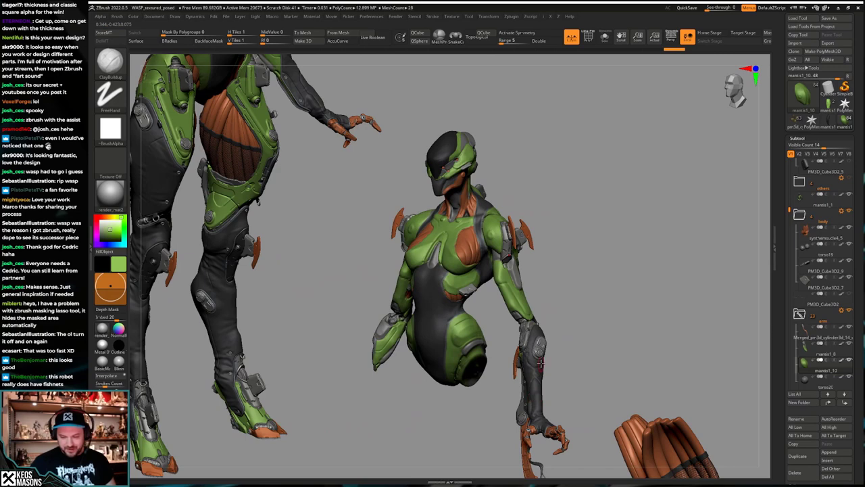
{"action": "key", "text": "ctrl+z"}
{"action": "key", "text": "ctrl+z"}
{"action": "key", "text": "ctrl+z"}
{"action": "key", "text": "ctrl+z"}
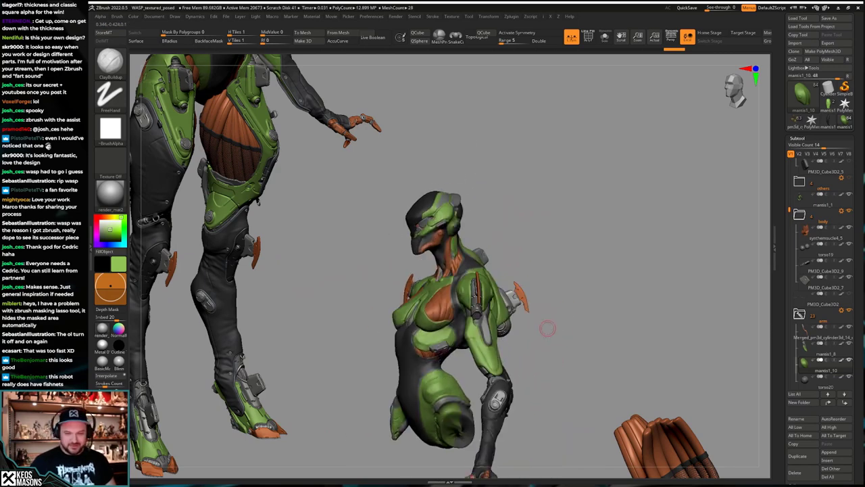
{"action": "key", "text": "ctrl+z"}
{"action": "key", "text": "ctrl+z"}
{"action": "key", "text": "ctrl+z"}
{"action": "key", "text": "ctrl+z"}
{"action": "key", "text": "ctrl+z"}
{"action": "key", "text": "ctrl+z"}
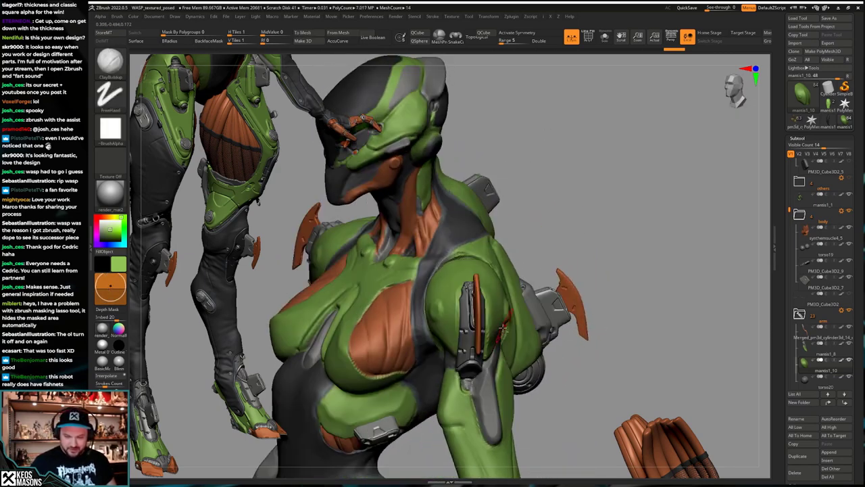
{"action": "key", "text": "ctrl+z"}
{"action": "key", "text": "ctrl+z"}
{"action": "key", "text": "ctrl+z"}
{"action": "key", "text": "ctrl+z"}
{"action": "key", "text": "ctrl+z"}
{"action": "key", "text": "ctrl+z"}
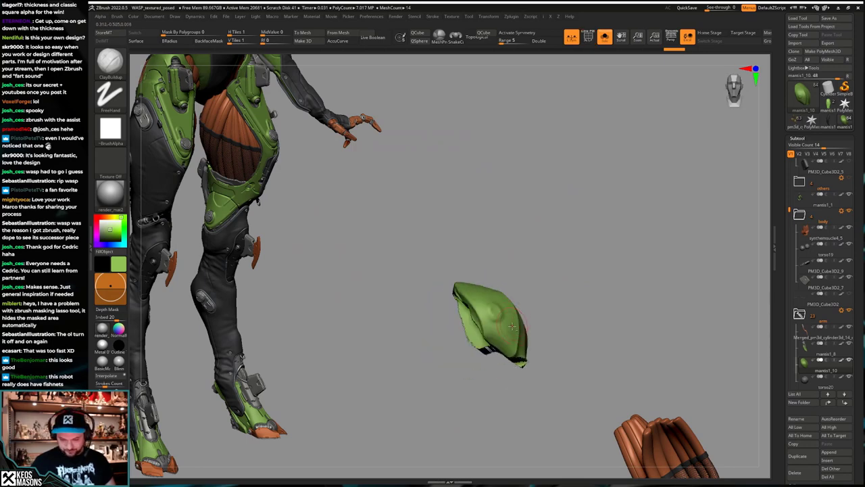
{"action": "key", "text": "ctrl+z"}
{"action": "key", "text": "ctrl+z"}
{"action": "key", "text": "ctrl+z"}
{"action": "key", "text": "ctrl+z"}
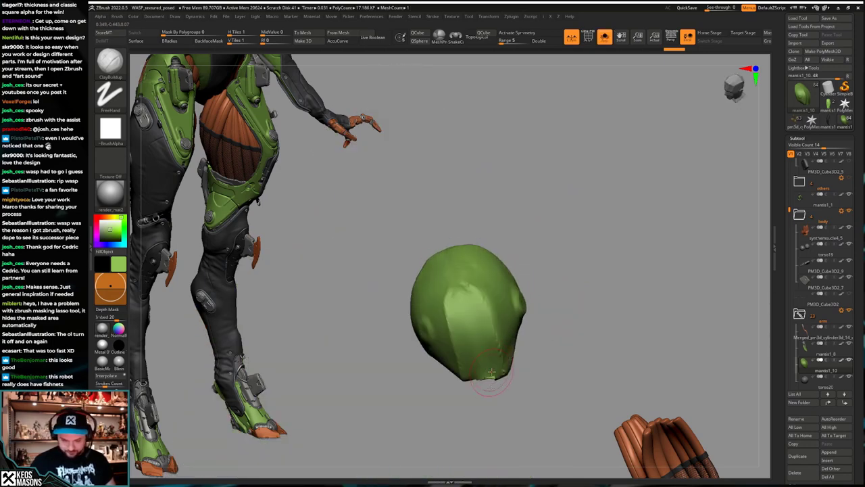
Step: Try to smooth the lower rim of the isolated shoulder cap, and undo the strokes
{"action": "key", "text": "space"}
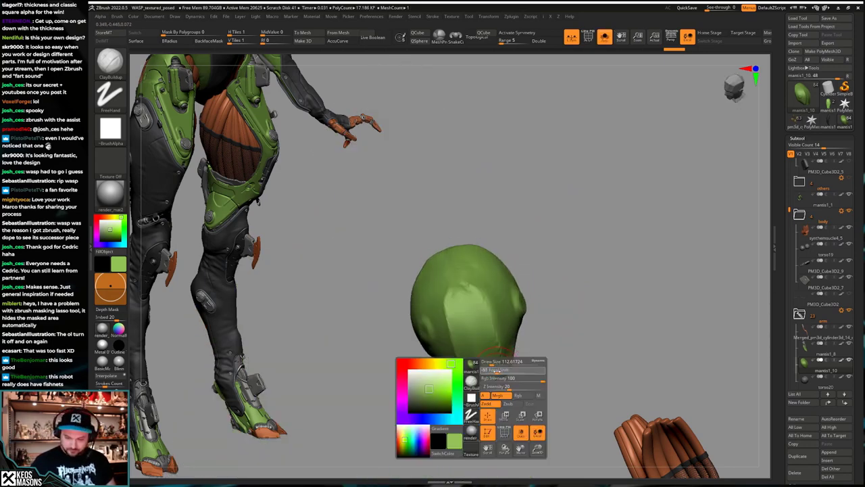
{"action": "key", "text": "shift"}
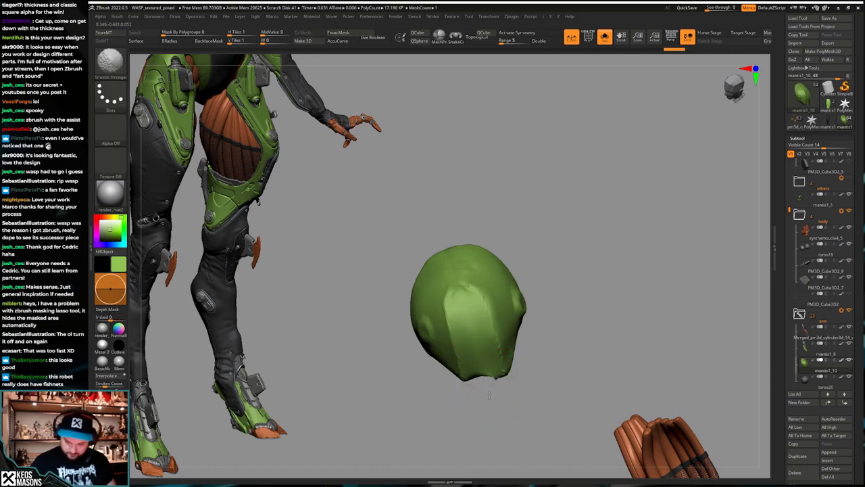
{"action": "key", "text": "ctrl+z"}
{"action": "key", "text": "ctrl+z"}
{"action": "key", "text": "ctrl+z"}
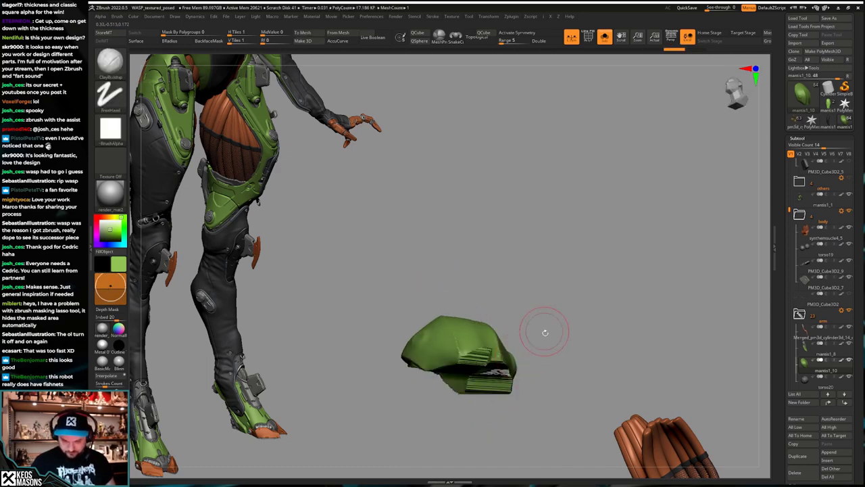
Step: Check the shoulder cap's wireframe and trim its ragged inner edge straight with the ClipCurve brush
{"action": "key", "text": "g"}
{"action": "mouse_move", "coordinate": [557, 320]}
{"action": "left_mouse_down"}
{"action": "mouse_move", "coordinate": [572, 342]}
{"action": "mouse_move", "coordinate": [500, 382]}
{"action": "mouse_move", "coordinate": [486, 379]}
{"action": "mouse_move", "coordinate": [500, 386]}
{"action": "mouse_move", "coordinate": [520, 358]}
{"action": "left_mouse_up"}
{"action": "left_click", "coordinate": [542, 318]}
{"action": "key", "text": "shift+f"}
{"action": "key", "text": "shift+f"}
{"action": "key", "text": "s"}
{"action": "key", "text": "s"}
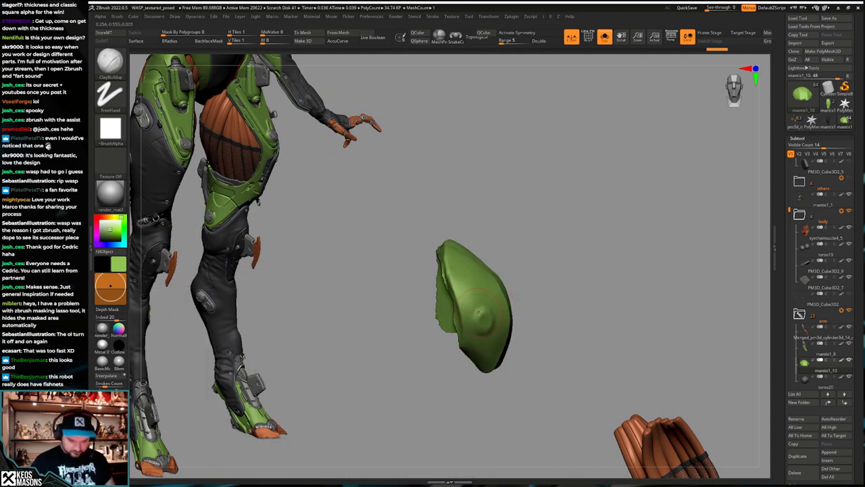
{"action": "mouse_move", "coordinate": [478, 312]}
{"action": "left_mouse_down"}
{"action": "mouse_move", "coordinate": [501, 317]}
{"action": "mouse_move", "coordinate": [507, 346]}
{"action": "mouse_move", "coordinate": [517, 342]}
{"action": "left_mouse_up"}
{"action": "left_click_drag", "start_coordinate": [506, 247], "coordinate": [504, 284], "text": "ctrl+shift"}
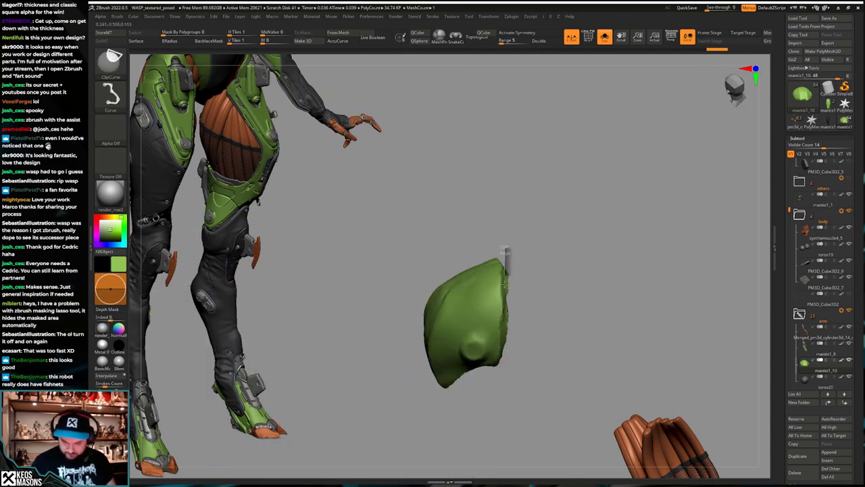
{"action": "left_click_drag", "start_coordinate": [499, 385], "coordinate": [499, 387], "text": "ctrl+shift"}
{"action": "mouse_move", "coordinate": [509, 385]}
{"action": "left_mouse_down"}
{"action": "mouse_move", "coordinate": [473, 378]}
{"action": "mouse_move", "coordinate": [466, 358]}
{"action": "mouse_move", "coordinate": [454, 368]}
{"action": "mouse_move", "coordinate": [459, 362]}
{"action": "left_mouse_up"}
{"action": "right_click_drag", "start_coordinate": [535, 283], "coordinate": [514, 283]}
Step: Flatten the ridged inner side of the shoulder cap with the TrimDynamic brush
{"action": "key", "text": "space"}
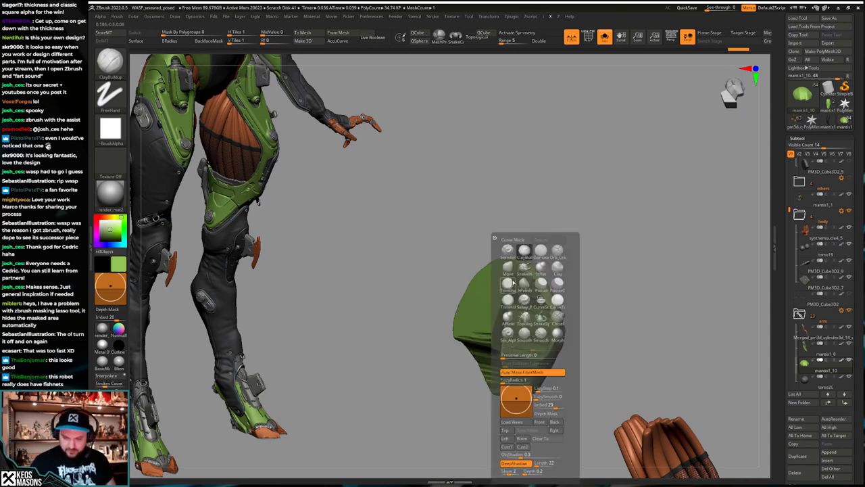
{"action": "left_click", "coordinate": [508, 284]}
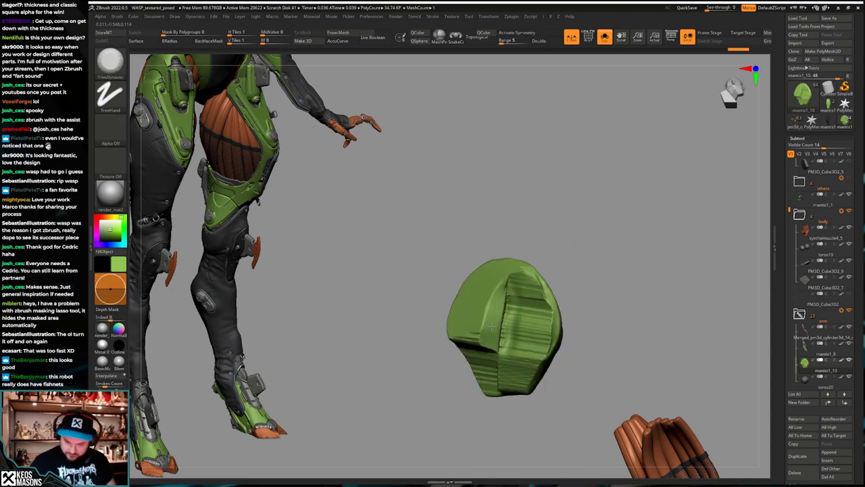
{"action": "right_click_drag", "start_coordinate": [492, 326], "coordinate": [493, 300]}
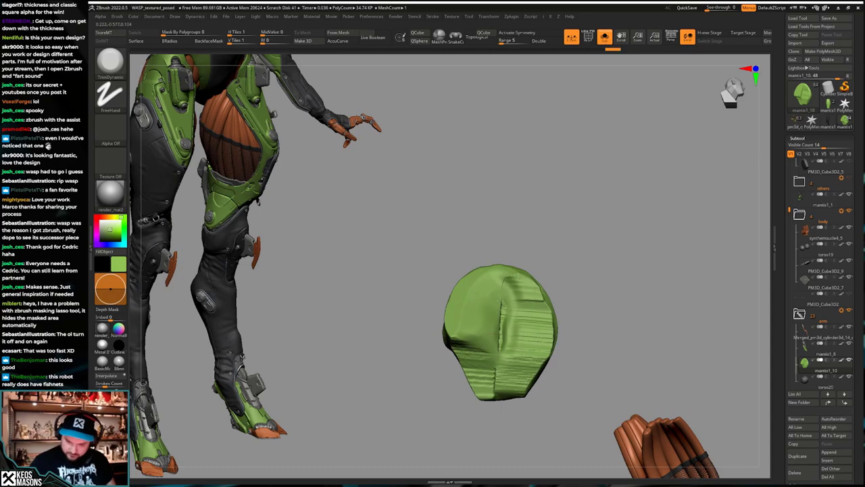
{"action": "mouse_move", "coordinate": [522, 329]}
{"action": "right_mouse_down"}
{"action": "mouse_move", "coordinate": [574, 329]}
{"action": "mouse_move", "coordinate": [510, 323]}
{"action": "mouse_move", "coordinate": [512, 260]}
{"action": "right_mouse_up"}
{"action": "key", "text": "alt+s"}
{"action": "key", "text": "alt+s"}
Step: Polish the outer face of the shoulder cap with the hPolish brush and smooth the raised round bump
{"action": "key", "text": "space"}
{"action": "left_click", "coordinate": [518, 284]}
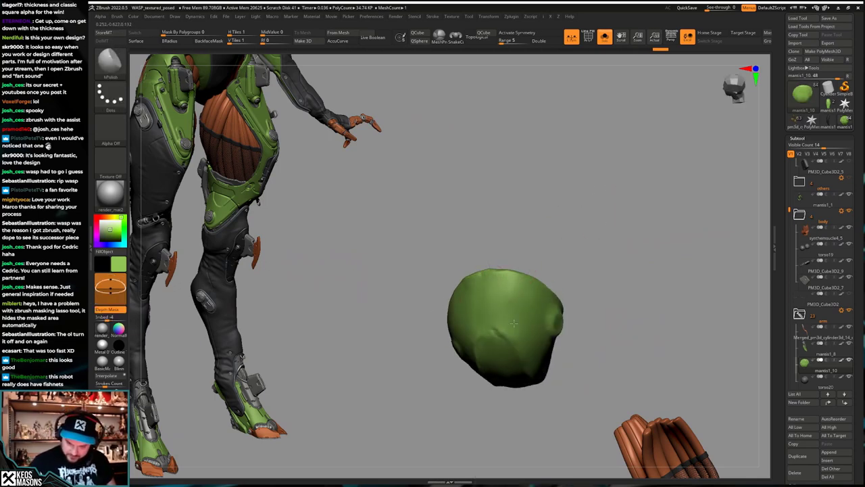
{"action": "key", "text": "alt+s"}
{"action": "mouse_move", "coordinate": [521, 291]}
{"action": "right_mouse_down"}
{"action": "mouse_move", "coordinate": [527, 316]}
{"action": "mouse_move", "coordinate": [564, 317]}
{"action": "mouse_move", "coordinate": [509, 293]}
{"action": "mouse_move", "coordinate": [517, 286]}
{"action": "right_mouse_up"}
{"action": "right_click_drag", "start_coordinate": [531, 313], "coordinate": [458, 304]}
{"action": "key", "text": "shift"}
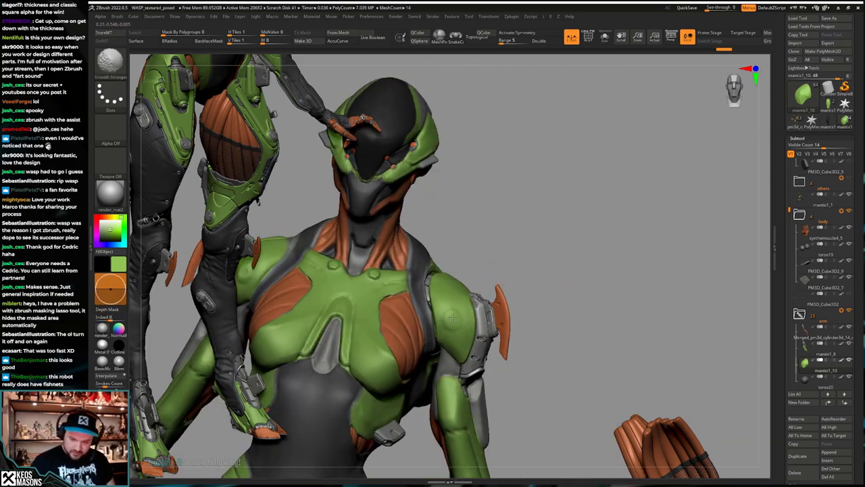
{"action": "mouse_move", "coordinate": [459, 336]}
{"action": "right_mouse_down", "text": "shift"}
{"action": "mouse_move", "coordinate": [520, 331]}
{"action": "mouse_move", "coordinate": [483, 321]}
{"action": "mouse_move", "coordinate": [568, 312]}
{"action": "right_mouse_up", "text": "shift"}
{"action": "right_click_drag", "start_coordinate": [504, 260], "coordinate": [535, 261]}
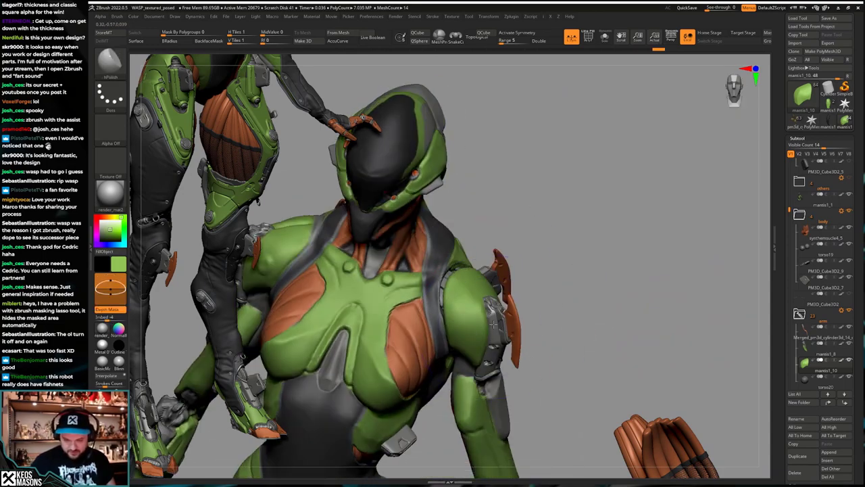
Step: Polish the side and front of the shoulder cap with hPolish while it sits on the full character
{"action": "right_click_drag", "start_coordinate": [502, 238], "coordinate": [473, 252]}
{"action": "mouse_move", "coordinate": [503, 305]}
{"action": "right_mouse_down", "text": "alt"}
{"action": "mouse_move", "coordinate": [528, 344]}
{"action": "mouse_move", "coordinate": [503, 325]}
{"action": "right_mouse_up", "text": "alt"}
{"action": "key", "text": "space"}
{"action": "left_click", "coordinate": [498, 284]}
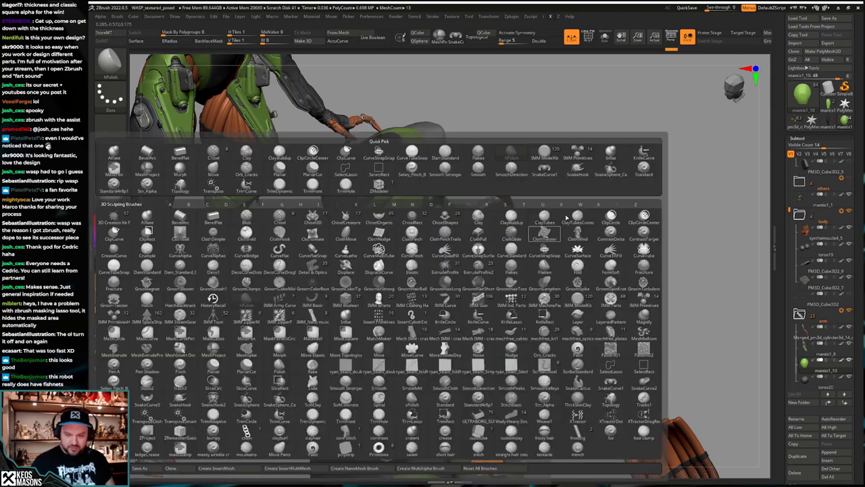
{"action": "mouse_move", "coordinate": [581, 319]}
{"action": "right_mouse_down"}
{"action": "mouse_move", "coordinate": [488, 340]}
{"action": "mouse_move", "coordinate": [447, 334]}
{"action": "mouse_move", "coordinate": [514, 331]}
{"action": "mouse_move", "coordinate": [480, 360]}
{"action": "mouse_move", "coordinate": [498, 351]}
{"action": "mouse_move", "coordinate": [502, 363]}
{"action": "right_mouse_up"}
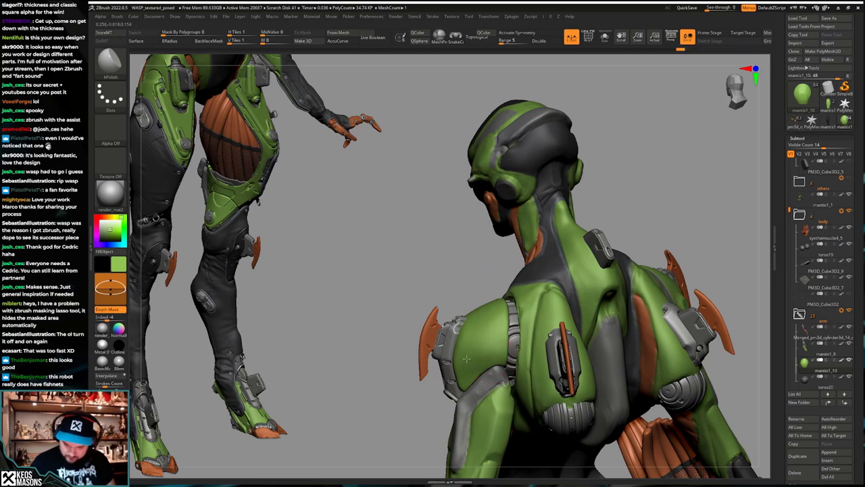
{"action": "right_click_drag", "start_coordinate": [465, 359], "coordinate": [490, 352]}
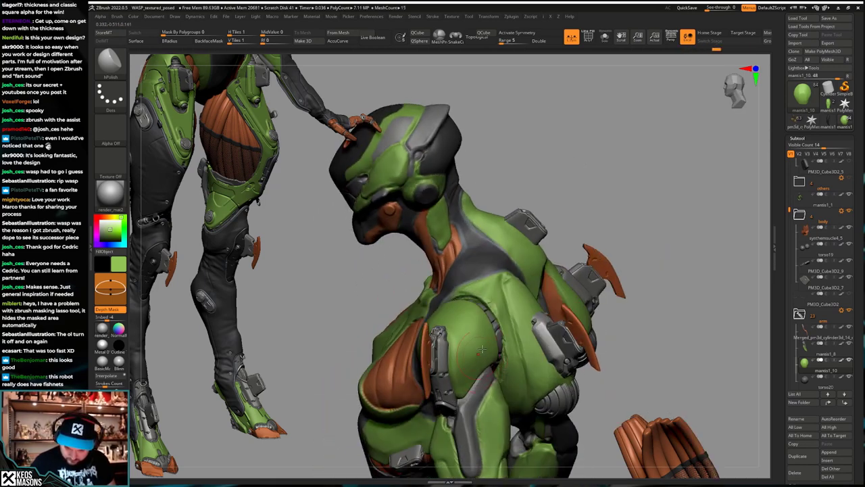
{"action": "left_click_drag", "start_coordinate": [476, 345], "coordinate": [473, 338]}
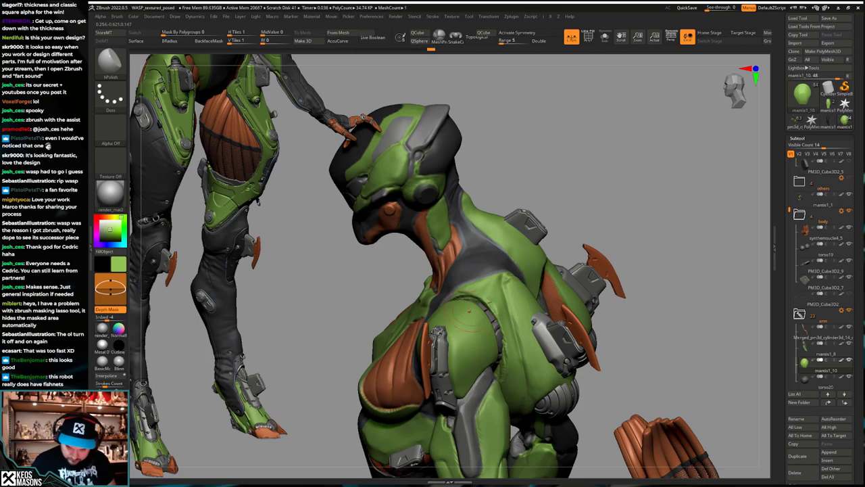
{"action": "right_click_drag", "start_coordinate": [461, 314], "coordinate": [443, 330]}
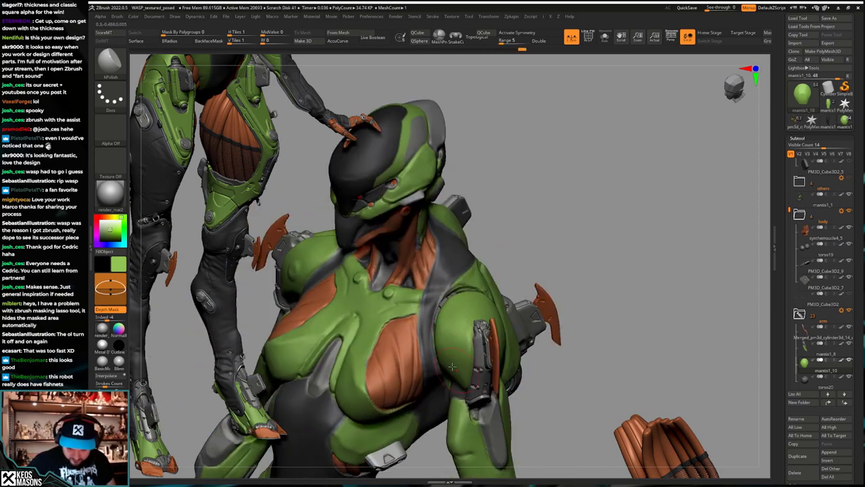
{"action": "right_click_drag", "start_coordinate": [456, 373], "coordinate": [457, 367]}
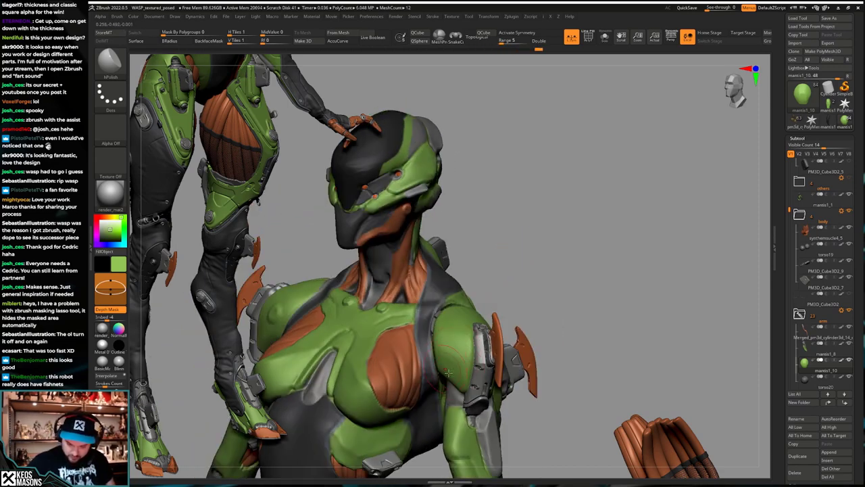
{"action": "left_click_drag", "start_coordinate": [450, 356], "coordinate": [461, 358]}
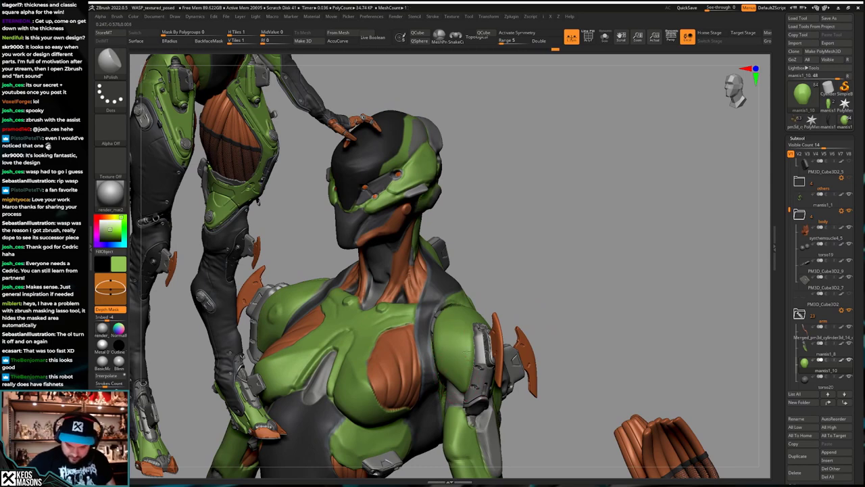
Step: Even out the upper and outer curve of the shoulder cap with hPolish, working from raised side angles
{"action": "key", "text": "ctrl+shift+z"}
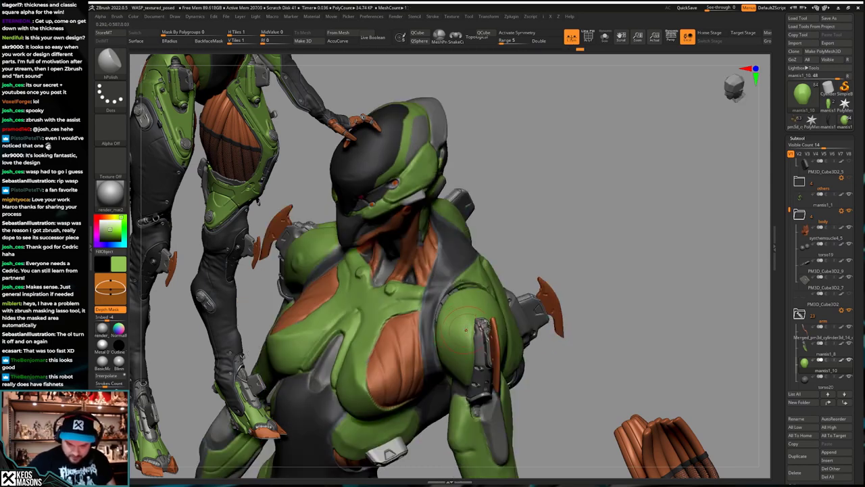
{"action": "key", "text": "ctrl+shift+z"}
{"action": "key", "text": "space"}
{"action": "key", "text": "ctrl+shift+z"}
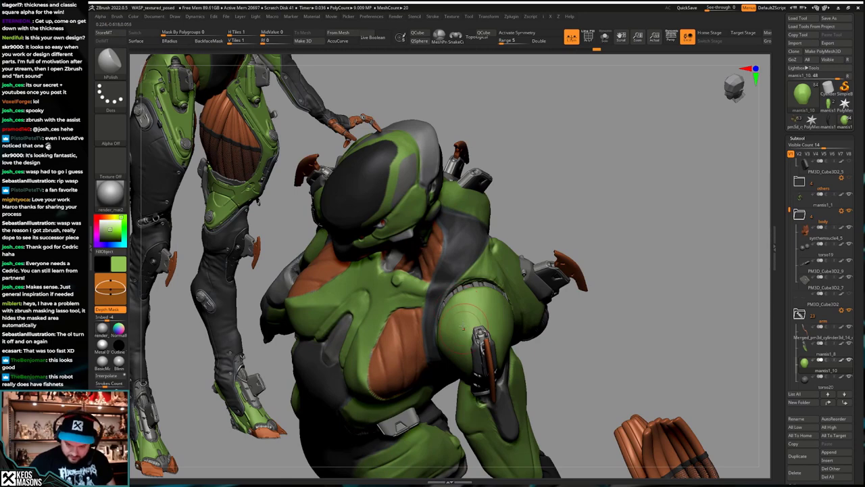
{"action": "key", "text": "ctrl+shift+z"}
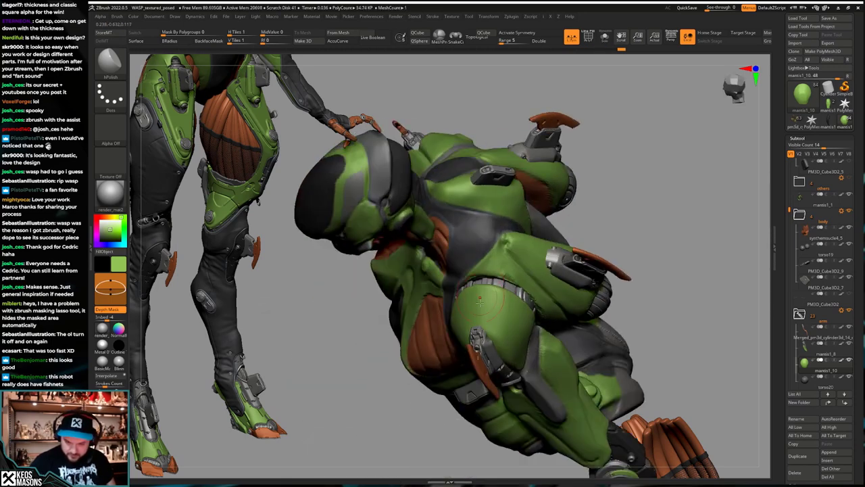
{"action": "key", "text": "ctrl+shift+z"}
{"action": "key", "text": "ctrl+shift+z"}
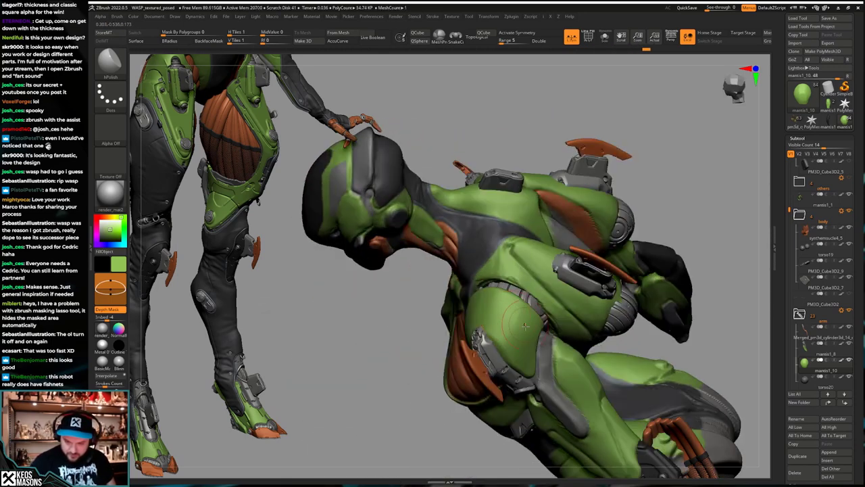
{"action": "key", "text": "ctrl+shift+z"}
{"action": "key", "text": "ctrl+shift+z"}
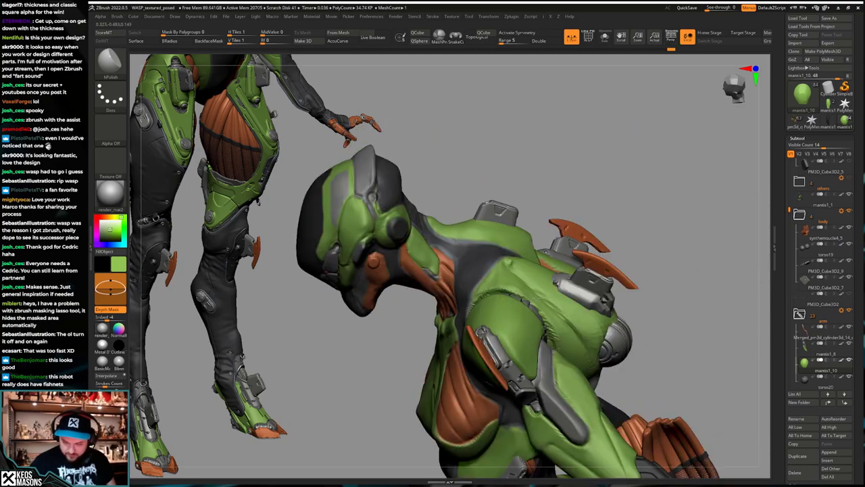
Step: Isolate the shoulder cap and polish its outer face with hPolish
{"action": "key", "text": "alt+s"}
{"action": "right_click_drag", "start_coordinate": [539, 342], "coordinate": [528, 331]}
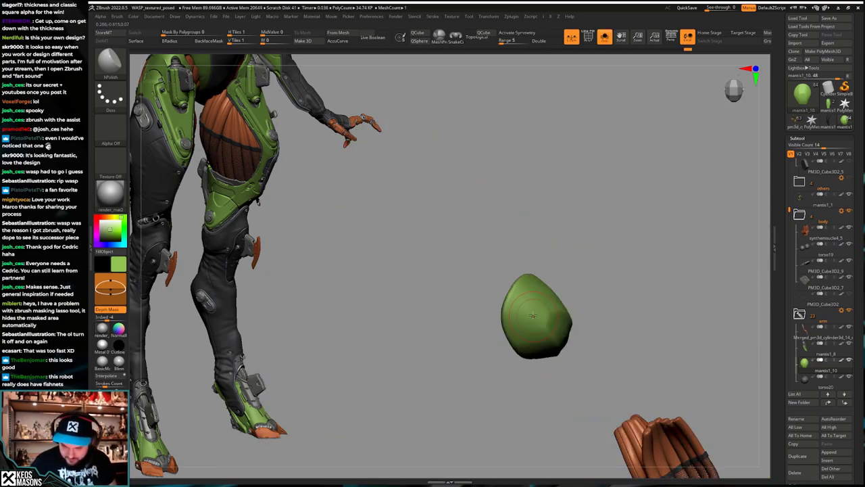
{"action": "key", "text": "ctrl+shift+z"}
{"action": "left_click_drag", "start_coordinate": [538, 311], "coordinate": [543, 320]}
{"action": "mouse_move", "coordinate": [541, 324]}
{"action": "right_mouse_down"}
{"action": "mouse_move", "coordinate": [515, 318]}
{"action": "mouse_move", "coordinate": [534, 327]}
{"action": "right_mouse_up"}
{"action": "key", "text": "ctrl+shift+z"}
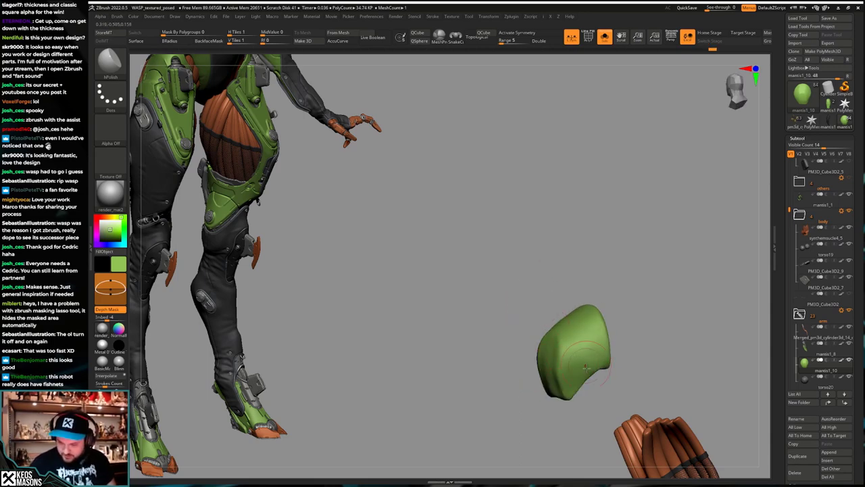
Step: Polish the lower corner of the shoulder cap and check the shape against the full character
{"action": "left_click_drag", "start_coordinate": [607, 365], "coordinate": [602, 345]}
{"action": "right_click_drag", "start_coordinate": [604, 348], "coordinate": [547, 338]}
{"action": "key", "text": "alt+s"}
{"action": "right_click_drag", "start_coordinate": [466, 388], "coordinate": [485, 399]}
{"action": "right_click", "coordinate": [484, 399]}
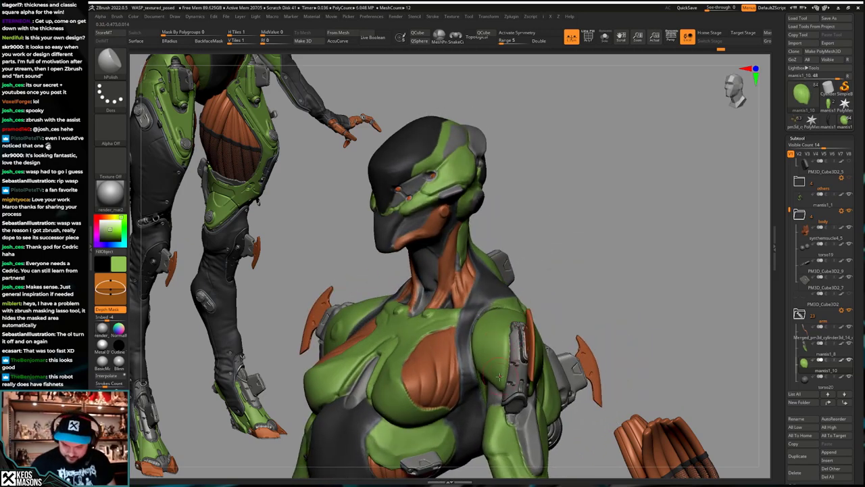
{"action": "right_click_drag", "start_coordinate": [492, 369], "coordinate": [454, 379]}
{"action": "mouse_move", "coordinate": [500, 328]}
{"action": "right_mouse_down"}
{"action": "mouse_move", "coordinate": [557, 341]}
{"action": "mouse_move", "coordinate": [526, 334]}
{"action": "mouse_move", "coordinate": [529, 348]}
{"action": "mouse_move", "coordinate": [588, 383]}
{"action": "mouse_move", "coordinate": [572, 325]}
{"action": "mouse_move", "coordinate": [572, 349]}
{"action": "mouse_move", "coordinate": [546, 355]}
{"action": "mouse_move", "coordinate": [543, 347]}
{"action": "mouse_move", "coordinate": [553, 357]}
{"action": "right_mouse_up"}
Step: Adjust the outline of the shoulder cap with the Move brush to fit between the torso and upper arm
{"action": "key", "text": "space"}
{"action": "left_click", "coordinate": [522, 251]}
{"action": "mouse_move", "coordinate": [519, 284]}
{"action": "right_mouse_down"}
{"action": "mouse_move", "coordinate": [529, 297]}
{"action": "mouse_move", "coordinate": [500, 298]}
{"action": "mouse_move", "coordinate": [531, 316]}
{"action": "right_mouse_up"}
{"action": "key", "text": "shift+f"}
{"action": "key", "text": "shift+f"}
{"action": "key", "text": "space"}
{"action": "left_click_drag", "start_coordinate": [544, 319], "coordinate": [536, 319]}
{"action": "mouse_move", "coordinate": [534, 319]}
{"action": "right_mouse_down"}
{"action": "mouse_move", "coordinate": [512, 331]}
{"action": "mouse_move", "coordinate": [530, 330]}
{"action": "mouse_move", "coordinate": [517, 338]}
{"action": "mouse_move", "coordinate": [534, 334]}
{"action": "mouse_move", "coordinate": [467, 315]}
{"action": "mouse_move", "coordinate": [481, 328]}
{"action": "mouse_move", "coordinate": [517, 282]}
{"action": "right_mouse_up"}
{"action": "right_click", "coordinate": [513, 331]}
{"action": "right_click", "coordinate": [517, 283]}
{"action": "left_click_drag", "start_coordinate": [517, 282], "coordinate": [513, 277]}
{"action": "right_click_drag", "start_coordinate": [514, 277], "coordinate": [478, 248]}
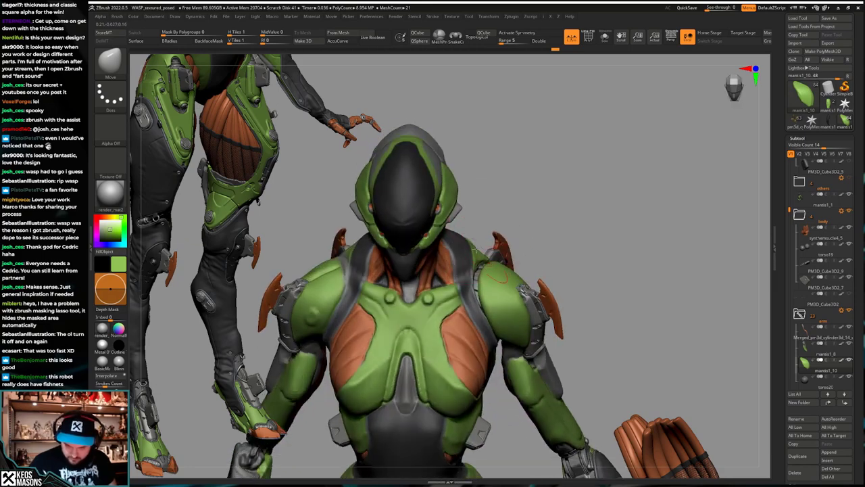
Step: Refine the shoulder cap's shape from the front and side of the full character
{"action": "right_click_drag", "start_coordinate": [500, 277], "coordinate": [499, 362]}
{"action": "right_click", "coordinate": [458, 345]}
{"action": "right_click", "coordinate": [513, 371]}
{"action": "key", "text": "shift+s"}
{"action": "mouse_move", "coordinate": [517, 324]}
{"action": "right_mouse_down"}
{"action": "mouse_move", "coordinate": [534, 318]}
{"action": "mouse_move", "coordinate": [515, 312]}
{"action": "mouse_move", "coordinate": [527, 310]}
{"action": "mouse_move", "coordinate": [543, 323]}
{"action": "mouse_move", "coordinate": [546, 314]}
{"action": "mouse_move", "coordinate": [558, 359]}
{"action": "mouse_move", "coordinate": [547, 325]}
{"action": "right_mouse_up"}
Step: Isolate the shoulder cap, check its wireframe, and polish and smooth its side surface
{"action": "key", "text": "shift+s"}
{"action": "key", "text": "shift+s"}
{"action": "right_click", "coordinate": [545, 314]}
{"action": "left_click", "coordinate": [566, 300]}
{"action": "key", "text": "shift+f"}
{"action": "key", "text": "shift+f"}
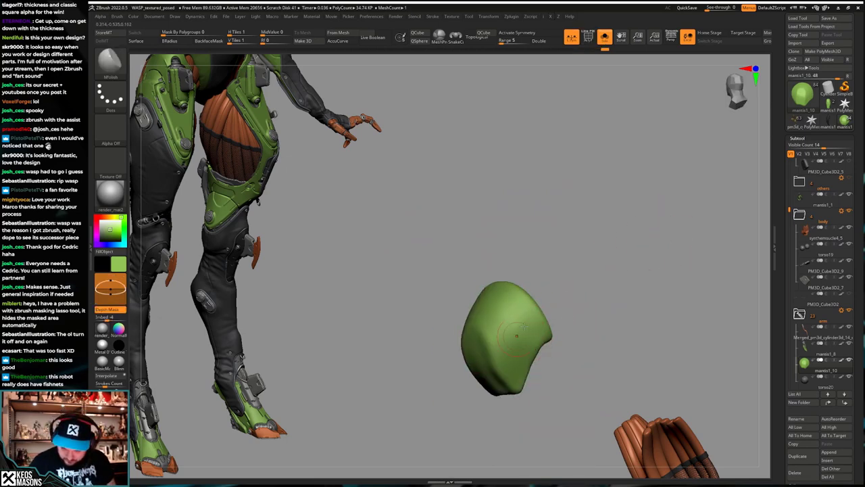
{"action": "key", "text": "shift"}
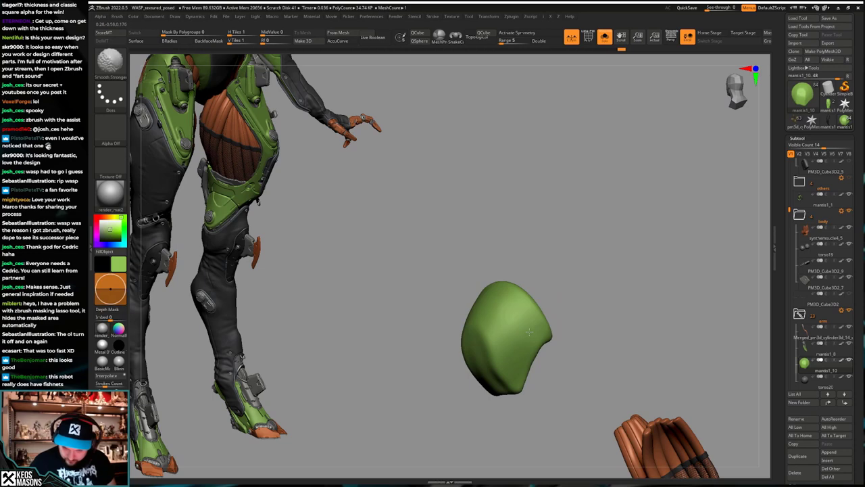
Step: Polish the flat facet beneath the arm device with hPolish, comparing the isolated shoulder cap with the full character
{"action": "mouse_move", "coordinate": [529, 331]}
{"action": "right_mouse_down"}
{"action": "mouse_move", "coordinate": [492, 304]}
{"action": "mouse_move", "coordinate": [508, 338]}
{"action": "mouse_move", "coordinate": [510, 323]}
{"action": "mouse_move", "coordinate": [489, 311]}
{"action": "right_mouse_up"}
{"action": "key", "text": "shift+s"}
{"action": "key", "text": "shift+s"}
{"action": "key", "text": "space"}
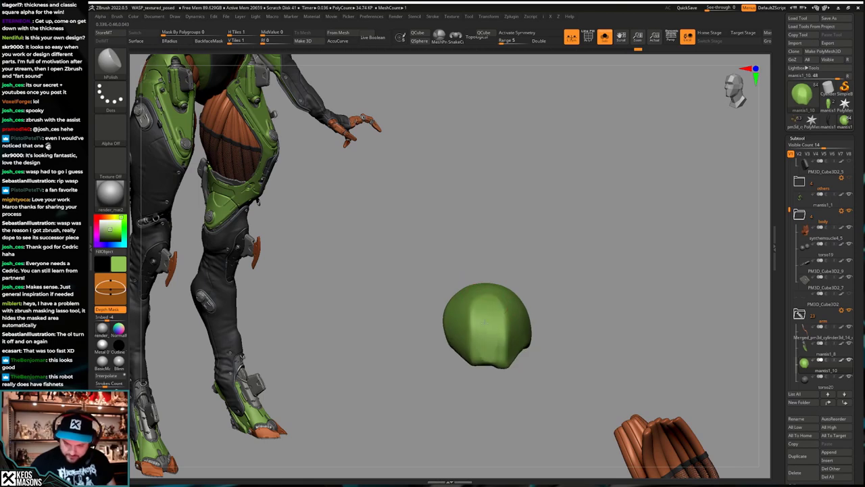
{"action": "key", "text": "shift+s"}
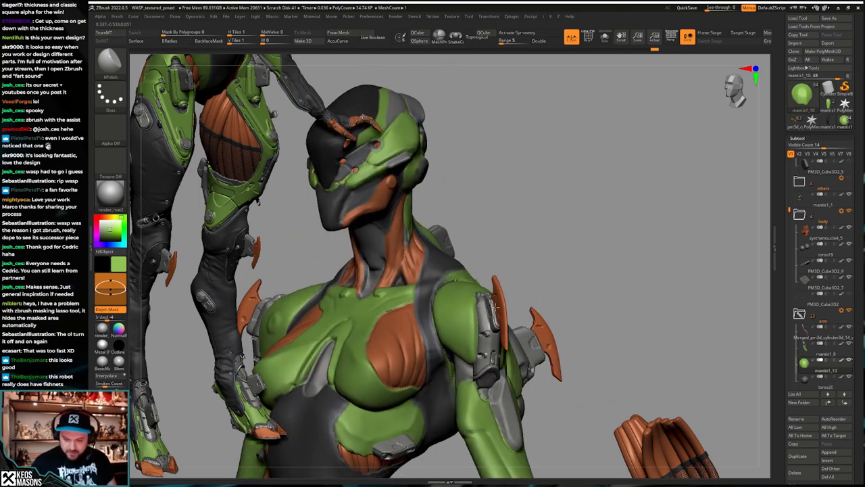
{"action": "key", "text": "shift+s"}
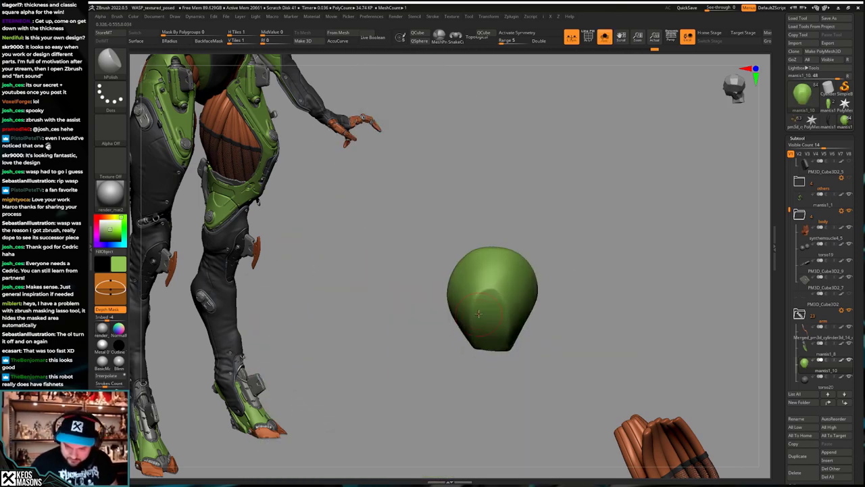
{"action": "key", "text": "shift+s"}
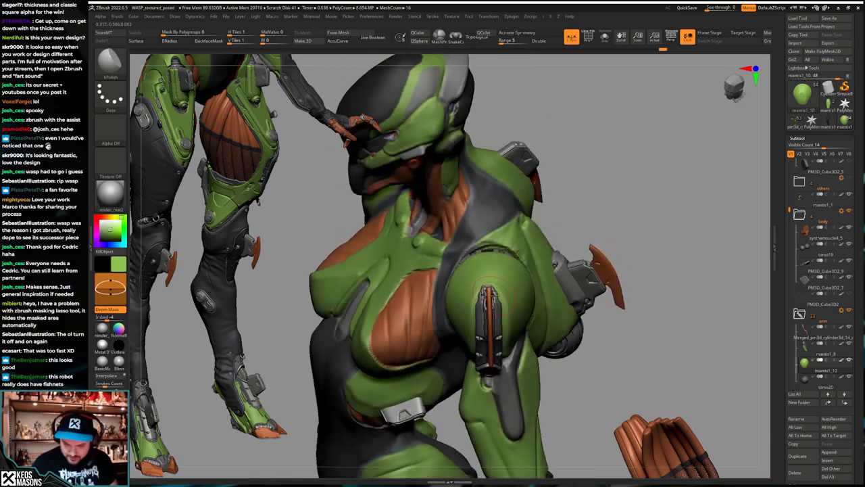
{"action": "key", "text": "shift+s"}
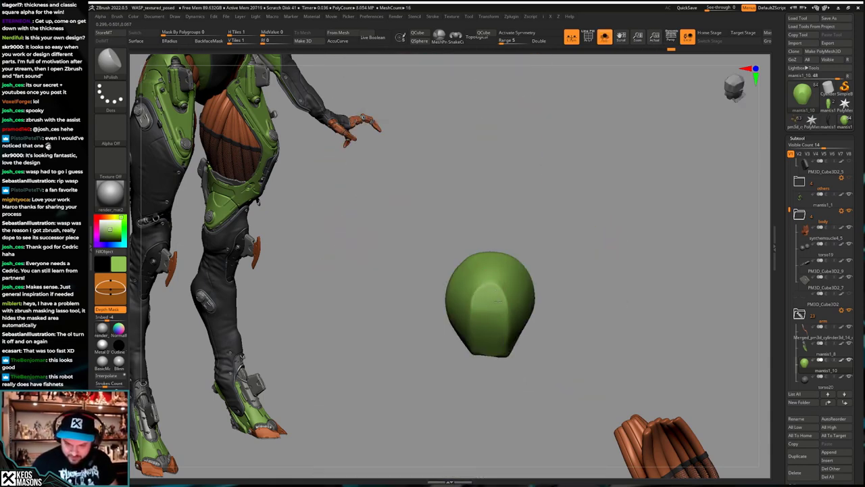
{"action": "left_click_drag", "start_coordinate": [498, 302], "coordinate": [482, 325]}
{"action": "key", "text": "shift+s"}
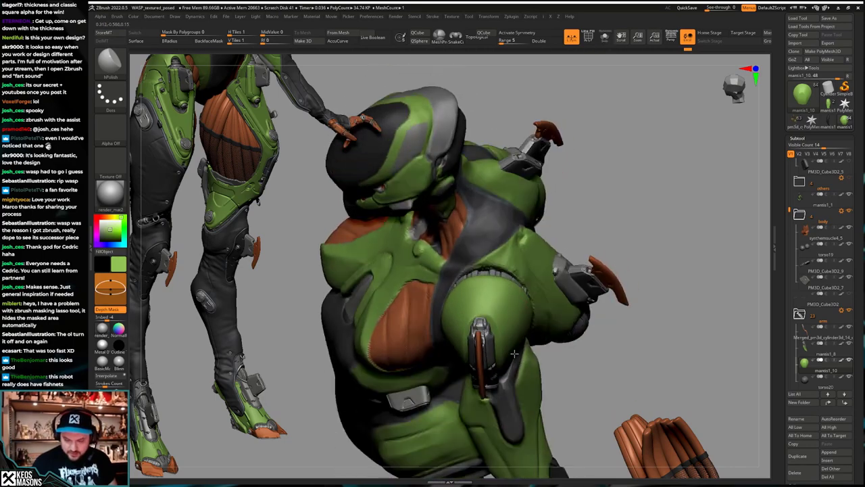
Step: Polish the front of the shoulder cap around the arm device, comparing the isolated cap with the full character
{"action": "right_click_drag", "start_coordinate": [510, 311], "coordinate": [475, 325]}
{"action": "left_click_drag", "start_coordinate": [477, 327], "coordinate": [507, 333]}
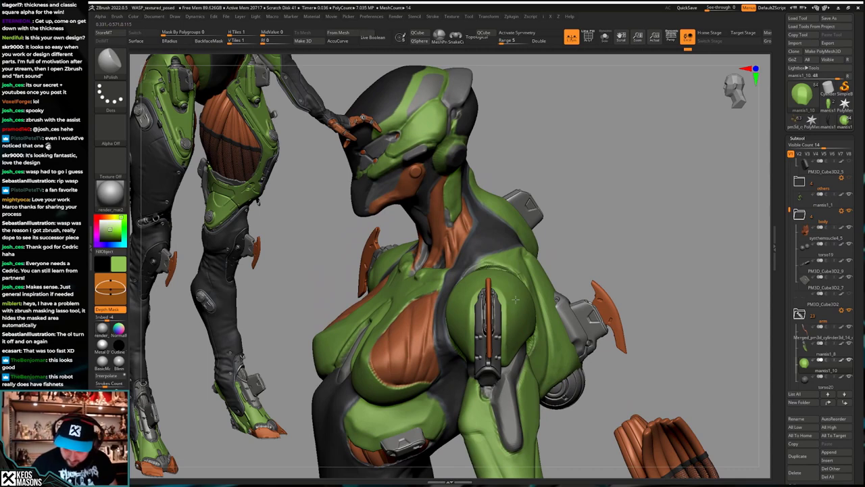
{"action": "left_click_drag", "start_coordinate": [516, 299], "coordinate": [507, 351]}
{"action": "right_click_drag", "start_coordinate": [509, 353], "coordinate": [500, 319]}
{"action": "key", "text": "alt+s"}
{"action": "key", "text": "alt+s"}
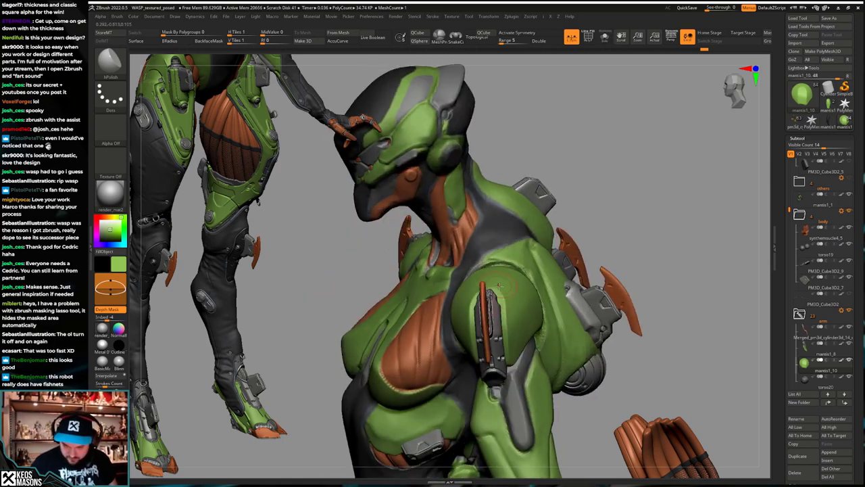
Step: Polish the shoulder cap's upper surface above the arm device and check its silhouette from the front and side
{"action": "left_click_drag", "start_coordinate": [500, 287], "coordinate": [489, 276]}
{"action": "right_click_drag", "start_coordinate": [506, 298], "coordinate": [521, 323]}
{"action": "mouse_move", "coordinate": [530, 294]}
{"action": "right_mouse_down"}
{"action": "mouse_move", "coordinate": [482, 320]}
{"action": "mouse_move", "coordinate": [482, 352]}
{"action": "right_mouse_up"}
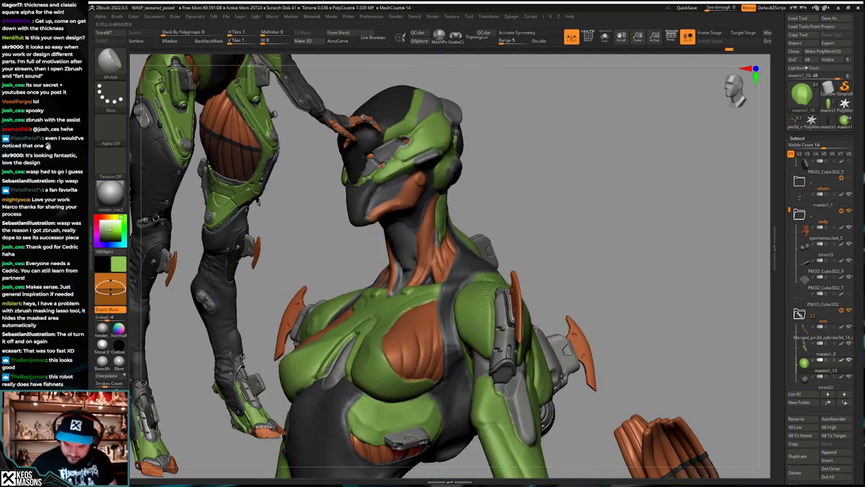
{"action": "mouse_move", "coordinate": [485, 295]}
{"action": "right_mouse_down"}
{"action": "mouse_move", "coordinate": [484, 303]}
{"action": "mouse_move", "coordinate": [470, 280]}
{"action": "right_mouse_up"}
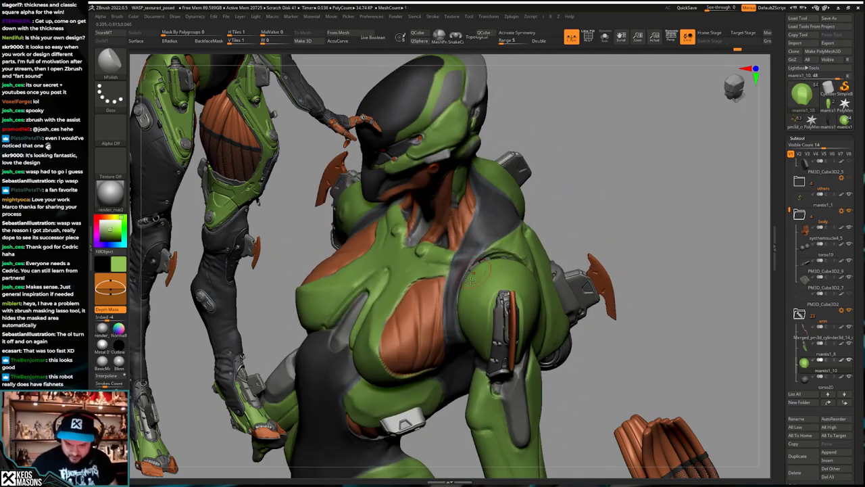
{"action": "right_click_drag", "start_coordinate": [476, 331], "coordinate": [478, 306]}
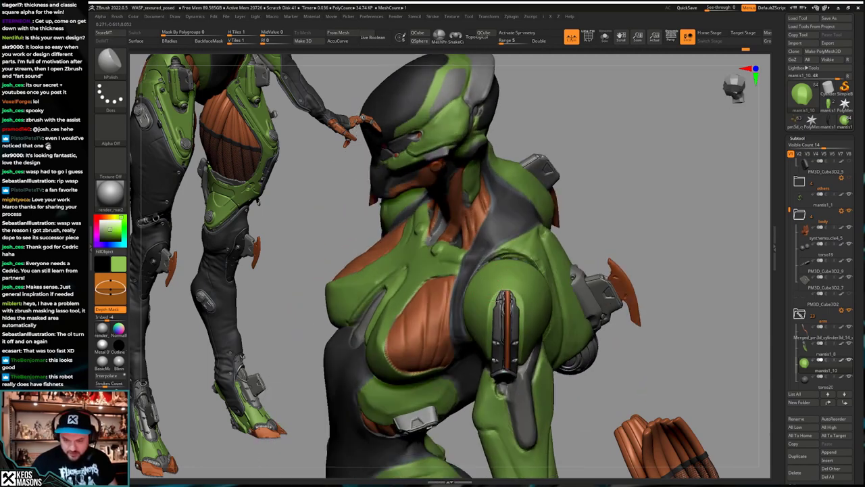
{"action": "mouse_move", "coordinate": [531, 292]}
{"action": "right_mouse_down"}
{"action": "mouse_move", "coordinate": [533, 322]}
{"action": "mouse_move", "coordinate": [519, 297]}
{"action": "mouse_move", "coordinate": [504, 308]}
{"action": "mouse_move", "coordinate": [492, 304]}
{"action": "right_mouse_up"}
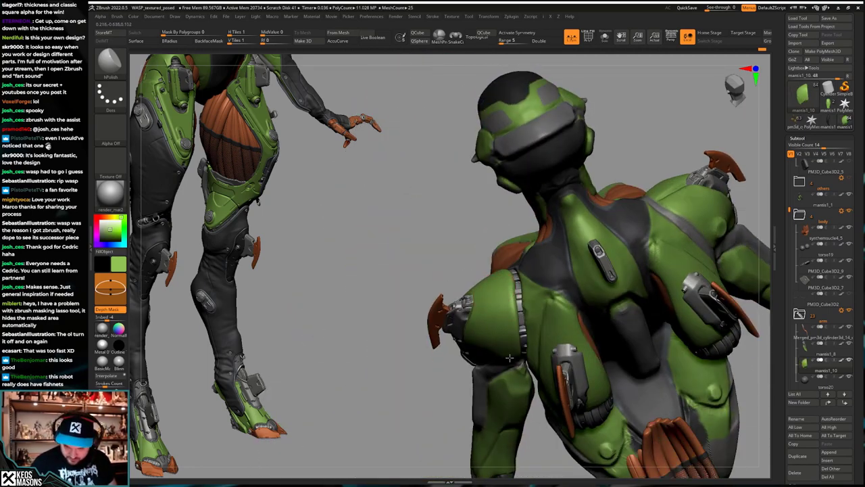
Step: Smooth the rear surface of the shoulder cap between the arm device and the torso seam
{"action": "right_click_drag", "start_coordinate": [510, 358], "coordinate": [496, 356]}
{"action": "right_click_drag", "start_coordinate": [485, 313], "coordinate": [494, 356]}
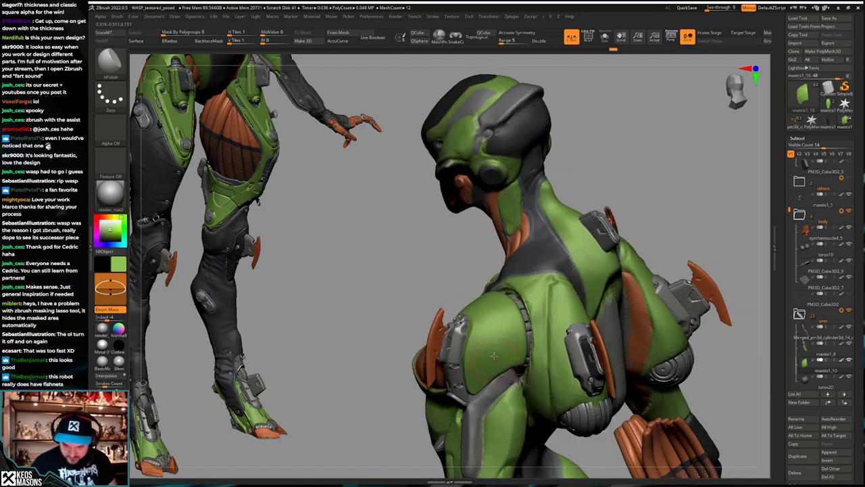
{"action": "right_click_drag", "start_coordinate": [486, 389], "coordinate": [545, 342]}
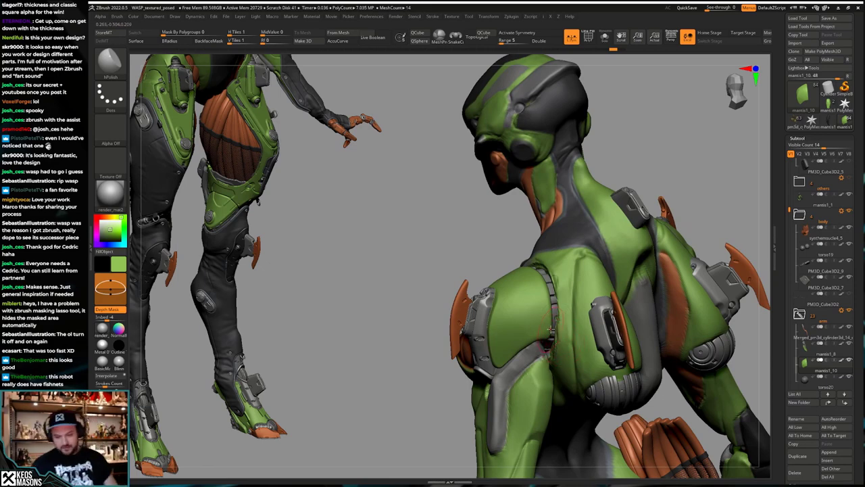
{"action": "mouse_move", "coordinate": [550, 330]}
{"action": "right_mouse_down"}
{"action": "mouse_move", "coordinate": [538, 344]}
{"action": "mouse_move", "coordinate": [536, 289]}
{"action": "right_mouse_up"}
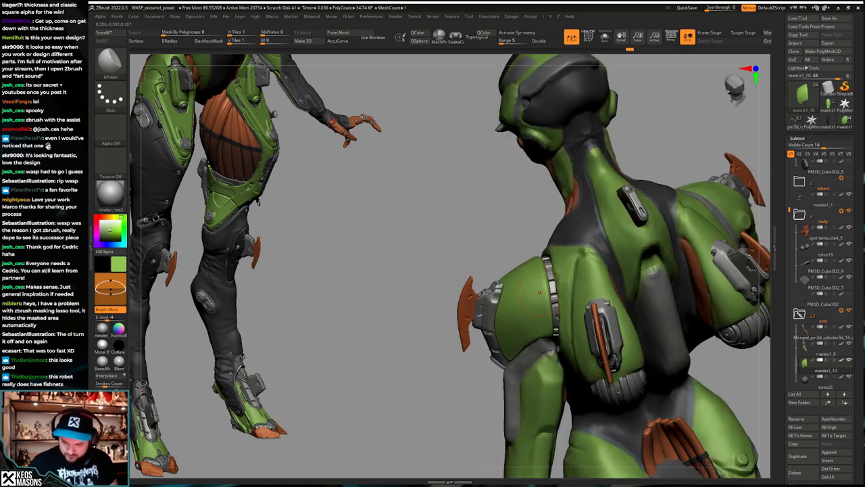
{"action": "right_click_drag", "start_coordinate": [522, 319], "coordinate": [515, 329]}
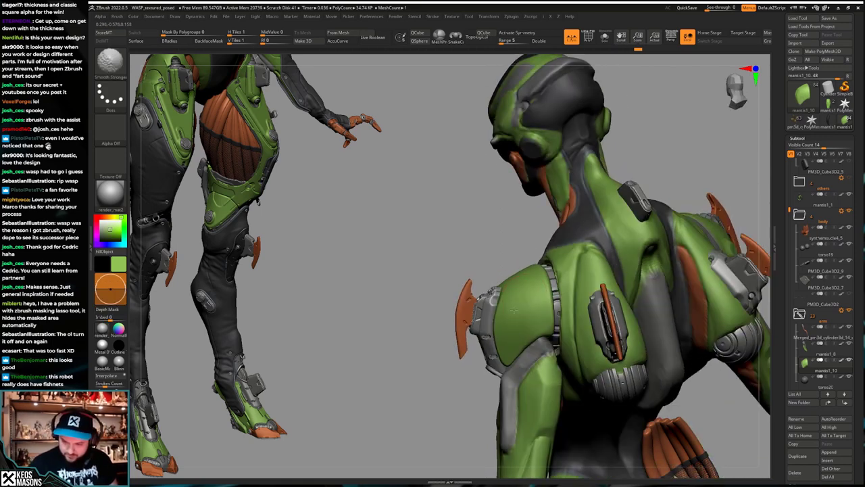
{"action": "key", "text": "shift"}
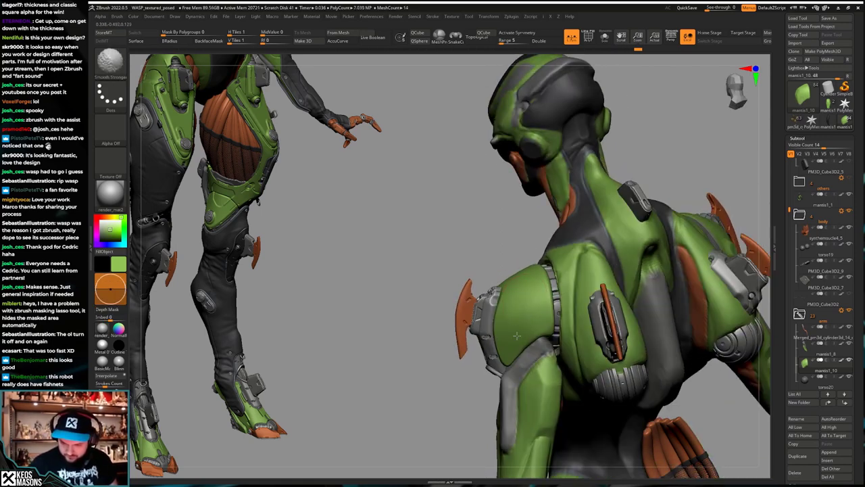
{"action": "right_click_drag", "start_coordinate": [544, 307], "coordinate": [501, 328]}
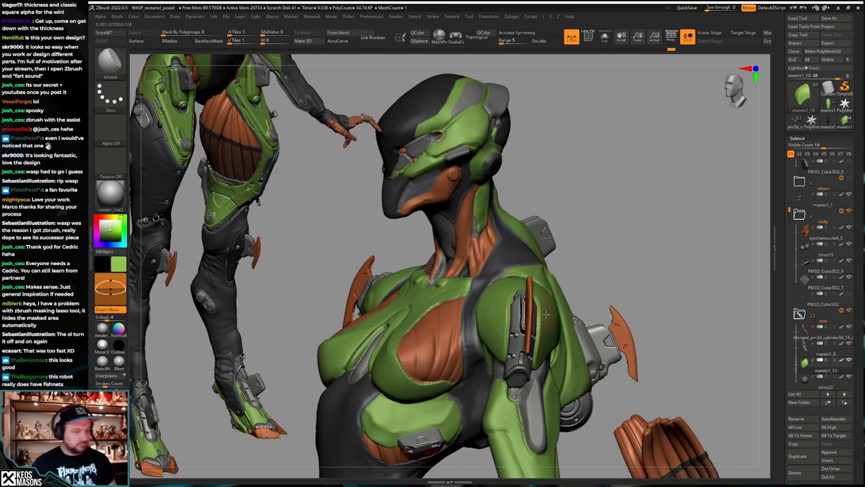
Step: Isolate the shoulder cap and step back through its latest strokes to compare the shape
{"action": "right_click_drag", "start_coordinate": [546, 314], "coordinate": [519, 303]}
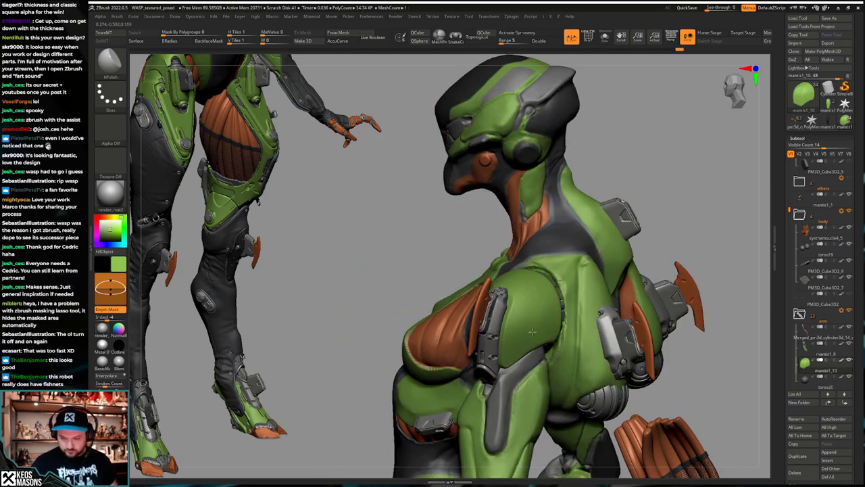
{"action": "right_click_drag", "start_coordinate": [550, 320], "coordinate": [585, 339]}
{"action": "key", "text": "alt+s"}
{"action": "key", "text": "ctrl+z"}
{"action": "key", "text": "ctrl+z"}
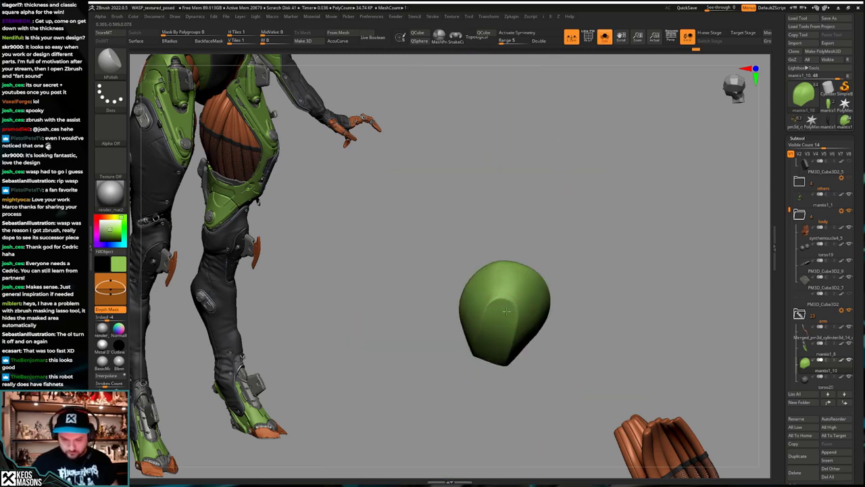
{"action": "key", "text": "ctrl+shift+z"}
Step: Polish the surface around the flat facet and along the upper edge of the isolated shoulder cap
{"action": "left_click_drag", "start_coordinate": [500, 312], "coordinate": [481, 324]}
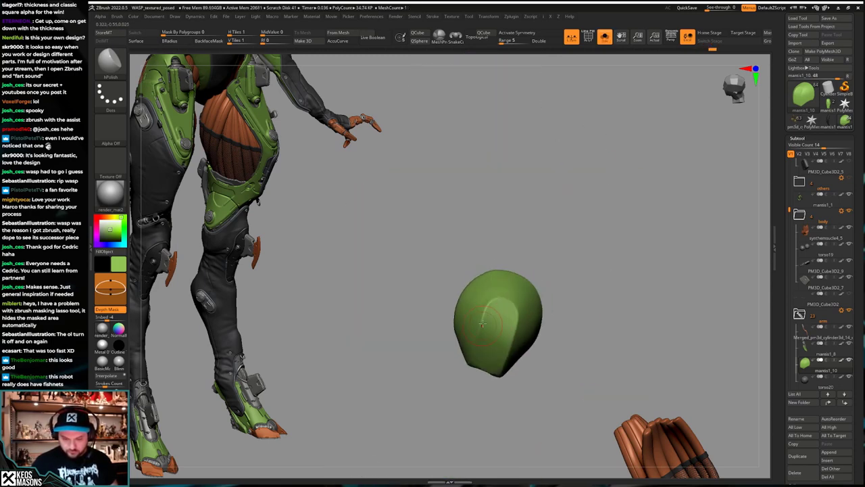
{"action": "right_click_drag", "start_coordinate": [512, 301], "coordinate": [503, 277]}
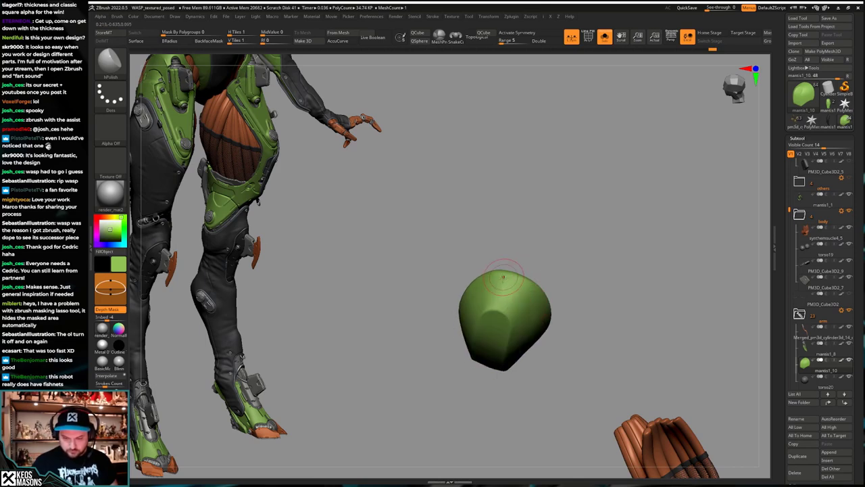
{"action": "left_click_drag", "start_coordinate": [522, 282], "coordinate": [533, 288]}
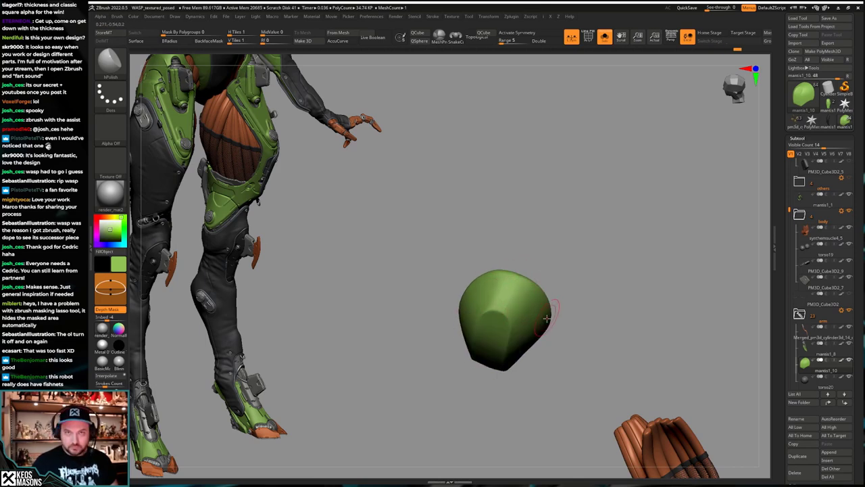
Step: Show the full character and adjust the shoulder cap's form around the arm device with the Move brush
{"action": "mouse_move", "coordinate": [541, 335]}
{"action": "right_mouse_down"}
{"action": "mouse_move", "coordinate": [537, 319]}
{"action": "mouse_move", "coordinate": [549, 314]}
{"action": "mouse_move", "coordinate": [523, 318]}
{"action": "mouse_move", "coordinate": [518, 307]}
{"action": "right_mouse_up"}
{"action": "key", "text": "alt+s"}
{"action": "key", "text": "b"}
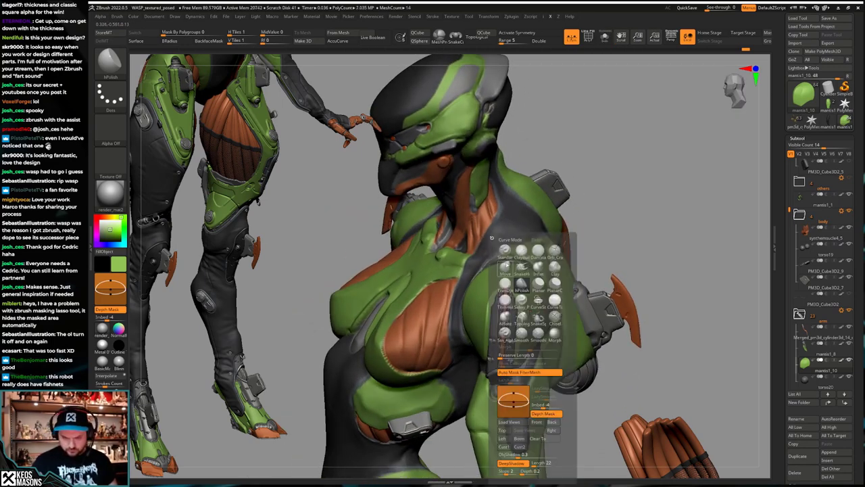
{"action": "left_click", "coordinate": [522, 299]}
{"action": "key", "text": "space"}
{"action": "left_click", "coordinate": [499, 307]}
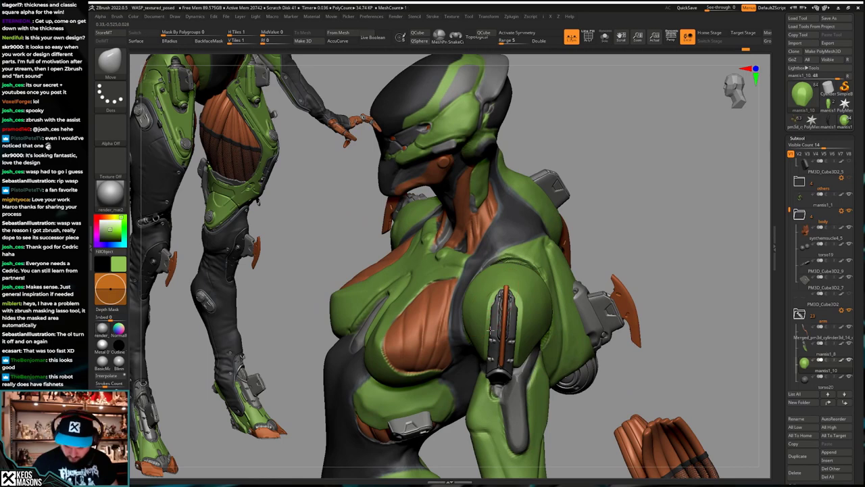
{"action": "left_click_drag", "start_coordinate": [504, 313], "coordinate": [519, 297]}
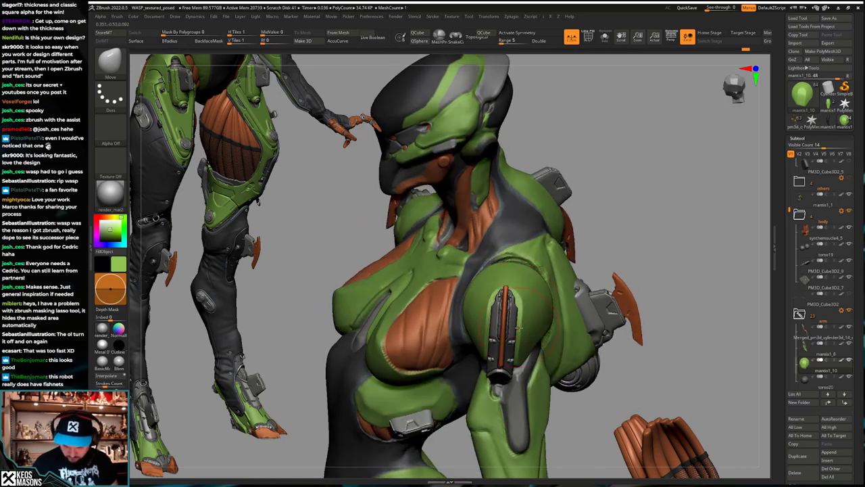
{"action": "mouse_move", "coordinate": [515, 308]}
{"action": "left_mouse_down"}
{"action": "mouse_move", "coordinate": [518, 335]}
{"action": "mouse_move", "coordinate": [534, 299]}
{"action": "mouse_move", "coordinate": [498, 317]}
{"action": "mouse_move", "coordinate": [478, 343]}
{"action": "left_mouse_up"}
Step: Isolate the shoulder cap and polish the front surface beside the flat facet with hPolish
{"action": "key", "text": "space"}
{"action": "left_click", "coordinate": [524, 284]}
{"action": "key", "text": "space"}
{"action": "left_click", "coordinate": [503, 296]}
{"action": "left_click", "coordinate": [515, 299], "text": "ctrl+shift"}
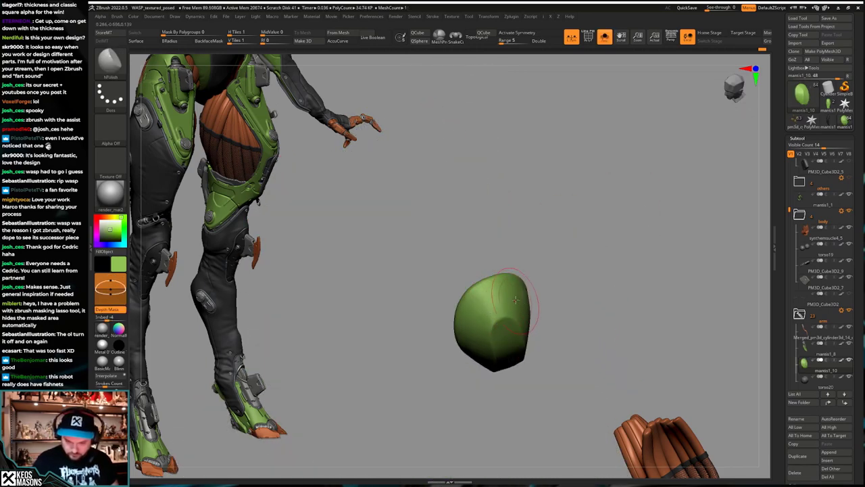
{"action": "left_click_drag", "start_coordinate": [496, 293], "coordinate": [477, 353]}
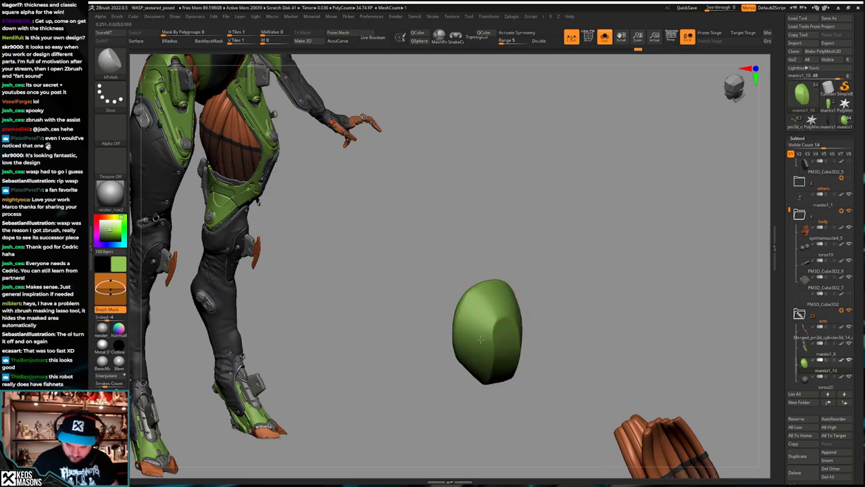
Step: Polish the rear side of the isolated shoulder cap toward its notched lower corner
{"action": "mouse_move", "coordinate": [535, 320]}
{"action": "left_mouse_down"}
{"action": "mouse_move", "coordinate": [456, 310]}
{"action": "mouse_move", "coordinate": [452, 301]}
{"action": "left_mouse_up"}
{"action": "left_click_drag", "start_coordinate": [499, 297], "coordinate": [504, 313]}
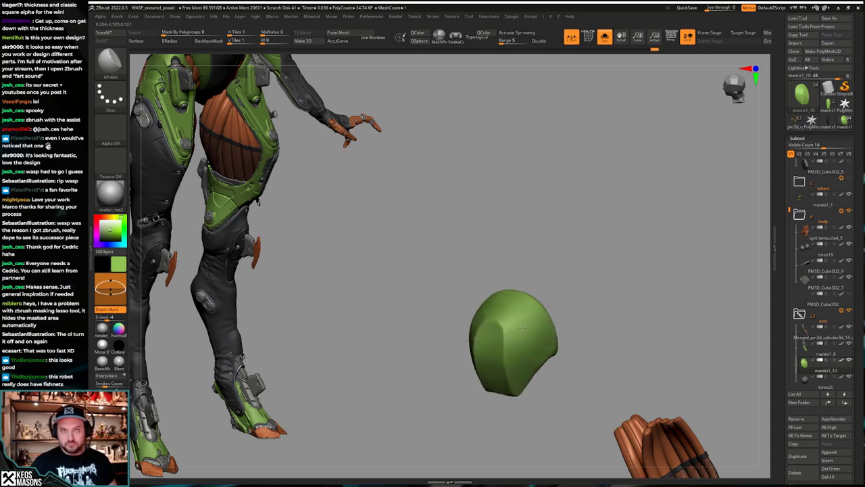
{"action": "left_click_drag", "start_coordinate": [541, 338], "coordinate": [546, 326]}
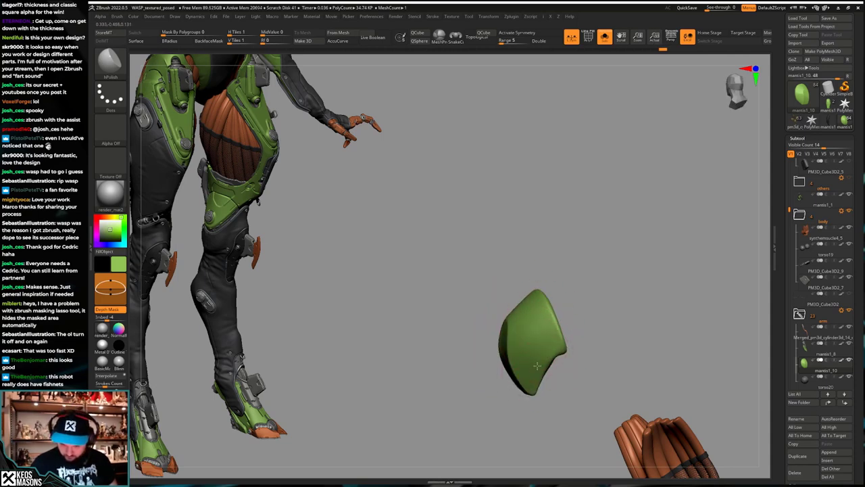
{"action": "mouse_move", "coordinate": [551, 340]}
{"action": "left_mouse_down"}
{"action": "mouse_move", "coordinate": [536, 304]}
{"action": "mouse_move", "coordinate": [560, 318]}
{"action": "mouse_move", "coordinate": [548, 328]}
{"action": "mouse_move", "coordinate": [531, 292]}
{"action": "mouse_move", "coordinate": [571, 331]}
{"action": "mouse_move", "coordinate": [571, 309]}
{"action": "mouse_move", "coordinate": [566, 346]}
{"action": "mouse_move", "coordinate": [575, 332]}
{"action": "mouse_move", "coordinate": [622, 349]}
{"action": "mouse_move", "coordinate": [567, 345]}
{"action": "mouse_move", "coordinate": [579, 317]}
{"action": "mouse_move", "coordinate": [554, 284]}
{"action": "mouse_move", "coordinate": [567, 348]}
{"action": "left_mouse_up"}
Step: Switch to the Metal 01 material and polish the shoulder cap's rear and front planes using its highlights
{"action": "left_click", "coordinate": [107, 347]}
{"action": "left_click_drag", "start_coordinate": [578, 307], "coordinate": [576, 356]}
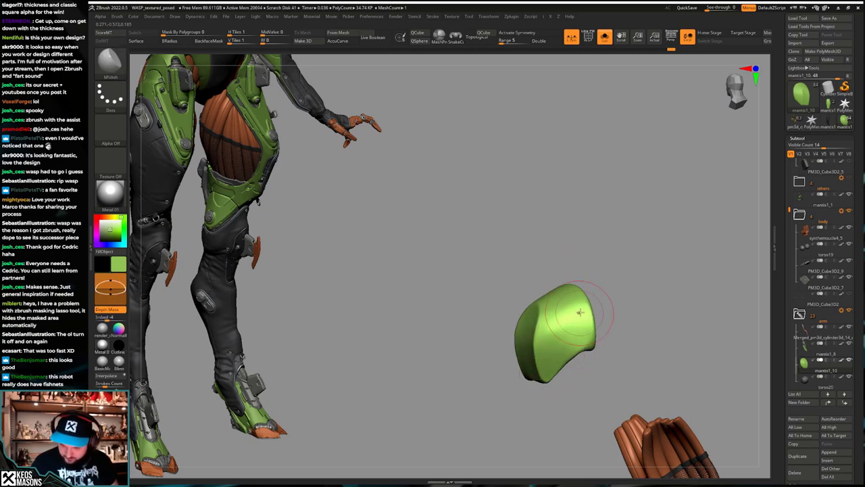
{"action": "mouse_move", "coordinate": [580, 312]}
{"action": "right_mouse_down"}
{"action": "mouse_move", "coordinate": [586, 324]}
{"action": "mouse_move", "coordinate": [573, 317]}
{"action": "right_mouse_up"}
{"action": "key", "text": "space"}
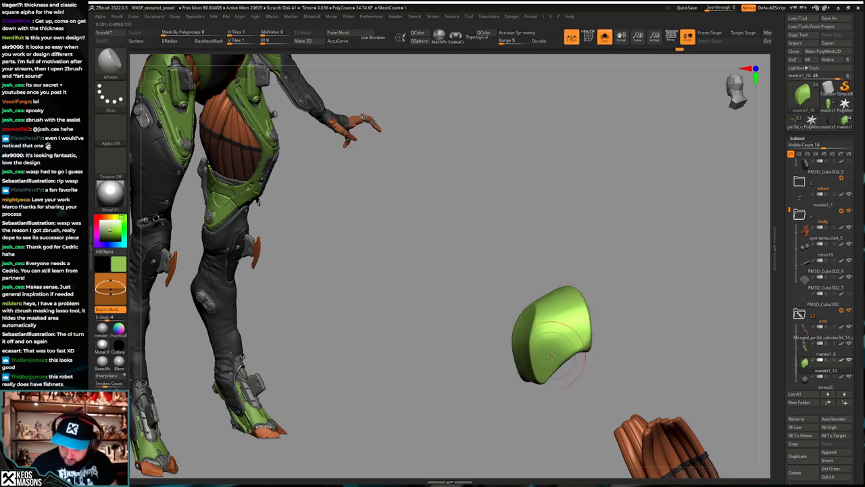
{"action": "left_click_drag", "start_coordinate": [582, 337], "coordinate": [595, 361]}
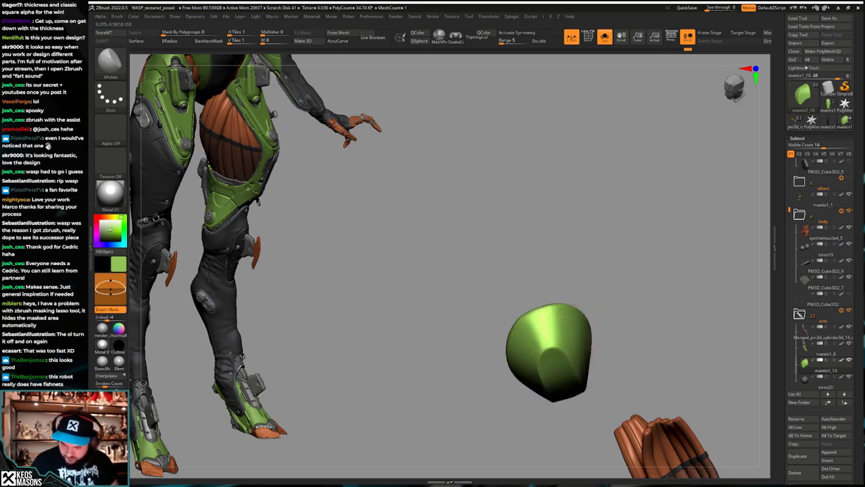
{"action": "left_click_drag", "start_coordinate": [524, 397], "coordinate": [521, 372]}
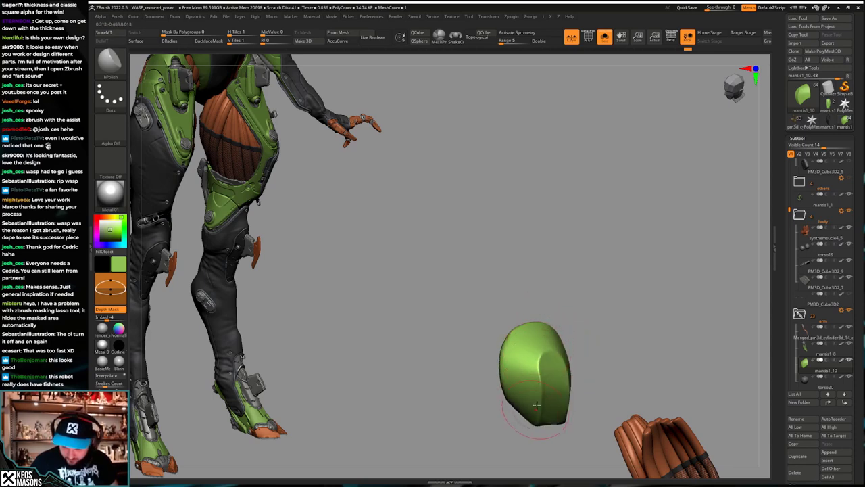
{"action": "left_click_drag", "start_coordinate": [536, 405], "coordinate": [570, 346]}
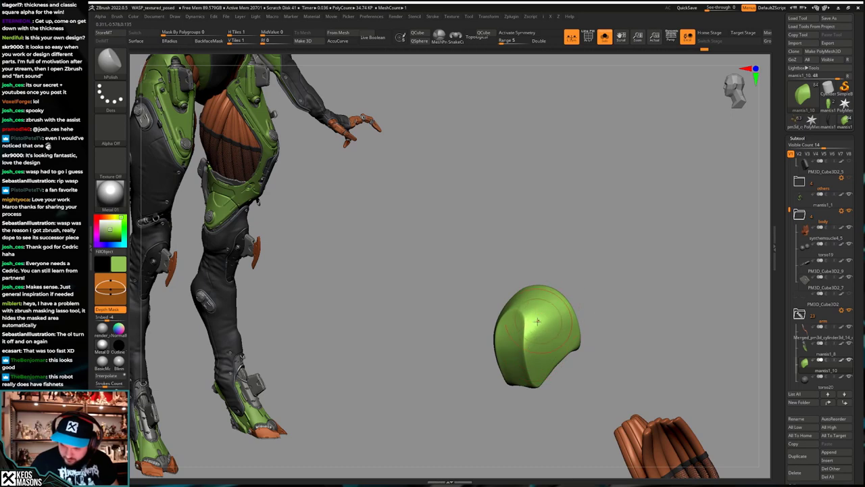
Step: Smooth and polish the rear plane of the shoulder cap beside the flat facet, checking the reflections
{"action": "left_click_drag", "start_coordinate": [547, 298], "coordinate": [544, 338], "text": "shift"}
{"action": "left_click_drag", "start_coordinate": [566, 286], "coordinate": [568, 307]}
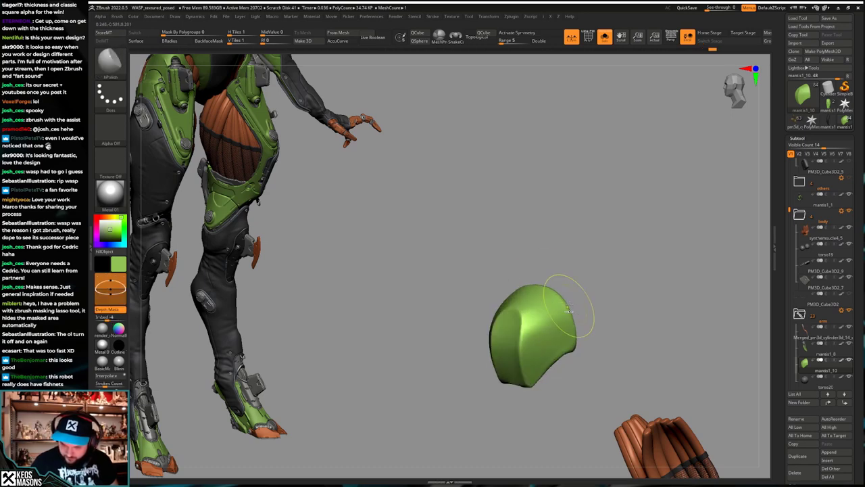
{"action": "right_click_drag", "start_coordinate": [553, 321], "coordinate": [550, 314]}
{"action": "left_click_drag", "start_coordinate": [550, 315], "coordinate": [545, 330], "text": "shift"}
{"action": "right_click_drag", "start_coordinate": [545, 330], "coordinate": [583, 328]}
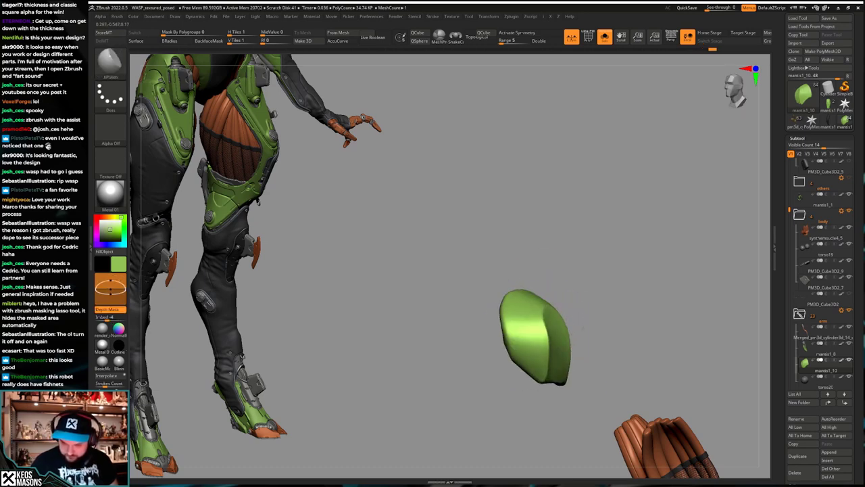
{"action": "right_click_drag", "start_coordinate": [542, 347], "coordinate": [541, 361]}
Step: Restore the render_mat2 material and show the full character to check the shoulders from front and back
{"action": "left_click", "coordinate": [102, 328]}
{"action": "right_click_drag", "start_coordinate": [575, 291], "coordinate": [545, 353], "text": "shift"}
{"action": "key", "text": "alt+s"}
{"action": "left_click_drag", "start_coordinate": [545, 353], "coordinate": [615, 306]}
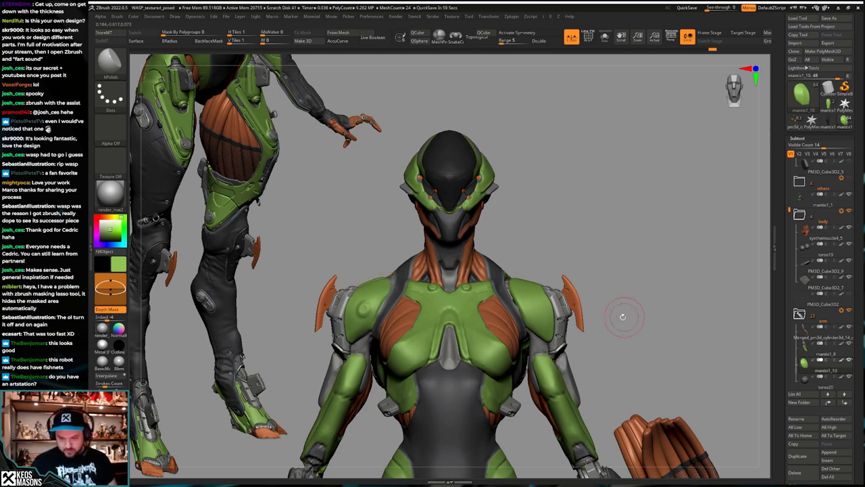
{"action": "left_click_drag", "start_coordinate": [622, 317], "coordinate": [580, 307]}
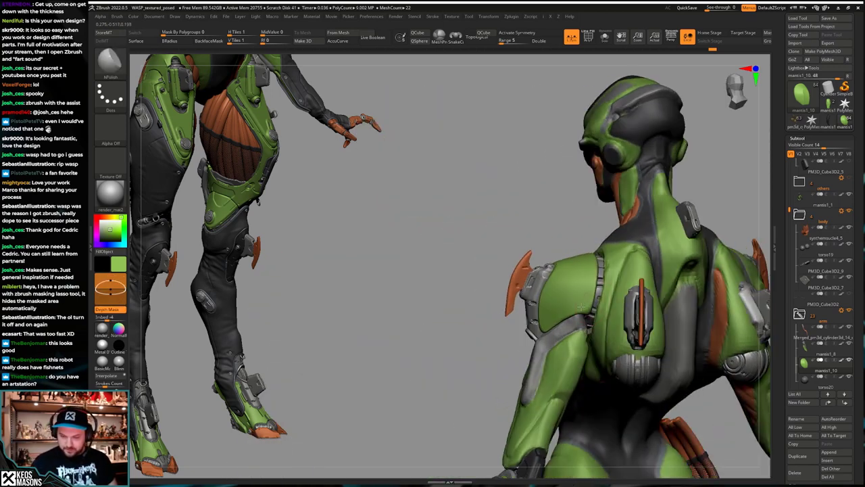
Step: Reshape the shoulder cap's upper edge along the torso seam with the Move brush
{"action": "right_click_drag", "start_coordinate": [582, 308], "coordinate": [573, 311]}
{"action": "key", "text": "b"}
{"action": "left_click", "coordinate": [573, 283]}
{"action": "right_click_drag", "start_coordinate": [676, 180], "coordinate": [539, 321]}
{"action": "key", "text": "space"}
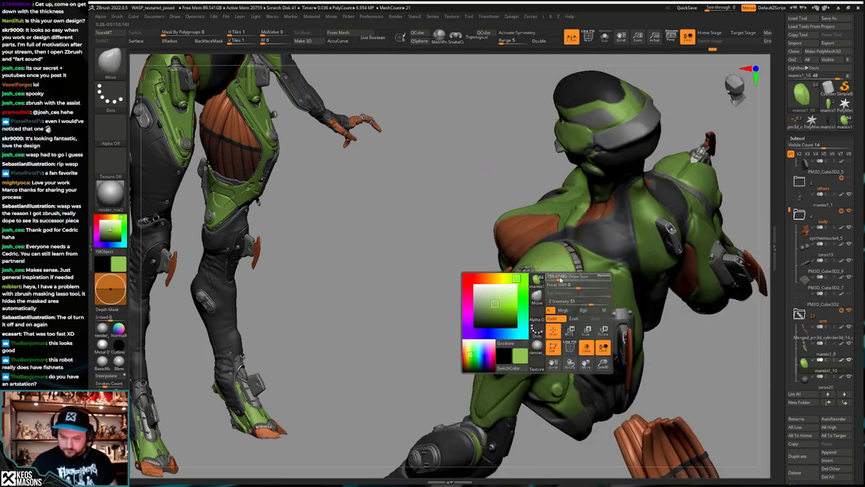
{"action": "right_click_drag", "start_coordinate": [554, 266], "coordinate": [553, 261]}
{"action": "left_click_drag", "start_coordinate": [552, 262], "coordinate": [571, 264]}
Step: Refine the shoulder cap's rear and side contours with the Move brush, checking the cap in isolation and against the torso
{"action": "key", "text": "alt+s"}
{"action": "right_click_drag", "start_coordinate": [571, 264], "coordinate": [579, 253]}
{"action": "left_click_drag", "start_coordinate": [610, 285], "coordinate": [595, 365]}
{"action": "key", "text": "alt+s"}
{"action": "key", "text": "alt+s"}
{"action": "key", "text": "space"}
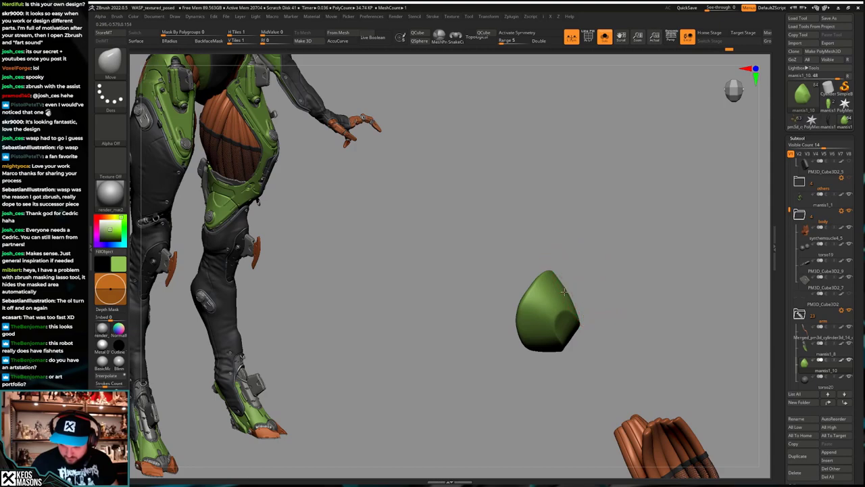
{"action": "key", "text": "alt+s"}
{"action": "mouse_move", "coordinate": [593, 270]}
{"action": "right_mouse_down"}
{"action": "mouse_move", "coordinate": [604, 274]}
{"action": "mouse_move", "coordinate": [535, 281]}
{"action": "mouse_move", "coordinate": [620, 312]}
{"action": "right_mouse_up"}
{"action": "key", "text": "space"}
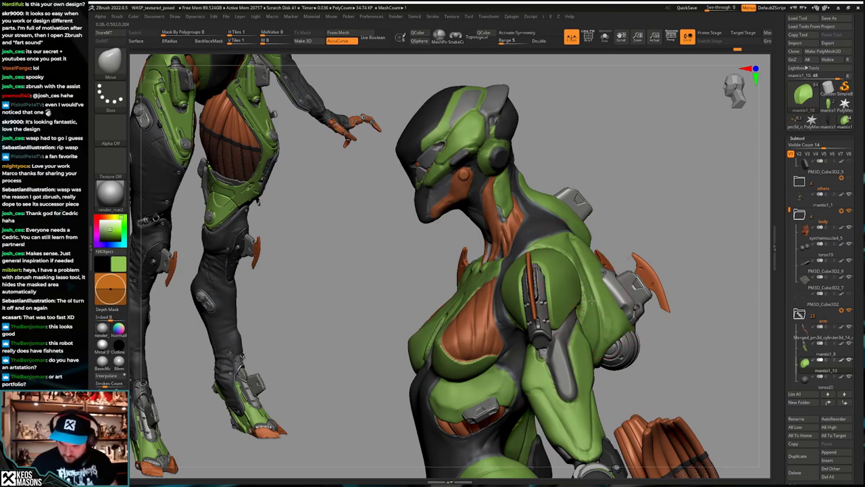
{"action": "left_click_drag", "start_coordinate": [591, 301], "coordinate": [584, 328]}
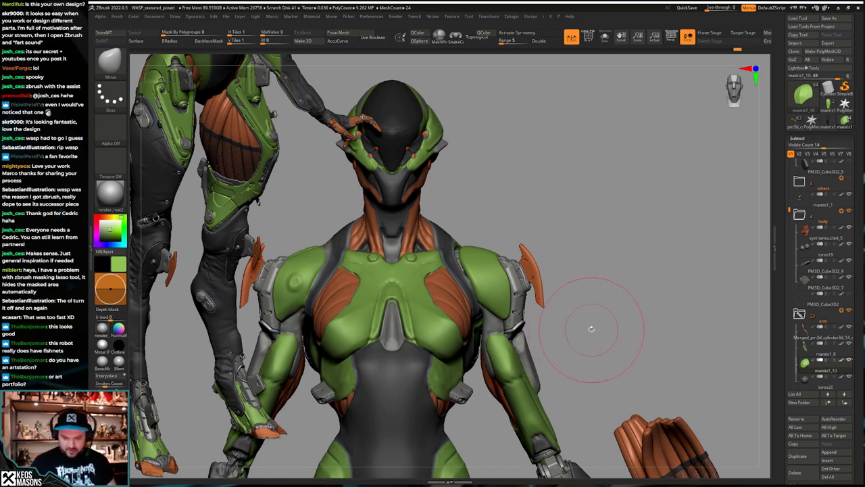
Step: Frame the shoulder cap's lower front corner and choose the ClipCircleCenter brush for clipping
{"action": "left_click_drag", "start_coordinate": [588, 323], "coordinate": [569, 307]}
{"action": "key", "text": "alt+s"}
{"action": "left_click_drag", "start_coordinate": [620, 187], "coordinate": [513, 346], "text": "ctrl"}
{"action": "key", "text": "alt+s"}
{"action": "right_click_drag", "start_coordinate": [513, 346], "coordinate": [500, 326]}
{"action": "key", "text": "ctrl+shift"}
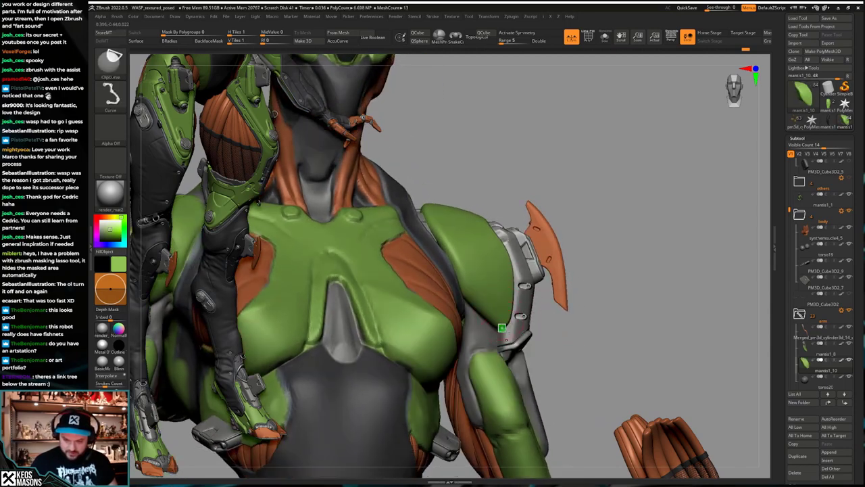
{"action": "right_click", "coordinate": [608, 309]}
{"action": "left_click", "coordinate": [615, 325]}
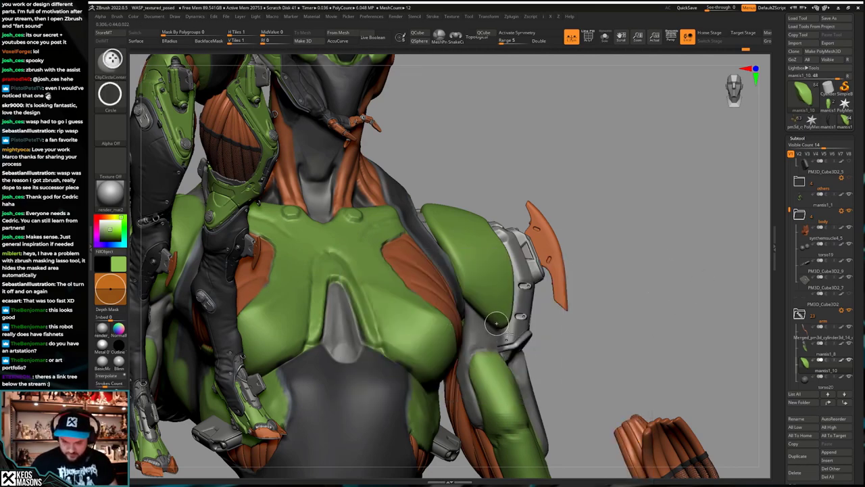
Step: Try a circular clip at the shoulder cap's lower front corner with ClipCircleCenter, checking it from the front and side
{"action": "mouse_move", "coordinate": [594, 324]}
{"action": "left_mouse_down", "text": "alt"}
{"action": "mouse_move", "coordinate": [665, 308]}
{"action": "mouse_move", "coordinate": [622, 310]}
{"action": "mouse_move", "coordinate": [542, 336]}
{"action": "left_mouse_up", "text": "alt"}
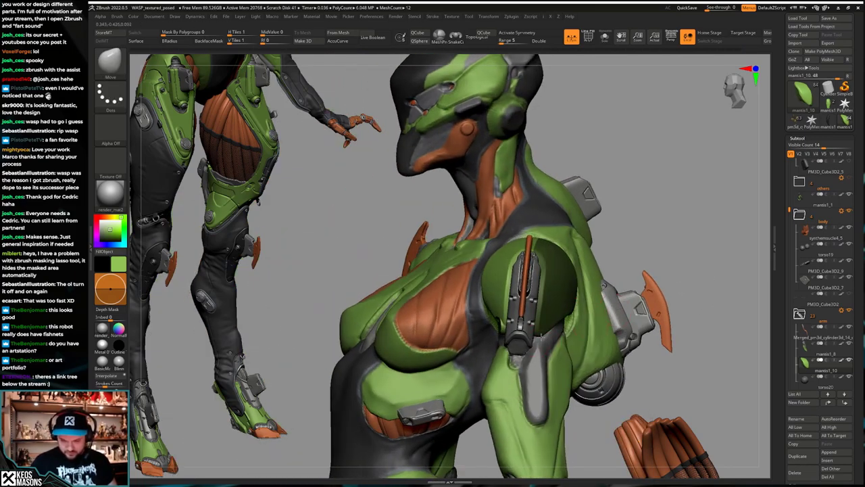
{"action": "right_click_drag", "start_coordinate": [426, 326], "coordinate": [521, 329]}
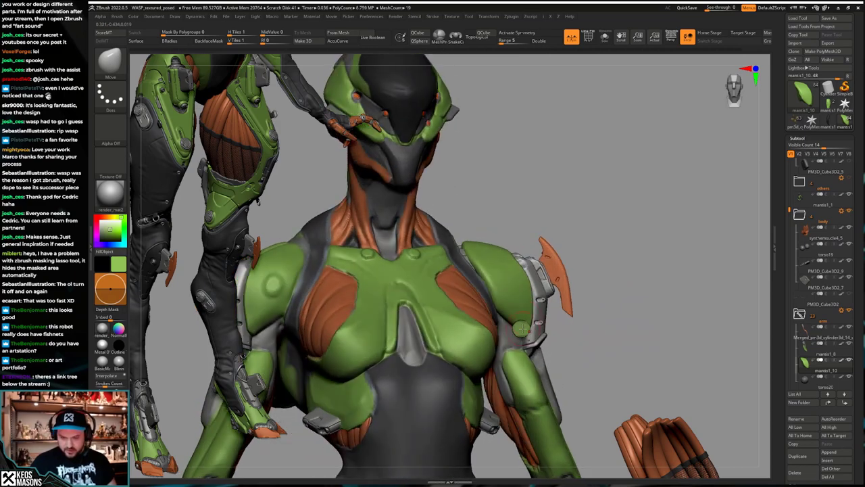
{"action": "left_click_drag", "start_coordinate": [522, 328], "coordinate": [538, 328]}
{"action": "left_click_drag", "start_coordinate": [684, 297], "coordinate": [544, 312]}
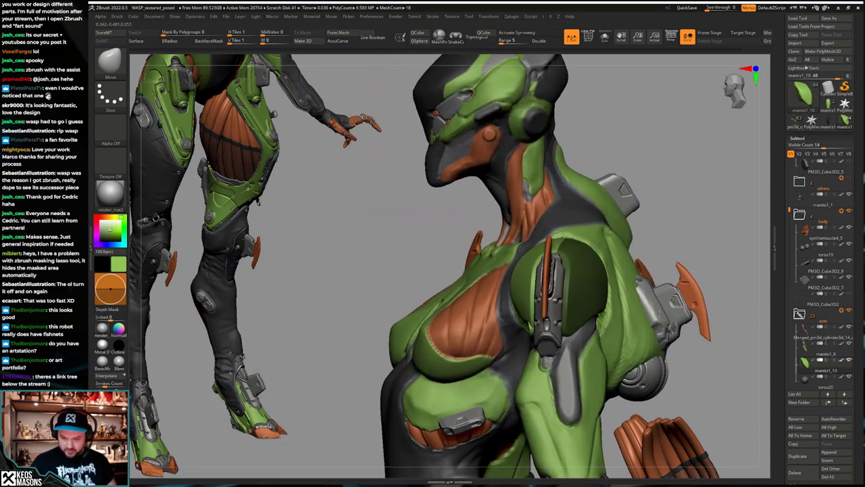
{"action": "mouse_move", "coordinate": [659, 311]}
{"action": "right_mouse_down"}
{"action": "mouse_move", "coordinate": [553, 341]}
{"action": "mouse_move", "coordinate": [593, 333]}
{"action": "right_mouse_up"}
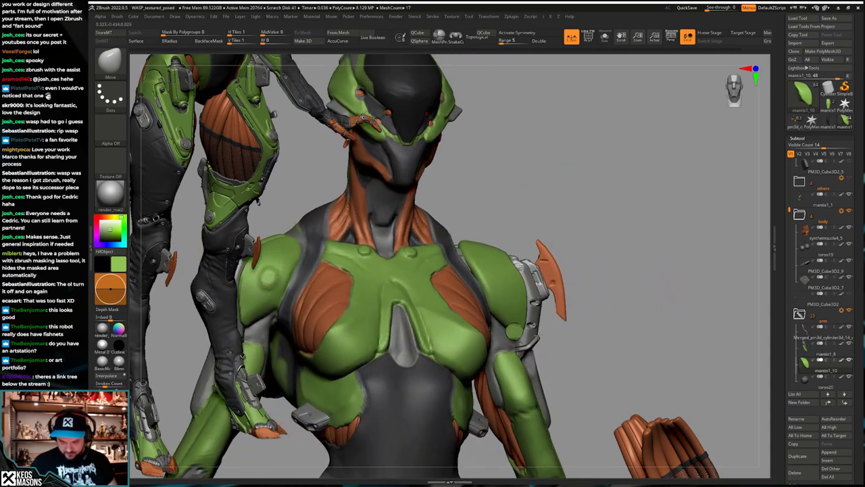
{"action": "mouse_move", "coordinate": [520, 267]}
{"action": "right_mouse_down", "text": "ctrl"}
{"action": "mouse_move", "coordinate": [537, 349]}
{"action": "mouse_move", "coordinate": [582, 333]}
{"action": "mouse_move", "coordinate": [574, 332]}
{"action": "right_mouse_up", "text": "ctrl"}
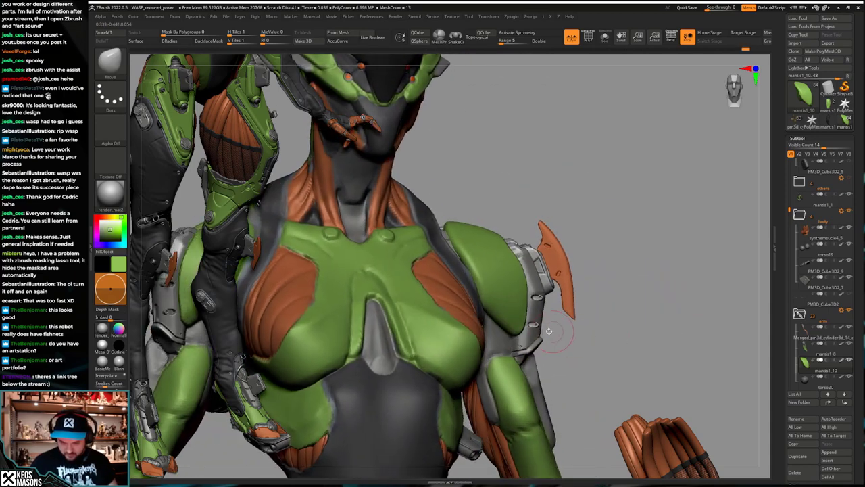
Step: Try repositioned circular clips on the lower front and rear corners of the shoulder cap with ClipCircleCenter
{"action": "left_click_drag", "start_coordinate": [512, 330], "coordinate": [528, 338], "text": "ctrl+shift"}
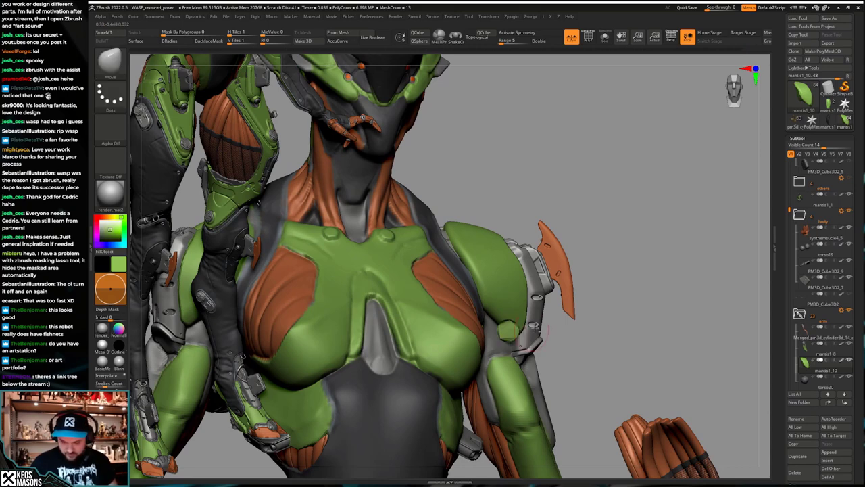
{"action": "mouse_move", "coordinate": [641, 317]}
{"action": "right_mouse_down"}
{"action": "mouse_move", "coordinate": [681, 302]}
{"action": "mouse_move", "coordinate": [627, 308]}
{"action": "right_mouse_up"}
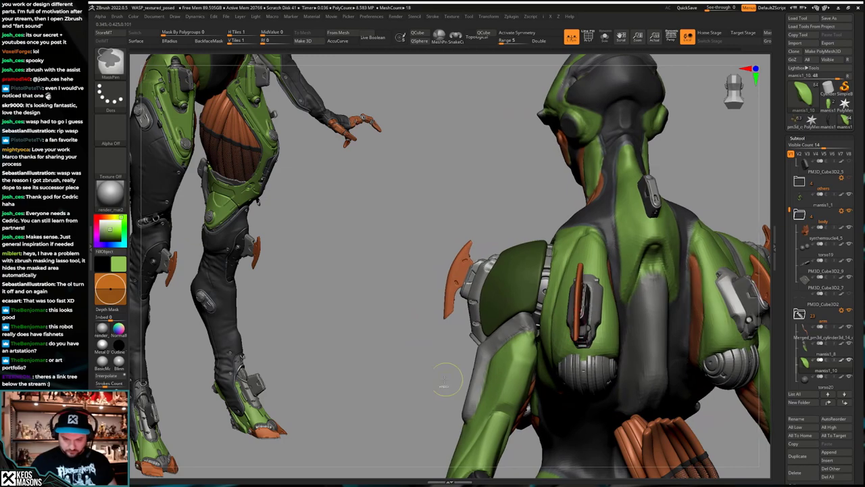
{"action": "left_click_drag", "start_coordinate": [446, 378], "coordinate": [465, 381], "text": "ctrl"}
{"action": "right_click_drag", "start_coordinate": [465, 381], "coordinate": [504, 338], "text": "ctrl"}
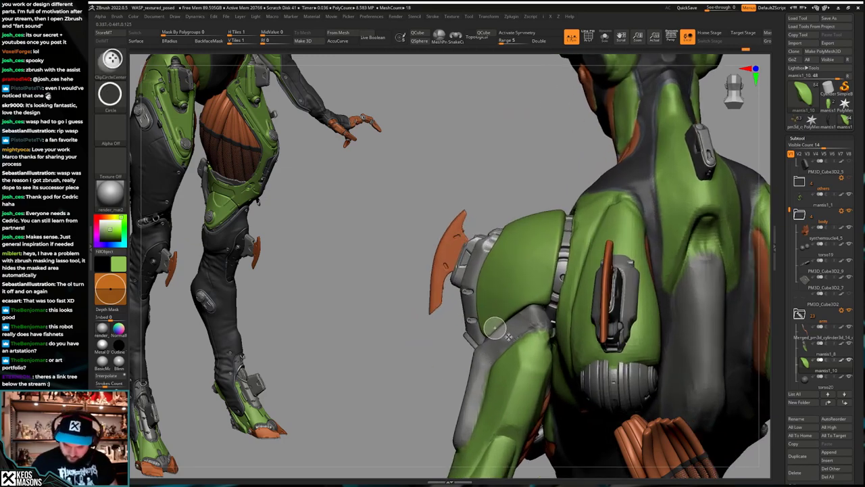
{"action": "mouse_move", "coordinate": [497, 326]}
{"action": "right_mouse_down"}
{"action": "mouse_move", "coordinate": [567, 341]}
{"action": "mouse_move", "coordinate": [506, 350]}
{"action": "mouse_move", "coordinate": [573, 343]}
{"action": "right_mouse_up"}
{"action": "left_click", "coordinate": [569, 340], "text": "ctrl"}
{"action": "key", "text": "alt+s"}
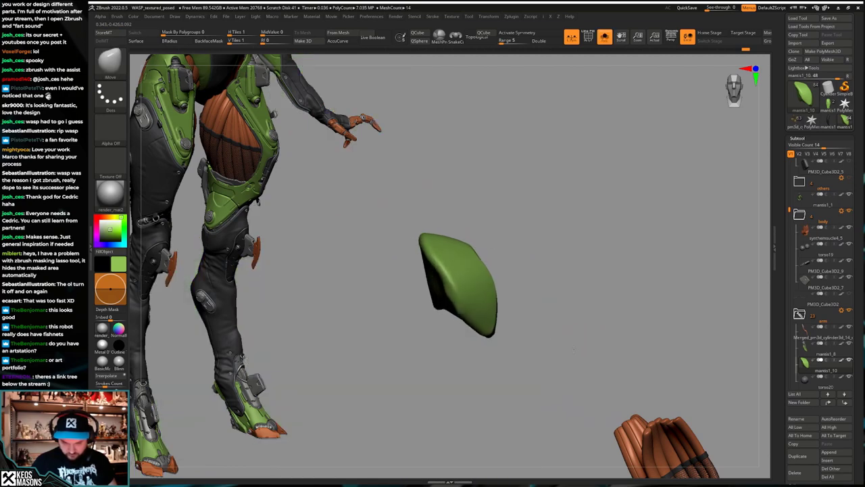
Step: Form a small circular boss at both the lower front and lower rear corners of the shoulder cap with ClipCircleCenter
{"action": "left_click", "coordinate": [573, 345], "text": "ctrl+shift"}
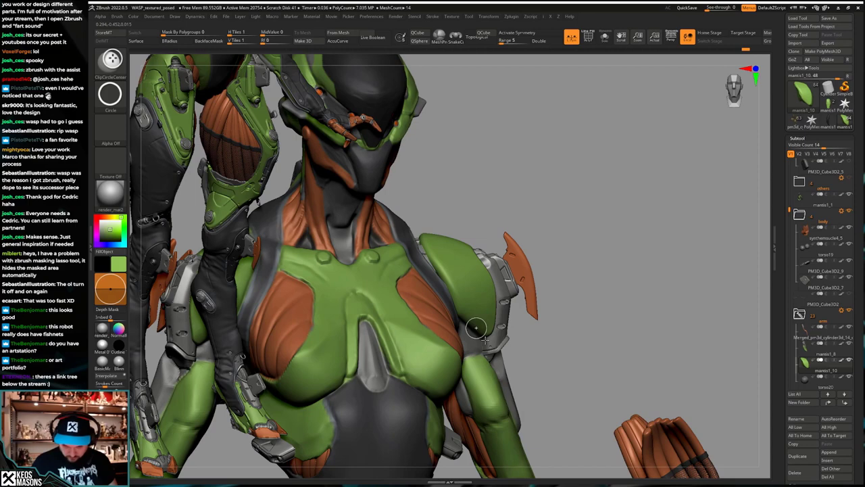
{"action": "mouse_move", "coordinate": [597, 299]}
{"action": "right_mouse_down"}
{"action": "mouse_move", "coordinate": [618, 325]}
{"action": "mouse_move", "coordinate": [599, 319]}
{"action": "mouse_move", "coordinate": [530, 341]}
{"action": "right_mouse_up"}
{"action": "key", "text": "alt+s"}
{"action": "left_click_drag", "start_coordinate": [464, 381], "coordinate": [471, 378], "text": "ctrl"}
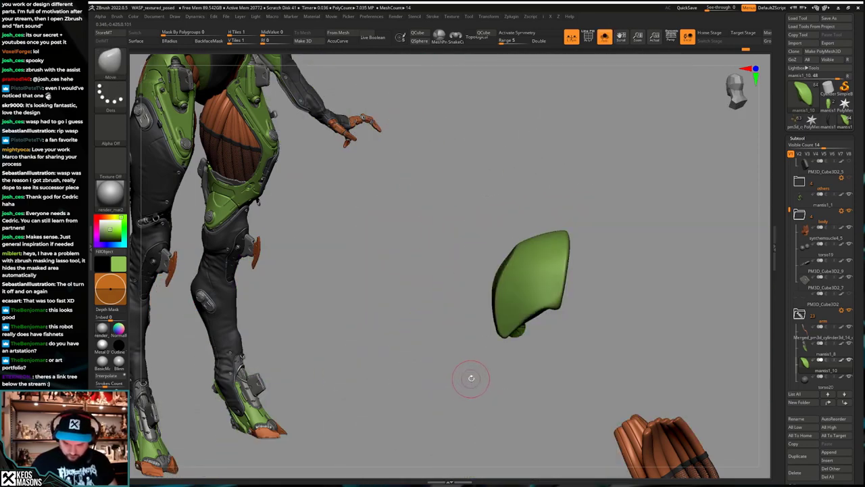
{"action": "key", "text": "ctrl+shift"}
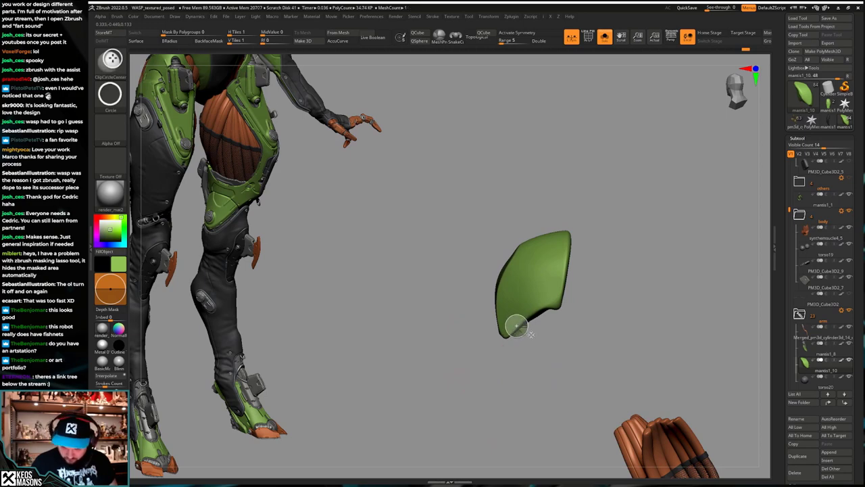
{"action": "left_click_drag", "start_coordinate": [531, 333], "coordinate": [531, 333], "text": "ctrl+shift"}
Step: Choose the Orb_Cracks brush and examine the cap's circular corners in place beside the arm and shoulder
{"action": "mouse_move", "coordinate": [531, 333]}
{"action": "right_mouse_down"}
{"action": "mouse_move", "coordinate": [545, 324]}
{"action": "mouse_move", "coordinate": [528, 340]}
{"action": "mouse_move", "coordinate": [641, 311]}
{"action": "mouse_move", "coordinate": [618, 313]}
{"action": "mouse_move", "coordinate": [651, 299]}
{"action": "mouse_move", "coordinate": [647, 313]}
{"action": "mouse_move", "coordinate": [517, 348]}
{"action": "mouse_move", "coordinate": [468, 345]}
{"action": "right_mouse_up"}
{"action": "key", "text": "alt+s"}
{"action": "key", "text": "space"}
{"action": "left_click", "coordinate": [512, 336]}
{"action": "key", "text": "s"}
{"action": "key", "text": "space"}
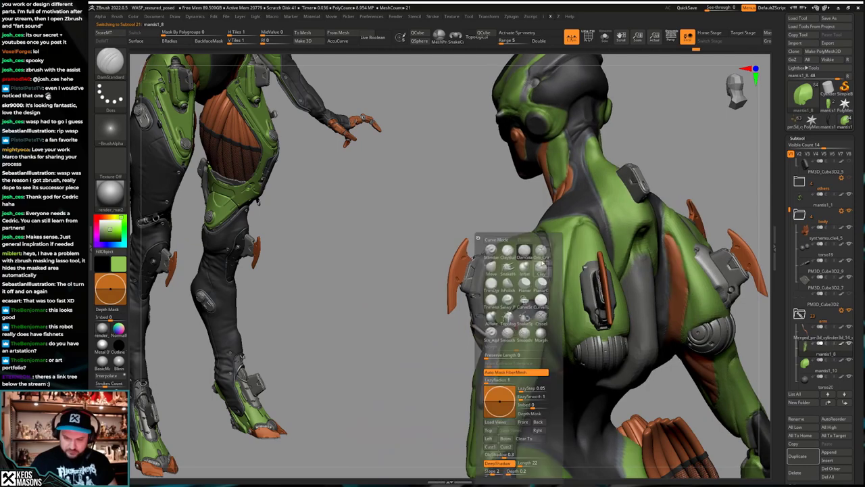
{"action": "left_click", "coordinate": [513, 315]}
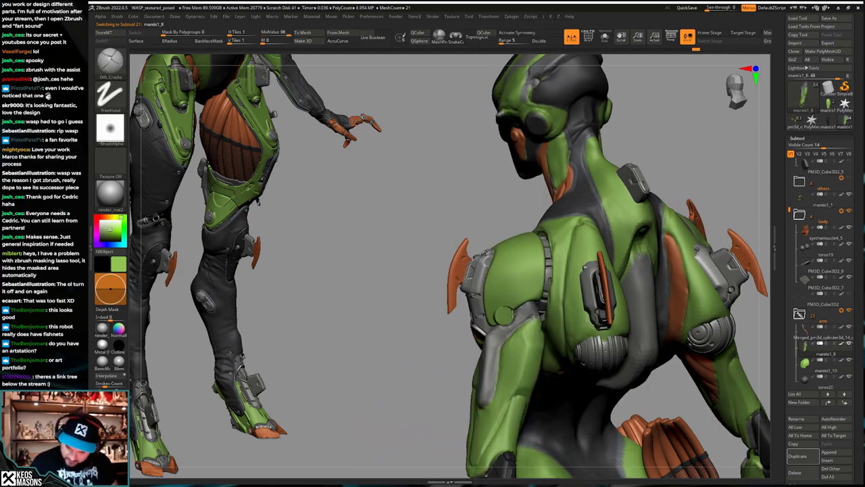
{"action": "right_click_drag", "start_coordinate": [503, 316], "coordinate": [535, 315]}
{"action": "right_click_drag", "start_coordinate": [432, 321], "coordinate": [511, 245]}
Step: Isolate the shoulder cap and remesh it with DynaMesh at a resolution of 2280
{"action": "key", "text": "alt+s"}
{"action": "key", "text": "shift+f"}
{"action": "mouse_move", "coordinate": [573, 325]}
{"action": "right_mouse_down"}
{"action": "mouse_move", "coordinate": [563, 324]}
{"action": "mouse_move", "coordinate": [573, 332]}
{"action": "right_mouse_up"}
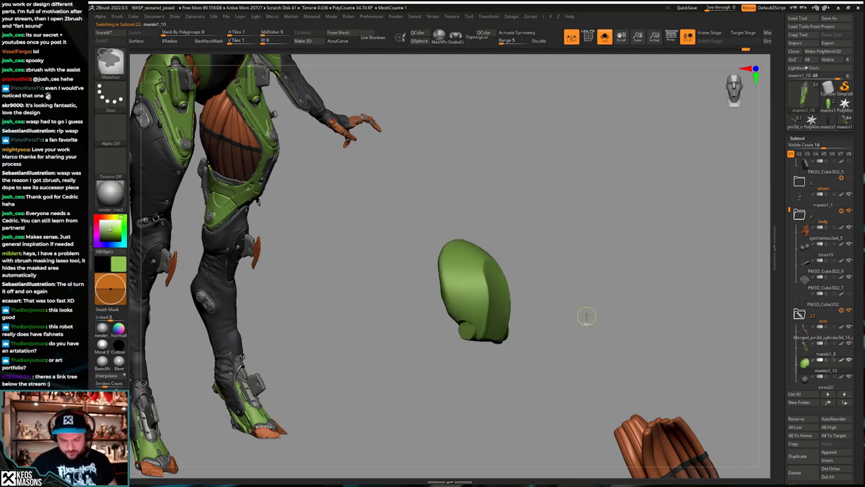
{"action": "left_click_drag", "start_coordinate": [571, 367], "coordinate": [573, 356], "text": "ctrl"}
{"action": "key", "text": "g"}
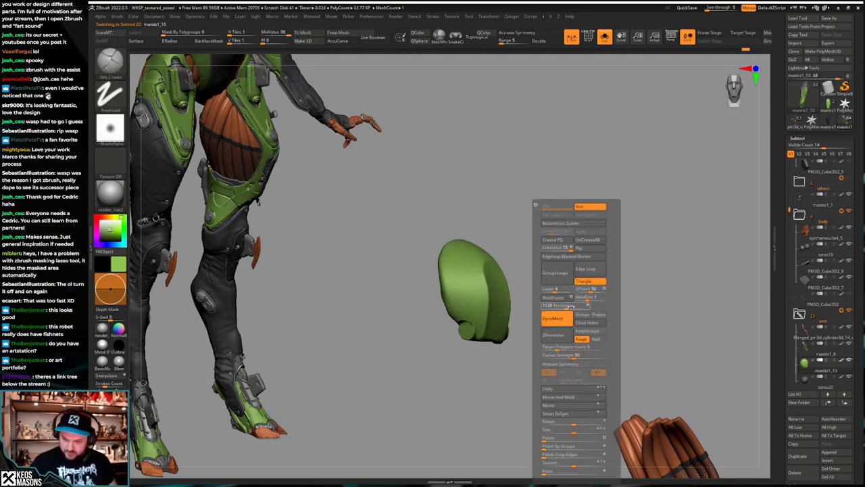
{"action": "left_click_drag", "start_coordinate": [687, 265], "coordinate": [623, 325], "text": "ctrl"}
{"action": "right_click_drag", "start_coordinate": [588, 331], "coordinate": [575, 358], "text": "ctrl"}
Step: Flatten the face of the circular boss on the shoulder cap's lower front corner with the Planar brush
{"action": "mouse_move", "coordinate": [500, 331]}
{"action": "right_mouse_down"}
{"action": "mouse_move", "coordinate": [530, 335]}
{"action": "mouse_move", "coordinate": [535, 324]}
{"action": "mouse_move", "coordinate": [531, 347]}
{"action": "right_mouse_up"}
{"action": "key", "text": "space"}
{"action": "left_click", "coordinate": [546, 289]}
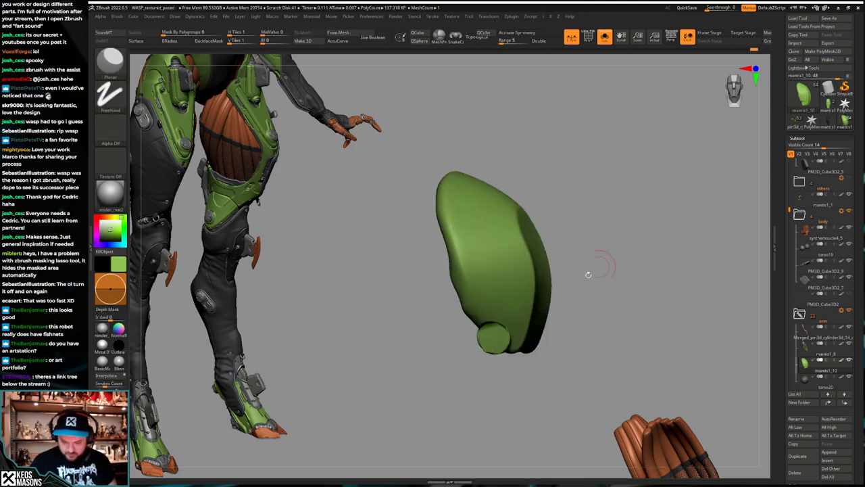
{"action": "key", "text": "ctrl+d"}
{"action": "right_click_drag", "start_coordinate": [589, 272], "coordinate": [612, 267]}
{"action": "right_click_drag", "start_coordinate": [496, 339], "coordinate": [482, 392]}
{"action": "right_click", "coordinate": [483, 393]}
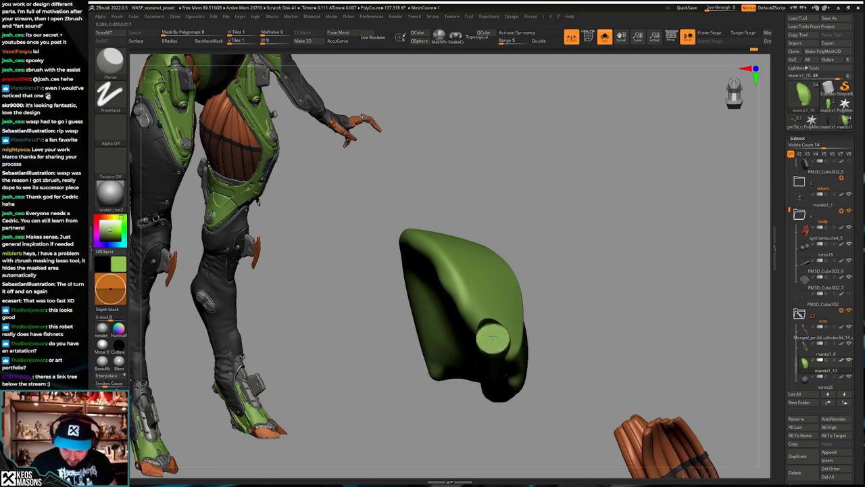
{"action": "right_click_drag", "start_coordinate": [493, 336], "coordinate": [499, 351]}
{"action": "left_click_drag", "start_coordinate": [599, 298], "coordinate": [611, 310], "text": "ctrl"}
{"action": "right_click_drag", "start_coordinate": [502, 329], "coordinate": [500, 341]}
{"action": "right_click_drag", "start_coordinate": [501, 338], "coordinate": [513, 343]}
Step: Flatten the circular boss on the shoulder cap's lower rear corner with the Planar brush
{"action": "right_click_drag", "start_coordinate": [601, 318], "coordinate": [540, 365], "text": "alt"}
{"action": "right_click", "coordinate": [539, 370]}
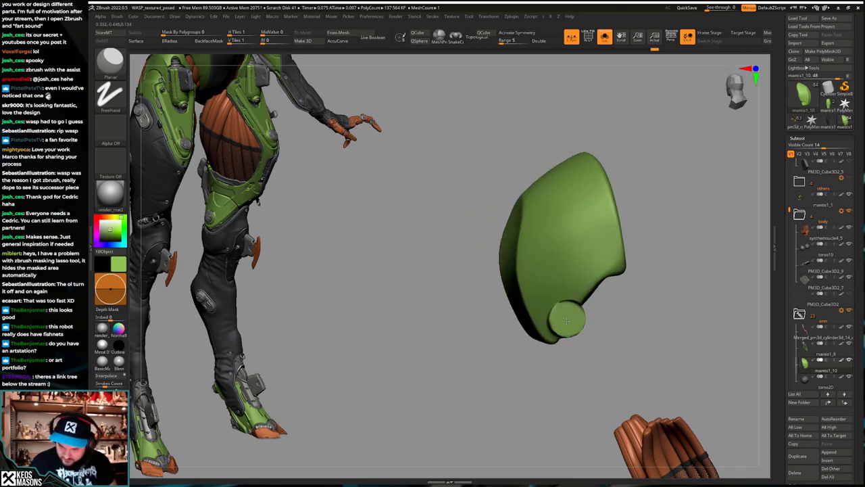
{"action": "mouse_move", "coordinate": [570, 319]}
{"action": "right_mouse_down"}
{"action": "mouse_move", "coordinate": [600, 314]}
{"action": "mouse_move", "coordinate": [591, 310]}
{"action": "mouse_move", "coordinate": [634, 318]}
{"action": "mouse_move", "coordinate": [590, 315]}
{"action": "right_mouse_up"}
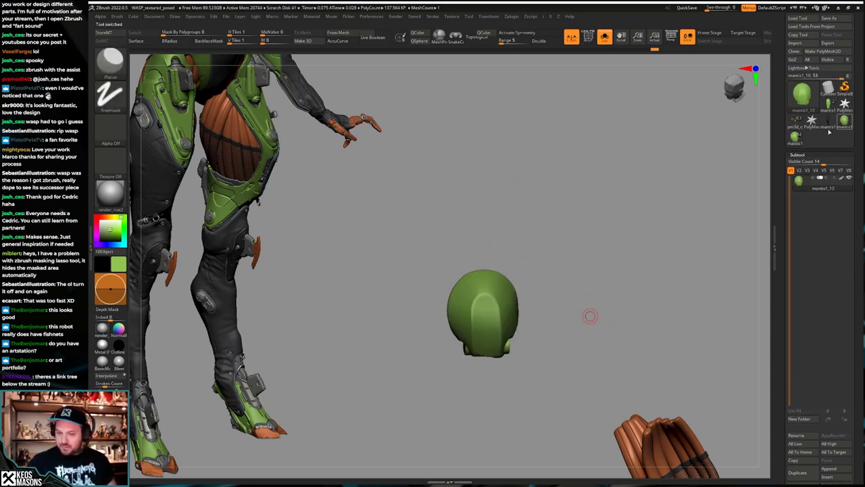
Step: Duplicate the separated shoulder cap subtool and ZRemesh the copy with a low Target Polygons Count
{"action": "left_click_drag", "start_coordinate": [780, 322], "coordinate": [788, 281]}
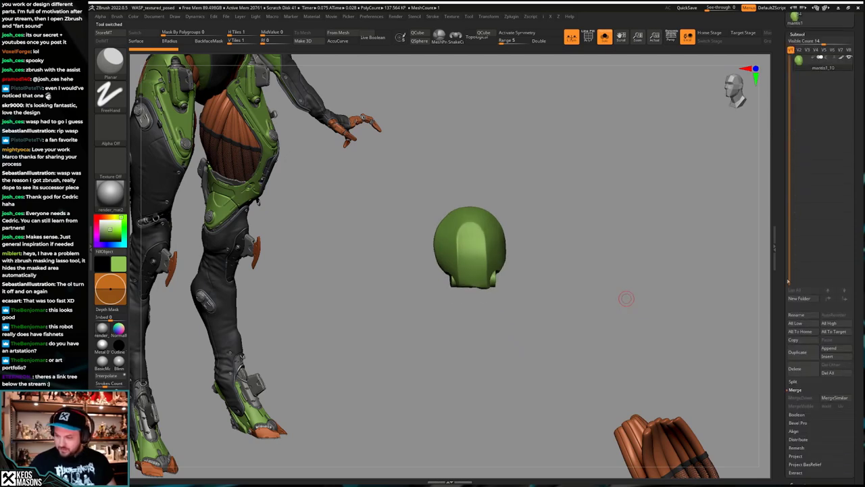
{"action": "left_click", "coordinate": [802, 350]}
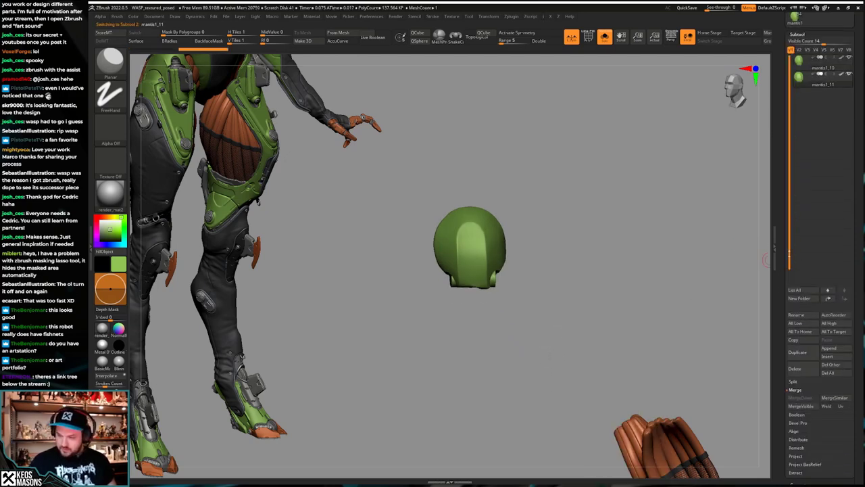
{"action": "key", "text": "space"}
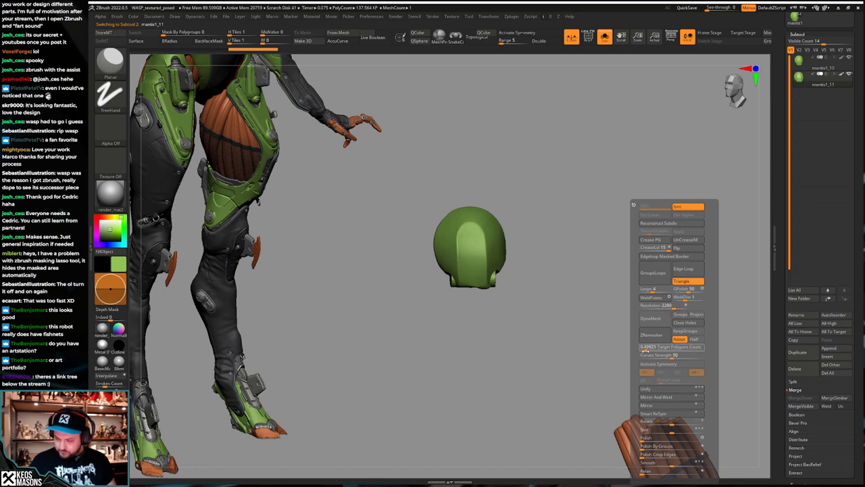
{"action": "left_click", "coordinate": [651, 335]}
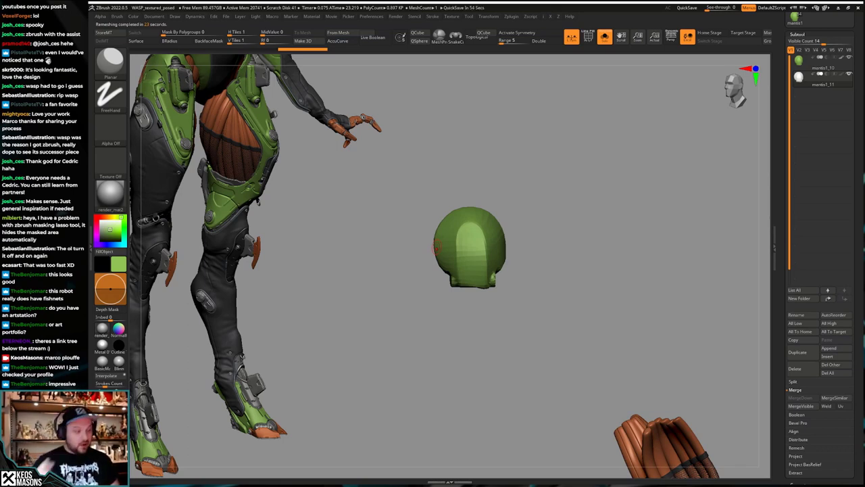
Step: Compare the wireframe and surface of the remeshed shoulder cap copy with those of the original subtool
{"action": "left_click_drag", "start_coordinate": [583, 246], "coordinate": [573, 378], "text": "alt"}
{"action": "left_click_drag", "start_coordinate": [573, 378], "coordinate": [547, 332]}
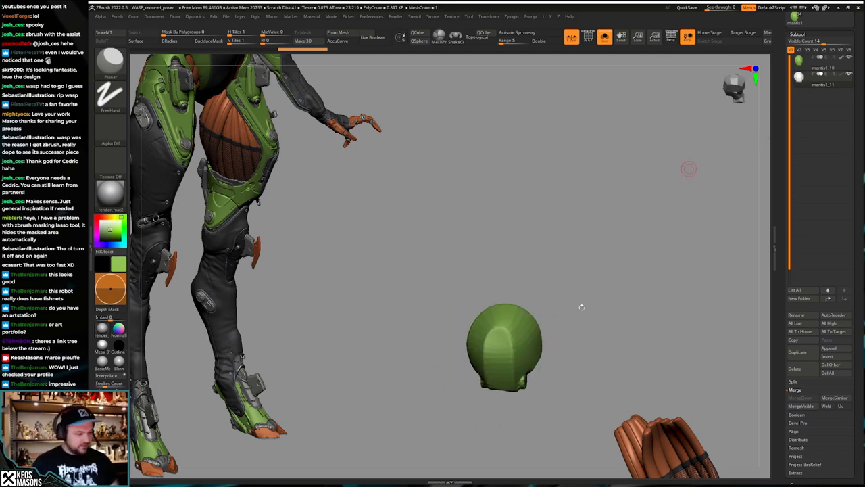
{"action": "mouse_move", "coordinate": [581, 307]}
{"action": "left_mouse_down", "text": "alt"}
{"action": "mouse_move", "coordinate": [573, 291]}
{"action": "mouse_move", "coordinate": [580, 312]}
{"action": "left_mouse_up", "text": "alt"}
{"action": "key", "text": "shift+f"}
{"action": "key", "text": "shift+f"}
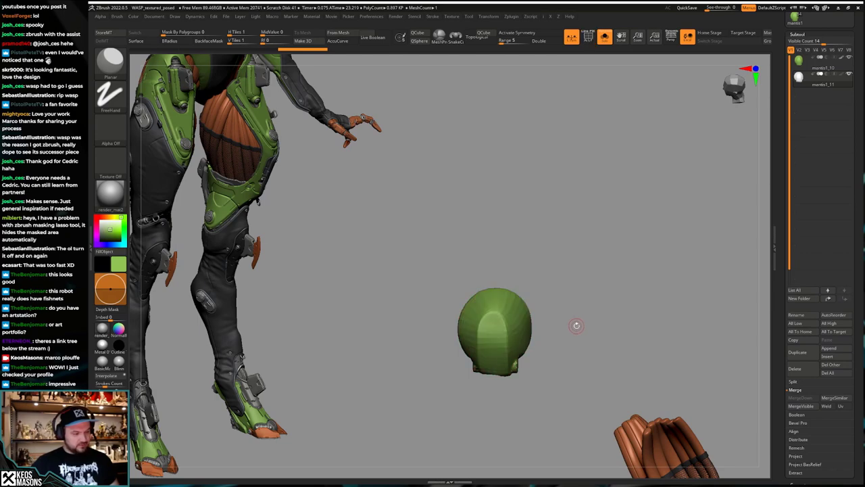
{"action": "left_click", "coordinate": [811, 68]}
{"action": "left_click_drag", "start_coordinate": [655, 249], "coordinate": [598, 337]}
{"action": "key", "text": "shift+f"}
{"action": "mouse_move", "coordinate": [597, 337]}
{"action": "left_mouse_down", "text": "alt"}
{"action": "mouse_move", "coordinate": [583, 315]}
{"action": "mouse_move", "coordinate": [604, 328]}
{"action": "mouse_move", "coordinate": [601, 340]}
{"action": "left_mouse_up", "text": "alt"}
{"action": "key", "text": "shift+f"}
Step: Select the remeshed shoulder cap copy and subdivide it twice
{"action": "left_click", "coordinate": [809, 82]}
{"action": "key", "text": "shift+f"}
{"action": "key", "text": "shift+f"}
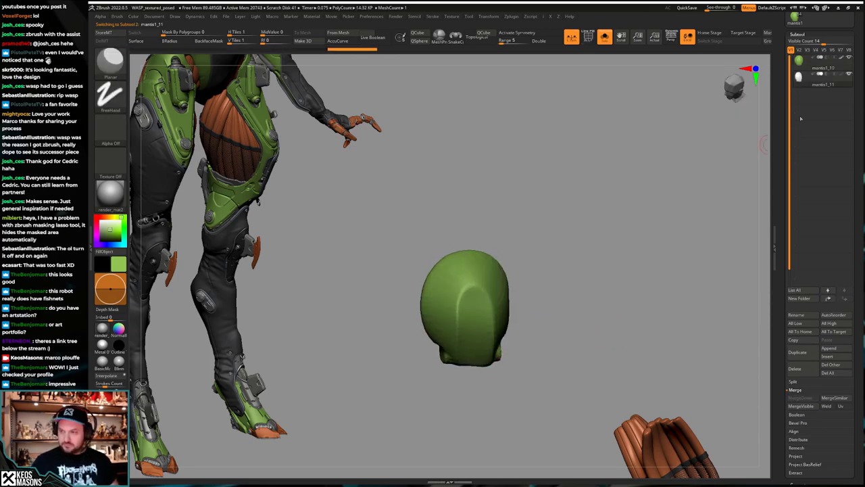
Step: Colour the remeshed shoulder cap copy red and show it together with the green original
{"action": "key", "text": "space"}
{"action": "left_click", "coordinate": [508, 321]}
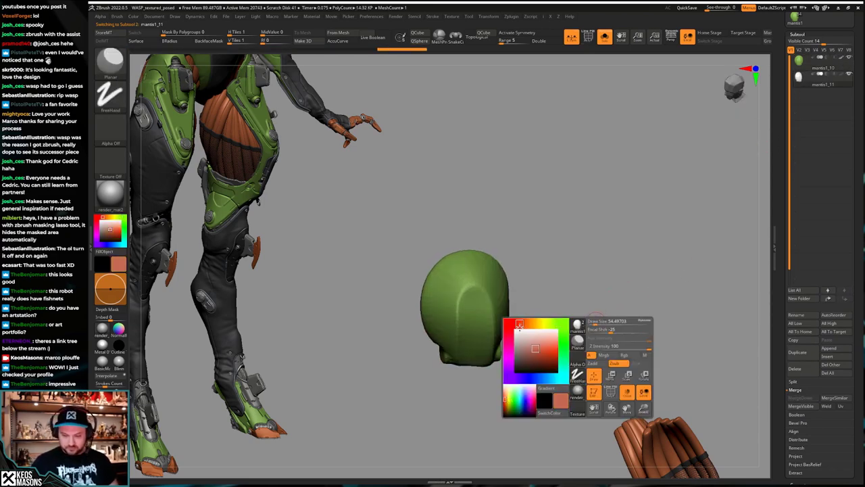
{"action": "key", "text": "alt+s"}
{"action": "left_click_drag", "start_coordinate": [627, 324], "coordinate": [631, 318]}
Step: Project the original's detail onto the red copy with ProjectionShell 0.03845 and projection Dist 0.12096
{"action": "key", "text": "space"}
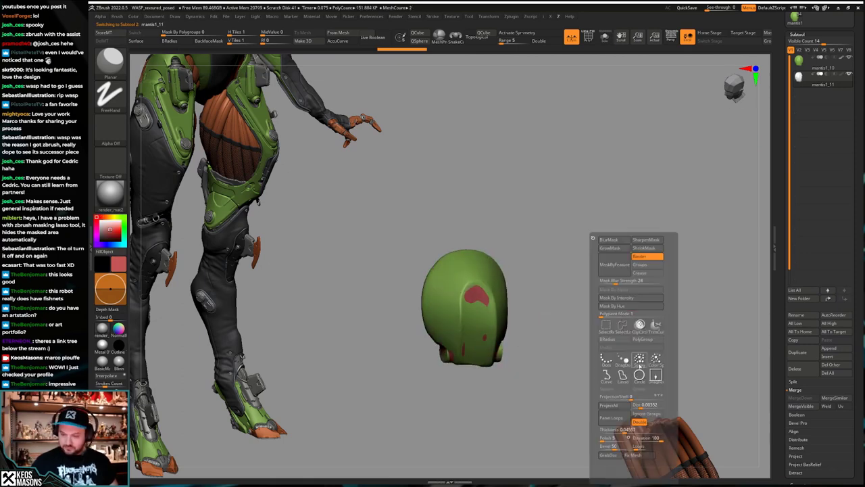
{"action": "left_click_drag", "start_coordinate": [637, 398], "coordinate": [645, 398]}
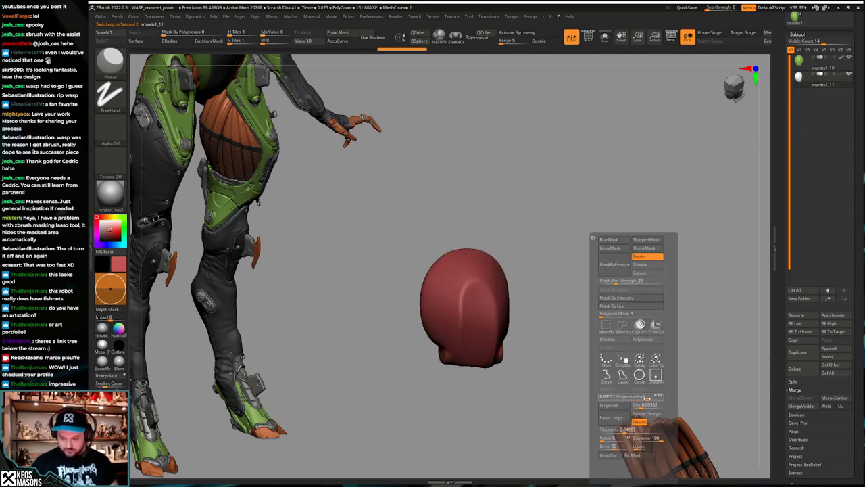
{"action": "key", "text": "ctrl+z"}
{"action": "left_click", "coordinate": [610, 404]}
{"action": "left_click", "coordinate": [576, 421]}
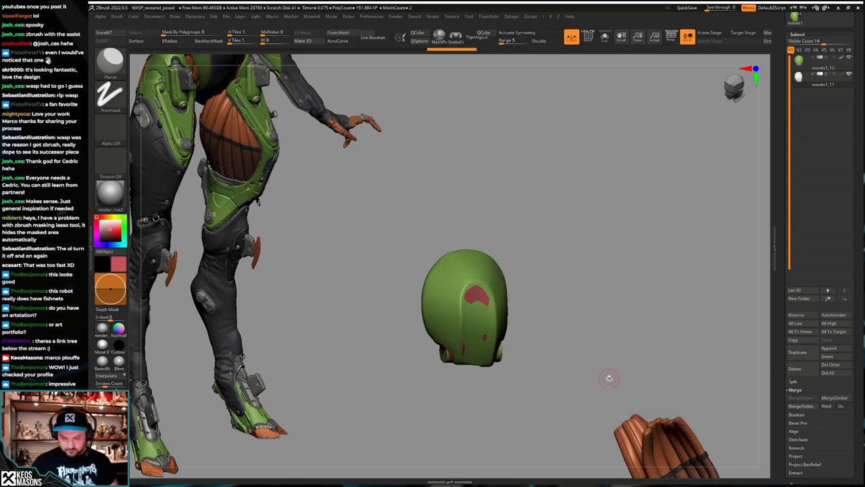
{"action": "key", "text": "space"}
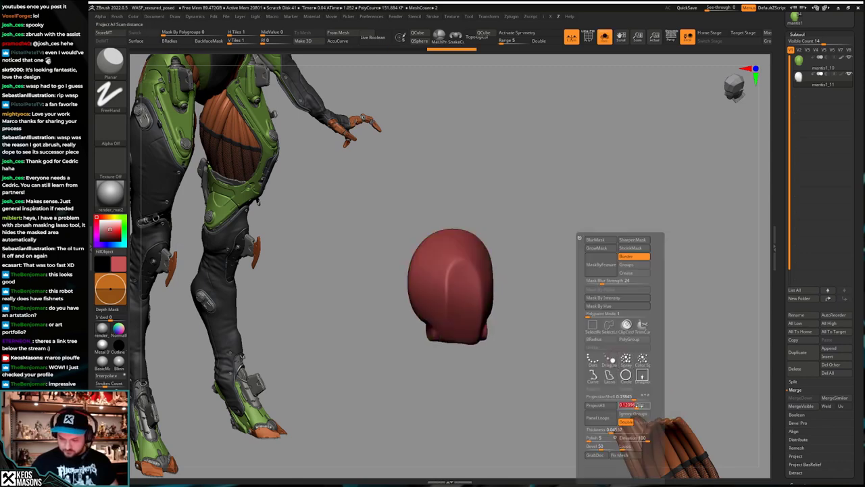
{"action": "left_click", "coordinate": [608, 405]}
{"action": "left_click", "coordinate": [577, 423]}
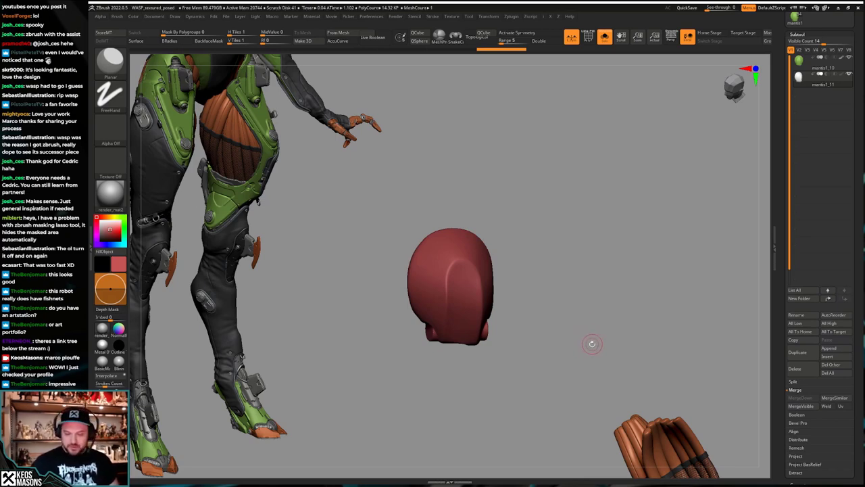
Step: Subdivide the red copy once more and project the original's detail again with ProjectionShell at about 0.02
{"action": "key", "text": "alt+shift+s"}
{"action": "key", "text": "alt+shift+s"}
{"action": "mouse_move", "coordinate": [596, 336]}
{"action": "left_mouse_down"}
{"action": "mouse_move", "coordinate": [581, 330]}
{"action": "mouse_move", "coordinate": [596, 327]}
{"action": "left_mouse_up"}
{"action": "key", "text": "shift+f"}
{"action": "key", "text": "shift+f"}
{"action": "key", "text": "ctrl+shift+s"}
{"action": "key", "text": "space"}
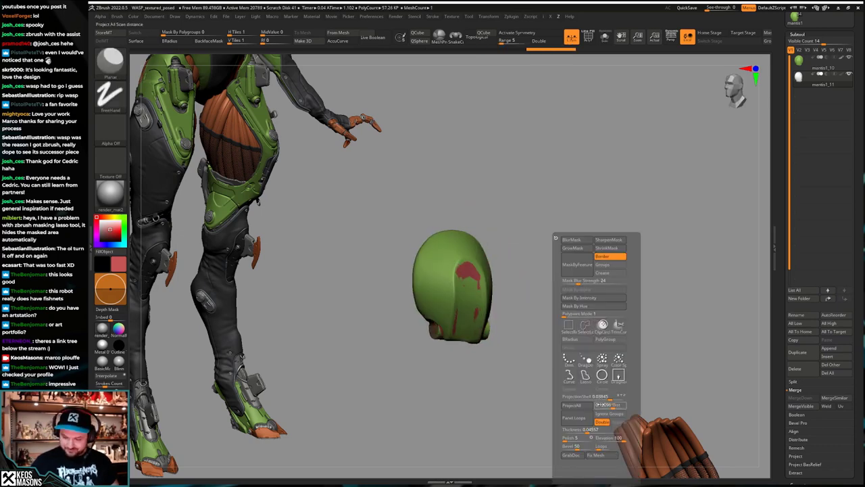
{"action": "left_click_drag", "start_coordinate": [608, 398], "coordinate": [604, 398]}
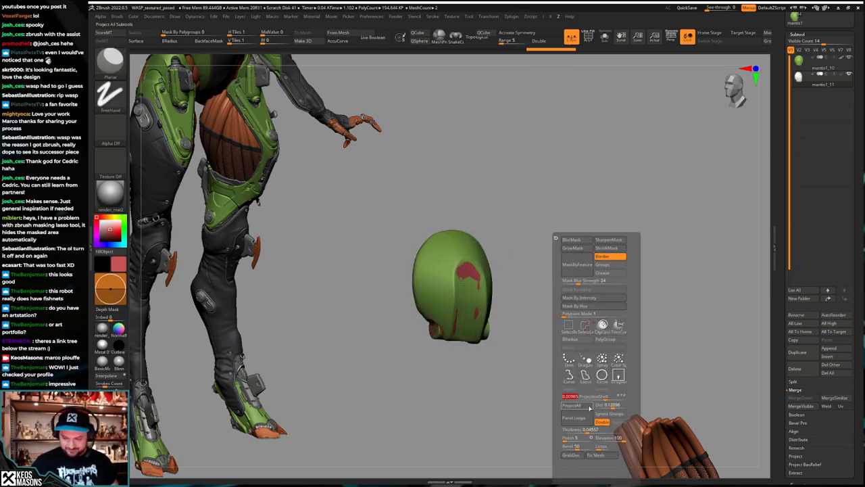
{"action": "left_click", "coordinate": [589, 409]}
{"action": "left_click", "coordinate": [561, 420]}
Step: Smooth the surface around the circular corner bosses of the red shoulder cap copy
{"action": "mouse_move", "coordinate": [589, 365]}
{"action": "left_mouse_down"}
{"action": "mouse_move", "coordinate": [611, 368]}
{"action": "mouse_move", "coordinate": [574, 361]}
{"action": "mouse_move", "coordinate": [575, 350]}
{"action": "mouse_move", "coordinate": [586, 353]}
{"action": "left_mouse_up"}
{"action": "key", "text": "ctrl+shift+s"}
{"action": "key", "text": "space"}
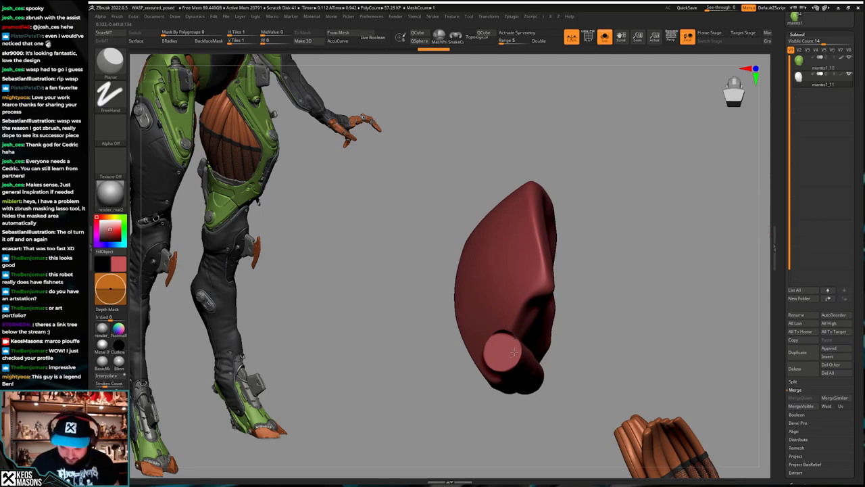
{"action": "mouse_move", "coordinate": [513, 352]}
{"action": "right_mouse_down"}
{"action": "mouse_move", "coordinate": [525, 329]}
{"action": "mouse_move", "coordinate": [510, 354]}
{"action": "right_mouse_up"}
{"action": "key", "text": "space"}
{"action": "right_click_drag", "start_coordinate": [495, 390], "coordinate": [508, 343]}
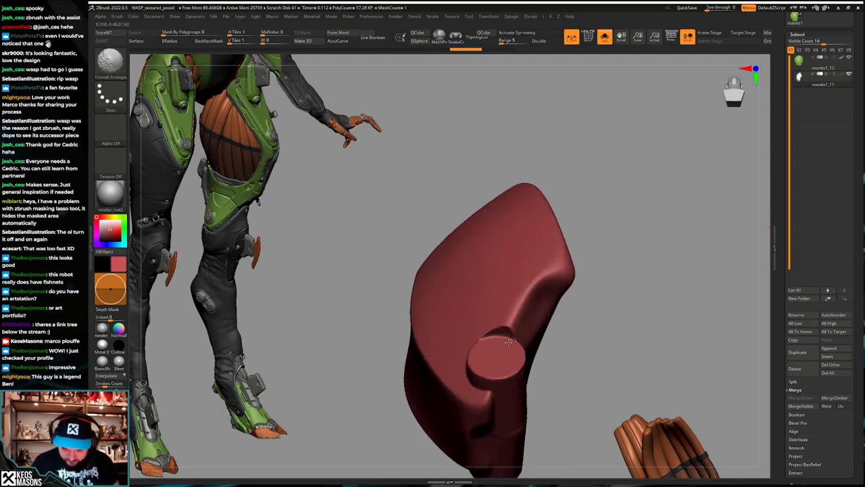
{"action": "mouse_move", "coordinate": [513, 340]}
{"action": "left_mouse_down"}
{"action": "mouse_move", "coordinate": [506, 357]}
{"action": "mouse_move", "coordinate": [561, 334]}
{"action": "mouse_move", "coordinate": [589, 346]}
{"action": "mouse_move", "coordinate": [566, 349]}
{"action": "mouse_move", "coordinate": [572, 346]}
{"action": "left_mouse_up"}
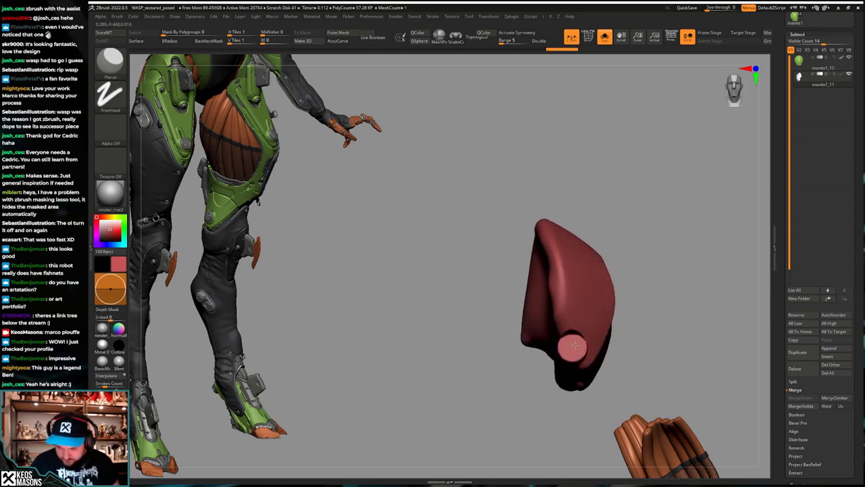
{"action": "mouse_move", "coordinate": [571, 345]}
{"action": "left_mouse_down", "text": "shift"}
{"action": "mouse_move", "coordinate": [583, 342]}
{"action": "mouse_move", "coordinate": [587, 299]}
{"action": "mouse_move", "coordinate": [555, 333]}
{"action": "left_mouse_up", "text": "shift"}
Step: Match the remeshed shoulder cap copy's colour to the original's green
{"action": "left_click", "coordinate": [804, 63]}
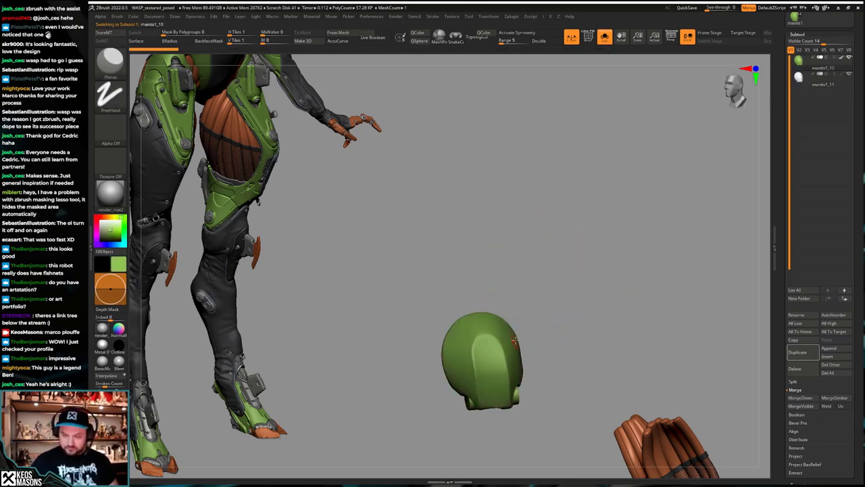
{"action": "left_click", "coordinate": [796, 82]}
{"action": "key", "text": "space"}
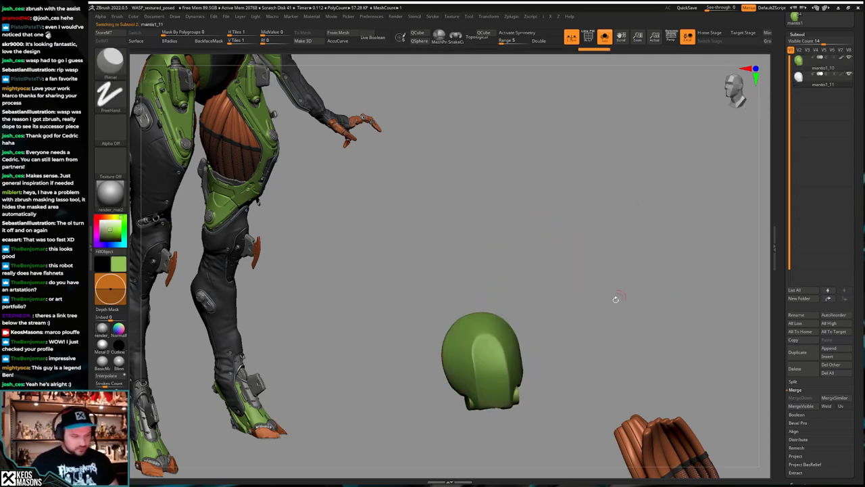
Step: Insert the remeshed shoulder cap into the full character tool and delete the old cap subtool mantis1_11
{"action": "left_click_drag", "start_coordinate": [776, 269], "coordinate": [776, 324]}
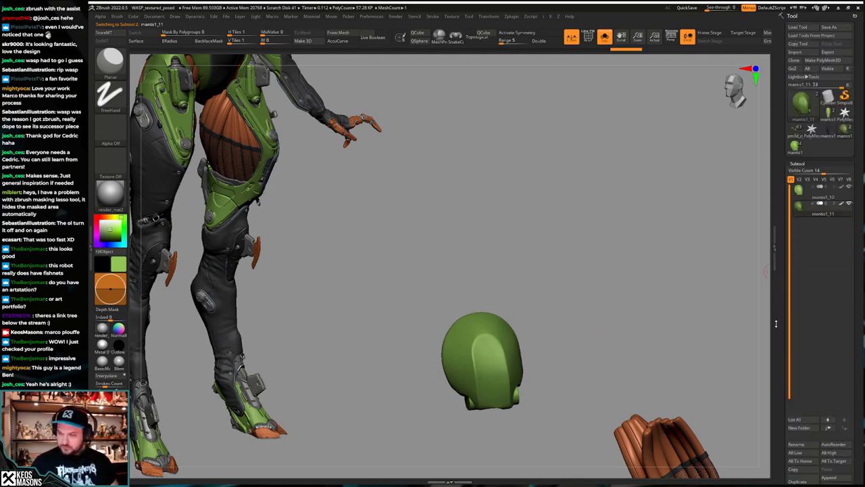
{"action": "left_click", "coordinate": [798, 147]}
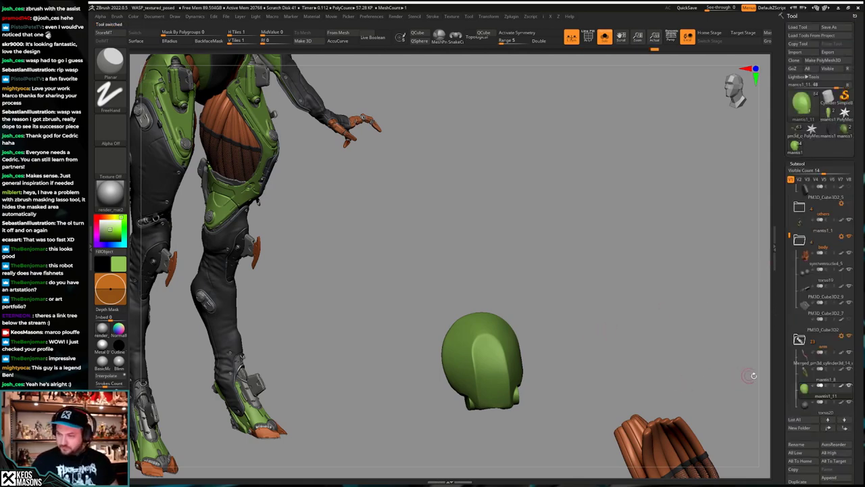
{"action": "left_click_drag", "start_coordinate": [790, 411], "coordinate": [790, 354]}
{"action": "left_click", "coordinate": [828, 431]}
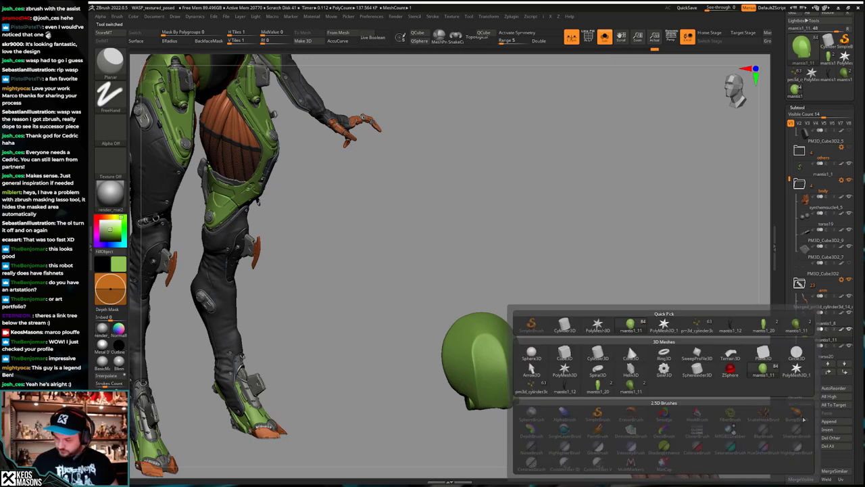
{"action": "left_click", "coordinate": [638, 390]}
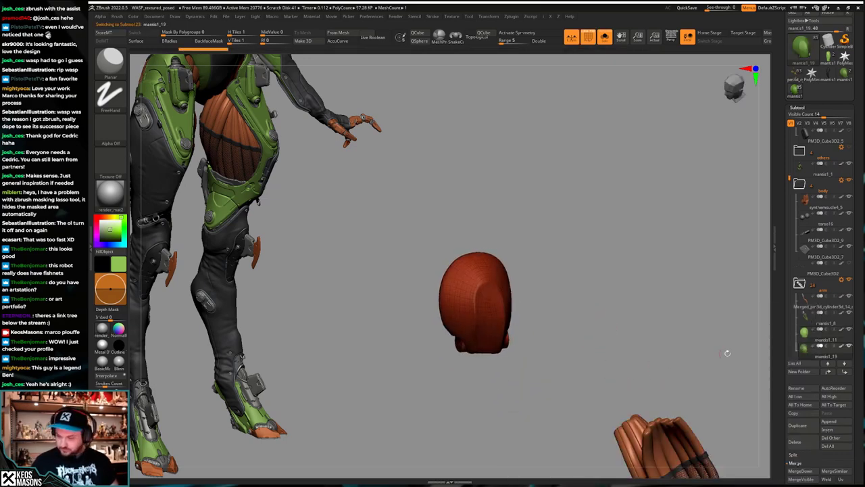
{"action": "left_click", "coordinate": [795, 441]}
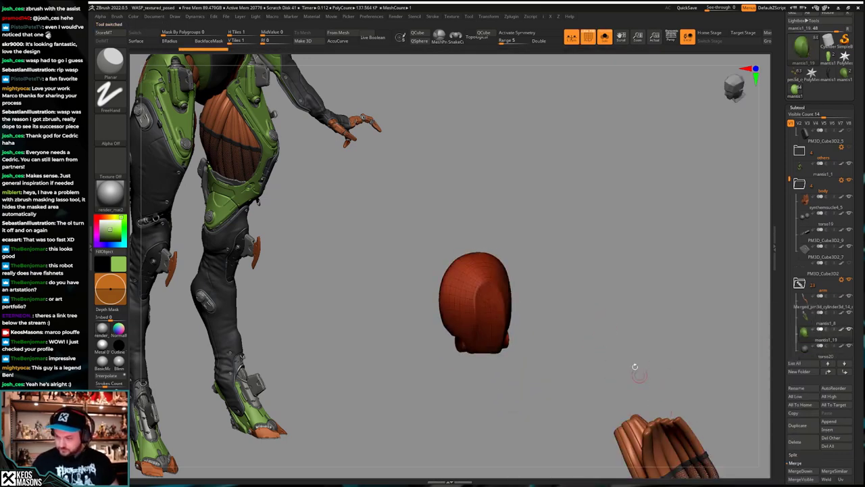
Step: Examine the replaced shoulder cap on the full character from several angles, with and without the wireframe
{"action": "left_click_drag", "start_coordinate": [589, 345], "coordinate": [616, 344]}
{"action": "key", "text": "shift+f"}
{"action": "key", "text": "alt+s"}
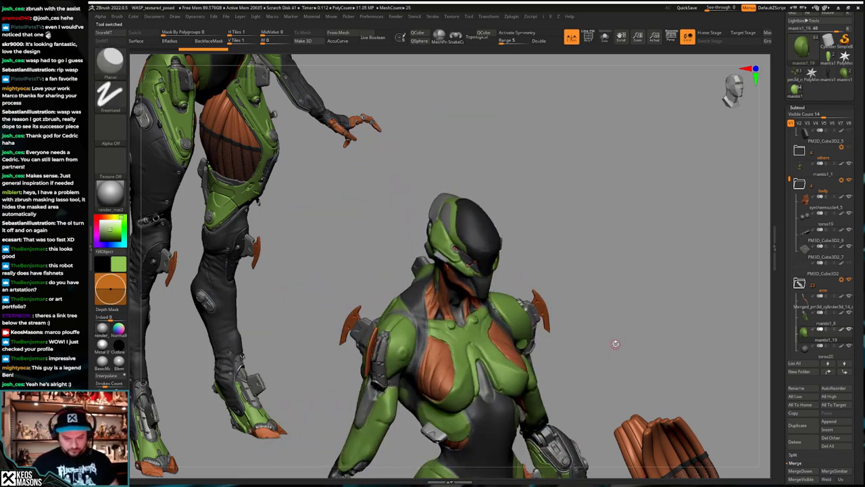
{"action": "key", "text": "ctrl+z"}
{"action": "key", "text": "ctrl+z"}
{"action": "key", "text": "ctrl+z"}
{"action": "key", "text": "ctrl+z"}
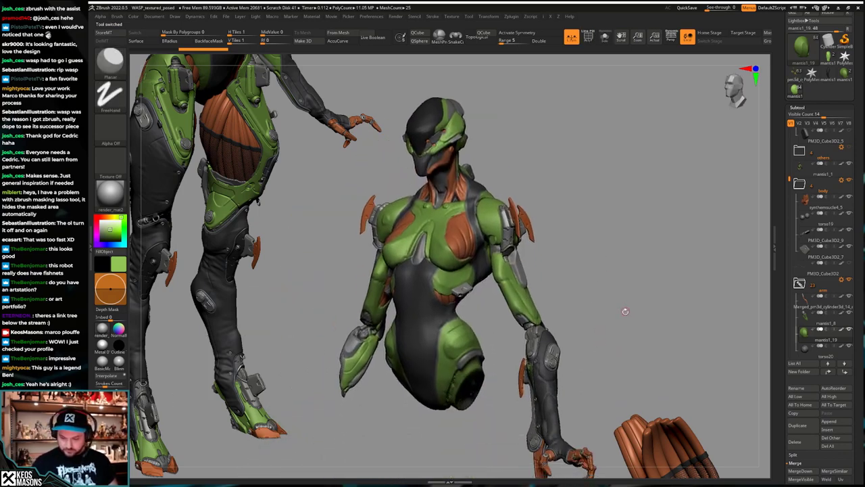
{"action": "key", "text": "ctrl+z"}
{"action": "key", "text": "ctrl+z"}
{"action": "key", "text": "ctrl+z"}
{"action": "key", "text": "ctrl+z"}
{"action": "key", "text": "ctrl+z"}
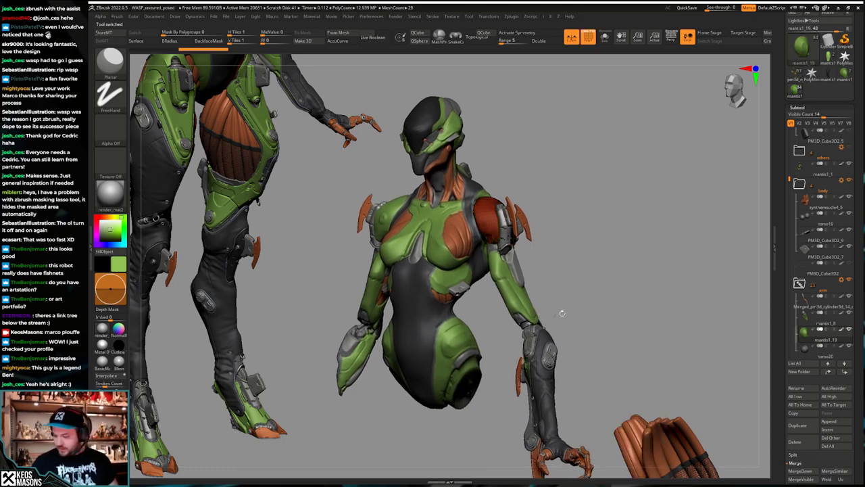
{"action": "key", "text": "ctrl+z"}
{"action": "key", "text": "ctrl+z"}
{"action": "key", "text": "space"}
{"action": "left_click", "coordinate": [611, 255]}
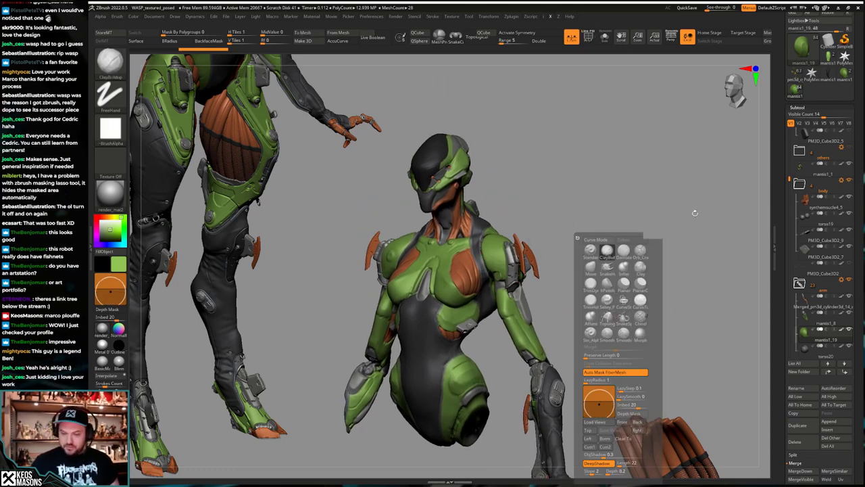
{"action": "key", "text": "ctrl+z"}
{"action": "key", "text": "ctrl+z"}
{"action": "key", "text": "ctrl+z"}
{"action": "key", "text": "ctrl+z"}
{"action": "key", "text": "ctrl+z"}
{"action": "key", "text": "ctrl+z"}
{"action": "key", "text": "ctrl+z"}
{"action": "key", "text": "ctrl+z"}
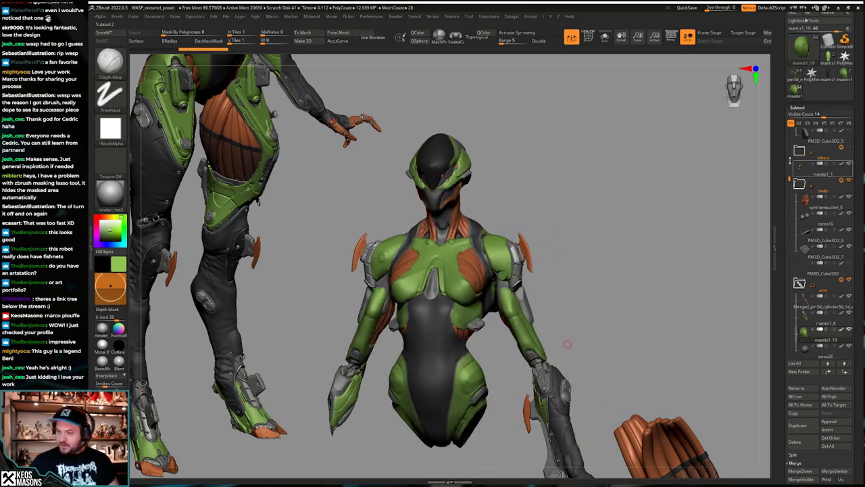
Step: Open the legs folder, isolate the uncoloured leg subtool mantis1_3 and delete it
{"action": "left_click_drag", "start_coordinate": [789, 181], "coordinate": [789, 301]}
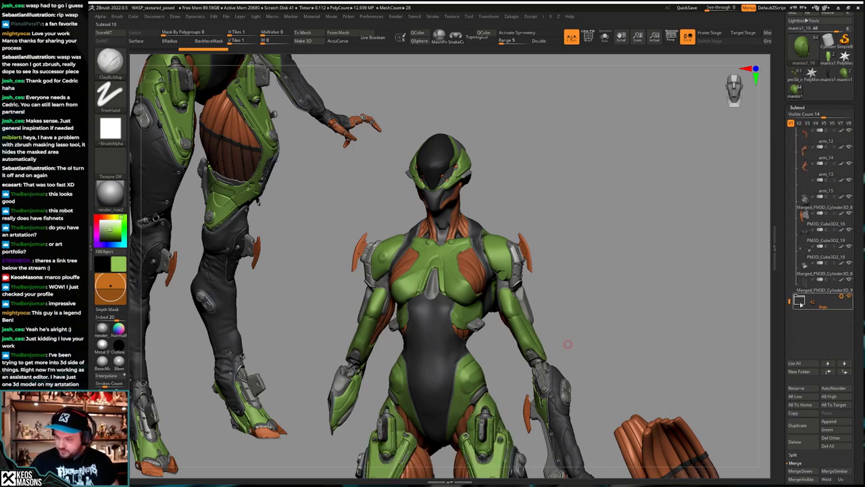
{"action": "left_click", "coordinate": [799, 300]}
{"action": "left_click", "coordinate": [815, 321]}
{"action": "left_click_drag", "start_coordinate": [631, 341], "coordinate": [641, 260], "text": "alt"}
{"action": "key", "text": "alt+s"}
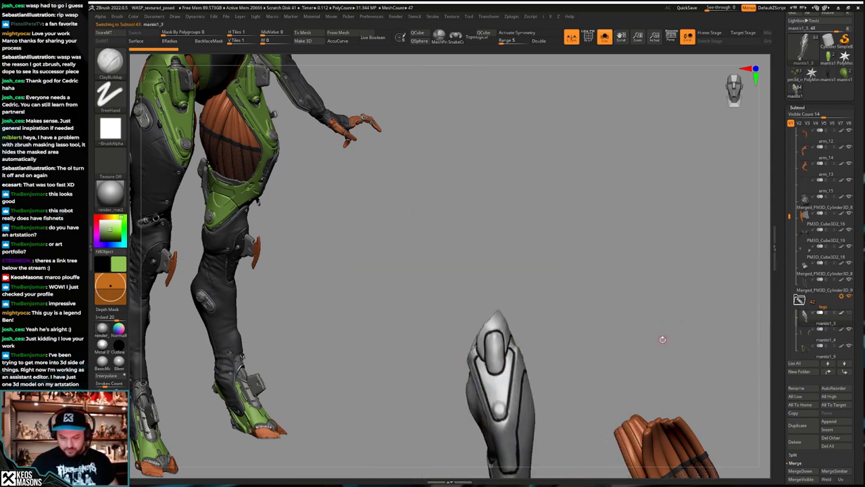
{"action": "left_click_drag", "start_coordinate": [662, 340], "coordinate": [660, 315], "text": "alt"}
{"action": "left_click", "coordinate": [798, 441]}
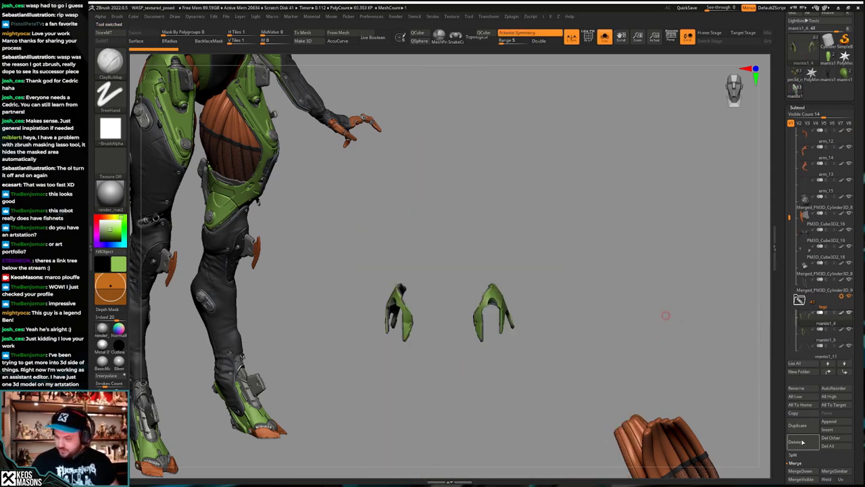
Step: Inspect the arms subtool PM3D_Cube3D2 on its own and together with the full character
{"action": "left_click_drag", "start_coordinate": [794, 319], "coordinate": [794, 158]}
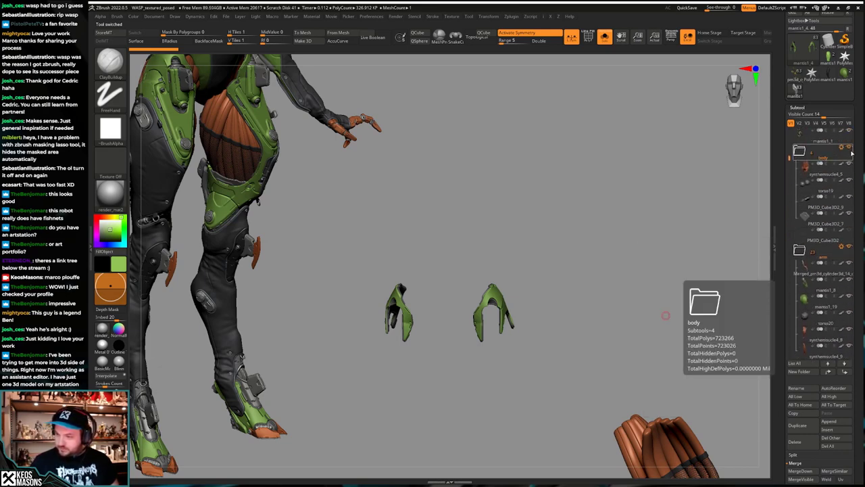
{"action": "left_click", "coordinate": [802, 238]}
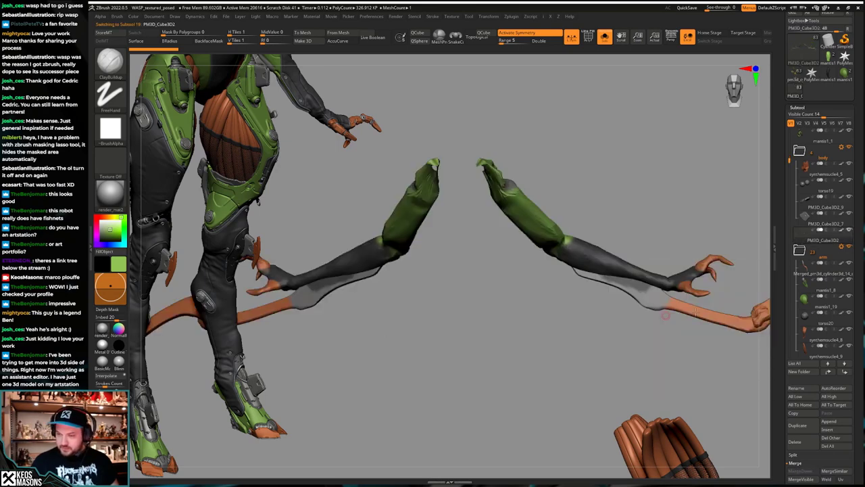
{"action": "key", "text": "shift+s"}
{"action": "left_click_drag", "start_coordinate": [623, 345], "coordinate": [631, 322], "text": "alt"}
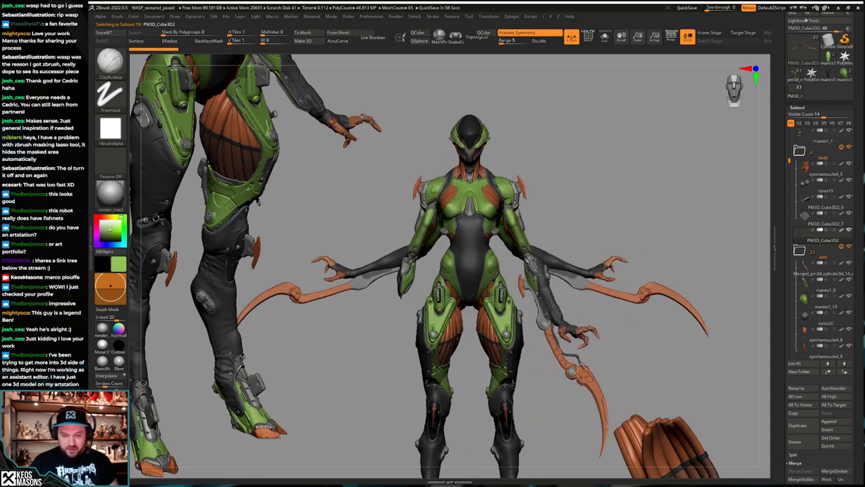
Step: On the body subtool mantis1_1, hide the lower Untitled Layer 1, store a morph target and return the layer to recording
{"action": "left_click", "coordinate": [411, 270], "text": "ctrl+shift"}
{"action": "scroll", "coordinate": [818, 325], "scroll_direction": "down", "scroll_amount": 8}
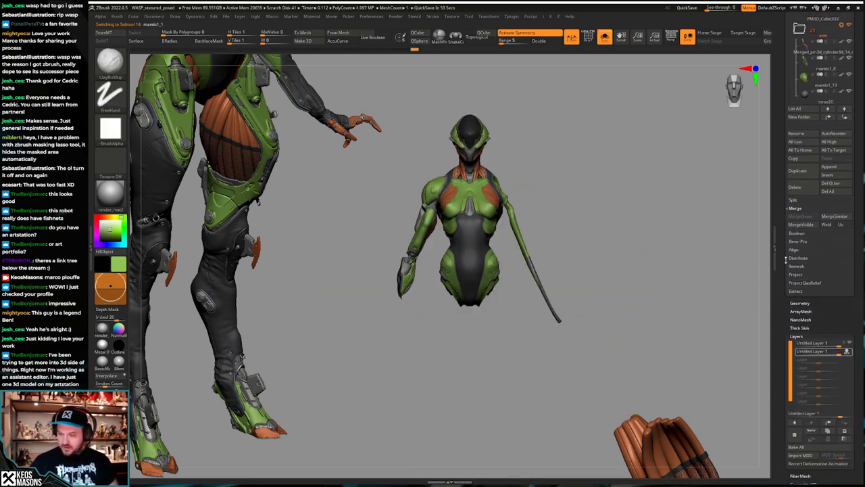
{"action": "left_click", "coordinate": [850, 329]}
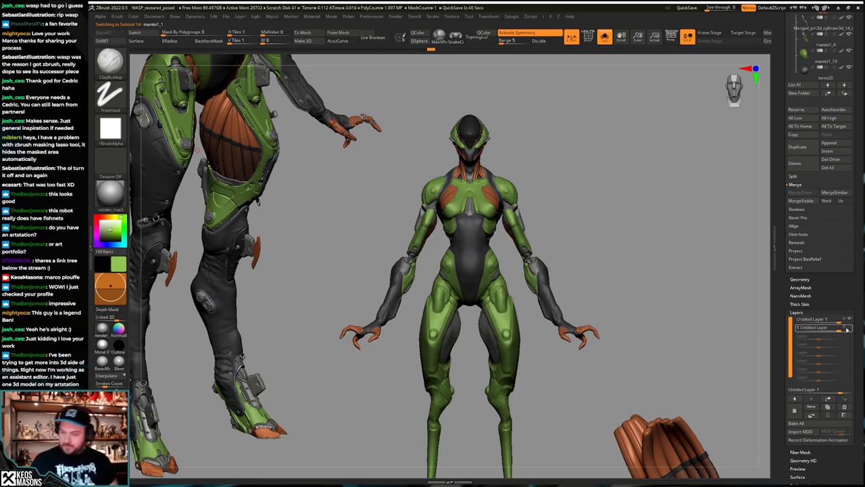
{"action": "left_click", "coordinate": [845, 328]}
Step: Switch to the Morph brush for the body subtool
{"action": "key", "text": "space"}
{"action": "left_click", "coordinate": [690, 333]}
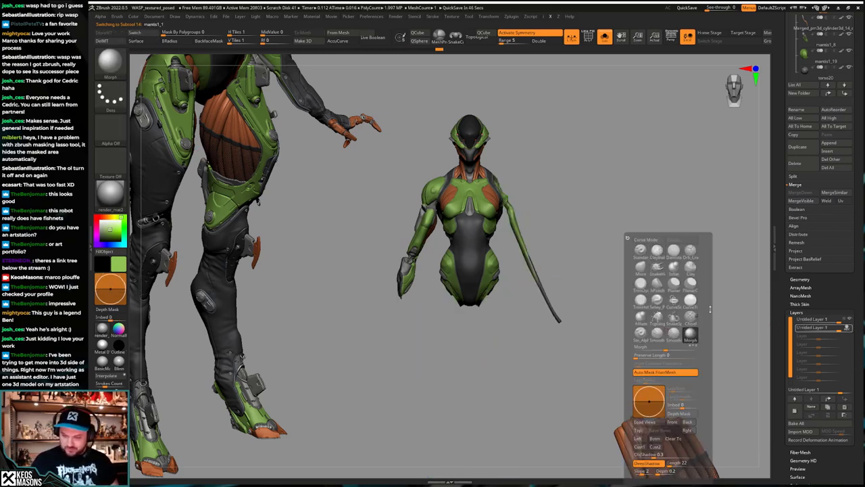
{"action": "key", "text": "space"}
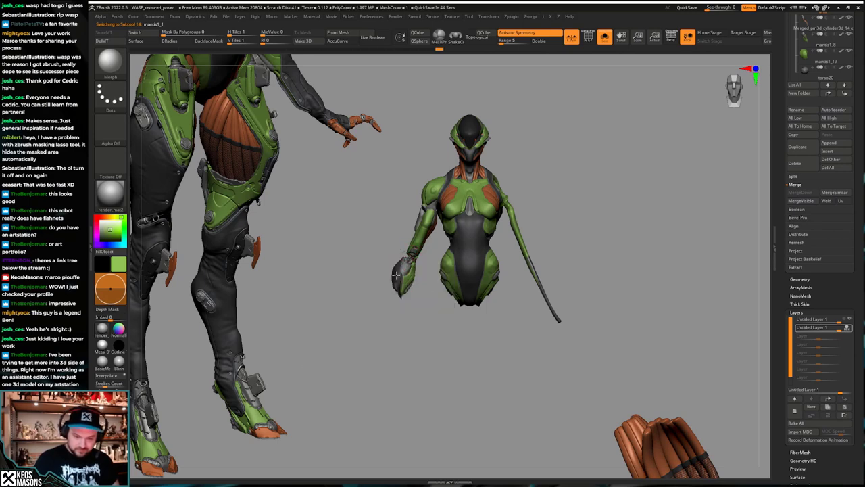
{"action": "left_click", "coordinate": [396, 275]}
{"action": "left_click_drag", "start_coordinate": [398, 277], "coordinate": [341, 342]}
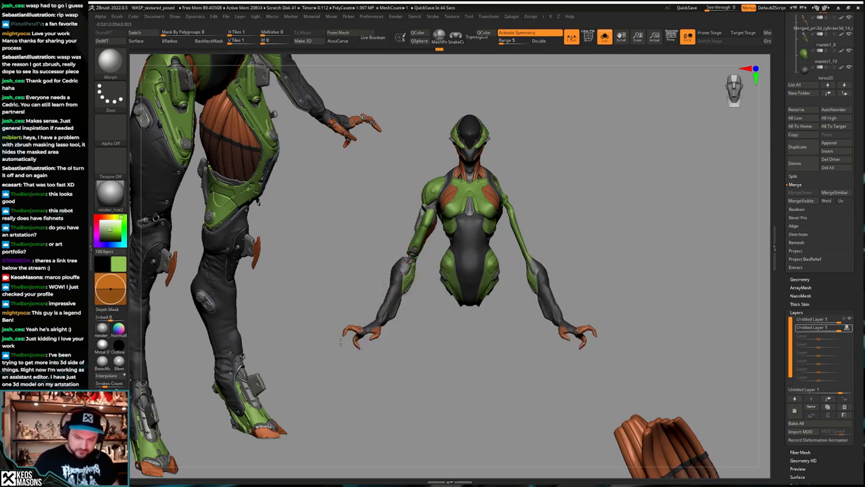
{"action": "key", "text": "ctrl+z"}
Step: Undo the rest of the symmetrical morph, turn symmetry off and brush back the collapsed forearm and hand on the character's right arm only
{"action": "key", "text": "x"}
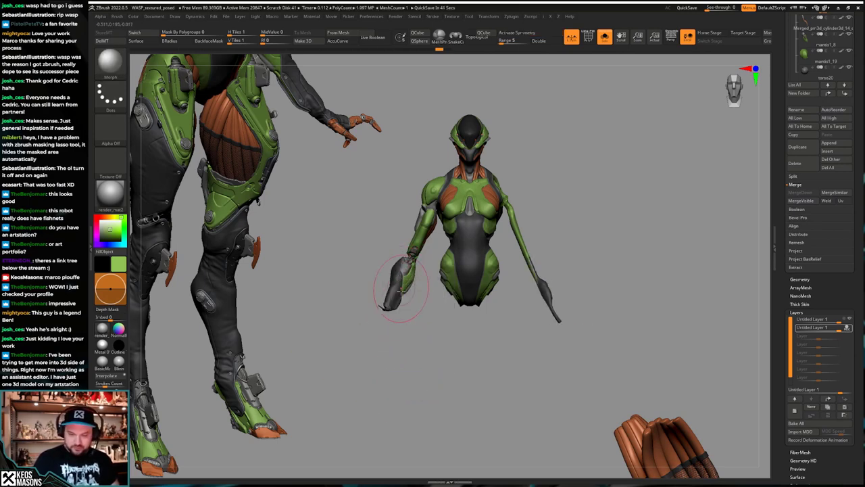
{"action": "key", "text": "ctrl+z"}
{"action": "left_click_drag", "start_coordinate": [400, 276], "coordinate": [362, 348]}
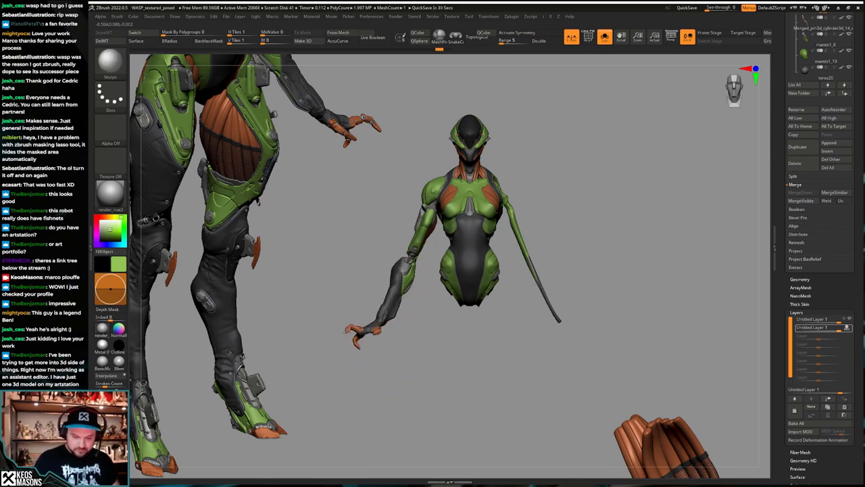
{"action": "right_click_drag", "start_coordinate": [392, 341], "coordinate": [399, 367]}
{"action": "right_click", "coordinate": [398, 366]}
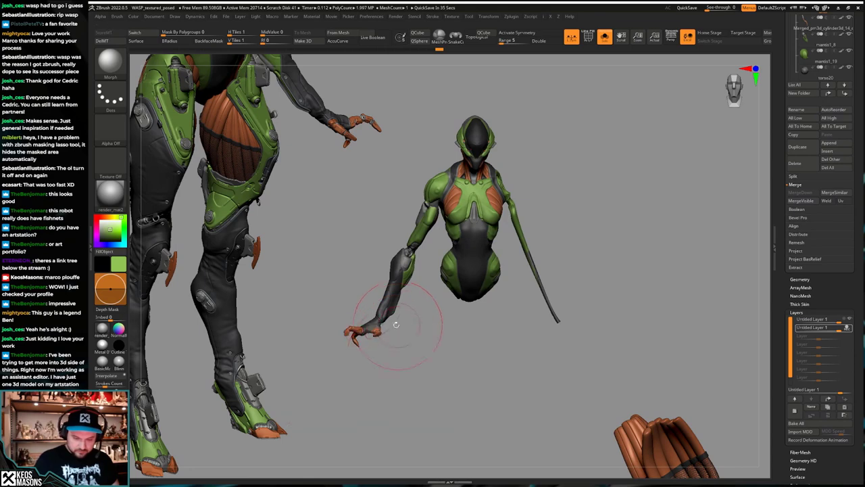
{"action": "left_click_drag", "start_coordinate": [400, 316], "coordinate": [363, 346]}
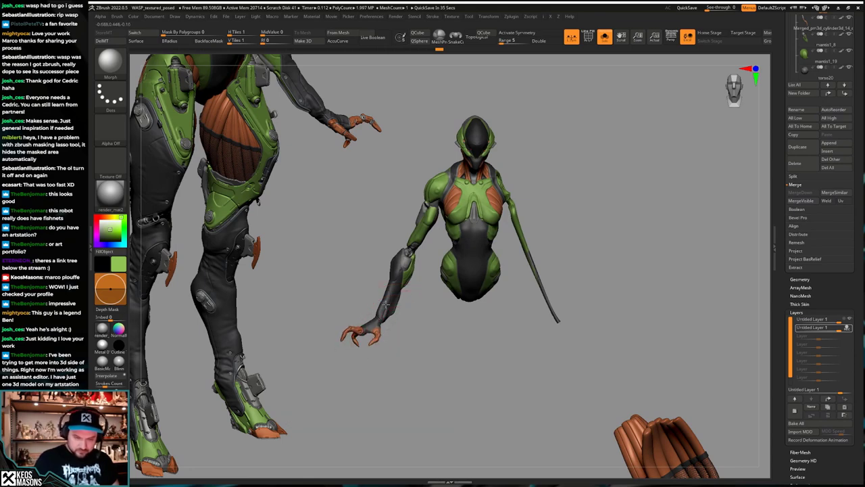
Step: Leave solo view to show the whole character again and check the restored forearm from the front
{"action": "right_click_drag", "start_coordinate": [394, 264], "coordinate": [400, 267]}
{"action": "left_click", "coordinate": [622, 264]}
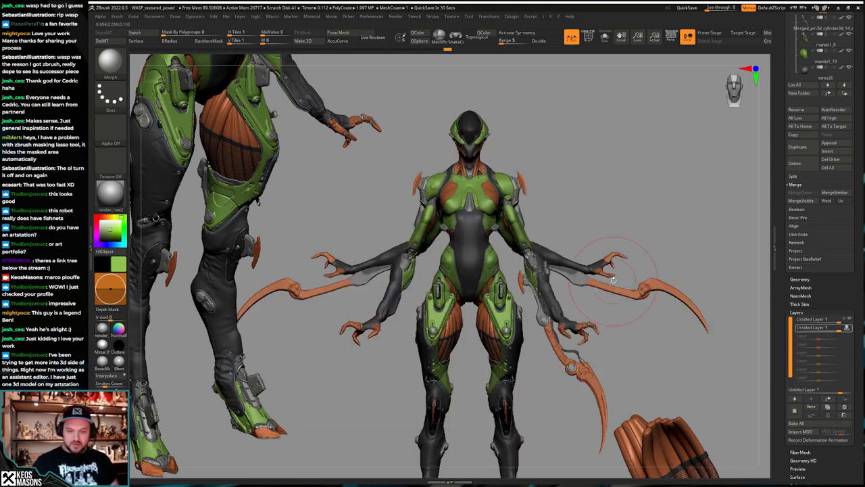
{"action": "mouse_move", "coordinate": [622, 265]}
{"action": "right_mouse_down"}
{"action": "mouse_move", "coordinate": [616, 271]}
{"action": "mouse_move", "coordinate": [668, 270]}
{"action": "mouse_move", "coordinate": [652, 276]}
{"action": "mouse_move", "coordinate": [667, 277]}
{"action": "right_mouse_up"}
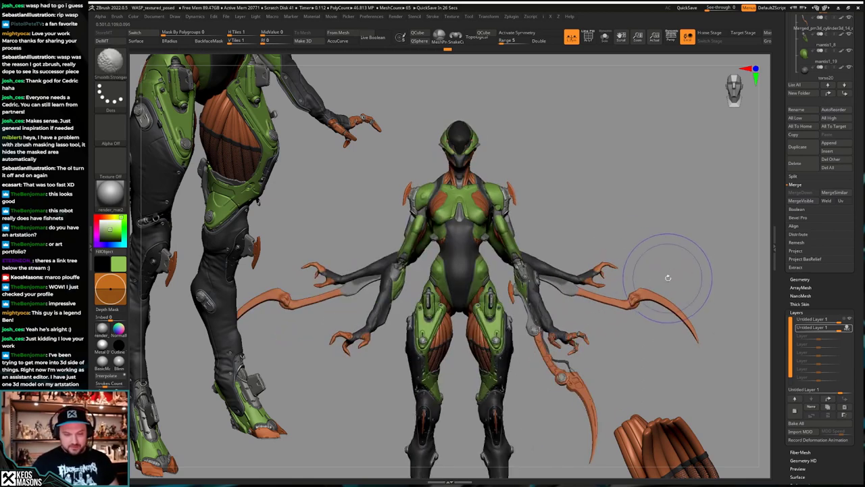
{"action": "mouse_move", "coordinate": [664, 279]}
{"action": "left_mouse_down"}
{"action": "mouse_move", "coordinate": [583, 285]}
{"action": "mouse_move", "coordinate": [595, 289]}
{"action": "left_mouse_up"}
Step: Switch back to the ClayBuildup brush with a smaller draw size
{"action": "key", "text": "space"}
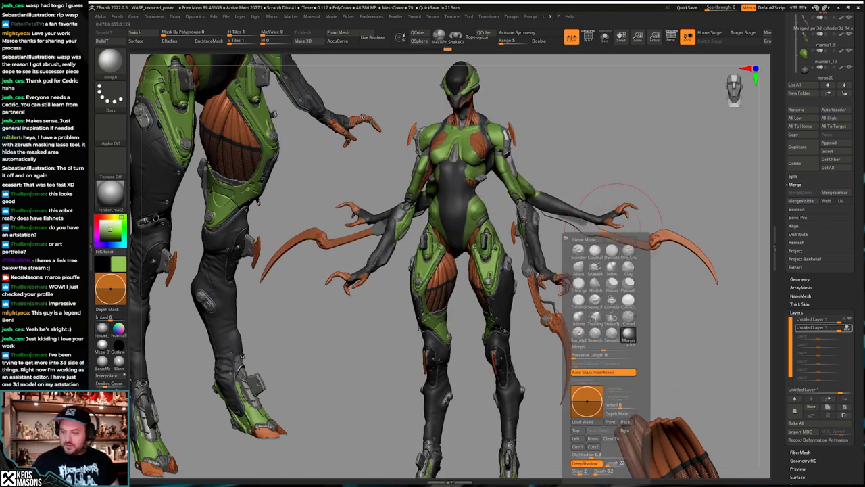
{"action": "key", "text": "space"}
{"action": "left_click", "coordinate": [664, 250]}
{"action": "right_click", "coordinate": [646, 152]}
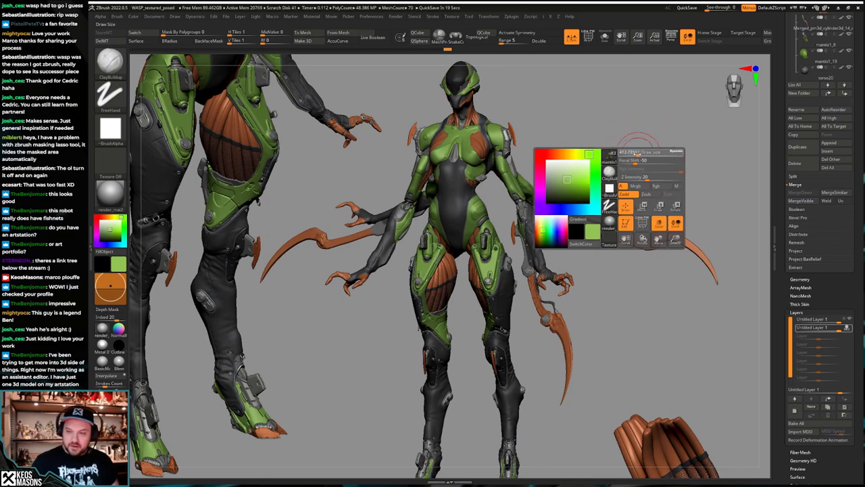
Step: Examine the character's torso, shoulders and arms up close from the front and back, and the full figure
{"action": "mouse_move", "coordinate": [623, 283]}
{"action": "right_mouse_down", "text": "ctrl"}
{"action": "mouse_move", "coordinate": [679, 278]}
{"action": "mouse_move", "coordinate": [684, 286]}
{"action": "right_mouse_up", "text": "ctrl"}
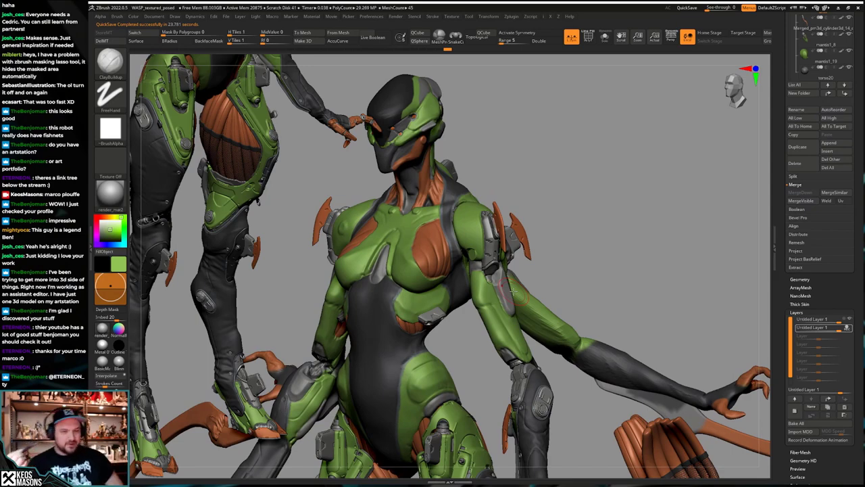
{"action": "left_click_drag", "start_coordinate": [659, 271], "coordinate": [472, 332]}
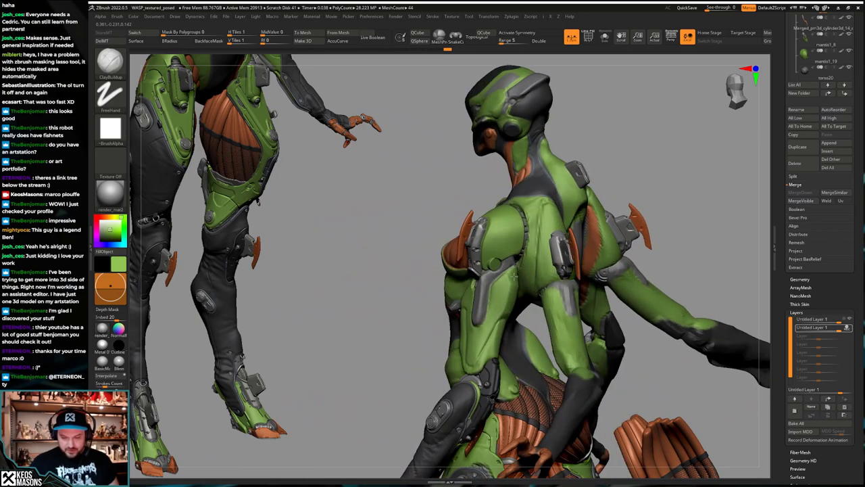
{"action": "mouse_move", "coordinate": [497, 297]}
{"action": "left_mouse_down"}
{"action": "mouse_move", "coordinate": [489, 329]}
{"action": "mouse_move", "coordinate": [531, 302]}
{"action": "mouse_move", "coordinate": [602, 300]}
{"action": "mouse_move", "coordinate": [613, 262]}
{"action": "mouse_move", "coordinate": [704, 253]}
{"action": "mouse_move", "coordinate": [667, 262]}
{"action": "mouse_move", "coordinate": [672, 279]}
{"action": "mouse_move", "coordinate": [668, 272]}
{"action": "mouse_move", "coordinate": [699, 238]}
{"action": "mouse_move", "coordinate": [653, 282]}
{"action": "mouse_move", "coordinate": [670, 268]}
{"action": "mouse_move", "coordinate": [659, 278]}
{"action": "left_mouse_up"}
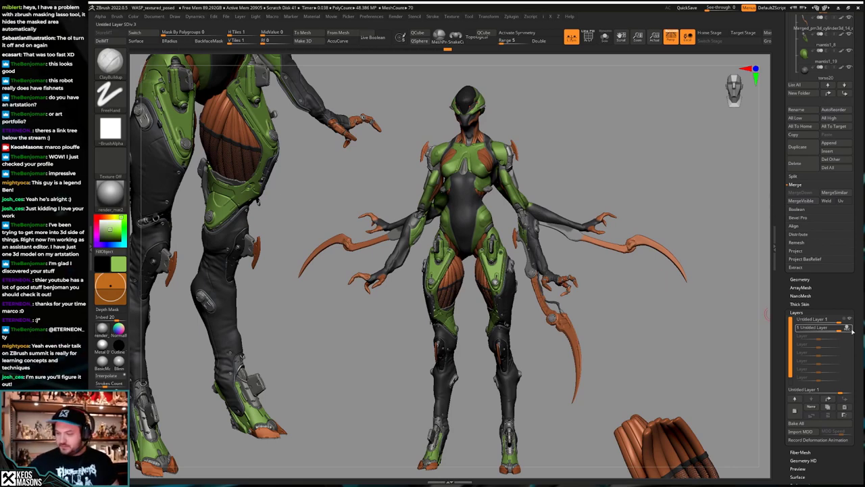
{"action": "left_click", "coordinate": [713, 280]}
Step: Select the first muscle subtool in the body folder and clear the leftover model copies from the canvas
{"action": "left_click_drag", "start_coordinate": [858, 292], "coordinate": [833, 375]}
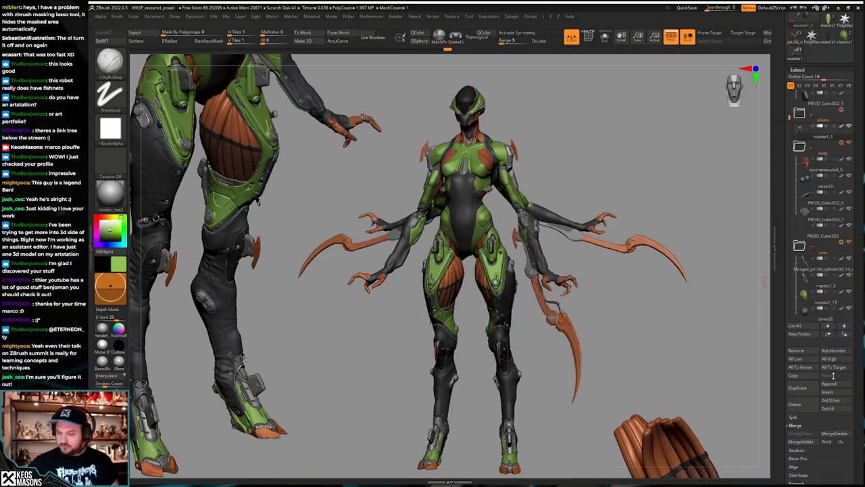
{"action": "scroll", "coordinate": [833, 376], "scroll_direction": "up", "scroll_amount": 3}
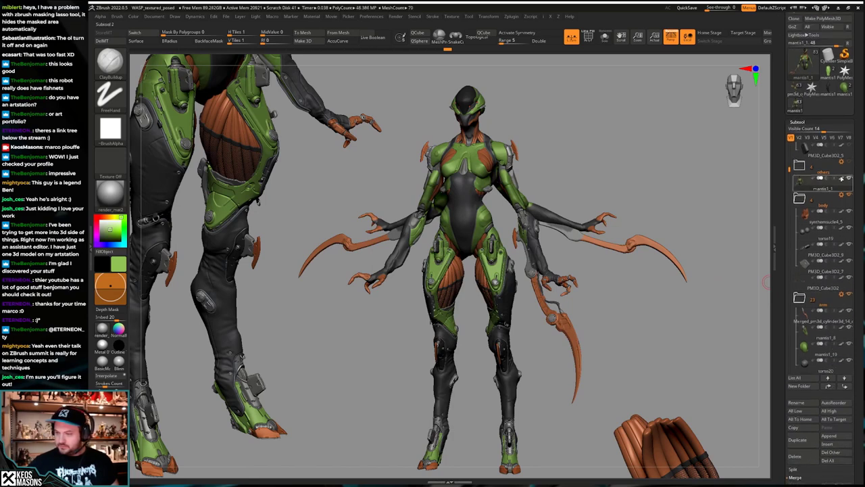
{"action": "left_click", "coordinate": [822, 217]}
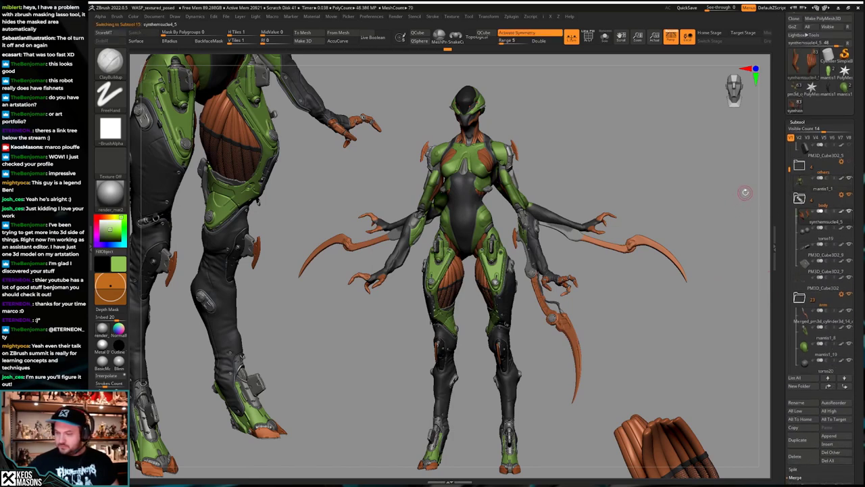
{"action": "key", "text": "ctrl+n"}
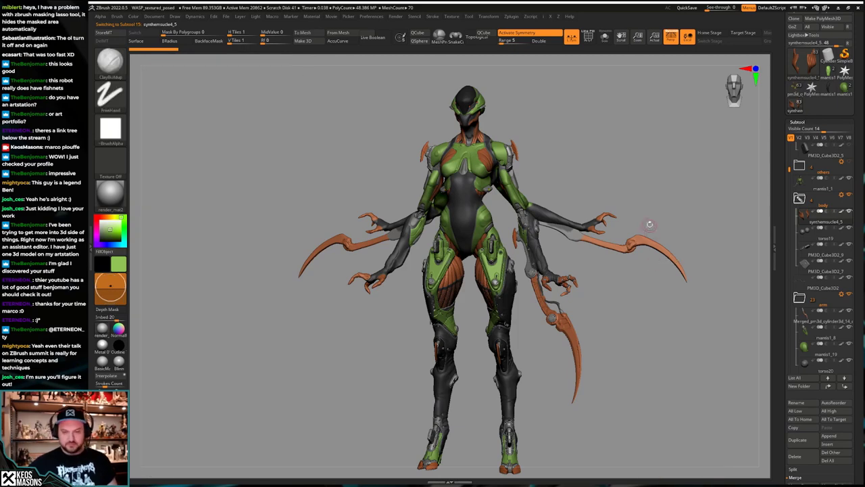
Step: Make the others folder visible to show the companion characters beside the green mantis character
{"action": "left_click_drag", "start_coordinate": [649, 224], "coordinate": [669, 226]}
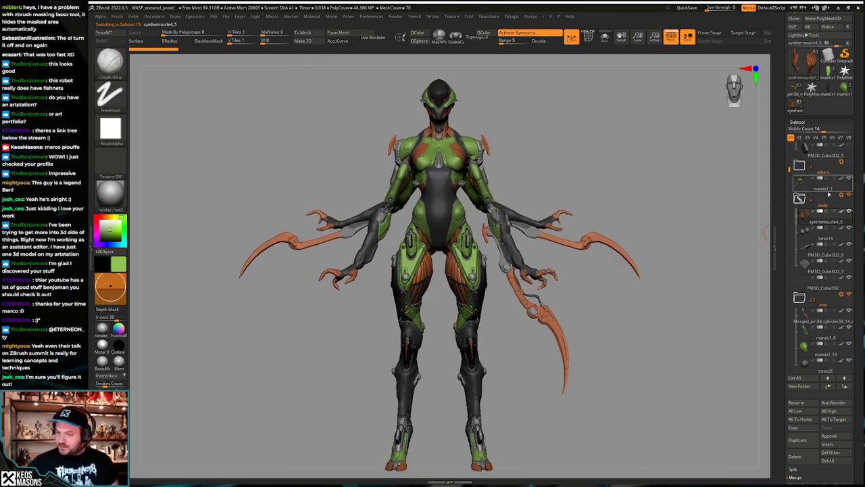
{"action": "left_click", "coordinate": [849, 161]}
{"action": "right_click_drag", "start_coordinate": [574, 200], "coordinate": [554, 224], "text": "ctrl"}
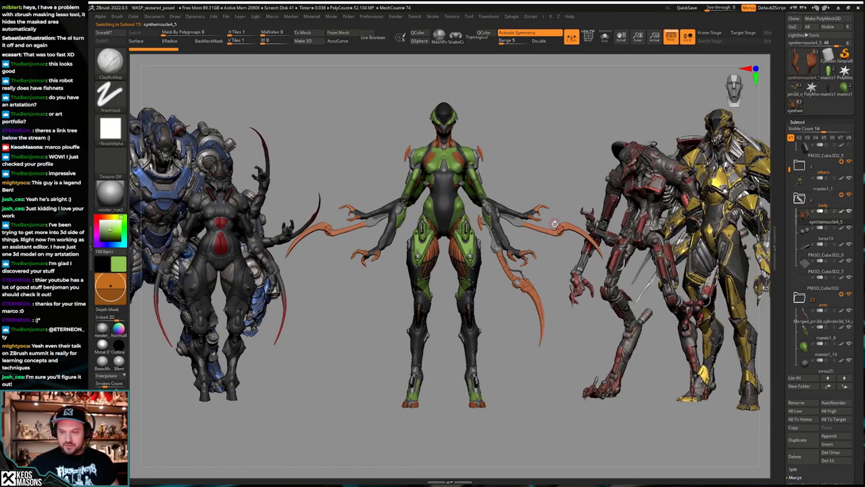
Step: Examine the full line-up of characters, comparing the green mantis figure with the blue, black, red and yellow ones
{"action": "left_click_drag", "start_coordinate": [554, 223], "coordinate": [500, 249]}
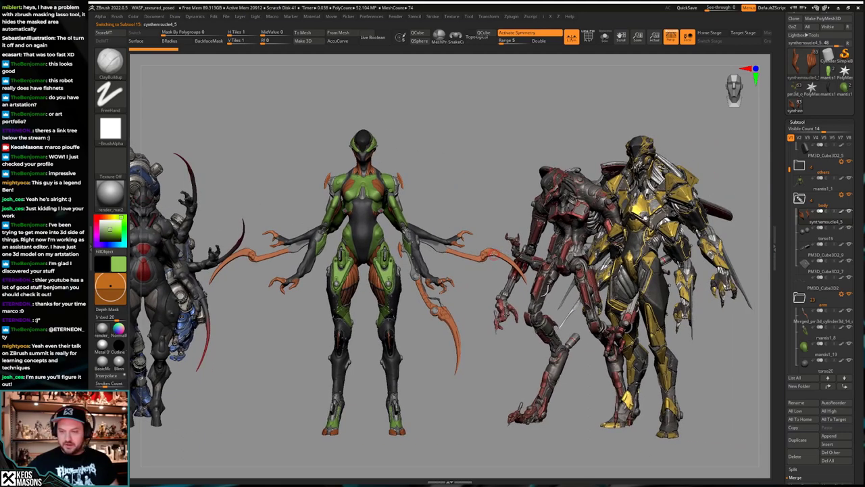
{"action": "mouse_move", "coordinate": [494, 255]}
{"action": "right_mouse_down", "text": "ctrl"}
{"action": "mouse_move", "coordinate": [488, 237]}
{"action": "mouse_move", "coordinate": [585, 245]}
{"action": "mouse_move", "coordinate": [492, 256]}
{"action": "right_mouse_up", "text": "ctrl"}
{"action": "mouse_move", "coordinate": [484, 247]}
{"action": "left_mouse_down"}
{"action": "mouse_move", "coordinate": [473, 248]}
{"action": "mouse_move", "coordinate": [487, 243]}
{"action": "left_mouse_up"}
{"action": "right_click_drag", "start_coordinate": [497, 256], "coordinate": [426, 254]}
{"action": "left_click_drag", "start_coordinate": [431, 254], "coordinate": [465, 254]}
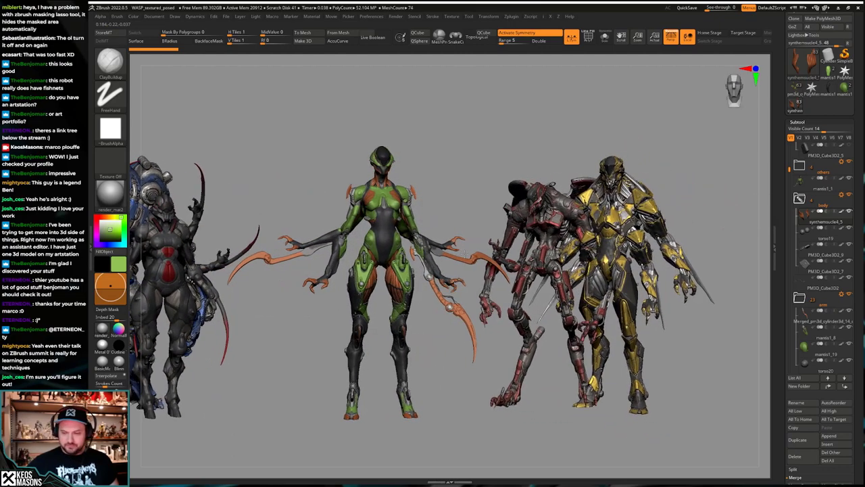
{"action": "mouse_move", "coordinate": [467, 263]}
{"action": "right_mouse_down"}
{"action": "mouse_move", "coordinate": [485, 260]}
{"action": "mouse_move", "coordinate": [478, 258]}
{"action": "right_mouse_up"}
{"action": "left_click_drag", "start_coordinate": [511, 269], "coordinate": [478, 270]}
{"action": "mouse_move", "coordinate": [502, 281]}
{"action": "right_mouse_down", "text": "alt"}
{"action": "mouse_move", "coordinate": [525, 285]}
{"action": "mouse_move", "coordinate": [510, 282]}
{"action": "mouse_move", "coordinate": [507, 266]}
{"action": "right_mouse_up", "text": "alt"}
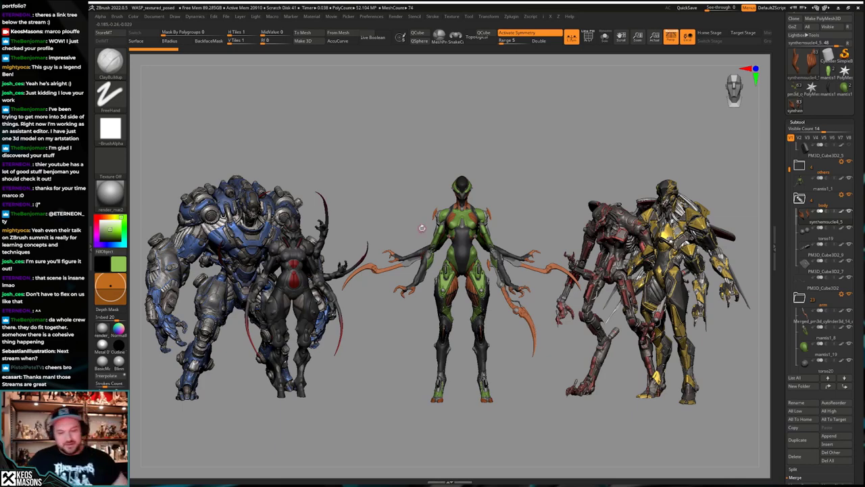
{"action": "mouse_move", "coordinate": [483, 238]}
{"action": "right_mouse_down"}
{"action": "mouse_move", "coordinate": [392, 238]}
{"action": "mouse_move", "coordinate": [477, 236]}
{"action": "right_mouse_up"}
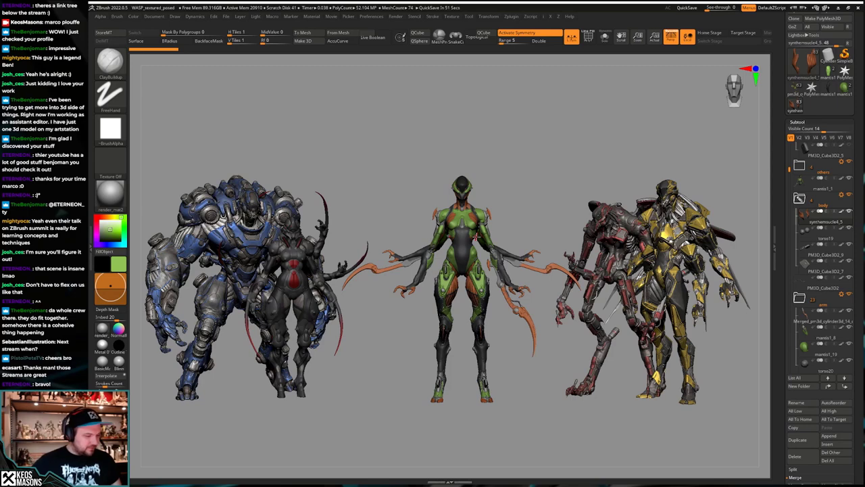
{"action": "right_click_drag", "start_coordinate": [487, 260], "coordinate": [491, 264], "text": "alt"}
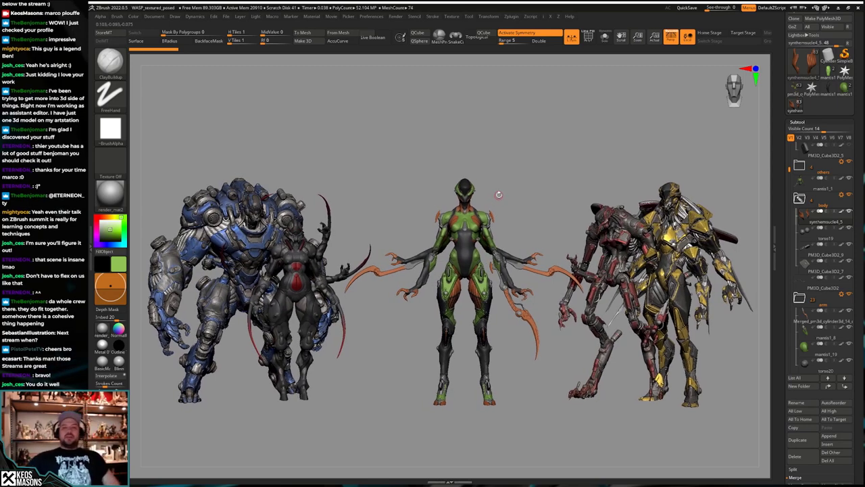